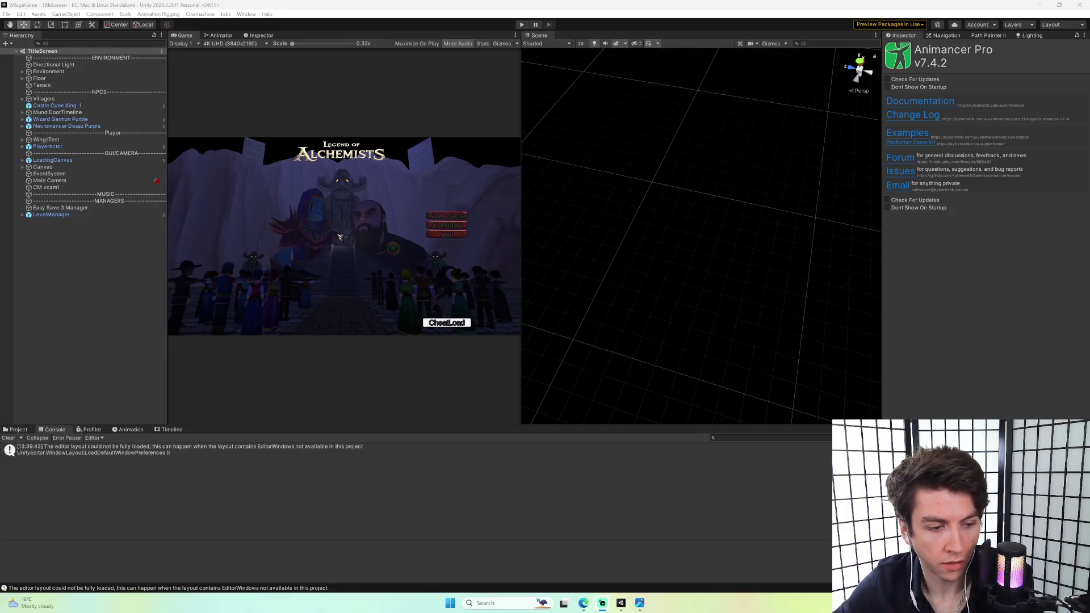
Enable Maximize On Play, run the TitleScreen scene, and load into the game with CheatLoad.
{"action": "left_click", "coordinate": [18, 430]}
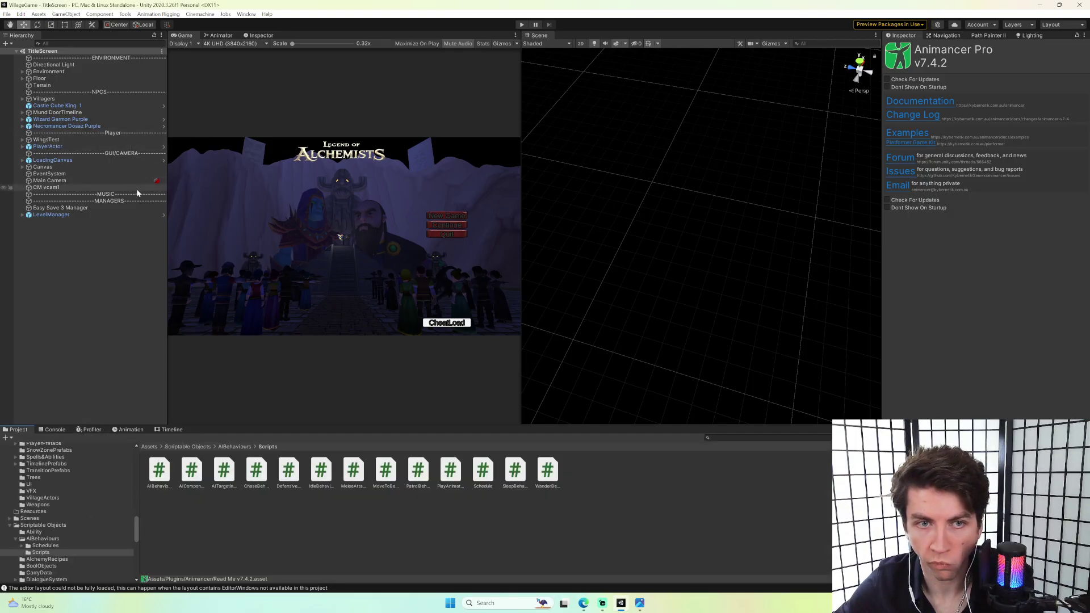
{"action": "left_click", "coordinate": [521, 24]}
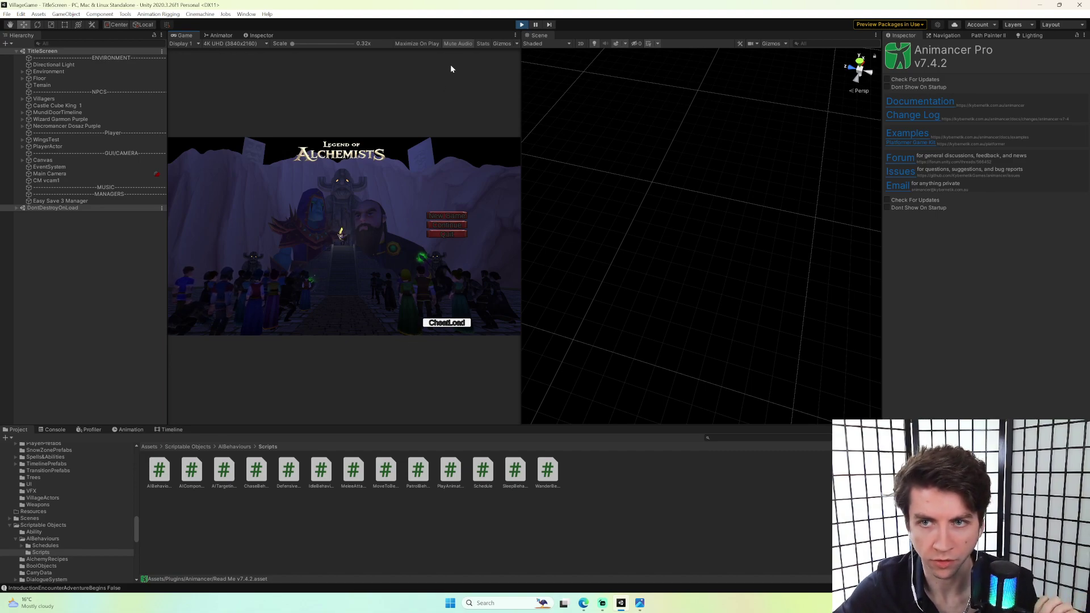
{"action": "left_click", "coordinate": [419, 43]}
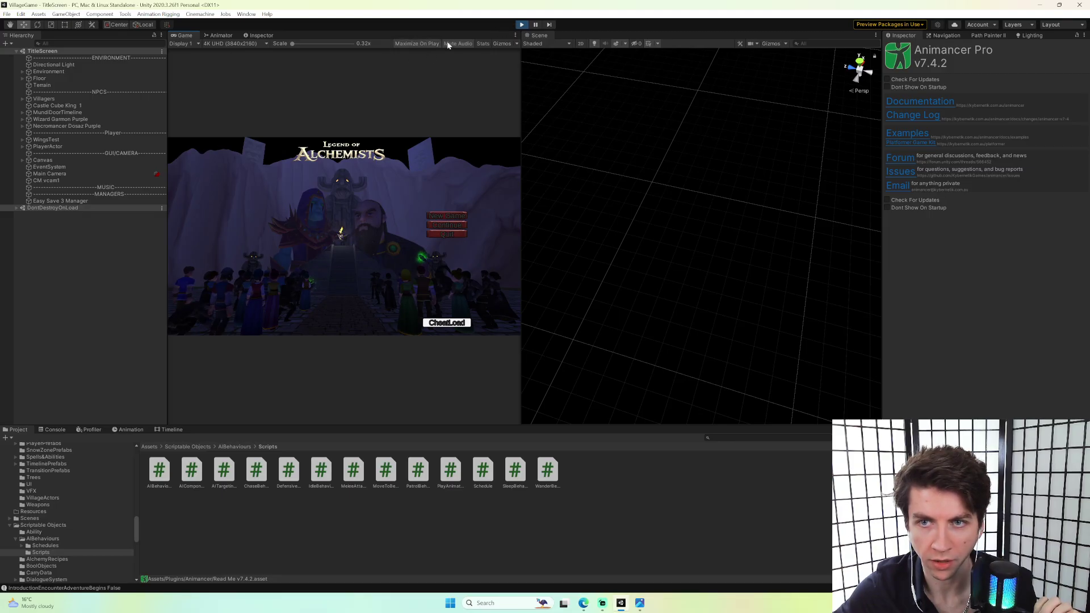
{"action": "left_click", "coordinate": [521, 24]}
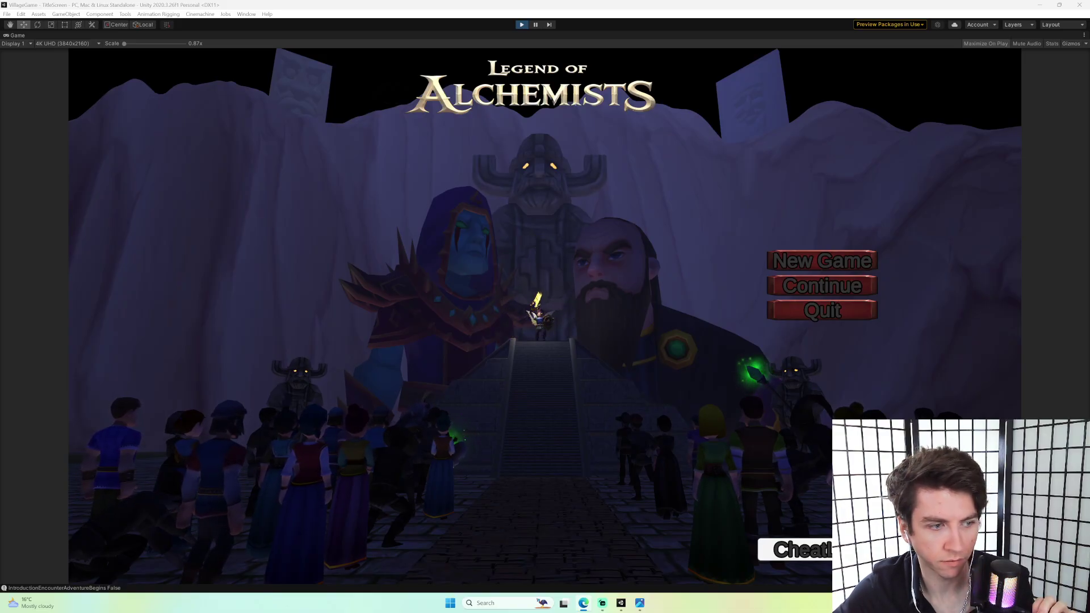
{"action": "left_click", "coordinate": [803, 546]}
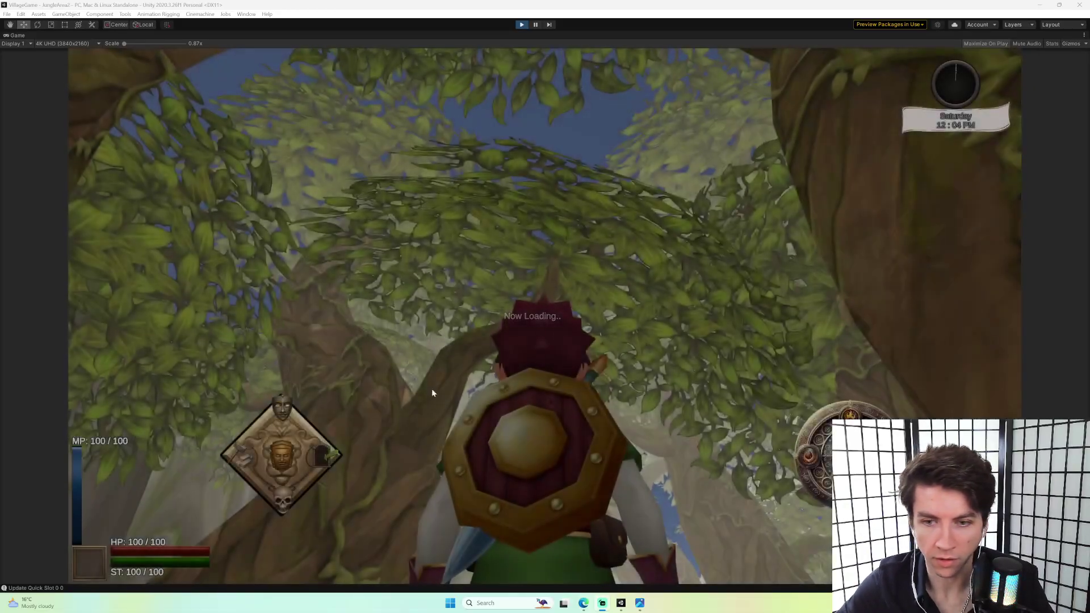
Walk the character through the jungle to observe the spear goblins near the fortress wall, and exit play mode.
{"action": "key", "text": "w"}
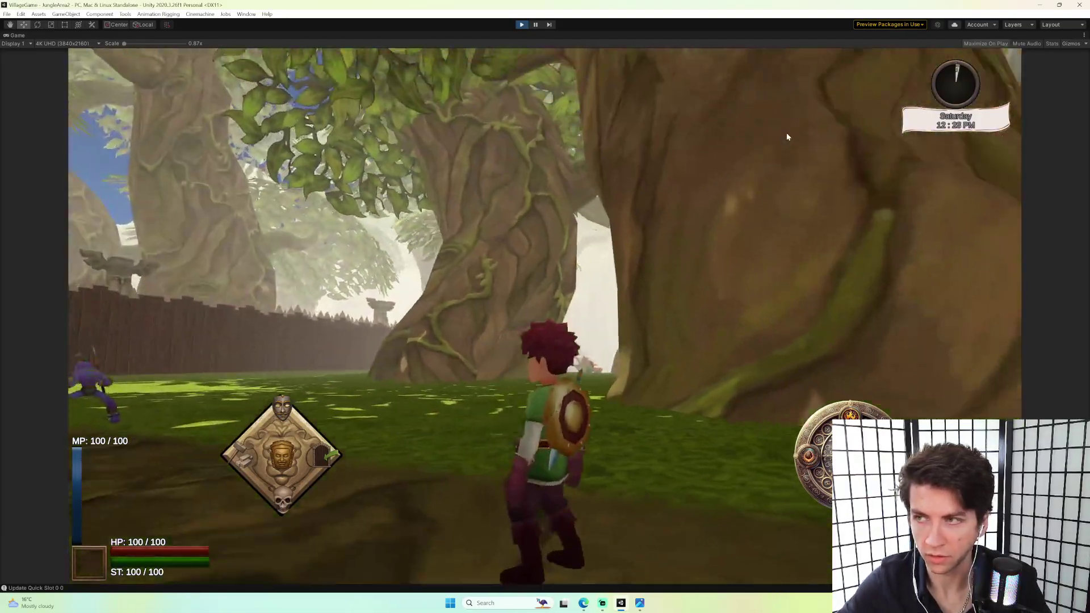
{"action": "key", "text": "w"}
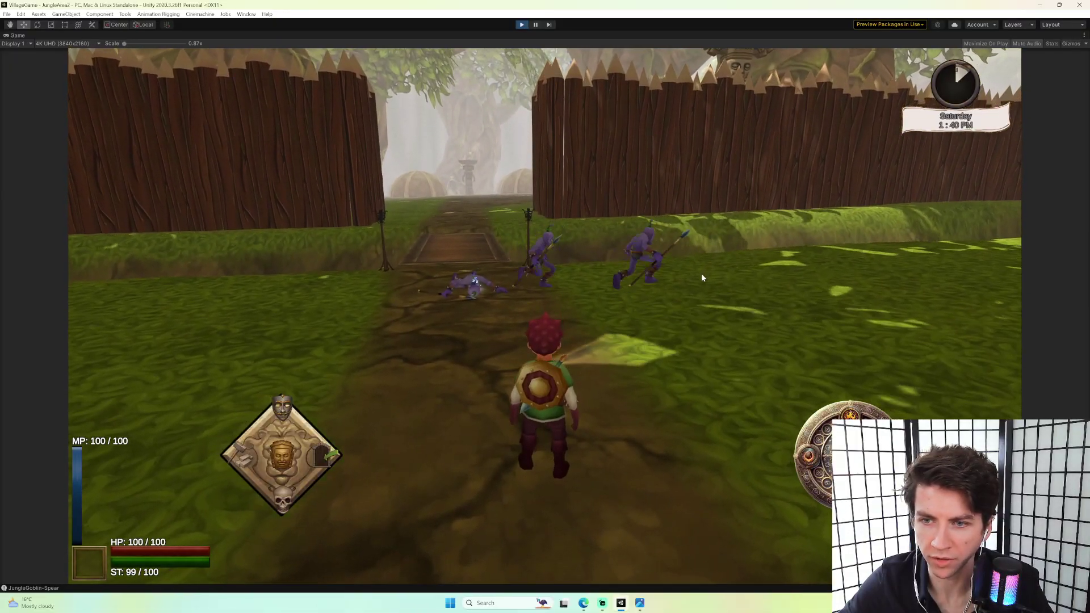
{"action": "key", "text": "w"}
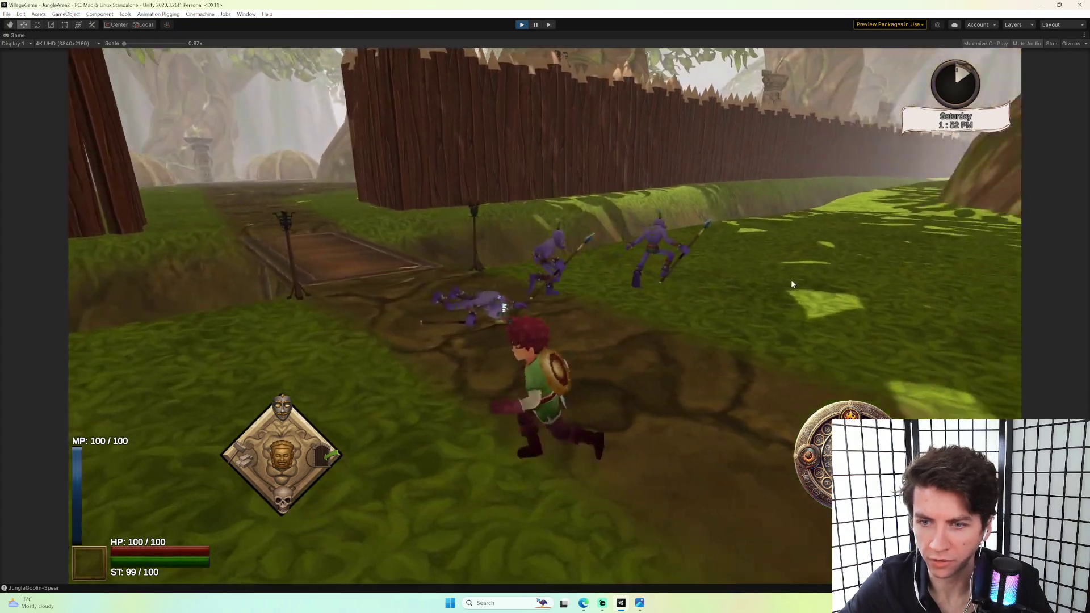
{"action": "key", "text": "d"}
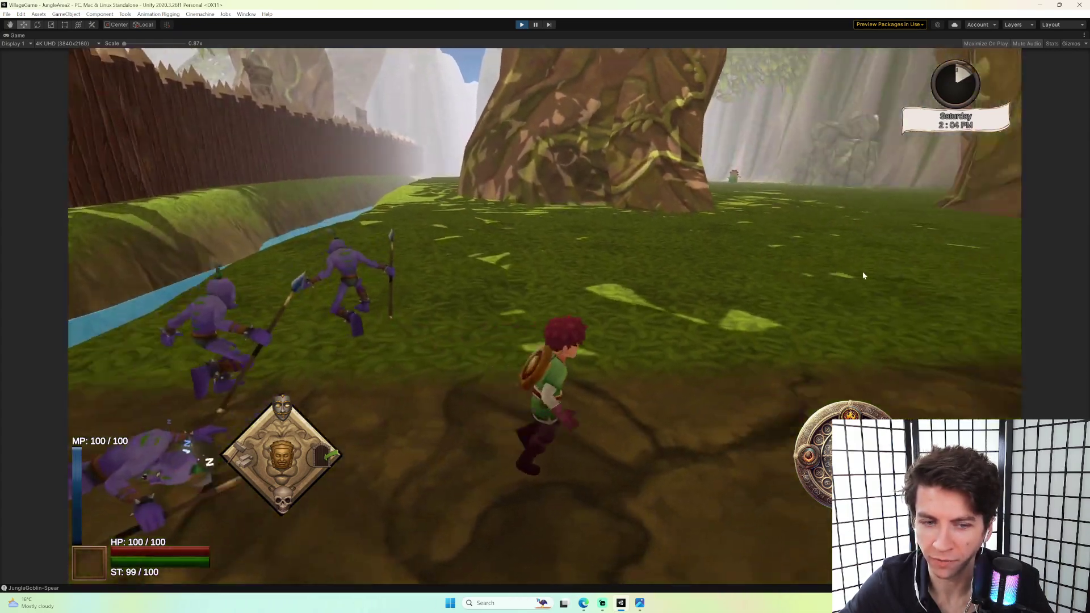
{"action": "key", "text": "w"}
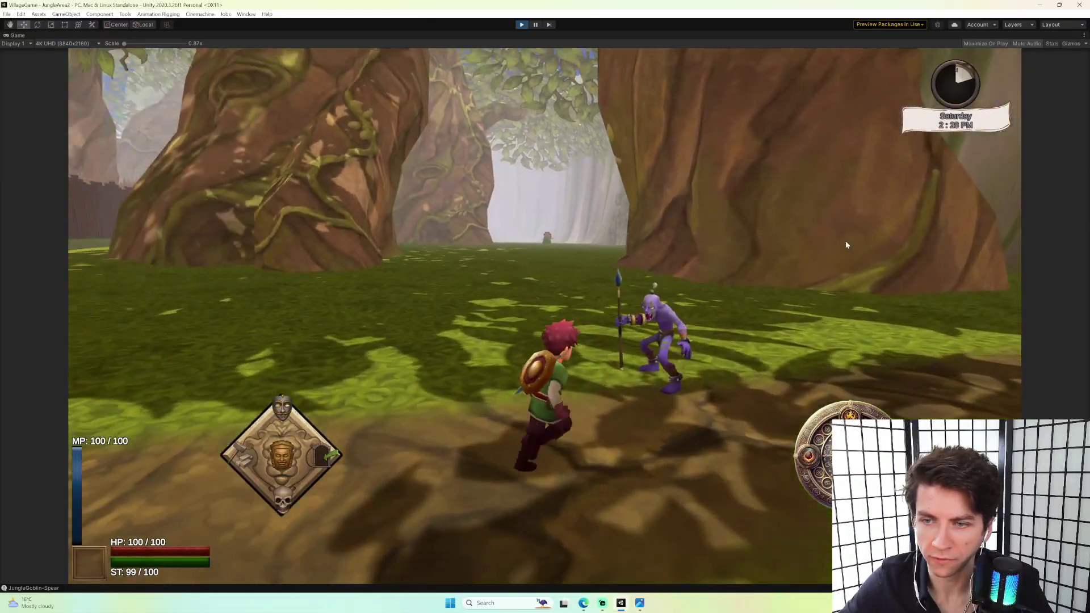
{"action": "key", "text": "s"}
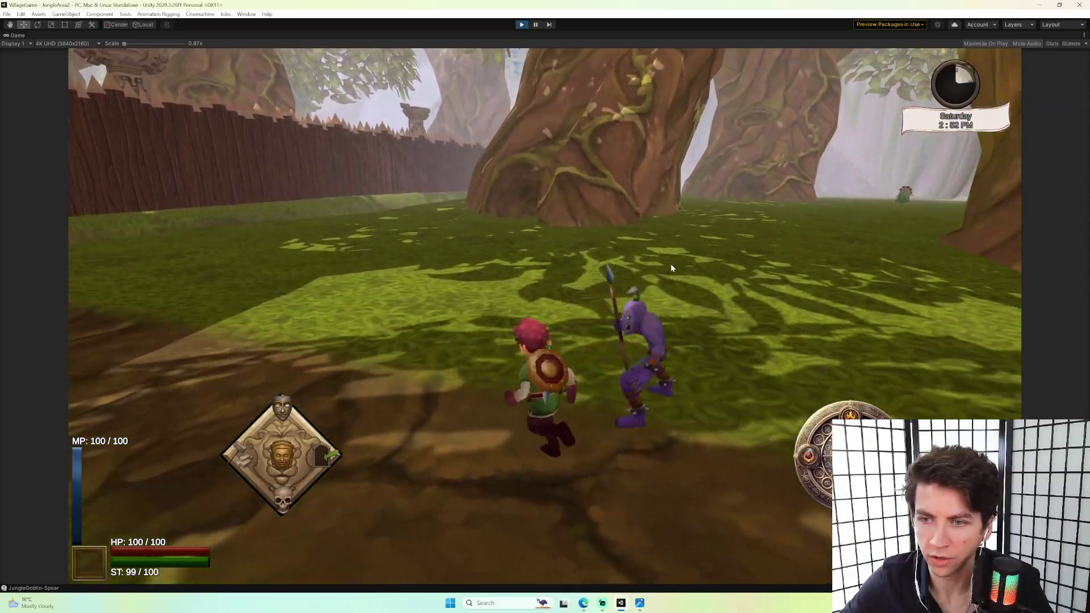
{"action": "key", "text": "d"}
{"action": "key", "text": "w"}
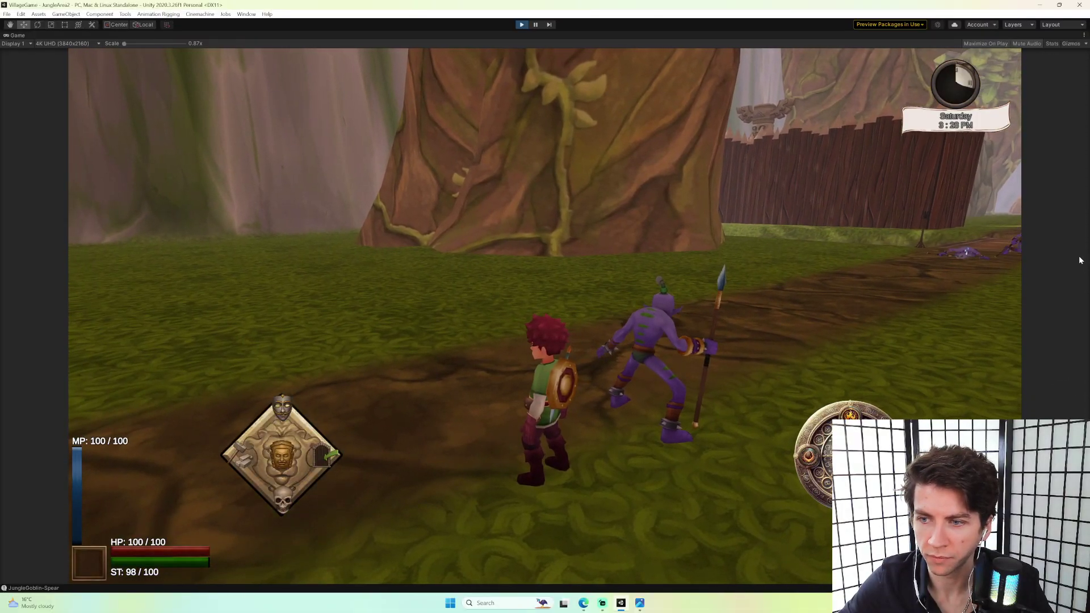
{"action": "key", "text": "w"}
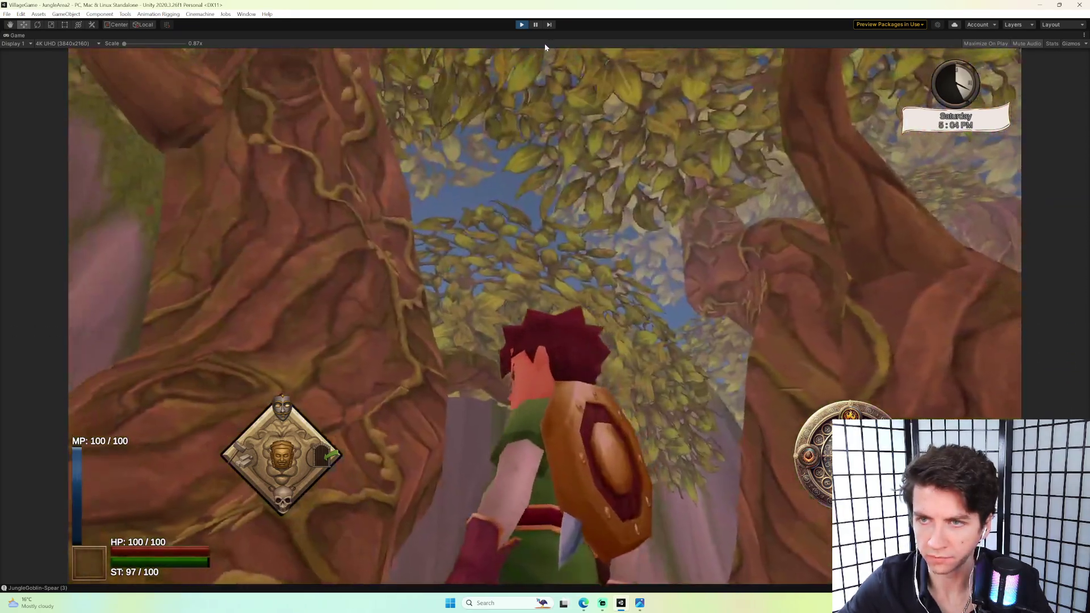
{"action": "key", "text": "ctrl+p"}
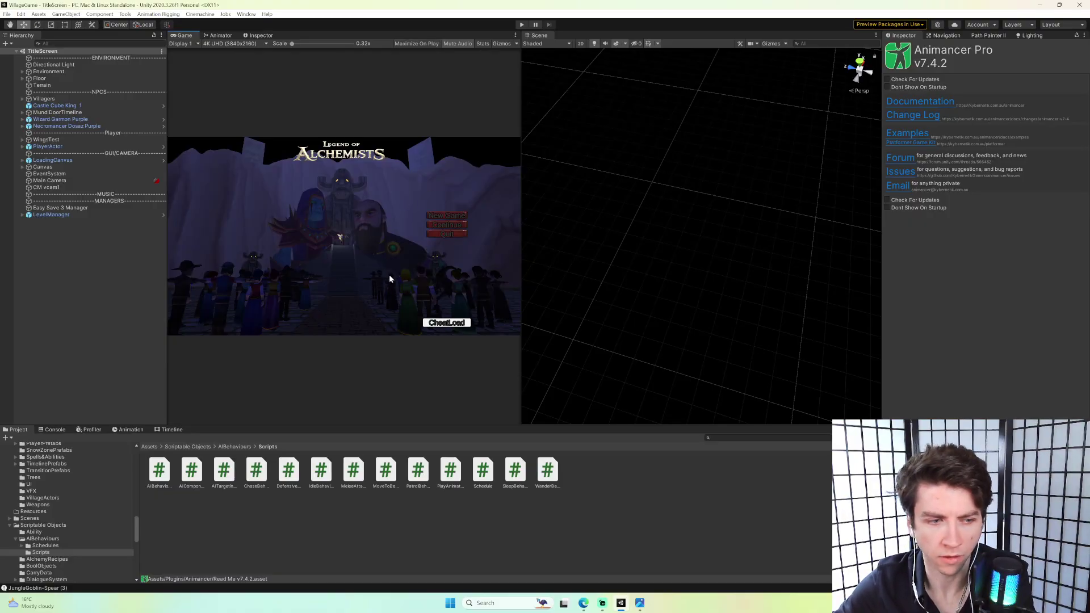
Open the JungleArea2 scene with the MonKey Open Scene command.
{"action": "key", "text": "ctrl+grave"}
{"action": "type", "text": "o"}
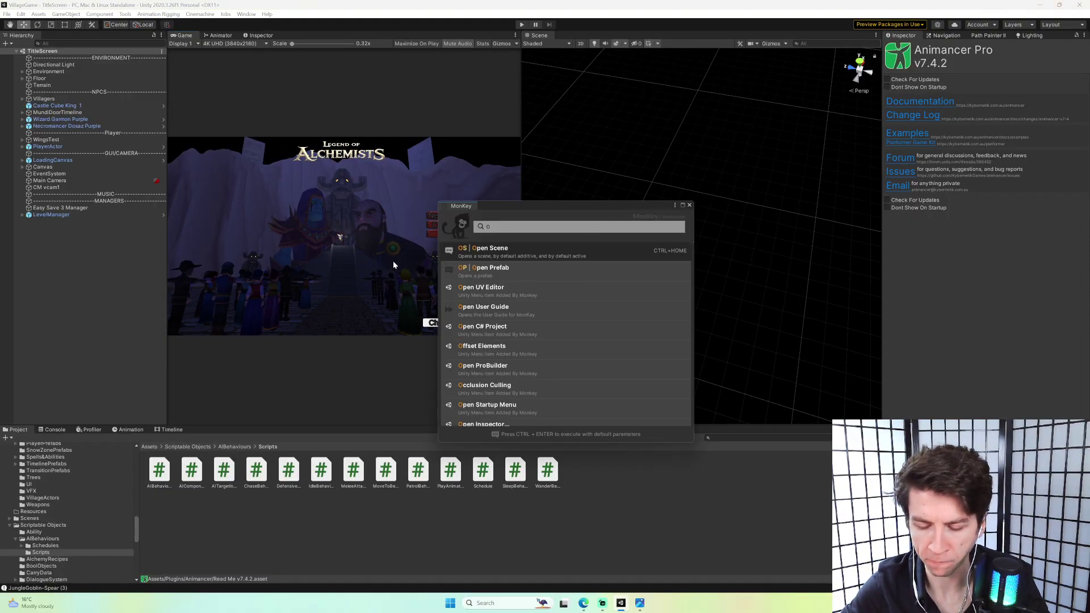
{"action": "type", "text": "s"}
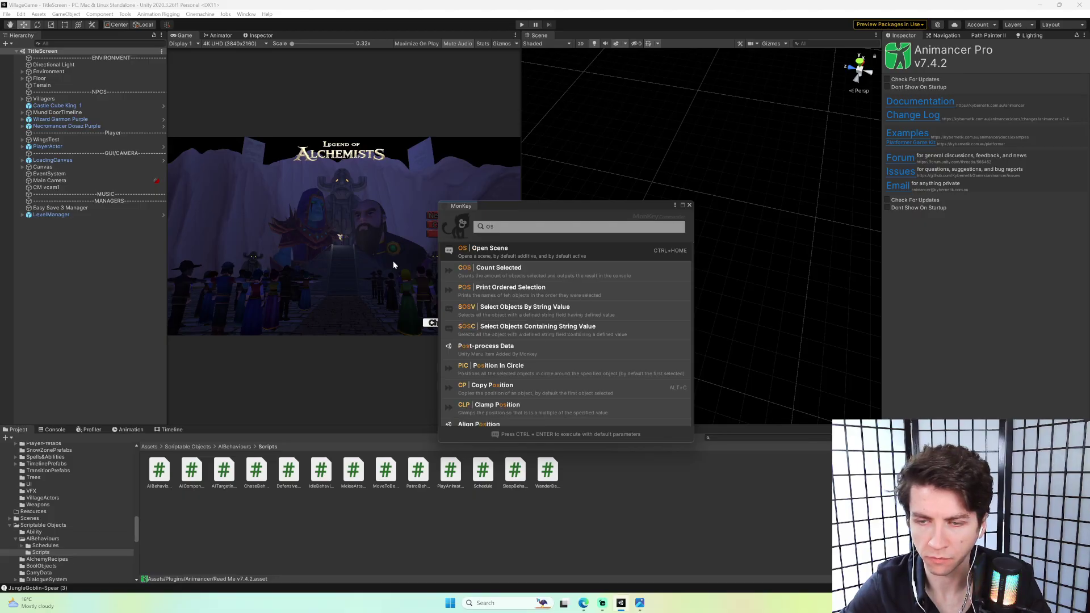
{"action": "key", "text": "Return"}
{"action": "type", "text": "jungl"}
{"action": "key", "text": "Down"}
{"action": "key", "text": "Down"}
{"action": "key", "text": "Return"}
{"action": "key", "text": "Return"}
Inspect the BugGateInvasion fighting and approach timelines and list the objects under BugGateInvasionActors.
{"action": "right_click_drag", "start_coordinate": [671, 332], "coordinate": [591, 253]}
{"action": "left_click", "coordinate": [109, 264]}
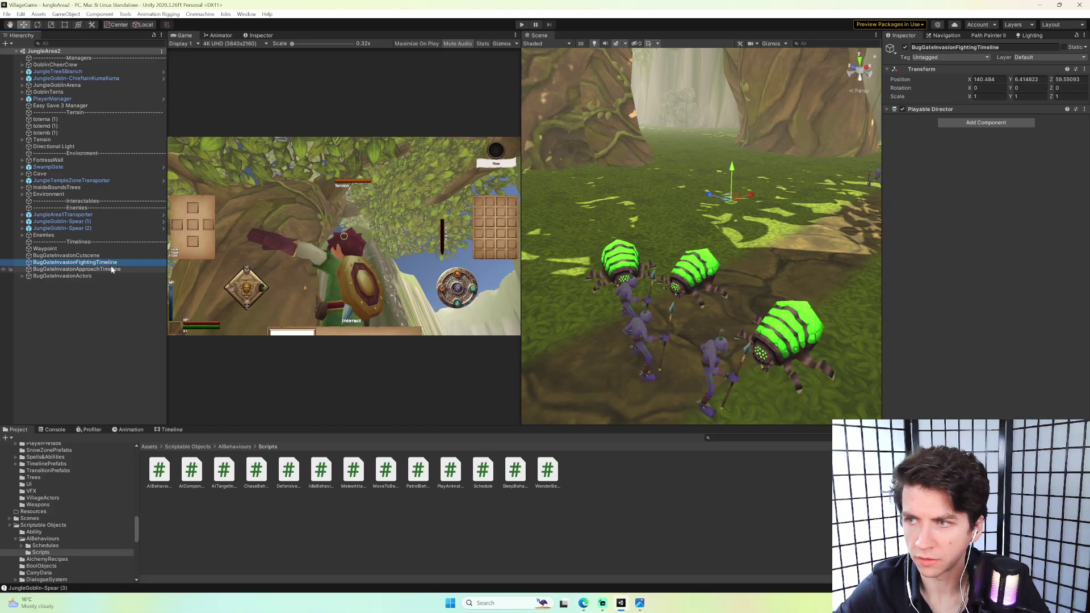
{"action": "left_click", "coordinate": [112, 269]}
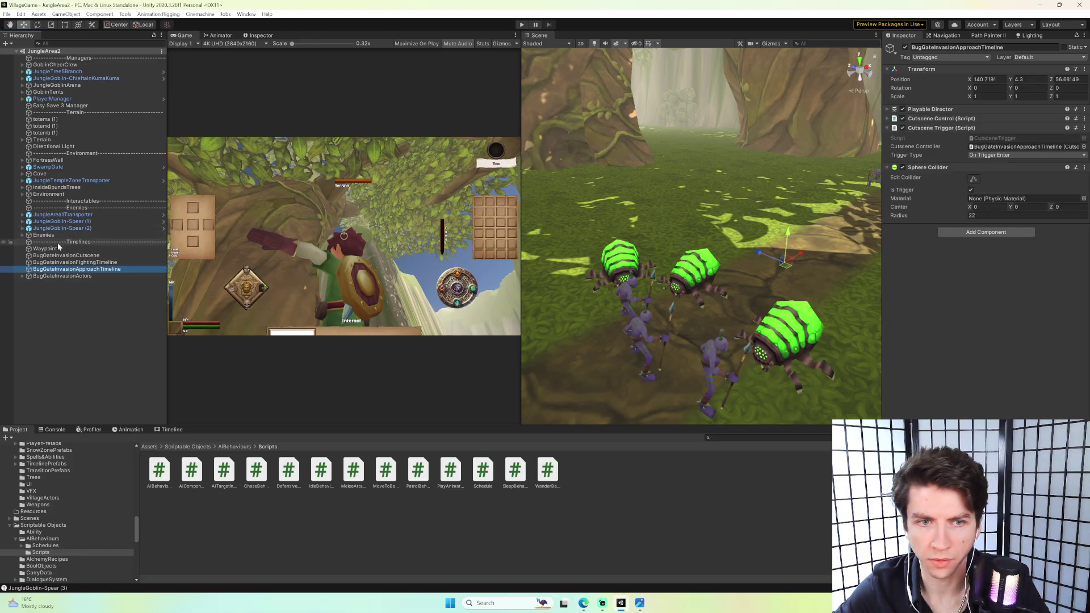
{"action": "left_click", "coordinate": [28, 276]}
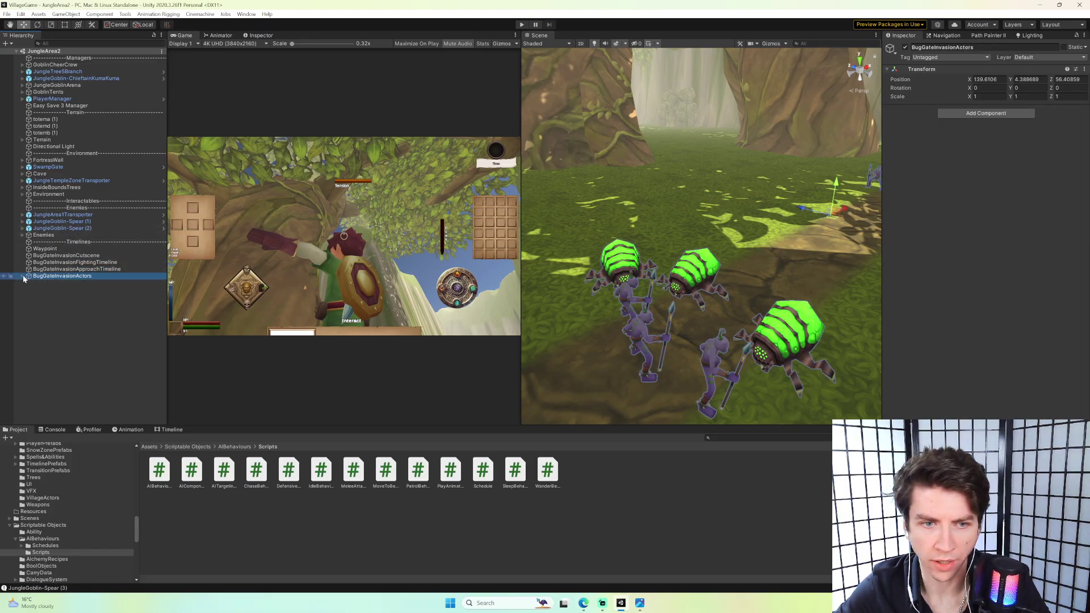
{"action": "left_click", "coordinate": [22, 277]}
Select JungleCrawlerBug, collapse its collider and character handler components, and open its AIComponent script in Visual Studio.
{"action": "left_click", "coordinate": [91, 305]}
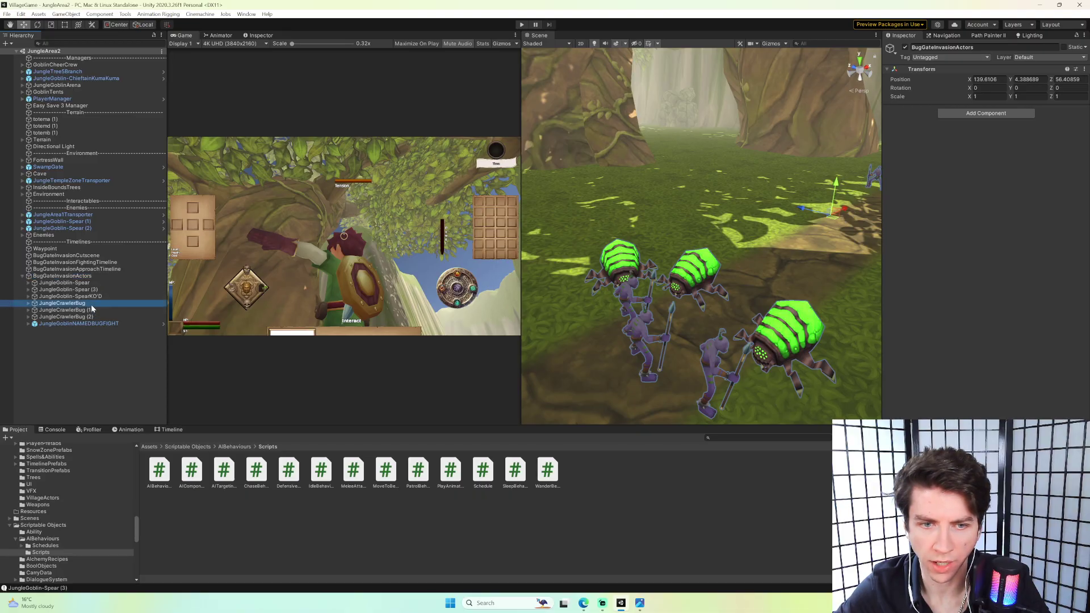
{"action": "left_click", "coordinate": [924, 184]}
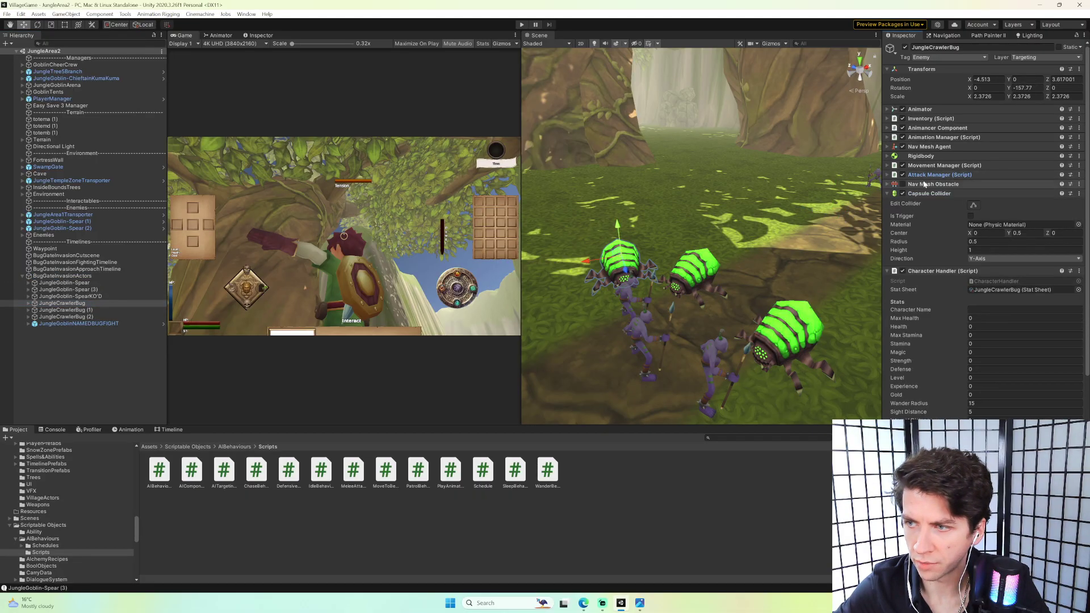
{"action": "left_click", "coordinate": [930, 193]}
{"action": "left_click", "coordinate": [939, 203]}
{"action": "double_click", "coordinate": [991, 222]}
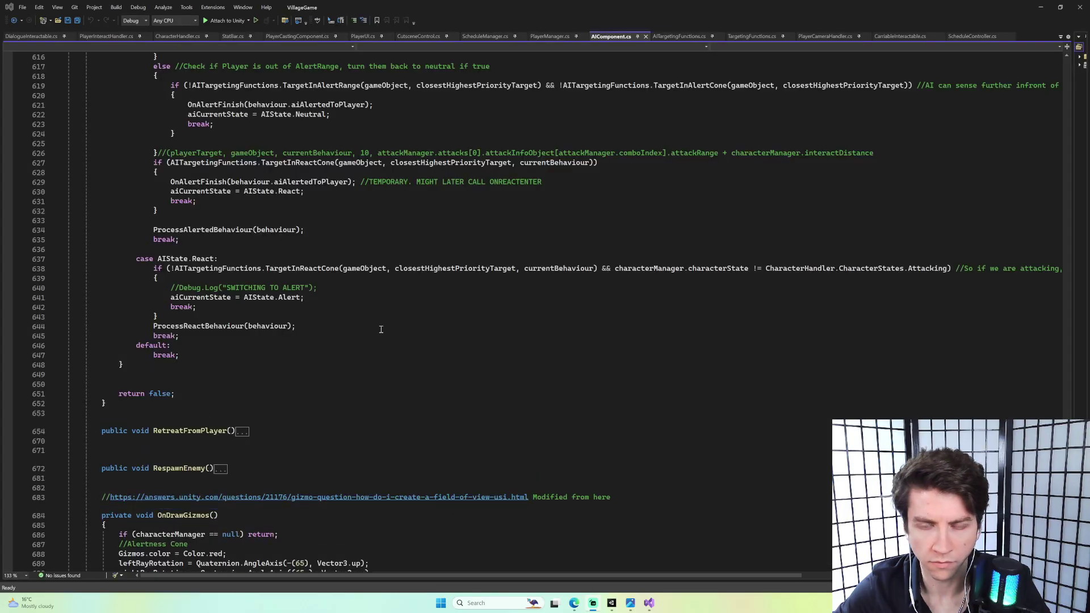
Examine the state, reaction and alert behaviour code in AIComponent.cs, including ProcessStateBehaviour, AlertedBehaviour and ProcessAlertedBehaviour.
{"action": "scroll", "coordinate": [385, 328], "scroll_direction": "up", "scroll_amount": 8}
{"action": "scroll", "coordinate": [388, 340], "scroll_direction": "up", "scroll_amount": 13}
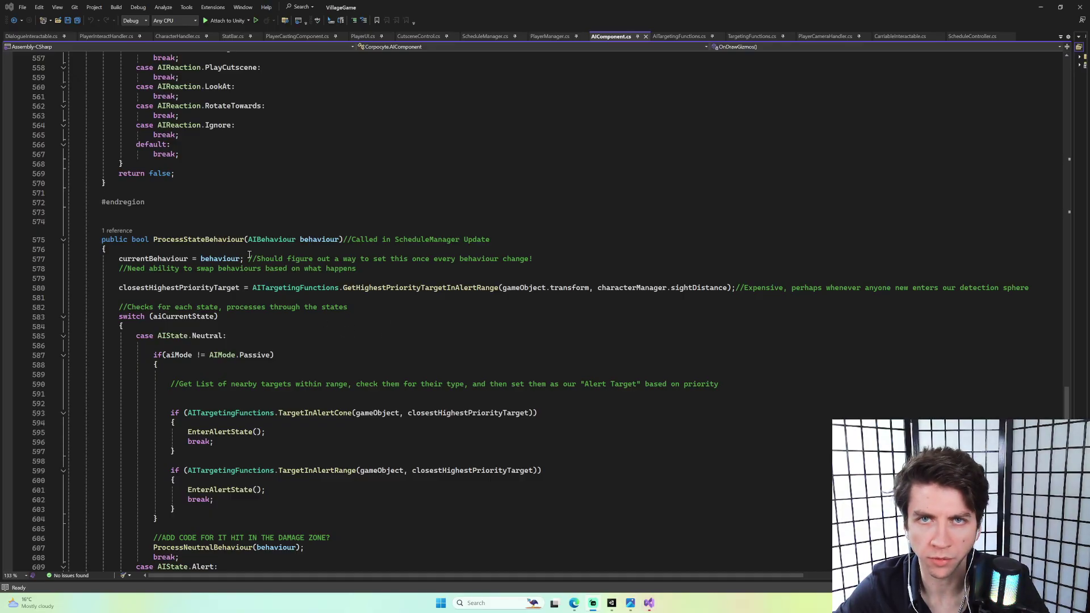
{"action": "scroll", "coordinate": [249, 255], "scroll_direction": "up", "scroll_amount": 15}
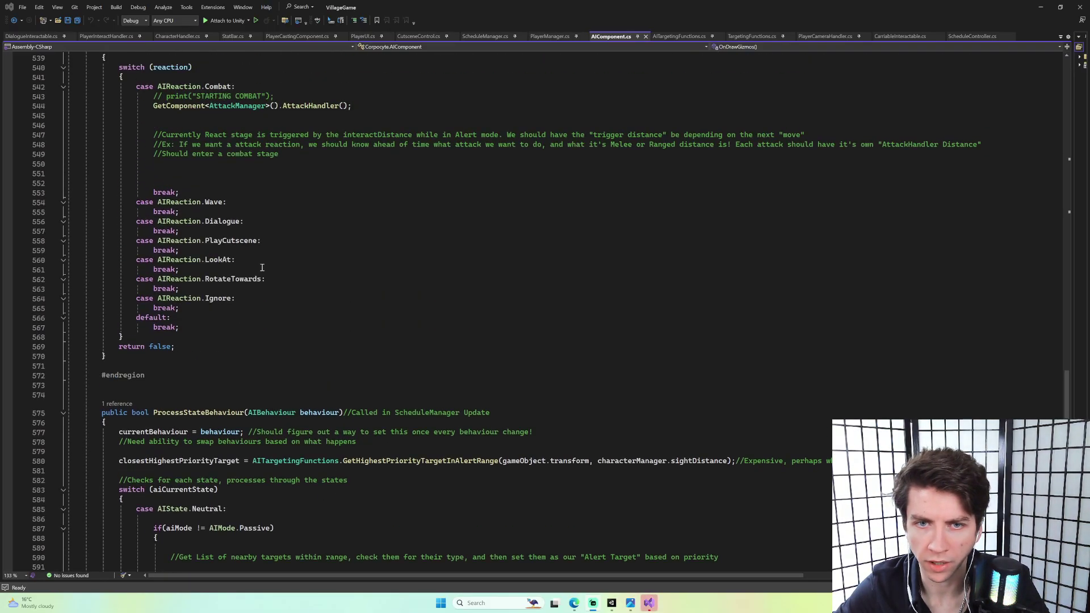
{"action": "scroll", "coordinate": [278, 269], "scroll_direction": "up", "scroll_amount": 12}
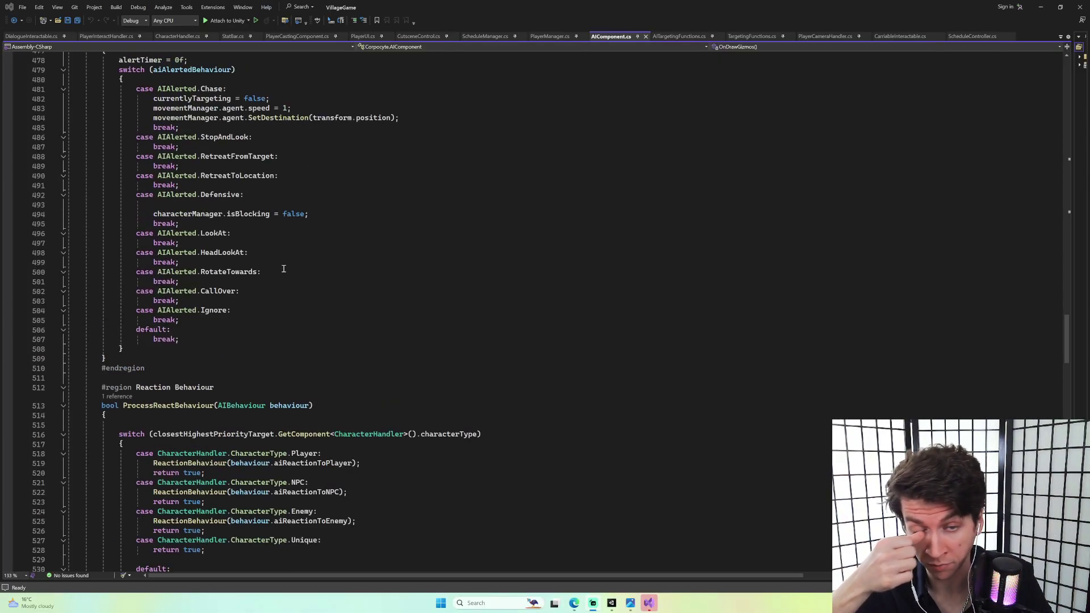
{"action": "scroll", "coordinate": [283, 260], "scroll_direction": "up", "scroll_amount": 3}
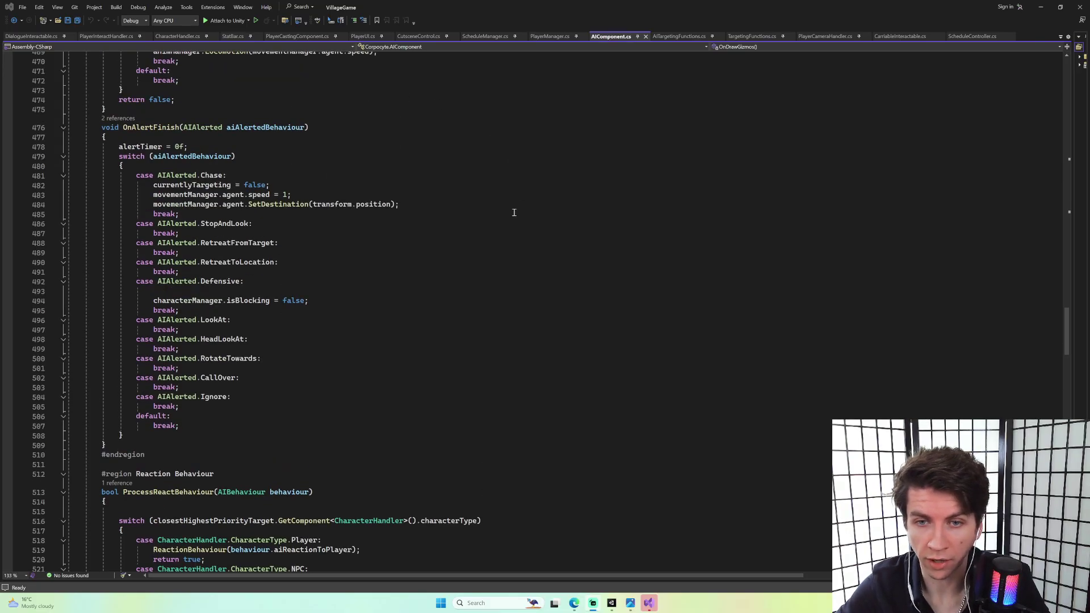
{"action": "scroll", "coordinate": [276, 273], "scroll_direction": "up", "scroll_amount": 18}
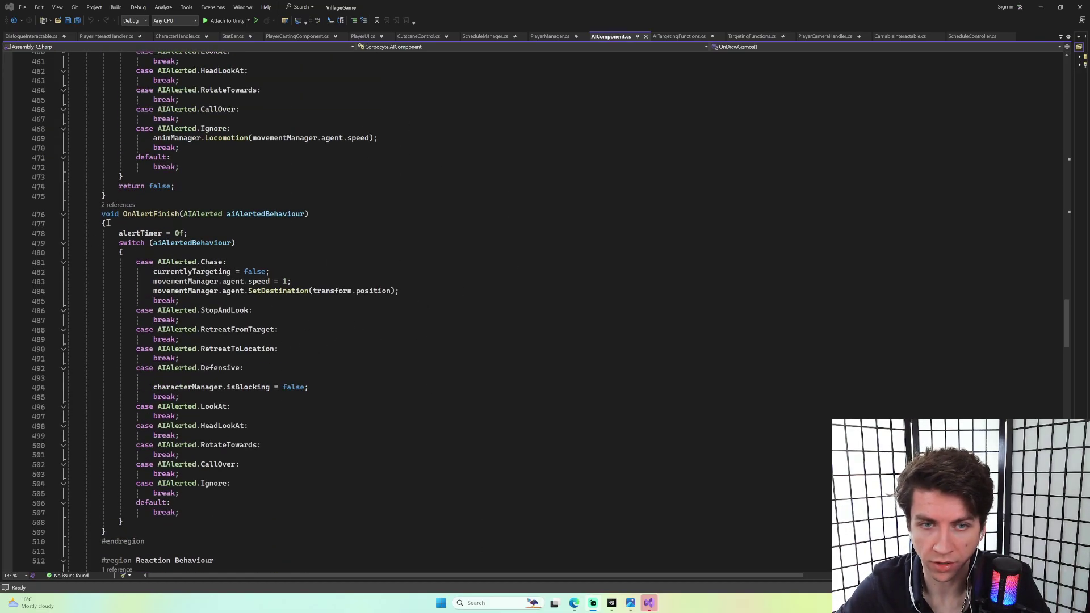
{"action": "scroll", "coordinate": [413, 247], "scroll_direction": "up", "scroll_amount": 8}
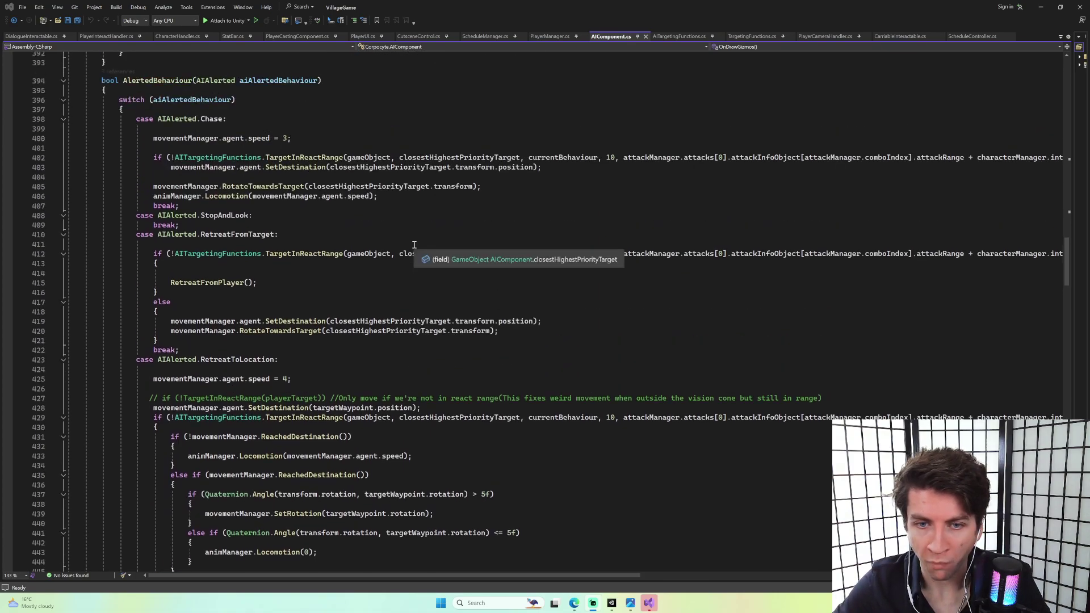
{"action": "scroll", "coordinate": [409, 245], "scroll_direction": "up", "scroll_amount": 20}
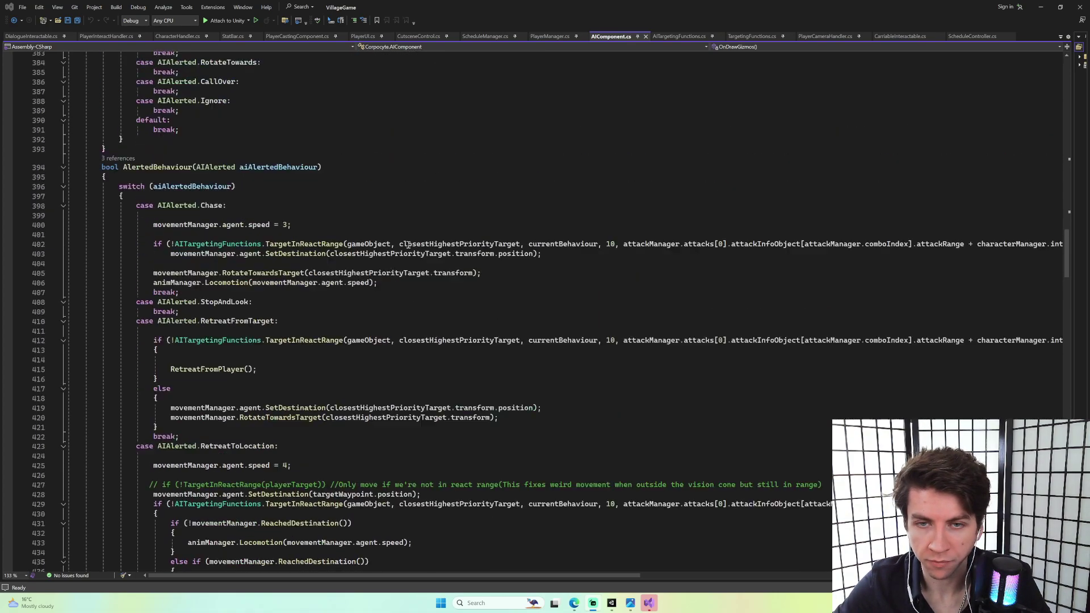
{"action": "scroll", "coordinate": [404, 242], "scroll_direction": "up", "scroll_amount": 20}
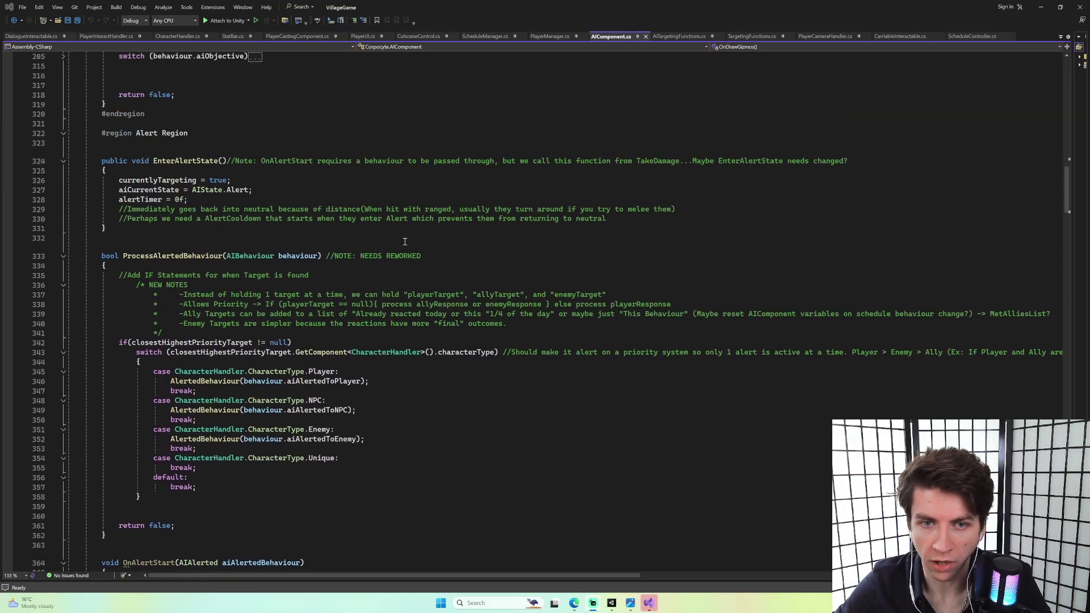
{"action": "scroll", "coordinate": [405, 242], "scroll_direction": "down", "scroll_amount": 20}
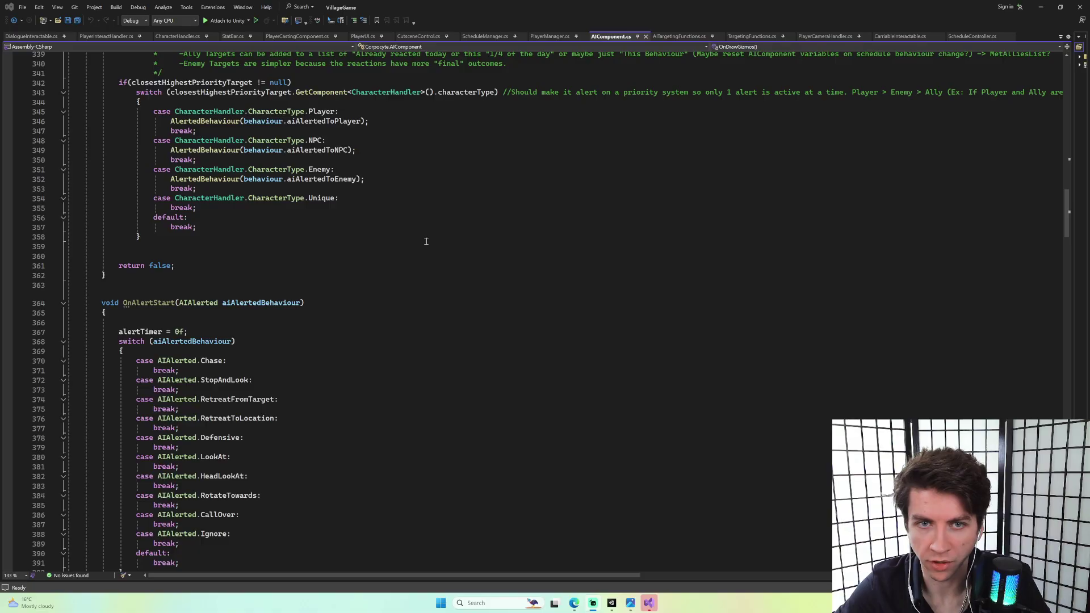
{"action": "scroll", "coordinate": [426, 242], "scroll_direction": "up", "scroll_amount": 3}
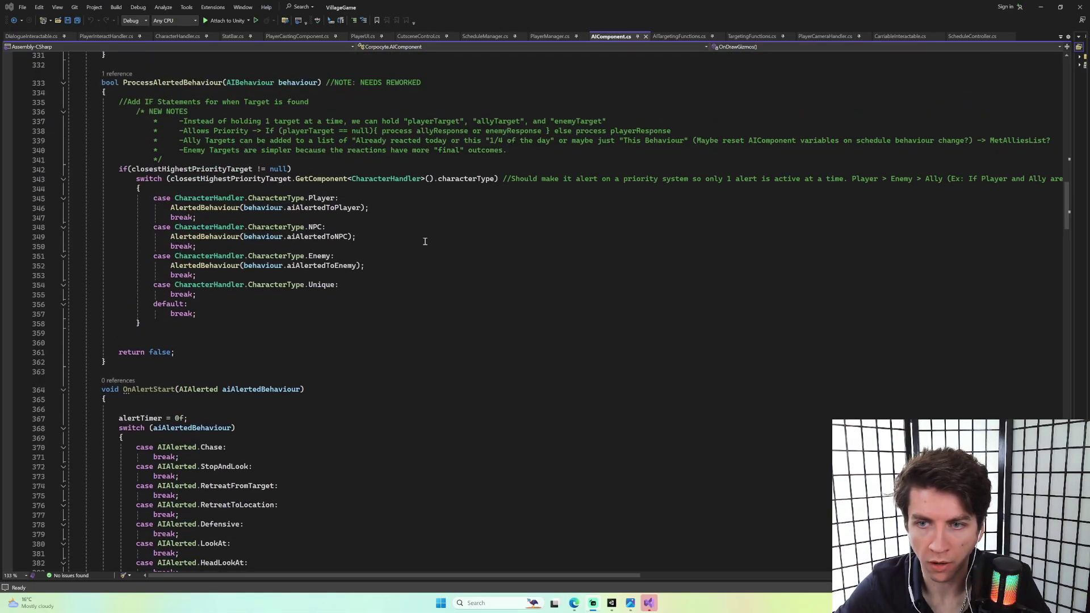
{"action": "scroll", "coordinate": [425, 241], "scroll_direction": "down", "scroll_amount": 12}
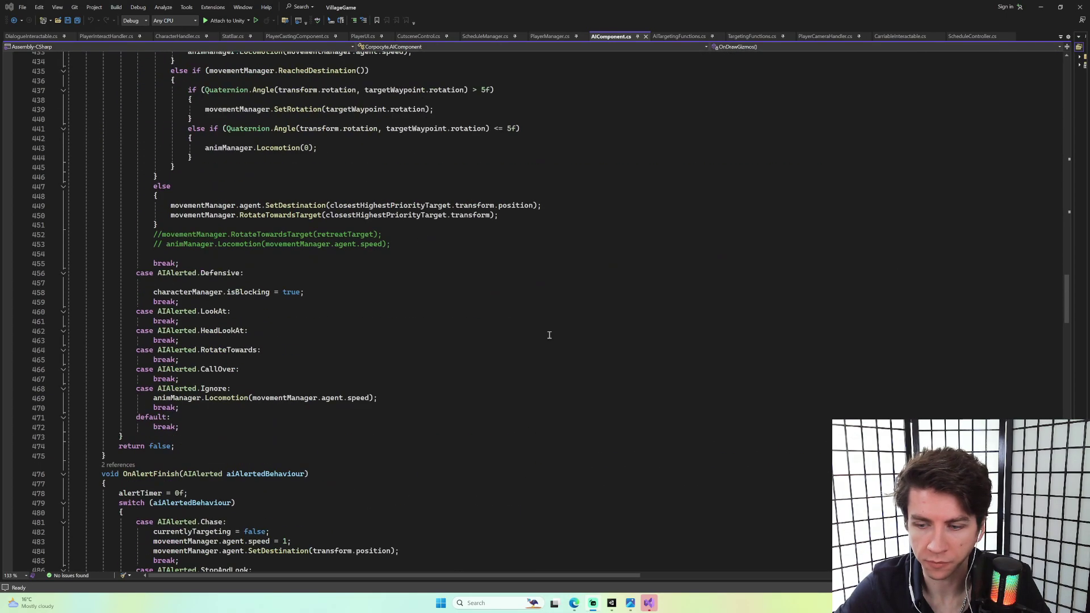
Switch back to Unity and view the crawler bugs and goblins by the bridge from farther away.
{"action": "left_click", "coordinate": [649, 603]}
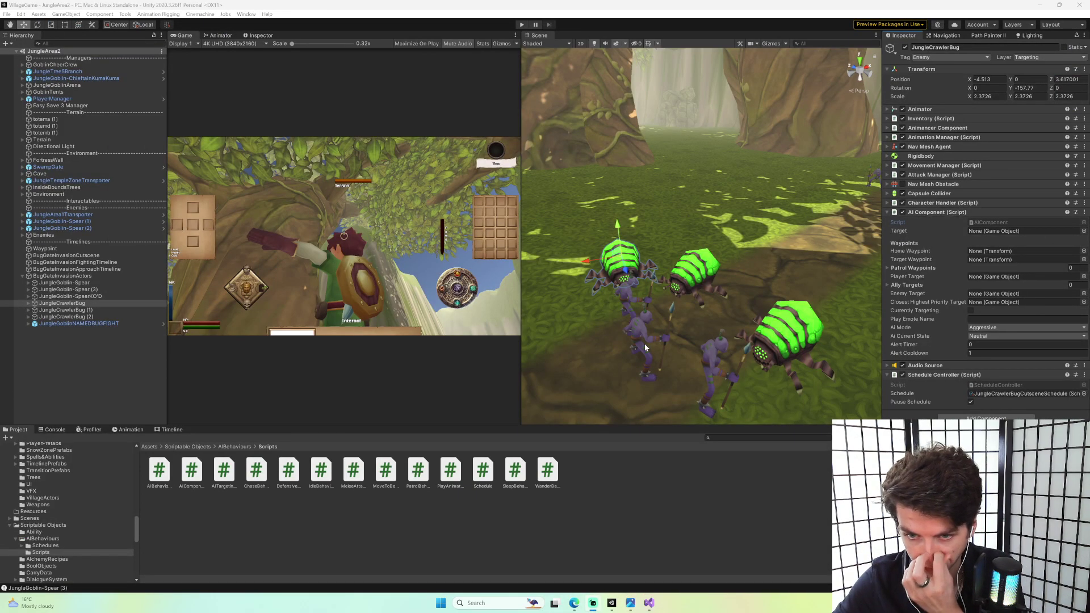
{"action": "scroll", "coordinate": [656, 295], "scroll_direction": "down", "scroll_amount": 5}
{"action": "middle_click_drag", "start_coordinate": [680, 309], "coordinate": [656, 244]}
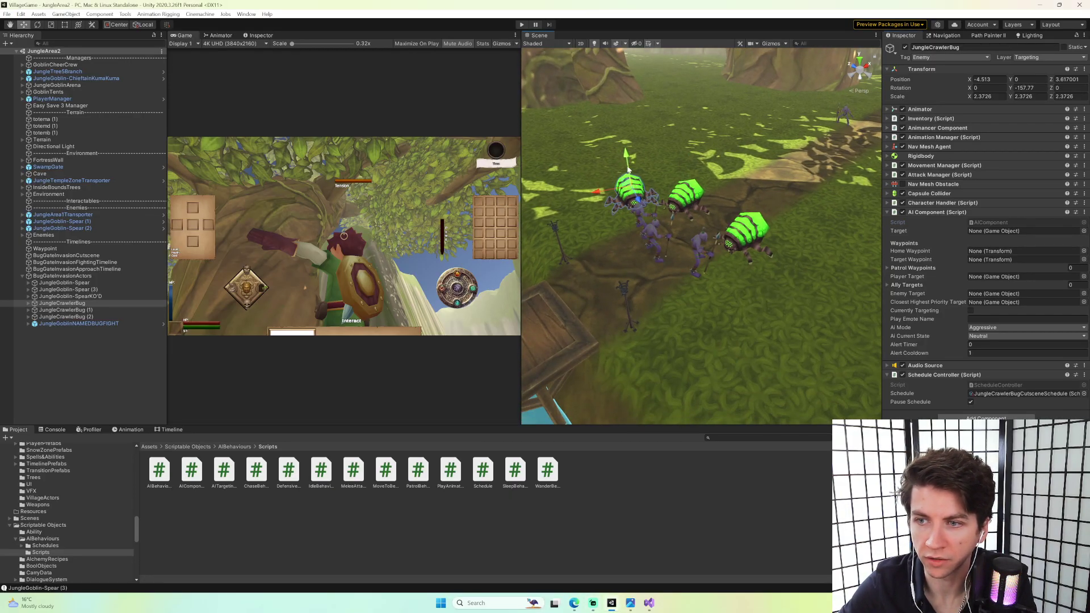
Move and turn JungleCrawlerBug and JungleCrawlerBug (2) together so they stand closer to the third crawler bug, facing the goblins.
{"action": "left_click", "coordinate": [692, 201]}
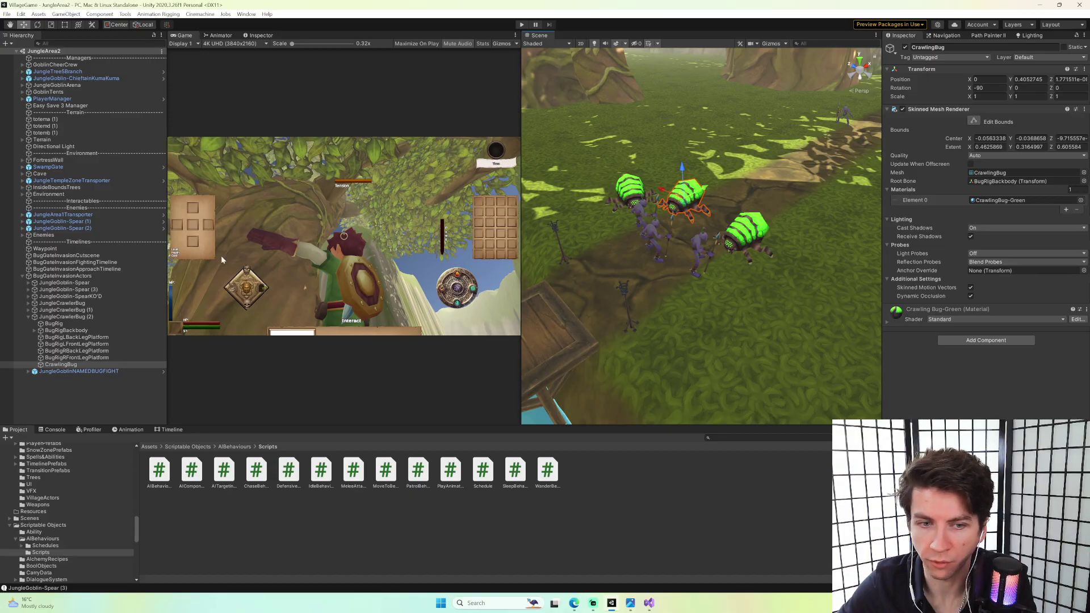
{"action": "left_click", "coordinate": [63, 317]}
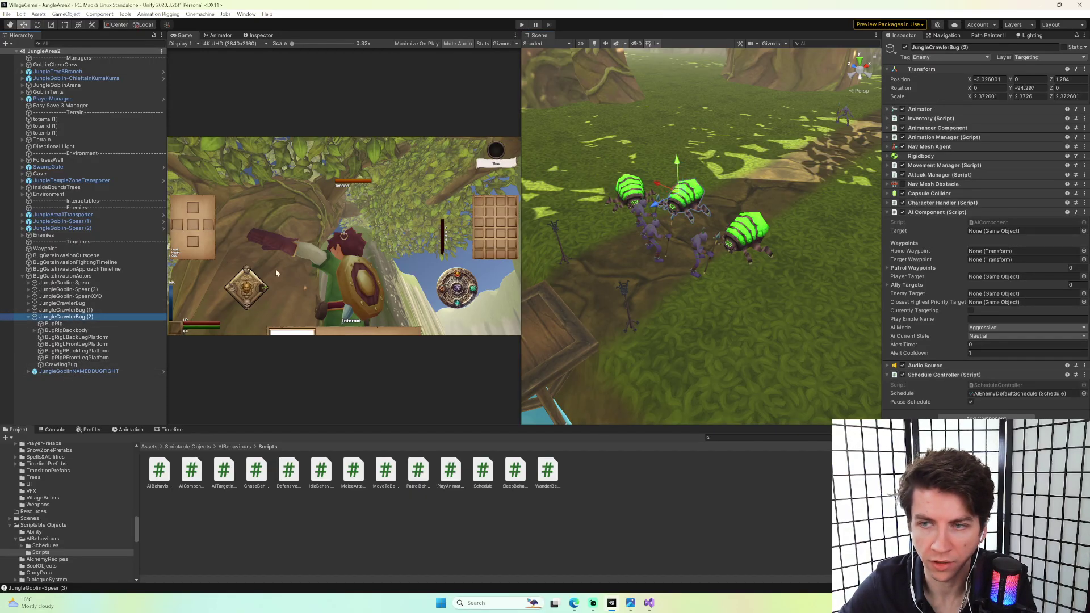
{"action": "right_click_drag", "start_coordinate": [616, 200], "coordinate": [704, 199]}
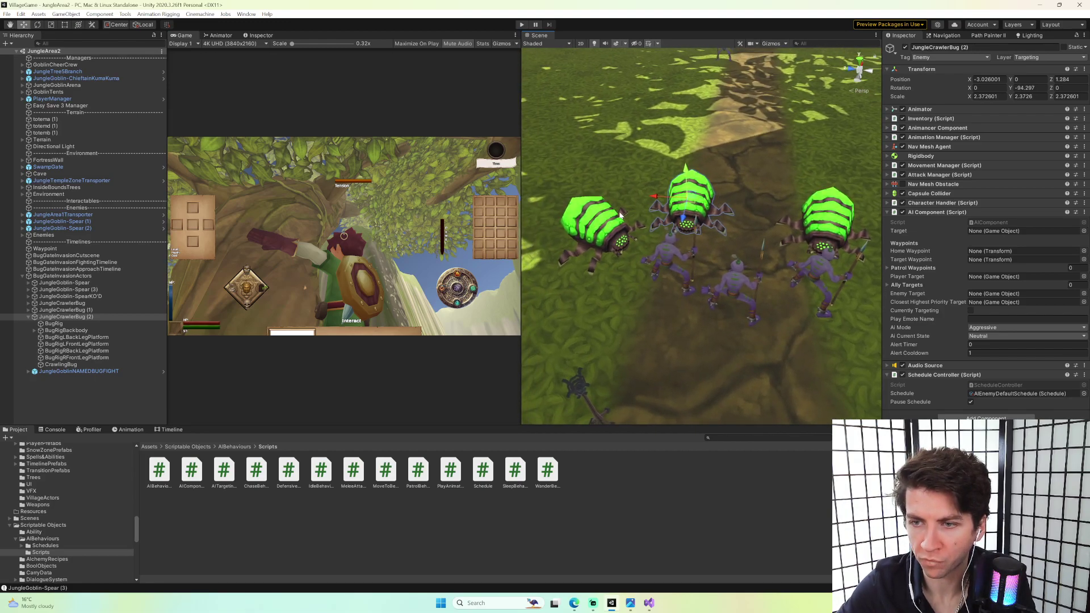
{"action": "left_click", "coordinate": [607, 225], "text": "ctrl"}
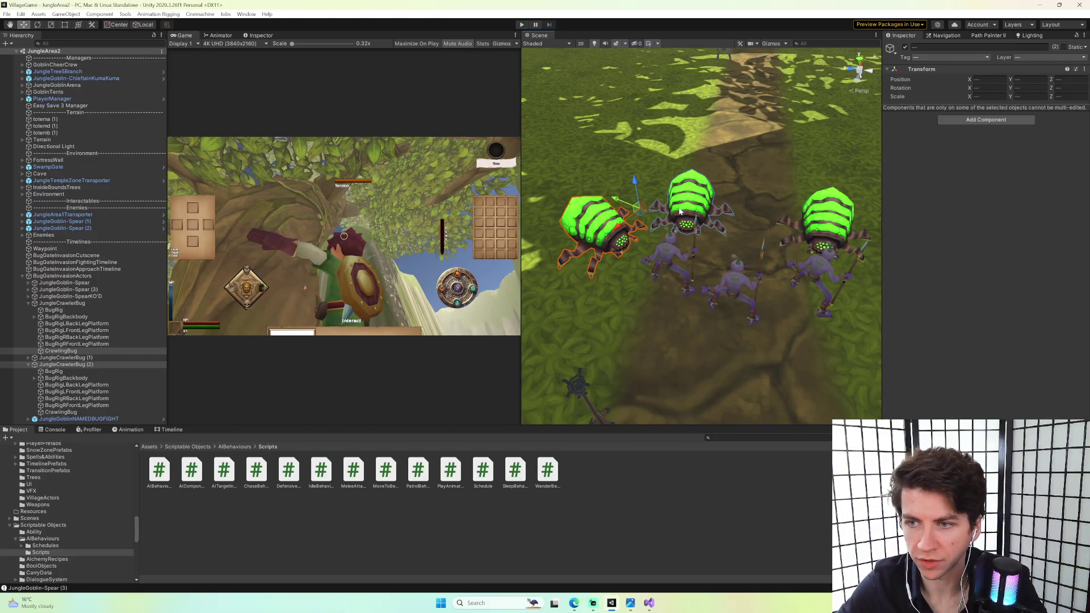
{"action": "left_click", "coordinate": [74, 351], "text": "ctrl"}
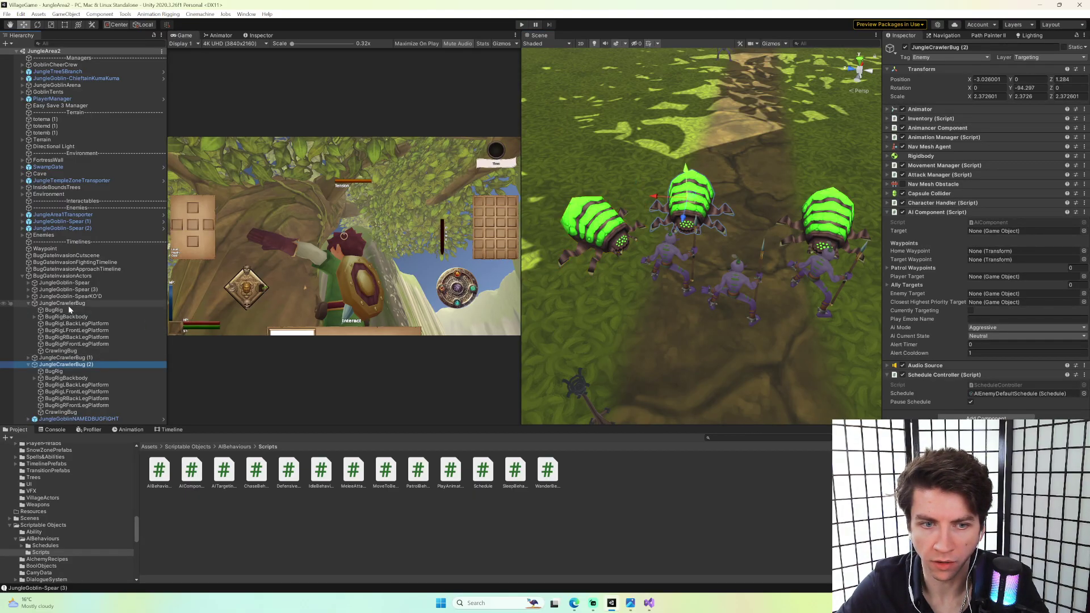
{"action": "mouse_move", "coordinate": [656, 239]}
{"action": "left_mouse_down"}
{"action": "mouse_move", "coordinate": [629, 233]}
{"action": "mouse_move", "coordinate": [694, 230]}
{"action": "mouse_move", "coordinate": [635, 233]}
{"action": "left_mouse_up"}
{"action": "key", "text": "w"}
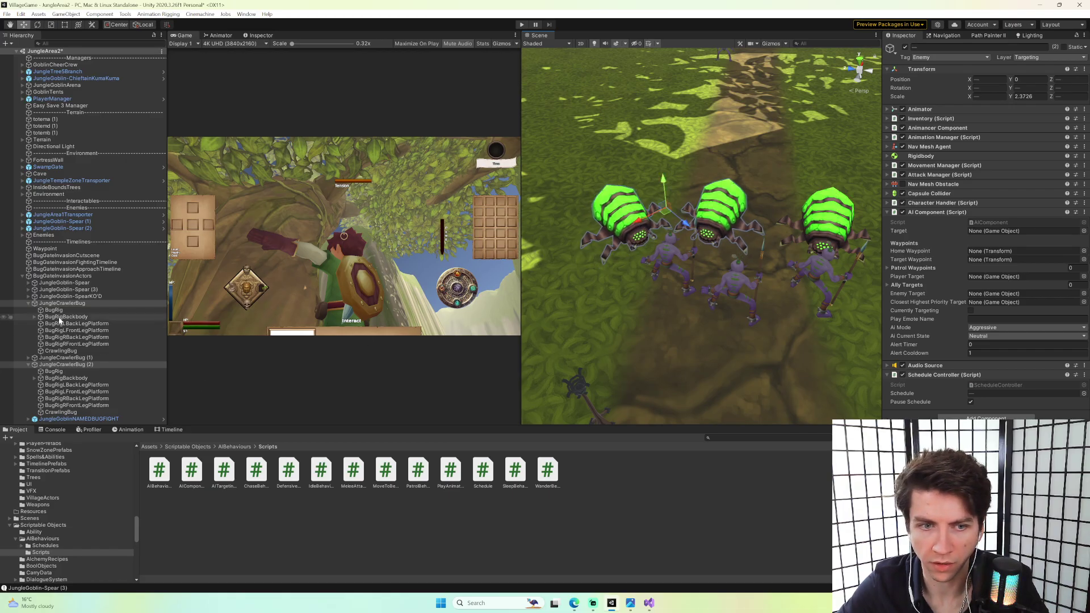
{"action": "left_click", "coordinate": [29, 303]}
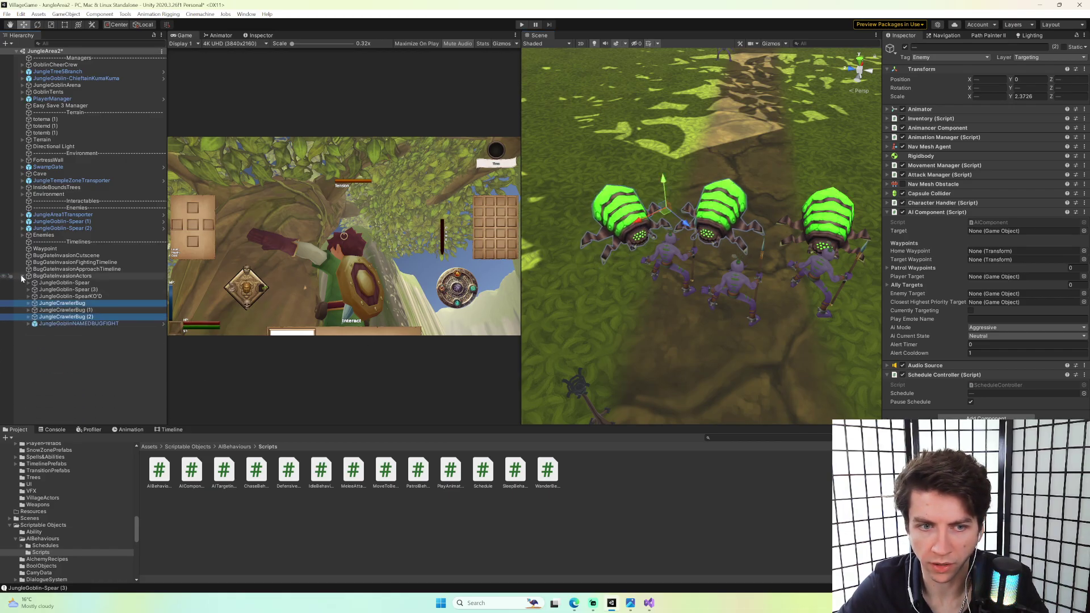
Collapse BugGateInvasionActors and scrub through BugGateInvasionFightingTimeline to preview the fight between the goblins and bugs.
{"action": "left_click", "coordinate": [23, 276]}
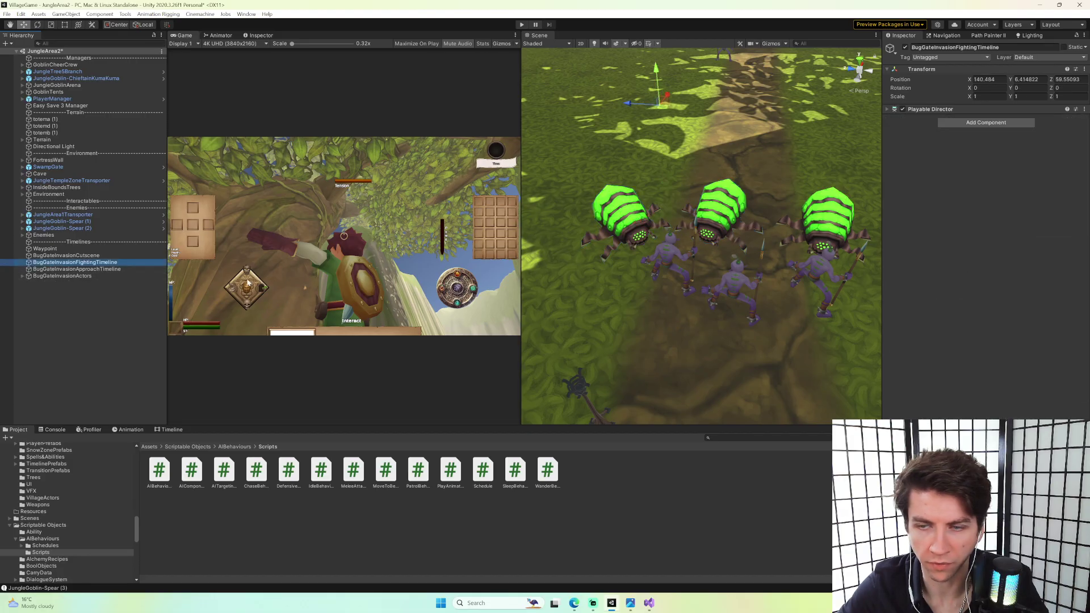
{"action": "left_click", "coordinate": [174, 430]}
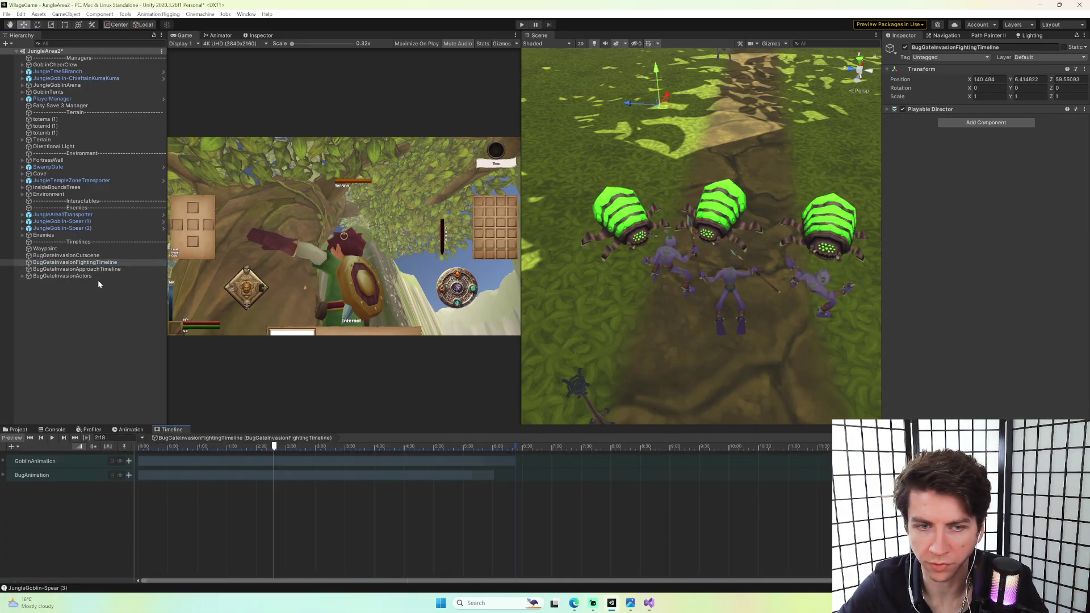
{"action": "left_click_drag", "start_coordinate": [147, 444], "coordinate": [414, 420]}
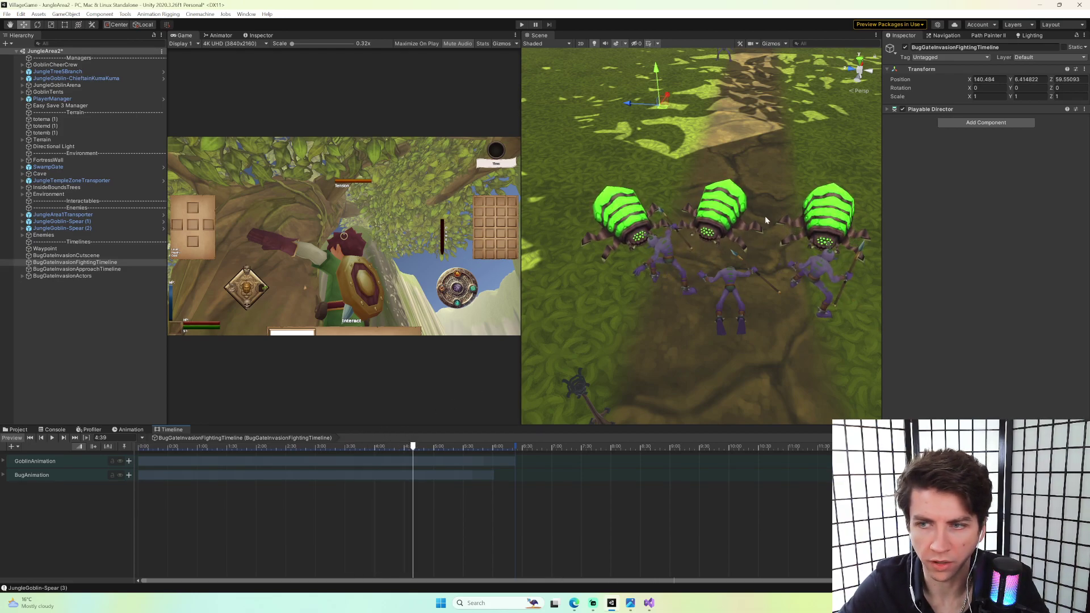
Adjust the facing of JungleCrawlerBug (2) with the Rotate tool and reselect BugGateInvasionFightingTimeline.
{"action": "left_click", "coordinate": [742, 211]}
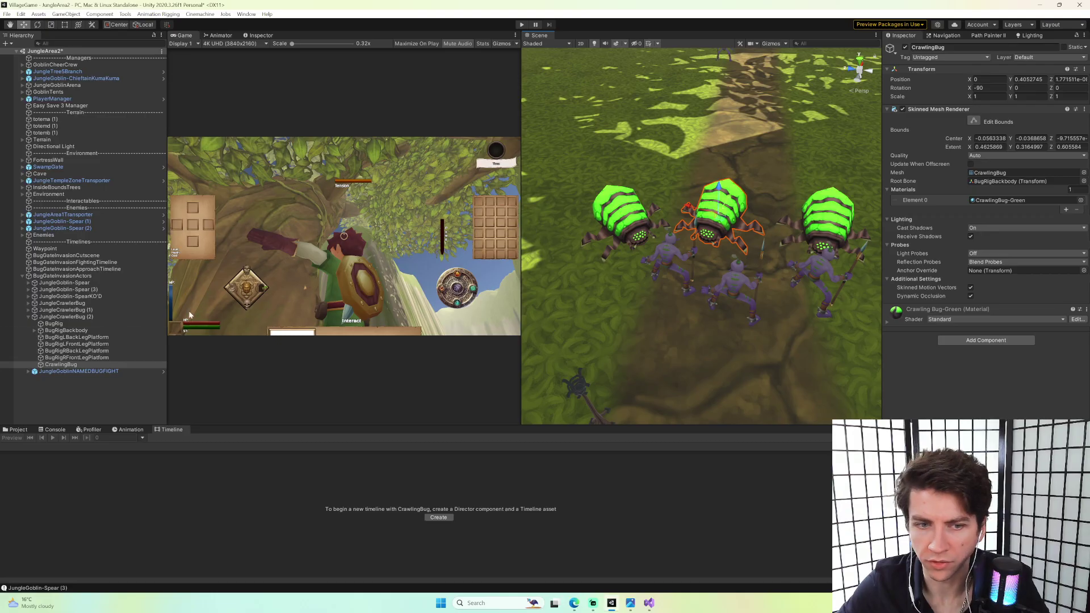
{"action": "left_click", "coordinate": [106, 317]}
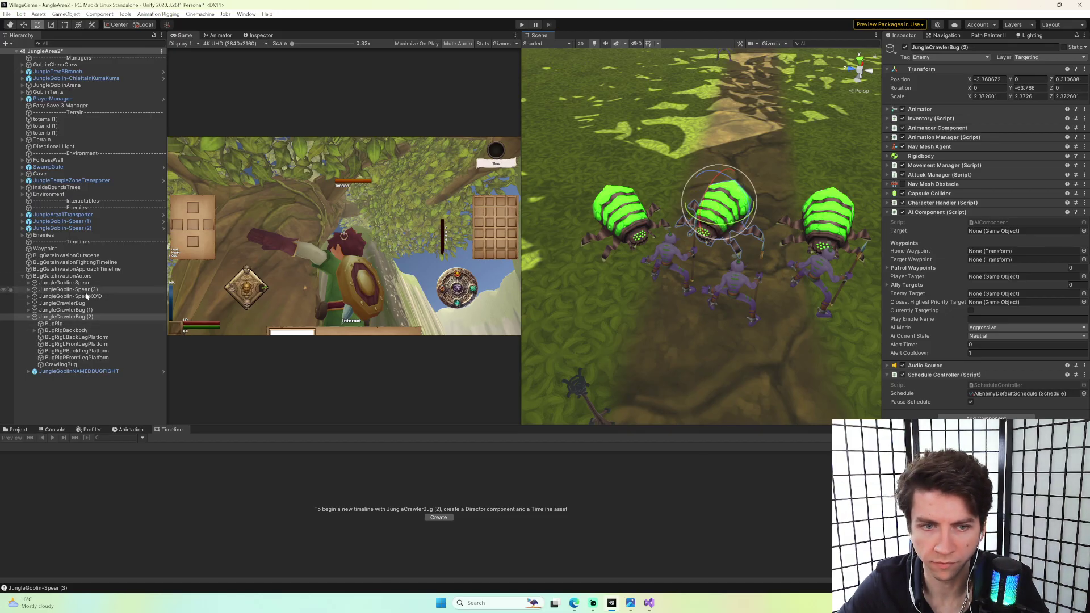
{"action": "left_click", "coordinate": [86, 263]}
{"action": "right_click_drag", "start_coordinate": [731, 247], "coordinate": [735, 216]}
{"action": "key", "text": "s"}
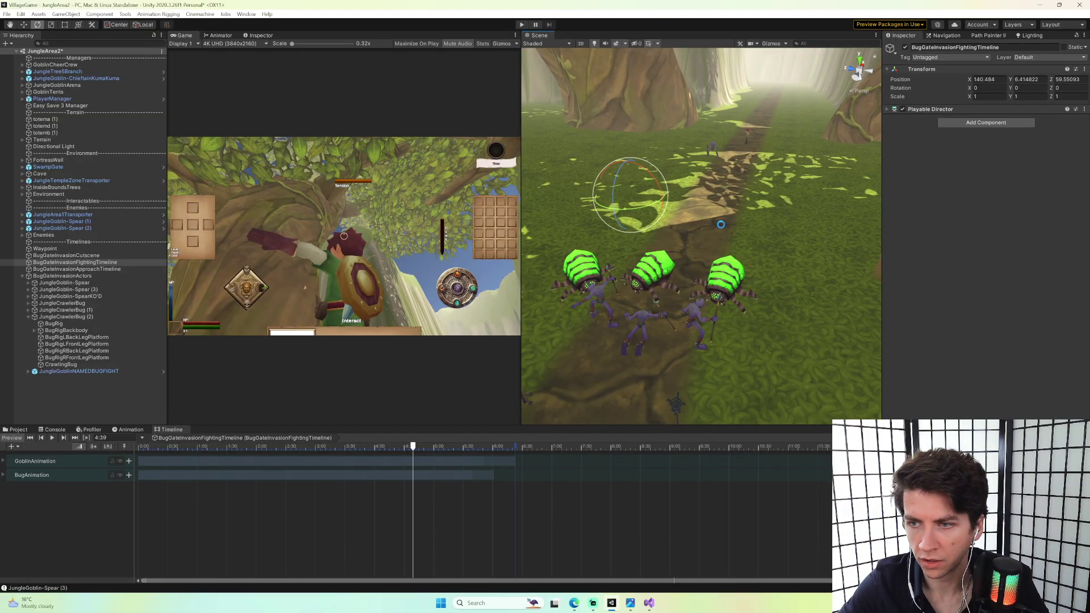
Open the JungleArea1 scene with the Open Scene command.
{"action": "key", "text": "grave"}
{"action": "type", "text": "os"}
{"action": "key", "text": "Return"}
{"action": "type", "text": "jungle"}
{"action": "key", "text": "Down"}
{"action": "key", "text": "Return"}
{"action": "key", "text": "Return"}
{"action": "key", "text": "Return"}
Inspect the goblin and crawler bug facing each other on the path, selecting the goblin's arm guard and the bug's mesh.
{"action": "right_click_drag", "start_coordinate": [749, 125], "coordinate": [669, 261]}
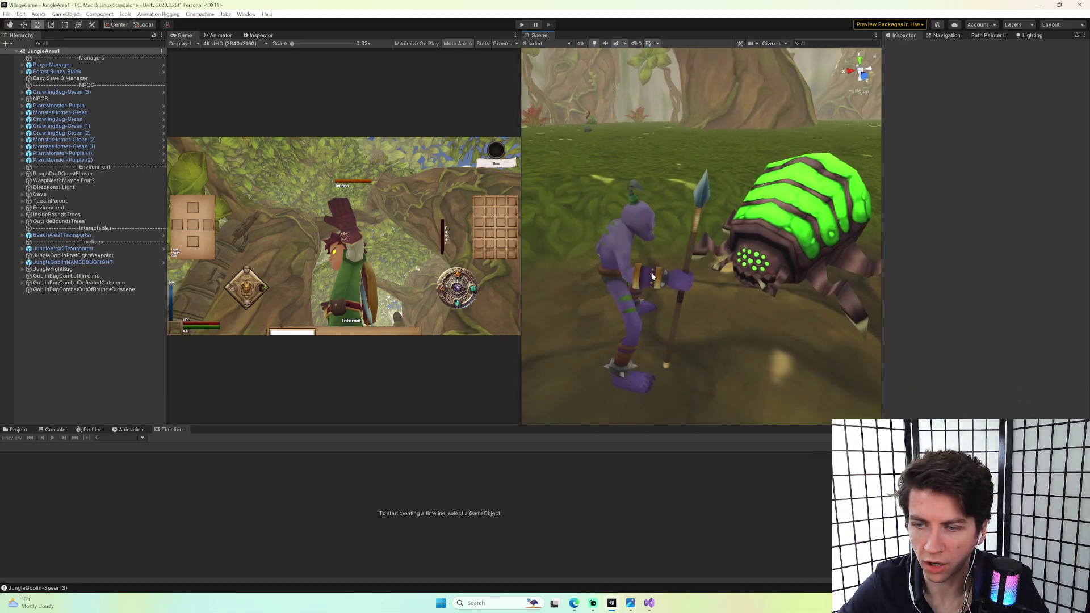
{"action": "left_click", "coordinate": [652, 277]}
{"action": "left_click", "coordinate": [656, 278]}
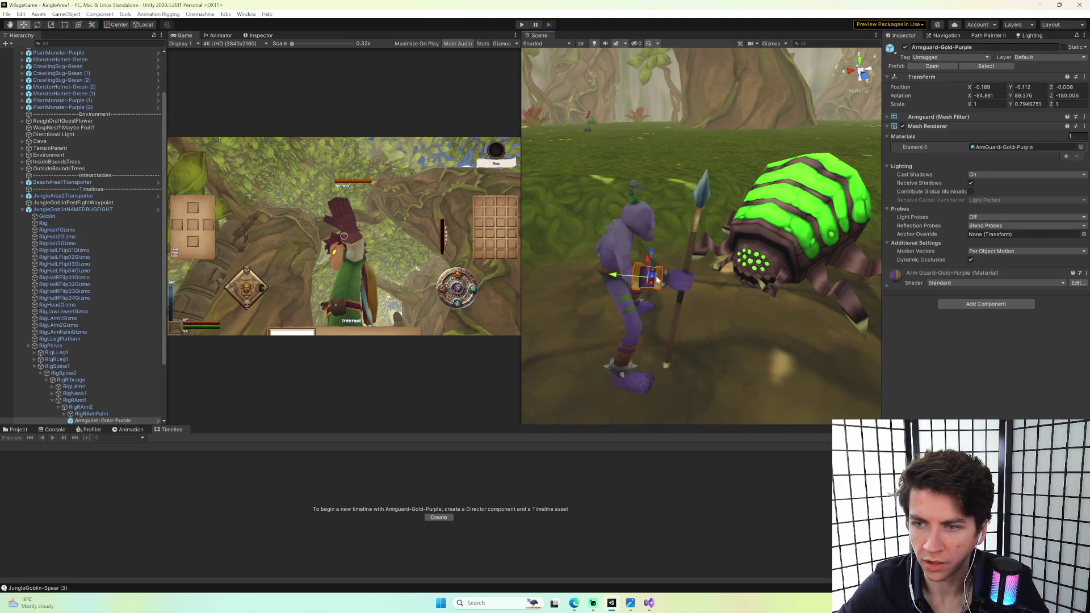
{"action": "left_click", "coordinate": [769, 234]}
{"action": "right_click_drag", "start_coordinate": [769, 234], "coordinate": [790, 199]}
{"action": "key", "text": "s"}
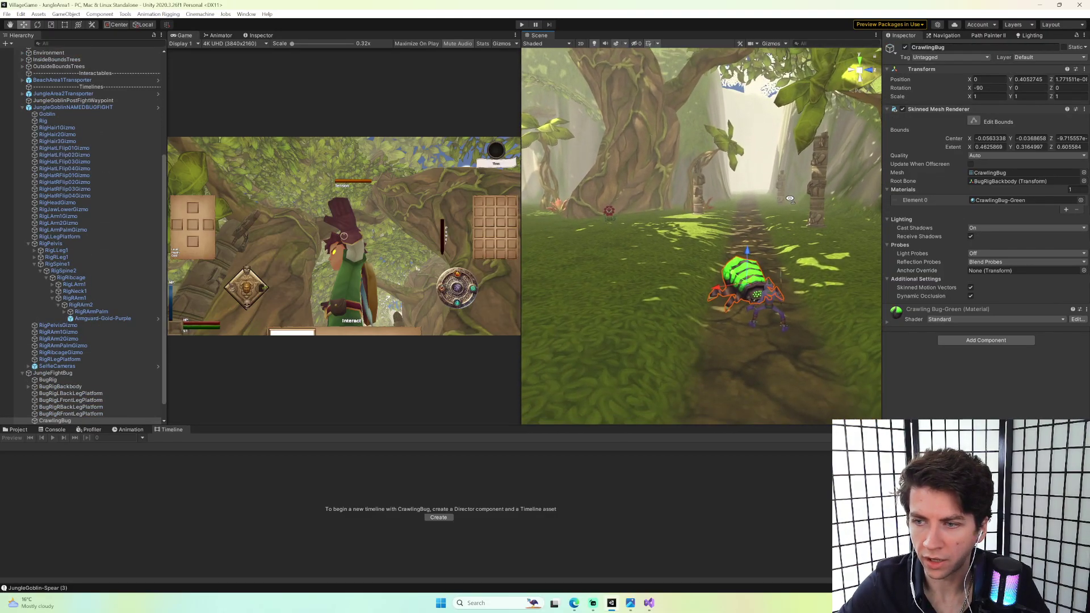
Collapse JungleGoblinNAMEDBUGFIGHT and JungleFightBug, select GoblinBugCombatTimeline, and scrub it back near its start.
{"action": "left_click", "coordinate": [22, 107]}
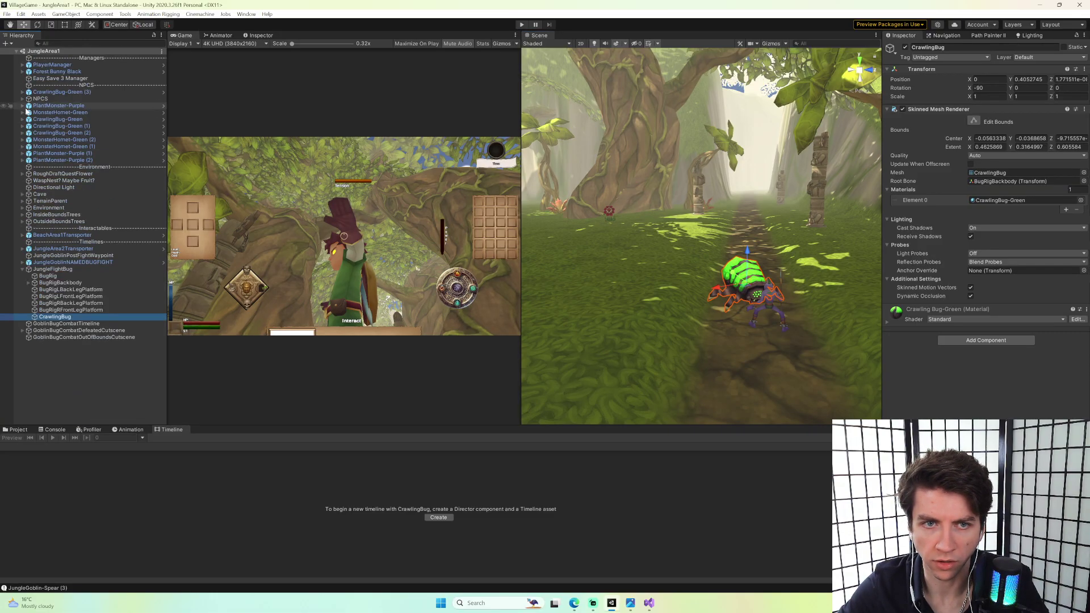
{"action": "left_click", "coordinate": [22, 269]}
{"action": "left_click", "coordinate": [69, 277]}
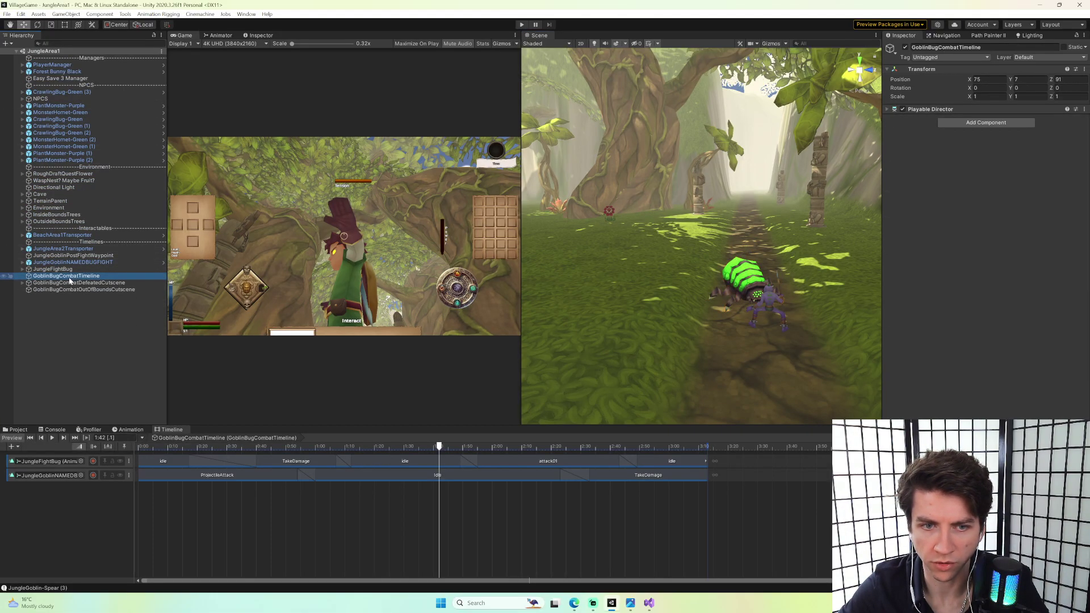
{"action": "left_click_drag", "start_coordinate": [355, 446], "coordinate": [148, 445]}
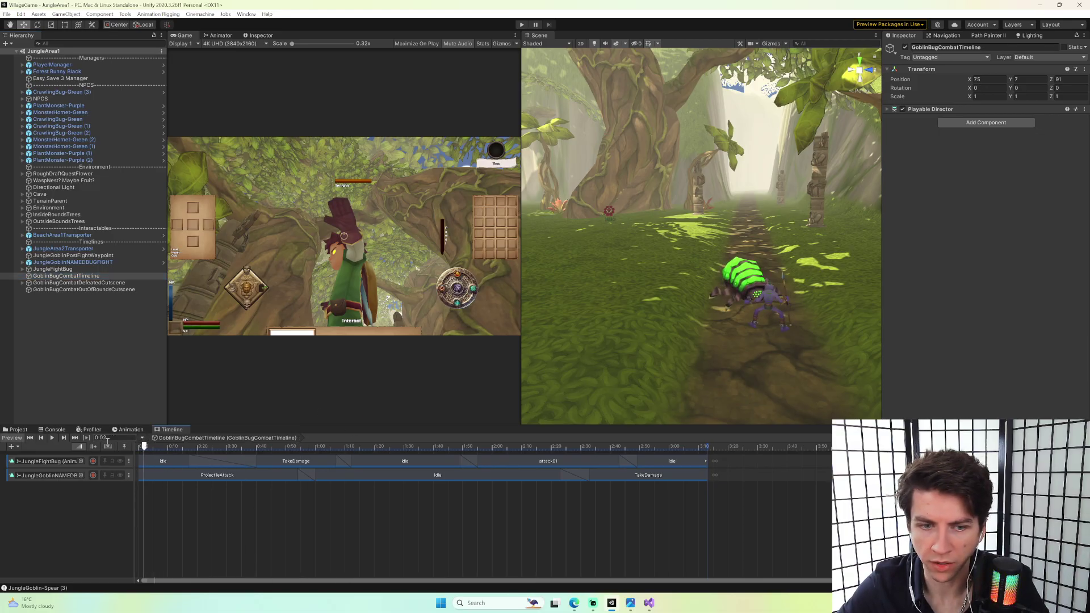
Watch the GoblinBugCombatTimeline playback from several angles around the fighting goblin and bug.
{"action": "right_click_drag", "start_coordinate": [748, 262], "coordinate": [673, 277]}
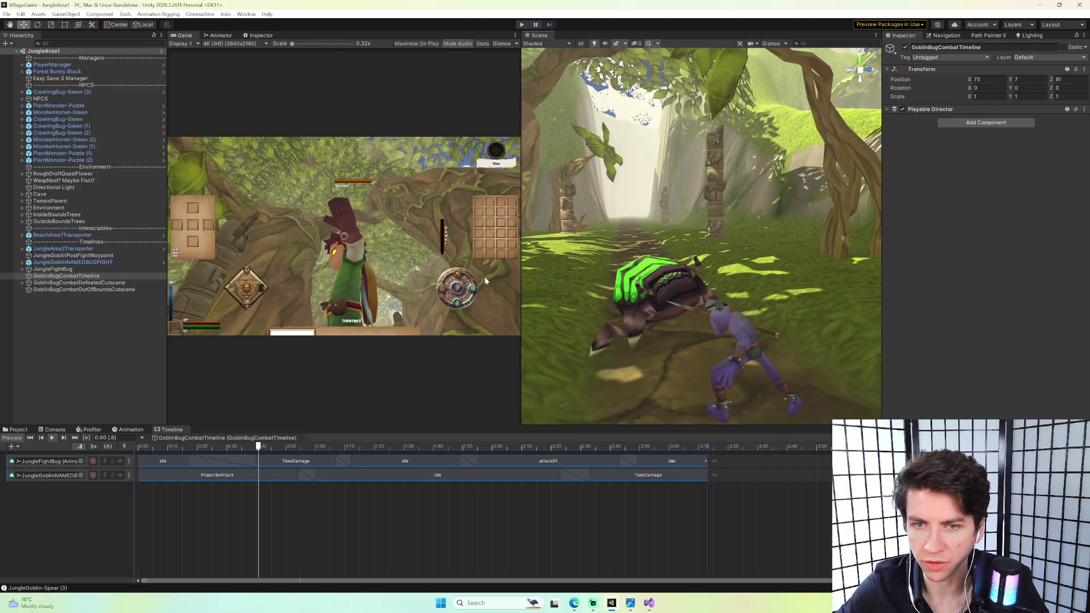
{"action": "key", "text": "s"}
{"action": "right_click_drag", "start_coordinate": [698, 230], "coordinate": [676, 273]}
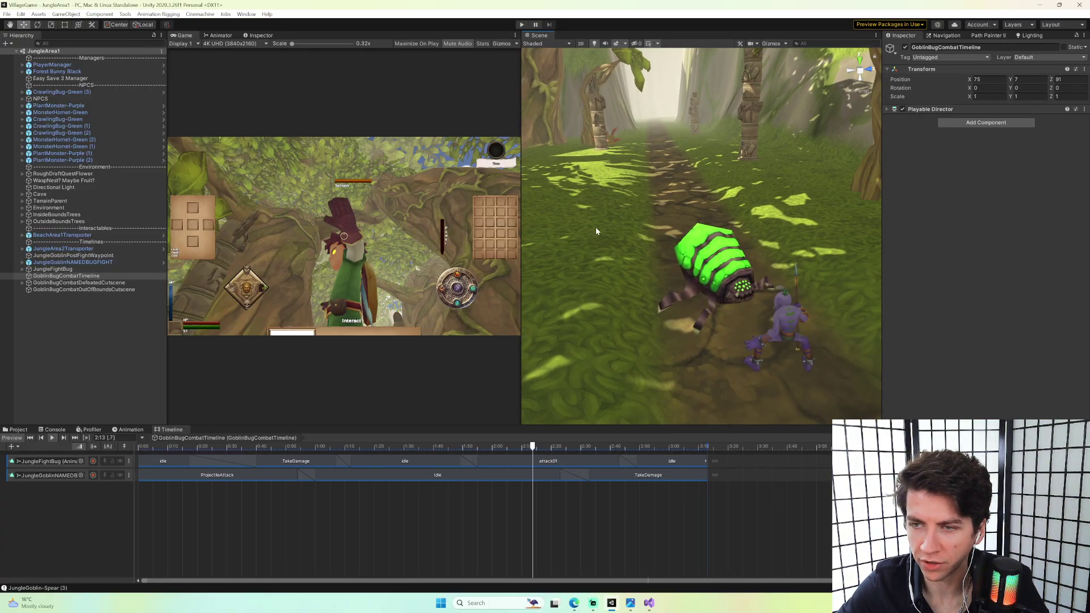
{"action": "right_click_drag", "start_coordinate": [632, 224], "coordinate": [683, 232]}
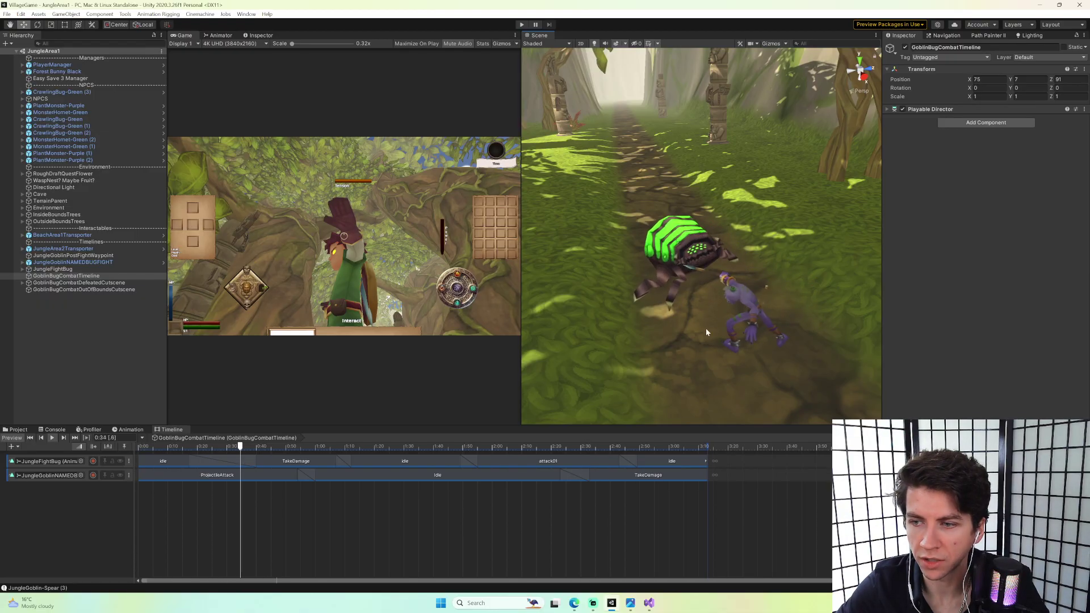
{"action": "right_click_drag", "start_coordinate": [811, 306], "coordinate": [814, 306]}
{"action": "left_click_drag", "start_coordinate": [813, 305], "coordinate": [740, 274], "text": "alt"}
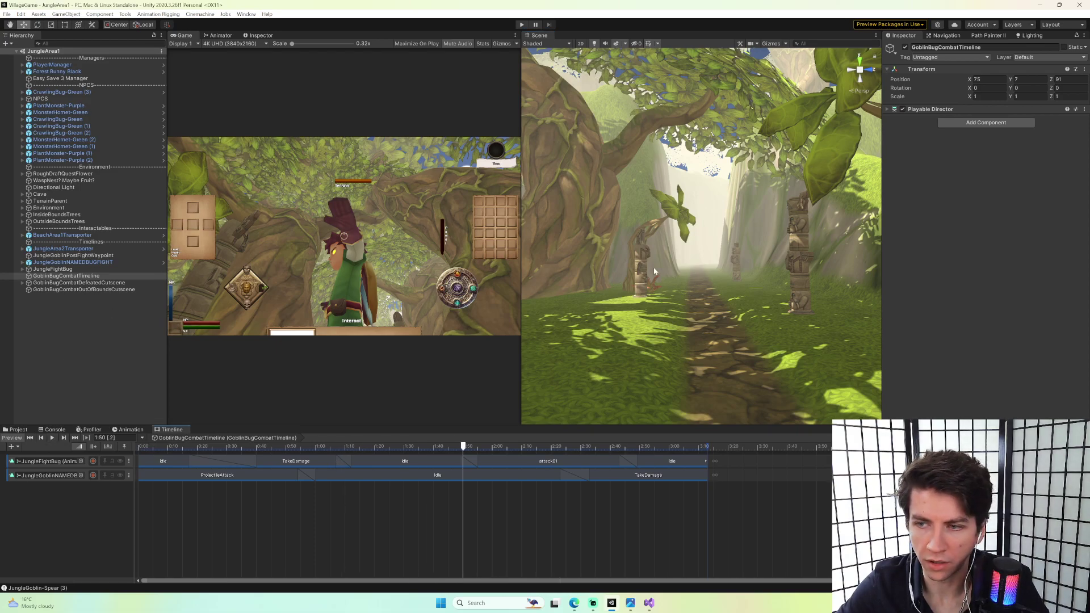
Reopen the JungleArea2 scene with the Open Scene command.
{"action": "key", "text": "grave"}
{"action": "type", "text": "os"}
{"action": "key", "text": "Return"}
{"action": "type", "text": "jungle"}
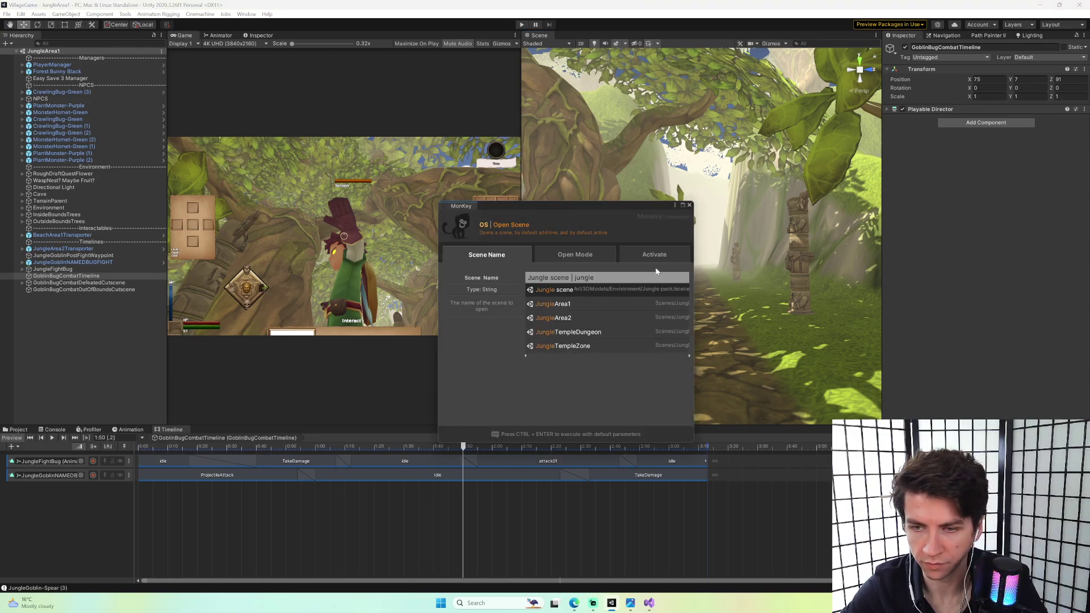
{"action": "key", "text": "Down"}
{"action": "key", "text": "Down"}
{"action": "key", "text": "Return"}
{"action": "key", "text": "Return"}
{"action": "key", "text": "Return"}
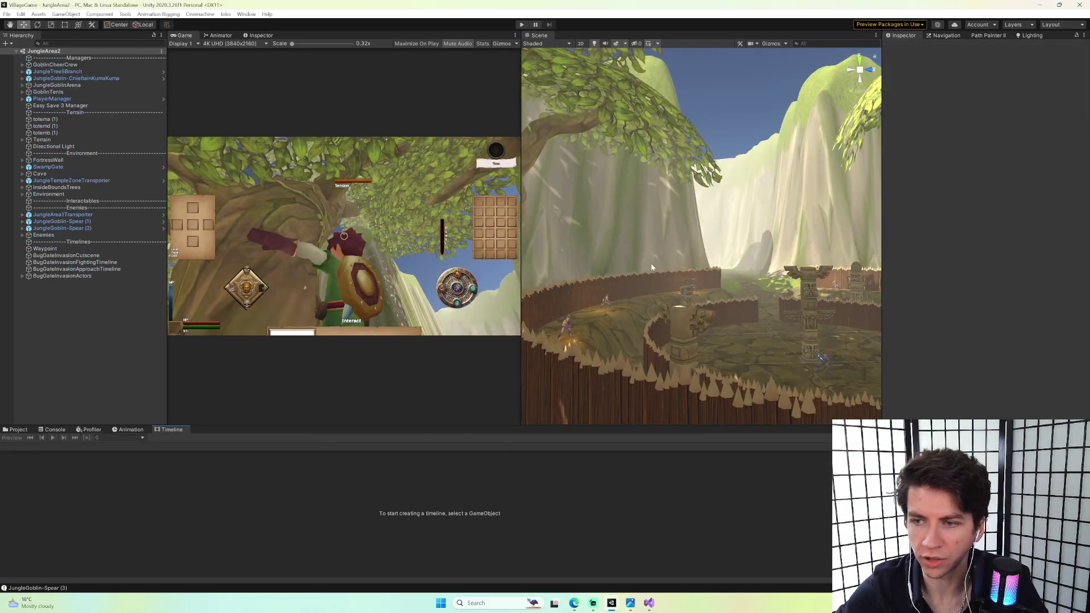
Survey the path leading to the bugs and goblins in front of the fortress gate.
{"action": "right_click_drag", "start_coordinate": [655, 269], "coordinate": [694, 280]}
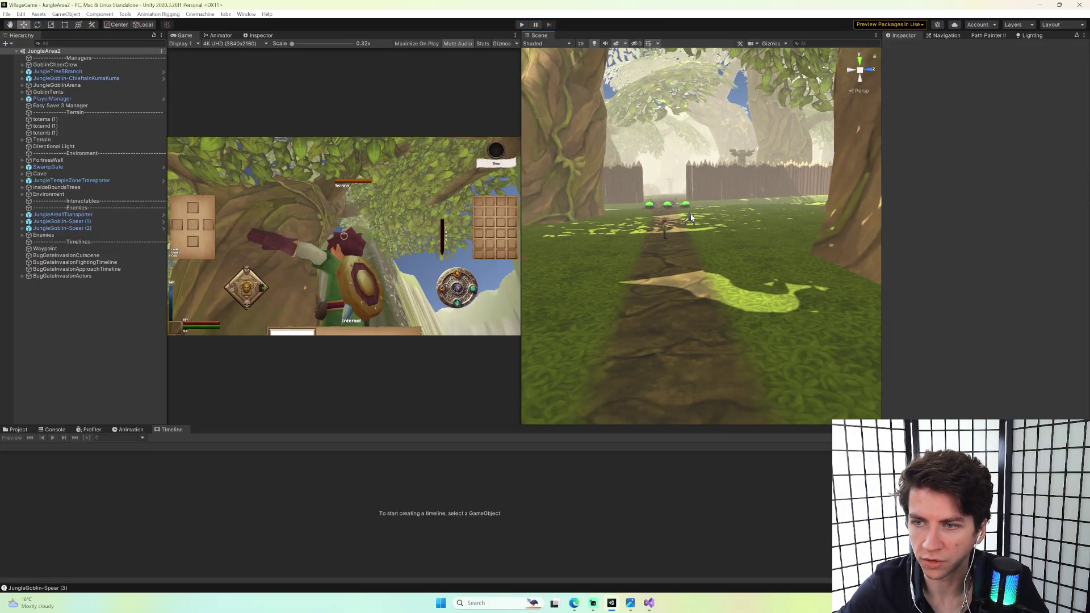
{"action": "scroll", "coordinate": [688, 220], "scroll_direction": "up", "scroll_amount": 5}
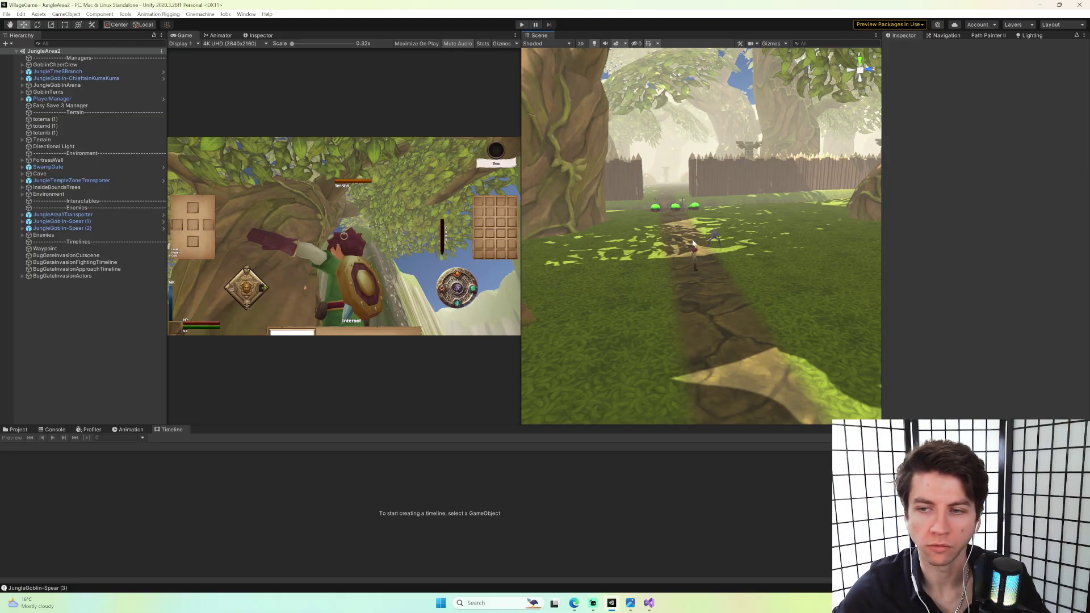
{"action": "scroll", "coordinate": [704, 247], "scroll_direction": "up", "scroll_amount": 8}
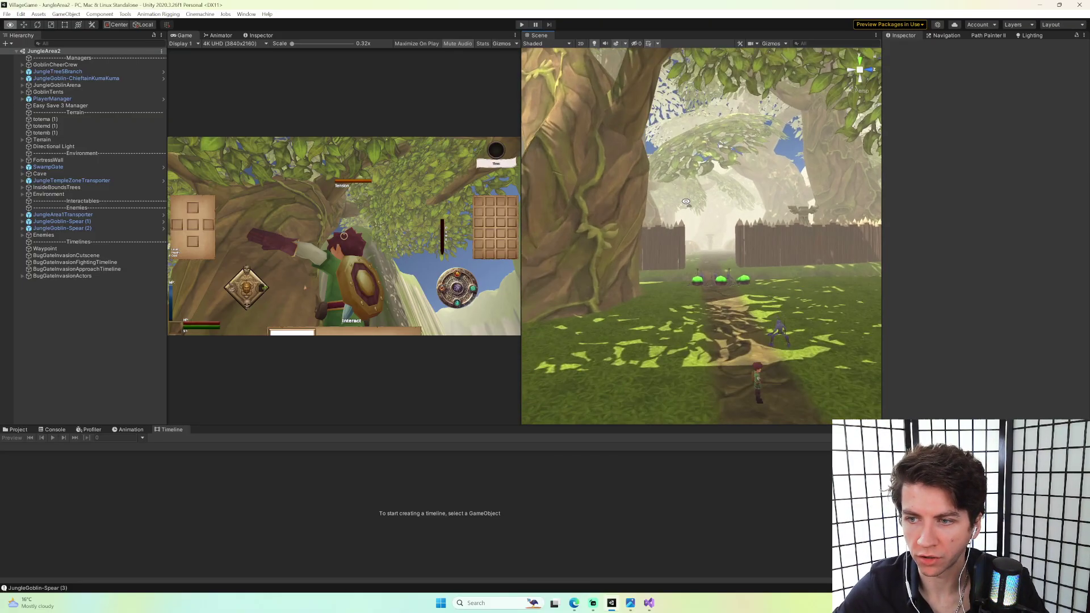
{"action": "scroll", "coordinate": [717, 277], "scroll_direction": "down", "scroll_amount": 3}
{"action": "right_click_drag", "start_coordinate": [699, 270], "coordinate": [742, 308]}
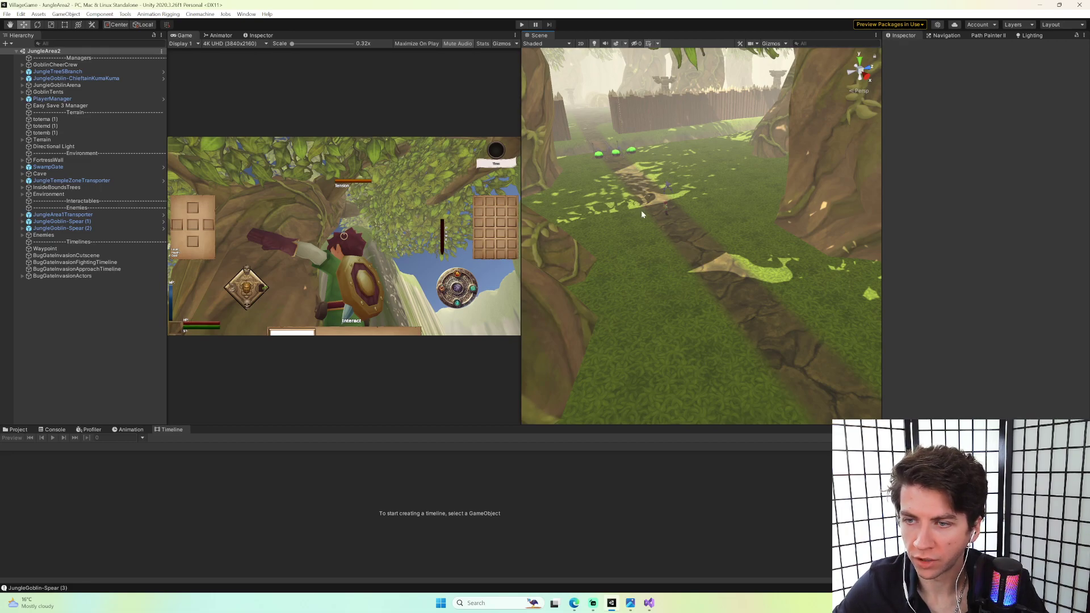
{"action": "right_click_drag", "start_coordinate": [675, 239], "coordinate": [655, 208]}
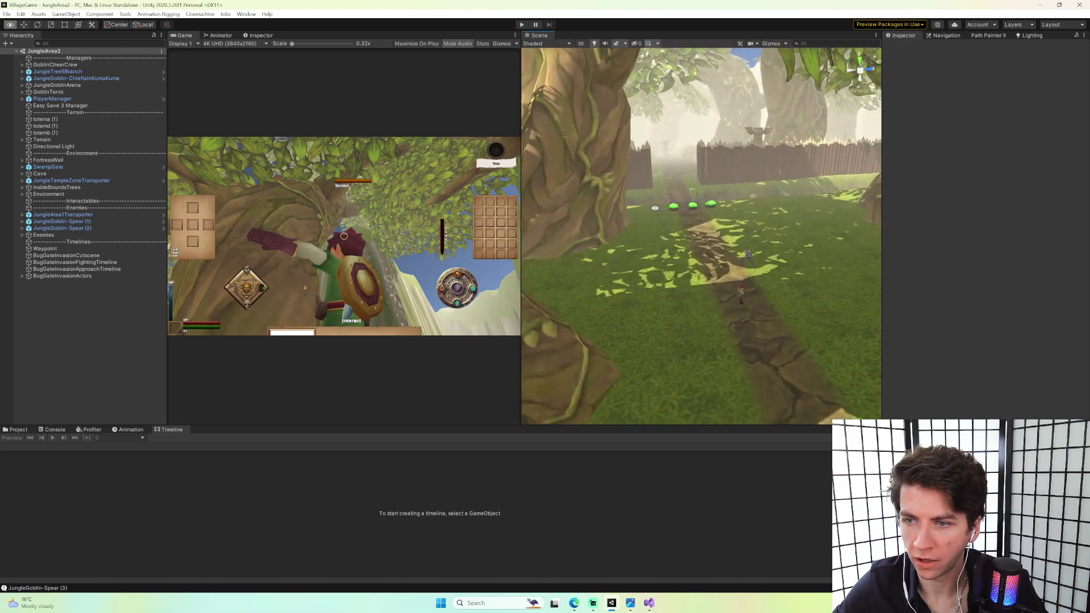
Show the editable sphere collider of BugGateInvasionApproachTimeline and examine the trigger area around the path and the bugs.
{"action": "left_click", "coordinate": [98, 270]}
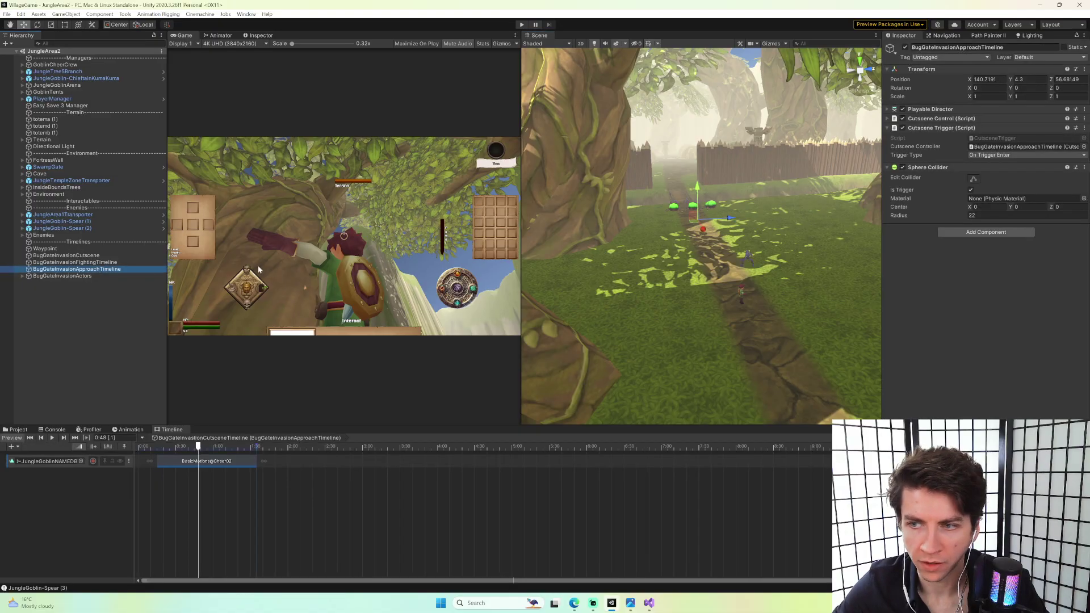
{"action": "left_click", "coordinate": [973, 181]}
{"action": "right_click_drag", "start_coordinate": [807, 199], "coordinate": [595, 215]}
{"action": "key", "text": "d"}
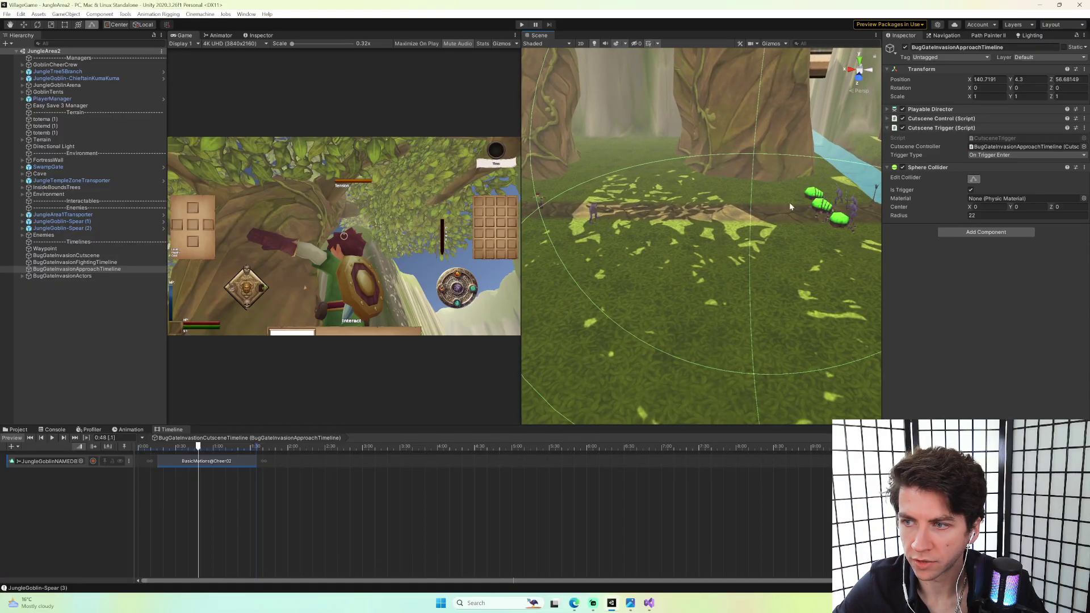
{"action": "right_click_drag", "start_coordinate": [832, 227], "coordinate": [790, 226]}
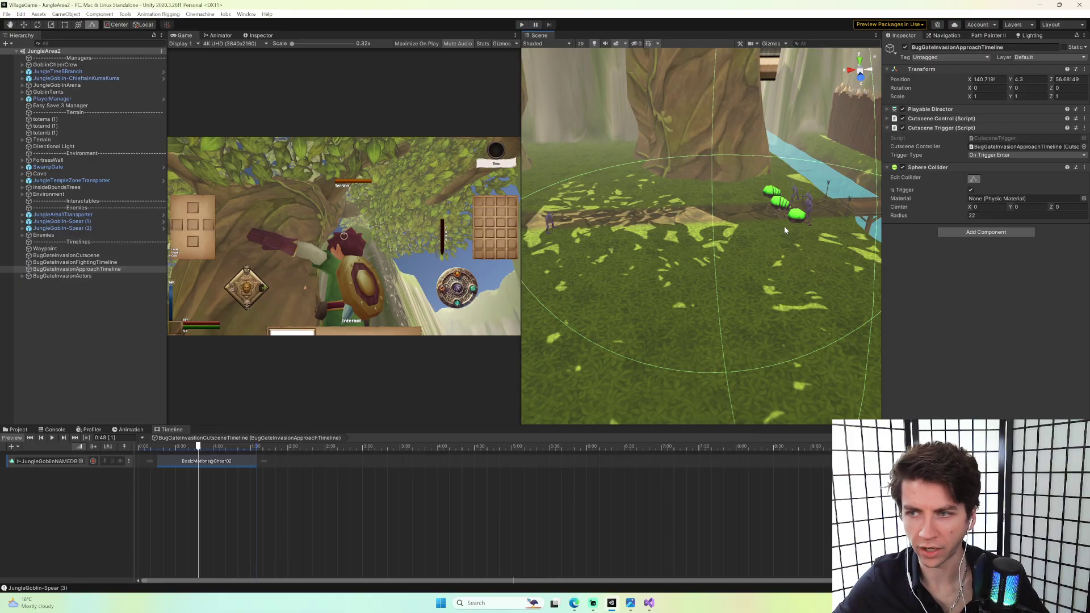
Select BugGateInvasionFightingTimeline and watch its preview playback with the crawler bugs and goblins beside the path.
{"action": "left_click", "coordinate": [76, 263]}
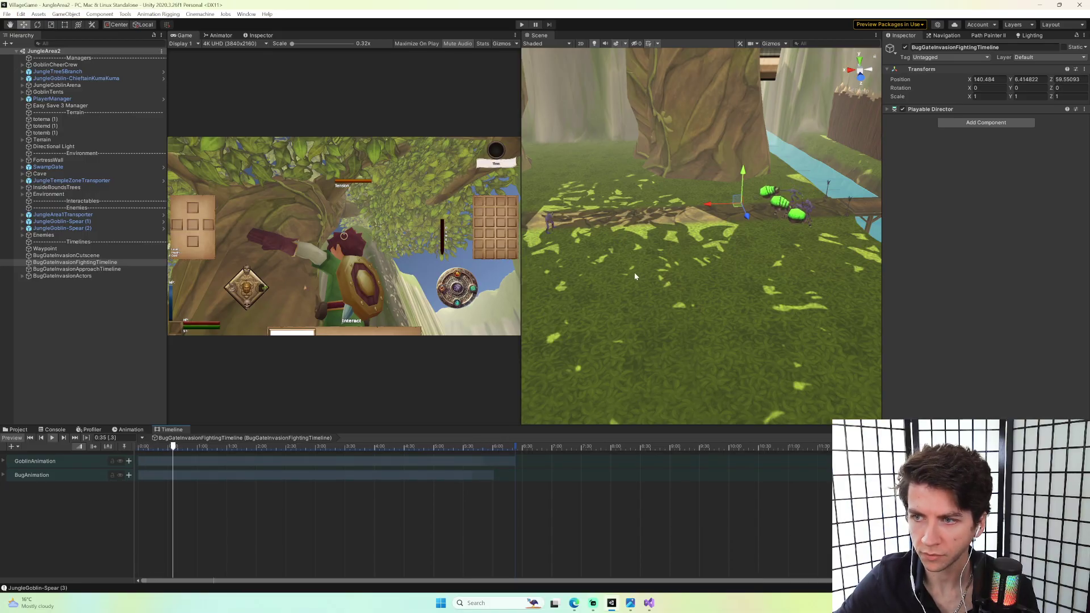
{"action": "right_click_drag", "start_coordinate": [654, 269], "coordinate": [640, 274]}
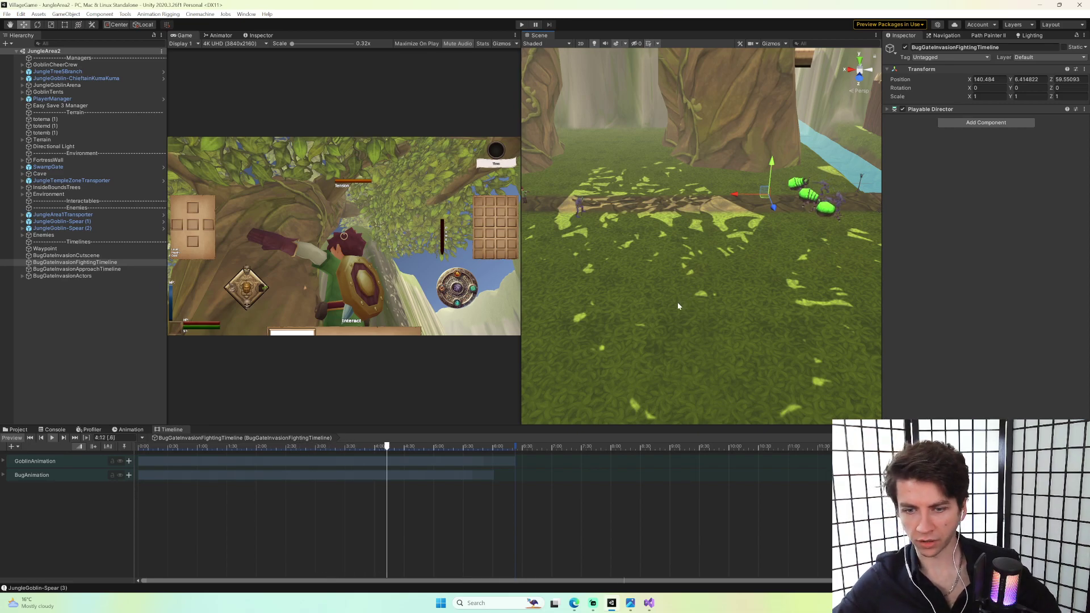
{"action": "right_click_drag", "start_coordinate": [644, 219], "coordinate": [658, 161]}
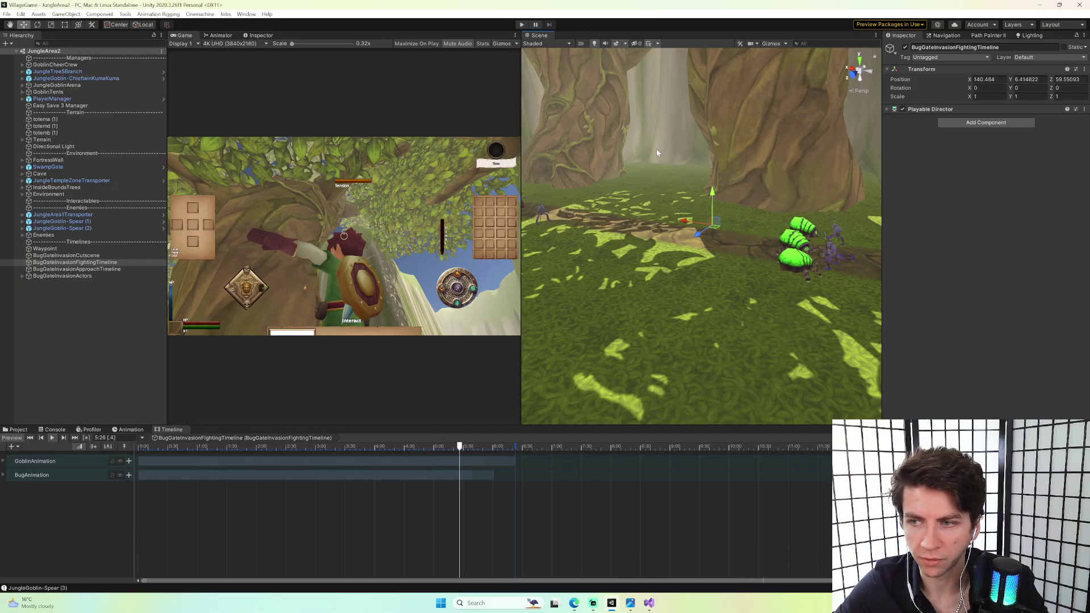
Examine the fight preview from several angles along the path, covering the crawler bugs, the goblins and the fortress gate.
{"action": "right_click_drag", "start_coordinate": [699, 157], "coordinate": [816, 77]}
{"action": "left_click", "coordinate": [756, 134]}
{"action": "right_click_drag", "start_coordinate": [755, 135], "coordinate": [727, 183]}
{"action": "key", "text": "w"}
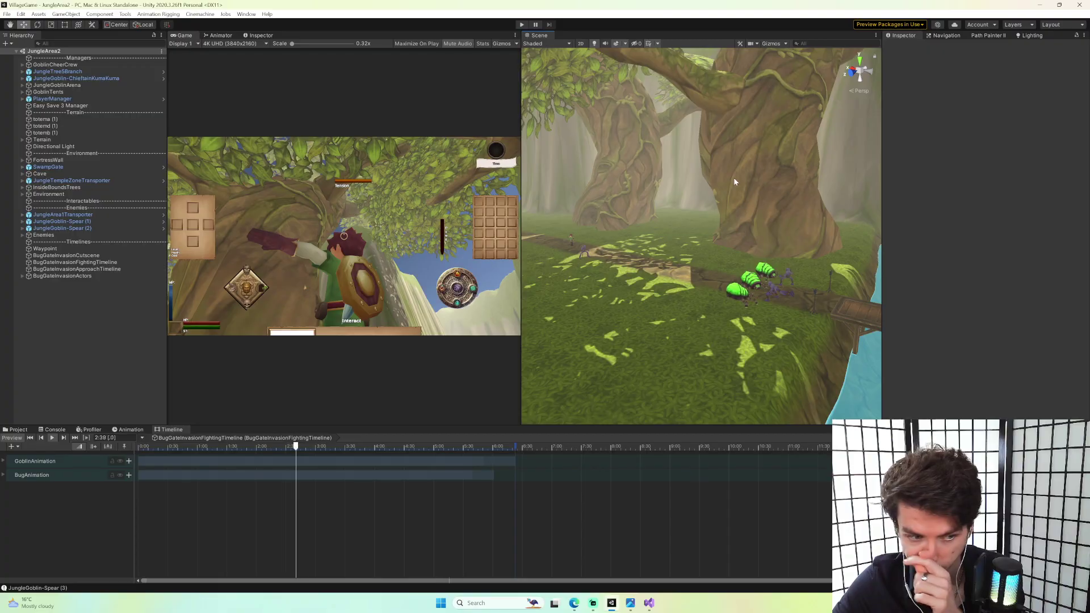
{"action": "right_click_drag", "start_coordinate": [748, 192], "coordinate": [1057, 207]}
{"action": "right_click_drag", "start_coordinate": [821, 176], "coordinate": [712, 200]}
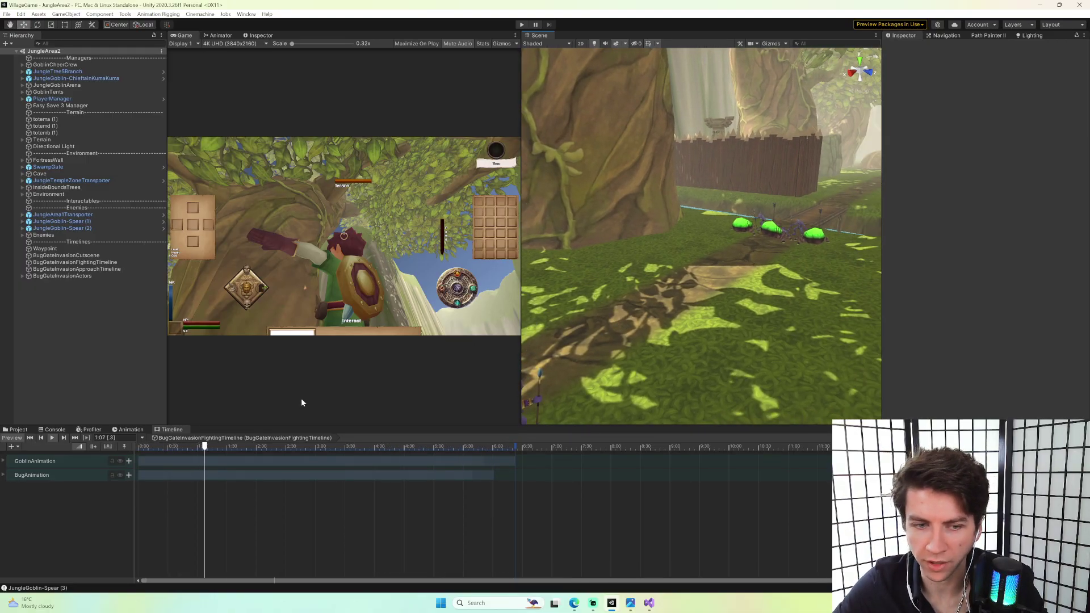
{"action": "mouse_move", "coordinate": [672, 261]}
{"action": "right_mouse_down"}
{"action": "mouse_move", "coordinate": [887, 251]}
{"action": "mouse_move", "coordinate": [574, 268]}
{"action": "mouse_move", "coordinate": [772, 254]}
{"action": "mouse_move", "coordinate": [709, 256]}
{"action": "mouse_move", "coordinate": [687, 244]}
{"action": "right_mouse_up"}
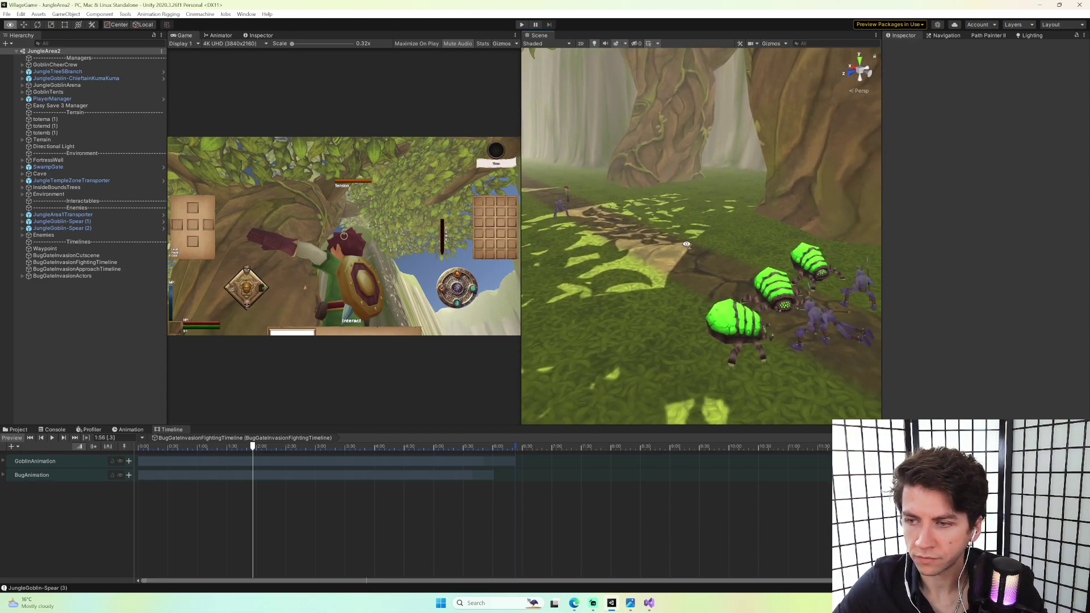
{"action": "right_click_drag", "start_coordinate": [569, 231], "coordinate": [545, 163]}
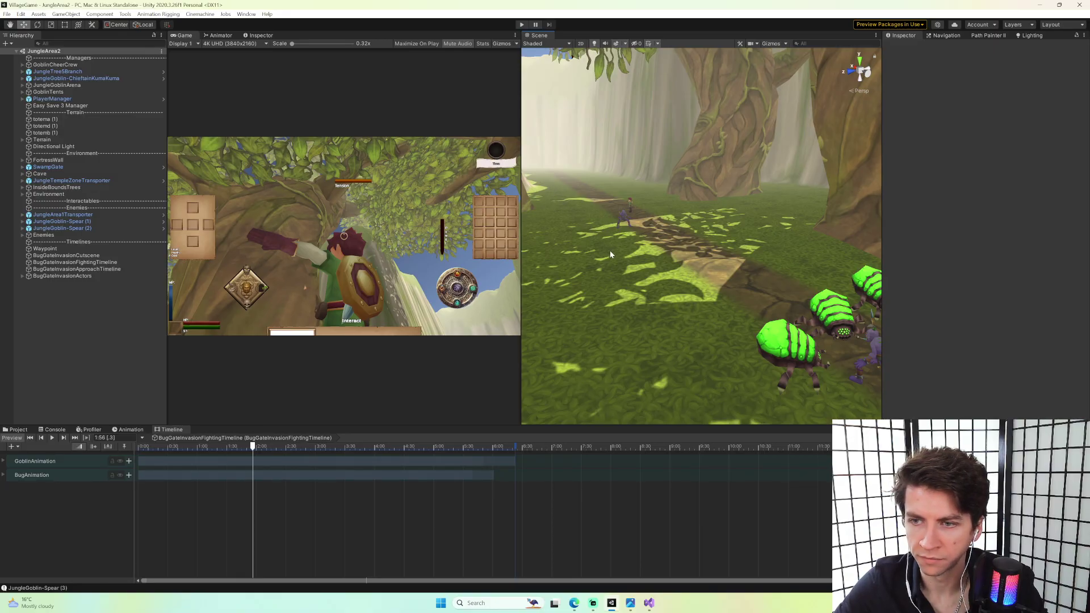
Select JungleGoblinNAMEDBUGFIGHT near the path and turn and move it to about X 22.15, Z 3.97.
{"action": "left_click", "coordinate": [625, 217]}
{"action": "left_click", "coordinate": [125, 365]}
{"action": "key", "text": "f"}
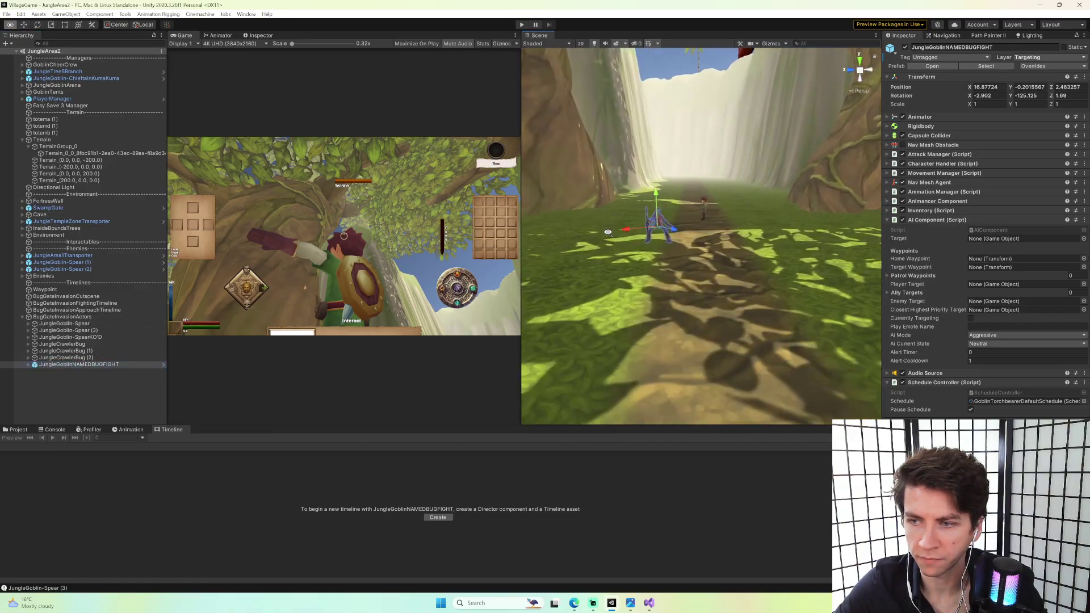
{"action": "key", "text": "e"}
{"action": "left_click_drag", "start_coordinate": [700, 250], "coordinate": [690, 249]}
{"action": "key", "text": "w"}
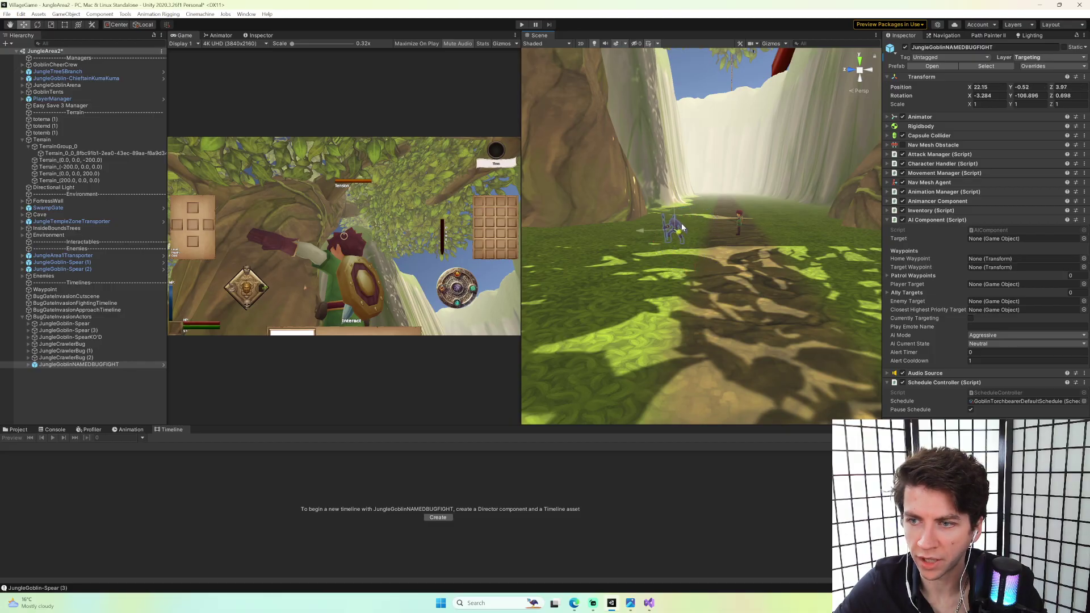
Move JungleGoblinNAMEDBUGFIGHT farther from the bugs to about X 41.64, Z 5.57, turning it to about -91.86 degrees around Y.
{"action": "key", "text": "e"}
{"action": "left_click_drag", "start_coordinate": [662, 228], "coordinate": [656, 227]}
{"action": "mouse_move", "coordinate": [655, 227]}
{"action": "right_mouse_down"}
{"action": "mouse_move", "coordinate": [669, 200]}
{"action": "mouse_move", "coordinate": [670, 216]}
{"action": "right_mouse_up"}
{"action": "key", "text": "w"}
{"action": "key", "text": "w"}
{"action": "left_click_drag", "start_coordinate": [688, 274], "coordinate": [704, 255]}
{"action": "right_click_drag", "start_coordinate": [704, 254], "coordinate": [618, 230]}
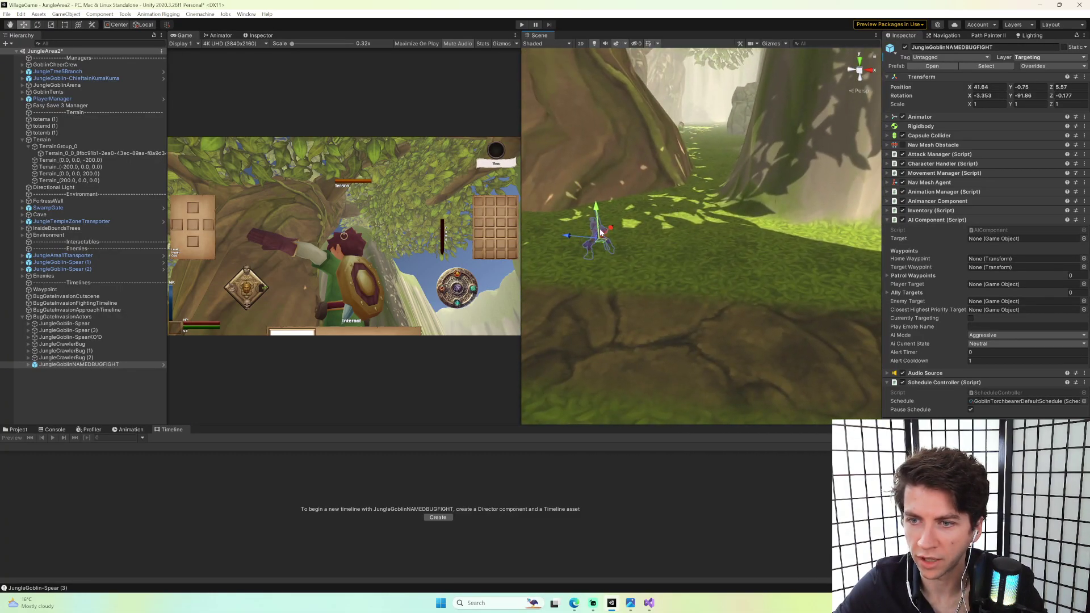
Fine-tune the position of JungleGoblinNAMEDBUGFIGHT on the grass beside the path to about X 41.72, Y -0.38, Z 3.72.
{"action": "key", "text": "f"}
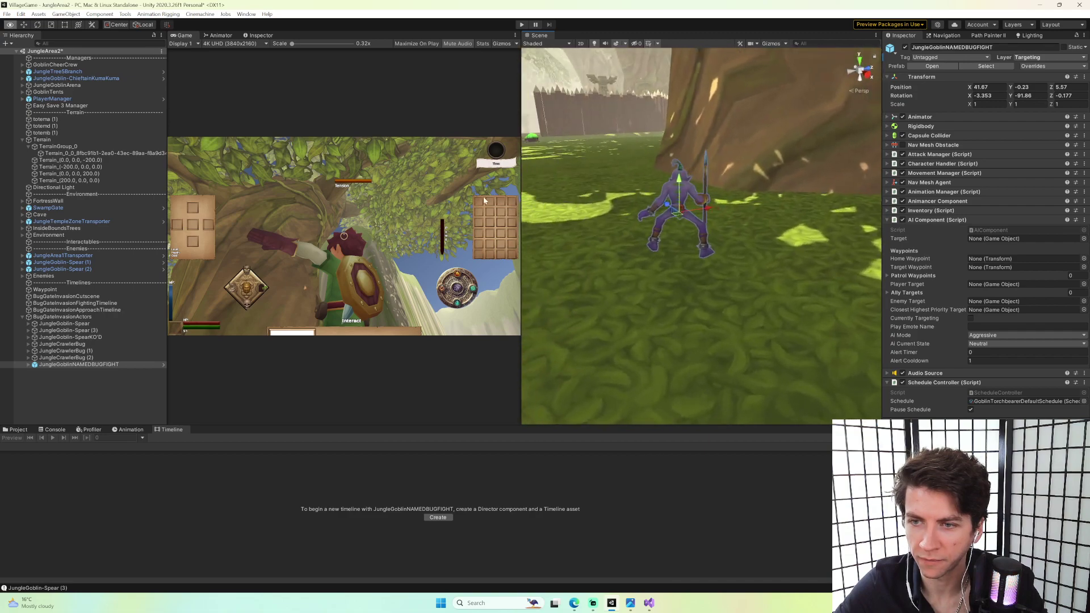
{"action": "left_click_drag", "start_coordinate": [709, 209], "coordinate": [627, 217]}
{"action": "right_click_drag", "start_coordinate": [627, 217], "coordinate": [568, 214]}
{"action": "left_click_drag", "start_coordinate": [703, 197], "coordinate": [733, 281]}
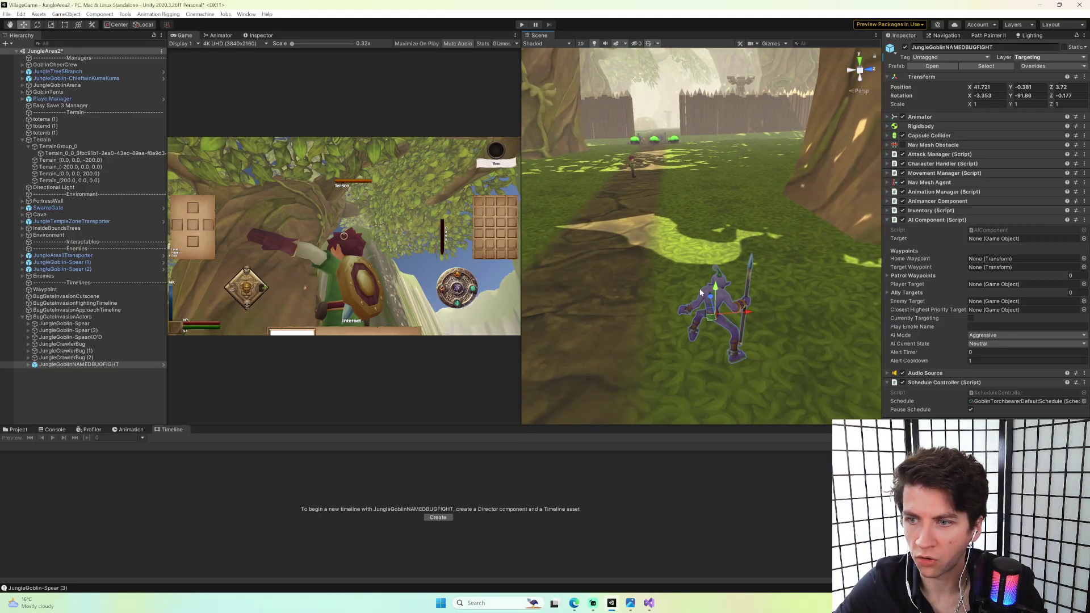
{"action": "key", "text": "w"}
{"action": "right_click_drag", "start_coordinate": [703, 205], "coordinate": [661, 205]}
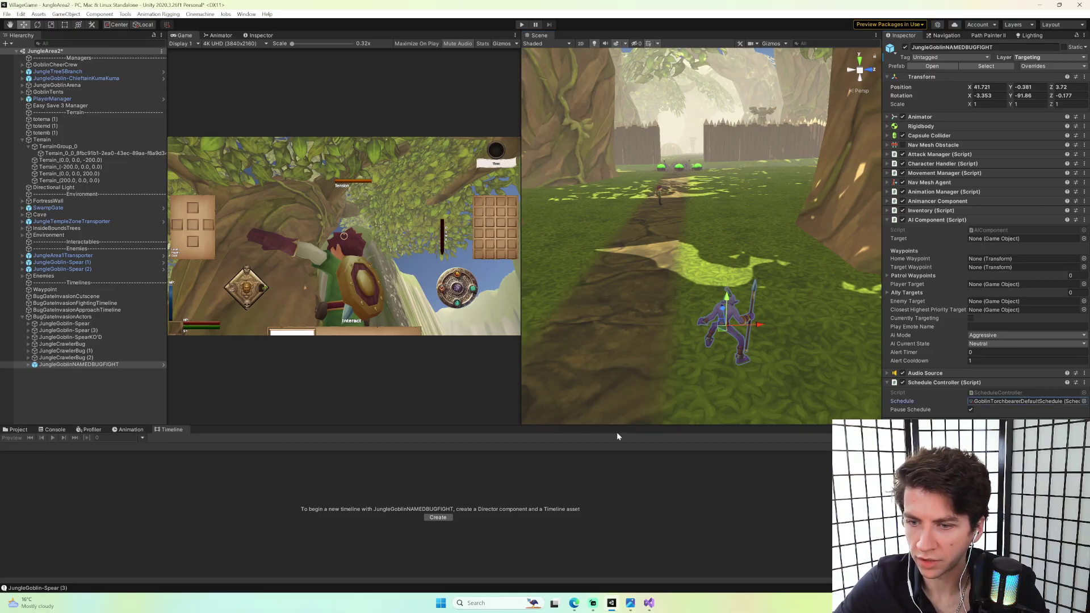
Move the AIBehaviours folder out of Characters into the Assets root.
{"action": "left_click", "coordinate": [20, 432]}
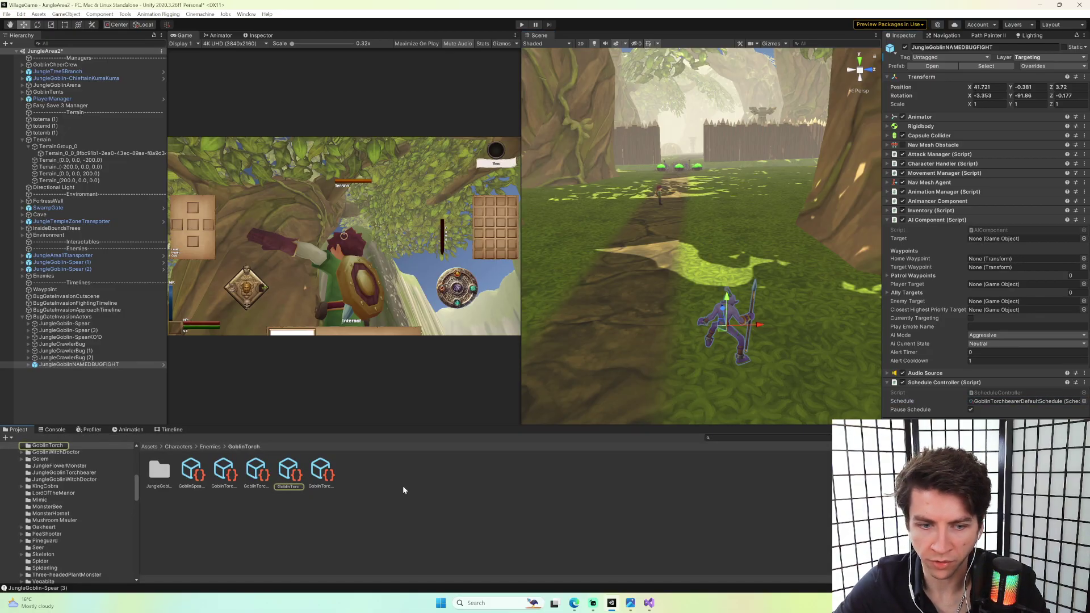
{"action": "scroll", "coordinate": [101, 480], "scroll_direction": "up", "scroll_amount": 15}
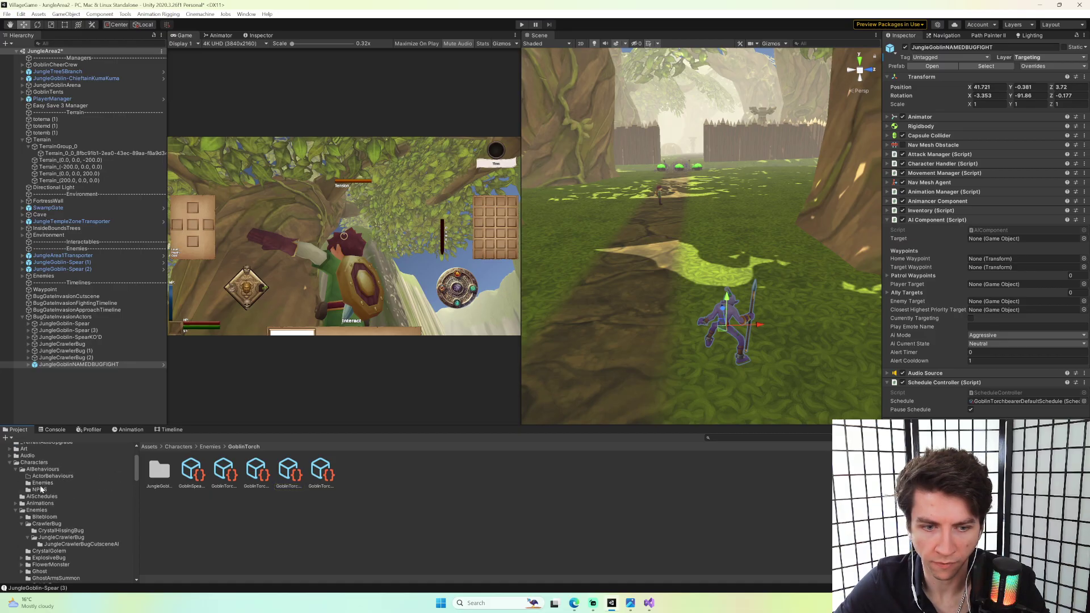
{"action": "left_click", "coordinate": [41, 470]}
{"action": "scroll", "coordinate": [42, 491], "scroll_direction": "up", "scroll_amount": 2}
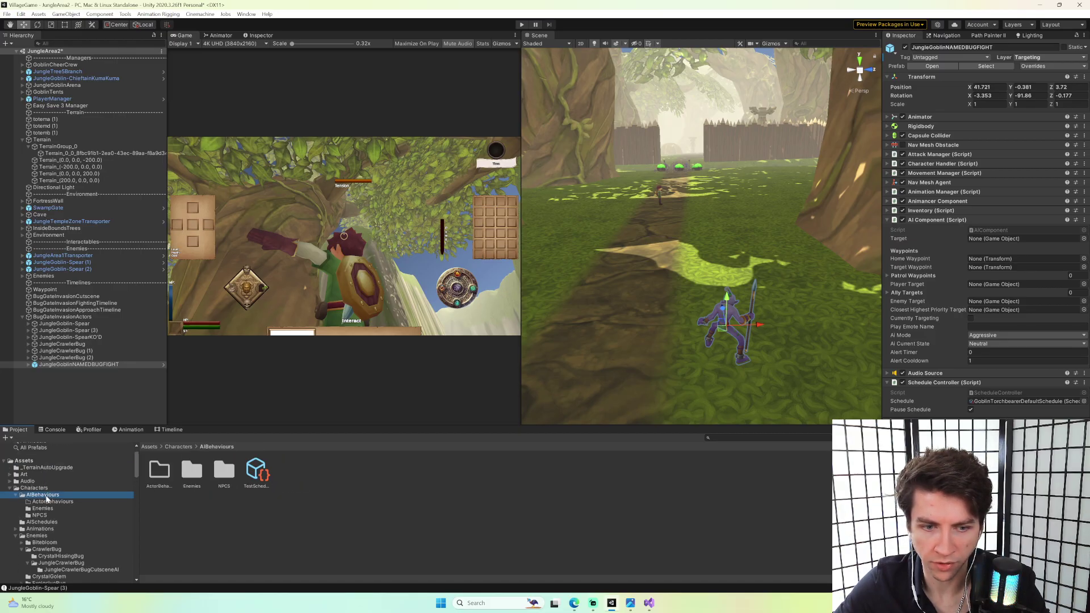
{"action": "left_click_drag", "start_coordinate": [40, 499], "coordinate": [40, 476]}
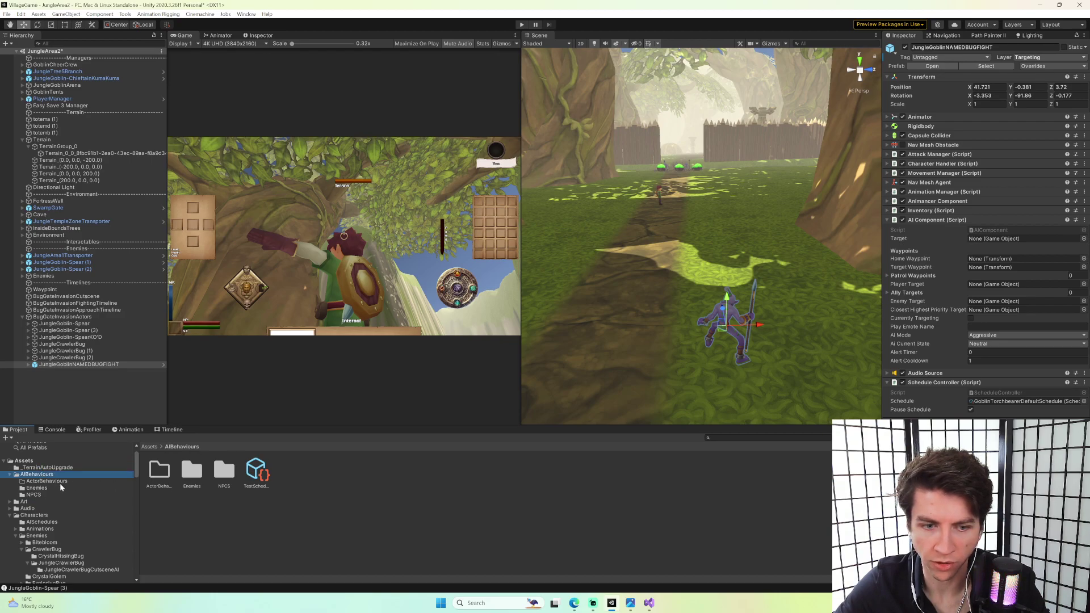
Bring up the behaviour choices for TestSchedule in AIBehaviours and compare the two IdleToChaseToMelee entries.
{"action": "left_click", "coordinate": [257, 472]}
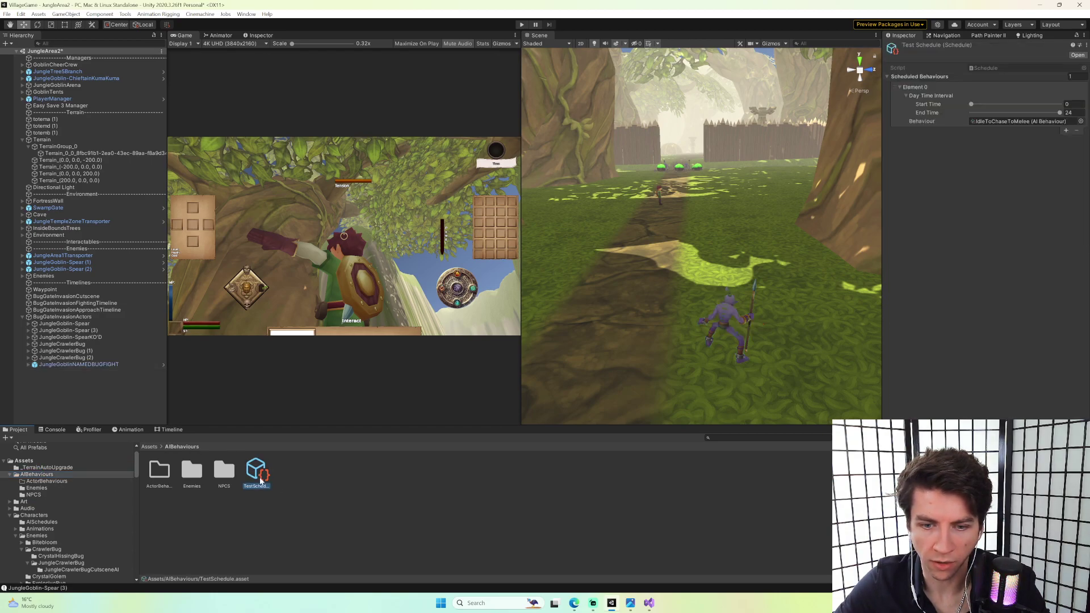
{"action": "left_click", "coordinate": [1081, 121]}
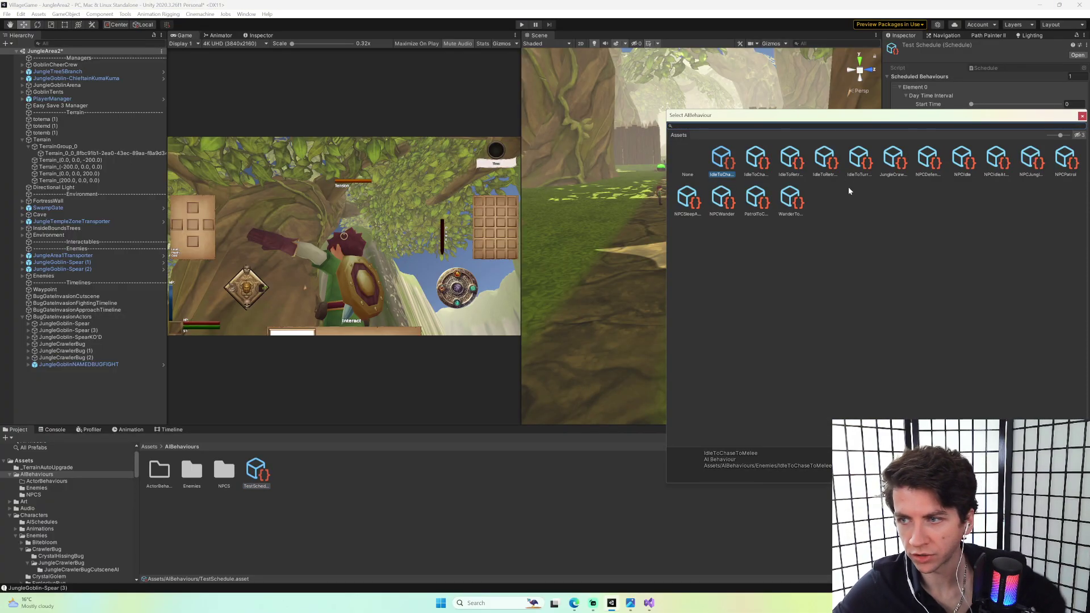
{"action": "left_click", "coordinate": [805, 169]}
{"action": "left_click", "coordinate": [820, 169]}
{"action": "left_click", "coordinate": [795, 169]}
{"action": "left_click", "coordinate": [818, 169]}
{"action": "left_click", "coordinate": [757, 165]}
{"action": "left_click", "coordinate": [724, 165]}
{"action": "left_click", "coordinate": [752, 165]}
{"action": "left_click", "coordinate": [724, 165]}
{"action": "left_click", "coordinate": [752, 165]}
{"action": "left_click", "coordinate": [725, 166]}
{"action": "left_click", "coordinate": [754, 161]}
{"action": "left_click", "coordinate": [735, 161]}
{"action": "left_click", "coordinate": [762, 161]}
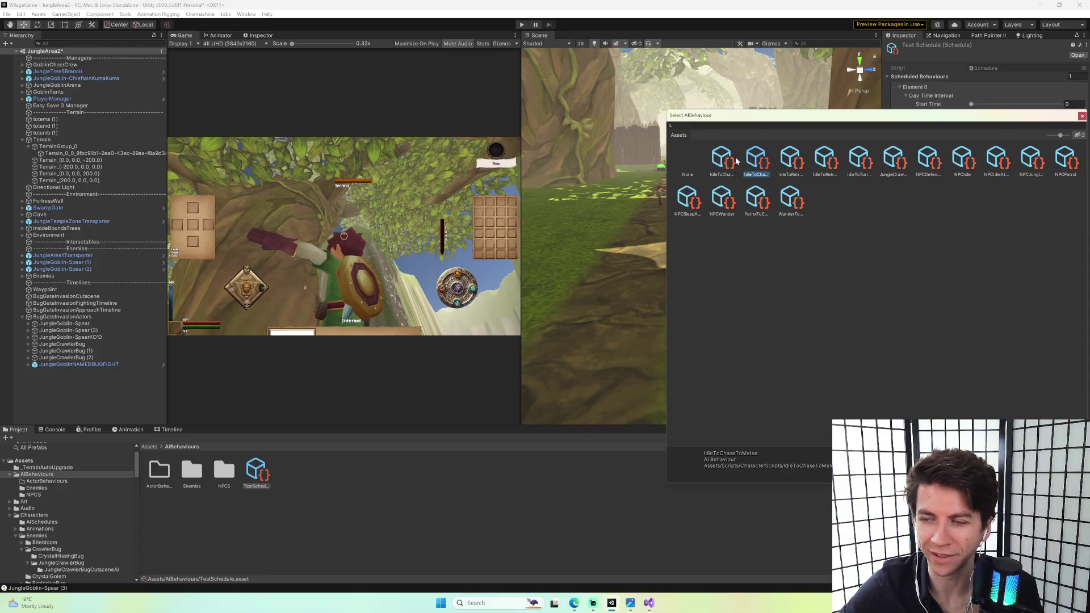
{"action": "left_click", "coordinate": [734, 166]}
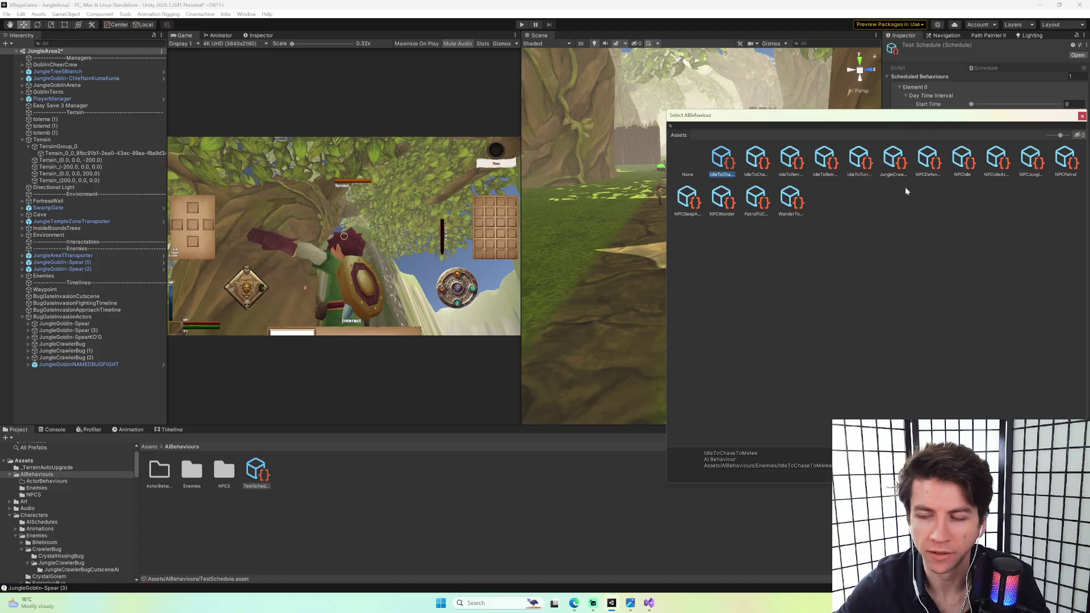
Examine the asset path of each available AI behaviour, from the IdleTo entries to NPCPatrol and the WanderTo entry.
{"action": "left_click_drag", "start_coordinate": [930, 116], "coordinate": [576, 126]}
{"action": "left_click", "coordinate": [609, 182]}
{"action": "left_click", "coordinate": [682, 174]}
{"action": "left_click", "coordinate": [710, 175]}
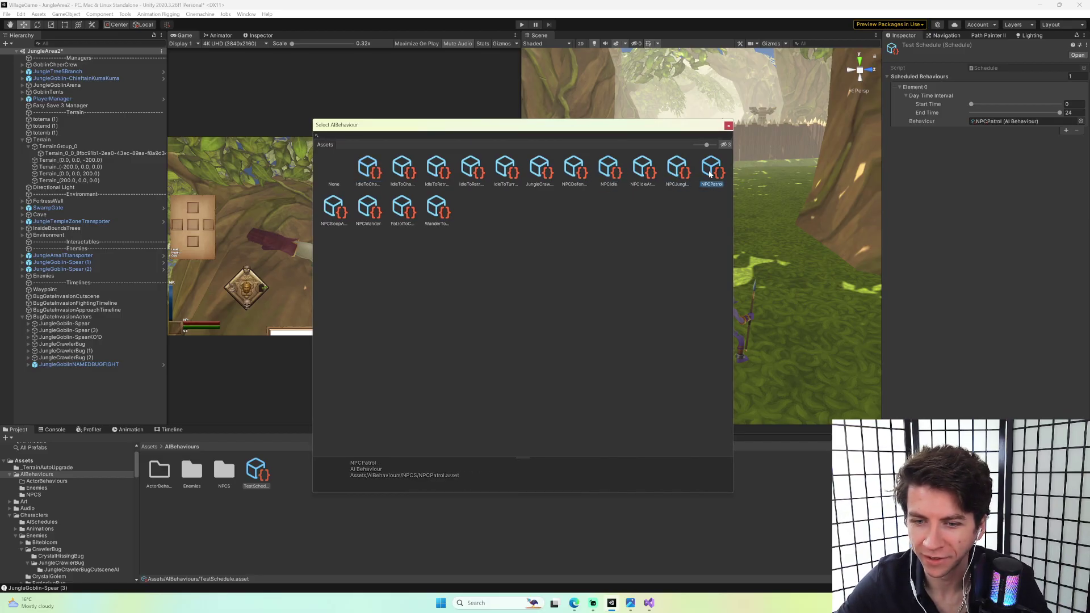
{"action": "left_click", "coordinate": [504, 176]}
{"action": "left_click", "coordinate": [538, 181]}
{"action": "left_click", "coordinate": [482, 180]}
{"action": "left_click", "coordinate": [573, 173]}
{"action": "left_click", "coordinate": [402, 173]}
{"action": "left_click", "coordinate": [334, 216]}
{"action": "left_click", "coordinate": [368, 212]}
{"action": "left_click", "coordinate": [402, 211]}
{"action": "left_click", "coordinate": [440, 214]}
{"action": "left_click", "coordinate": [368, 173]}
{"action": "left_click", "coordinate": [402, 173]}
{"action": "left_click", "coordinate": [437, 173]}
{"action": "left_click", "coordinate": [472, 173]}
{"action": "left_click", "coordinate": [506, 173]}
{"action": "left_click", "coordinate": [540, 173]}
{"action": "left_click", "coordinate": [573, 173]}
{"action": "left_click", "coordinate": [608, 174]}
{"action": "left_click", "coordinate": [643, 173]}
{"action": "left_click", "coordinate": [678, 173]}
{"action": "left_click", "coordinate": [713, 176]}
Compare the duplicate IdleToChaseToMelee entries again and assign the one from Assets/Scripts/CharacterScripts to TestSchedule.
{"action": "left_click", "coordinate": [402, 173]}
{"action": "left_click", "coordinate": [372, 175]}
{"action": "left_click", "coordinate": [402, 174]}
{"action": "left_click", "coordinate": [374, 176]}
{"action": "left_click", "coordinate": [401, 176]}
{"action": "left_click", "coordinate": [368, 177]}
{"action": "left_click", "coordinate": [402, 174]}
{"action": "left_click", "coordinate": [368, 173]}
{"action": "left_click", "coordinate": [402, 181]}
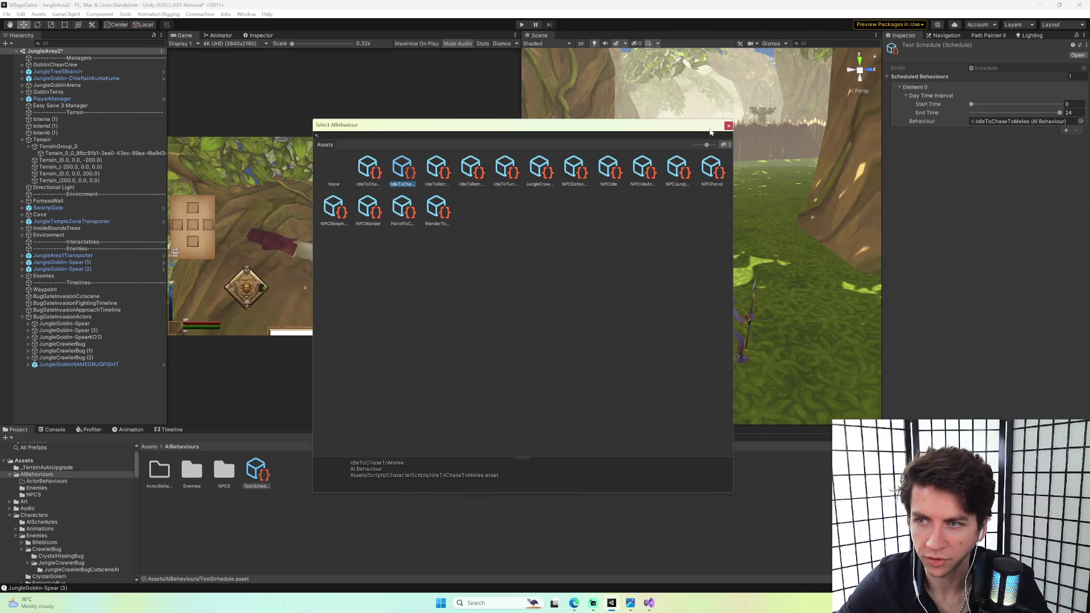
{"action": "double_click", "coordinate": [400, 172]}
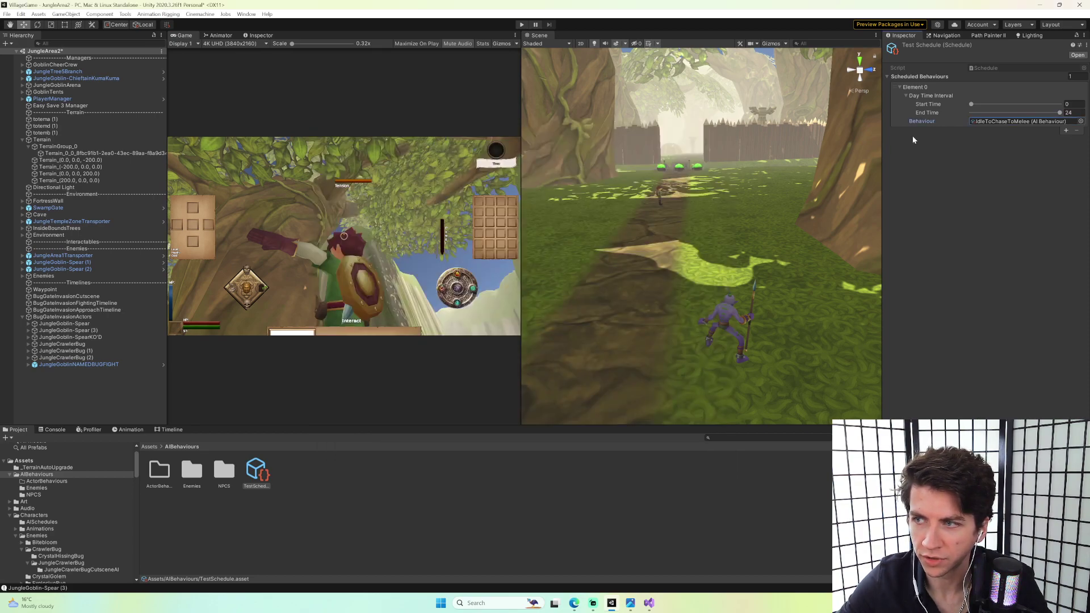
Locate the assigned IdleToChaseToMelee asset in the CharacterScripts folder and delete it.
{"action": "left_click", "coordinate": [989, 122]}
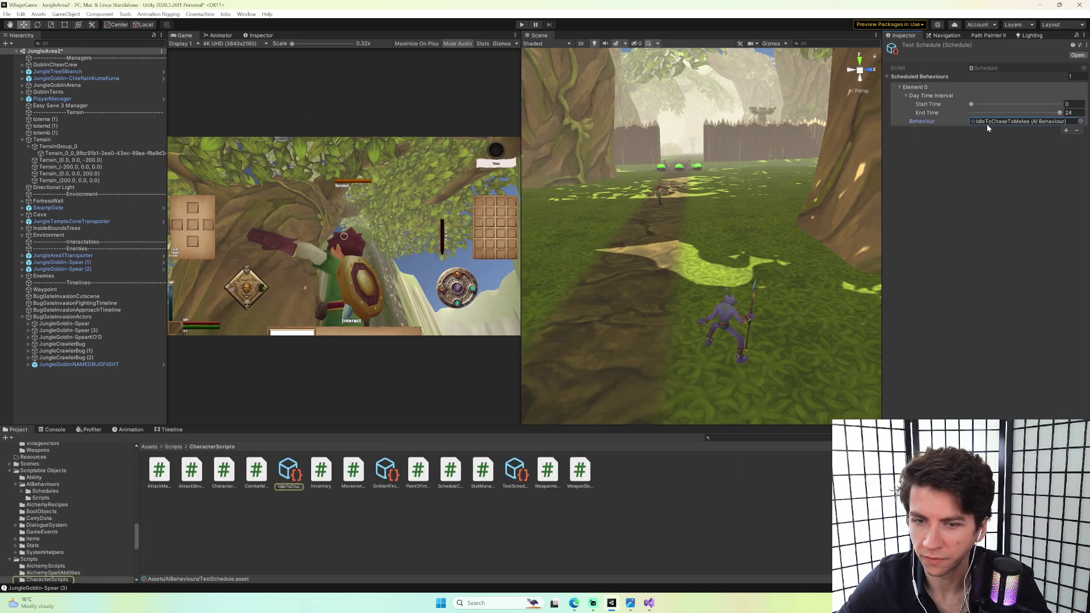
{"action": "left_click", "coordinate": [282, 483]}
{"action": "key", "text": "Delete"}
{"action": "key", "text": "Return"}
Check the OnAlertFinished asset and delete the TestSchedule asset from the CharacterScripts folder.
{"action": "left_click", "coordinate": [353, 477]}
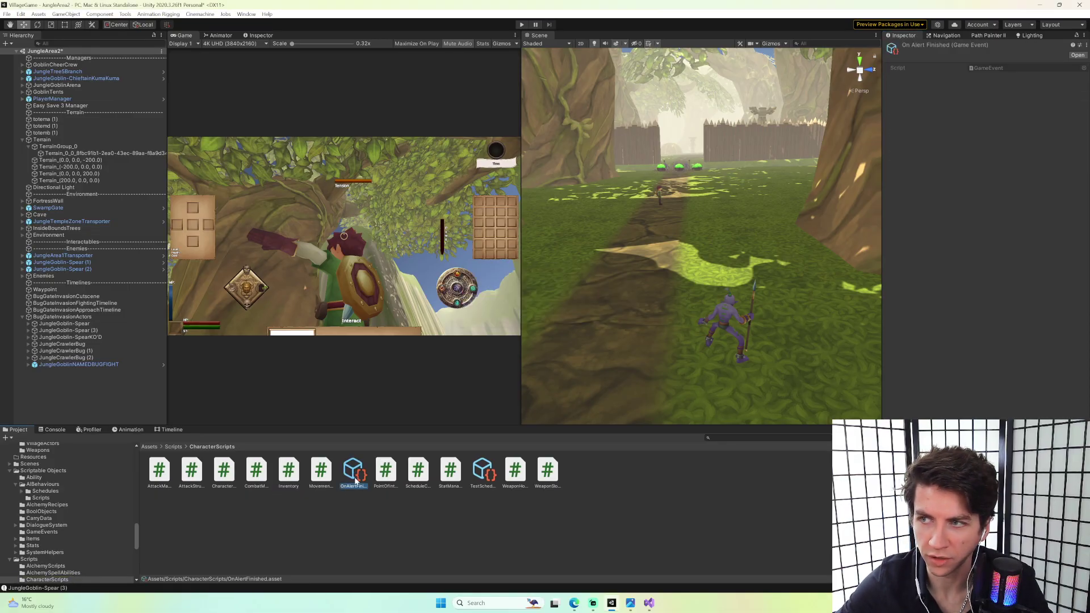
{"action": "left_click", "coordinate": [484, 476]}
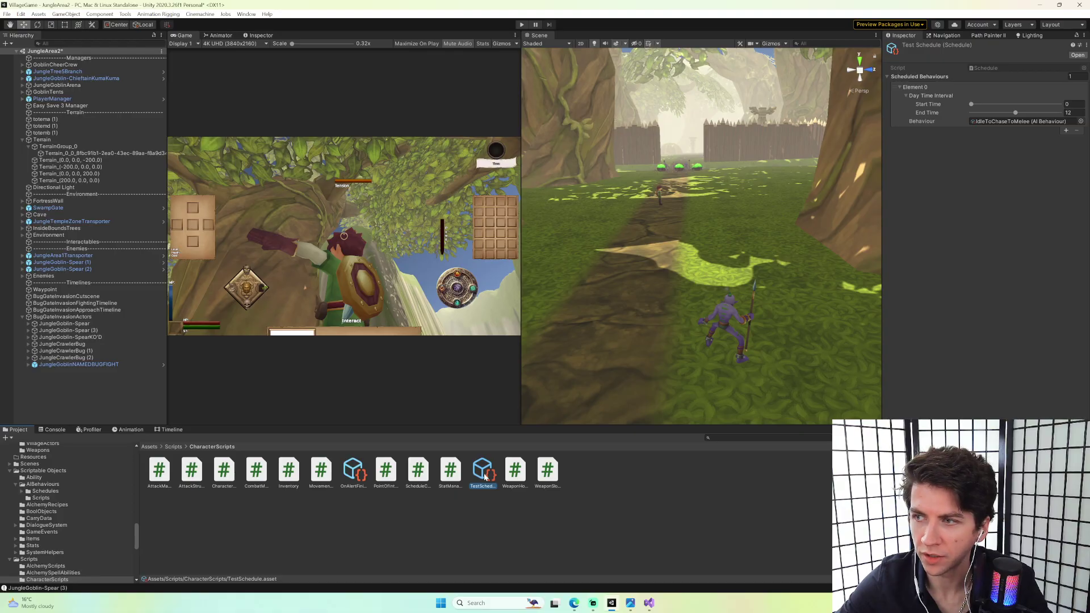
{"action": "key", "text": "Delete"}
{"action": "key", "text": "Return"}
Locate the script behind OnAlertFinished and review the contents of the AIBehaviours subfolders.
{"action": "left_click", "coordinate": [355, 477]}
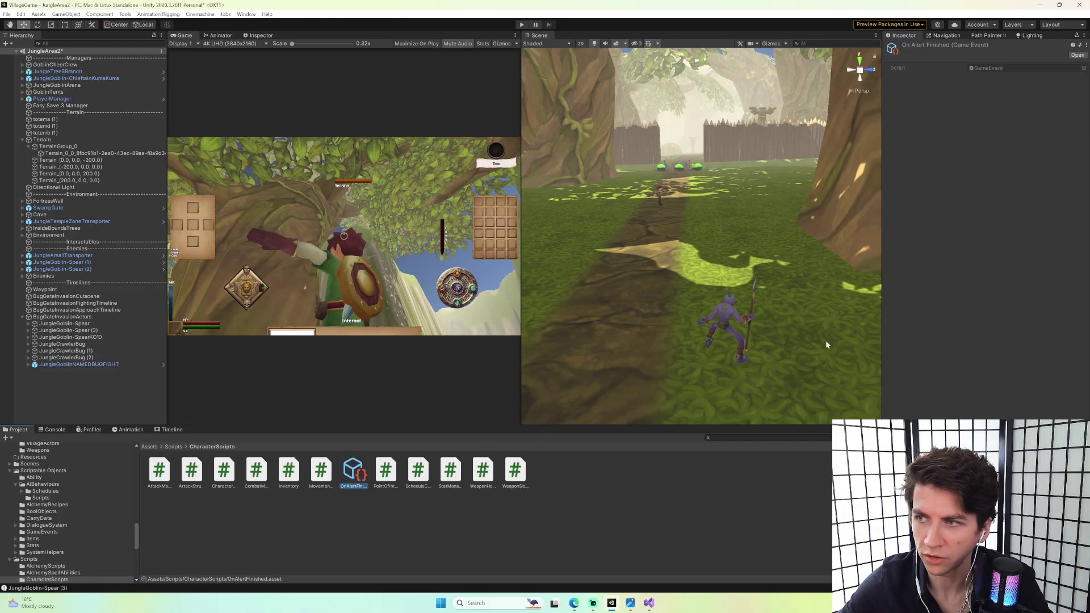
{"action": "left_click", "coordinate": [1000, 68]}
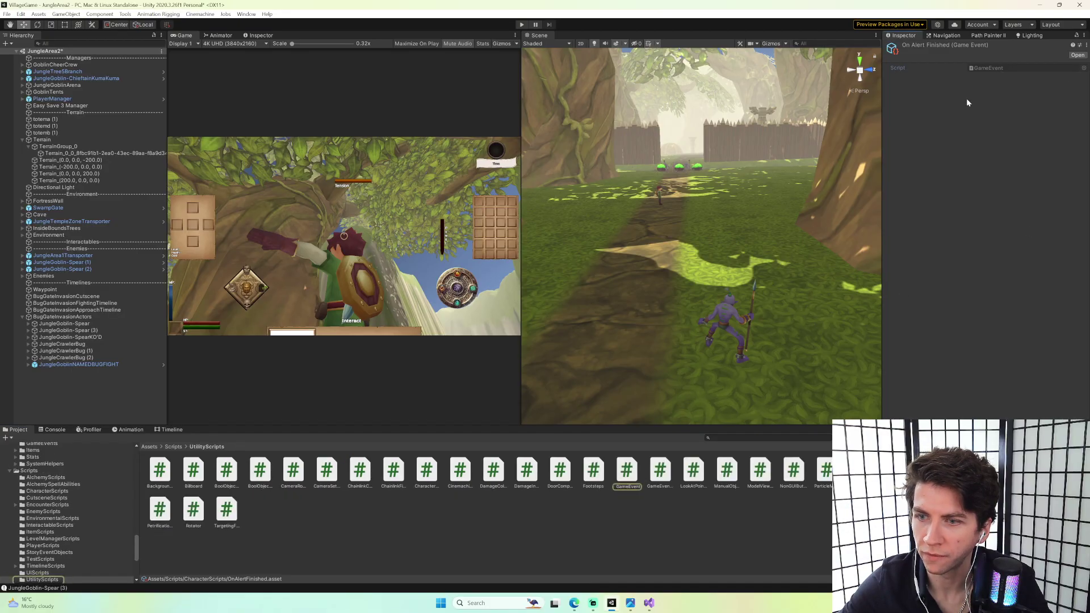
{"action": "scroll", "coordinate": [93, 478], "scroll_direction": "up", "scroll_amount": 15}
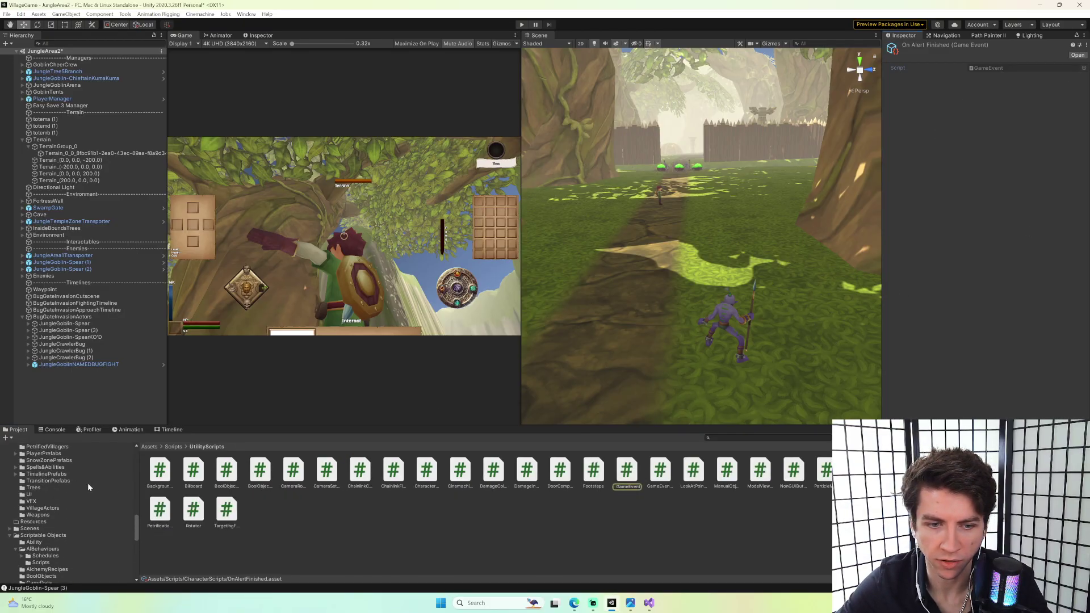
{"action": "left_click", "coordinate": [54, 506]}
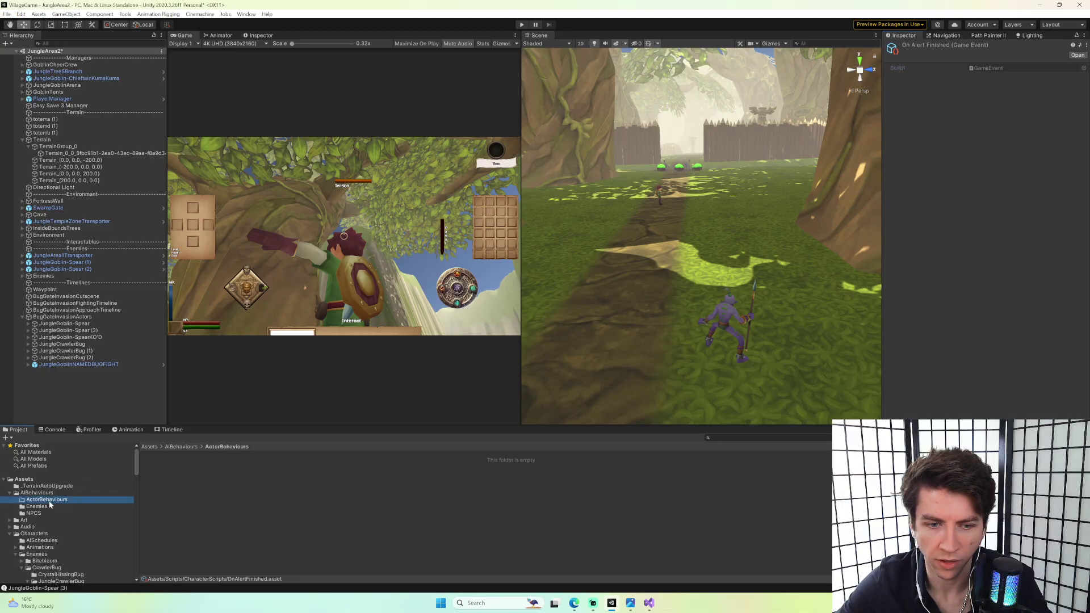
{"action": "left_click", "coordinate": [53, 512]}
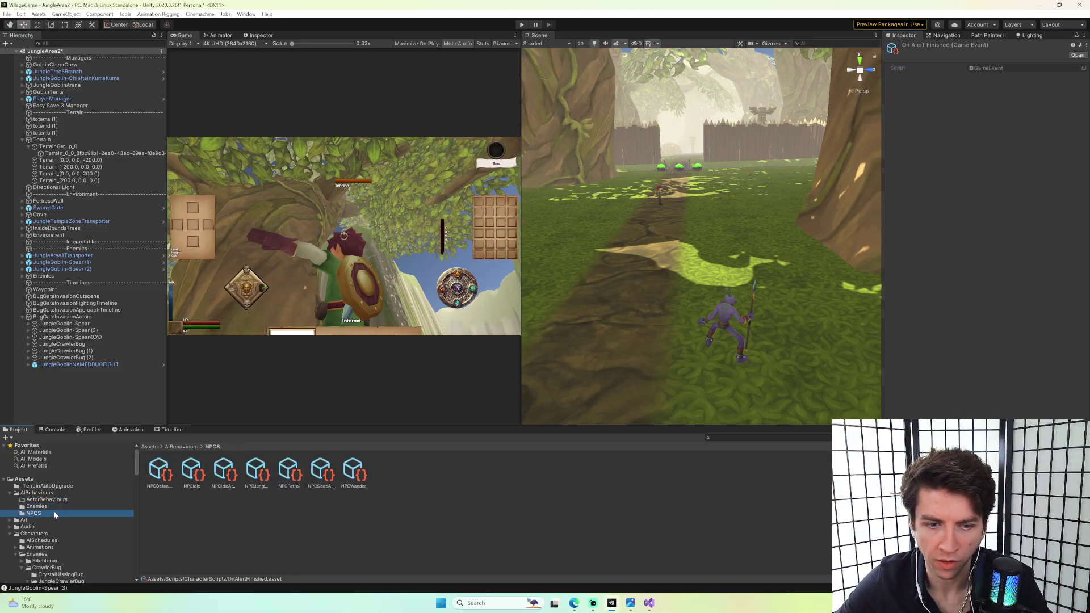
{"action": "left_click", "coordinate": [57, 492]}
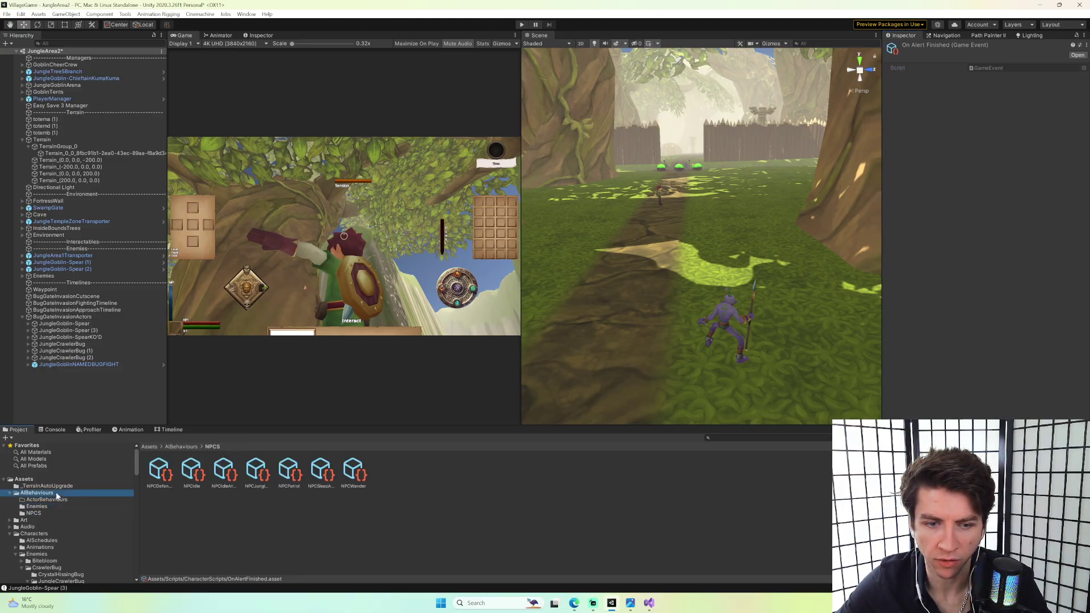
Inspect the default enemy schedule in AISchedules and move that folder from Characters to the Assets root.
{"action": "left_click", "coordinate": [42, 540]}
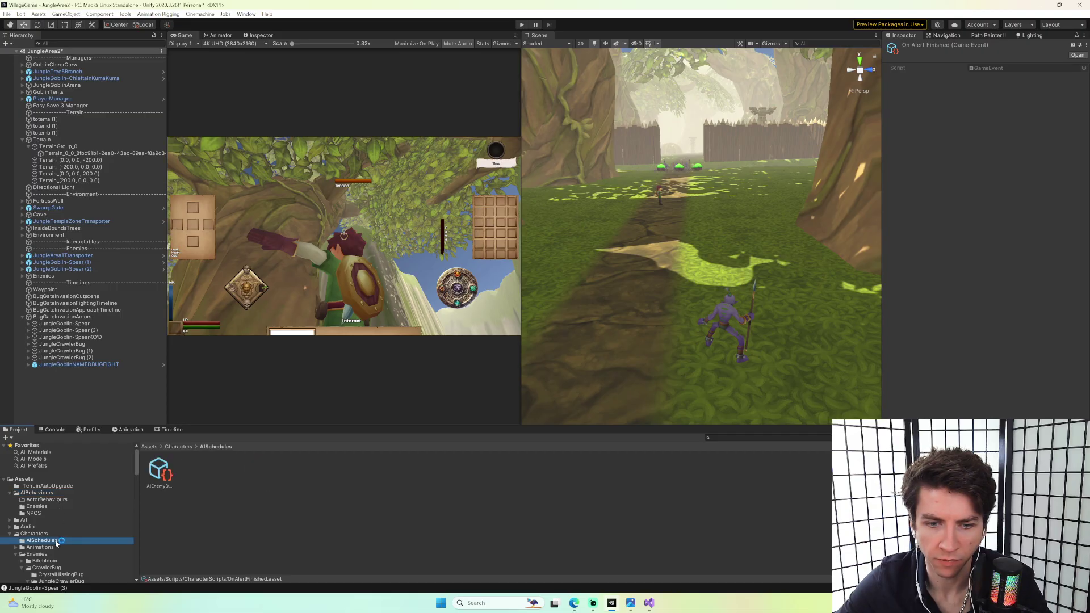
{"action": "left_click", "coordinate": [159, 483]}
{"action": "left_click_drag", "start_coordinate": [48, 542], "coordinate": [65, 498]}
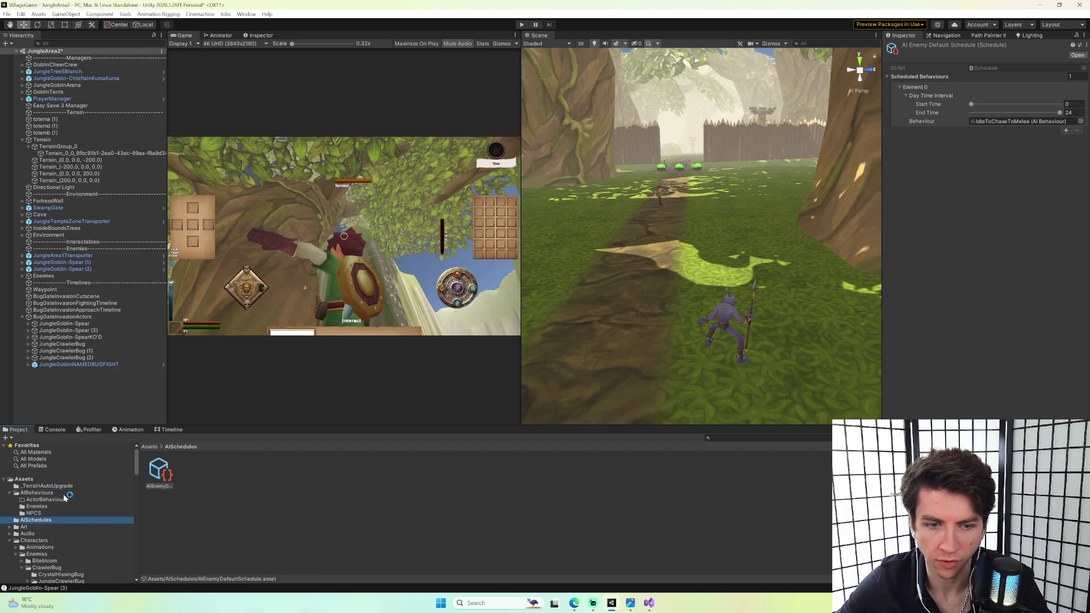
Create a new folder named AIFolder in the Assets root.
{"action": "left_click", "coordinate": [24, 478]}
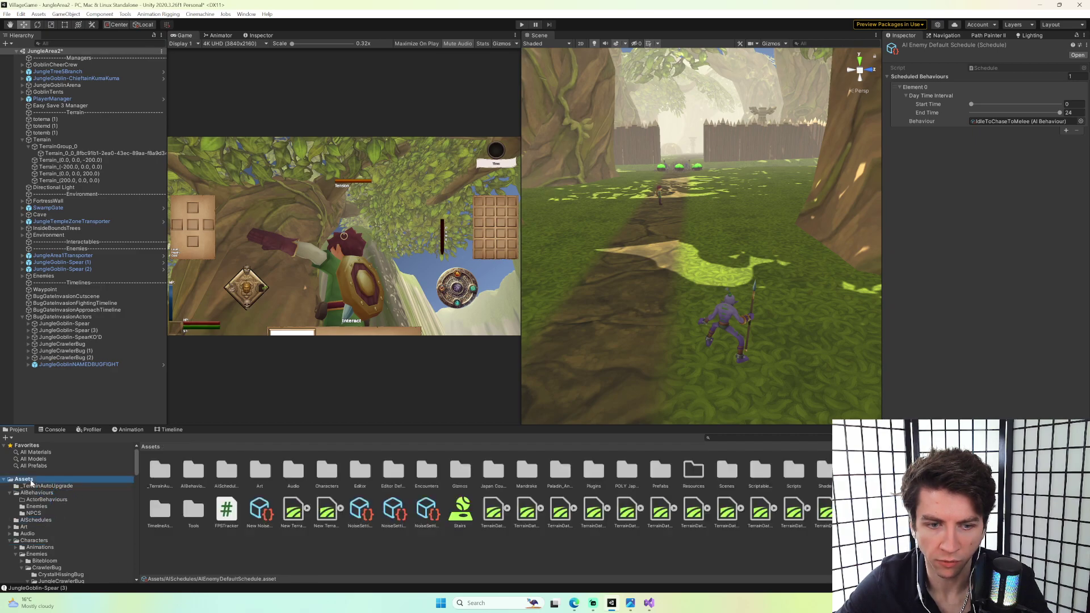
{"action": "right_click", "coordinate": [318, 554]}
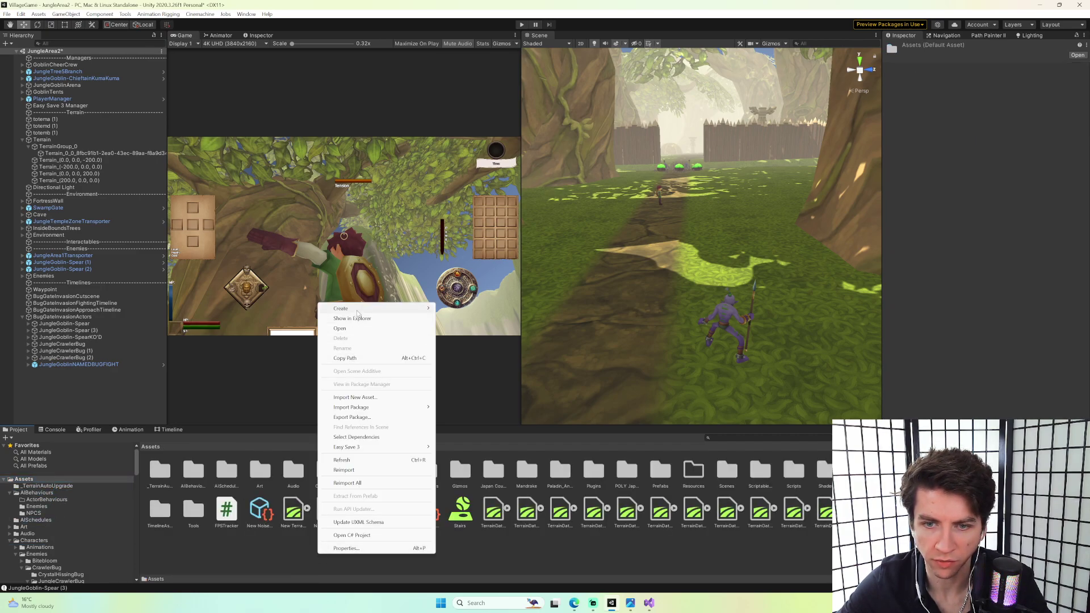
{"action": "mouse_move", "coordinate": [352, 308]}
{"action": "left_click", "coordinate": [502, 130]}
{"action": "type", "text": "AIFolder"}
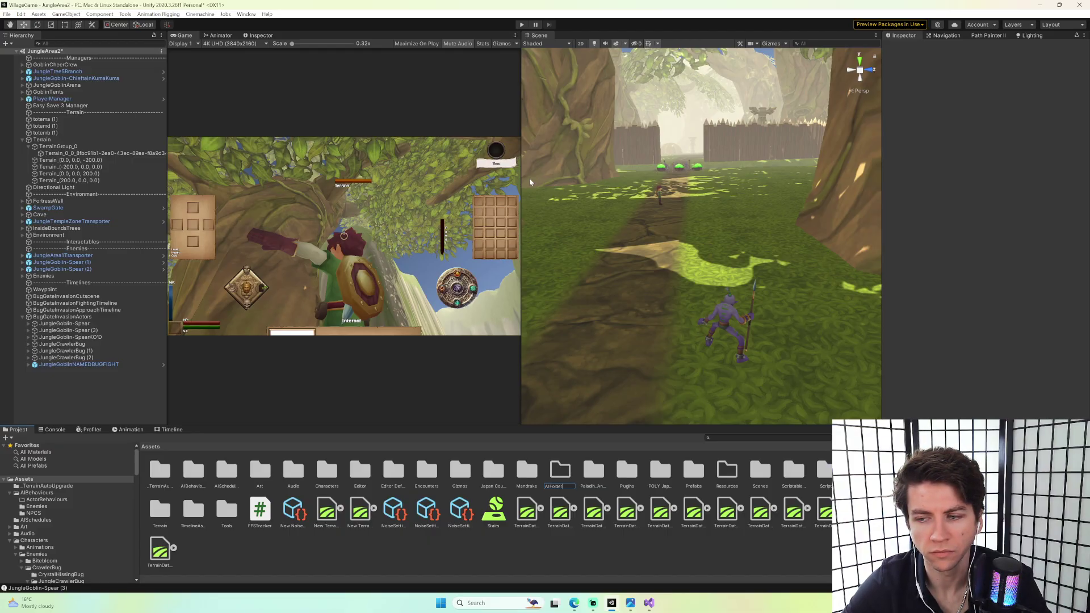
{"action": "key", "text": "Return"}
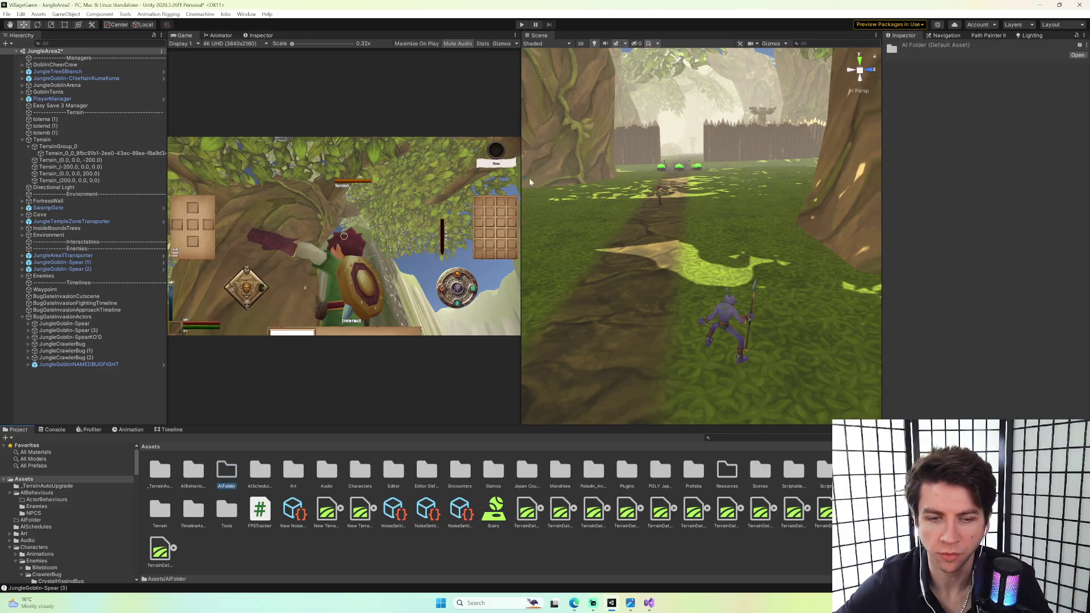
Move the AIBehaviours and AISchedules folders into AIFolder.
{"action": "left_click", "coordinate": [52, 492]}
{"action": "left_click", "coordinate": [37, 526], "text": "ctrl"}
{"action": "left_click_drag", "start_coordinate": [39, 522], "coordinate": [40, 520]}
{"action": "left_click", "coordinate": [42, 493]}
{"action": "left_click", "coordinate": [44, 499]}
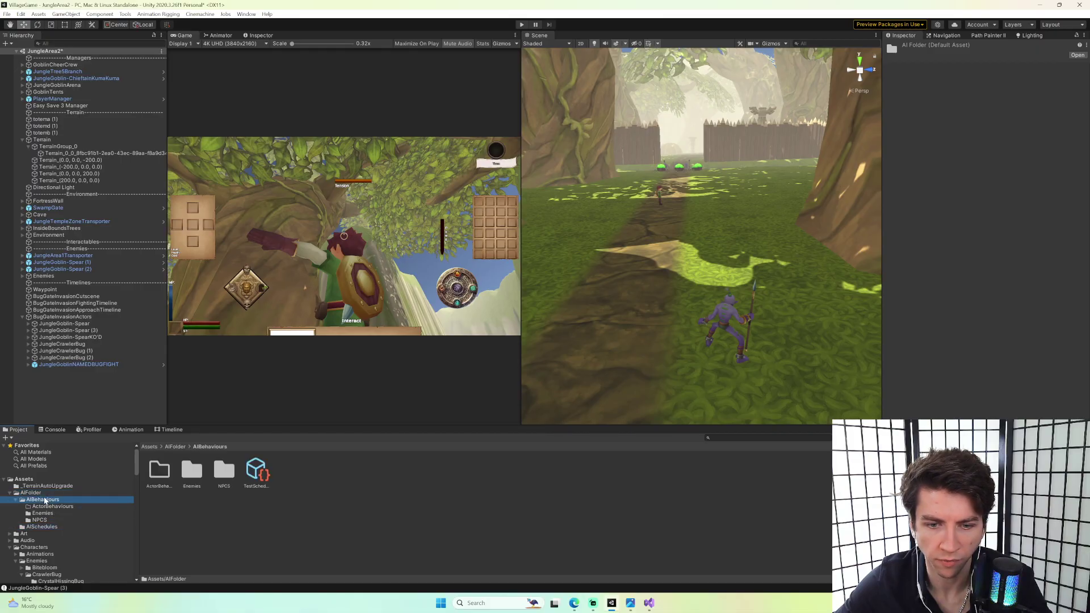
Rename AIFolder to AISystems.
{"action": "left_click", "coordinate": [56, 493]}
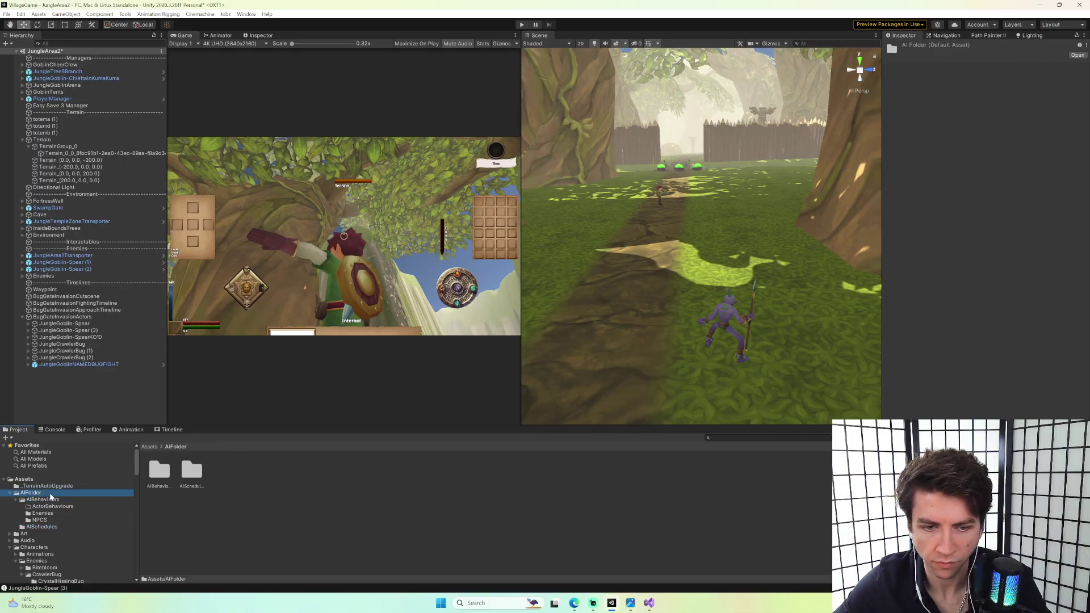
{"action": "key", "text": "F2"}
{"action": "left_click_drag", "start_coordinate": [44, 493], "coordinate": [26, 494]}
{"action": "type", "text": "S"}
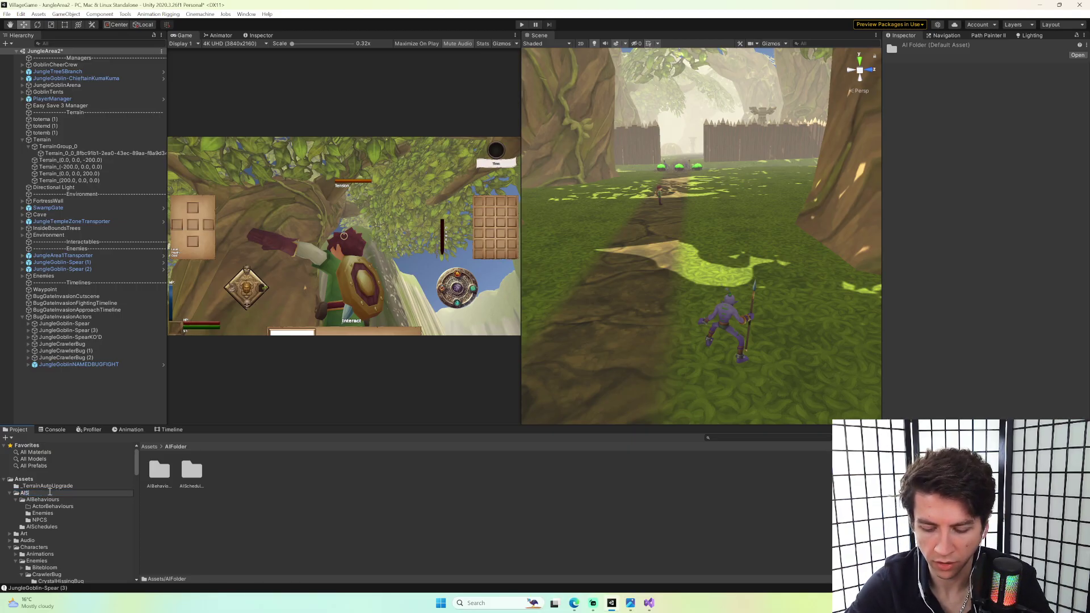
{"action": "type", "text": "ystems"}
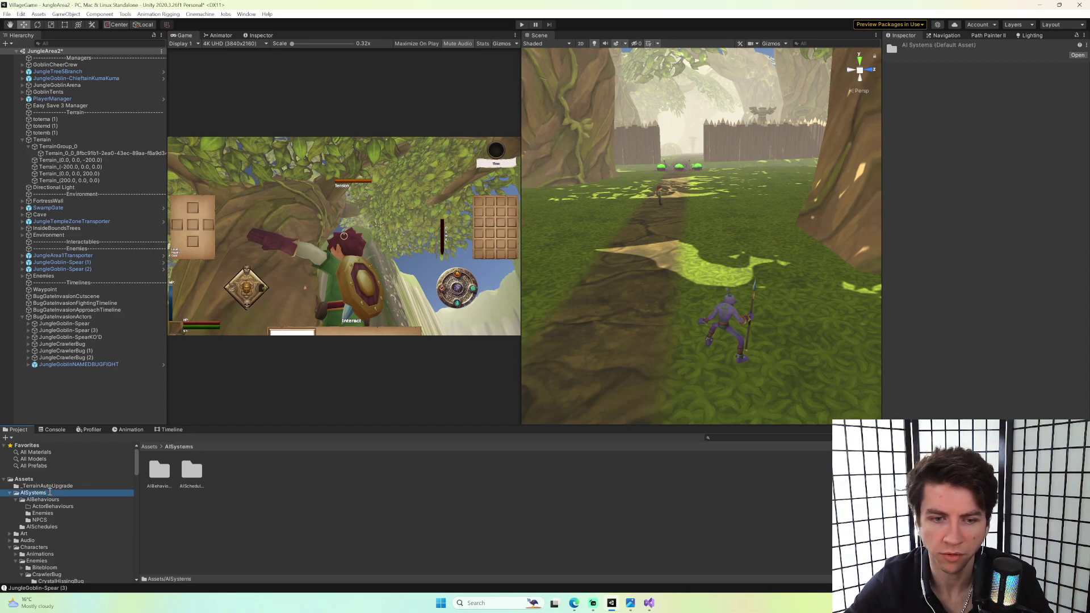
{"action": "key", "text": "Return"}
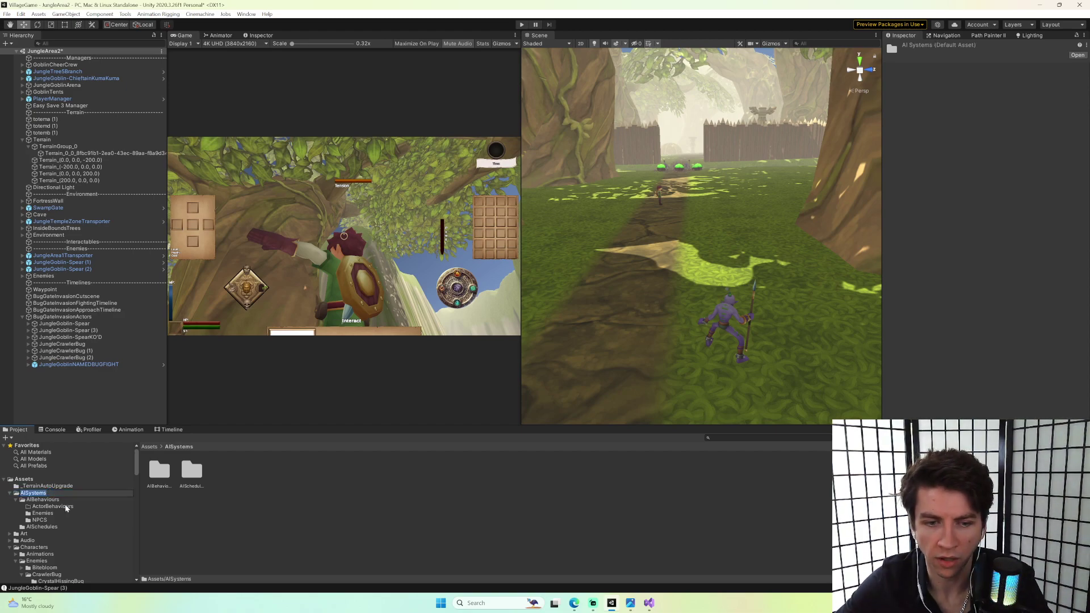
Delete the TestSchedule asset from the AIBehaviours folder.
{"action": "left_click", "coordinate": [113, 501]}
{"action": "left_click", "coordinate": [255, 473]}
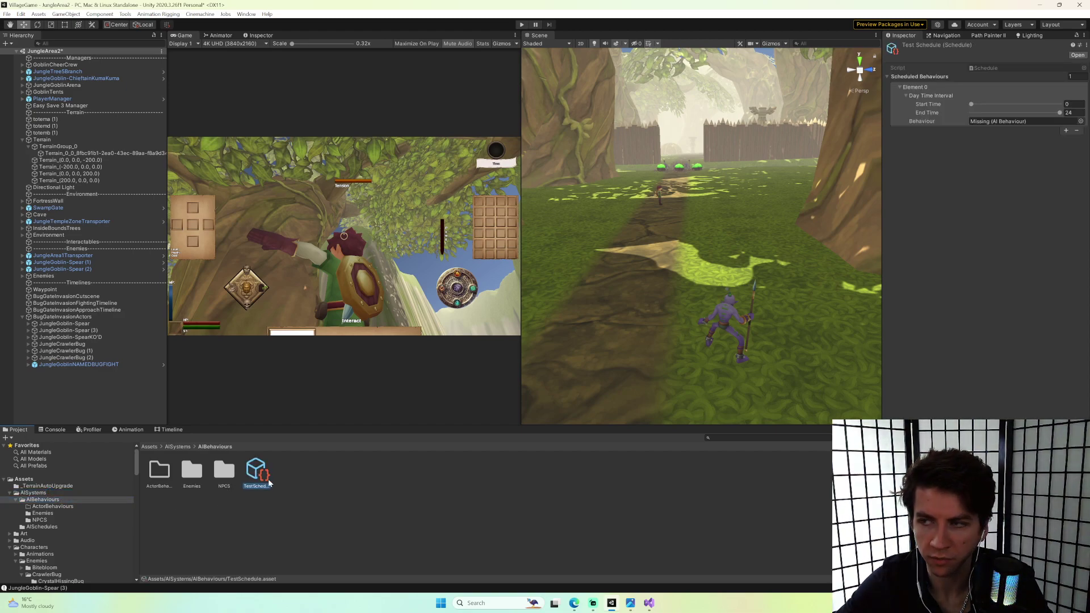
{"action": "key", "text": "Delete"}
{"action": "key", "text": "Return"}
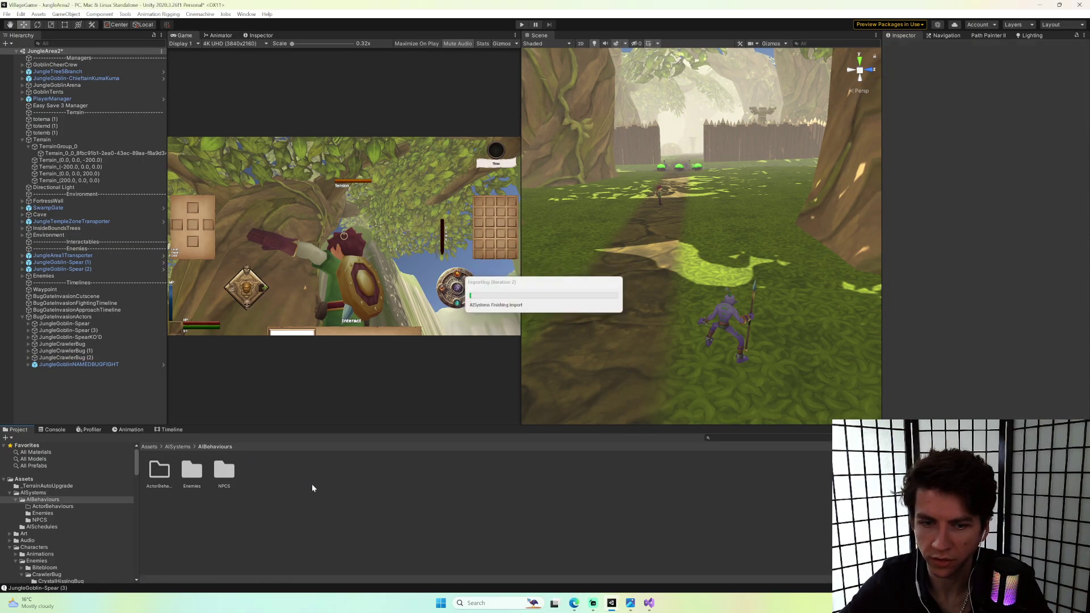
Review the settings of the retreat-to-location and IdleToChaseToMelee behaviours in the Enemies folder of AIBehaviours.
{"action": "left_click", "coordinate": [62, 512]}
{"action": "left_click", "coordinate": [203, 484]}
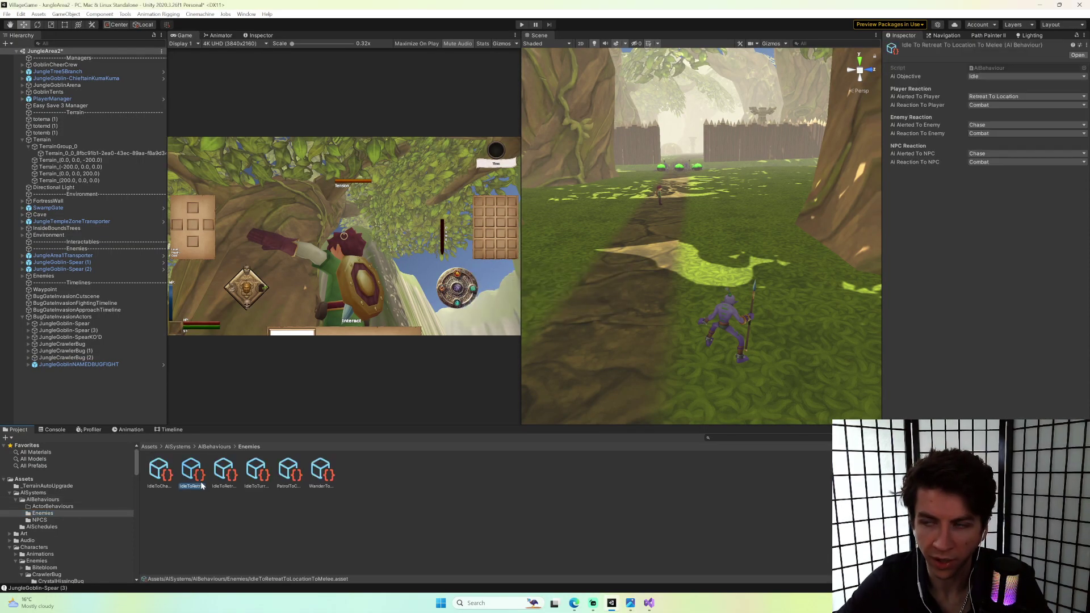
{"action": "left_click", "coordinate": [171, 482]}
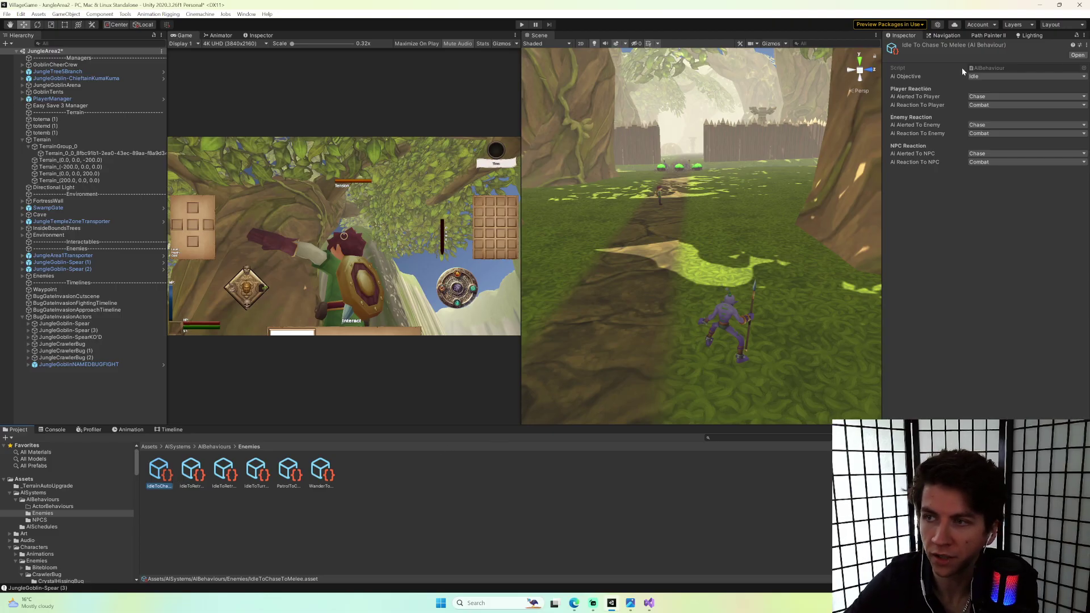
{"action": "left_click", "coordinate": [906, 77]}
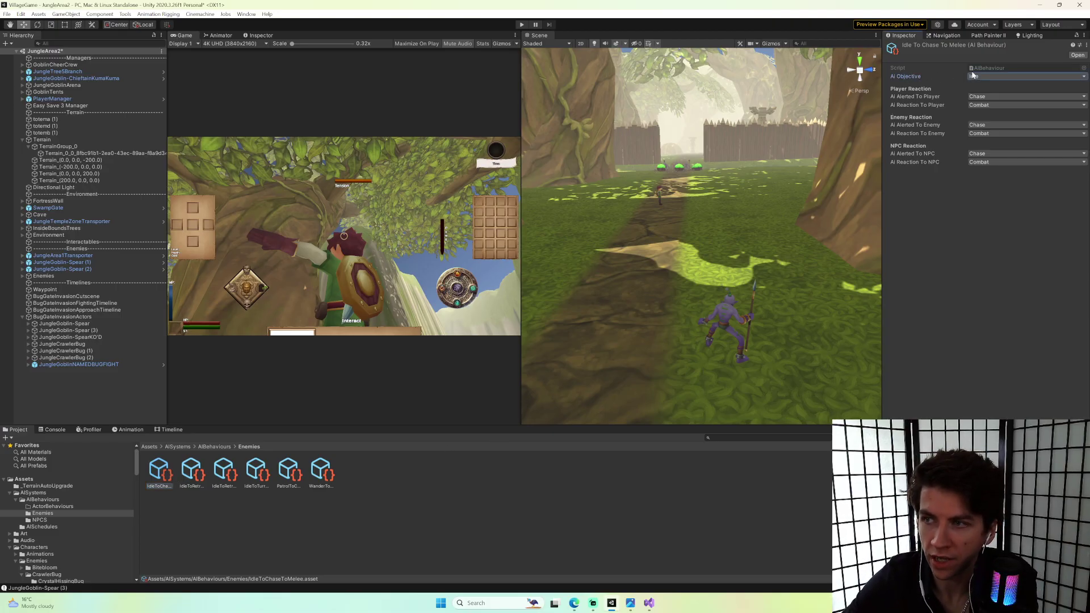
Add a second scheduled behaviour to the AIEnemyDefaultSchedule asset and show the time intervals of both entries.
{"action": "left_click", "coordinate": [45, 528]}
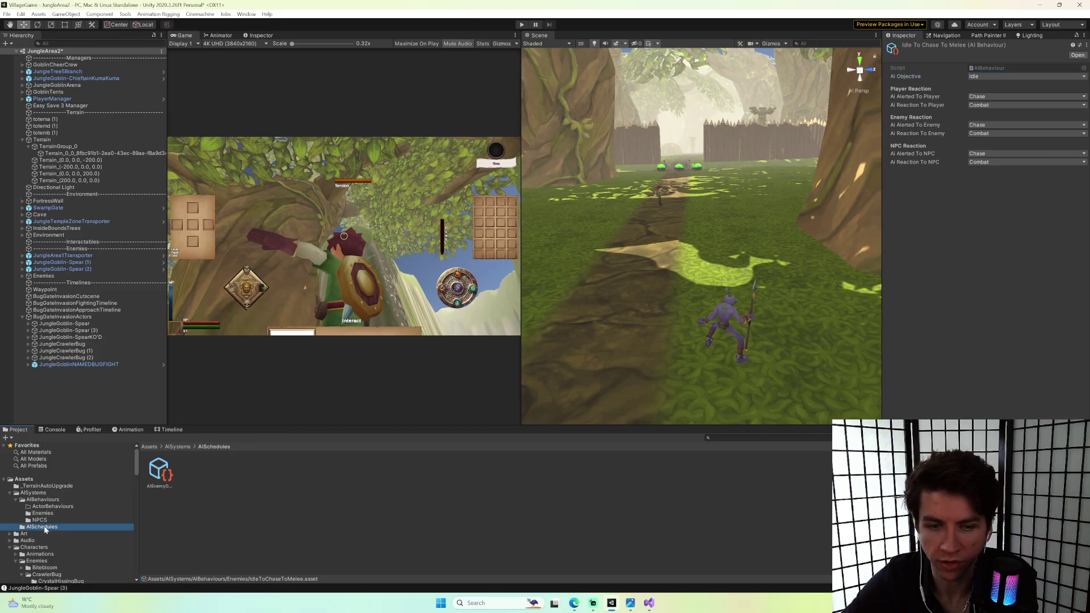
{"action": "left_click", "coordinate": [159, 473]}
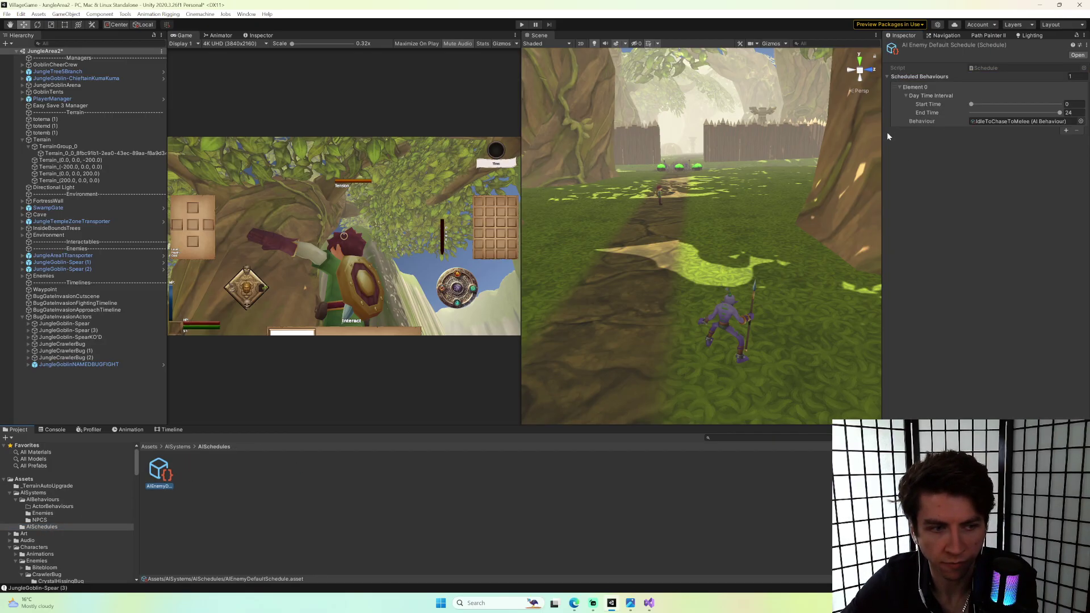
{"action": "left_click_drag", "start_coordinate": [884, 134], "coordinate": [645, 137]}
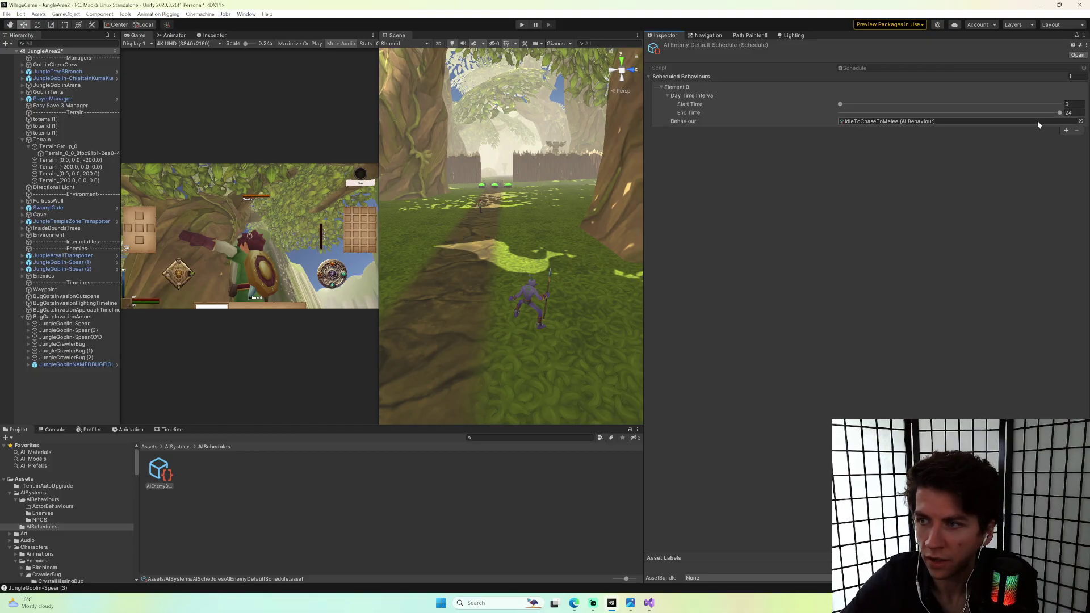
{"action": "left_click", "coordinate": [1066, 130]}
{"action": "left_click", "coordinate": [697, 98]}
{"action": "left_click", "coordinate": [751, 120]}
{"action": "left_click", "coordinate": [677, 89]}
{"action": "left_click", "coordinate": [671, 99]}
{"action": "left_click", "coordinate": [675, 95]}
{"action": "left_click", "coordinate": [676, 87]}
{"action": "left_click", "coordinate": [675, 112]}
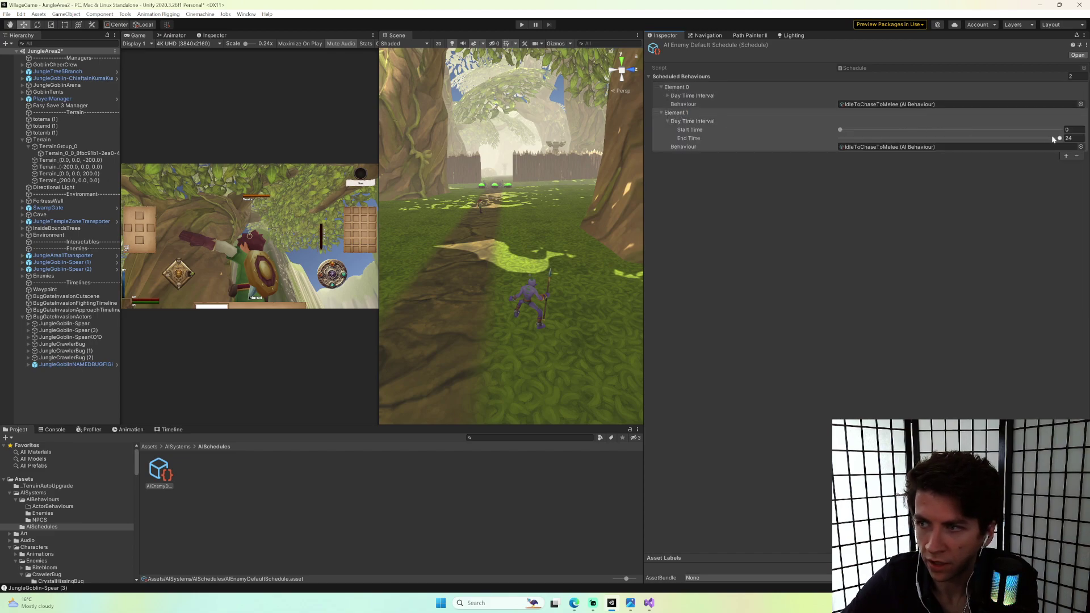
{"action": "left_click", "coordinate": [667, 96]}
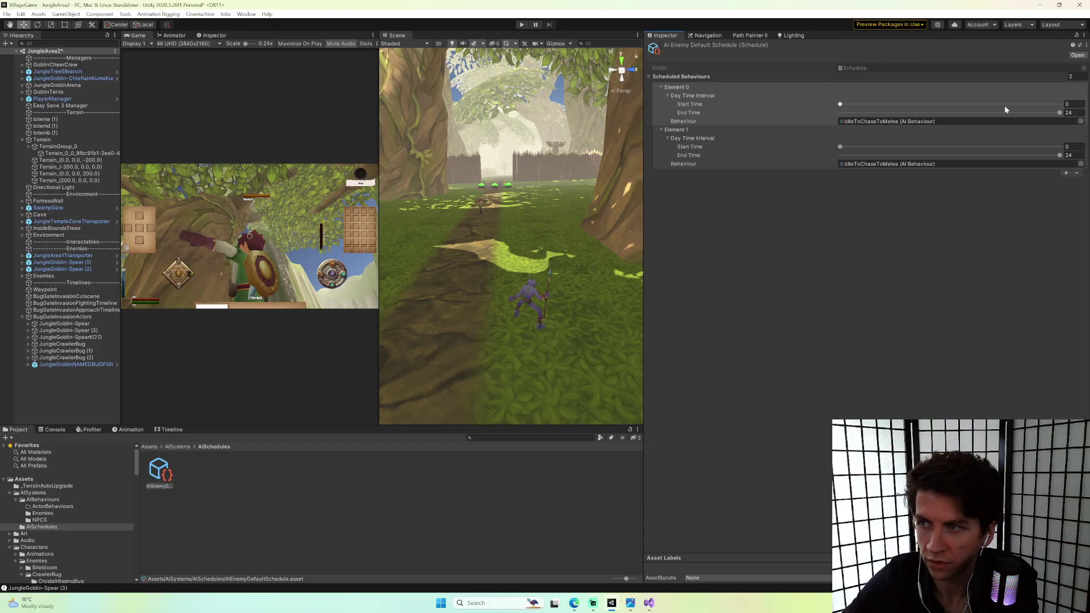
Set the End Time of the schedule's first entry to 12 and locate its assigned behaviour asset.
{"action": "left_click_drag", "start_coordinate": [1053, 113], "coordinate": [932, 121]}
{"action": "left_click", "coordinate": [1072, 112]}
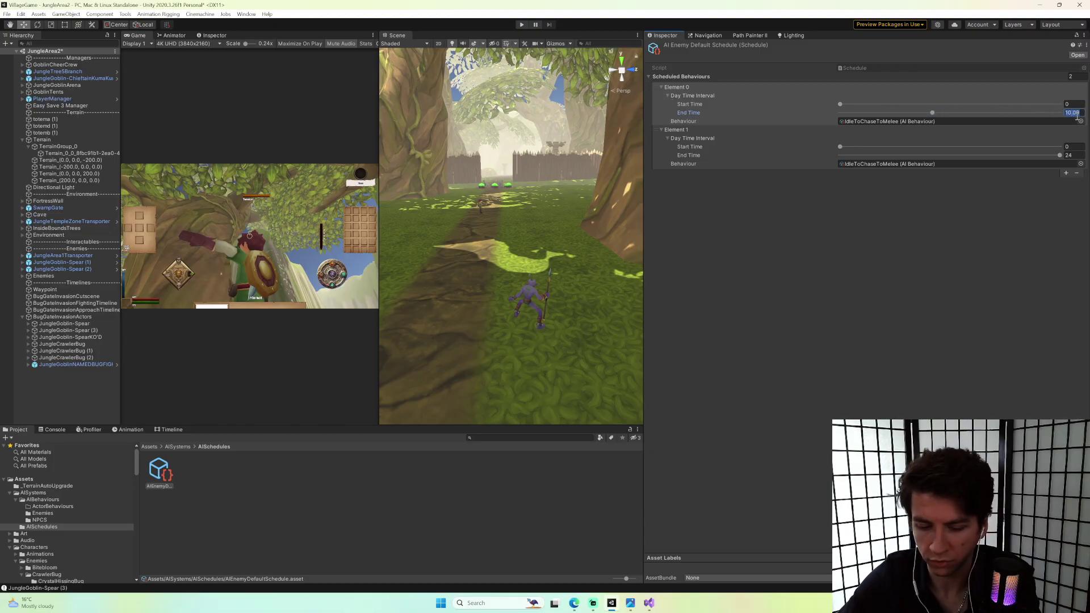
{"action": "type", "text": "12"}
{"action": "key", "text": "Return"}
{"action": "left_click", "coordinate": [895, 121]}
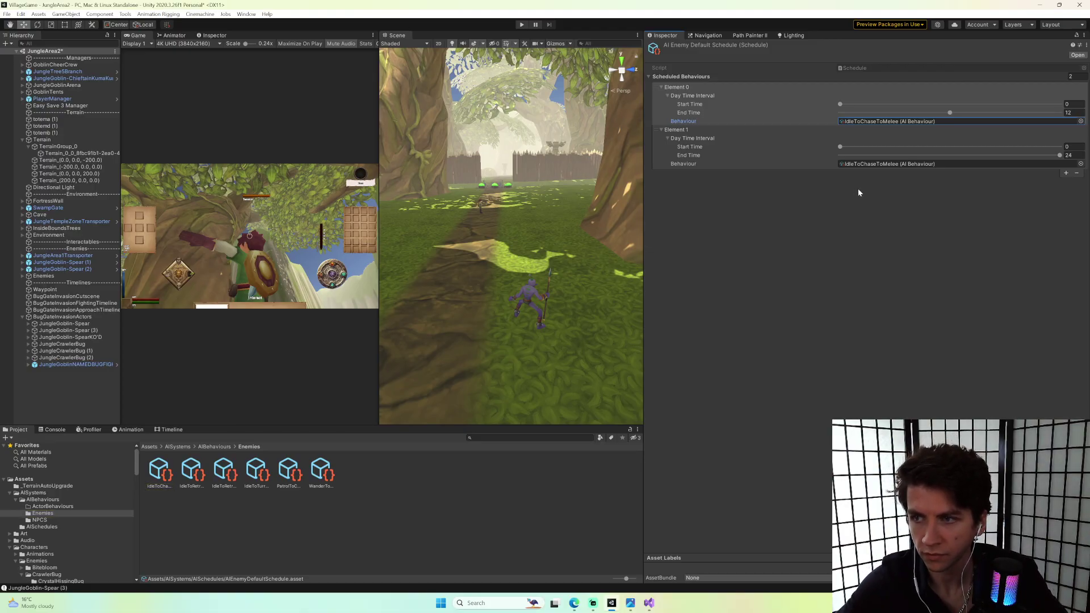
Set the Start Time of the schedule's second entry to 12.
{"action": "left_click_drag", "start_coordinate": [841, 151], "coordinate": [953, 149]}
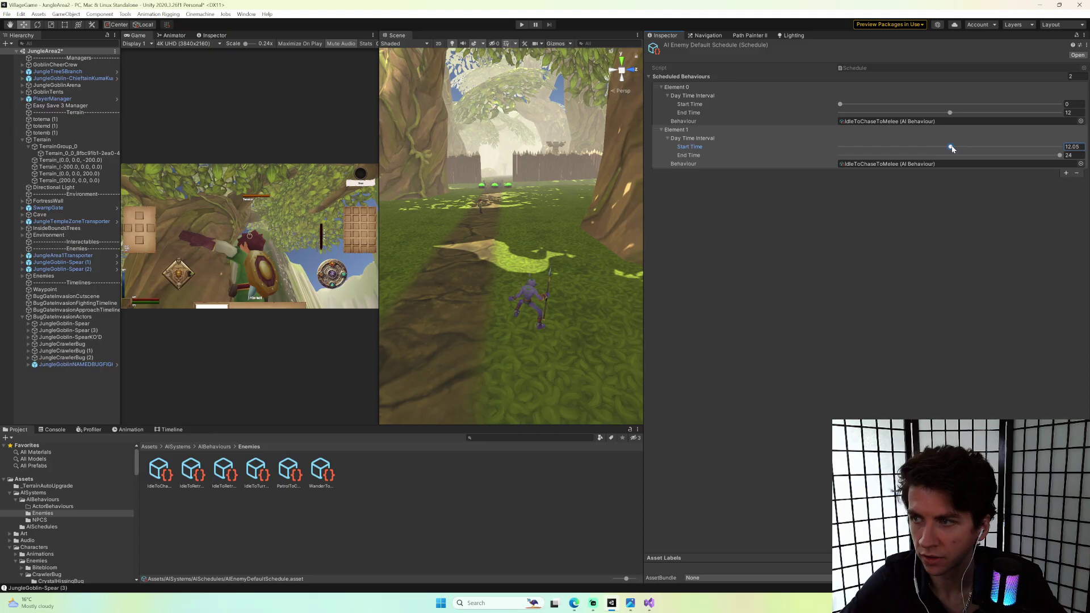
{"action": "left_click", "coordinate": [1073, 148]}
{"action": "type", "text": "12"}
{"action": "key", "text": "Return"}
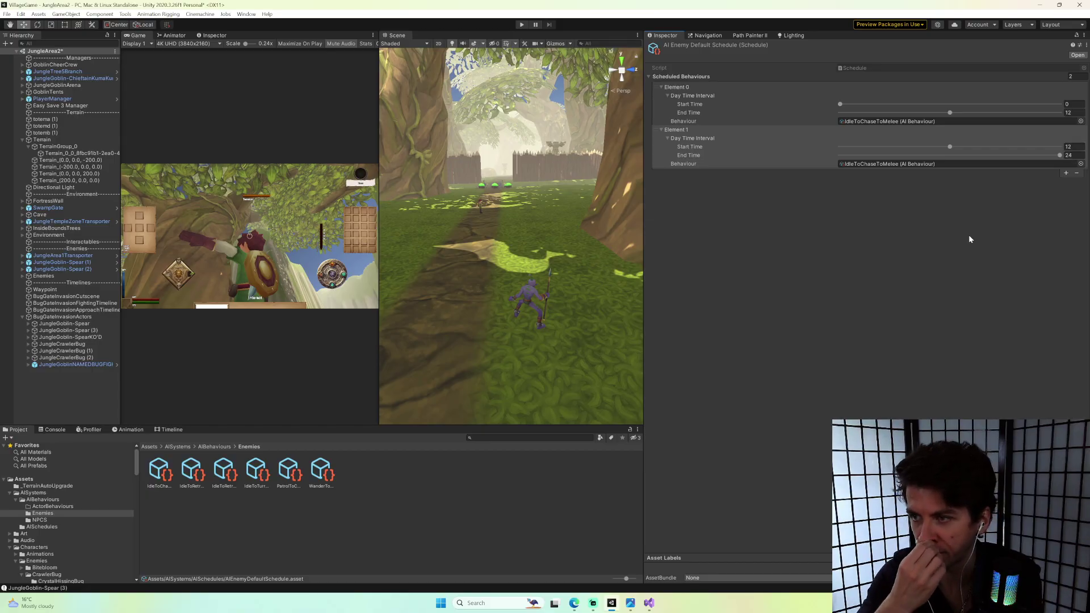
Assign the WanderToChase behaviour to the schedule's second entry.
{"action": "left_click", "coordinate": [929, 163]}
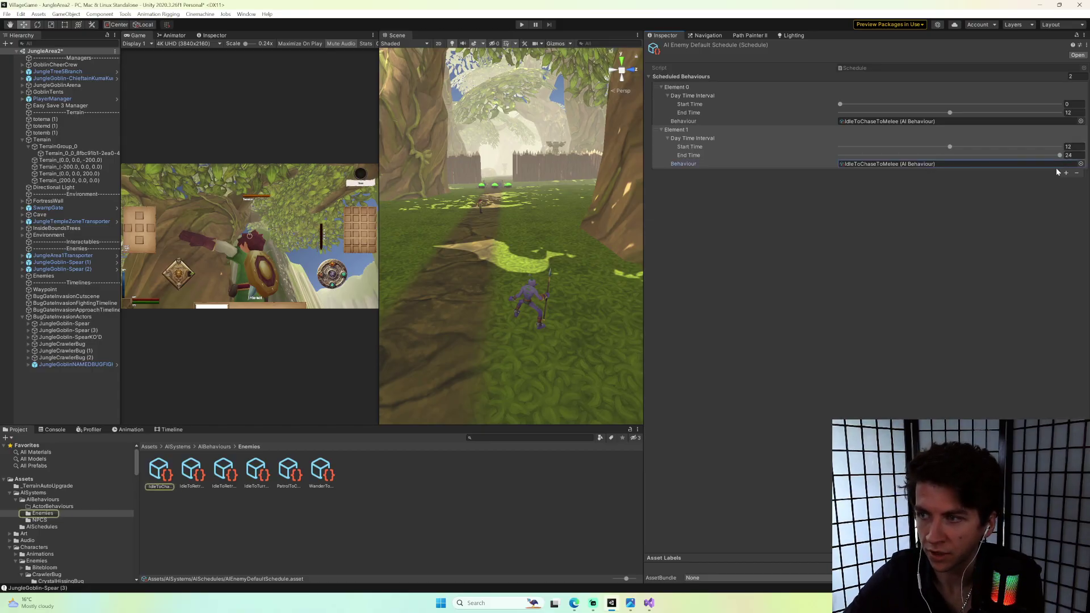
{"action": "left_click", "coordinate": [1079, 164]}
{"action": "left_click", "coordinate": [759, 237]}
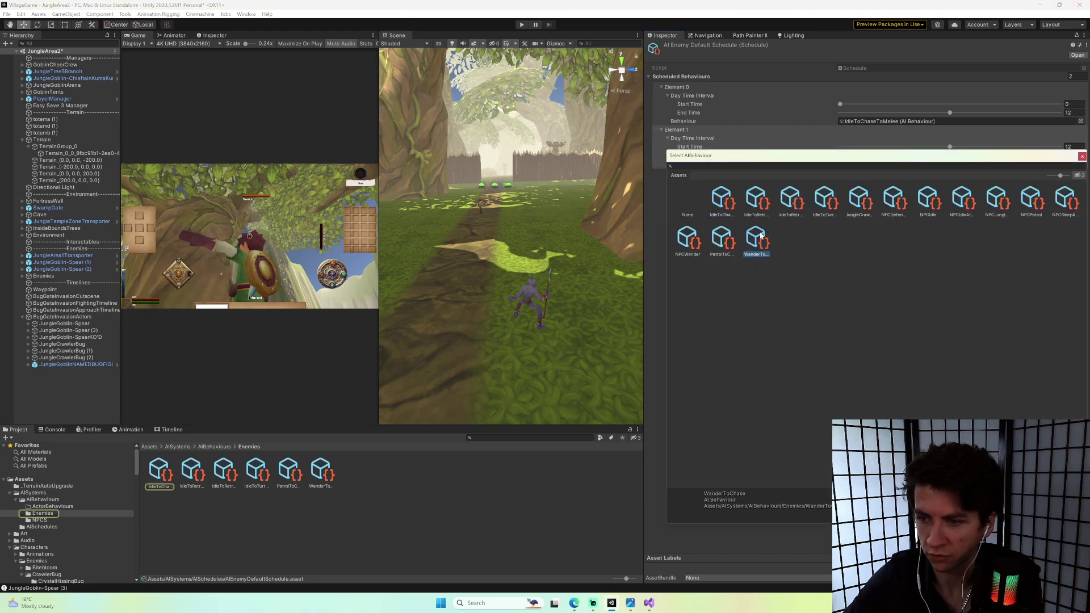
{"action": "double_click", "coordinate": [759, 237]}
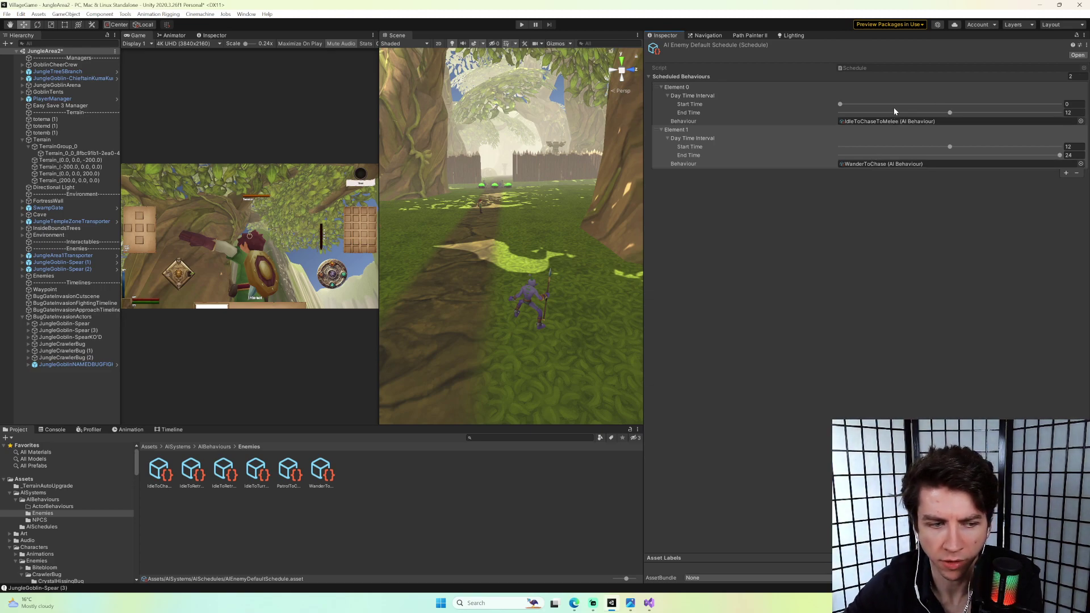
Remove the second scheduled behaviour from the default enemy schedule and set the remaining entry's End Time to 24.
{"action": "left_click", "coordinate": [882, 165]}
{"action": "left_click", "coordinate": [875, 123]}
{"action": "left_click", "coordinate": [874, 156]}
{"action": "key", "text": "ctrl+z"}
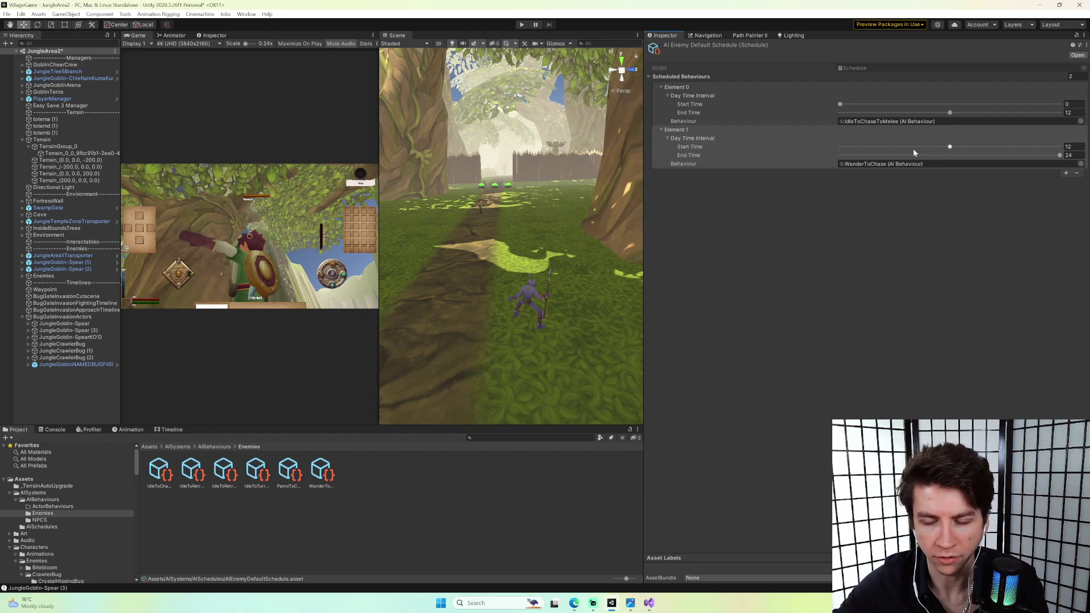
{"action": "left_click_drag", "start_coordinate": [644, 165], "coordinate": [824, 176]}
{"action": "left_click", "coordinate": [1077, 173]}
{"action": "left_click_drag", "start_coordinate": [1000, 113], "coordinate": [1067, 144]}
{"action": "left_click", "coordinate": [980, 172]}
{"action": "right_click_drag", "start_coordinate": [676, 166], "coordinate": [608, 224]}
{"action": "key", "text": "w"}
{"action": "right_click_drag", "start_coordinate": [585, 188], "coordinate": [615, 202]}
{"action": "key", "text": "w"}
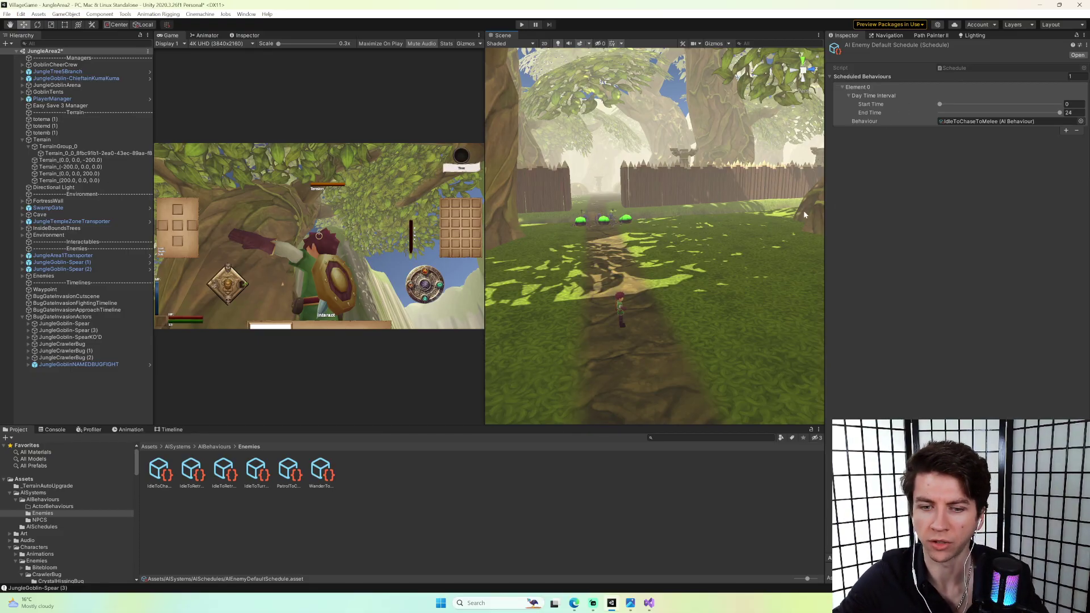
Open the IdleToChaseToMelee behaviour and examine the choices available for its AI objective, player alert and player reaction.
{"action": "left_click", "coordinate": [956, 121]}
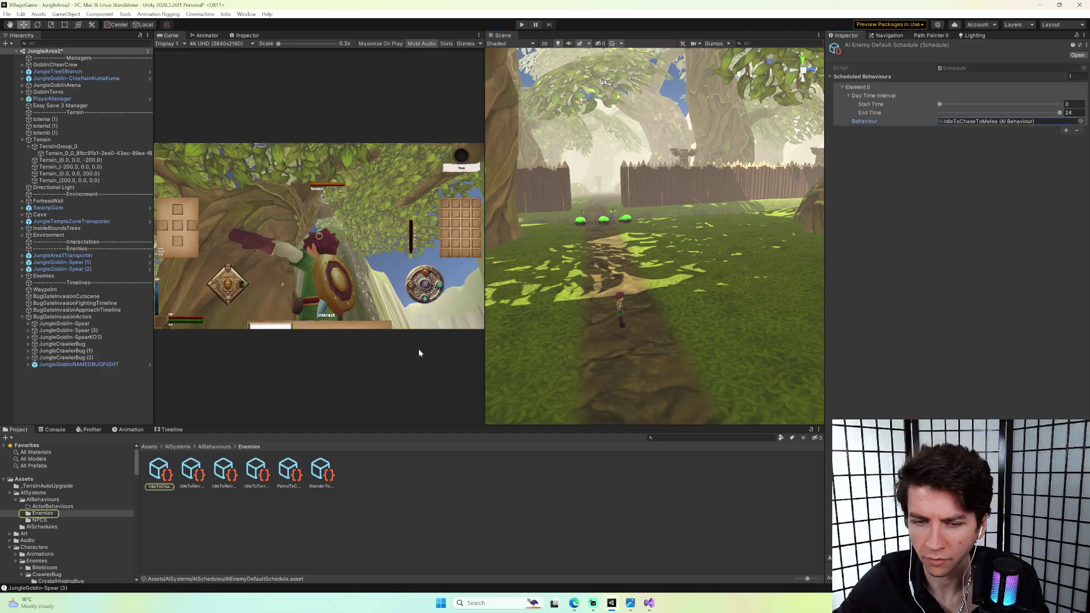
{"action": "left_click", "coordinate": [160, 471]}
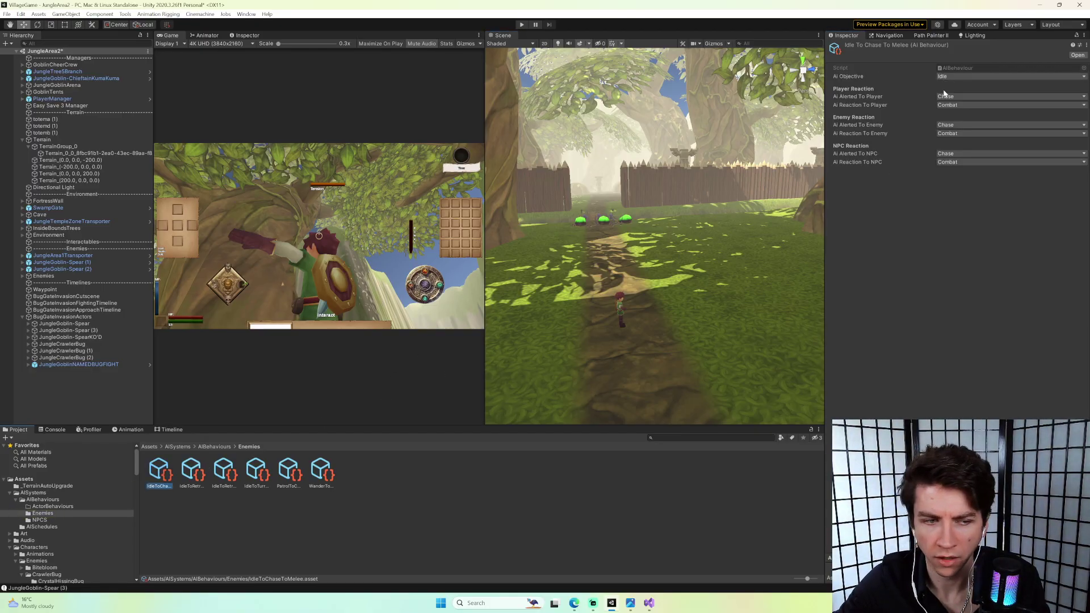
{"action": "left_click", "coordinate": [956, 96]}
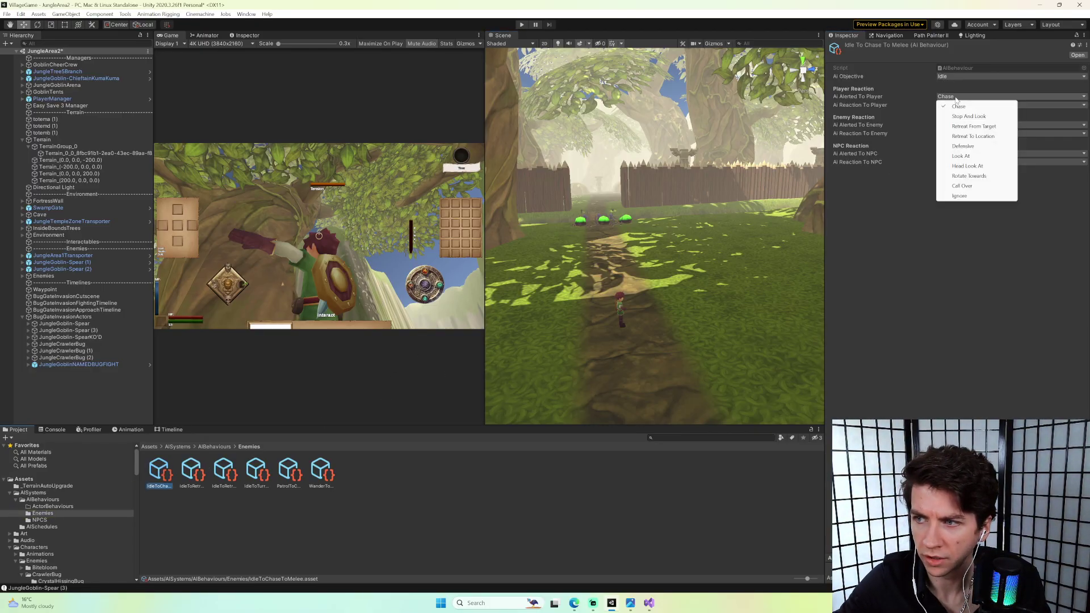
{"action": "left_click", "coordinate": [912, 200]}
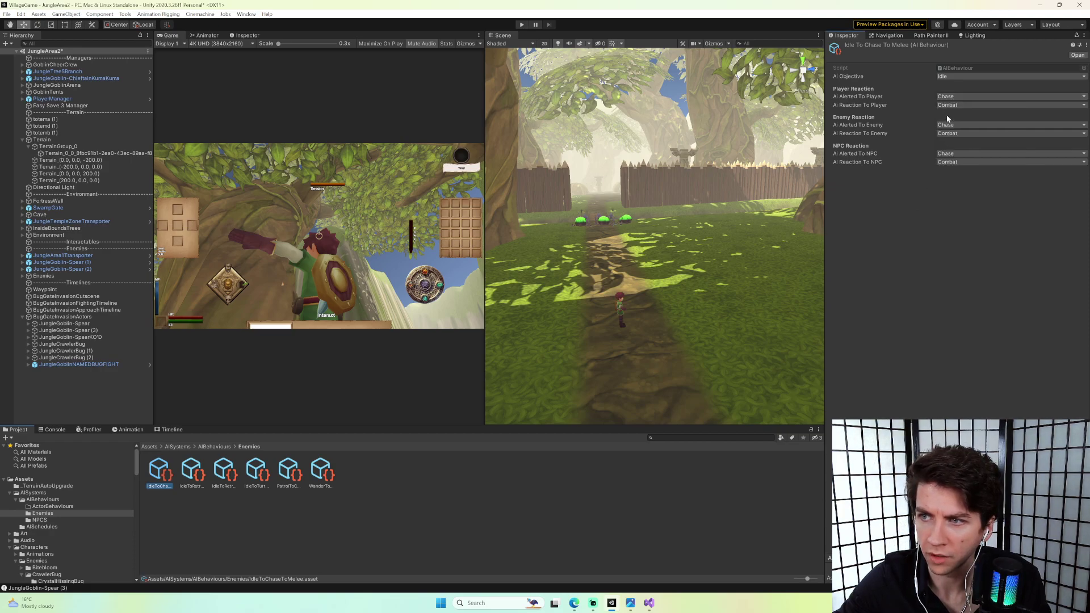
{"action": "left_click", "coordinate": [945, 105]}
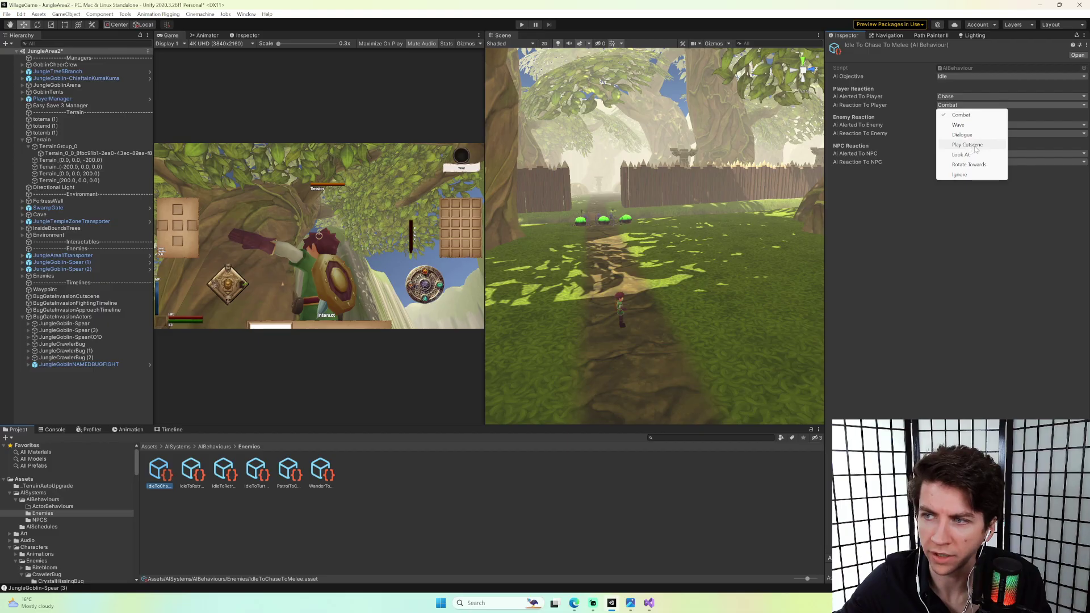
{"action": "left_click", "coordinate": [920, 190]}
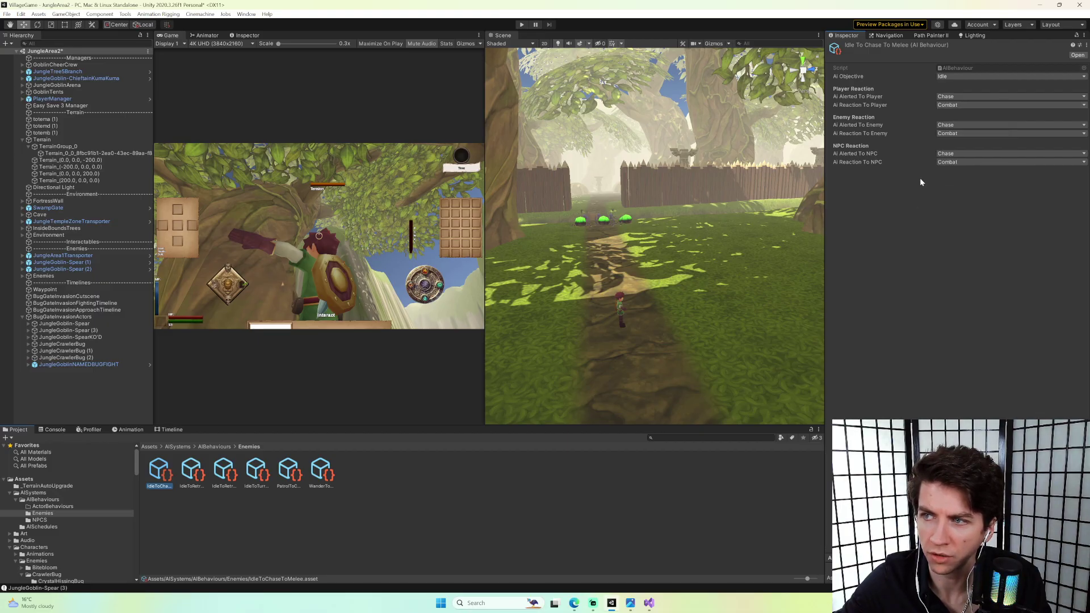
{"action": "left_click", "coordinate": [945, 77]}
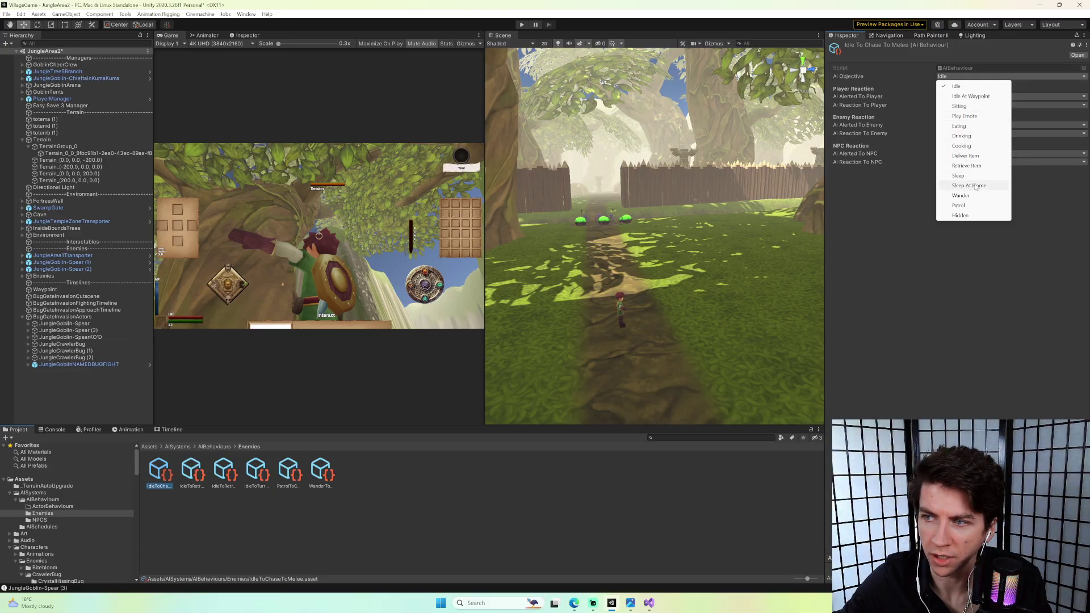
{"action": "left_click", "coordinate": [870, 198]}
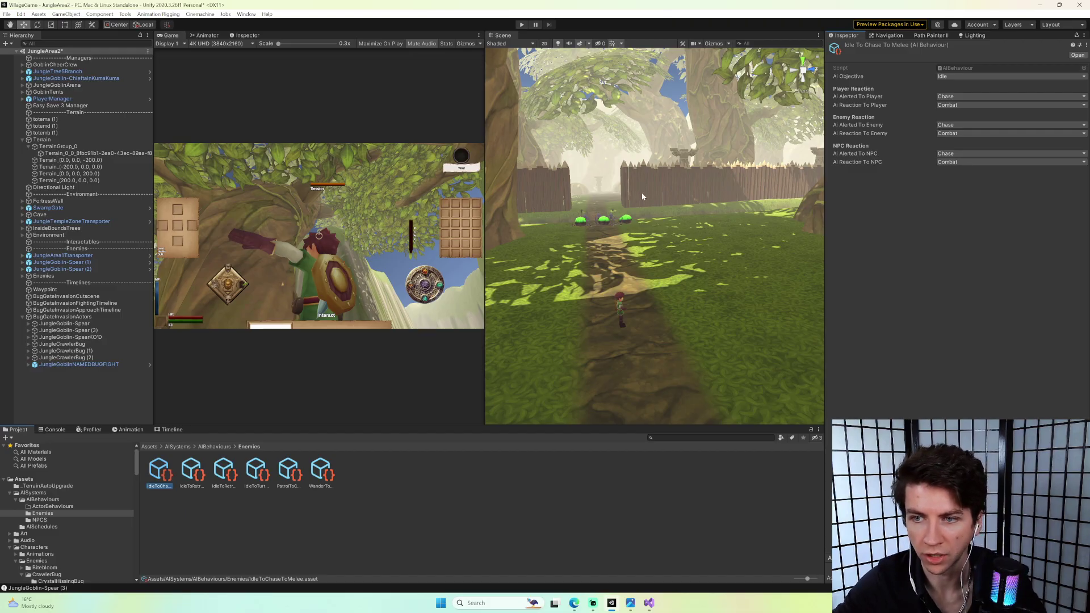
{"action": "key", "text": "w"}
{"action": "mouse_move", "coordinate": [645, 195]}
{"action": "right_mouse_down"}
{"action": "mouse_move", "coordinate": [705, 172]}
{"action": "mouse_move", "coordinate": [525, 176]}
{"action": "mouse_move", "coordinate": [656, 206]}
{"action": "right_mouse_up"}
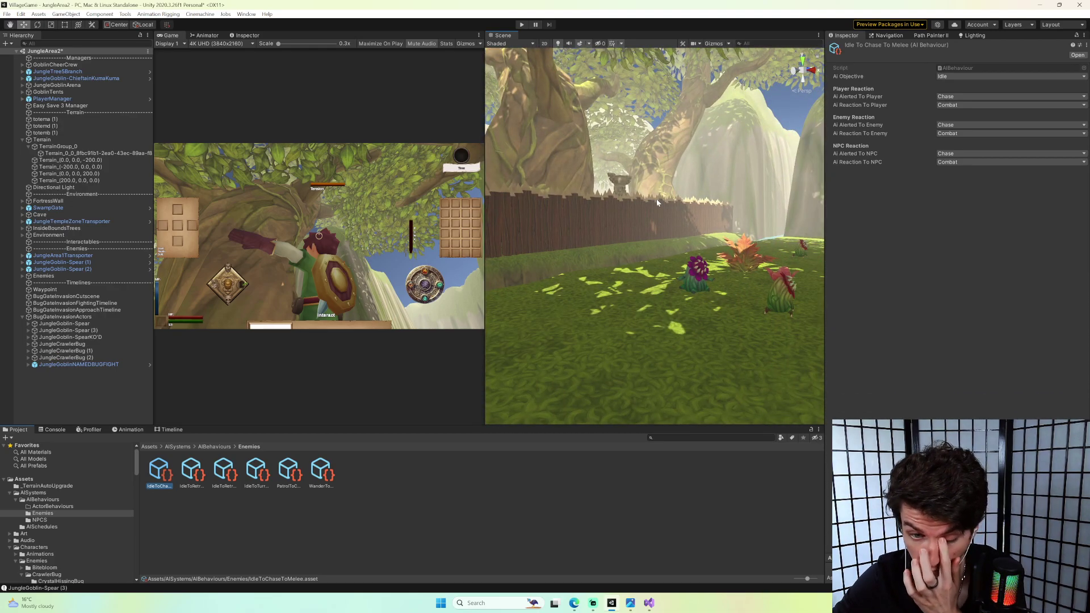
{"action": "left_click", "coordinate": [958, 77]}
{"action": "left_click", "coordinate": [856, 325]}
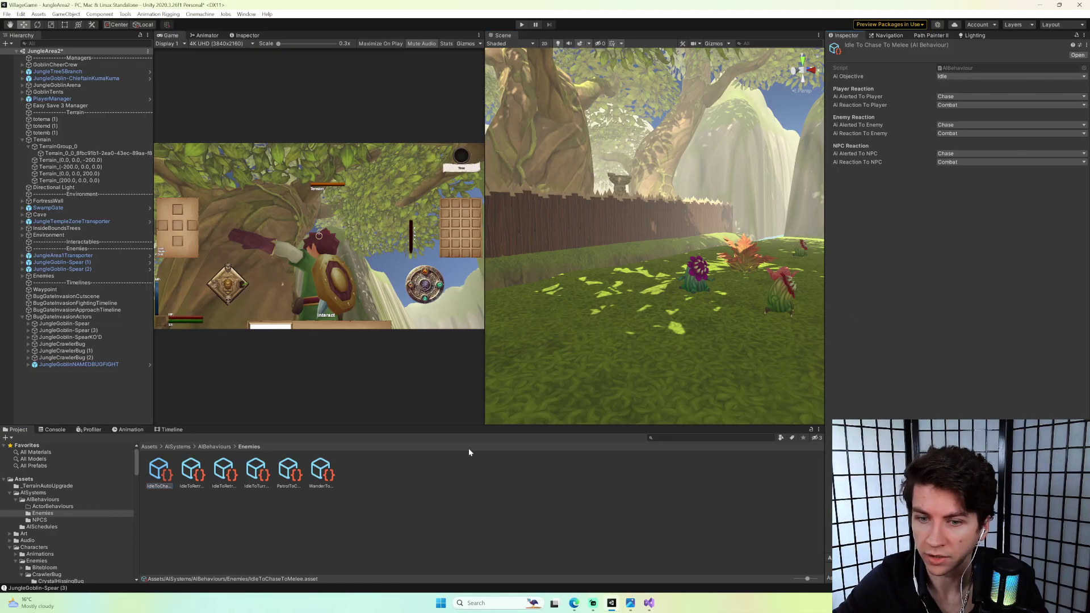
Duplicate the WanderToChase behaviour and name the copy DefensiveSleep.
{"action": "left_click", "coordinate": [313, 472]}
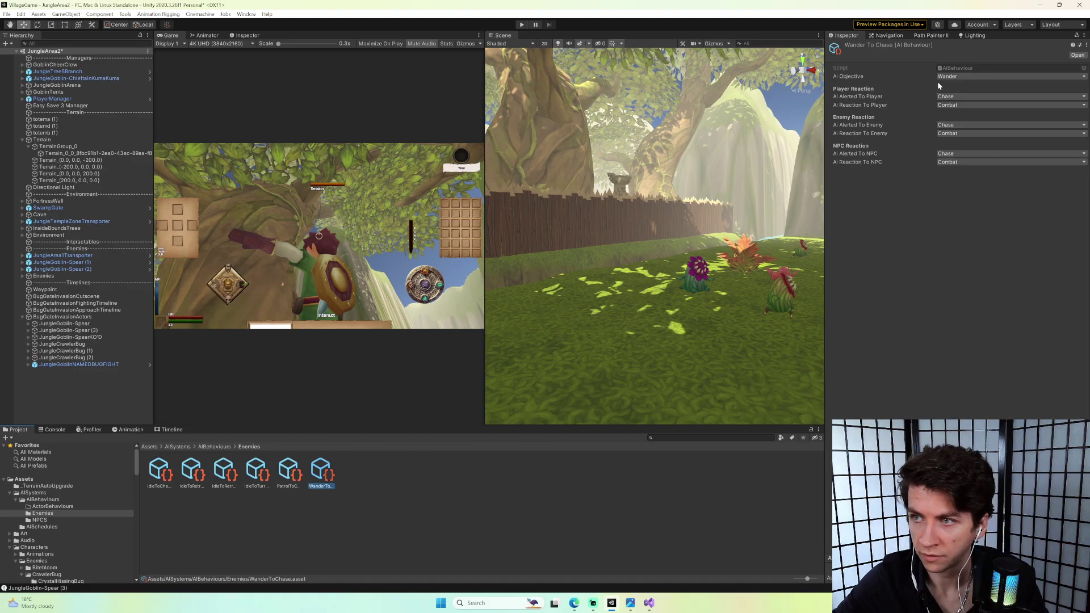
{"action": "key", "text": "ctrl+d"}
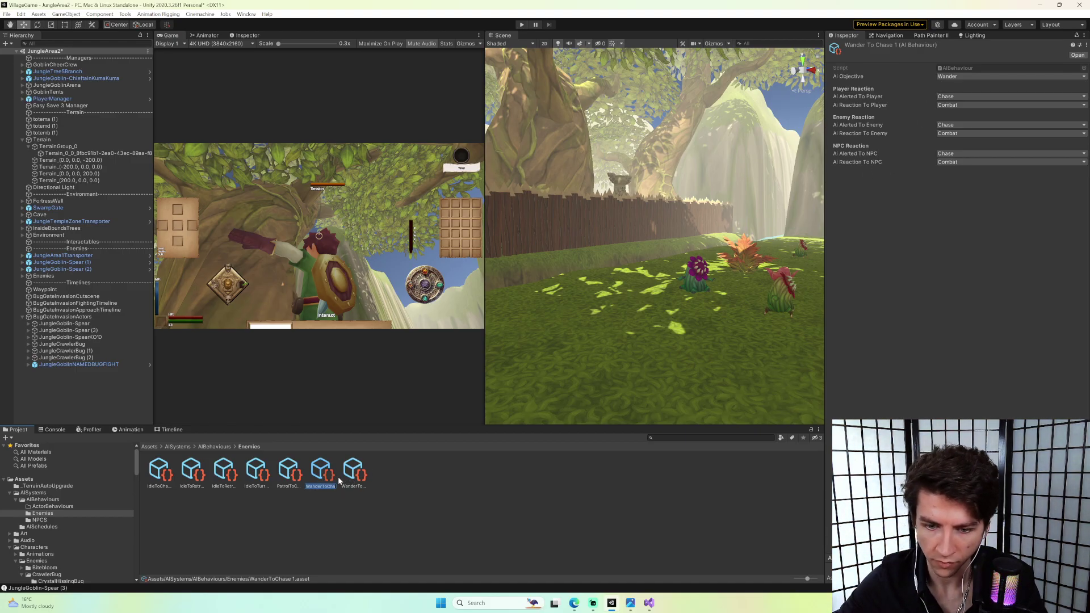
{"action": "type", "text": "sive"}
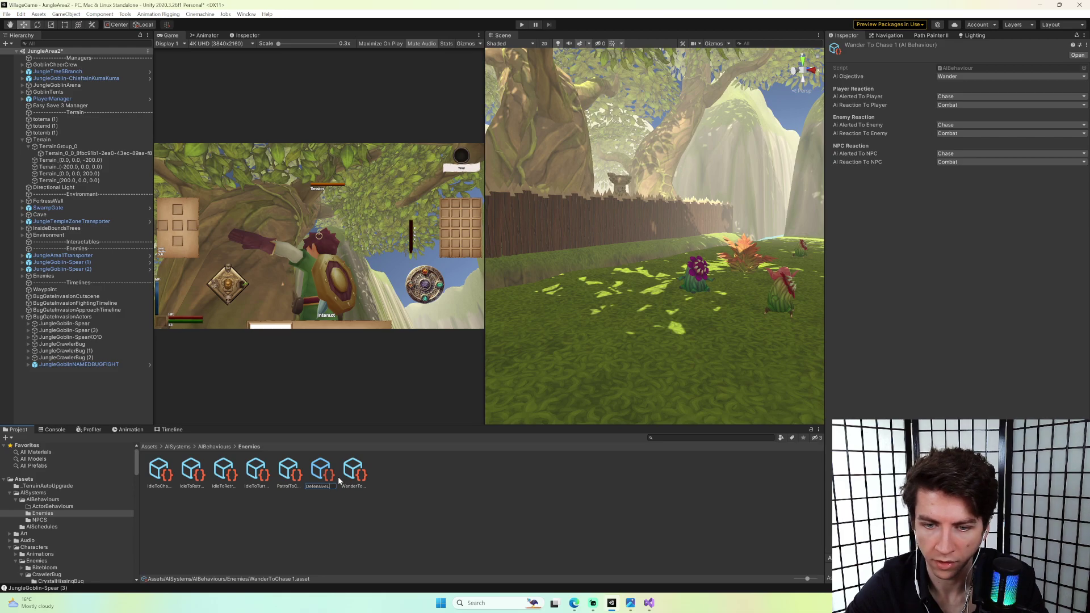
{"action": "type", "text": "ep"}
{"action": "key", "text": "Return"}
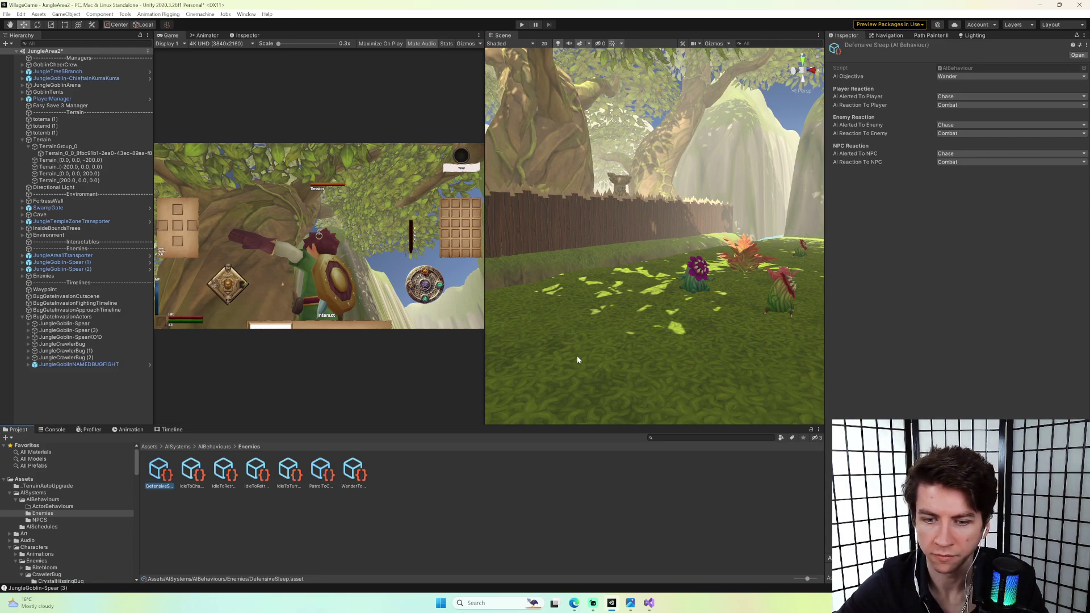
Set the DefensiveSleep behaviour's AI Objective to Sleep and its AI Alerted To Player to Defensive.
{"action": "left_click", "coordinate": [946, 76]}
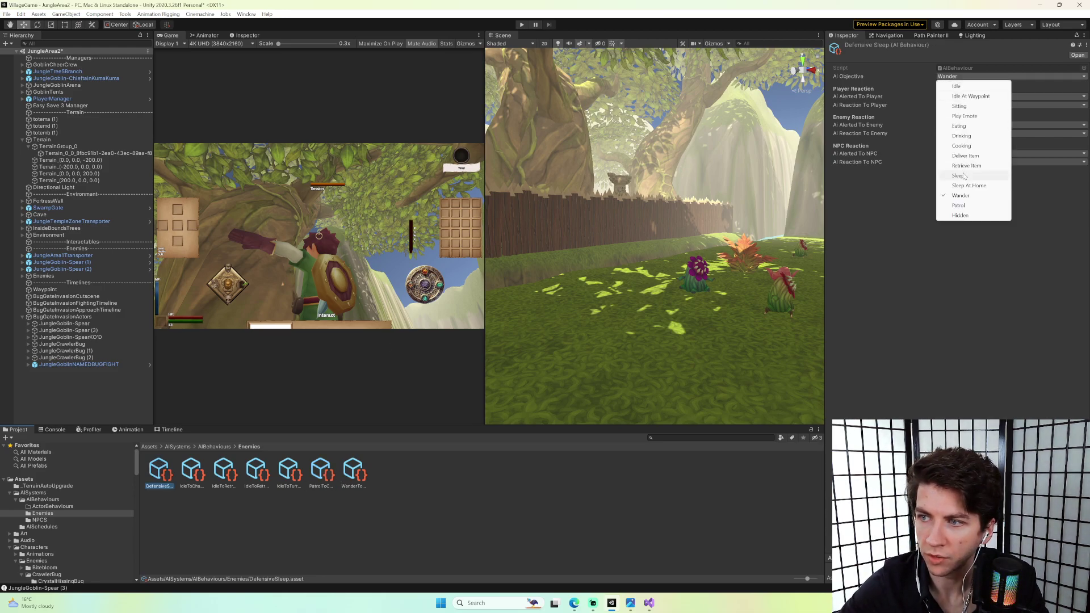
{"action": "left_click", "coordinate": [964, 176]}
{"action": "left_click", "coordinate": [950, 77]}
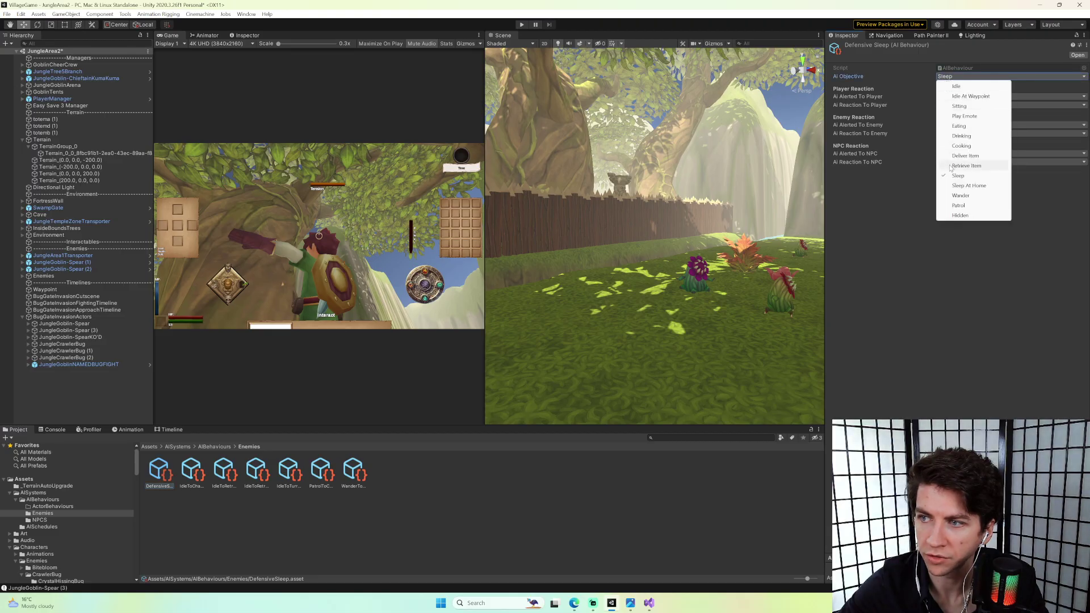
{"action": "left_click", "coordinate": [891, 194]}
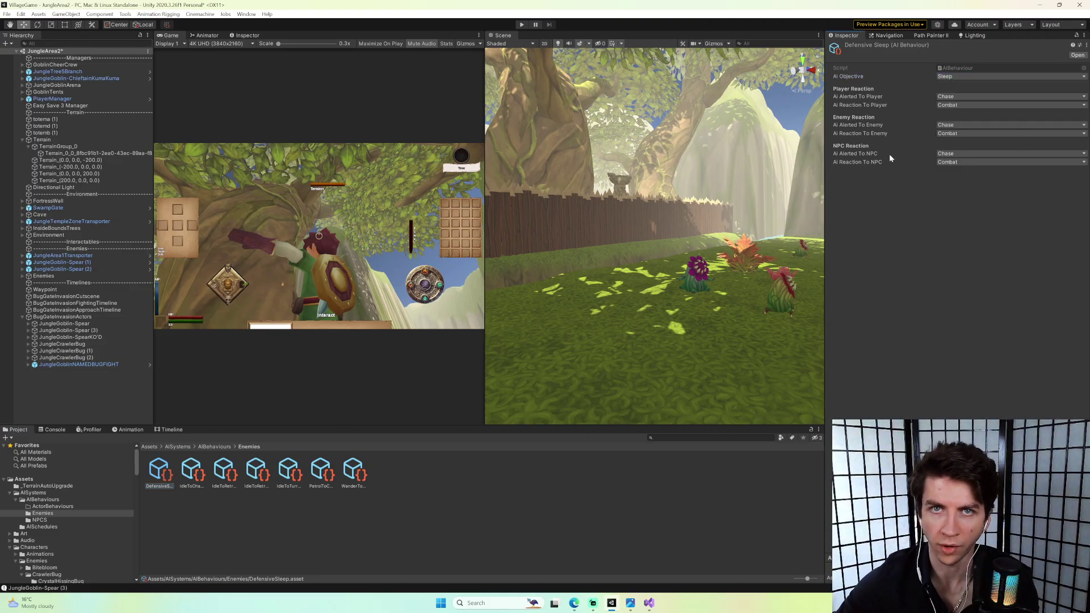
{"action": "left_click", "coordinate": [944, 97]}
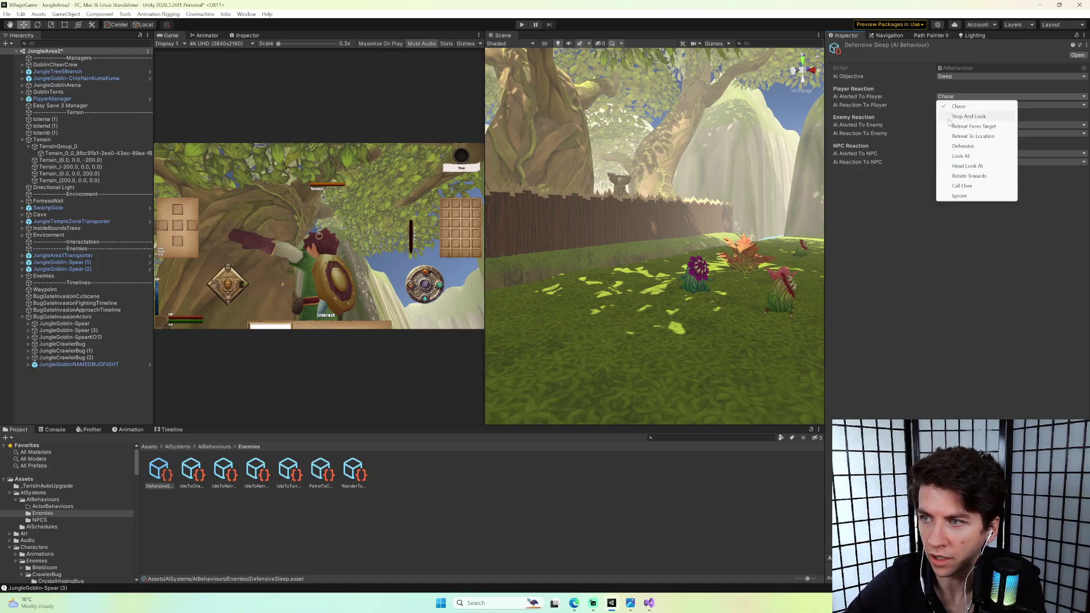
{"action": "left_click", "coordinate": [962, 147]}
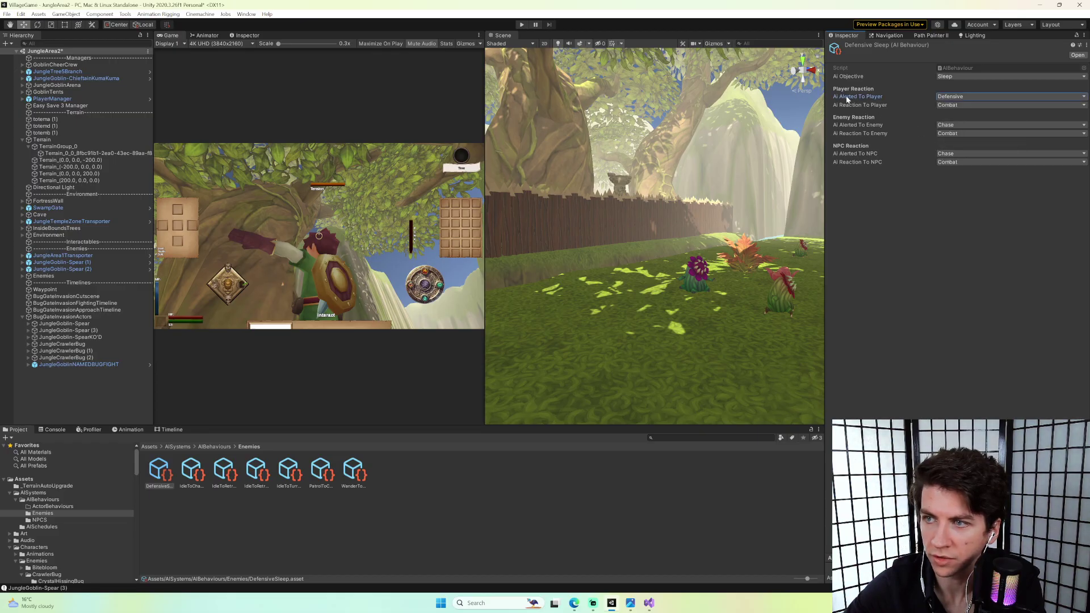
{"action": "left_click", "coordinate": [959, 105]}
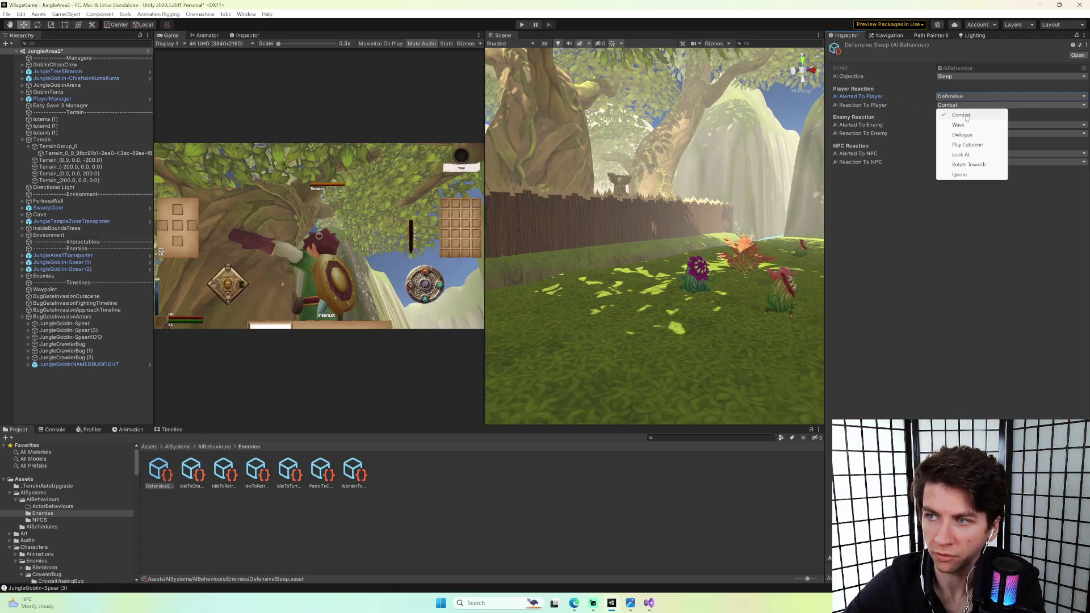
{"action": "left_click", "coordinate": [885, 209]}
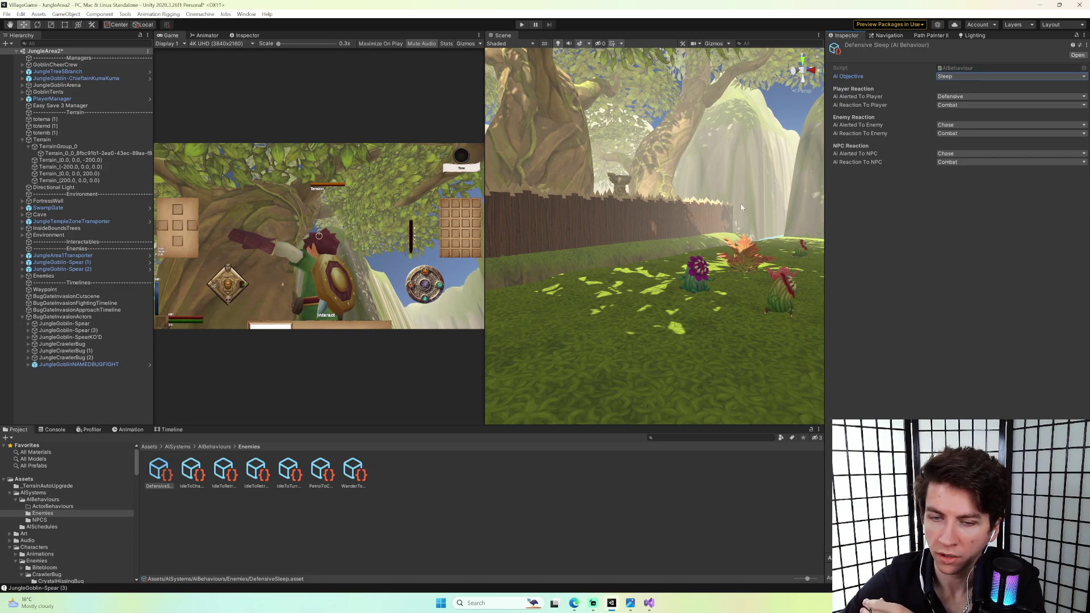
Open the default enemy schedule from AISchedules and locate its assigned behaviour among the enemy behaviours.
{"action": "left_click", "coordinate": [41, 527]}
{"action": "left_click", "coordinate": [159, 471]}
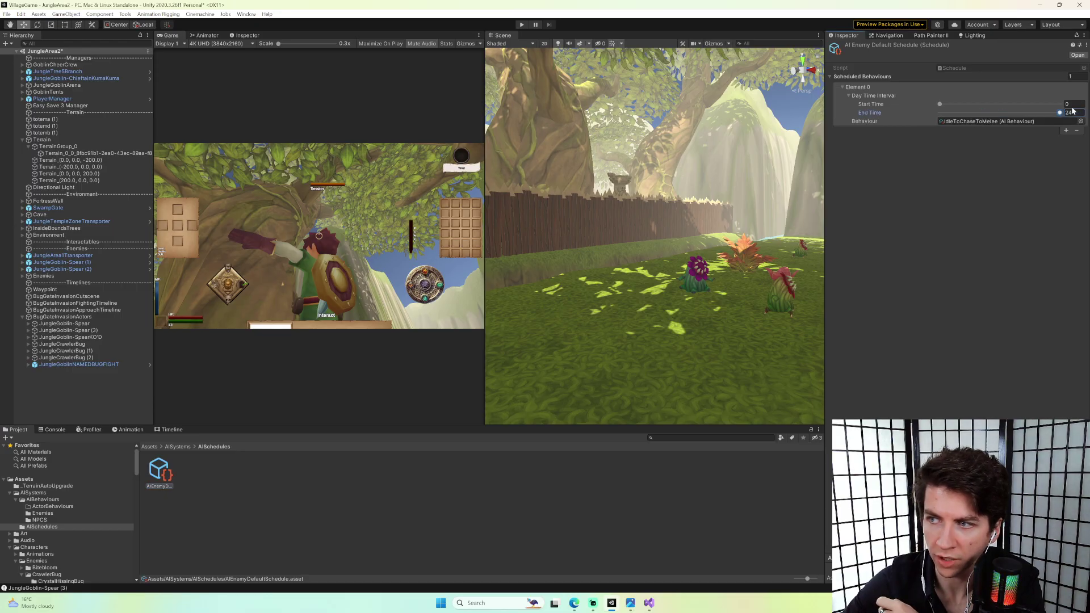
{"action": "left_click", "coordinate": [993, 122]}
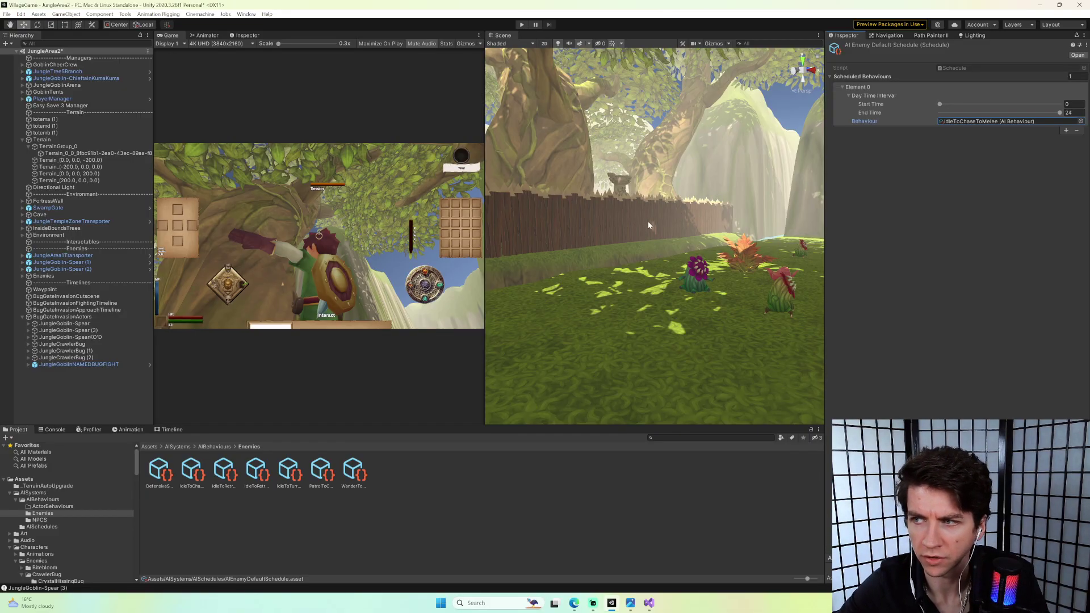
{"action": "left_click", "coordinate": [160, 481]}
Duplicate the pink flower three times and arrange the copies around the red plant by the fence.
{"action": "mouse_move", "coordinate": [698, 267]}
{"action": "right_mouse_down"}
{"action": "mouse_move", "coordinate": [727, 280]}
{"action": "mouse_move", "coordinate": [616, 261]}
{"action": "mouse_move", "coordinate": [649, 282]}
{"action": "mouse_move", "coordinate": [709, 274]}
{"action": "mouse_move", "coordinate": [692, 272]}
{"action": "right_mouse_up"}
{"action": "left_click", "coordinate": [693, 271]}
{"action": "left_click_drag", "start_coordinate": [694, 244], "coordinate": [694, 250]}
{"action": "right_click_drag", "start_coordinate": [694, 250], "coordinate": [754, 282]}
{"action": "key", "text": "ctrl+d"}
{"action": "left_click_drag", "start_coordinate": [695, 264], "coordinate": [539, 262]}
{"action": "right_click_drag", "start_coordinate": [540, 261], "coordinate": [591, 274]}
{"action": "key", "text": "ctrl+d"}
{"action": "left_click_drag", "start_coordinate": [591, 270], "coordinate": [620, 287]}
{"action": "key", "text": "ctrl+d"}
{"action": "left_click", "coordinate": [685, 256]}
{"action": "left_click_drag", "start_coordinate": [683, 243], "coordinate": [683, 237]}
{"action": "left_click_drag", "start_coordinate": [595, 276], "coordinate": [701, 264], "text": "alt"}
Examine the crawler bugs at the gate, the rock cave entrance and the named goblin along the path.
{"action": "left_click_drag", "start_coordinate": [766, 230], "coordinate": [620, 241], "text": "alt"}
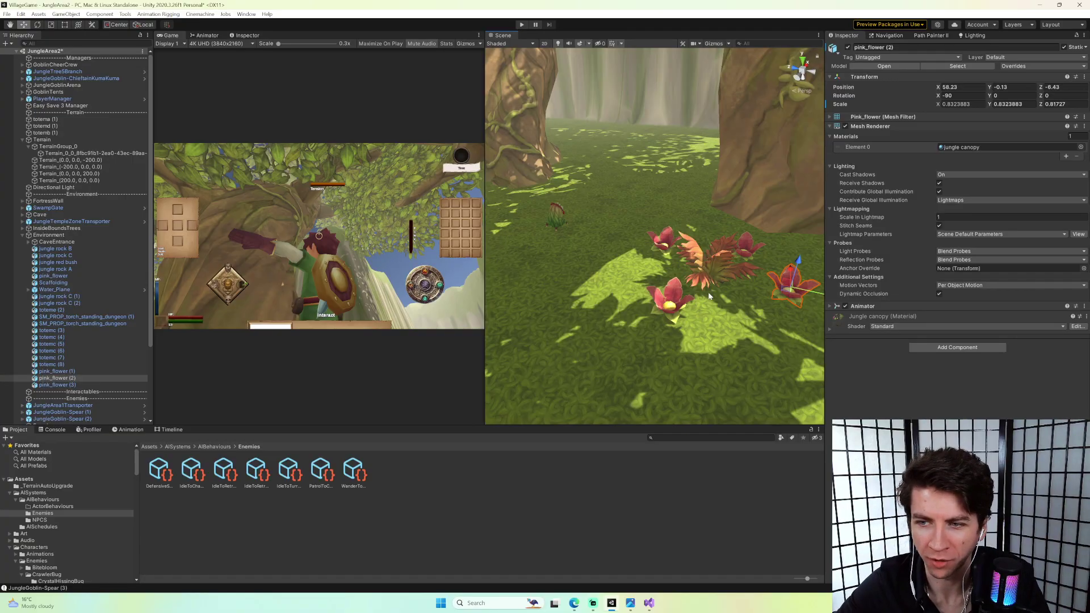
{"action": "right_click_drag", "start_coordinate": [629, 286], "coordinate": [535, 250]}
{"action": "left_click_drag", "start_coordinate": [535, 250], "coordinate": [603, 234], "text": "alt"}
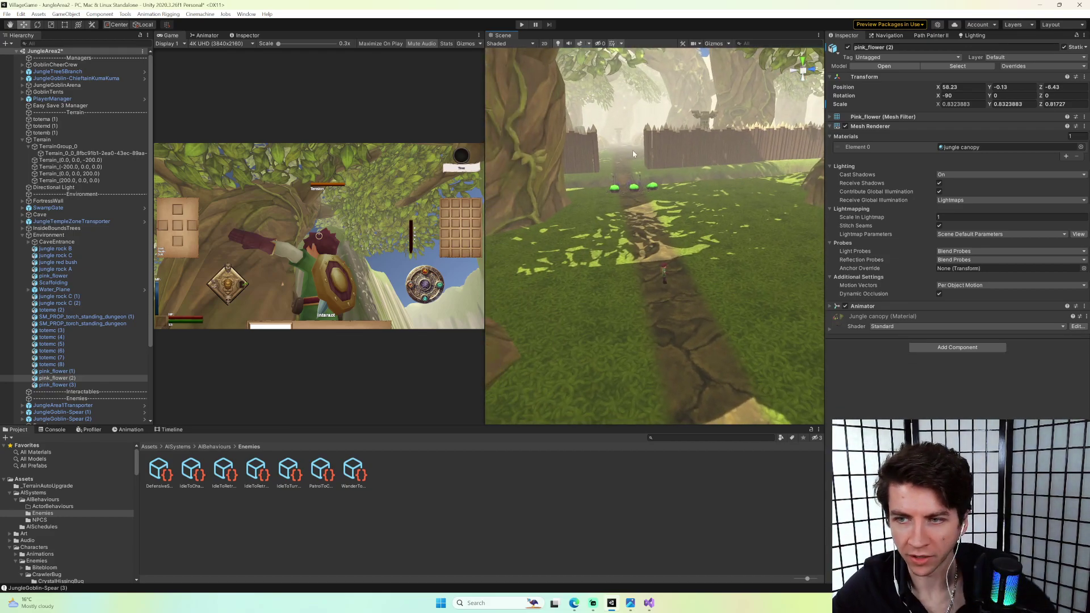
{"action": "left_click", "coordinate": [634, 190]}
{"action": "left_click_drag", "start_coordinate": [666, 139], "coordinate": [682, 100], "text": "alt"}
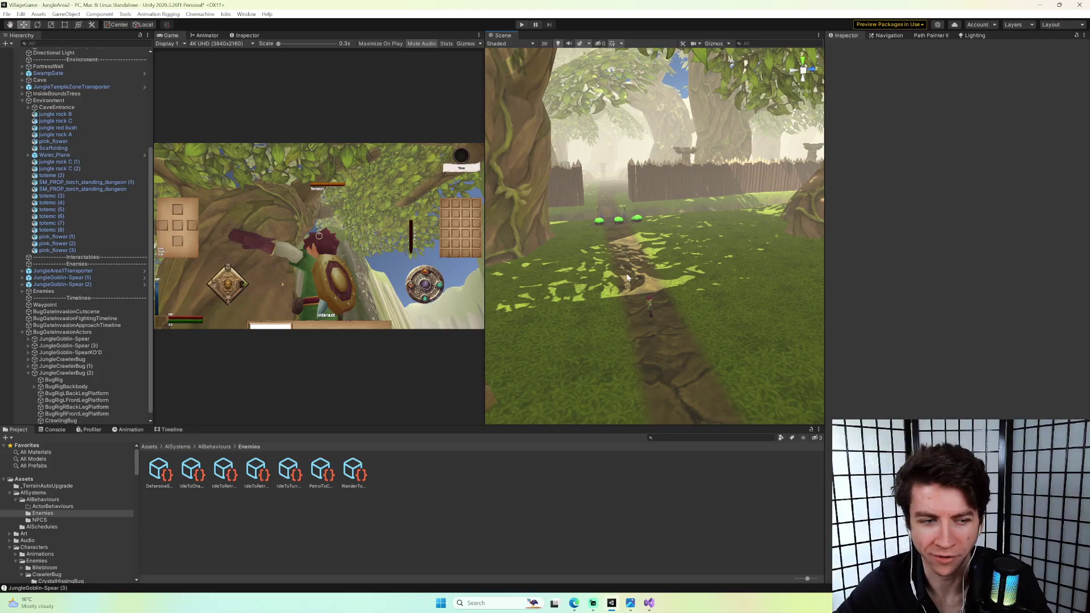
{"action": "right_click_drag", "start_coordinate": [632, 248], "coordinate": [713, 234]}
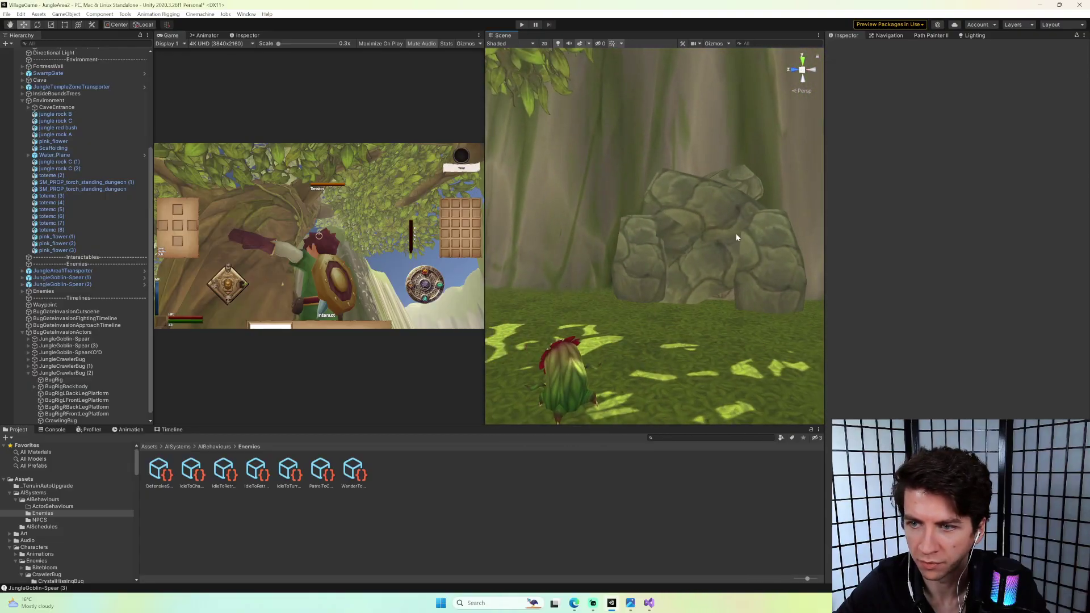
{"action": "right_click_drag", "start_coordinate": [636, 280], "coordinate": [667, 294]}
{"action": "right_click_drag", "start_coordinate": [723, 251], "coordinate": [618, 234]}
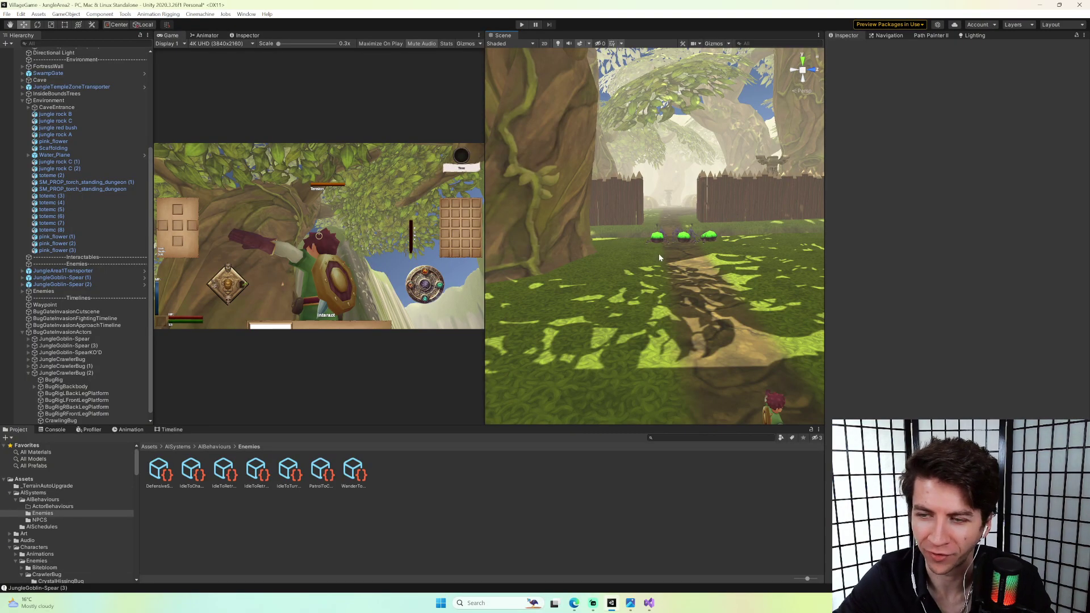
{"action": "key", "text": "s"}
{"action": "right_click_drag", "start_coordinate": [659, 281], "coordinate": [742, 253]}
{"action": "mouse_move", "coordinate": [657, 216]}
{"action": "right_mouse_down"}
{"action": "mouse_move", "coordinate": [733, 200]}
{"action": "mouse_move", "coordinate": [943, 193]}
{"action": "mouse_move", "coordinate": [654, 217]}
{"action": "right_mouse_up"}
{"action": "key", "text": "a"}
{"action": "key", "text": "d"}
{"action": "left_click", "coordinate": [667, 266]}
{"action": "key", "text": "w"}
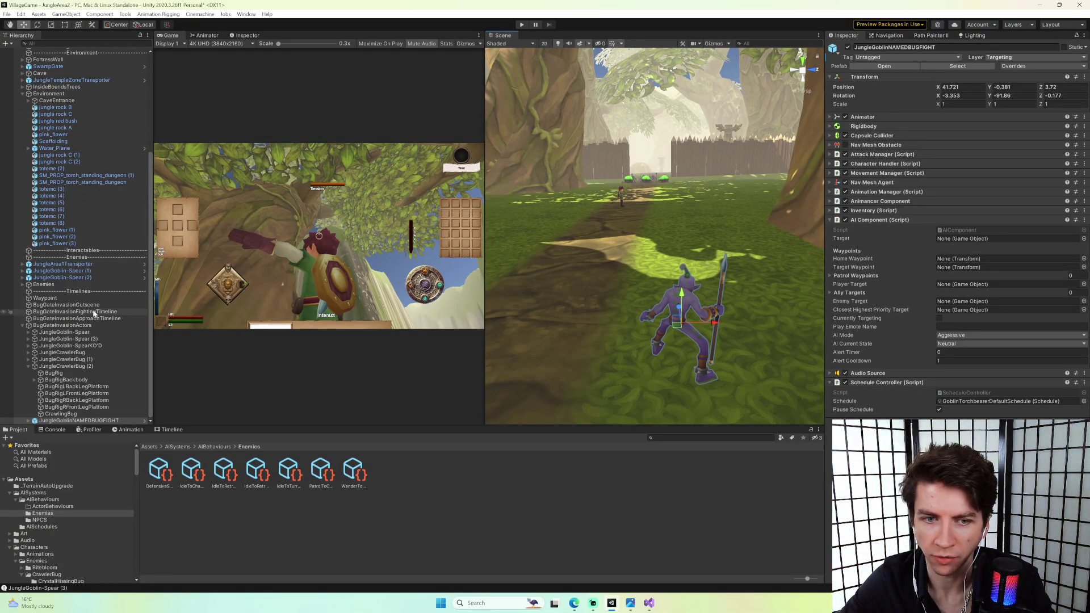
Collapse the invasion actors group, duplicate BugGateInvasionCutscene and name the copy BugGateInvasionEnterZoneCutscene.
{"action": "left_click", "coordinate": [29, 367]}
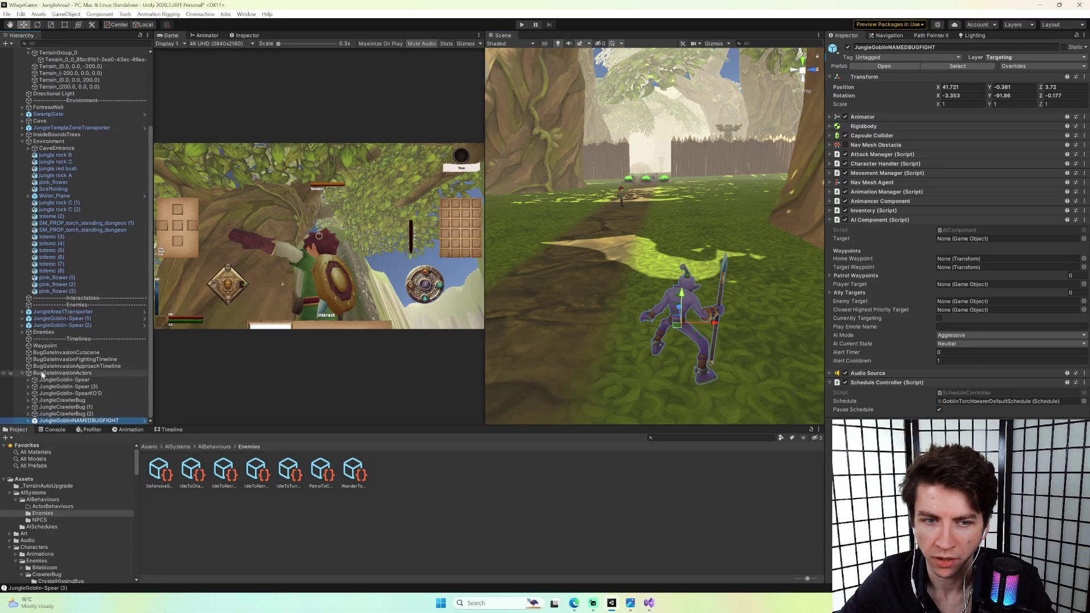
{"action": "left_click", "coordinate": [22, 374]}
{"action": "left_click", "coordinate": [91, 401]}
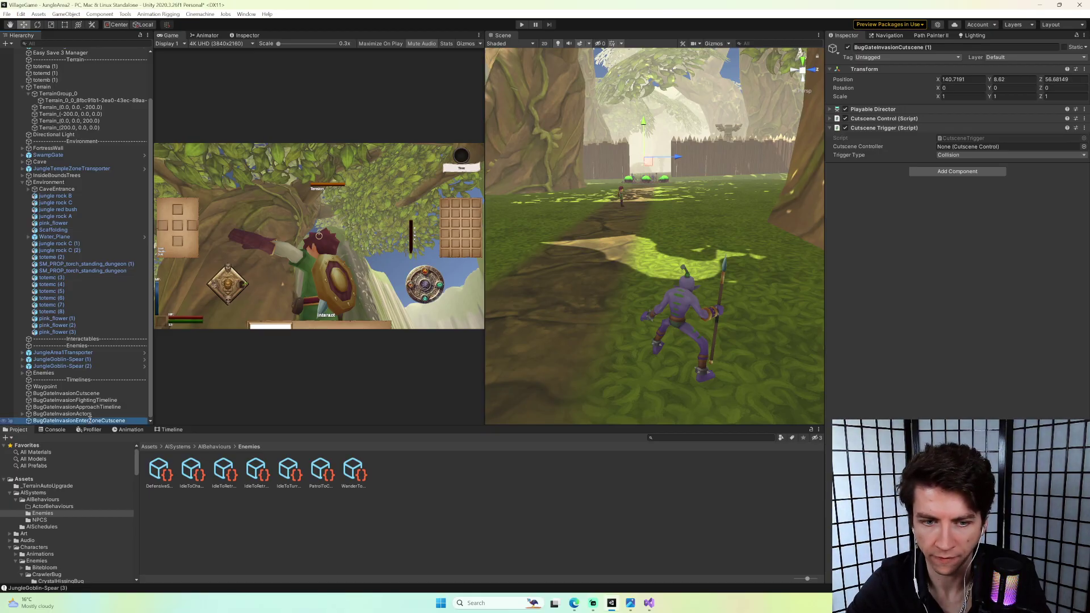
Widen the Game and Scene views and collapse the Environment group in the hierarchy.
{"action": "right_click_drag", "start_coordinate": [517, 226], "coordinate": [751, 191]}
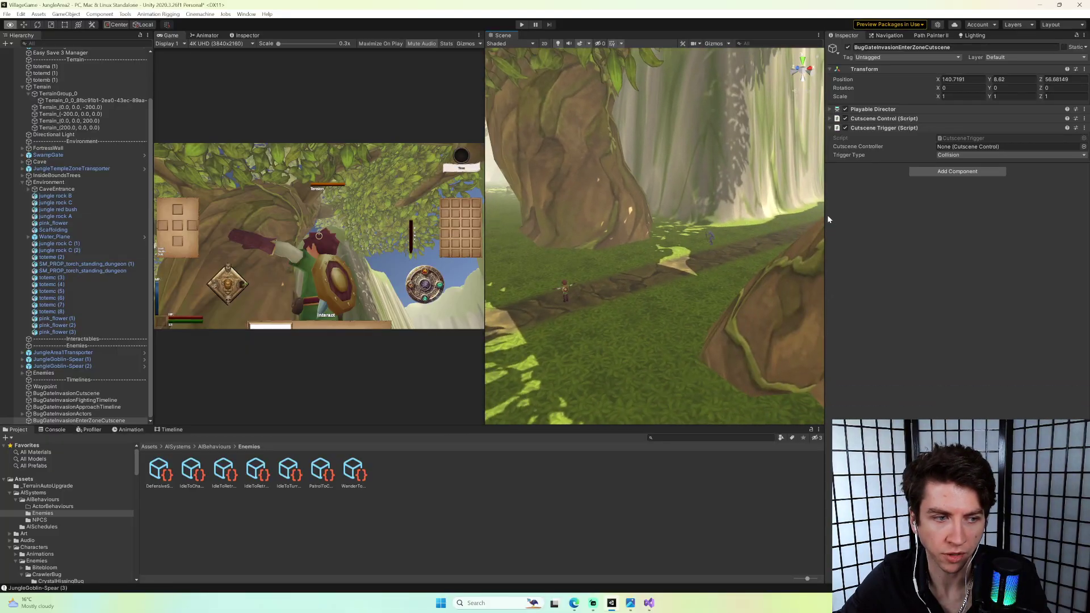
{"action": "right_click_drag", "start_coordinate": [862, 205], "coordinate": [733, 188]}
{"action": "right_click_drag", "start_coordinate": [93, 201], "coordinate": [849, 207]}
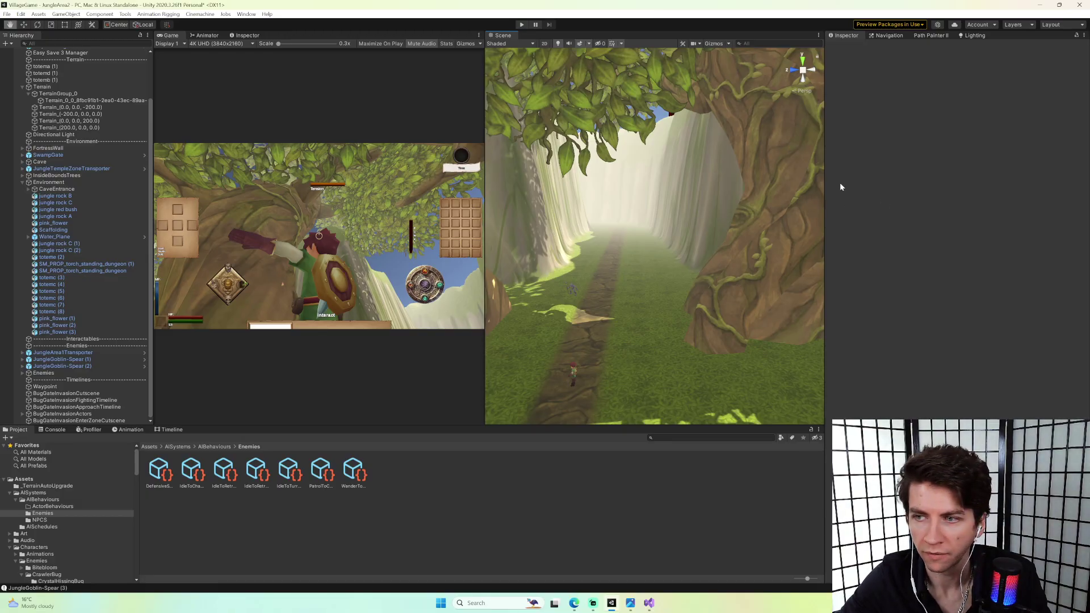
{"action": "left_click_drag", "start_coordinate": [825, 175], "coordinate": [882, 175]}
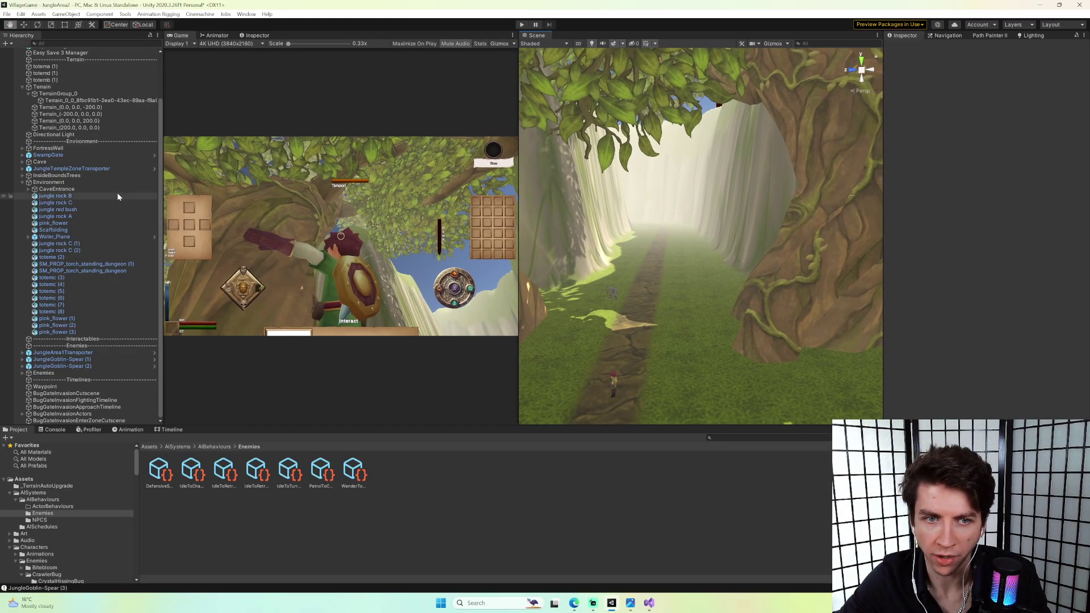
{"action": "left_click", "coordinate": [23, 186]}
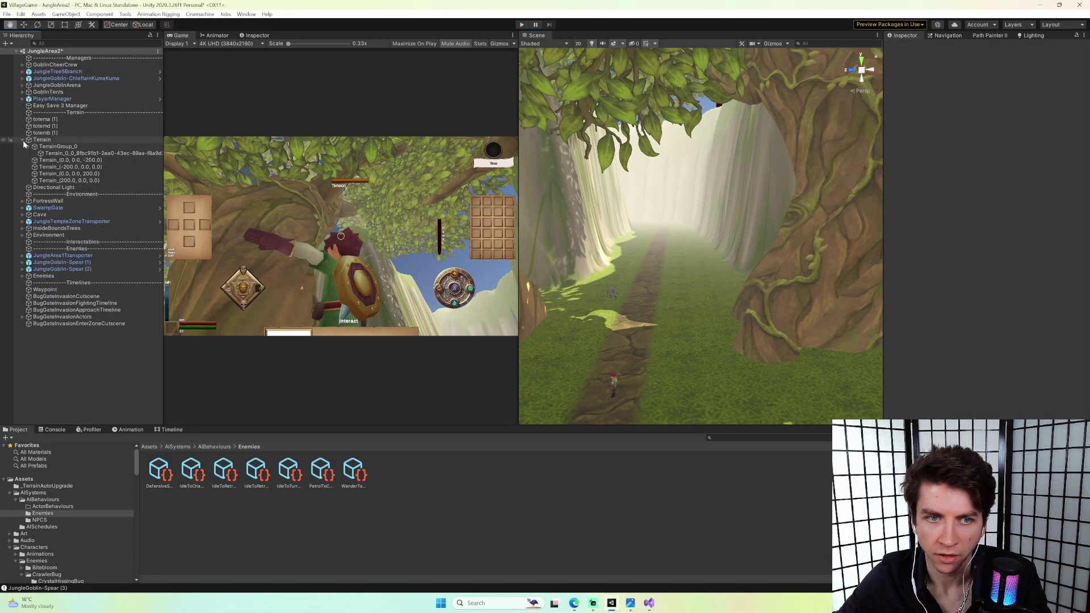
Collapse the Terrain group and examine the dirt path, cliffs and crawler bugs around the bug gate area.
{"action": "left_click", "coordinate": [23, 140]}
{"action": "right_click_drag", "start_coordinate": [701, 116], "coordinate": [411, 178]}
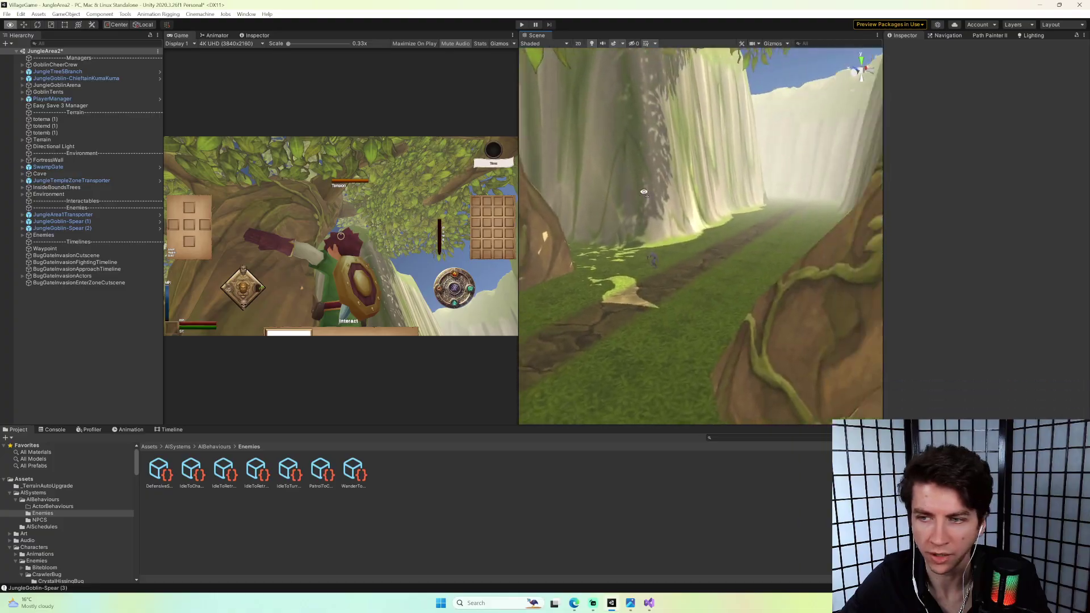
{"action": "right_click_drag", "start_coordinate": [638, 193], "coordinate": [690, 193]}
{"action": "right_click_drag", "start_coordinate": [612, 203], "coordinate": [690, 200]}
{"action": "key", "text": "w"}
{"action": "key", "text": "s"}
{"action": "key", "text": "w"}
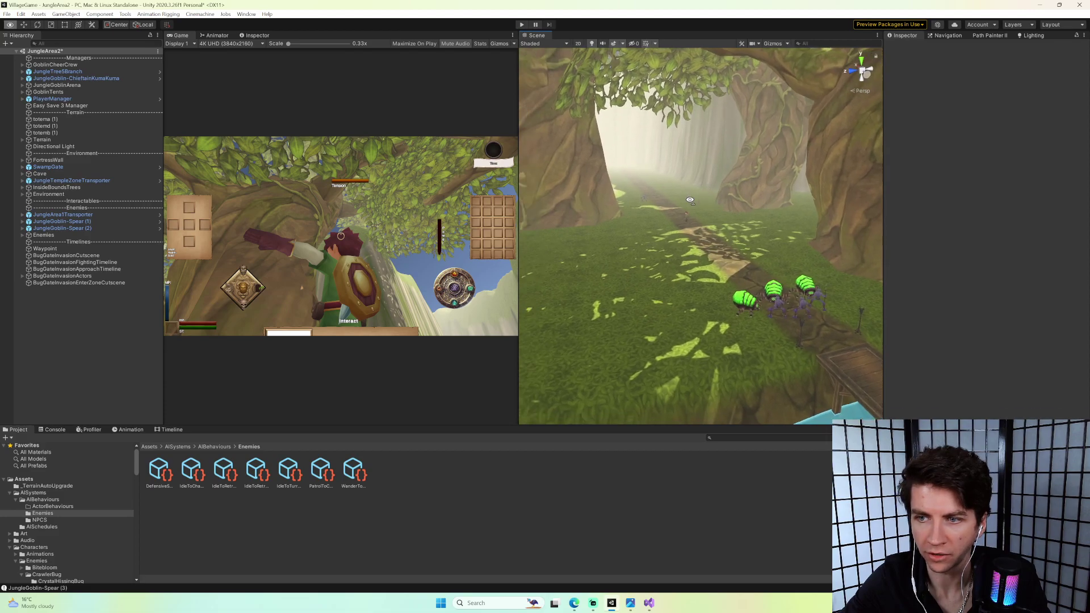
{"action": "right_click_drag", "start_coordinate": [674, 236], "coordinate": [799, 255]}
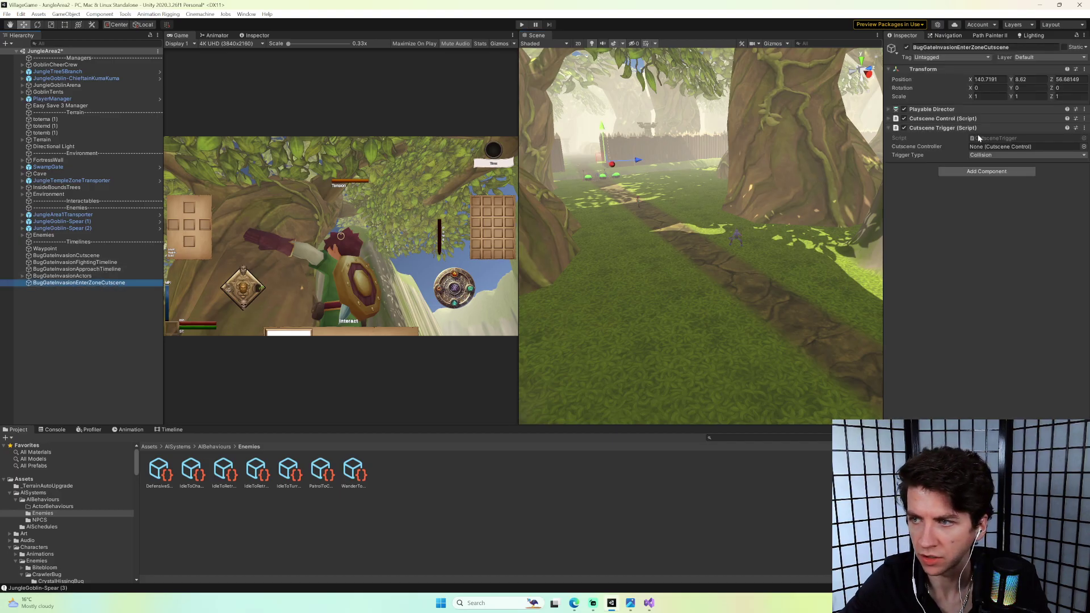
Create a timeline asset named BugGateInvasionEnterZoneCutsceneTimeline in the JungleArea2 timeline assets folder.
{"action": "left_click", "coordinate": [948, 120]}
{"action": "left_click", "coordinate": [939, 119]}
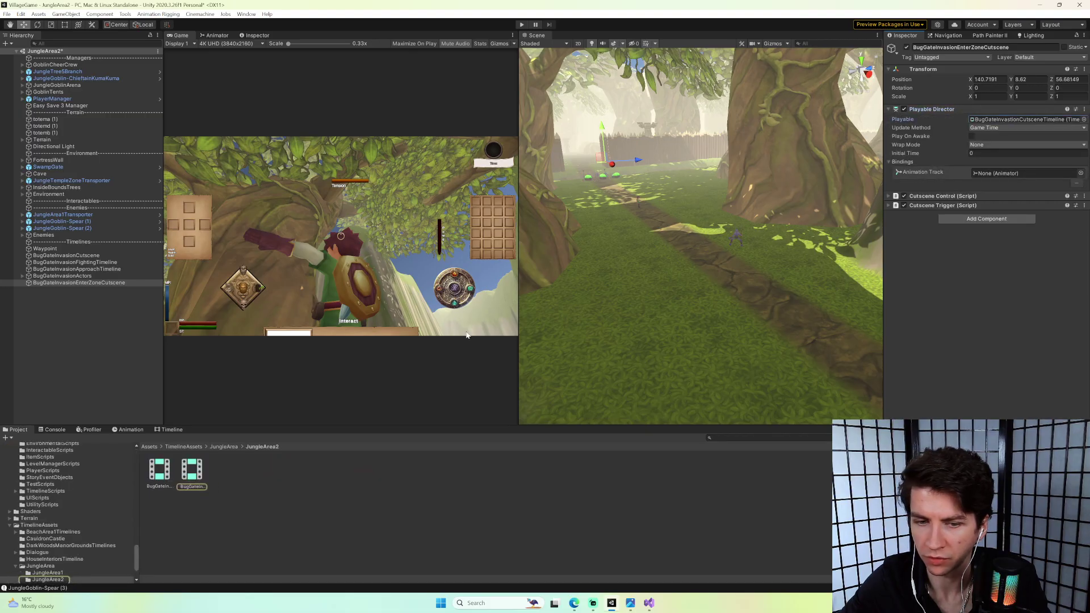
{"action": "left_click", "coordinate": [193, 471]}
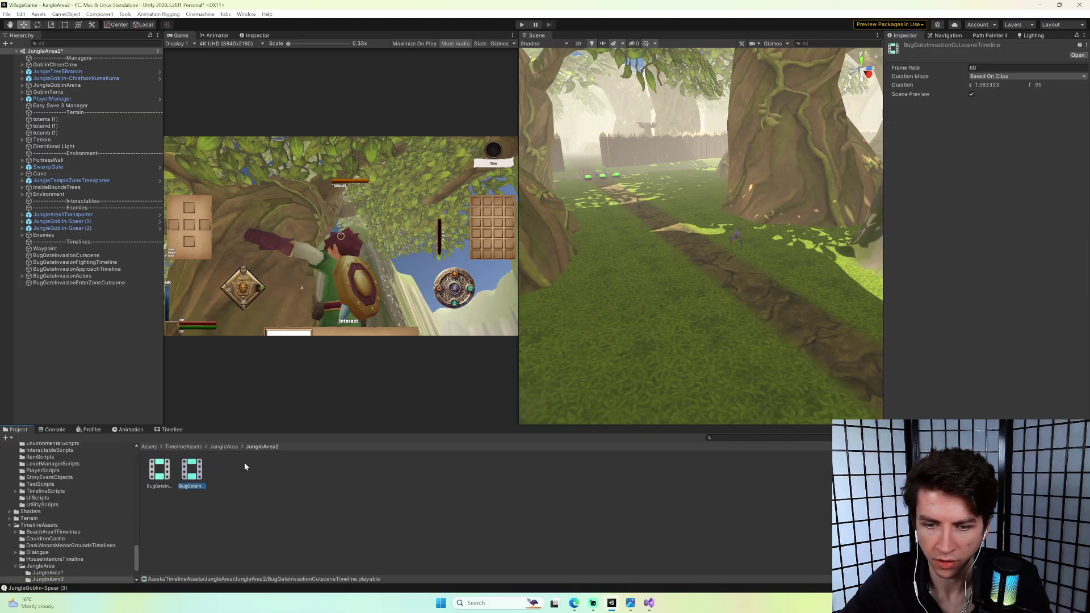
{"action": "right_click", "coordinate": [243, 465]}
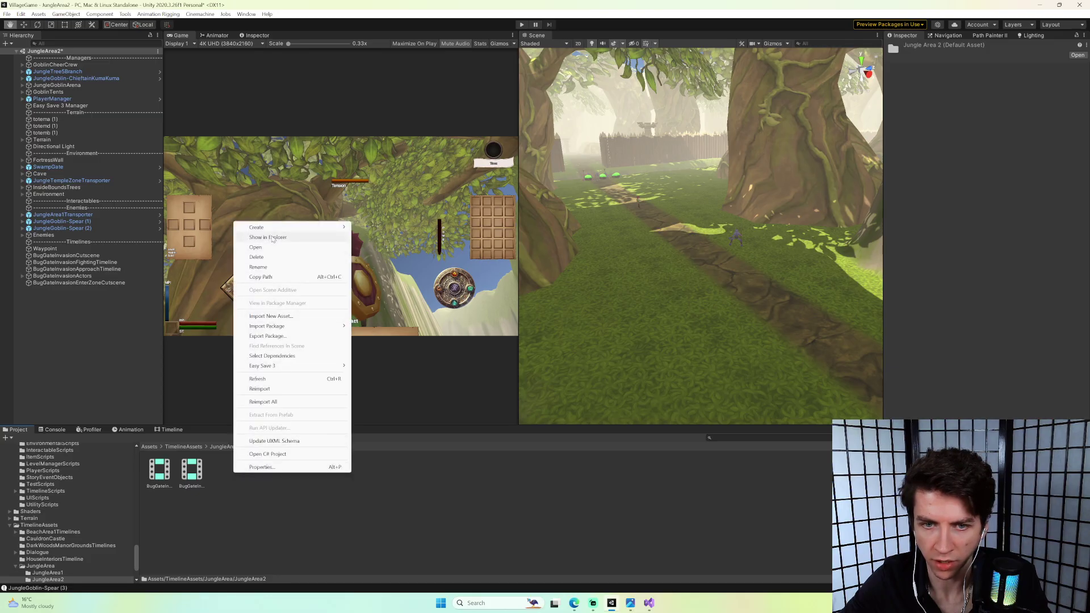
{"action": "mouse_move", "coordinate": [273, 231]}
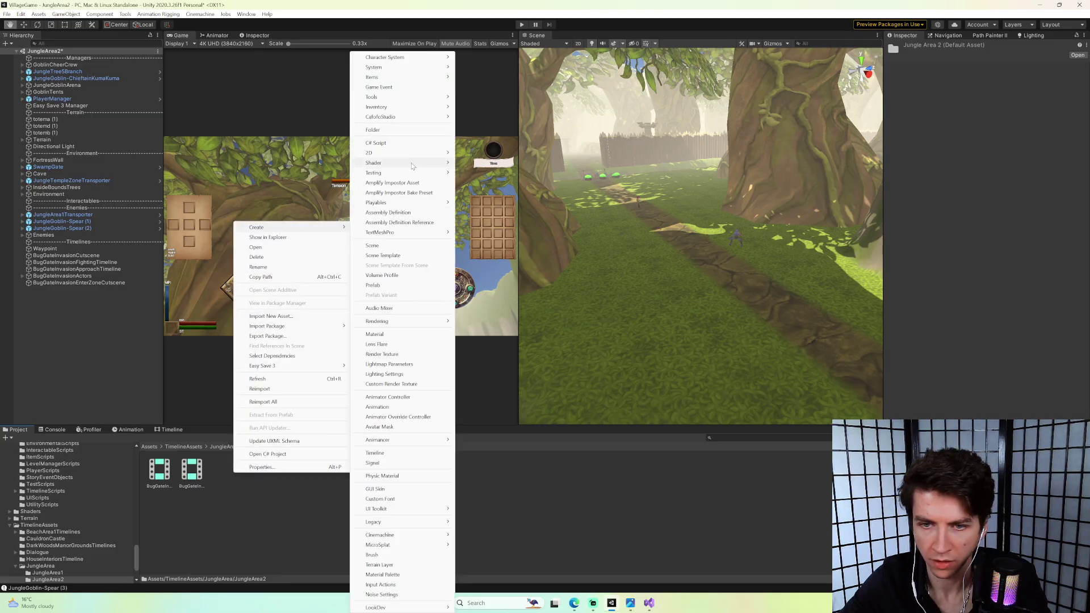
{"action": "left_click", "coordinate": [396, 453]}
{"action": "type", "text": "B"}
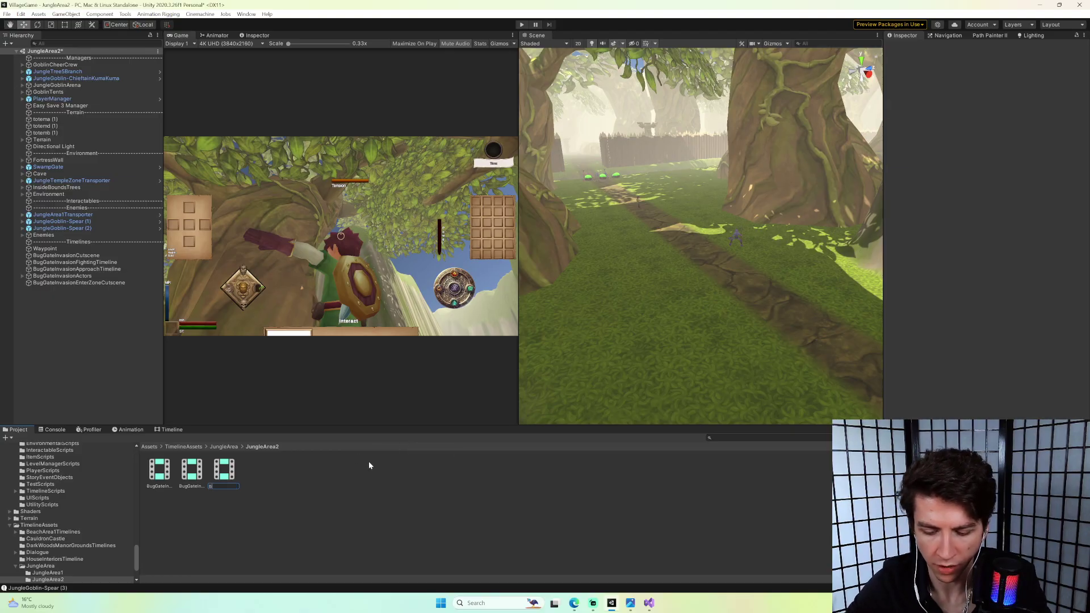
{"action": "type", "text": "ugGate"}
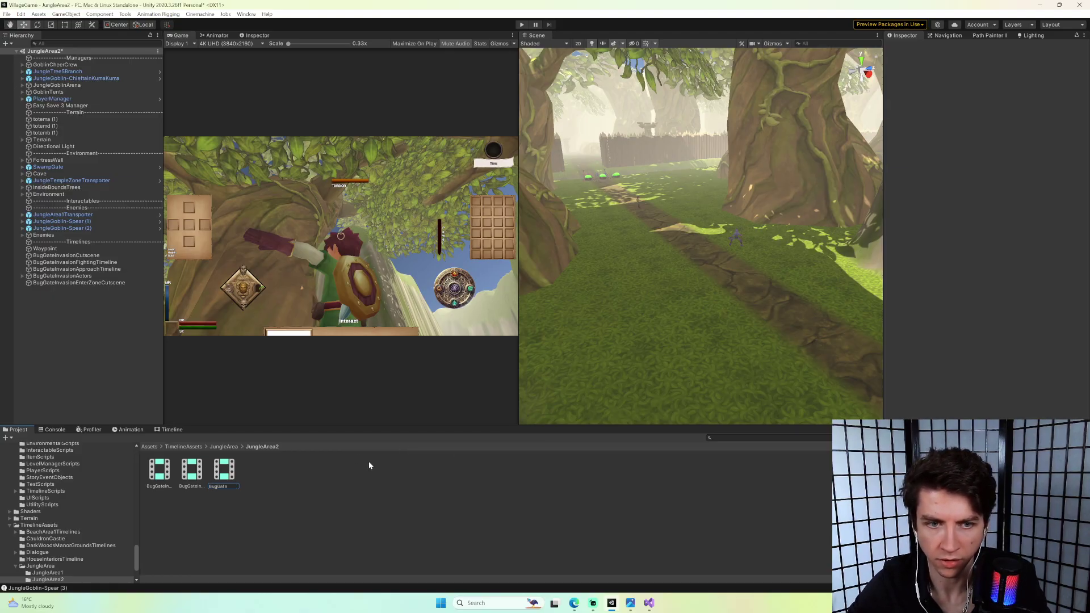
{"action": "type", "text": "InvasionEnterS"}
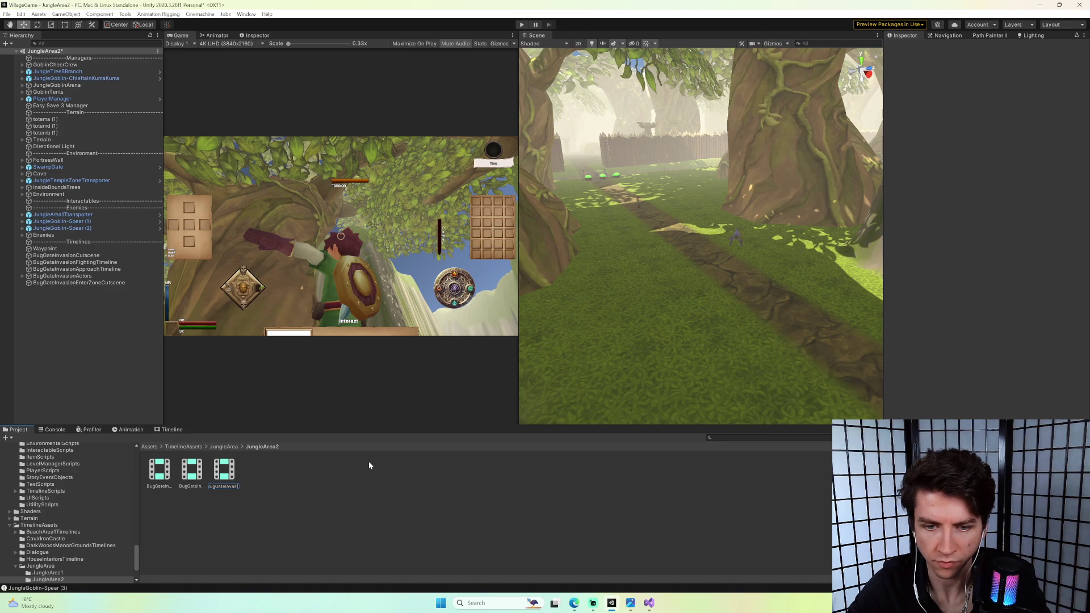
{"action": "key", "text": "BackSpace"}
{"action": "type", "text": "ZoneTimeline"}
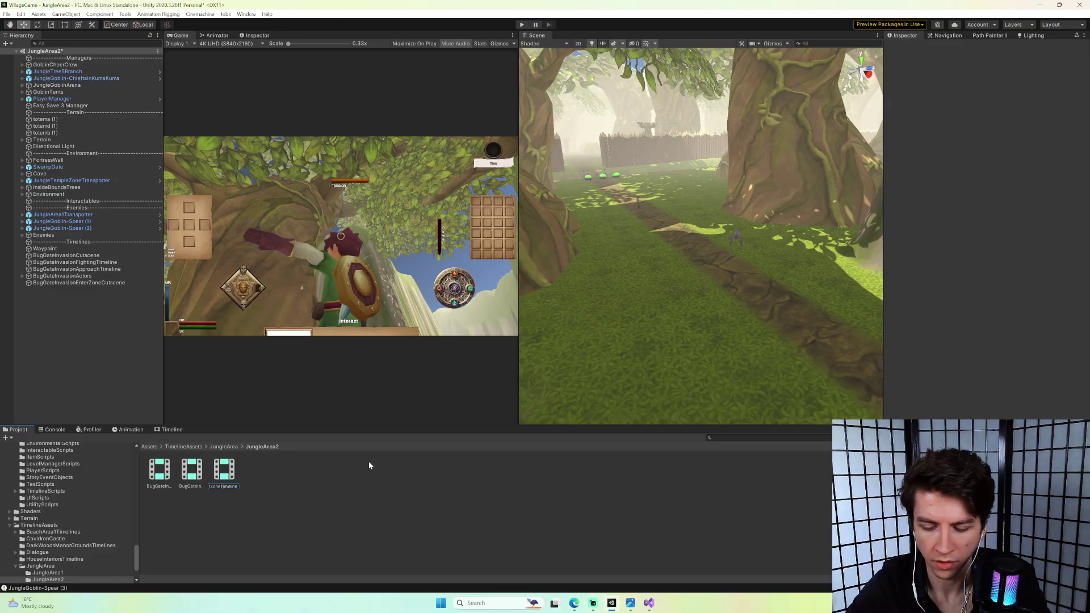
{"action": "key", "text": "Left"}
{"action": "key", "text": "Left"}
{"action": "key", "text": "Left"}
{"action": "key", "text": "Left"}
{"action": "key", "text": "Left"}
{"action": "key", "text": "Left"}
{"action": "key", "text": "Left"}
{"action": "key", "text": "Left"}
{"action": "type", "text": "Cu"}
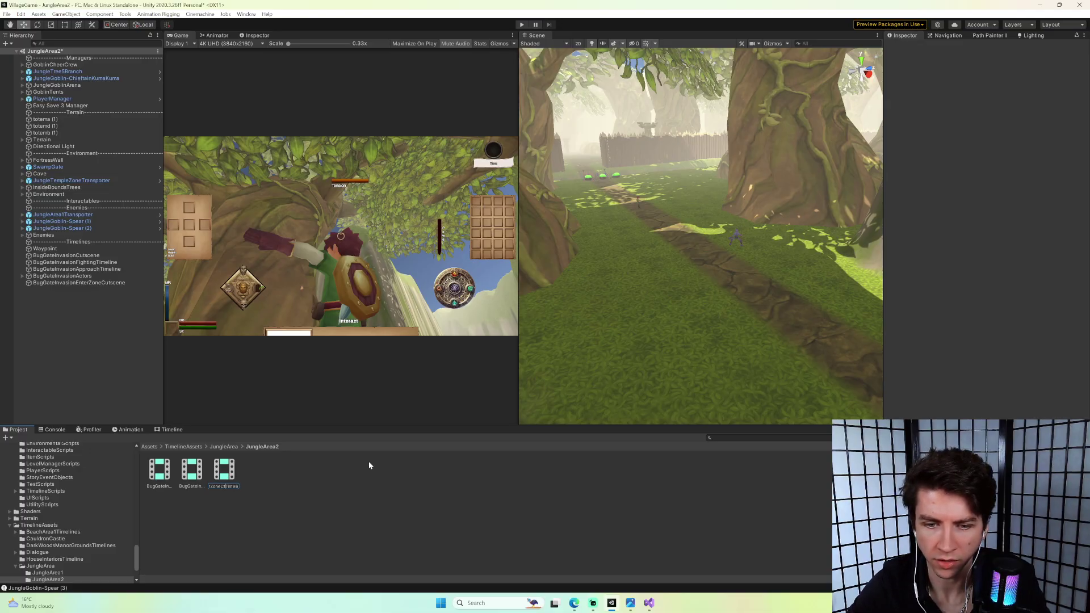
{"action": "type", "text": "tscene"}
{"action": "key", "text": "Return"}
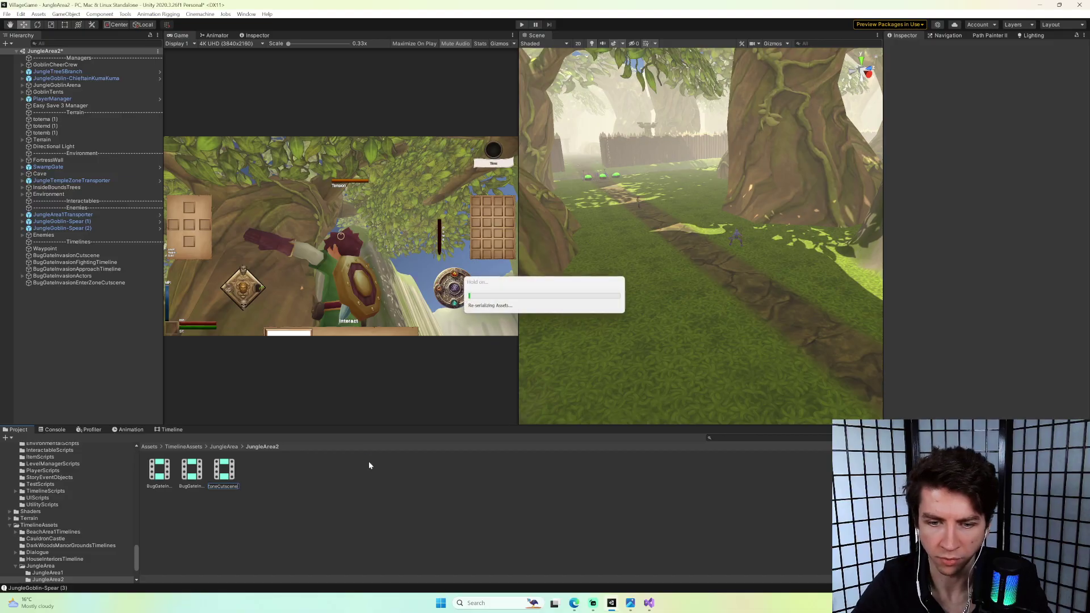
Assign BugGateInvasionEnterZoneCutsceneTimeline as the playable of BugGateInvasionEnterZoneCutscene and collapse its Playable Director.
{"action": "left_click", "coordinate": [100, 283]}
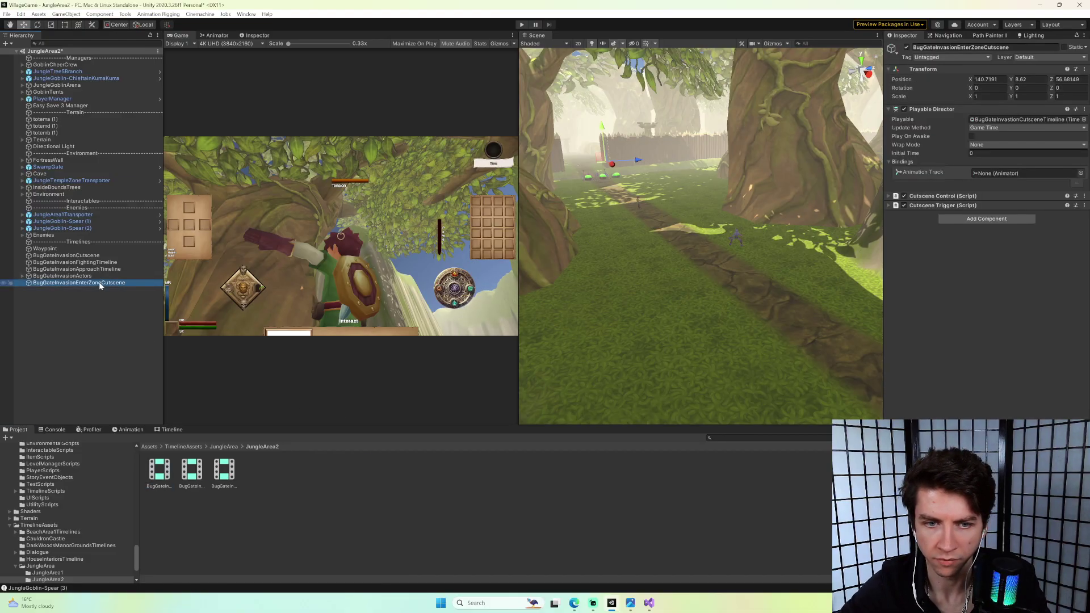
{"action": "left_click_drag", "start_coordinate": [167, 483], "coordinate": [1022, 120]}
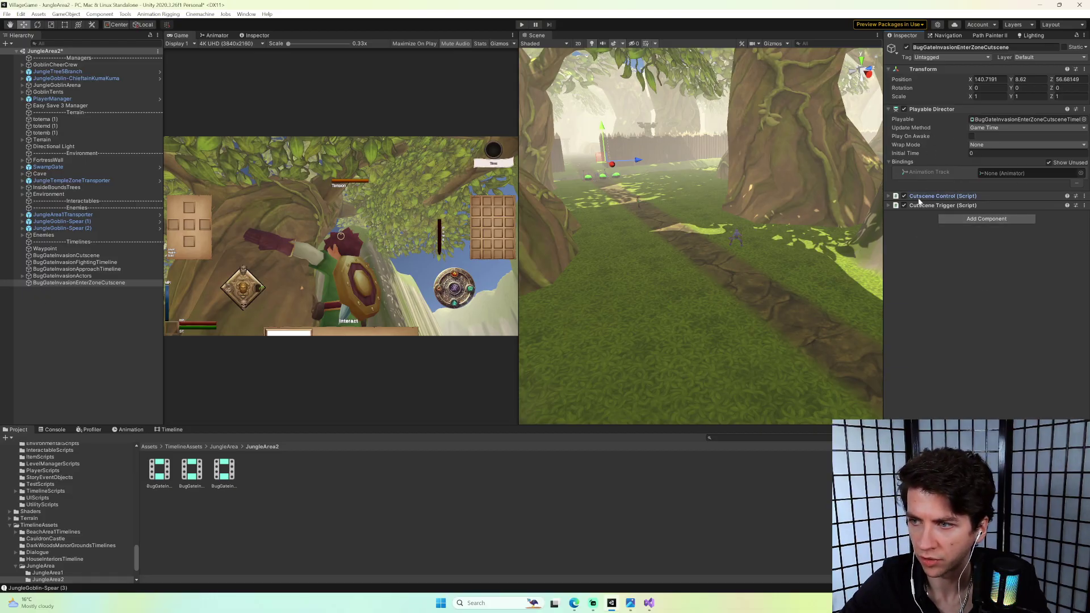
{"action": "left_click", "coordinate": [939, 196]}
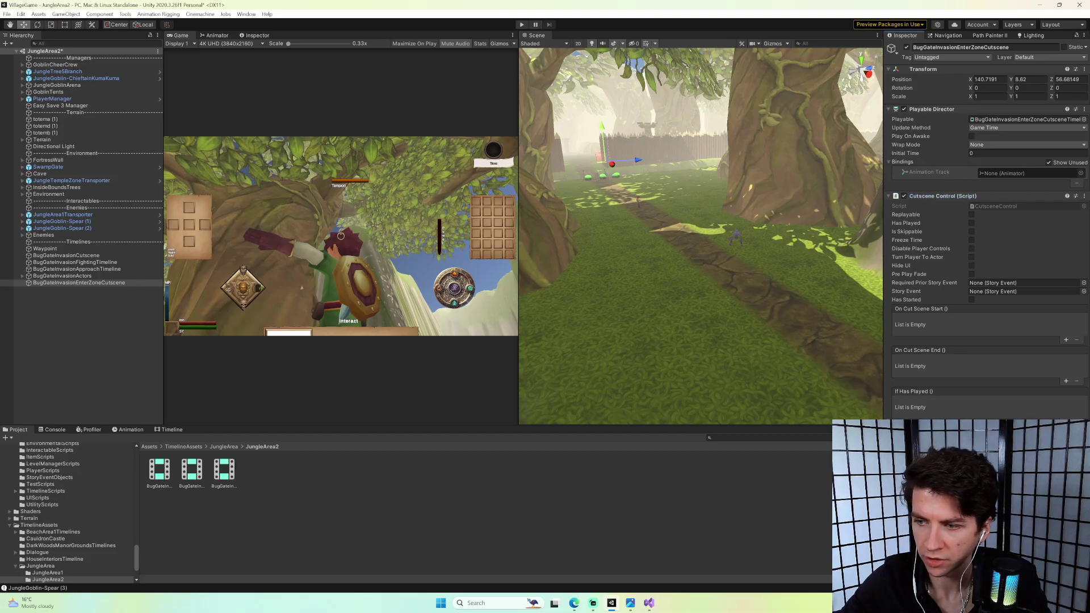
{"action": "left_click", "coordinate": [935, 195]}
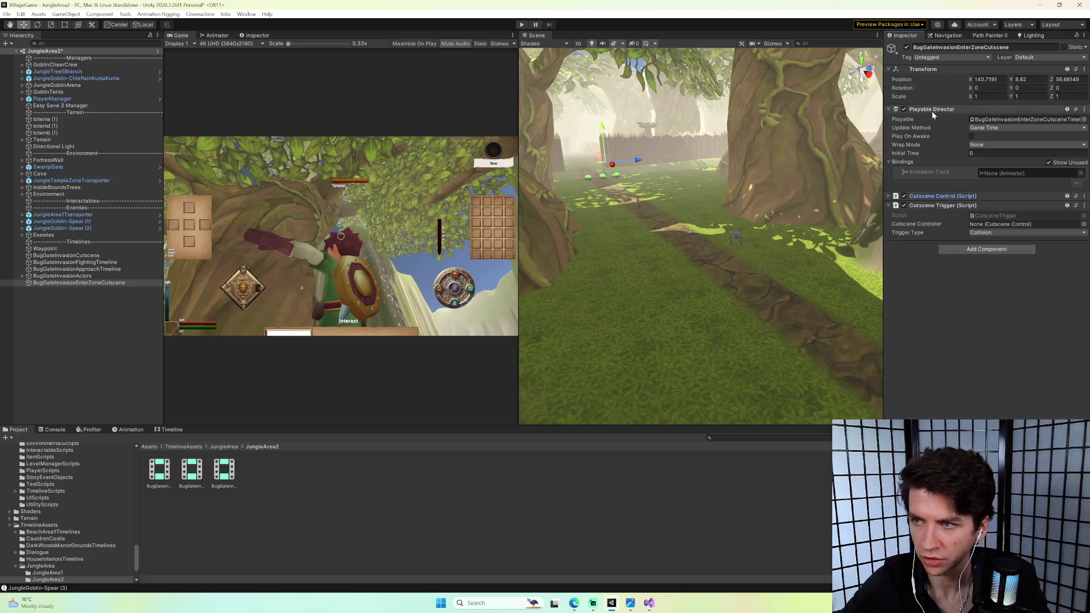
{"action": "left_click", "coordinate": [932, 110]}
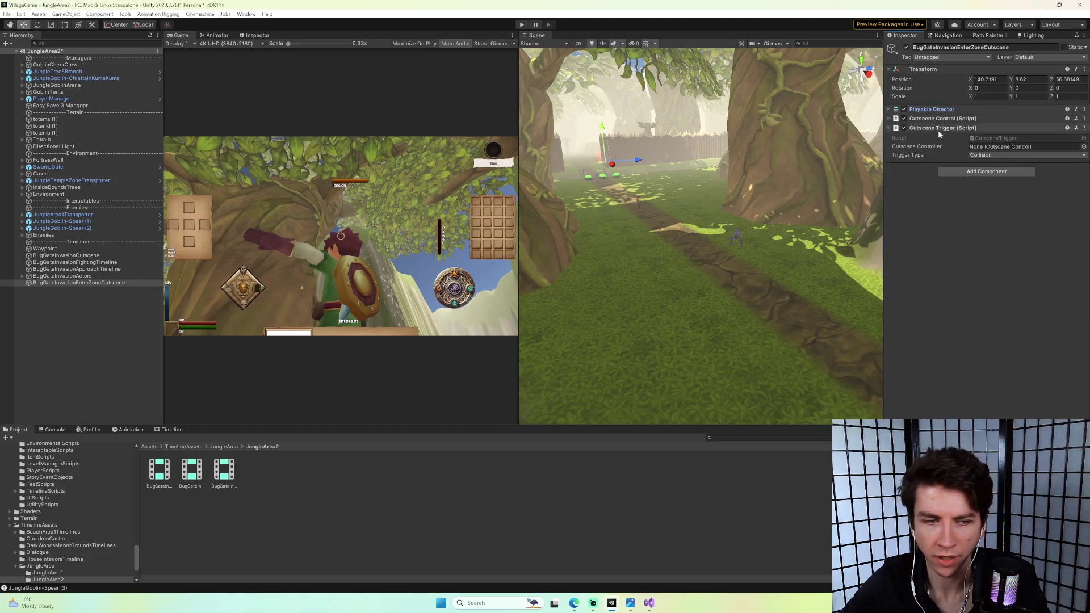
Set the Cutscene Trigger's type to On Scene Load and its controller to BugGateInvasionEnterZoneCutscene.
{"action": "left_click", "coordinate": [1001, 155]}
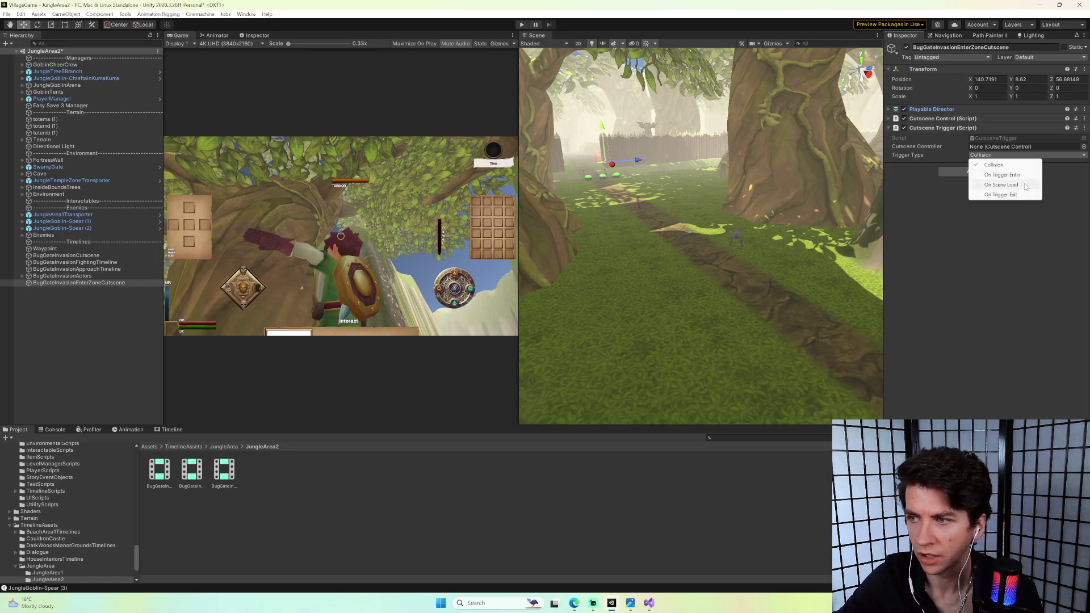
{"action": "left_click", "coordinate": [1010, 185]}
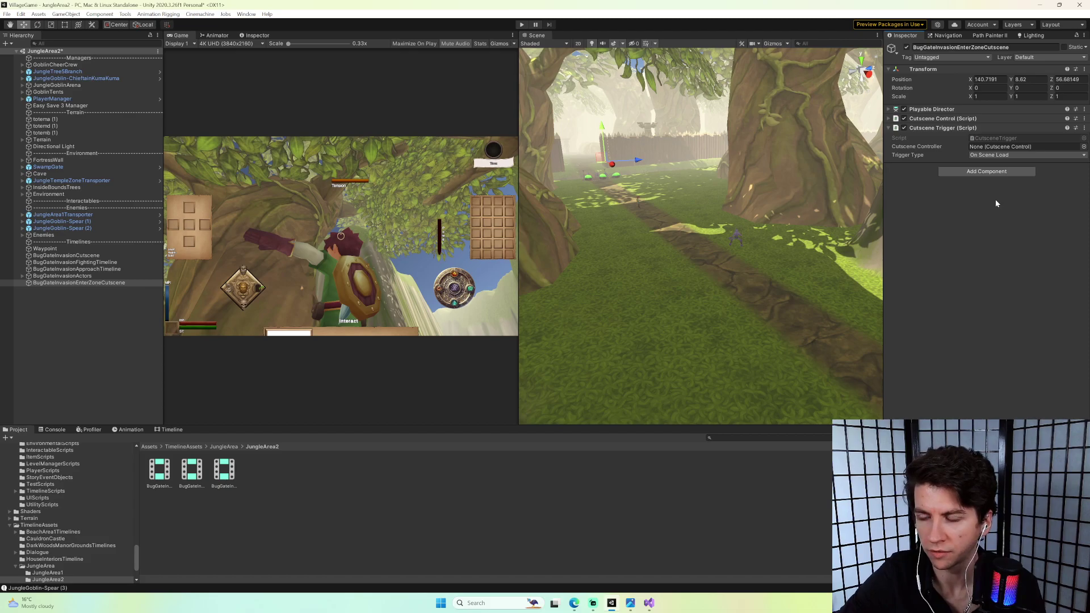
{"action": "left_click", "coordinate": [1011, 155]}
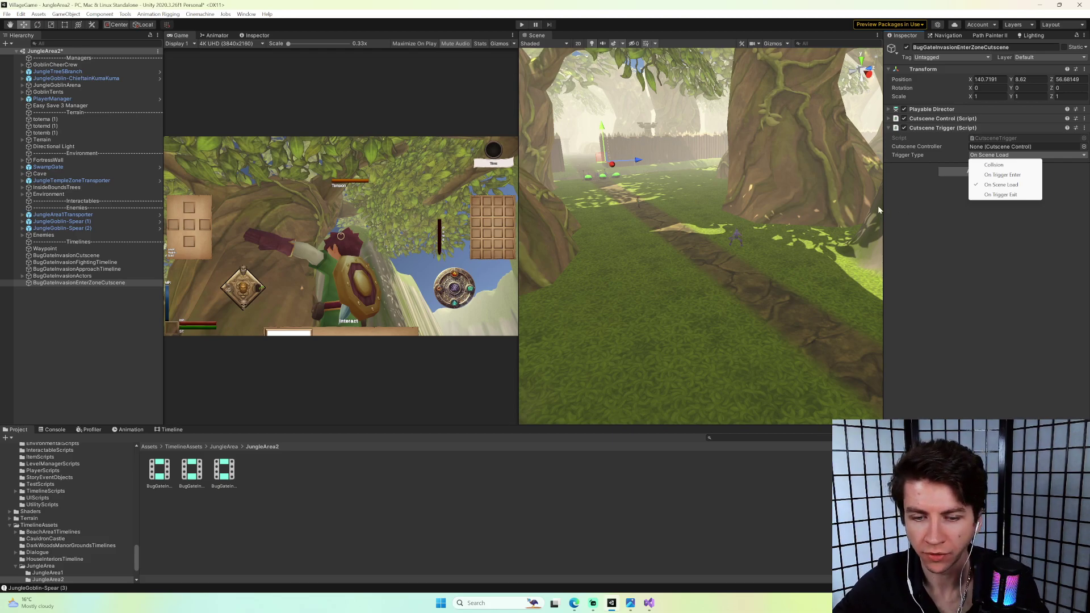
{"action": "left_click", "coordinate": [937, 239]}
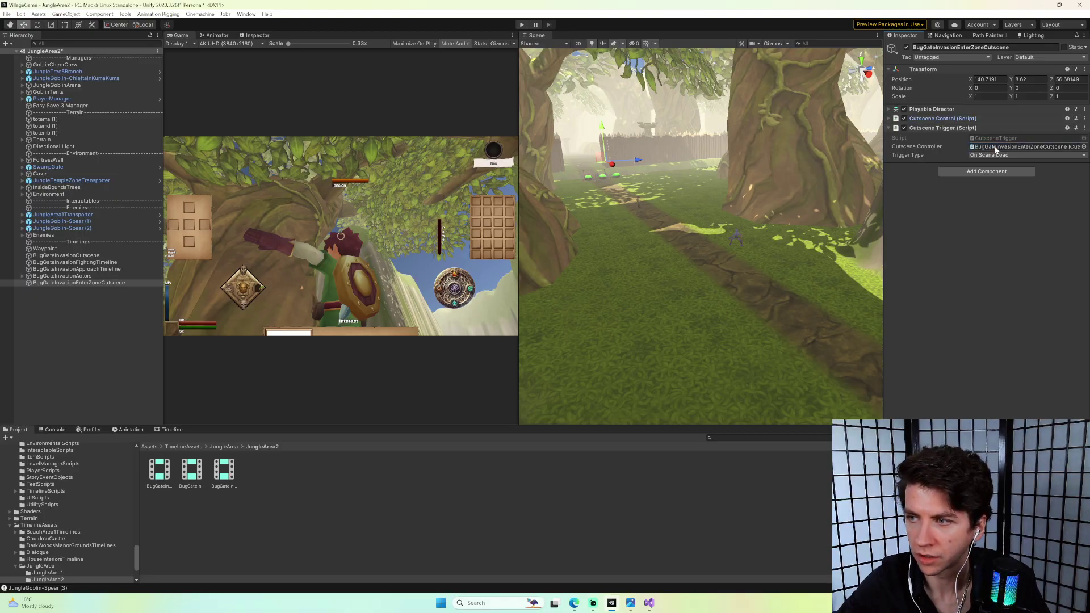
{"action": "left_click", "coordinate": [946, 128]}
{"action": "left_click", "coordinate": [946, 127]}
Expand the Cutscene Control settings, widen the Inspector and enable Disable Player Controls.
{"action": "left_click", "coordinate": [945, 120]}
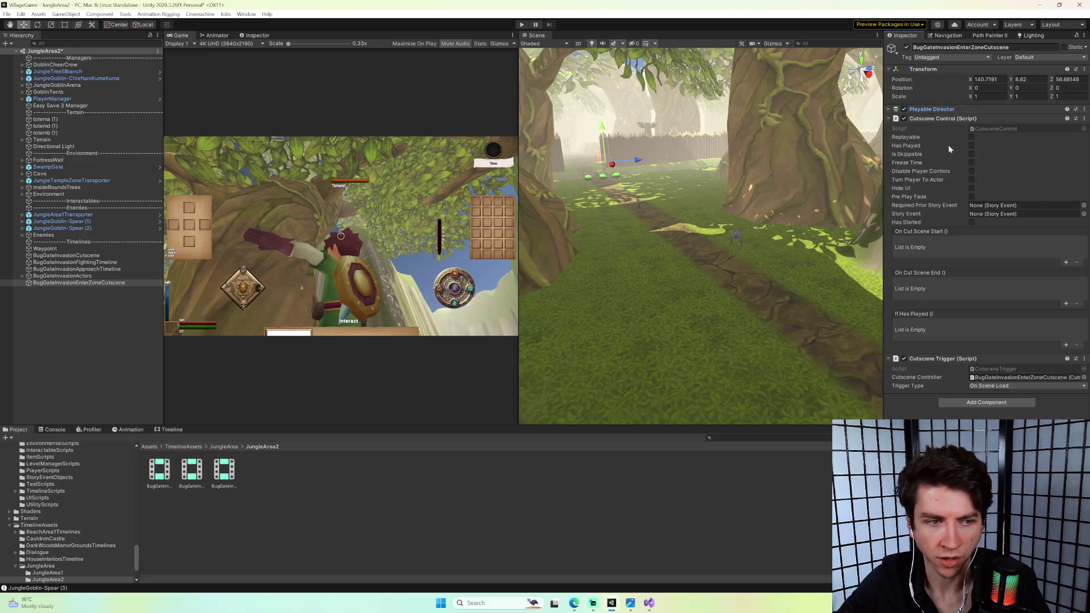
{"action": "left_click_drag", "start_coordinate": [885, 158], "coordinate": [765, 163]}
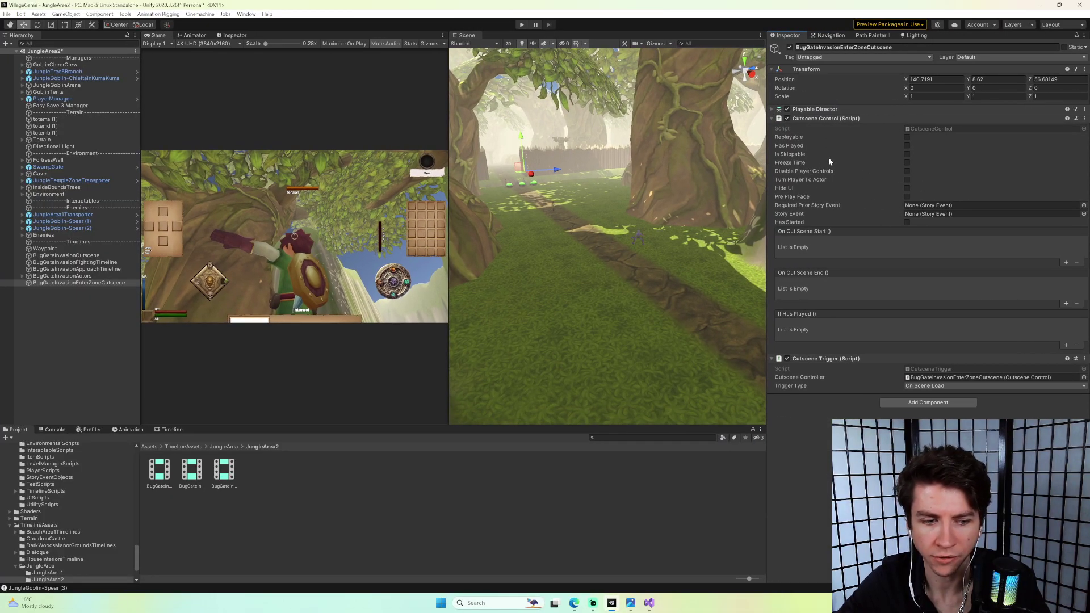
{"action": "left_click", "coordinate": [783, 138]}
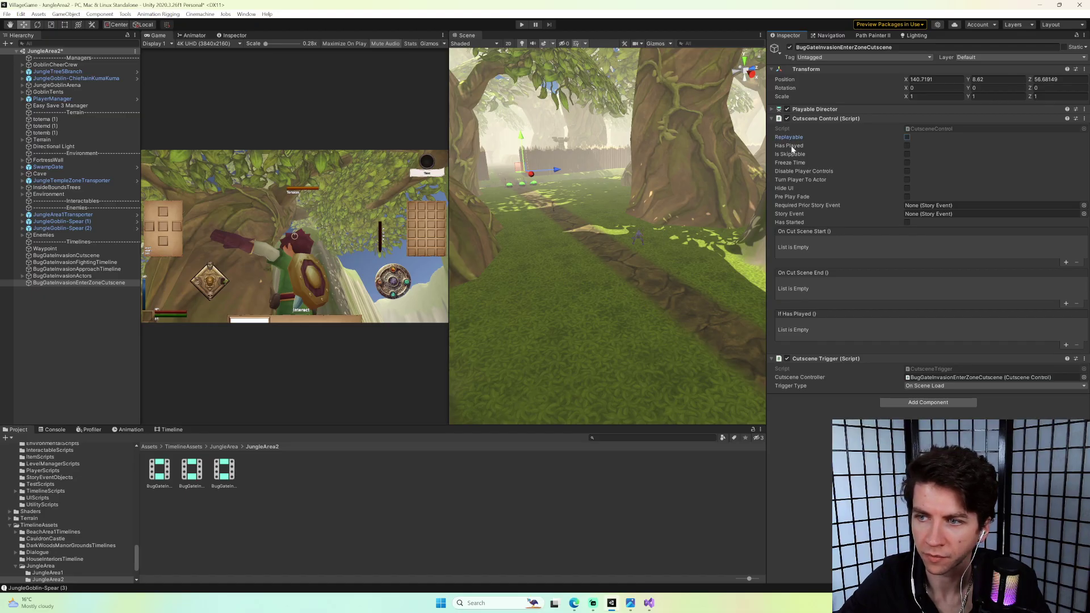
{"action": "left_click", "coordinate": [793, 148]}
{"action": "left_click", "coordinate": [796, 155]}
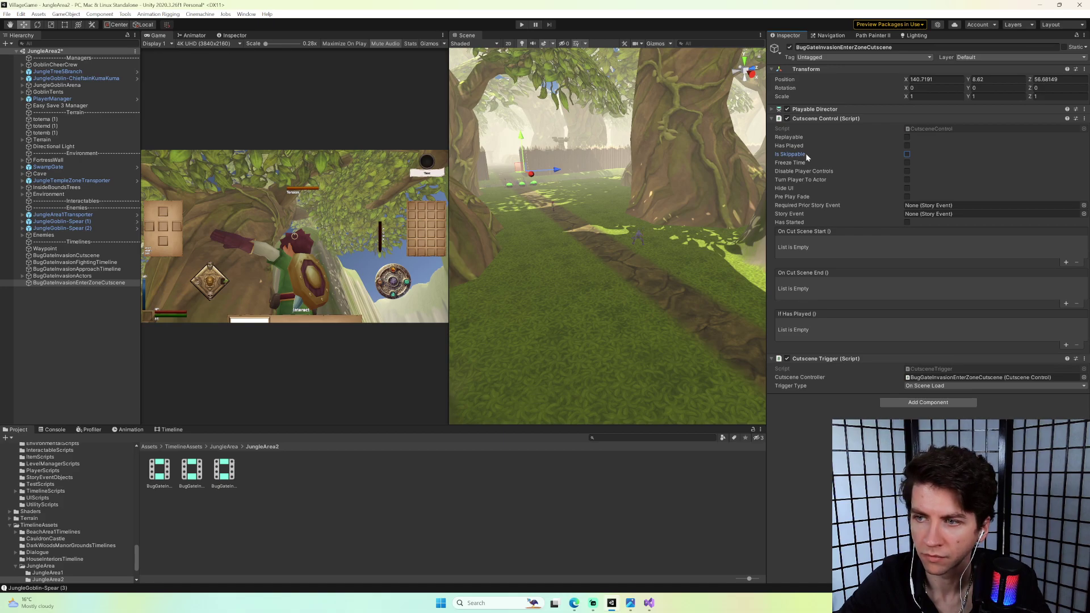
{"action": "left_click", "coordinate": [795, 163]}
{"action": "left_click", "coordinate": [802, 172]}
{"action": "left_click", "coordinate": [805, 180]}
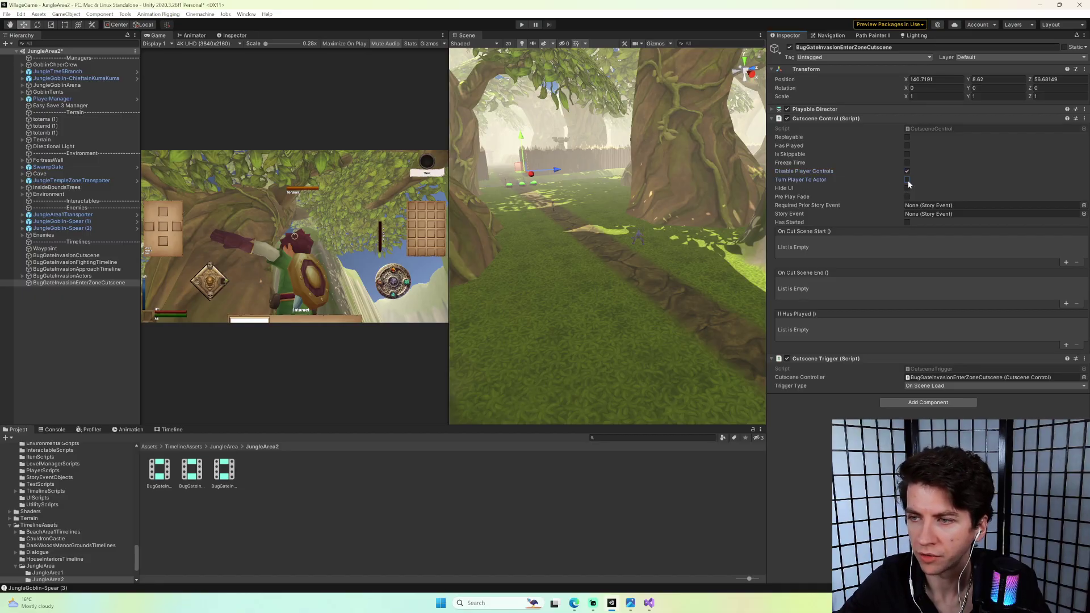
{"action": "left_click", "coordinate": [788, 189]}
{"action": "left_click", "coordinate": [792, 197]}
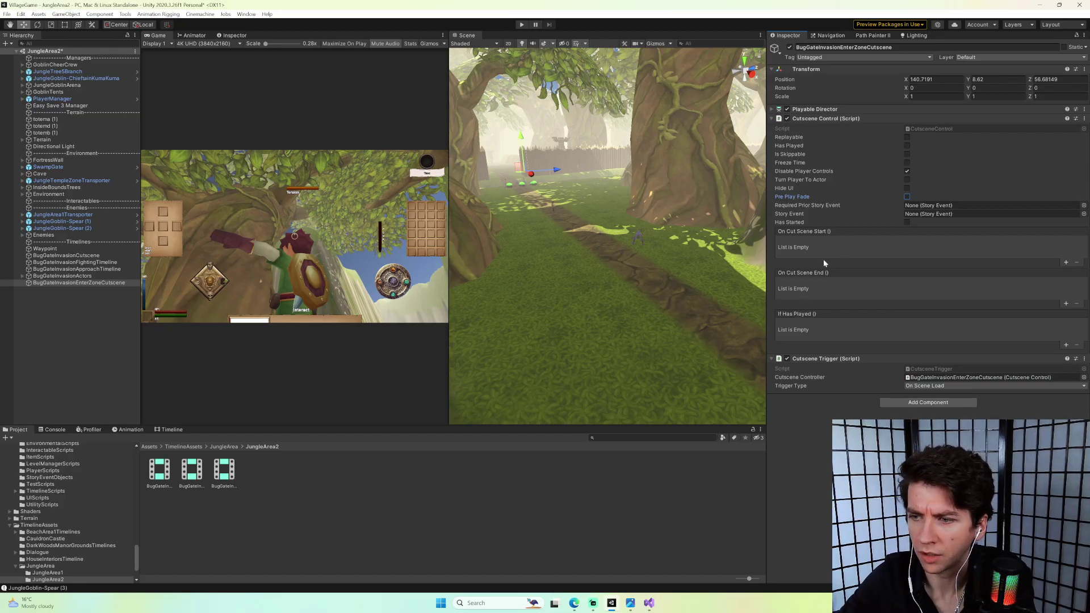
Add an On Cut Scene Start event that calls MovementManager.SetDestination on JungleGoblinNAMEDBUGFIGHT.
{"action": "left_click", "coordinate": [1066, 263]}
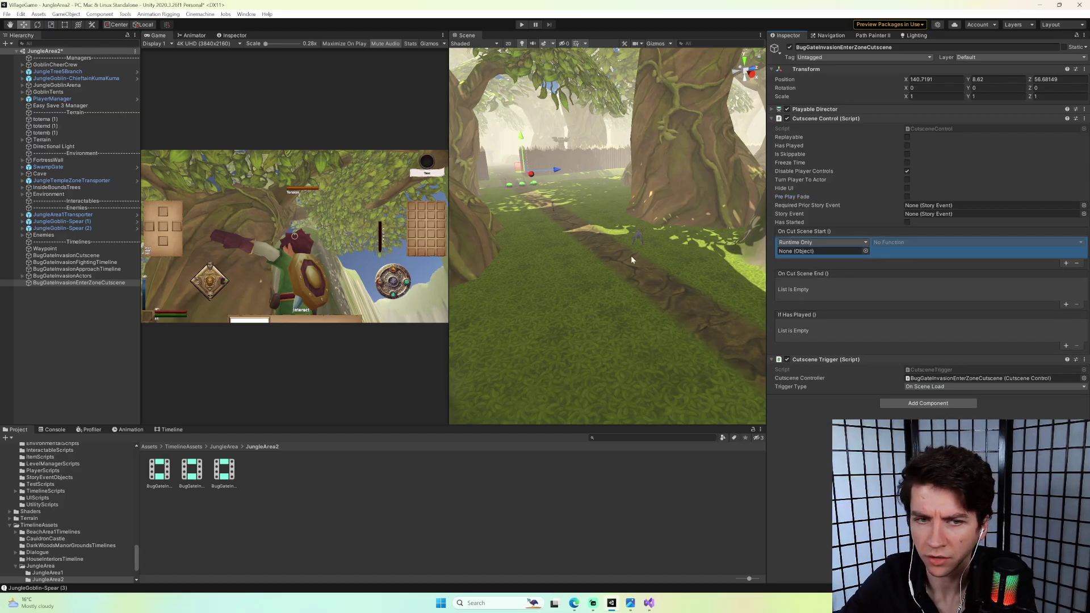
{"action": "left_click", "coordinate": [22, 276]}
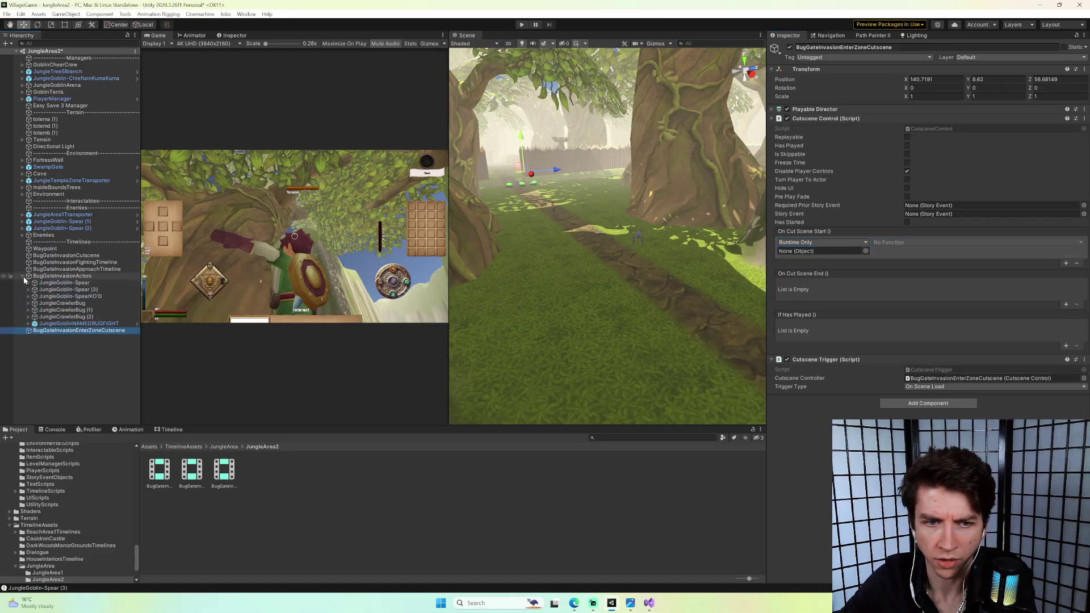
{"action": "left_click_drag", "start_coordinate": [80, 330], "coordinate": [827, 253]}
{"action": "left_click", "coordinate": [898, 243]}
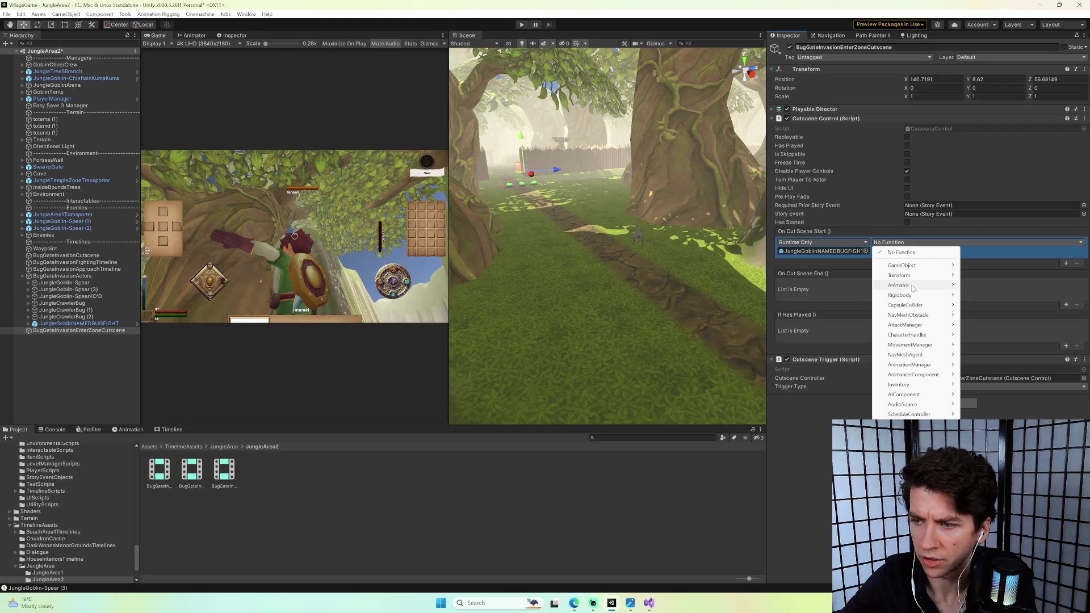
{"action": "mouse_move", "coordinate": [914, 397]}
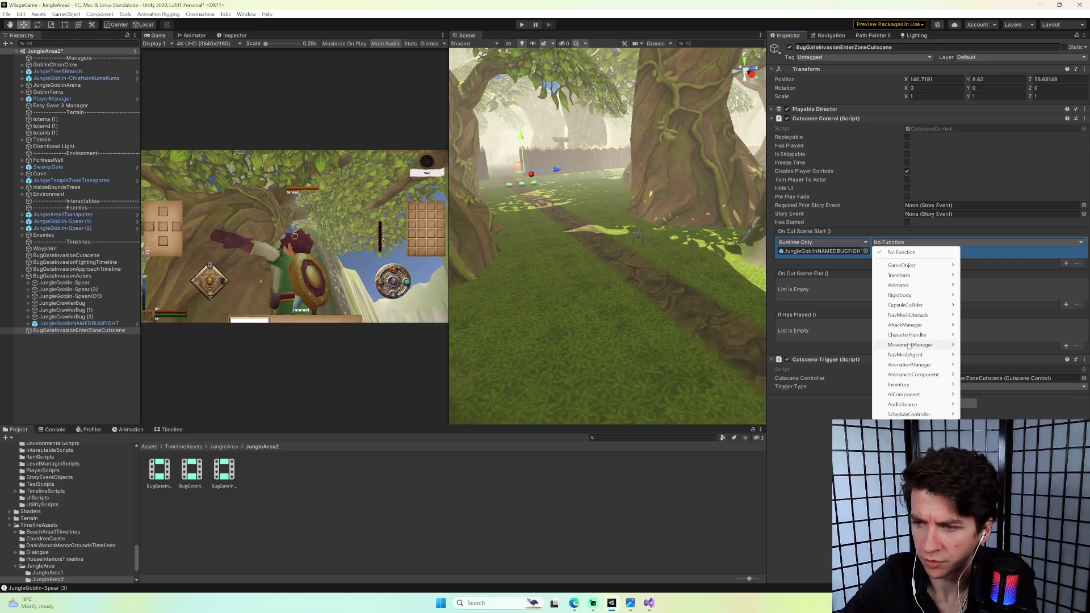
{"action": "mouse_move", "coordinate": [909, 346]}
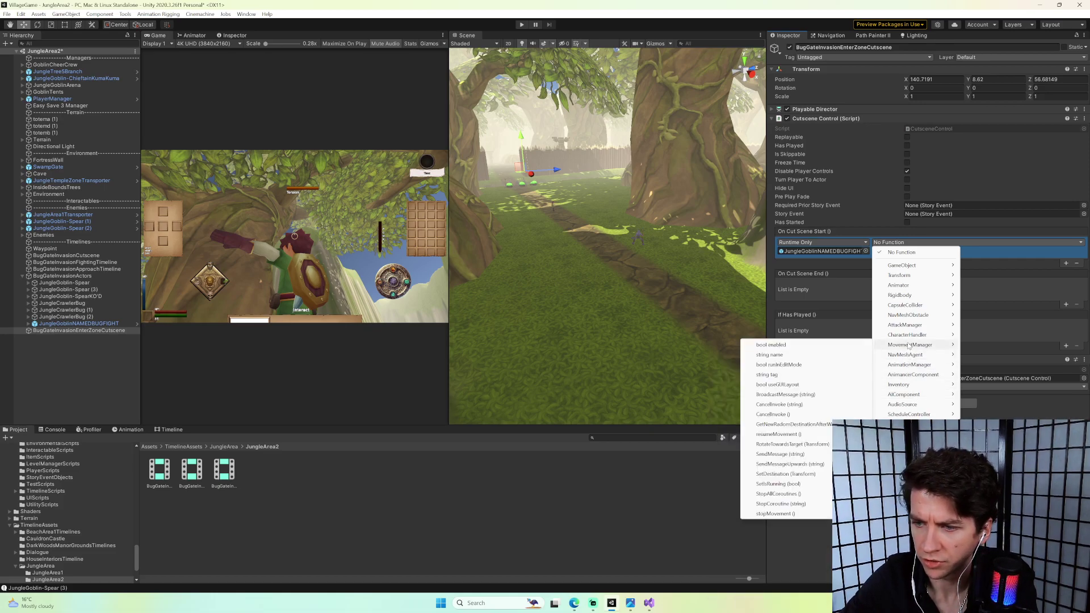
{"action": "left_click", "coordinate": [816, 474]}
{"action": "right_click_drag", "start_coordinate": [560, 195], "coordinate": [568, 180]}
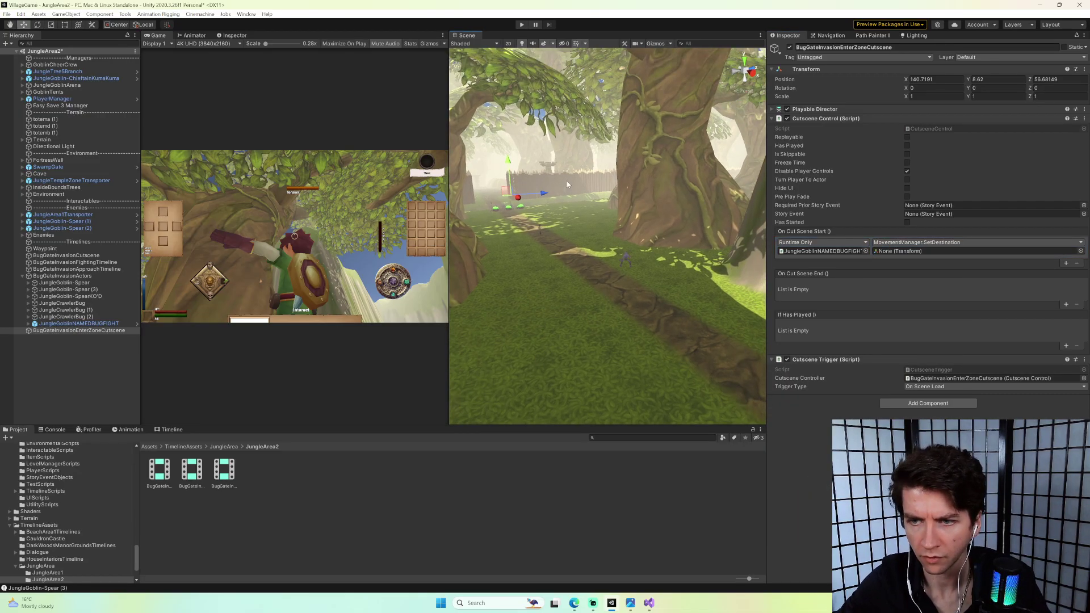
Open the JungleArea1 scene and examine the event setup of GoblinBugCombatDefeatedCutscene.
{"action": "key", "text": "grave"}
{"action": "type", "text": "os"}
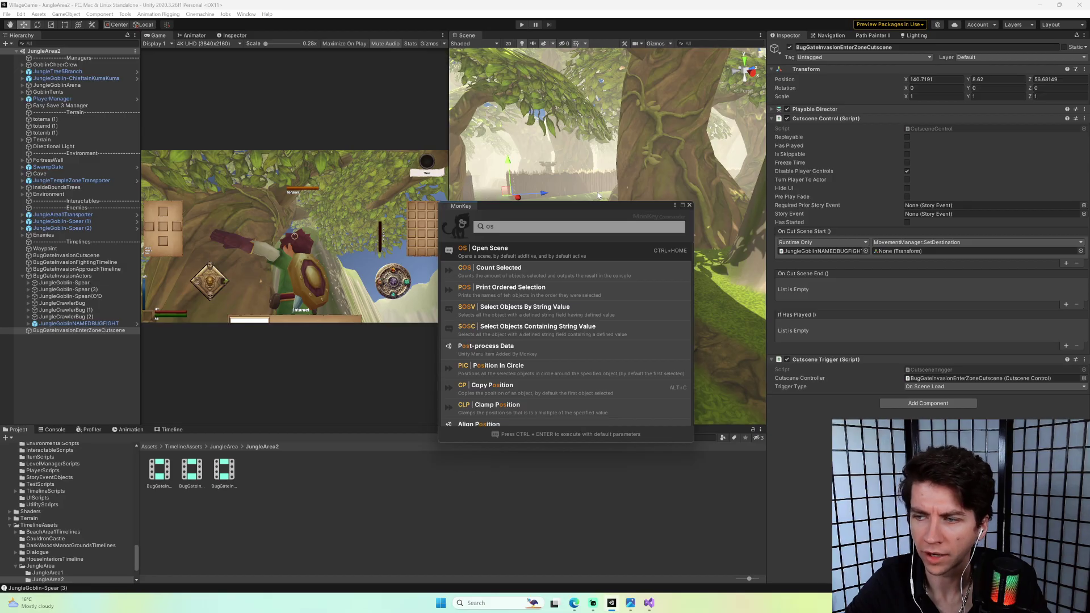
{"action": "key", "text": "Return"}
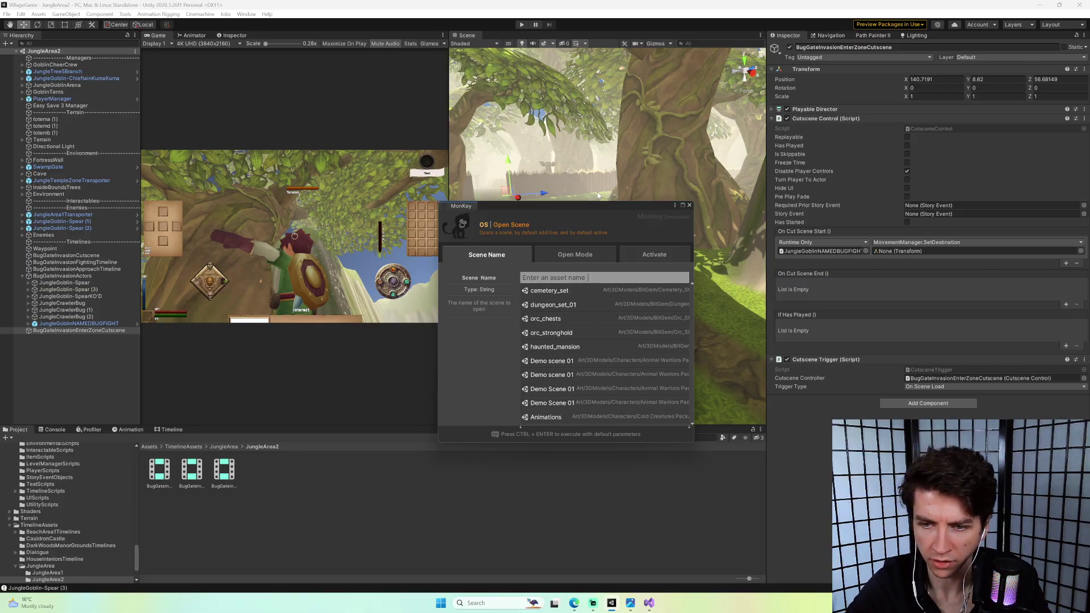
{"action": "type", "text": "jungle"}
{"action": "key", "text": "Down"}
{"action": "key", "text": "Return"}
{"action": "key", "text": "Return"}
{"action": "key", "text": "Return"}
{"action": "right_click_drag", "start_coordinate": [598, 195], "coordinate": [213, 287]}
{"action": "left_click", "coordinate": [80, 283]}
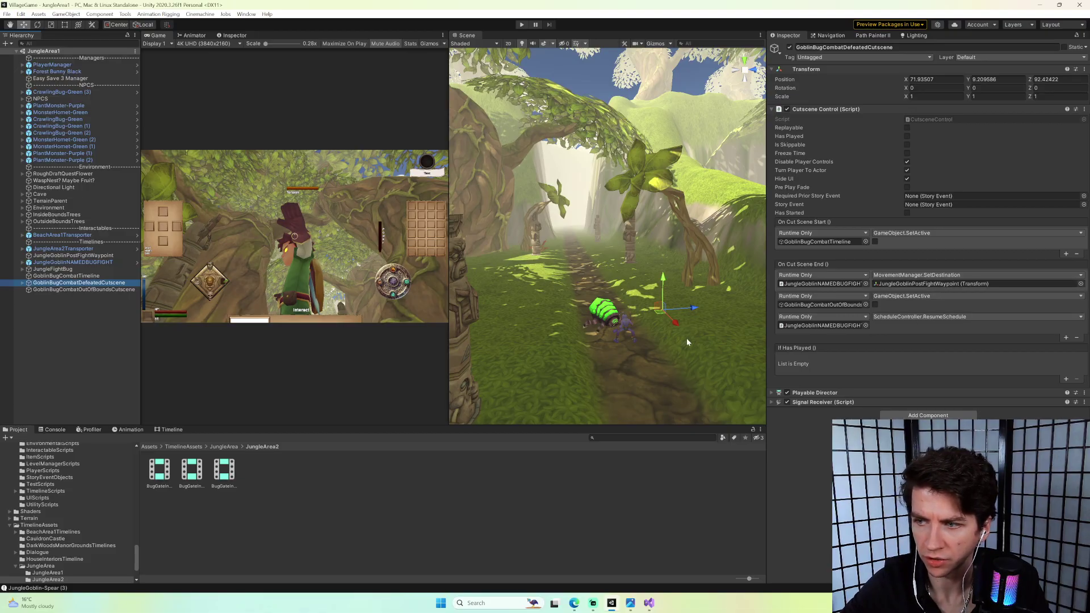
Reopen the JungleArea2 scene and find the named goblin beside the path.
{"action": "key", "text": "grave"}
{"action": "type", "text": "os"}
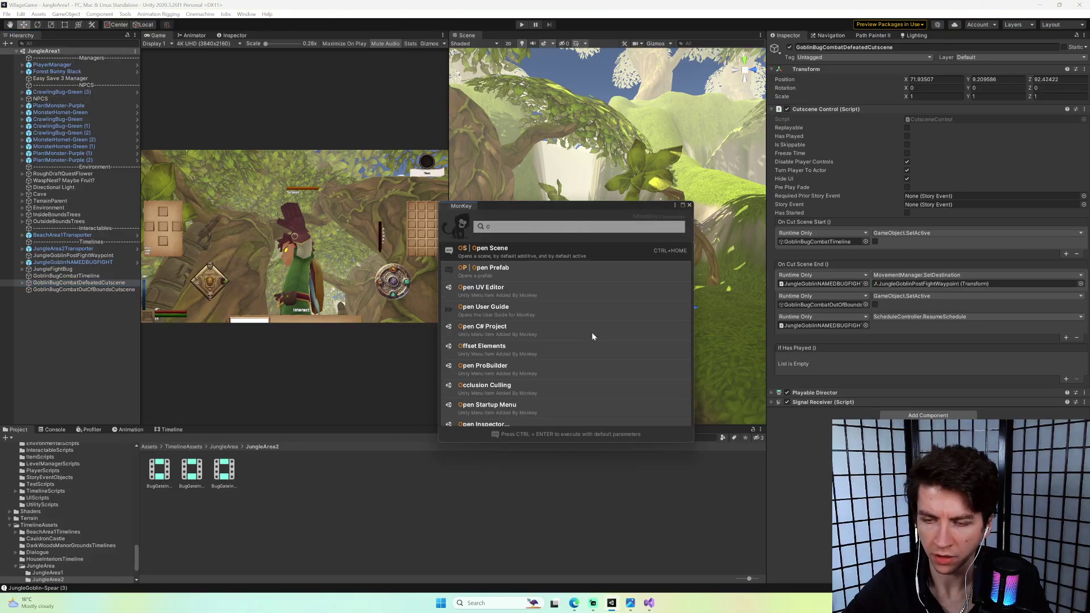
{"action": "key", "text": "Return"}
{"action": "type", "text": "jungl"}
{"action": "key", "text": "Down"}
{"action": "key", "text": "Down"}
{"action": "key", "text": "Return"}
{"action": "key", "text": "Return"}
{"action": "key", "text": "Return"}
{"action": "right_click_drag", "start_coordinate": [596, 327], "coordinate": [712, 314]}
{"action": "key", "text": "w"}
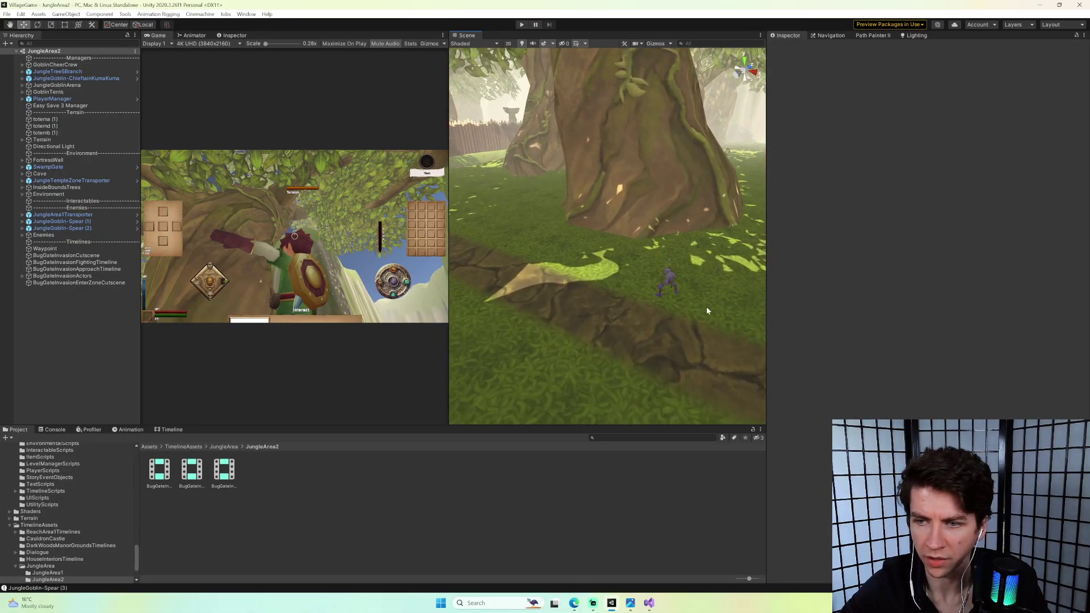
Check the named goblin and the enter-zone cutscene, and duplicate the existing Waypoint object.
{"action": "left_click", "coordinate": [670, 281]}
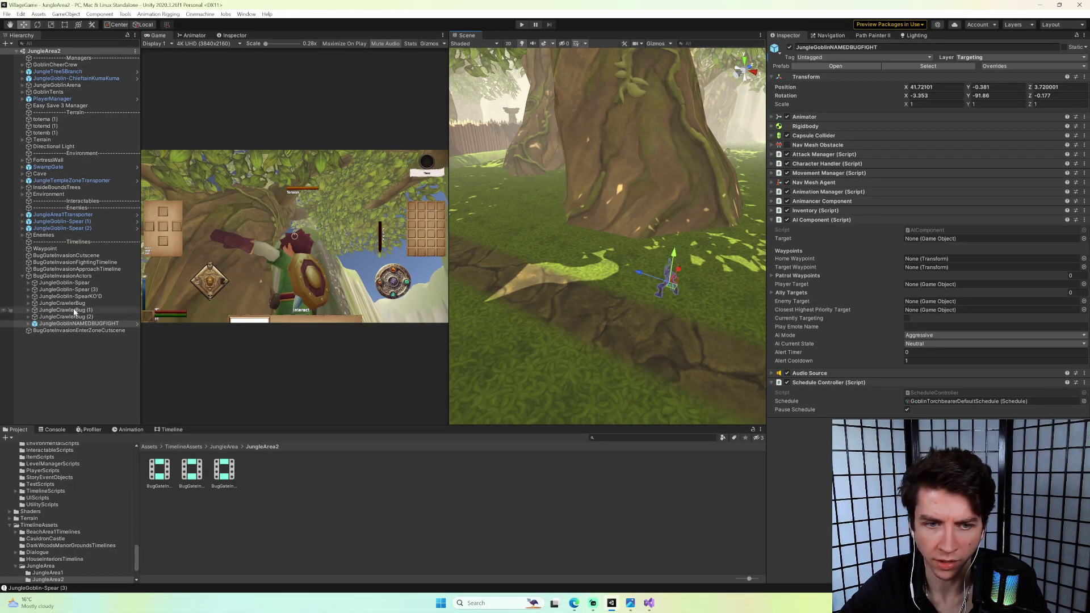
{"action": "left_click", "coordinate": [95, 331]}
{"action": "right_click_drag", "start_coordinate": [717, 274], "coordinate": [664, 290]}
{"action": "key", "text": "w"}
{"action": "left_click", "coordinate": [45, 249]}
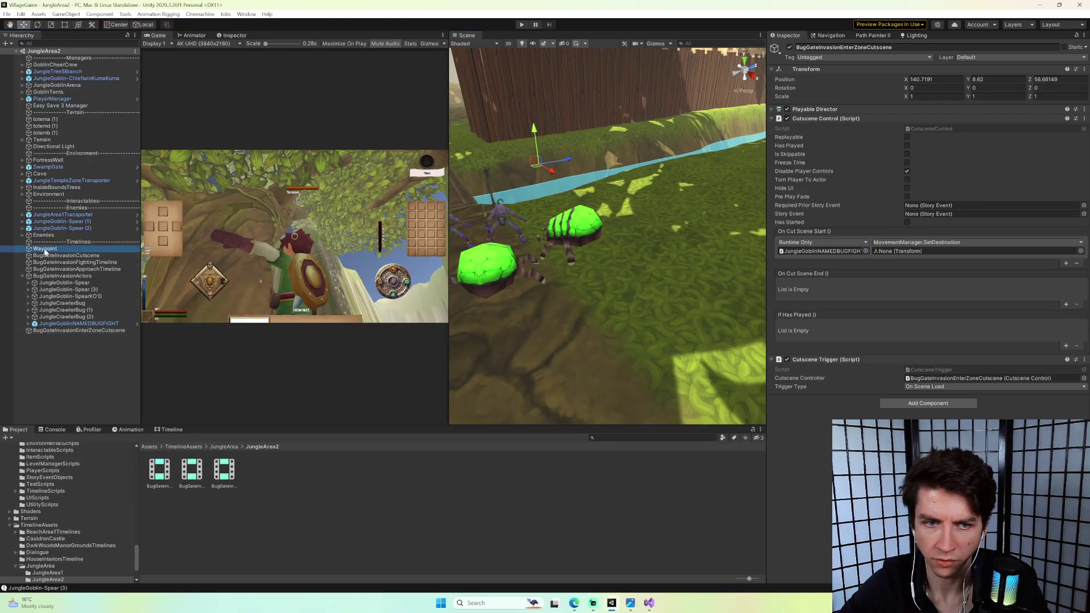
{"action": "double_click", "coordinate": [45, 251]}
{"action": "right_click_drag", "start_coordinate": [670, 238], "coordinate": [713, 247]}
{"action": "key", "text": "s"}
{"action": "key", "text": "ctrl+d"}
Place the duplicated waypoint on the path beside the crawler bugs, at about X 138.6, Y 4.6, Z 58.5.
{"action": "left_click_drag", "start_coordinate": [487, 210], "coordinate": [686, 227]}
{"action": "right_click_drag", "start_coordinate": [681, 226], "coordinate": [571, 214]}
{"action": "left_click_drag", "start_coordinate": [494, 206], "coordinate": [578, 169]}
{"action": "right_click_drag", "start_coordinate": [578, 169], "coordinate": [426, 158]}
{"action": "left_click_drag", "start_coordinate": [483, 168], "coordinate": [649, 164]}
{"action": "right_click_drag", "start_coordinate": [649, 163], "coordinate": [596, 165]}
{"action": "left_click_drag", "start_coordinate": [617, 156], "coordinate": [707, 204]}
{"action": "right_click_drag", "start_coordinate": [699, 206], "coordinate": [674, 210]}
{"action": "left_click_drag", "start_coordinate": [717, 226], "coordinate": [593, 222]}
{"action": "right_click_drag", "start_coordinate": [593, 222], "coordinate": [463, 174]}
{"action": "key", "text": "w"}
{"action": "left_click_drag", "start_coordinate": [590, 199], "coordinate": [710, 199]}
{"action": "key", "text": "e"}
{"action": "right_click_drag", "start_coordinate": [710, 200], "coordinate": [653, 247]}
{"action": "left_click_drag", "start_coordinate": [615, 262], "coordinate": [637, 196]}
{"action": "right_click_drag", "start_coordinate": [637, 197], "coordinate": [574, 172]}
{"action": "key", "text": "w"}
{"action": "key", "text": "d"}
{"action": "left_click_drag", "start_coordinate": [566, 255], "coordinate": [566, 253]}
{"action": "right_click_drag", "start_coordinate": [485, 274], "coordinate": [764, 228]}
{"action": "left_click_drag", "start_coordinate": [650, 224], "coordinate": [667, 225]}
{"action": "right_click_drag", "start_coordinate": [667, 226], "coordinate": [731, 231]}
Rename the duplicated waypoint BugInvasionNAMEDWaypoint and make it a child of BugGateInvasionEnterZoneCutscene.
{"action": "left_click", "coordinate": [83, 337]}
{"action": "type", "text": "Bug"}
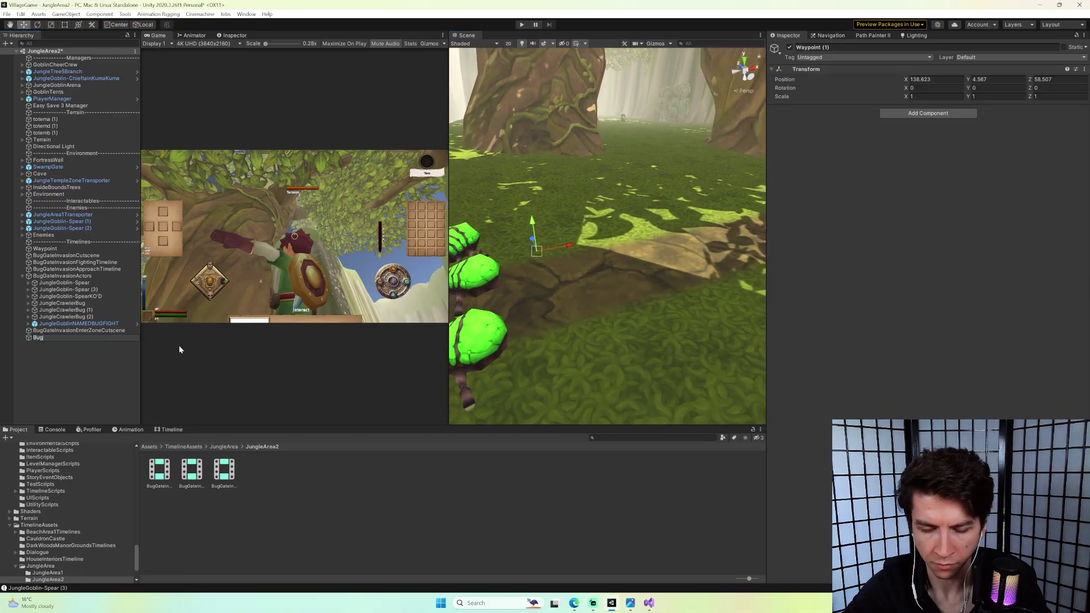
{"action": "type", "text": "InvasionNAMEDWaypoint"}
{"action": "key", "text": "Return"}
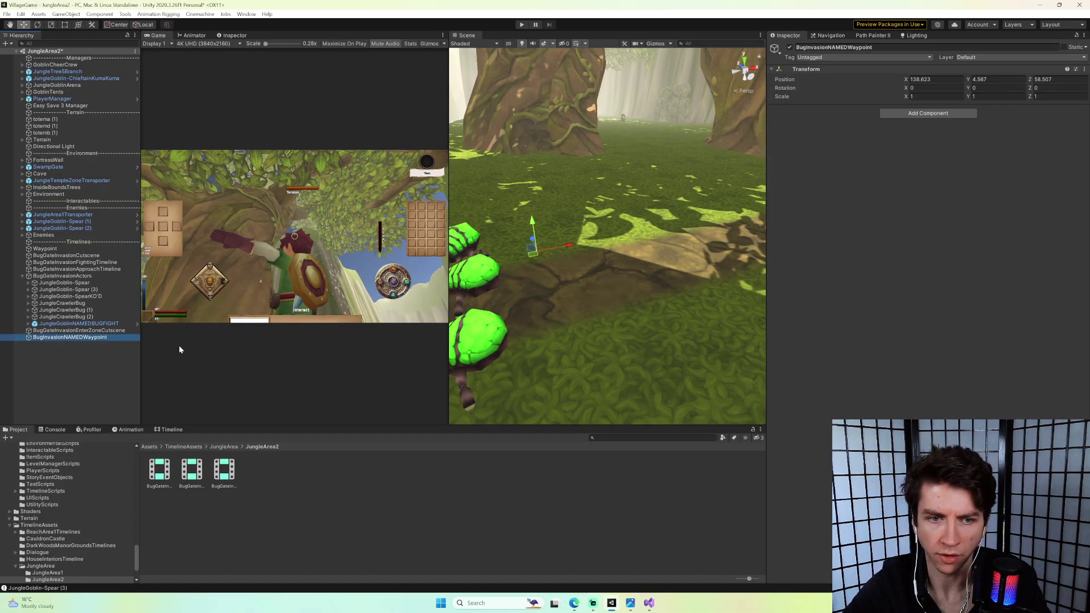
{"action": "left_click_drag", "start_coordinate": [88, 336], "coordinate": [80, 330]}
{"action": "left_click", "coordinate": [83, 324]}
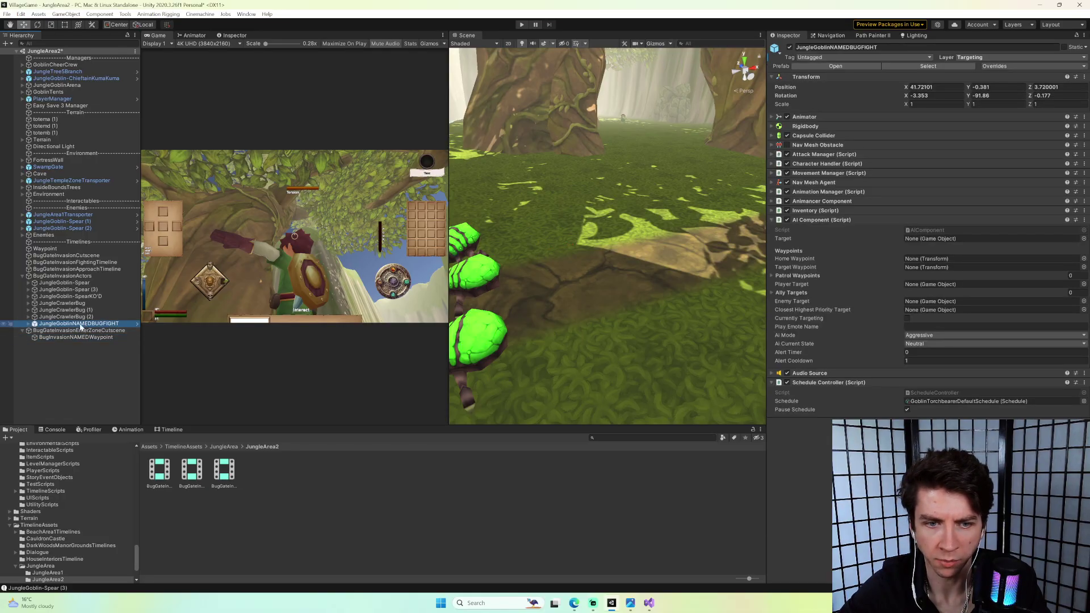
{"action": "left_click", "coordinate": [94, 338]}
{"action": "left_click", "coordinate": [102, 330]}
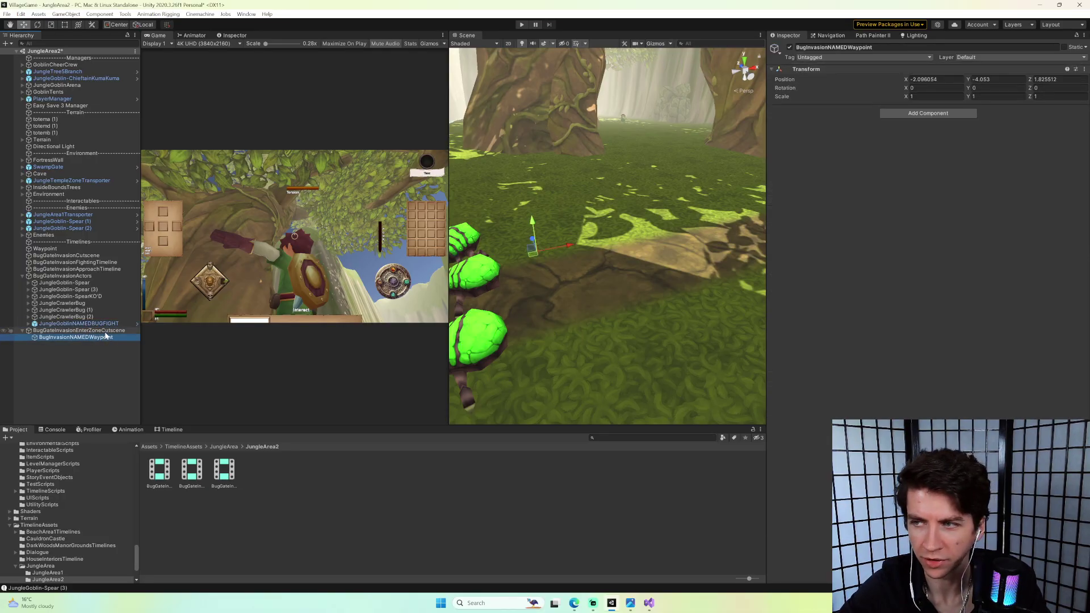
Examine the named goblin and its route along the path to the bugs at the gate.
{"action": "right_click_drag", "start_coordinate": [560, 253], "coordinate": [638, 242]}
{"action": "key", "text": "w"}
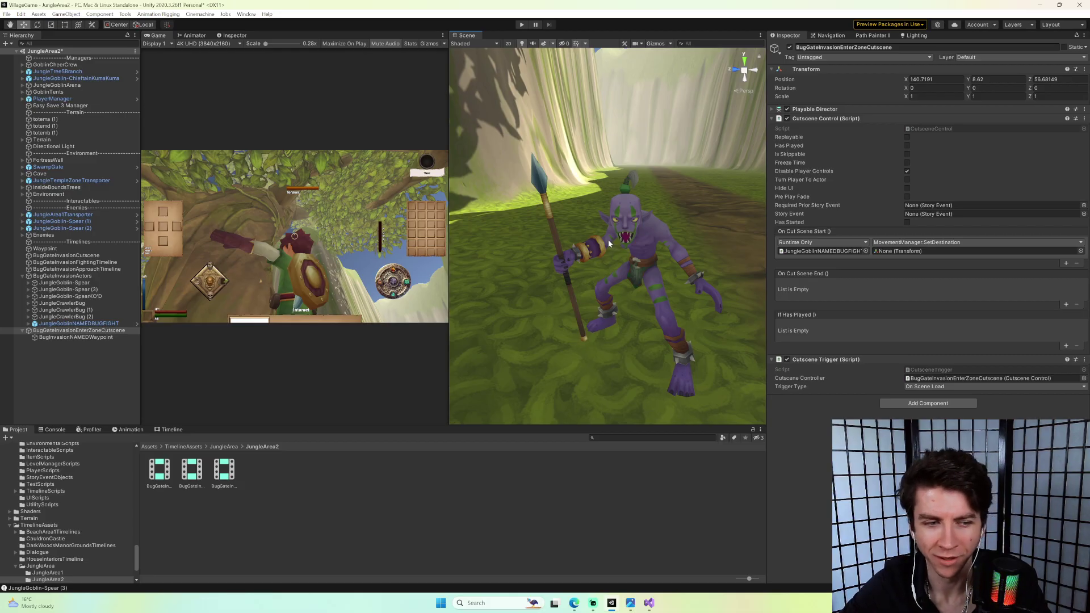
{"action": "right_click_drag", "start_coordinate": [584, 242], "coordinate": [669, 316]}
{"action": "key", "text": "w"}
{"action": "key", "text": "s"}
{"action": "key", "text": "d"}
{"action": "key", "text": "w"}
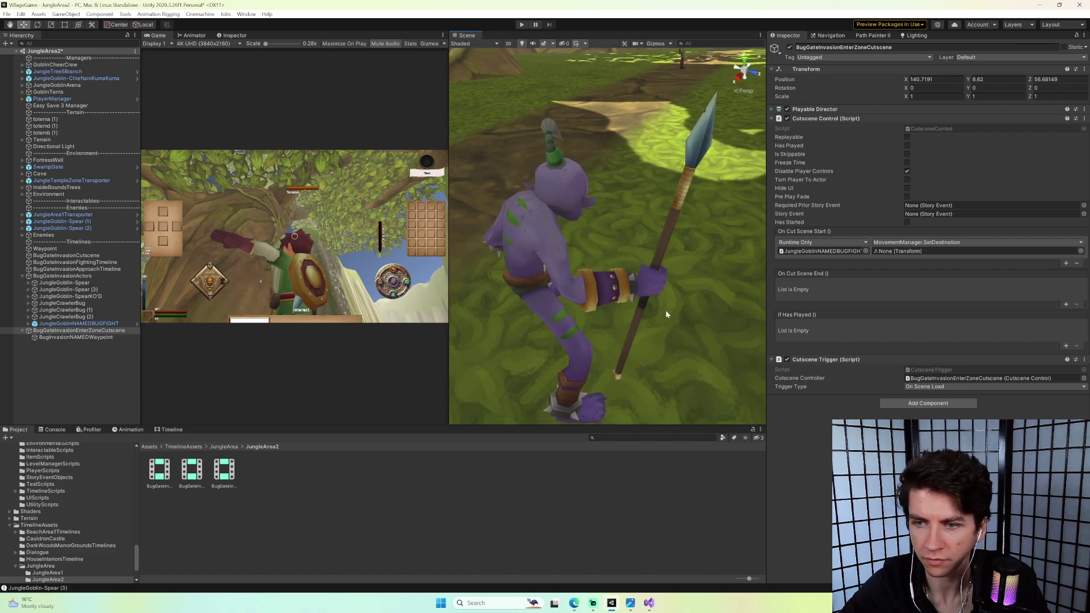
{"action": "right_click_drag", "start_coordinate": [621, 282], "coordinate": [663, 270]}
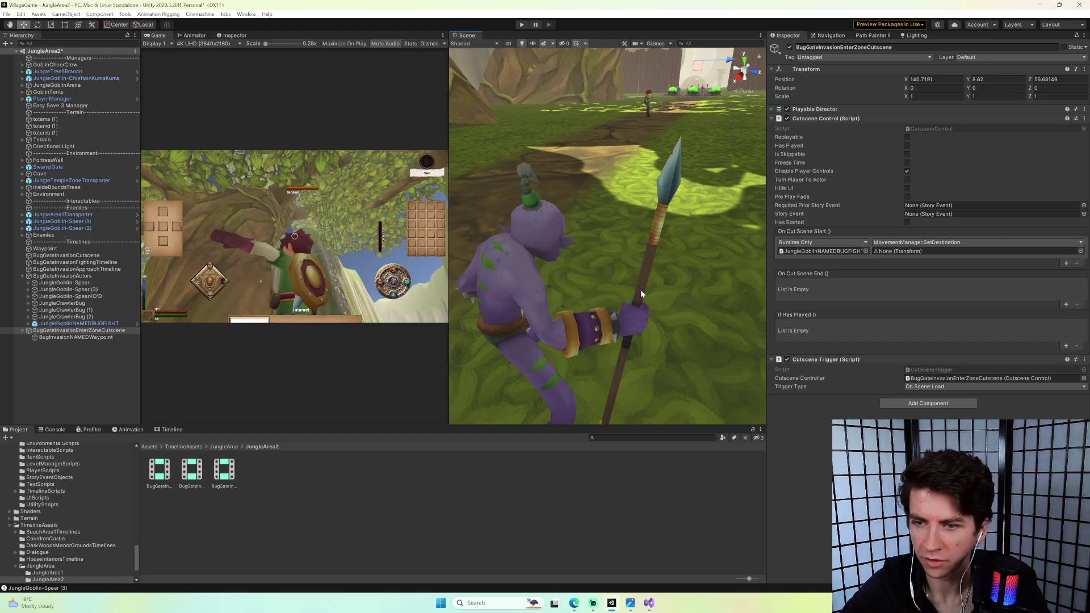
{"action": "right_click_drag", "start_coordinate": [627, 310], "coordinate": [656, 286]}
{"action": "key", "text": "s"}
{"action": "key", "text": "w"}
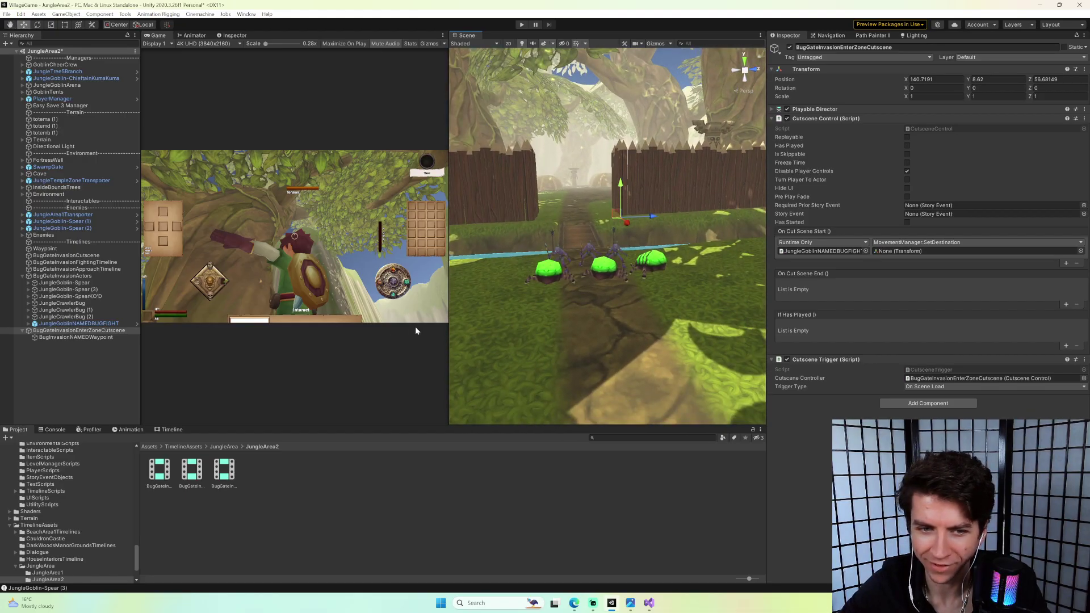
Assign BugInvasionNAMEDWaypoint as the SetDestination transform in BugGateInvasionEnterZoneCutscene's On Cut Scene Start event.
{"action": "left_click", "coordinate": [118, 336]}
{"action": "right_click_drag", "start_coordinate": [465, 315], "coordinate": [676, 332]}
{"action": "left_click", "coordinate": [91, 331]}
{"action": "left_click_drag", "start_coordinate": [77, 338], "coordinate": [601, 329]}
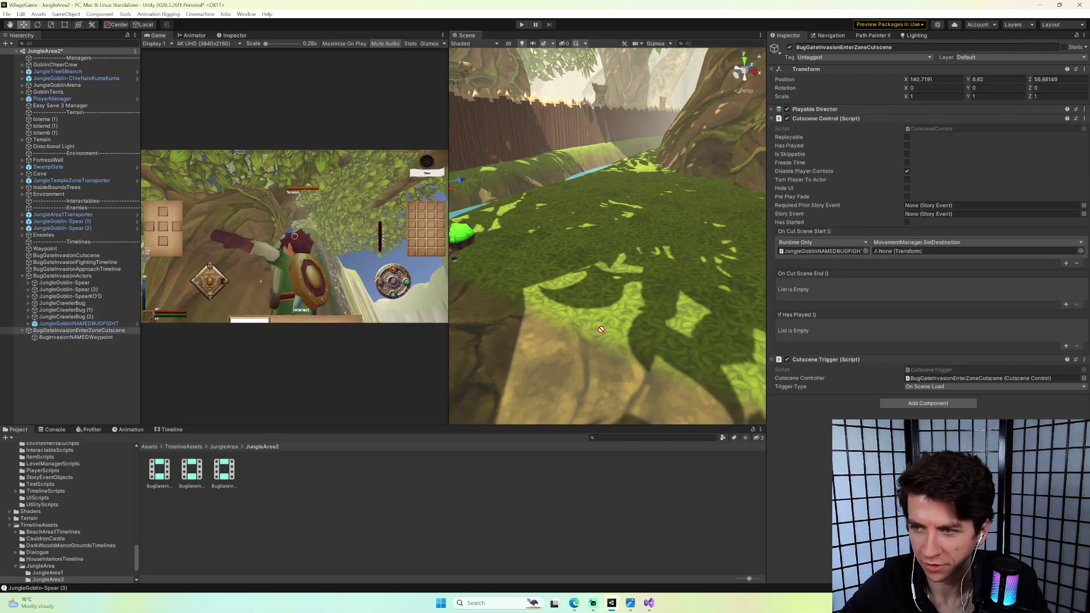
{"action": "left_click_drag", "start_coordinate": [928, 254], "coordinate": [892, 253]}
{"action": "right_click_drag", "start_coordinate": [572, 236], "coordinate": [596, 225]}
{"action": "key", "text": "w"}
{"action": "key", "text": "s"}
{"action": "left_click", "coordinate": [899, 280]}
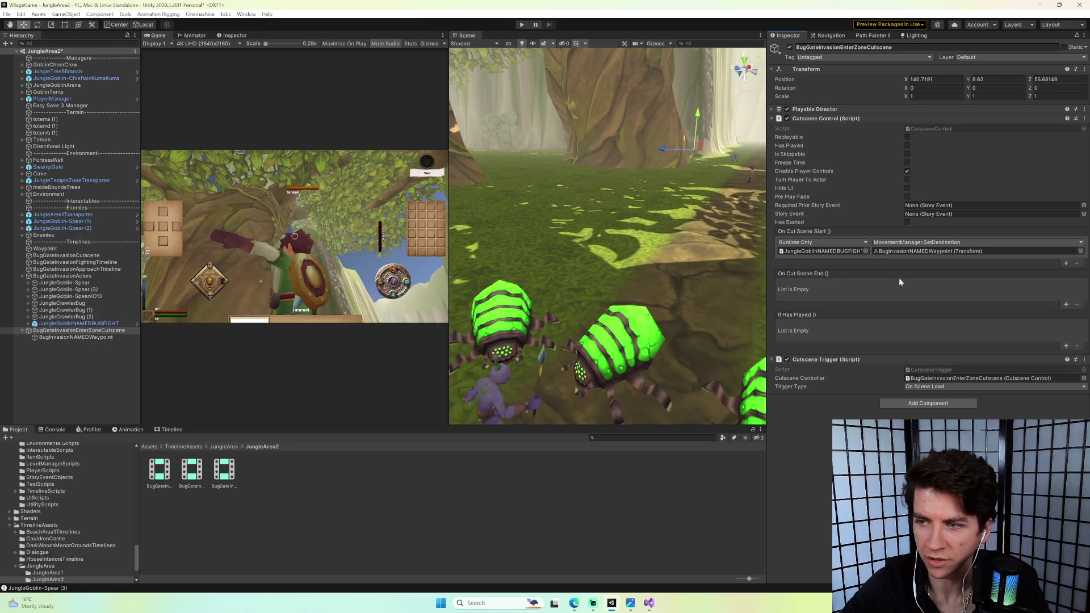
{"action": "left_click", "coordinate": [924, 252]}
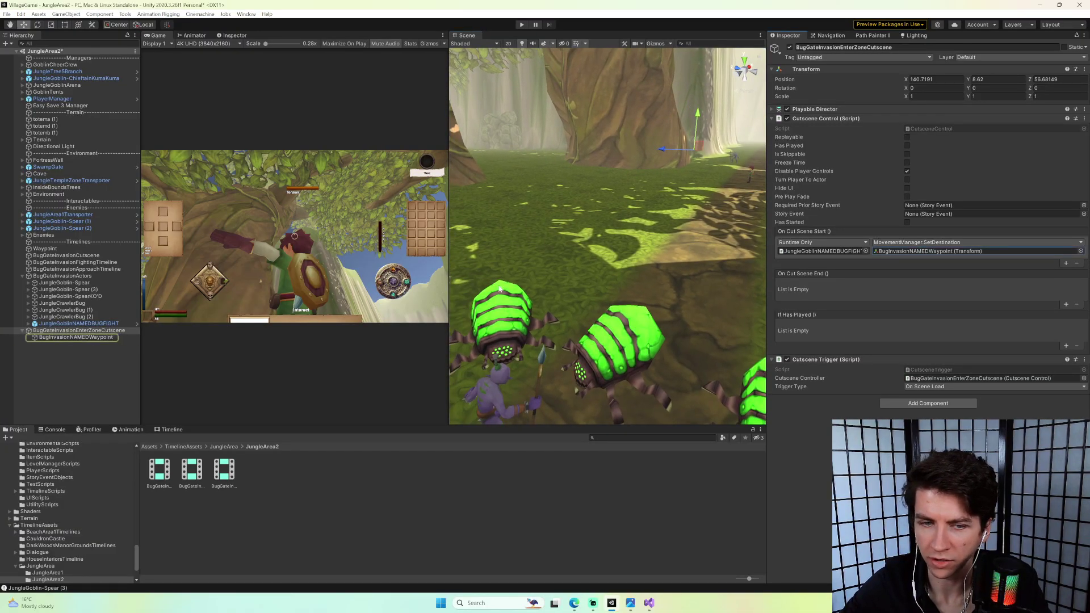
Check the waypoint and the Movement Manager settings of JungleGoblinNAMEDBUGFIGHT, and collapse its AI Component.
{"action": "left_click", "coordinate": [102, 338]}
{"action": "right_click_drag", "start_coordinate": [591, 270], "coordinate": [681, 238]}
{"action": "key", "text": "w"}
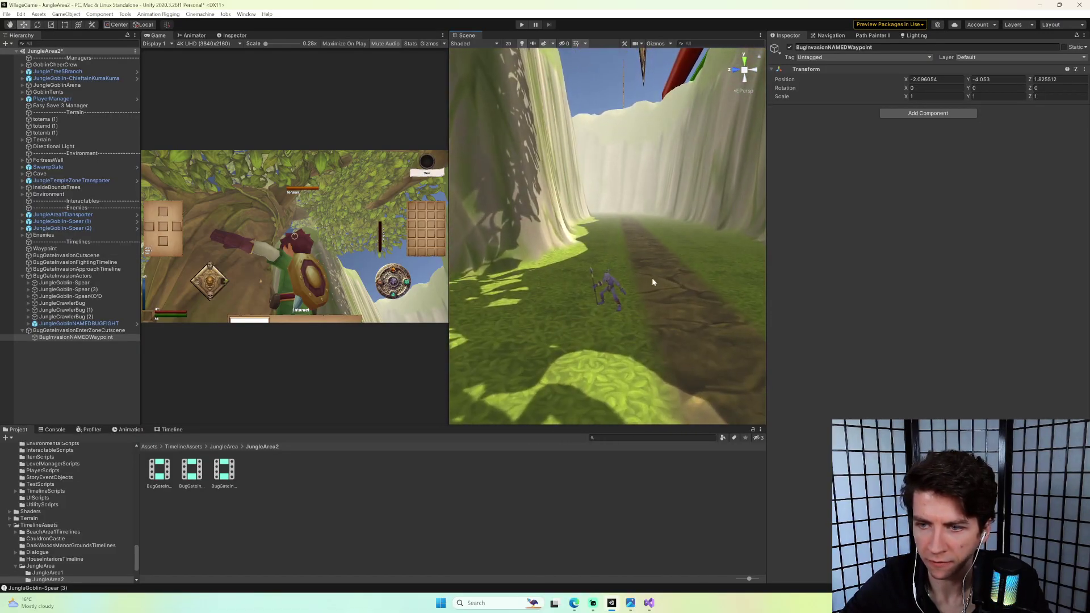
{"action": "left_click", "coordinate": [606, 287]}
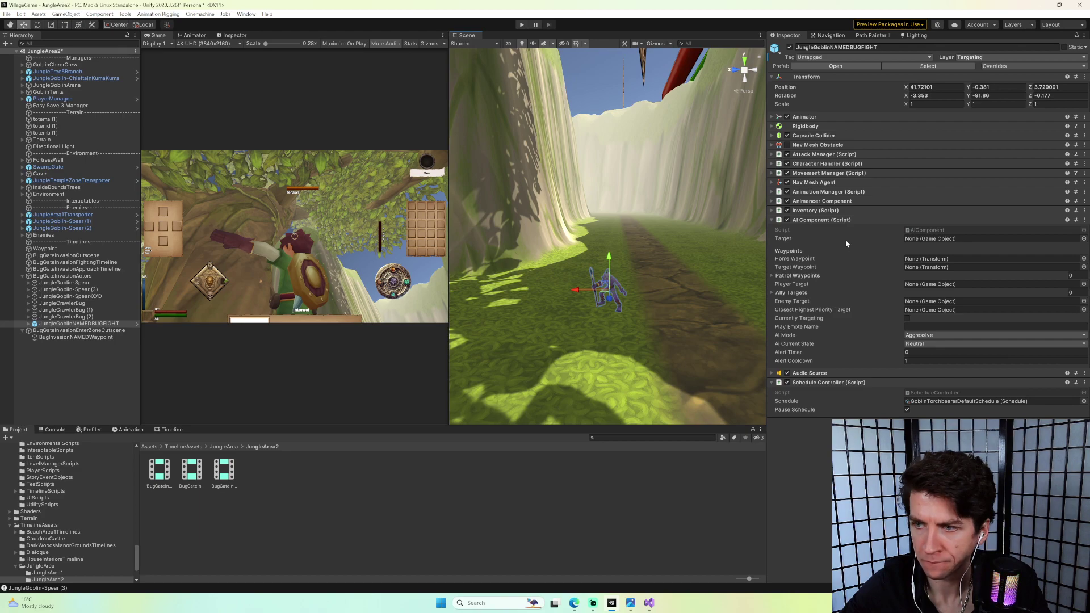
{"action": "left_click", "coordinate": [824, 219]}
{"action": "left_click", "coordinate": [830, 172]}
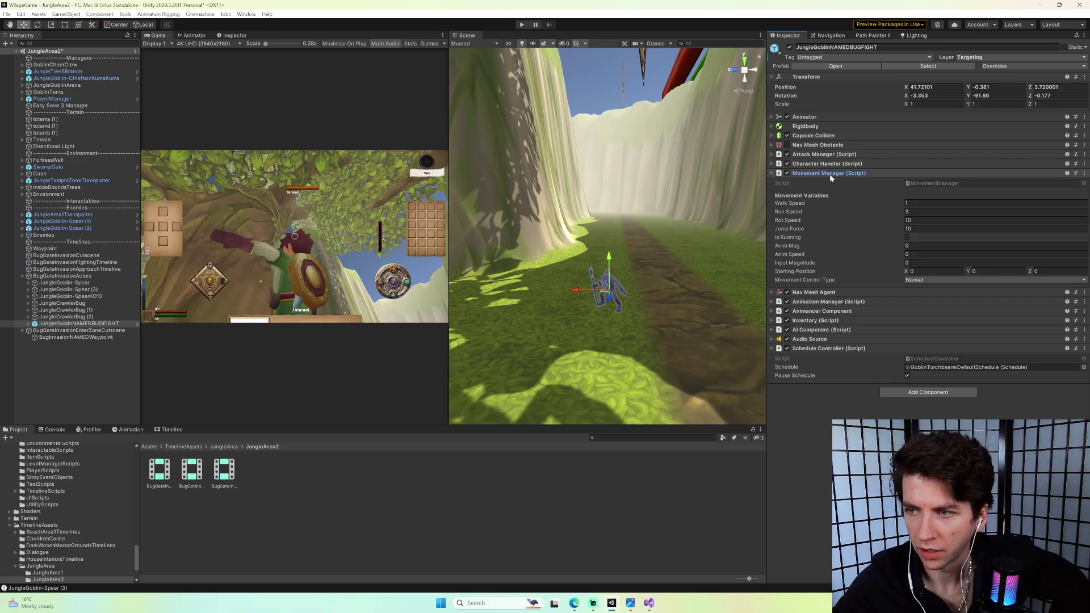
{"action": "left_click", "coordinate": [829, 173]}
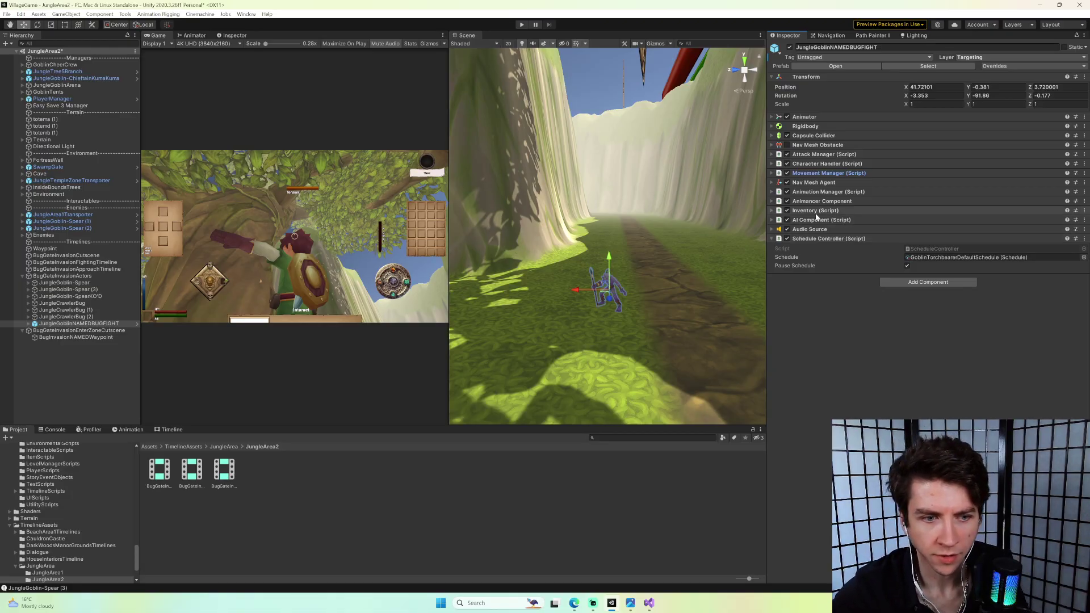
Create a Cinemachine virtual camera from a view along the path toward the gate.
{"action": "right_click_drag", "start_coordinate": [751, 246], "coordinate": [851, 217]}
{"action": "key", "text": "s"}
{"action": "right_click_drag", "start_coordinate": [646, 255], "coordinate": [361, 315]}
{"action": "key", "text": "w"}
{"action": "left_click", "coordinate": [114, 331]}
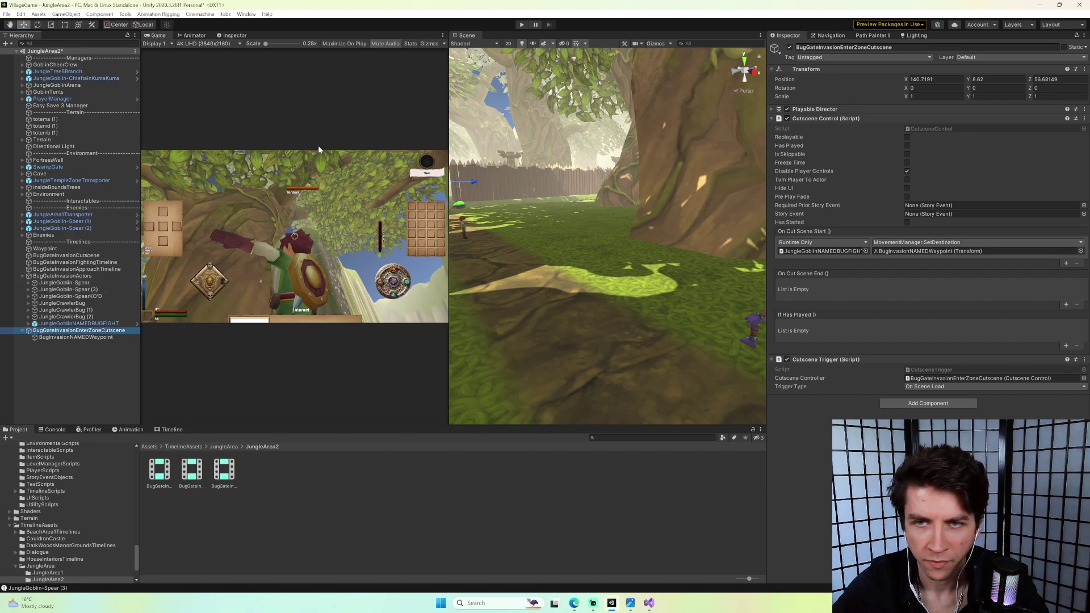
{"action": "left_click", "coordinate": [200, 14]}
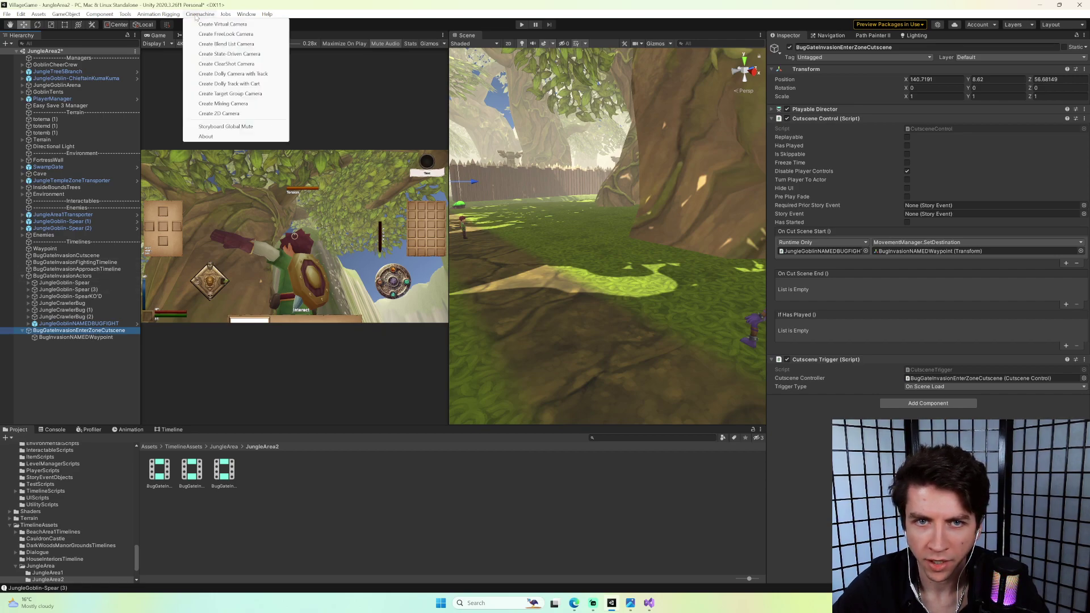
{"action": "left_click", "coordinate": [224, 25]}
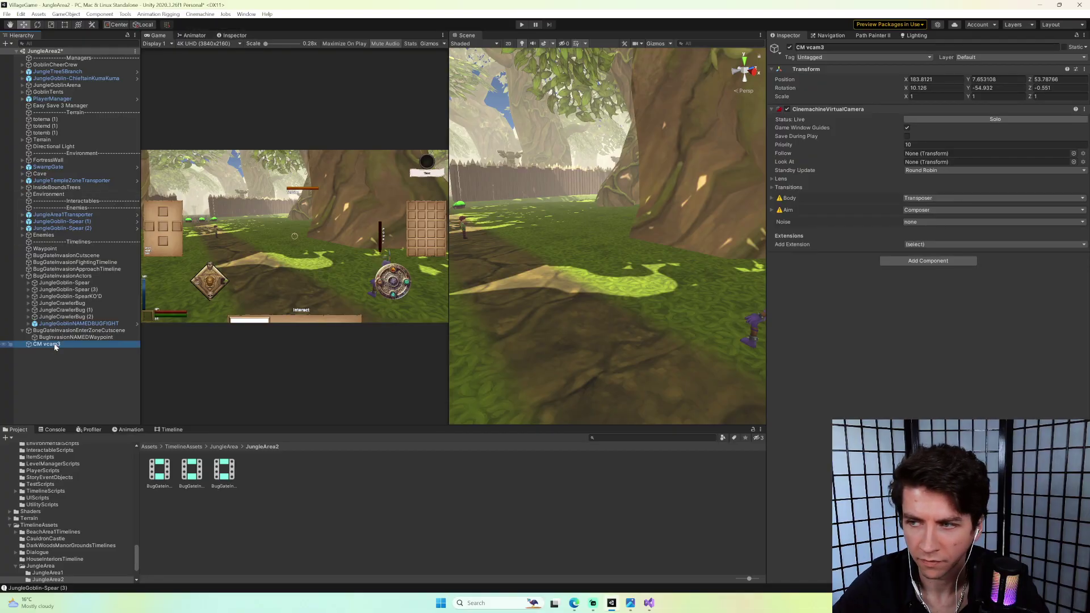
Set the new virtual camera's priority to 1 and make it a child of BugGateInvasionEnterZoneCutscene.
{"action": "left_click", "coordinate": [922, 144]}
{"action": "type", "text": "1"}
{"action": "key", "text": "Return"}
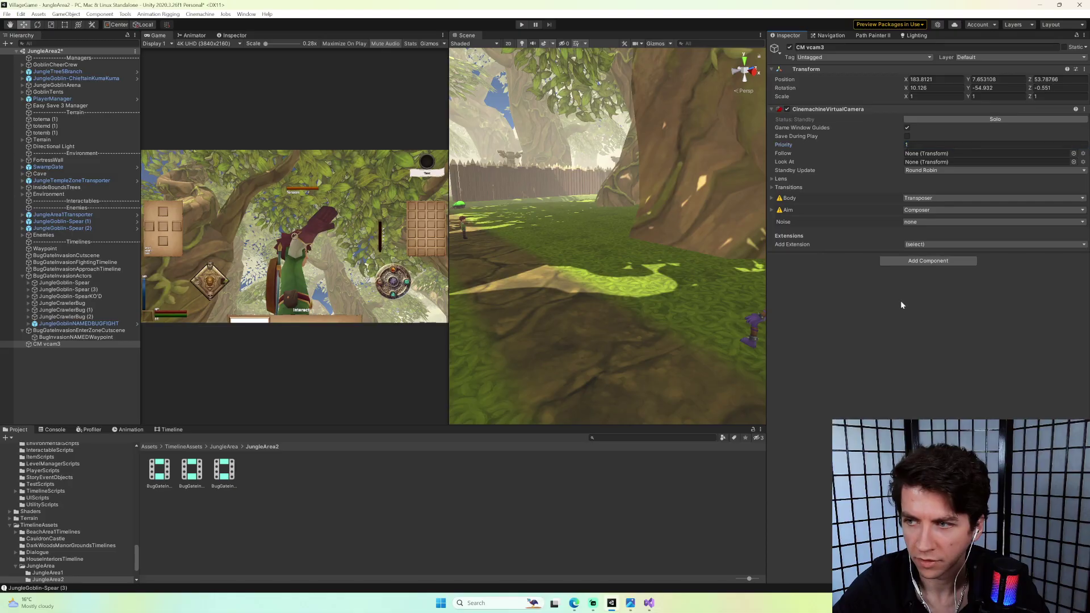
{"action": "left_click_drag", "start_coordinate": [59, 345], "coordinate": [74, 331]}
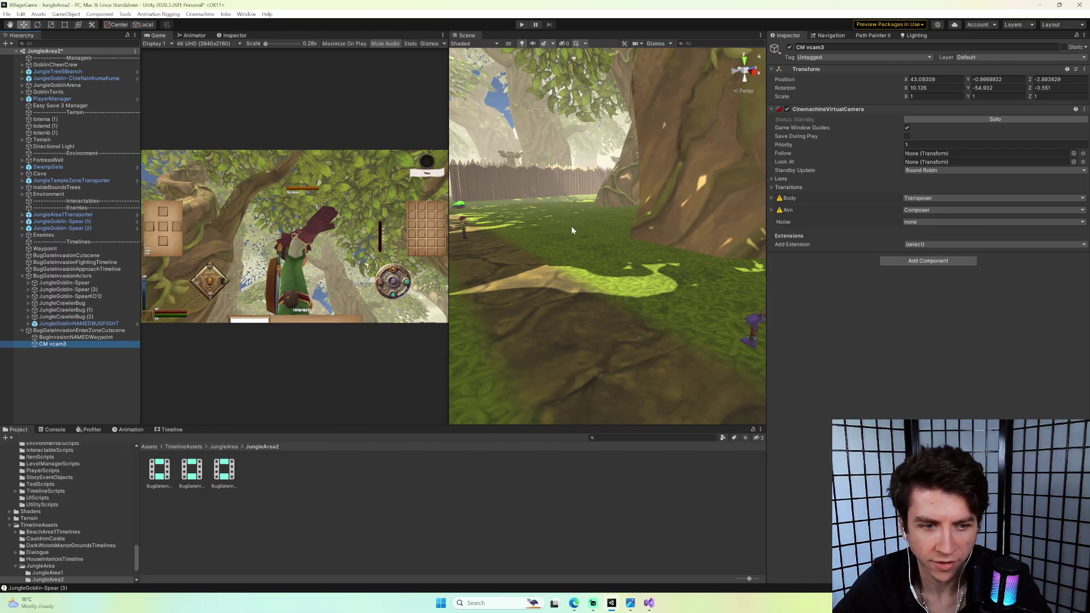
Align CM vcam3 with a wider view of the goblin, path and gate, and set its priority to 12.
{"action": "key", "text": "s"}
{"action": "right_click_drag", "start_coordinate": [526, 230], "coordinate": [548, 246]}
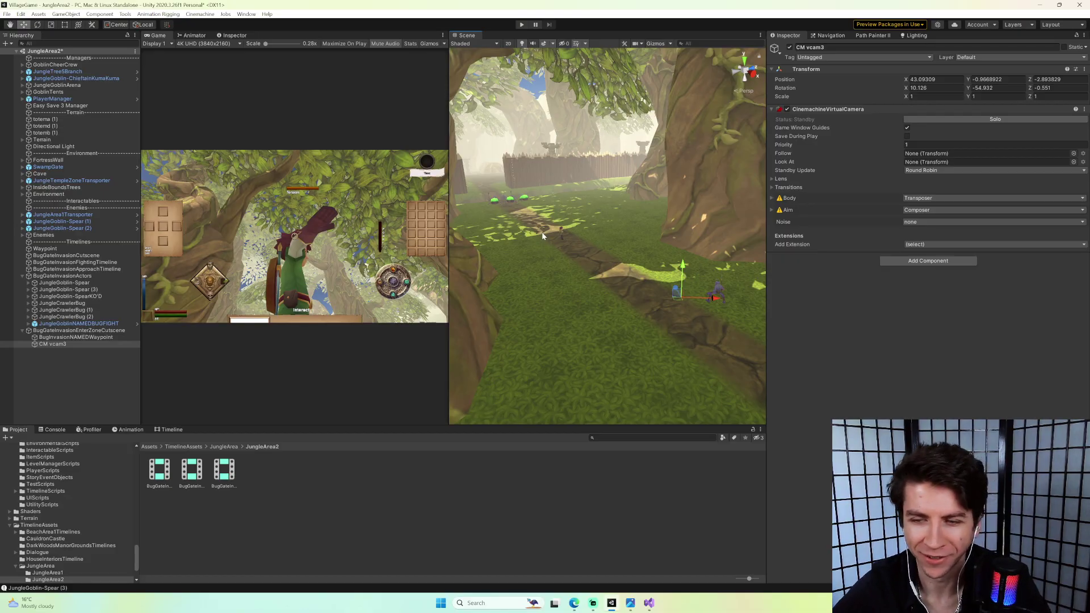
{"action": "right_click_drag", "start_coordinate": [541, 232], "coordinate": [585, 243]}
{"action": "left_click", "coordinate": [75, 344]}
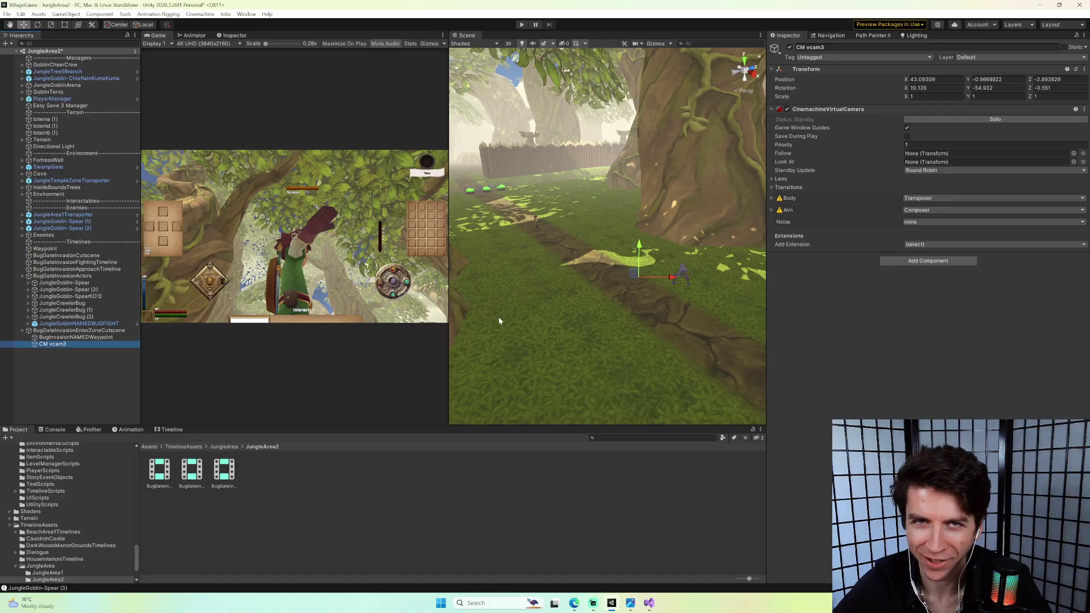
{"action": "mouse_move", "coordinate": [578, 301]}
{"action": "right_mouse_down"}
{"action": "mouse_move", "coordinate": [592, 321]}
{"action": "mouse_move", "coordinate": [570, 295]}
{"action": "right_mouse_up"}
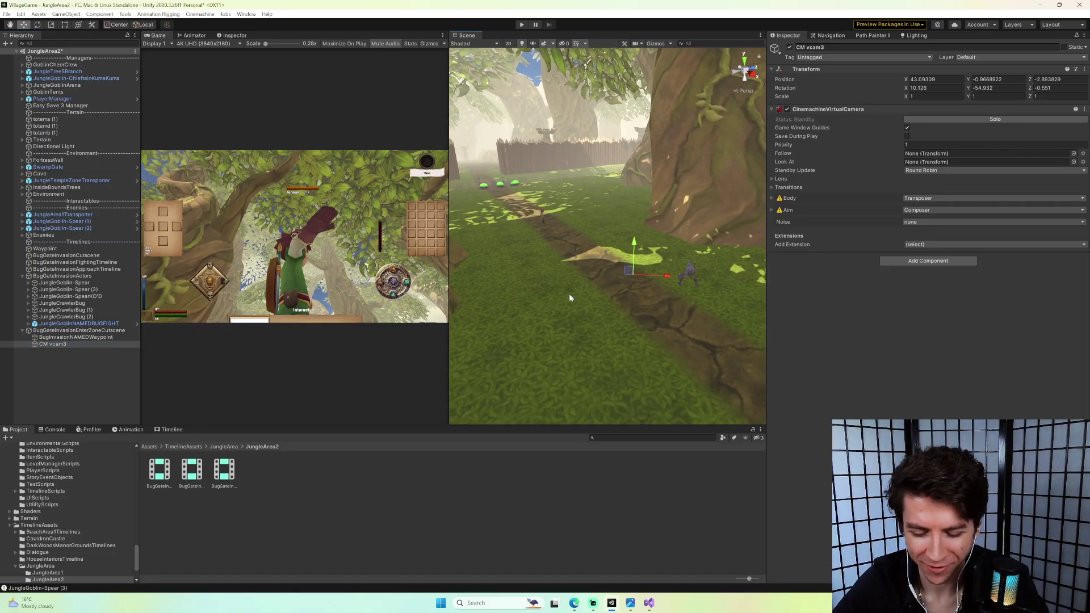
{"action": "right_click_drag", "start_coordinate": [614, 302], "coordinate": [611, 298]}
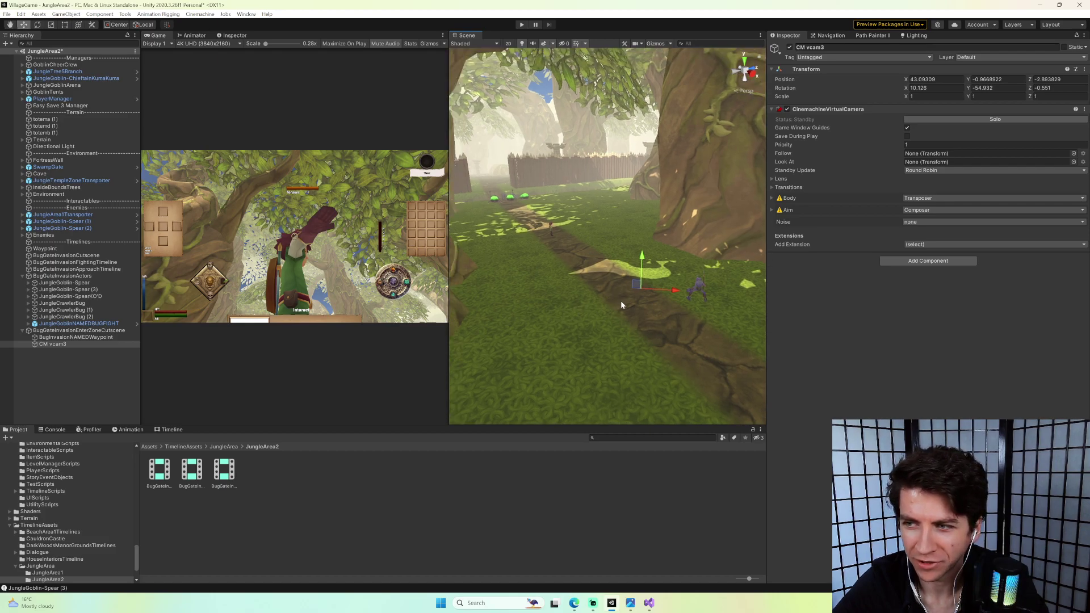
{"action": "key", "text": "ctrl+shift+f"}
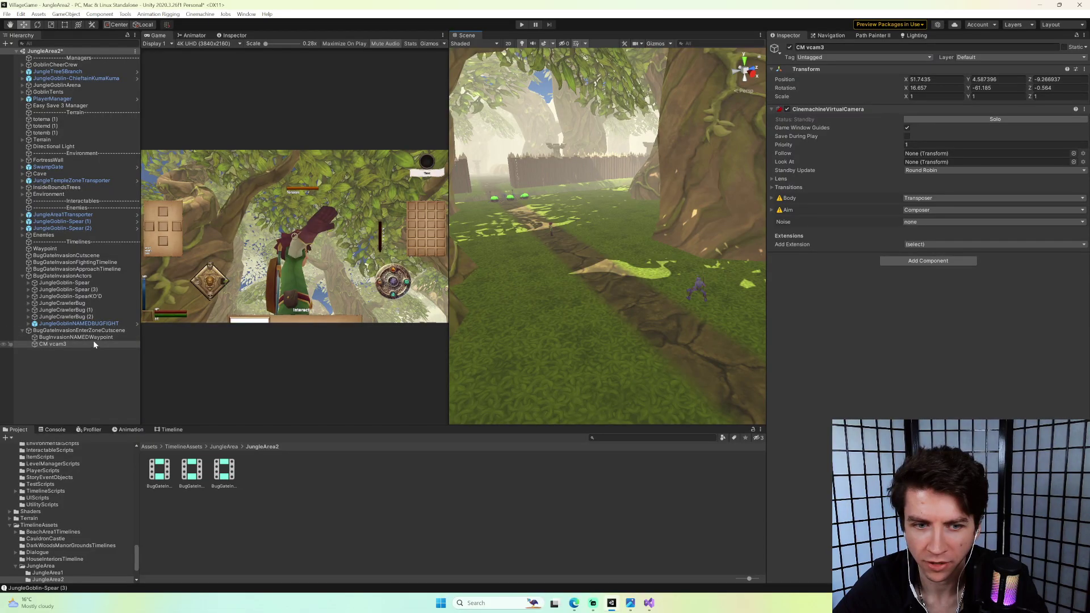
{"action": "left_click", "coordinate": [919, 144]}
{"action": "type", "text": "12"}
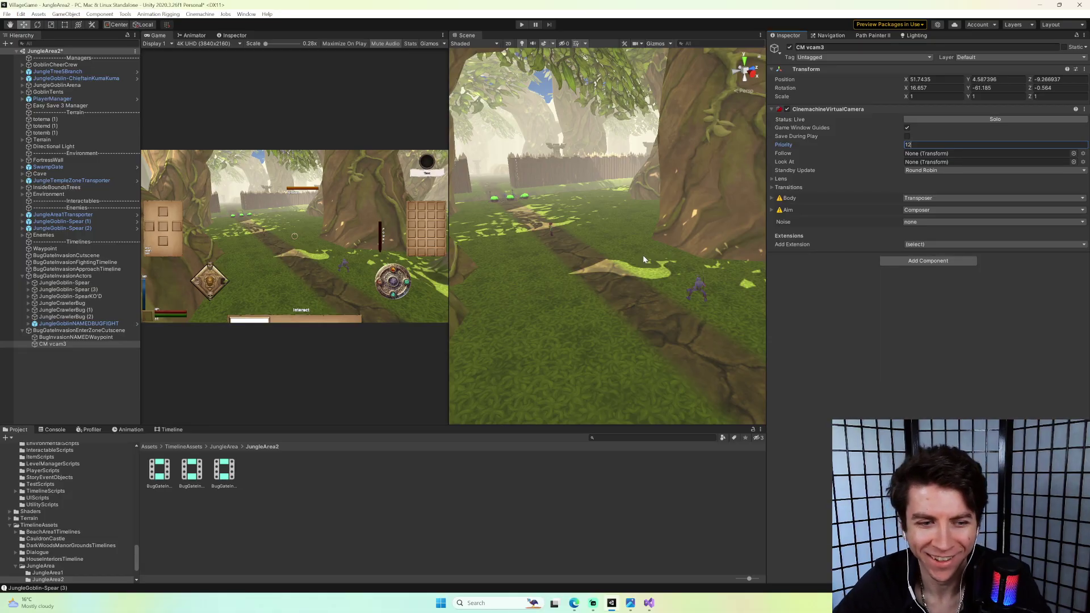
Examine the goblin, path and gate around CM vcam3's framing in the scene.
{"action": "left_click_drag", "start_coordinate": [585, 253], "coordinate": [527, 233], "text": "alt"}
{"action": "right_click_drag", "start_coordinate": [528, 234], "coordinate": [791, 197]}
{"action": "left_click_drag", "start_coordinate": [790, 197], "coordinate": [530, 256], "text": "alt"}
{"action": "mouse_move", "coordinate": [580, 232]}
{"action": "left_mouse_down", "text": "alt"}
{"action": "mouse_move", "coordinate": [611, 230]}
{"action": "mouse_move", "coordinate": [591, 220]}
{"action": "left_mouse_up", "text": "alt"}
{"action": "right_click_drag", "start_coordinate": [576, 223], "coordinate": [548, 184]}
{"action": "left_click_drag", "start_coordinate": [548, 185], "coordinate": [574, 186], "text": "alt"}
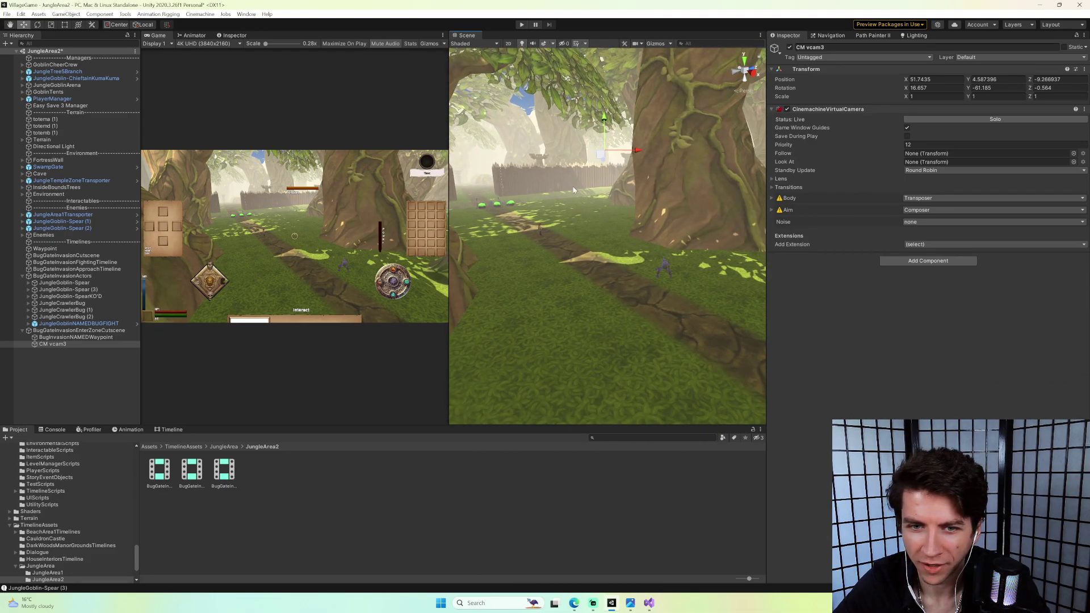
{"action": "left_click", "coordinate": [64, 345]}
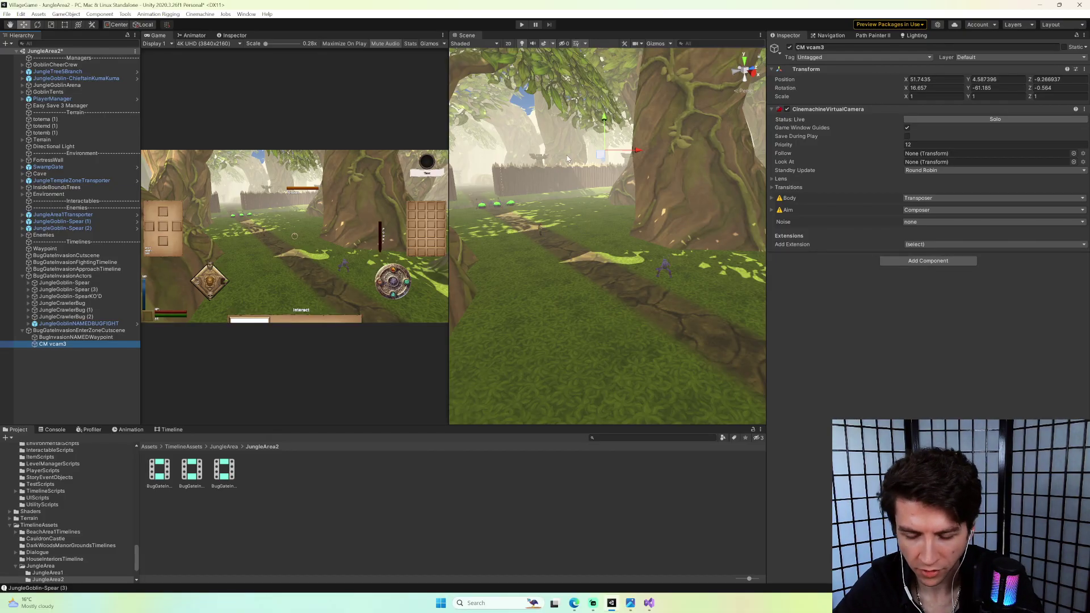
{"action": "right_click_drag", "start_coordinate": [567, 157], "coordinate": [564, 169]}
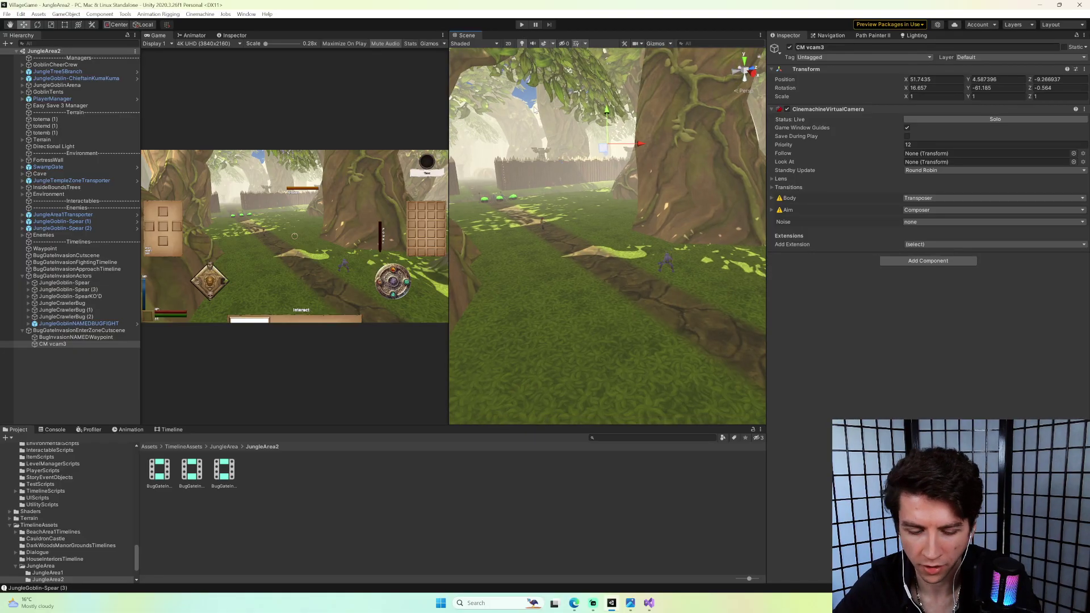
Open the TitleScreen scene using the Open Scene command.
{"action": "key", "text": "grave"}
{"action": "type", "text": "is"}
{"action": "key", "text": "BackSpace"}
{"action": "key", "text": "BackSpace"}
{"action": "type", "text": "os"}
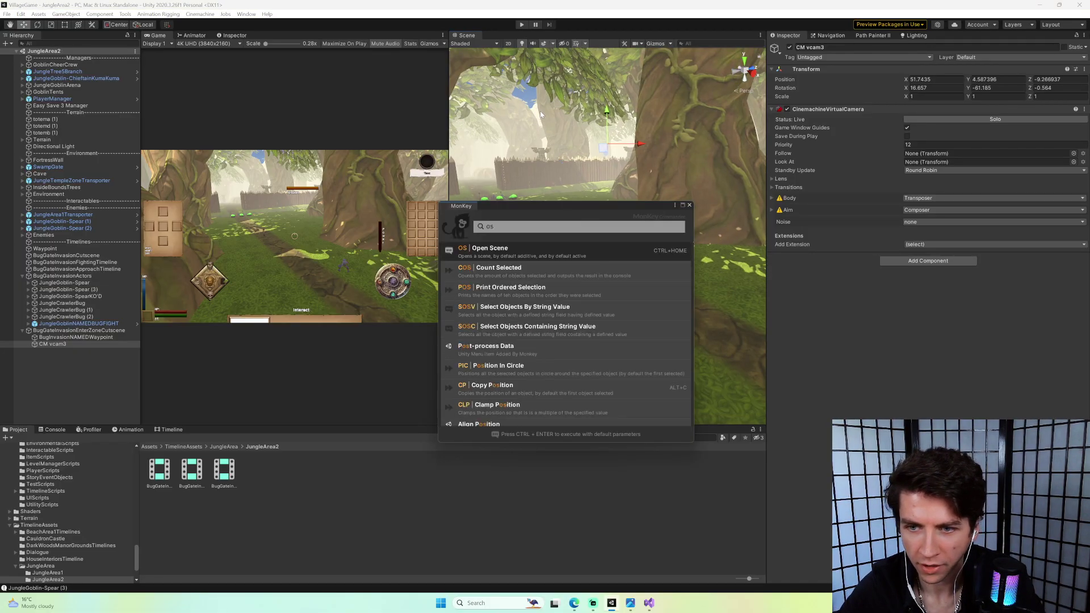
{"action": "key", "text": "Return"}
{"action": "key", "text": "Return"}
{"action": "key", "text": "Return"}
{"action": "key", "text": "Return"}
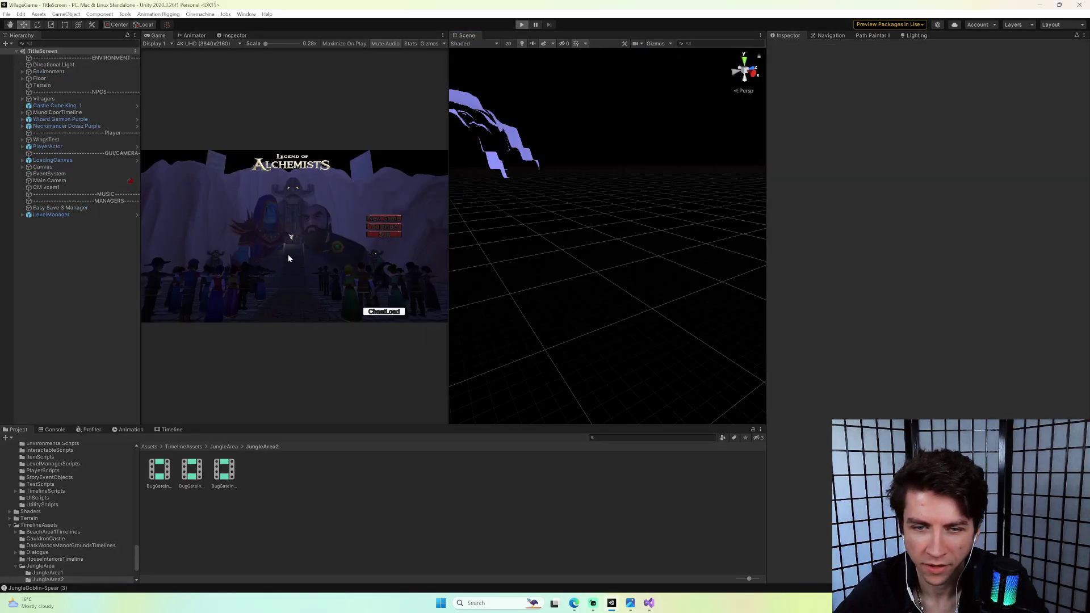
Play the game, use CheatLoad to enter JungleArea2, and examine the path and the bug fight.
{"action": "key", "text": "ctrl+p"}
{"action": "left_click", "coordinate": [380, 314]}
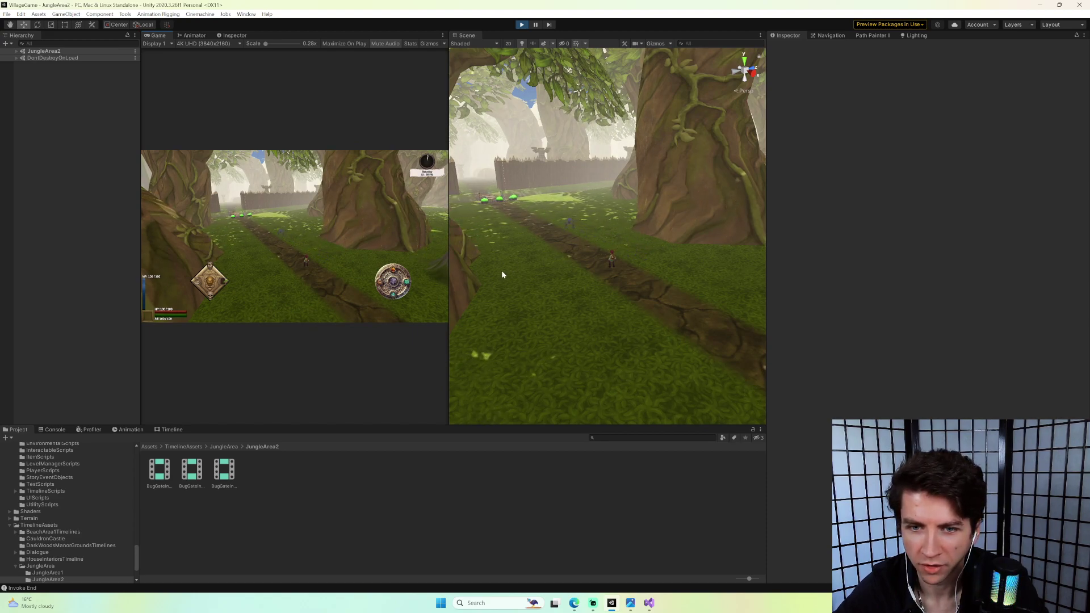
{"action": "right_click_drag", "start_coordinate": [534, 265], "coordinate": [619, 259]}
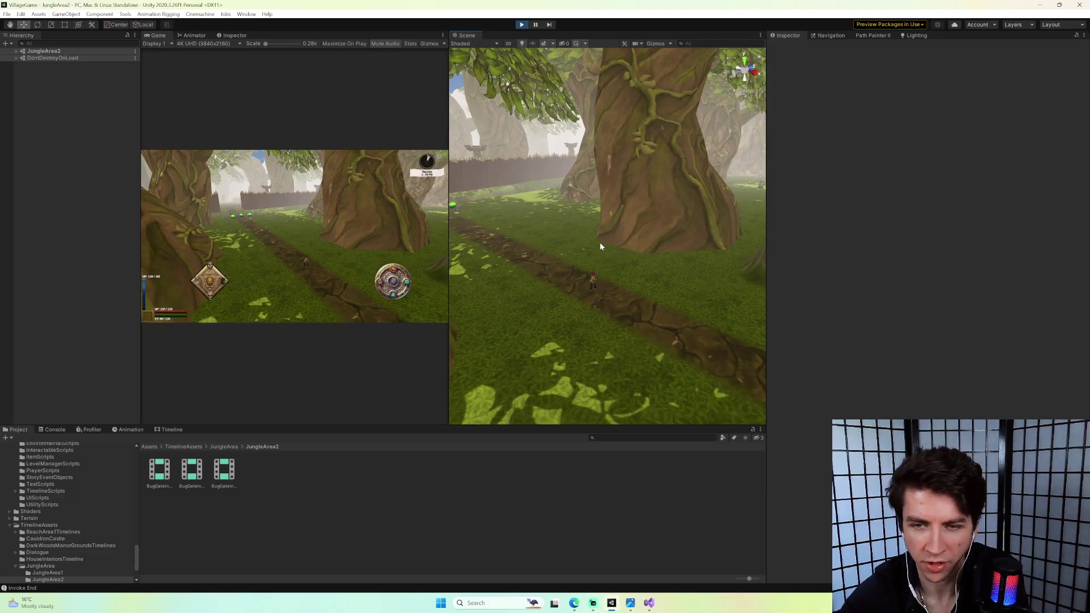
{"action": "right_click_drag", "start_coordinate": [606, 238], "coordinate": [600, 293]}
{"action": "key", "text": "w"}
{"action": "key", "text": "a"}
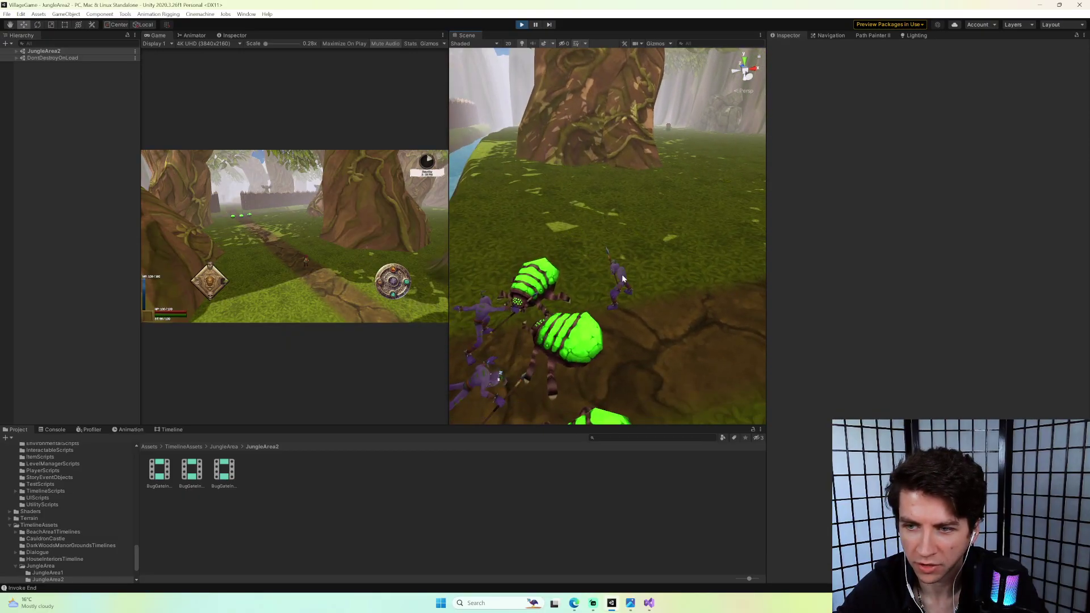
Select JungleGoblinNAMEDBUGFIGHT during play and test its behaviour by turning Pause Schedule off and back on.
{"action": "left_click", "coordinate": [623, 279]}
{"action": "left_click", "coordinate": [57, 323]}
{"action": "right_click_drag", "start_coordinate": [567, 236], "coordinate": [623, 234]}
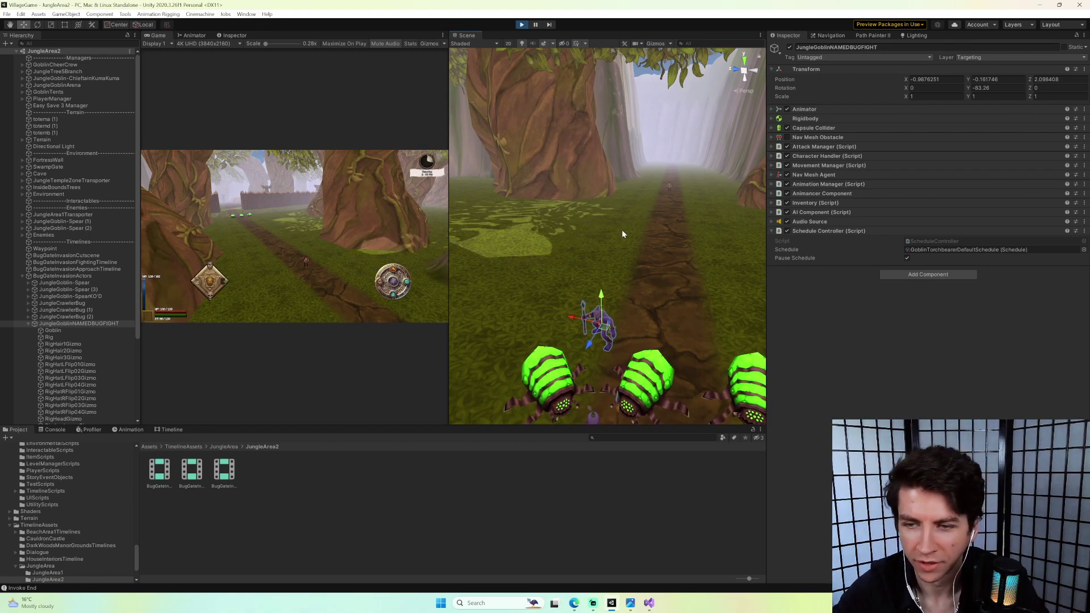
{"action": "right_click_drag", "start_coordinate": [608, 264], "coordinate": [562, 271]}
{"action": "left_click", "coordinate": [907, 258]}
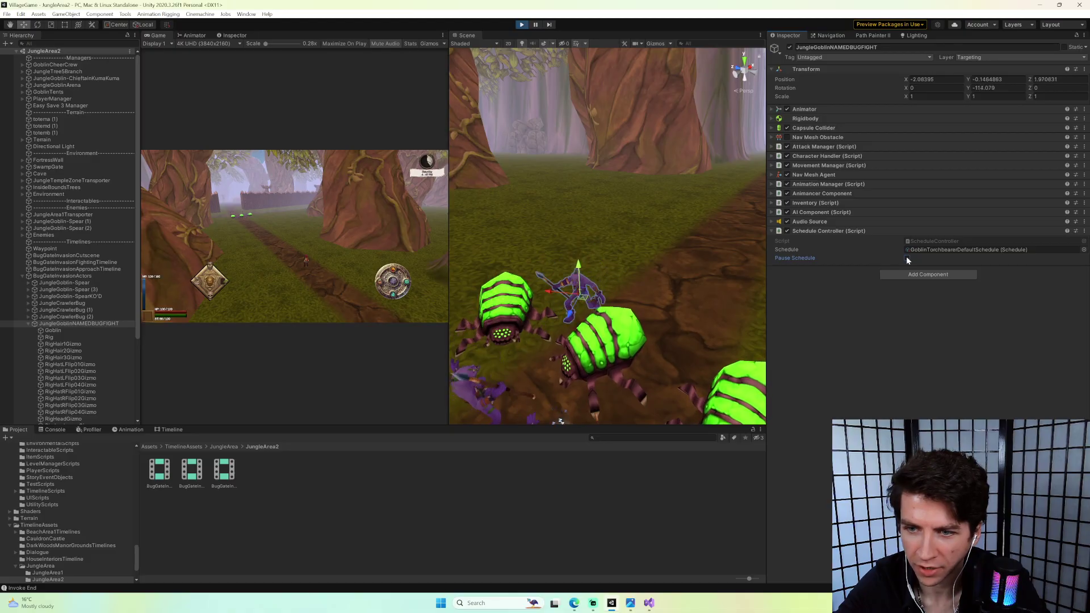
{"action": "left_click", "coordinate": [907, 258]}
{"action": "right_click_drag", "start_coordinate": [571, 277], "coordinate": [594, 275]}
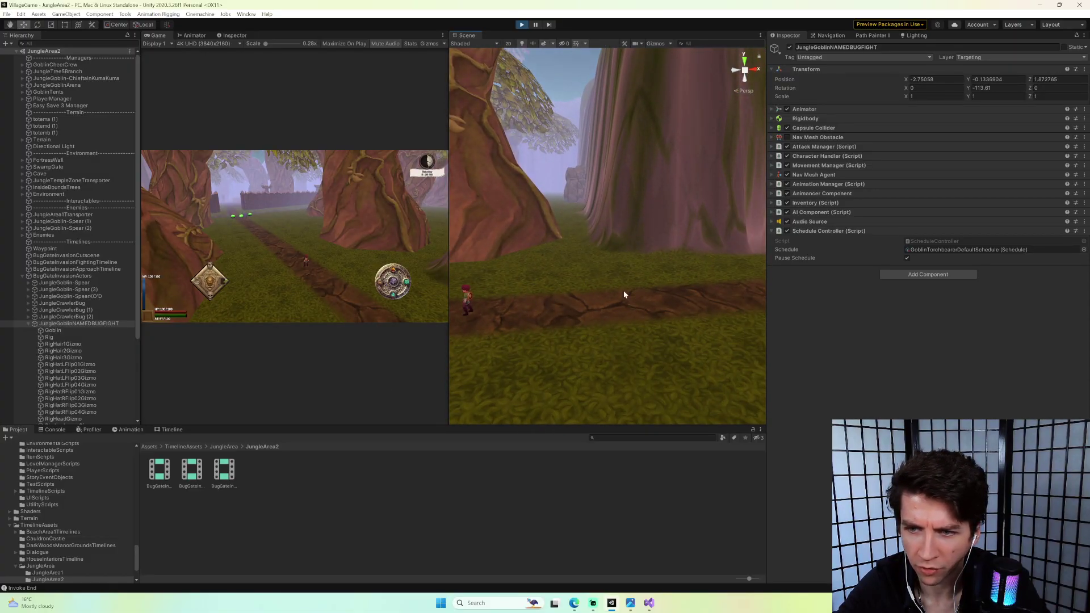
Collapse BugGateInvasionActors, then check where JungleTempleZoneTransporter and JungleArea1Transporter sit and view the latter's Box Collider bounds.
{"action": "left_click", "coordinate": [22, 276]}
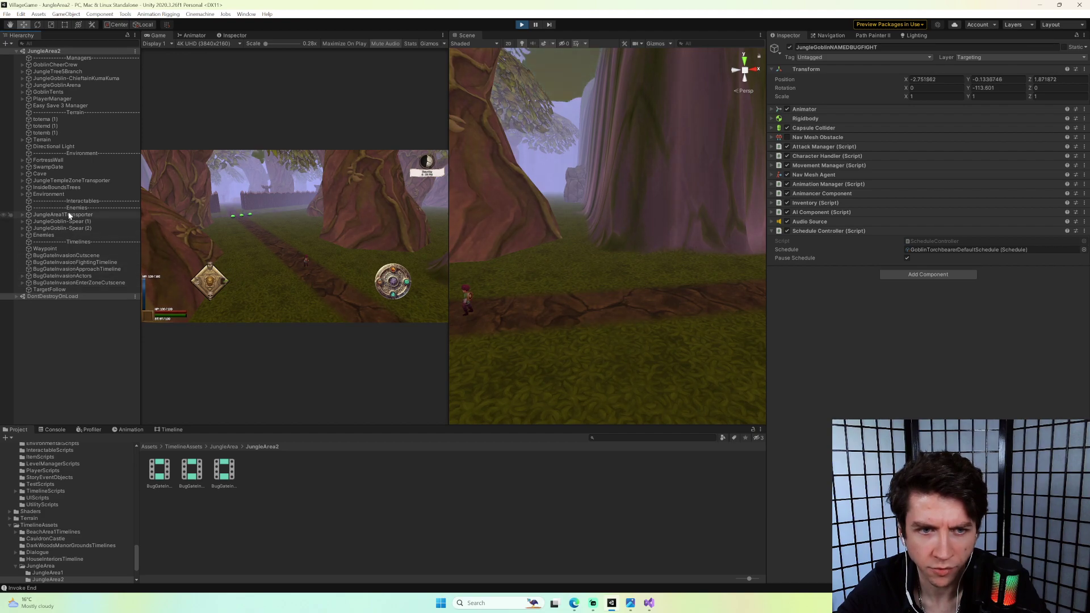
{"action": "left_click", "coordinate": [70, 182]}
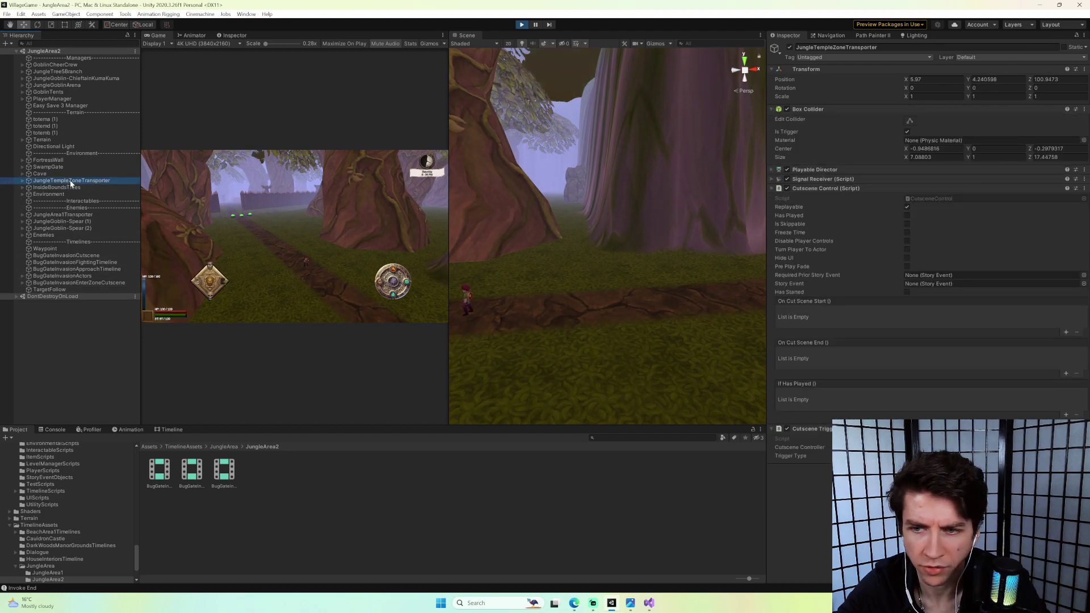
{"action": "double_click", "coordinate": [71, 181]}
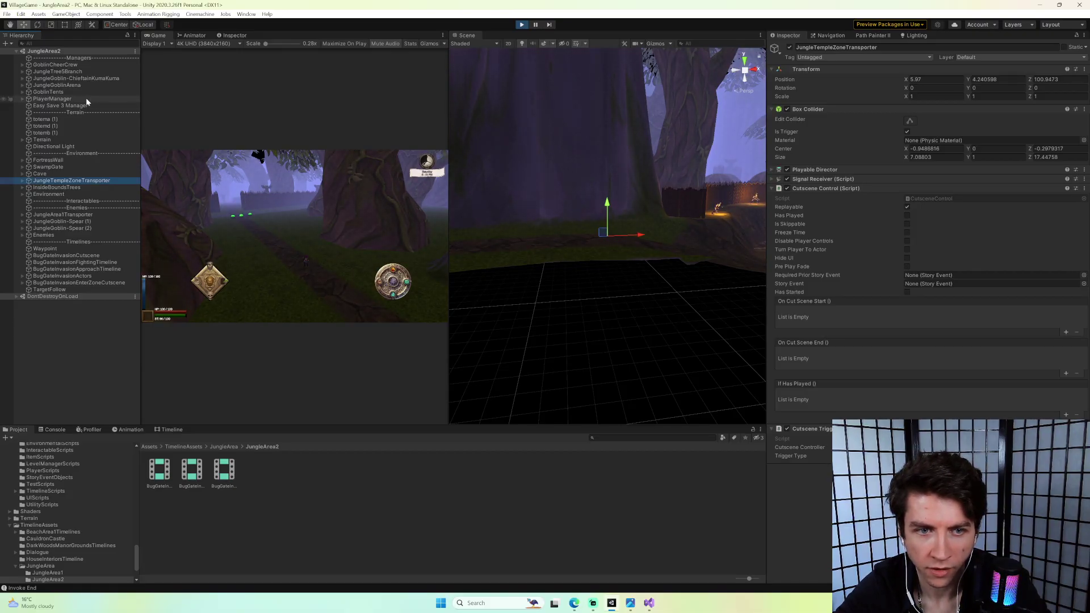
{"action": "double_click", "coordinate": [91, 214]}
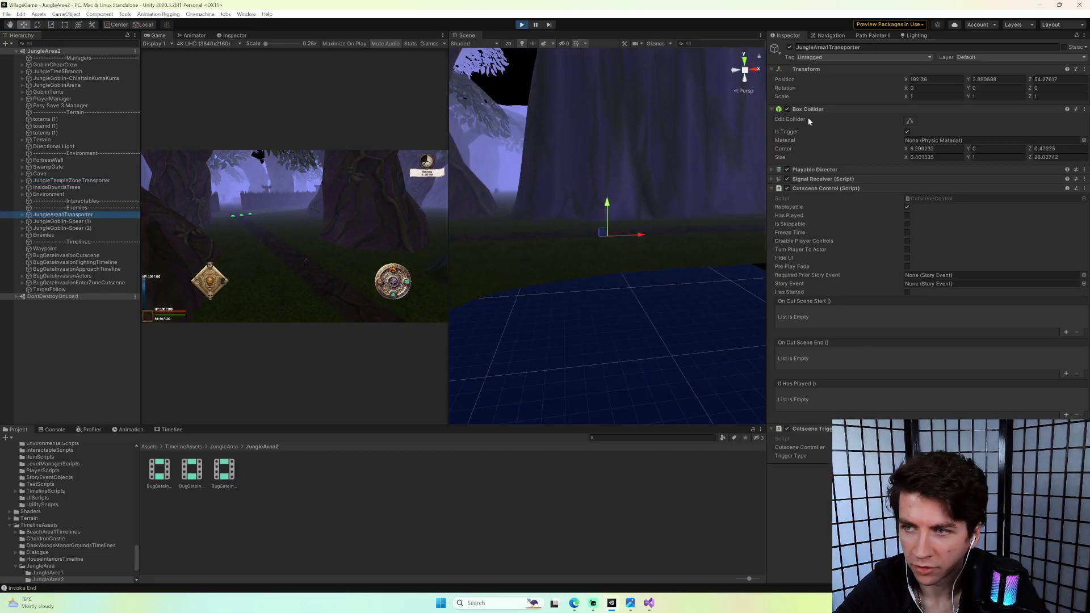
{"action": "left_click", "coordinate": [914, 121]}
{"action": "mouse_move", "coordinate": [665, 187]}
{"action": "right_mouse_down"}
{"action": "mouse_move", "coordinate": [659, 159]}
{"action": "mouse_move", "coordinate": [778, 202]}
{"action": "mouse_move", "coordinate": [822, 205]}
{"action": "mouse_move", "coordinate": [620, 189]}
{"action": "mouse_move", "coordinate": [652, 178]}
{"action": "mouse_move", "coordinate": [681, 185]}
{"action": "mouse_move", "coordinate": [662, 190]}
{"action": "mouse_move", "coordinate": [690, 173]}
{"action": "mouse_move", "coordinate": [721, 205]}
{"action": "mouse_move", "coordinate": [706, 190]}
{"action": "mouse_move", "coordinate": [596, 181]}
{"action": "mouse_move", "coordinate": [652, 175]}
{"action": "mouse_move", "coordinate": [714, 199]}
{"action": "mouse_move", "coordinate": [710, 212]}
{"action": "mouse_move", "coordinate": [519, 205]}
{"action": "mouse_move", "coordinate": [700, 184]}
{"action": "mouse_move", "coordinate": [650, 183]}
{"action": "right_mouse_up"}
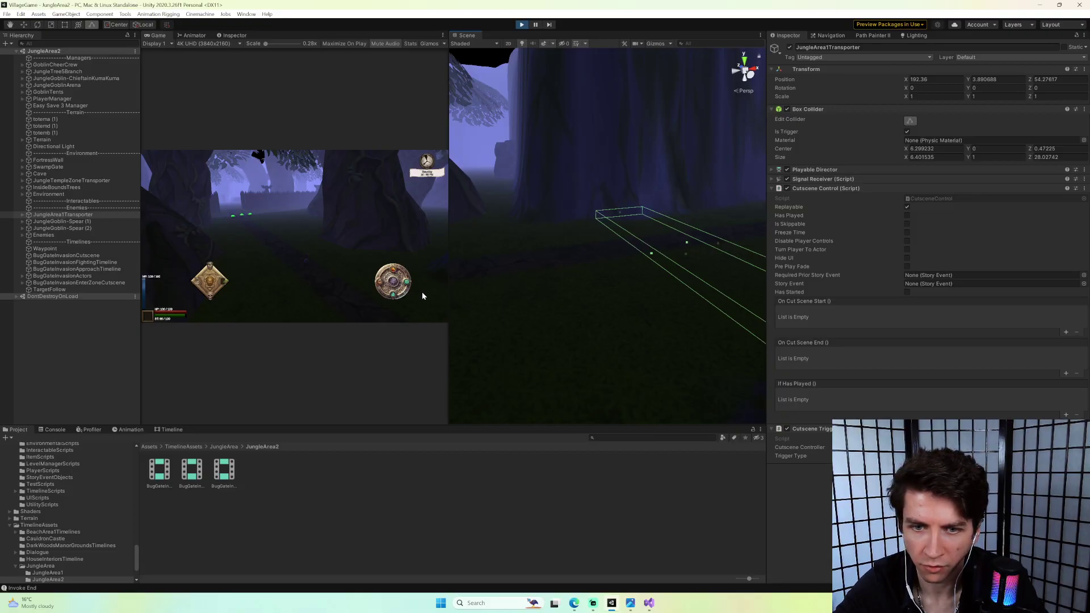
Find the JungleArea2Waypoints assets under Scriptable Objects > SystemHelpers > Waypoints and check the Jungle Area 2 East Entrance settings.
{"action": "scroll", "coordinate": [77, 491], "scroll_direction": "down", "scroll_amount": 3}
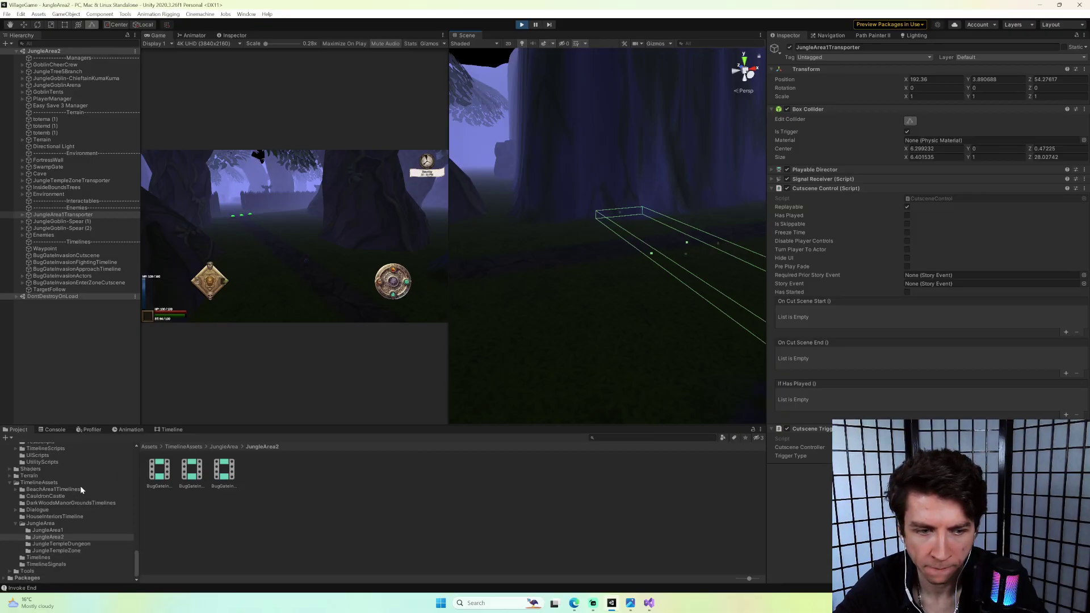
{"action": "scroll", "coordinate": [75, 491], "scroll_direction": "up", "scroll_amount": 5}
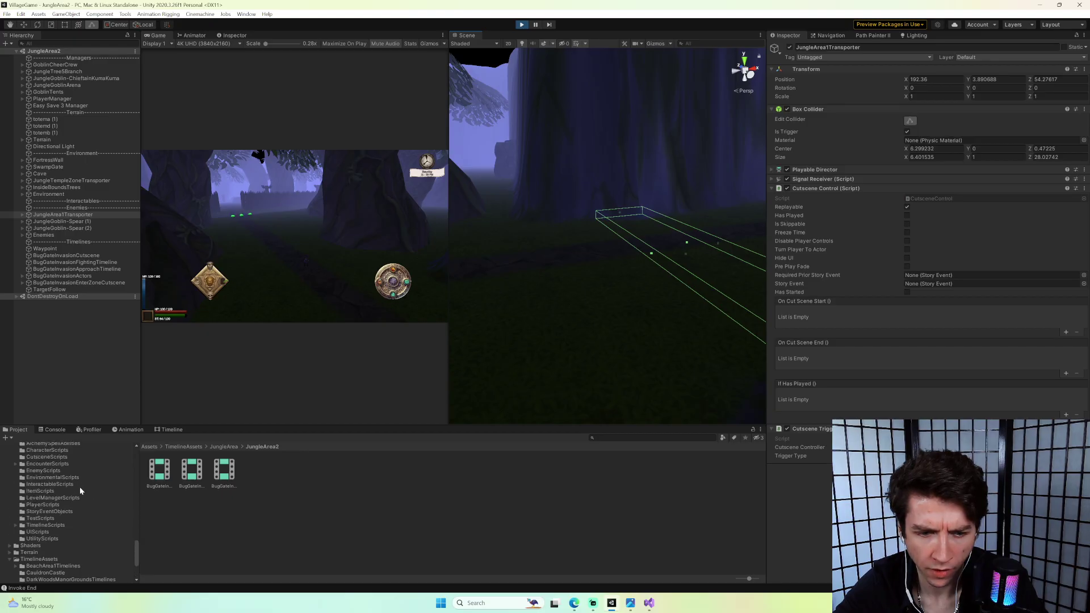
{"action": "scroll", "coordinate": [80, 486], "scroll_direction": "up", "scroll_amount": 3}
{"action": "scroll", "coordinate": [79, 486], "scroll_direction": "up", "scroll_amount": 2}
{"action": "left_click", "coordinate": [11, 481]}
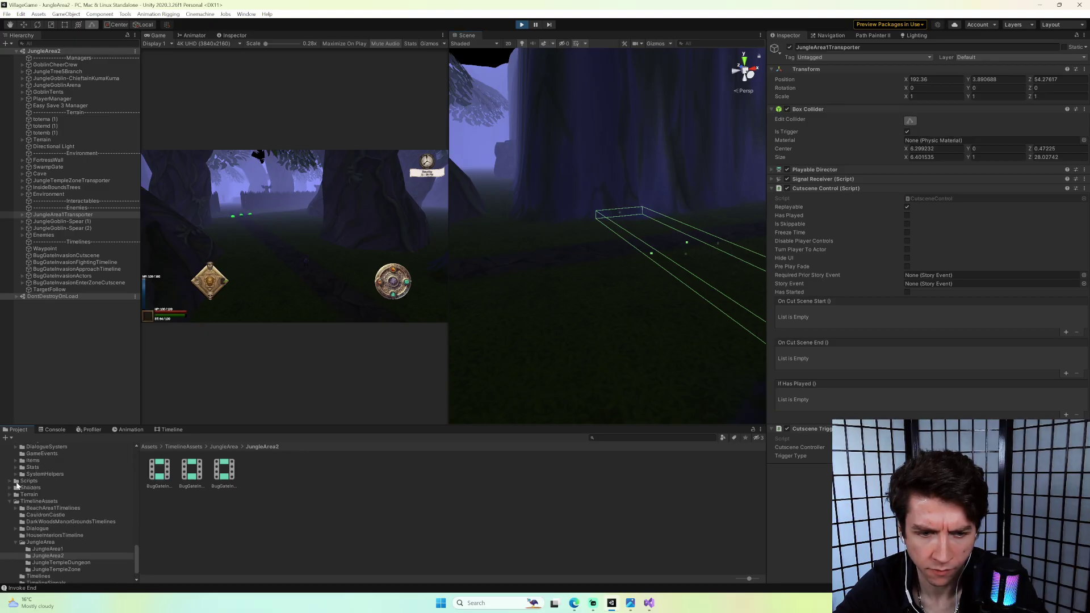
{"action": "left_click", "coordinate": [54, 474]}
{"action": "double_click", "coordinate": [192, 469]}
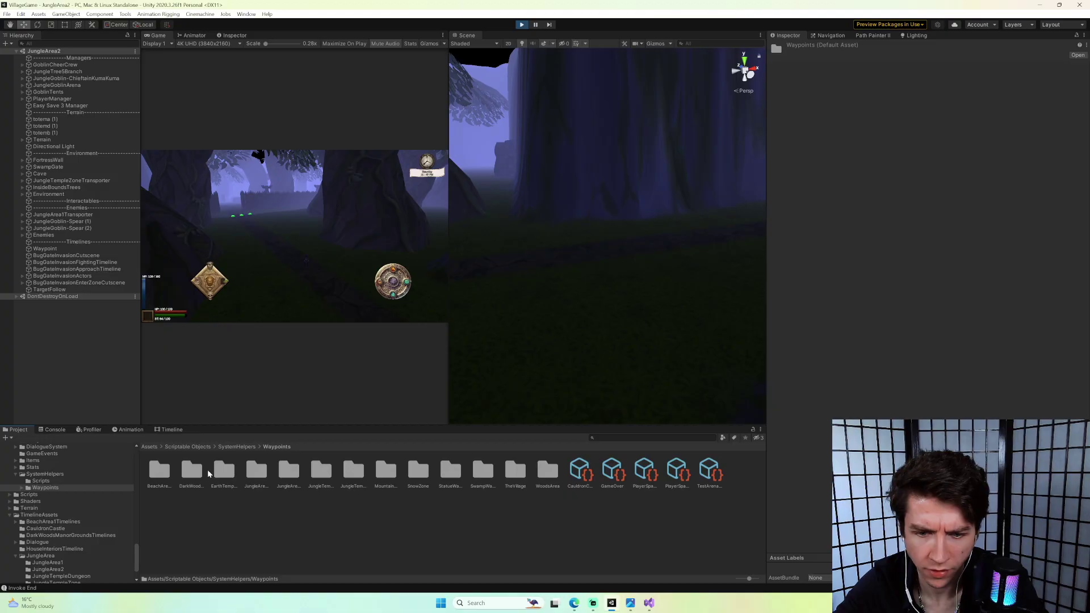
{"action": "left_click", "coordinate": [288, 471]}
{"action": "double_click", "coordinate": [291, 475]}
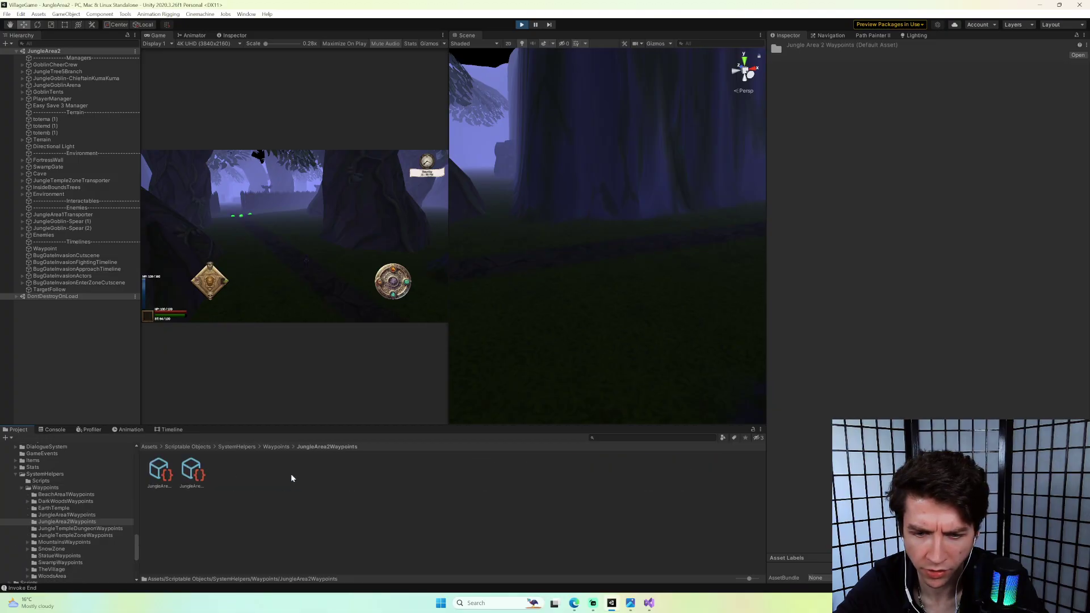
{"action": "left_click", "coordinate": [188, 473]}
{"action": "left_click", "coordinate": [149, 472]}
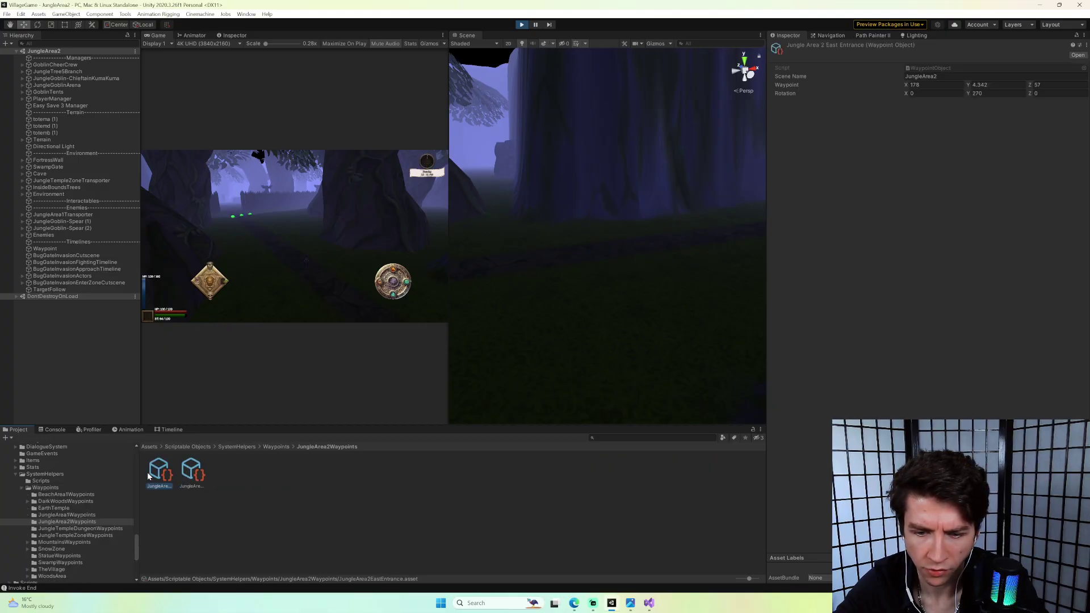
{"action": "right_click_drag", "start_coordinate": [556, 336], "coordinate": [521, 330]}
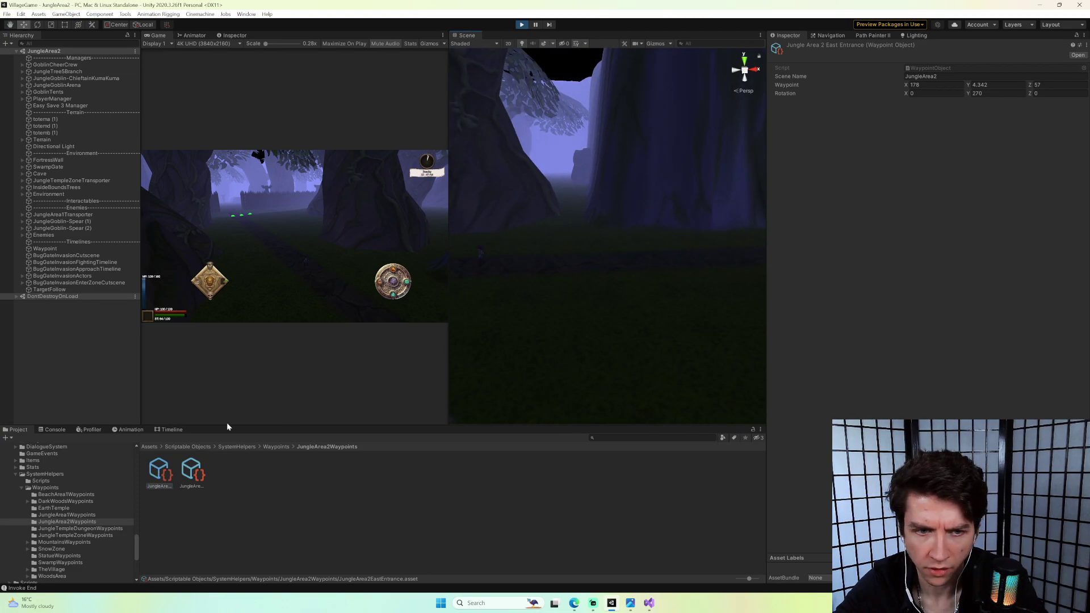
Check the Waypoint object's location near the goblin arena, and stop play mode.
{"action": "double_click", "coordinate": [55, 251]}
{"action": "right_click_drag", "start_coordinate": [566, 305], "coordinate": [594, 308]}
{"action": "key", "text": "s"}
{"action": "left_click_drag", "start_coordinate": [594, 308], "coordinate": [519, 49], "text": "alt"}
{"action": "left_click", "coordinate": [521, 24]}
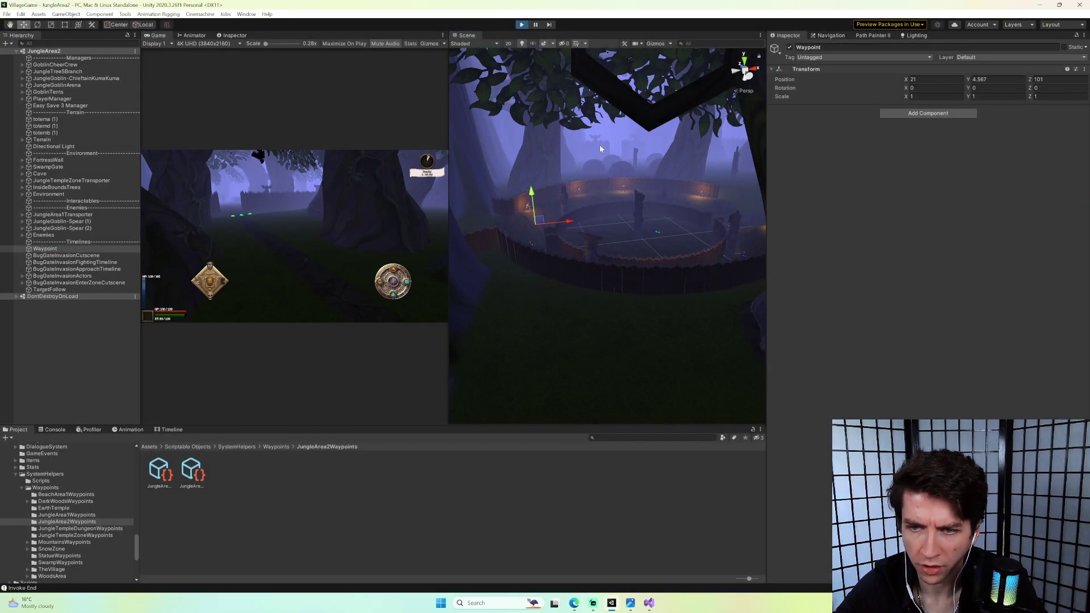
Reopen the JungleArea2 scene for editing using the Open Scene command.
{"action": "key", "text": "ctrl+grave"}
{"action": "type", "text": "o"}
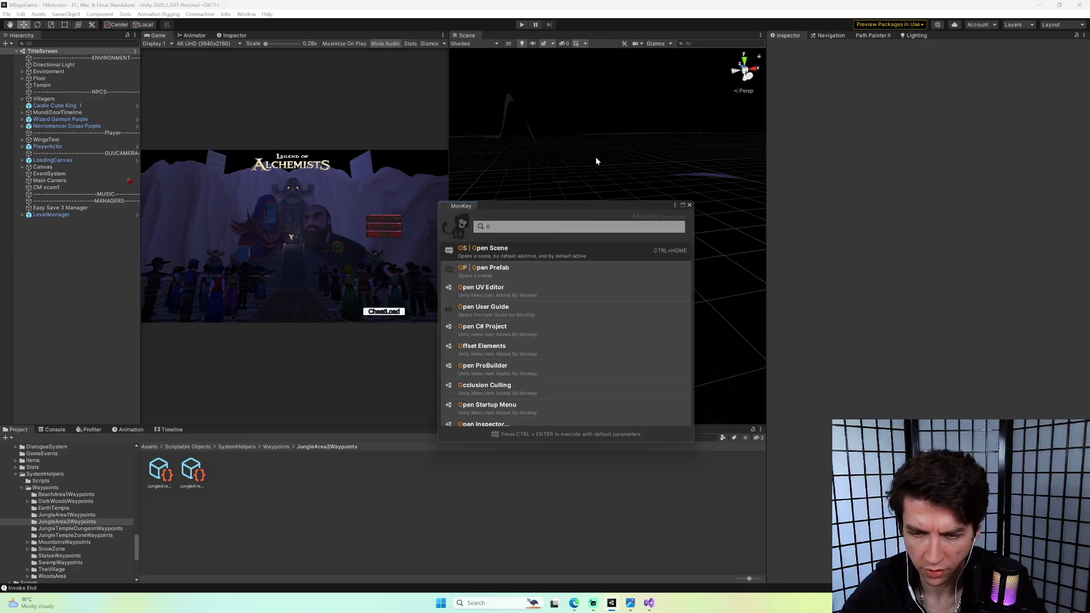
{"action": "key", "text": "Return"}
{"action": "type", "text": "jungle"}
{"action": "key", "text": "Down"}
{"action": "key", "text": "Down"}
{"action": "key", "text": "Return"}
{"action": "key", "text": "Return"}
{"action": "key", "text": "Return"}
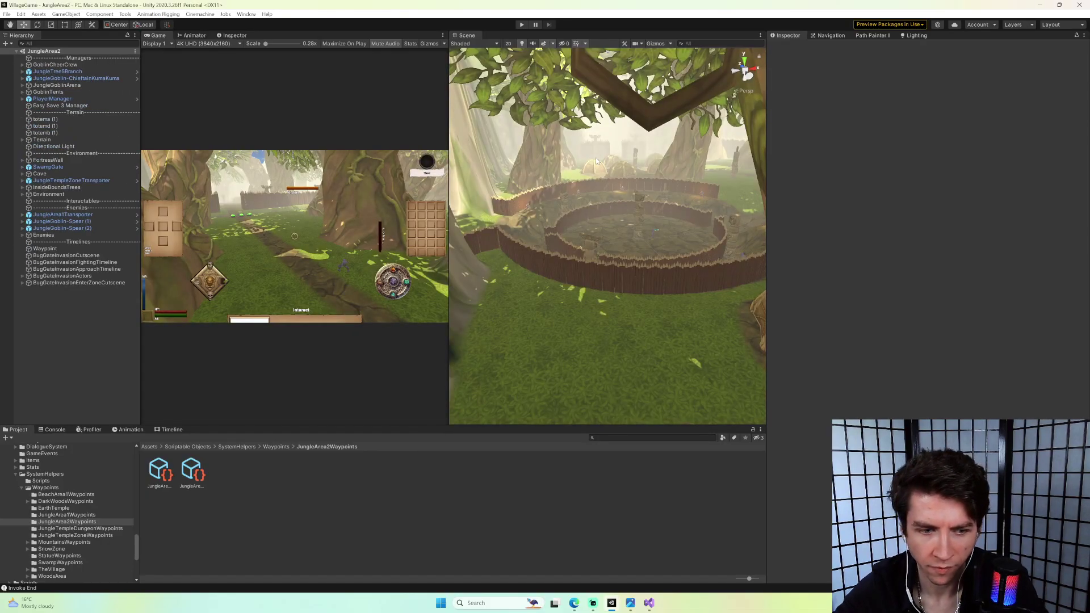
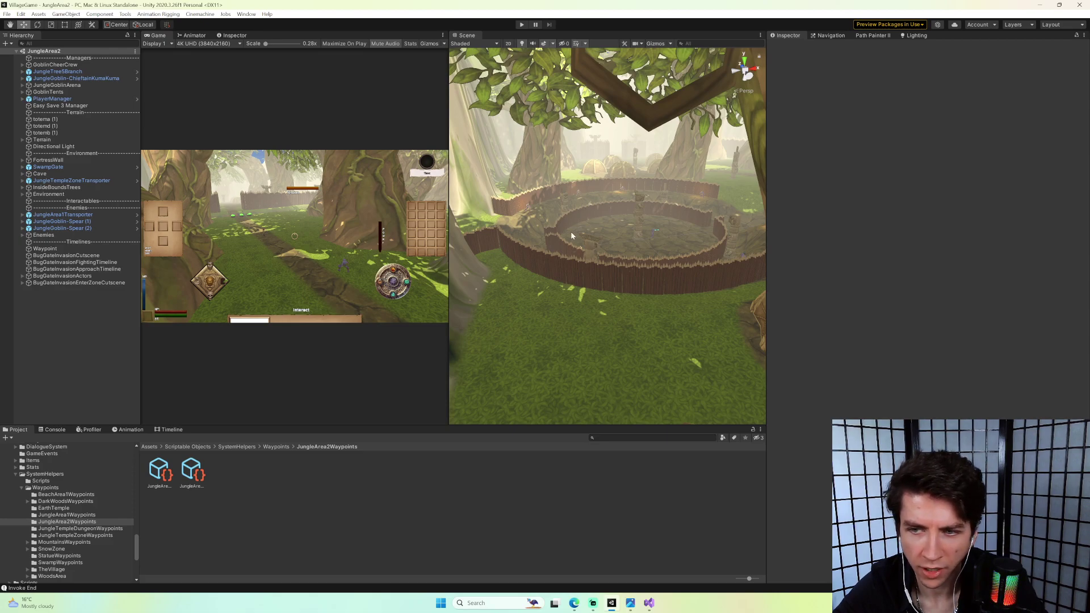
Move the Waypoint object from the goblin arena to the dirt path near the named goblin, around X 179.5, Z 59.6.
{"action": "right_click_drag", "start_coordinate": [573, 233], "coordinate": [628, 246]}
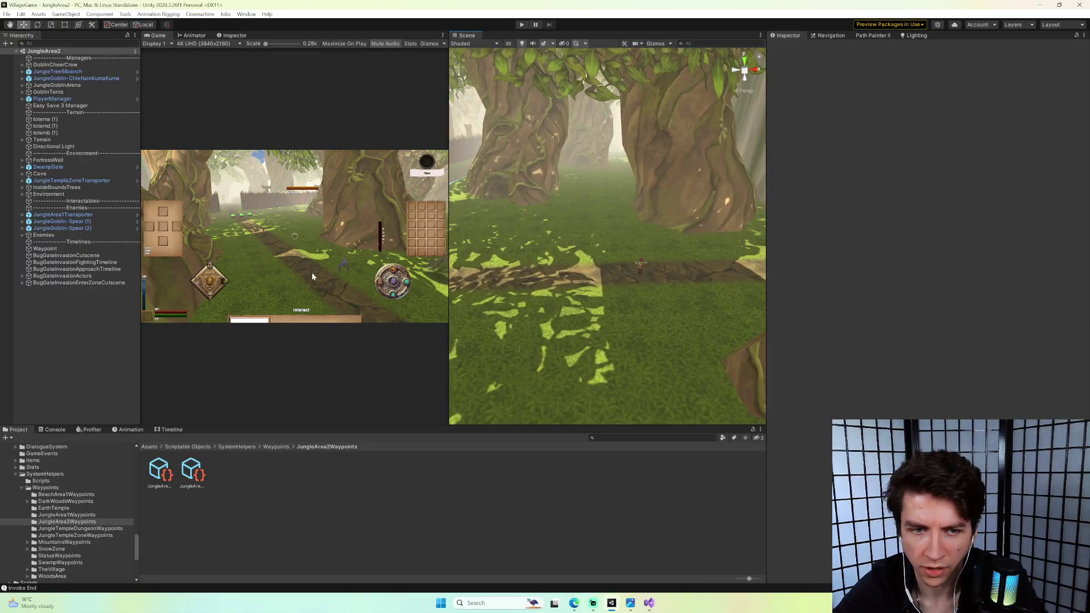
{"action": "double_click", "coordinate": [108, 248]}
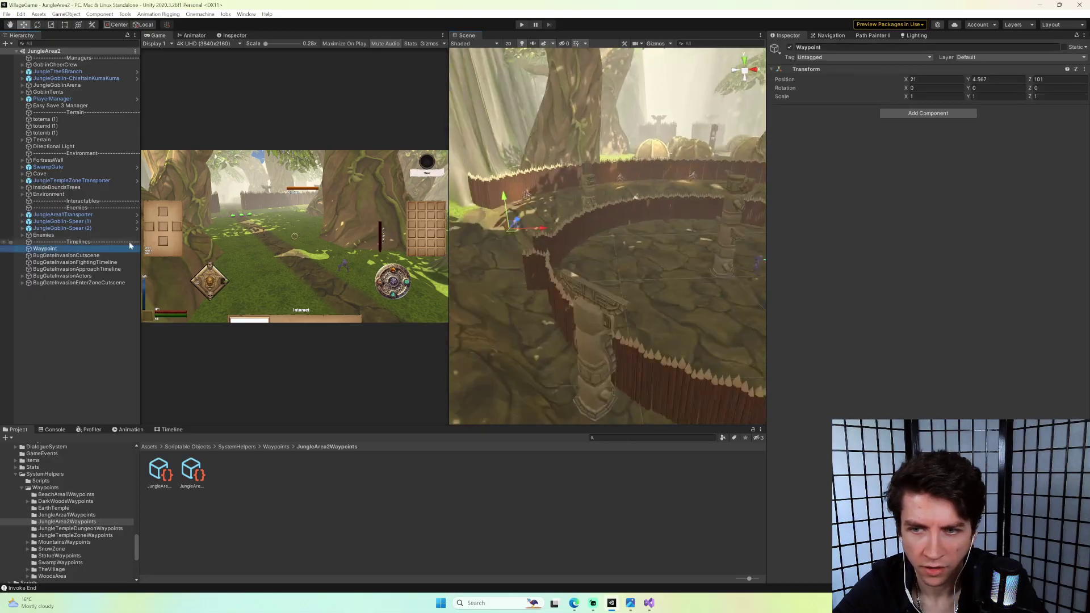
{"action": "right_click_drag", "start_coordinate": [642, 206], "coordinate": [630, 203]}
{"action": "left_click_drag", "start_coordinate": [520, 220], "coordinate": [758, 199]}
{"action": "right_click_drag", "start_coordinate": [710, 200], "coordinate": [534, 212]}
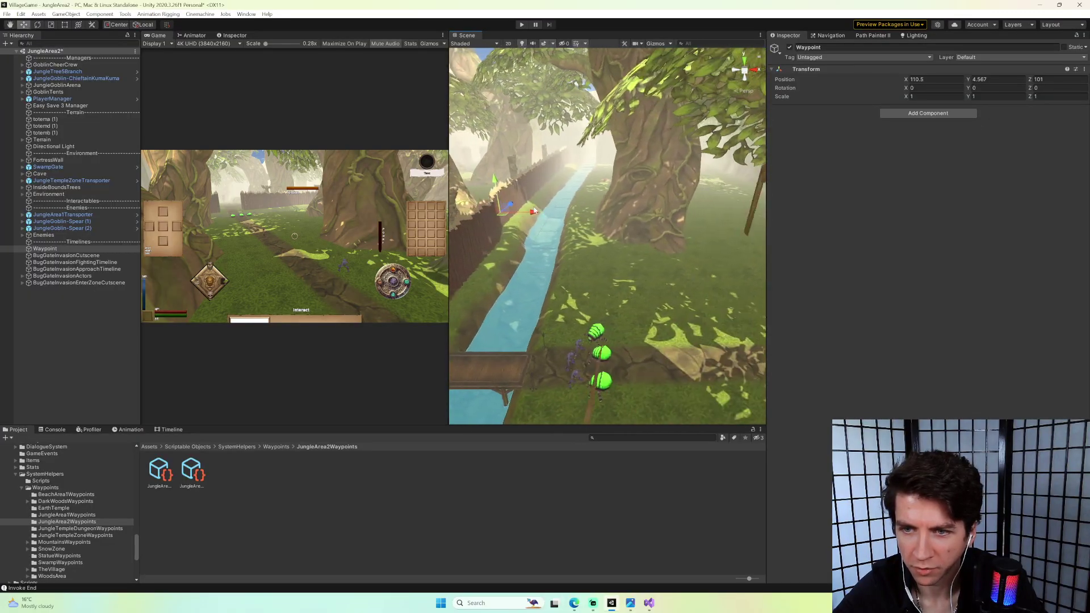
{"action": "left_click_drag", "start_coordinate": [435, 349], "coordinate": [432, 357]}
{"action": "right_click_drag", "start_coordinate": [559, 284], "coordinate": [519, 280]}
{"action": "left_click_drag", "start_coordinate": [521, 277], "coordinate": [638, 295]}
{"action": "right_click_drag", "start_coordinate": [638, 297], "coordinate": [594, 283]}
{"action": "left_click_drag", "start_coordinate": [569, 278], "coordinate": [784, 275]}
{"action": "right_click_drag", "start_coordinate": [653, 250], "coordinate": [609, 272]}
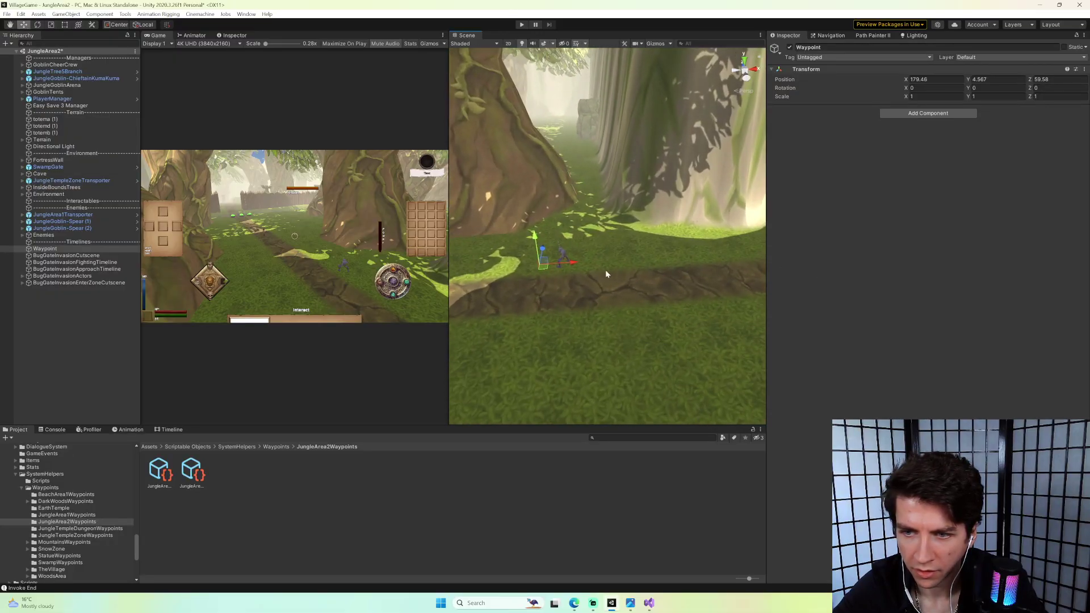
Shift the Waypoint object along the dirt path toward the zone's east entrance, to about X 189, Z 56.6.
{"action": "left_click_drag", "start_coordinate": [561, 258], "coordinate": [672, 241]}
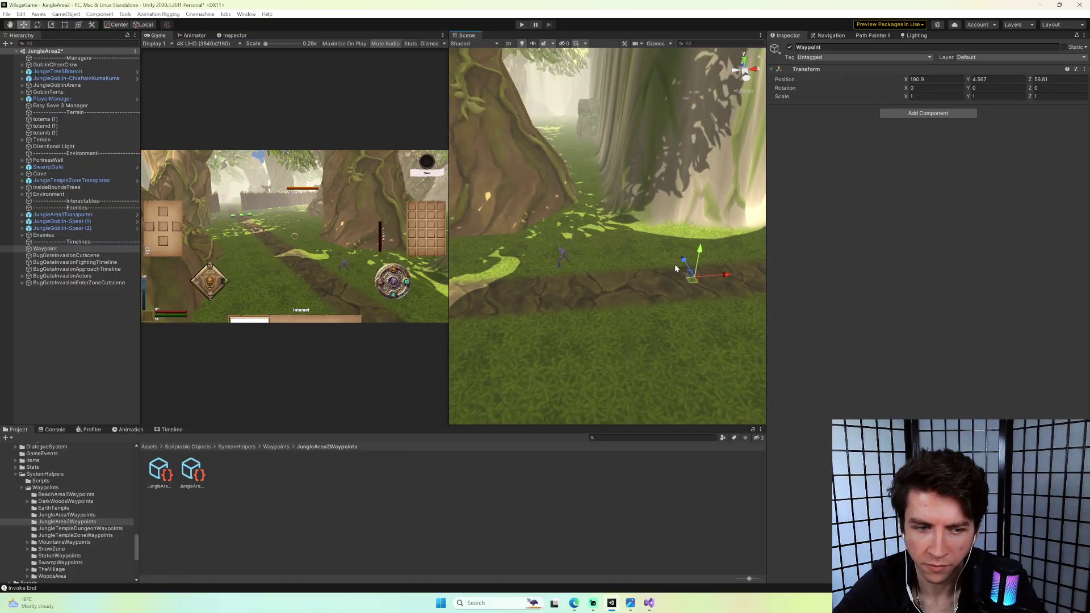
{"action": "left_click_drag", "start_coordinate": [729, 275], "coordinate": [687, 278]}
{"action": "right_click_drag", "start_coordinate": [687, 279], "coordinate": [683, 246]}
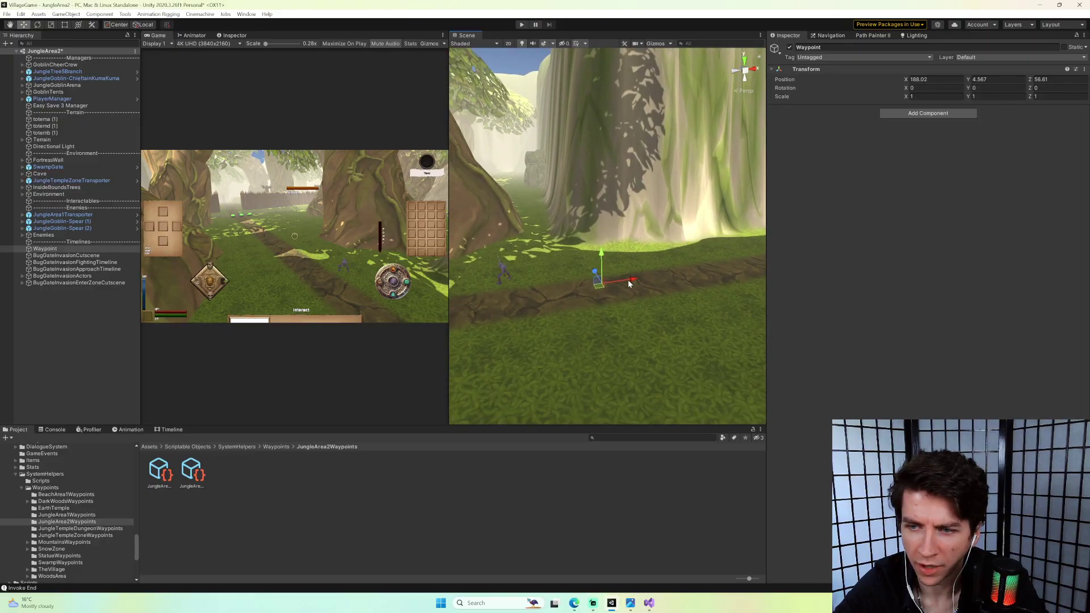
{"action": "left_click_drag", "start_coordinate": [629, 281], "coordinate": [644, 279]}
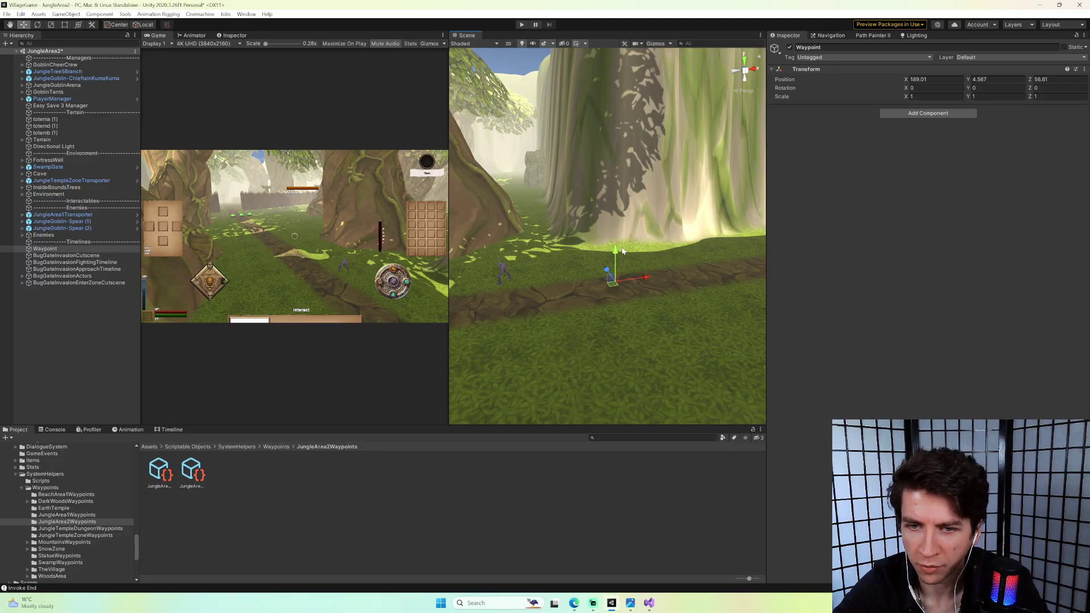
{"action": "right_click_drag", "start_coordinate": [613, 258], "coordinate": [590, 285]}
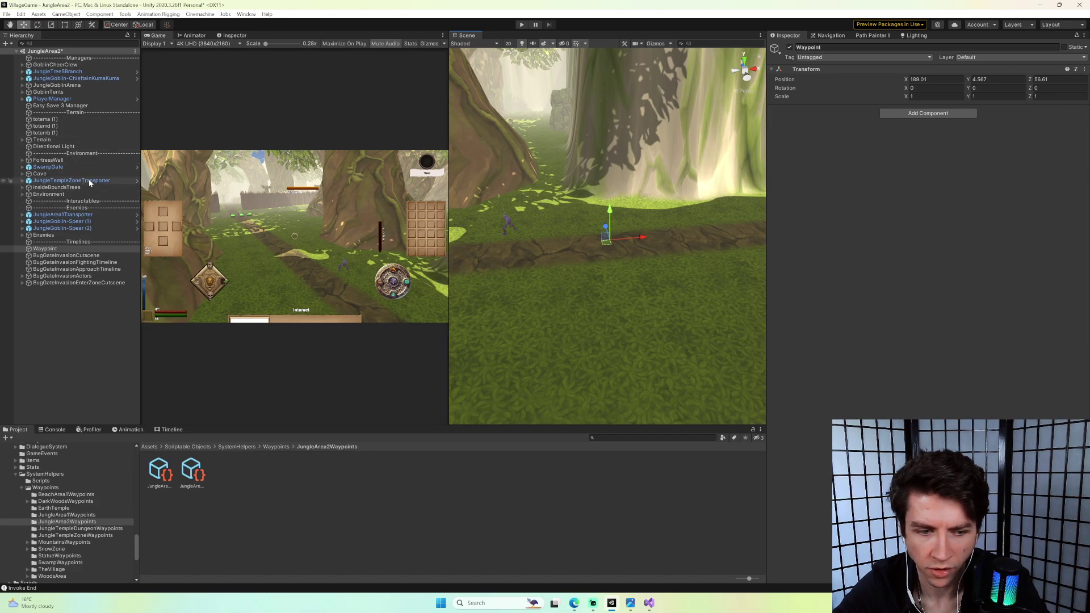
Duplicate the Timelines divider in the scene hierarchy and rename the copy to Transporters between its dashes.
{"action": "double_click", "coordinate": [105, 181]}
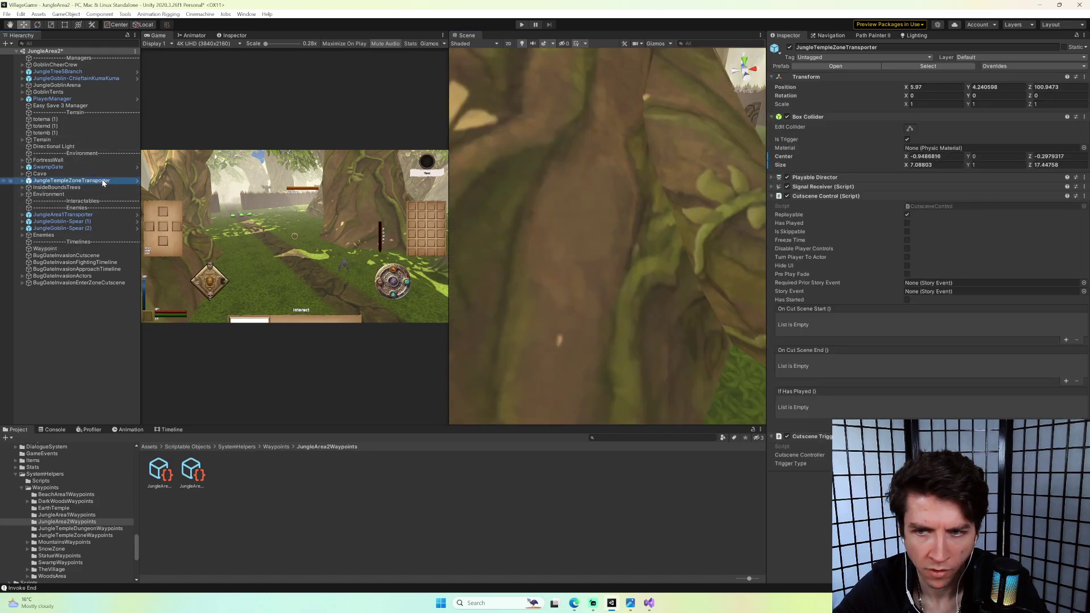
{"action": "left_click_drag", "start_coordinate": [99, 185], "coordinate": [94, 248]}
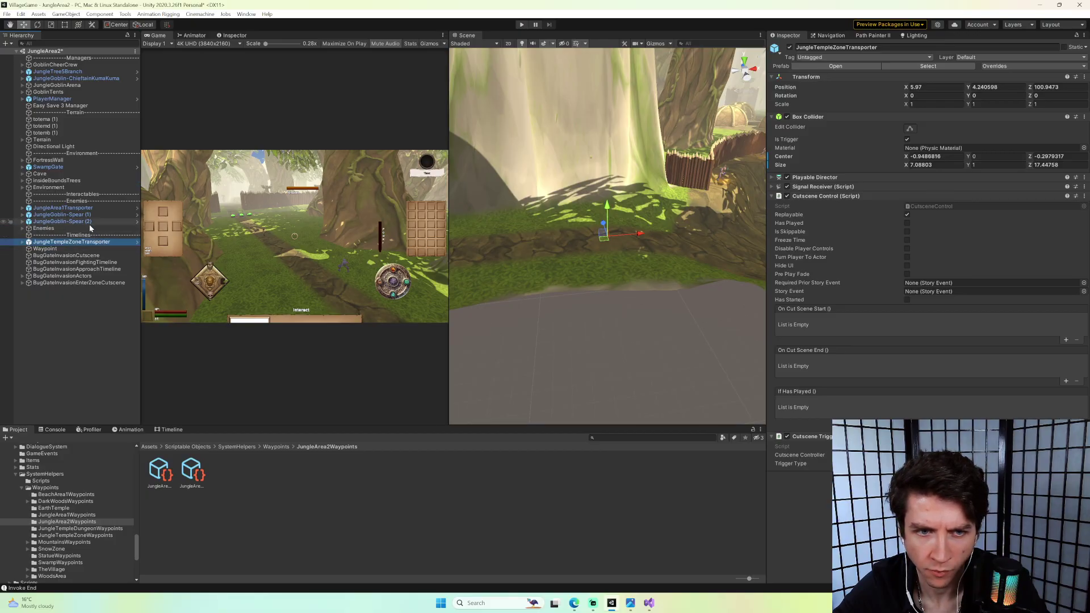
{"action": "left_click", "coordinate": [93, 235]}
{"action": "key", "text": "ctrl+d"}
{"action": "left_click", "coordinate": [83, 292]}
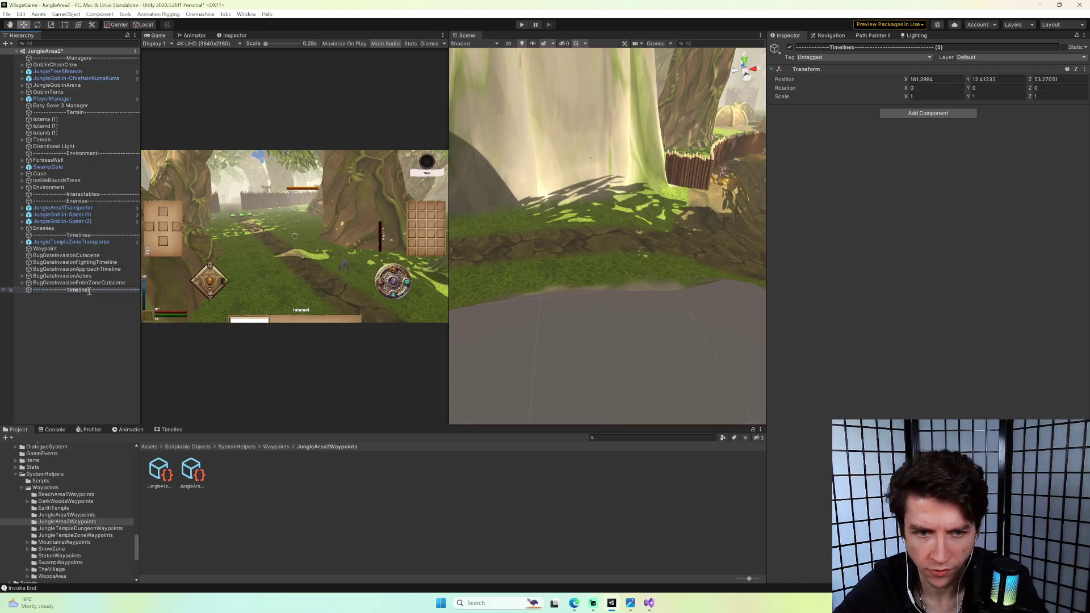
{"action": "left_click_drag", "start_coordinate": [88, 291], "coordinate": [69, 290]}
{"action": "type", "text": "ransporters"}
{"action": "key", "text": "Return"}
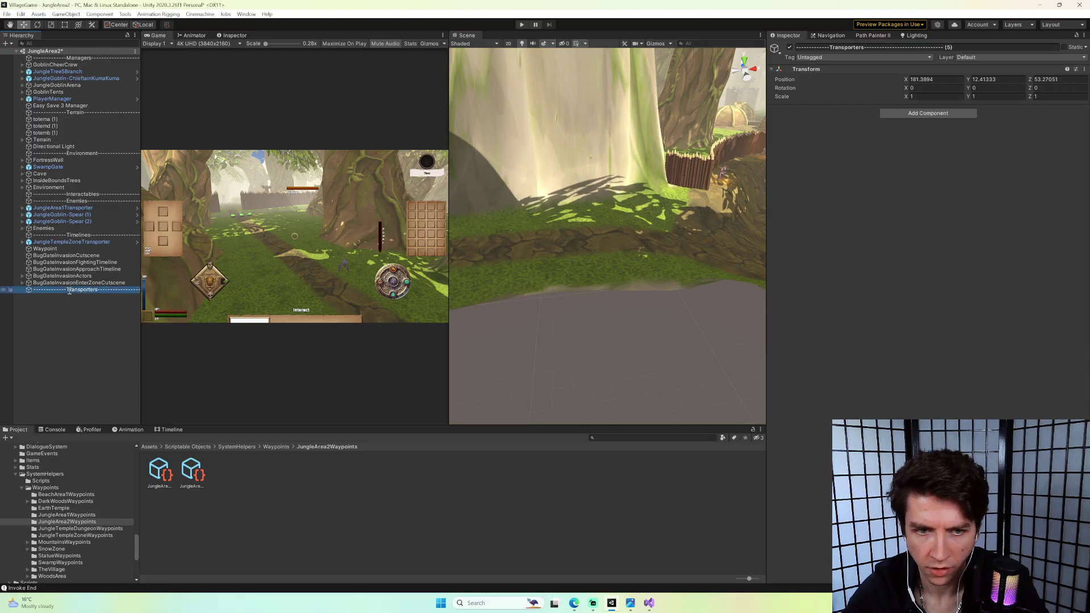
Place JungleTempleZoneTransporter and JungleArea1Transporter under the Transporters divider, and show JungleArea1Transporter's Box Collider bounds for editing.
{"action": "left_click_drag", "start_coordinate": [73, 243], "coordinate": [87, 296]}
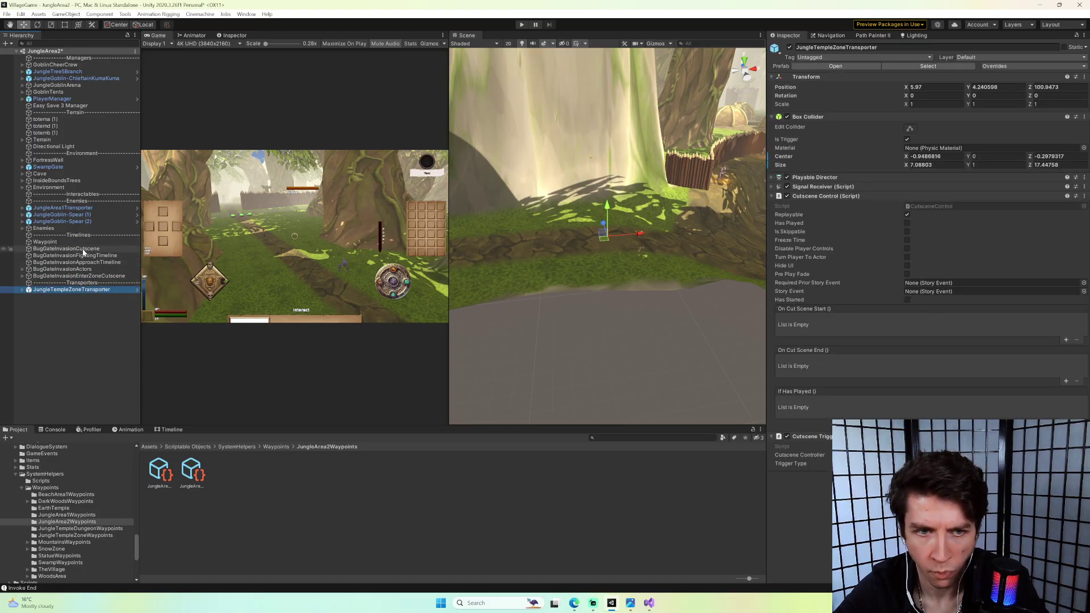
{"action": "left_click_drag", "start_coordinate": [79, 207], "coordinate": [90, 289]}
{"action": "double_click", "coordinate": [90, 285]}
{"action": "right_click_drag", "start_coordinate": [662, 208], "coordinate": [650, 195]}
{"action": "left_click_drag", "start_coordinate": [650, 195], "coordinate": [653, 196], "text": "alt"}
{"action": "left_click", "coordinate": [911, 128]}
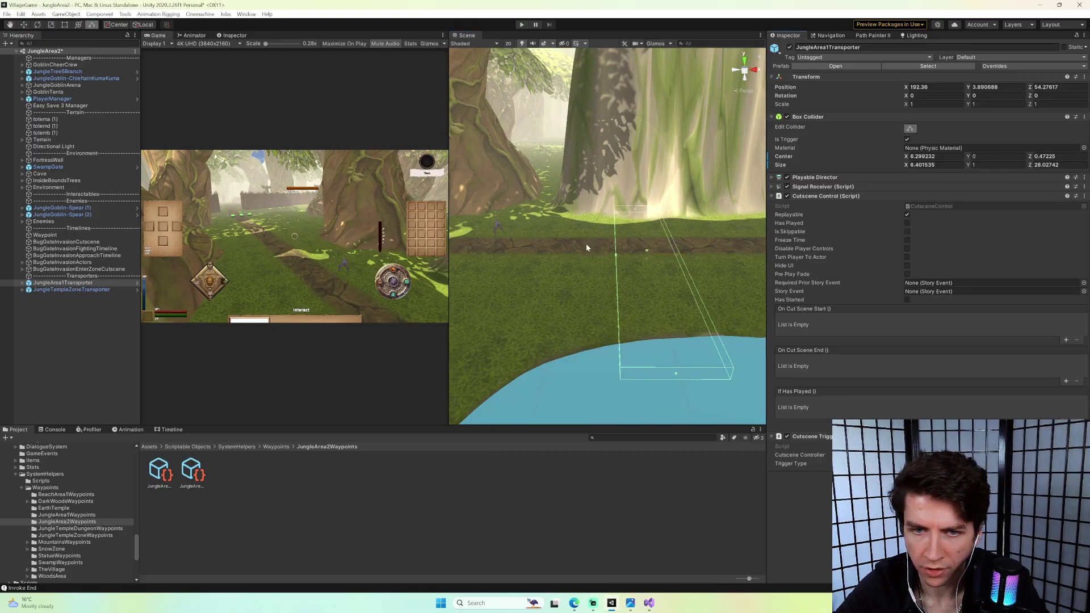
Move the Waypoint object on the dirt path closer to JungleArea1Transporter's collider, to about X 192.3, Z 57.
{"action": "left_click", "coordinate": [60, 236]}
{"action": "left_click_drag", "start_coordinate": [588, 241], "coordinate": [619, 243]}
{"action": "right_click_drag", "start_coordinate": [592, 235], "coordinate": [589, 224]}
{"action": "left_click_drag", "start_coordinate": [589, 225], "coordinate": [662, 247], "text": "alt"}
{"action": "mouse_move", "coordinate": [662, 247]}
{"action": "right_mouse_down"}
{"action": "mouse_move", "coordinate": [691, 241]}
{"action": "mouse_move", "coordinate": [652, 242]}
{"action": "right_mouse_up"}
{"action": "left_click_drag", "start_coordinate": [653, 241], "coordinate": [548, 239], "text": "alt"}
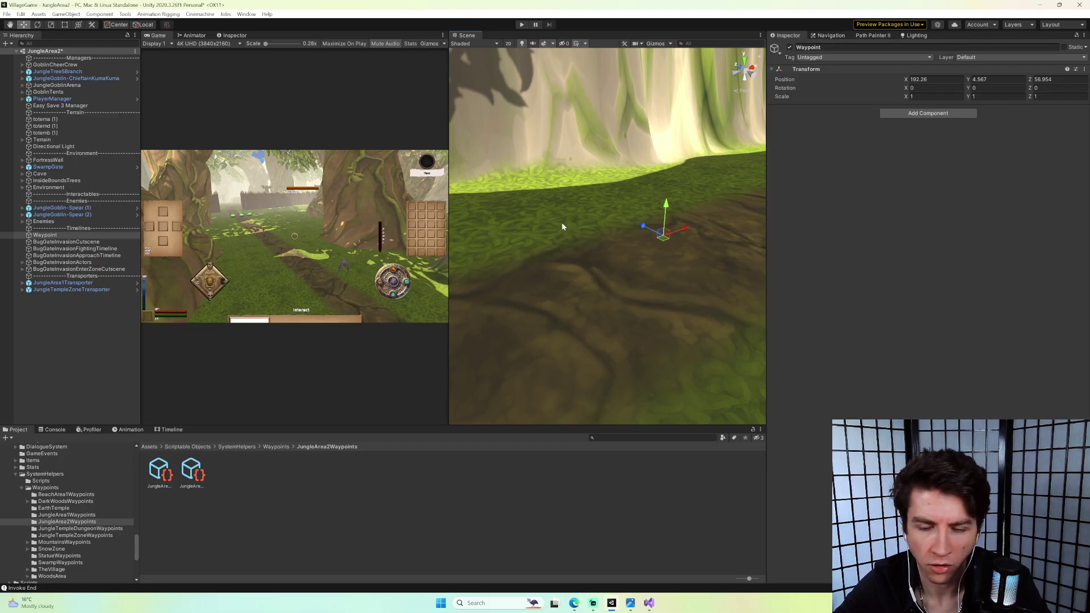
{"action": "left_click_drag", "start_coordinate": [578, 230], "coordinate": [601, 238], "text": "alt"}
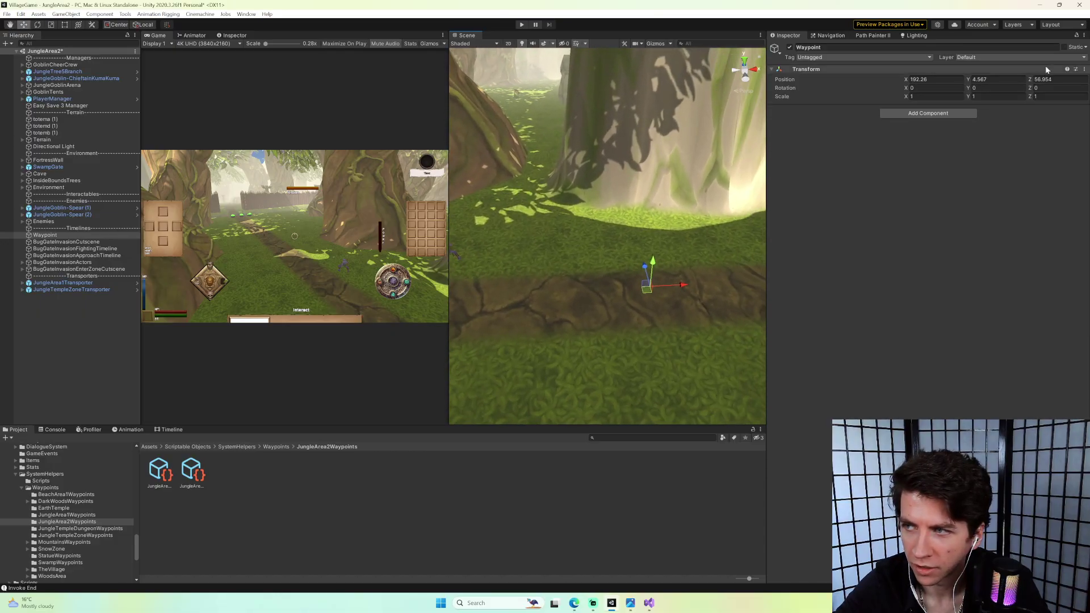
Move JungleGoblinNAMEDBUGFIGHT closer to the Waypoint object, beside the dirt path.
{"action": "left_click_drag", "start_coordinate": [758, 89], "coordinate": [684, 176], "text": "alt"}
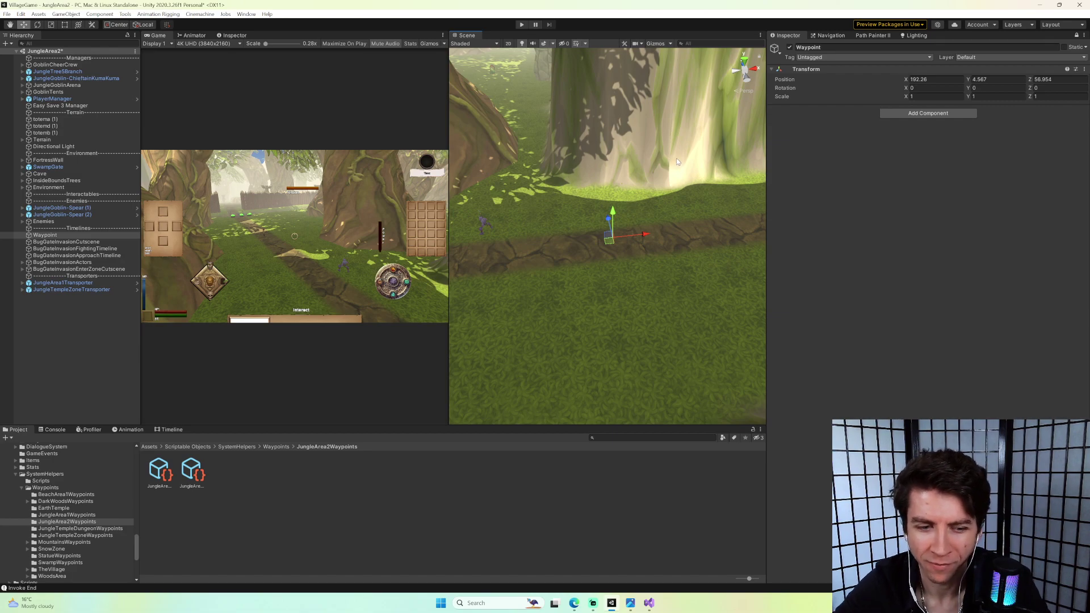
{"action": "mouse_move", "coordinate": [677, 173]}
{"action": "right_mouse_down"}
{"action": "mouse_move", "coordinate": [619, 186]}
{"action": "mouse_move", "coordinate": [623, 148]}
{"action": "mouse_move", "coordinate": [668, 163]}
{"action": "mouse_move", "coordinate": [682, 192]}
{"action": "right_mouse_up"}
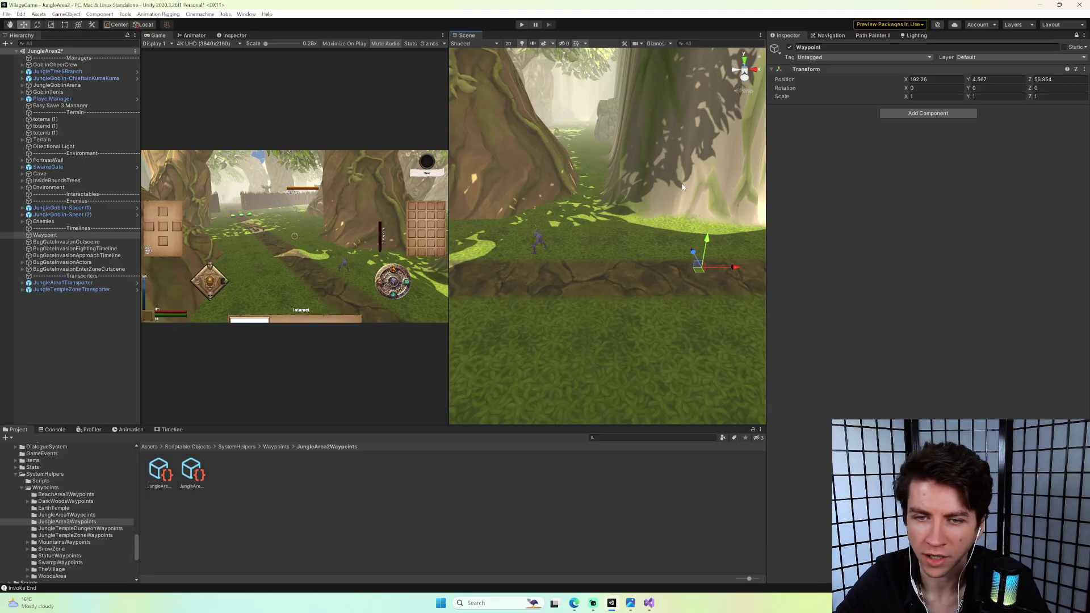
{"action": "right_click_drag", "start_coordinate": [654, 212], "coordinate": [721, 230]}
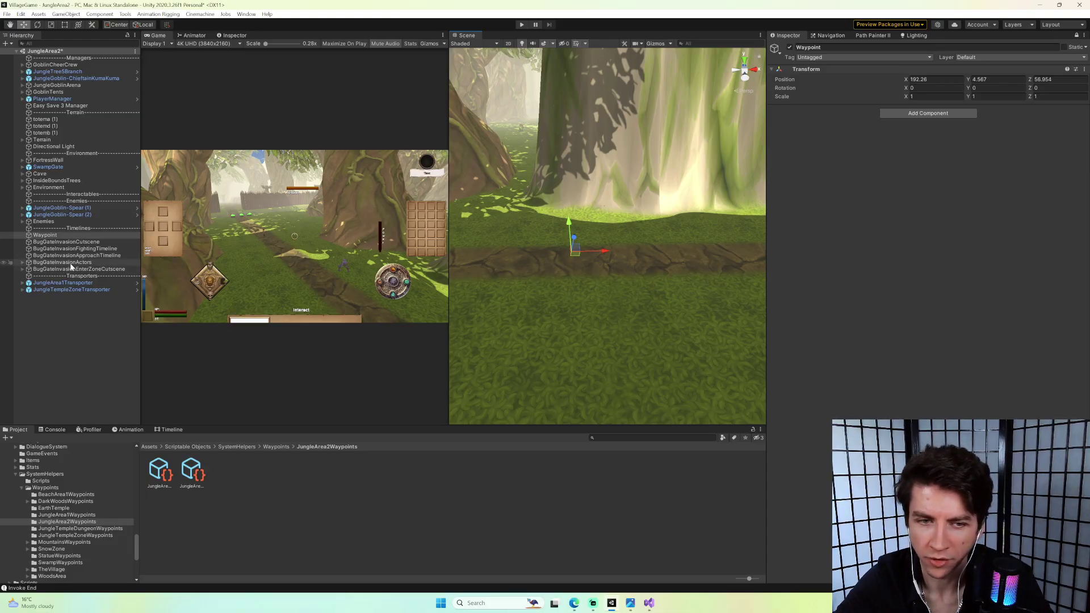
{"action": "right_click_drag", "start_coordinate": [618, 229], "coordinate": [597, 206]}
{"action": "left_click", "coordinate": [601, 197]}
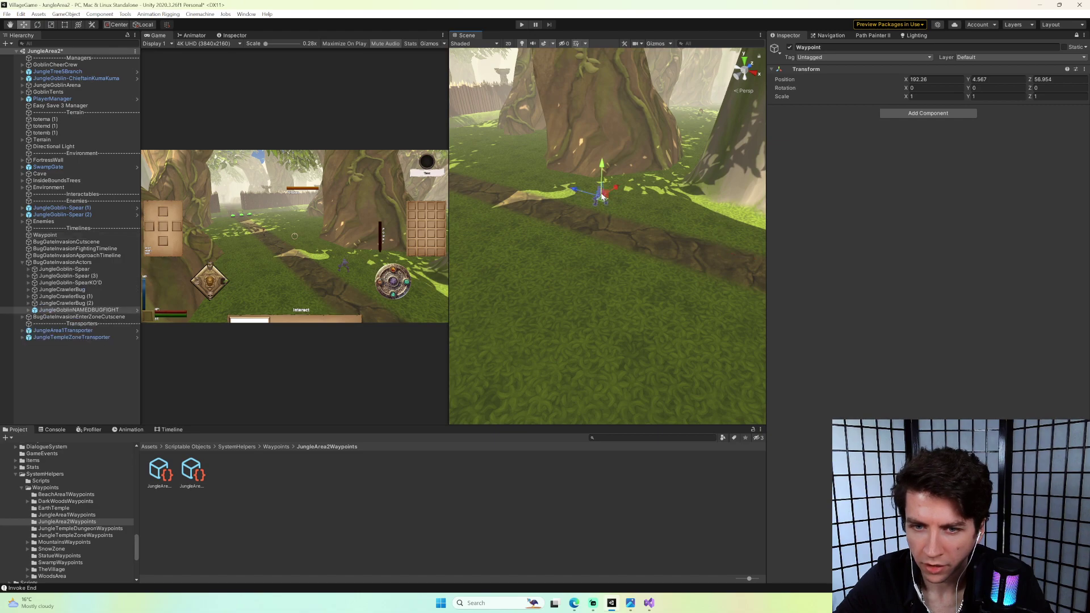
{"action": "left_click_drag", "start_coordinate": [651, 206], "coordinate": [666, 190]}
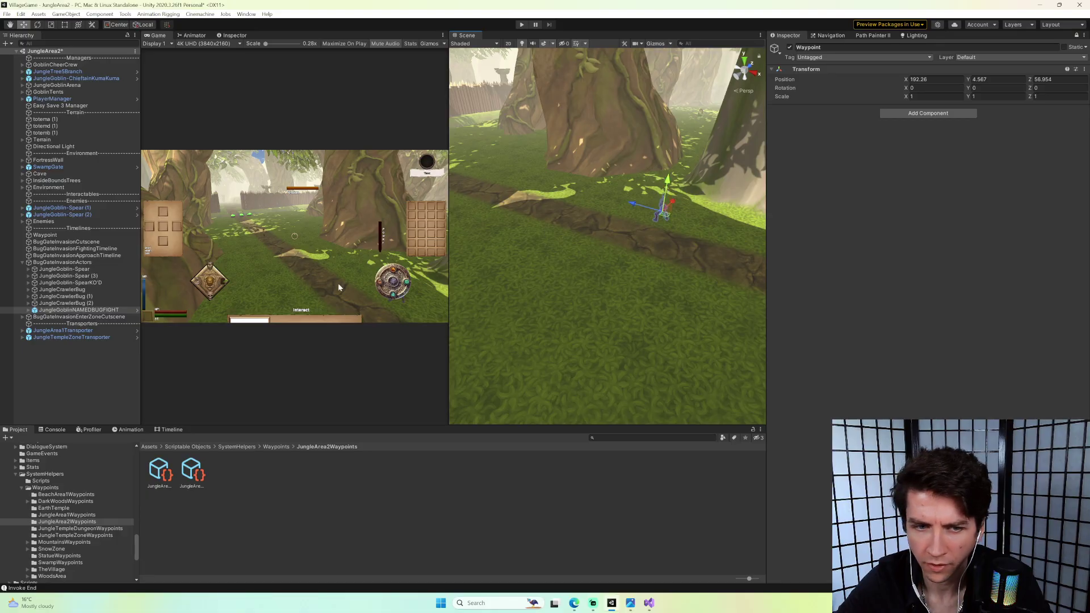
Set the X coordinate of the Jungle Area 2 East Entrance waypoint asset to 192.
{"action": "left_click", "coordinate": [66, 235]}
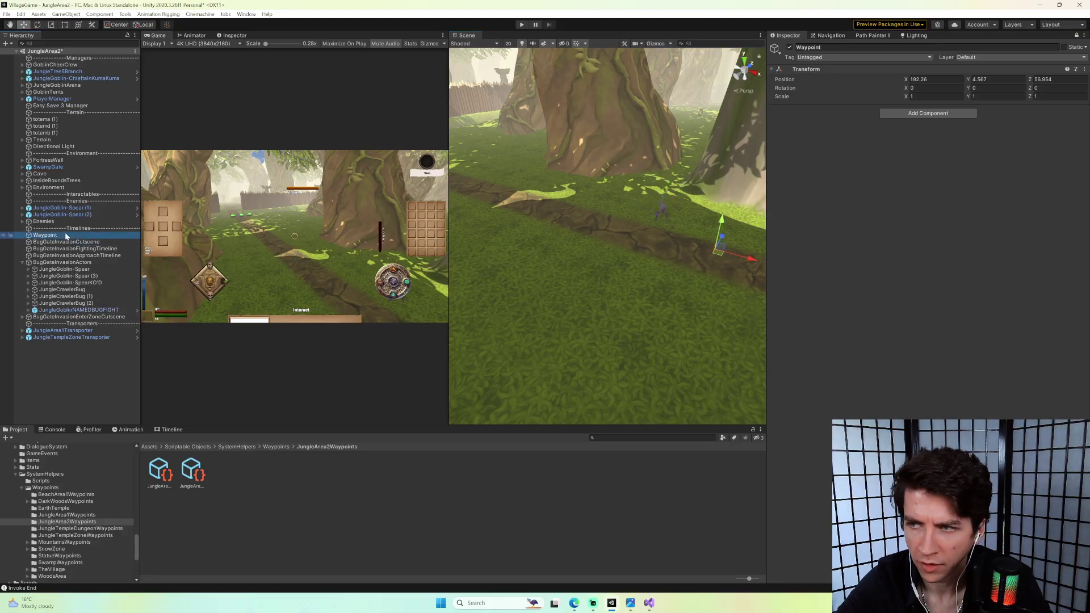
{"action": "left_click", "coordinate": [203, 489]}
{"action": "left_click", "coordinate": [159, 481]}
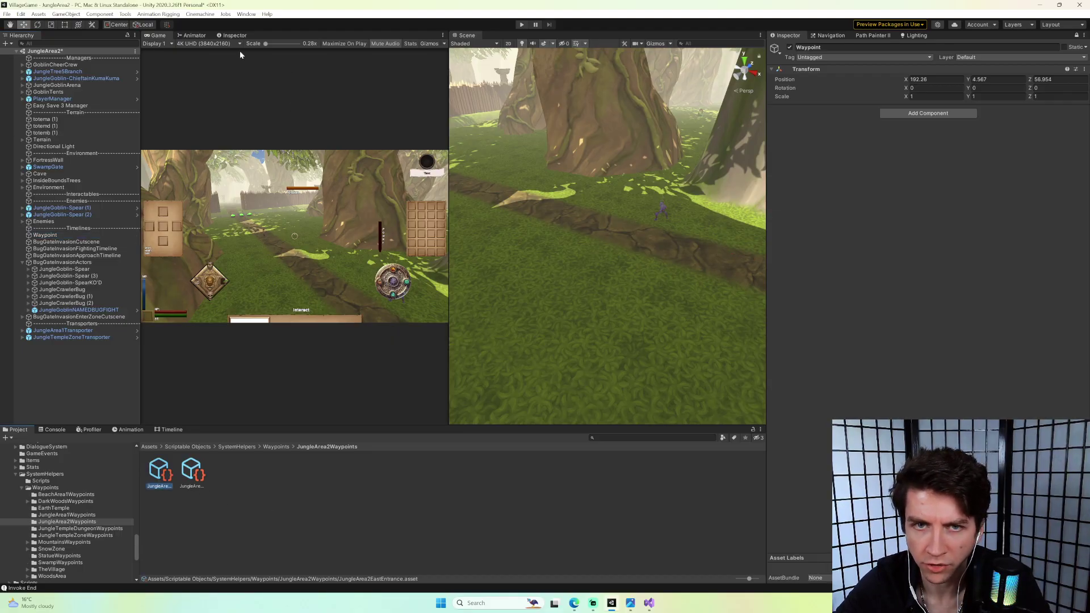
{"action": "left_click", "coordinate": [230, 35]}
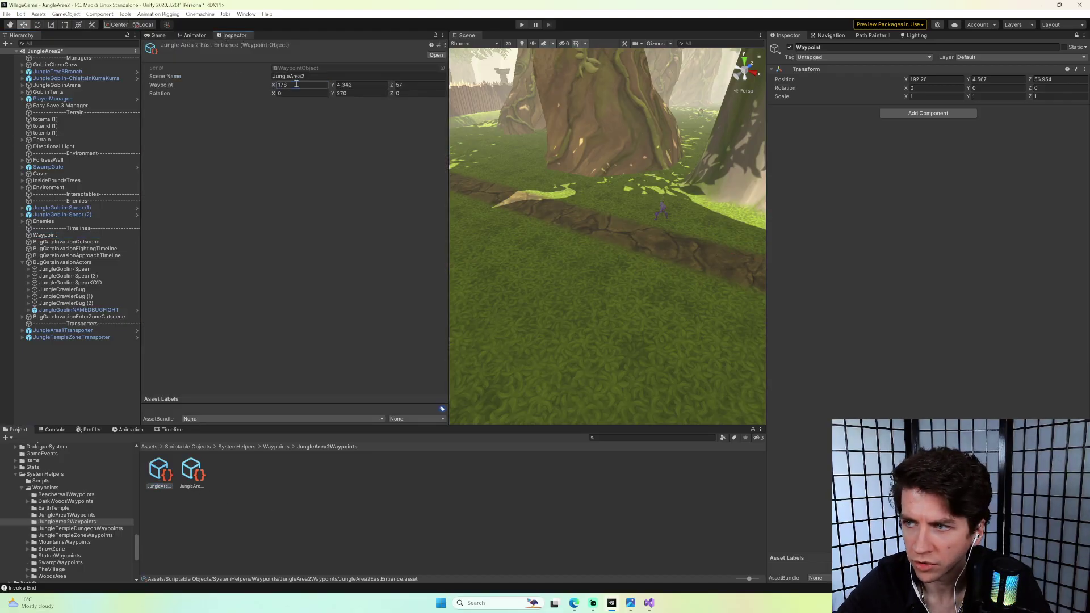
{"action": "type", "text": "192"}
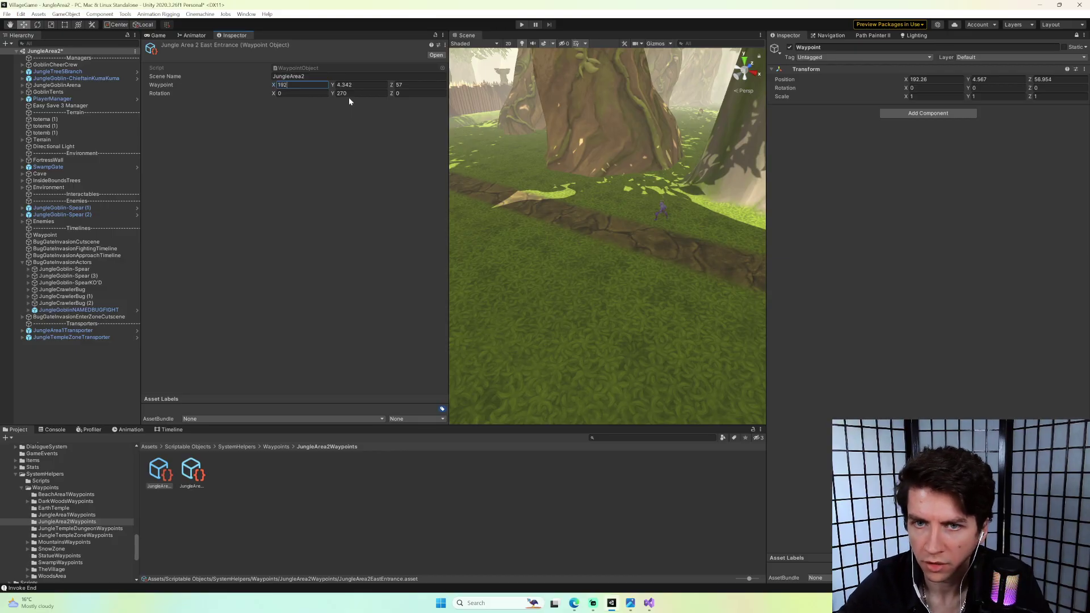
{"action": "left_click", "coordinate": [361, 84]}
Lower the Waypoint object onto the surface of the dirt path, to about Y 4.
{"action": "right_click_drag", "start_coordinate": [542, 153], "coordinate": [651, 151]}
{"action": "key", "text": "w"}
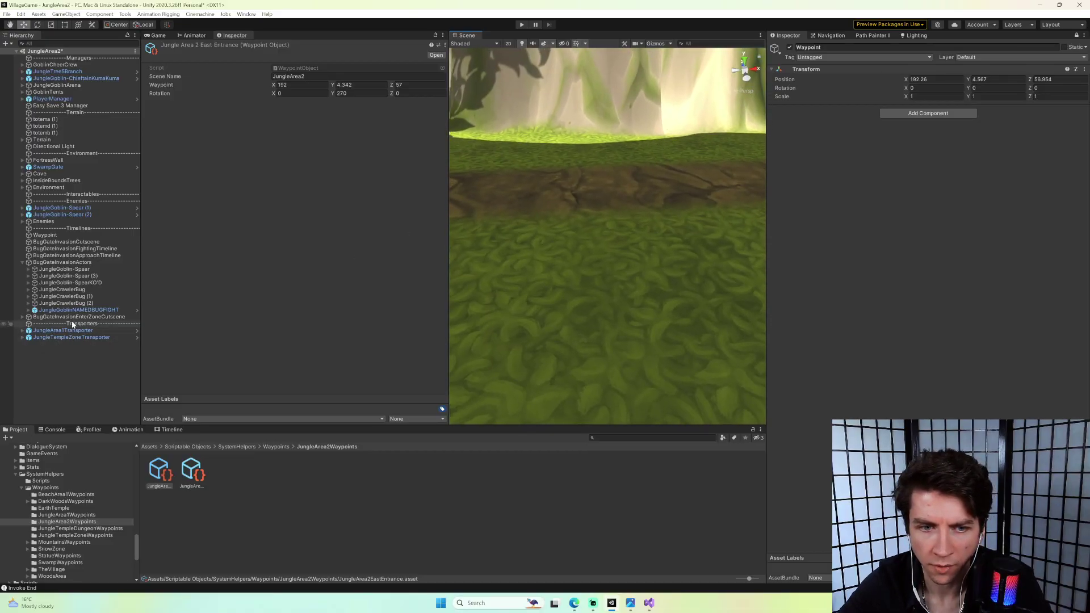
{"action": "left_click", "coordinate": [99, 235]}
{"action": "right_click_drag", "start_coordinate": [505, 228], "coordinate": [588, 179]}
{"action": "key", "text": "w"}
{"action": "key", "text": "a"}
{"action": "left_click_drag", "start_coordinate": [583, 158], "coordinate": [585, 194]}
{"action": "key", "text": "a"}
{"action": "right_click_drag", "start_coordinate": [586, 205], "coordinate": [665, 199]}
{"action": "left_click_drag", "start_coordinate": [604, 155], "coordinate": [604, 167]}
{"action": "right_click_drag", "start_coordinate": [603, 175], "coordinate": [603, 186]}
{"action": "key", "text": "w"}
{"action": "left_click_drag", "start_coordinate": [608, 126], "coordinate": [609, 130]}
{"action": "right_click_drag", "start_coordinate": [609, 131], "coordinate": [556, 196]}
Set the Y coordinate of the Jungle Area 2 East Entrance waypoint asset to 4, then return to the Game view.
{"action": "left_click", "coordinate": [367, 80]}
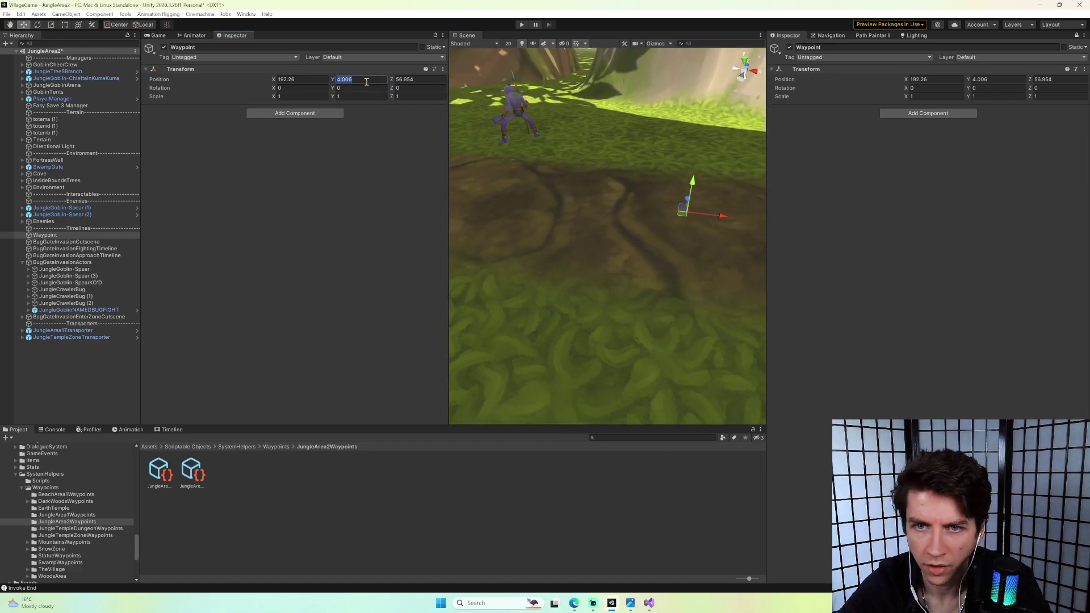
{"action": "left_click", "coordinate": [159, 472]}
{"action": "left_click", "coordinate": [365, 85]}
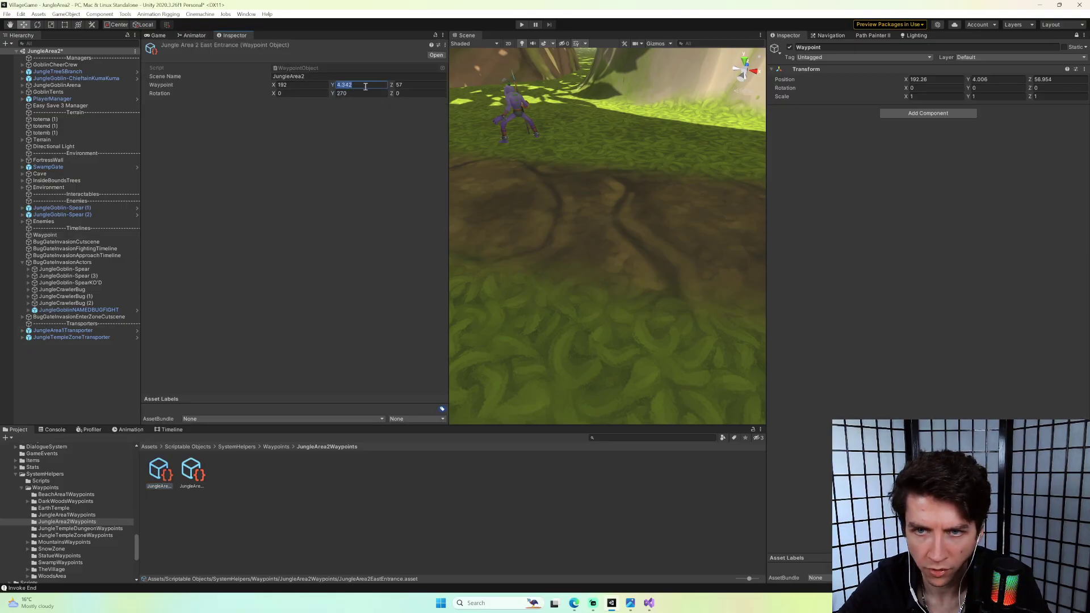
{"action": "type", "text": "4"}
{"action": "key", "text": "Return"}
{"action": "key", "text": "s"}
{"action": "right_click_drag", "start_coordinate": [601, 113], "coordinate": [582, 136]}
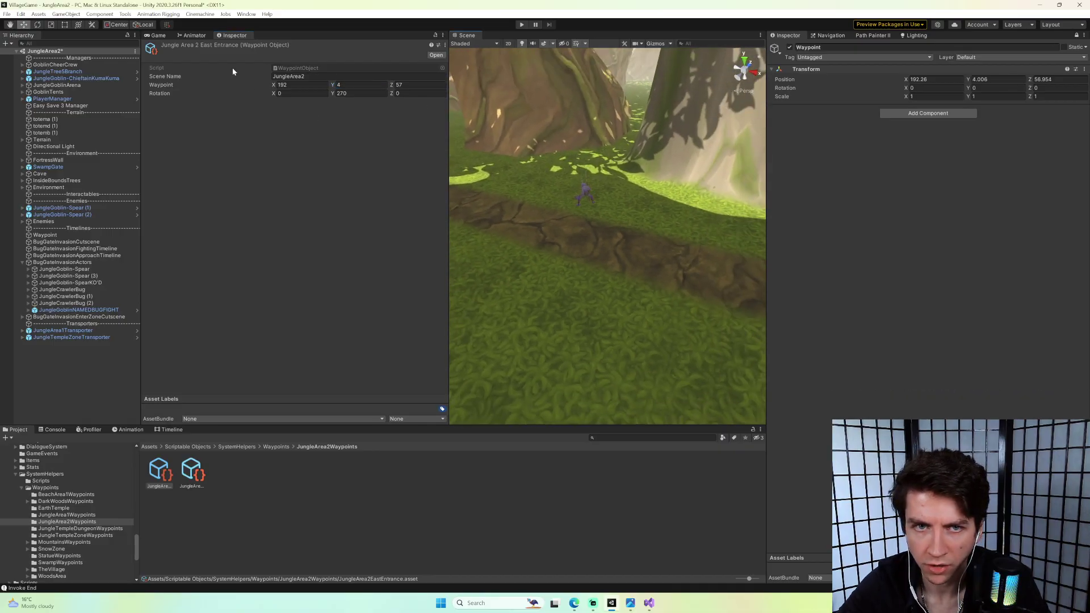
{"action": "left_click", "coordinate": [159, 35]}
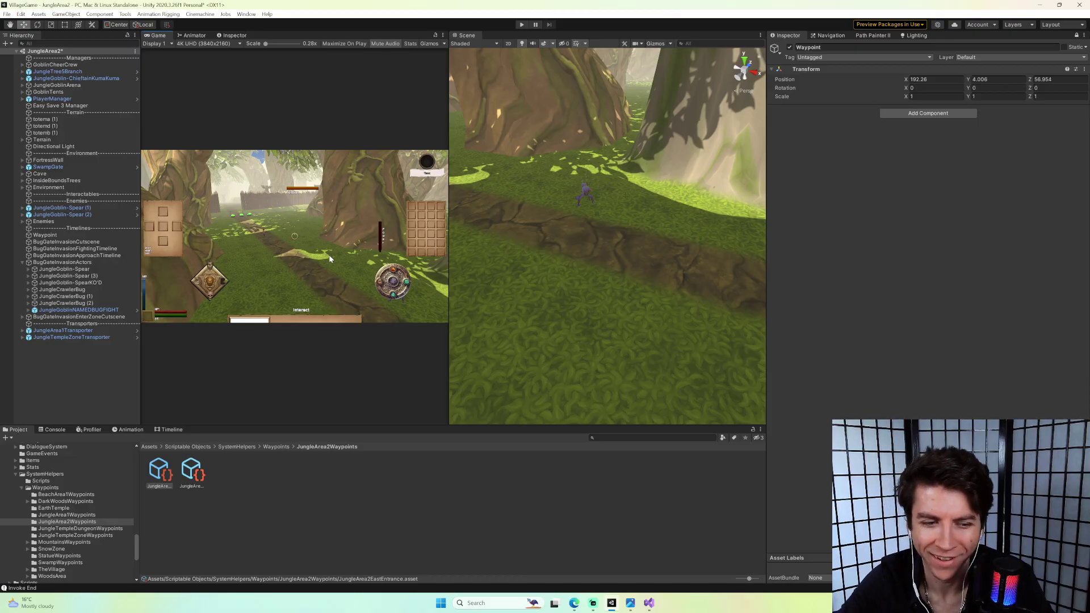
{"action": "right_click_drag", "start_coordinate": [533, 211], "coordinate": [576, 223]}
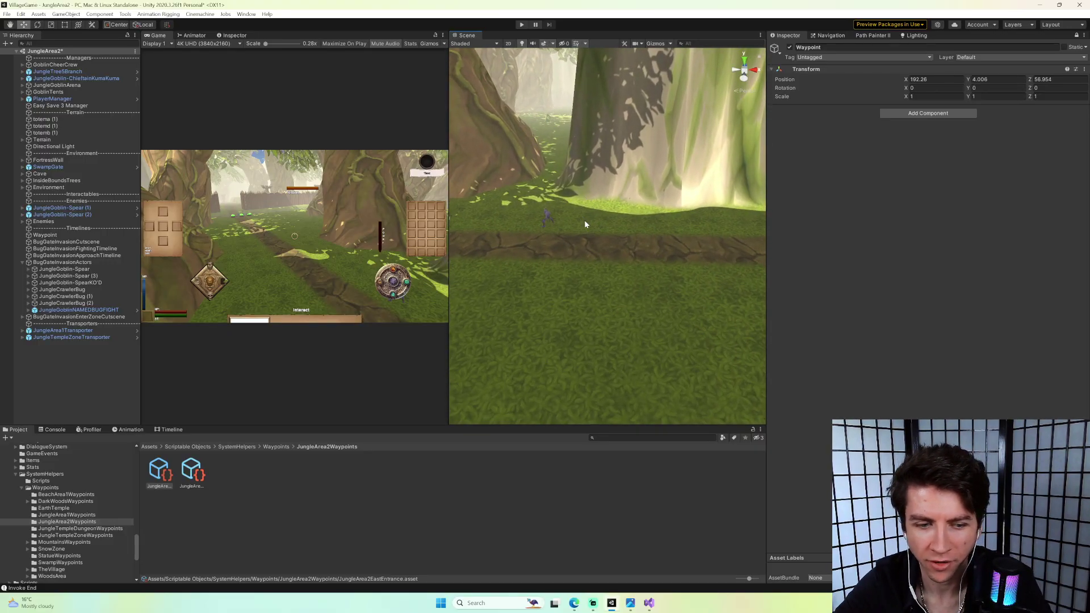
{"action": "right_click_drag", "start_coordinate": [630, 215], "coordinate": [628, 216]}
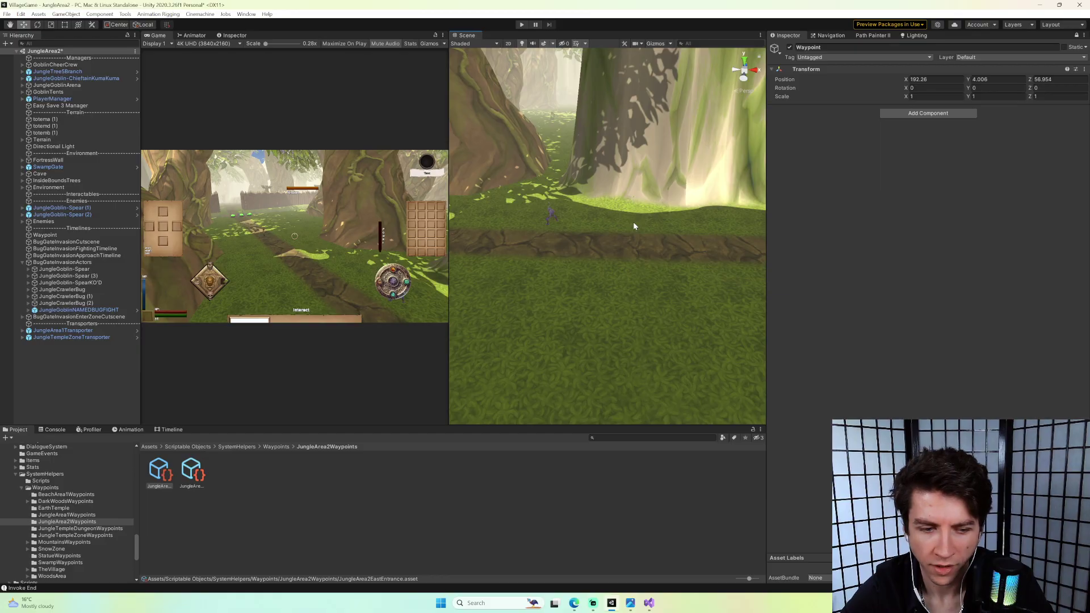
{"action": "mouse_move", "coordinate": [634, 226]}
{"action": "right_mouse_down"}
{"action": "mouse_move", "coordinate": [616, 243]}
{"action": "mouse_move", "coordinate": [568, 230]}
{"action": "mouse_move", "coordinate": [638, 214]}
{"action": "mouse_move", "coordinate": [683, 226]}
{"action": "mouse_move", "coordinate": [618, 215]}
{"action": "mouse_move", "coordinate": [649, 212]}
{"action": "mouse_move", "coordinate": [621, 219]}
{"action": "right_mouse_up"}
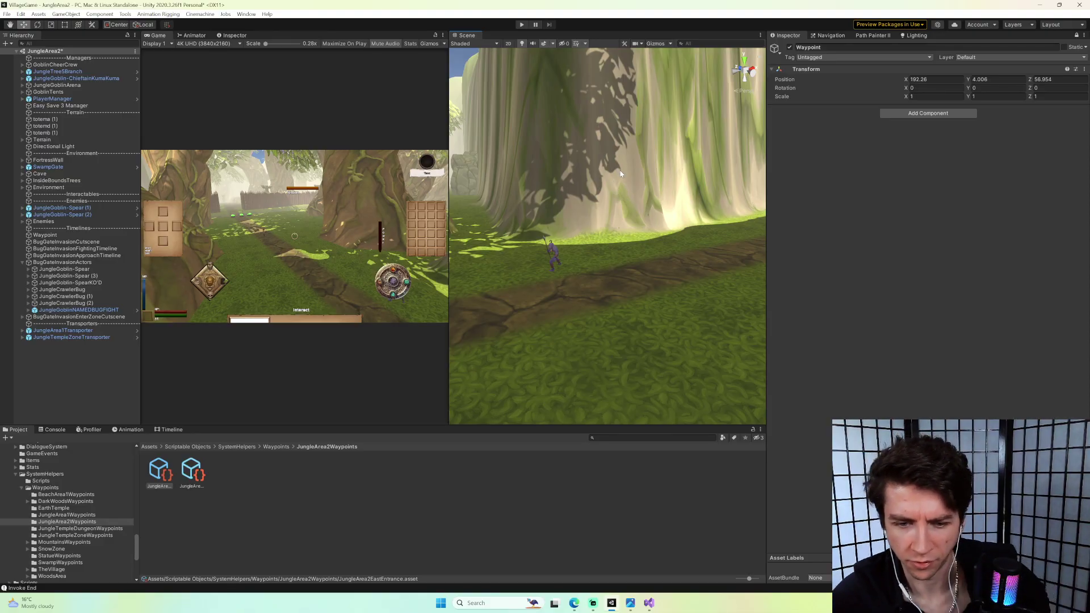
{"action": "right_click_drag", "start_coordinate": [660, 199], "coordinate": [557, 219]}
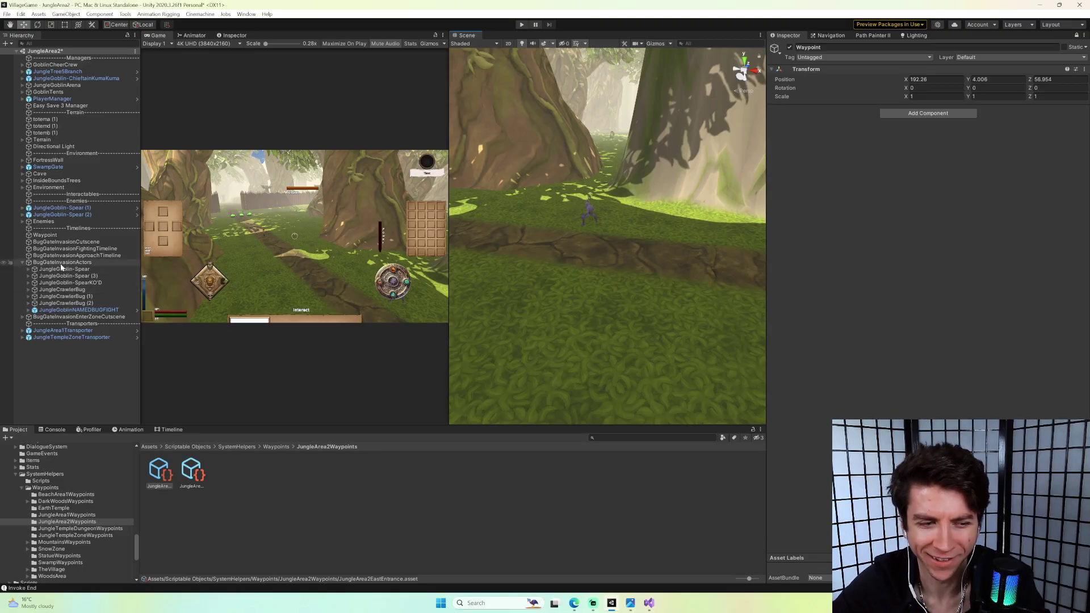
Select the BugGateInvasionEnterZoneCutscene object and save the JungleArea2 scene.
{"action": "left_click", "coordinate": [79, 317]}
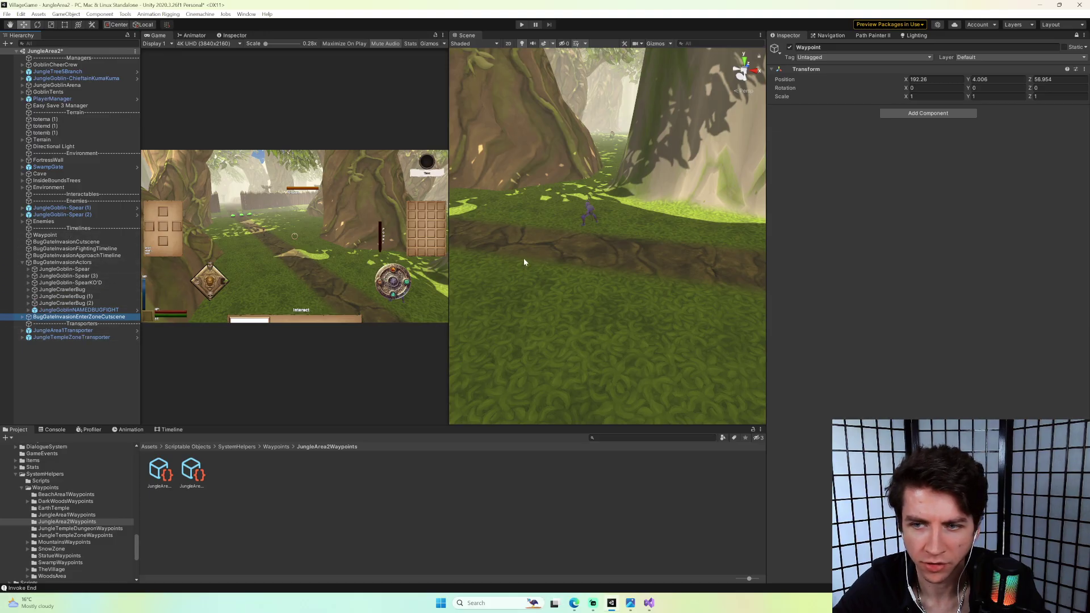
{"action": "right_click_drag", "start_coordinate": [532, 256], "coordinate": [529, 255]}
{"action": "key", "text": "ctrl+s"}
{"action": "key", "text": "grave"}
{"action": "type", "text": "os"}
{"action": "key", "text": "Return"}
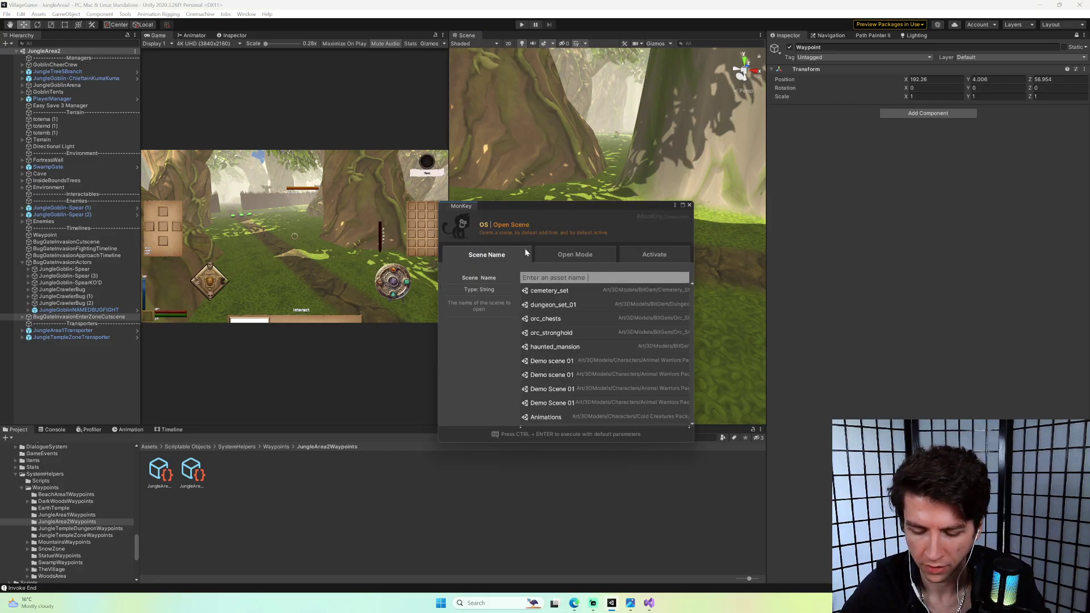
{"action": "key", "text": "Escape"}
{"action": "key", "text": "Escape"}
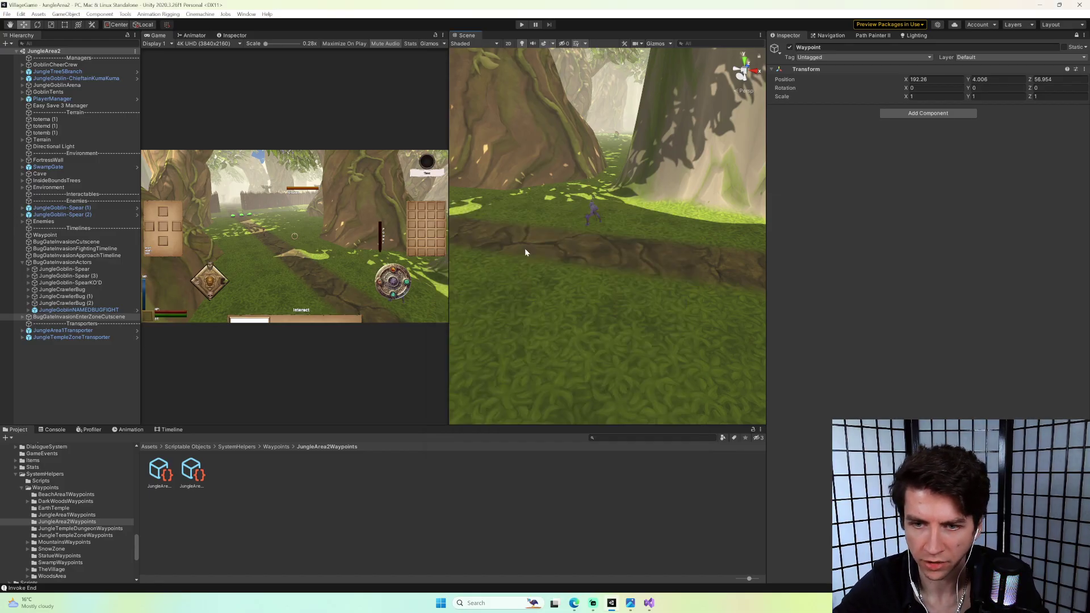
Open the timeline of BugGateInvasionEnterZoneCutscene and add a Cinemachine track to it.
{"action": "left_click", "coordinate": [22, 261]}
{"action": "left_click", "coordinate": [74, 268]}
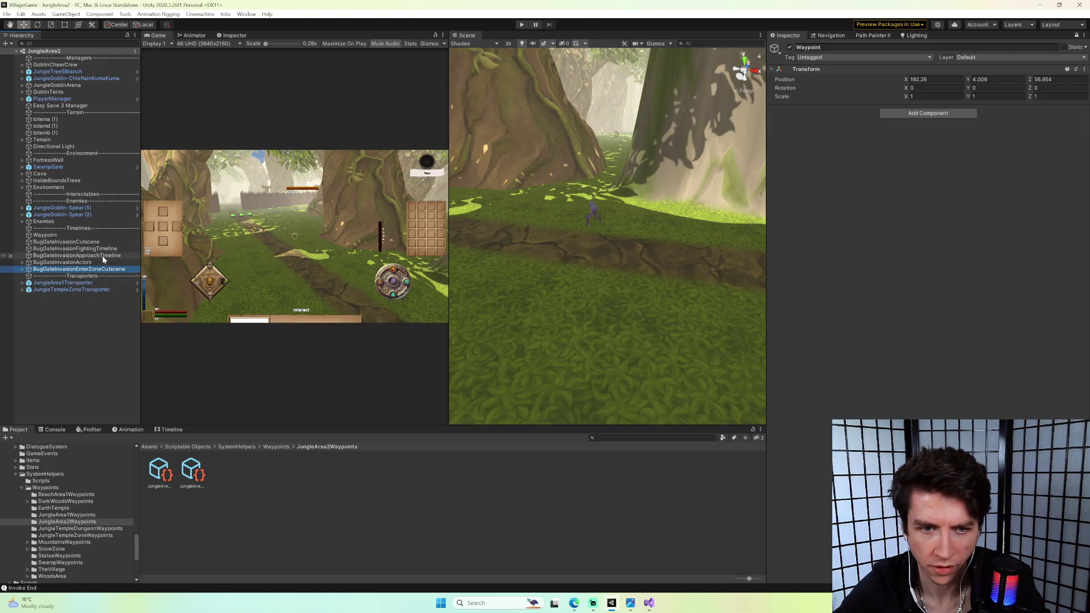
{"action": "double_click", "coordinate": [94, 270]}
{"action": "left_click", "coordinate": [173, 431]}
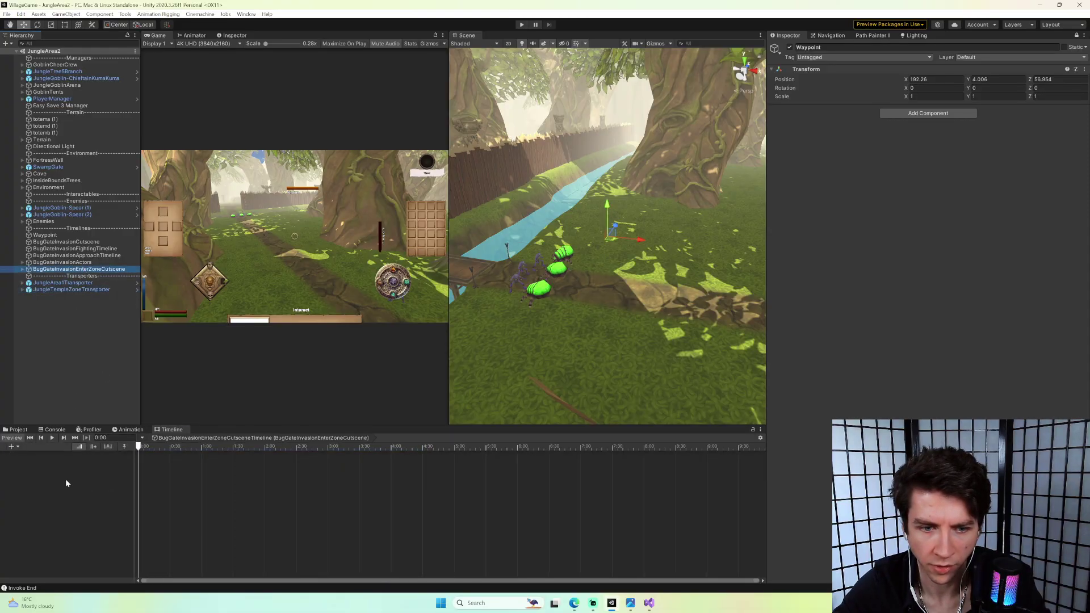
{"action": "right_click", "coordinate": [67, 485]}
{"action": "left_click", "coordinate": [111, 566]}
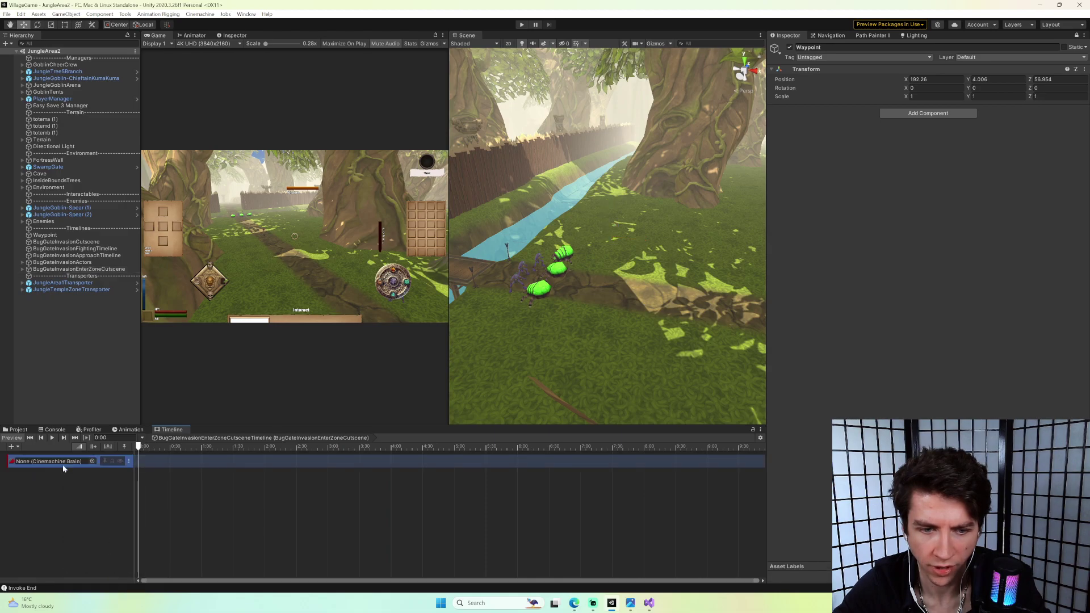
Bind the PlayerManager's Main Camera to the Cinemachine track and add CM vcam3 to the track as a shot.
{"action": "left_click", "coordinate": [23, 100]}
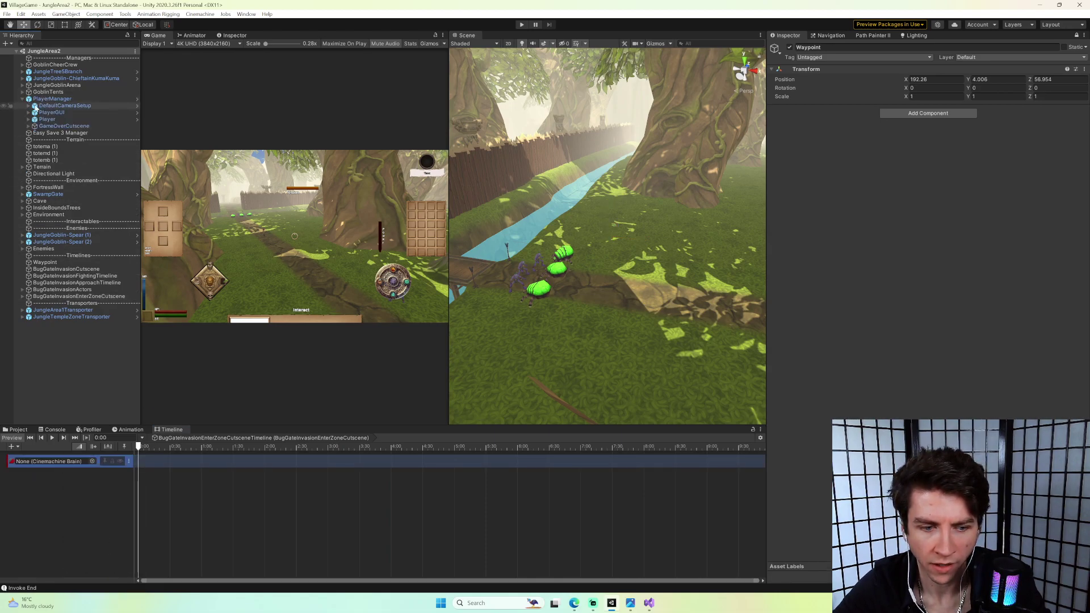
{"action": "left_click", "coordinate": [29, 106]}
{"action": "left_click_drag", "start_coordinate": [168, 402], "coordinate": [69, 464]}
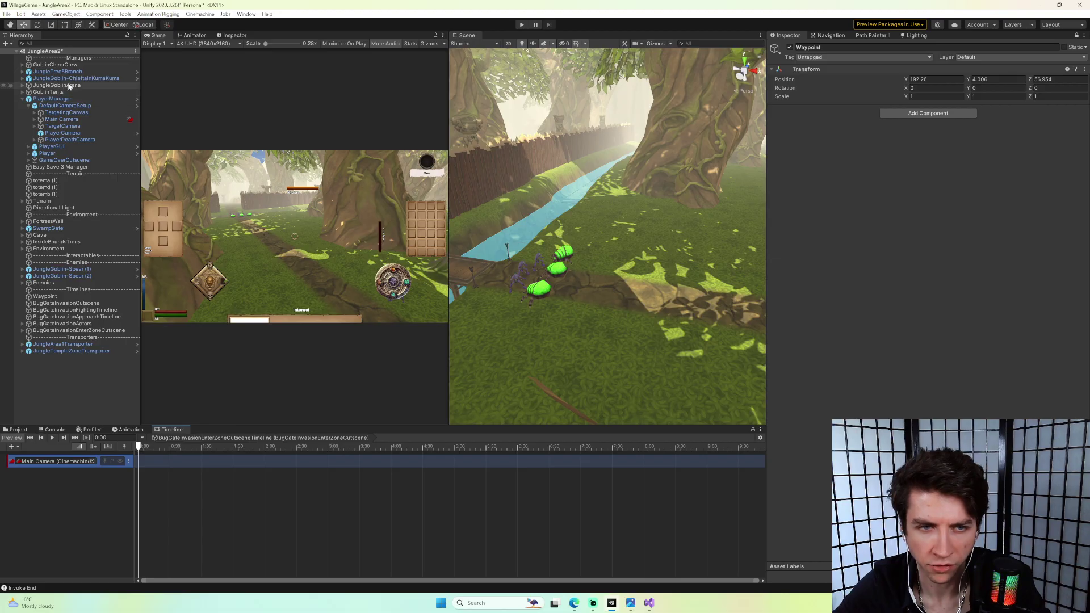
{"action": "left_click", "coordinate": [22, 331]}
{"action": "left_click_drag", "start_coordinate": [52, 345], "coordinate": [163, 467]}
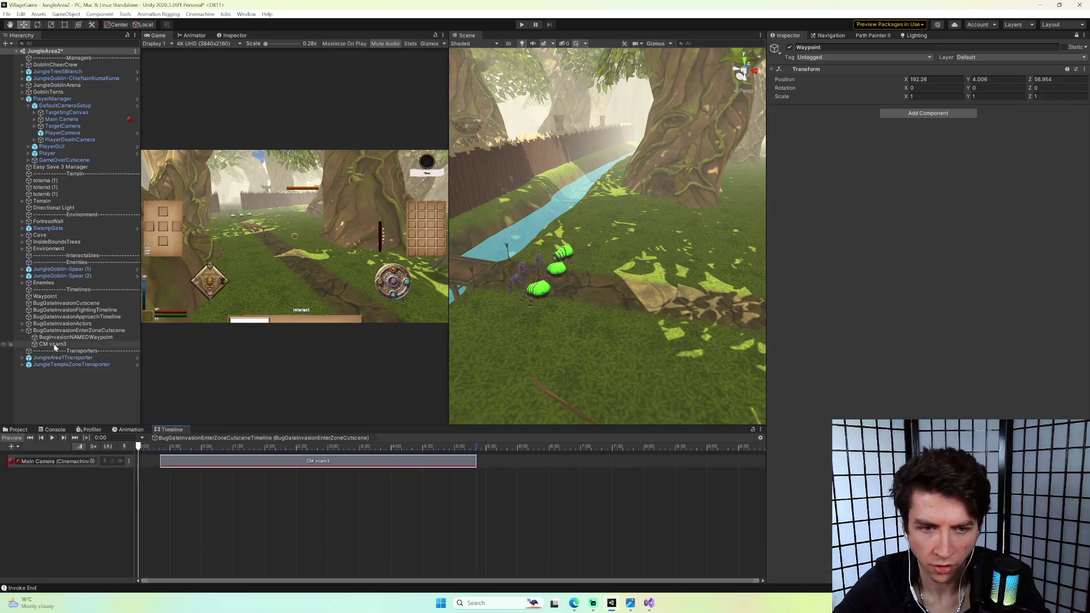
Rename CM vcam3 as ActionCamera1 and move its shot clip to the start of the cutscene timeline.
{"action": "left_click", "coordinate": [77, 345]}
{"action": "type", "text": "Action"}
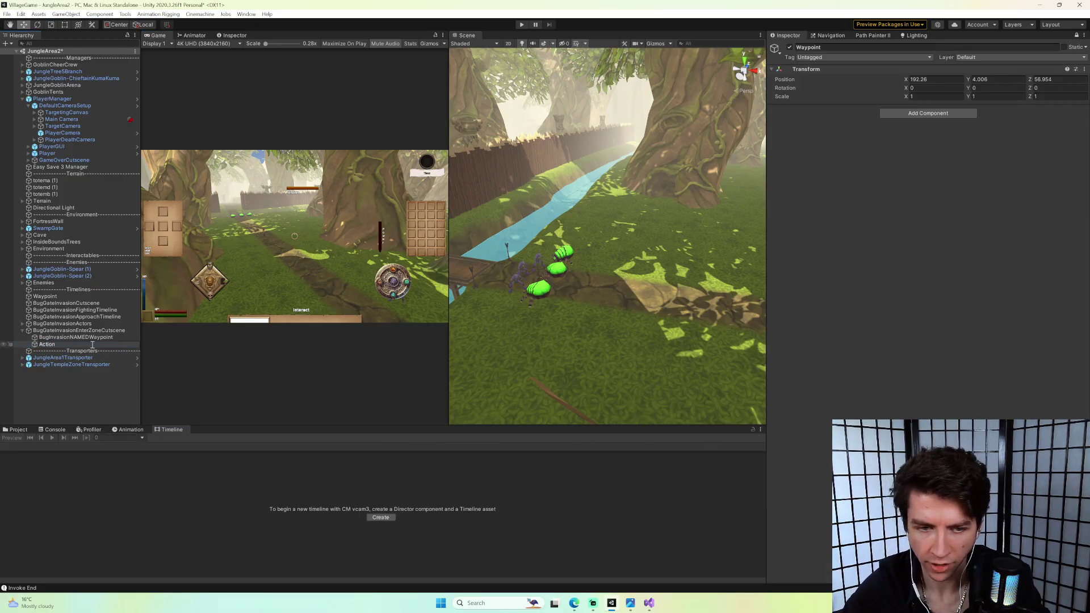
{"action": "type", "text": "Camera1"}
{"action": "key", "text": "Return"}
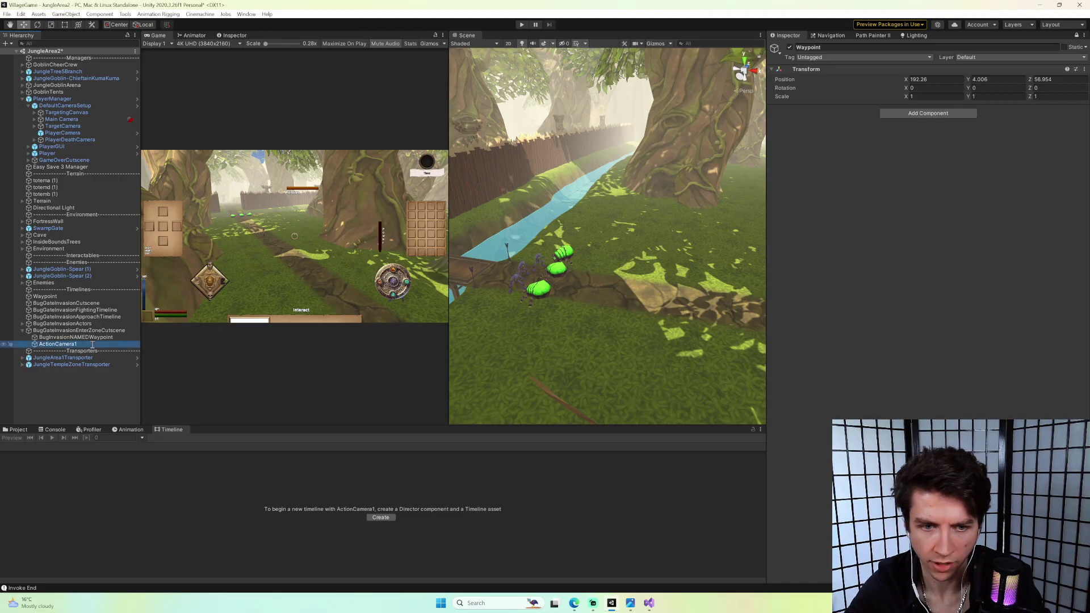
{"action": "left_click", "coordinate": [69, 331]}
{"action": "left_click_drag", "start_coordinate": [258, 460], "coordinate": [235, 460]}
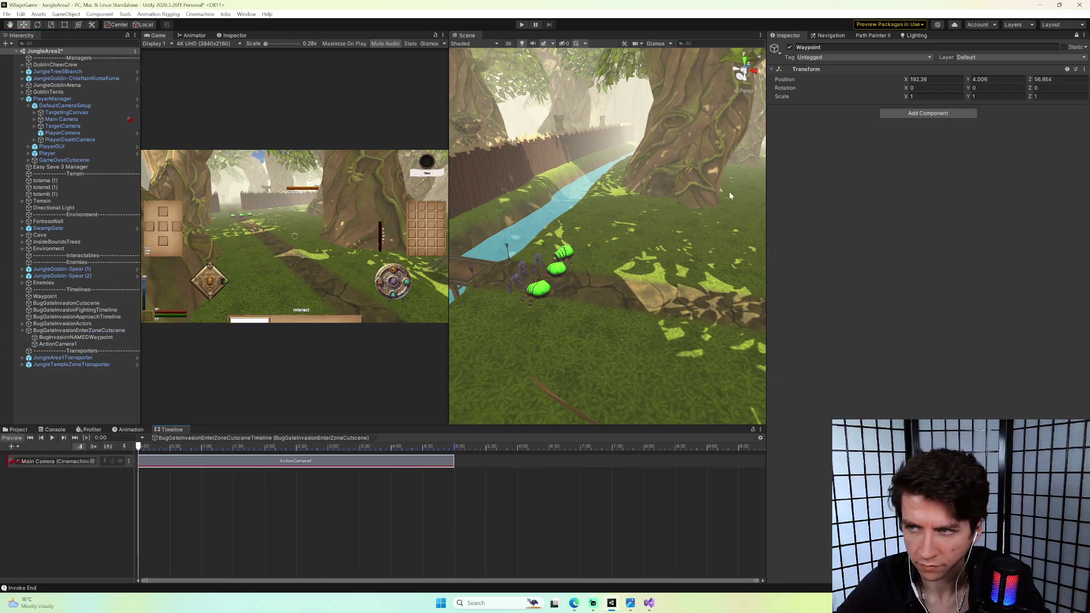
Unlock the Inspector and set the priority of ActionCamera1 to 1.
{"action": "left_click", "coordinate": [56, 344]}
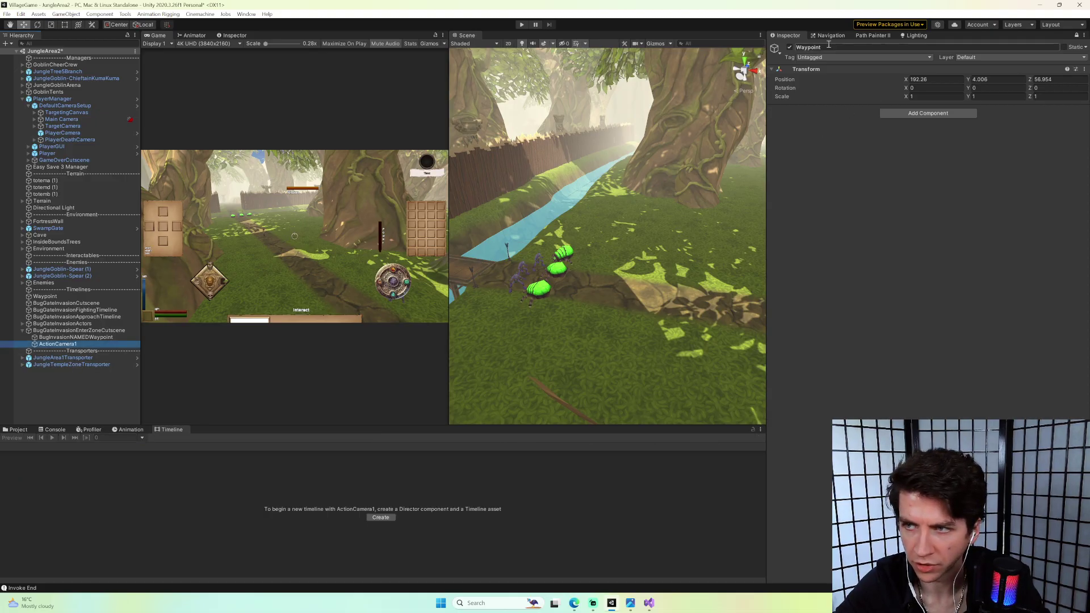
{"action": "left_click", "coordinate": [1077, 36]}
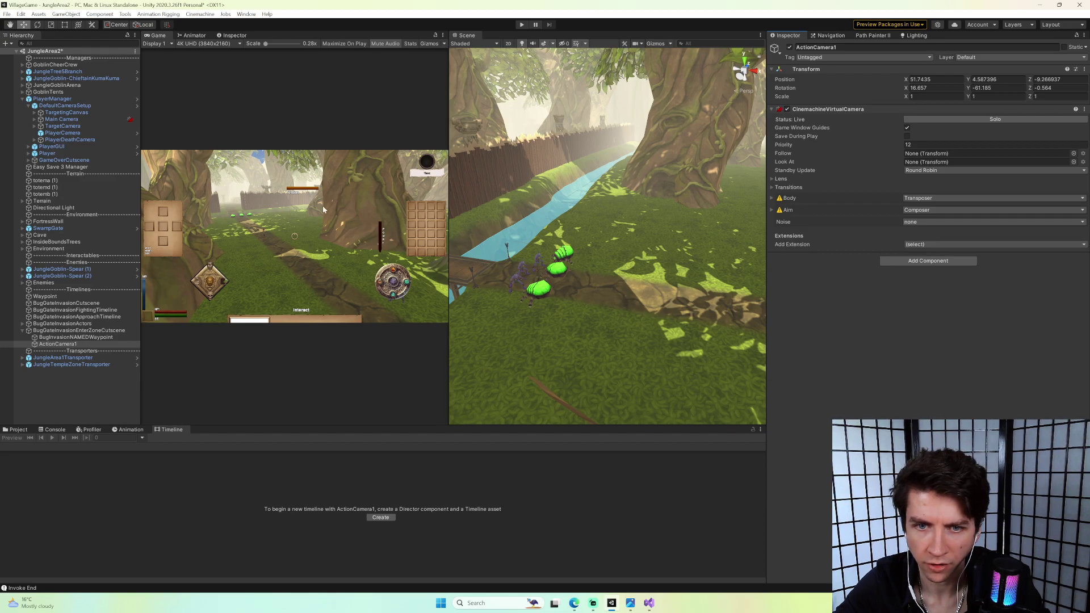
{"action": "left_click", "coordinate": [920, 145]}
{"action": "type", "text": "1"}
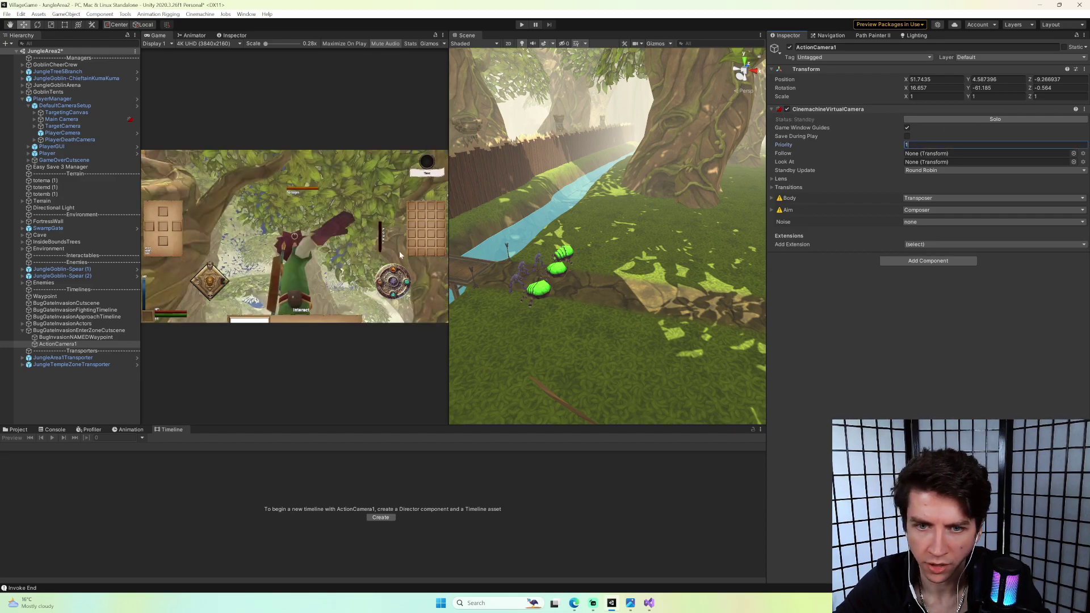
Save the JungleArea2 scene and open the TitleScreen scene.
{"action": "right_click_drag", "start_coordinate": [485, 227], "coordinate": [559, 204]}
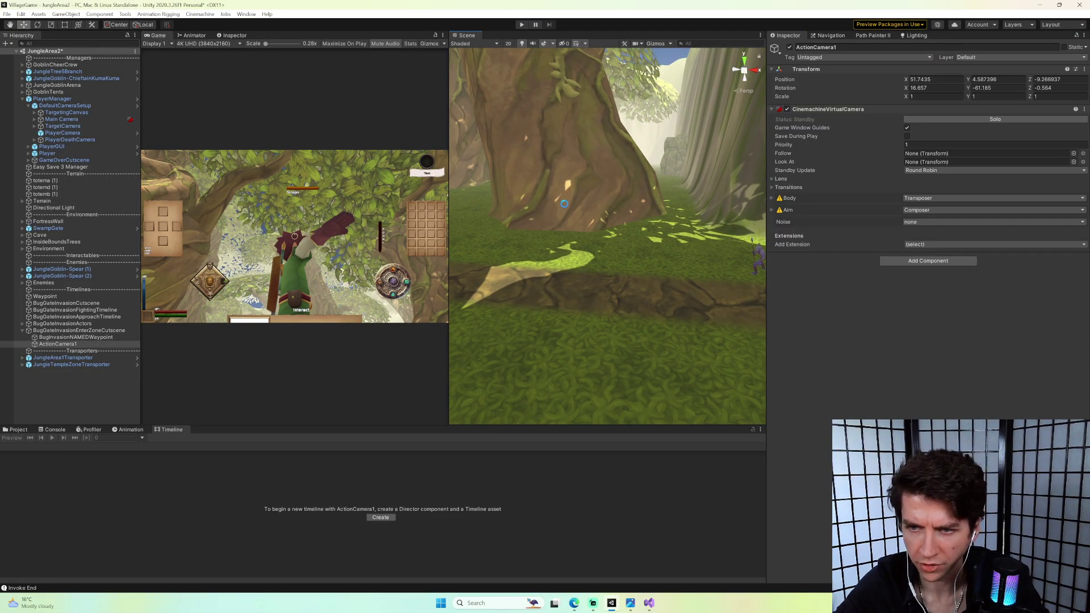
{"action": "key", "text": "ctrl+s"}
{"action": "key", "text": "grave"}
{"action": "type", "text": "os"}
{"action": "key", "text": "Return"}
{"action": "type", "text": "ti"}
{"action": "key", "text": "Return"}
{"action": "key", "text": "Return"}
{"action": "key", "text": "Return"}
Play-test the game from the title screen with CheatLoad, watch the entry into JungleArea2, and stop playing.
{"action": "left_click", "coordinate": [524, 25]}
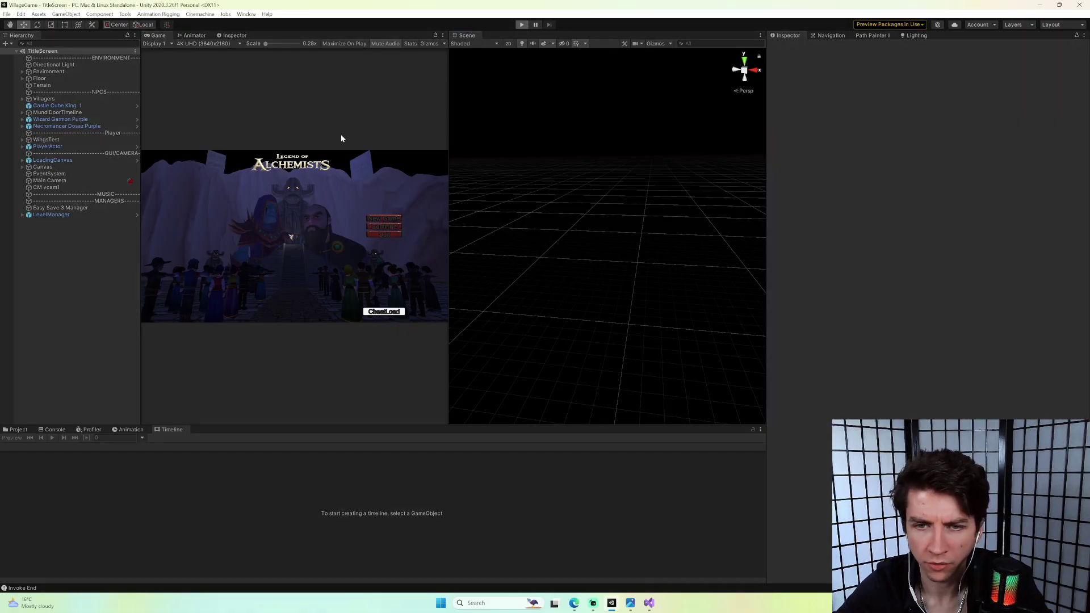
{"action": "key", "text": "ctrl+p"}
{"action": "left_click", "coordinate": [382, 311]}
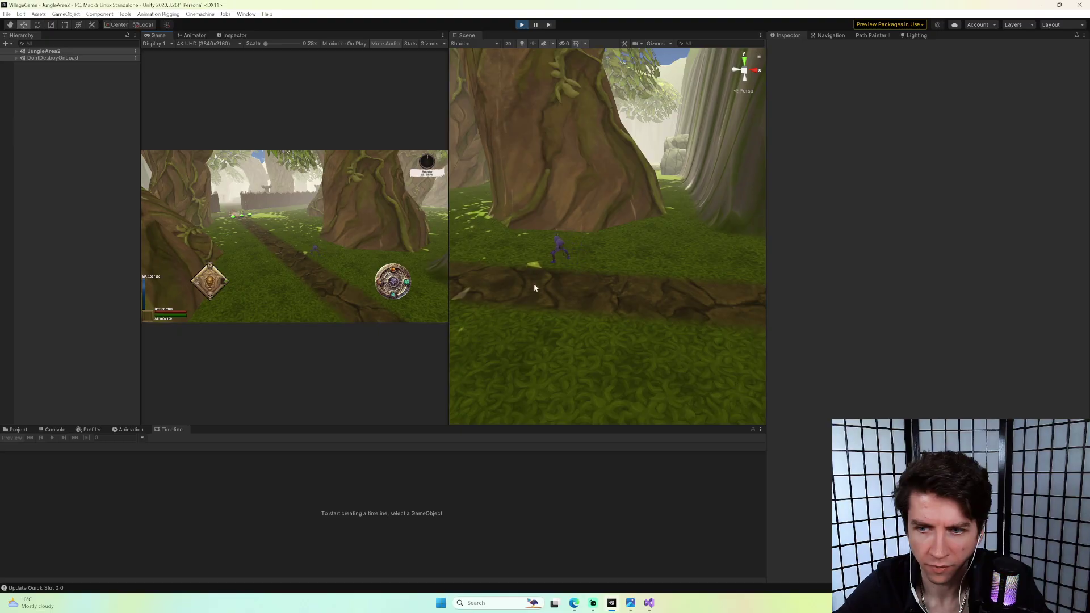
{"action": "right_click_drag", "start_coordinate": [603, 286], "coordinate": [706, 274]}
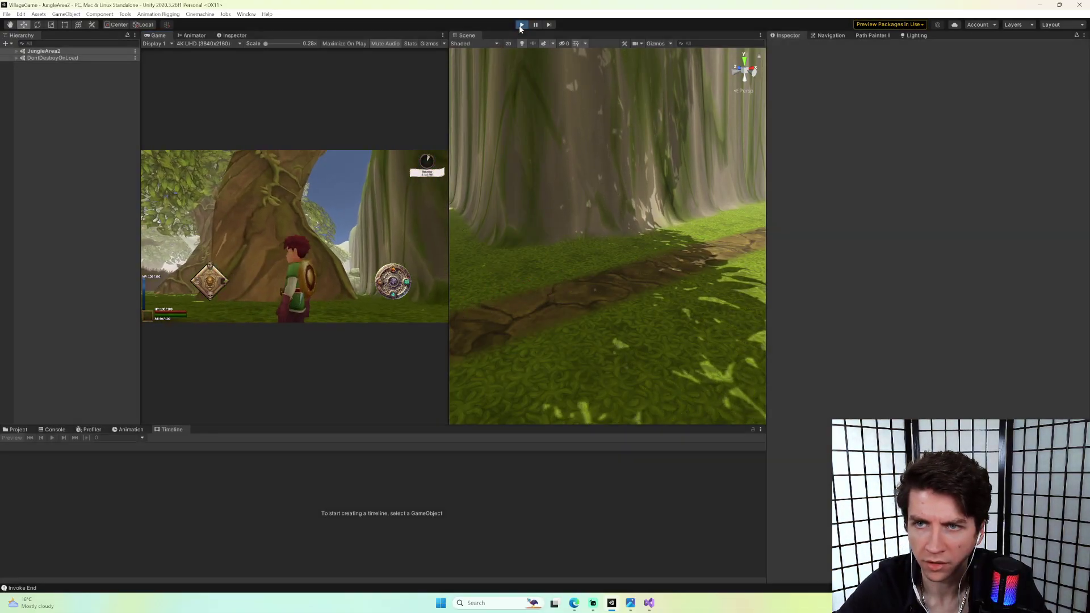
{"action": "left_click", "coordinate": [519, 26]}
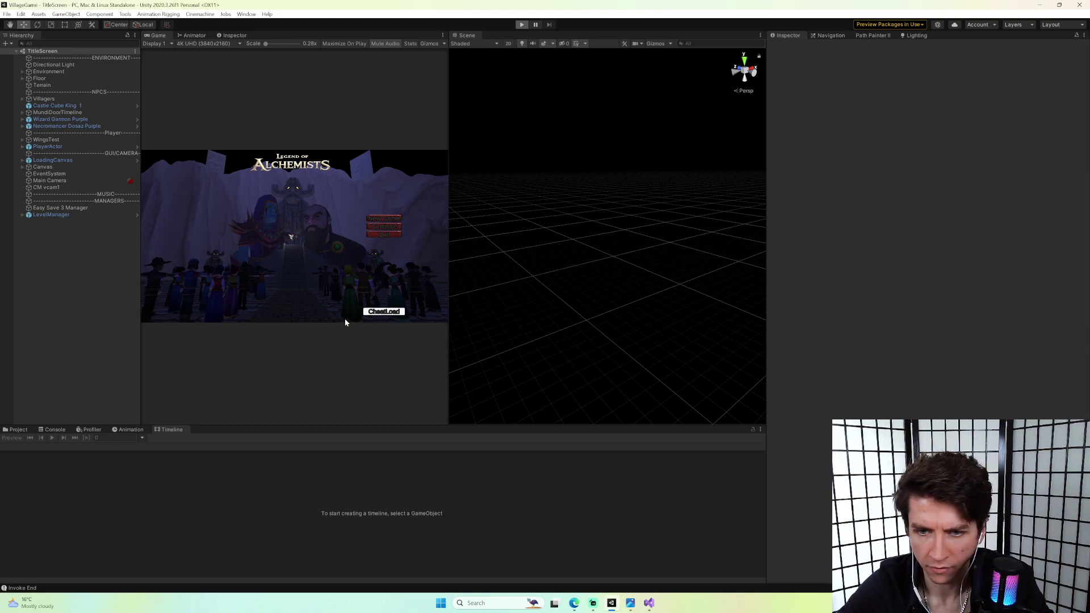
Play-test the CheatLoad entry again, walk the player along the dirt path towards the bug gate, and stop playing.
{"action": "key", "text": "ctrl+p"}
{"action": "left_click", "coordinate": [379, 314]}
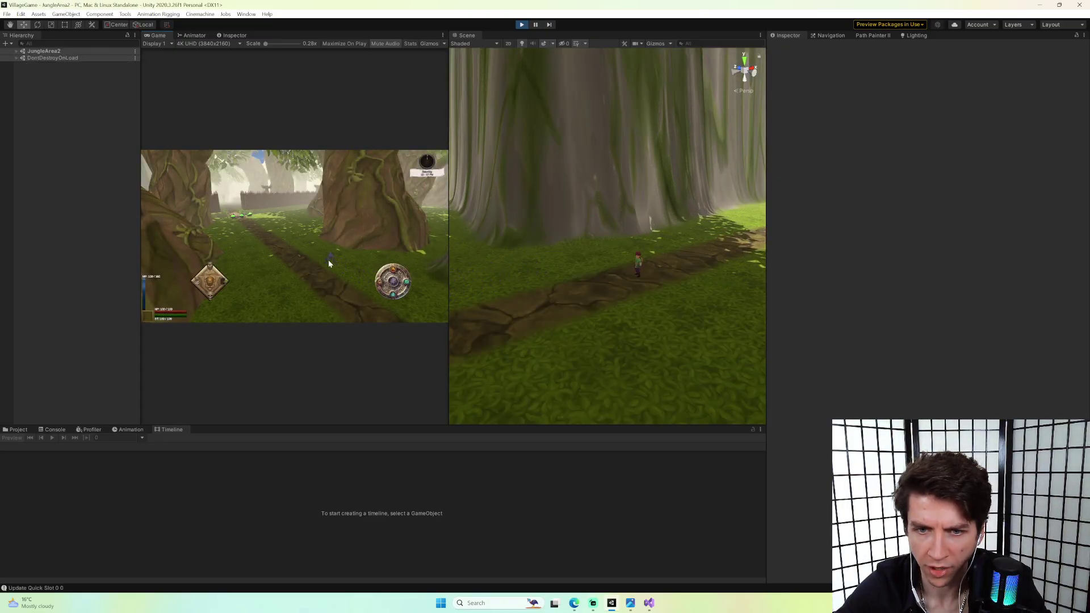
{"action": "right_click_drag", "start_coordinate": [613, 278], "coordinate": [580, 278]}
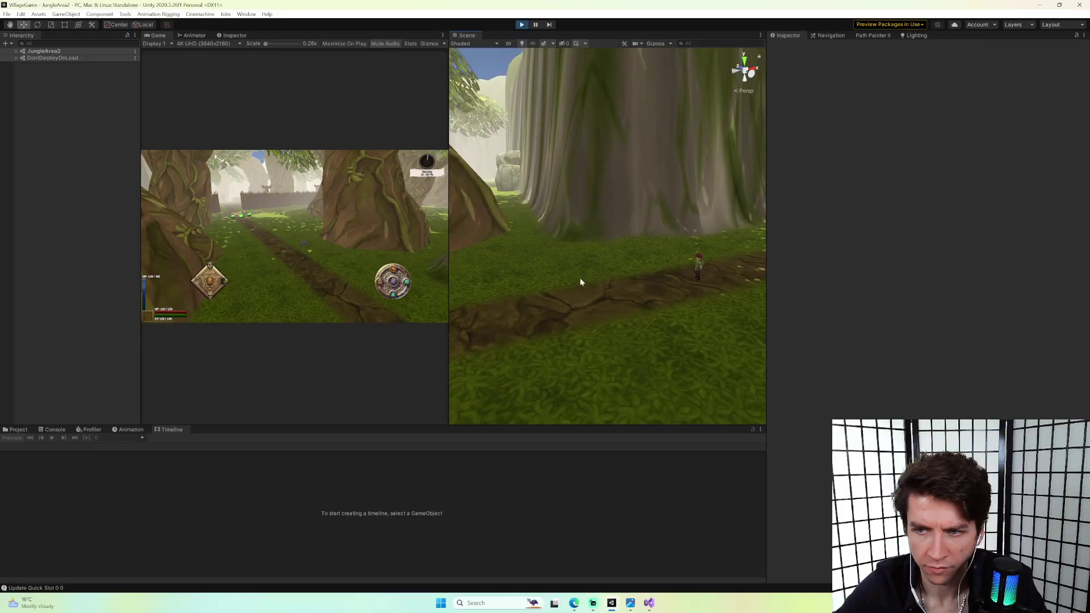
{"action": "left_click", "coordinate": [381, 238]}
{"action": "key", "text": "w"}
{"action": "key", "text": "w"}
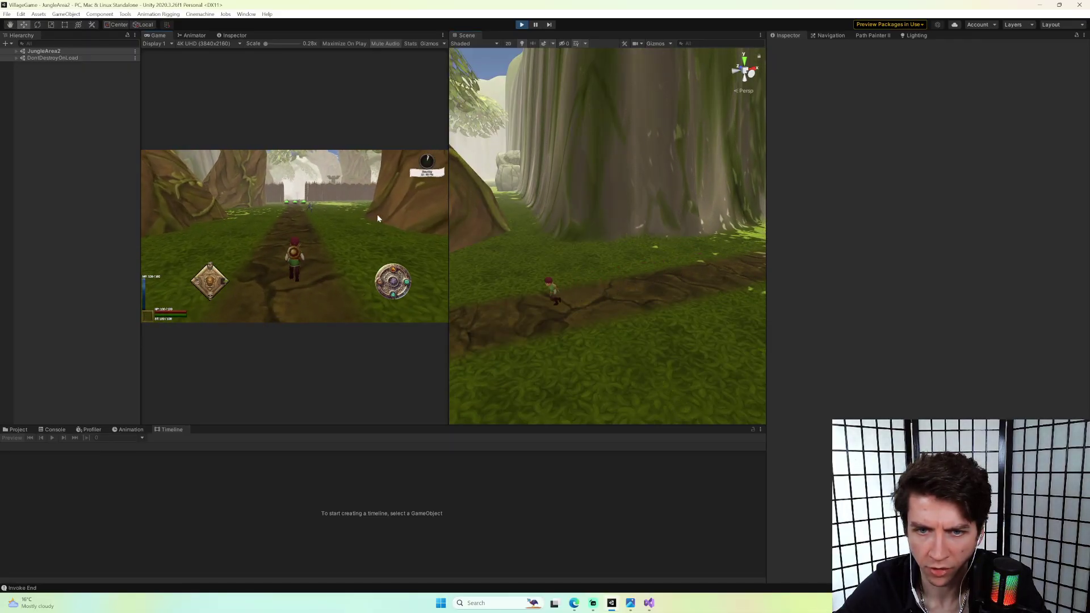
{"action": "key", "text": "w"}
{"action": "key", "text": "w"}
{"action": "key", "text": "w"}
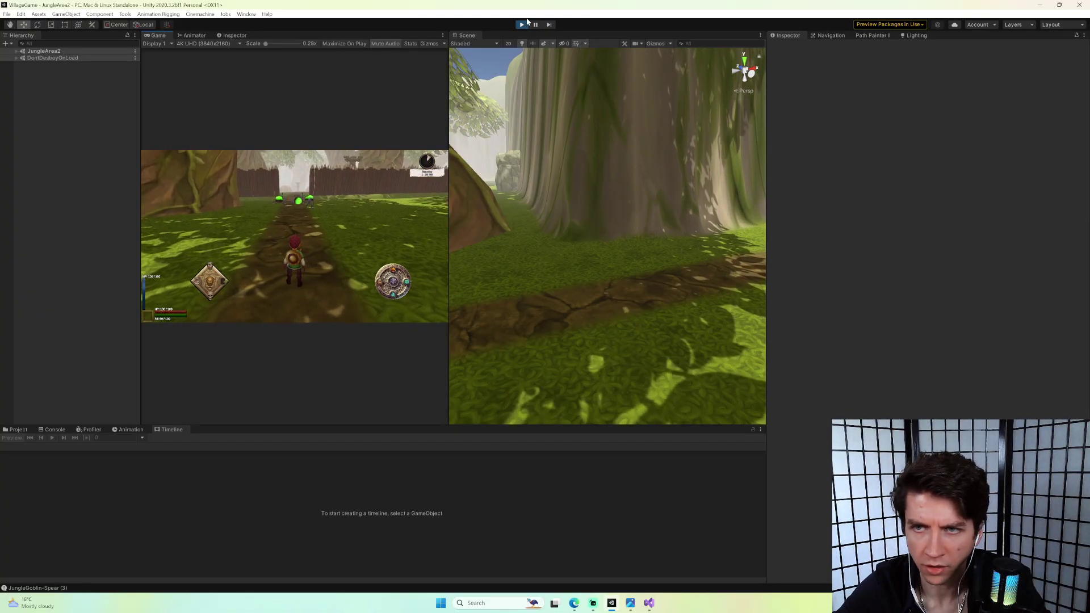
{"action": "left_click", "coordinate": [522, 25]}
Reopen the JungleArea2 scene.
{"action": "key", "text": "ctrl+grave"}
{"action": "type", "text": "os"}
{"action": "key", "text": "Return"}
{"action": "type", "text": "jungle"}
{"action": "key", "text": "Down"}
{"action": "key", "text": "Down"}
{"action": "key", "text": "Down"}
{"action": "key", "text": "Up"}
{"action": "key", "text": "Up"}
{"action": "key", "text": "Return"}
{"action": "key", "text": "Return"}
{"action": "key", "text": "Return"}
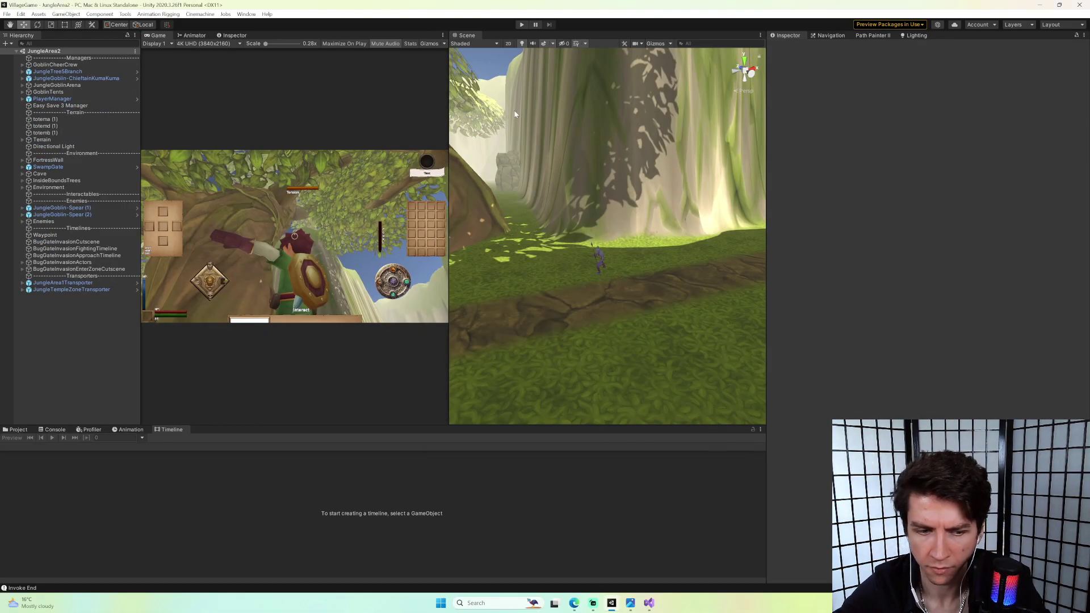
Disable Pause Schedule in the Schedule Controller of JungleGoblinNAMEDBUGFIGHT and save the scene.
{"action": "right_click_drag", "start_coordinate": [497, 150], "coordinate": [566, 183]}
{"action": "left_click", "coordinate": [582, 180]}
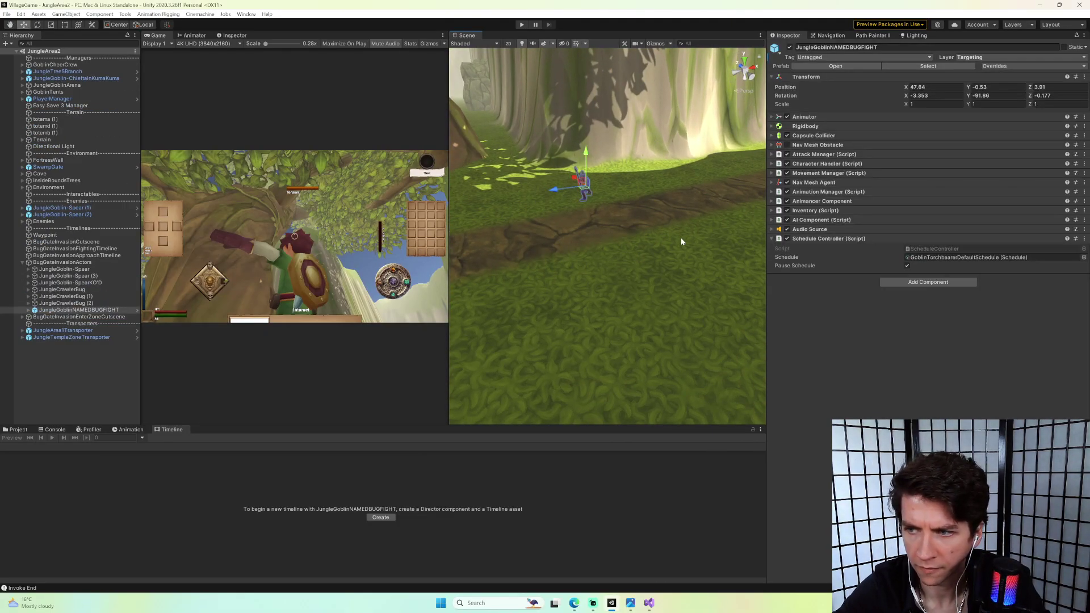
{"action": "left_click", "coordinate": [881, 238]}
{"action": "left_click", "coordinate": [877, 237]}
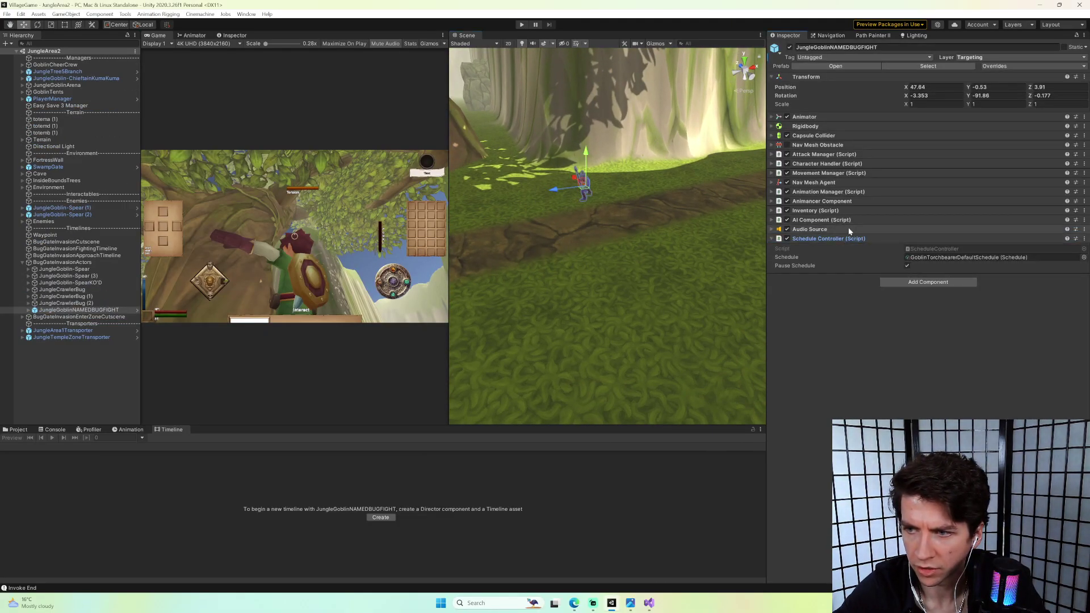
{"action": "left_click", "coordinate": [834, 165]}
{"action": "scroll", "coordinate": [916, 321], "scroll_direction": "down", "scroll_amount": 5}
{"action": "scroll", "coordinate": [857, 239], "scroll_direction": "up", "scroll_amount": 5}
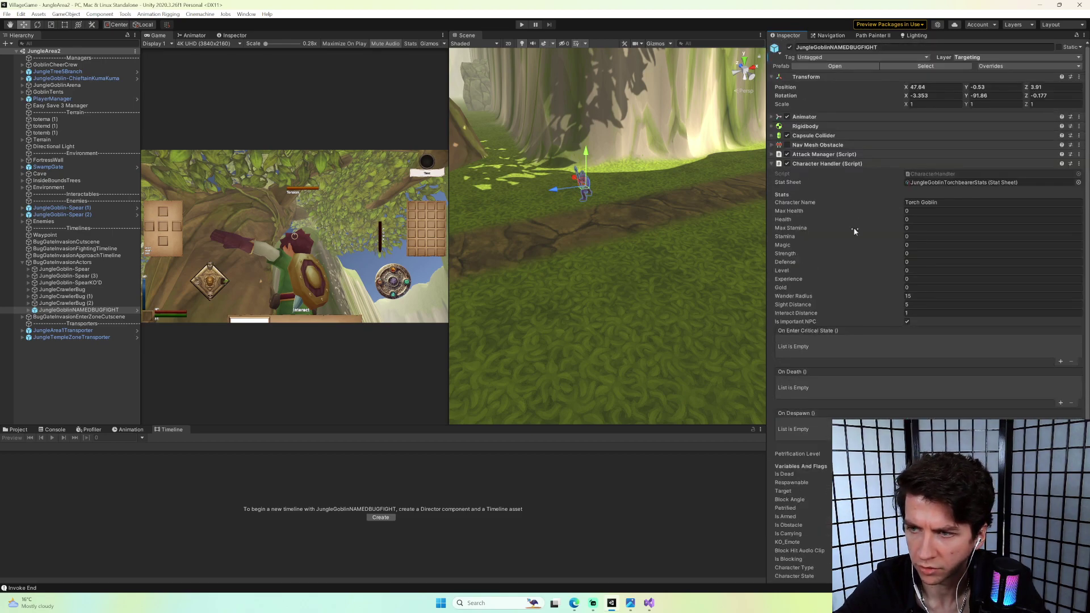
{"action": "left_click", "coordinate": [835, 164]}
{"action": "left_click", "coordinate": [907, 266]}
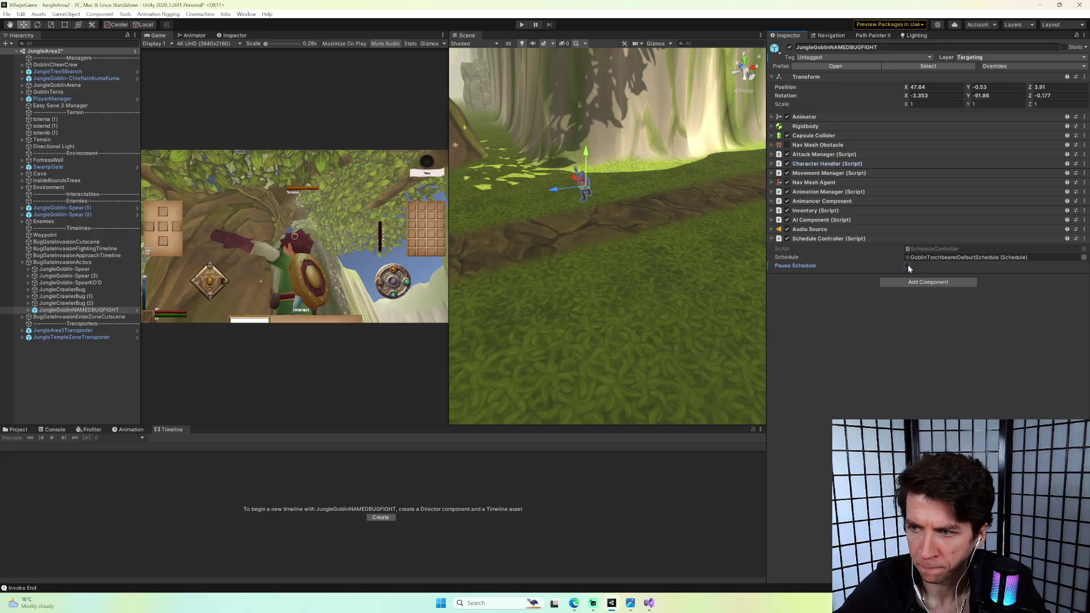
{"action": "key", "text": "ctrl+s"}
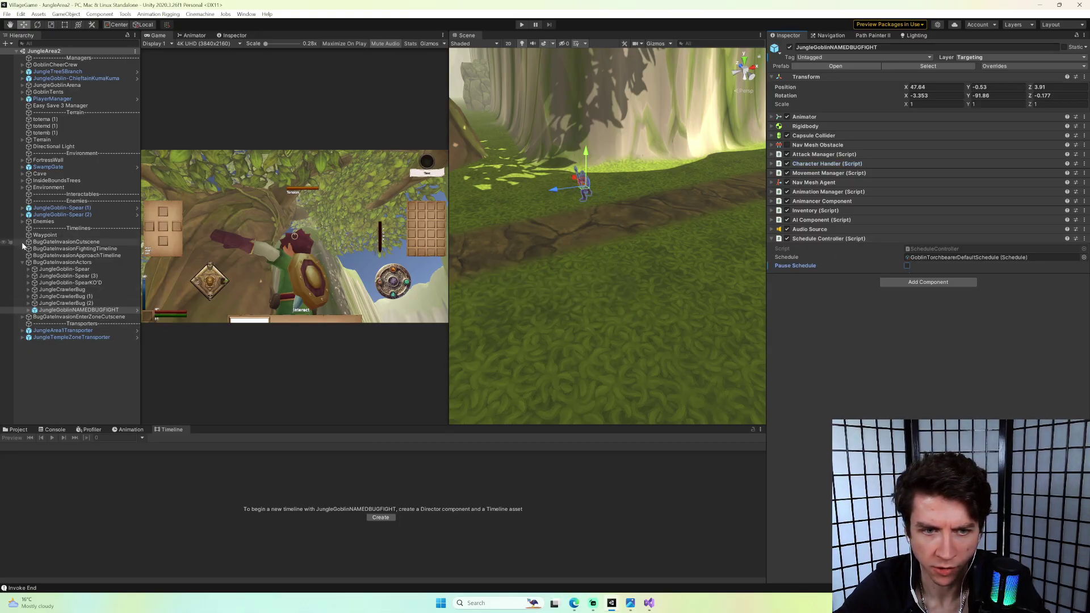
Set the Look At target of ActionCamera1 in BugGateInvasionEnterZoneCutscene to JungleGoblinNAMEDBUGFIGHT and save the scene.
{"action": "left_click", "coordinate": [22, 316]}
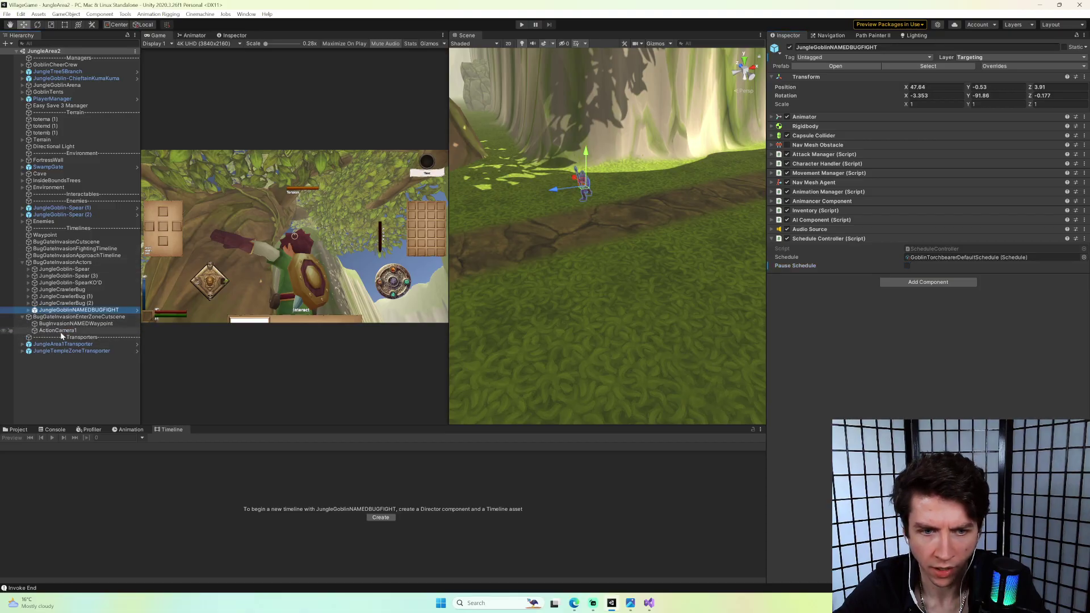
{"action": "left_click", "coordinate": [59, 330]}
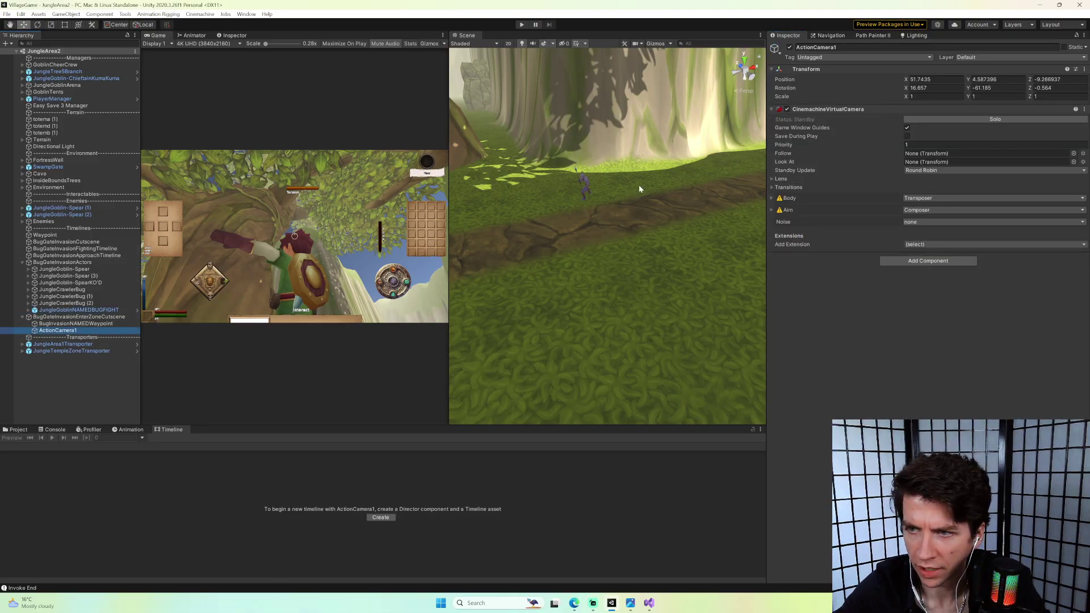
{"action": "left_click_drag", "start_coordinate": [84, 310], "coordinate": [663, 243]}
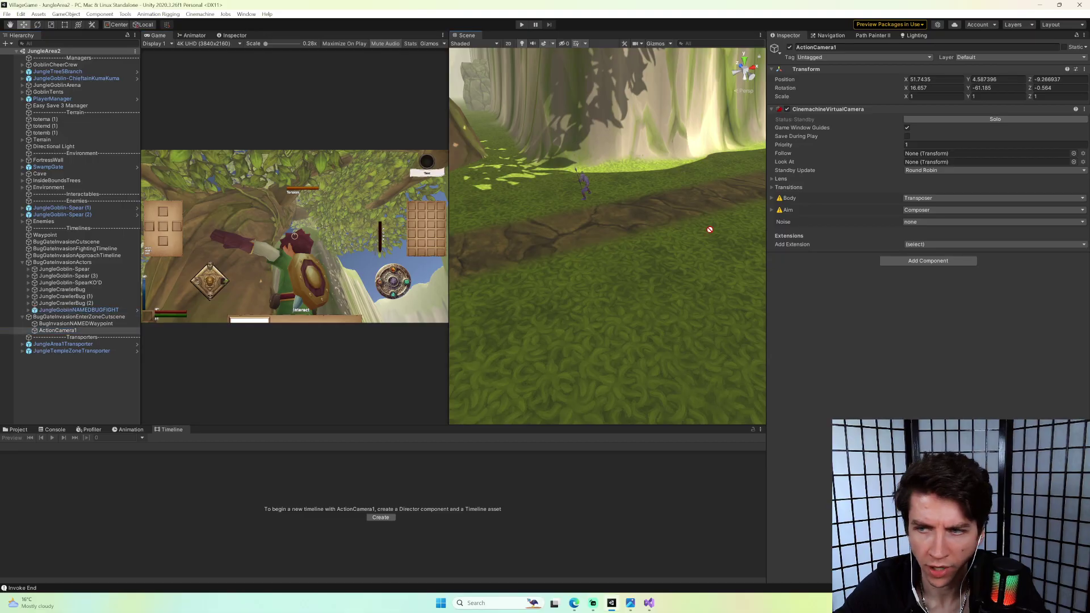
{"action": "left_click_drag", "start_coordinate": [904, 162], "coordinate": [911, 162]}
{"action": "key", "text": "ctrl+s"}
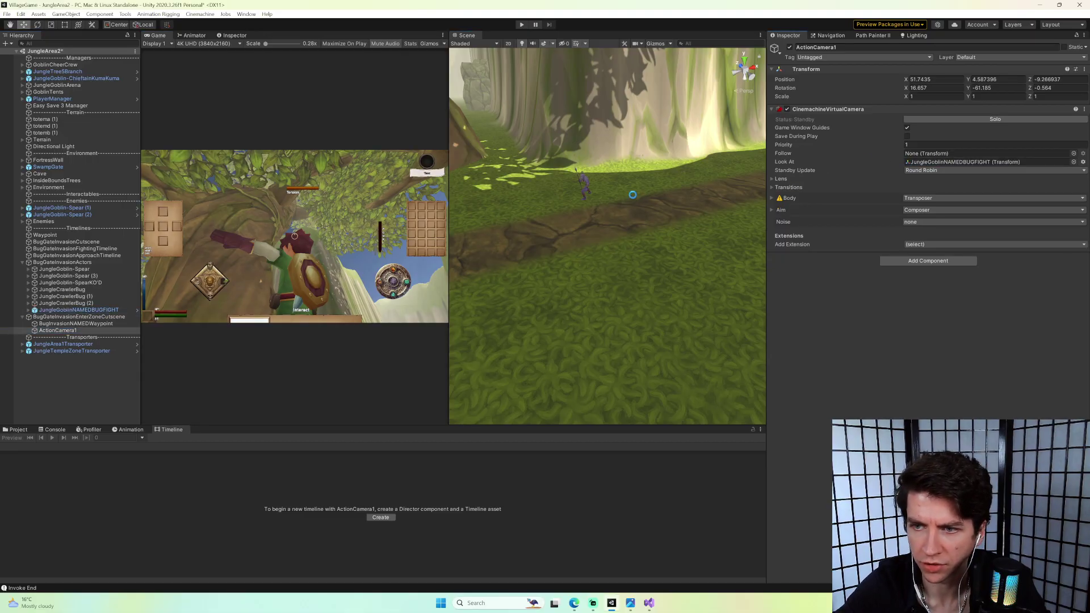
Open the TitleScreen scene with the Open Scene command and activate it.
{"action": "key", "text": "grave"}
{"action": "type", "text": "os"}
{"action": "key", "text": "Return"}
{"action": "type", "text": "ti"}
{"action": "key", "text": "Return"}
{"action": "key", "text": "Return"}
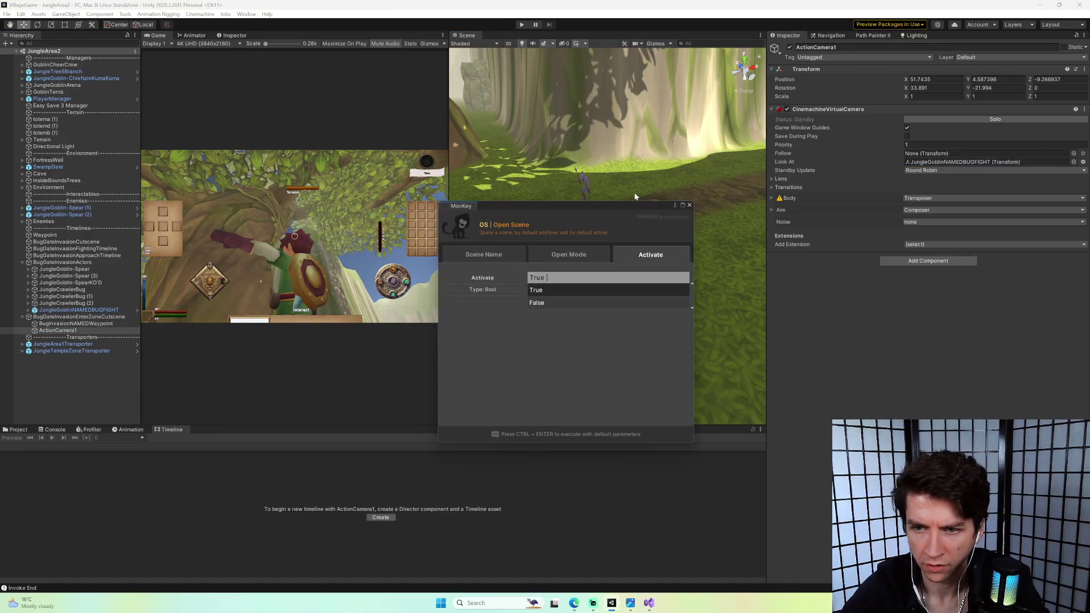
{"action": "key", "text": "Return"}
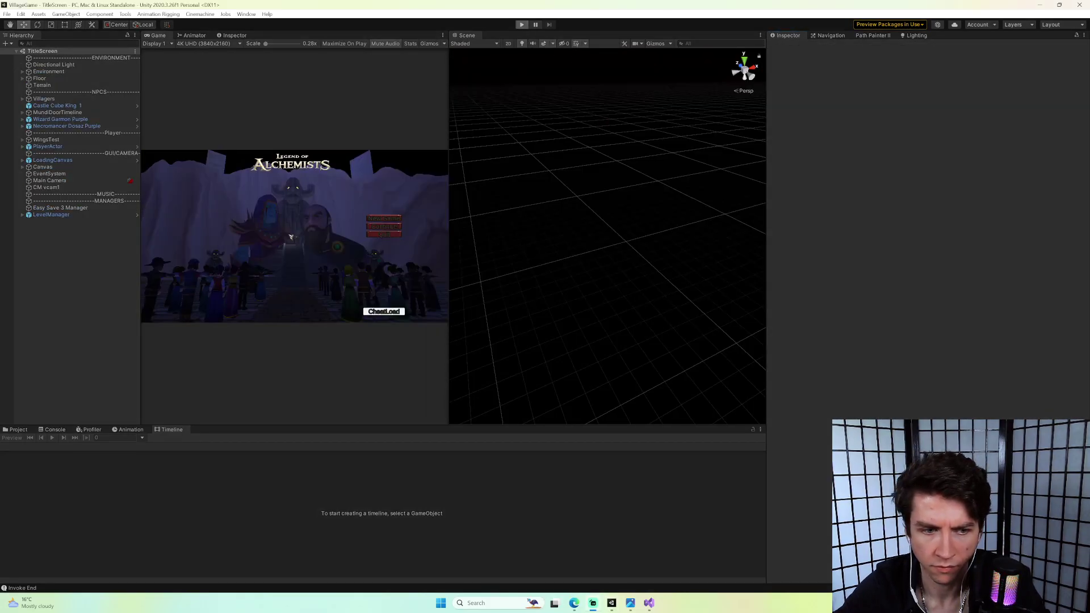
Play-test the game with CheatLoad, walk the player along the dirt path to the goblins at the bug gate, and stop playing.
{"action": "left_click", "coordinate": [388, 312]}
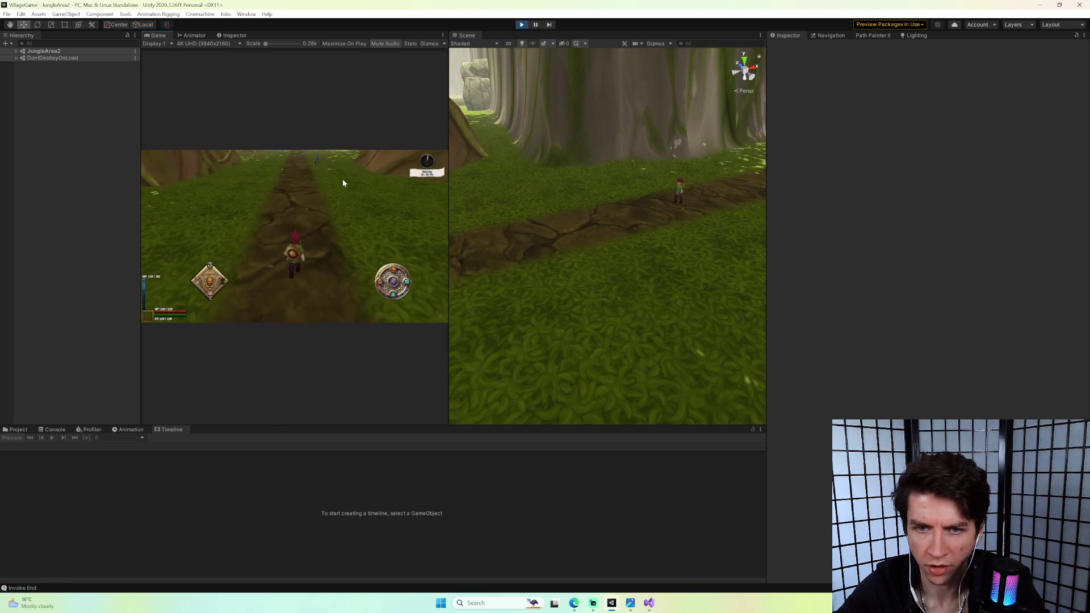
{"action": "key", "text": "w"}
{"action": "key", "text": "w"}
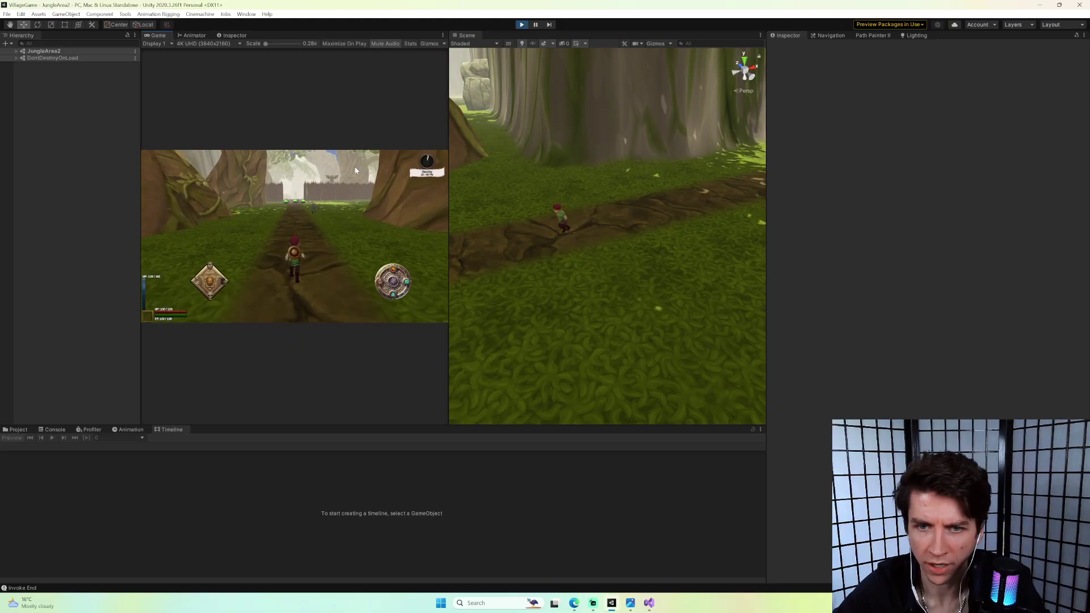
{"action": "key", "text": "w"}
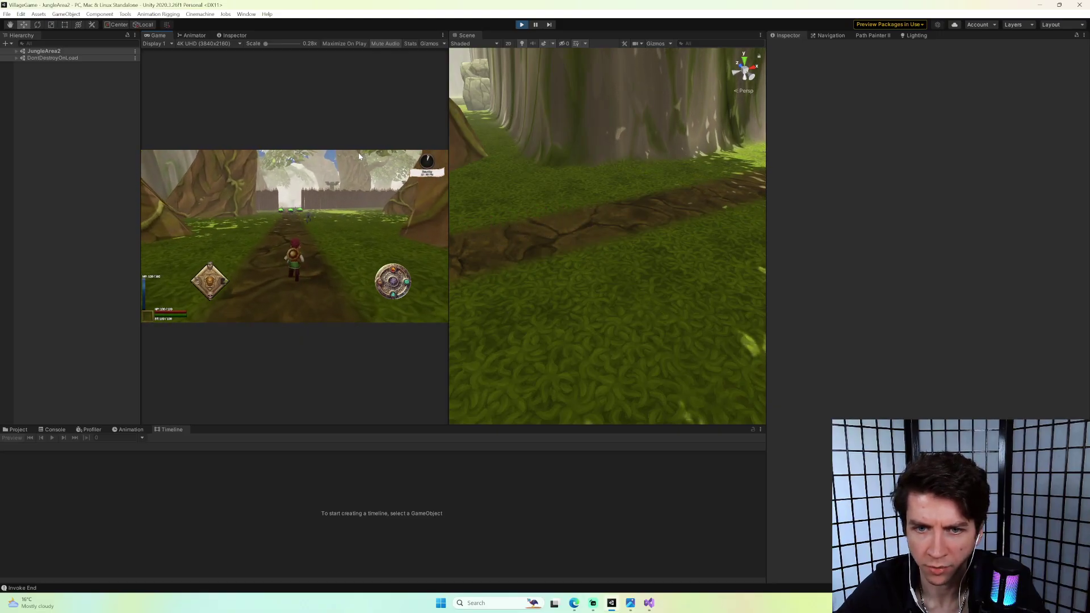
{"action": "key", "text": "w"}
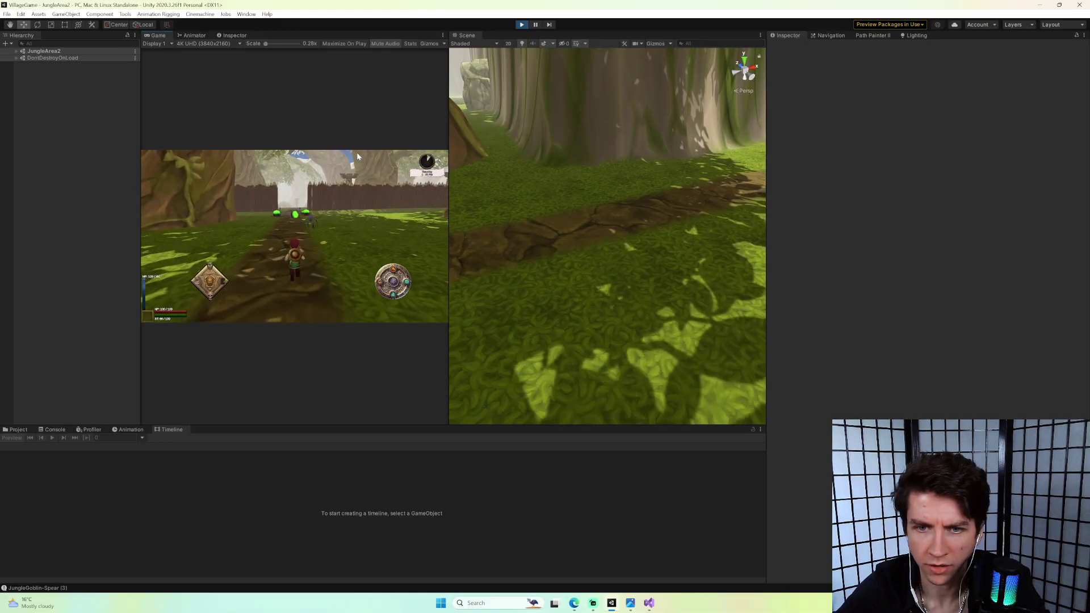
{"action": "key", "text": "w"}
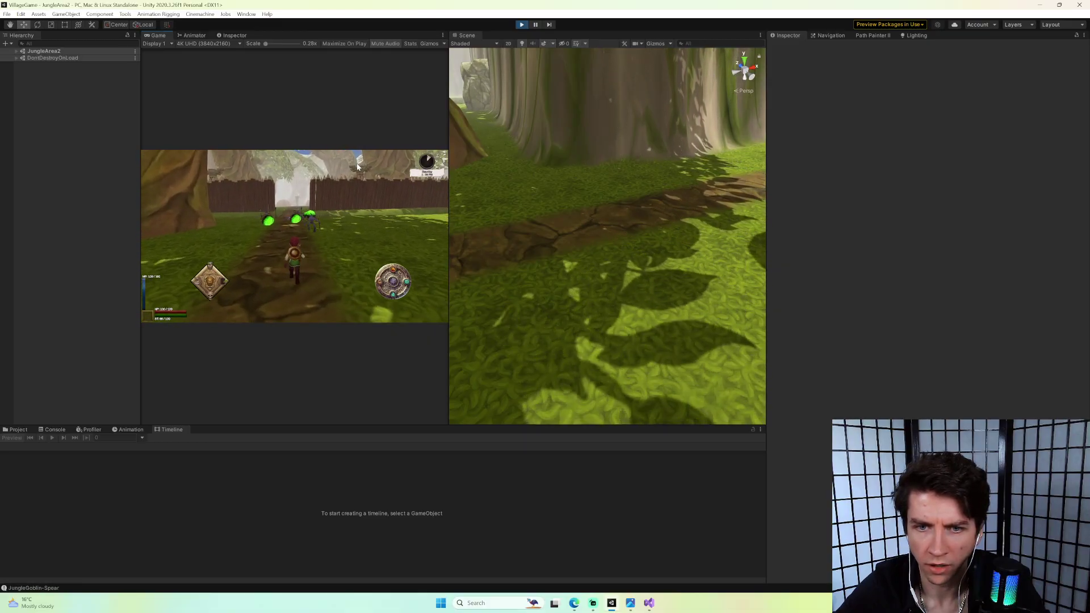
{"action": "key", "text": "w"}
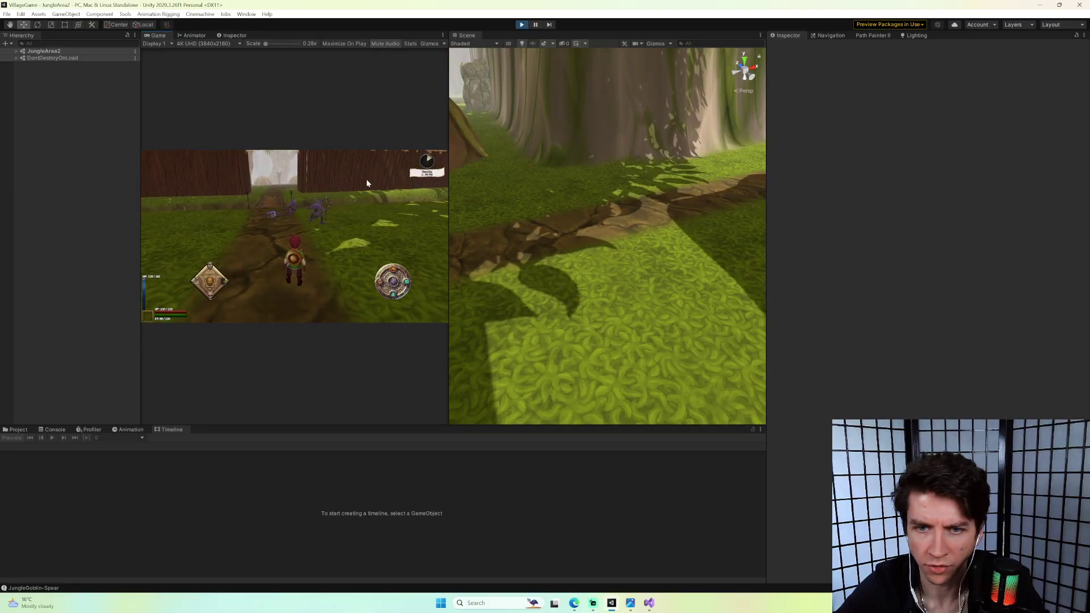
{"action": "key", "text": "d"}
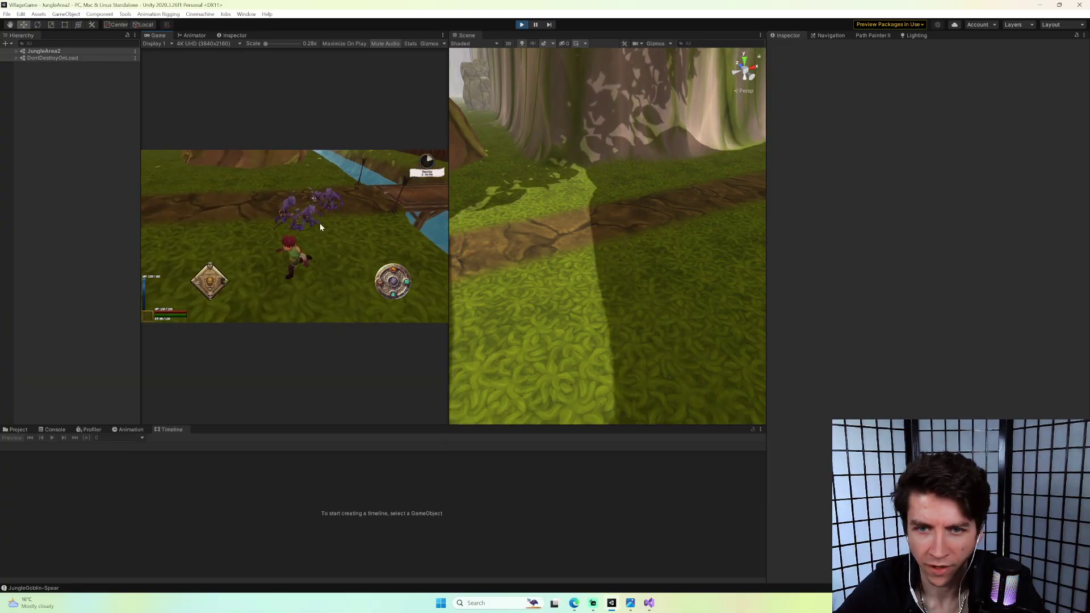
{"action": "left_click", "coordinate": [522, 25]}
Reopen the JungleArea2 scene with the Open Scene command.
{"action": "key", "text": "grave"}
{"action": "type", "text": "os"}
{"action": "key", "text": "Return"}
{"action": "type", "text": "jungle"}
{"action": "key", "text": "Down"}
{"action": "key", "text": "Down"}
{"action": "key", "text": "Down"}
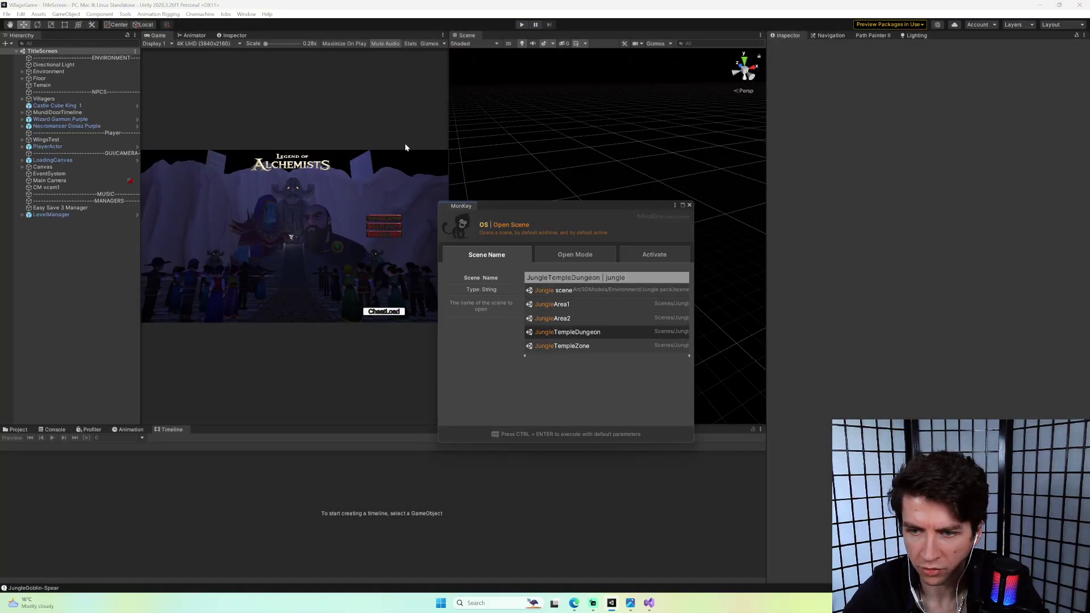
{"action": "key", "text": "Up"}
{"action": "key", "text": "Return"}
{"action": "key", "text": "Return"}
{"action": "key", "text": "Return"}
Locate the prefab asset of JungleGoblinNAMEDBUGFIGHT in the project and rename it JungleGoblinCaptainArmGuard.
{"action": "right_click_drag", "start_coordinate": [594, 203], "coordinate": [660, 195]}
{"action": "left_click", "coordinate": [607, 221]}
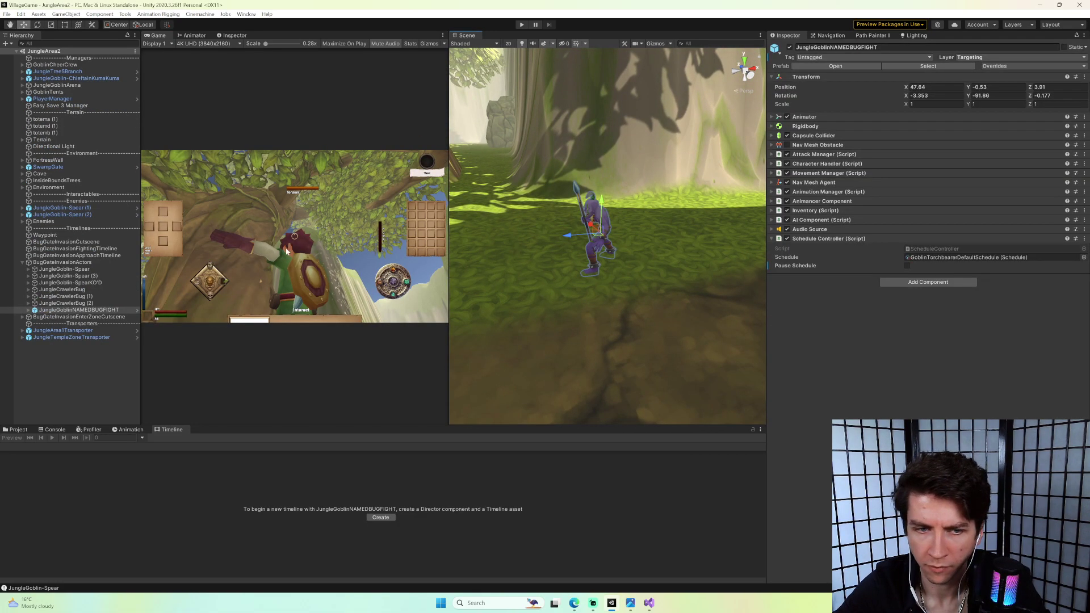
{"action": "right_click", "coordinate": [96, 310]}
{"action": "mouse_move", "coordinate": [148, 383]}
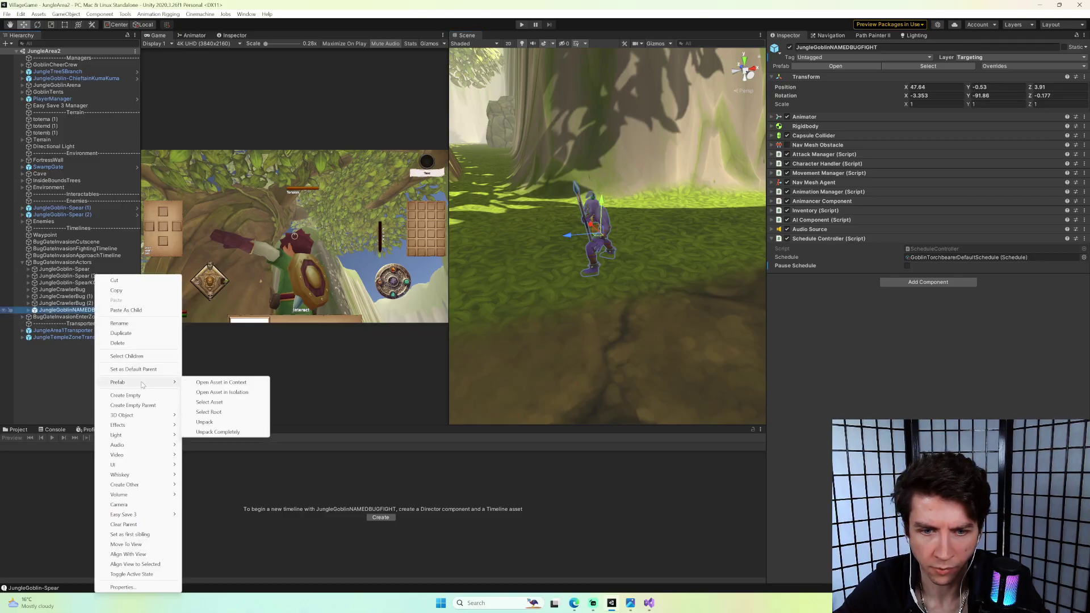
{"action": "left_click", "coordinate": [230, 402]}
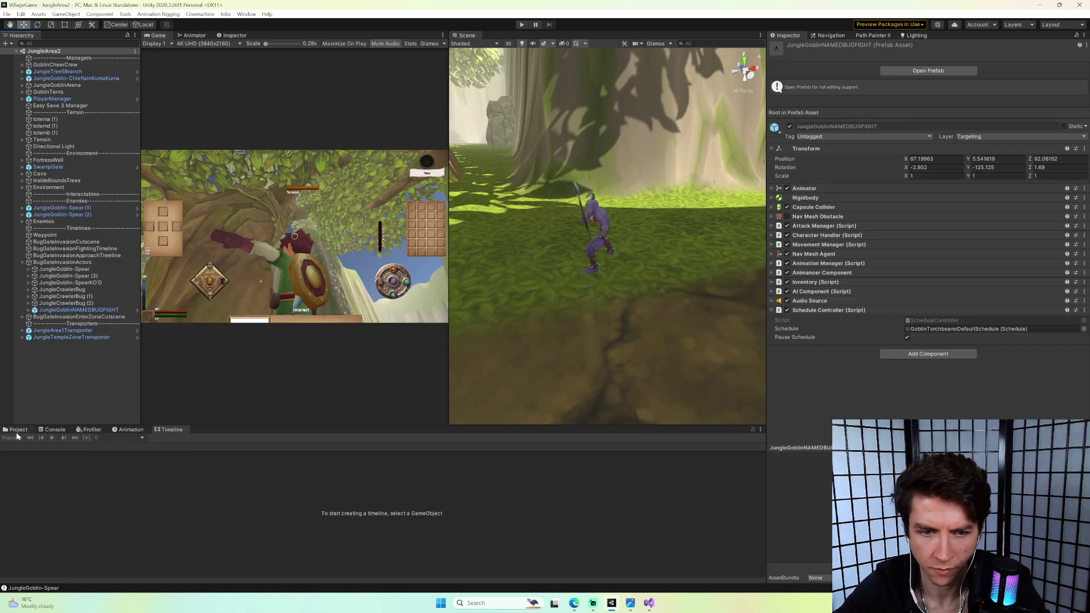
{"action": "left_click", "coordinate": [18, 429]}
{"action": "right_click", "coordinate": [85, 310]}
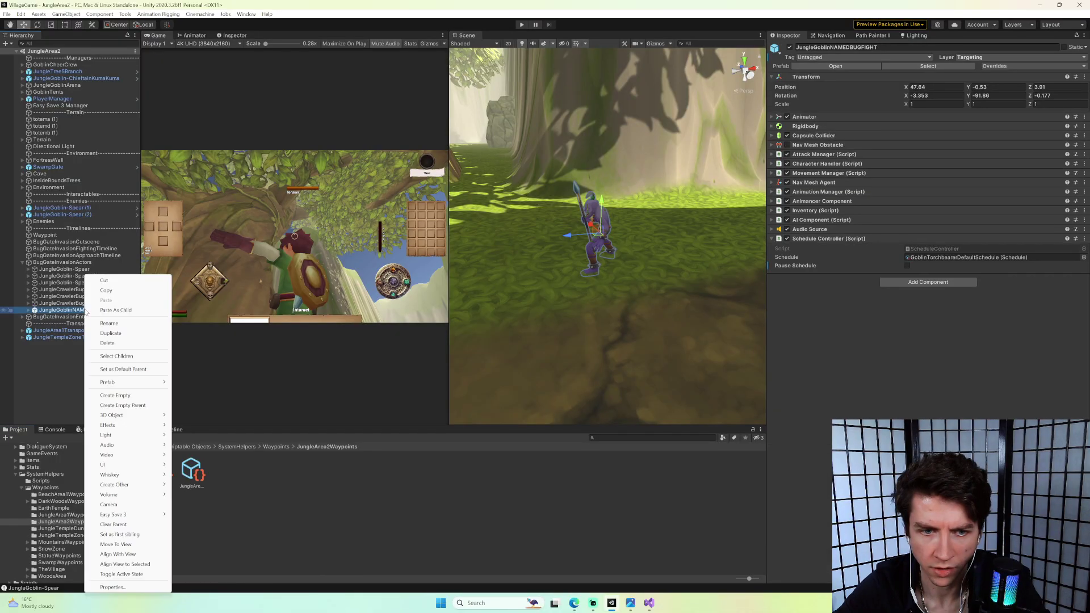
{"action": "mouse_move", "coordinate": [142, 382]}
{"action": "left_click", "coordinate": [230, 402]}
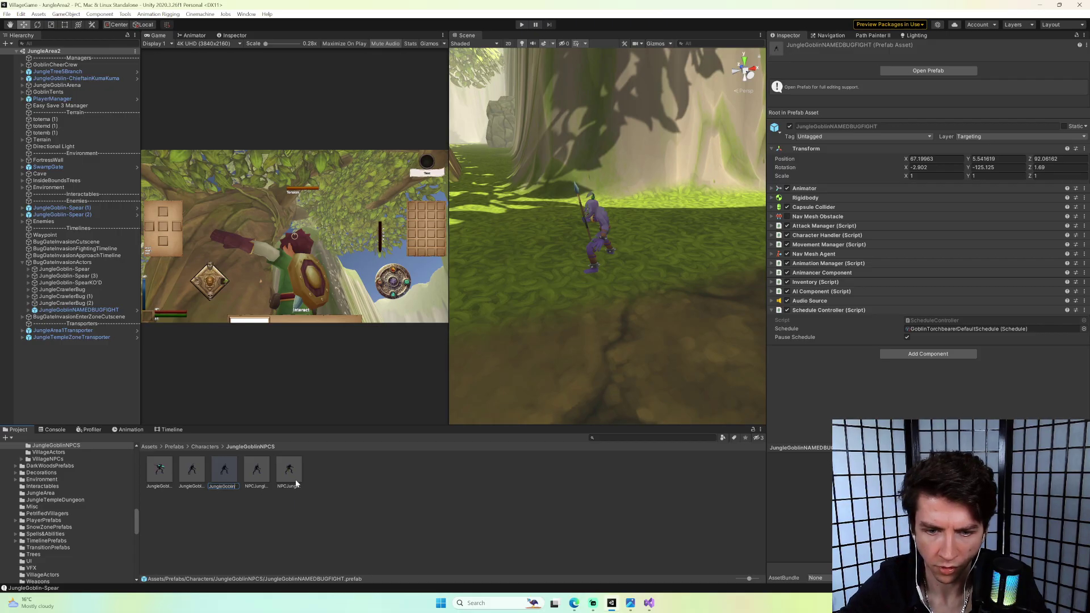
{"action": "type", "text": "Captain"}
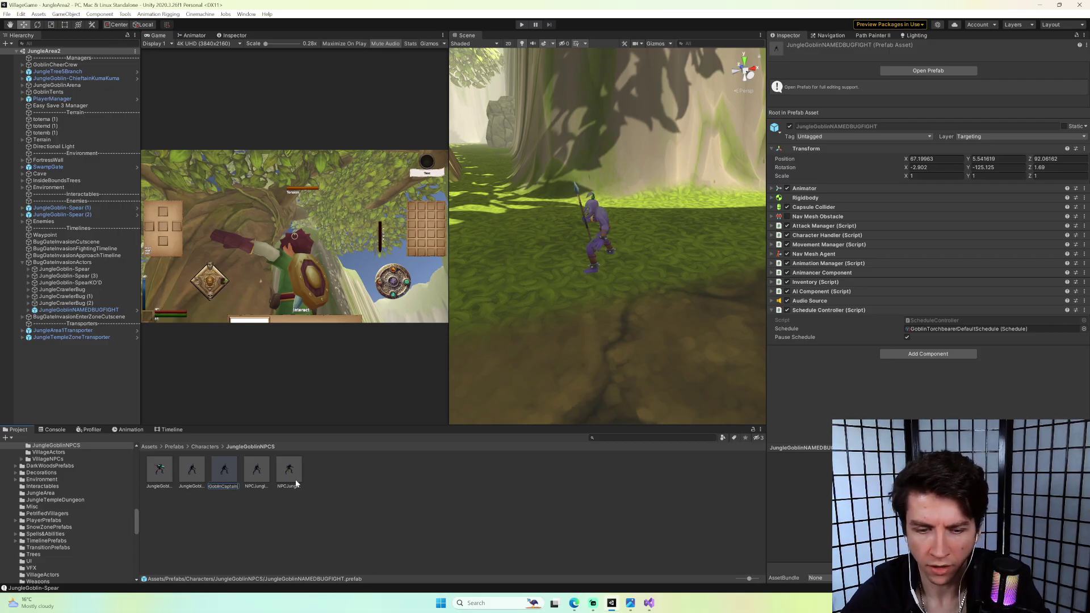
{"action": "type", "text": "Ar"}
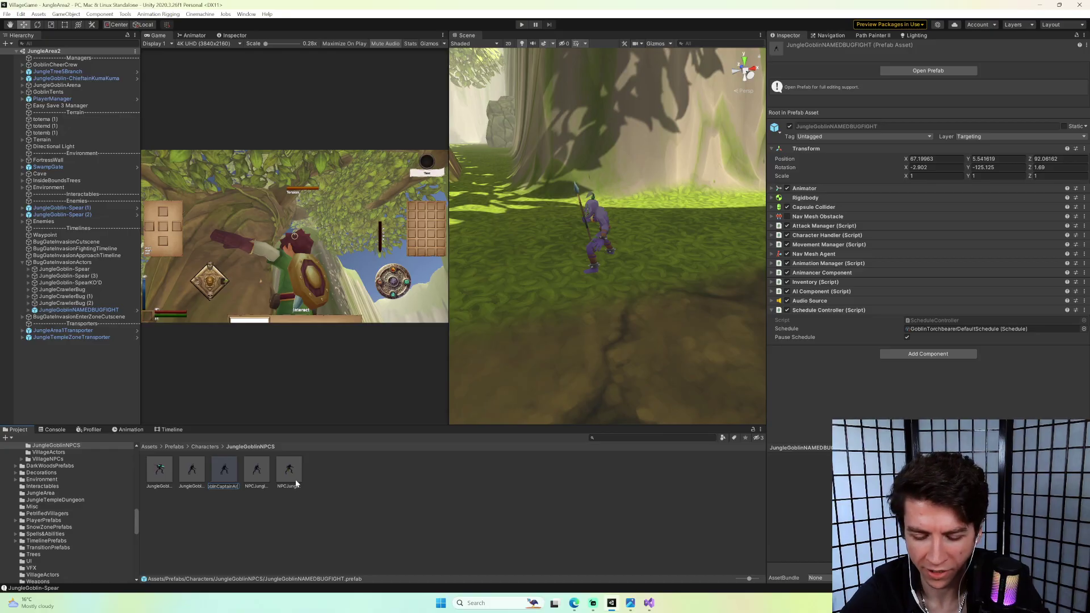
{"action": "type", "text": "mGalrd"}
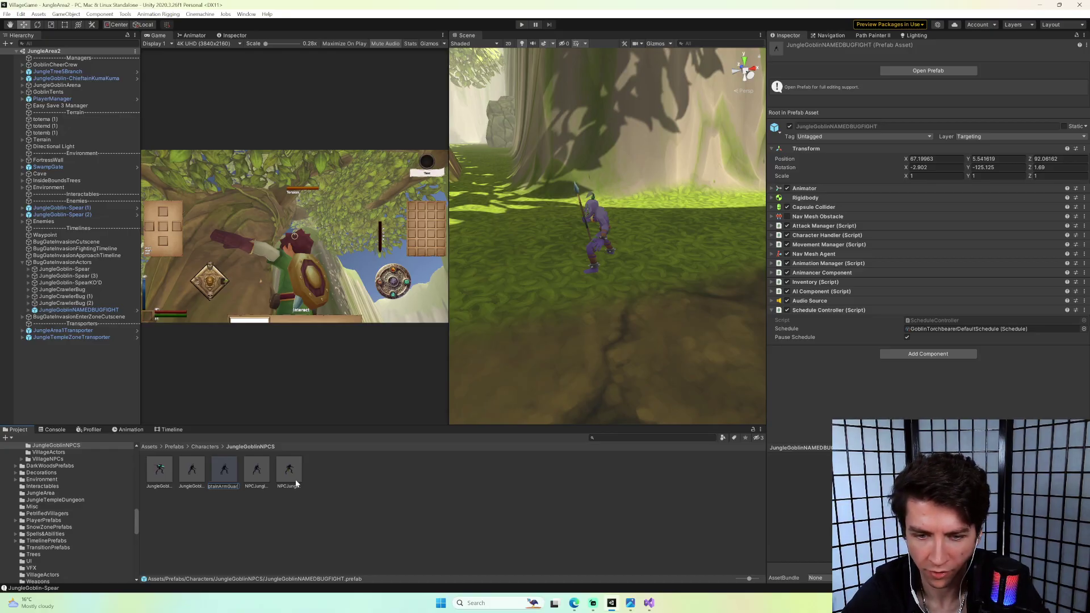
{"action": "key", "text": "Return"}
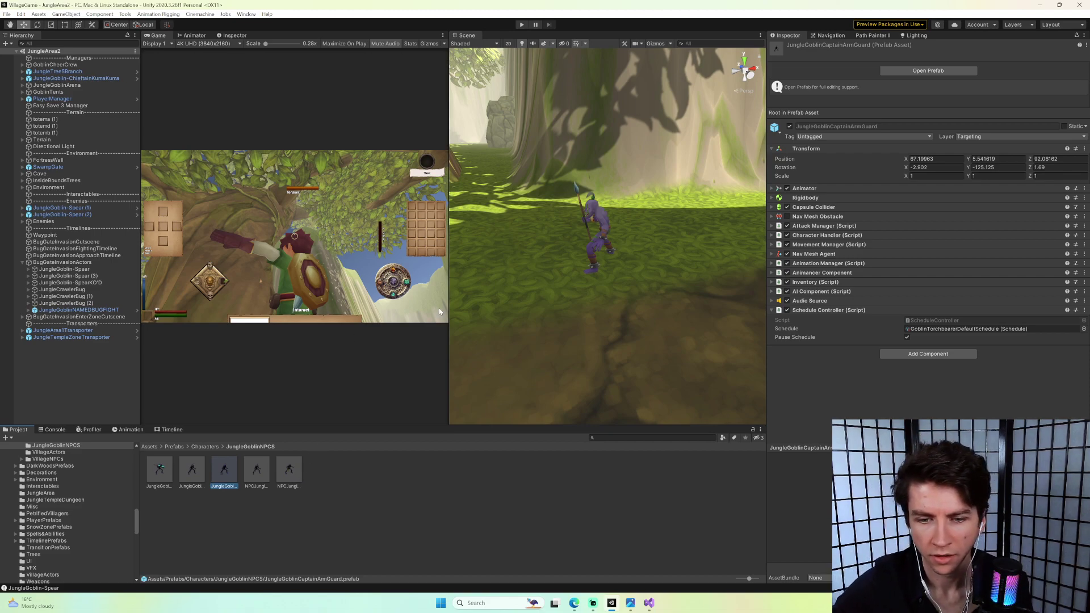
Examine the goblin's surroundings along the path to the bug gate, its components, and the cutscene settings of BugGateInvasionApproachTimeline.
{"action": "mouse_move", "coordinate": [593, 237]}
{"action": "right_mouse_down"}
{"action": "mouse_move", "coordinate": [581, 276]}
{"action": "mouse_move", "coordinate": [625, 243]}
{"action": "mouse_move", "coordinate": [584, 252]}
{"action": "right_mouse_up"}
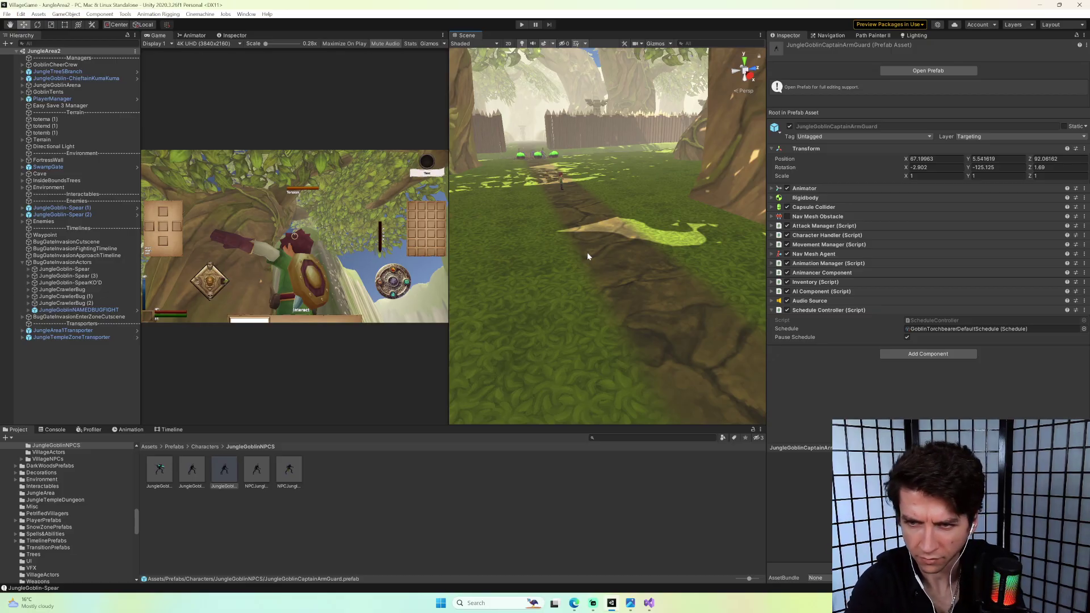
{"action": "right_click_drag", "start_coordinate": [588, 253], "coordinate": [773, 207]}
{"action": "right_click_drag", "start_coordinate": [568, 216], "coordinate": [645, 230]}
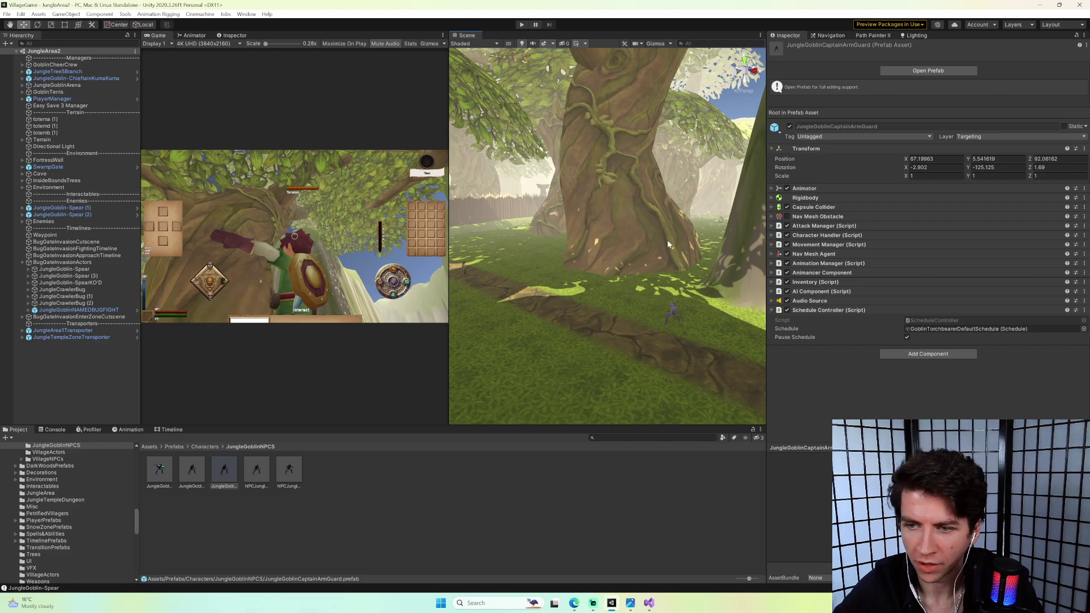
{"action": "right_click_drag", "start_coordinate": [632, 255], "coordinate": [772, 261]}
{"action": "mouse_move", "coordinate": [522, 233]}
{"action": "right_mouse_down"}
{"action": "mouse_move", "coordinate": [651, 239]}
{"action": "mouse_move", "coordinate": [539, 245]}
{"action": "right_mouse_up"}
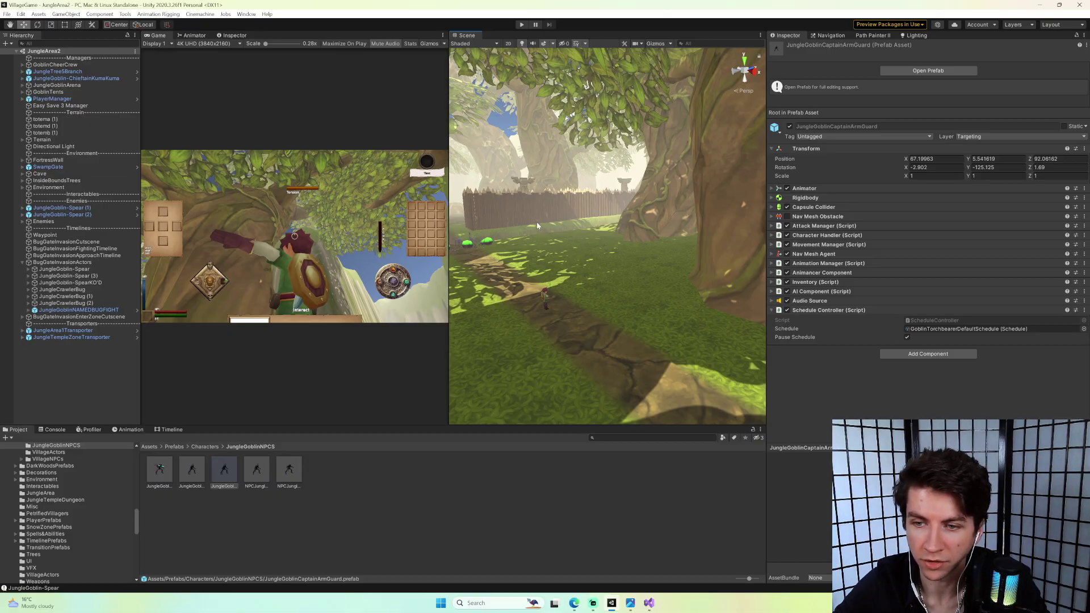
{"action": "right_click_drag", "start_coordinate": [537, 226], "coordinate": [606, 272]}
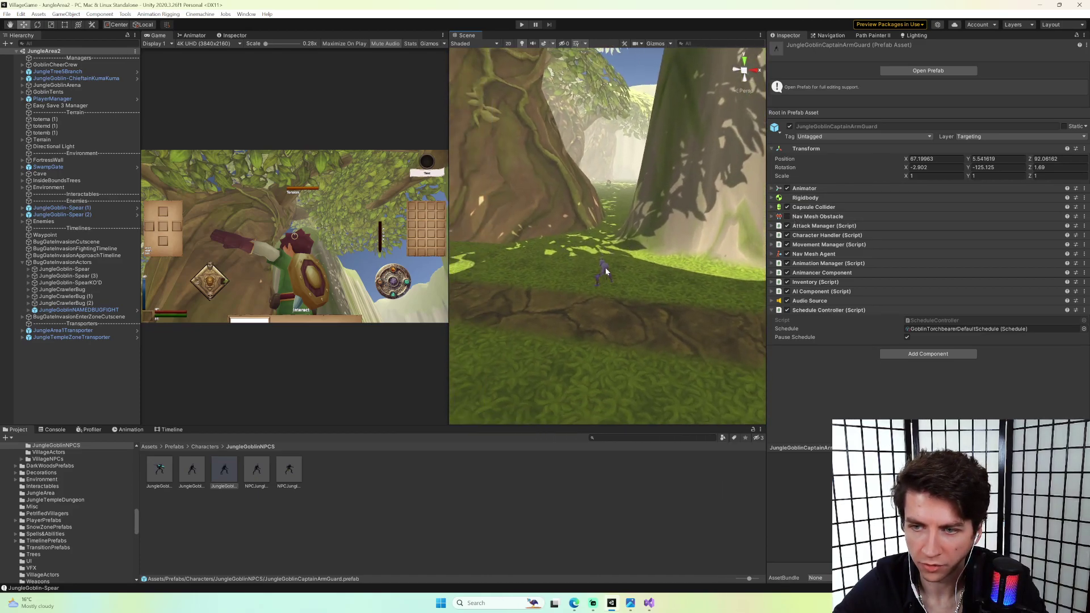
{"action": "left_click", "coordinate": [605, 271]}
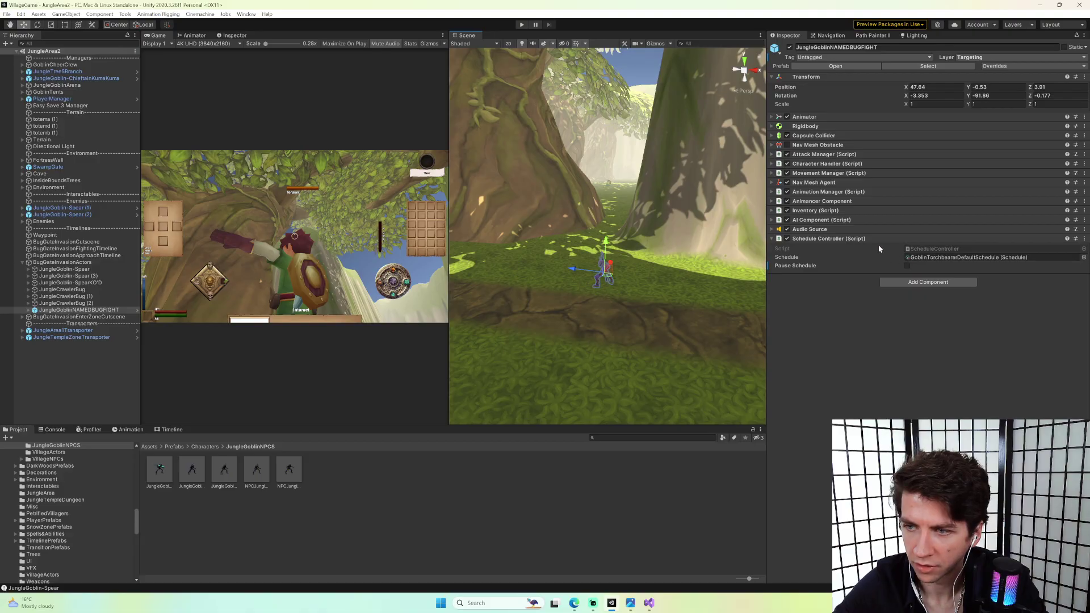
{"action": "right_click_drag", "start_coordinate": [670, 196], "coordinate": [733, 202]}
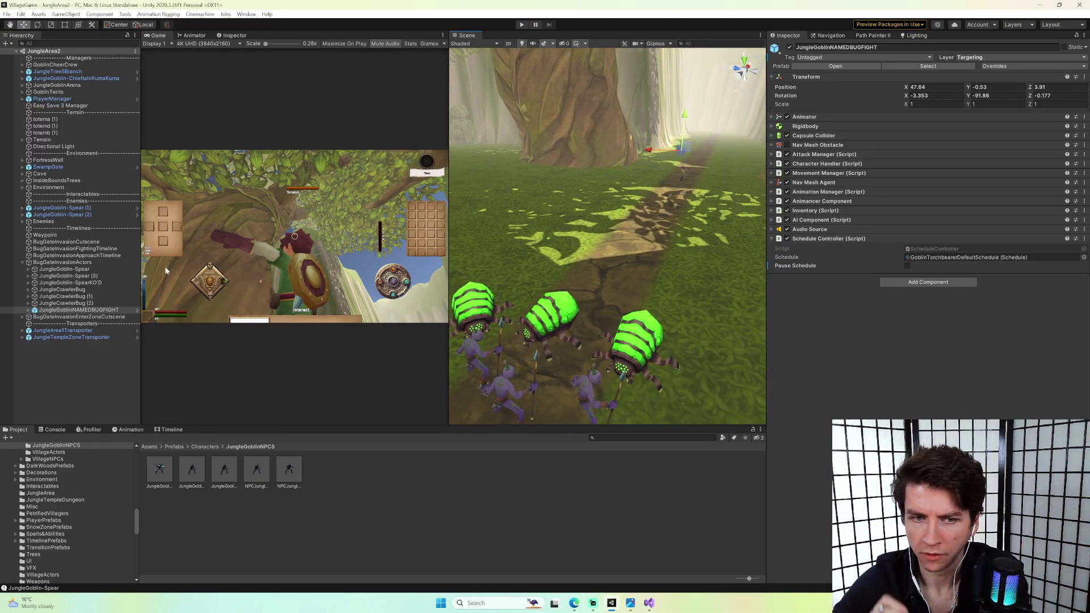
{"action": "left_click", "coordinate": [70, 256]}
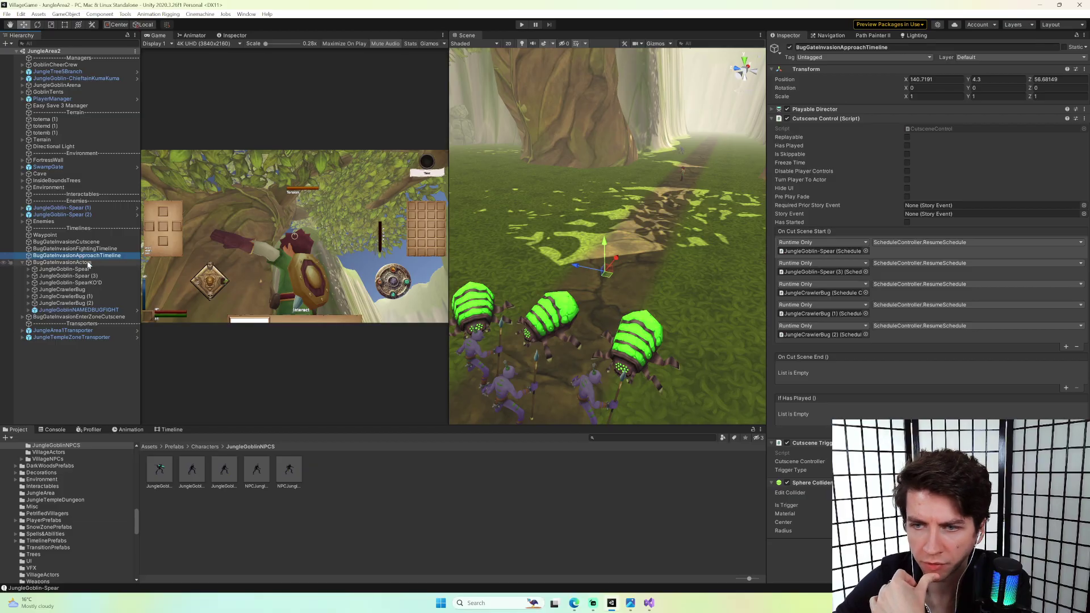
{"action": "left_click", "coordinate": [23, 263]}
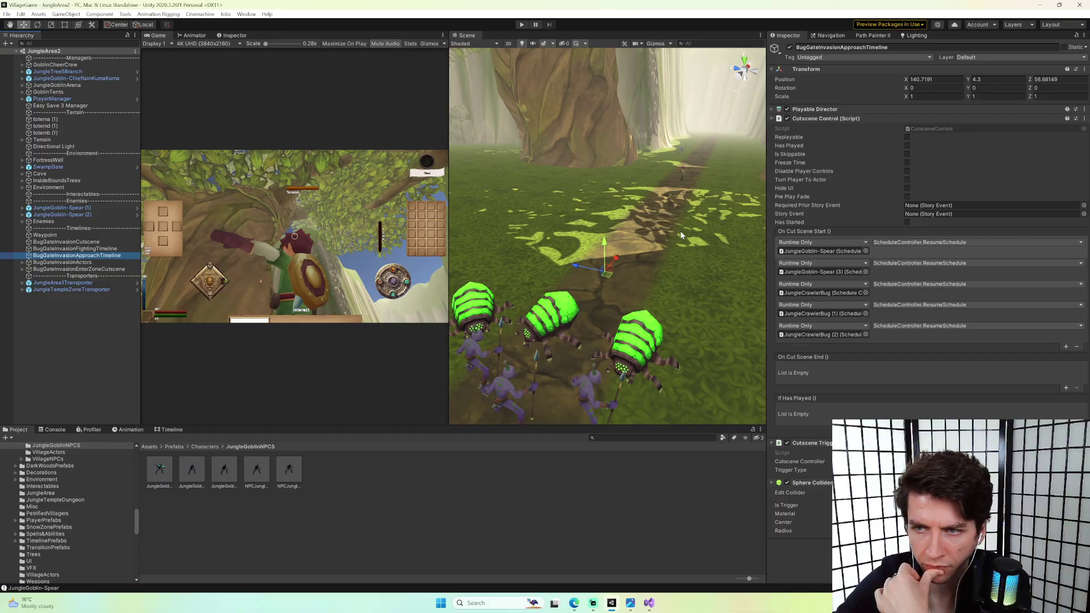
Open the TitleScreen scene and start playing the game with the Game view maximized.
{"action": "key", "text": "grave"}
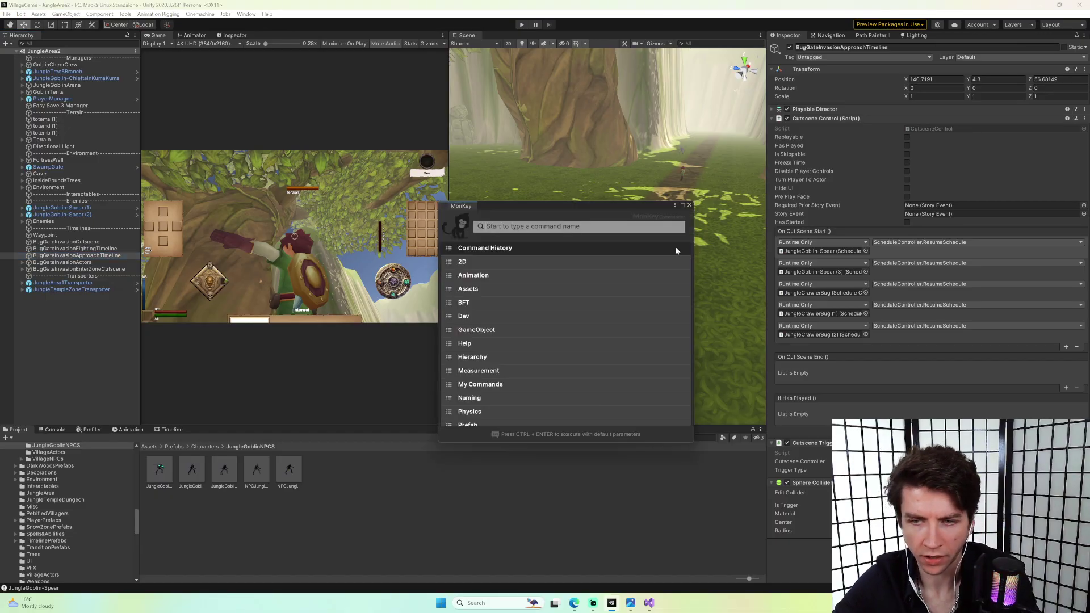
{"action": "type", "text": "os"}
{"action": "key", "text": "Return"}
{"action": "type", "text": "ti"}
{"action": "key", "text": "Return"}
{"action": "key", "text": "Return"}
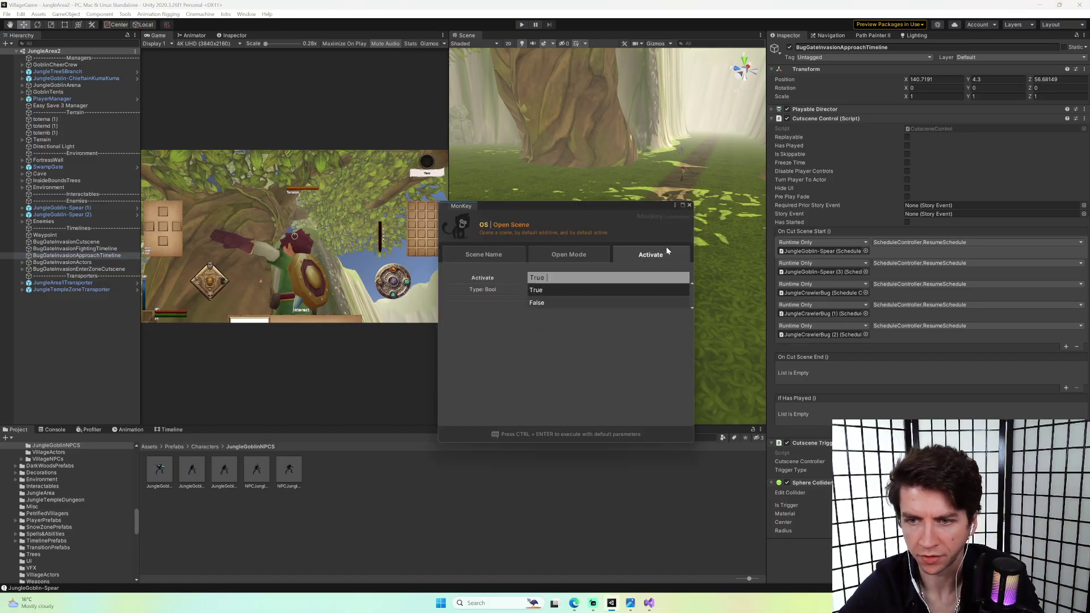
{"action": "key", "text": "Return"}
{"action": "left_click", "coordinate": [521, 25]}
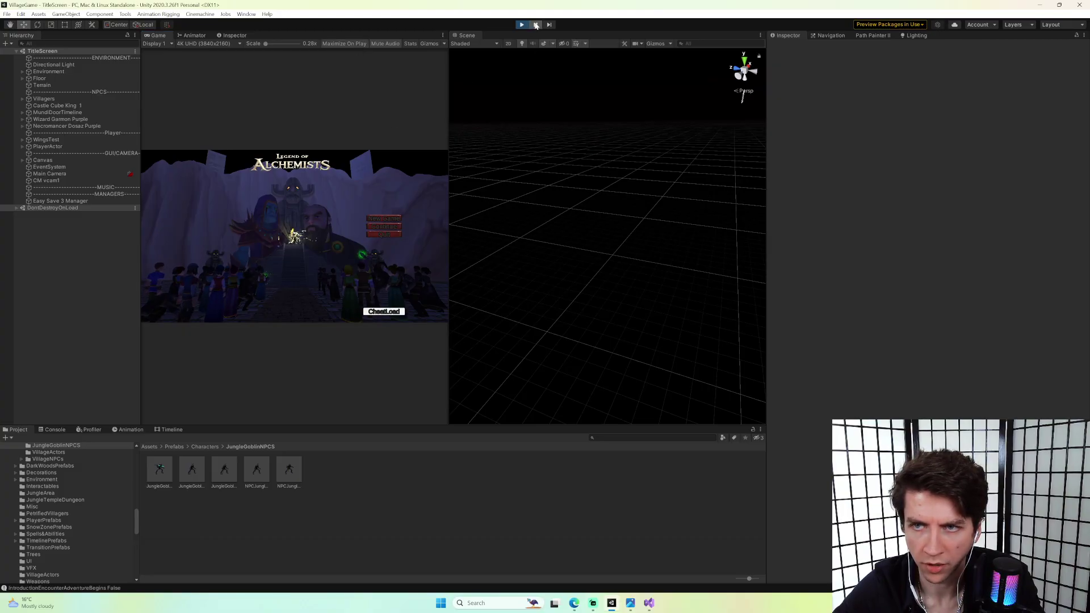
{"action": "key", "text": "shift+space"}
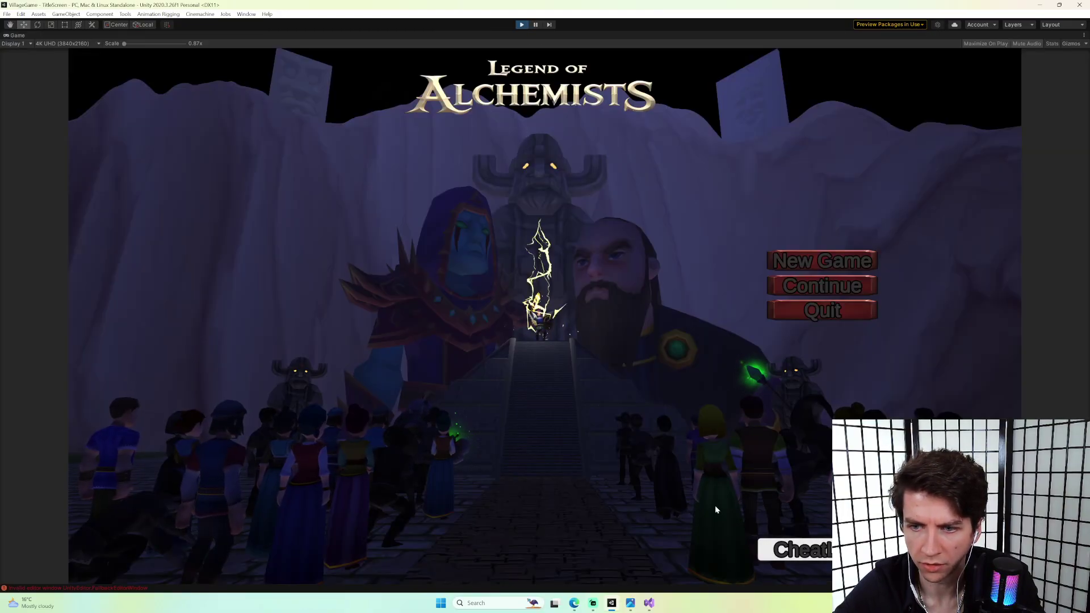
Load the game through CheatLoad, walk the player along the path towards the bug gate, and stop play mode.
{"action": "left_click", "coordinate": [802, 550]}
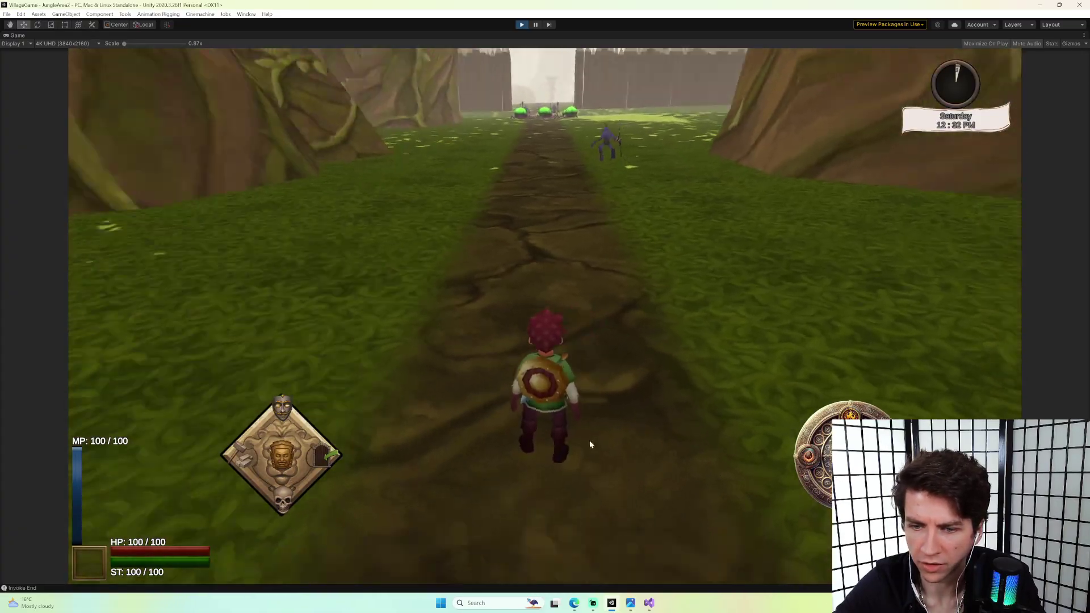
{"action": "key", "text": "w"}
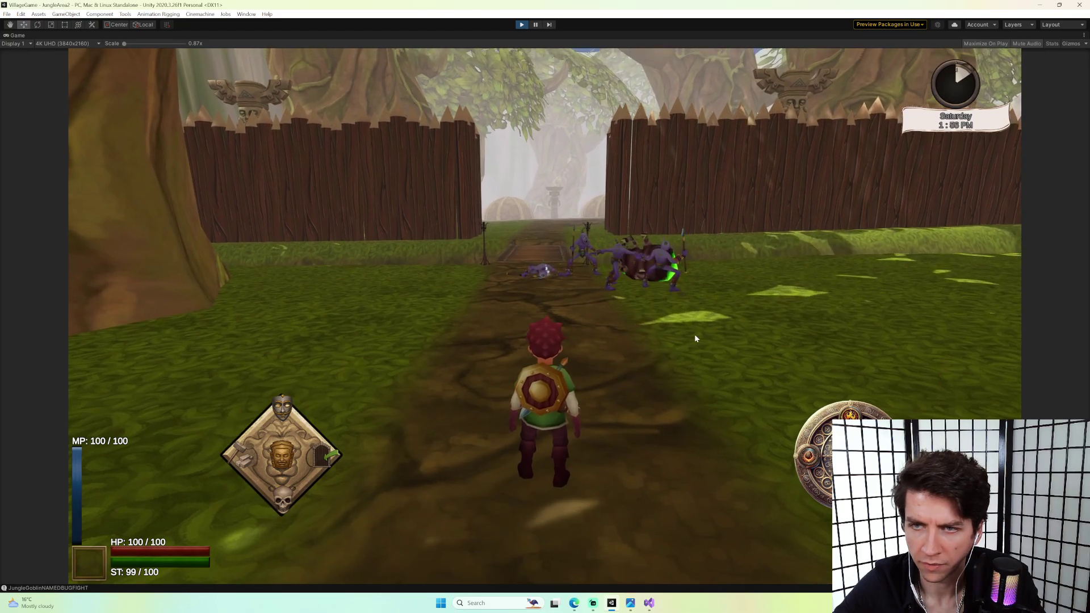
{"action": "key", "text": "ctrl+p"}
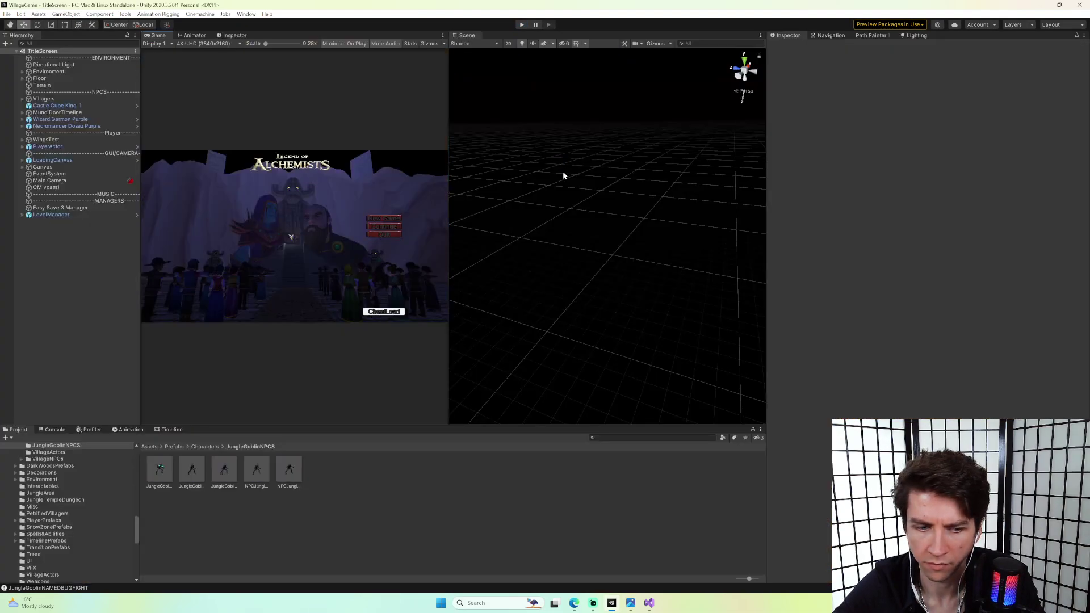
{"action": "key", "text": "ctrl+grave"}
{"action": "type", "text": "os"}
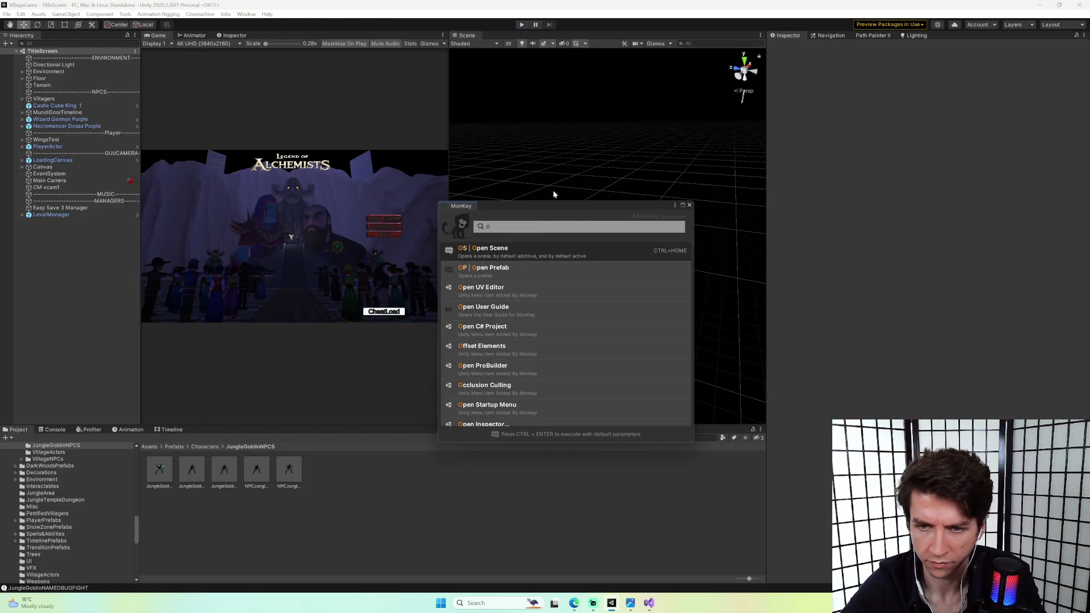
{"action": "key", "text": "Return"}
{"action": "type", "text": "ti"}
{"action": "key", "text": "Return"}
Open the JungleArea2 scene with the Open Scene command and frame the bug fight on the path in the Scene view.
{"action": "key", "text": "Return"}
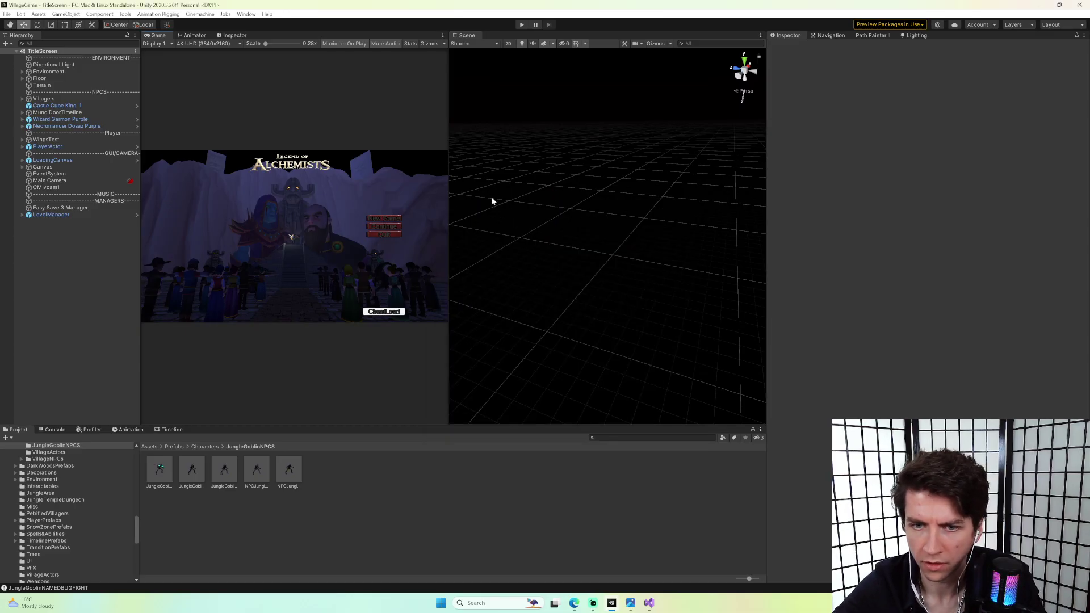
{"action": "key", "text": "ctrl+grave"}
{"action": "key", "text": "Return"}
{"action": "type", "text": "junglea"}
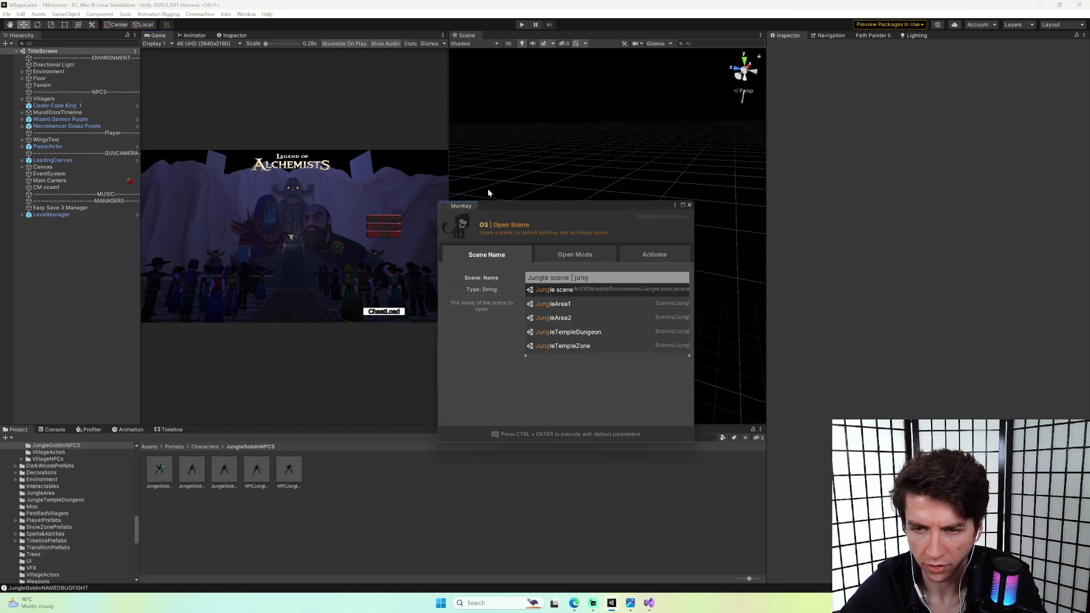
{"action": "key", "text": "Down"}
{"action": "key", "text": "Return"}
{"action": "key", "text": "Return"}
{"action": "key", "text": "Return"}
{"action": "right_click_drag", "start_coordinate": [488, 189], "coordinate": [641, 228]}
{"action": "key", "text": "s"}
{"action": "key", "text": "w"}
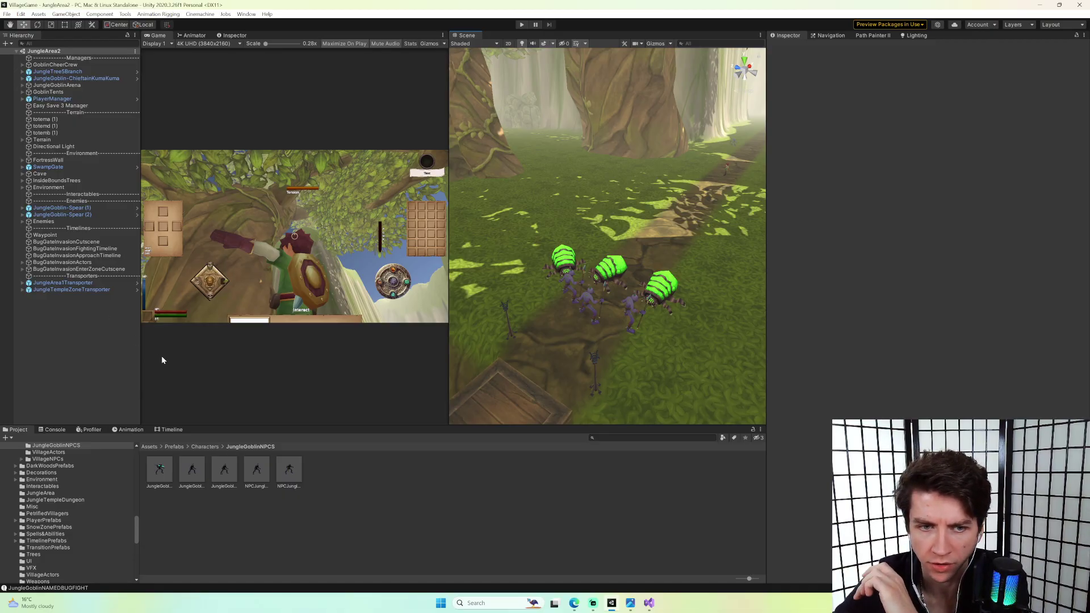
Expand BugGateInvasionEnterZoneCutscene and BugGateInvasionActors, select JungleGoblinNAMEDBUGFIGHT, and open its Movement Manager script in Visual Studio.
{"action": "left_click", "coordinate": [21, 270]}
{"action": "left_click", "coordinate": [22, 269]}
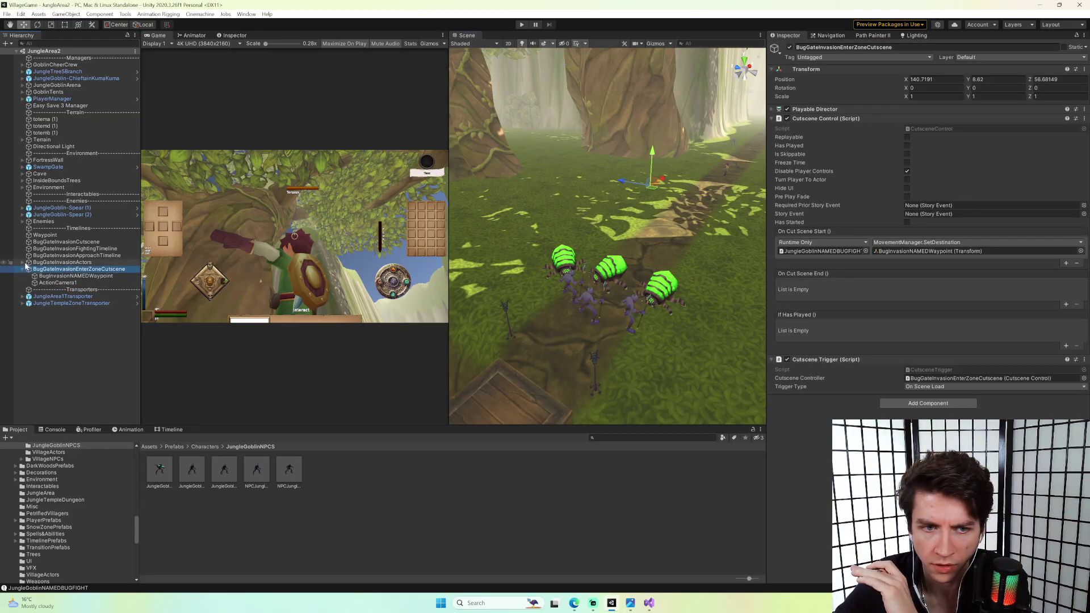
{"action": "left_click", "coordinate": [23, 262]}
{"action": "left_click", "coordinate": [108, 311]}
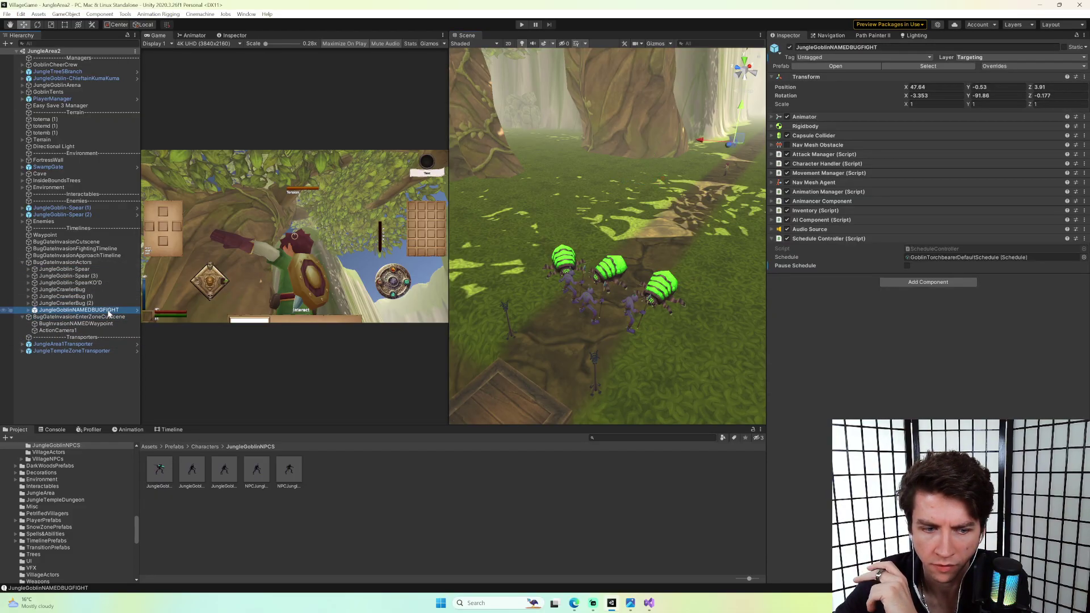
{"action": "left_click", "coordinate": [864, 172]}
{"action": "left_click", "coordinate": [946, 182]}
{"action": "double_click", "coordinate": [946, 183]}
Examine the movement and rotation methods in MovementManager.cs and where ReachedDestination is referenced.
{"action": "scroll", "coordinate": [612, 267], "scroll_direction": "up", "scroll_amount": 15}
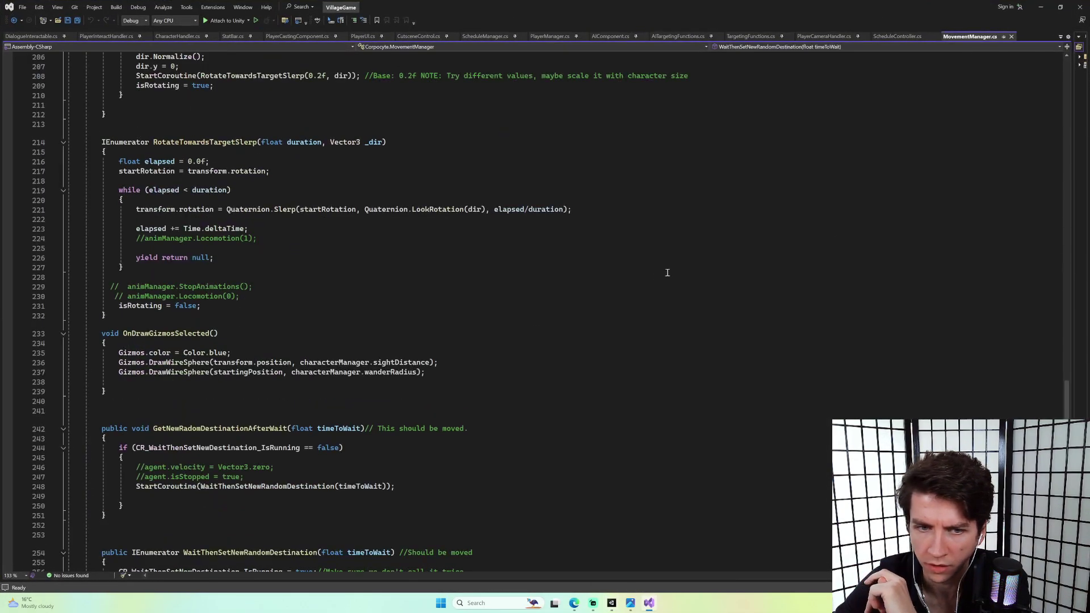
{"action": "scroll", "coordinate": [612, 267], "scroll_direction": "up", "scroll_amount": 5}
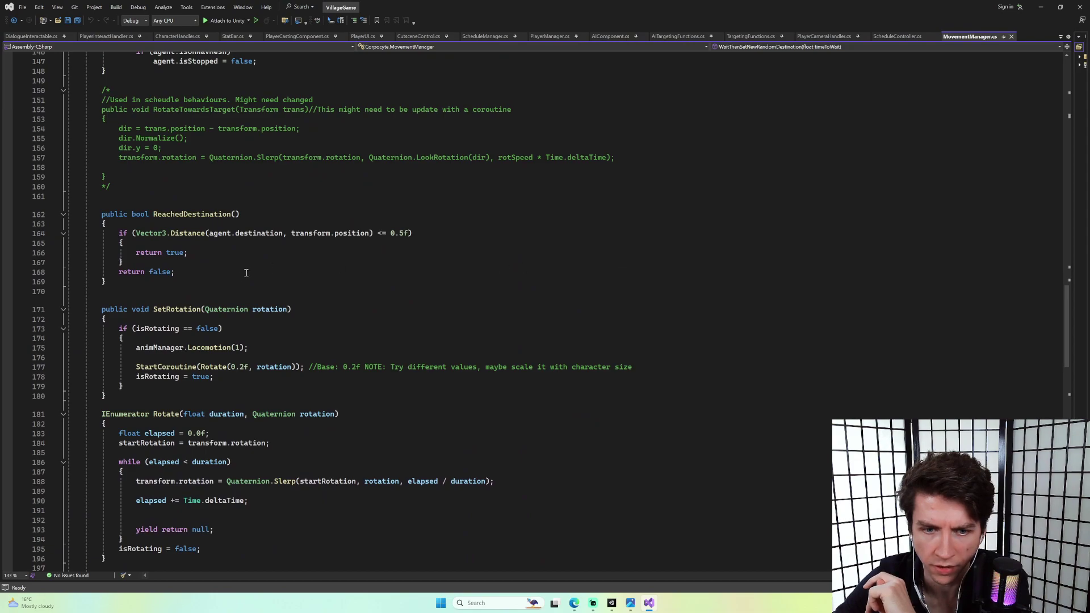
{"action": "scroll", "coordinate": [268, 269], "scroll_direction": "down", "scroll_amount": 3}
{"action": "left_click", "coordinate": [190, 127]}
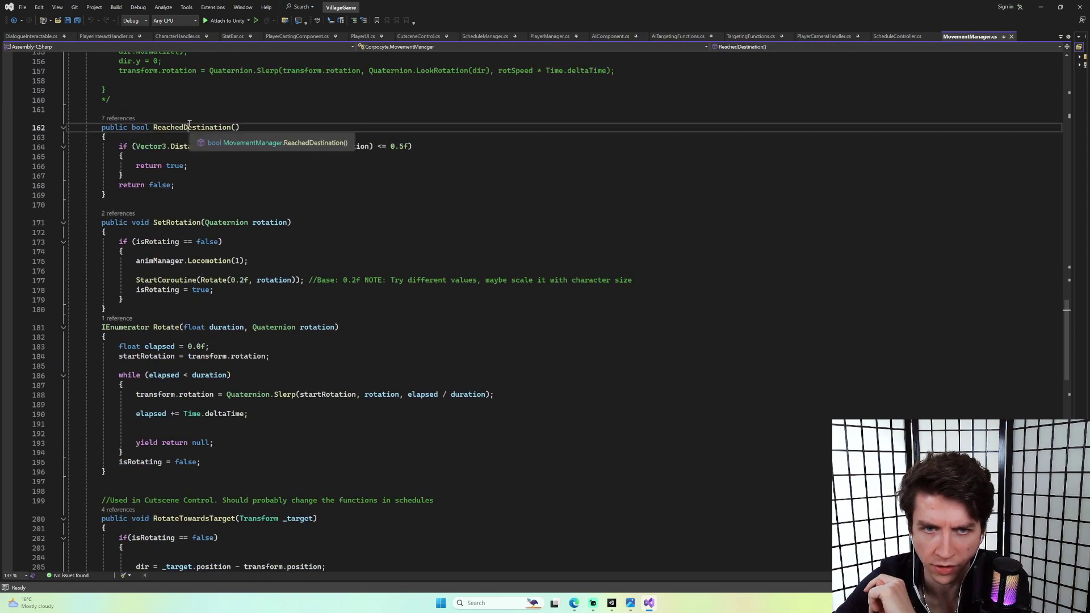
{"action": "scroll", "coordinate": [220, 171], "scroll_direction": "down", "scroll_amount": 15}
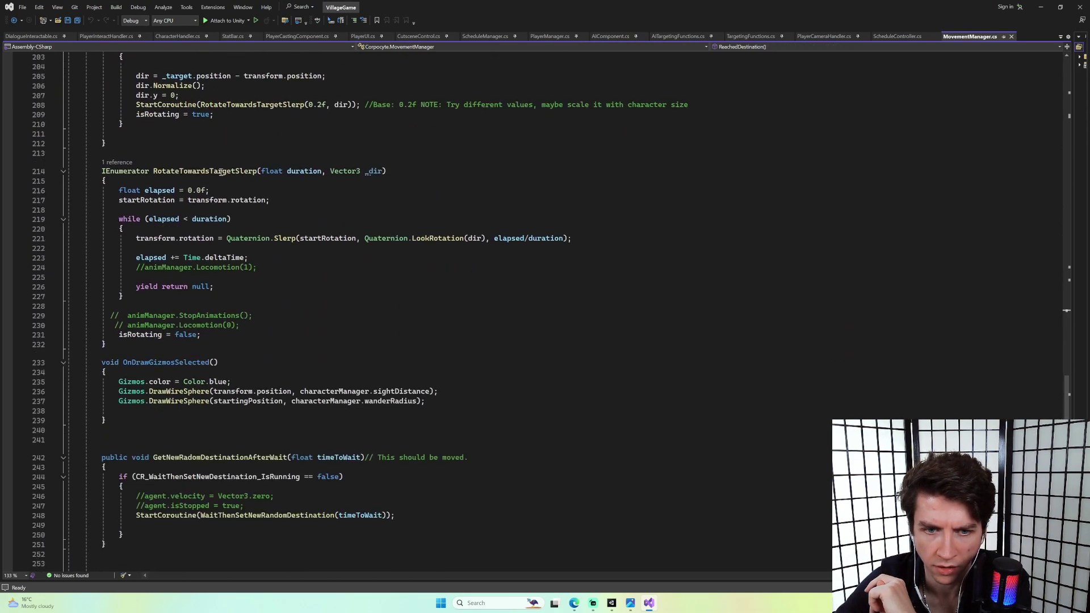
{"action": "scroll", "coordinate": [319, 184], "scroll_direction": "down", "scroll_amount": 7}
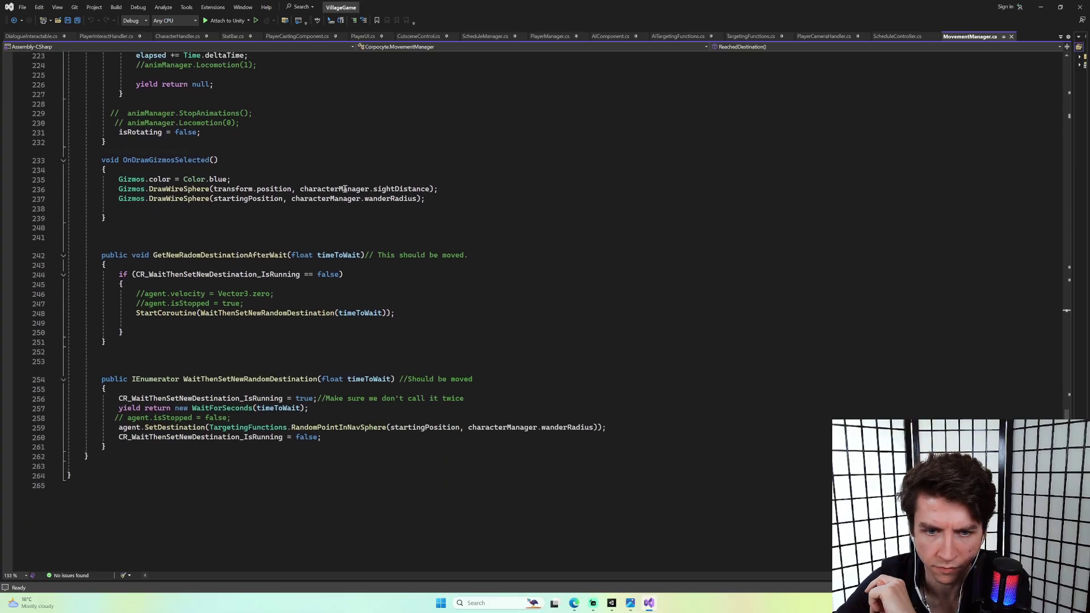
{"action": "scroll", "coordinate": [352, 186], "scroll_direction": "up", "scroll_amount": 20}
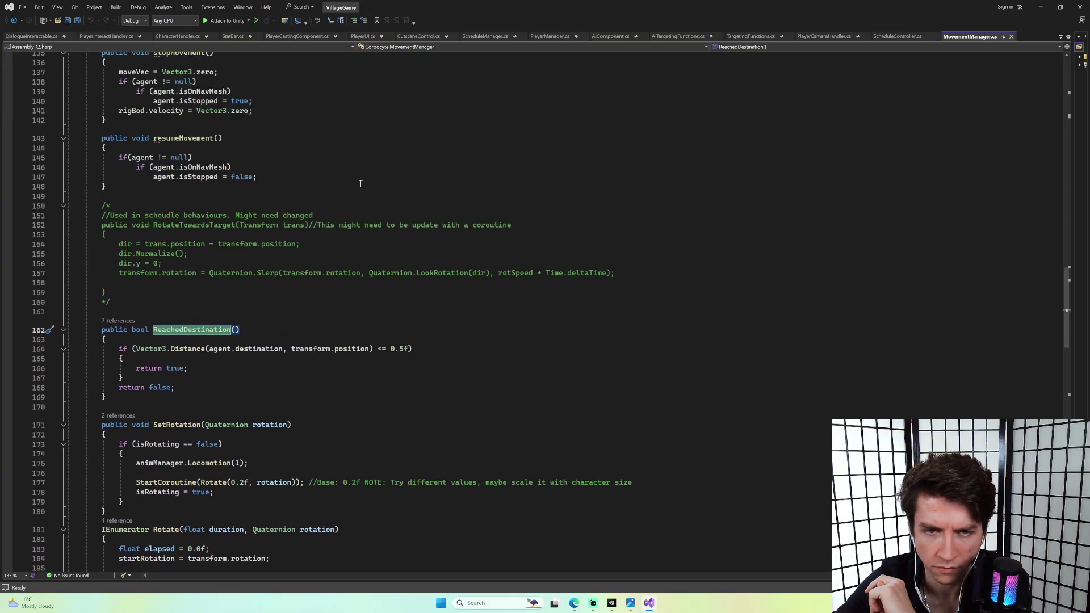
{"action": "left_click", "coordinate": [118, 321]}
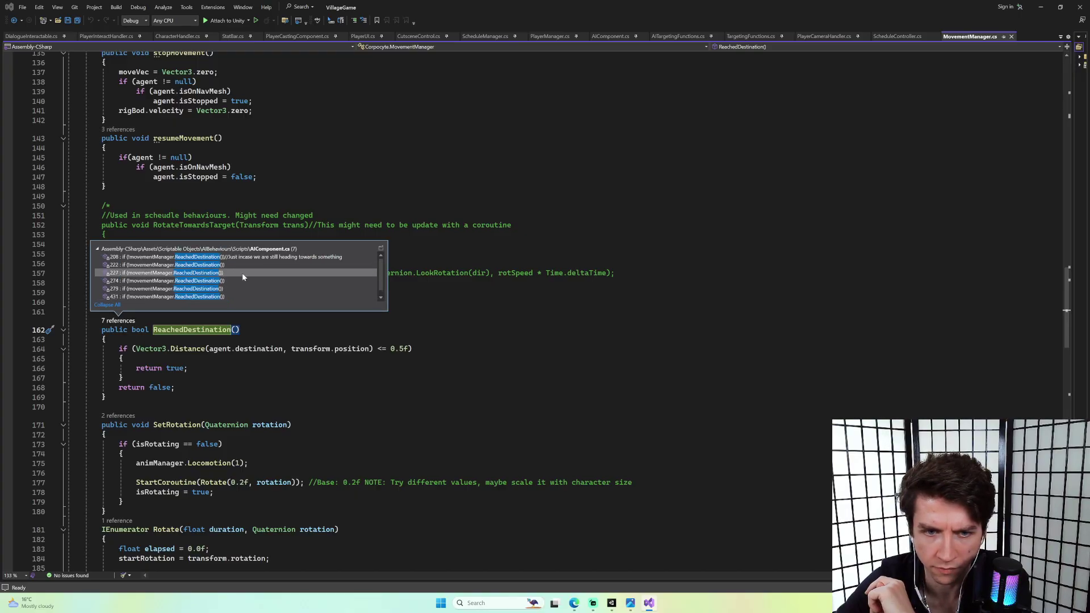
{"action": "left_click", "coordinate": [452, 232]}
{"action": "scroll", "coordinate": [452, 233], "scroll_direction": "up", "scroll_amount": 9}
{"action": "scroll", "coordinate": [403, 239], "scroll_direction": "up", "scroll_amount": 8}
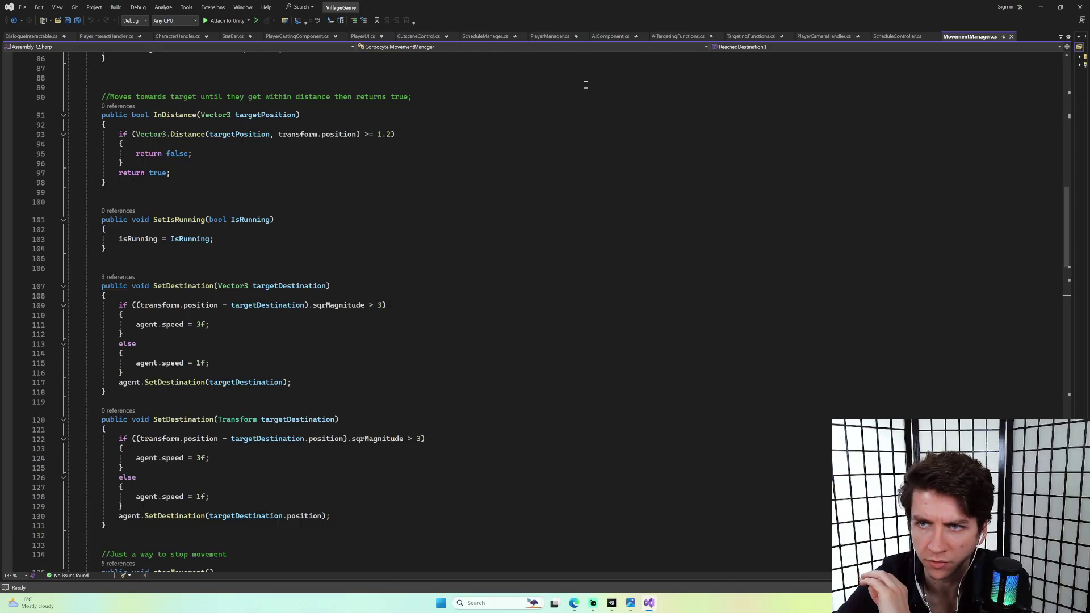
Examine how AIComponent.cs handles RetreatToLocation and reaching a destination, and inspect its AIObjective and AIOnComplete enums.
{"action": "left_click", "coordinate": [596, 35]}
{"action": "scroll", "coordinate": [386, 214], "scroll_direction": "up", "scroll_amount": 5}
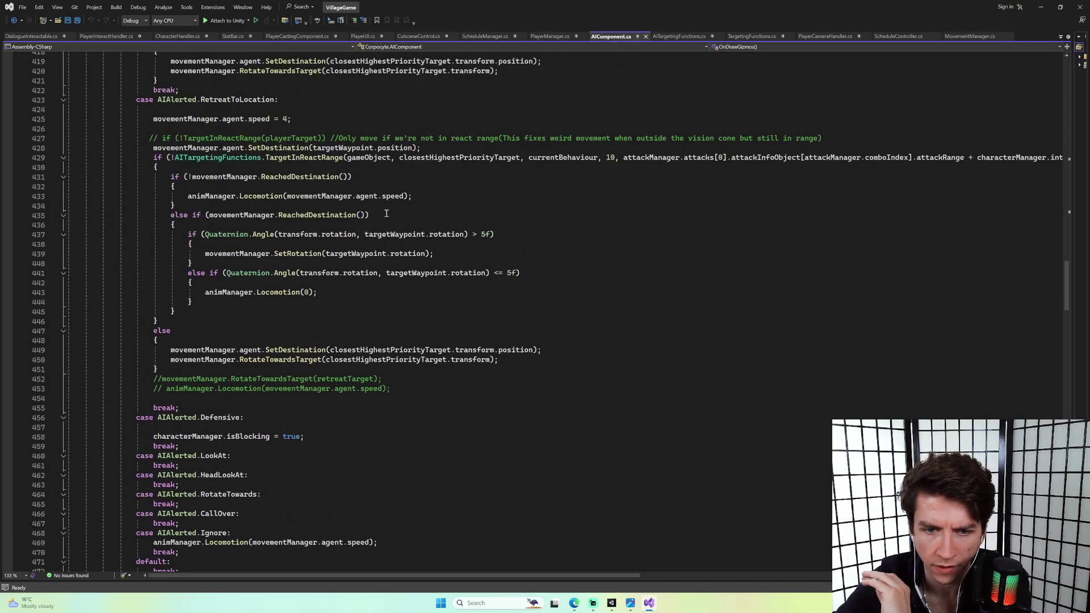
{"action": "scroll", "coordinate": [386, 214], "scroll_direction": "up", "scroll_amount": 10}
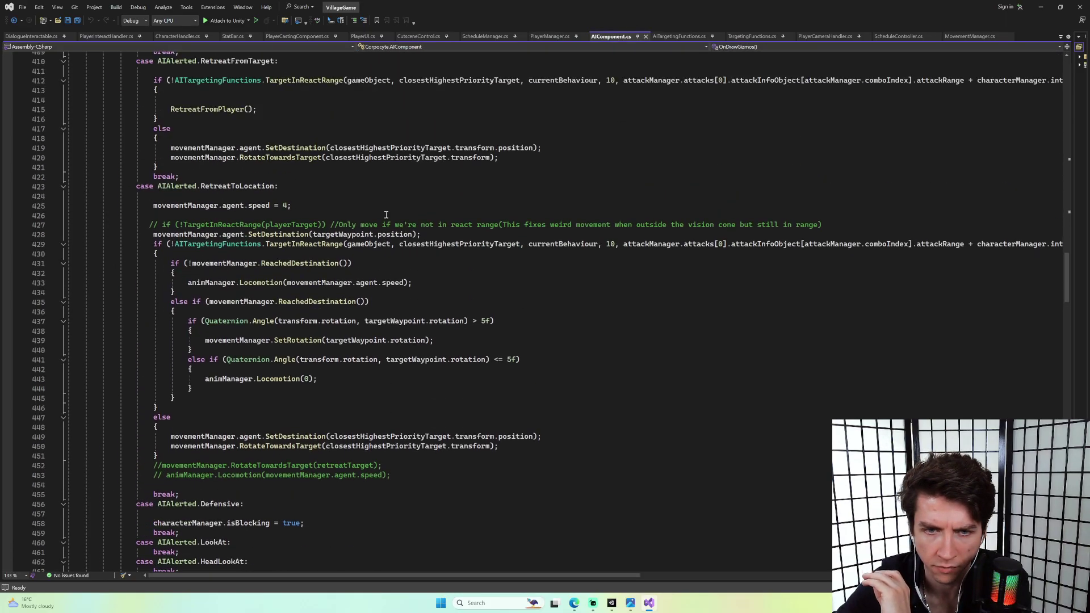
{"action": "scroll", "coordinate": [386, 215], "scroll_direction": "up", "scroll_amount": 12}
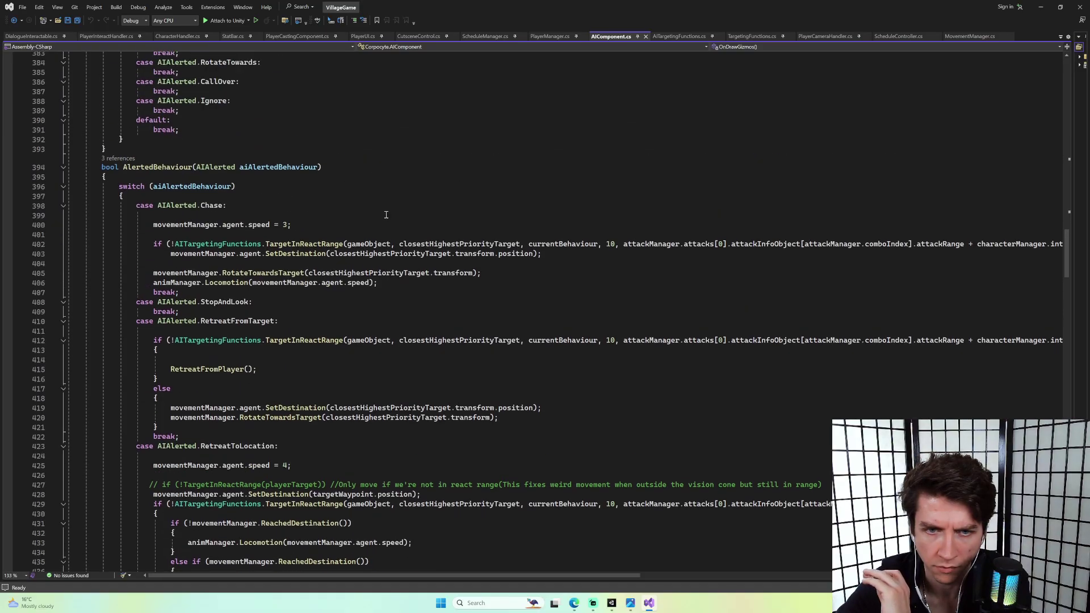
{"action": "scroll", "coordinate": [386, 215], "scroll_direction": "up", "scroll_amount": 20}
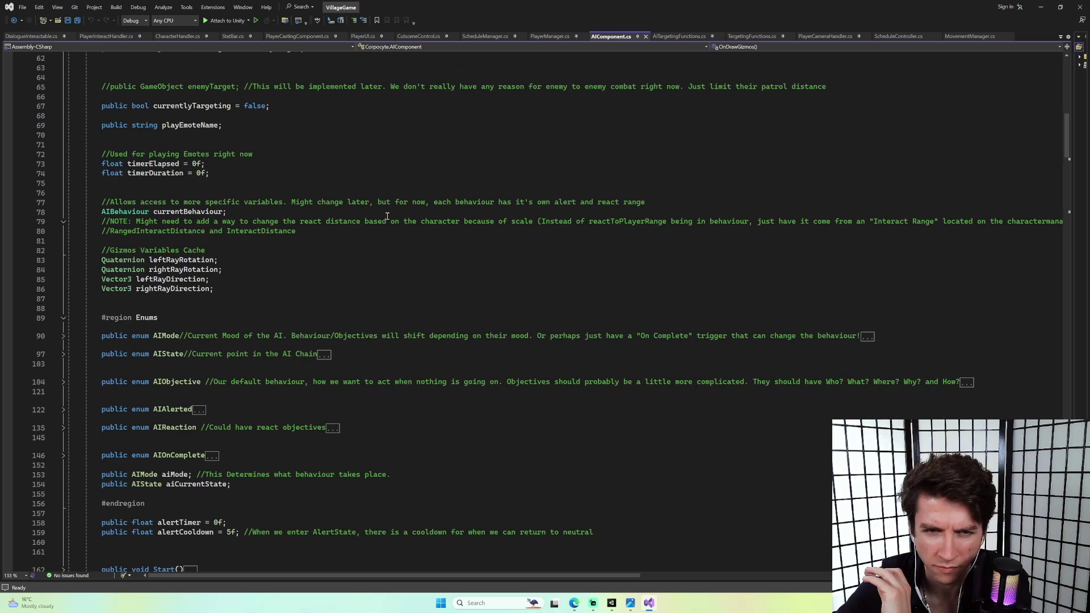
{"action": "scroll", "coordinate": [377, 218], "scroll_direction": "down", "scroll_amount": 7}
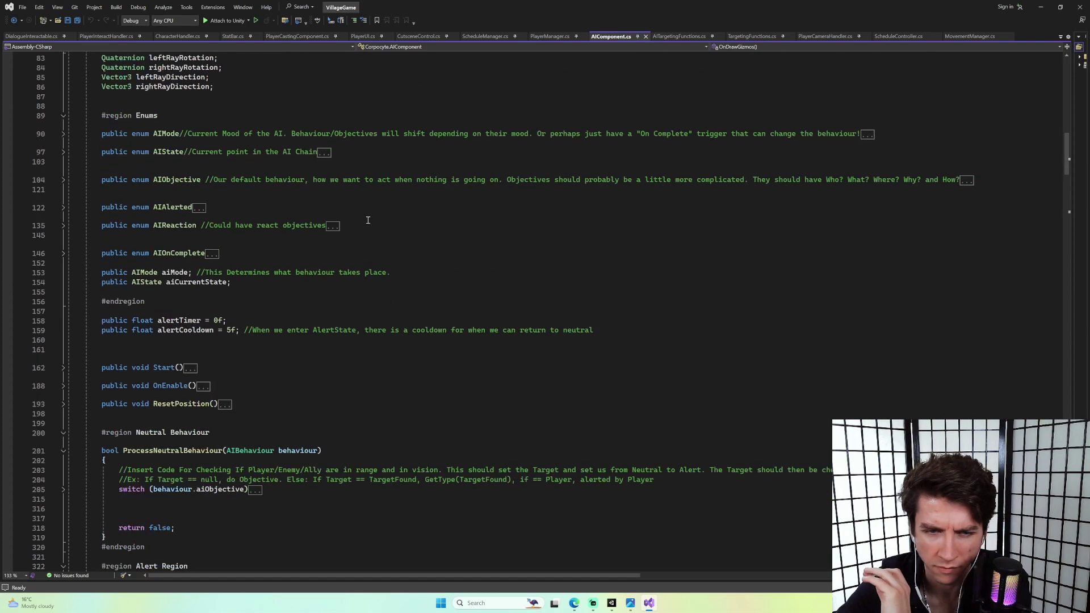
{"action": "left_click", "coordinate": [62, 181]}
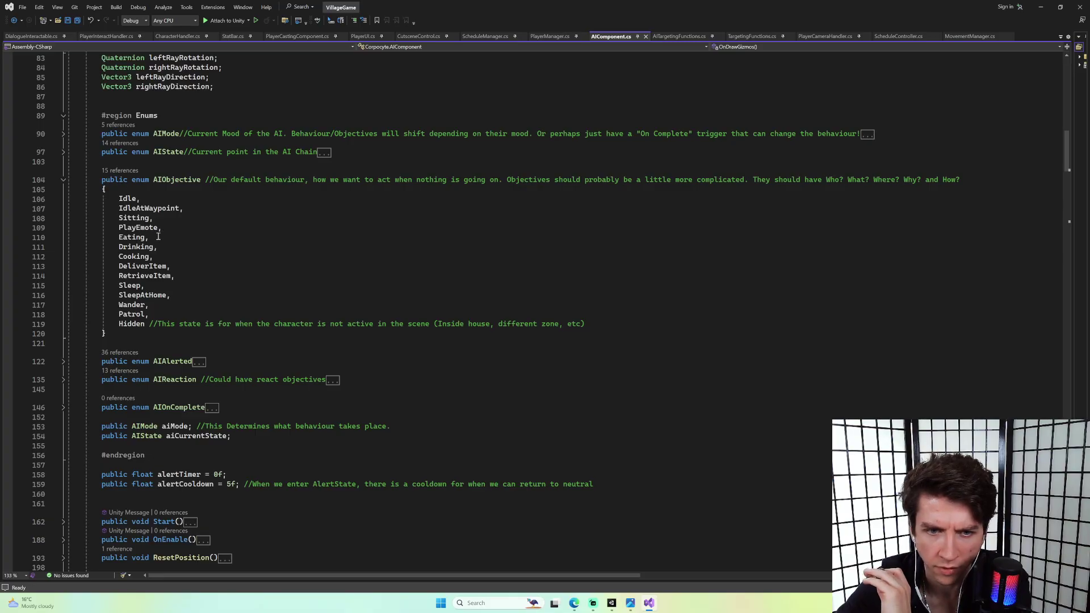
{"action": "left_click", "coordinate": [63, 180]}
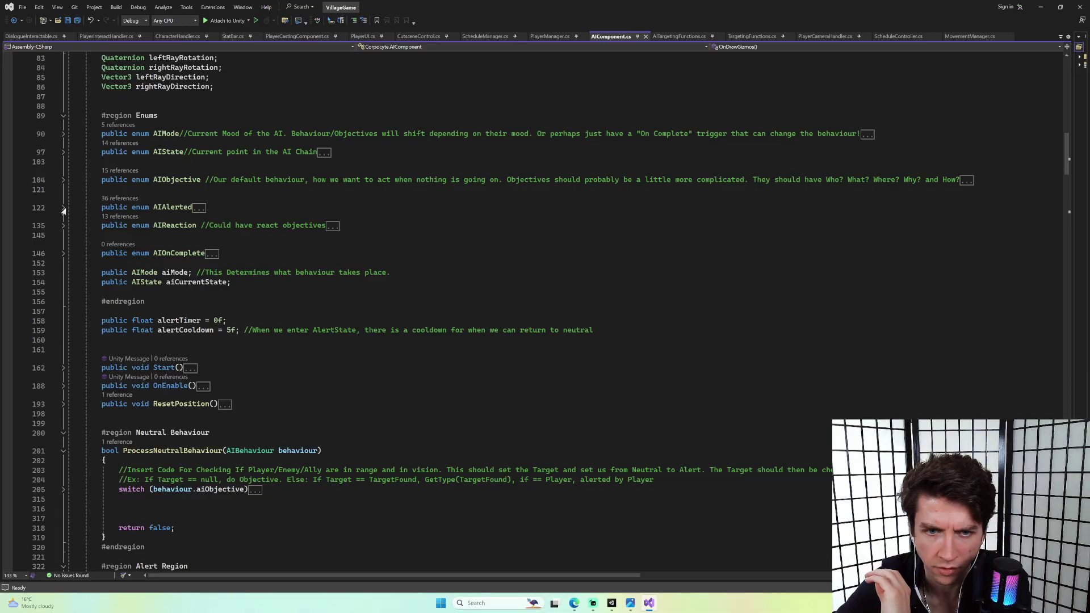
{"action": "left_click", "coordinate": [63, 254]}
{"action": "left_click", "coordinate": [63, 254]}
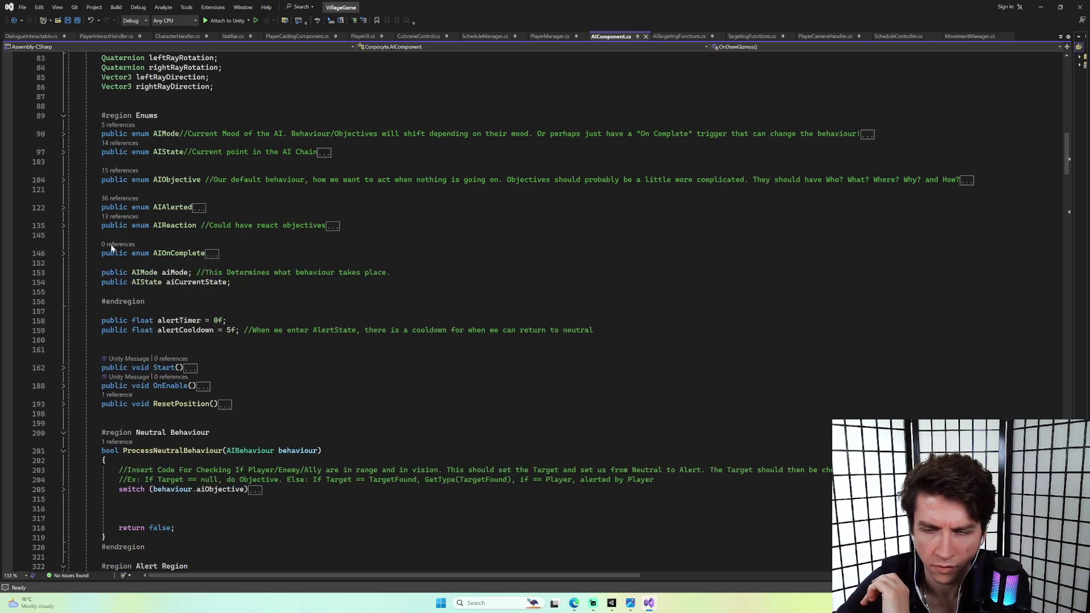
Review the variables, Awake setup and SetDestination methods in MovementManager.cs.
{"action": "left_click", "coordinate": [985, 37]}
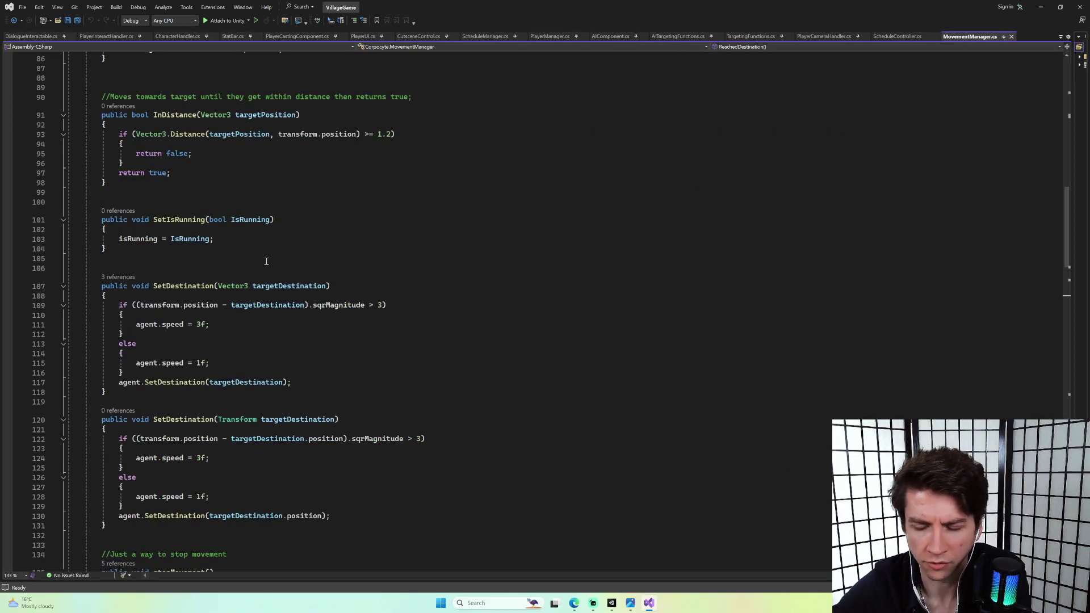
{"action": "scroll", "coordinate": [266, 249], "scroll_direction": "up", "scroll_amount": 11}
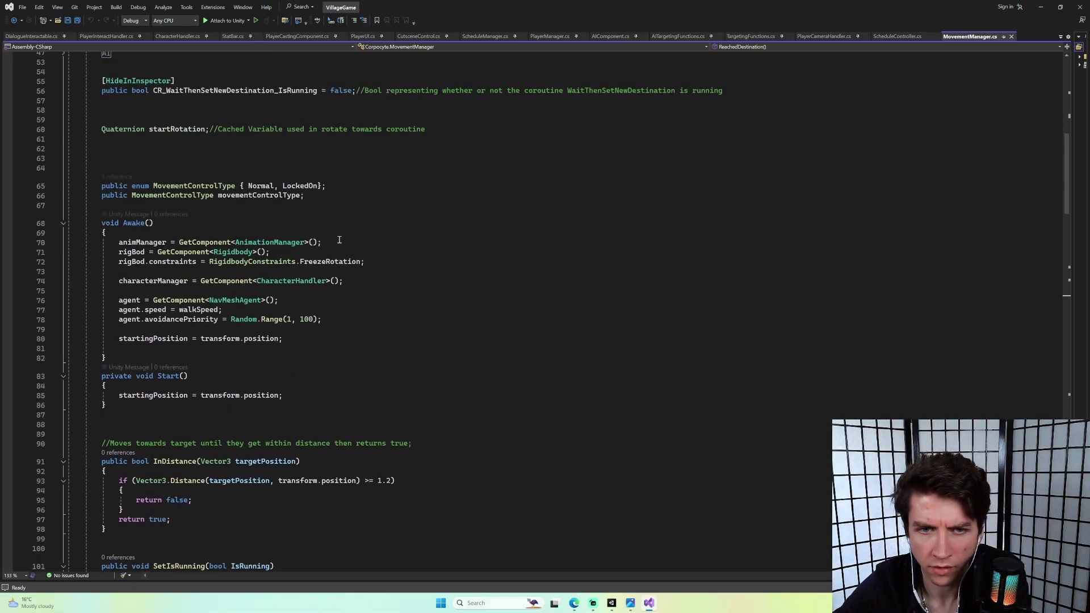
{"action": "scroll", "coordinate": [367, 239], "scroll_direction": "up", "scroll_amount": 5}
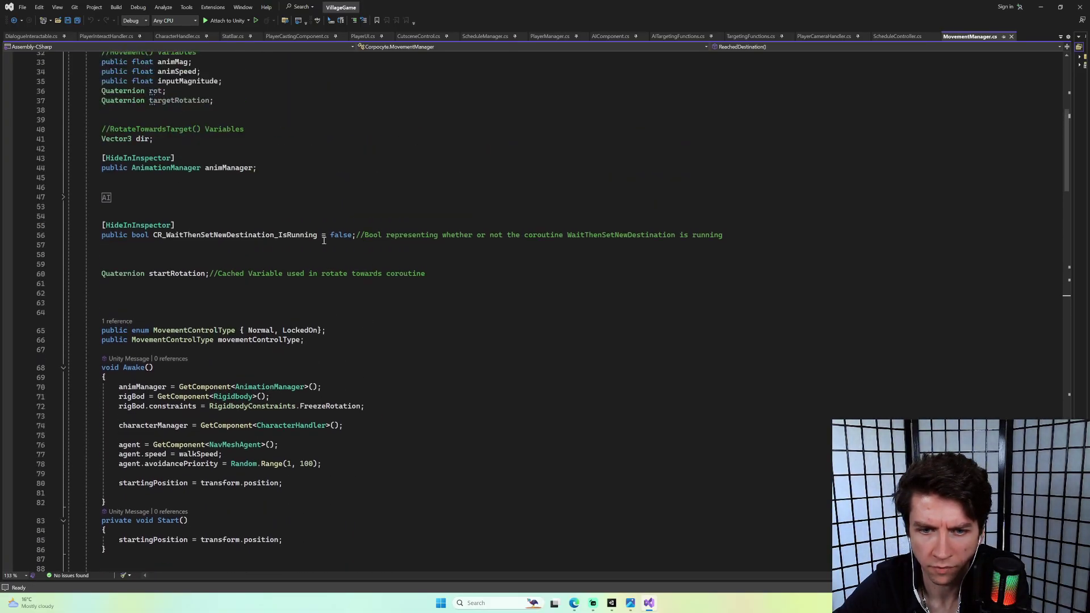
{"action": "scroll", "coordinate": [324, 240], "scroll_direction": "down", "scroll_amount": 20}
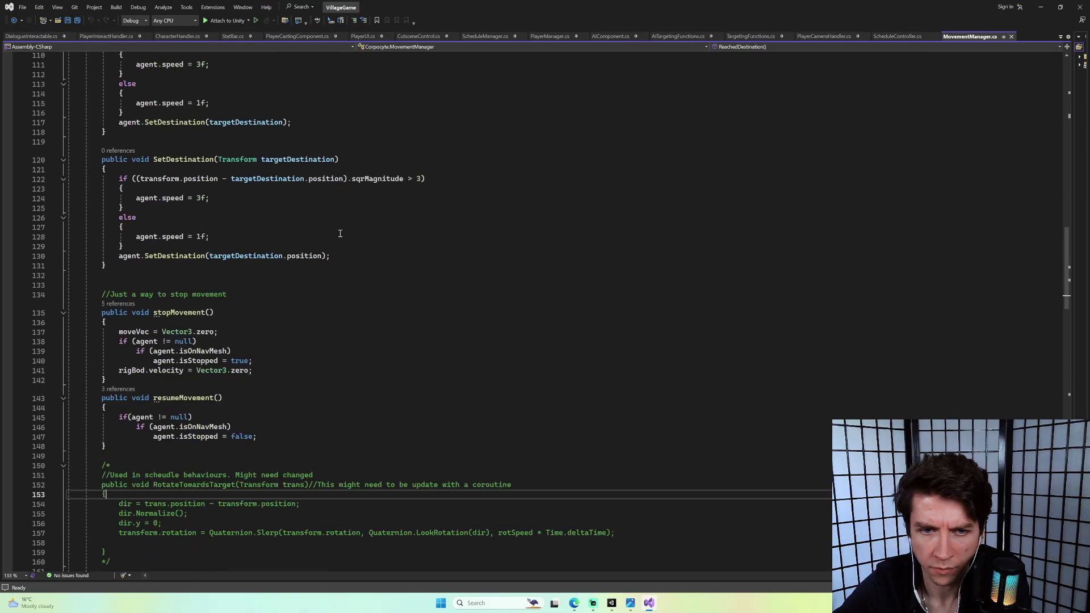
{"action": "scroll", "coordinate": [342, 233], "scroll_direction": "up", "scroll_amount": 2}
{"action": "scroll", "coordinate": [343, 233], "scroll_direction": "down", "scroll_amount": 3}
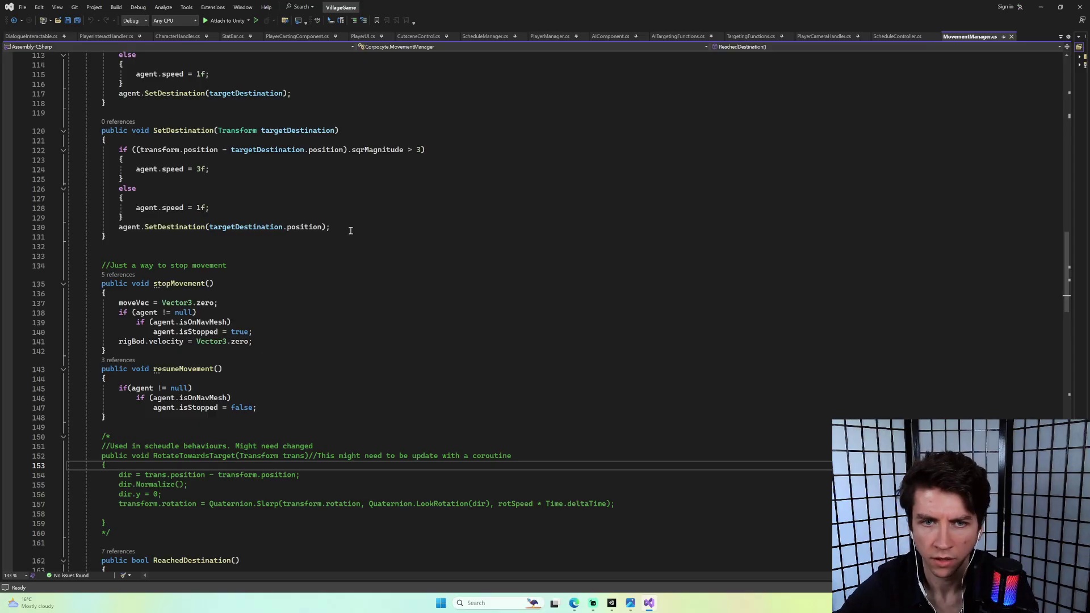
{"action": "scroll", "coordinate": [794, 123], "scroll_direction": "up", "scroll_amount": 2}
Review the waypoint, target and behaviour variables declared in AIComponent.cs.
{"action": "left_click", "coordinate": [611, 36]}
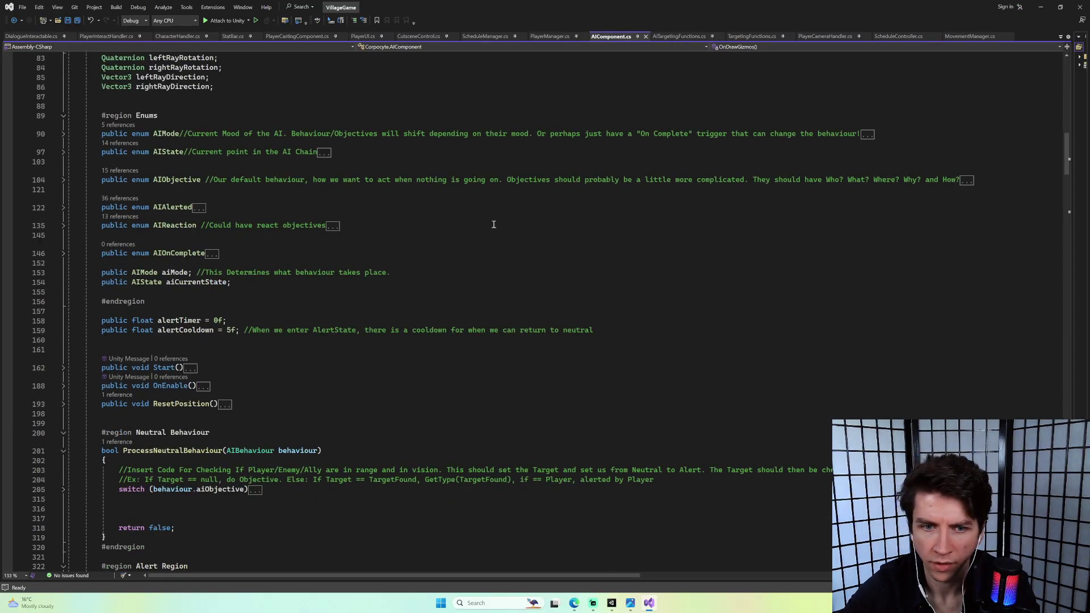
{"action": "scroll", "coordinate": [183, 351], "scroll_direction": "down", "scroll_amount": 1}
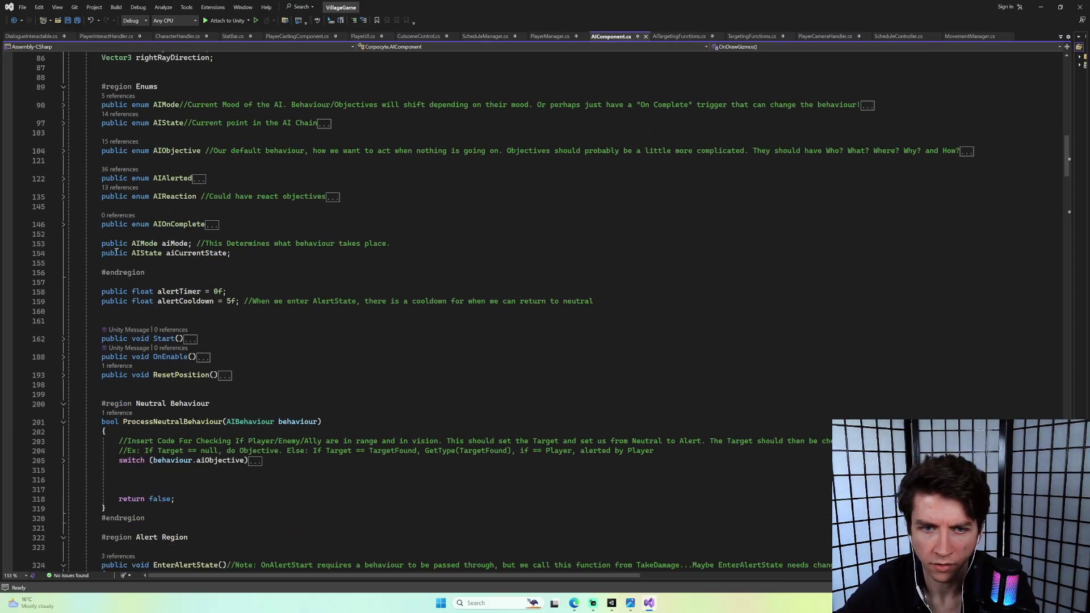
{"action": "scroll", "coordinate": [171, 228], "scroll_direction": "up", "scroll_amount": 12}
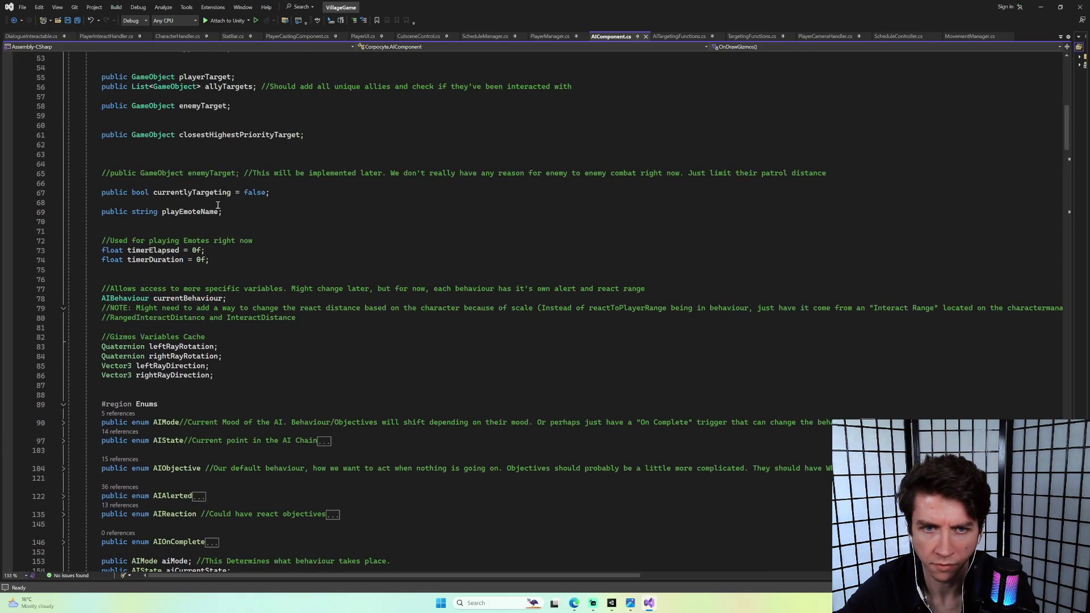
{"action": "scroll", "coordinate": [253, 233], "scroll_direction": "up", "scroll_amount": 1}
{"action": "scroll", "coordinate": [291, 234], "scroll_direction": "up", "scroll_amount": 2}
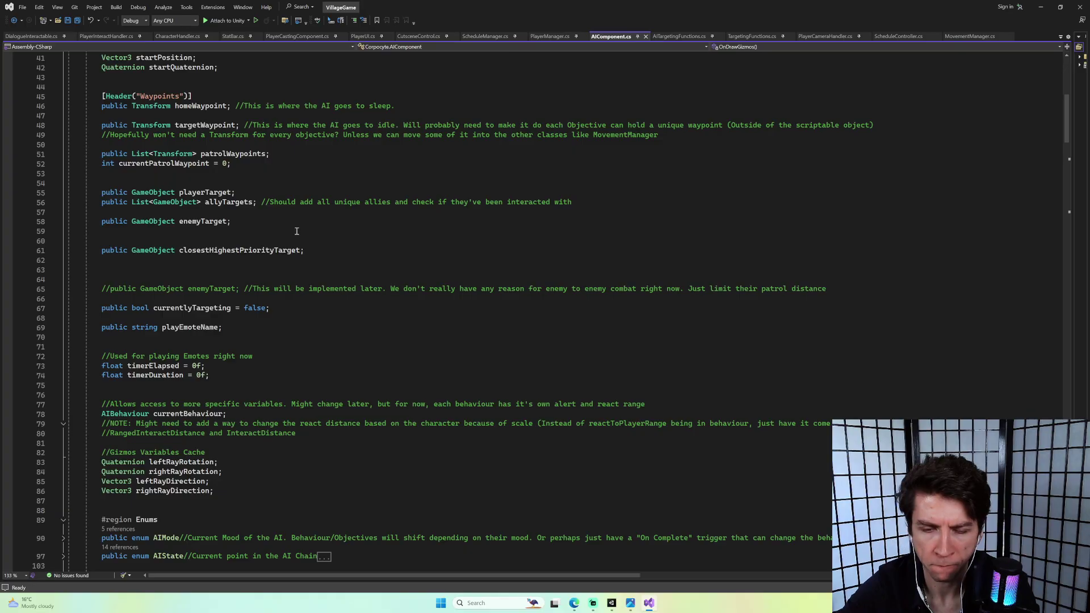
{"action": "scroll", "coordinate": [296, 231], "scroll_direction": "up", "scroll_amount": 2}
{"action": "scroll", "coordinate": [296, 231], "scroll_direction": "up", "scroll_amount": 1}
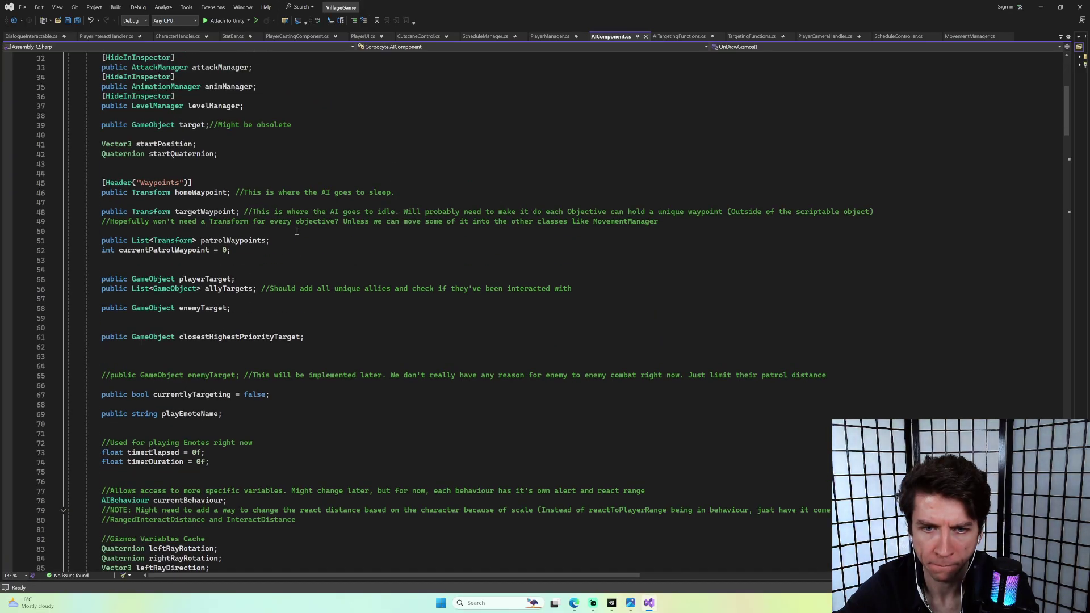
Review the targetWaypoint comment in AIComponent.cs, and locate the named goblin's assigned schedule asset in Unity.
{"action": "double_click", "coordinate": [203, 213]}
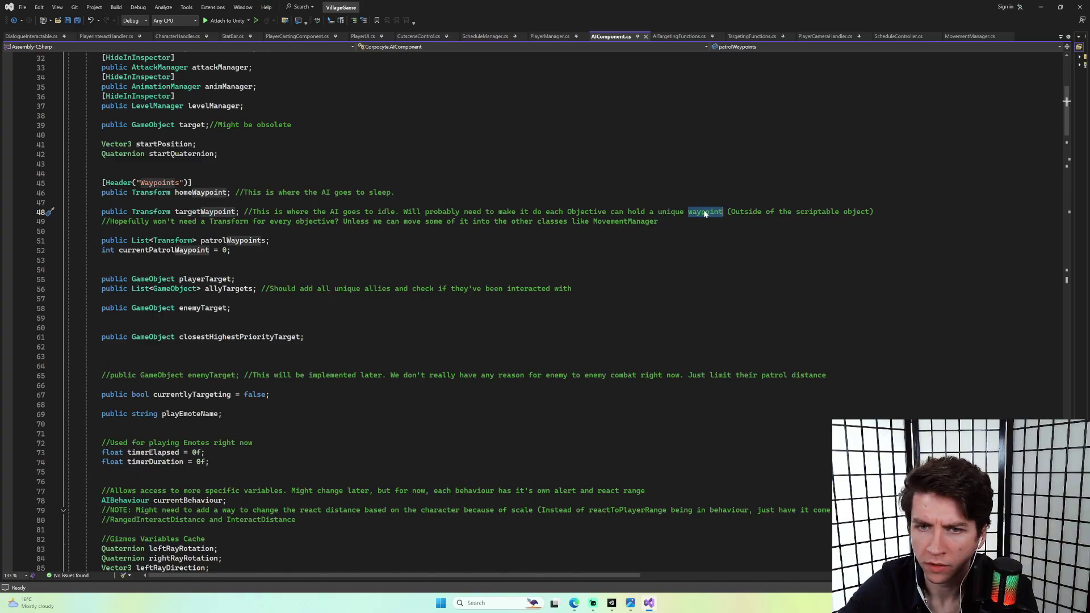
{"action": "left_click_drag", "start_coordinate": [244, 211], "coordinate": [396, 212]}
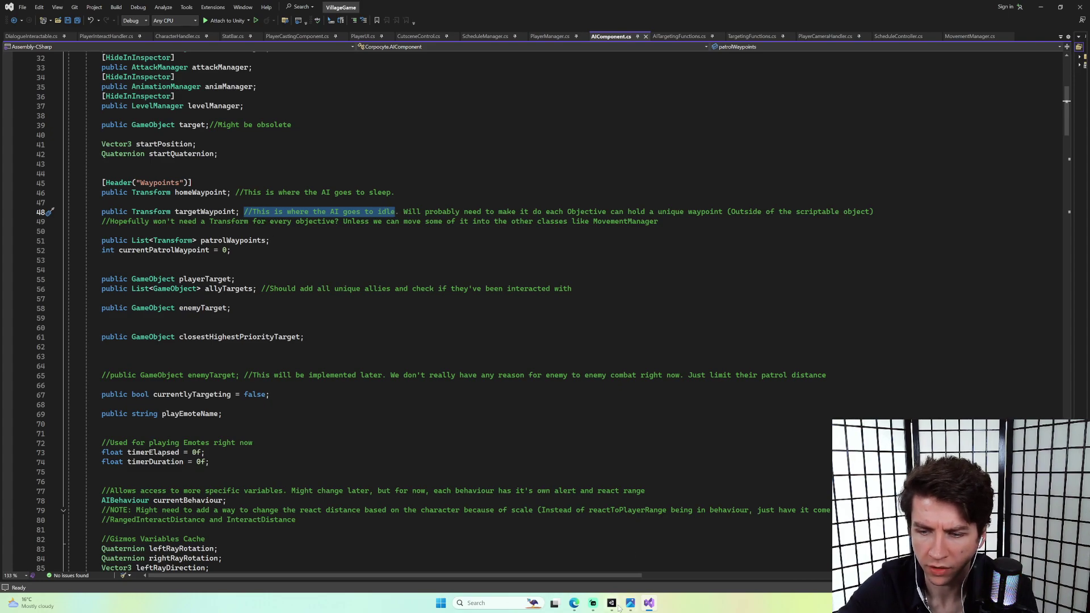
{"action": "key", "text": "alt+Tab"}
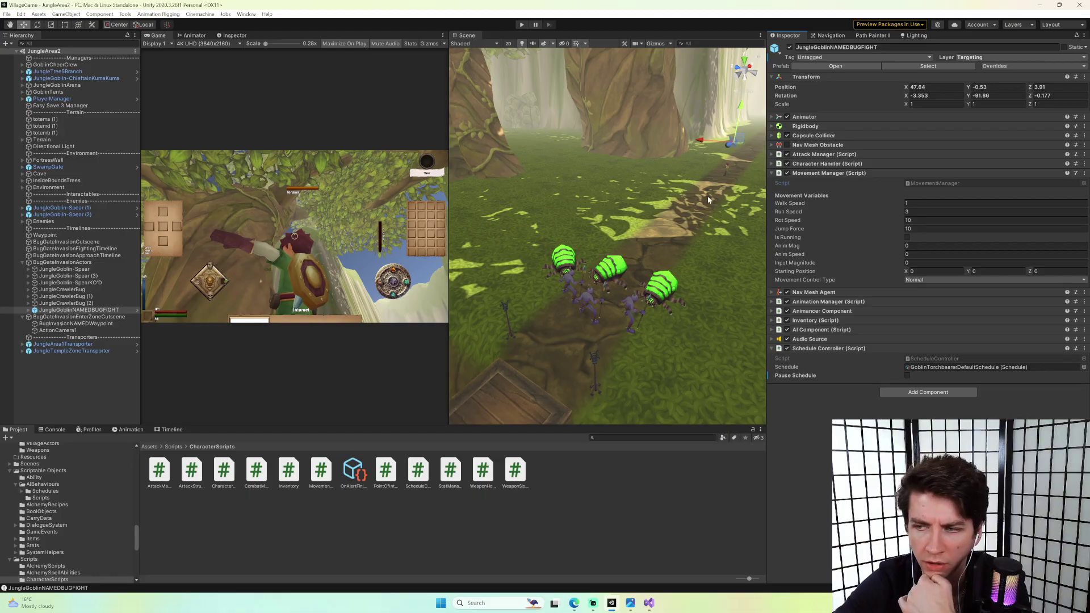
{"action": "left_click", "coordinate": [968, 368]}
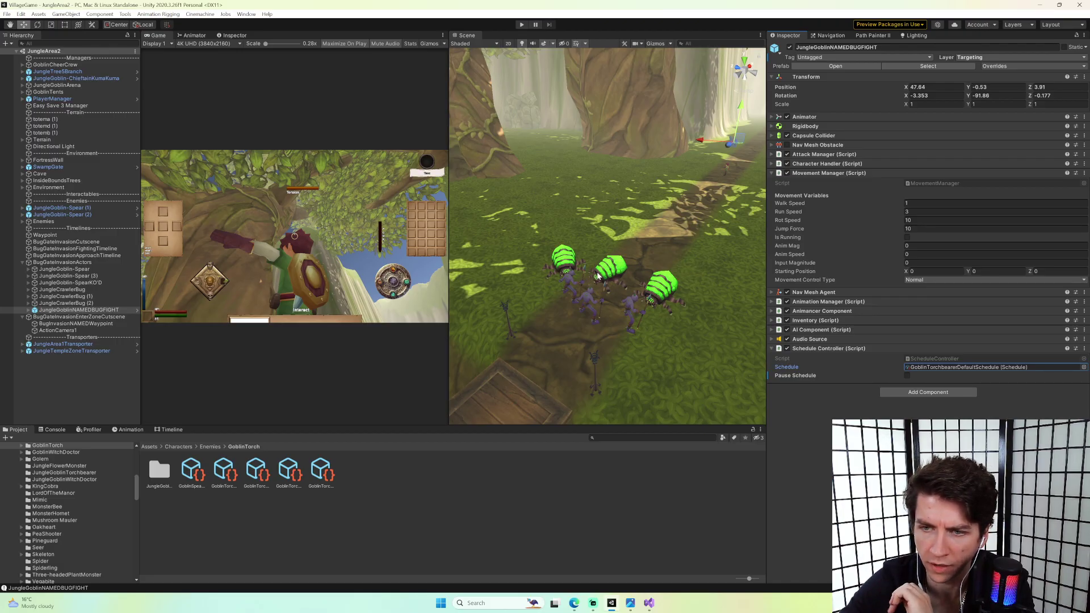
Select JungleGoblin-Spear and JungleGoblin-Spear (3) together and inspect their Character Handler stats.
{"action": "left_click", "coordinate": [564, 282]}
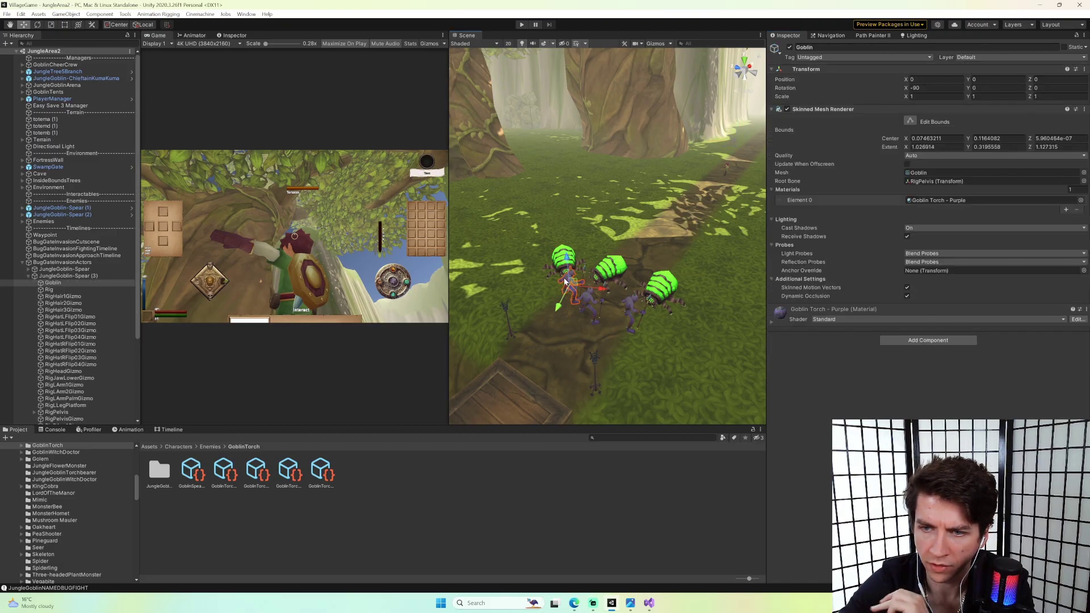
{"action": "left_click", "coordinate": [28, 276]}
{"action": "left_click", "coordinate": [63, 270], "text": "ctrl"}
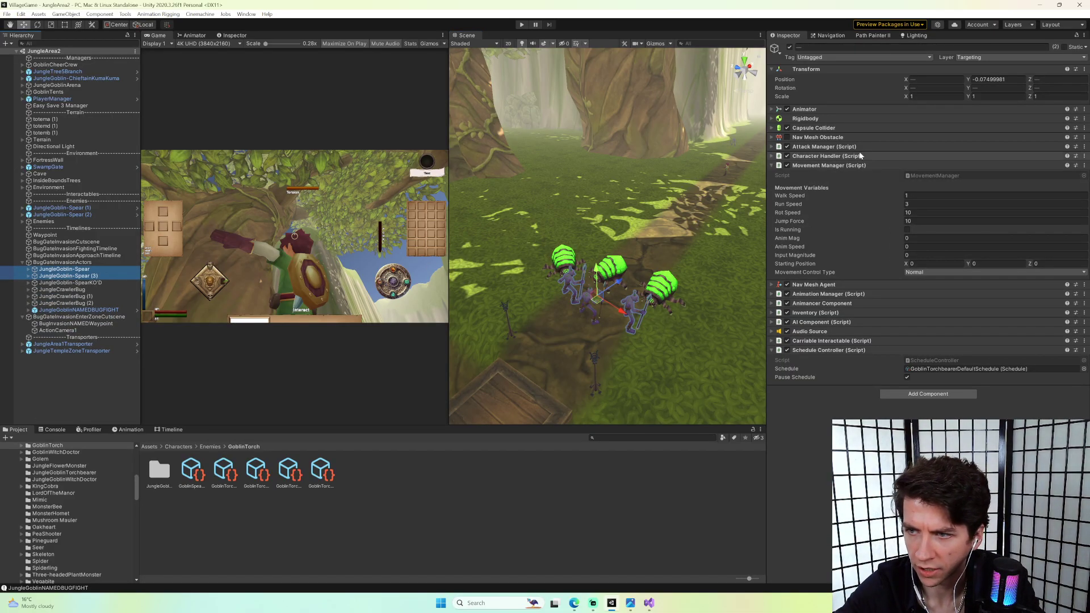
{"action": "left_click", "coordinate": [840, 155]}
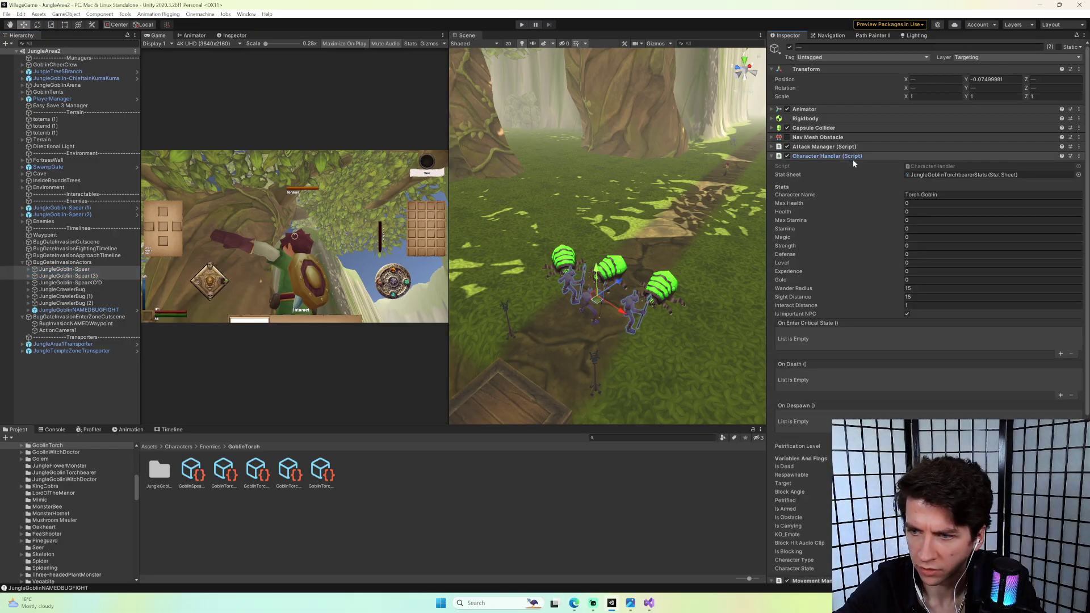
{"action": "left_click", "coordinate": [856, 156]}
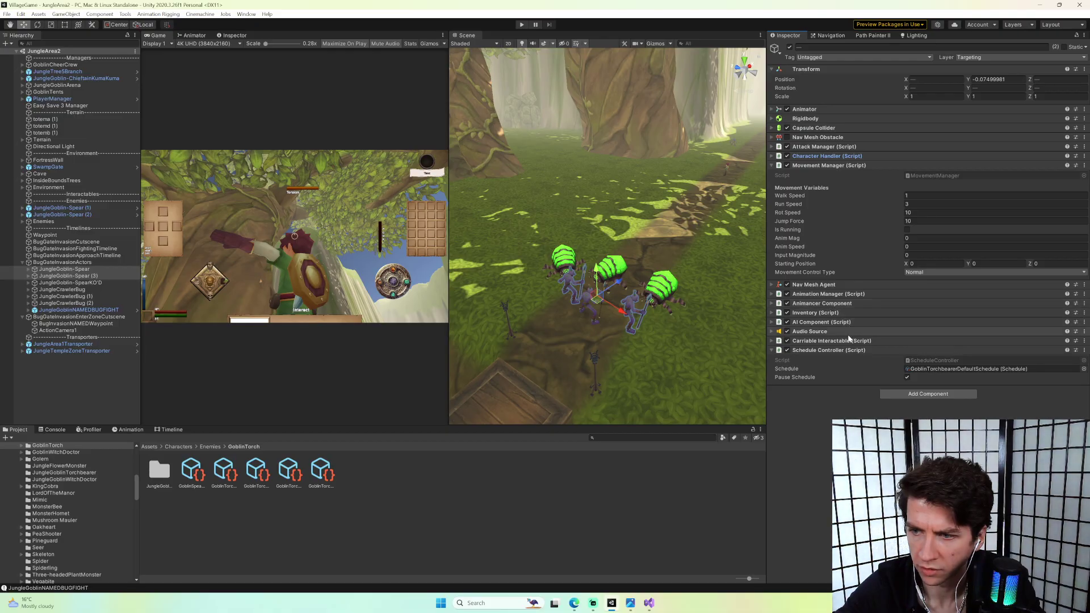
Inspect the GoblinSpearAttack asset referenced by the spear goblins' Attack Manager, including its attack modifier and range.
{"action": "left_click", "coordinate": [853, 148]}
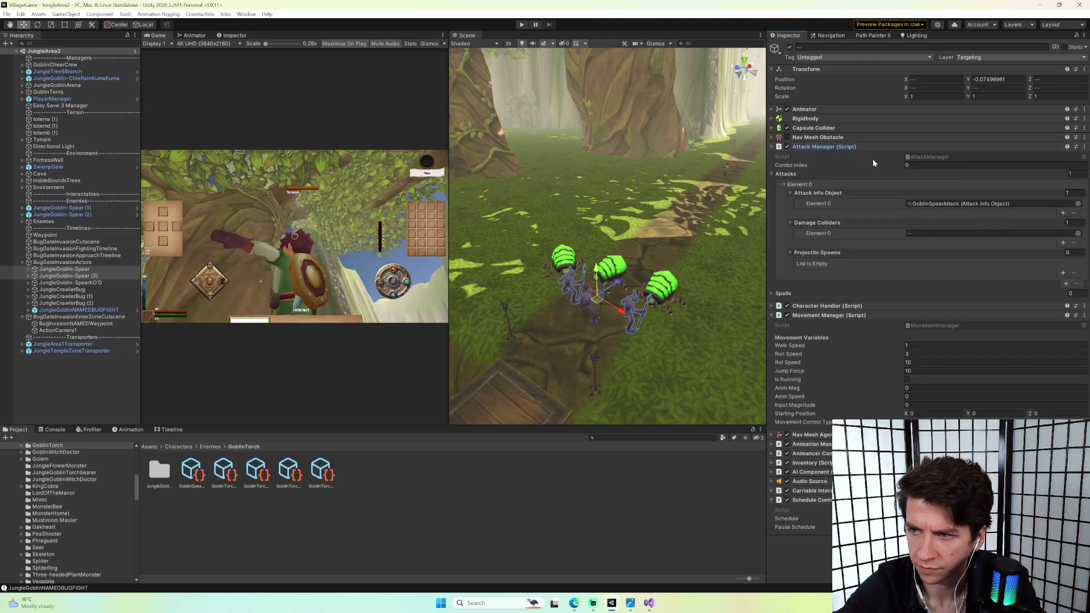
{"action": "left_click", "coordinate": [949, 204]}
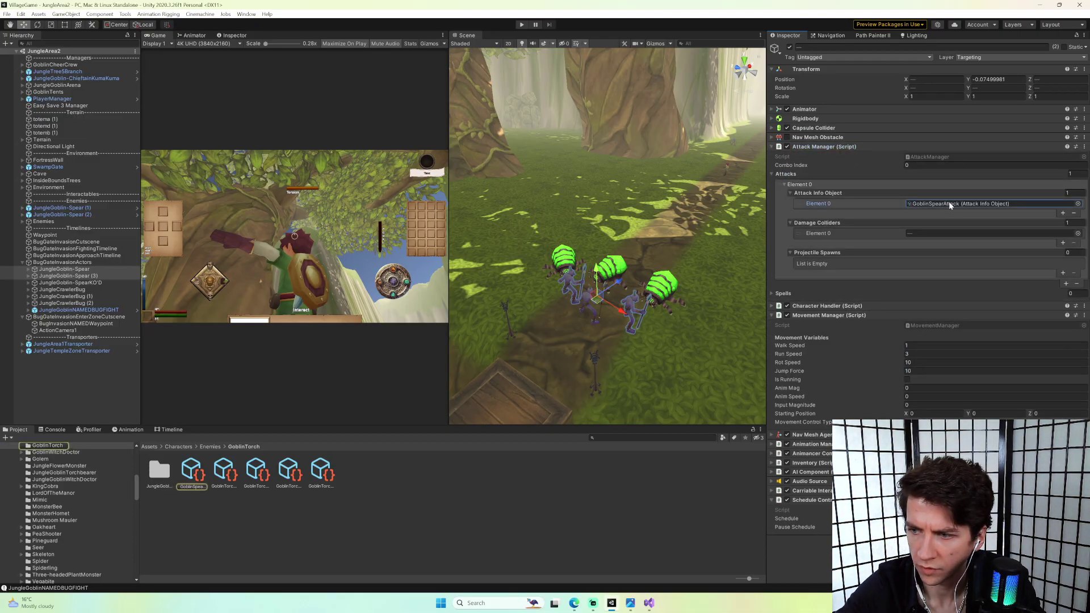
{"action": "left_click", "coordinate": [188, 475]}
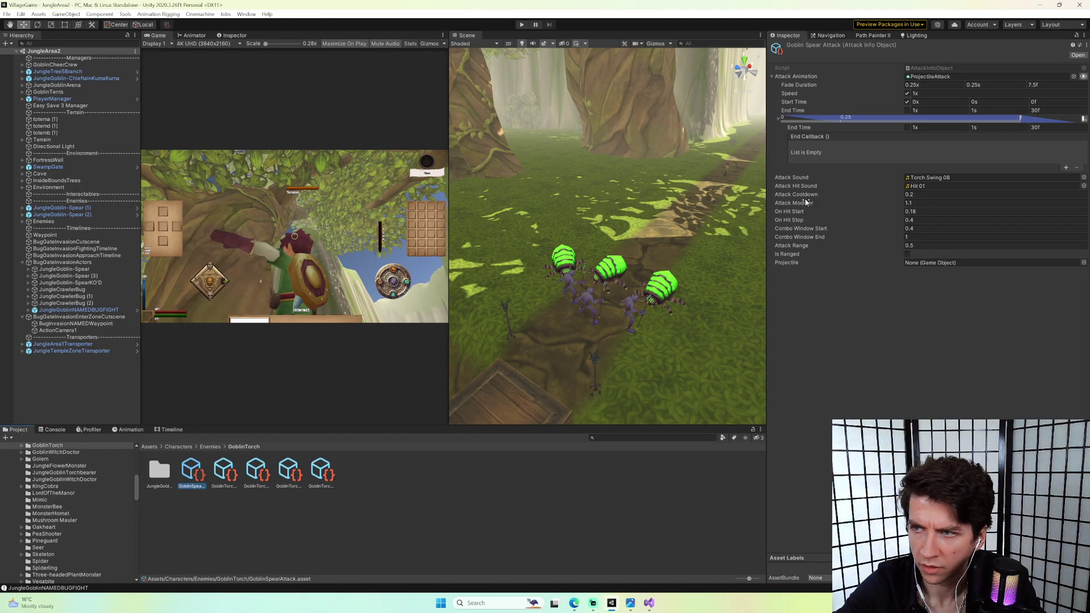
{"action": "left_click", "coordinate": [650, 603]}
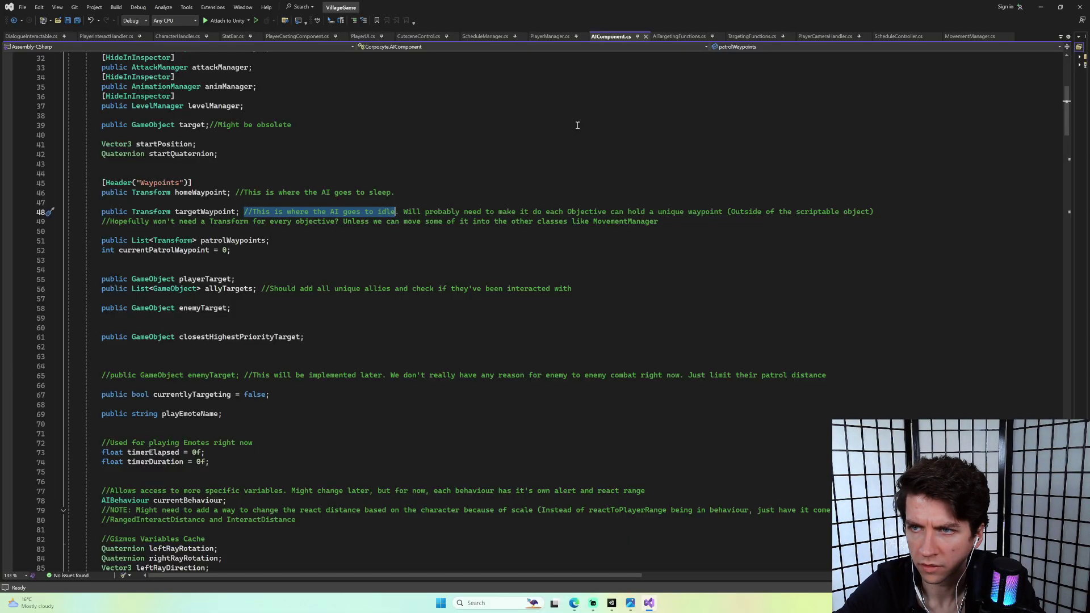
{"action": "left_click", "coordinate": [612, 603]}
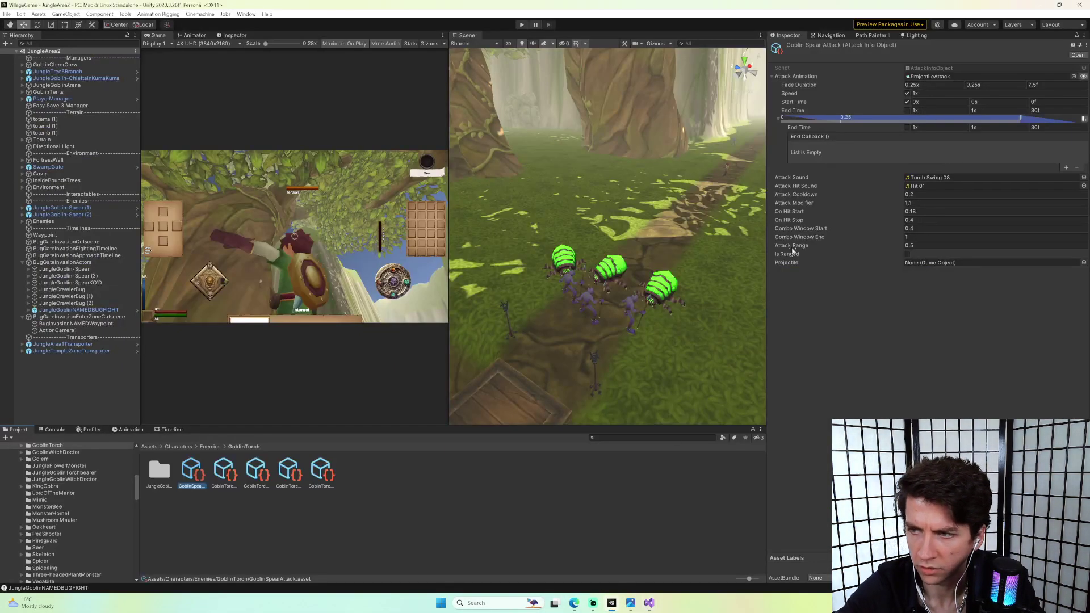
Open the AttackManager script from JungleGoblin-Spear (3) and examine how Attack() calculates the damage collider's damageValue.
{"action": "left_click", "coordinate": [74, 310]}
{"action": "left_click", "coordinate": [67, 276]}
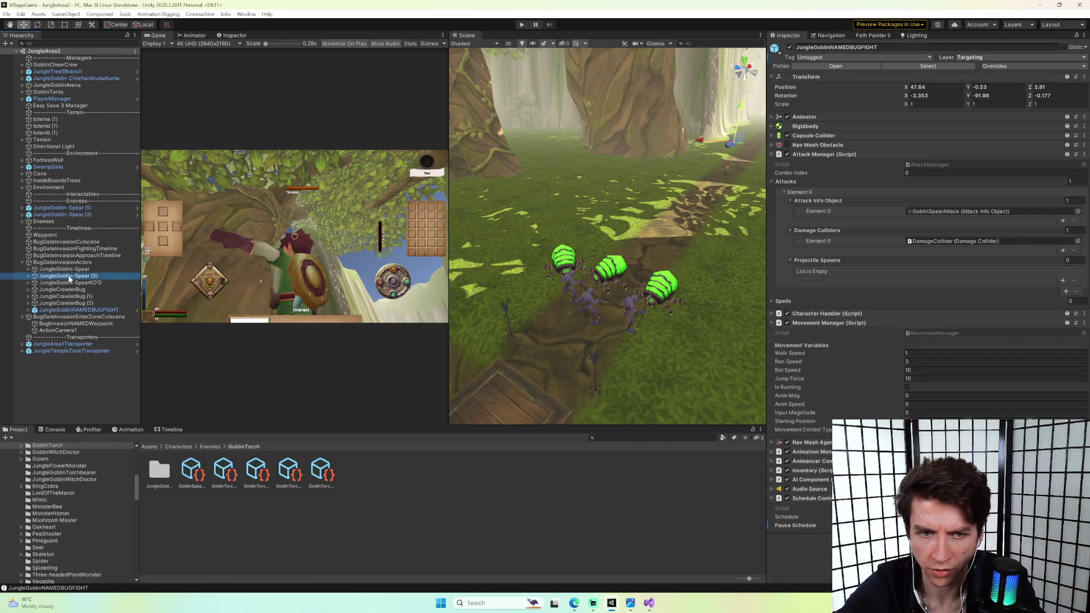
{"action": "double_click", "coordinate": [931, 155]}
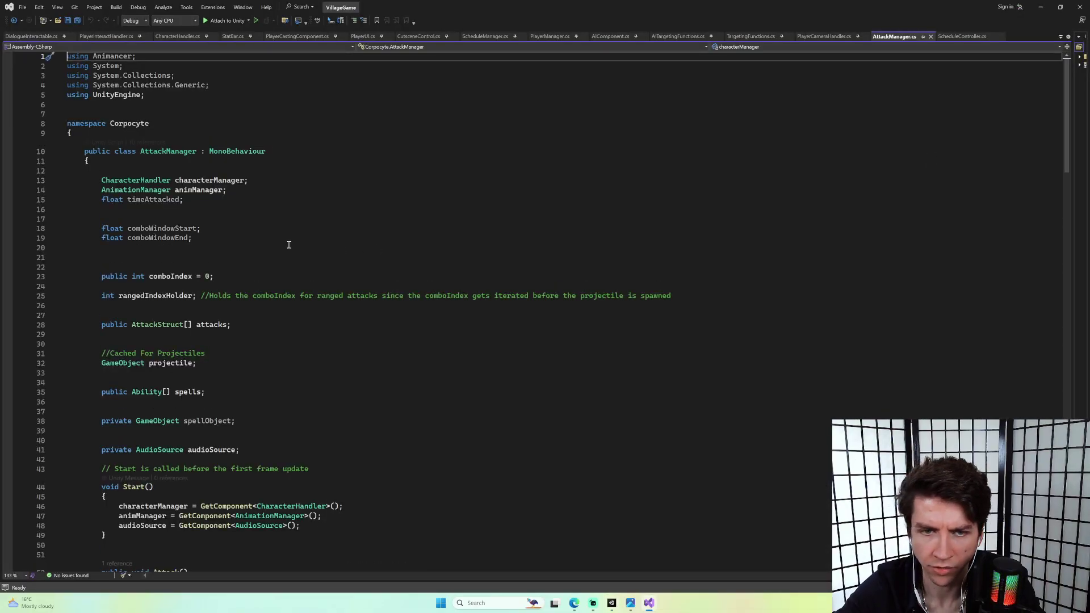
{"action": "scroll", "coordinate": [288, 250], "scroll_direction": "down", "scroll_amount": 20}
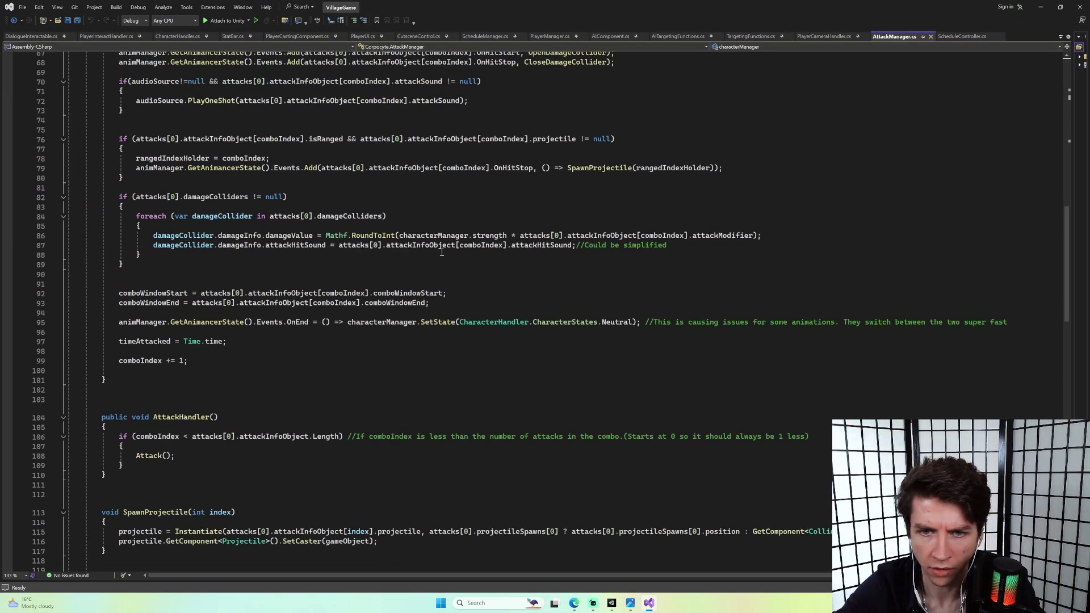
{"action": "left_click", "coordinate": [219, 197]}
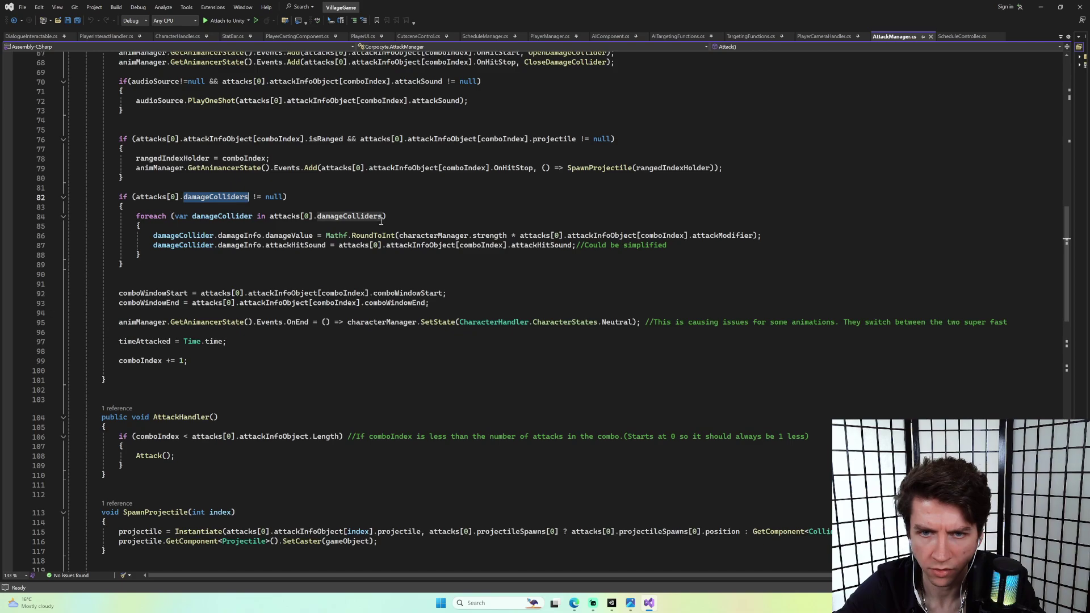
{"action": "left_click", "coordinate": [235, 218]}
{"action": "left_click", "coordinate": [321, 235]}
{"action": "double_click", "coordinate": [397, 235]}
{"action": "double_click", "coordinate": [349, 236]}
{"action": "double_click", "coordinate": [287, 235]}
{"action": "double_click", "coordinate": [478, 235]}
{"action": "double_click", "coordinate": [711, 235]}
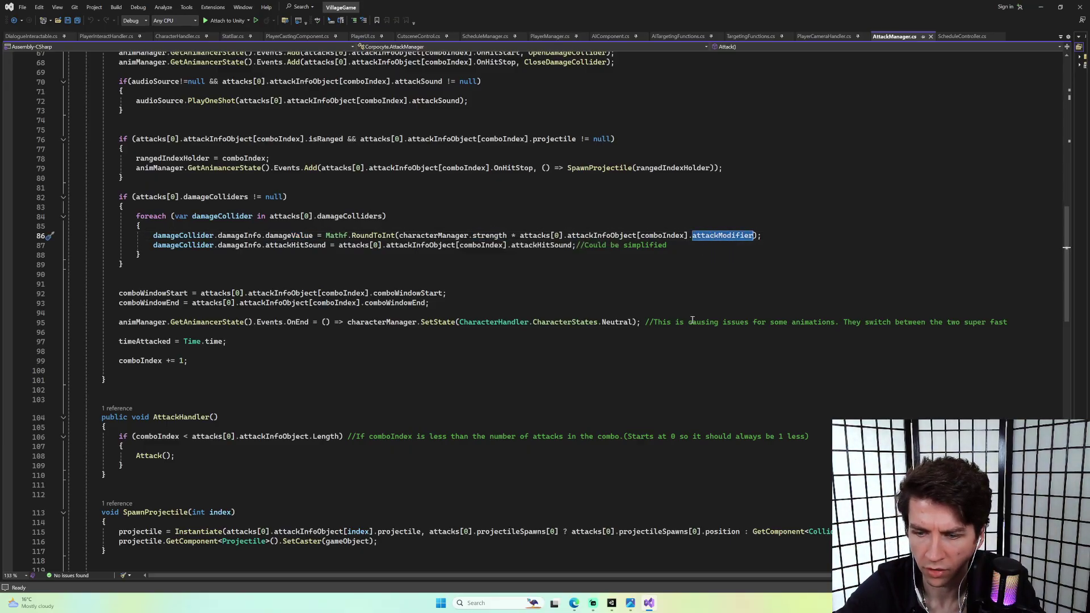
Return to Unity and check JungleGoblin-Spear (3)'s Character Handler stats and the GoblinSpearAttack asset's settings.
{"action": "left_click", "coordinate": [611, 603]}
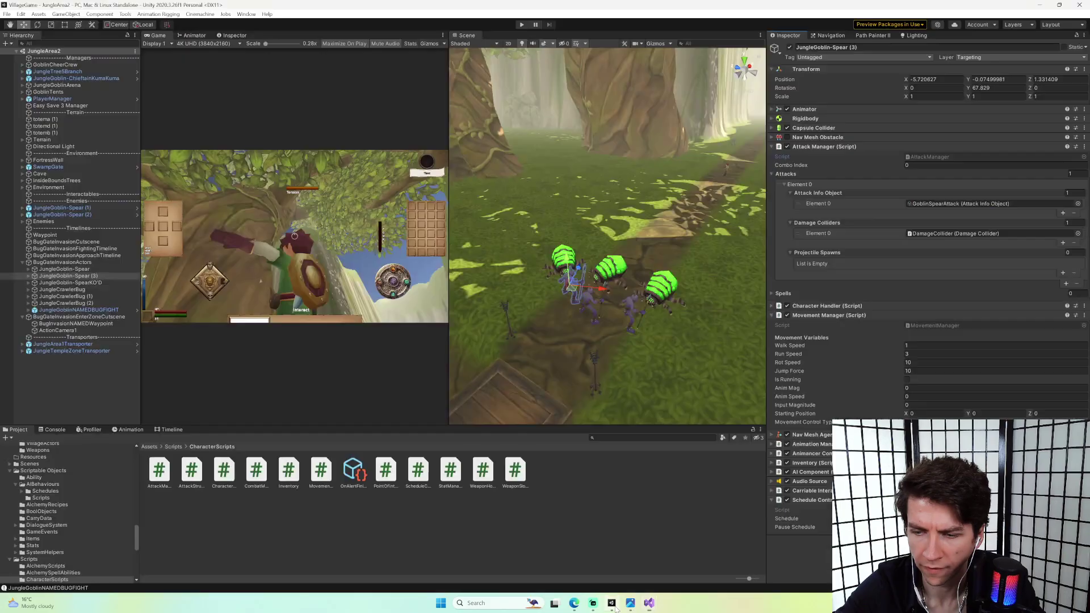
{"action": "left_click", "coordinate": [938, 202]}
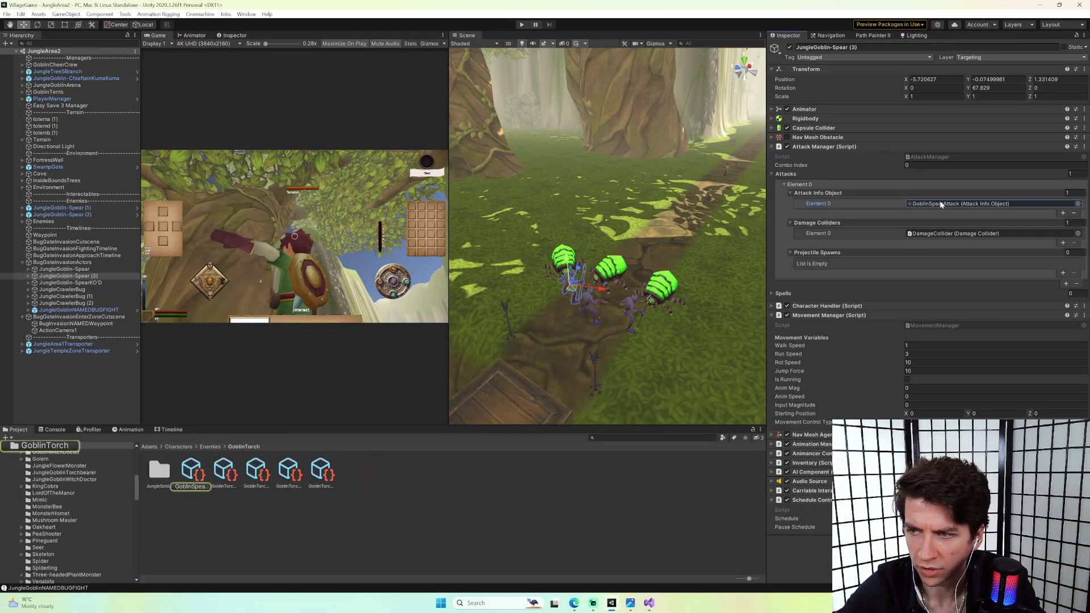
{"action": "left_click", "coordinate": [829, 146]}
{"action": "left_click", "coordinate": [816, 166]}
{"action": "left_click", "coordinate": [817, 156]}
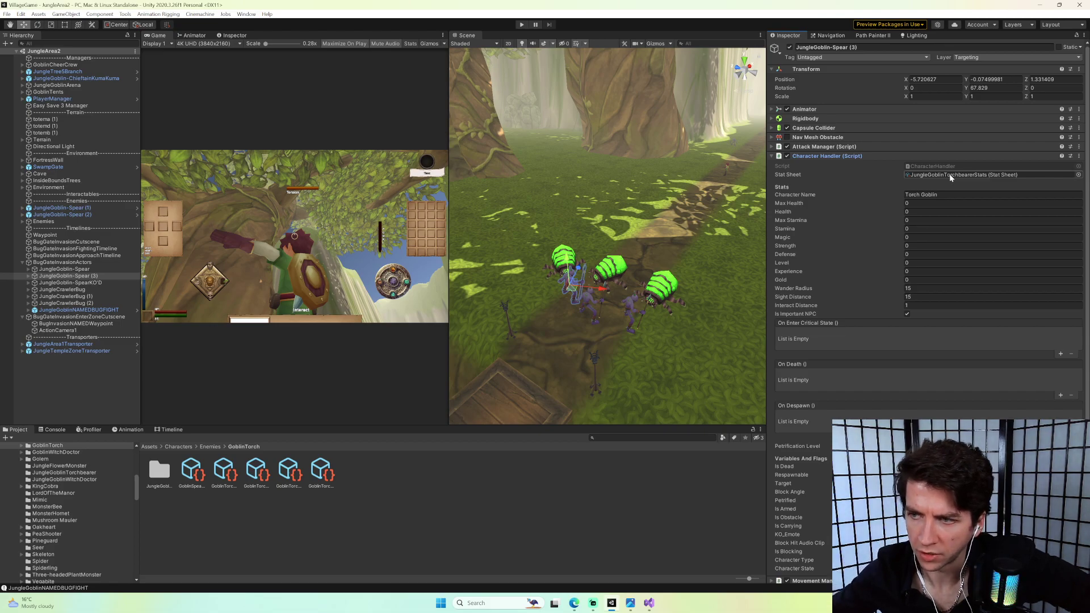
{"action": "left_click", "coordinate": [881, 156]}
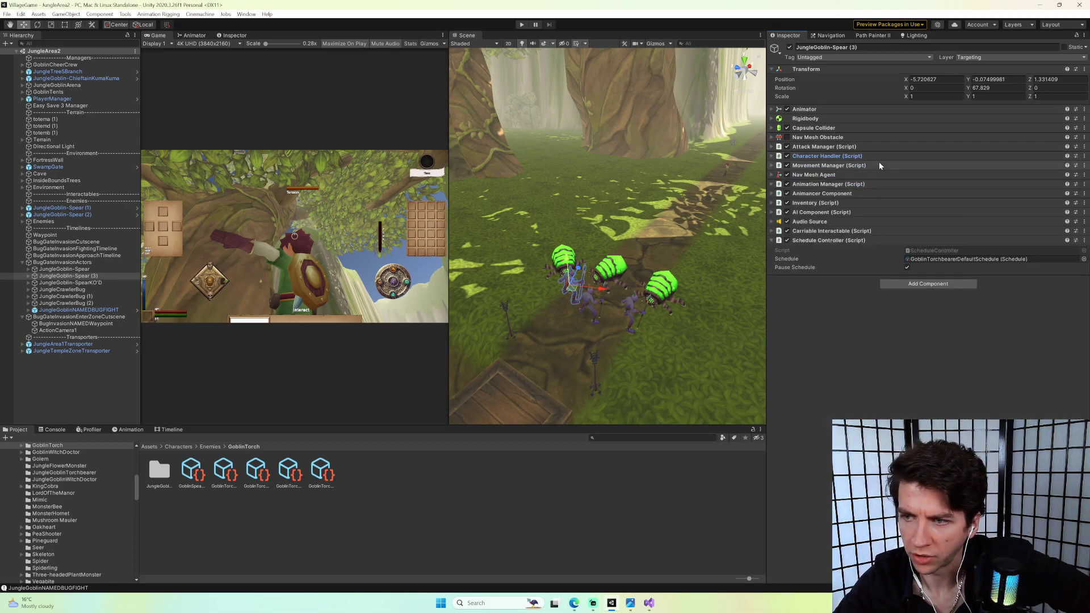
{"action": "left_click", "coordinate": [193, 470]}
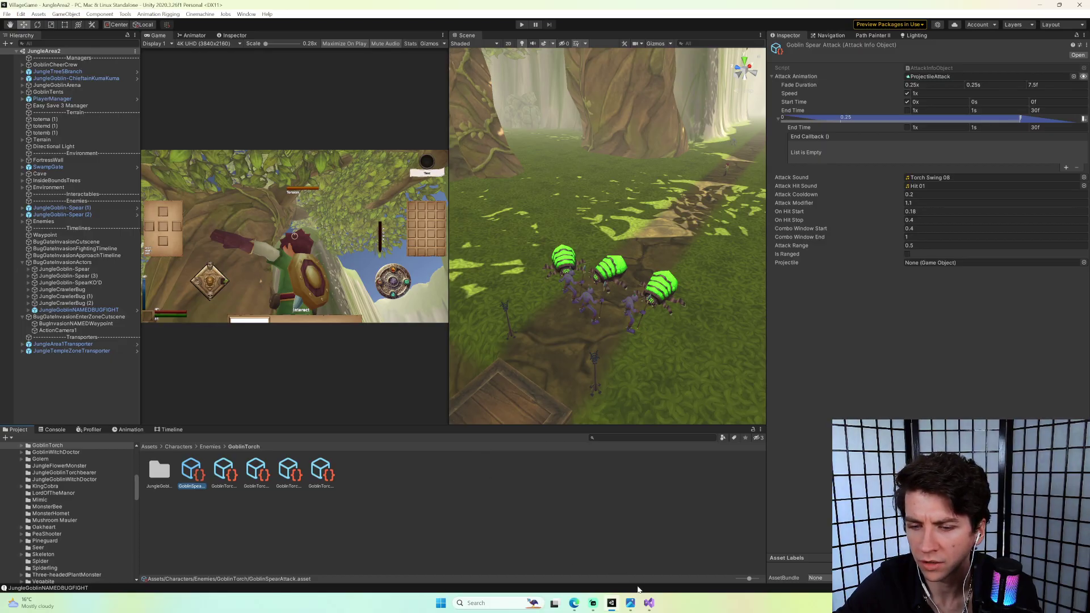
Reopen the AttackManager script from JungleGoblin-Spear (3)'s Attack Manager component at its variable declarations.
{"action": "left_click", "coordinate": [92, 277]}
{"action": "left_click_drag", "start_coordinate": [92, 280], "coordinate": [91, 277]}
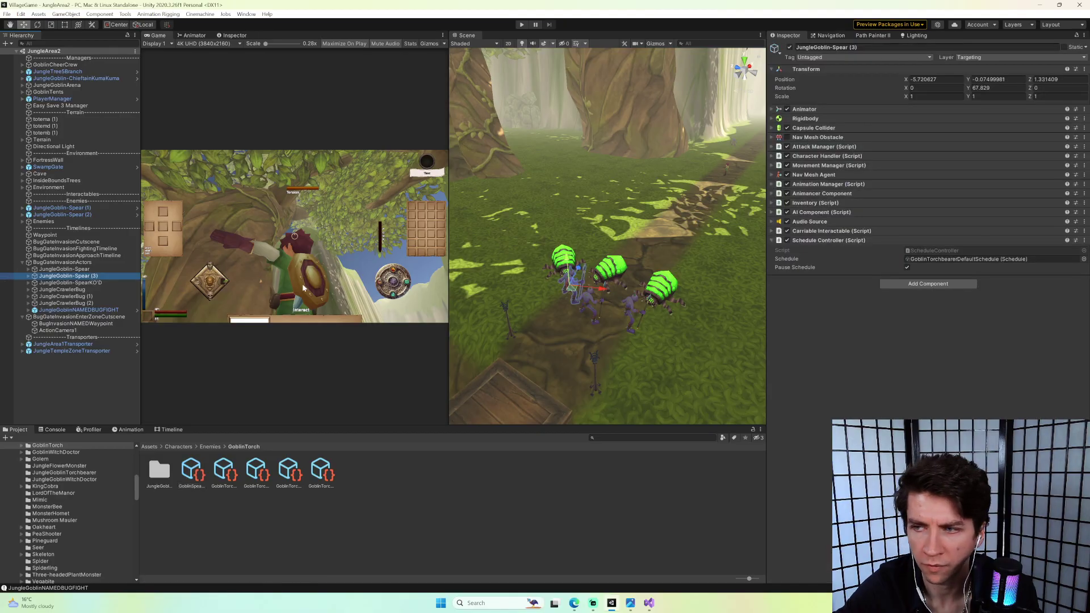
{"action": "left_click", "coordinate": [816, 156]}
{"action": "left_click", "coordinate": [853, 156]}
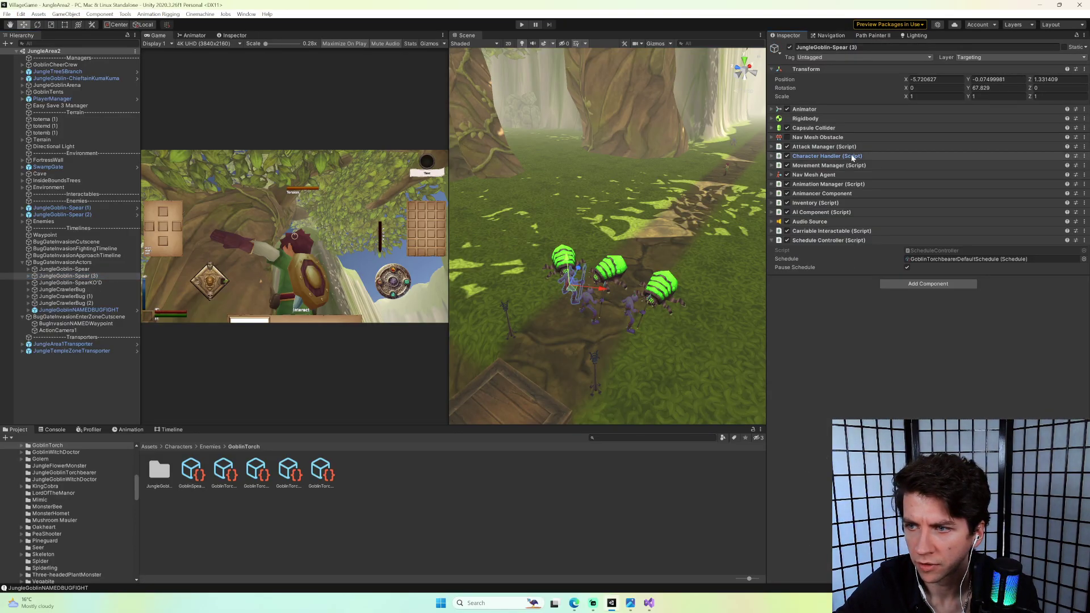
{"action": "left_click", "coordinate": [846, 147]}
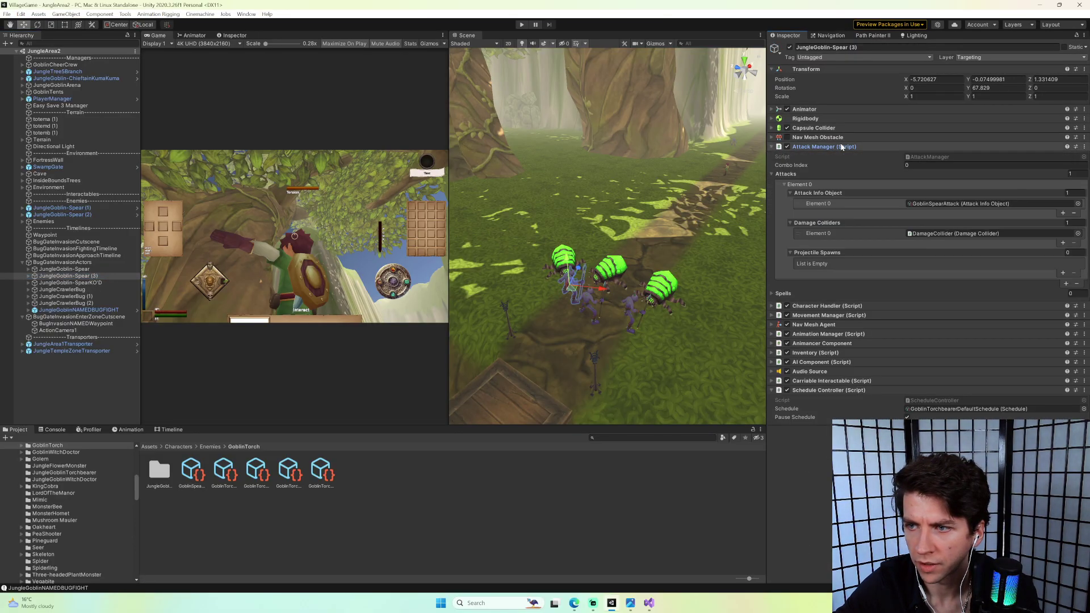
{"action": "double_click", "coordinate": [924, 158]}
{"action": "scroll", "coordinate": [532, 210], "scroll_direction": "up", "scroll_amount": 20}
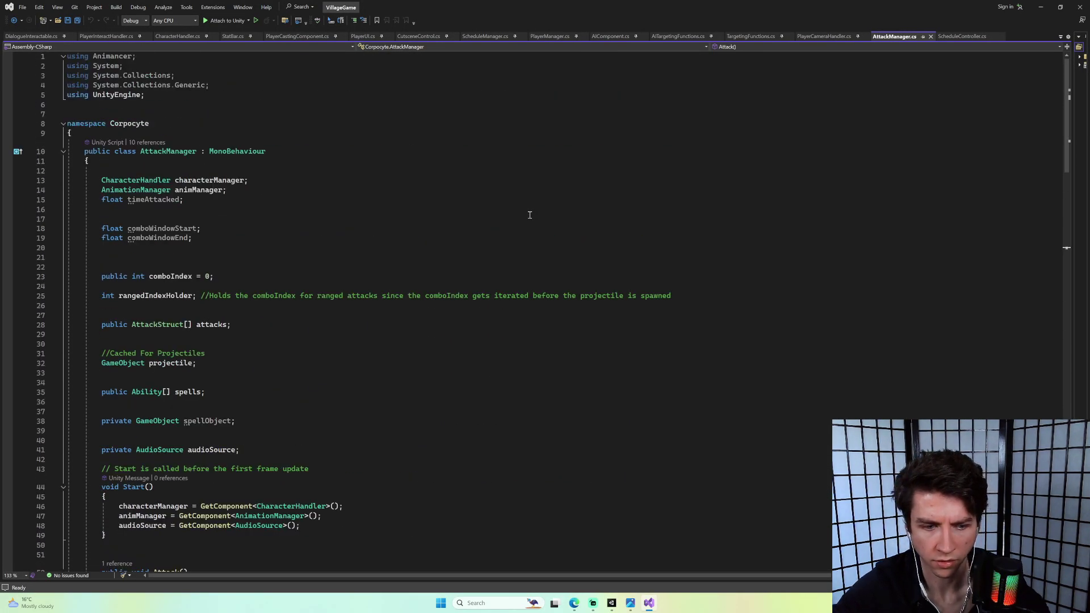
Declare a public float customAttackModifier initialised to 0f above comboIndex in AttackManager.cs, and save the script.
{"action": "left_click", "coordinate": [237, 257]}
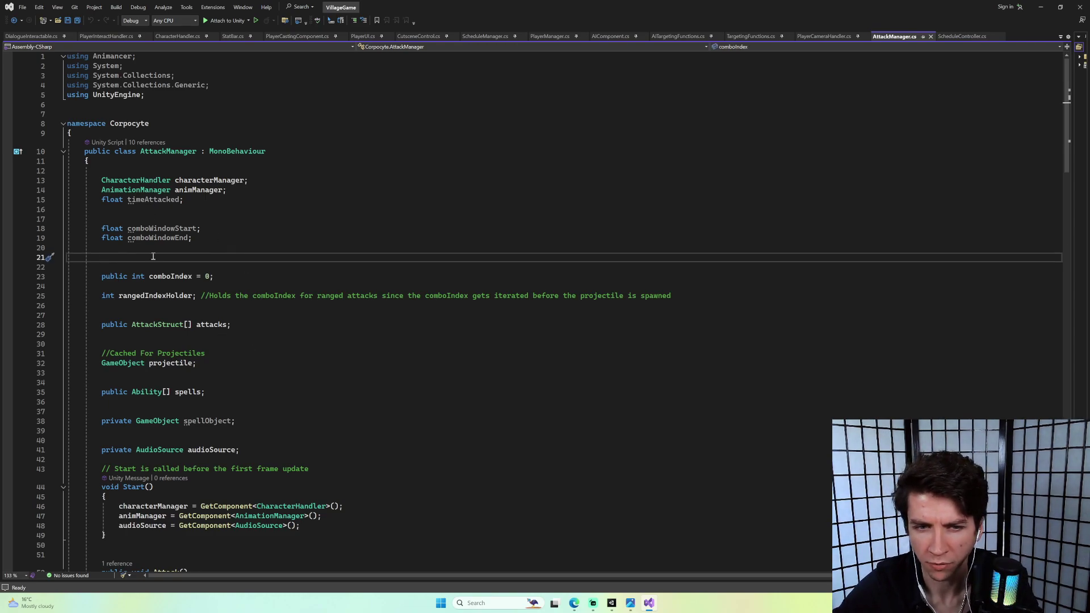
{"action": "type", "text": "public bool"}
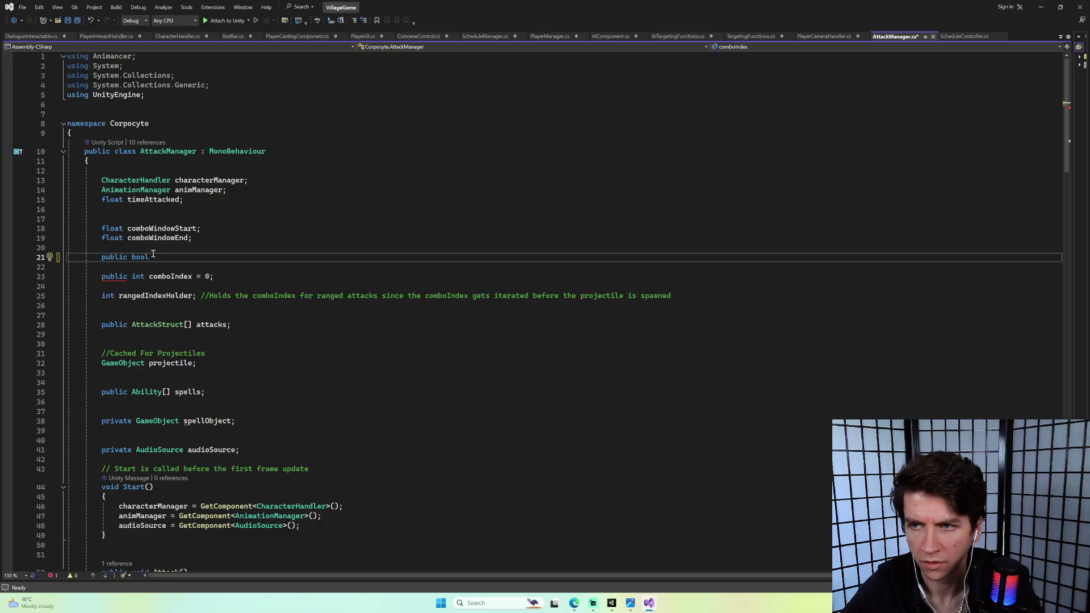
{"action": "key", "text": "BackSpace"}
{"action": "key", "text": "BackSpace"}
{"action": "key", "text": "BackSpace"}
{"action": "key", "text": "BackSpace"}
{"action": "key", "text": "BackSpace"}
{"action": "type", "text": "float "}
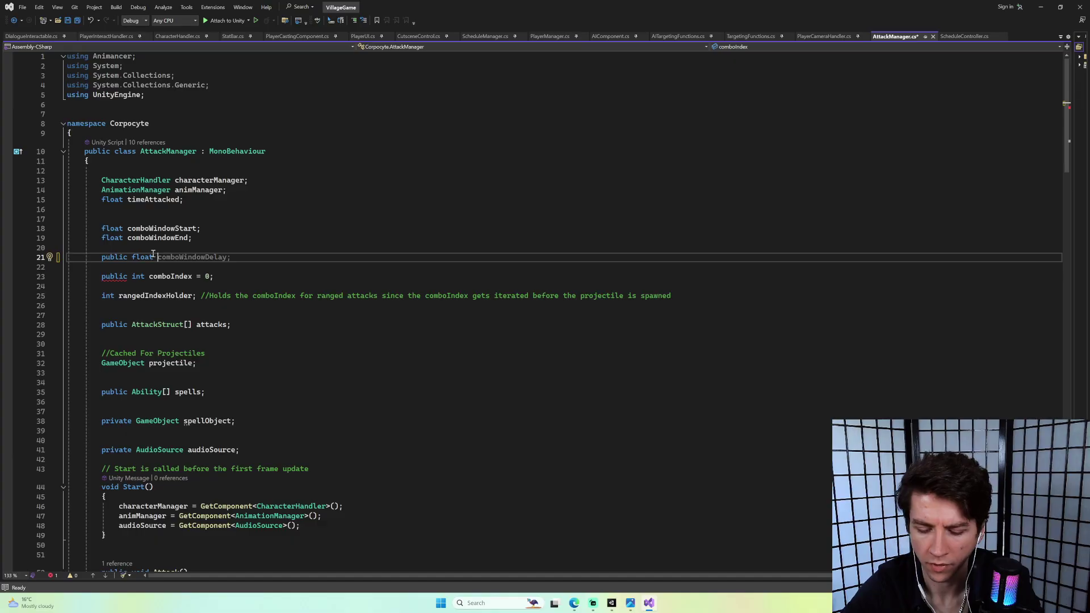
{"action": "type", "text": "customAt"}
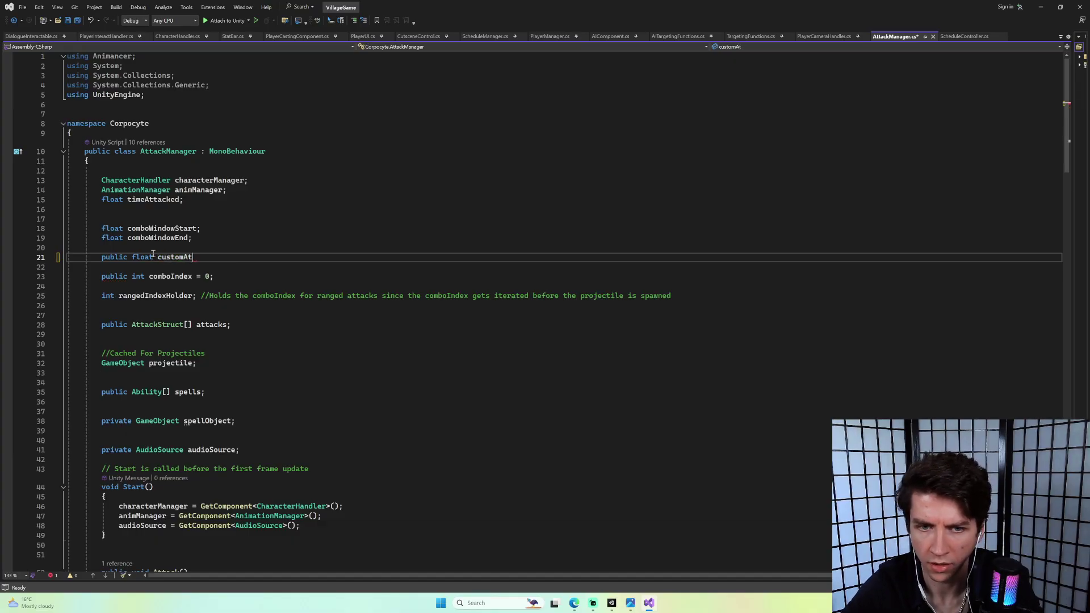
{"action": "type", "text": "tackModifier;"}
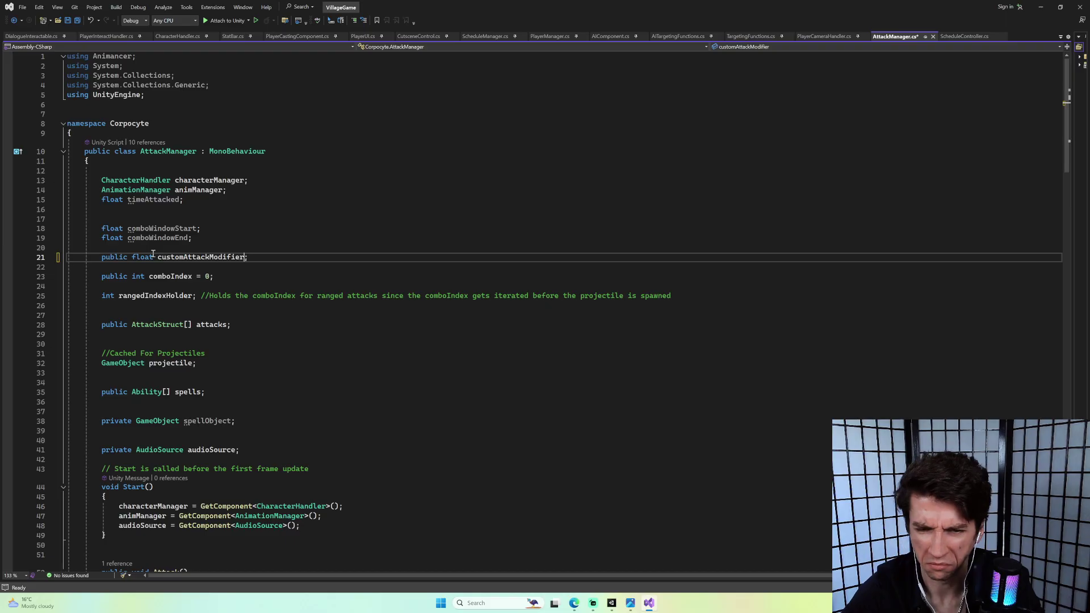
{"action": "key", "text": "BackSpace"}
{"action": "type", "text": "= 0f;"}
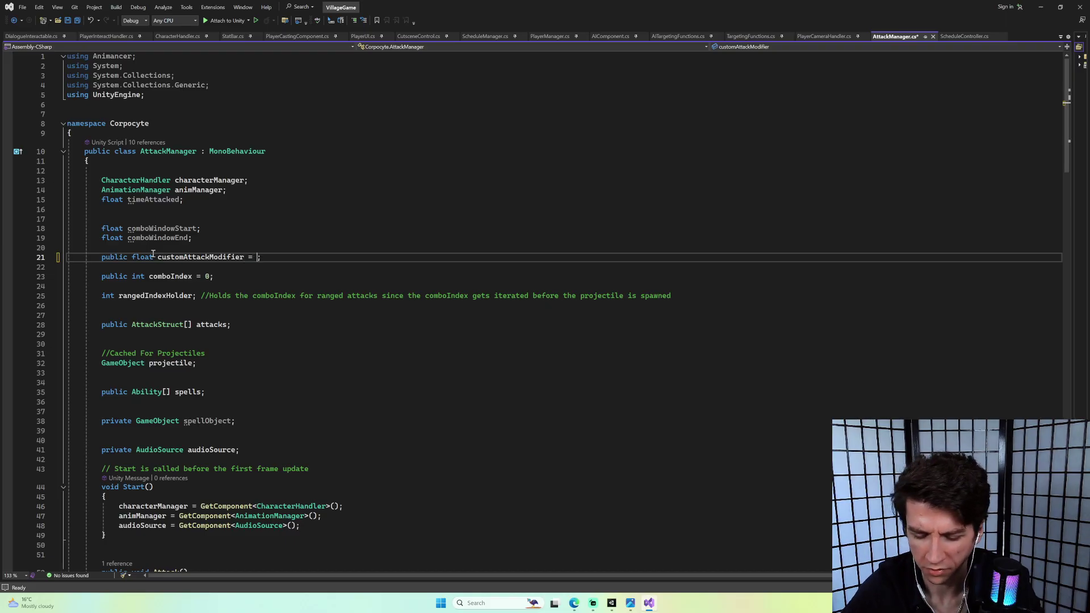
{"action": "key", "text": "ctrl+s"}
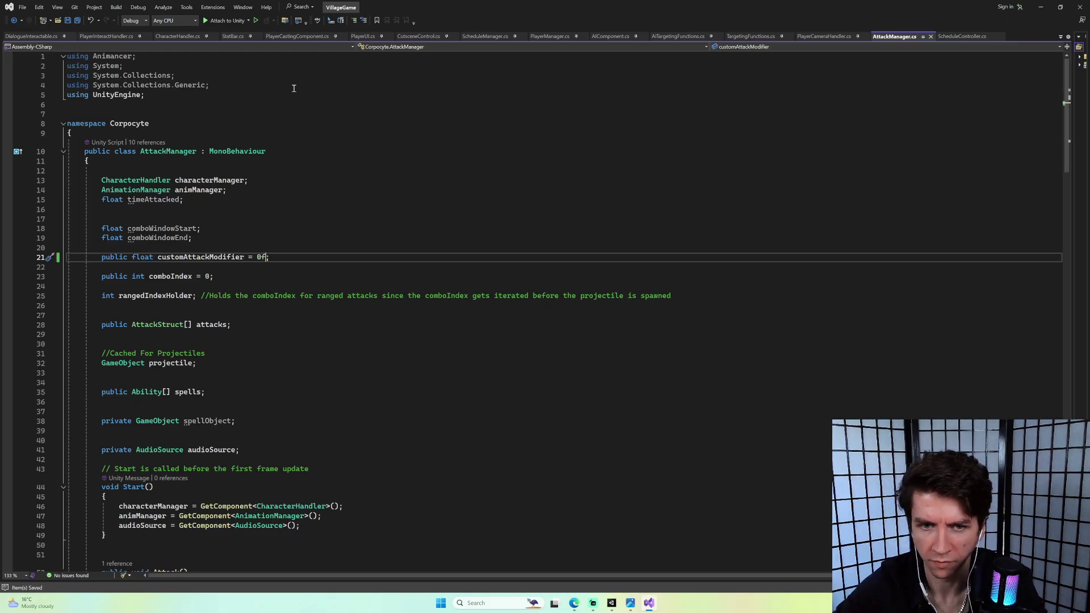
{"action": "key", "text": "Left"}
{"action": "key", "text": "alt+Tab"}
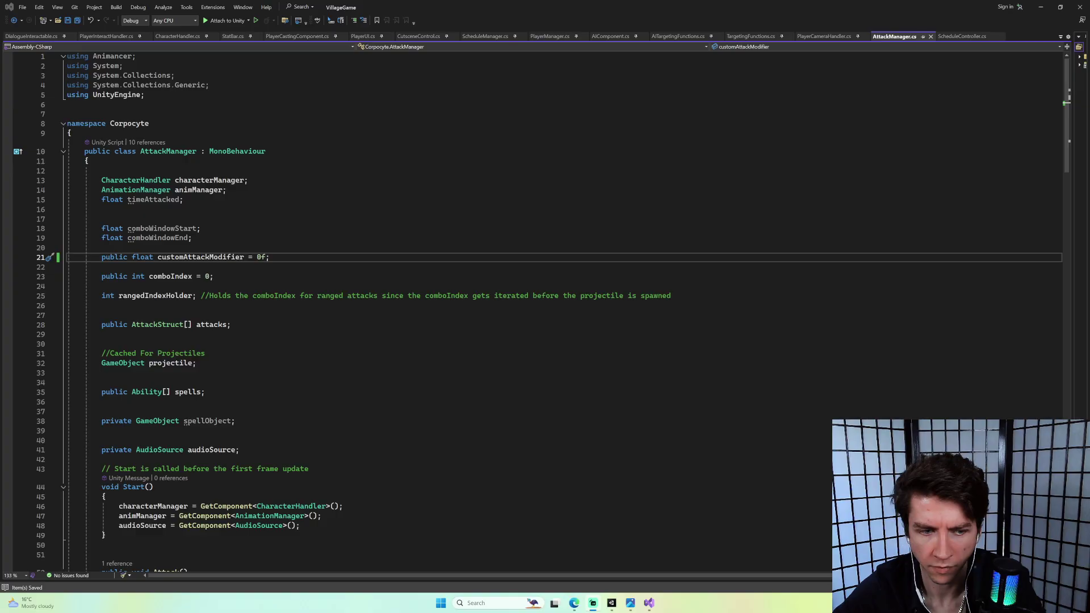
Change the access modifier of the customAttackModifier declaration in AttackManager.cs to private.
{"action": "left_click_drag", "start_coordinate": [367, 283], "coordinate": [364, 278]}
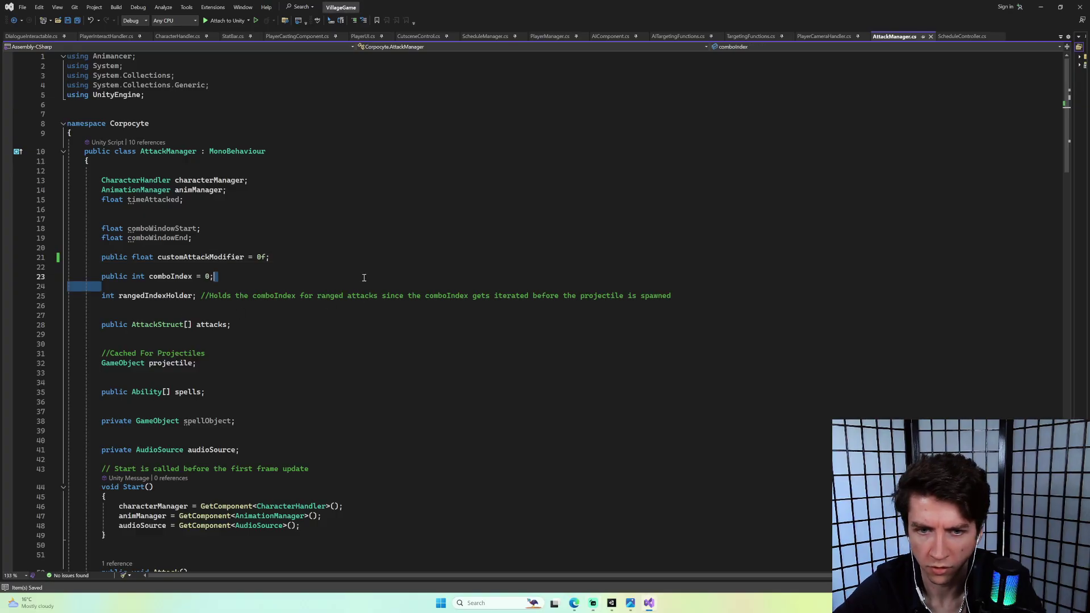
{"action": "double_click", "coordinate": [207, 257]}
{"action": "key", "text": "ctrl+r"}
{"action": "key", "text": "ctrl+r"}
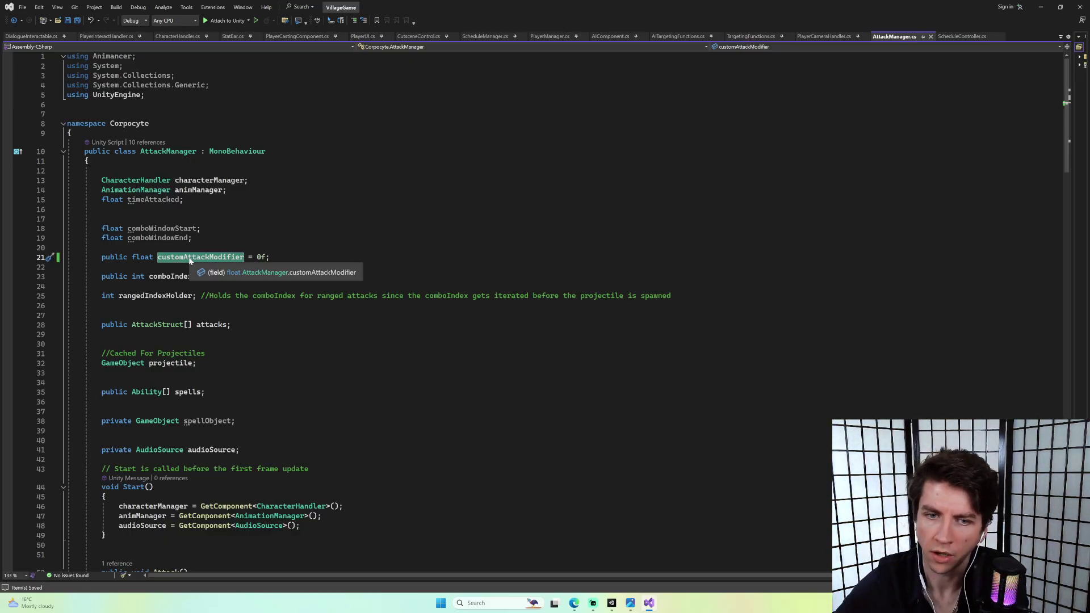
{"action": "double_click", "coordinate": [116, 257]}
{"action": "type", "text": "private"}
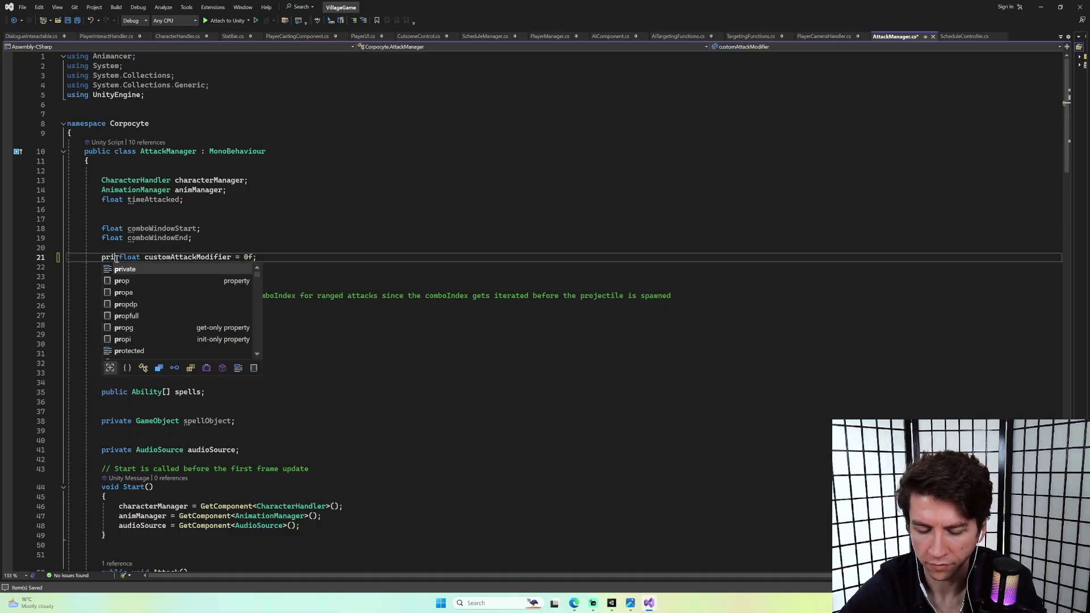
Declare a public bool canDoDamage initialised to true directly below the customAttackModifier declaration.
{"action": "left_click", "coordinate": [275, 258]}
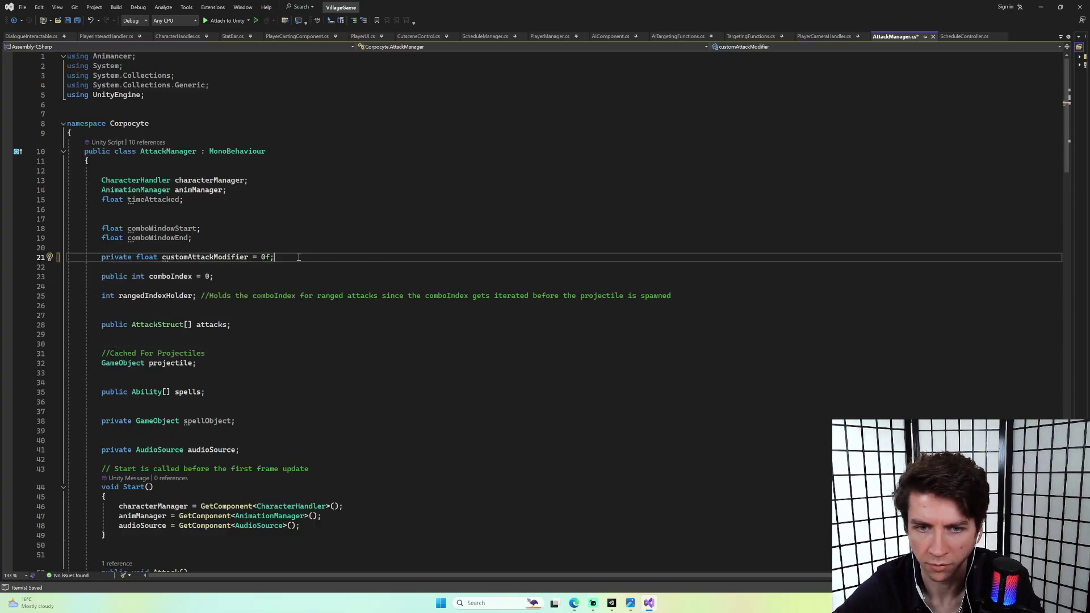
{"action": "key", "text": "Return"}
{"action": "key", "text": "Return"}
{"action": "key", "text": "Up"}
{"action": "type", "text": "p"}
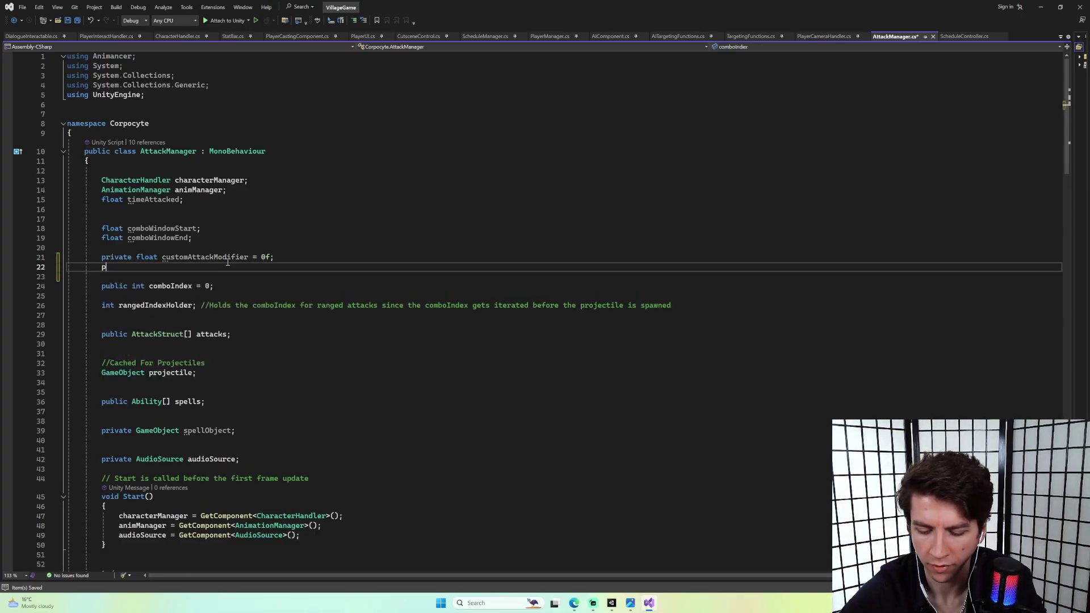
{"action": "type", "text": "ublic bool"}
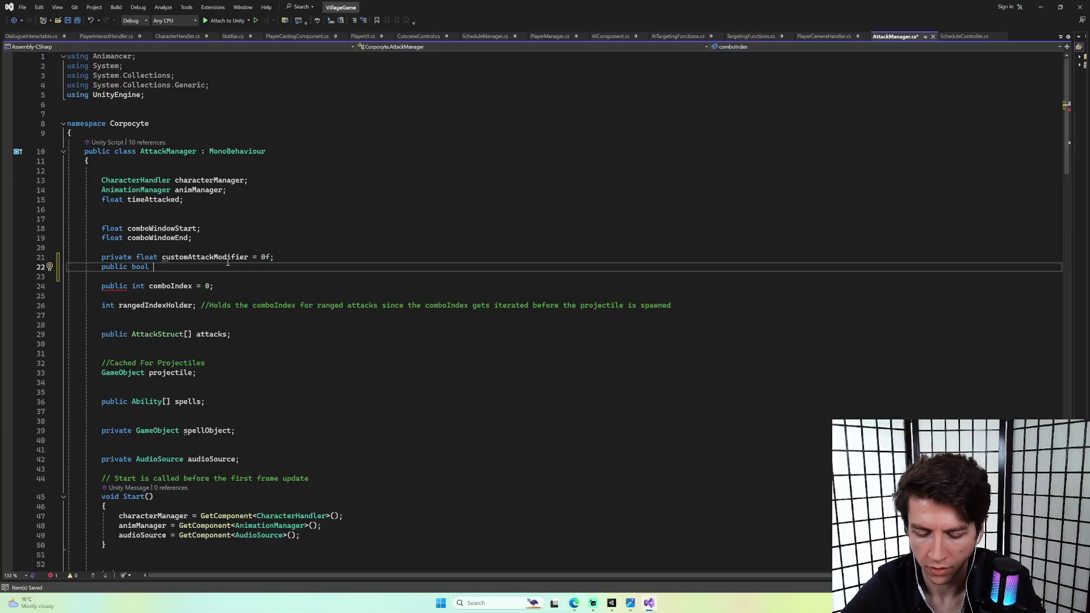
{"action": "type", "text": "canDoDam"}
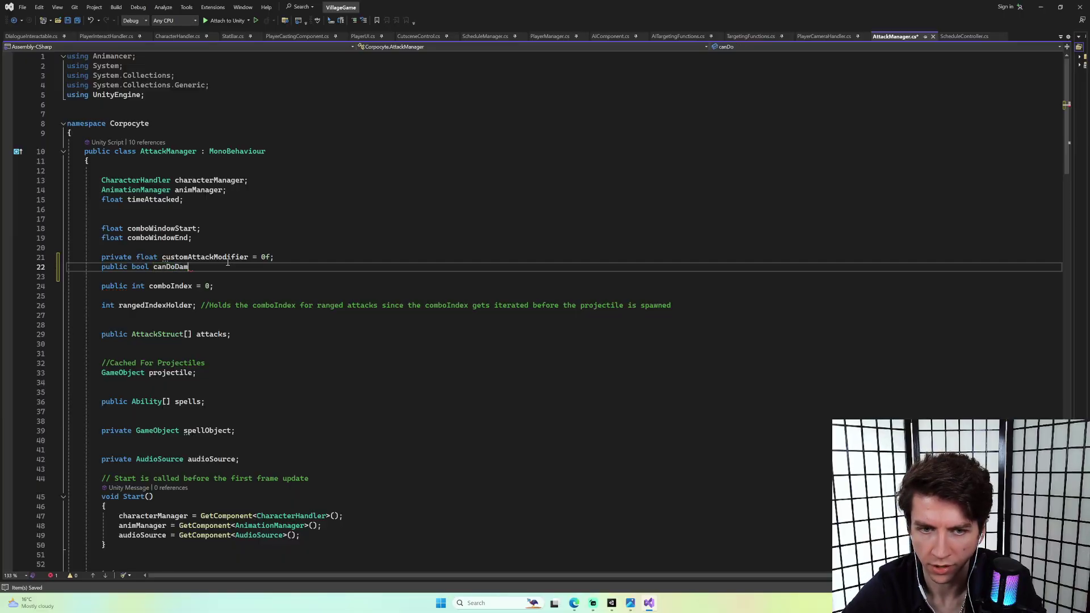
{"action": "type", "text": "age = t"}
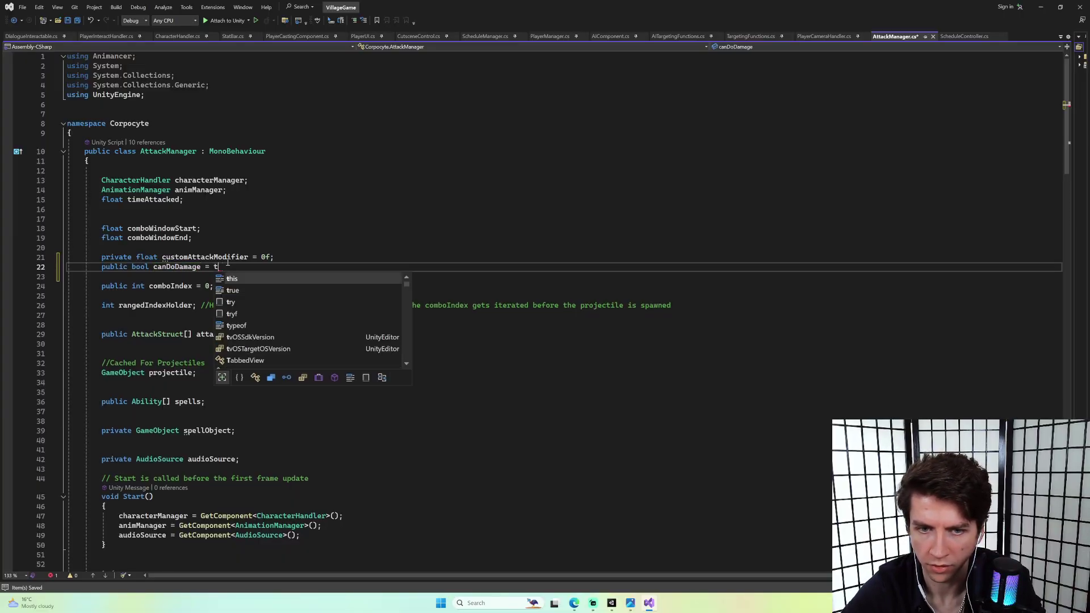
{"action": "type", "text": "rue"}
{"action": "key", "text": "Escape"}
Initialise the private float to 1f, rename it from customAttackModifier to canDoDamageModifier, and save the script.
{"action": "left_click", "coordinate": [265, 257]}
{"action": "key", "text": "ctrl+s"}
{"action": "left_click_drag", "start_coordinate": [214, 258], "coordinate": [192, 261]}
{"action": "double_click", "coordinate": [166, 257]}
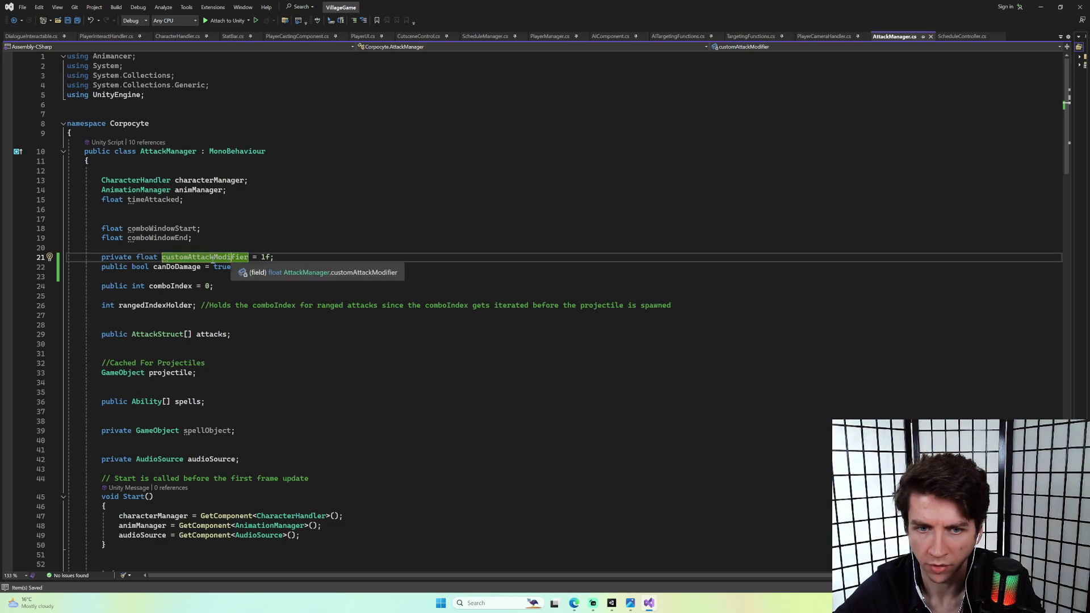
{"action": "type", "text": "canDoModifier"}
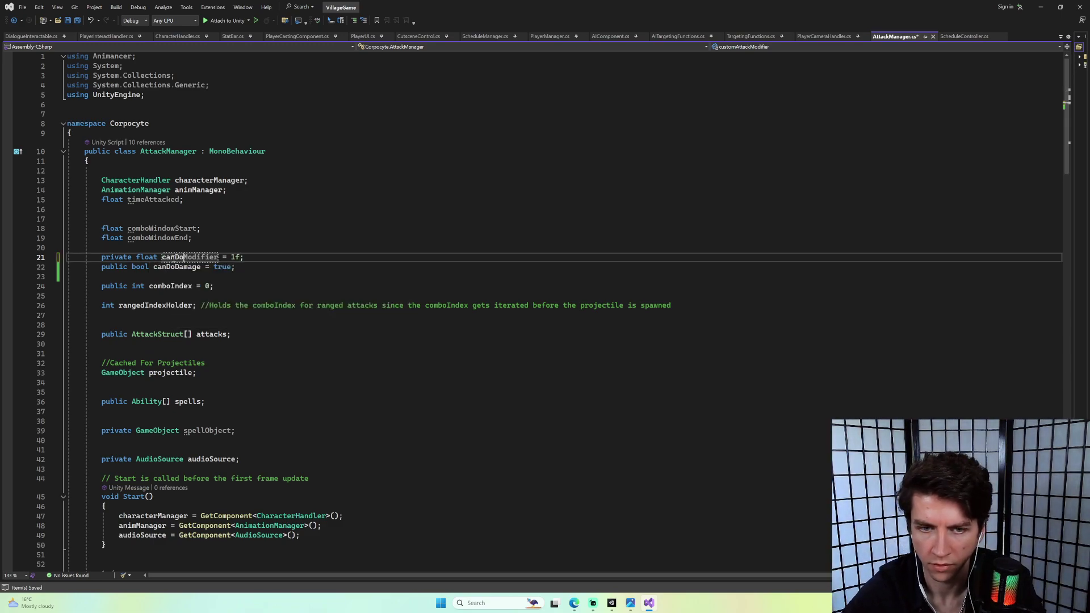
{"action": "type", "text": "Damage"}
{"action": "key", "text": "ctrl+s"}
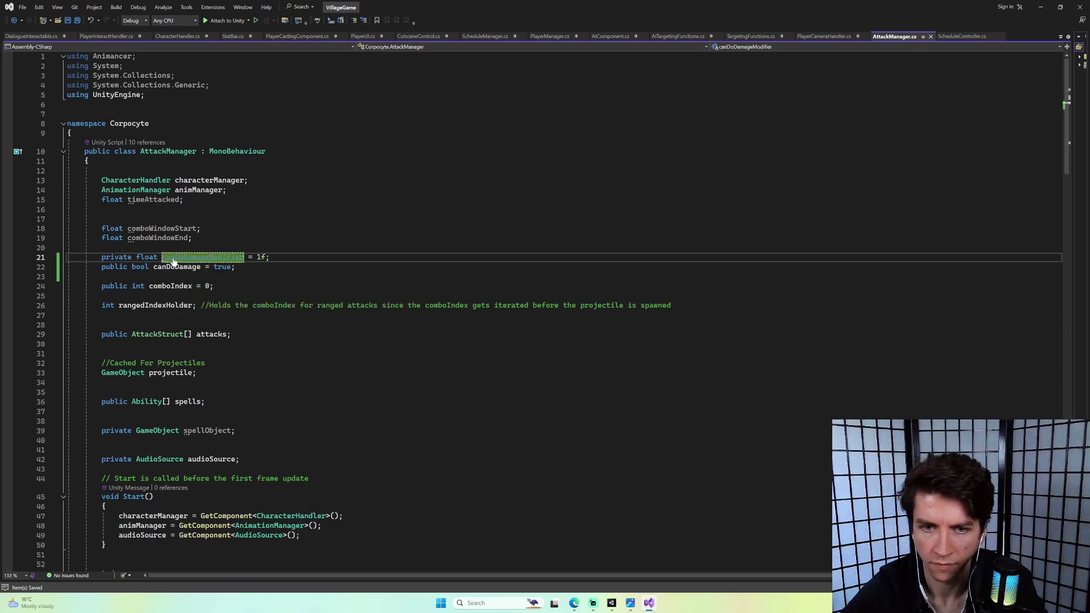
Make room above comboIndex and create a bool property named CanDoDamage with an empty brace body.
{"action": "left_click", "coordinate": [251, 276]}
{"action": "scroll", "coordinate": [255, 275], "scroll_direction": "down", "scroll_amount": 1}
{"action": "key", "text": "Return"}
{"action": "key", "text": "Return"}
{"action": "key", "text": "Up"}
{"action": "key", "text": "Up"}
{"action": "key", "text": "Return"}
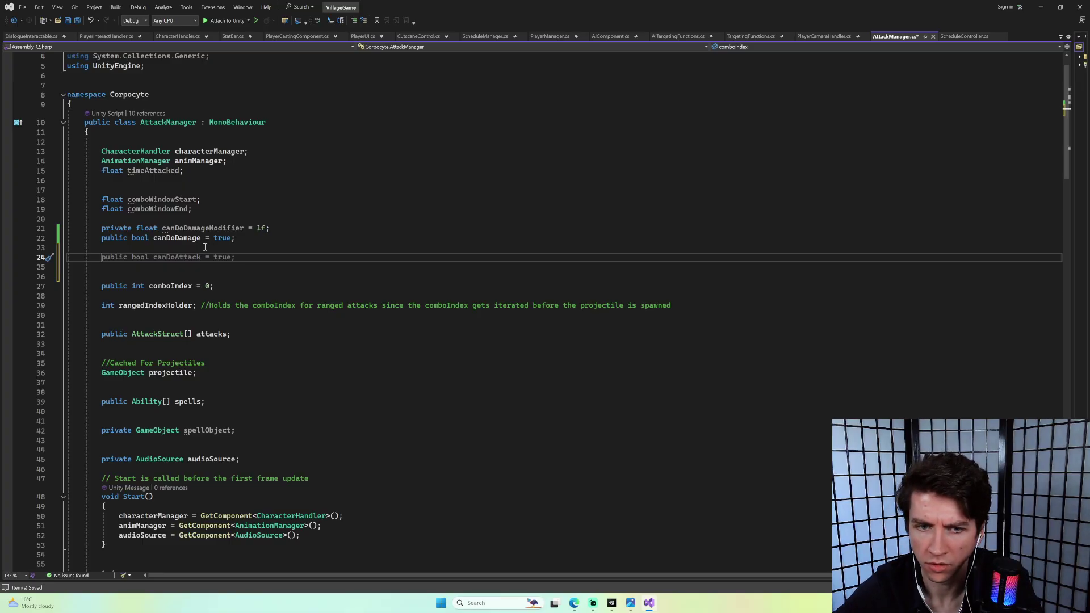
{"action": "left_click", "coordinate": [152, 251]}
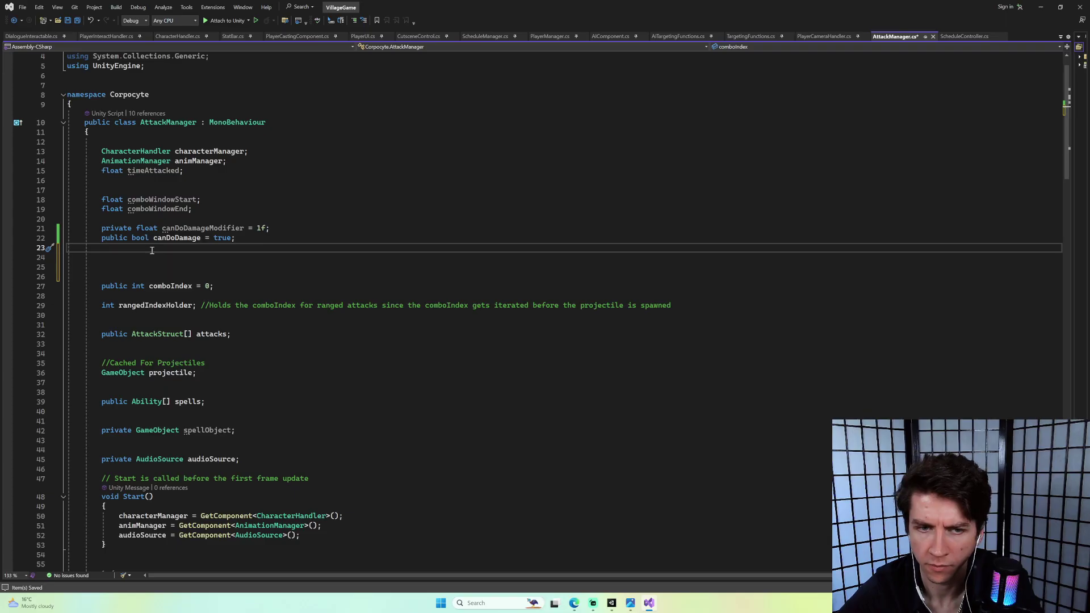
{"action": "key", "text": "Return"}
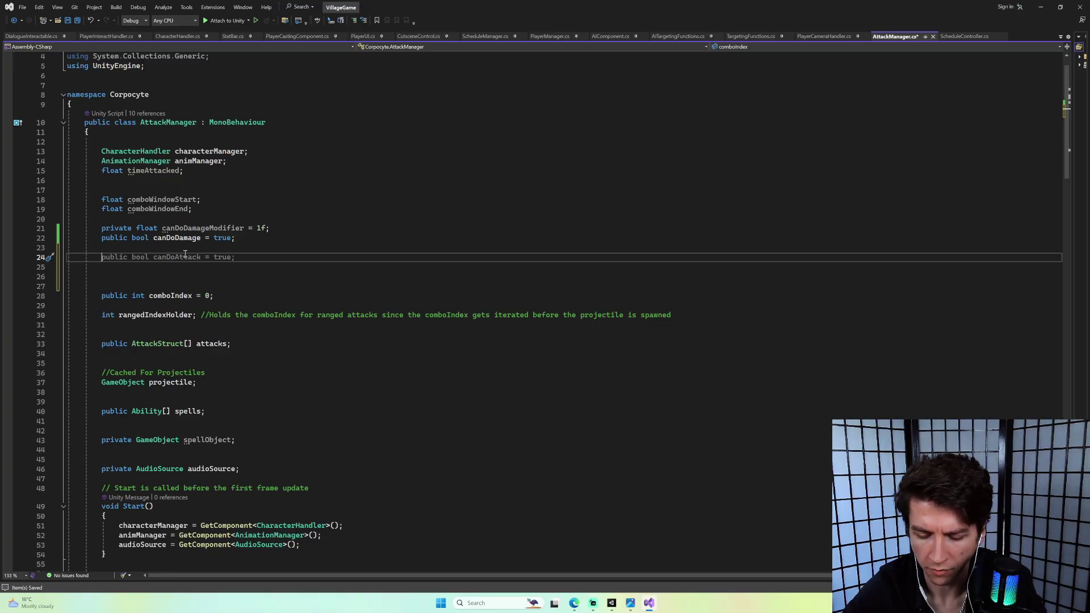
{"action": "type", "text": "bo"}
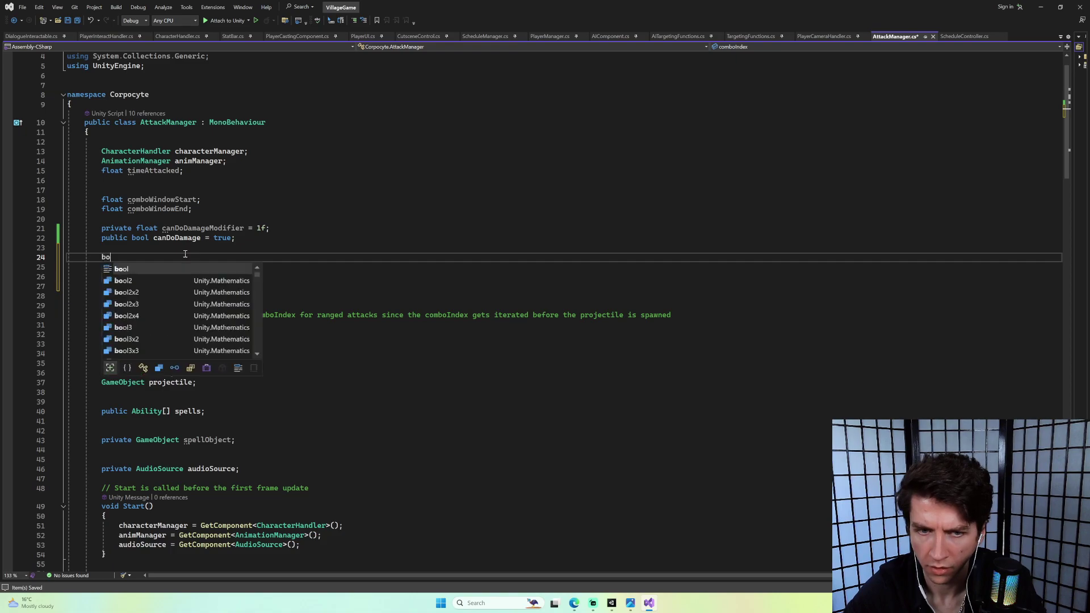
{"action": "type", "text": "ol CanDo"}
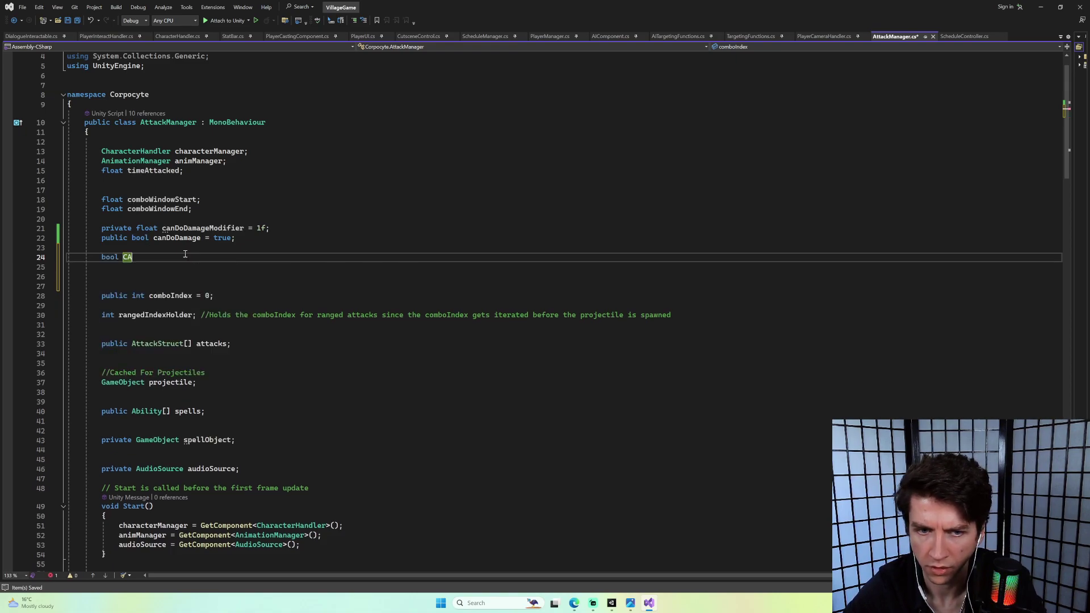
{"action": "type", "text": "Damage"}
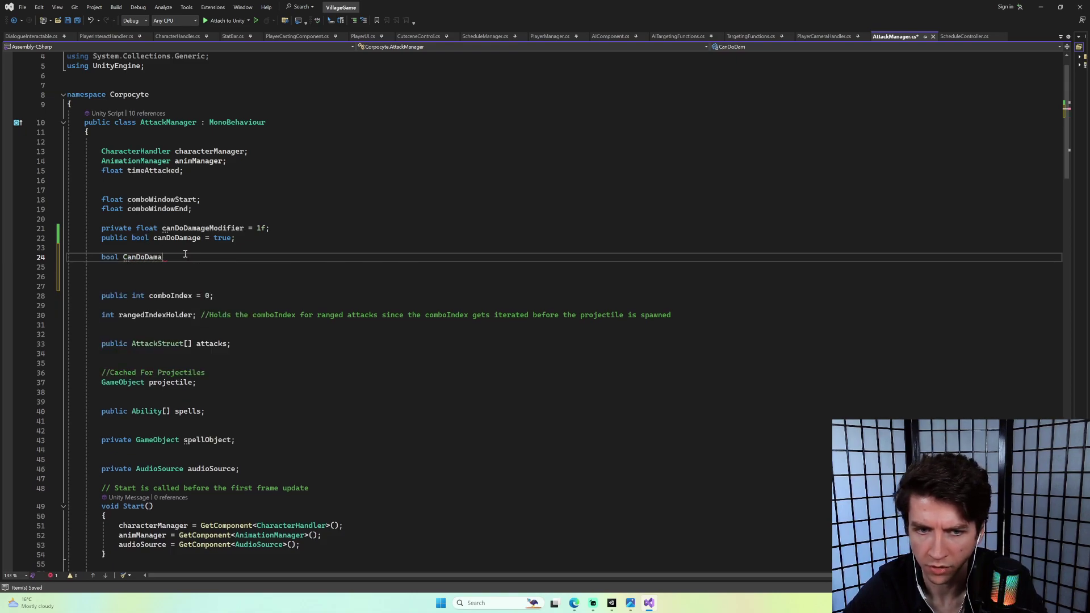
{"action": "key", "text": "Return"}
{"action": "type", "text": "{"}
{"action": "key", "text": "Return"}
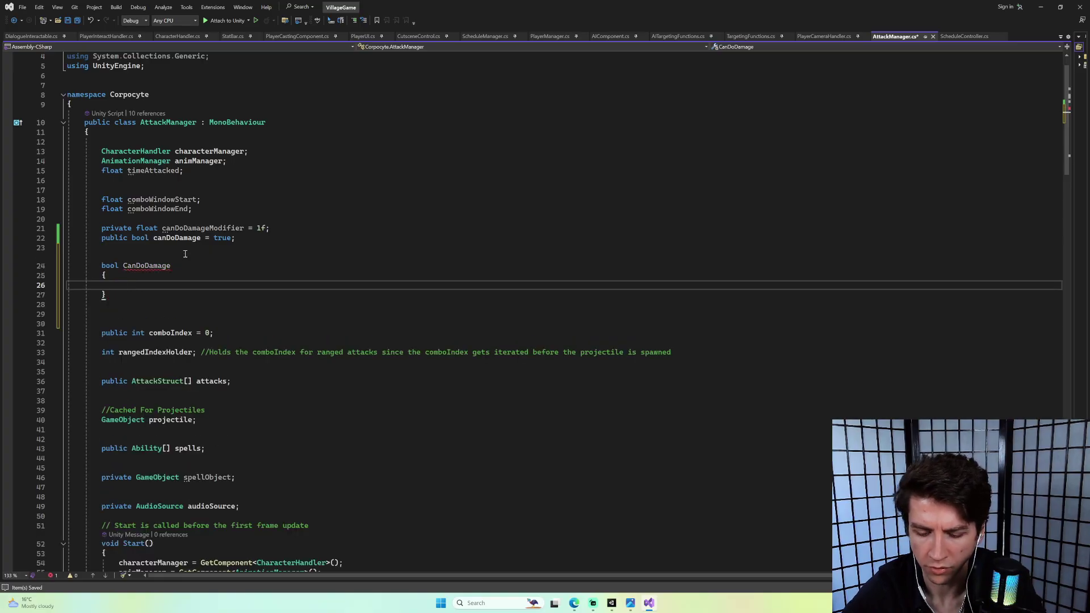
Add a setter to the CanDoDamage property that assigns value to canDoDamage, close the property's braces, and save.
{"action": "type", "text": "set"}
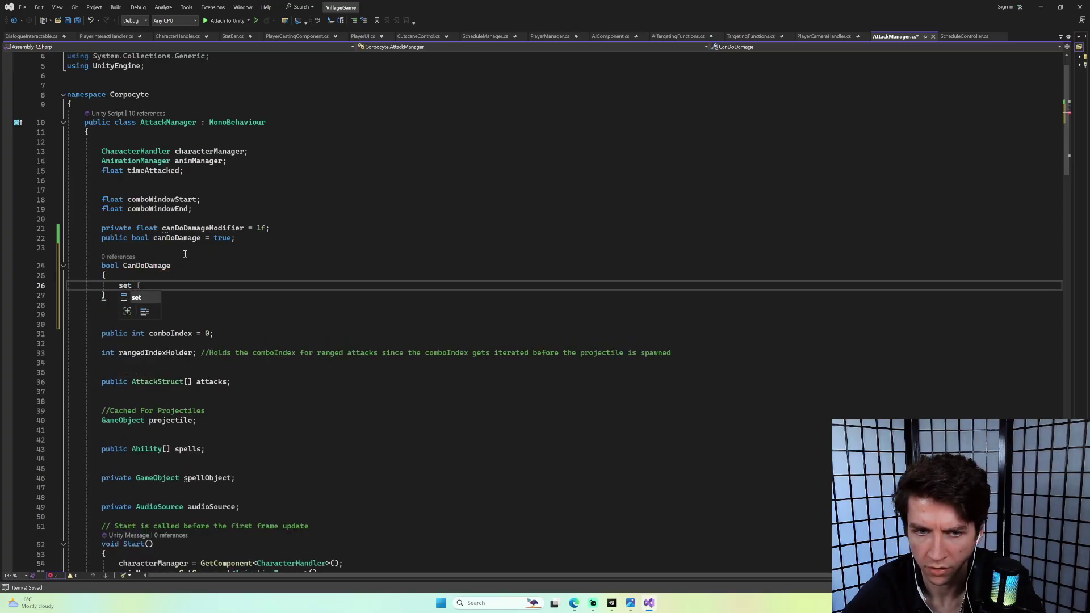
{"action": "type", "text": " { "}
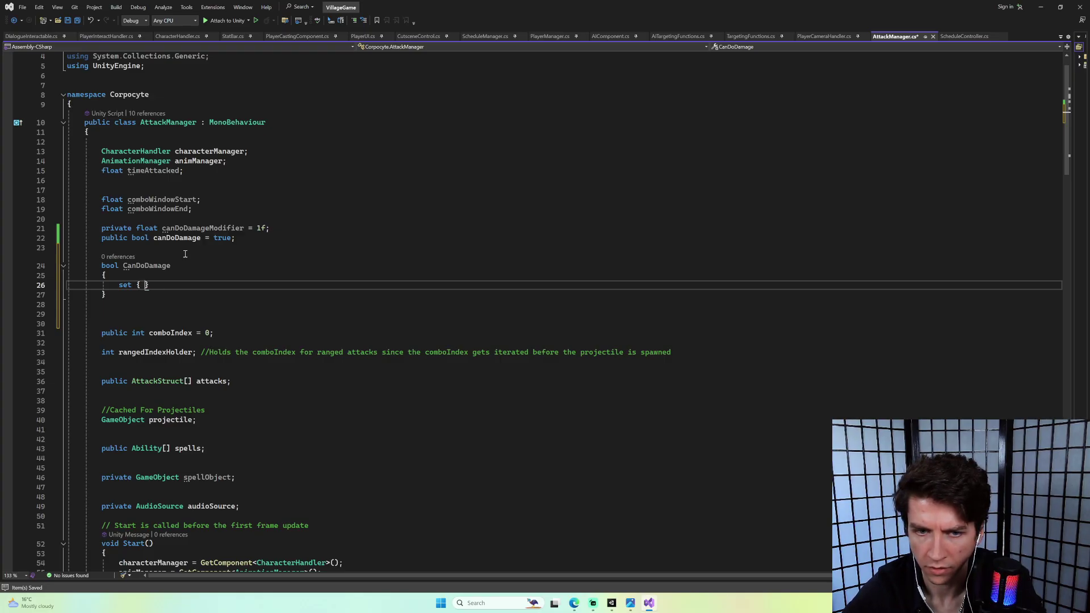
{"action": "type", "text": "canDo"}
{"action": "key", "text": "Tab"}
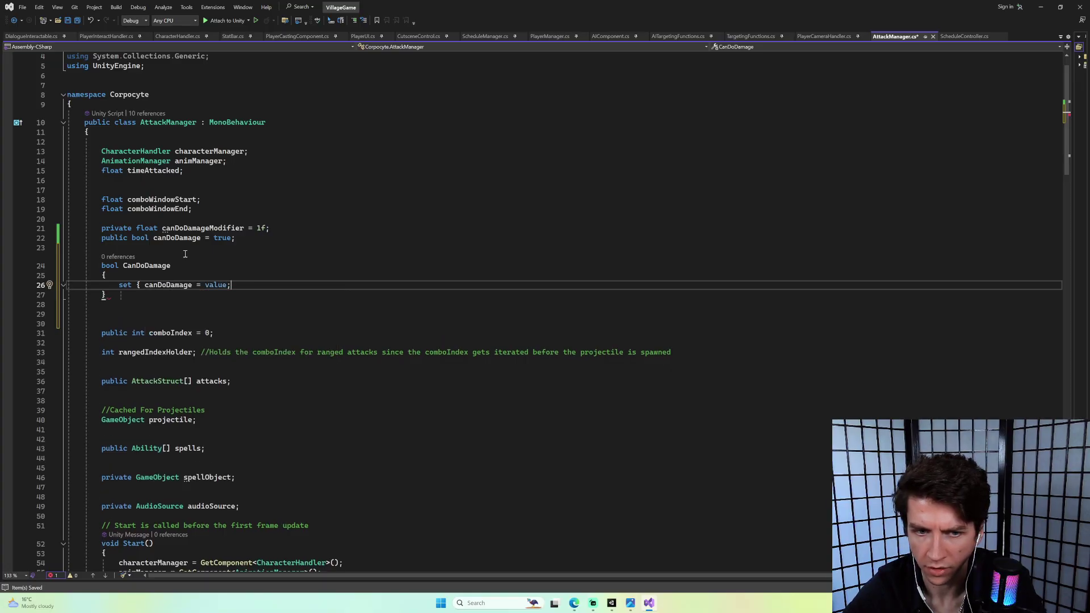
{"action": "type", "text": "}"}
{"action": "key", "text": "ctrl+s"}
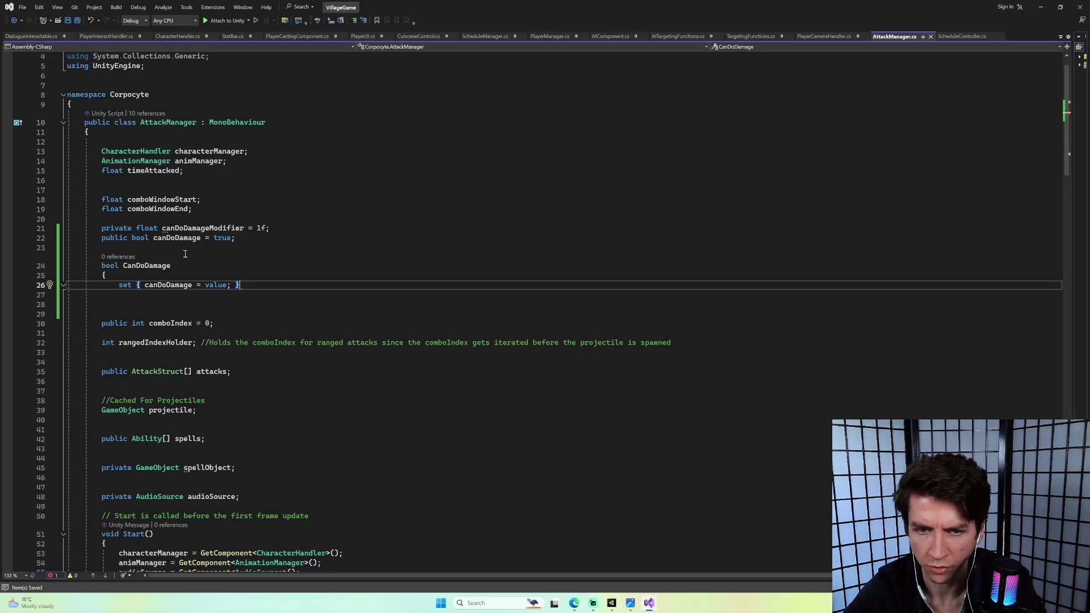
{"action": "key", "text": "Return"}
{"action": "type", "text": "}"}
{"action": "key", "text": "ctrl+s"}
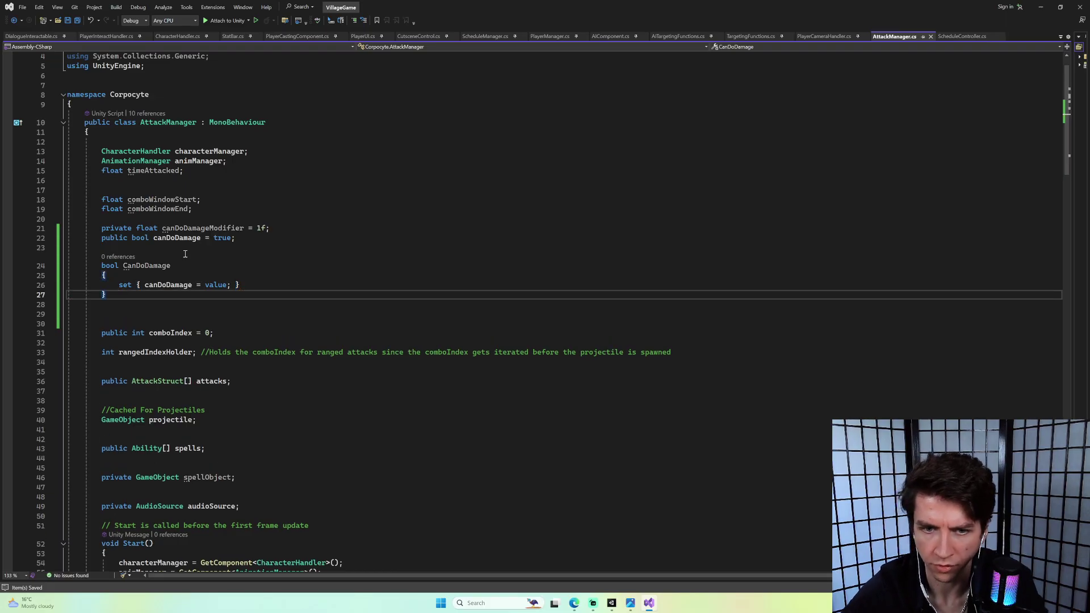
Add a getter below the setter in CanDoDamage that returns canDoDamage, and save the script.
{"action": "key", "text": "Up"}
{"action": "key", "text": "Up"}
{"action": "left_click", "coordinate": [250, 291]}
{"action": "left_click", "coordinate": [260, 285]}
{"action": "key", "text": "Return"}
{"action": "type", "text": "get"}
{"action": "key", "text": "Tab"}
{"action": "key", "text": "ctrl+s"}
{"action": "left_click", "coordinate": [191, 294], "text": "ctrl"}
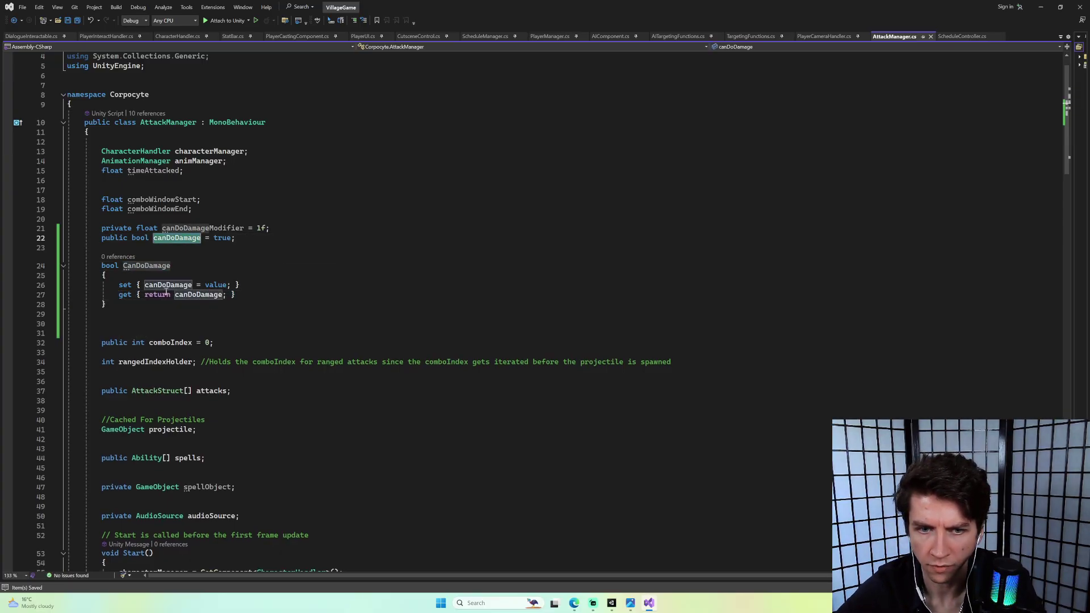
Extend the CanDoDamage setter with an if statement that sets canDoDamageModifier to 1f when canDoDamage == true.
{"action": "left_click", "coordinate": [231, 285]}
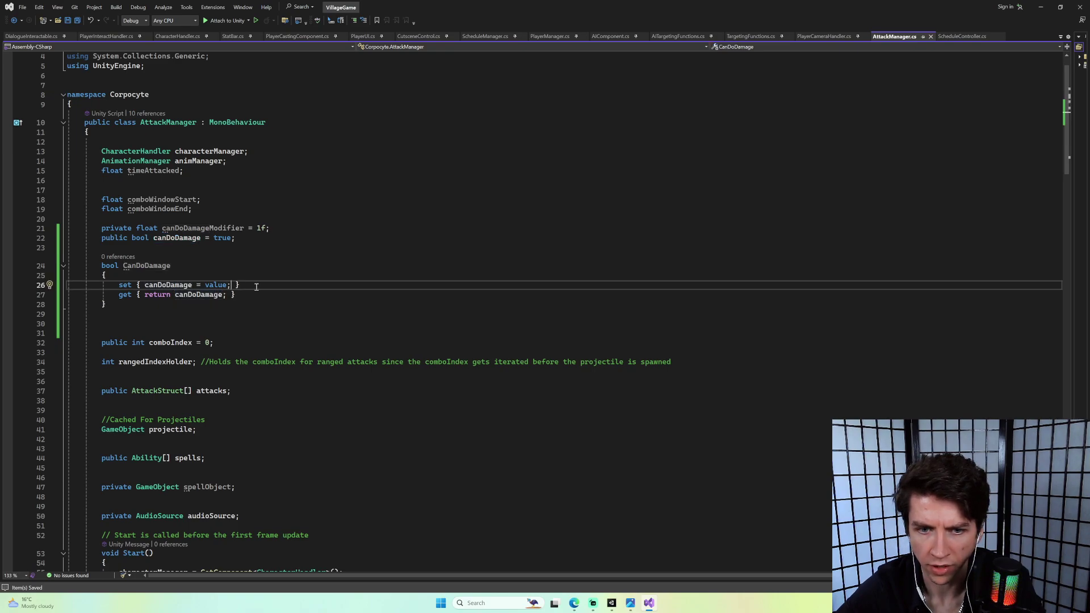
{"action": "key", "text": "Return"}
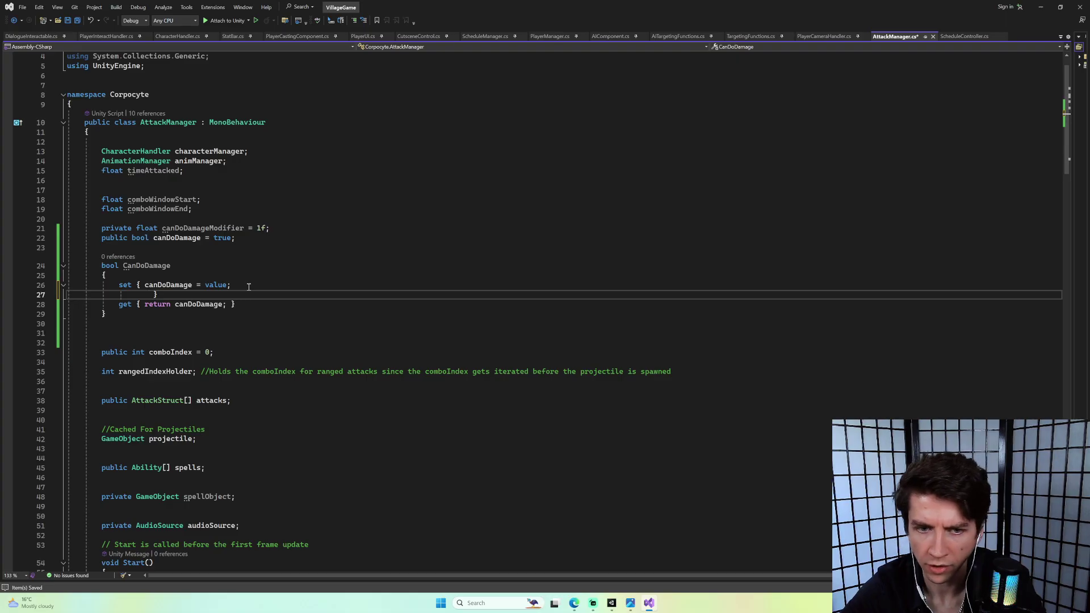
{"action": "type", "text": "if("}
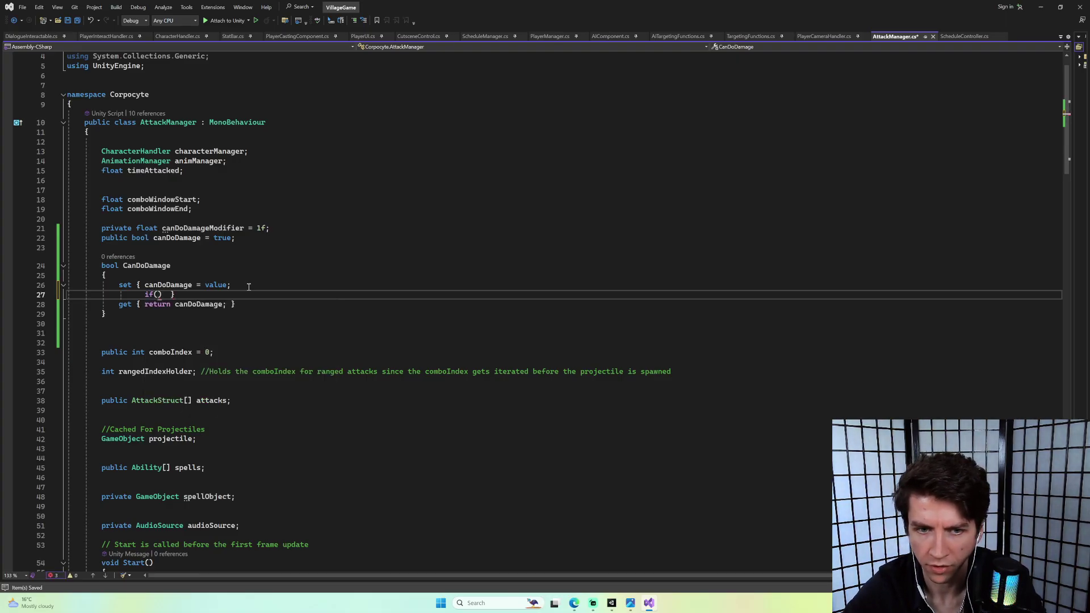
{"action": "type", "text": "canDoDamage == true)"}
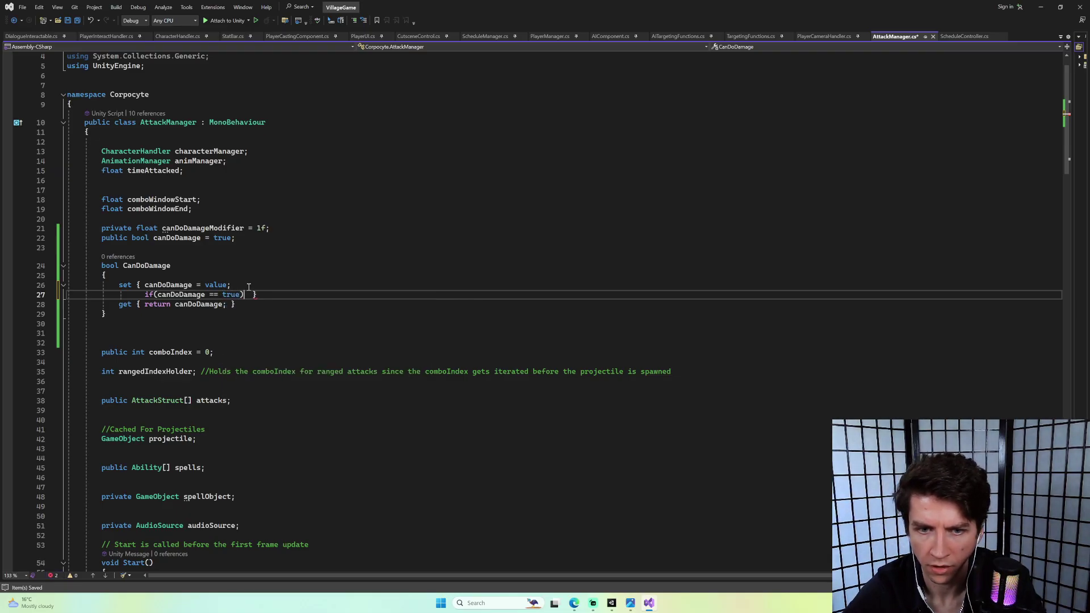
{"action": "type", "text": "anD"}
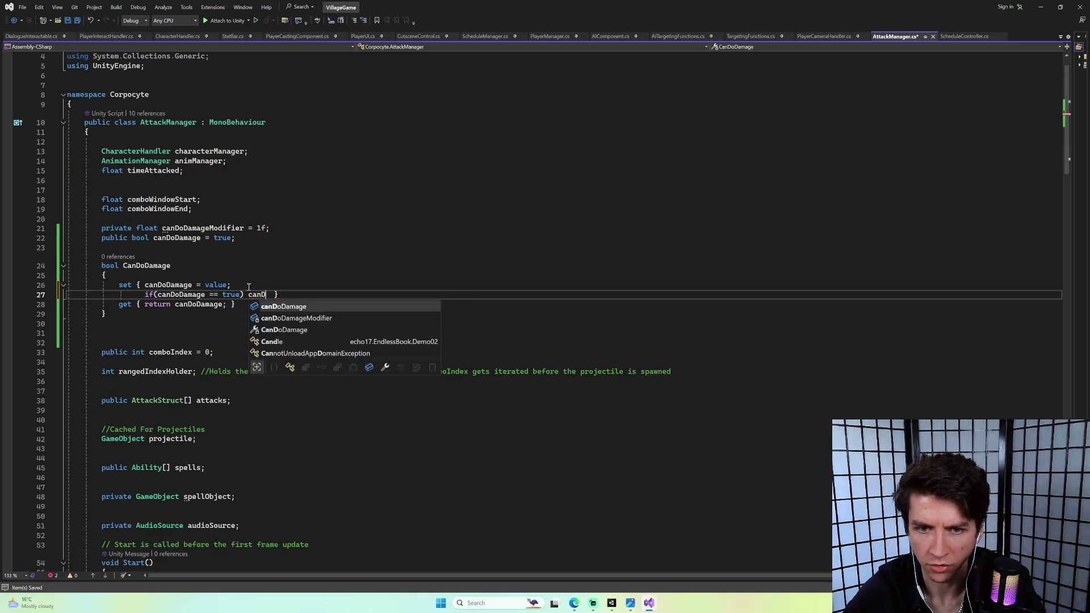
{"action": "key", "text": "Tab"}
{"action": "type", "text": "M"}
{"action": "type", "text": "odifier"}
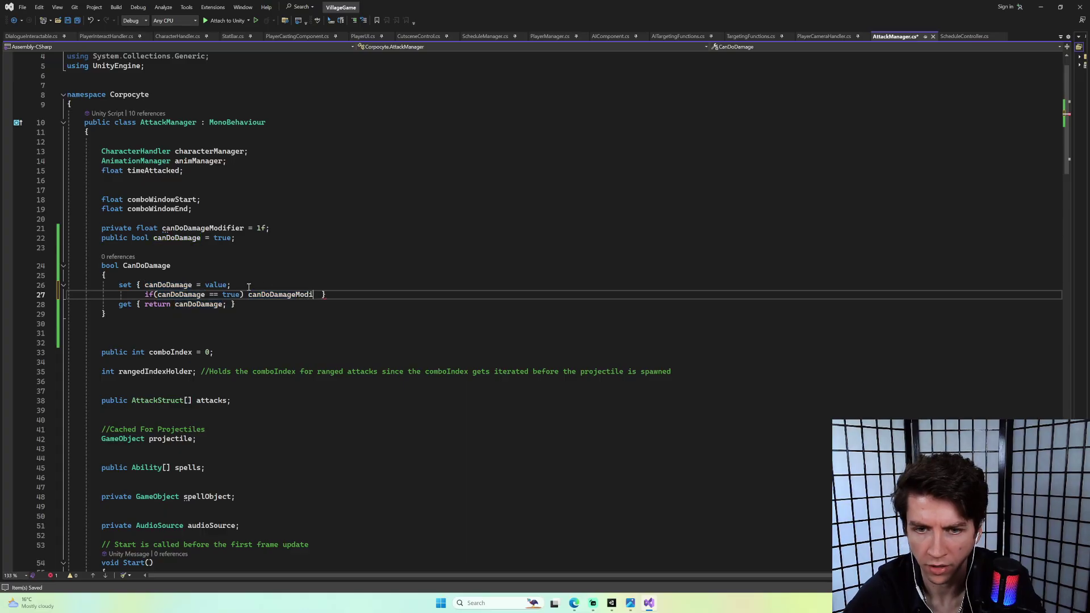
{"action": "type", "text": " = 1f;"}
Add an else if branch with the condition canDoDamage == false below the if statement in the CanDoDamage setter.
{"action": "key", "text": "Return"}
{"action": "key", "text": "Tab"}
{"action": "type", "text": "if("}
{"action": "key", "text": "Home"}
{"action": "type", "text": "else"}
{"action": "key", "text": "Right"}
{"action": "key", "text": "Right"}
{"action": "key", "text": "Right"}
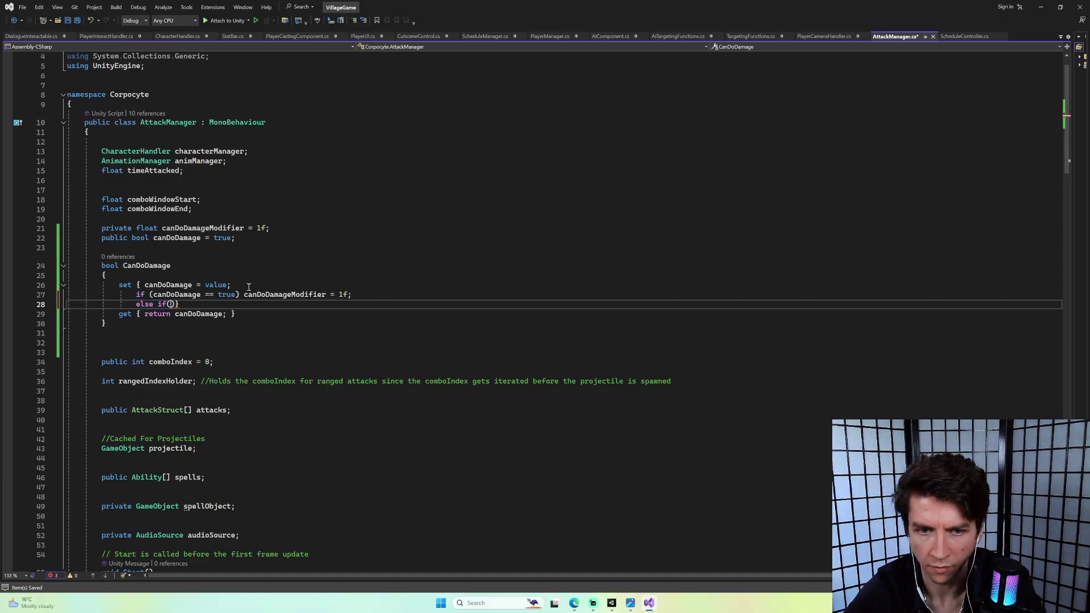
{"action": "type", "text": "canDoDam"}
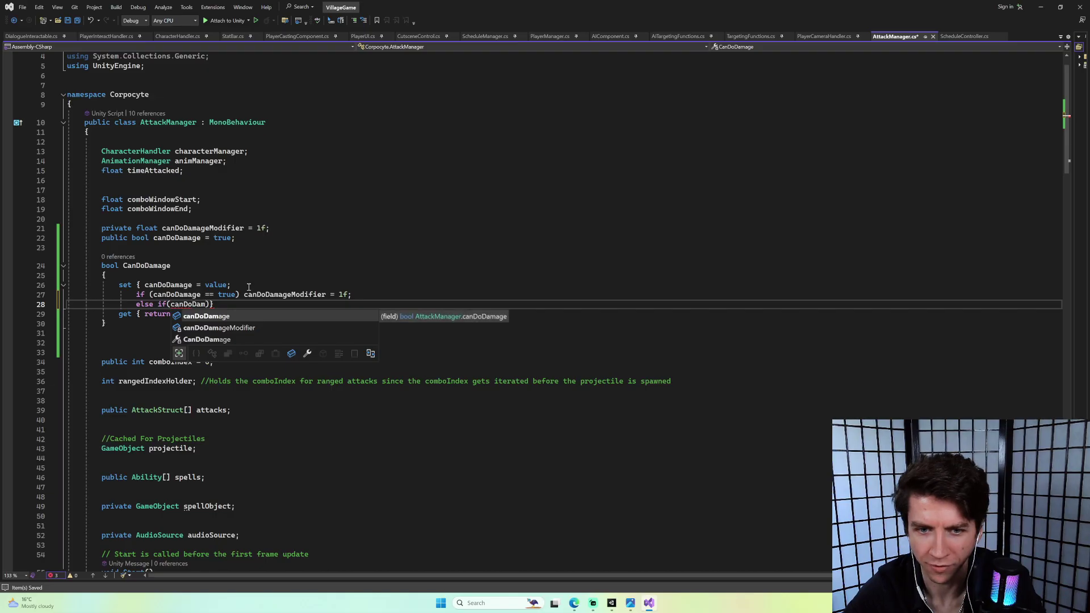
{"action": "type", "text": "age "}
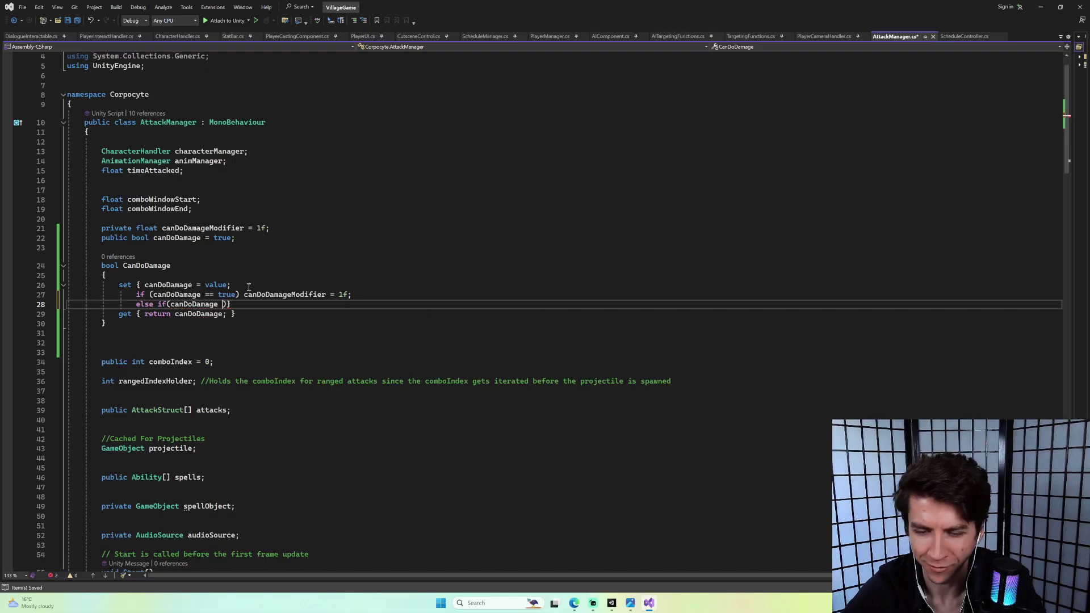
{"action": "type", "text": "== false) ca"}
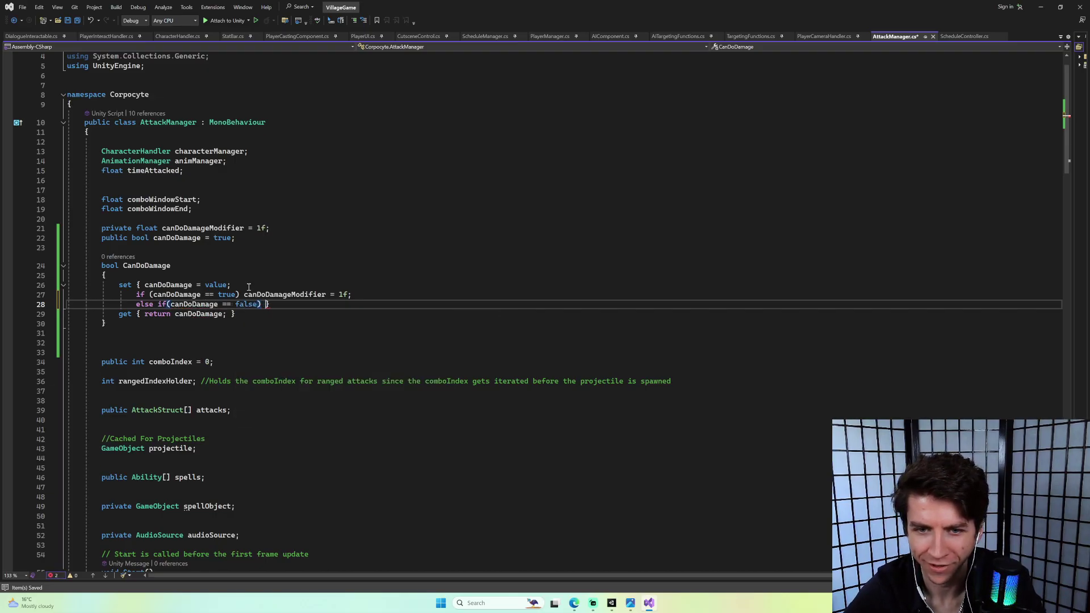
{"action": "type", "text": "nD"}
Make the else if branch set canDoDamageModifier to 0f, and save the script.
{"action": "key", "text": "Down"}
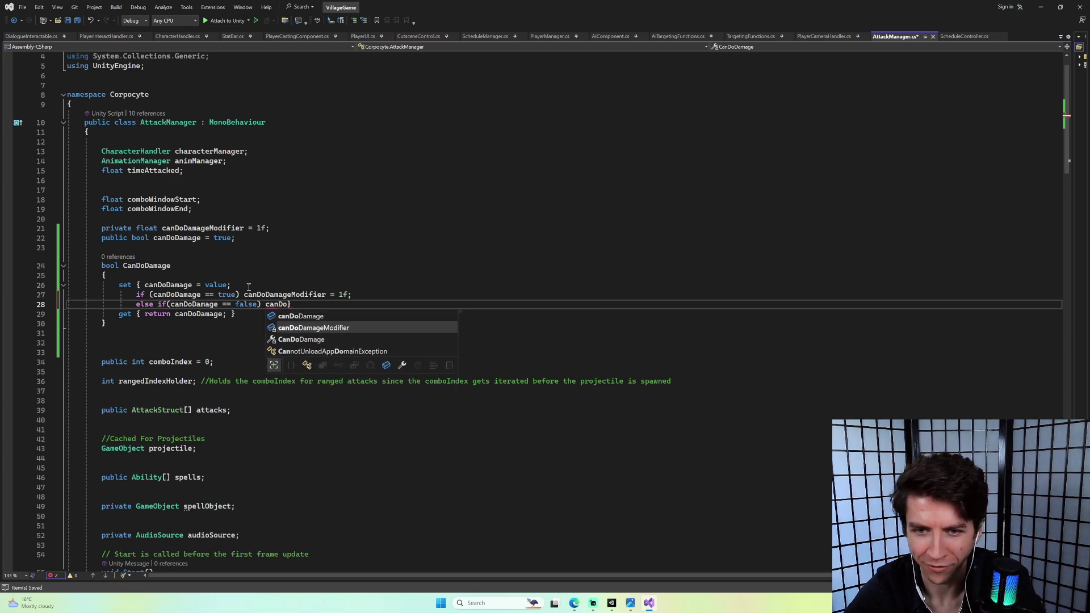
{"action": "key", "text": "Tab"}
{"action": "type", "text": "= 0f;"}
{"action": "key", "text": "ctrl+s"}
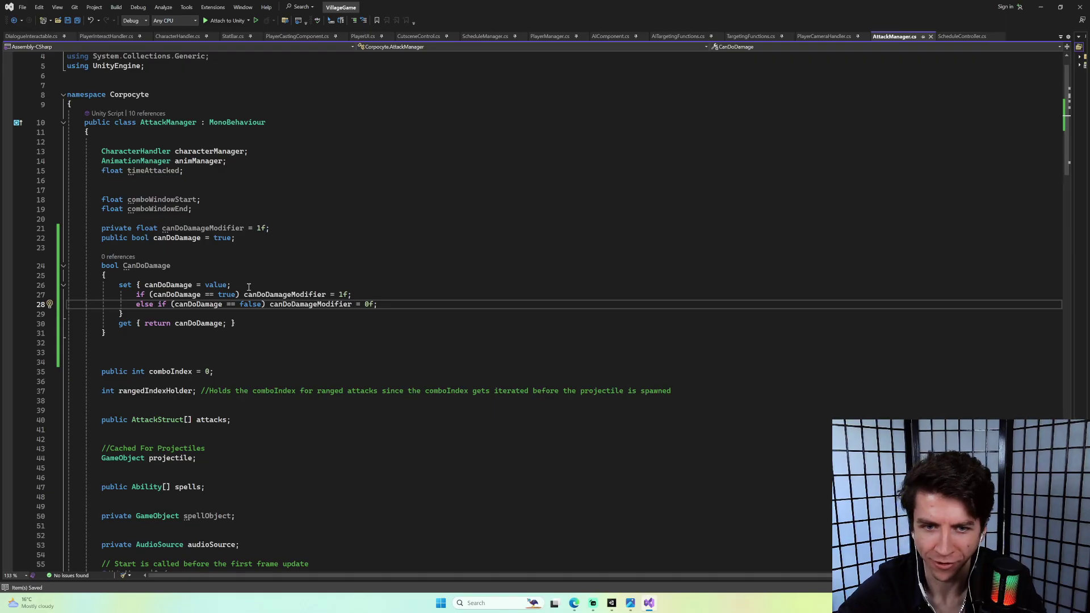
Change the canDoDamage field's access modifier to private and save the script.
{"action": "left_click", "coordinate": [284, 323]}
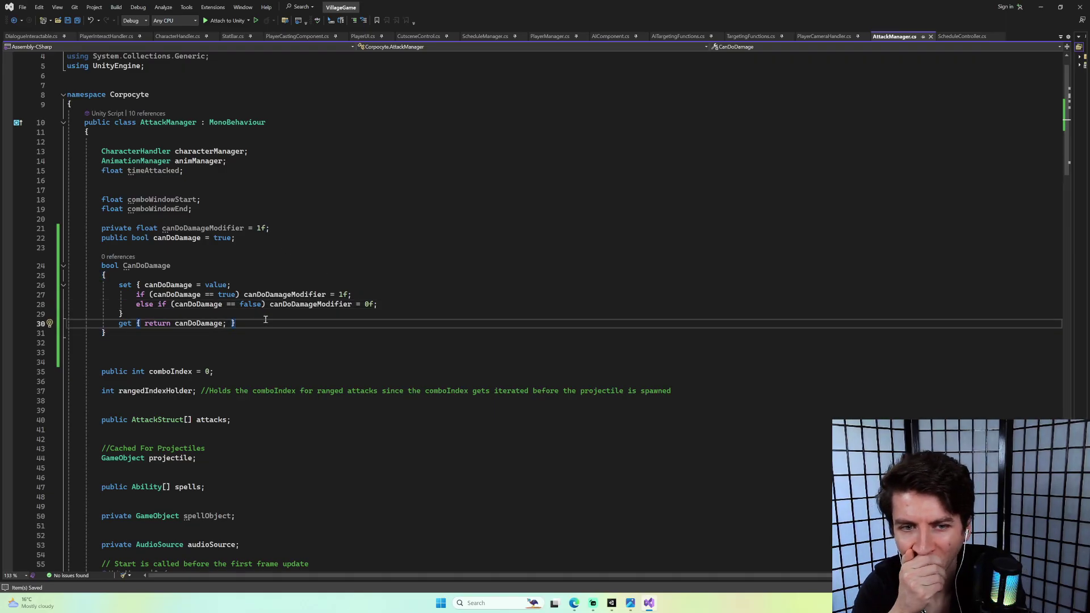
{"action": "double_click", "coordinate": [155, 265]}
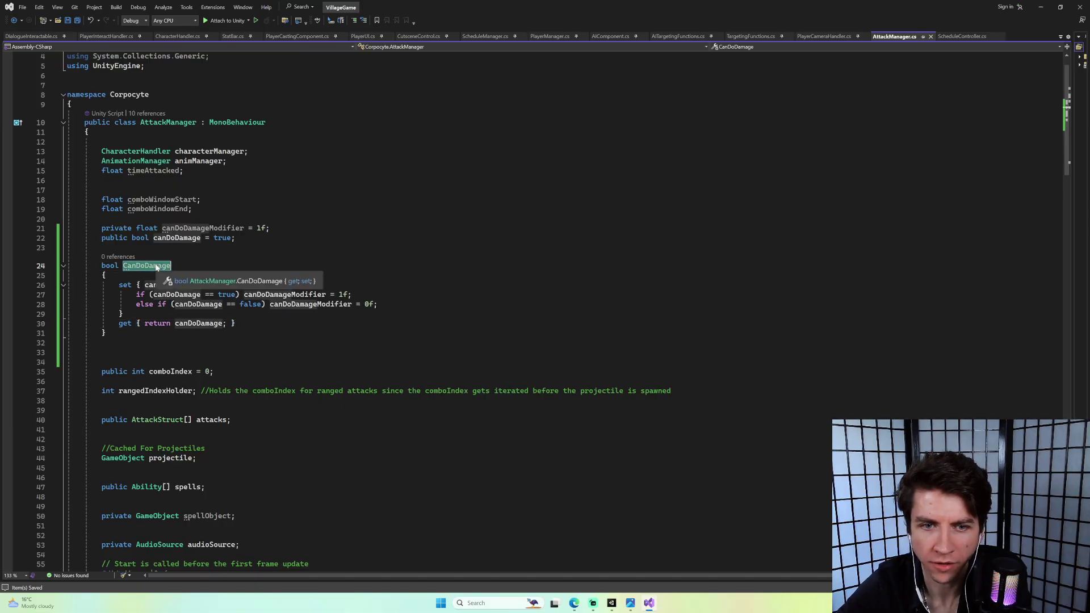
{"action": "double_click", "coordinate": [110, 238]}
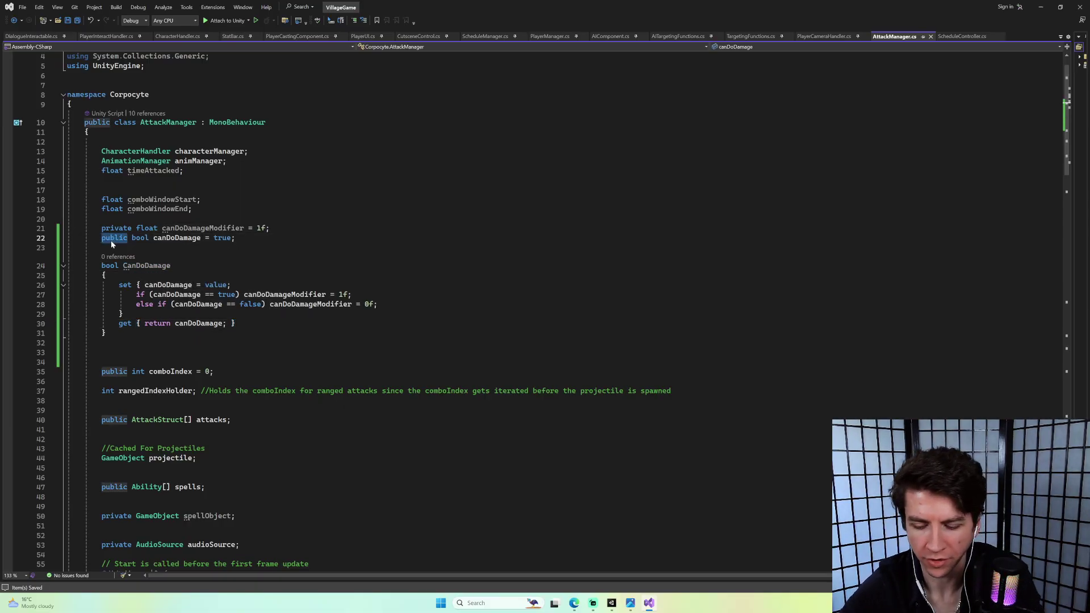
{"action": "type", "text": "private"}
{"action": "key", "text": "ctrl+s"}
{"action": "left_click", "coordinate": [220, 249]}
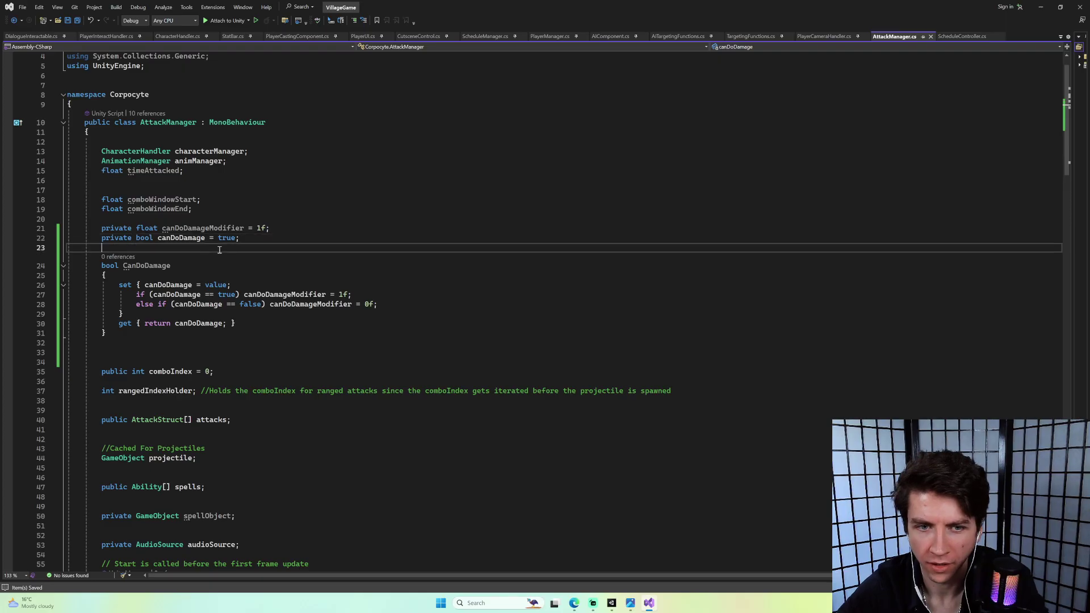
Make the CanDoDamage property public.
{"action": "double_click", "coordinate": [147, 266]}
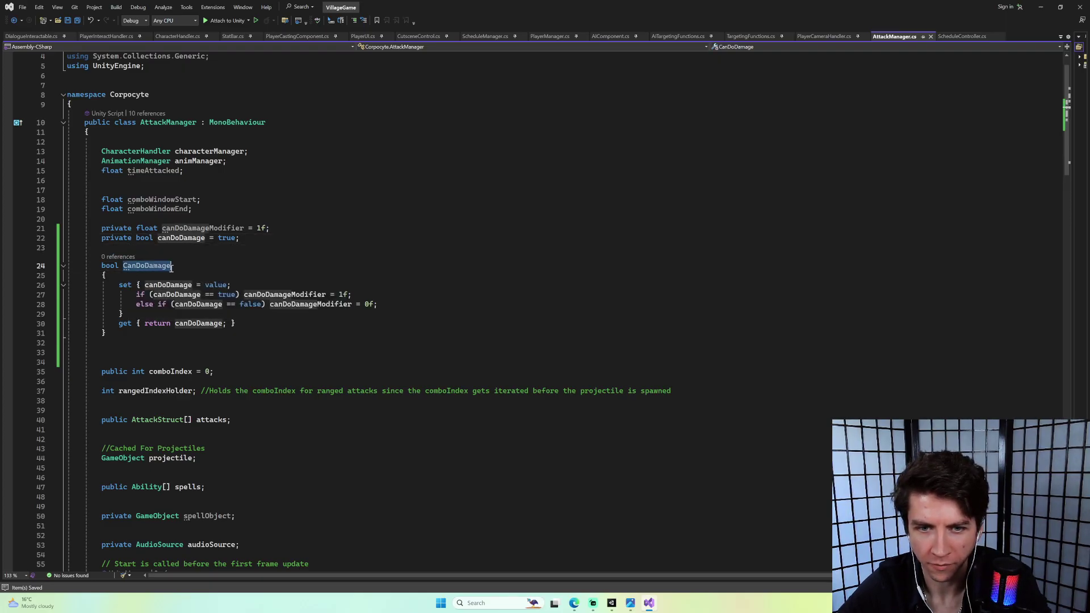
{"action": "left_click", "coordinate": [102, 266]}
{"action": "type", "text": "publci"}
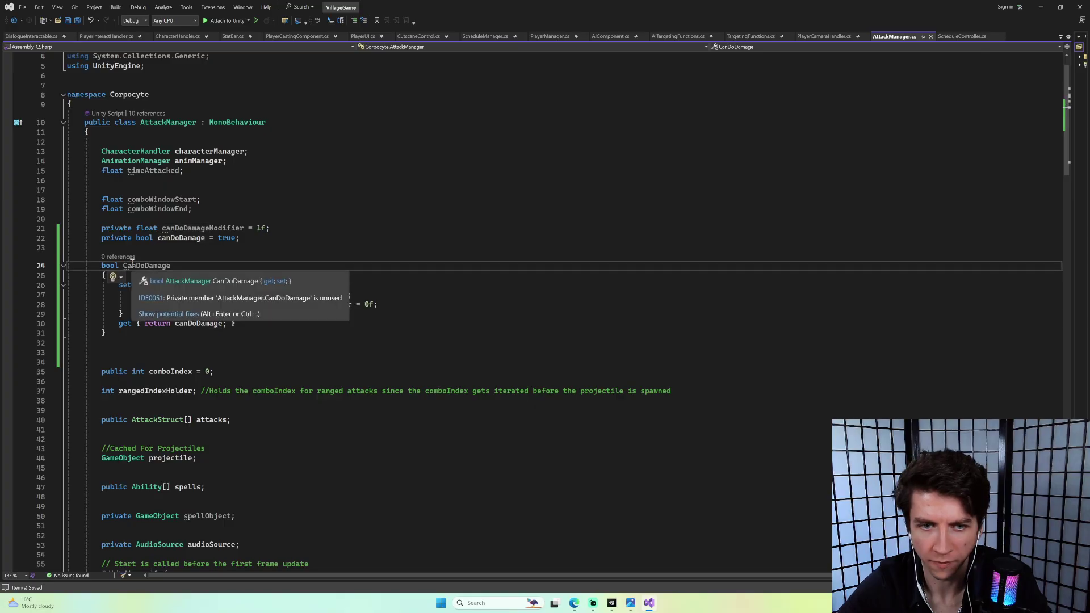
{"action": "key", "text": "BackSpace"}
{"action": "key", "text": "BackSpace"}
{"action": "type", "text": "ic"}
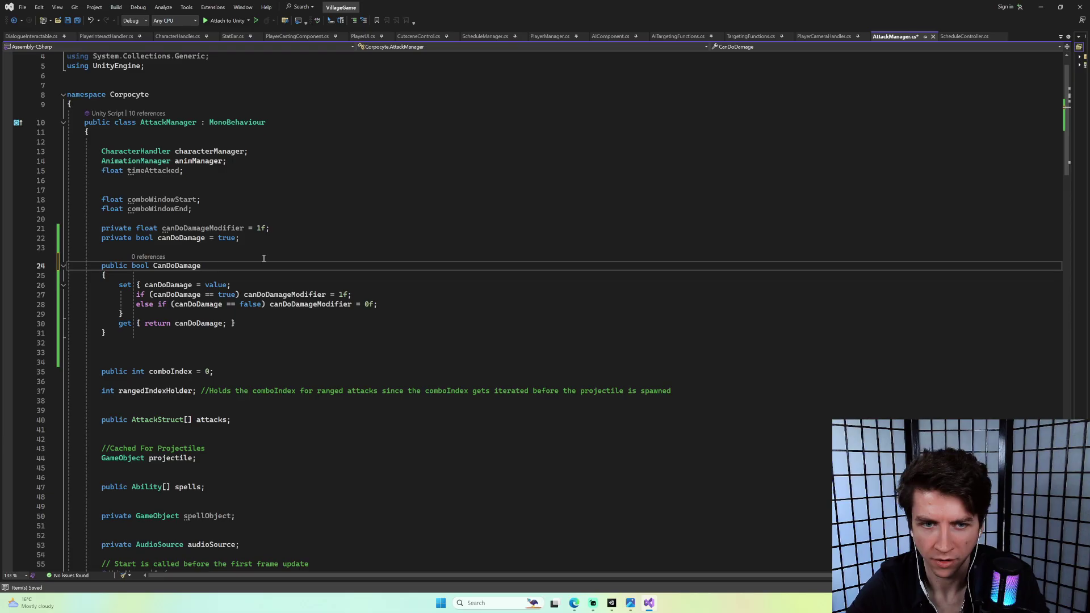
Change both the canDoDamage and canDoDamageModifier fields to public, and save the script.
{"action": "double_click", "coordinate": [116, 238]}
{"action": "type", "text": "public"}
{"action": "double_click", "coordinate": [116, 228]}
{"action": "type", "text": "public"}
{"action": "key", "text": "ctrl+s"}
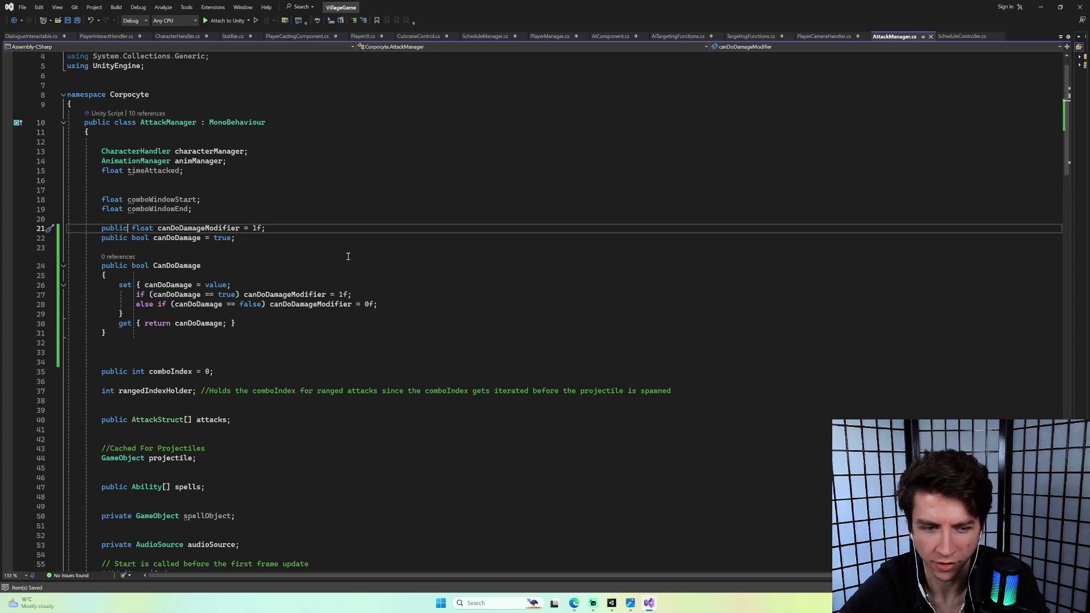
Switch to Unity, run the JungleArea2 scene, and bring up JungleGoblin-Spear (3)'s Attack Manager values during play.
{"action": "left_click_drag", "start_coordinate": [106, 334], "coordinate": [101, 266]}
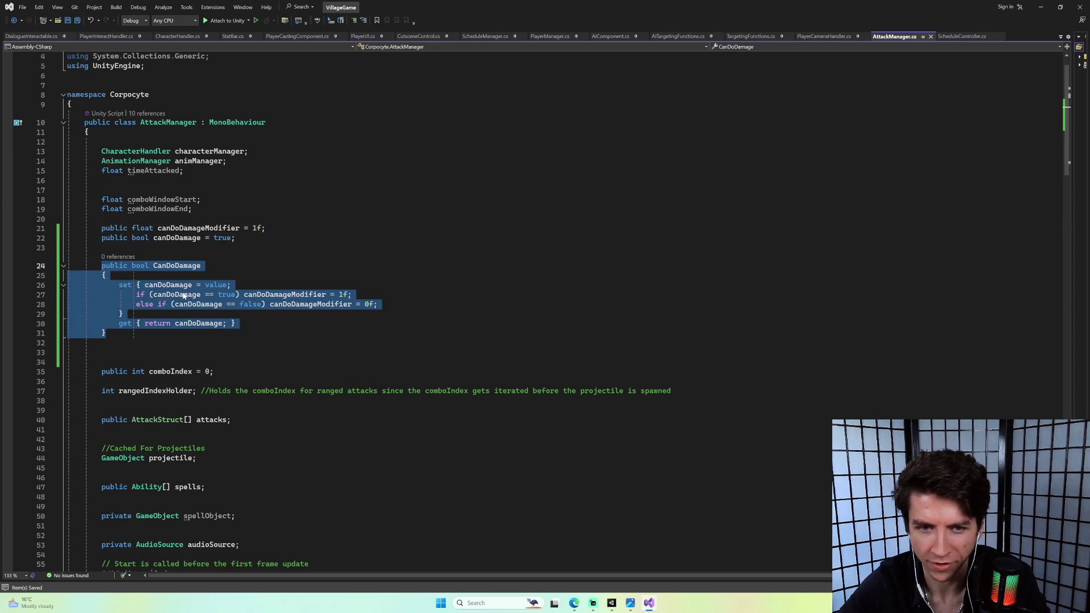
{"action": "left_click", "coordinate": [293, 298]}
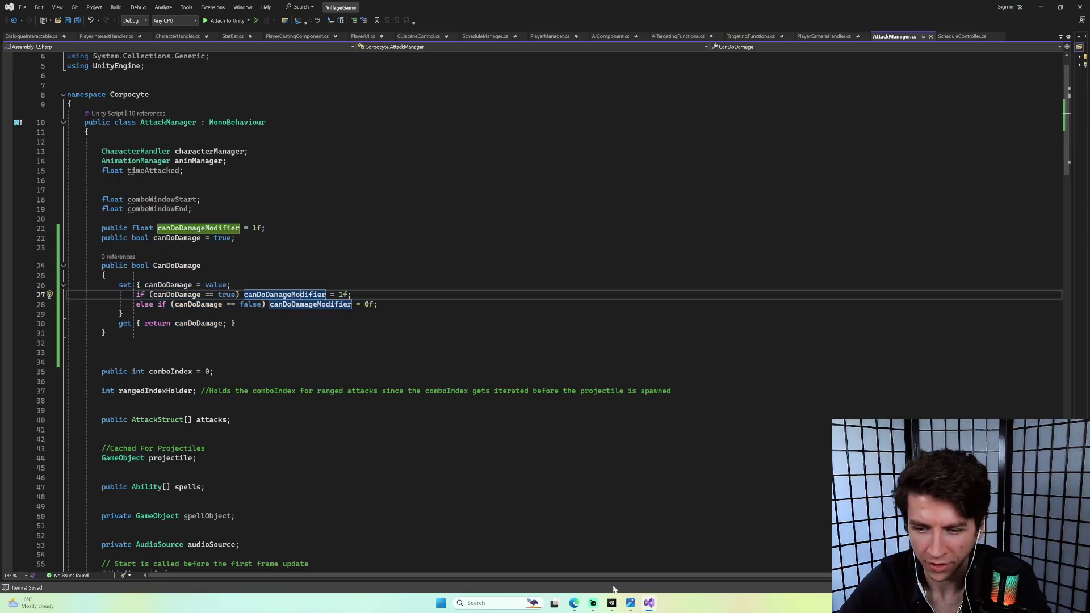
{"action": "left_click", "coordinate": [612, 603]}
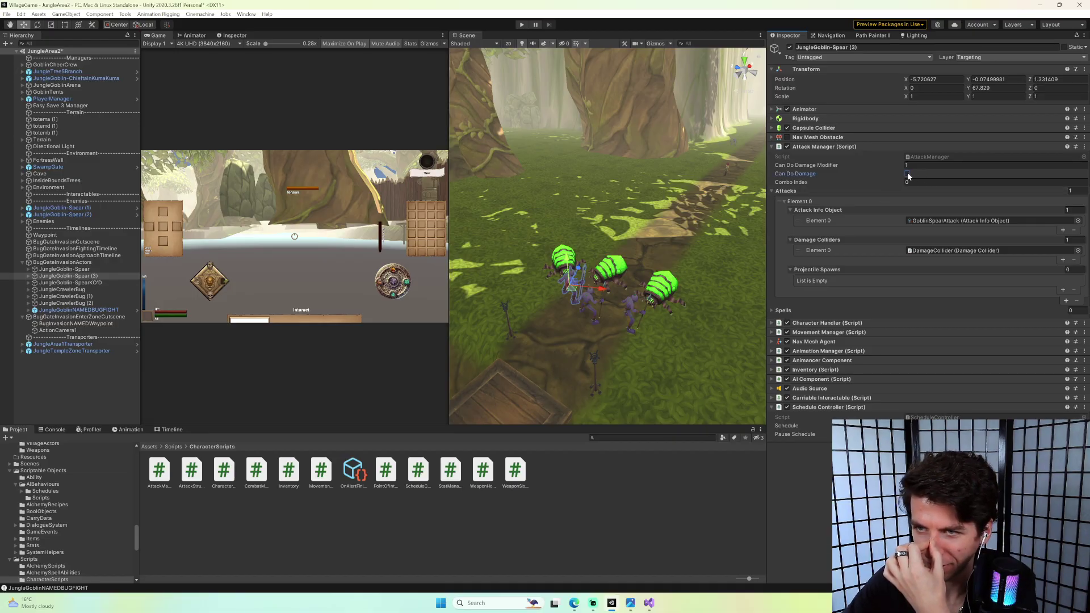
{"action": "left_click", "coordinate": [520, 26]}
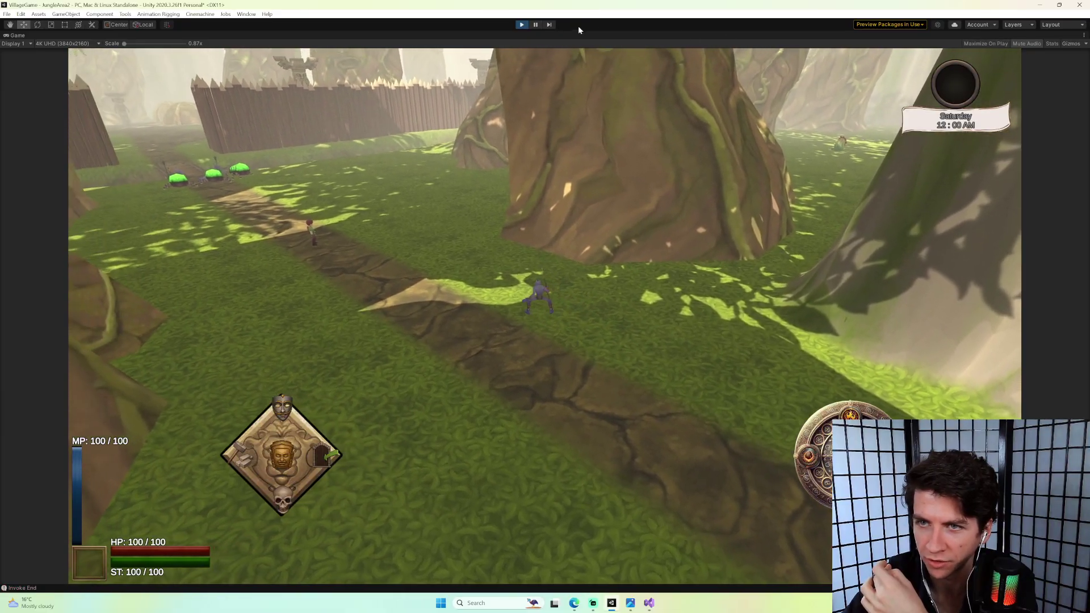
{"action": "left_click", "coordinate": [536, 27]}
{"action": "left_click", "coordinate": [536, 26]}
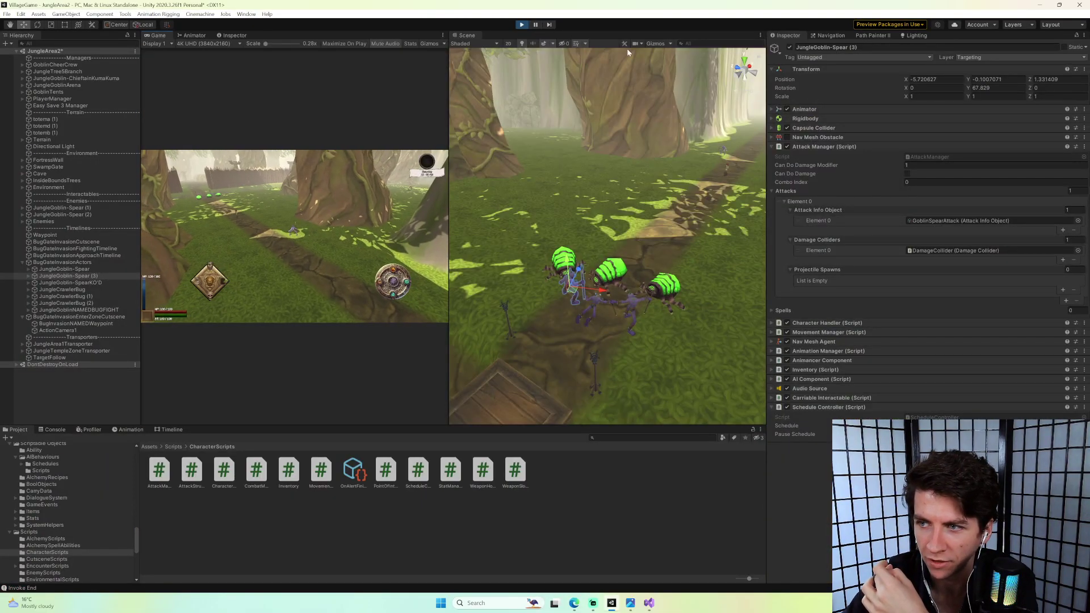
Toggle Can Do Damage on JungleGoblin-Spear (3) during play and compare its Can Do Damage Modifier with the setter code.
{"action": "left_click", "coordinate": [906, 174]}
{"action": "left_click", "coordinate": [907, 174]}
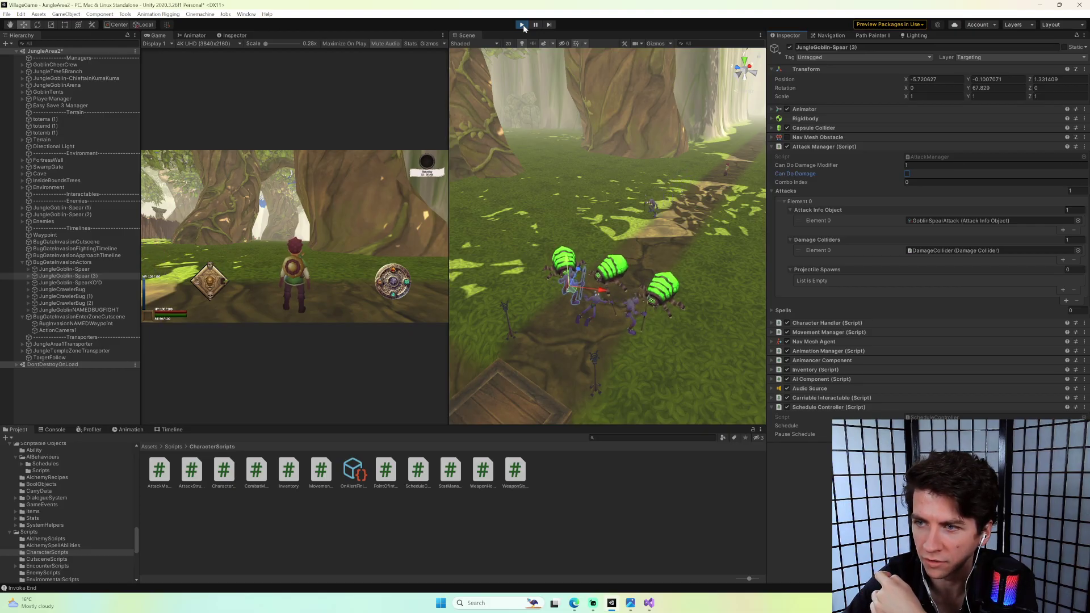
{"action": "left_click", "coordinate": [650, 603]}
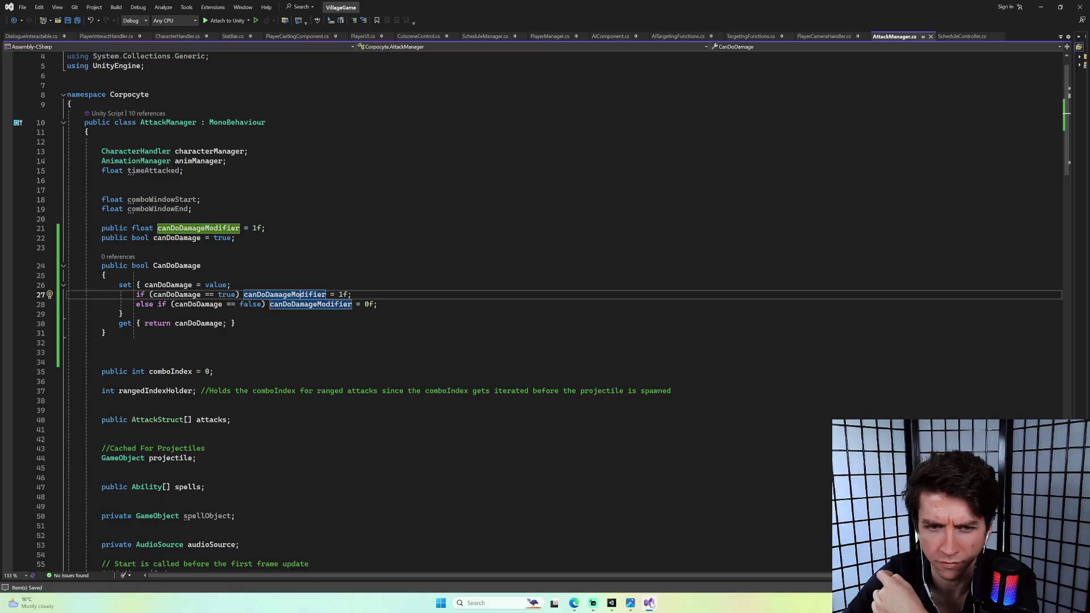
{"action": "left_click", "coordinate": [649, 603]}
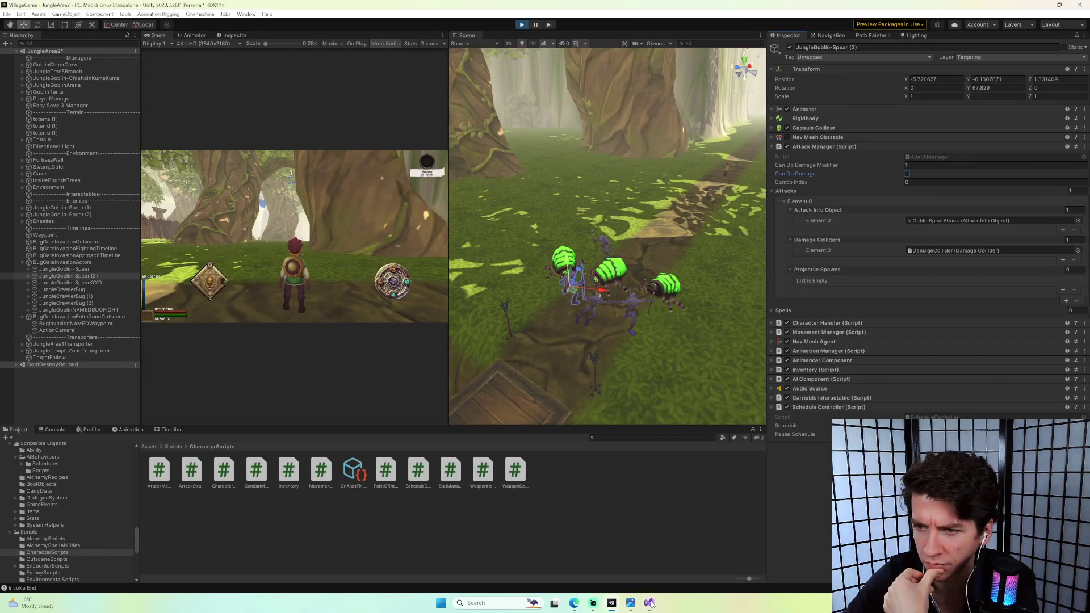
{"action": "left_click", "coordinate": [649, 603]}
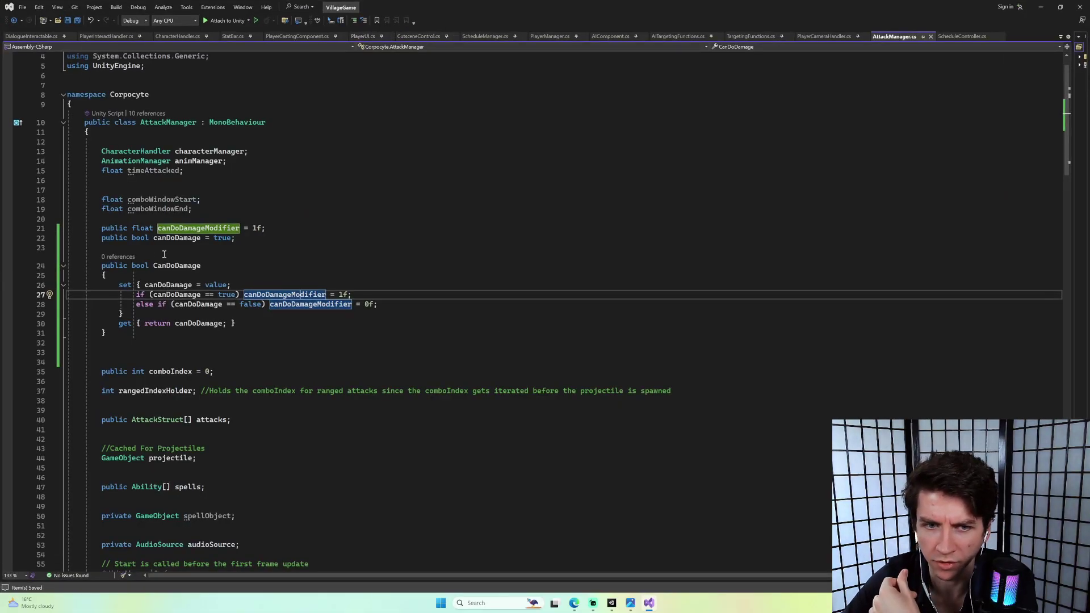
{"action": "left_click", "coordinate": [650, 603]}
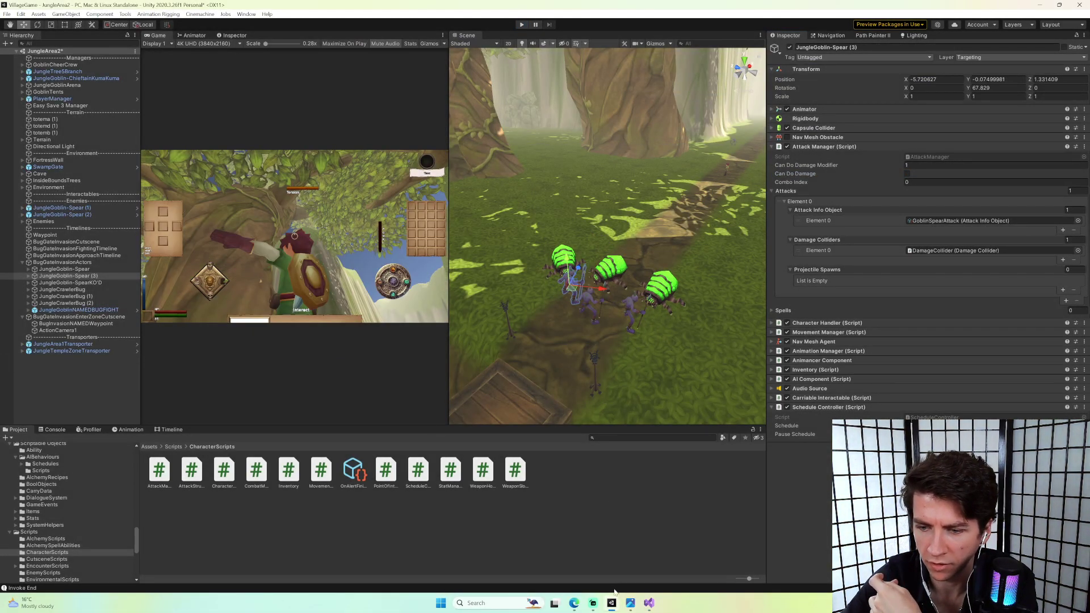
Rename the CanDoDamage property to CanDoDamageVIEW, save, and check the goblin's Attack Manager fields in Unity.
{"action": "left_click", "coordinate": [649, 603]}
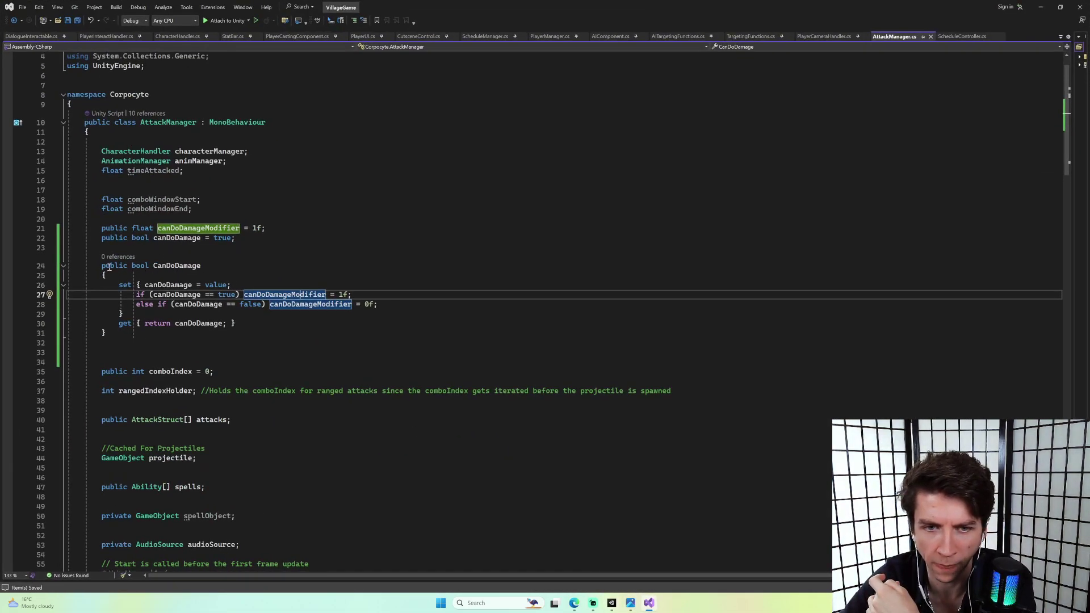
{"action": "left_click", "coordinate": [199, 266]}
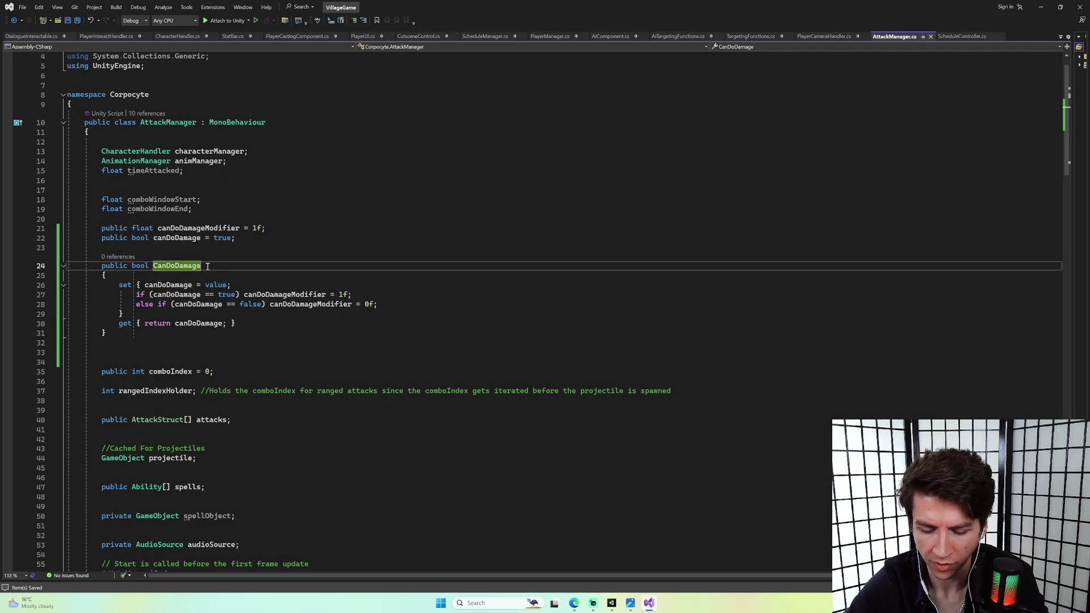
{"action": "type", "text": "VIEW"}
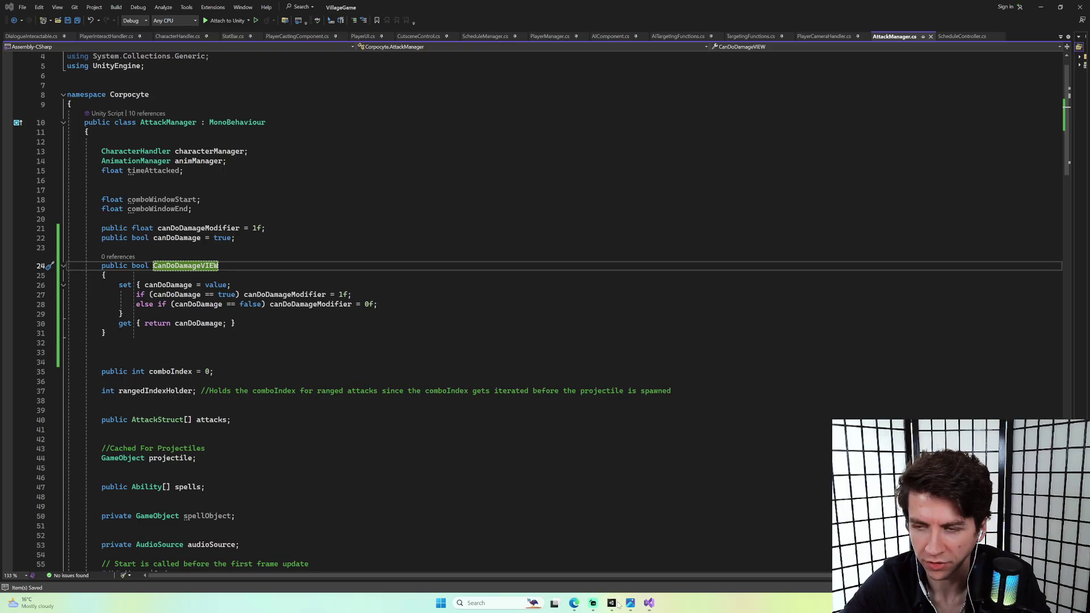
{"action": "key", "text": "alt+Tab"}
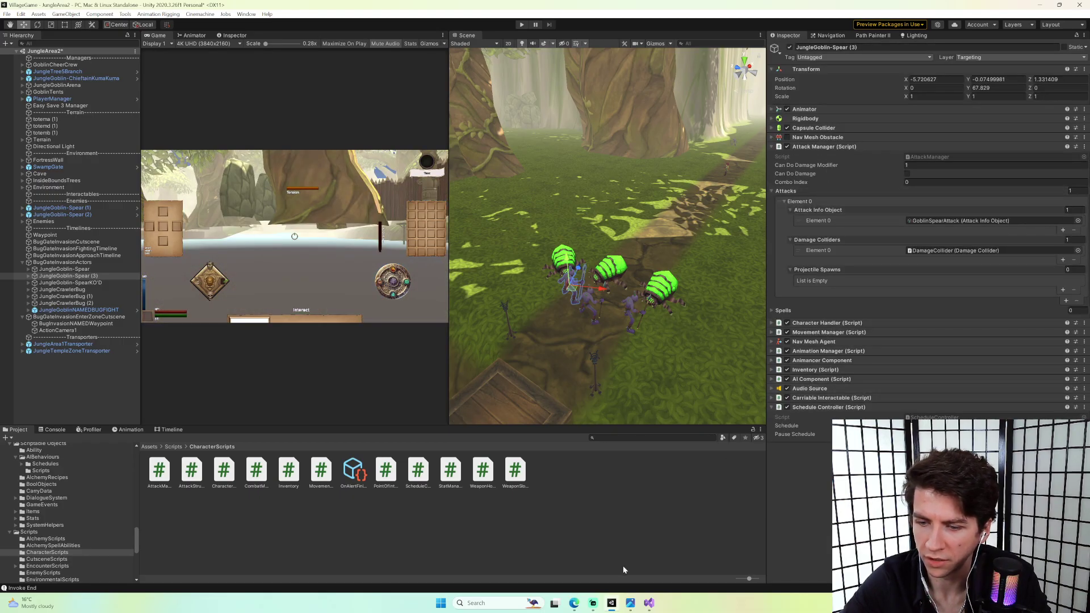
{"action": "left_click", "coordinate": [649, 603]}
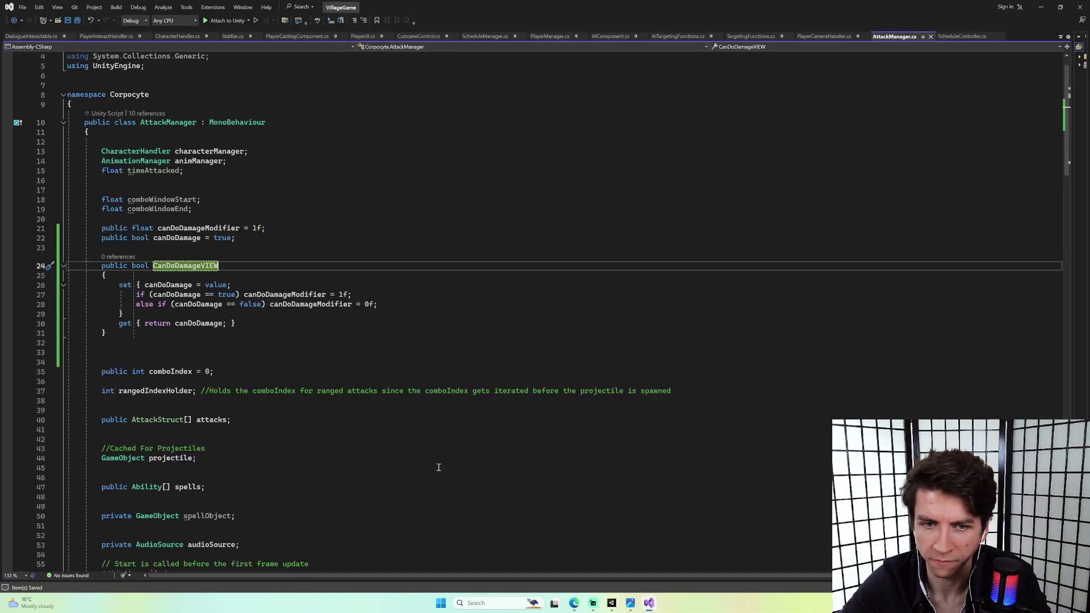
Remove the VIEW suffix from the property name in AttackManager so it reads CanDoDamage, and save.
{"action": "left_click", "coordinate": [194, 323]}
{"action": "left_click_drag", "start_coordinate": [218, 266], "coordinate": [206, 266]}
{"action": "key", "text": "BackSpace"}
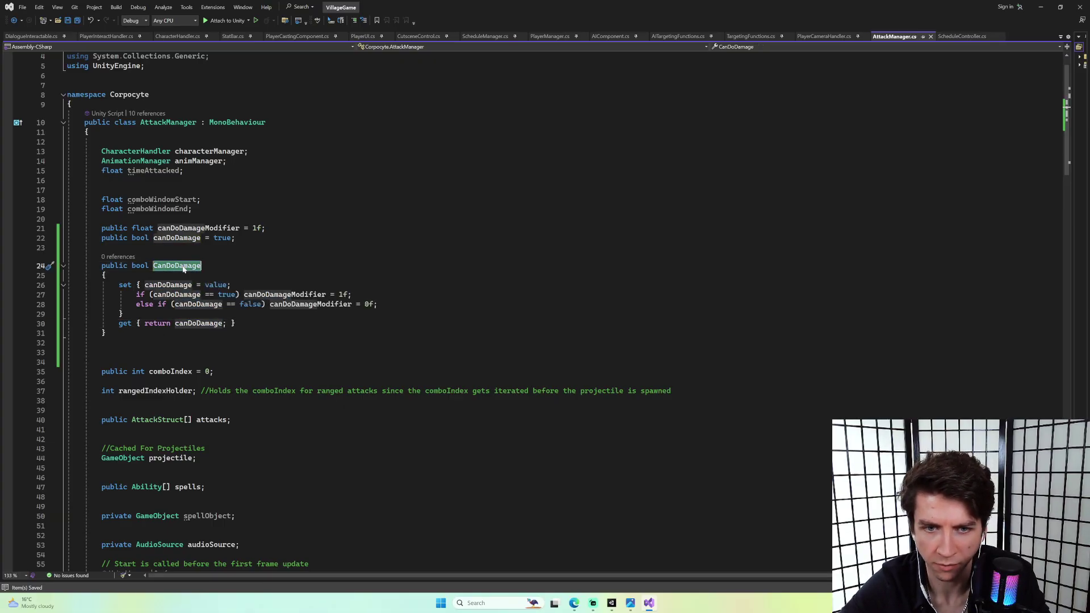
Make the canDoDamage field private, save, and review how the CanDoDamage property uses it alongside canDoDamageModifier.
{"action": "double_click", "coordinate": [112, 239]}
{"action": "type", "text": "private"}
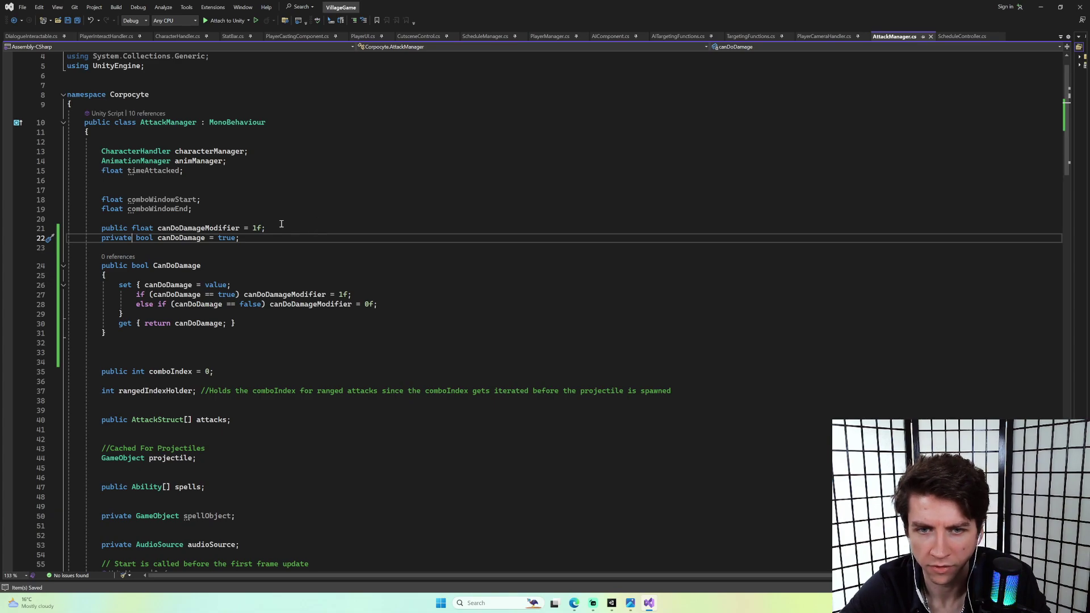
{"action": "double_click", "coordinate": [114, 229]}
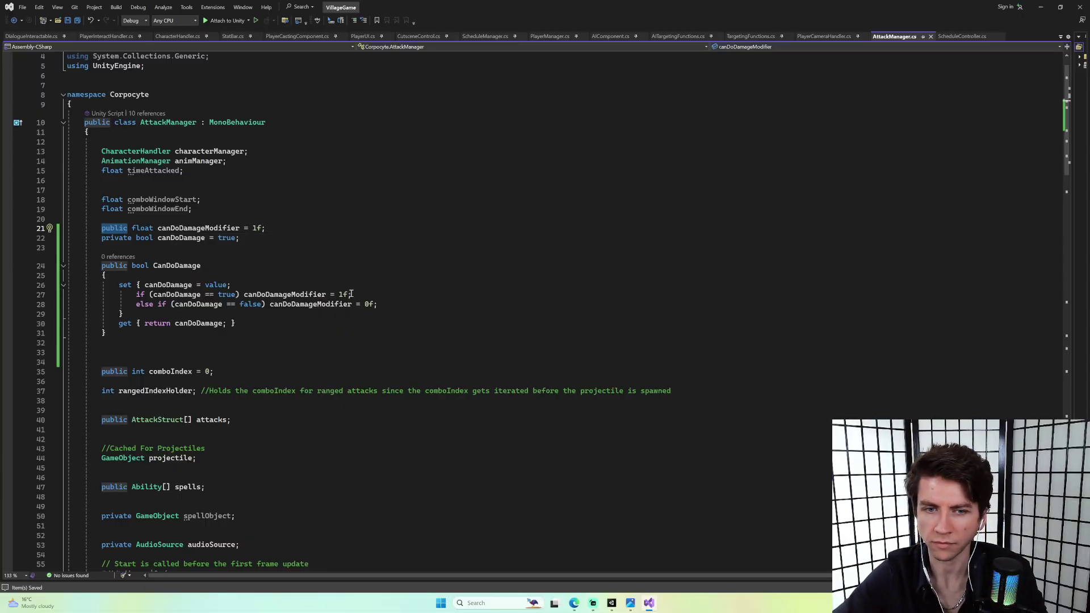
{"action": "double_click", "coordinate": [176, 266]}
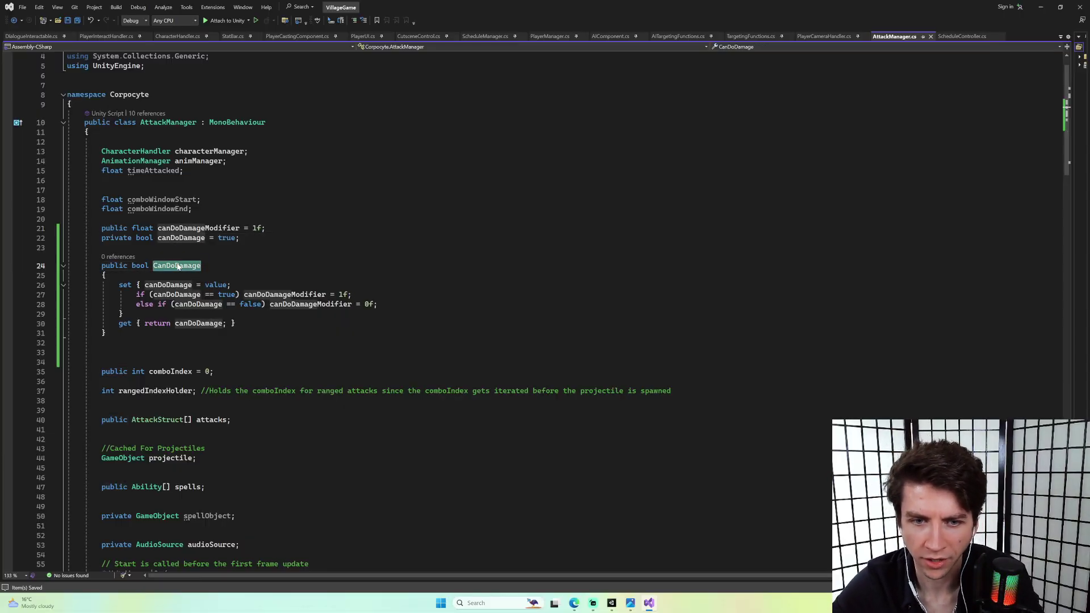
{"action": "left_click", "coordinate": [177, 304]}
{"action": "double_click", "coordinate": [185, 294]}
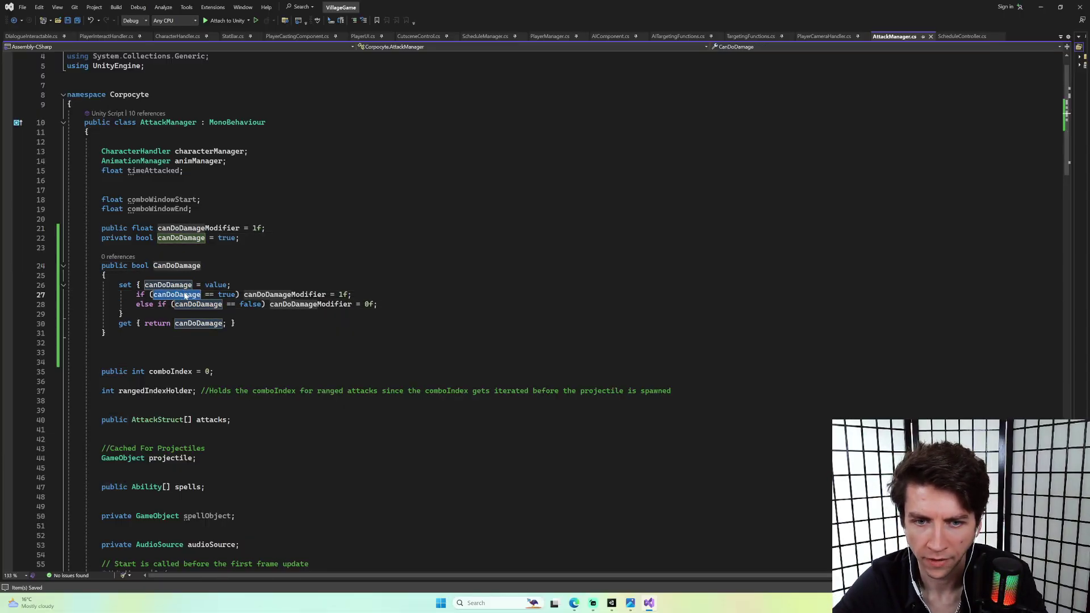
{"action": "double_click", "coordinate": [114, 229]}
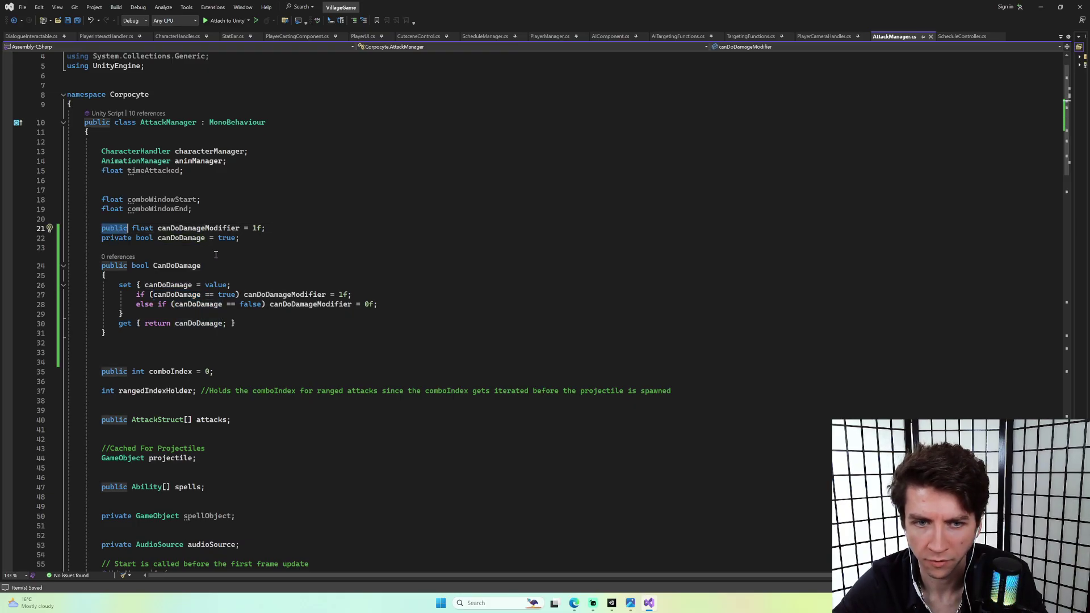
Add a line setting CanDoDamage = false after the component assignments in AttackManager's Start method, and save.
{"action": "scroll", "coordinate": [244, 267], "scroll_direction": "down", "scroll_amount": 8}
{"action": "left_click", "coordinate": [310, 360]}
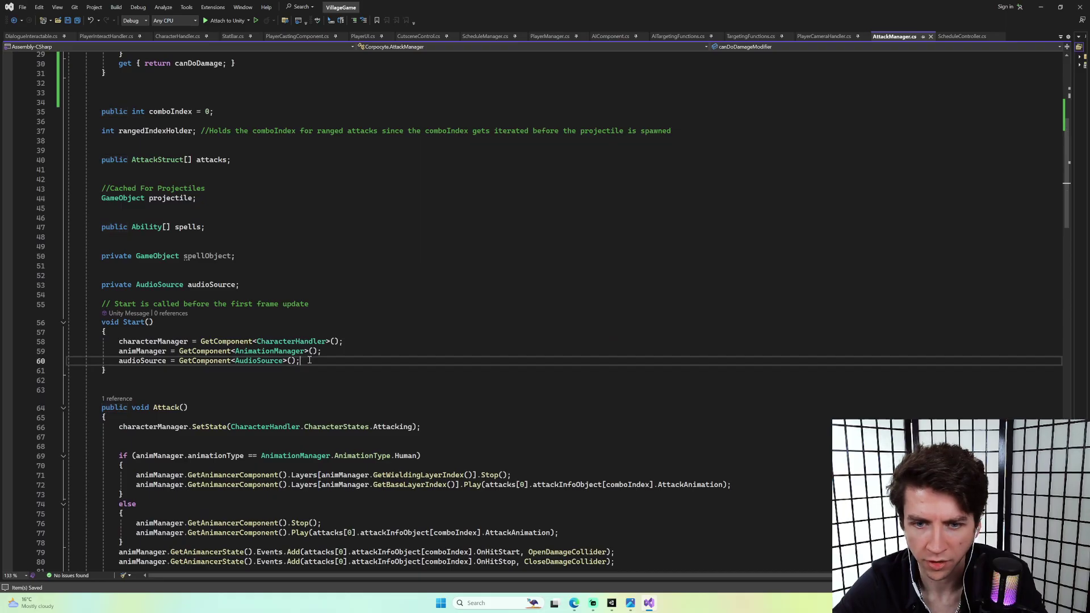
{"action": "key", "text": "Return"}
{"action": "key", "text": "Return"}
{"action": "key", "text": "Return"}
{"action": "key", "text": "Up"}
{"action": "scroll", "coordinate": [318, 344], "scroll_direction": "up", "scroll_amount": 3}
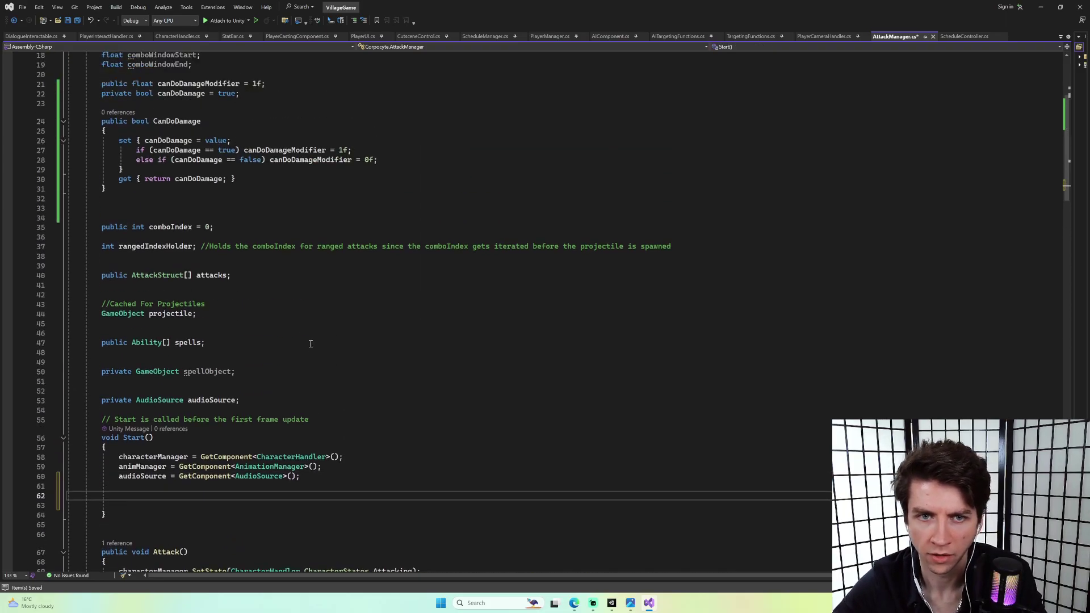
{"action": "type", "text": "CanDoDamage"}
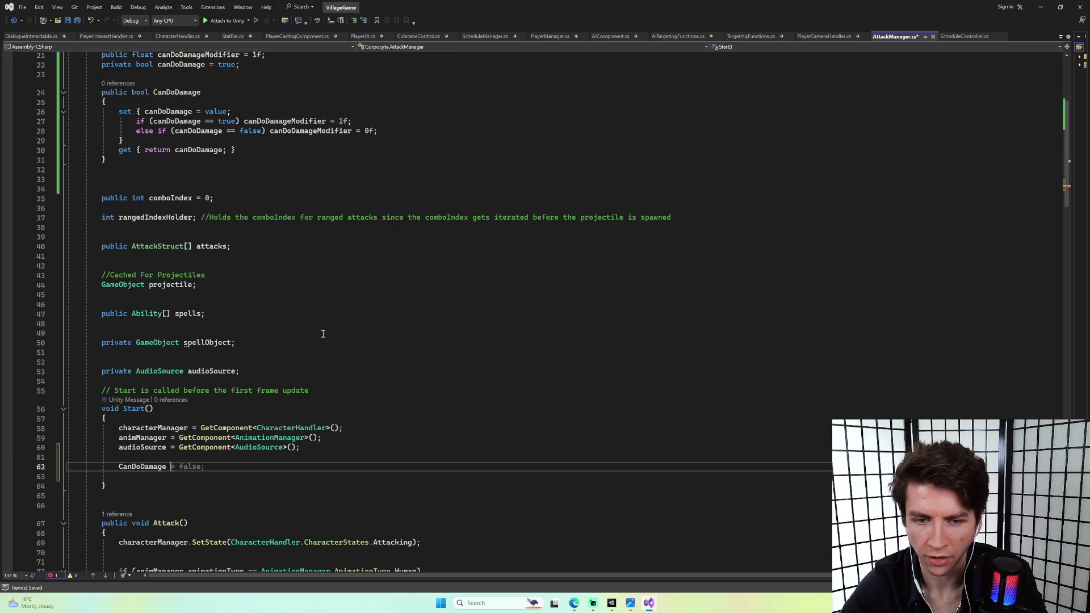
{"action": "key", "text": "Tab"}
{"action": "key", "text": "ctrl+s"}
{"action": "scroll", "coordinate": [287, 239], "scroll_direction": "up", "scroll_amount": 1}
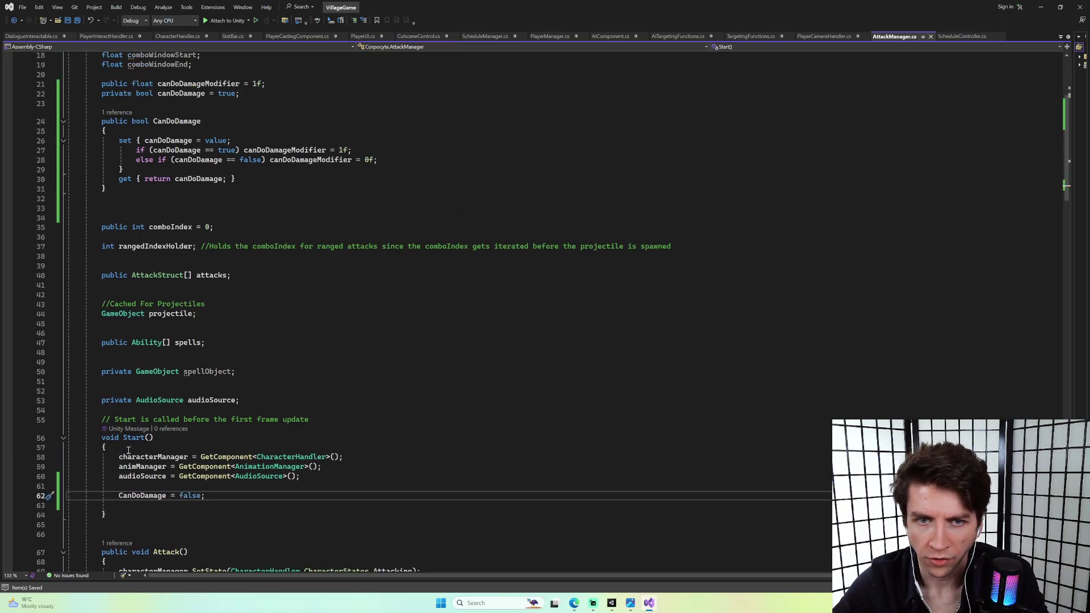
Check where the property setter assigns canDoDamageModifier, make the canDoDamage field public, and save.
{"action": "left_click", "coordinate": [156, 142]}
{"action": "left_click", "coordinate": [322, 161]}
{"action": "double_click", "coordinate": [324, 161]}
{"action": "scroll", "coordinate": [318, 165], "scroll_direction": "up", "scroll_amount": 1}
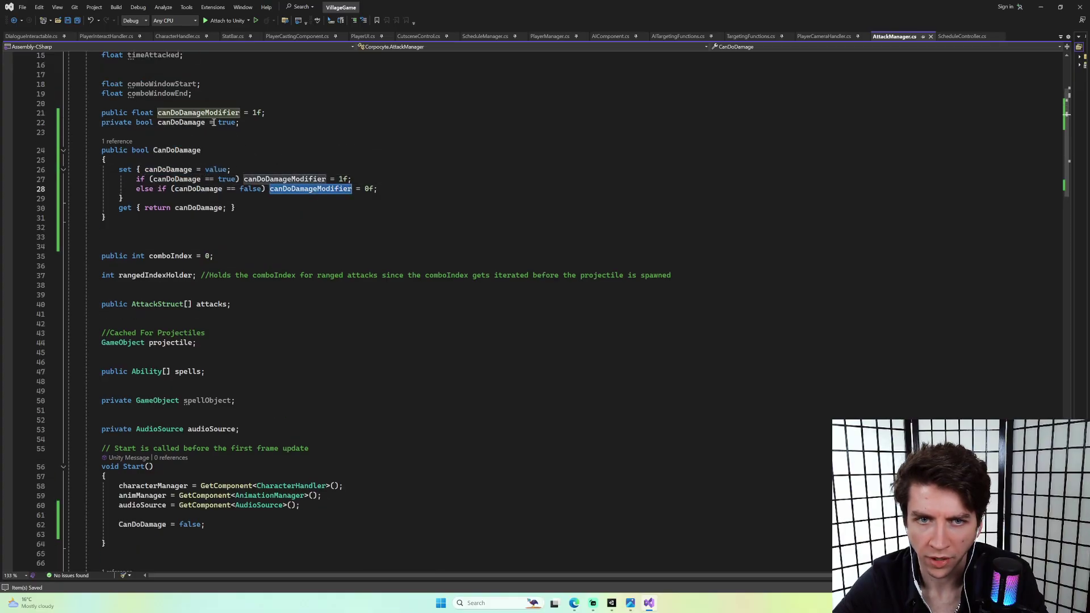
{"action": "double_click", "coordinate": [121, 124]}
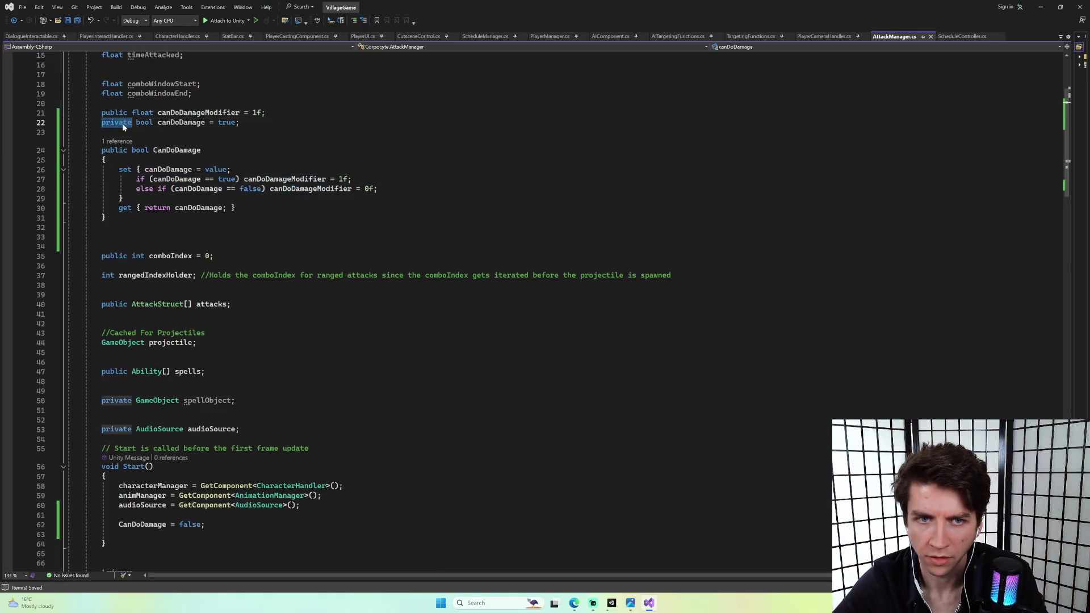
{"action": "type", "text": "public"}
{"action": "key", "text": "ctrl+s"}
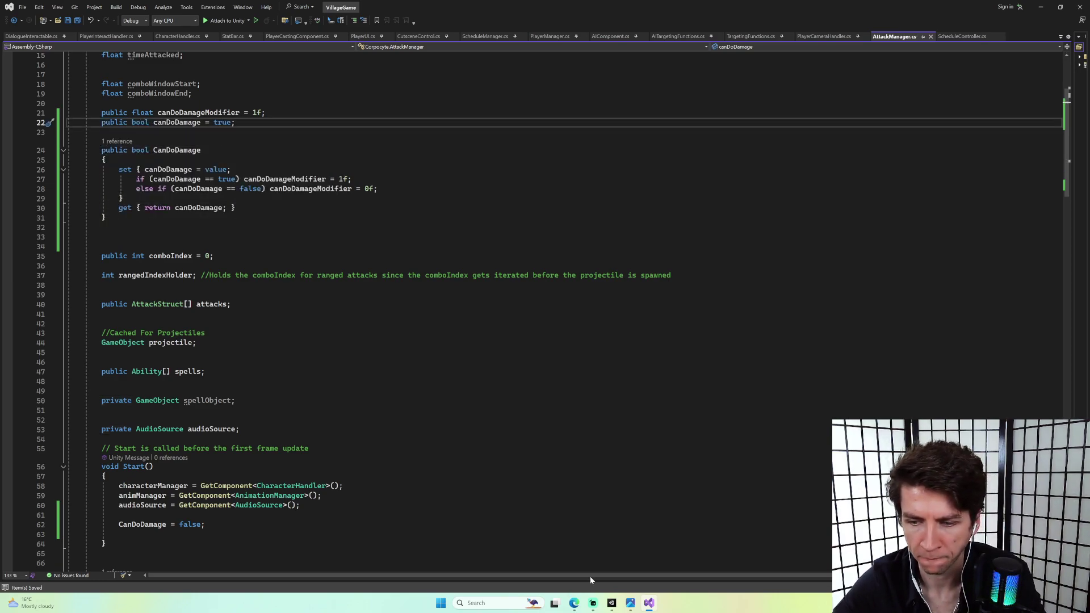
Switch to Unity and run the scene twice, comparing JungleGoblin-Spear (3)'s Can Do Damage fields in and out of play.
{"action": "left_click", "coordinate": [614, 605]}
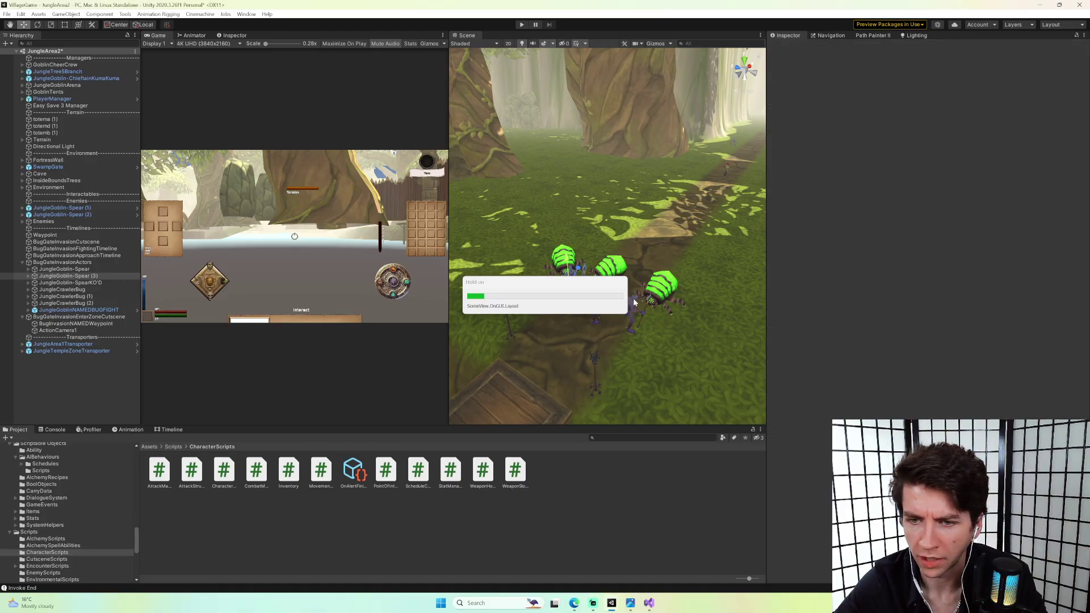
{"action": "left_click", "coordinate": [521, 24]}
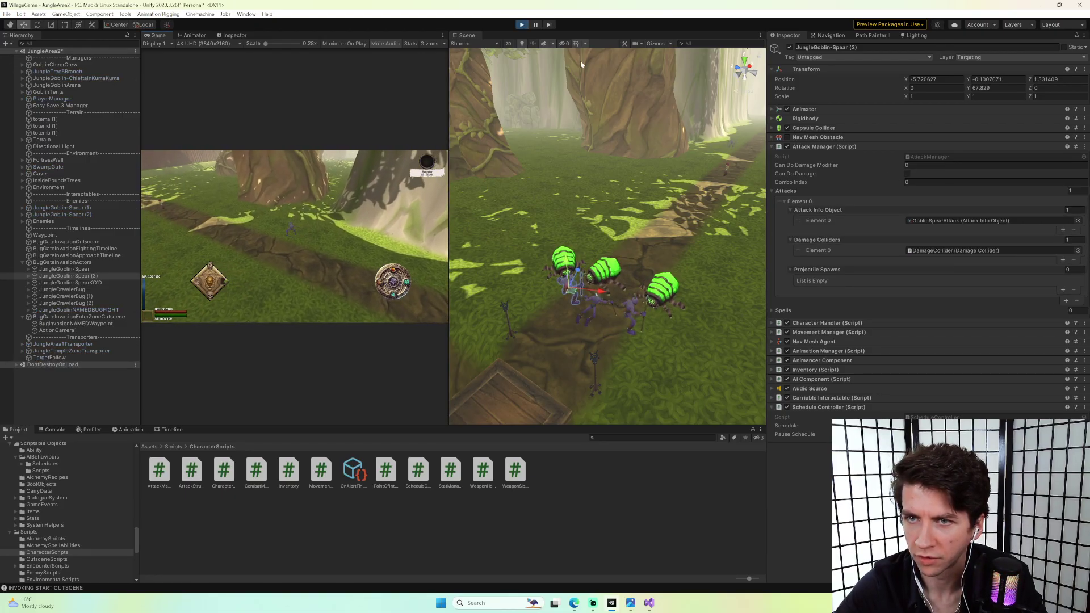
{"action": "left_click", "coordinate": [521, 25]}
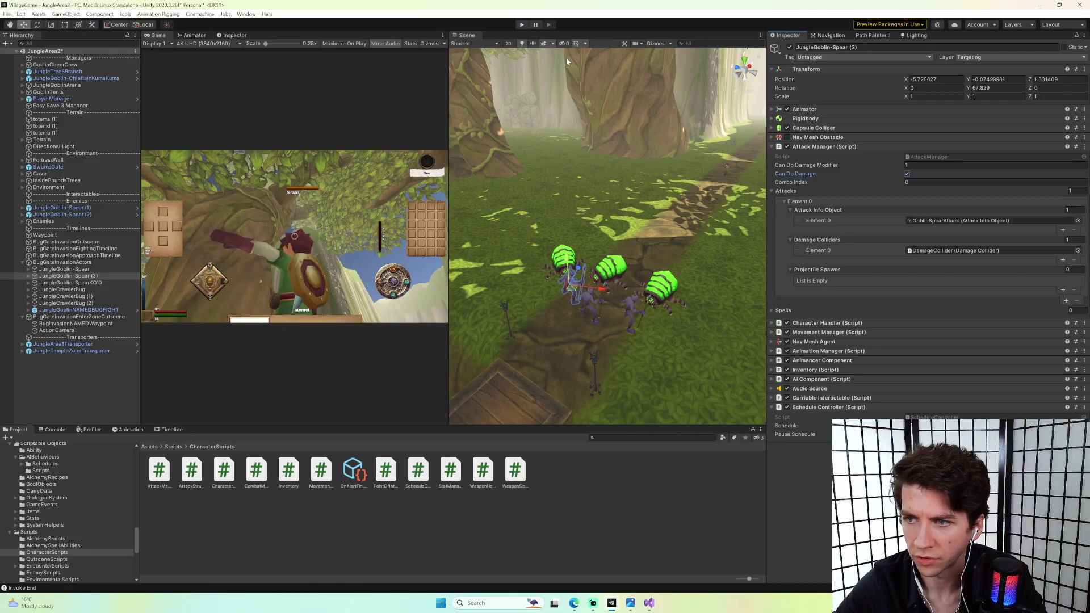
{"action": "left_click", "coordinate": [518, 26]}
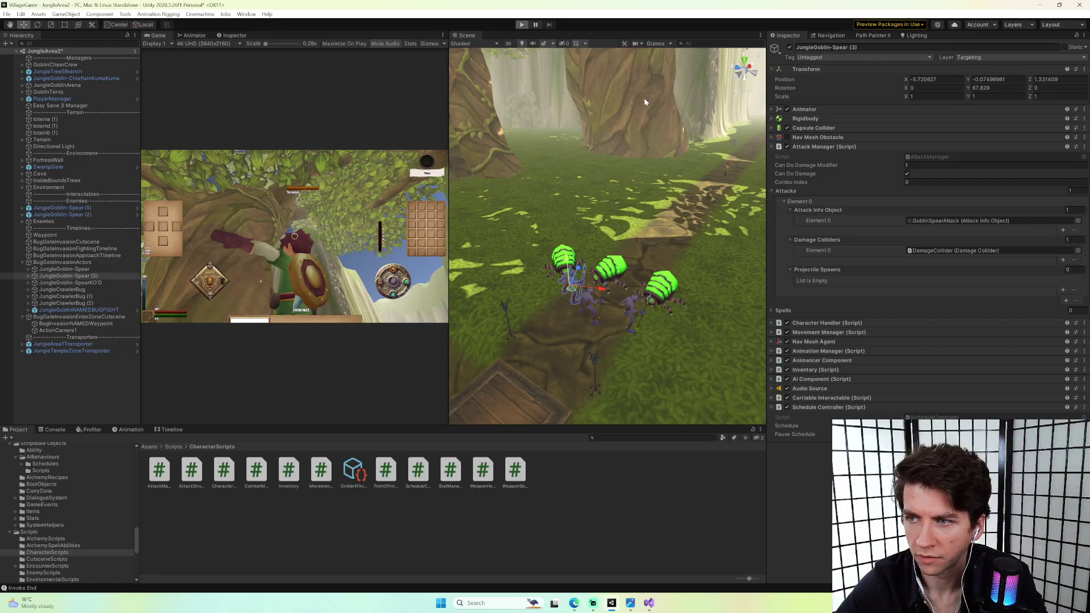
{"action": "left_click", "coordinate": [521, 25]}
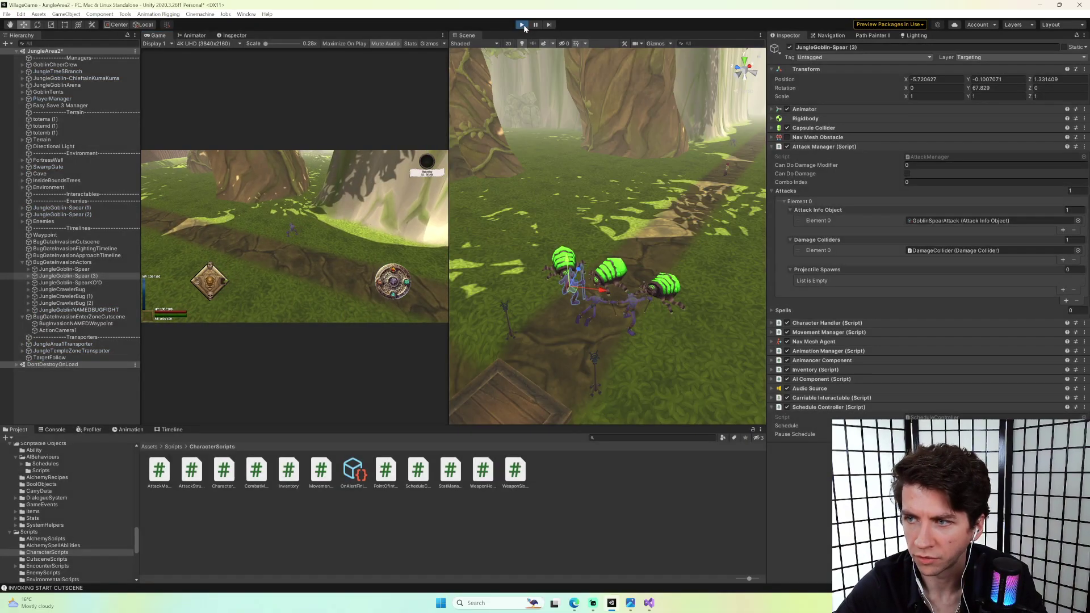
Set JungleGoblin-Spear (3)'s Can Do Damage Modifier to 0 and disable its Can Do Damage option outside play.
{"action": "left_click", "coordinate": [649, 603]}
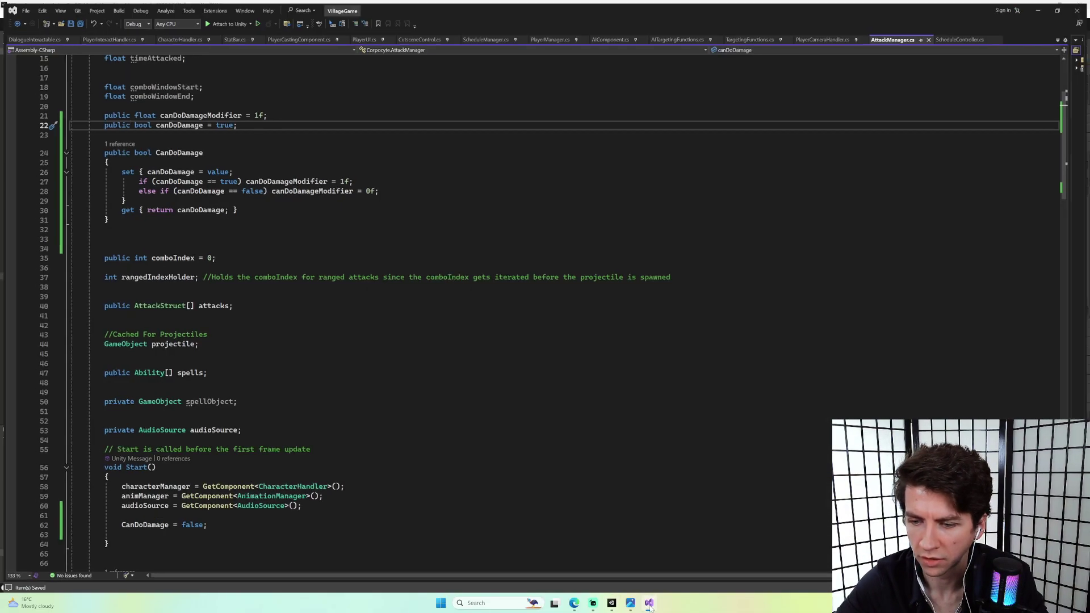
{"action": "key", "text": "alt+Tab"}
{"action": "left_click", "coordinate": [912, 165]}
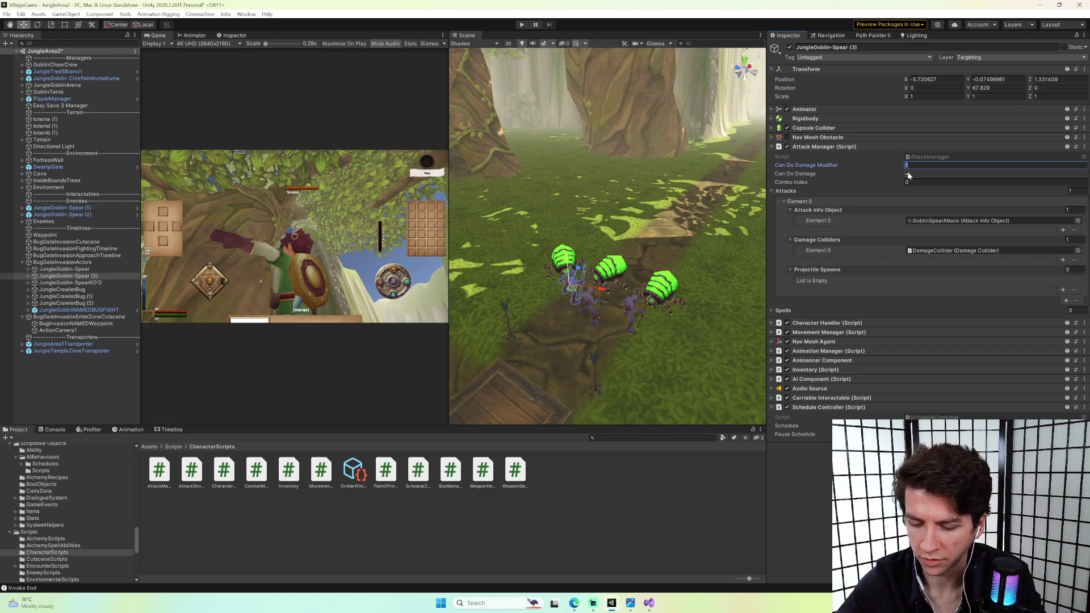
{"action": "left_click", "coordinate": [908, 174]}
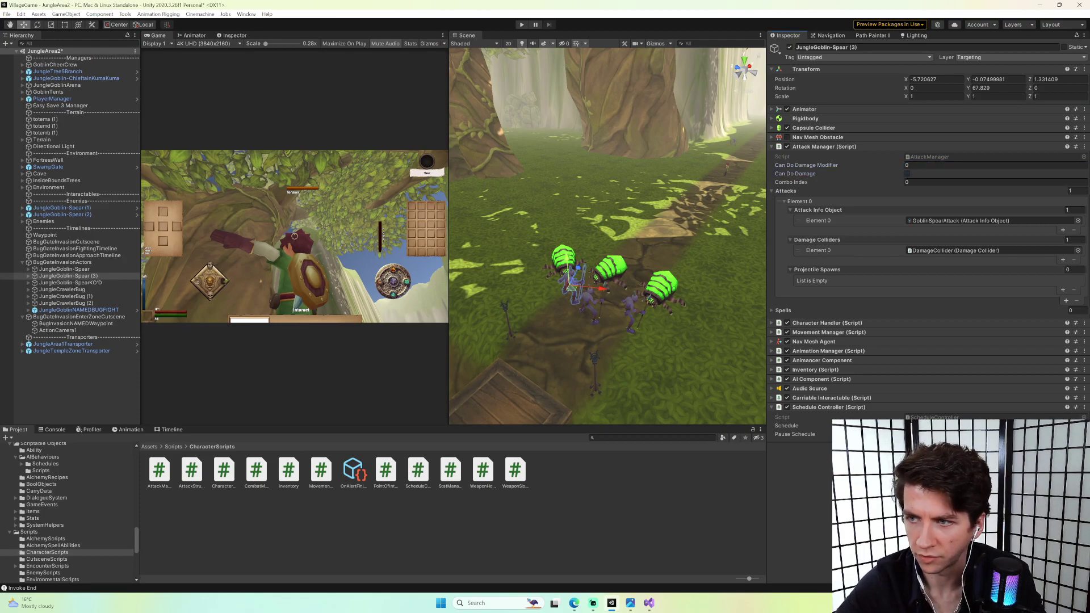
Return to AttackManager in Visual Studio and change the CanDoDamage assignment in Start to true.
{"action": "left_click", "coordinate": [649, 603]}
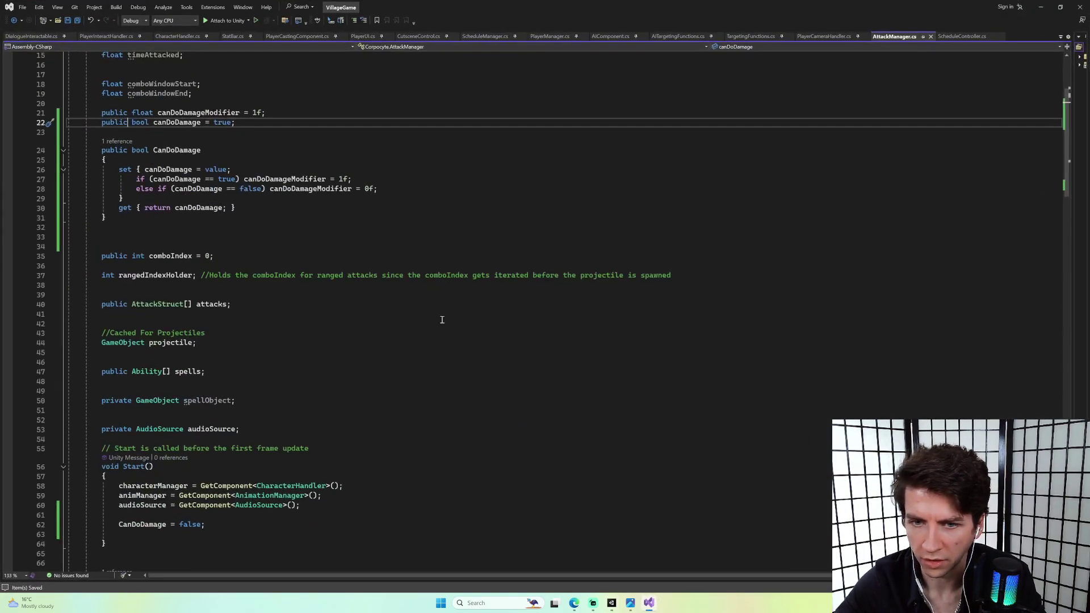
{"action": "scroll", "coordinate": [257, 230], "scroll_direction": "down", "scroll_amount": 10}
{"action": "scroll", "coordinate": [256, 244], "scroll_direction": "up", "scroll_amount": 10}
{"action": "scroll", "coordinate": [252, 261], "scroll_direction": "down", "scroll_amount": 10}
{"action": "scroll", "coordinate": [253, 284], "scroll_direction": "down", "scroll_amount": 10}
{"action": "scroll", "coordinate": [267, 301], "scroll_direction": "up", "scroll_amount": 11}
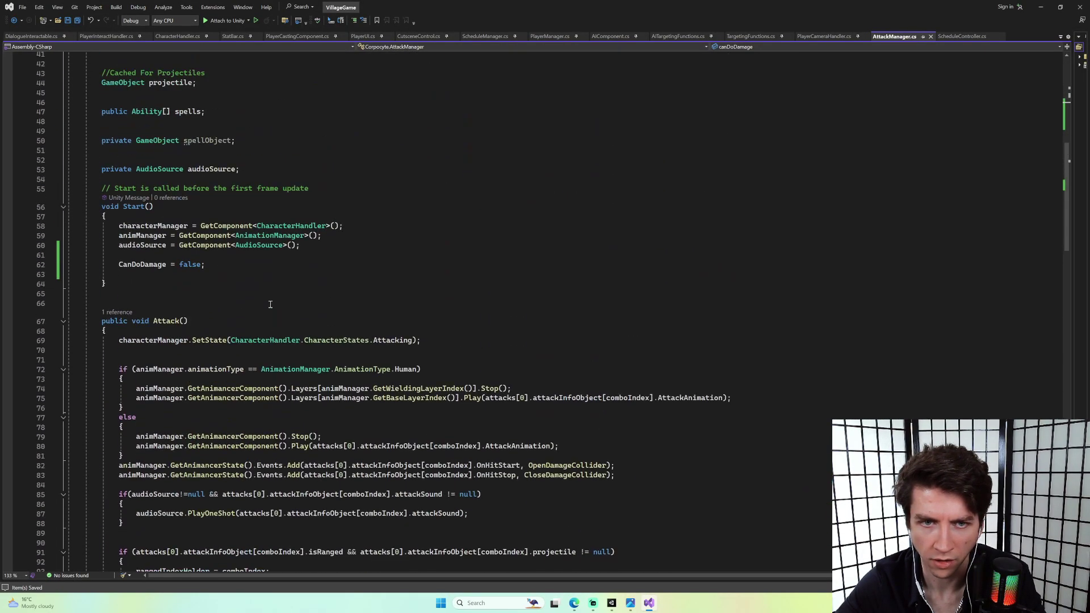
{"action": "double_click", "coordinate": [192, 265]}
{"action": "type", "text": "true"}
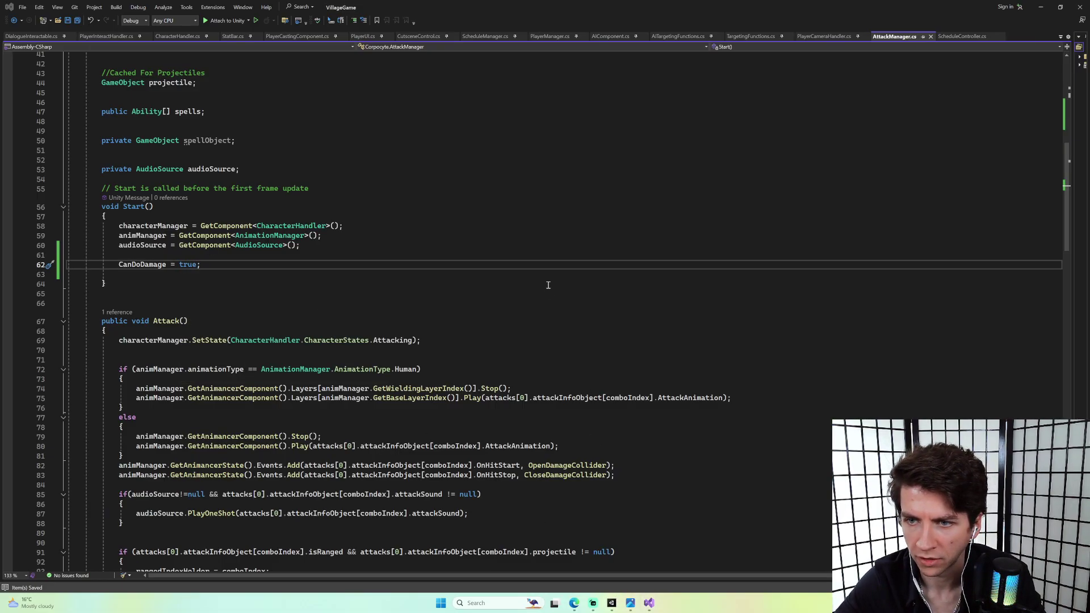
Run the scene in Unity to check JungleGoblin-Spear (3)'s Can Do Damage values, and stop it.
{"action": "key", "text": "alt+Tab"}
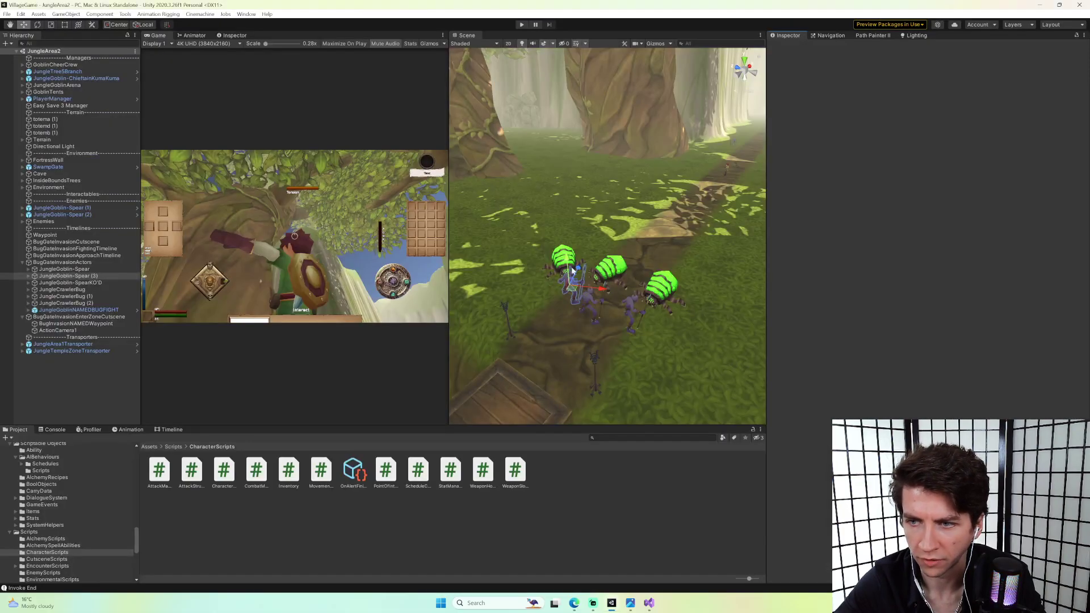
{"action": "left_click", "coordinate": [523, 25]}
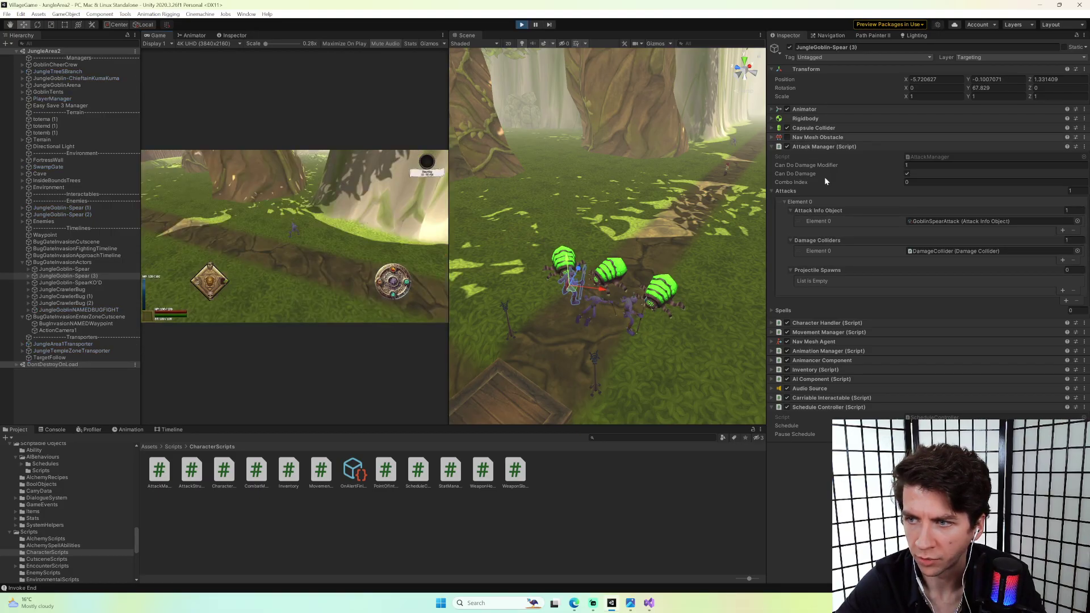
{"action": "left_click", "coordinate": [522, 24]}
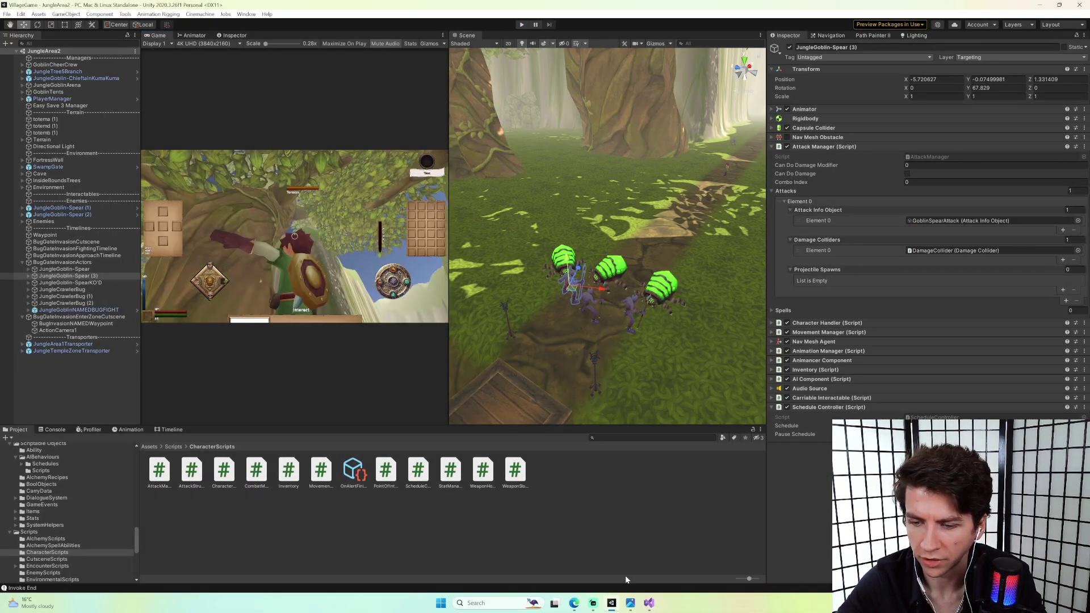
Delete the CanDoDamage test assignment from AttackManager's Start method in Visual Studio.
{"action": "left_click", "coordinate": [648, 609]}
{"action": "left_click_drag", "start_coordinate": [203, 265], "coordinate": [207, 258]}
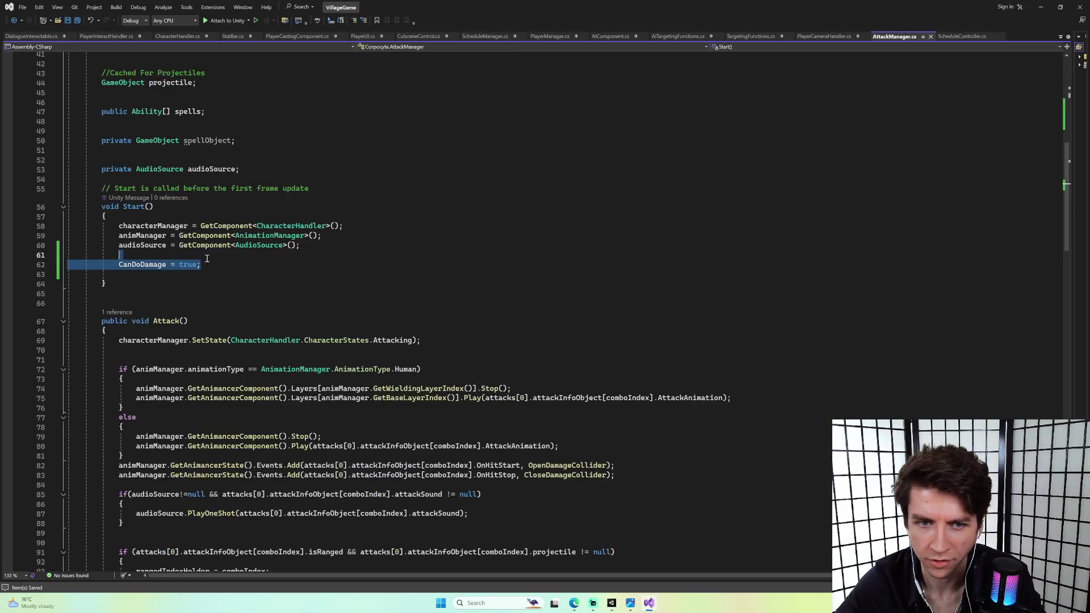
{"action": "key", "text": "BackSpace"}
Make both the canDoDamage and canDoDamageModifier fields private in AttackManager.
{"action": "scroll", "coordinate": [208, 237], "scroll_direction": "up", "scroll_amount": 13}
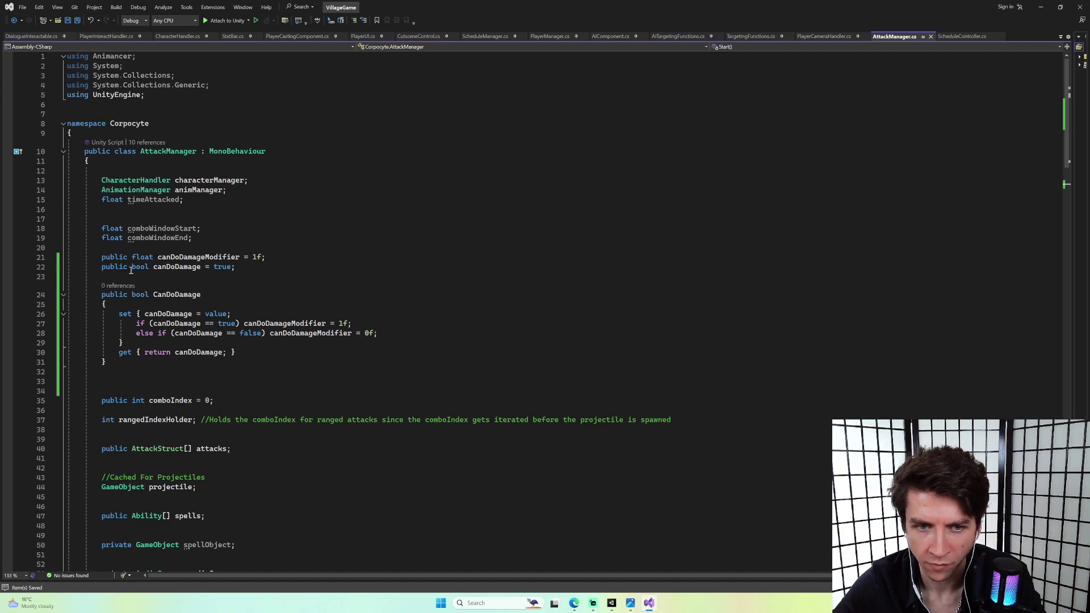
{"action": "double_click", "coordinate": [116, 269]}
{"action": "type", "text": "private"}
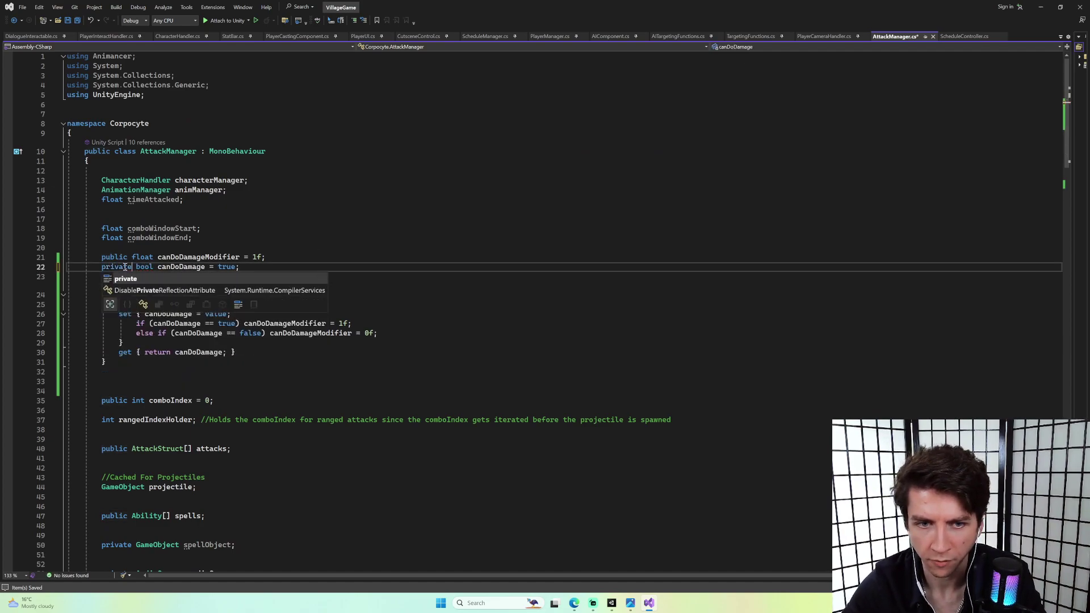
{"action": "double_click", "coordinate": [113, 259]}
{"action": "type", "text": "private"}
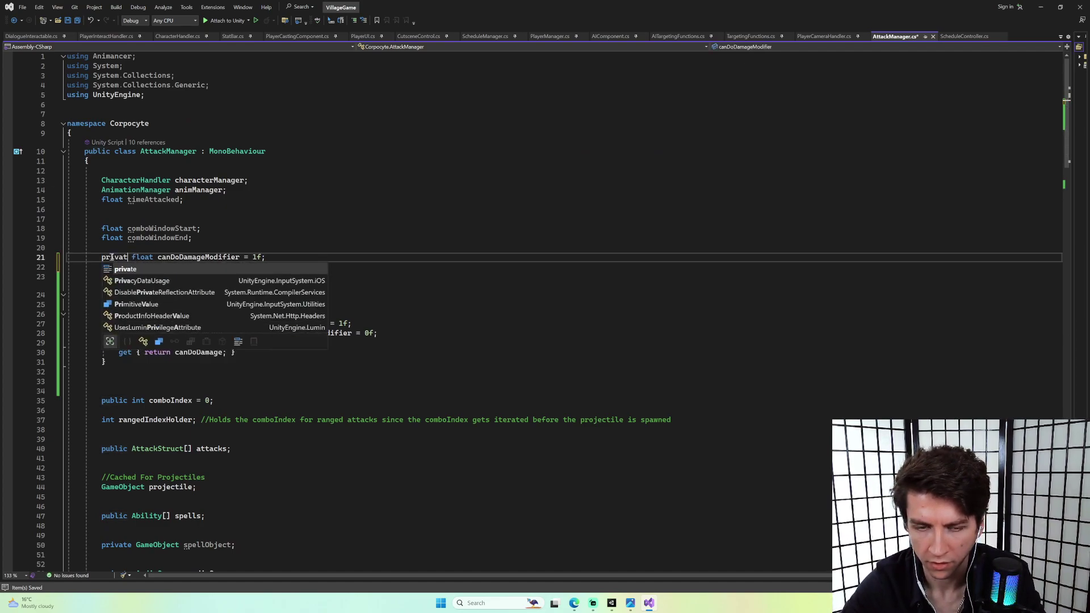
Review how the CanDoDamage property's setter and getter use the private canDoDamage and canDoDamageModifier fields.
{"action": "left_click_drag", "start_coordinate": [275, 267], "coordinate": [103, 258]}
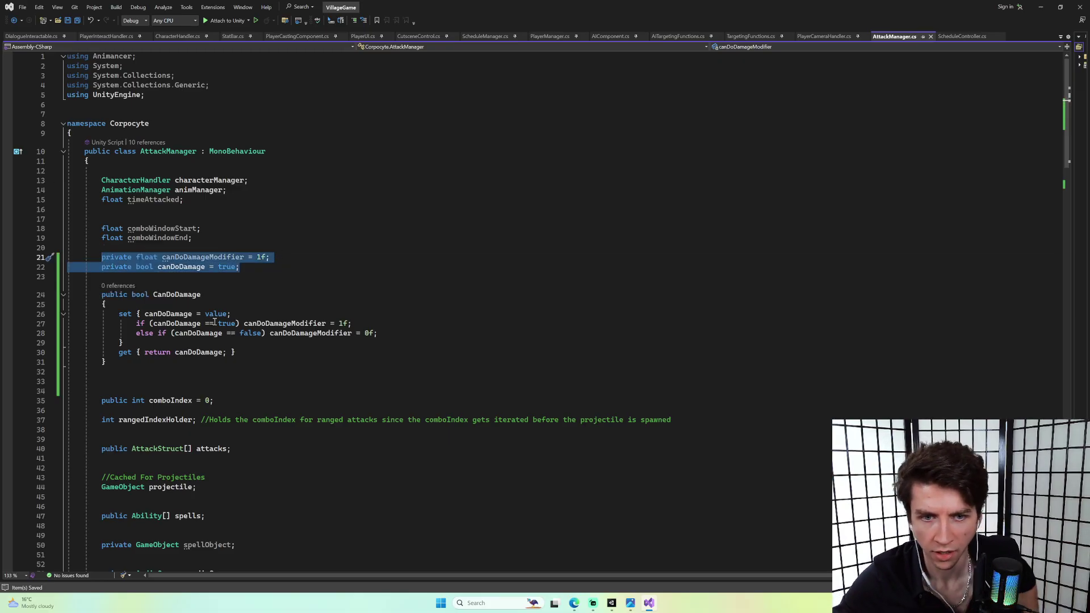
{"action": "double_click", "coordinate": [178, 296]}
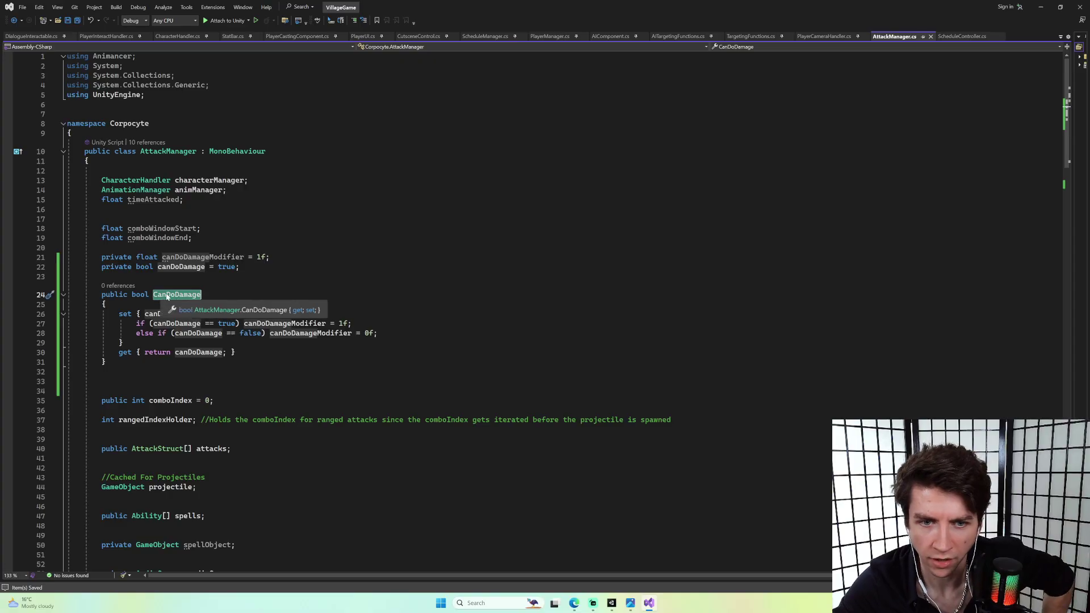
{"action": "double_click", "coordinate": [171, 314]}
{"action": "double_click", "coordinate": [295, 325]}
{"action": "double_click", "coordinate": [179, 314]}
{"action": "double_click", "coordinate": [311, 333]}
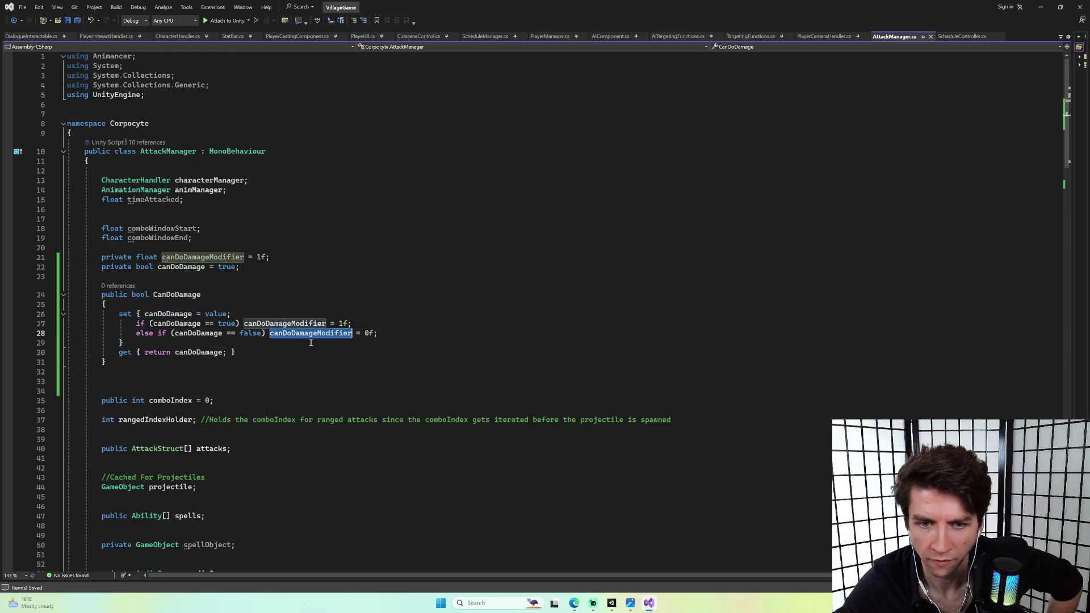
{"action": "double_click", "coordinate": [198, 353]}
{"action": "left_click", "coordinate": [186, 299]}
{"action": "double_click", "coordinate": [169, 297]}
{"action": "left_click", "coordinate": [197, 356]}
{"action": "double_click", "coordinate": [197, 355]}
{"action": "double_click", "coordinate": [172, 297]}
{"action": "scroll", "coordinate": [304, 323], "scroll_direction": "down", "scroll_amount": 3}
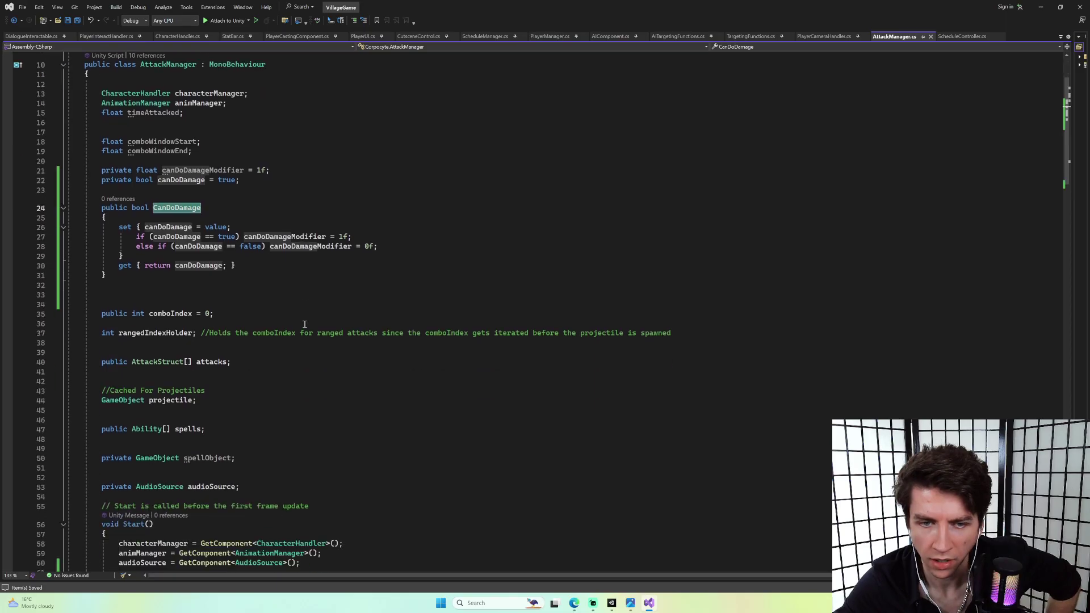
{"action": "scroll", "coordinate": [305, 323], "scroll_direction": "up", "scroll_amount": 3}
{"action": "left_click", "coordinate": [482, 314]}
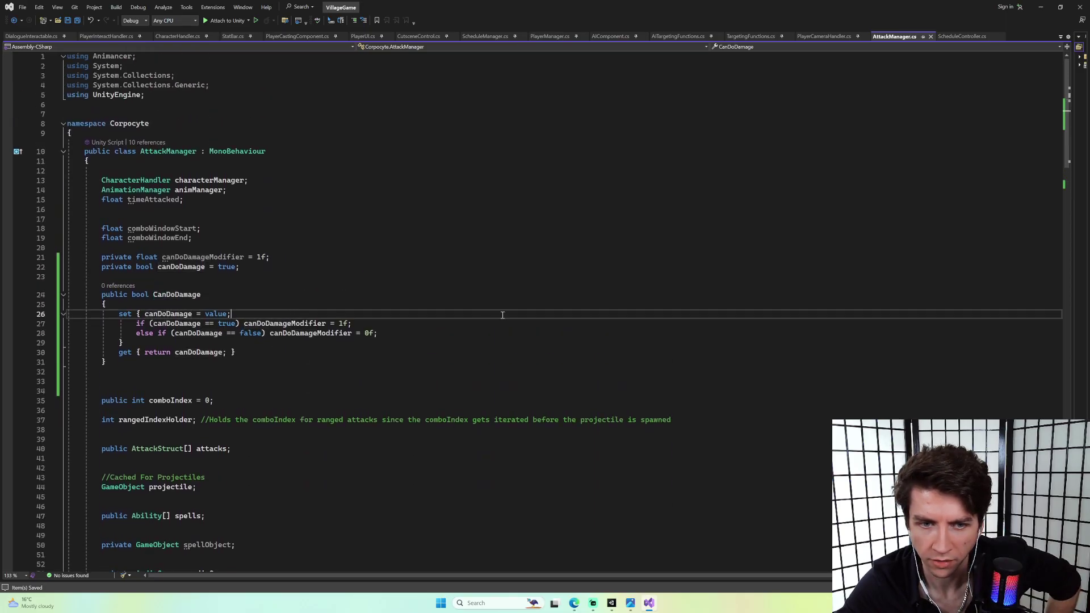
Multiply the rounded damageValue in AttackManager's Attack method by canDoDamageModifier, wrapping the Mathf.RoundToInt expression in parentheses, and save the script.
{"action": "scroll", "coordinate": [445, 305], "scroll_direction": "down", "scroll_amount": 20}
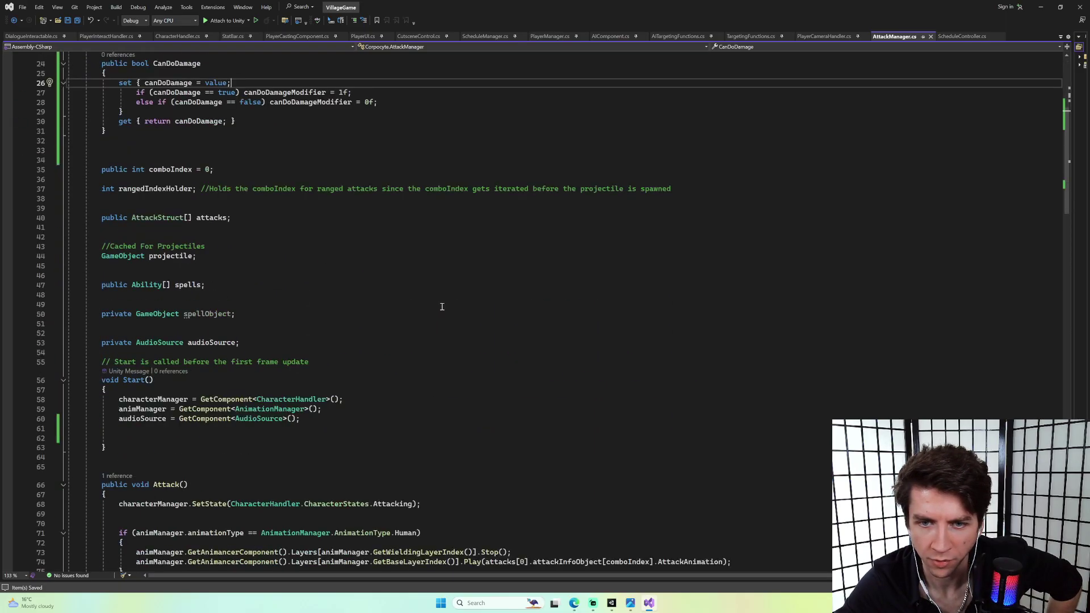
{"action": "scroll", "coordinate": [449, 305], "scroll_direction": "up", "scroll_amount": 2}
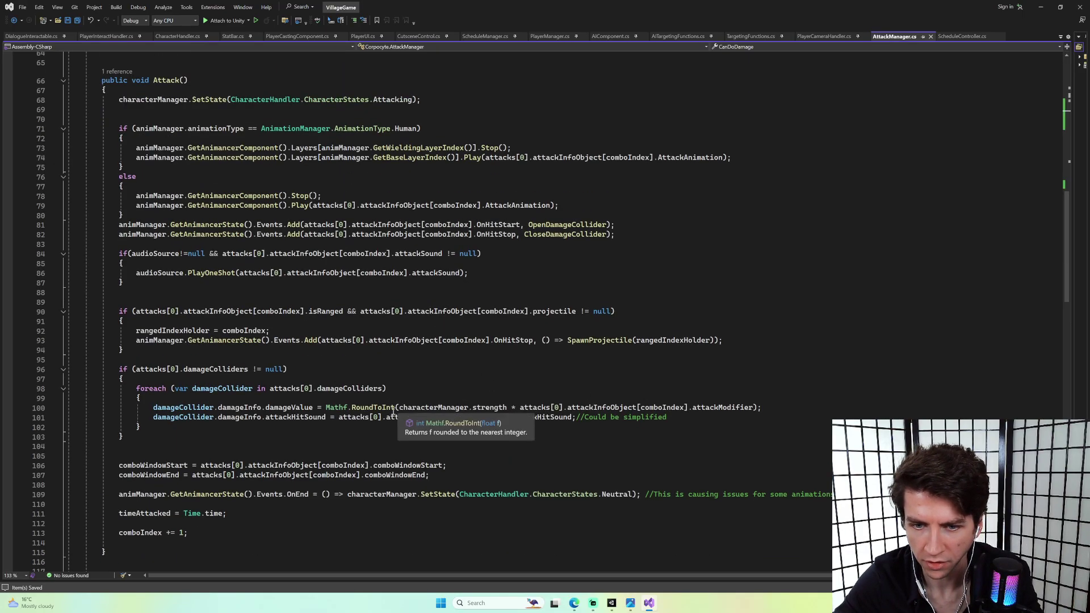
{"action": "left_click", "coordinate": [325, 407]}
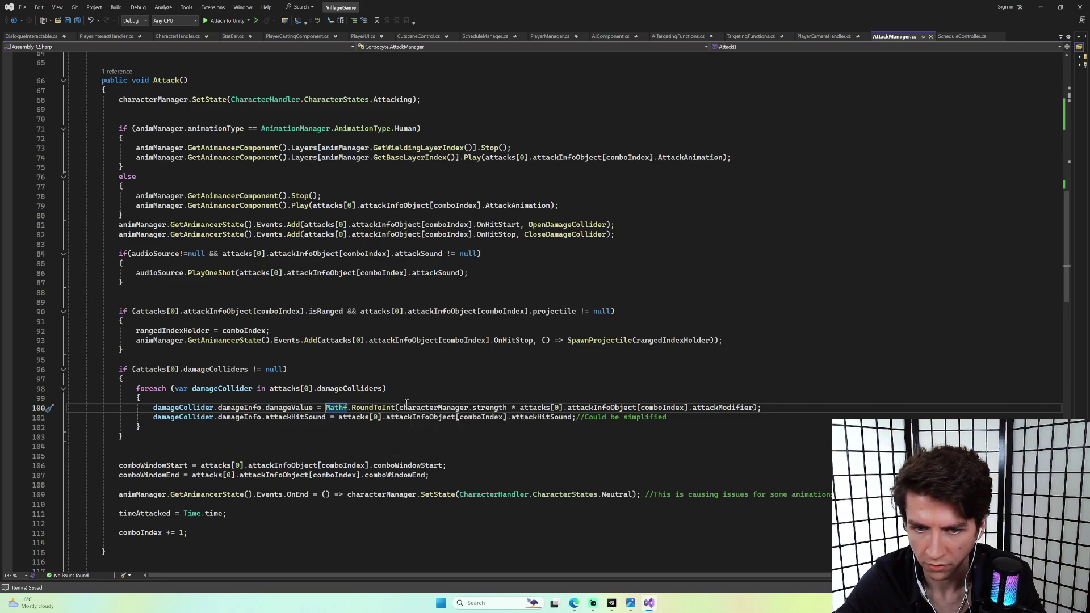
{"action": "type", "text": "("}
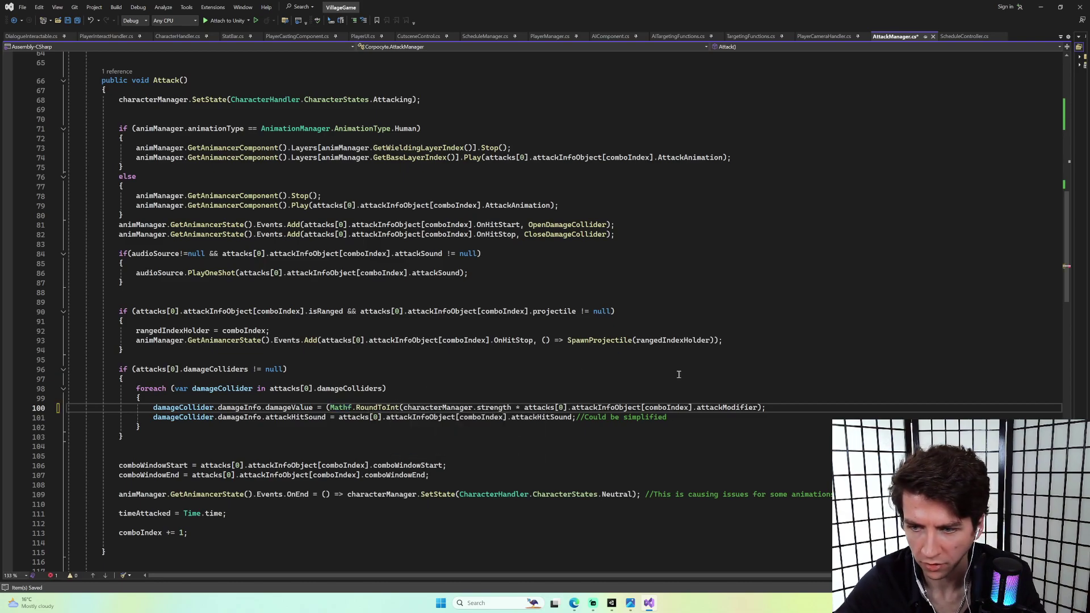
{"action": "left_click", "coordinate": [762, 407]}
{"action": "type", "text": ") * "}
{"action": "type", "text": "ca"}
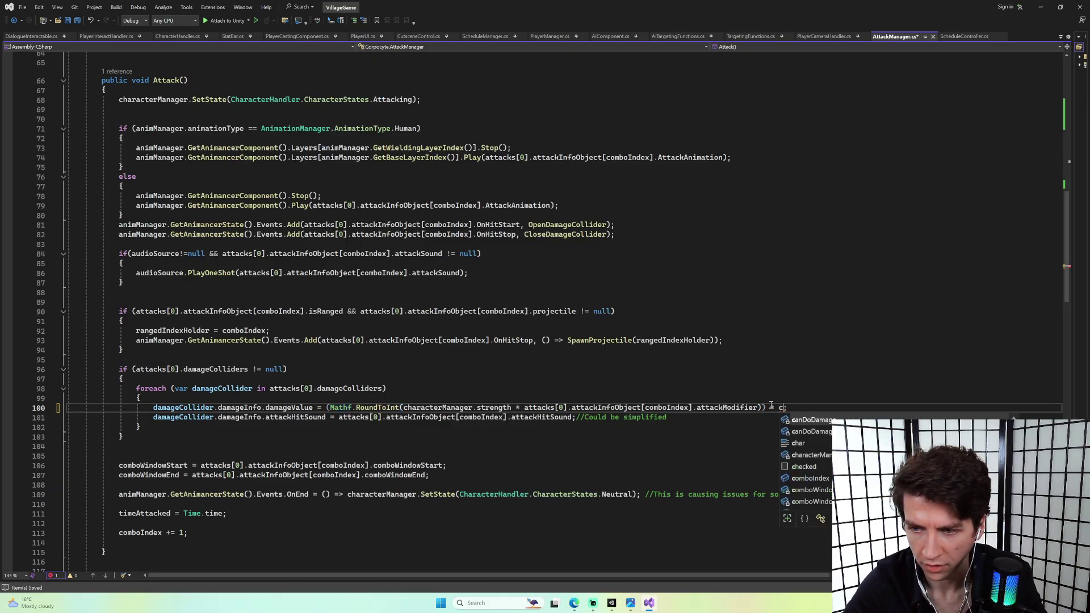
{"action": "type", "text": "nDoDamageModifier"}
{"action": "key", "text": "ctrl+s"}
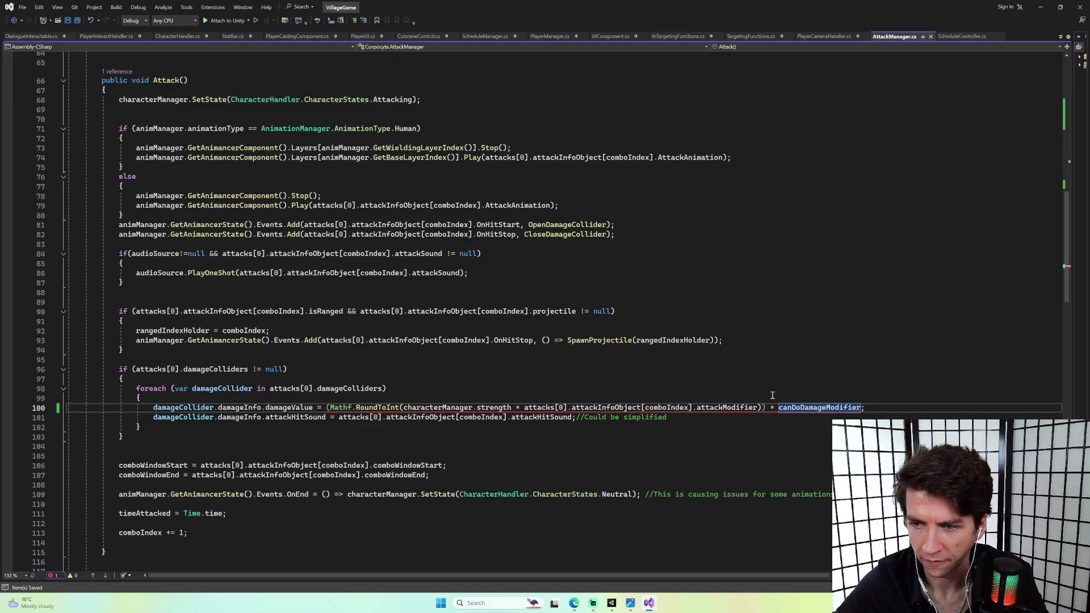
Change the canDoDamageModifier field's type to int with an initial value of 1, and save the script.
{"action": "mouse_move", "coordinate": [793, 407]}
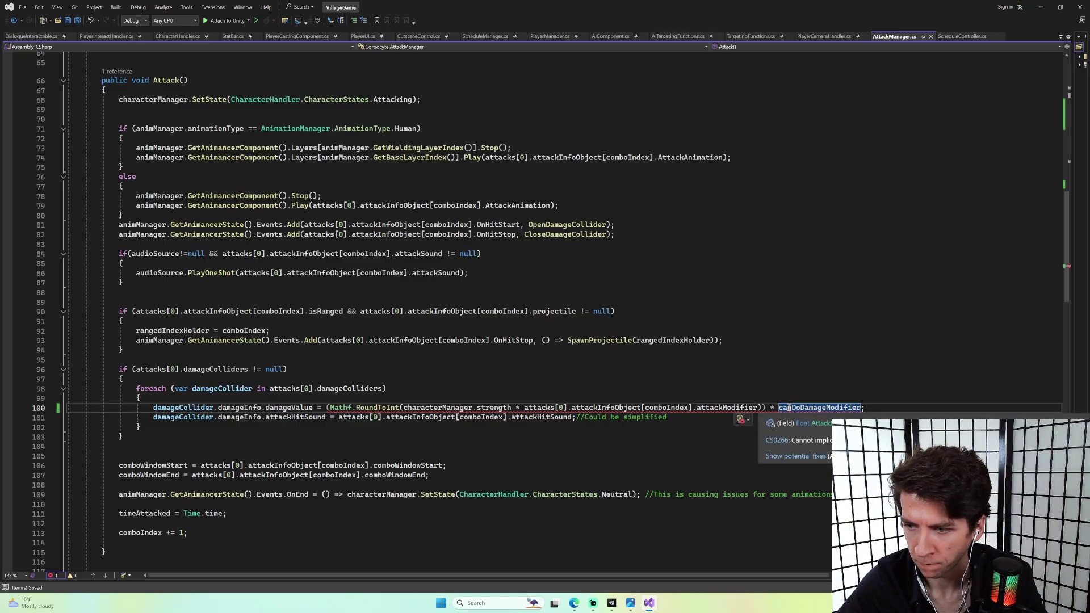
{"action": "scroll", "coordinate": [283, 236], "scroll_direction": "up", "scroll_amount": 16}
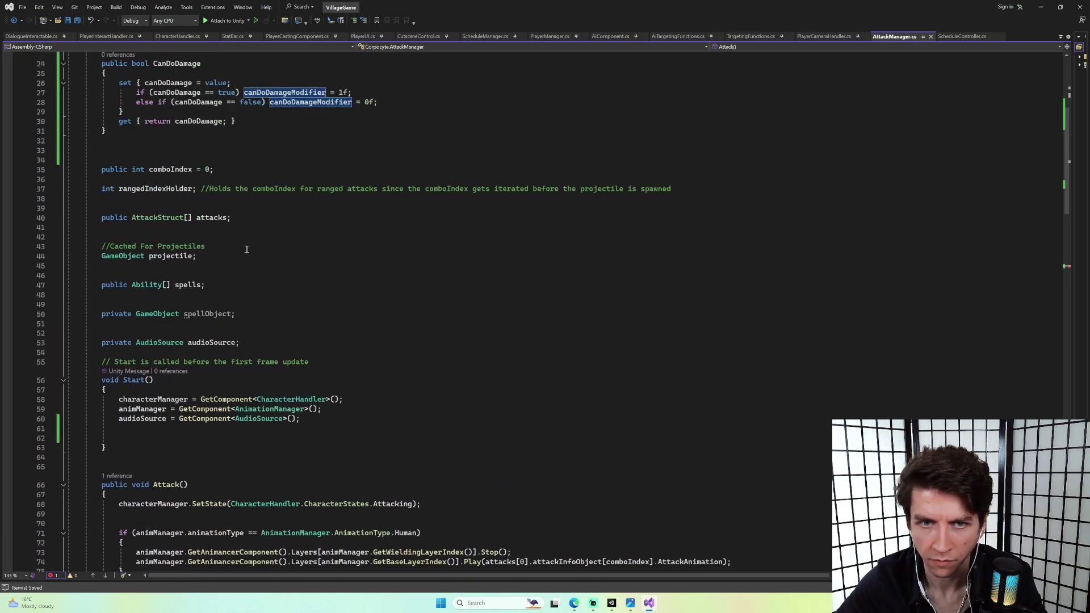
{"action": "scroll", "coordinate": [283, 236], "scroll_direction": "up", "scroll_amount": 2}
{"action": "double_click", "coordinate": [147, 170]}
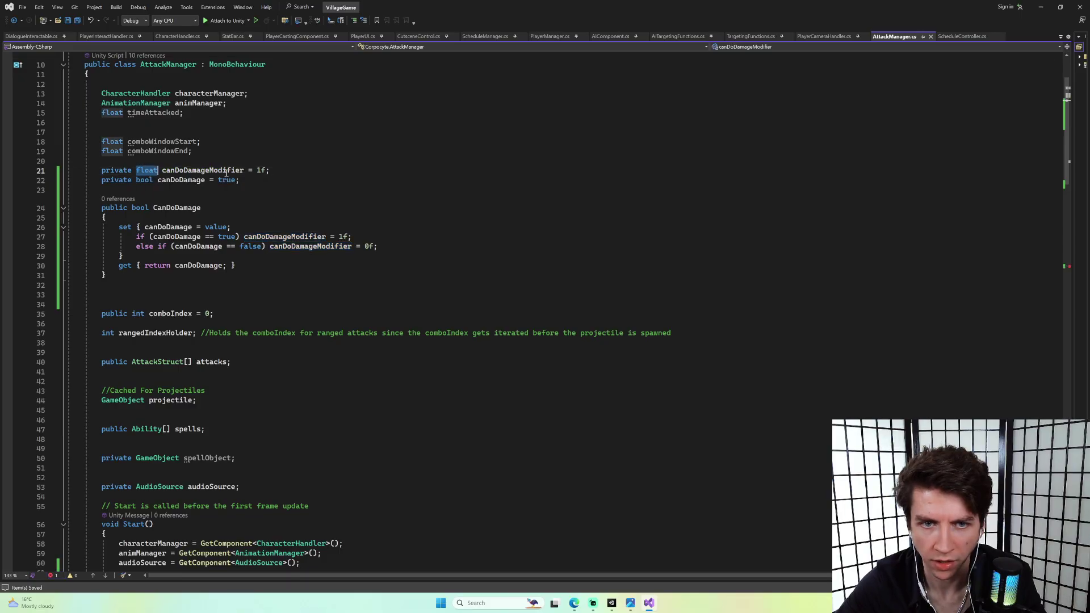
{"action": "type", "text": "int"}
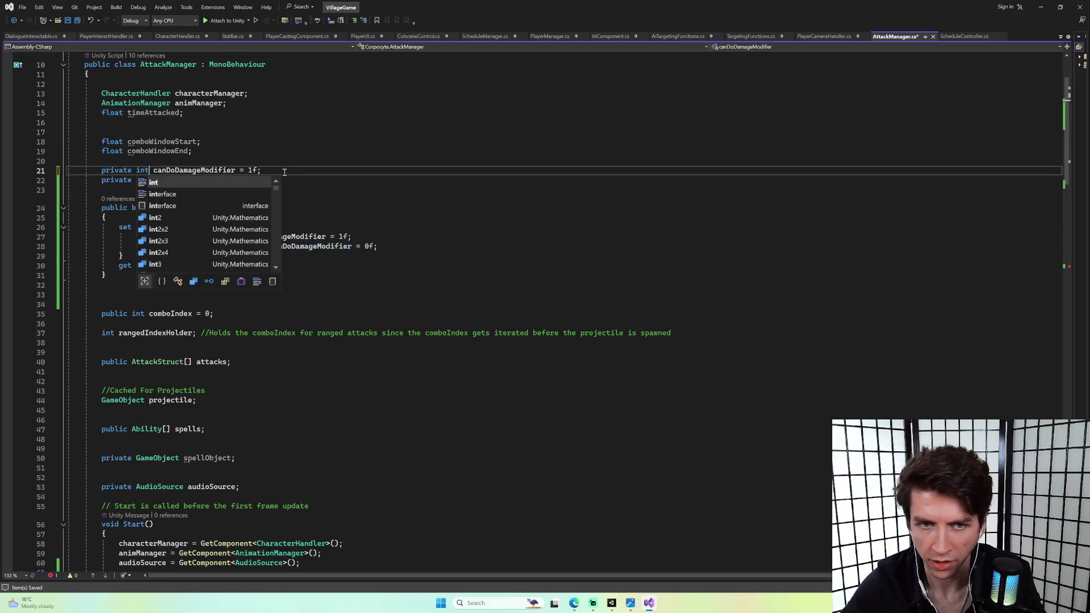
{"action": "left_click", "coordinate": [260, 170]}
{"action": "key", "text": "BackSpace"}
{"action": "key", "text": "ctrl+s"}
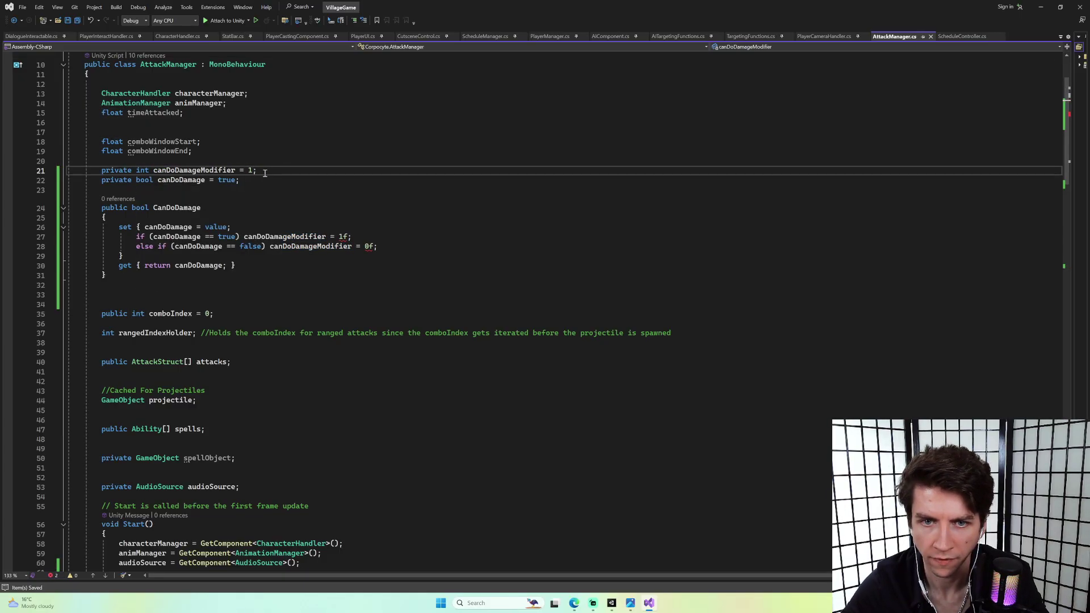
Change the modifier values assigned in the CanDoDamage setter to the integers 1 and 0, and save the script.
{"action": "left_click", "coordinate": [347, 236]}
{"action": "key", "text": "BackSpace"}
{"action": "left_click", "coordinate": [373, 247]}
{"action": "key", "text": "BackSpace"}
{"action": "key", "text": "ctrl+s"}
Review the damageValue calculation in Attack, the projectile and damage collider methods below it, and the CanDoDamage property.
{"action": "scroll", "coordinate": [391, 243], "scroll_direction": "down", "scroll_amount": 20}
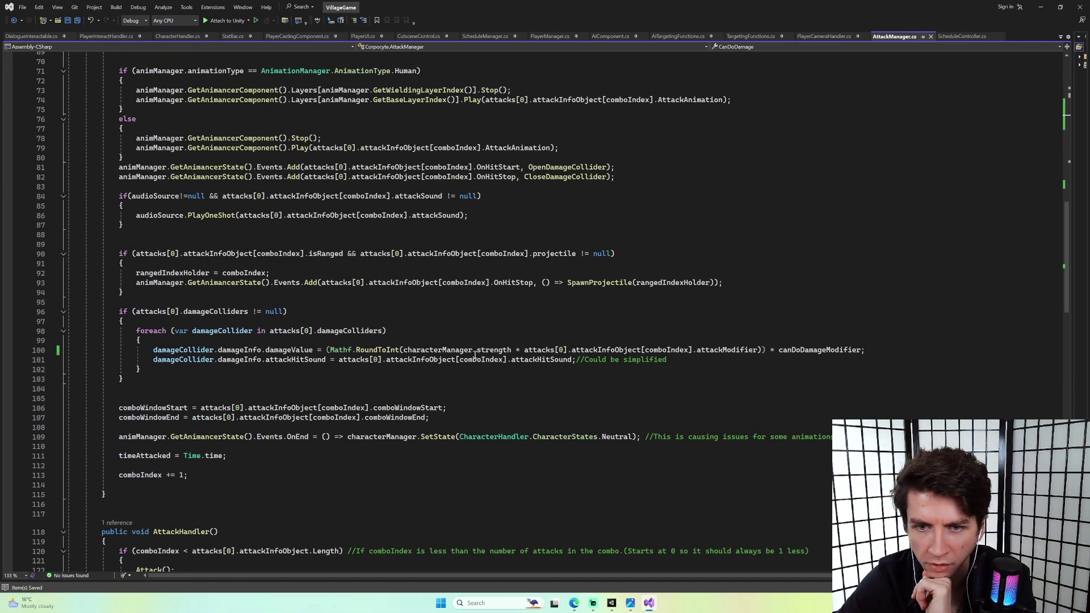
{"action": "left_click", "coordinate": [447, 350]}
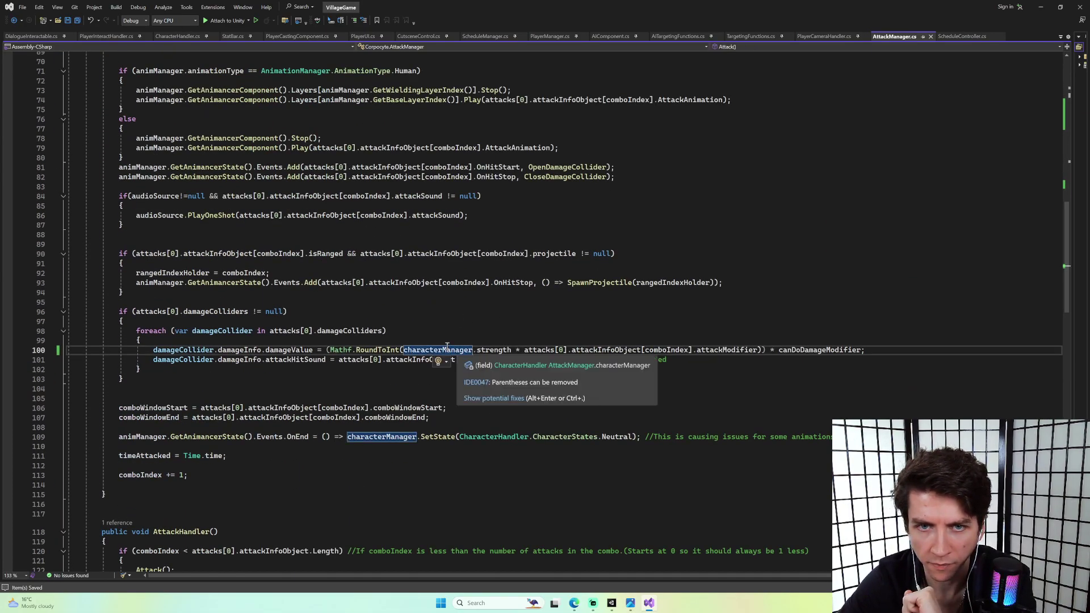
{"action": "scroll", "coordinate": [448, 346], "scroll_direction": "up", "scroll_amount": 2}
{"action": "scroll", "coordinate": [466, 346], "scroll_direction": "down", "scroll_amount": 3}
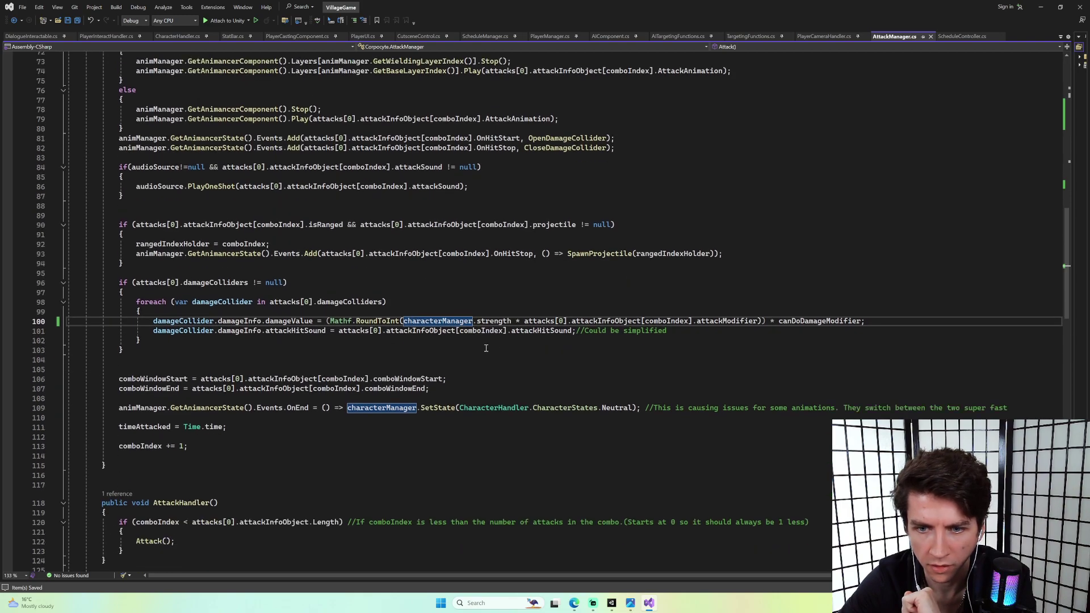
{"action": "left_click", "coordinate": [447, 335]}
{"action": "scroll", "coordinate": [443, 334], "scroll_direction": "down", "scroll_amount": 1}
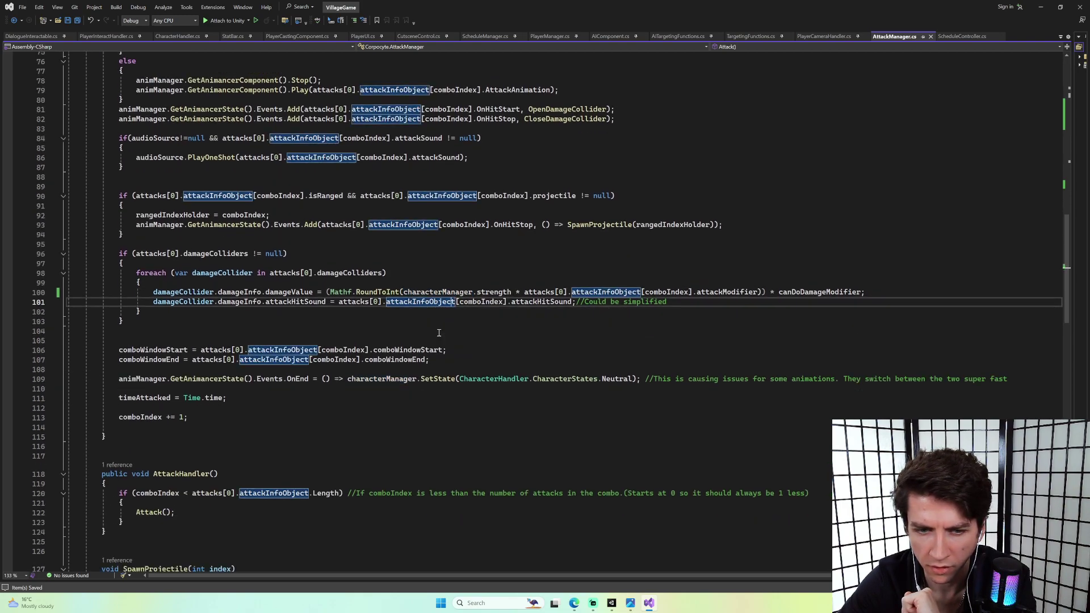
{"action": "scroll", "coordinate": [439, 333], "scroll_direction": "down", "scroll_amount": 1}
{"action": "scroll", "coordinate": [440, 333], "scroll_direction": "down", "scroll_amount": 5}
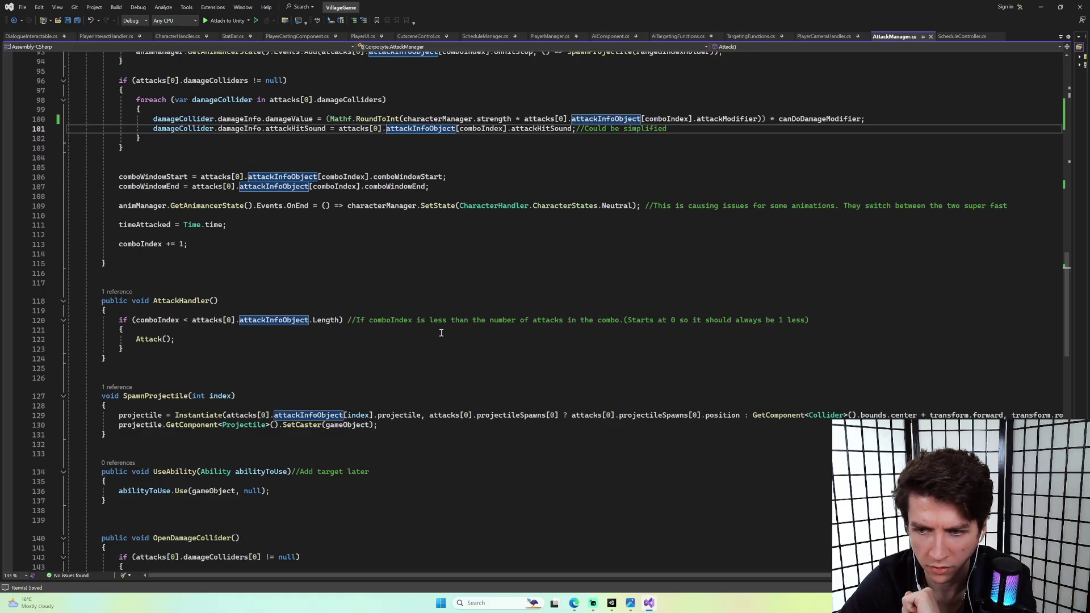
{"action": "scroll", "coordinate": [441, 333], "scroll_direction": "down", "scroll_amount": 8}
{"action": "scroll", "coordinate": [442, 332], "scroll_direction": "down", "scroll_amount": 11}
{"action": "scroll", "coordinate": [448, 334], "scroll_direction": "up", "scroll_amount": 16}
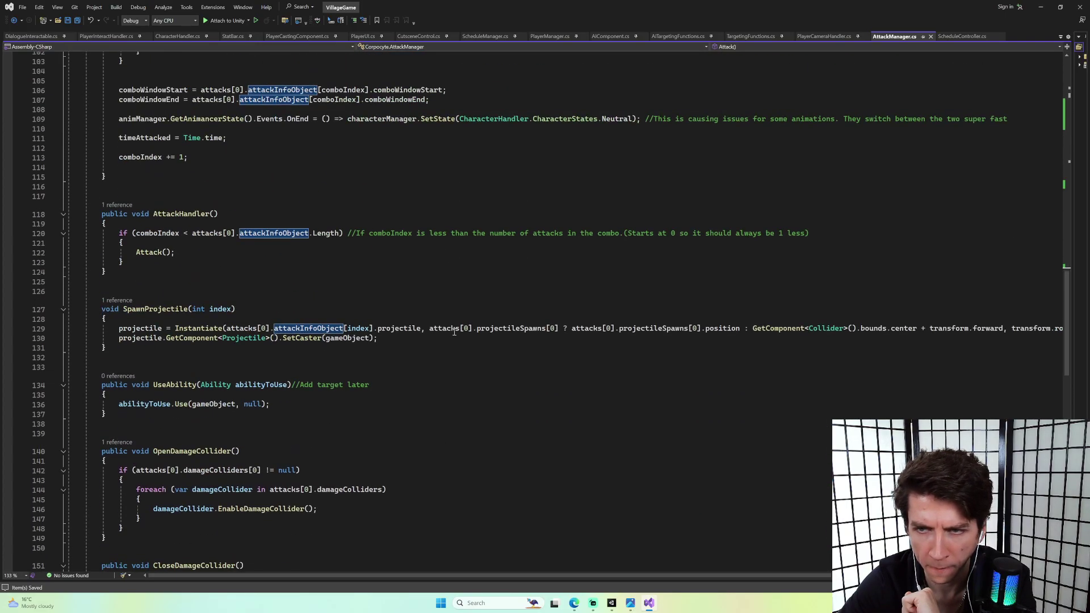
{"action": "scroll", "coordinate": [457, 333], "scroll_direction": "up", "scroll_amount": 9}
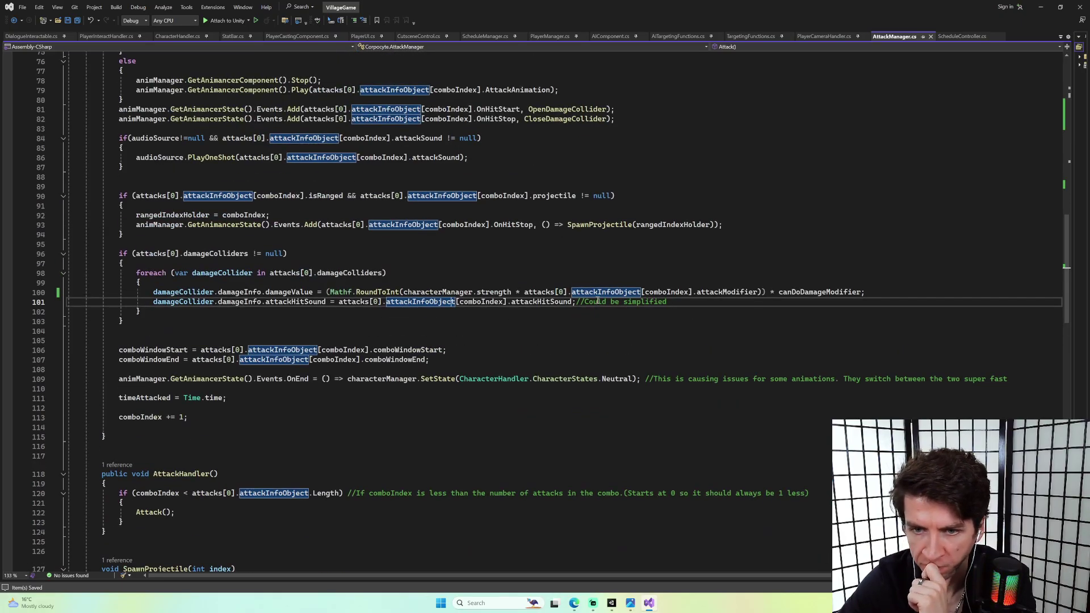
{"action": "left_click", "coordinate": [522, 282]}
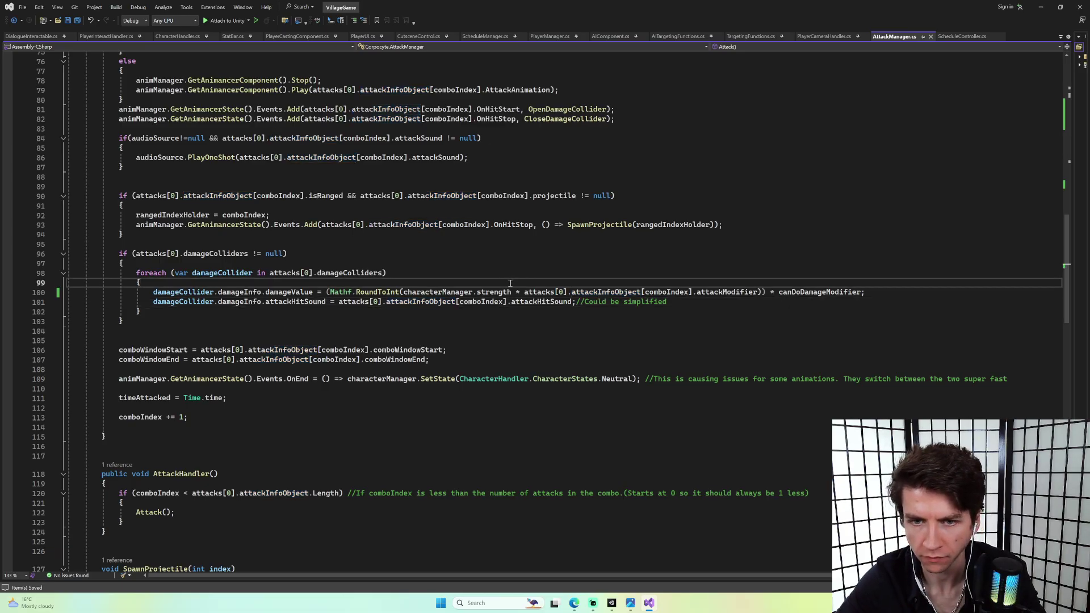
{"action": "scroll", "coordinate": [510, 283], "scroll_direction": "up", "scroll_amount": 20}
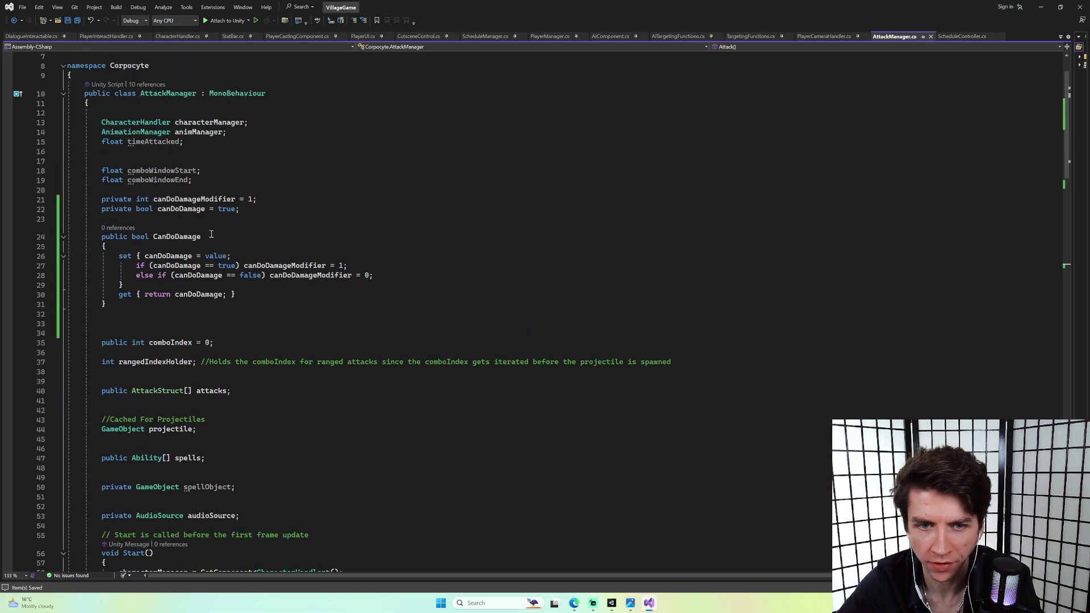
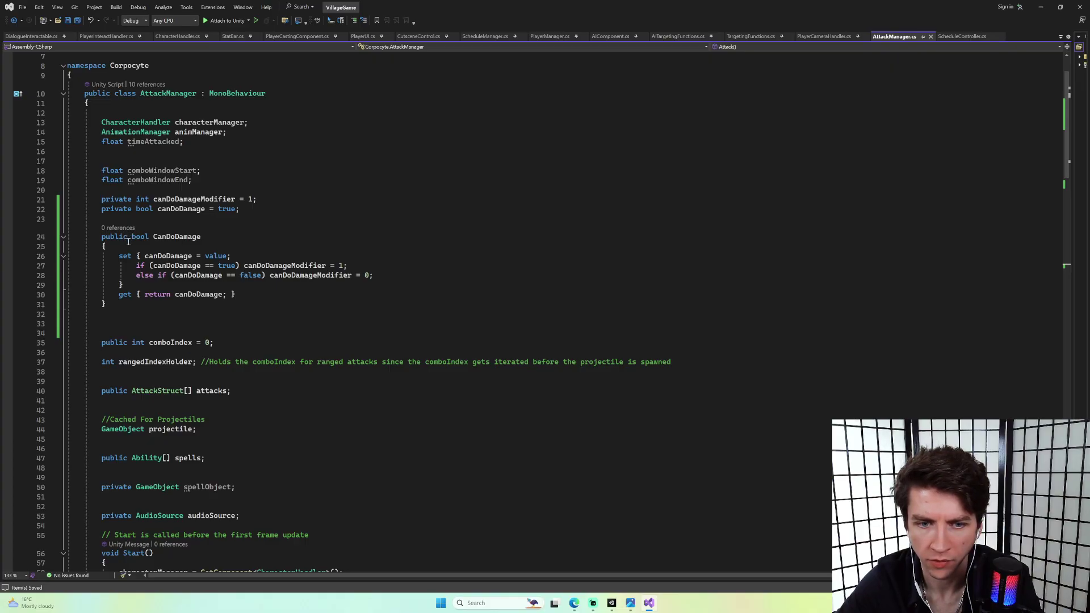
Review the CanDoDamage property and the fields around it in AttackManager.
{"action": "scroll", "coordinate": [128, 242], "scroll_direction": "down", "scroll_amount": 14}
{"action": "scroll", "coordinate": [165, 250], "scroll_direction": "up", "scroll_amount": 9}
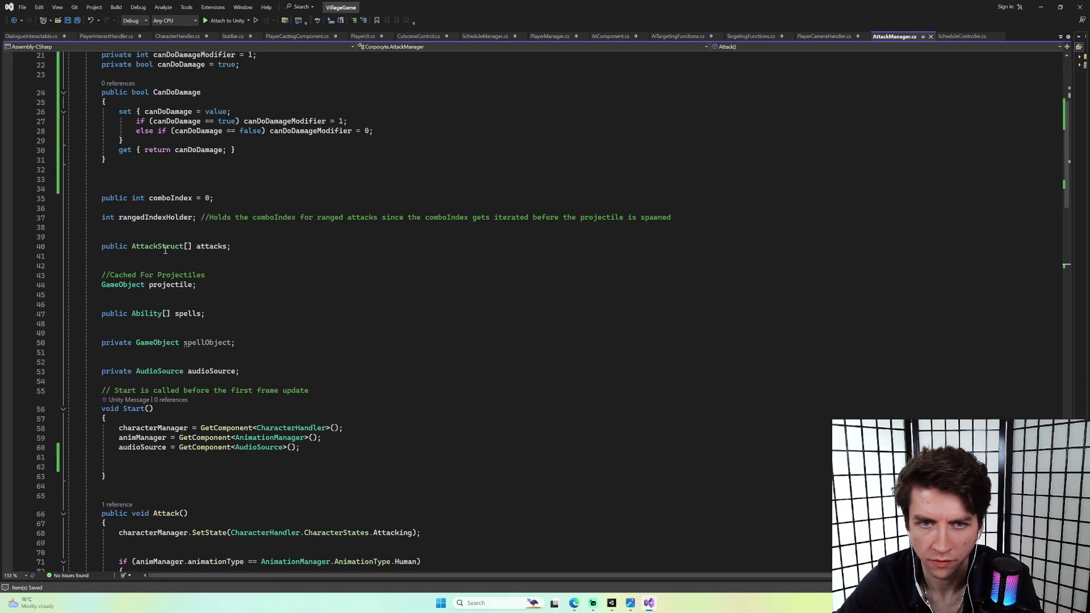
{"action": "scroll", "coordinate": [165, 251], "scroll_direction": "up", "scroll_amount": 3}
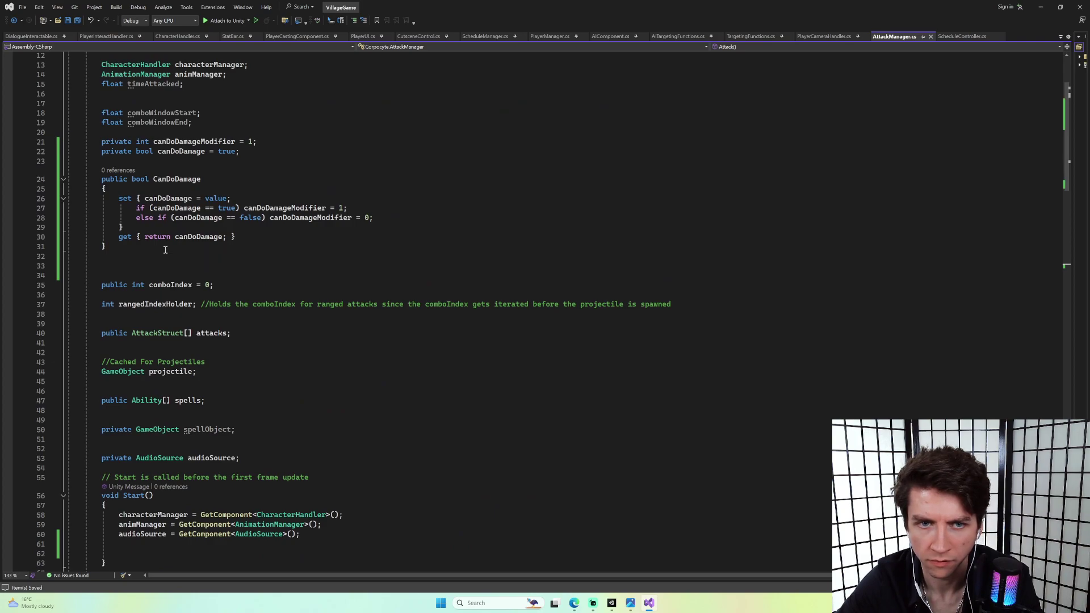
{"action": "left_click", "coordinate": [151, 180]}
{"action": "double_click", "coordinate": [176, 179]}
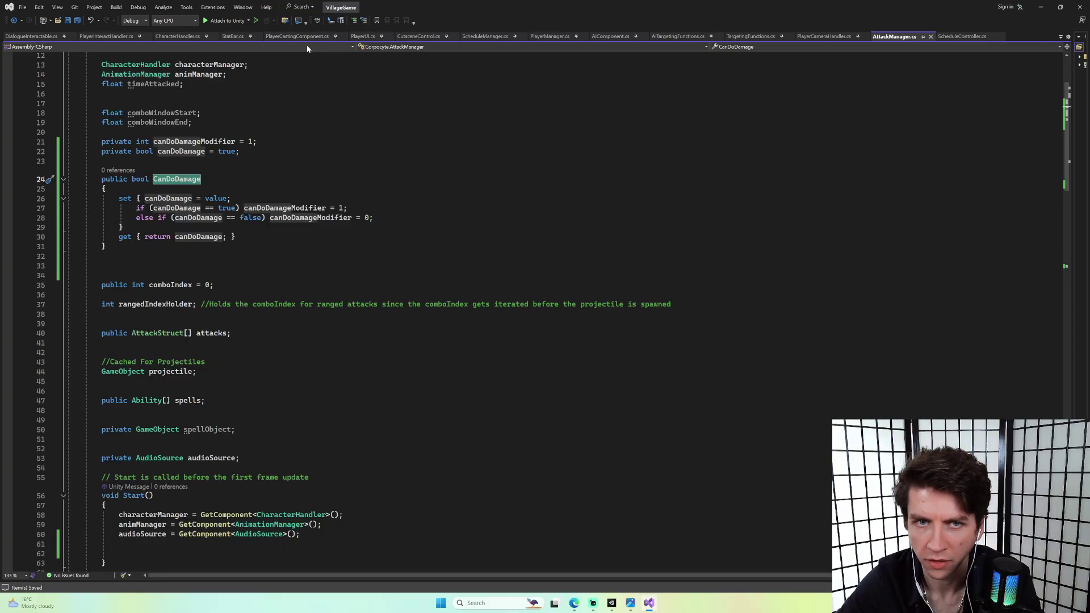
Add an empty private void Start() method above LoadStats in CharacterHandler and save the script.
{"action": "left_click", "coordinate": [180, 38]}
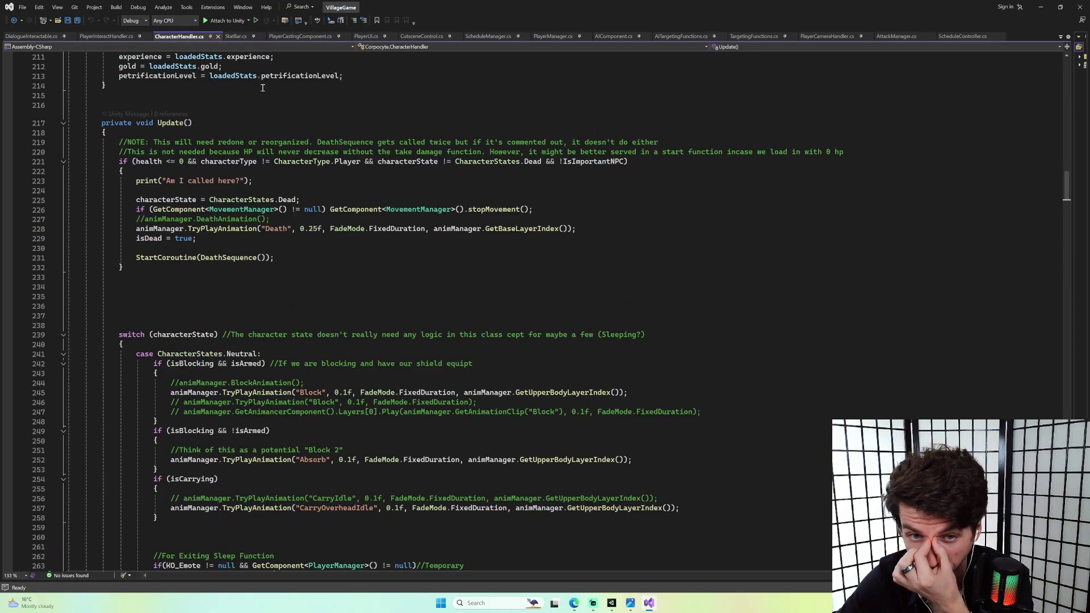
{"action": "scroll", "coordinate": [263, 87], "scroll_direction": "up", "scroll_amount": 20}
{"action": "scroll", "coordinate": [316, 126], "scroll_direction": "up", "scroll_amount": 11}
{"action": "scroll", "coordinate": [329, 125], "scroll_direction": "down", "scroll_amount": 20}
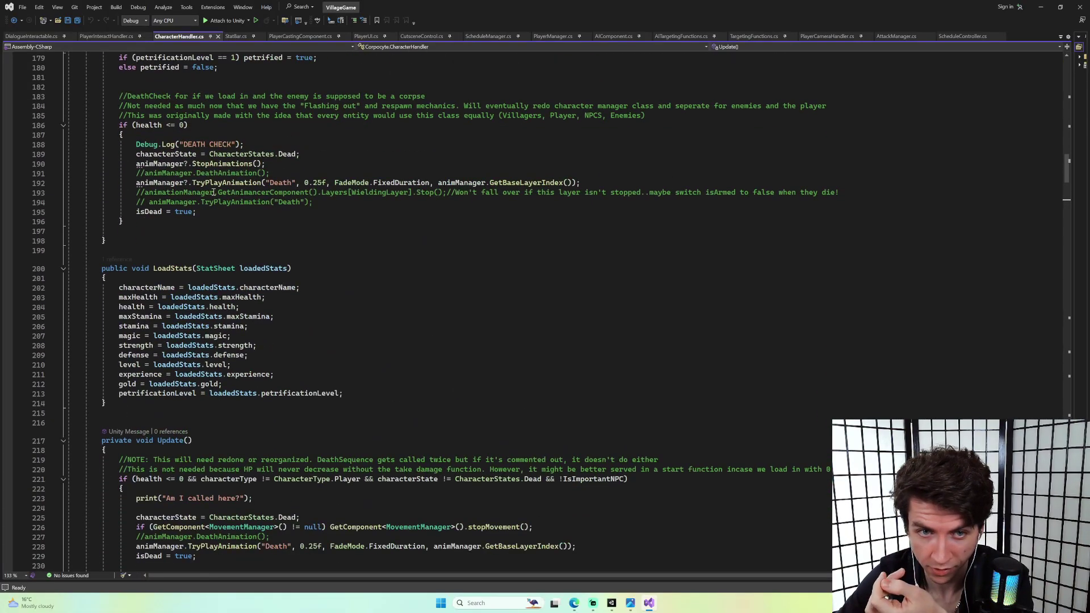
{"action": "scroll", "coordinate": [217, 190], "scroll_direction": "down", "scroll_amount": 11}
{"action": "scroll", "coordinate": [233, 187], "scroll_direction": "up", "scroll_amount": 9}
{"action": "left_click", "coordinate": [139, 191]}
{"action": "key", "text": "Return"}
{"action": "key", "text": "Return"}
{"action": "key", "text": "Return"}
{"action": "key", "text": "Return"}
{"action": "key", "text": "Return"}
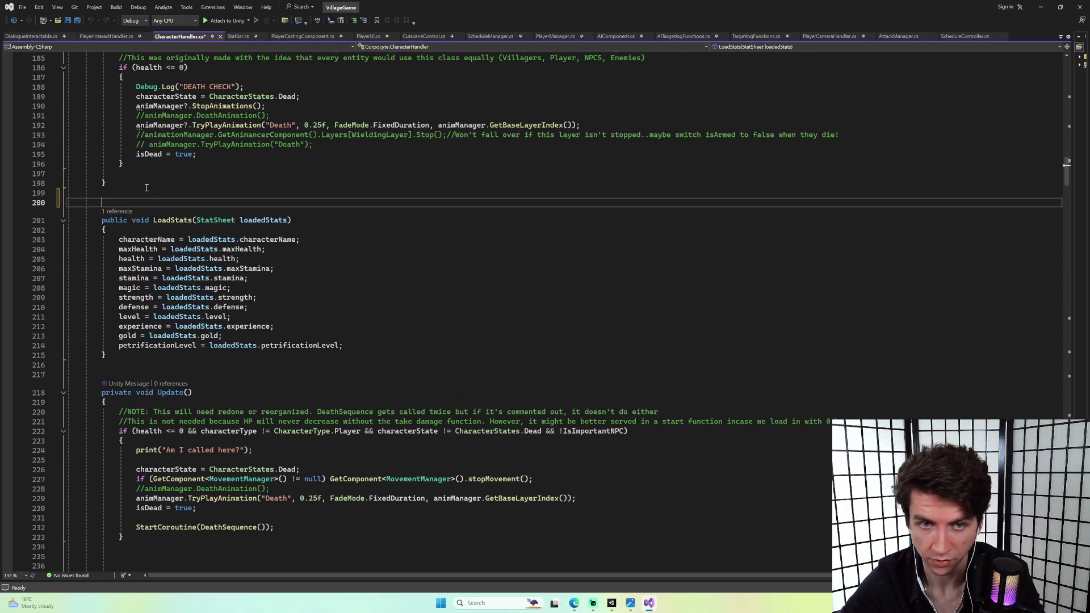
{"action": "key", "text": "Up"}
{"action": "key", "text": "Up"}
{"action": "key", "text": "Up"}
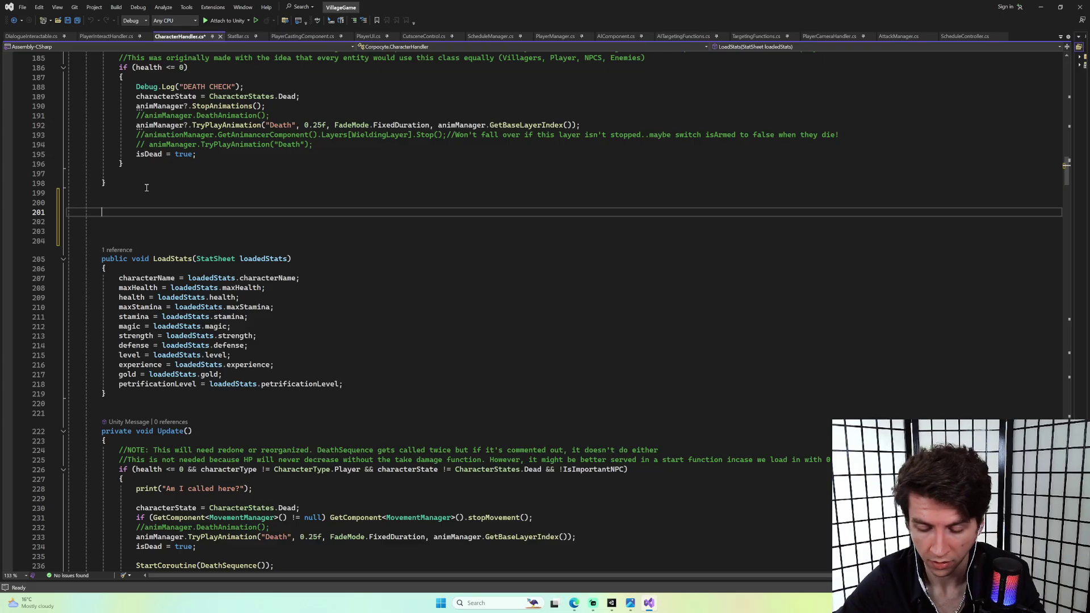
{"action": "type", "text": "Start"}
{"action": "key", "text": "Tab"}
{"action": "key", "text": "ctrl+s"}
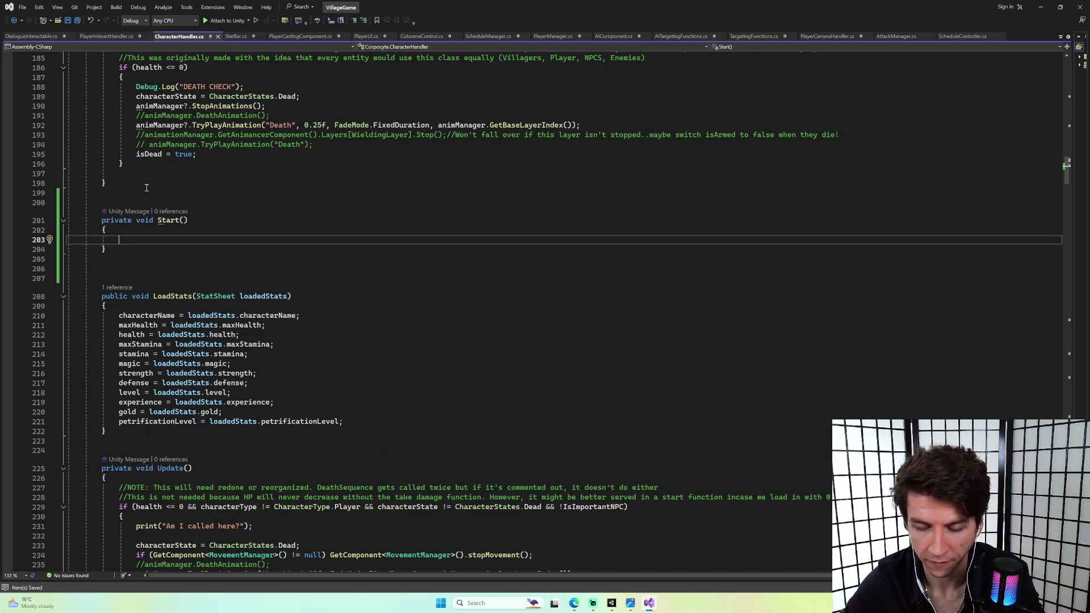
Check the Awake code in CharacterHandler and delete the empty Start method.
{"action": "scroll", "coordinate": [146, 188], "scroll_direction": "up", "scroll_amount": 20}
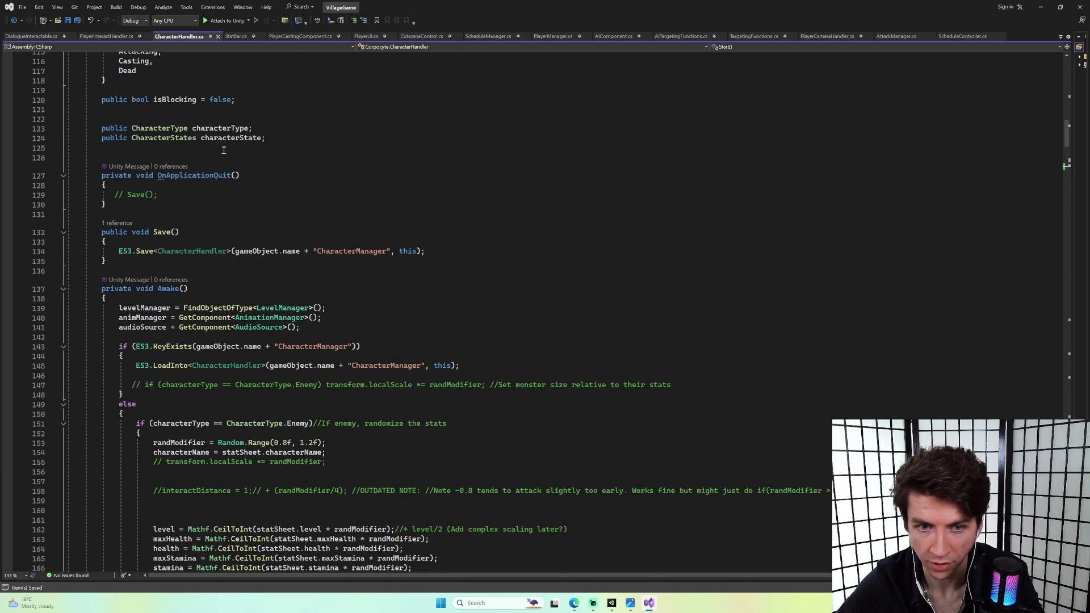
{"action": "scroll", "coordinate": [224, 164], "scroll_direction": "up", "scroll_amount": 15}
{"action": "scroll", "coordinate": [246, 173], "scroll_direction": "down", "scroll_amount": 9}
{"action": "scroll", "coordinate": [245, 173], "scroll_direction": "down", "scroll_amount": 20}
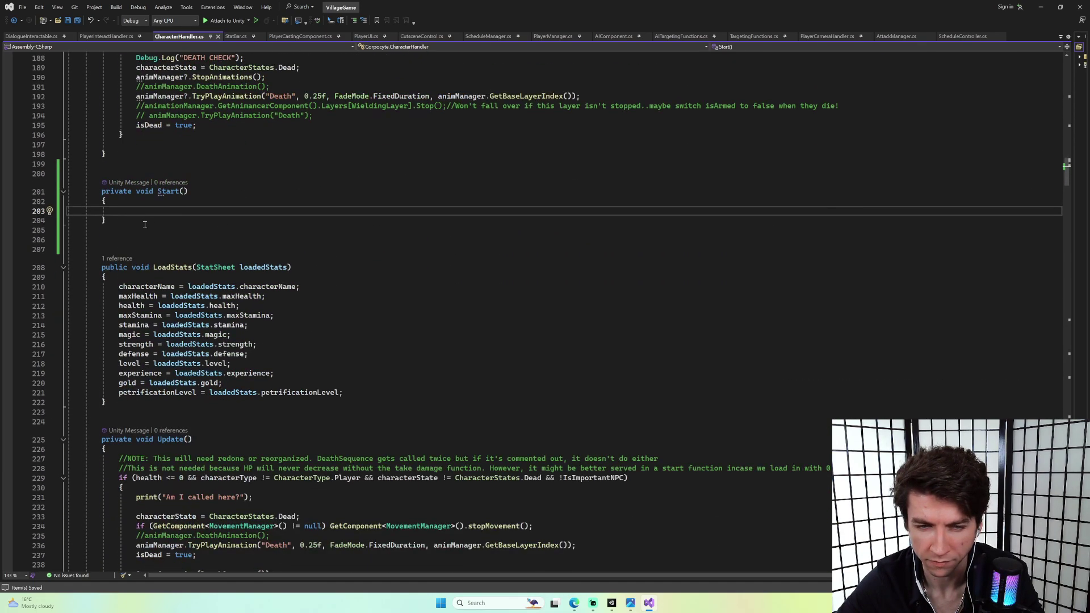
{"action": "left_click_drag", "start_coordinate": [106, 220], "coordinate": [106, 191]}
{"action": "key", "text": "Delete"}
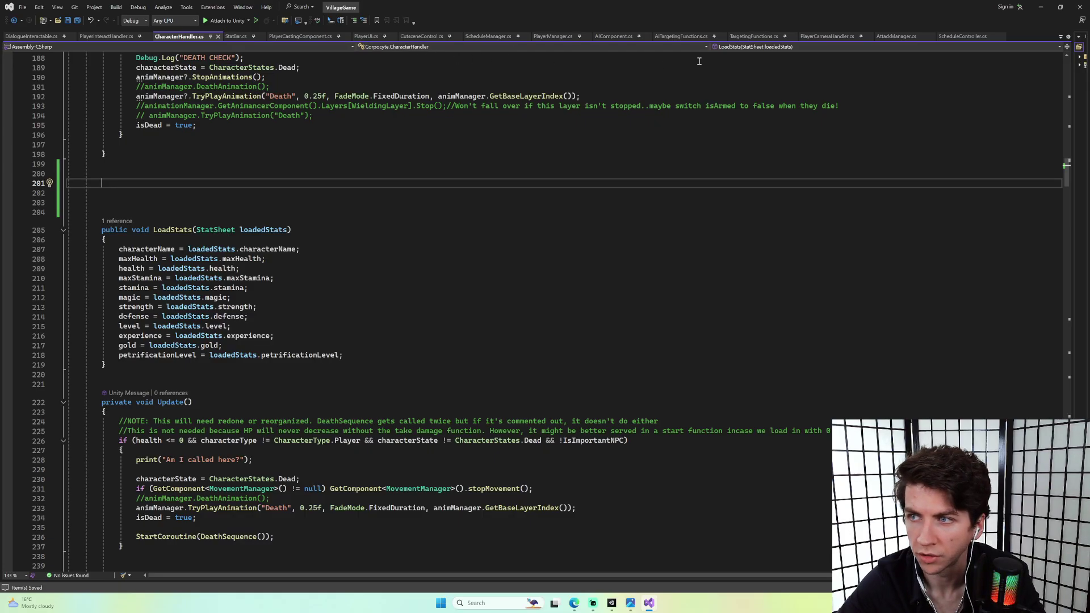
Change the canDoDamage field in AttackManager to public and save the script.
{"action": "left_click", "coordinate": [897, 36]}
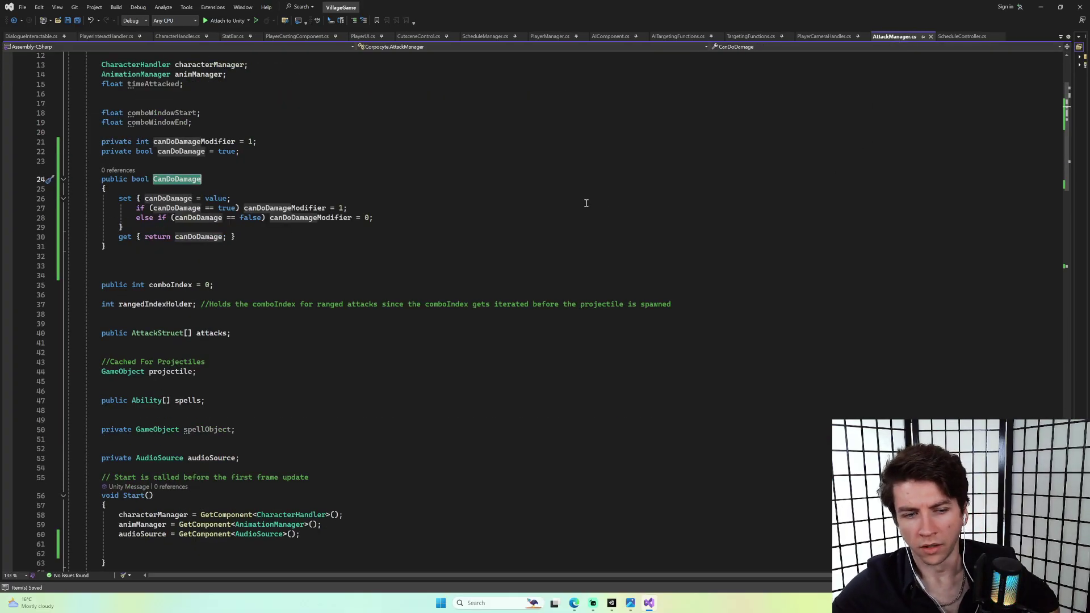
{"action": "left_click_drag", "start_coordinate": [255, 248], "coordinate": [110, 187]}
{"action": "left_click", "coordinate": [176, 151]}
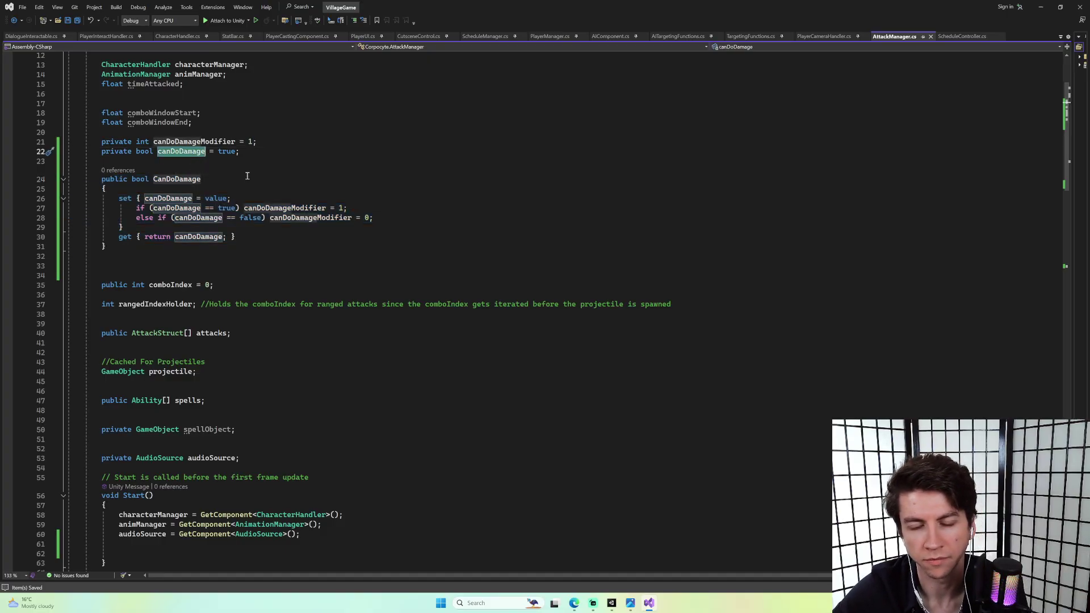
{"action": "left_click", "coordinate": [164, 165]}
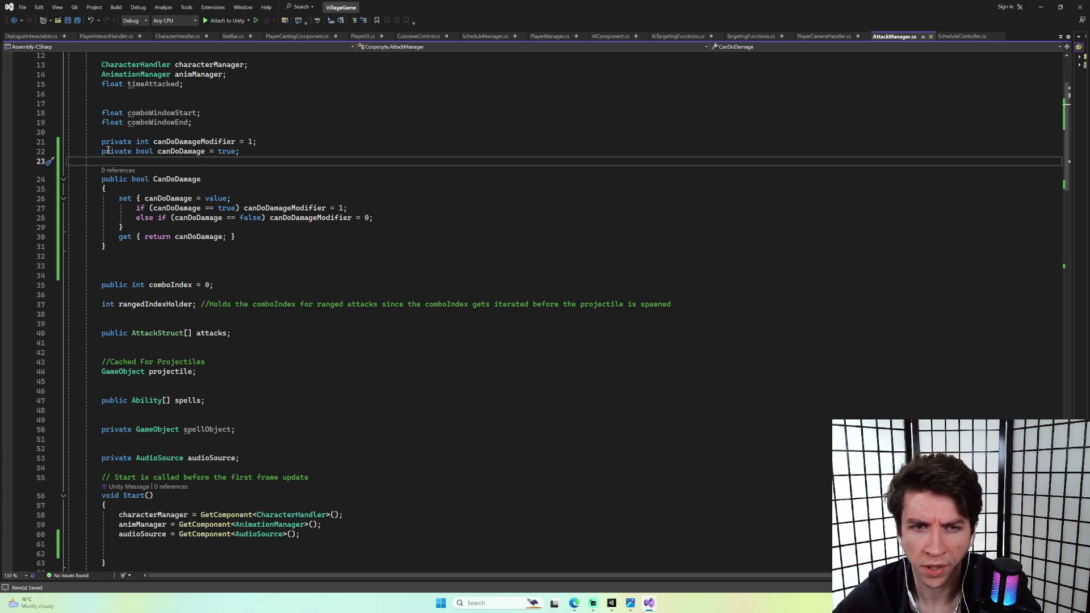
{"action": "double_click", "coordinate": [108, 150]}
{"action": "type", "text": "public"}
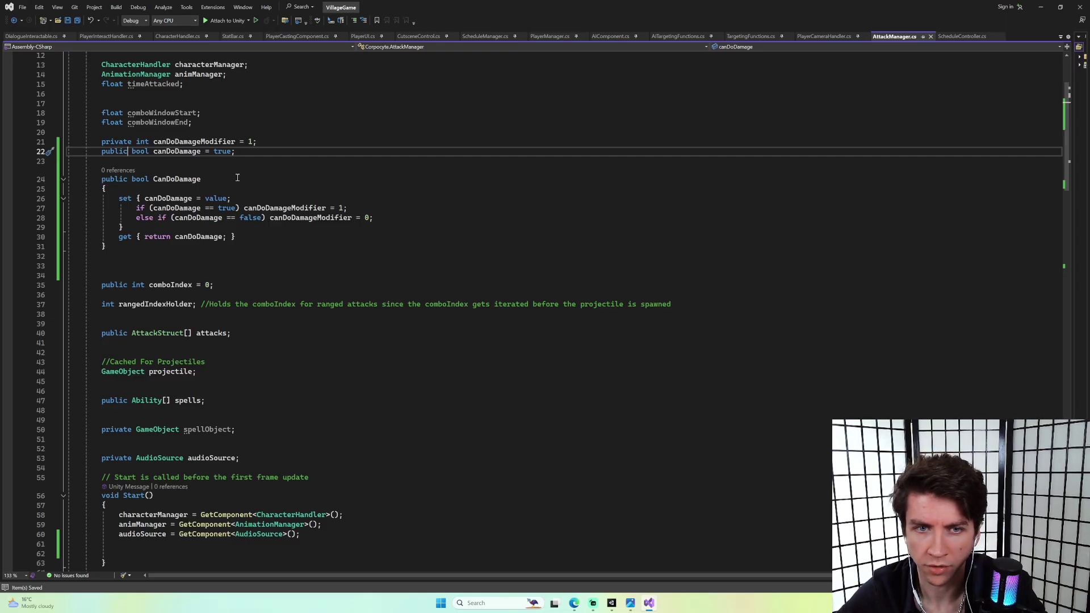
Assign CanDoDamage = canDoDamage at the end of AttackManager's Start method, set off by a blank line, and save the script.
{"action": "scroll", "coordinate": [213, 387], "scroll_direction": "down", "scroll_amount": 6}
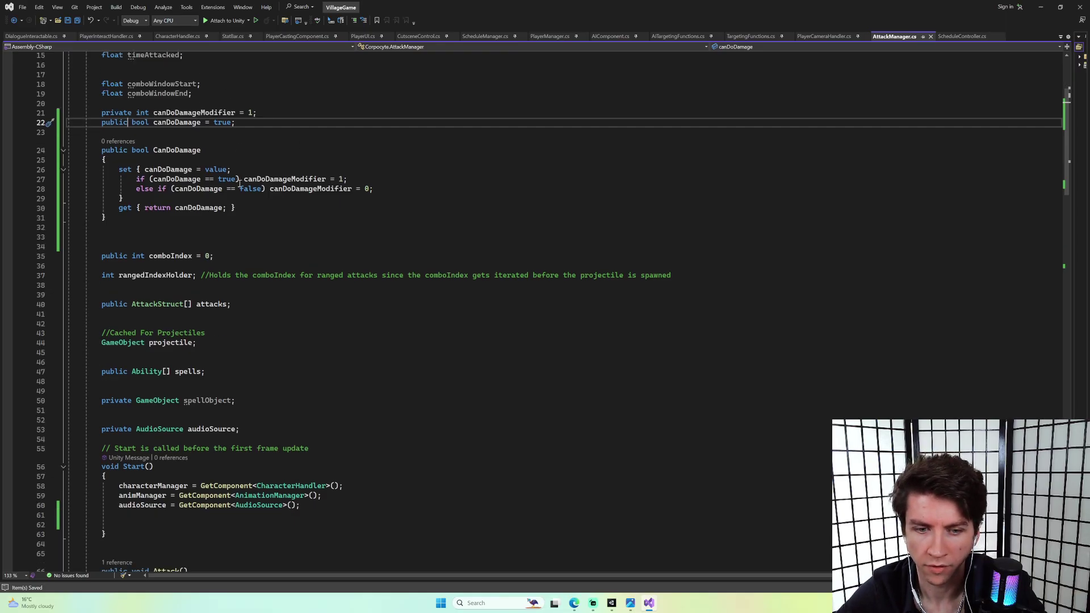
{"action": "left_click", "coordinate": [215, 370]}
{"action": "scroll", "coordinate": [255, 318], "scroll_direction": "up", "scroll_amount": 3}
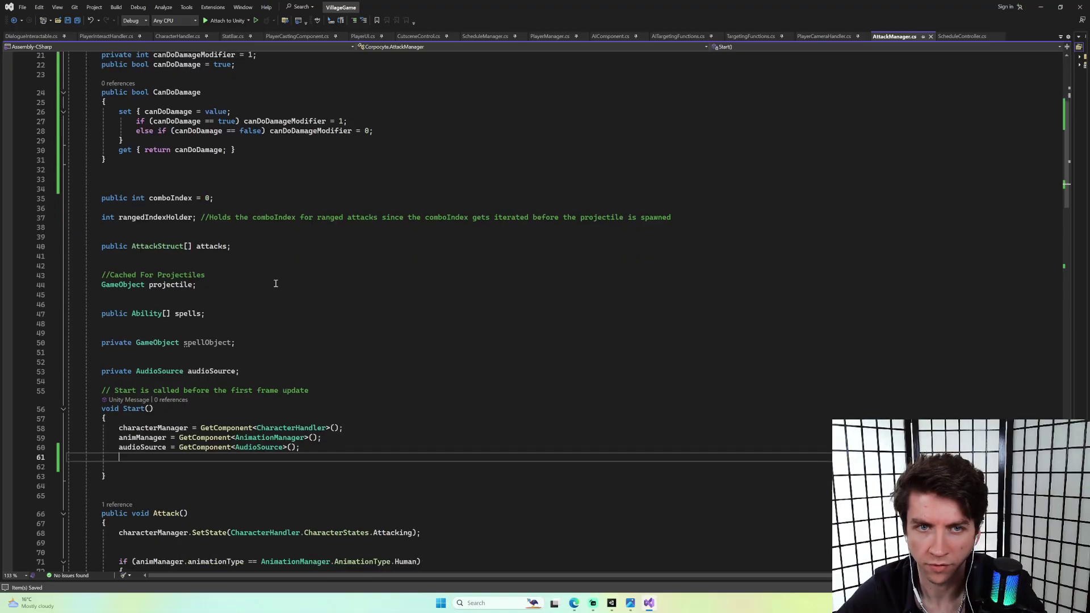
{"action": "type", "text": "can"}
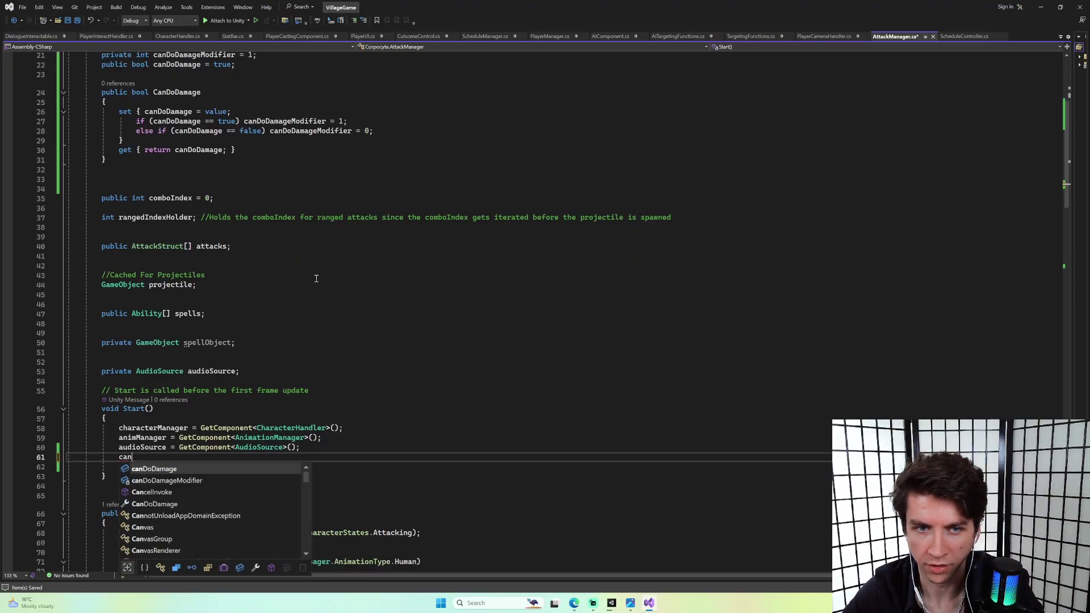
{"action": "key", "text": "BackSpace"}
{"action": "key", "text": "BackSpace"}
{"action": "type", "text": "CanD"}
{"action": "key", "text": "Tab"}
{"action": "type", "text": "= canD"}
{"action": "key", "text": "Tab"}
{"action": "type", "text": ";"}
{"action": "left_click", "coordinate": [316, 447]}
{"action": "key", "text": "Return"}
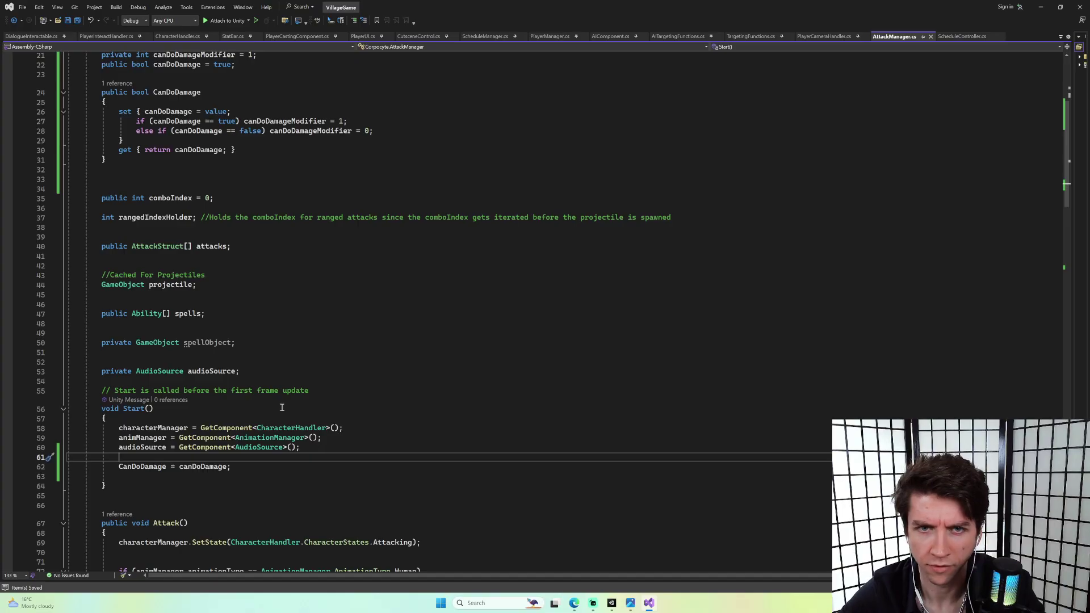
Change the canDoDamageModifier field in AttackManager to public and save the script.
{"action": "scroll", "coordinate": [318, 371], "scroll_direction": "up", "scroll_amount": 4}
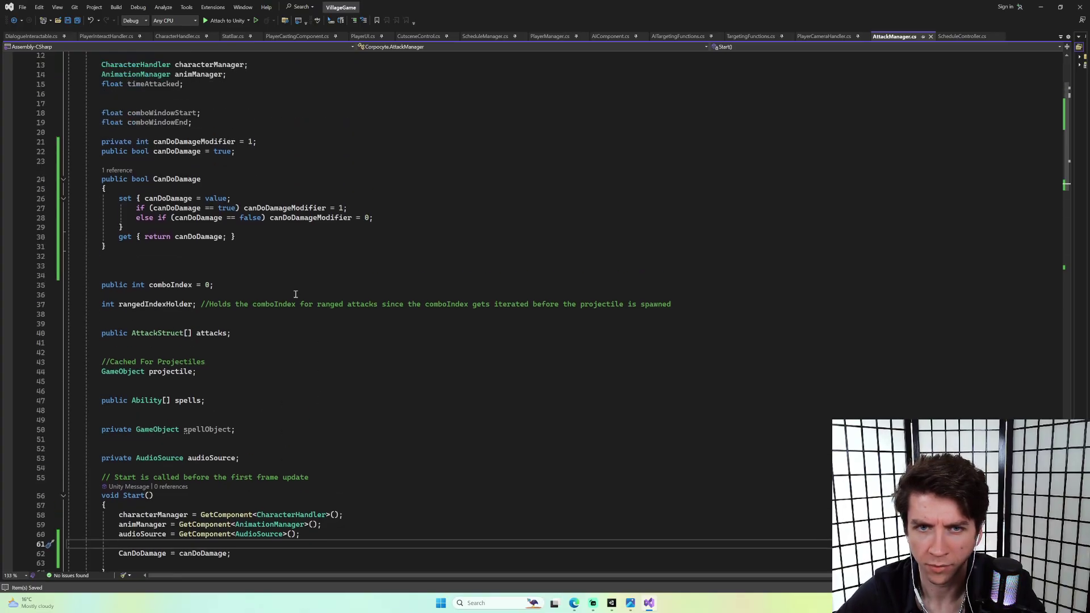
{"action": "double_click", "coordinate": [112, 171]}
{"action": "type", "text": "public"}
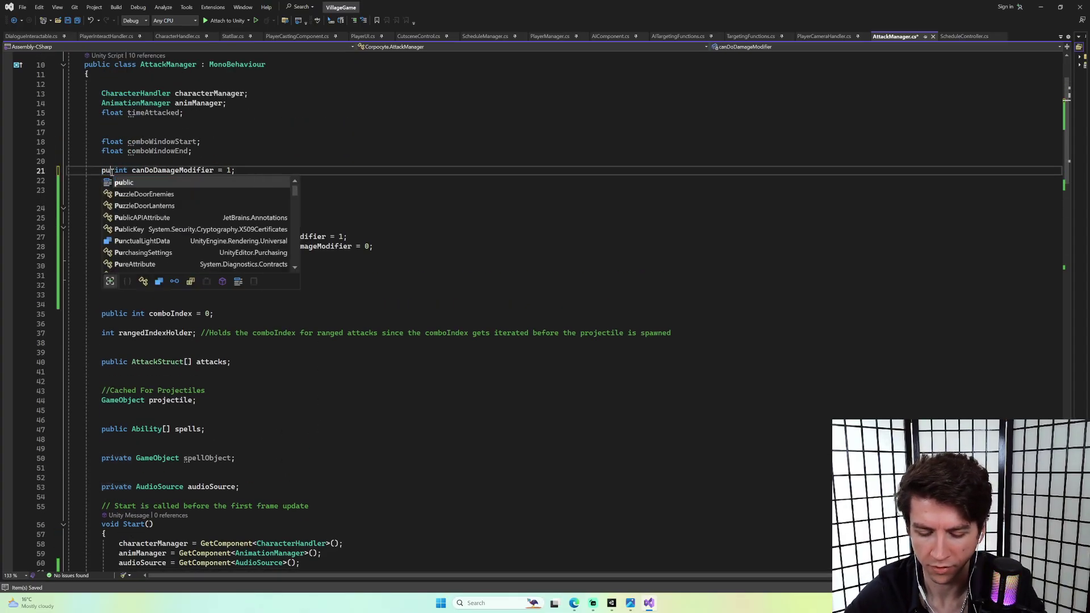
{"action": "key", "text": "Escape"}
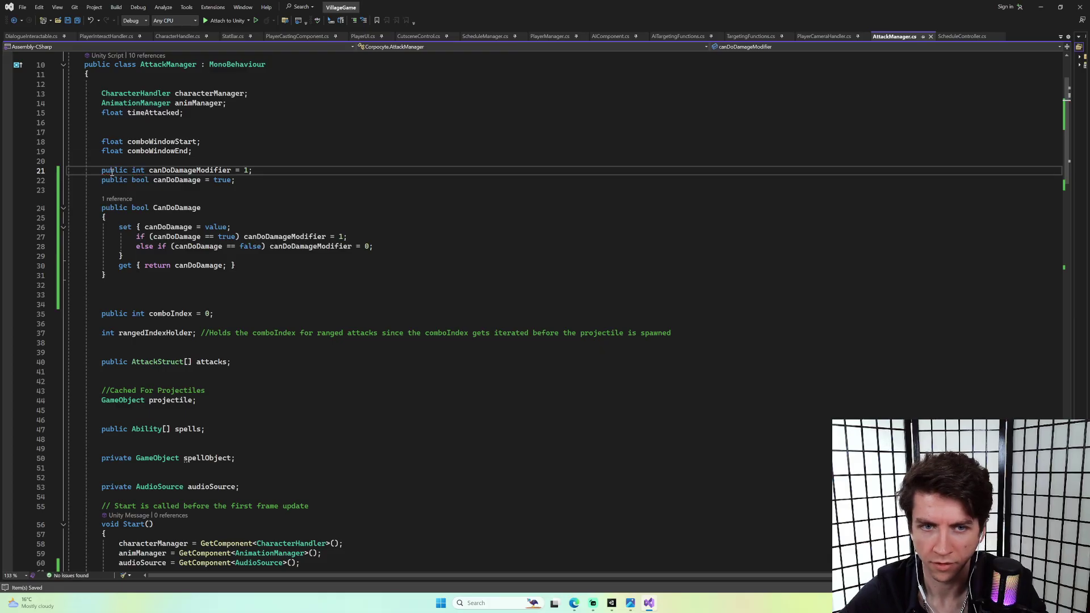
Switch to Unity and play-test JungleArea2, checking JungleGoblin-Spear (3)'s Can Do Damage Modifier with Can Do Damage disabled.
{"action": "left_click", "coordinate": [612, 603]}
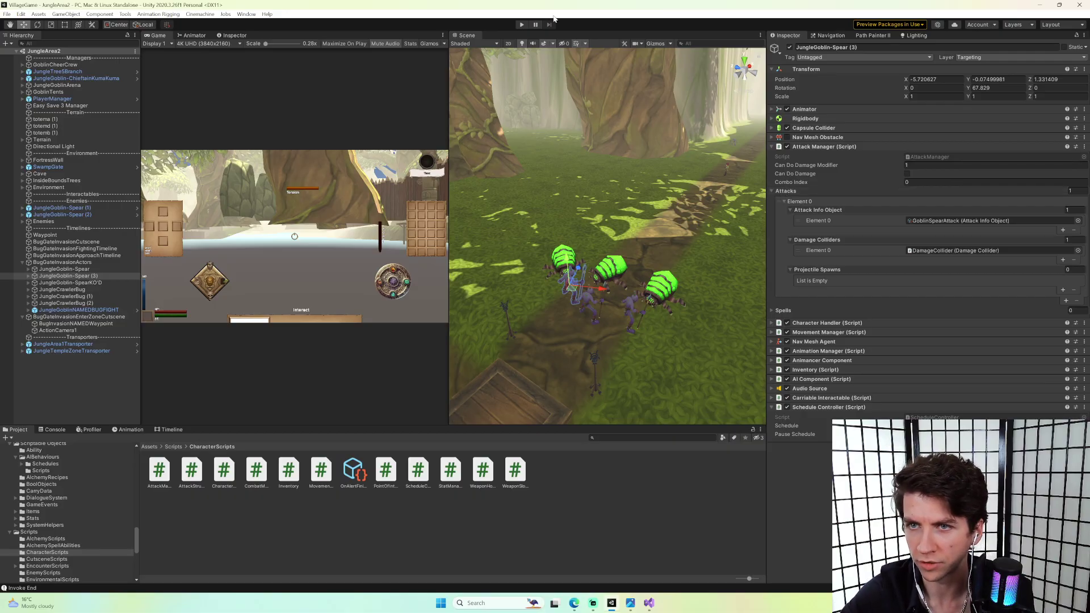
{"action": "left_click", "coordinate": [521, 25]}
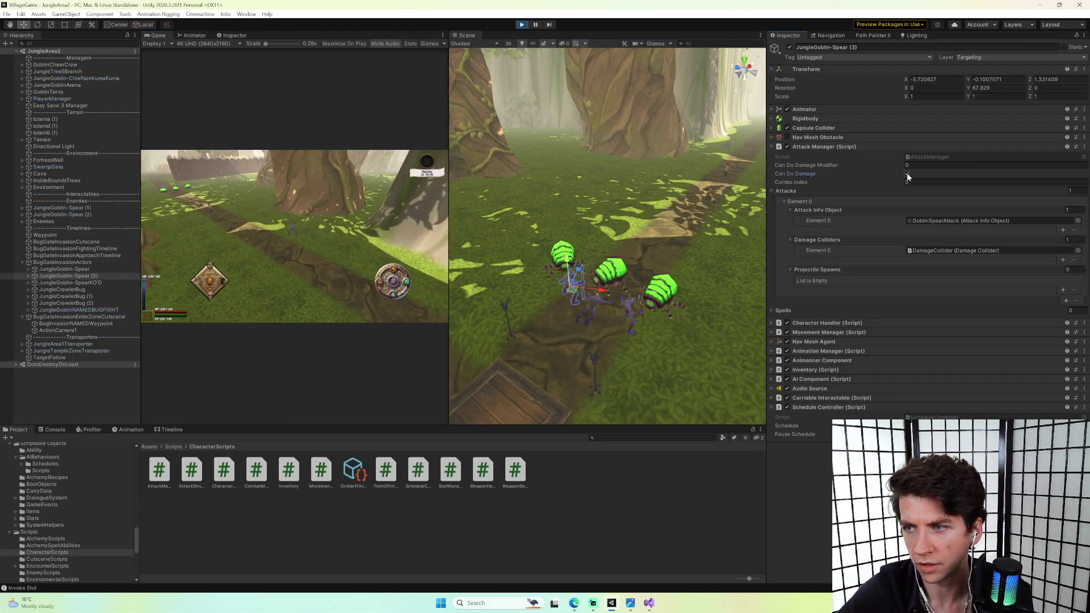
{"action": "key", "text": "ctrl+p"}
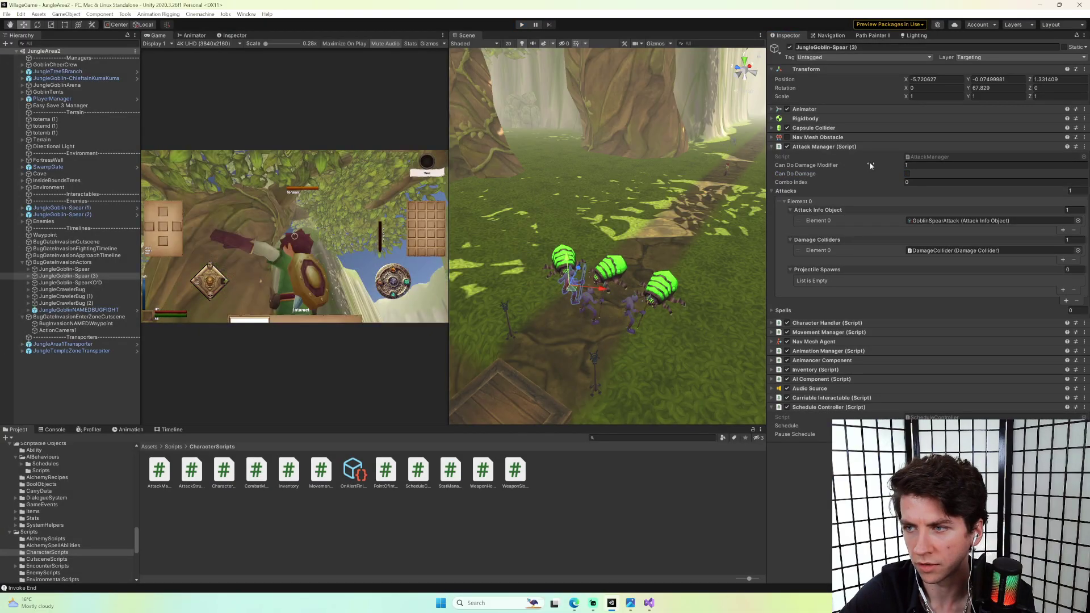
Enable Can Do Damage in JungleGoblin-Spear (3)'s Attack Manager and run a brief play test.
{"action": "left_click", "coordinate": [907, 174]}
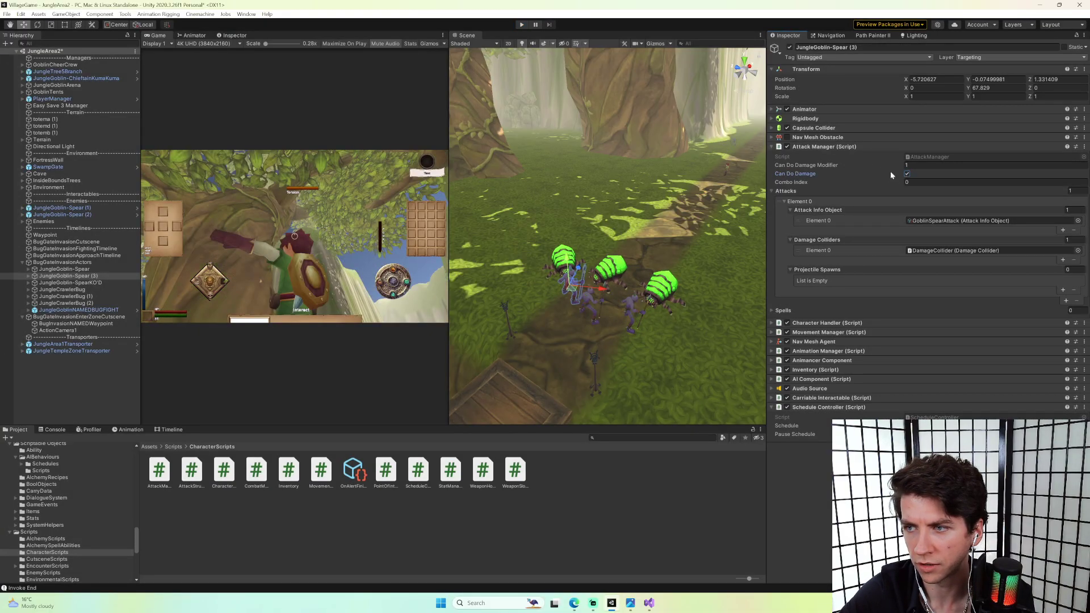
{"action": "left_click", "coordinate": [521, 24]}
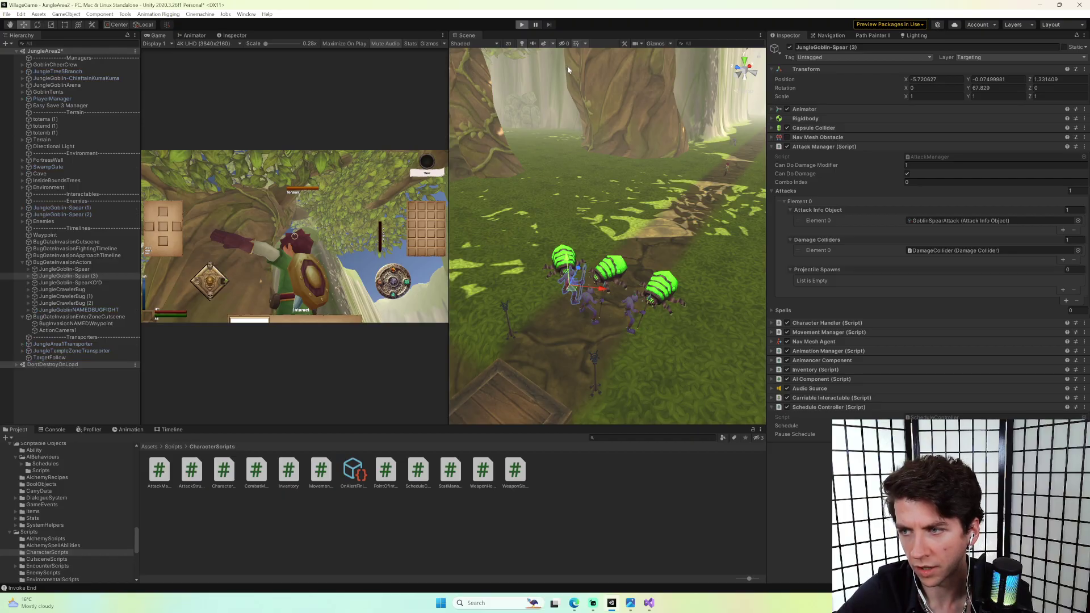
{"action": "left_click", "coordinate": [522, 24]}
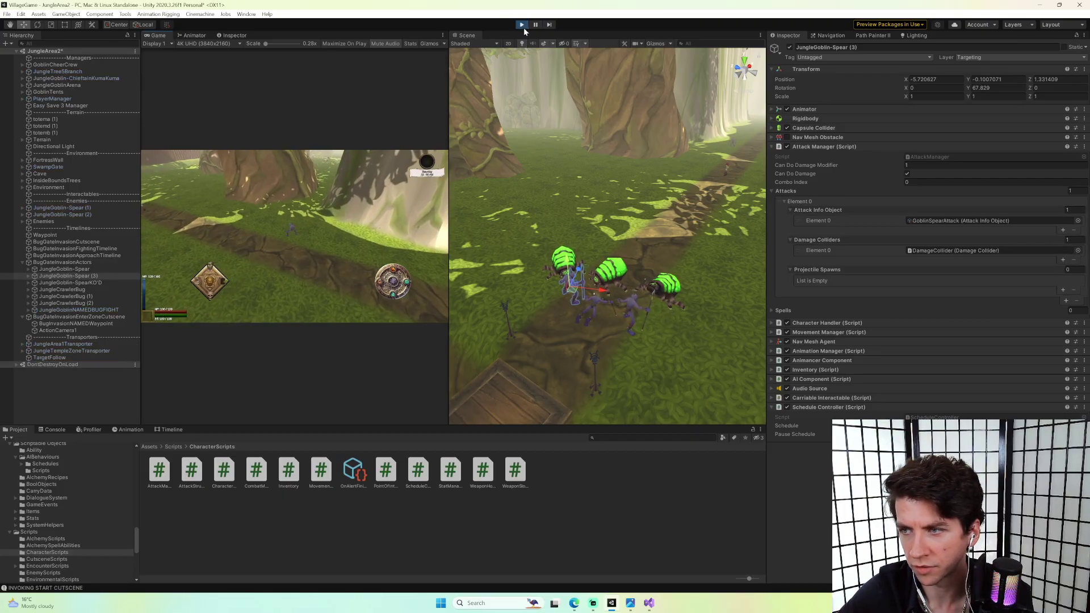
In Visual Studio, add if (canDoDamage) canDoDamageModifier = 1; above the damageValue calculation in Attack's damageCollider loop, and save the script.
{"action": "left_click", "coordinate": [649, 603]}
{"action": "scroll", "coordinate": [277, 203], "scroll_direction": "down", "scroll_amount": 15}
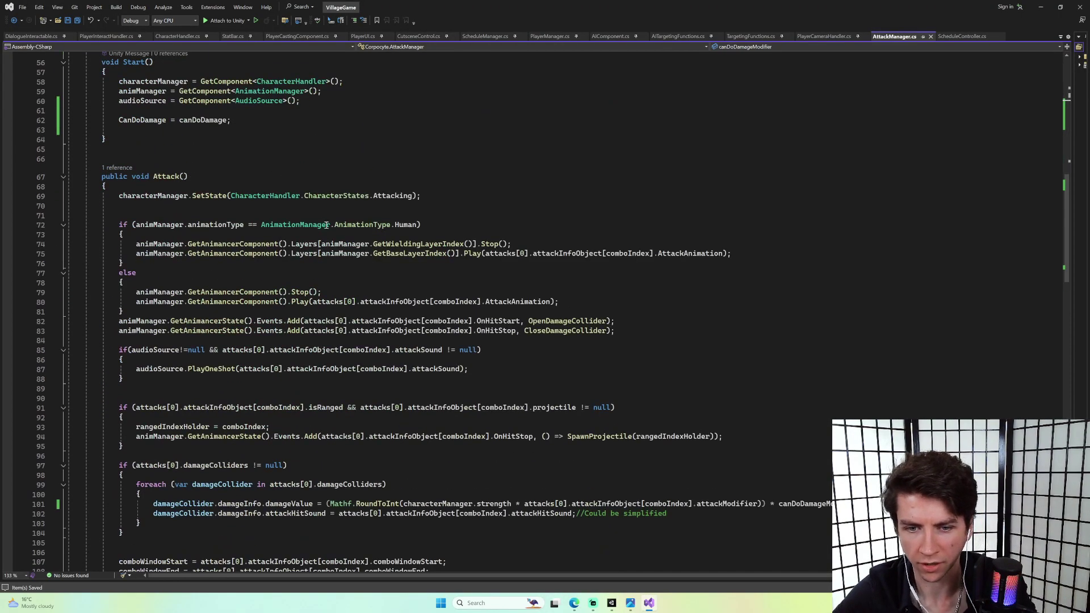
{"action": "scroll", "coordinate": [310, 259], "scroll_direction": "up", "scroll_amount": 8}
{"action": "scroll", "coordinate": [310, 259], "scroll_direction": "down", "scroll_amount": 5}
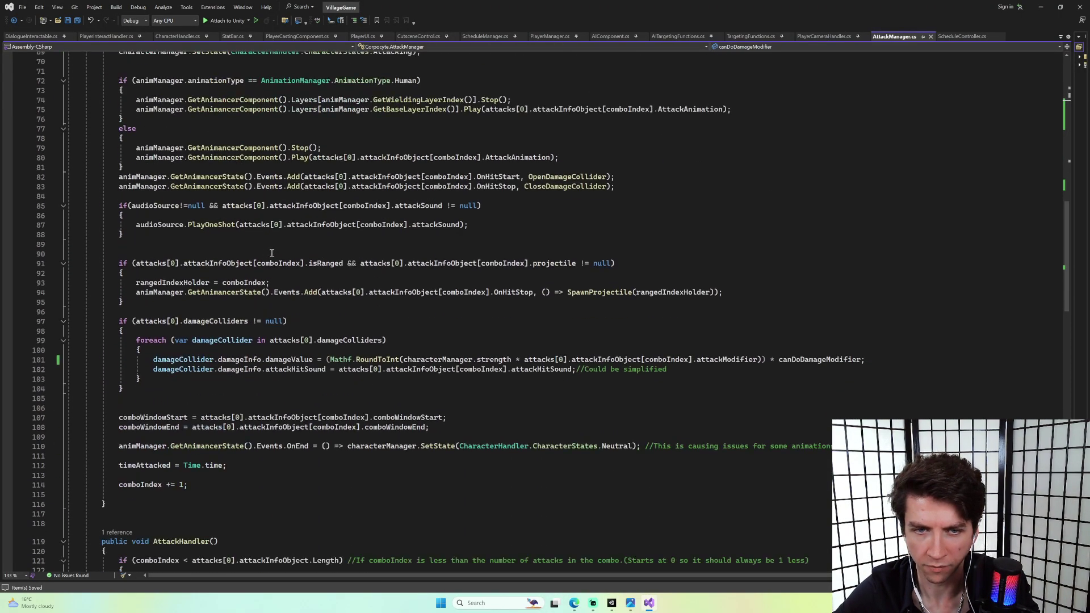
{"action": "left_click", "coordinate": [393, 351]}
{"action": "key", "text": "Return"}
{"action": "key", "text": "Return"}
{"action": "key", "text": "Up"}
{"action": "type", "text": "if(canDoDamage"}
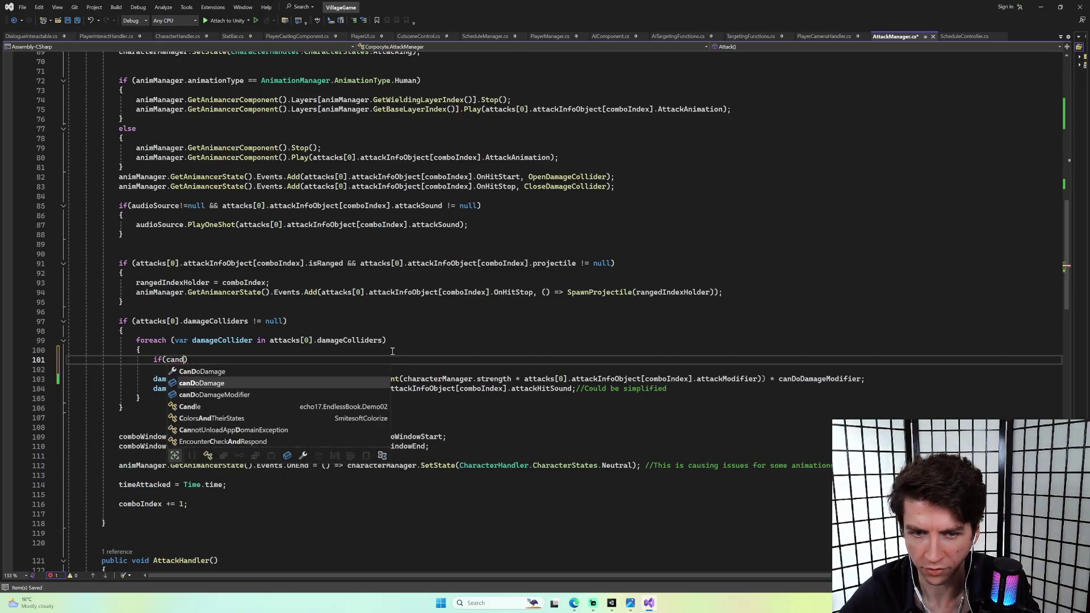
{"action": "type", "text": ")"}
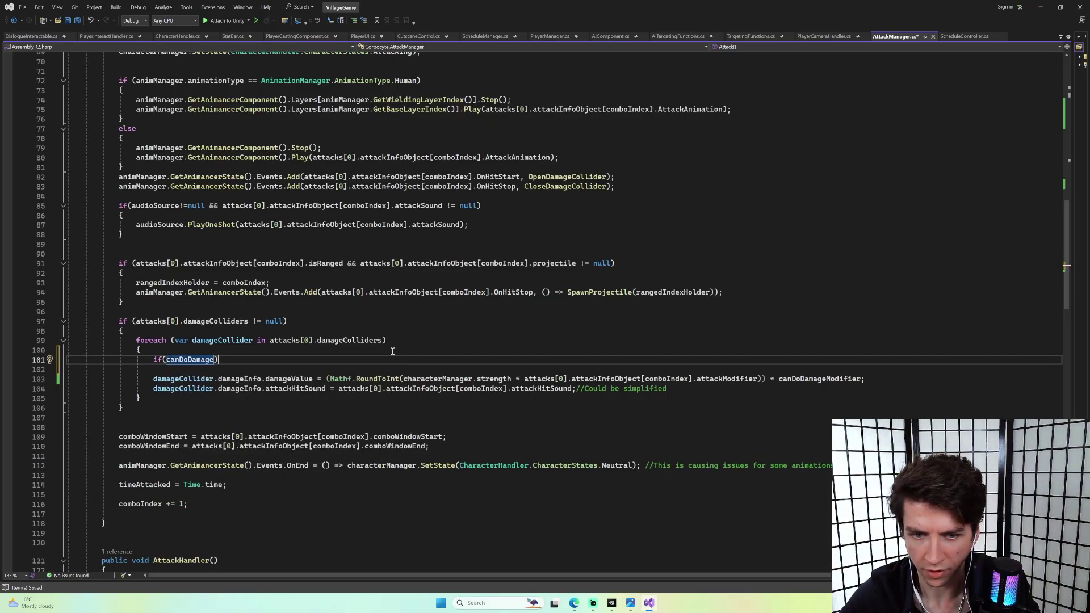
{"action": "type", "text": "canD"}
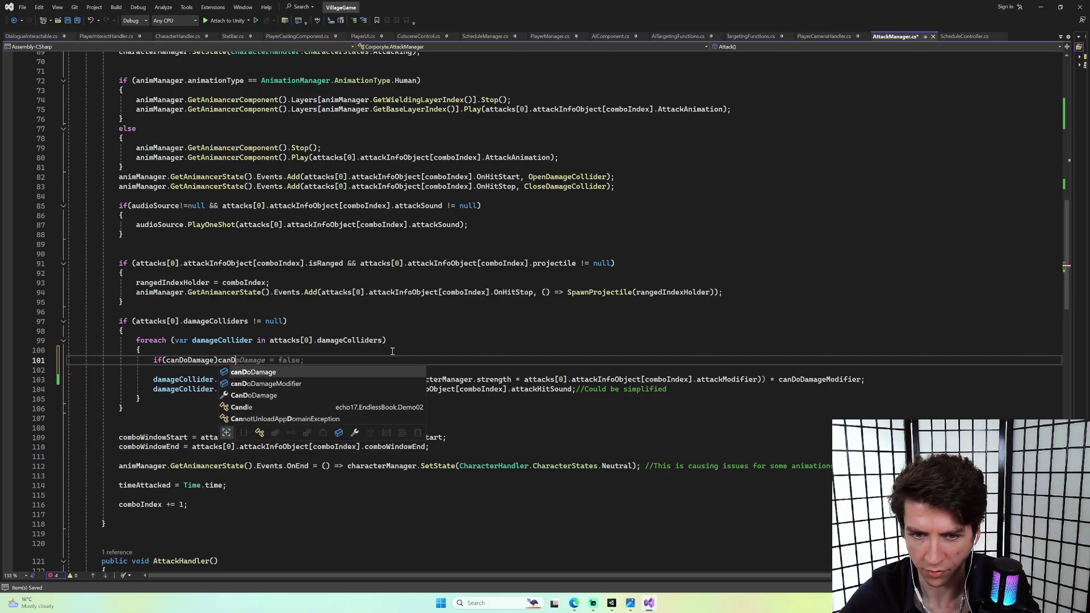
{"action": "type", "text": "oDamageModifier = 1f;"}
{"action": "key", "text": "ctrl+s"}
{"action": "key", "text": "BackSpace"}
{"action": "key", "text": "BackSpace"}
{"action": "type", "text": "ff"}
{"action": "key", "text": "ctrl+s"}
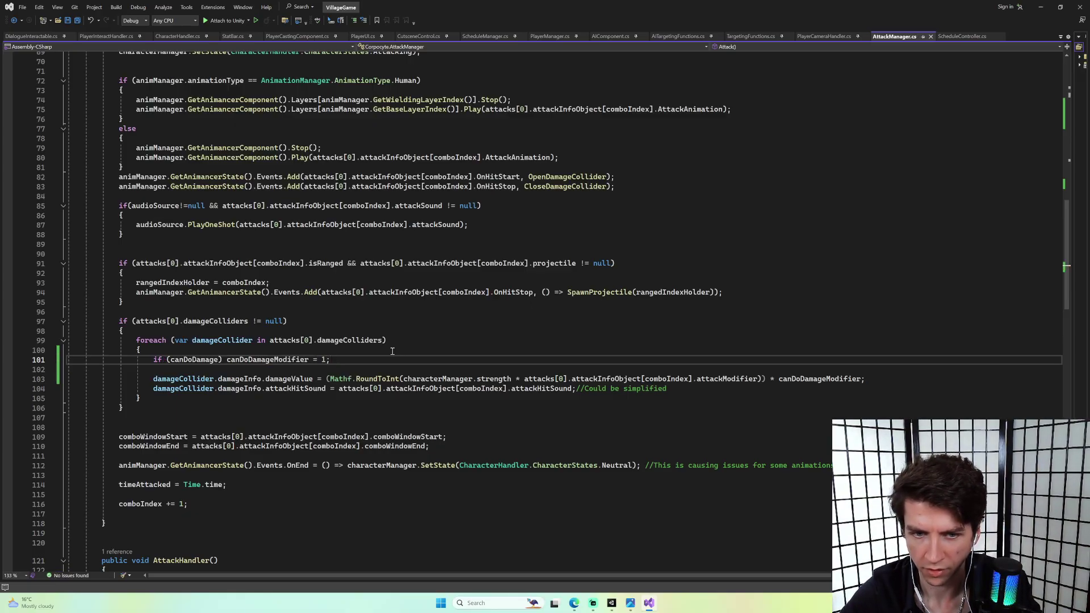
Add else canDoDamageModifier = 0; below the canDoDamage check in Attack's damageCollider loop and save the script.
{"action": "type", "text": "else {"}
{"action": "key", "text": "Return"}
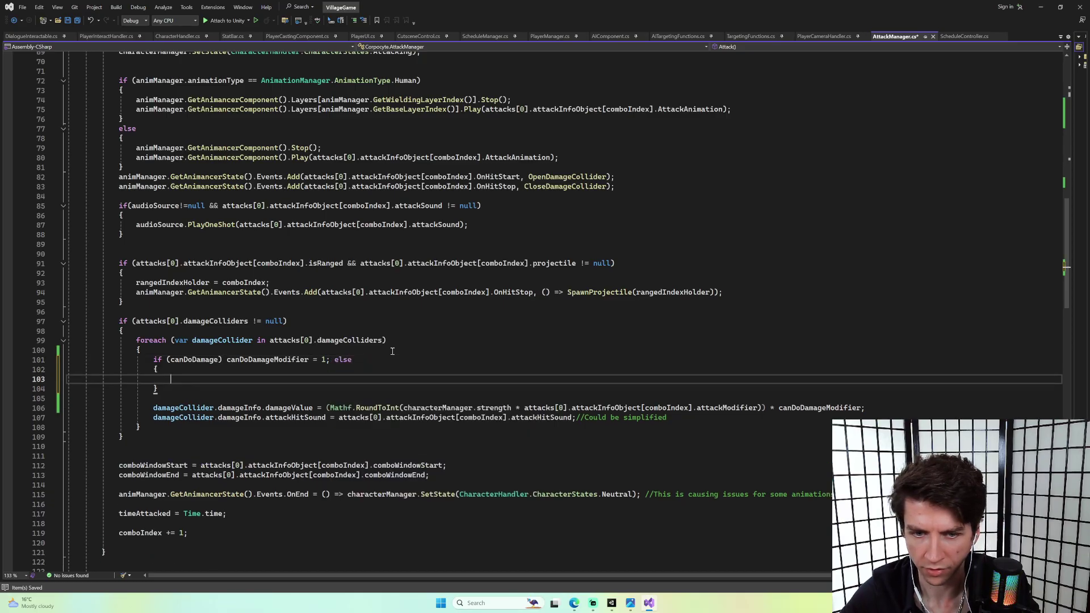
{"action": "key", "text": "BackSpace"}
{"action": "left_click", "coordinate": [340, 360]}
{"action": "key", "text": "BackSpace"}
{"action": "key", "text": "BackSpace"}
{"action": "key", "text": "Return"}
{"action": "type", "text": "else canDoDamageModifier = 0;"}
{"action": "key", "text": "ctrl+s"}
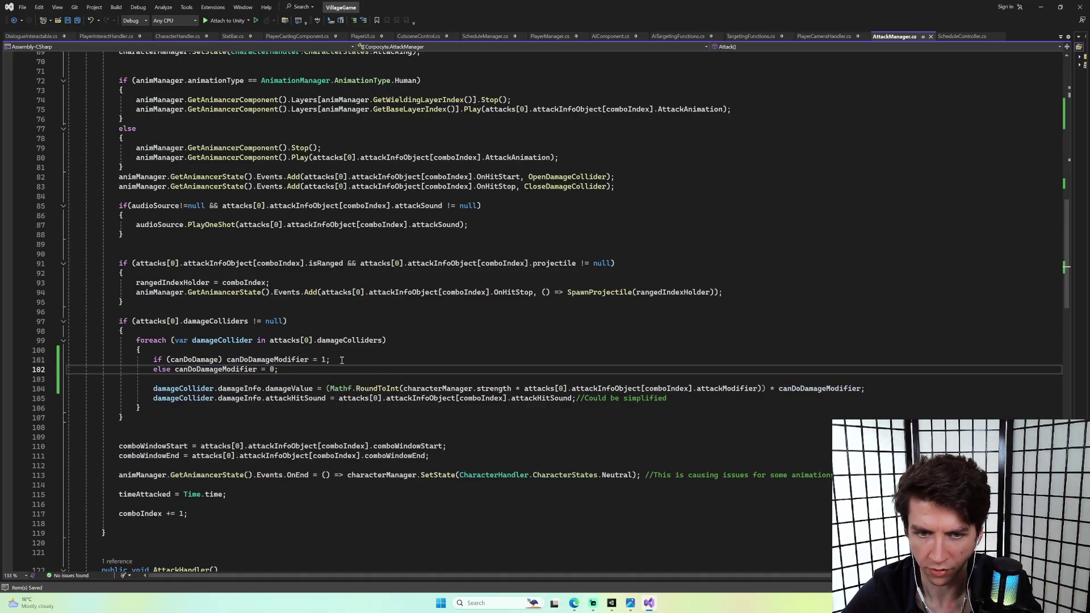
Make the canDoDamageModifier field private and delete the CanDoDamage property from AttackManager.
{"action": "scroll", "coordinate": [446, 358], "scroll_direction": "up", "scroll_amount": 20}
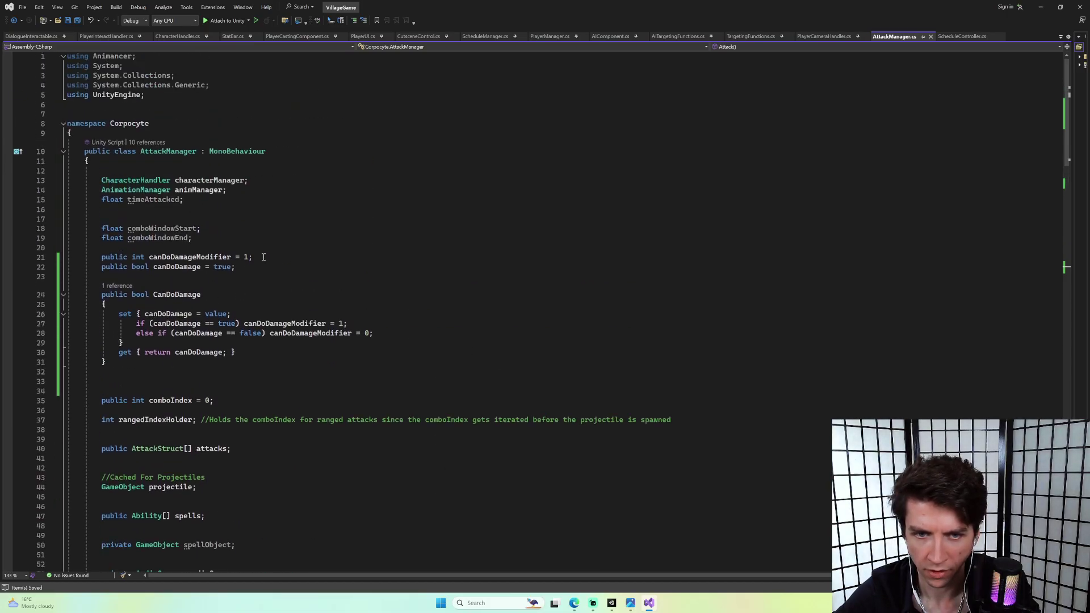
{"action": "double_click", "coordinate": [110, 259]}
{"action": "type", "text": "private"}
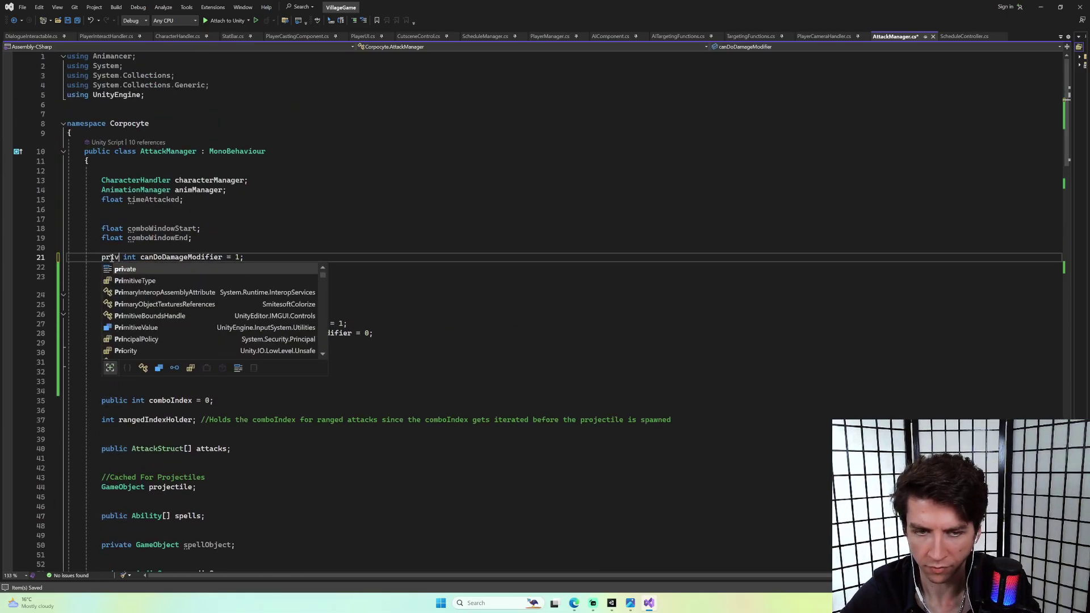
{"action": "left_click", "coordinate": [136, 276]}
{"action": "left_click_drag", "start_coordinate": [123, 382], "coordinate": [106, 284]}
{"action": "key", "text": "Delete"}
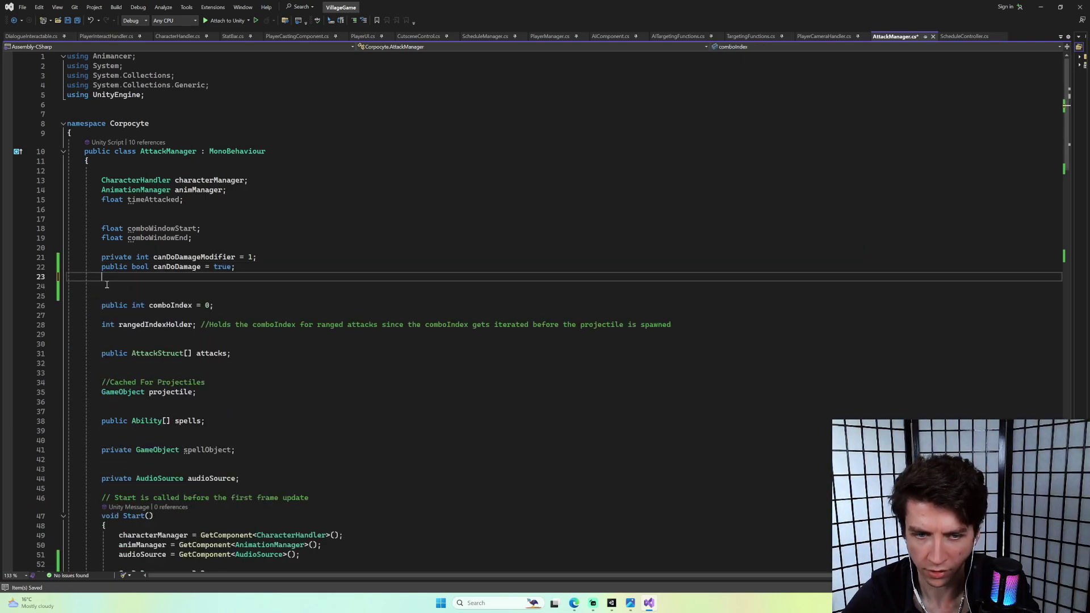
Remove the CanDoDamage = canDoDamage; assignment from AttackManager's Start method and save the script.
{"action": "scroll", "coordinate": [106, 284], "scroll_direction": "down", "scroll_amount": 8}
{"action": "left_click_drag", "start_coordinate": [246, 343], "coordinate": [237, 335]}
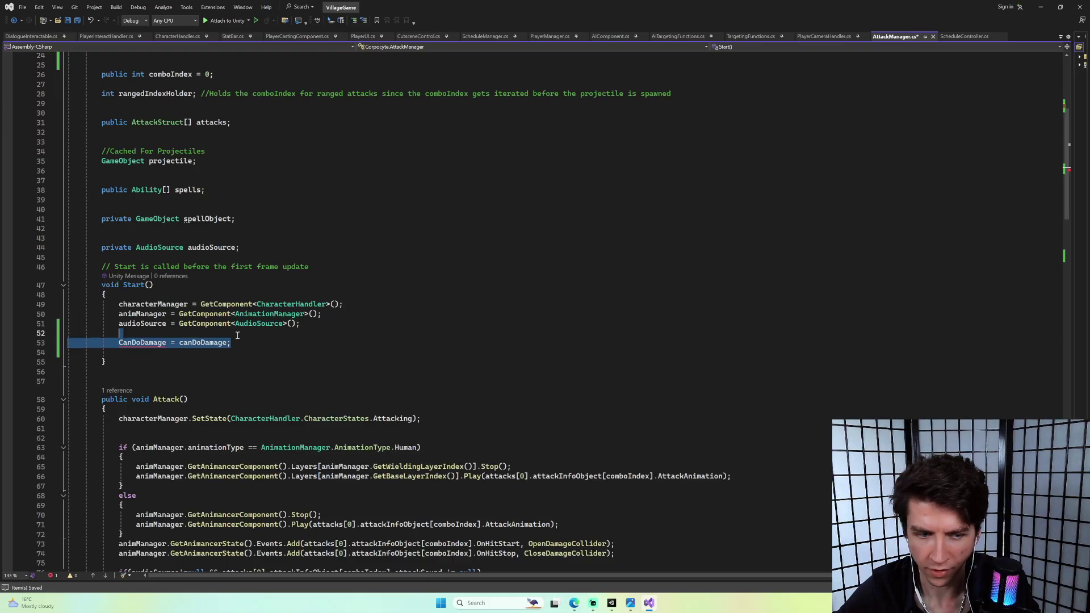
{"action": "key", "text": "Delete"}
{"action": "key", "text": "ctrl+s"}
Review the canDoDamage and canDoDamageModifier declarations and how the if/else check in Attack's damageCollider loop uses them.
{"action": "scroll", "coordinate": [238, 334], "scroll_direction": "up", "scroll_amount": 3}
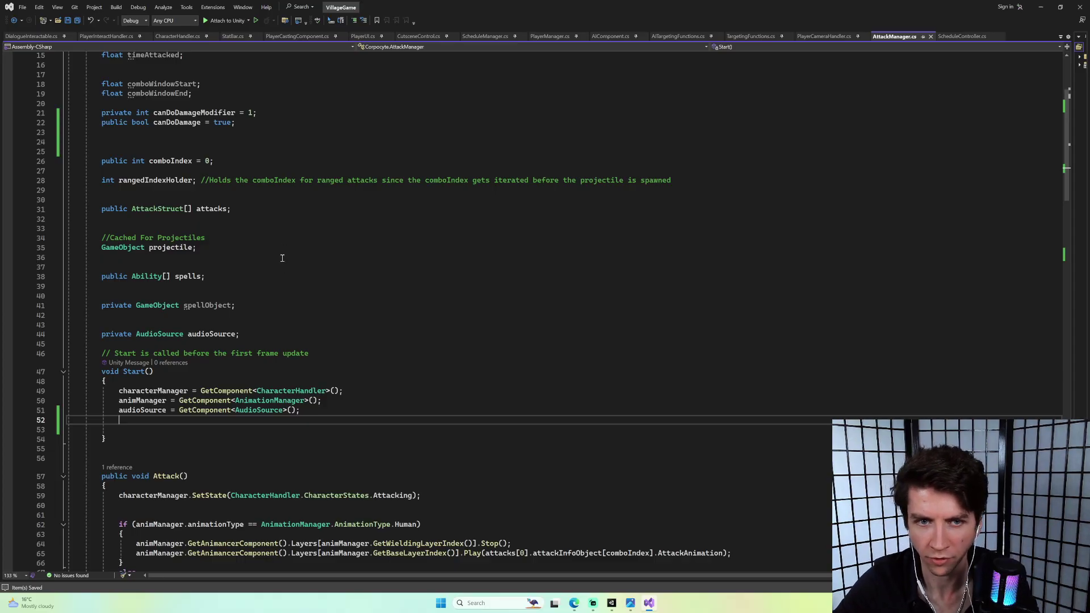
{"action": "left_click", "coordinate": [124, 124]}
{"action": "left_click", "coordinate": [239, 117]}
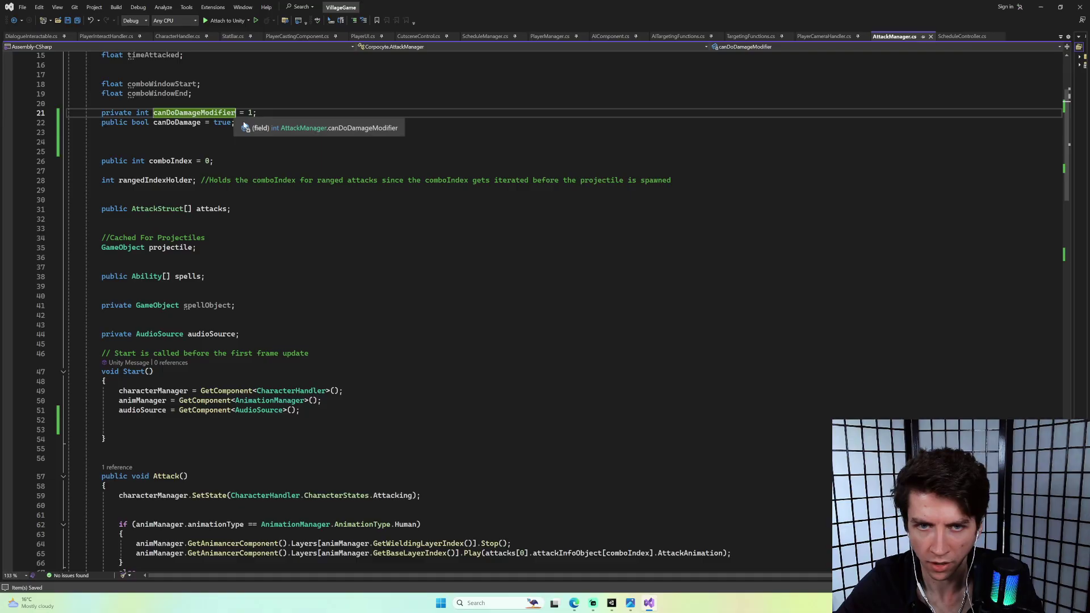
{"action": "scroll", "coordinate": [241, 119], "scroll_direction": "down", "scroll_amount": 19}
{"action": "left_click", "coordinate": [274, 226]}
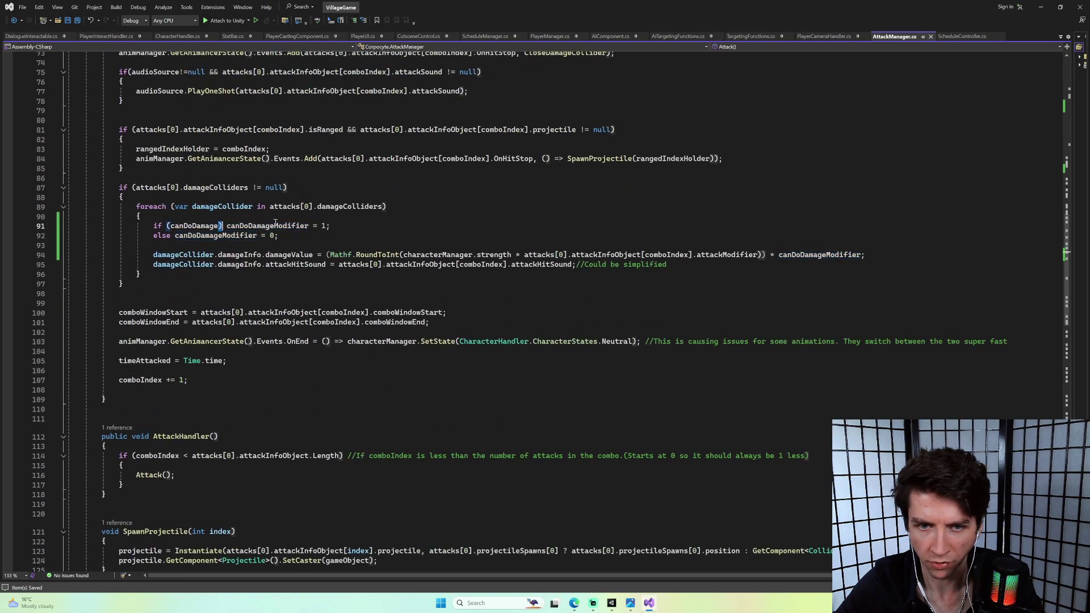
{"action": "left_click", "coordinate": [150, 225]}
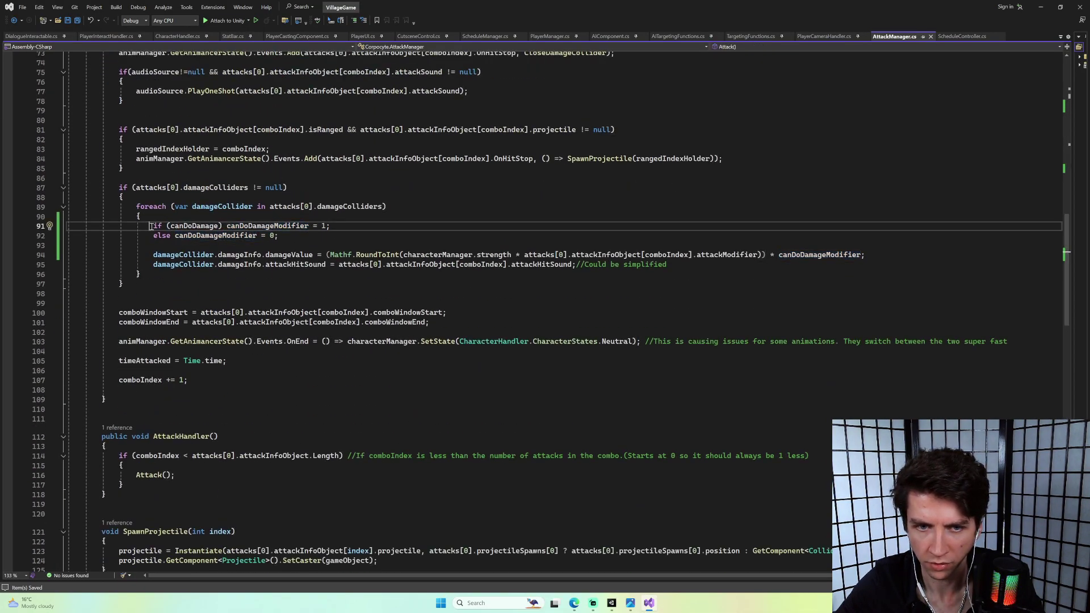
{"action": "left_click_drag", "start_coordinate": [150, 226], "coordinate": [287, 238]}
{"action": "left_click", "coordinate": [154, 225]}
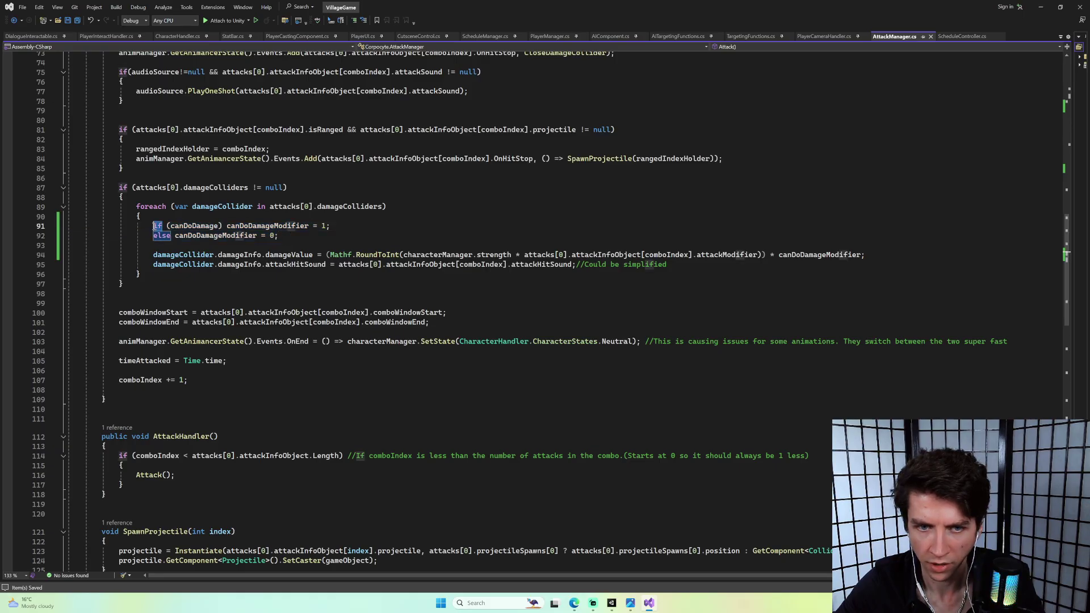
{"action": "double_click", "coordinate": [264, 226]}
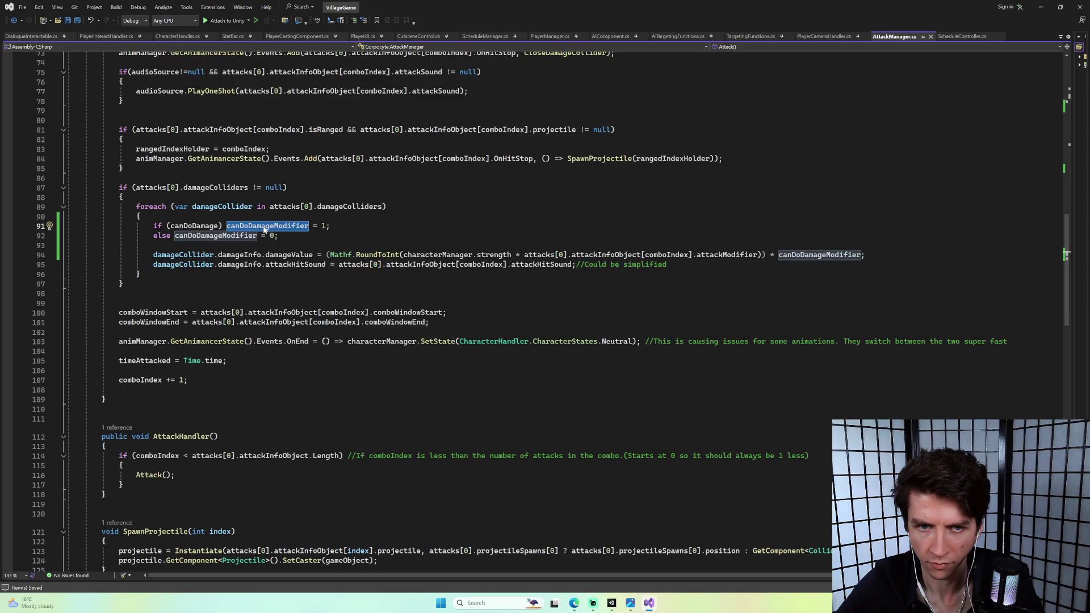
Move the canDoDamage if/else check out of the damageCollider loop to just below Attack's SetState call, set off by a blank line.
{"action": "scroll", "coordinate": [265, 228], "scroll_direction": "up", "scroll_amount": 4}
{"action": "left_click_drag", "start_coordinate": [287, 354], "coordinate": [154, 342]}
{"action": "key", "text": "ctrl+x"}
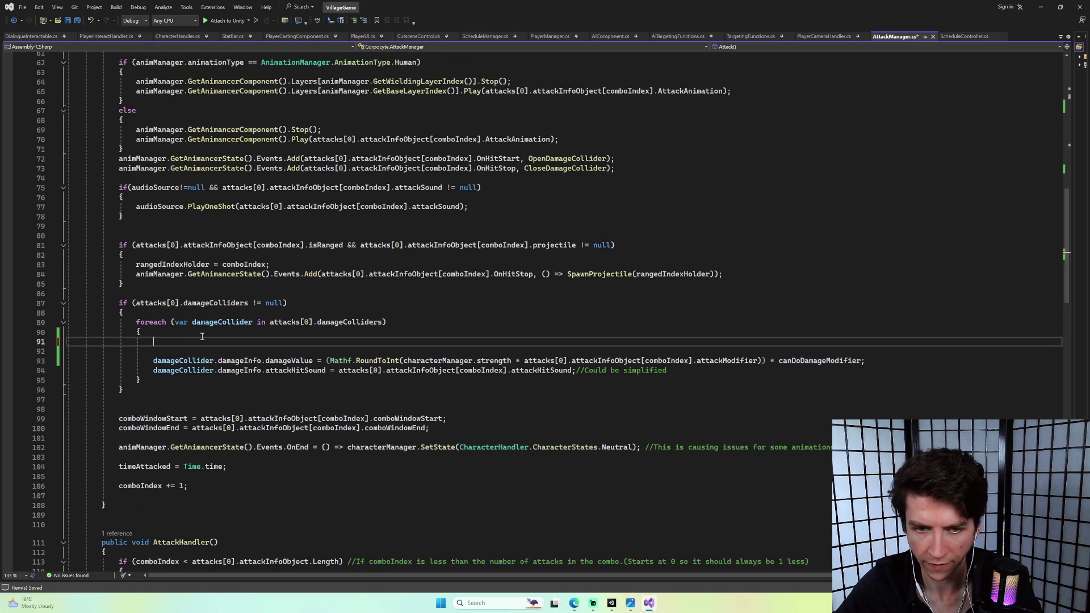
{"action": "scroll", "coordinate": [165, 318], "scroll_direction": "up", "scroll_amount": 9}
{"action": "left_click", "coordinate": [165, 305]}
{"action": "key", "text": "ctrl+v"}
{"action": "key", "text": "ctrl+s"}
{"action": "left_click", "coordinate": [435, 296]}
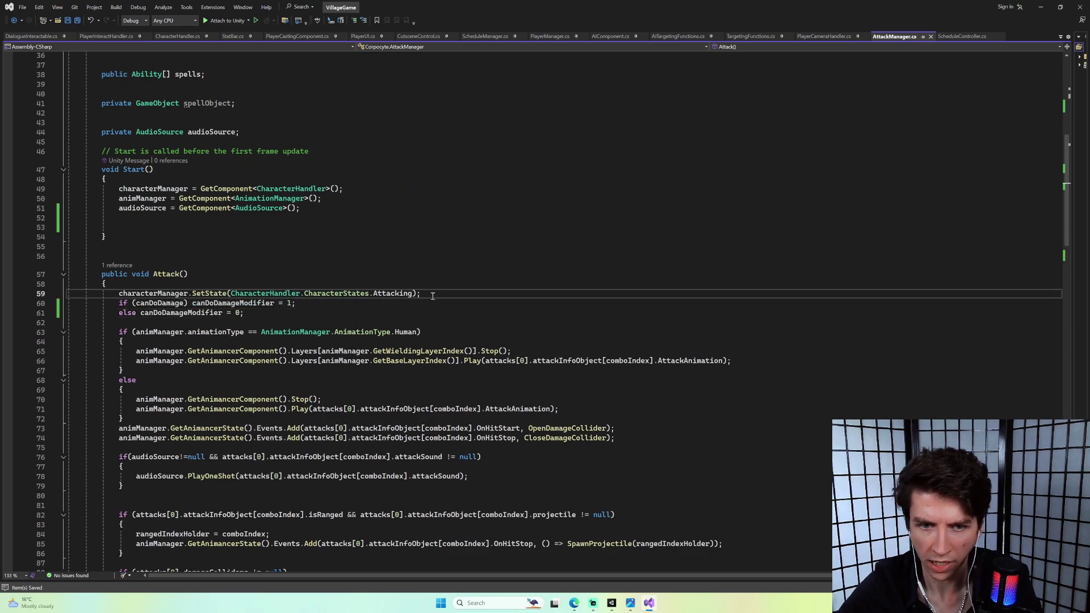
{"action": "key", "text": "Return"}
Delete the empty lines above the damageValue calculation in Attack's damageCollider loop and save the script.
{"action": "left_click", "coordinate": [134, 315]}
{"action": "double_click", "coordinate": [151, 316]}
{"action": "double_click", "coordinate": [236, 315]}
{"action": "double_click", "coordinate": [290, 316]}
{"action": "double_click", "coordinate": [203, 324]}
{"action": "scroll", "coordinate": [247, 315], "scroll_direction": "down", "scroll_amount": 11}
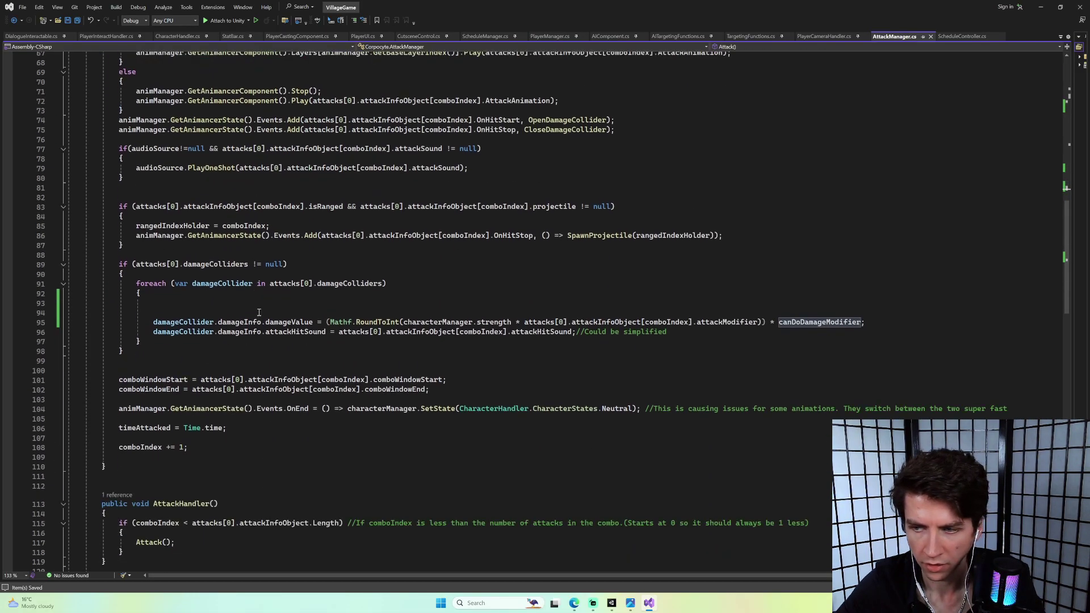
{"action": "left_click_drag", "start_coordinate": [263, 311], "coordinate": [245, 297]}
{"action": "key", "text": "BackSpace"}
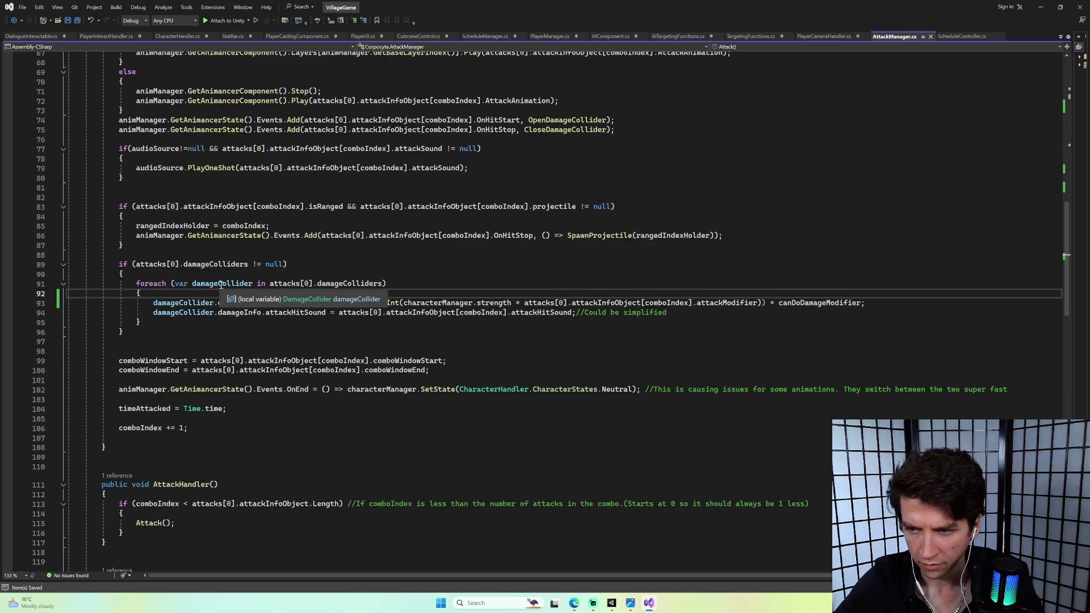
Switch to Unity, open the TitleScreen scene, and start a play test using CheatLoad.
{"action": "left_click", "coordinate": [611, 603]}
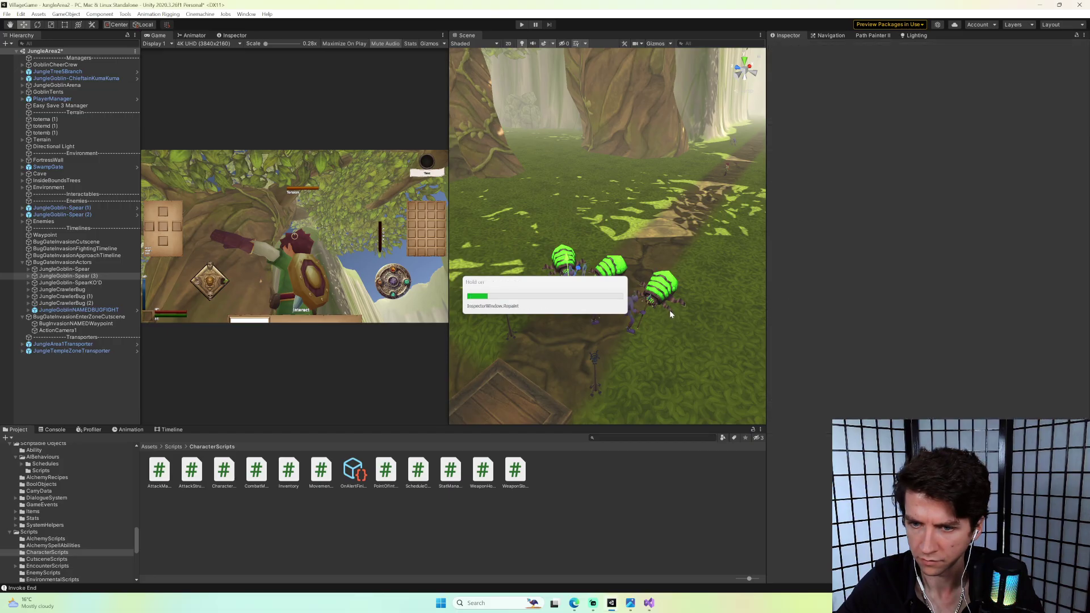
{"action": "left_click", "coordinate": [649, 603]}
{"action": "scroll", "coordinate": [554, 343], "scroll_direction": "up", "scroll_amount": 20}
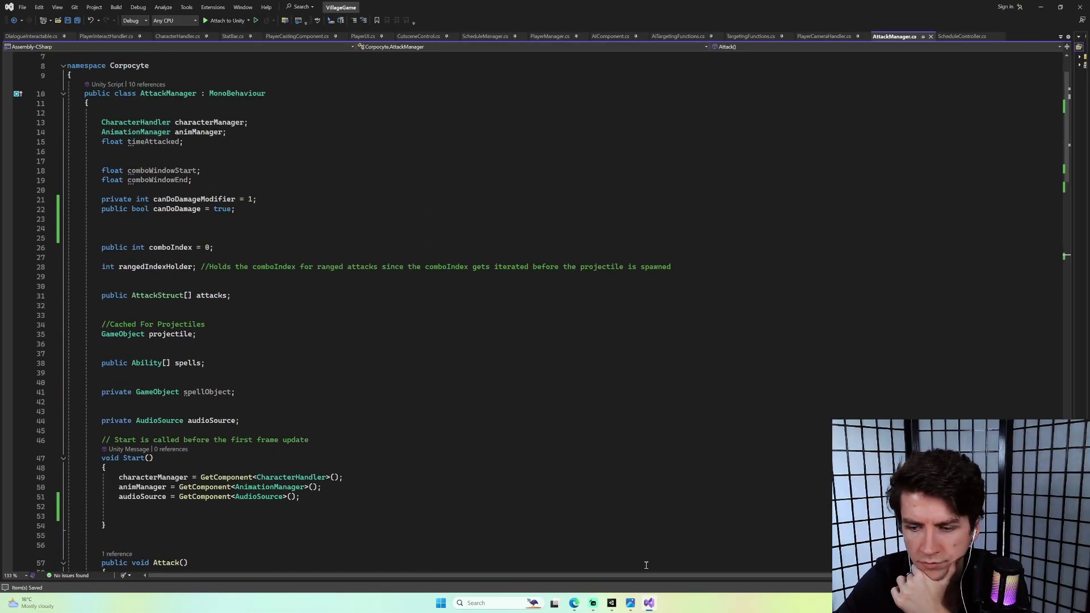
{"action": "left_click", "coordinate": [611, 603]}
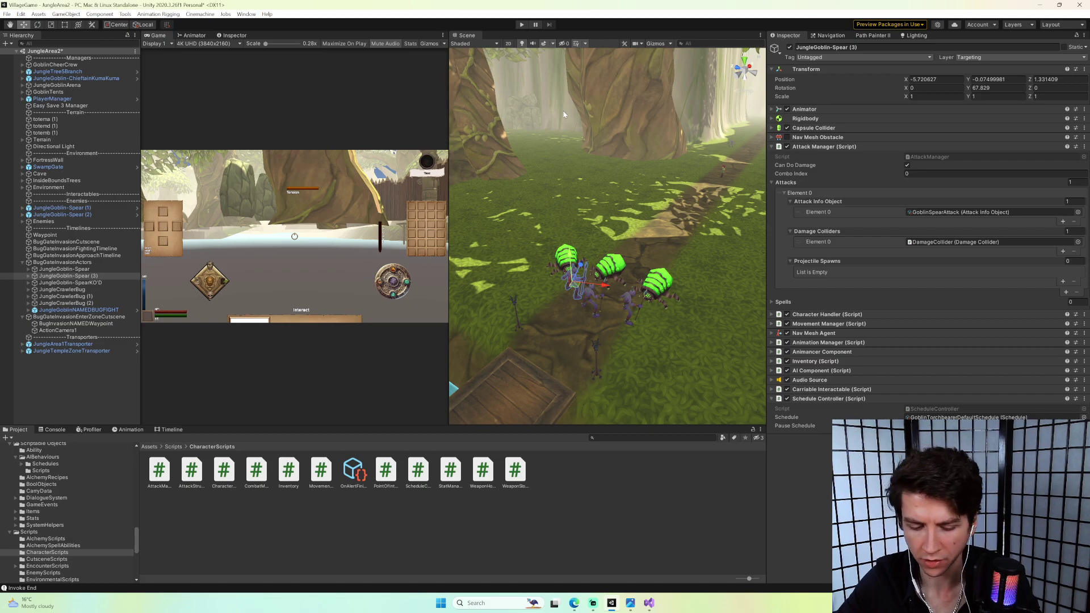
{"action": "key", "text": "grave"}
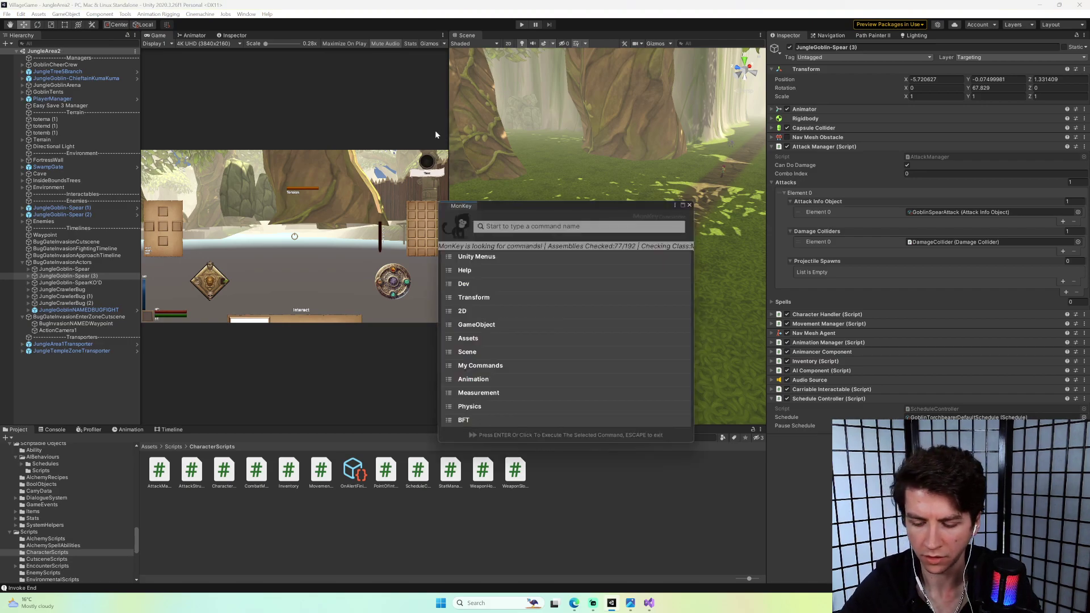
{"action": "type", "text": "os"}
{"action": "key", "text": "Return"}
{"action": "type", "text": "tit"}
{"action": "key", "text": "Return"}
{"action": "key", "text": "Return"}
{"action": "key", "text": "Return"}
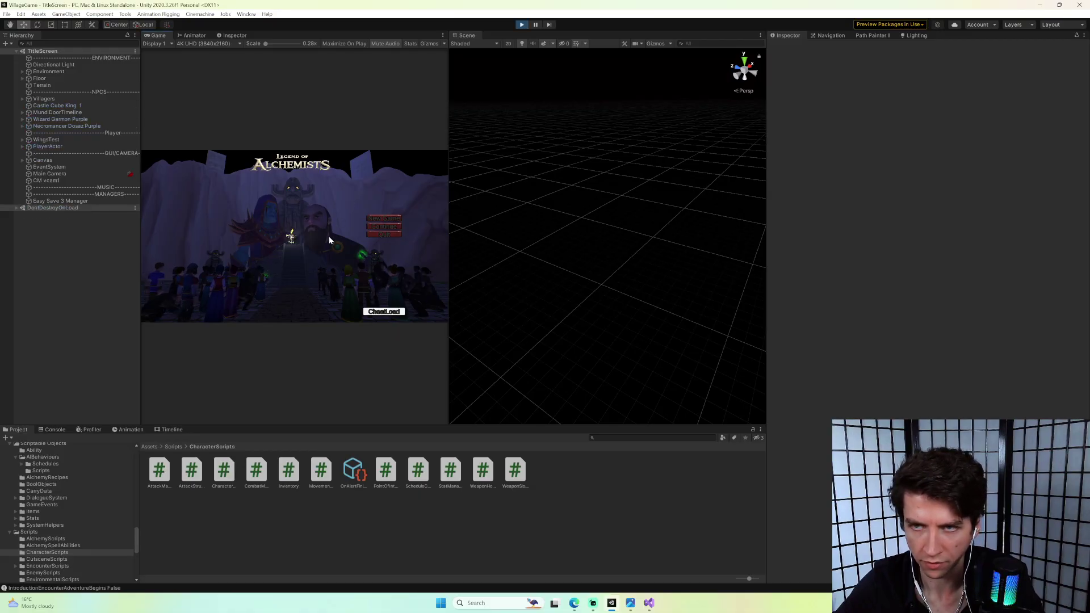
{"action": "left_click", "coordinate": [383, 312]}
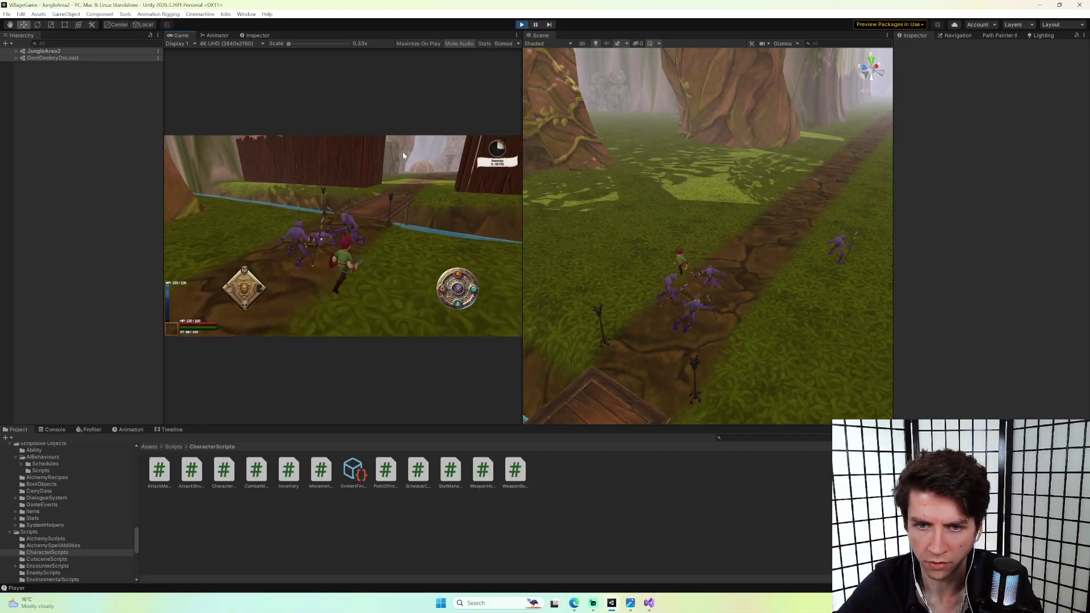
During the play test, inspect JungleGoblinNAMEDBUGFIGHT's Character Handler stats and AI Component settings.
{"action": "right_click_drag", "start_coordinate": [721, 188], "coordinate": [720, 227]}
{"action": "left_click", "coordinate": [720, 227]}
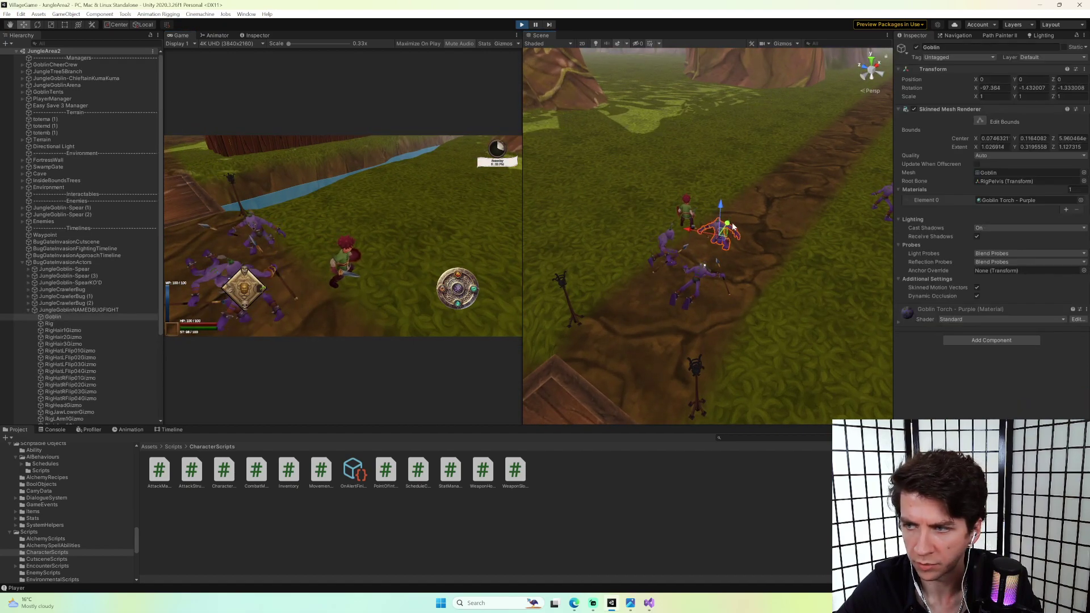
{"action": "left_click", "coordinate": [82, 310]}
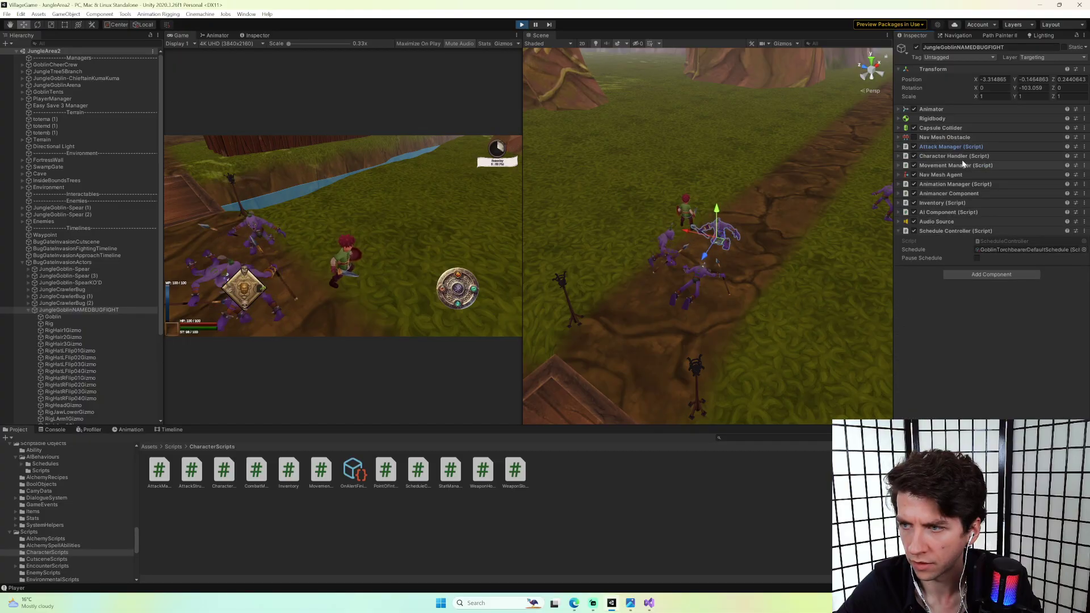
{"action": "left_click", "coordinate": [952, 155]}
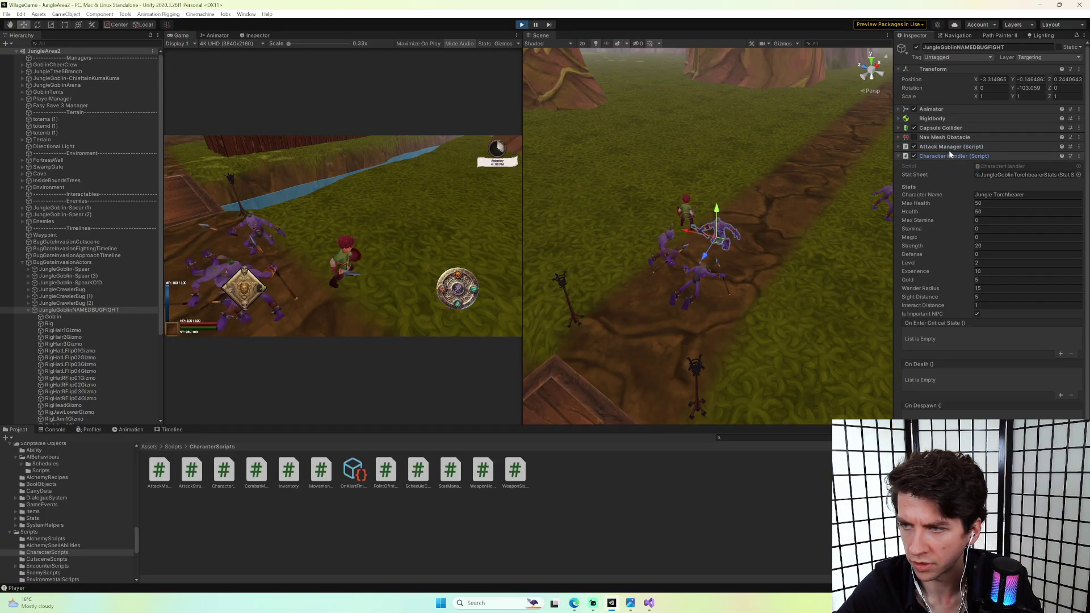
{"action": "left_click", "coordinate": [949, 151]}
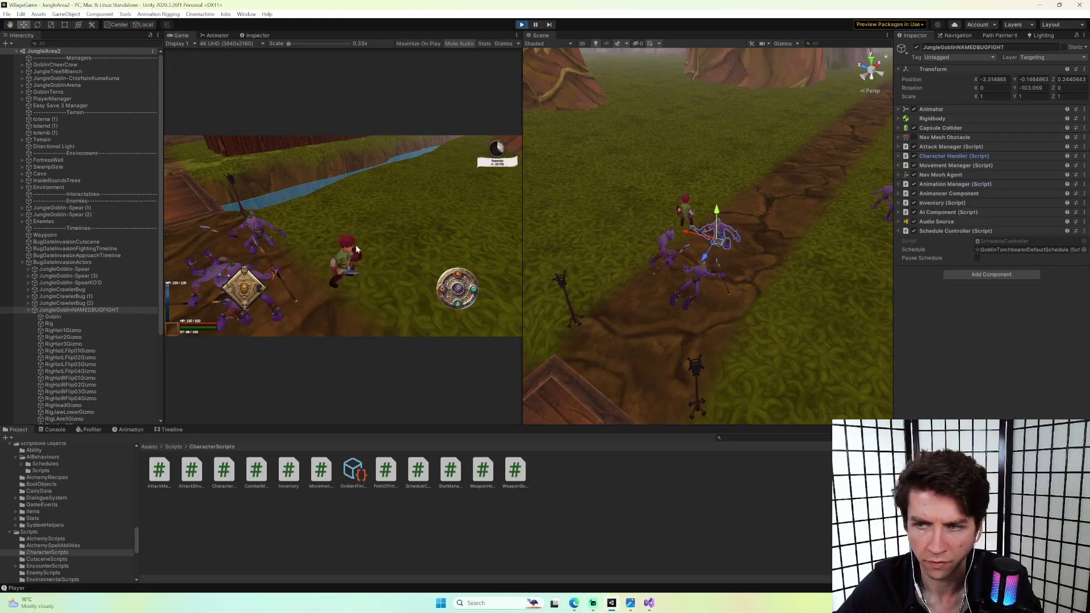
{"action": "left_click", "coordinate": [938, 212]}
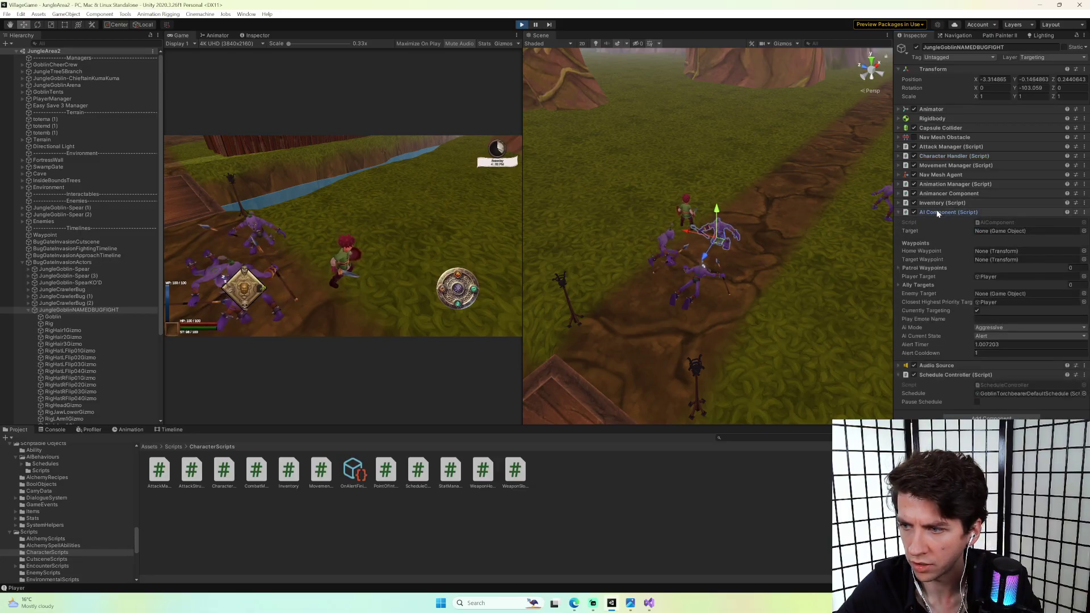
{"action": "left_click", "coordinate": [937, 212]}
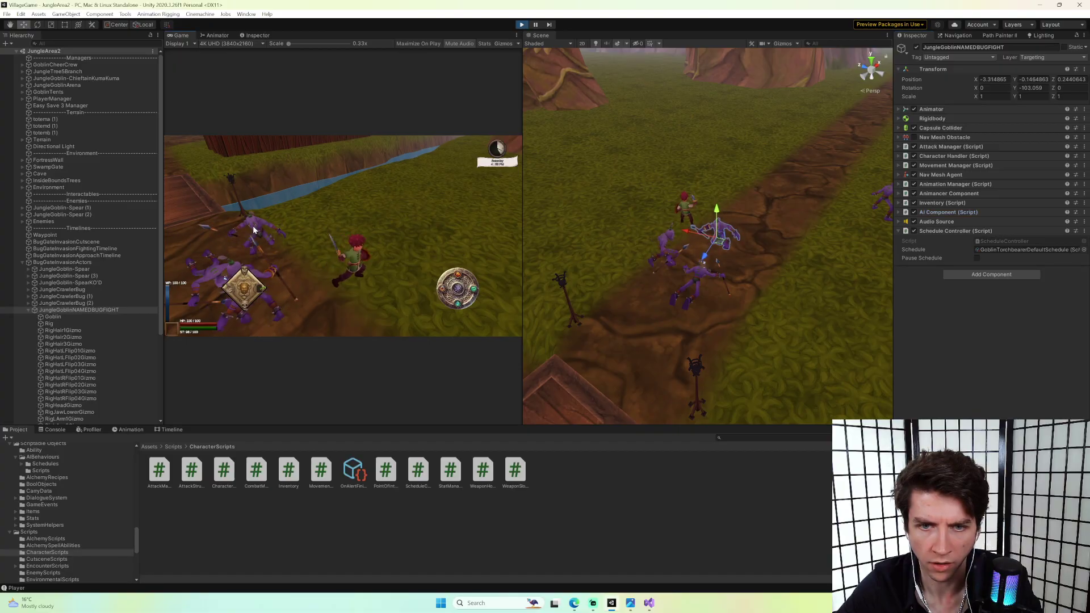
Select JungleGoblin-Spear (3) in the running scene and inspect its Character Handler stats and AI Component settings.
{"action": "left_click", "coordinate": [669, 241]}
{"action": "left_click", "coordinate": [668, 242]}
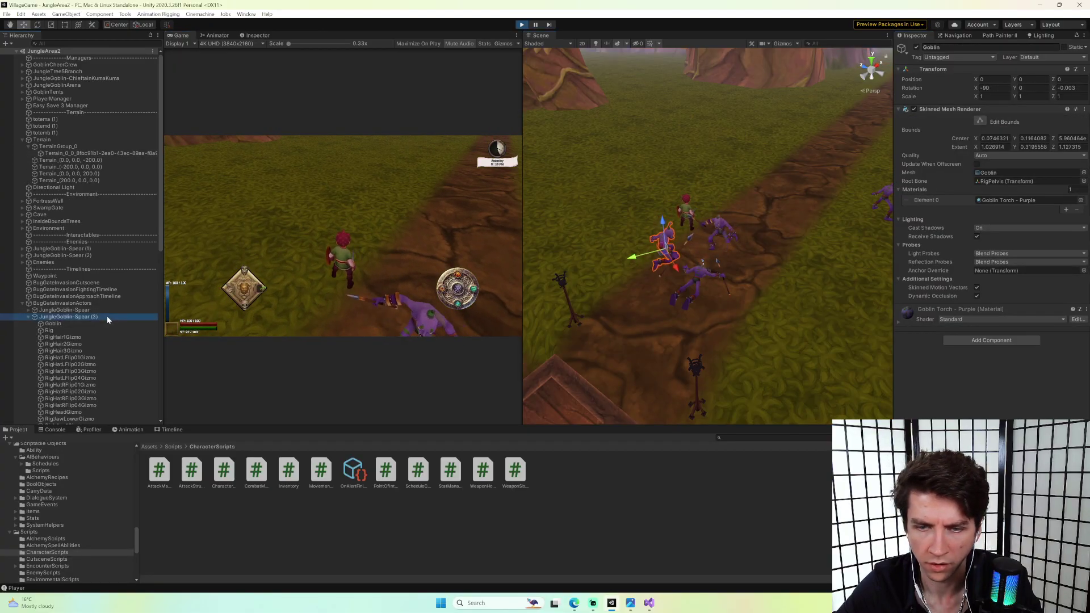
{"action": "left_click", "coordinate": [942, 156]}
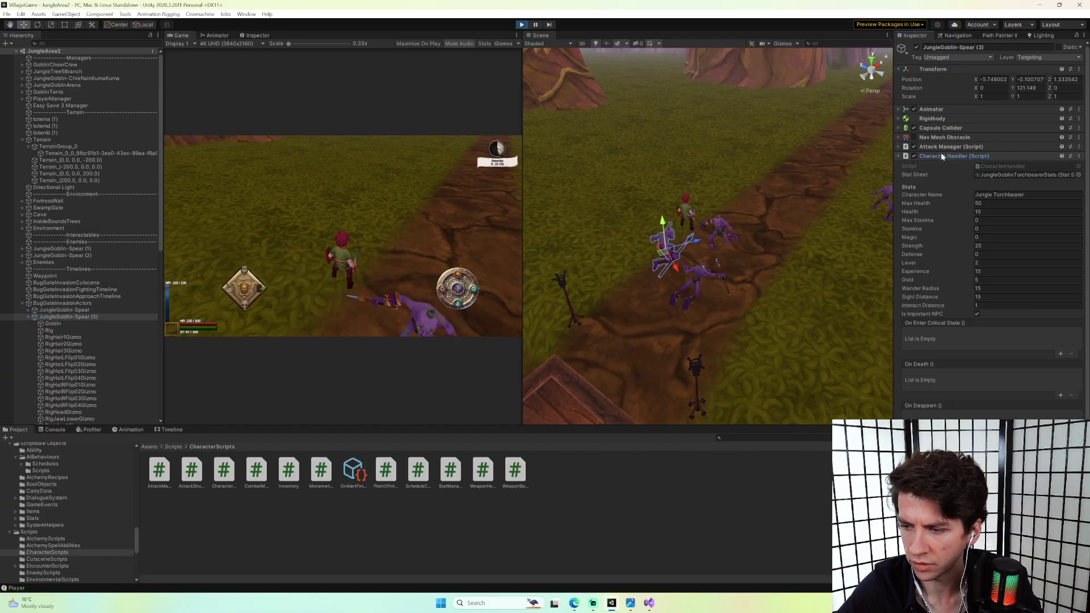
{"action": "left_click", "coordinate": [942, 155]}
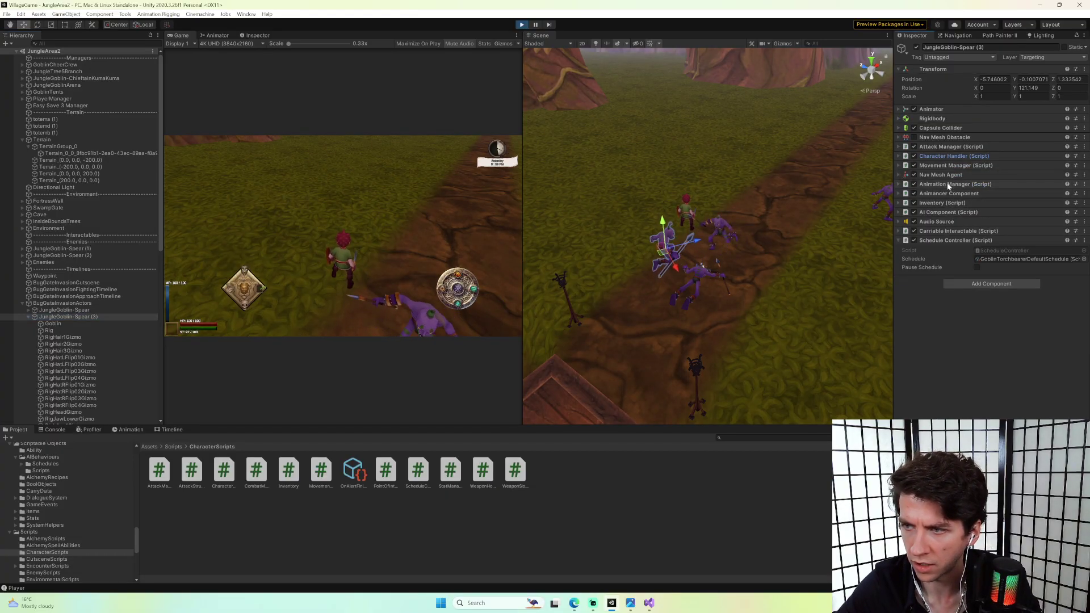
{"action": "left_click", "coordinate": [938, 212]}
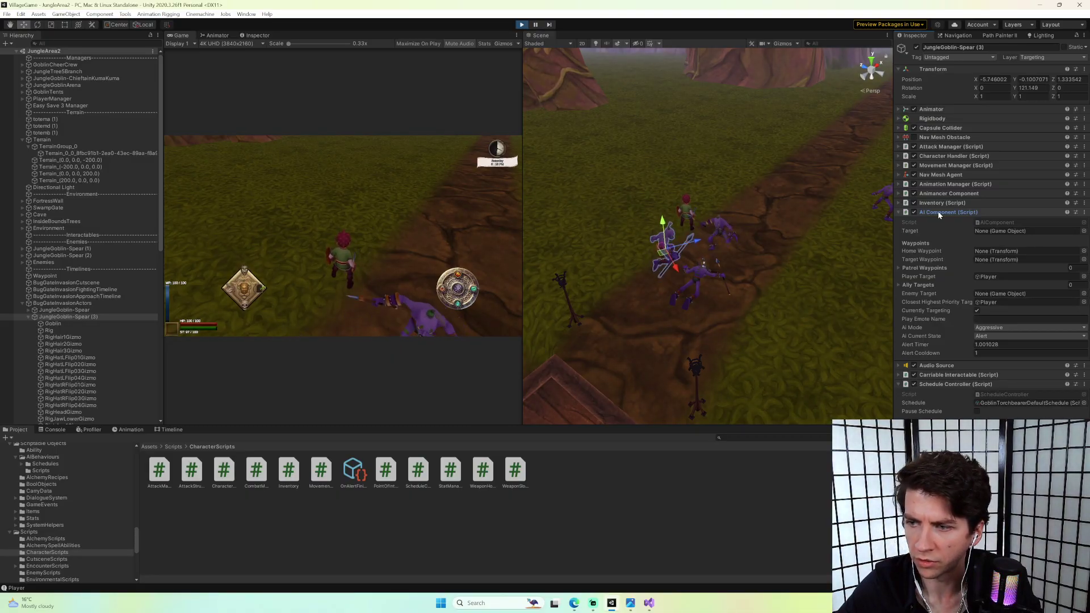
{"action": "left_click", "coordinate": [938, 212]}
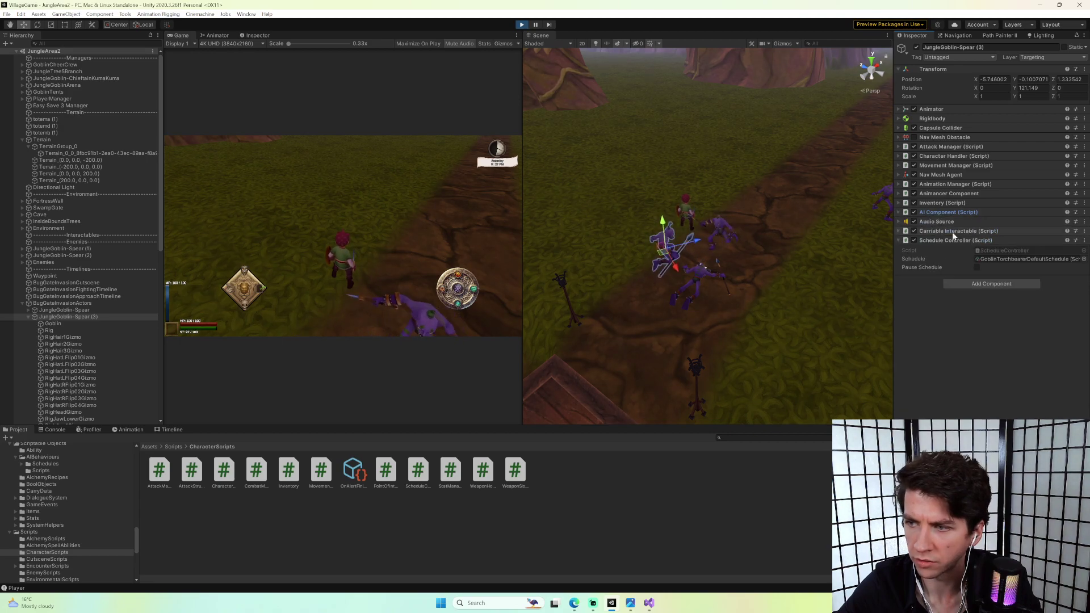
Inspect JungleGoblin-Spear (3)'s assigned schedule asset and locate its NPCIdle behaviour in the project.
{"action": "left_click", "coordinate": [1003, 258]}
{"action": "left_click", "coordinate": [287, 469]}
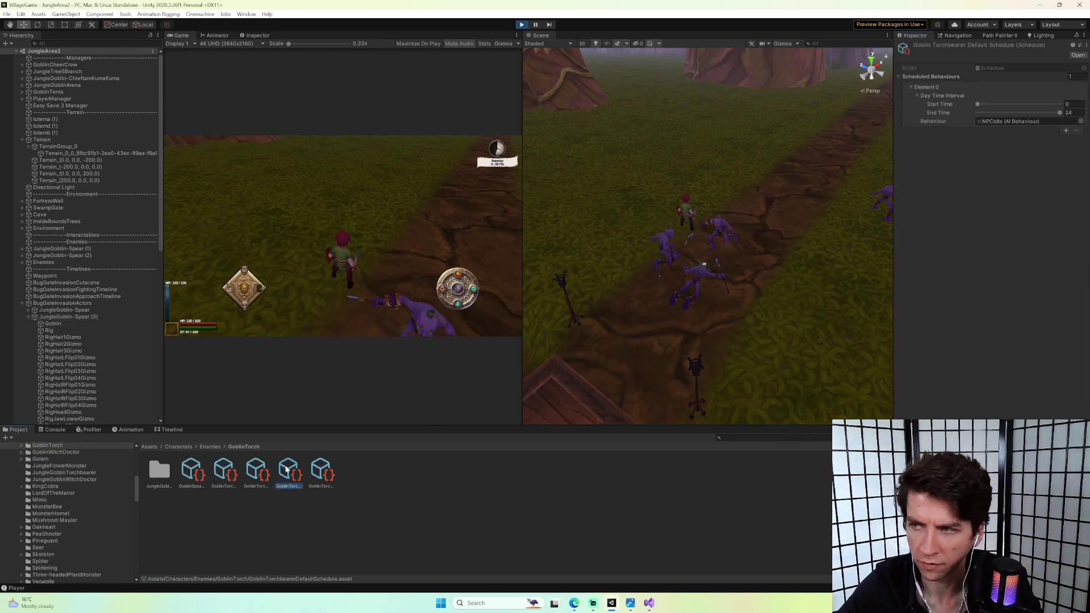
{"action": "left_click", "coordinate": [995, 121]}
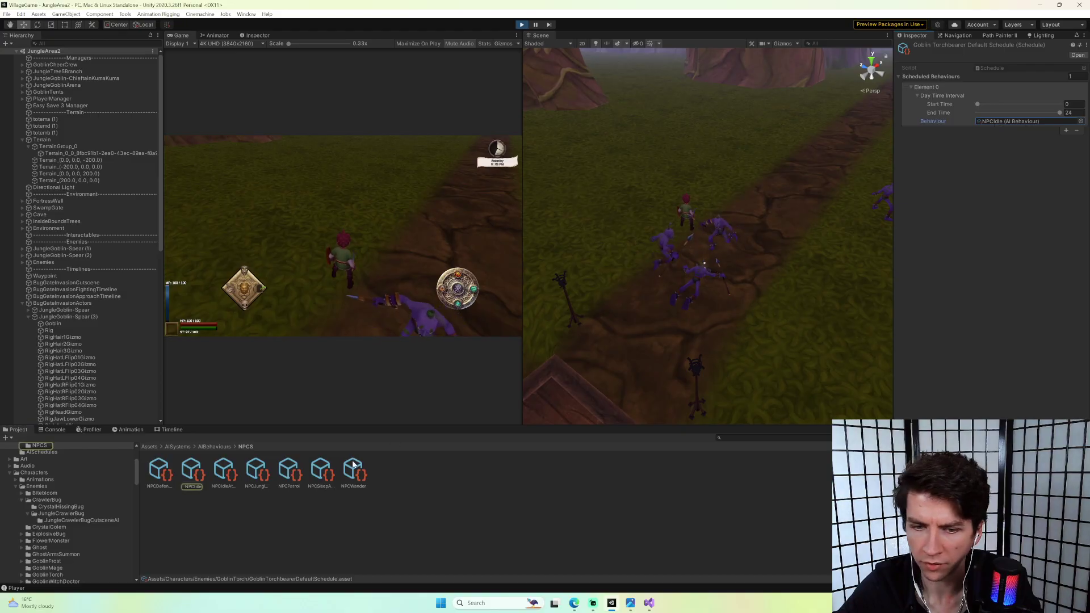
Inspect the NPCIdle behaviour's reaction settings and its AI Alerted To Player options, and stop the play test.
{"action": "left_click", "coordinate": [196, 471]}
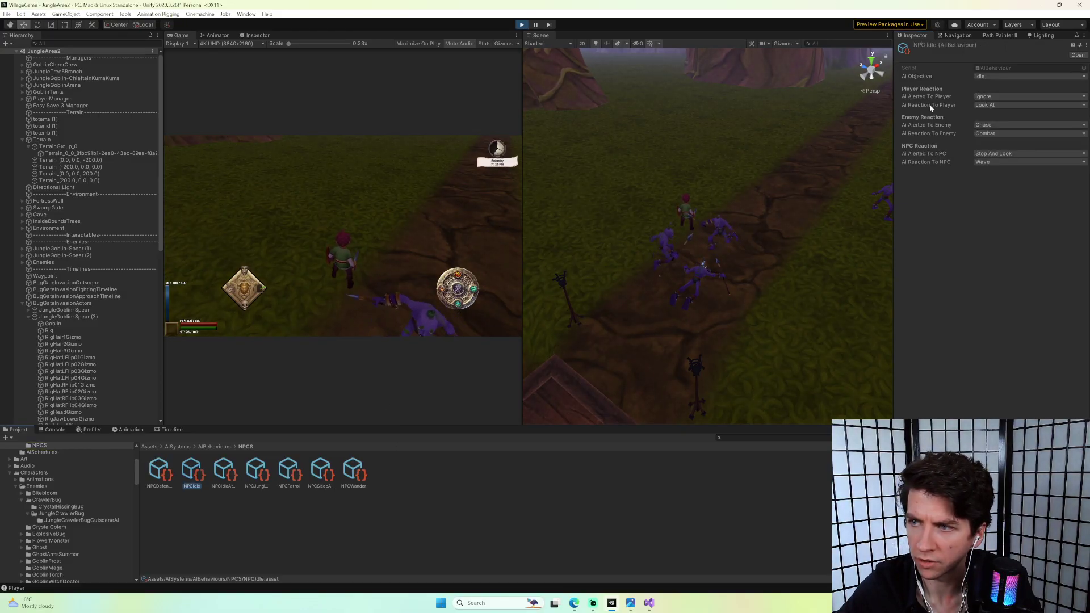
{"action": "left_click", "coordinate": [977, 96]}
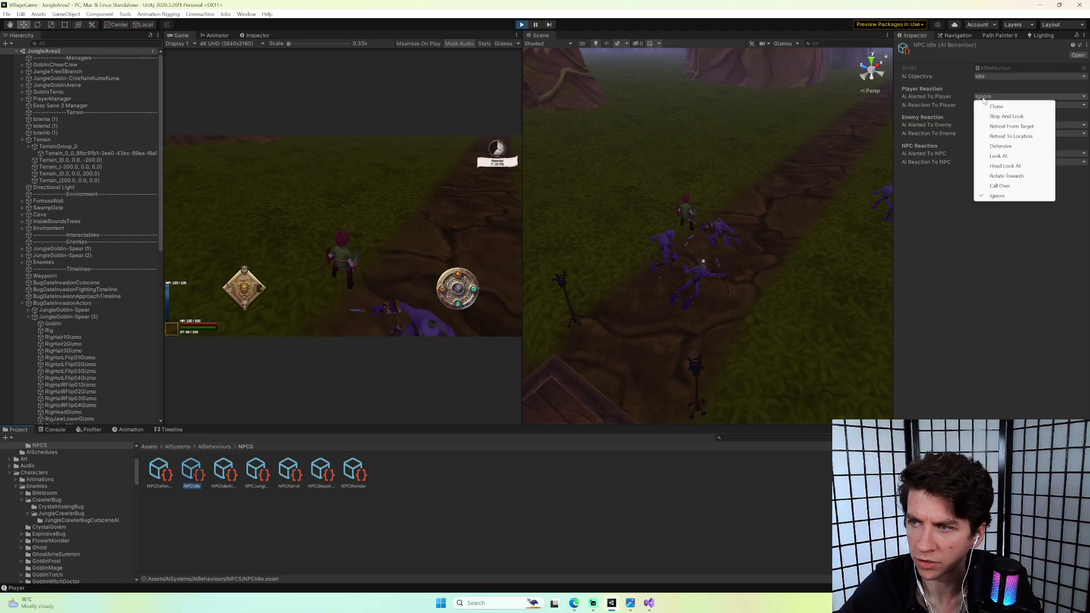
{"action": "left_click", "coordinate": [952, 251]}
{"action": "left_click", "coordinate": [521, 26]}
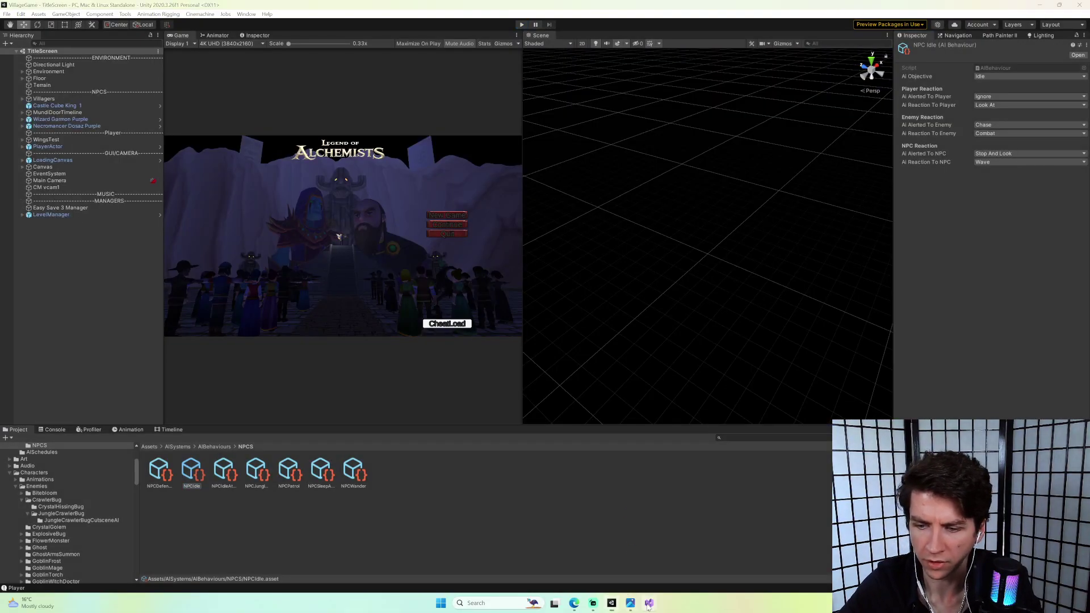
Switch to Visual Studio and locate the AIAlerted.Ignore case of AlertedBehaviour in AIComponent.cs.
{"action": "left_click", "coordinate": [649, 603]}
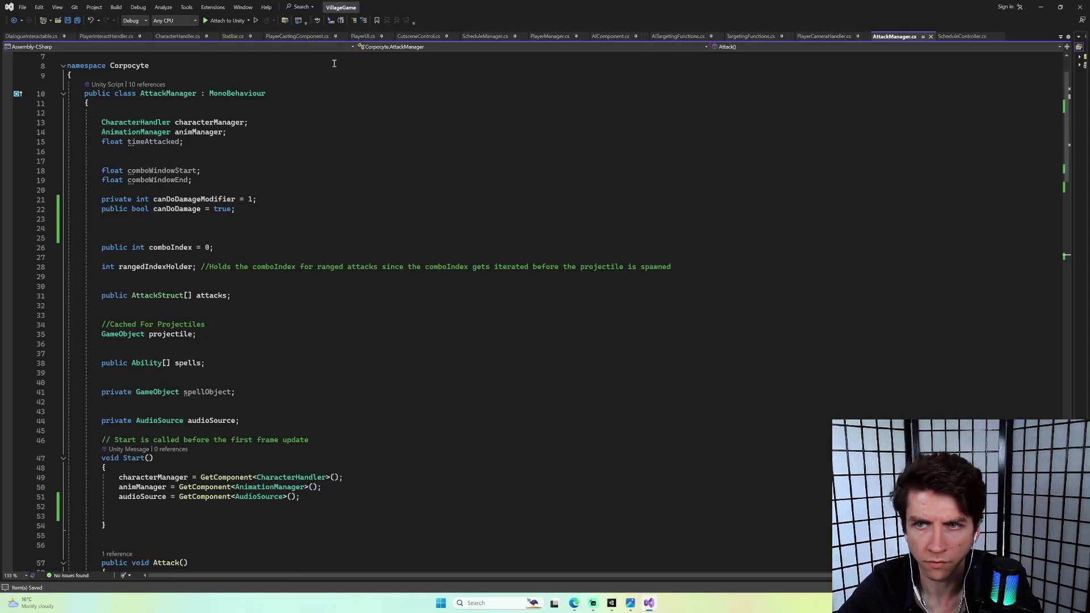
{"action": "left_click", "coordinate": [600, 36]}
{"action": "scroll", "coordinate": [334, 212], "scroll_direction": "down", "scroll_amount": 15}
{"action": "scroll", "coordinate": [334, 211], "scroll_direction": "down", "scroll_amount": 20}
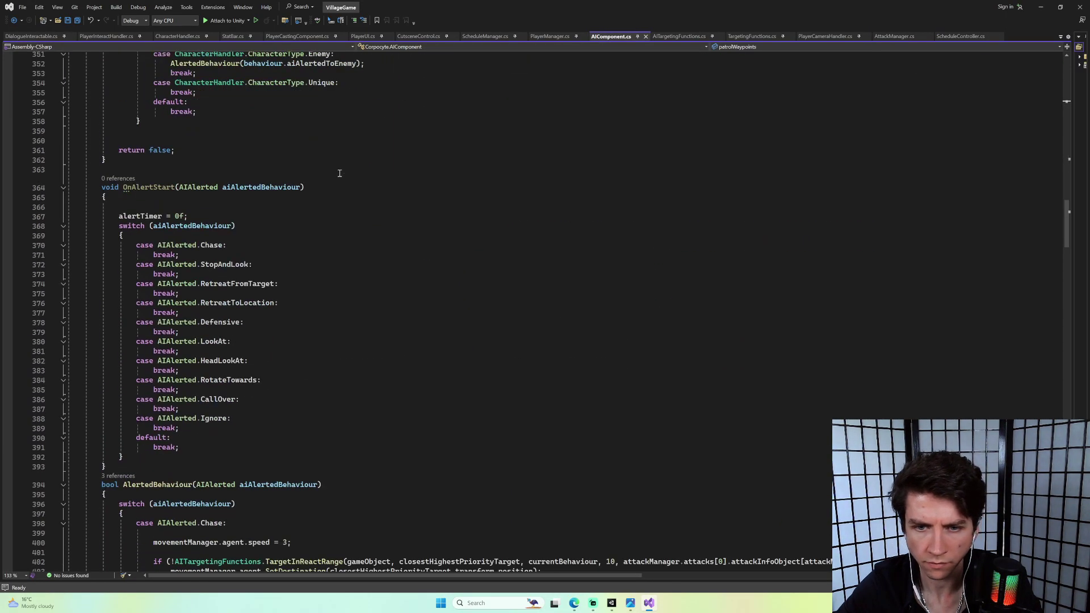
{"action": "scroll", "coordinate": [334, 166], "scroll_direction": "down", "scroll_amount": 15}
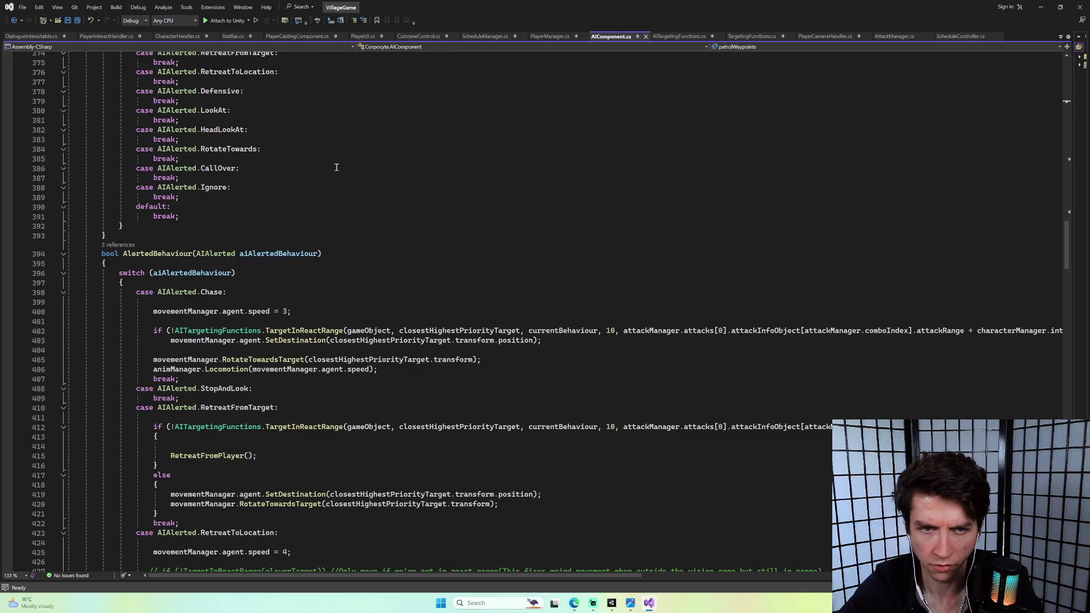
{"action": "scroll", "coordinate": [339, 167], "scroll_direction": "down", "scroll_amount": 7}
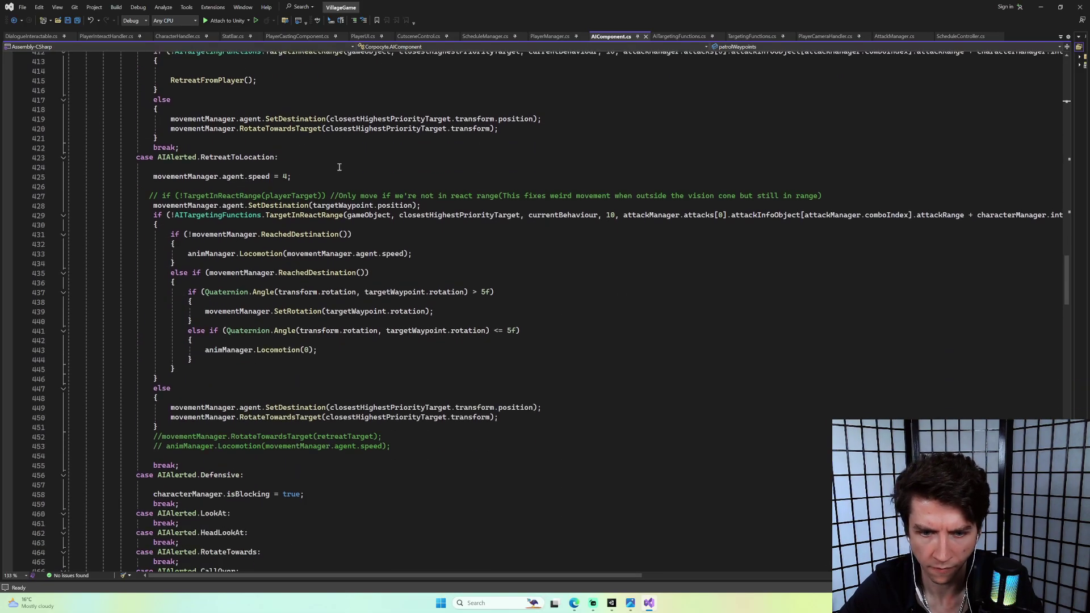
{"action": "scroll", "coordinate": [340, 166], "scroll_direction": "down", "scroll_amount": 3}
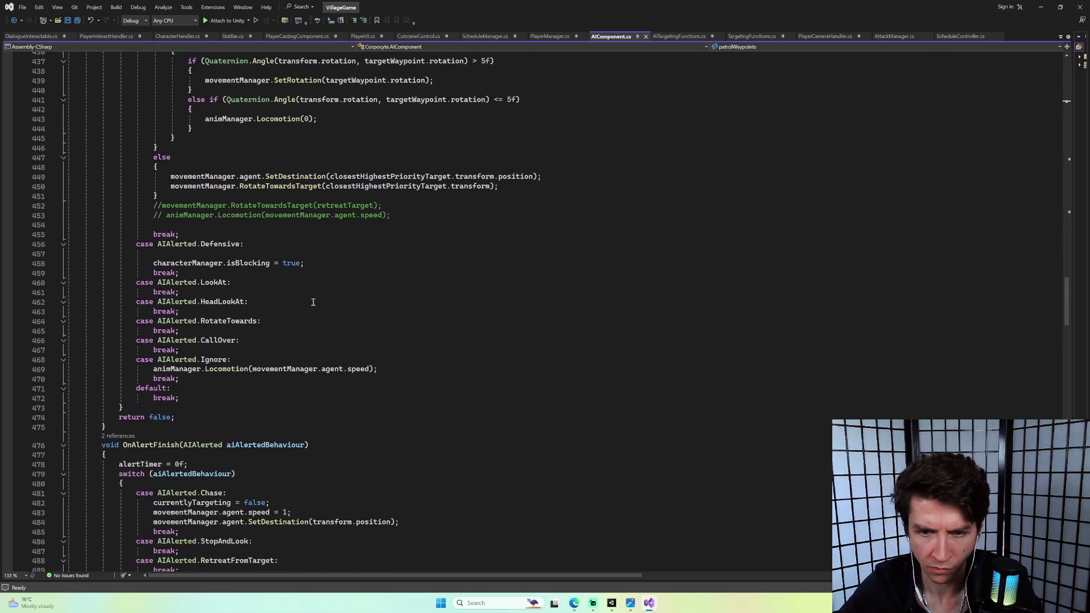
Insert movementManager.agent.speed = 0; above the Locomotion call in AlertedBehaviour's AIAlerted.Ignore case and save the script.
{"action": "left_click_drag", "start_coordinate": [378, 370], "coordinate": [152, 369]}
{"action": "left_click", "coordinate": [261, 359]}
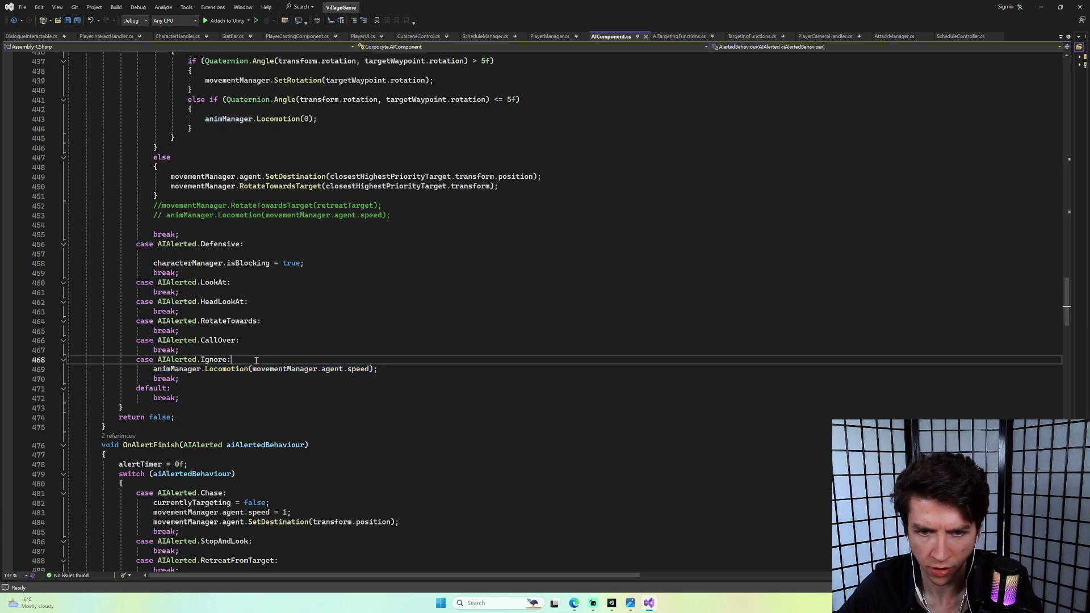
{"action": "key", "text": "Return"}
{"action": "type", "text": "movementManager"}
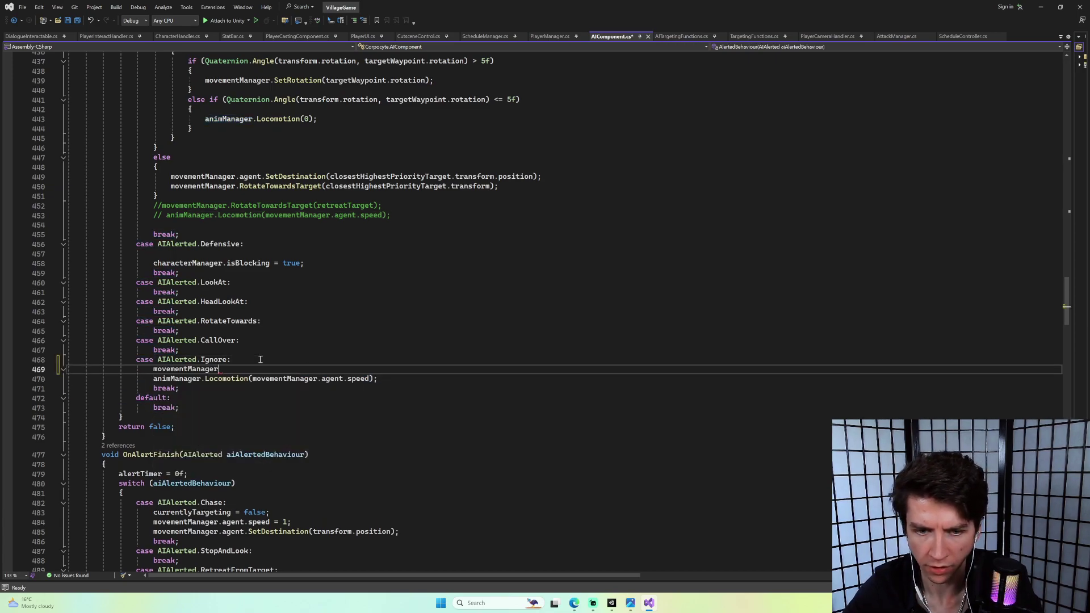
{"action": "type", "text": ".agent.speed ="}
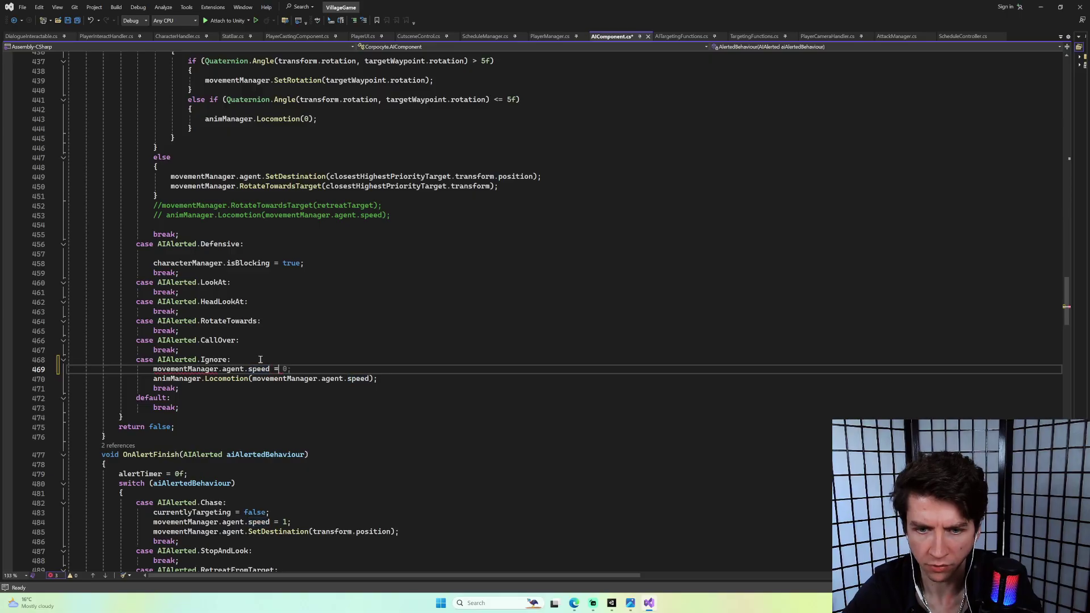
{"action": "key", "text": "Tab"}
{"action": "key", "text": "ctrl+s"}
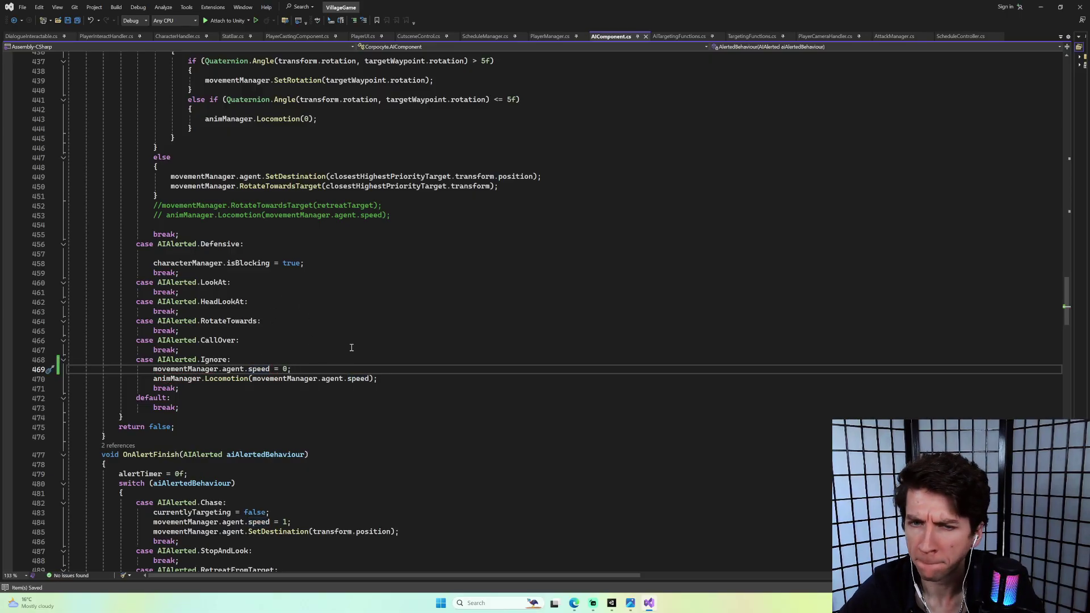
Comment out the movementManager.agent.speed = 0; line in the AIAlerted.Ignore case, checking it against the other alerted cases.
{"action": "scroll", "coordinate": [322, 357], "scroll_direction": "up", "scroll_amount": 3}
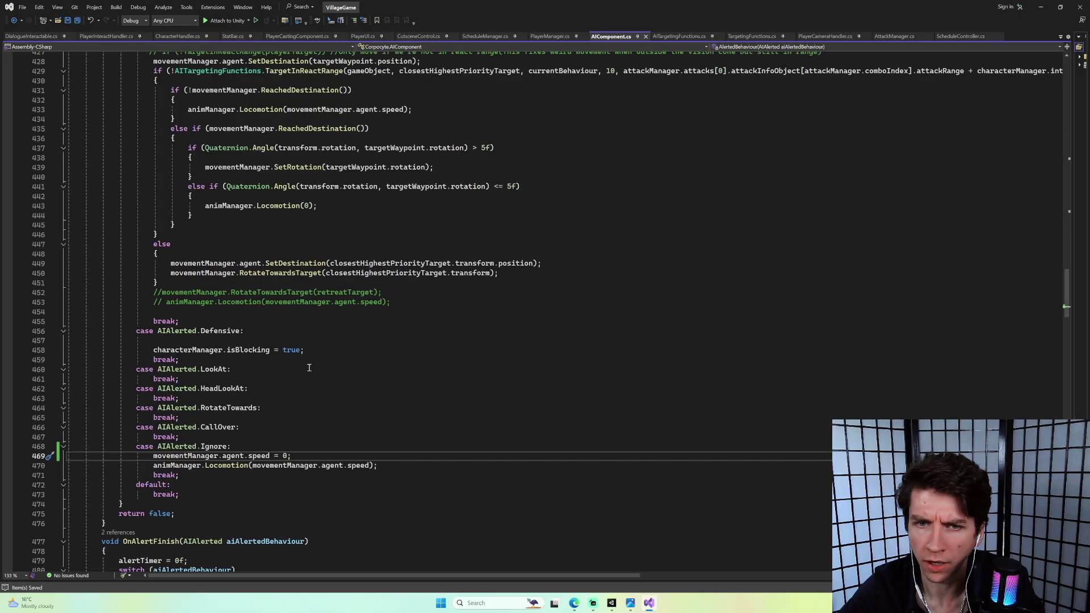
{"action": "scroll", "coordinate": [310, 368], "scroll_direction": "up", "scroll_amount": 1}
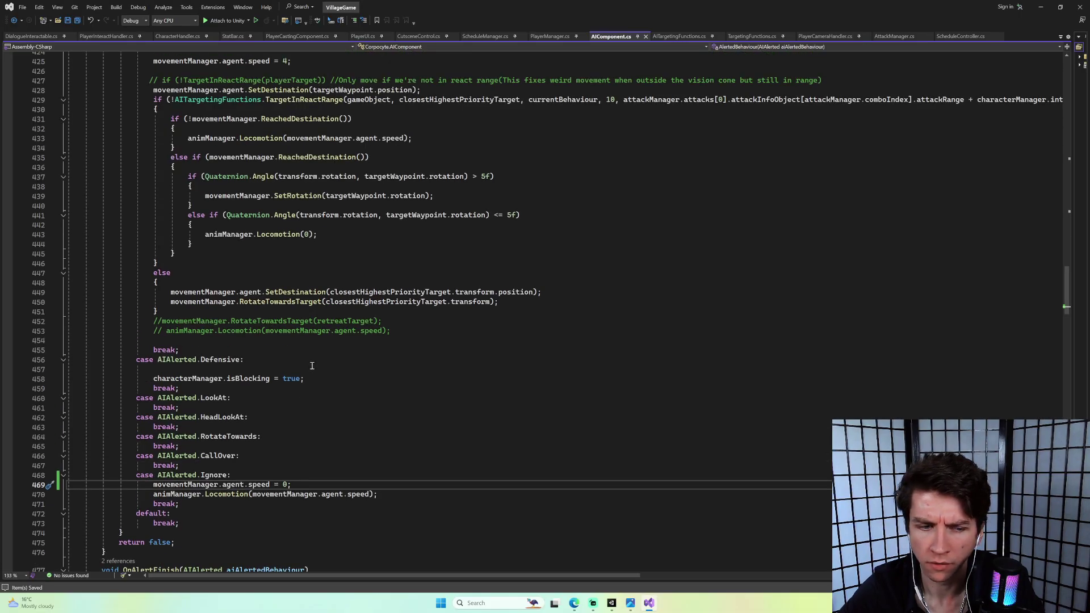
{"action": "type", "text": "//"}
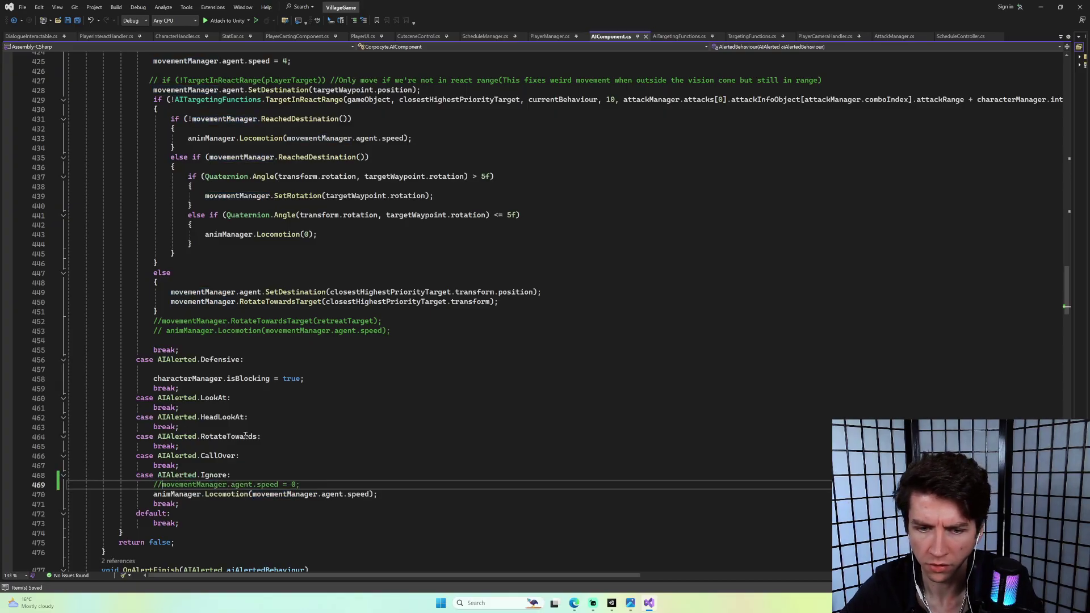
{"action": "scroll", "coordinate": [325, 481], "scroll_direction": "down", "scroll_amount": 5}
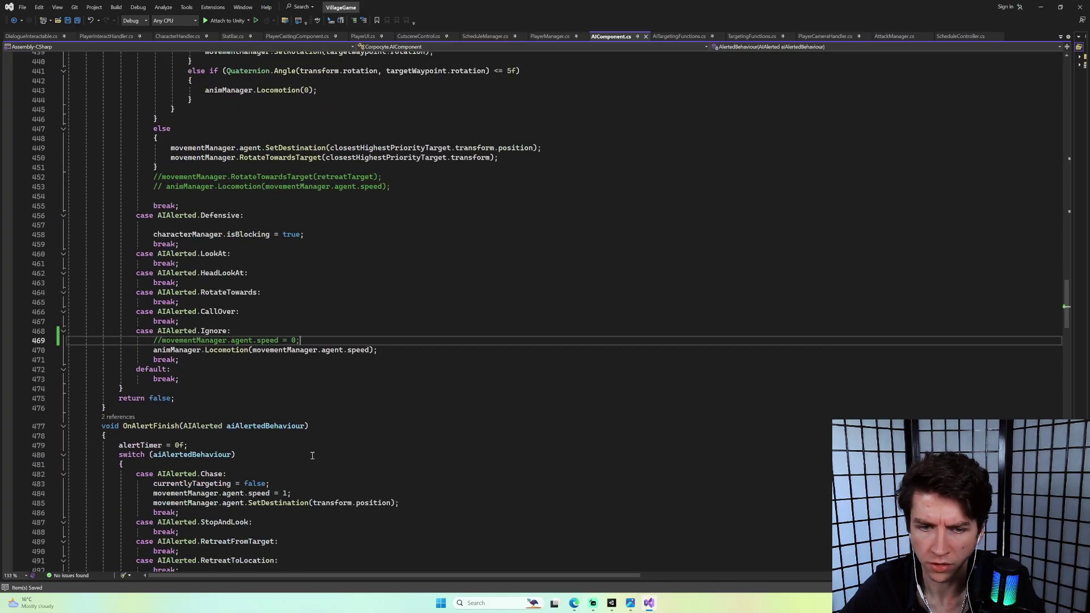
{"action": "scroll", "coordinate": [325, 440], "scroll_direction": "up", "scroll_amount": 17}
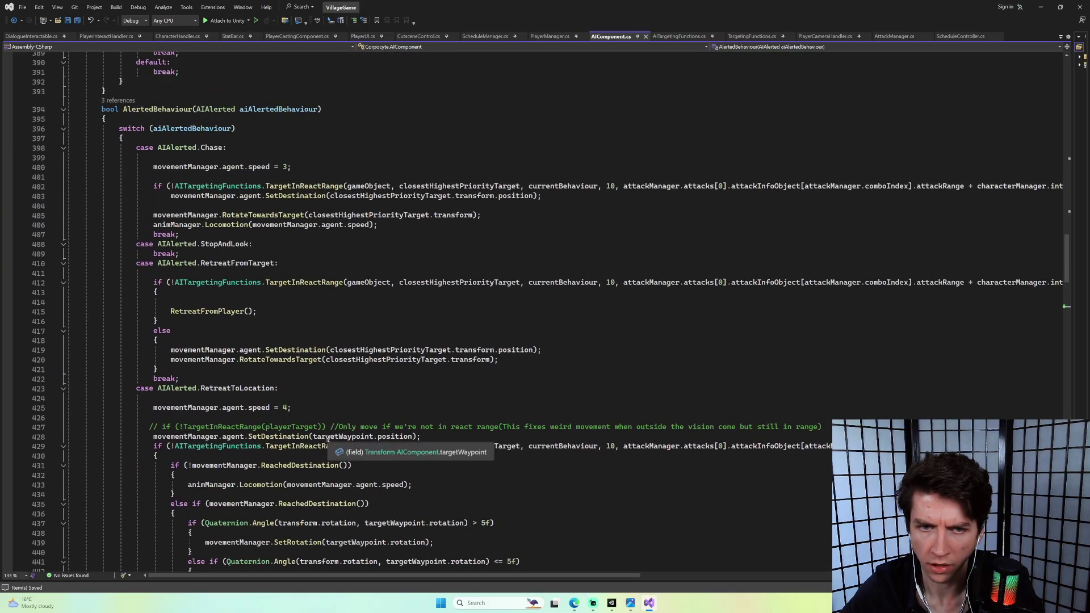
Add the Ignore-case comment "//Should return to idle or move to React. Maybe just process Neutral behaviour as if not in alert state" and save.
{"action": "scroll", "coordinate": [327, 442], "scroll_direction": "down", "scroll_amount": 16}
{"action": "key", "text": "Return"}
{"action": "type", "text": "/Sta"}
{"action": "key", "text": "BackSpace"}
{"action": "key", "text": "BackSpace"}
{"action": "key", "text": "BackSpace"}
{"action": "key", "text": "BackSpace"}
{"action": "type", "text": "//Should"}
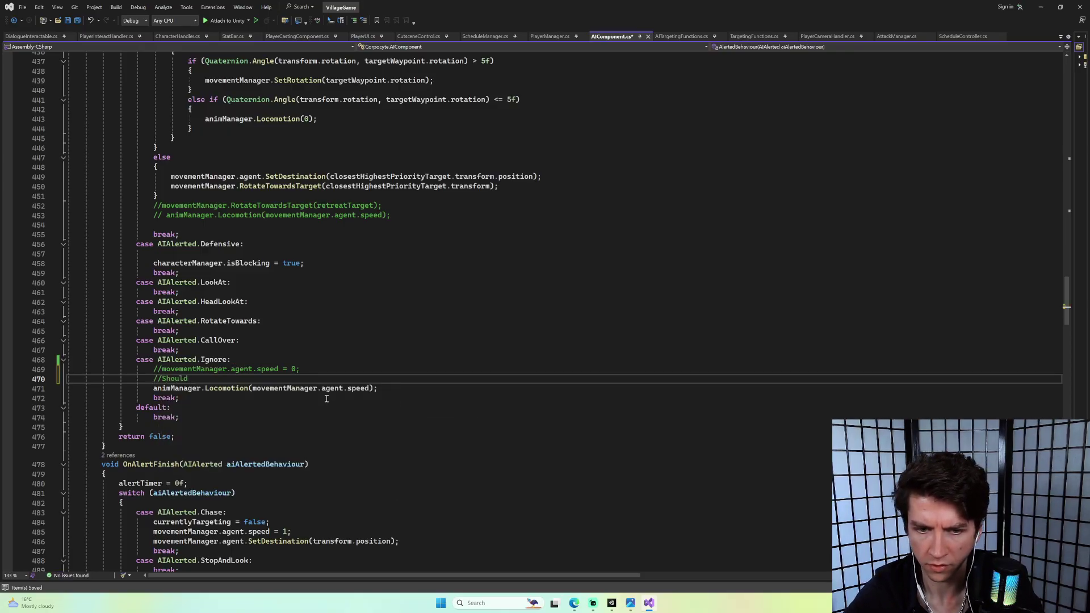
{"action": "type", "text": " return to idle"}
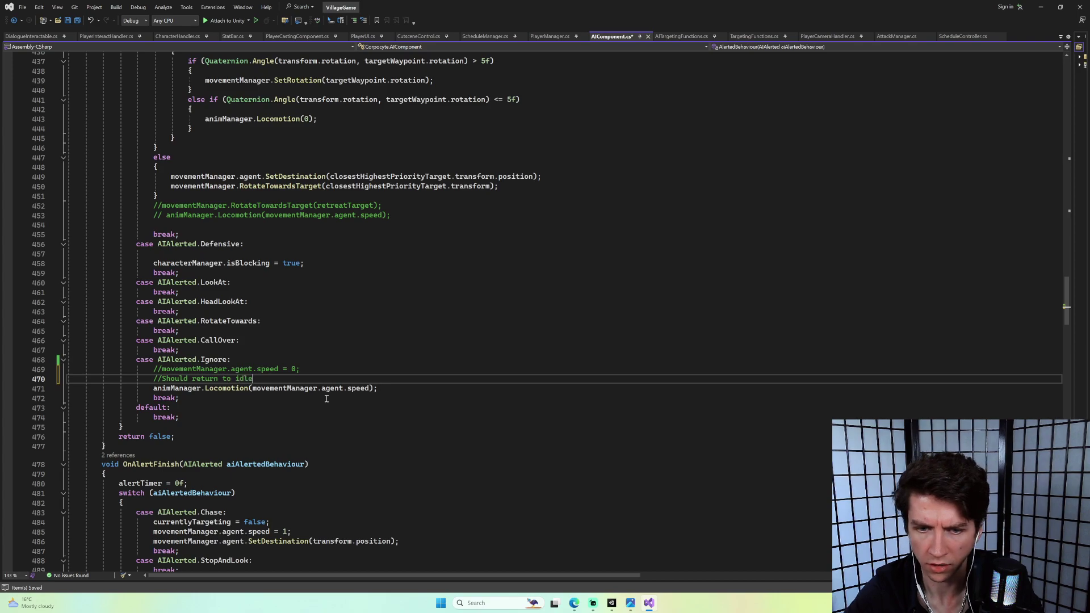
{"action": "type", "text": " or move to"}
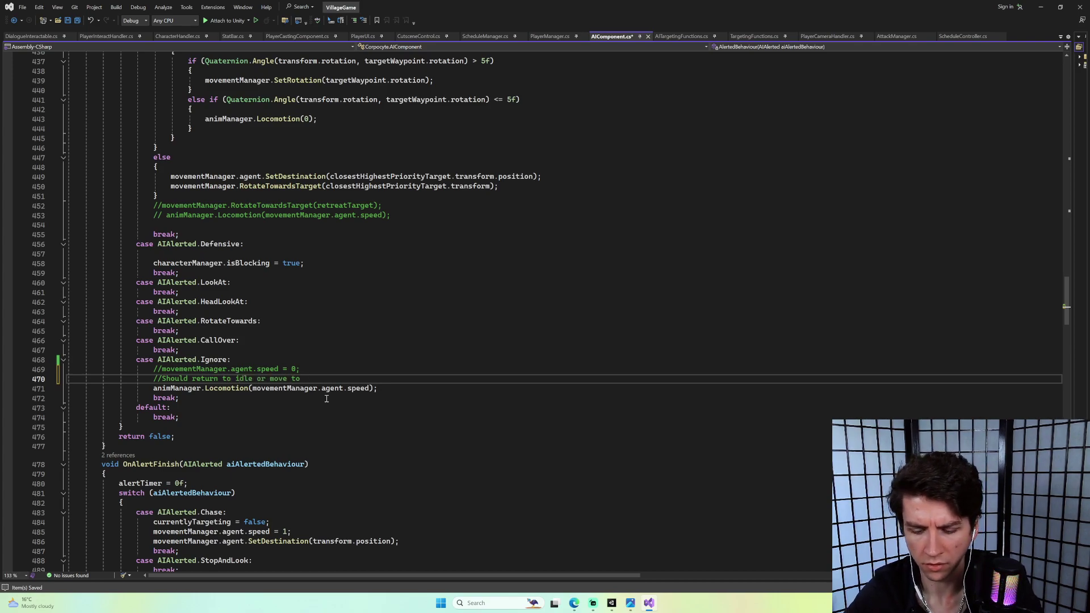
{"action": "type", "text": " React"}
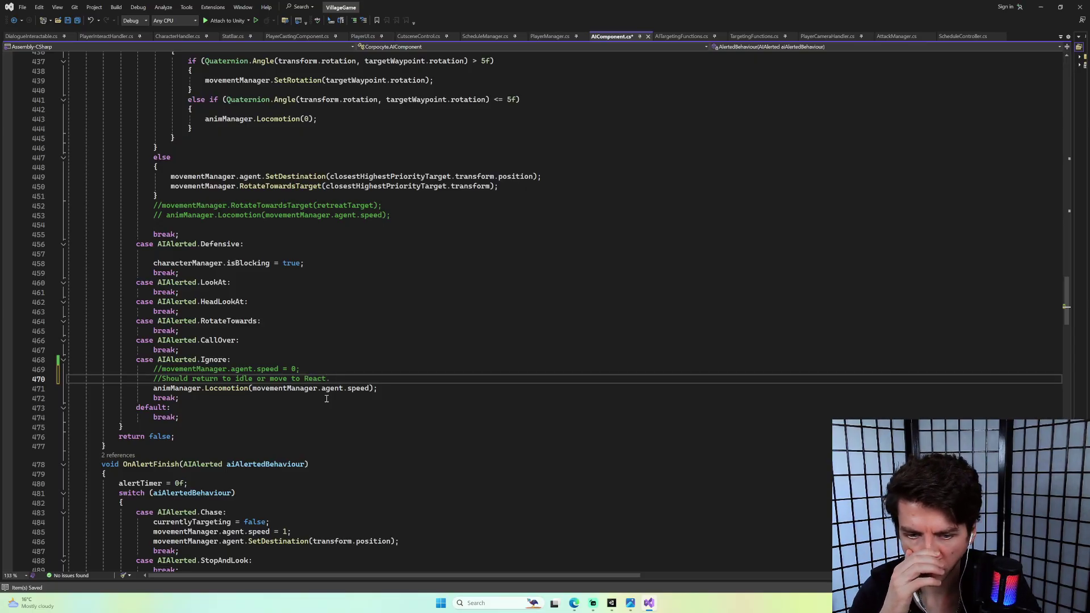
{"action": "type", "text": ". Maybe "}
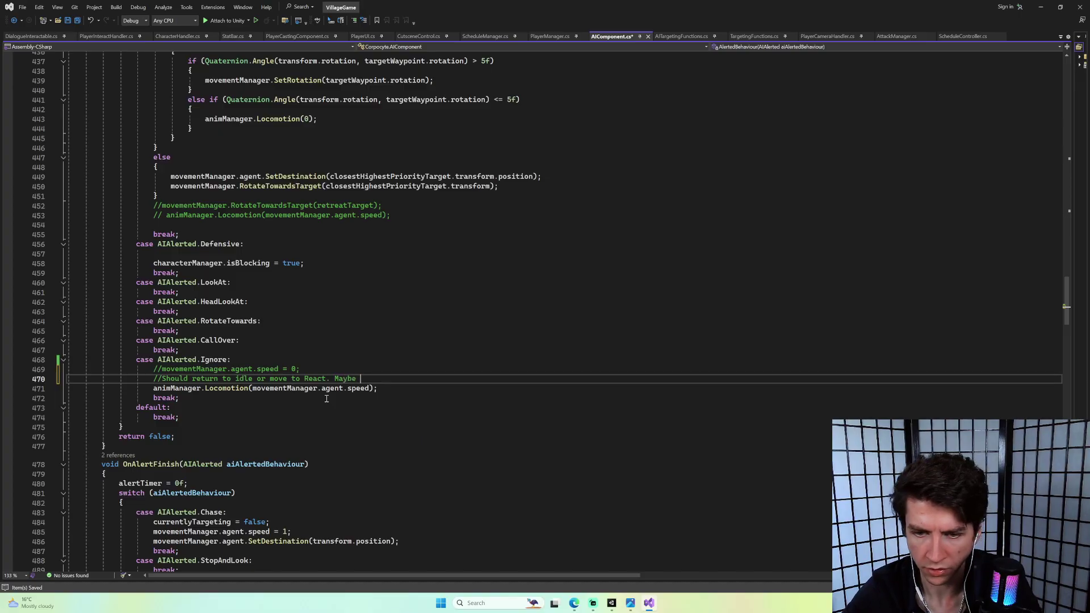
{"action": "type", "text": "just processs Neutral behaviou"}
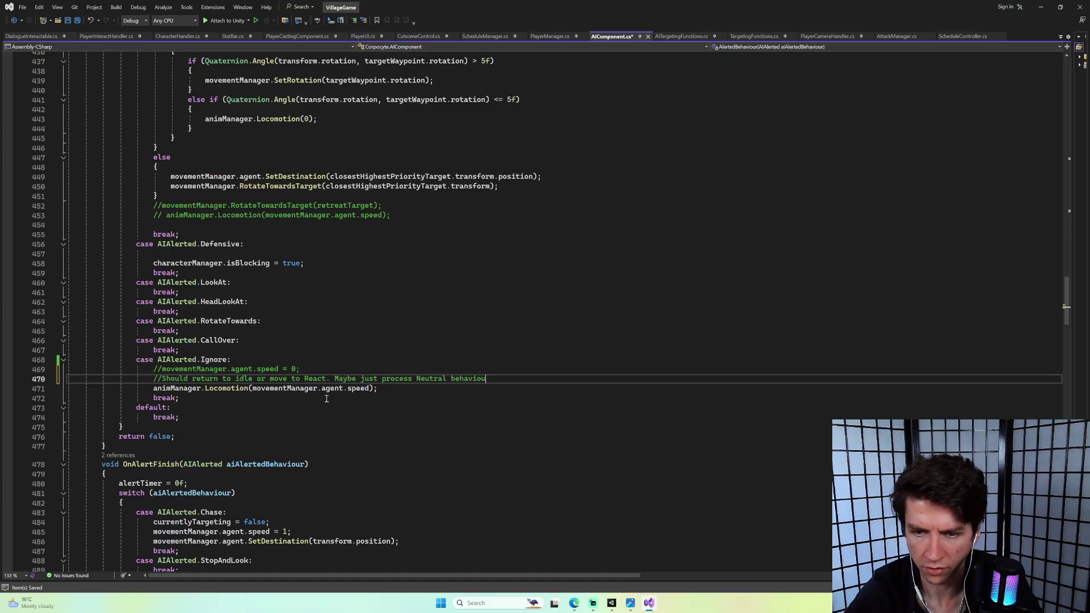
{"action": "type", "text": "r as if not in"}
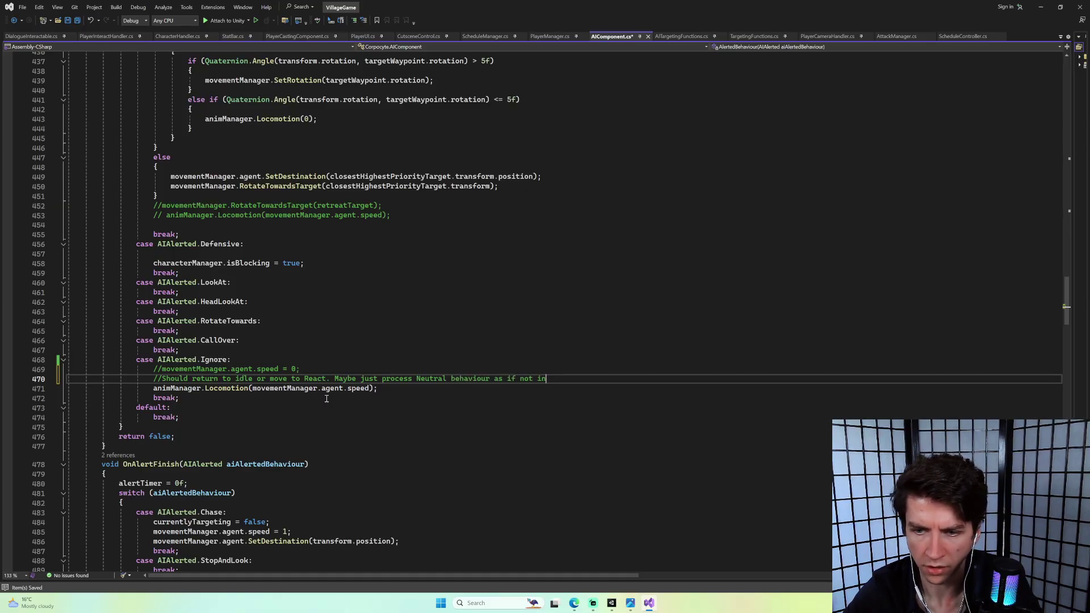
{"action": "type", "text": " alert state"}
{"action": "key", "text": "ctrl+s"}
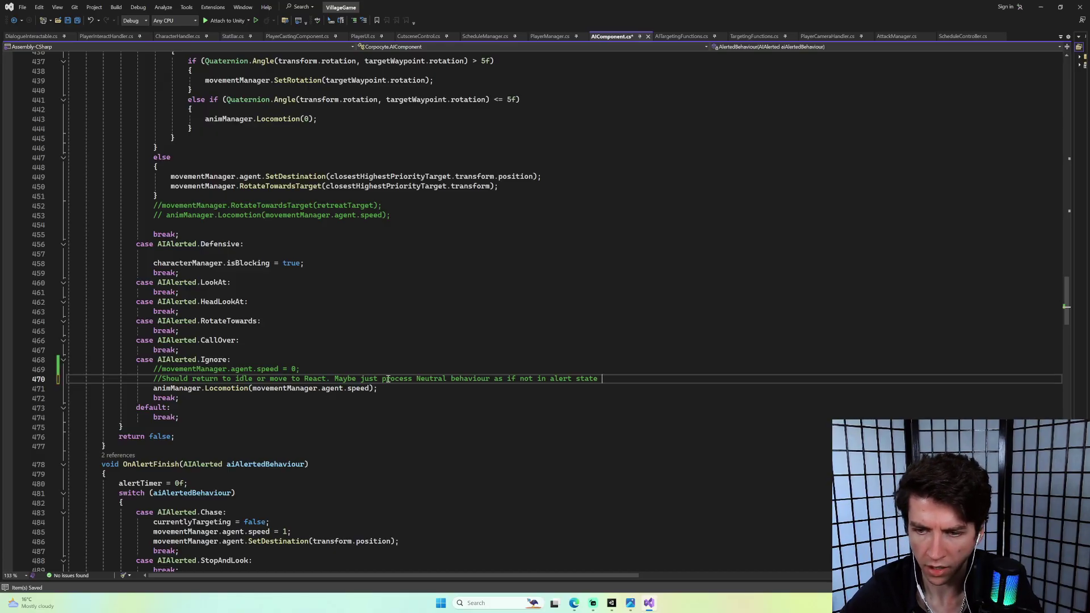
Add a second comment line, "//And then if the player gets into react range, then we can decide what to do", and save the script.
{"action": "key", "text": "BackSpace"}
{"action": "key", "text": "Return"}
{"action": "key", "text": "BackSpace"}
{"action": "key", "text": "BackSpace"}
{"action": "key", "text": "BackSpace"}
{"action": "key", "text": "Return"}
{"action": "type", "text": "//And then if the player"}
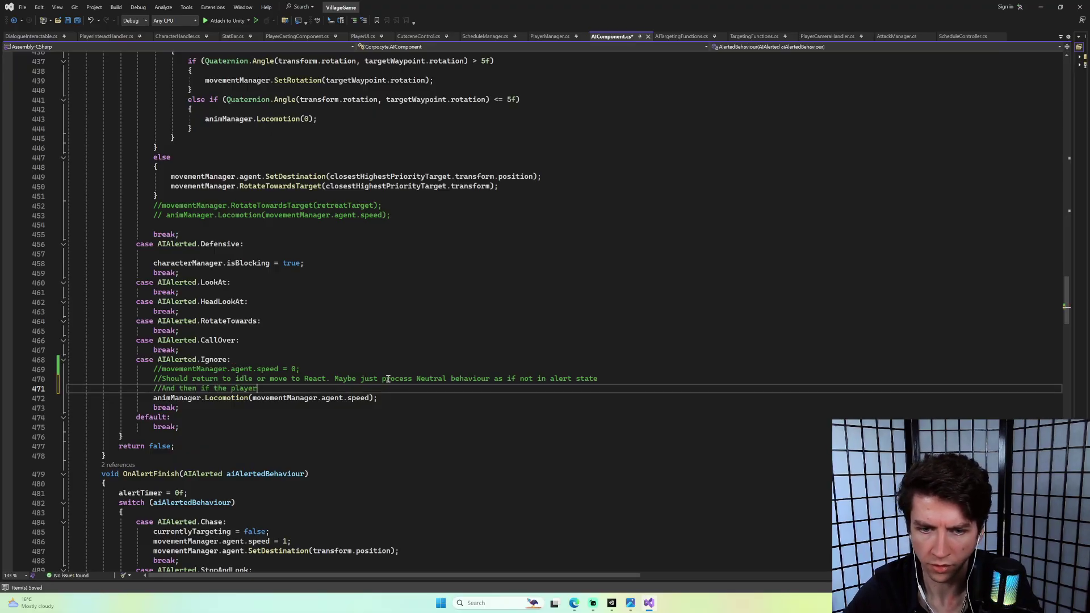
{"action": "type", "text": " gets super close"}
{"action": "key", "text": "BackSpace"}
{"action": "key", "text": "BackSpace"}
{"action": "key", "text": "BackSpace"}
{"action": "key", "text": "BackSpace"}
{"action": "key", "text": "BackSpace"}
{"action": "key", "text": "BackSpace"}
{"action": "key", "text": "BackSpace"}
{"action": "key", "text": "BackSpace"}
{"action": "key", "text": "BackSpace"}
{"action": "key", "text": "BackSpace"}
{"action": "key", "text": "BackSpace"}
{"action": "type", "text": "into react range "}
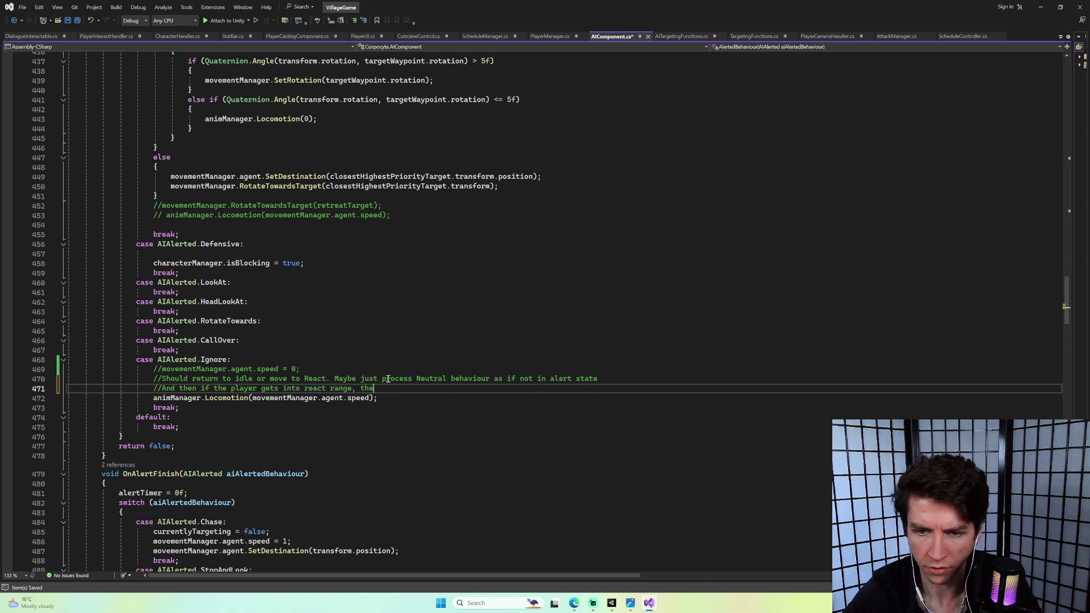
{"action": "type", "text": ", then we can"}
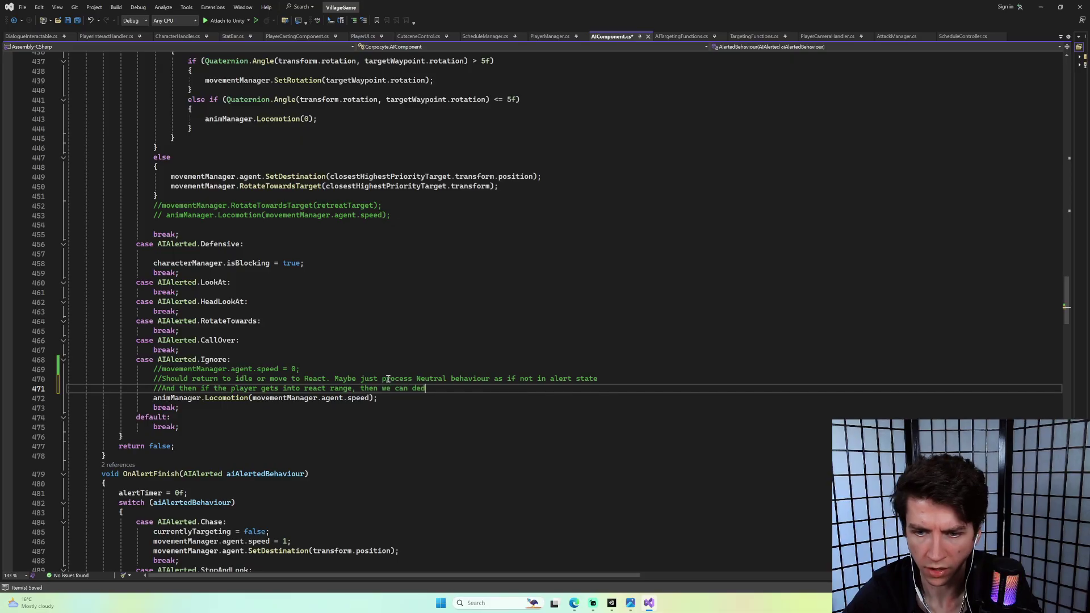
{"action": "type", "text": " decide what to"}
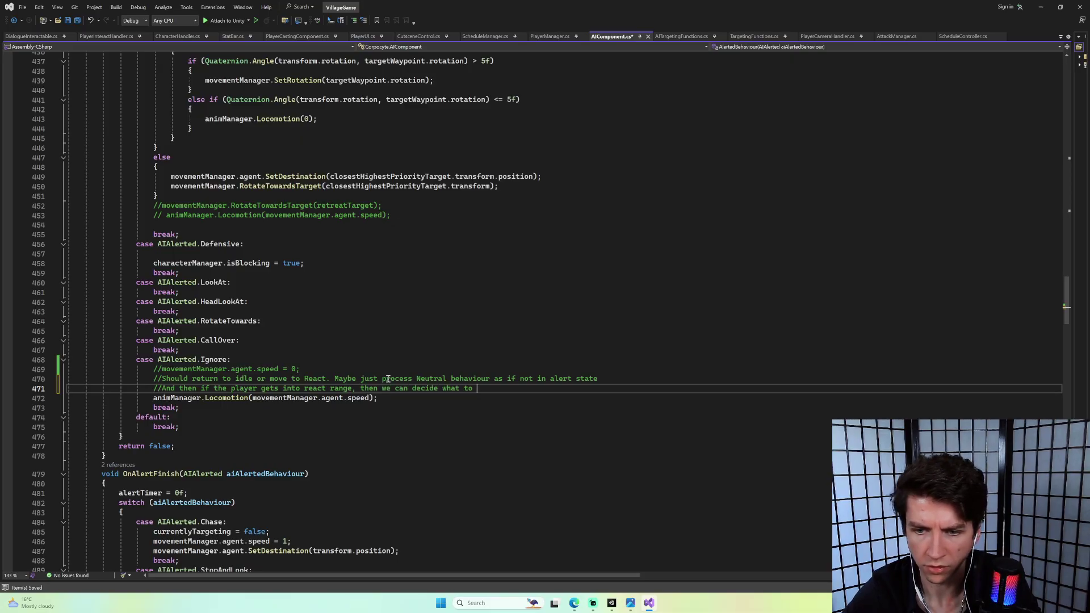
{"action": "key", "text": "ctrl+s"}
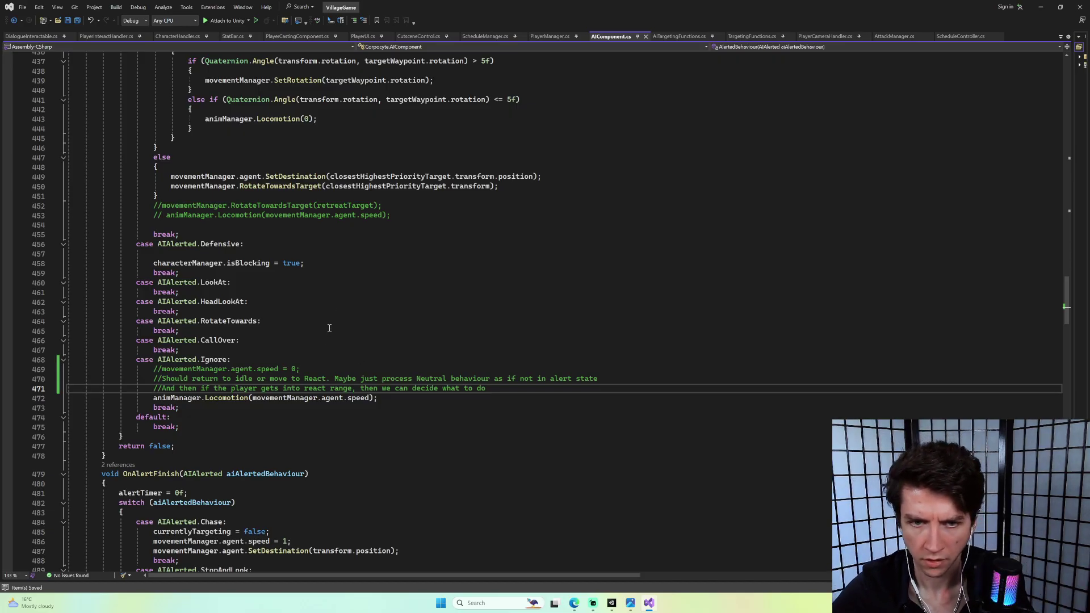
Review ProcessAlertedBehaviour, then expand ProcessNeutralBehaviour's aiObjective switch and examine how its objective cases handle movement and locomotion.
{"action": "scroll", "coordinate": [330, 328], "scroll_direction": "up", "scroll_amount": 20}
{"action": "scroll", "coordinate": [346, 331], "scroll_direction": "up", "scroll_amount": 20}
{"action": "scroll", "coordinate": [348, 329], "scroll_direction": "down", "scroll_amount": 20}
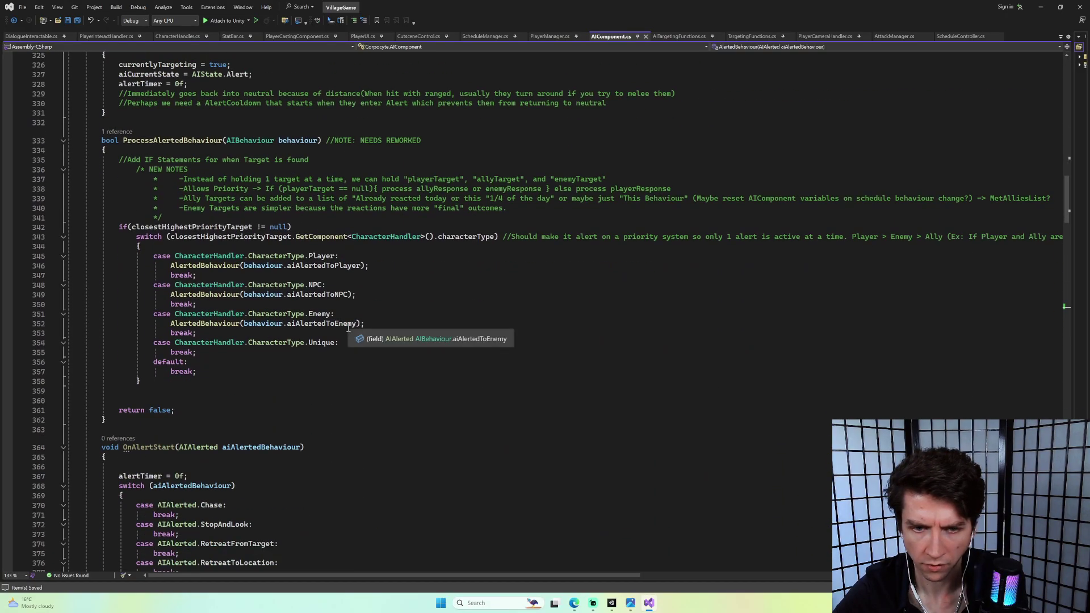
{"action": "scroll", "coordinate": [347, 326], "scroll_direction": "up", "scroll_amount": 5}
{"action": "scroll", "coordinate": [346, 323], "scroll_direction": "up", "scroll_amount": 8}
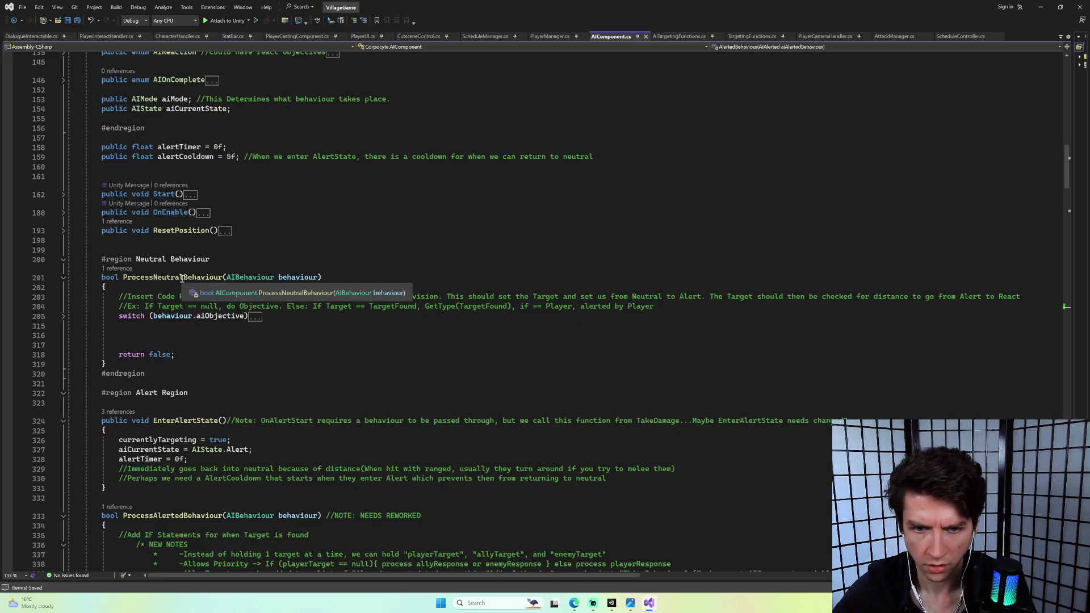
{"action": "left_click", "coordinate": [63, 316]}
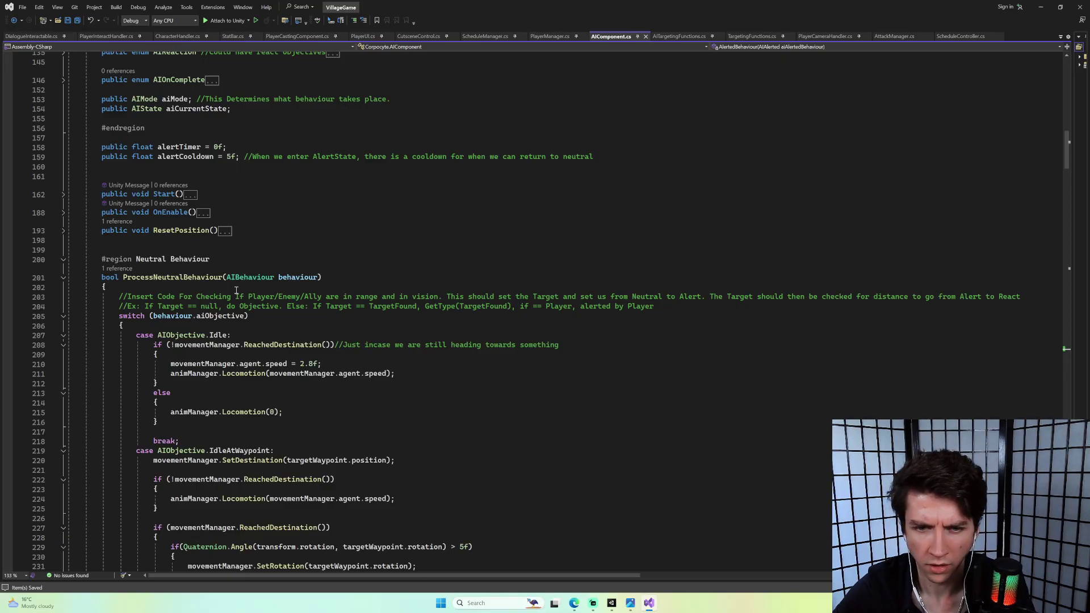
{"action": "scroll", "coordinate": [237, 291], "scroll_direction": "down", "scroll_amount": 6}
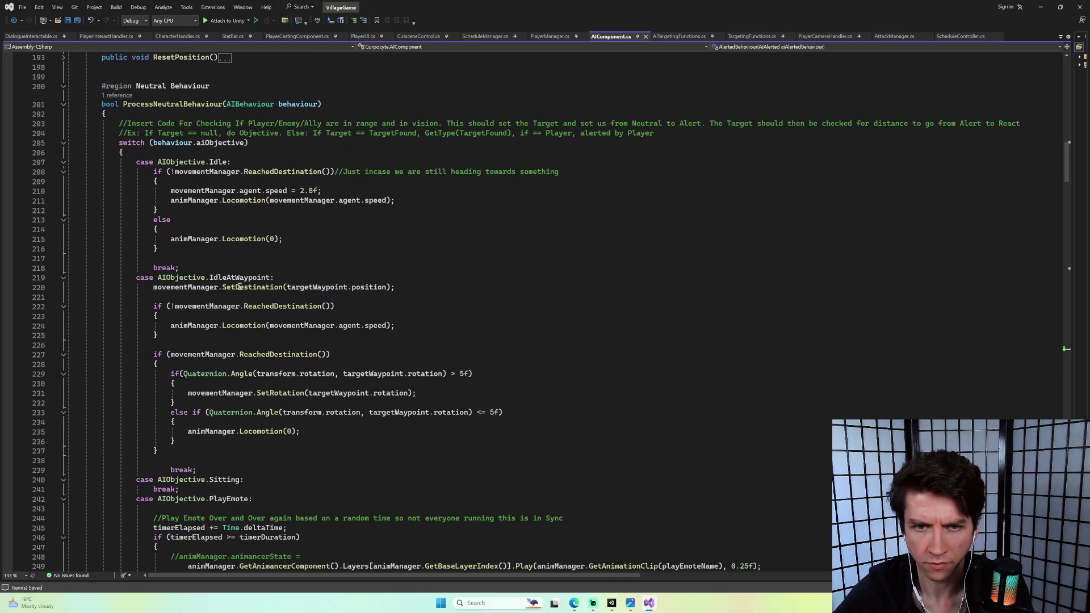
{"action": "scroll", "coordinate": [244, 287], "scroll_direction": "down", "scroll_amount": 13}
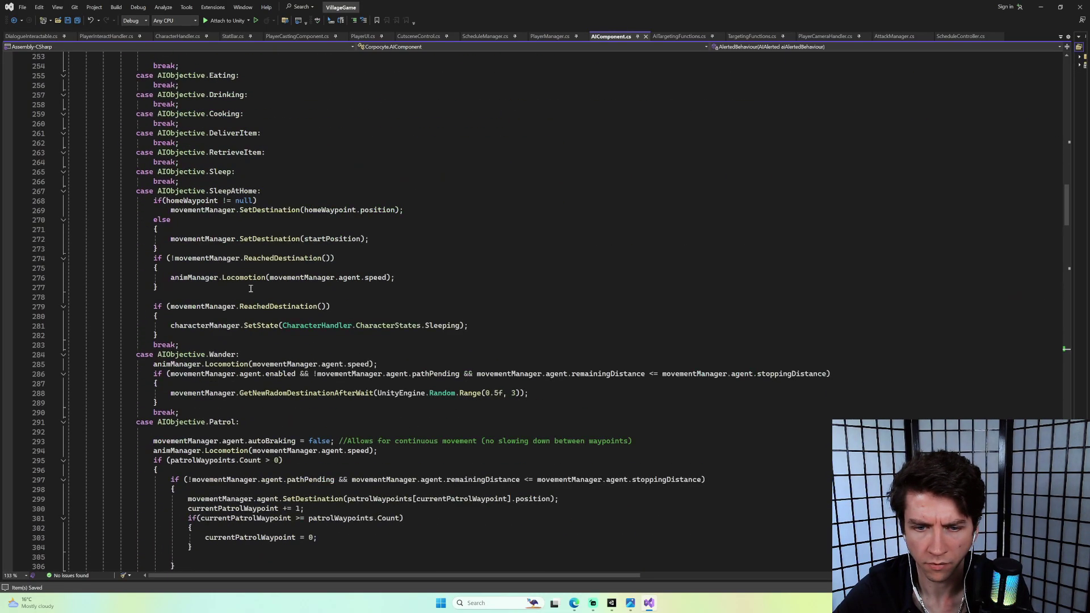
Comment out the animManager.Locomotion call in AlertedBehaviour's AIAlerted.Ignore case and insert blank lines above it for new code.
{"action": "scroll", "coordinate": [255, 287], "scroll_direction": "down", "scroll_amount": 14}
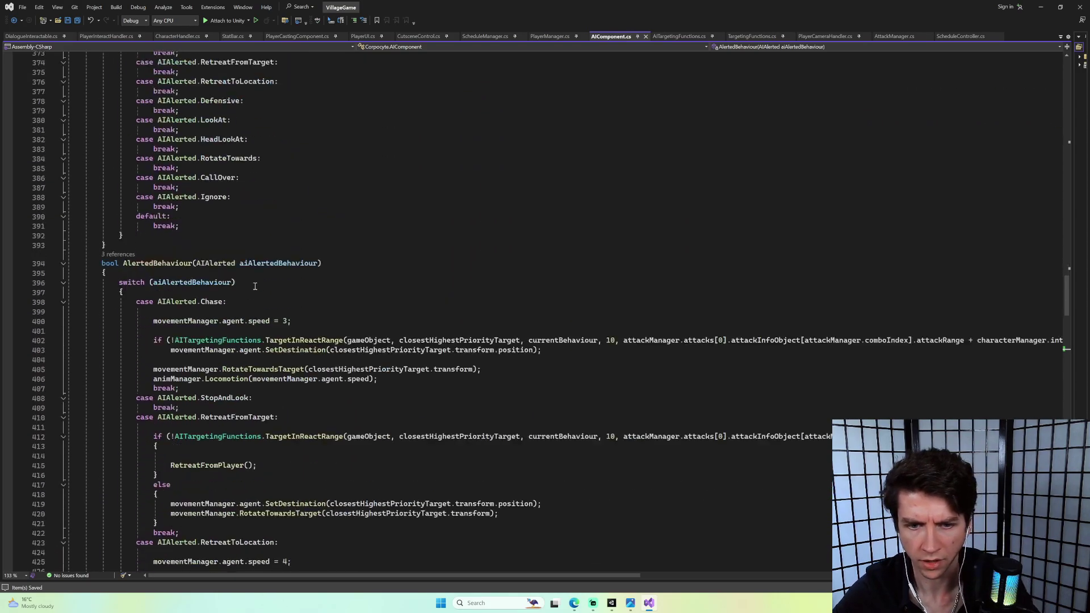
{"action": "scroll", "coordinate": [259, 288], "scroll_direction": "down", "scroll_amount": 5}
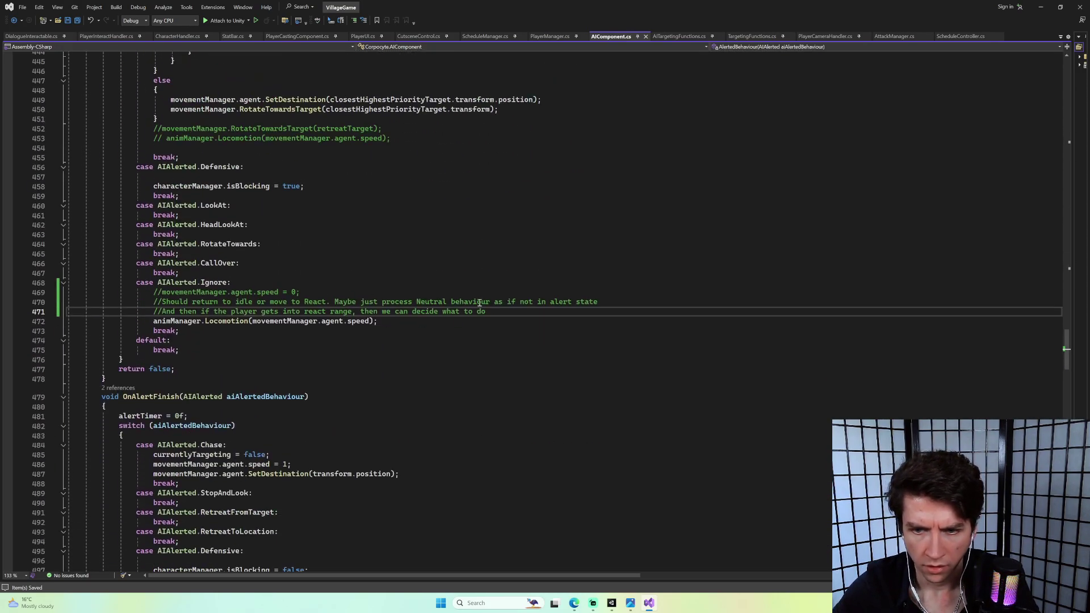
{"action": "key", "text": "Return"}
{"action": "key", "text": "Return"}
{"action": "key", "text": "Return"}
{"action": "key", "text": "Down"}
{"action": "type", "text": "//"}
{"action": "key", "text": "Up"}
{"action": "key", "text": "Up"}
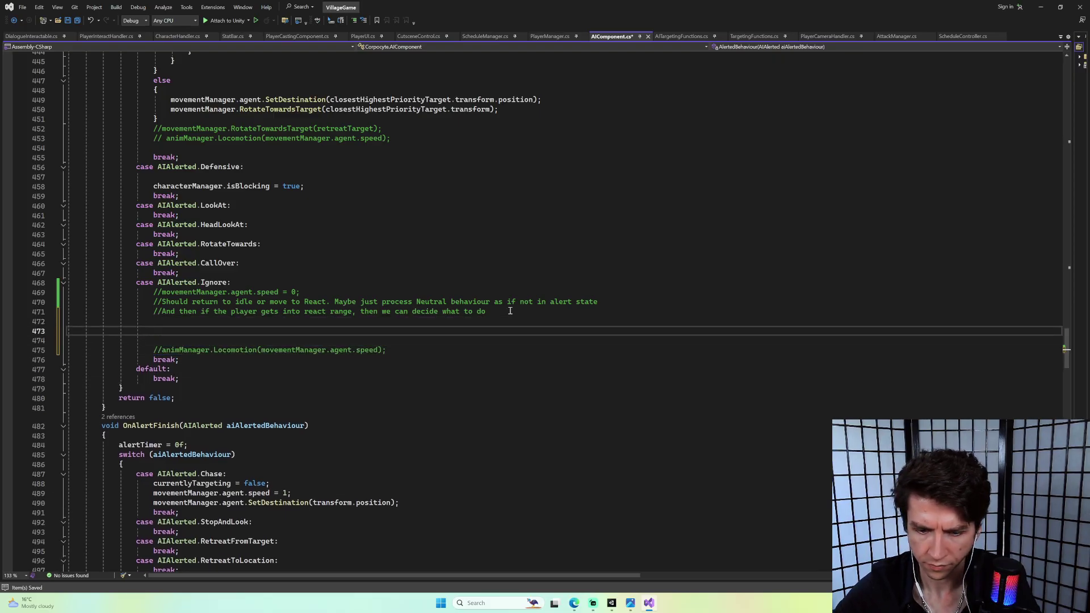
{"action": "type", "text": "process"}
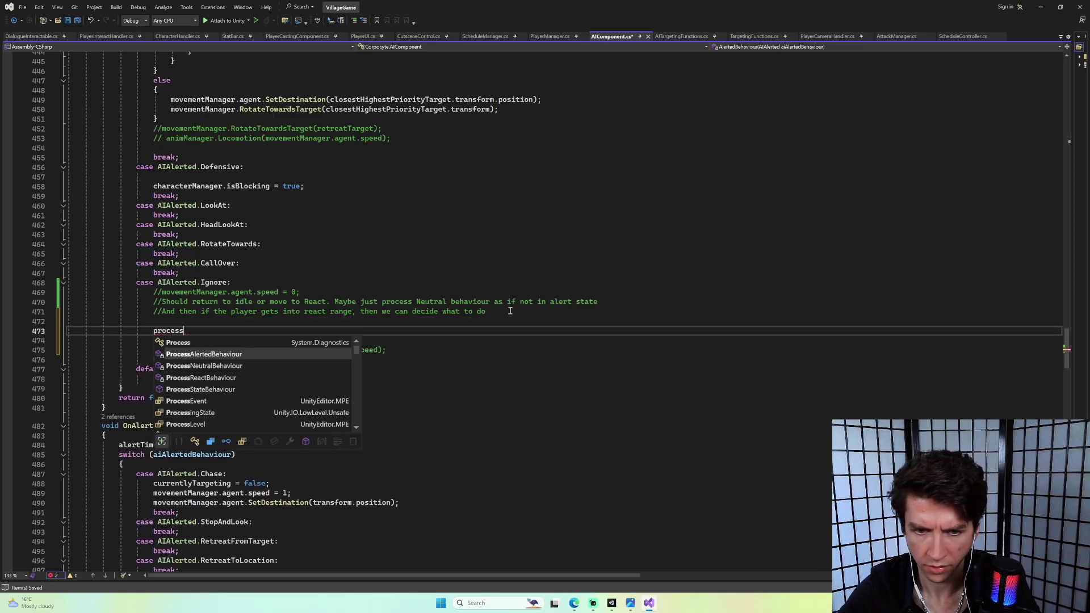
{"action": "type", "text": "n"}
{"action": "key", "text": "Tab"}
{"action": "type", "text": "("}
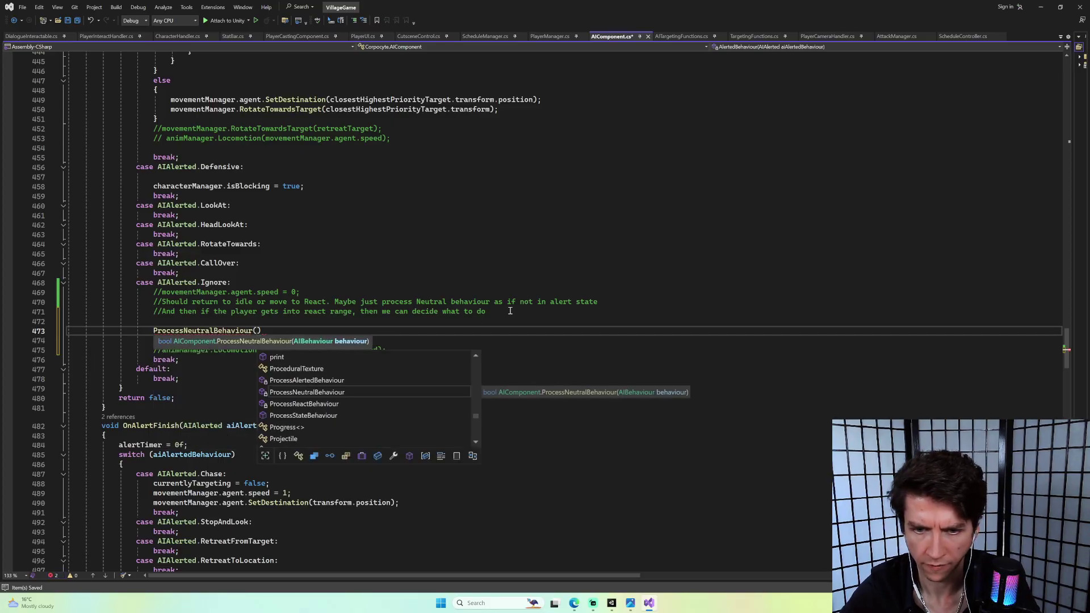
{"action": "key", "text": "BackSpace"}
{"action": "key", "text": "ctrl+BackSpace"}
{"action": "key", "text": "ctrl+s"}
Check ProcessNeutralBehaviour's parameter and Idle case, then call ProcessNeutralBehaviour(currentBehaviour); in the AIAlerted.Ignore case and save the script.
{"action": "scroll", "coordinate": [510, 297], "scroll_direction": "up", "scroll_amount": 20}
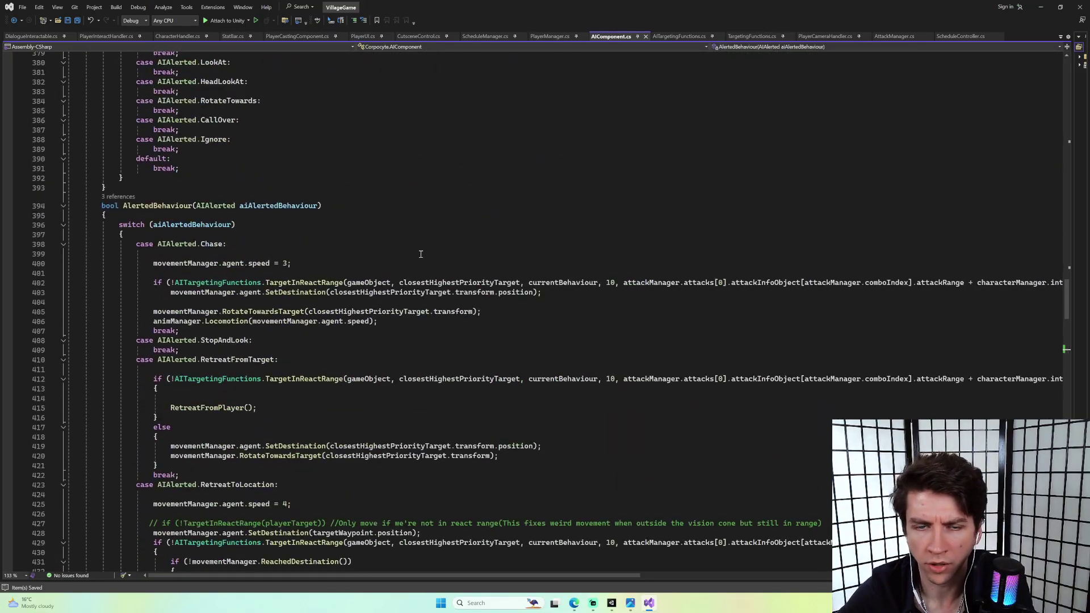
{"action": "scroll", "coordinate": [402, 246], "scroll_direction": "up", "scroll_amount": 12}
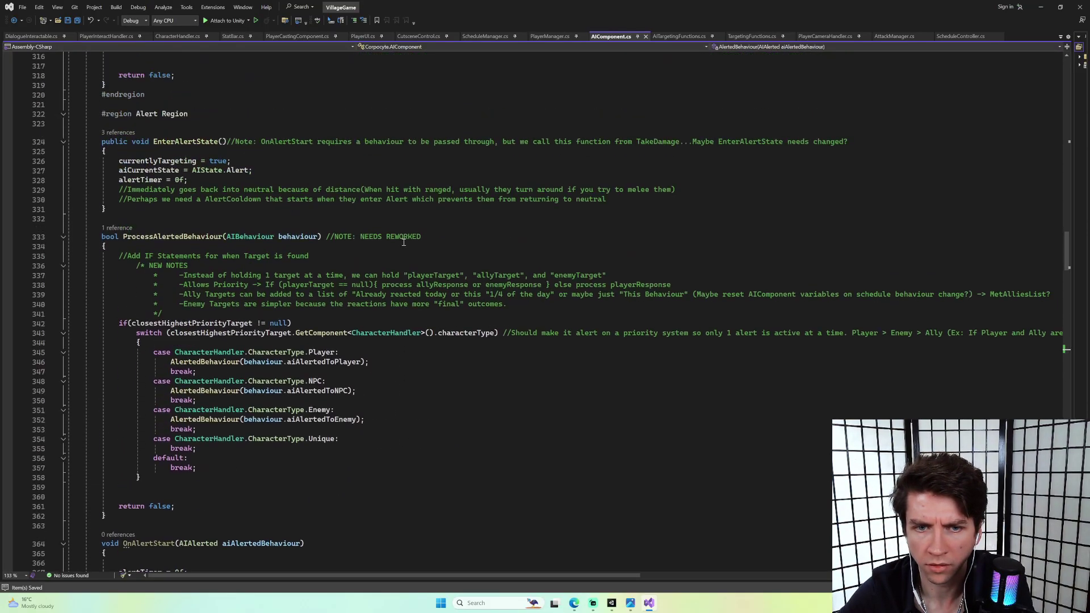
{"action": "scroll", "coordinate": [405, 241], "scroll_direction": "up", "scroll_amount": 20}
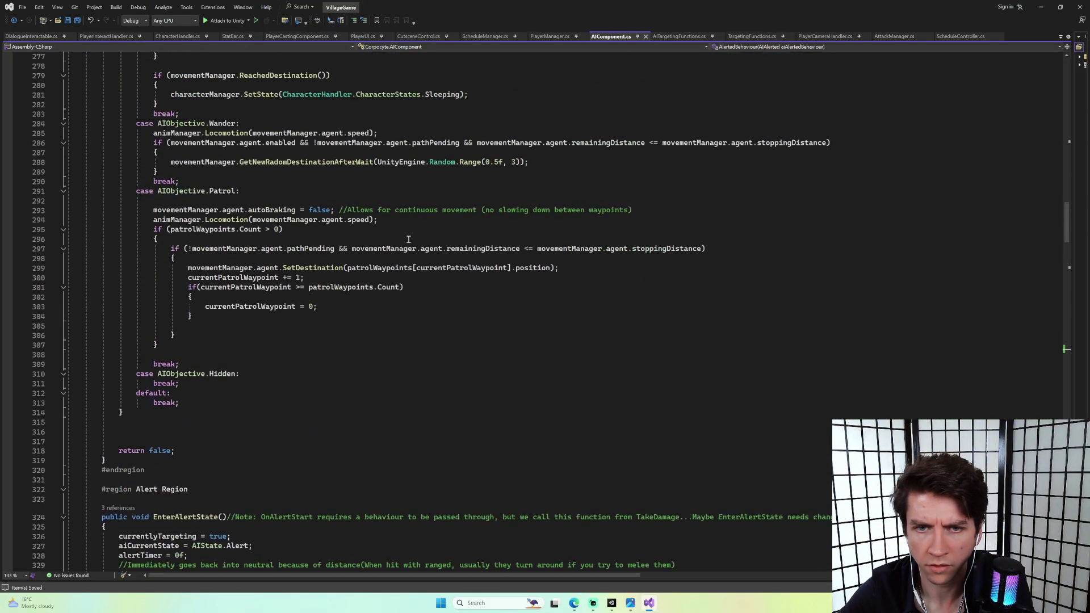
{"action": "scroll", "coordinate": [412, 236], "scroll_direction": "up", "scroll_amount": 16}
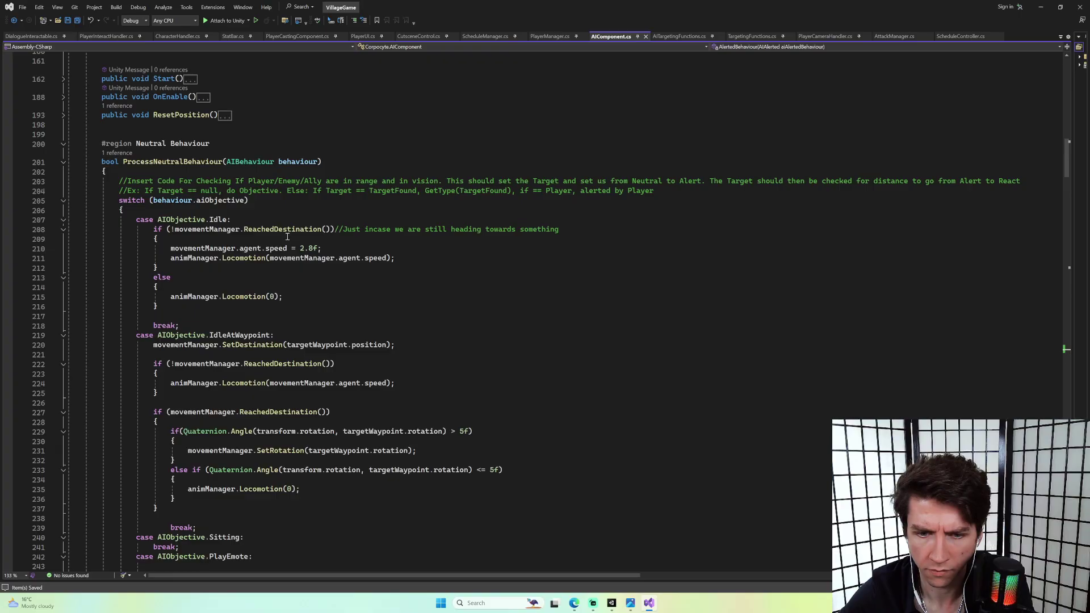
{"action": "scroll", "coordinate": [290, 235], "scroll_direction": "down", "scroll_amount": 20}
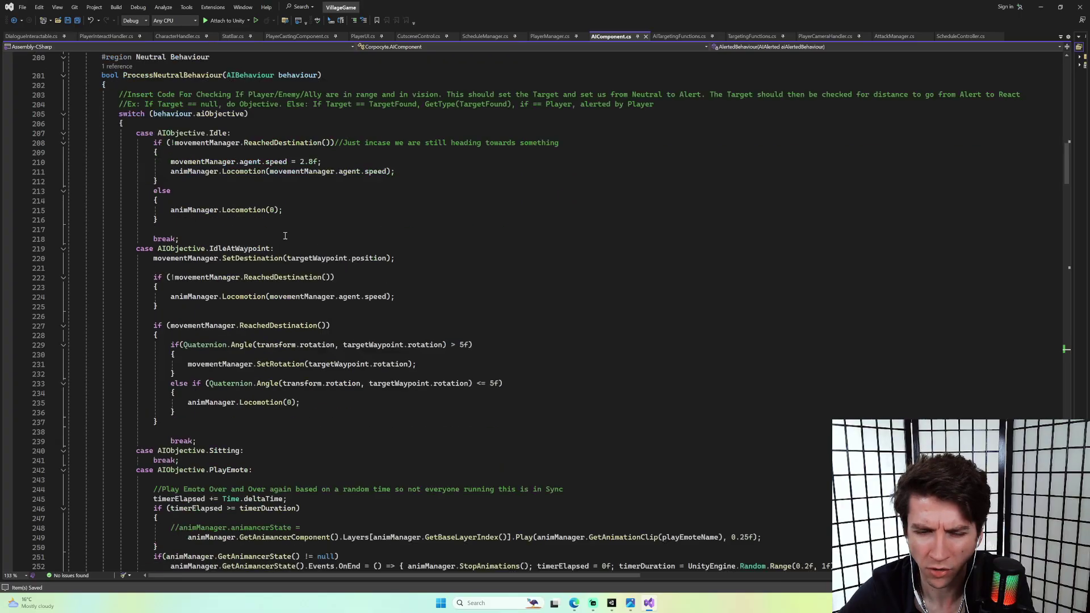
{"action": "scroll", "coordinate": [296, 233], "scroll_direction": "down", "scroll_amount": 20}
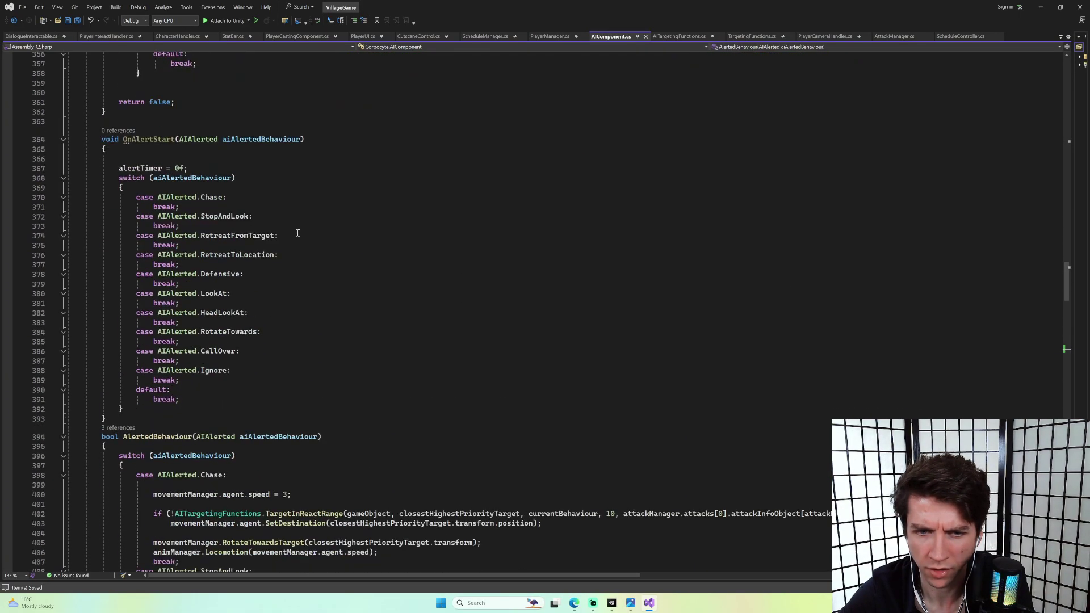
{"action": "scroll", "coordinate": [300, 234], "scroll_direction": "up", "scroll_amount": 1}
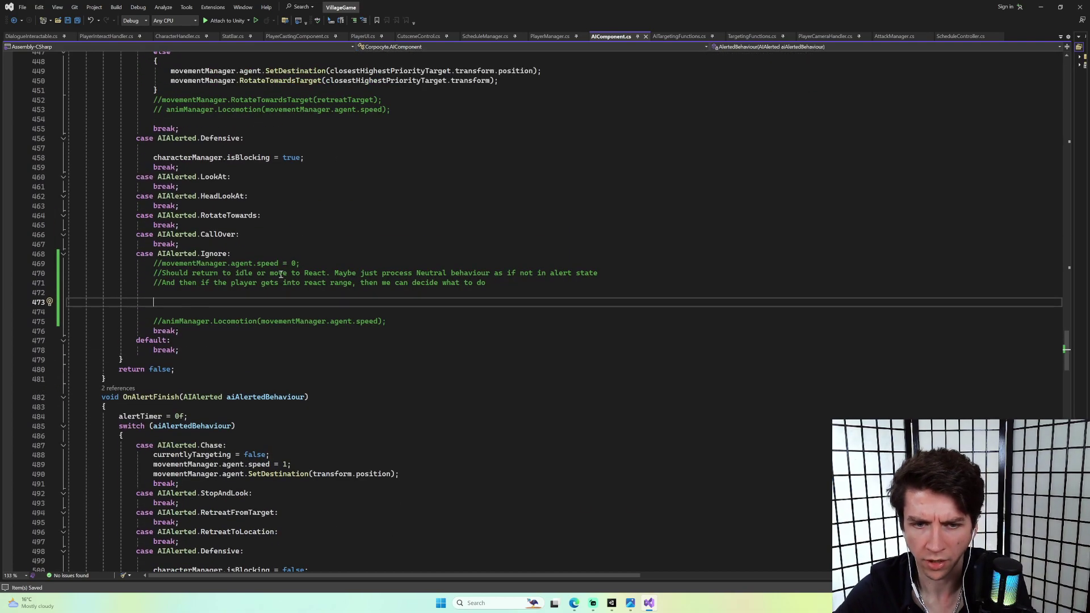
{"action": "type", "text": "Process"}
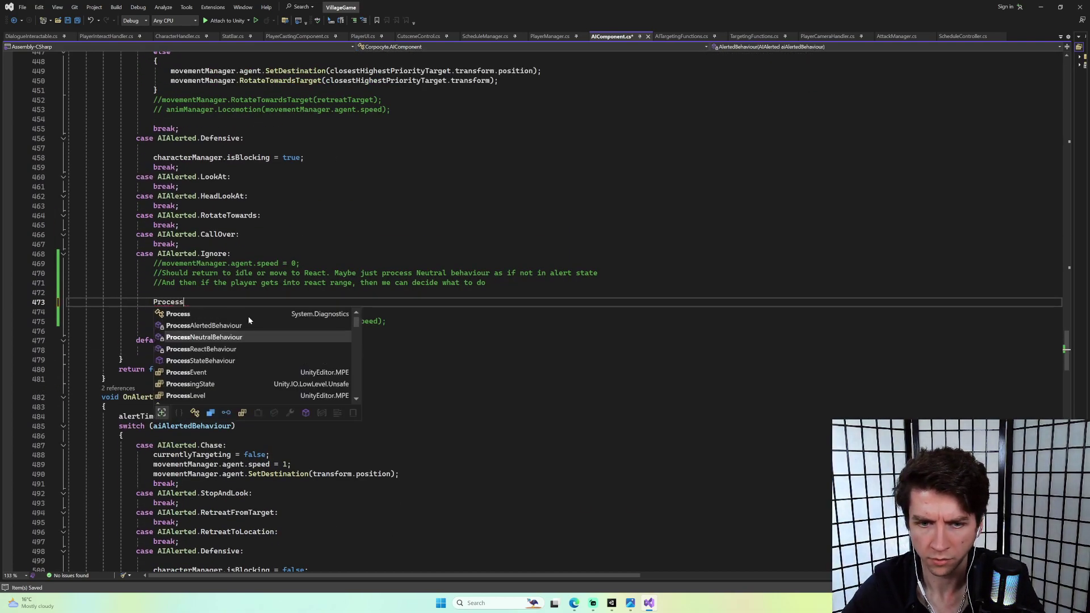
{"action": "type", "text": "NeutralBehaviour(behaviour);"}
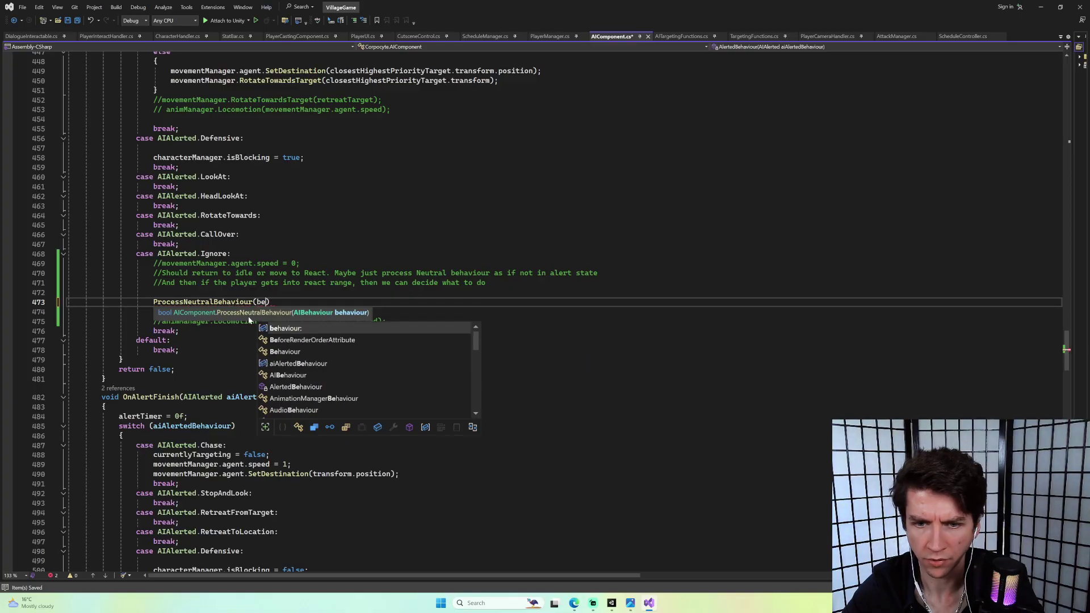
{"action": "double_click", "coordinate": [271, 302]}
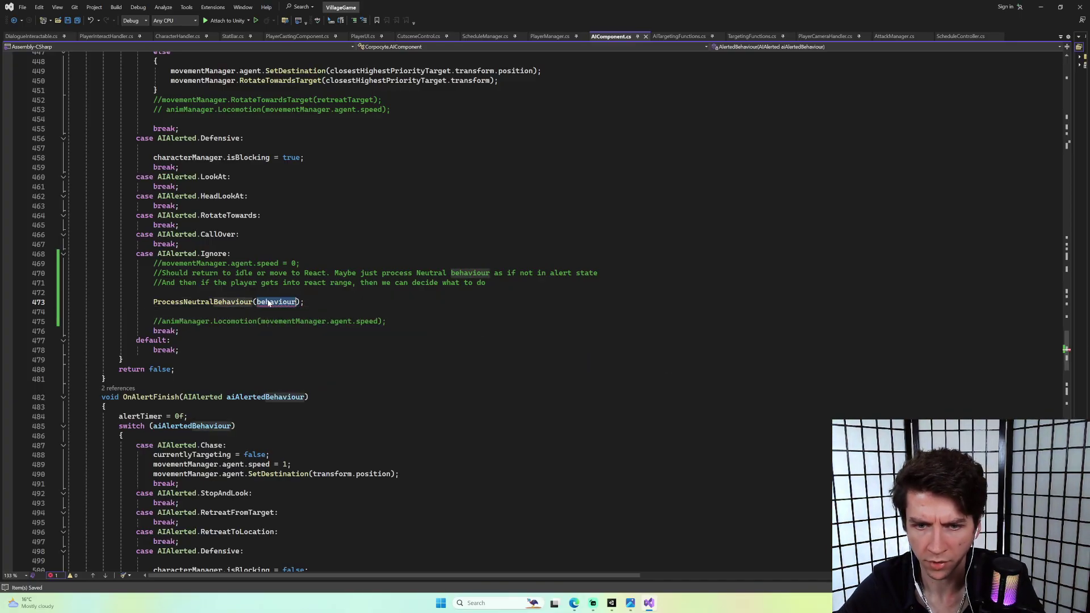
{"action": "type", "text": "curre"}
{"action": "key", "text": "Tab"}
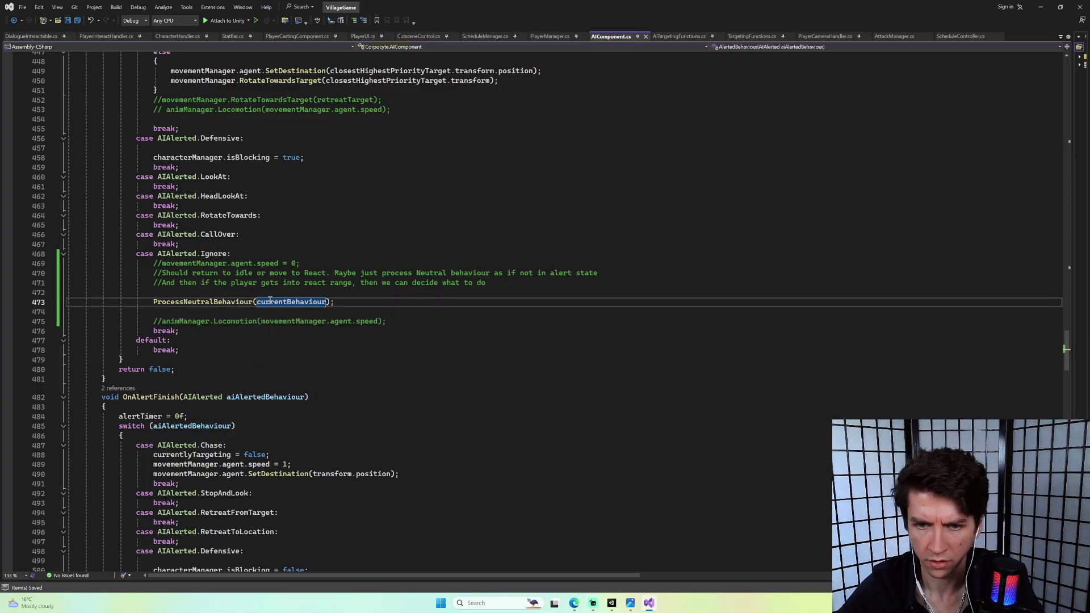
Trace the alert flow through AlertedBehaviour, ProcessNeutralBehaviour's objective cases and ProcessAlertedBehaviour to check how the new neutral call behaves.
{"action": "scroll", "coordinate": [271, 295], "scroll_direction": "up", "scroll_amount": 18}
{"action": "scroll", "coordinate": [273, 294], "scroll_direction": "up", "scroll_amount": 4}
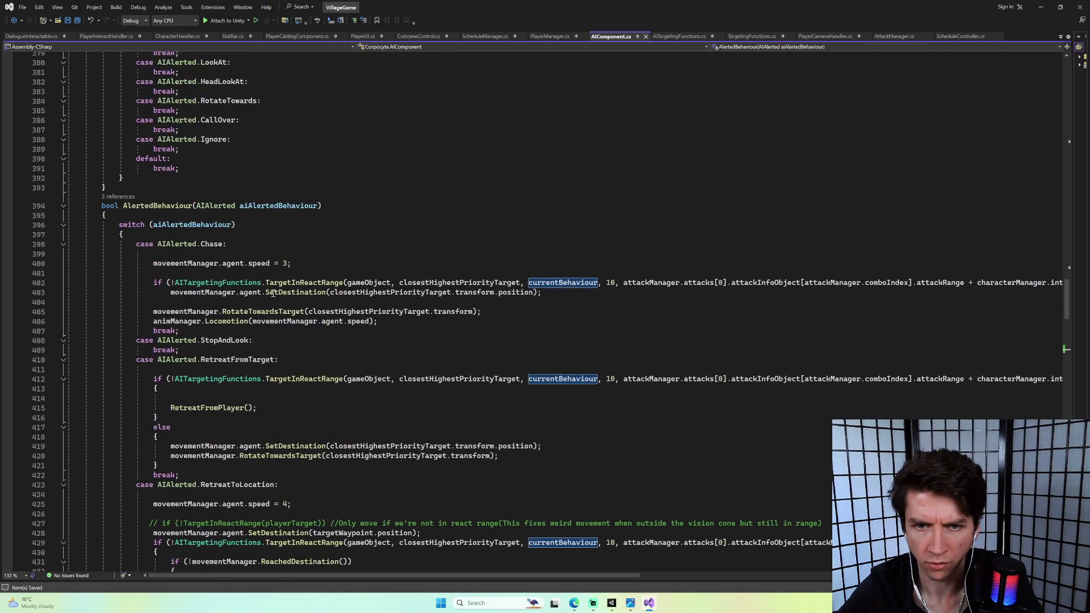
{"action": "mouse_move", "coordinate": [613, 607]}
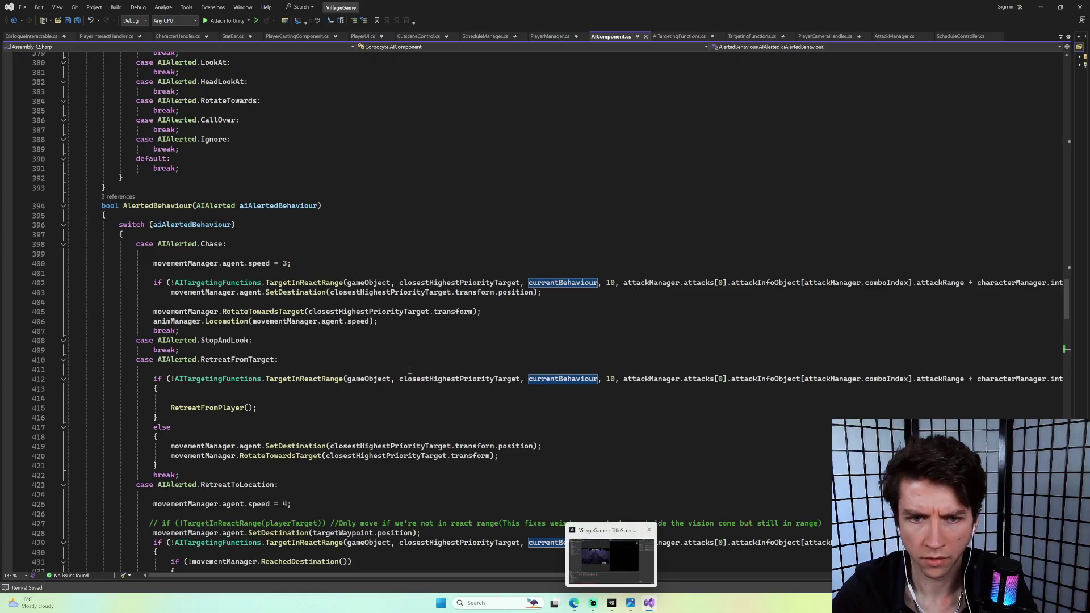
{"action": "scroll", "coordinate": [397, 361], "scroll_direction": "up", "scroll_amount": 20}
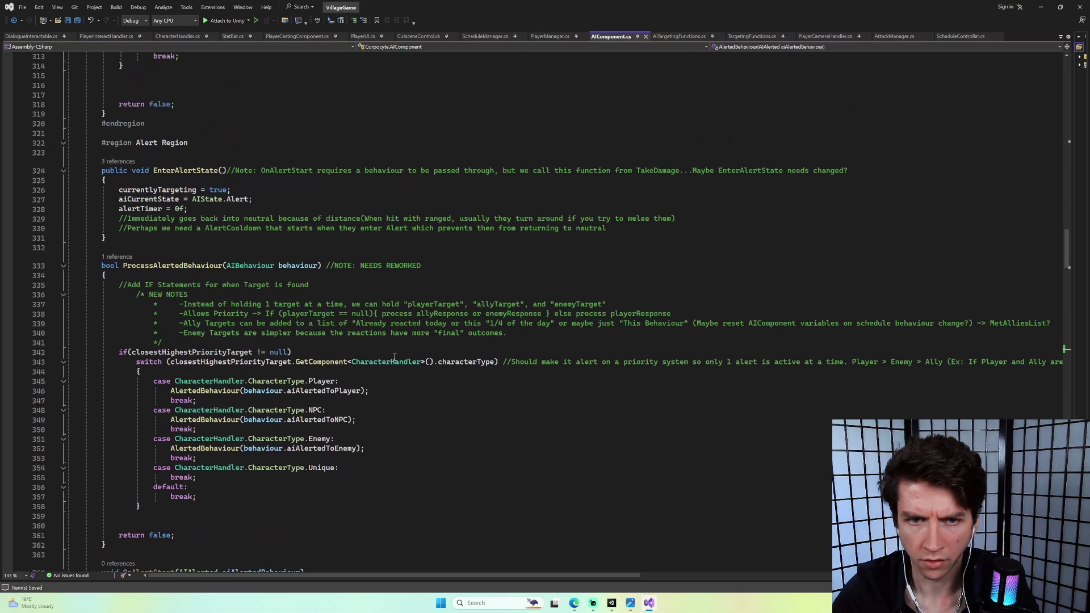
{"action": "scroll", "coordinate": [394, 357], "scroll_direction": "up", "scroll_amount": 20}
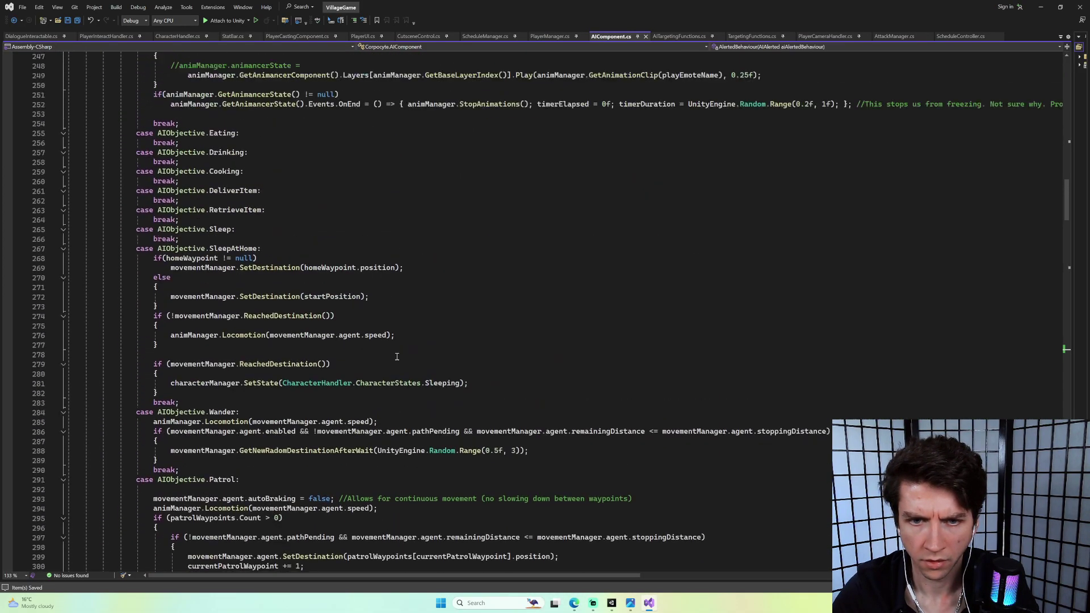
{"action": "scroll", "coordinate": [397, 356], "scroll_direction": "up", "scroll_amount": 16}
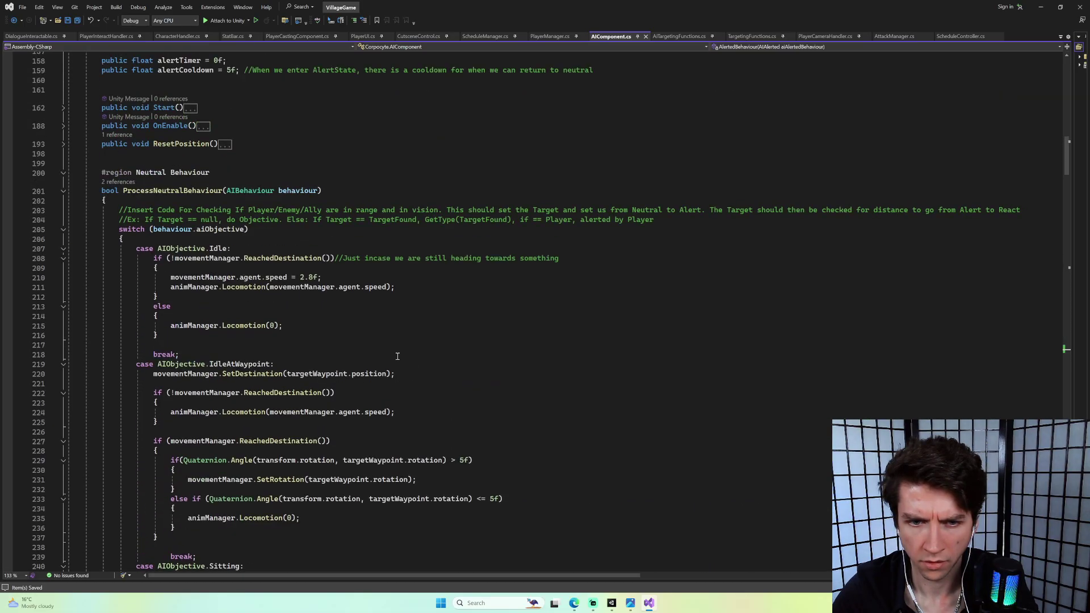
{"action": "scroll", "coordinate": [398, 356], "scroll_direction": "up", "scroll_amount": 6}
{"action": "scroll", "coordinate": [397, 356], "scroll_direction": "down", "scroll_amount": 8}
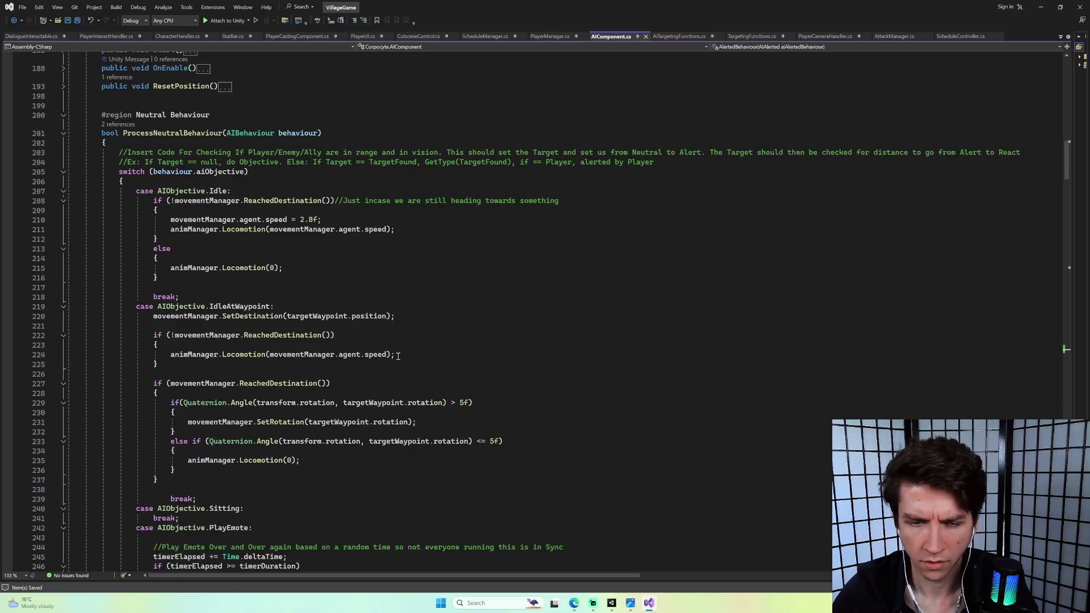
{"action": "scroll", "coordinate": [397, 356], "scroll_direction": "down", "scroll_amount": 20}
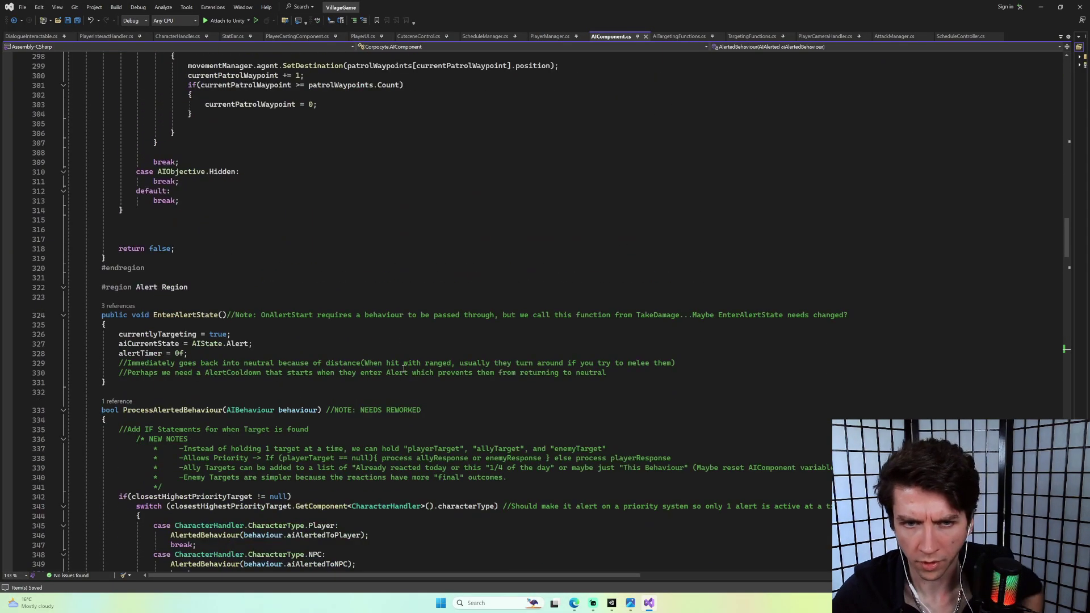
{"action": "scroll", "coordinate": [403, 353], "scroll_direction": "down", "scroll_amount": 15}
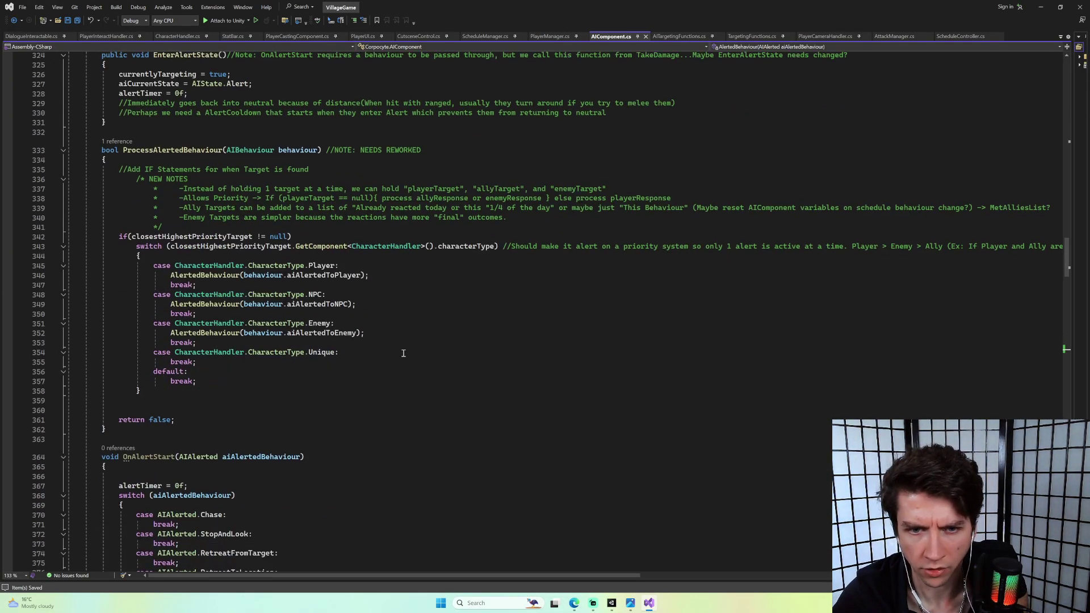
{"action": "scroll", "coordinate": [398, 348], "scroll_direction": "up", "scroll_amount": 11}
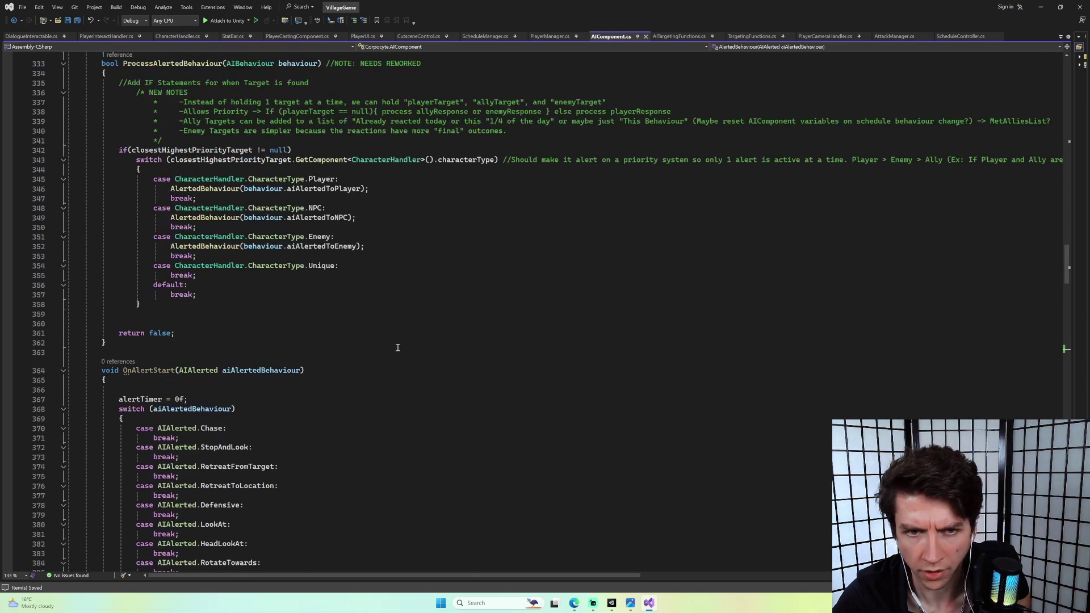
Examine where ProcessStateBehaviour assigns currentBehaviour and how its Neutral and Alert states are processed.
{"action": "scroll", "coordinate": [398, 347], "scroll_direction": "down", "scroll_amount": 20}
{"action": "scroll", "coordinate": [411, 340], "scroll_direction": "down", "scroll_amount": 20}
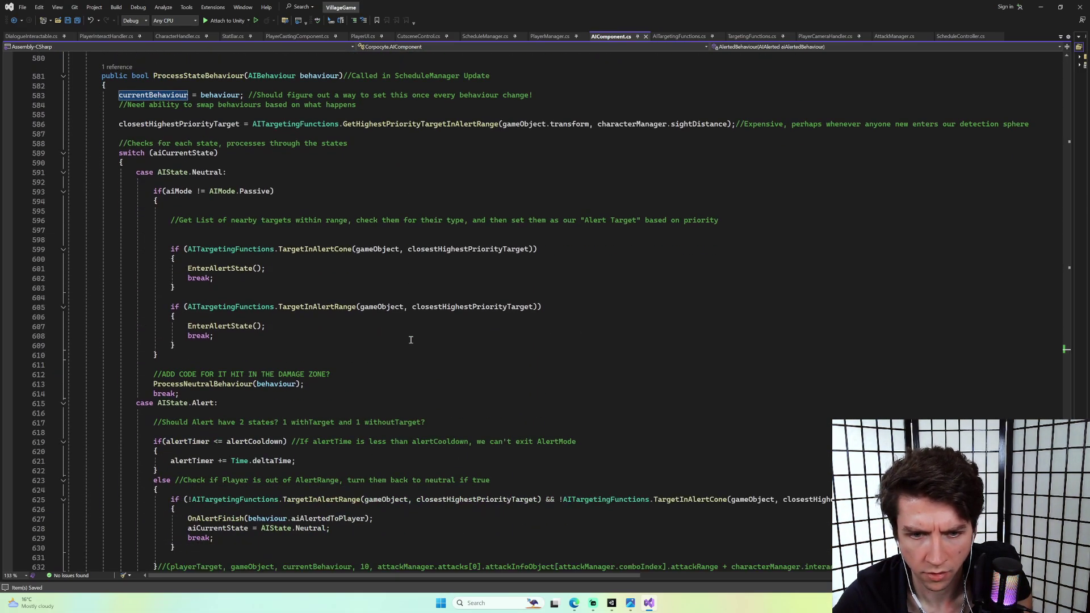
{"action": "left_click", "coordinate": [163, 95]}
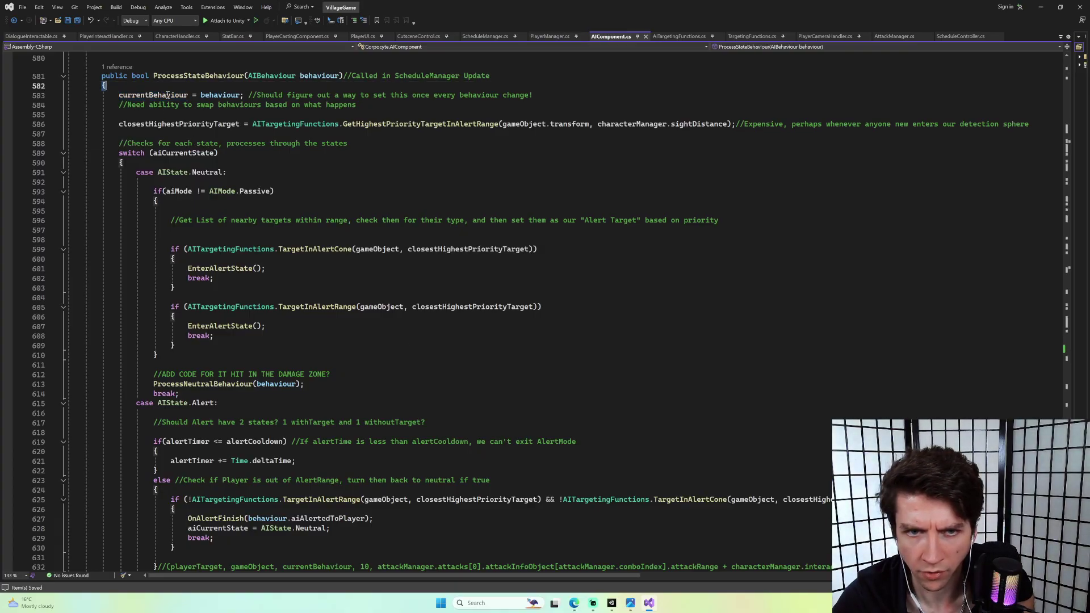
{"action": "left_click", "coordinate": [229, 91]}
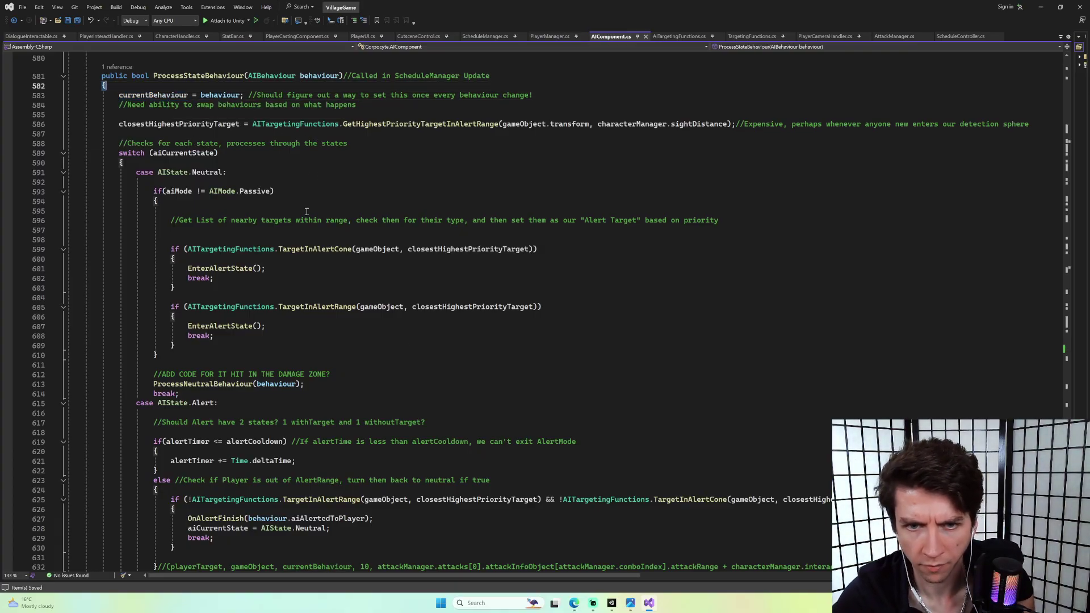
{"action": "scroll", "coordinate": [318, 207], "scroll_direction": "up", "scroll_amount": 6}
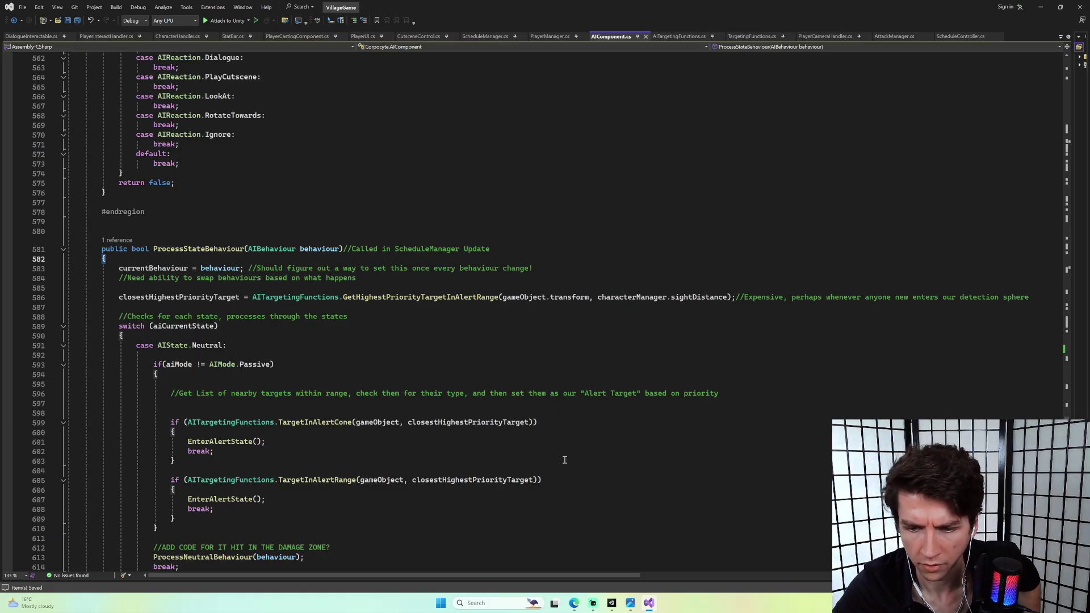
Switch to the Unity editor, start the game from the TitleScreen scene and enter JungleArea2 with CheatLoad.
{"action": "left_click", "coordinate": [612, 603]}
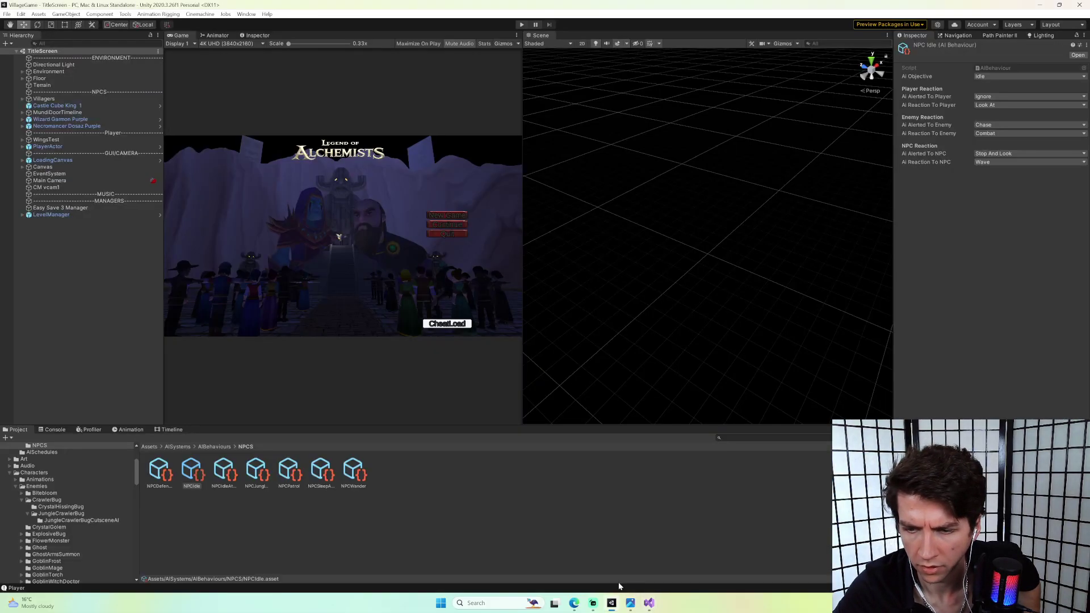
{"action": "left_click", "coordinate": [524, 25]}
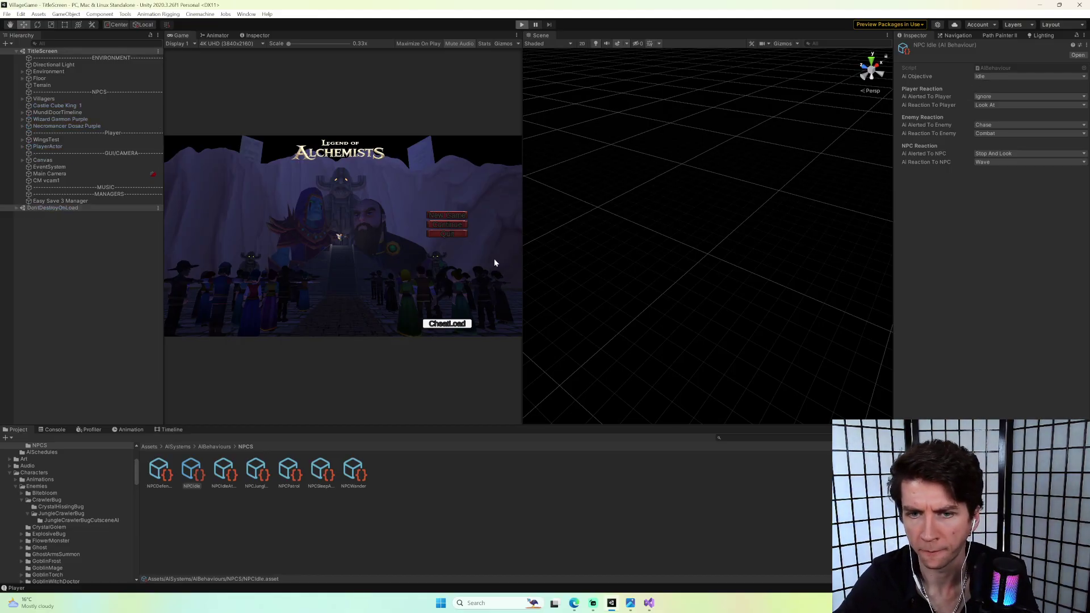
{"action": "left_click", "coordinate": [436, 324]}
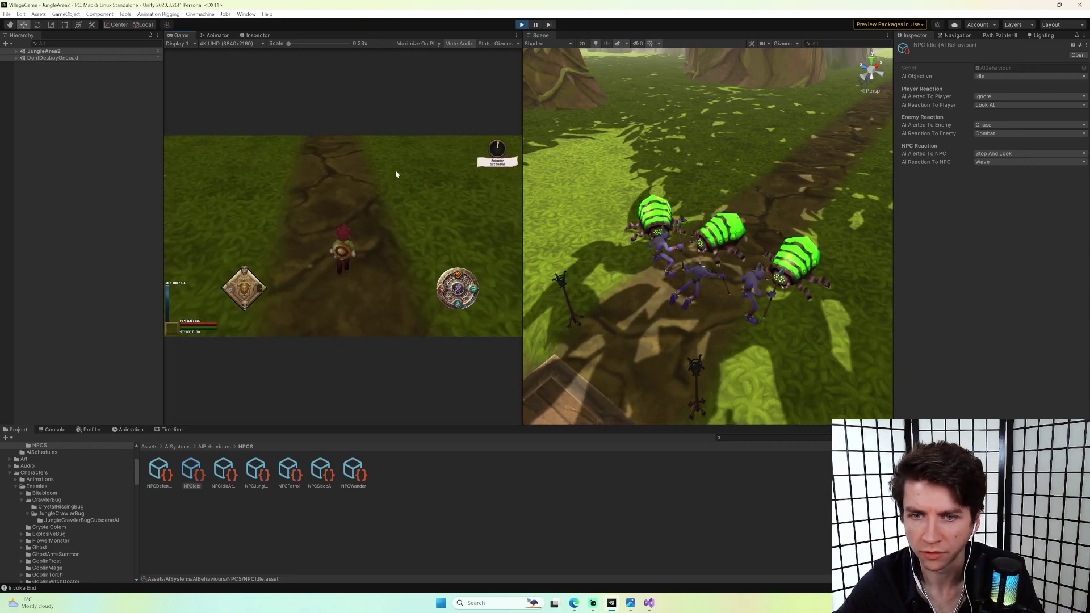
Run the player along the dirt path to the goblin and bug fight near the gate to observe the goblins' behaviour.
{"action": "key", "text": "w"}
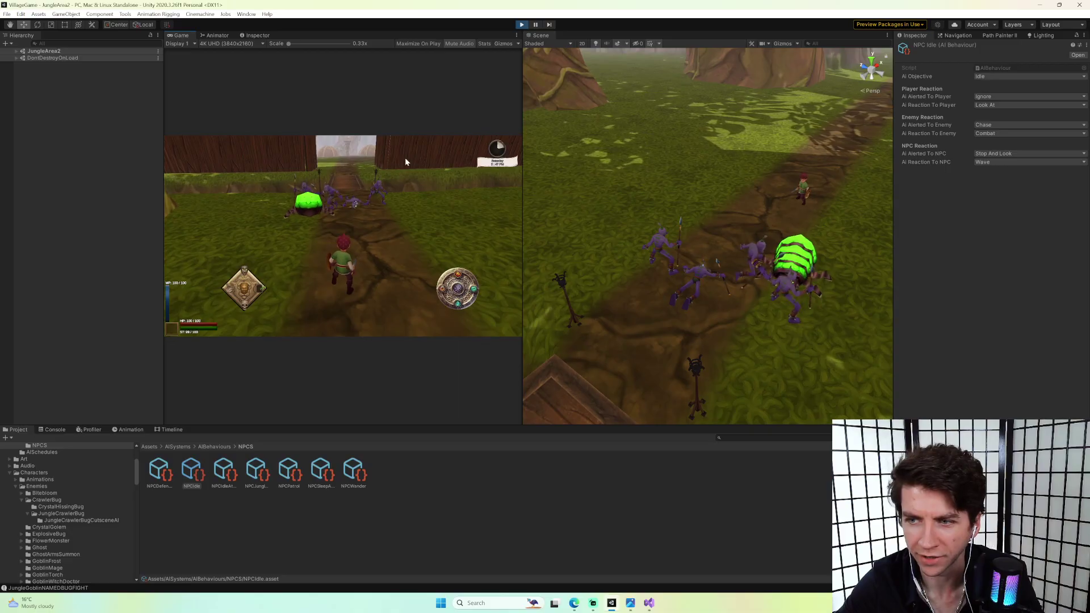
{"action": "key", "text": "w"}
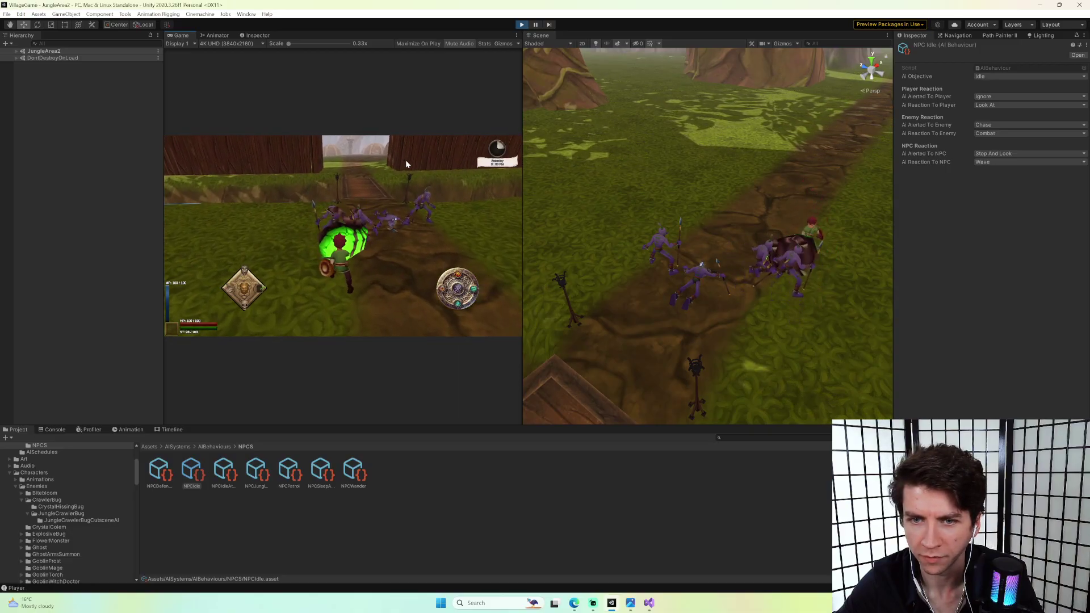
{"action": "key", "text": "d"}
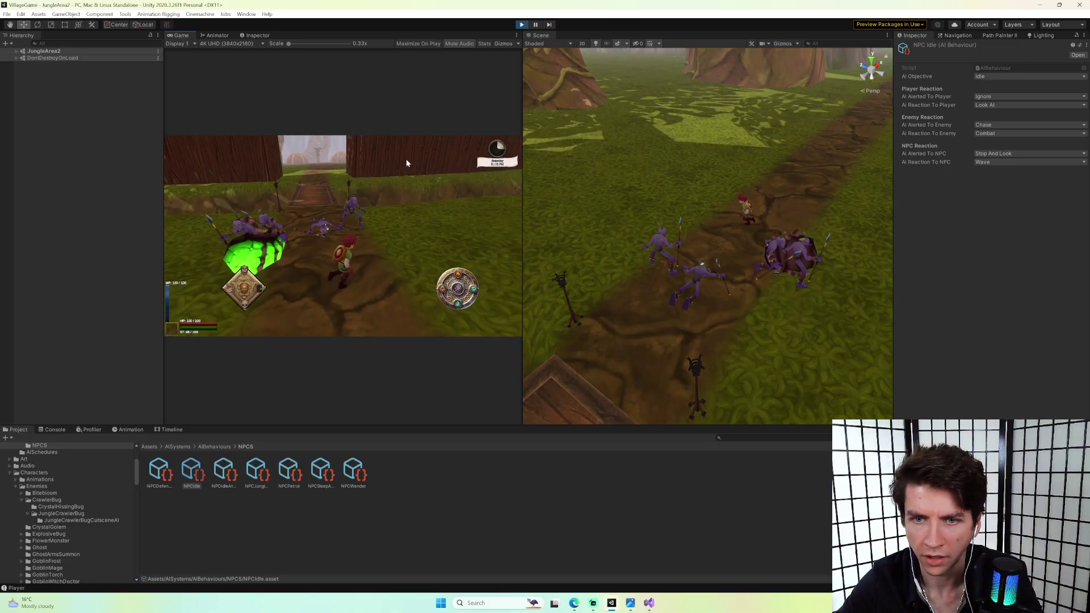
Run the player around the goblins on the path near the gate to observe their behaviour, and stop the game.
{"action": "key", "text": "w"}
{"action": "key", "text": "w"}
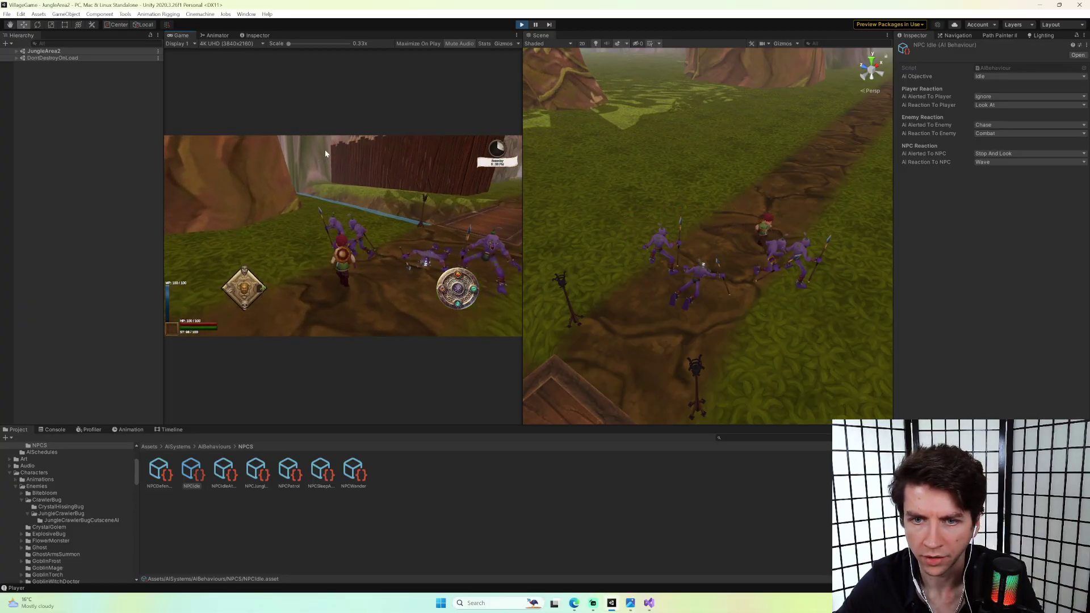
{"action": "key", "text": "w"}
{"action": "key", "text": "d"}
{"action": "key", "text": "s"}
{"action": "key", "text": "w"}
{"action": "key", "text": "a"}
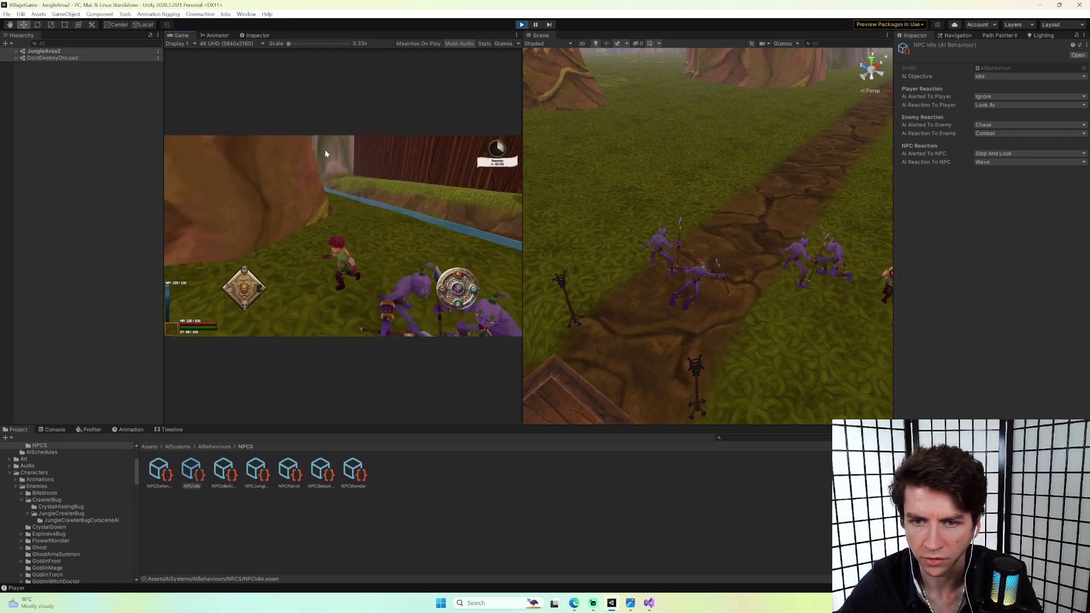
{"action": "key", "text": "s"}
{"action": "key", "text": "d"}
{"action": "key", "text": "w"}
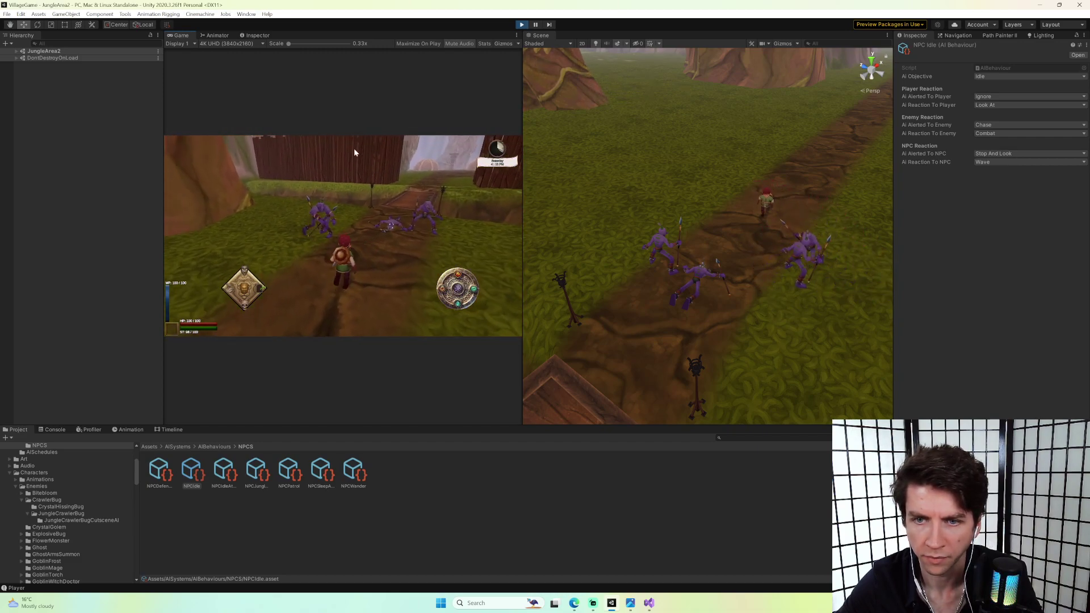
{"action": "left_click", "coordinate": [522, 25]}
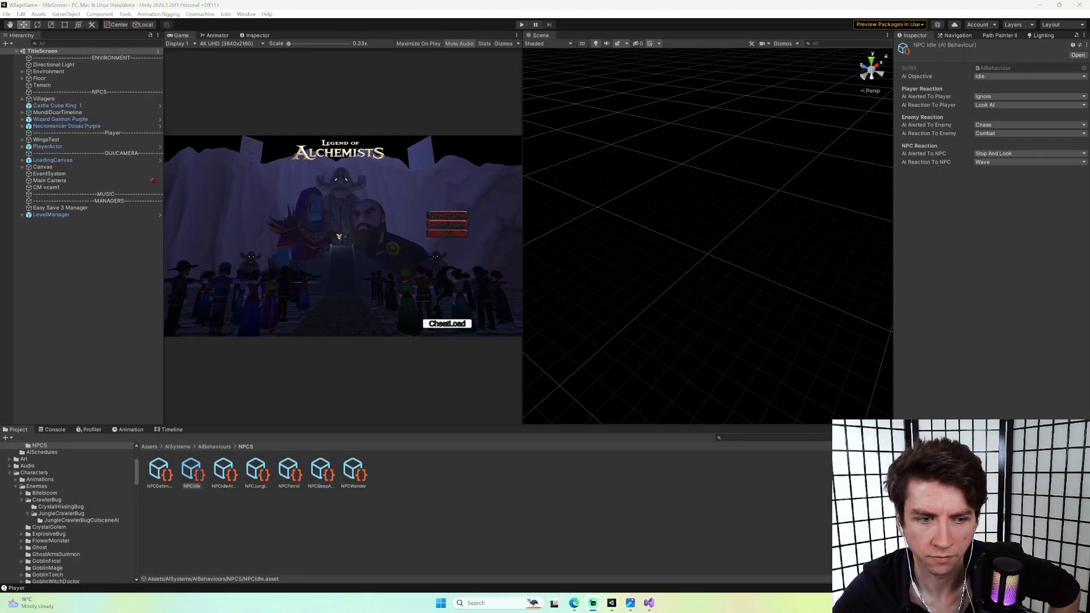
{"action": "left_click", "coordinate": [401, 270]}
{"action": "key", "text": "grave"}
{"action": "type", "text": "is"}
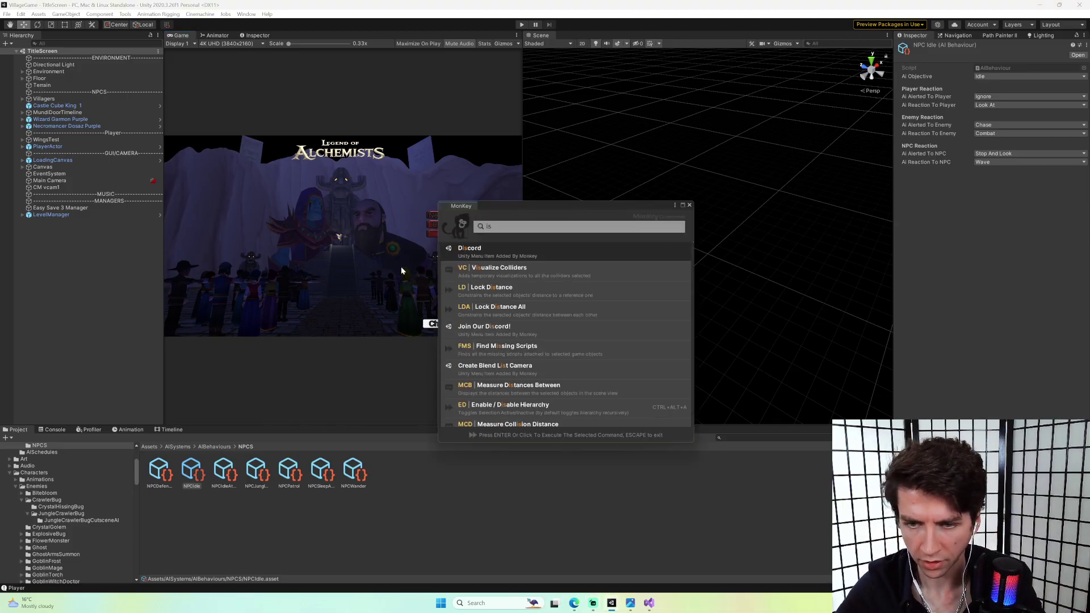
{"action": "key", "text": "Escape"}
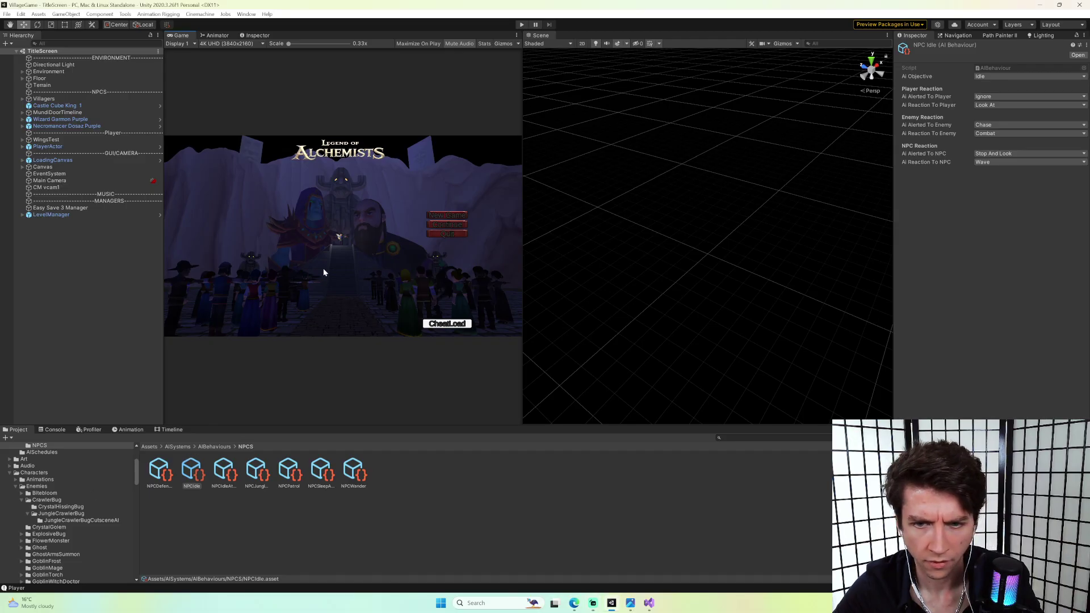
Open the JungleArea2 scene with MonKey's Open Scene command.
{"action": "key", "text": "grave"}
{"action": "type", "text": "i"}
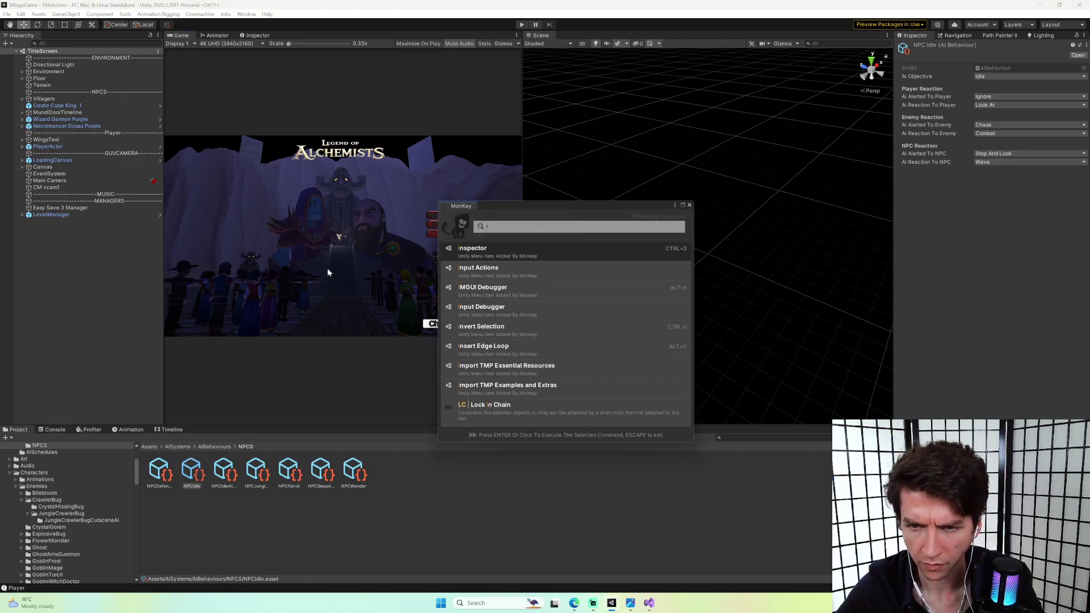
{"action": "key", "text": "BackSpace"}
{"action": "type", "text": "o"}
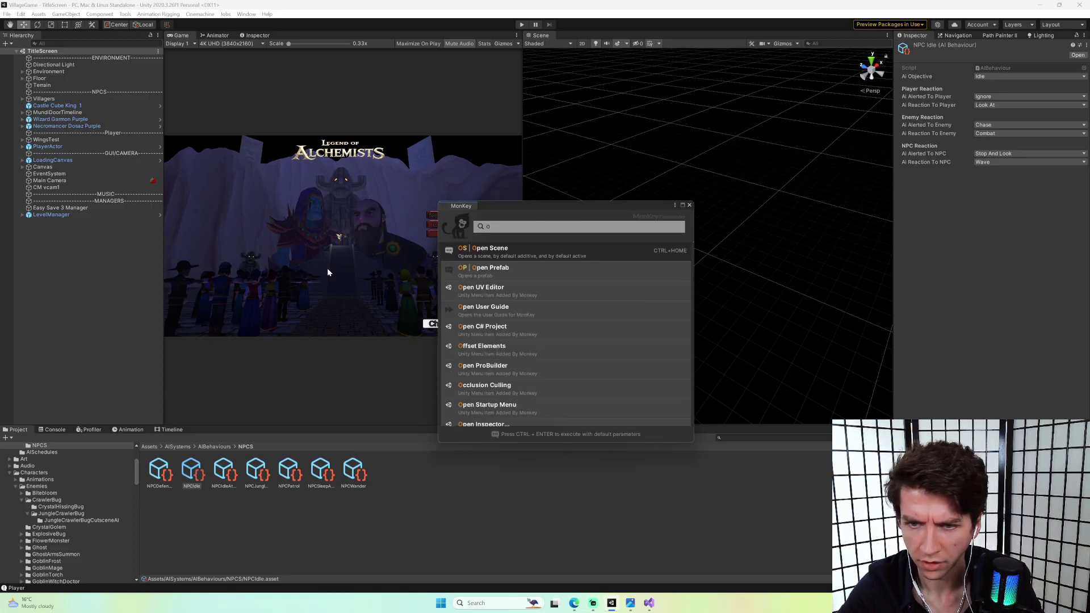
{"action": "key", "text": "Return"}
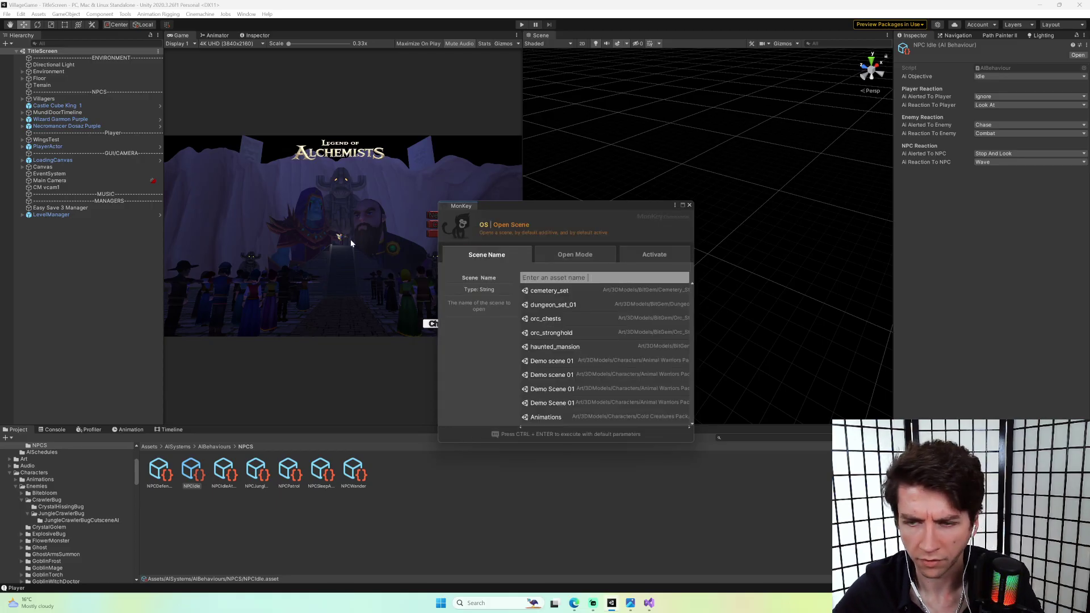
{"action": "type", "text": "jungle"}
{"action": "key", "text": "Down"}
{"action": "key", "text": "Down"}
{"action": "key", "text": "Return"}
{"action": "key", "text": "Return"}
{"action": "key", "text": "Return"}
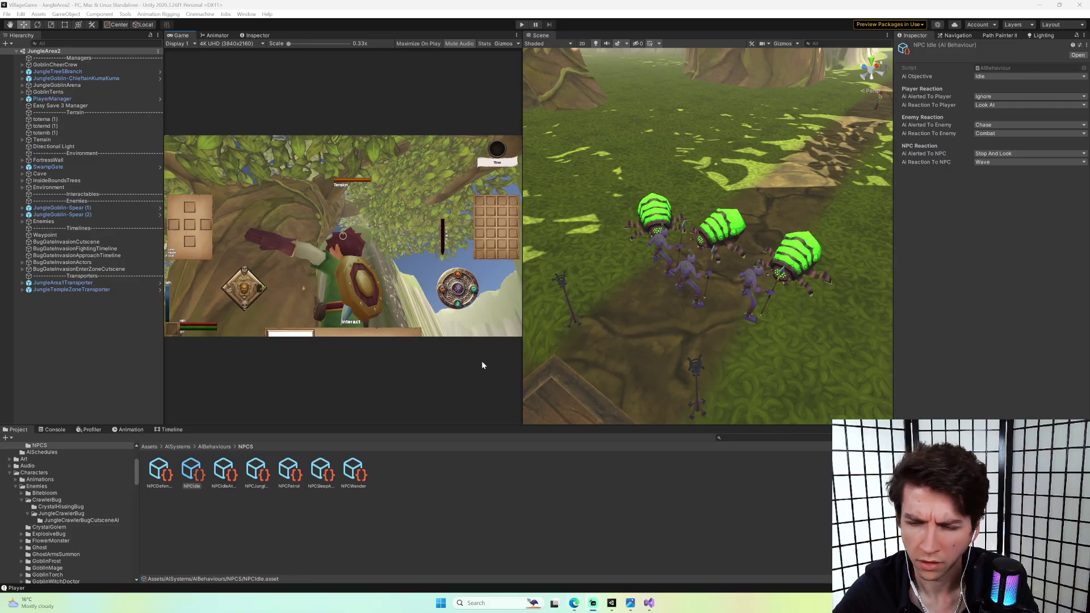
{"action": "key", "text": "ctrl+grave"}
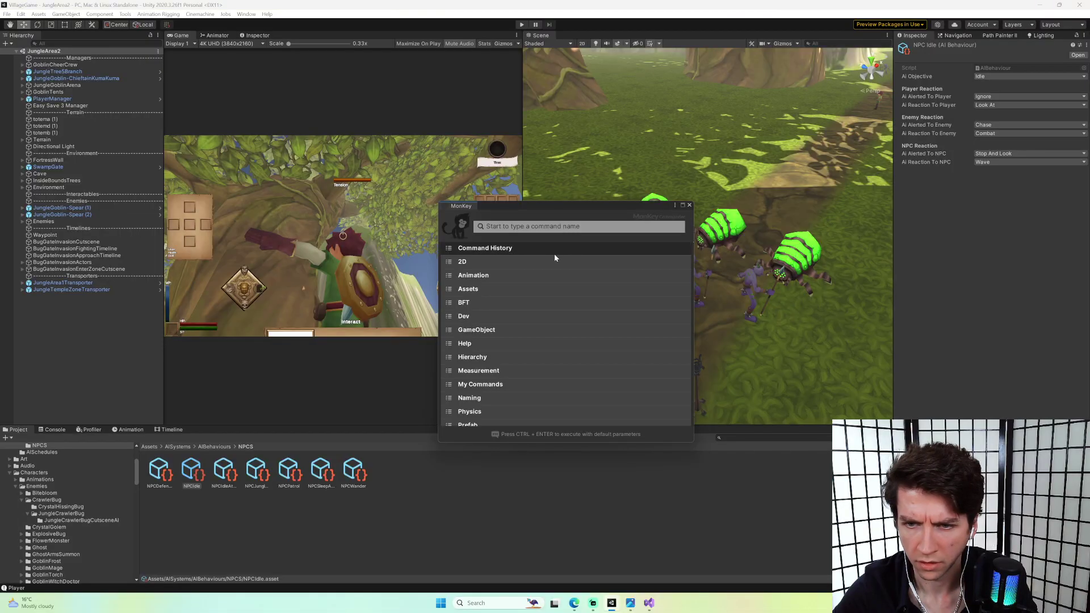
{"action": "scroll", "coordinate": [532, 254], "scroll_direction": "down", "scroll_amount": 3}
{"action": "scroll", "coordinate": [540, 363], "scroll_direction": "up", "scroll_amount": 3}
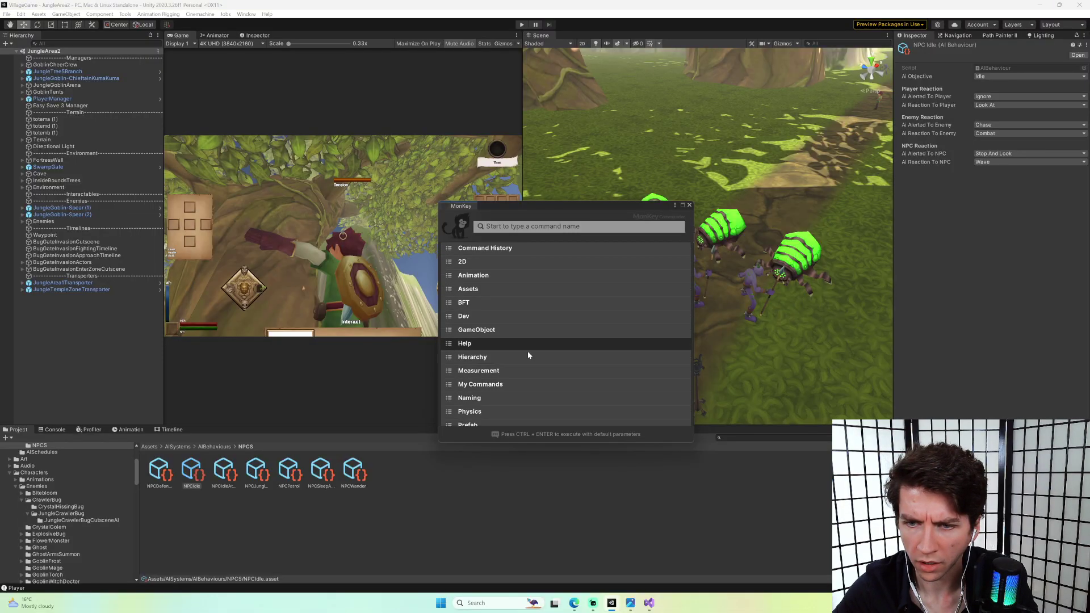
{"action": "key", "text": "Return"}
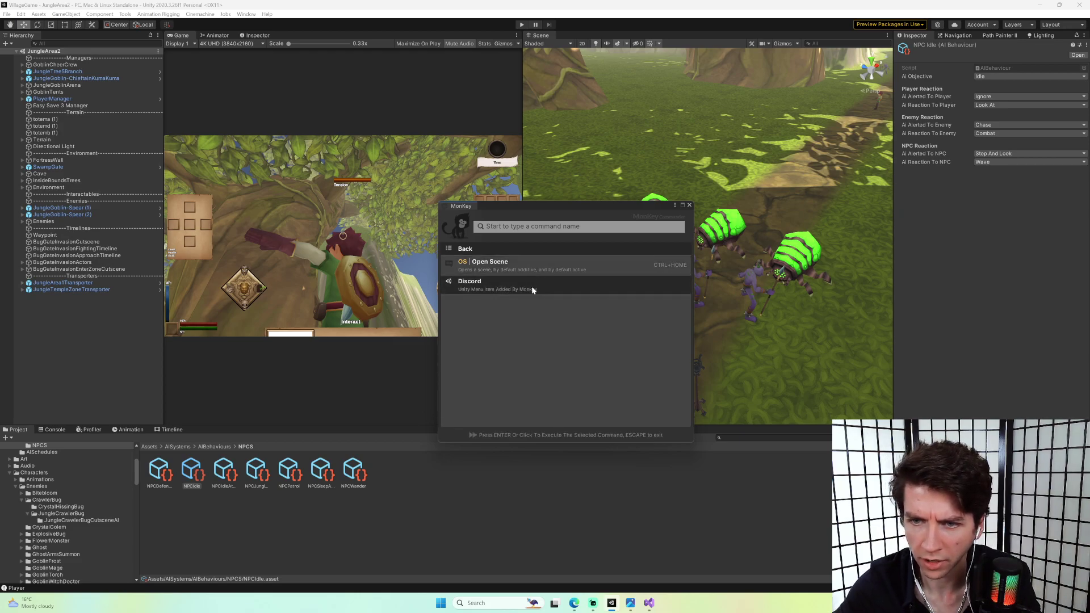
{"action": "left_click", "coordinate": [689, 205]}
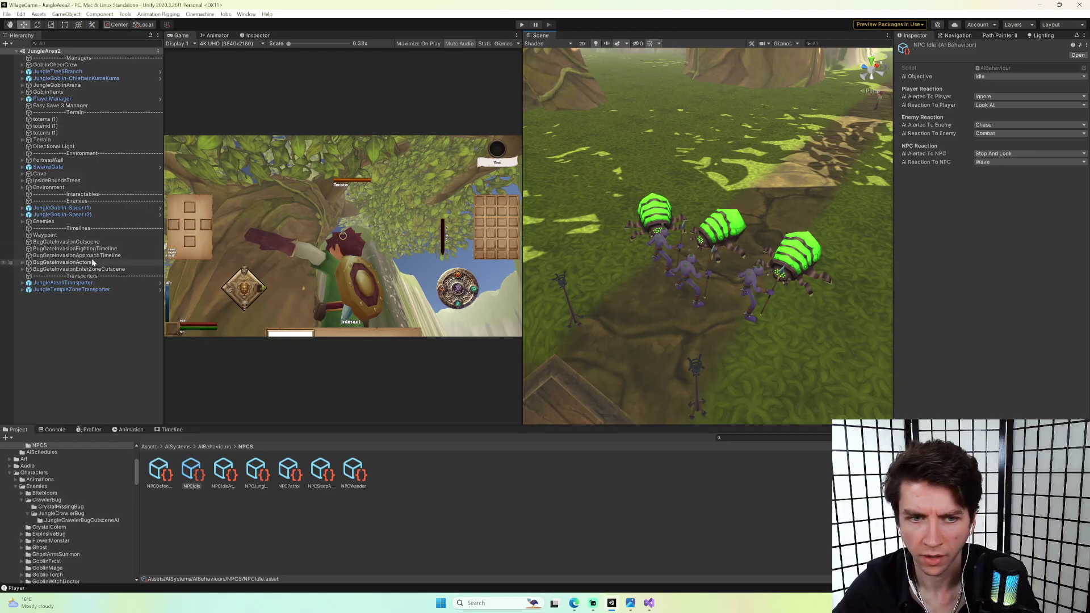
Disable Can Do Damage in the Attack Manager of both JungleGoblin-Spear and JungleGoblin-Spear (3) under BugGateInvasionActors.
{"action": "left_click", "coordinate": [676, 239]}
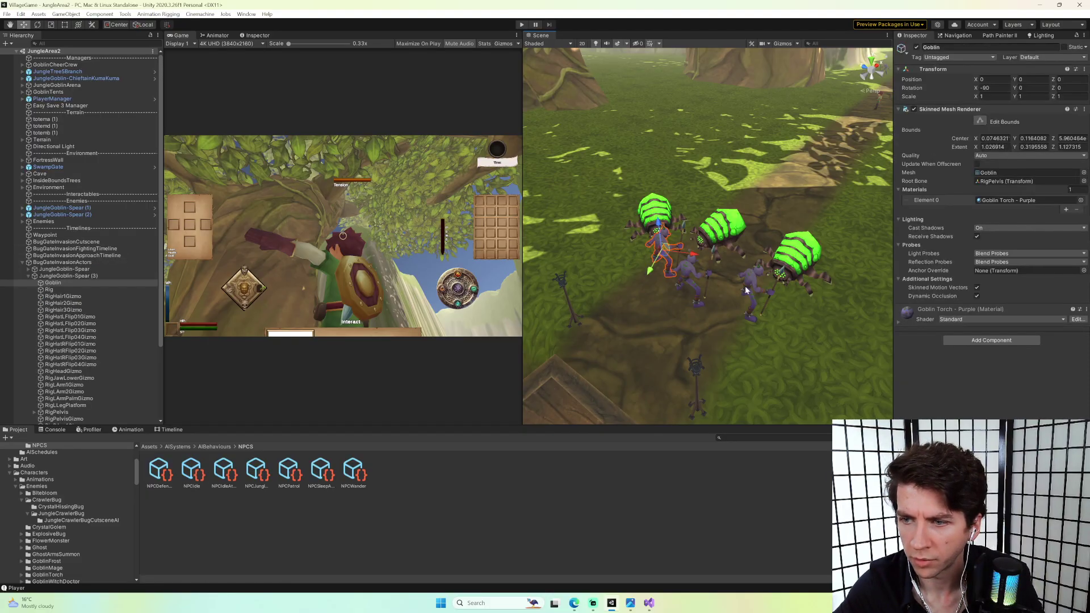
{"action": "left_click", "coordinate": [92, 276]}
{"action": "left_click", "coordinate": [91, 270], "text": "shift"}
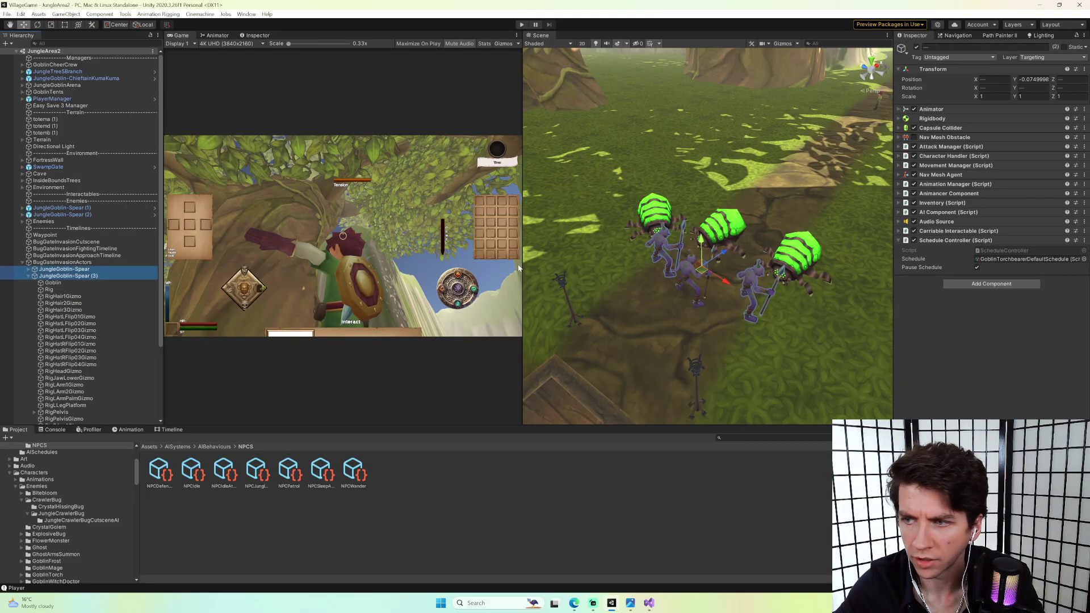
{"action": "left_click", "coordinate": [950, 148]}
{"action": "left_click", "coordinate": [950, 149]}
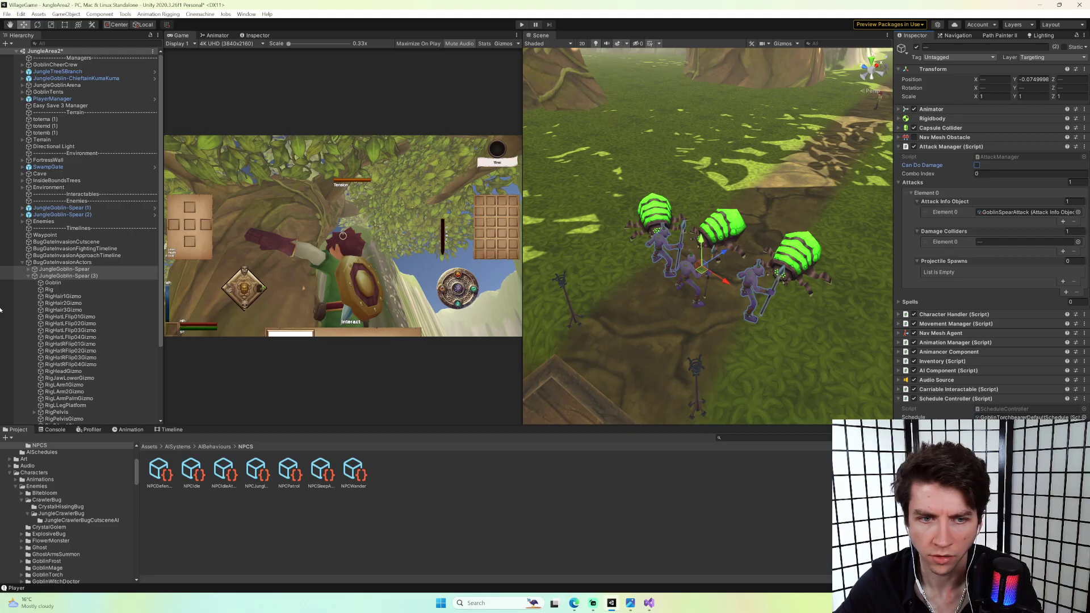
Disable Can Do Damage in the Attack Manager of all three JungleCrawlerBug actors and save the scene.
{"action": "left_click", "coordinate": [28, 276]}
{"action": "left_click", "coordinate": [81, 290]}
{"action": "left_click", "coordinate": [69, 304], "text": "shift"}
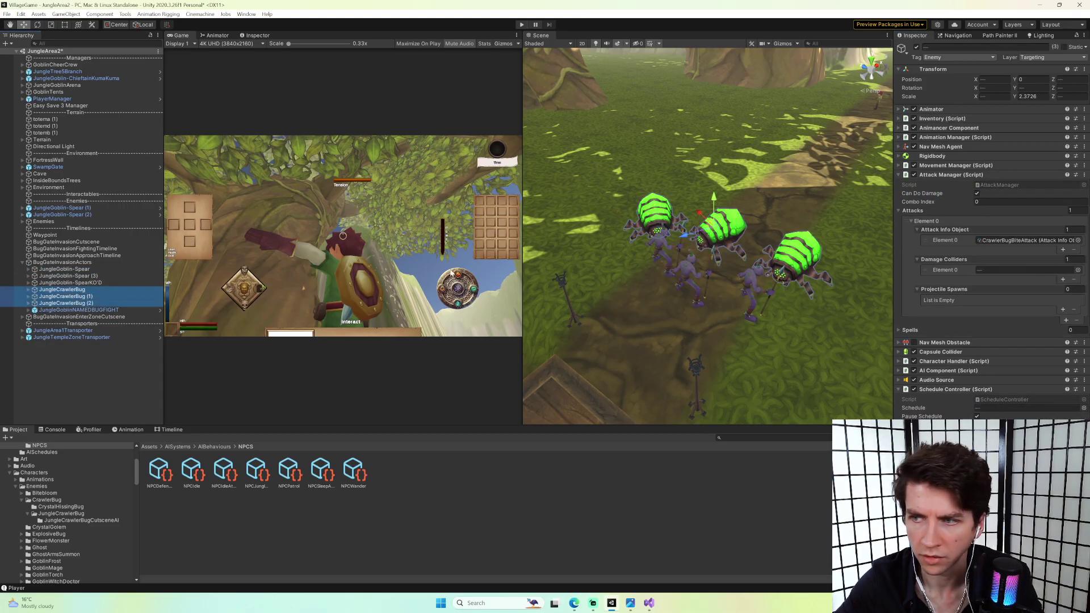
{"action": "left_click", "coordinate": [976, 193]}
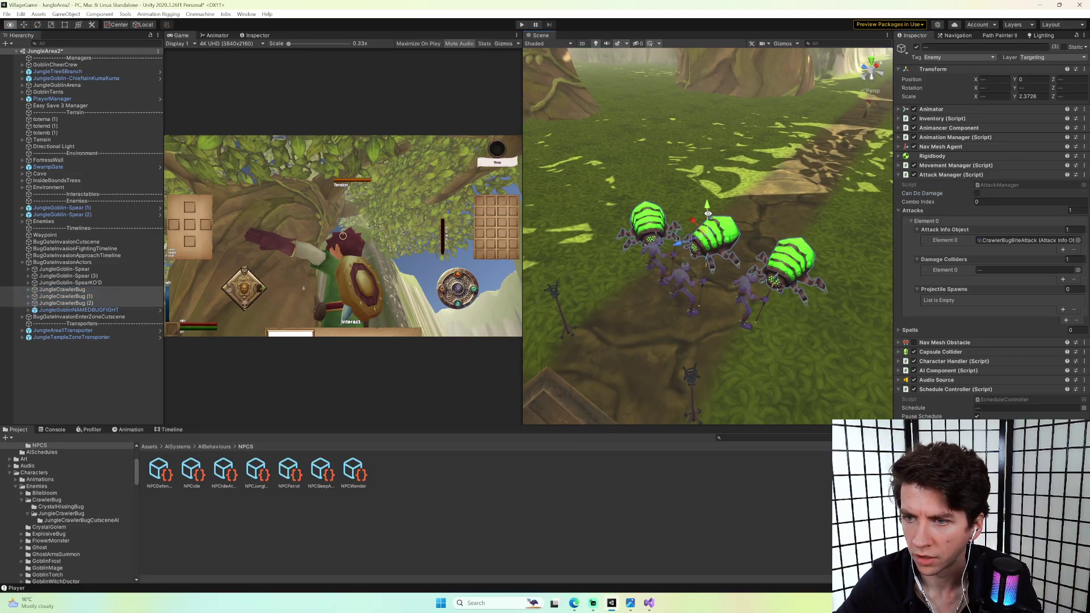
{"action": "key", "text": "ctrl+s"}
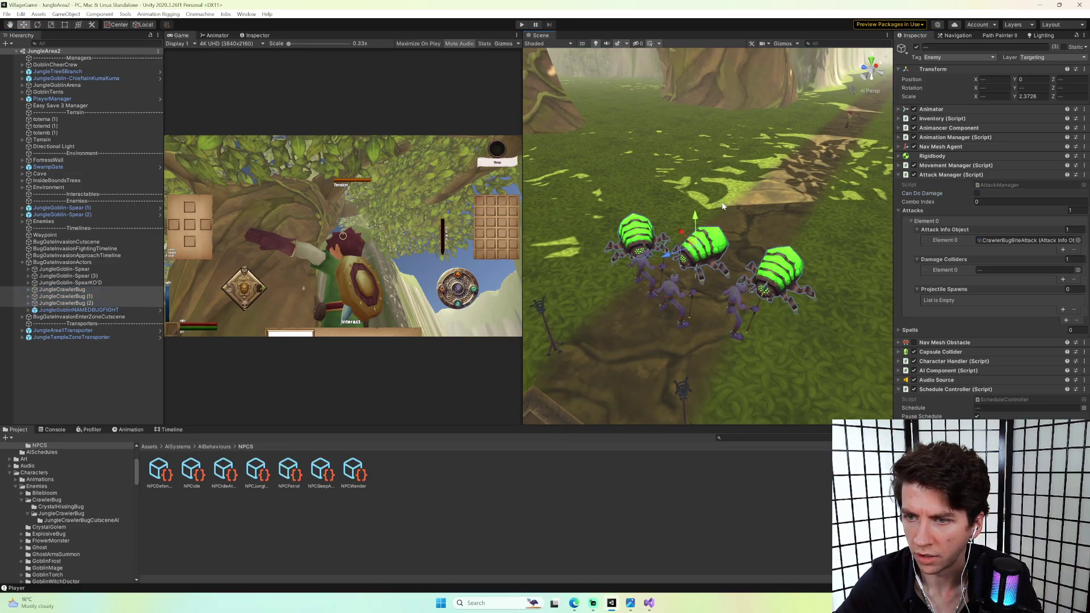
Examine the Character Handler stats and flags of JungleGoblin-Spear (3), the goblin facing one of the bugs.
{"action": "left_click", "coordinate": [710, 250]}
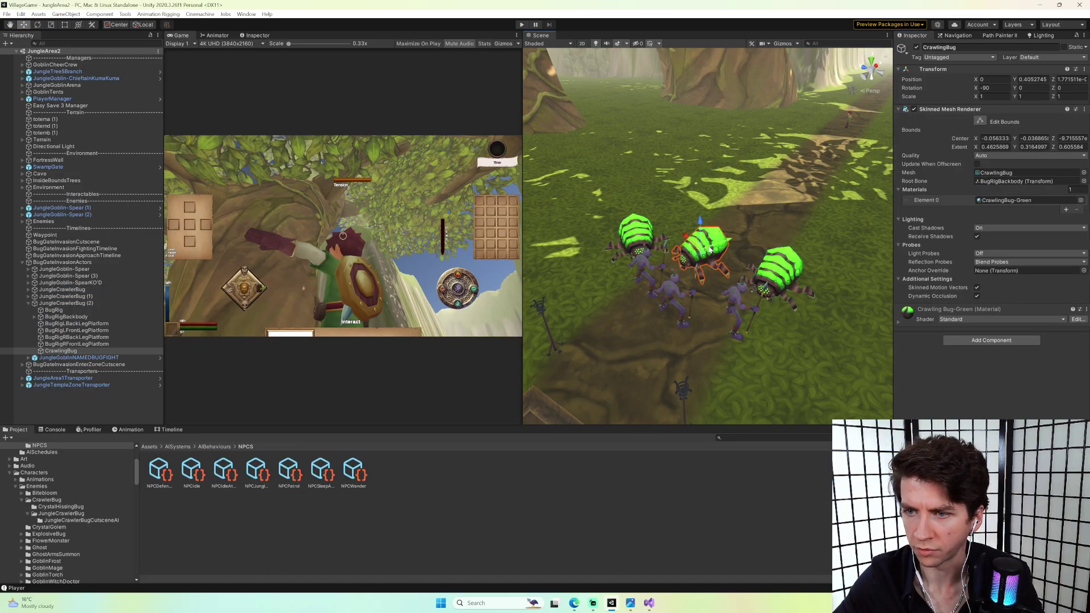
{"action": "left_click", "coordinate": [641, 260]}
{"action": "left_click", "coordinate": [89, 276]}
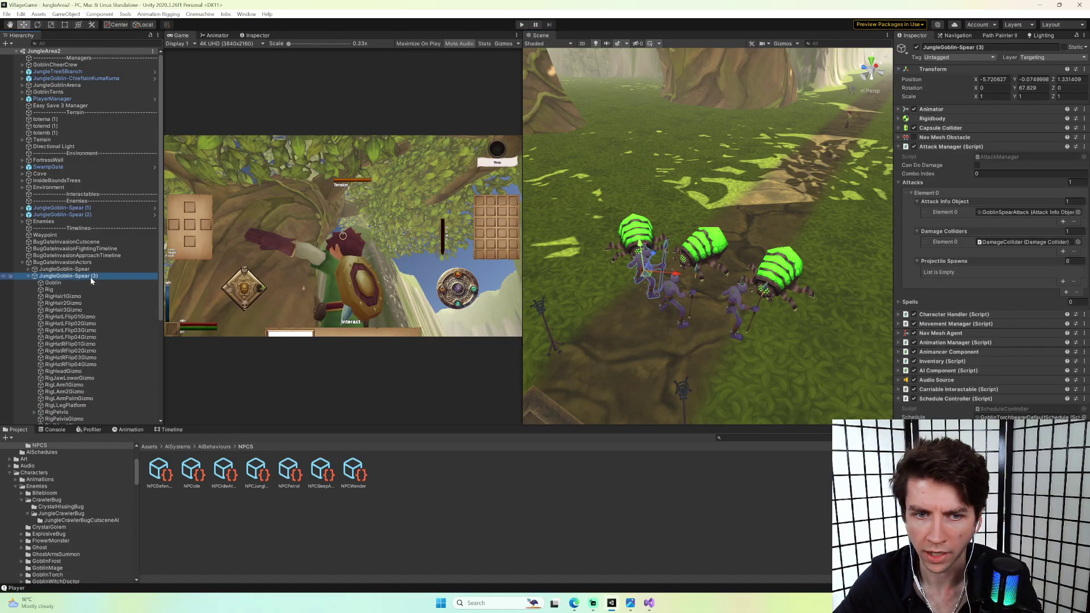
{"action": "left_click", "coordinate": [938, 147]}
{"action": "left_click", "coordinate": [942, 156]}
{"action": "scroll", "coordinate": [945, 357], "scroll_direction": "down", "scroll_amount": 4}
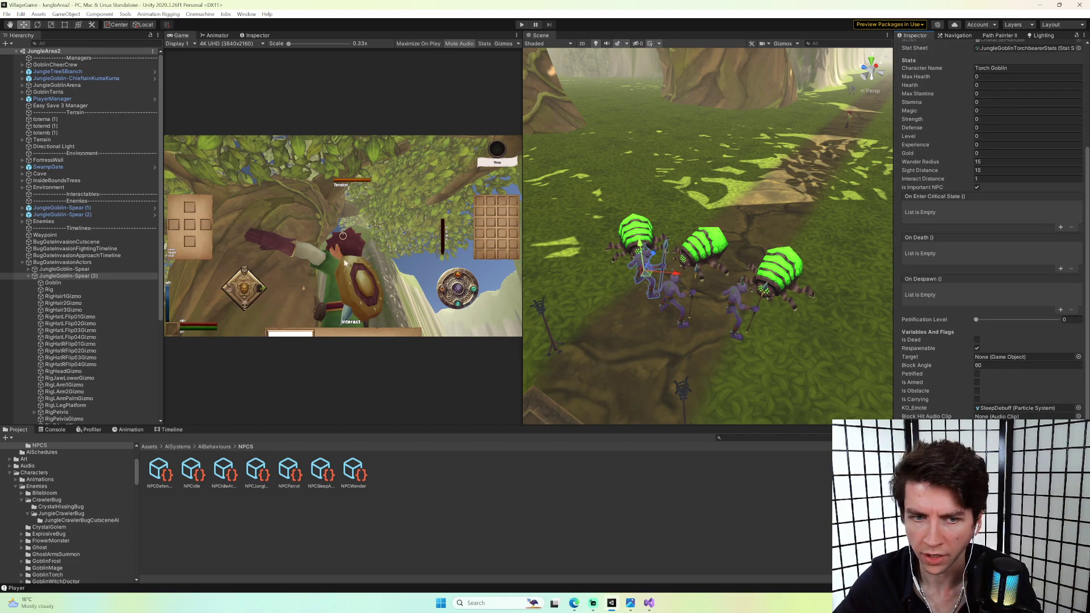
{"action": "left_click", "coordinate": [29, 278]}
{"action": "left_click", "coordinate": [29, 276]}
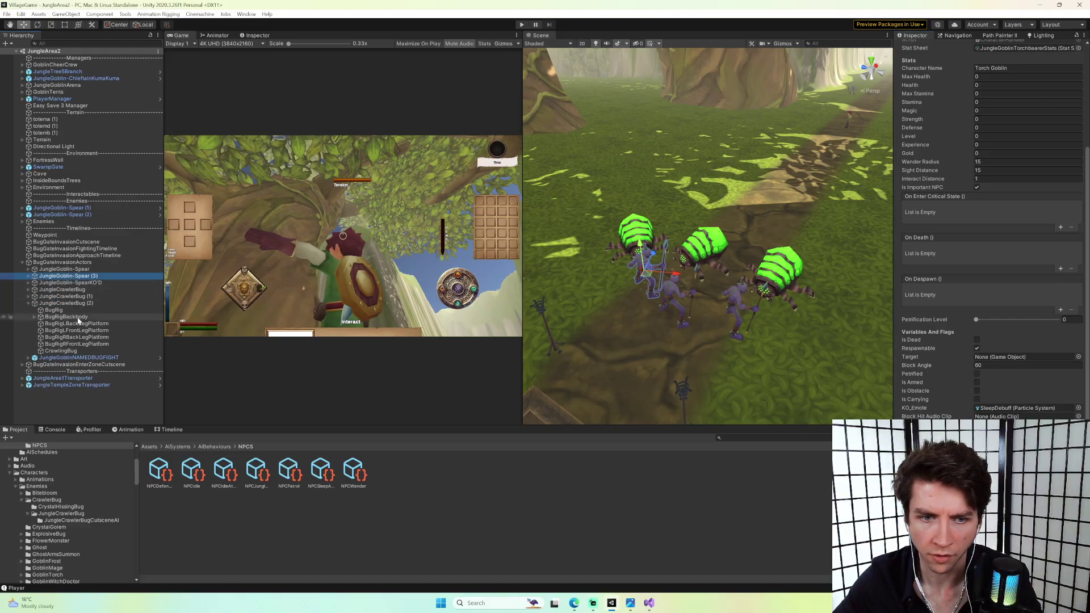
Enable Can Do Damage in the Attack Manager of JungleCrawlerBug (2) and save the scene.
{"action": "left_click", "coordinate": [44, 304]}
{"action": "left_click", "coordinate": [29, 303]}
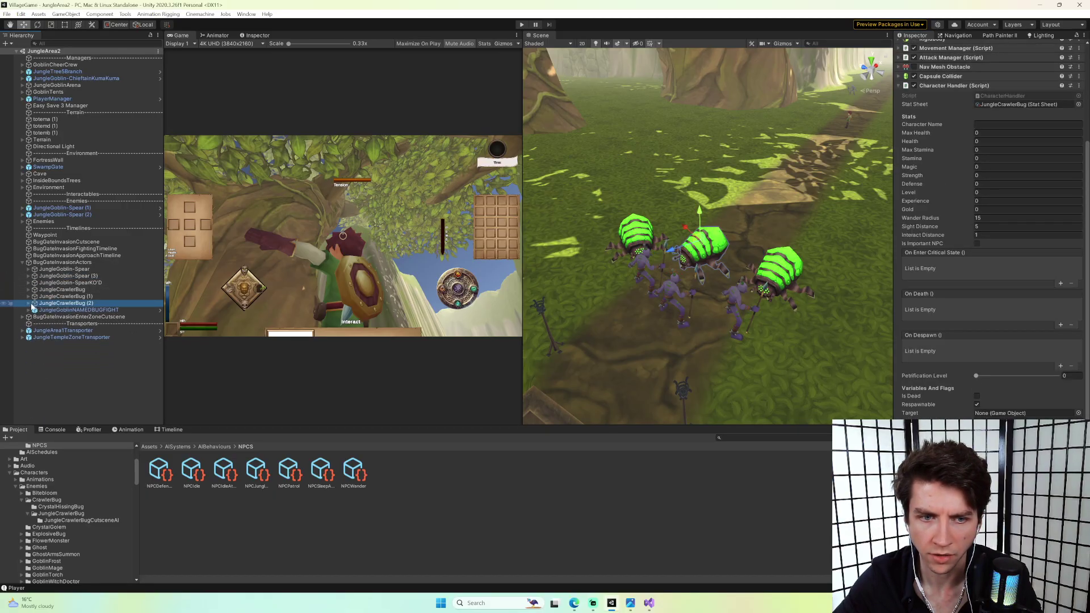
{"action": "left_click", "coordinate": [63, 298]}
{"action": "left_click", "coordinate": [64, 304]}
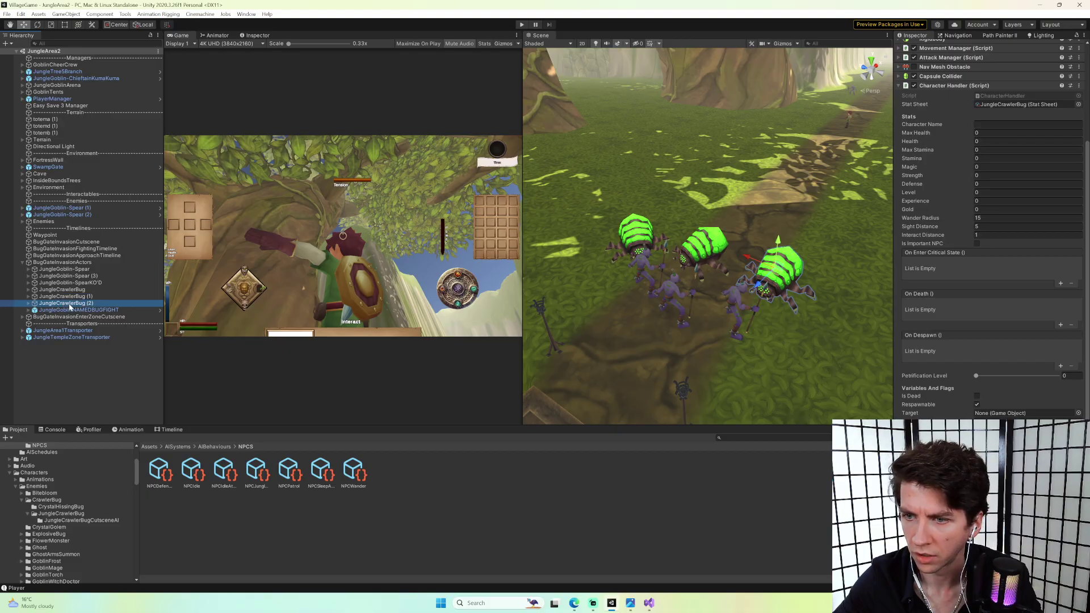
{"action": "left_click", "coordinate": [944, 85]}
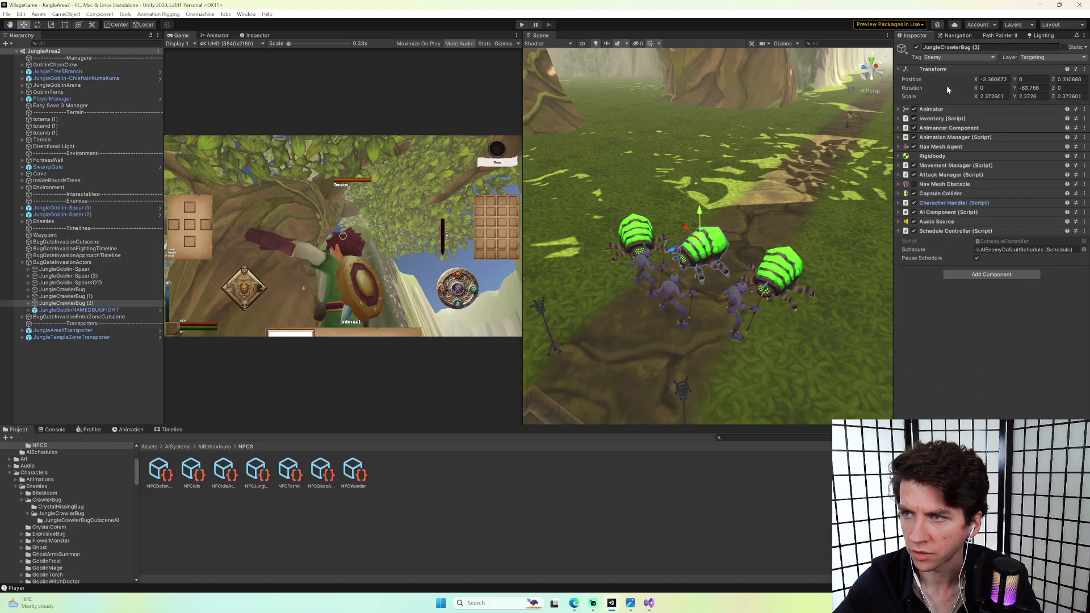
{"action": "left_click", "coordinate": [976, 175]}
{"action": "left_click", "coordinate": [976, 194]}
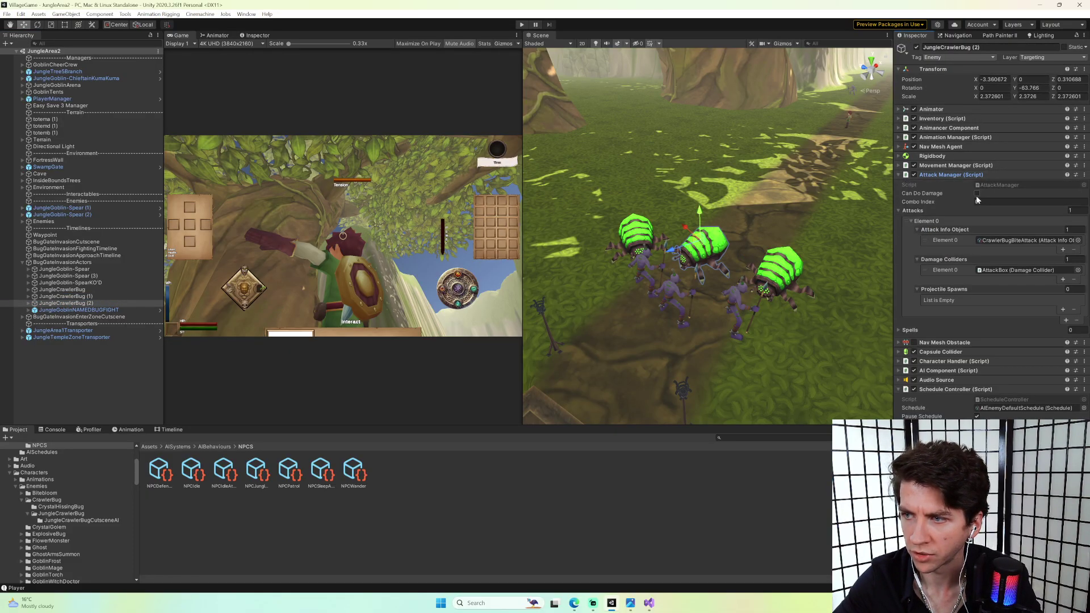
{"action": "key", "text": "ctrl+s"}
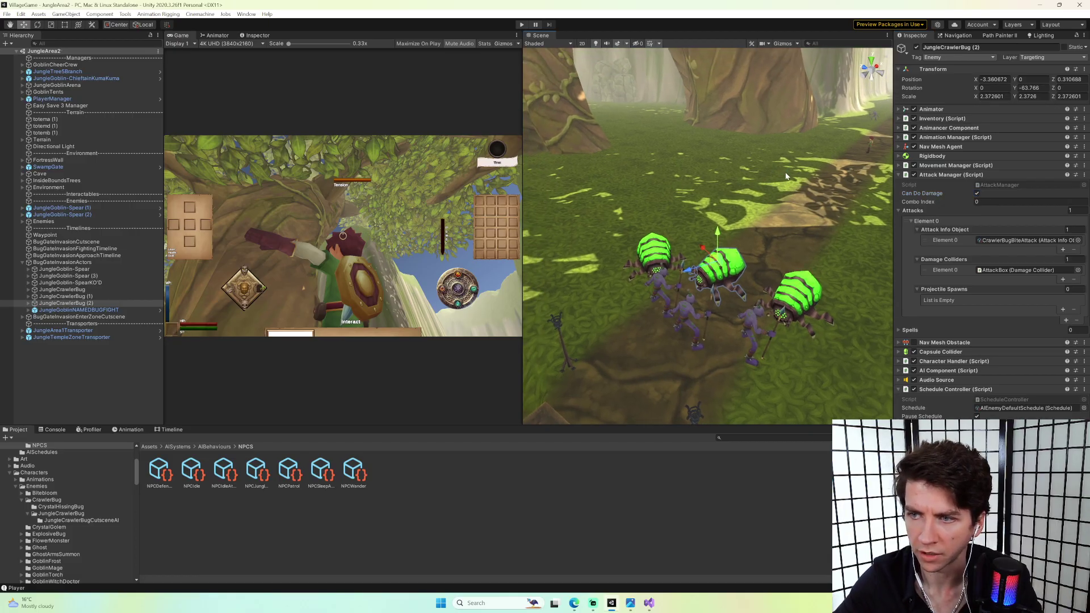
Open the TitleScreen scene, start the game and enter JungleArea2 with CheatLoad to test the fight.
{"action": "key", "text": "grave"}
{"action": "type", "text": "os"}
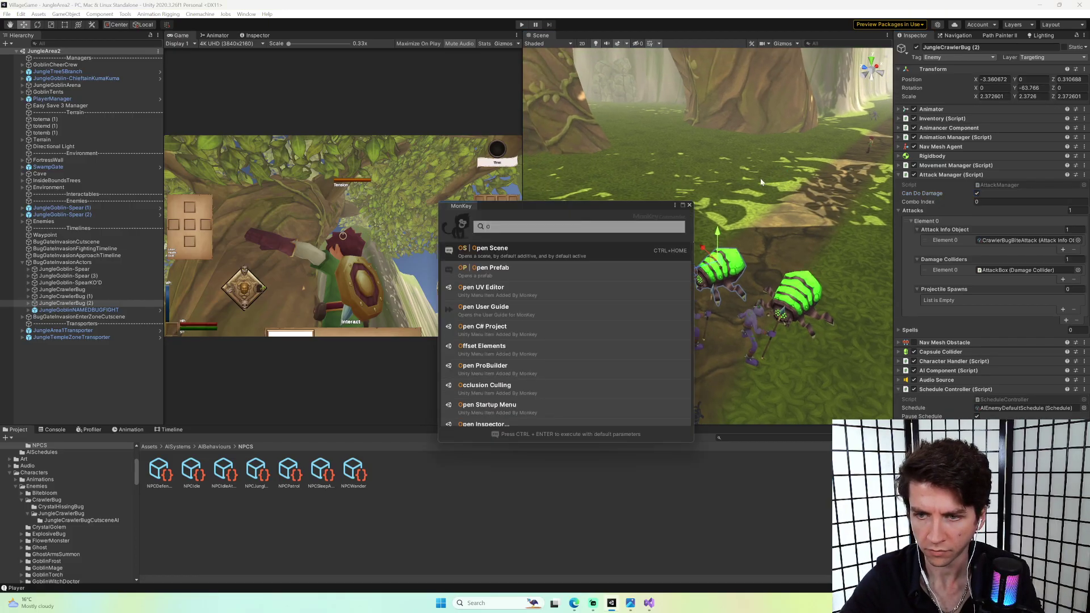
{"action": "key", "text": "Return"}
{"action": "key", "text": "Down"}
{"action": "key", "text": "Return"}
{"action": "key", "text": "Down"}
{"action": "key", "text": "Tab"}
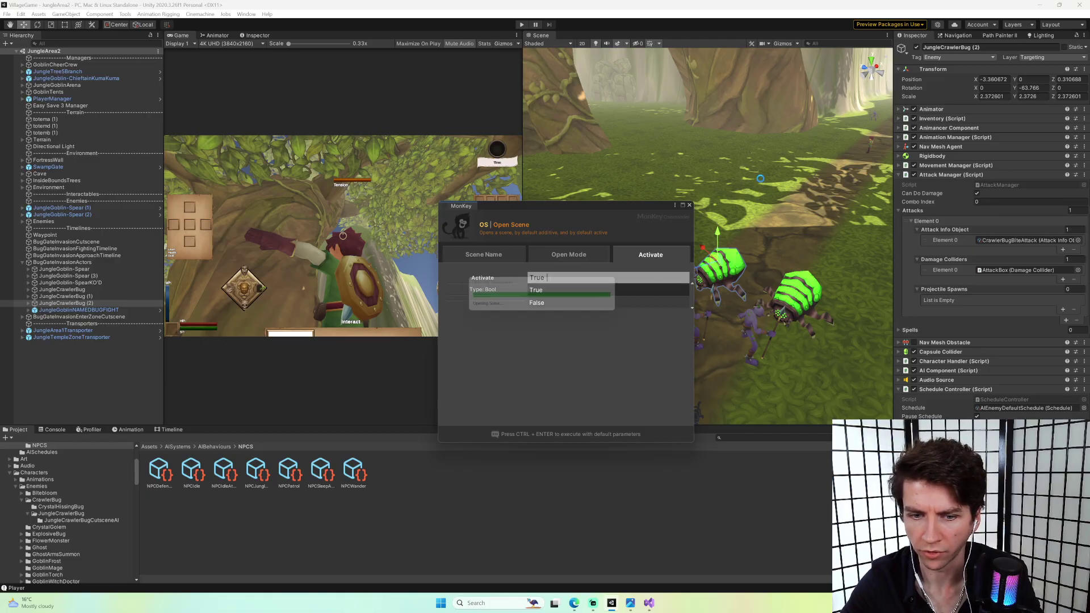
{"action": "key", "text": "Return"}
{"action": "left_click", "coordinate": [523, 25]}
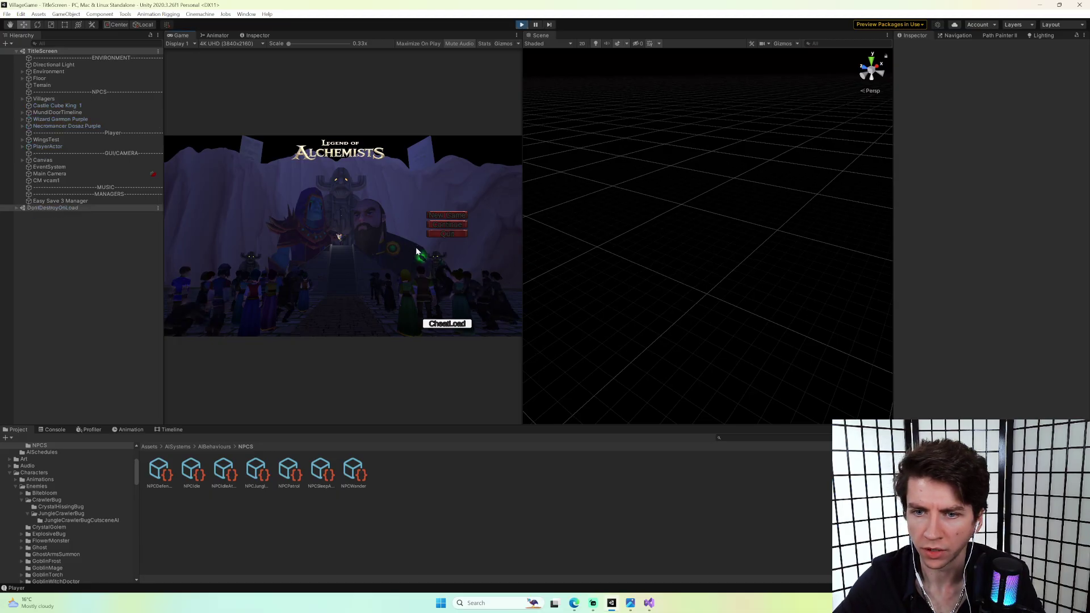
{"action": "left_click", "coordinate": [445, 324]}
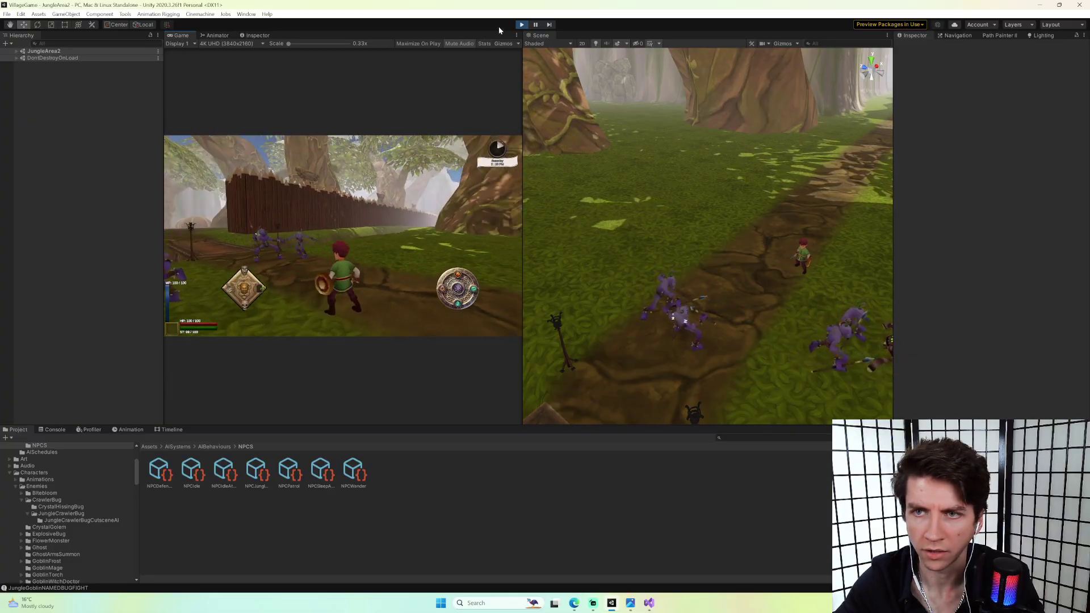
Stop the game and reopen the JungleArea2 scene at the goblin and bug actors on the path.
{"action": "left_click", "coordinate": [521, 24]}
{"action": "key", "text": "grave"}
{"action": "type", "text": "os"}
{"action": "key", "text": "Return"}
{"action": "type", "text": "jungle"}
{"action": "key", "text": "Down"}
{"action": "key", "text": "Down"}
{"action": "key", "text": "Return"}
{"action": "key", "text": "Return"}
{"action": "key", "text": "Return"}
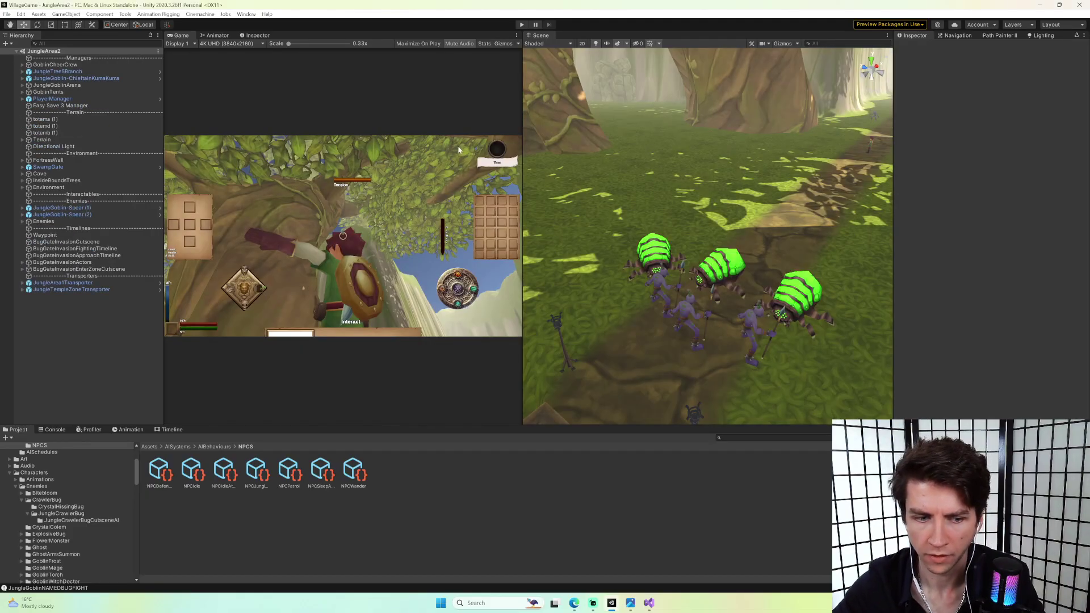
{"action": "right_click_drag", "start_coordinate": [758, 193], "coordinate": [798, 168]}
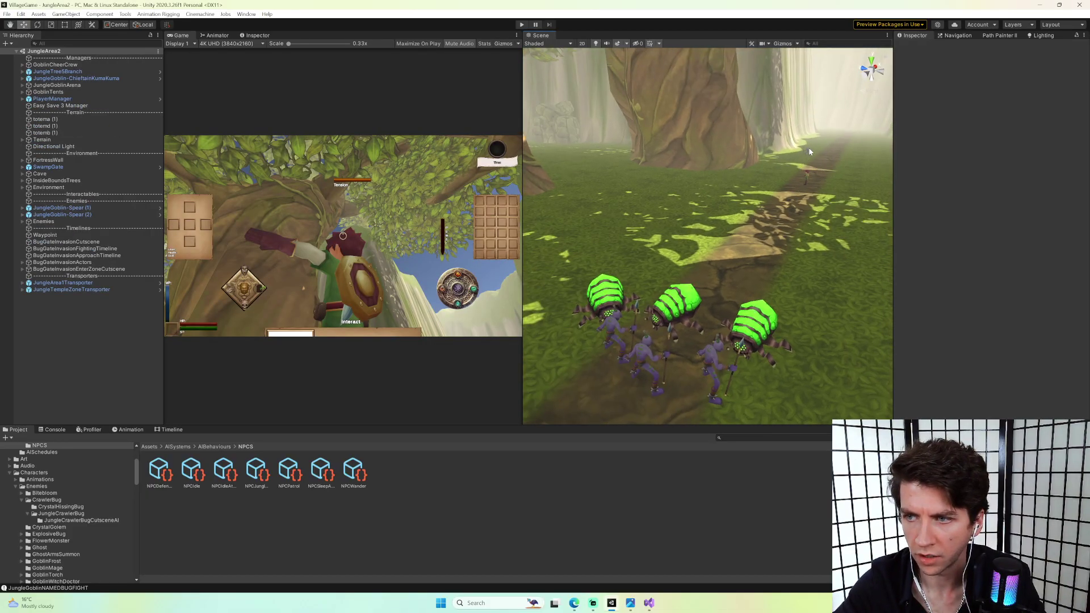
Disable Can Do Damage in the Attack Manager of JungleGoblinNAMEDBUGFIGHT, the lone goblin farther up the path, and save the scene.
{"action": "left_click", "coordinate": [808, 148]}
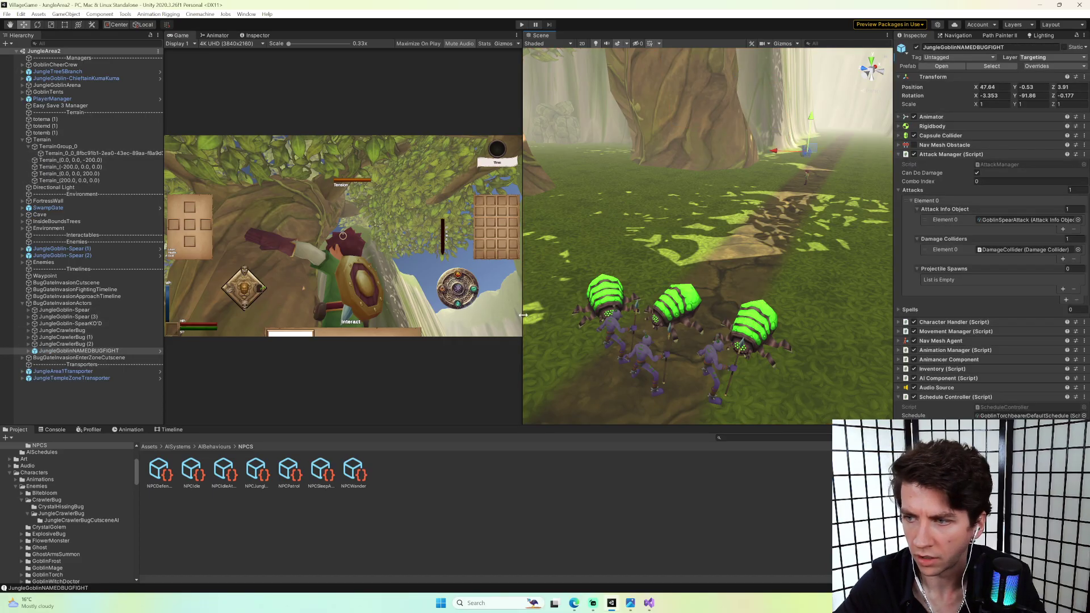
{"action": "left_click", "coordinate": [977, 173]}
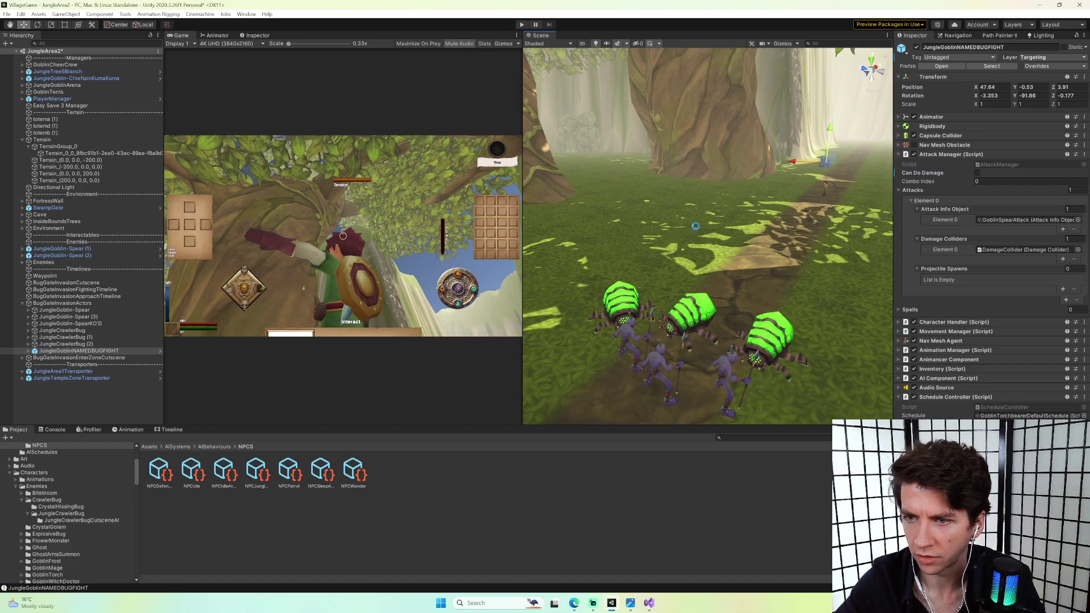
{"action": "key", "text": "ctrl+t"}
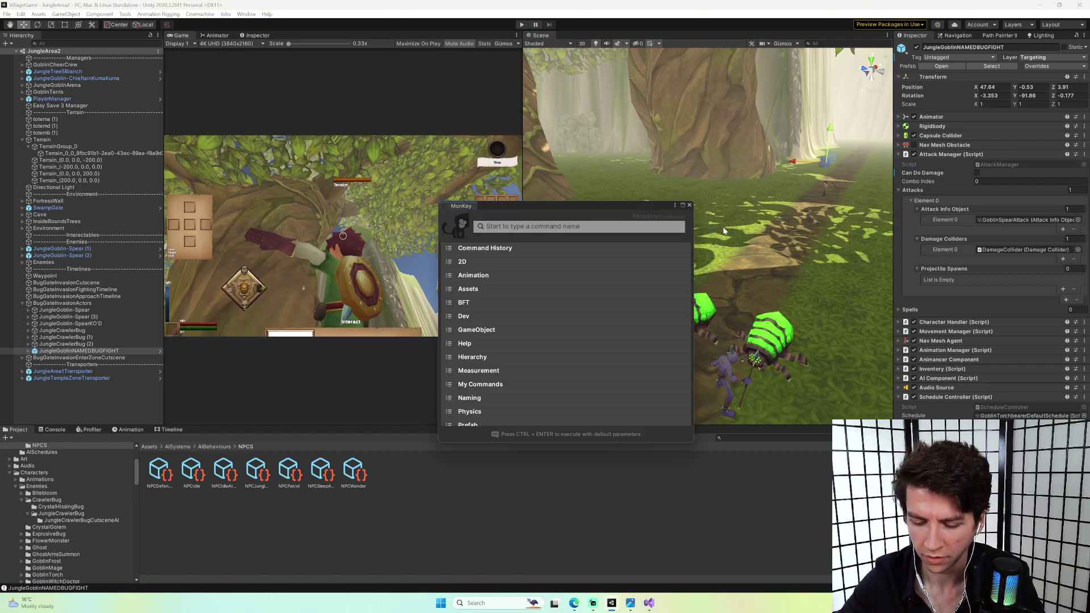
Open the TitleScreen scene, start the game and enter JungleArea2 with CheatLoad.
{"action": "type", "text": "os"}
{"action": "key", "text": "Return"}
{"action": "type", "text": "ti"}
{"action": "key", "text": "Return"}
{"action": "key", "text": "Return"}
{"action": "key", "text": "Return"}
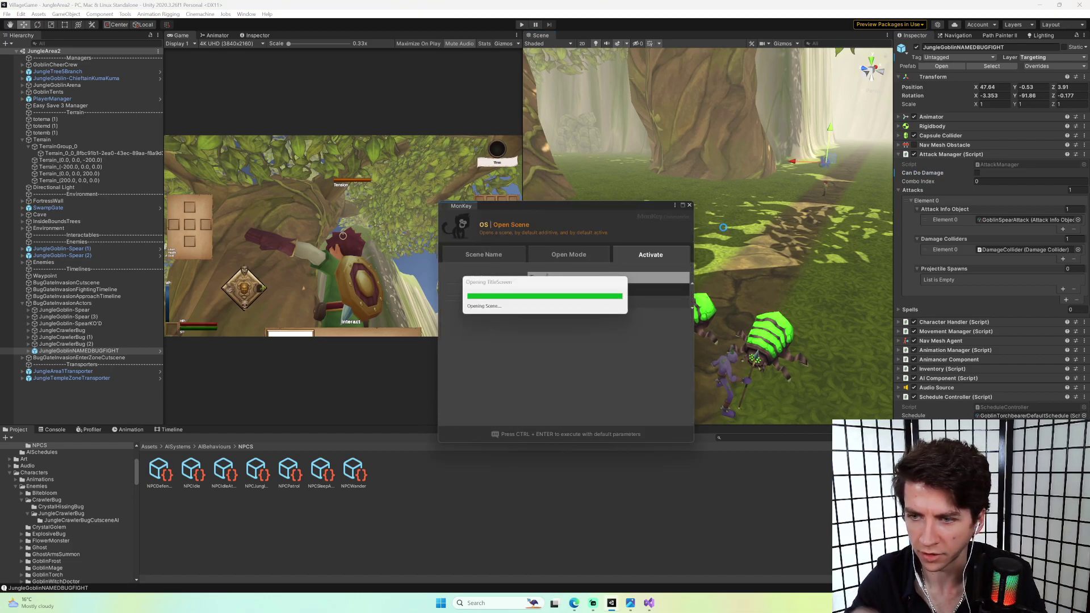
{"action": "left_click", "coordinate": [526, 25]}
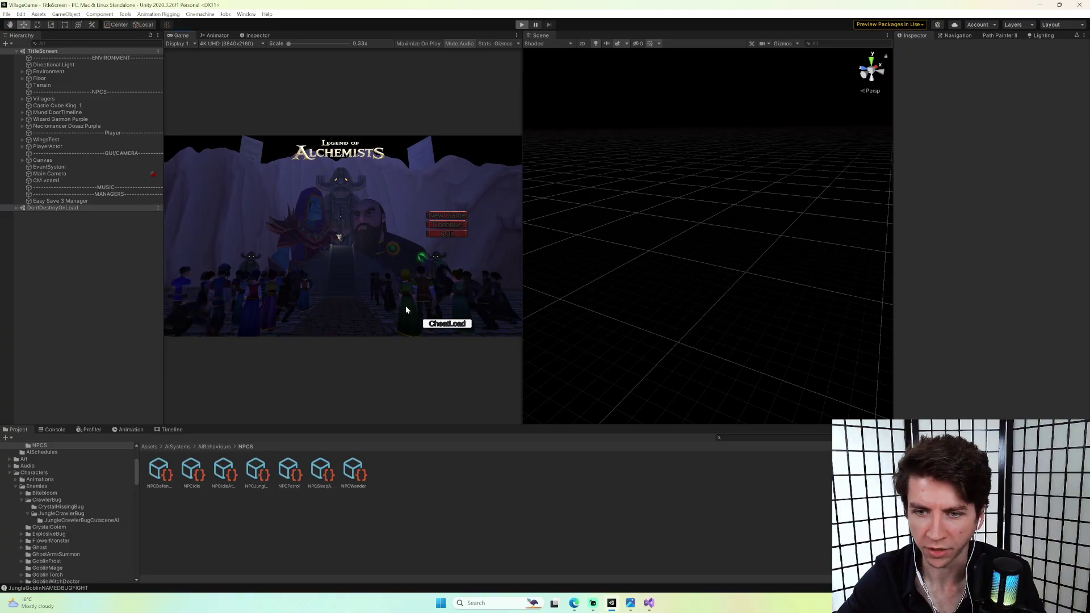
{"action": "left_click", "coordinate": [443, 326]}
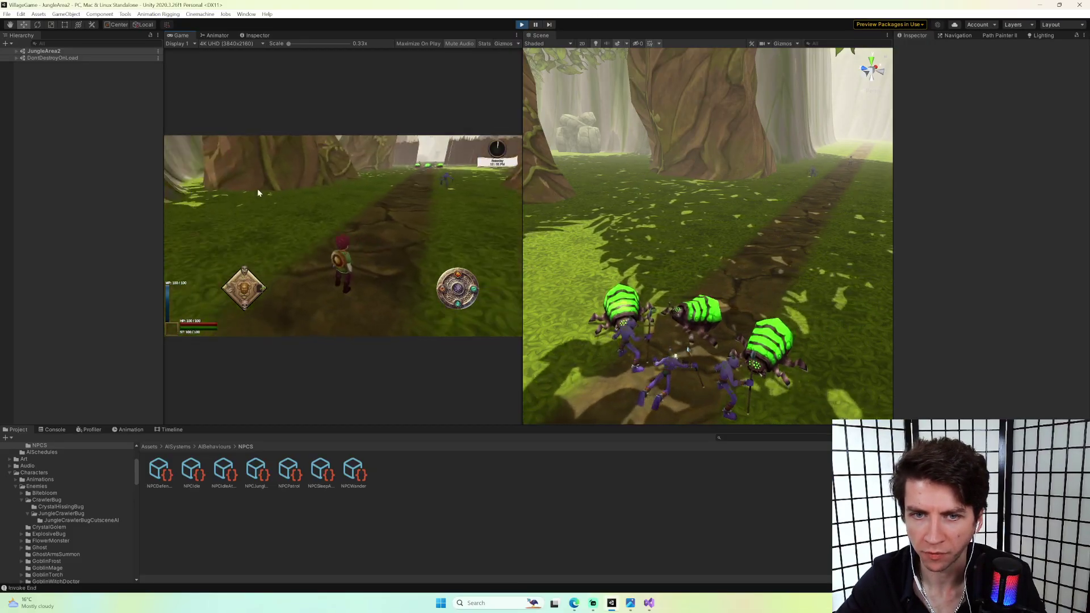
Run the player along the path towards the gate to reach the goblins fighting the bugs.
{"action": "key", "text": "w"}
{"action": "key", "text": "w"}
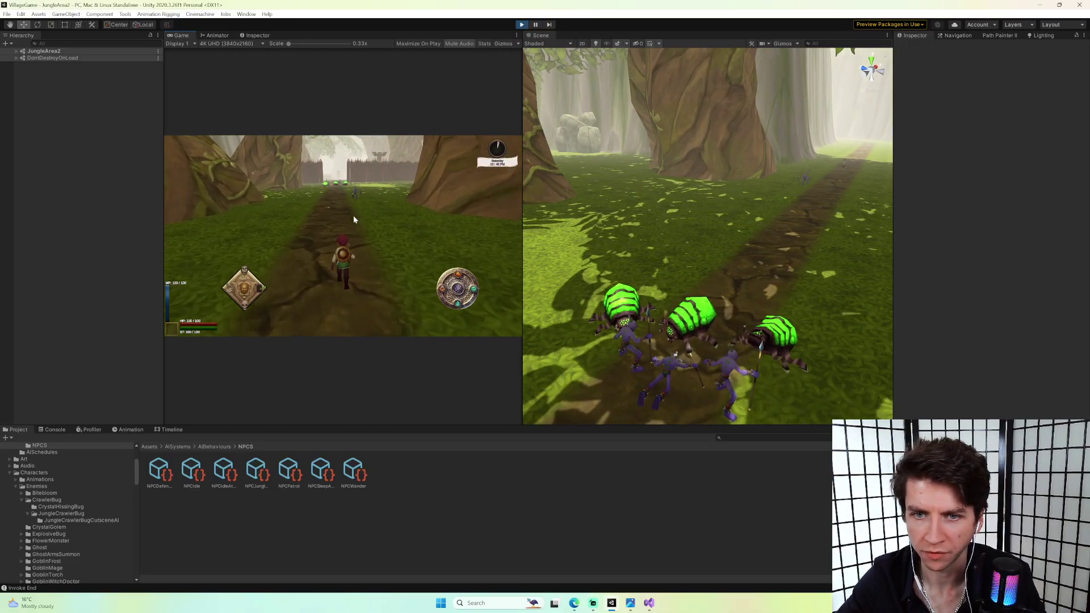
{"action": "key", "text": "w"}
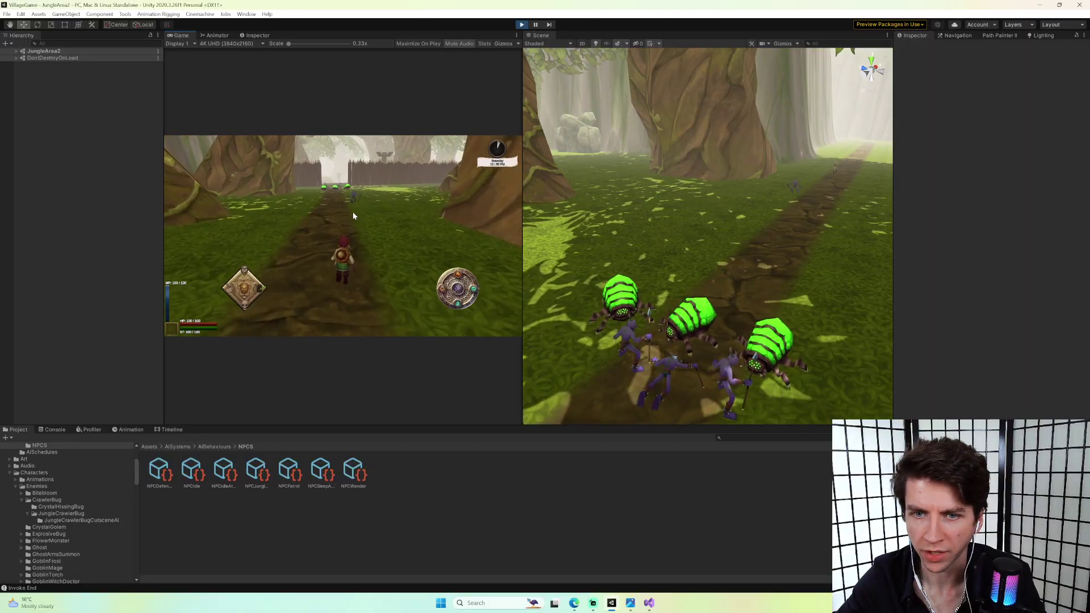
{"action": "key", "text": "w"}
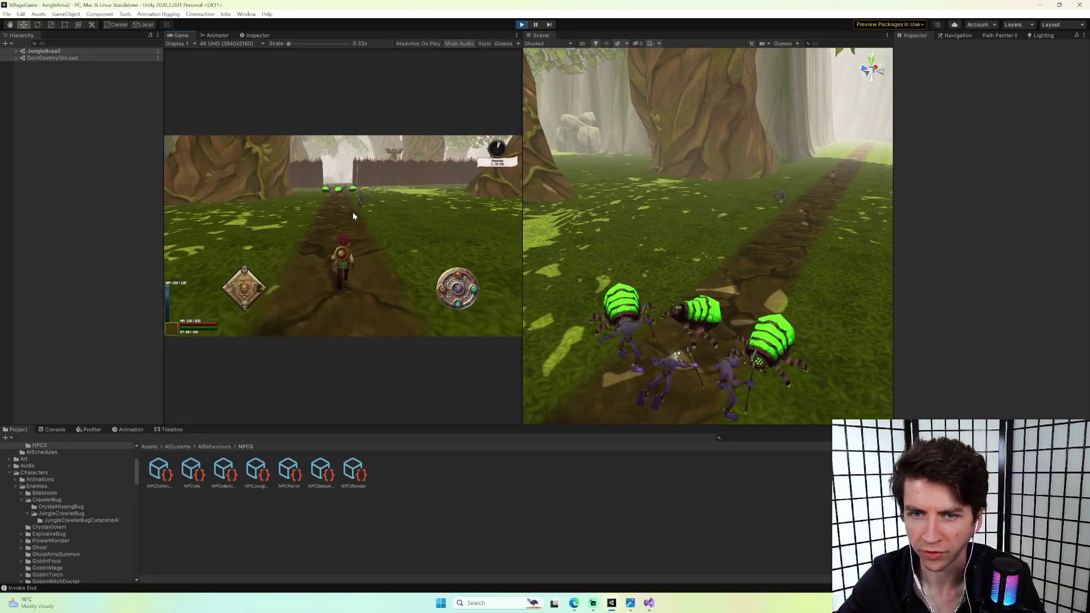
{"action": "key", "text": "w"}
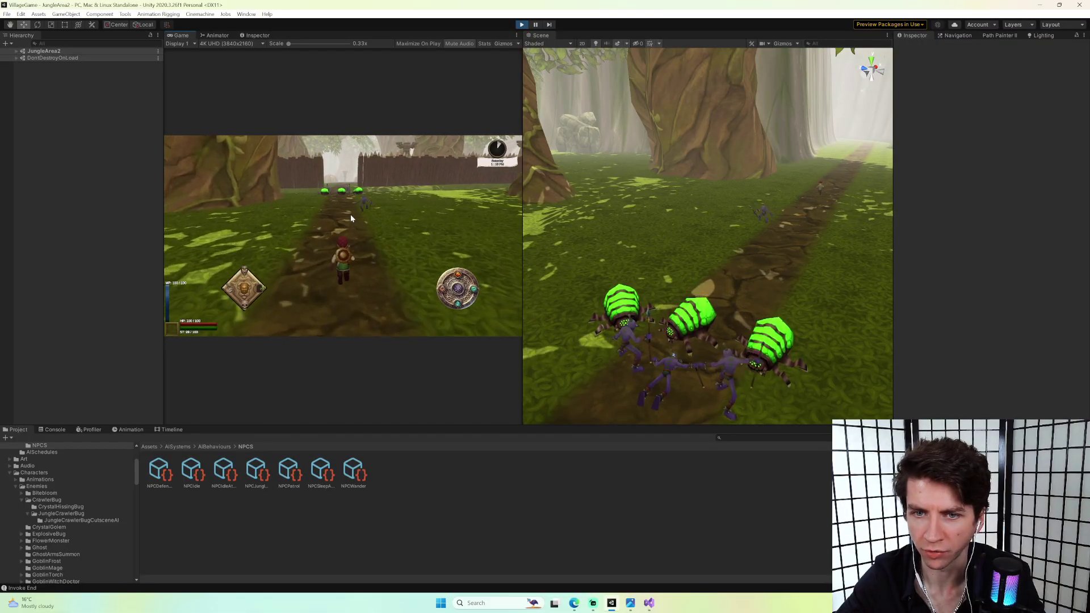
{"action": "key", "text": "w"}
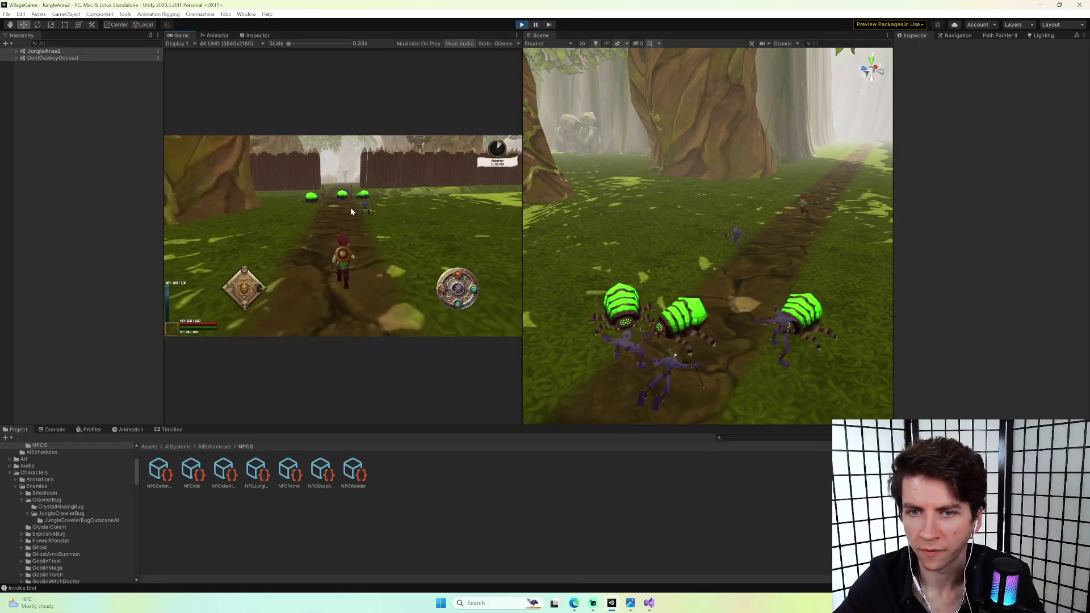
{"action": "key", "text": "w"}
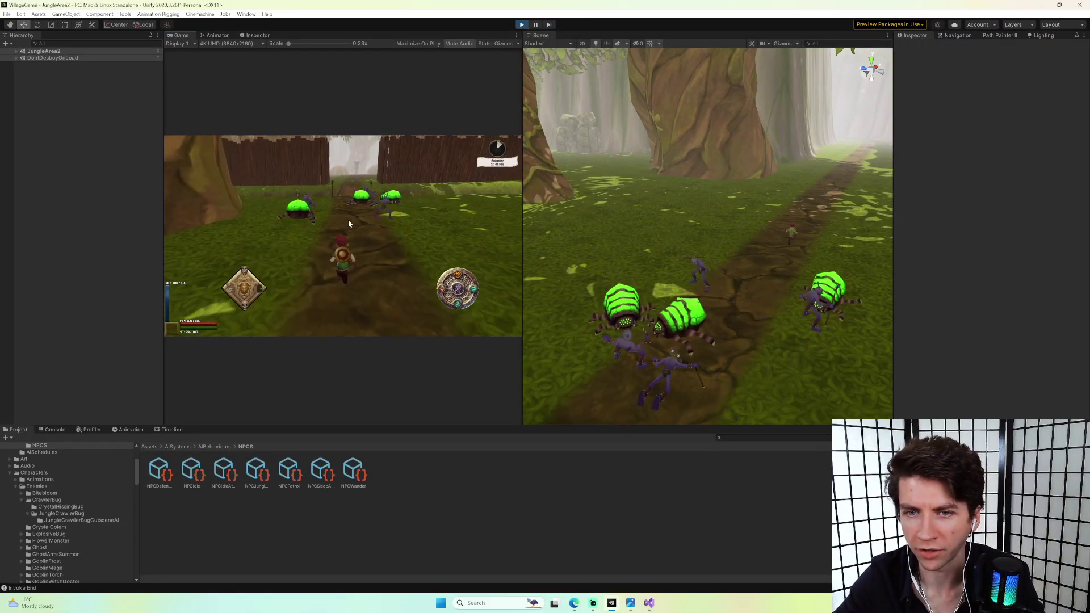
Walk the player around the fighting goblins and bugs to observe how they attack and move.
{"action": "key", "text": "a"}
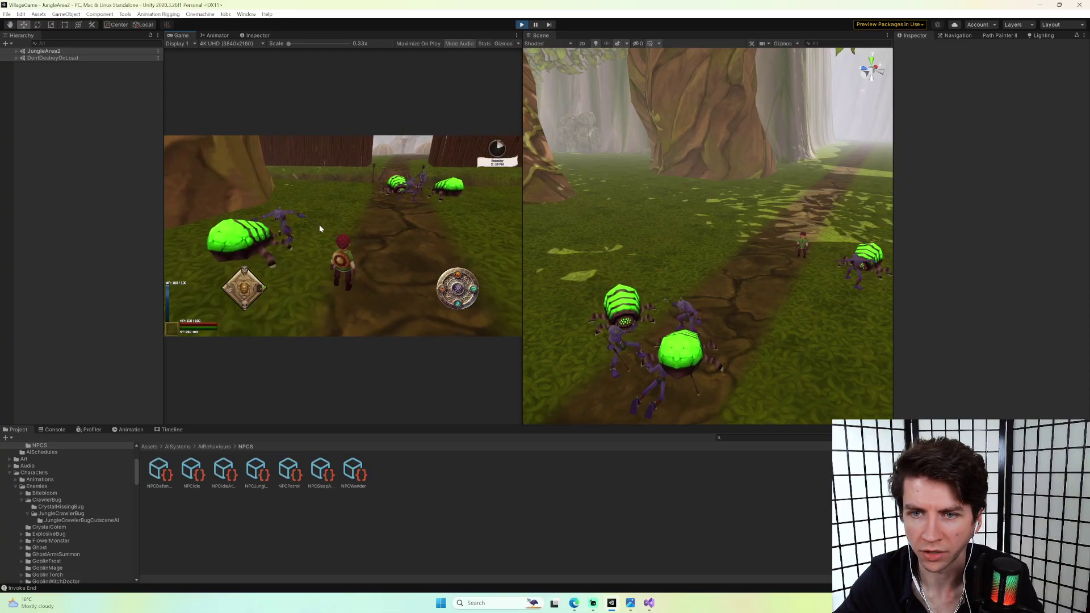
{"action": "key", "text": "w"}
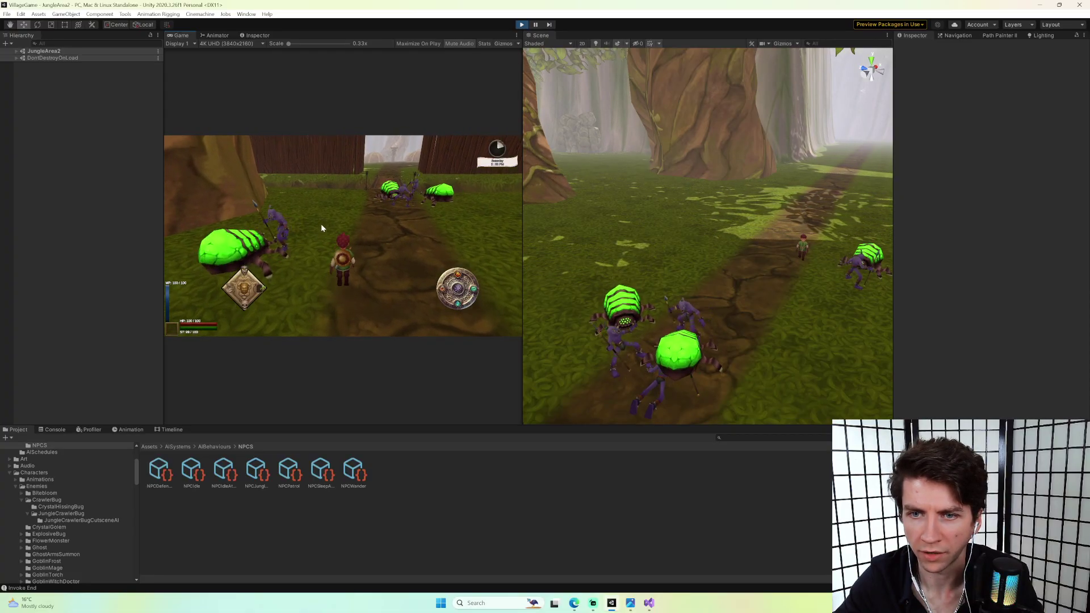
{"action": "key", "text": "d"}
{"action": "key", "text": "a"}
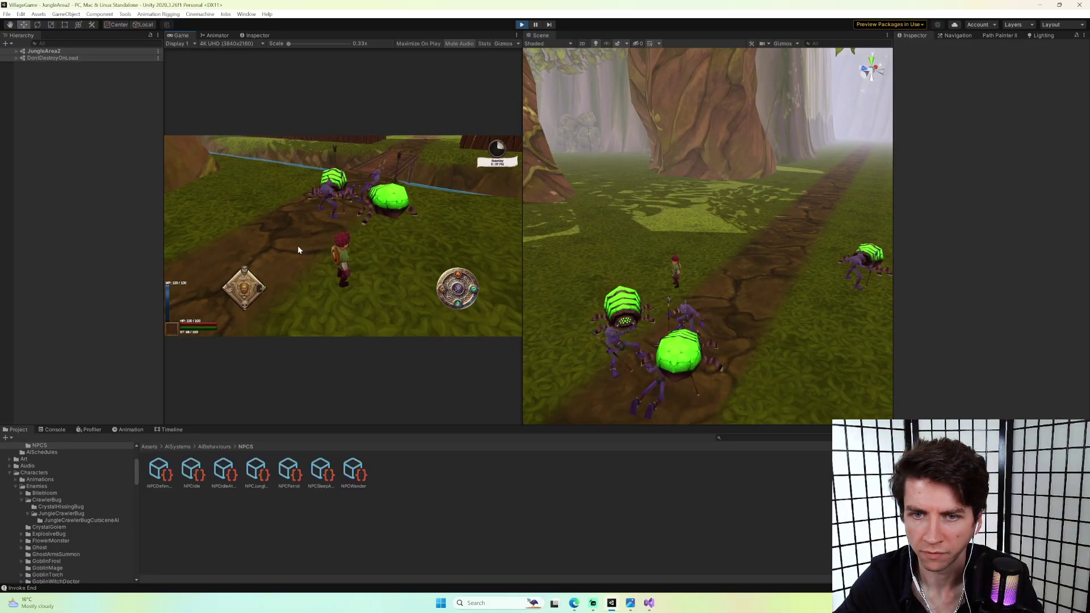
{"action": "key", "text": "d"}
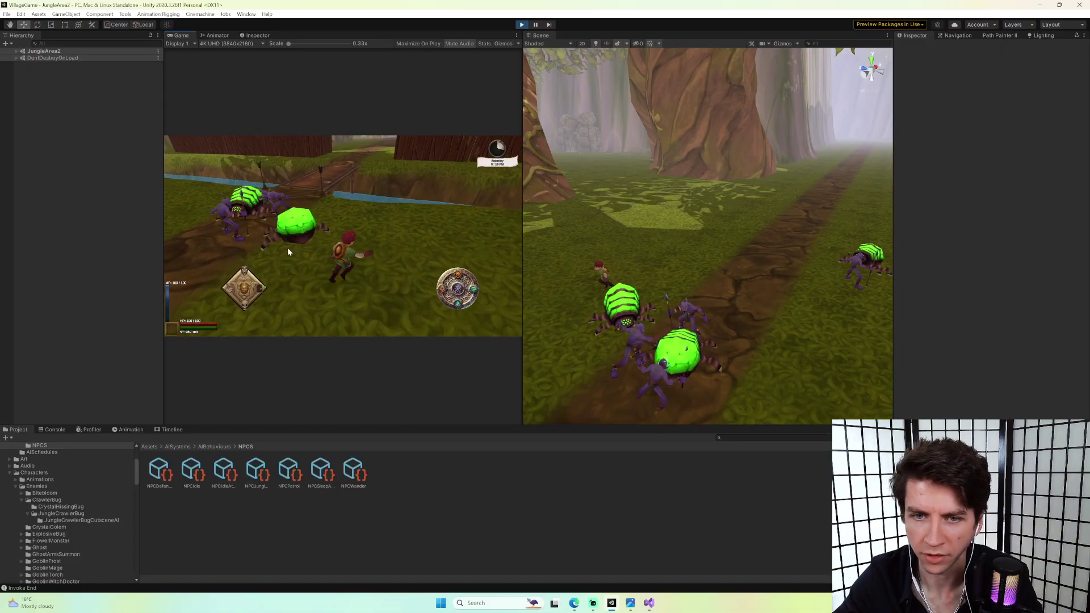
{"action": "key", "text": "w"}
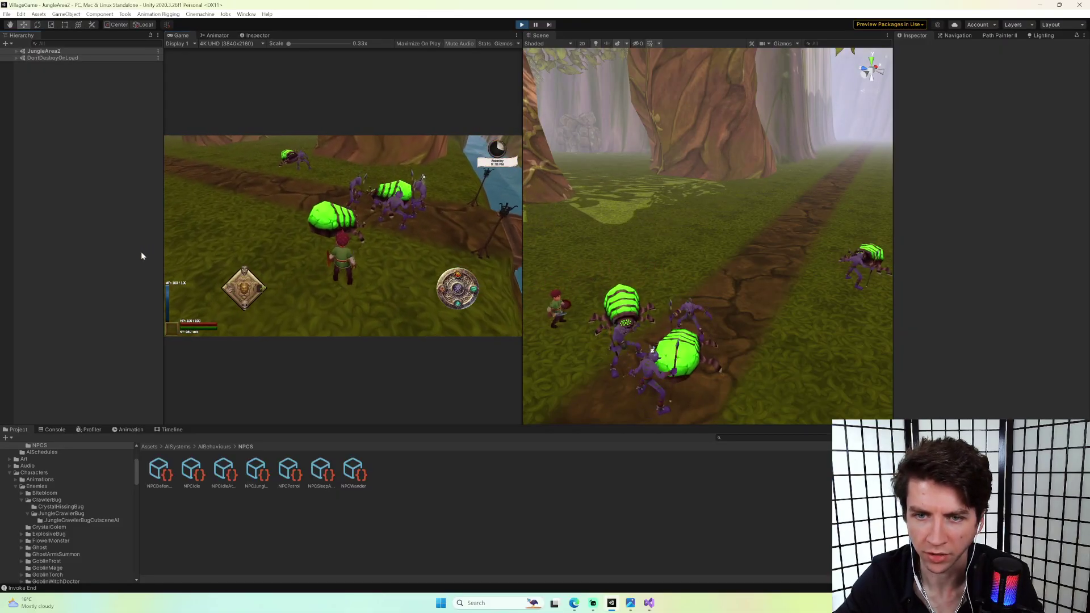
{"action": "left_click", "coordinate": [252, 224]}
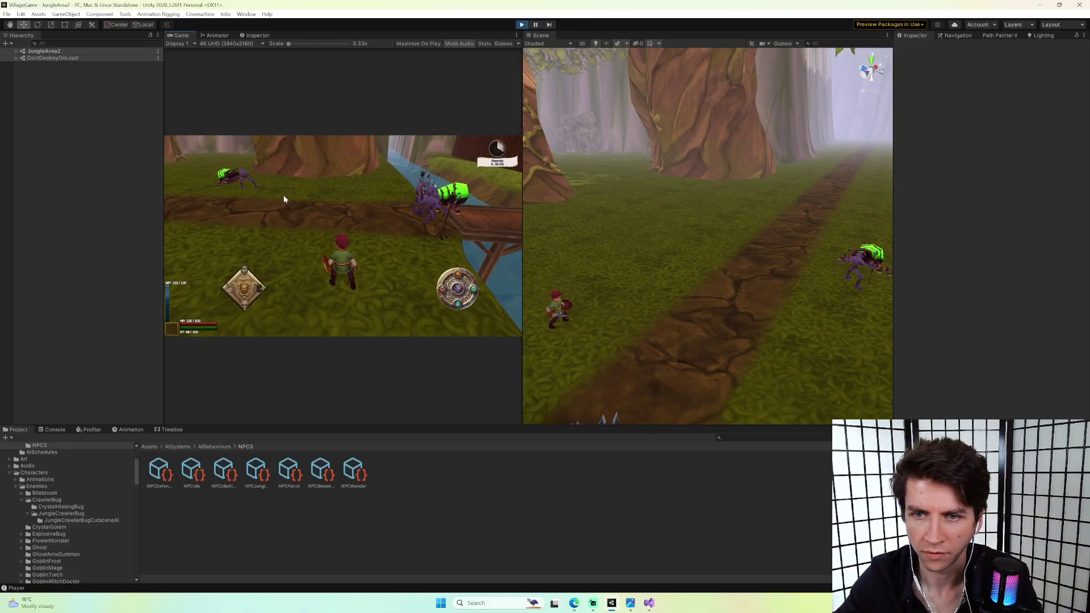
Stop the game and reopen the JungleArea2 scene with the goblins and bugs in view.
{"action": "left_click", "coordinate": [522, 24]}
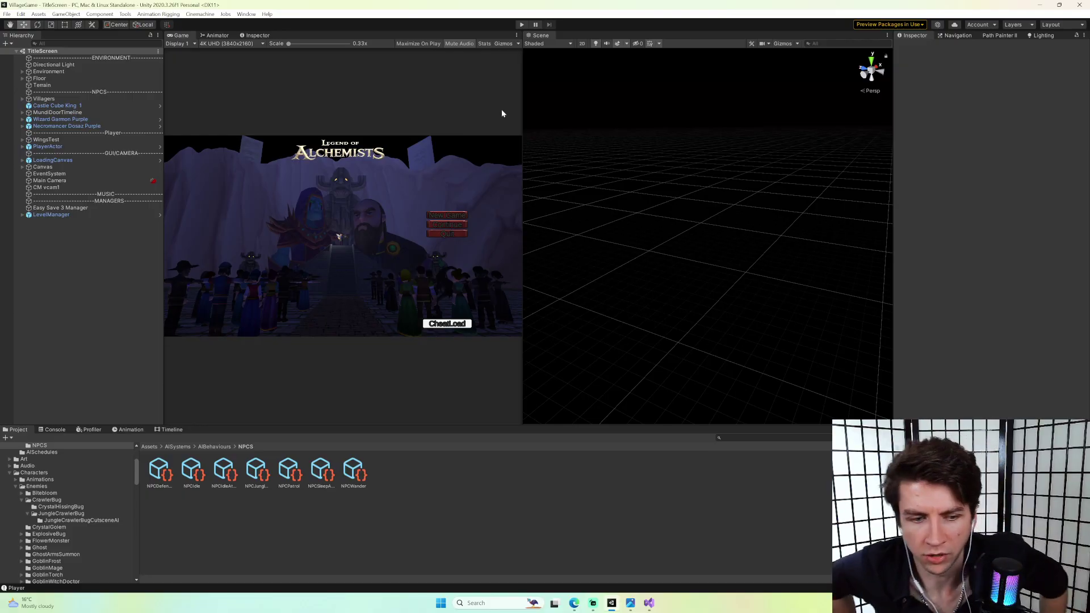
{"action": "key", "text": "grave"}
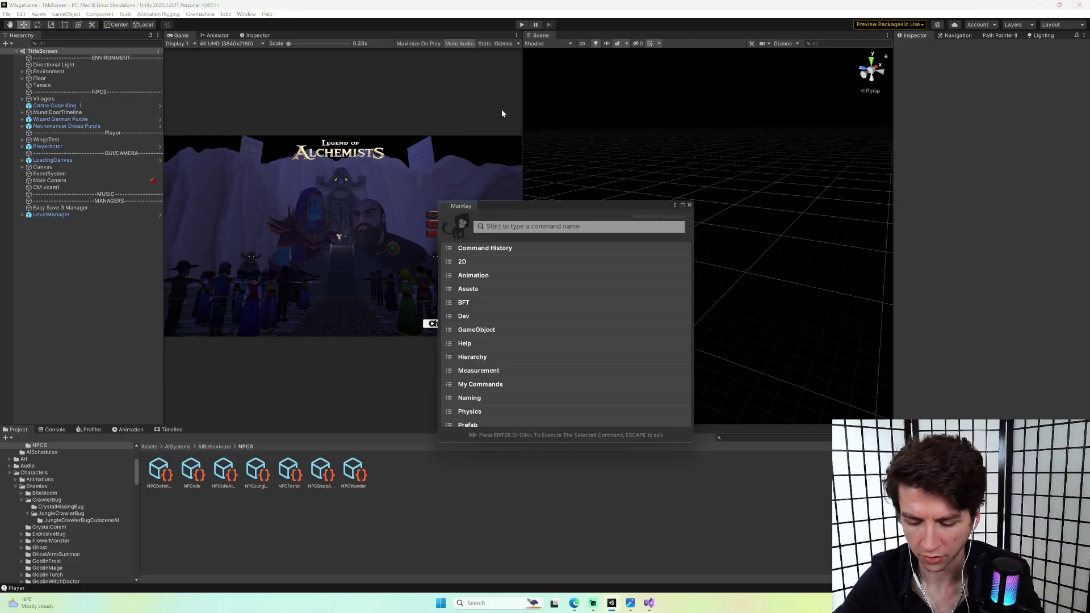
{"action": "type", "text": "o"}
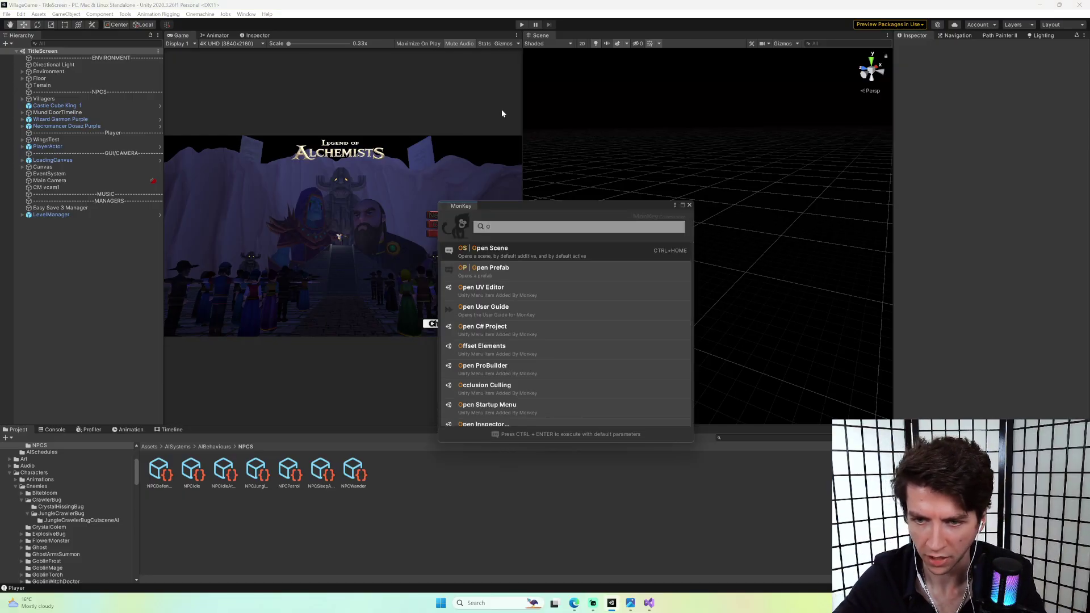
{"action": "key", "text": "Return"}
{"action": "type", "text": "jungle"}
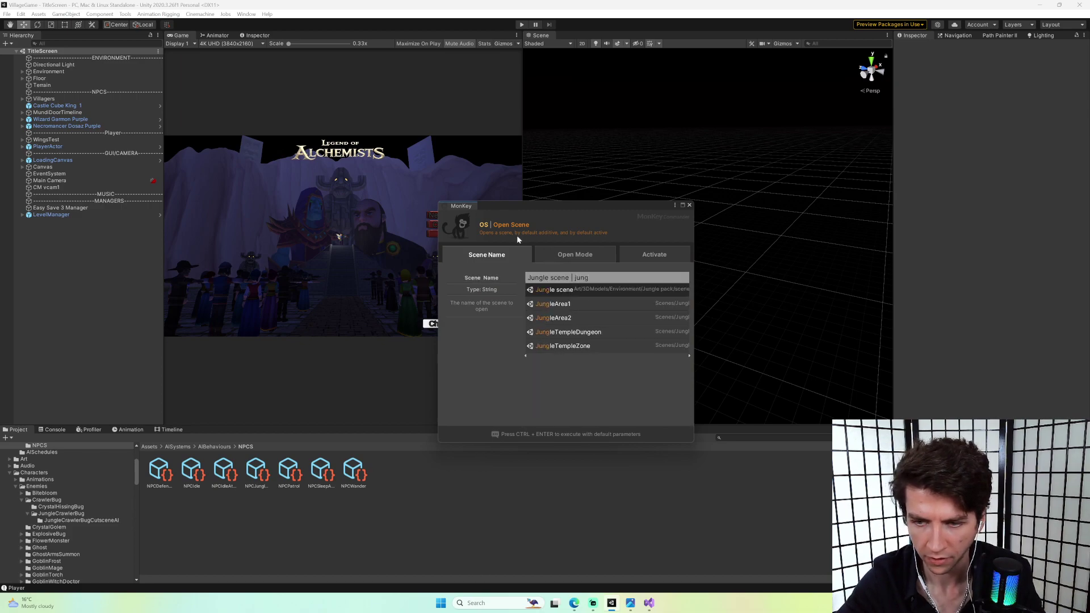
{"action": "key", "text": "Return"}
{"action": "key", "text": "Down"}
{"action": "key", "text": "Down"}
{"action": "key", "text": "Return"}
{"action": "key", "text": "Return"}
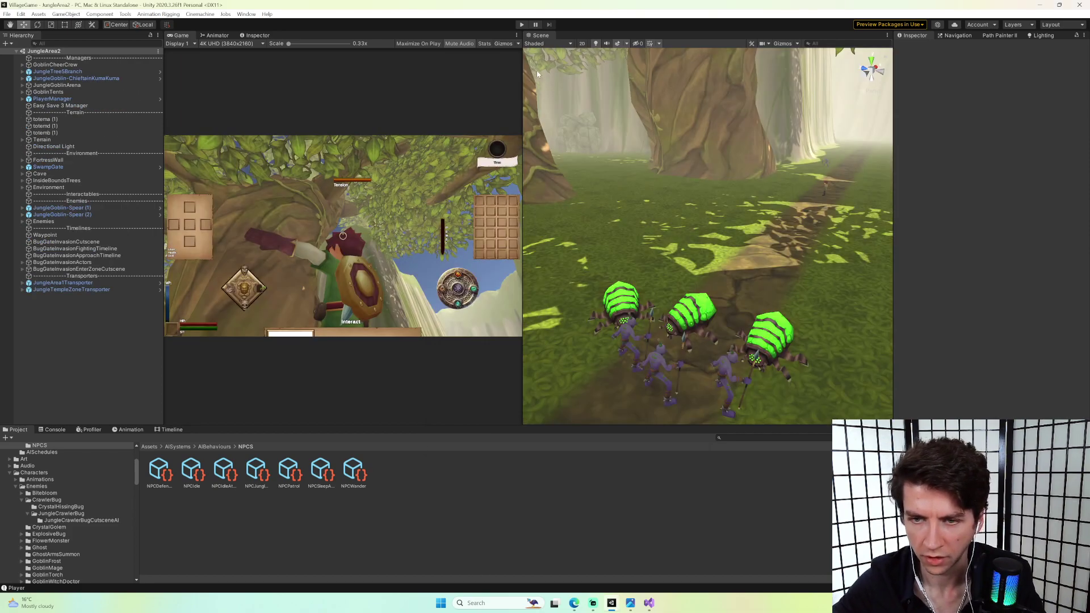
{"action": "right_click_drag", "start_coordinate": [687, 214], "coordinate": [696, 229]}
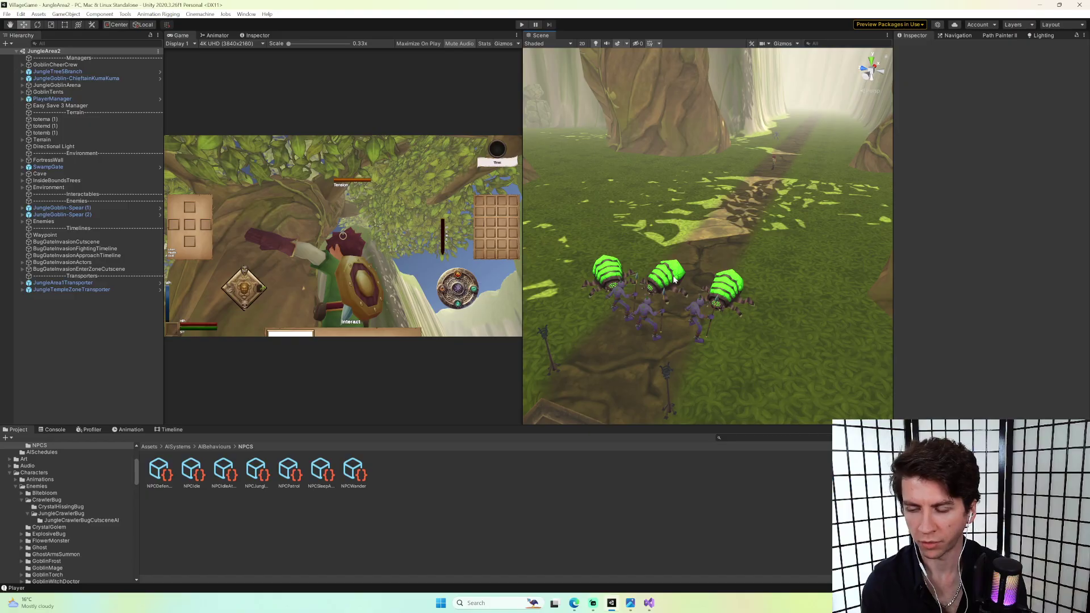
Switch to Visual Studio and examine the react range, alert cone and alert range checks in AITargetingFunctions.cs.
{"action": "left_click", "coordinate": [649, 603]}
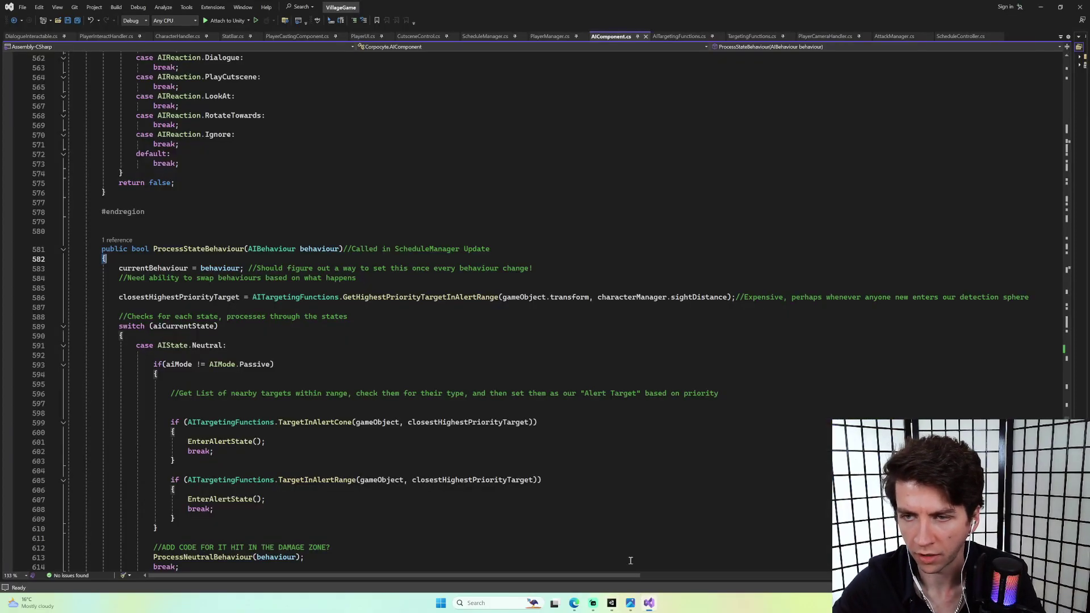
{"action": "left_click", "coordinate": [665, 38]}
{"action": "scroll", "coordinate": [623, 155], "scroll_direction": "up", "scroll_amount": 10}
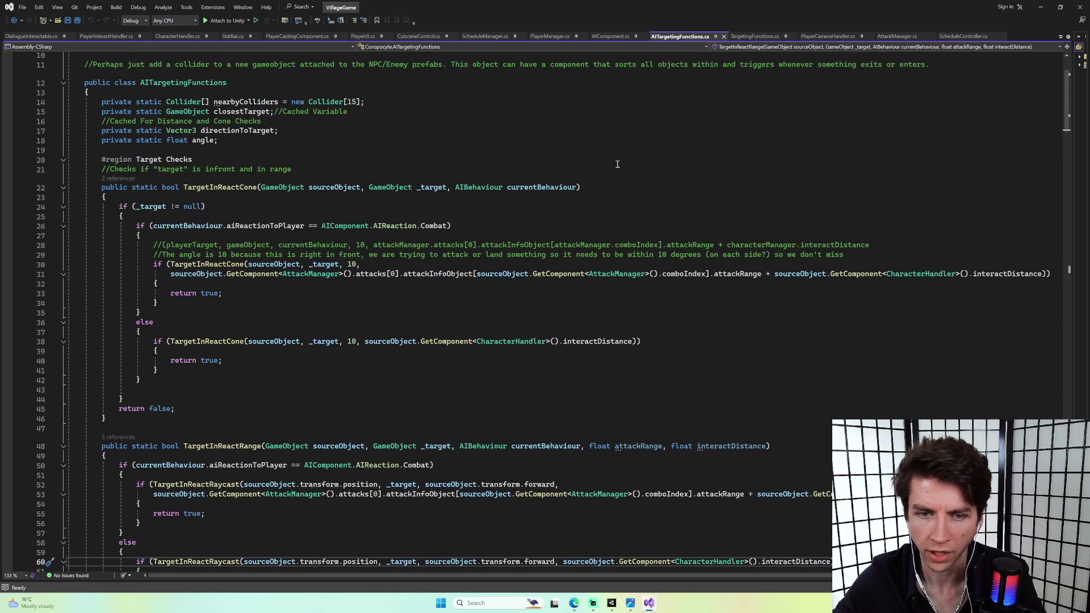
{"action": "scroll", "coordinate": [623, 156], "scroll_direction": "down", "scroll_amount": 19}
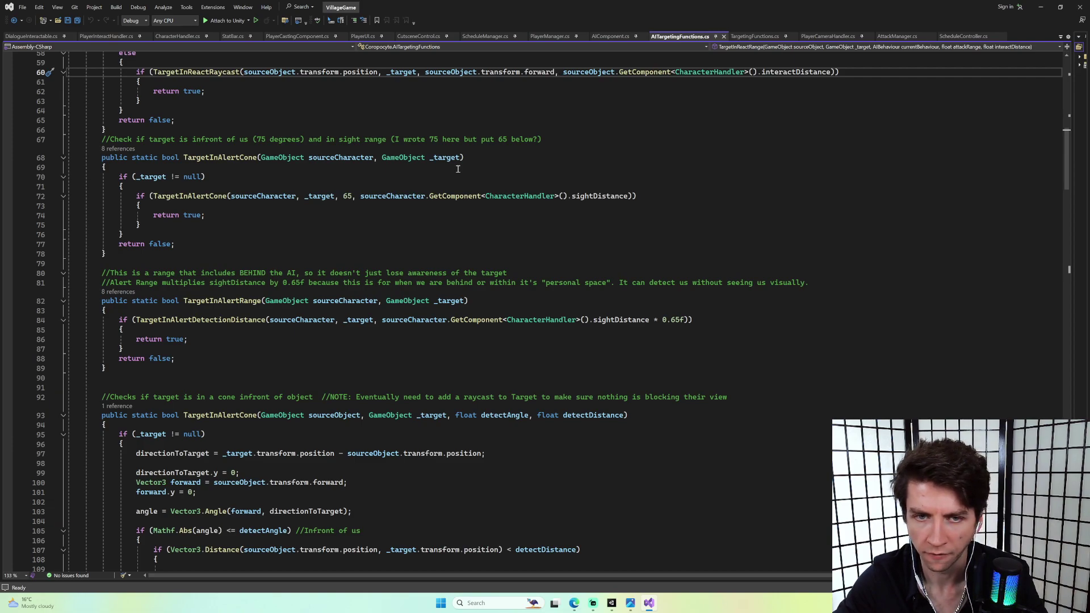
{"action": "scroll", "coordinate": [457, 168], "scroll_direction": "up", "scroll_amount": 2}
{"action": "scroll", "coordinate": [457, 168], "scroll_direction": "up", "scroll_amount": 2}
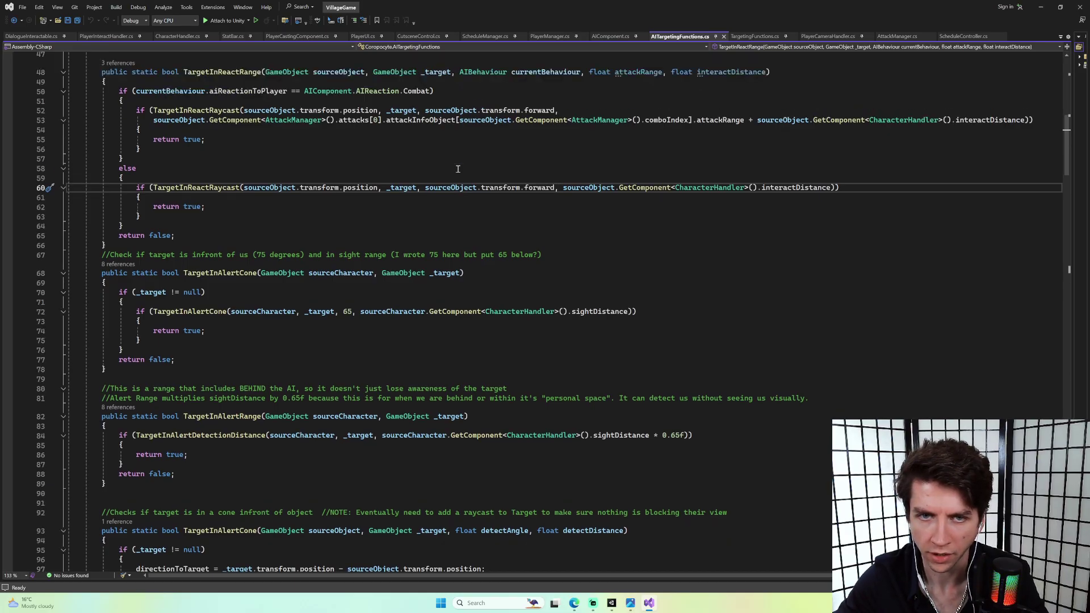
{"action": "scroll", "coordinate": [458, 169], "scroll_direction": "down", "scroll_amount": 5}
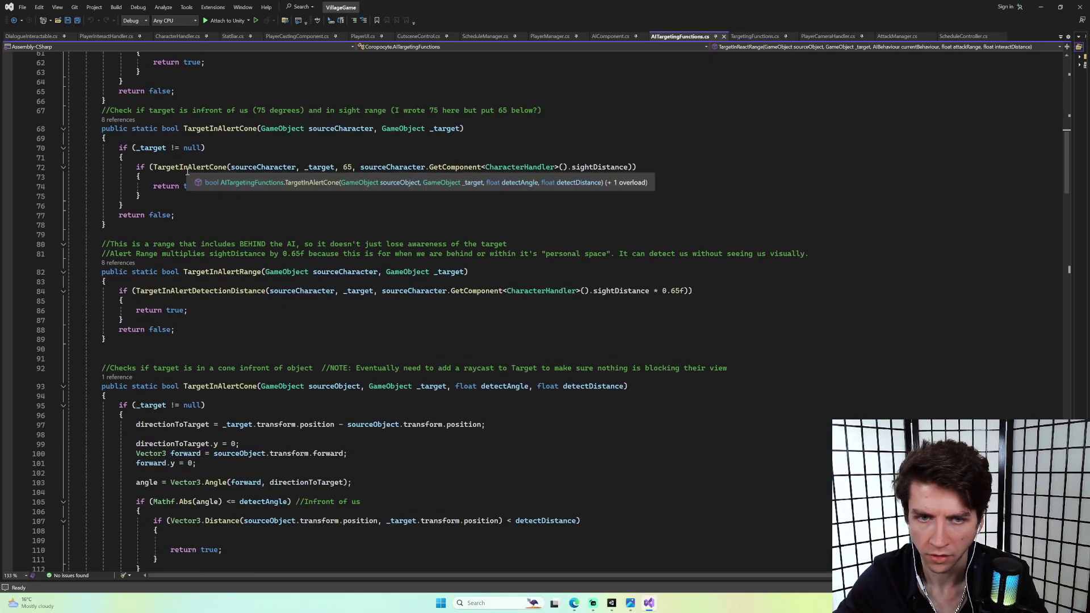
{"action": "scroll", "coordinate": [360, 165], "scroll_direction": "down", "scroll_amount": 2}
{"action": "scroll", "coordinate": [360, 165], "scroll_direction": "down", "scroll_amount": 2}
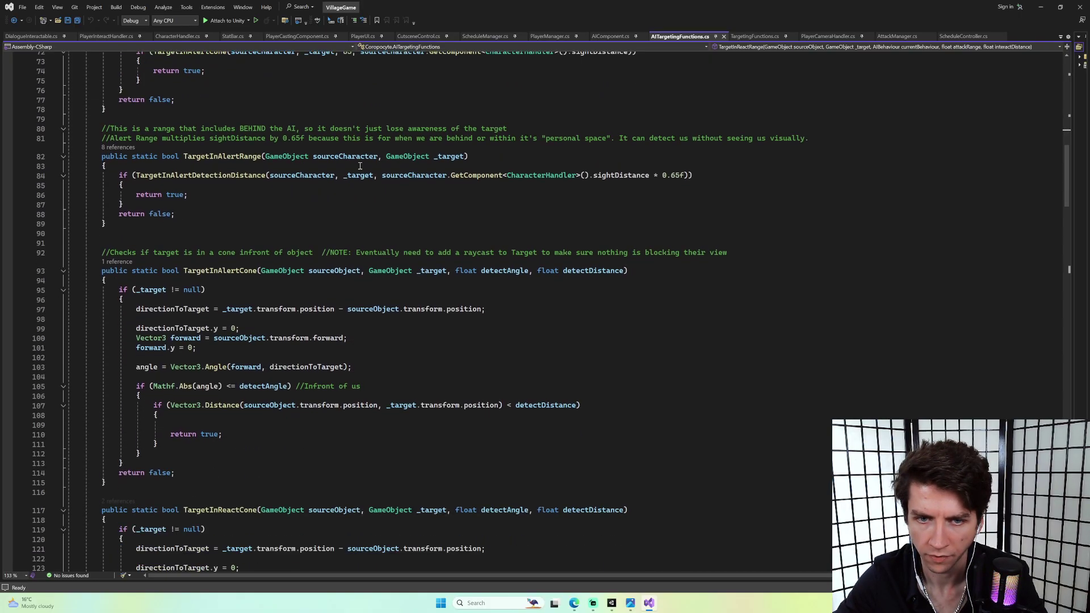
Trace TargetInAlertDetectionDistance from TargetInAlertRange to its definition, and examine it together with TargetInReactRaycast.
{"action": "double_click", "coordinate": [204, 174]}
{"action": "right_click", "coordinate": [231, 188]}
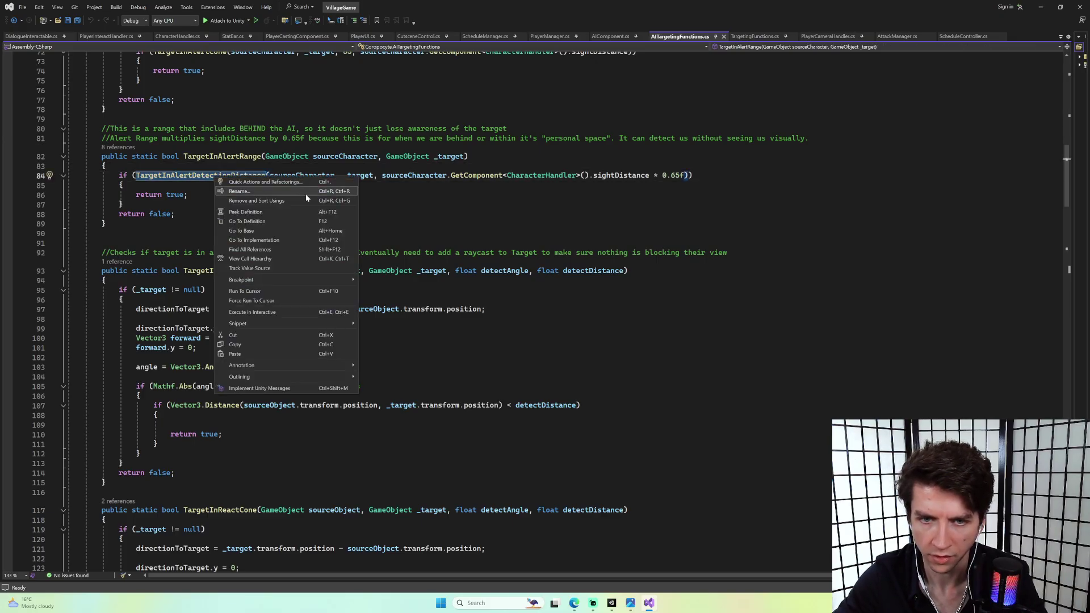
{"action": "left_click", "coordinate": [494, 197]}
{"action": "scroll", "coordinate": [457, 187], "scroll_direction": "down", "scroll_amount": 13}
{"action": "scroll", "coordinate": [449, 179], "scroll_direction": "down", "scroll_amount": 8}
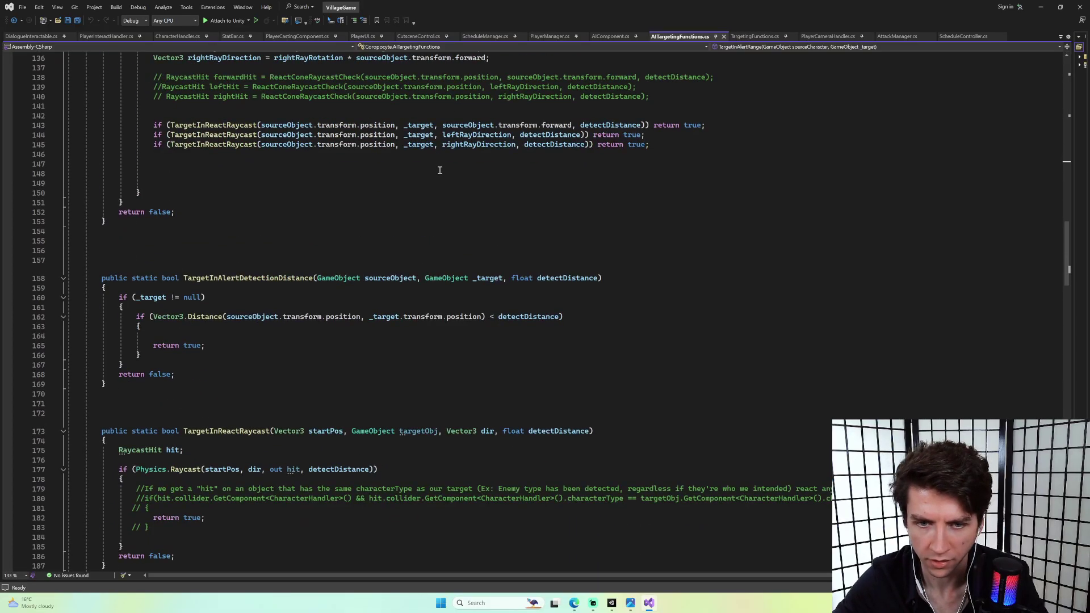
{"action": "scroll", "coordinate": [439, 169], "scroll_direction": "down", "scroll_amount": 5}
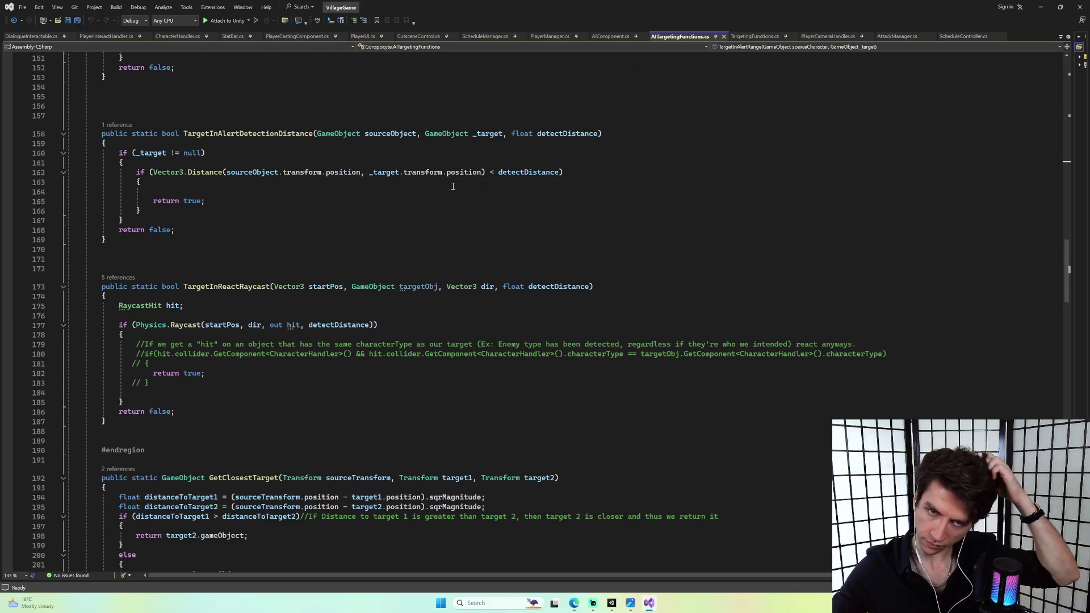
{"action": "scroll", "coordinate": [409, 183], "scroll_direction": "down", "scroll_amount": 2}
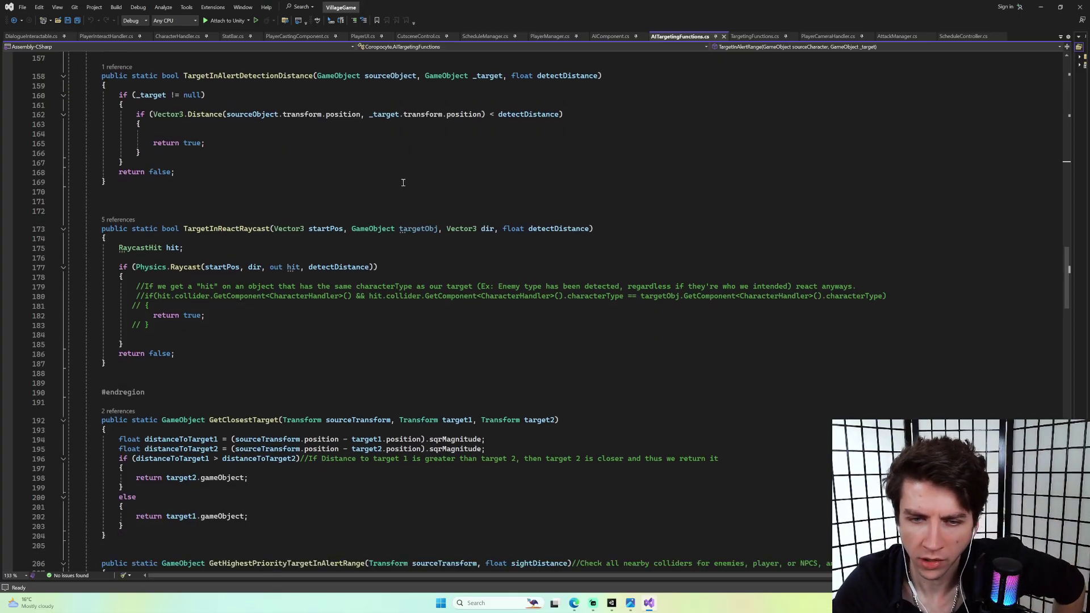
{"action": "scroll", "coordinate": [393, 196], "scroll_direction": "up", "scroll_amount": 8}
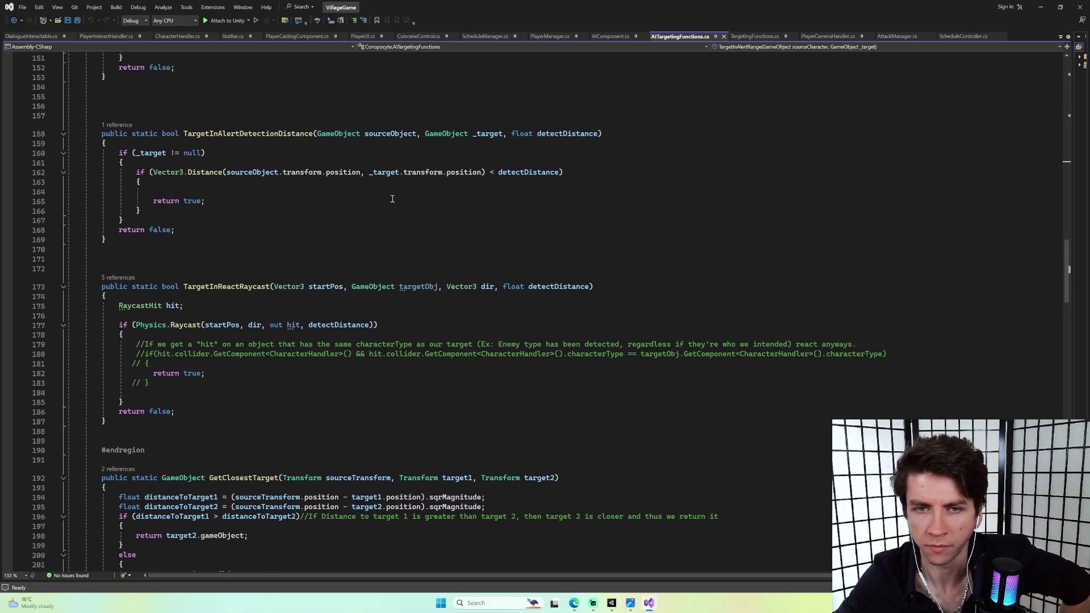
Extend the combat condition in TargetInReactRange with || currentBehaviour.aiReactionToEnemy == AIComponent.AIReaction.Combat, and save the script.
{"action": "scroll", "coordinate": [397, 187], "scroll_direction": "up", "scroll_amount": 20}
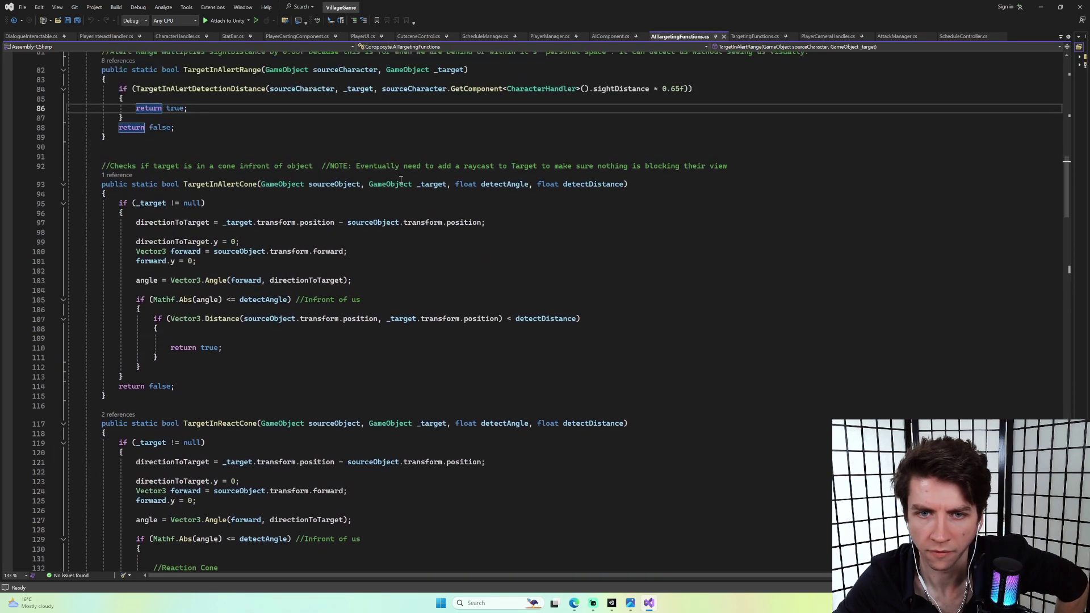
{"action": "scroll", "coordinate": [401, 178], "scroll_direction": "up", "scroll_amount": 4}
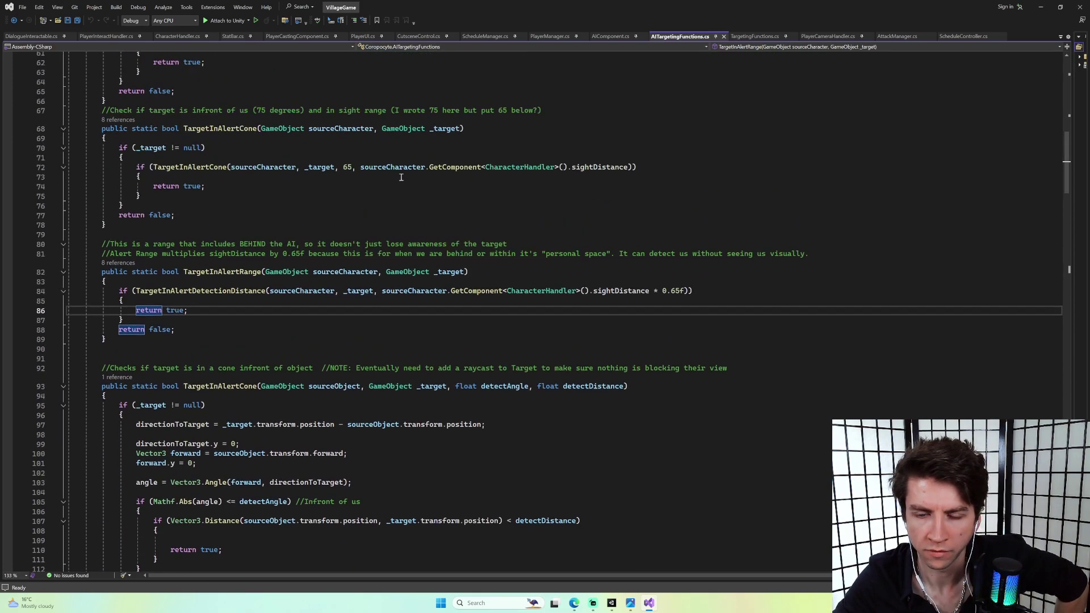
{"action": "scroll", "coordinate": [397, 180], "scroll_direction": "up", "scroll_amount": 5}
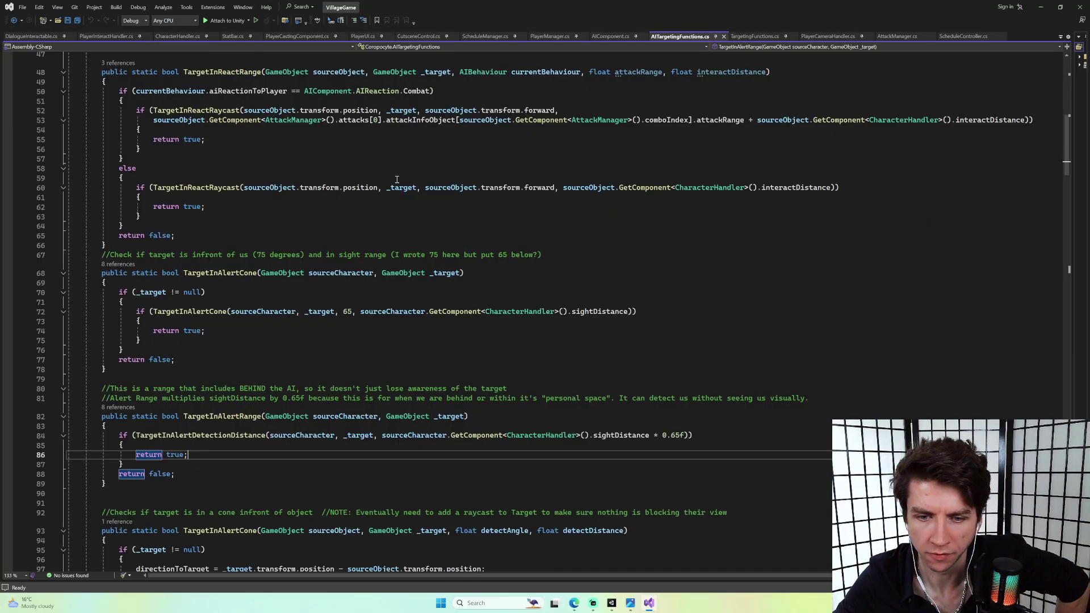
{"action": "scroll", "coordinate": [396, 179], "scroll_direction": "up", "scroll_amount": 5}
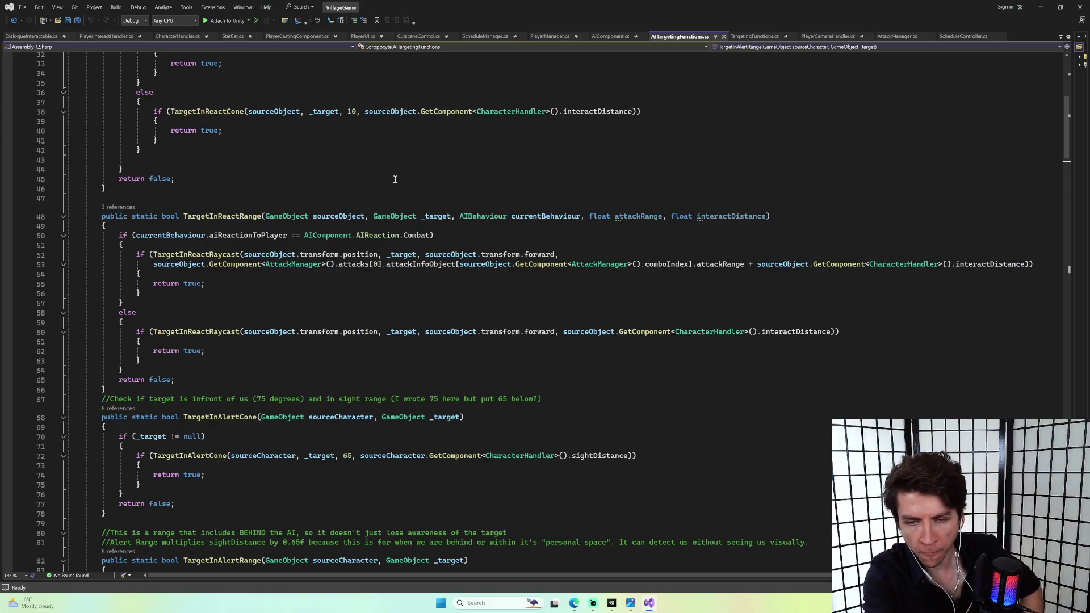
{"action": "double_click", "coordinate": [243, 235]}
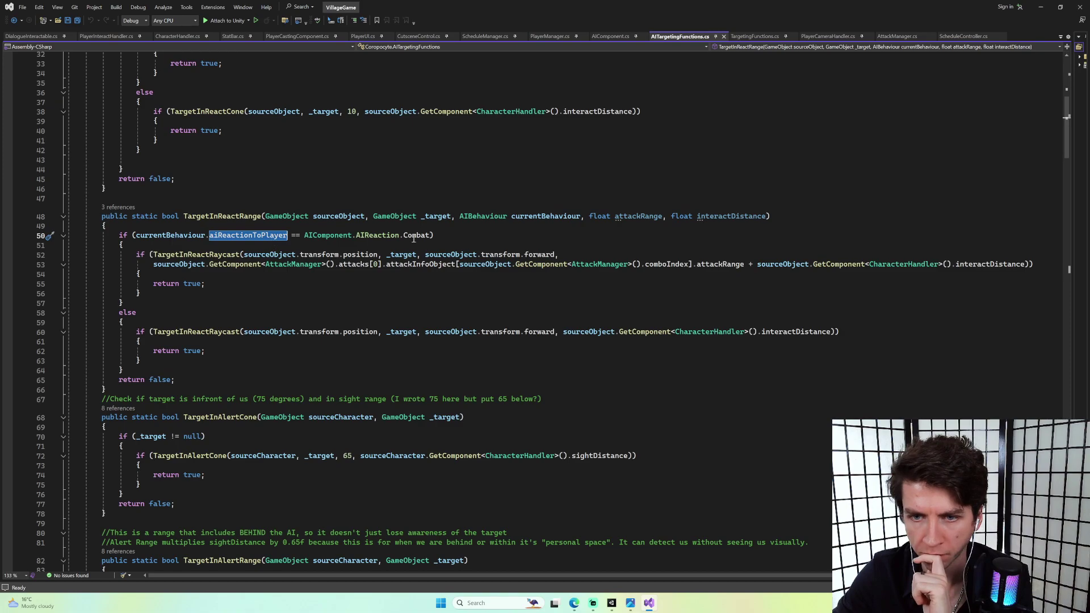
{"action": "left_click", "coordinate": [432, 235]}
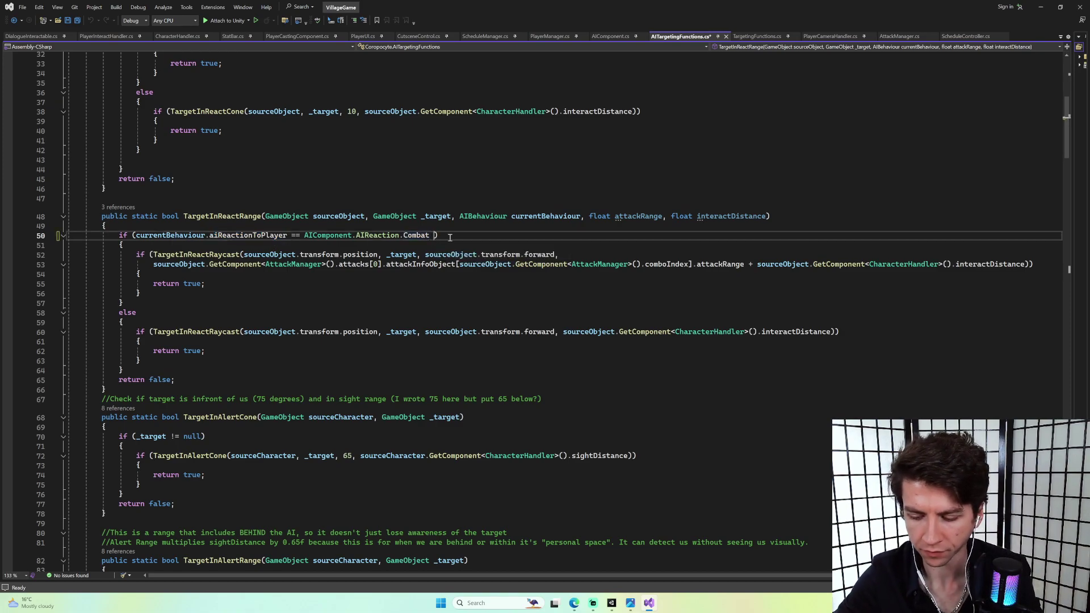
{"action": "type", "text": "|| "}
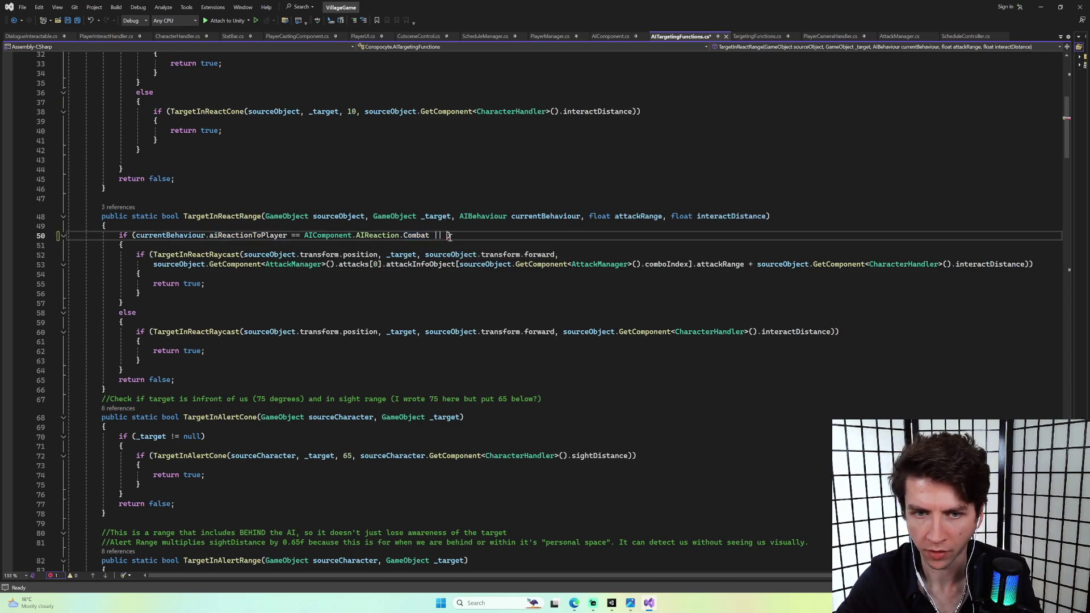
{"action": "type", "text": "currentBehaviour.aib"}
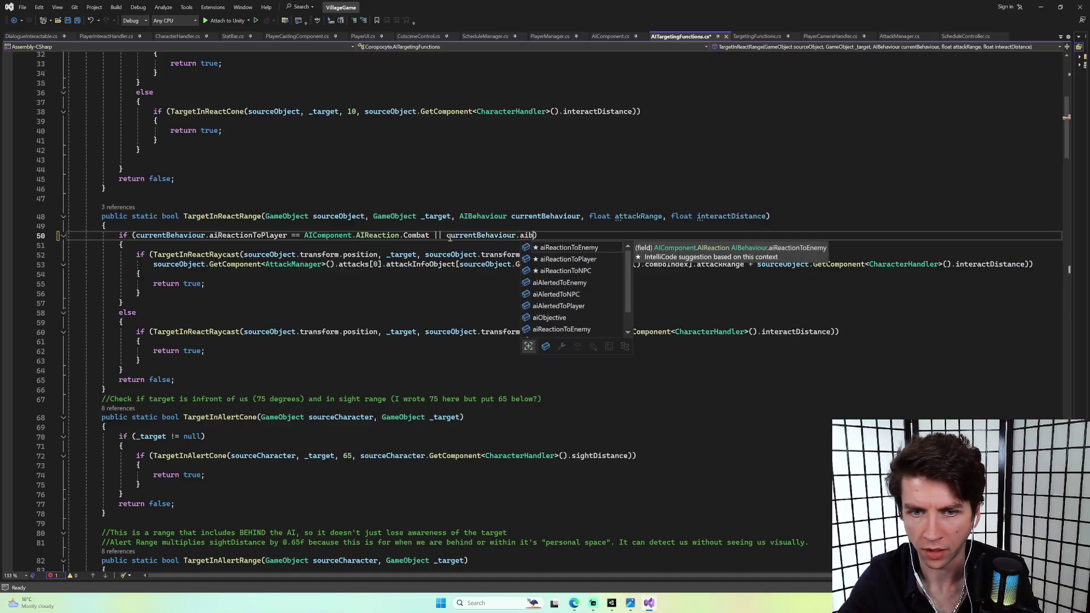
{"action": "key", "text": "BackSpace"}
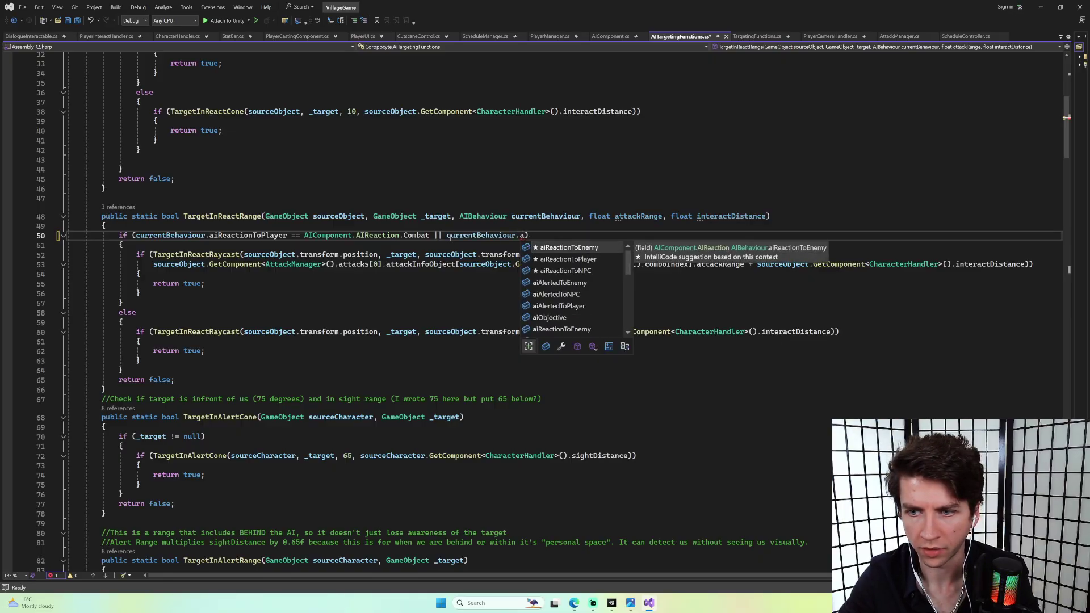
{"action": "key", "text": "Tab"}
{"action": "type", "text": "=="}
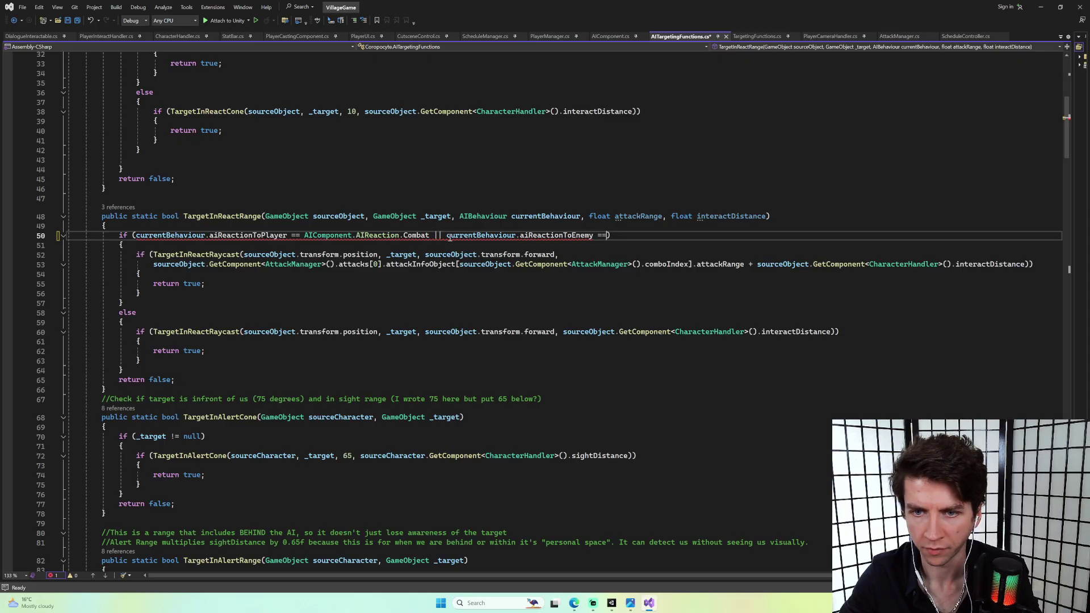
{"action": "type", "text": " A"}
{"action": "key", "text": "Down"}
{"action": "key", "text": "Tab"}
{"action": "key", "text": "ctrl+s"}
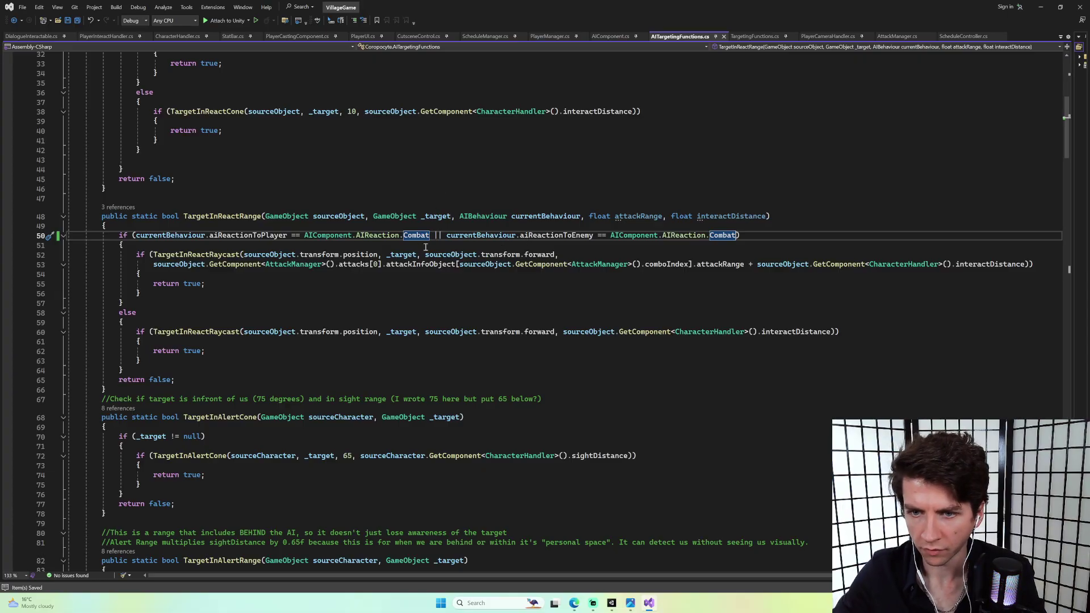
Move the aiReactionToEnemy check of the TargetInReactRange condition onto its own line.
{"action": "double_click", "coordinate": [722, 235]}
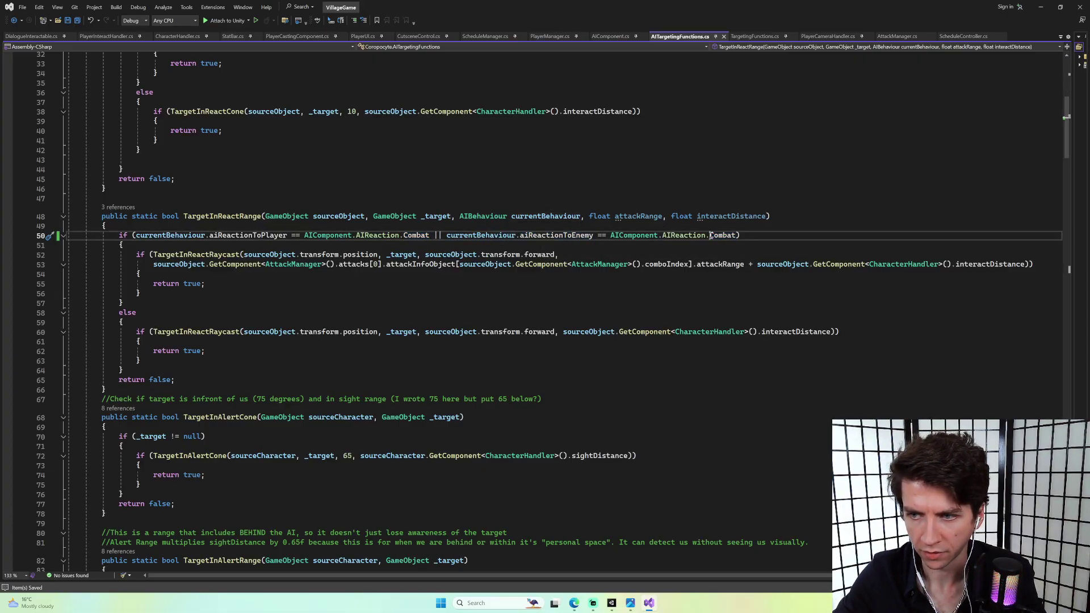
{"action": "left_click", "coordinate": [742, 235]}
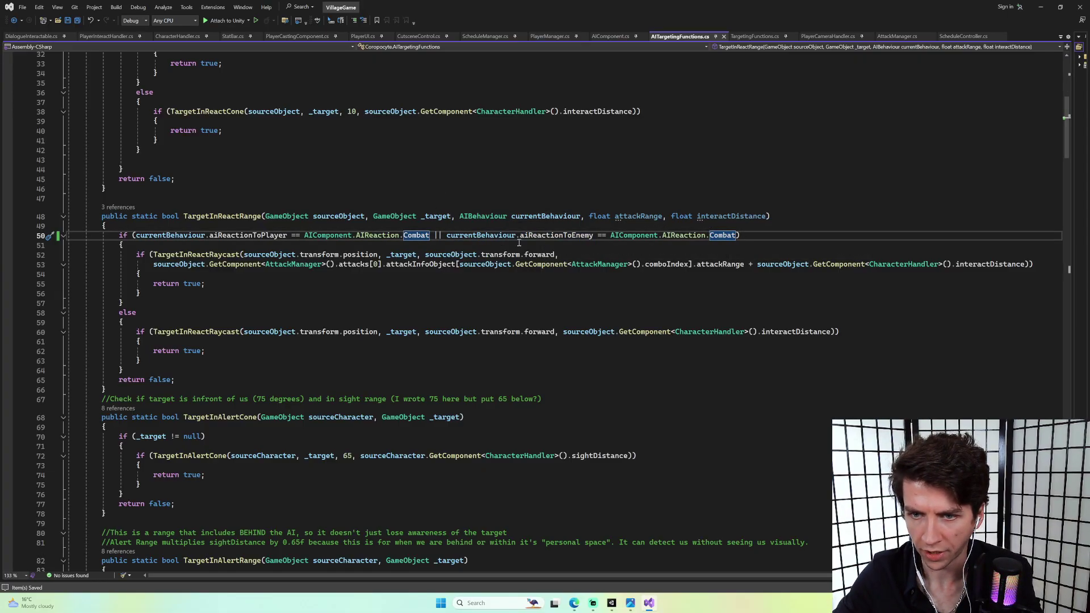
{"action": "left_click", "coordinate": [435, 235]}
{"action": "key", "text": "Return"}
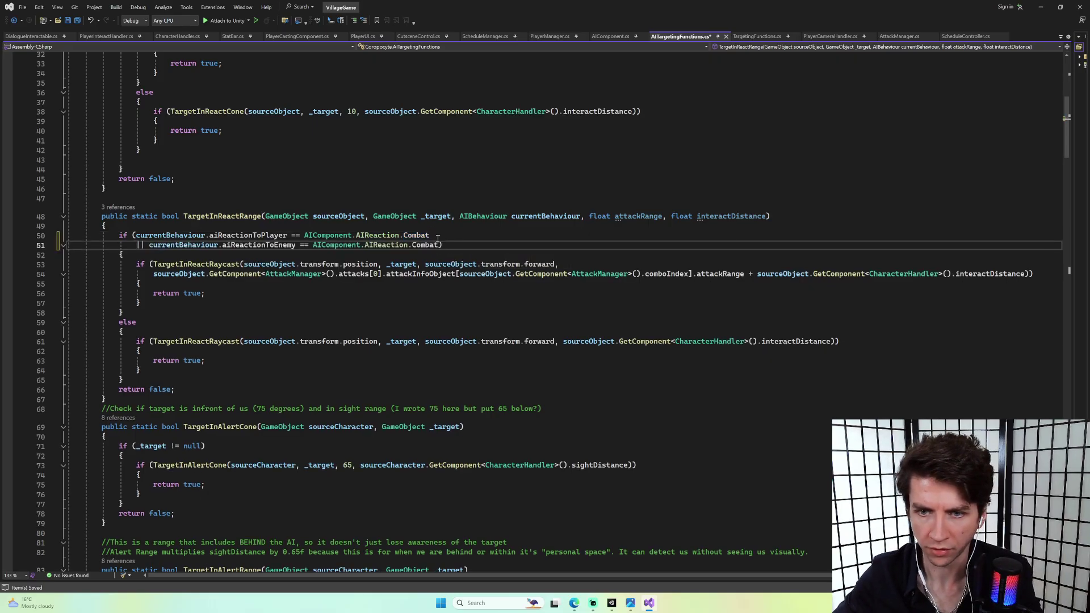
Add a third line to the condition, || currentBehaviour.aiReactionToNPC == AIComponent.AIReaction.Combat, and save the script.
{"action": "key", "text": "ctrl+Right"}
{"action": "key", "text": "ctrl+Right"}
{"action": "key", "text": "ctrl+Right"}
{"action": "key", "text": "ctrl+Right"}
{"action": "key", "text": "ctrl+Right"}
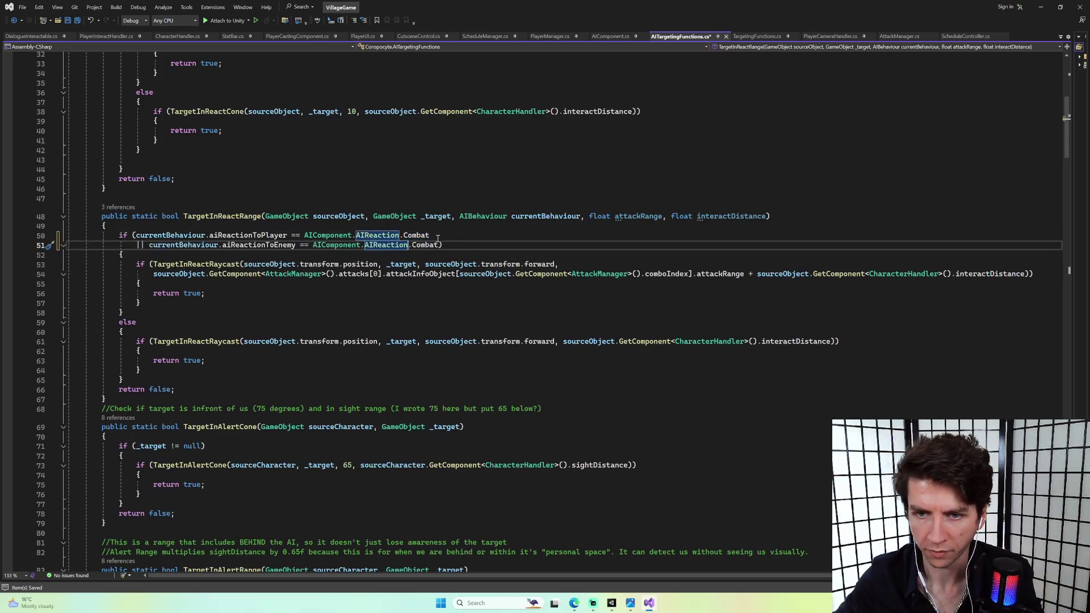
{"action": "type", "text": "||"}
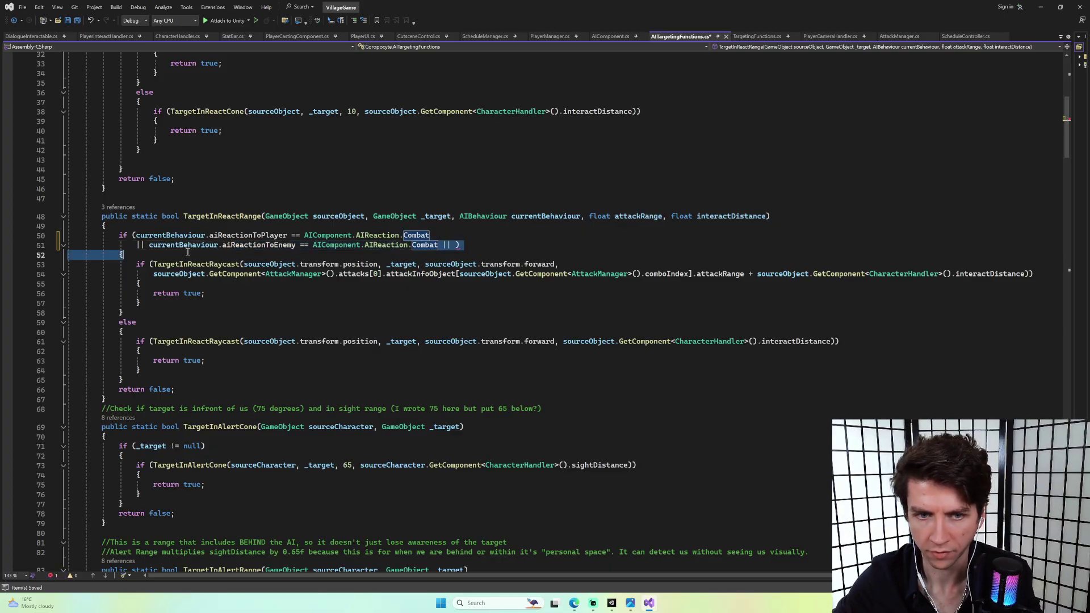
{"action": "type", "text": "|"}
{"action": "left_click", "coordinate": [438, 245]}
{"action": "key", "text": "Return"}
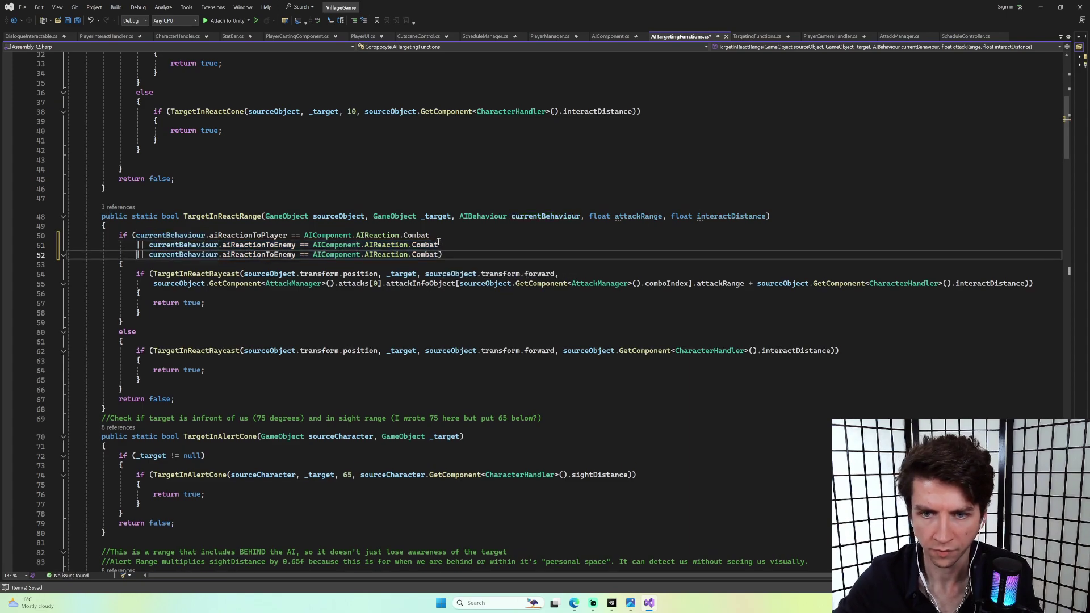
{"action": "type", "text": "ai"}
{"action": "key", "text": "Down"}
{"action": "key", "text": "Down"}
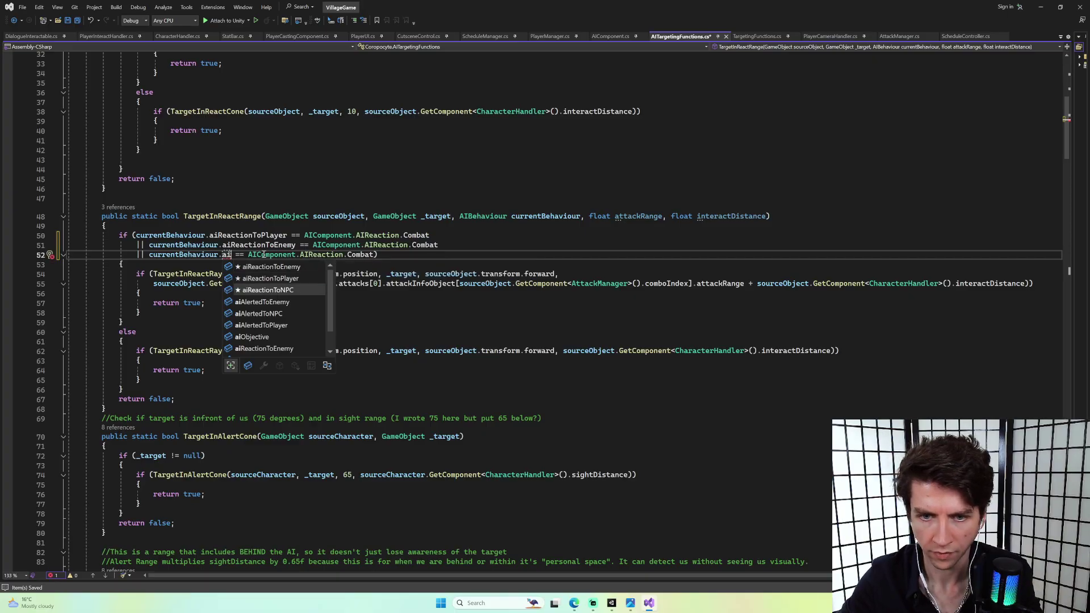
{"action": "key", "text": "Tab"}
{"action": "key", "text": "ctrl+s"}
Review the source object, attack range and interact distance arguments of both TargetInReactRaycast calls in TargetInReactRange.
{"action": "left_click", "coordinate": [480, 250]}
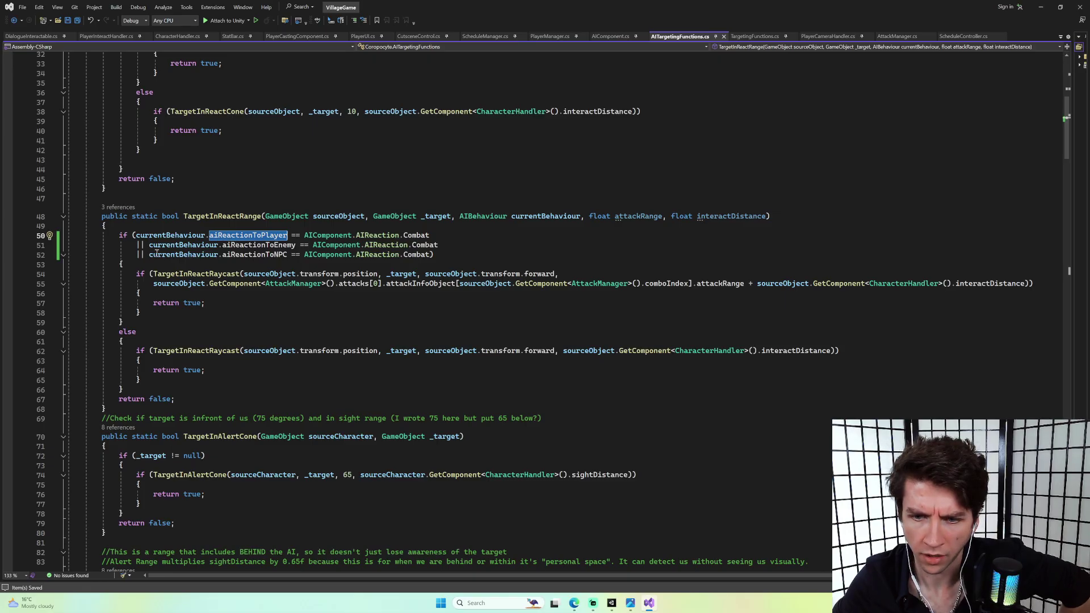
{"action": "double_click", "coordinate": [255, 352]}
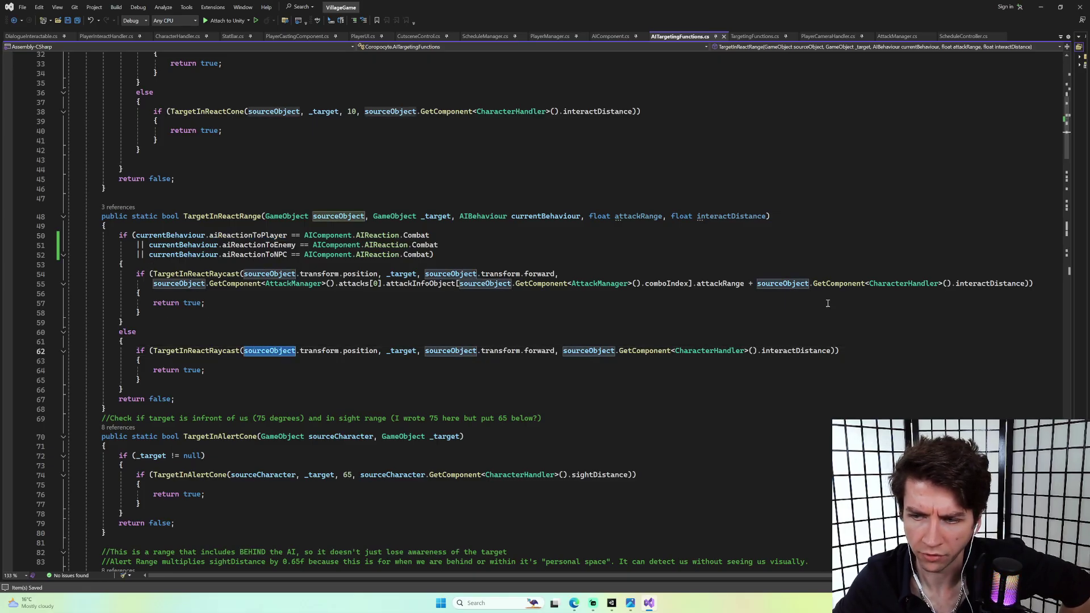
{"action": "double_click", "coordinate": [783, 351]}
{"action": "left_click", "coordinate": [713, 284]}
{"action": "left_click", "coordinate": [990, 283]}
{"action": "left_click", "coordinate": [638, 244]}
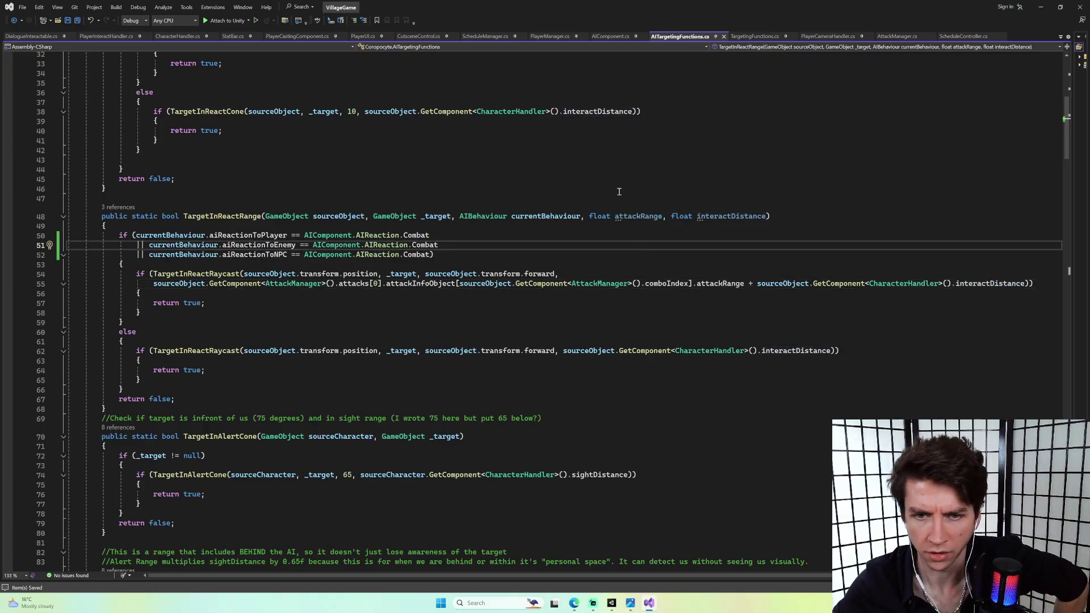
{"action": "scroll", "coordinate": [564, 203], "scroll_direction": "down", "scroll_amount": 4}
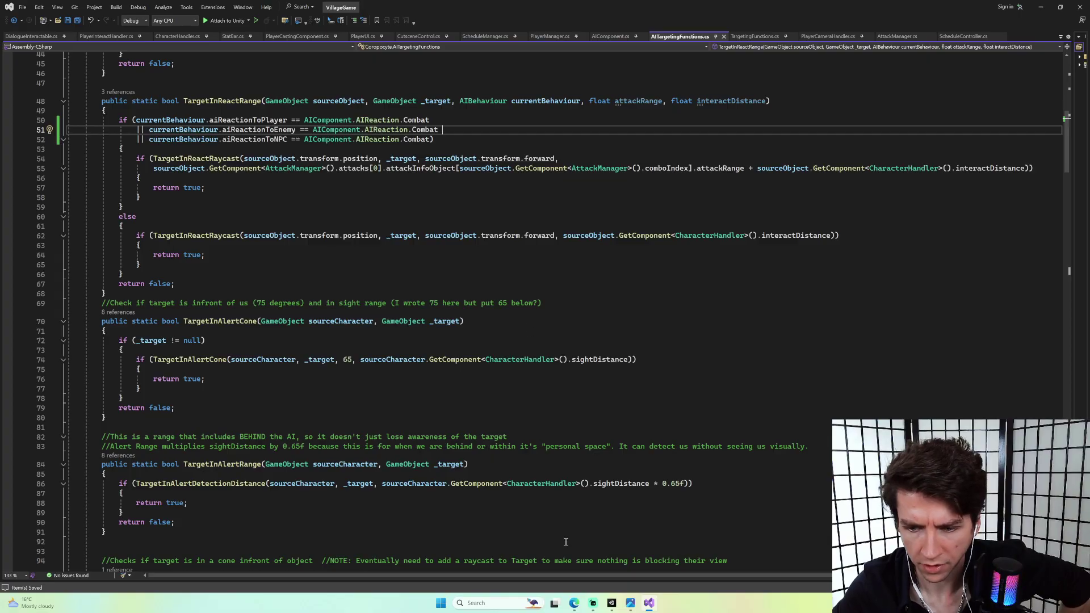
Switch to Unity, open the TitleScreen scene, and run the game from it using CheatLoad.
{"action": "left_click", "coordinate": [613, 603]}
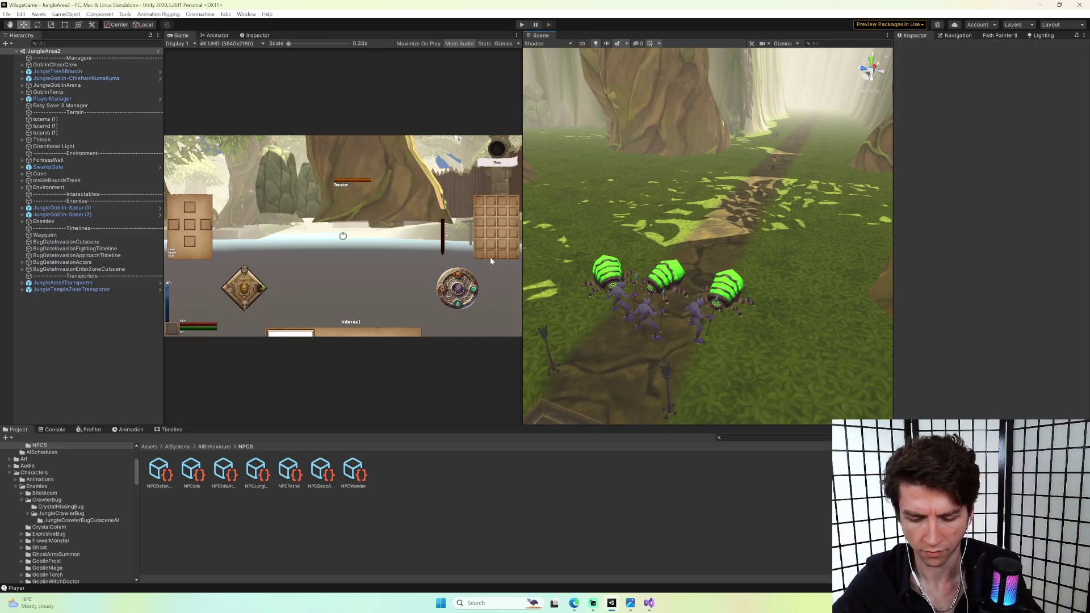
{"action": "key", "text": "grave"}
{"action": "type", "text": "os"}
{"action": "key", "text": "Return"}
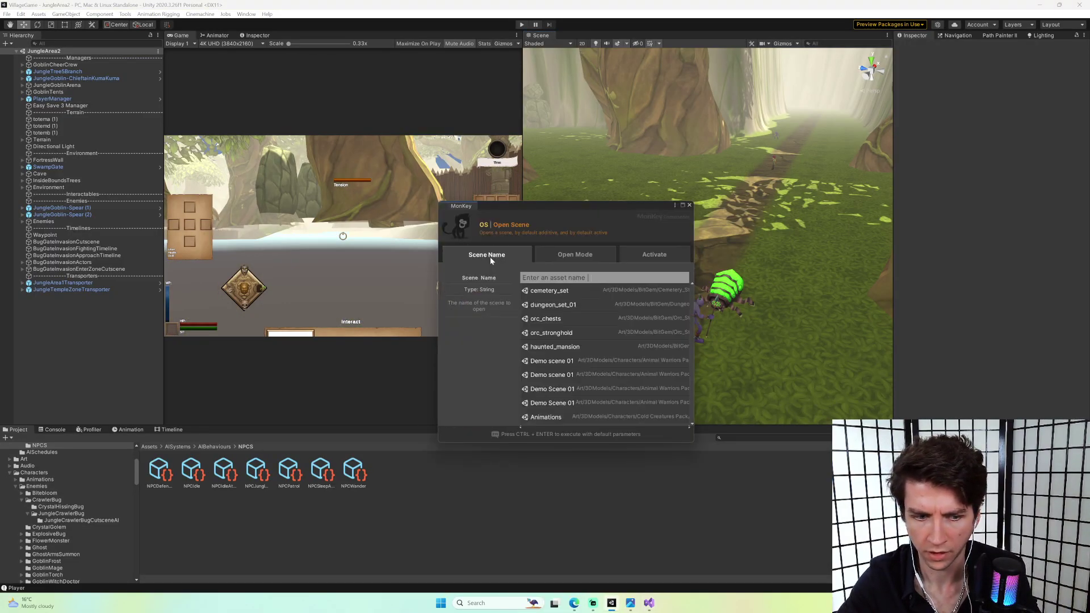
{"action": "type", "text": "title"}
{"action": "key", "text": "Return"}
{"action": "key", "text": "Return"}
{"action": "key", "text": "Return"}
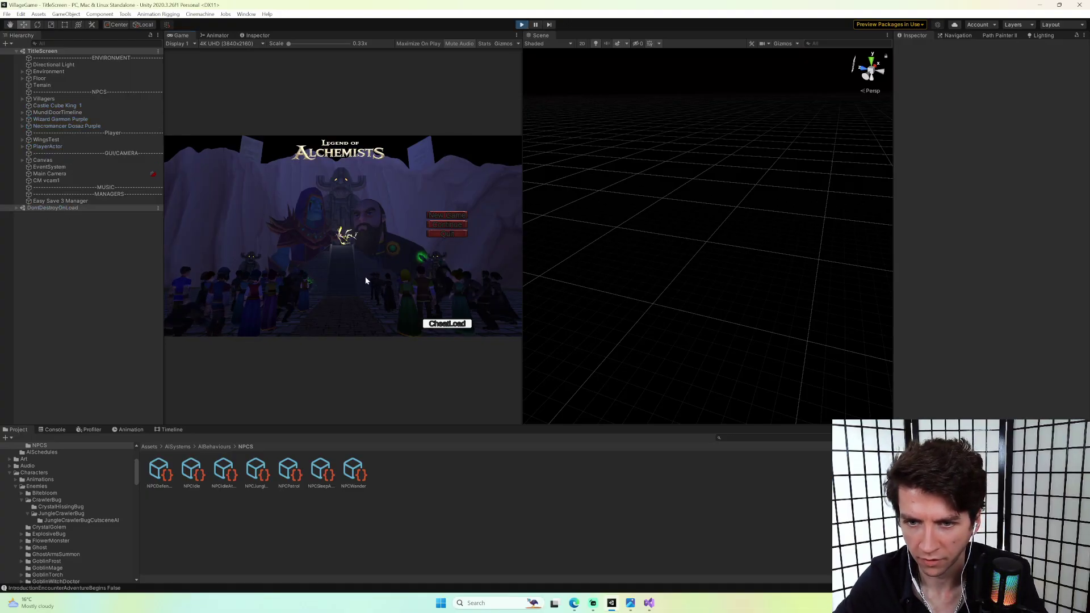
{"action": "left_click", "coordinate": [448, 323]}
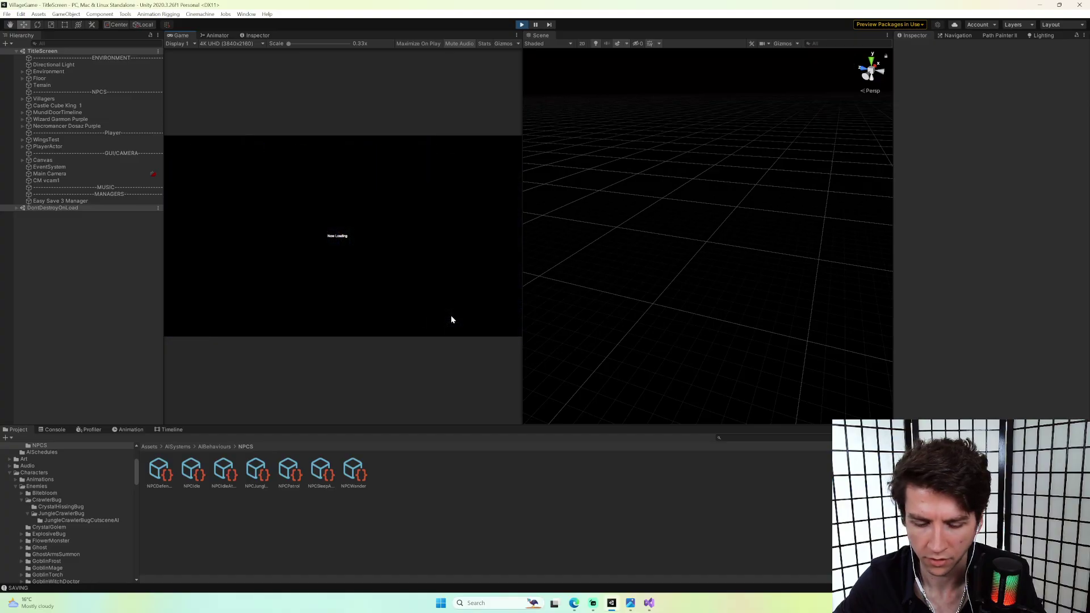
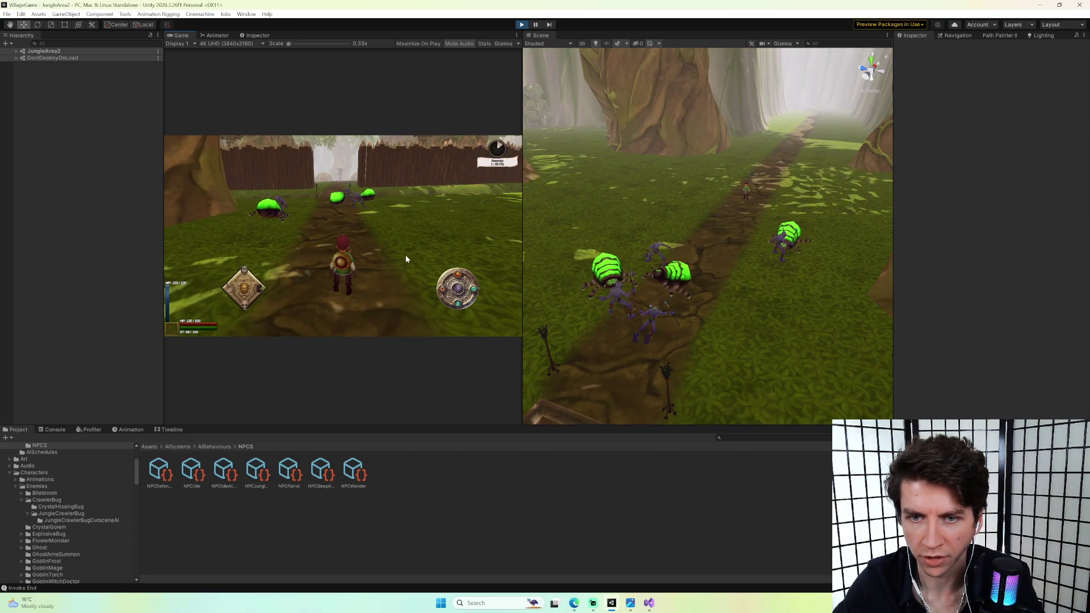
Walk the player along the path to the gate and watch the goblins and bugs fight.
{"action": "key", "text": "w"}
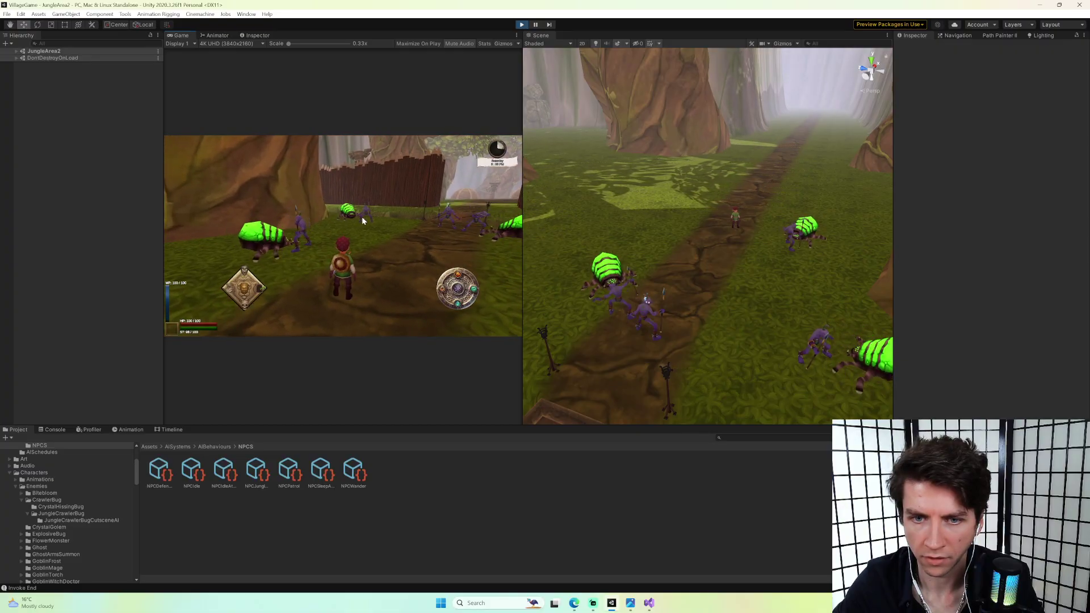
{"action": "right_click_drag", "start_coordinate": [684, 230], "coordinate": [729, 252]}
{"action": "key", "text": "w"}
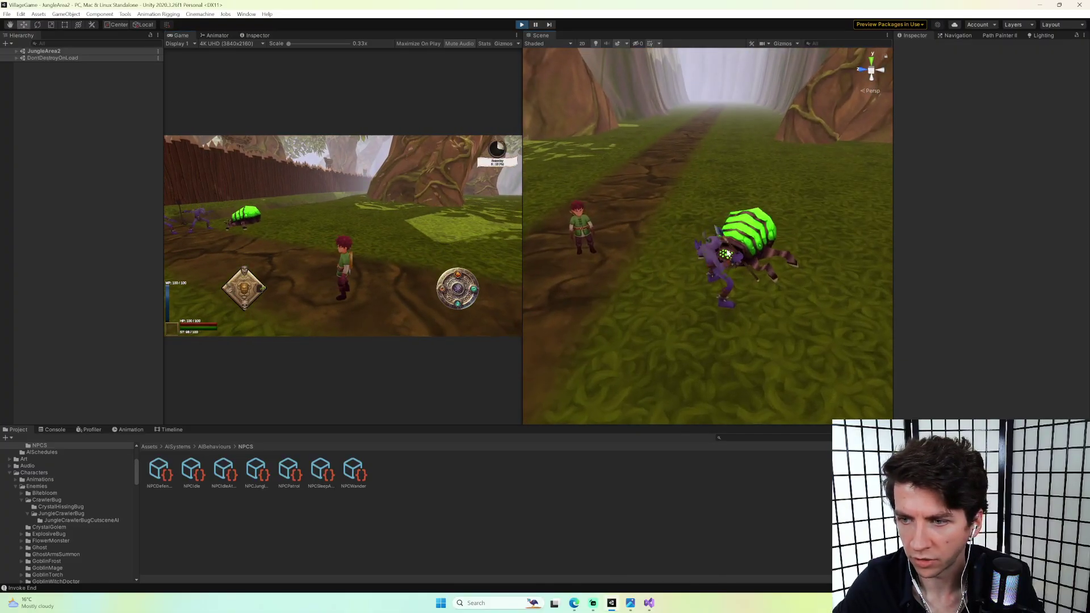
Select the JungleGoblin-Spear fighting a bug and check its Attack Manager and AI Component target and state.
{"action": "left_click", "coordinate": [723, 262]}
{"action": "left_click", "coordinate": [83, 270]}
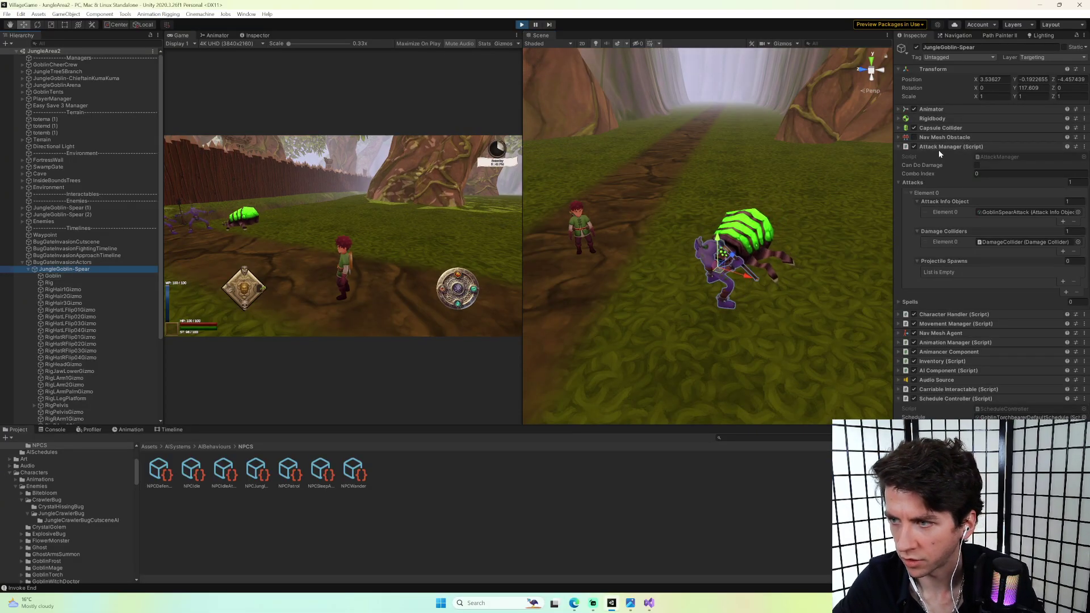
{"action": "left_click", "coordinate": [939, 149]}
{"action": "left_click", "coordinate": [949, 212]}
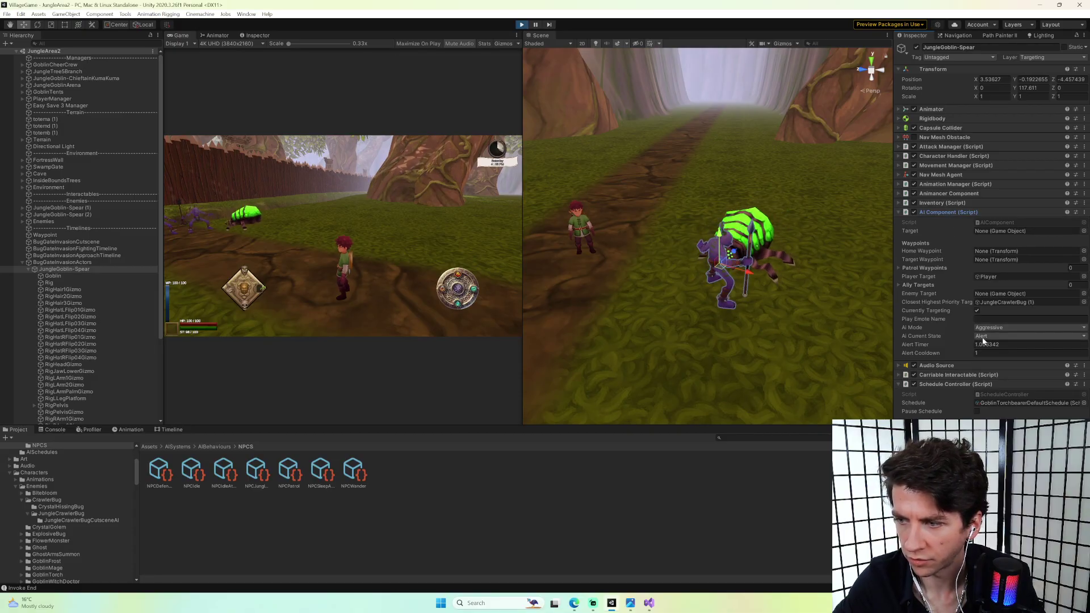
{"action": "left_click", "coordinate": [996, 366]}
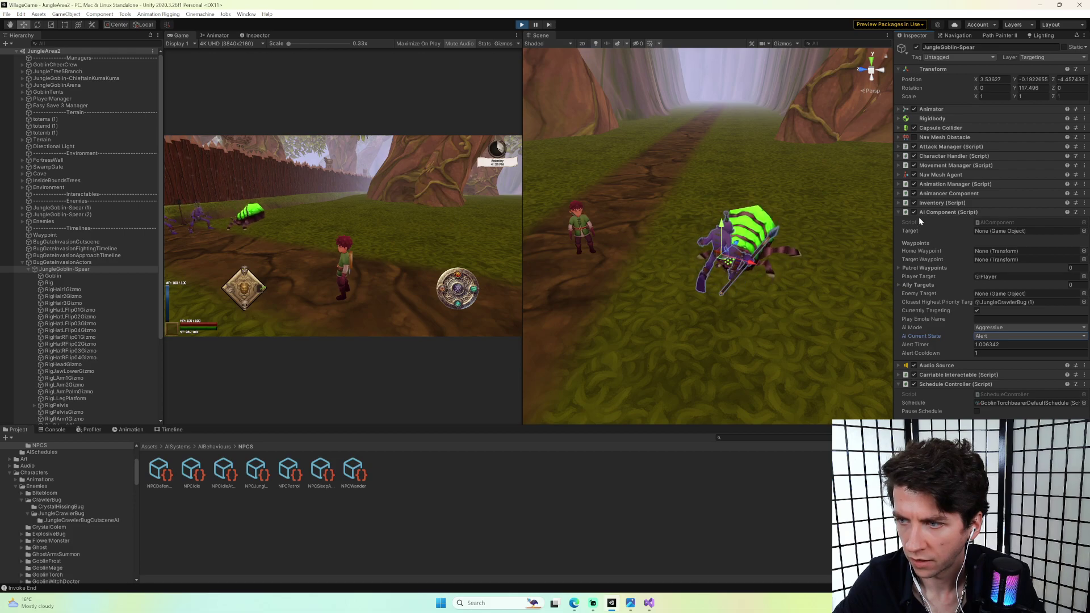
{"action": "left_click", "coordinate": [934, 213]}
Select JungleGoblinNAMEDBUGFIGHT and follow its GoblinTorchbearerDefaultSchedule to the NPCIdle behaviour asset to check its reactions.
{"action": "right_click_drag", "start_coordinate": [618, 196], "coordinate": [634, 279]}
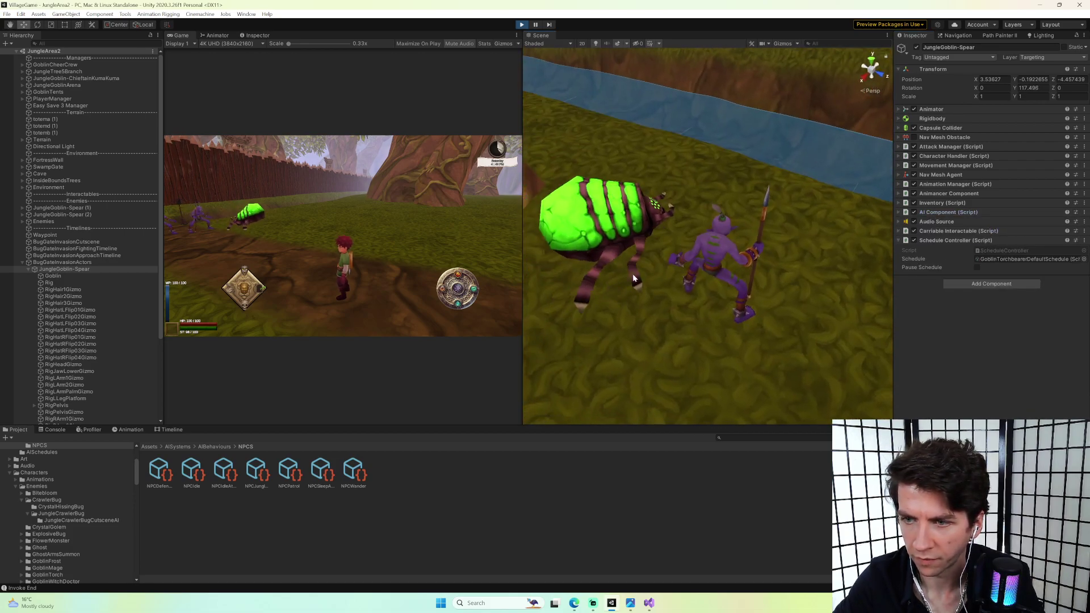
{"action": "left_click", "coordinate": [713, 256]}
{"action": "scroll", "coordinate": [137, 373], "scroll_direction": "down", "scroll_amount": 3}
{"action": "left_click", "coordinate": [115, 337]}
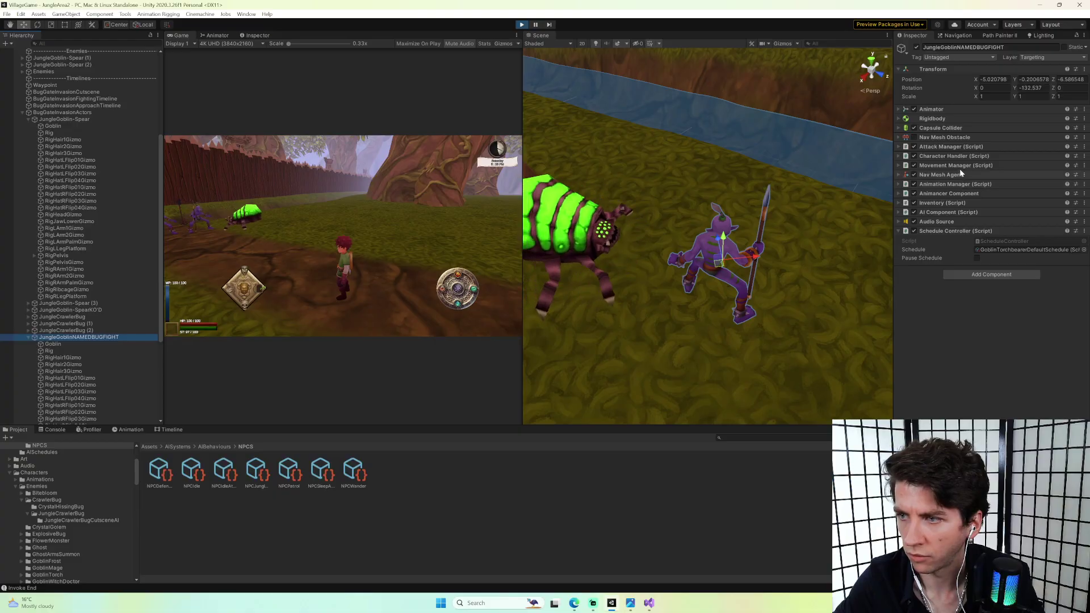
{"action": "left_click", "coordinate": [1006, 250]}
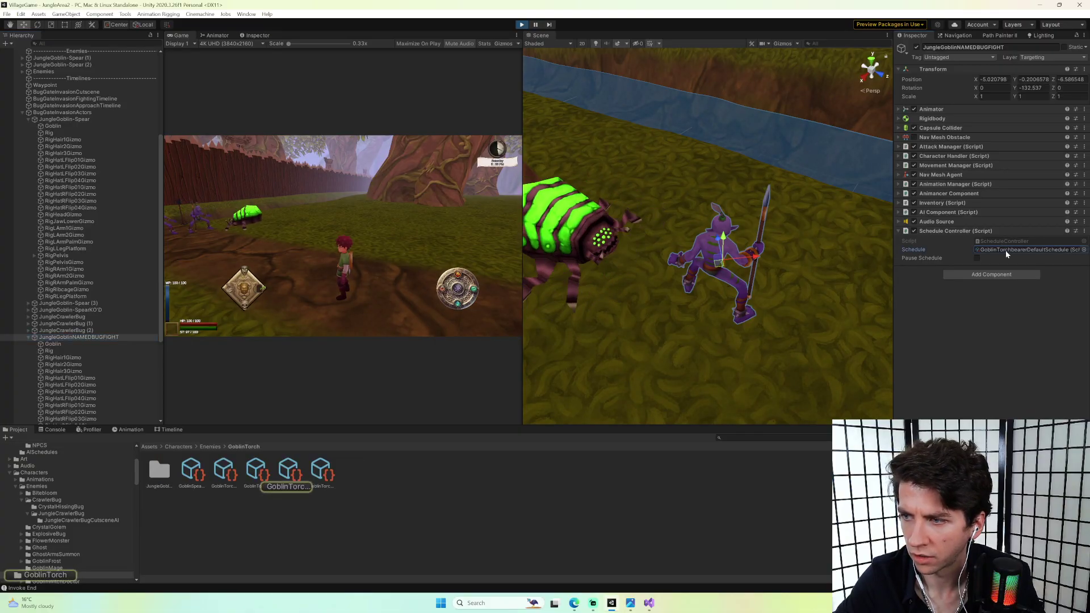
{"action": "left_click", "coordinate": [289, 473]}
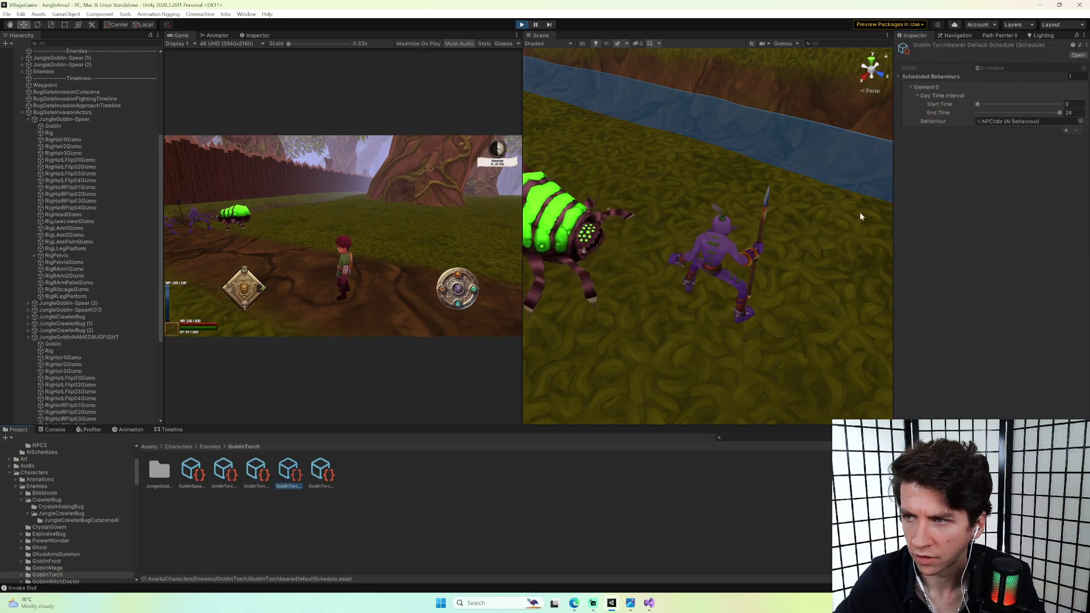
{"action": "left_click", "coordinate": [1011, 122]}
{"action": "left_click", "coordinate": [192, 473]}
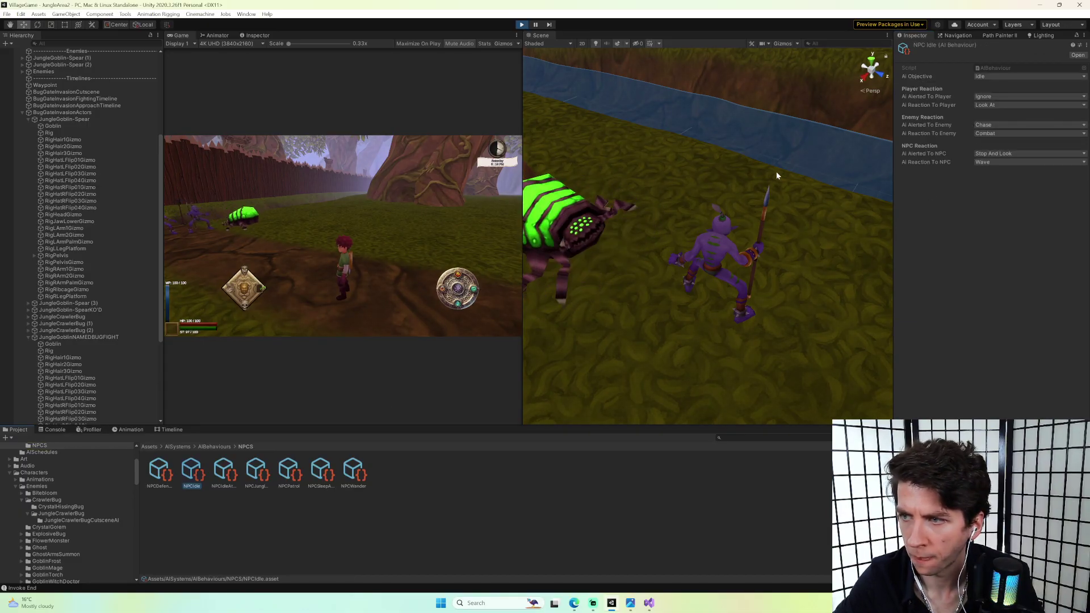
Inspect the AI Component state and Character Handler stats of JungleGoblinNAMEDBUGFIGHT while it fights the bug.
{"action": "left_click", "coordinate": [711, 245]}
{"action": "left_click", "coordinate": [129, 336]}
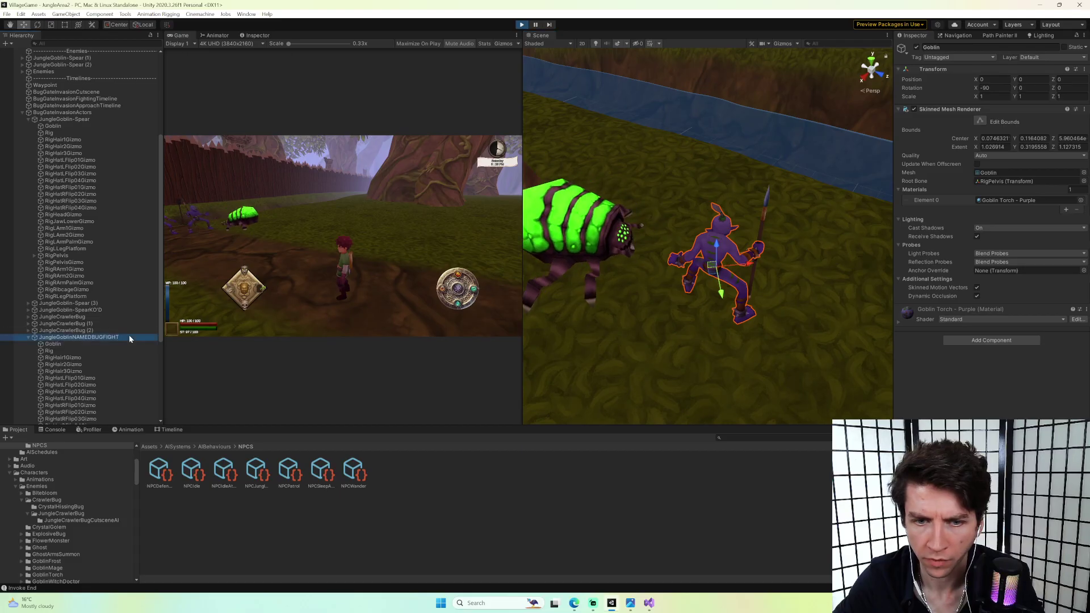
{"action": "left_click", "coordinate": [948, 212]}
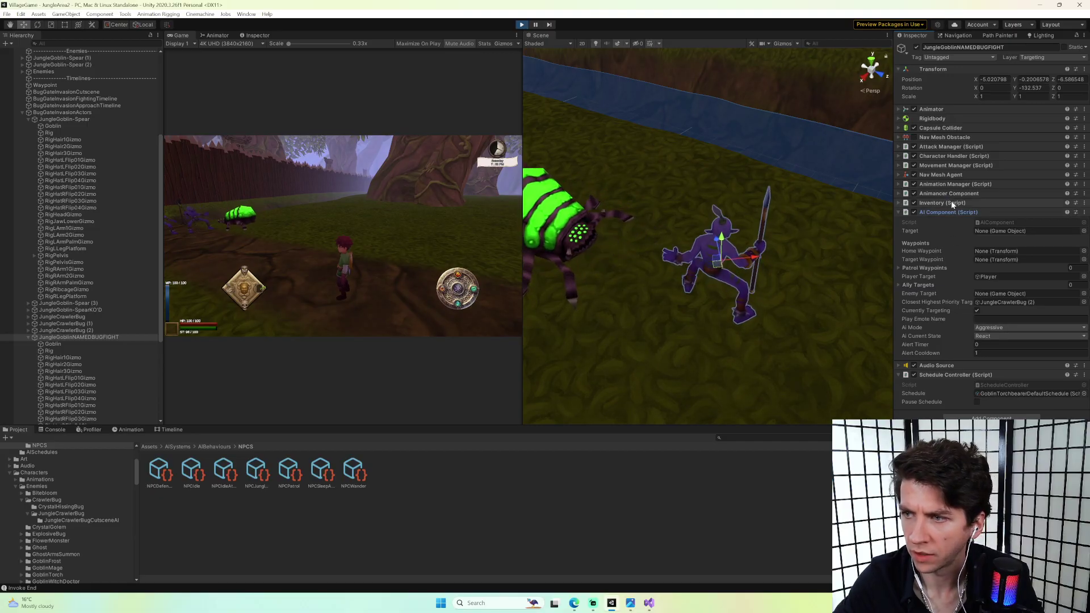
{"action": "left_click", "coordinate": [952, 156]}
{"action": "scroll", "coordinate": [954, 170], "scroll_direction": "down", "scroll_amount": 3}
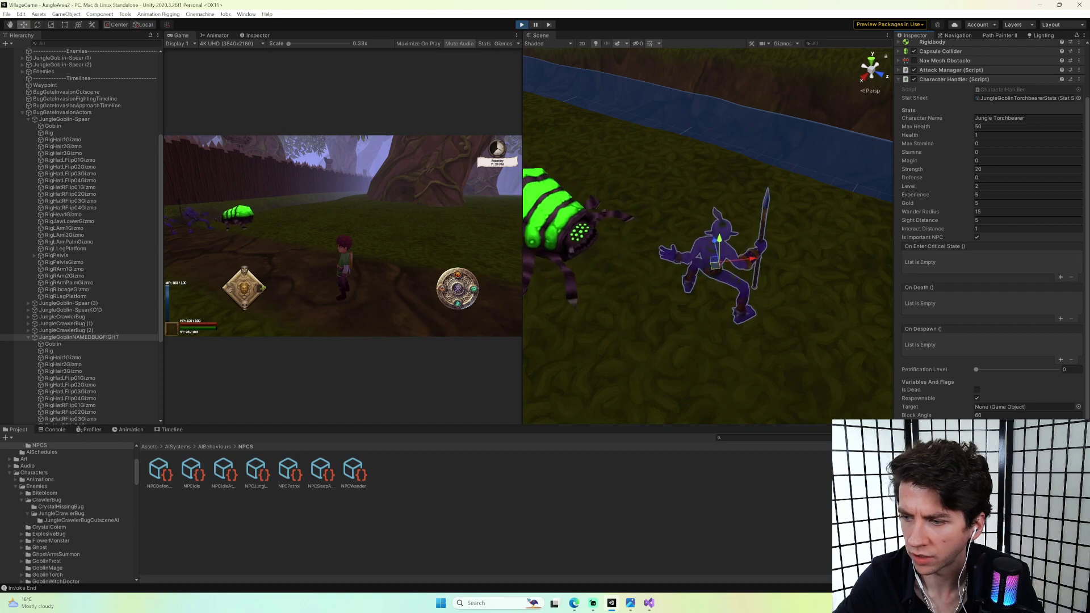
{"action": "left_click", "coordinate": [1003, 502]}
{"action": "left_click", "coordinate": [1003, 392]}
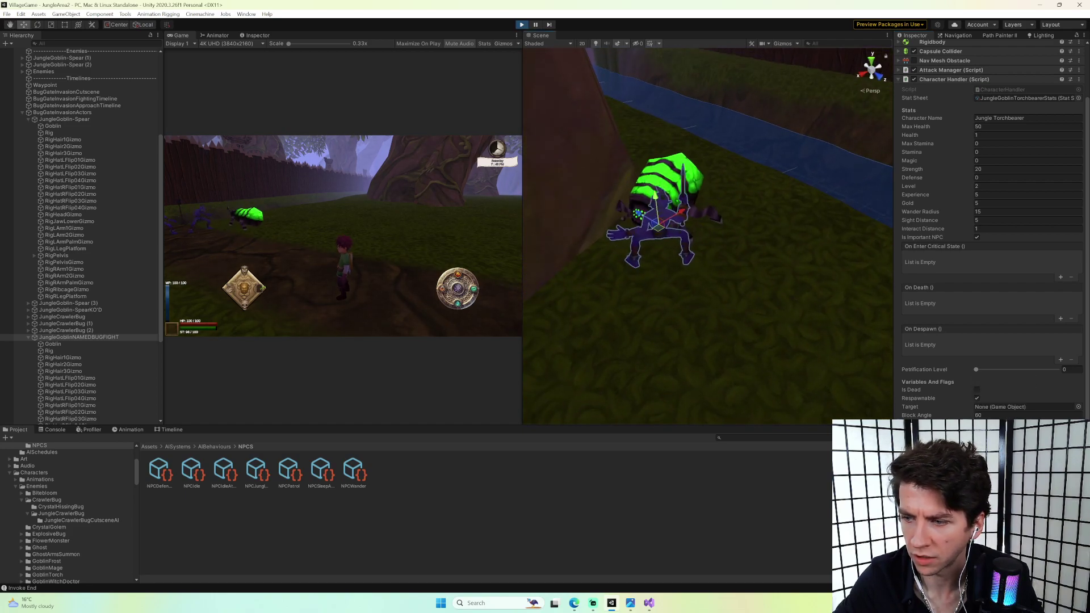
{"action": "left_click", "coordinate": [1002, 392]}
{"action": "left_click", "coordinate": [999, 381]}
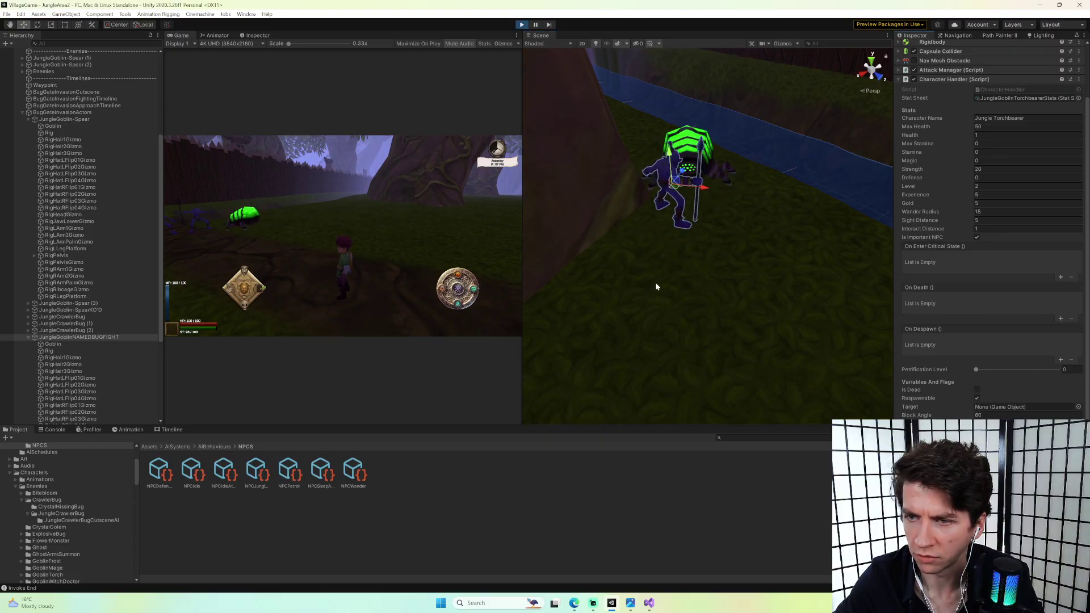
Select JungleGoblin-Spear (3) at the next fight and check its Character Handler stats.
{"action": "right_click_drag", "start_coordinate": [680, 269], "coordinate": [789, 234]}
{"action": "left_click", "coordinate": [611, 222]}
{"action": "left_click", "coordinate": [722, 217]}
{"action": "scroll", "coordinate": [733, 240], "scroll_direction": "down", "scroll_amount": 2}
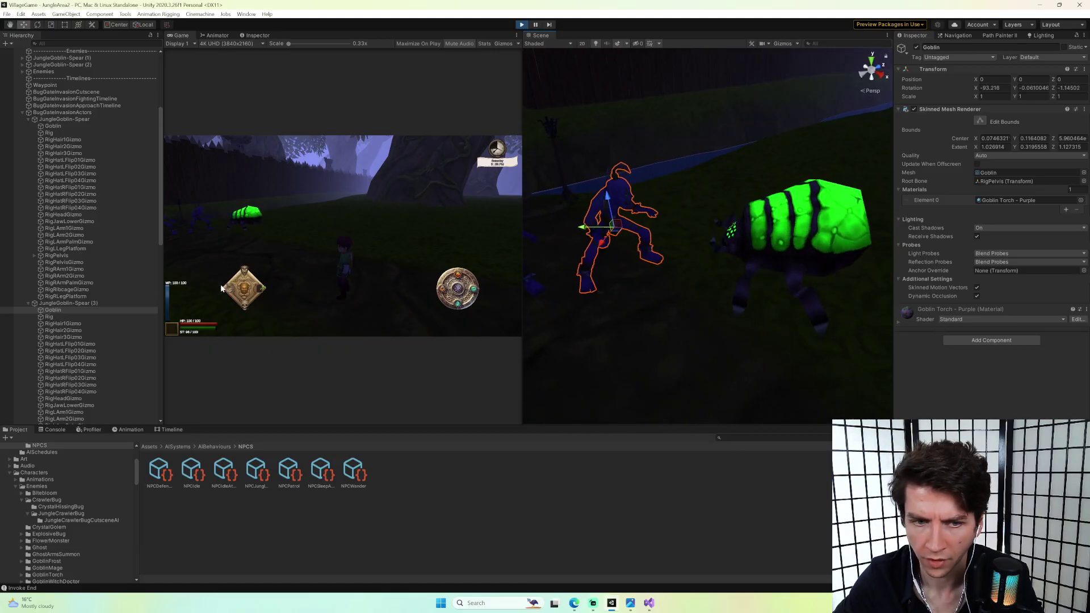
{"action": "left_click", "coordinate": [135, 302]}
Select JungleCrawlerBug (1) and examine its Character Handler stats, flags and target.
{"action": "right_click_drag", "start_coordinate": [724, 265], "coordinate": [720, 262]}
{"action": "key", "text": "s"}
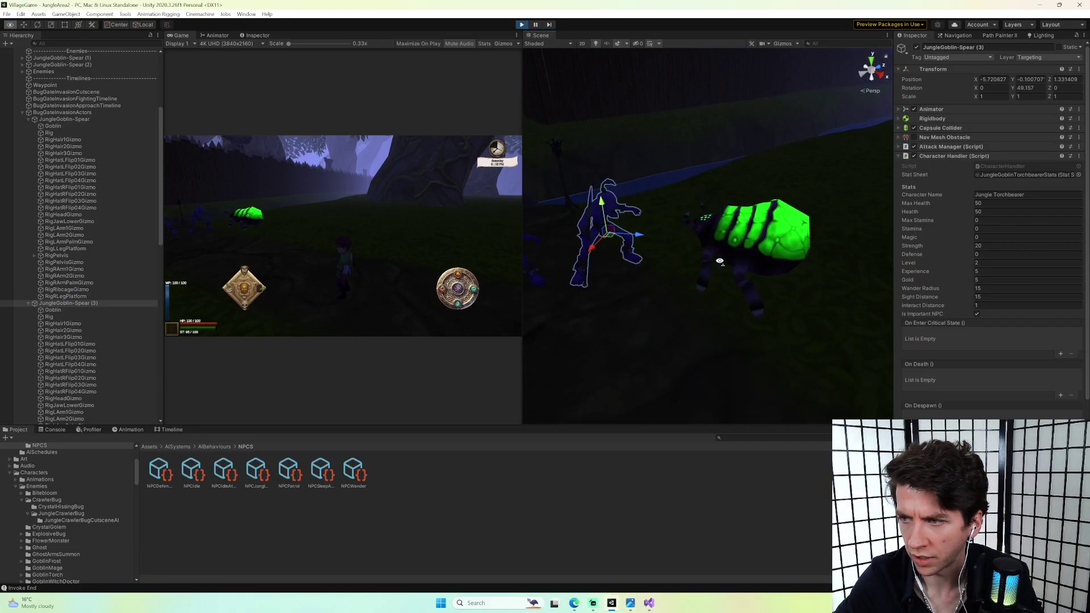
{"action": "scroll", "coordinate": [966, 269], "scroll_direction": "down", "scroll_amount": 8}
{"action": "right_click_drag", "start_coordinate": [819, 246], "coordinate": [753, 217]}
{"action": "left_click", "coordinate": [653, 233]}
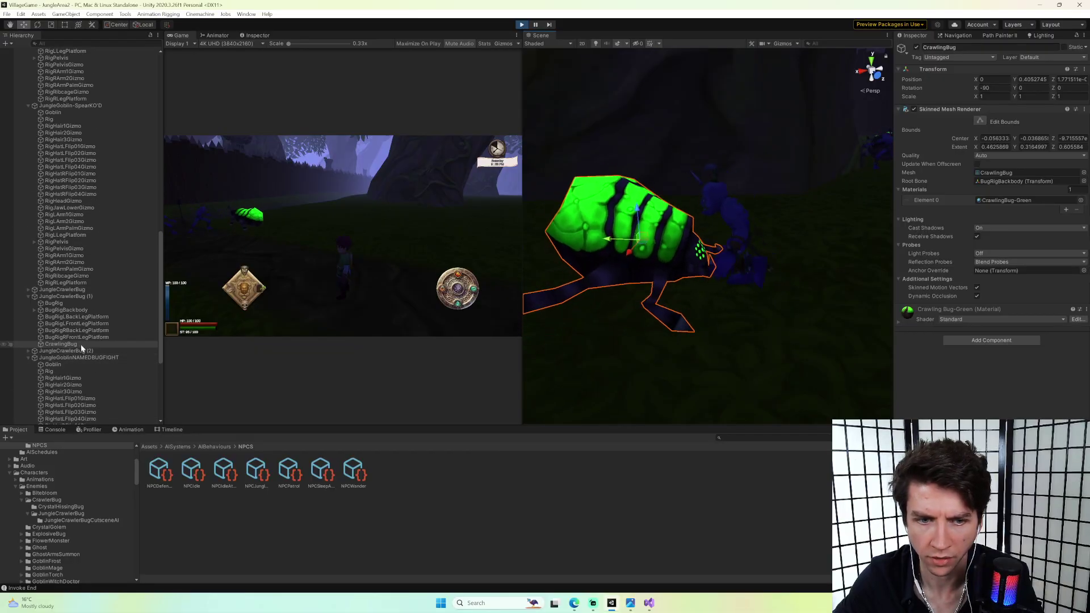
{"action": "left_click", "coordinate": [76, 297]}
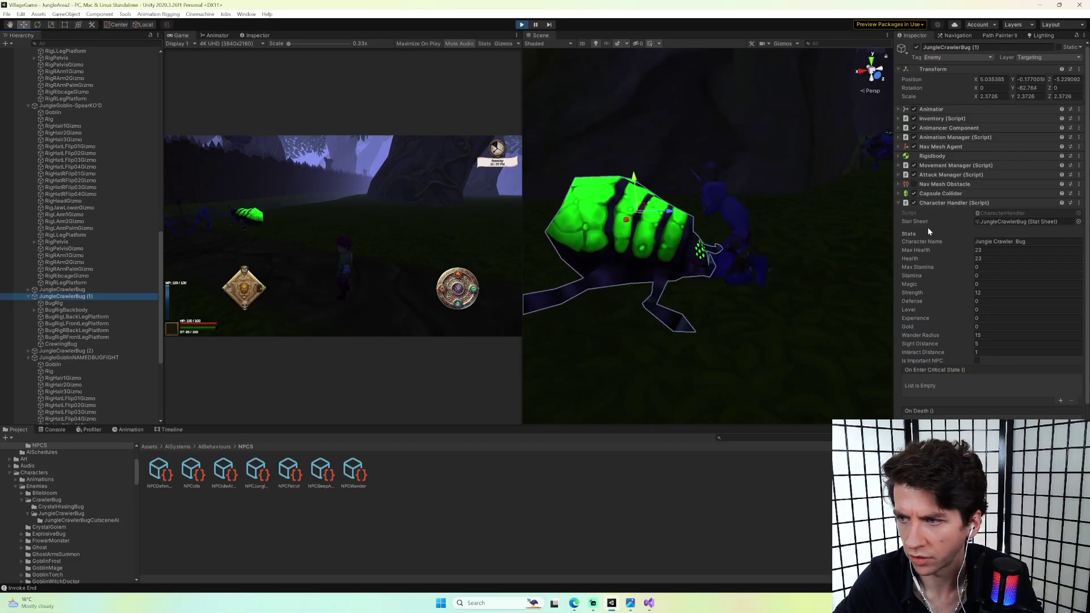
{"action": "scroll", "coordinate": [952, 222], "scroll_direction": "down", "scroll_amount": 10}
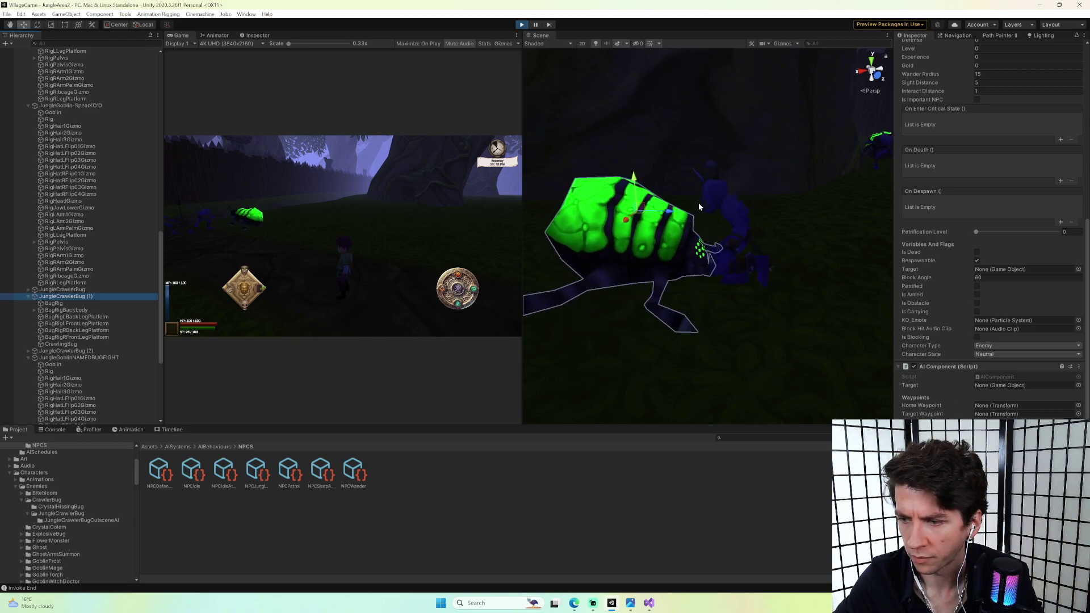
{"action": "scroll", "coordinate": [994, 196], "scroll_direction": "up", "scroll_amount": 10}
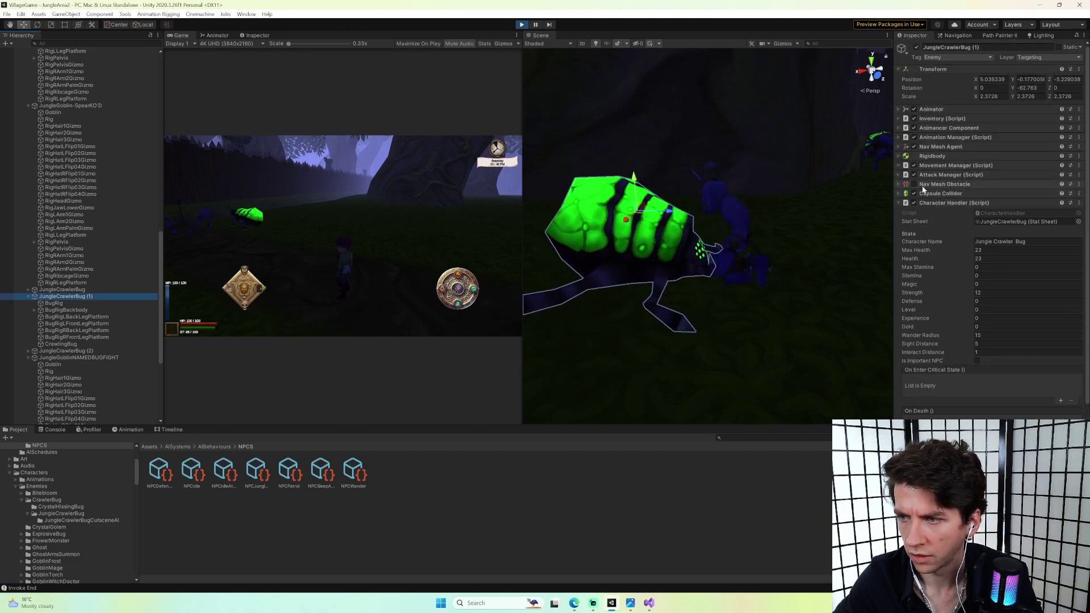
Try an Interact Distance of 1.2 and then 1.6 on JungleCrawlerBug (1) while the game runs.
{"action": "left_click", "coordinate": [942, 202]}
{"action": "left_click", "coordinate": [943, 203]}
{"action": "left_click", "coordinate": [982, 352]}
{"action": "type", "text": "1.2"}
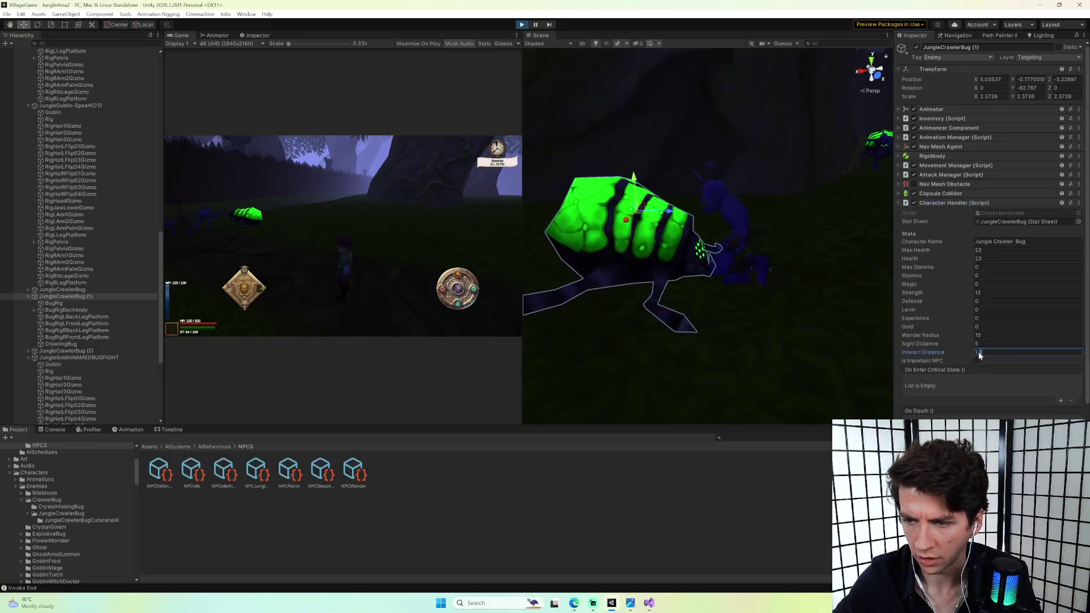
{"action": "type", "text": "1.6"}
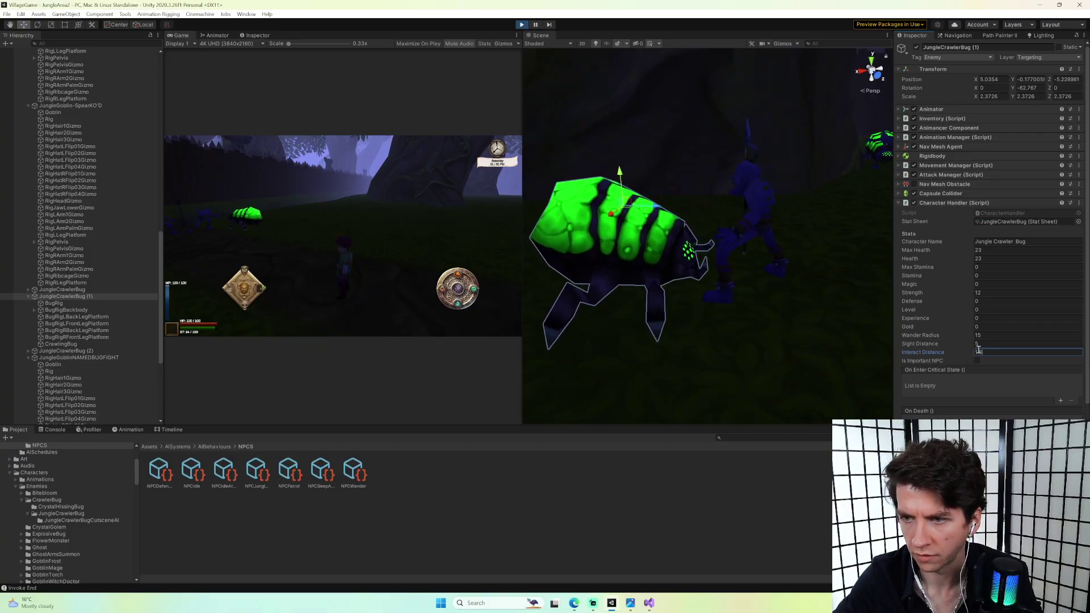
{"action": "key", "text": "Return"}
Stop the running game and run it again from the title screen using CheatLoad.
{"action": "left_click", "coordinate": [522, 24]}
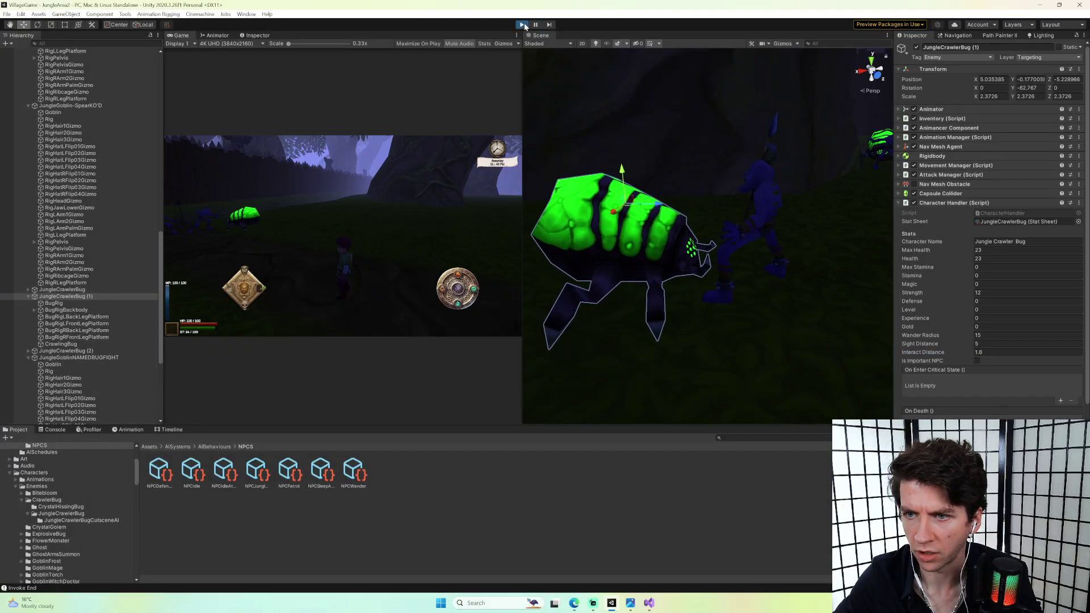
{"action": "key", "text": "grave"}
{"action": "left_click", "coordinate": [458, 170]}
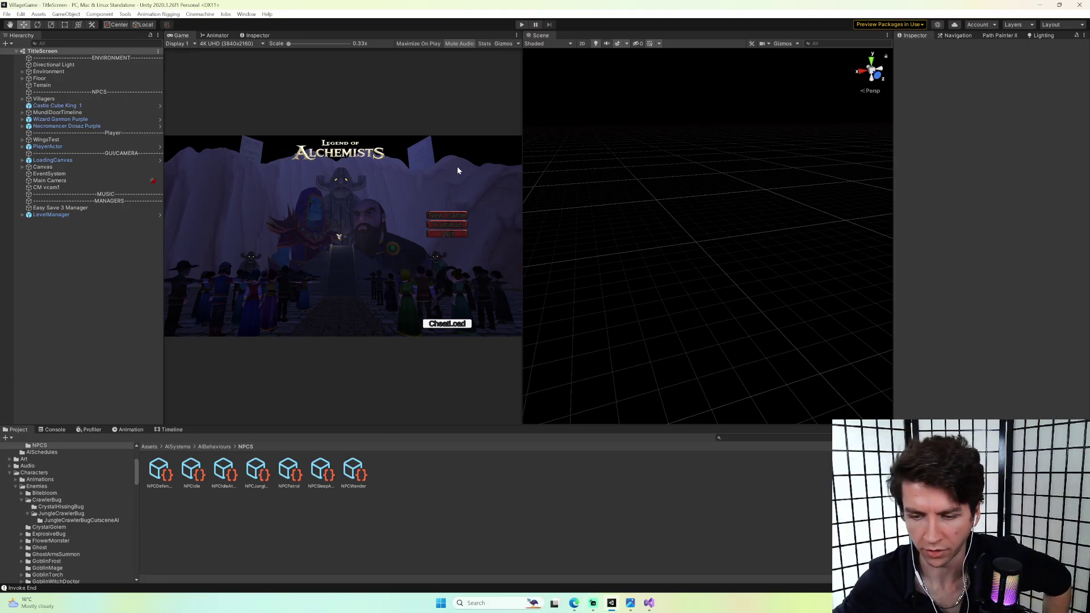
{"action": "left_click", "coordinate": [521, 25]}
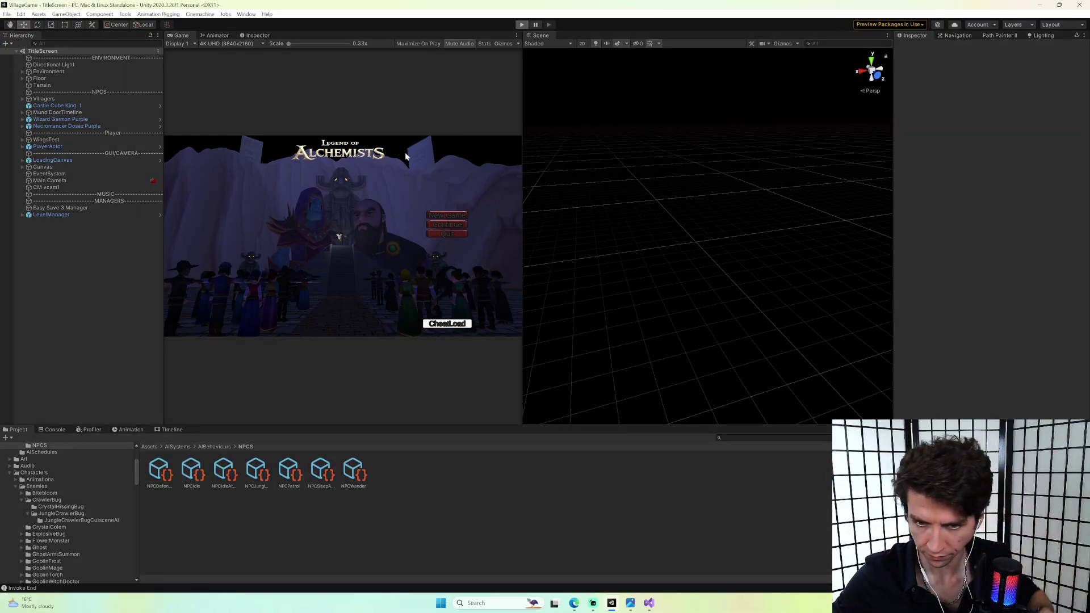
{"action": "left_click", "coordinate": [442, 328]}
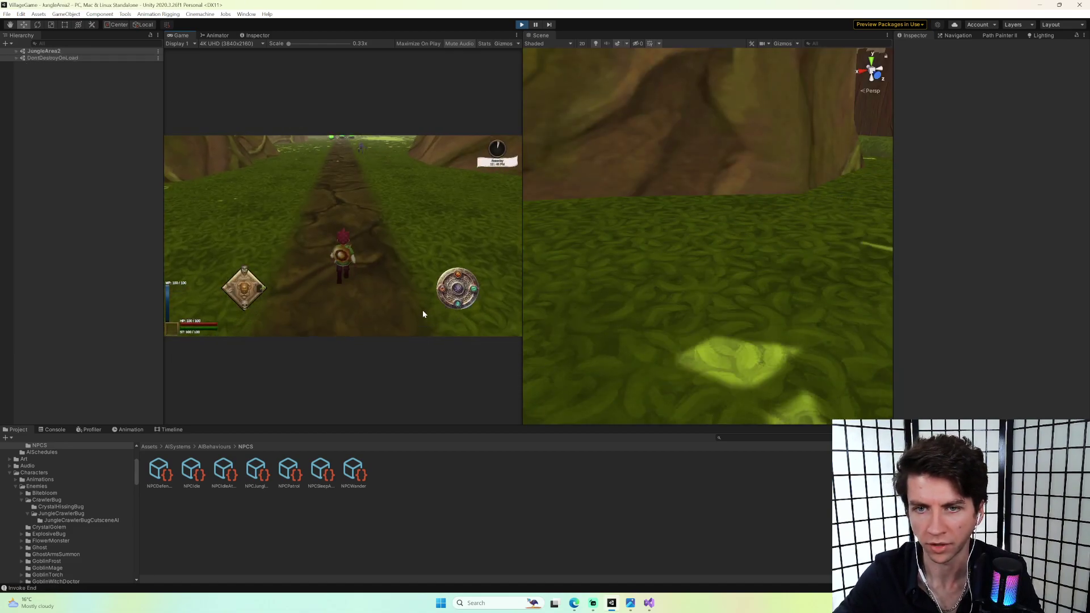
Walk the player back to the gate fight and open the CrawlerBugBiteAttack asset used by JungleCrawlerBug (1) to check its attack range.
{"action": "key", "text": "w"}
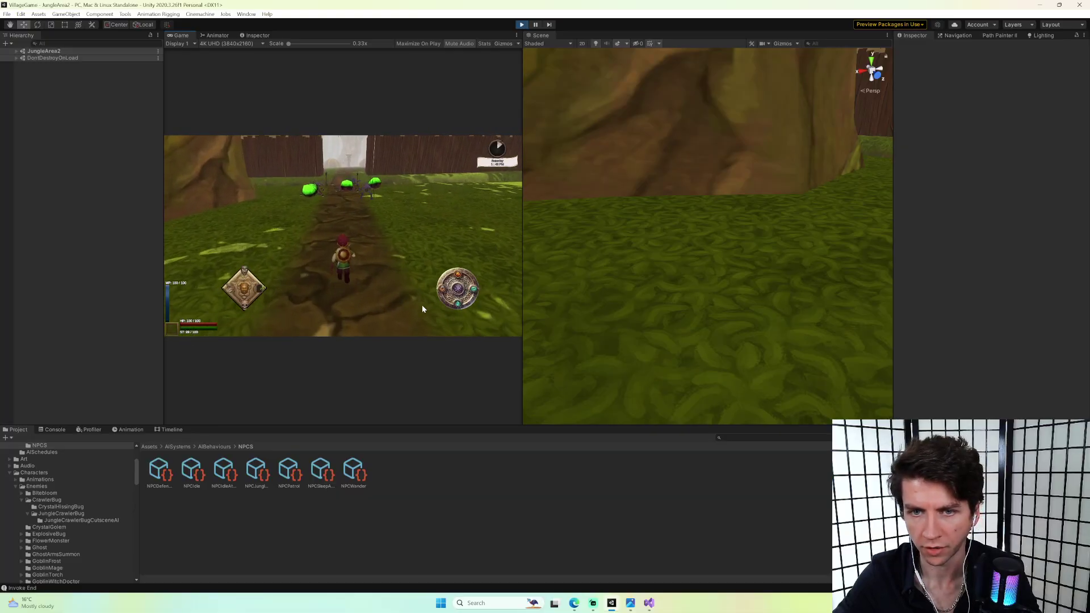
{"action": "right_click_drag", "start_coordinate": [623, 278], "coordinate": [601, 281]}
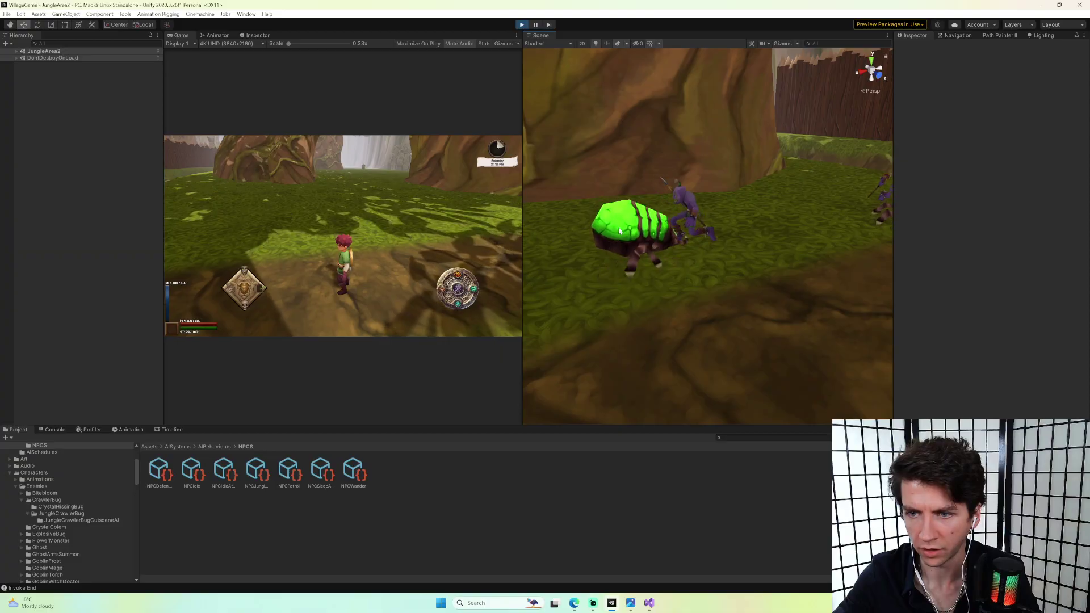
{"action": "left_click", "coordinate": [605, 283]}
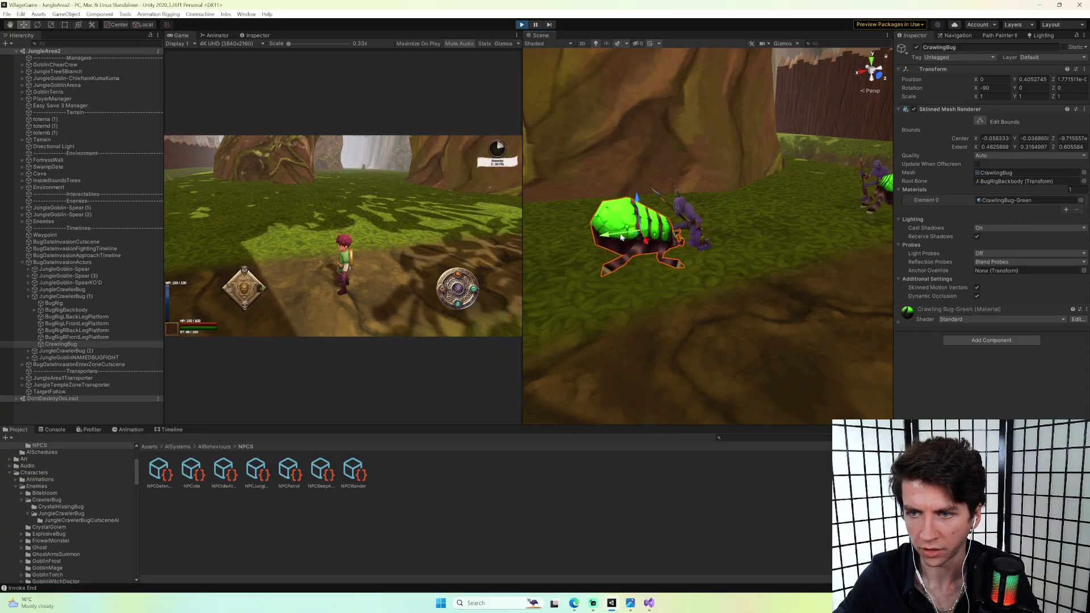
{"action": "left_click", "coordinate": [73, 296]}
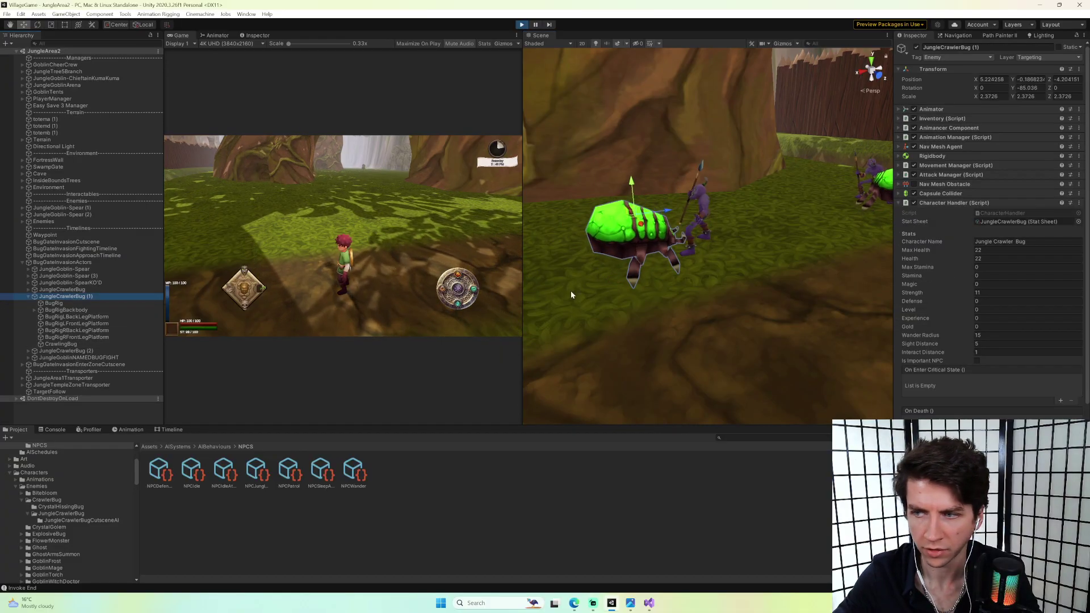
{"action": "left_click", "coordinate": [950, 175]}
{"action": "double_click", "coordinate": [1004, 241]}
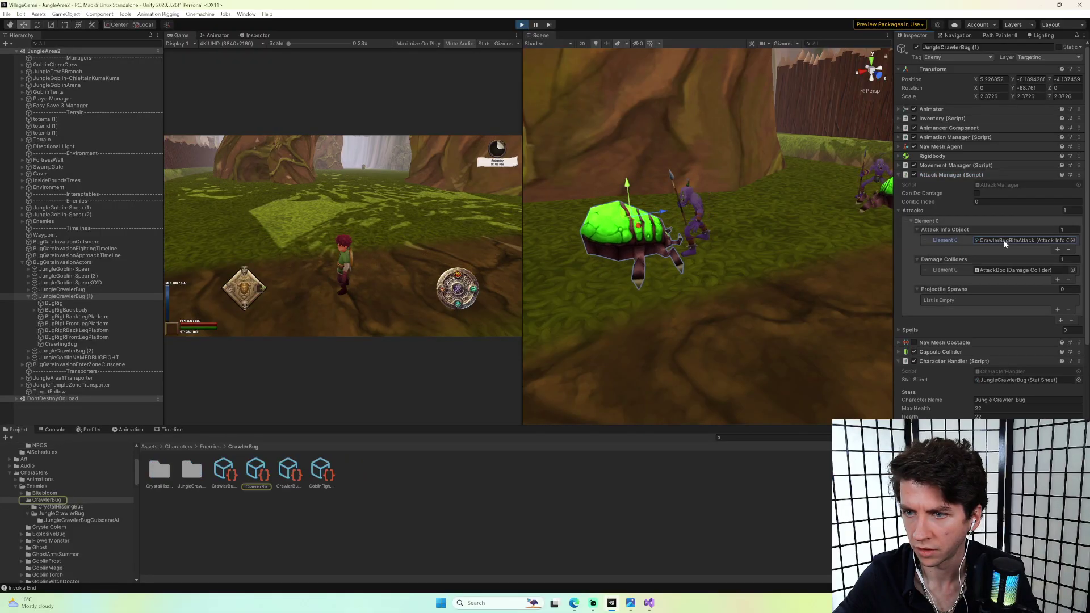
{"action": "right_click_drag", "start_coordinate": [550, 368], "coordinate": [756, 276]}
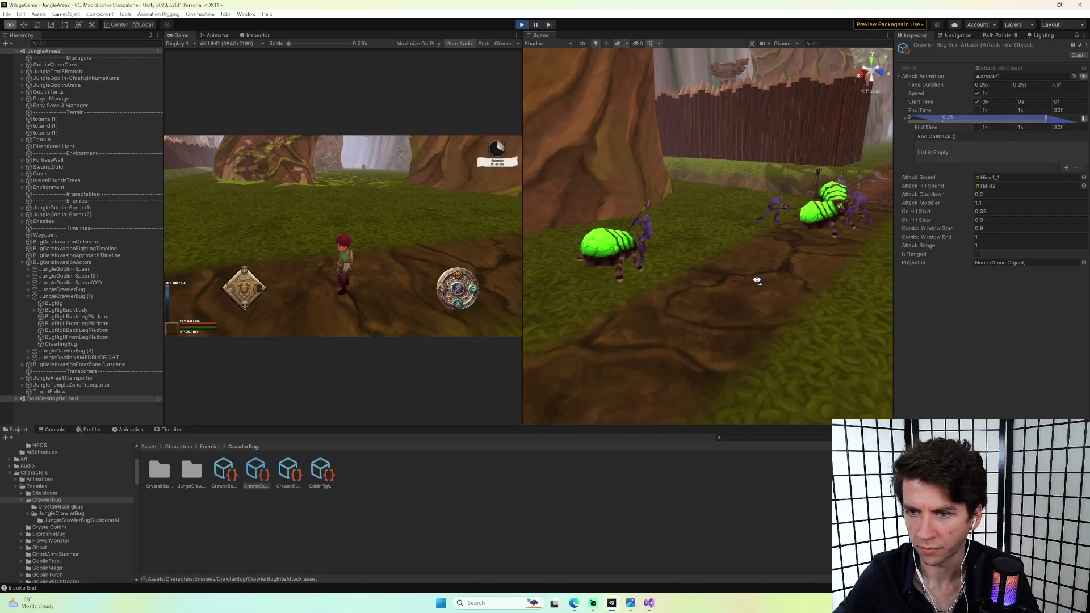
Stop the running game and open the JungleArea2 scene with the Open Scene command, keeping it activated.
{"action": "left_click", "coordinate": [522, 25]}
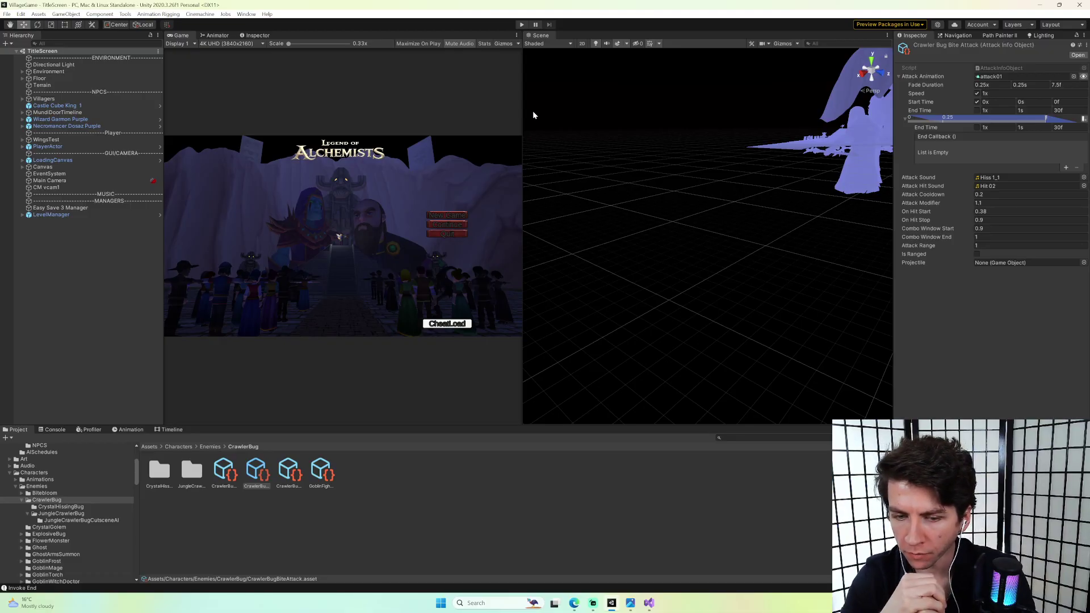
{"action": "key", "text": "grave"}
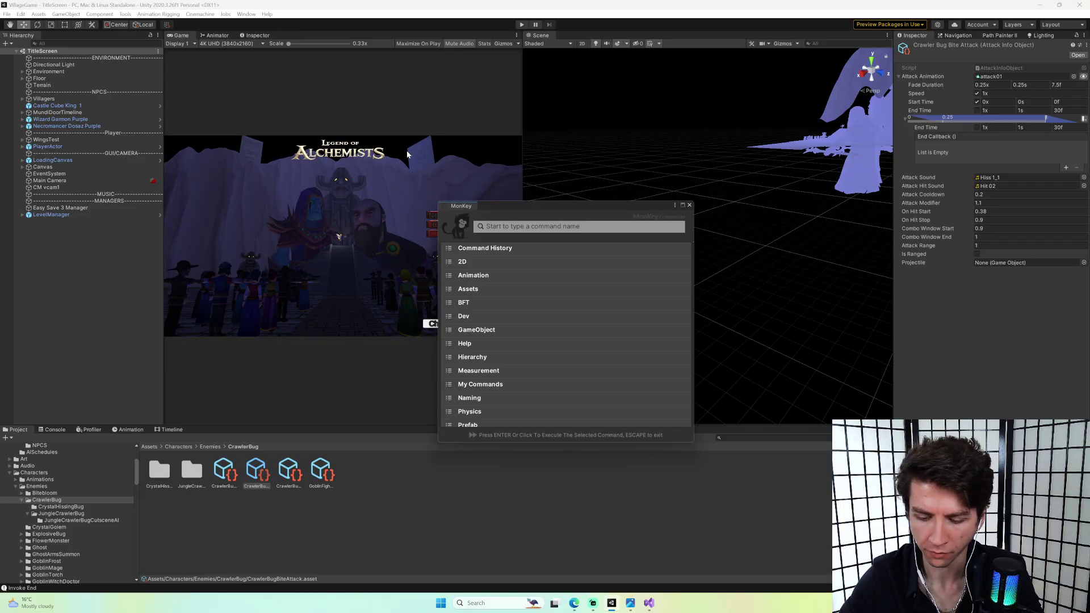
{"action": "type", "text": "os"}
{"action": "key", "text": "Return"}
{"action": "type", "text": "jungle"}
{"action": "key", "text": "Down"}
{"action": "key", "text": "Down"}
{"action": "key", "text": "Return"}
{"action": "key", "text": "Return"}
{"action": "key", "text": "Return"}
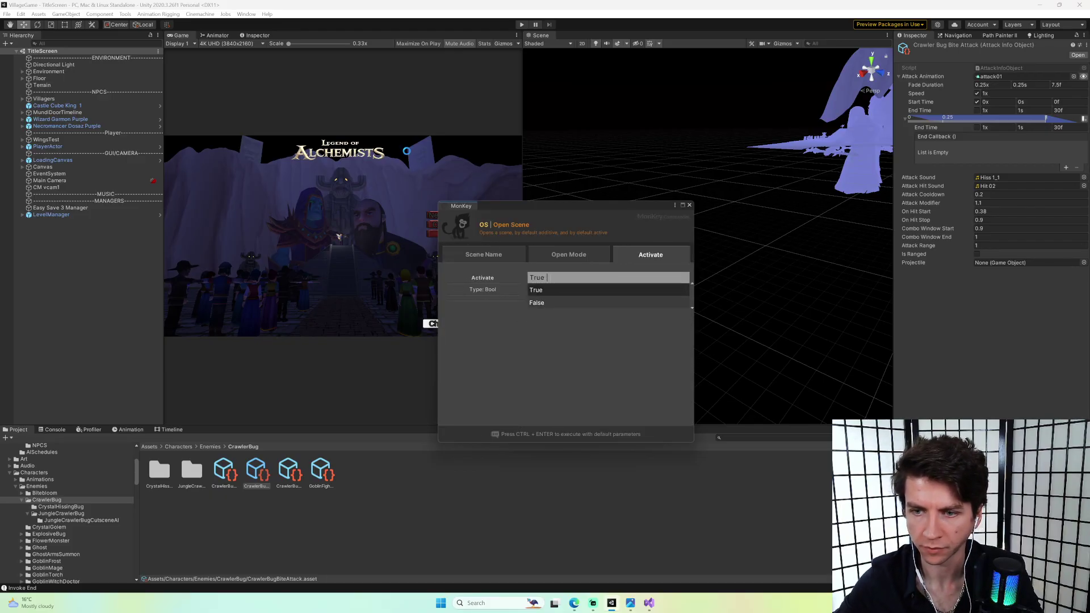
{"action": "right_click_drag", "start_coordinate": [671, 173], "coordinate": [704, 199]}
{"action": "left_click", "coordinate": [705, 200]}
Trace JungleGoblin-Spear's default schedule to the NPC behaviours folder and set NPCDefendPositionBehaviour's AI Alerted To Enemy to Defensive.
{"action": "left_click", "coordinate": [91, 270]}
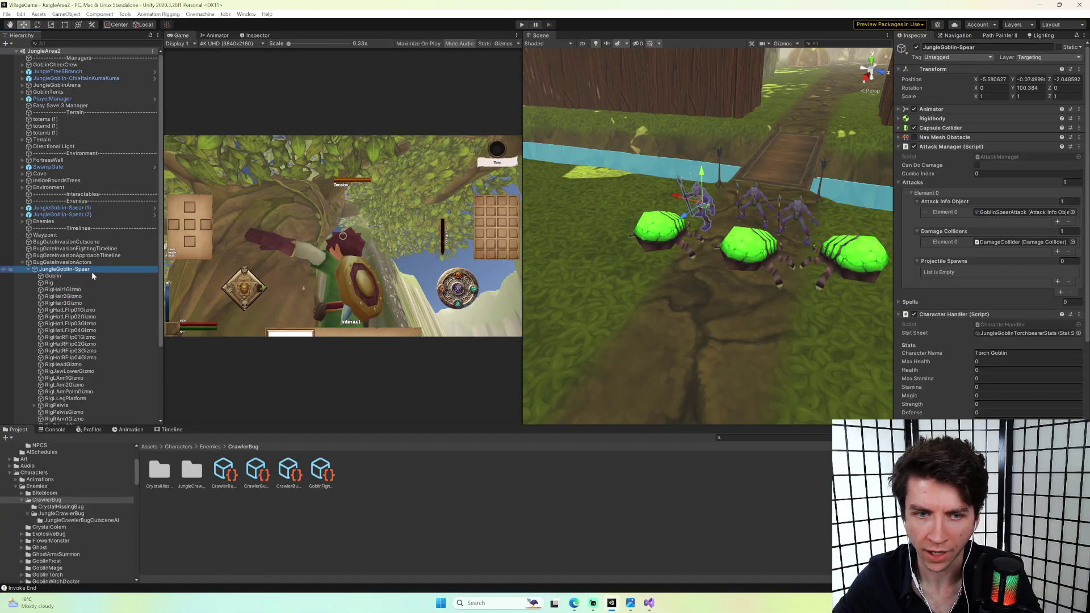
{"action": "scroll", "coordinate": [1013, 288], "scroll_direction": "down", "scroll_amount": 10}
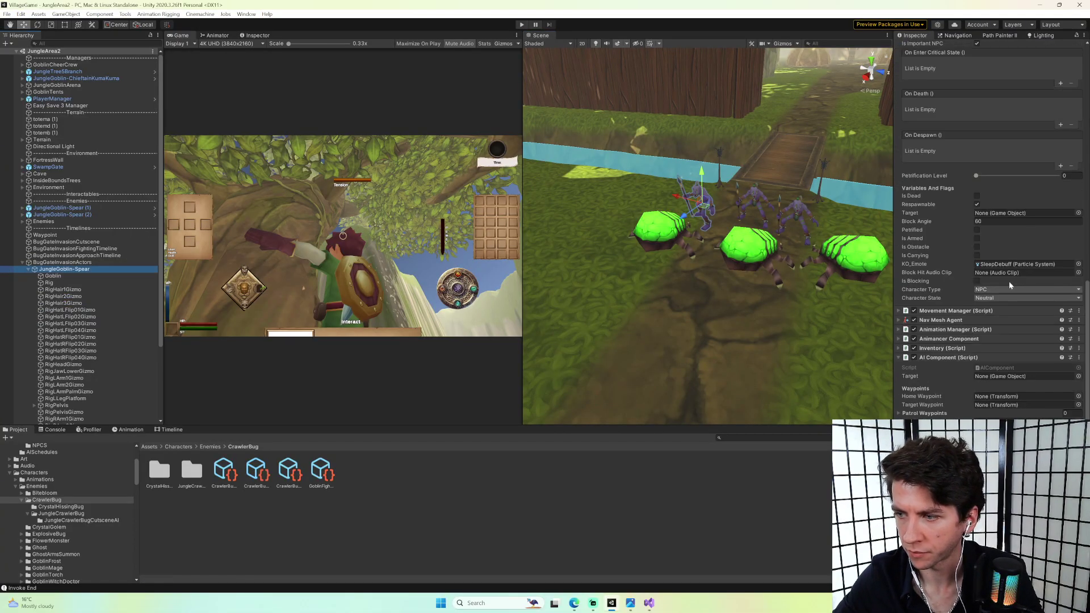
{"action": "left_click", "coordinate": [1016, 481]}
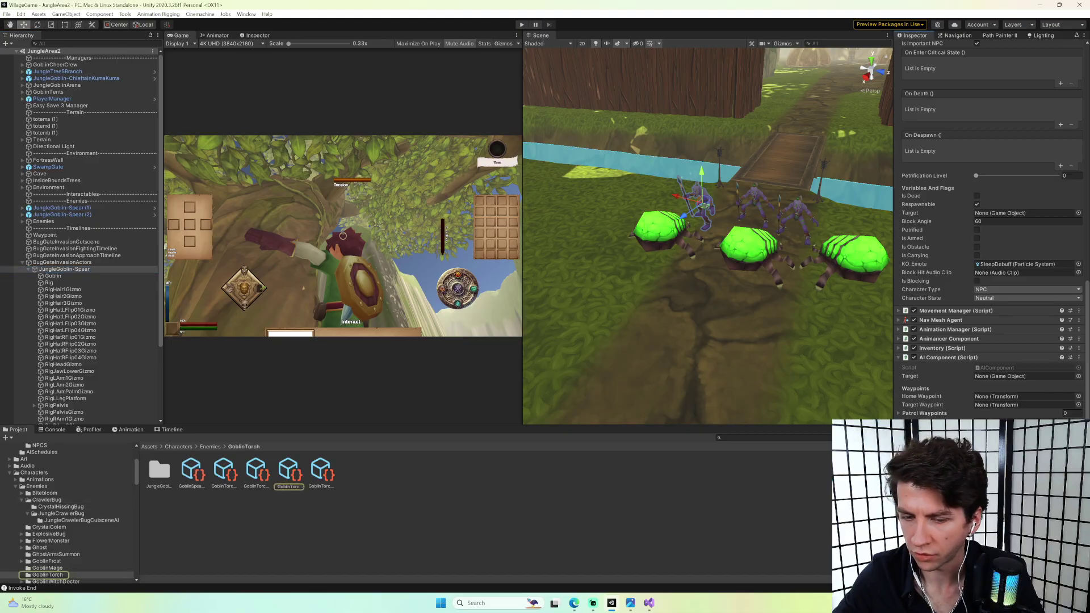
{"action": "left_click", "coordinate": [288, 474]}
{"action": "left_click", "coordinate": [1014, 121]}
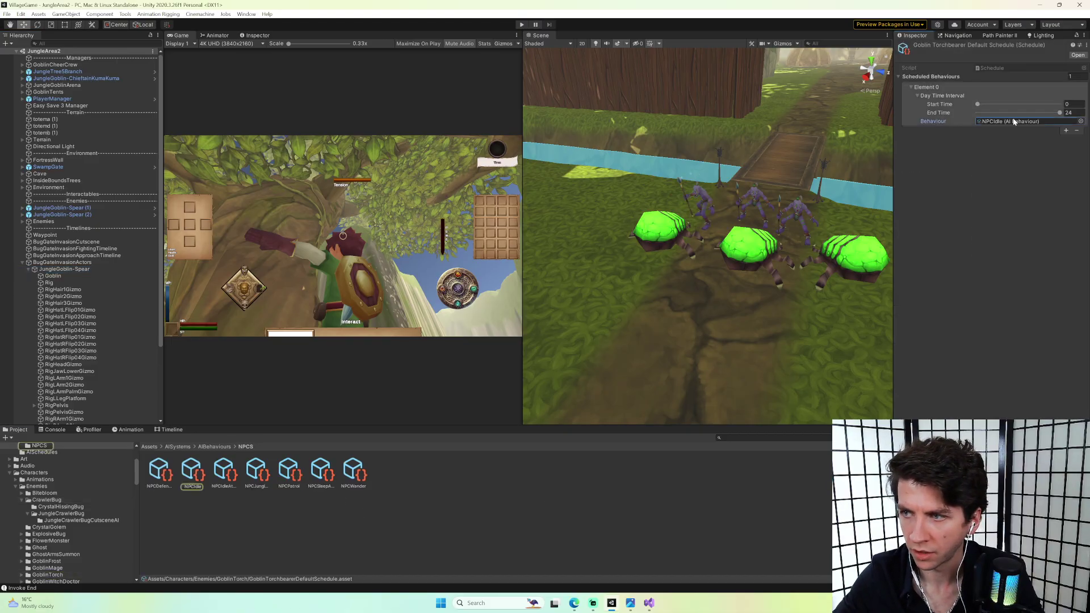
{"action": "left_click", "coordinate": [162, 480]}
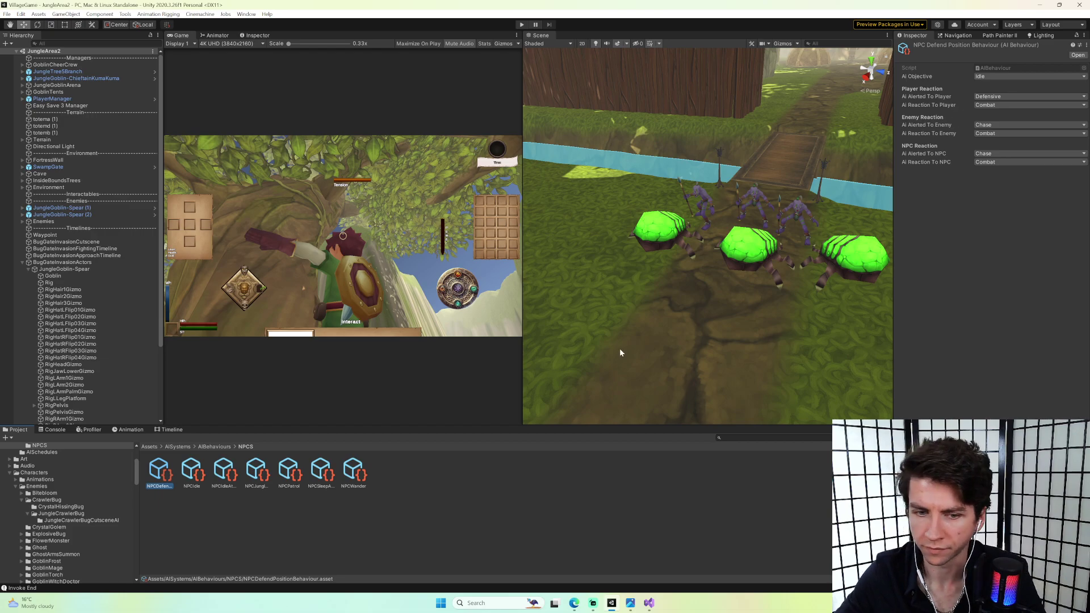
{"action": "scroll", "coordinate": [109, 470], "scroll_direction": "up", "scroll_amount": 2}
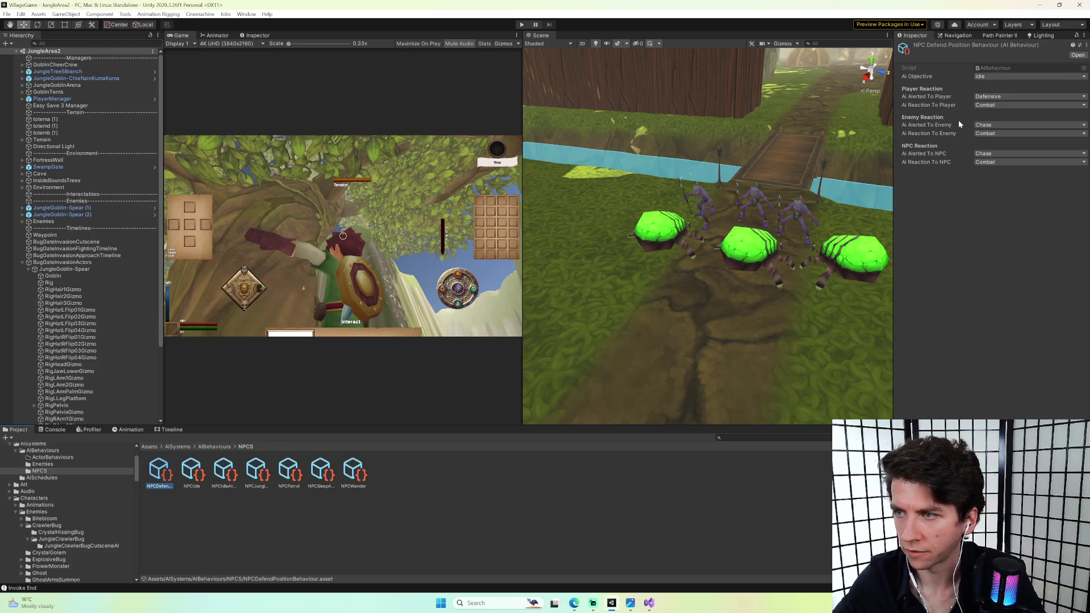
{"action": "left_click", "coordinate": [986, 124]}
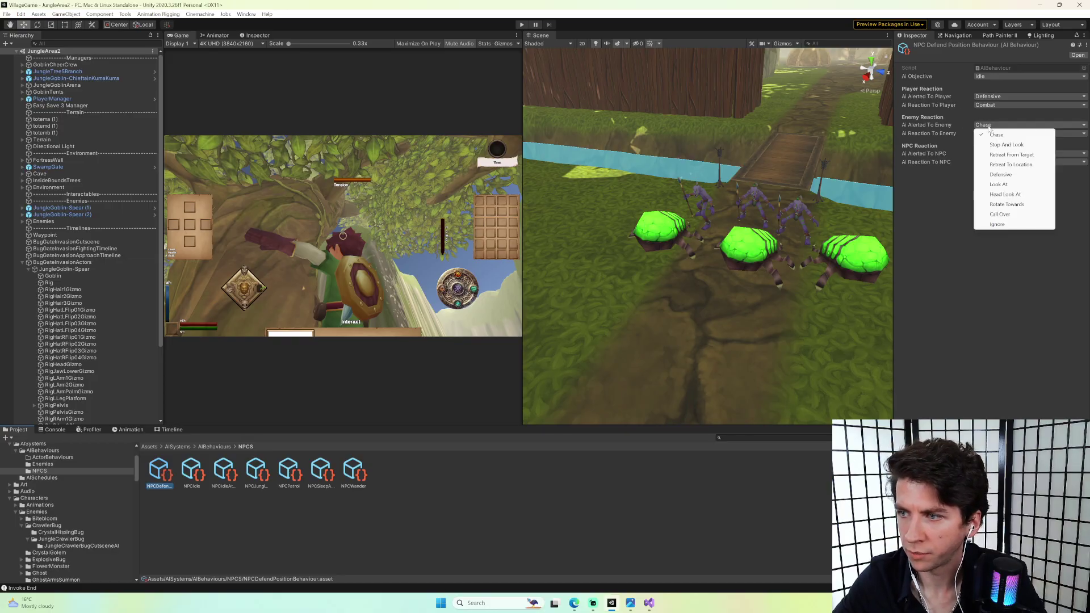
{"action": "left_click", "coordinate": [1011, 172]}
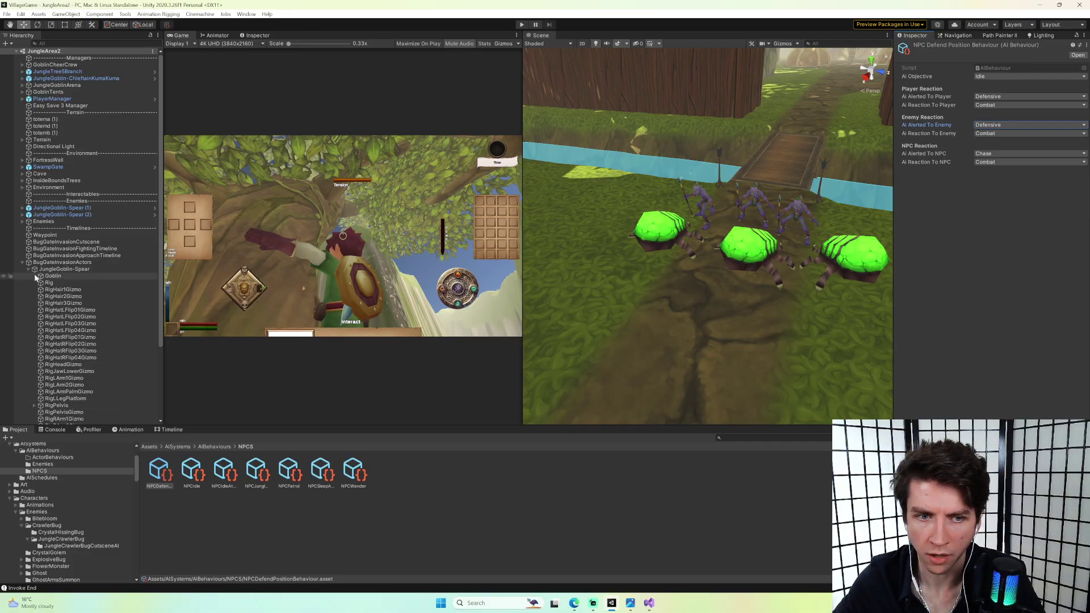
Locate the schedule asset assigned to JungleGoblin-Spear and examine AIEnemyDefaultSchedule in the AISchedules folder.
{"action": "left_click", "coordinate": [28, 269]}
{"action": "left_click", "coordinate": [65, 269]}
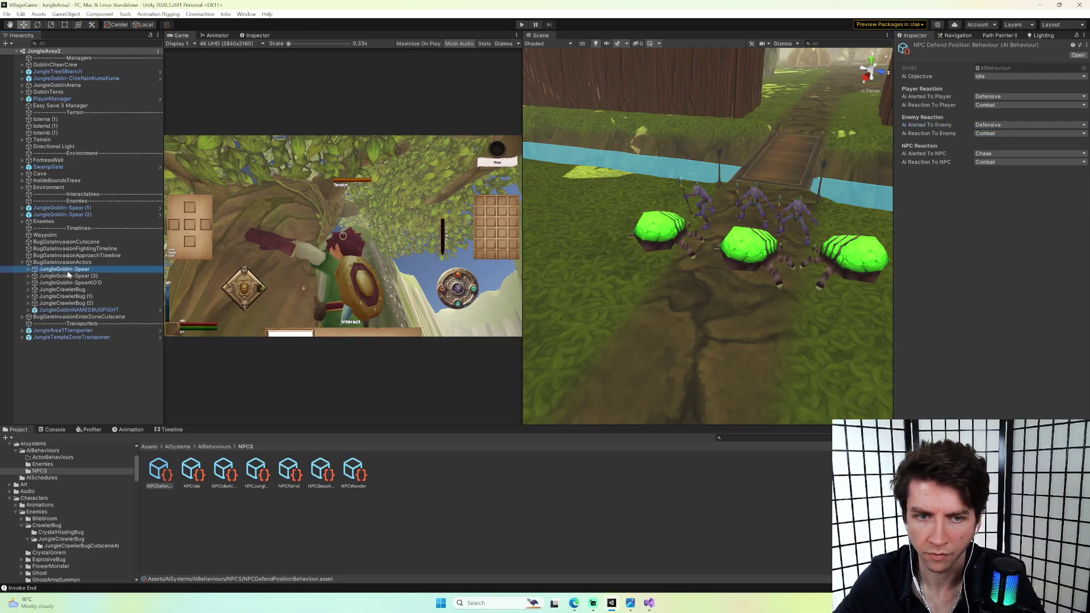
{"action": "scroll", "coordinate": [994, 224], "scroll_direction": "down", "scroll_amount": 5}
{"action": "scroll", "coordinate": [993, 223], "scroll_direction": "down", "scroll_amount": 10}
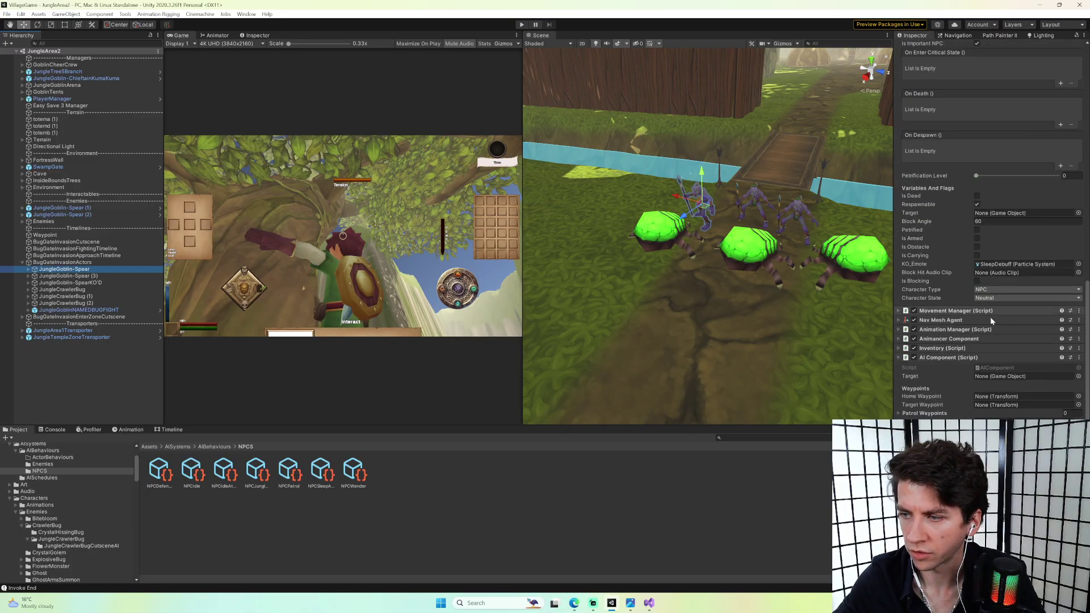
{"action": "left_click", "coordinate": [1016, 448]}
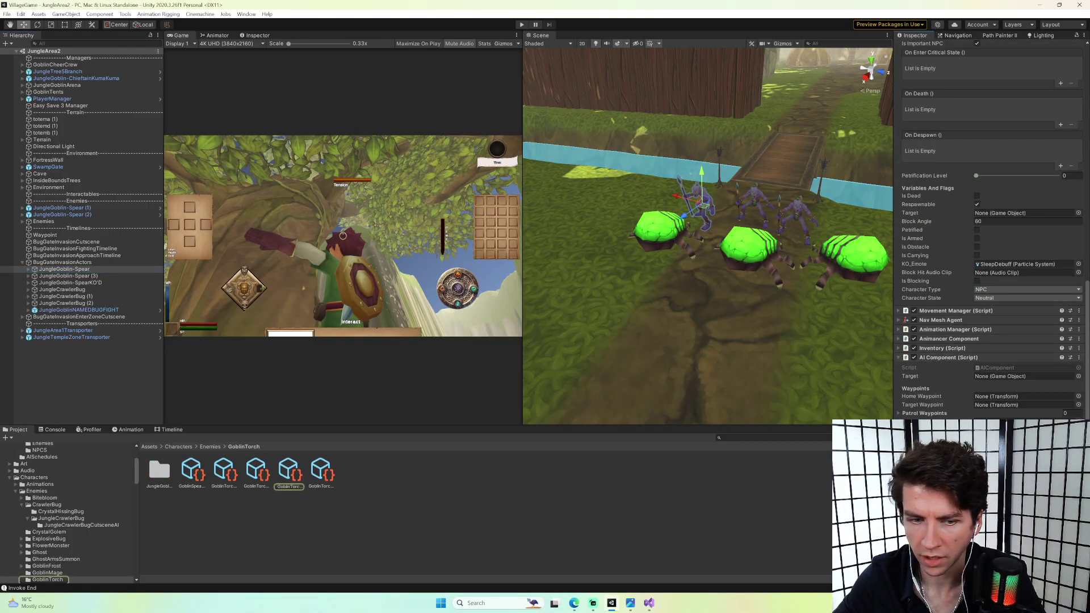
{"action": "scroll", "coordinate": [69, 522], "scroll_direction": "up", "scroll_amount": 3}
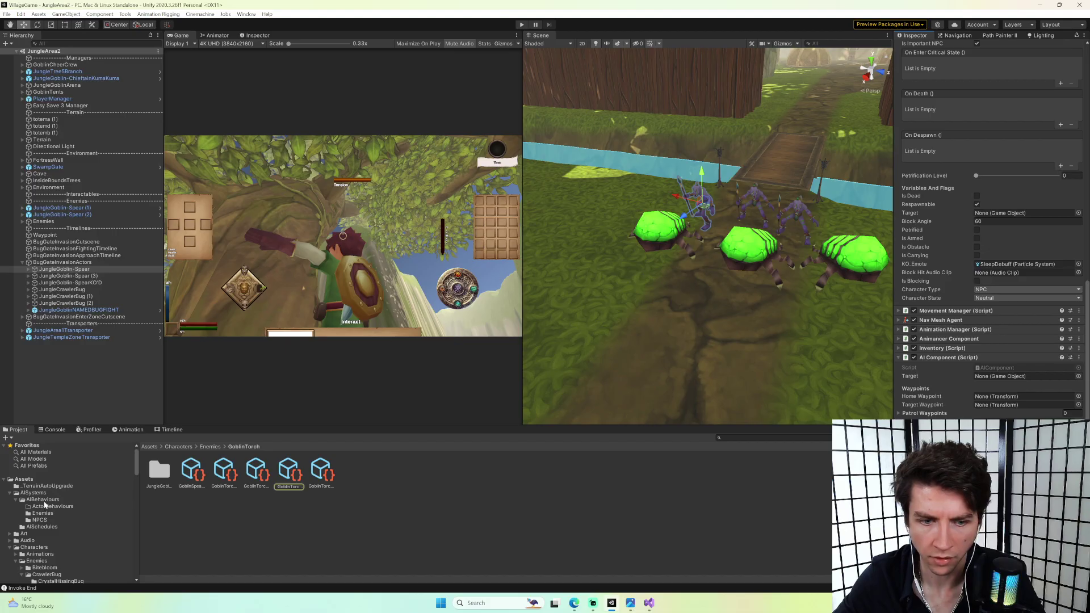
{"action": "left_click", "coordinate": [39, 528]}
{"action": "right_click", "coordinate": [227, 479]}
{"action": "left_click", "coordinate": [168, 479]}
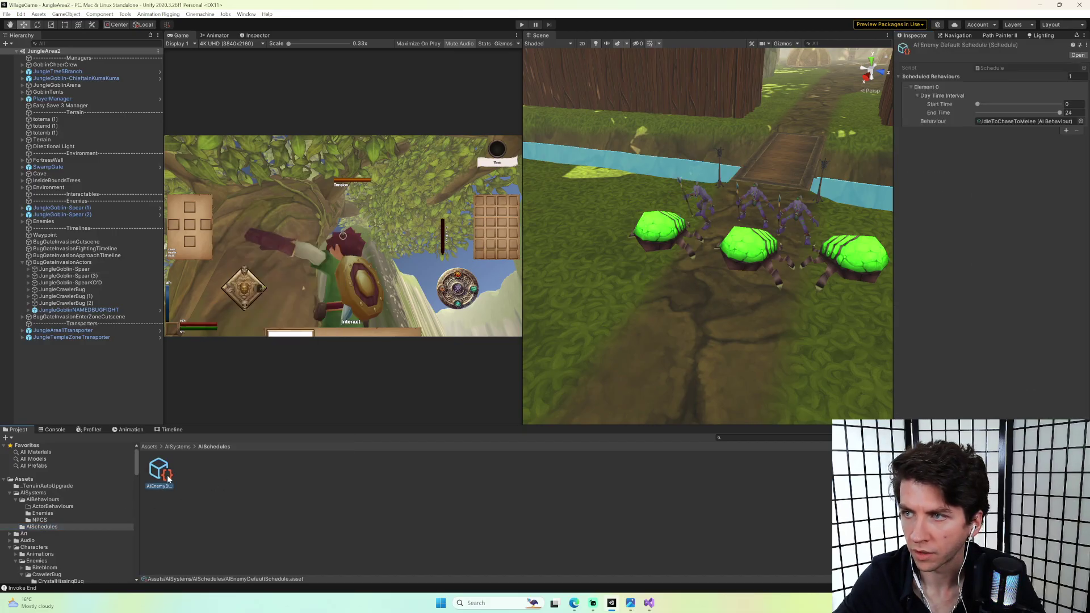
Create a Schedule asset named AINPCDefendPositionSchedule in AISchedules and add one scheduled behaviour with End Time 24.
{"action": "right_click", "coordinate": [210, 476]}
{"action": "mouse_move", "coordinate": [250, 231]}
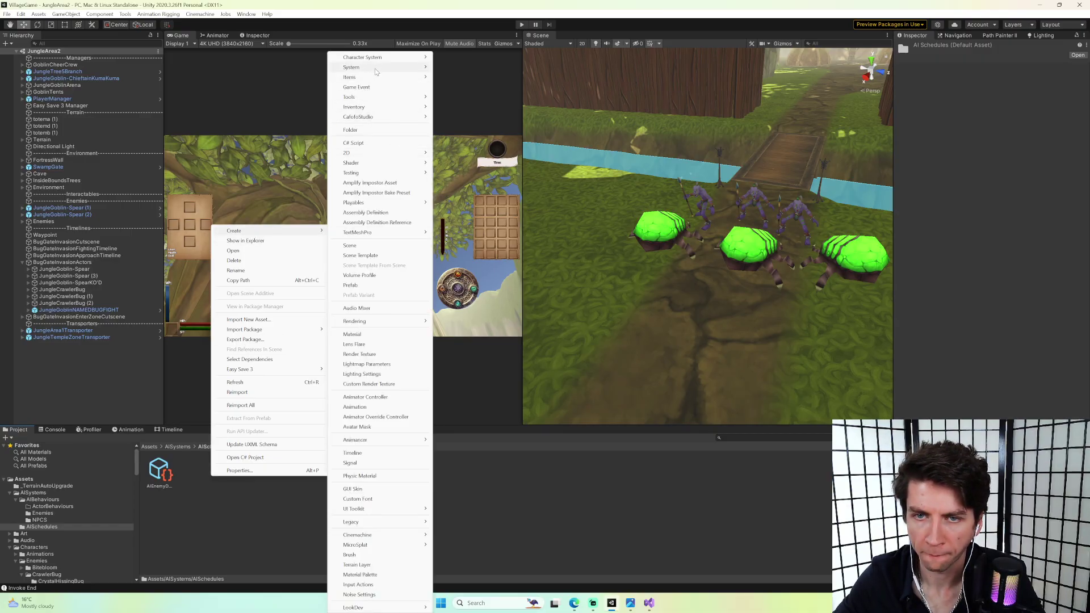
{"action": "mouse_move", "coordinate": [376, 68]}
{"action": "mouse_move", "coordinate": [465, 78]}
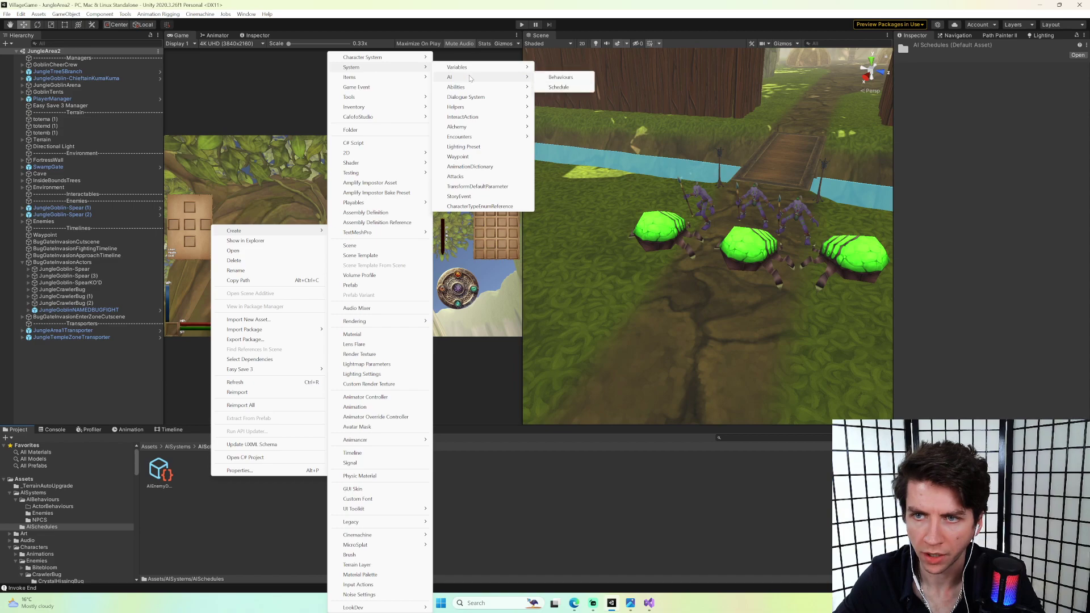
{"action": "left_click", "coordinate": [558, 87]}
{"action": "type", "text": "AINPCD"}
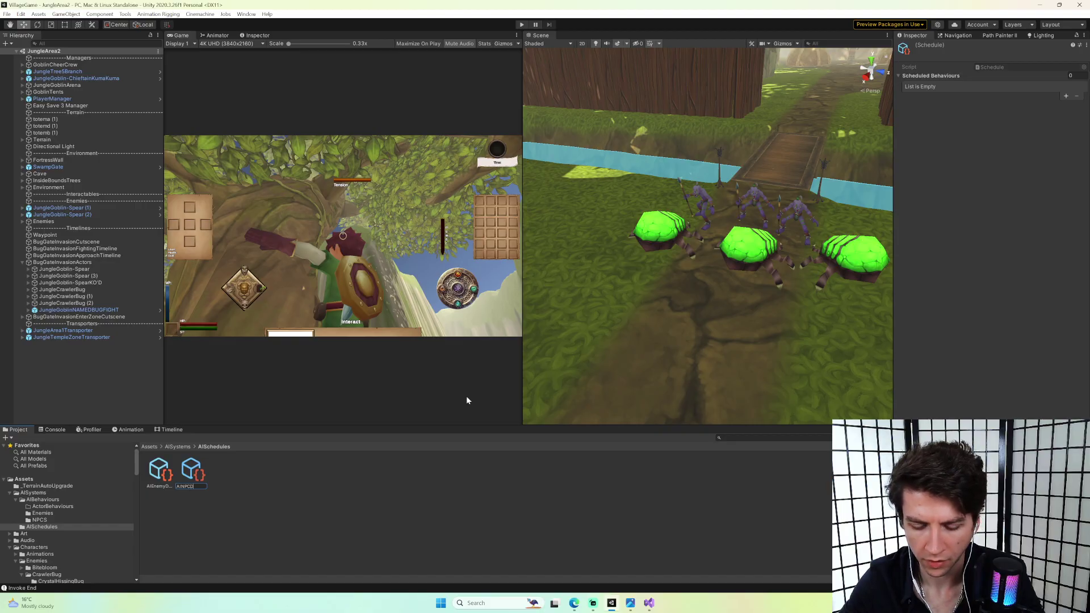
{"action": "type", "text": "efendPositionSchedule"}
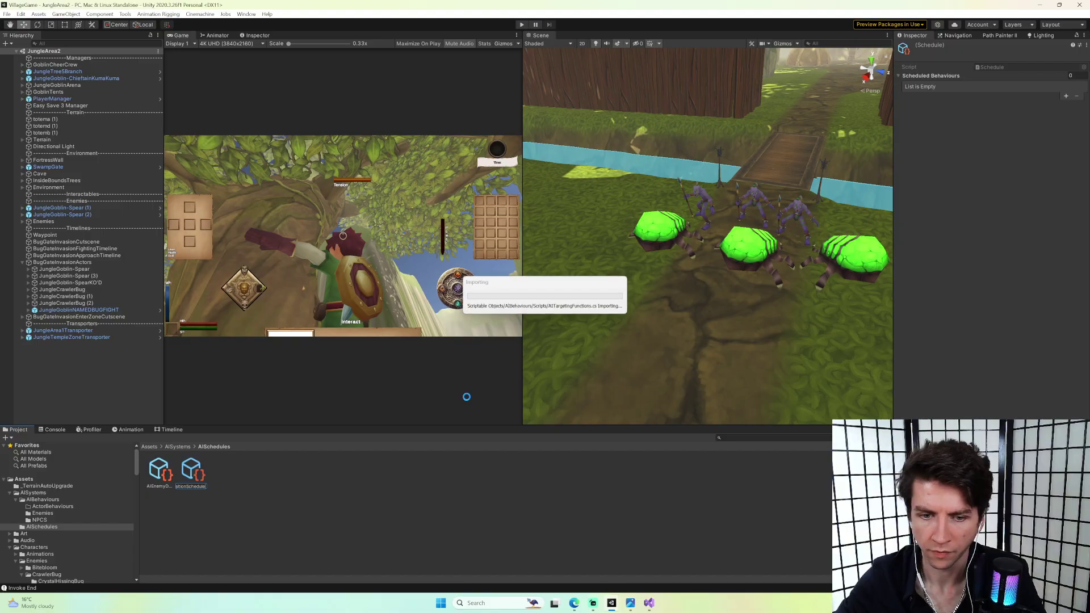
{"action": "left_click", "coordinate": [1066, 97]}
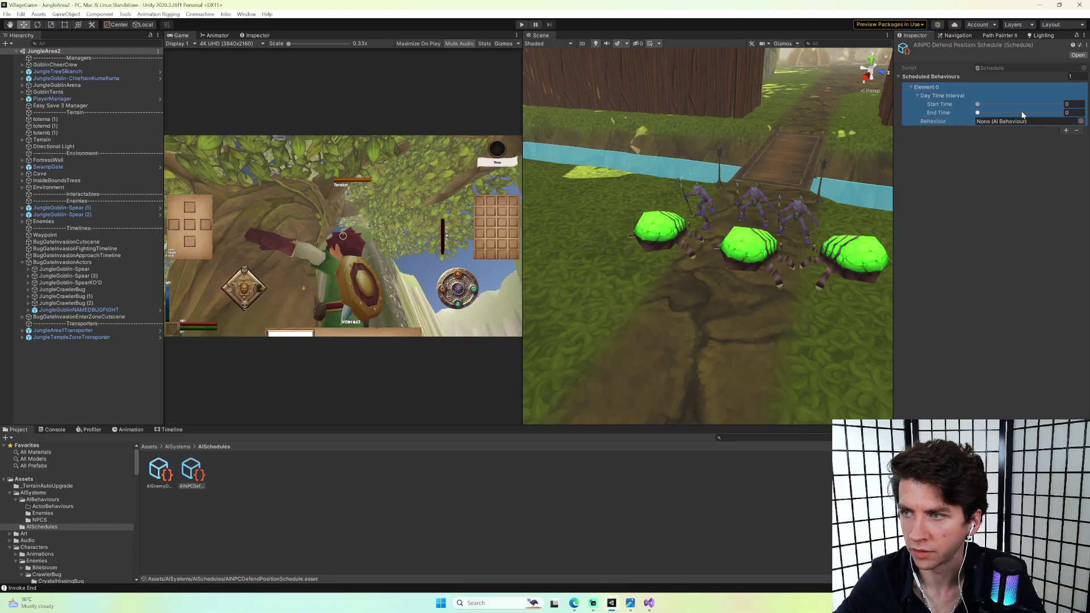
{"action": "left_click_drag", "start_coordinate": [978, 113], "coordinate": [1064, 114]}
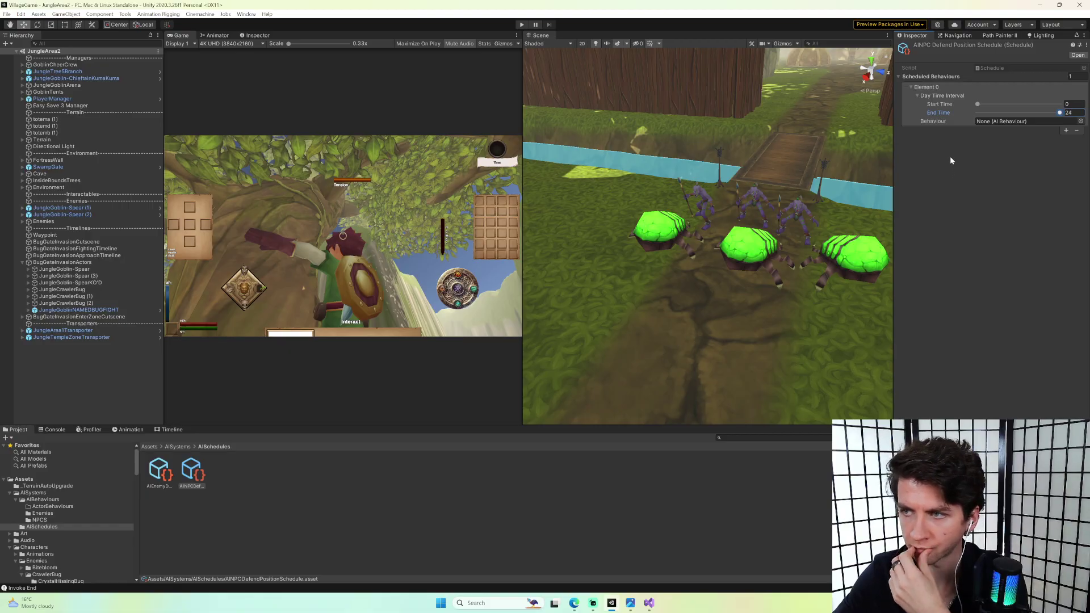
Delete the AINPCDefendPositionSchedule asset from the AISchedules folder.
{"action": "left_click", "coordinate": [330, 504]}
{"action": "left_click", "coordinate": [200, 472]}
{"action": "key", "text": "Delete"}
{"action": "key", "text": "Return"}
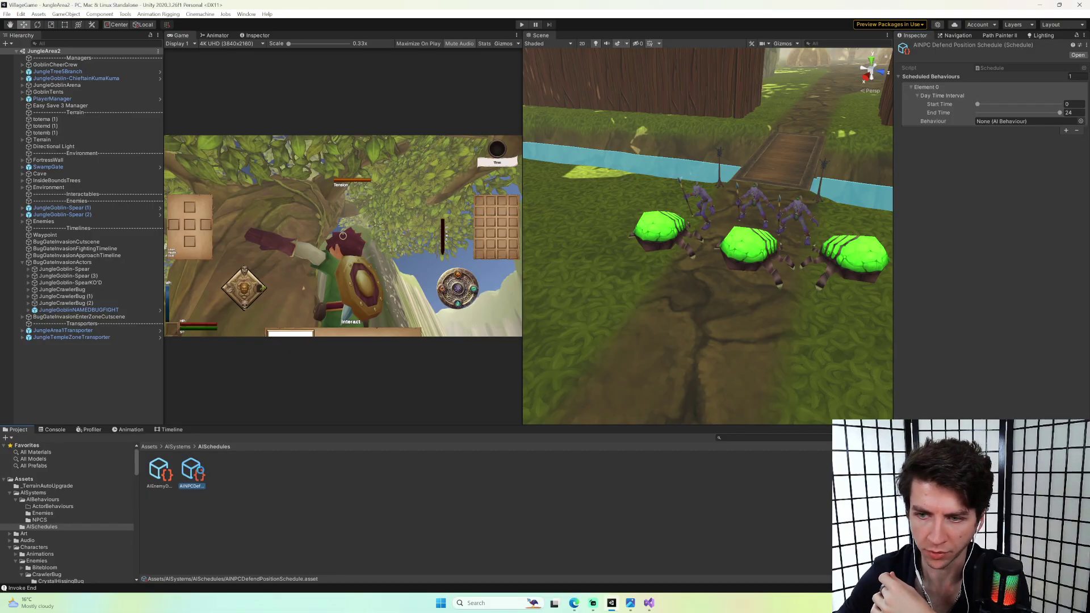
Create a Schedule asset in AISchedules named JungleGoblinGuardBugInvasionCutsceneSchedule.
{"action": "right_click", "coordinate": [215, 477]}
{"action": "mouse_move", "coordinate": [284, 233]}
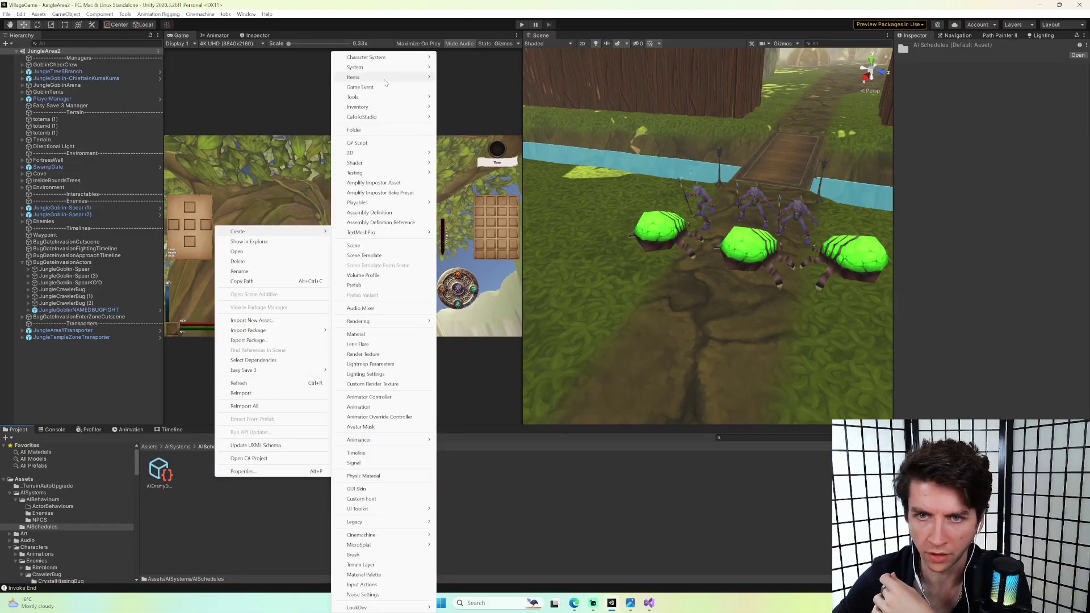
{"action": "mouse_move", "coordinate": [386, 67]}
{"action": "mouse_move", "coordinate": [507, 78]}
{"action": "left_click", "coordinate": [571, 87]}
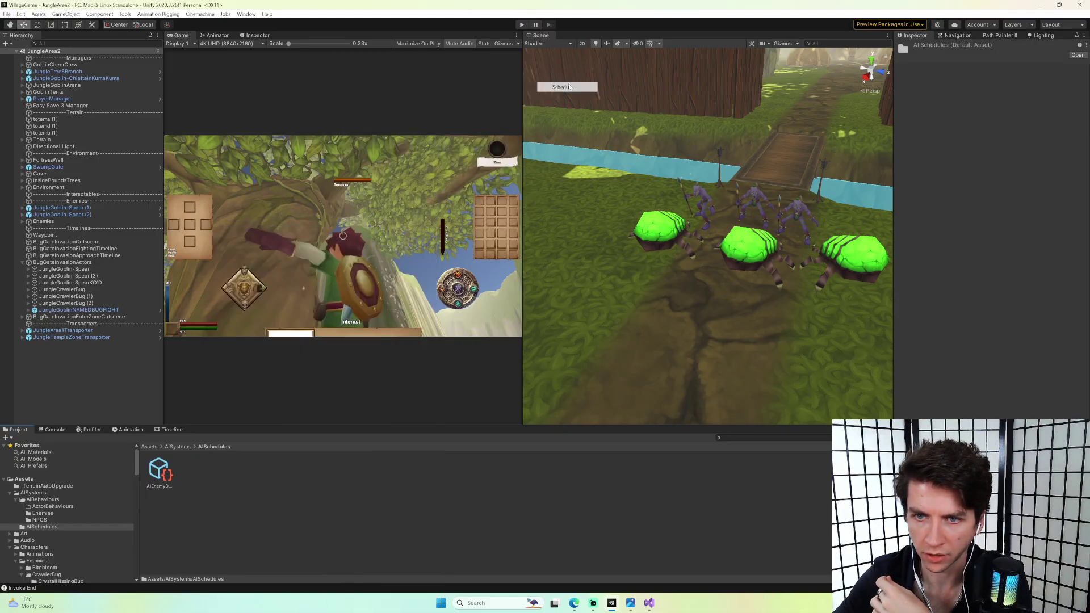
{"action": "type", "text": "A"}
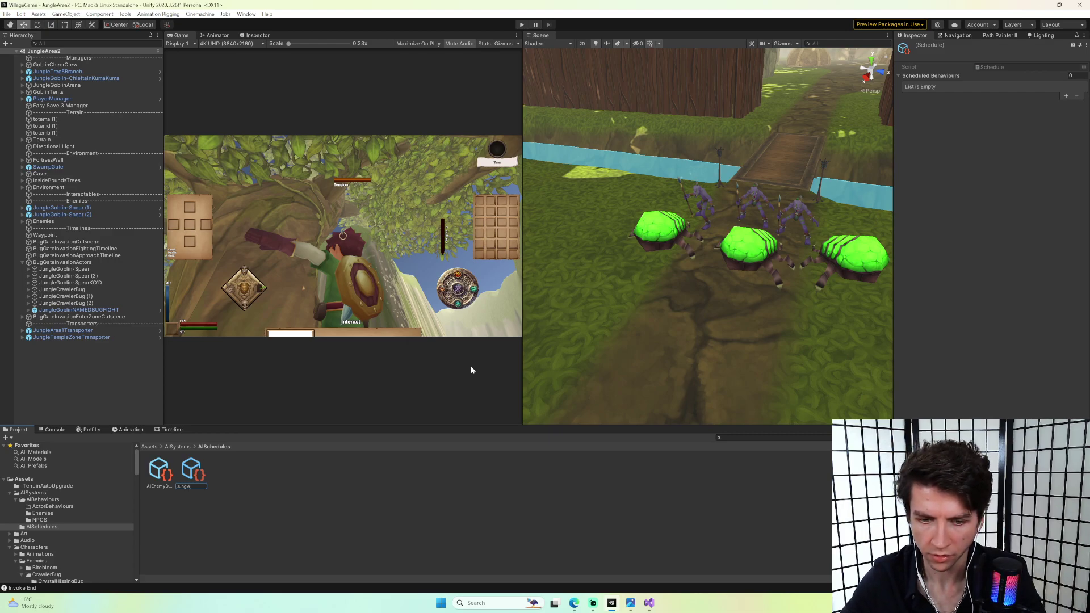
{"action": "type", "text": "Guard"}
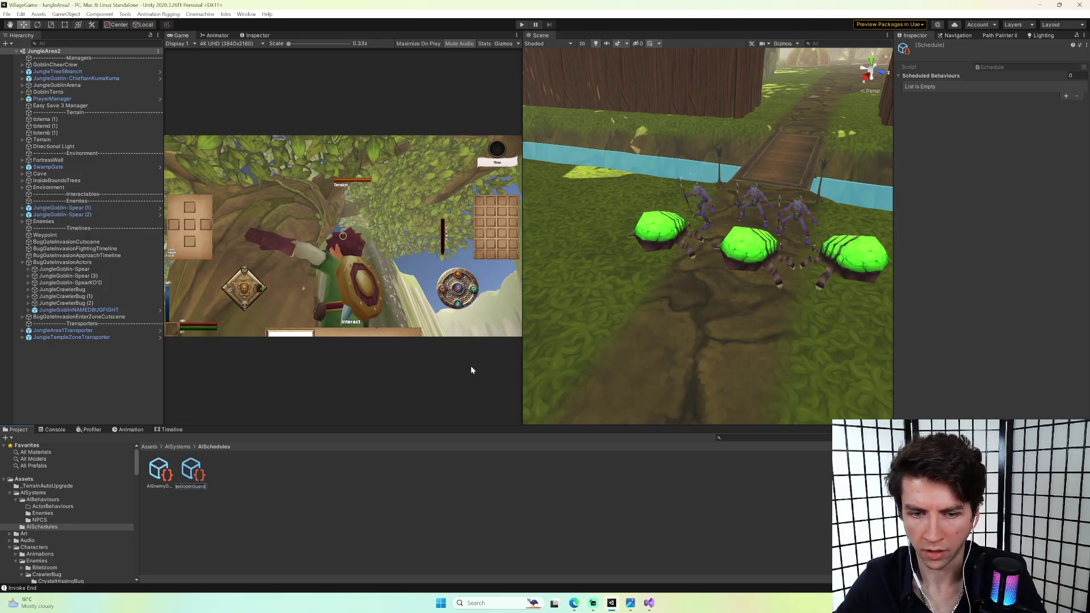
{"action": "type", "text": "Schedule"}
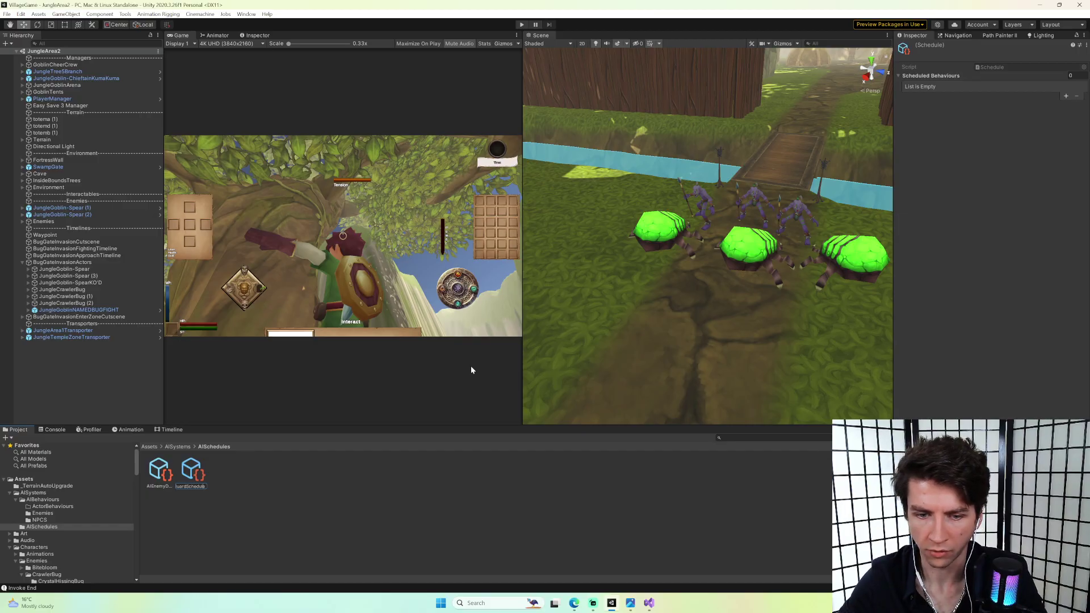
{"action": "key", "text": "BackSpace"}
{"action": "key", "text": "BackSpace"}
{"action": "key", "text": "BackSpace"}
{"action": "key", "text": "BackSpace"}
{"action": "key", "text": "BackSpace"}
{"action": "key", "text": "BackSpace"}
{"action": "key", "text": "BackSpace"}
{"action": "key", "text": "BackSpace"}
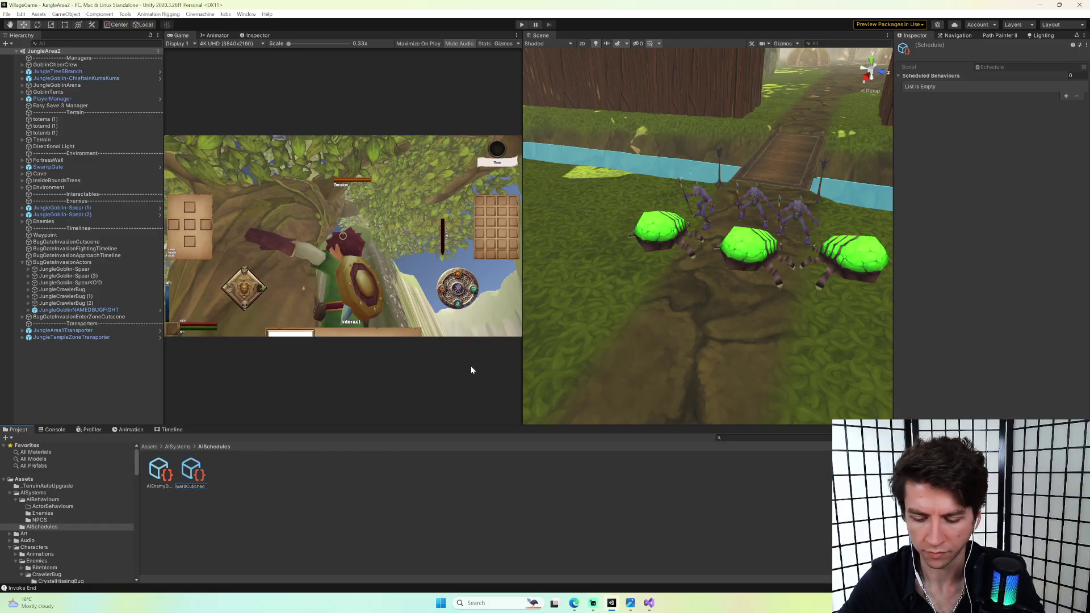
{"action": "type", "text": "Cutscene"}
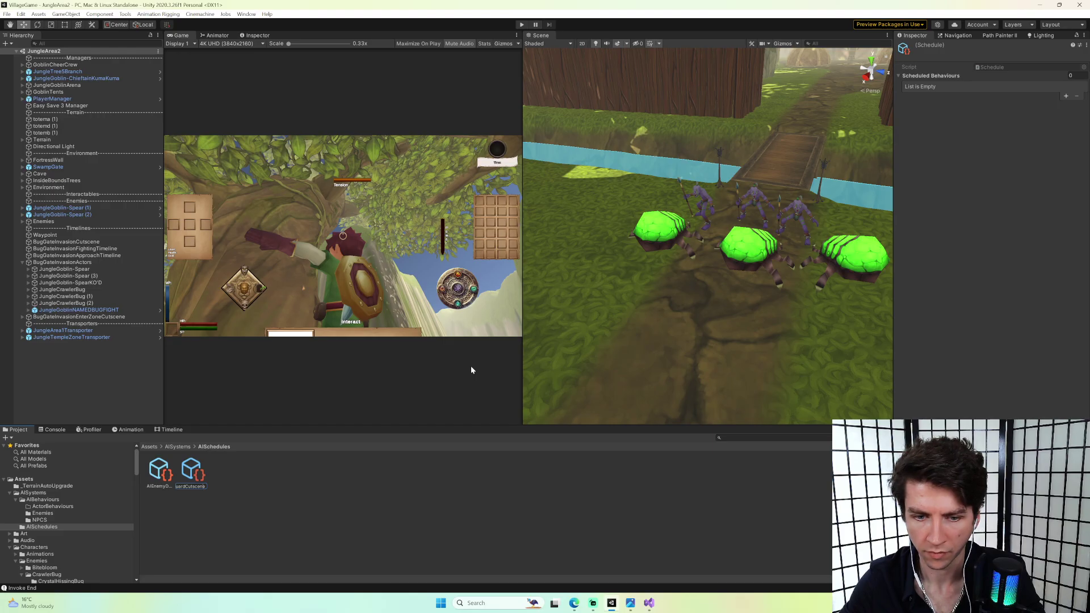
{"action": "key", "text": "Left"}
{"action": "key", "text": "Left"}
{"action": "key", "text": "Left"}
{"action": "key", "text": "Left"}
{"action": "key", "text": "Left"}
{"action": "key", "text": "Left"}
{"action": "key", "text": "Left"}
{"action": "key", "text": "Left"}
{"action": "type", "text": "BugIn"}
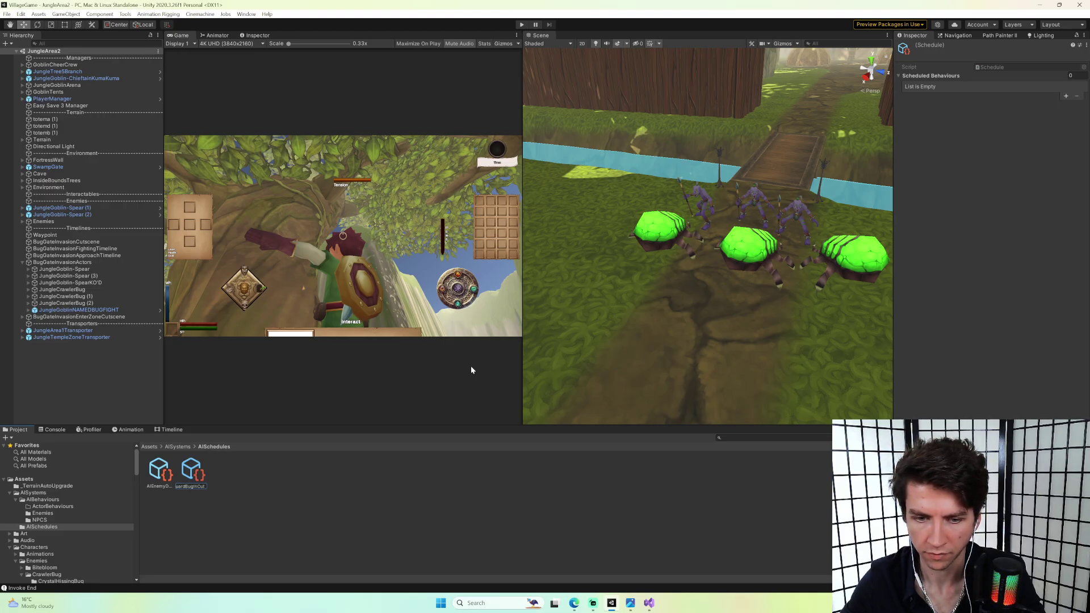
{"action": "type", "text": "vasion"}
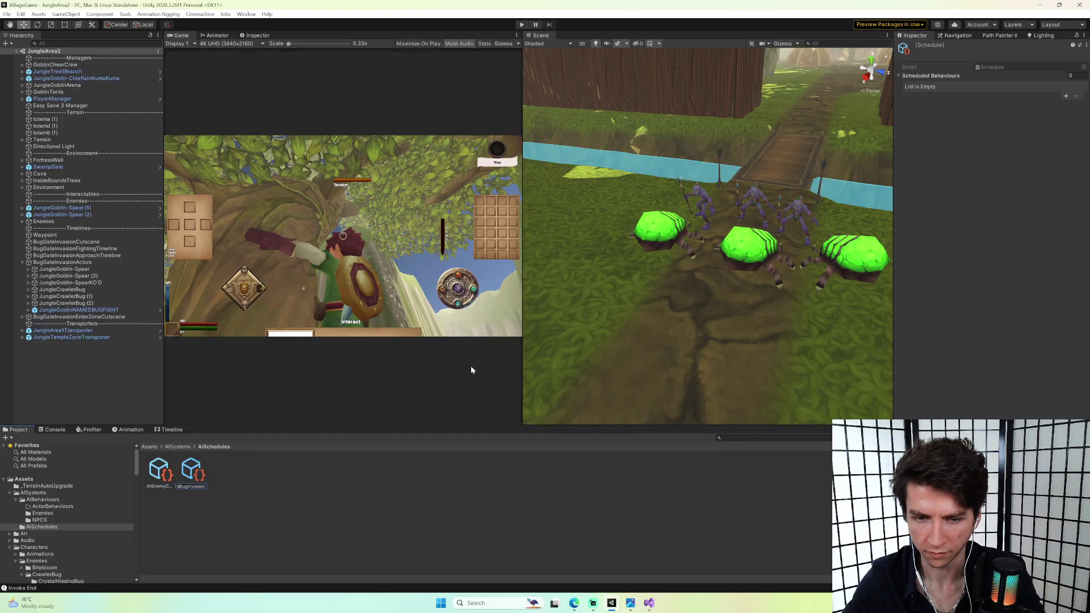
{"action": "key", "text": "Return"}
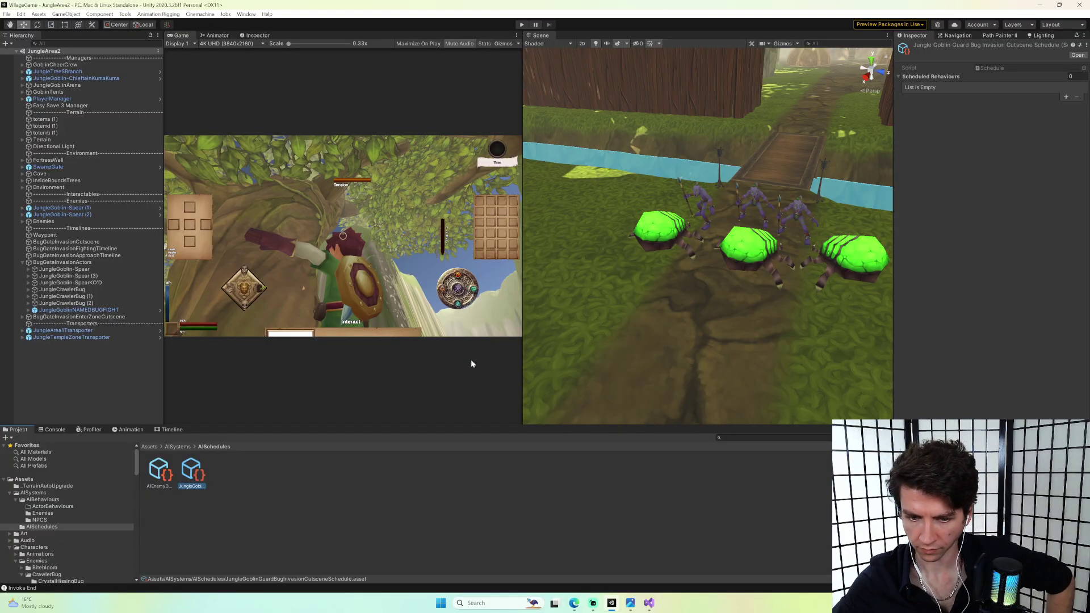
Rename the new guard schedule asset in AISchedules to BugInvasionGuardSchedule.
{"action": "left_click", "coordinate": [197, 481]}
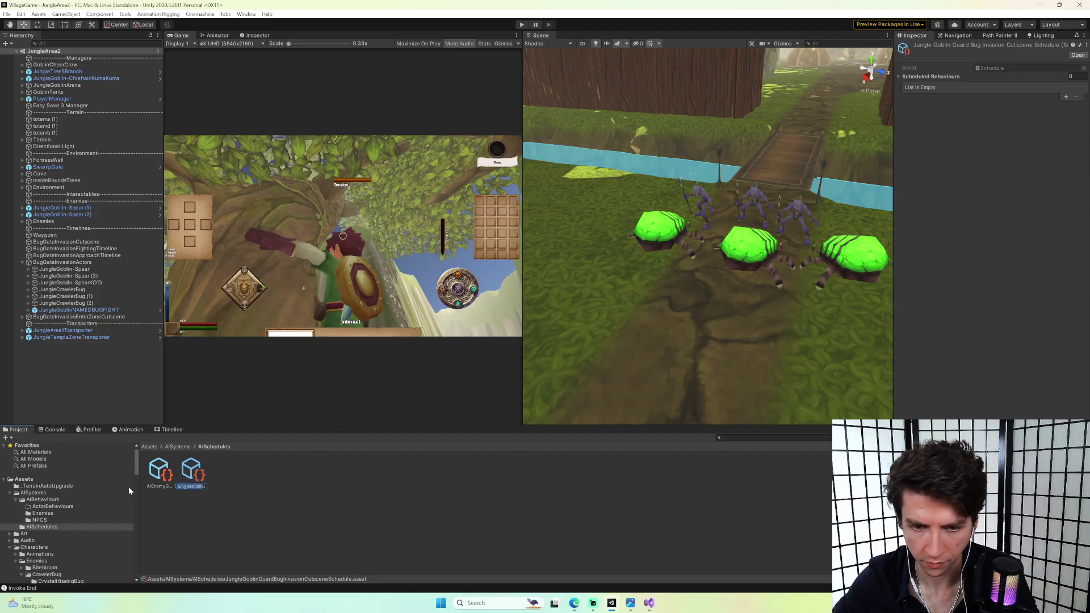
{"action": "key", "text": "BackSpace"}
{"action": "key", "text": "Delete"}
{"action": "key", "text": "Delete"}
{"action": "key", "text": "Delete"}
{"action": "key", "text": "Delete"}
{"action": "key", "text": "Delete"}
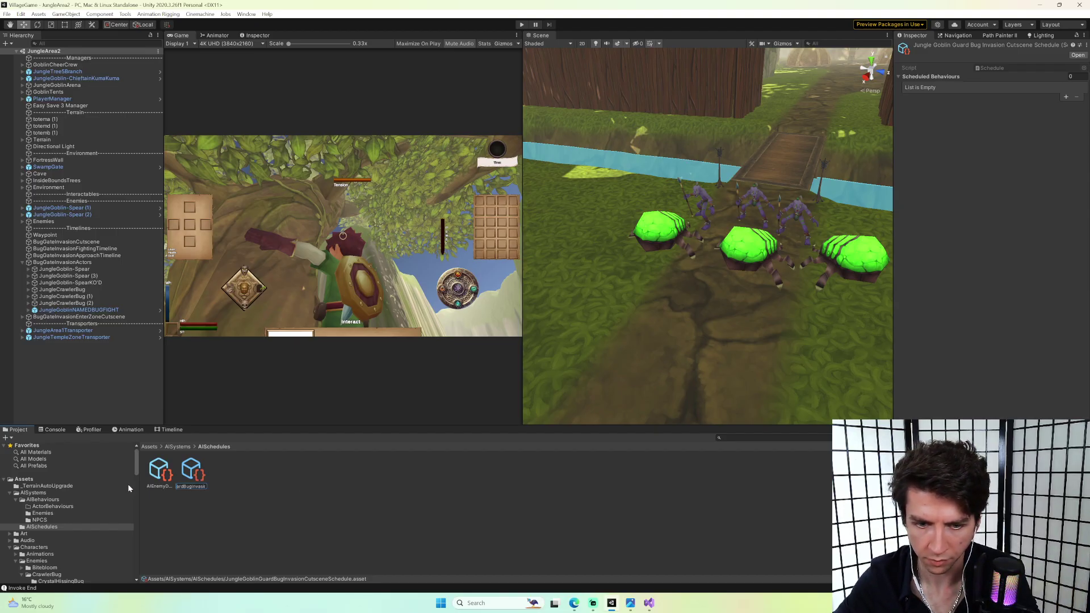
{"action": "key", "text": "Right"}
{"action": "key", "text": "Right"}
{"action": "key", "text": "Right"}
{"action": "key", "text": "Right"}
{"action": "key", "text": "Right"}
{"action": "key", "text": "Right"}
{"action": "key", "text": "Right"}
{"action": "key", "text": "Right"}
{"action": "key", "text": "Right"}
{"action": "key", "text": "Right"}
{"action": "key", "text": "Right"}
{"action": "key", "text": "Right"}
{"action": "key", "text": "Right"}
{"action": "key", "text": "Right"}
{"action": "key", "text": "Right"}
{"action": "key", "text": "Right"}
{"action": "key", "text": "Right"}
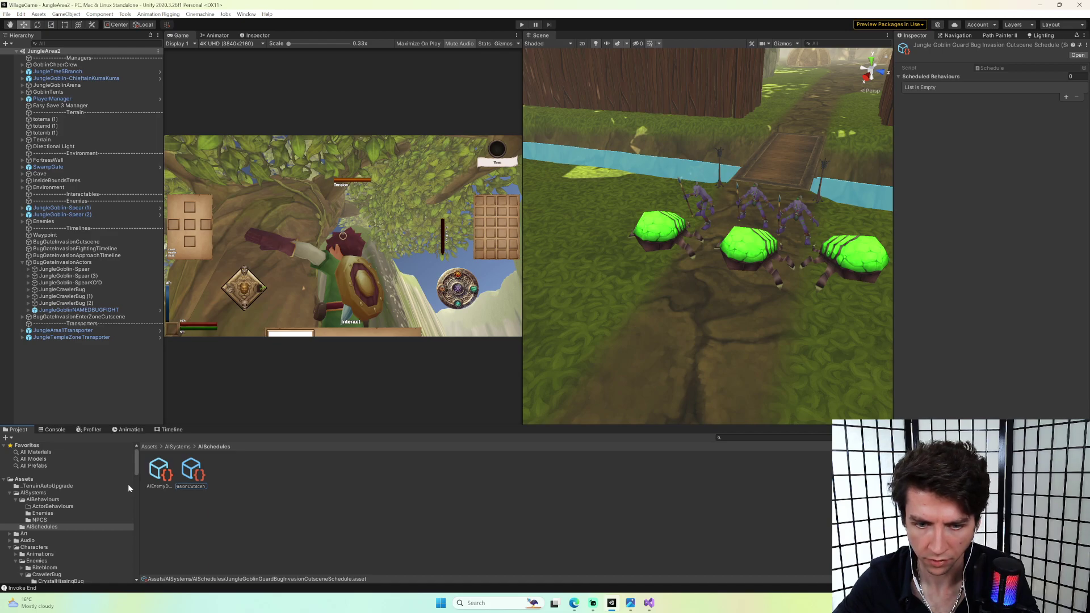
{"action": "key", "text": "Delete"}
{"action": "key", "text": "Delete"}
{"action": "key", "text": "Delete"}
{"action": "key", "text": "Delete"}
{"action": "key", "text": "Delete"}
{"action": "key", "text": "Delete"}
{"action": "key", "text": "Delete"}
{"action": "key", "text": "Delete"}
{"action": "key", "text": "Delete"}
{"action": "key", "text": "Delete"}
{"action": "key", "text": "Delete"}
{"action": "key", "text": "Delete"}
{"action": "key", "text": "Delete"}
{"action": "key", "text": "Delete"}
{"action": "key", "text": "Delete"}
{"action": "key", "text": "Delete"}
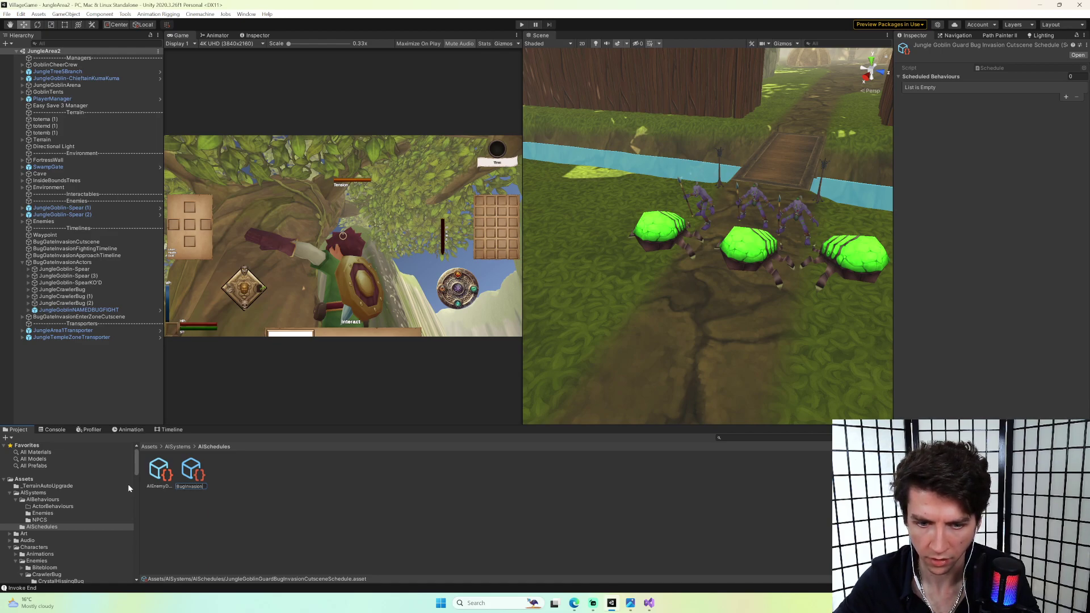
{"action": "type", "text": "GuardSchedule"}
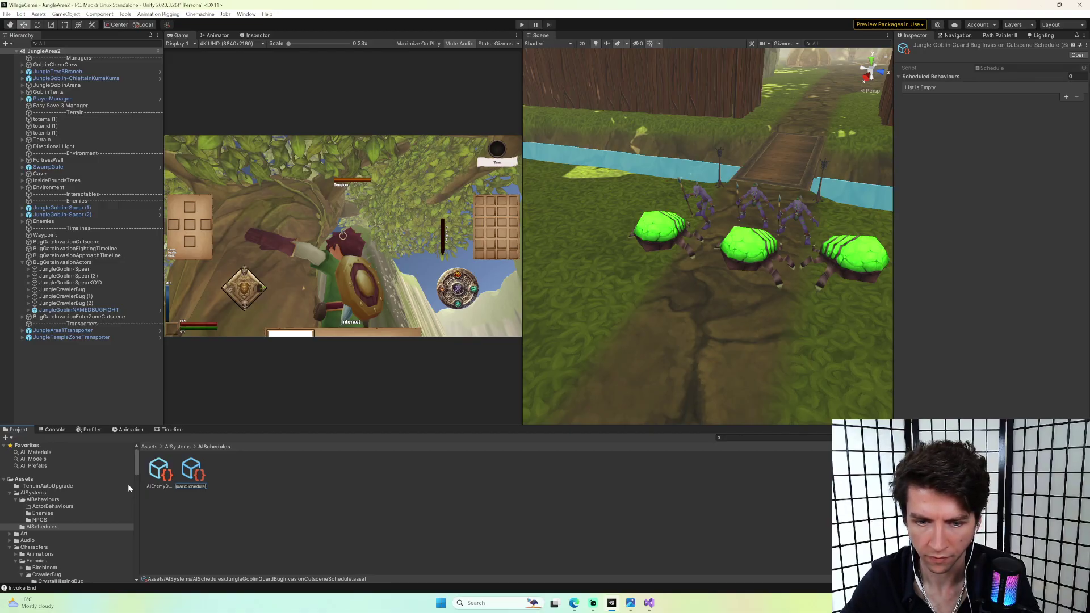
{"action": "key", "text": "Return"}
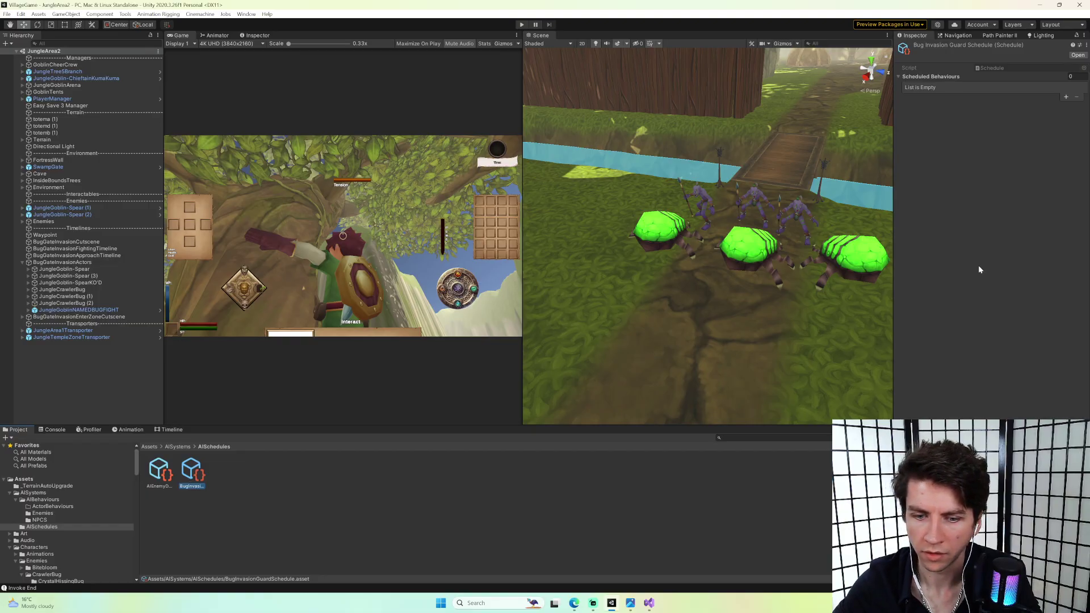
Add one scheduled behaviour to BugInvasionGuardSchedule with End Time 24 and NPCDefendPositionBehaviour from the NPCS folder as its Behaviour.
{"action": "left_click", "coordinate": [1066, 96]}
{"action": "left_click_drag", "start_coordinate": [1016, 113], "coordinate": [1064, 113]}
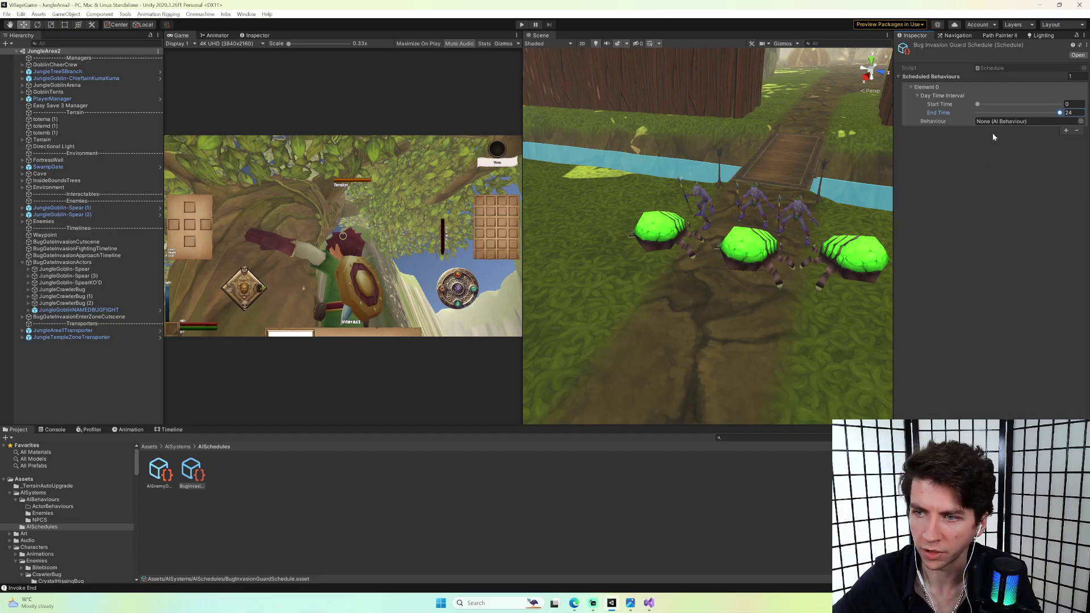
{"action": "left_click", "coordinate": [39, 519]}
{"action": "left_click_drag", "start_coordinate": [159, 474], "coordinate": [1010, 122]}
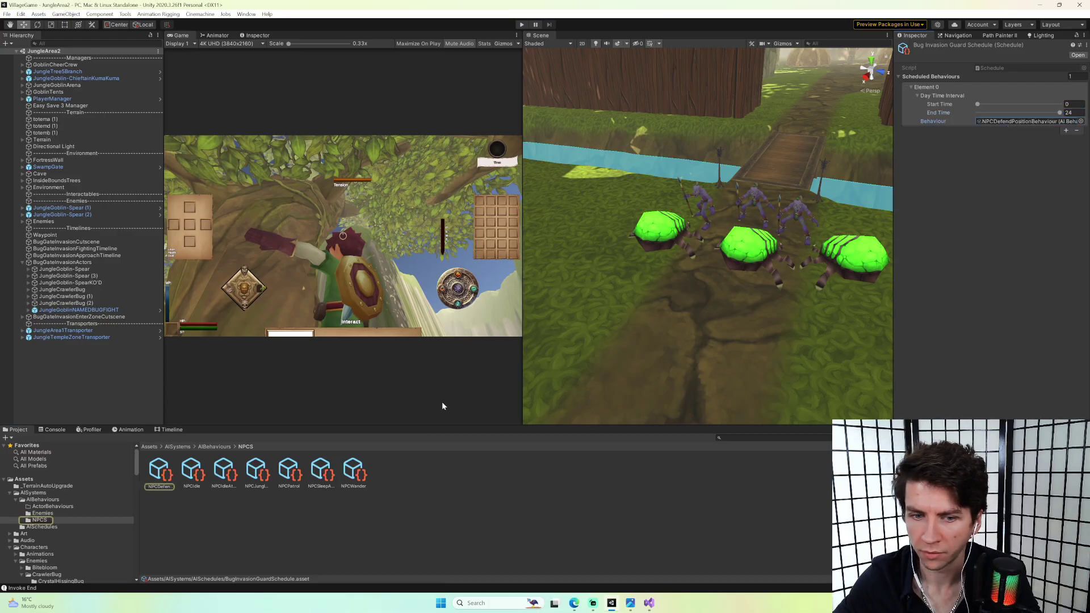
In NPCDefendPositionBehaviour, set the alerted and reaction options for both Player and NPC to Ignore.
{"action": "left_click", "coordinate": [162, 471]}
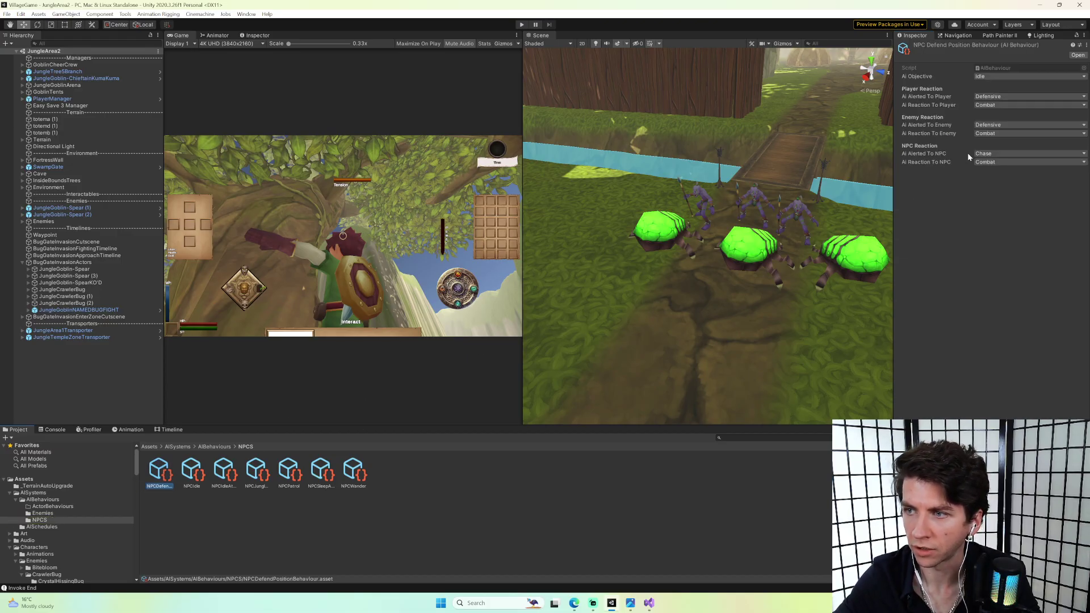
{"action": "left_click", "coordinate": [999, 96]}
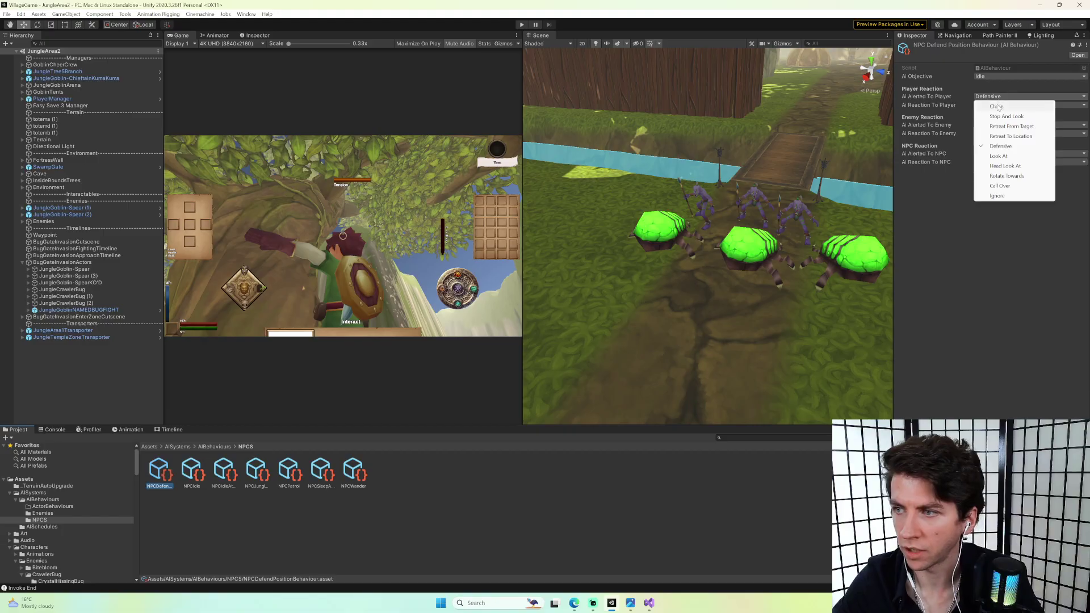
{"action": "left_click", "coordinate": [1002, 195]}
{"action": "left_click", "coordinate": [987, 106]}
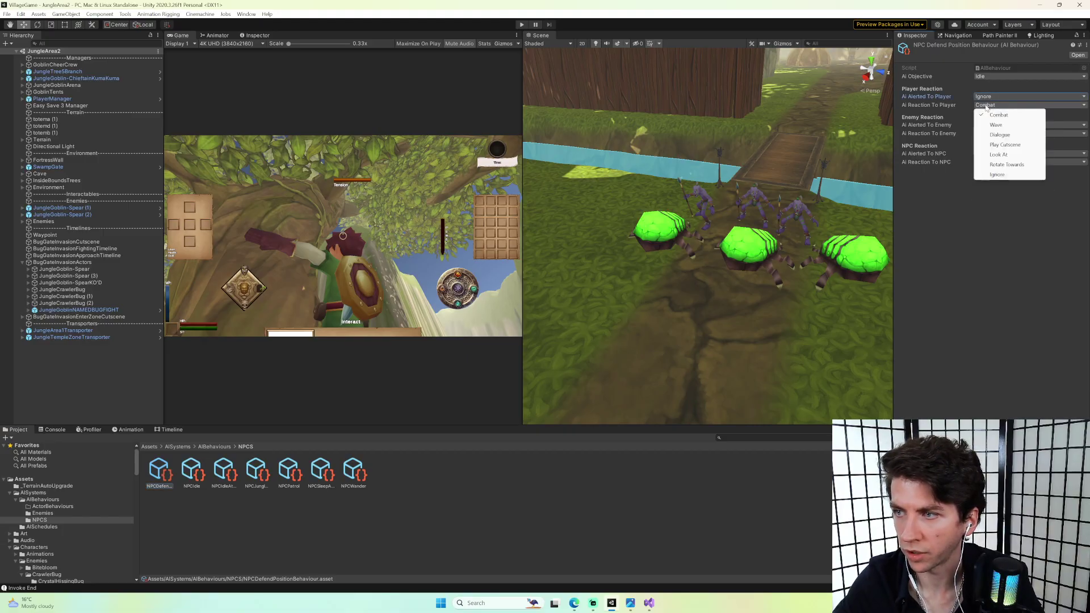
{"action": "left_click", "coordinate": [988, 175]}
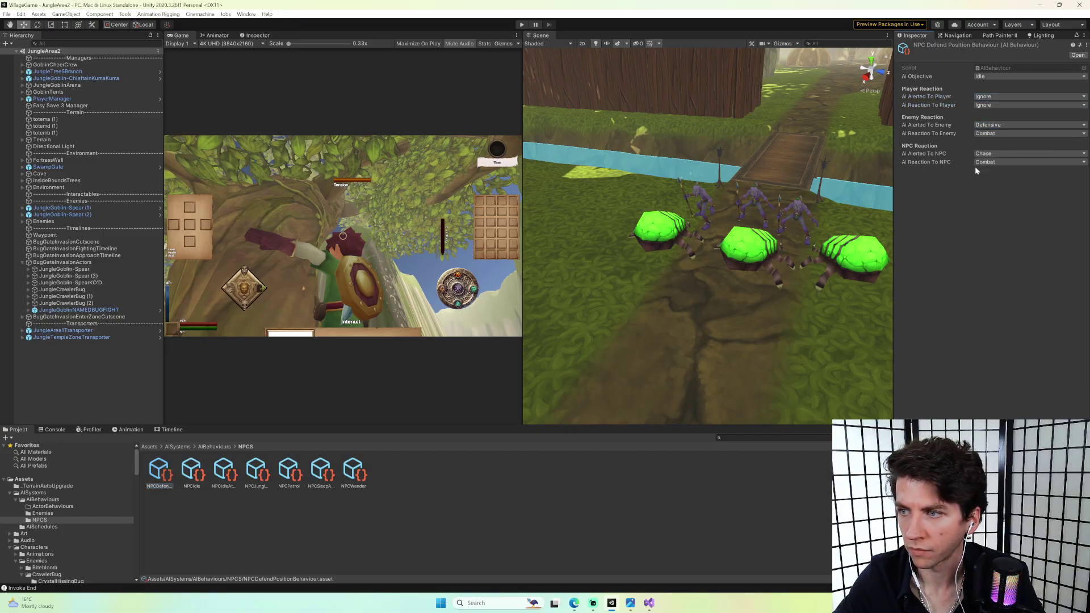
{"action": "left_click", "coordinate": [987, 162]}
{"action": "left_click", "coordinate": [1000, 232]}
{"action": "left_click", "coordinate": [1000, 154]}
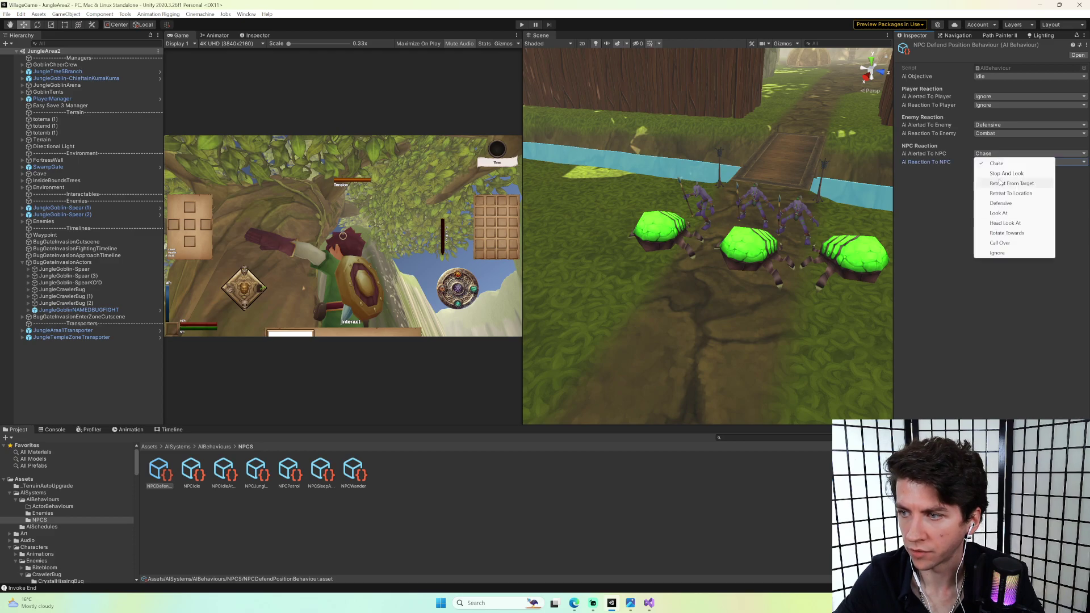
{"action": "left_click", "coordinate": [998, 253]}
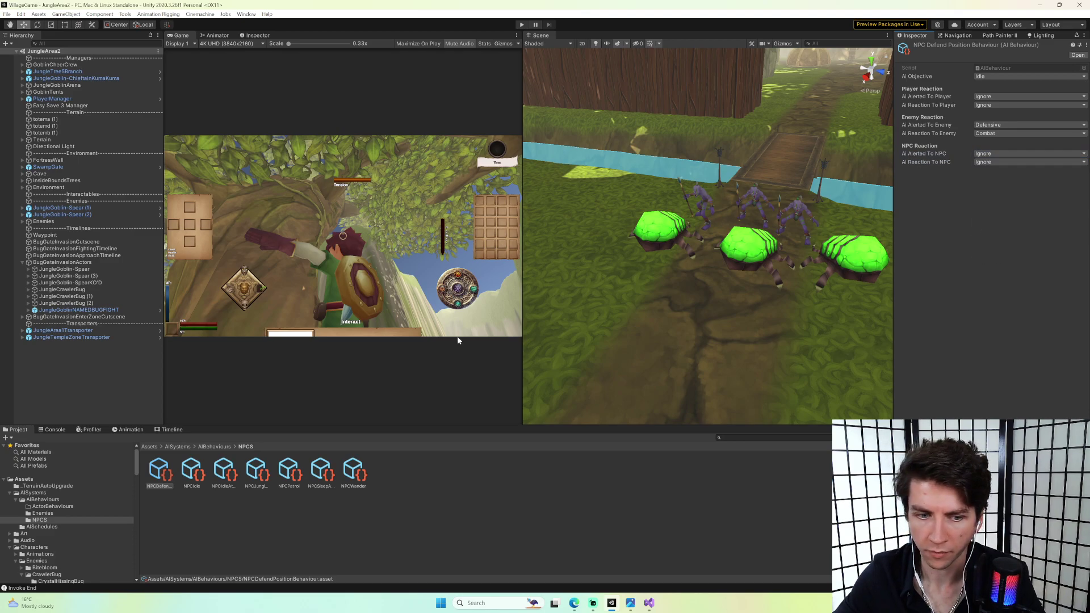
Create a folder named JungleAreaSchedules inside AISchedules.
{"action": "left_click", "coordinate": [80, 527]}
{"action": "left_click", "coordinate": [194, 476]}
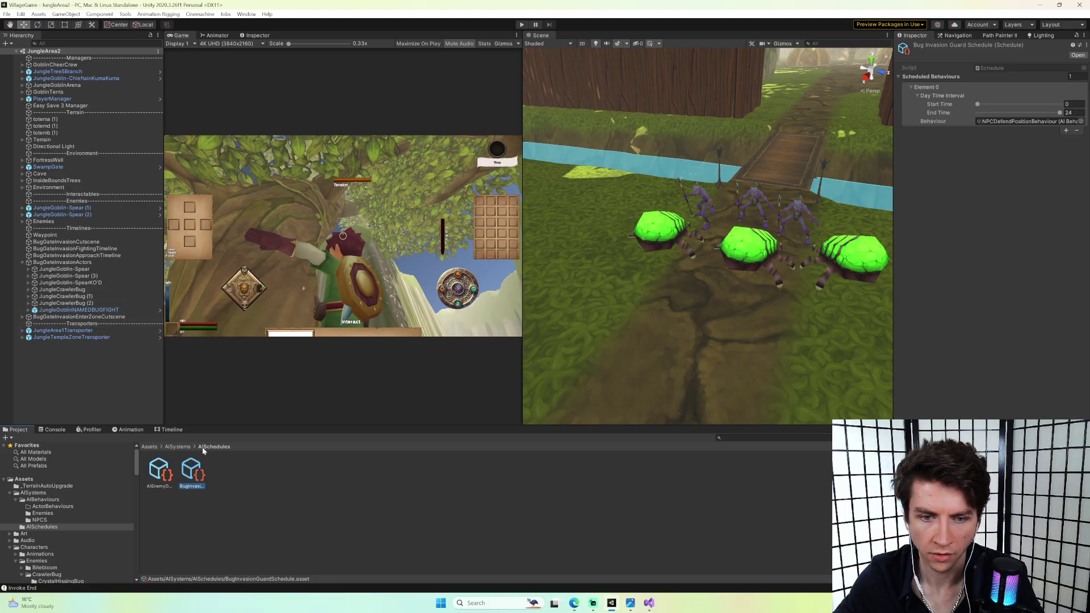
{"action": "right_click", "coordinate": [252, 483]}
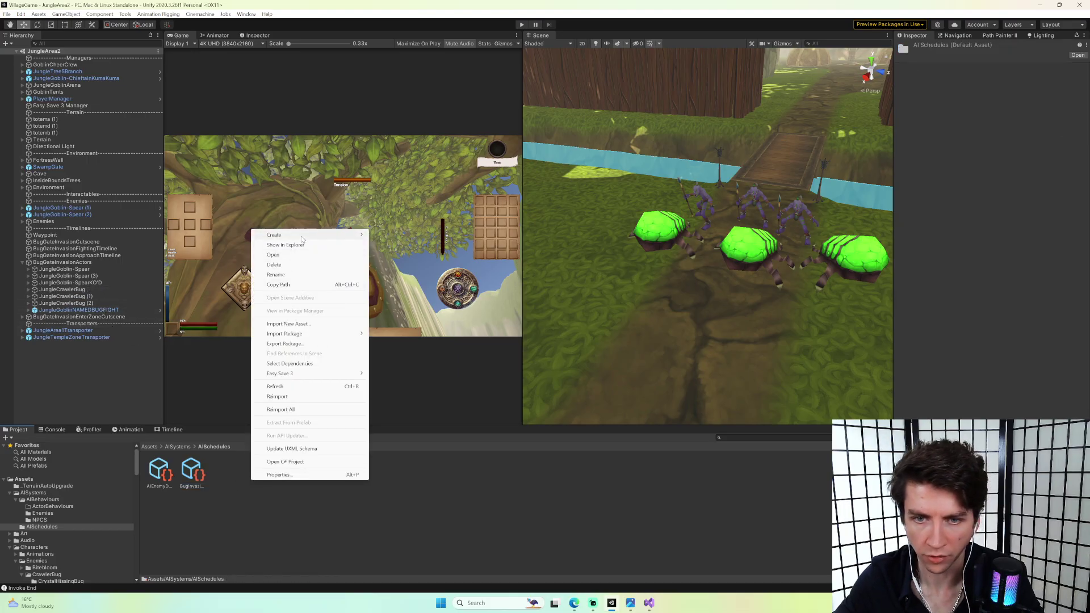
{"action": "mouse_move", "coordinate": [304, 235]}
{"action": "left_click", "coordinate": [390, 129]}
{"action": "type", "text": "JungleArea"}
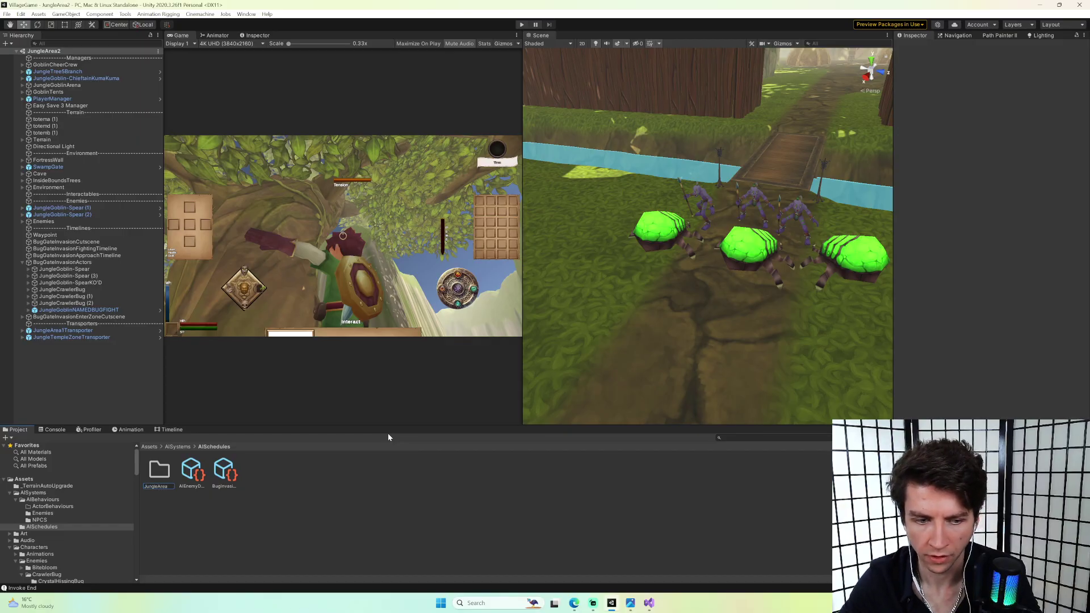
{"action": "type", "text": "Schedules"}
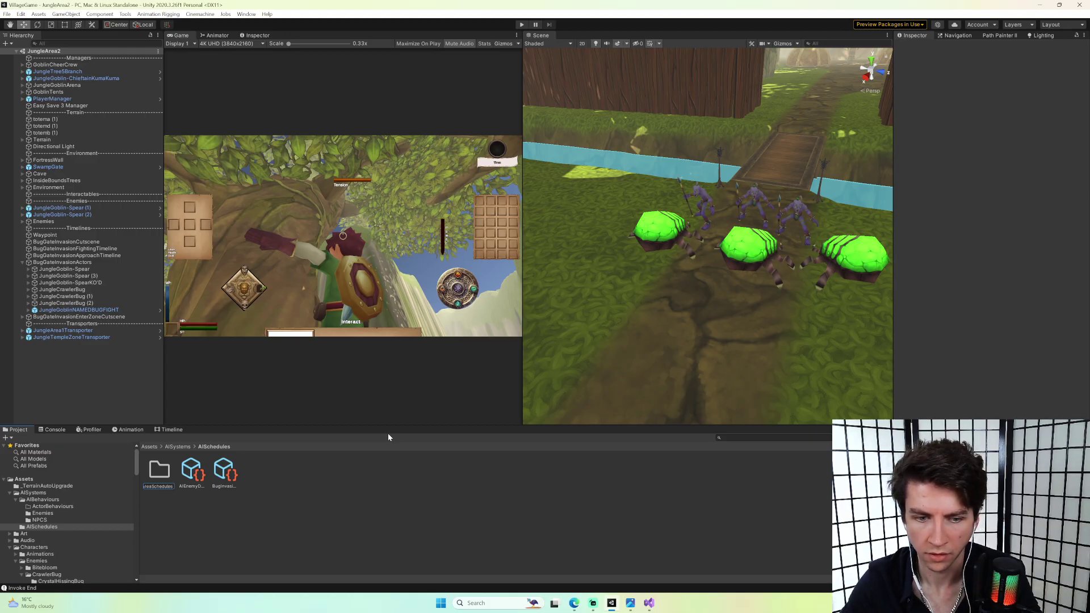
{"action": "key", "text": "Return"}
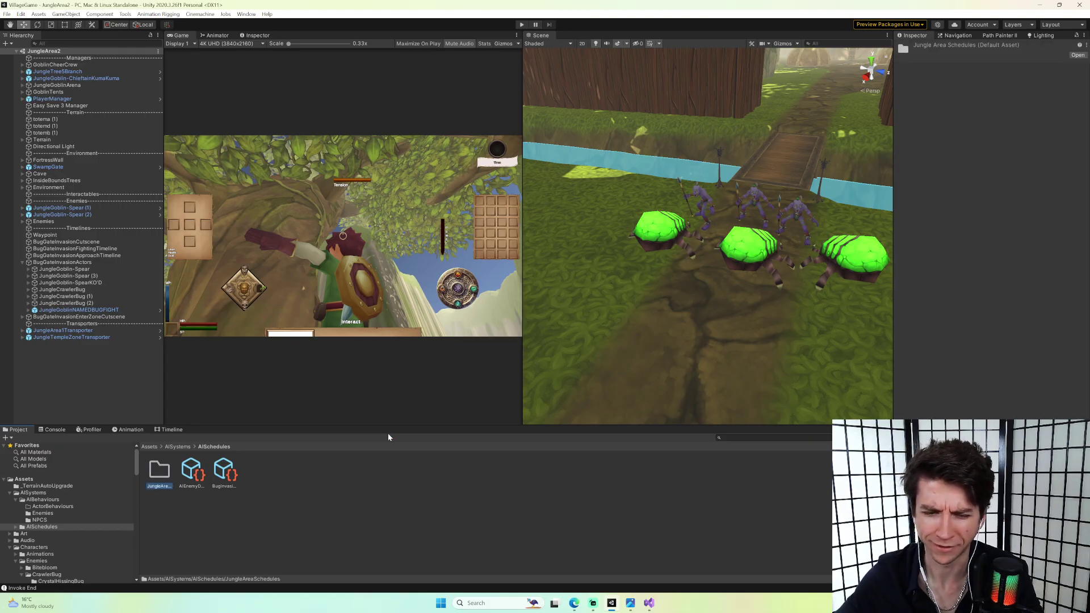
Move BugInvasionGuardSchedule into the JungleAreaSchedules folder and open that folder.
{"action": "left_click_drag", "start_coordinate": [224, 471], "coordinate": [159, 474]}
{"action": "double_click", "coordinate": [158, 475]}
{"action": "left_click", "coordinate": [159, 473]}
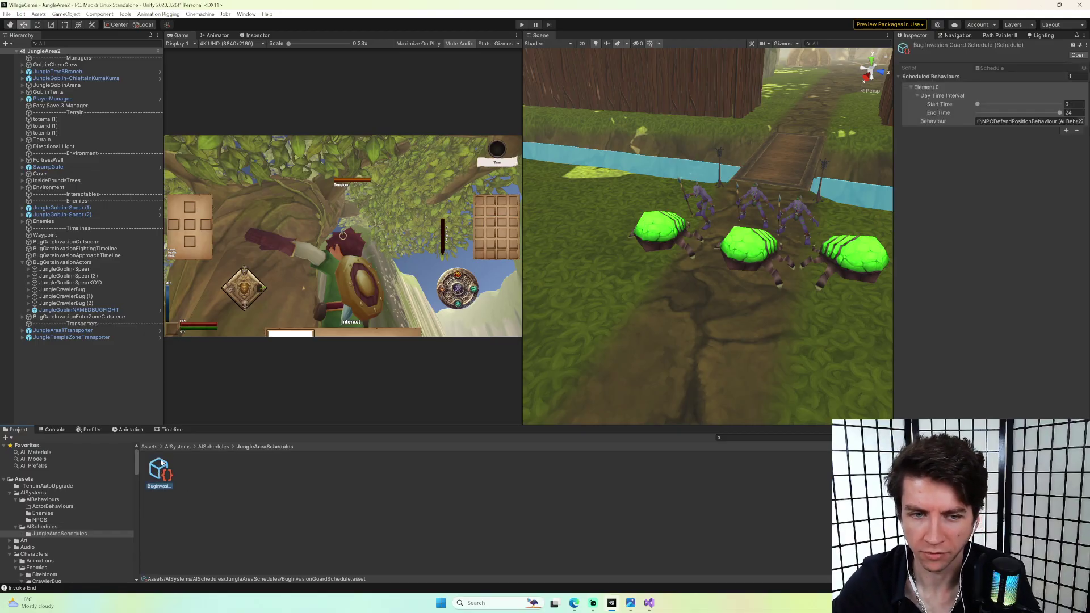
Assign BugInvasionGuardSchedule to the Schedule Controller of both JungleGoblin-Spear and JungleGoblin-Spear (3) under BugGateInvasionActors.
{"action": "left_click", "coordinate": [107, 269]}
{"action": "left_click", "coordinate": [108, 275], "text": "shift"}
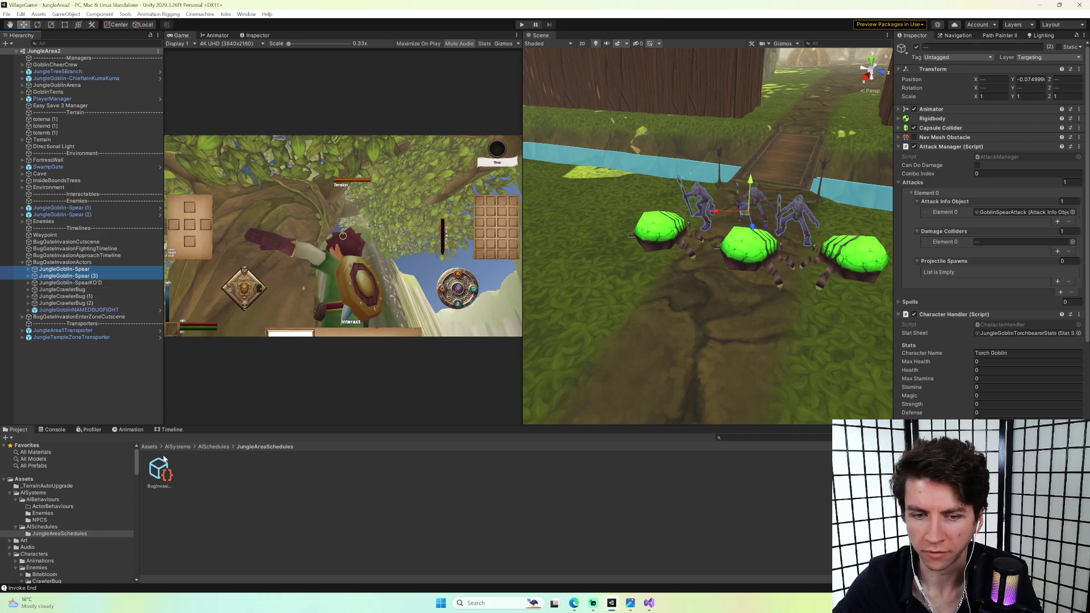
{"action": "left_click", "coordinate": [970, 146]}
{"action": "left_click", "coordinate": [969, 156]}
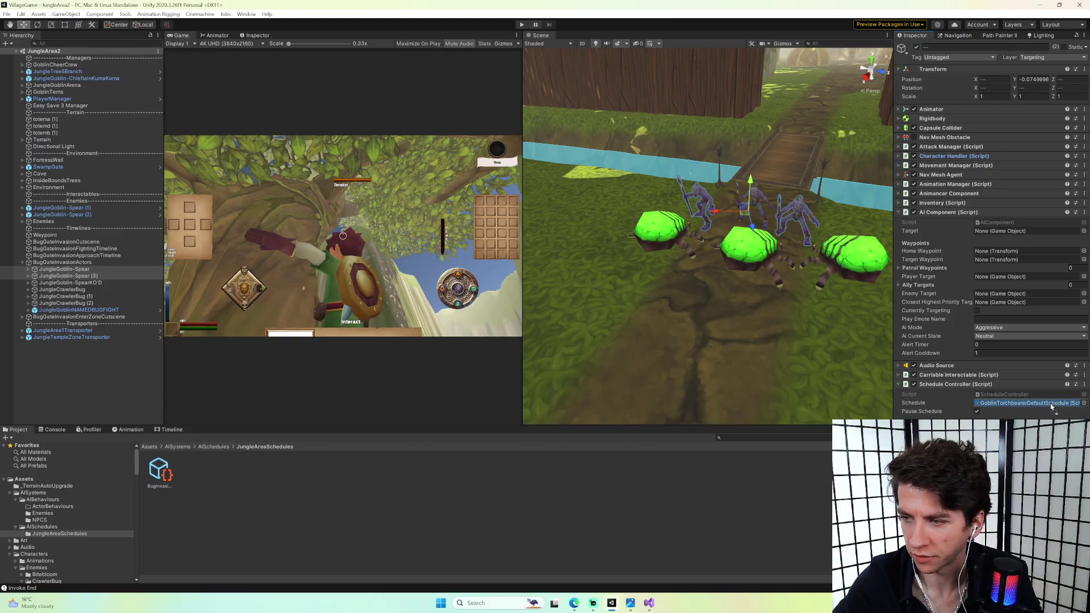
Inspect the CrawlingBug mesh of JungleCrawlerBug (1) and look into the AIBehaviours folder.
{"action": "left_click", "coordinate": [651, 229]}
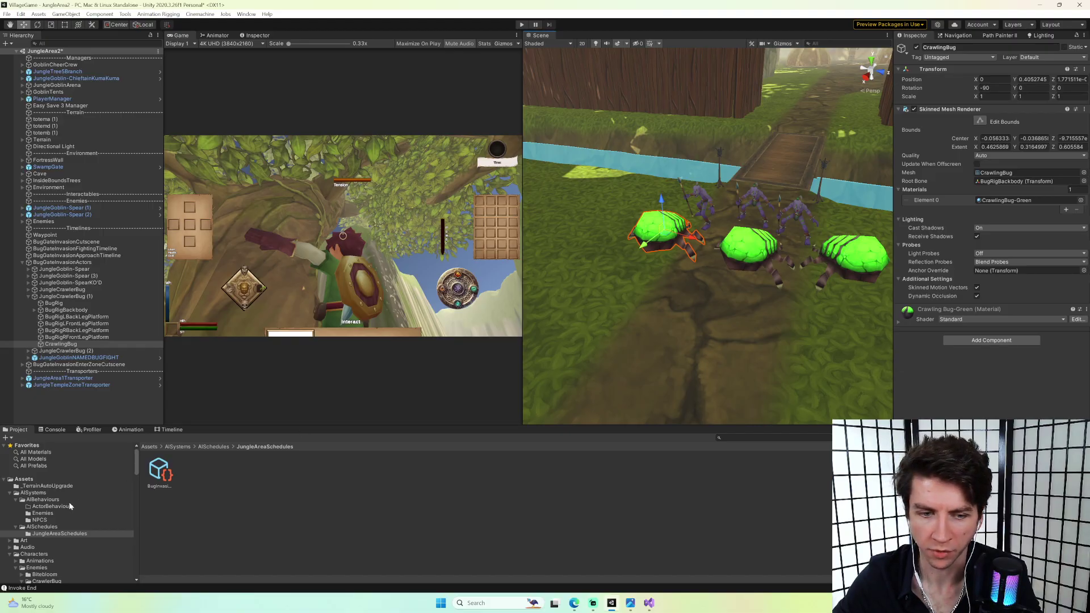
{"action": "left_click", "coordinate": [45, 499]}
{"action": "right_click_drag", "start_coordinate": [593, 335], "coordinate": [608, 311]}
Open the TitleScreen scene with the Monkey Open Scene command.
{"action": "key", "text": "grave"}
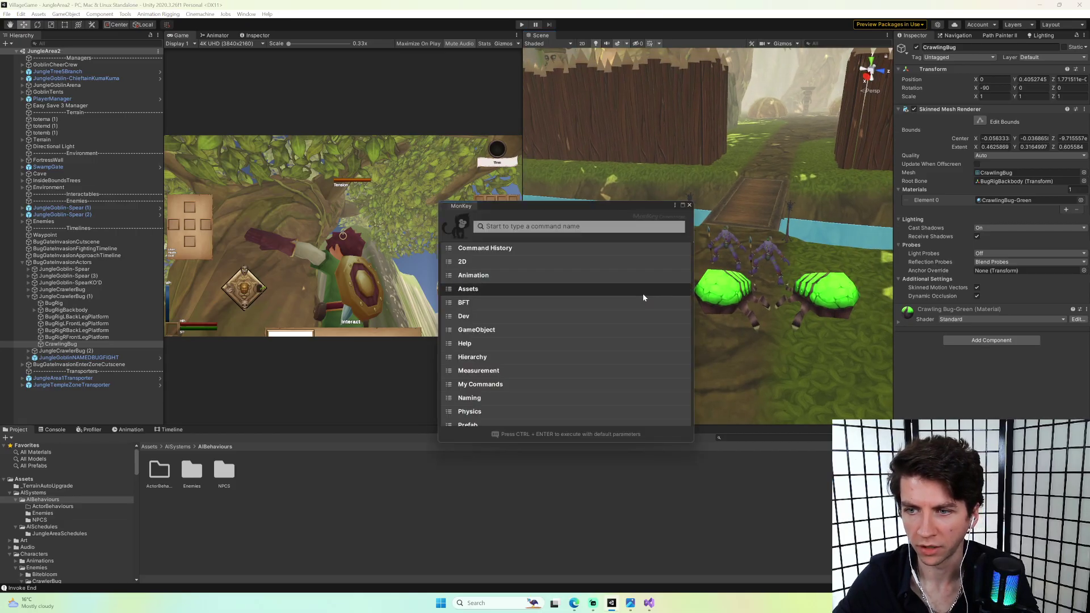
{"action": "type", "text": "os"}
{"action": "key", "text": "Return"}
{"action": "type", "text": "title"}
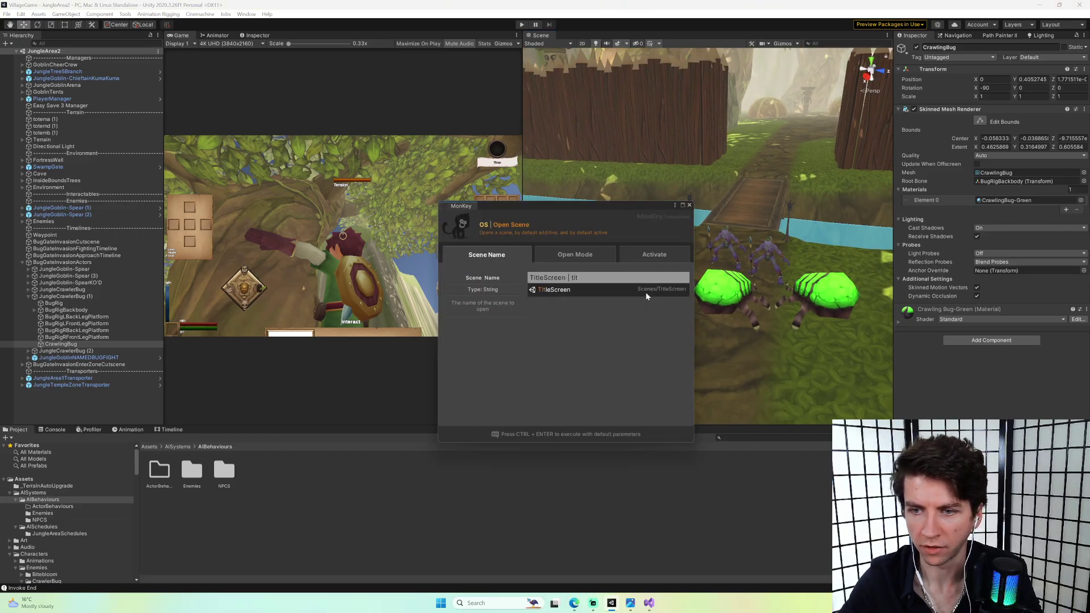
{"action": "key", "text": "Return"}
{"action": "key", "text": "Return"}
{"action": "key", "text": "Return"}
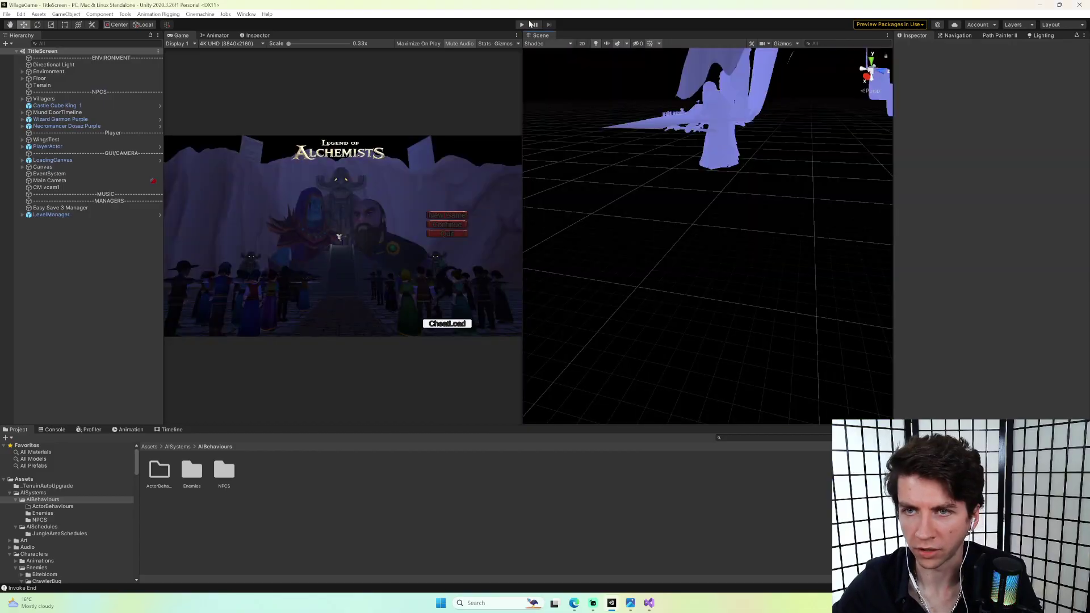
Play-test from the title screen using CheatLoad and run the character up to the bug gate fight.
{"action": "left_click", "coordinate": [521, 26]}
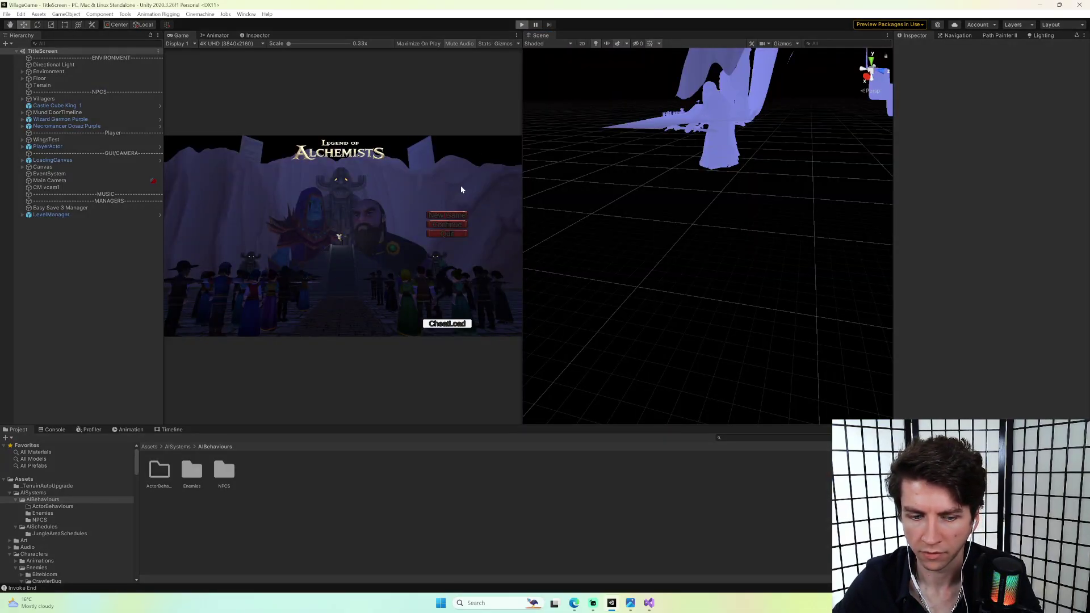
{"action": "left_click", "coordinate": [450, 321]}
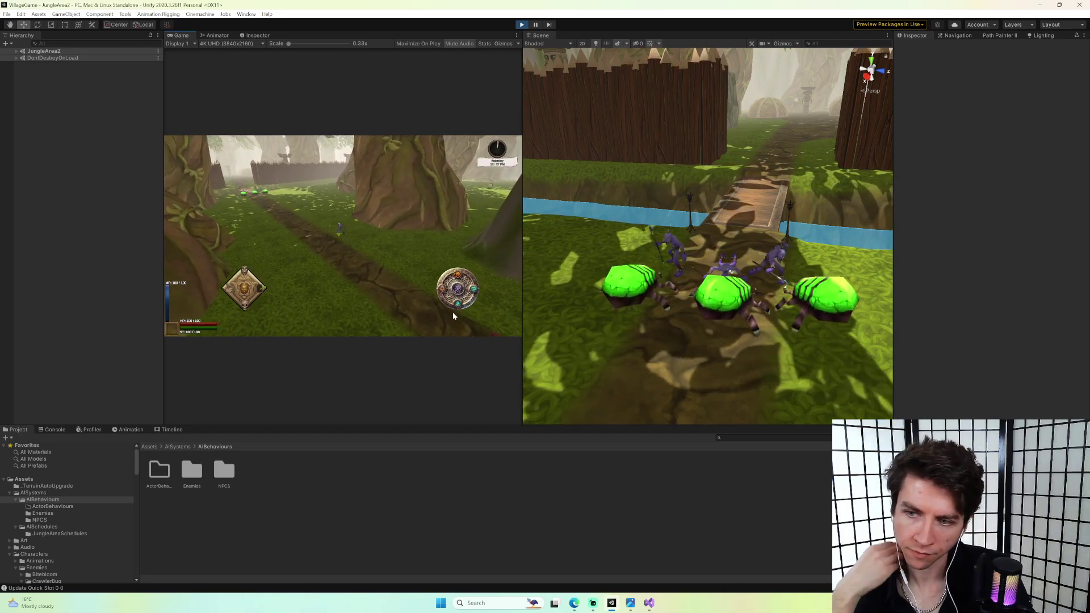
{"action": "key", "text": "w"}
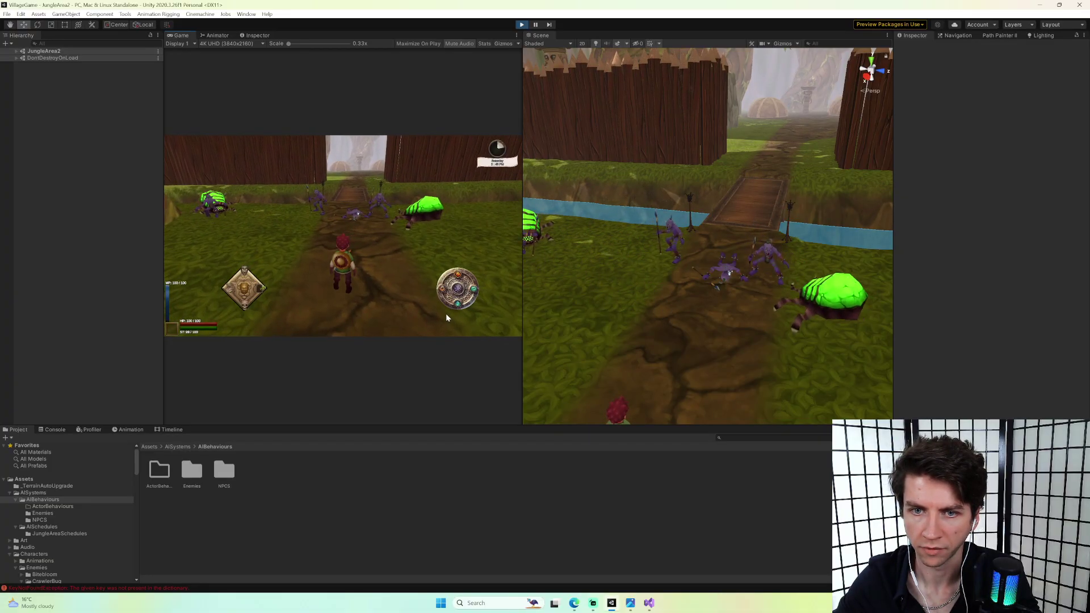
{"action": "key", "text": "w"}
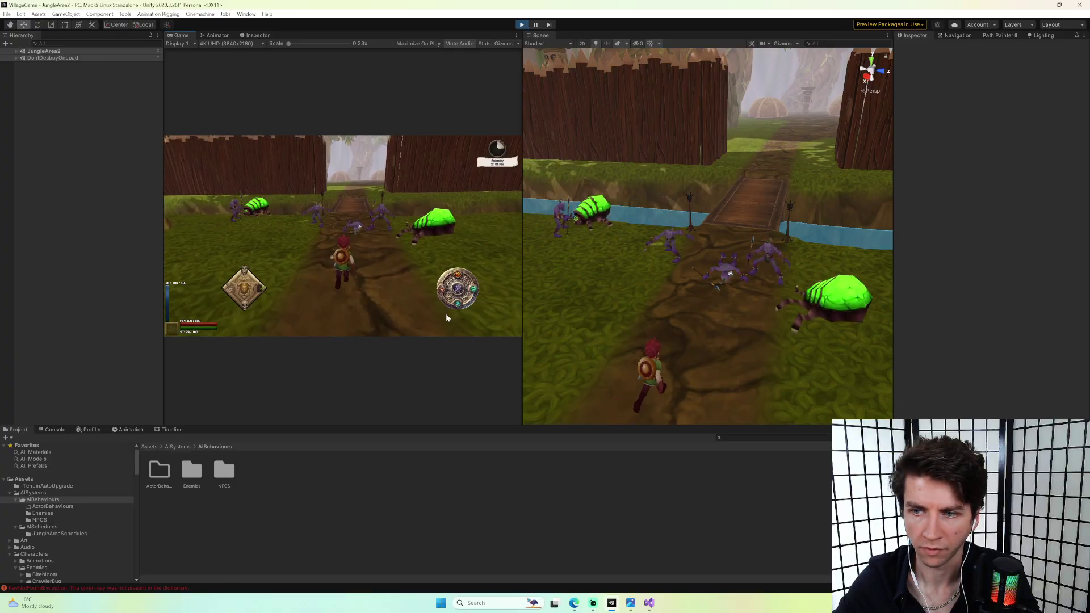
Inspect the fighting goblin and BugGateInvasionFightingTimeline during play, and trace a console KeyNotFoundException to its source object.
{"action": "left_click", "coordinate": [675, 238]}
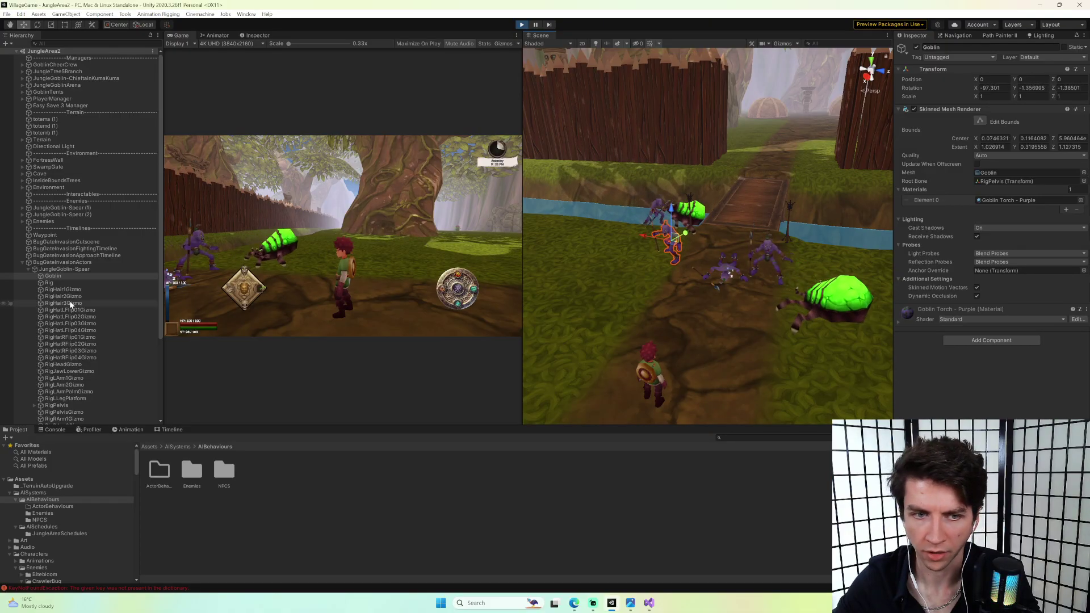
{"action": "left_click", "coordinate": [22, 262]}
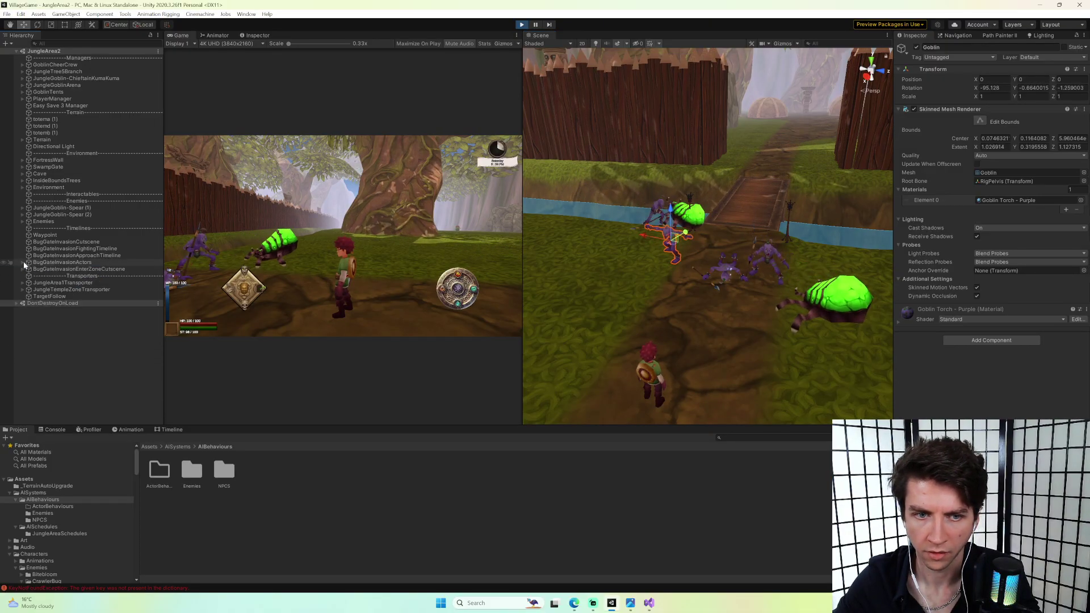
{"action": "left_click", "coordinate": [71, 249]}
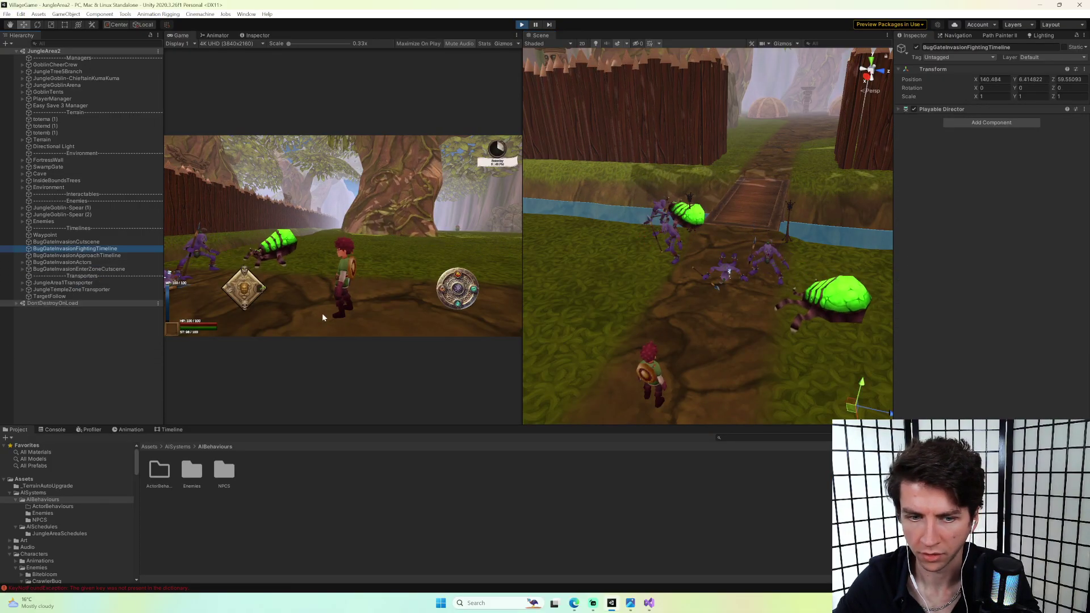
{"action": "left_click", "coordinate": [54, 430]}
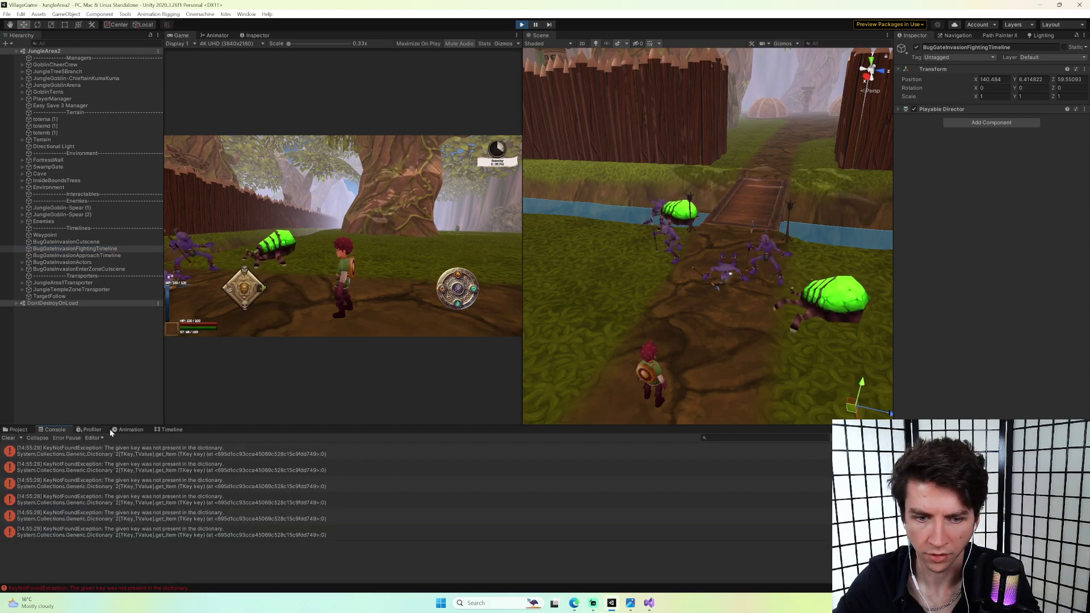
{"action": "left_click", "coordinate": [258, 466]}
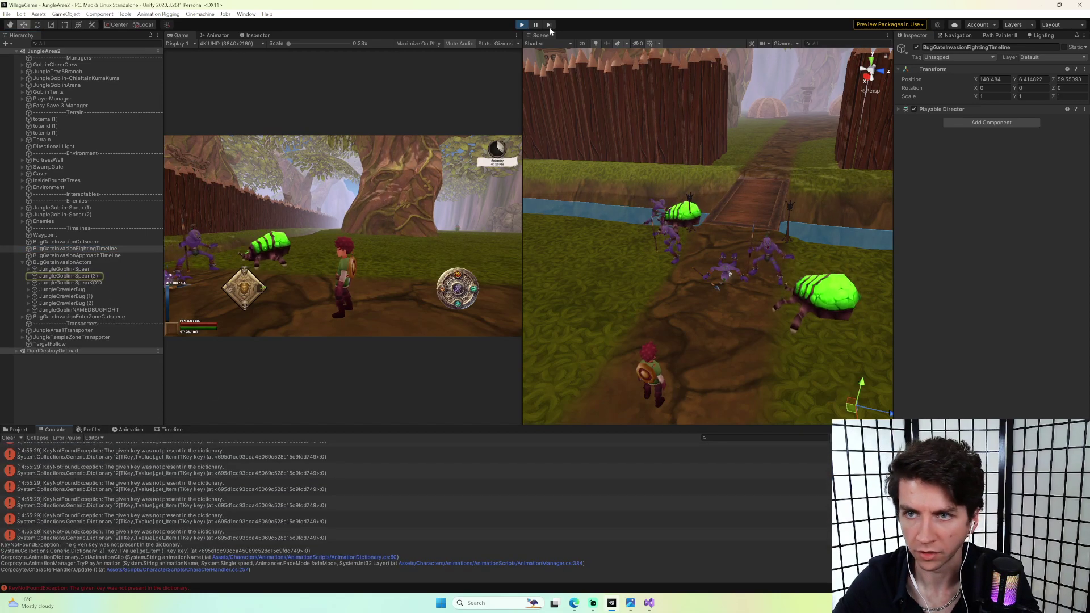
Trace the first KeyNotFoundException after the cutscene start to the TryPlayAnimation code in AnimationManager.cs.
{"action": "scroll", "coordinate": [425, 500], "scroll_direction": "up", "scroll_amount": 10}
{"action": "scroll", "coordinate": [411, 492], "scroll_direction": "down", "scroll_amount": 5}
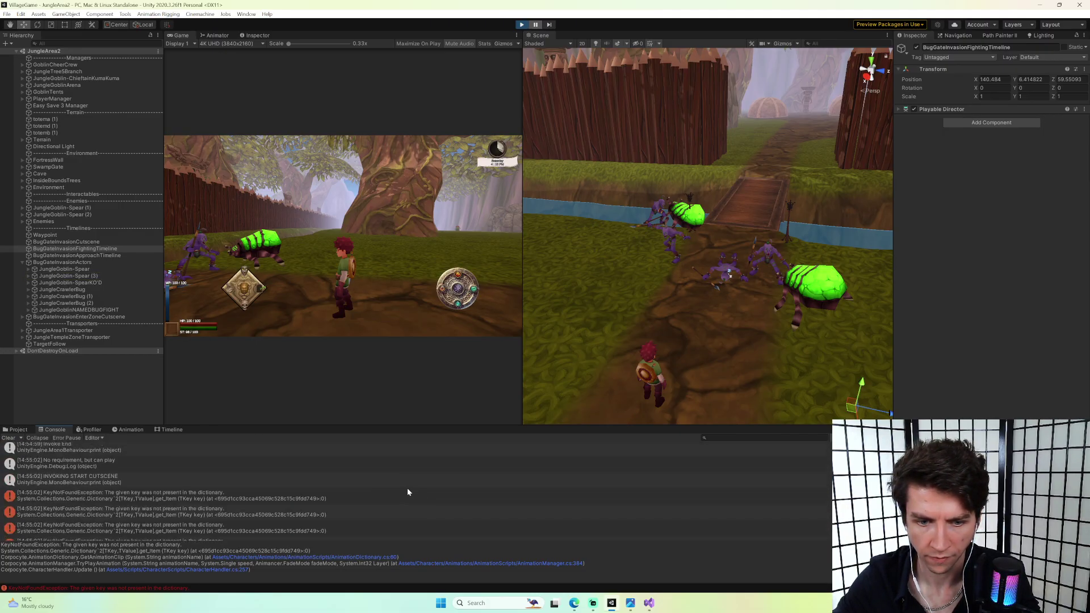
{"action": "left_click", "coordinate": [184, 498]}
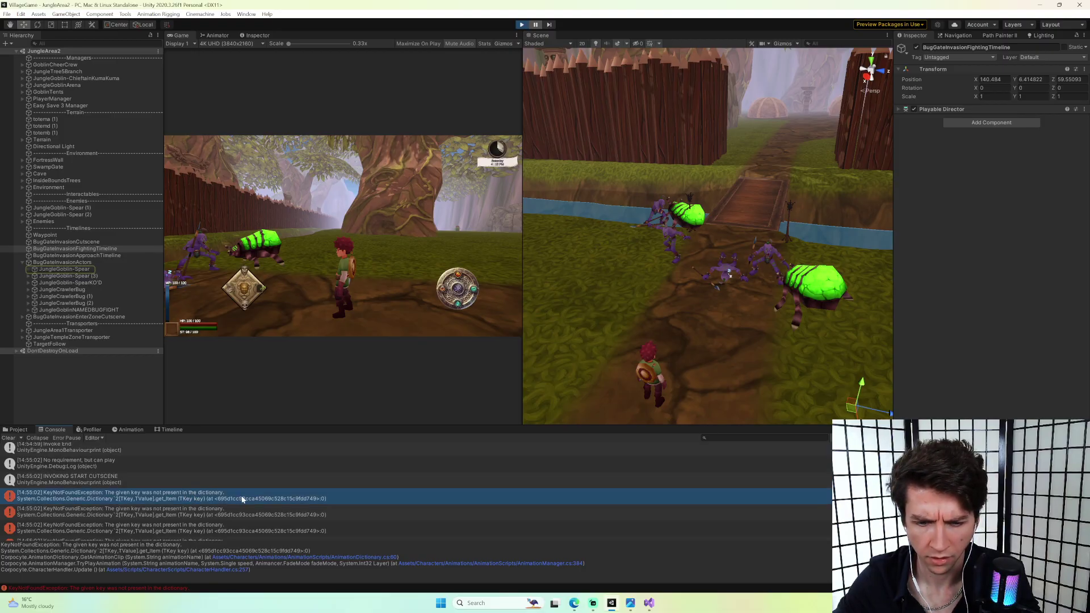
{"action": "left_click", "coordinate": [361, 557]}
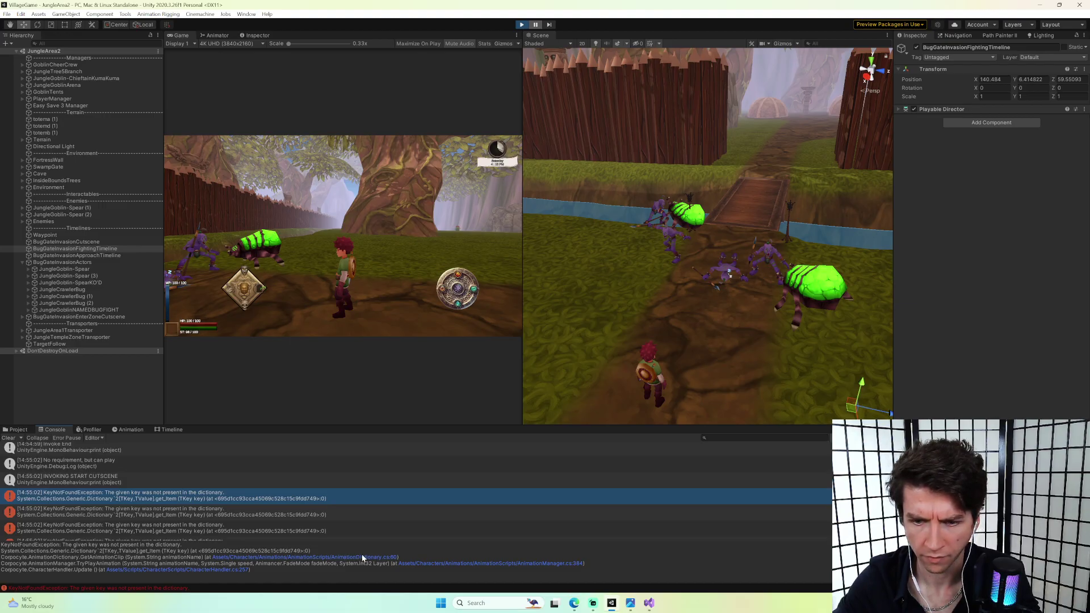
{"action": "left_click", "coordinate": [611, 603]}
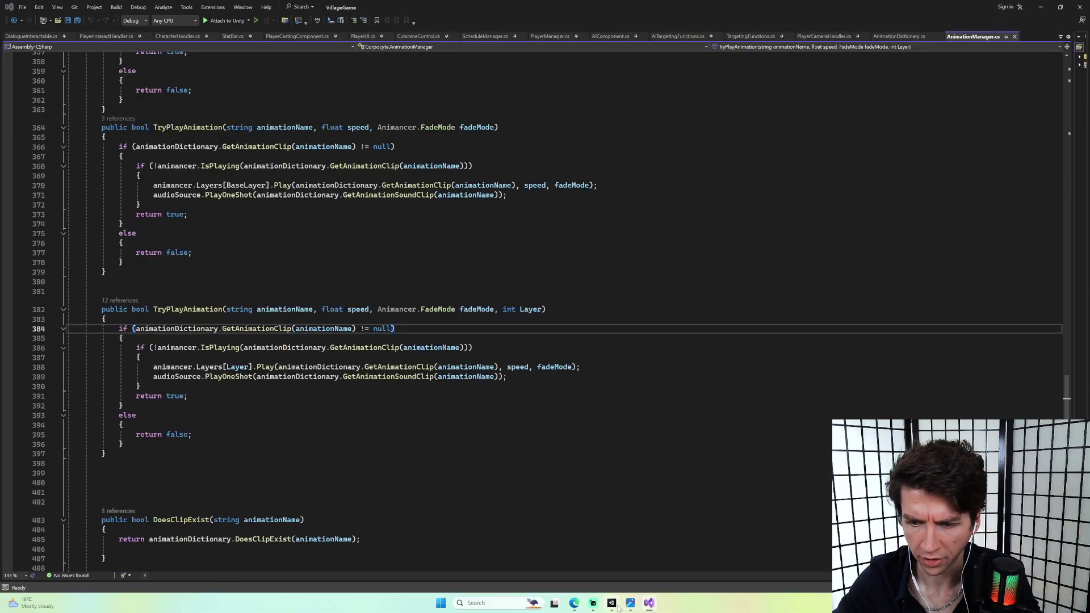
{"action": "left_click", "coordinate": [614, 604]}
Open the exception's CharacterHandler.cs source line and examine the block and absorb animation calls in the Update method.
{"action": "left_click", "coordinate": [203, 569]}
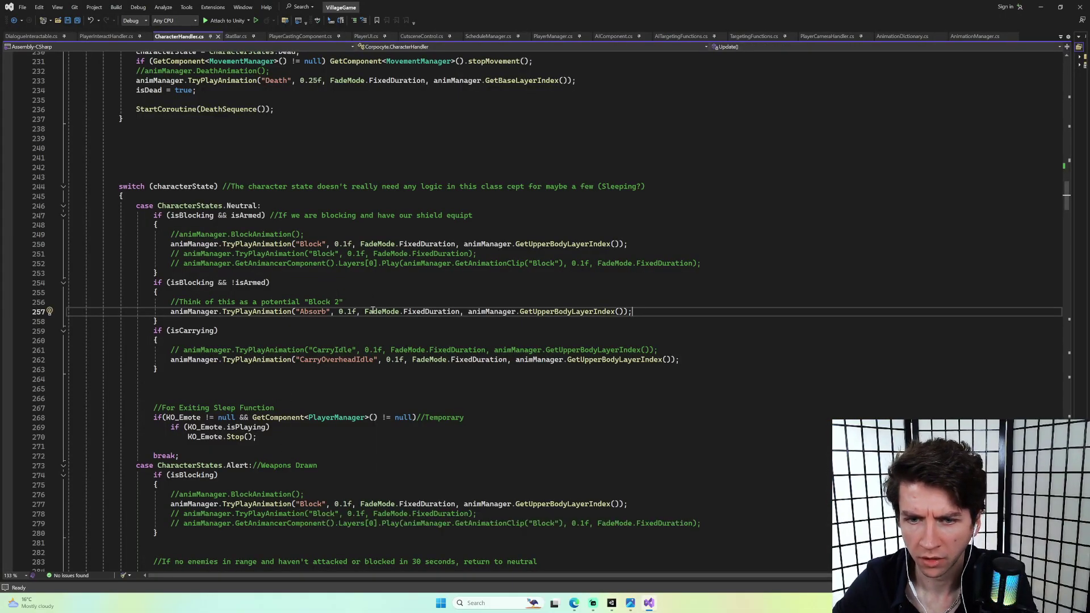
{"action": "left_click", "coordinate": [287, 312]}
{"action": "scroll", "coordinate": [296, 312], "scroll_direction": "up", "scroll_amount": 2}
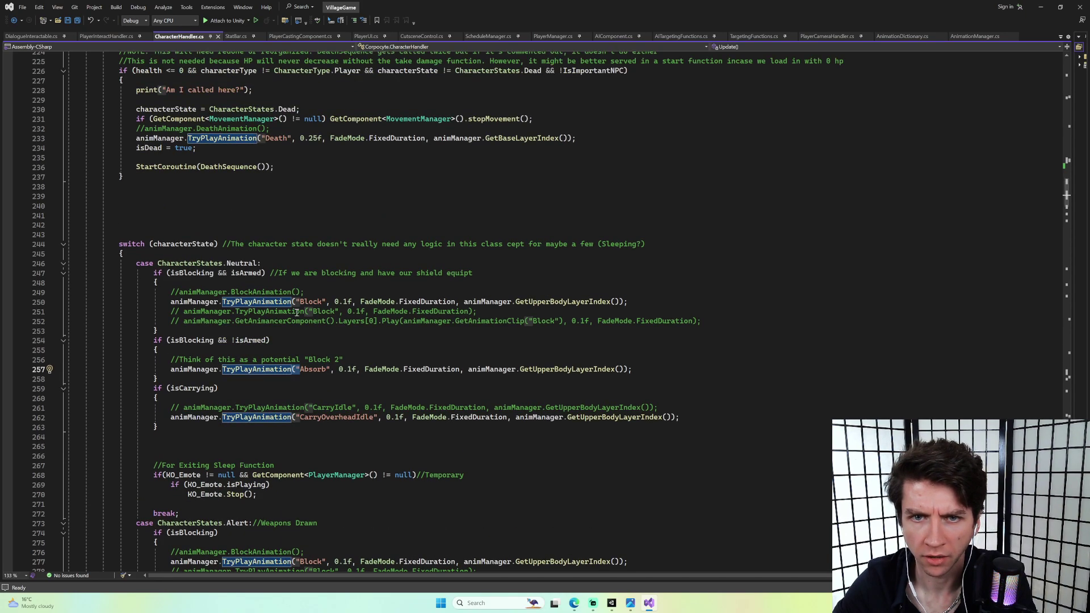
{"action": "scroll", "coordinate": [296, 313], "scroll_direction": "up", "scroll_amount": 2}
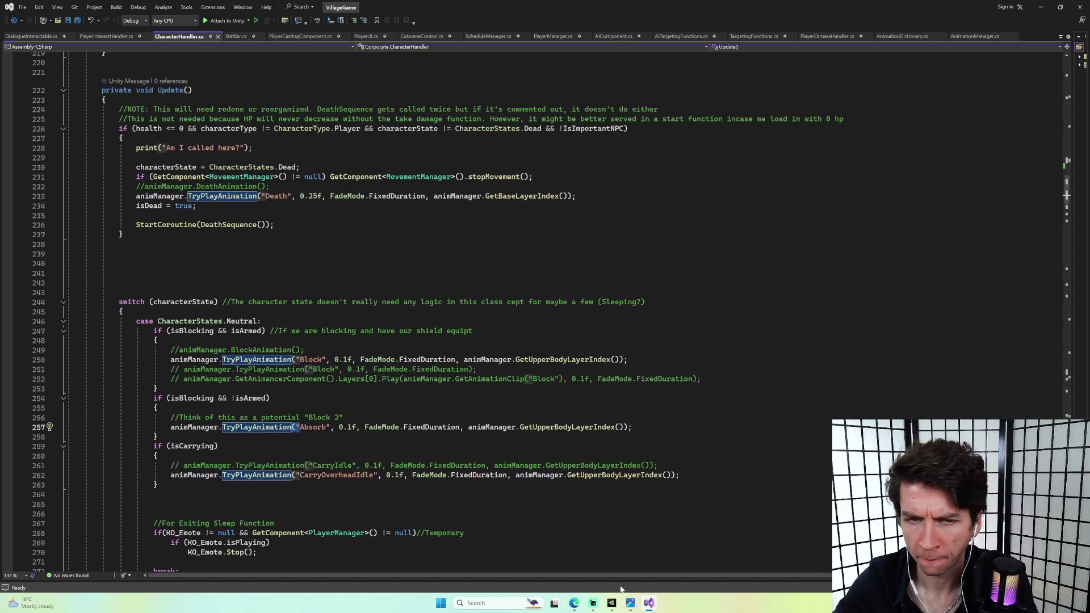
{"action": "scroll", "coordinate": [537, 489], "scroll_direction": "up", "scroll_amount": 3}
Switch back to Unity, restart the play-test with CheatLoad, run the character towards the bug gate, and stop playing.
{"action": "left_click", "coordinate": [611, 603]}
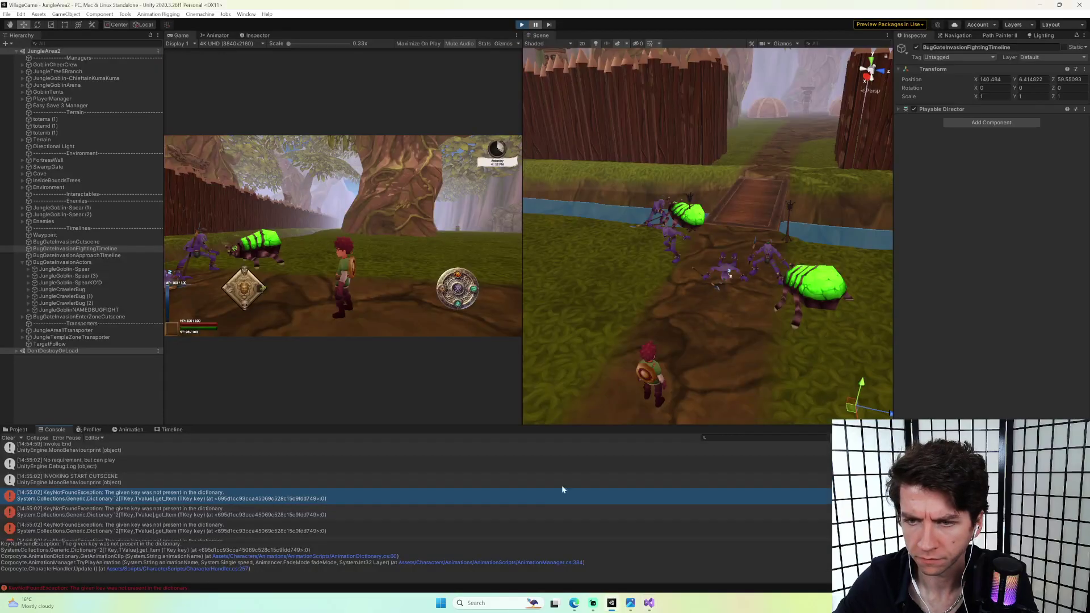
{"action": "left_click", "coordinate": [521, 25]}
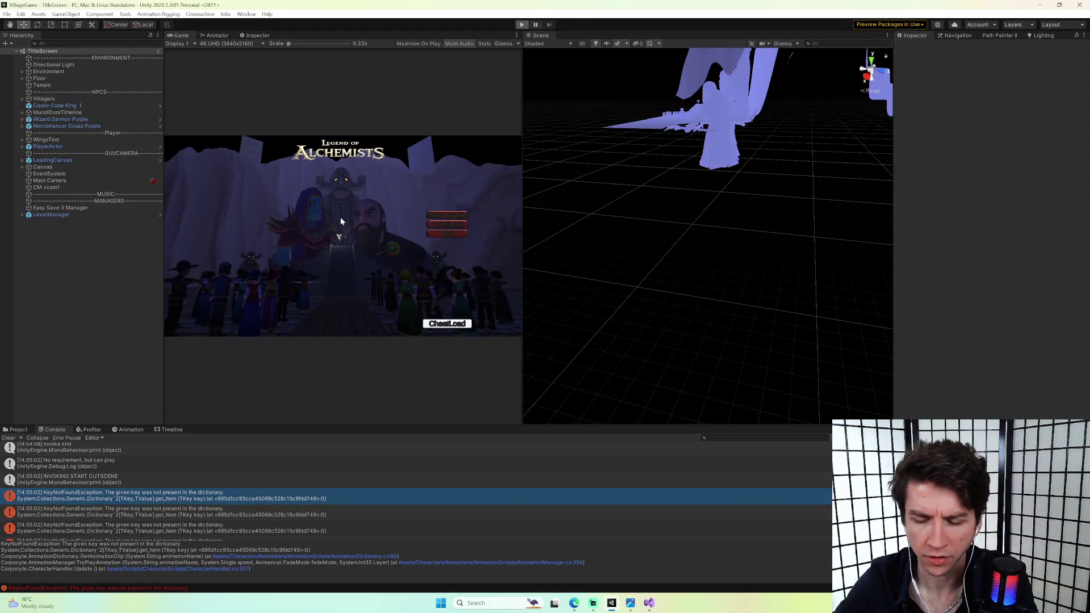
{"action": "key", "text": "ctrl+p"}
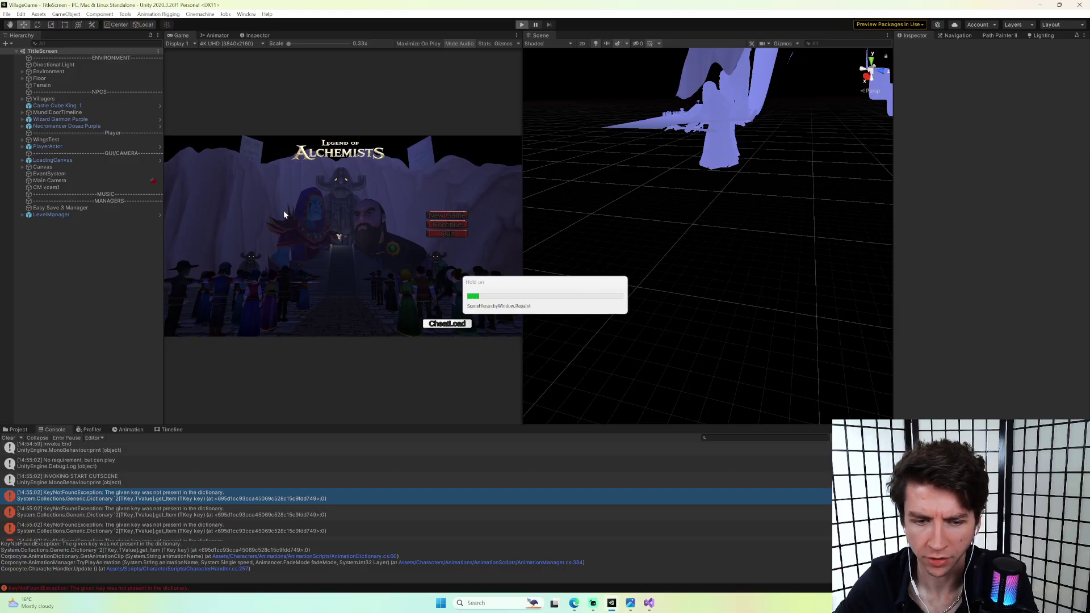
{"action": "left_click", "coordinate": [440, 325]}
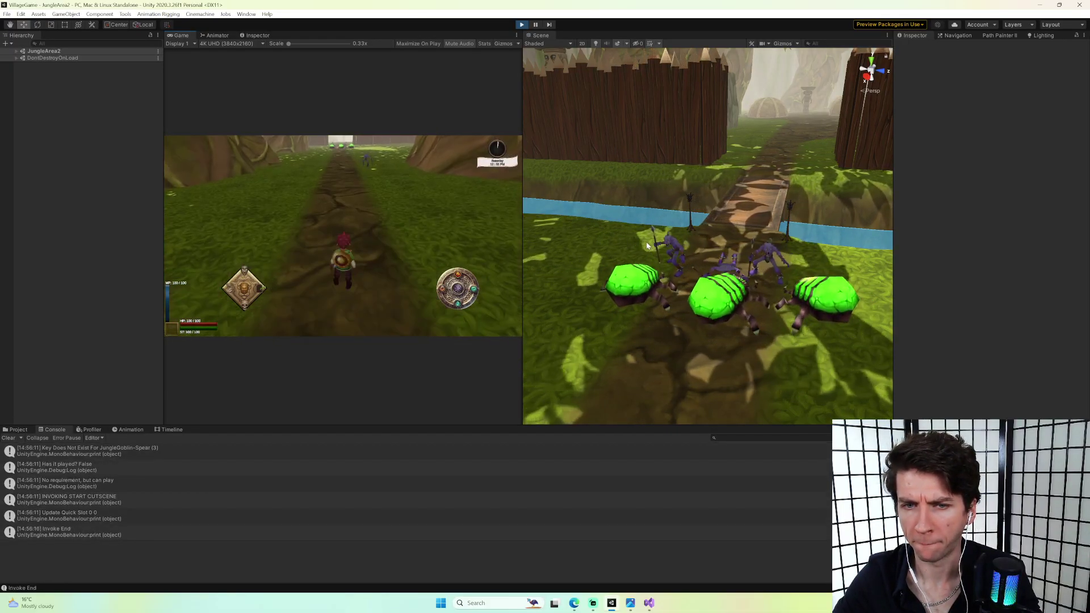
{"action": "key", "text": "w"}
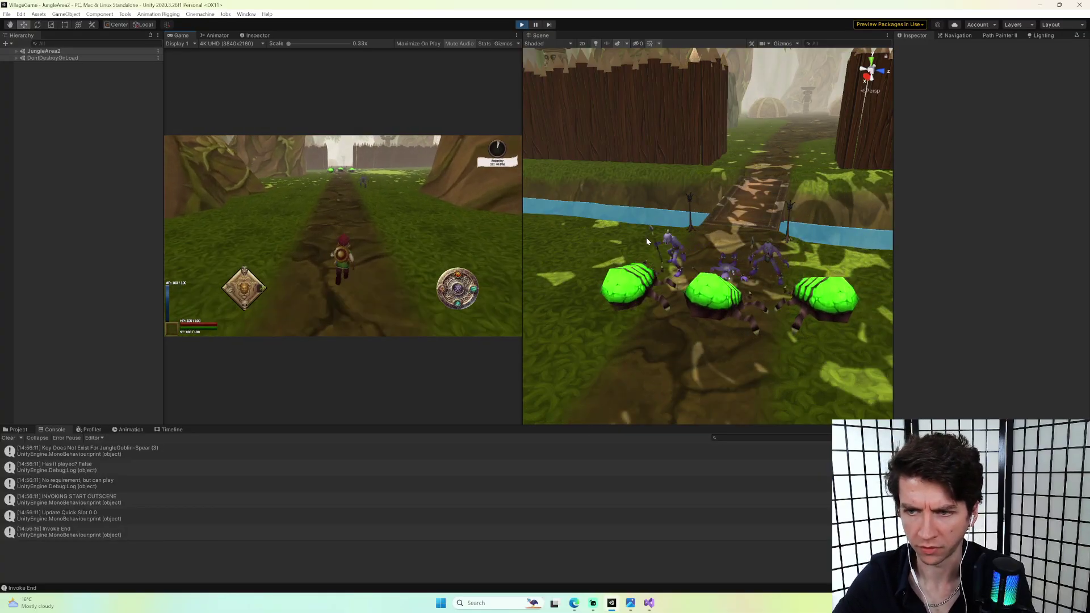
{"action": "key", "text": "w"}
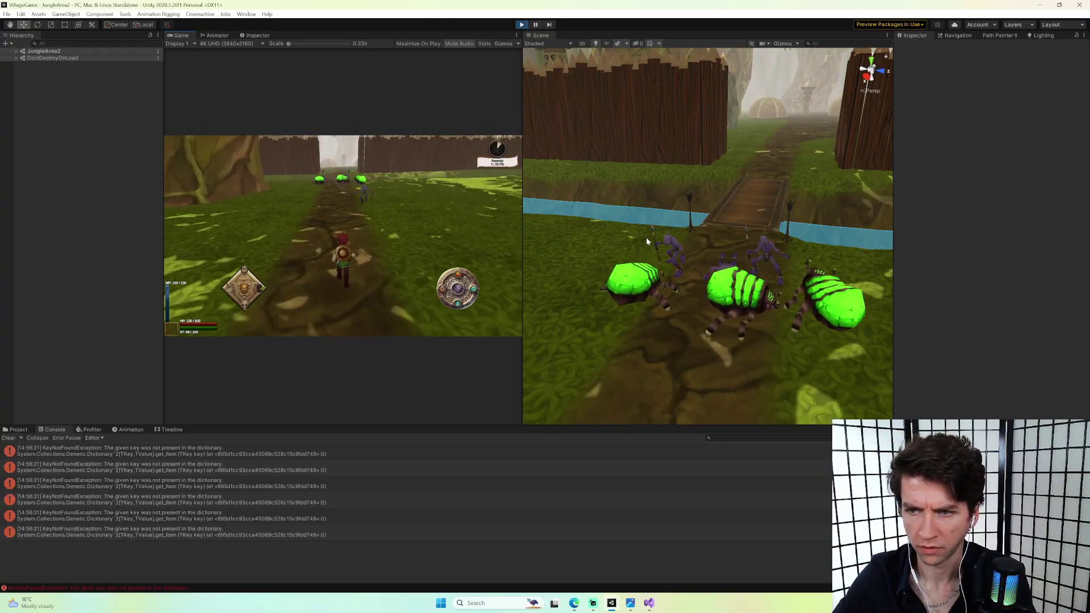
{"action": "left_click", "coordinate": [525, 26]}
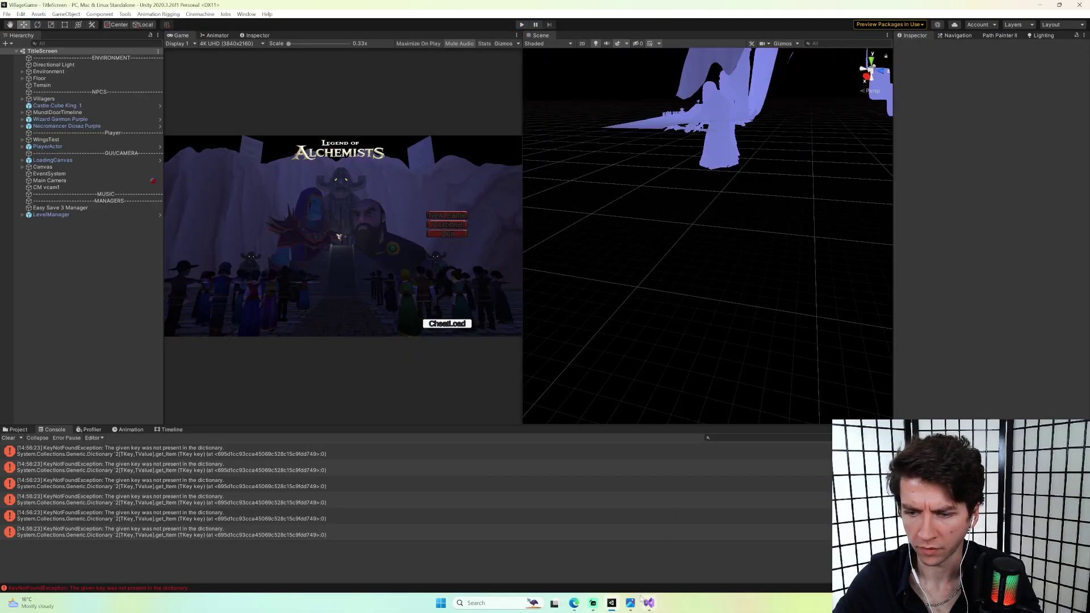
Switch to Visual Studio and find where AIComponent.cs sets isBlocking in the Defensive case of OnAlertFinish.
{"action": "left_click", "coordinate": [649, 603]}
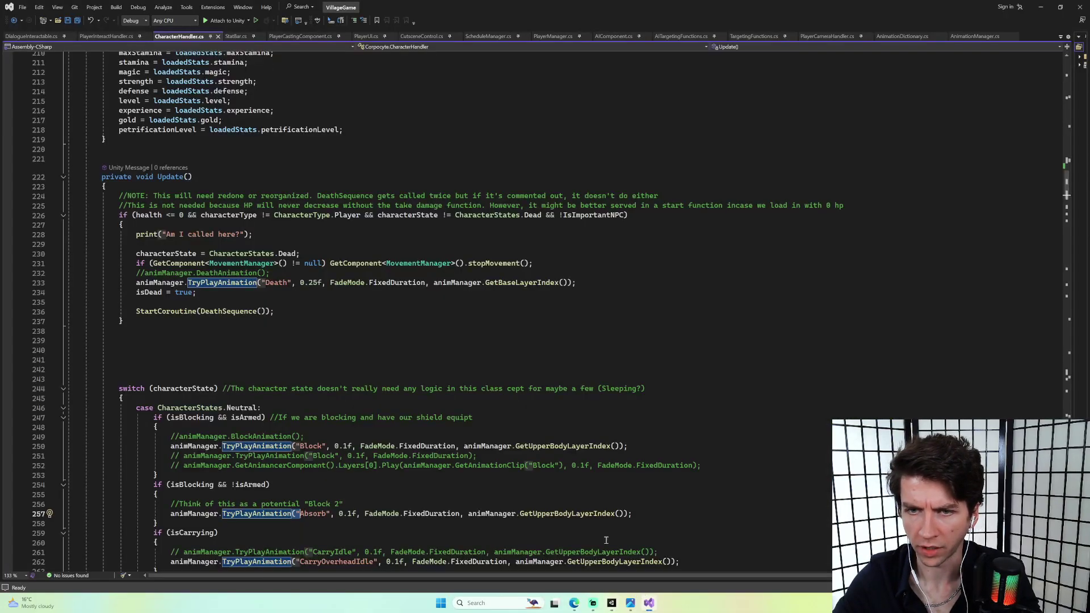
{"action": "left_click", "coordinate": [614, 35]}
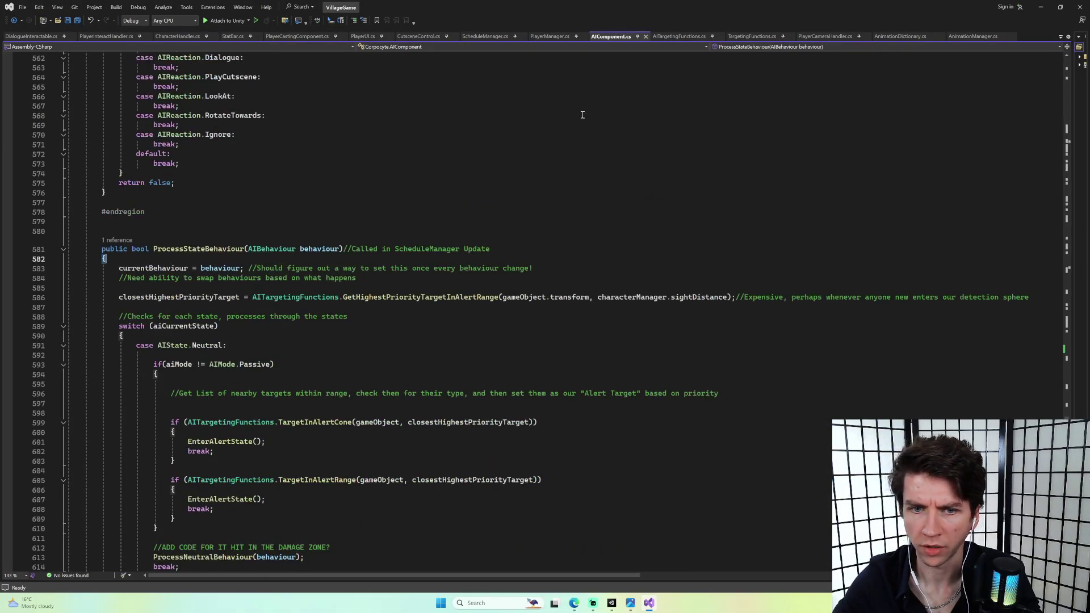
{"action": "scroll", "coordinate": [441, 243], "scroll_direction": "down", "scroll_amount": 20}
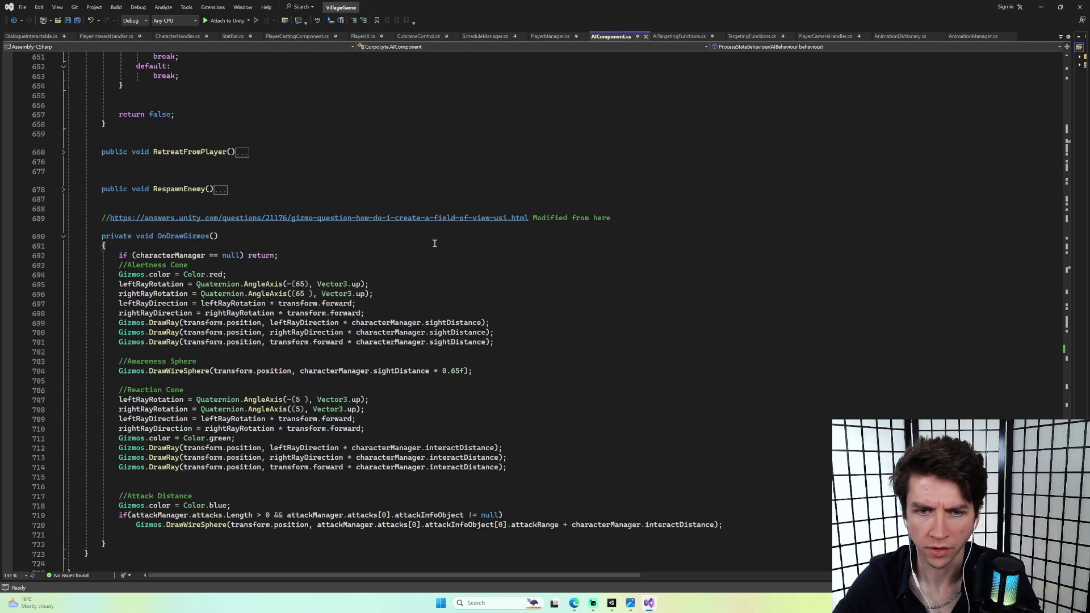
{"action": "scroll", "coordinate": [440, 243], "scroll_direction": "up", "scroll_amount": 15}
{"action": "scroll", "coordinate": [441, 243], "scroll_direction": "up", "scroll_amount": 20}
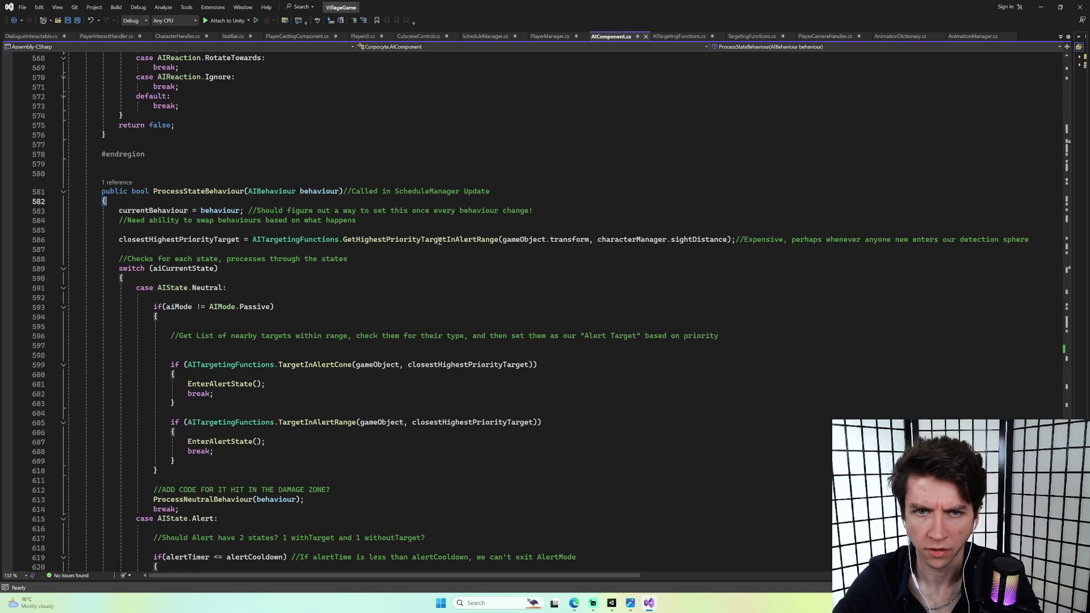
{"action": "scroll", "coordinate": [442, 240], "scroll_direction": "up", "scroll_amount": 5}
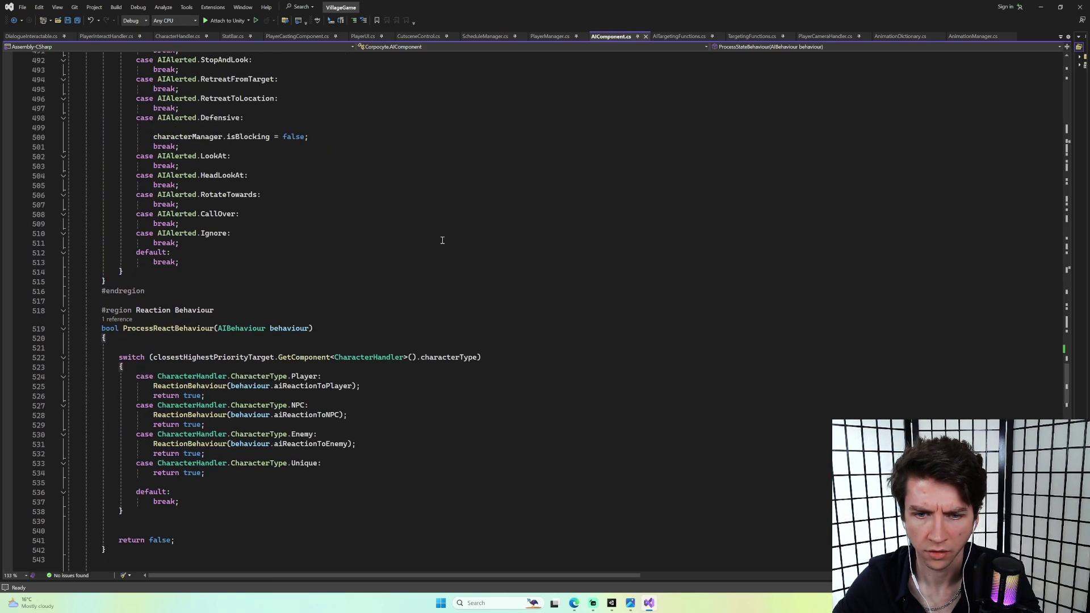
{"action": "scroll", "coordinate": [442, 241], "scroll_direction": "up", "scroll_amount": 8}
{"action": "scroll", "coordinate": [442, 241], "scroll_direction": "up", "scroll_amount": 2}
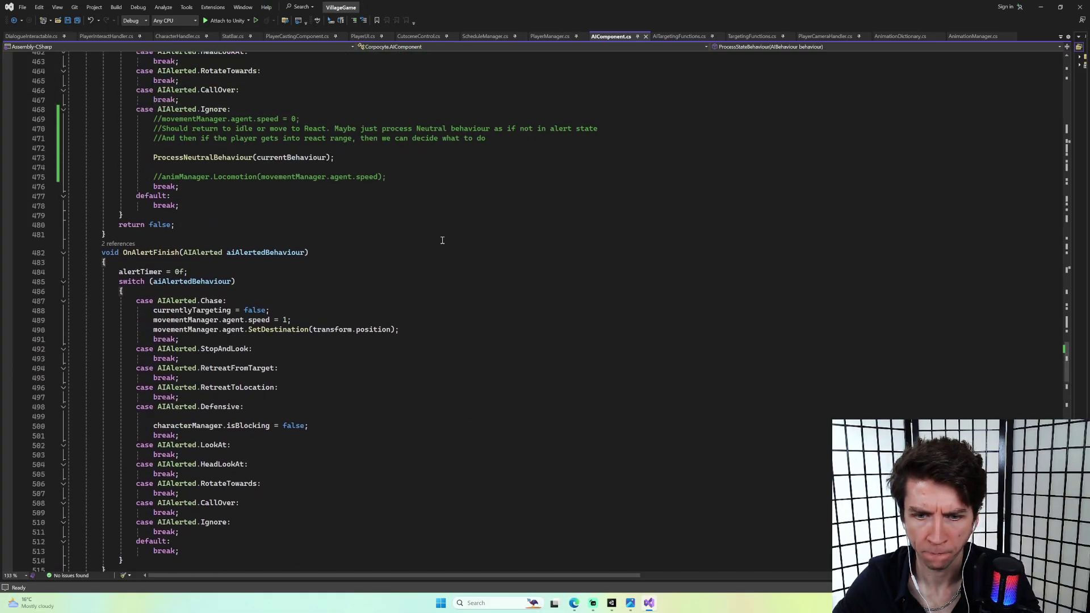
{"action": "double_click", "coordinate": [247, 427]}
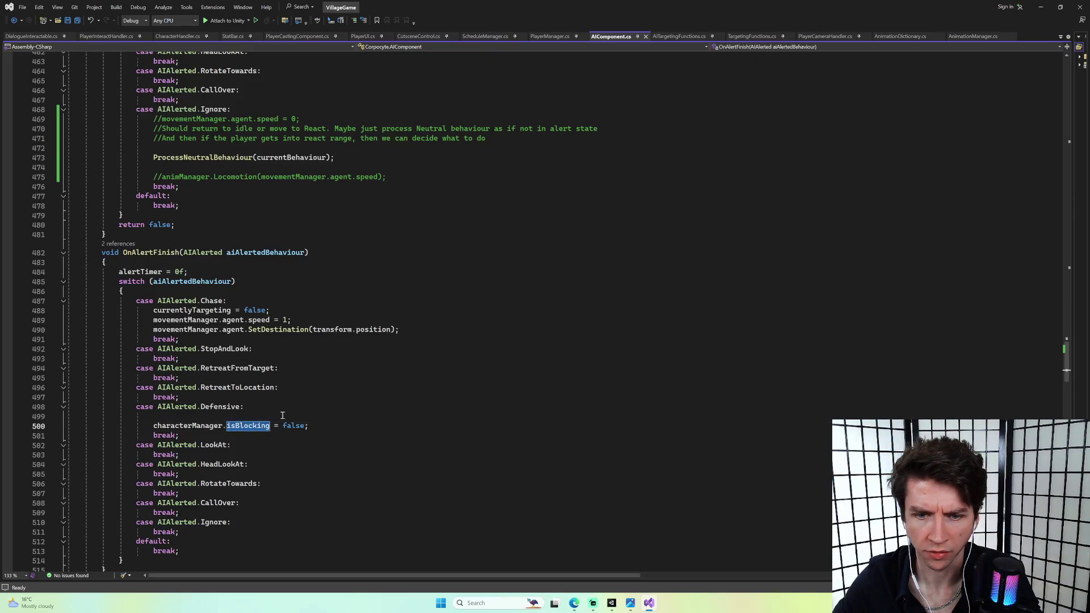
{"action": "left_click", "coordinate": [327, 426]}
Examine the AlertedBehaviour, ProcessAlertedBehaviour and AIObjective code in AIComponent.cs for how alerted states are handled.
{"action": "scroll", "coordinate": [172, 435], "scroll_direction": "up", "scroll_amount": 20}
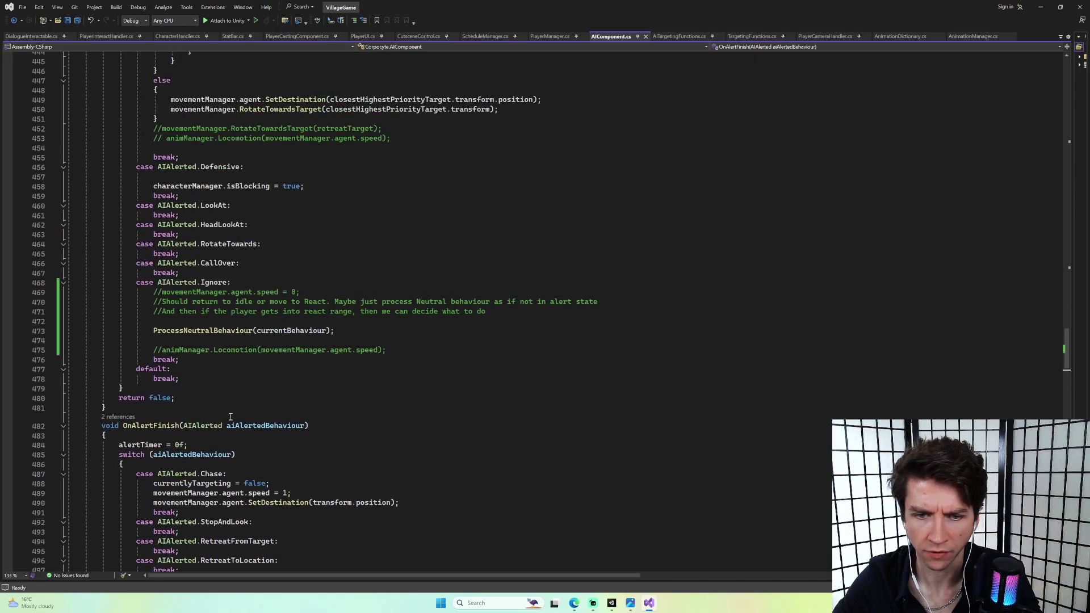
{"action": "scroll", "coordinate": [258, 403], "scroll_direction": "up", "scroll_amount": 15}
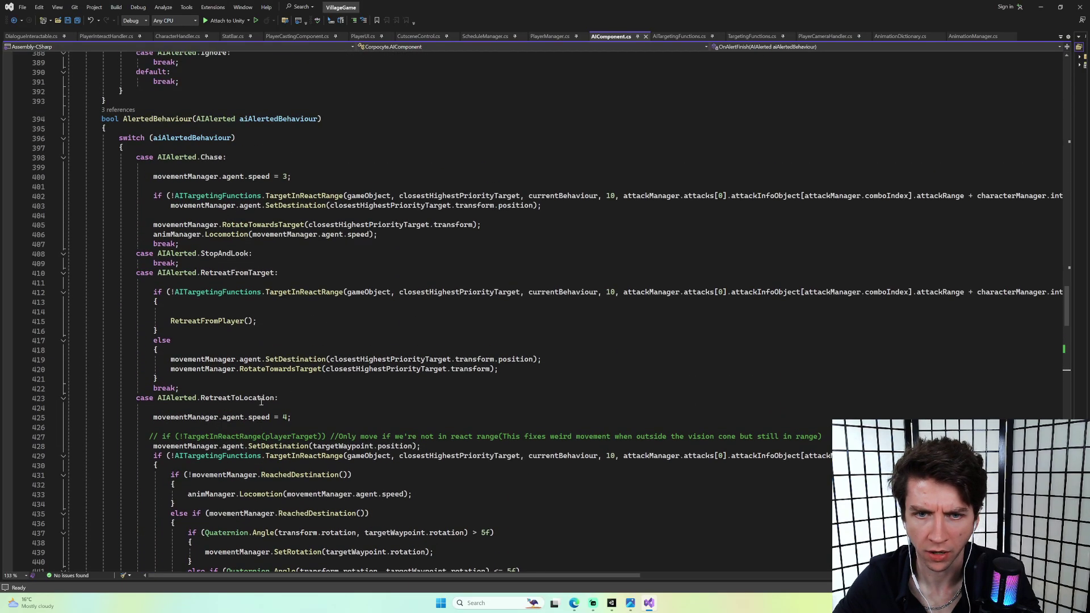
{"action": "scroll", "coordinate": [275, 396], "scroll_direction": "up", "scroll_amount": 17}
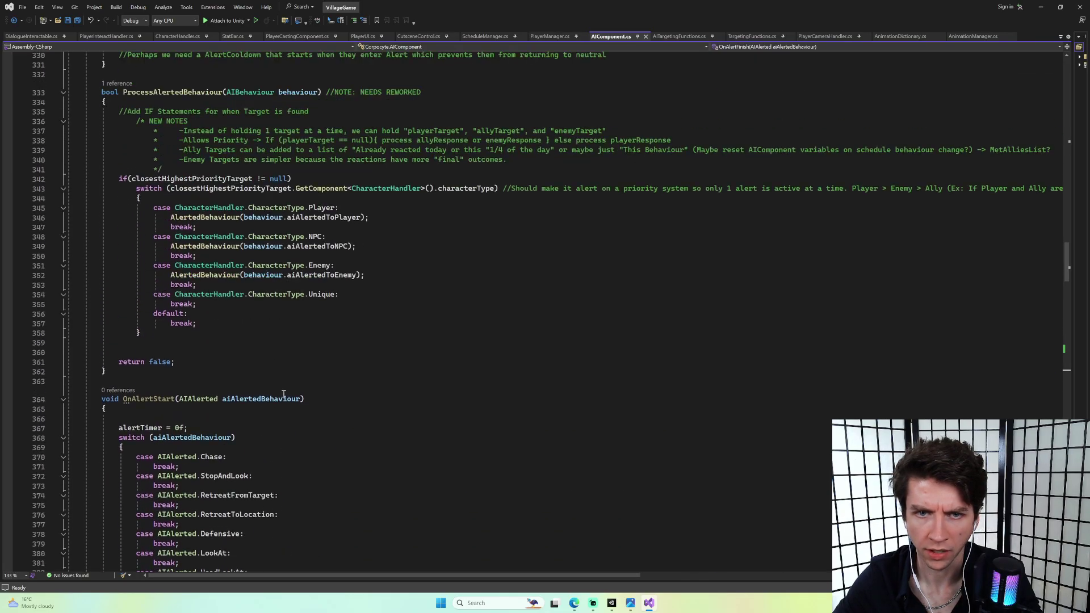
{"action": "scroll", "coordinate": [327, 391], "scroll_direction": "up", "scroll_amount": 16}
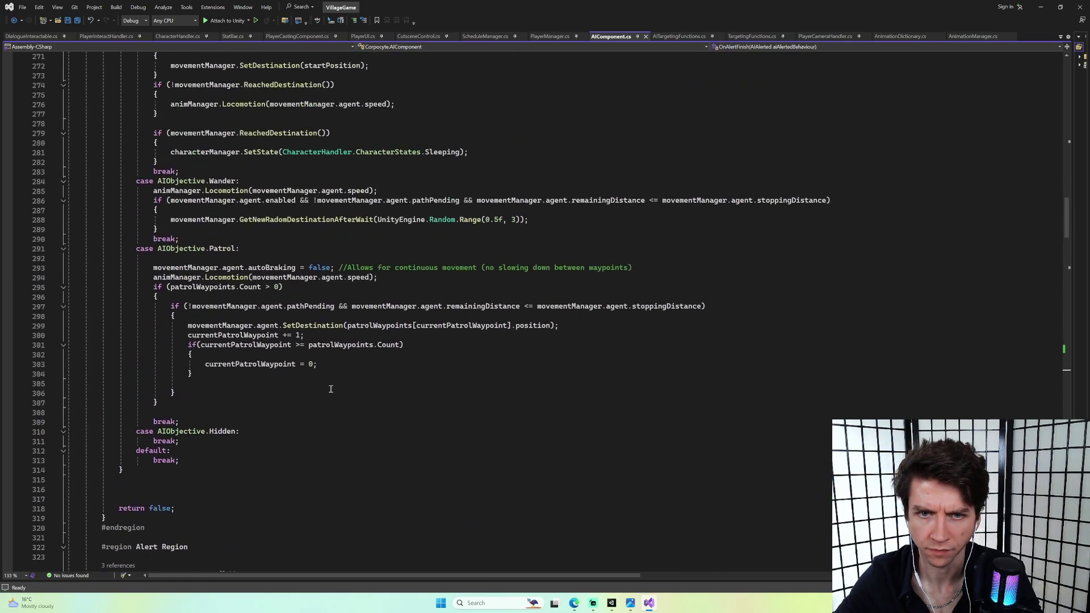
{"action": "scroll", "coordinate": [332, 391], "scroll_direction": "up", "scroll_amount": 3}
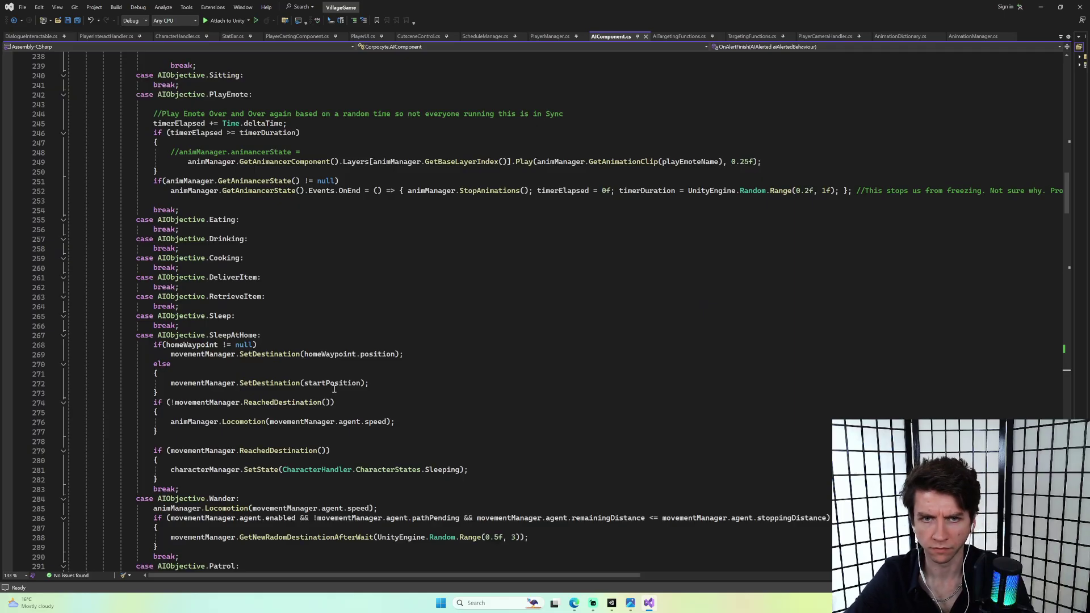
{"action": "scroll", "coordinate": [334, 389], "scroll_direction": "down", "scroll_amount": 20}
{"action": "scroll", "coordinate": [372, 391], "scroll_direction": "down", "scroll_amount": 14}
{"action": "scroll", "coordinate": [299, 364], "scroll_direction": "up", "scroll_amount": 7}
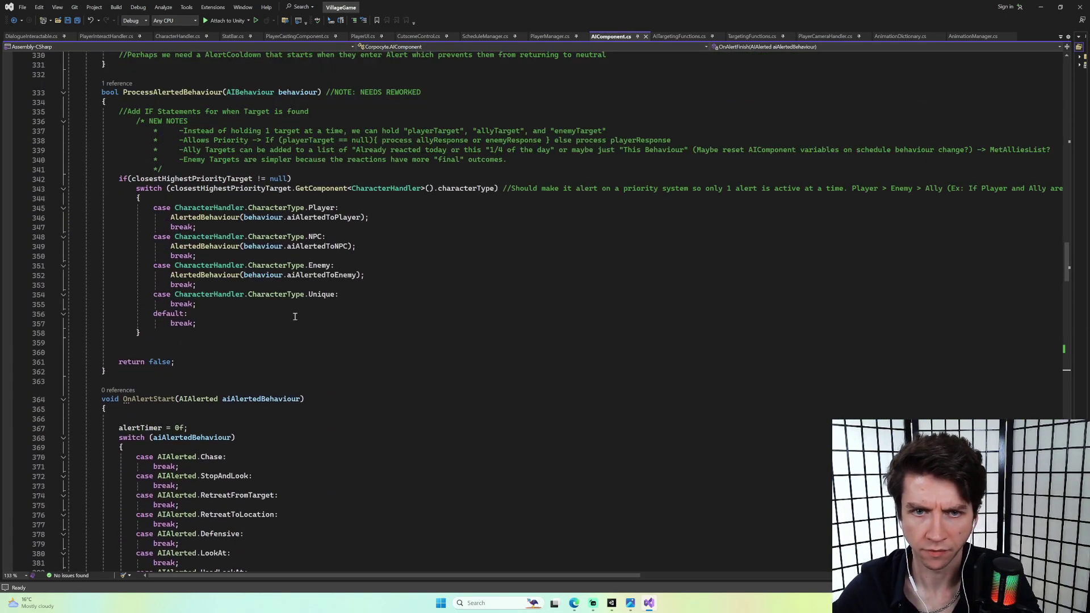
Comment out the characterManager.isBlocking = true line in the Defensive case of AlertedBehaviour.
{"action": "scroll", "coordinate": [295, 310], "scroll_direction": "down", "scroll_amount": 20}
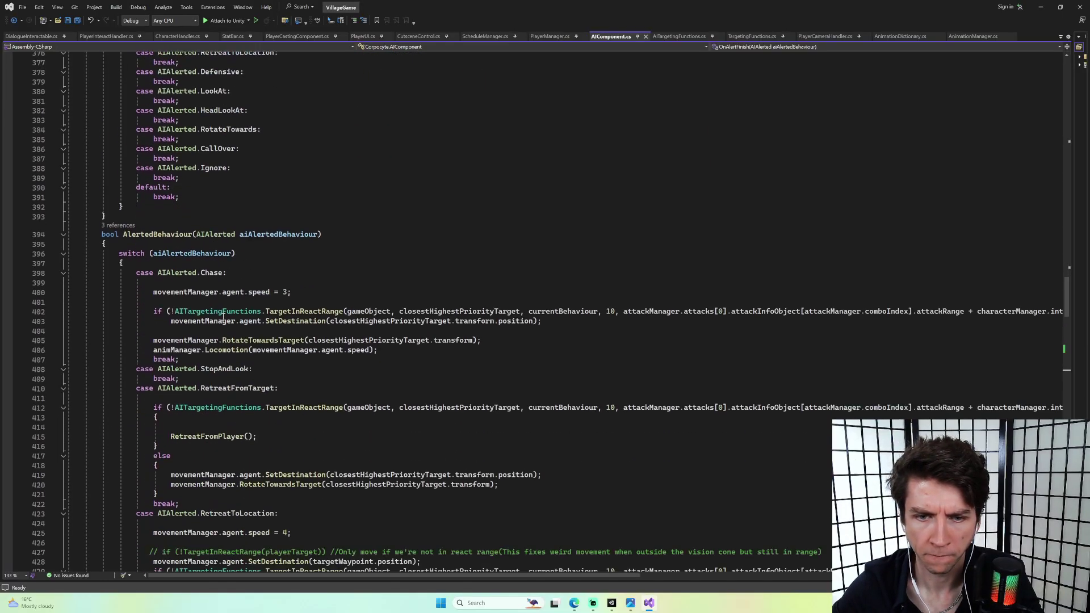
{"action": "scroll", "coordinate": [232, 310], "scroll_direction": "down", "scroll_amount": 8}
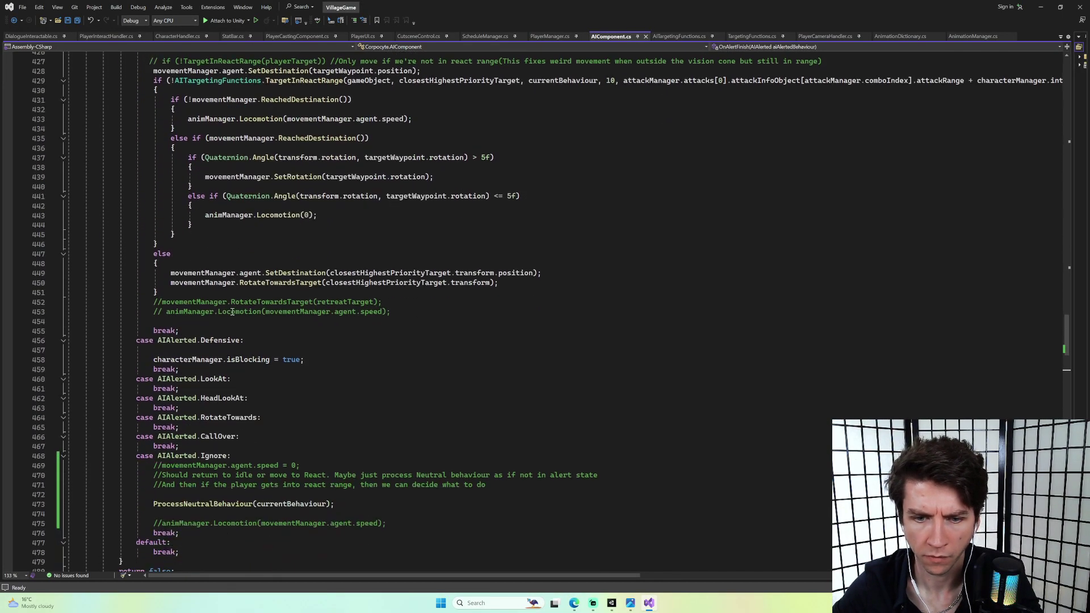
{"action": "left_click", "coordinate": [317, 358]}
{"action": "key", "text": "ctrl+k"}
{"action": "key", "text": "ctrl+c"}
Comment out characterManager.isBlocking = false in the Defensive case of OnAlertFinish and save AIComponent.cs.
{"action": "scroll", "coordinate": [206, 358], "scroll_direction": "down", "scroll_amount": 9}
{"action": "scroll", "coordinate": [206, 359], "scroll_direction": "down", "scroll_amount": 7}
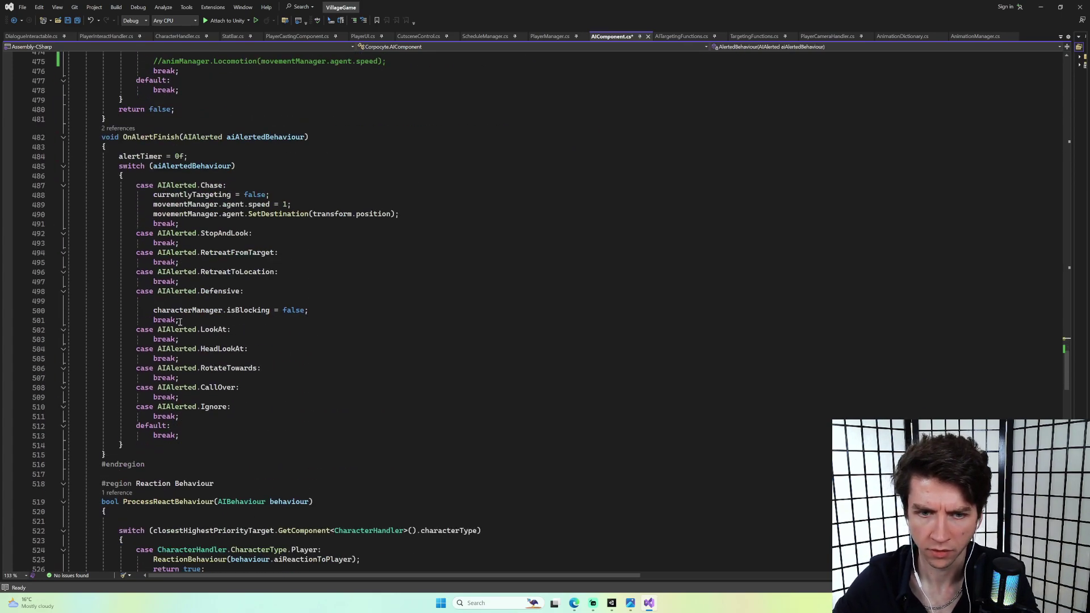
{"action": "left_click", "coordinate": [155, 310]}
{"action": "type", "text": "//"}
{"action": "key", "text": "ctrl+s"}
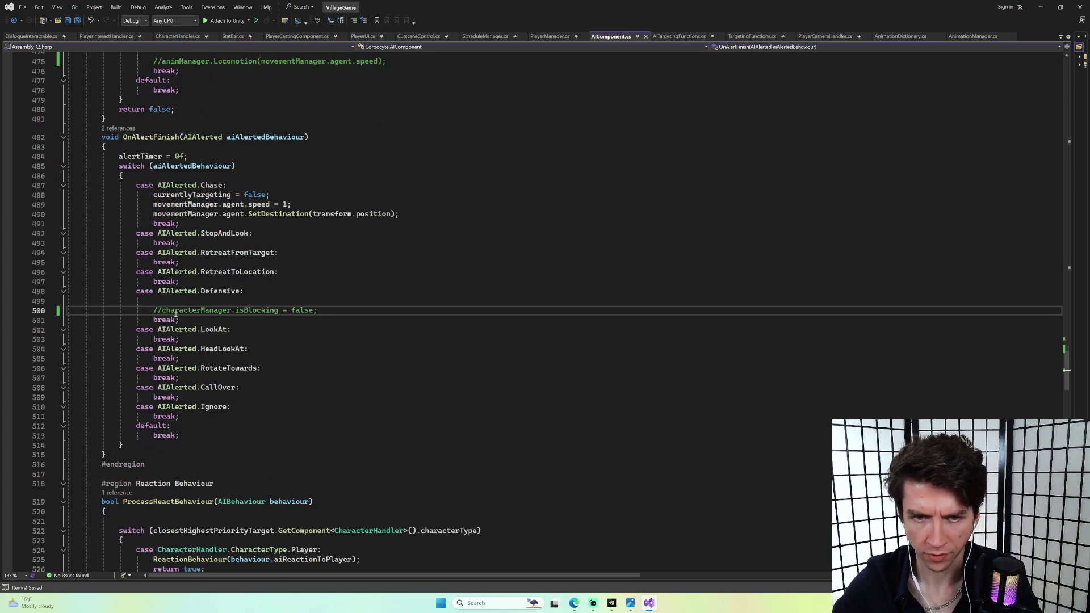
Review the Chase, retreat and Defensive cases of AlertedBehaviour in AIComponent.cs.
{"action": "scroll", "coordinate": [275, 306], "scroll_direction": "up", "scroll_amount": 12}
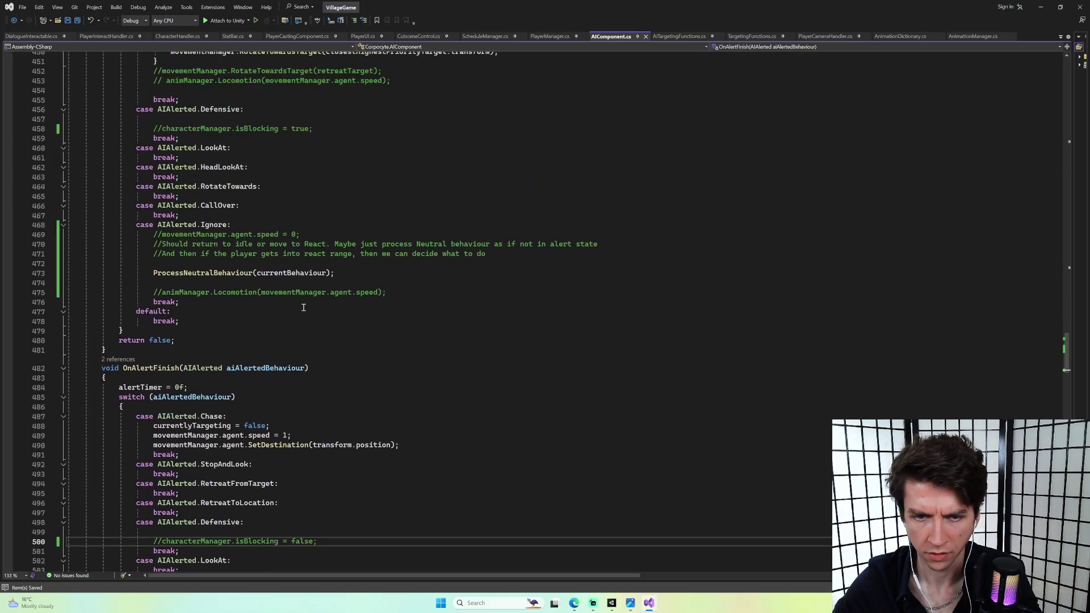
{"action": "scroll", "coordinate": [306, 306], "scroll_direction": "up", "scroll_amount": 4}
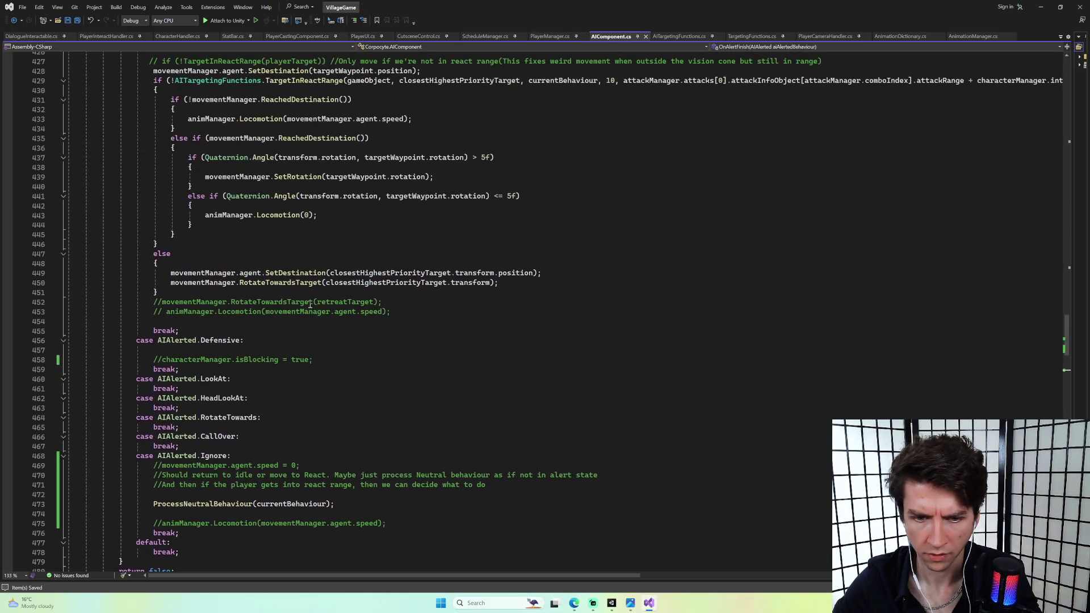
{"action": "scroll", "coordinate": [310, 305], "scroll_direction": "up", "scroll_amount": 3}
{"action": "scroll", "coordinate": [310, 303], "scroll_direction": "up", "scroll_amount": 10}
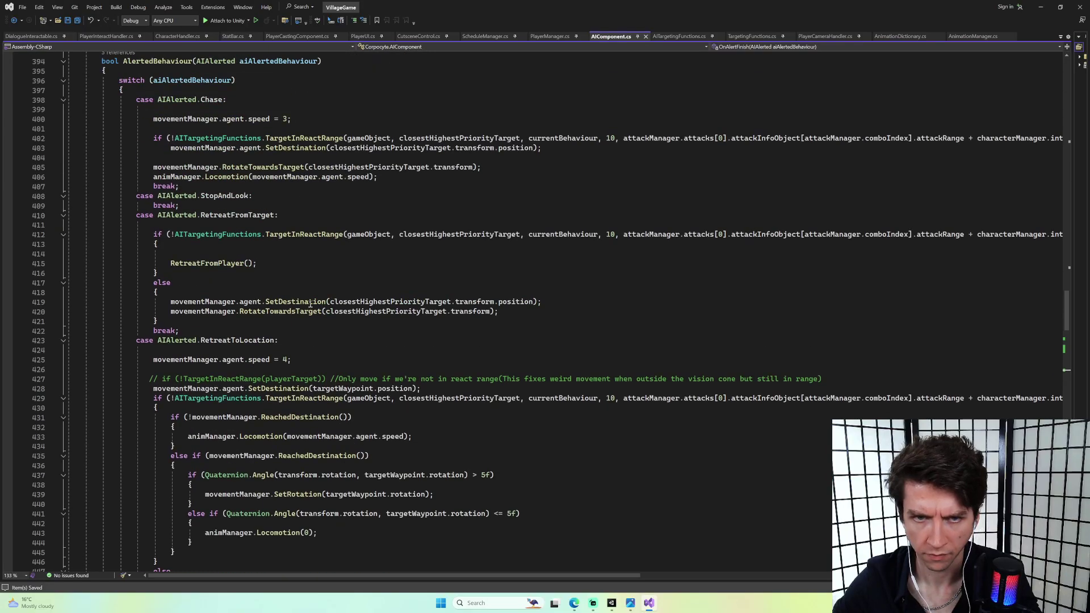
{"action": "scroll", "coordinate": [311, 302], "scroll_direction": "down", "scroll_amount": 7}
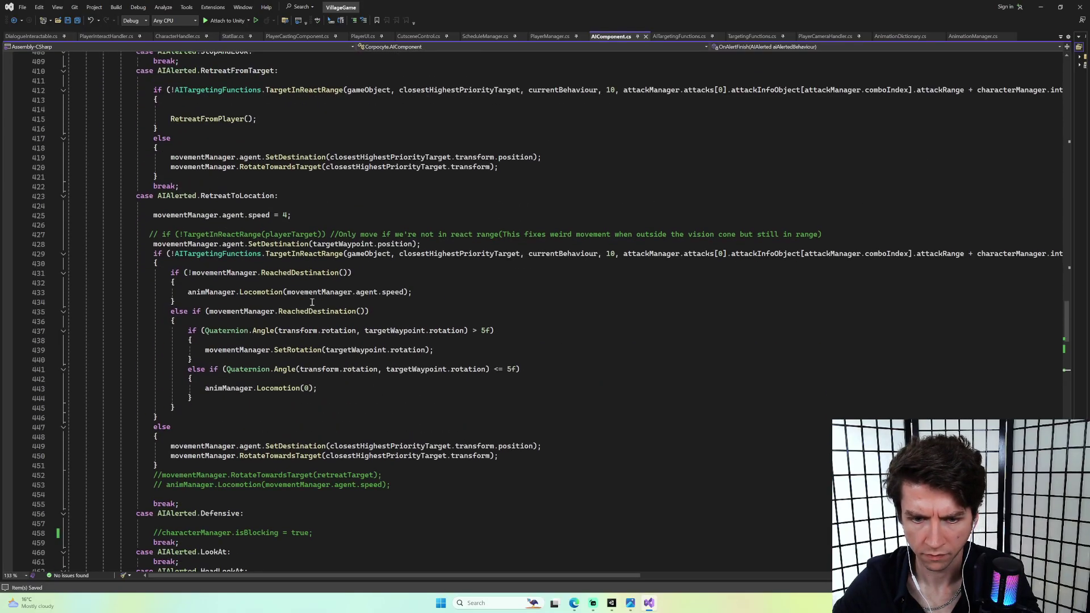
{"action": "scroll", "coordinate": [312, 302], "scroll_direction": "down", "scroll_amount": 8}
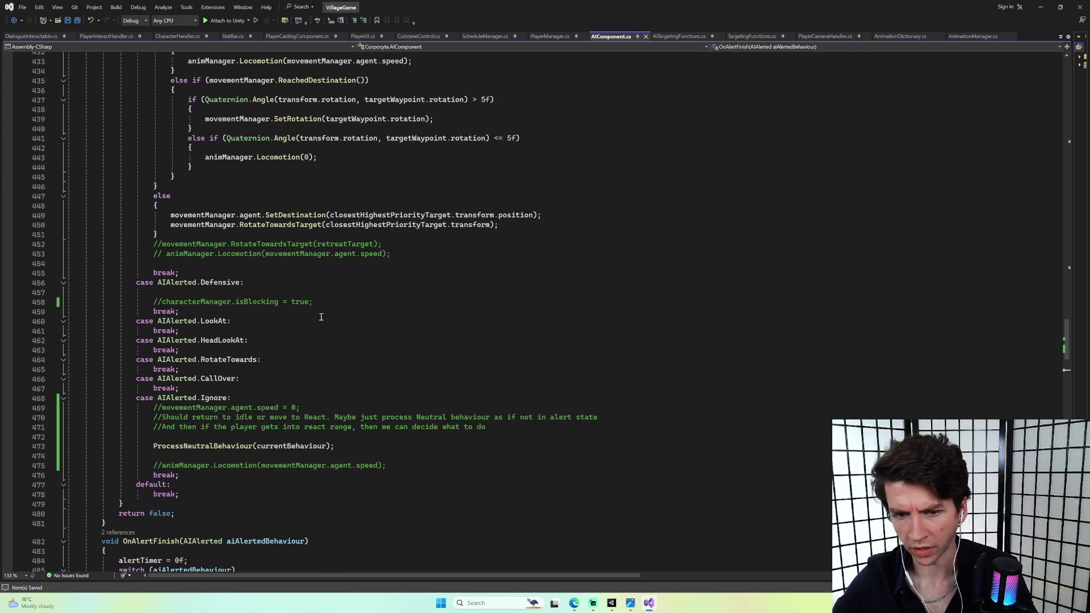
Copy animManager.Locomotion(0) from the Idle objective into the Defensive case of OnAlertFinish and save AIComponent.cs.
{"action": "scroll", "coordinate": [320, 316], "scroll_direction": "up", "scroll_amount": 20}
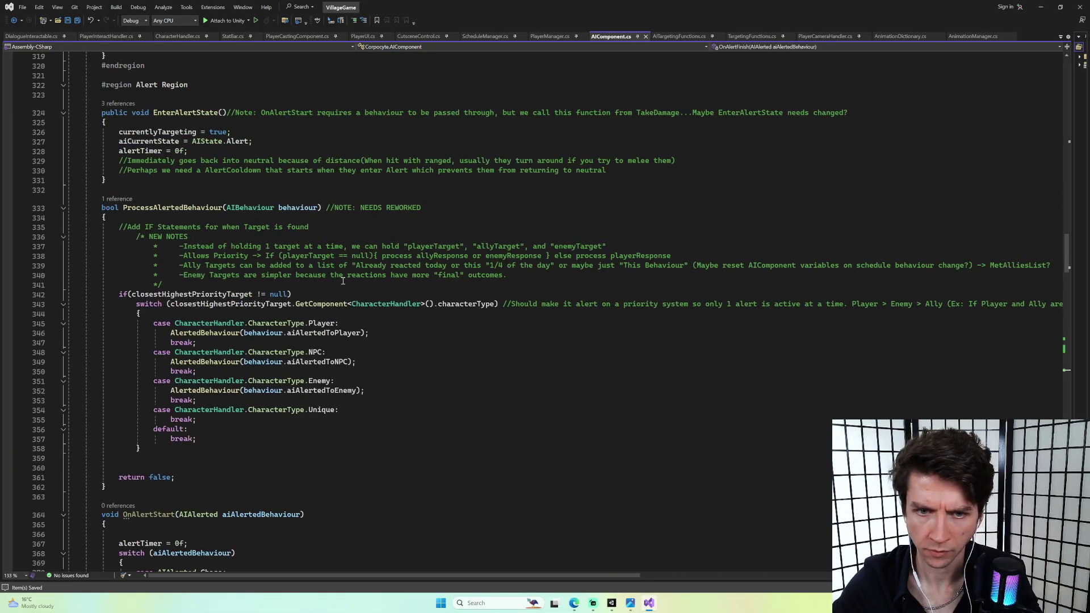
{"action": "scroll", "coordinate": [343, 281], "scroll_direction": "up", "scroll_amount": 20}
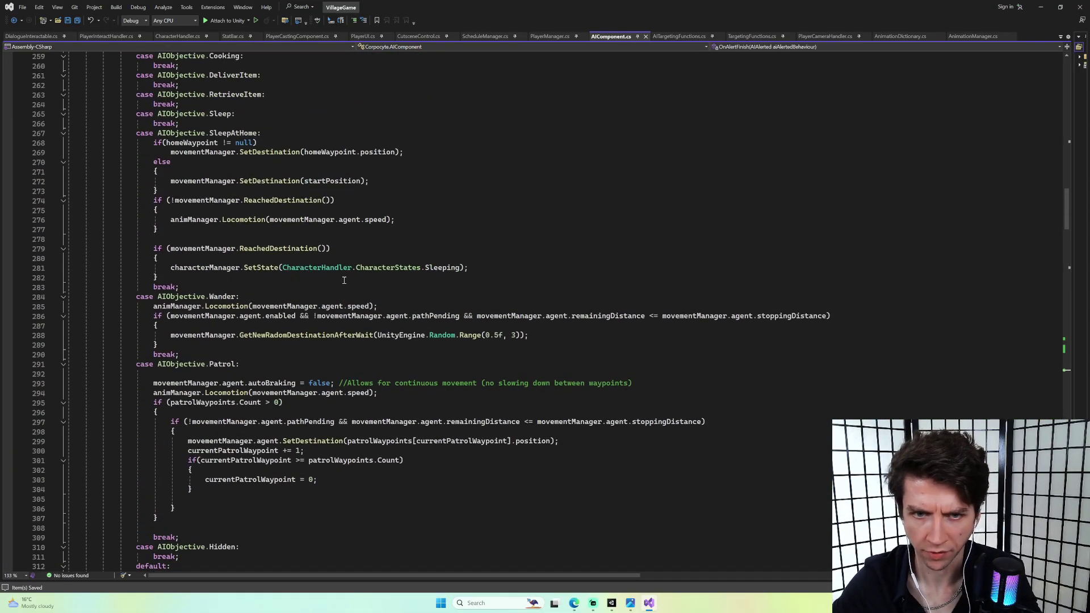
{"action": "scroll", "coordinate": [344, 280], "scroll_direction": "up", "scroll_amount": 19}
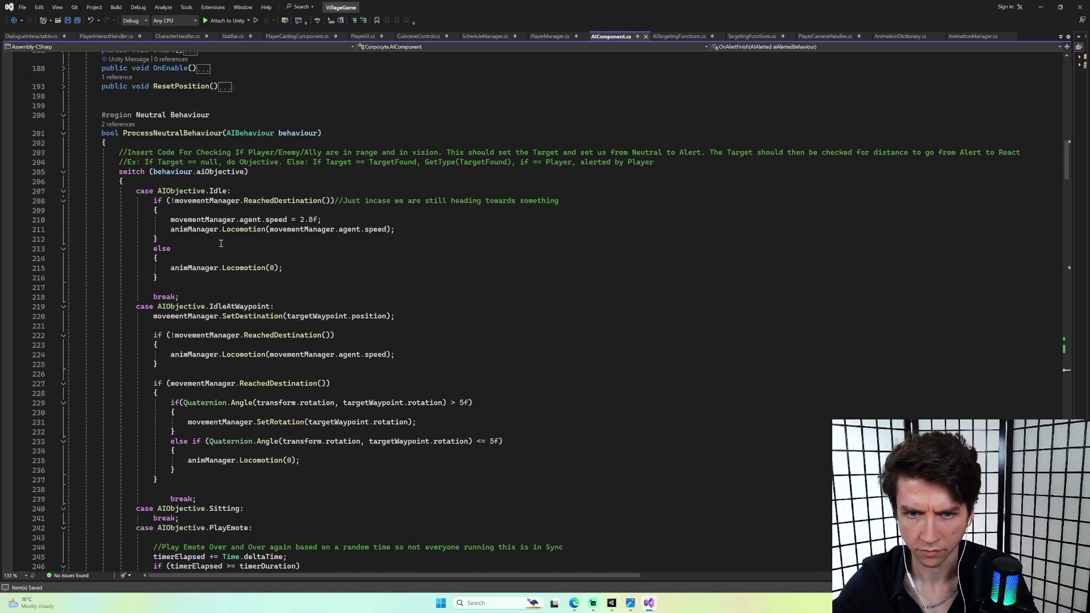
{"action": "mouse_move", "coordinate": [303, 261]}
{"action": "left_mouse_down"}
{"action": "mouse_move", "coordinate": [171, 269]}
{"action": "mouse_move", "coordinate": [289, 269]}
{"action": "left_mouse_up"}
{"action": "key", "text": "ctrl+c"}
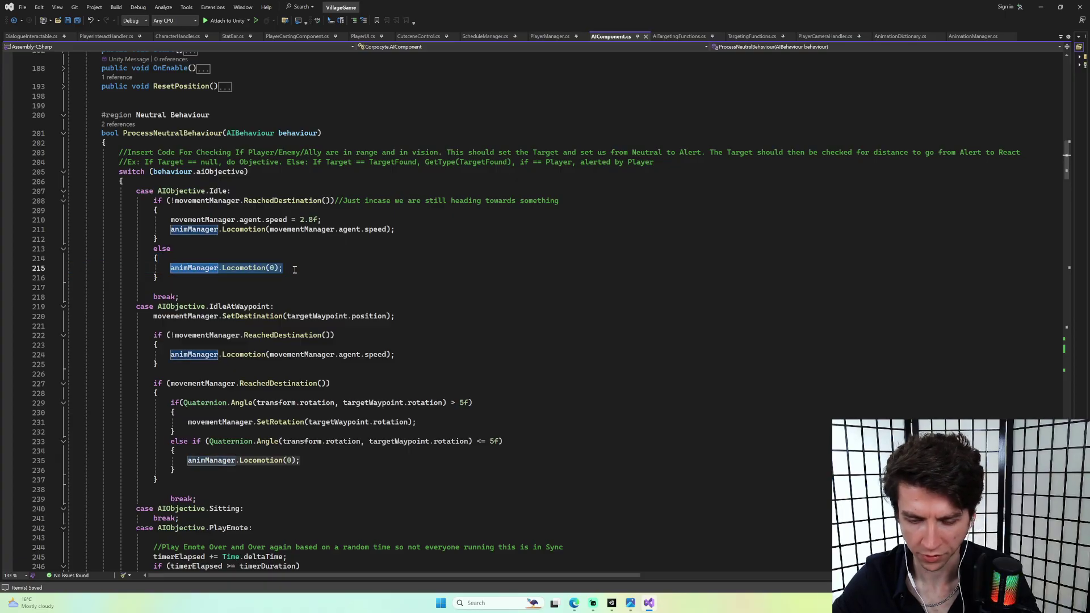
{"action": "scroll", "coordinate": [326, 273], "scroll_direction": "down", "scroll_amount": 20}
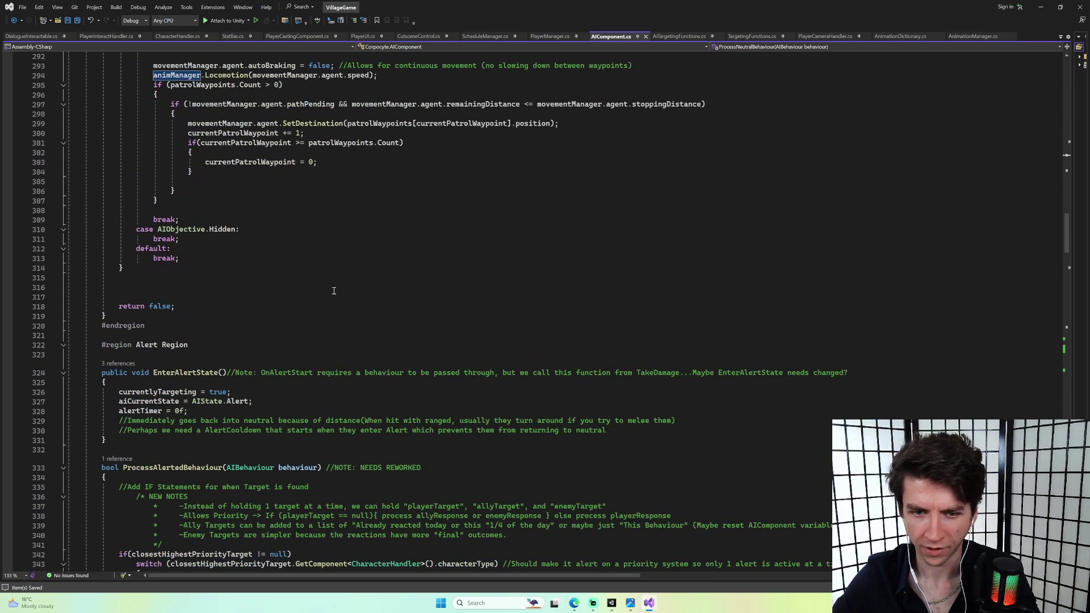
{"action": "scroll", "coordinate": [335, 298], "scroll_direction": "down", "scroll_amount": 20}
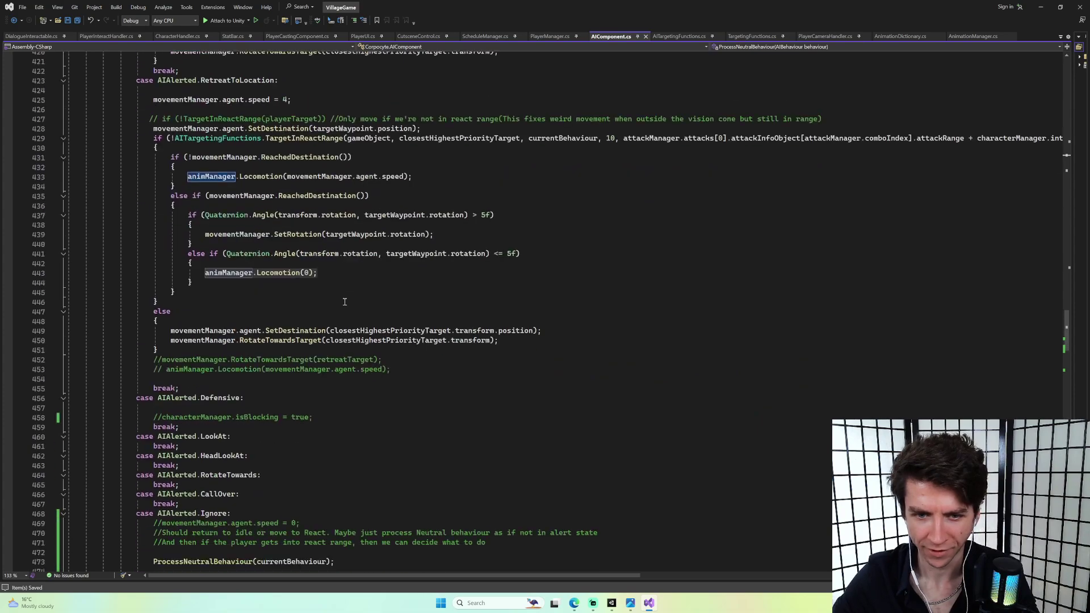
{"action": "scroll", "coordinate": [343, 302], "scroll_direction": "down", "scroll_amount": 9}
{"action": "left_click", "coordinate": [230, 310]}
{"action": "left_click", "coordinate": [239, 302]}
{"action": "key", "text": "ctrl+v"}
{"action": "key", "text": "ctrl+s"}
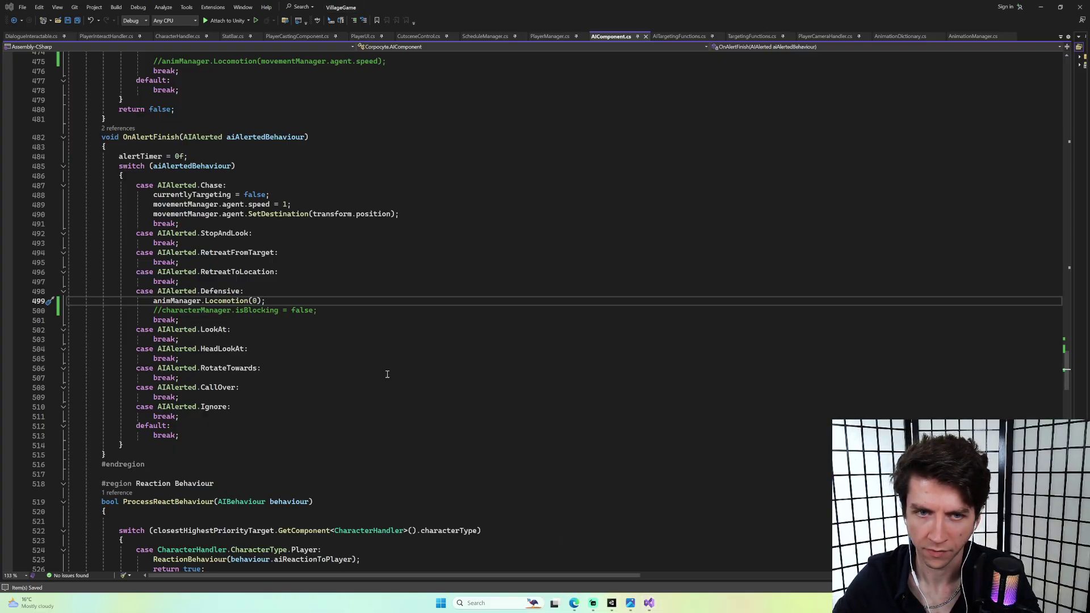
Switch to Unity, start play mode and load the JungleArea2 test save with CheatLoad.
{"action": "key", "text": "alt+Tab"}
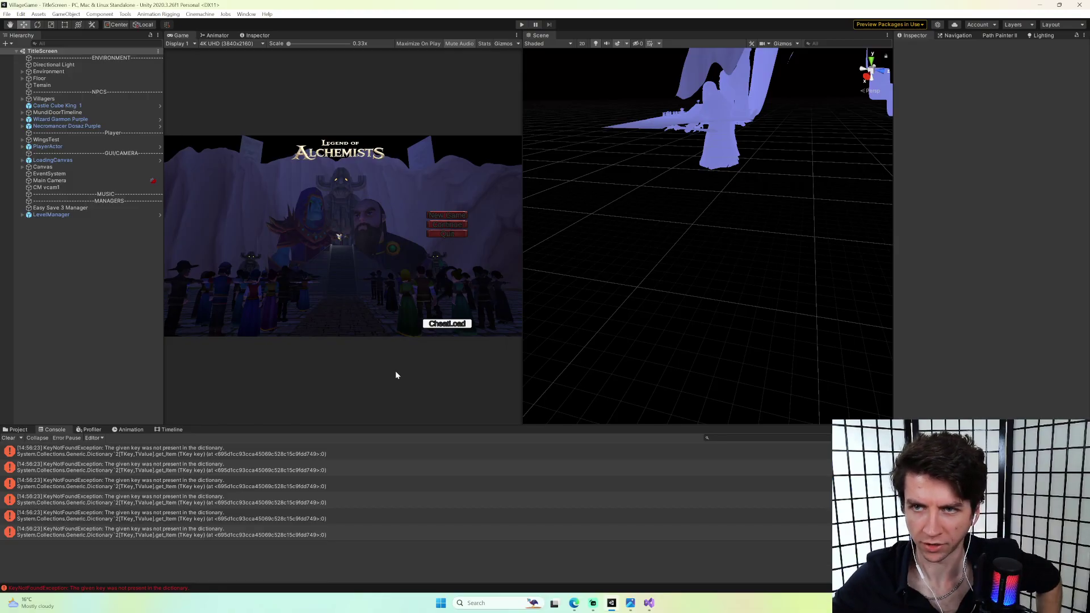
{"action": "left_click", "coordinate": [521, 25]}
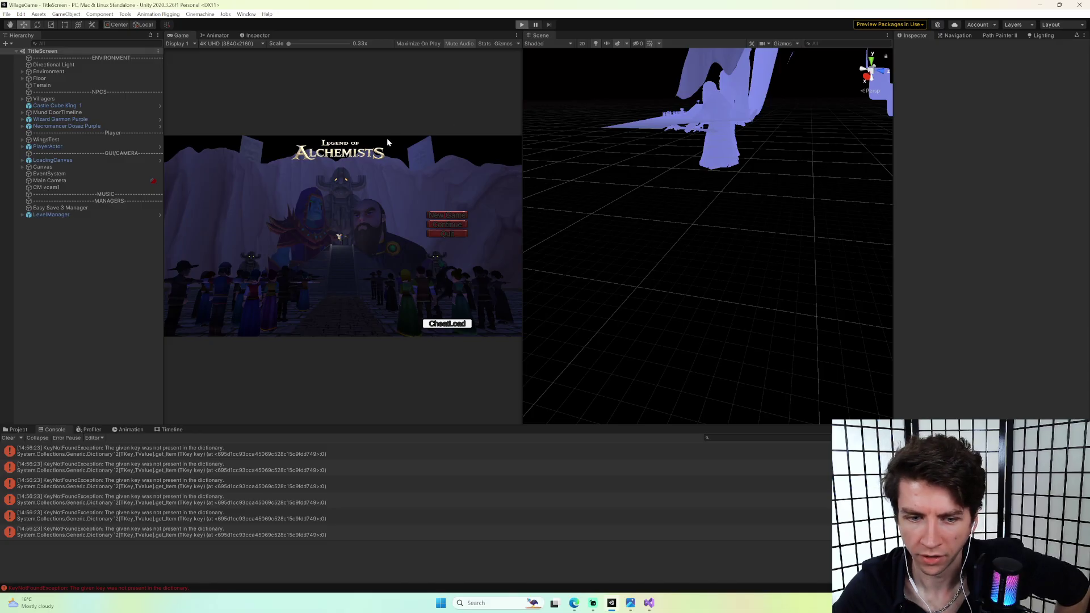
{"action": "left_click", "coordinate": [442, 325]}
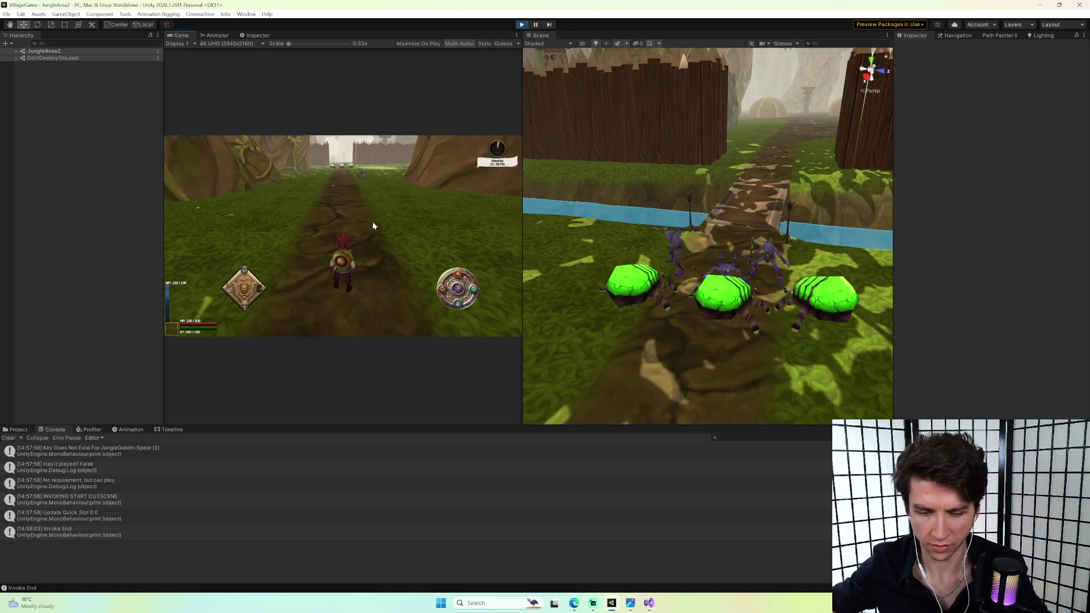
Play-test the gate fight by running to the goblins and bugs and attacking the middle bug, and end play mode.
{"action": "key", "text": "w"}
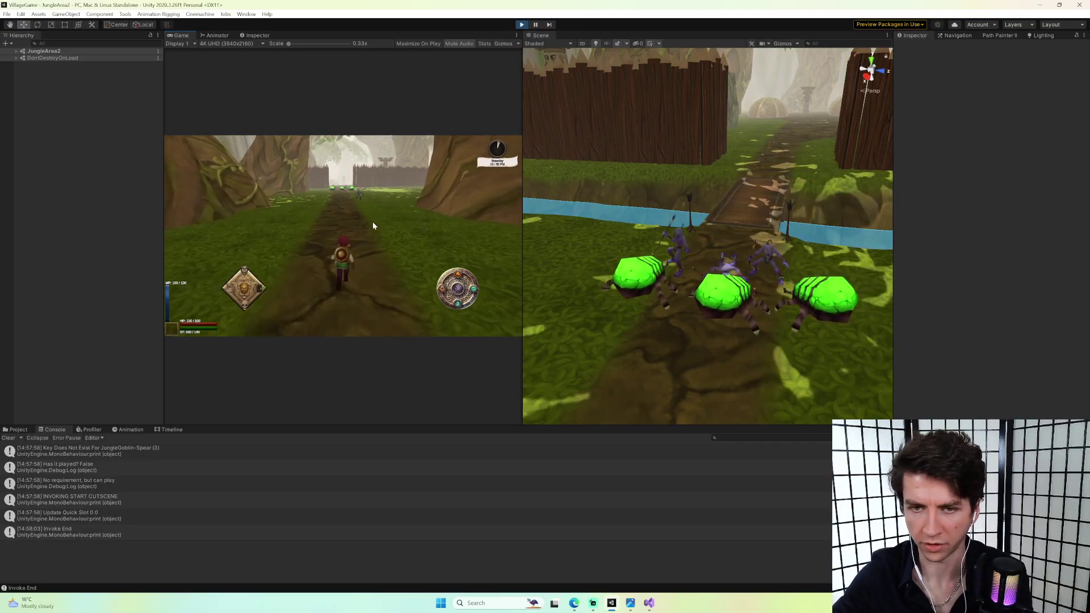
{"action": "key", "text": "w"}
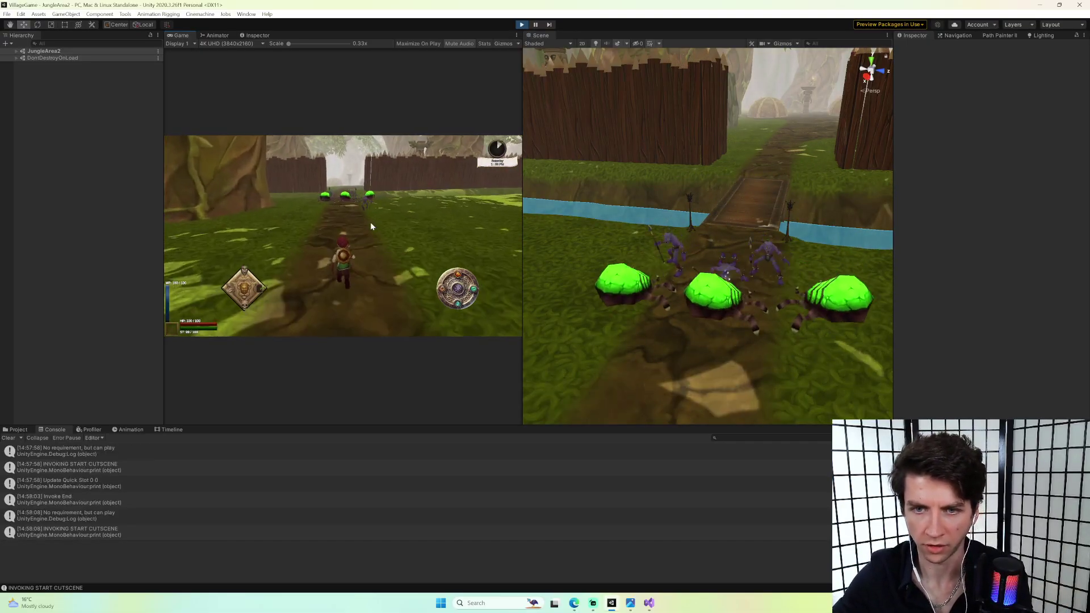
{"action": "key", "text": "w"}
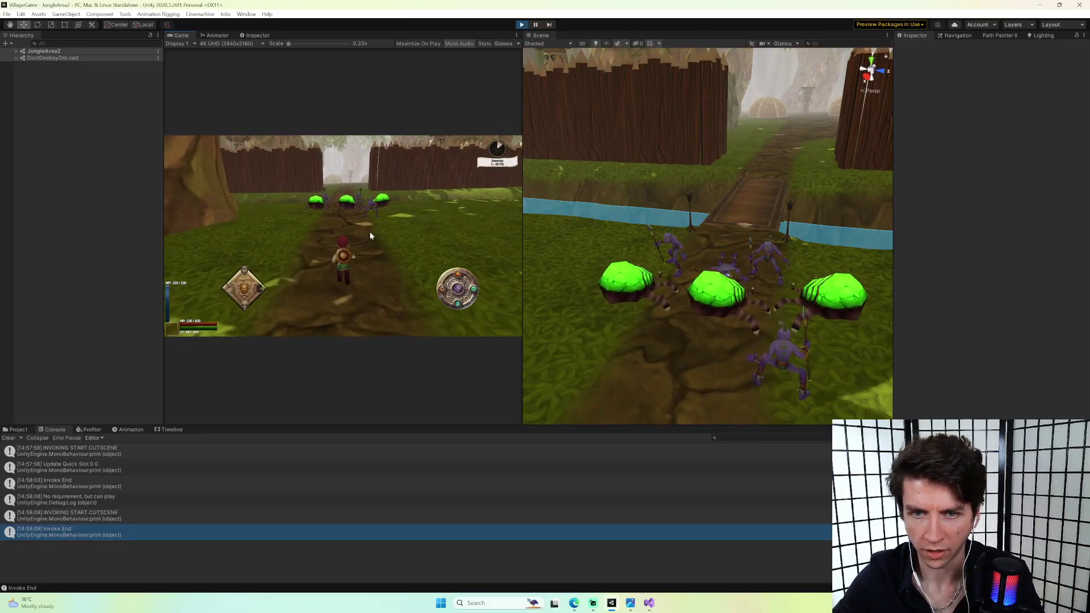
{"action": "key", "text": "w"}
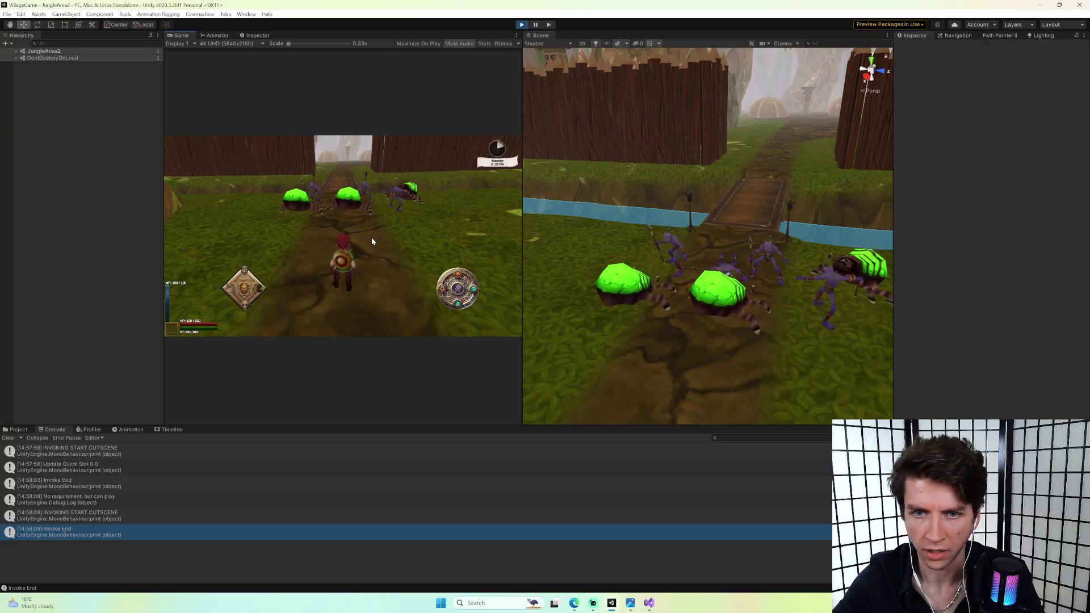
{"action": "key", "text": "w"}
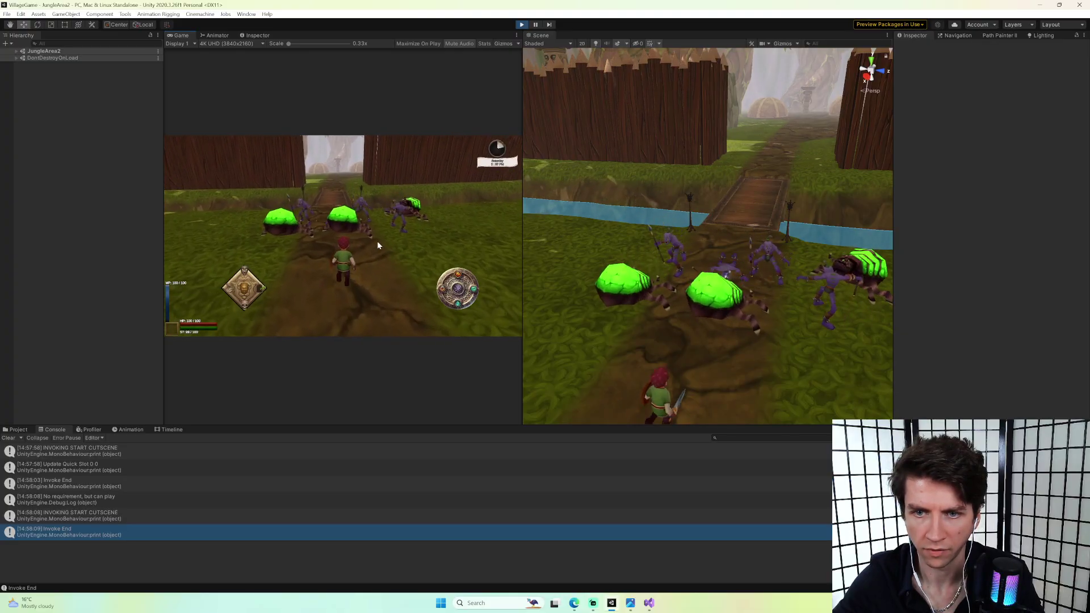
{"action": "left_click", "coordinate": [383, 242]}
{"action": "key", "text": "s"}
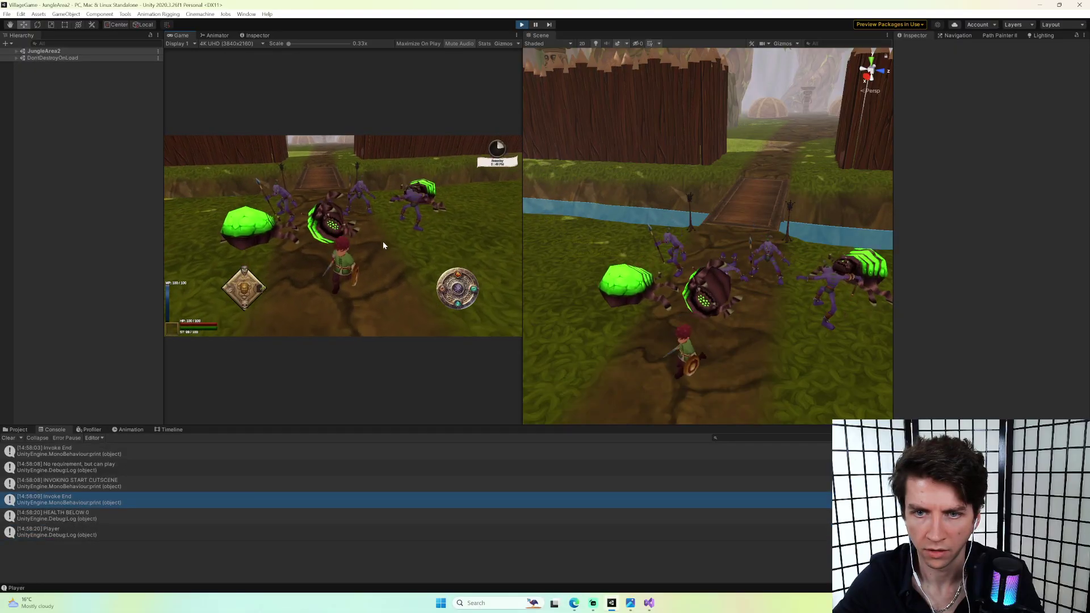
{"action": "key", "text": "w"}
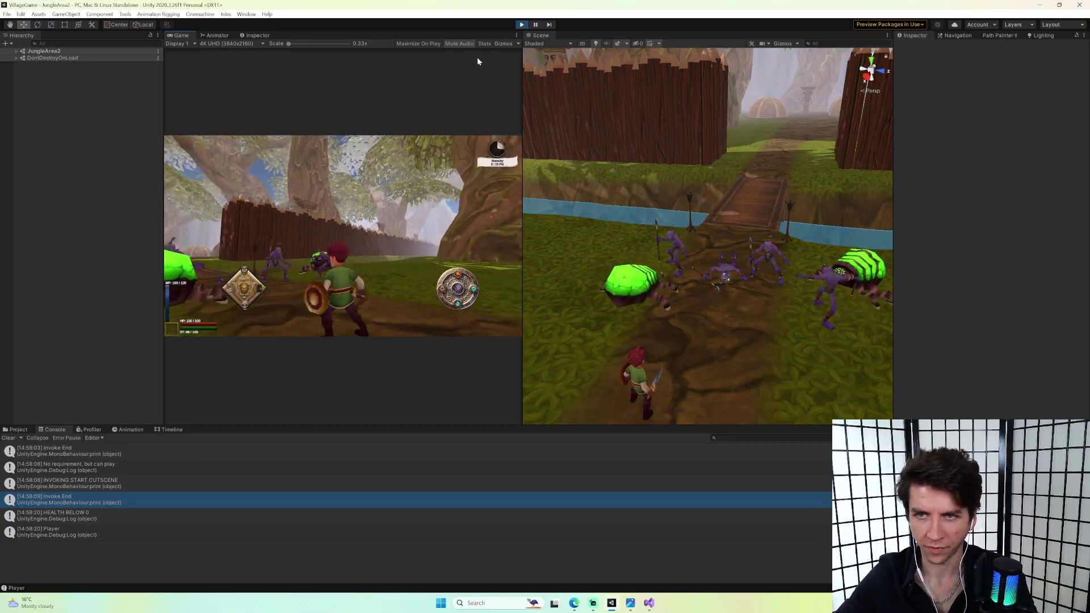
{"action": "left_click", "coordinate": [522, 25]}
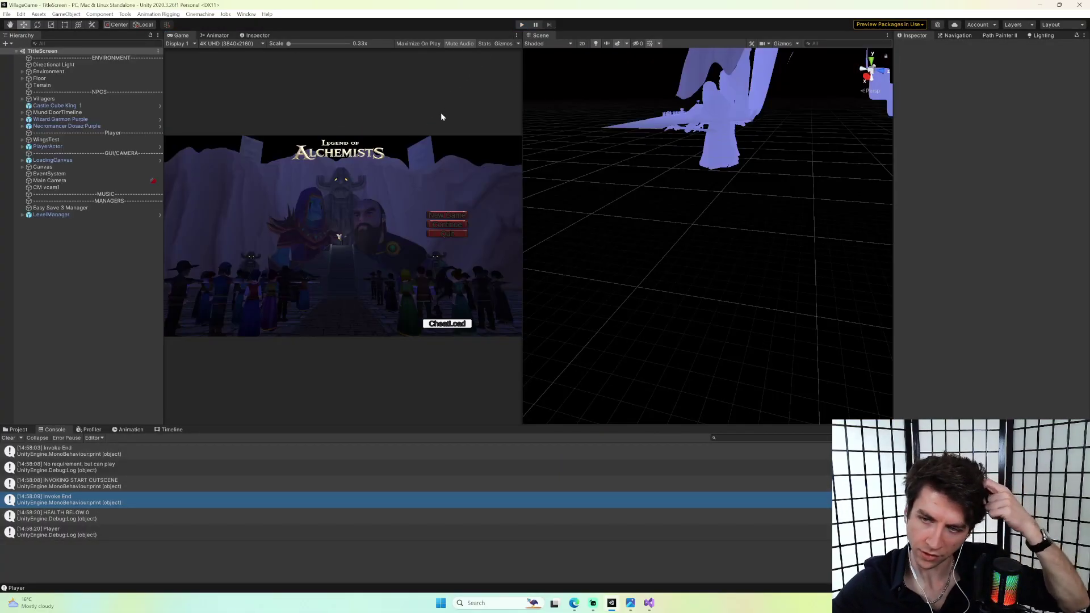
{"action": "left_click", "coordinate": [649, 603]}
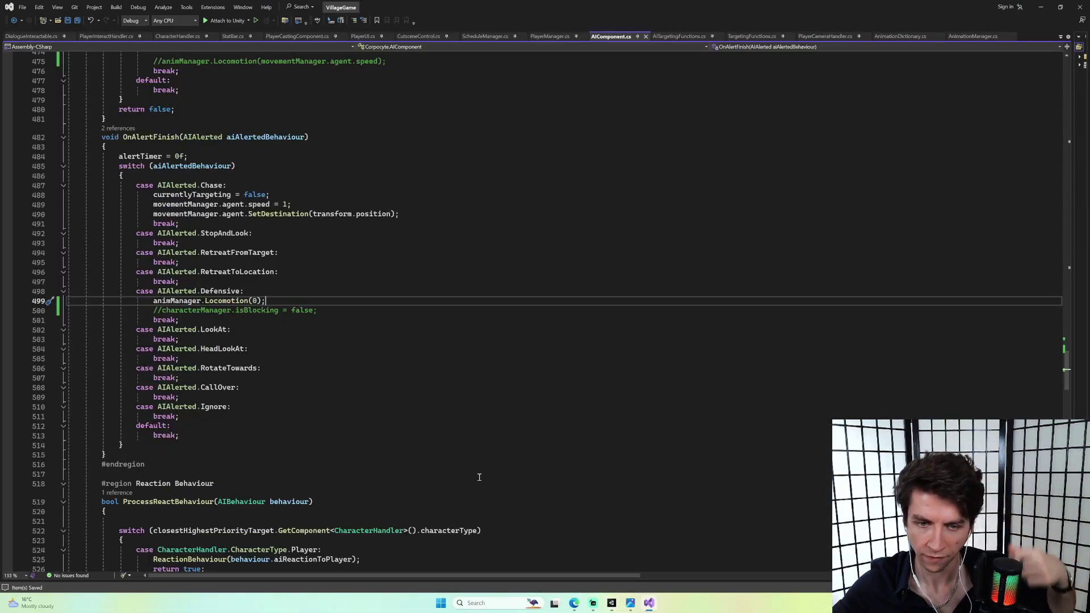
{"action": "scroll", "coordinate": [325, 377], "scroll_direction": "down", "scroll_amount": 7}
{"action": "scroll", "coordinate": [463, 394], "scroll_direction": "up", "scroll_amount": 4}
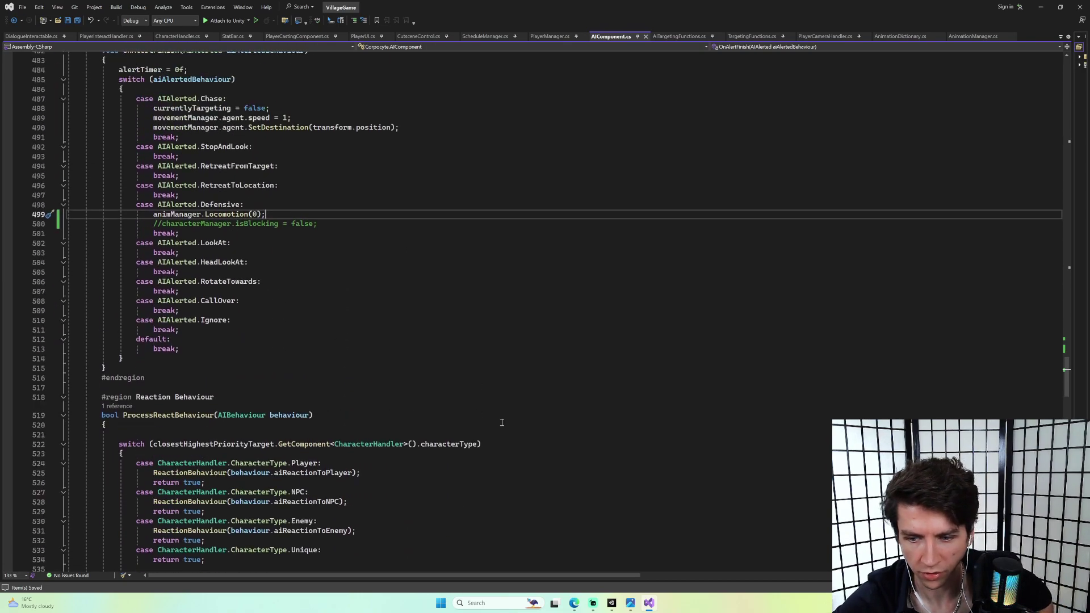
Open the JungleArea2 scene in Unity by running the open-scene command and searching for "jungle".
{"action": "left_click", "coordinate": [612, 603]}
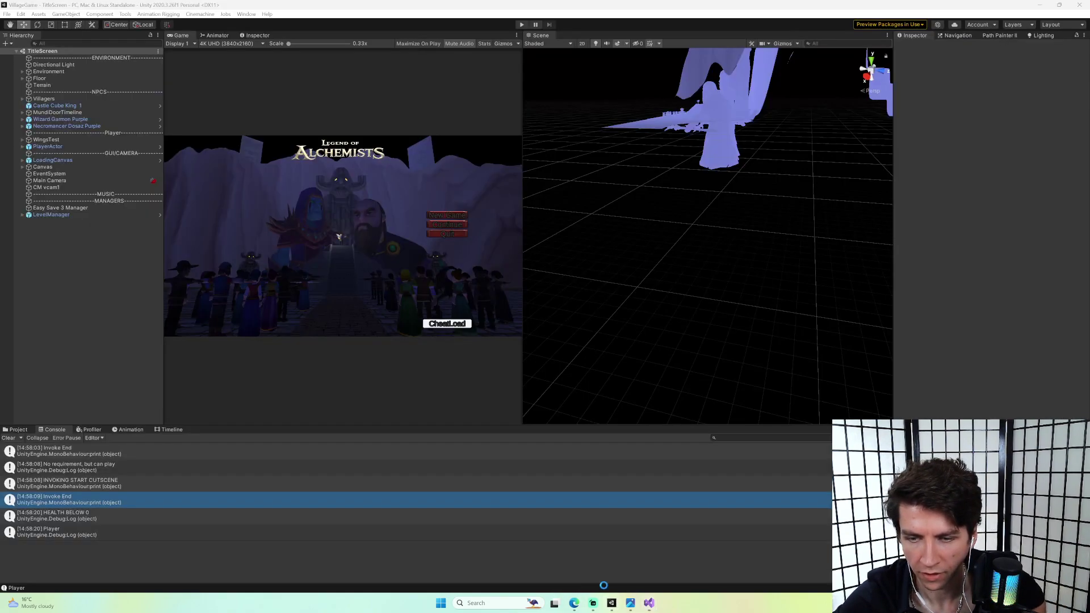
{"action": "key", "text": "ctrl+space"}
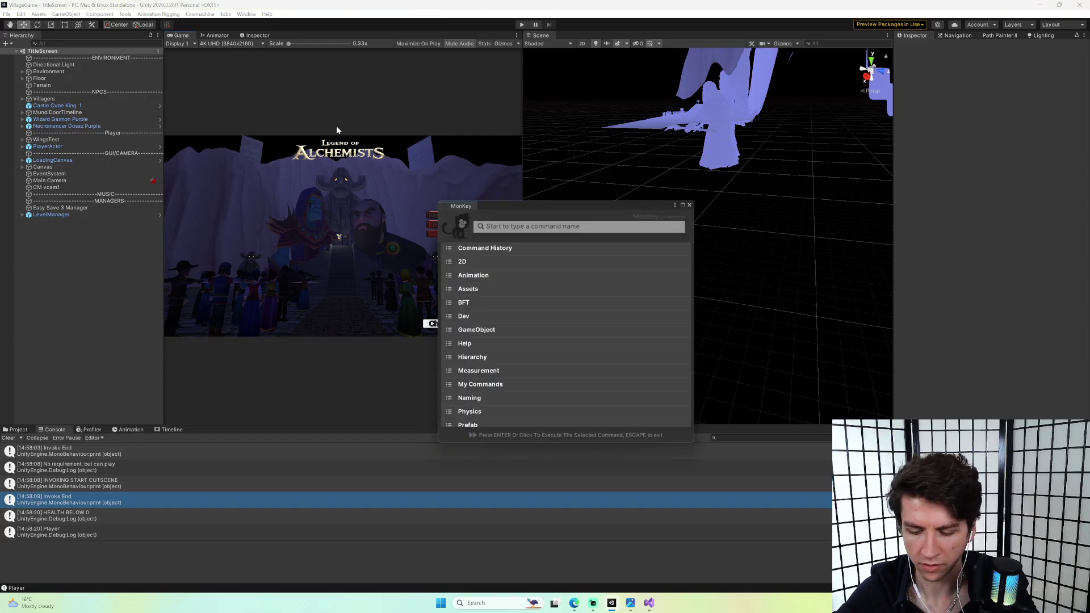
{"action": "type", "text": "os"}
{"action": "key", "text": "Return"}
{"action": "type", "text": "jungle"}
{"action": "key", "text": "Down"}
{"action": "key", "text": "Down"}
{"action": "key", "text": "Return"}
{"action": "key", "text": "Return"}
{"action": "key", "text": "Return"}
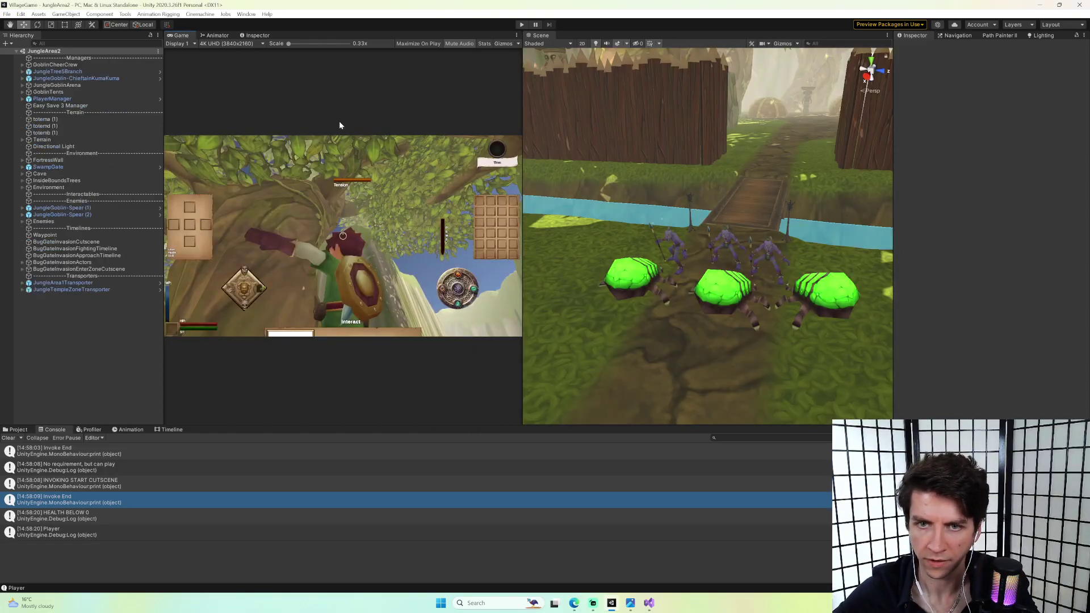
Trace the JungleGoblin-Spear actor's BugInvasionGuardSchedule to its NPCDefendPositionBehaviour asset and inspect the reaction settings.
{"action": "left_click", "coordinate": [670, 238]}
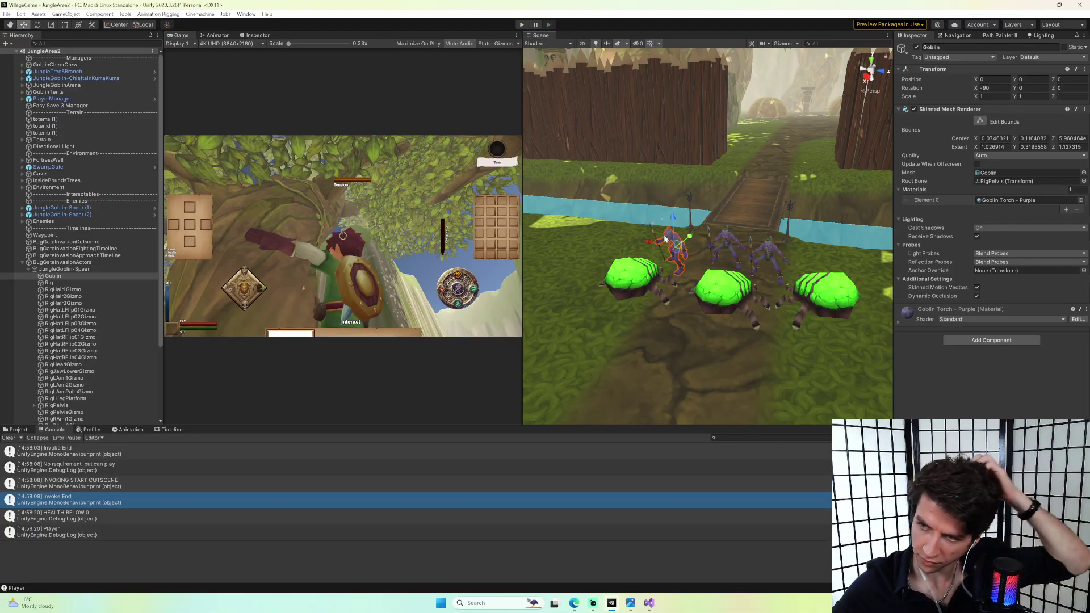
{"action": "left_click", "coordinate": [115, 268]}
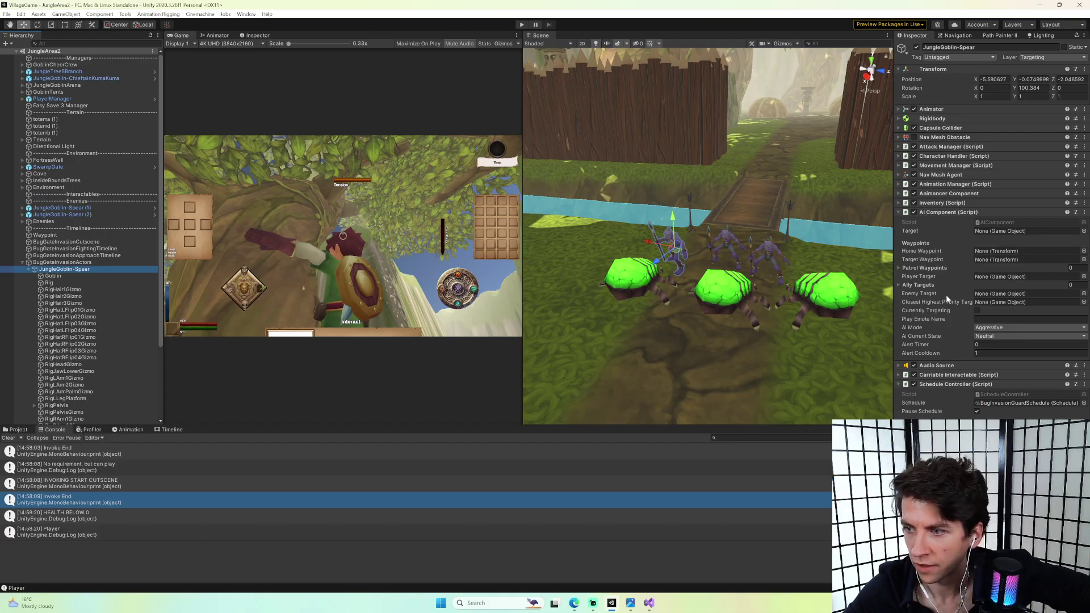
{"action": "left_click", "coordinate": [1022, 403]}
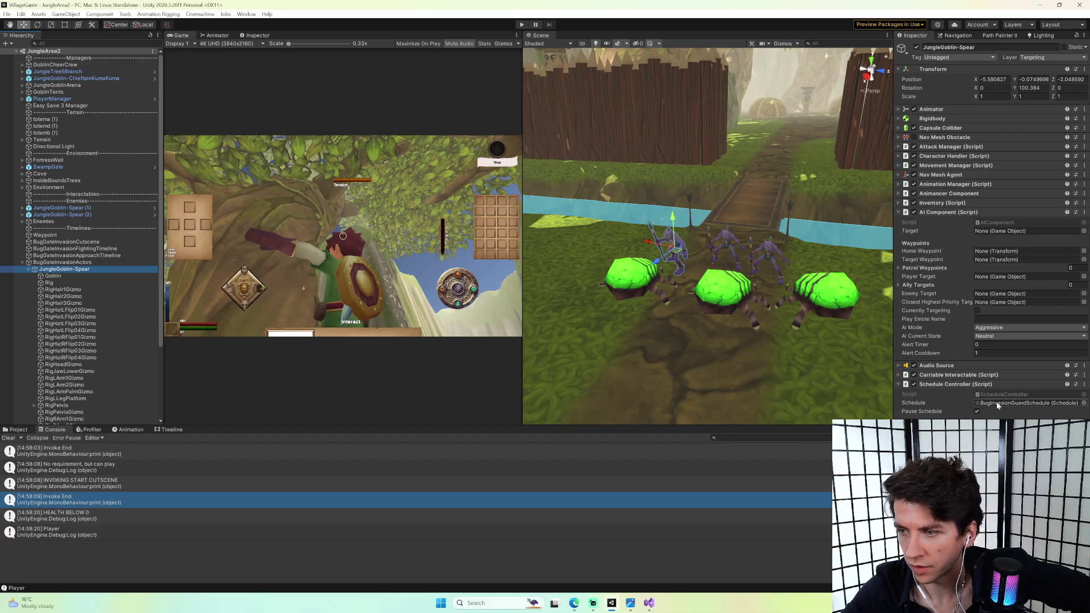
{"action": "left_click", "coordinate": [17, 429]}
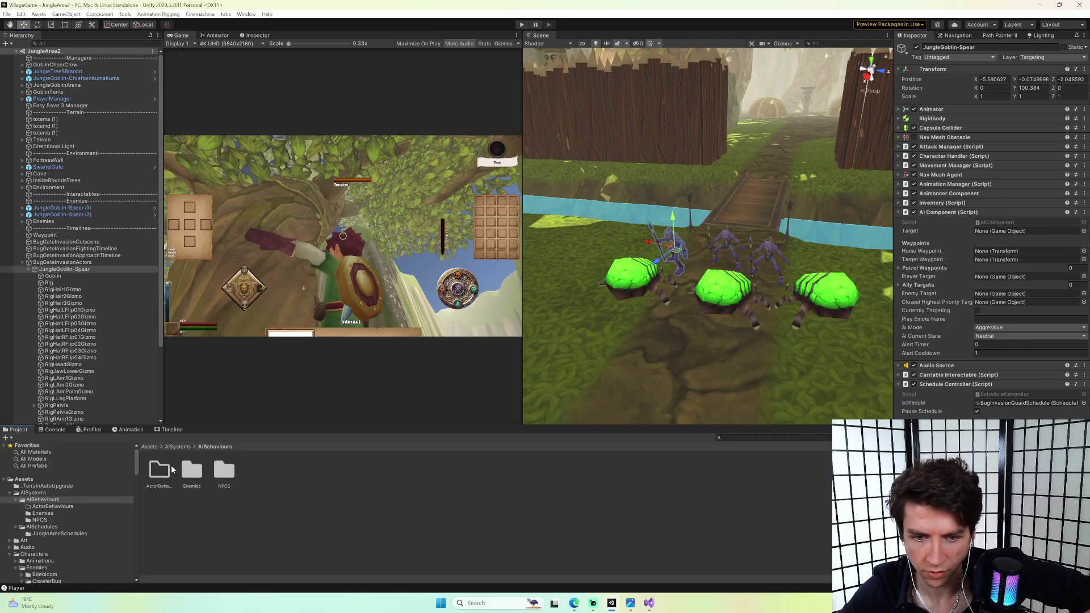
{"action": "left_click", "coordinate": [1022, 403]}
{"action": "left_click", "coordinate": [164, 474]}
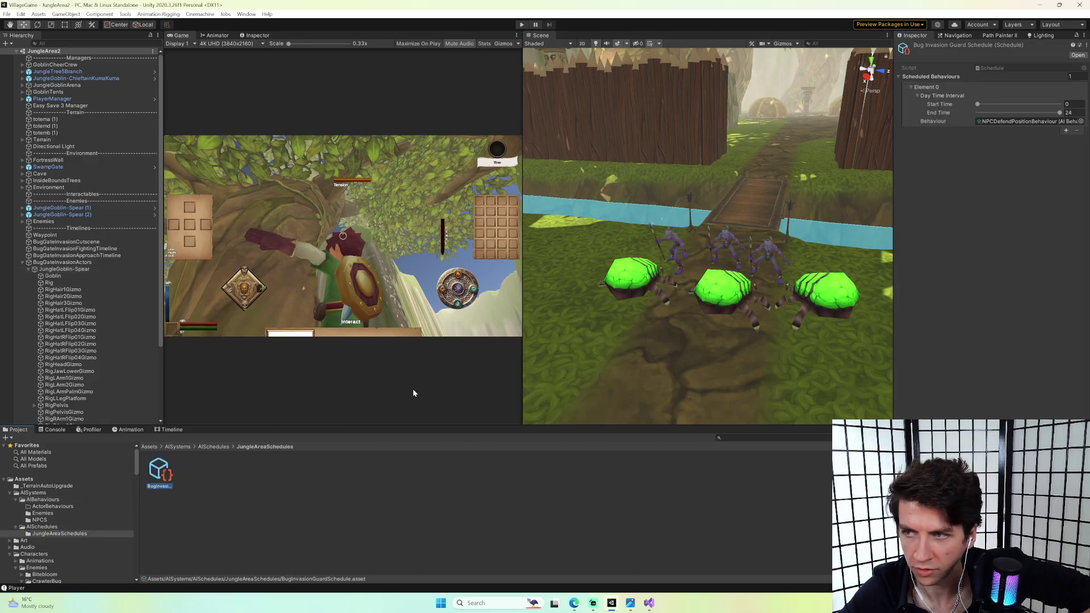
{"action": "left_click", "coordinate": [1022, 120]}
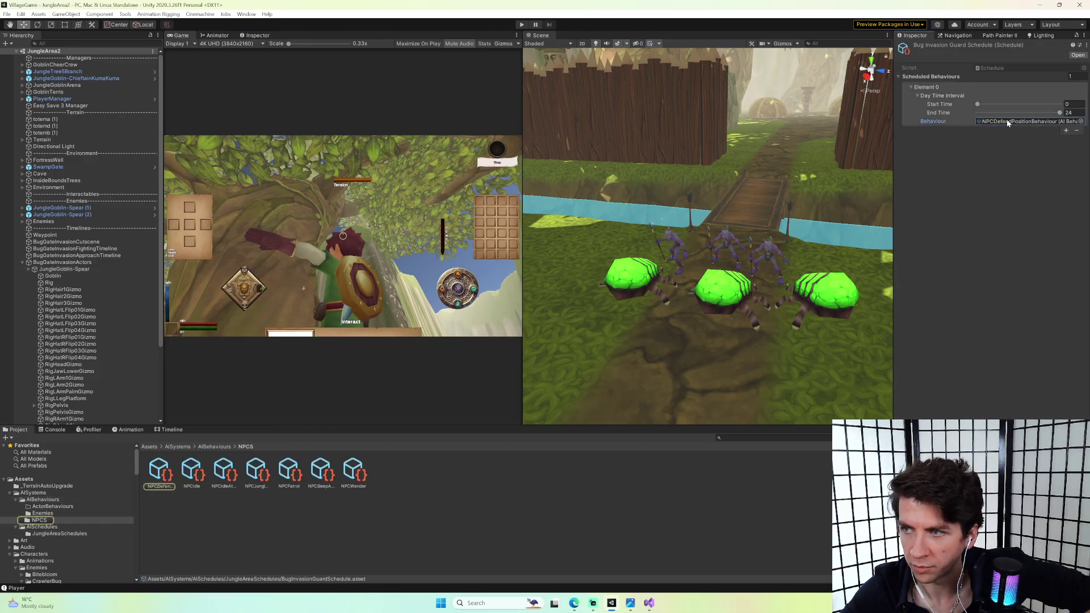
{"action": "left_click", "coordinate": [165, 474]}
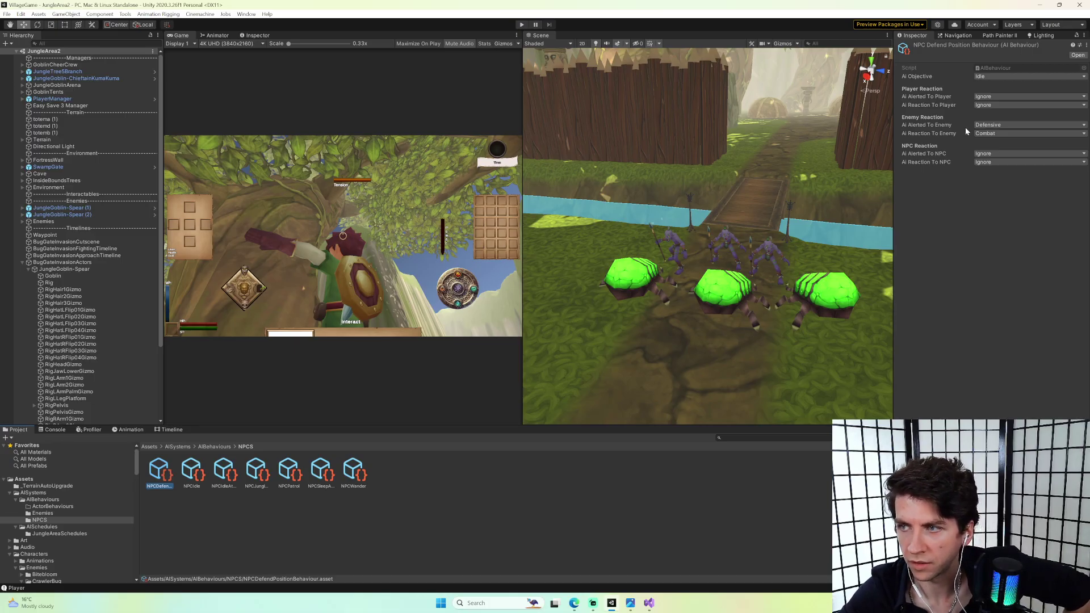
Review ReactionBehaviour and OnAlertFinish in AIComponent.cs in Visual Studio, and return to Unity.
{"action": "key", "text": "alt+Tab"}
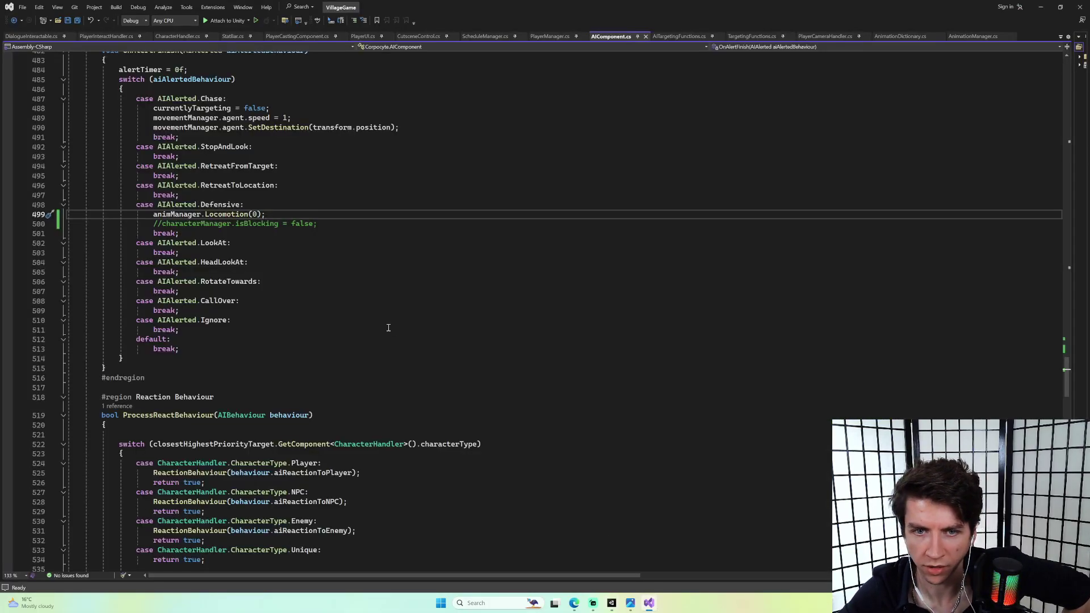
{"action": "scroll", "coordinate": [383, 301], "scroll_direction": "down", "scroll_amount": 11}
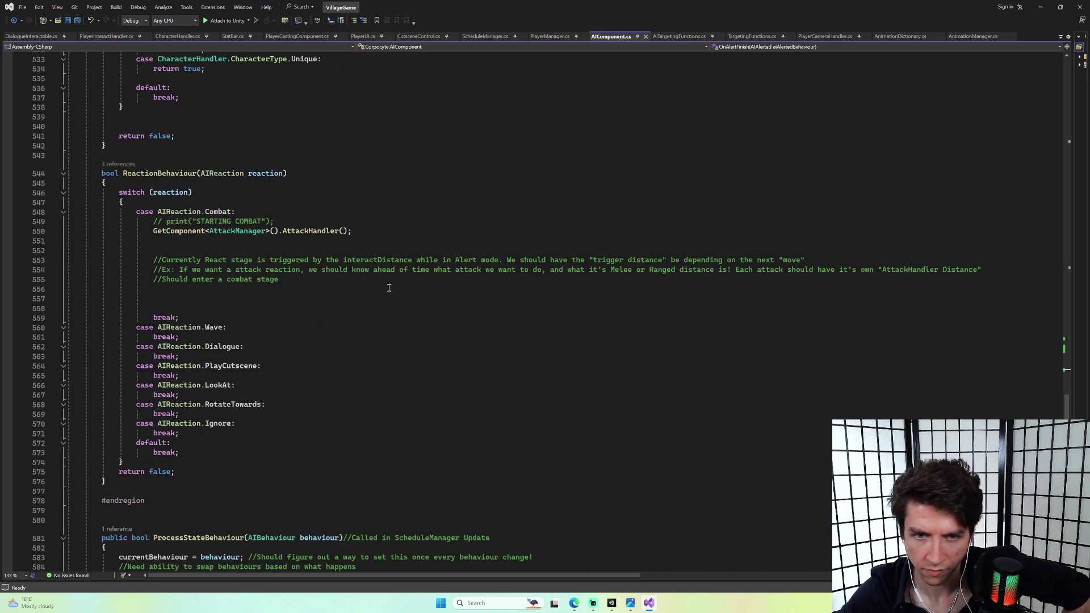
{"action": "scroll", "coordinate": [390, 285], "scroll_direction": "up", "scroll_amount": 15}
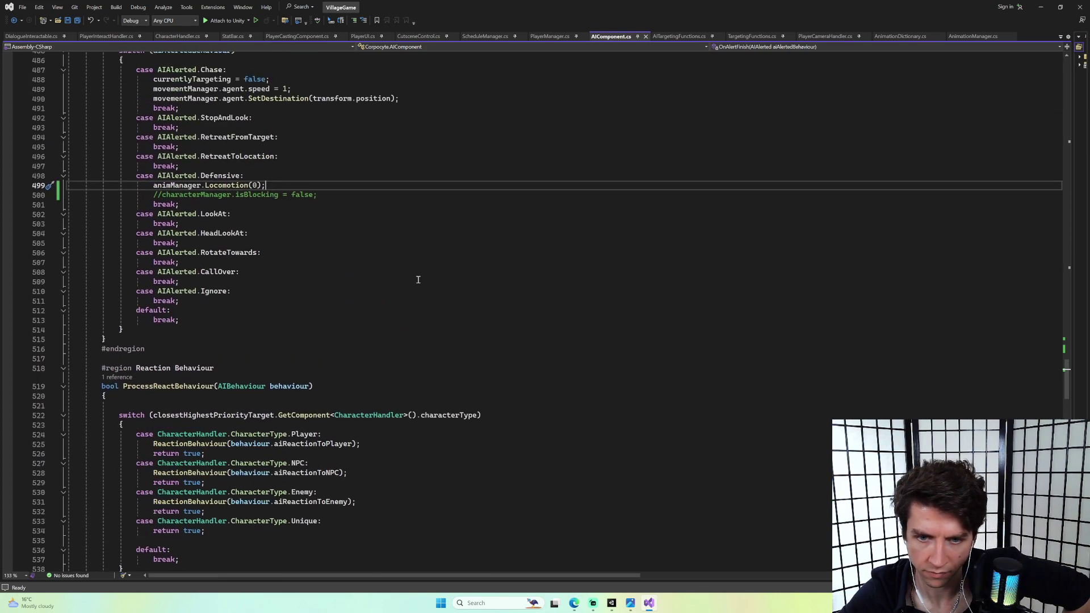
{"action": "scroll", "coordinate": [418, 279], "scroll_direction": "up", "scroll_amount": 7}
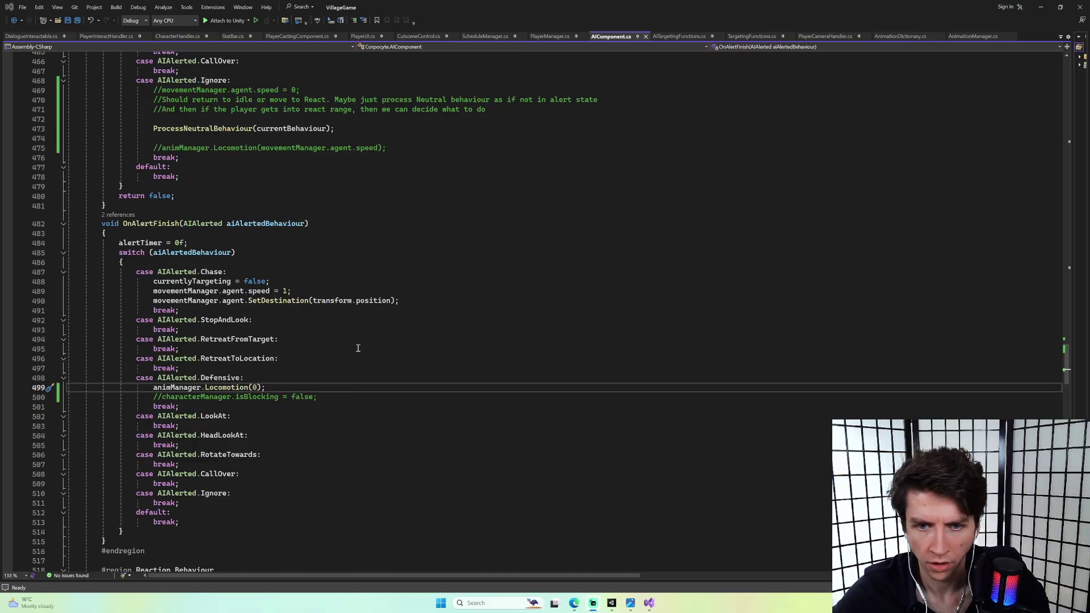
{"action": "key", "text": "alt+Tab"}
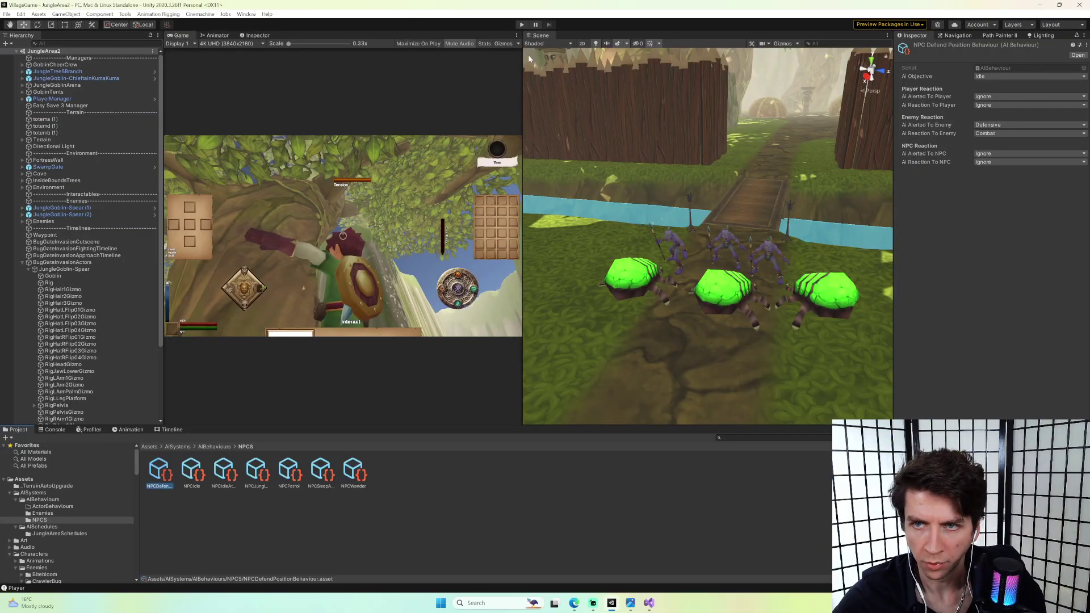
Shorten the ActionCamera1 clip in BugGateInvasionEnterZoneCutscene's timeline to end just past the 3:00 mark, scrub to 1:41, and save the scene.
{"action": "right_click_drag", "start_coordinate": [580, 209], "coordinate": [581, 210]}
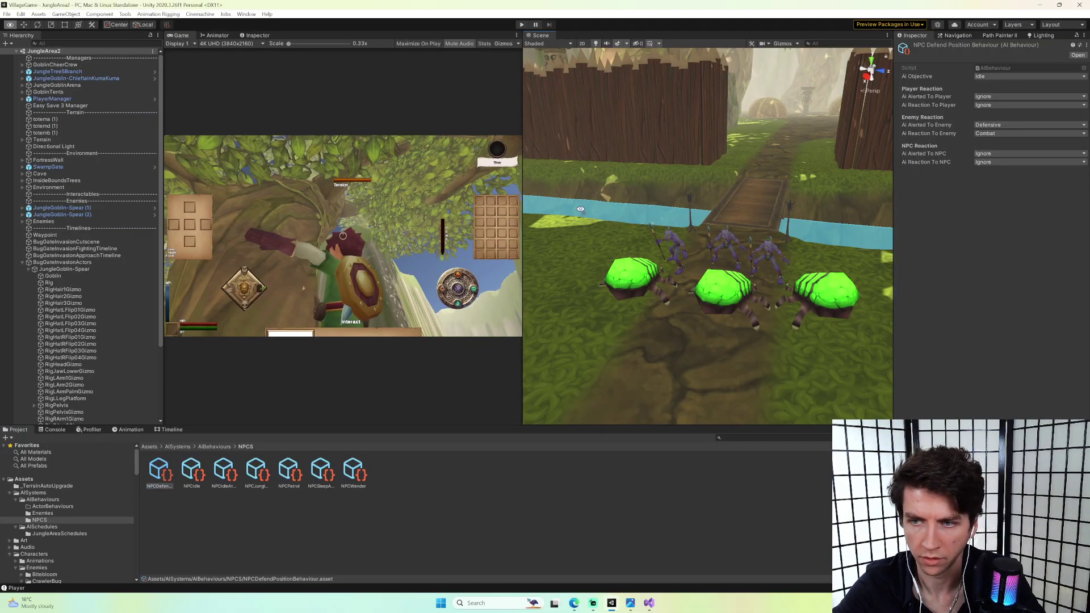
{"action": "left_click", "coordinate": [23, 263]}
{"action": "left_click", "coordinate": [72, 256]}
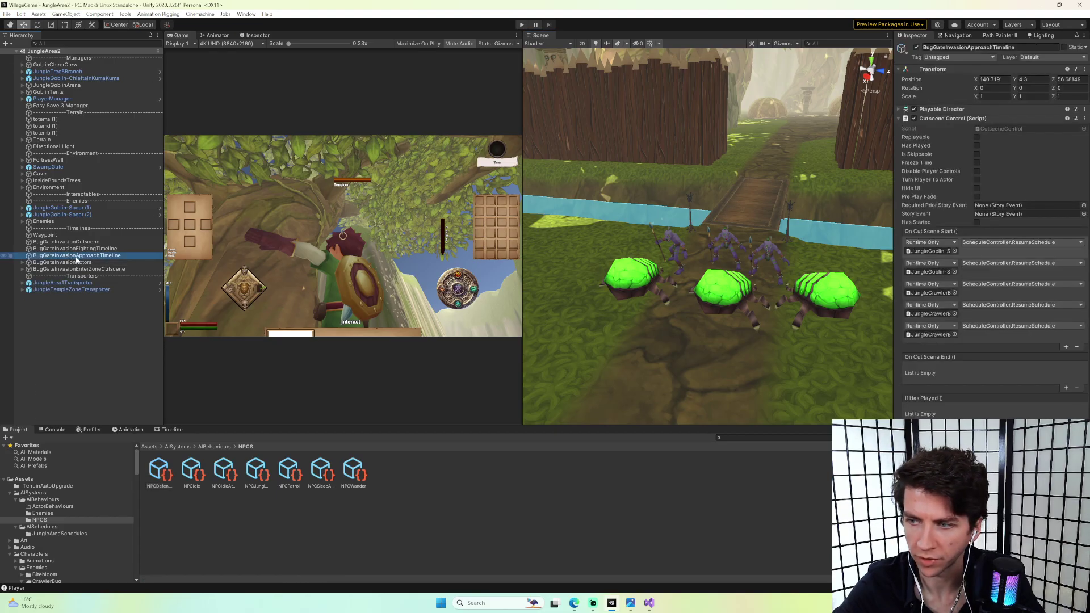
{"action": "left_click", "coordinate": [100, 269]}
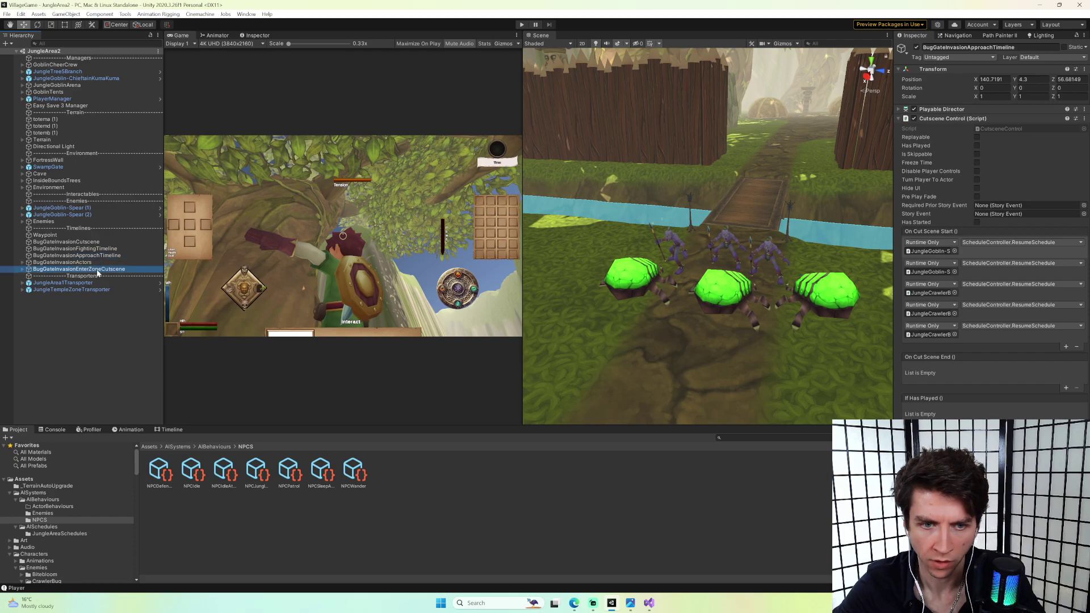
{"action": "left_click", "coordinate": [171, 430]}
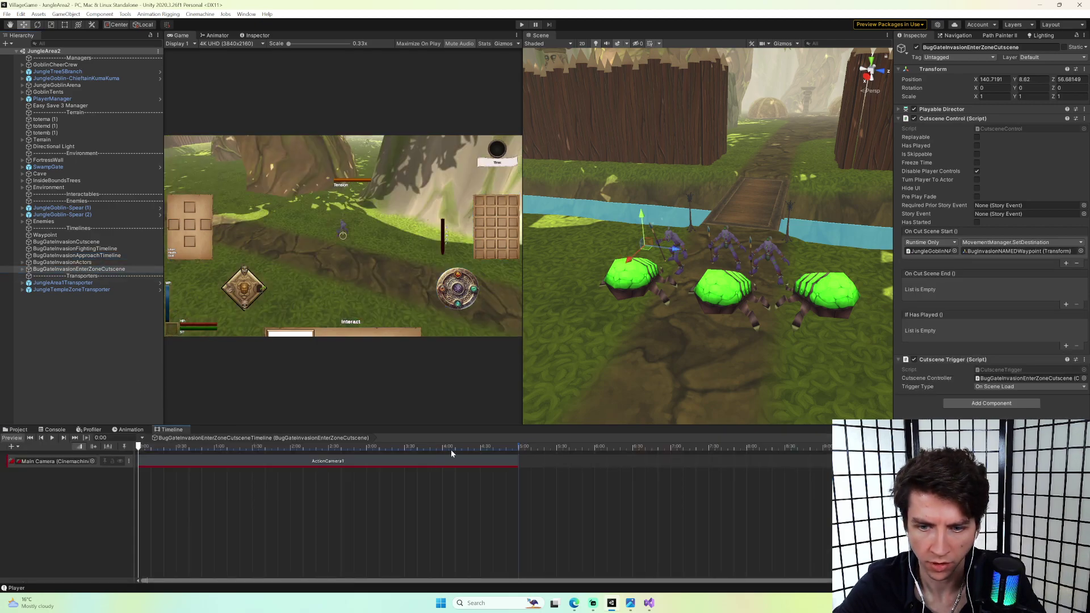
{"action": "left_click_drag", "start_coordinate": [519, 461], "coordinate": [385, 459]}
{"action": "left_click_drag", "start_coordinate": [147, 448], "coordinate": [266, 449]}
{"action": "key", "text": "ctrl+s"}
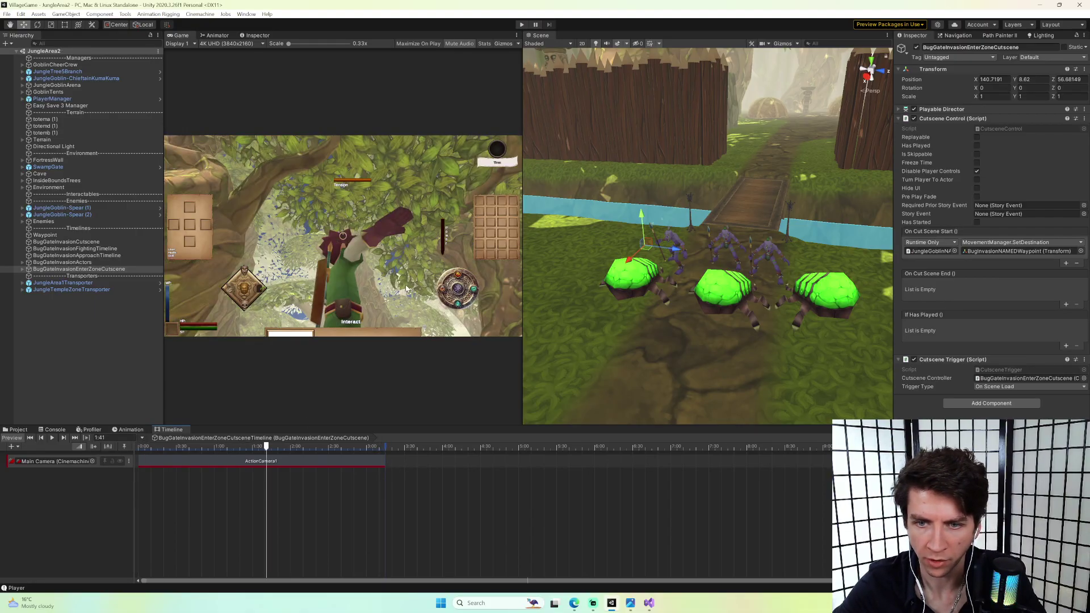
Open the title scene in Single mode by running the open-scene command and searching for "title".
{"action": "key", "text": "grave"}
{"action": "type", "text": "os"}
{"action": "key", "text": "Return"}
{"action": "type", "text": "title"}
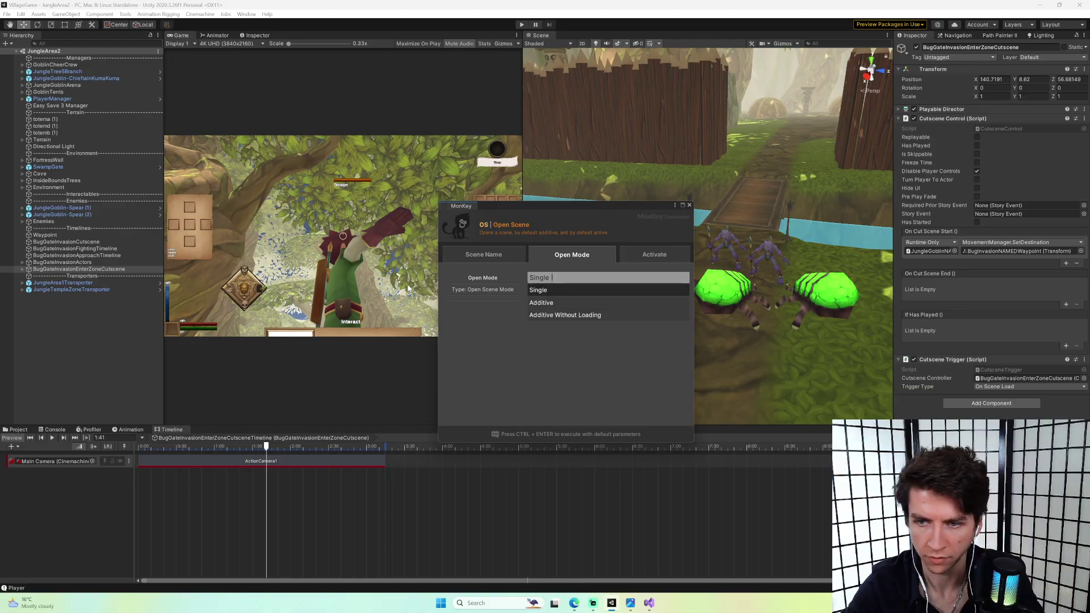
{"action": "key", "text": "Return"}
{"action": "key", "text": "Return"}
{"action": "key", "text": "Return"}
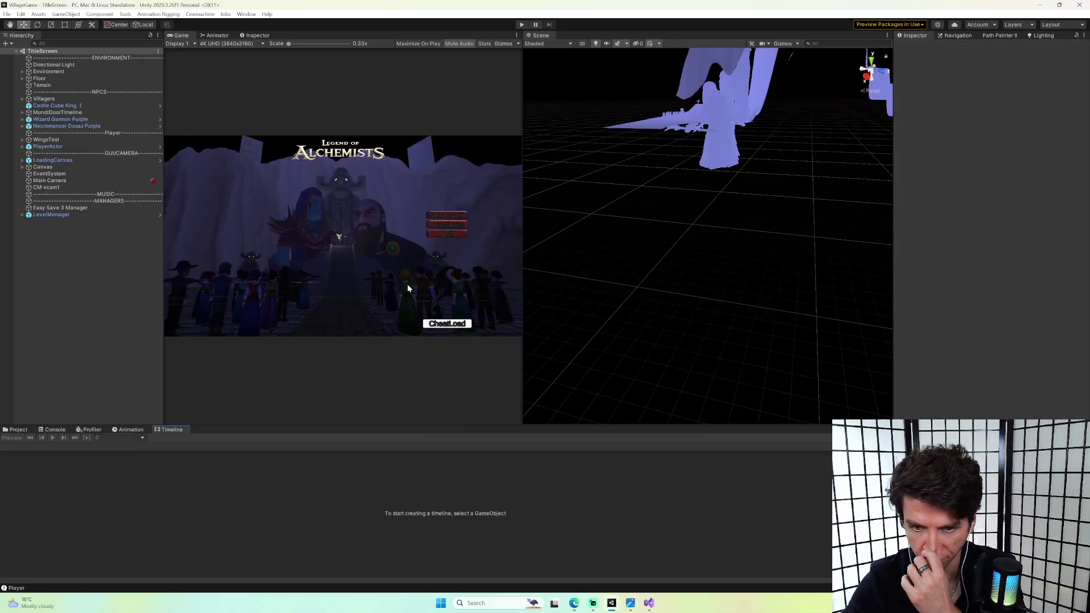
Start play mode, load JungleArea2 with CheatLoad, and run the player along the path toward the goblins and bugs.
{"action": "left_click", "coordinate": [522, 25]}
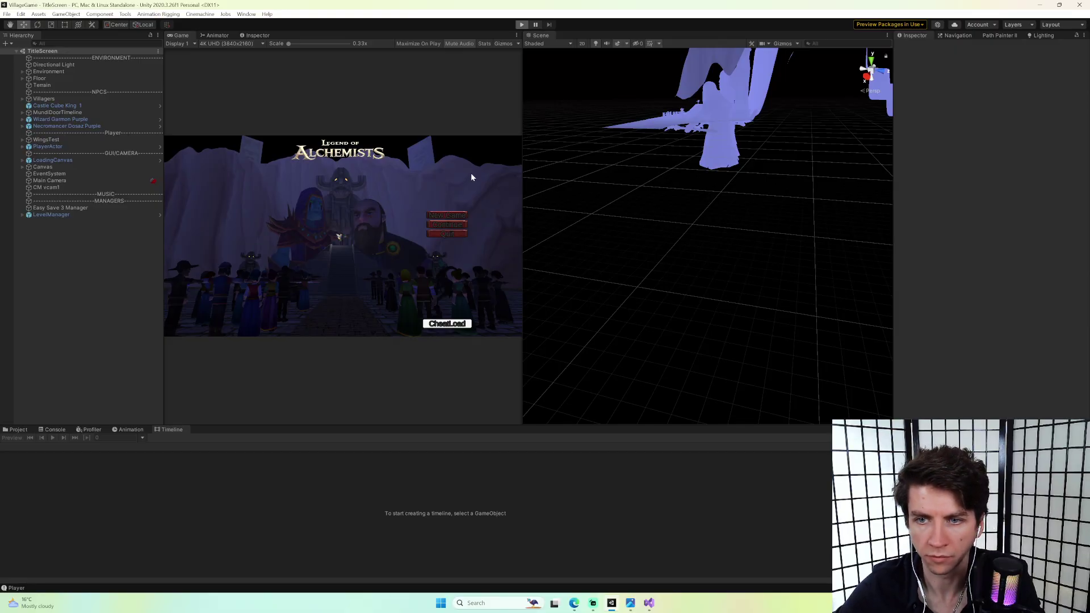
{"action": "left_click", "coordinate": [454, 325]}
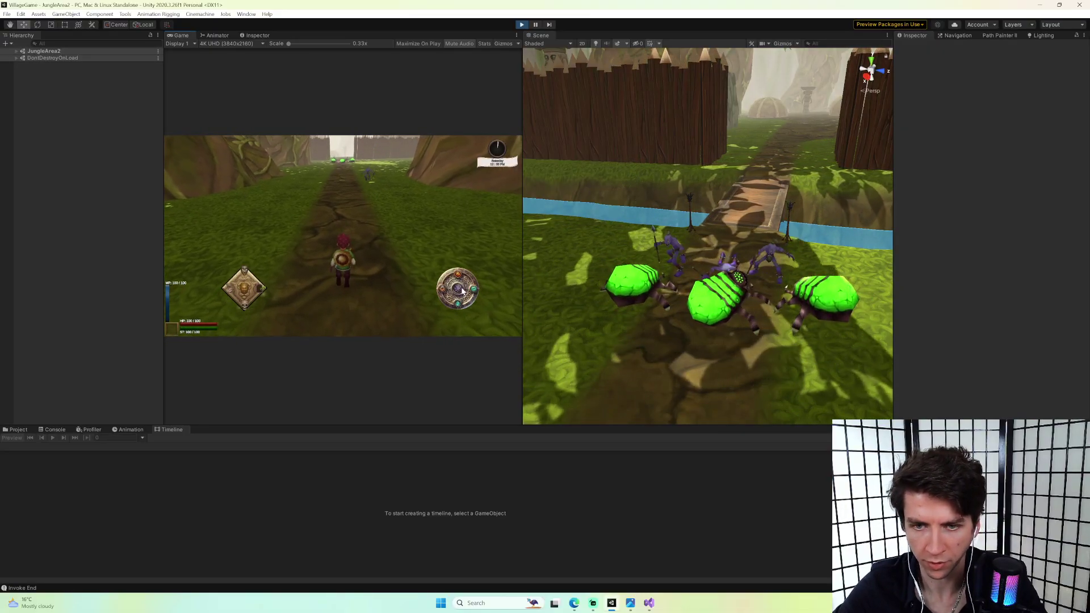
{"action": "key", "text": "w"}
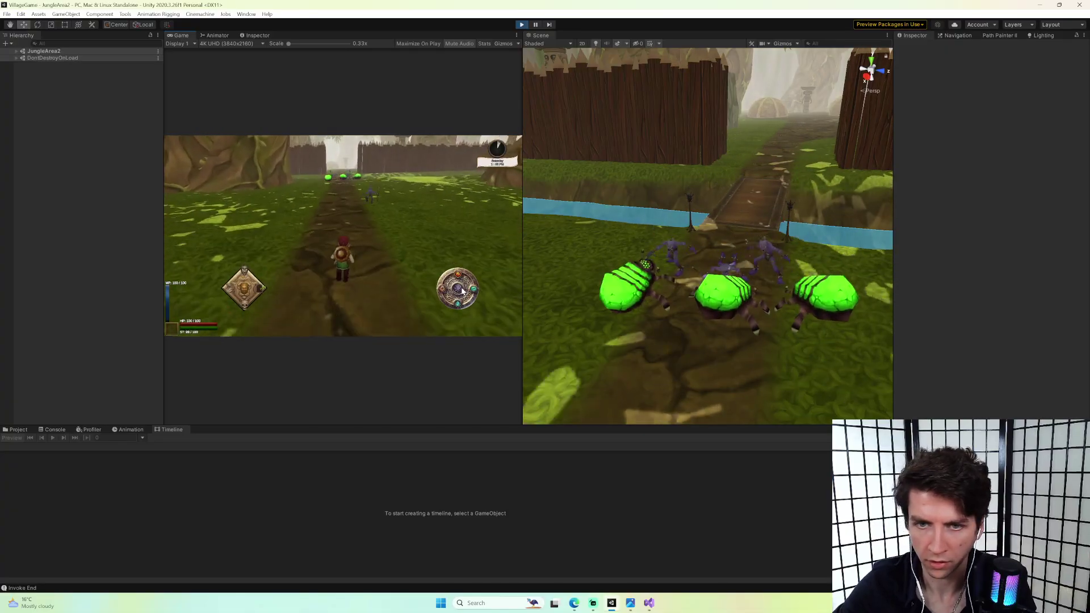
{"action": "key", "text": "w"}
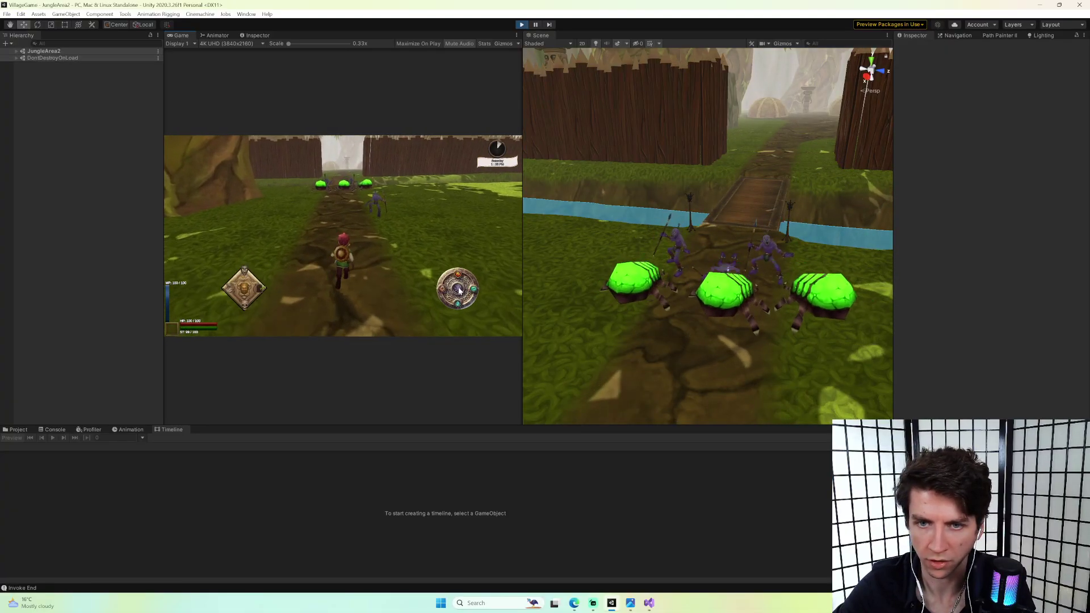
{"action": "key", "text": "w"}
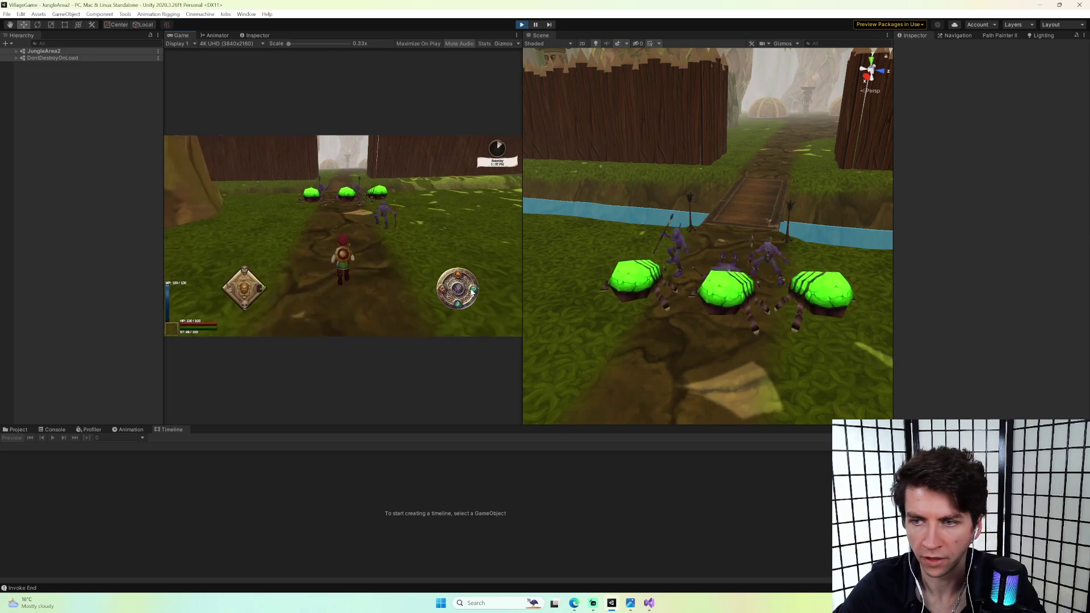
Inspect the AI Component targets and states of JungleGoblin-Spear and JungleCrawlerBug (1) during the fight, and end play mode.
{"action": "left_click", "coordinate": [676, 243]}
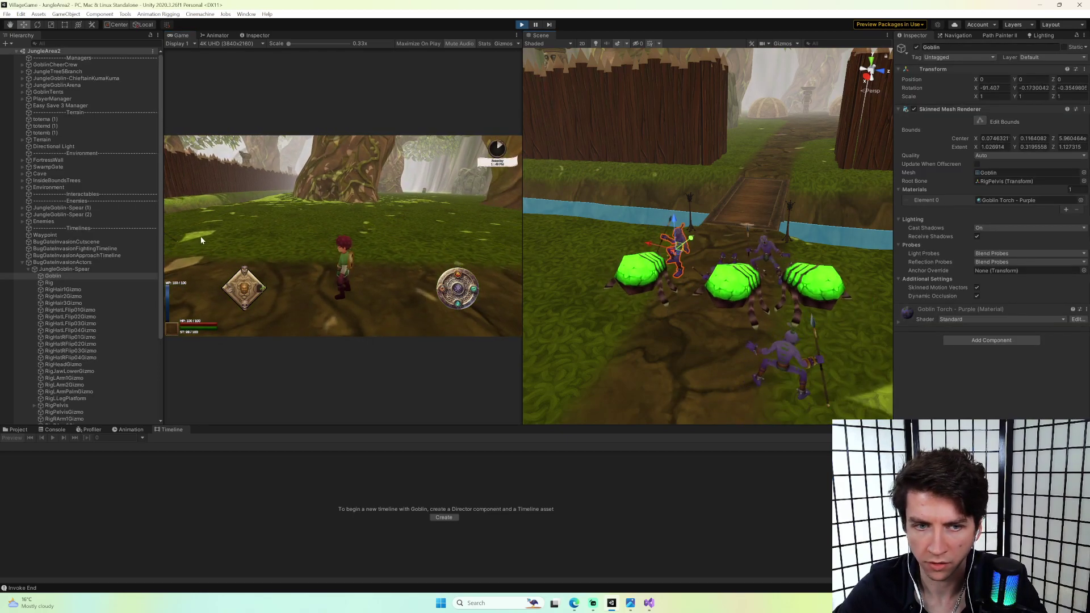
{"action": "left_click", "coordinate": [106, 268]}
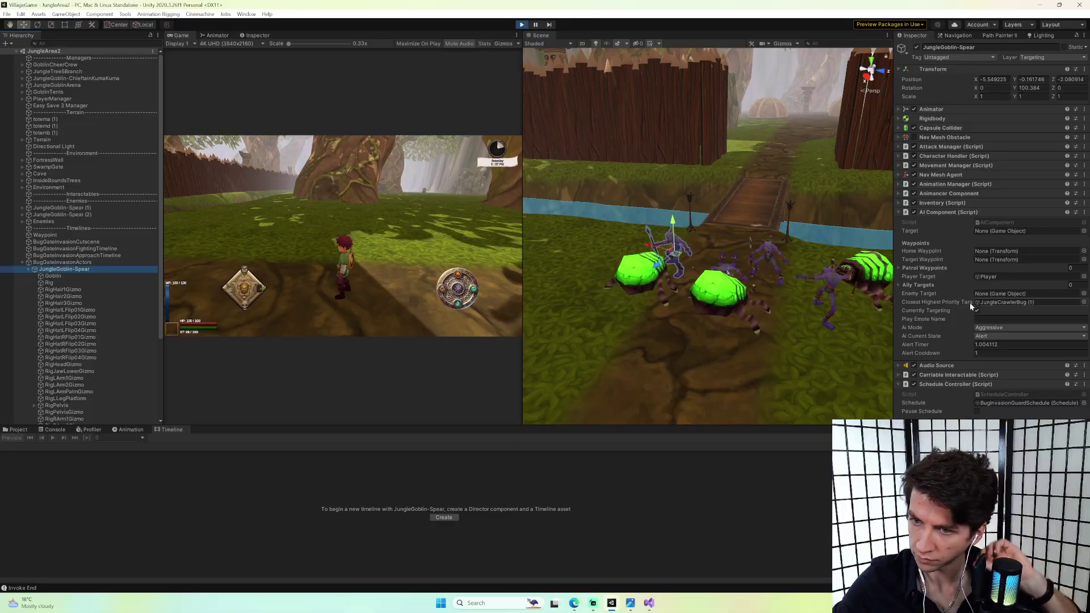
{"action": "left_click", "coordinate": [643, 276]}
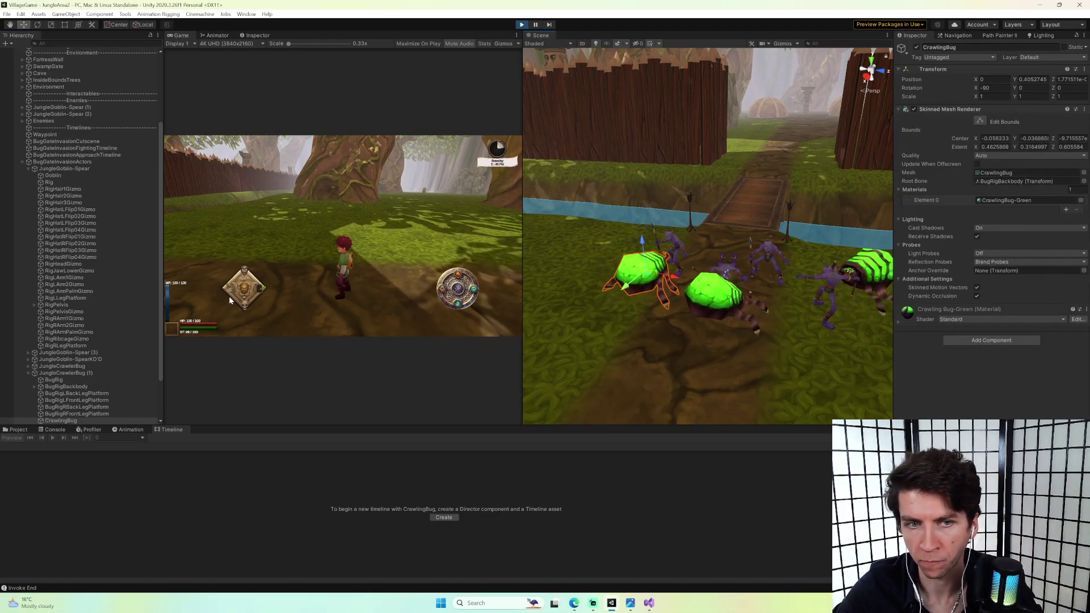
{"action": "scroll", "coordinate": [93, 327], "scroll_direction": "down", "scroll_amount": 3}
{"action": "left_click", "coordinate": [65, 322]}
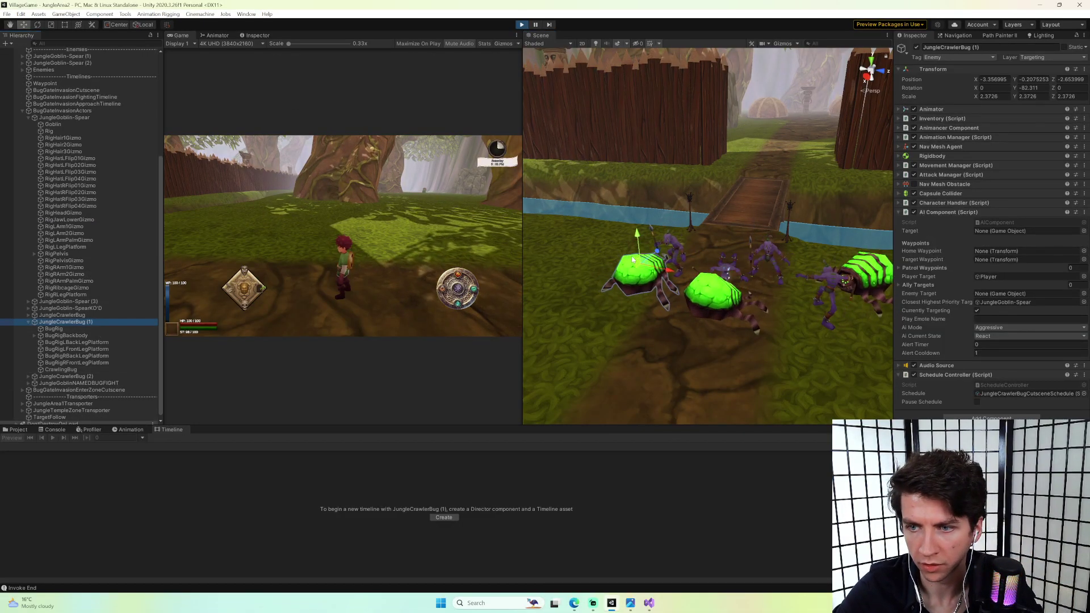
{"action": "key", "text": "p"}
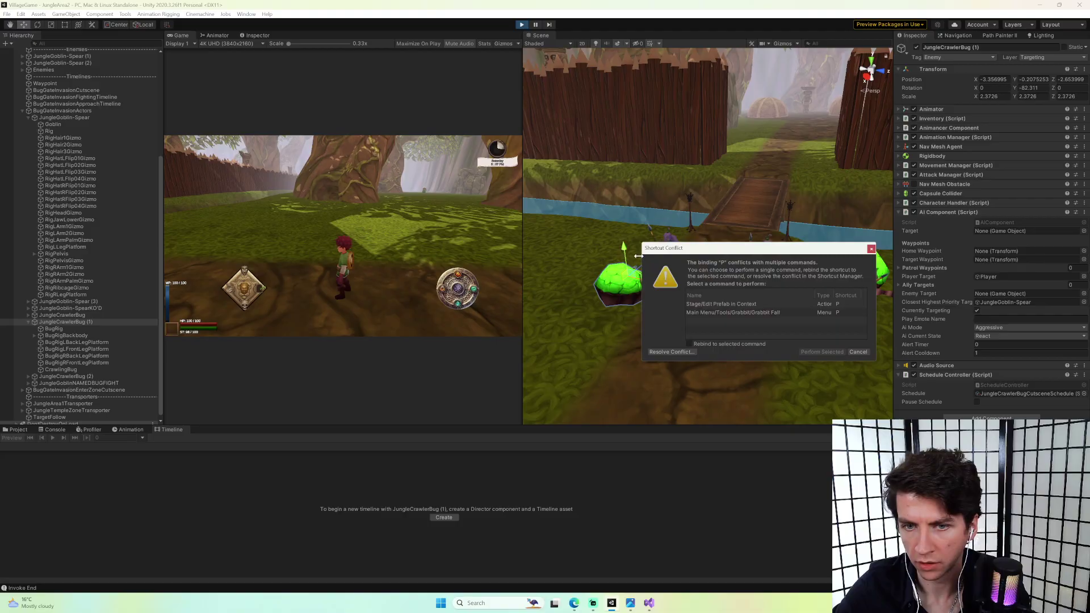
{"action": "left_click", "coordinate": [857, 352]}
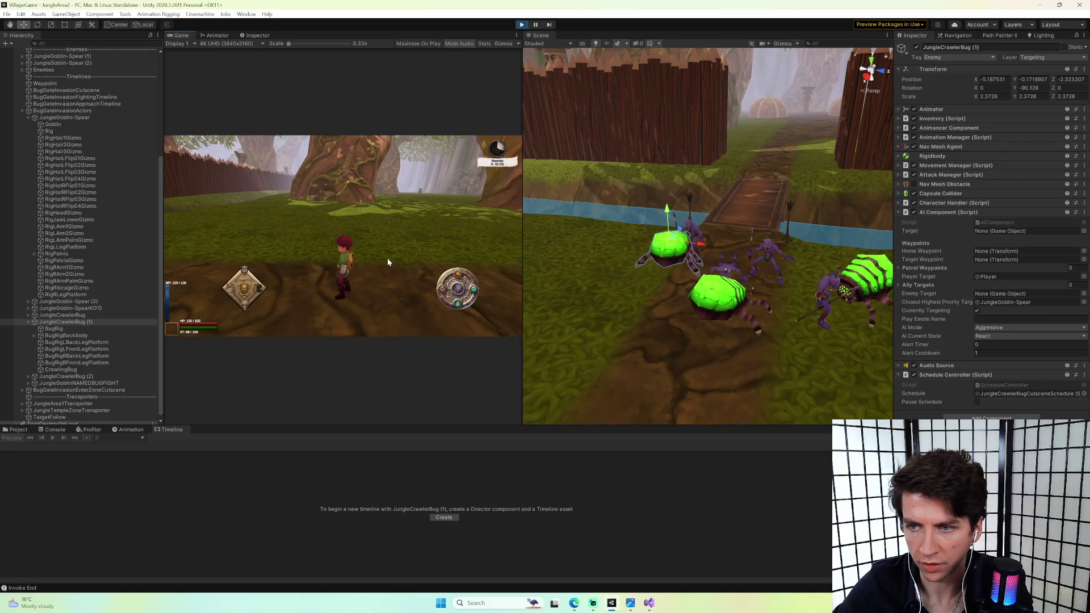
{"action": "left_click", "coordinate": [522, 24]}
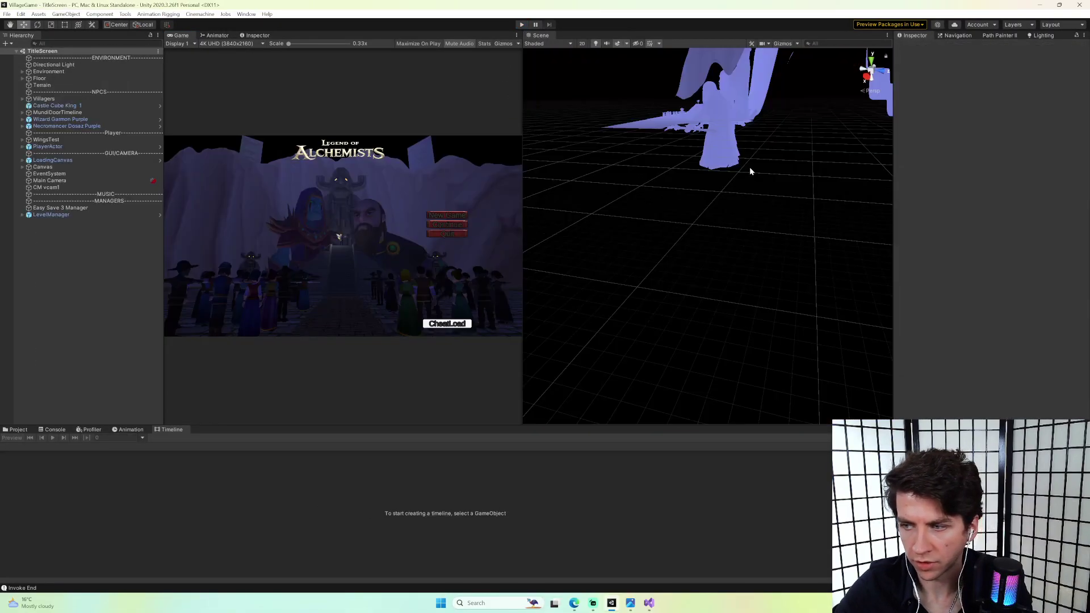
Switch to Visual Studio and open AITargetingFunctions.cs at the aiReactionToPlayer check in TargetInReactCone.
{"action": "left_click", "coordinate": [649, 603]}
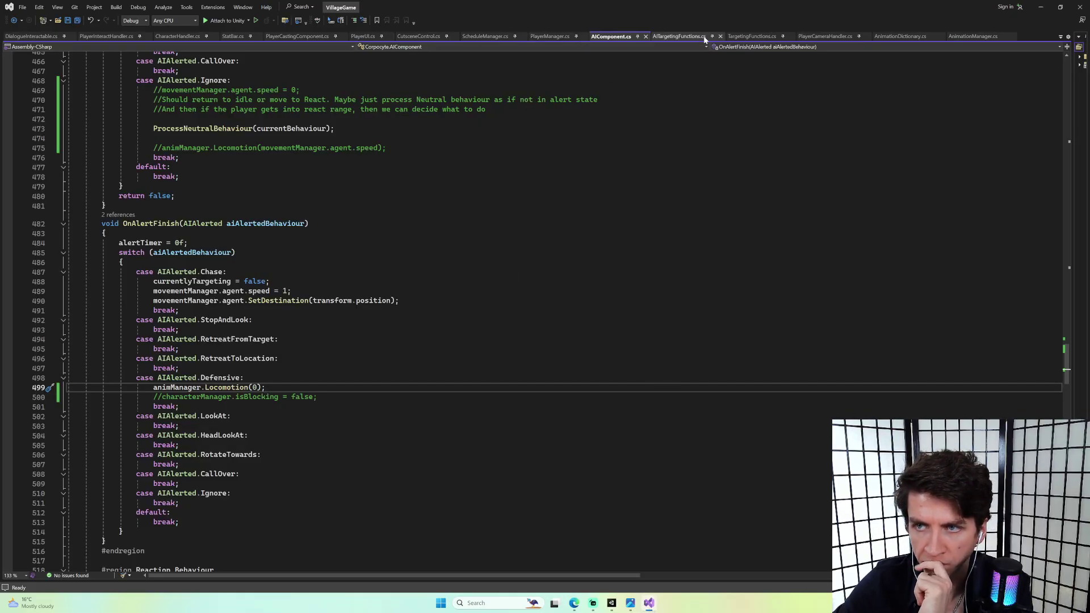
{"action": "left_click", "coordinate": [678, 38]}
{"action": "scroll", "coordinate": [435, 163], "scroll_direction": "up", "scroll_amount": 5}
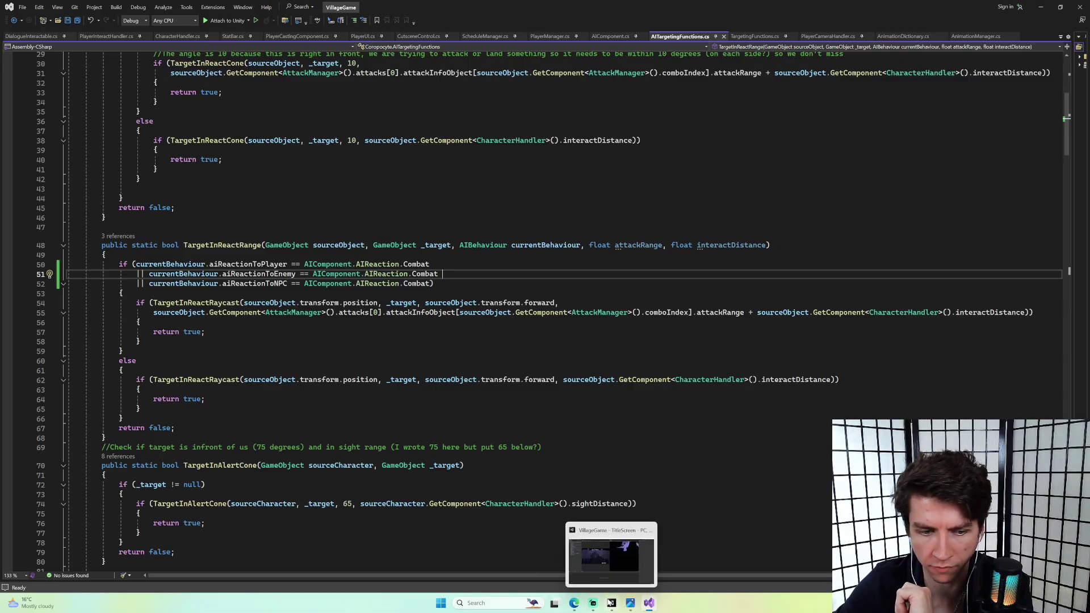
{"action": "scroll", "coordinate": [436, 296], "scroll_direction": "up", "scroll_amount": 3}
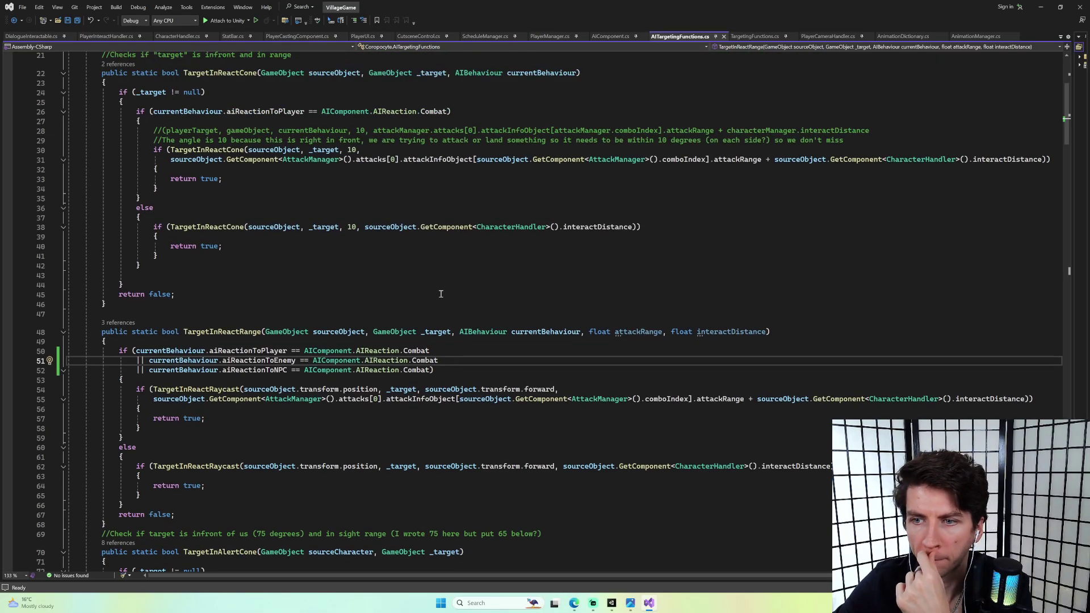
{"action": "scroll", "coordinate": [420, 267], "scroll_direction": "up", "scroll_amount": 2}
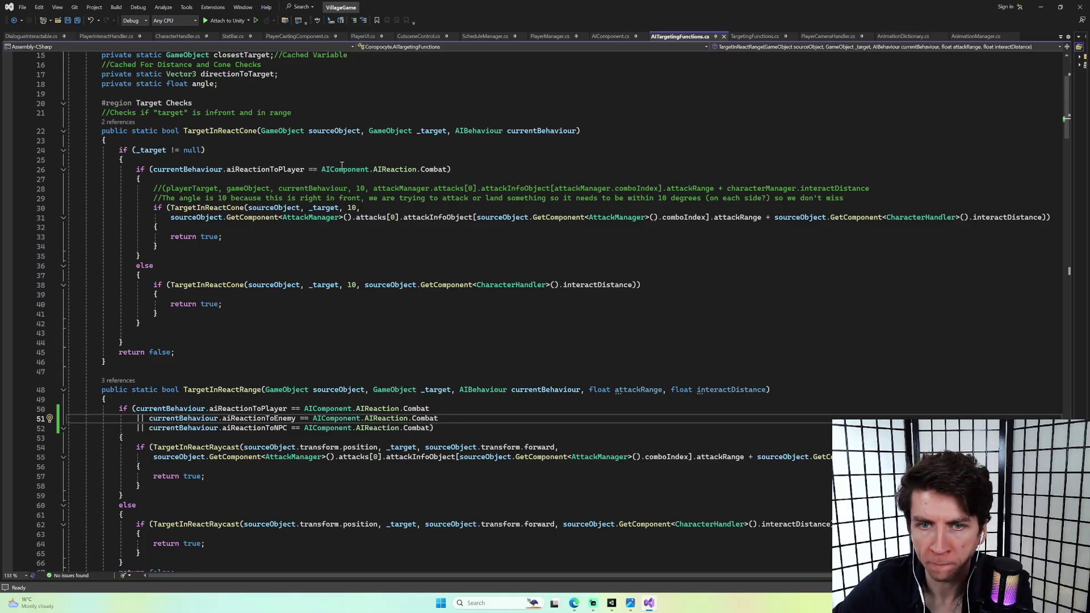
{"action": "left_click", "coordinate": [269, 170]}
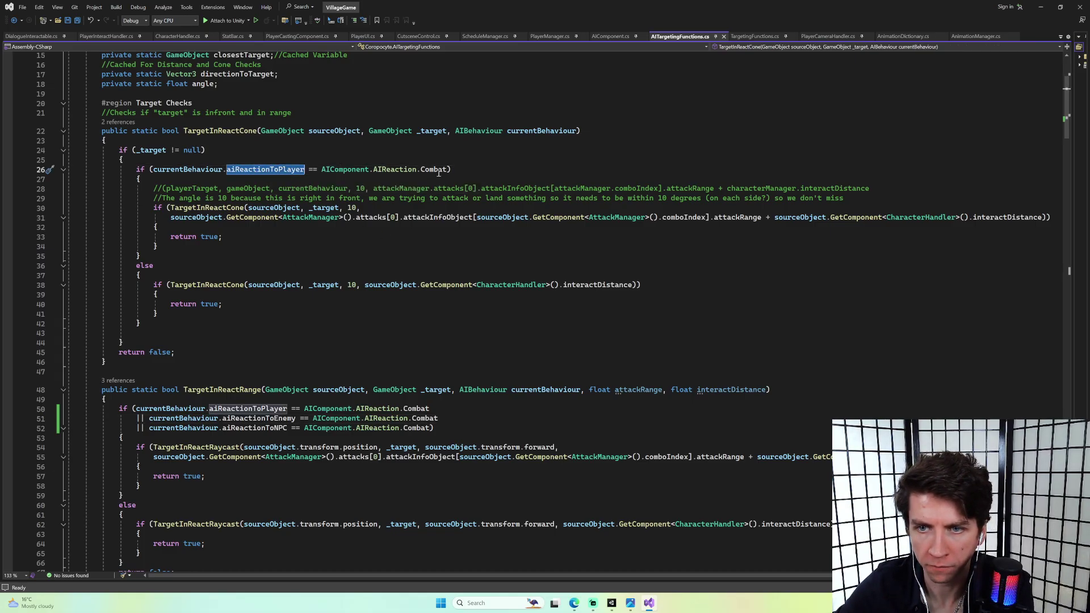
Extend TargetInReactCone's if condition with the aiReactionToEnemy and aiReactionToNPC Combat checks copied from TargetInReactRange, align the lines, and save.
{"action": "left_click", "coordinate": [449, 169]}
{"action": "left_click_drag", "start_coordinate": [438, 429], "coordinate": [136, 418]}
{"action": "key", "text": "ctrl+c"}
{"action": "left_click", "coordinate": [448, 169]}
{"action": "key", "text": "ctrl+v"}
{"action": "left_click", "coordinate": [453, 169]}
{"action": "key", "text": "Return"}
{"action": "left_click", "coordinate": [137, 188]}
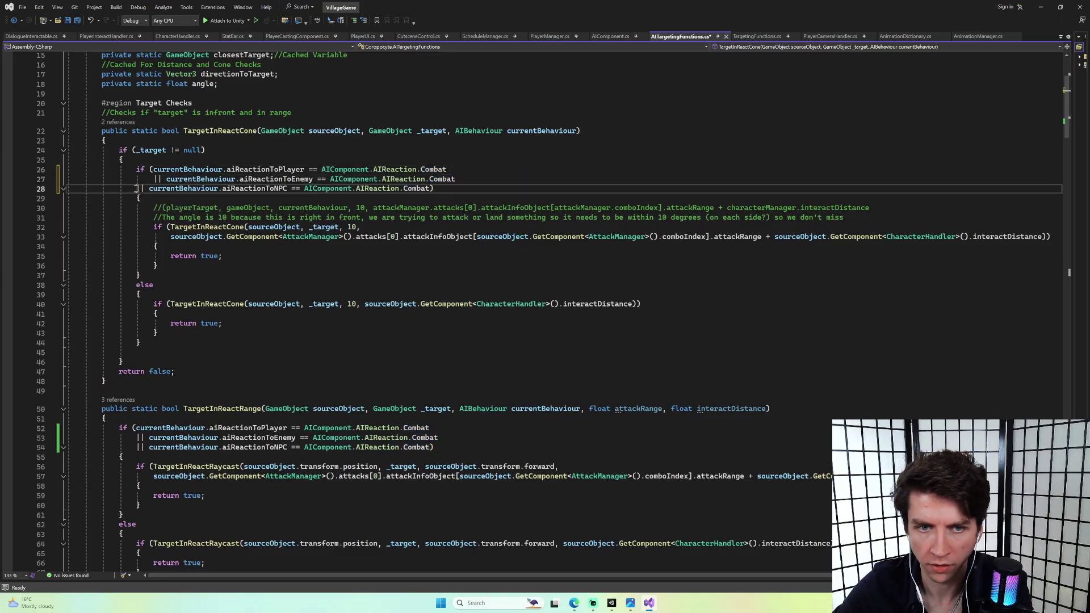
{"action": "key", "text": "Tab"}
{"action": "left_click", "coordinate": [244, 189]}
{"action": "key", "text": "ctrl+s"}
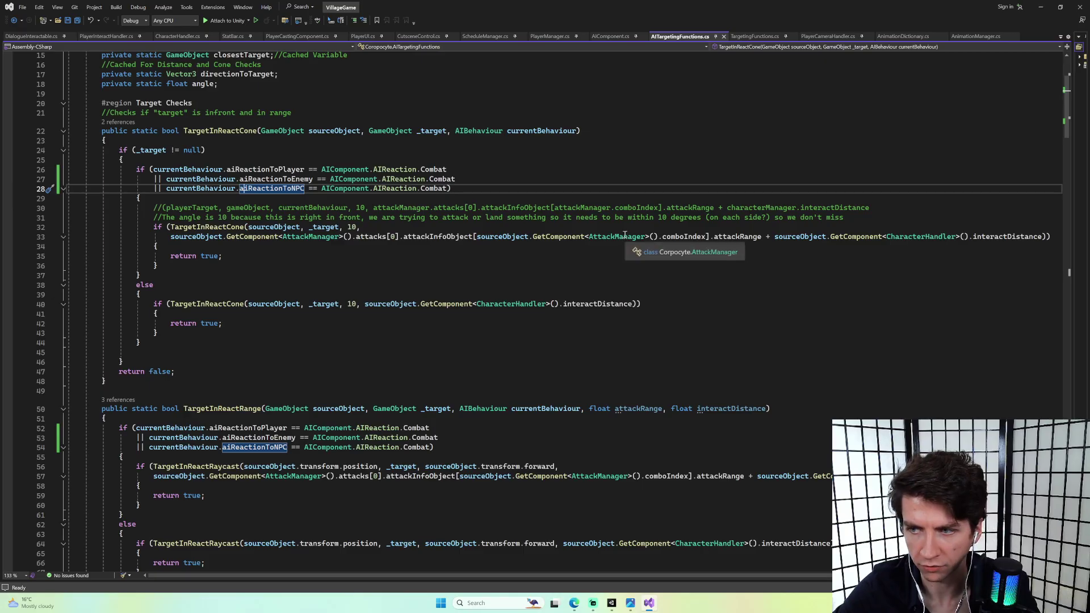
Review the alert and react cone and range functions in AITargetingFunctions.cs, comparing the Combat conditions of TargetInReactRange and TargetInReactCone.
{"action": "scroll", "coordinate": [503, 220], "scroll_direction": "down", "scroll_amount": 1}
{"action": "scroll", "coordinate": [471, 216], "scroll_direction": "down", "scroll_amount": 19}
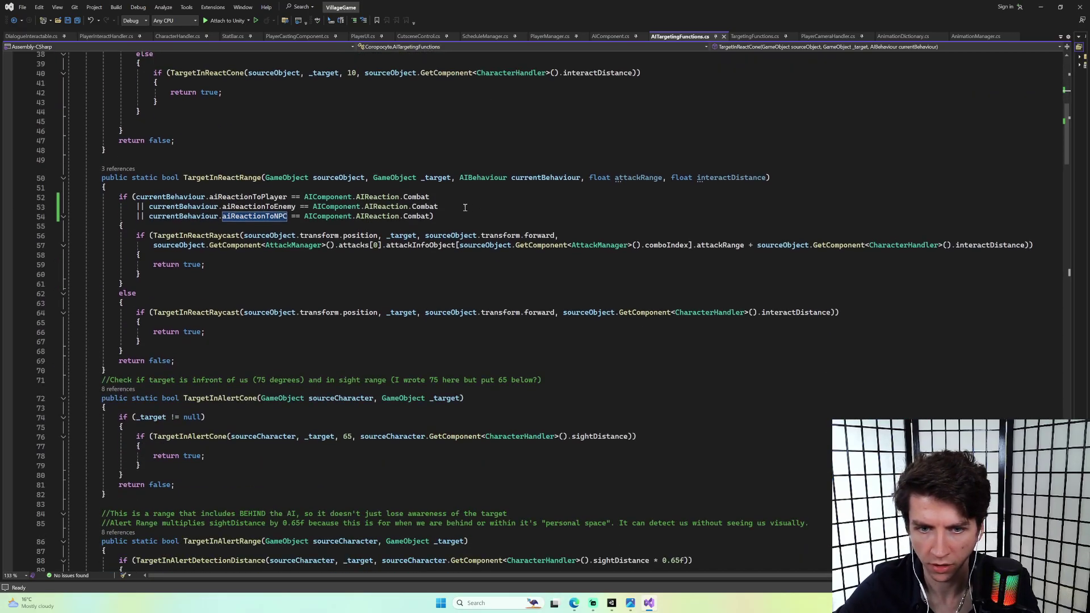
{"action": "scroll", "coordinate": [452, 213], "scroll_direction": "down", "scroll_amount": 7}
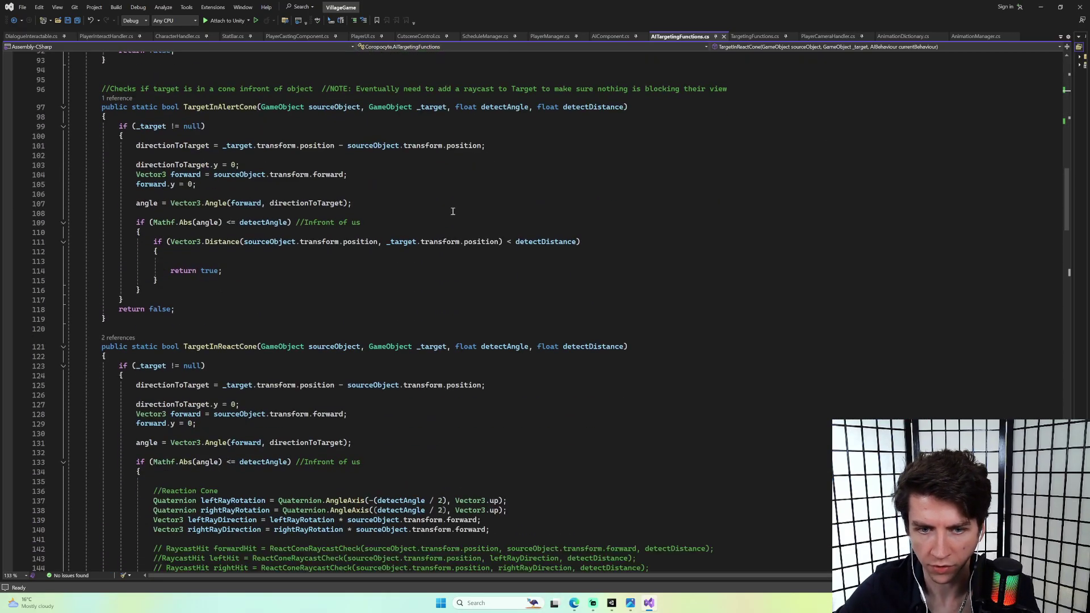
{"action": "scroll", "coordinate": [454, 211], "scroll_direction": "down", "scroll_amount": 4}
{"action": "scroll", "coordinate": [460, 210], "scroll_direction": "up", "scroll_amount": 20}
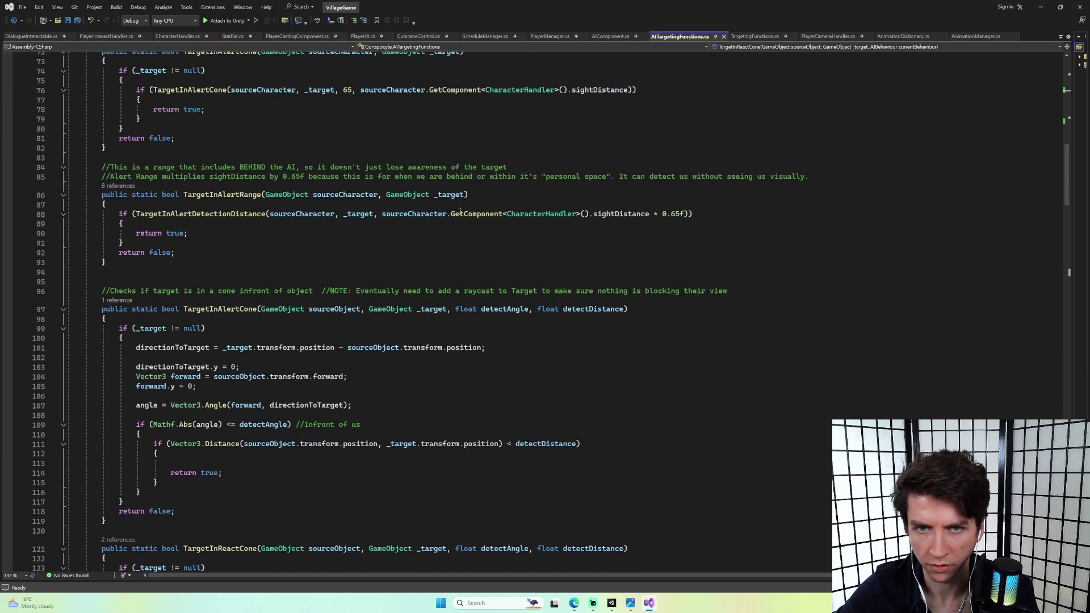
{"action": "scroll", "coordinate": [462, 209], "scroll_direction": "up", "scroll_amount": 6}
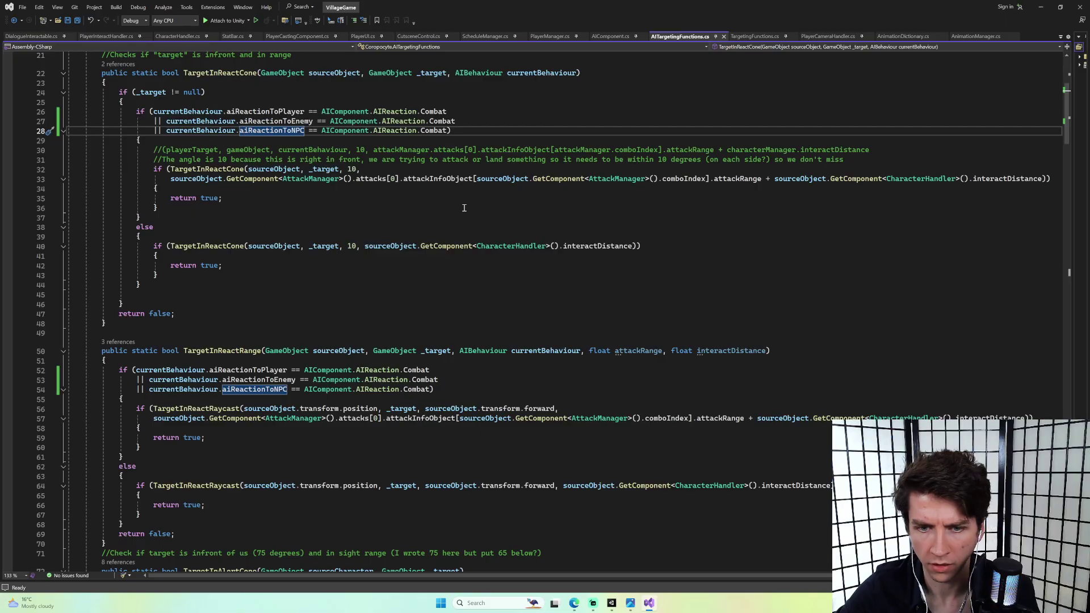
{"action": "left_click", "coordinate": [174, 370]}
{"action": "left_click", "coordinate": [246, 370]}
{"action": "double_click", "coordinate": [246, 370]}
{"action": "scroll", "coordinate": [431, 391], "scroll_direction": "up", "scroll_amount": 1}
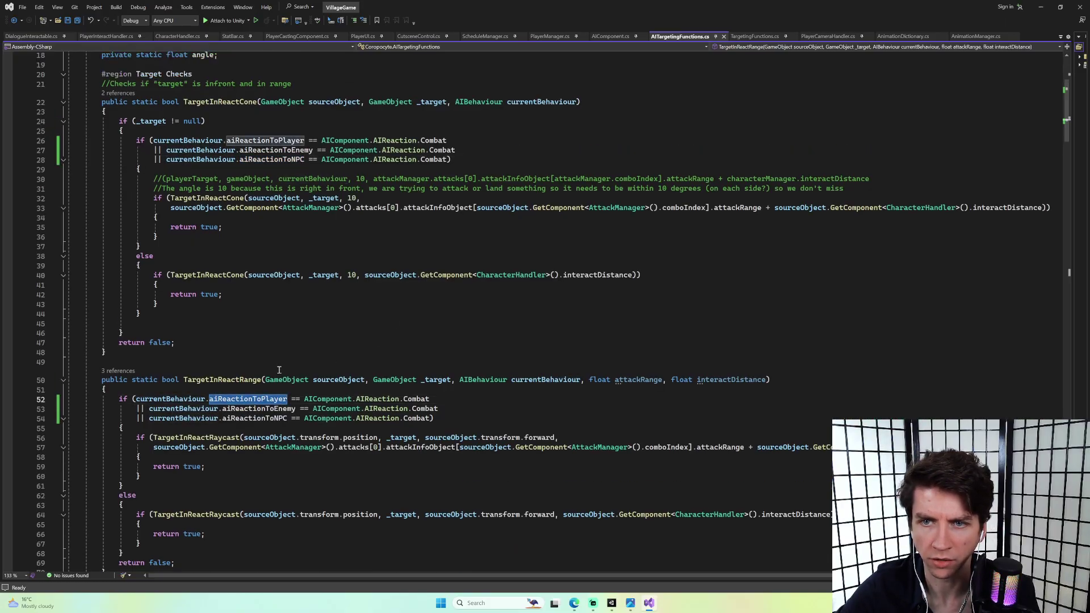
{"action": "double_click", "coordinate": [416, 399]}
{"action": "scroll", "coordinate": [260, 320], "scroll_direction": "up", "scroll_amount": 2}
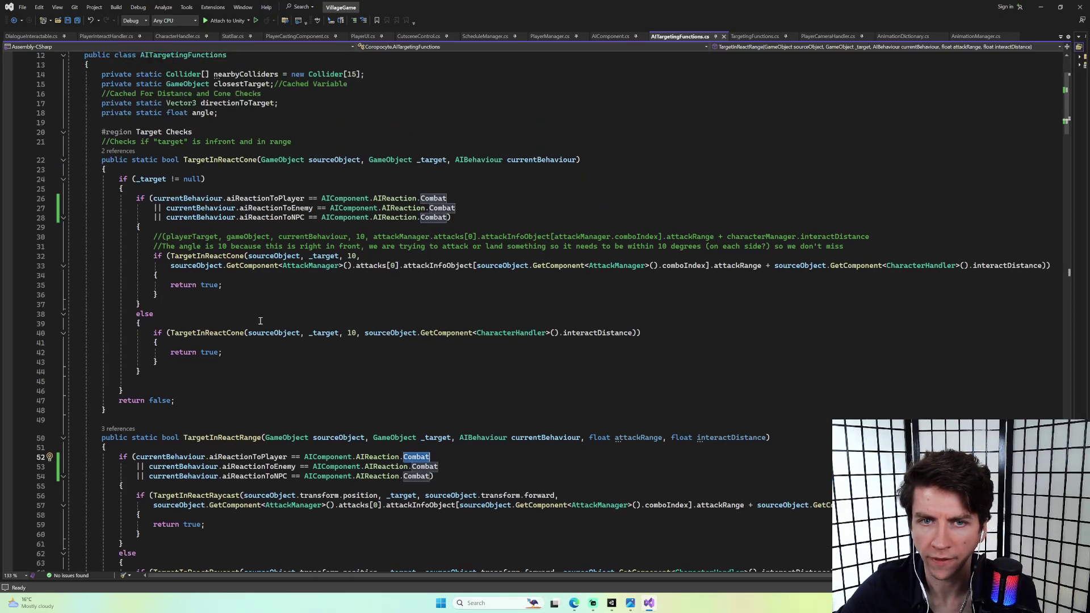
{"action": "double_click", "coordinate": [265, 198]}
{"action": "double_click", "coordinate": [433, 199]}
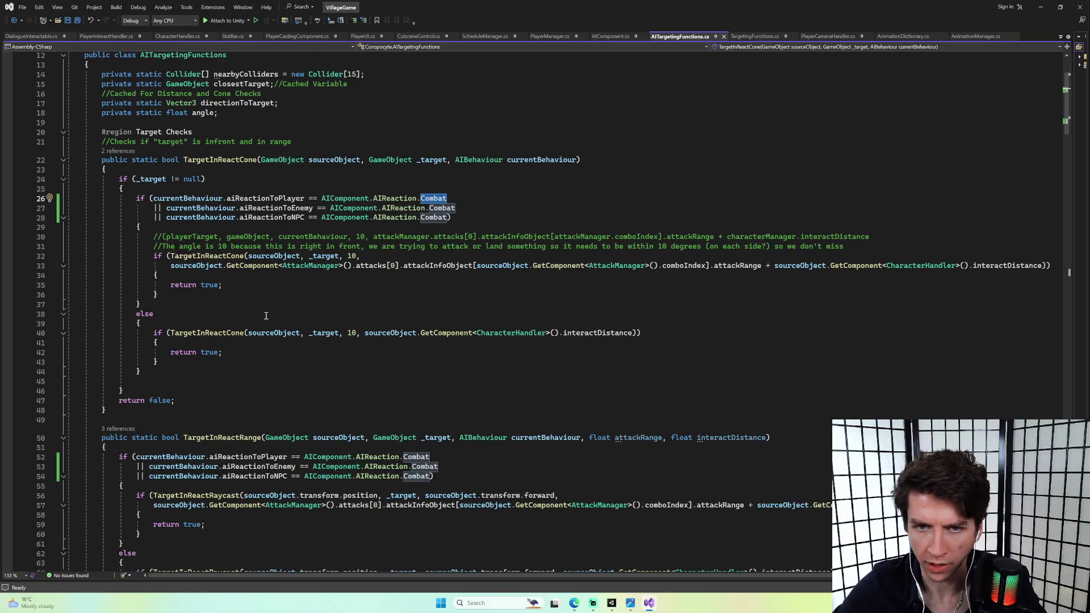
Add the comment "//Should compare the behvaiour depending on what the target's type is!" above the Combat condition in TargetInReactCone.
{"action": "left_click", "coordinate": [316, 189]}
{"action": "key", "text": "Return"}
{"action": "type", "text": "//"}
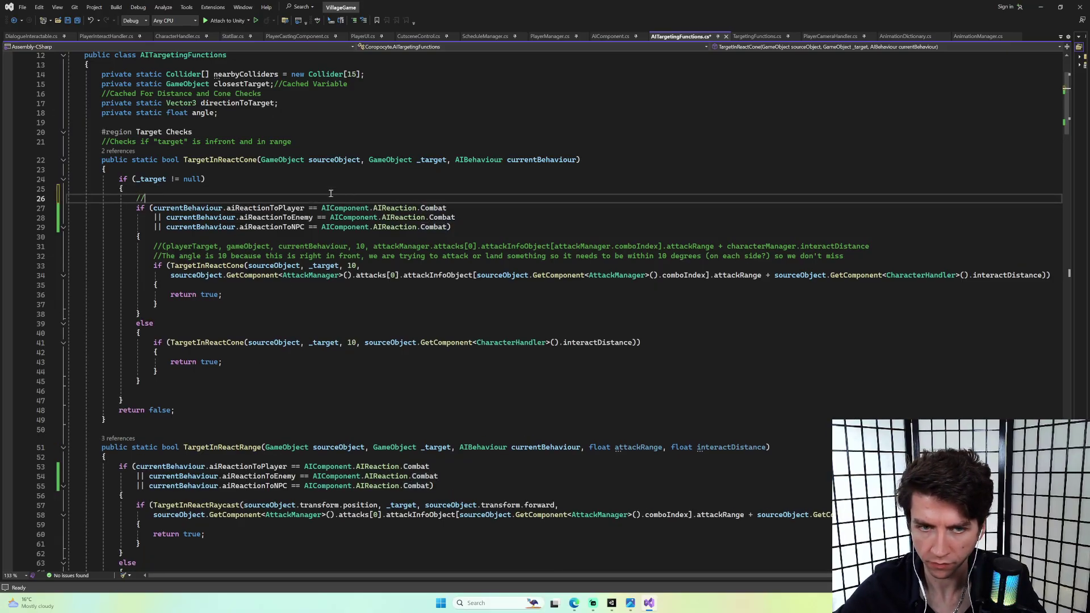
{"action": "type", "text": "Should also"}
{"action": "key", "text": "ctrl+BackSpace"}
{"action": "type", "text": "compare the "}
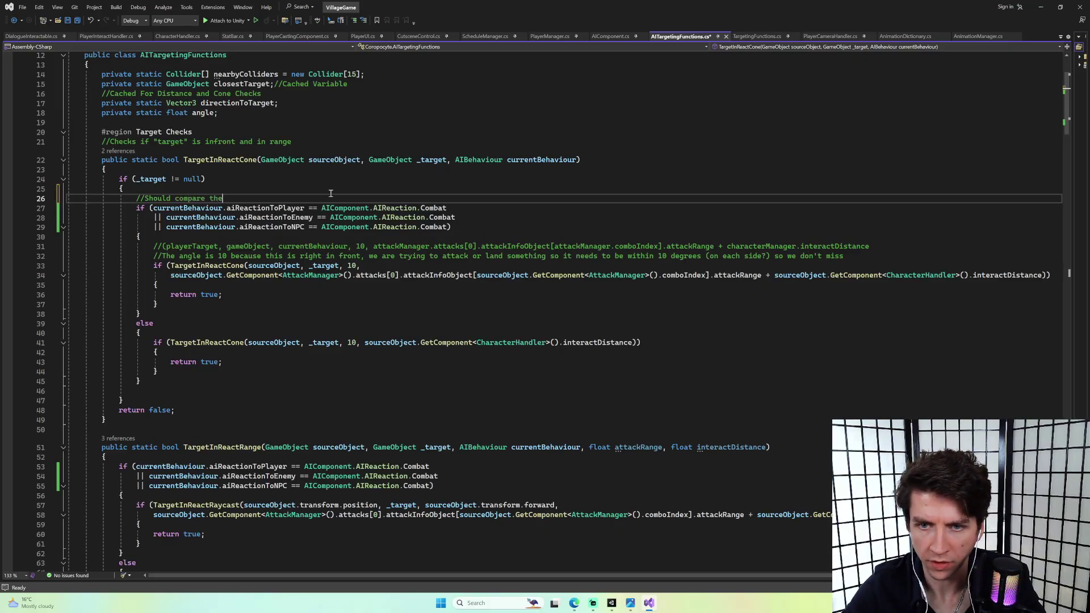
{"action": "type", "text": "behvaiour"}
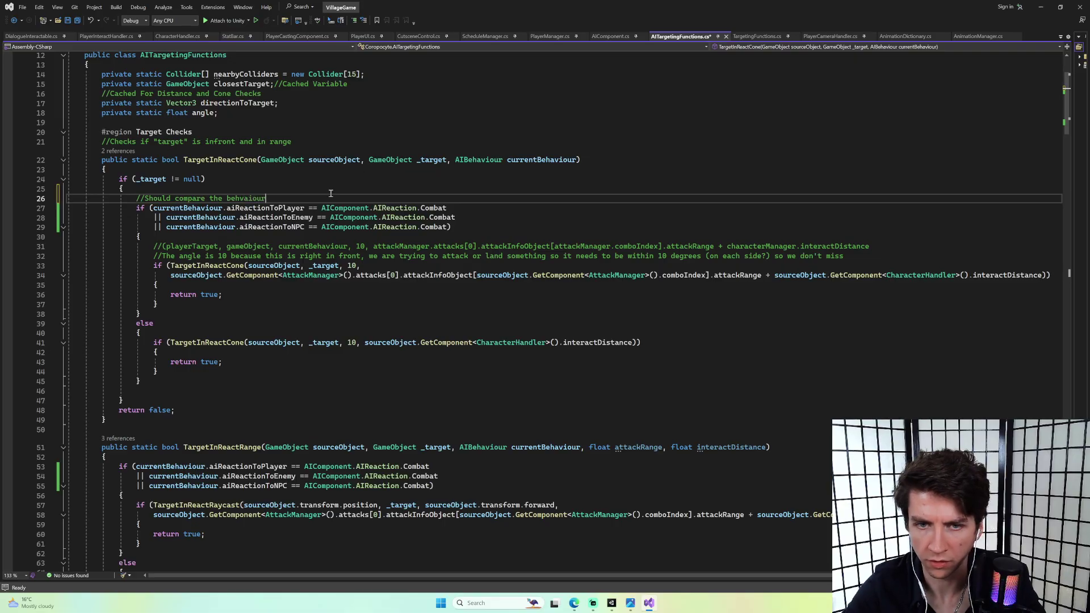
{"action": "type", "text": " depending "}
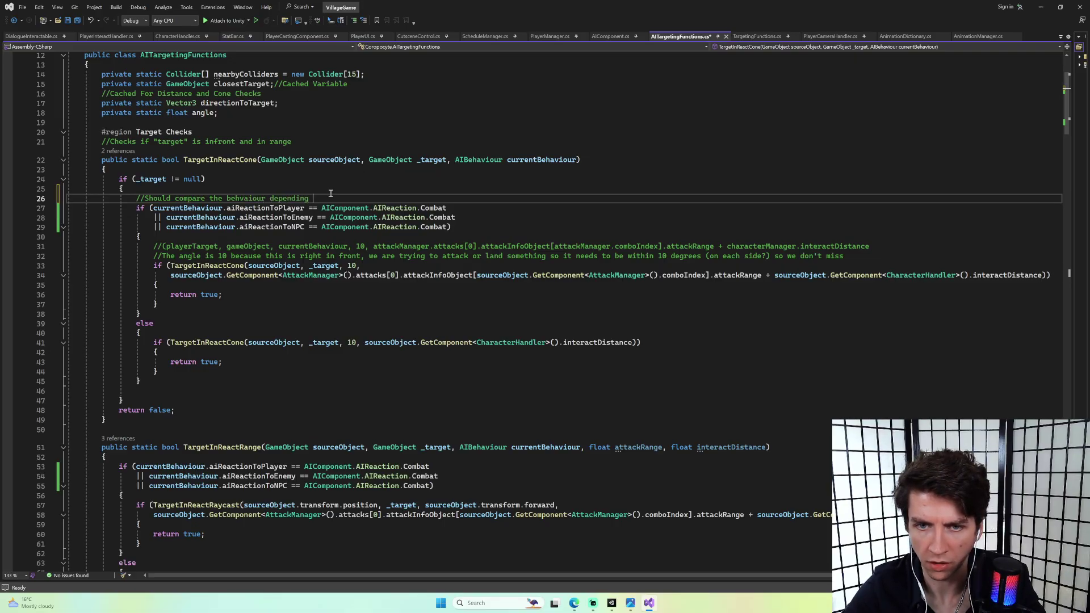
{"action": "type", "text": "on w"}
{"action": "type", "text": "he"}
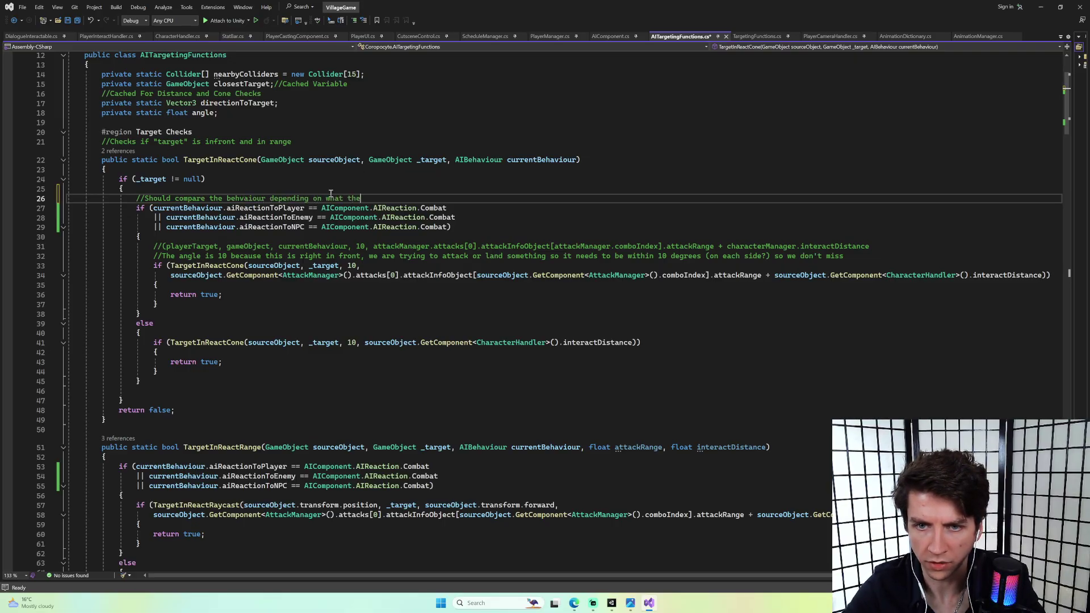
{"action": "type", "text": " target's typ"}
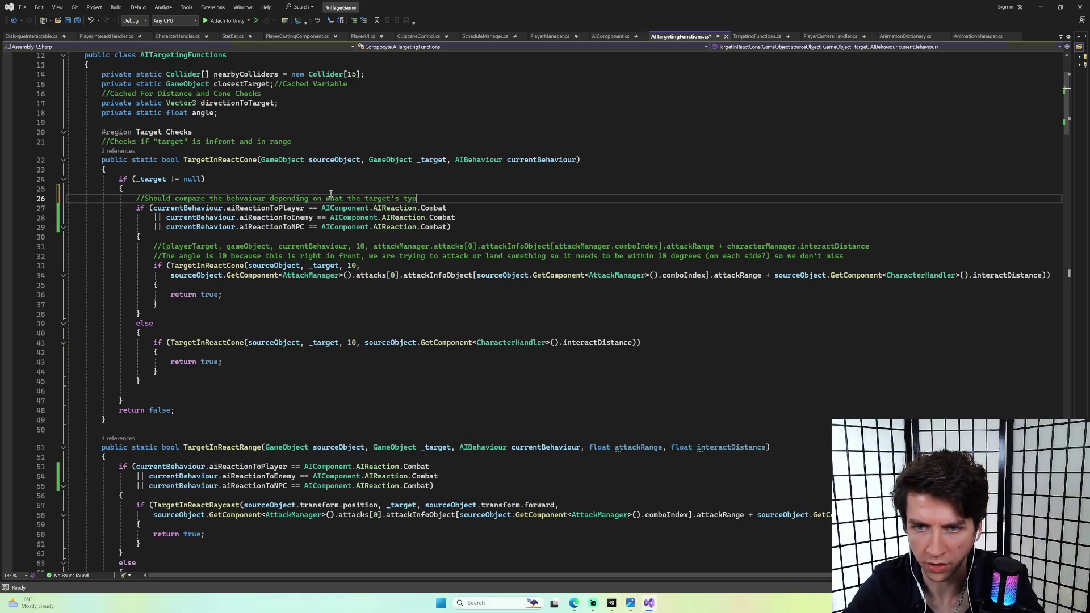
{"action": "type", "text": "e is!"}
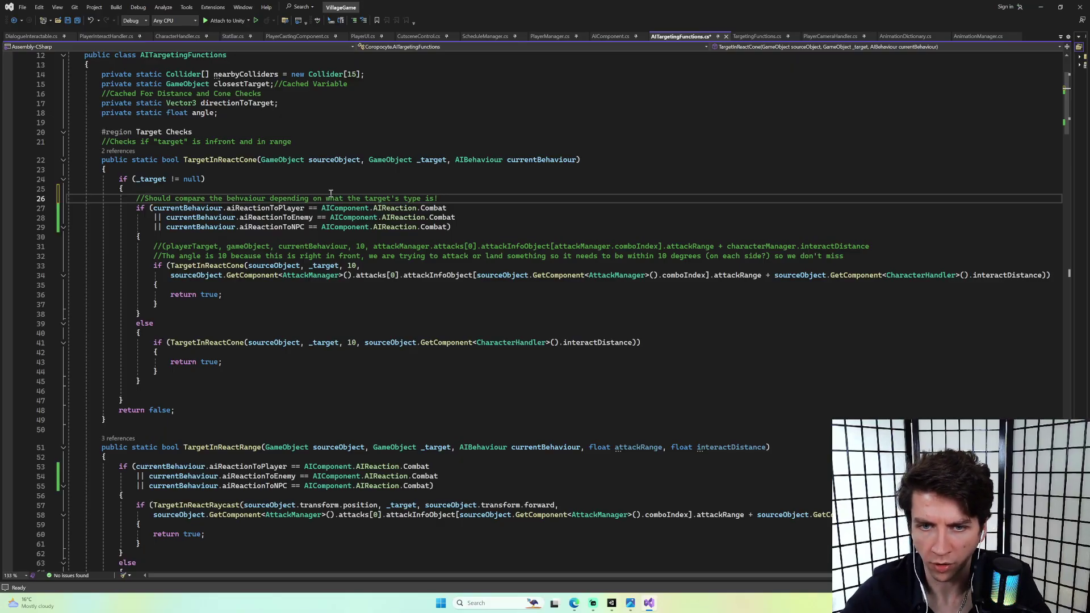
Append "This needs to be added or else we'll use attack range to talk to the player" to the comment and save the file.
{"action": "left_click", "coordinate": [300, 218]}
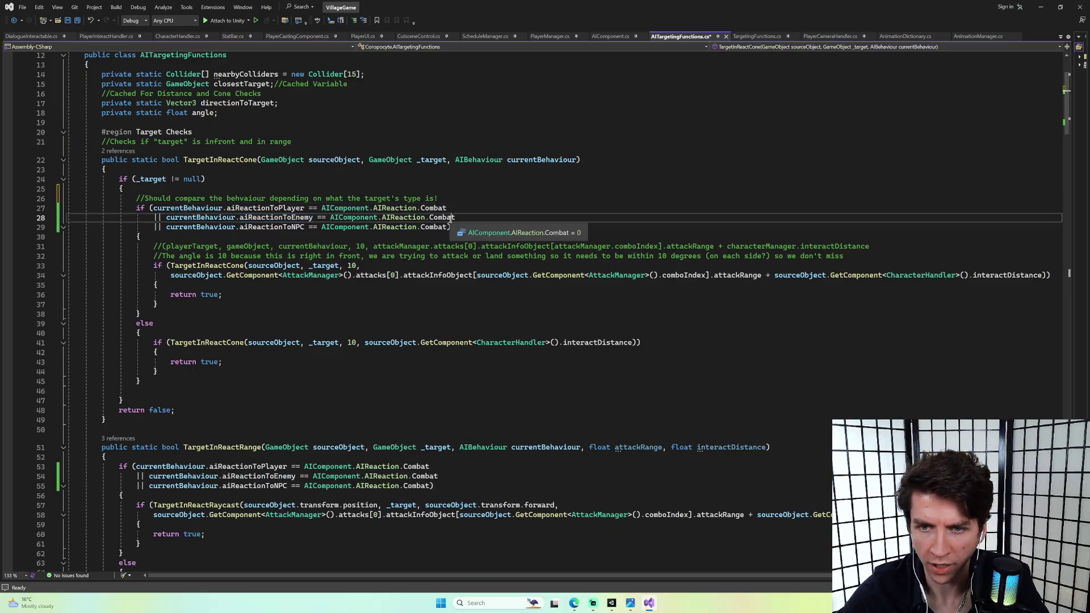
{"action": "double_click", "coordinate": [442, 218]}
{"action": "double_click", "coordinate": [745, 278]}
{"action": "left_click", "coordinate": [431, 199]}
{"action": "double_click", "coordinate": [439, 209]}
{"action": "left_click", "coordinate": [454, 199]}
{"action": "key", "text": "ctrl+s"}
{"action": "type", "text": "This needs to be added or else we'll use attack range to talk to the player"}
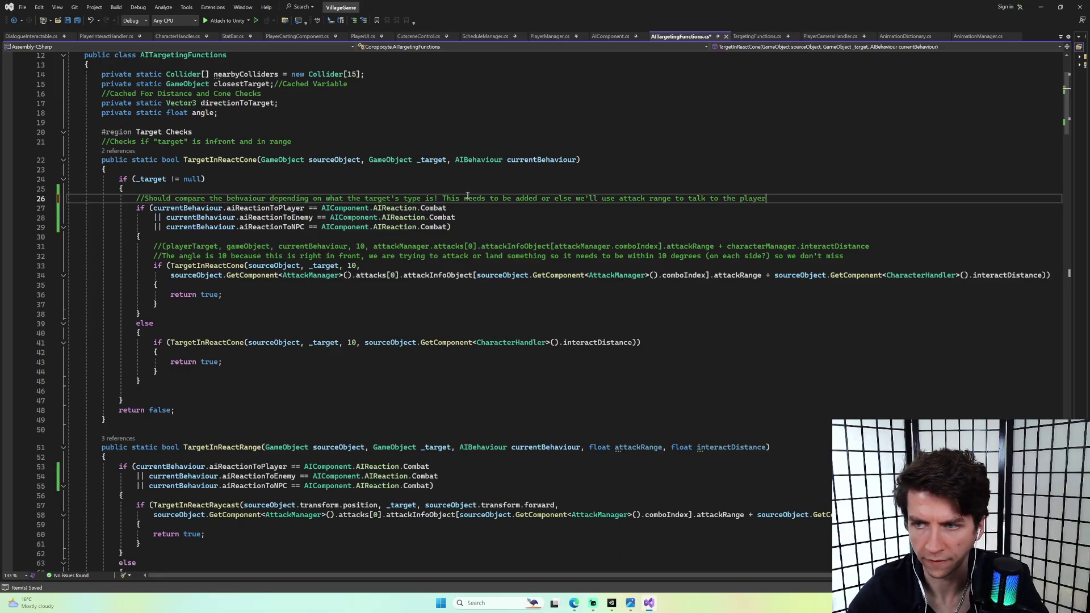
{"action": "key", "text": "ctrl+s"}
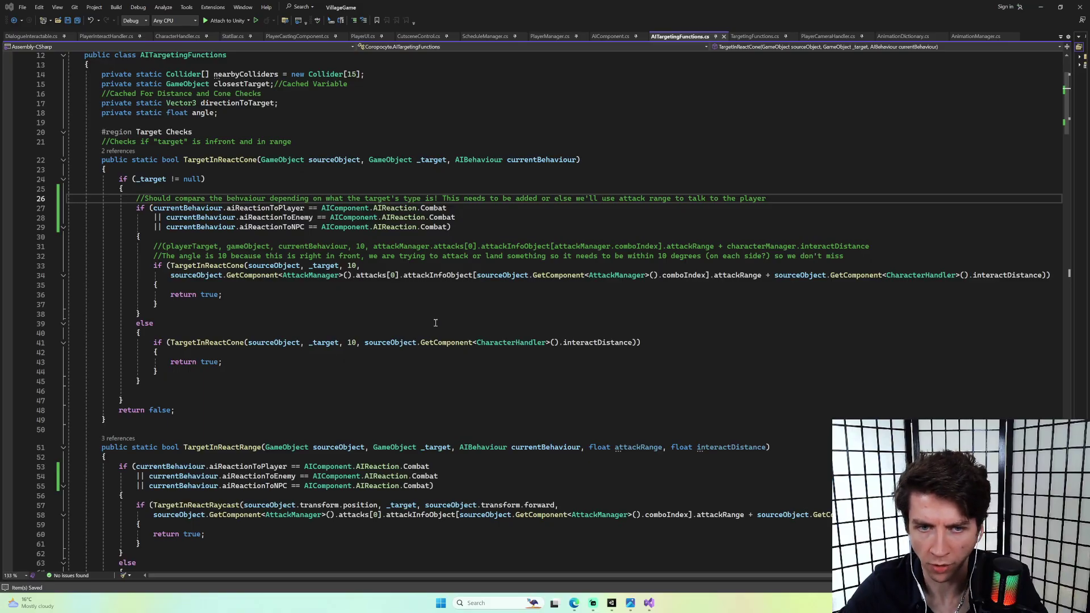
Switch to Unity, start play mode, load JungleArea2 with CheatLoad, and walk the player along the path to the bug gate fight.
{"action": "key", "text": "alt+Tab"}
{"action": "left_click", "coordinate": [522, 25]}
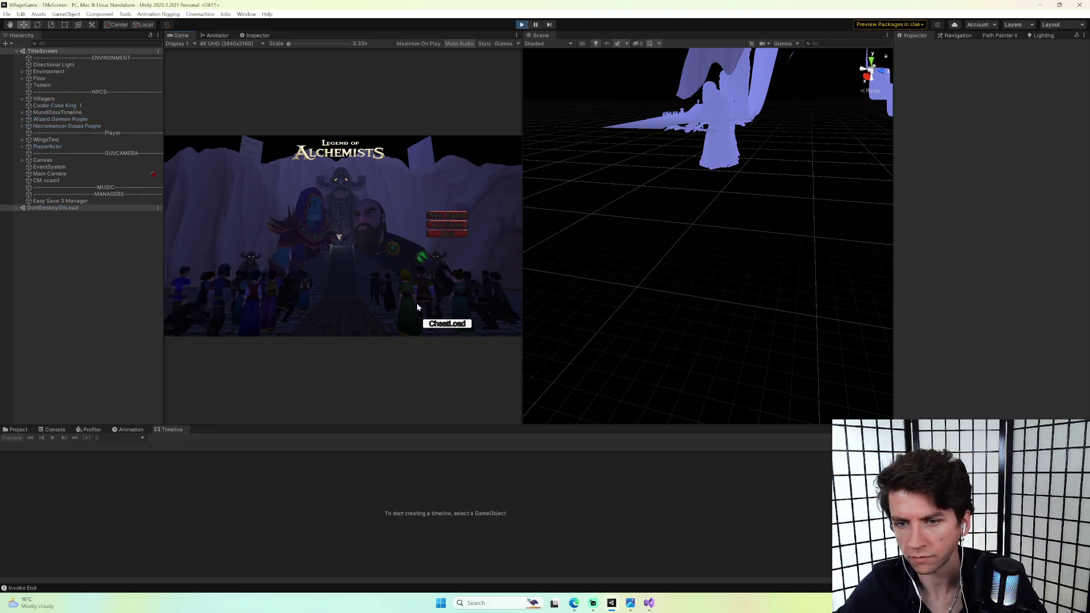
{"action": "left_click", "coordinate": [430, 322]}
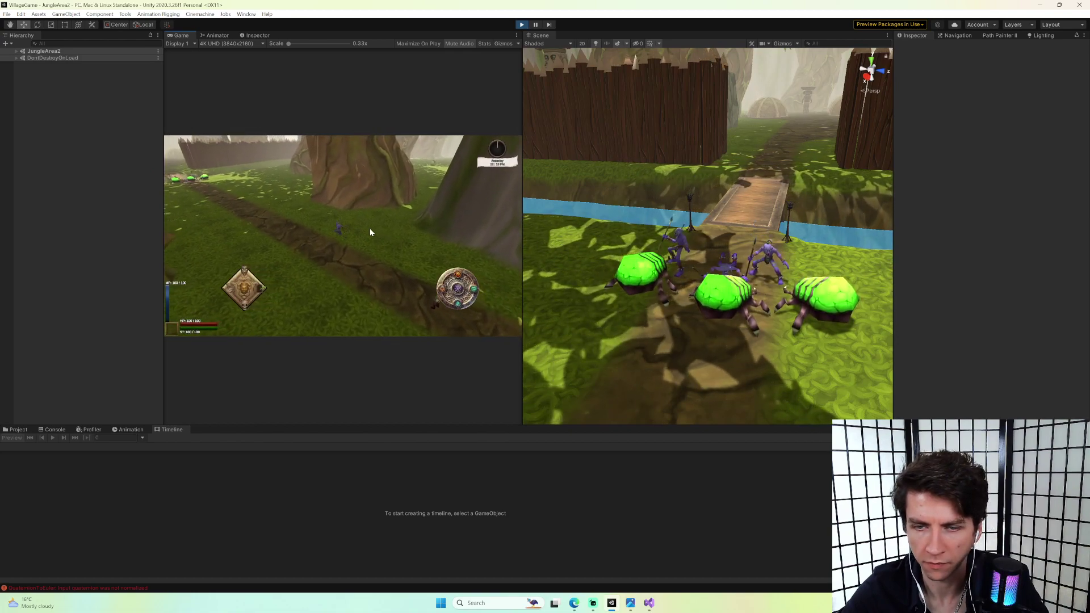
{"action": "key", "text": "w"}
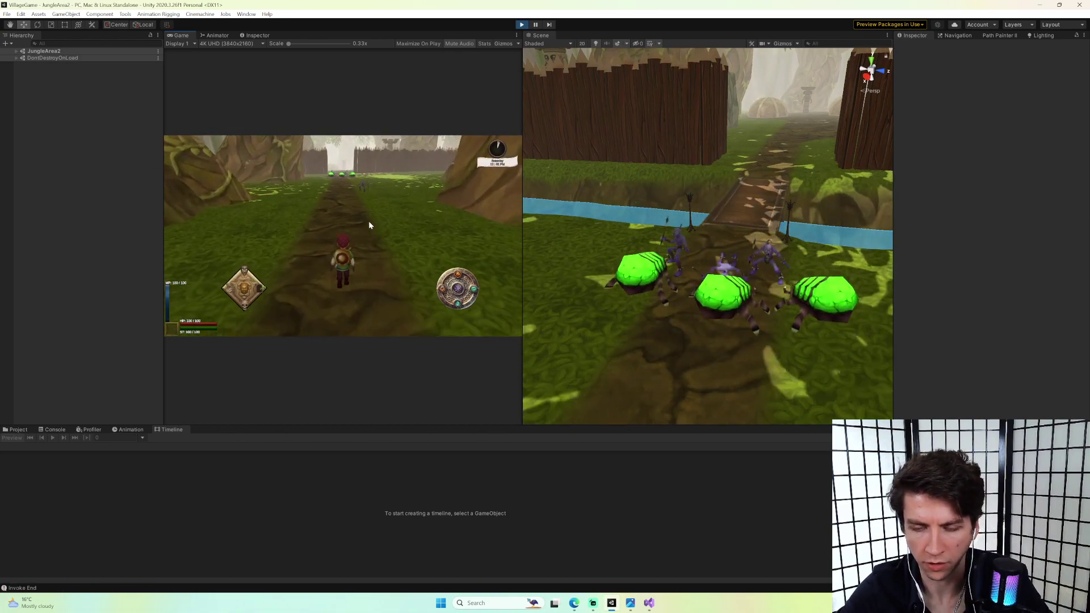
{"action": "key", "text": "w"}
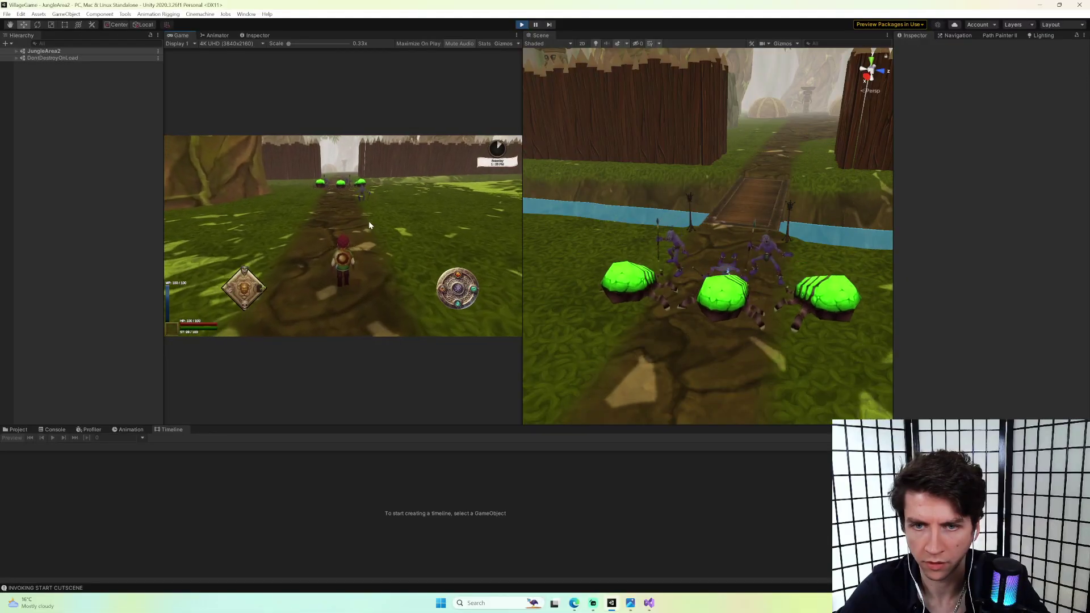
{"action": "key", "text": "w"}
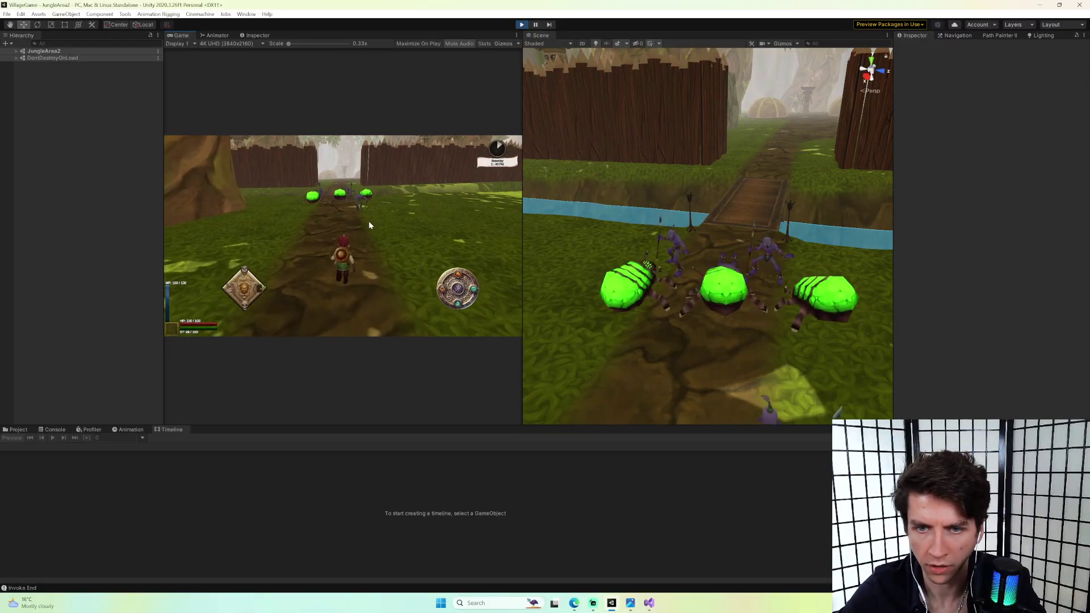
{"action": "key", "text": "w"}
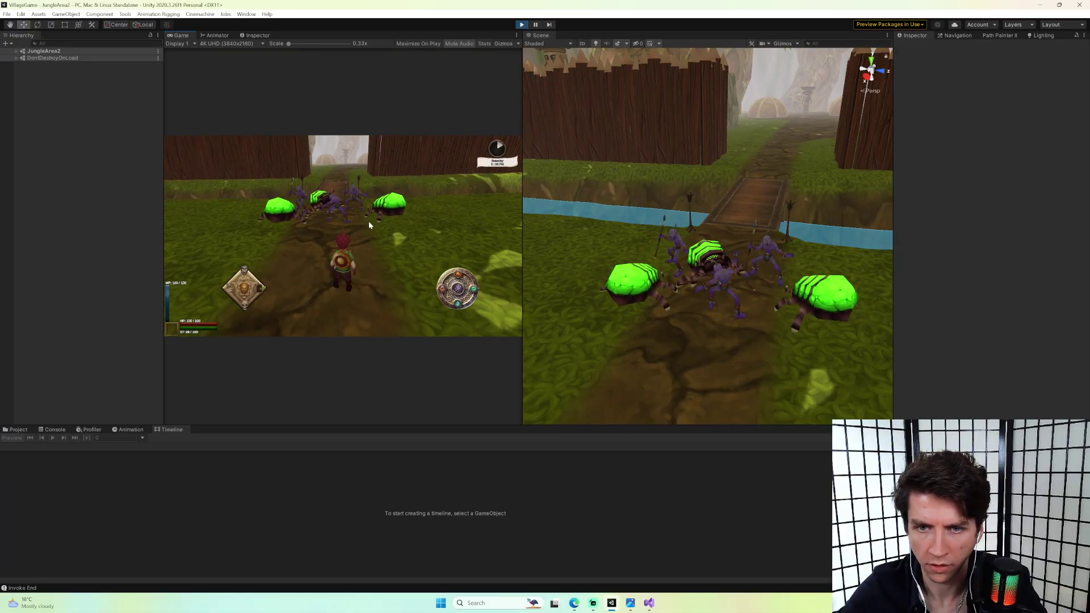
{"action": "key", "text": "d"}
Inspect JungleGoblin-Spear's AI Component target and its Ai Current State options during the fight, keeping Alert selected.
{"action": "left_click", "coordinate": [666, 244]}
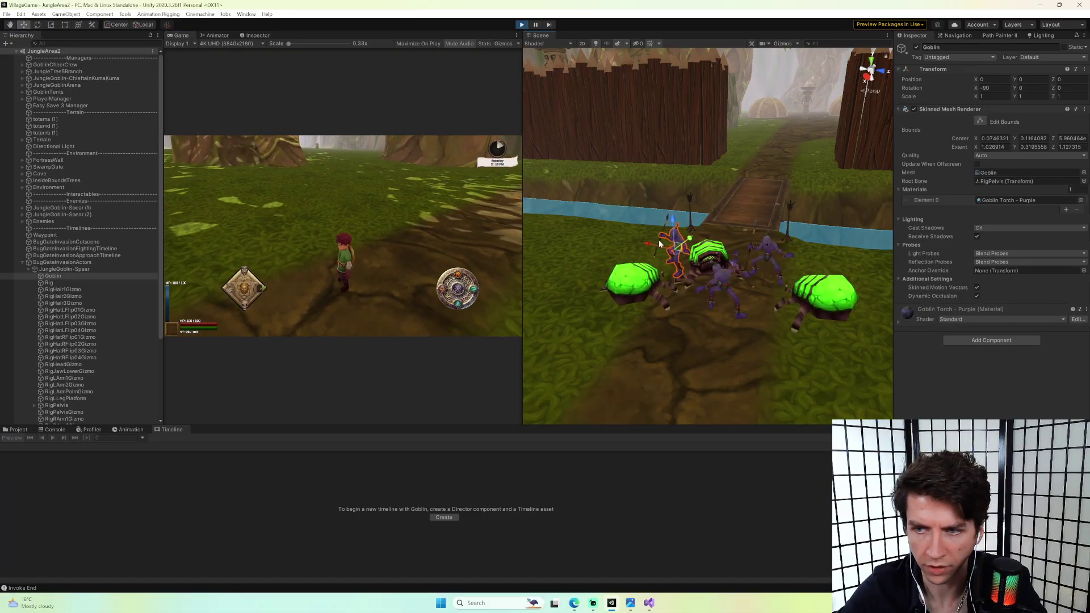
{"action": "left_click", "coordinate": [121, 269]}
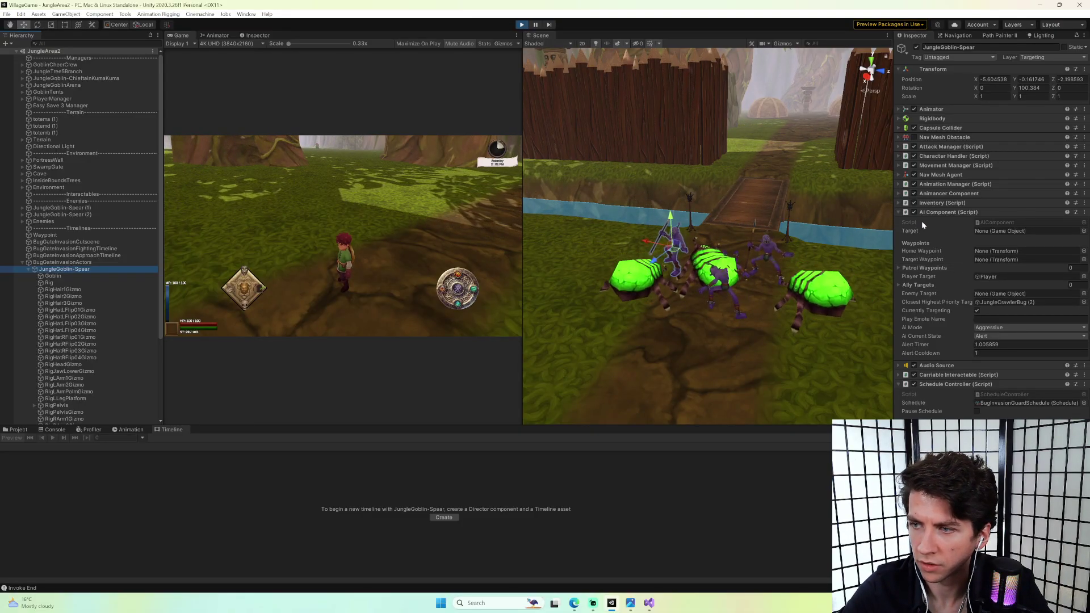
{"action": "left_click", "coordinate": [1000, 336]}
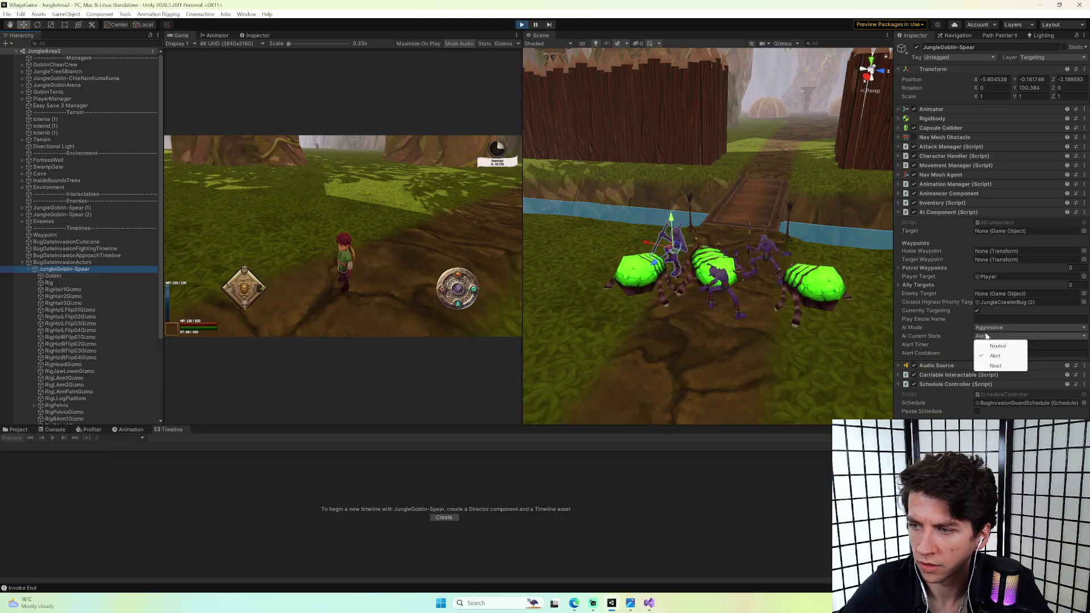
{"action": "left_click", "coordinate": [993, 353]}
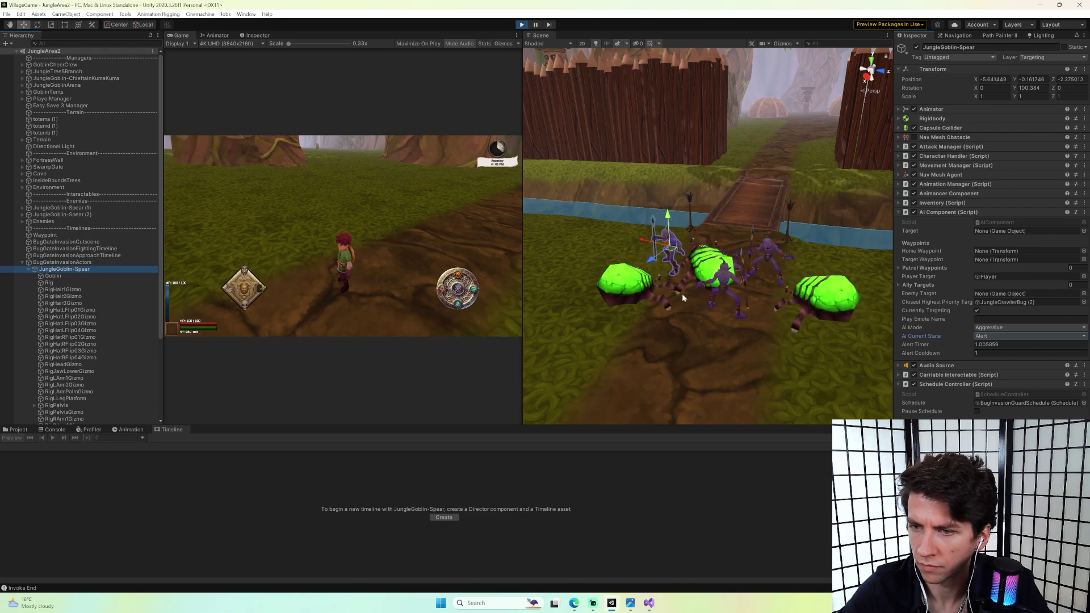
Collapse JungleGoblin-Spear and compare the AI Component states of the JungleCrawlerBug actors while they fight.
{"action": "left_click", "coordinate": [29, 269]}
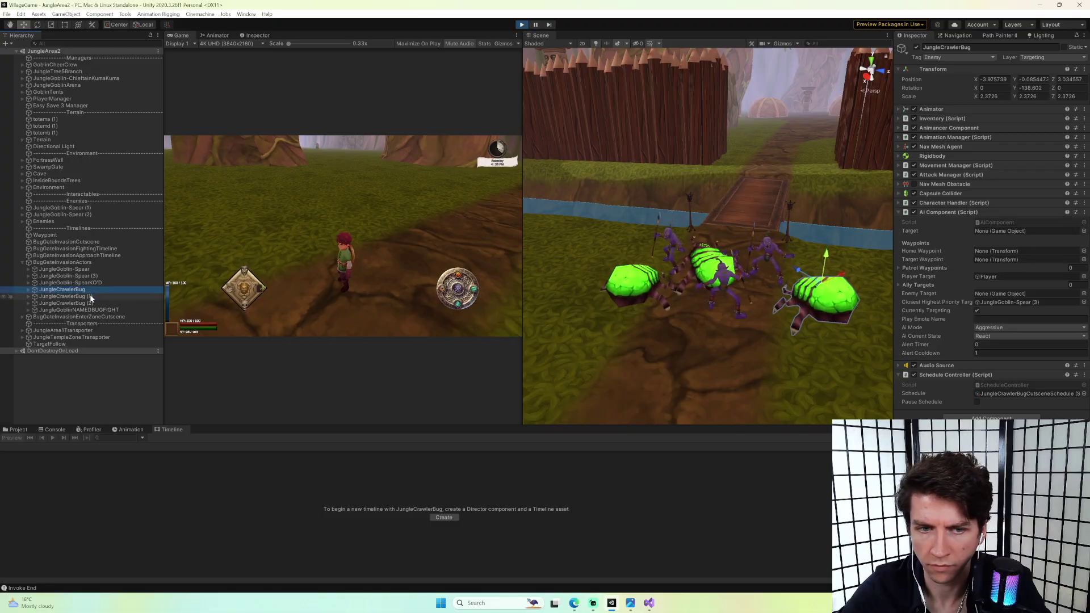
{"action": "left_click", "coordinate": [93, 304]}
{"action": "left_click", "coordinate": [98, 289]}
{"action": "left_click", "coordinate": [423, 252]}
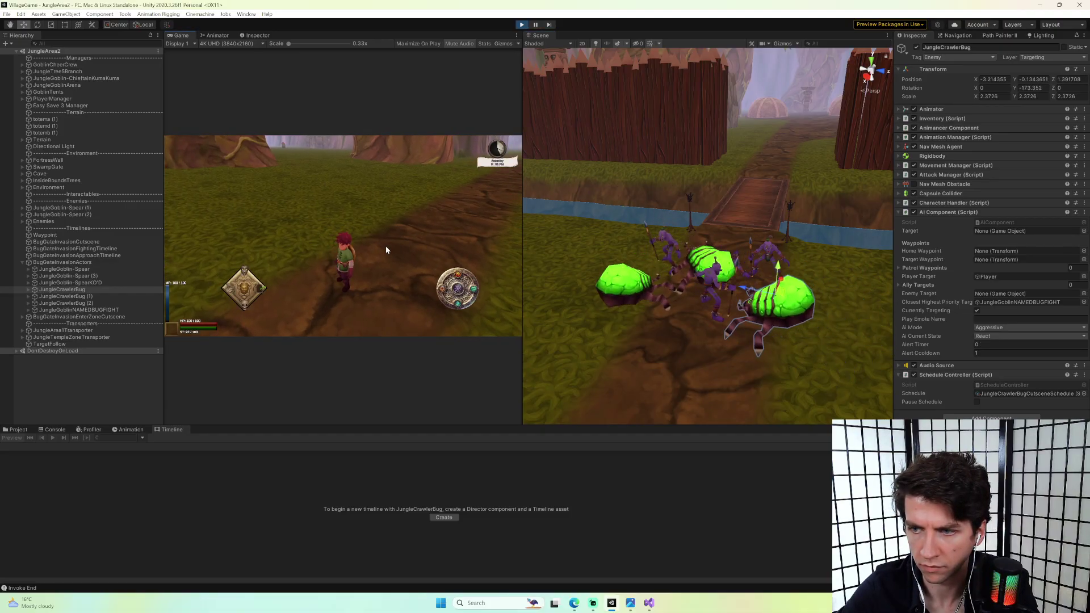
Inspect the AI Component and Character Handler of JungleGoblin-Spear (3) in the fight, and end play mode.
{"action": "left_click", "coordinate": [779, 267]}
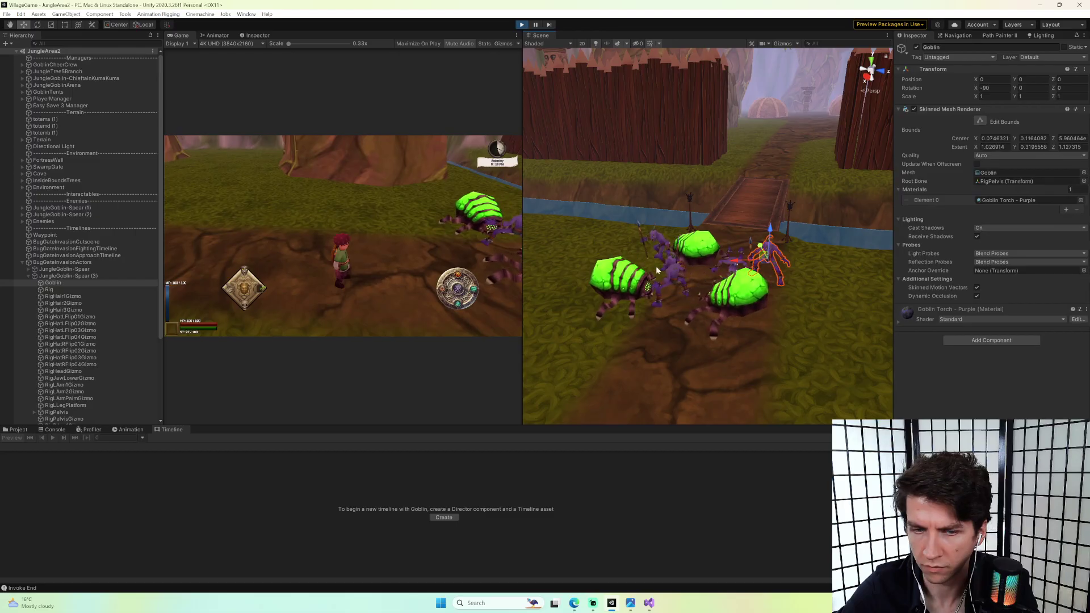
{"action": "left_click", "coordinate": [106, 279]}
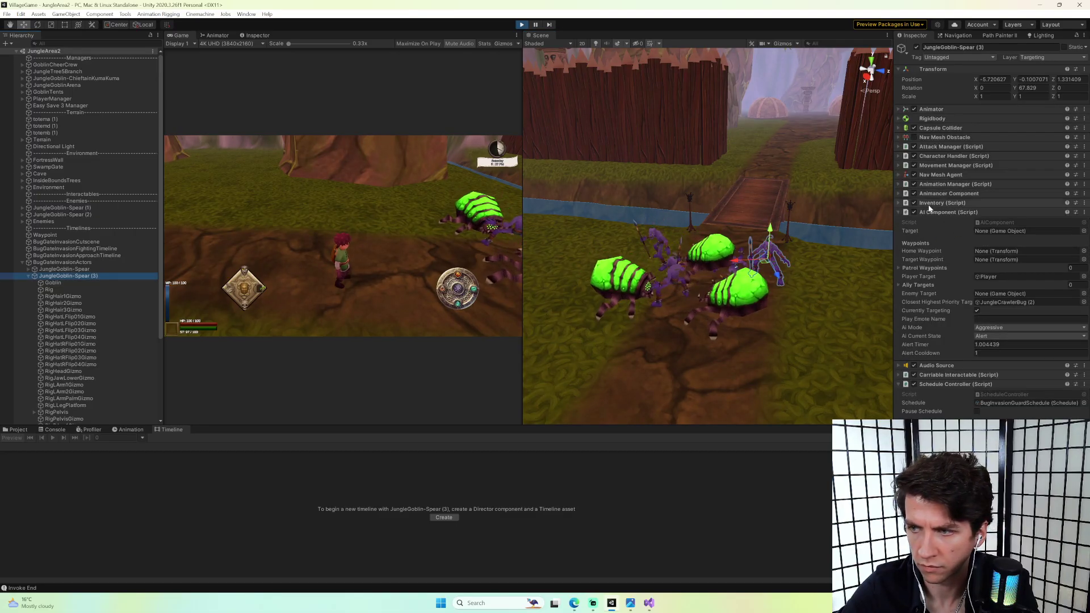
{"action": "left_click", "coordinate": [949, 156]}
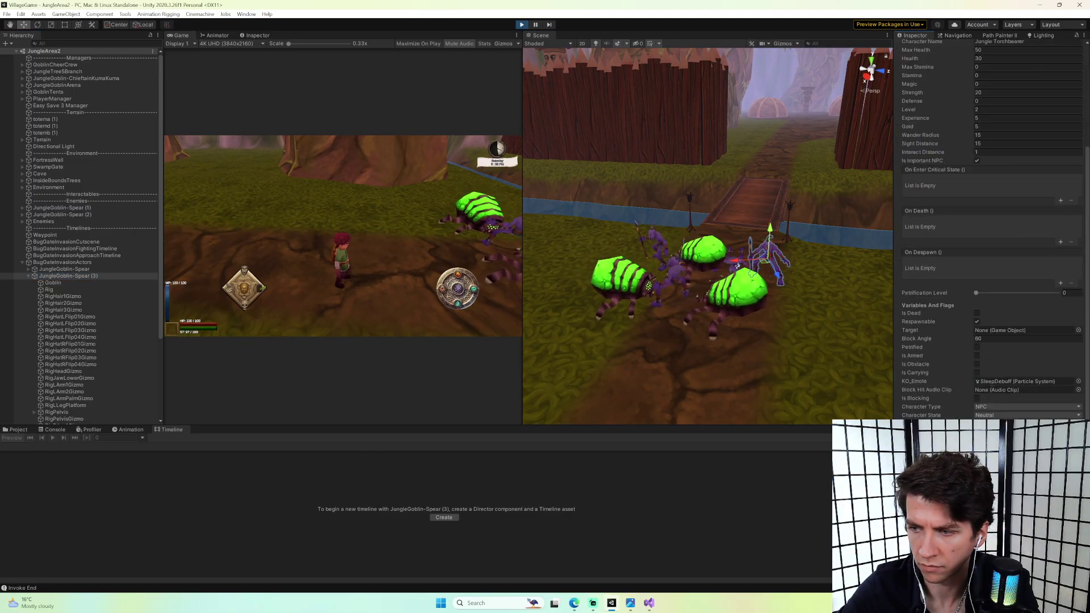
{"action": "left_click", "coordinate": [960, 158]}
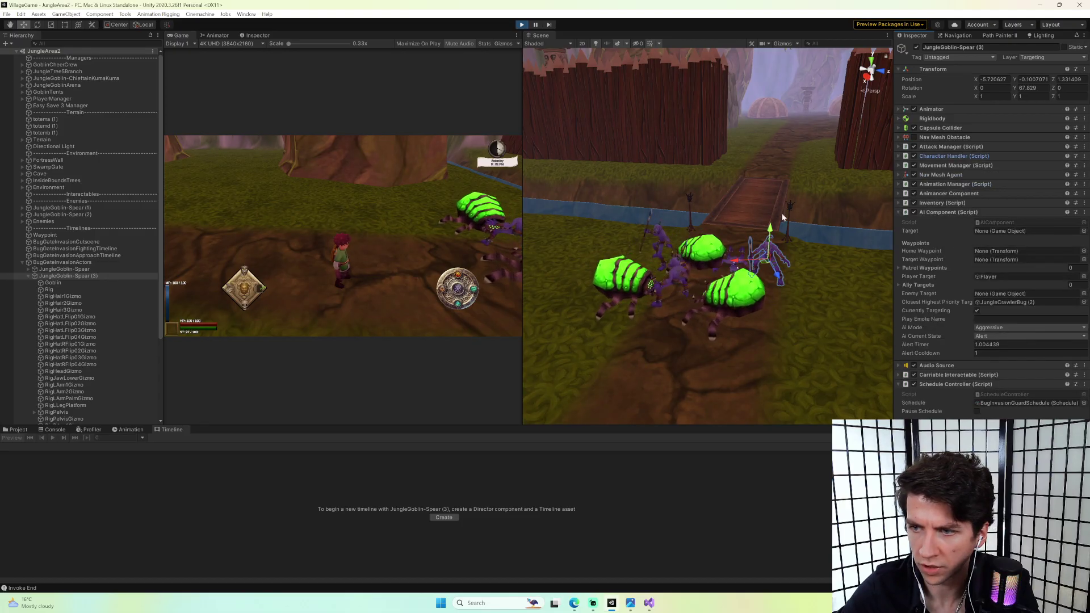
{"action": "right_click_drag", "start_coordinate": [813, 269], "coordinate": [804, 276]}
{"action": "key", "text": "e"}
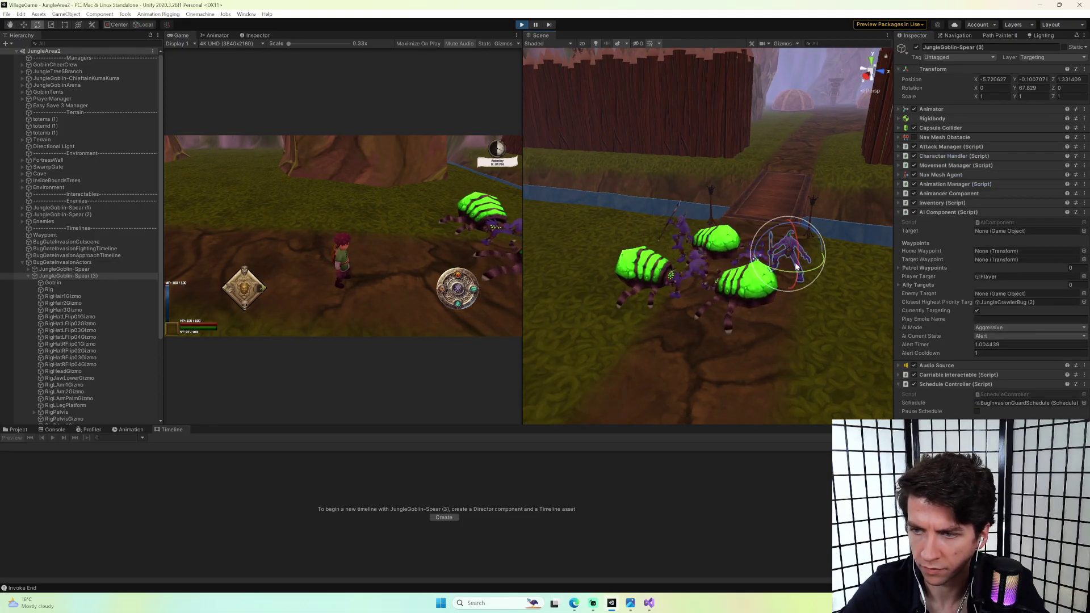
{"action": "key", "text": "w"}
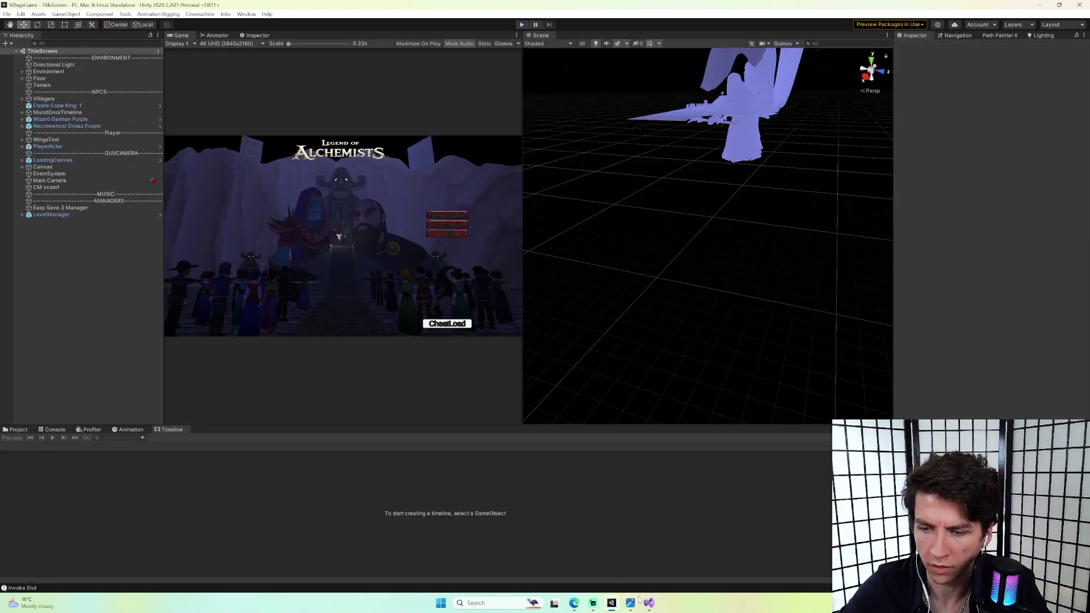
Switch to Visual Studio and examine the Chase and Defensive cases of OnAlertFinish in AIComponent.cs, including the Locomotion call.
{"action": "key", "text": "alt+Tab"}
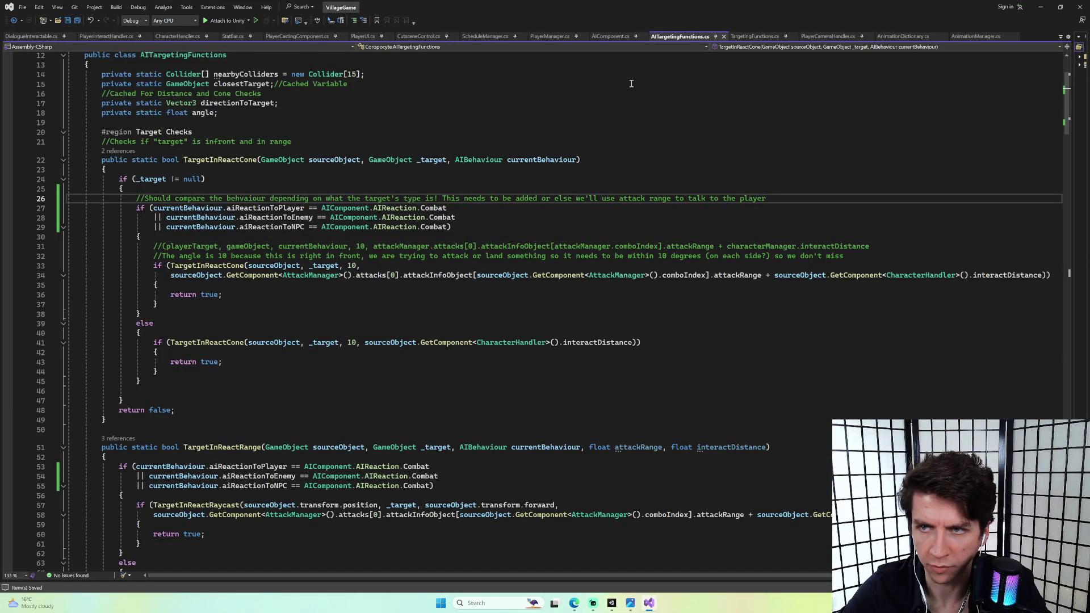
{"action": "left_click", "coordinate": [610, 36]}
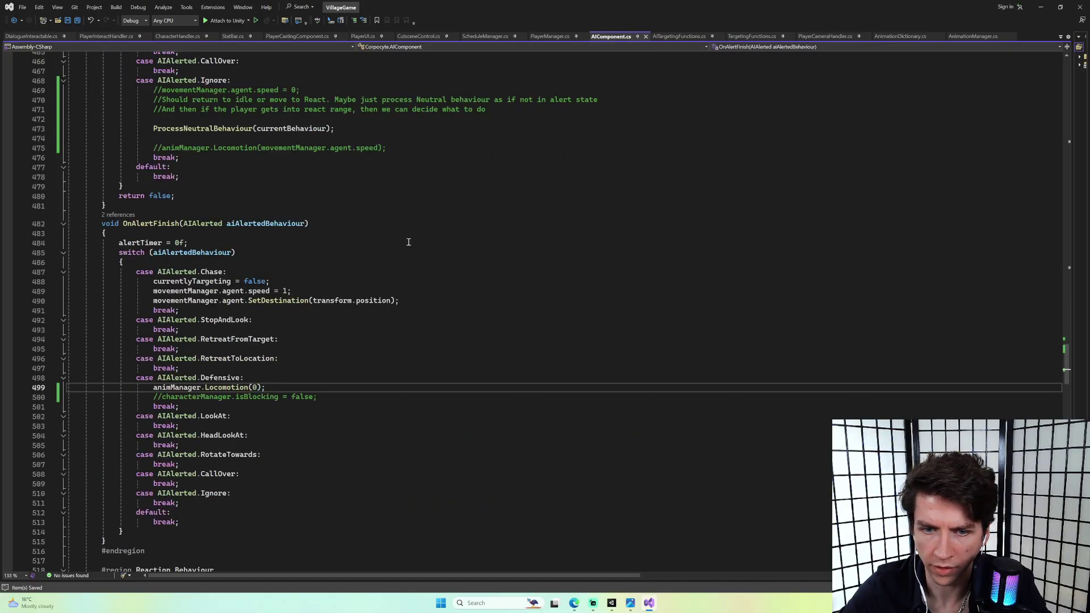
{"action": "scroll", "coordinate": [418, 236], "scroll_direction": "down", "scroll_amount": 2}
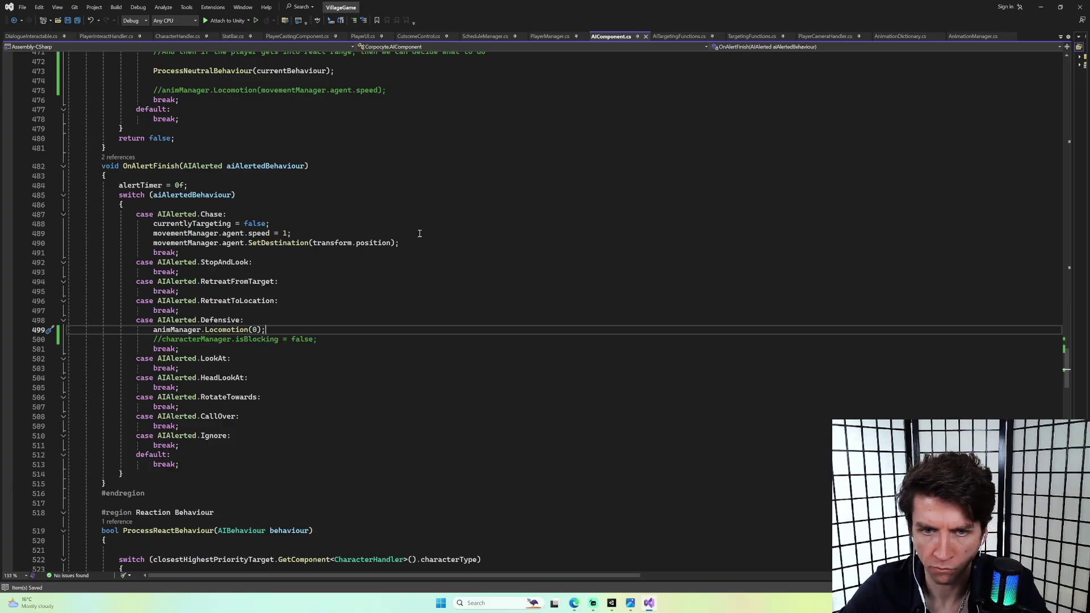
{"action": "double_click", "coordinate": [211, 214]}
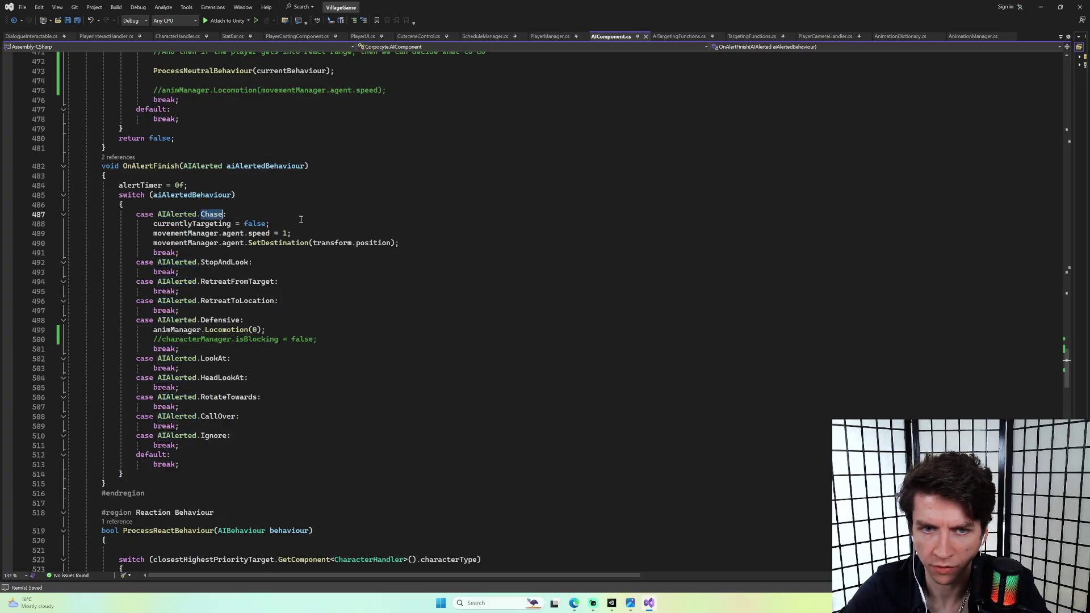
{"action": "double_click", "coordinate": [226, 329]}
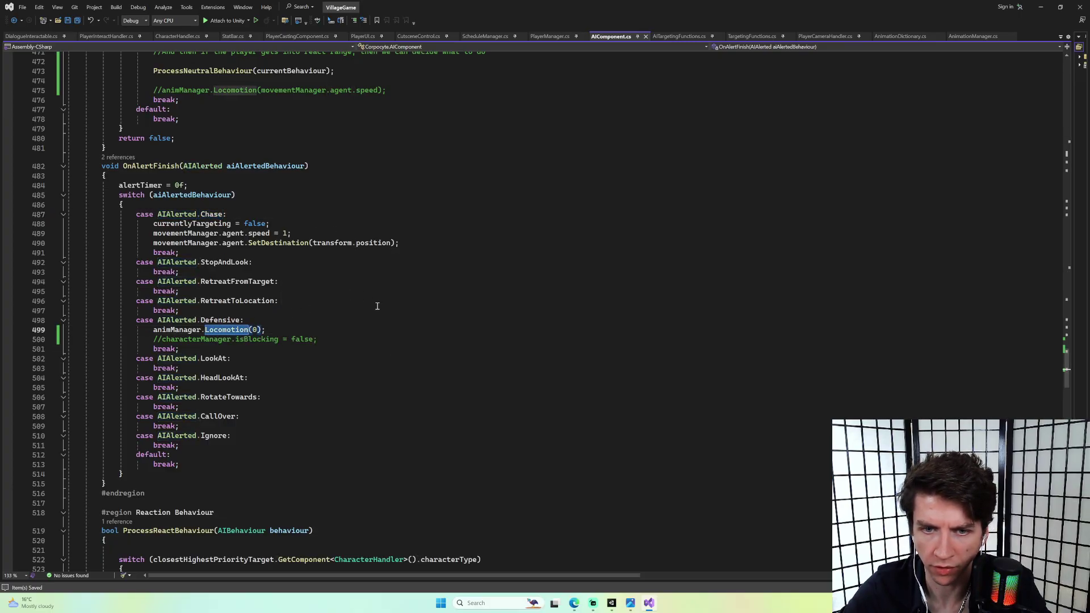
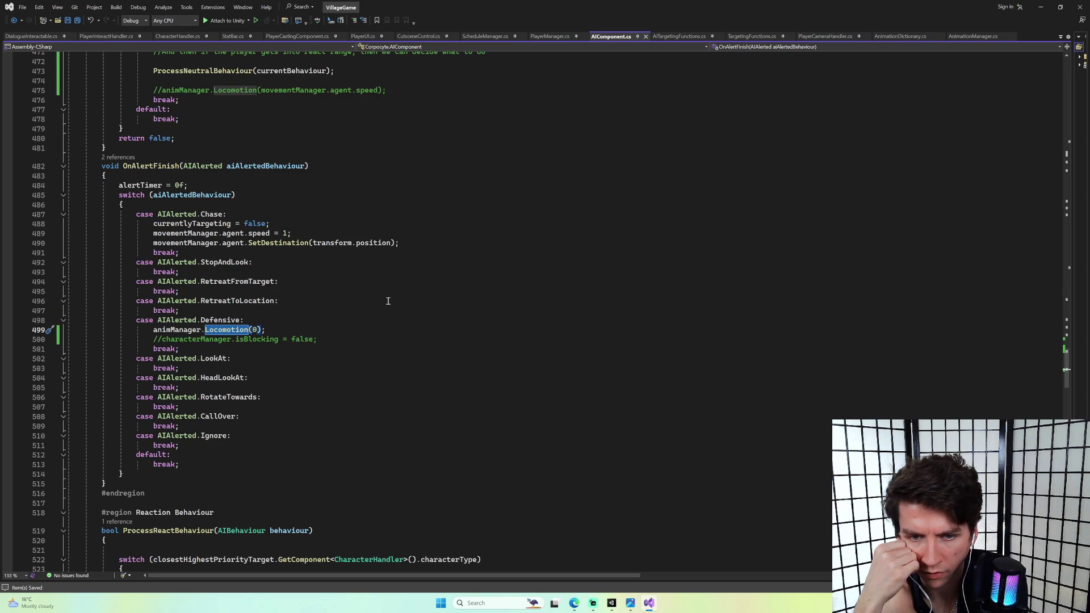
Examine the reaction behaviour functions and the Neutral, Alert and React cases of ProcessStateBehaviour in AIComponent.cs.
{"action": "scroll", "coordinate": [388, 301], "scroll_direction": "down", "scroll_amount": 13}
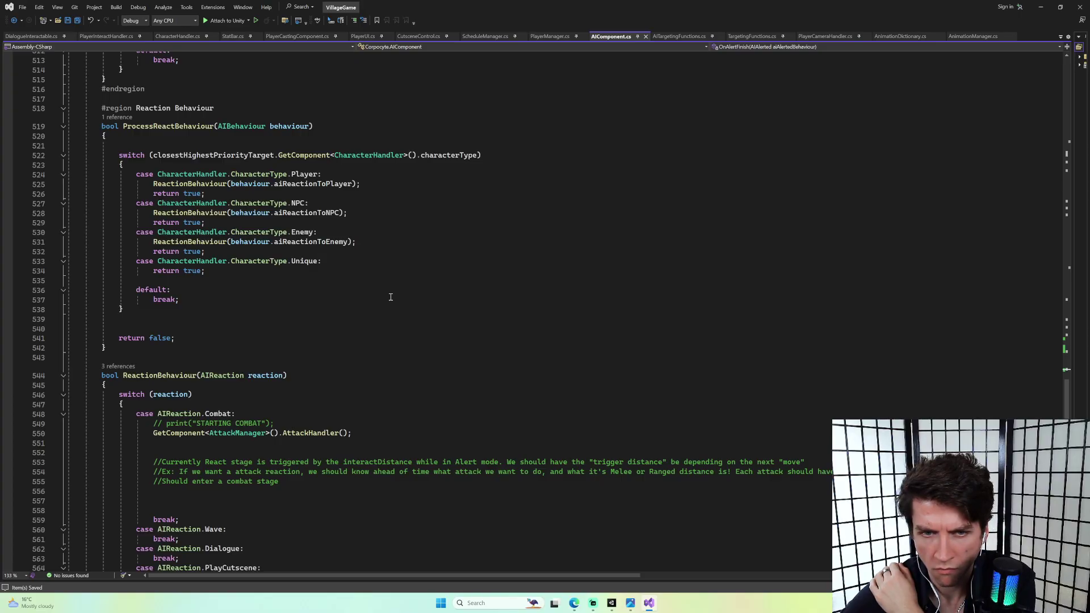
{"action": "scroll", "coordinate": [390, 297], "scroll_direction": "down", "scroll_amount": 5}
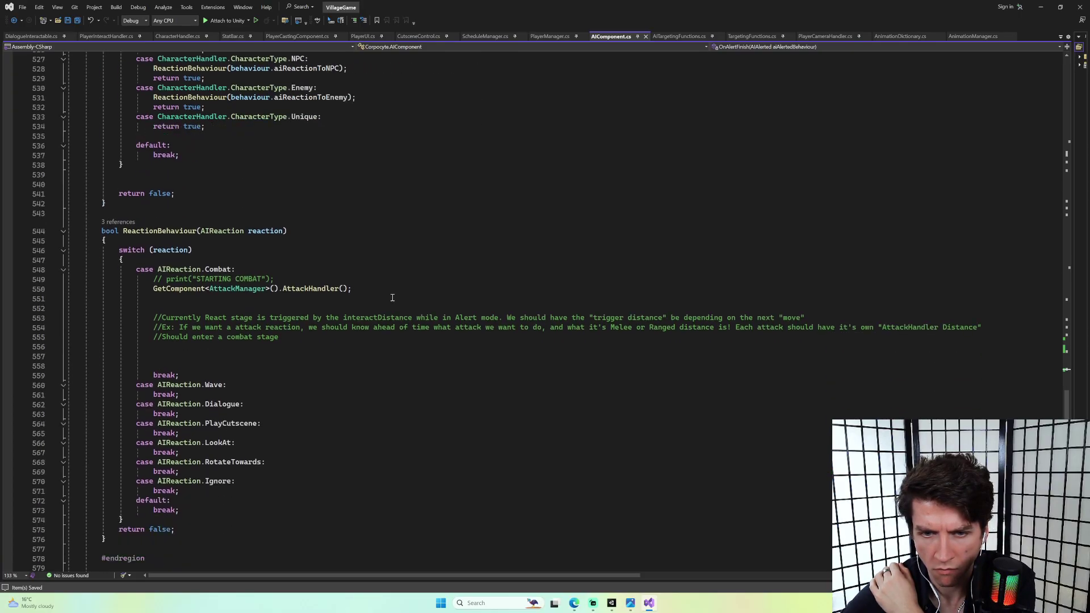
{"action": "scroll", "coordinate": [393, 297], "scroll_direction": "down", "scroll_amount": 2}
{"action": "scroll", "coordinate": [393, 297], "scroll_direction": "up", "scroll_amount": 10}
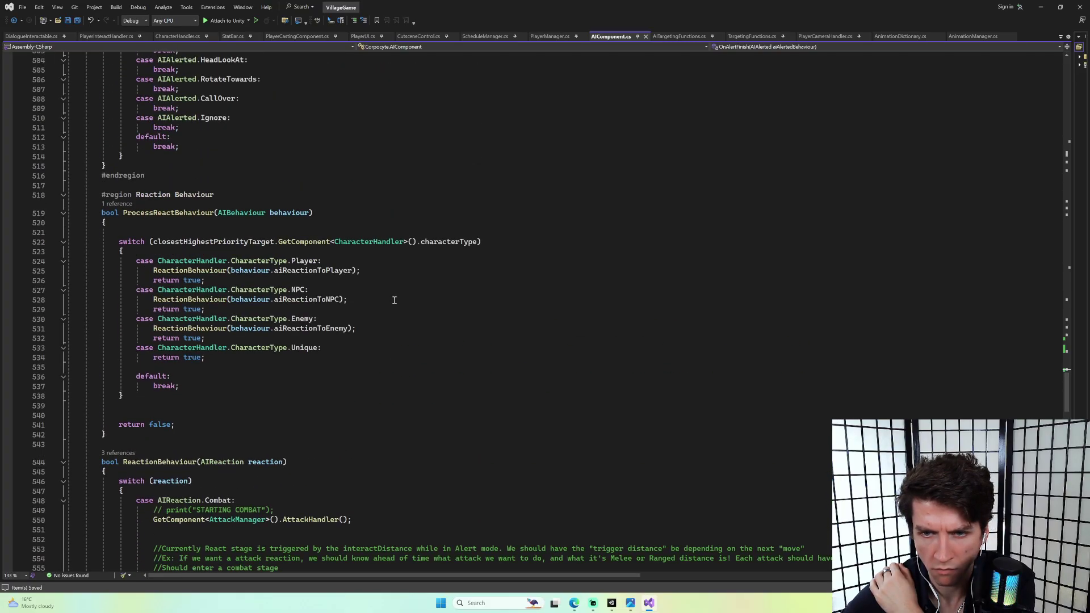
{"action": "scroll", "coordinate": [394, 300], "scroll_direction": "down", "scroll_amount": 16}
{"action": "scroll", "coordinate": [397, 303], "scroll_direction": "down", "scroll_amount": 5}
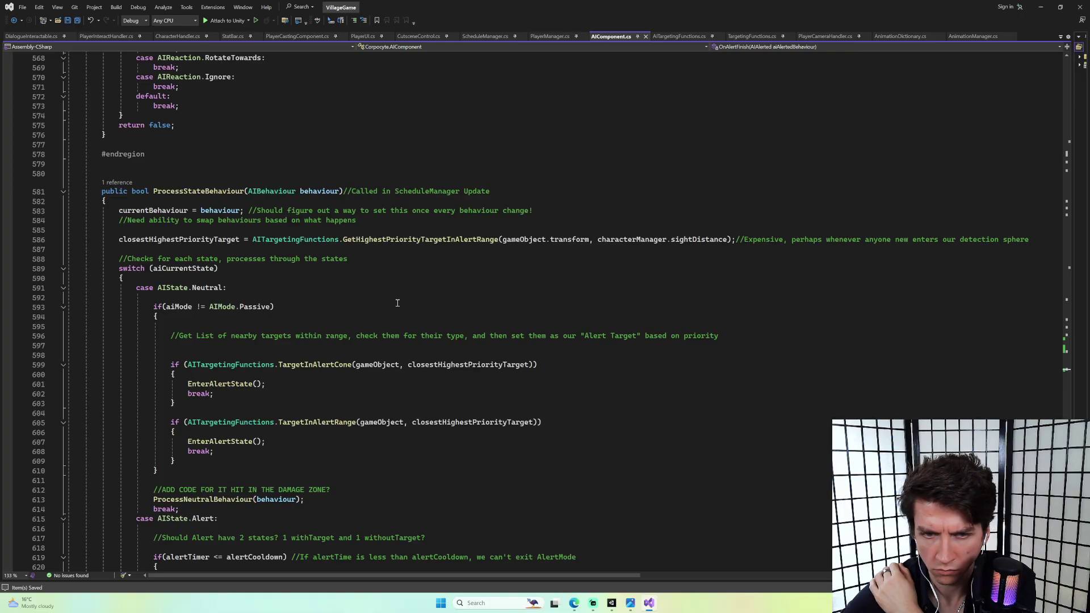
{"action": "scroll", "coordinate": [398, 302], "scroll_direction": "down", "scroll_amount": 2}
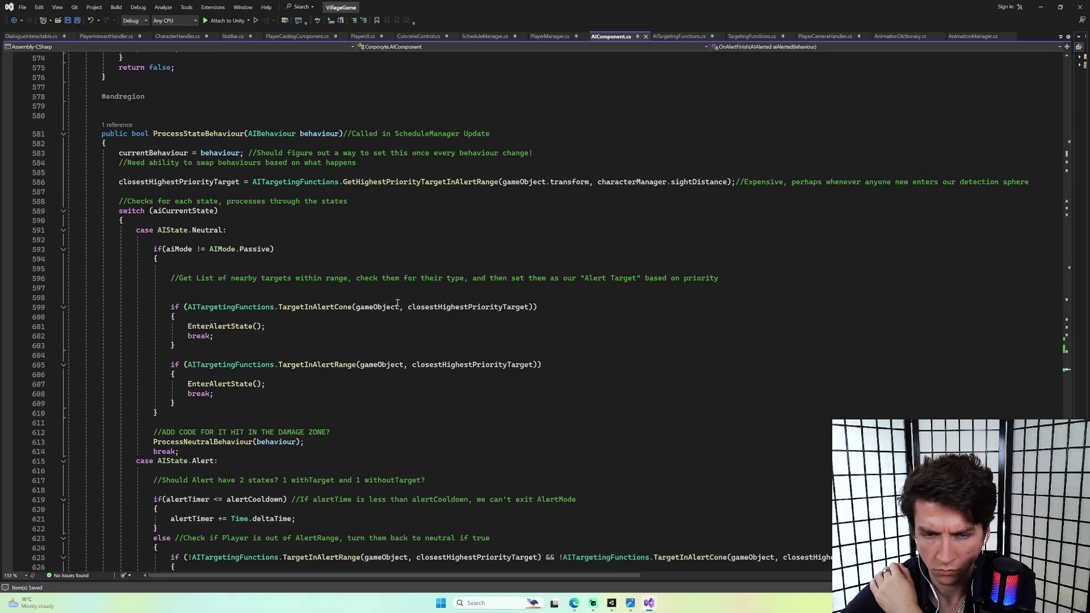
{"action": "scroll", "coordinate": [398, 302], "scroll_direction": "down", "scroll_amount": 1}
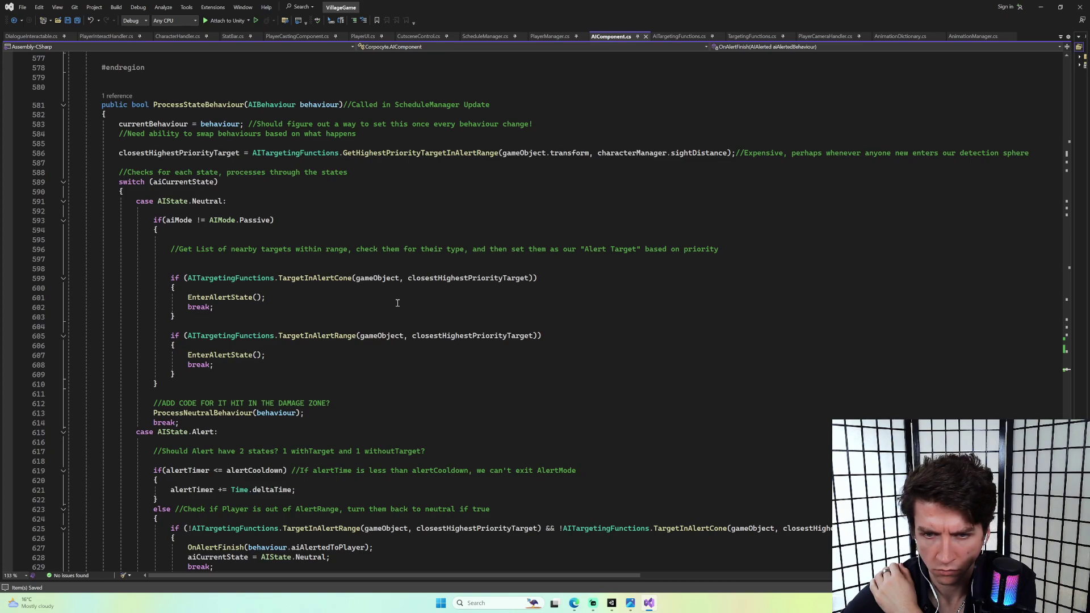
{"action": "scroll", "coordinate": [397, 302], "scroll_direction": "down", "scroll_amount": 6}
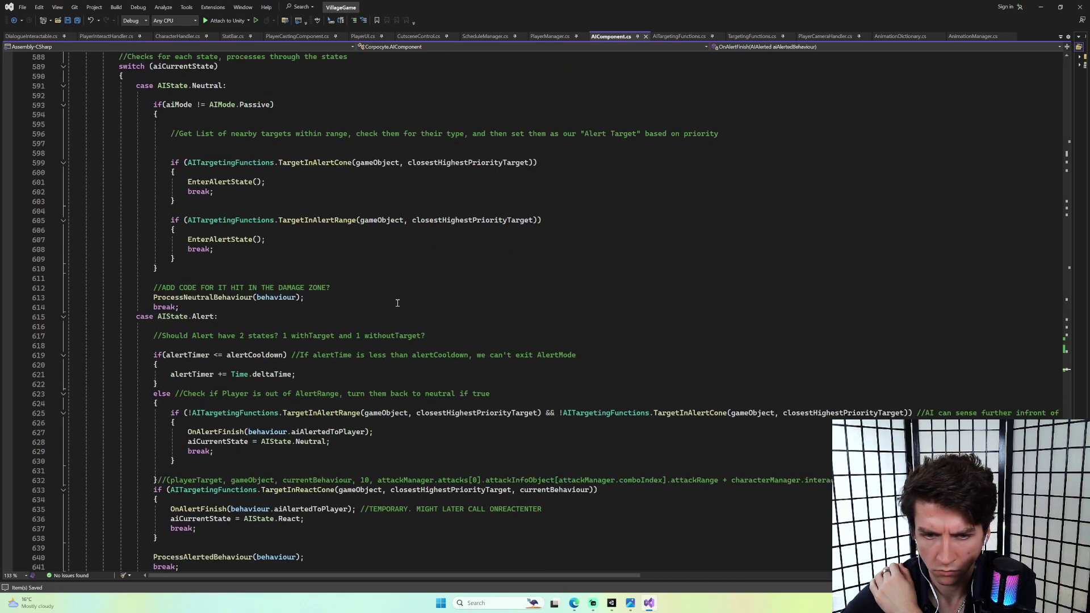
{"action": "scroll", "coordinate": [398, 303], "scroll_direction": "down", "scroll_amount": 2}
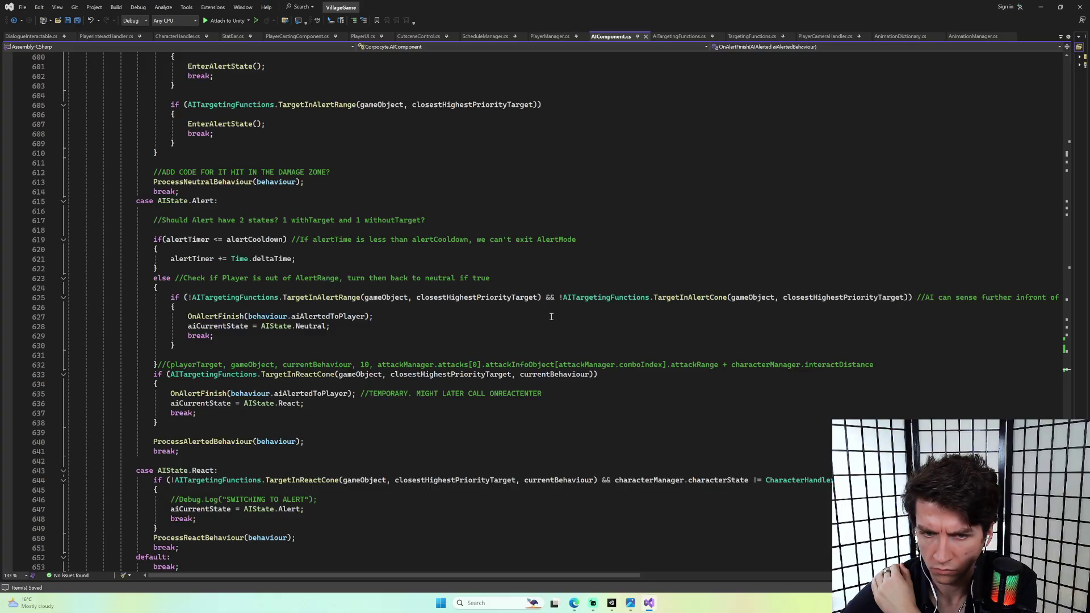
{"action": "scroll", "coordinate": [551, 317], "scroll_direction": "down", "scroll_amount": 1}
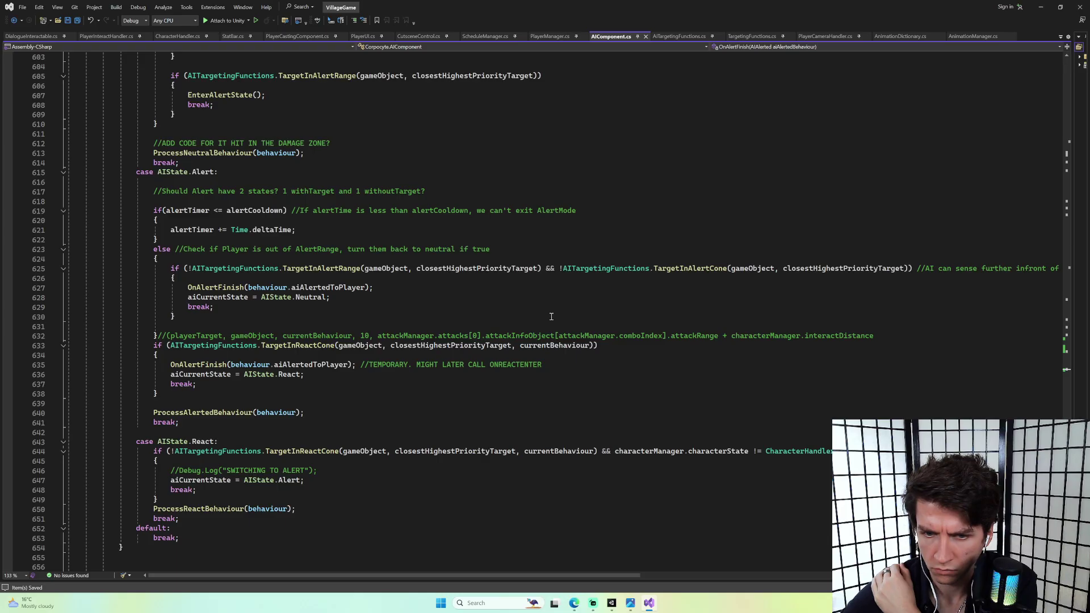
Go to the definition of OnAlertFinish from its call before the React state and review the AlertedBehaviour cases above it.
{"action": "double_click", "coordinate": [198, 365]}
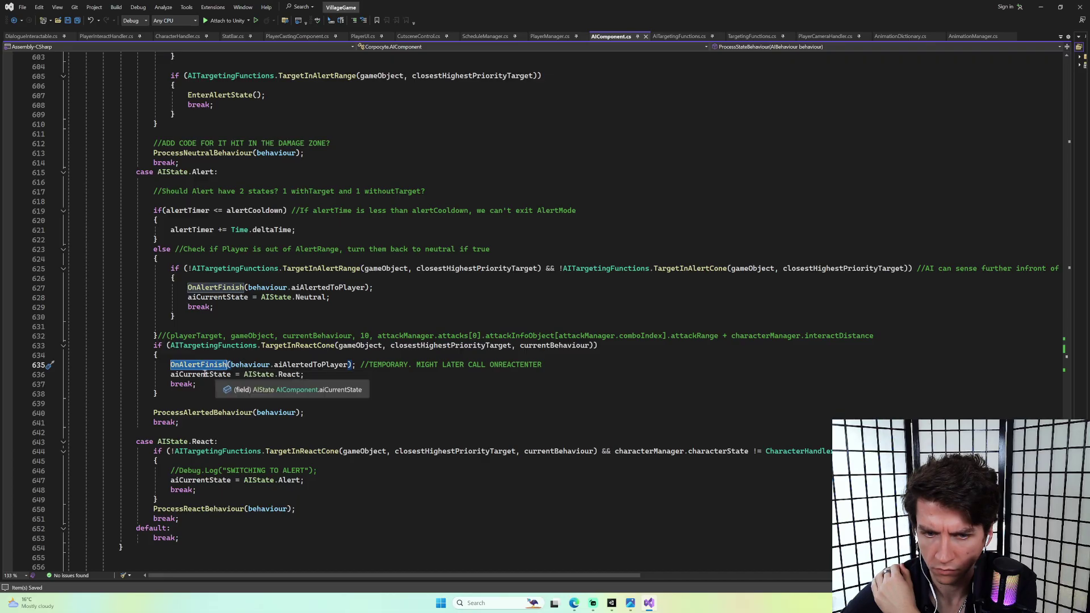
{"action": "right_click", "coordinate": [203, 366]}
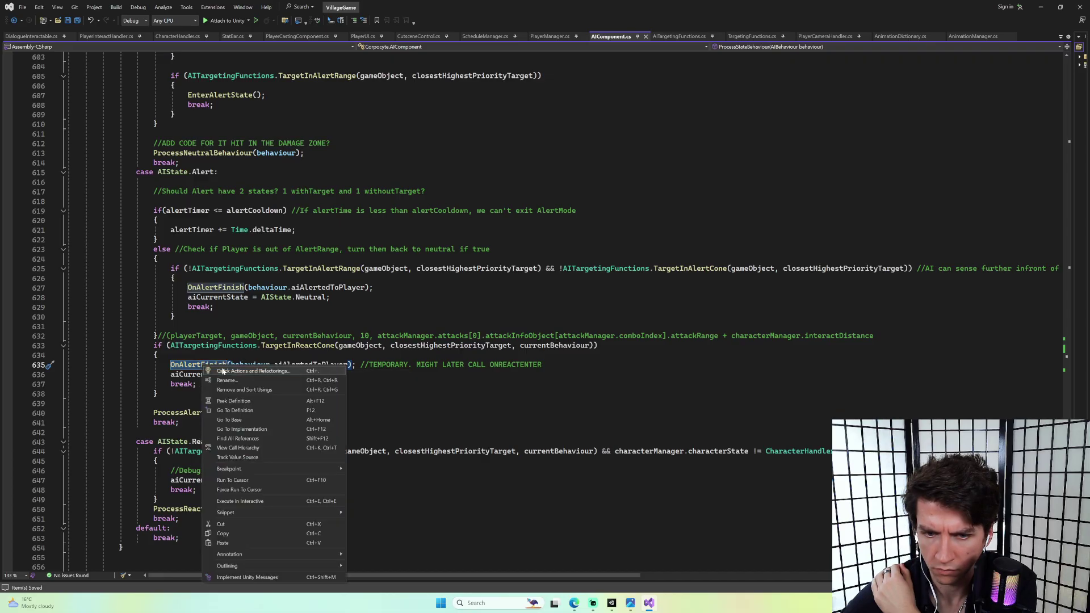
{"action": "left_click", "coordinate": [260, 408]}
{"action": "scroll", "coordinate": [295, 352], "scroll_direction": "down", "scroll_amount": 2}
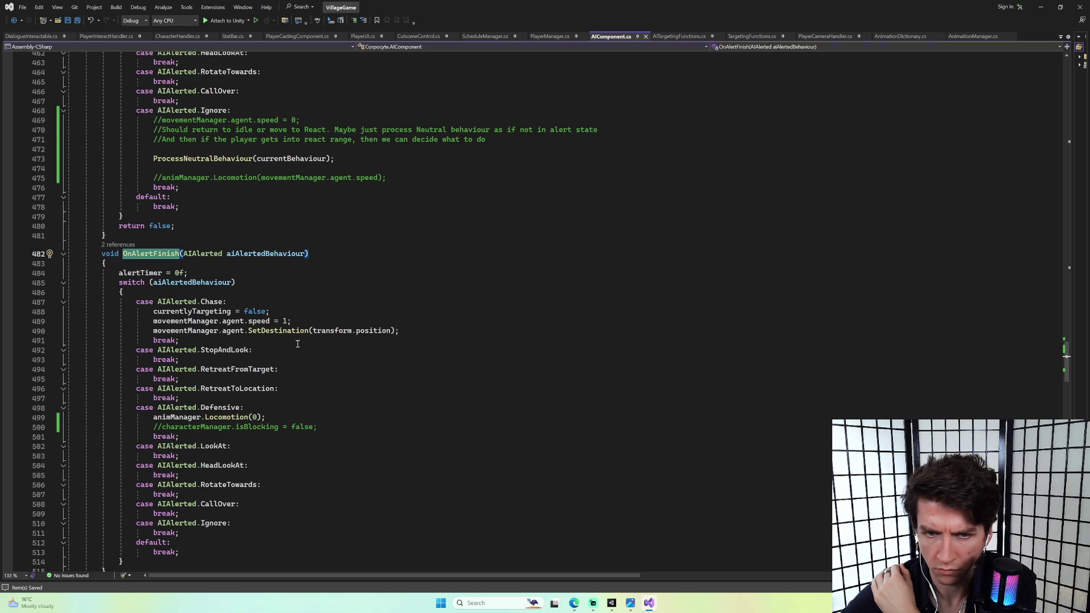
{"action": "scroll", "coordinate": [298, 344], "scroll_direction": "up", "scroll_amount": 14}
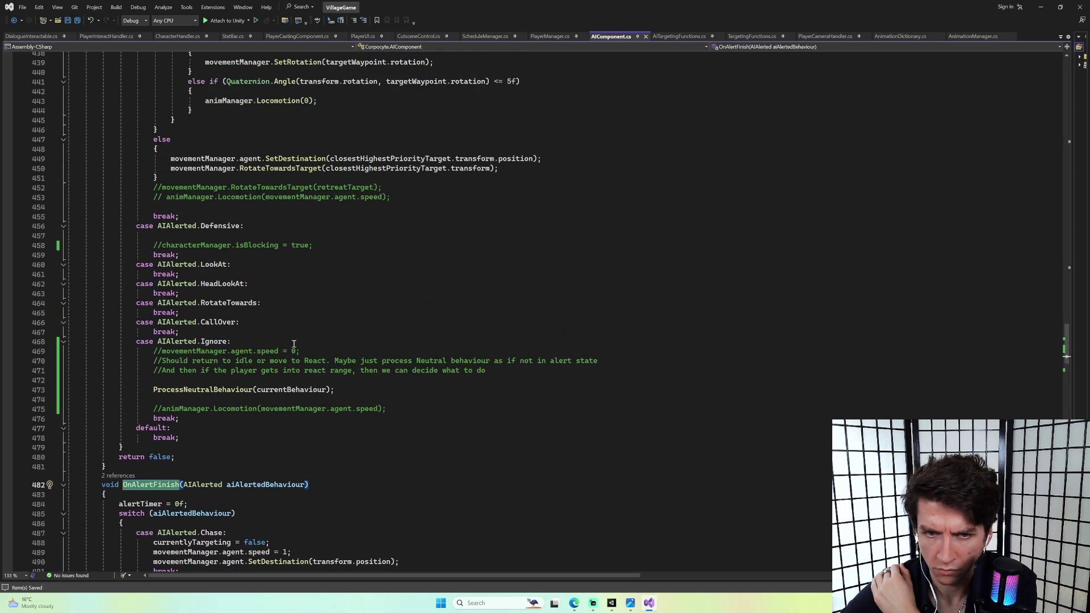
{"action": "scroll", "coordinate": [294, 344], "scroll_direction": "up", "scroll_amount": 9}
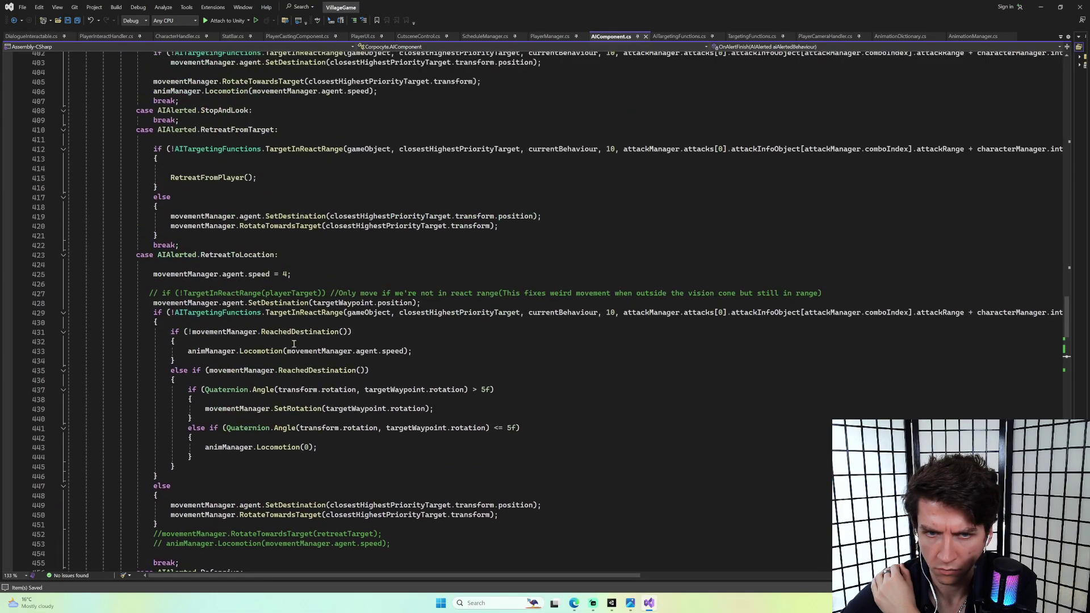
{"action": "scroll", "coordinate": [296, 341], "scroll_direction": "up", "scroll_amount": 2}
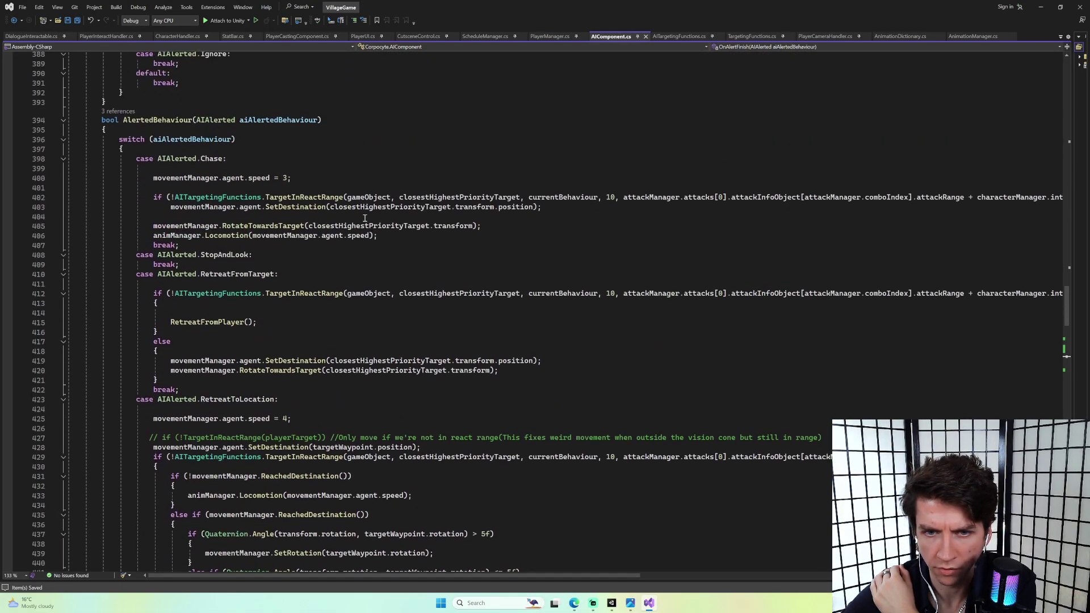
{"action": "scroll", "coordinate": [366, 227], "scroll_direction": "down", "scroll_amount": 18}
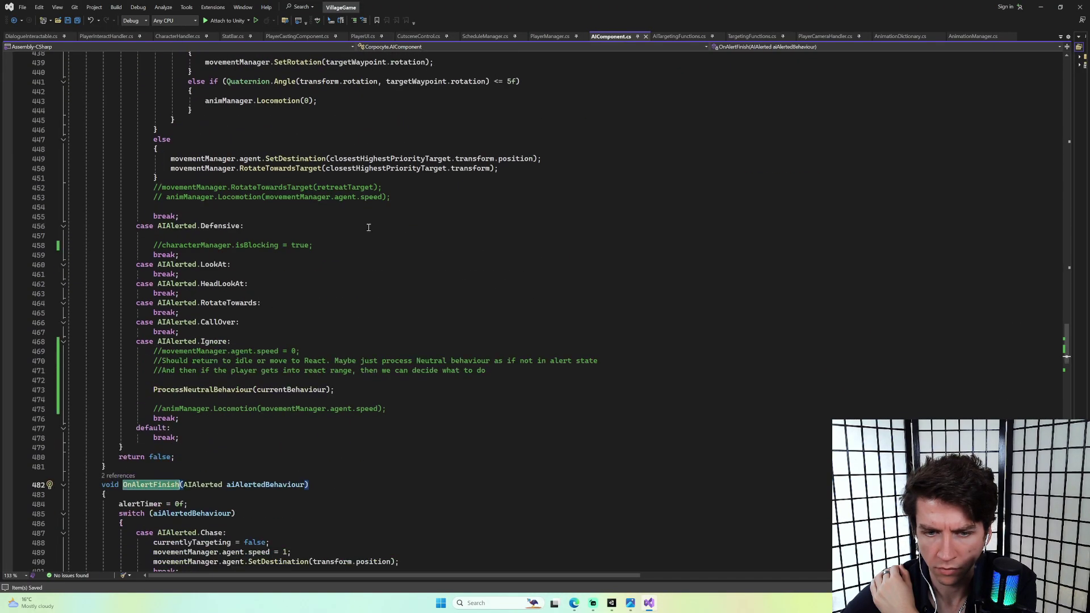
{"action": "scroll", "coordinate": [373, 248], "scroll_direction": "down", "scroll_amount": 6}
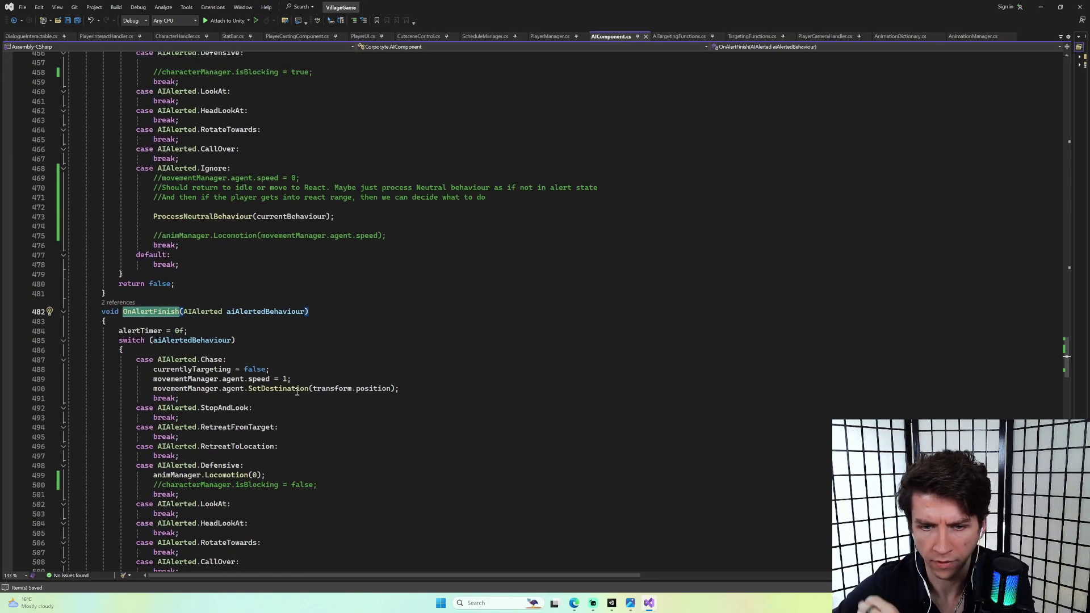
Copy animManager.Locomotion(0); from OnAlertFinish's Defensive case into the empty line of AlertedBehaviour's Defensive case.
{"action": "scroll", "coordinate": [290, 391], "scroll_direction": "down", "scroll_amount": 2}
{"action": "left_click_drag", "start_coordinate": [266, 388], "coordinate": [154, 389]}
{"action": "key", "text": "ctrl+c"}
{"action": "scroll", "coordinate": [297, 377], "scroll_direction": "up", "scroll_amount": 11}
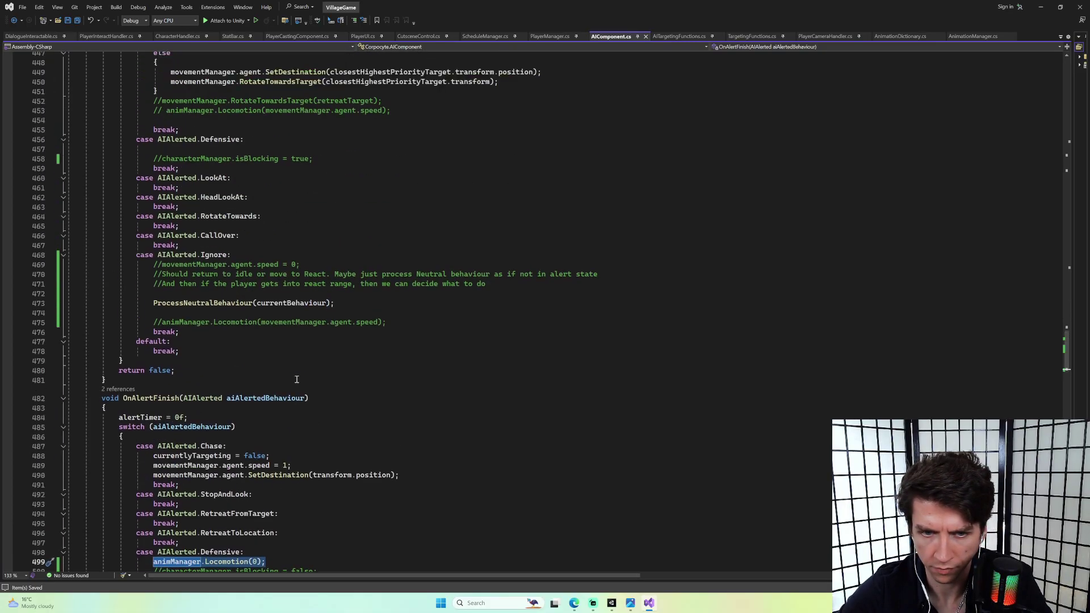
{"action": "left_click", "coordinate": [230, 295]}
{"action": "key", "text": "ctrl+v"}
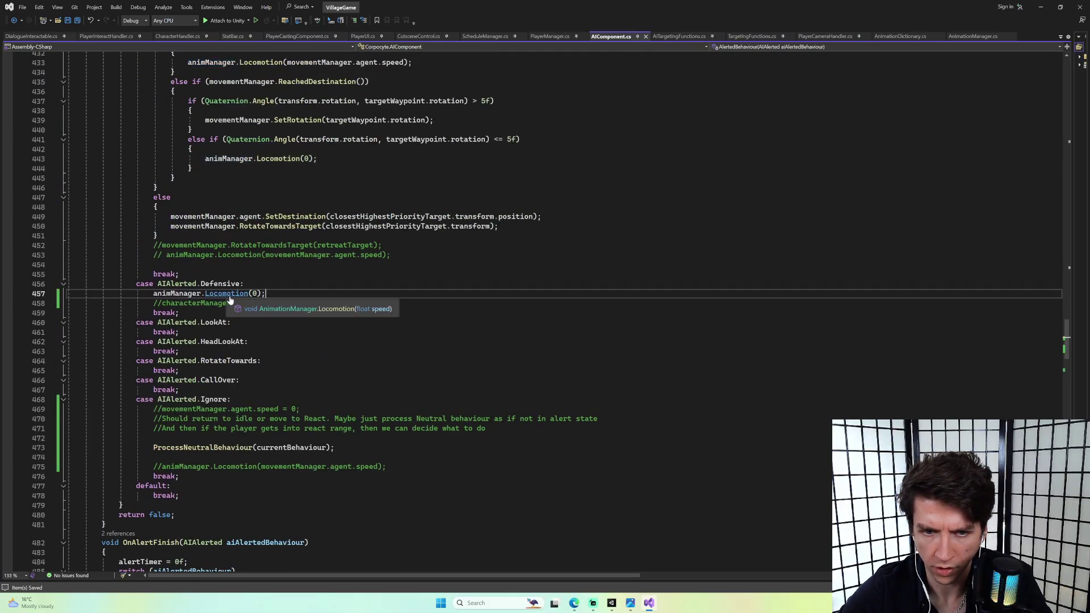
Look up the references of OnAlertFinish and inspect the call marked with the TEMPORARY comment about OnReactEnter.
{"action": "left_click", "coordinate": [119, 534]}
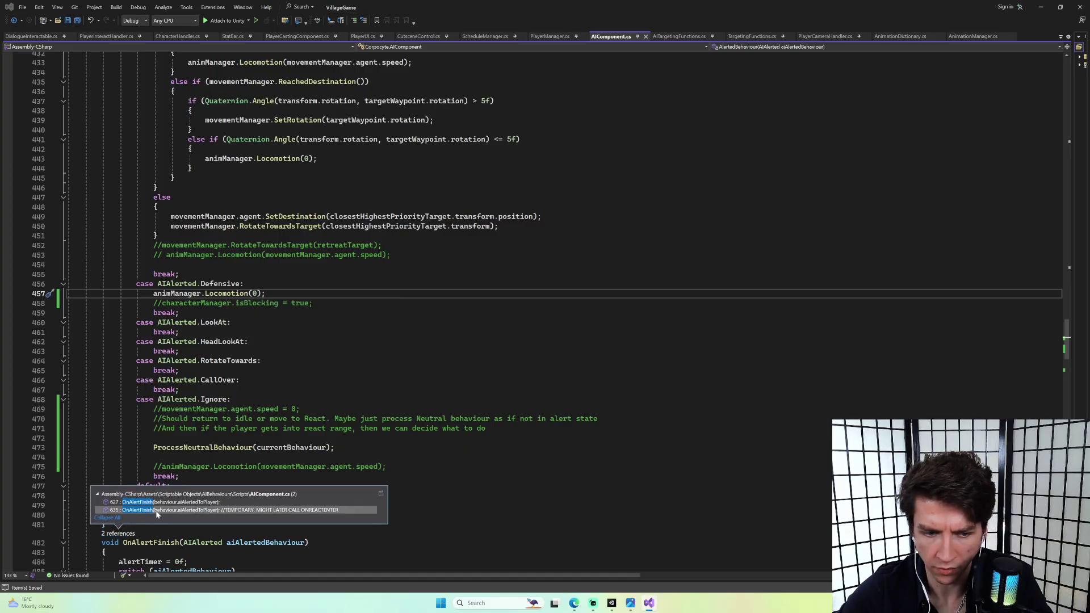
{"action": "double_click", "coordinate": [254, 510]}
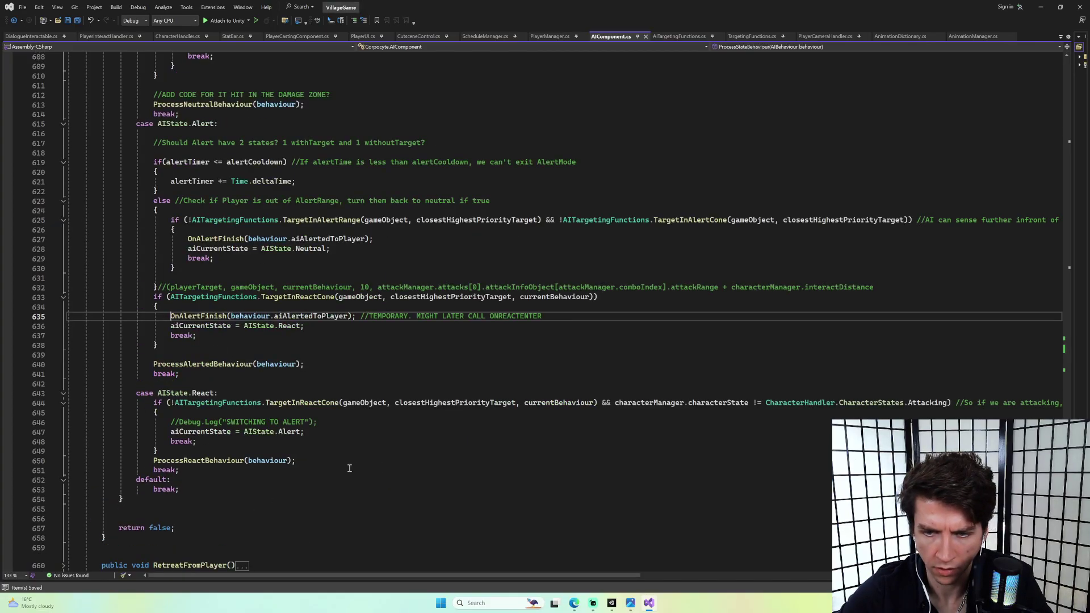
{"action": "left_click", "coordinate": [554, 316]}
{"action": "left_click_drag", "start_coordinate": [554, 316], "coordinate": [361, 318]}
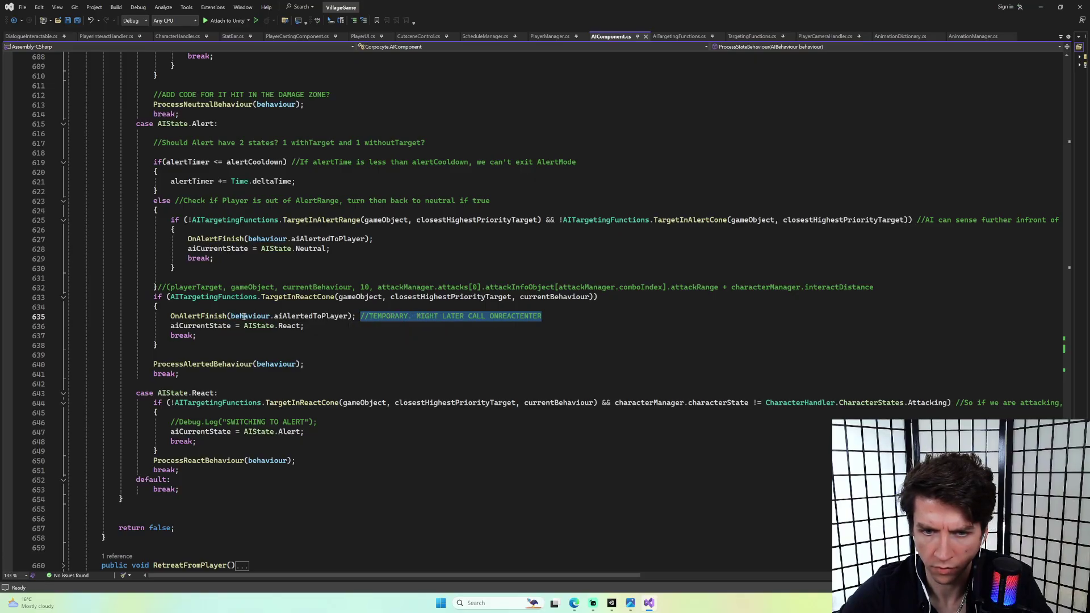
Return to the OnAlertFinish definition and compare its Defensive case with the one in AlertedBehaviour.
{"action": "double_click", "coordinate": [219, 316]}
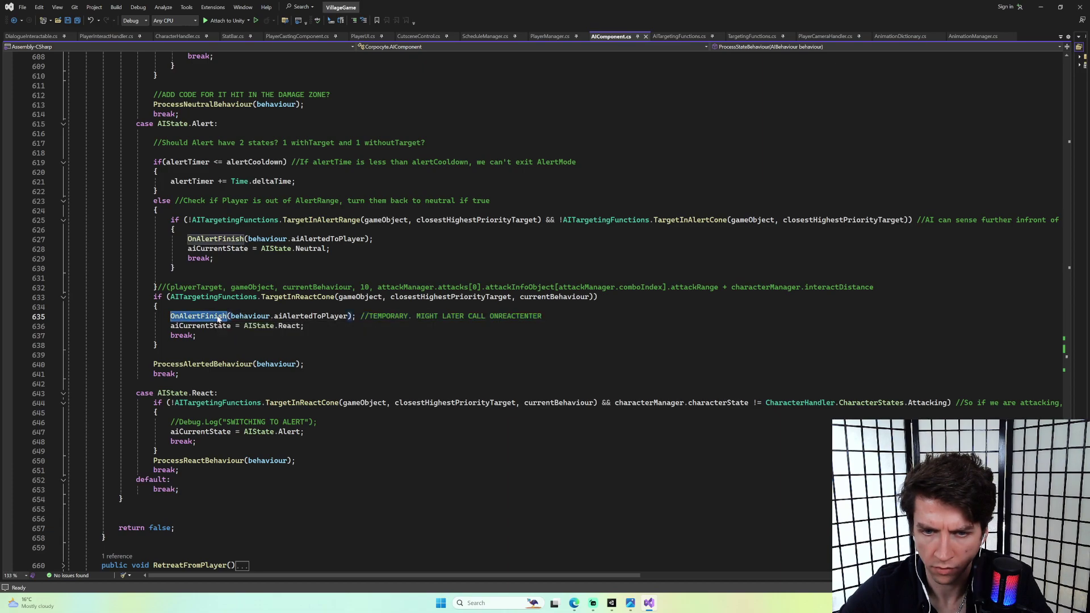
{"action": "right_click", "coordinate": [218, 320]}
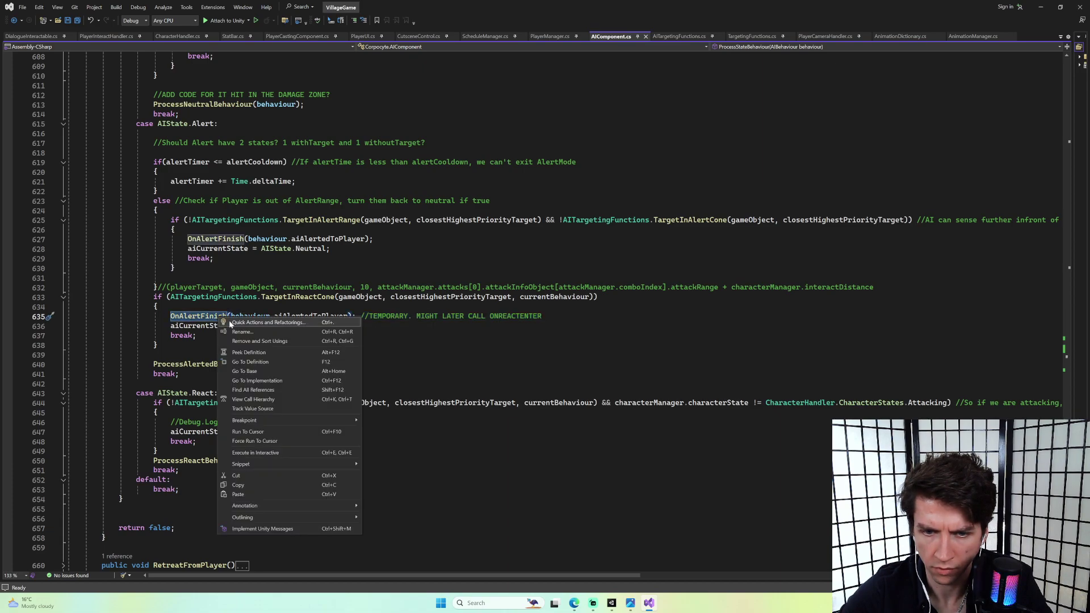
{"action": "left_click", "coordinate": [273, 363]}
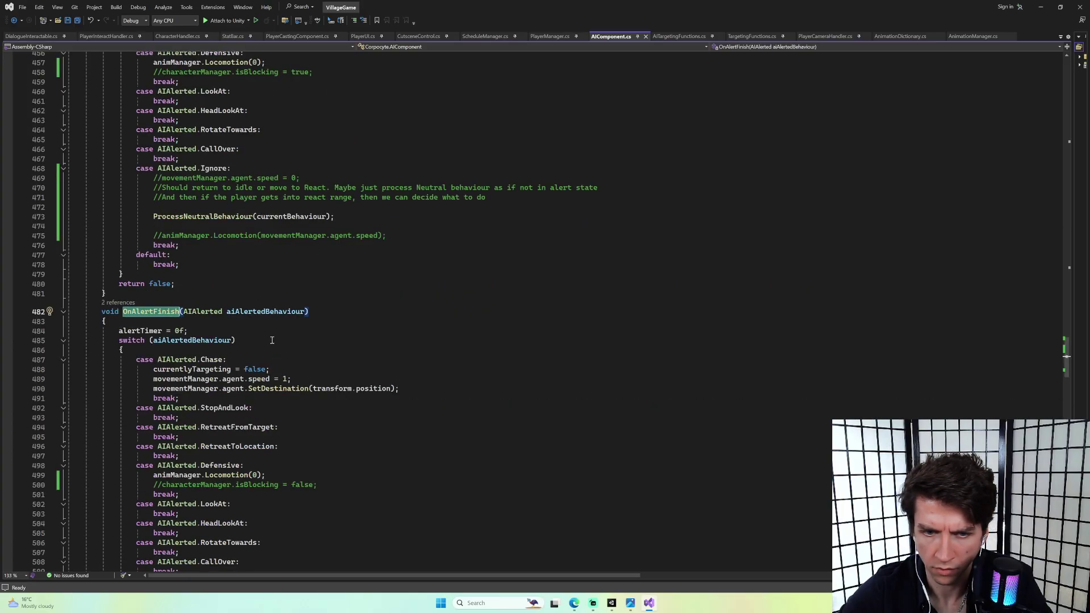
{"action": "scroll", "coordinate": [258, 336], "scroll_direction": "up", "scroll_amount": 20}
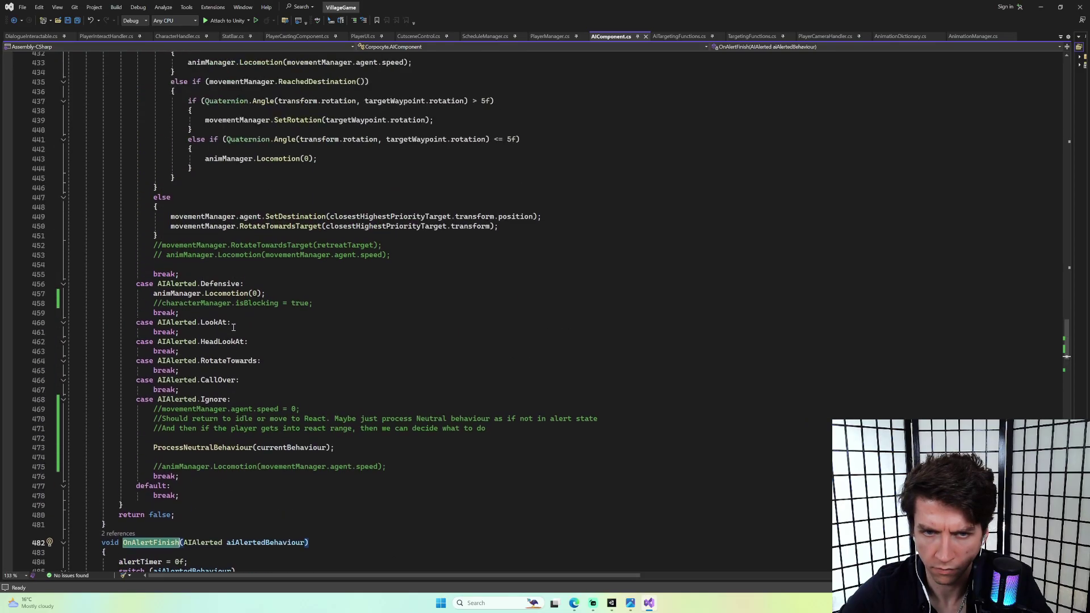
{"action": "scroll", "coordinate": [263, 326], "scroll_direction": "up", "scroll_amount": 5}
{"action": "scroll", "coordinate": [272, 324], "scroll_direction": "down", "scroll_amount": 20}
{"action": "scroll", "coordinate": [290, 321], "scroll_direction": "down", "scroll_amount": 20}
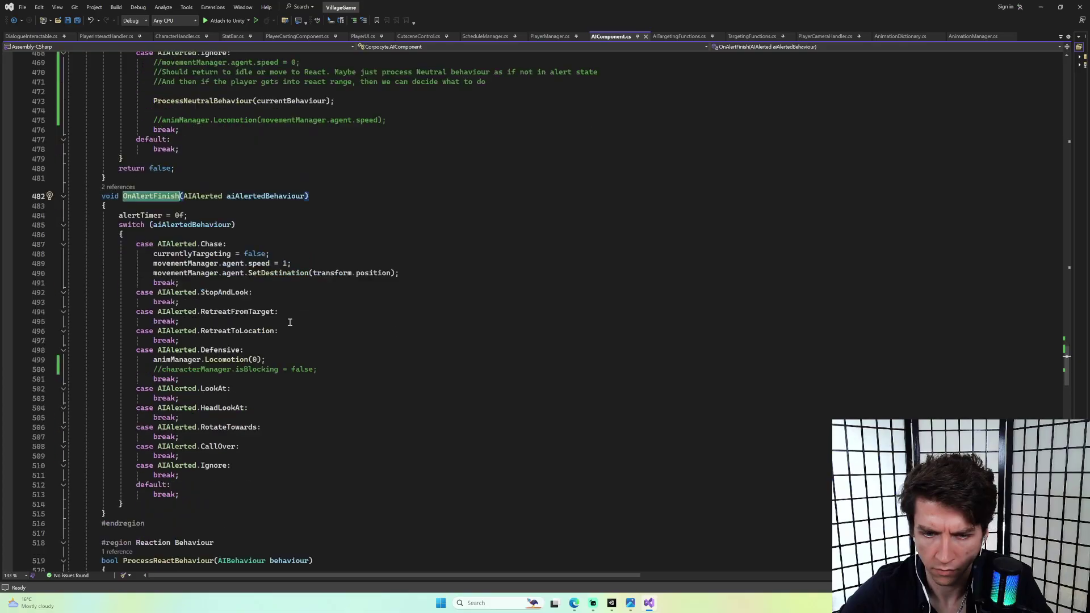
Examine both OnAlertFinish calls in the Alert case of ProcessStateBehaviour, including the behaviour argument passed when switching to Neutral.
{"action": "scroll", "coordinate": [296, 320], "scroll_direction": "down", "scroll_amount": 16}
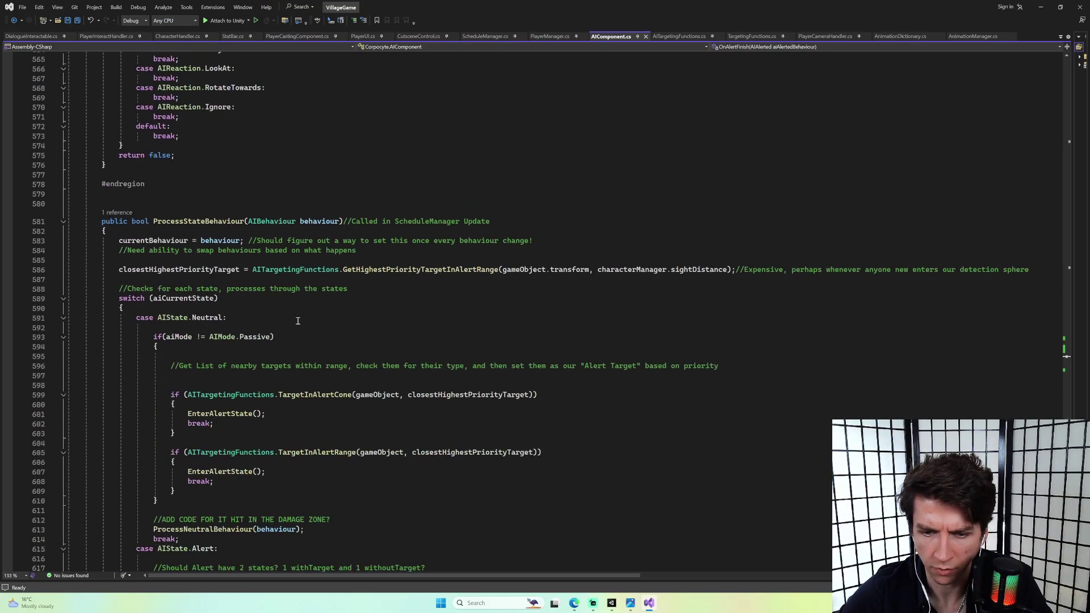
{"action": "scroll", "coordinate": [297, 319], "scroll_direction": "down", "scroll_amount": 8}
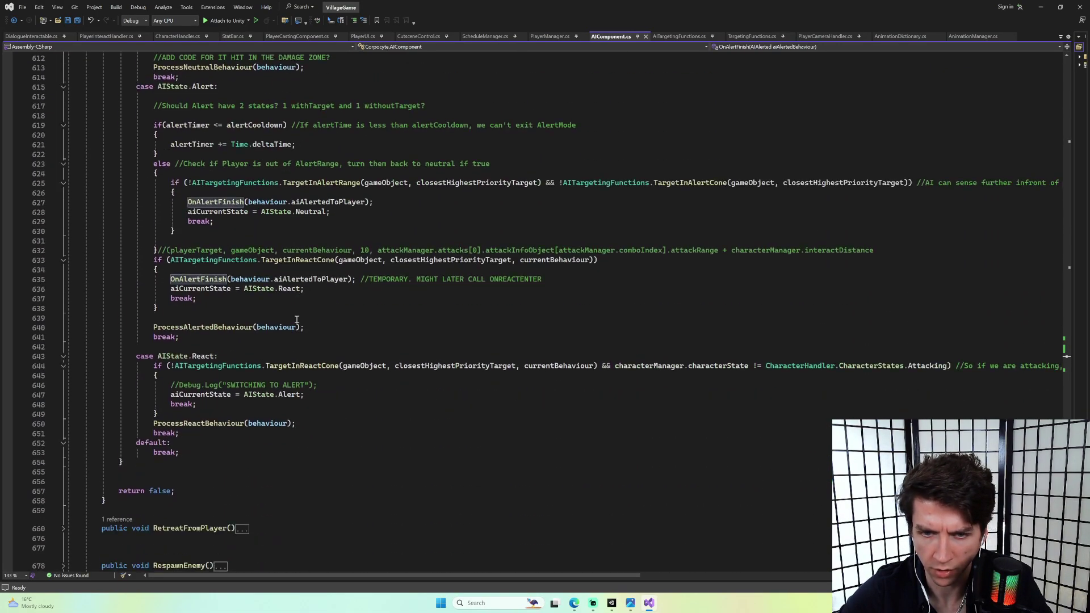
{"action": "double_click", "coordinate": [209, 203]}
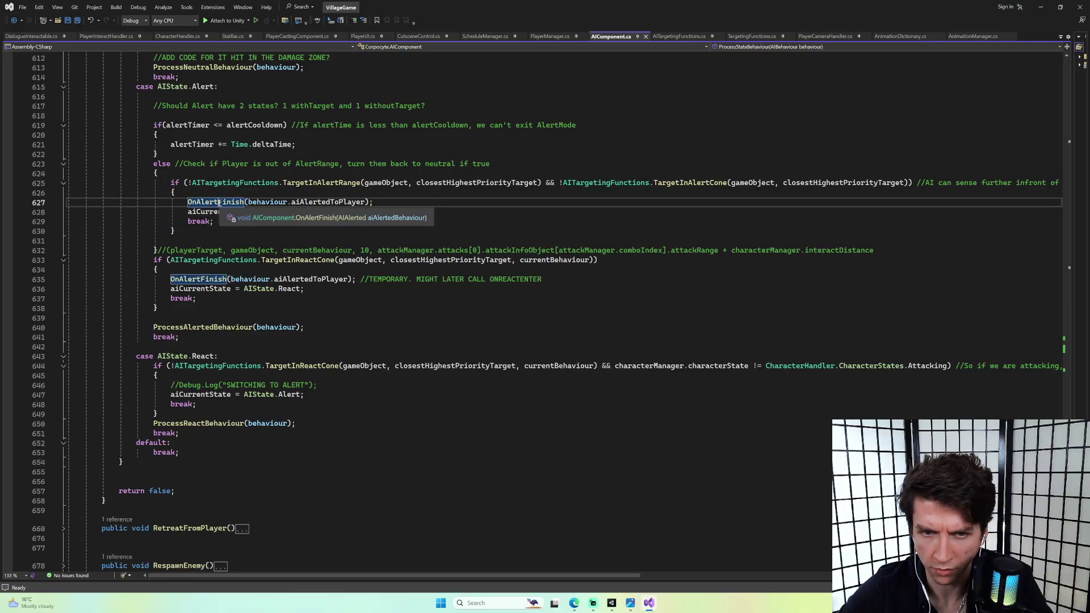
{"action": "double_click", "coordinate": [267, 203]}
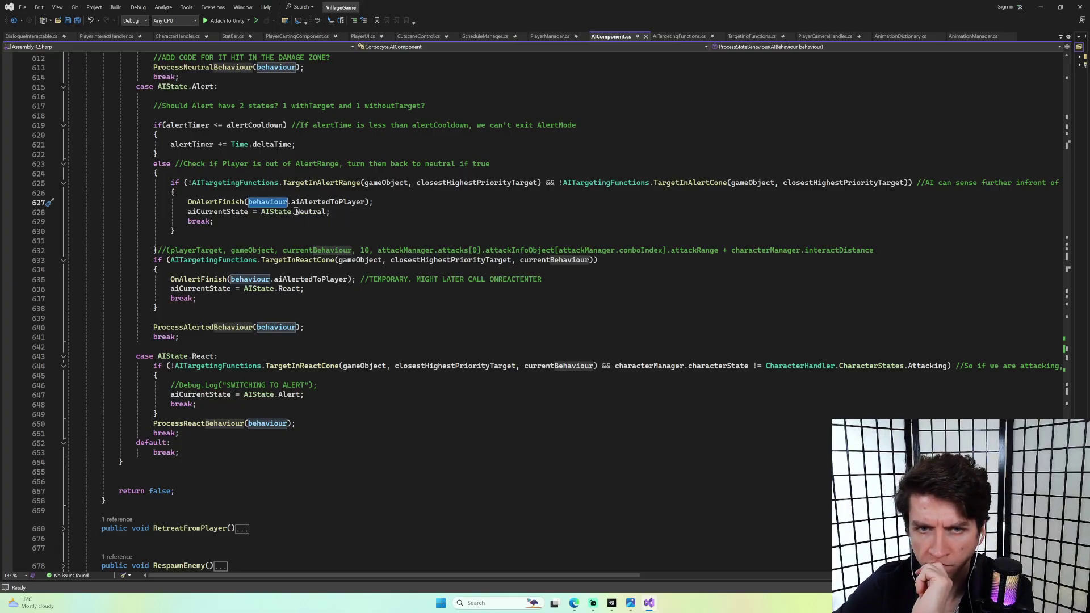
{"action": "scroll", "coordinate": [296, 207], "scroll_direction": "up", "scroll_amount": 3}
{"action": "scroll", "coordinate": [293, 214], "scroll_direction": "up", "scroll_amount": 2}
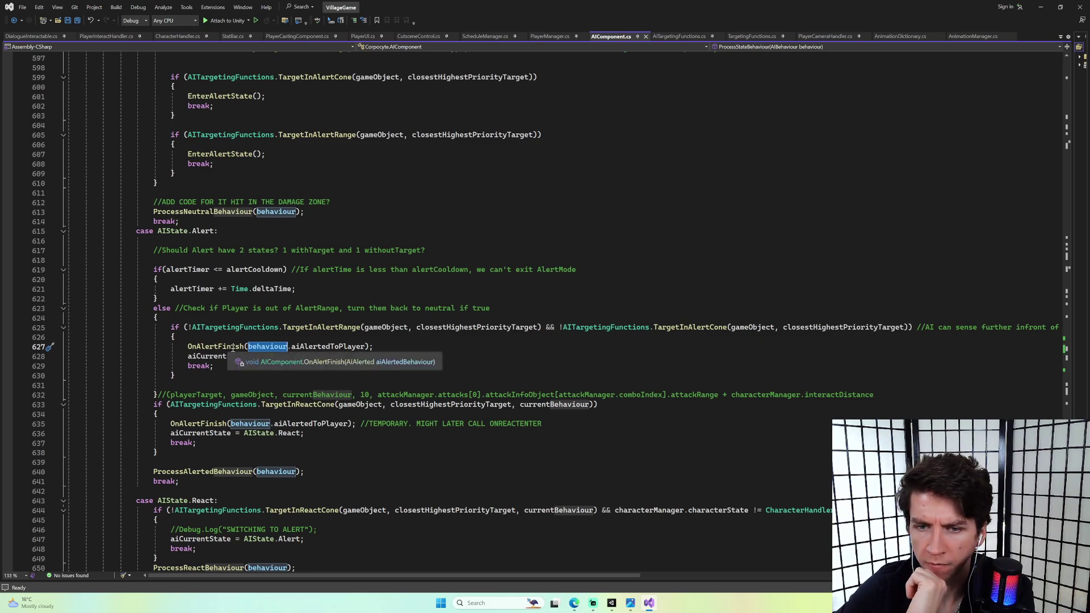
{"action": "scroll", "coordinate": [304, 347], "scroll_direction": "down", "scroll_amount": 4}
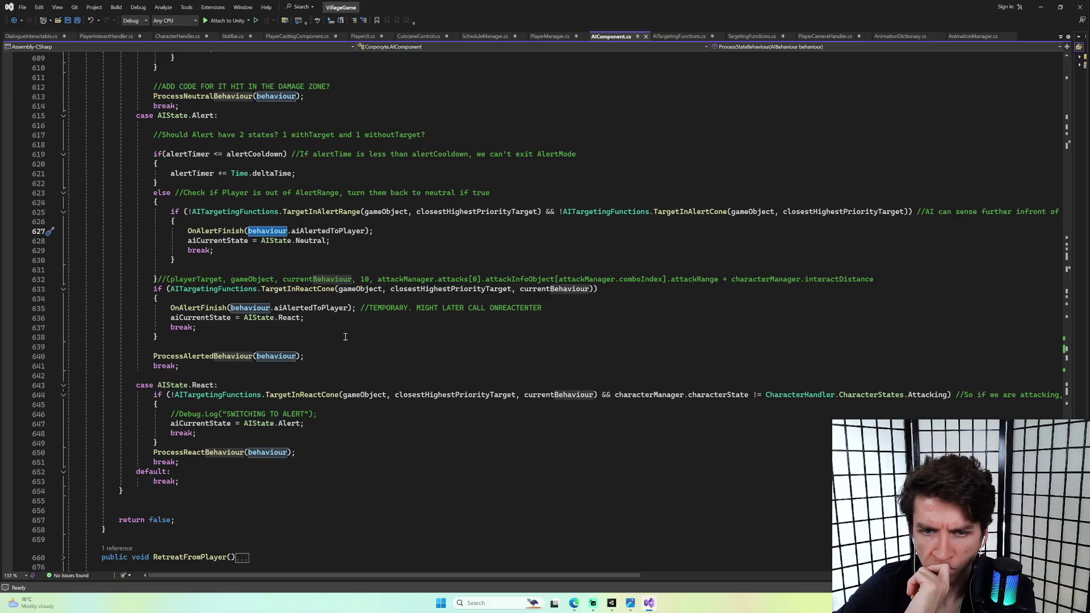
Open the OnAlertFinish definition again from the call before the React state and review its switch cases.
{"action": "left_click", "coordinate": [216, 308]}
{"action": "right_click", "coordinate": [216, 307]}
{"action": "left_click", "coordinate": [264, 344]}
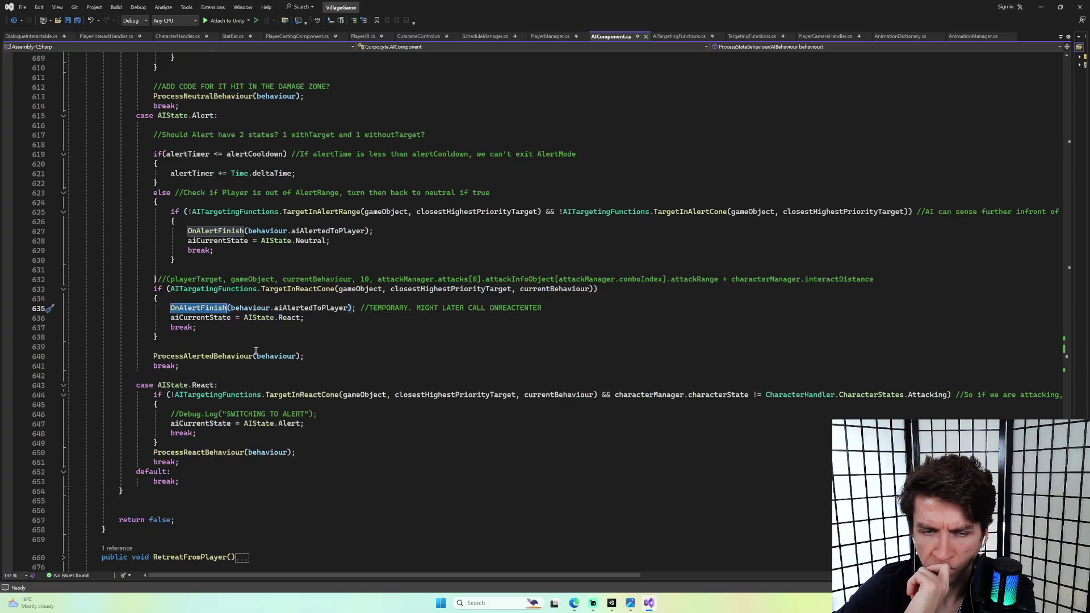
{"action": "scroll", "coordinate": [265, 329], "scroll_direction": "down", "scroll_amount": 10}
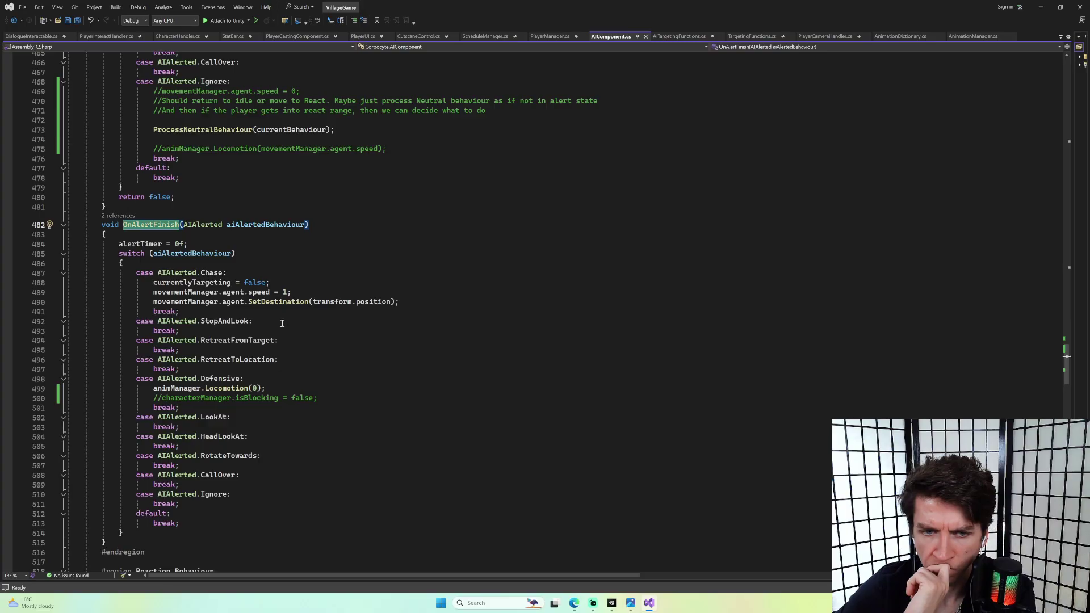
Review the code from AlertedBehaviour's Defensive and Ignore cases through ReactionBehaviour to the Alert and React cases of ProcessStateBehaviour.
{"action": "scroll", "coordinate": [282, 324], "scroll_direction": "up", "scroll_amount": 6}
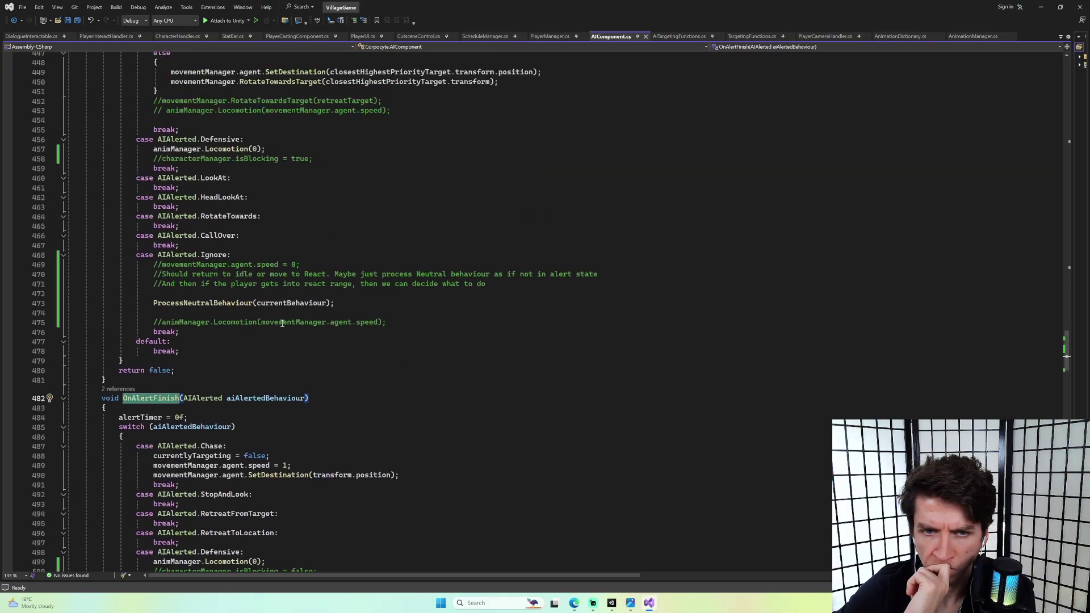
{"action": "scroll", "coordinate": [282, 324], "scroll_direction": "up", "scroll_amount": 15}
{"action": "scroll", "coordinate": [289, 325], "scroll_direction": "down", "scroll_amount": 10}
{"action": "scroll", "coordinate": [288, 324], "scroll_direction": "down", "scroll_amount": 20}
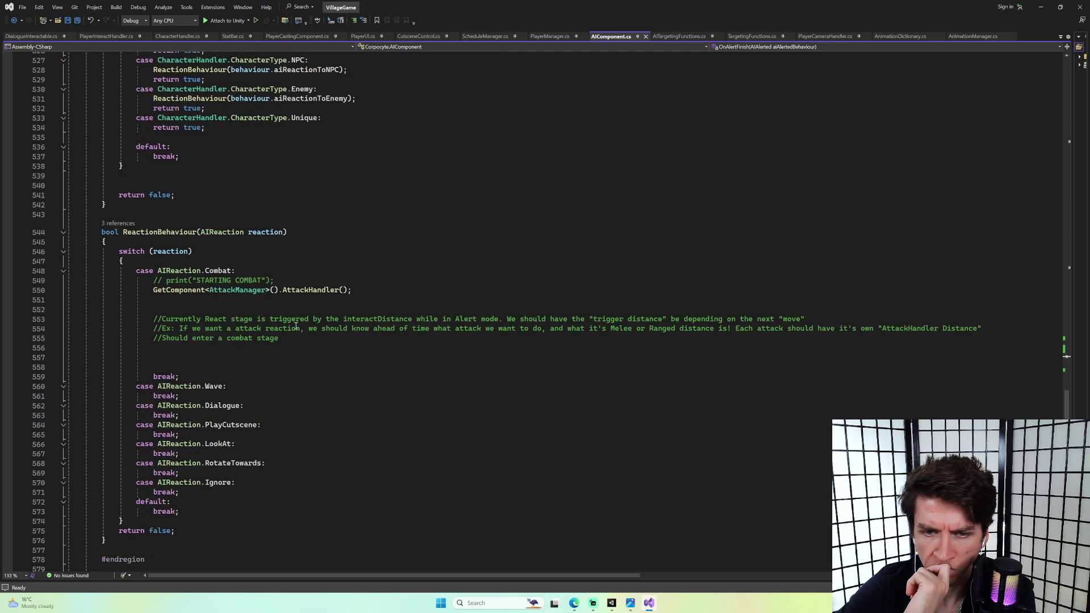
{"action": "scroll", "coordinate": [297, 326], "scroll_direction": "down", "scroll_amount": 20}
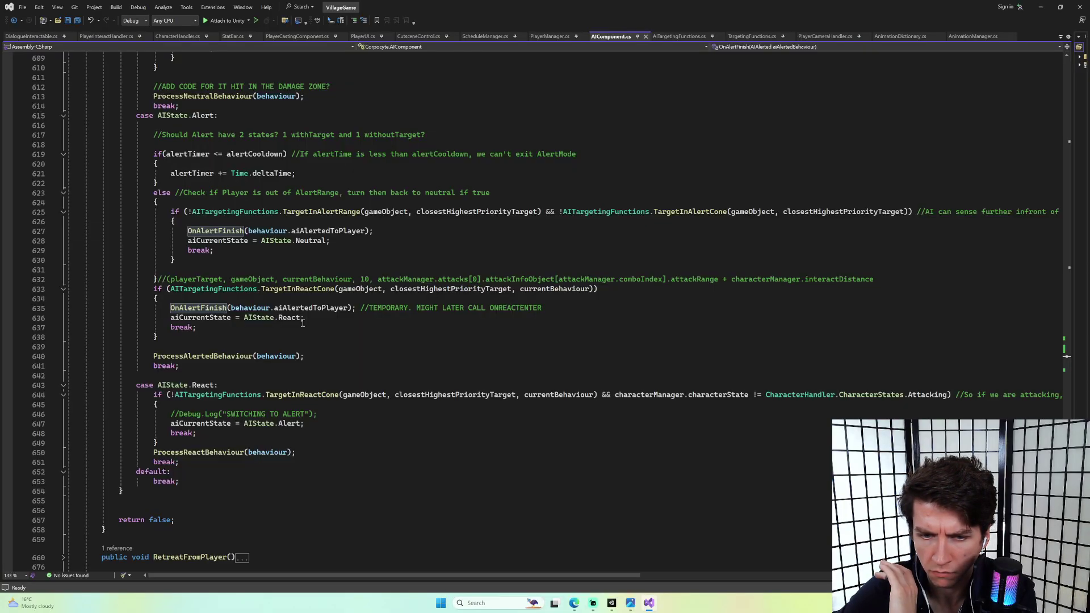
{"action": "scroll", "coordinate": [302, 323], "scroll_direction": "down", "scroll_amount": 5}
{"action": "scroll", "coordinate": [304, 323], "scroll_direction": "down", "scroll_amount": 6}
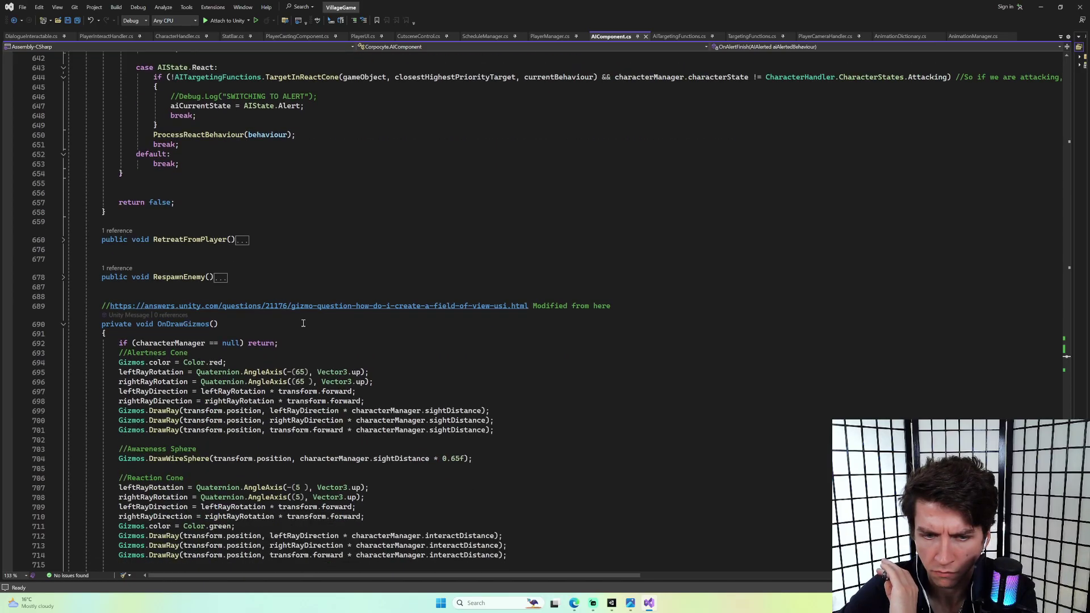
{"action": "scroll", "coordinate": [303, 323], "scroll_direction": "up", "scroll_amount": 9}
{"action": "scroll", "coordinate": [304, 323], "scroll_direction": "up", "scroll_amount": 2}
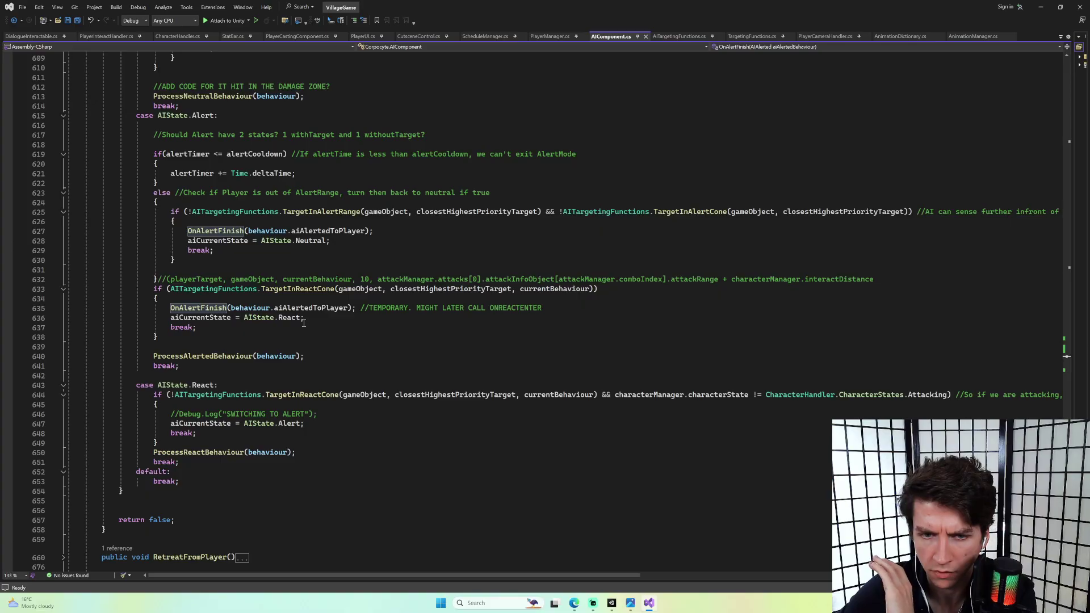
Go to the OnAlertFinish definition from the call marked TEMPORARY and review its Chase and Defensive cases.
{"action": "double_click", "coordinate": [200, 307]}
{"action": "right_click", "coordinate": [211, 311]}
{"action": "left_click", "coordinate": [258, 354]}
{"action": "scroll", "coordinate": [247, 245], "scroll_direction": "down", "scroll_amount": 4}
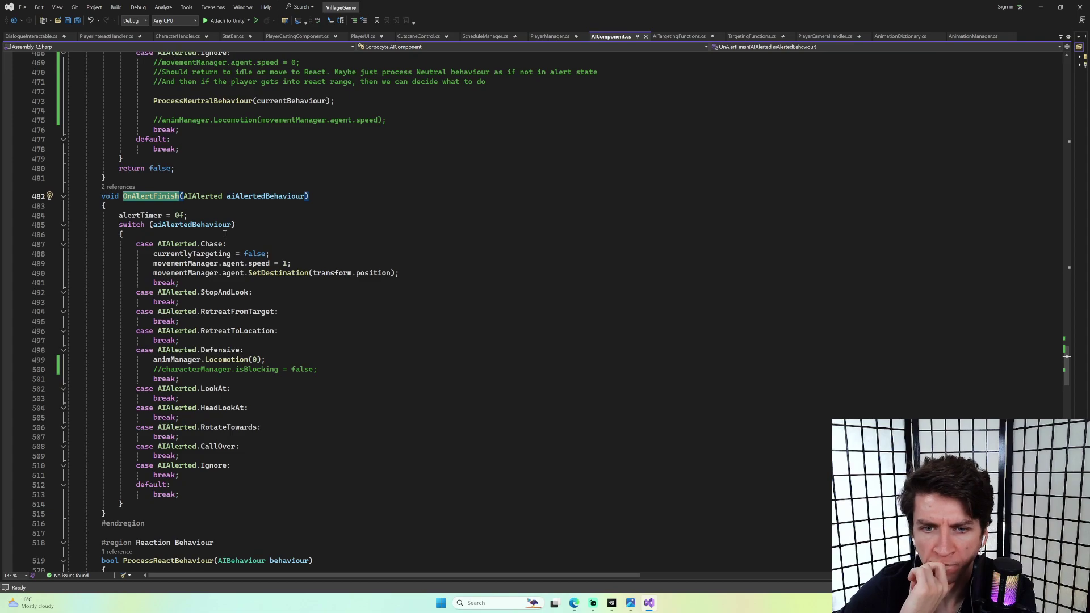
{"action": "scroll", "coordinate": [269, 237], "scroll_direction": "down", "scroll_amount": 2}
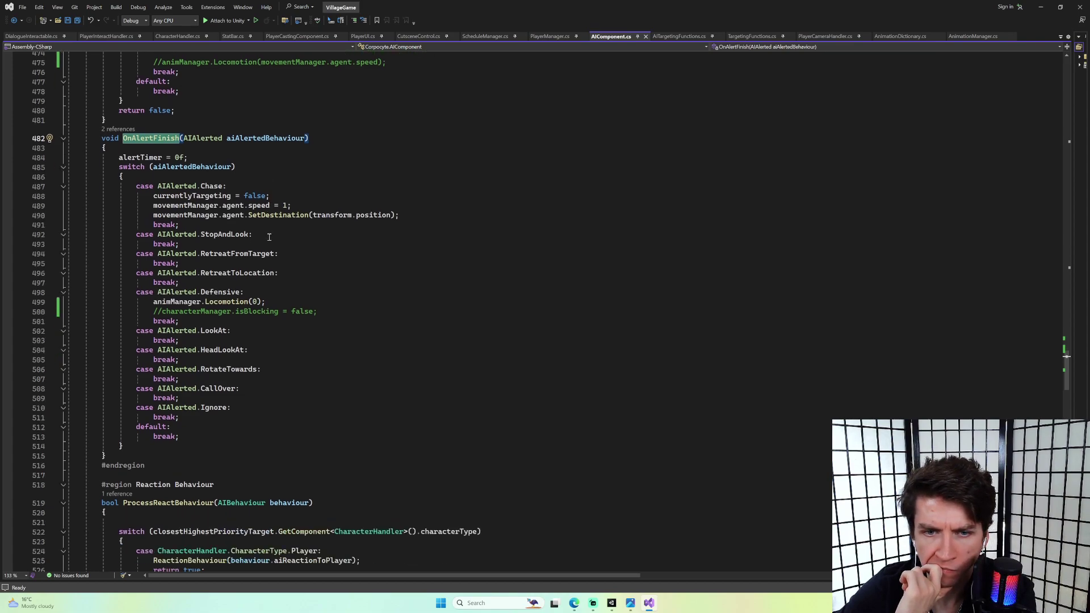
{"action": "scroll", "coordinate": [269, 236], "scroll_direction": "up", "scroll_amount": 1}
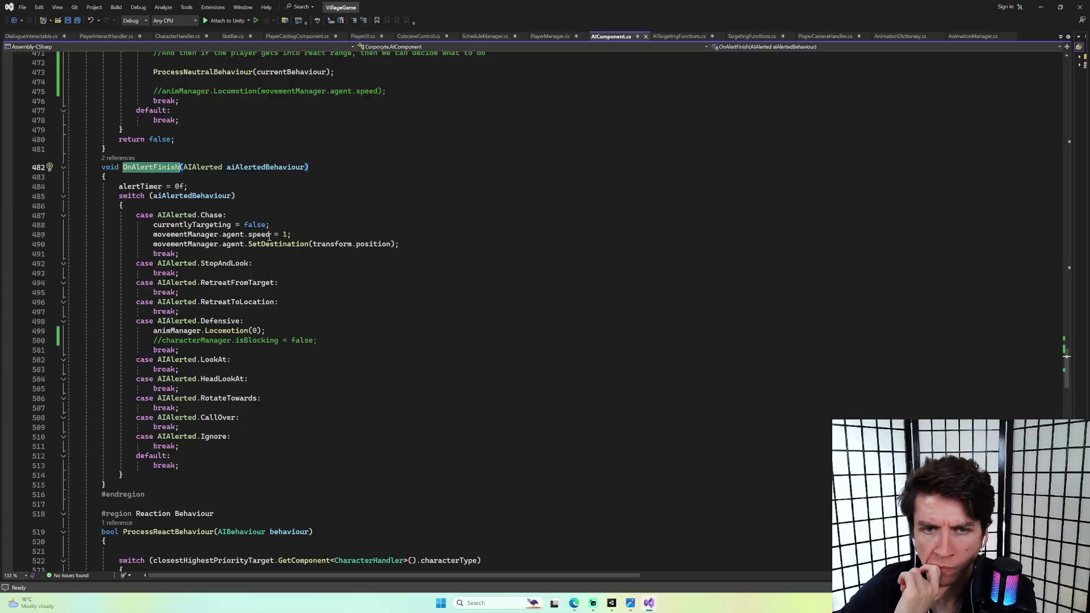
Look up the references of AlertedBehaviour and open the aiAlertedToPlayer call inside ProcessAlertedBehaviour.
{"action": "scroll", "coordinate": [269, 236], "scroll_direction": "up", "scroll_amount": 20}
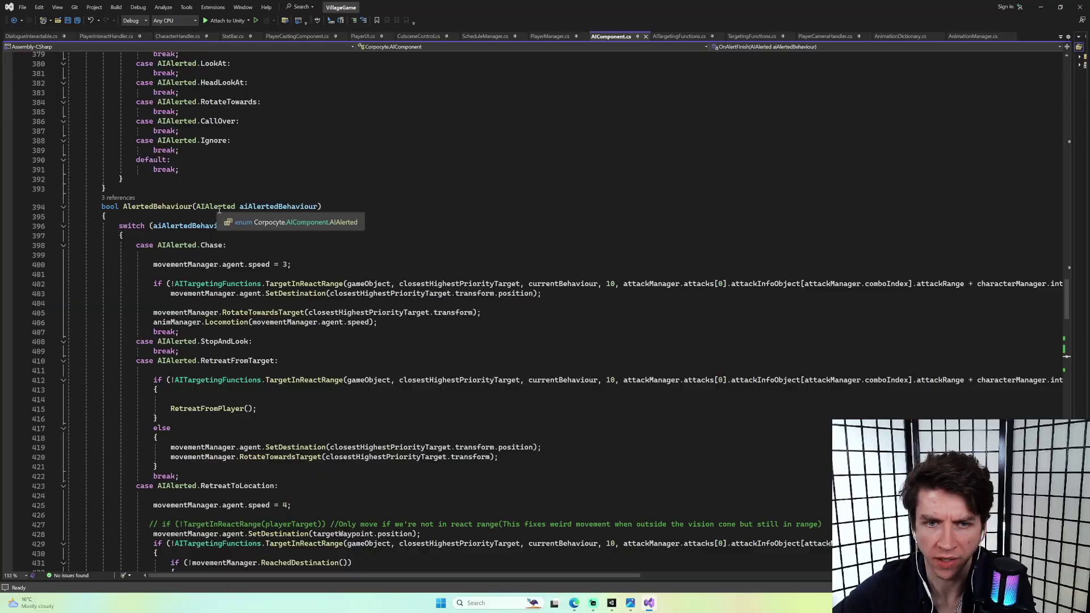
{"action": "left_click", "coordinate": [156, 207]}
{"action": "left_click", "coordinate": [126, 198]}
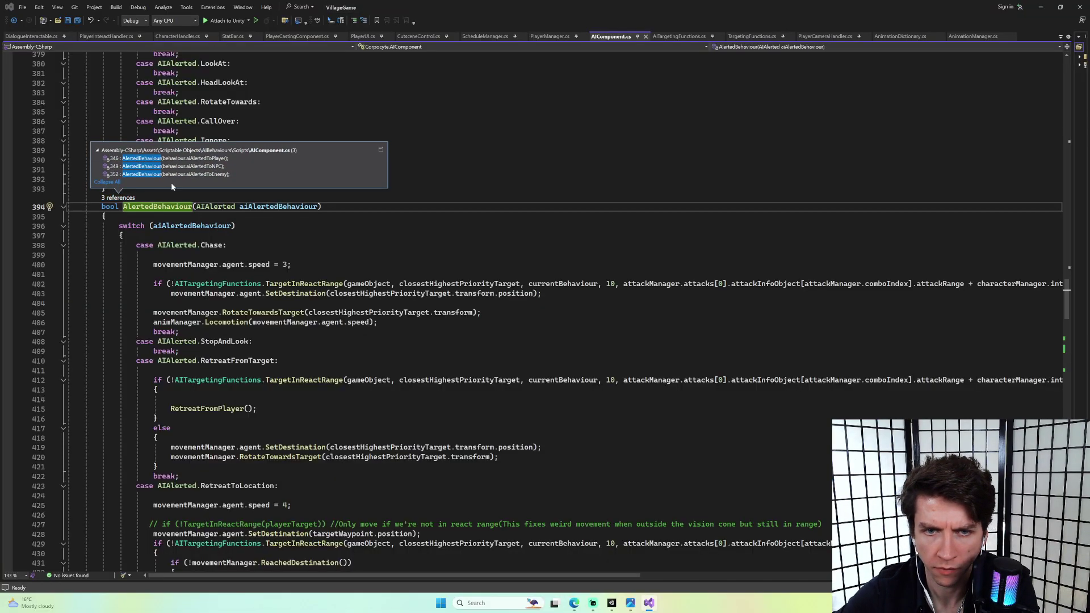
{"action": "double_click", "coordinate": [248, 160]}
{"action": "left_click_drag", "start_coordinate": [142, 346], "coordinate": [140, 220]}
{"action": "left_click", "coordinate": [336, 250]}
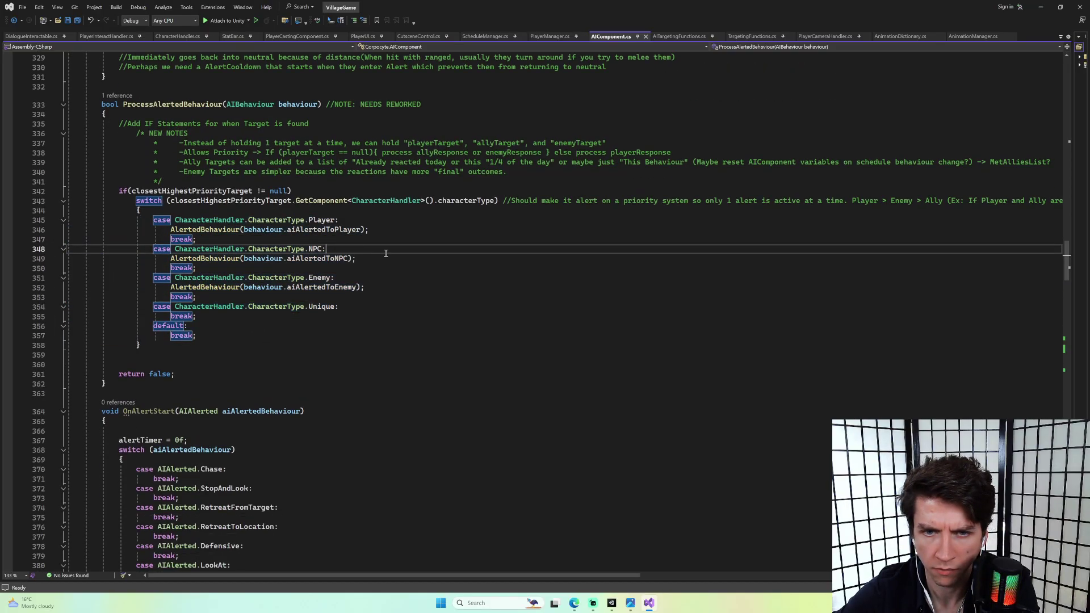
Examine the AlertedBehaviour calls and their arguments in the Player, NPC and Enemy cases of ProcessAlertedBehaviour.
{"action": "left_click", "coordinate": [302, 200]}
{"action": "double_click", "coordinate": [326, 230]}
{"action": "left_click", "coordinate": [330, 258]}
{"action": "double_click", "coordinate": [329, 258]}
{"action": "double_click", "coordinate": [306, 287]}
{"action": "left_click", "coordinate": [211, 288]}
{"action": "right_click", "coordinate": [213, 291]}
{"action": "left_click", "coordinate": [148, 250]}
Highlight the closestHighestPriorityTarget null check with its whole switch block and compare it with OnAlertStart and AlertedBehaviour.
{"action": "mouse_move", "coordinate": [128, 203]}
{"action": "left_mouse_down"}
{"action": "mouse_move", "coordinate": [165, 227]}
{"action": "mouse_move", "coordinate": [203, 341]}
{"action": "mouse_move", "coordinate": [136, 212]}
{"action": "left_mouse_up"}
{"action": "left_click", "coordinate": [203, 343]}
{"action": "left_click", "coordinate": [157, 343]}
{"action": "left_click_drag", "start_coordinate": [157, 342], "coordinate": [120, 191]}
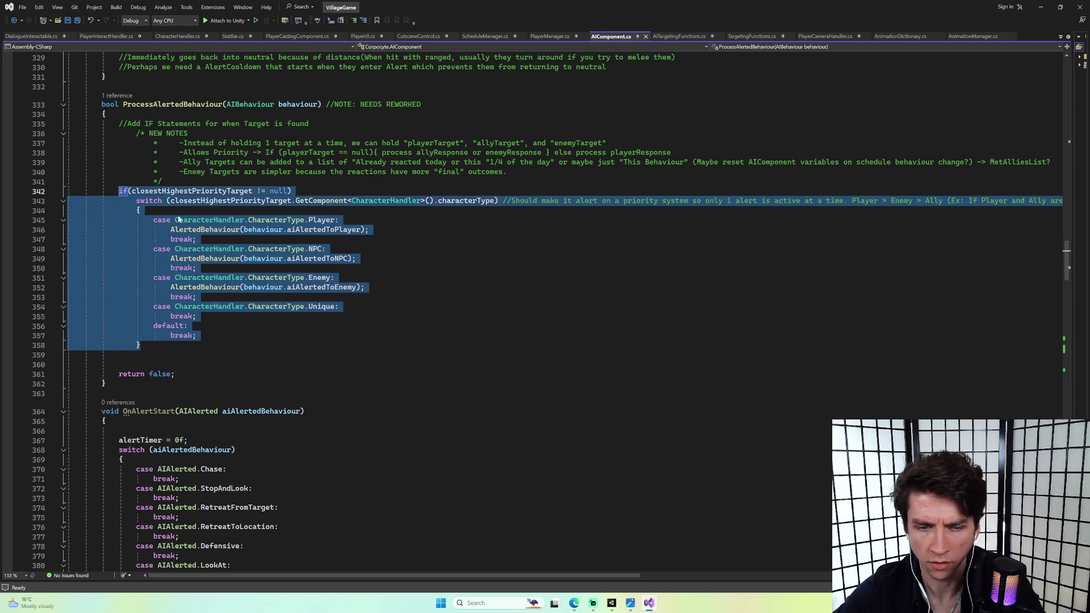
{"action": "scroll", "coordinate": [300, 259], "scroll_direction": "down", "scroll_amount": 6}
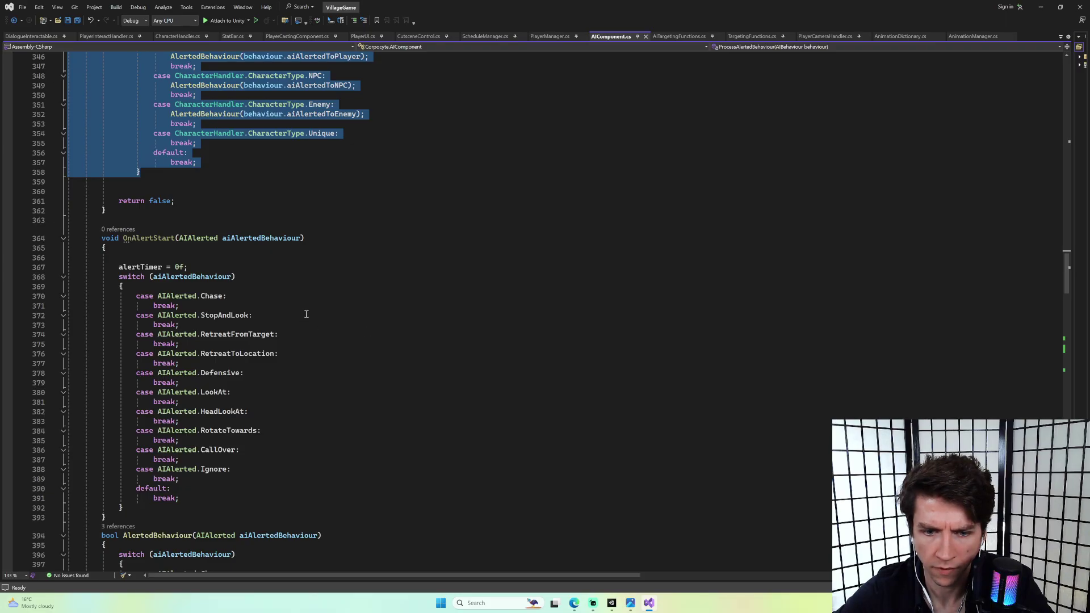
{"action": "scroll", "coordinate": [306, 314], "scroll_direction": "down", "scroll_amount": 13}
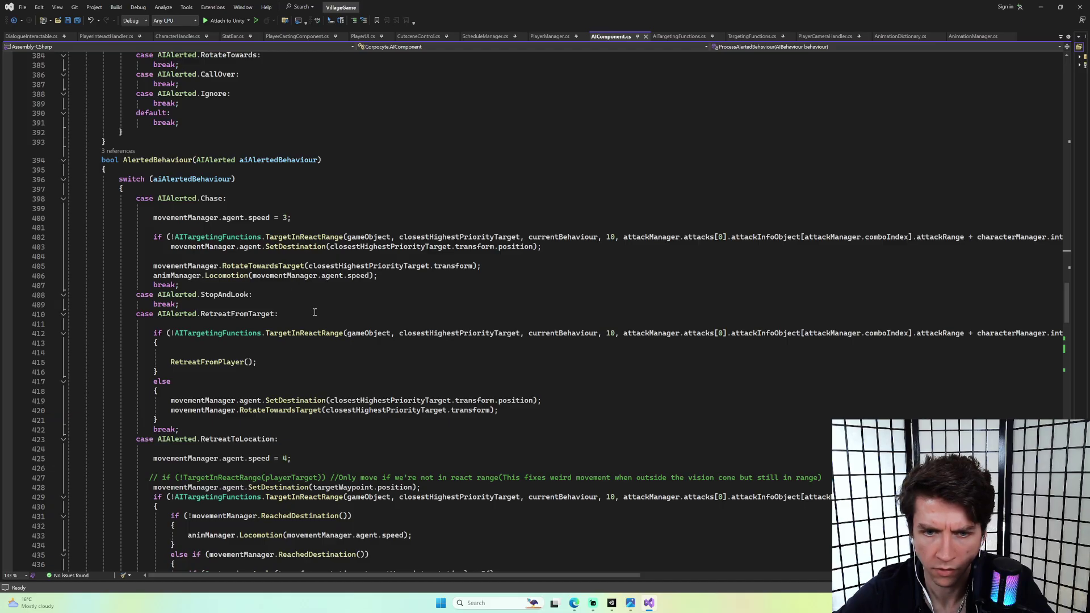
{"action": "scroll", "coordinate": [314, 312], "scroll_direction": "up", "scroll_amount": 18}
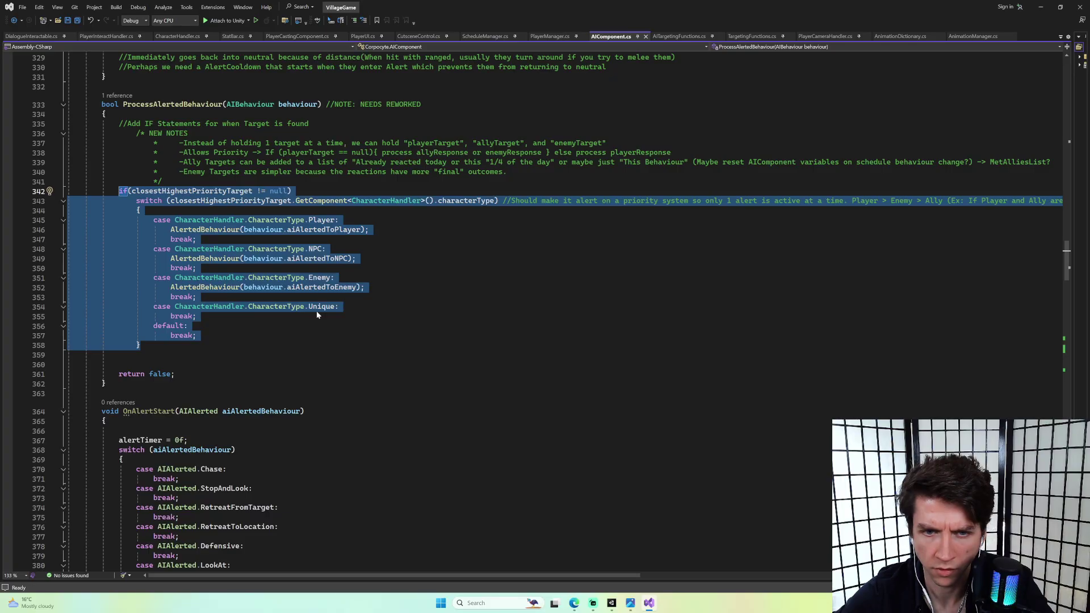
Highlight AlertedBehaviour in the Enemy case and trace its usages through the method down to OnAlertFinish.
{"action": "left_click", "coordinate": [189, 268]}
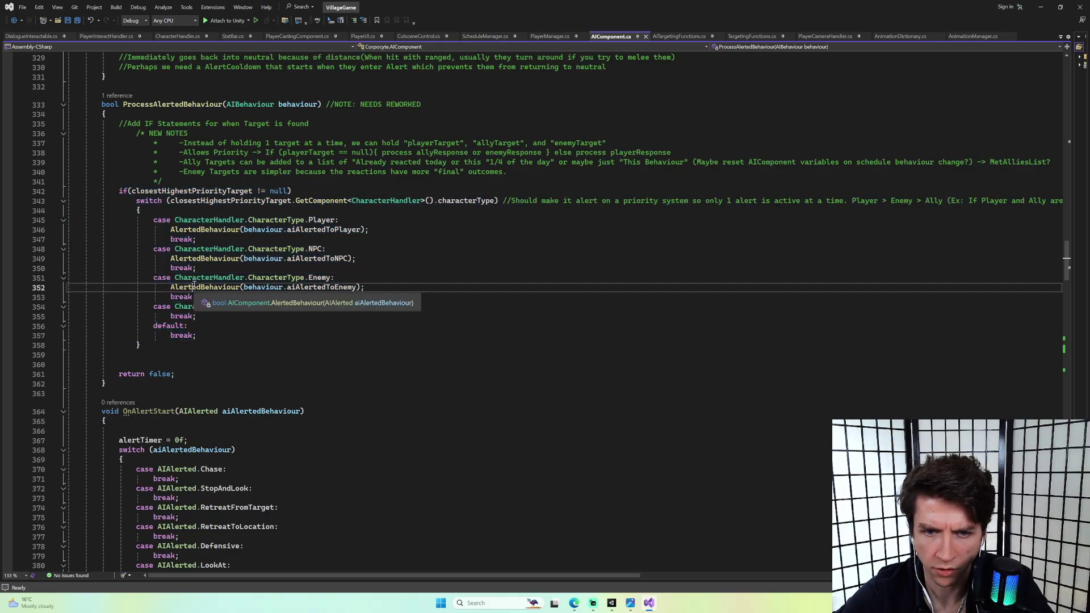
{"action": "double_click", "coordinate": [202, 287]}
{"action": "scroll", "coordinate": [265, 286], "scroll_direction": "down", "scroll_amount": 14}
{"action": "scroll", "coordinate": [265, 286], "scroll_direction": "down", "scroll_amount": 8}
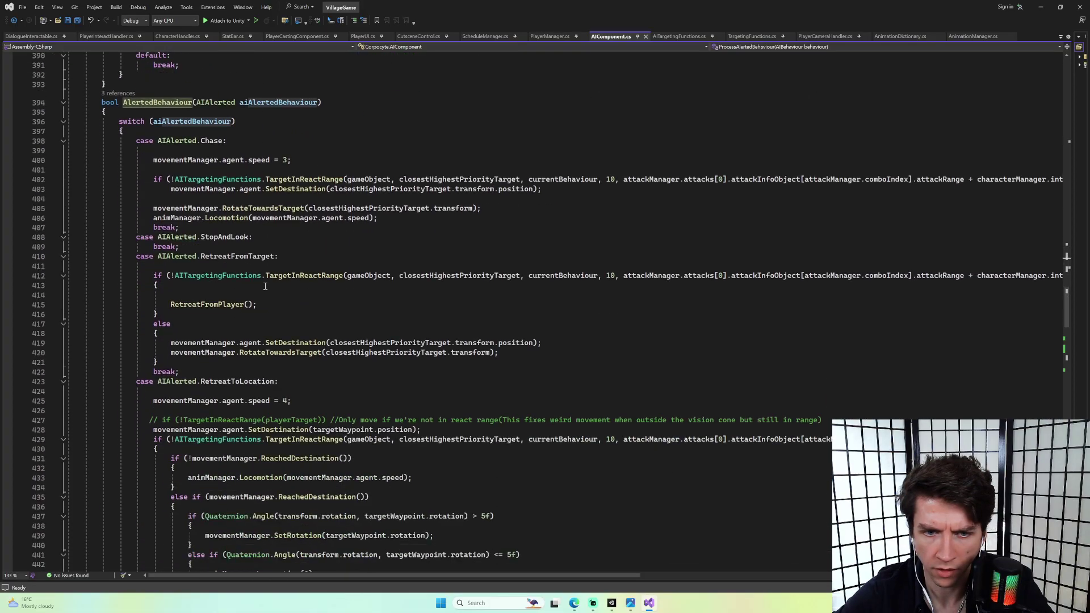
{"action": "scroll", "coordinate": [265, 285], "scroll_direction": "down", "scroll_amount": 20}
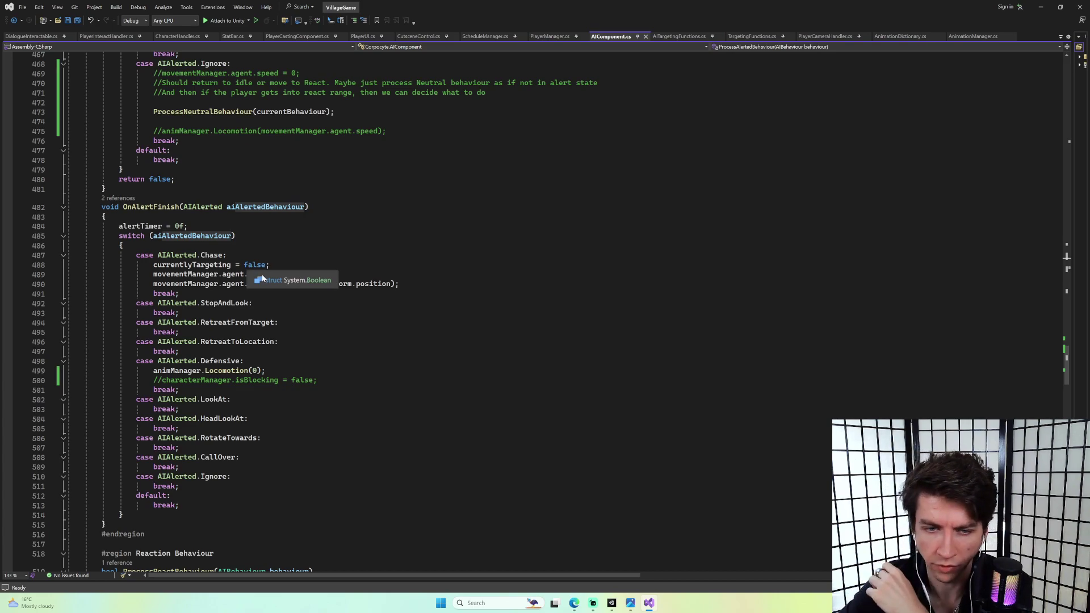
{"action": "scroll", "coordinate": [253, 254], "scroll_direction": "down", "scroll_amount": 3}
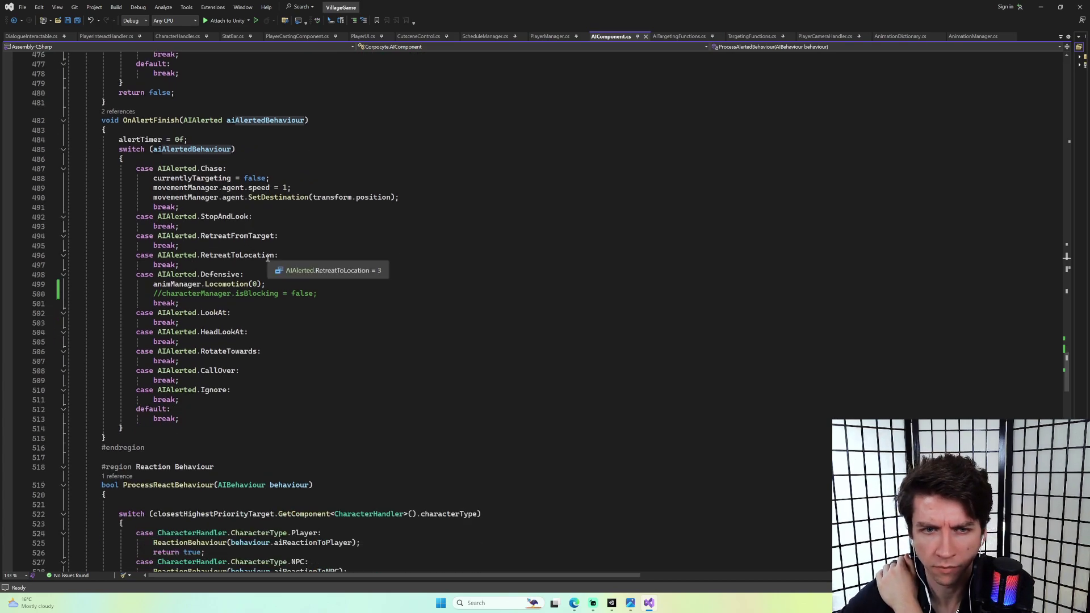
Read through ProcessReactBehaviour and ReactionBehaviour, then examine the Alert and React transitions in ProcessStateBehaviour.
{"action": "scroll", "coordinate": [296, 258], "scroll_direction": "down", "scroll_amount": 6}
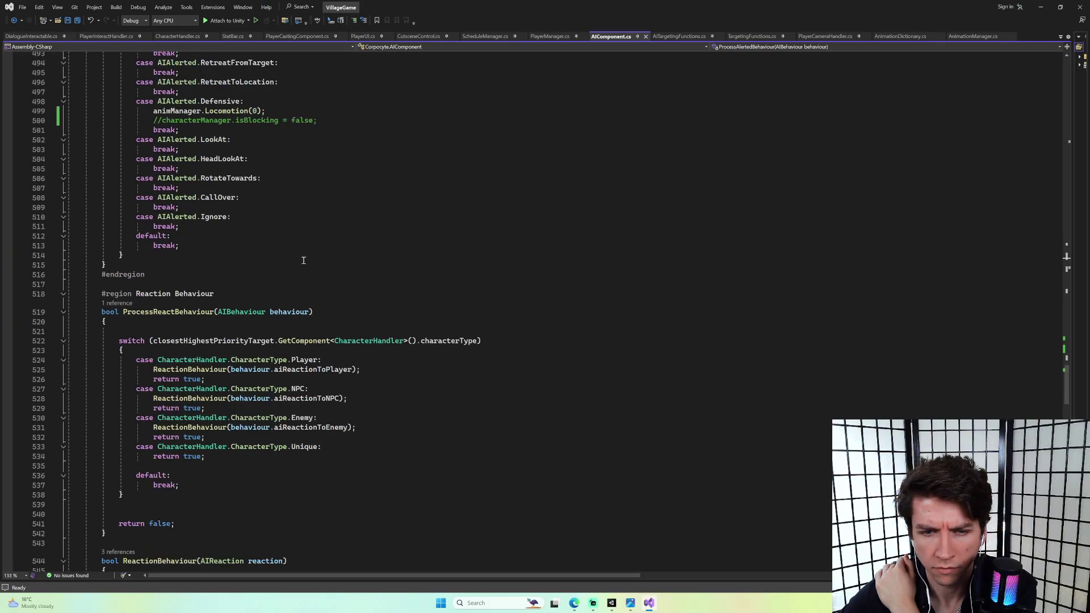
{"action": "scroll", "coordinate": [303, 260], "scroll_direction": "down", "scroll_amount": 2}
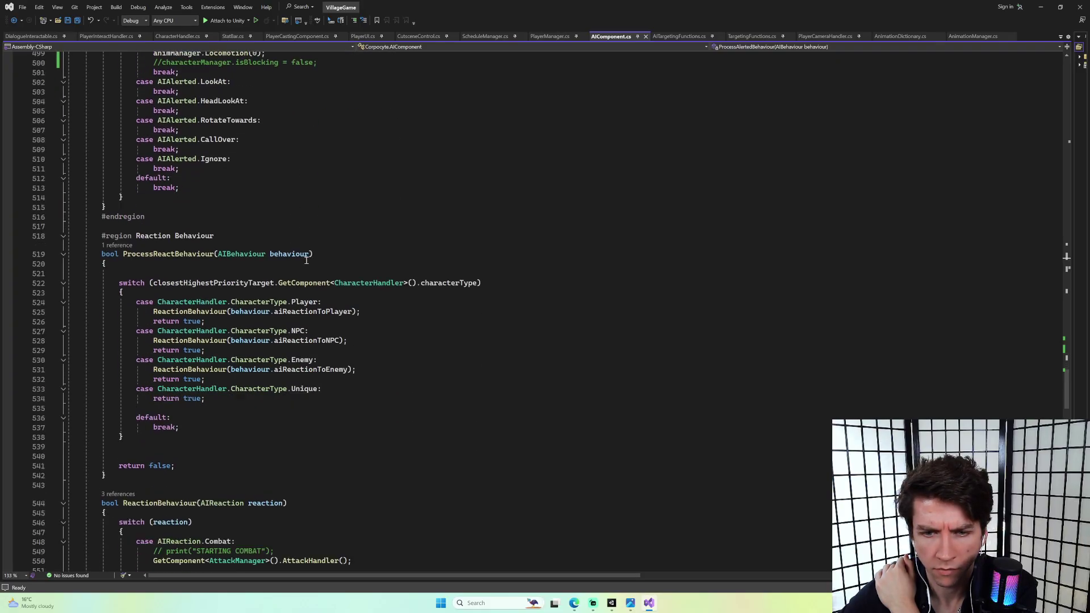
{"action": "scroll", "coordinate": [307, 259], "scroll_direction": "down", "scroll_amount": 7}
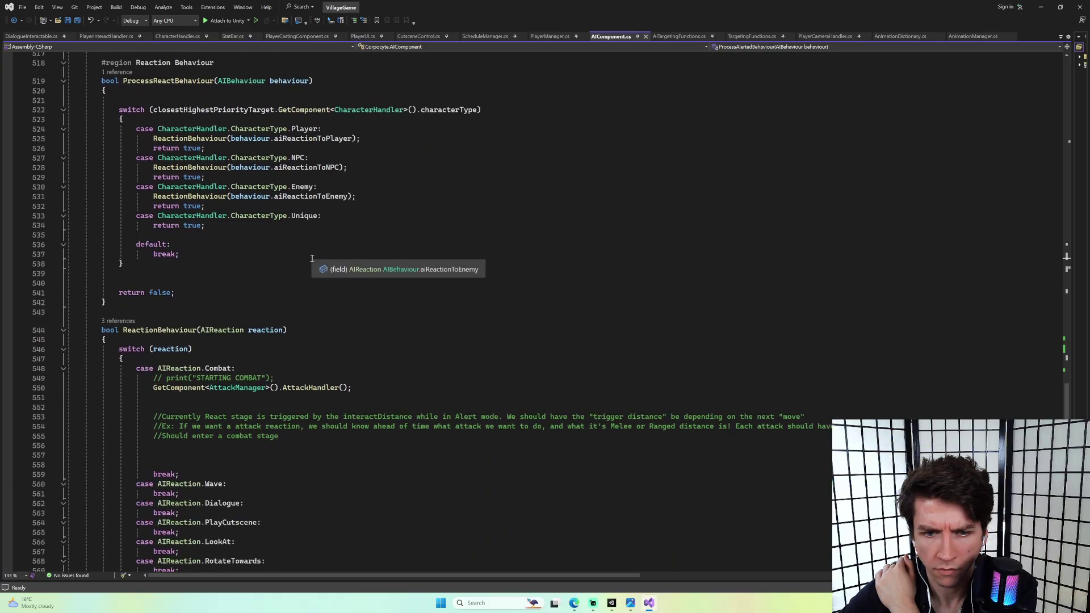
{"action": "scroll", "coordinate": [312, 259], "scroll_direction": "down", "scroll_amount": 1}
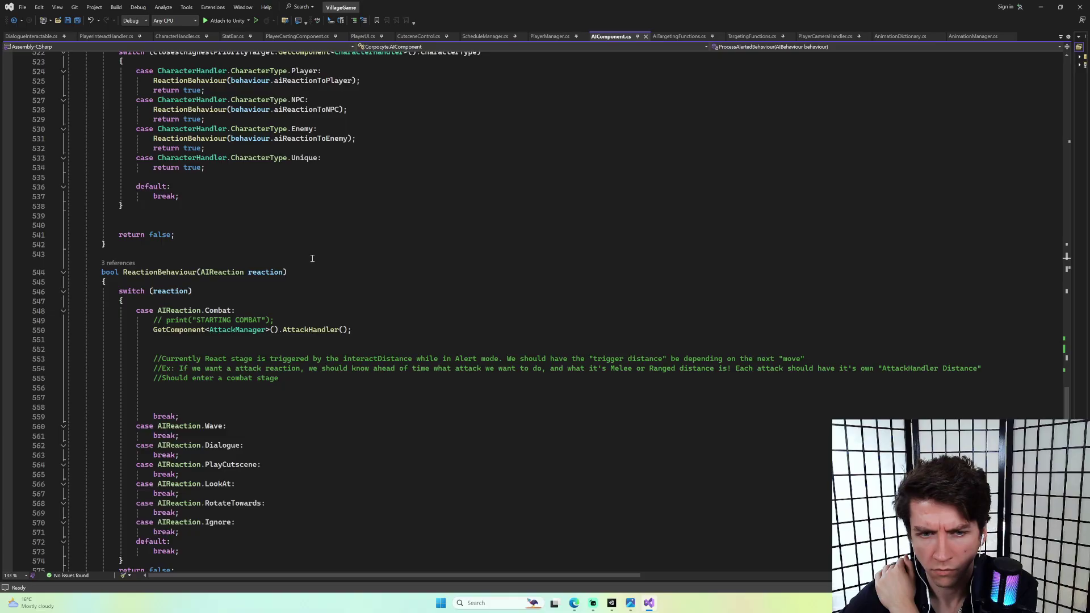
{"action": "scroll", "coordinate": [313, 259], "scroll_direction": "down", "scroll_amount": 19}
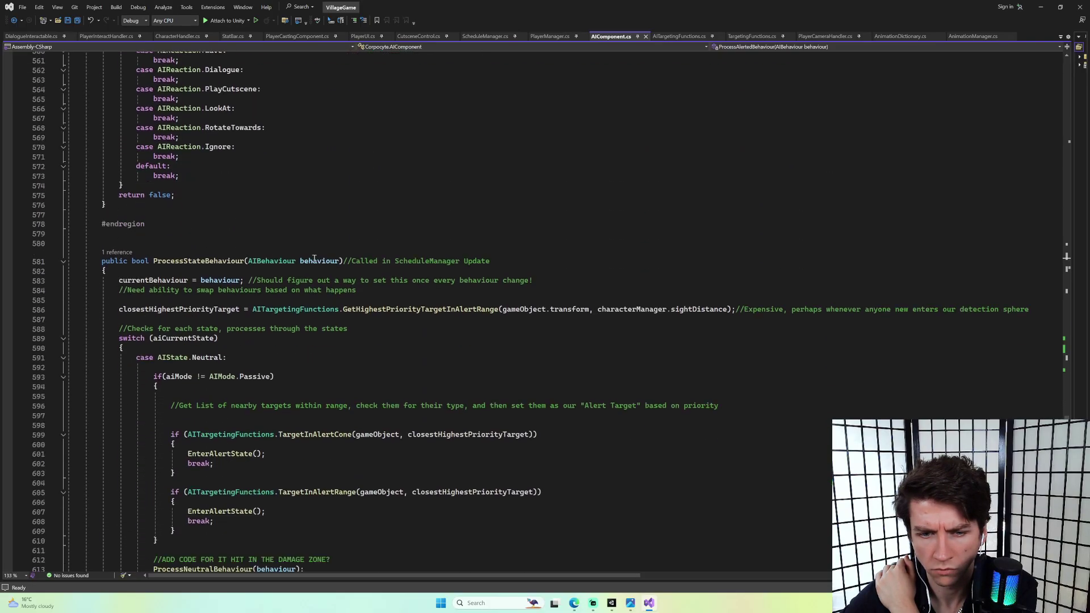
{"action": "scroll", "coordinate": [315, 259], "scroll_direction": "down", "scroll_amount": 10}
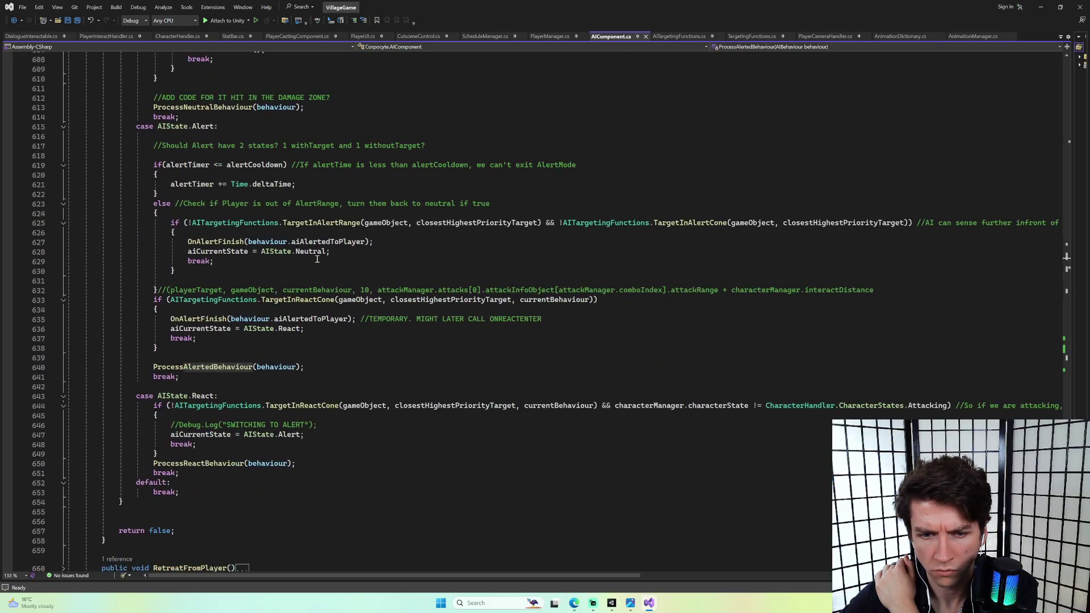
{"action": "scroll", "coordinate": [317, 259], "scroll_direction": "down", "scroll_amount": 1}
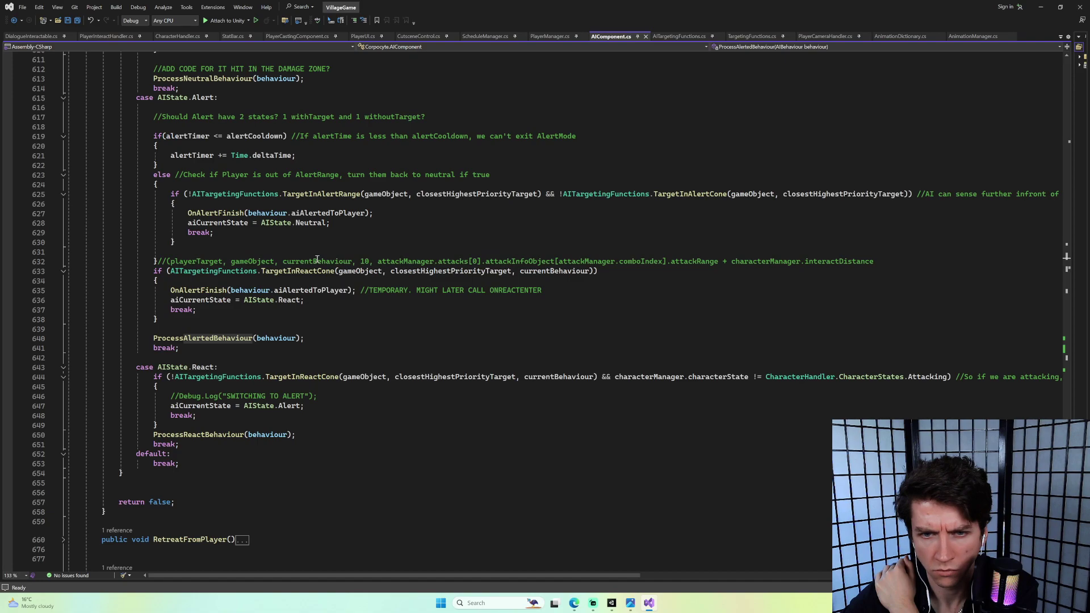
Return to AlertedBehaviour's Defensive case and compare it with the Defensive case in OnAlertFinish.
{"action": "scroll", "coordinate": [318, 259], "scroll_direction": "up", "scroll_amount": 4}
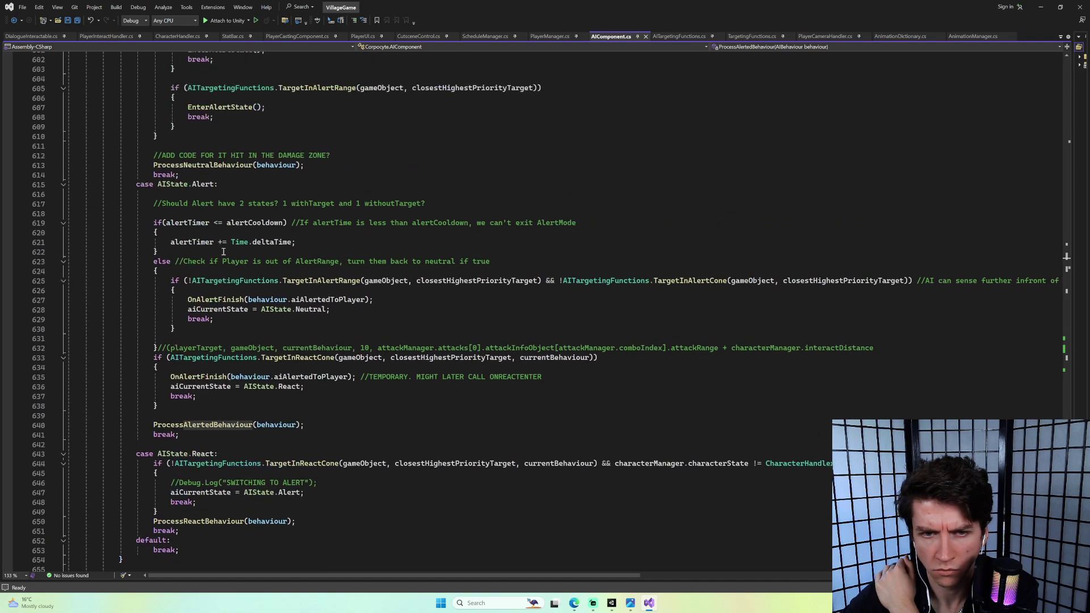
{"action": "scroll", "coordinate": [234, 252], "scroll_direction": "up", "scroll_amount": 8}
{"action": "scroll", "coordinate": [239, 256], "scroll_direction": "up", "scroll_amount": 20}
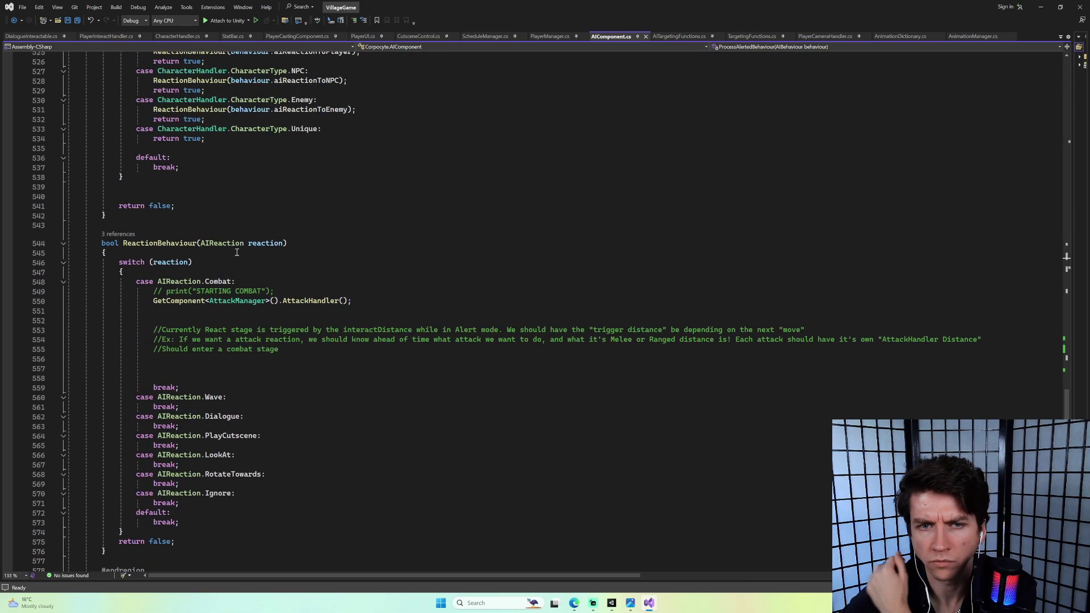
{"action": "scroll", "coordinate": [245, 259], "scroll_direction": "up", "scroll_amount": 5}
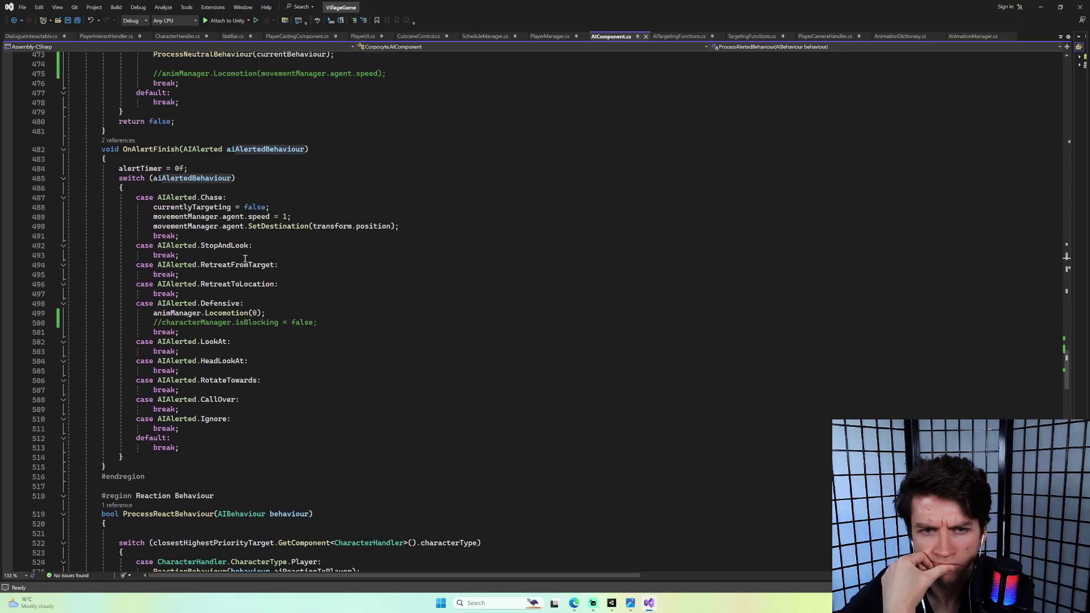
{"action": "scroll", "coordinate": [245, 259], "scroll_direction": "up", "scroll_amount": 15}
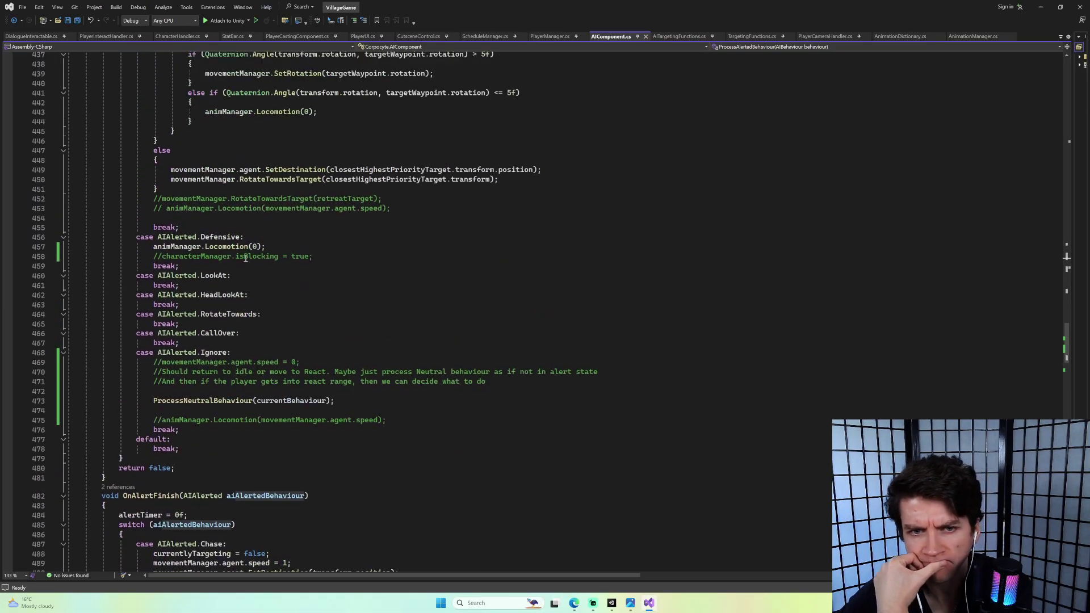
{"action": "scroll", "coordinate": [247, 260], "scroll_direction": "down", "scroll_amount": 8}
{"action": "scroll", "coordinate": [248, 262], "scroll_direction": "down", "scroll_amount": 20}
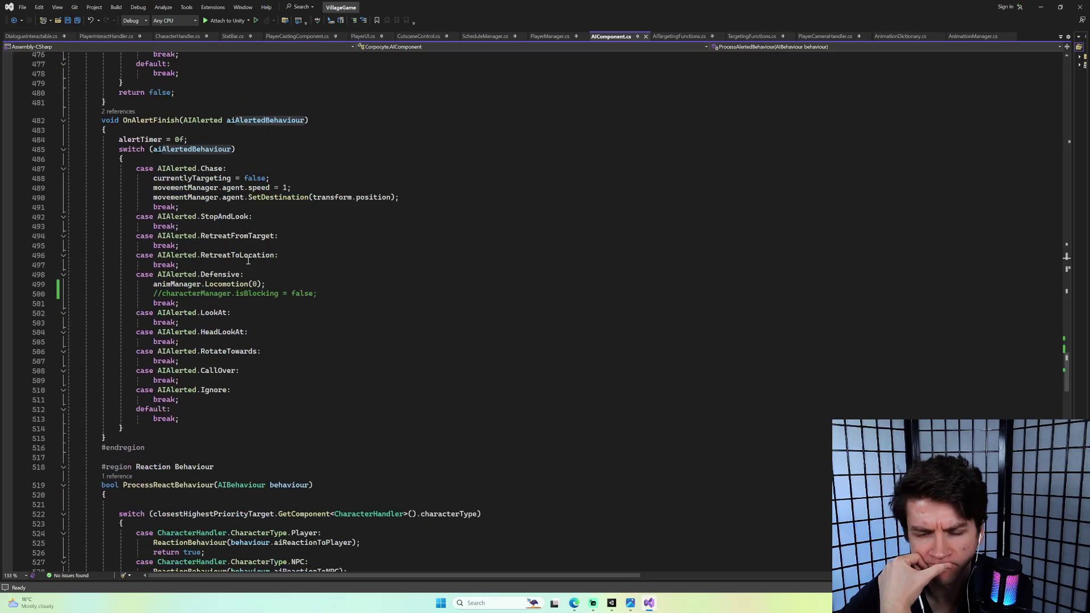
Recheck the Neutral, Alert and React cases of ProcessStateBehaviour and return to ReactionBehaviour above it.
{"action": "scroll", "coordinate": [251, 262], "scroll_direction": "down", "scroll_amount": 10}
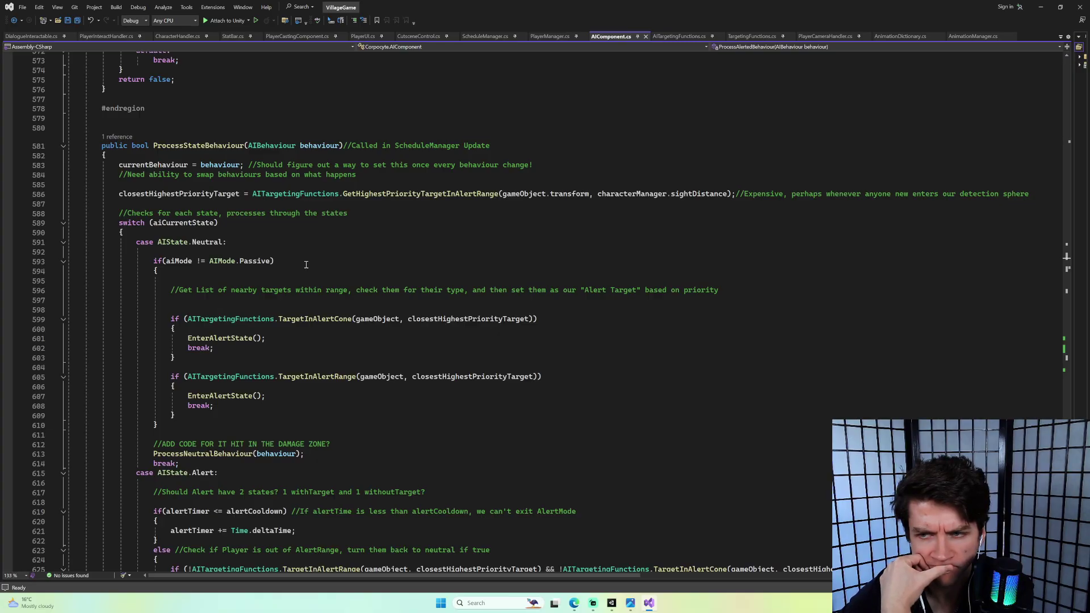
{"action": "scroll", "coordinate": [306, 265], "scroll_direction": "down", "scroll_amount": 7}
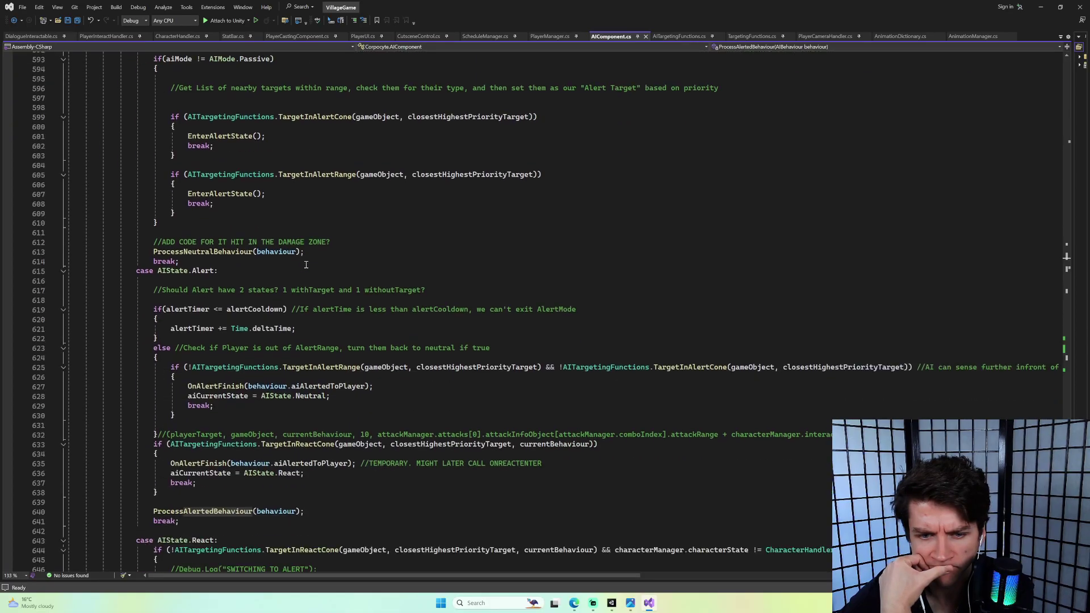
{"action": "scroll", "coordinate": [306, 265], "scroll_direction": "down", "scroll_amount": 14}
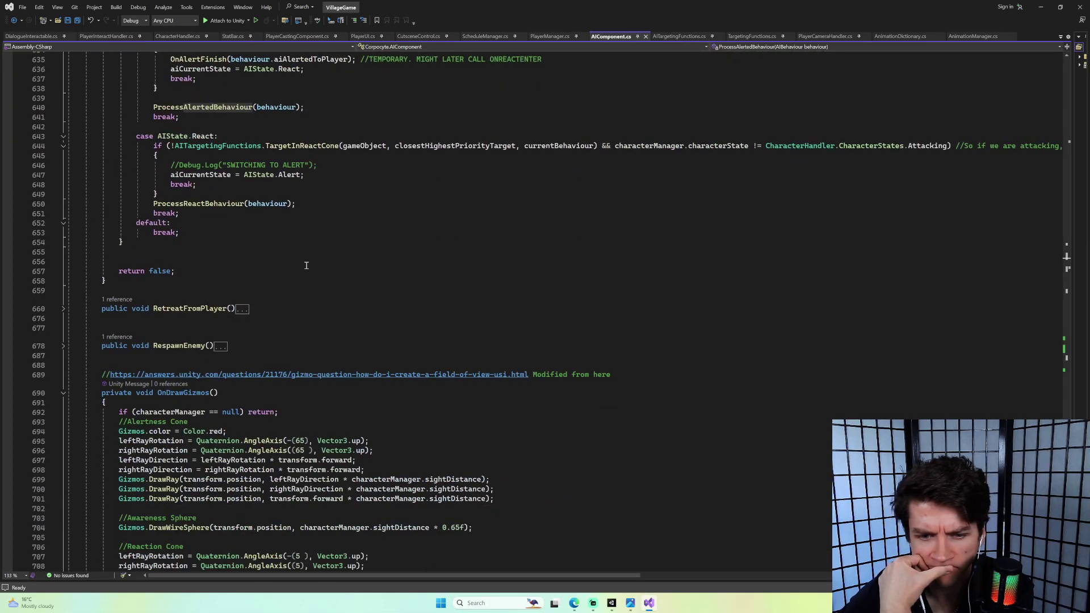
{"action": "scroll", "coordinate": [306, 265], "scroll_direction": "up", "scroll_amount": 20}
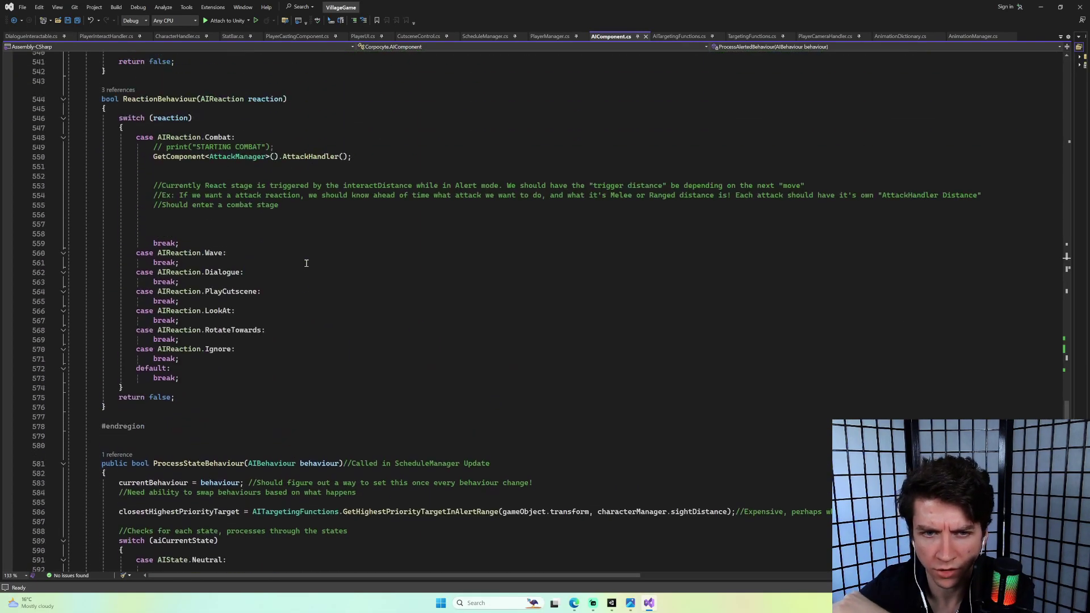
Read back from ReactionBehaviour through ProcessReactBehaviour and OnAlertFinish to the start of AlertedBehaviour.
{"action": "scroll", "coordinate": [306, 263], "scroll_direction": "up", "scroll_amount": 14}
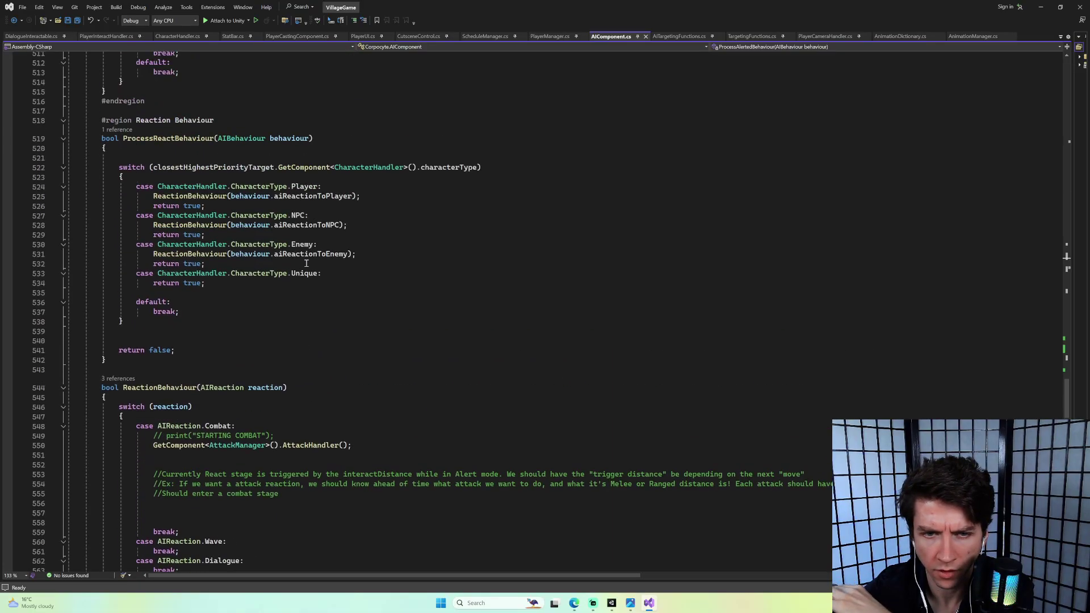
{"action": "scroll", "coordinate": [306, 263], "scroll_direction": "up", "scroll_amount": 3}
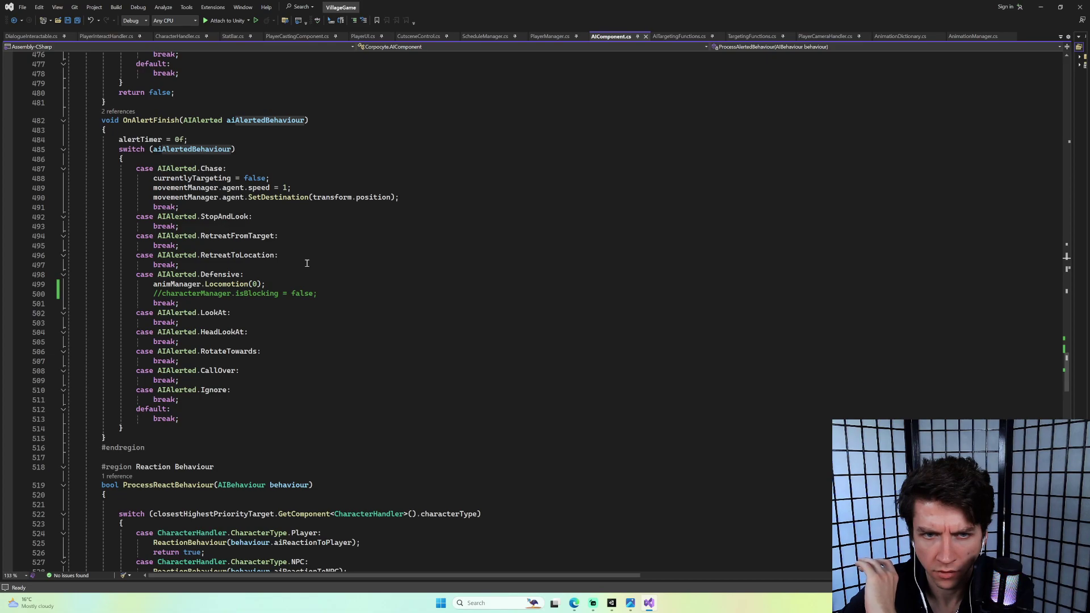
{"action": "scroll", "coordinate": [307, 263], "scroll_direction": "up", "scroll_amount": 13}
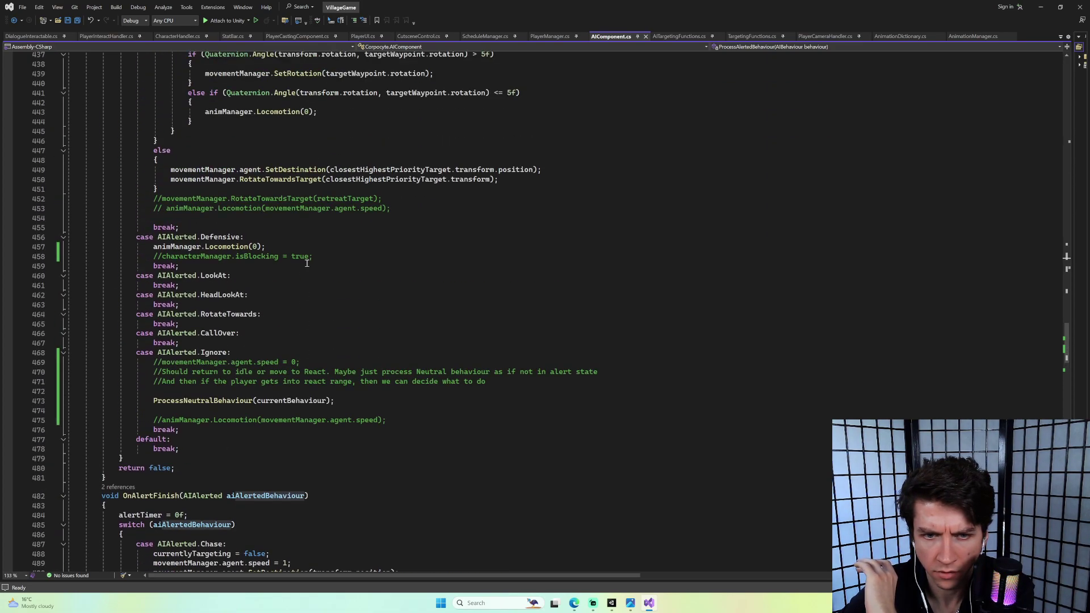
{"action": "scroll", "coordinate": [306, 263], "scroll_direction": "up", "scroll_amount": 10}
{"action": "scroll", "coordinate": [306, 263], "scroll_direction": "up", "scroll_amount": 7}
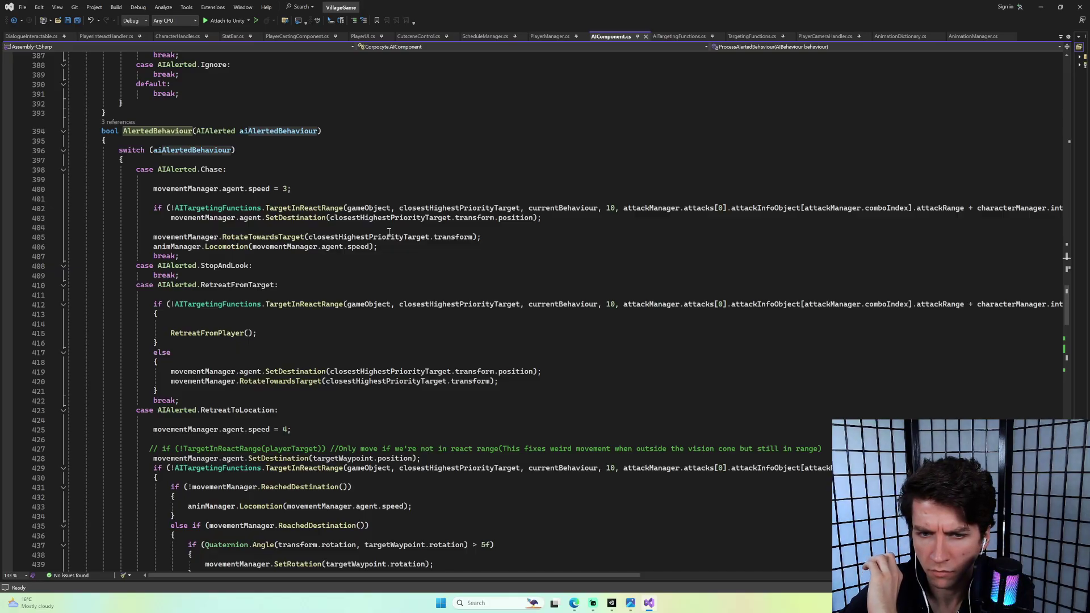
Follow the code from AlertedBehaviour's Defensive and Ignore cases down to the Alert and React cases of ProcessStateBehaviour.
{"action": "scroll", "coordinate": [390, 233], "scroll_direction": "down", "scroll_amount": 20}
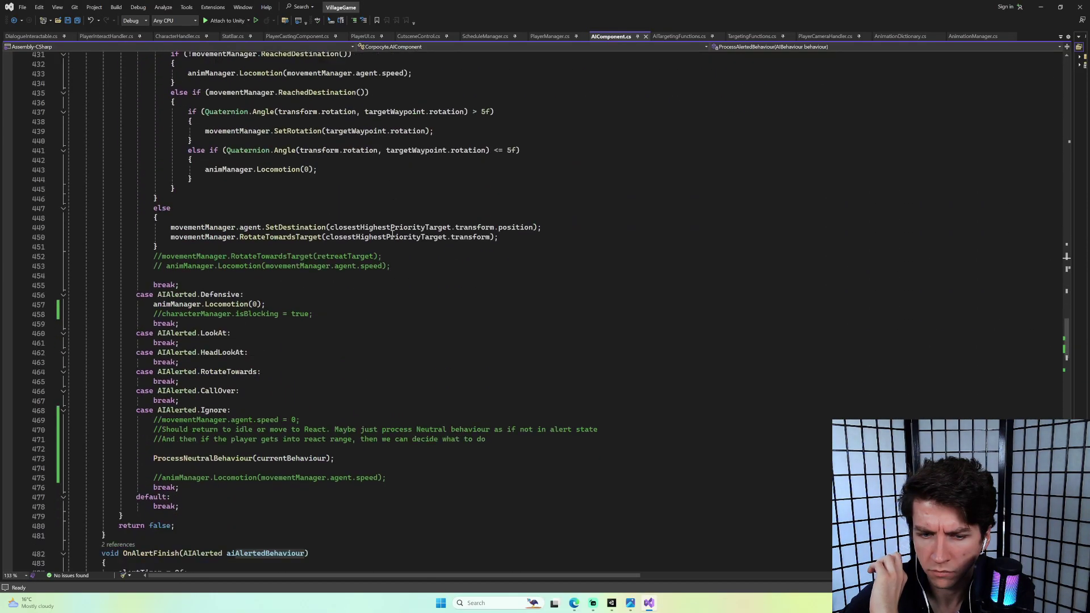
{"action": "scroll", "coordinate": [394, 234], "scroll_direction": "down", "scroll_amount": 6}
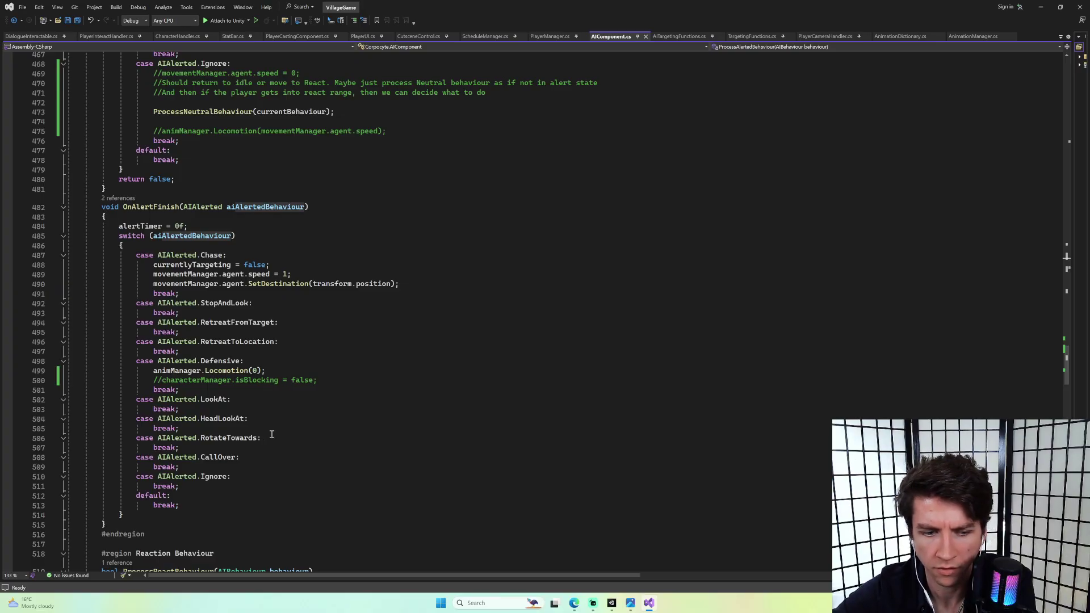
{"action": "scroll", "coordinate": [282, 341], "scroll_direction": "down", "scroll_amount": 3}
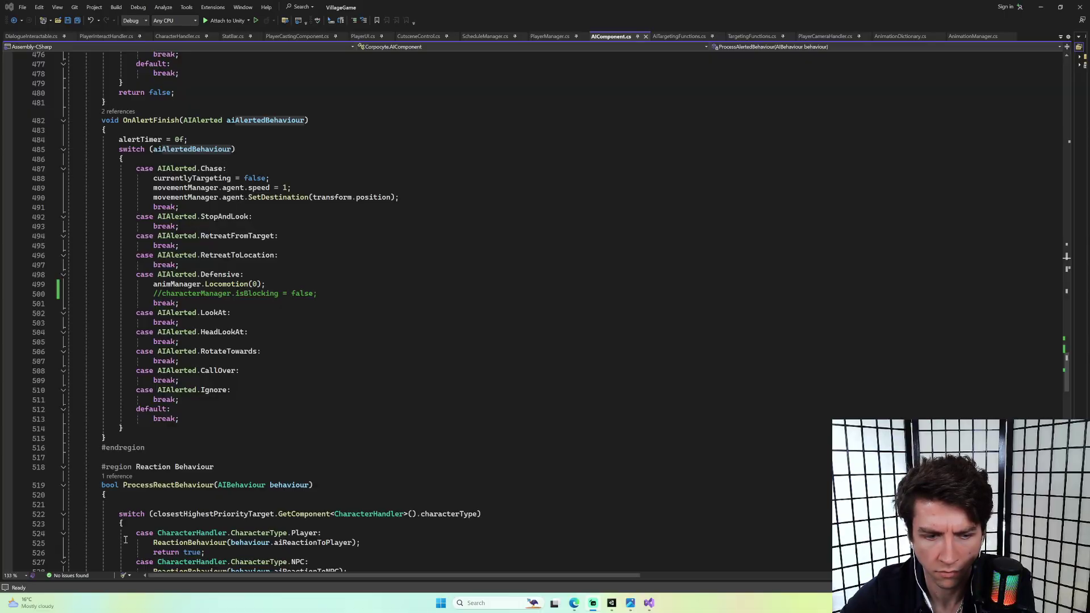
{"action": "scroll", "coordinate": [251, 447], "scroll_direction": "down", "scroll_amount": 14}
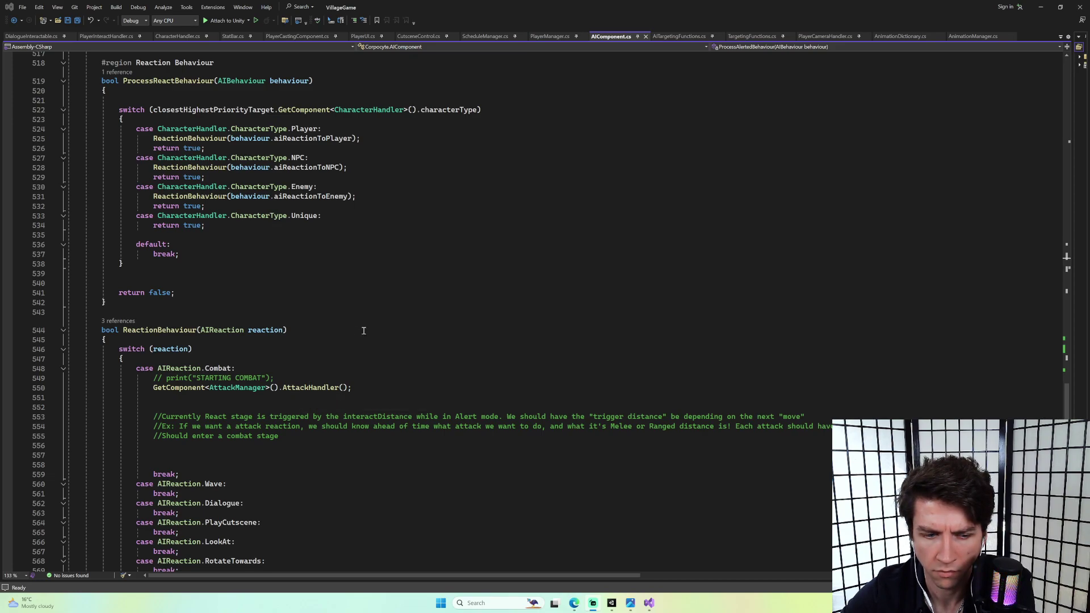
{"action": "scroll", "coordinate": [365, 332], "scroll_direction": "down", "scroll_amount": 6}
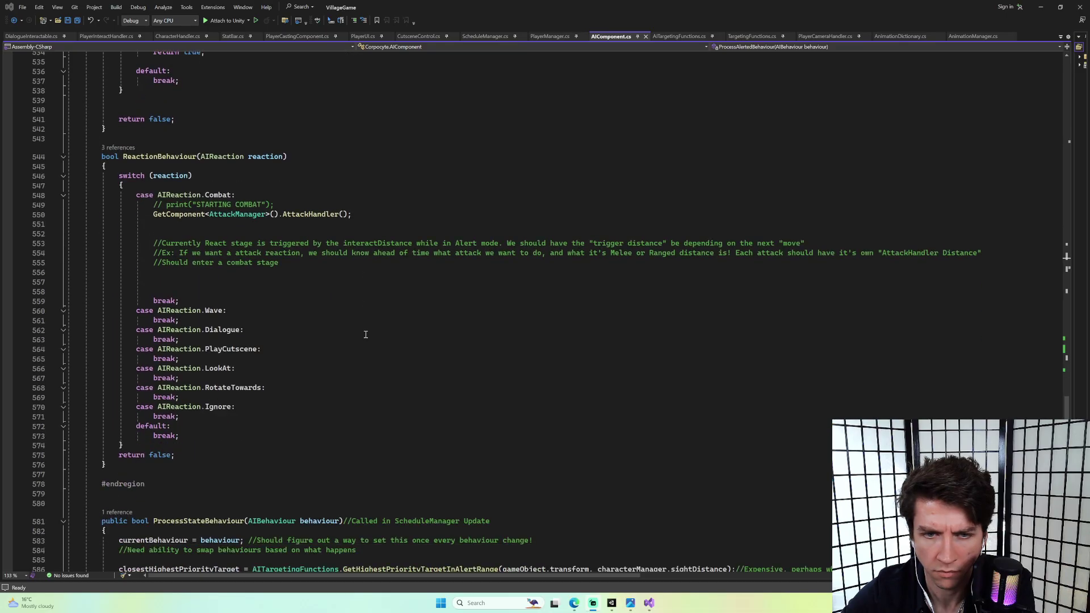
{"action": "scroll", "coordinate": [365, 334], "scroll_direction": "down", "scroll_amount": 20}
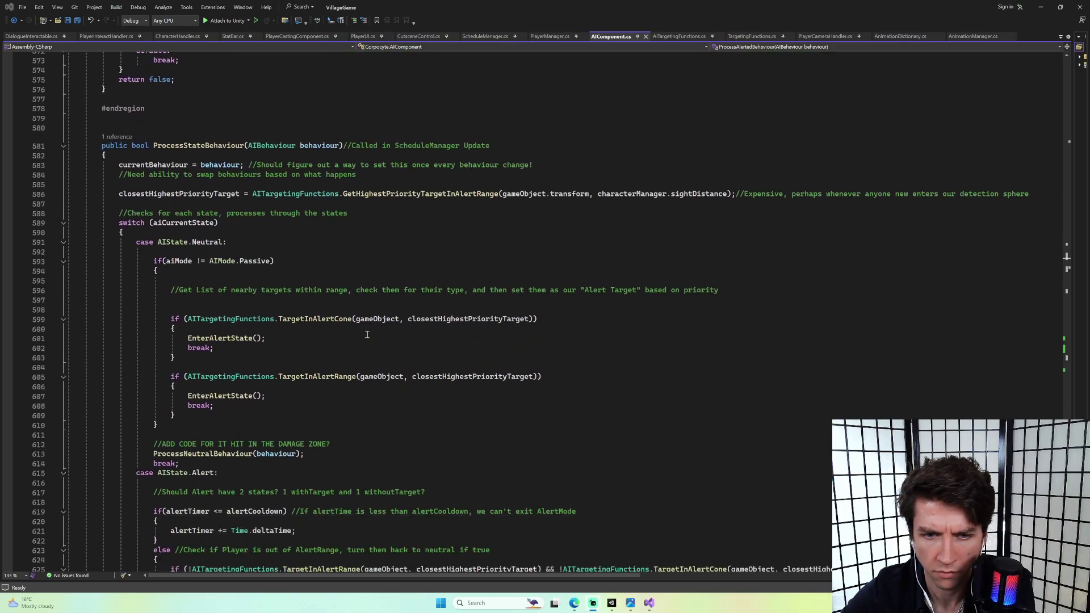
{"action": "scroll", "coordinate": [367, 334], "scroll_direction": "down", "scroll_amount": 4}
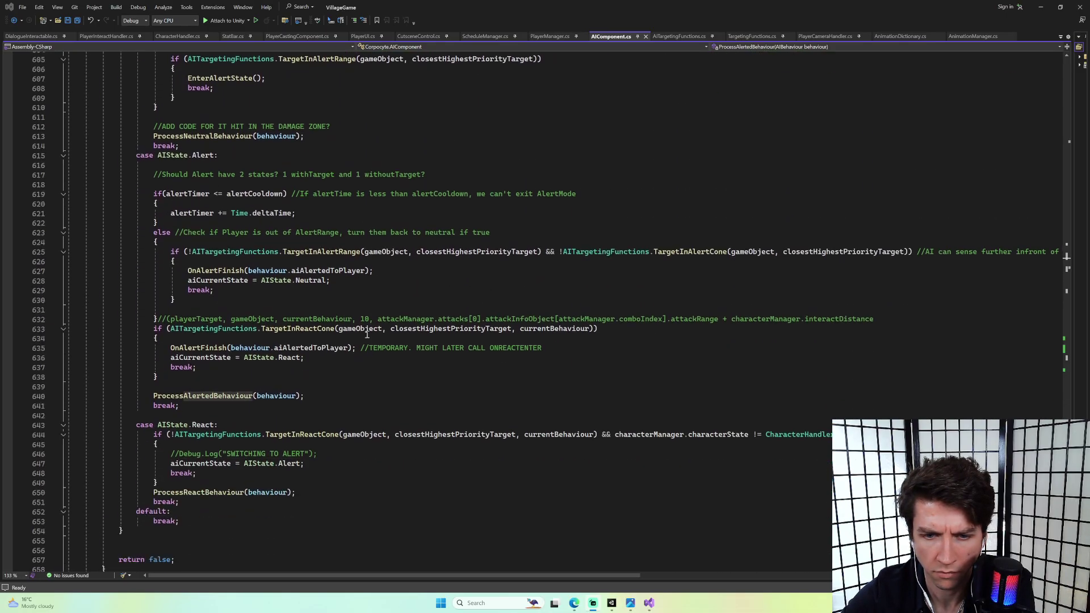
{"action": "scroll", "coordinate": [366, 334], "scroll_direction": "down", "scroll_amount": 16}
Go back from ProcessStateBehaviour to AlertedBehaviour and examine its Chase and RetreatFromTarget cases.
{"action": "scroll", "coordinate": [375, 334], "scroll_direction": "up", "scroll_amount": 20}
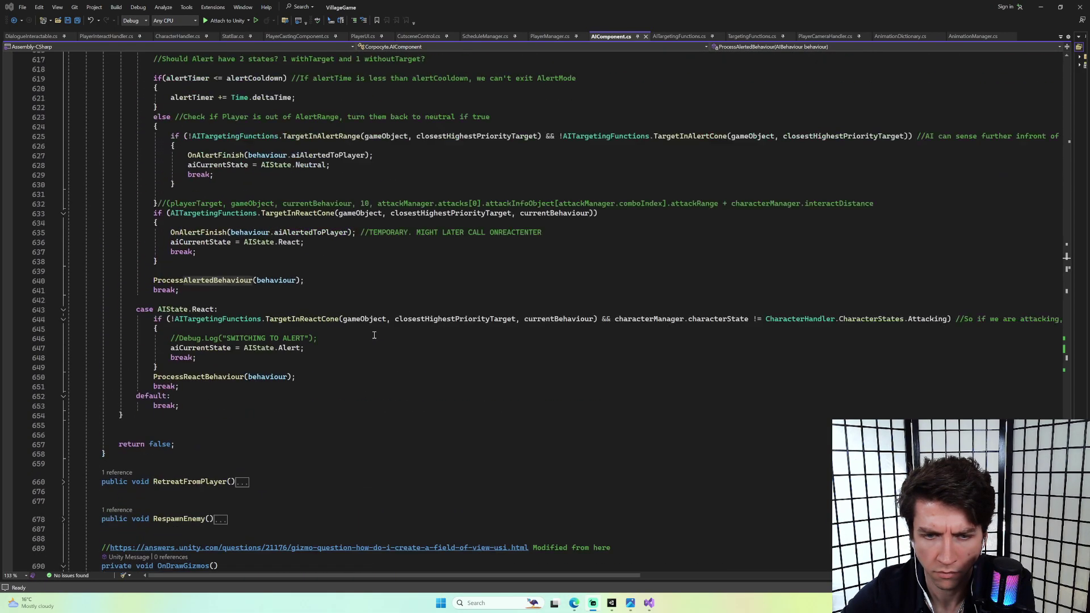
{"action": "scroll", "coordinate": [378, 334], "scroll_direction": "up", "scroll_amount": 20}
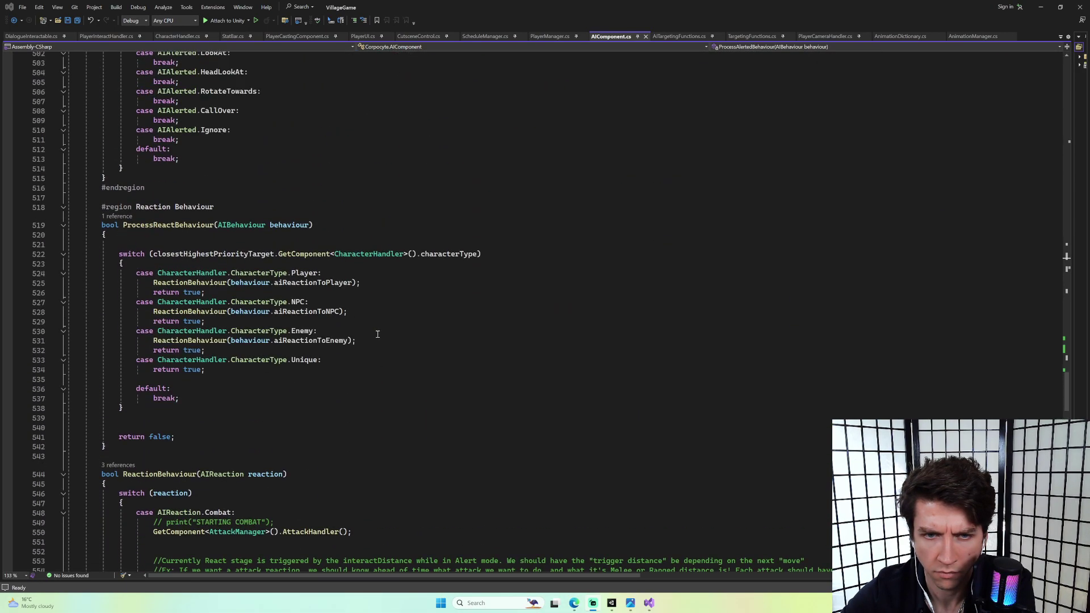
{"action": "scroll", "coordinate": [378, 334], "scroll_direction": "up", "scroll_amount": 4}
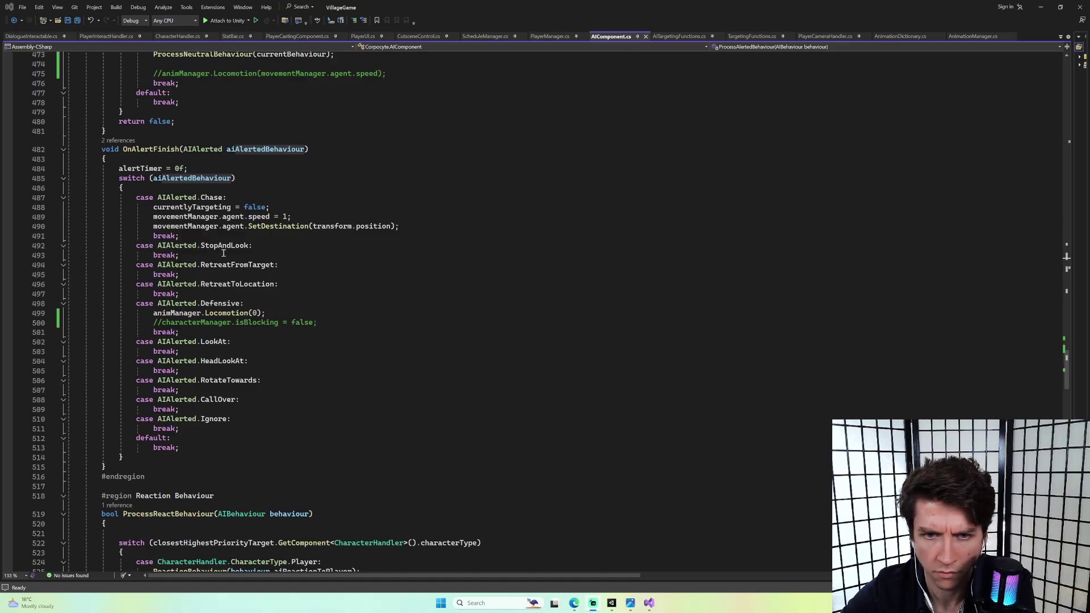
{"action": "scroll", "coordinate": [359, 237], "scroll_direction": "up", "scroll_amount": 20}
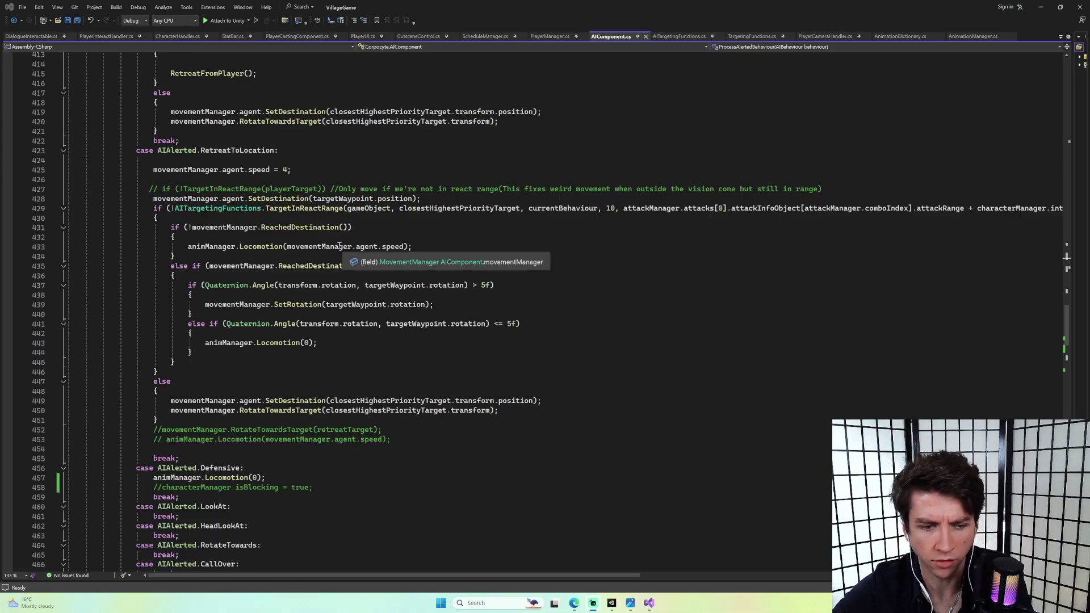
{"action": "scroll", "coordinate": [336, 265], "scroll_direction": "up", "scroll_amount": 7}
{"action": "scroll", "coordinate": [336, 264], "scroll_direction": "up", "scroll_amount": 2}
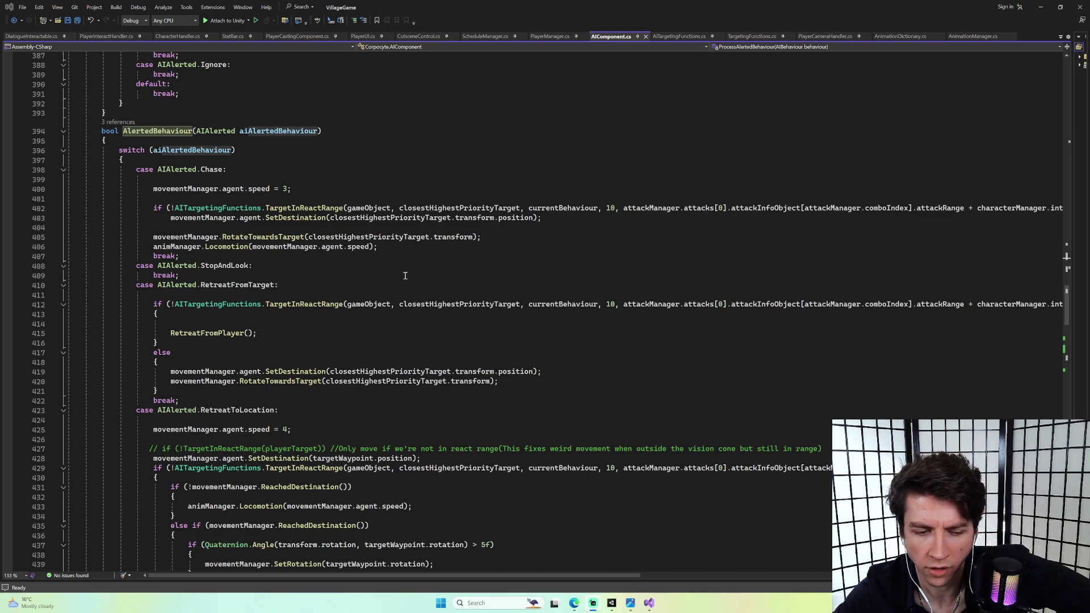
Read from AlertedBehaviour's RetreatToLocation case through the OnAlertFinish cases to the target-type switch in ProcessReactBehaviour.
{"action": "scroll", "coordinate": [386, 281], "scroll_direction": "down", "scroll_amount": 5}
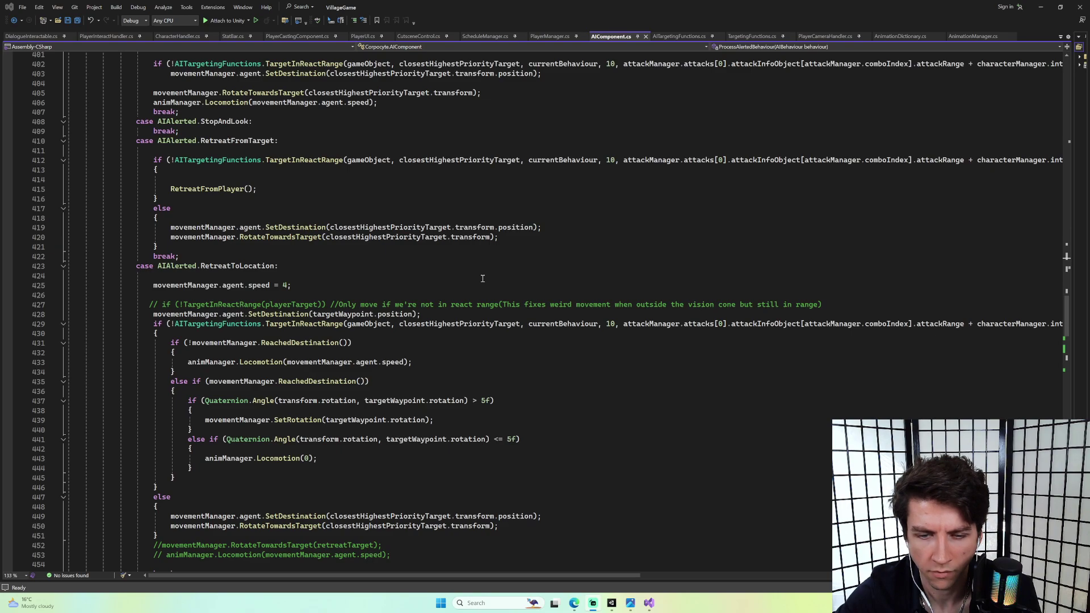
{"action": "scroll", "coordinate": [483, 278], "scroll_direction": "down", "scroll_amount": 4}
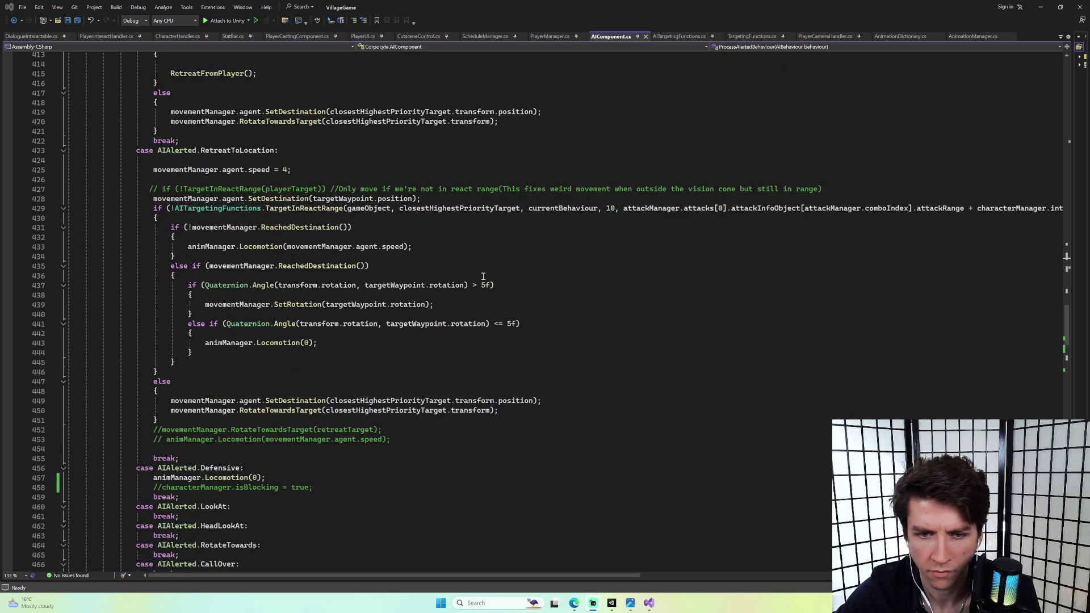
{"action": "scroll", "coordinate": [483, 276], "scroll_direction": "down", "scroll_amount": 13}
{"action": "scroll", "coordinate": [486, 277], "scroll_direction": "down", "scroll_amount": 4}
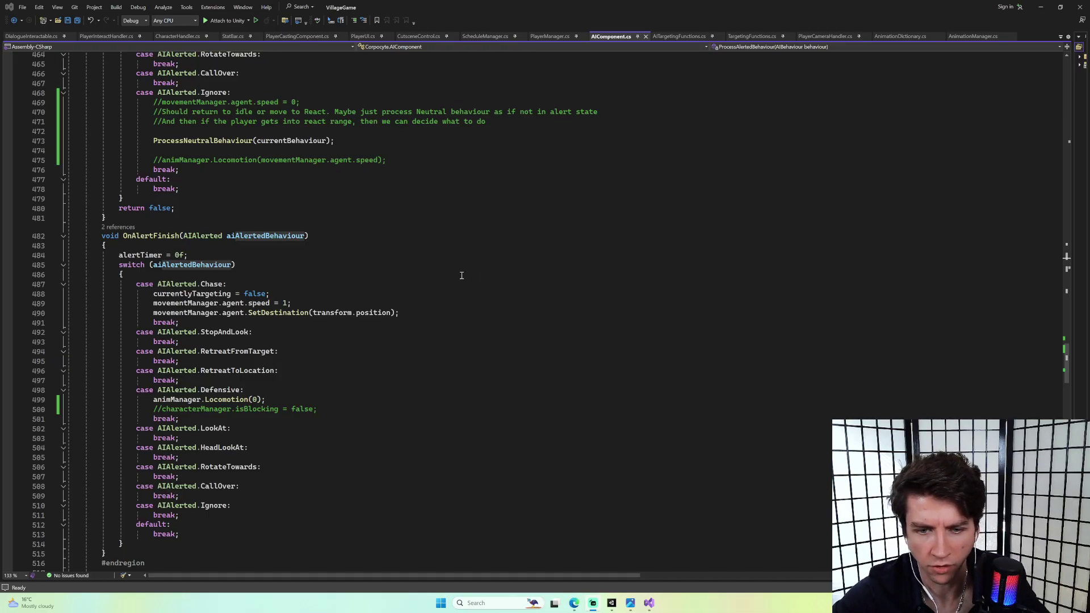
{"action": "scroll", "coordinate": [445, 257], "scroll_direction": "down", "scroll_amount": 5}
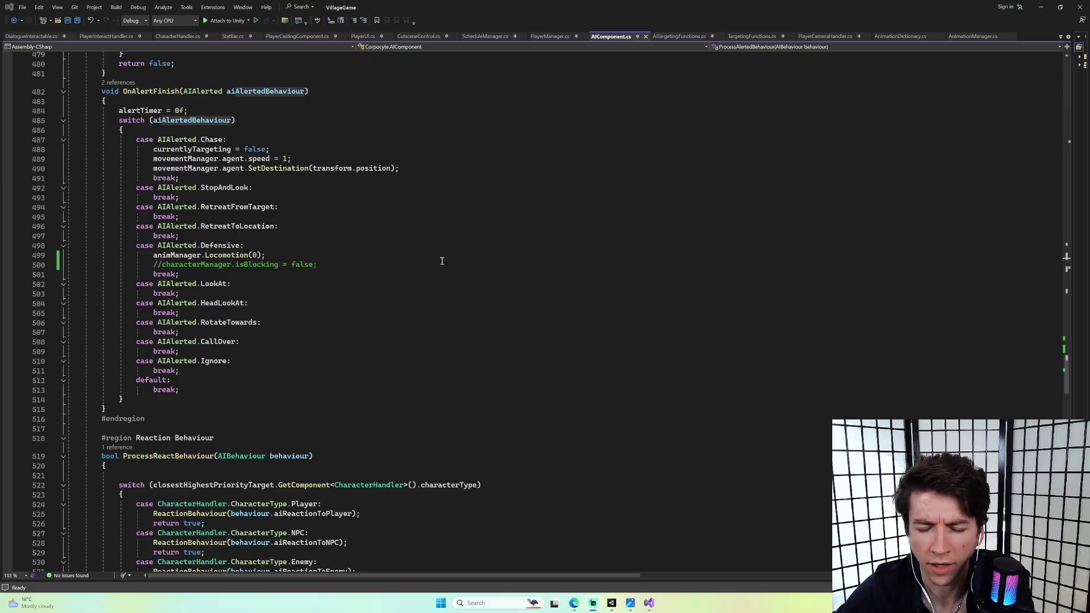
{"action": "scroll", "coordinate": [444, 261], "scroll_direction": "down", "scroll_amount": 4}
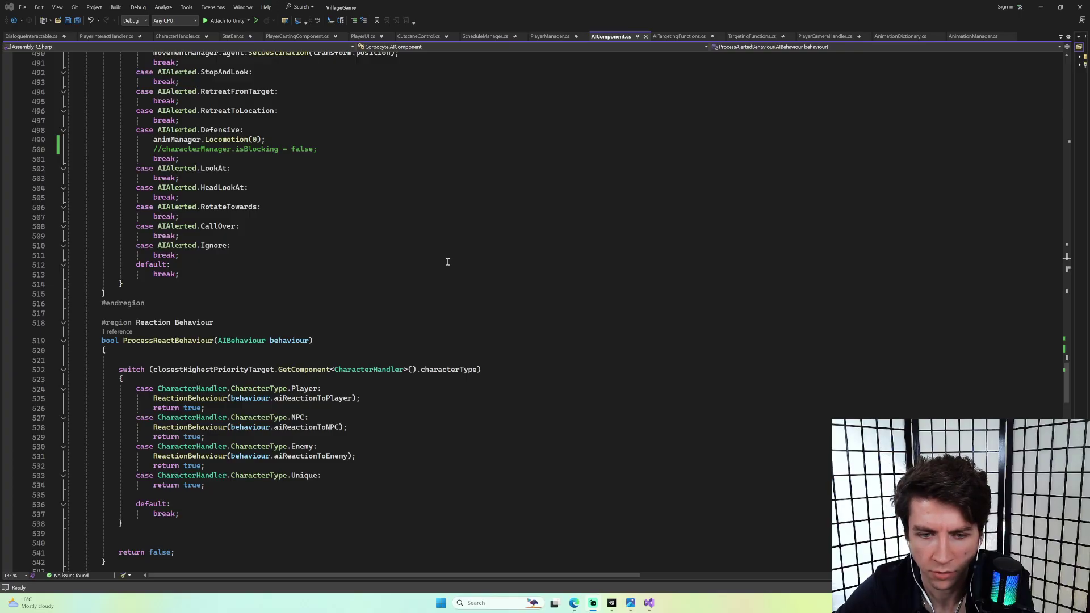
{"action": "scroll", "coordinate": [431, 264], "scroll_direction": "down", "scroll_amount": 4}
{"action": "scroll", "coordinate": [352, 268], "scroll_direction": "down", "scroll_amount": 4}
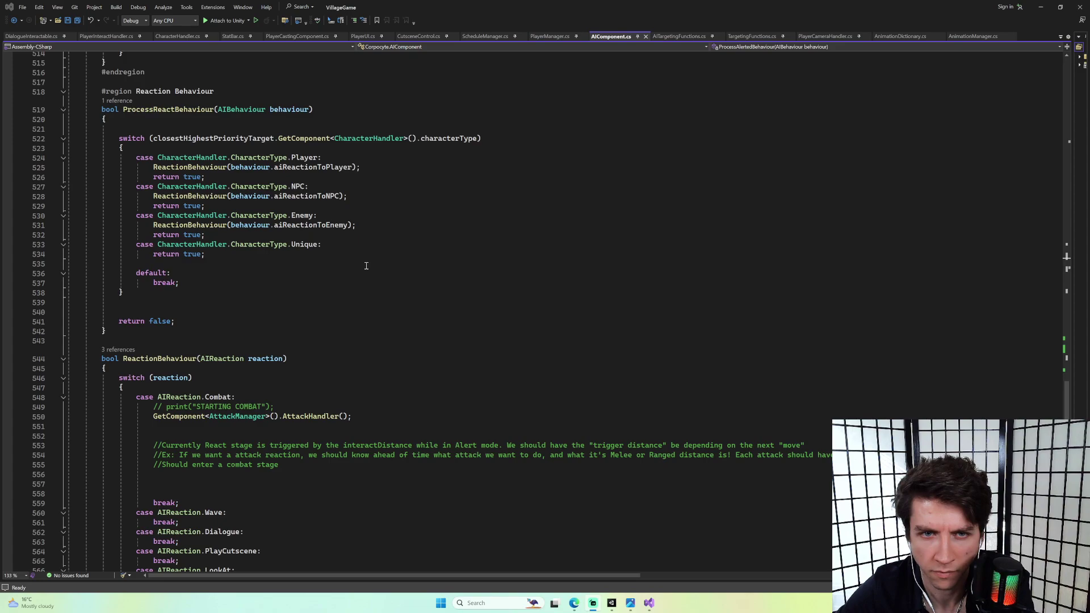
{"action": "scroll", "coordinate": [232, 205], "scroll_direction": "down", "scroll_amount": 2}
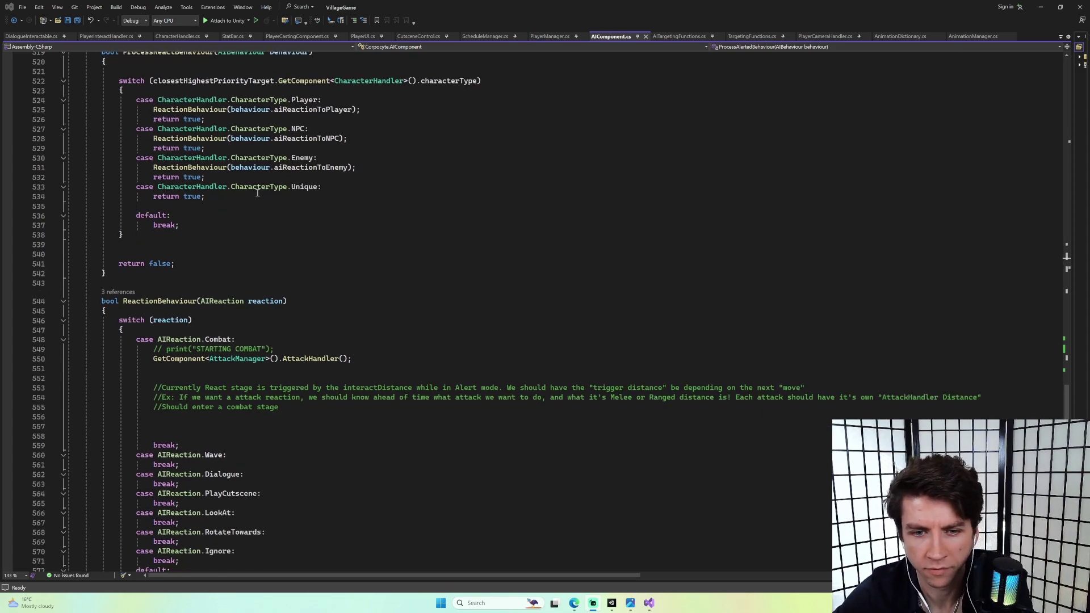
{"action": "scroll", "coordinate": [255, 192], "scroll_direction": "down", "scroll_amount": 3}
{"action": "scroll", "coordinate": [260, 221], "scroll_direction": "up", "scroll_amount": 7}
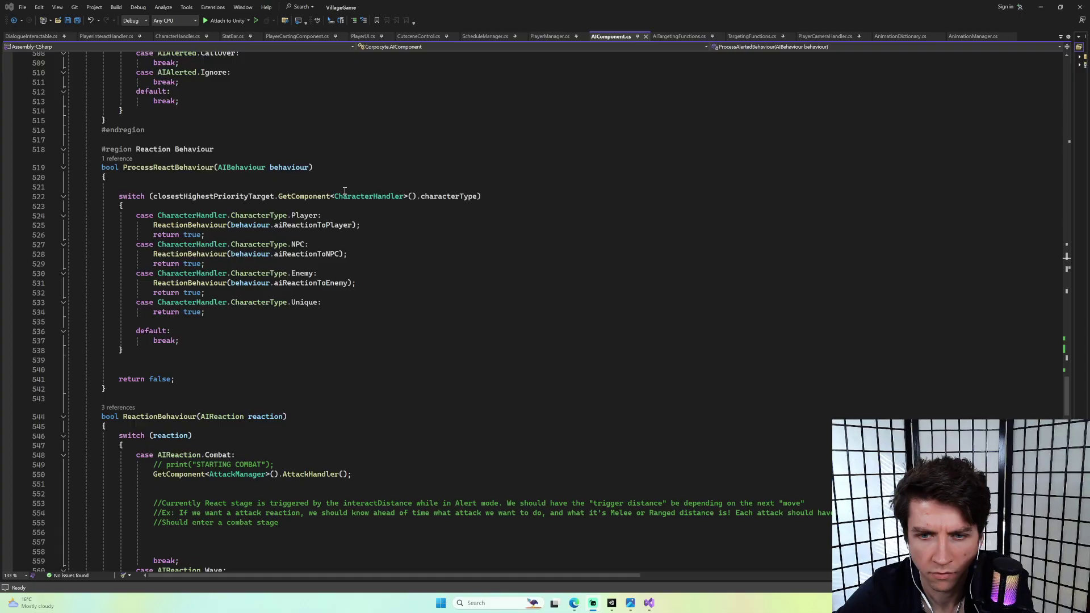
Switch to the Unity editor and open the JungleArea2 scene with MonKey's Open Scene command.
{"action": "left_click", "coordinate": [613, 607]}
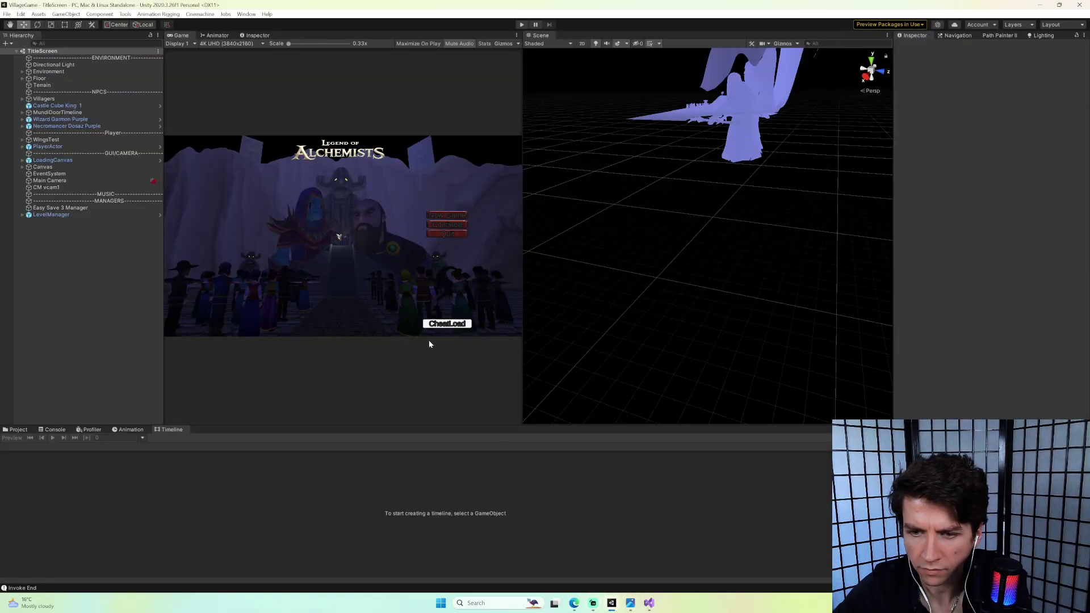
{"action": "key", "text": "ctrl+t"}
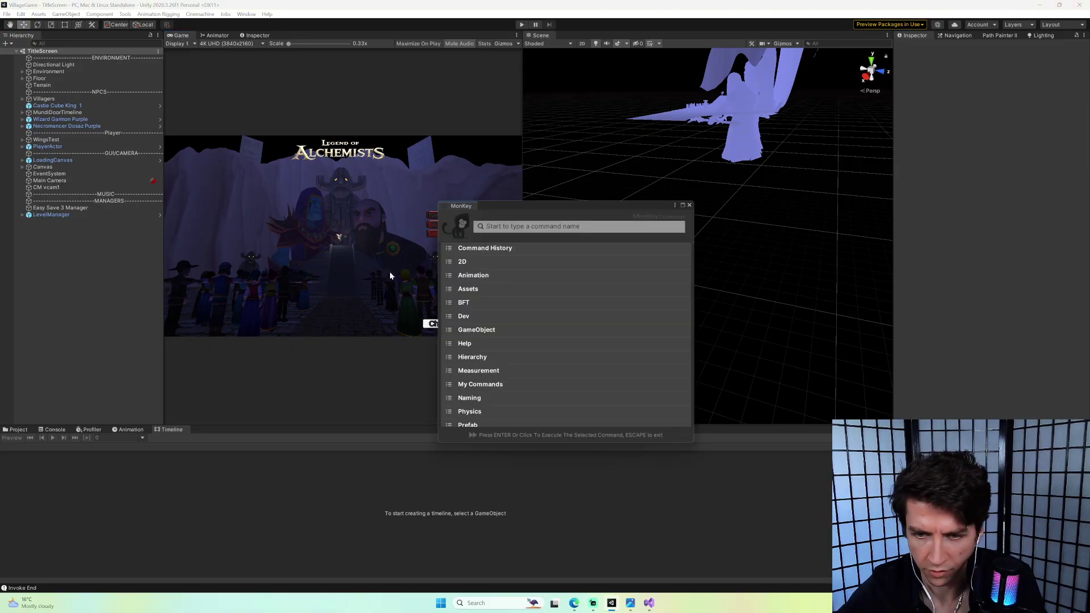
{"action": "type", "text": "os"}
{"action": "key", "text": "Return"}
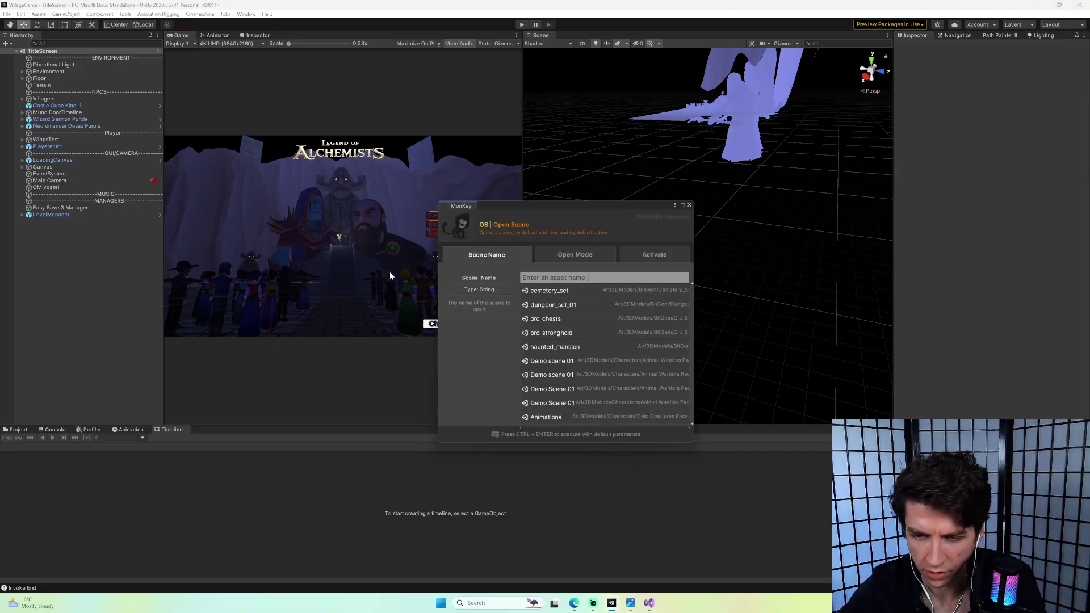
{"action": "type", "text": "junglea"}
{"action": "key", "text": "Down"}
{"action": "key", "text": "Return"}
{"action": "key", "text": "Return"}
{"action": "key", "text": "Return"}
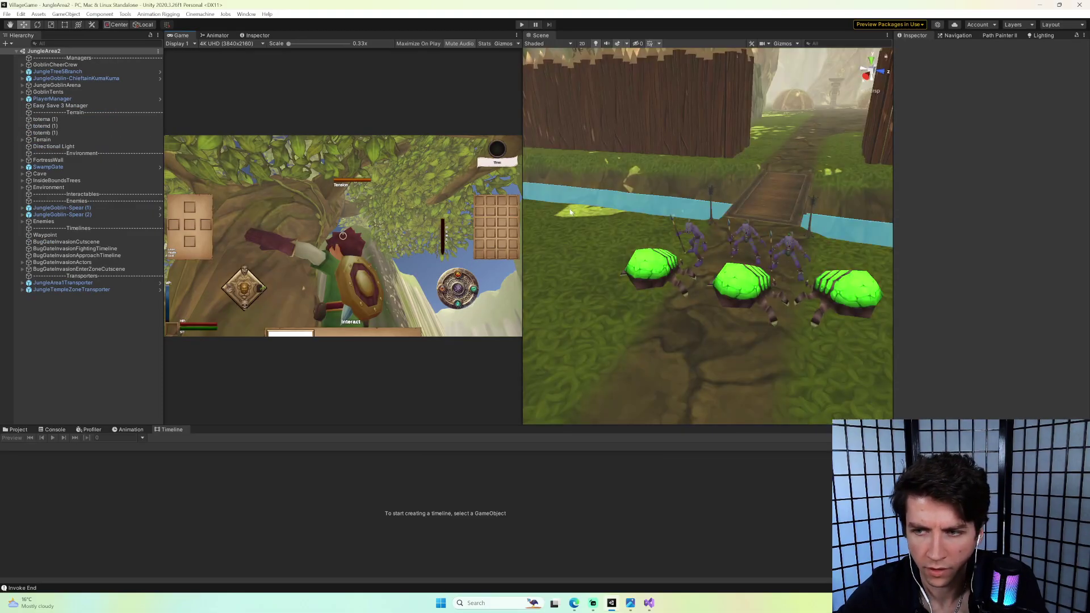
Select JungleCrawlerBug (1) under BugGateInvasionActors and check the schedule assigned in its Schedule Controller.
{"action": "left_click", "coordinate": [619, 261]}
{"action": "left_click", "coordinate": [82, 297]}
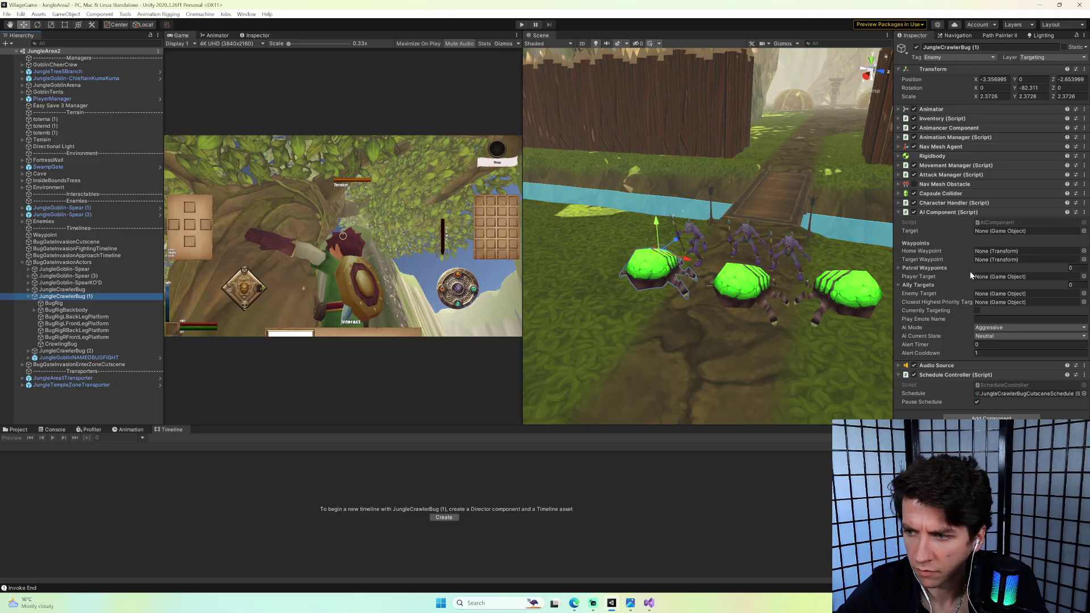
{"action": "left_click", "coordinate": [1022, 393]}
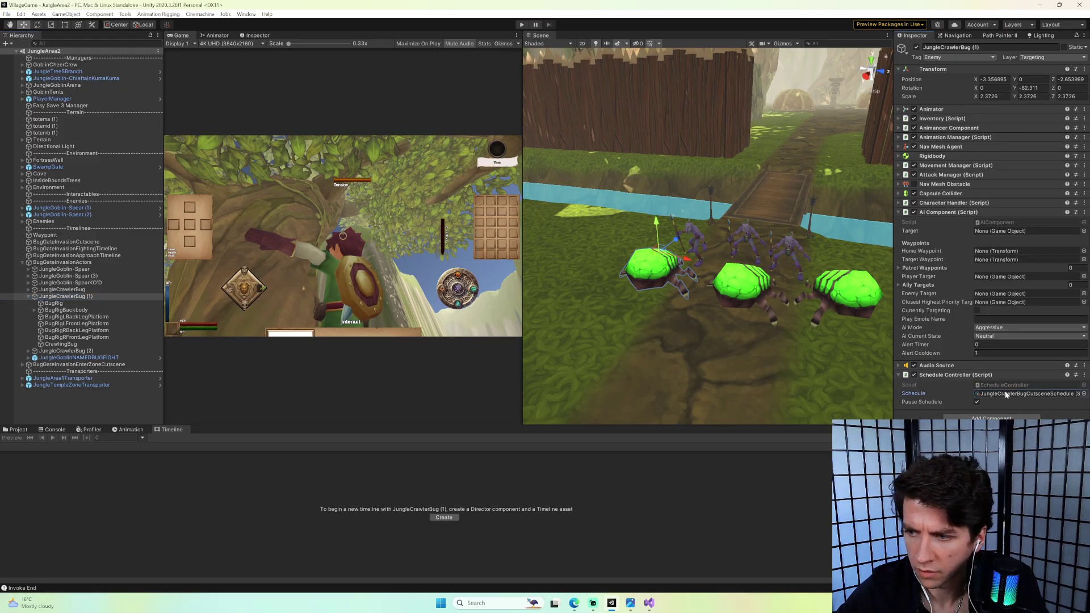
Inspect the BugInvasionGuardSchedule asset assigned to JungleGoblin-Spear and locate its NPCDefendPositionBehaviour in the project.
{"action": "left_click", "coordinate": [693, 233]}
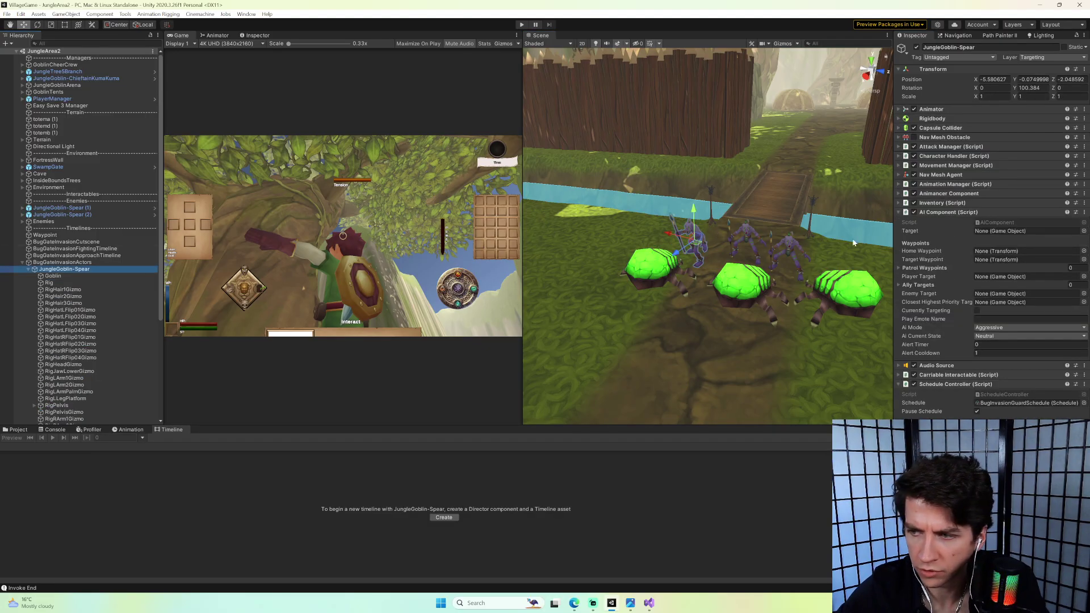
{"action": "left_click", "coordinate": [1001, 405]}
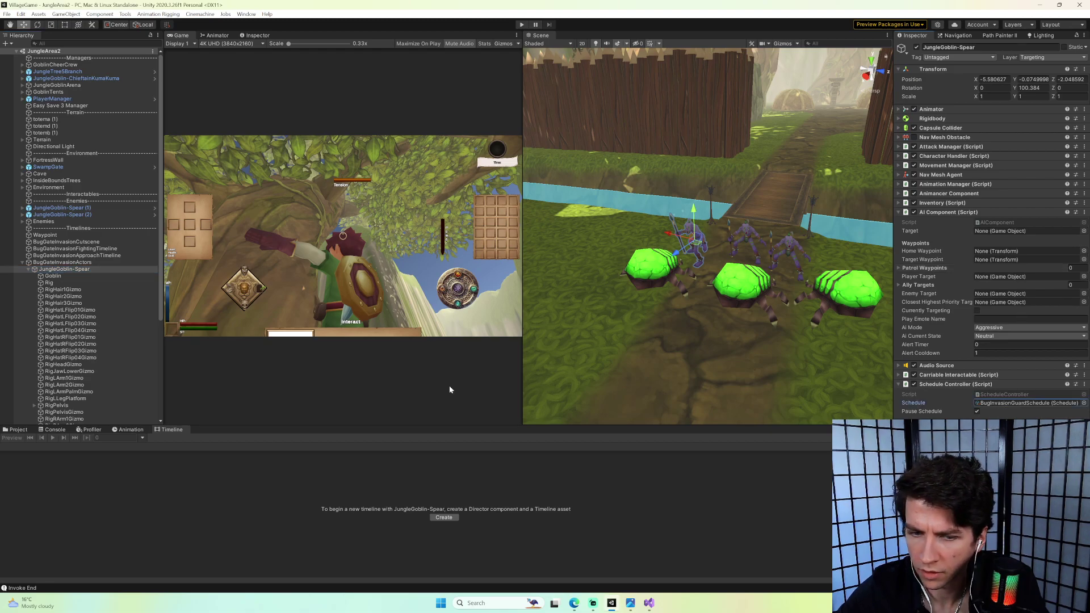
{"action": "left_click", "coordinate": [18, 430]}
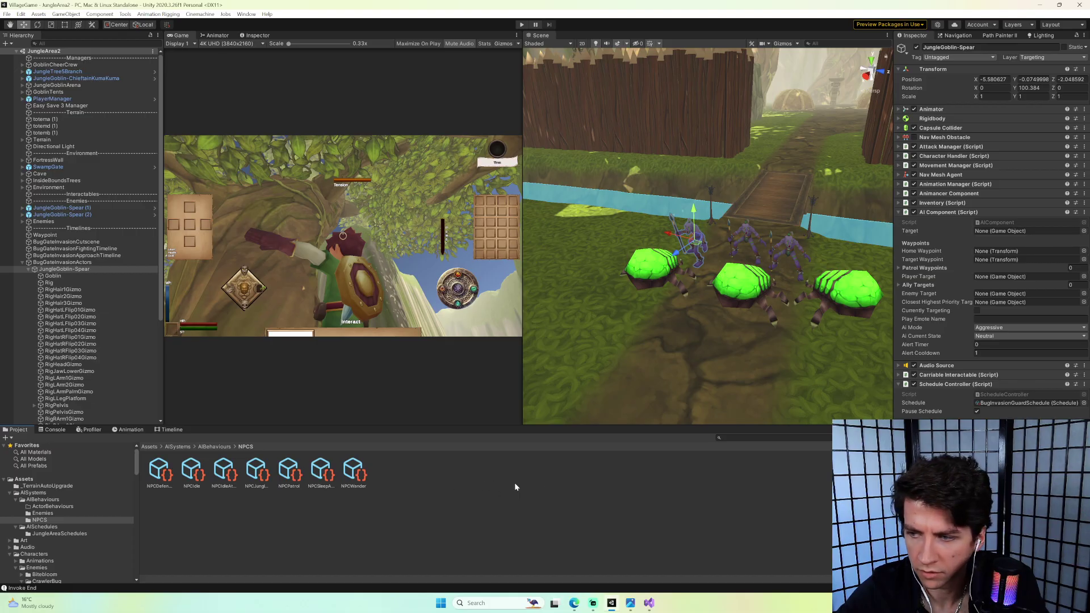
{"action": "left_click", "coordinate": [1018, 402]}
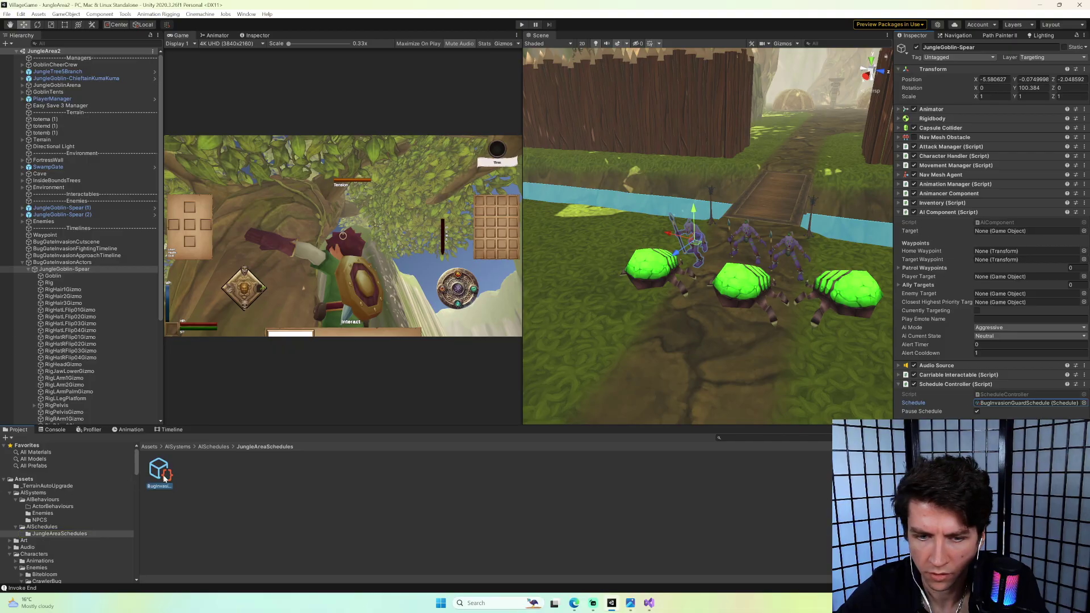
{"action": "double_click", "coordinate": [1018, 403]}
{"action": "left_click", "coordinate": [1018, 121]}
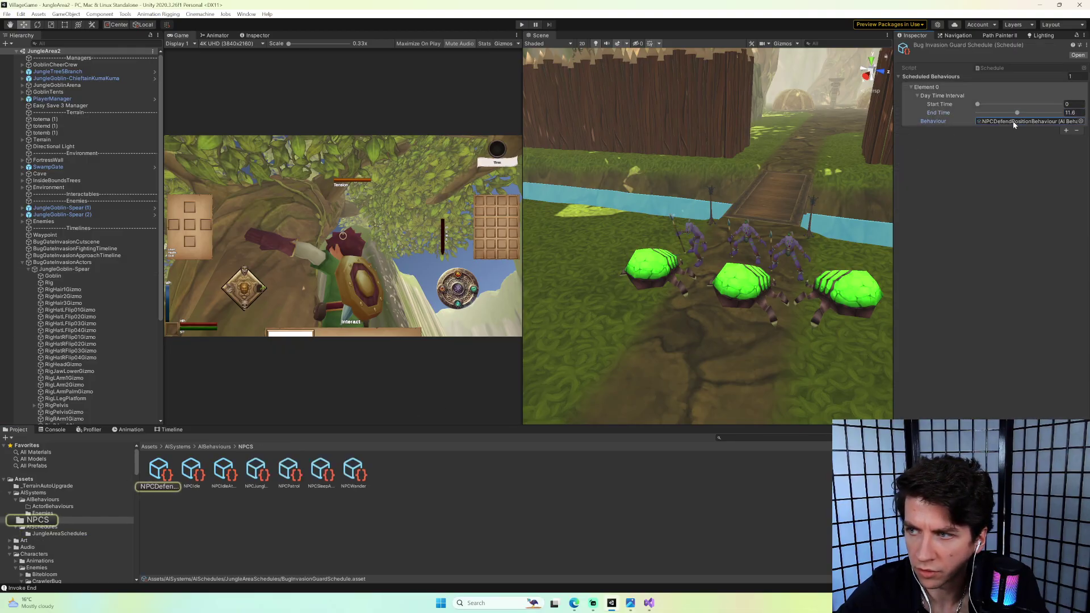
Inspect the enemy alert and reaction settings of NPCDefendPositionBehaviour and view the goblins and bugs at the gate in the scene.
{"action": "left_click", "coordinate": [160, 471]}
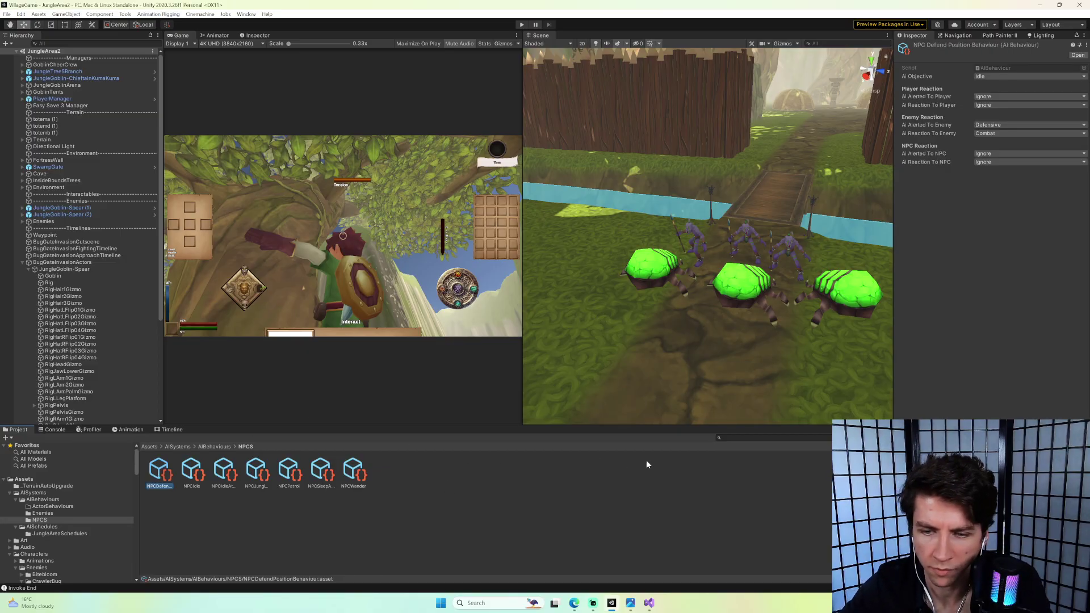
{"action": "left_click", "coordinate": [985, 127]}
{"action": "left_click", "coordinate": [944, 134]}
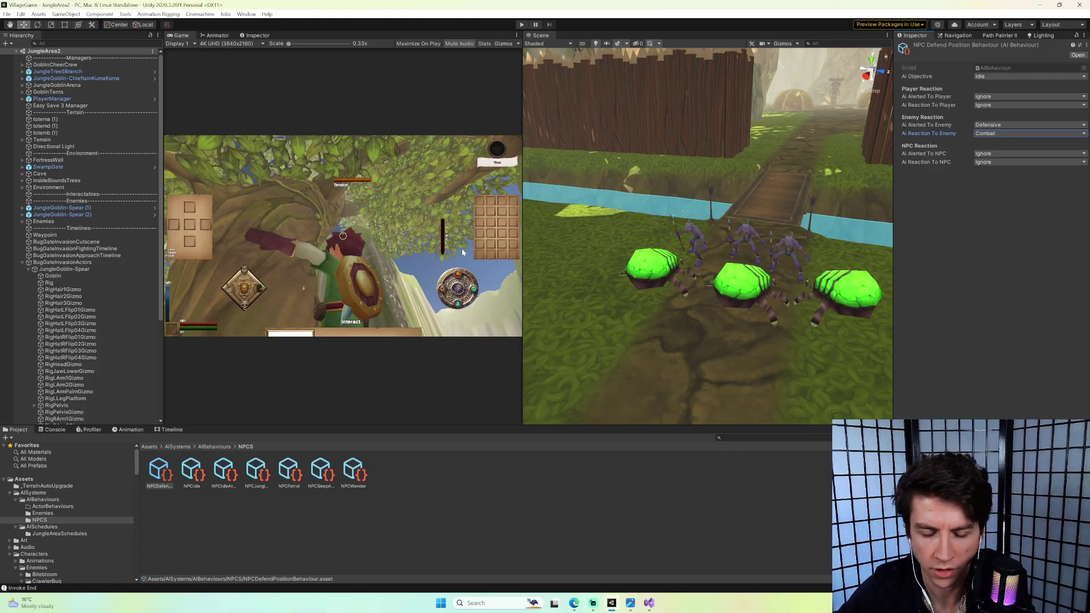
{"action": "right_click_drag", "start_coordinate": [699, 219], "coordinate": [729, 227]}
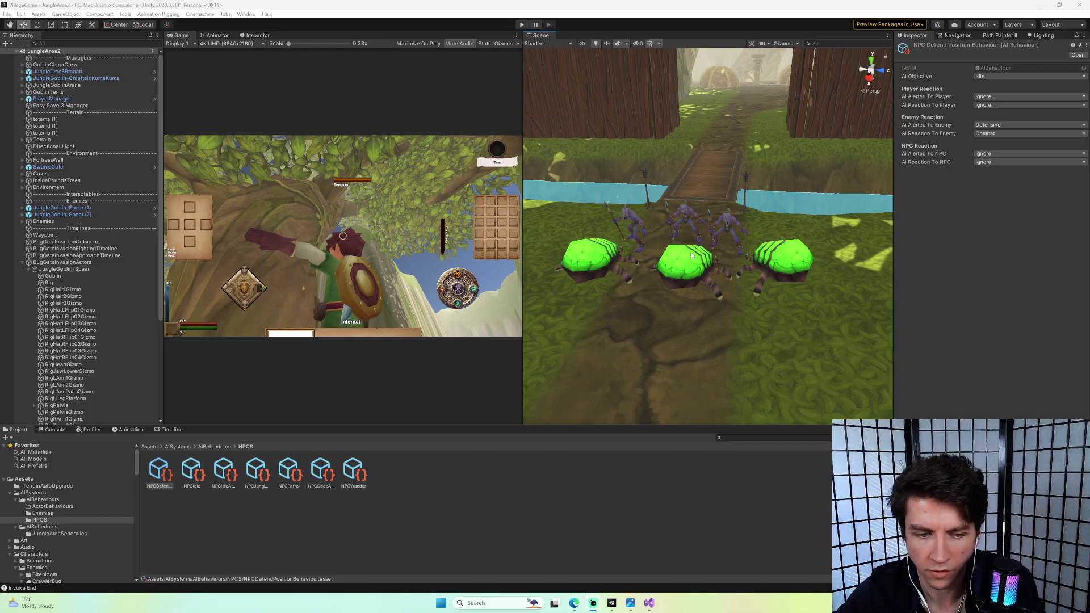
{"action": "right_click_drag", "start_coordinate": [692, 257], "coordinate": [610, 329]}
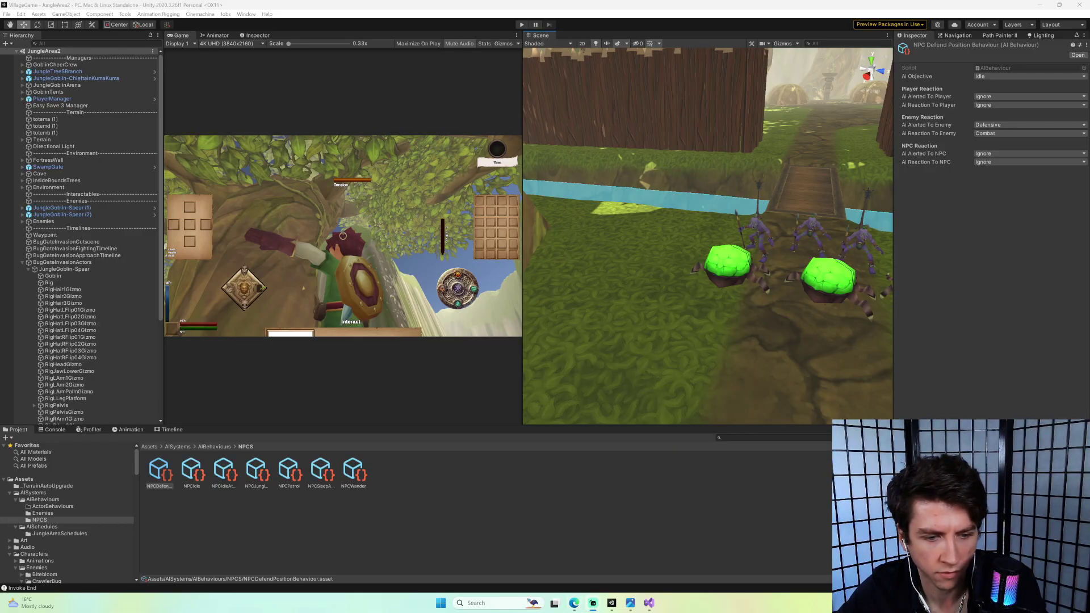
{"action": "mouse_move", "coordinate": [611, 301]}
{"action": "left_mouse_down", "text": "alt"}
{"action": "mouse_move", "coordinate": [566, 292]}
{"action": "mouse_move", "coordinate": [617, 290]}
{"action": "left_mouse_up", "text": "alt"}
{"action": "right_click_drag", "start_coordinate": [617, 290], "coordinate": [613, 291]}
{"action": "key", "text": "w"}
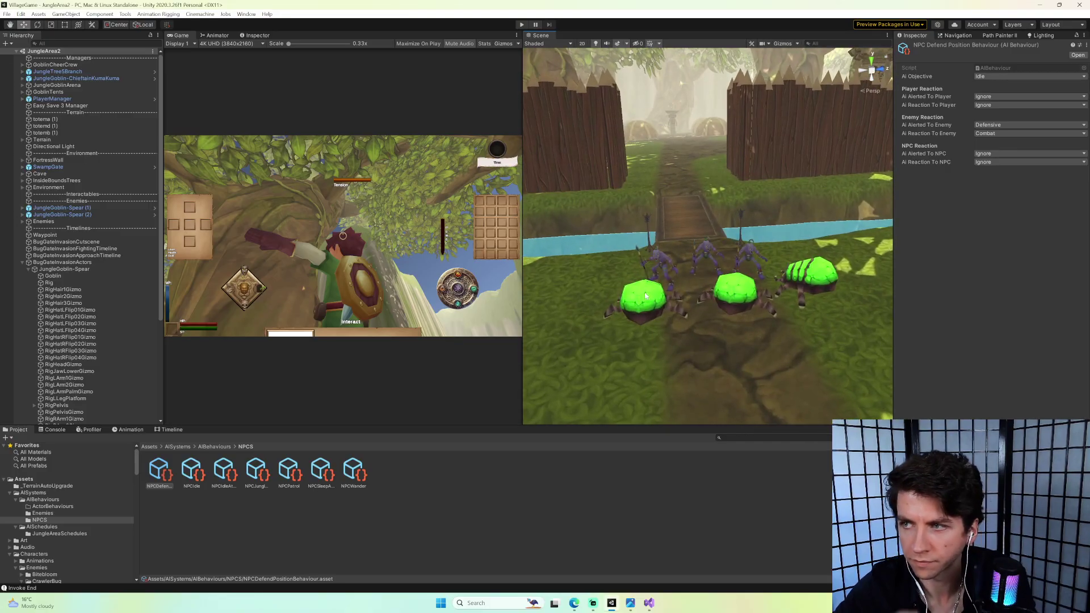
Open the AIBehaviour script and read its reaction fields, and review the reaction cases in AIComponent.cs.
{"action": "double_click", "coordinate": [993, 67]}
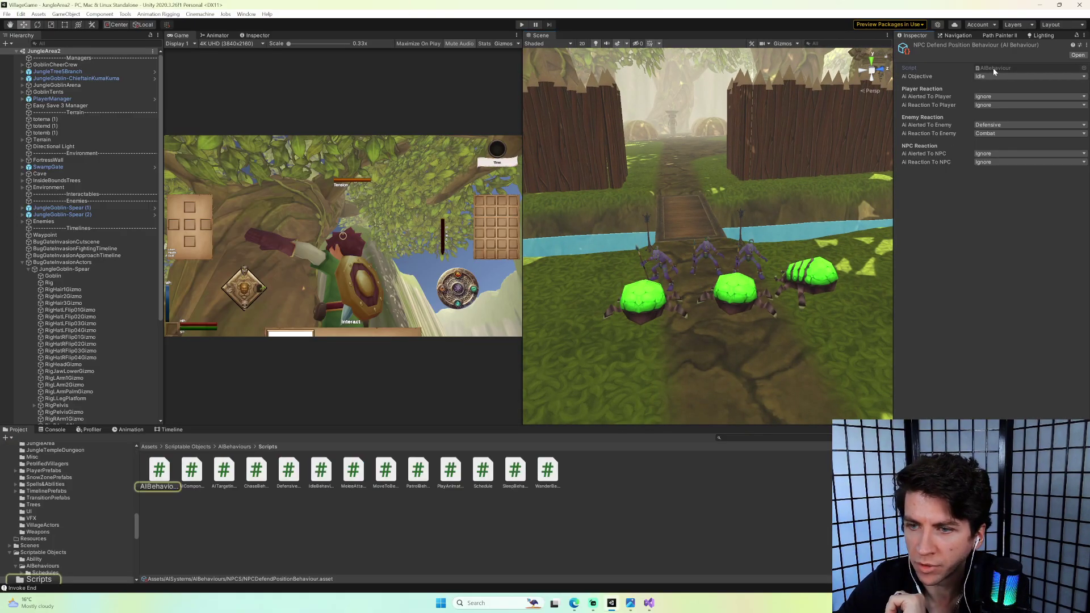
{"action": "scroll", "coordinate": [281, 337], "scroll_direction": "down", "scroll_amount": 10}
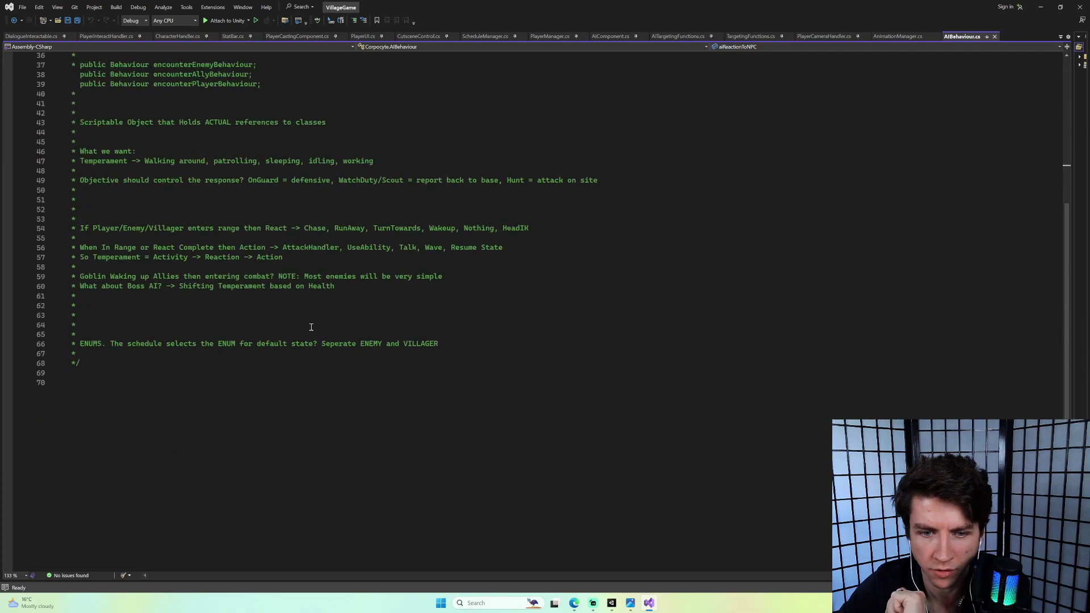
{"action": "scroll", "coordinate": [323, 331], "scroll_direction": "up", "scroll_amount": 5}
{"action": "scroll", "coordinate": [377, 174], "scroll_direction": "up", "scroll_amount": 6}
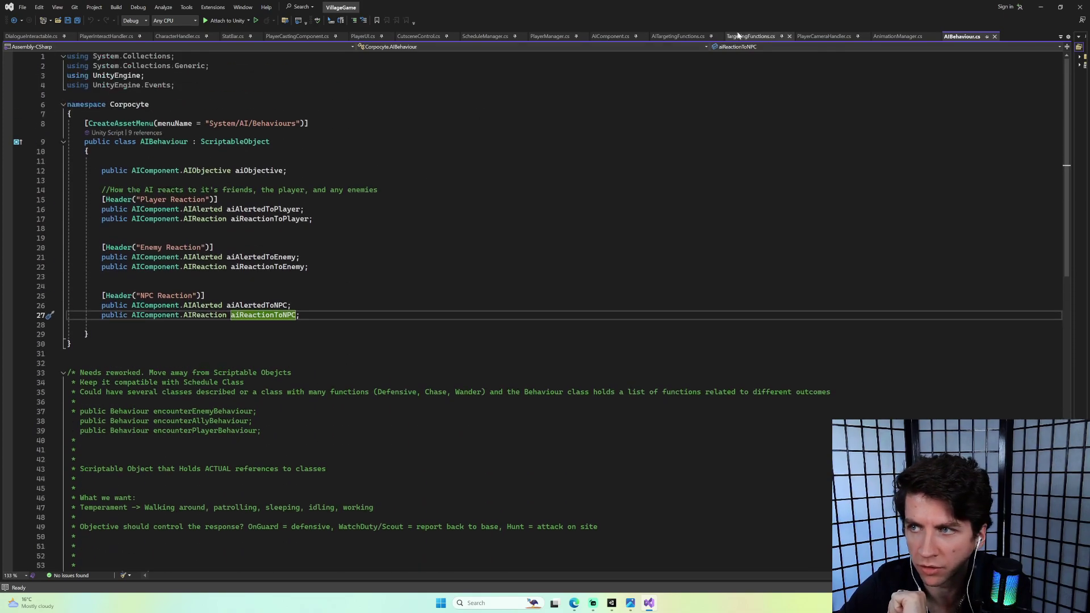
{"action": "left_click", "coordinate": [608, 38]}
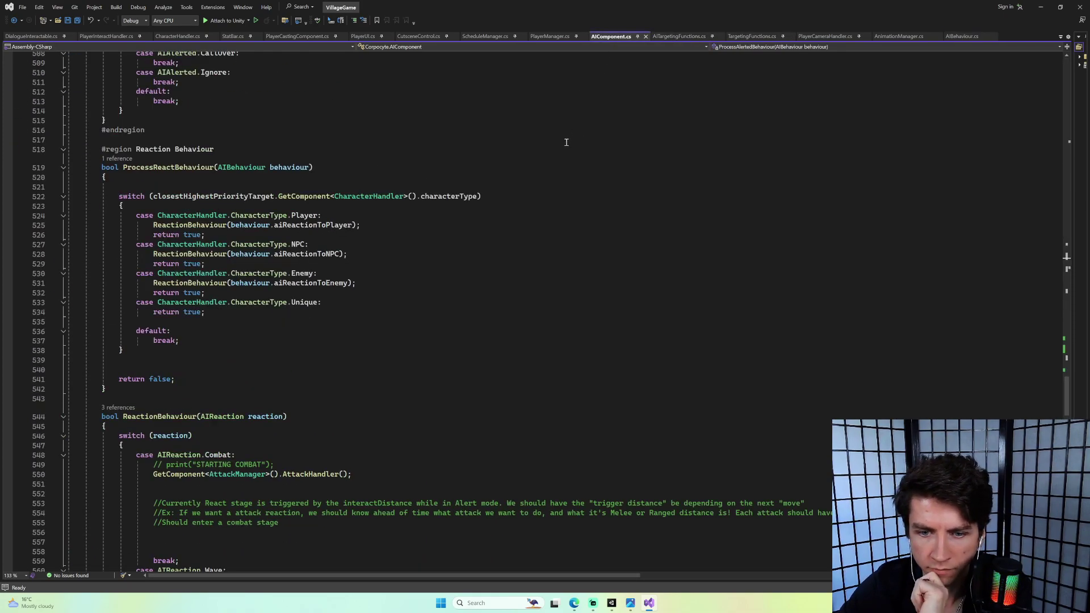
{"action": "scroll", "coordinate": [566, 142], "scroll_direction": "down", "scroll_amount": 15}
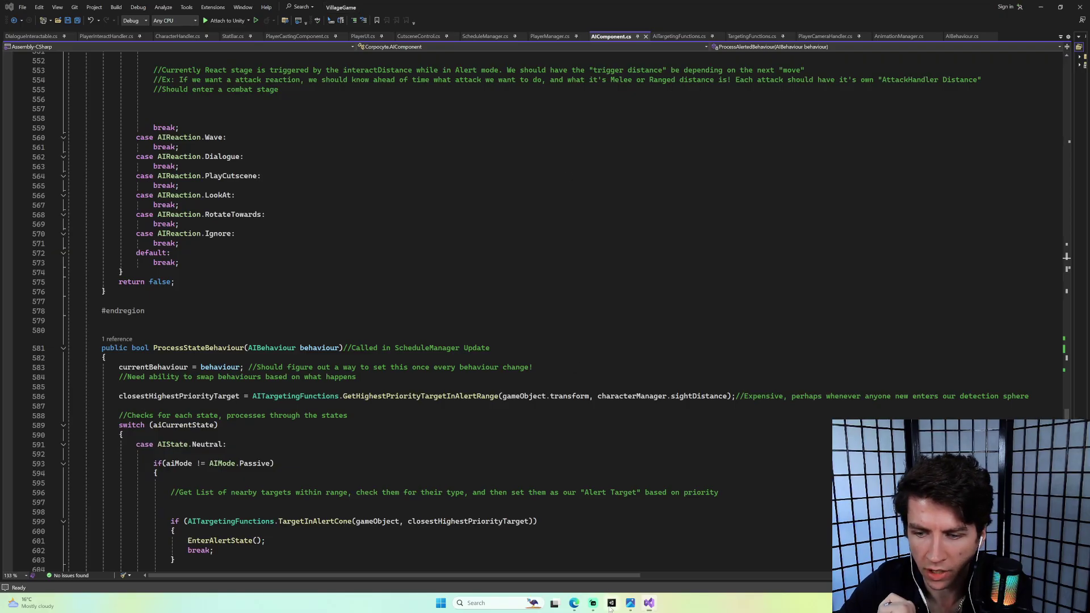
Switch back to the Unity editor and set NPCDefendPositionBehaviour's Ai Alerted To Enemy to Chase.
{"action": "key", "text": "alt+Tab"}
{"action": "left_click", "coordinate": [987, 124]}
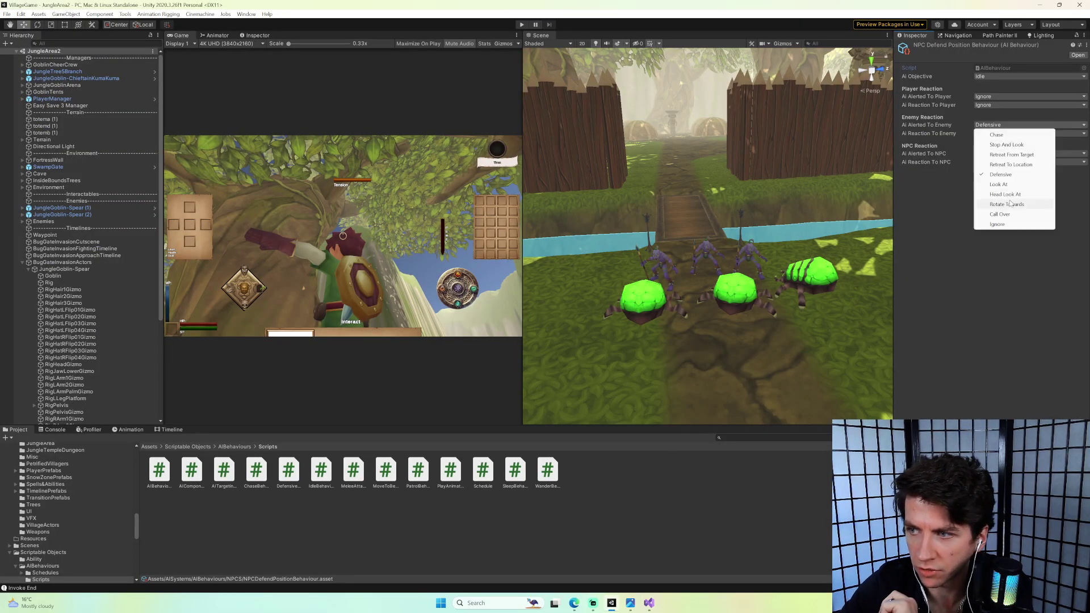
{"action": "left_click", "coordinate": [998, 135]}
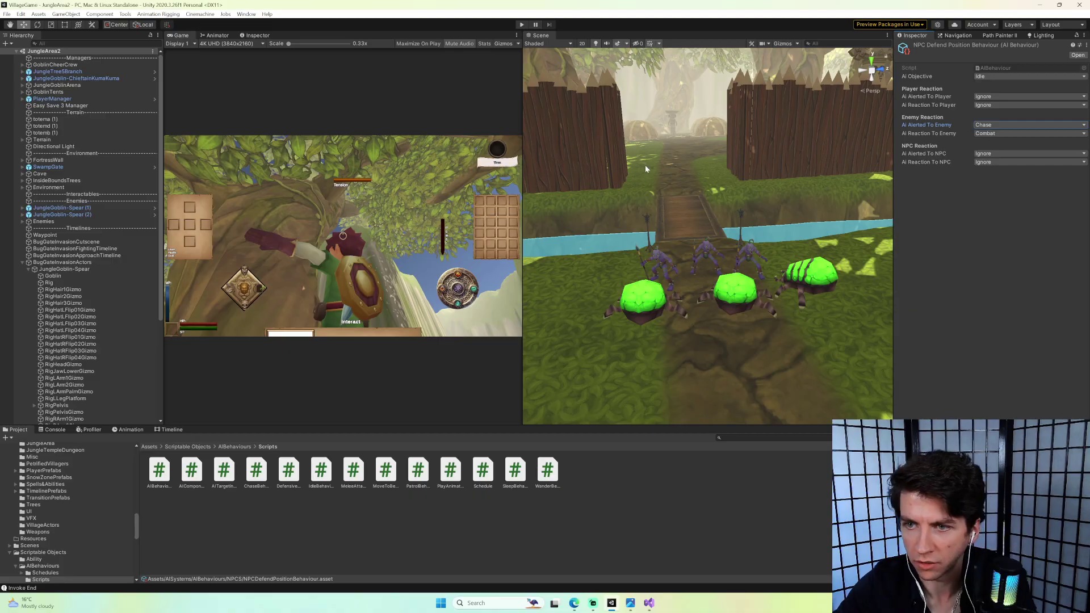
Open the TitleScreen scene with MonKey's Open Scene command.
{"action": "key", "text": "grave"}
{"action": "type", "text": "os"}
{"action": "key", "text": "Return"}
{"action": "type", "text": "title"}
{"action": "key", "text": "Return"}
{"action": "key", "text": "Return"}
{"action": "key", "text": "Return"}
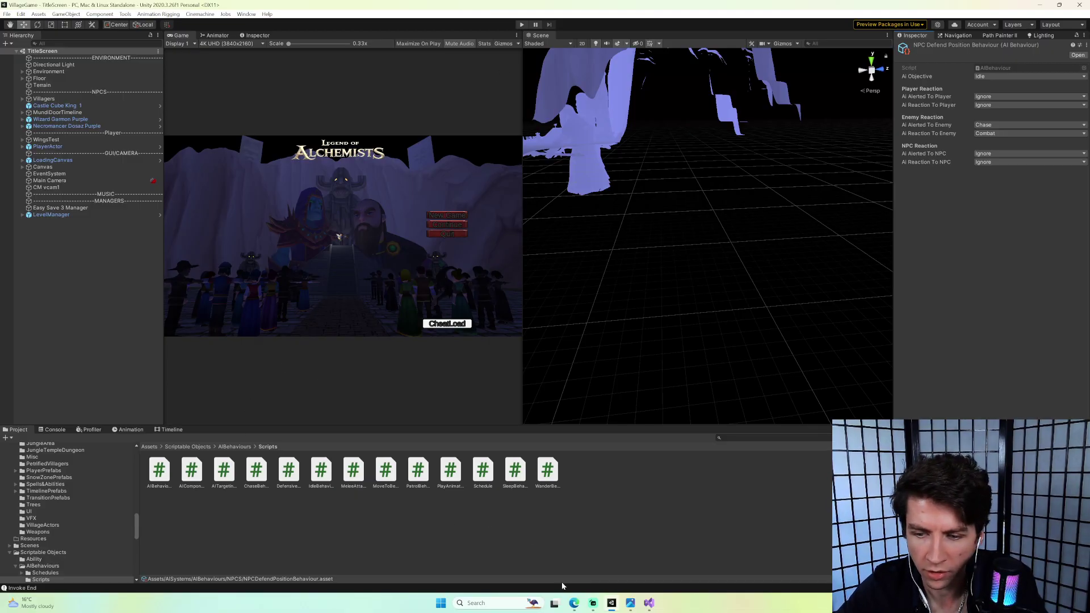
Run the game from the title screen and use CheatLoad to watch the goblins fight the bugs in JungleArea2.
{"action": "left_click", "coordinate": [574, 603]}
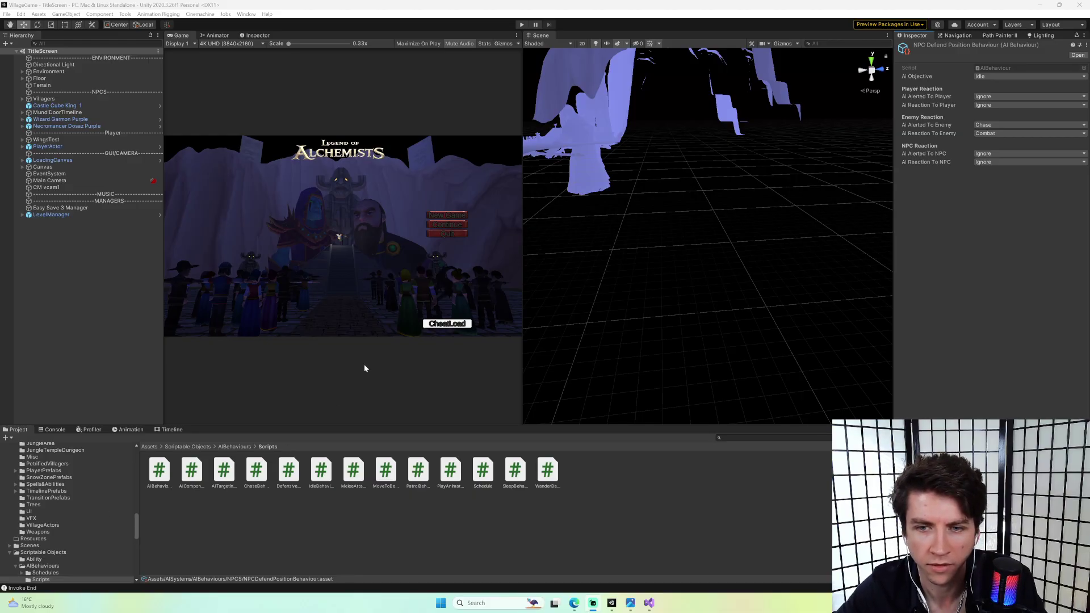
{"action": "left_click", "coordinate": [521, 25]}
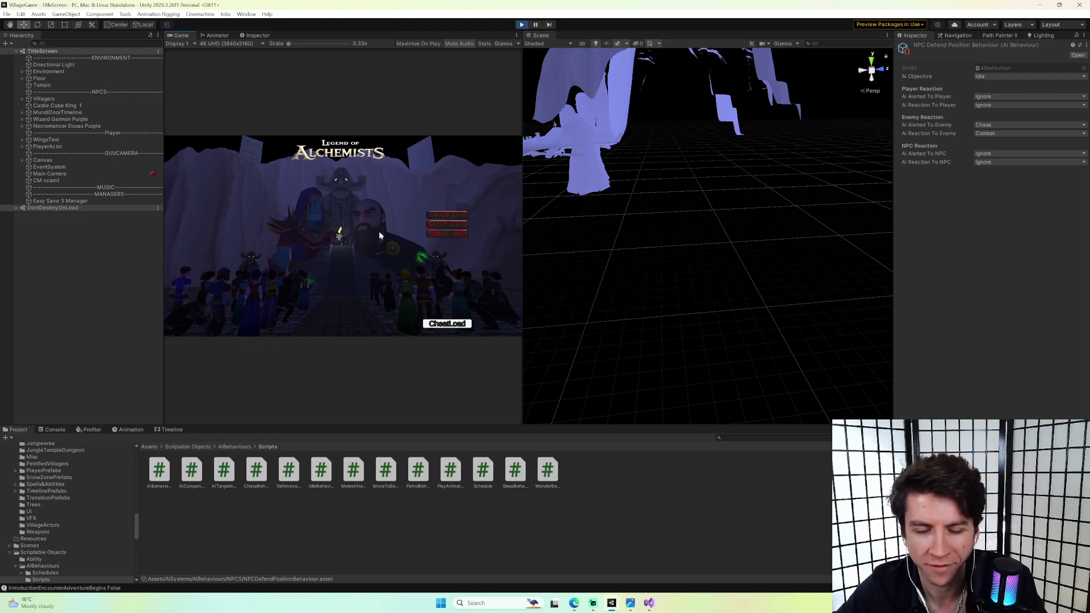
{"action": "left_click", "coordinate": [434, 324]}
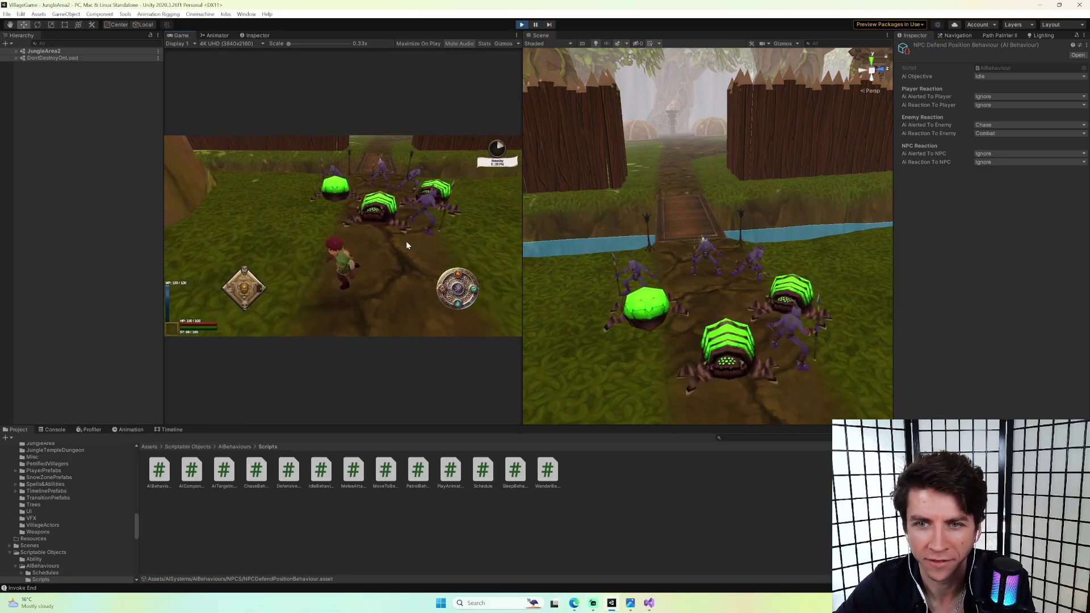
Stop the play test and set NPCDefendPositionBehaviour's Ai Alerted To Enemy to Defensive.
{"action": "left_click", "coordinate": [522, 25]}
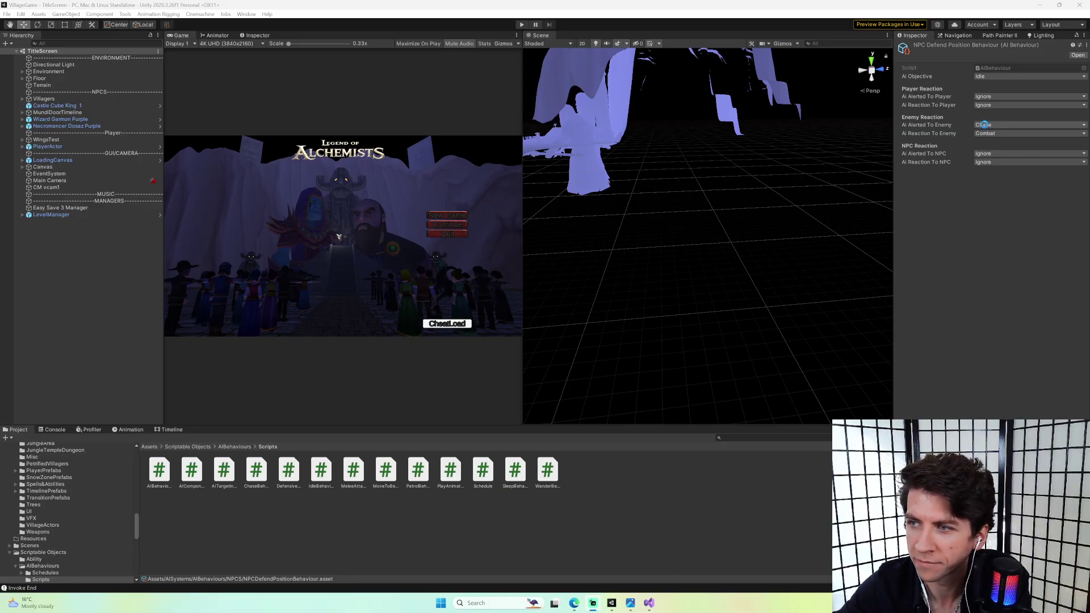
{"action": "left_click", "coordinate": [987, 125]}
{"action": "left_click", "coordinate": [1001, 174]}
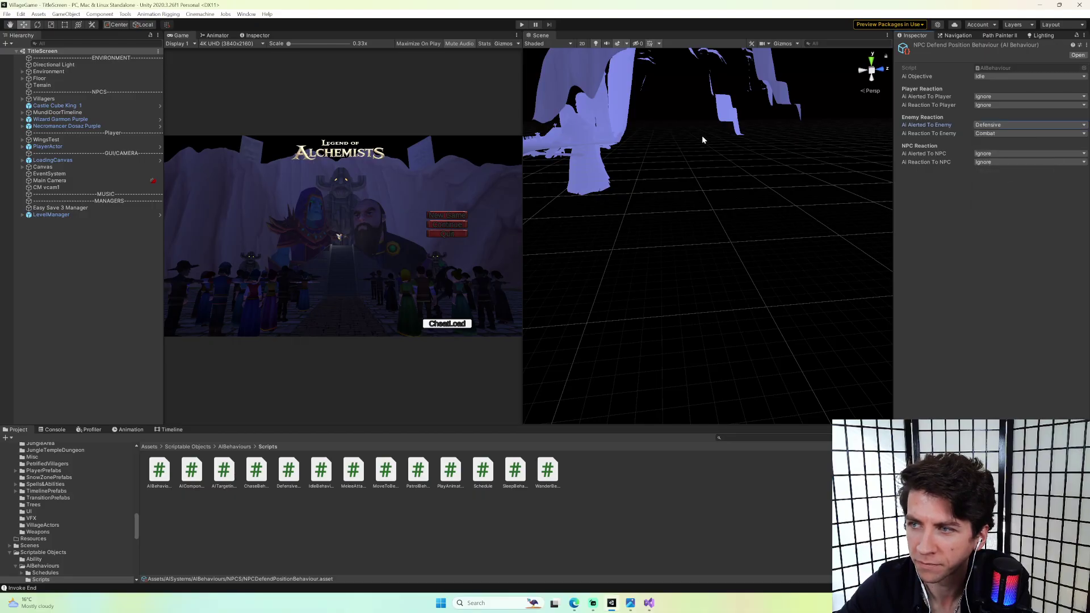
Switch to Visual Studio and read AIComponent.cs upward from ReactionBehaviour through OnAlertFinish to the AlertedBehaviour cases.
{"action": "left_click", "coordinate": [649, 603]}
{"action": "scroll", "coordinate": [337, 279], "scroll_direction": "up", "scroll_amount": 5}
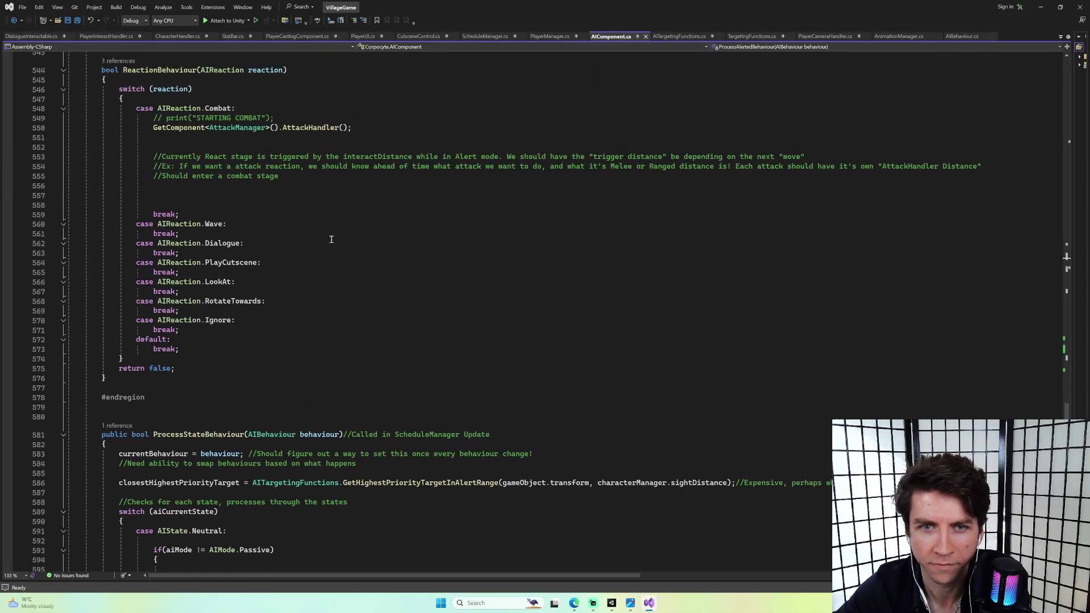
{"action": "left_click", "coordinate": [301, 335]}
{"action": "scroll", "coordinate": [265, 306], "scroll_direction": "up", "scroll_amount": 10}
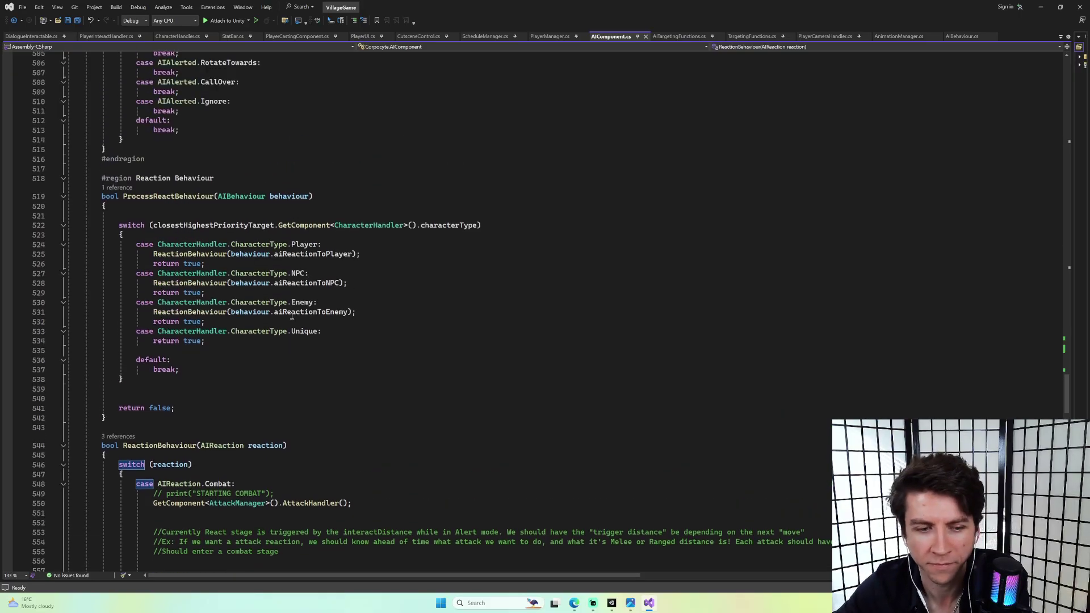
{"action": "scroll", "coordinate": [292, 316], "scroll_direction": "up", "scroll_amount": 10}
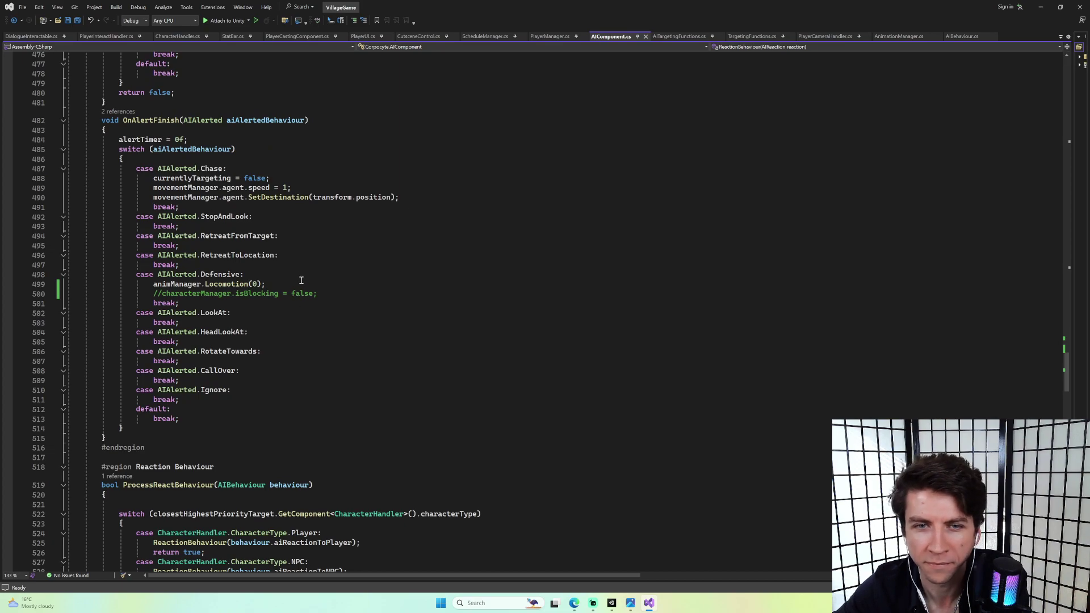
{"action": "scroll", "coordinate": [301, 284], "scroll_direction": "up", "scroll_amount": 20}
{"action": "scroll", "coordinate": [298, 287], "scroll_direction": "up", "scroll_amount": 8}
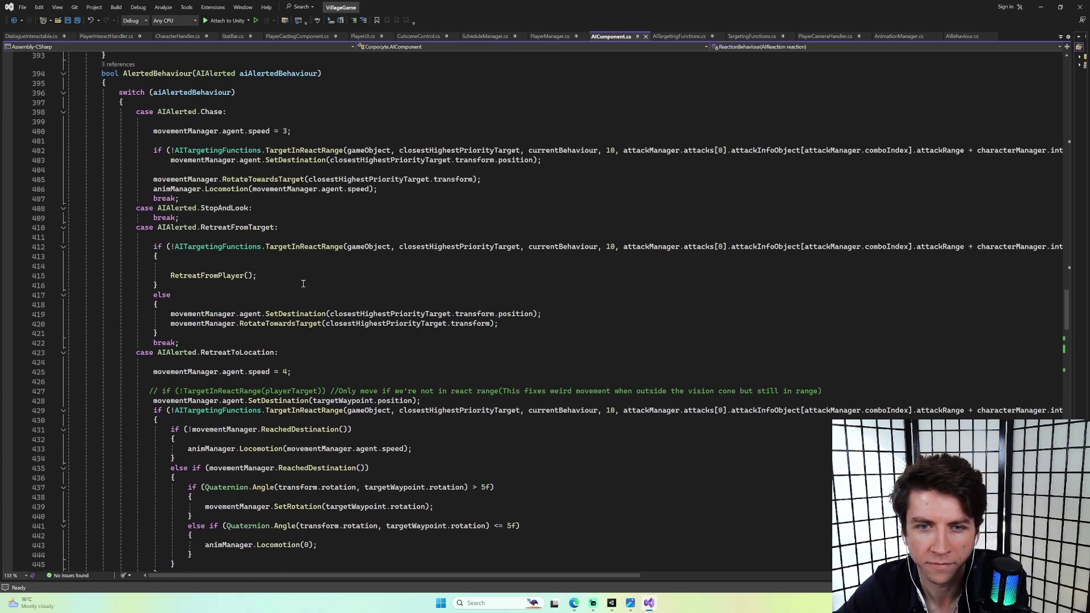
Examine the TargetInReactRange check and the SetDestination call on closestHighestPriorityTarget in AlertedBehaviour's Chase case.
{"action": "left_click", "coordinate": [476, 139]}
{"action": "double_click", "coordinate": [237, 161]}
{"action": "left_click", "coordinate": [305, 150]}
{"action": "left_click_drag", "start_coordinate": [249, 150], "coordinate": [568, 161]}
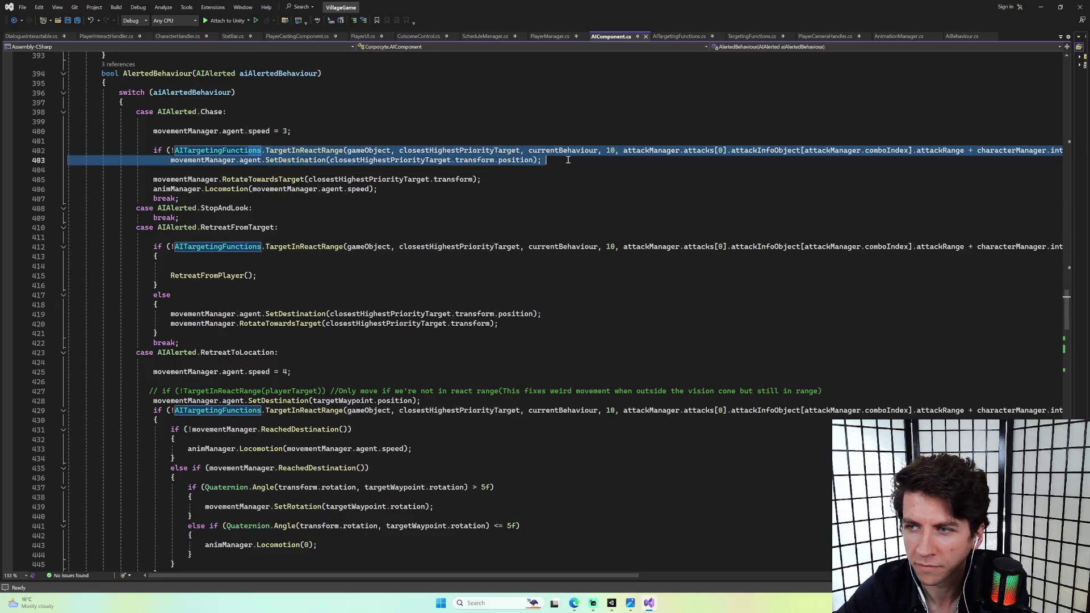
{"action": "left_click", "coordinate": [241, 164]}
{"action": "left_click", "coordinate": [296, 162]}
{"action": "left_click", "coordinate": [381, 161]}
Read through OnAlertStart, ProcessAlertedBehaviour and EnterAlertState up to the Patrol objective case, and return to the alerted target-type switch.
{"action": "scroll", "coordinate": [381, 163], "scroll_direction": "up", "scroll_amount": 12}
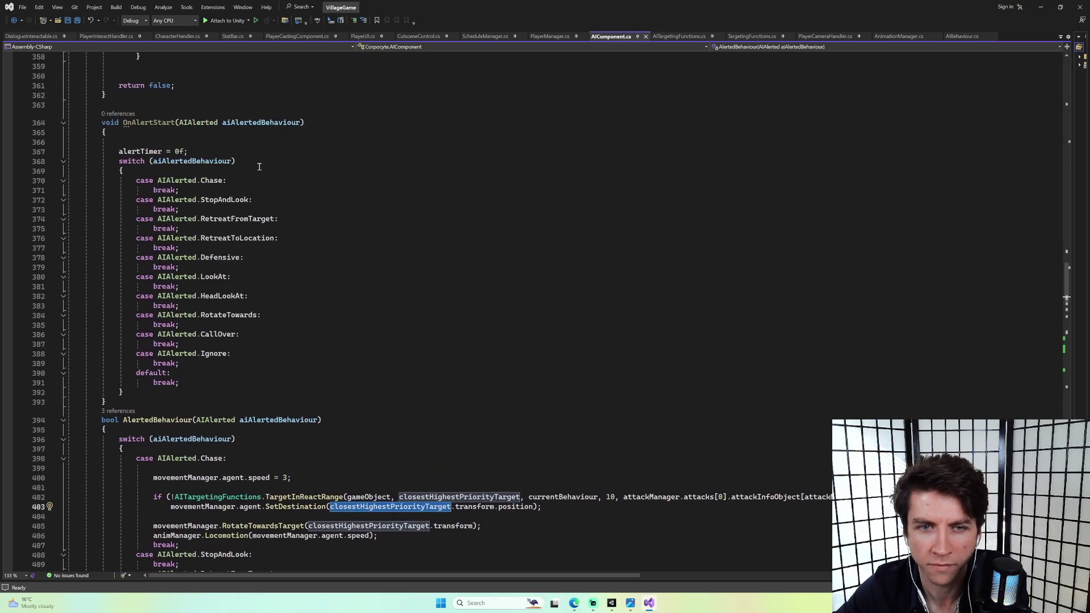
{"action": "scroll", "coordinate": [259, 168], "scroll_direction": "up", "scroll_amount": 3}
{"action": "scroll", "coordinate": [263, 169], "scroll_direction": "up", "scroll_amount": 4}
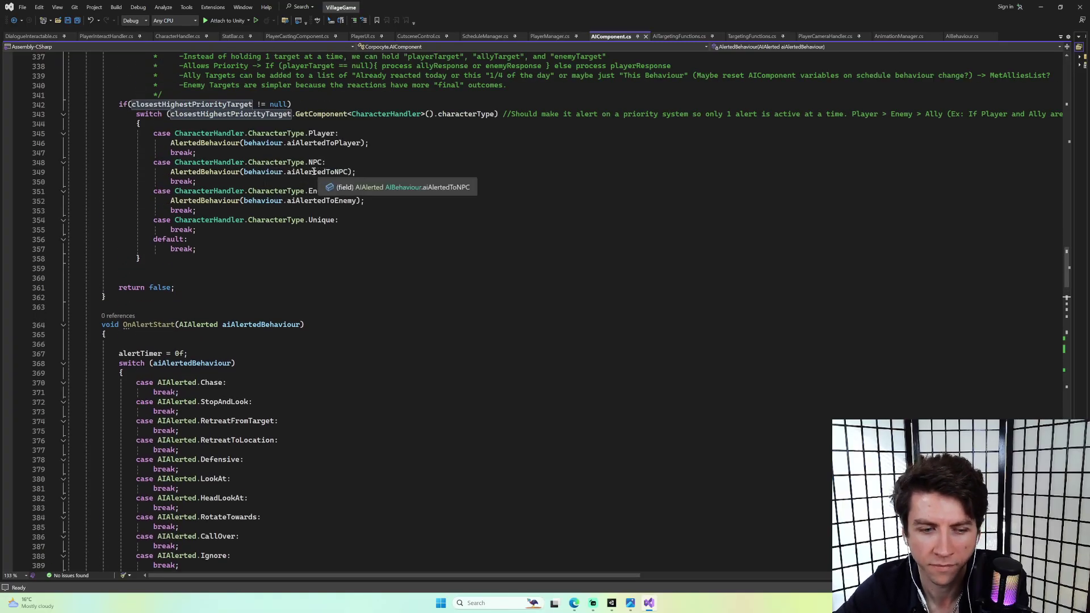
{"action": "scroll", "coordinate": [313, 173], "scroll_direction": "up", "scroll_amount": 5}
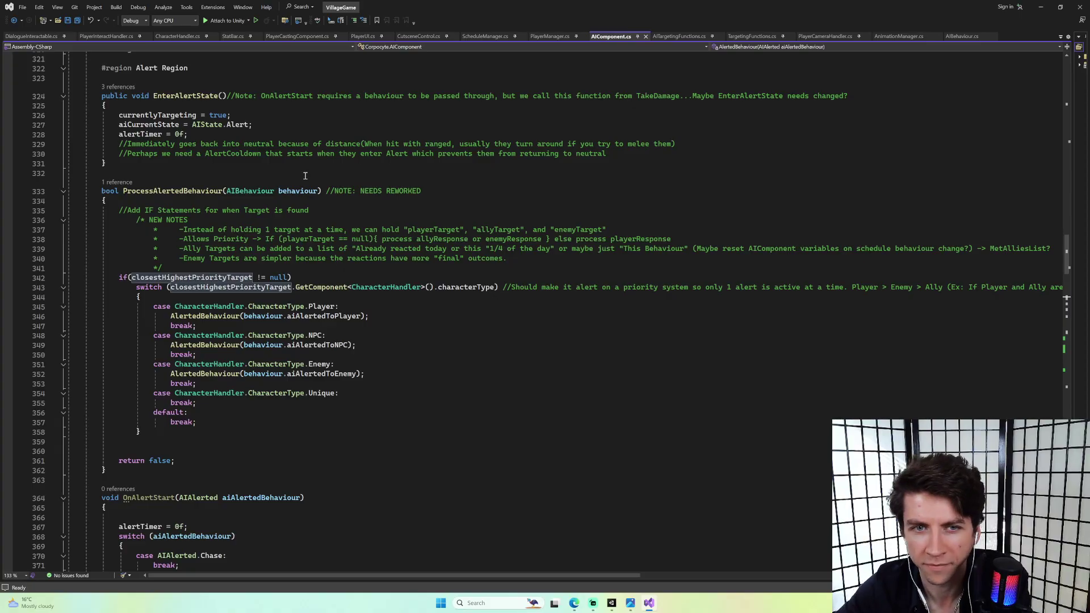
{"action": "scroll", "coordinate": [305, 176], "scroll_direction": "up", "scroll_amount": 2}
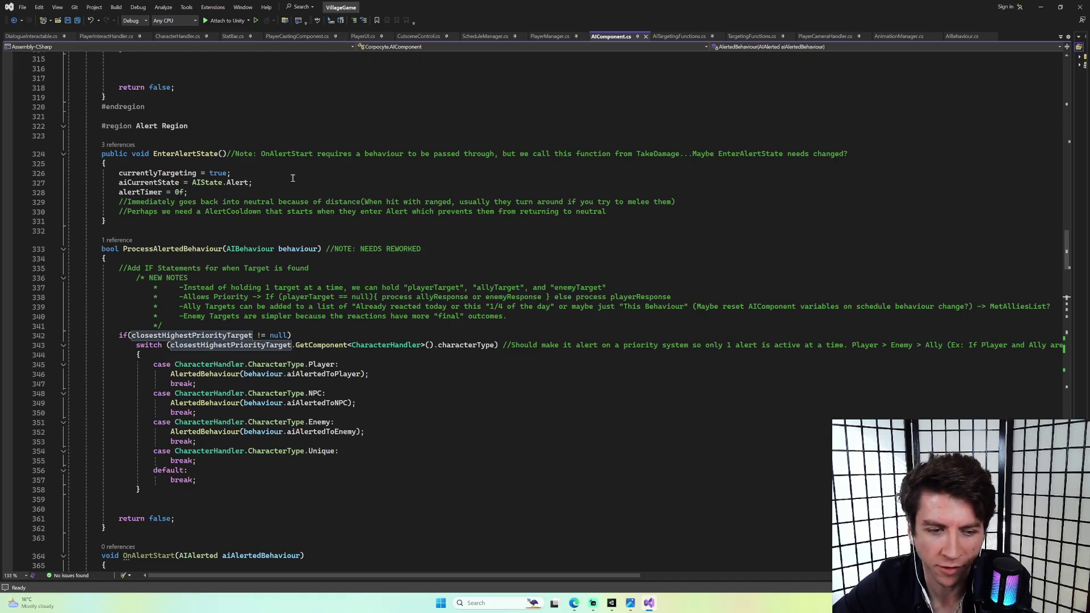
{"action": "scroll", "coordinate": [303, 188], "scroll_direction": "up", "scroll_amount": 4}
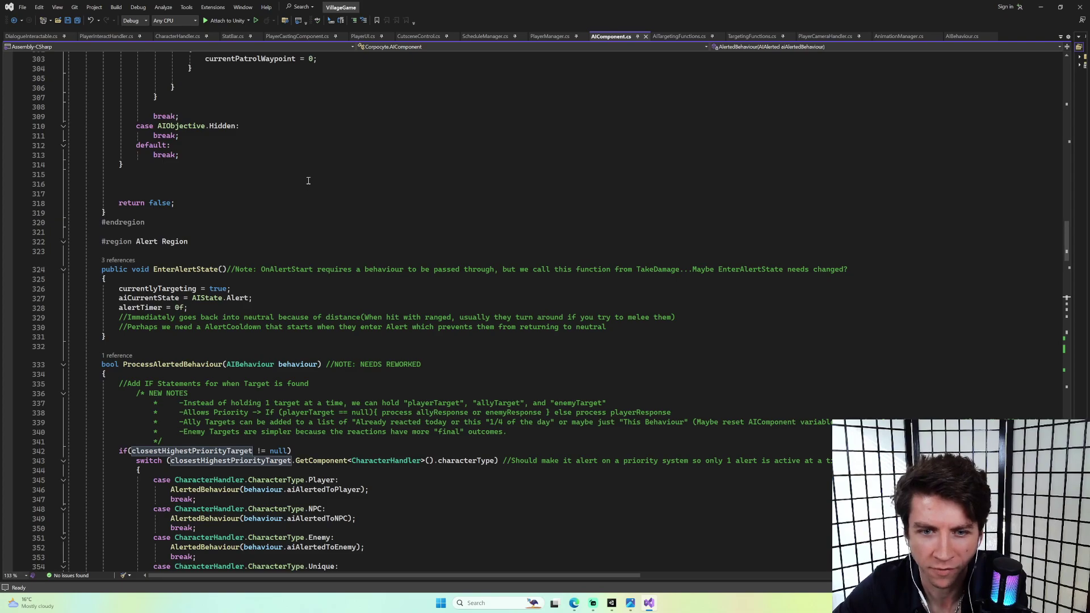
{"action": "scroll", "coordinate": [310, 175], "scroll_direction": "up", "scroll_amount": 9}
{"action": "scroll", "coordinate": [318, 199], "scroll_direction": "down", "scroll_amount": 7}
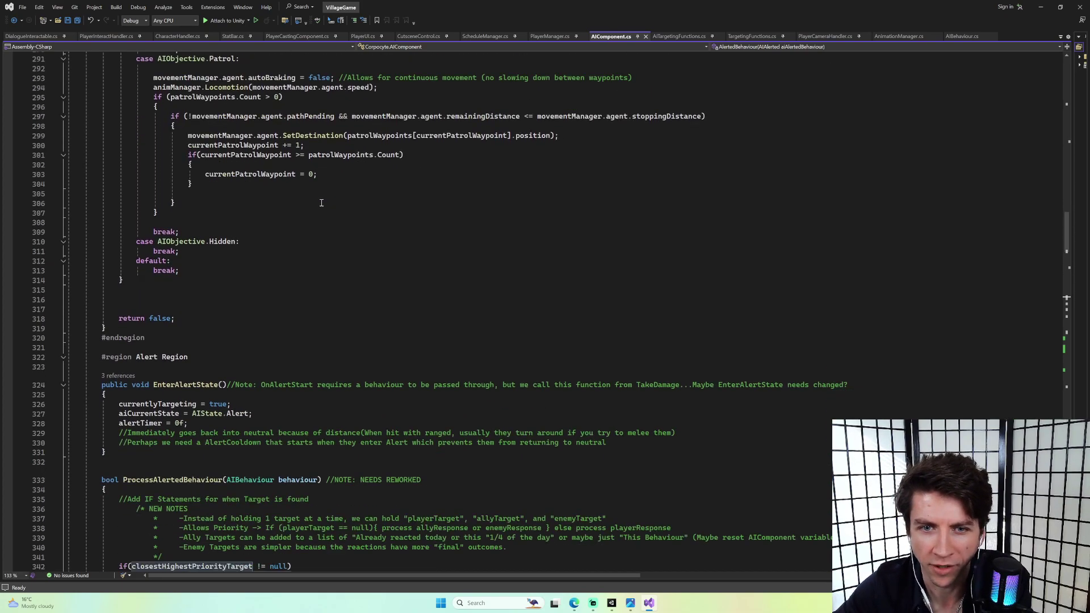
{"action": "scroll", "coordinate": [320, 207], "scroll_direction": "down", "scroll_amount": 10}
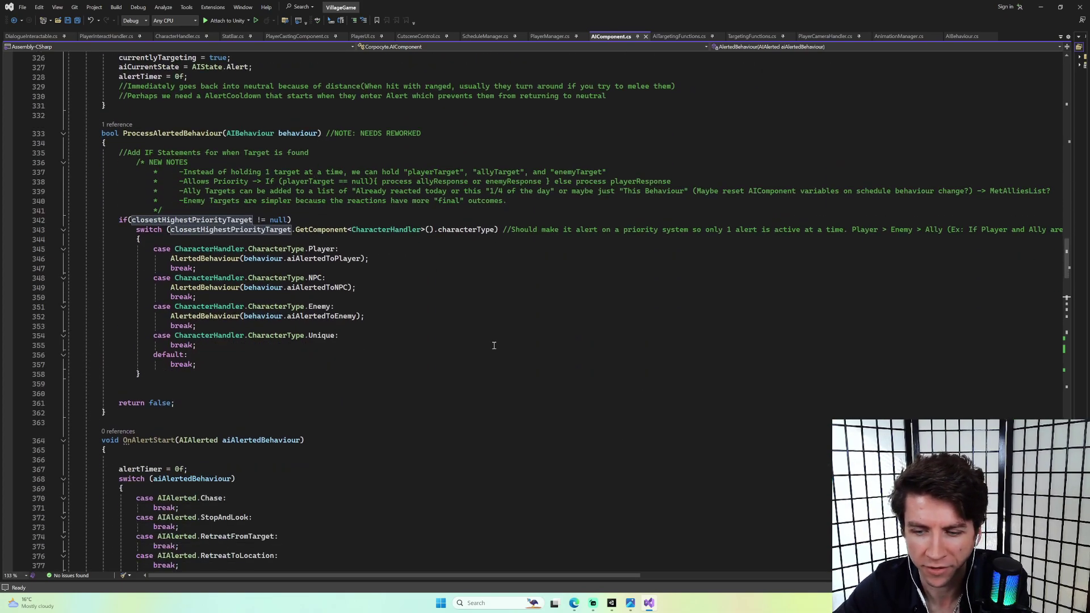
Switch to the Unity editor, run the game, use CheatLoad to enter JungleArea2 and walk the player up to the fighting bugs and goblins.
{"action": "left_click", "coordinate": [612, 603]}
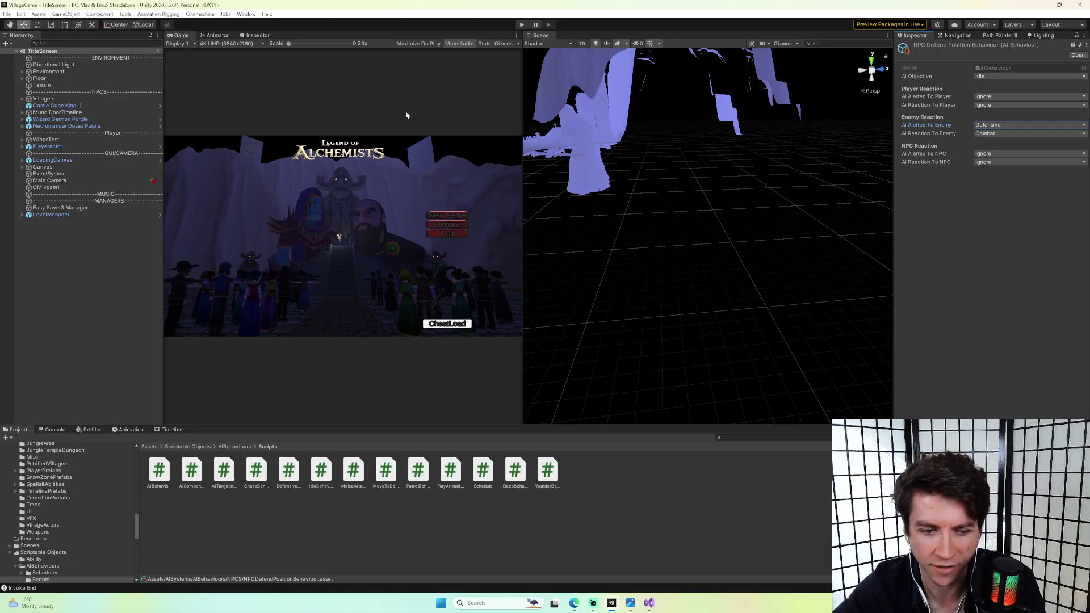
{"action": "left_click", "coordinate": [521, 24]}
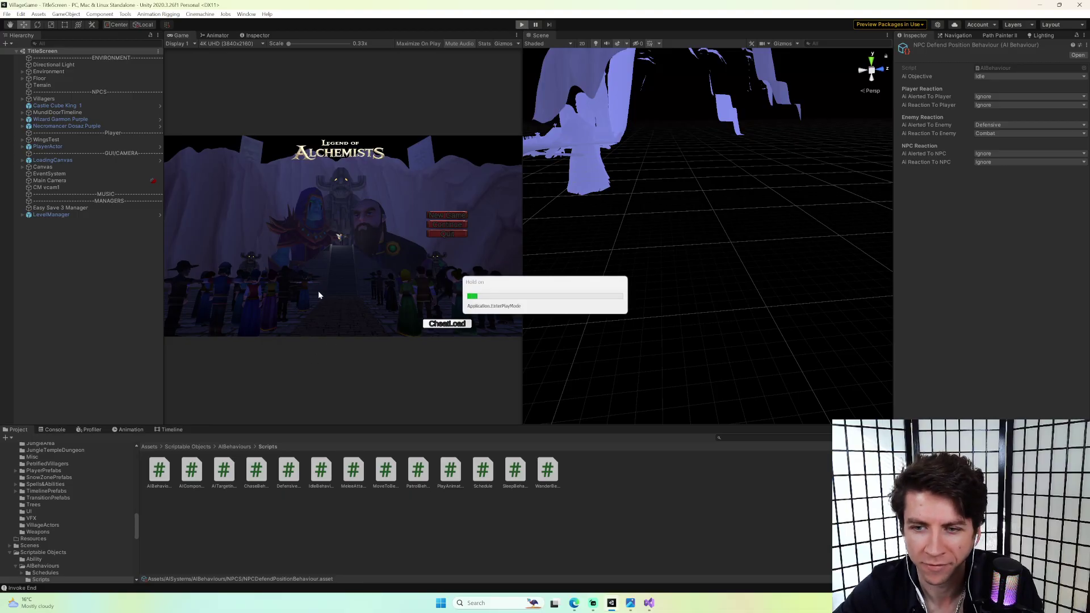
{"action": "left_click", "coordinate": [449, 325]}
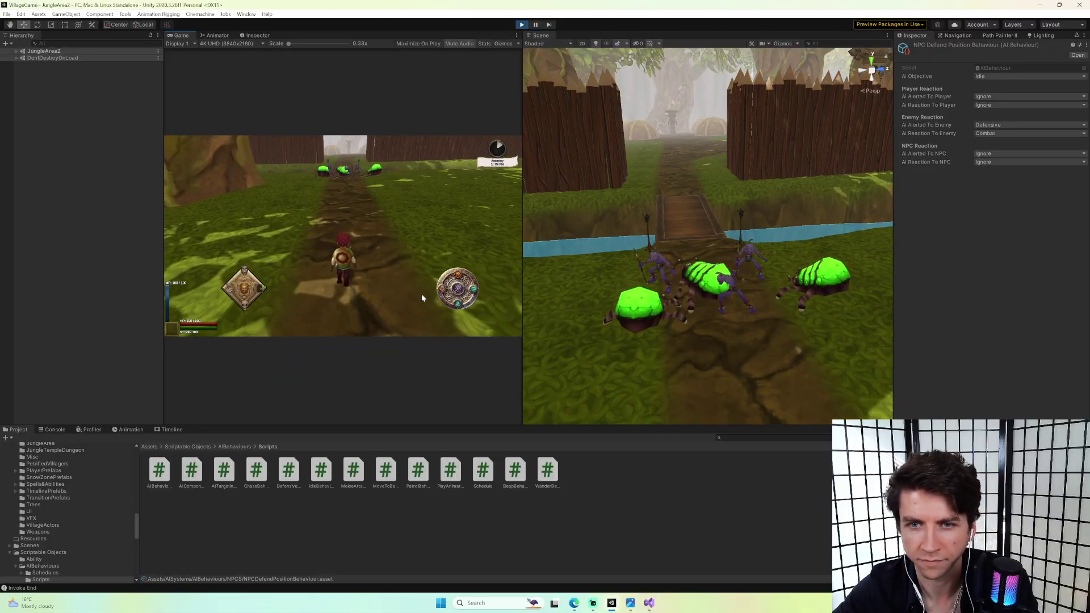
{"action": "key", "text": "w"}
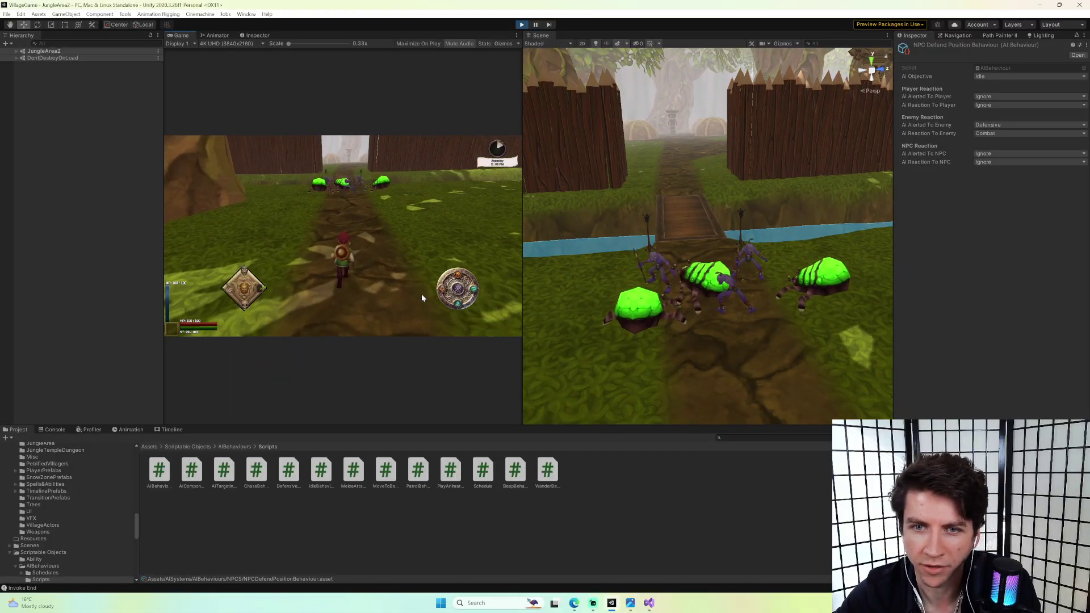
{"action": "key", "text": "w"}
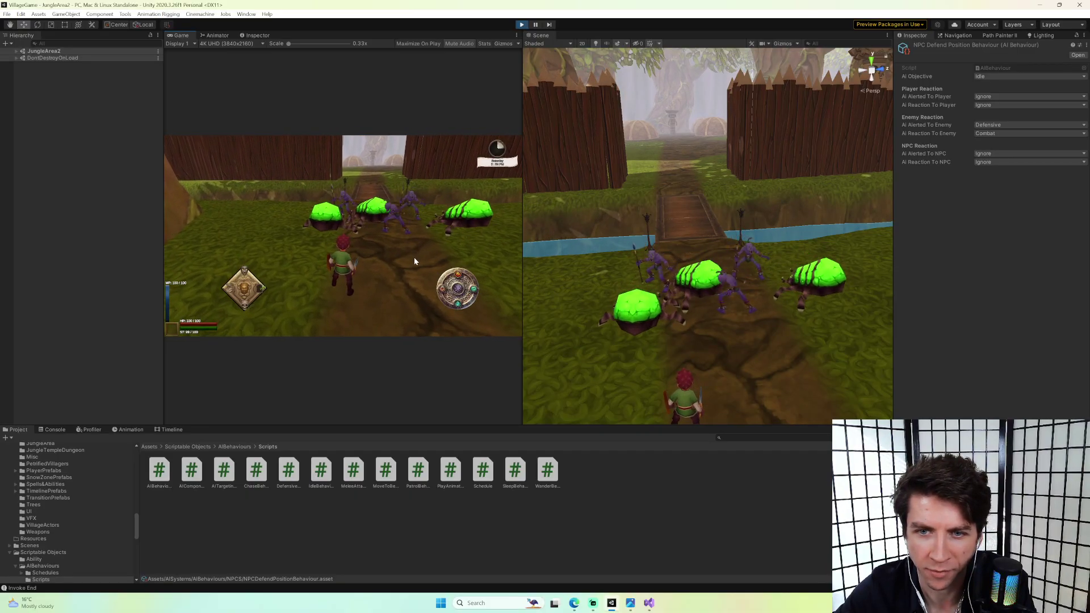
Play-test the fight by moving the player among the bugs and goblins and attacking the bugs, and stop the game.
{"action": "key", "text": "w"}
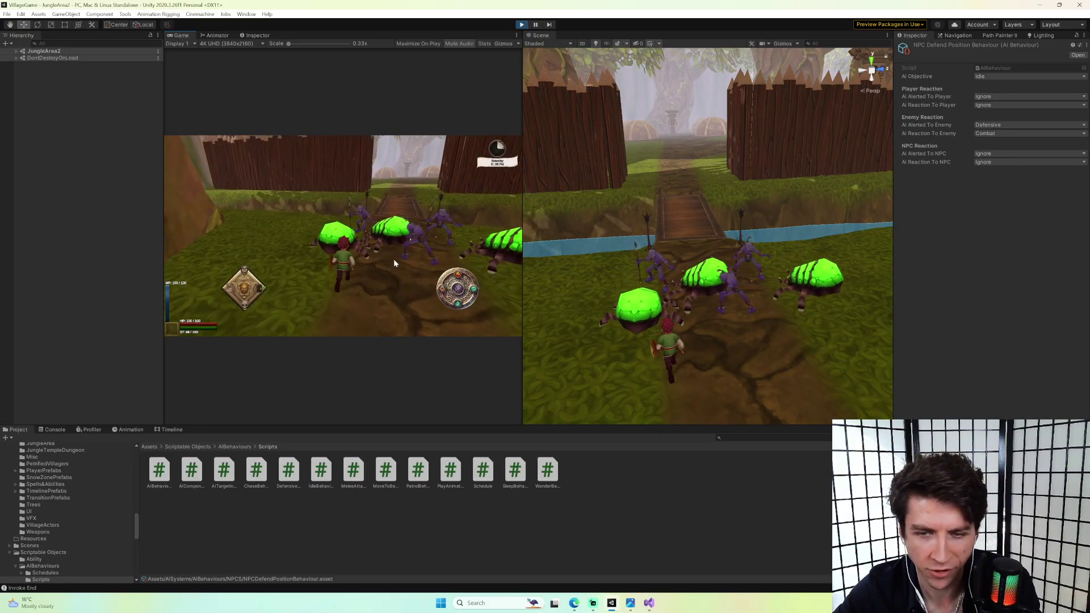
{"action": "left_click", "coordinate": [387, 254]}
{"action": "key", "text": "d"}
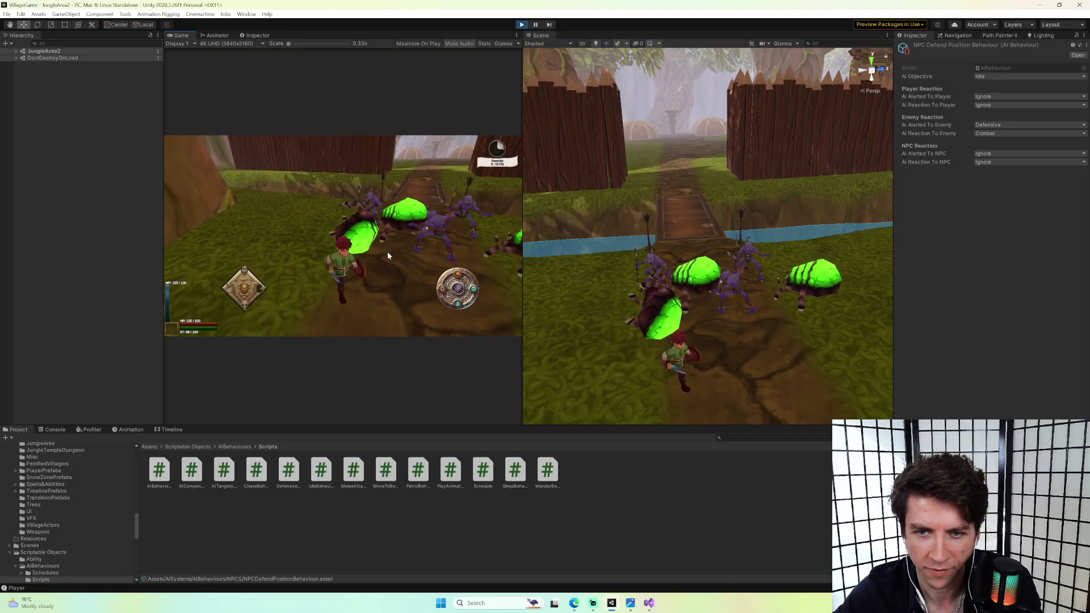
{"action": "key", "text": "w"}
{"action": "left_click", "coordinate": [397, 246]}
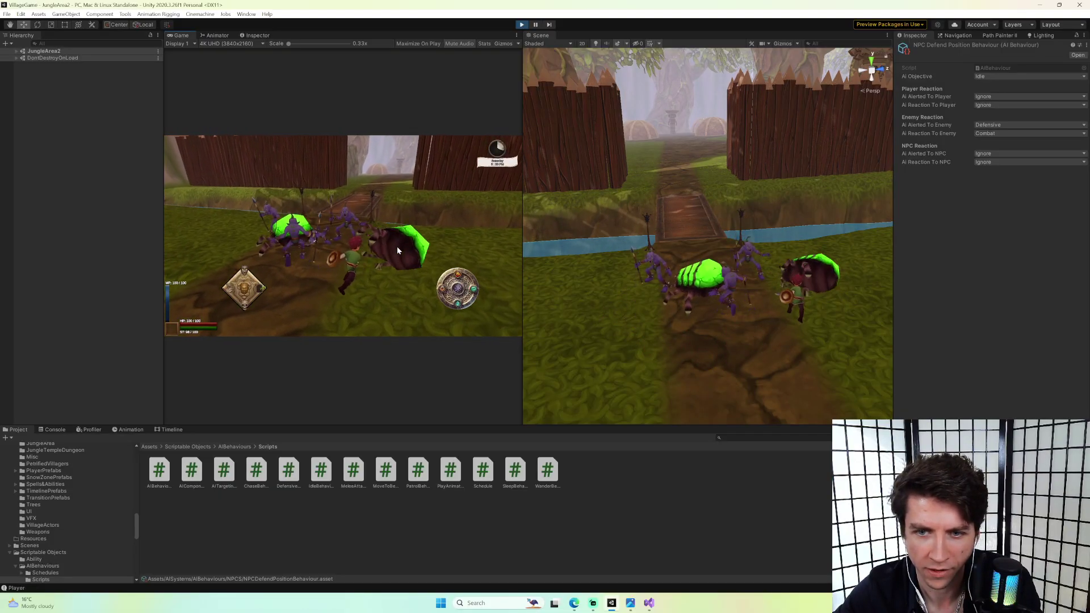
{"action": "key", "text": "s"}
{"action": "key", "text": "w"}
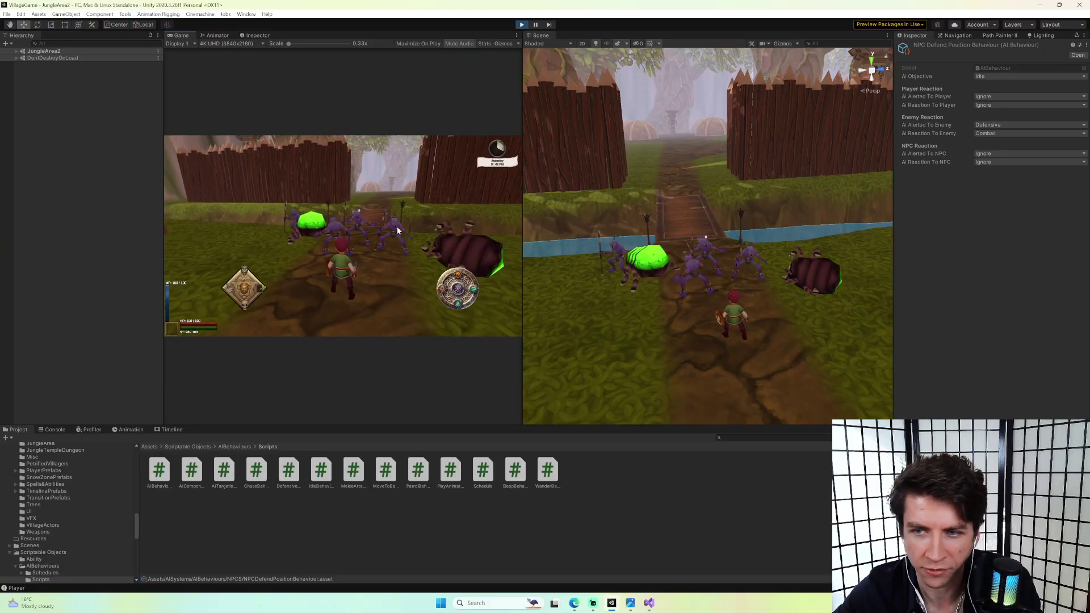
{"action": "left_click", "coordinate": [521, 24]}
Glance at AIComponent.cs, return to Unity, rerun the game, use CheatLoad to enter JungleArea2 and walk the player up to the bugs.
{"action": "left_click", "coordinate": [648, 603]}
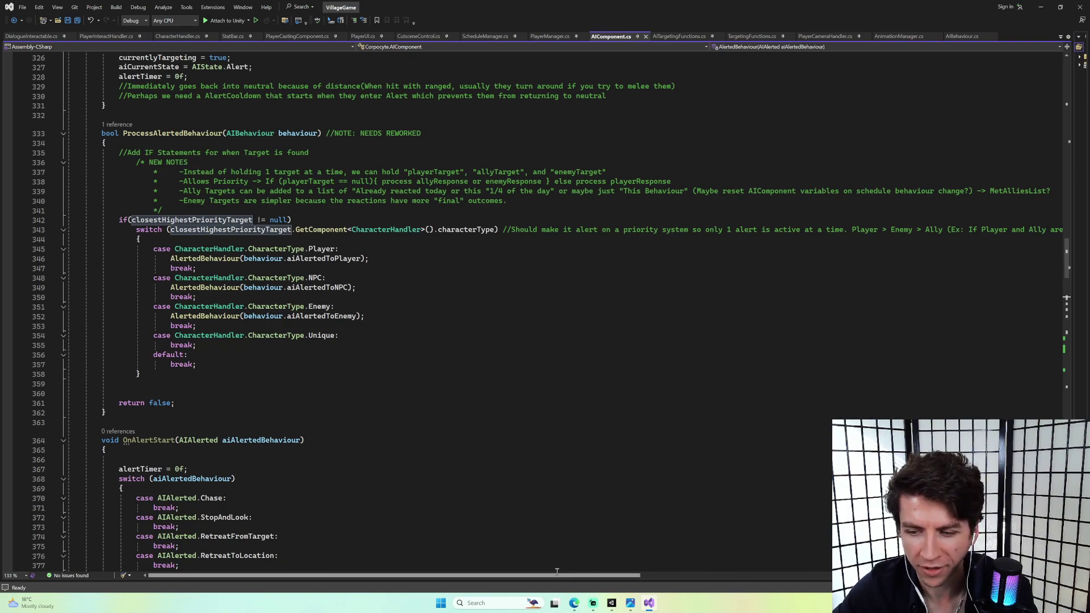
{"action": "left_click", "coordinate": [611, 603]}
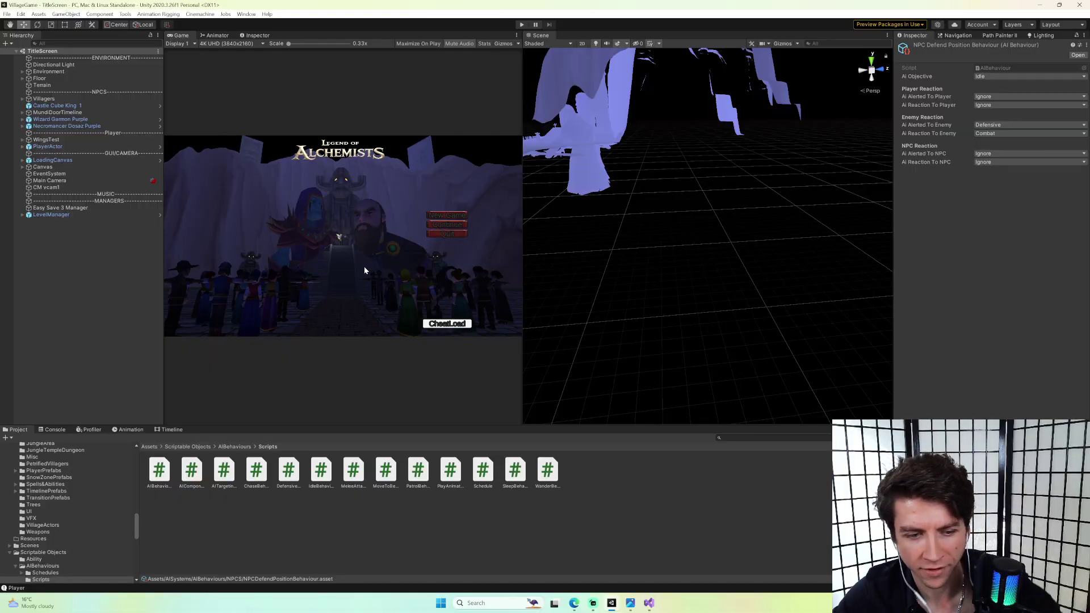
{"action": "left_click", "coordinate": [517, 24]}
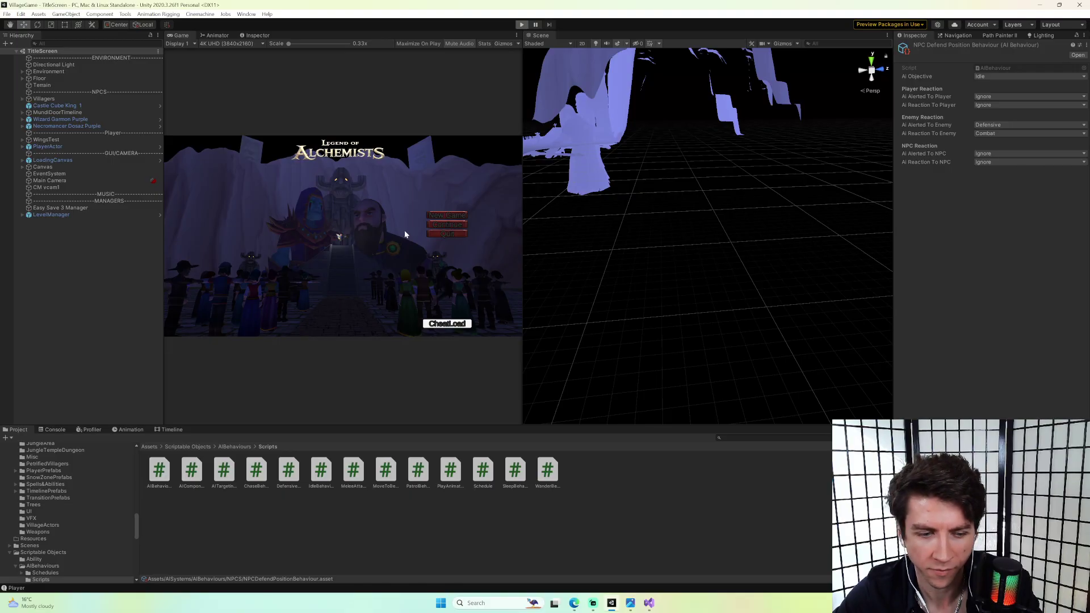
{"action": "left_click", "coordinate": [446, 324]}
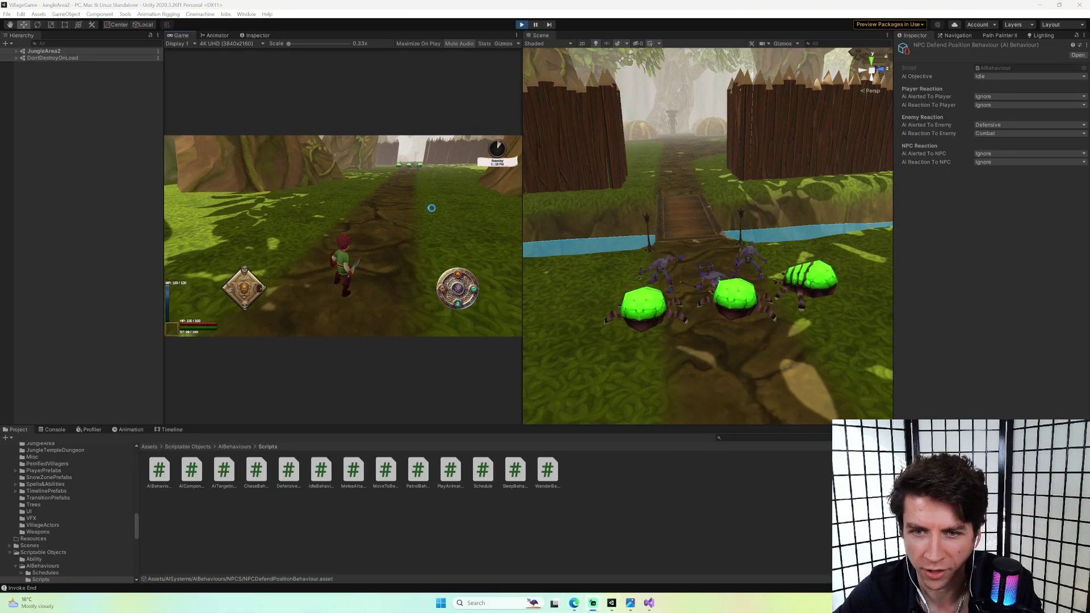
{"action": "left_click", "coordinate": [452, 206]}
{"action": "key", "text": "w"}
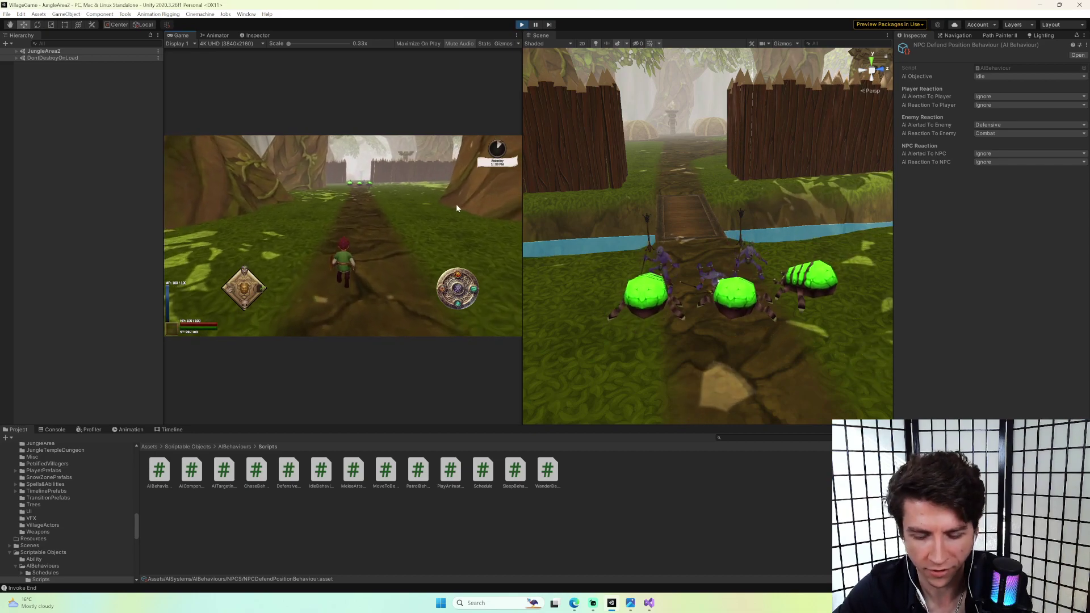
{"action": "key", "text": "w"}
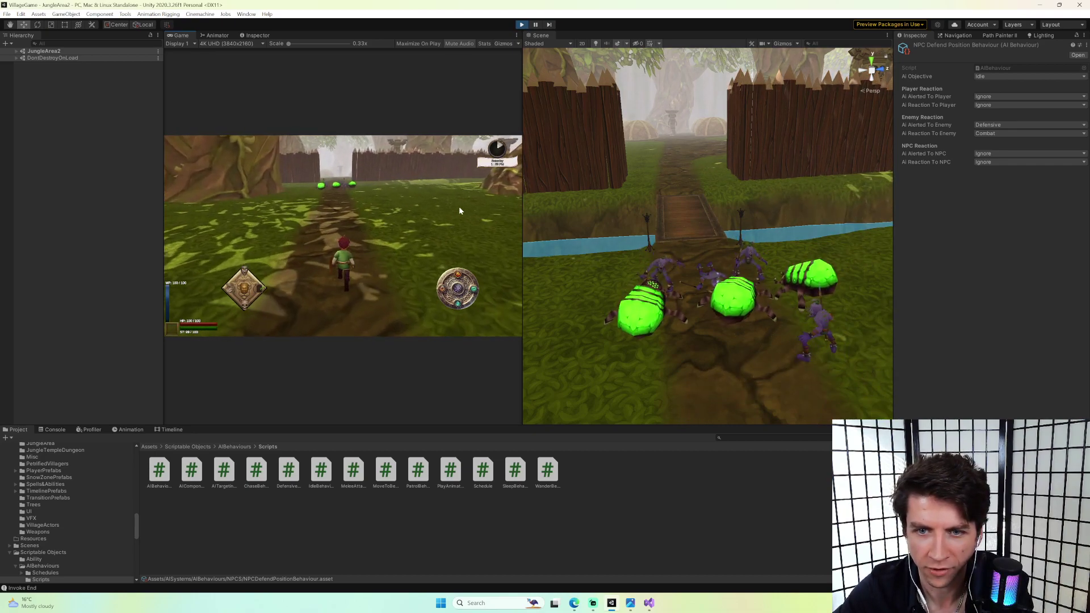
{"action": "key", "text": "w"}
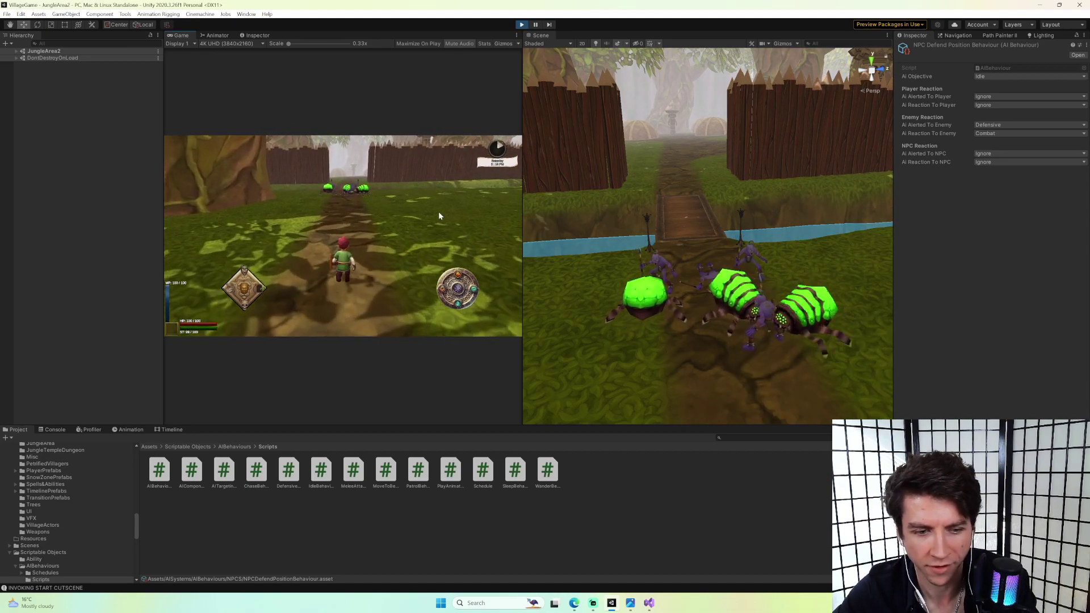
{"action": "key", "text": "w"}
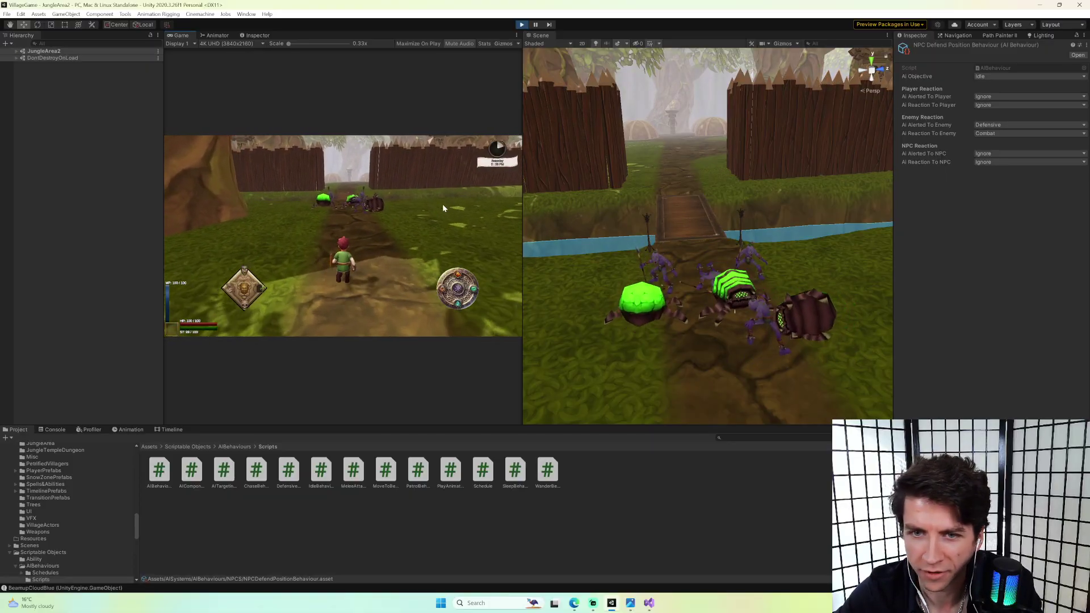
{"action": "key", "text": "w"}
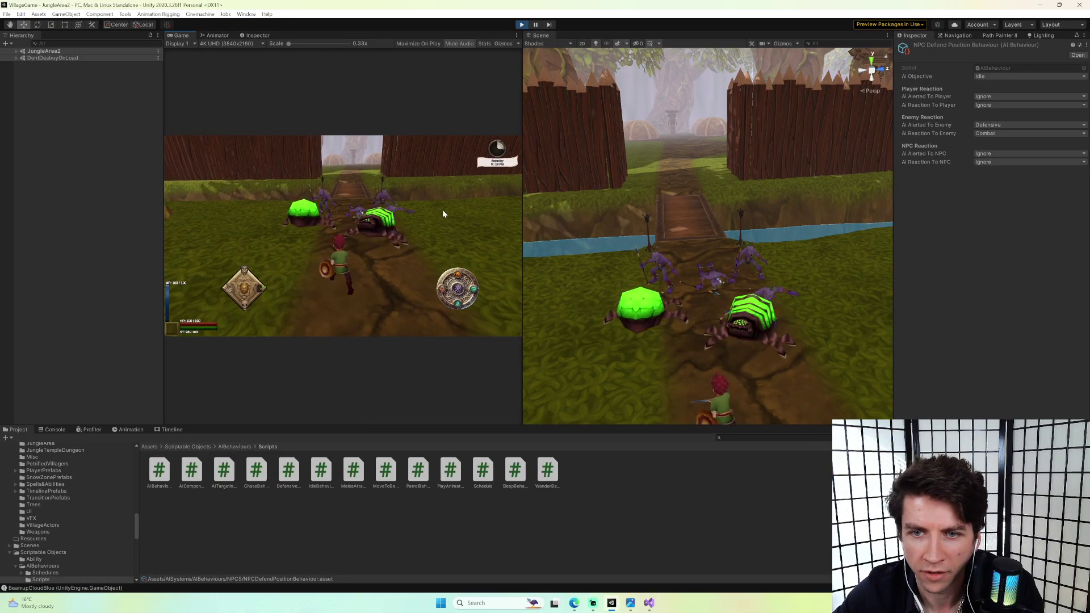
Attack the bugs beside the guard goblins at the bridge to observe their reactions, and end the play session.
{"action": "key", "text": "w"}
{"action": "left_click", "coordinate": [443, 213]}
{"action": "key", "text": "d"}
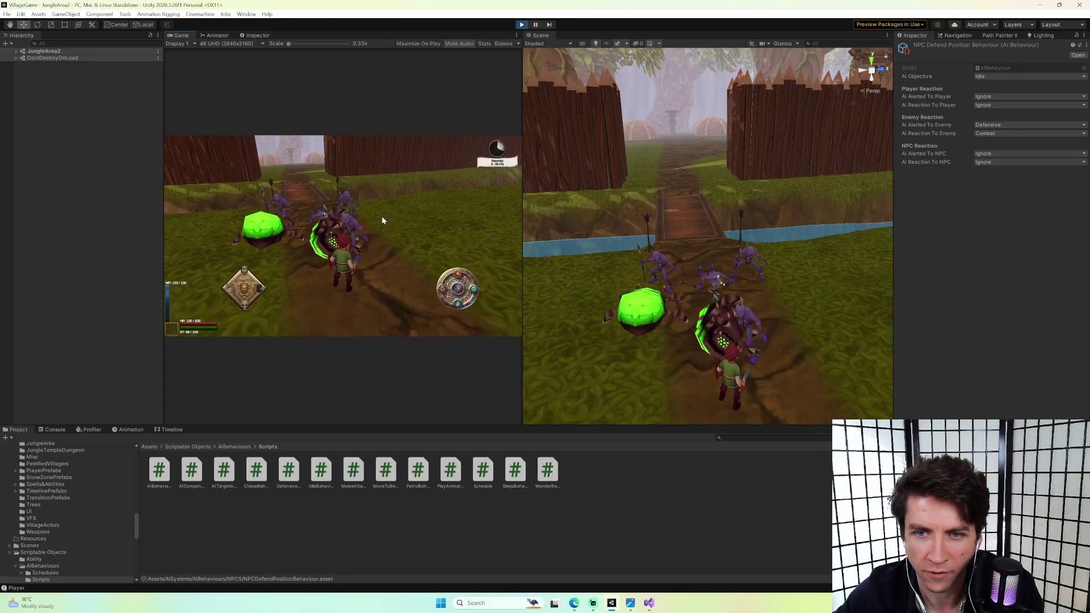
{"action": "key", "text": "w"}
{"action": "key", "text": "a"}
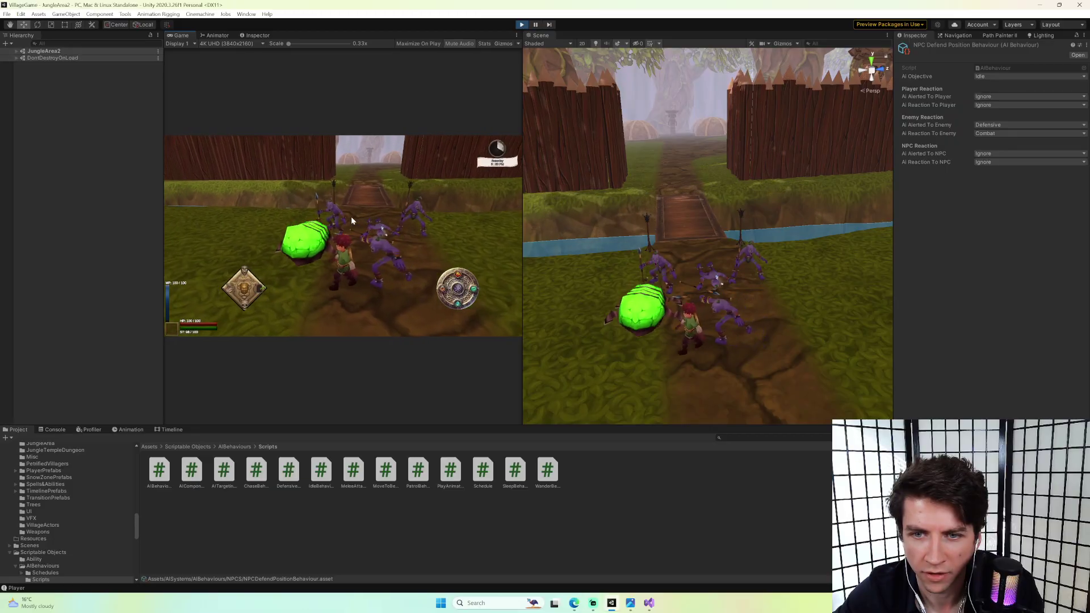
{"action": "left_click", "coordinate": [520, 25]}
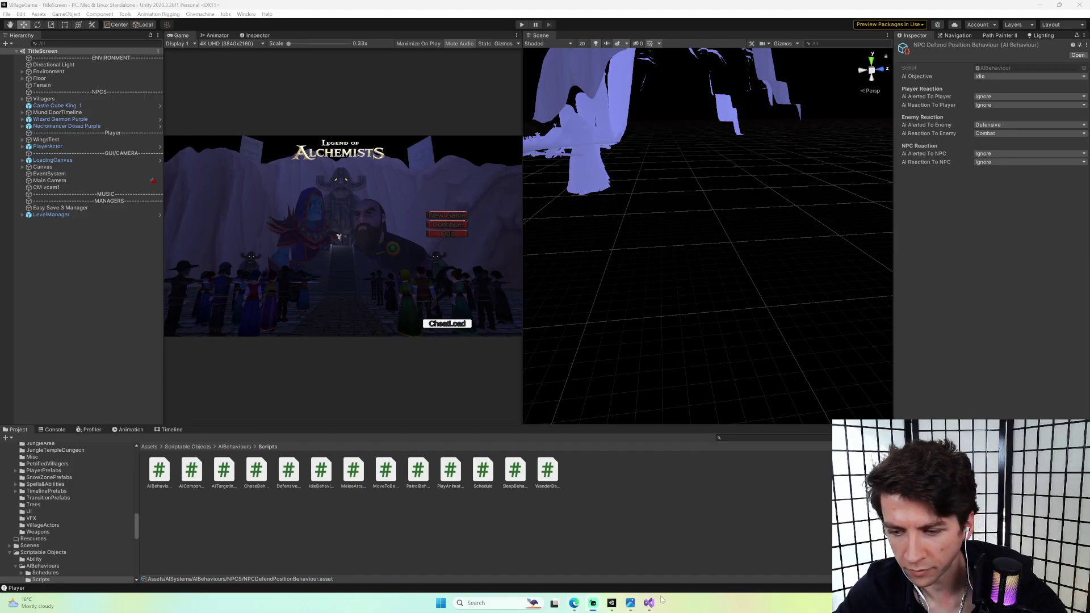
Switch to Visual Studio and read AIComponent.cs from ProcessAlertedBehaviour through AlertedBehaviour's cases, highlighting uses of Defensive.
{"action": "key", "text": "alt+Tab"}
{"action": "left_click", "coordinate": [370, 285]}
{"action": "scroll", "coordinate": [371, 284], "scroll_direction": "down", "scroll_amount": 3}
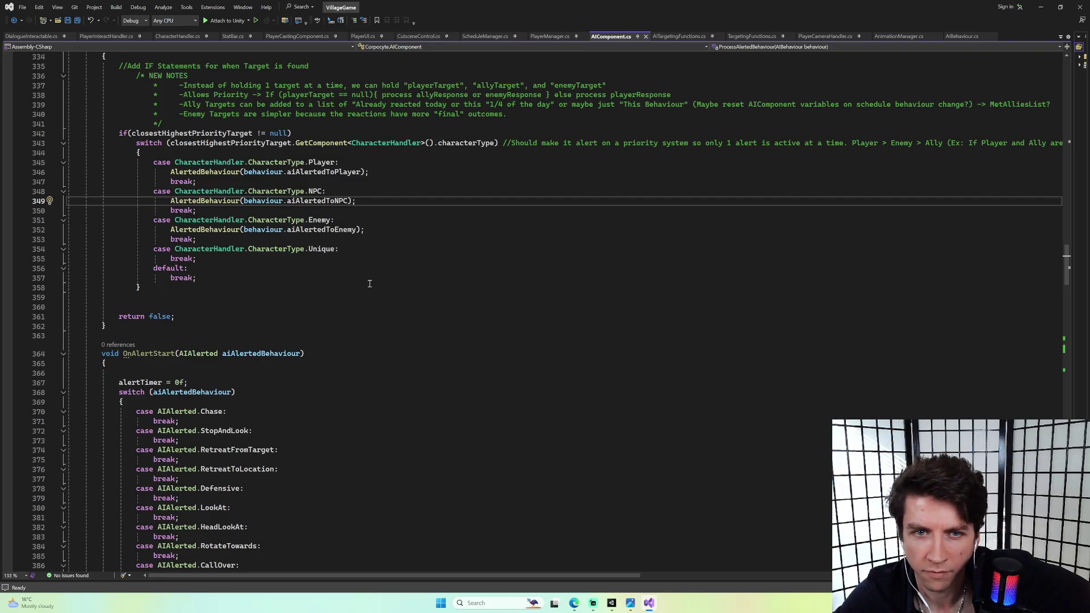
{"action": "scroll", "coordinate": [361, 283], "scroll_direction": "down", "scroll_amount": 4}
{"action": "scroll", "coordinate": [361, 283], "scroll_direction": "down", "scroll_amount": 4}
{"action": "double_click", "coordinate": [220, 258]}
{"action": "scroll", "coordinate": [315, 258], "scroll_direction": "down", "scroll_amount": 1}
{"action": "scroll", "coordinate": [315, 258], "scroll_direction": "down", "scroll_amount": 12}
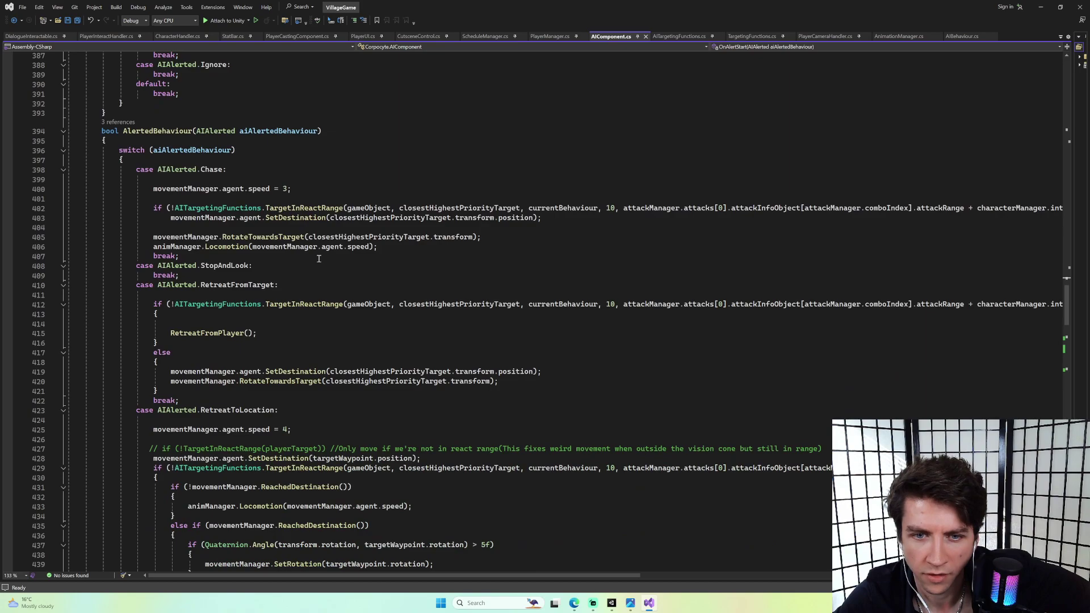
{"action": "scroll", "coordinate": [319, 259], "scroll_direction": "down", "scroll_amount": 2}
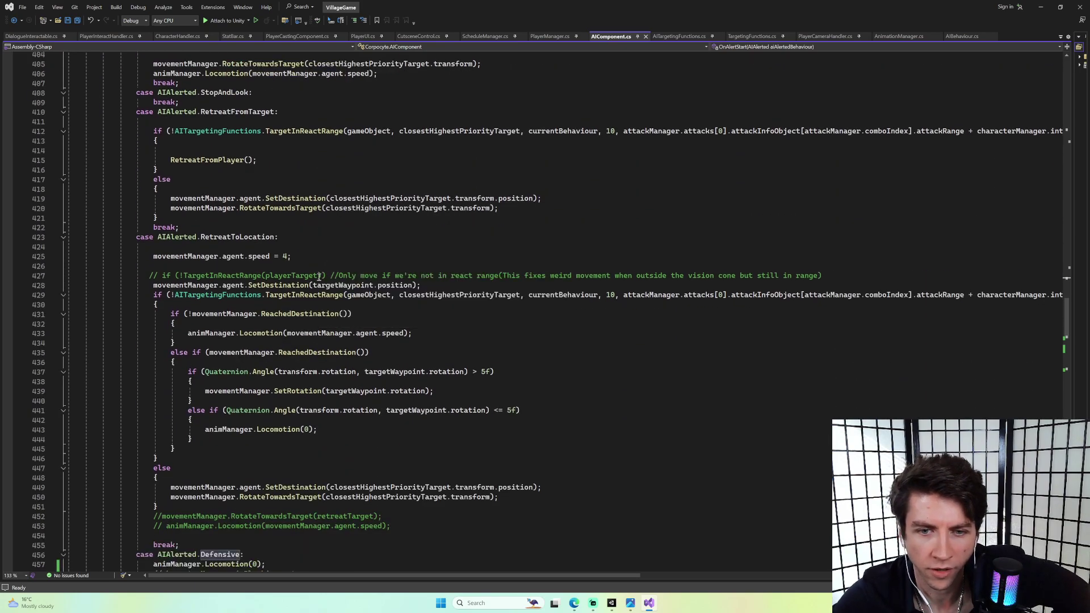
{"action": "scroll", "coordinate": [321, 267], "scroll_direction": "down", "scroll_amount": 3}
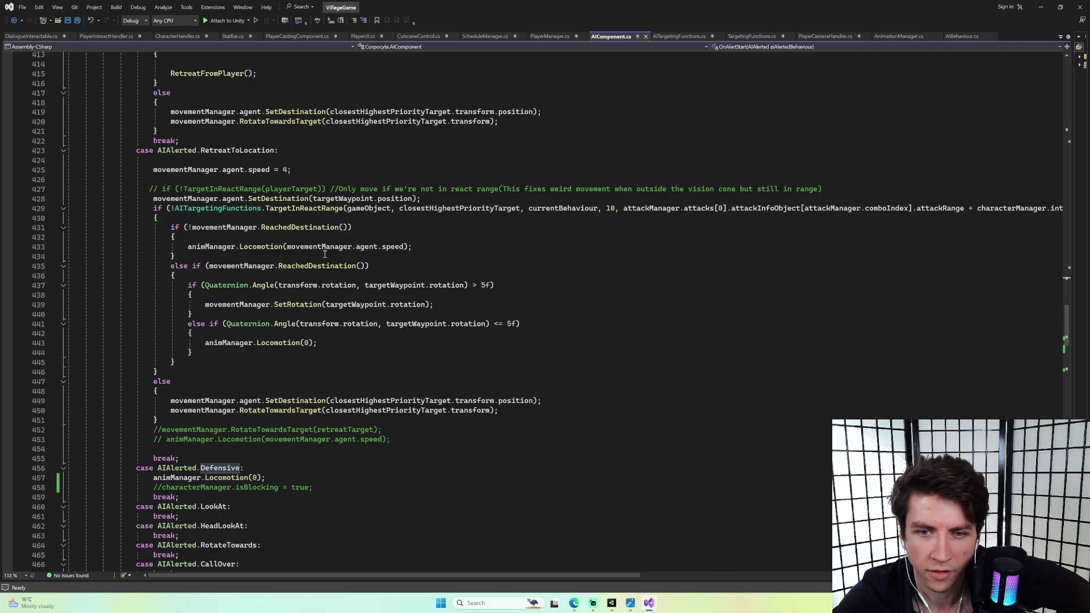
{"action": "scroll", "coordinate": [325, 254], "scroll_direction": "down", "scroll_amount": 4}
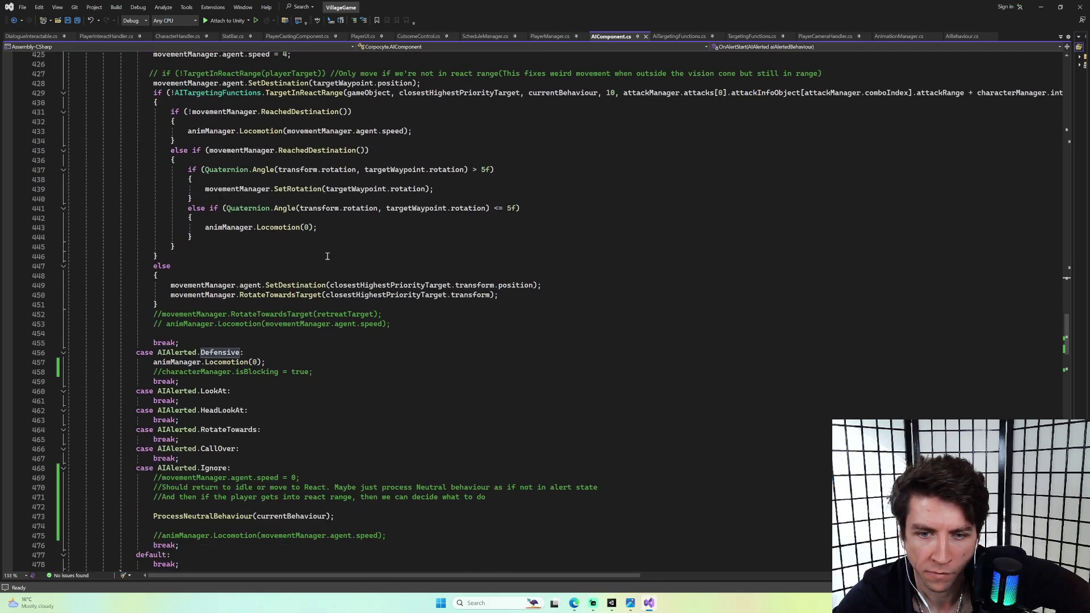
{"action": "scroll", "coordinate": [329, 256], "scroll_direction": "up", "scroll_amount": 14}
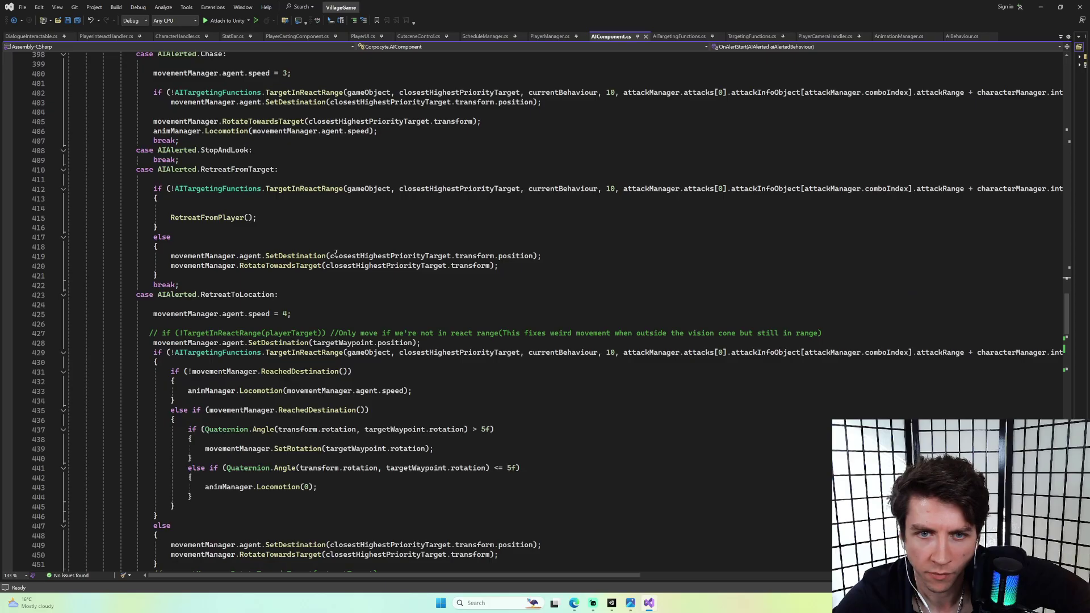
Examine the Chase case's SetDestination call and TargetInReactRange check, and read on through the Defensive and Ignore cases to ProcessReactBehaviour.
{"action": "left_click_drag", "start_coordinate": [154, 209], "coordinate": [446, 247]}
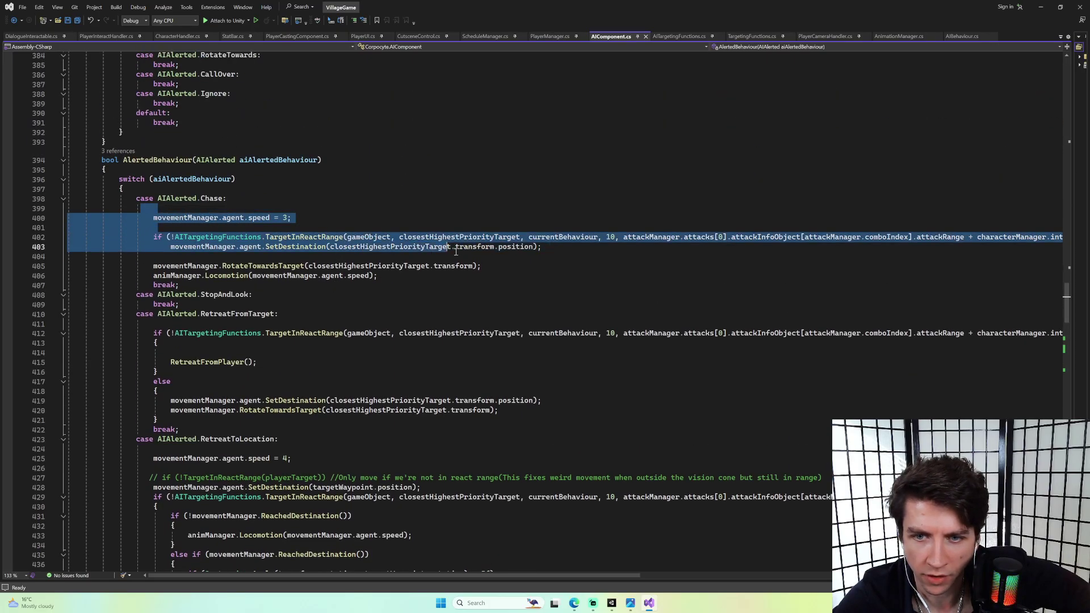
{"action": "left_click", "coordinate": [517, 247]}
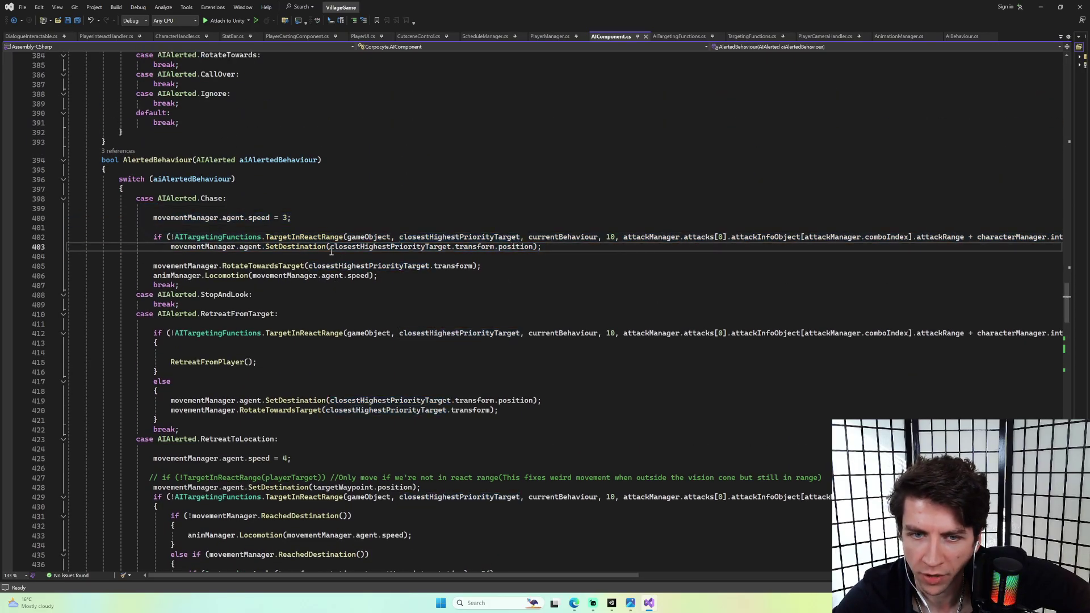
{"action": "left_click", "coordinate": [297, 237]}
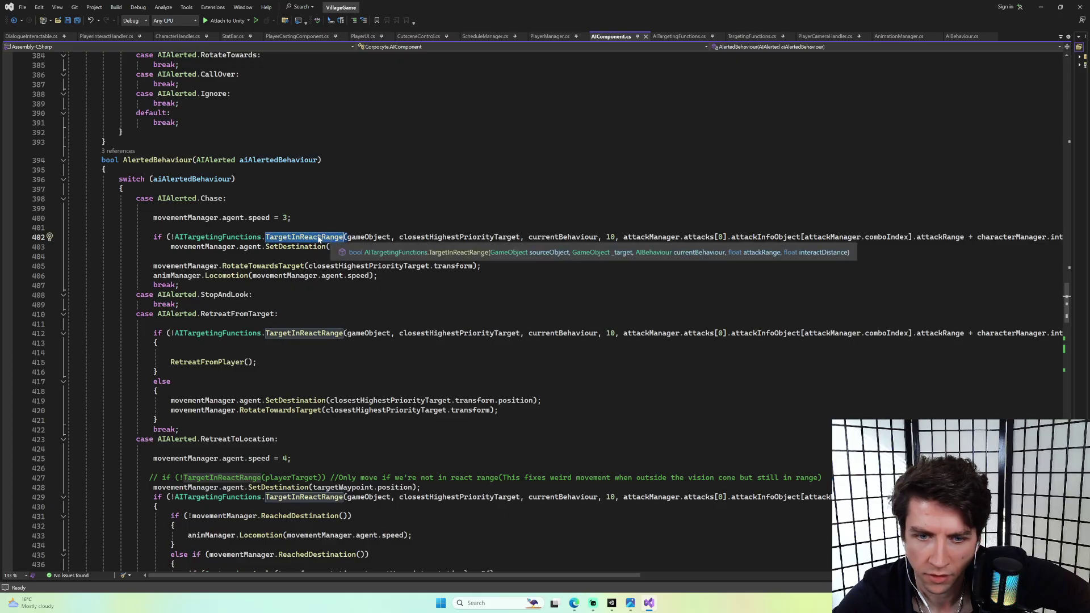
{"action": "scroll", "coordinate": [318, 238], "scroll_direction": "down", "scroll_amount": 9}
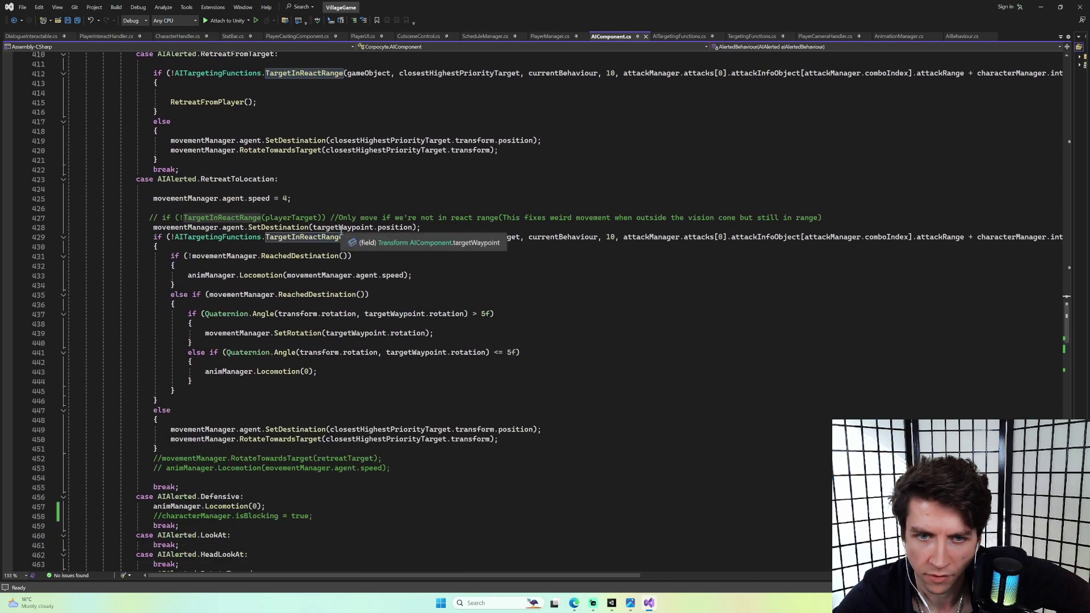
{"action": "scroll", "coordinate": [341, 230], "scroll_direction": "down", "scroll_amount": 6}
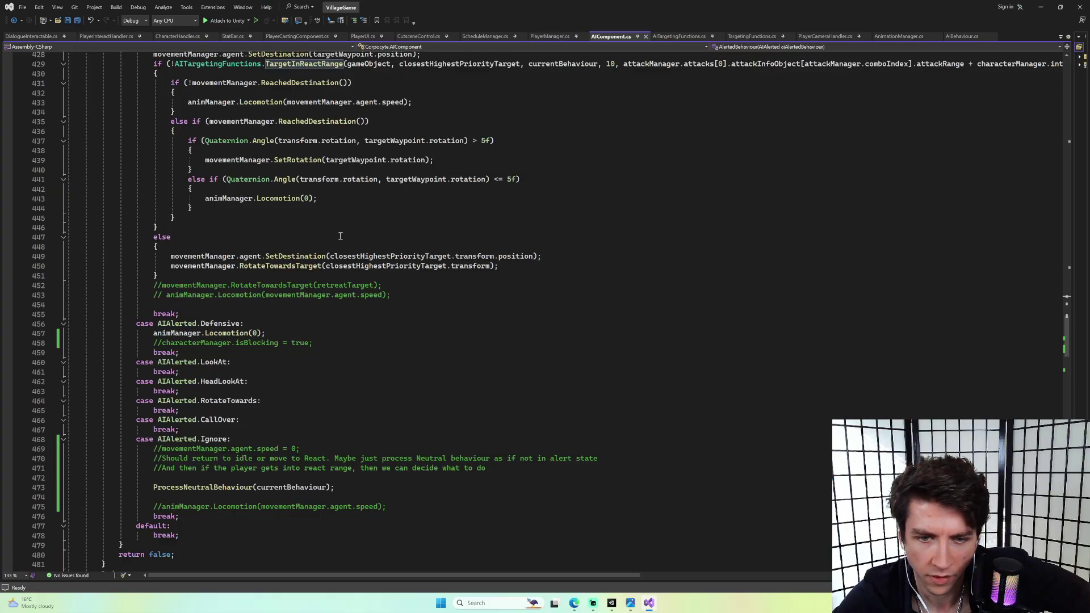
{"action": "scroll", "coordinate": [298, 285], "scroll_direction": "down", "scroll_amount": 20}
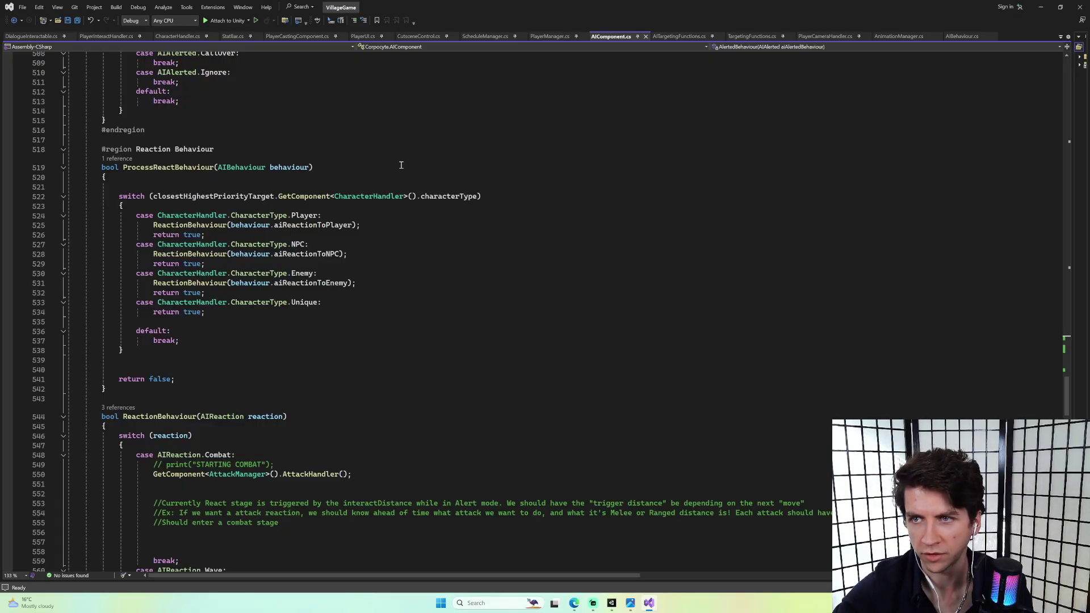
Open AITargetingFunctions.cs and read its target checks from TargetInReactCone and TargetInReactRange through the alert cone, alert range and react raycast code.
{"action": "left_click", "coordinate": [687, 37]}
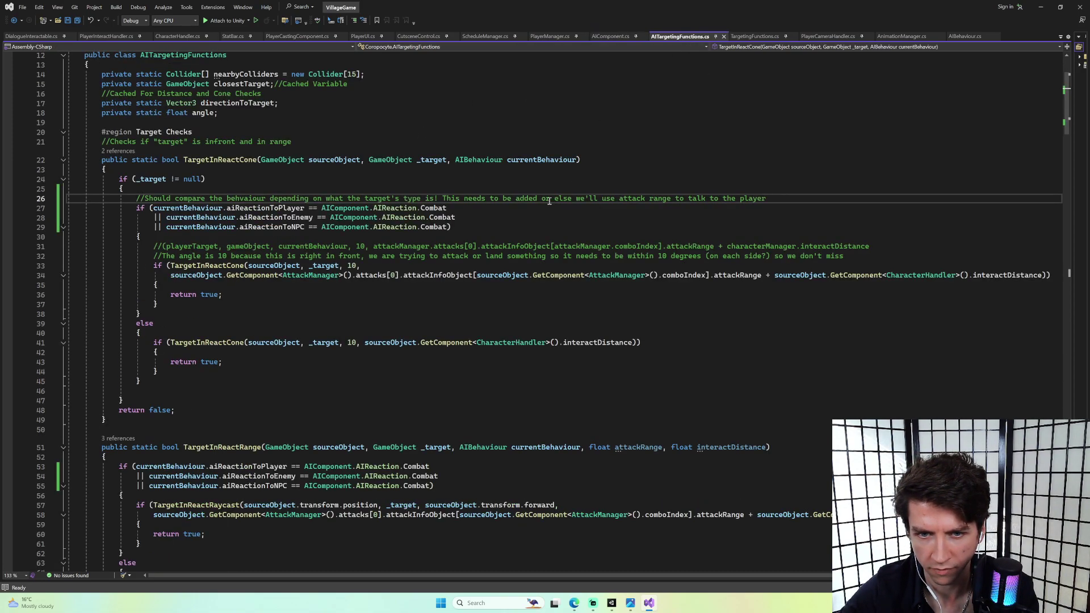
{"action": "scroll", "coordinate": [551, 201], "scroll_direction": "down", "scroll_amount": 5}
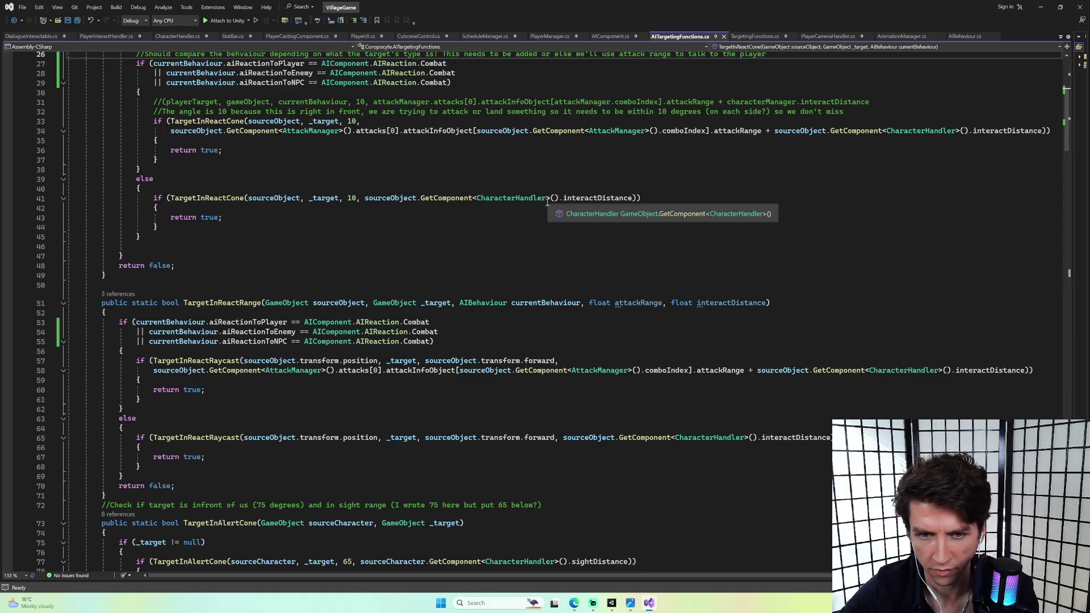
{"action": "scroll", "coordinate": [547, 202], "scroll_direction": "down", "scroll_amount": 5}
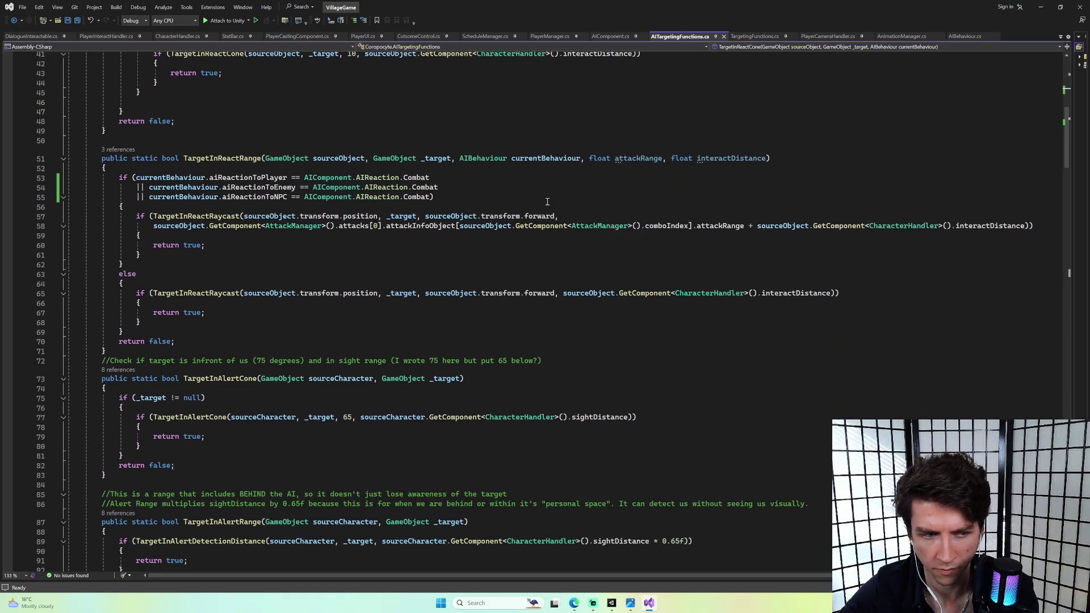
{"action": "scroll", "coordinate": [542, 201], "scroll_direction": "down", "scroll_amount": 8}
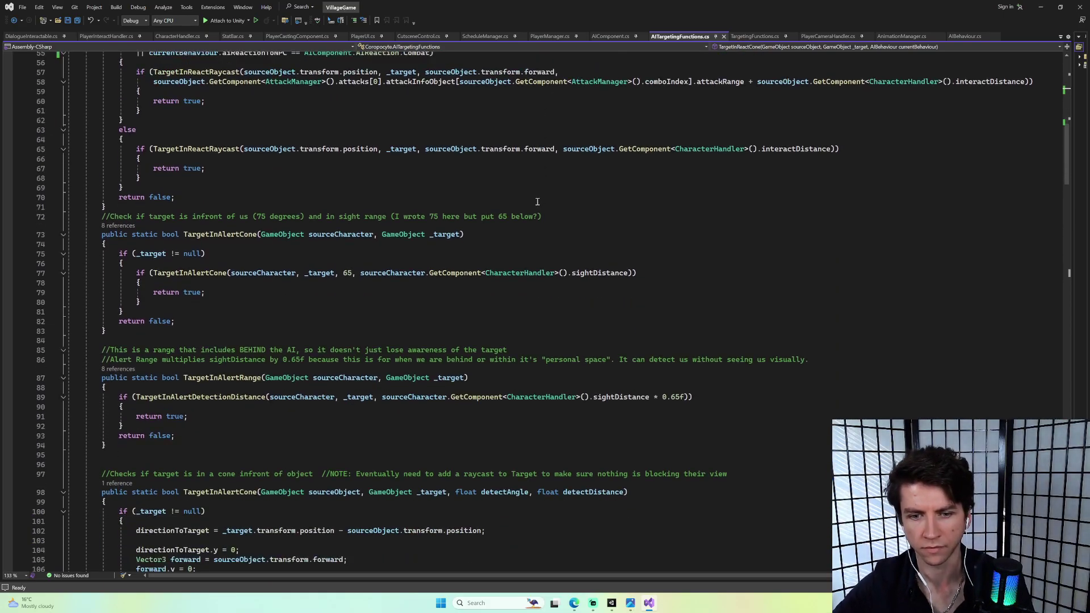
{"action": "scroll", "coordinate": [537, 201], "scroll_direction": "down", "scroll_amount": 5}
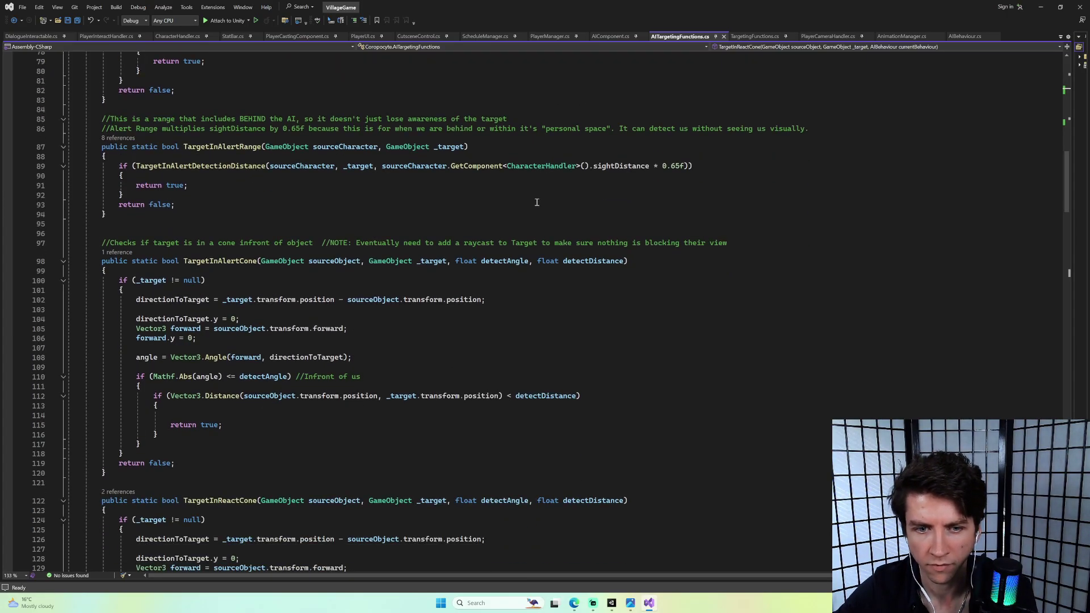
{"action": "scroll", "coordinate": [537, 202], "scroll_direction": "down", "scroll_amount": 4}
{"action": "scroll", "coordinate": [537, 199], "scroll_direction": "down", "scroll_amount": 5}
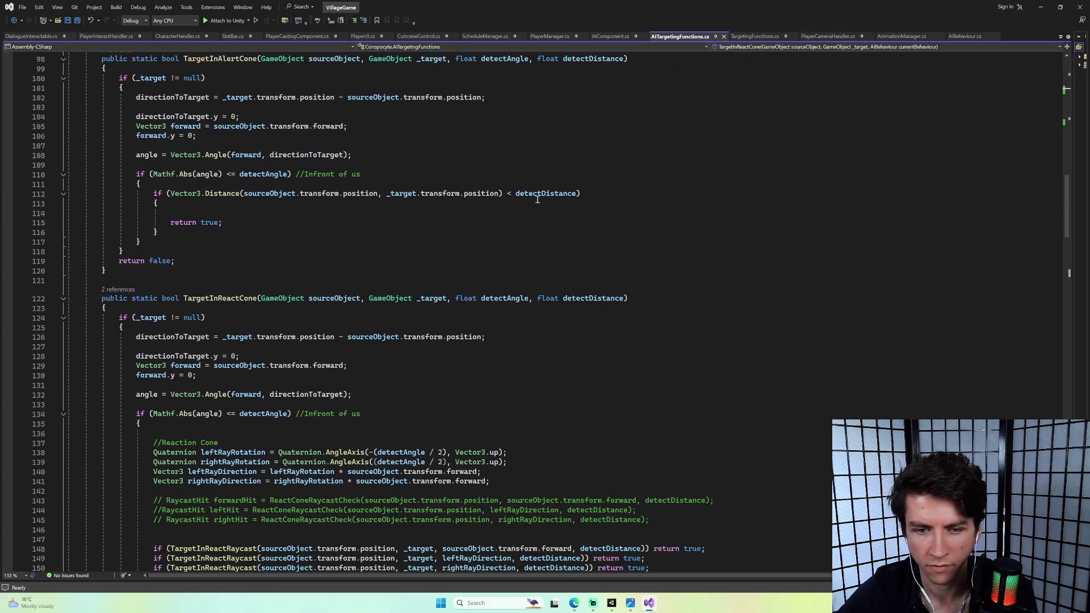
{"action": "scroll", "coordinate": [536, 201], "scroll_direction": "down", "scroll_amount": 2}
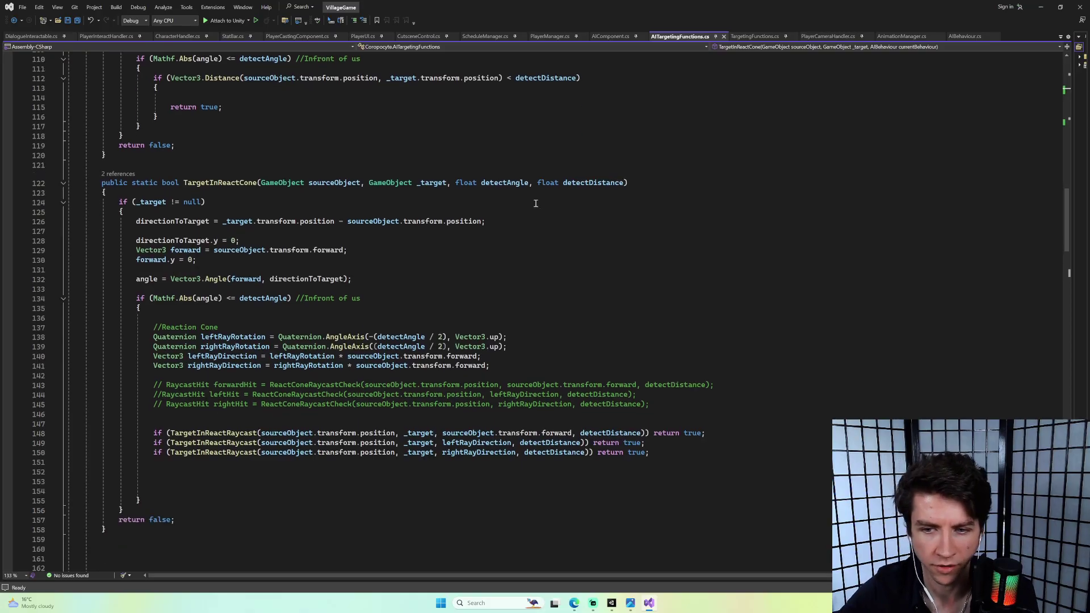
Read from TargetInReactCone's raycast checks through TargetInAlertDetectionDistance and TargetInReactRaycast to GetClosestTarget, highlighting the detection-distance and raycast function names.
{"action": "scroll", "coordinate": [540, 221], "scroll_direction": "down", "scroll_amount": 9}
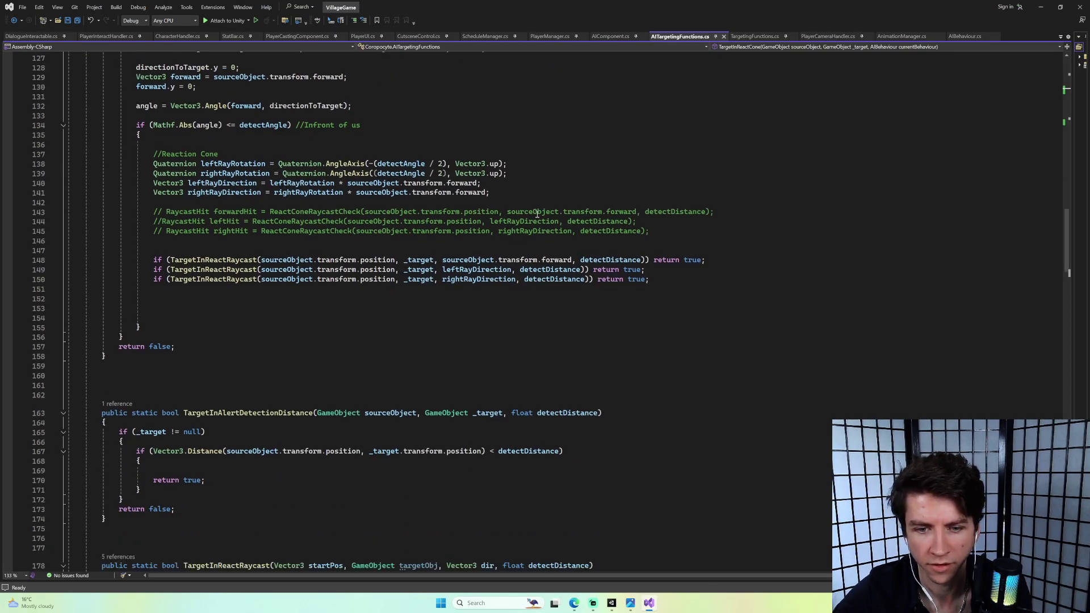
{"action": "scroll", "coordinate": [532, 220], "scroll_direction": "down", "scroll_amount": 2}
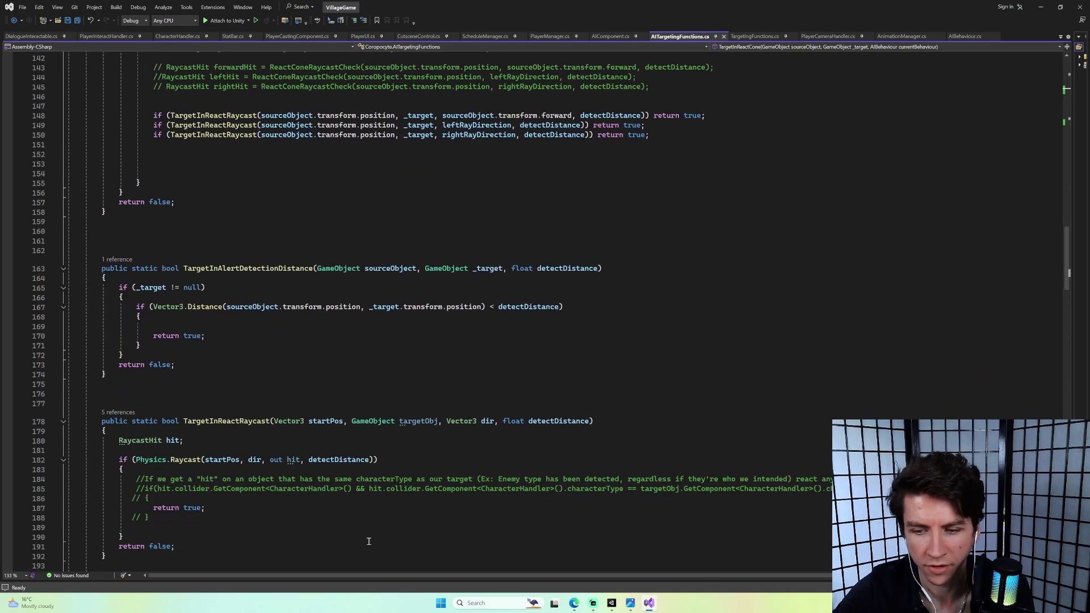
{"action": "left_click", "coordinate": [575, 609]}
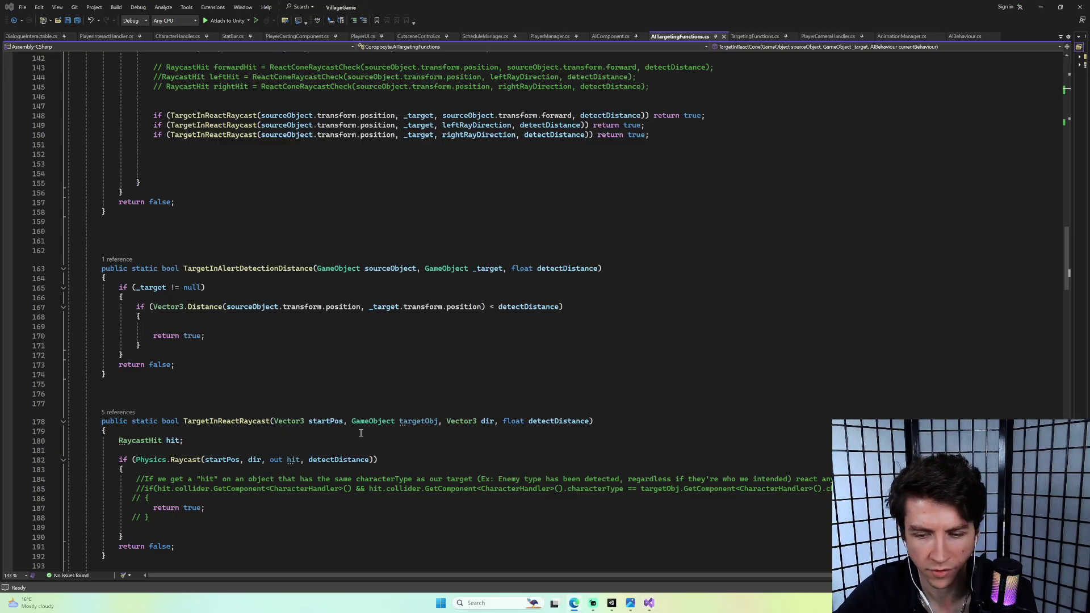
{"action": "mouse_move", "coordinate": [585, 606]}
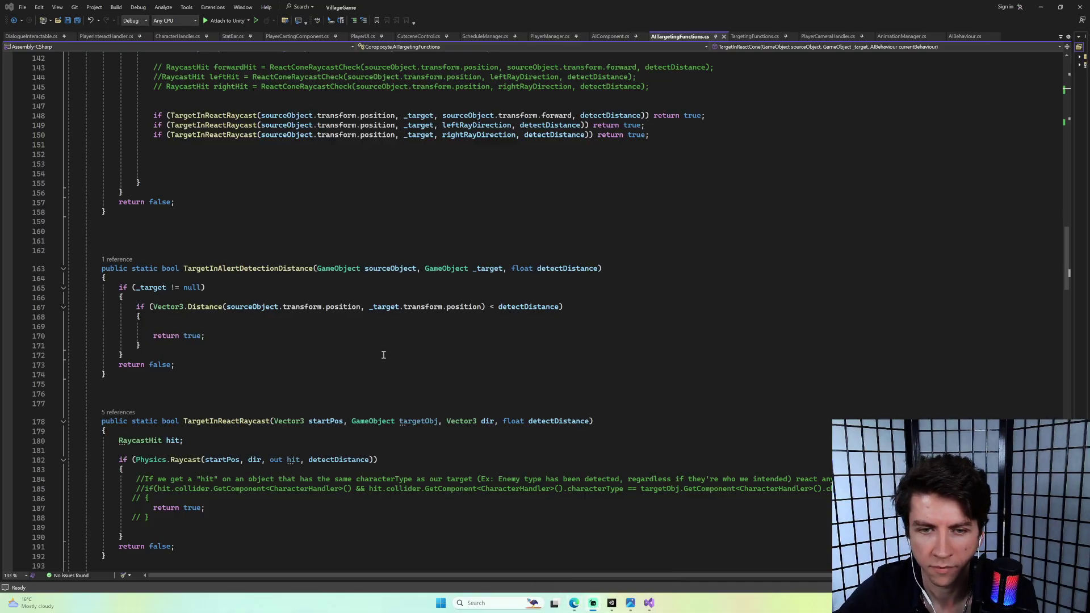
{"action": "scroll", "coordinate": [363, 353], "scroll_direction": "down", "scroll_amount": 2}
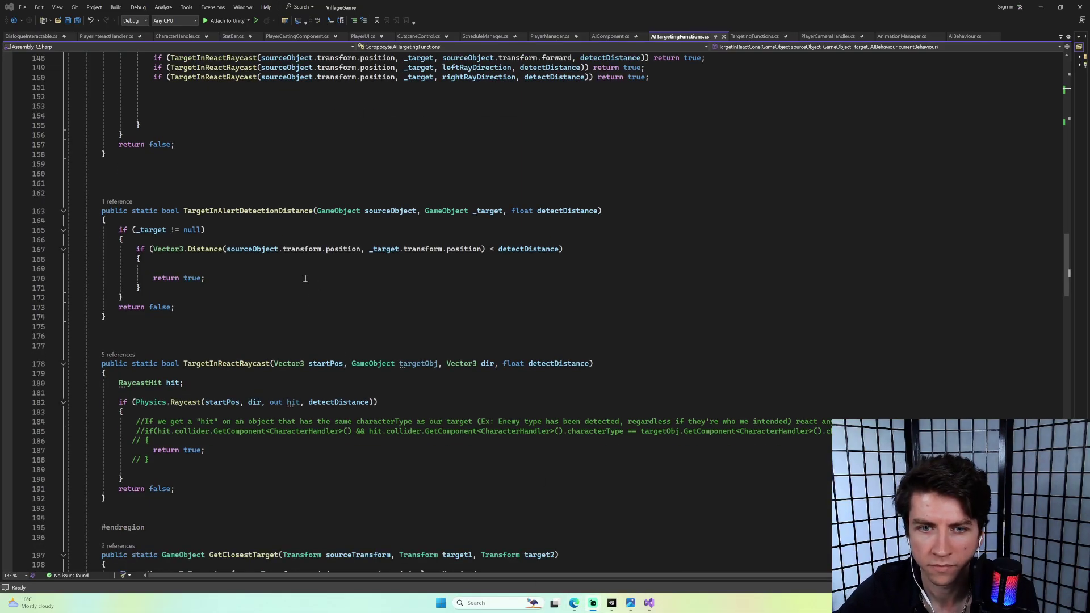
{"action": "scroll", "coordinate": [258, 267], "scroll_direction": "down", "scroll_amount": 2}
{"action": "left_click", "coordinate": [314, 155]}
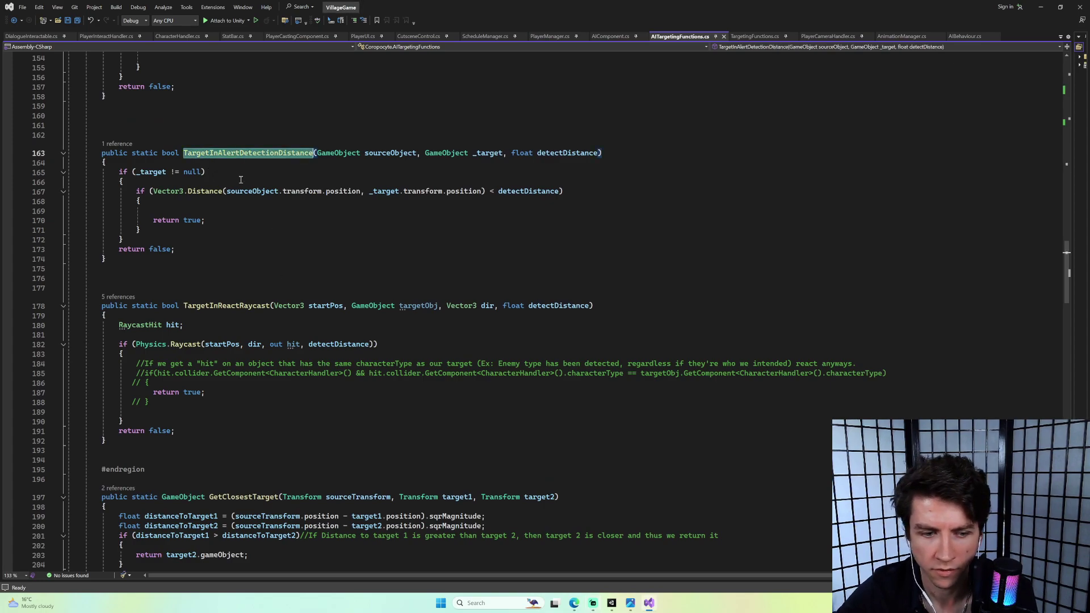
{"action": "scroll", "coordinate": [259, 275], "scroll_direction": "down", "scroll_amount": 3}
{"action": "left_click", "coordinate": [250, 220]}
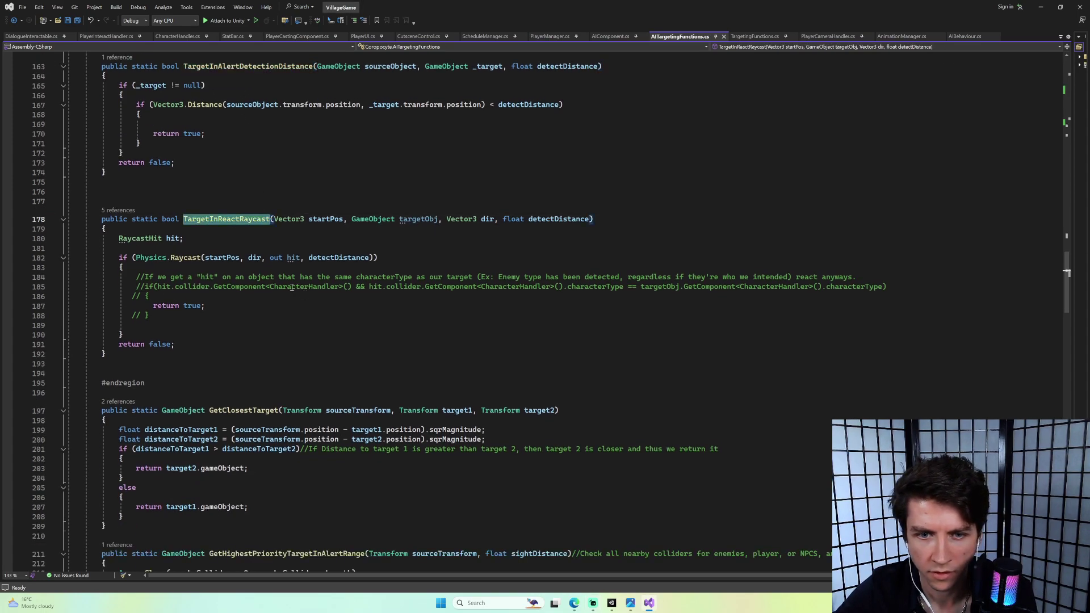
{"action": "scroll", "coordinate": [291, 280], "scroll_direction": "down", "scroll_amount": 4}
{"action": "scroll", "coordinate": [302, 280], "scroll_direction": "down", "scroll_amount": 6}
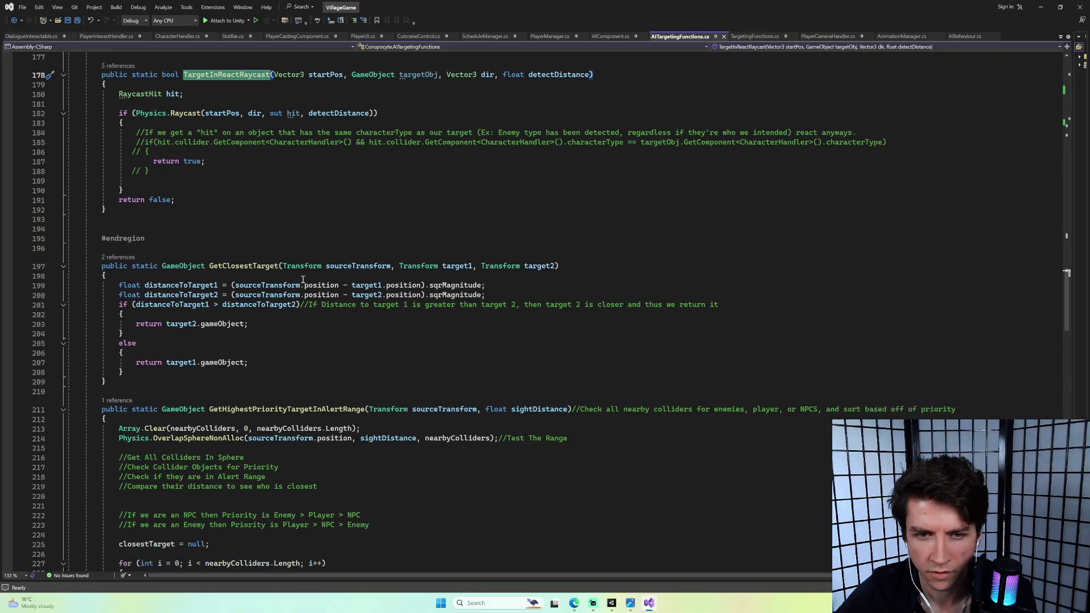
Examine the closestTarget checks in GetHighestPriorityTargetInAlertRange, highlighting GetClosestTarget and the uses of TargetInAlertCone.
{"action": "scroll", "coordinate": [305, 278], "scroll_direction": "down", "scroll_amount": 8}
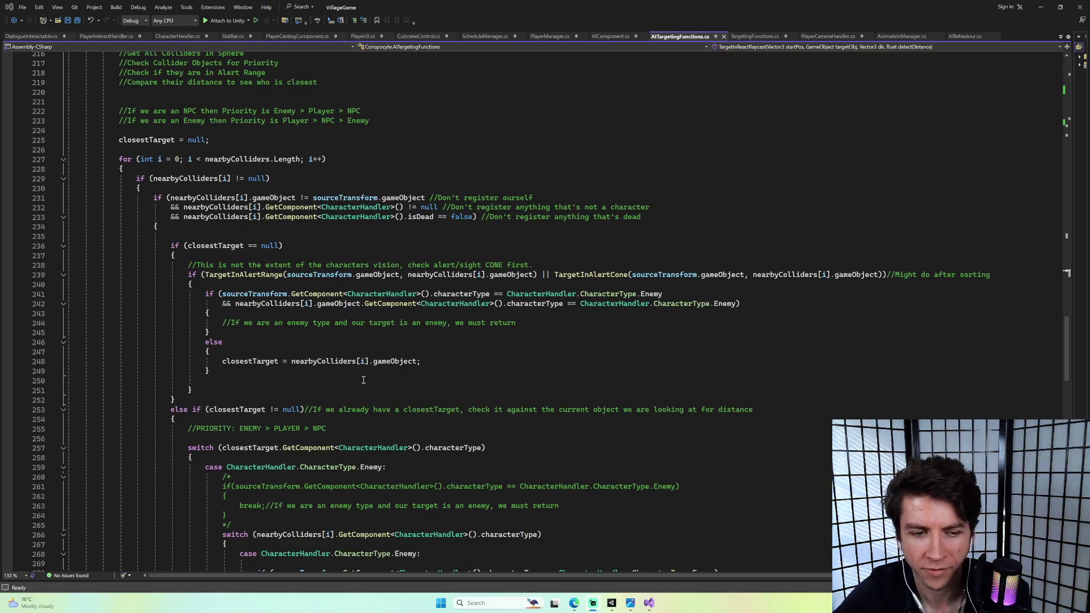
{"action": "scroll", "coordinate": [364, 381], "scroll_direction": "down", "scroll_amount": 6}
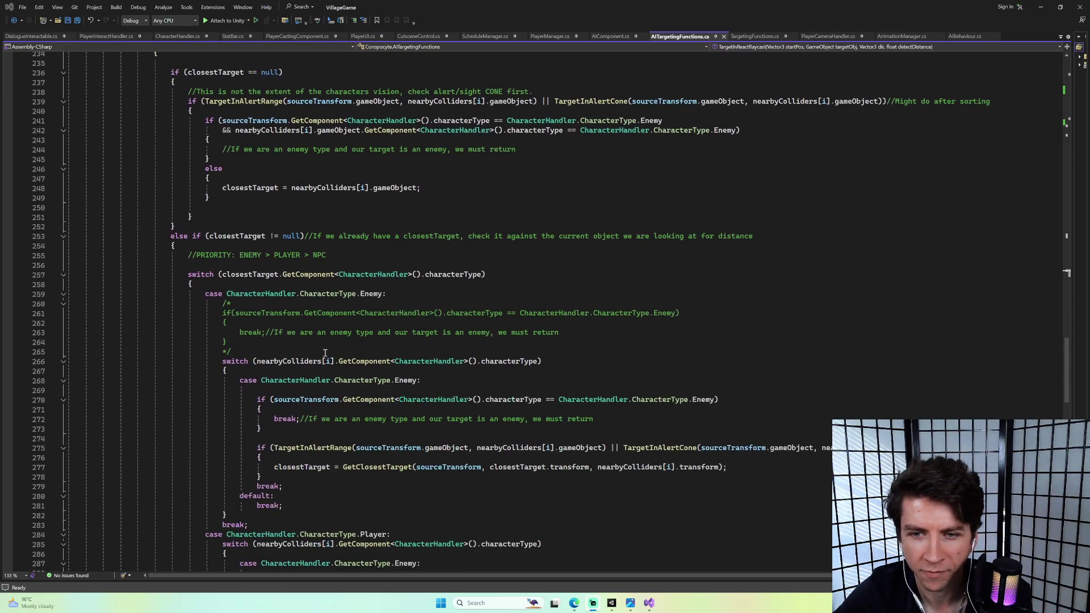
{"action": "scroll", "coordinate": [321, 355], "scroll_direction": "down", "scroll_amount": 4}
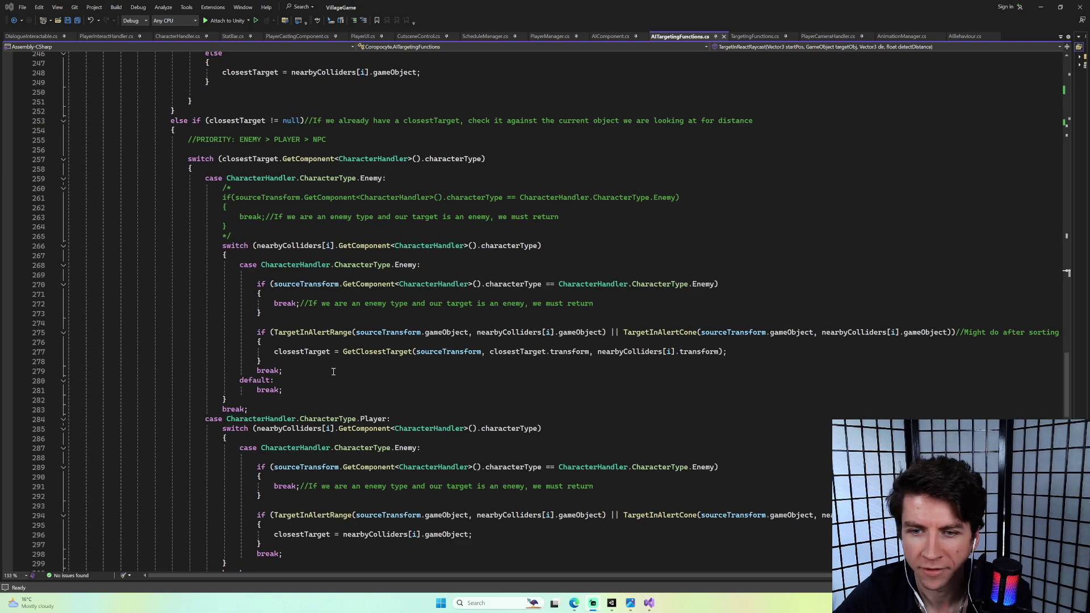
{"action": "double_click", "coordinate": [363, 352]}
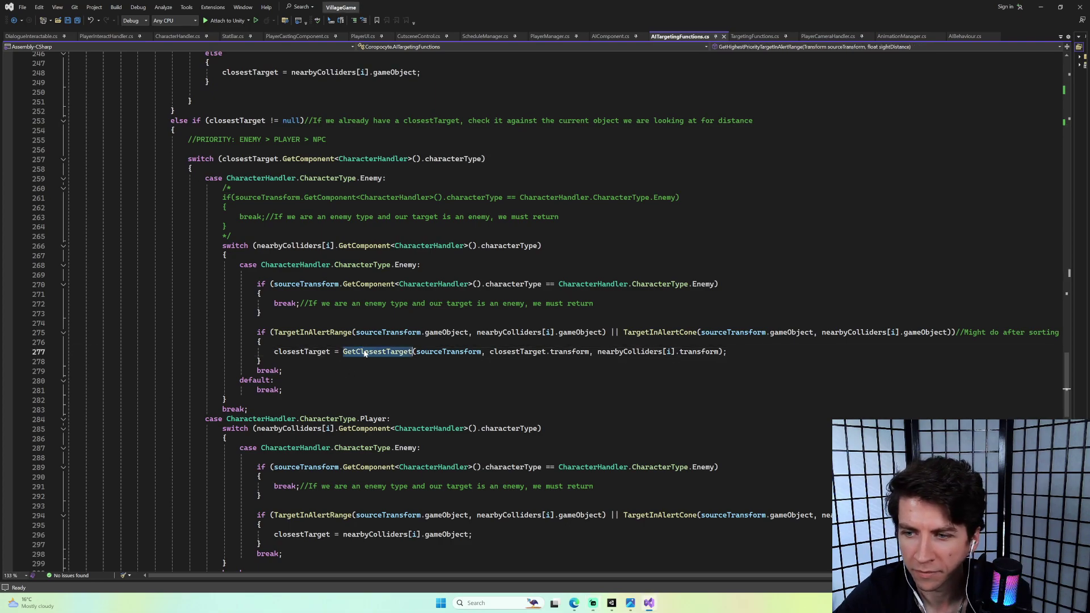
{"action": "left_click", "coordinate": [655, 333]}
{"action": "scroll", "coordinate": [511, 309], "scroll_direction": "up", "scroll_amount": 9}
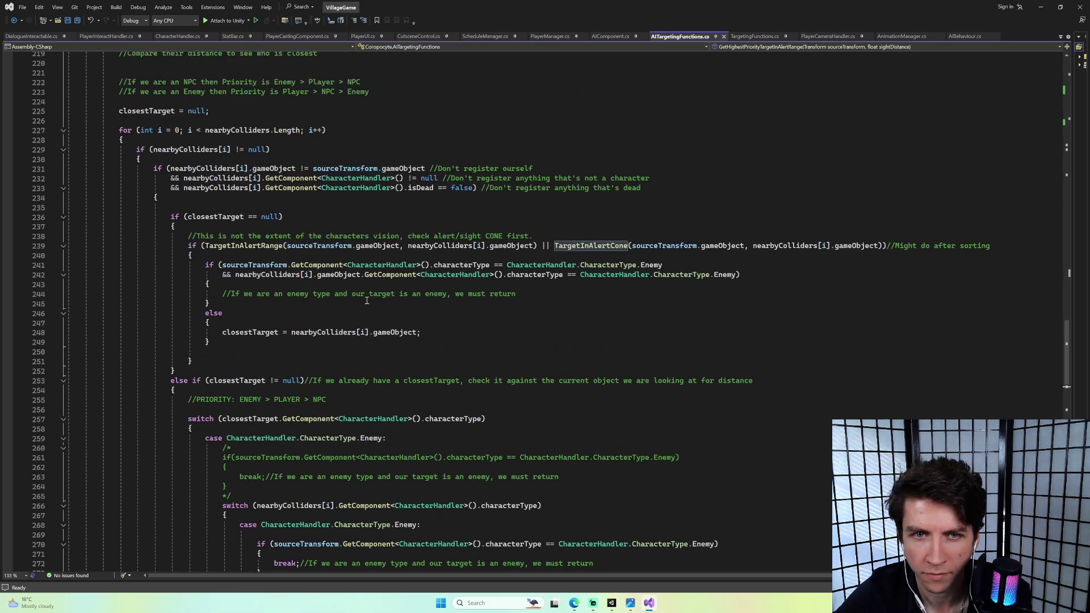
Read the target-priority switch through its Enemy, Player, NPC and Unique cases to the closestTarget return at the end of the file.
{"action": "scroll", "coordinate": [366, 300], "scroll_direction": "down", "scroll_amount": 10}
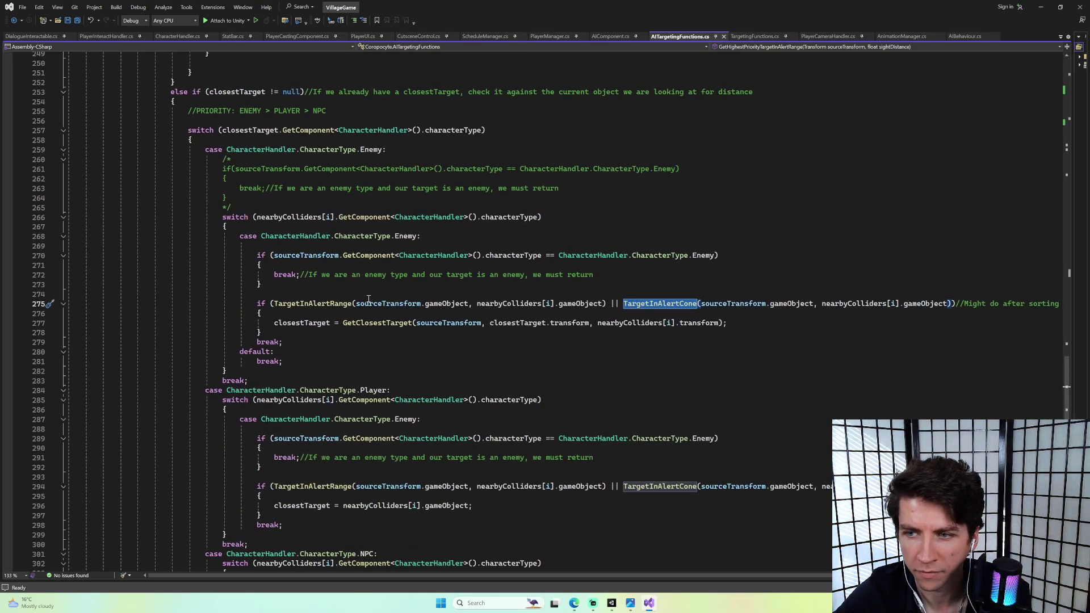
{"action": "scroll", "coordinate": [369, 299], "scroll_direction": "down", "scroll_amount": 1}
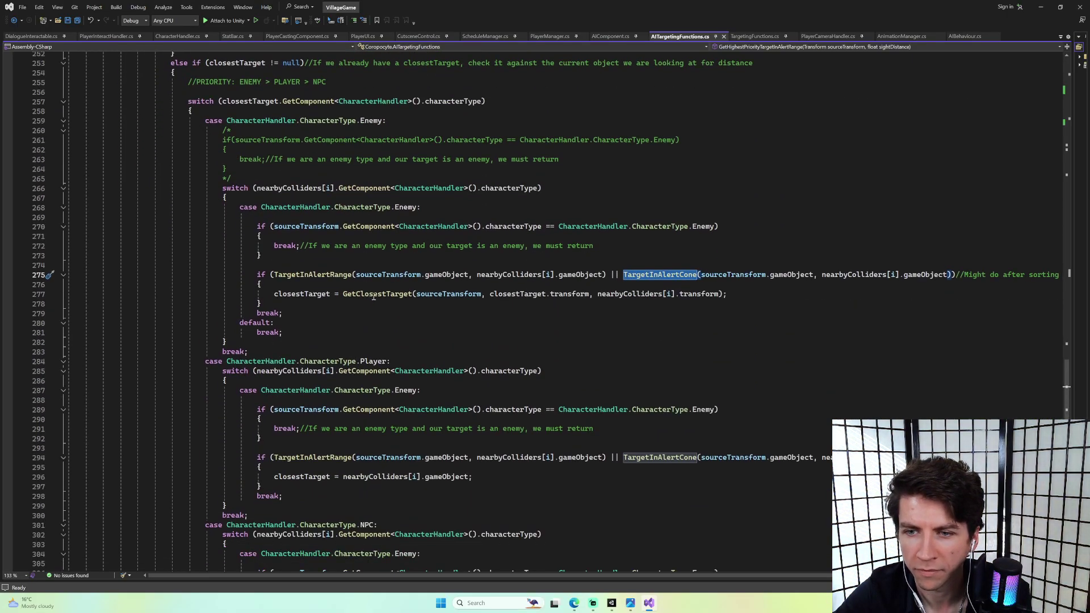
{"action": "scroll", "coordinate": [377, 301], "scroll_direction": "down", "scroll_amount": 2}
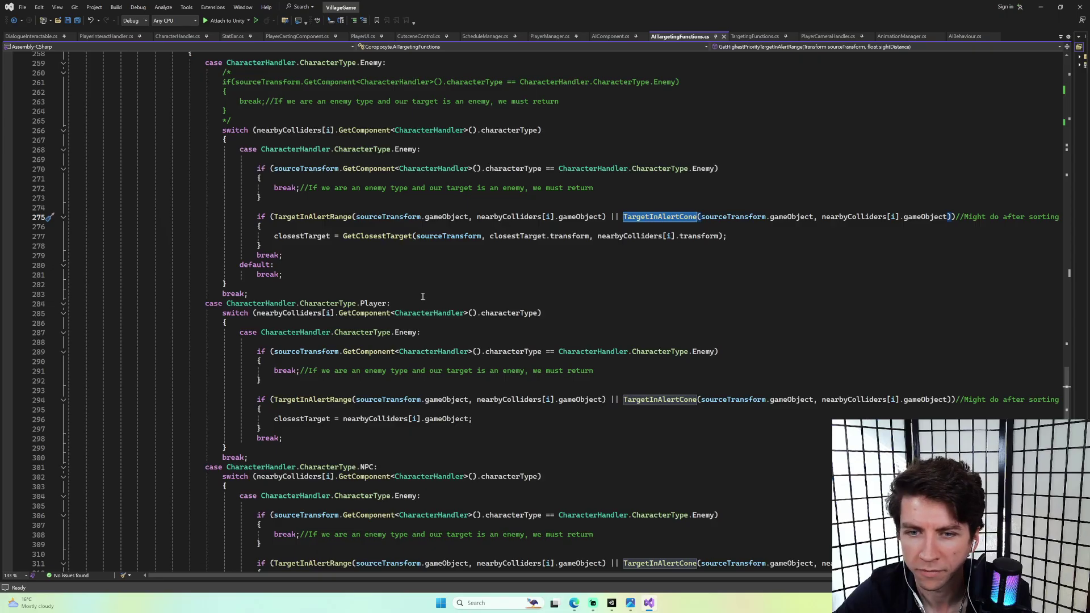
{"action": "scroll", "coordinate": [423, 295], "scroll_direction": "down", "scroll_amount": 1}
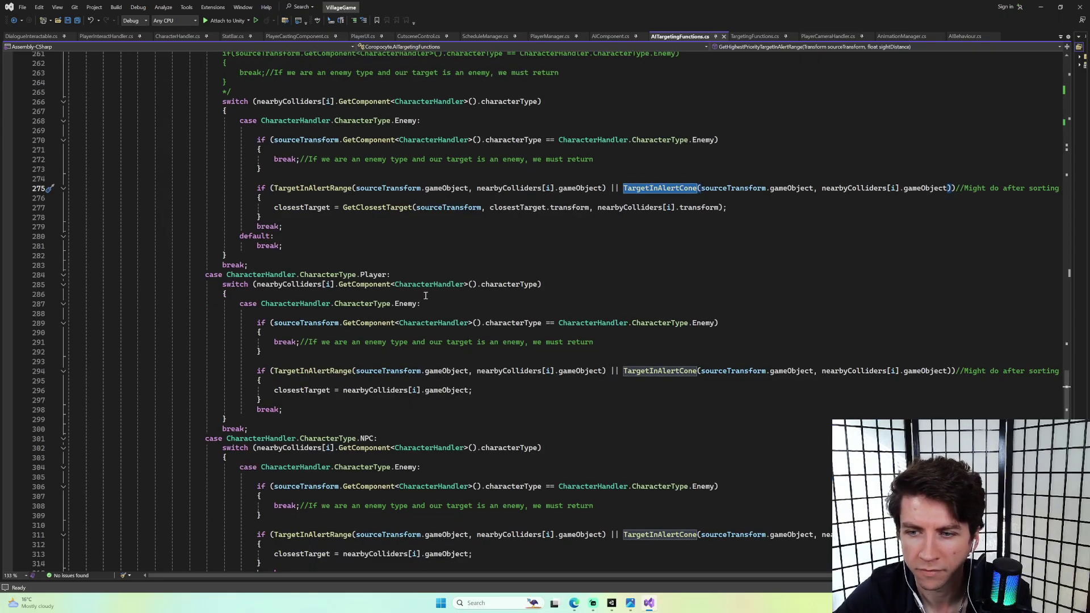
{"action": "scroll", "coordinate": [426, 296], "scroll_direction": "down", "scroll_amount": 3}
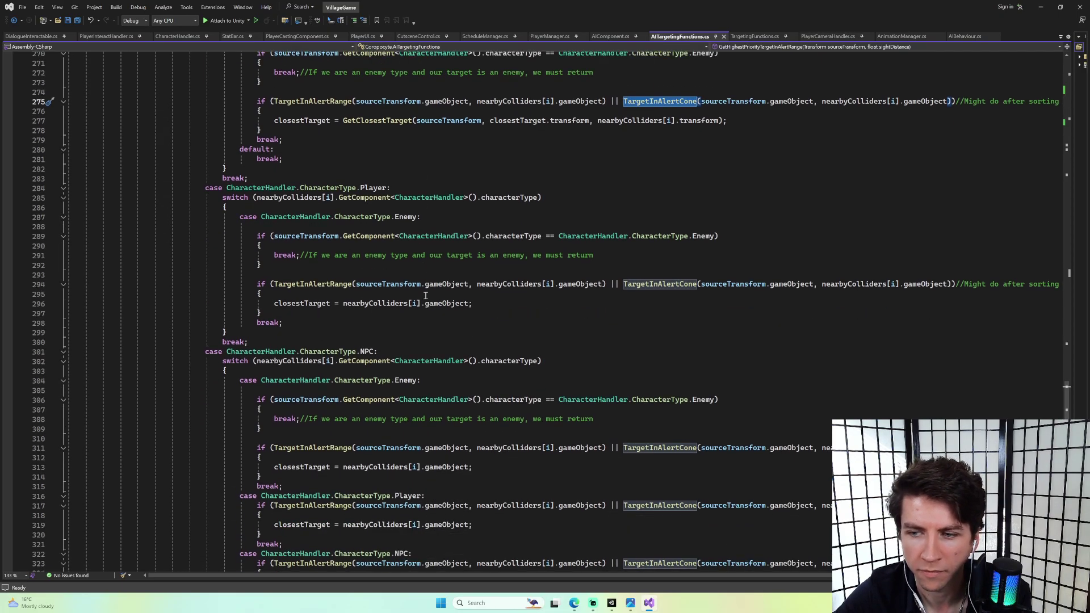
{"action": "scroll", "coordinate": [425, 296], "scroll_direction": "down", "scroll_amount": 3}
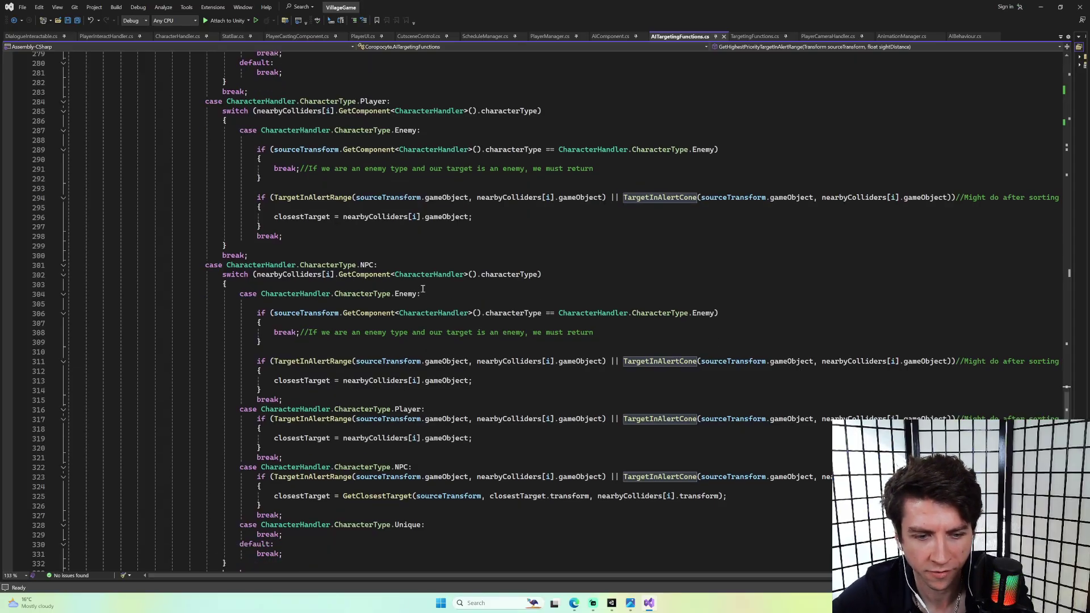
{"action": "scroll", "coordinate": [424, 287], "scroll_direction": "down", "scroll_amount": 1}
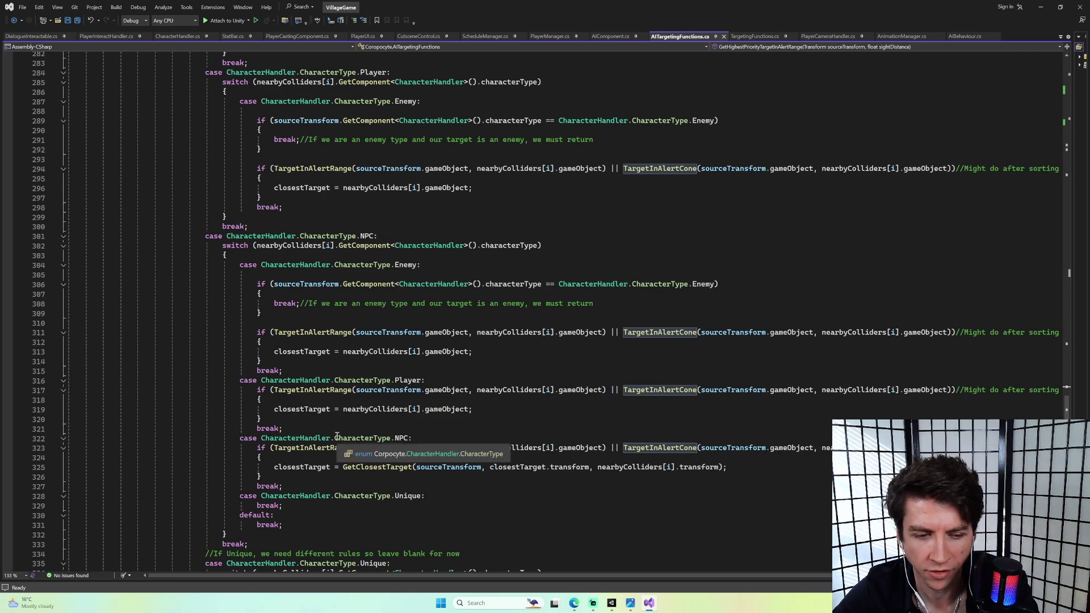
{"action": "scroll", "coordinate": [368, 423], "scroll_direction": "down", "scroll_amount": 4}
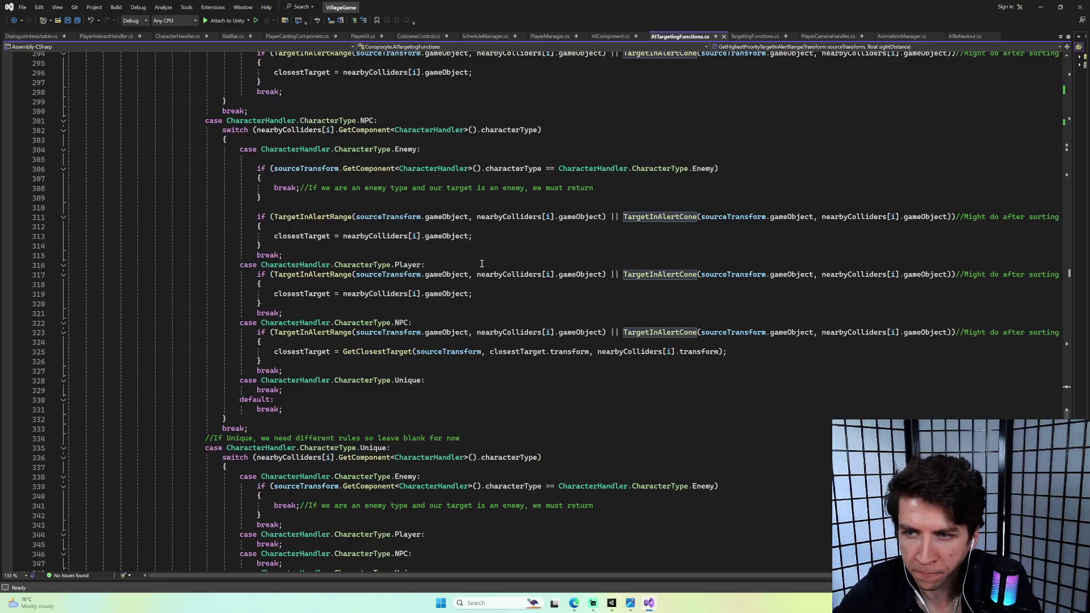
{"action": "left_click", "coordinate": [493, 247]}
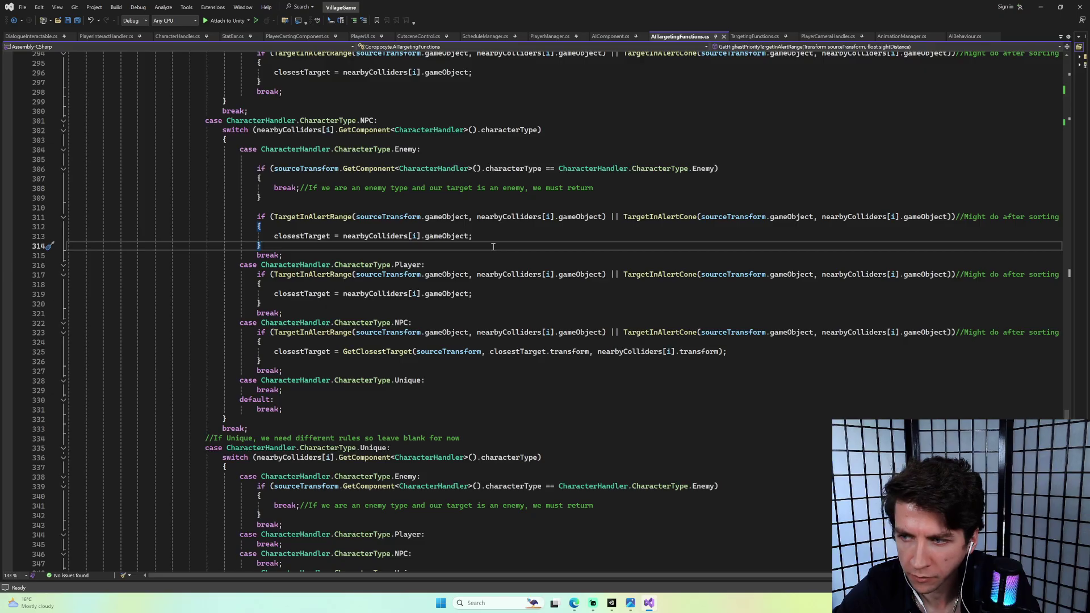
{"action": "scroll", "coordinate": [493, 248], "scroll_direction": "down", "scroll_amount": 6}
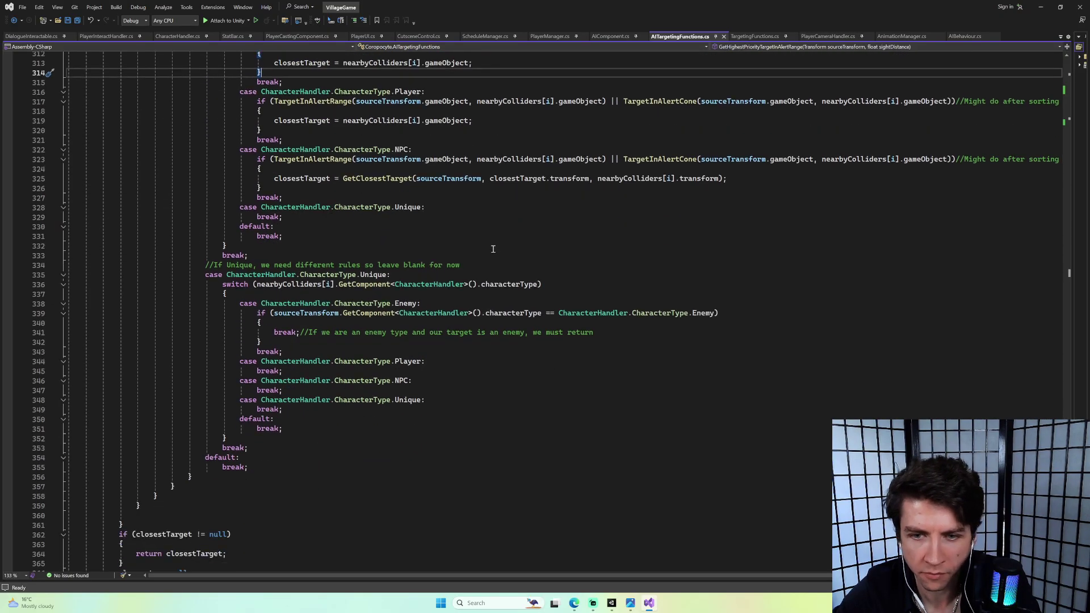
{"action": "scroll", "coordinate": [492, 248], "scroll_direction": "down", "scroll_amount": 1}
{"action": "scroll", "coordinate": [492, 249], "scroll_direction": "down", "scroll_amount": 6}
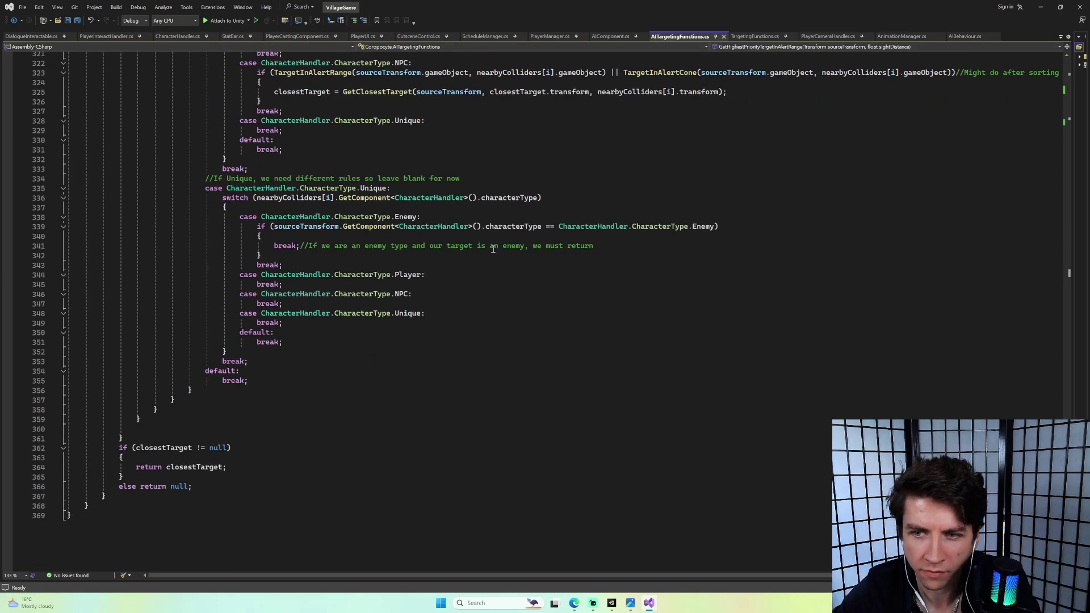
Recheck the priority switch and nearbyColliders loop from the end back to the start of GetHighestPriorityTargetInAlertRange.
{"action": "scroll", "coordinate": [492, 245], "scroll_direction": "up", "scroll_amount": 6}
{"action": "scroll", "coordinate": [488, 253], "scroll_direction": "up", "scroll_amount": 20}
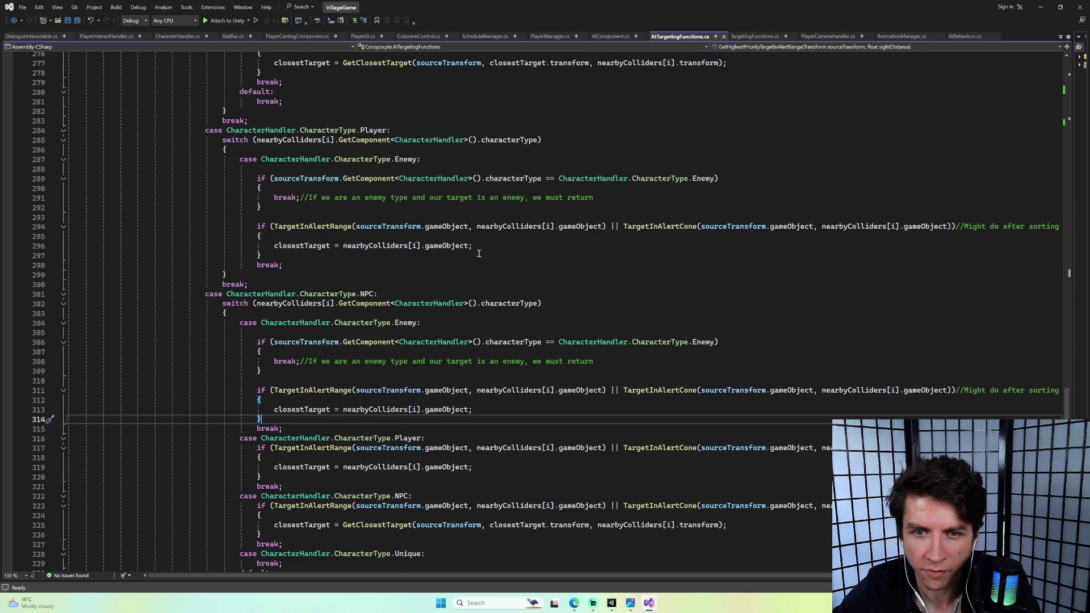
{"action": "scroll", "coordinate": [475, 253], "scroll_direction": "up", "scroll_amount": 3}
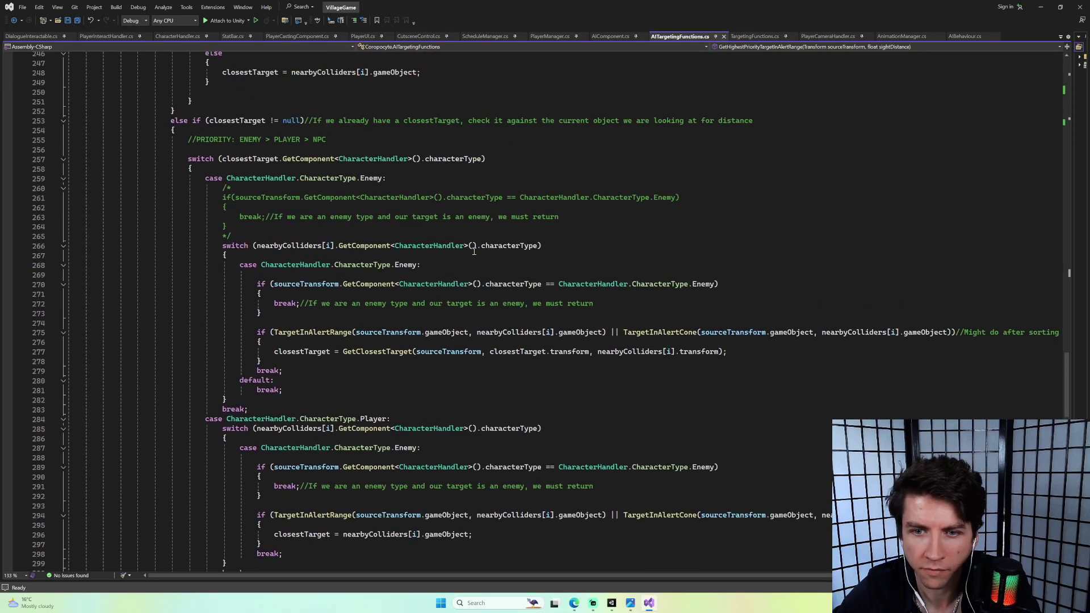
{"action": "scroll", "coordinate": [474, 251], "scroll_direction": "up", "scroll_amount": 7}
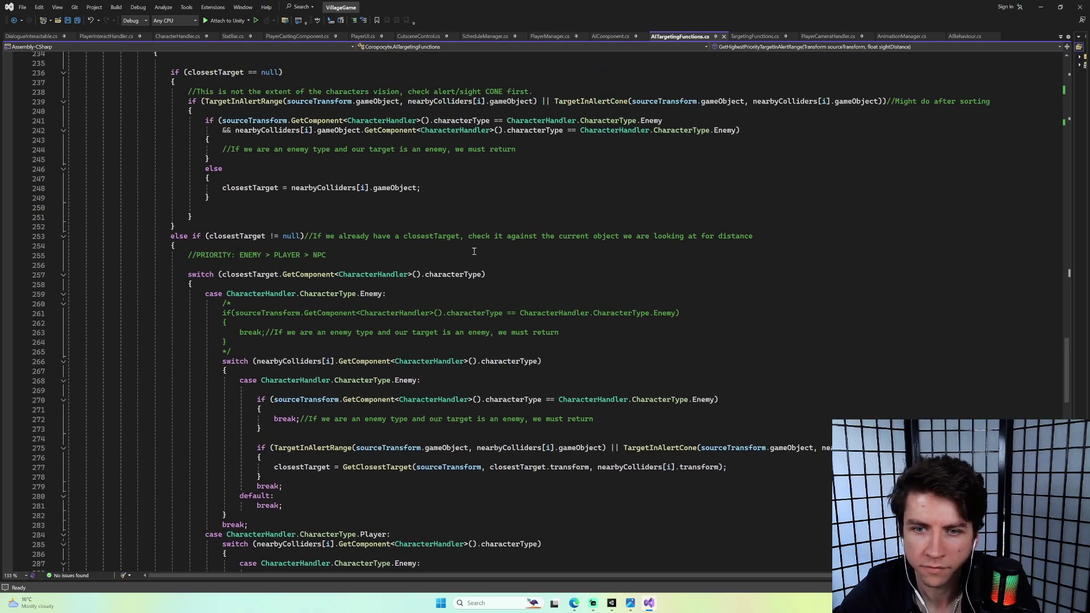
{"action": "scroll", "coordinate": [474, 251], "scroll_direction": "up", "scroll_amount": 1}
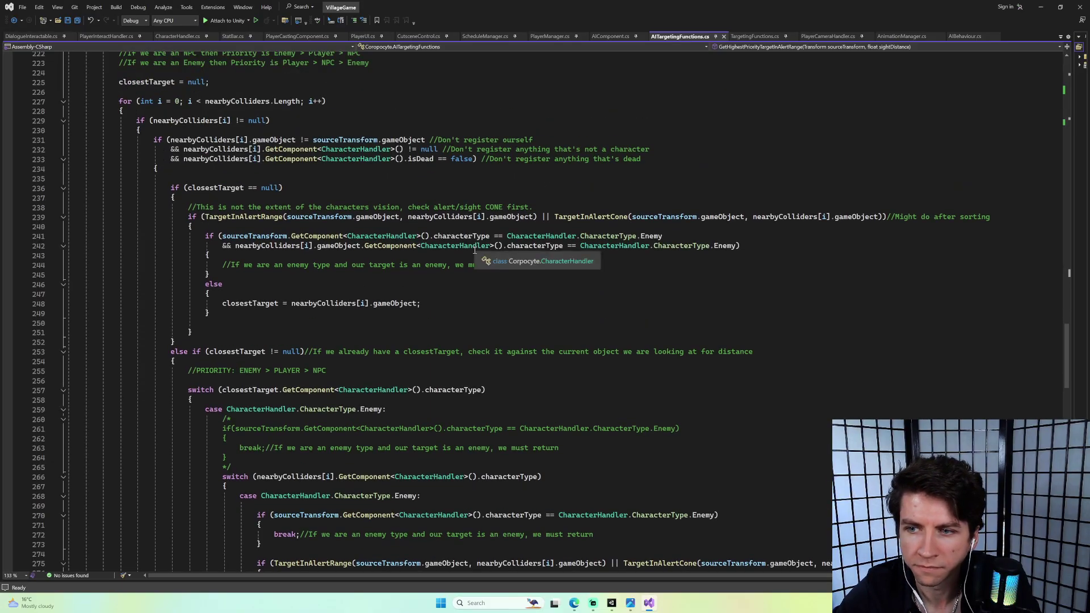
{"action": "scroll", "coordinate": [475, 250], "scroll_direction": "up", "scroll_amount": 1}
{"action": "scroll", "coordinate": [475, 250], "scroll_direction": "up", "scroll_amount": 4}
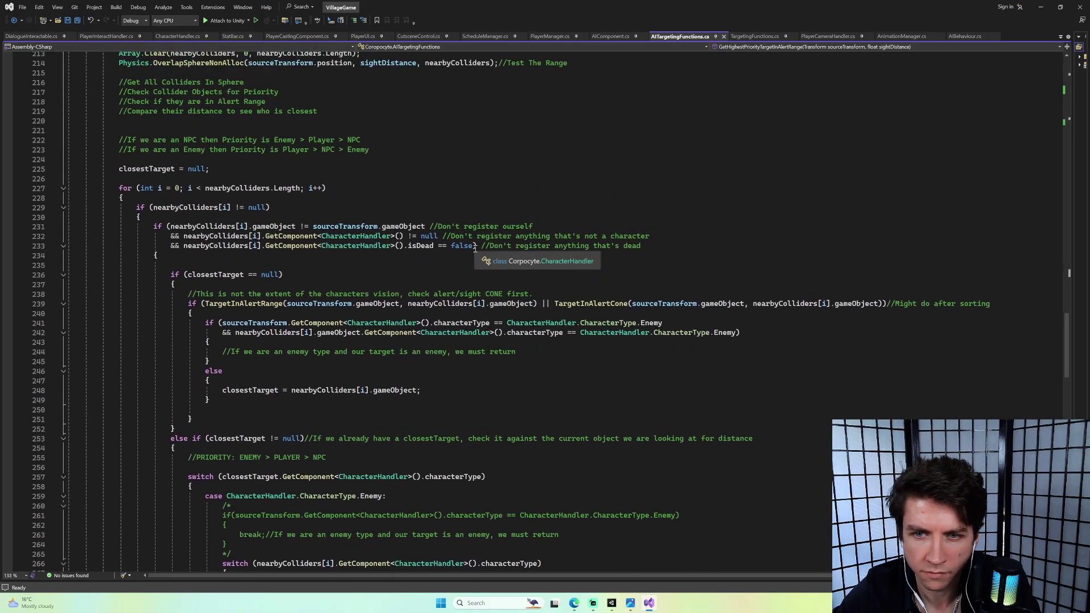
{"action": "scroll", "coordinate": [475, 249], "scroll_direction": "up", "scroll_amount": 17}
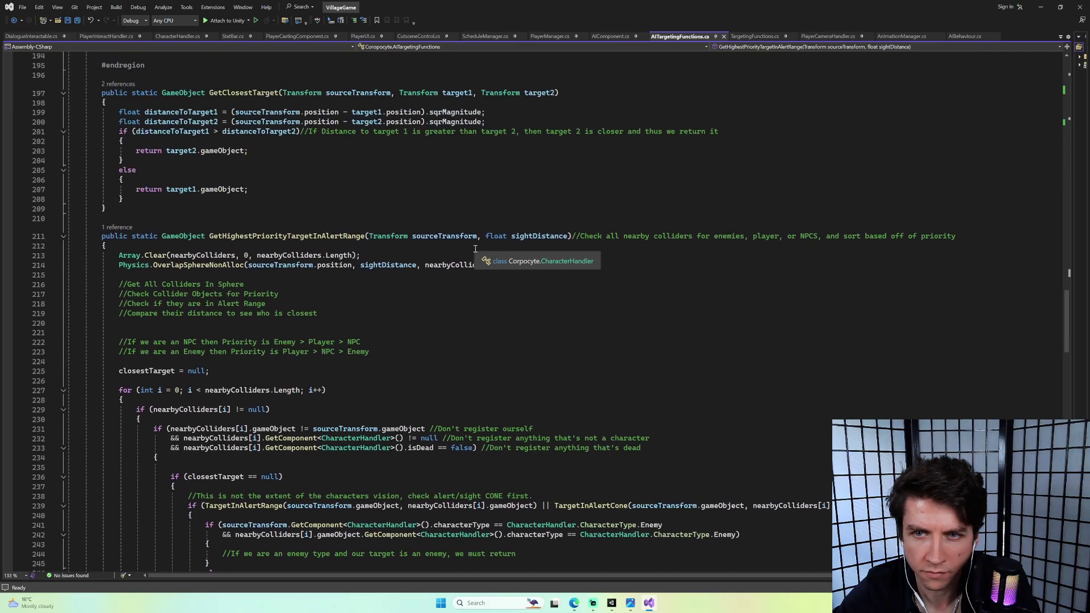
Go back over TargetInReactRaycast and TargetInAlertDetectionDistance to the reaction cone code in TargetInReactCone.
{"action": "scroll", "coordinate": [476, 250], "scroll_direction": "up", "scroll_amount": 3}
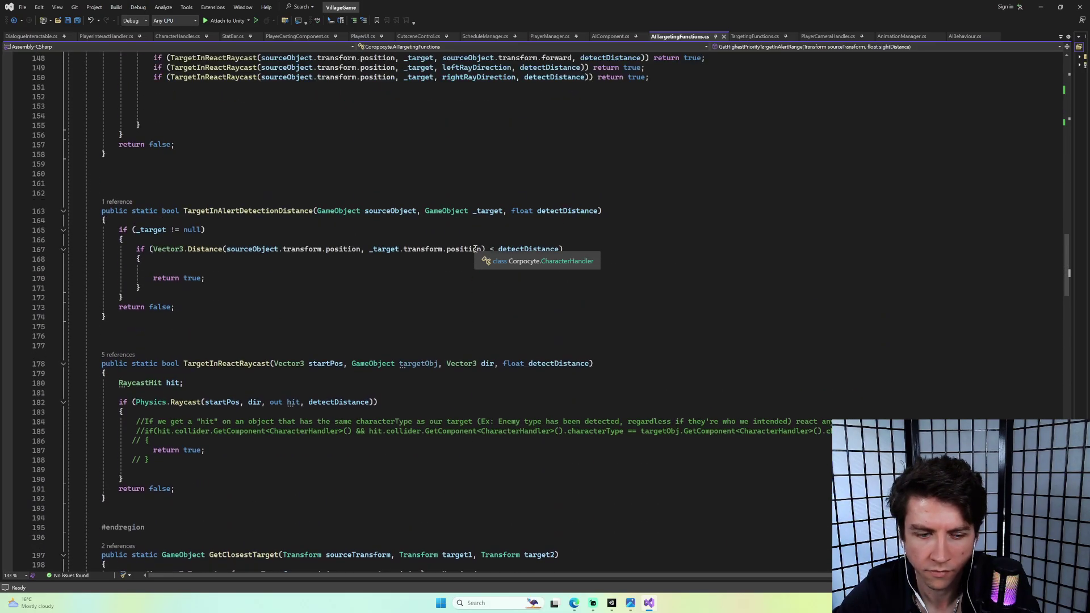
{"action": "scroll", "coordinate": [476, 249], "scroll_direction": "up", "scroll_amount": 2}
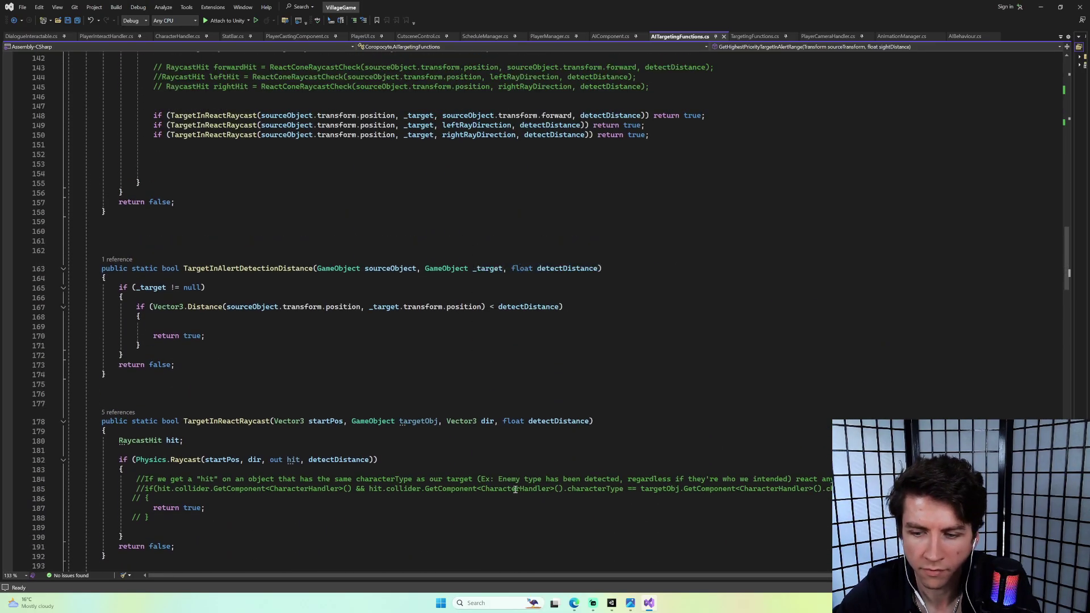
{"action": "left_click", "coordinate": [575, 604]}
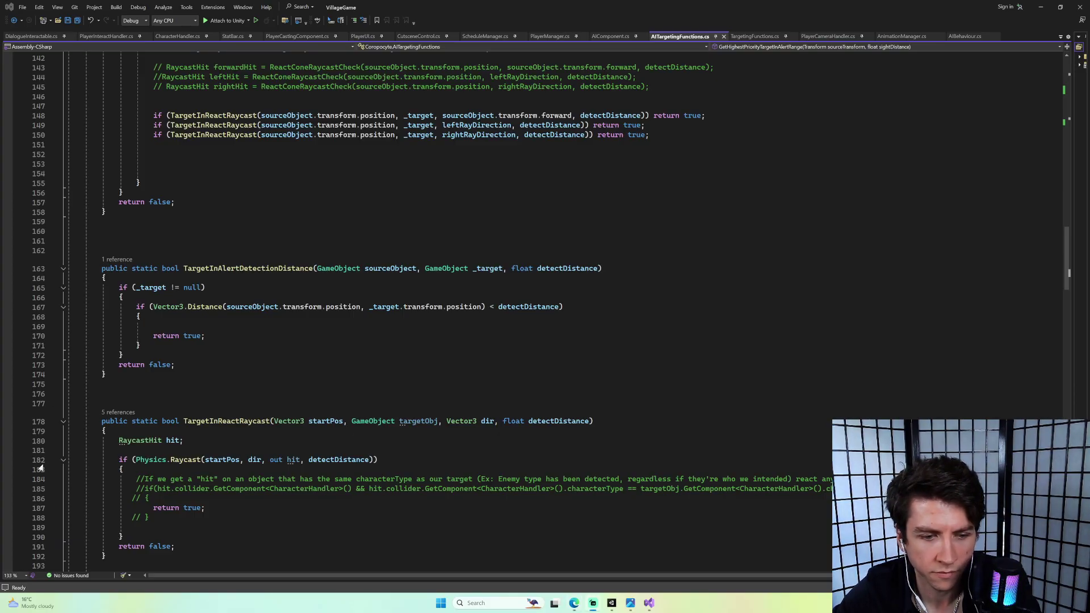
{"action": "scroll", "coordinate": [309, 418], "scroll_direction": "up", "scroll_amount": 2}
{"action": "scroll", "coordinate": [273, 422], "scroll_direction": "up", "scroll_amount": 3}
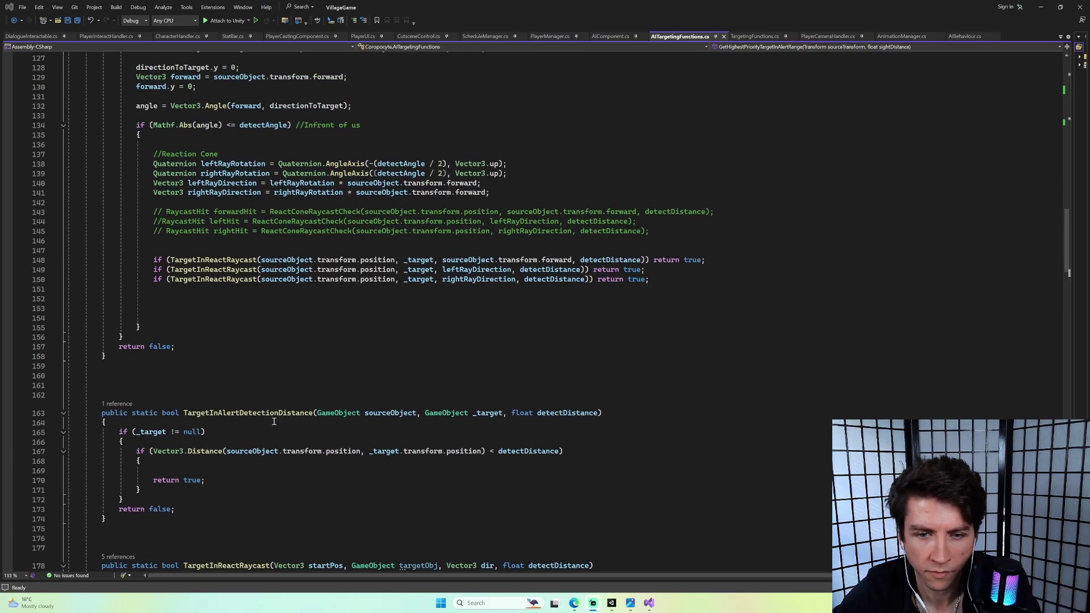
{"action": "scroll", "coordinate": [278, 419], "scroll_direction": "up", "scroll_amount": 2}
{"action": "scroll", "coordinate": [281, 416], "scroll_direction": "up", "scroll_amount": 12}
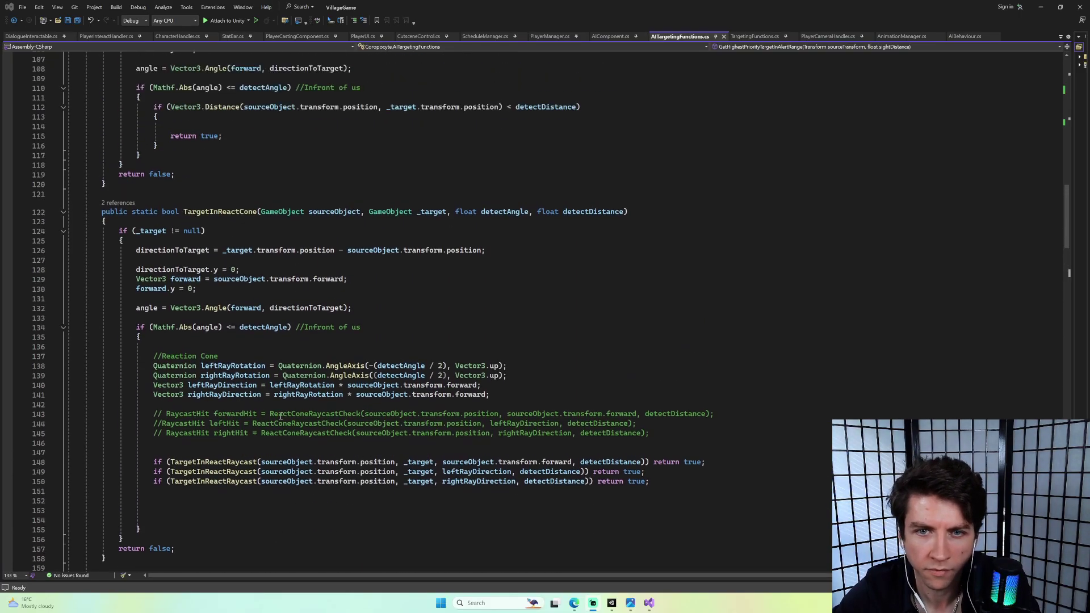
Go back through the alert cone, alert range and react range checks to the class fields at the start of AITargetingFunctions.
{"action": "scroll", "coordinate": [282, 416], "scroll_direction": "up", "scroll_amount": 12}
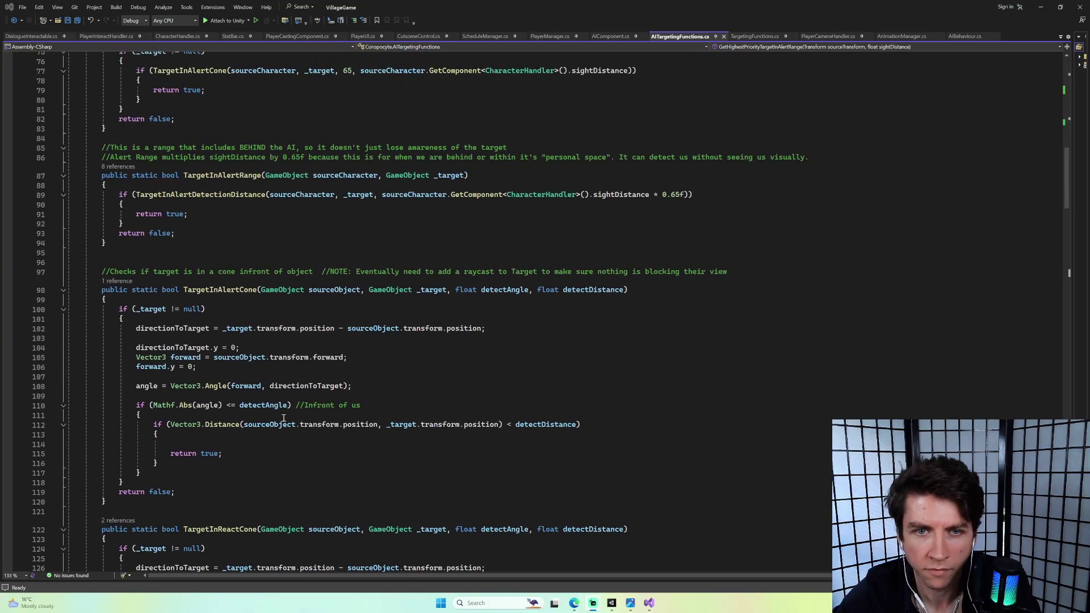
{"action": "scroll", "coordinate": [285, 410], "scroll_direction": "up", "scroll_amount": 3}
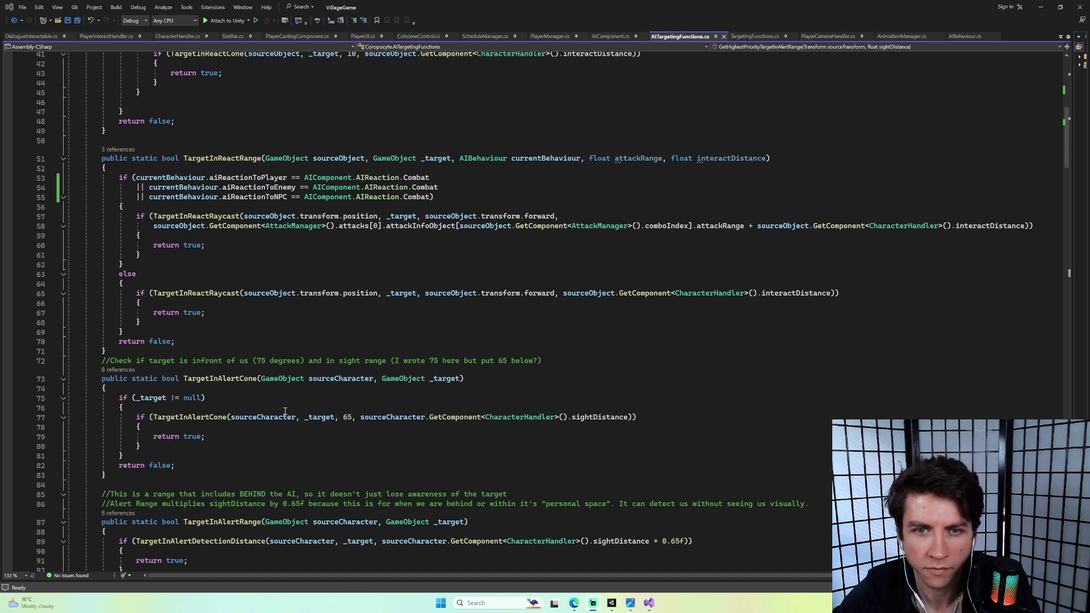
{"action": "scroll", "coordinate": [287, 409], "scroll_direction": "up", "scroll_amount": 9}
{"action": "scroll", "coordinate": [288, 409], "scroll_direction": "up", "scroll_amount": 1}
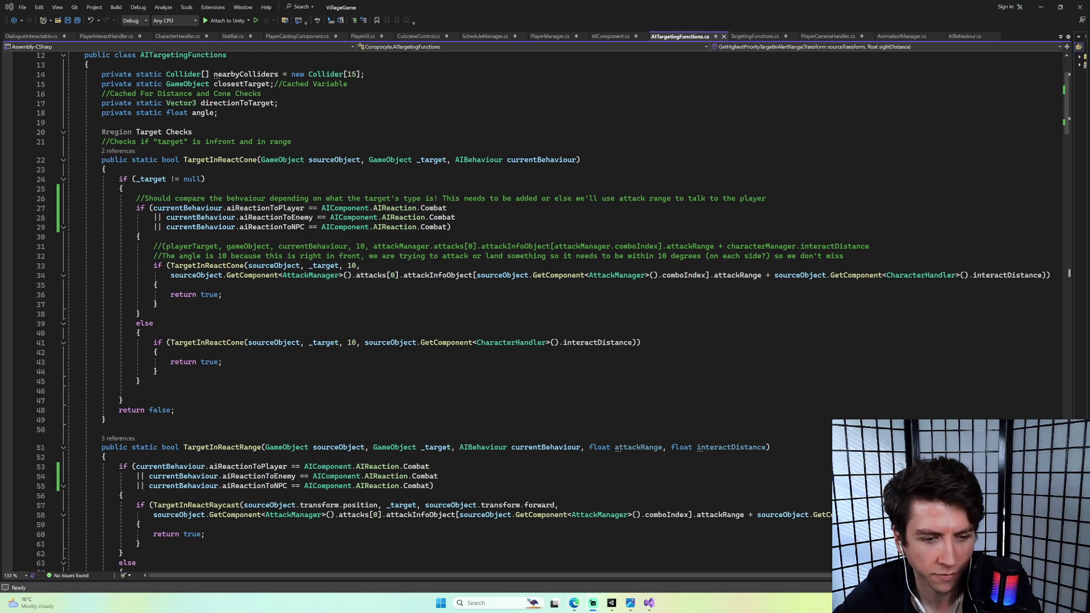
{"action": "scroll", "coordinate": [263, 387], "scroll_direction": "up", "scroll_amount": 4}
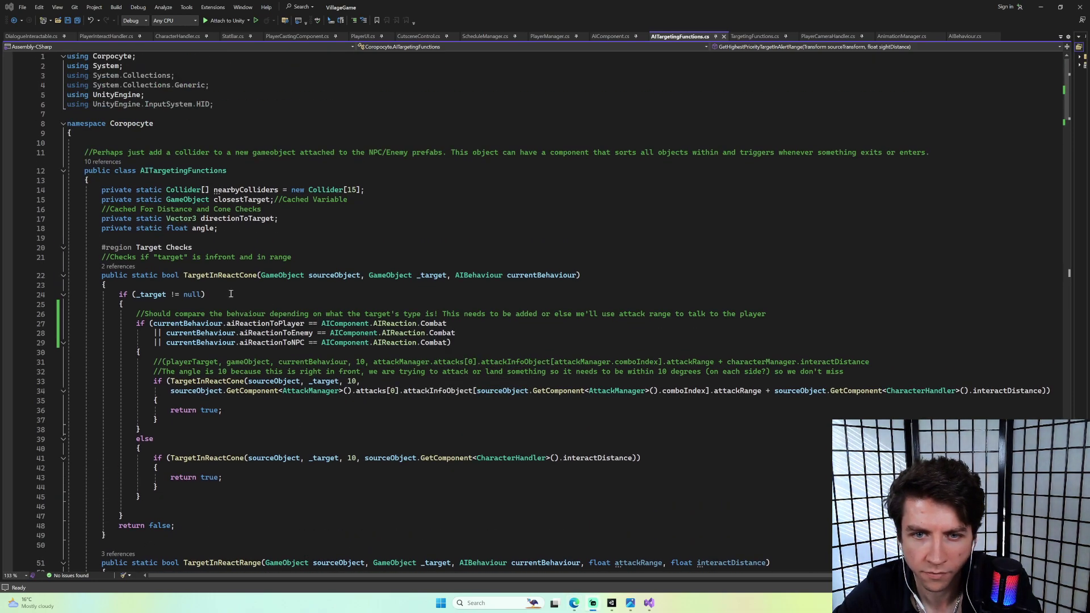
Reread the target checks from the first TargetInReactCone overload down to the closestTarget null checks and the Enemy priority case.
{"action": "scroll", "coordinate": [236, 284], "scroll_direction": "down", "scroll_amount": 4}
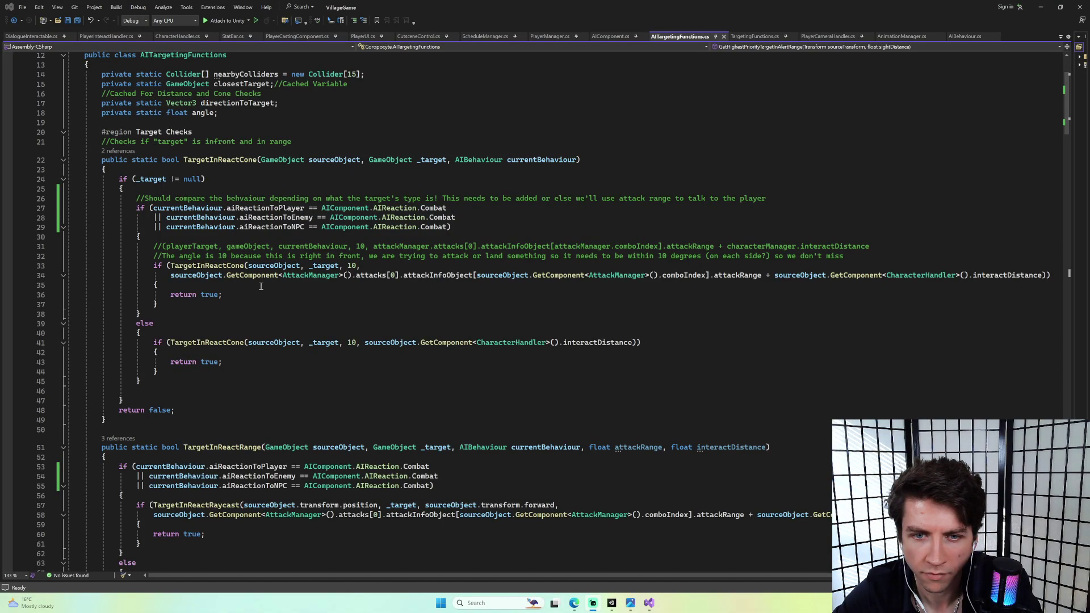
{"action": "scroll", "coordinate": [265, 287], "scroll_direction": "down", "scroll_amount": 5}
{"action": "scroll", "coordinate": [269, 290], "scroll_direction": "down", "scroll_amount": 3}
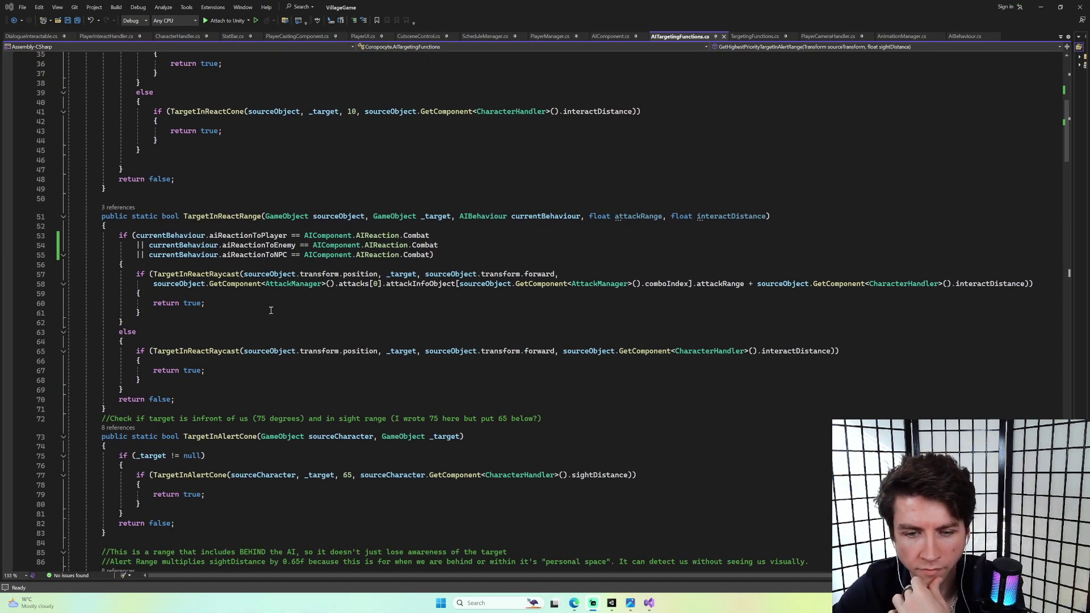
{"action": "scroll", "coordinate": [272, 306], "scroll_direction": "down", "scroll_amount": 3}
{"action": "scroll", "coordinate": [272, 318], "scroll_direction": "down", "scroll_amount": 13}
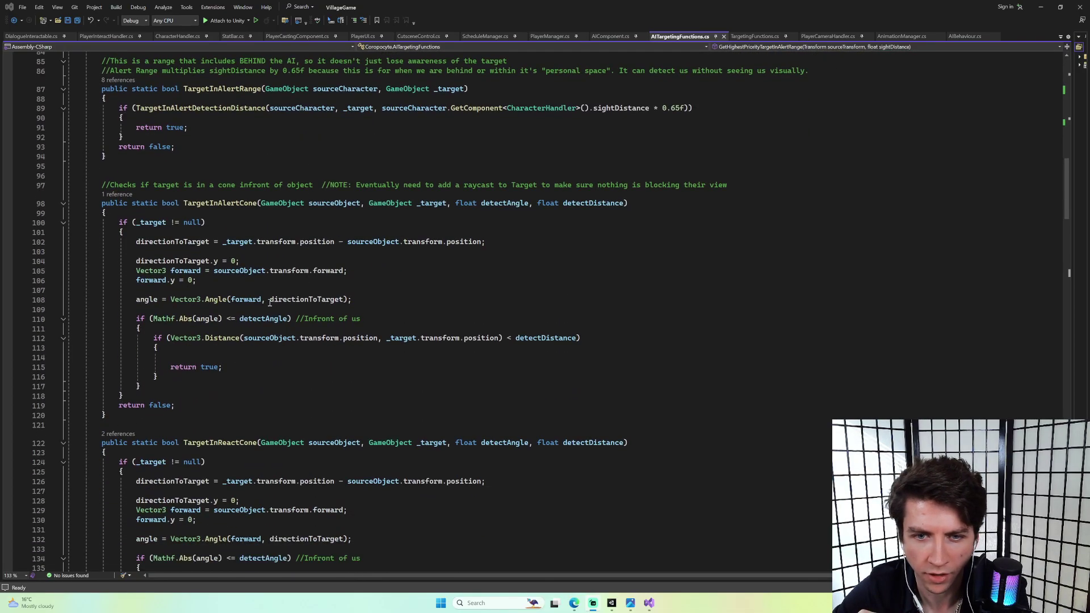
{"action": "scroll", "coordinate": [271, 300], "scroll_direction": "down", "scroll_amount": 2}
{"action": "scroll", "coordinate": [273, 298], "scroll_direction": "down", "scroll_amount": 18}
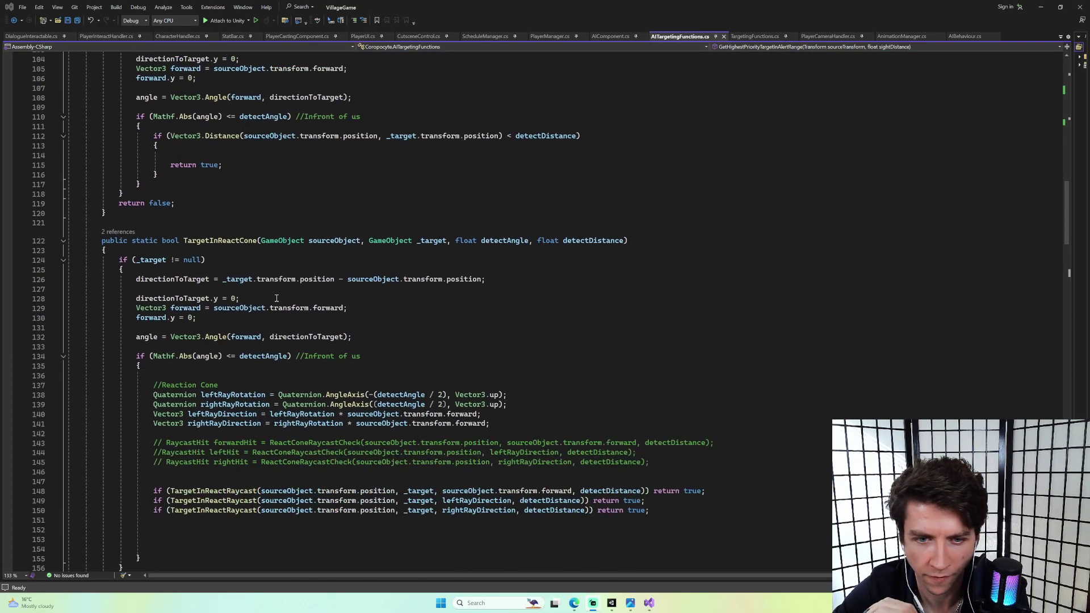
{"action": "scroll", "coordinate": [282, 296], "scroll_direction": "down", "scroll_amount": 14}
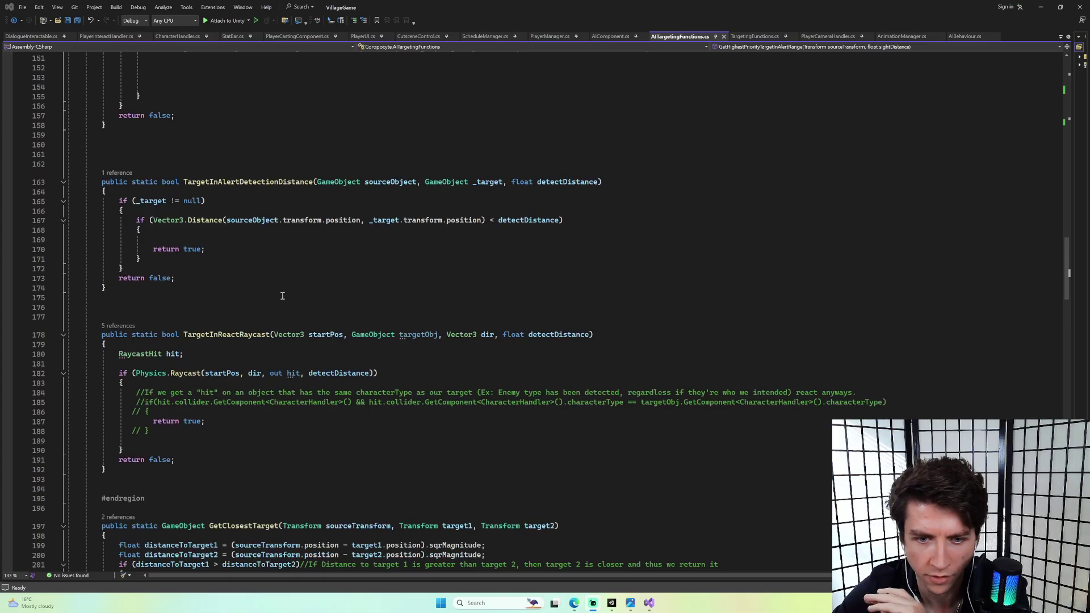
{"action": "scroll", "coordinate": [290, 297], "scroll_direction": "down", "scroll_amount": 13}
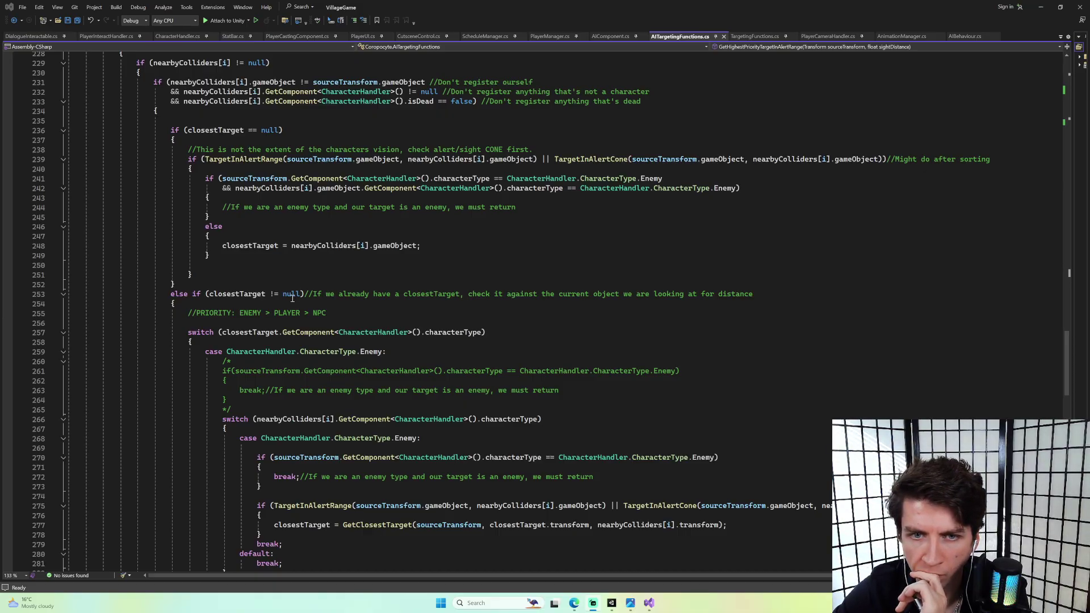
{"action": "scroll", "coordinate": [292, 298], "scroll_direction": "down", "scroll_amount": 1}
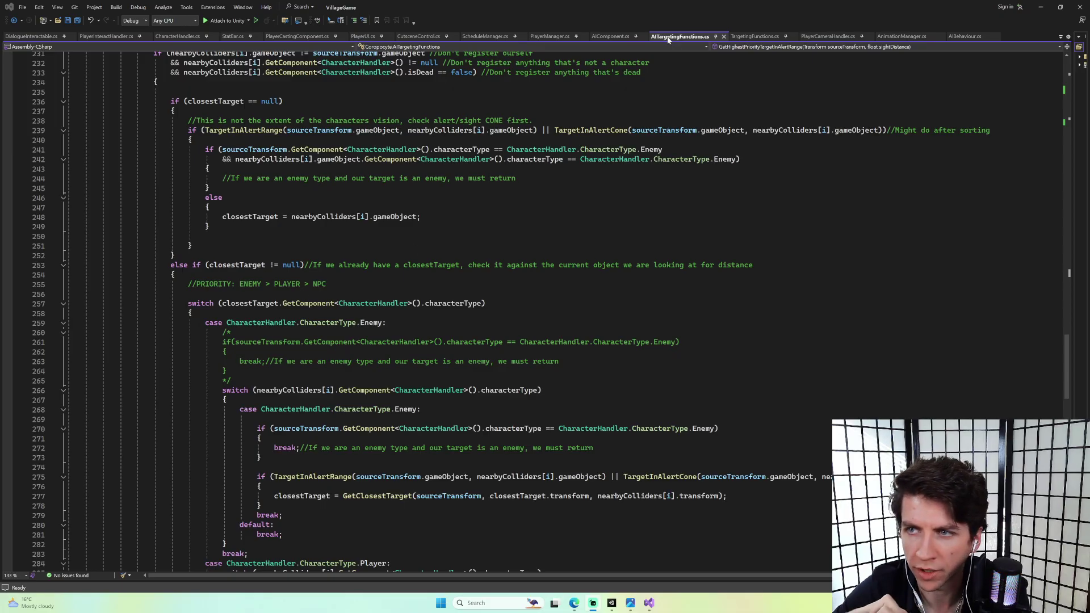
Return from the priority switch past the raycast and distance checks to the Combat reaction condition in the first TargetInReactCone overload.
{"action": "scroll", "coordinate": [524, 148], "scroll_direction": "up", "scroll_amount": 20}
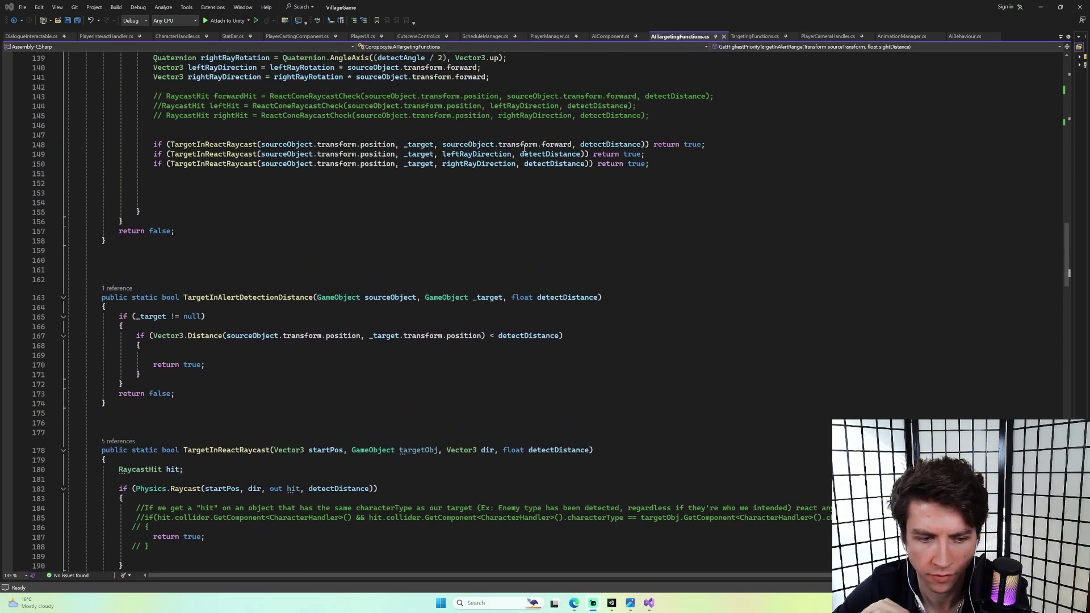
{"action": "scroll", "coordinate": [524, 149], "scroll_direction": "up", "scroll_amount": 2}
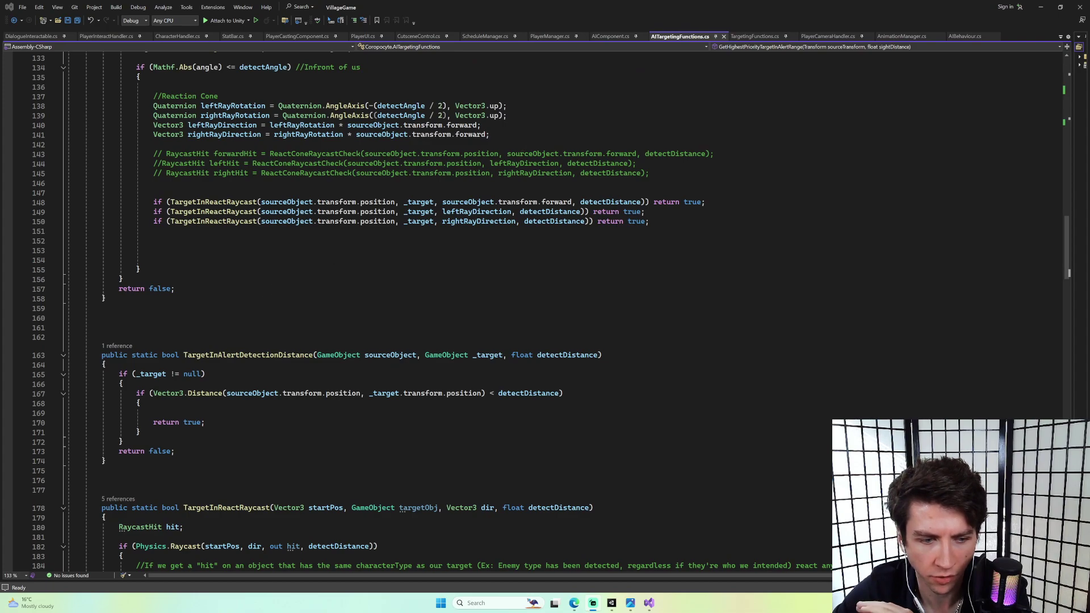
{"action": "scroll", "coordinate": [289, 331], "scroll_direction": "up", "scroll_amount": 6}
{"action": "scroll", "coordinate": [308, 325], "scroll_direction": "up", "scroll_amount": 20}
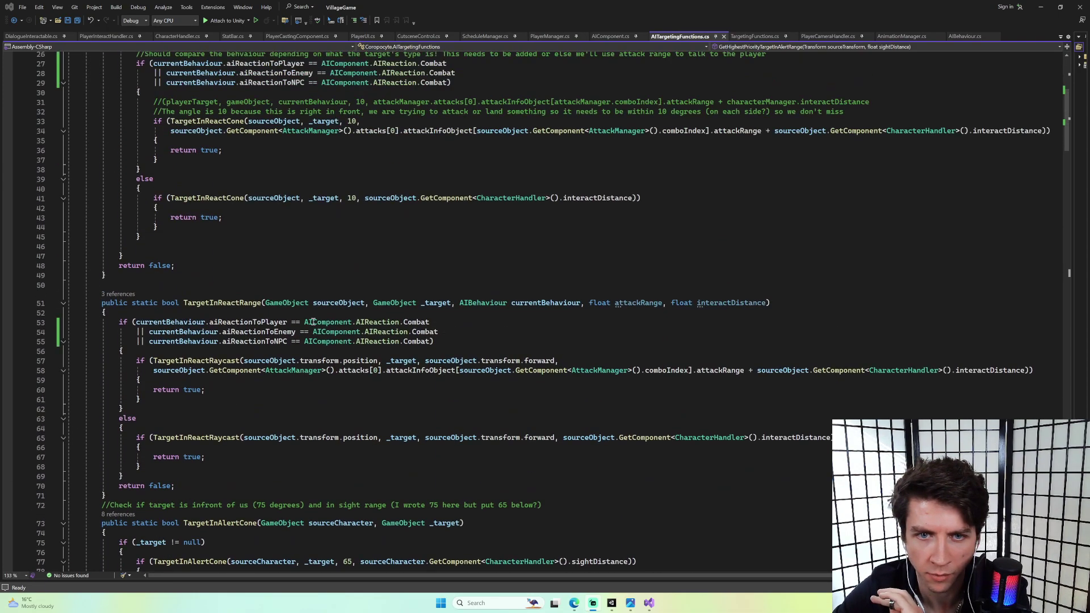
{"action": "scroll", "coordinate": [313, 322], "scroll_direction": "up", "scroll_amount": 8}
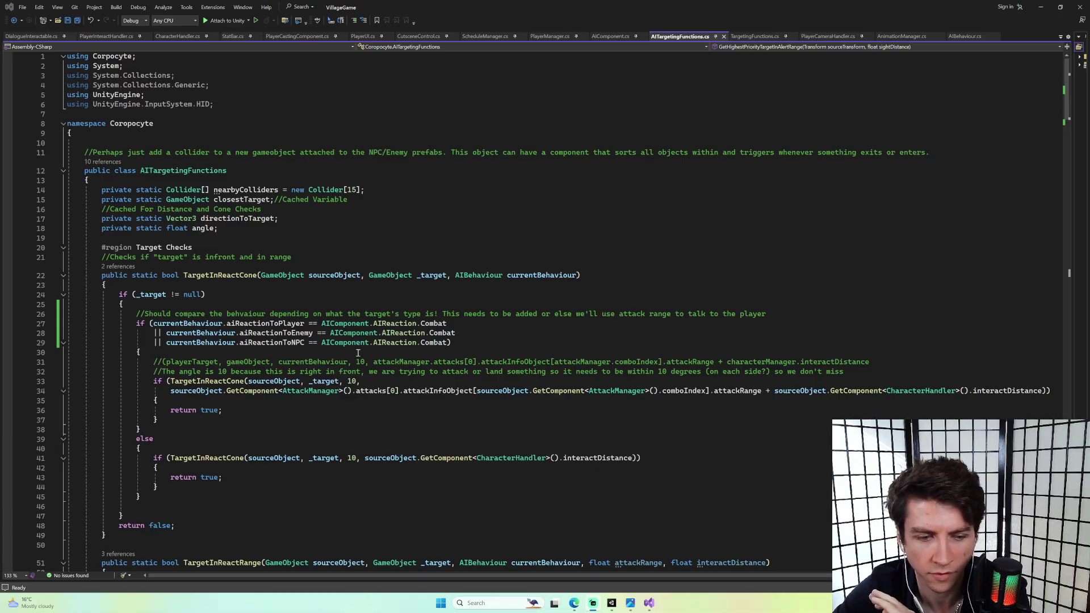
{"action": "scroll", "coordinate": [362, 357], "scroll_direction": "down", "scroll_amount": 1}
Compare the Combat and non-Combat branches of TargetInReactCone and TargetInReactRange, including their attackRange and interactDistance arguments.
{"action": "left_click", "coordinate": [401, 323]}
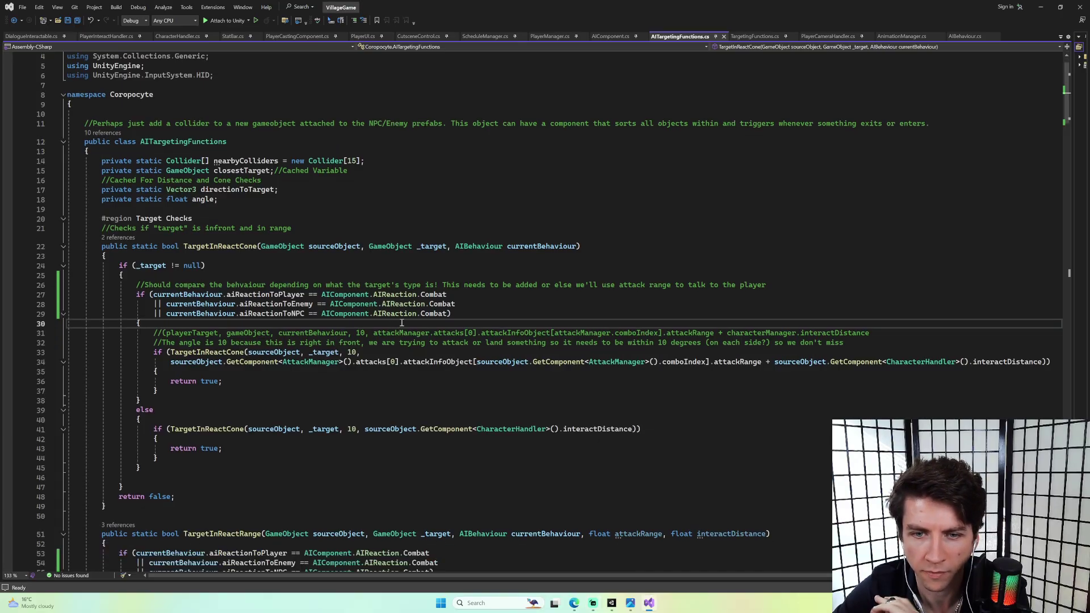
{"action": "scroll", "coordinate": [402, 323], "scroll_direction": "down", "scroll_amount": 2}
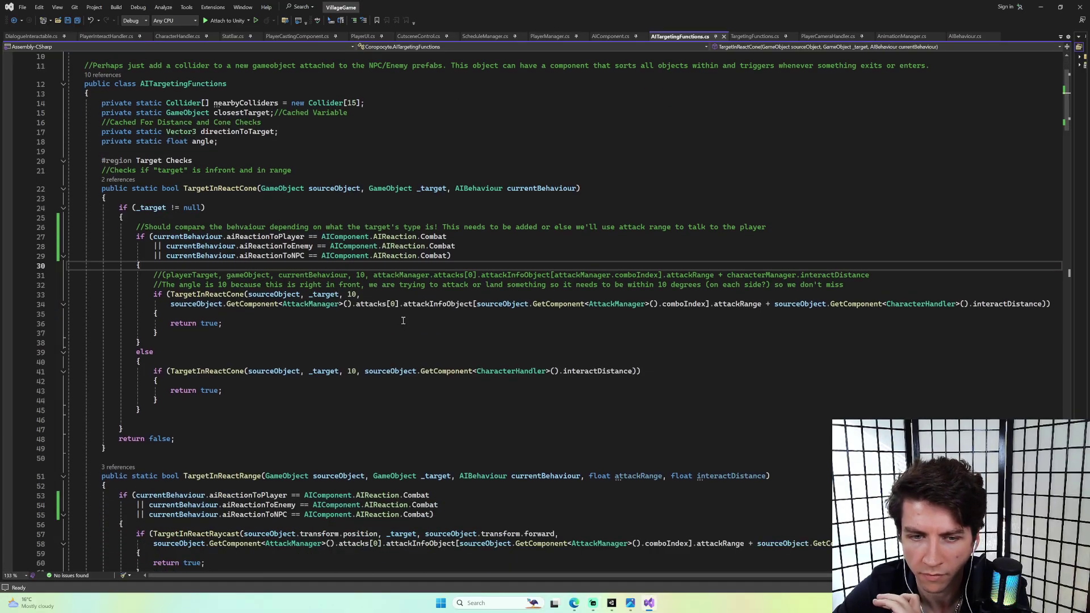
{"action": "scroll", "coordinate": [404, 318], "scroll_direction": "down", "scroll_amount": 2}
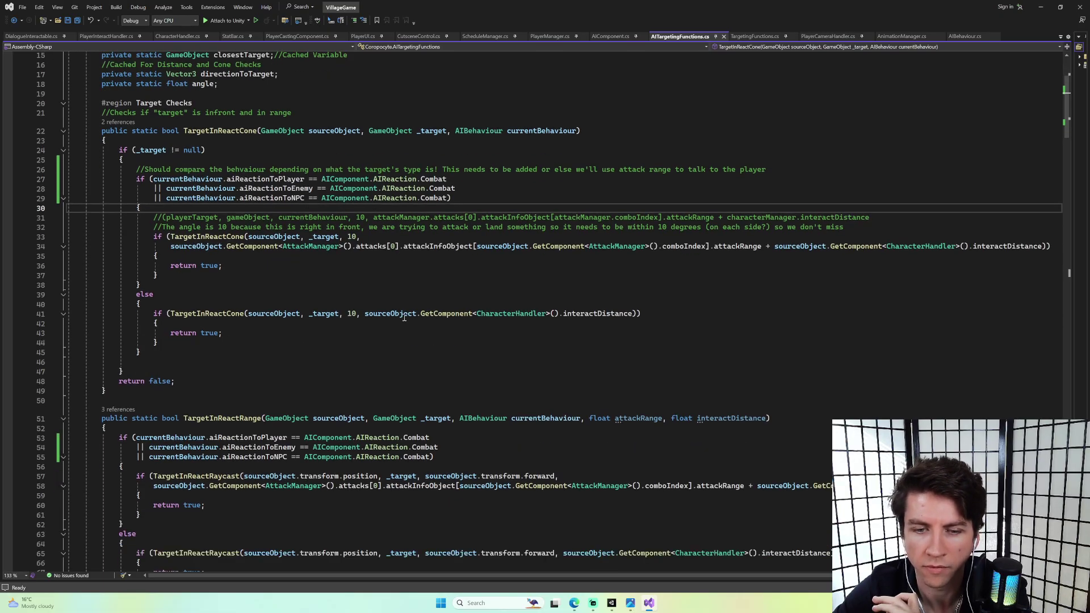
{"action": "scroll", "coordinate": [405, 317], "scroll_direction": "down", "scroll_amount": 2}
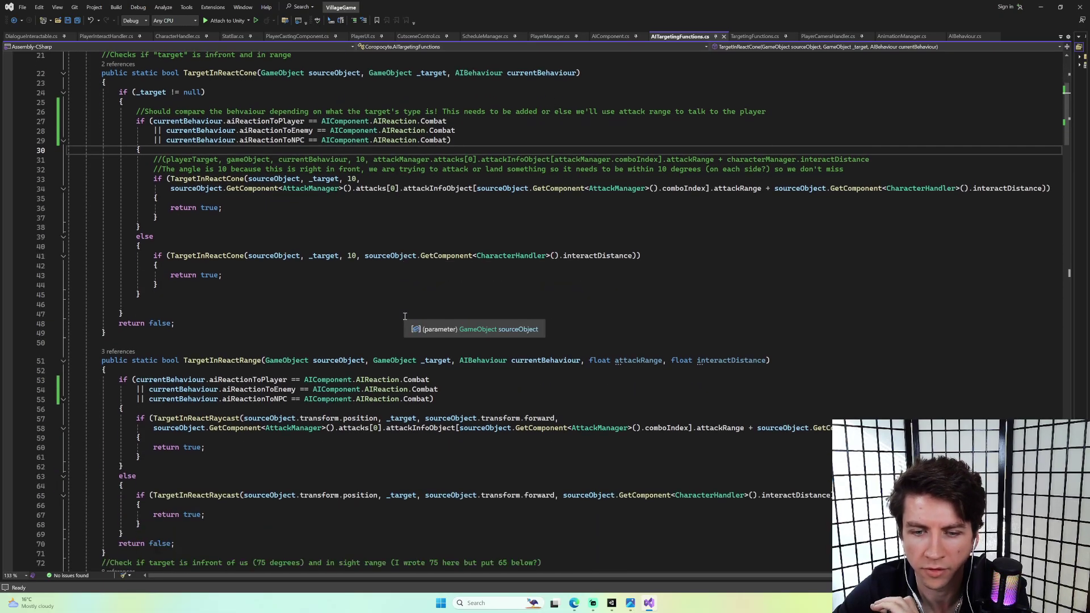
{"action": "scroll", "coordinate": [405, 316], "scroll_direction": "down", "scroll_amount": 2}
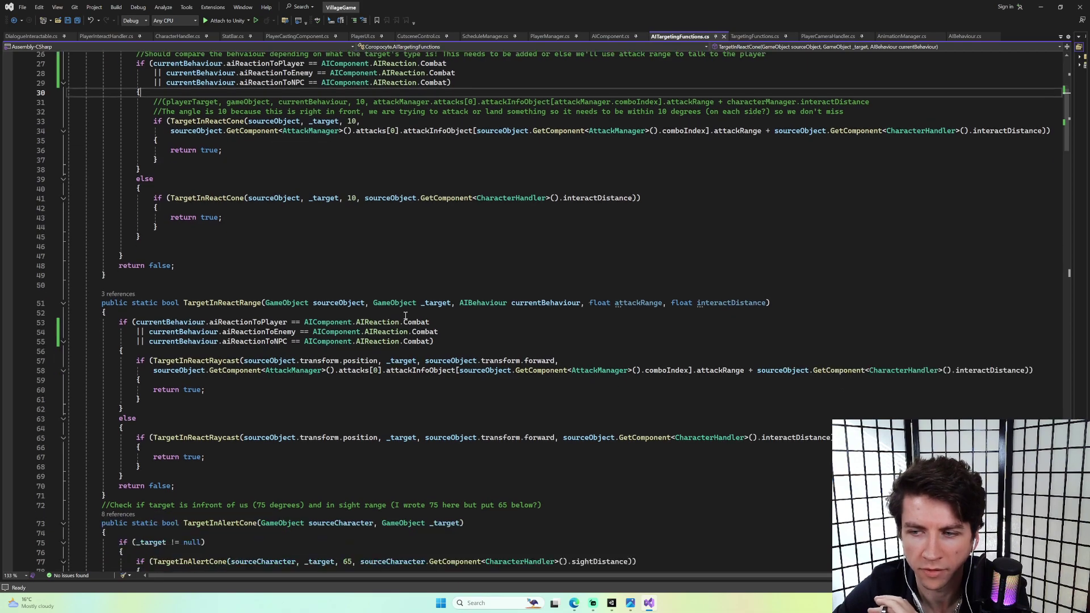
{"action": "scroll", "coordinate": [405, 316], "scroll_direction": "down", "scroll_amount": 2}
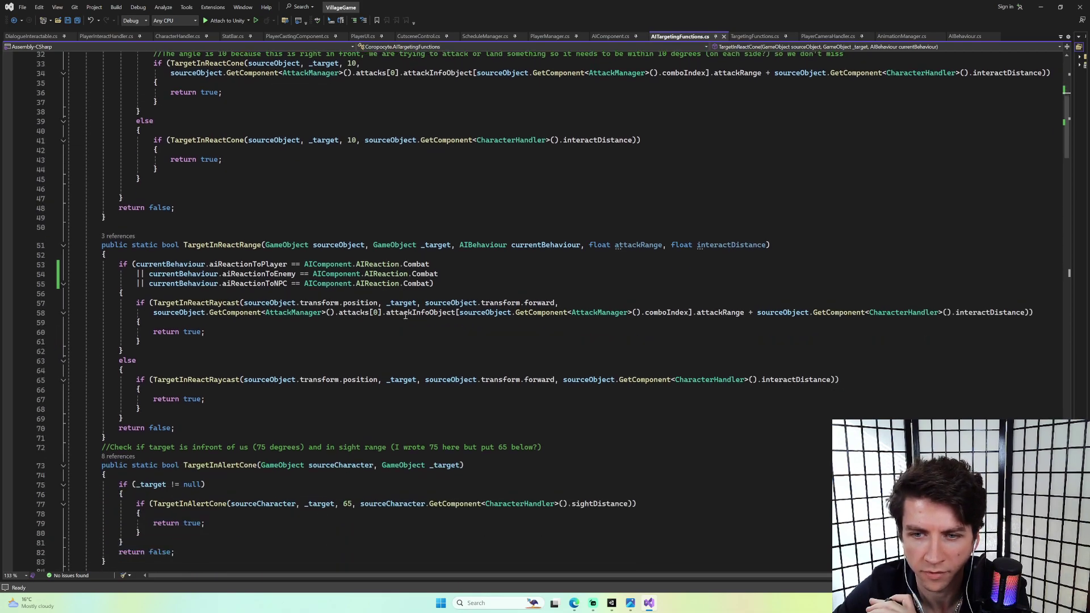
Read on through TargetInAlertCone and TargetInAlertRange to the angle and raycast checks in the detectAngle overload of TargetInReactCone.
{"action": "scroll", "coordinate": [406, 316], "scroll_direction": "down", "scroll_amount": 1}
{"action": "scroll", "coordinate": [405, 315], "scroll_direction": "down", "scroll_amount": 2}
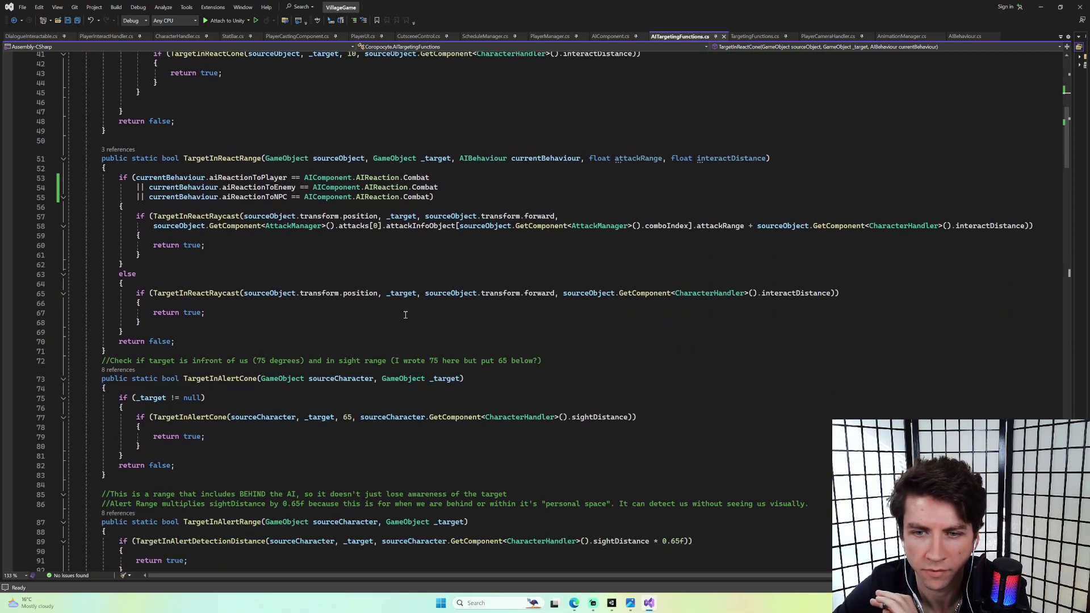
{"action": "scroll", "coordinate": [406, 314], "scroll_direction": "down", "scroll_amount": 5}
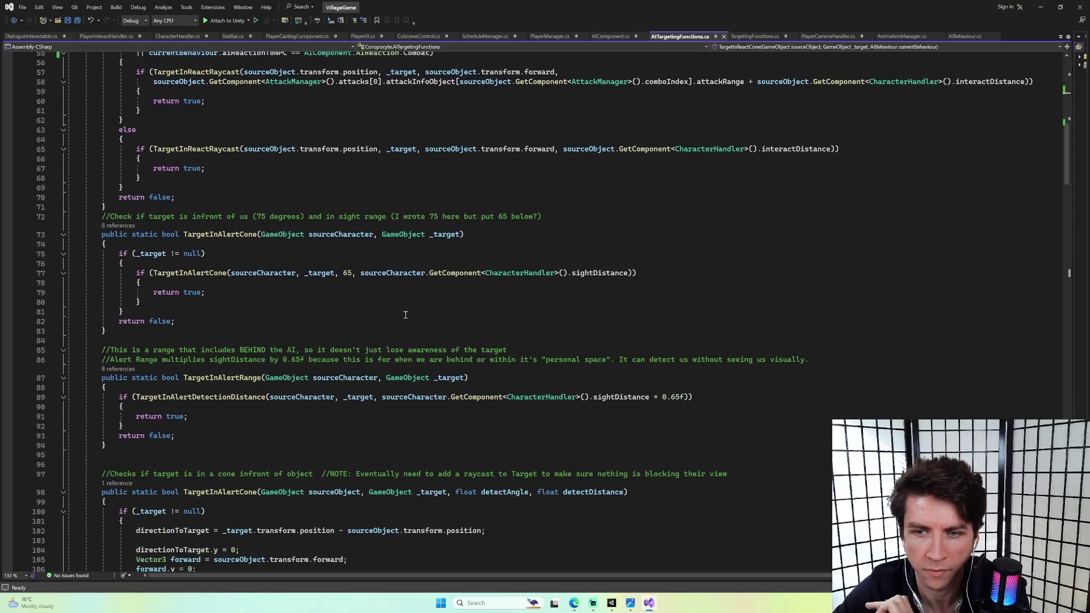
{"action": "scroll", "coordinate": [405, 313], "scroll_direction": "down", "scroll_amount": 7}
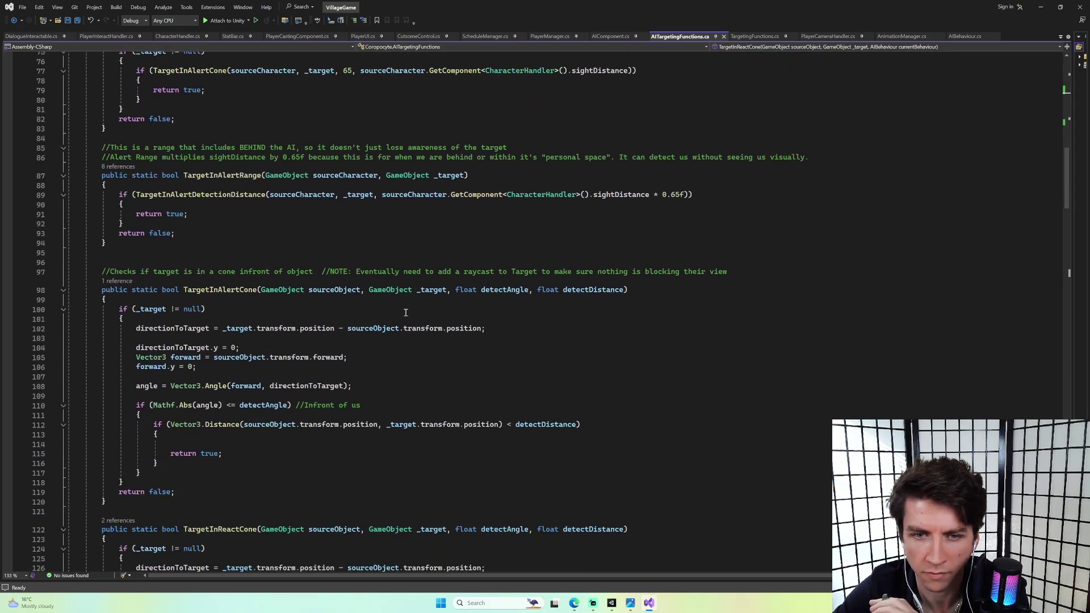
{"action": "scroll", "coordinate": [406, 313], "scroll_direction": "down", "scroll_amount": 4}
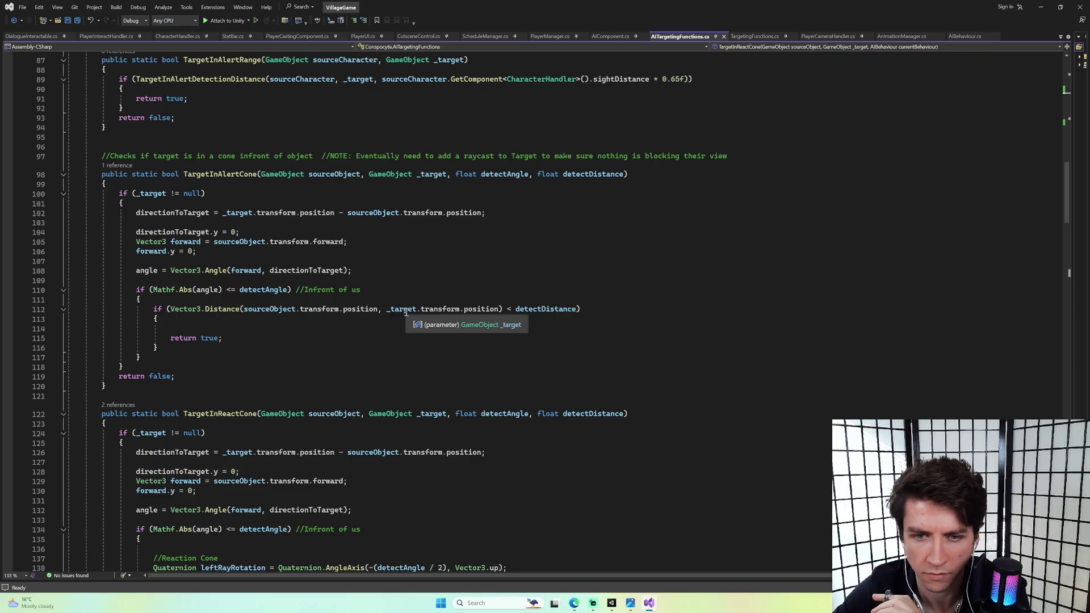
{"action": "scroll", "coordinate": [405, 313], "scroll_direction": "down", "scroll_amount": 2}
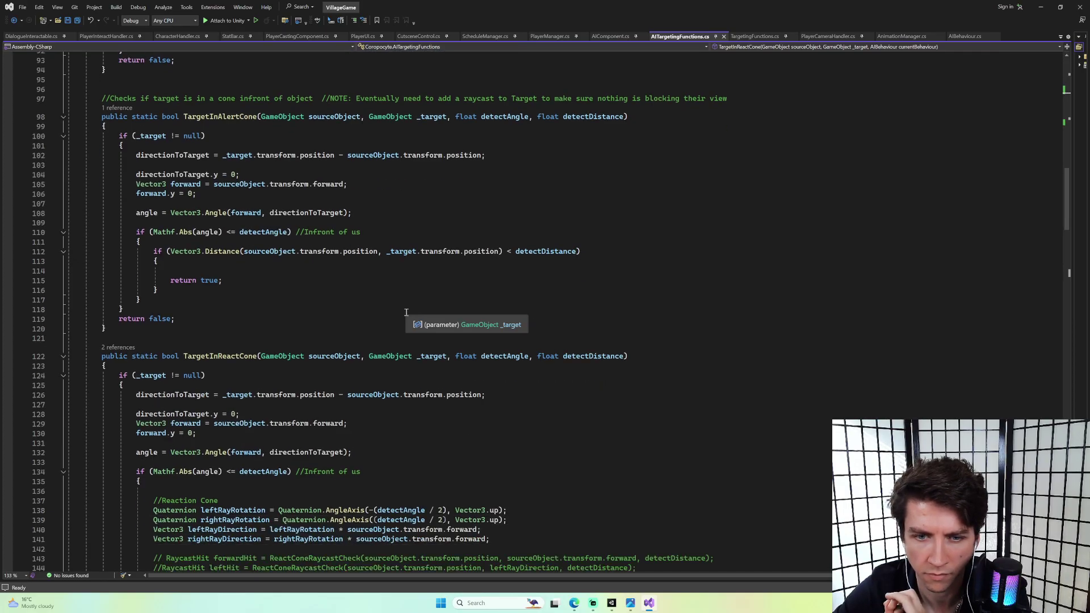
{"action": "scroll", "coordinate": [406, 312], "scroll_direction": "down", "scroll_amount": 4}
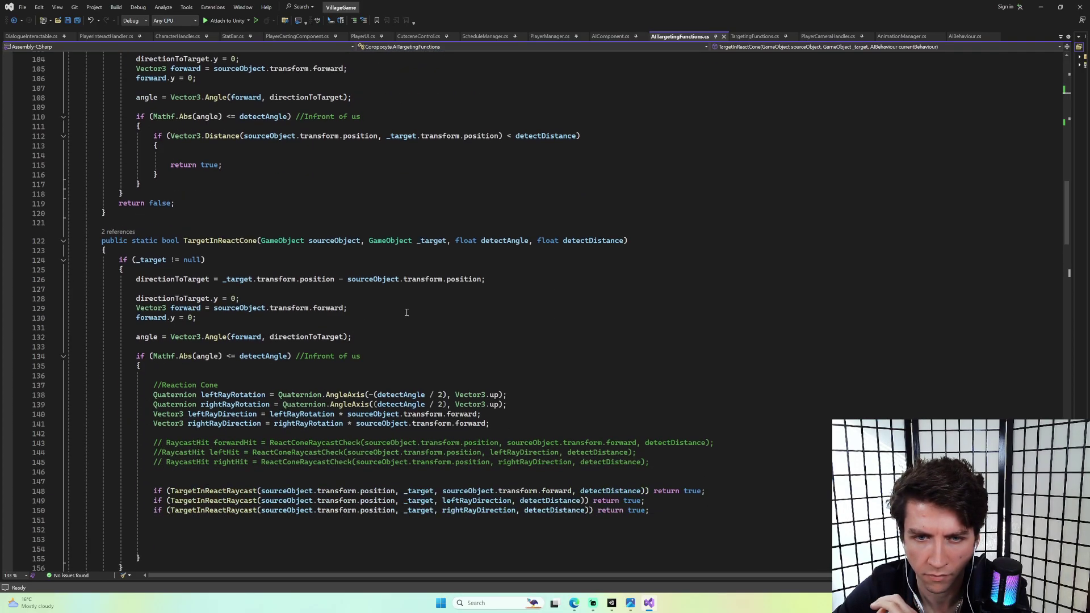
{"action": "scroll", "coordinate": [406, 312], "scroll_direction": "down", "scroll_amount": 3}
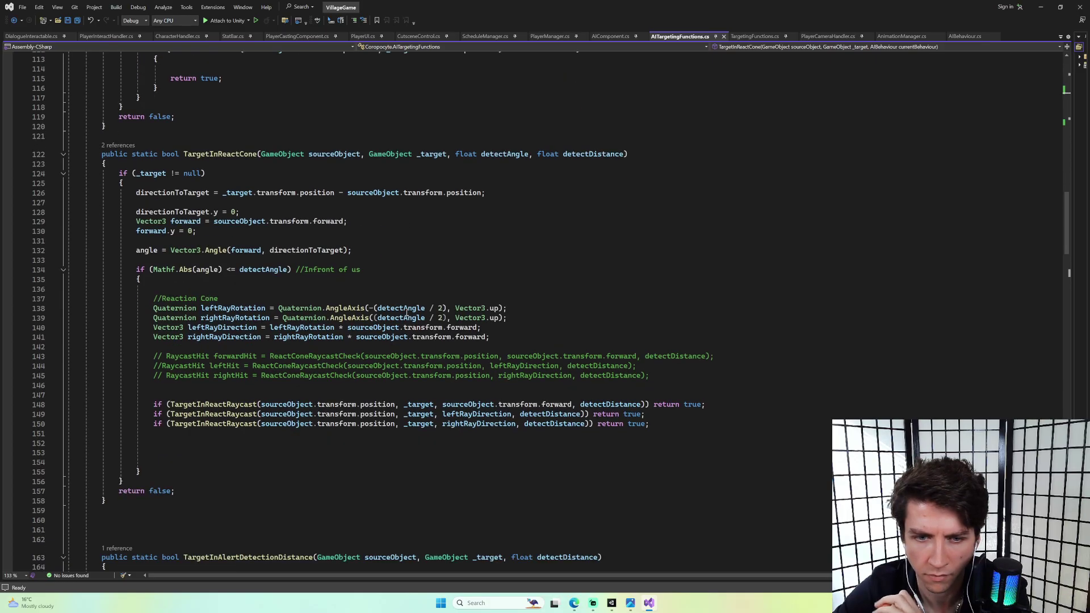
Trace the references of both TargetInReactCone overloads back to the Alert-state call on line 633 of AIComponent.cs.
{"action": "left_click", "coordinate": [119, 145]}
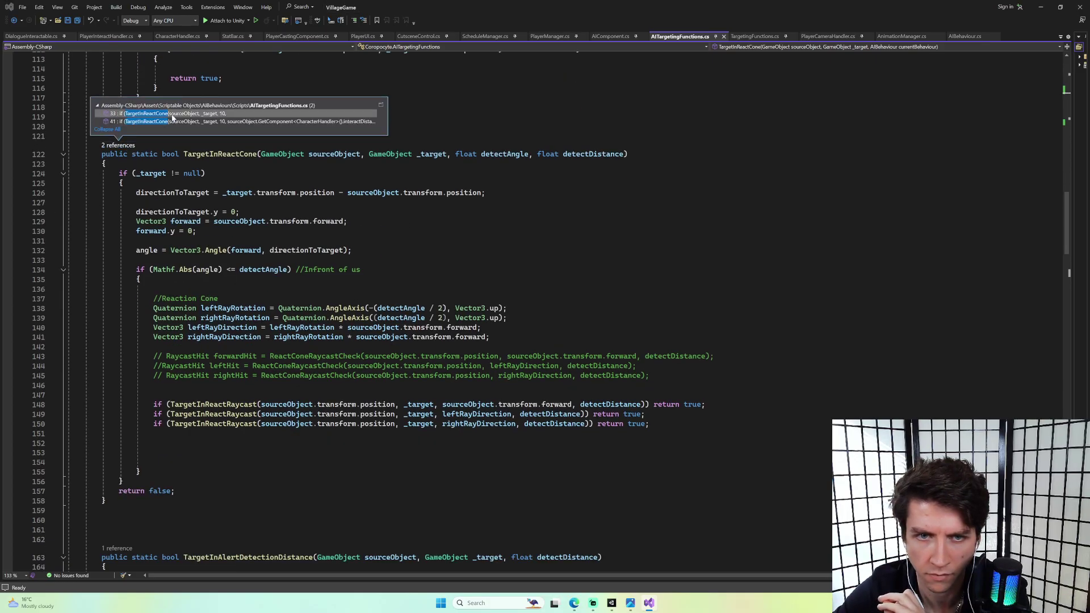
{"action": "double_click", "coordinate": [173, 116]}
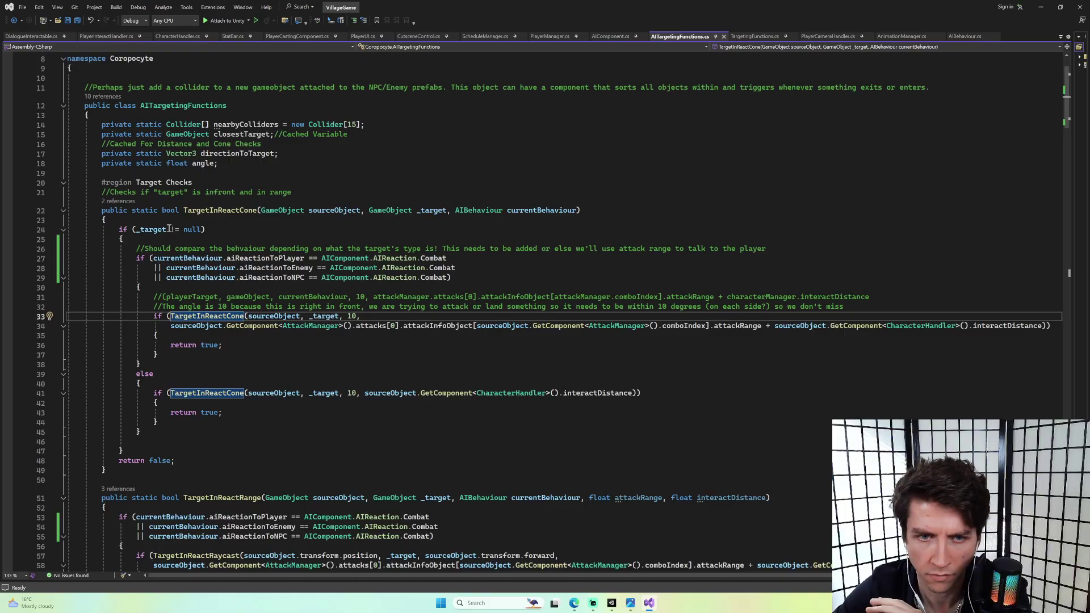
{"action": "left_click", "coordinate": [122, 202]}
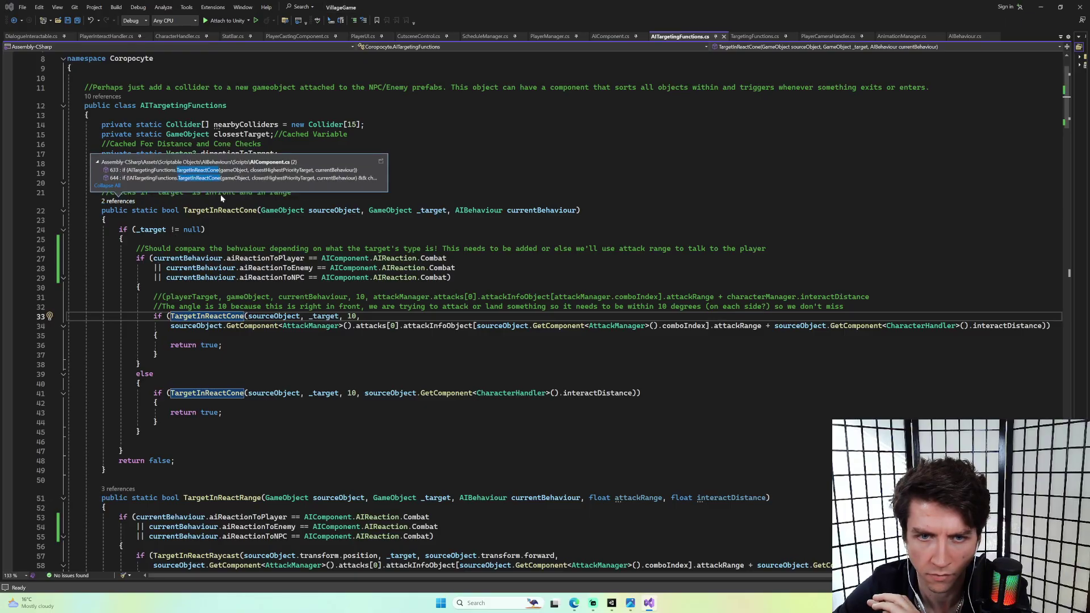
{"action": "double_click", "coordinate": [258, 173]}
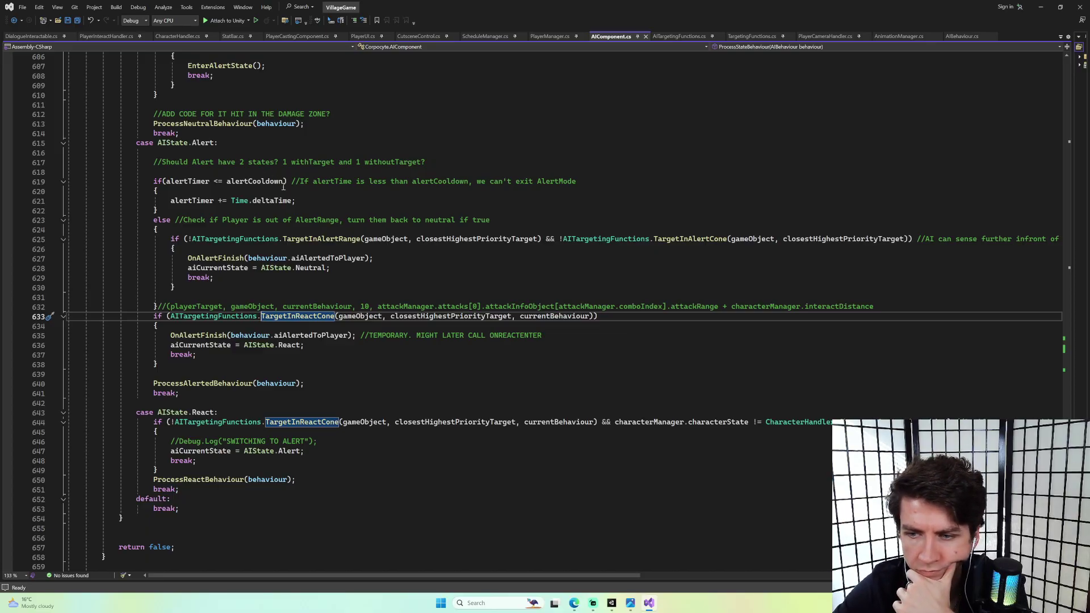
Examine the AIState.React exit condition on line 644, highlighting the uses of characterManager and AITargetingFunctions.
{"action": "left_click", "coordinate": [309, 426]}
{"action": "double_click", "coordinate": [616, 422]}
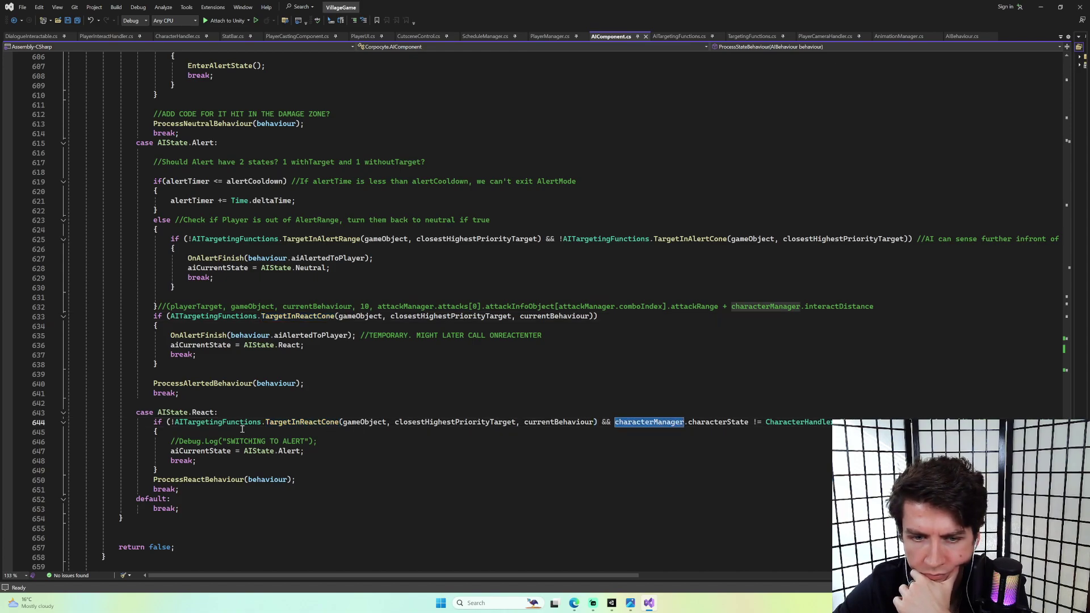
{"action": "double_click", "coordinate": [214, 423]}
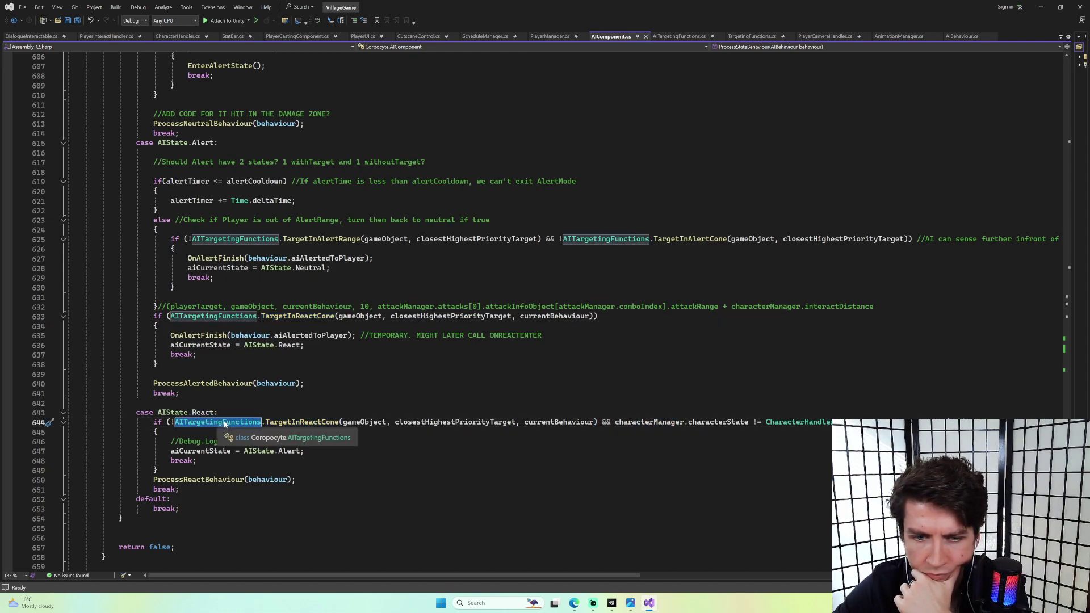
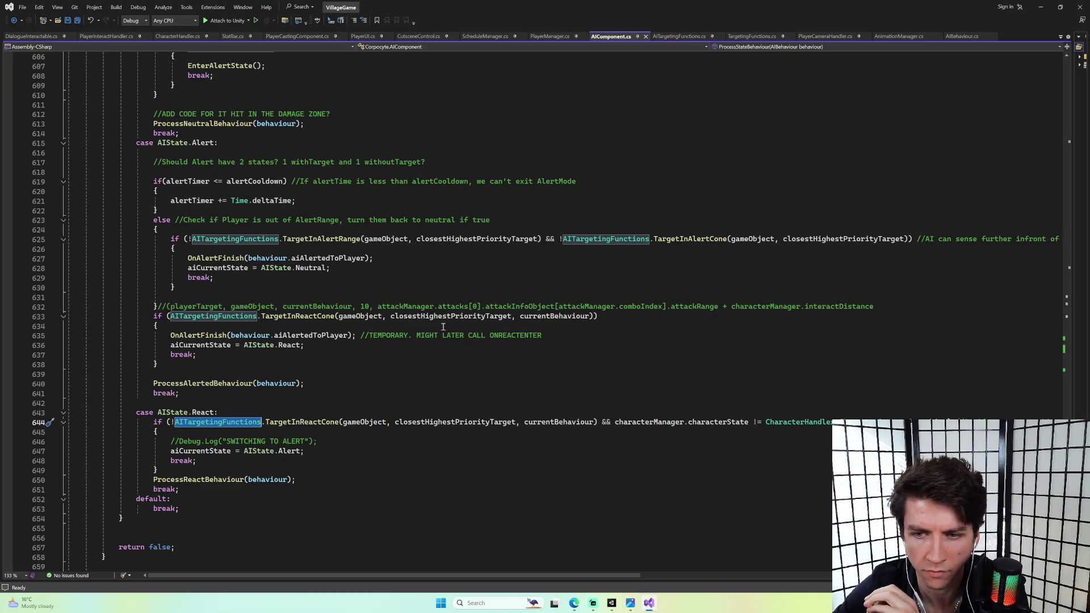
Examine the OnAlertFinish(behaviour.aiAlertedToPlayer) call inside the TargetInReactCone block of the Alert state, highlighting its other uses.
{"action": "double_click", "coordinate": [500, 336]}
{"action": "double_click", "coordinate": [316, 336]}
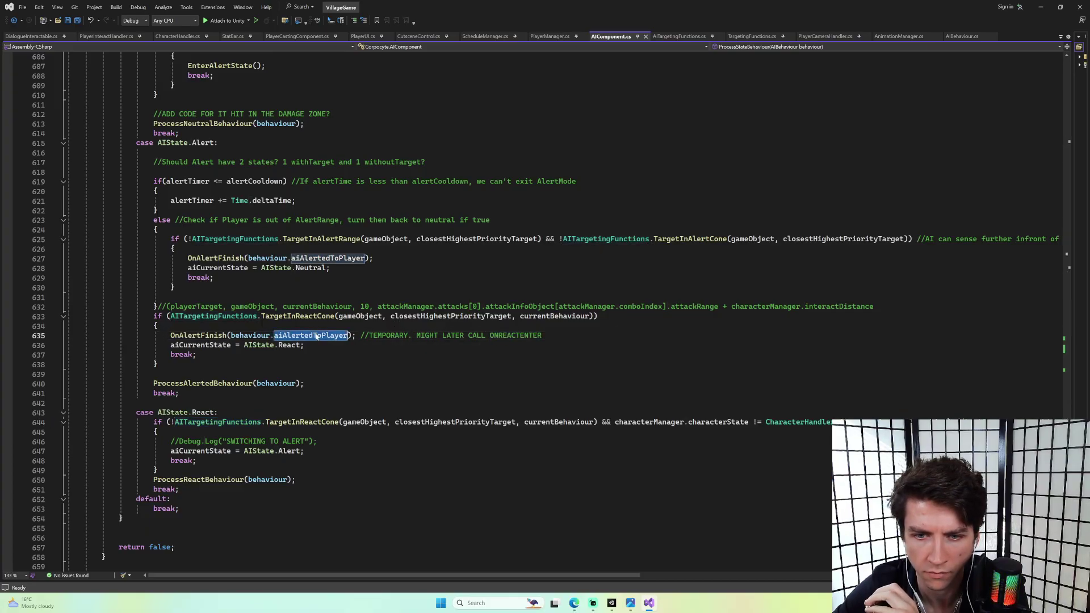
{"action": "left_click", "coordinate": [209, 337]}
{"action": "right_click", "coordinate": [209, 337]}
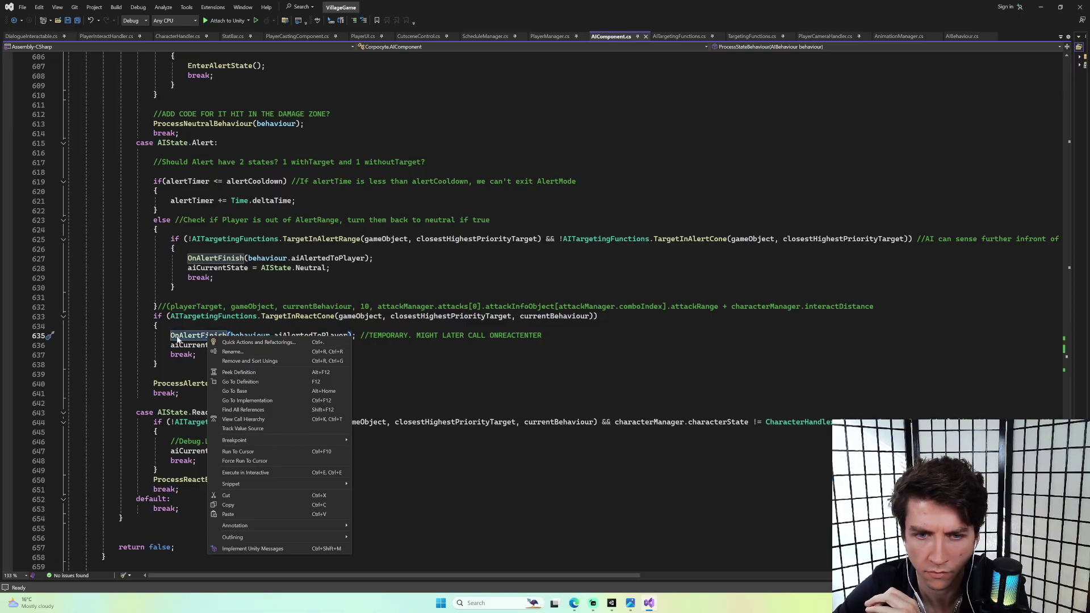
{"action": "left_click", "coordinate": [178, 337]}
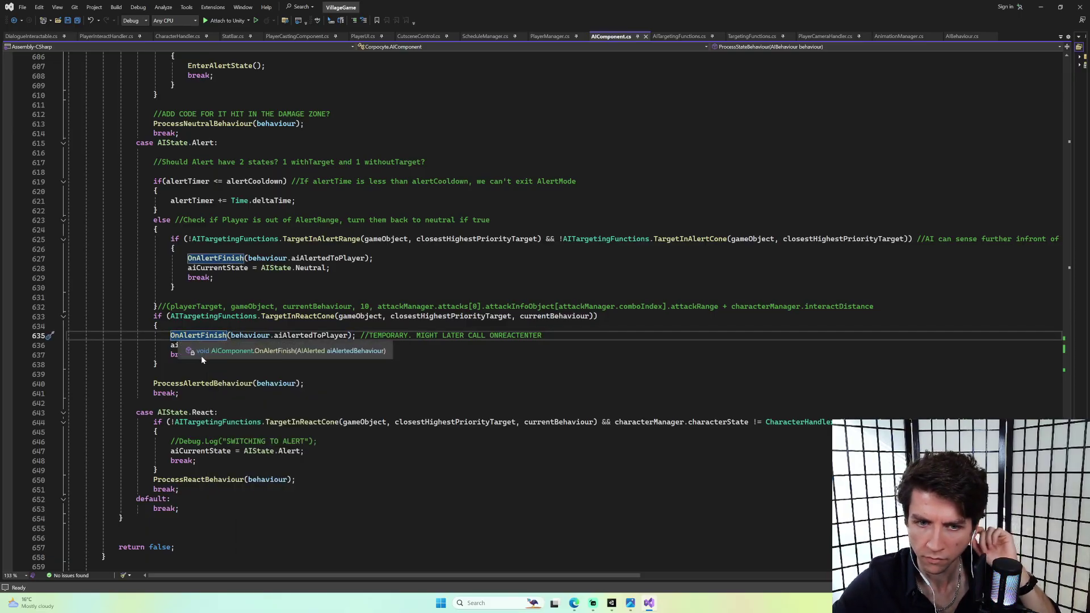
Add Debug.Log("Entering React Mode"); above the OnAlertFinish call in the Alert state's TargetInReactCone block and save AIComponent.cs.
{"action": "left_click", "coordinate": [211, 326]}
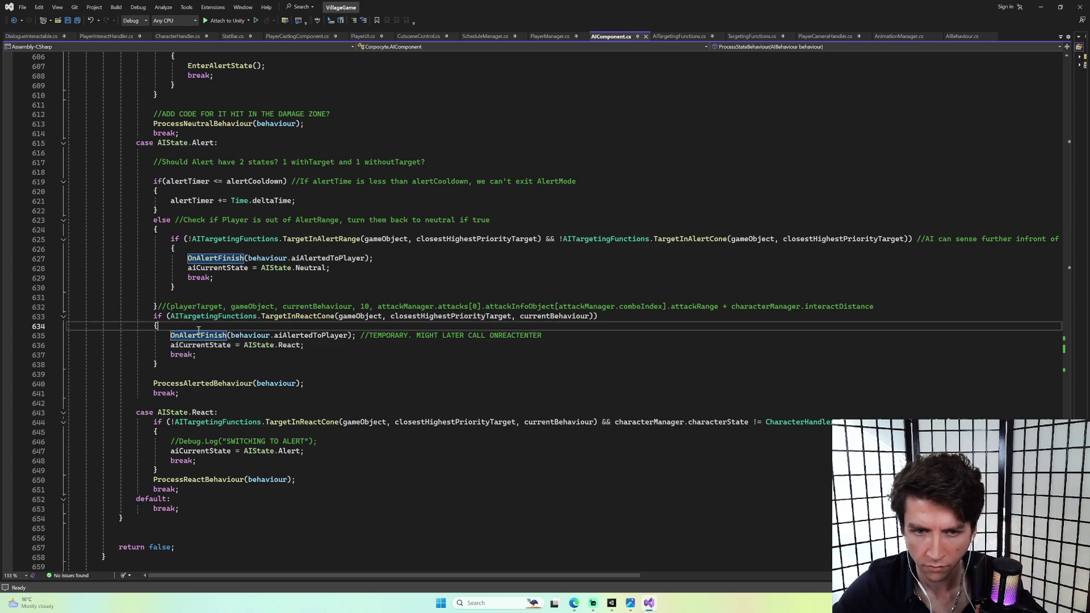
{"action": "key", "text": "Return"}
{"action": "key", "text": "Return"}
{"action": "key", "text": "Return"}
{"action": "key", "text": "Up"}
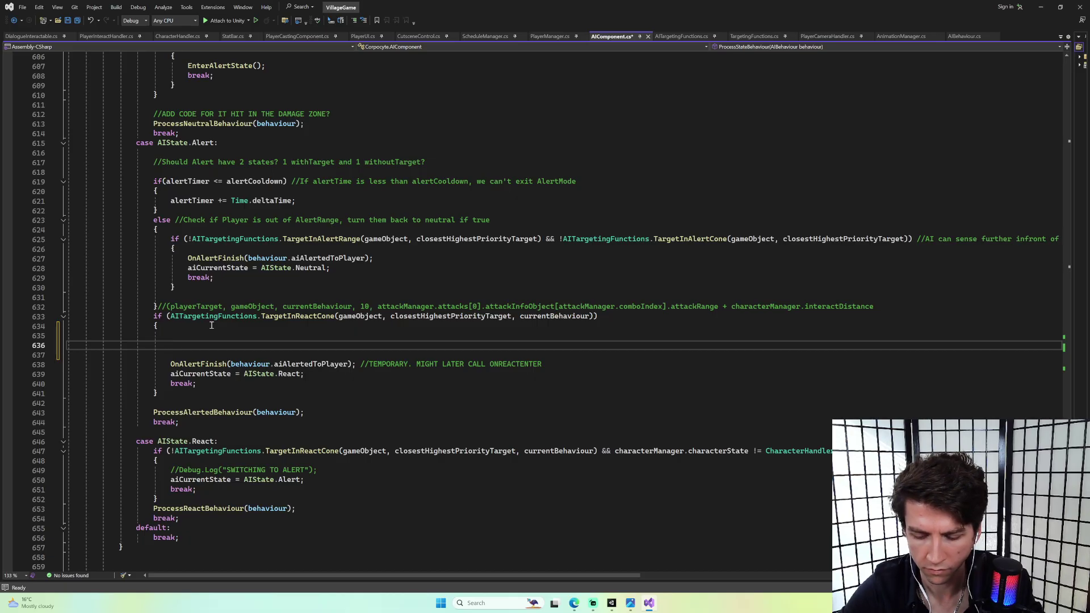
{"action": "type", "text": "Debug.Log(\""}
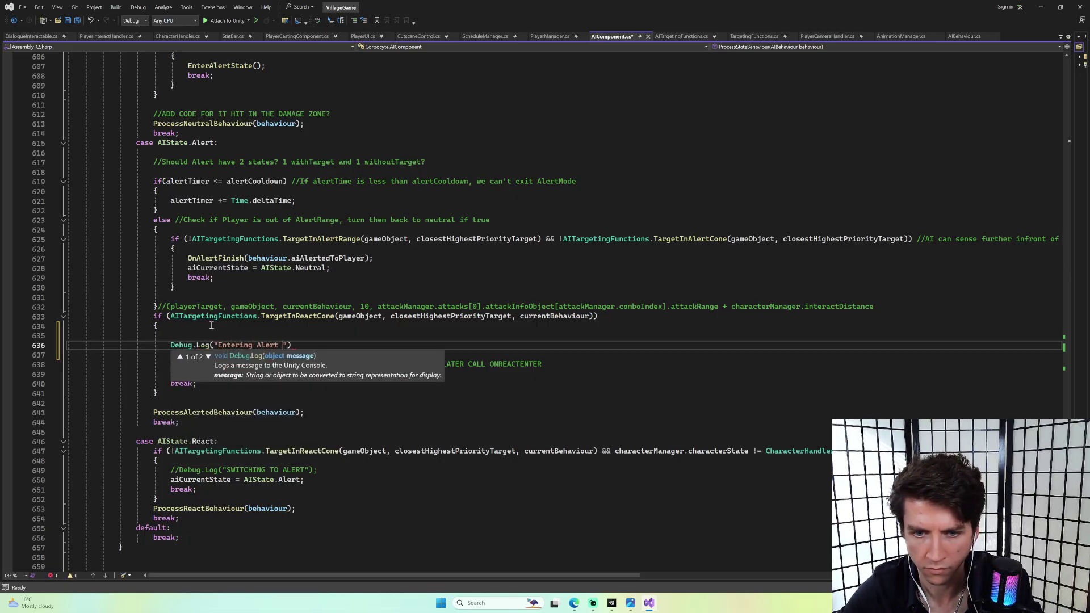
{"action": "type", "text": "Entering React Mode\");"}
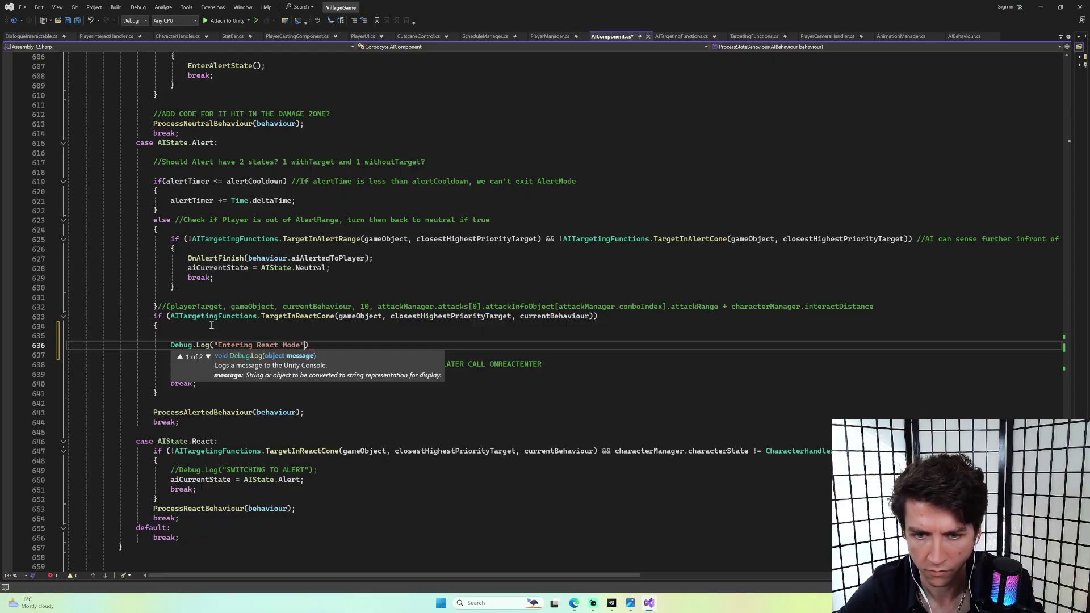
{"action": "key", "text": "ctrl+s"}
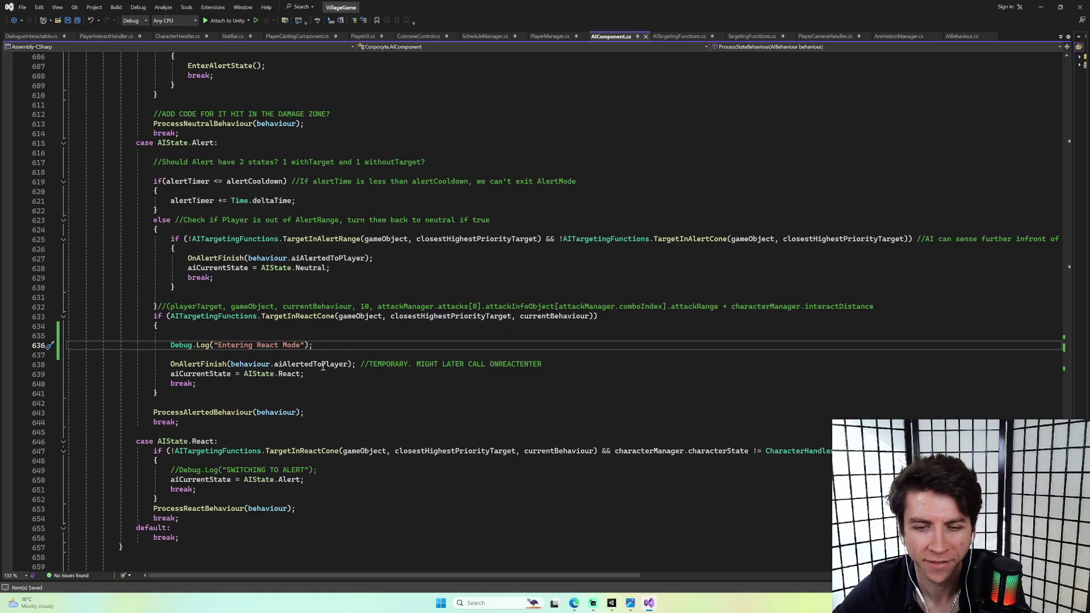
Copy the log line into the AIState.React exit block below the commented log, change its message to "Exiting React Mode", and save.
{"action": "scroll", "coordinate": [322, 366], "scroll_direction": "down", "scroll_amount": 2}
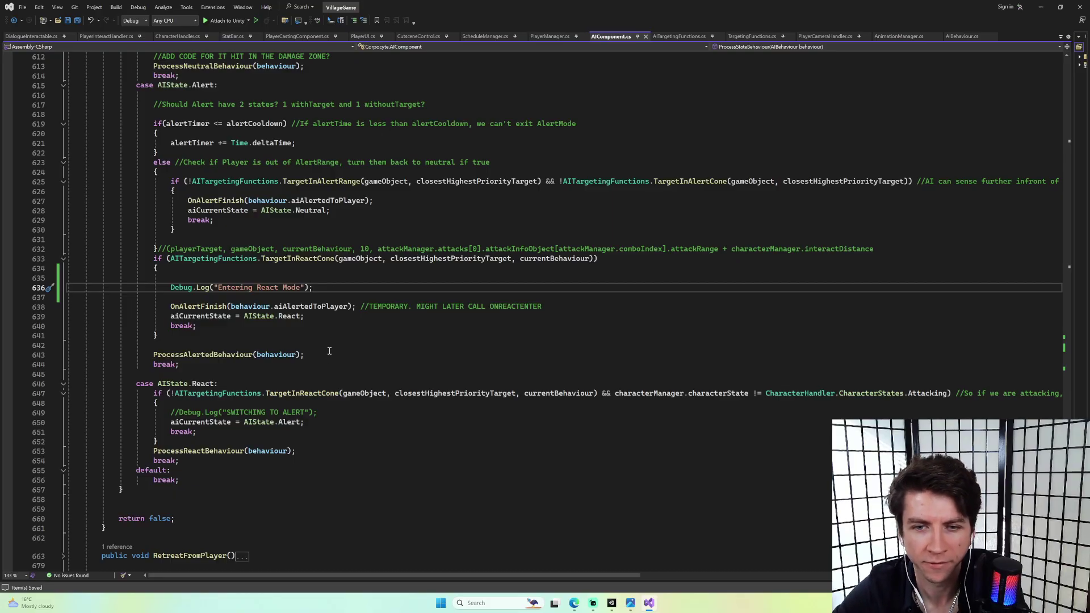
{"action": "left_click_drag", "start_coordinate": [327, 290], "coordinate": [169, 289]}
{"action": "key", "text": "ctrl+c"}
{"action": "left_click", "coordinate": [335, 418]}
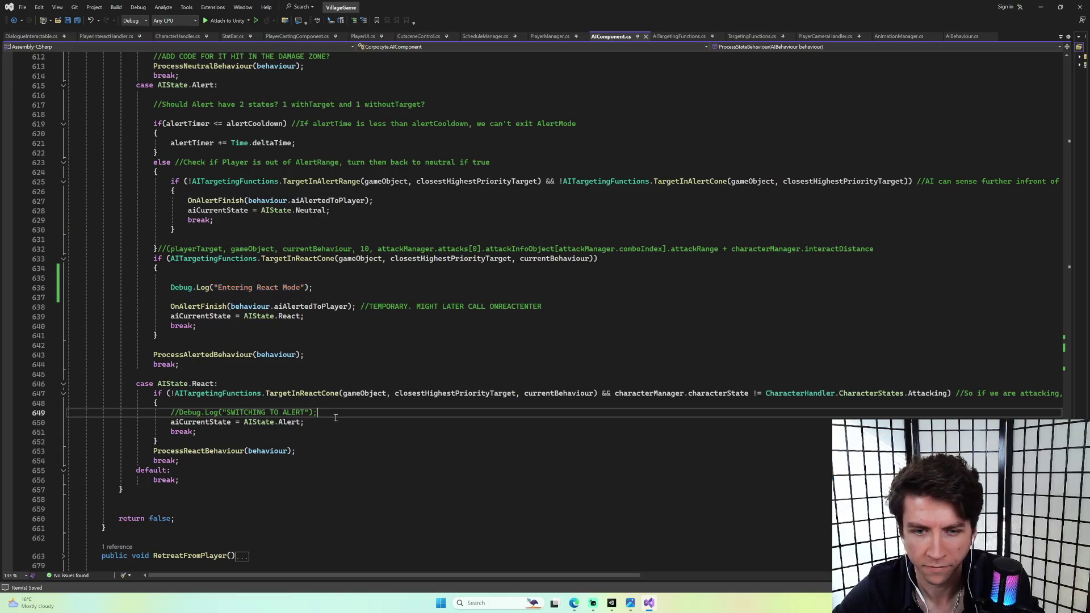
{"action": "key", "text": "Return"}
{"action": "key", "text": "ctrl+v"}
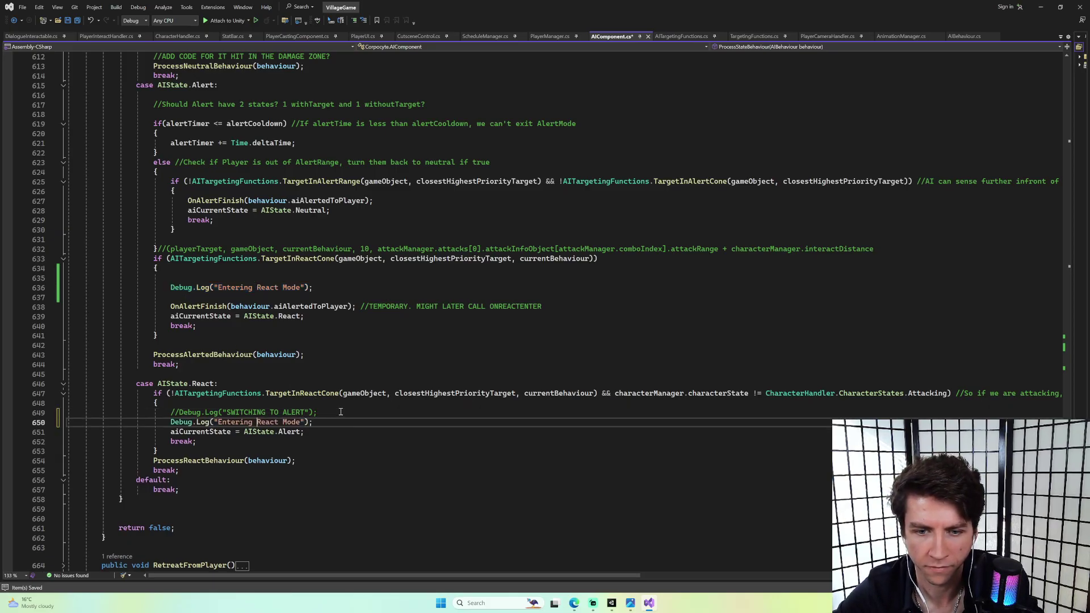
{"action": "key", "text": "ctrl+Delete"}
{"action": "type", "text": "Exiting"}
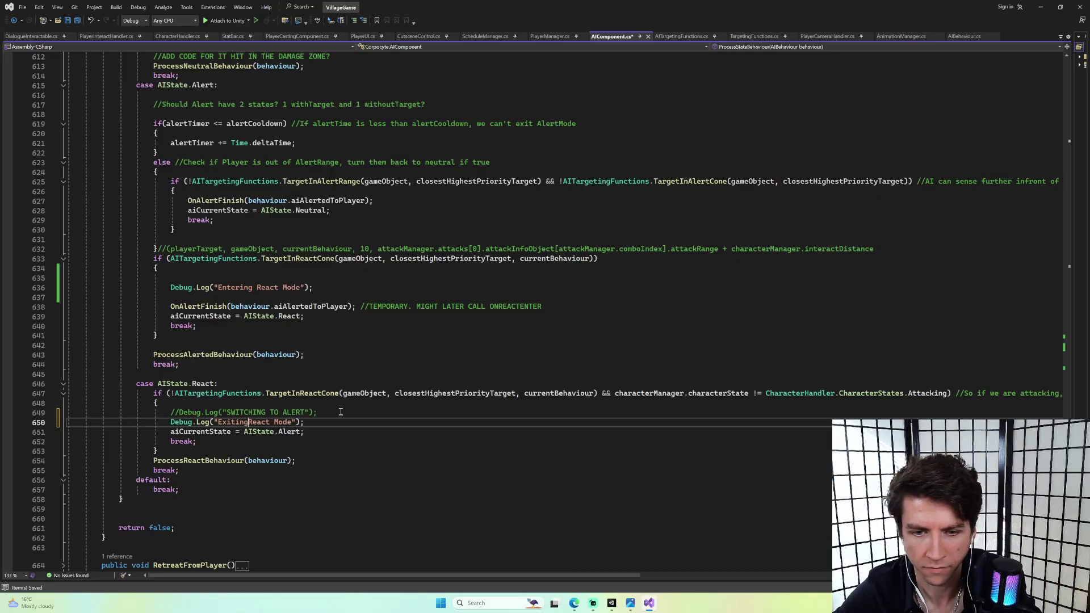
{"action": "key", "text": "ctrl+s"}
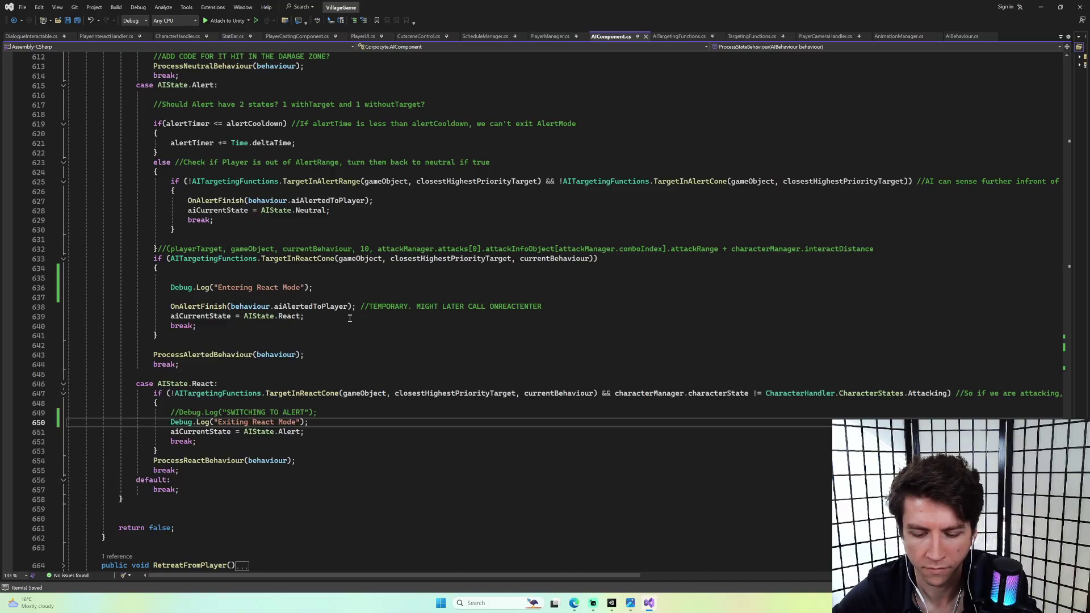
Switch to Unity, start play mode, and load the game through CheatLoad on the title screen.
{"action": "left_click", "coordinate": [613, 604]}
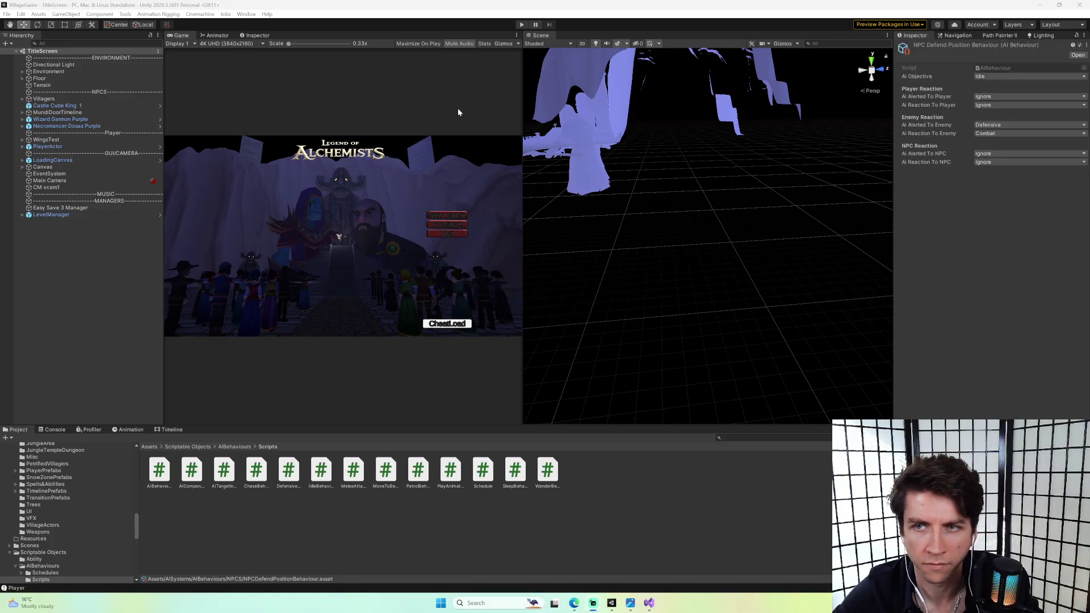
{"action": "left_click", "coordinate": [520, 25]}
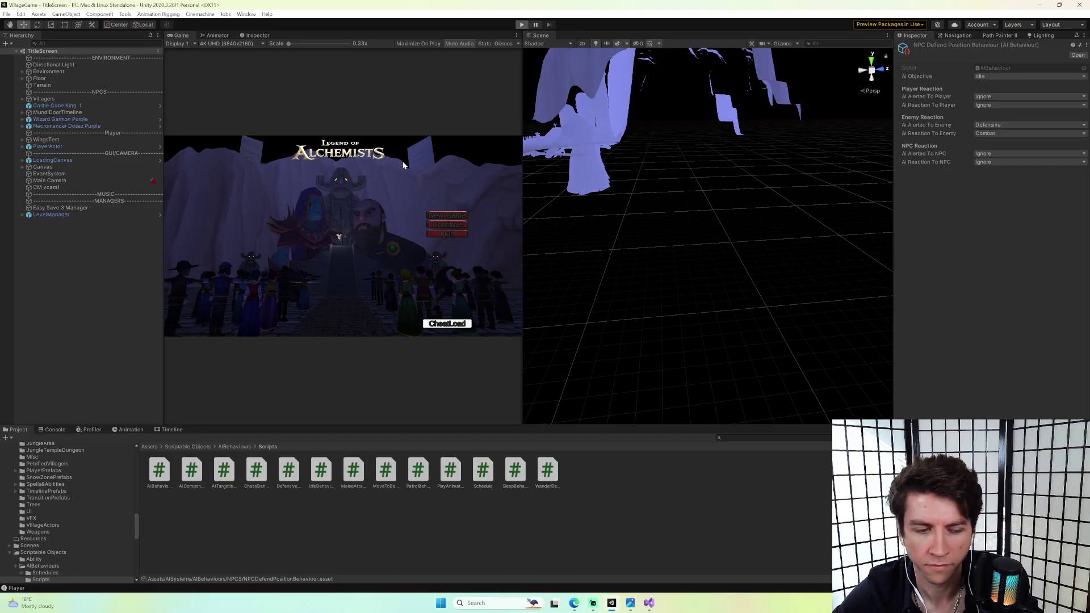
{"action": "left_click", "coordinate": [430, 324]}
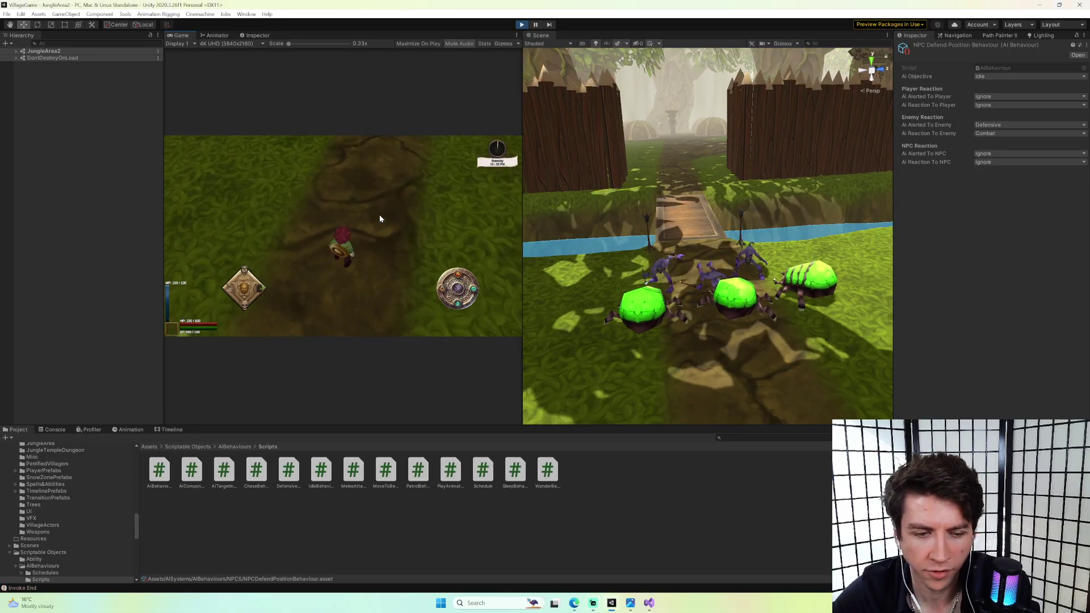
Run the player character up the path to the bug and goblin fight, and clear the Console log.
{"action": "left_click", "coordinate": [380, 214]}
{"action": "key", "text": "w"}
{"action": "key", "text": "w"}
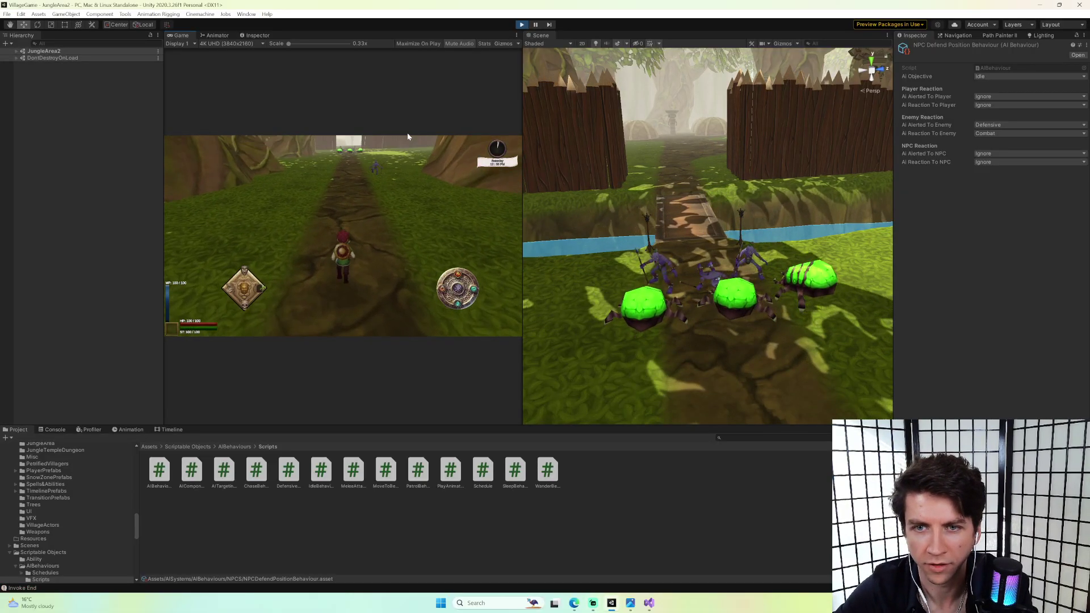
{"action": "key", "text": "w"}
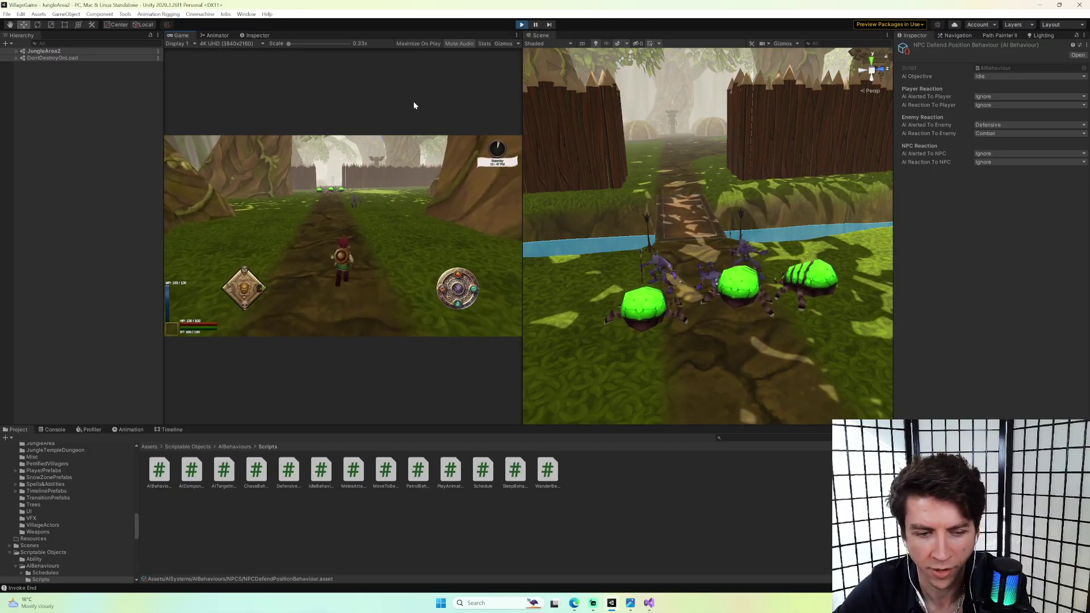
{"action": "key", "text": "w"}
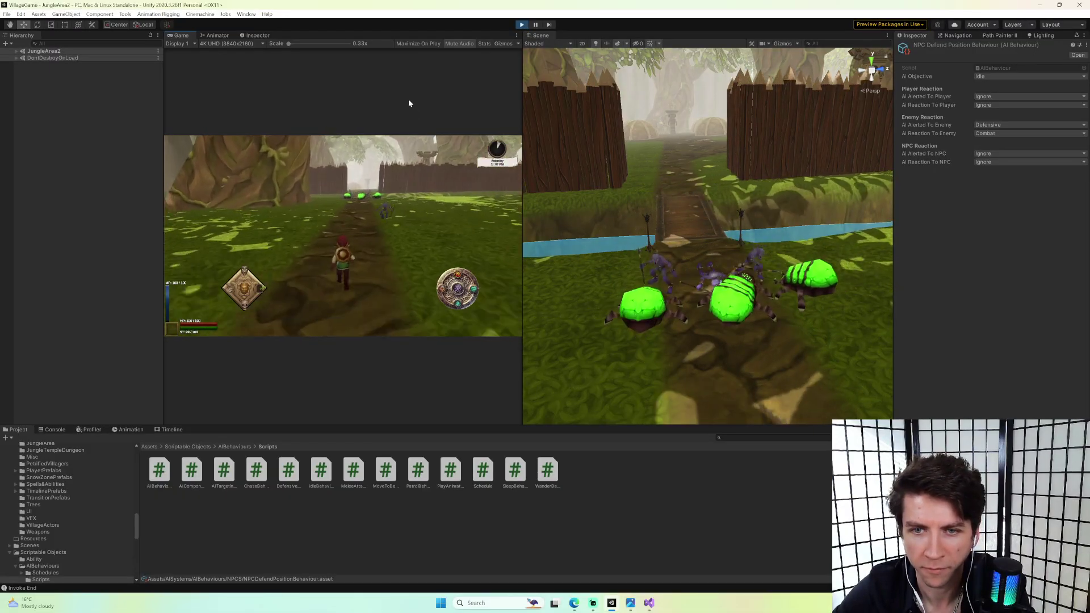
{"action": "key", "text": "w"}
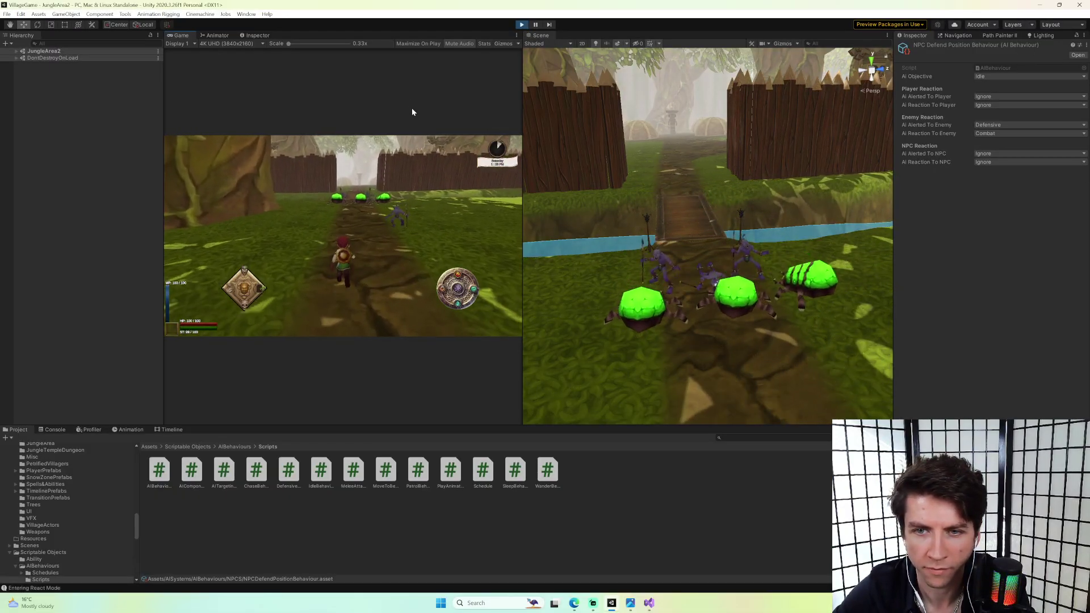
{"action": "key", "text": "w"}
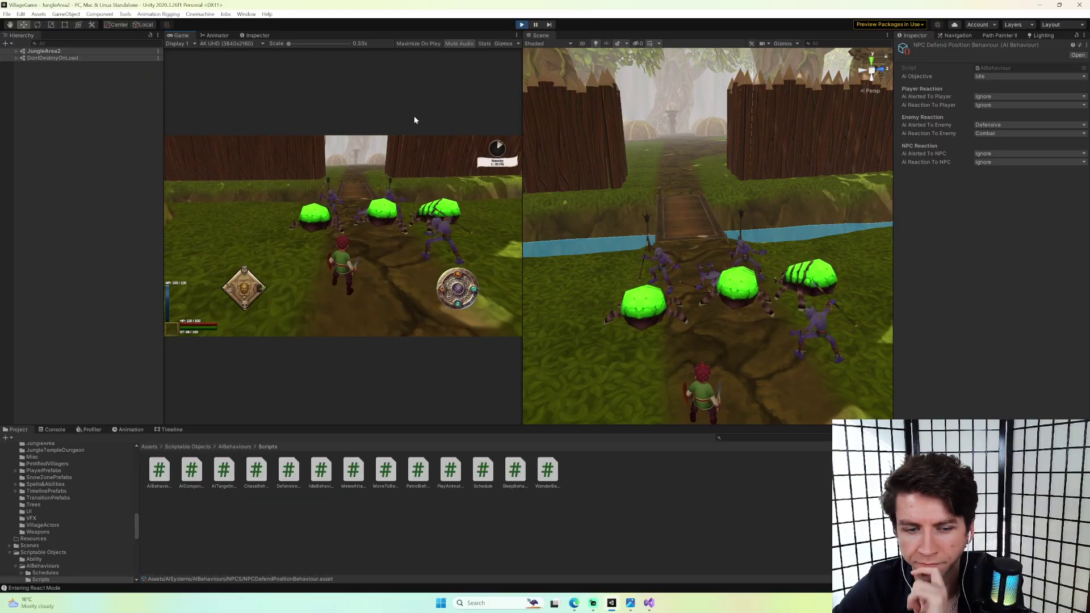
{"action": "left_click", "coordinate": [57, 430]}
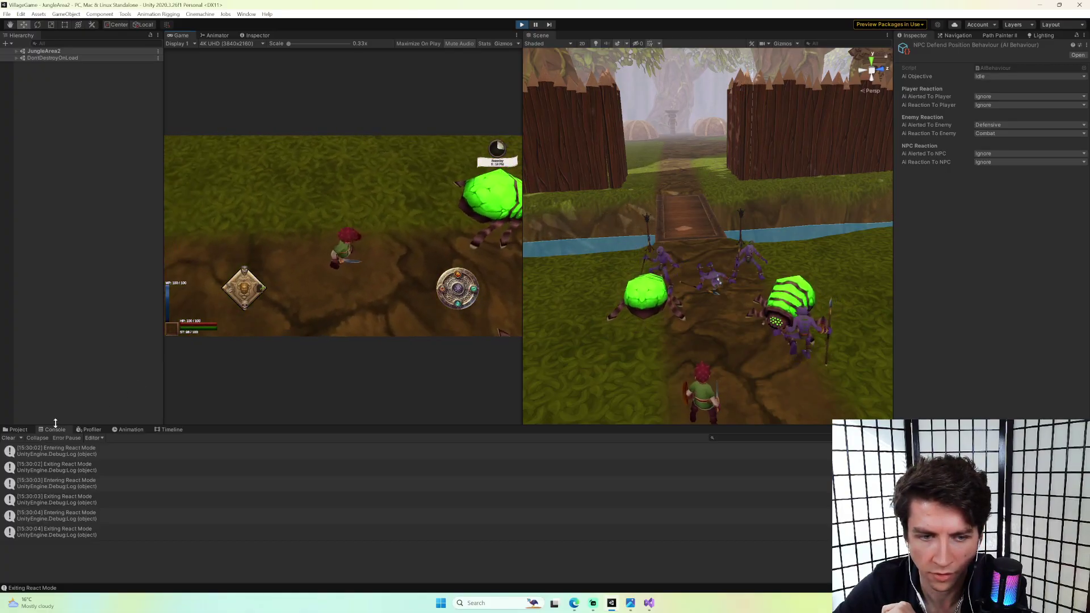
{"action": "left_click", "coordinate": [8, 438]}
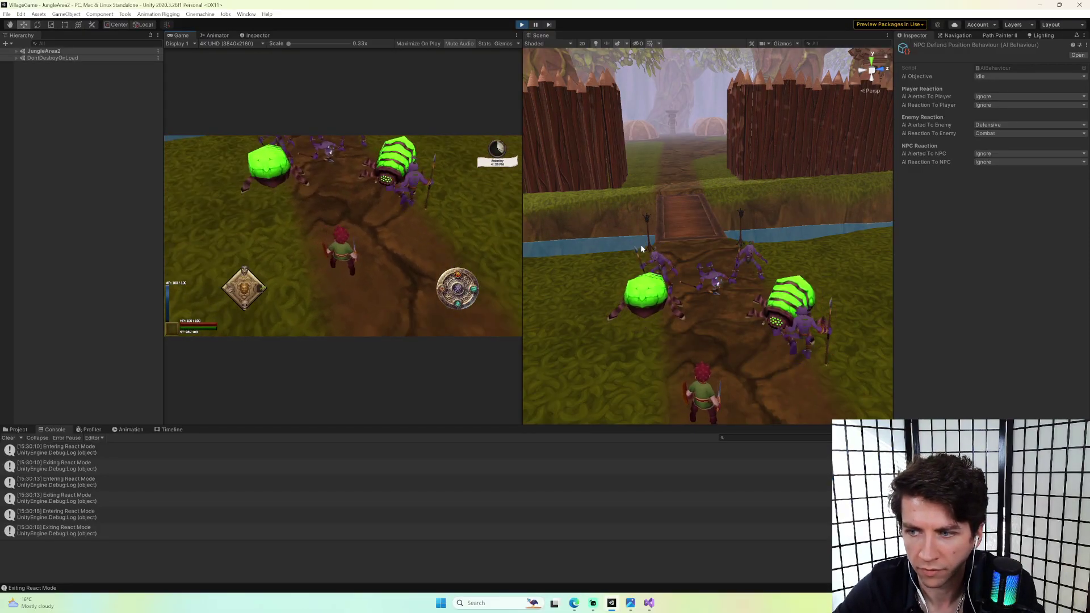
Enable Pause Schedule in the Schedule Controller of JungleGoblinNAMEDBUGFIGHT and of JungleCrawlerBug.
{"action": "left_click", "coordinate": [803, 318]}
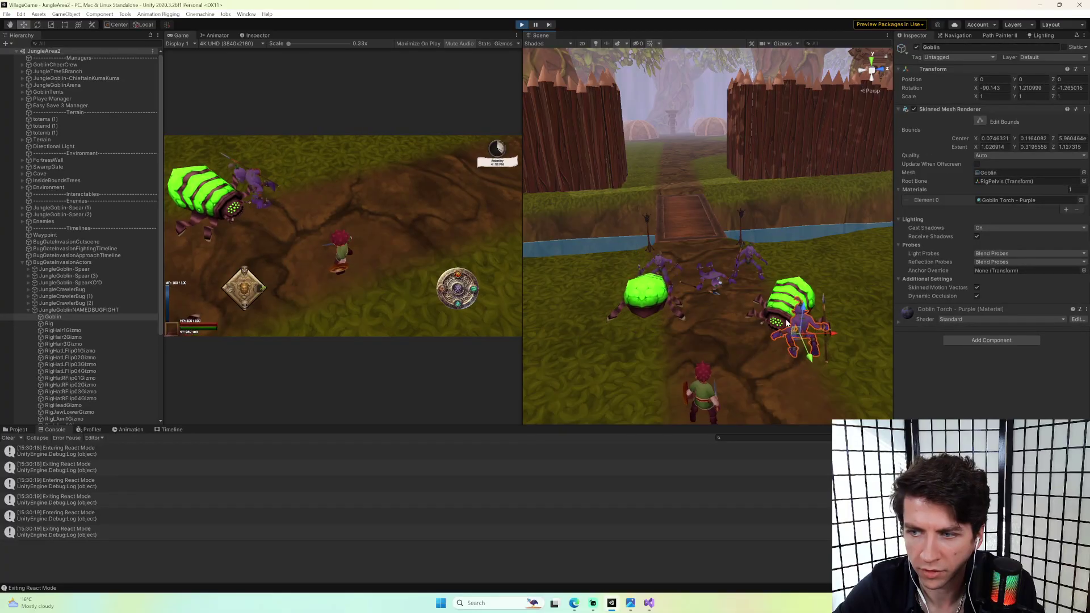
{"action": "left_click", "coordinate": [77, 309]}
{"action": "left_click", "coordinate": [977, 403]}
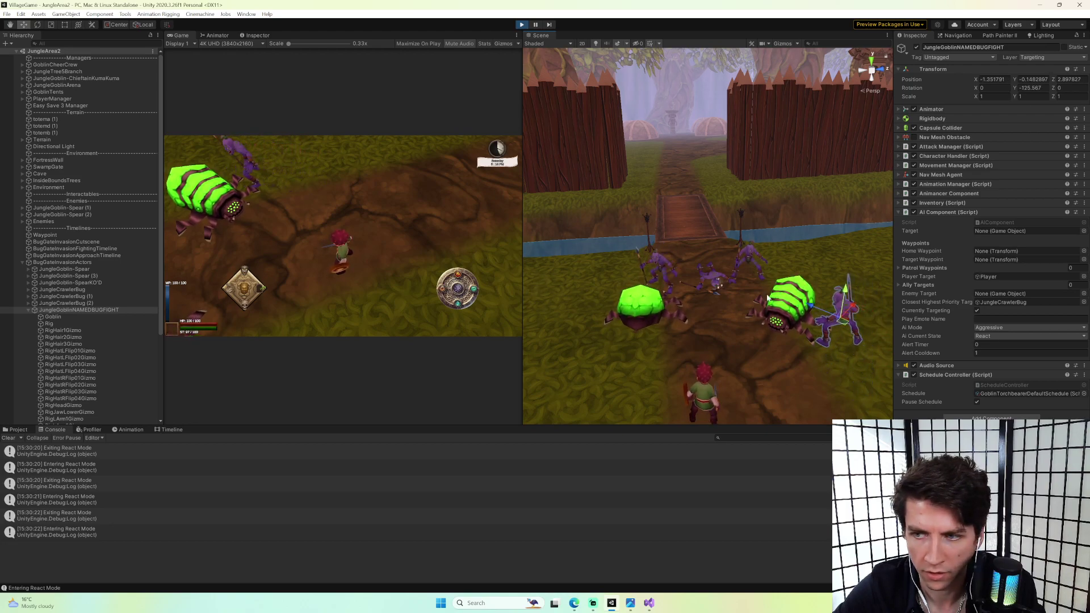
{"action": "left_click", "coordinate": [792, 301]}
{"action": "left_click", "coordinate": [72, 291]}
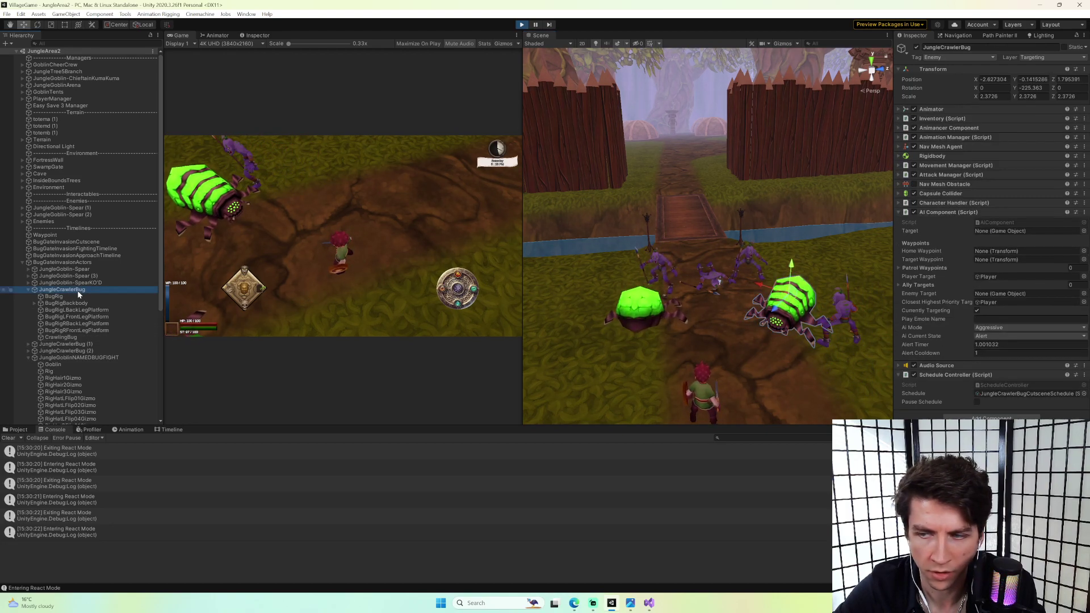
{"action": "left_click", "coordinate": [977, 402]}
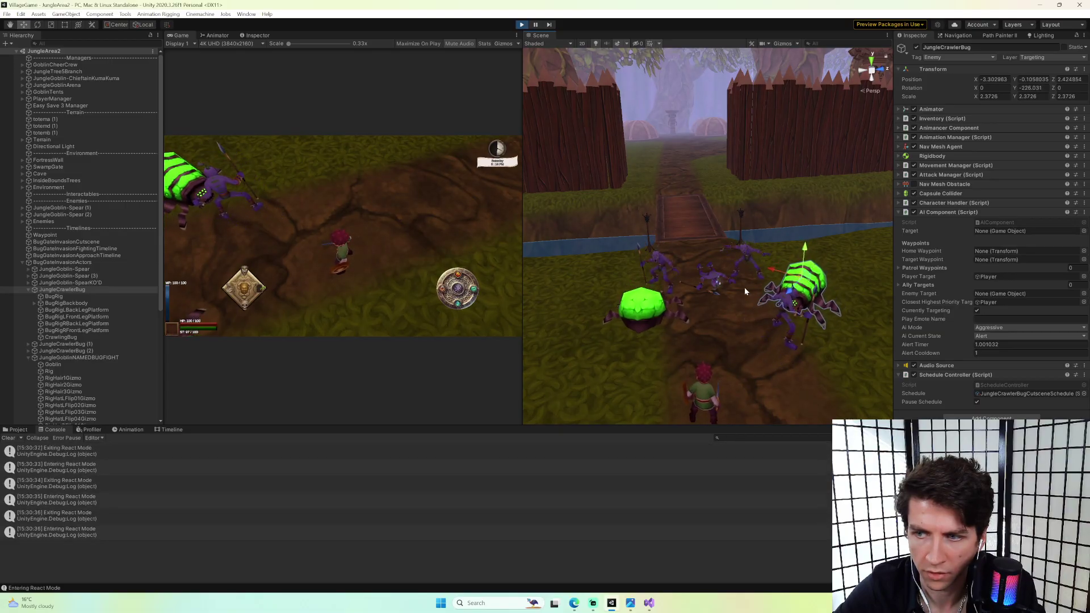
Select JungleCrawlerBug (1) and enable Pause Schedule in its Schedule Controller.
{"action": "left_click", "coordinate": [621, 316]}
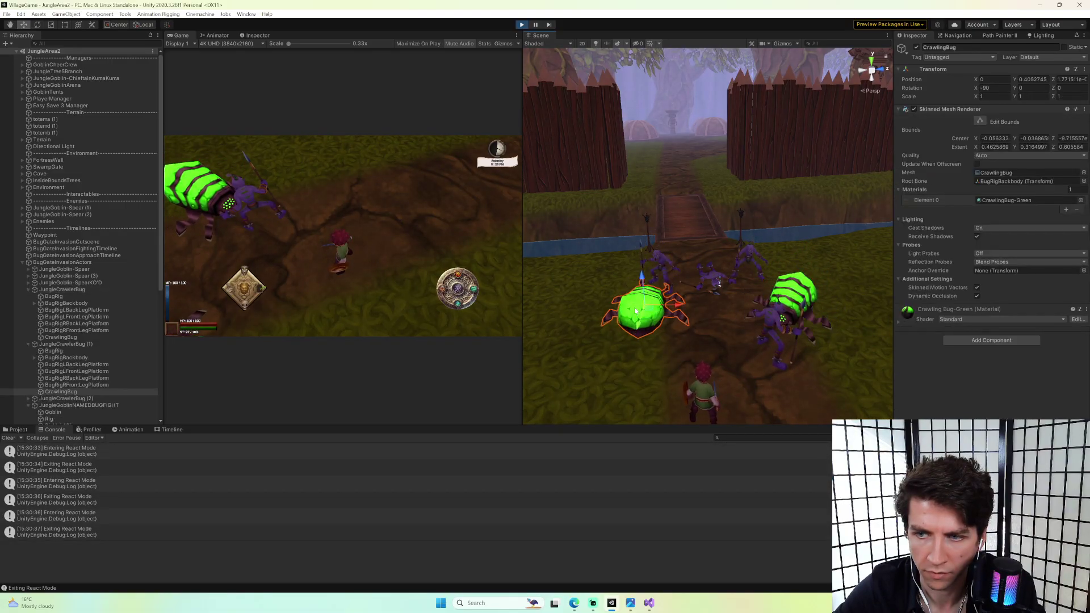
{"action": "left_click", "coordinate": [88, 344]}
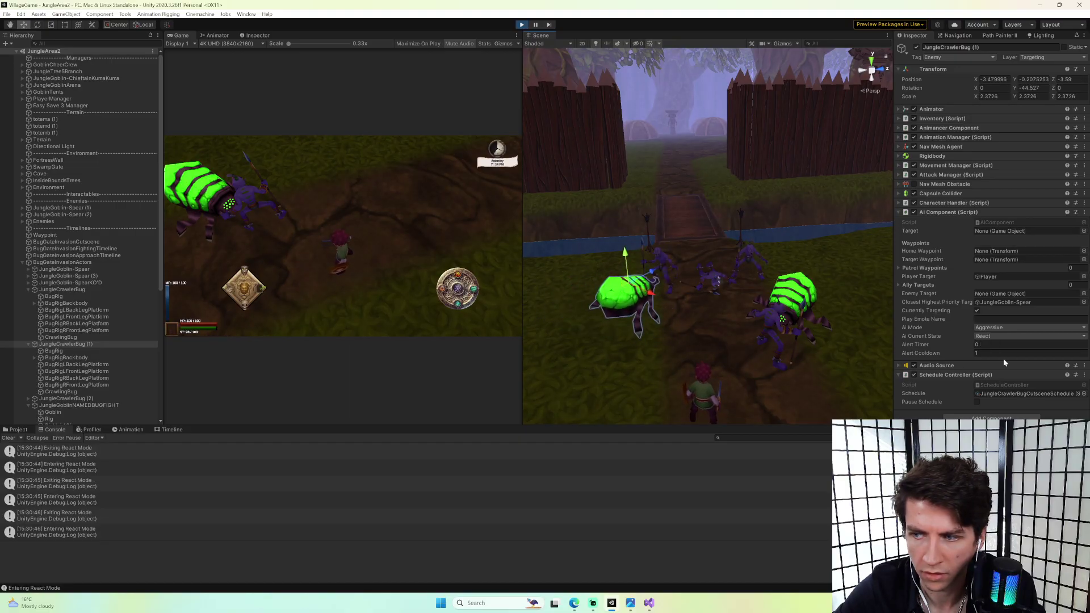
{"action": "left_click", "coordinate": [978, 402]}
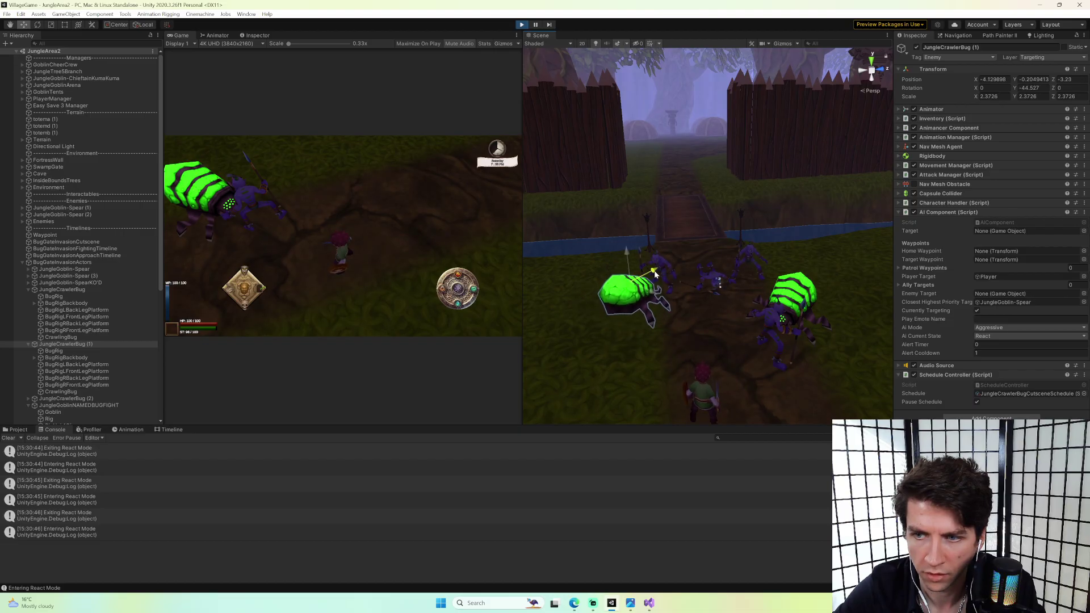
Inspect the AI Component and Character Handler values of JungleGoblin-Spear, down to its Character Type and Character State.
{"action": "left_click", "coordinate": [654, 274]}
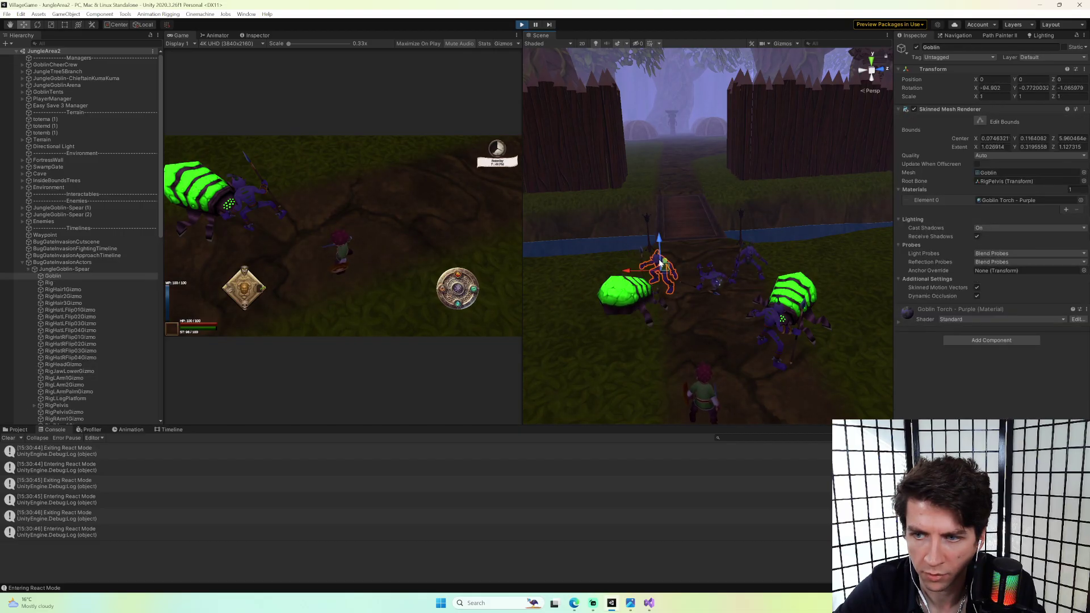
{"action": "left_click", "coordinate": [80, 269]}
{"action": "left_click", "coordinate": [977, 310]}
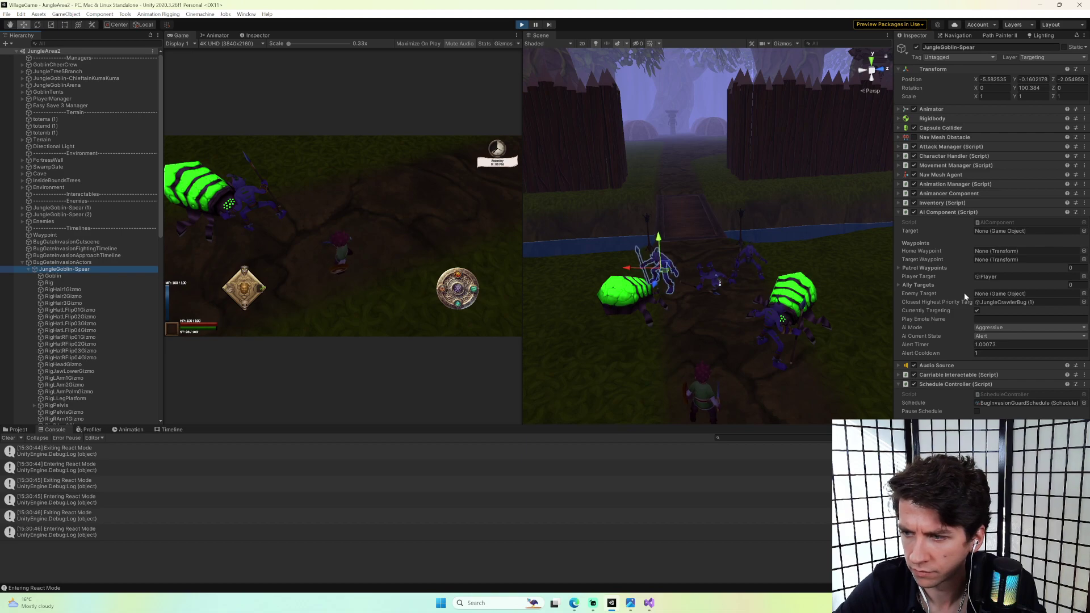
{"action": "left_click", "coordinate": [950, 157]}
{"action": "scroll", "coordinate": [952, 190], "scroll_direction": "down", "scroll_amount": 5}
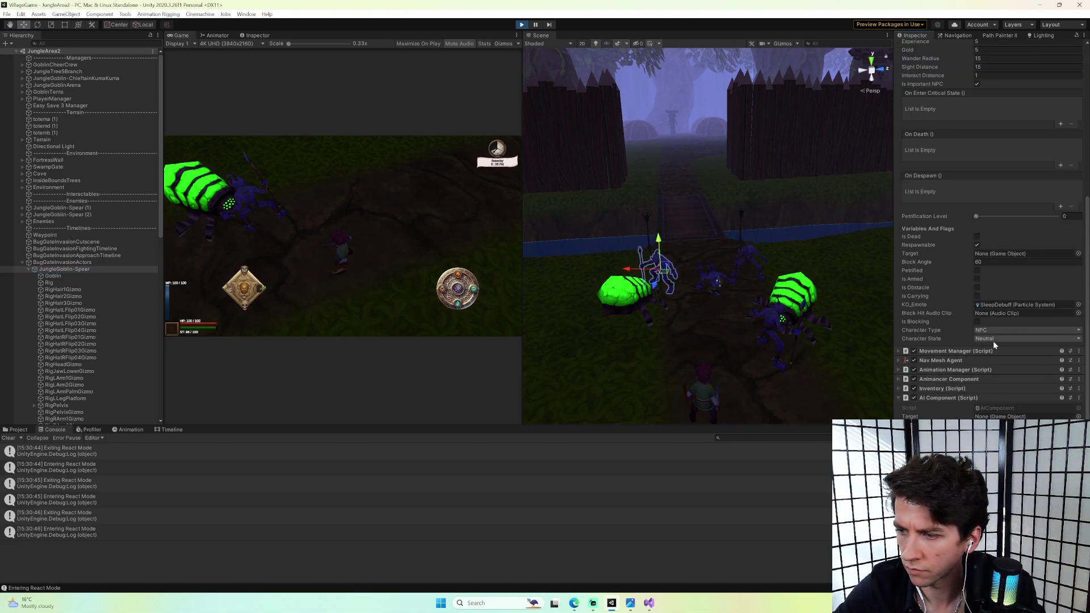
{"action": "scroll", "coordinate": [993, 342], "scroll_direction": "down", "scroll_amount": 2}
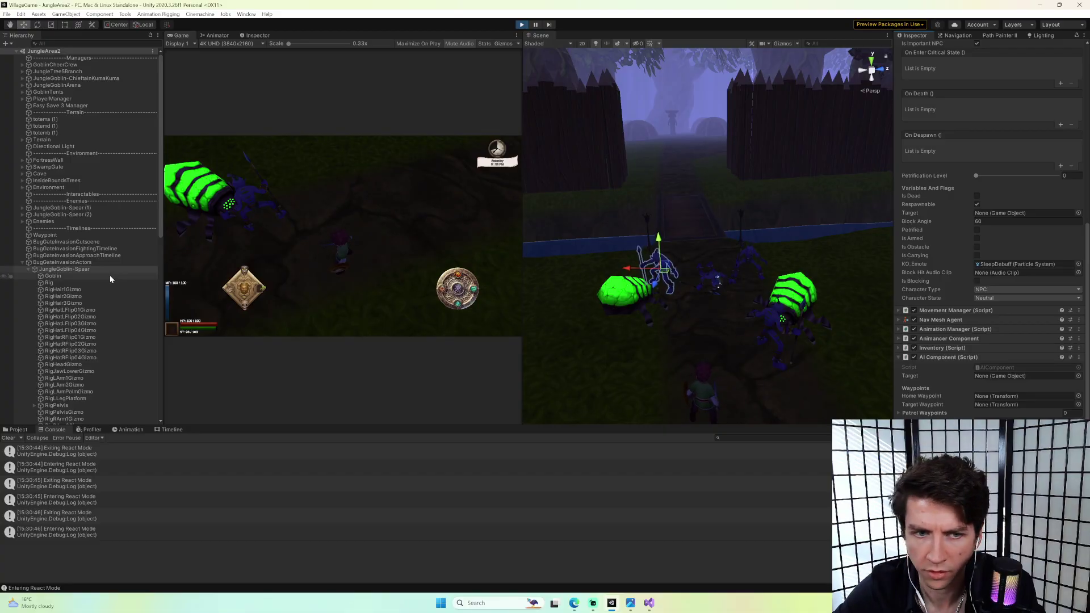
{"action": "left_click", "coordinate": [29, 269]}
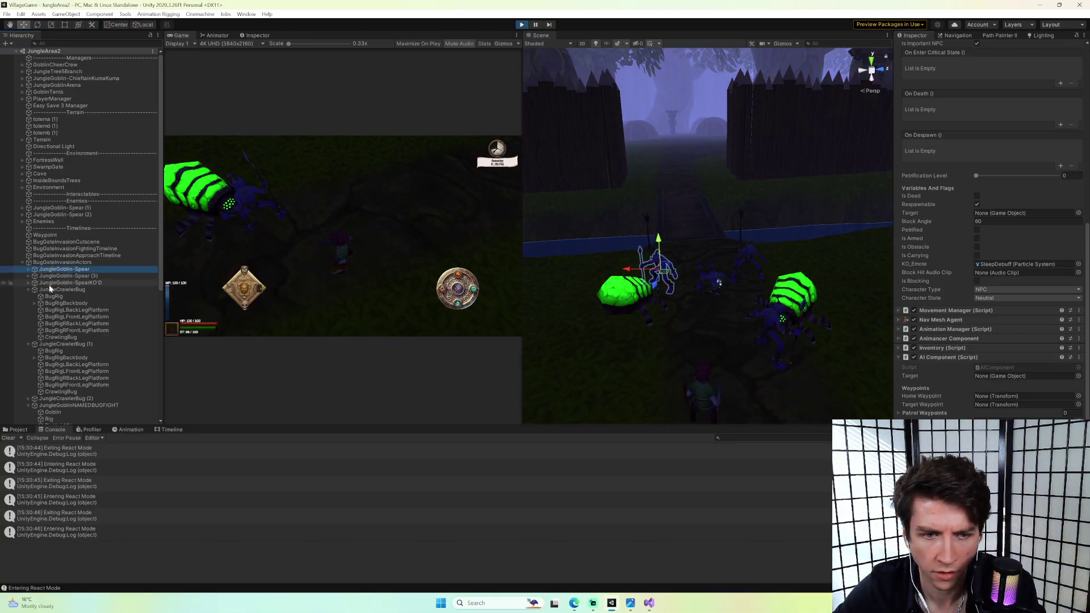
Select JungleCrawlerBug (1) and move it along the ground toward JungleGoblin-Spear.
{"action": "left_click", "coordinate": [29, 289]}
{"action": "scroll", "coordinate": [29, 272], "scroll_direction": "down", "scroll_amount": 2}
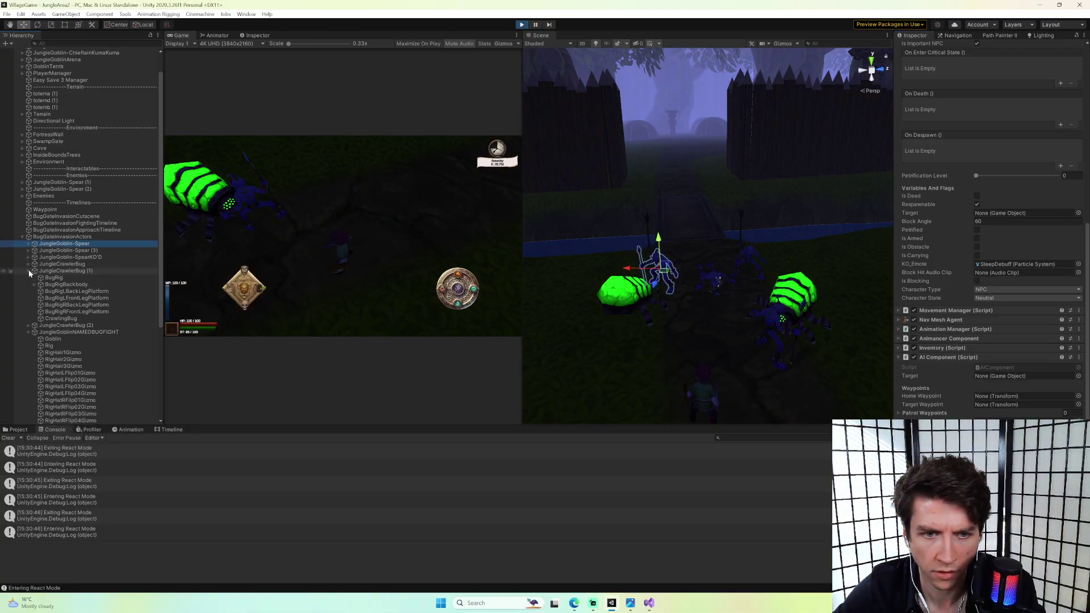
{"action": "left_click", "coordinate": [617, 300]}
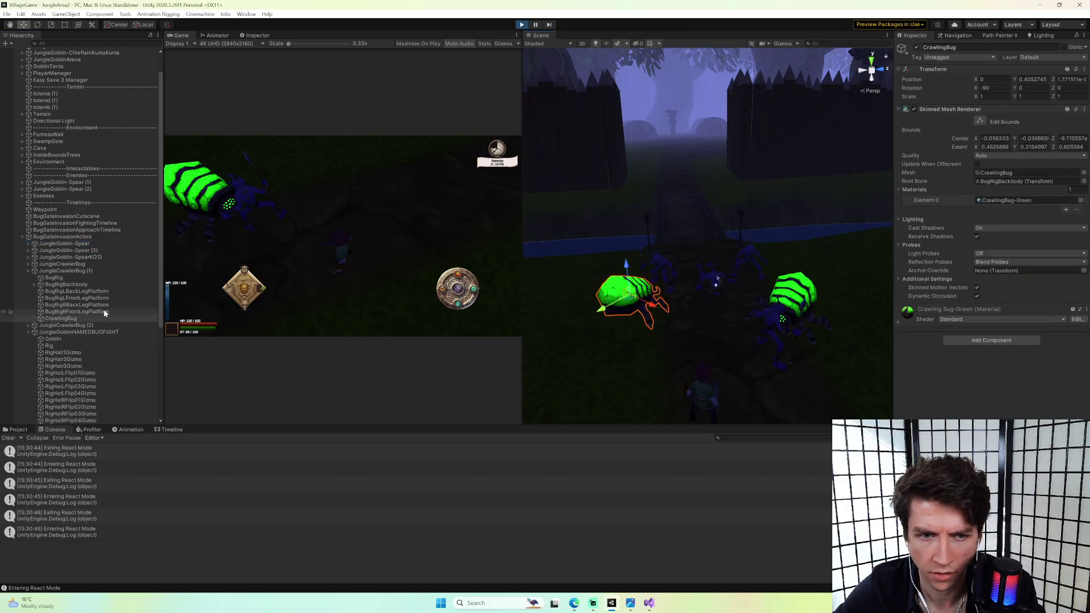
{"action": "left_click", "coordinate": [63, 271]}
{"action": "mouse_move", "coordinate": [669, 300]}
{"action": "left_mouse_down"}
{"action": "mouse_move", "coordinate": [696, 291]}
{"action": "mouse_move", "coordinate": [654, 279]}
{"action": "mouse_move", "coordinate": [669, 284]}
{"action": "left_mouse_up"}
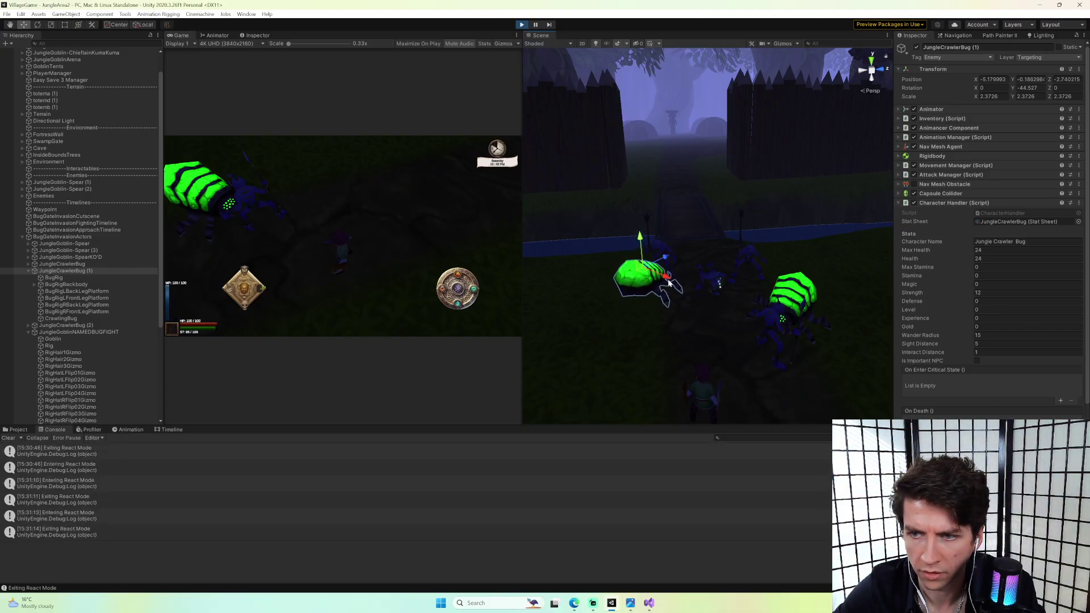
Inspect the Character Handler stats and flags of JungleGoblin-Spear, and expand the attack list in its Attack Manager.
{"action": "left_click", "coordinate": [659, 246]}
{"action": "left_click", "coordinate": [116, 243]}
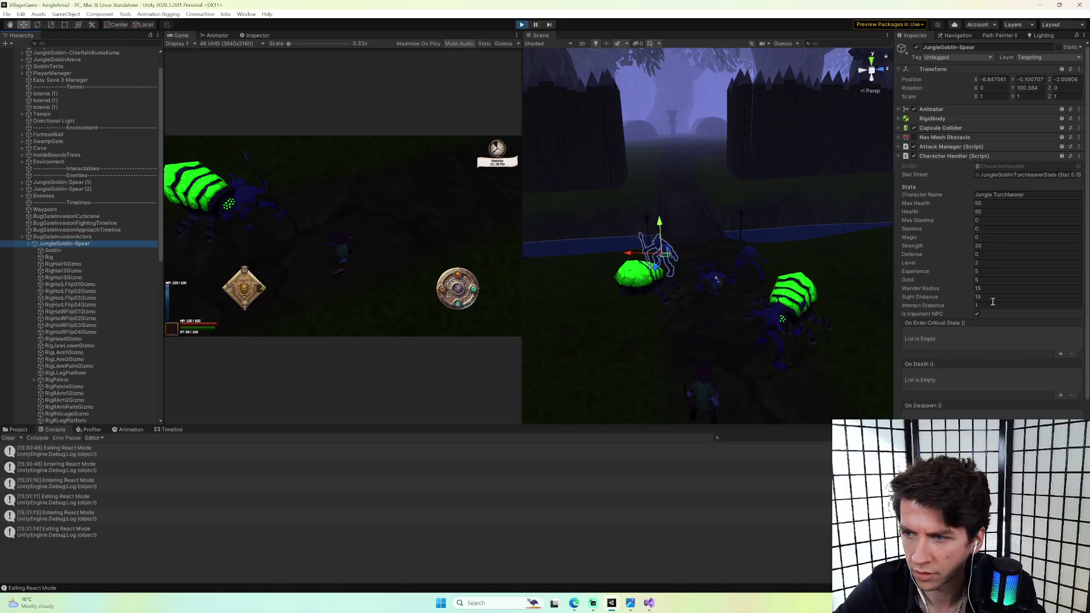
{"action": "left_click", "coordinate": [921, 307]}
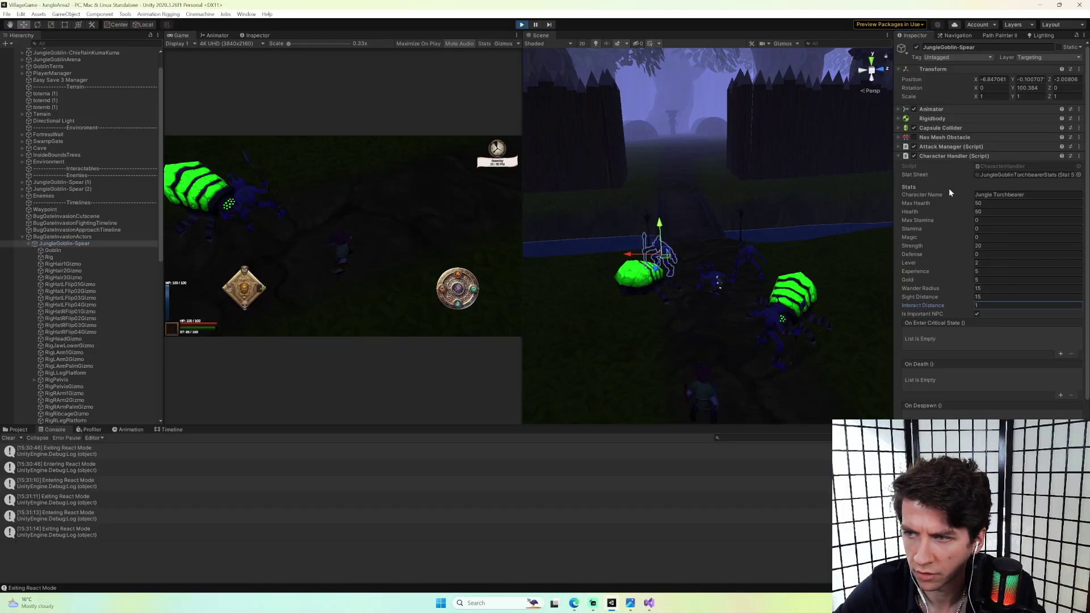
{"action": "scroll", "coordinate": [976, 170], "scroll_direction": "down", "scroll_amount": 5}
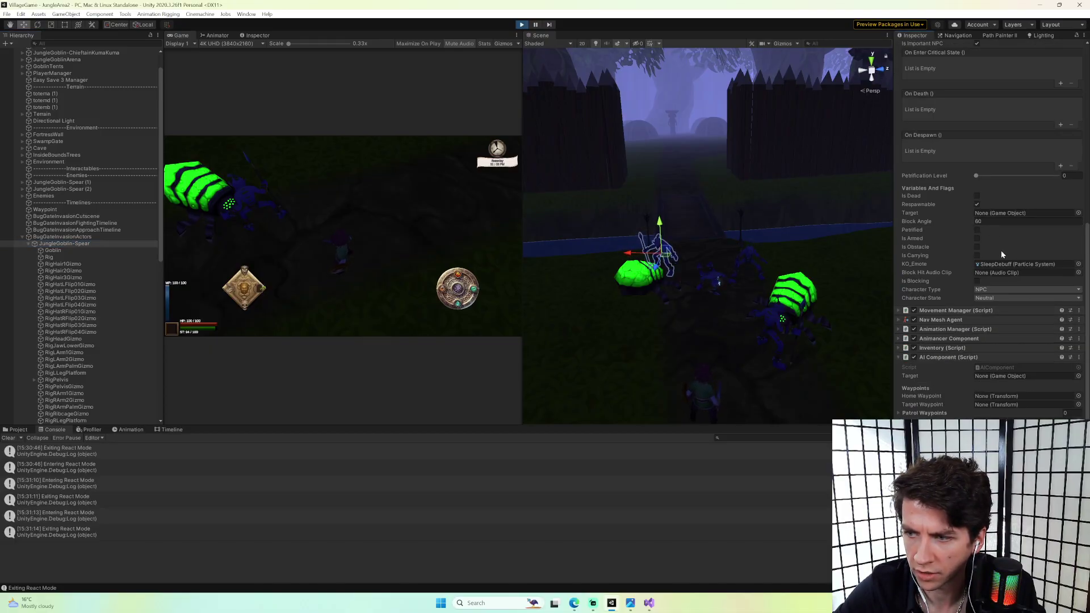
{"action": "scroll", "coordinate": [954, 352], "scroll_direction": "up", "scroll_amount": 3}
{"action": "scroll", "coordinate": [964, 351], "scroll_direction": "up", "scroll_amount": 3}
{"action": "left_click", "coordinate": [955, 156]}
{"action": "left_click", "coordinate": [961, 148]}
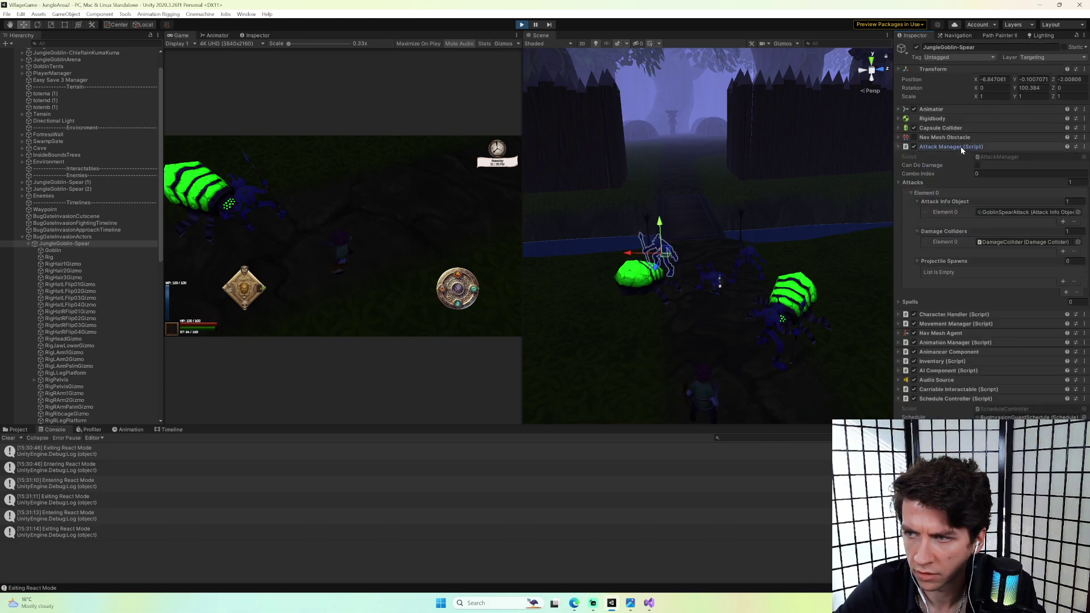
Locate the GoblinSpearAttack asset referenced by the goblin's Attack Info Object and set its Attack Range to 1.
{"action": "left_click", "coordinate": [1011, 213]}
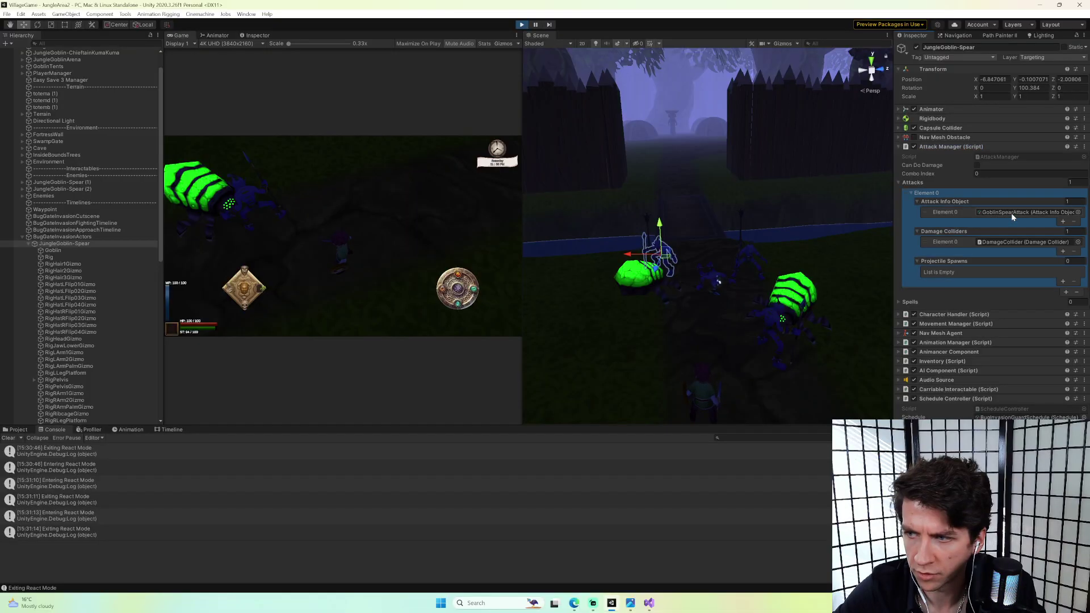
{"action": "left_click", "coordinate": [18, 429]}
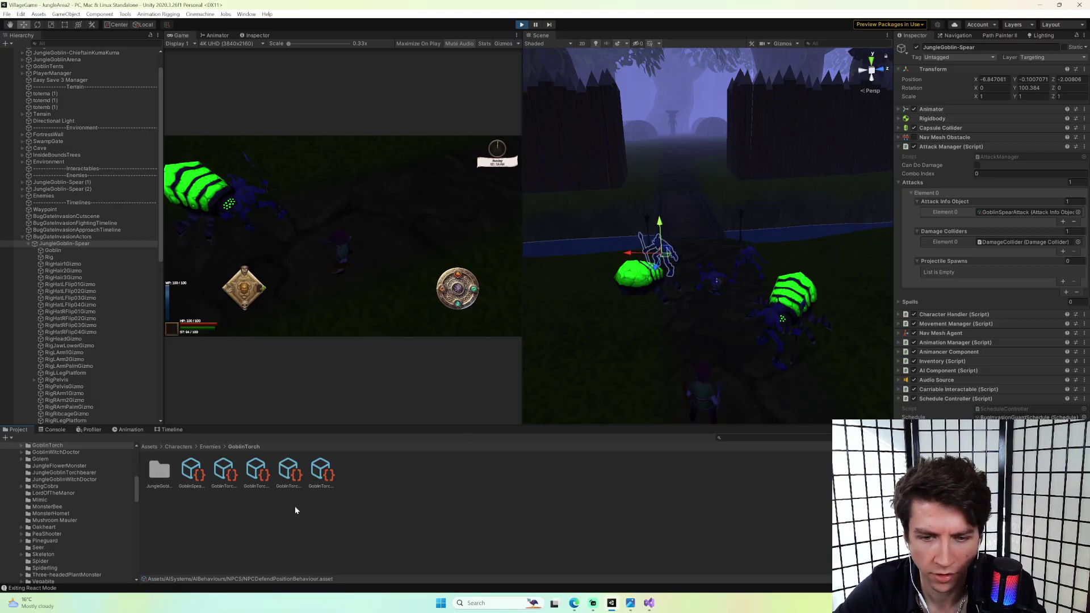
{"action": "left_click", "coordinate": [1008, 213]}
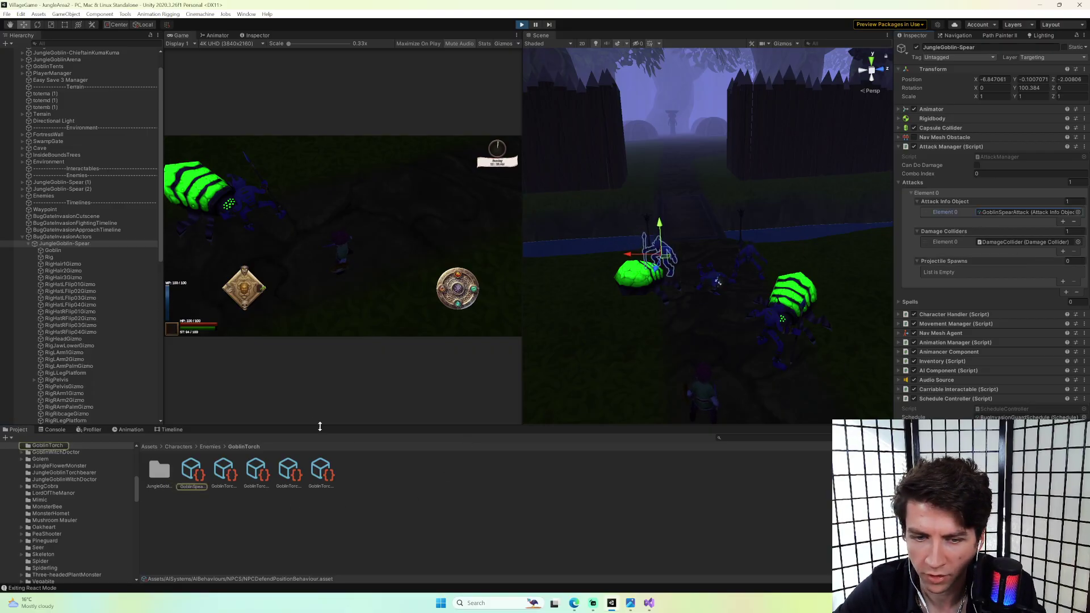
{"action": "left_click", "coordinate": [191, 476]}
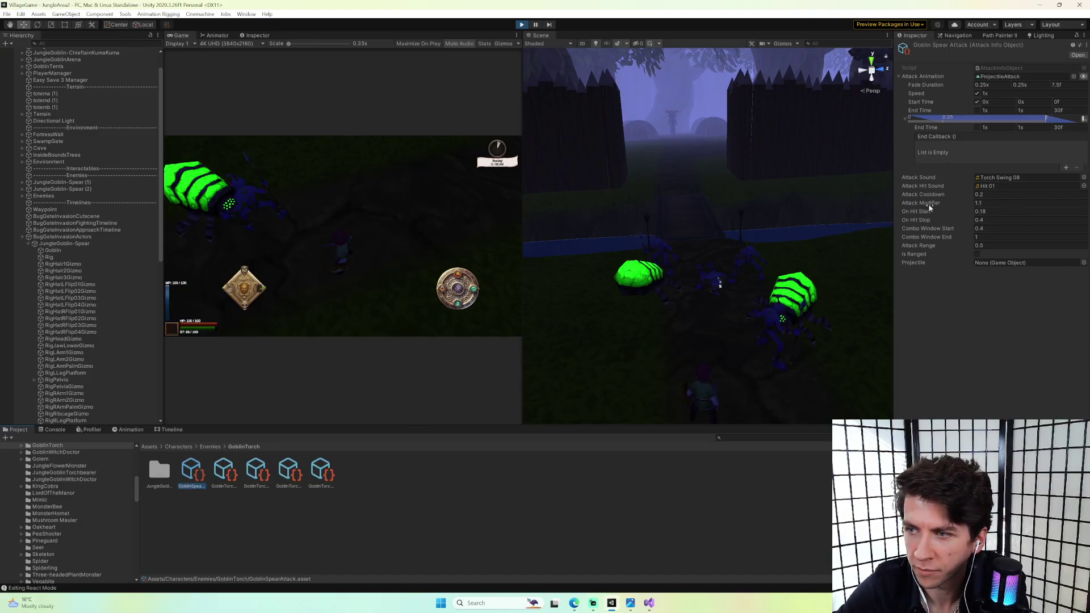
{"action": "left_click", "coordinate": [965, 245]}
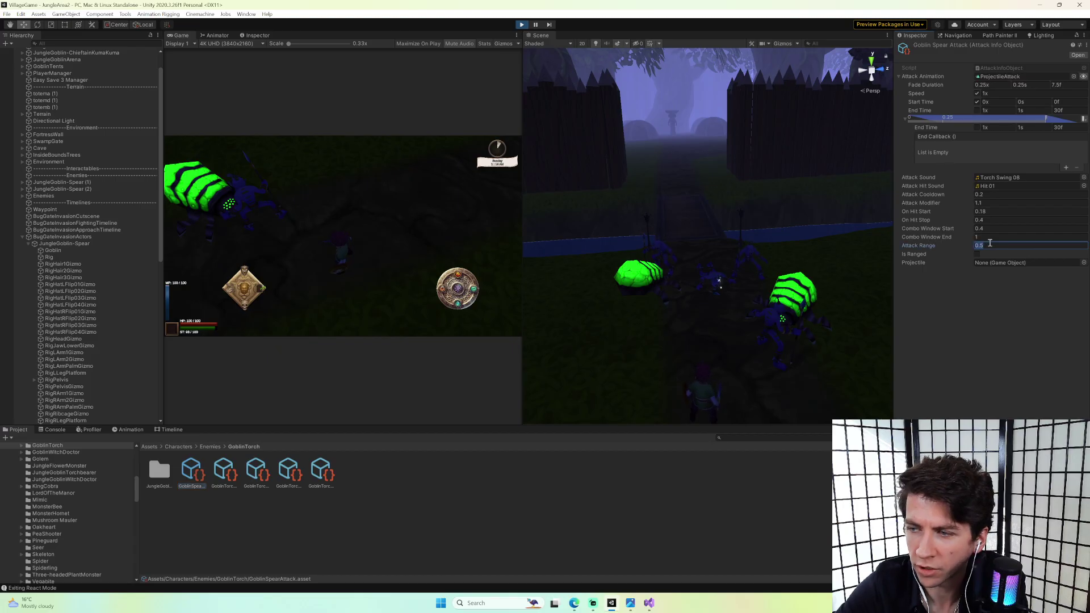
{"action": "type", "text": "1"}
{"action": "key", "text": "Return"}
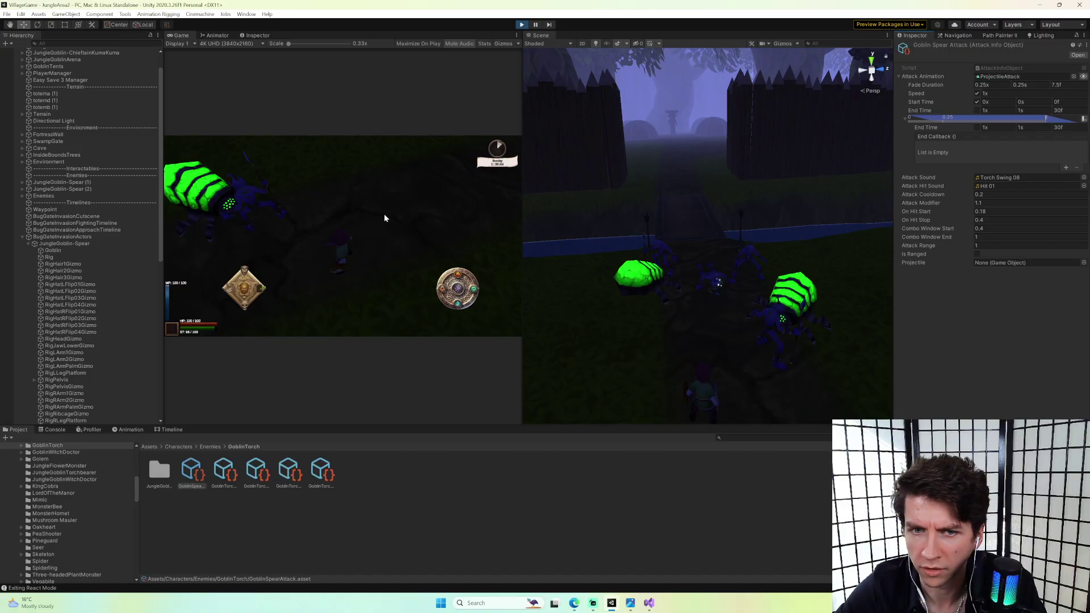
Move JungleCrawlerBug (1) a short distance away from JungleGoblin-Spear and clear the selection.
{"action": "left_click", "coordinate": [654, 276]}
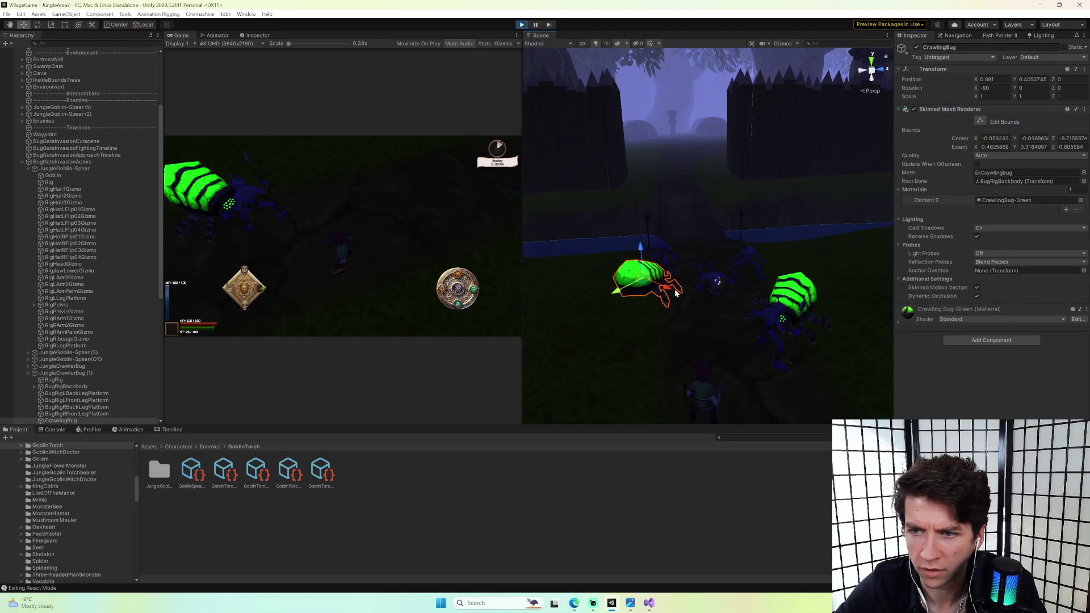
{"action": "left_click", "coordinate": [153, 373]}
{"action": "mouse_move", "coordinate": [666, 277]}
{"action": "left_mouse_down"}
{"action": "mouse_move", "coordinate": [685, 287]}
{"action": "mouse_move", "coordinate": [680, 267]}
{"action": "left_mouse_up"}
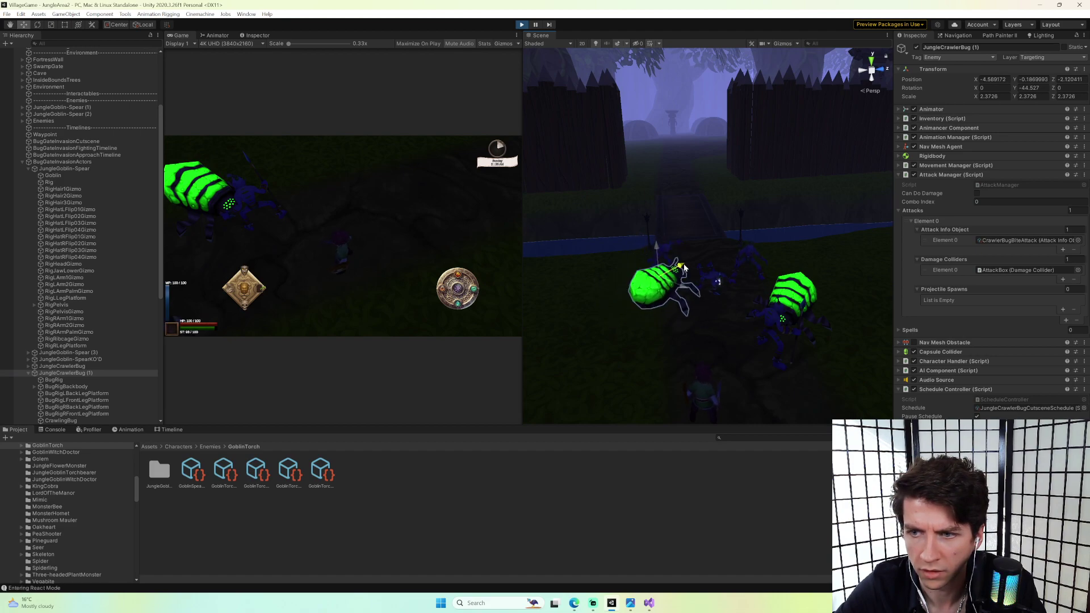
{"action": "left_click", "coordinate": [630, 228]}
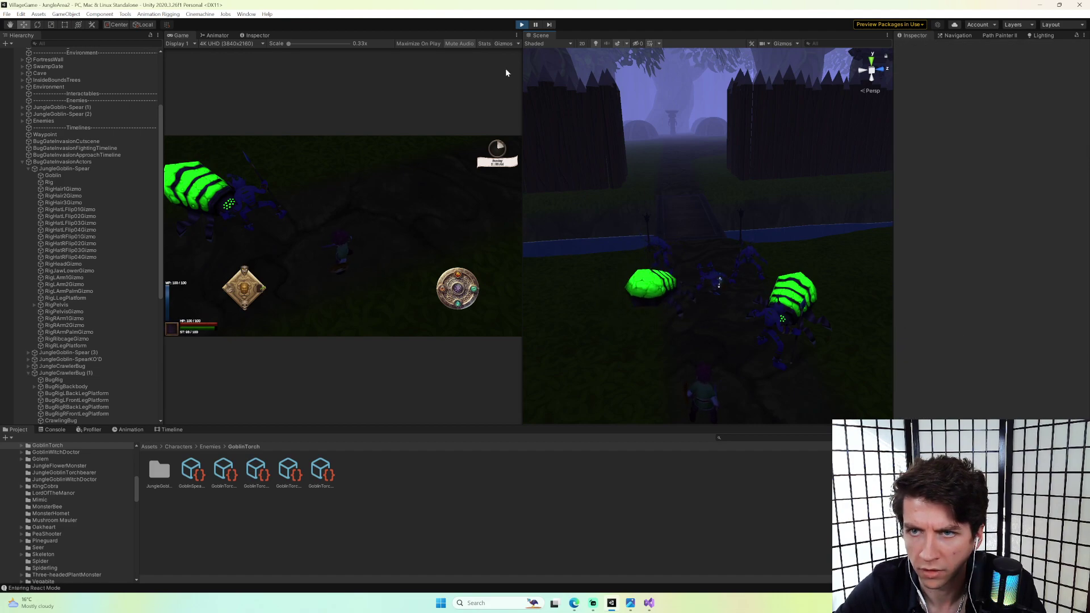
Set the Attack Range of the GoblinSpearAttack asset to 0.5 and exit play mode.
{"action": "left_click", "coordinate": [191, 472]}
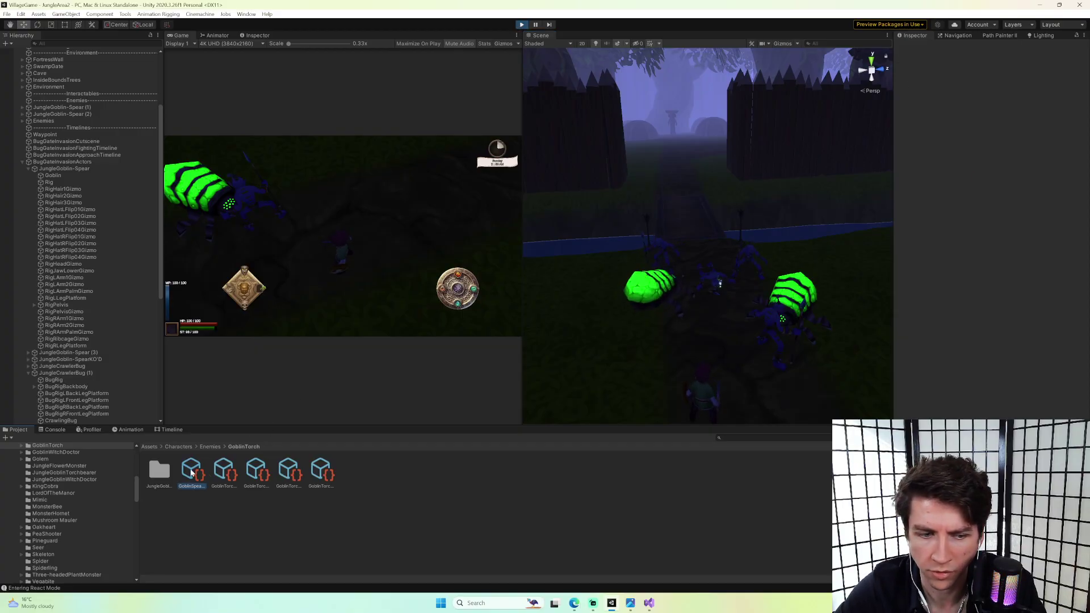
{"action": "left_click", "coordinate": [229, 466]}
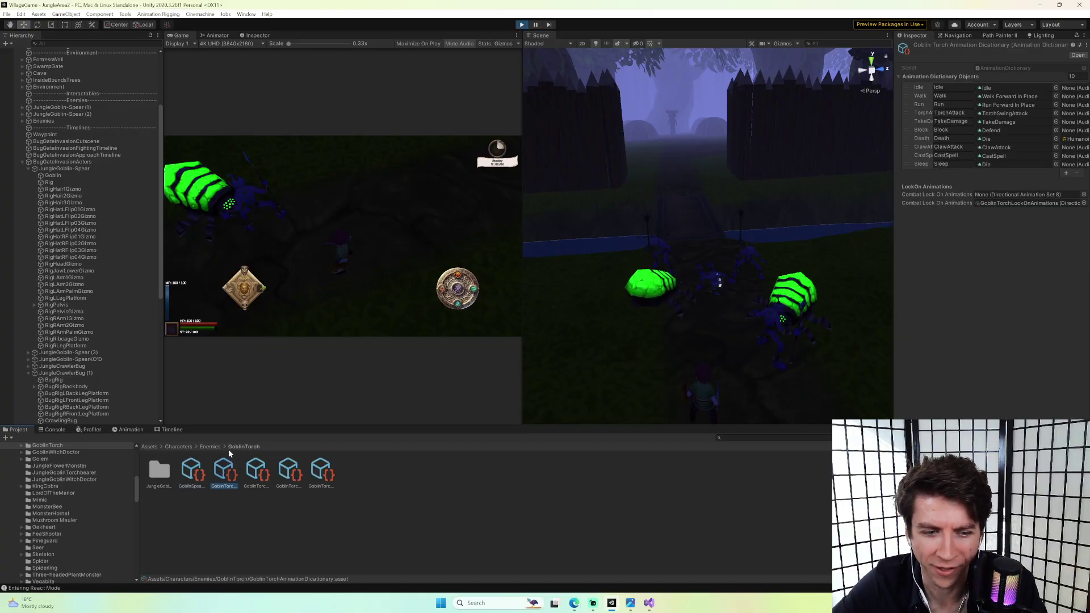
{"action": "left_click", "coordinate": [192, 473]}
{"action": "left_click", "coordinate": [993, 245]}
{"action": "type", "text": "0.5"}
{"action": "left_click", "coordinate": [944, 358]}
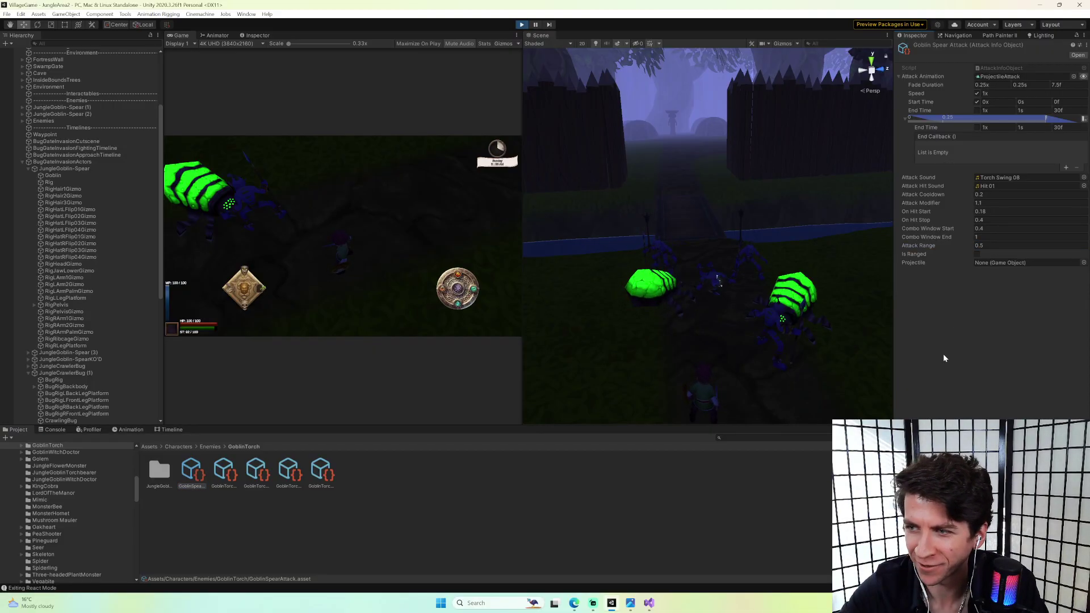
{"action": "left_click", "coordinate": [520, 25]}
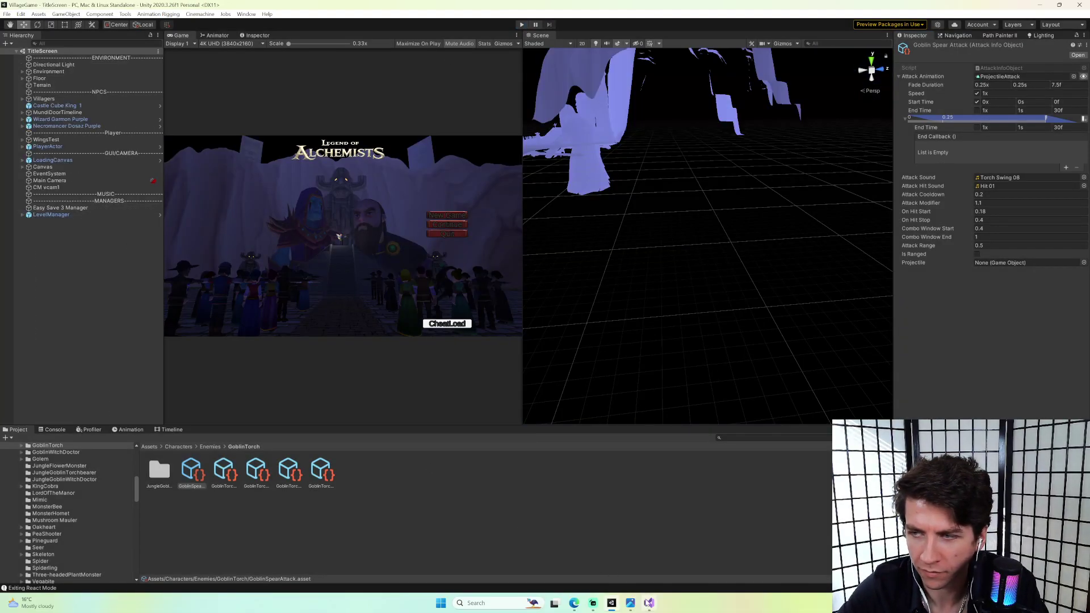
Switch to Visual Studio and review the state switching, reaction, alert-finish and alerted behaviour code in AIComponent.cs.
{"action": "key", "text": "alt+Tab"}
{"action": "scroll", "coordinate": [462, 173], "scroll_direction": "up", "scroll_amount": 8}
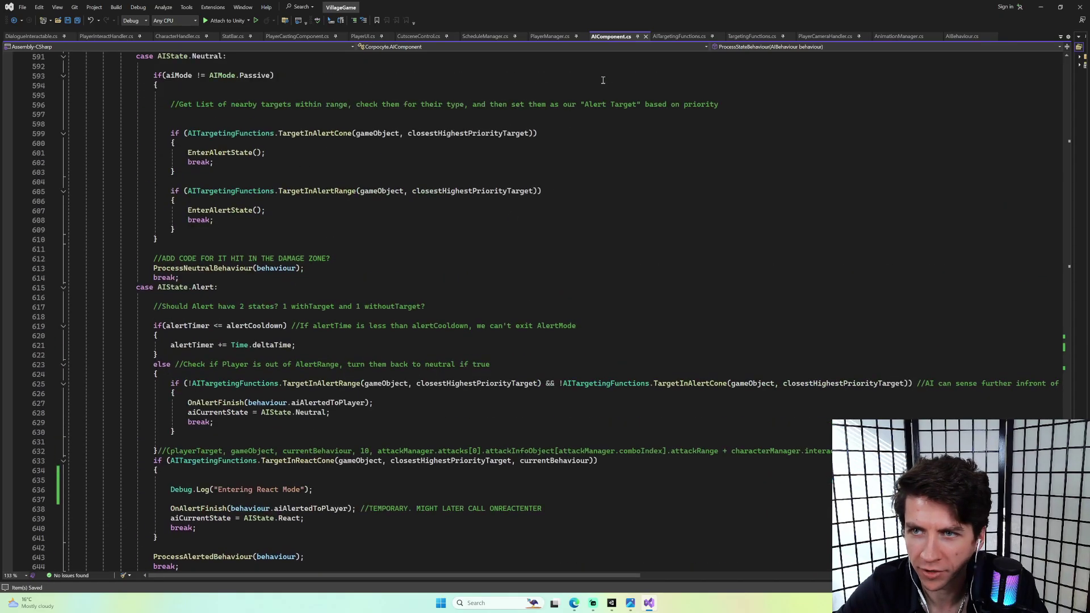
{"action": "scroll", "coordinate": [616, 74], "scroll_direction": "up", "scroll_amount": 14}
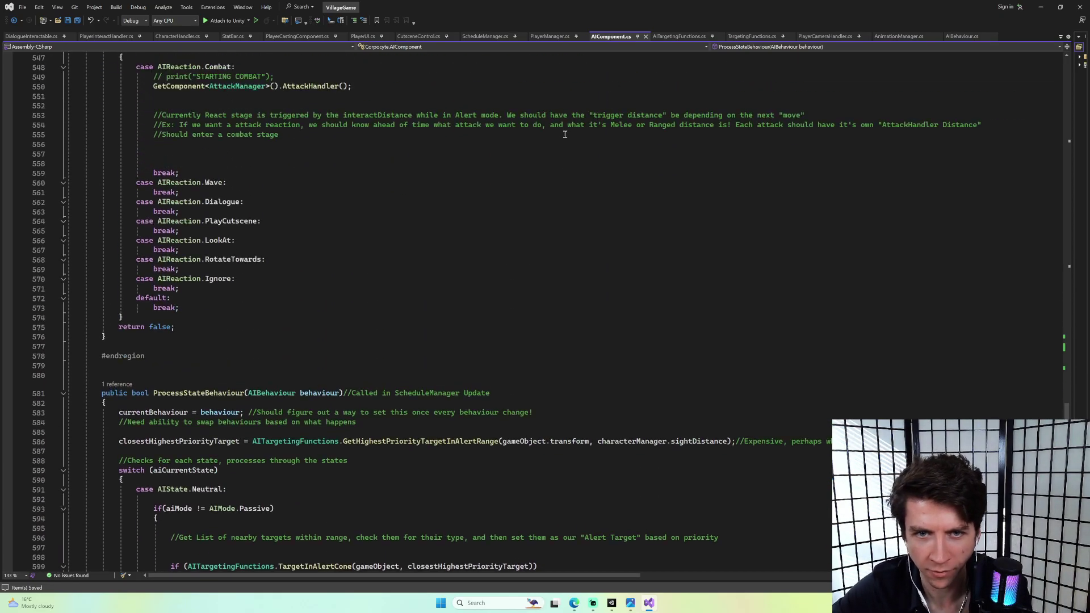
{"action": "scroll", "coordinate": [386, 165], "scroll_direction": "down", "scroll_amount": 20}
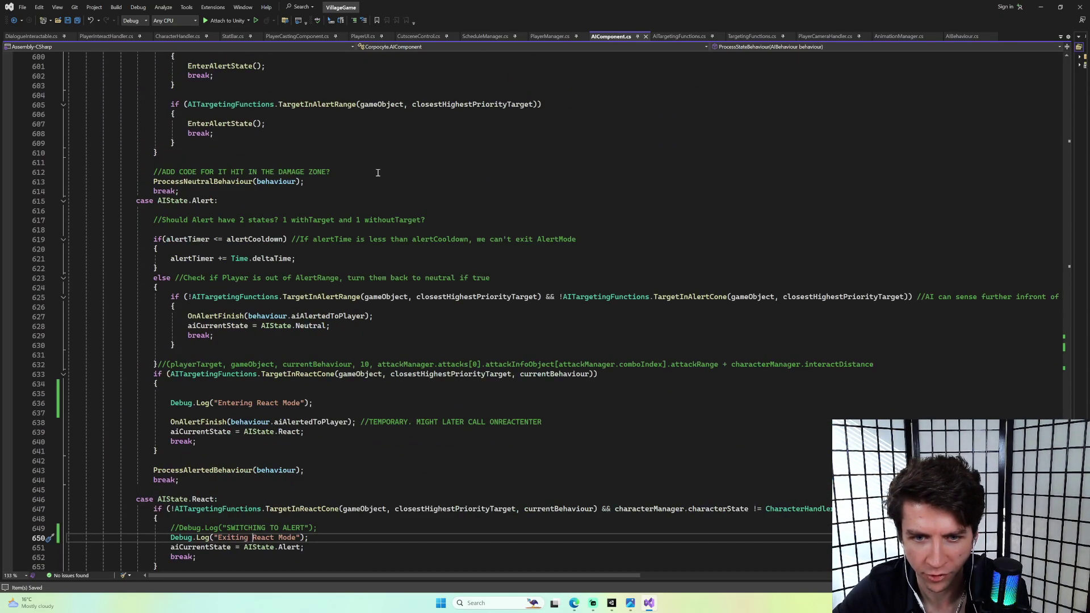
{"action": "scroll", "coordinate": [377, 172], "scroll_direction": "down", "scroll_amount": 8}
{"action": "scroll", "coordinate": [377, 172], "scroll_direction": "up", "scroll_amount": 20}
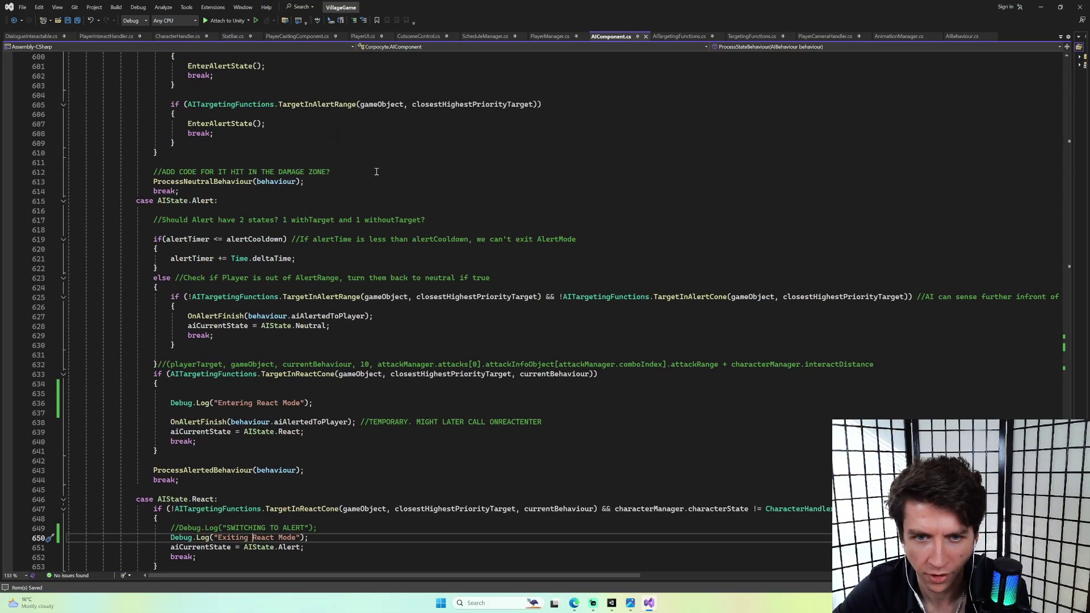
{"action": "scroll", "coordinate": [378, 171], "scroll_direction": "up", "scroll_amount": 20}
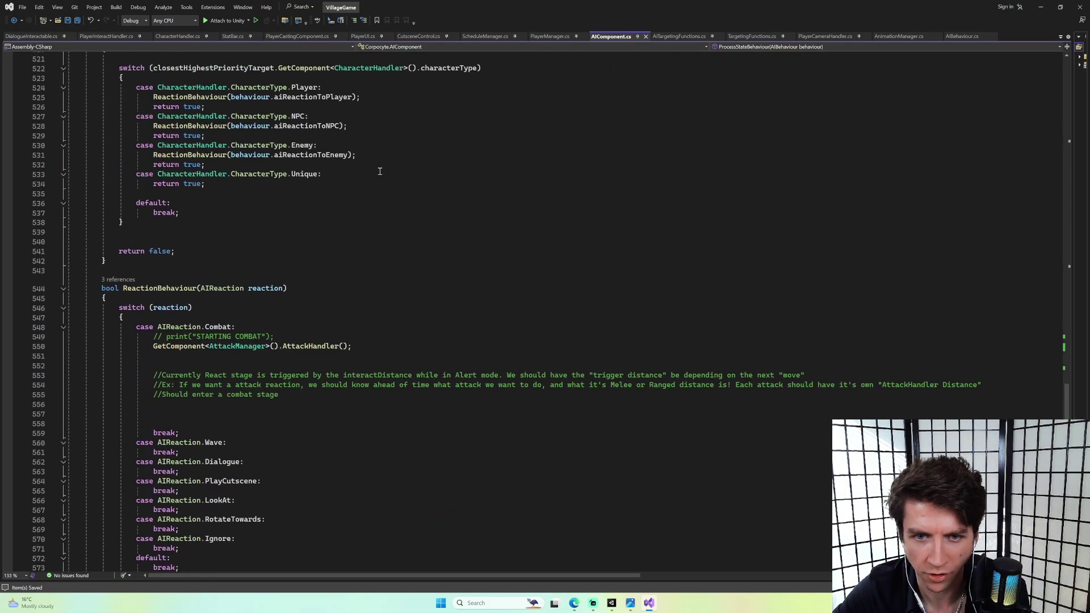
{"action": "scroll", "coordinate": [379, 170], "scroll_direction": "up", "scroll_amount": 18}
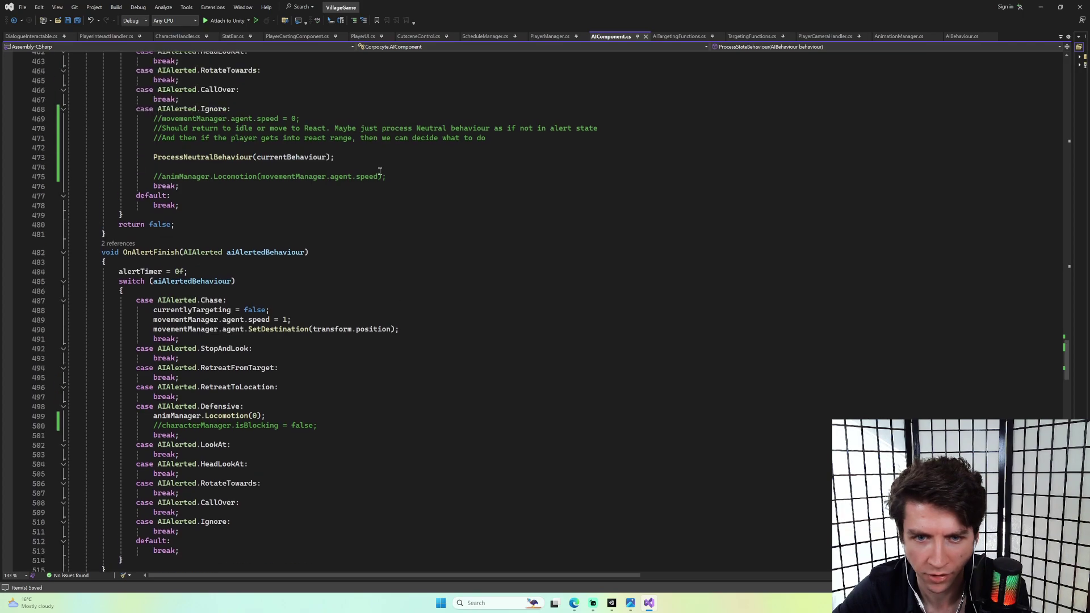
{"action": "scroll", "coordinate": [380, 171], "scroll_direction": "up", "scroll_amount": 17}
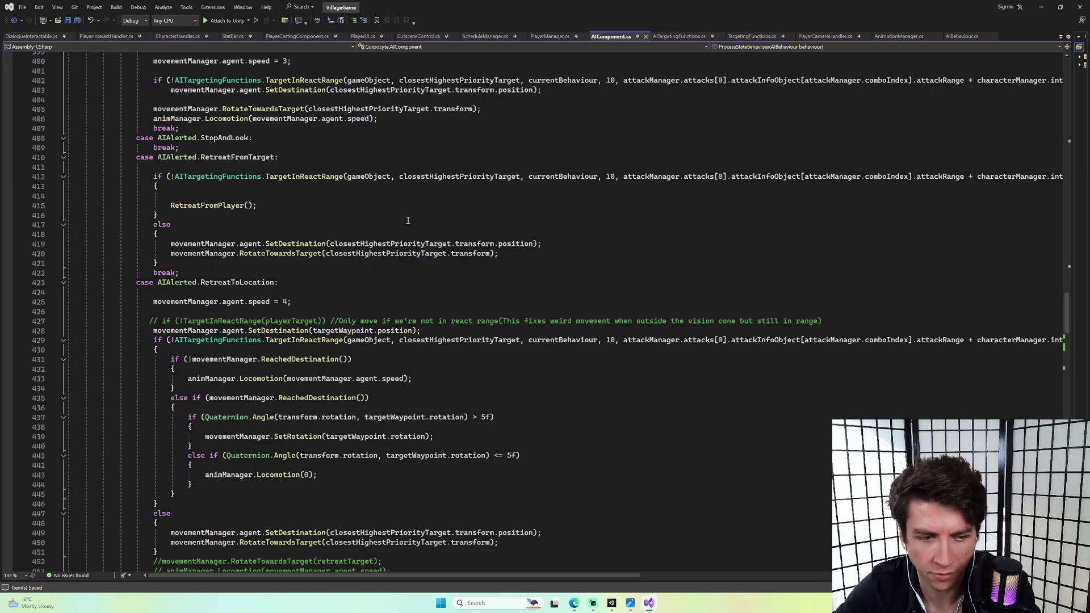
{"action": "scroll", "coordinate": [406, 205], "scroll_direction": "up", "scroll_amount": 7}
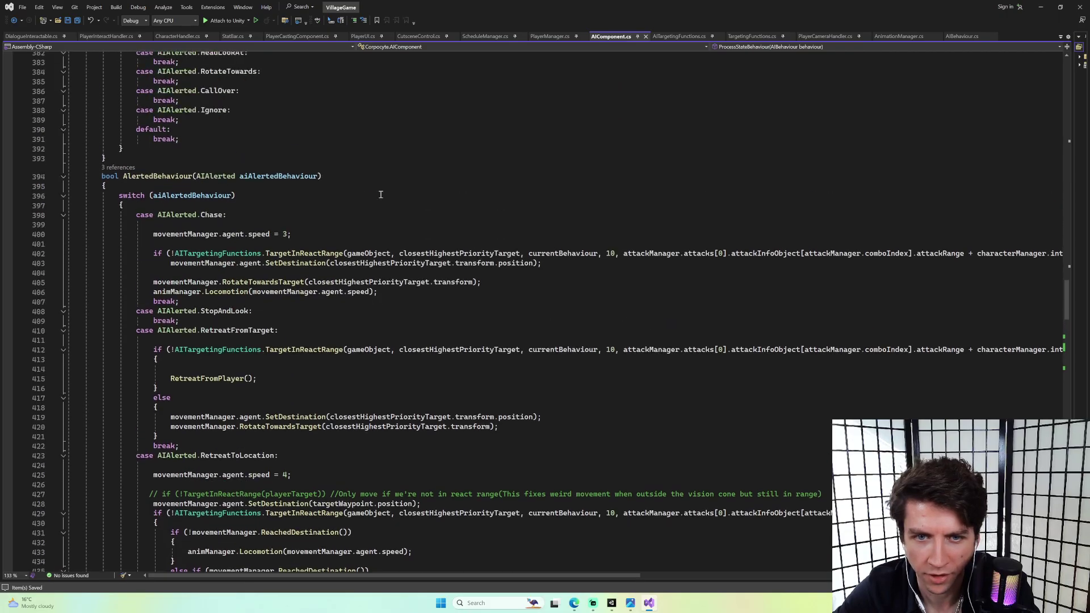
{"action": "scroll", "coordinate": [381, 195], "scroll_direction": "down", "scroll_amount": 3}
{"action": "scroll", "coordinate": [381, 195], "scroll_direction": "down", "scroll_amount": 1}
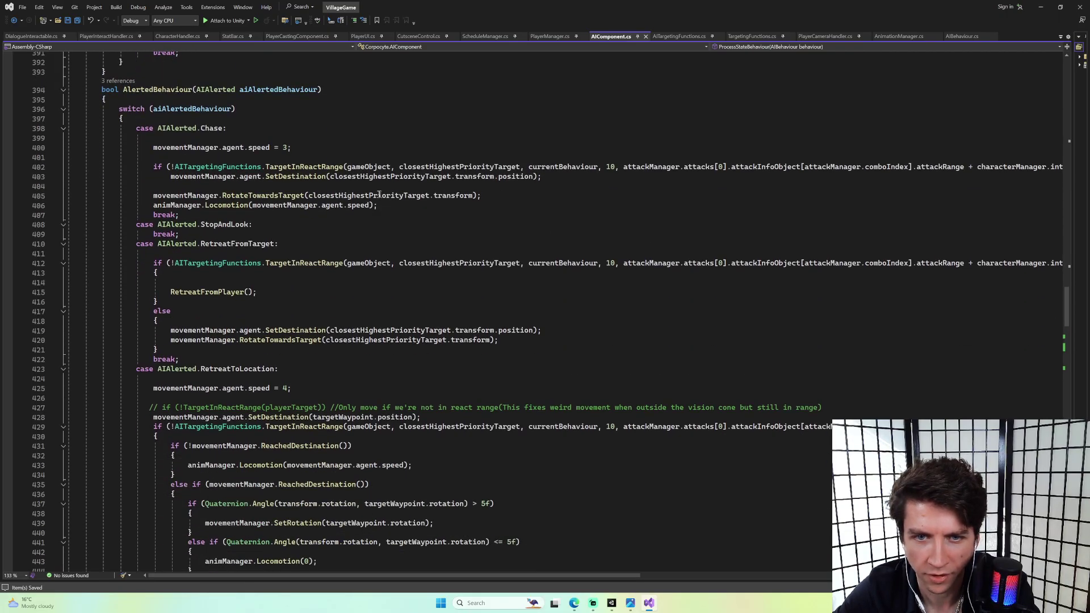
Copy the RotateTowardsTarget and Locomotion lines from the Chase case of AlertedBehaviour over the first line of its Defensive case.
{"action": "left_click_drag", "start_coordinate": [485, 195], "coordinate": [151, 195]}
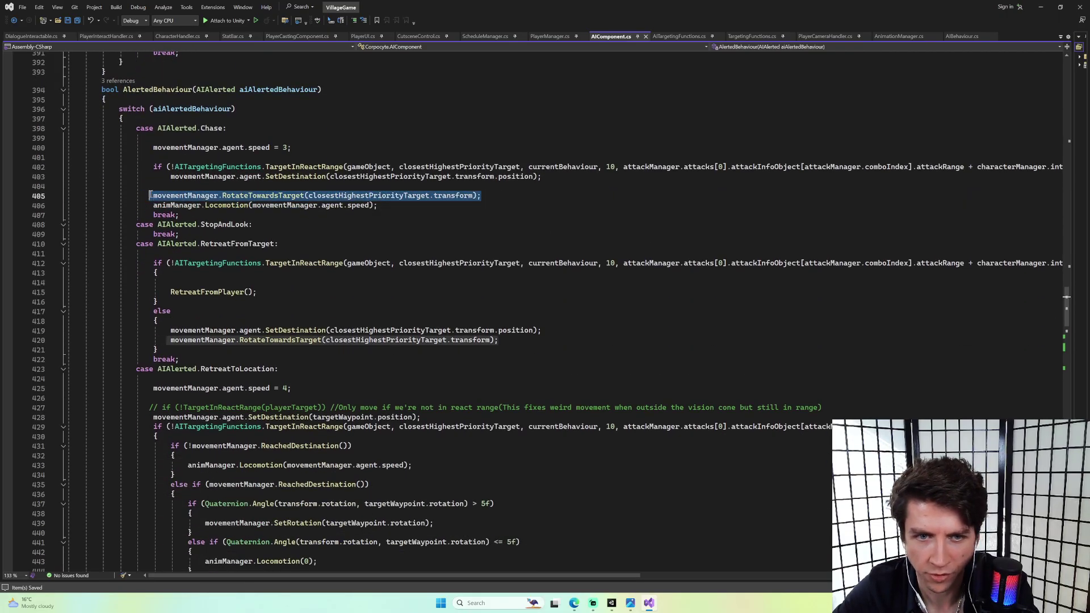
{"action": "left_click_drag", "start_coordinate": [378, 205], "coordinate": [153, 197]}
{"action": "key", "text": "ctrl+c"}
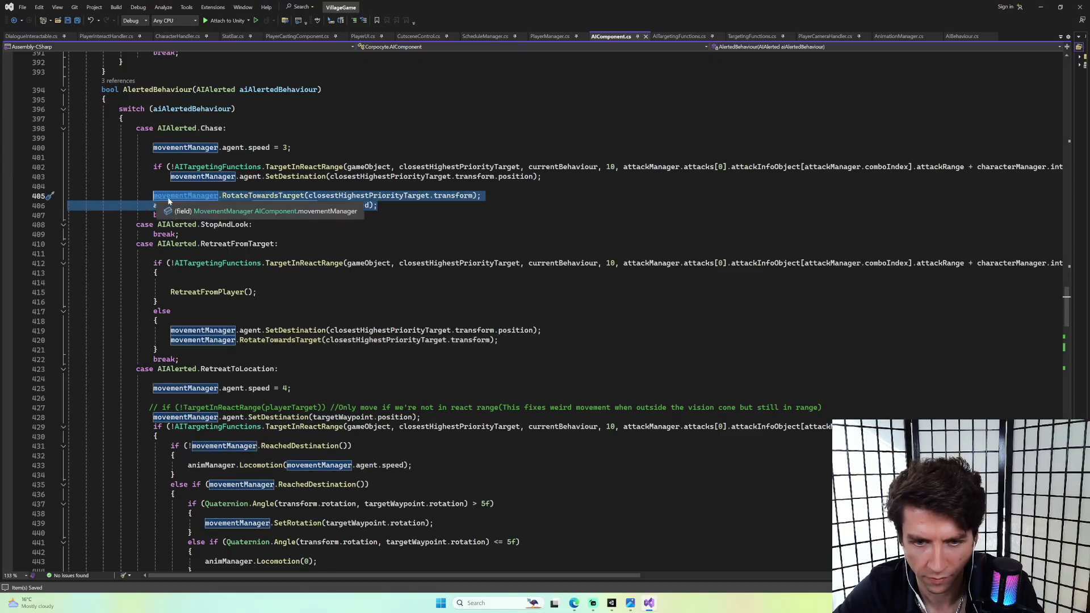
{"action": "scroll", "coordinate": [350, 195], "scroll_direction": "down", "scroll_amount": 8}
{"action": "scroll", "coordinate": [349, 195], "scroll_direction": "down", "scroll_amount": 8}
{"action": "left_click_drag", "start_coordinate": [265, 234], "coordinate": [154, 234]}
{"action": "key", "text": "ctrl+v"}
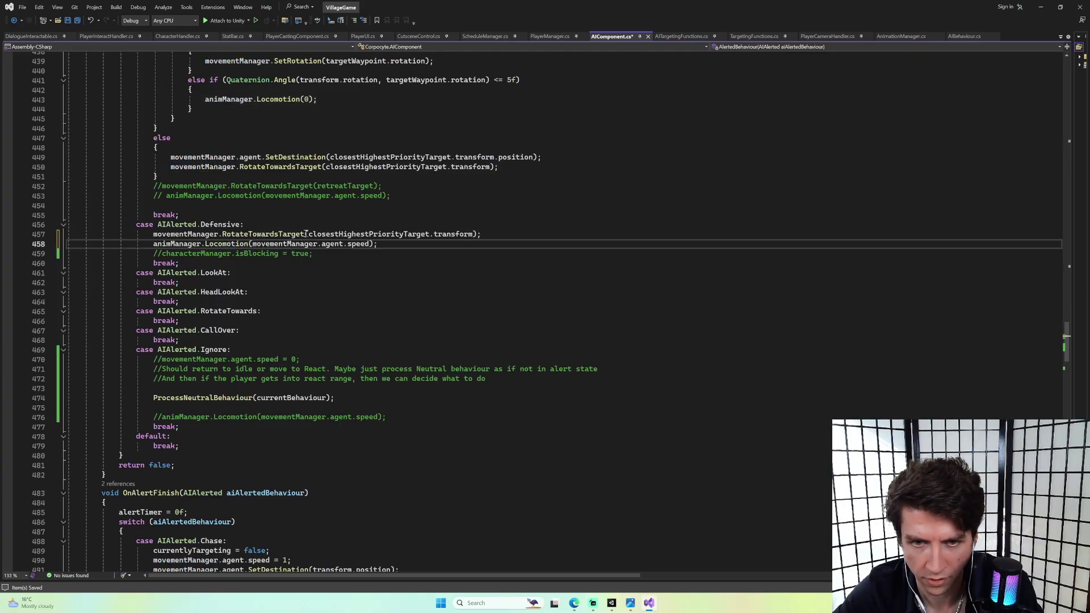
Change the Locomotion argument in the Defensive case to 1 and add the comment "For walking in place" after it.
{"action": "left_click_drag", "start_coordinate": [369, 244], "coordinate": [253, 245]}
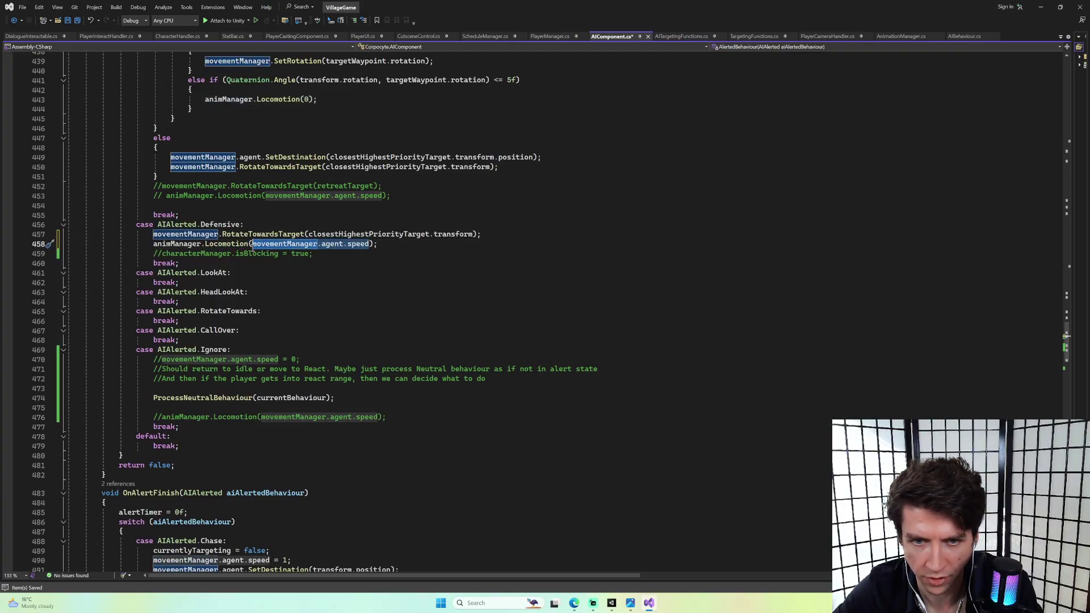
{"action": "type", "text": "1"}
{"action": "key", "text": "ctrl+s"}
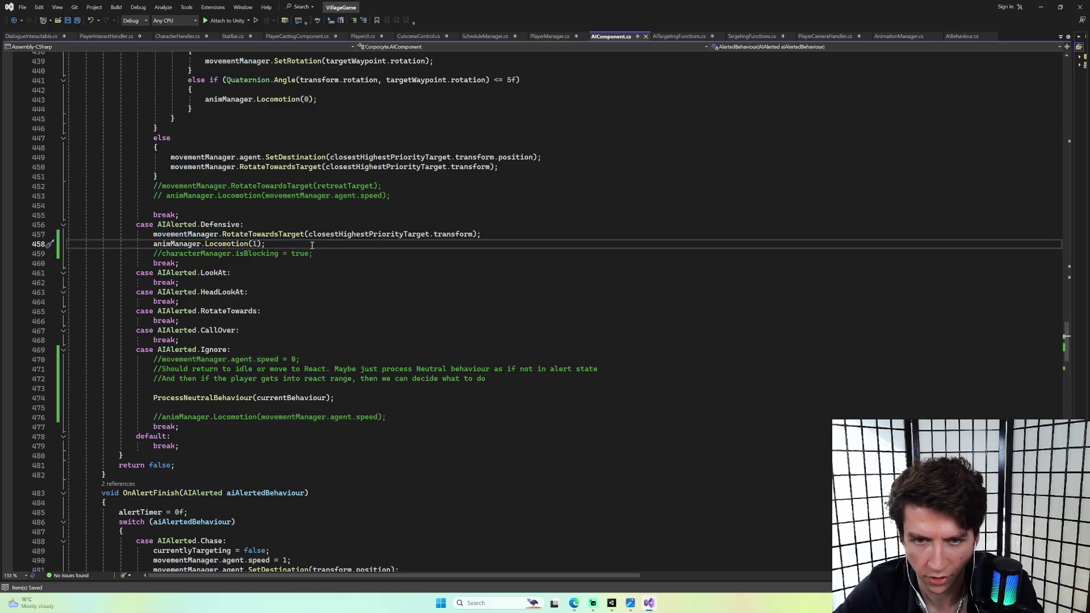
{"action": "type", "text": "//For walking in place"}
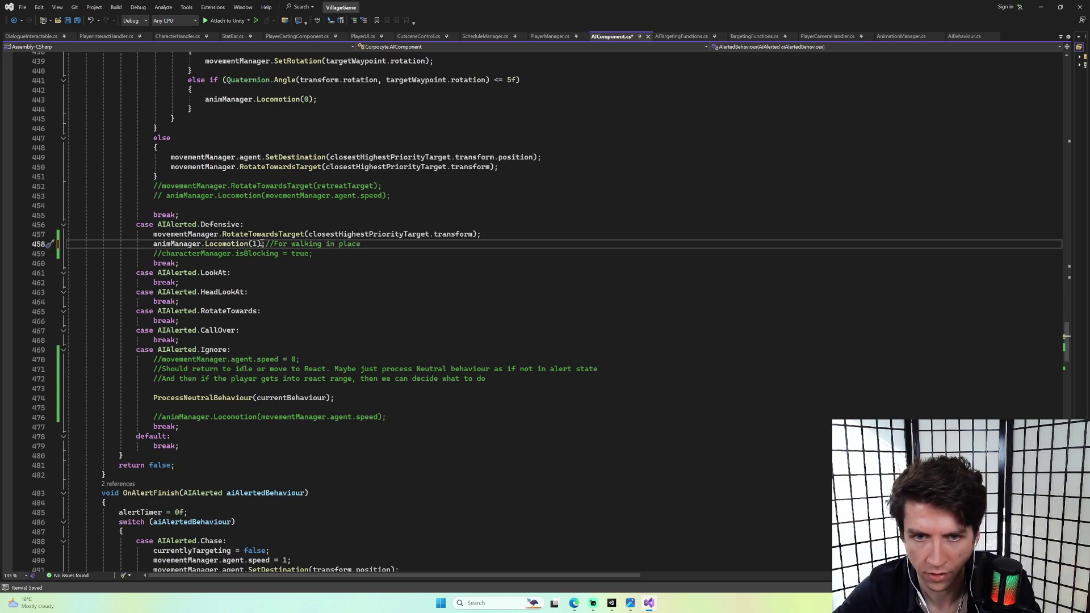
Set the Defensive case's Locomotion argument to 0, reword its comment to "Later add in speed for walking in place" and save.
{"action": "double_click", "coordinate": [255, 244]}
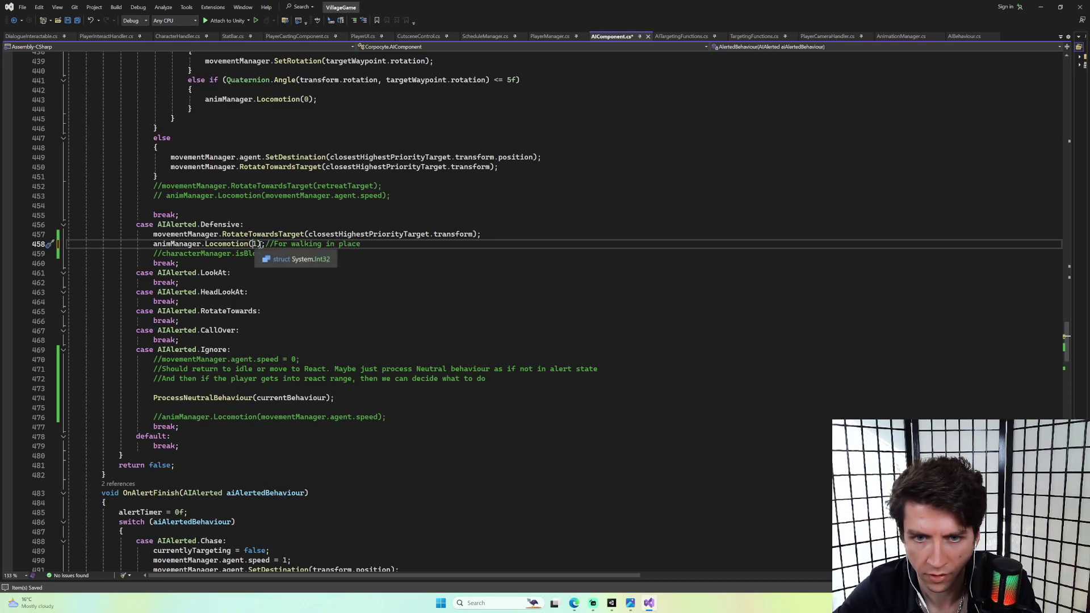
{"action": "type", "text": "0"}
{"action": "key", "text": "ctrl+s"}
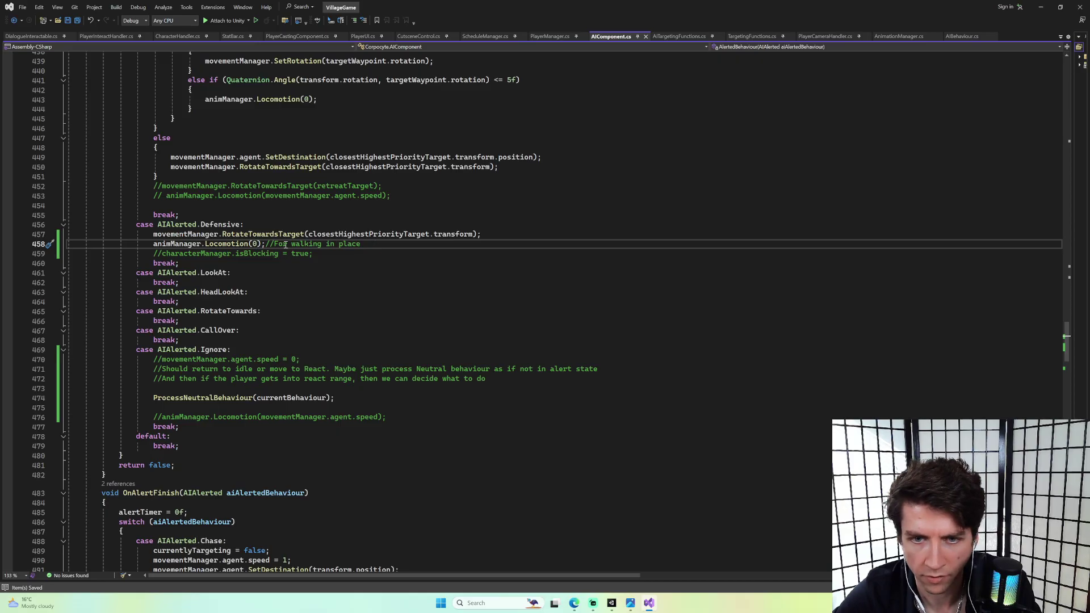
{"action": "type", "text": "Later add in speed fo"}
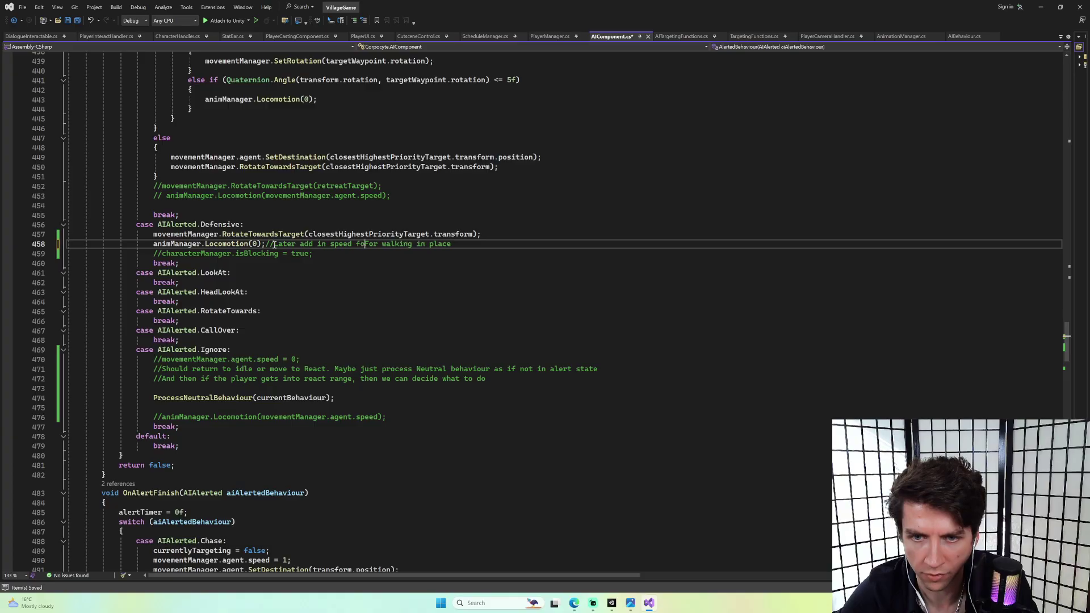
{"action": "key", "text": "ctrl+s"}
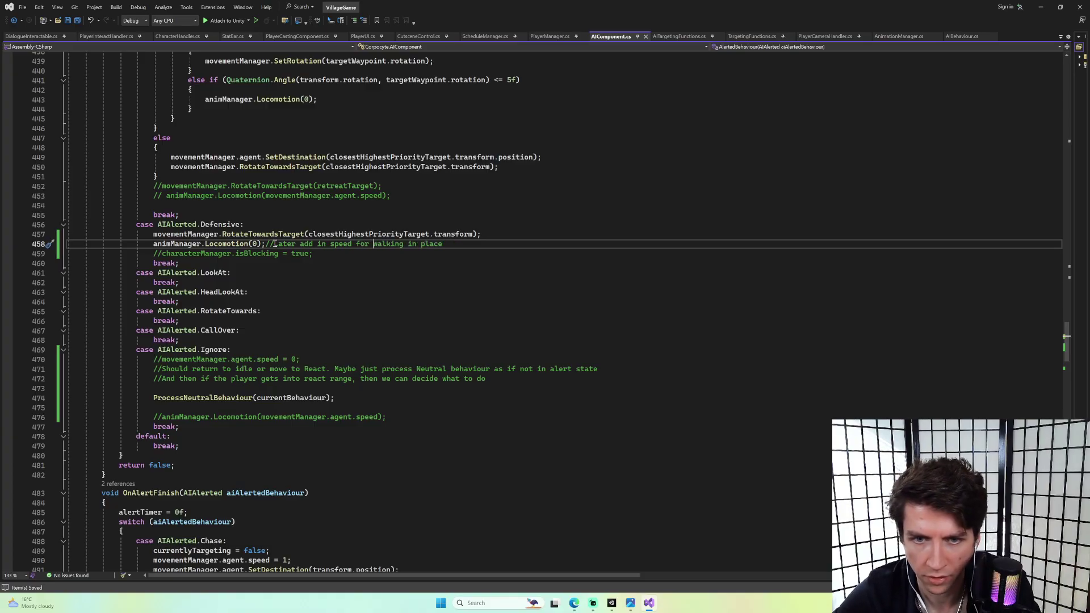
Look up the definition of RotateTowardsTarget in MovementManager.cs, check its isRotating handling, and return to AIComponent.cs.
{"action": "left_click", "coordinate": [267, 234]}
{"action": "right_click", "coordinate": [282, 234]}
{"action": "left_click", "coordinate": [328, 280]}
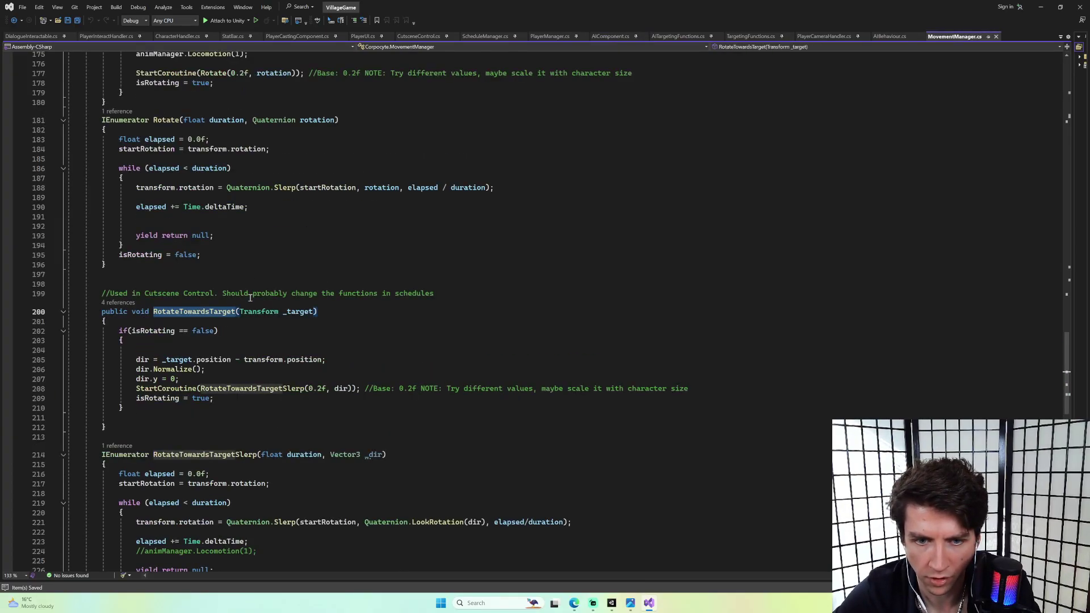
{"action": "scroll", "coordinate": [248, 295], "scroll_direction": "down", "scroll_amount": 2}
{"action": "left_click", "coordinate": [179, 341]}
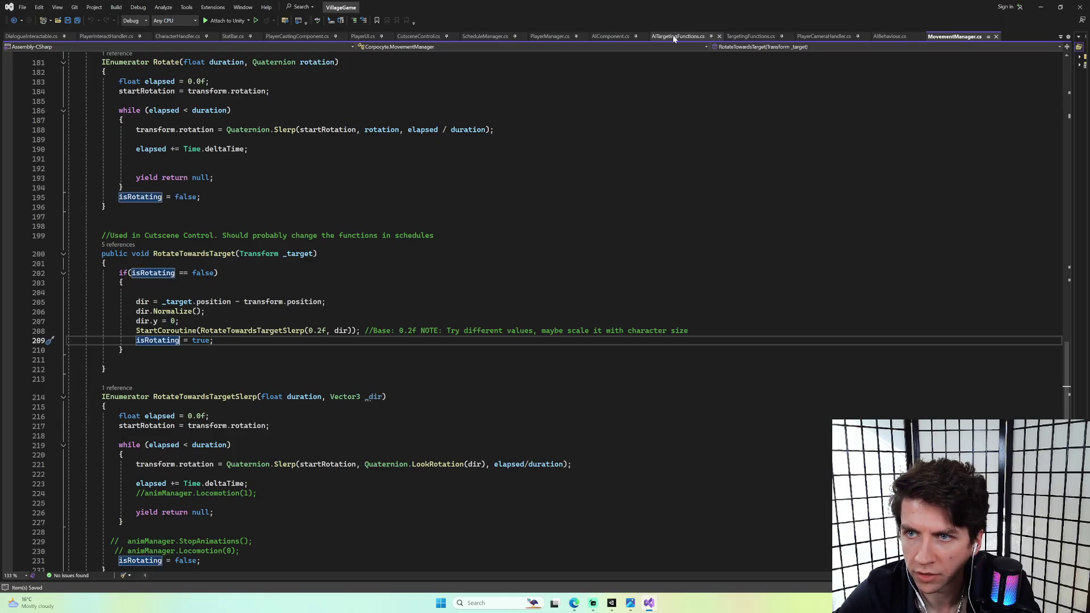
{"action": "left_click", "coordinate": [606, 36]}
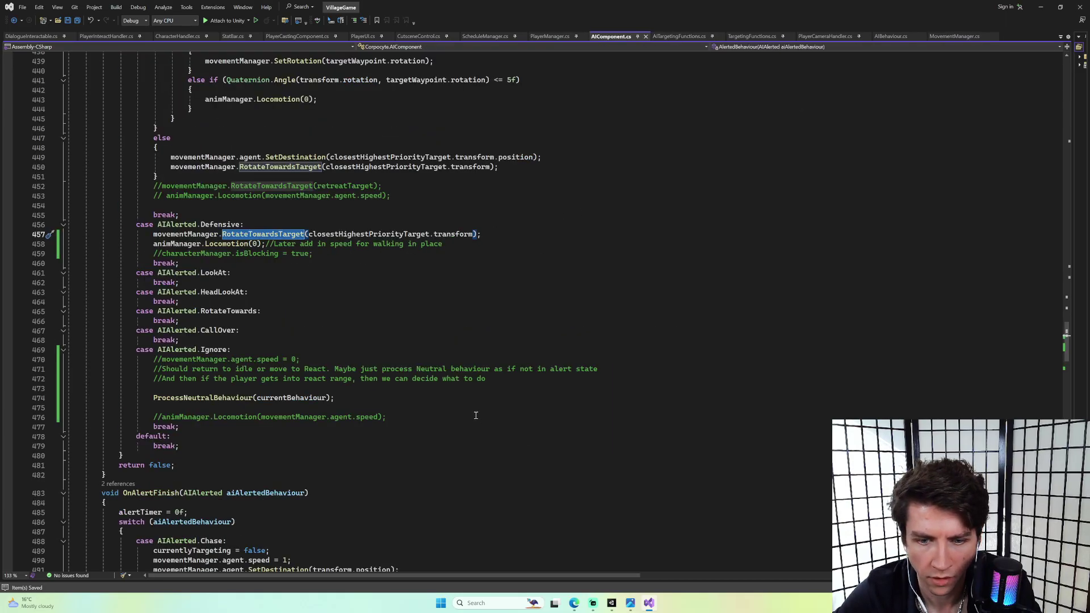
Switch to Unity, enter play mode and load the saved game with CheatLoad.
{"action": "key", "text": "alt+Tab"}
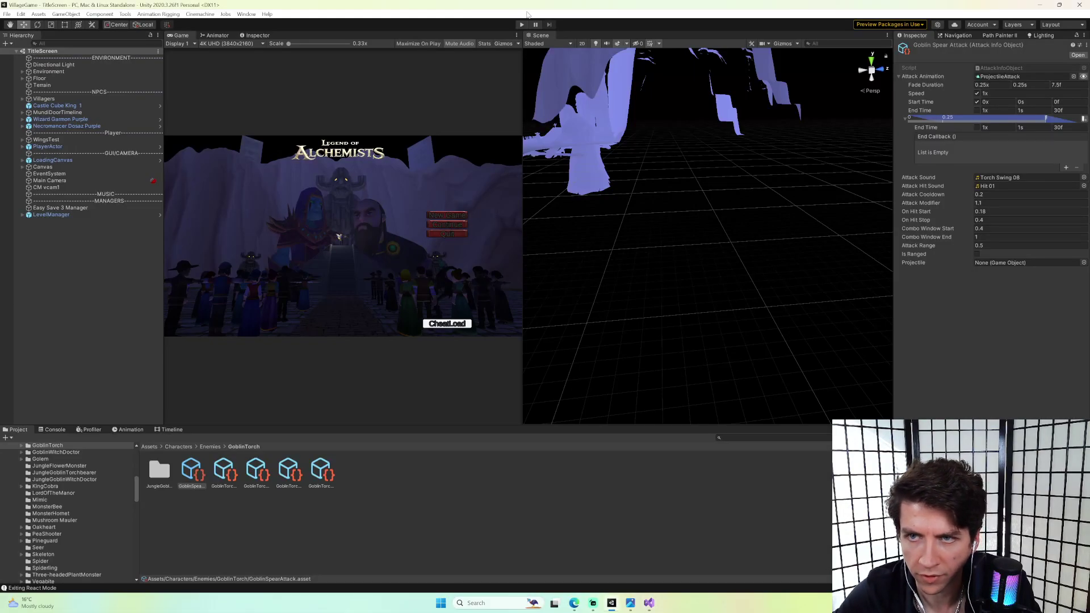
{"action": "left_click", "coordinate": [522, 25]}
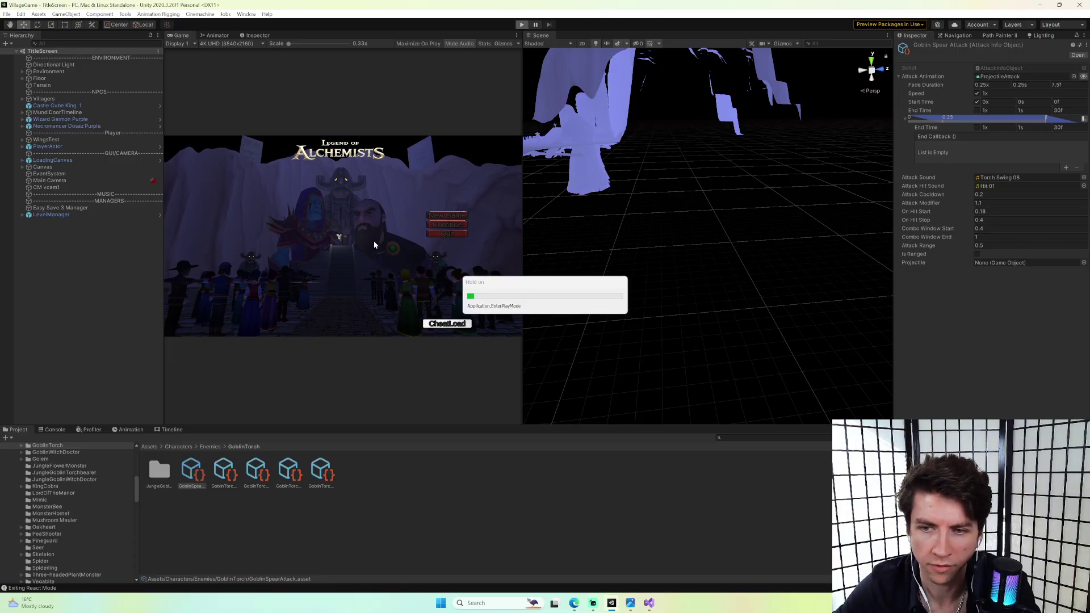
{"action": "left_click", "coordinate": [445, 324]}
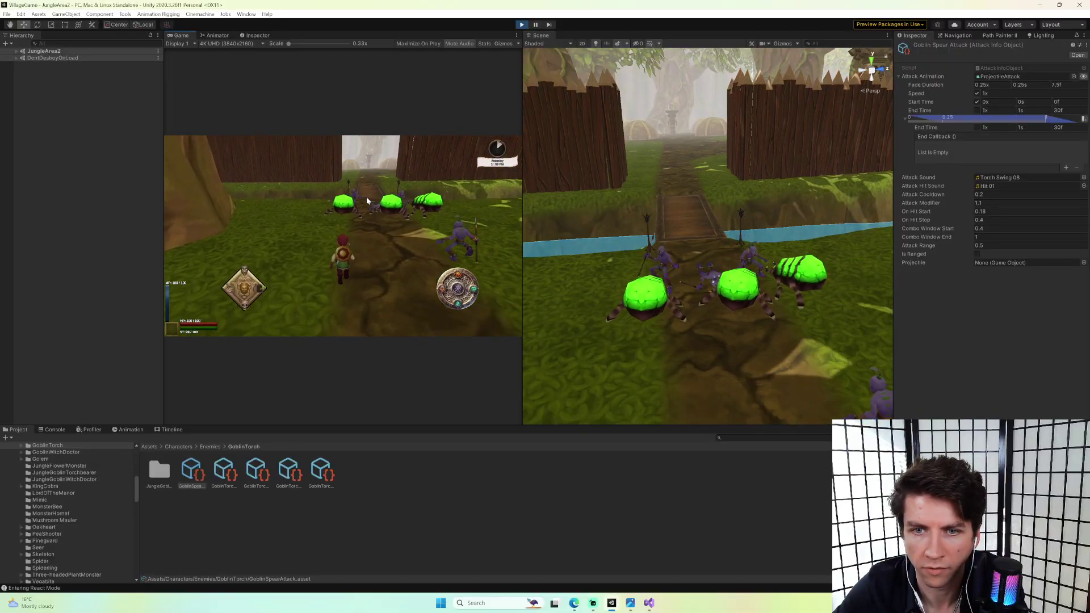
Select JungleGoblin-Spear in the scene and expand its AI Component to examine its target and waypoint settings.
{"action": "left_click", "coordinate": [656, 263]}
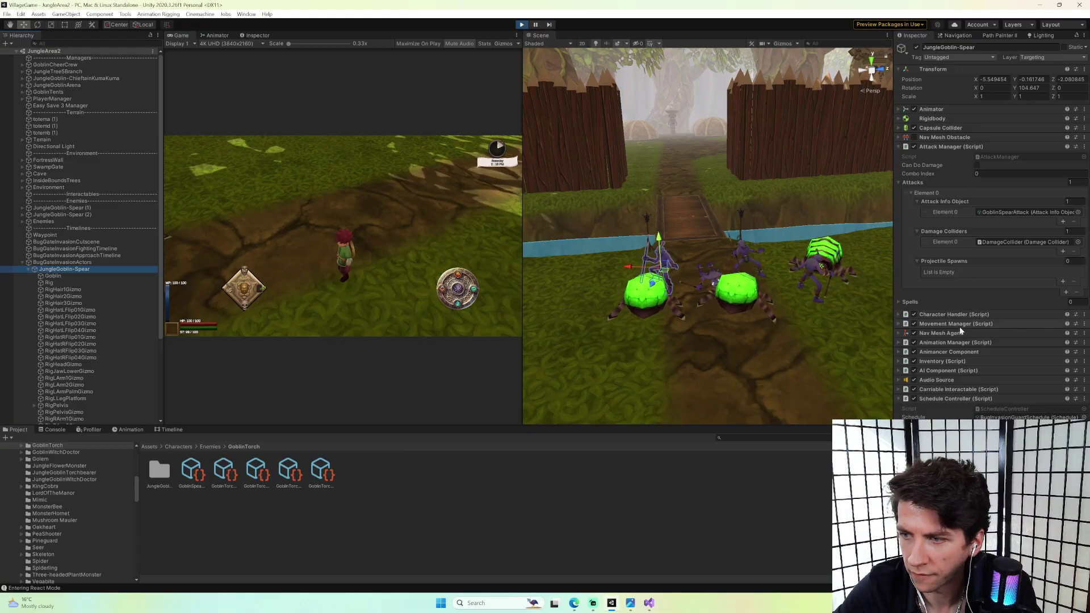
{"action": "left_click", "coordinate": [956, 367]}
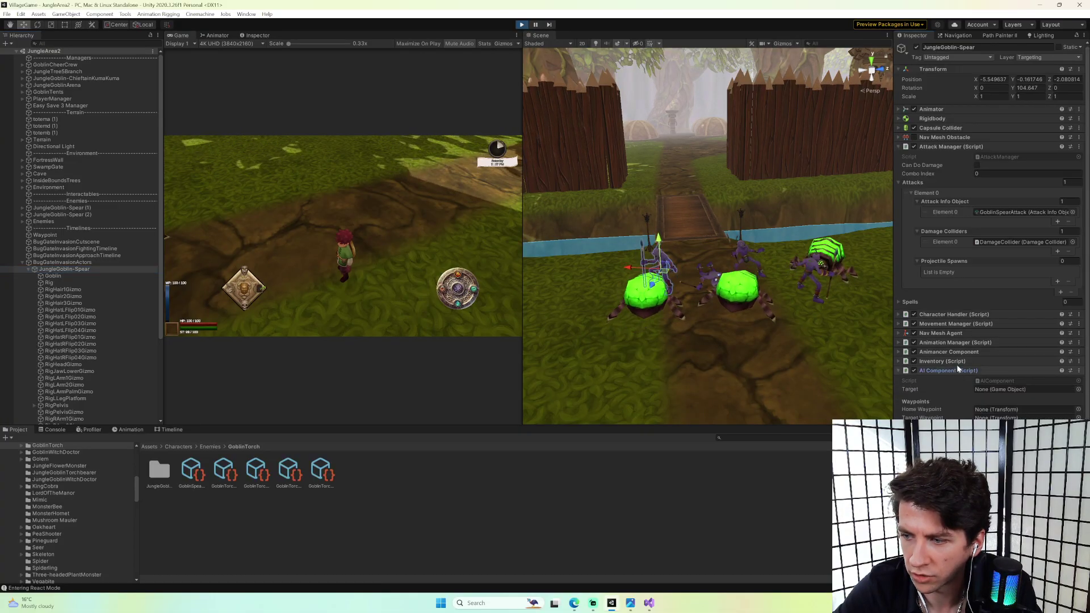
{"action": "scroll", "coordinate": [957, 365], "scroll_direction": "down", "scroll_amount": 1}
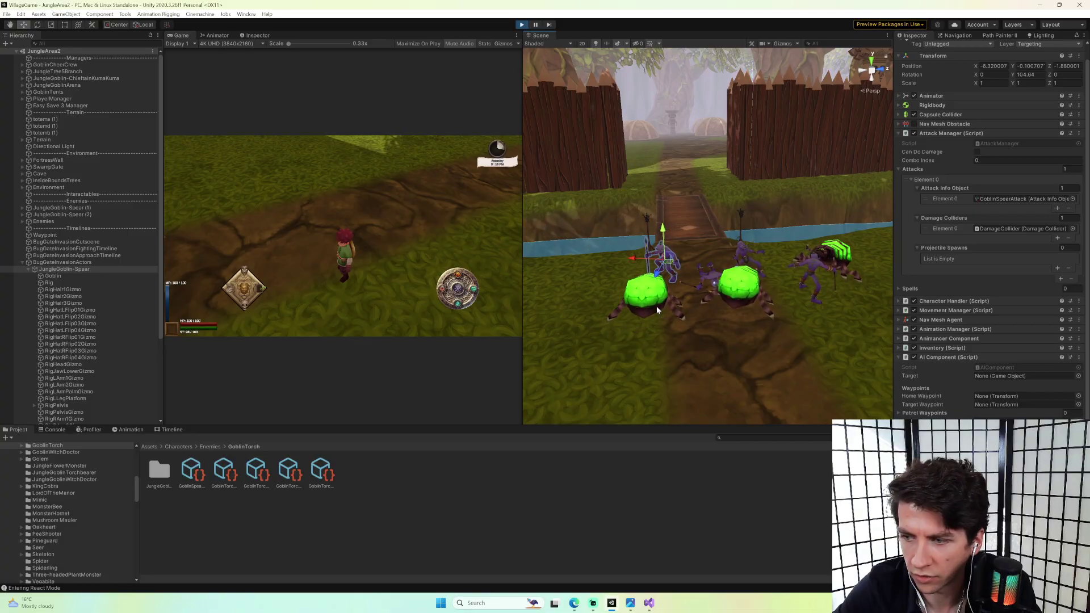
Locate the GoblinSpearAttack asset used by the goblin and set its Attack Range to 2.
{"action": "left_click", "coordinate": [1001, 199]}
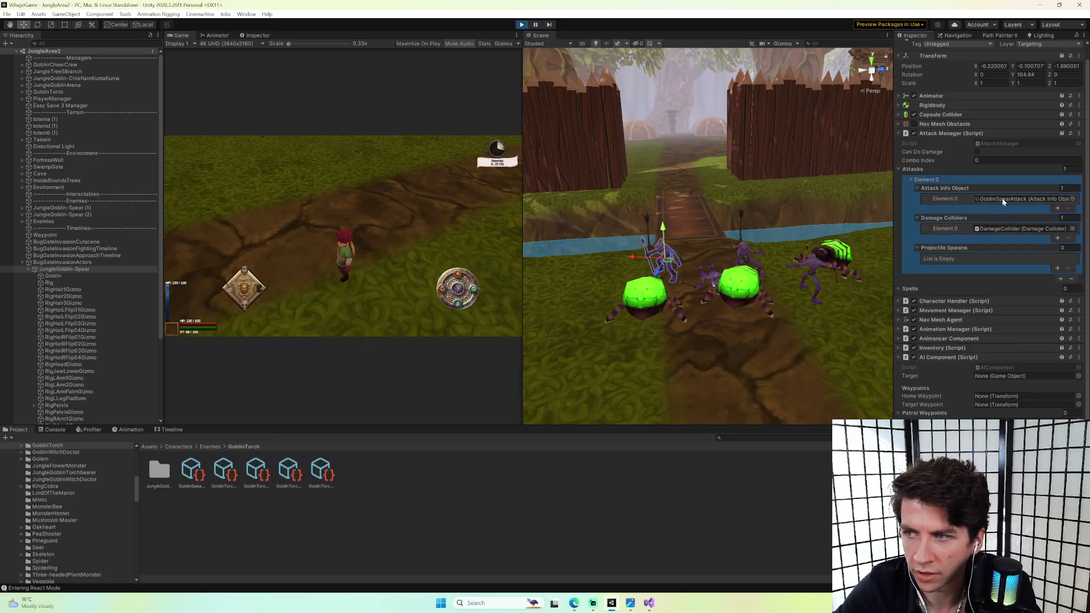
{"action": "left_click", "coordinate": [192, 471]}
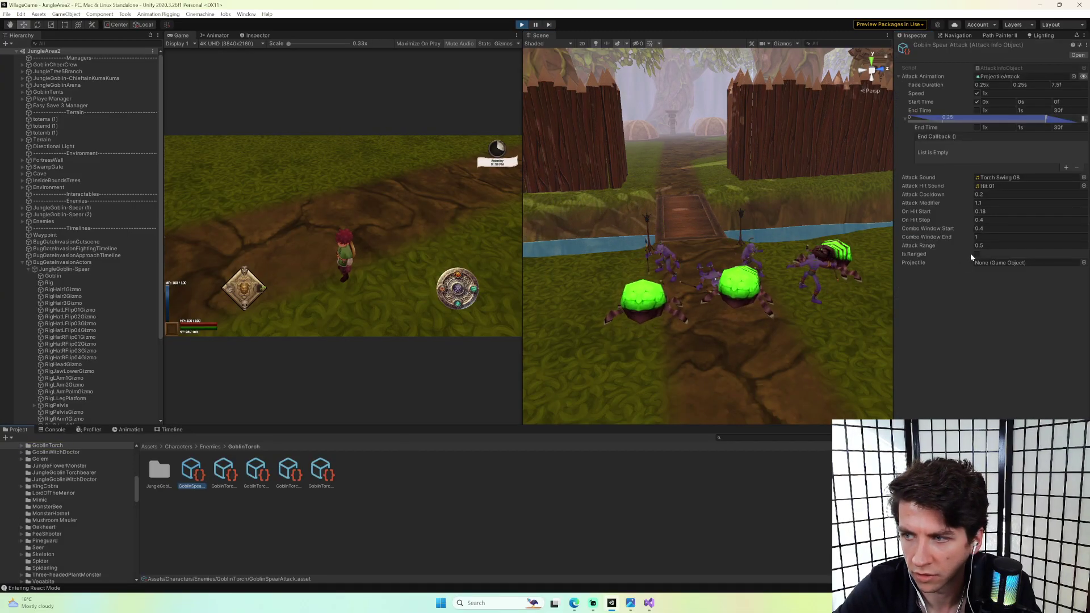
{"action": "left_click", "coordinate": [989, 246]}
{"action": "type", "text": "2"}
{"action": "left_click", "coordinate": [972, 310]}
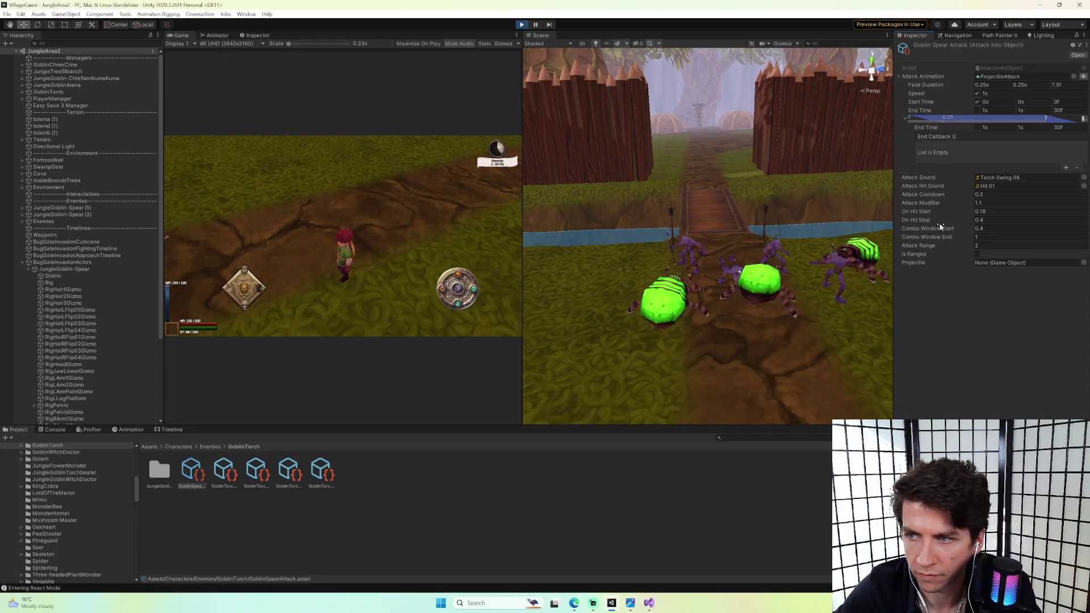
Set the Attack Range of the GoblinSpearAttack asset back to 0.5.
{"action": "left_click", "coordinate": [996, 245]}
{"action": "type", "text": "0.5"}
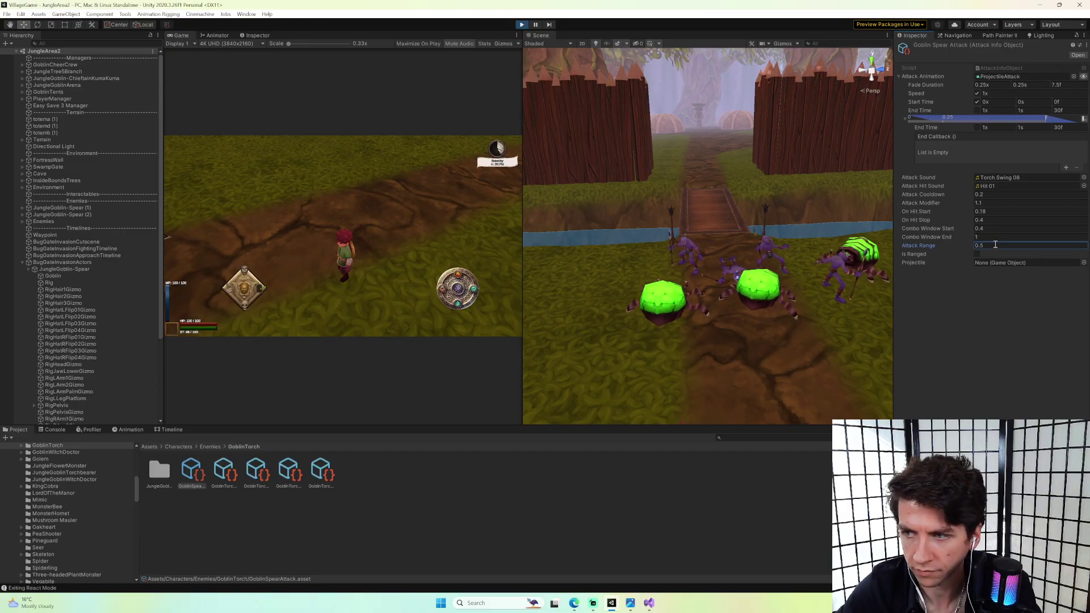
{"action": "key", "text": "Return"}
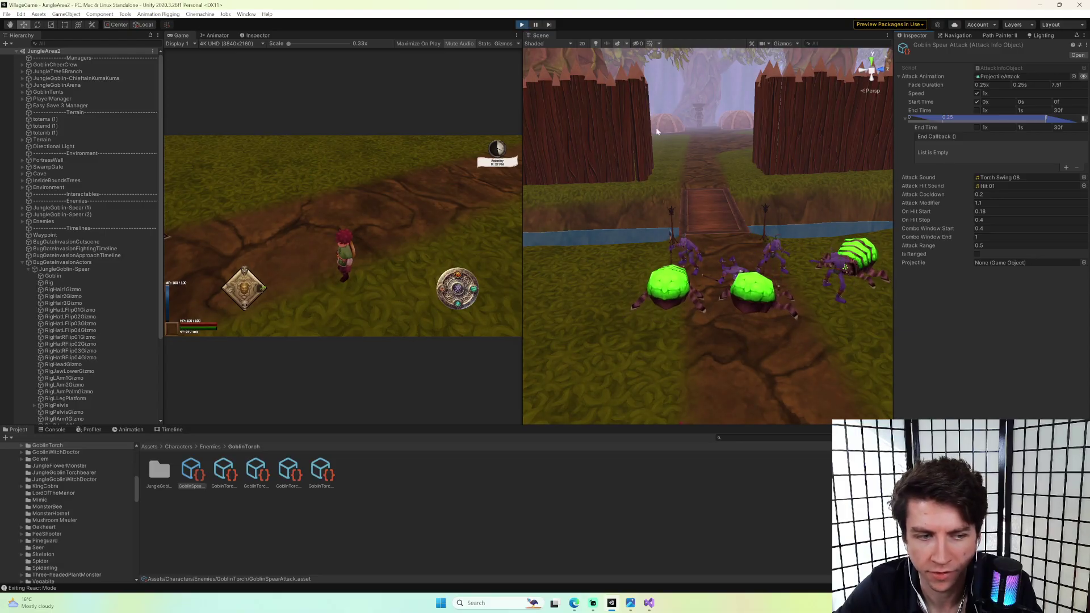
Observe the goblins and crawler bugs in front of the gate bridge from several angles and exit play mode.
{"action": "right_click_drag", "start_coordinate": [709, 140], "coordinate": [747, 170]}
{"action": "scroll", "coordinate": [753, 171], "scroll_direction": "up", "scroll_amount": 2}
{"action": "right_click_drag", "start_coordinate": [770, 184], "coordinate": [771, 175]}
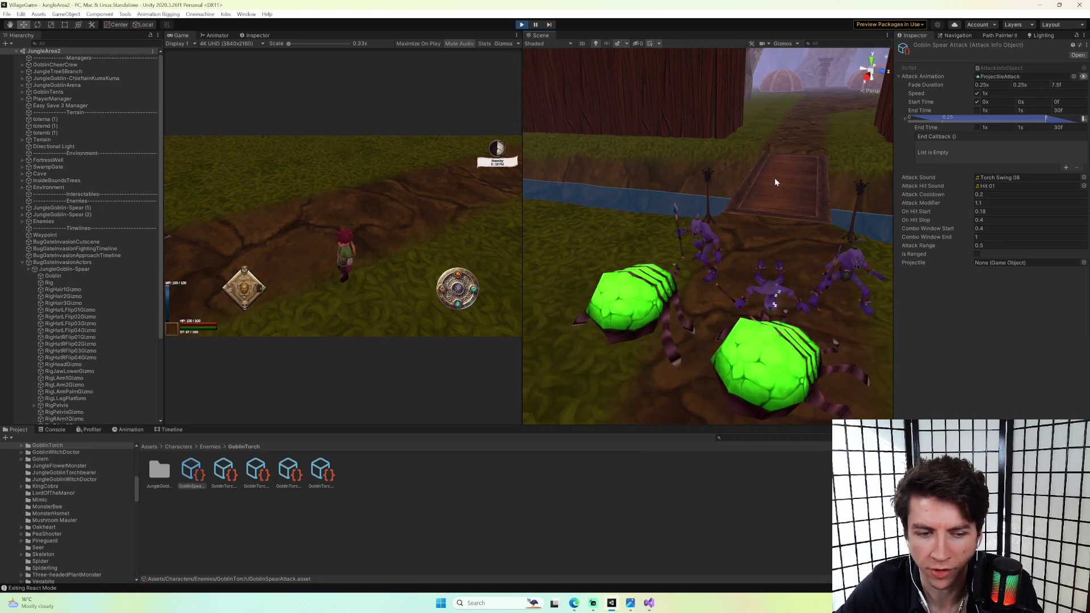
{"action": "middle_click_drag", "start_coordinate": [769, 198], "coordinate": [781, 175]}
{"action": "right_click_drag", "start_coordinate": [792, 180], "coordinate": [793, 193]}
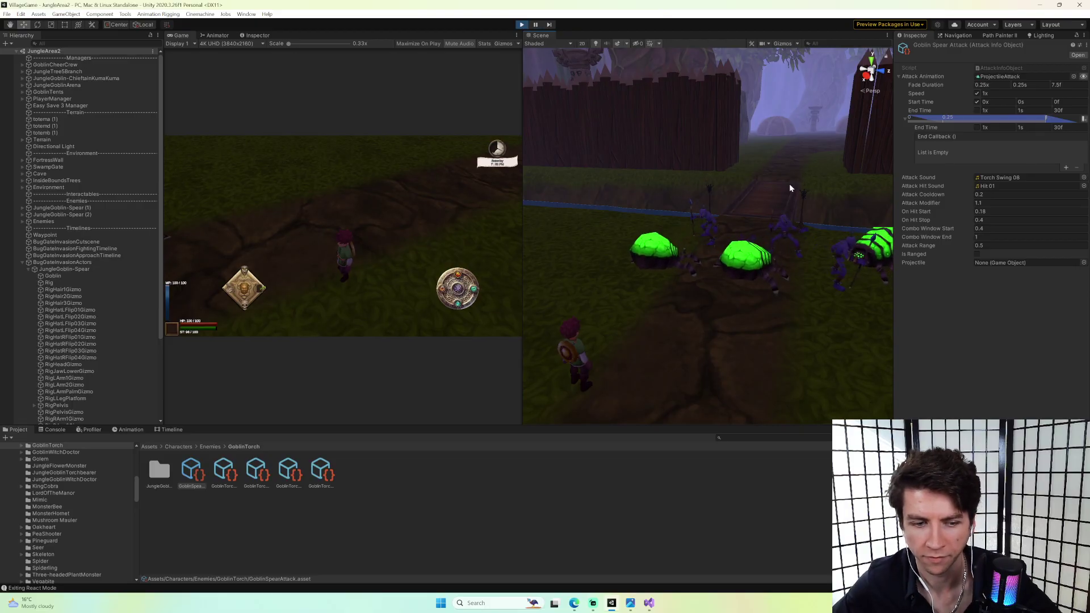
{"action": "right_click_drag", "start_coordinate": [761, 176], "coordinate": [707, 181]}
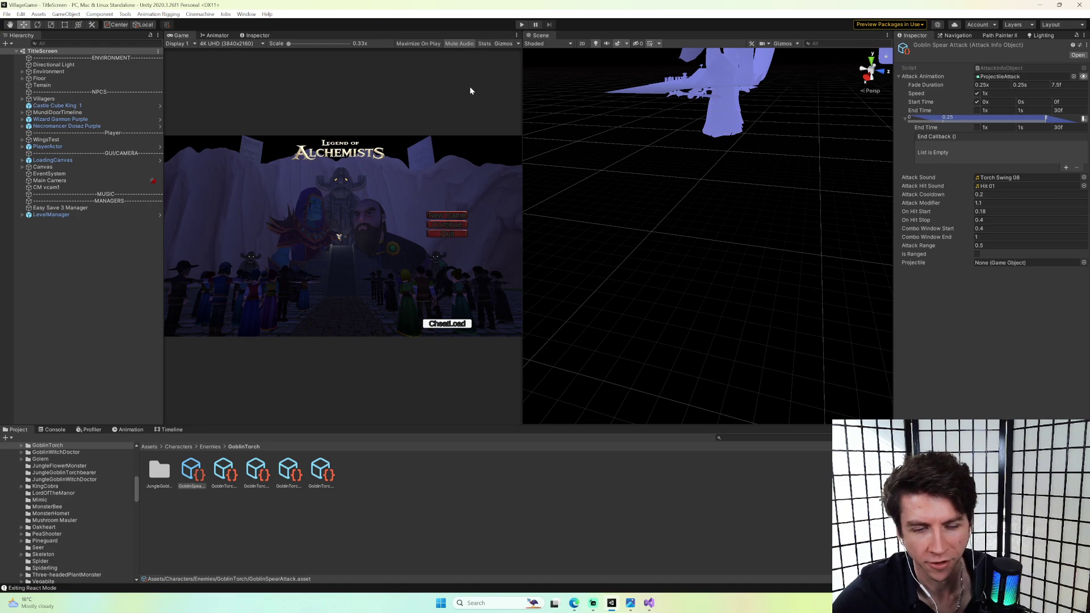
Restart play mode, switch to Visual Studio and bring up the TargetInReactCone code in AITargetingFunctions.cs.
{"action": "left_click", "coordinate": [520, 25]}
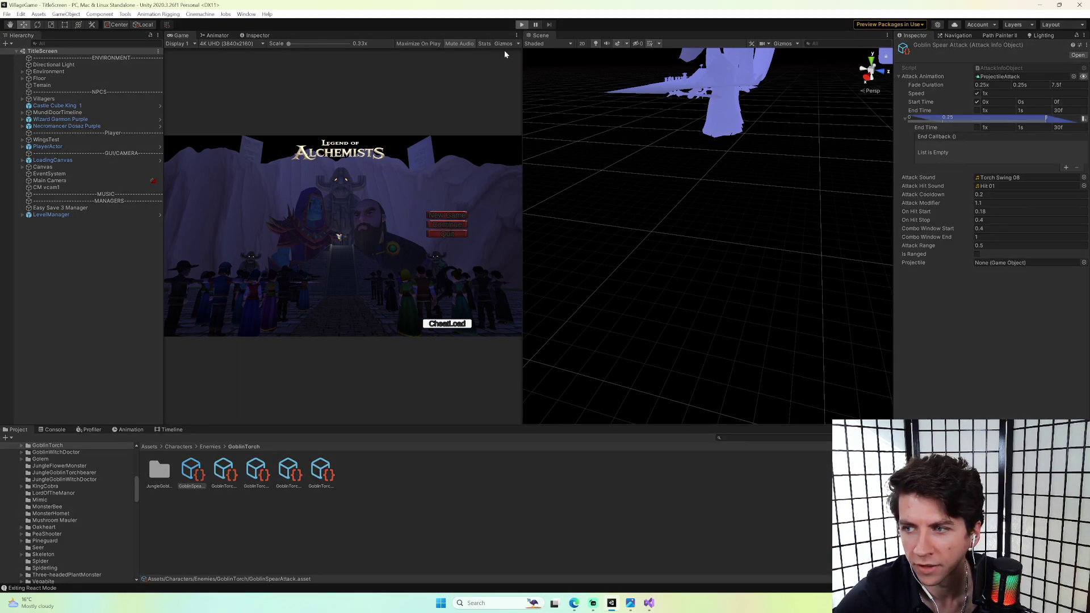
{"action": "left_click", "coordinate": [518, 26]}
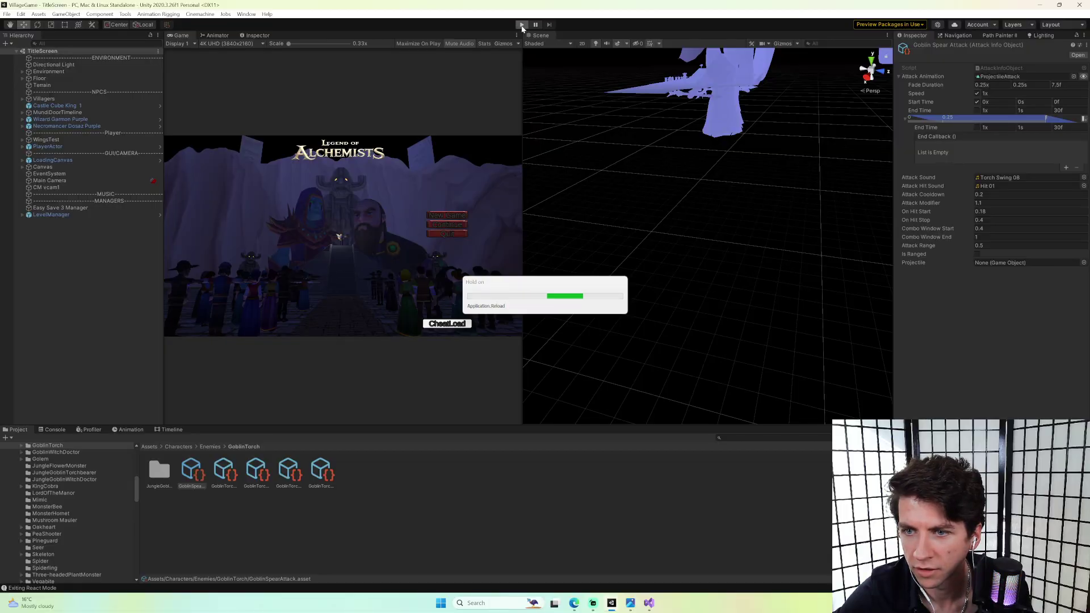
{"action": "left_click", "coordinate": [649, 603]}
{"action": "scroll", "coordinate": [493, 342], "scroll_direction": "up", "scroll_amount": 7}
{"action": "left_click", "coordinate": [671, 37]}
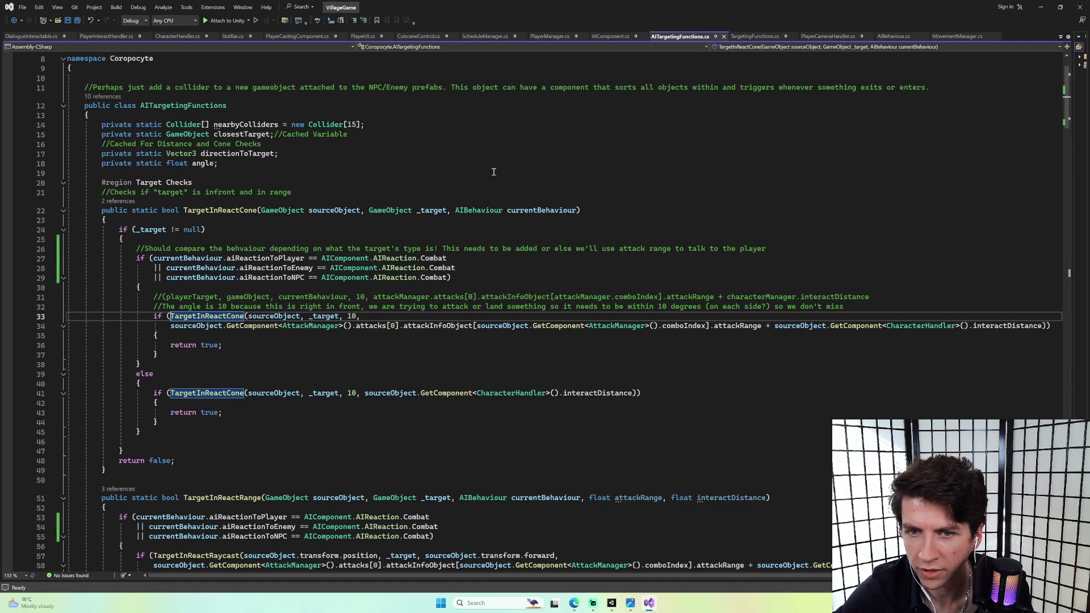
{"action": "scroll", "coordinate": [486, 196], "scroll_direction": "down", "scroll_amount": 3}
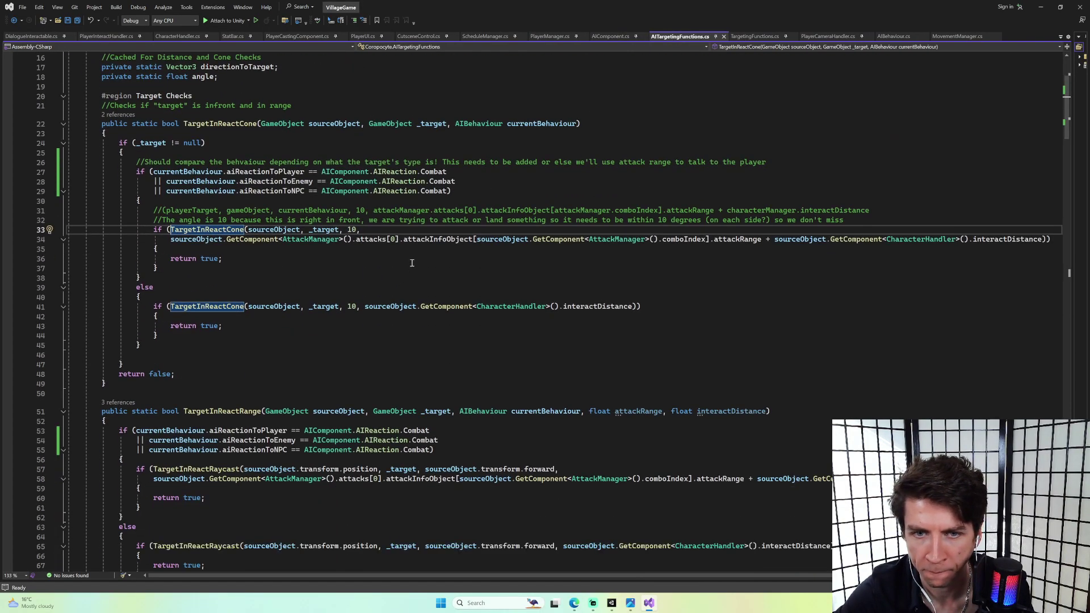
In TargetInReactCone's combat branch, add a Debug.Log call above return true with the message "Character Trying To React: ".
{"action": "left_click", "coordinate": [366, 249]}
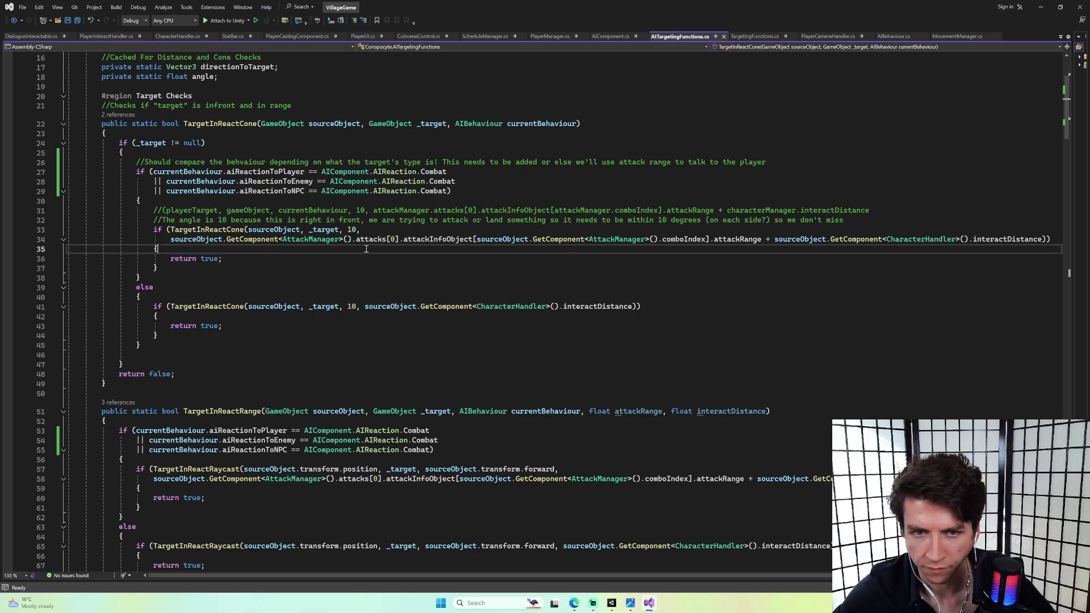
{"action": "key", "text": "Return"}
{"action": "type", "text": "De"}
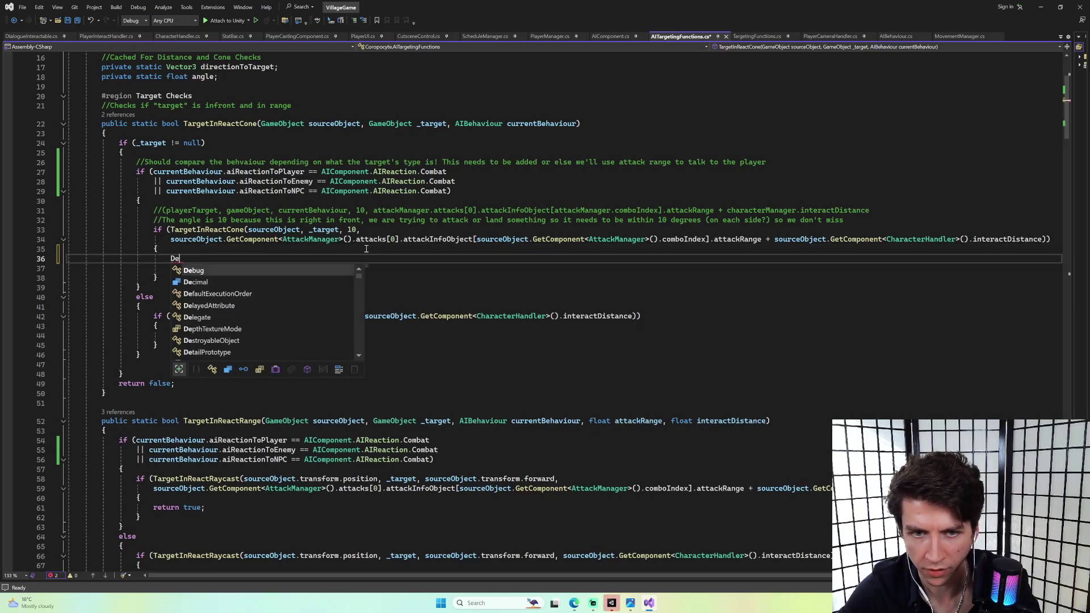
{"action": "type", "text": "bug.Log("}
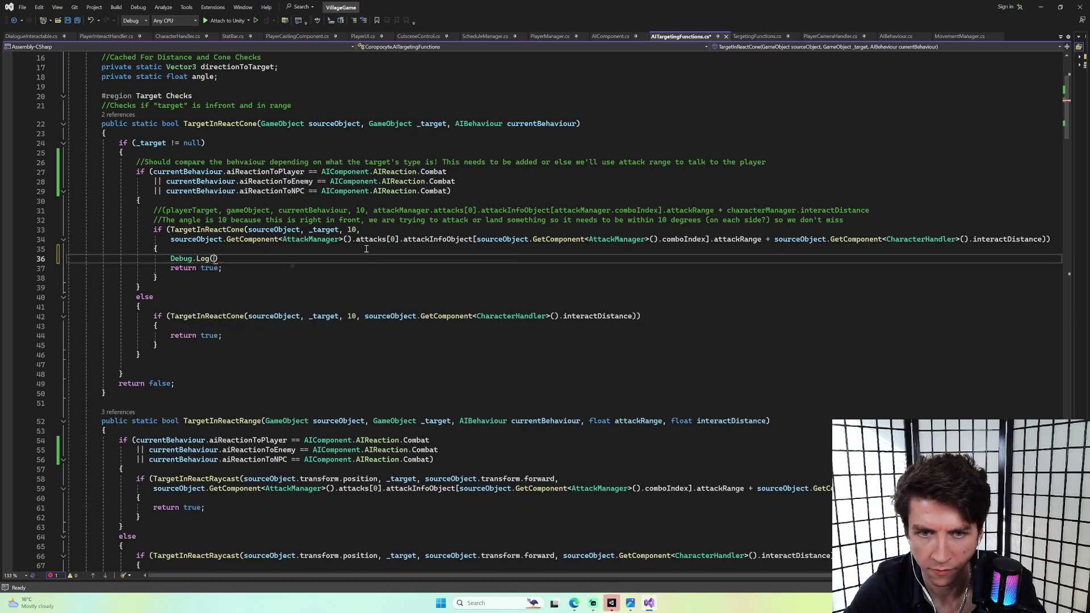
{"action": "type", "text": "\""}
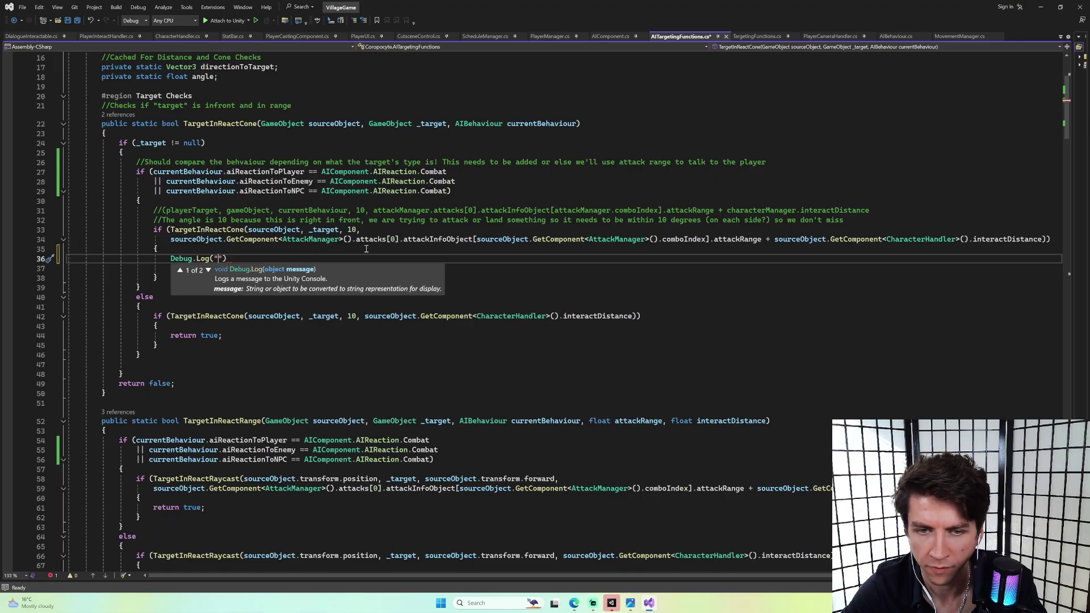
{"action": "type", "text": "Character Tr"}
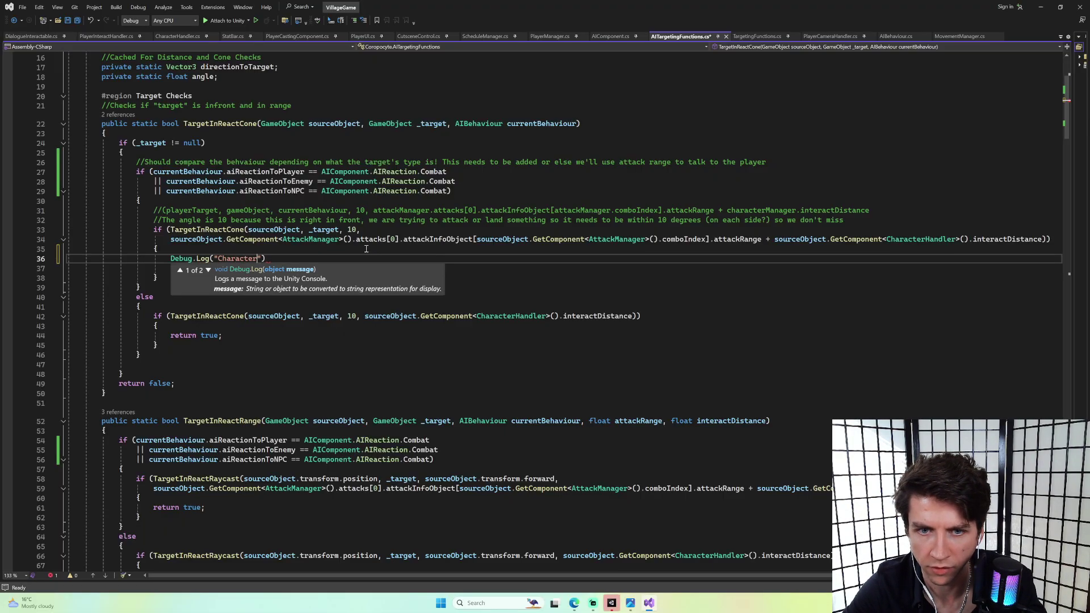
{"action": "type", "text": "yign to React"}
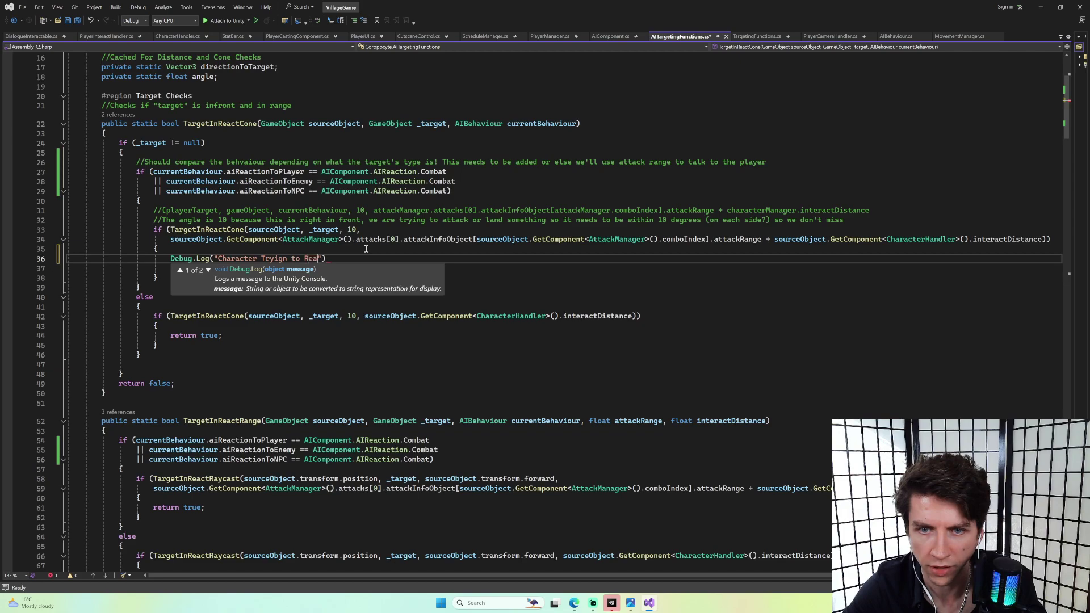
{"action": "key", "text": "BackSpace"}
{"action": "key", "text": "BackSpace"}
{"action": "key", "text": "BackSpace"}
{"action": "key", "text": "BackSpace"}
{"action": "key", "text": "BackSpace"}
{"action": "key", "text": "BackSpace"}
{"action": "key", "text": "BackSpace"}
{"action": "key", "text": "BackSpace"}
{"action": "key", "text": "BackSpace"}
{"action": "key", "text": "BackSpace"}
{"action": "key", "text": "BackSpace"}
{"action": "key", "text": "BackSpace"}
{"action": "key", "text": "BackSpace"}
{"action": "key", "text": "BackSpace"}
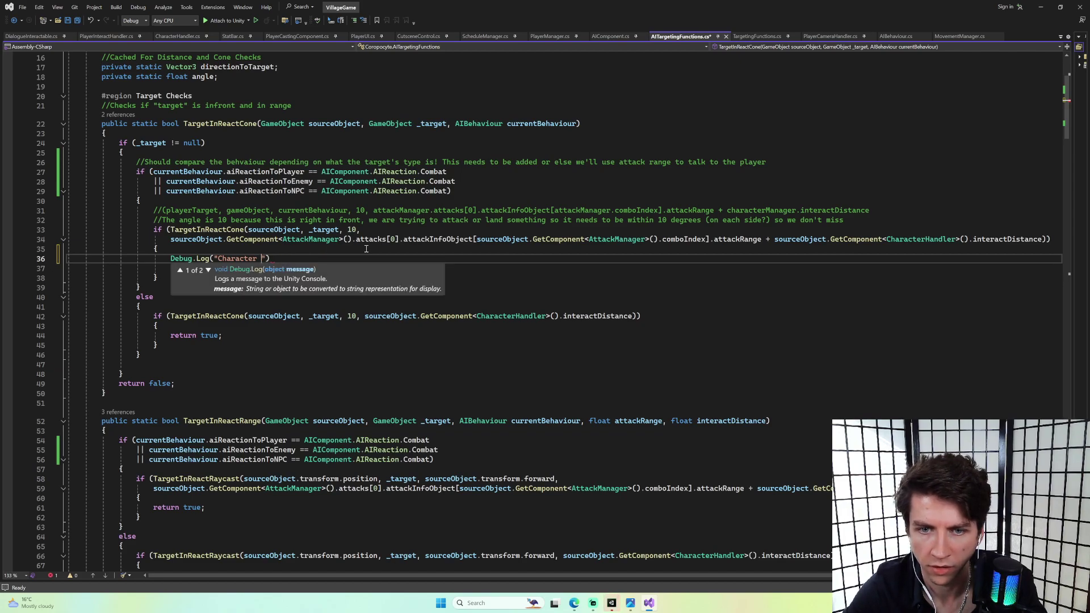
{"action": "type", "text": "rygint t"}
{"action": "key", "text": "BackSpace"}
{"action": "key", "text": "BackSpace"}
{"action": "key", "text": "BackSpace"}
{"action": "key", "text": "BackSpace"}
{"action": "key", "text": "BackSpace"}
{"action": "key", "text": "BackSpace"}
{"action": "key", "text": "BackSpace"}
{"action": "key", "text": "BackSpace"}
{"action": "type", "text": "Trygint"}
{"action": "key", "text": "BackSpace"}
{"action": "key", "text": "BackSpace"}
{"action": "key", "text": "BackSpace"}
{"action": "type", "text": "To React:"}
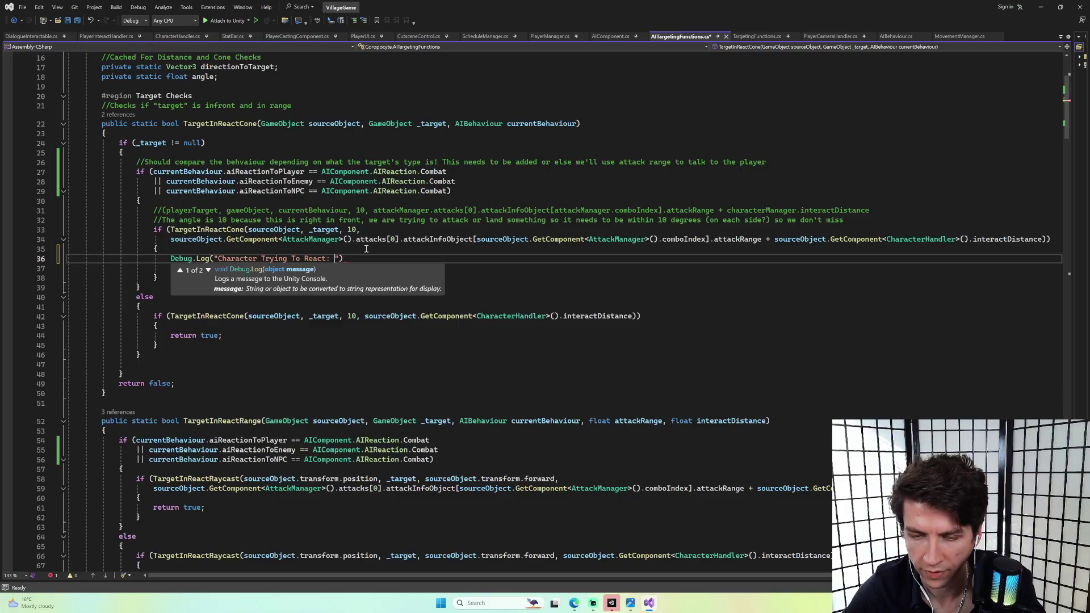
{"action": "type", "text": " \" + "}
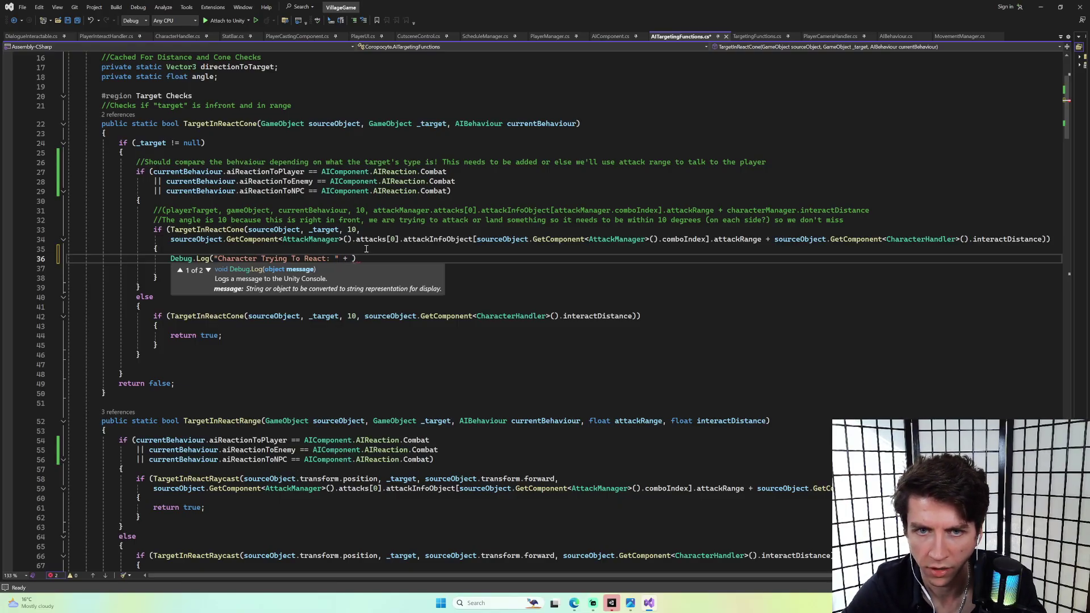
{"action": "type", "text": "sourceObject.name"}
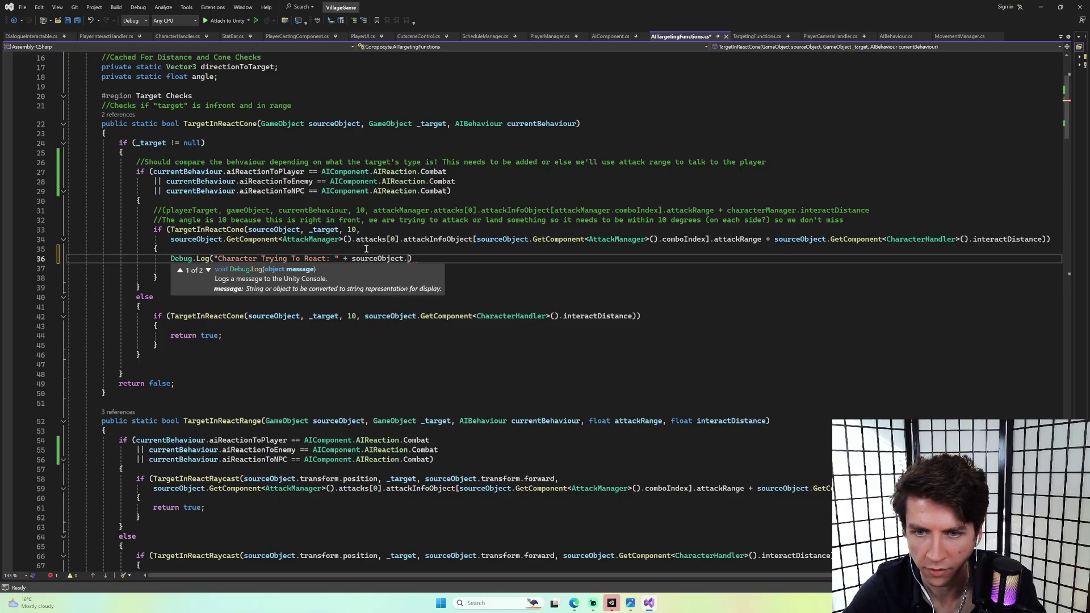
Append sourceObject.name to the Debug.Log message, complete the statement and save AITargetingFunctions.cs.
{"action": "key", "text": "ctrl+s"}
{"action": "key", "text": "End"}
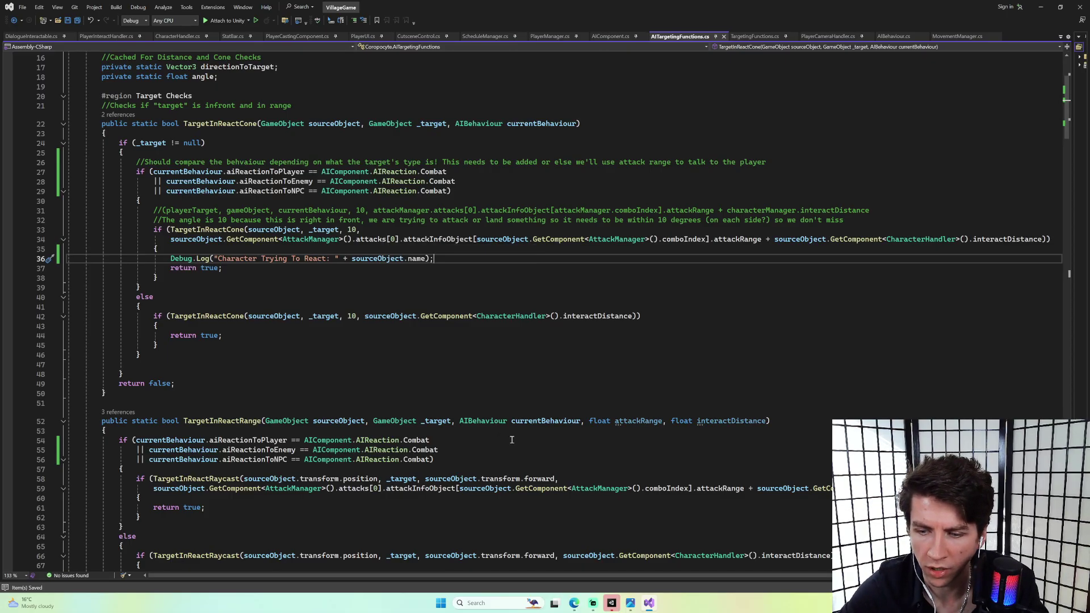
Switch to Unity, restart play mode with the recompiled script and load the game with CheatLoad.
{"action": "mouse_move", "coordinate": [617, 606]}
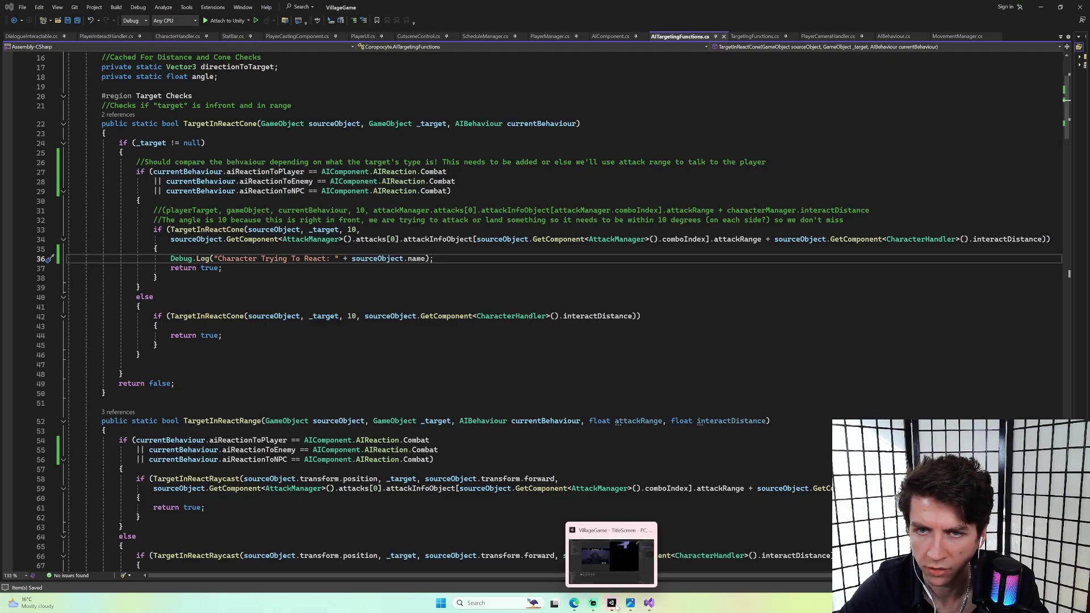
{"action": "left_click", "coordinate": [612, 577]}
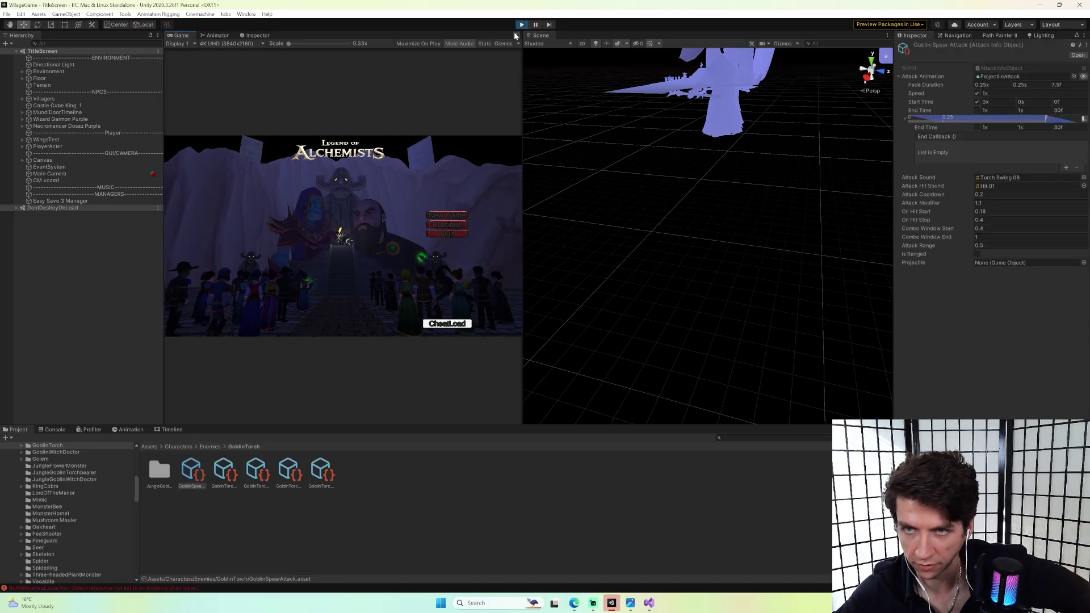
{"action": "left_click", "coordinate": [521, 25]}
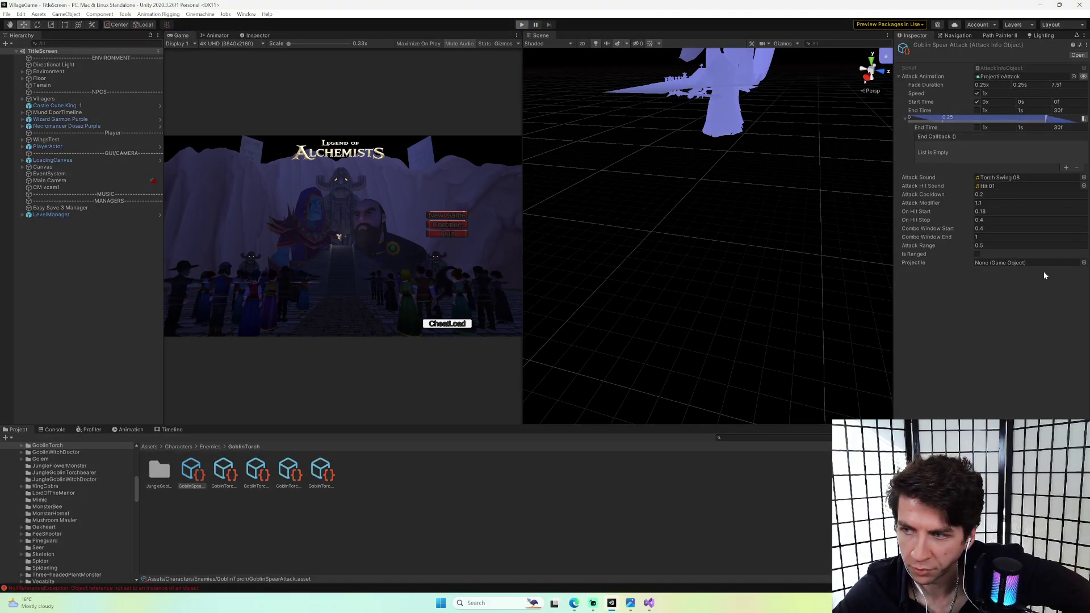
{"action": "key", "text": "ctrl+p"}
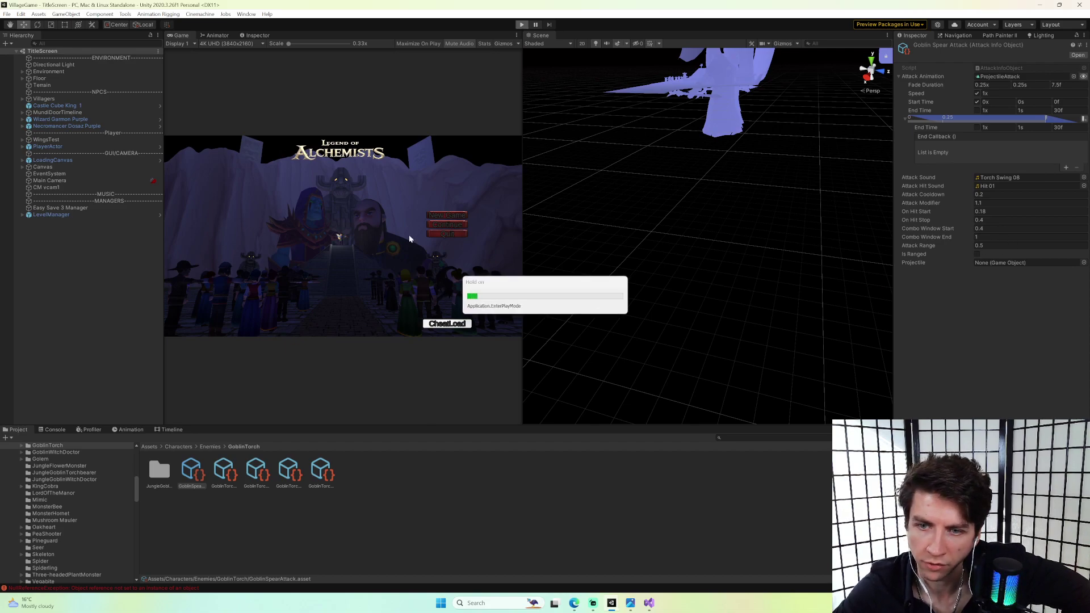
{"action": "left_click", "coordinate": [431, 324]}
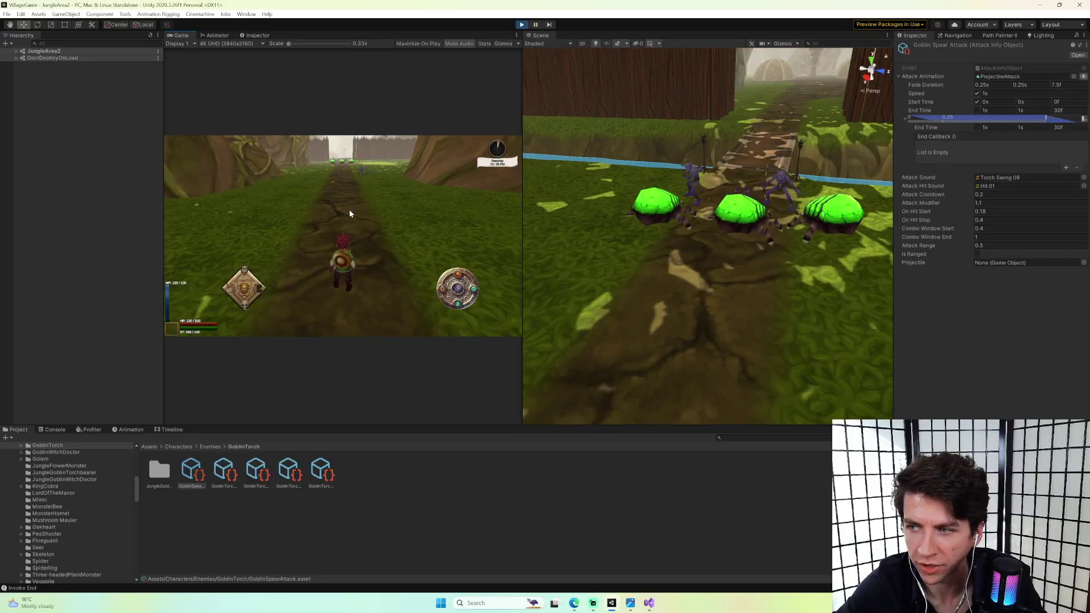
Walk the player along the jungle path toward the goblins and crawler bugs fighting at the gate bridge.
{"action": "key", "text": "w"}
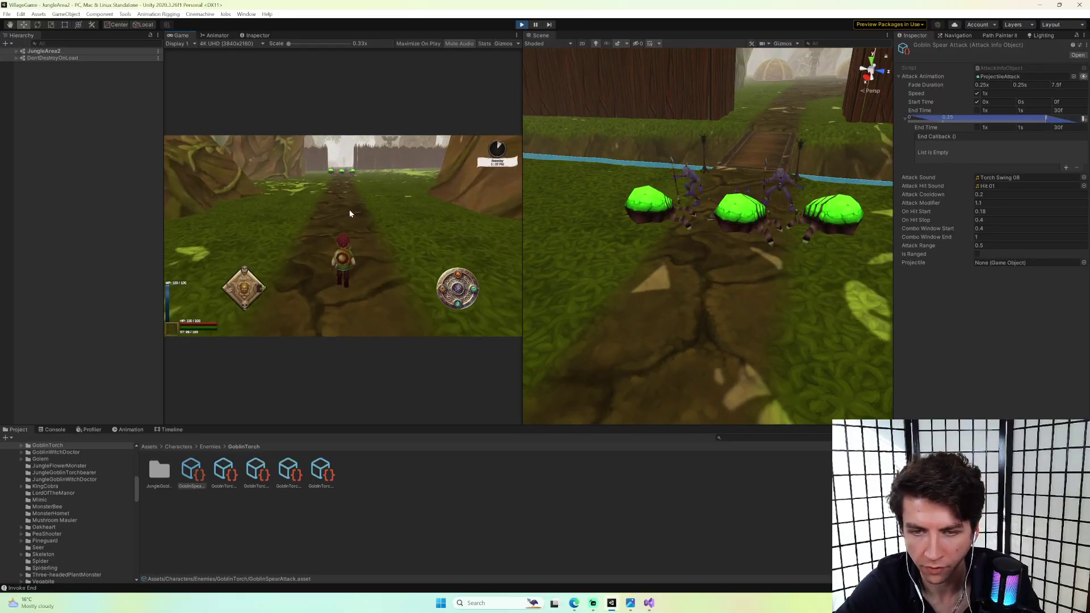
{"action": "key", "text": "w"}
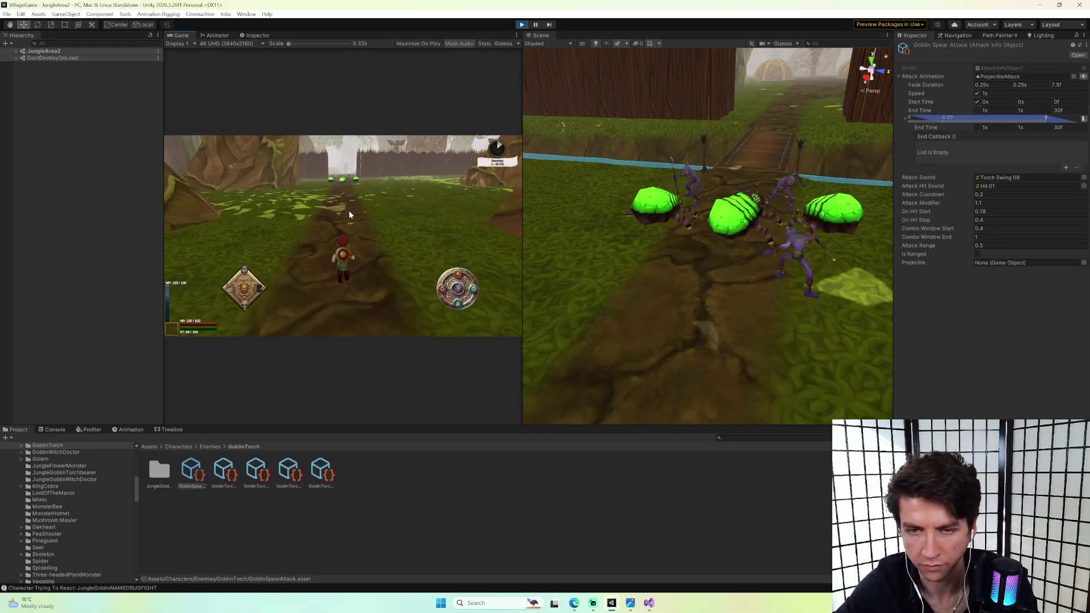
{"action": "key", "text": "w"}
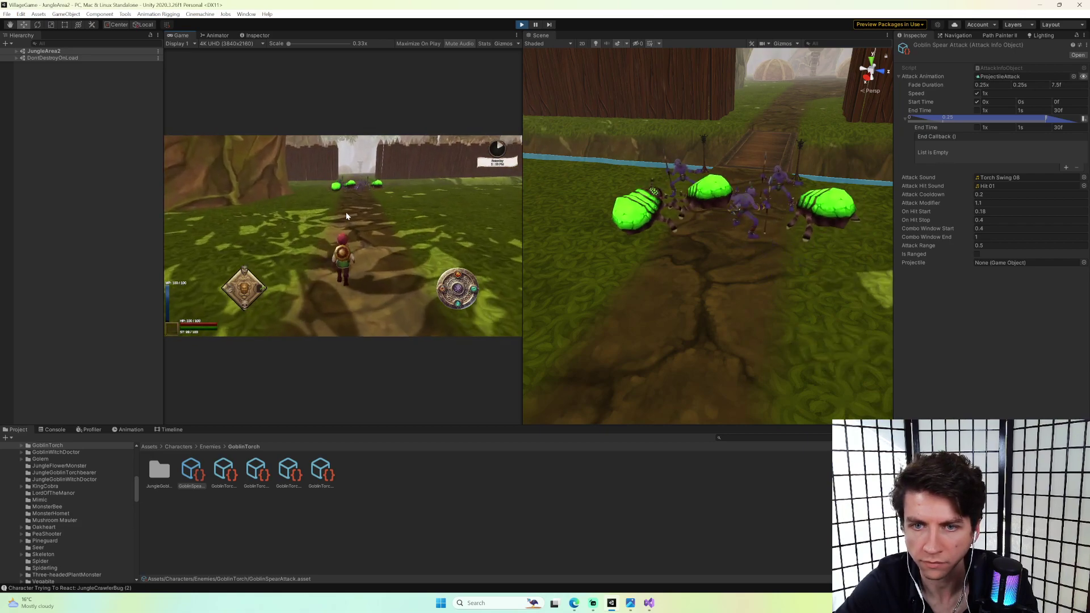
{"action": "key", "text": "w"}
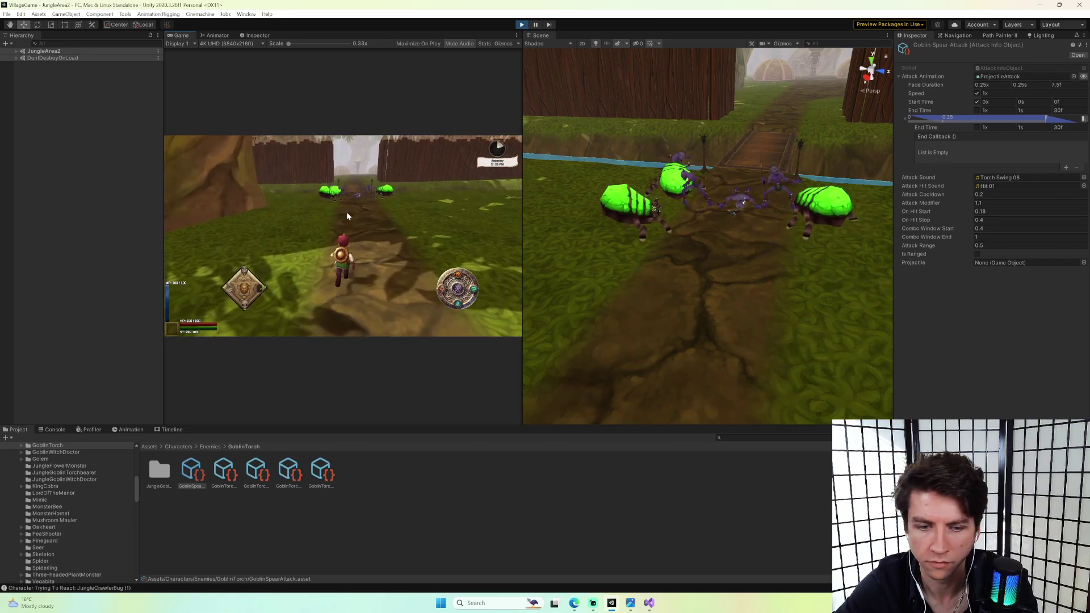
{"action": "key", "text": "w"}
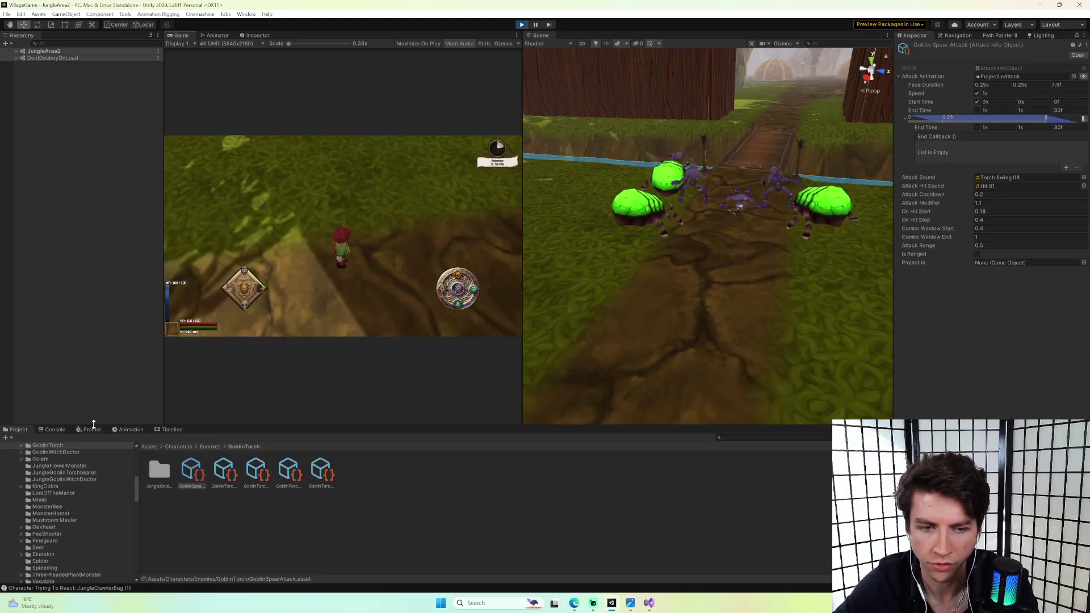
Examine the console's react-mode and "Character Trying To React" entries to see which characters log them, and exit play mode.
{"action": "left_click", "coordinate": [55, 429]}
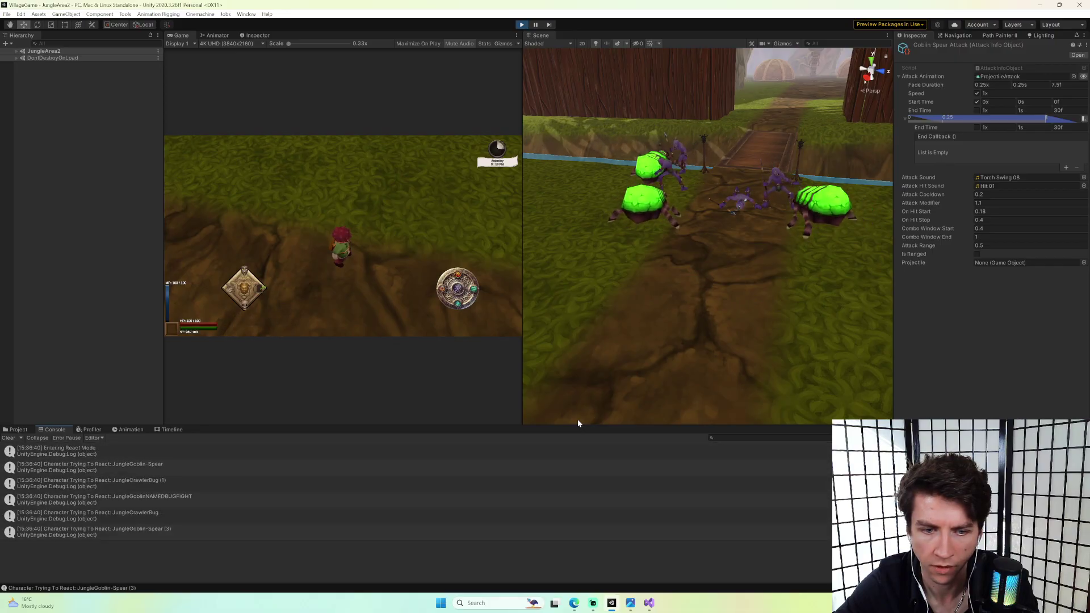
{"action": "key", "text": "p"}
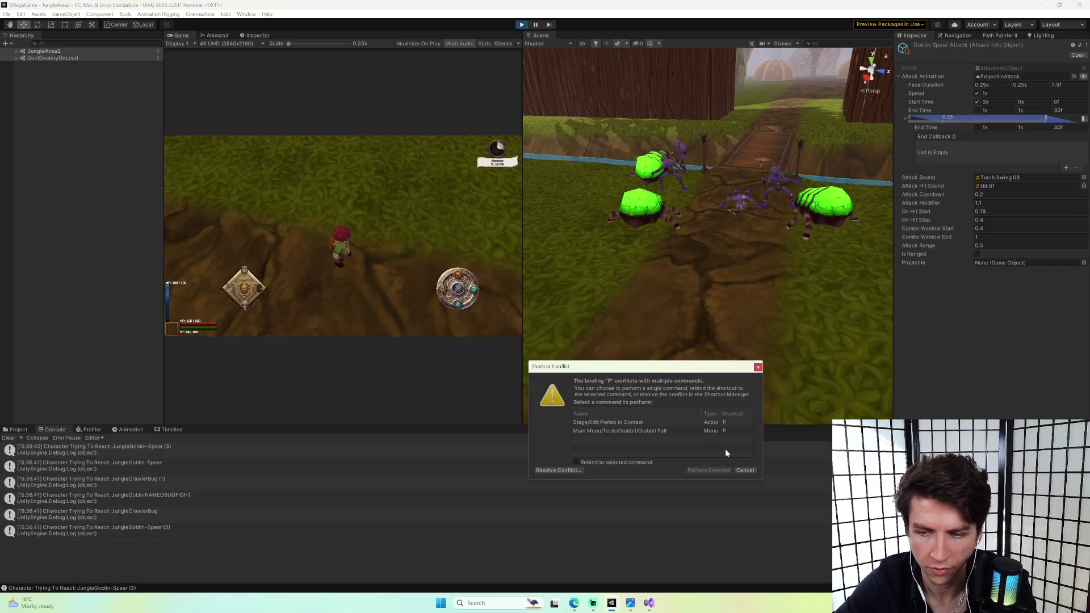
{"action": "left_click", "coordinate": [744, 470]}
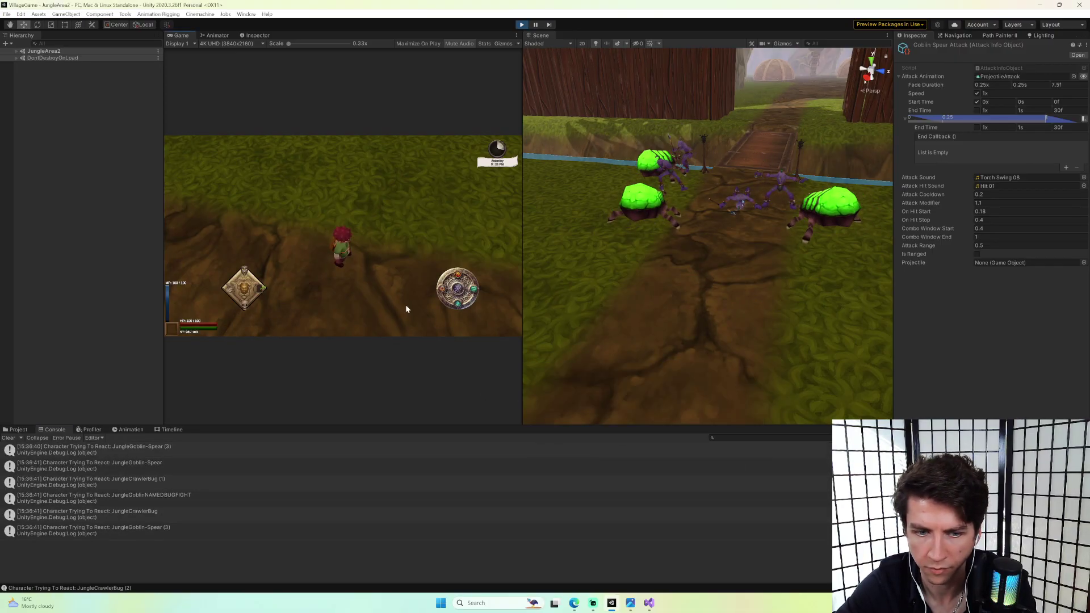
{"action": "scroll", "coordinate": [172, 492], "scroll_direction": "up", "scroll_amount": 3}
{"action": "left_click", "coordinate": [168, 496]}
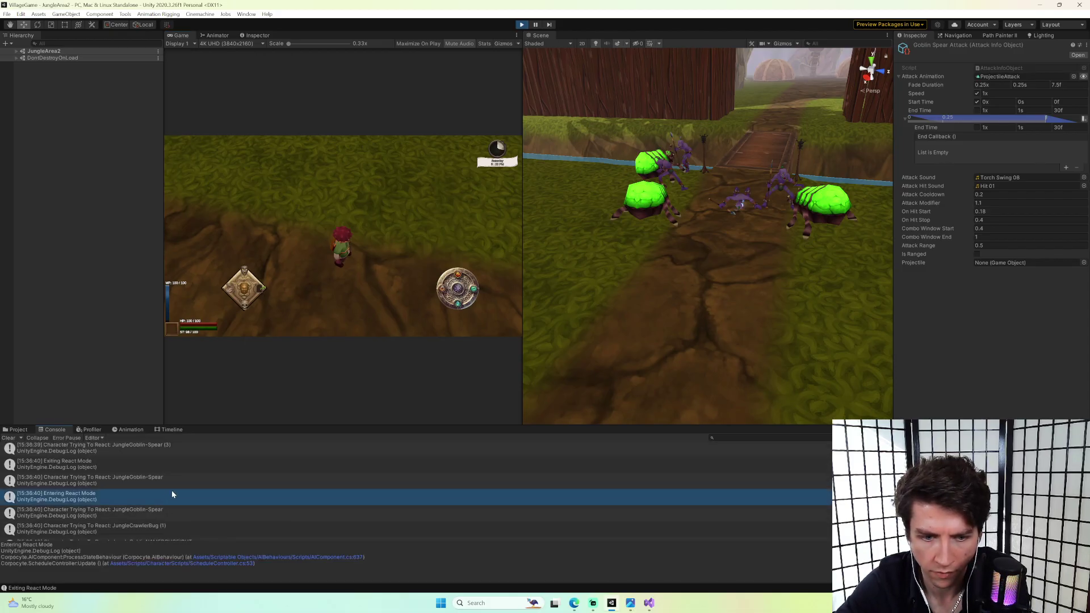
{"action": "left_click", "coordinate": [192, 509]}
{"action": "scroll", "coordinate": [193, 507], "scroll_direction": "down", "scroll_amount": 2}
{"action": "left_click", "coordinate": [161, 477]}
{"action": "left_click", "coordinate": [192, 463]}
{"action": "left_click", "coordinate": [199, 481]}
{"action": "left_click", "coordinate": [202, 508]}
{"action": "scroll", "coordinate": [203, 501], "scroll_direction": "down", "scroll_amount": 3}
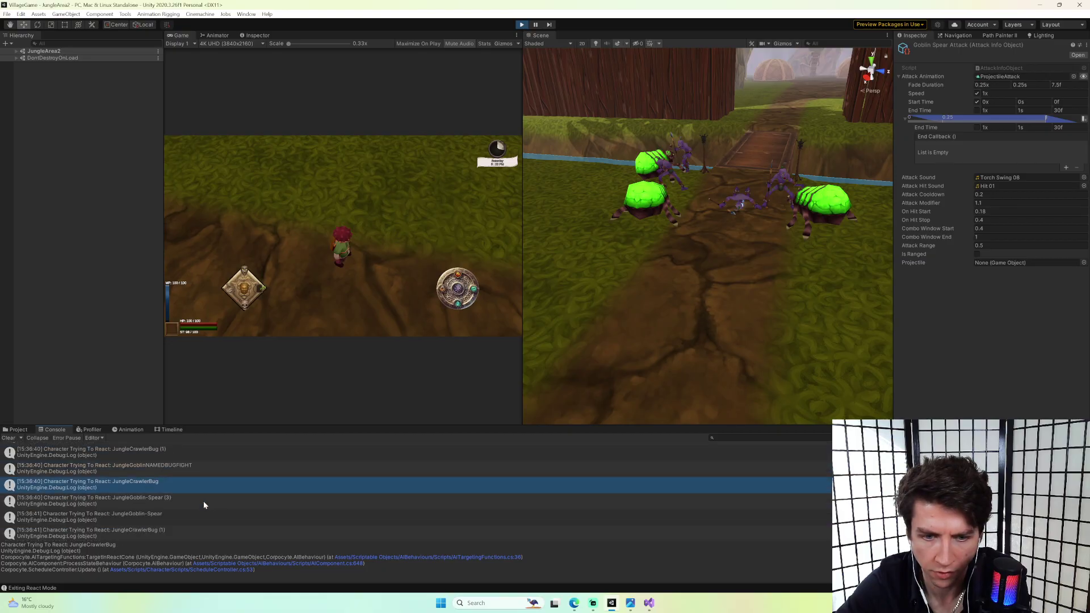
{"action": "left_click", "coordinate": [204, 500]}
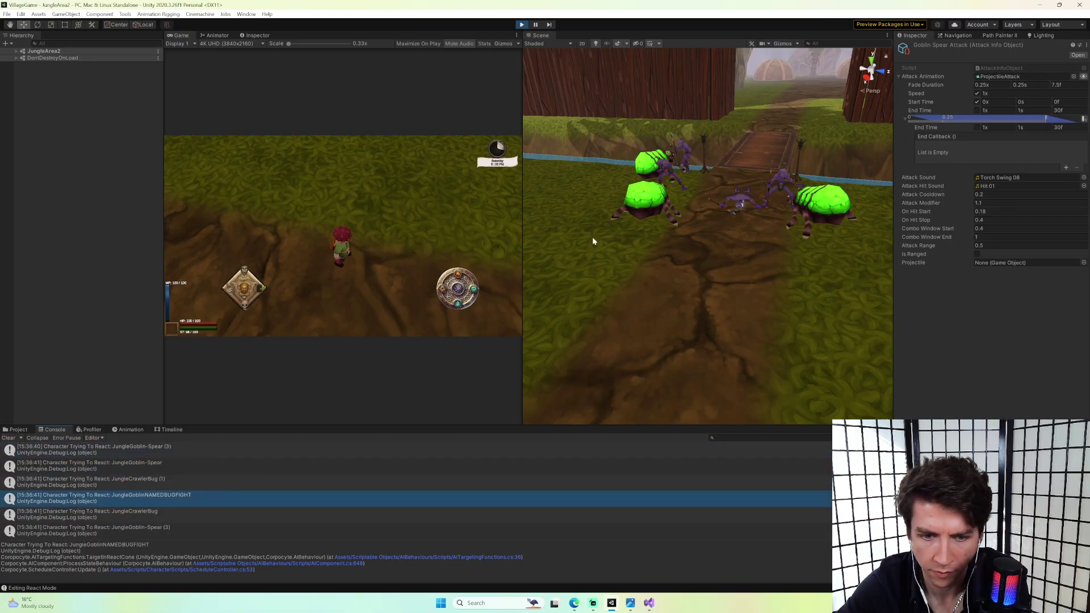
{"action": "left_click", "coordinate": [519, 27]}
Switch to Visual Studio and examine where AIComponent.cs calls TargetInReactRange within AlertedBehaviour.
{"action": "double_click", "coordinate": [622, 493]}
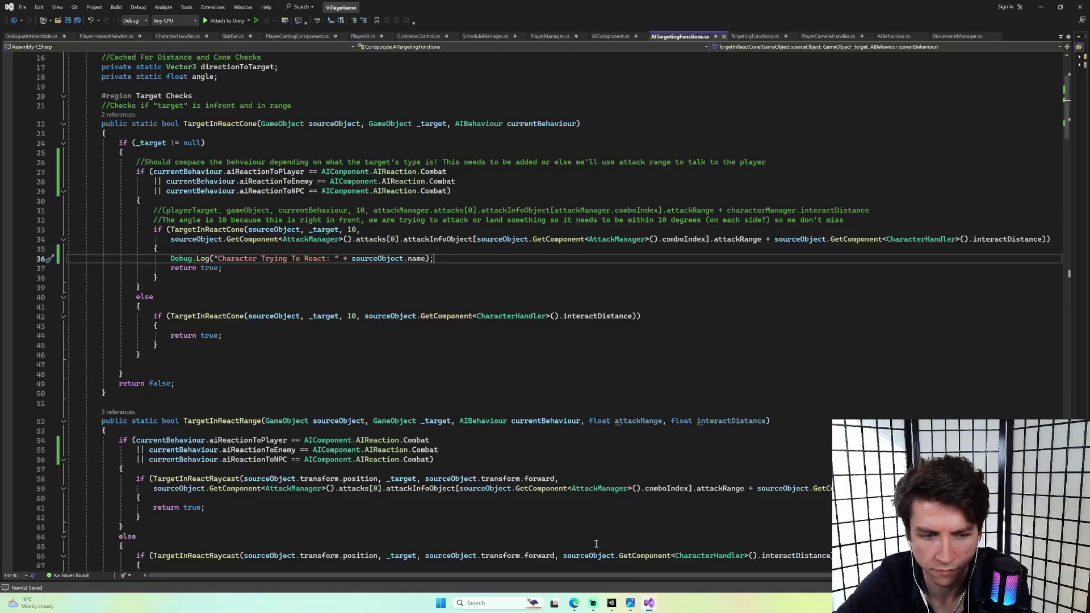
{"action": "left_click_drag", "start_coordinate": [459, 258], "coordinate": [393, 253]}
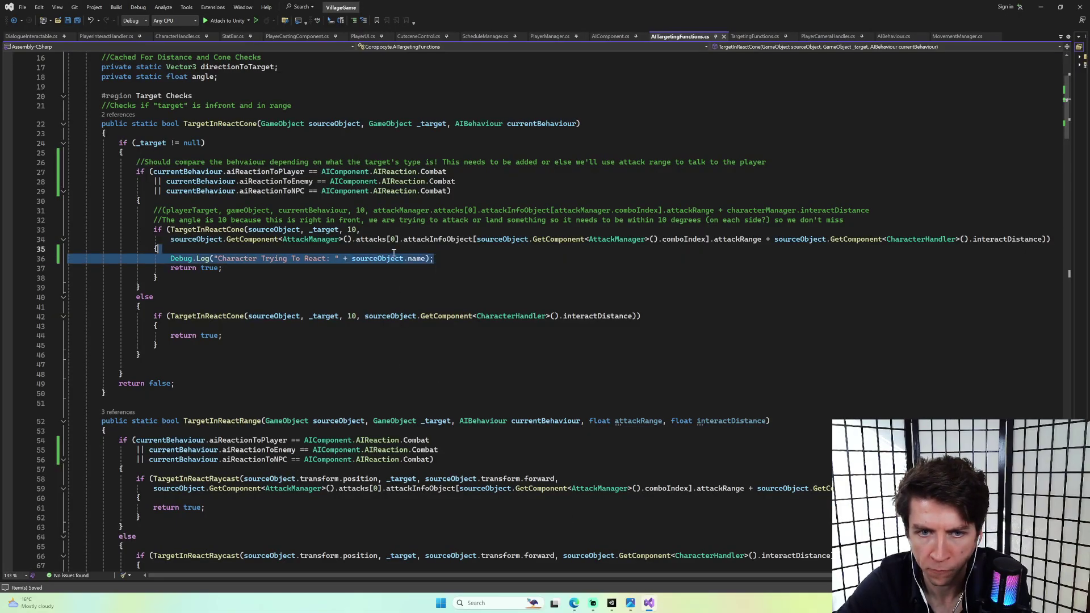
{"action": "scroll", "coordinate": [398, 287], "scroll_direction": "down", "scroll_amount": 1}
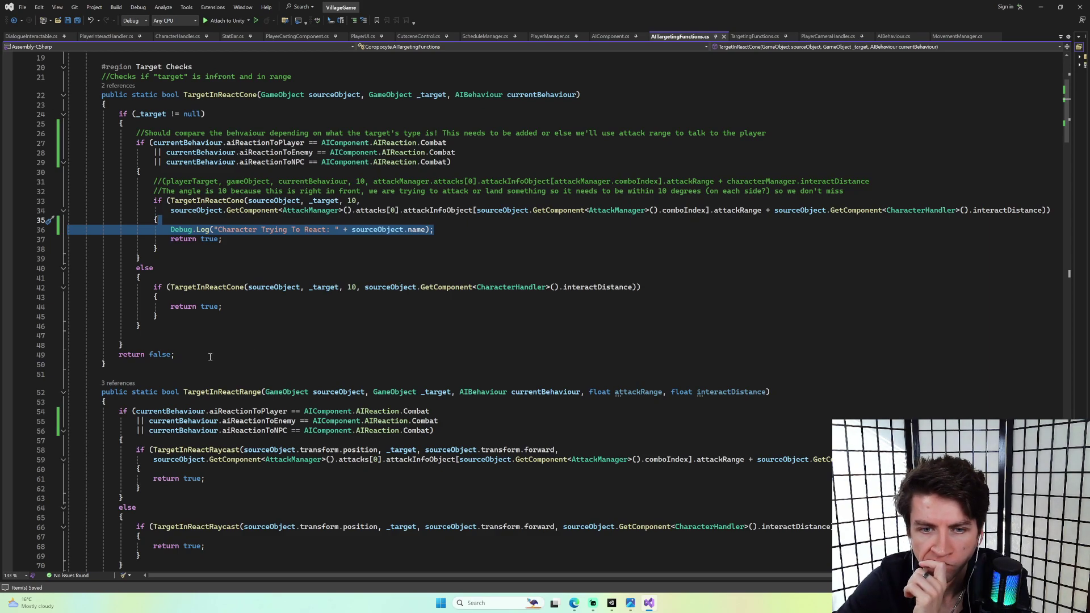
{"action": "left_click", "coordinate": [124, 384]}
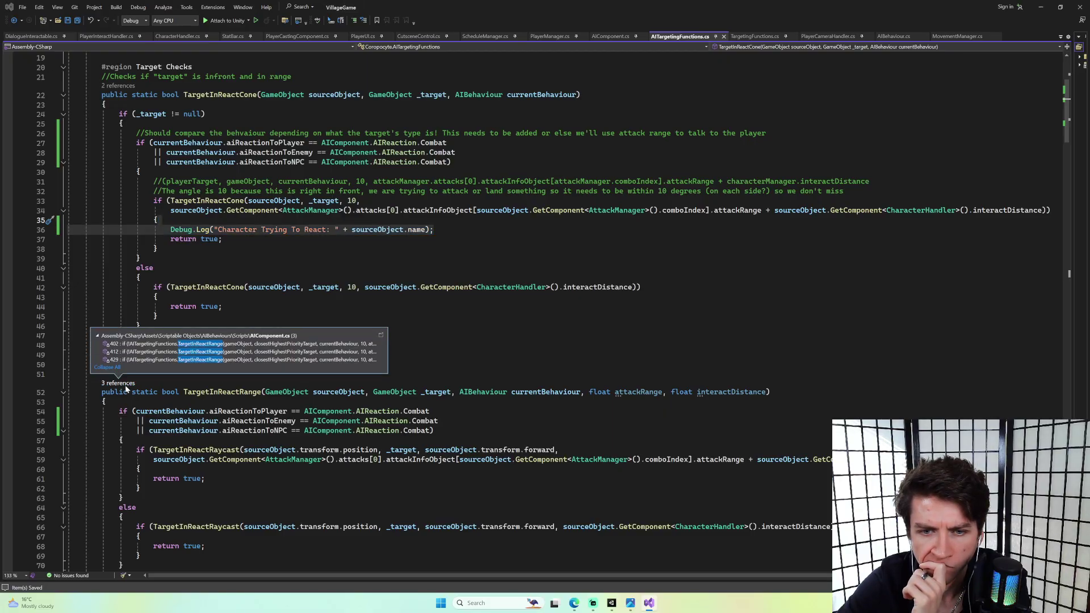
{"action": "double_click", "coordinate": [194, 354]}
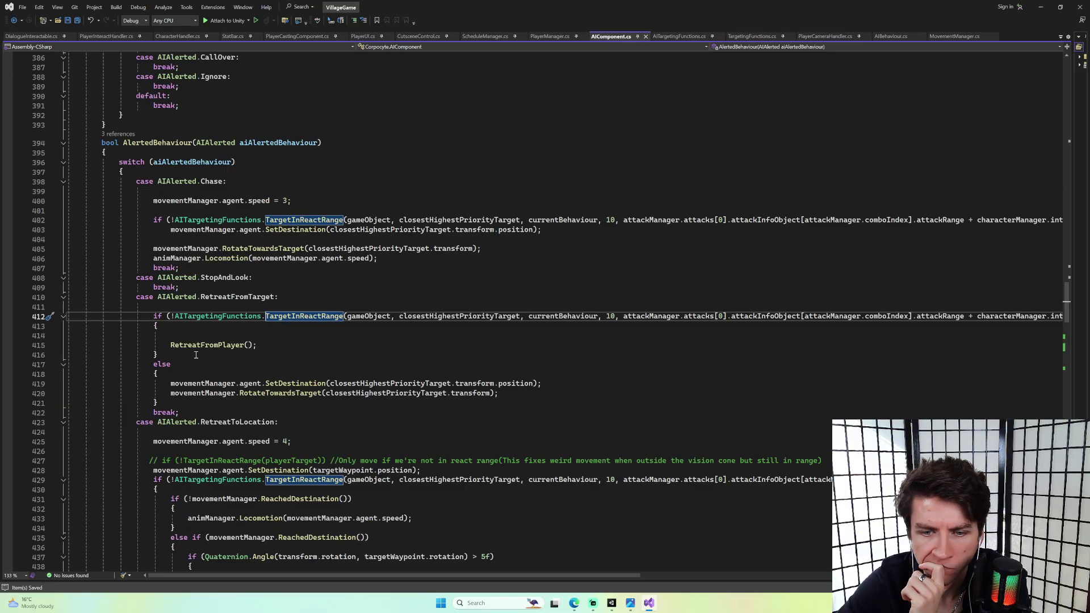
{"action": "scroll", "coordinate": [196, 355], "scroll_direction": "down", "scroll_amount": 4}
{"action": "scroll", "coordinate": [196, 355], "scroll_direction": "down", "scroll_amount": 8}
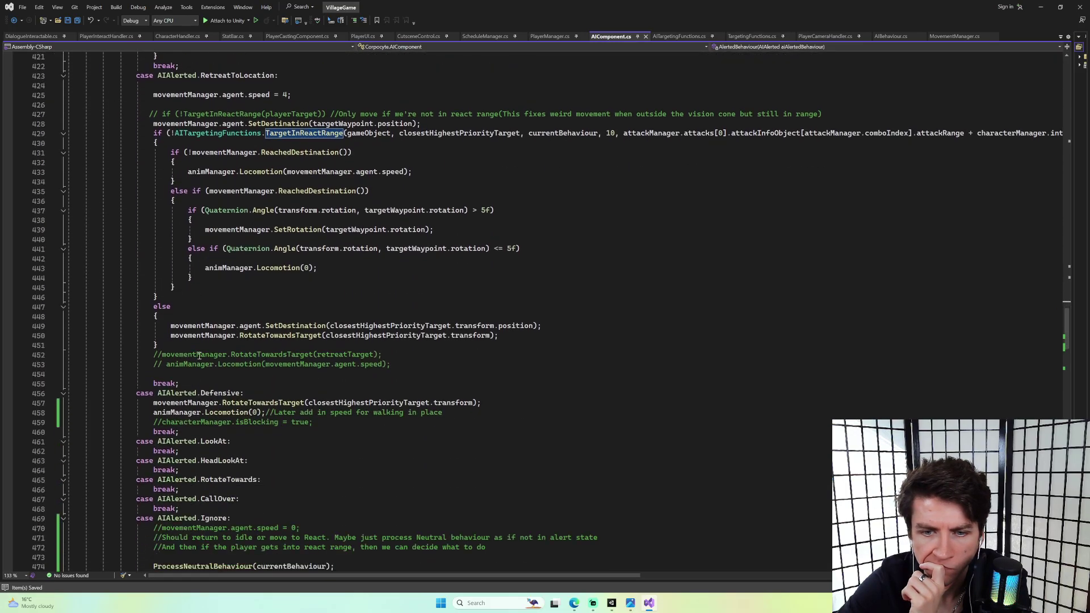
{"action": "scroll", "coordinate": [202, 353], "scroll_direction": "up", "scroll_amount": 4}
Return to AITargetingFunctions.cs and remove the "Character Trying To React" Debug.Log statement from TargetInReactCone.
{"action": "left_click", "coordinate": [691, 37]}
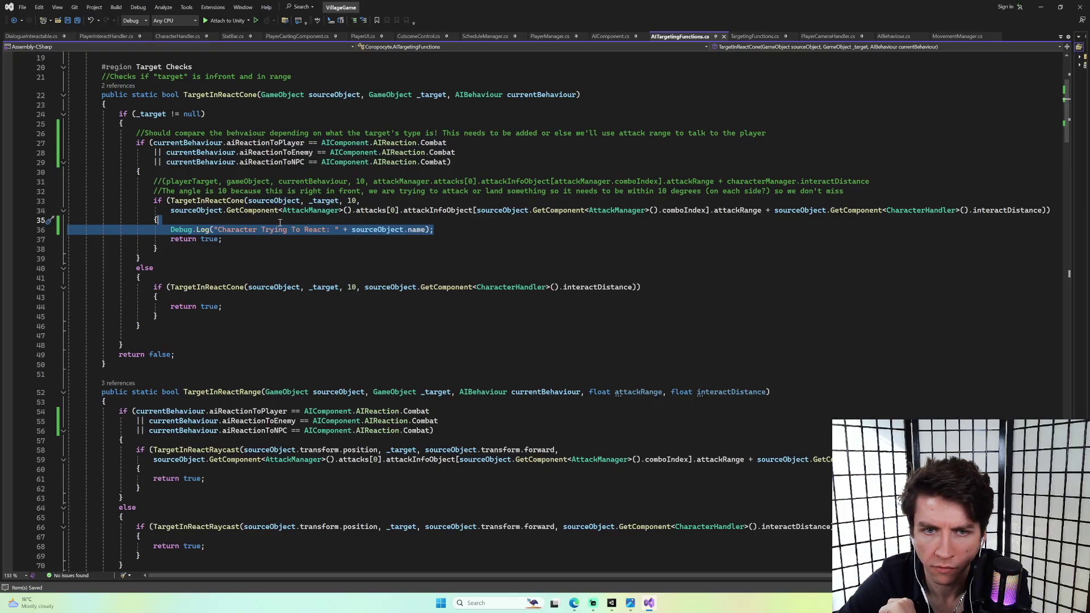
{"action": "left_click", "coordinate": [460, 222]}
{"action": "left_click_drag", "start_coordinate": [440, 228], "coordinate": [171, 230]}
{"action": "key", "text": "ctrl+c"}
{"action": "key", "text": "BackSpace"}
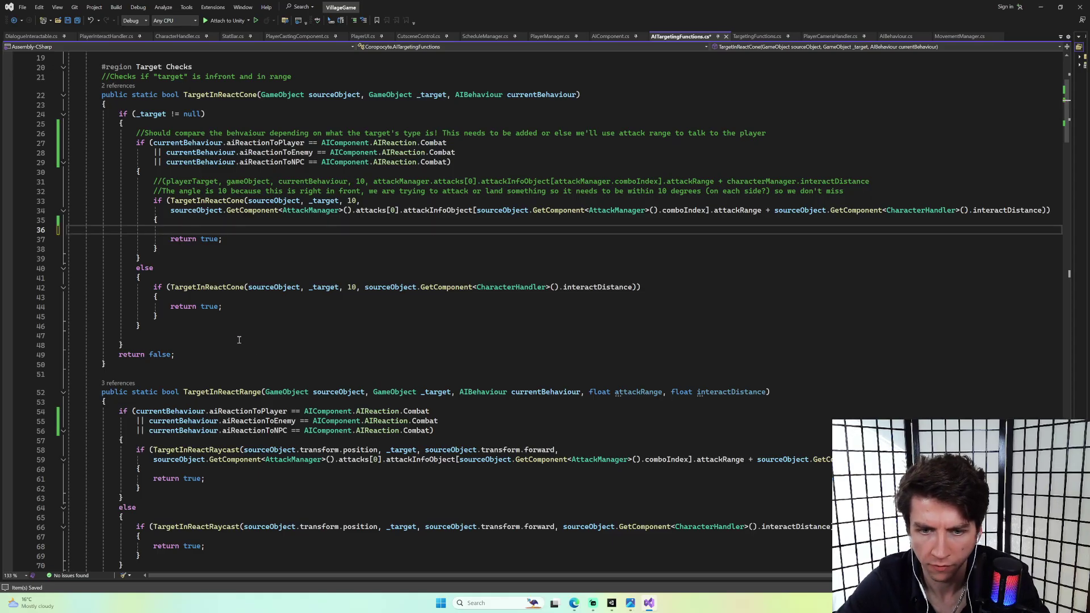
Add the "Character Trying To React: " Debug.Log with sourceObject.name before return true in TargetInReactRange's combat branch, and save the file.
{"action": "left_click", "coordinate": [398, 435]}
{"action": "left_click", "coordinate": [381, 462]}
{"action": "left_click", "coordinate": [357, 470]}
{"action": "key", "text": "Return"}
{"action": "key", "text": "ctrl+v"}
{"action": "key", "text": "ctrl+s"}
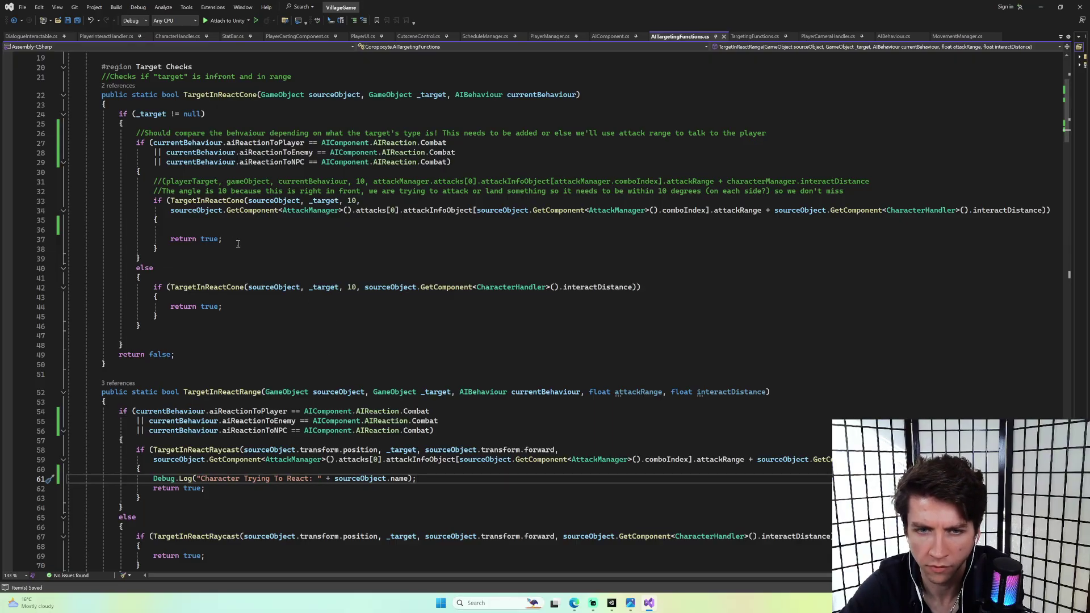
Go to the definition of the TargetInReactCone call in the combat branch and examine how that overload relates to its caller.
{"action": "left_click", "coordinate": [203, 202]}
{"action": "right_click", "coordinate": [202, 202]}
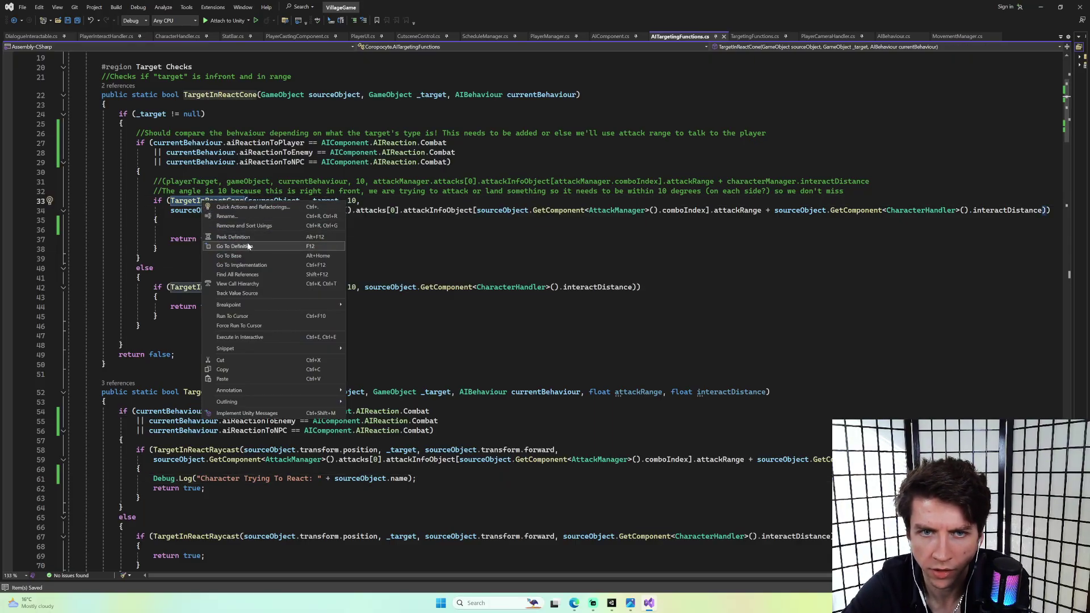
{"action": "left_click", "coordinate": [182, 213]}
{"action": "left_click", "coordinate": [202, 204]}
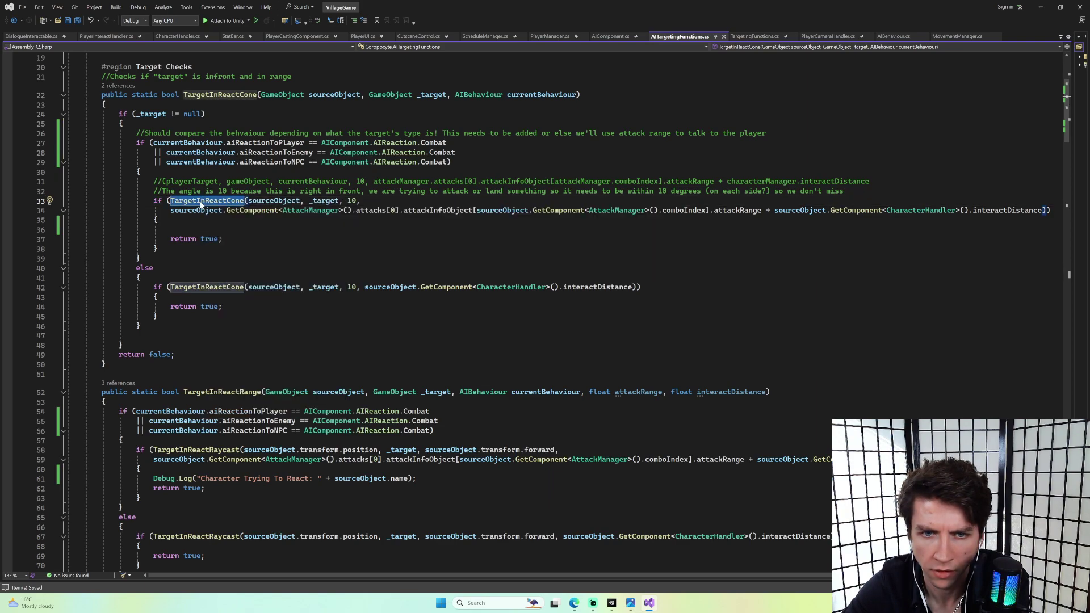
{"action": "right_click", "coordinate": [201, 203]}
{"action": "left_click", "coordinate": [246, 249]}
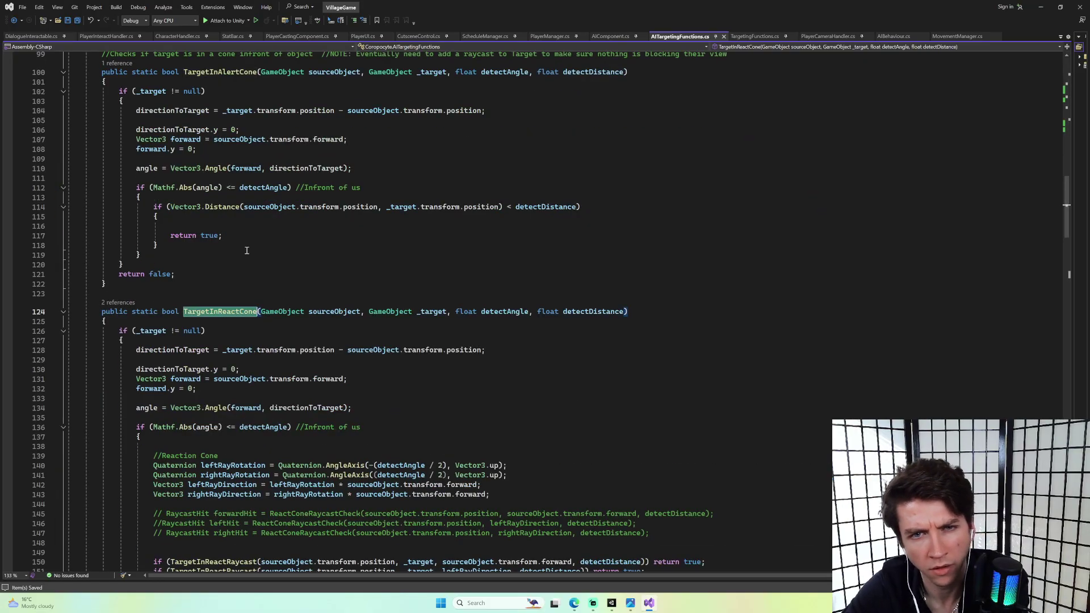
{"action": "scroll", "coordinate": [244, 292], "scroll_direction": "up", "scroll_amount": 20}
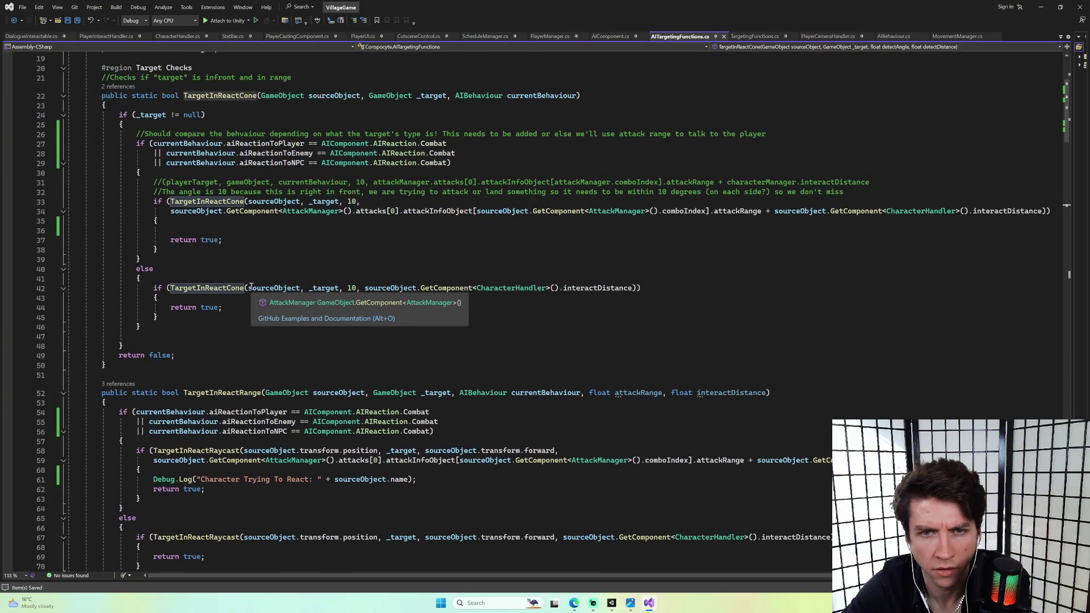
{"action": "scroll", "coordinate": [252, 285], "scroll_direction": "up", "scroll_amount": 2}
{"action": "scroll", "coordinate": [253, 284], "scroll_direction": "down", "scroll_amount": 1}
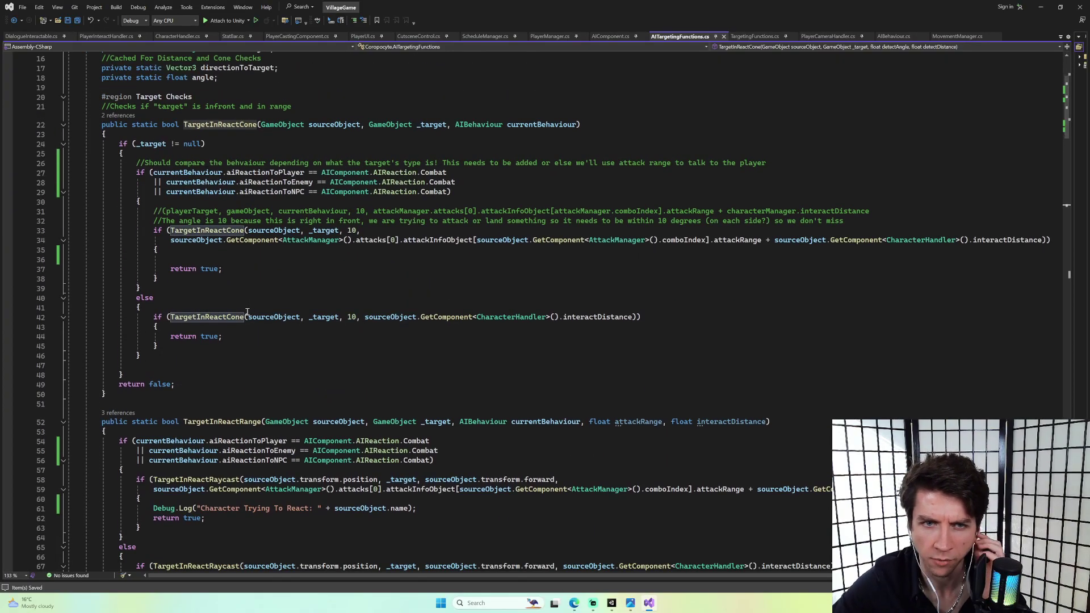
Examine where AIComponent.cs calls TargetInReactCone to enter and exit the React state, and return to AITargetingFunctions.cs.
{"action": "scroll", "coordinate": [244, 274], "scroll_direction": "up", "scroll_amount": 2}
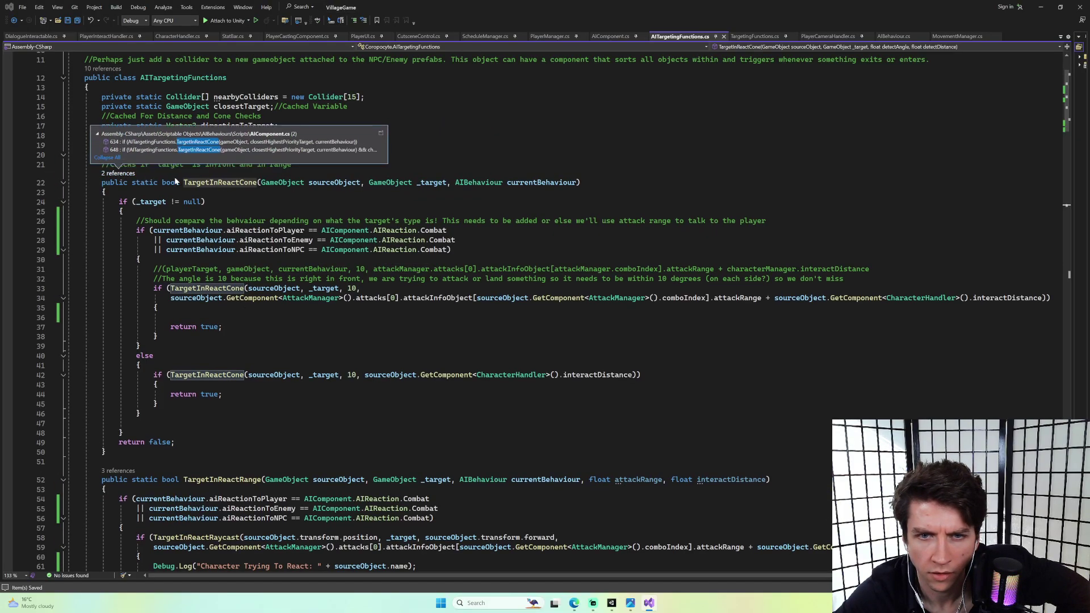
{"action": "double_click", "coordinate": [230, 150]}
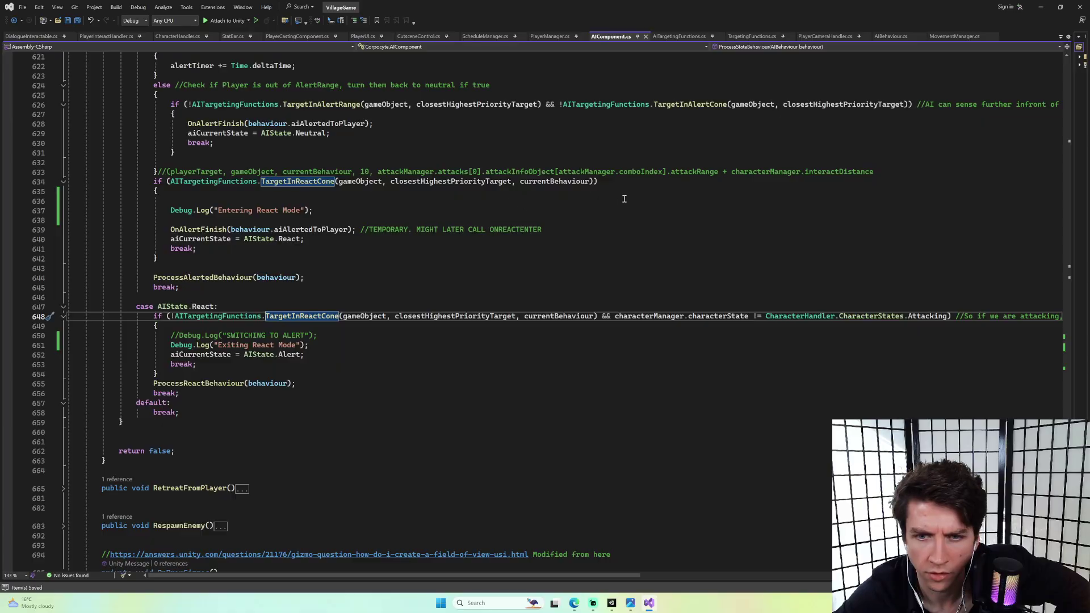
{"action": "left_click", "coordinate": [684, 37]}
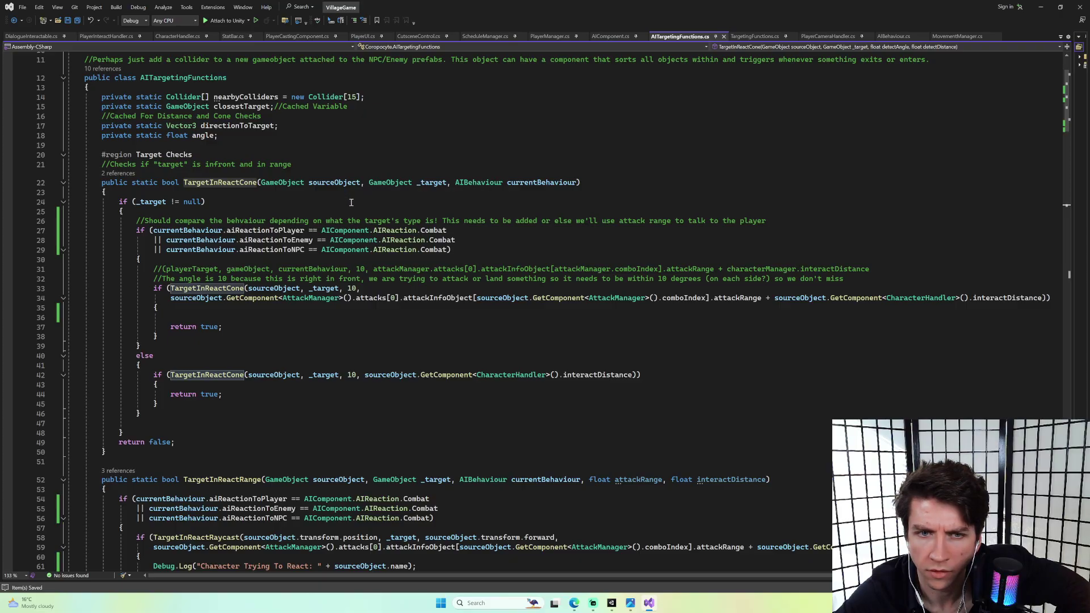
Compare the AIBehaviour overload of TargetInReactCone with the detectAngle and detectDistance overload further down the file.
{"action": "scroll", "coordinate": [351, 202], "scroll_direction": "down", "scroll_amount": 12}
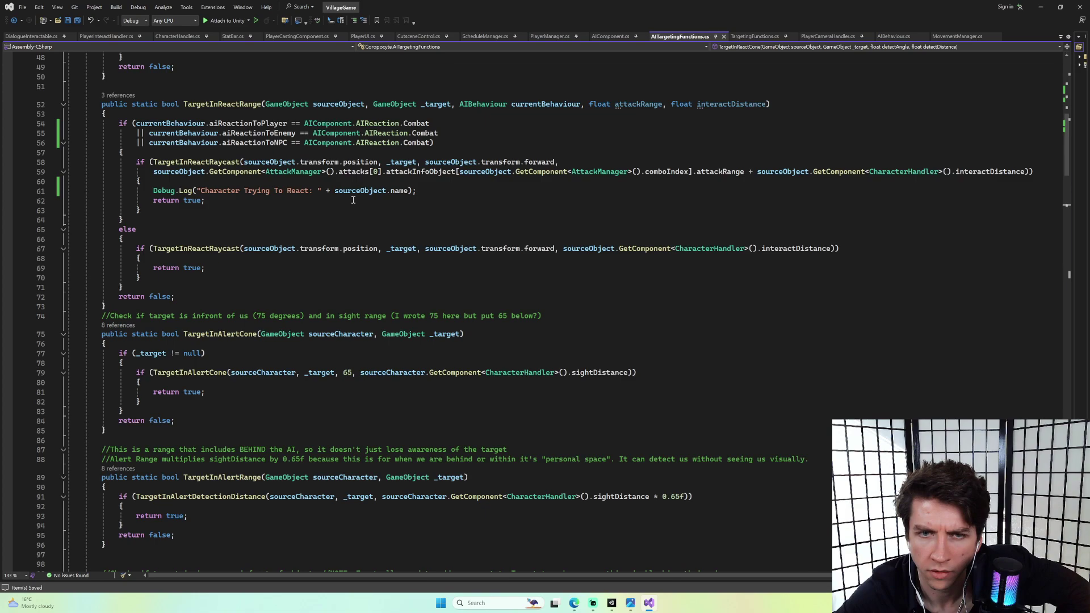
{"action": "scroll", "coordinate": [353, 200], "scroll_direction": "down", "scroll_amount": 8}
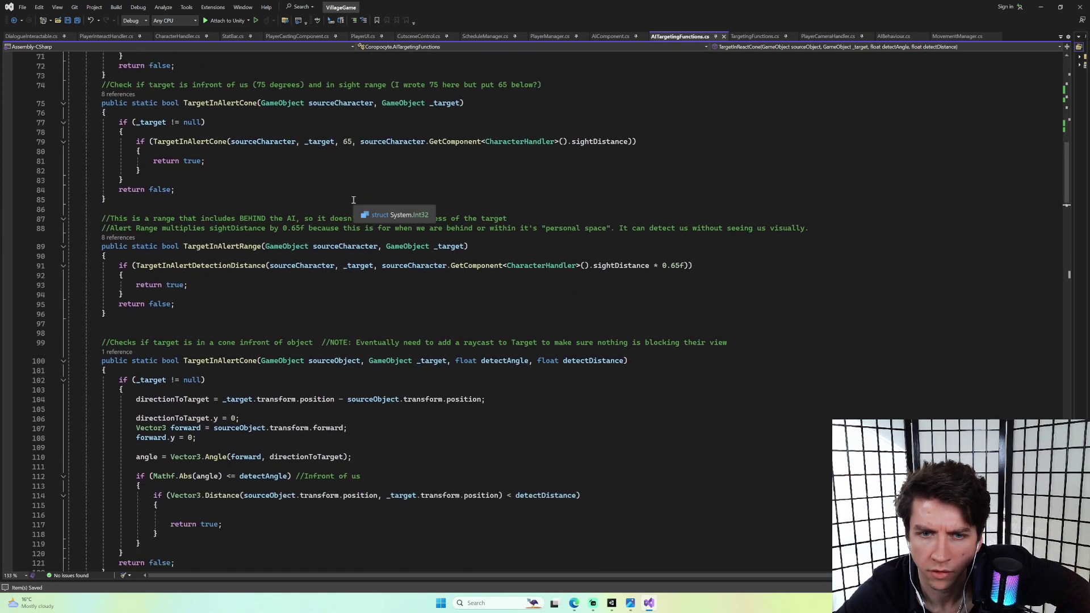
{"action": "scroll", "coordinate": [353, 200], "scroll_direction": "down", "scroll_amount": 4}
{"action": "scroll", "coordinate": [355, 199], "scroll_direction": "down", "scroll_amount": 6}
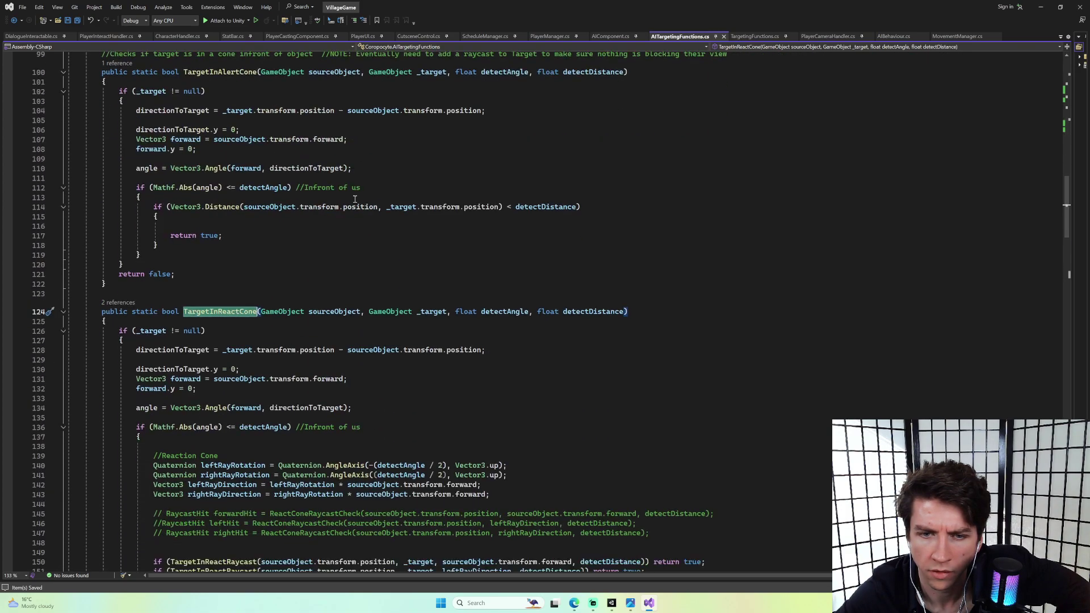
{"action": "scroll", "coordinate": [354, 199], "scroll_direction": "down", "scroll_amount": 5}
{"action": "scroll", "coordinate": [354, 200], "scroll_direction": "up", "scroll_amount": 1}
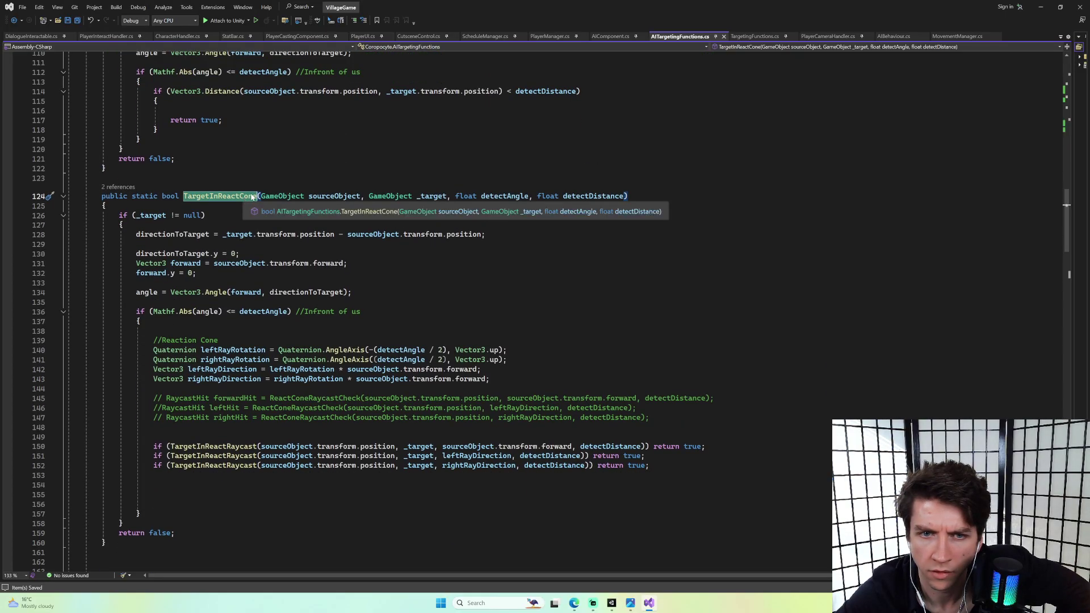
{"action": "scroll", "coordinate": [250, 196], "scroll_direction": "up", "scroll_amount": 20}
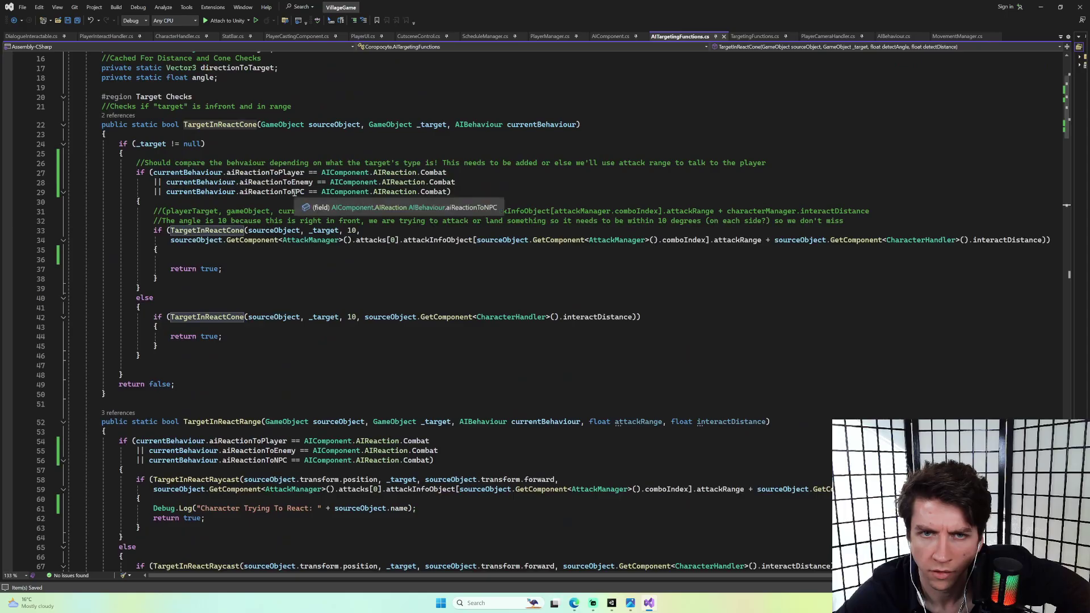
{"action": "scroll", "coordinate": [294, 193], "scroll_direction": "up", "scroll_amount": 5}
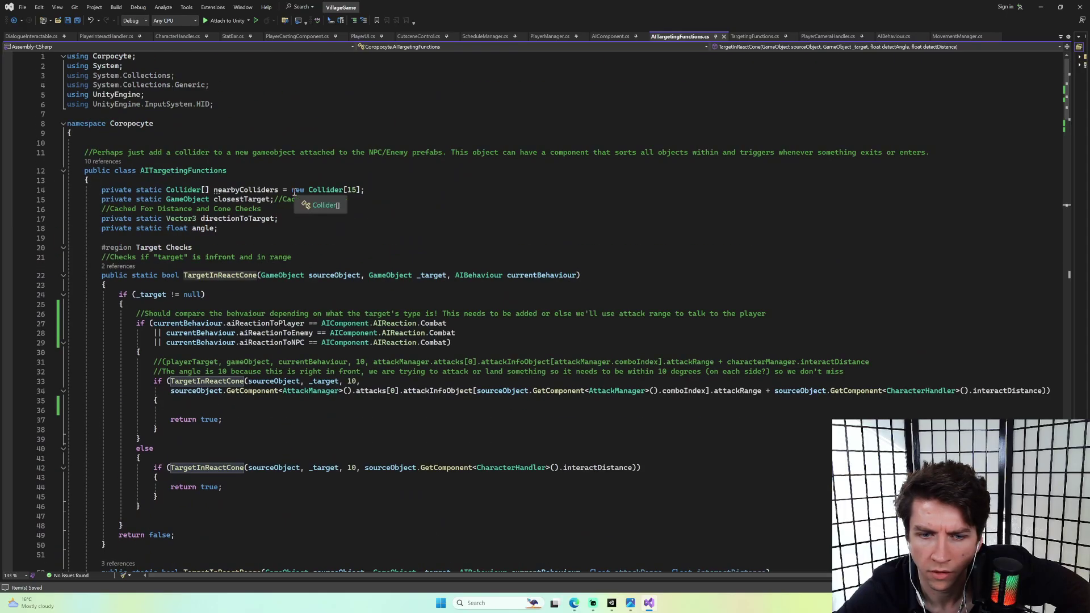
Rename the AIBehaviour overload of TargetInReactCone to CheckIfTargetInReactCone across its references and save the file.
{"action": "double_click", "coordinate": [200, 276]}
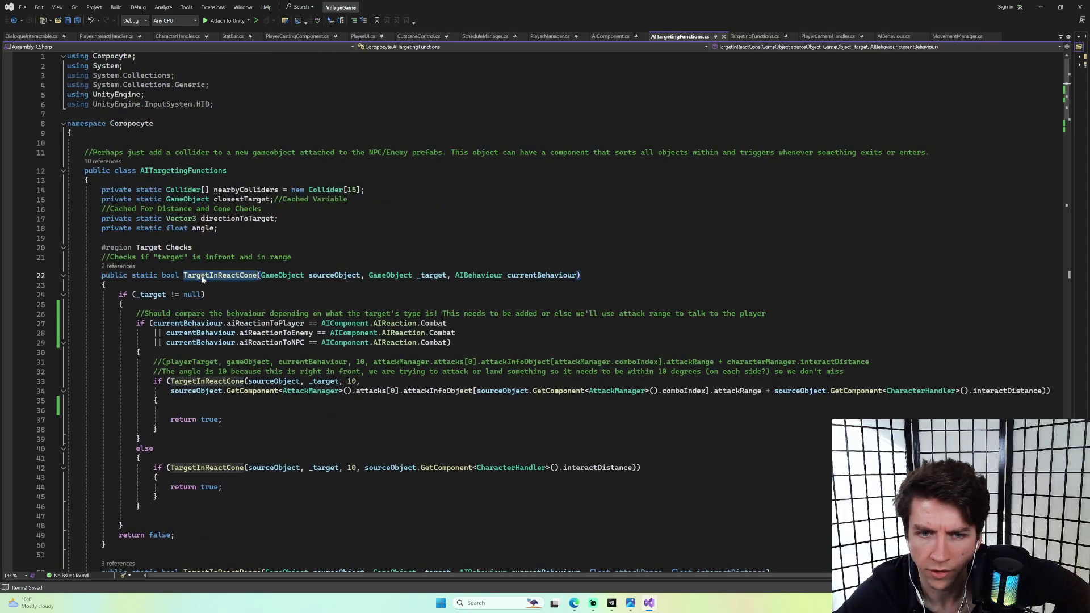
{"action": "key", "text": "ctrl+r"}
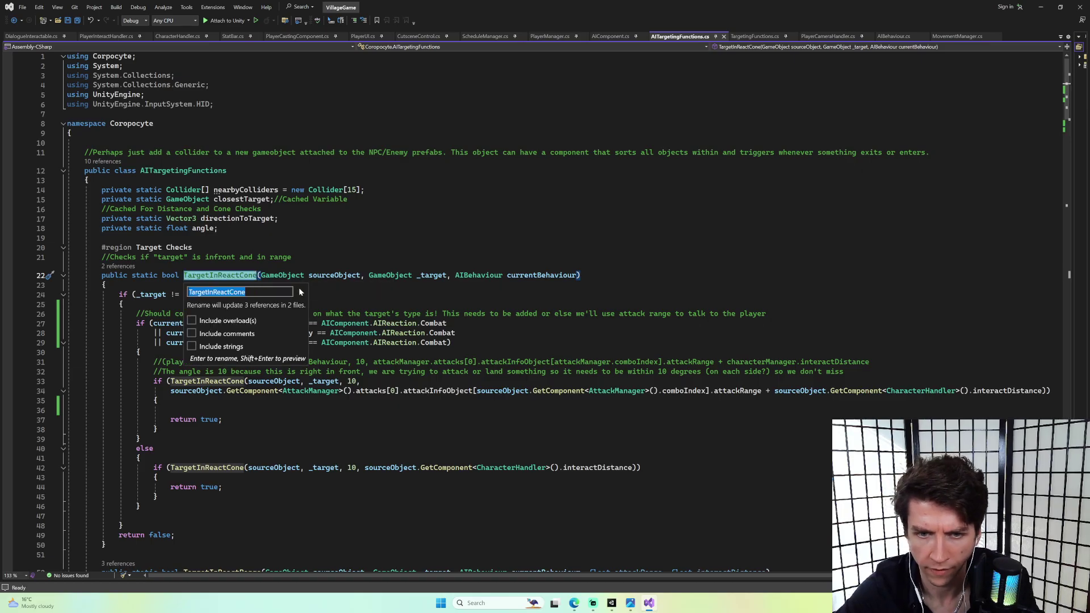
{"action": "type", "text": "C"}
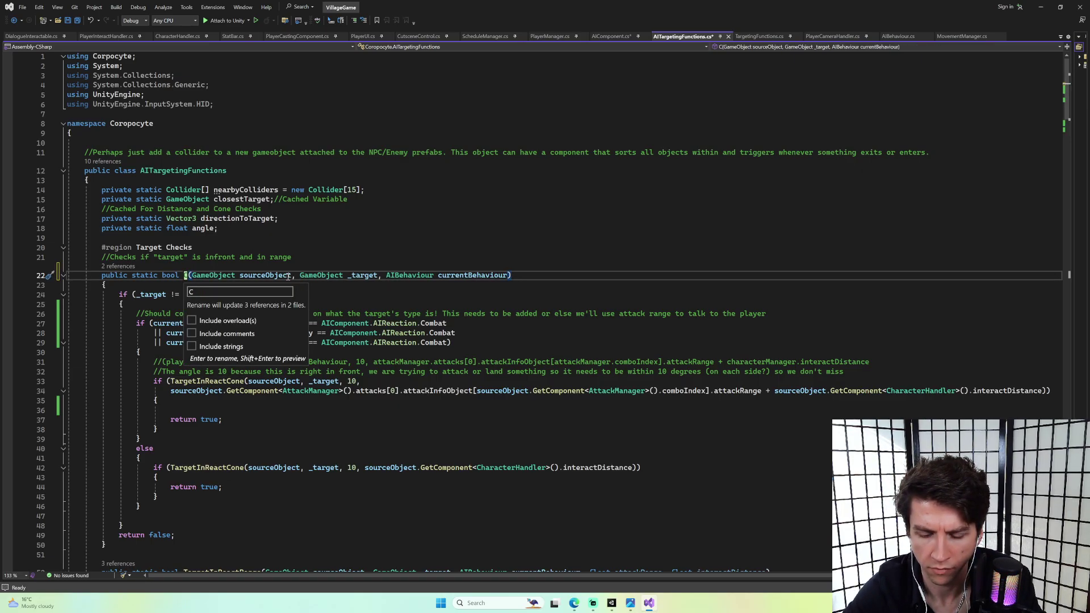
{"action": "type", "text": "heckIfTarget"}
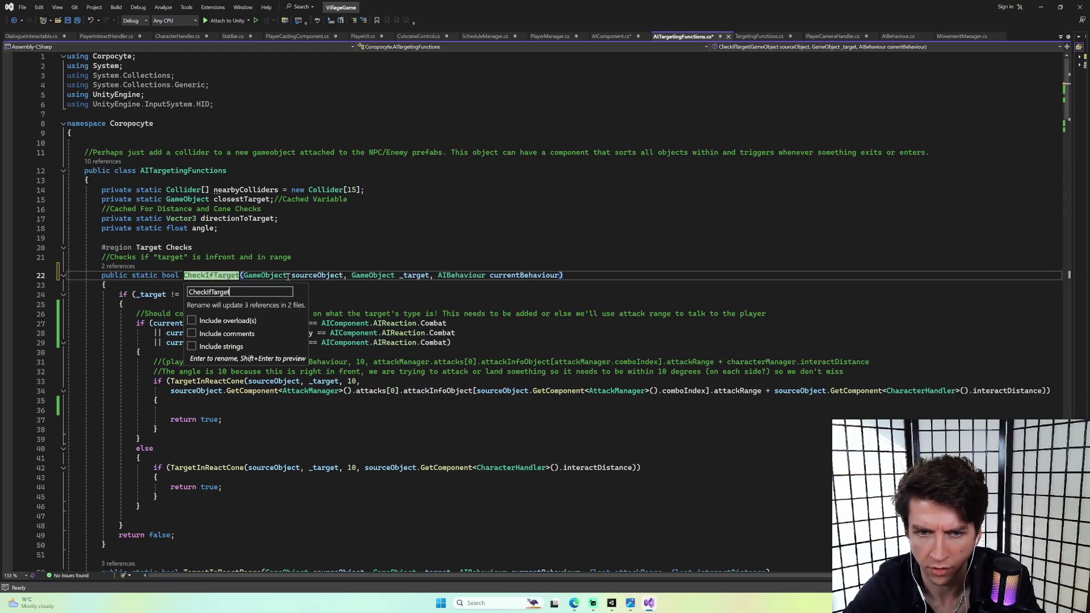
{"action": "type", "text": "InReactCone"}
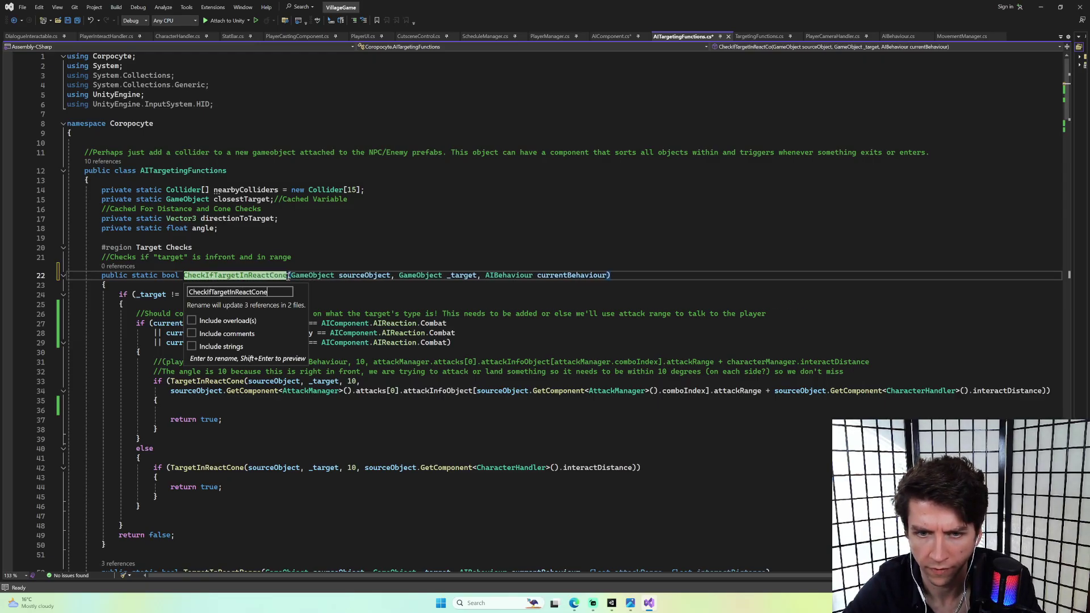
{"action": "key", "text": "Return"}
{"action": "key", "text": "ctrl+s"}
Examine CheckIfTargetInReactCone's parameters, its inner TargetInReactCone calls and the cone and range check functions below it.
{"action": "scroll", "coordinate": [319, 240], "scroll_direction": "down", "scroll_amount": 4}
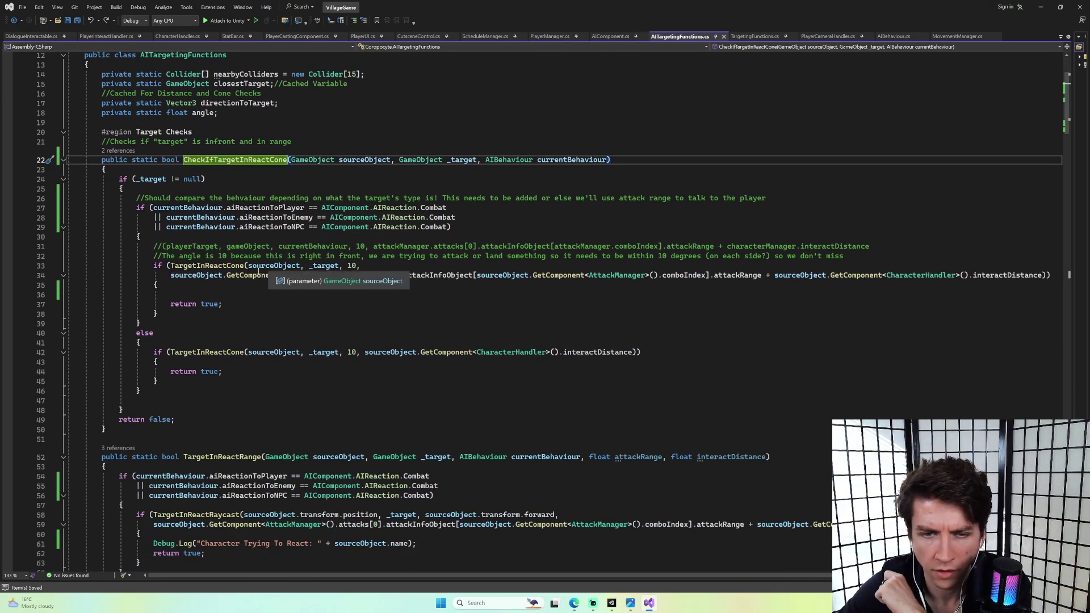
{"action": "left_click", "coordinate": [206, 268]}
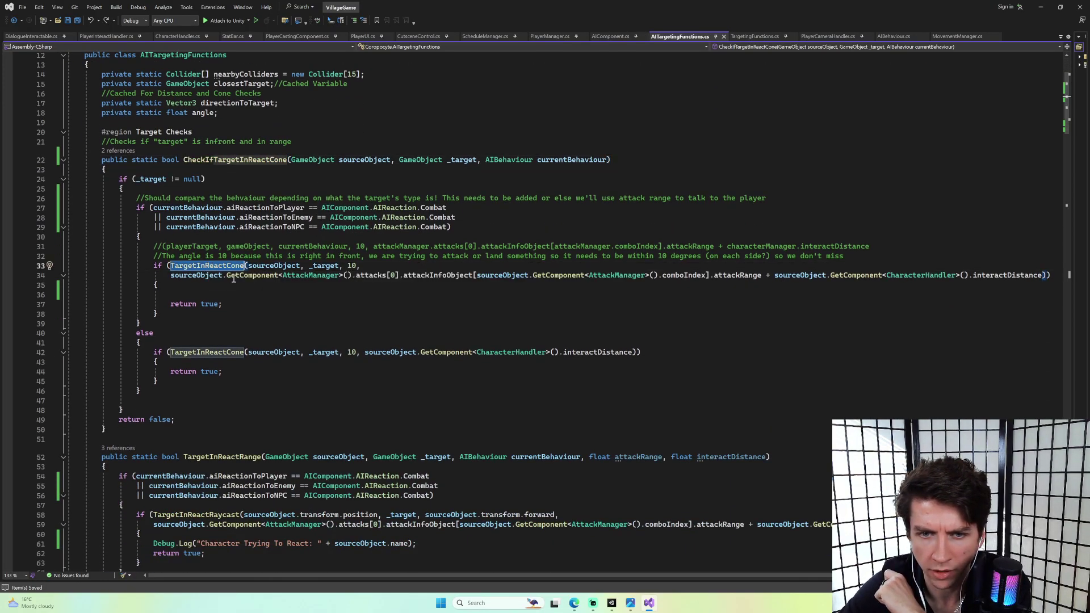
{"action": "double_click", "coordinate": [554, 160]}
{"action": "double_click", "coordinate": [500, 160]}
{"action": "double_click", "coordinate": [438, 162]}
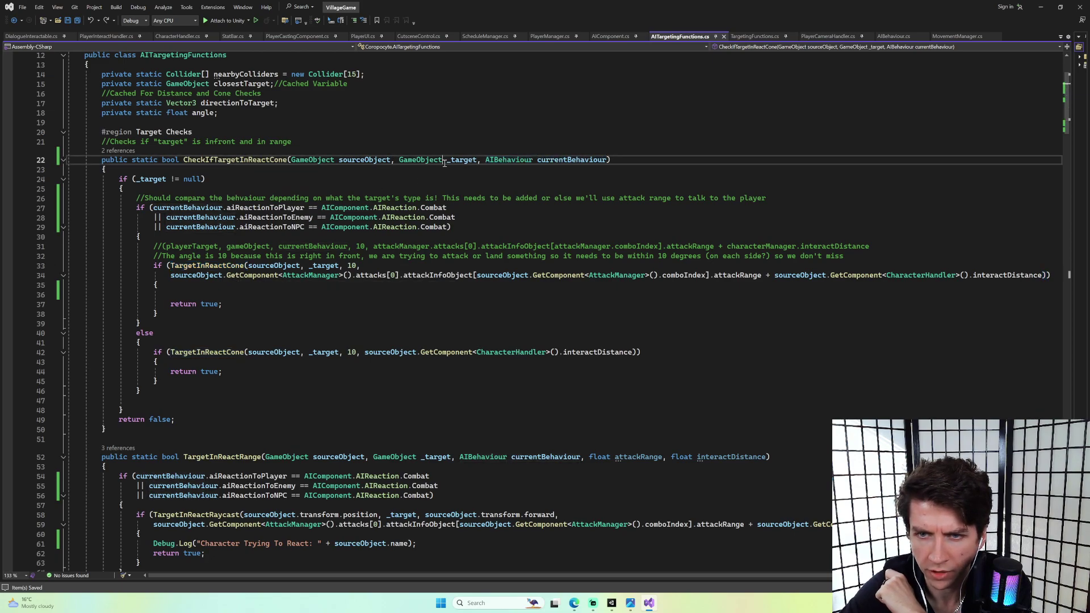
{"action": "left_click", "coordinate": [364, 160]}
{"action": "left_click", "coordinate": [461, 159]}
{"action": "left_click", "coordinate": [578, 161]}
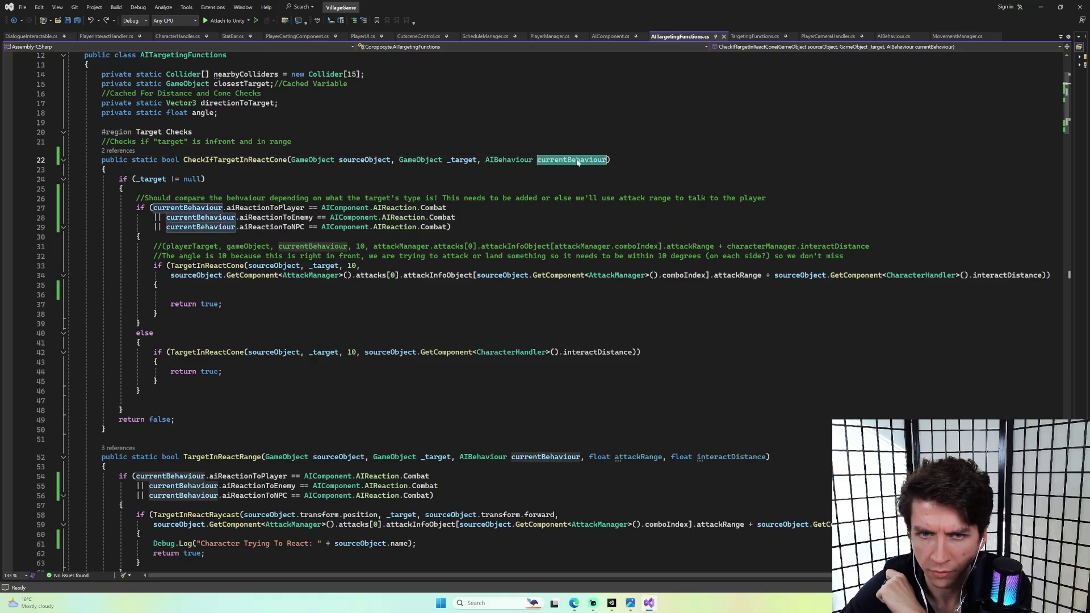
{"action": "left_click", "coordinate": [271, 161]}
{"action": "left_click", "coordinate": [223, 266]}
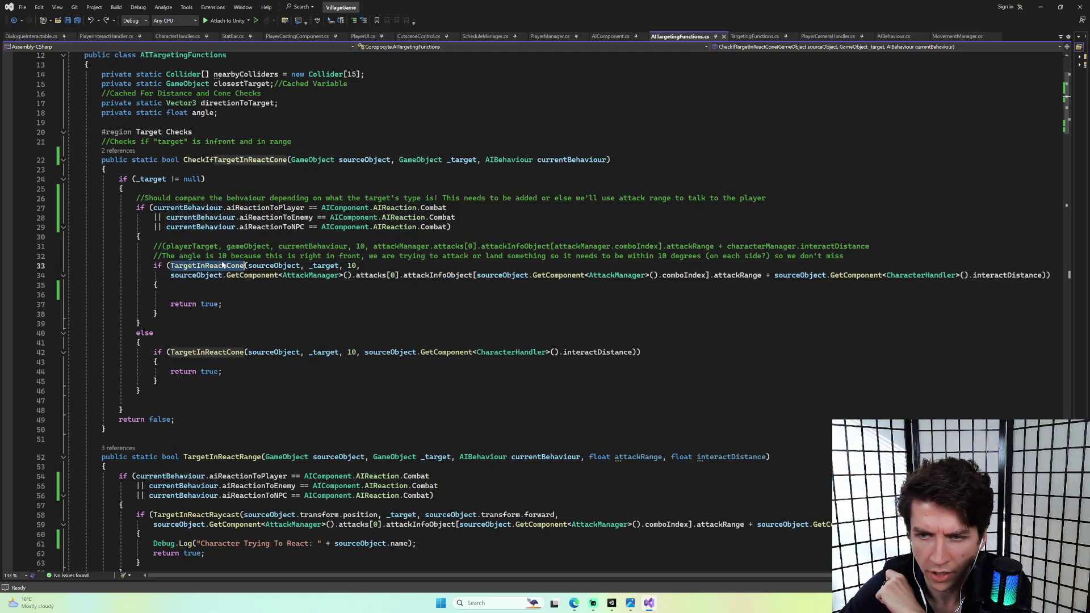
{"action": "scroll", "coordinate": [249, 249], "scroll_direction": "down", "scroll_amount": 20}
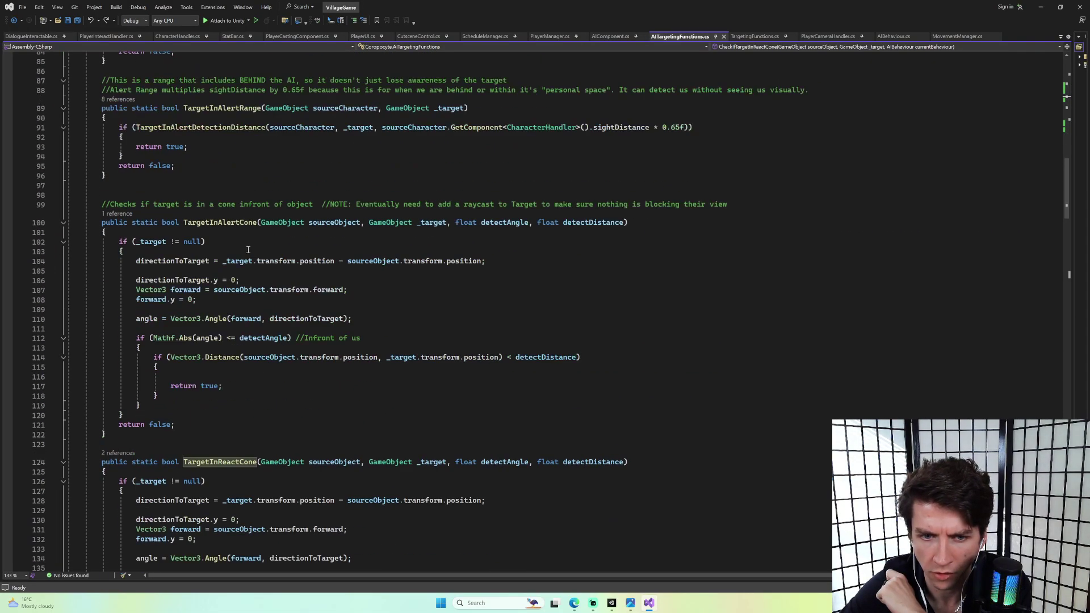
{"action": "scroll", "coordinate": [249, 250], "scroll_direction": "down", "scroll_amount": 8}
{"action": "scroll", "coordinate": [367, 246], "scroll_direction": "up", "scroll_amount": 20}
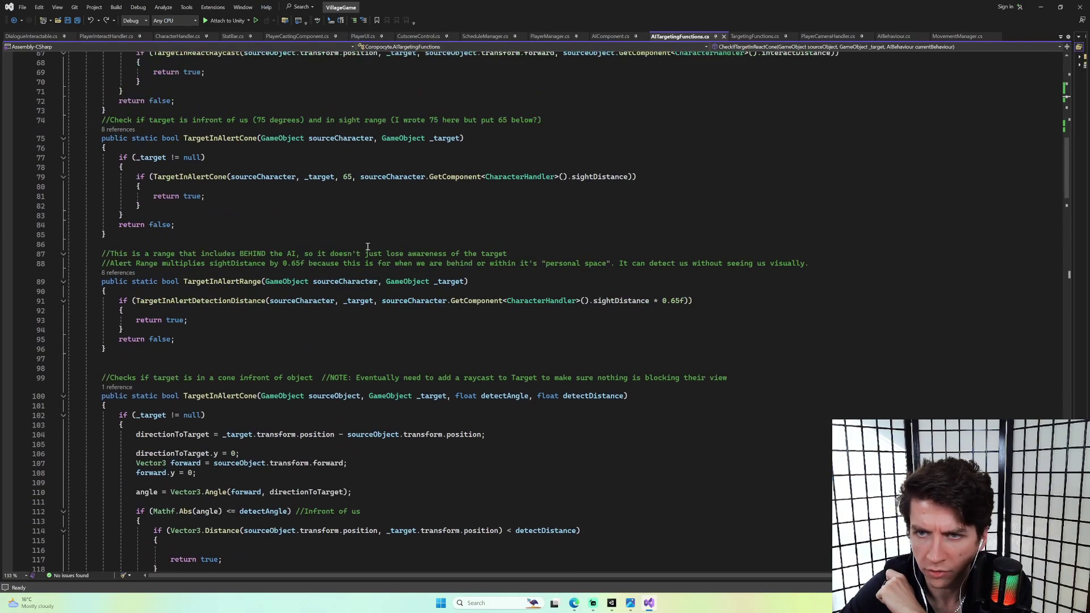
{"action": "scroll", "coordinate": [368, 246], "scroll_direction": "up", "scroll_amount": 11}
Inspect the CheckIfTargetInReactCone calls in AIComponent.cs, and return to AITargetingFunctions.cs to review the react cone and range checks.
{"action": "left_click", "coordinate": [117, 208]}
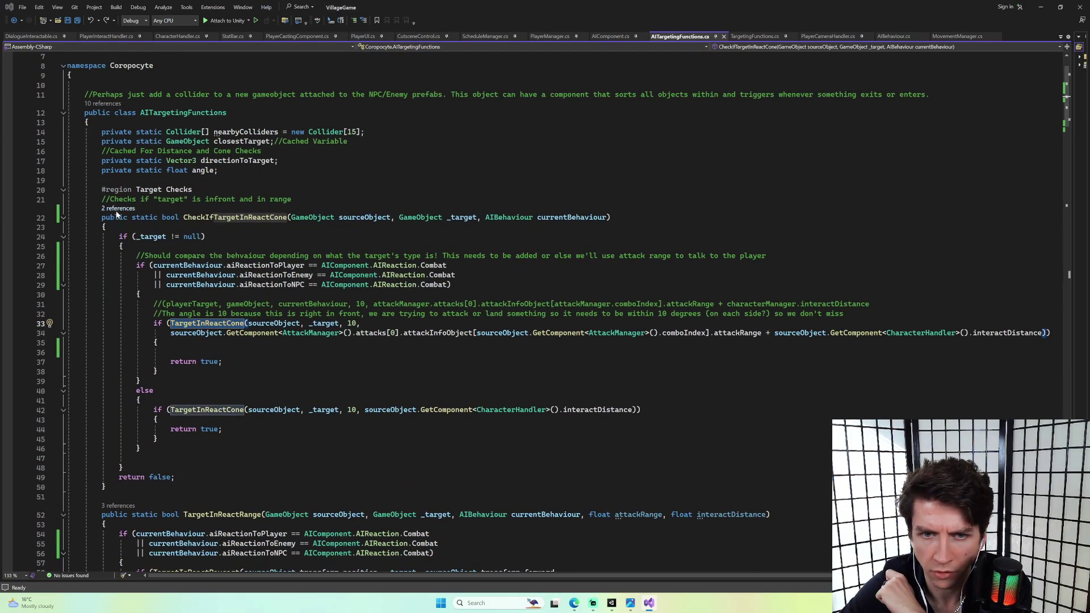
{"action": "left_click", "coordinate": [182, 185]}
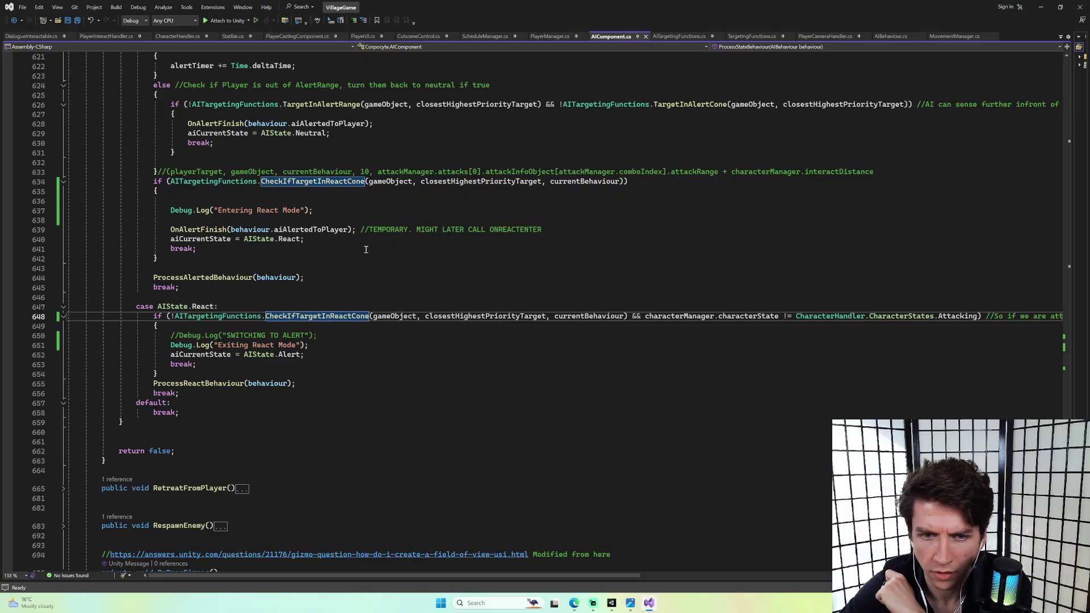
{"action": "scroll", "coordinate": [366, 250], "scroll_direction": "up", "scroll_amount": 1}
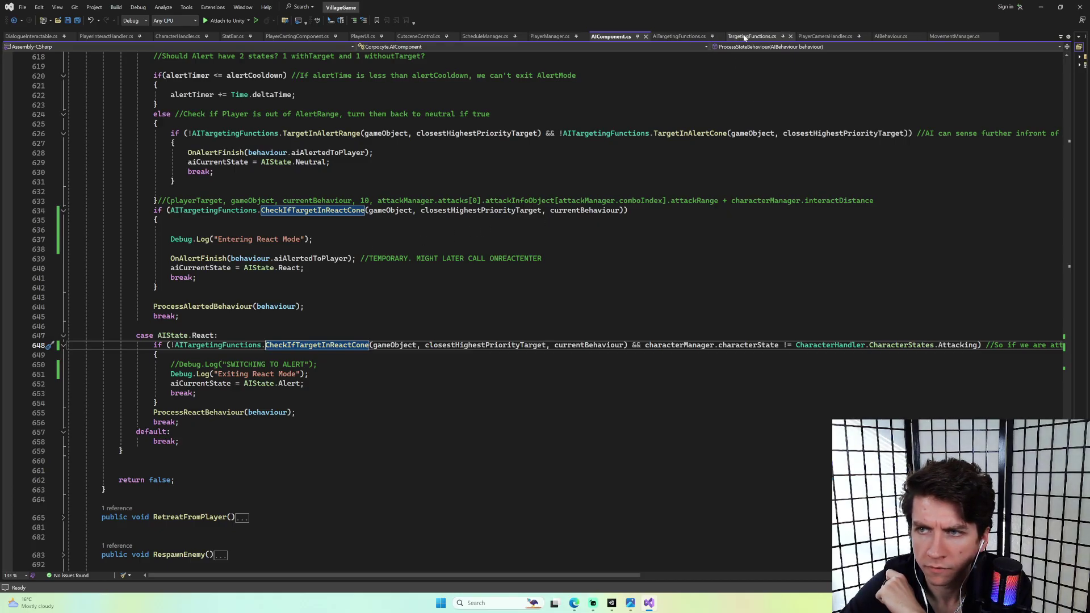
{"action": "left_click", "coordinate": [679, 37]}
{"action": "scroll", "coordinate": [389, 206], "scroll_direction": "down", "scroll_amount": 10}
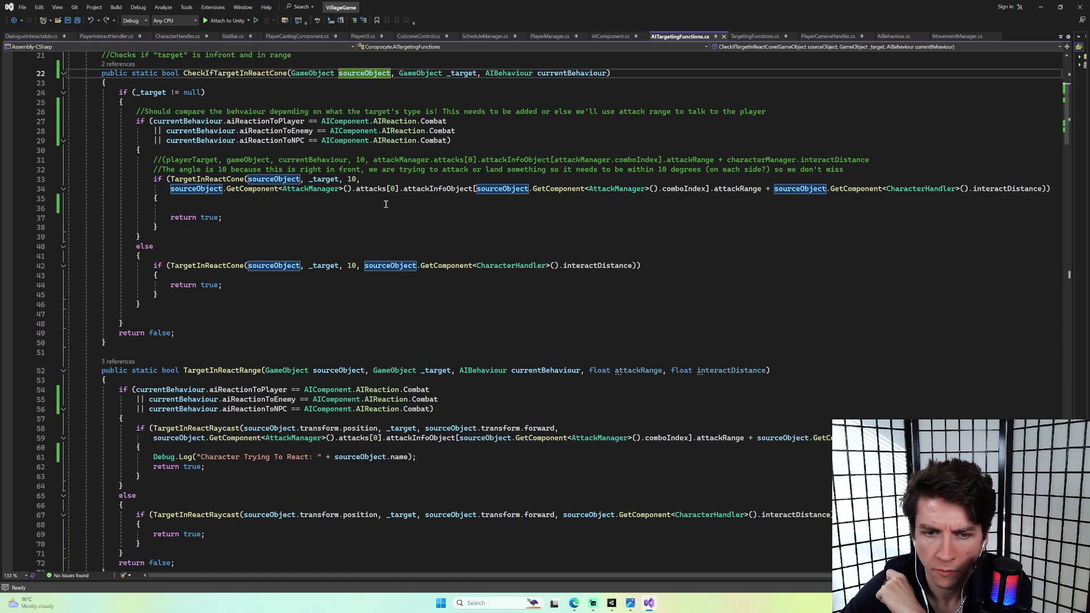
{"action": "scroll", "coordinate": [389, 206], "scroll_direction": "down", "scroll_amount": 1}
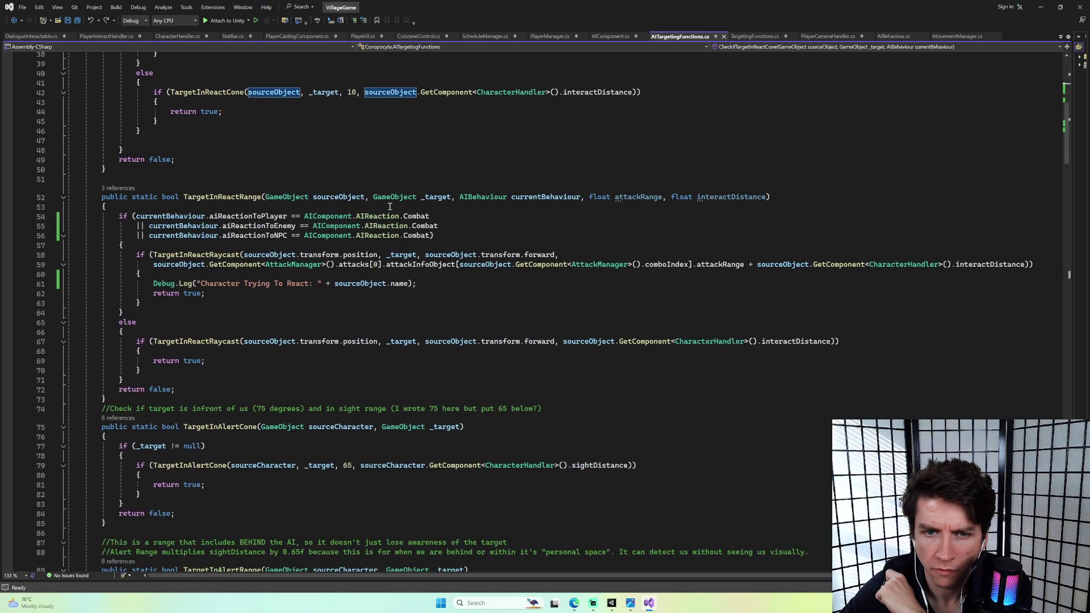
Switch to Unity, enter play mode from the title screen and use CheatLoad to load the saved game in JungleArea2.
{"action": "left_click", "coordinate": [615, 603]}
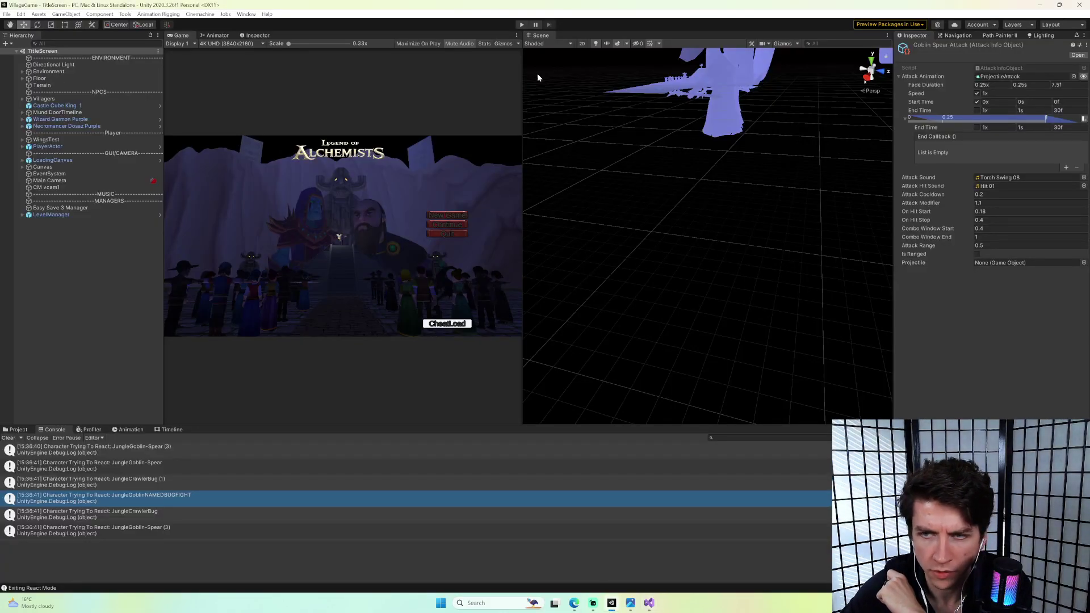
{"action": "left_click", "coordinate": [522, 25]}
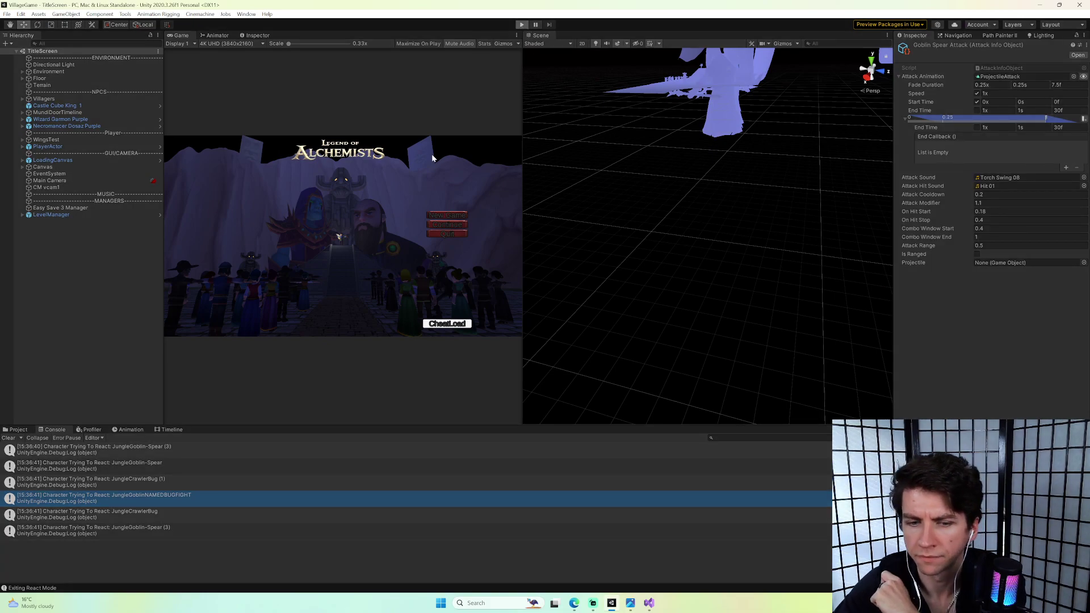
{"action": "left_click", "coordinate": [453, 327]}
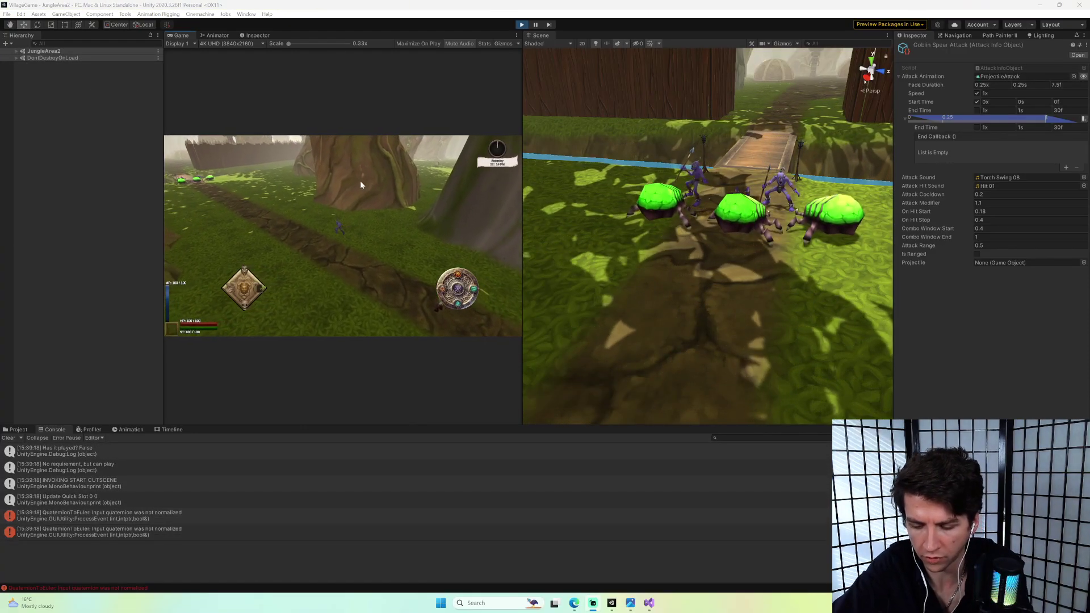
Walk the player along the path to the crawler bugs and spear goblins fighting at the gate.
{"action": "left_click", "coordinate": [357, 182]}
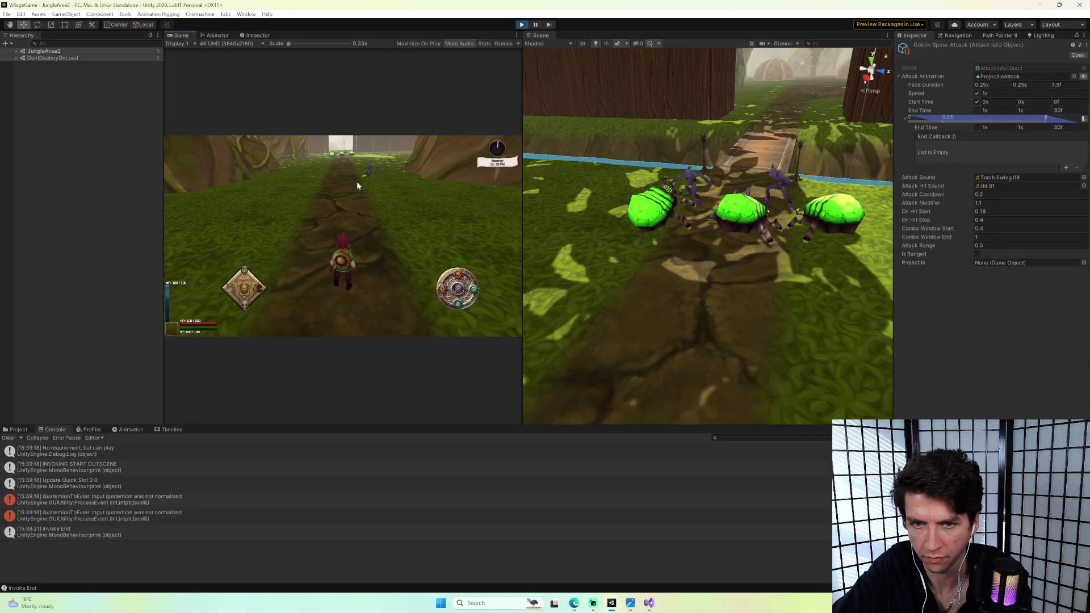
{"action": "key", "text": "w"}
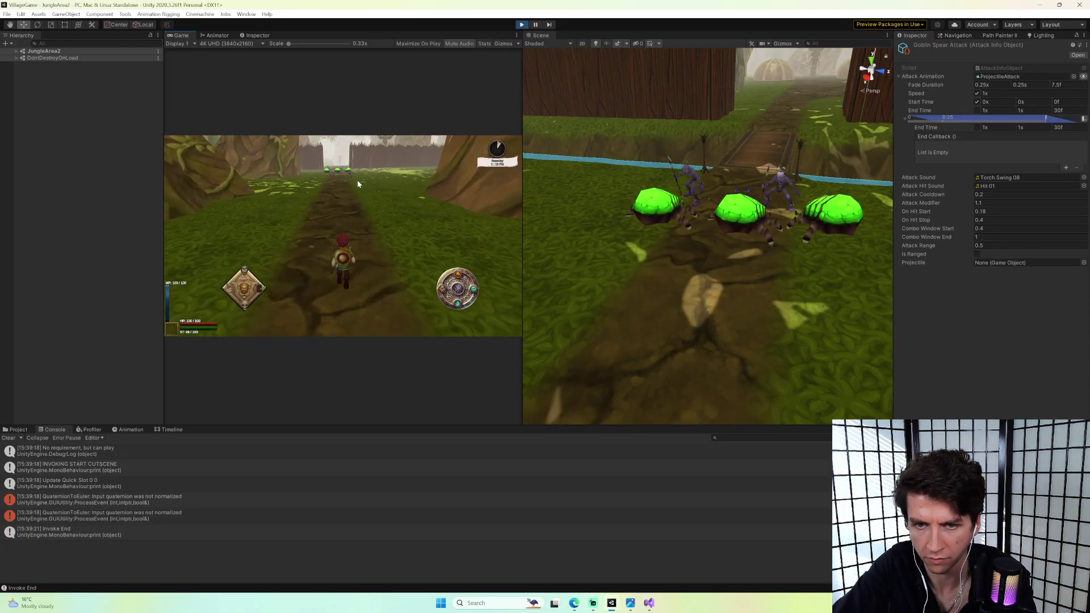
{"action": "key", "text": "w"}
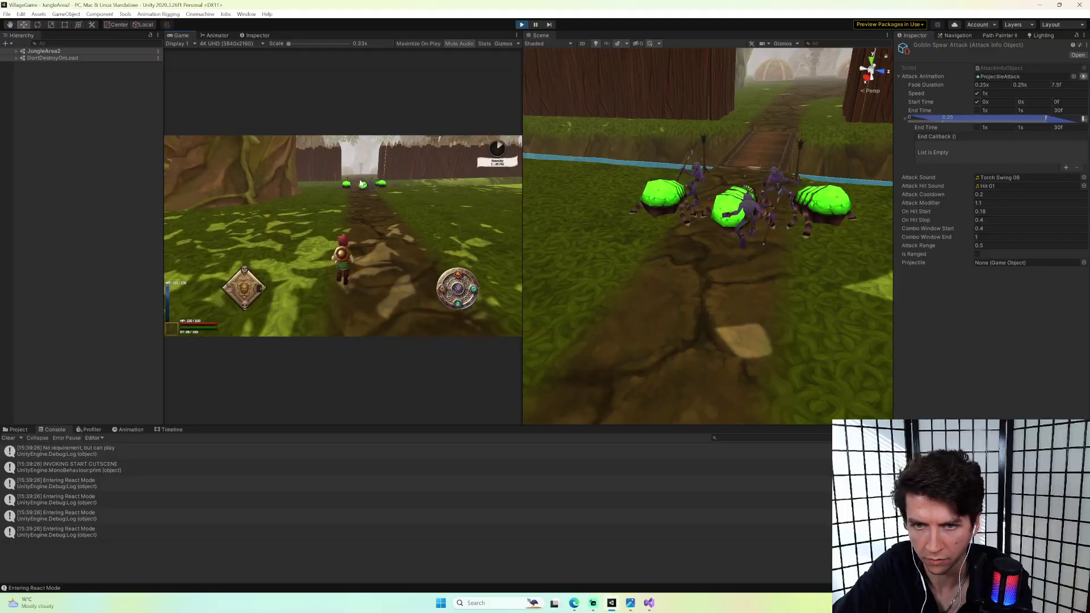
{"action": "key", "text": "w"}
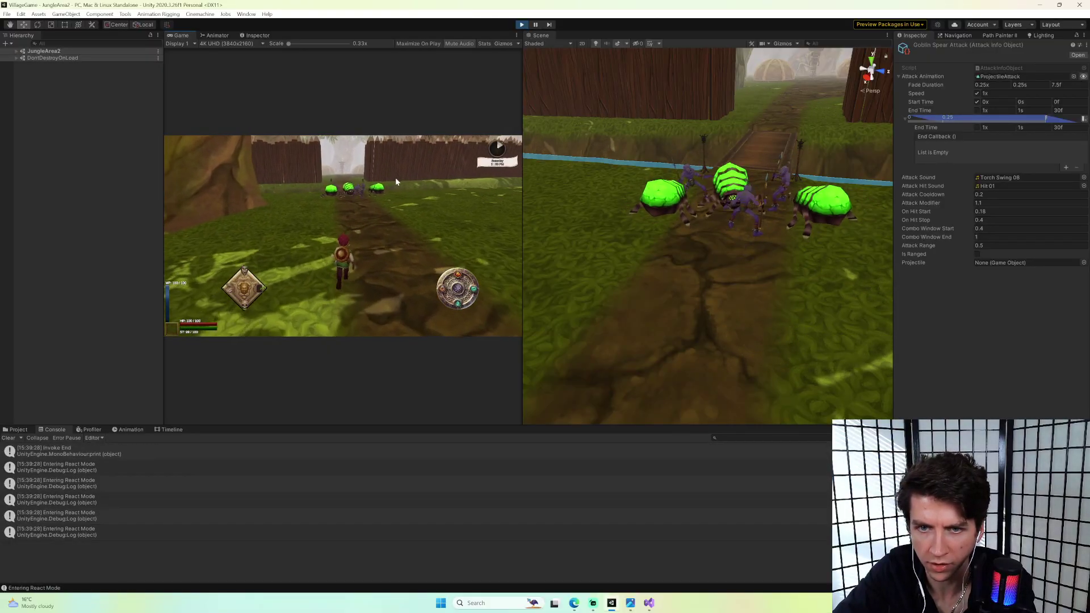
{"action": "key", "text": "w"}
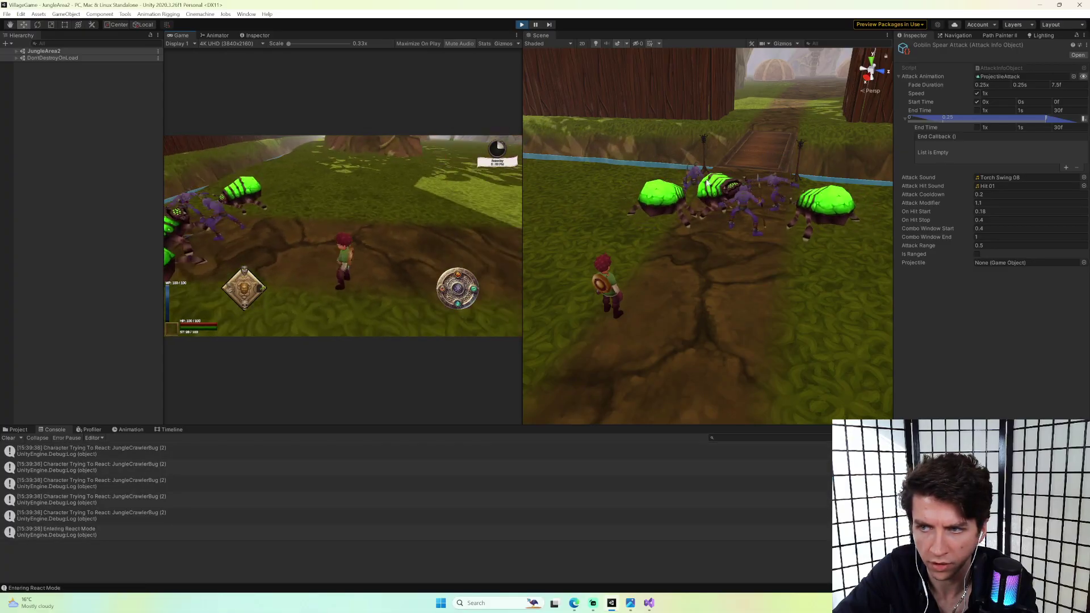
Select JungleCrawlerBug (2) and move it out of the goblin fight onto the near stretch of path across from the player.
{"action": "left_click", "coordinate": [716, 194]}
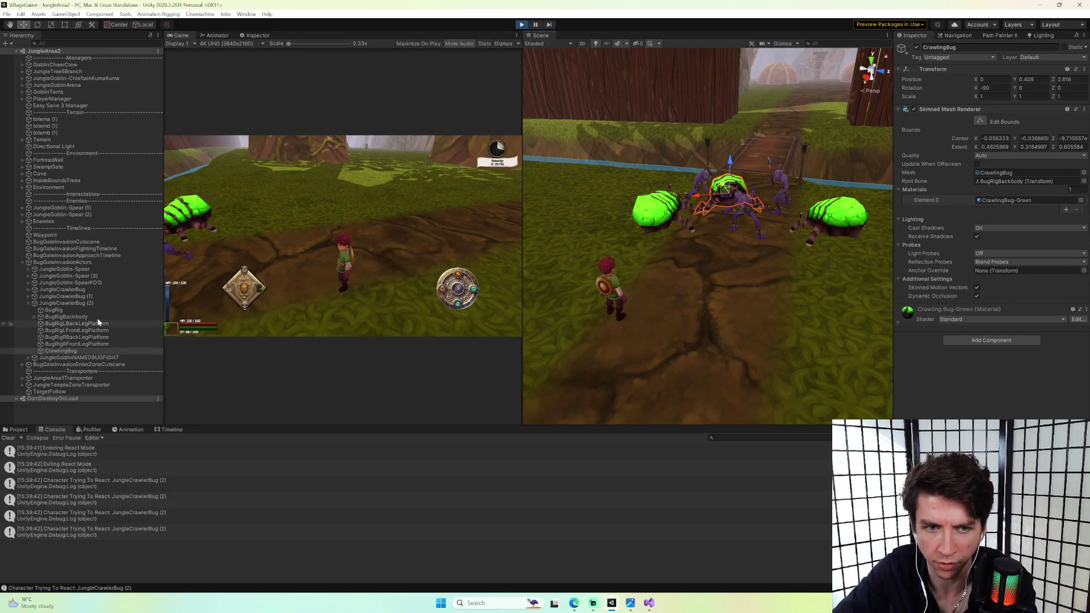
{"action": "left_click_drag", "start_coordinate": [739, 197], "coordinate": [845, 351]}
{"action": "left_click", "coordinate": [442, 217]}
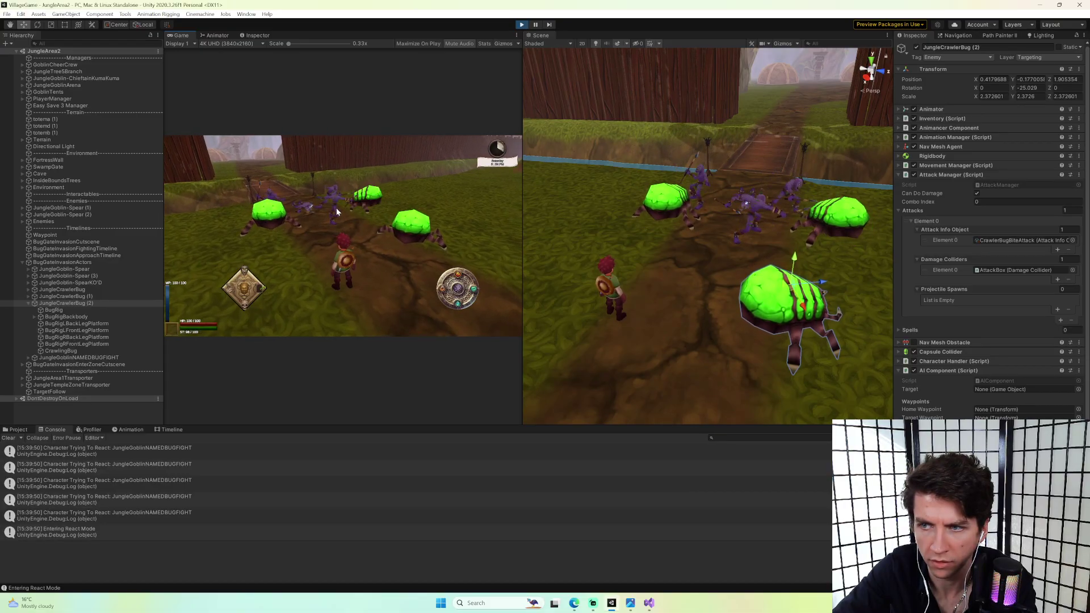
Select JungleCrawlerBug (1) and reposition it beside the player and back near the spear goblins to test their react checks.
{"action": "left_click", "coordinate": [662, 206]}
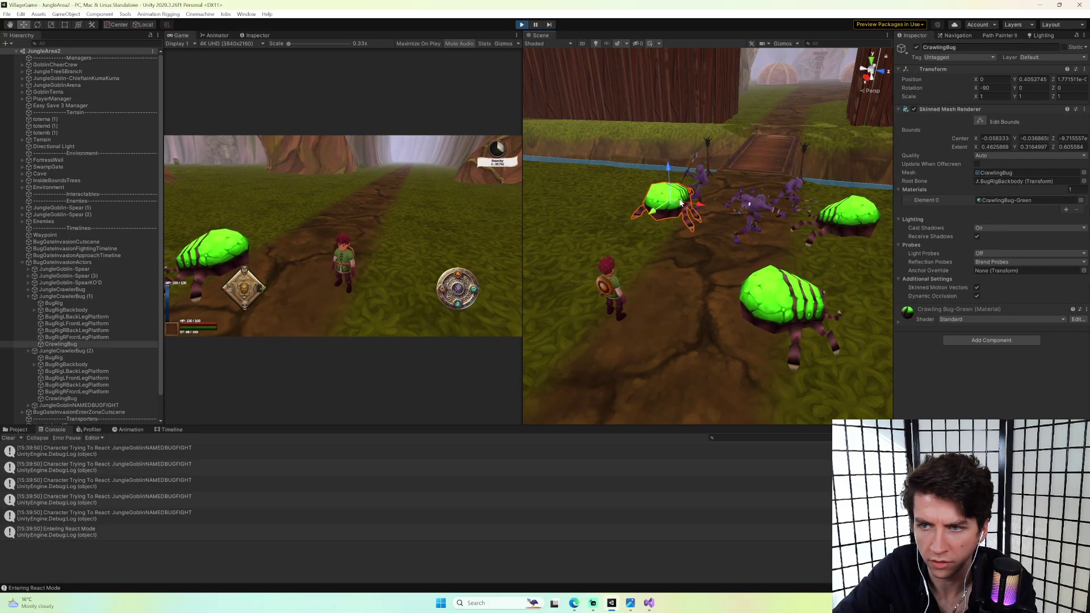
{"action": "left_click", "coordinate": [97, 297]}
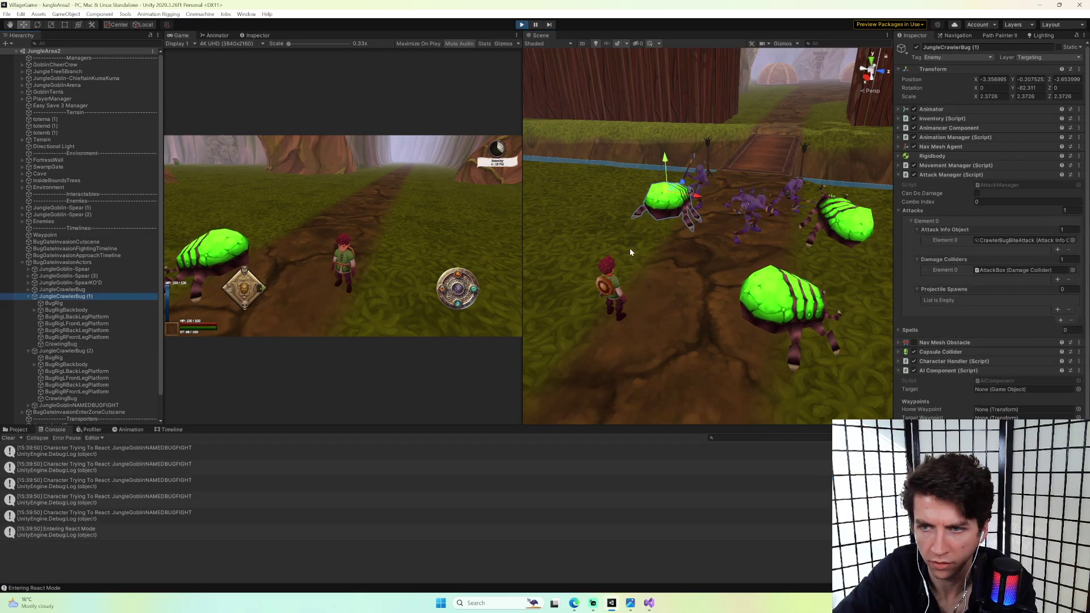
{"action": "left_click", "coordinate": [408, 253]}
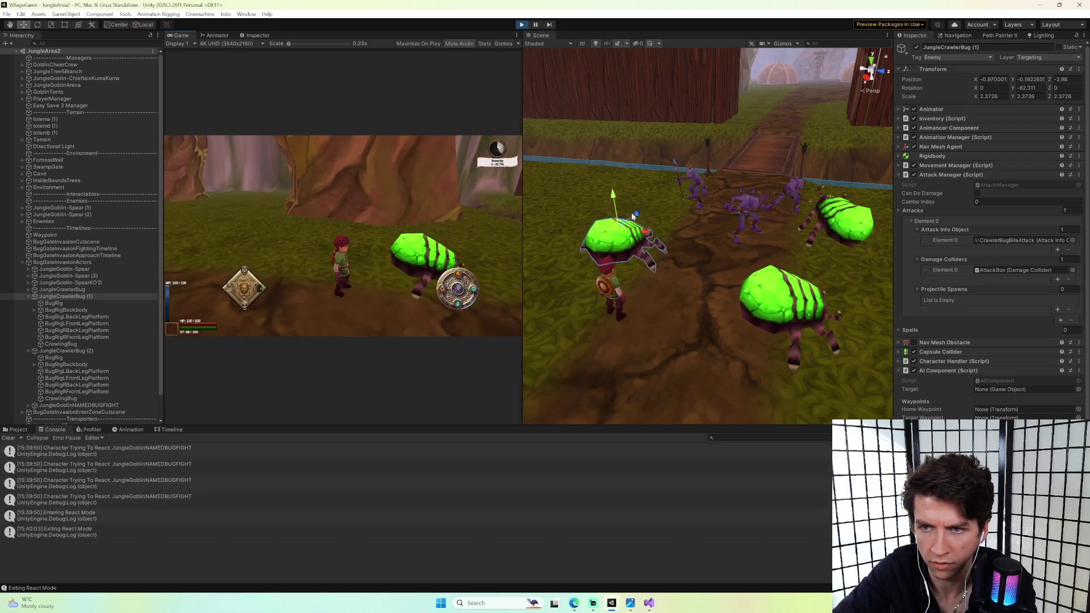
{"action": "left_click_drag", "start_coordinate": [637, 214], "coordinate": [648, 207]}
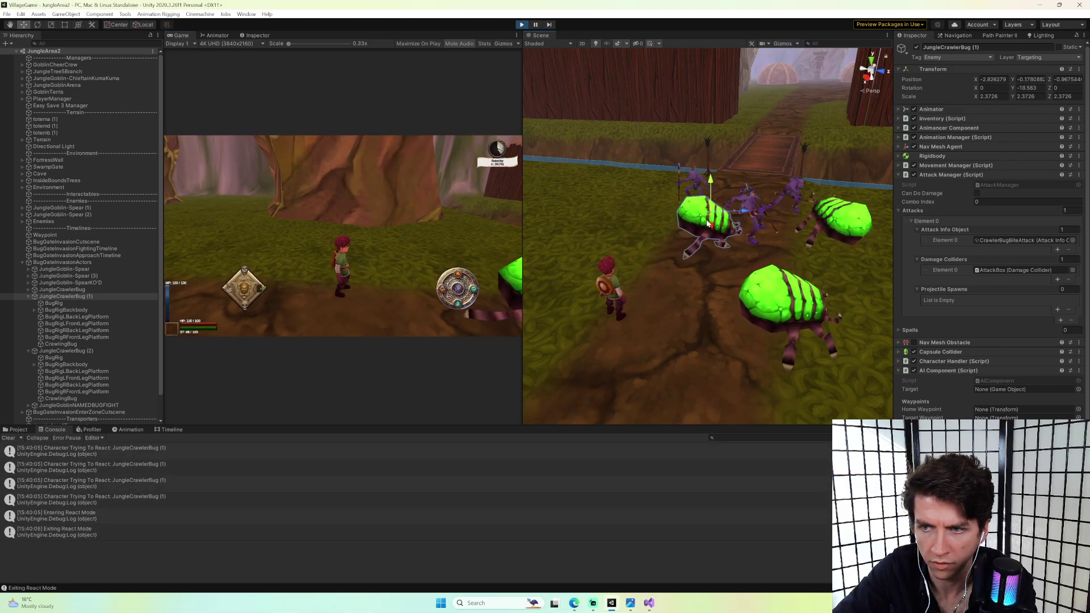
{"action": "key", "text": "p"}
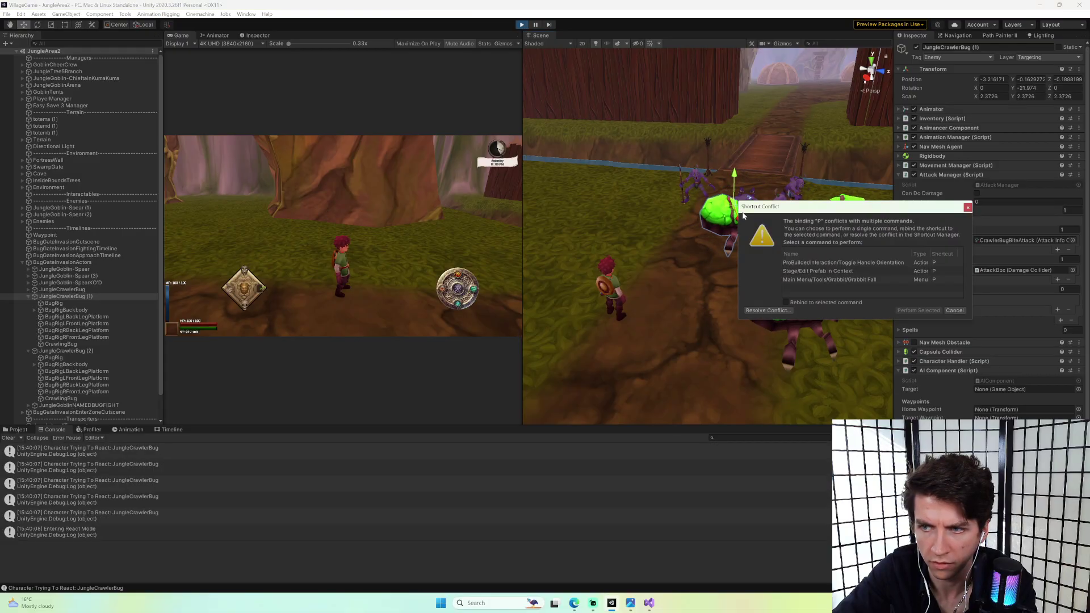
{"action": "left_click", "coordinate": [955, 311]}
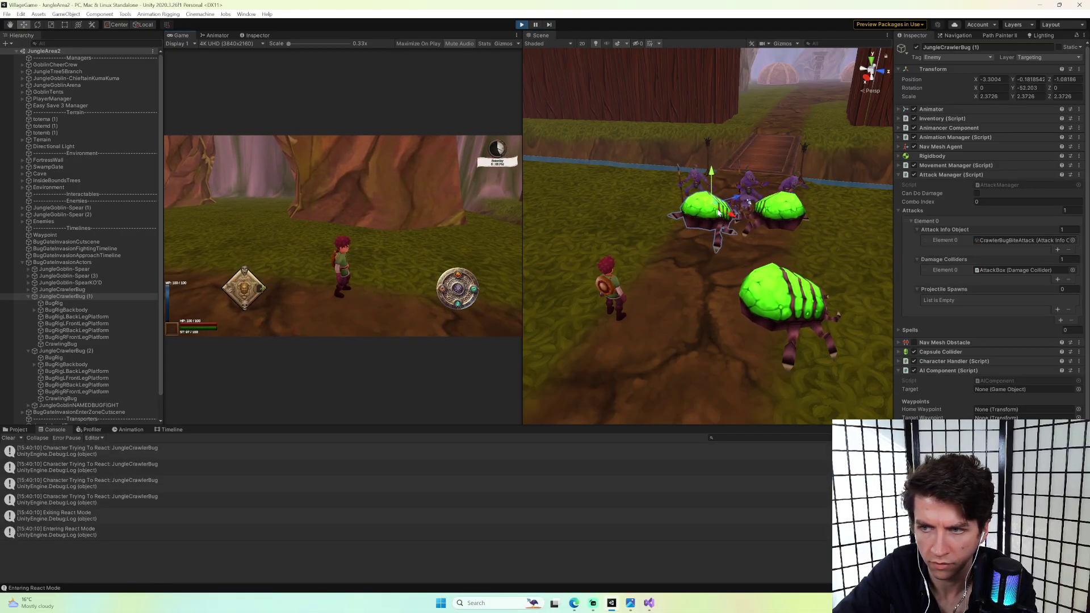
{"action": "left_click_drag", "start_coordinate": [739, 201], "coordinate": [646, 178]}
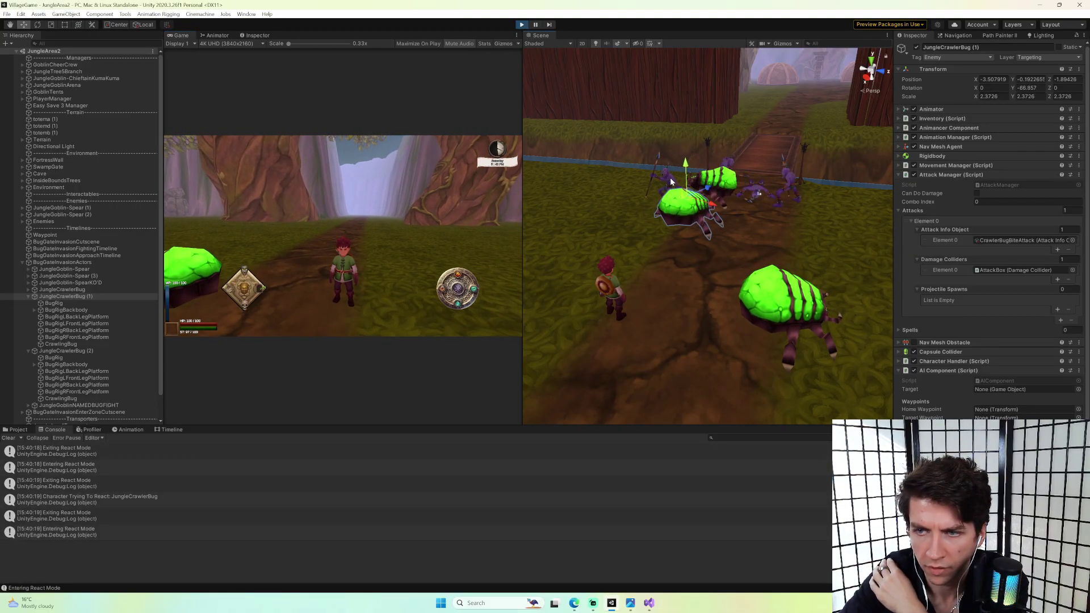
Inspect the components of JungleGoblin-Spear and the JungleCrawlerBug (1) it is fighting while play mode runs.
{"action": "left_click", "coordinate": [601, 180]}
{"action": "left_click", "coordinate": [646, 188]}
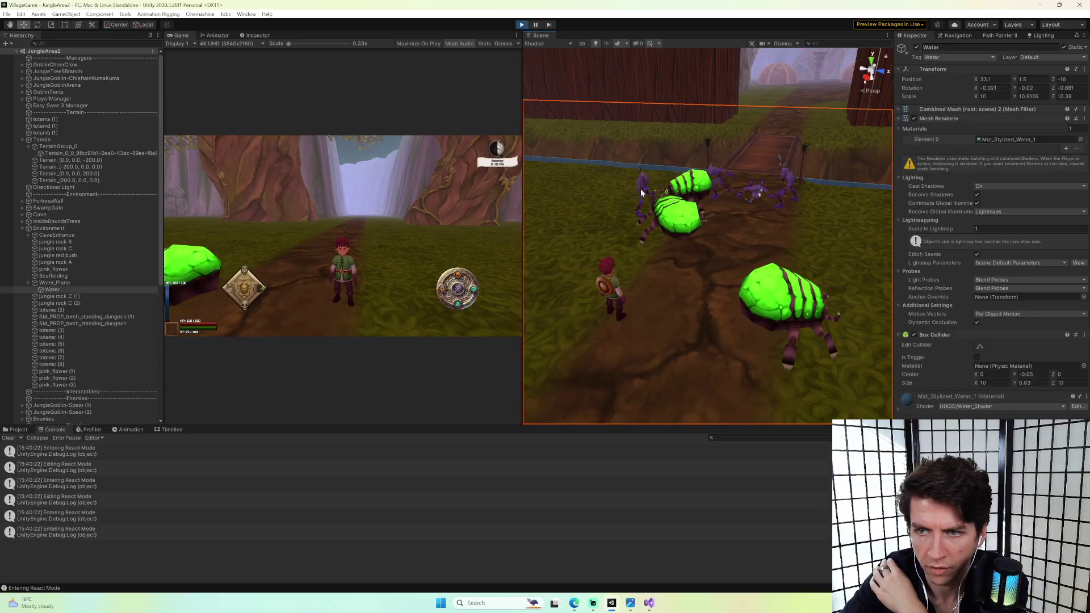
{"action": "left_click", "coordinate": [84, 414]}
{"action": "scroll", "coordinate": [940, 341], "scroll_direction": "down", "scroll_amount": 1}
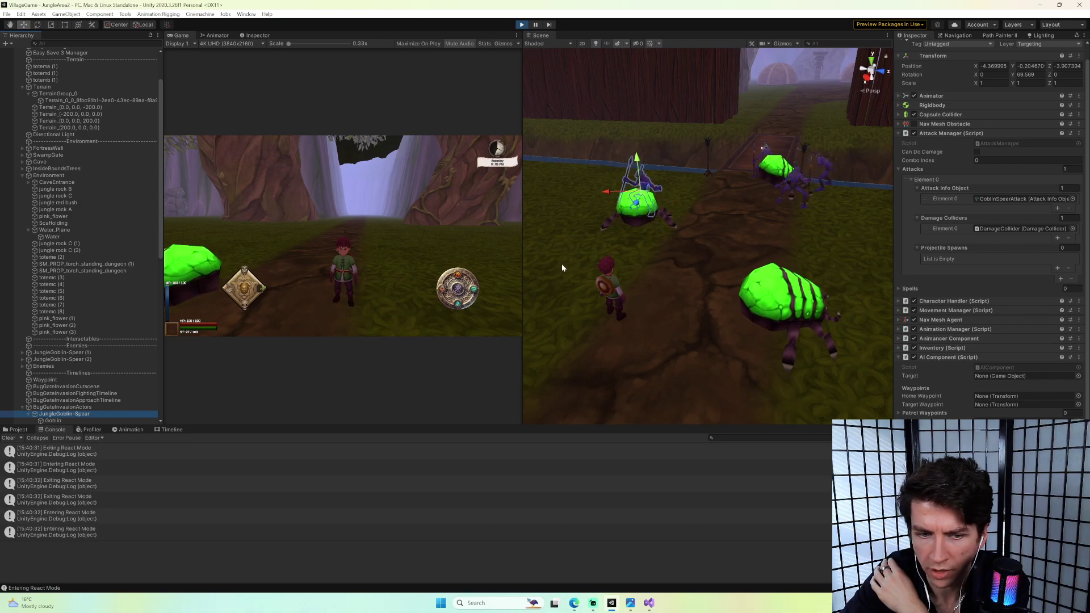
{"action": "left_click", "coordinate": [642, 216]}
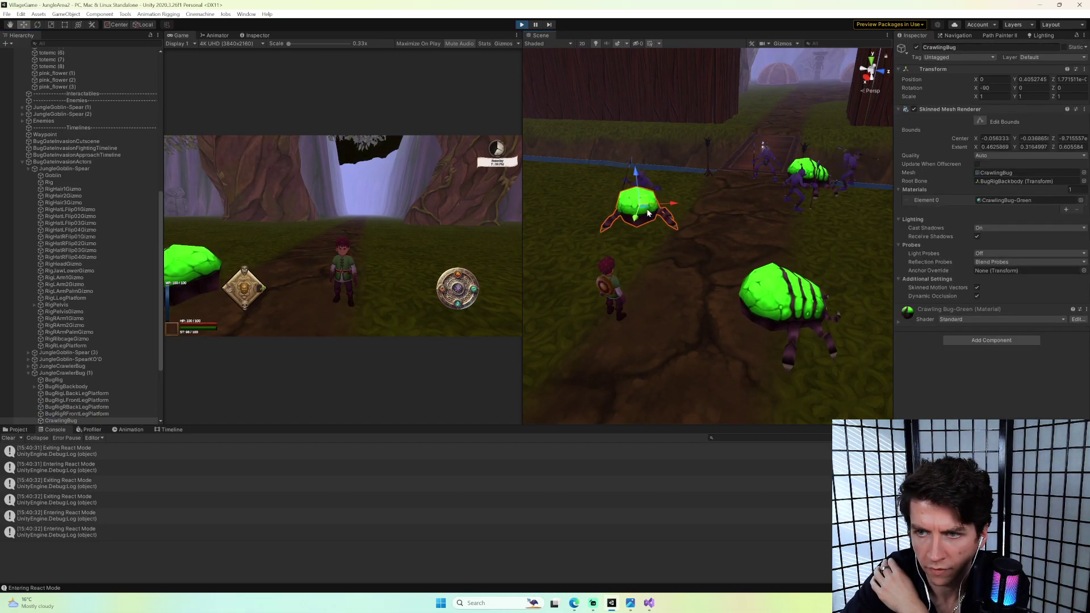
{"action": "left_click", "coordinate": [121, 373]}
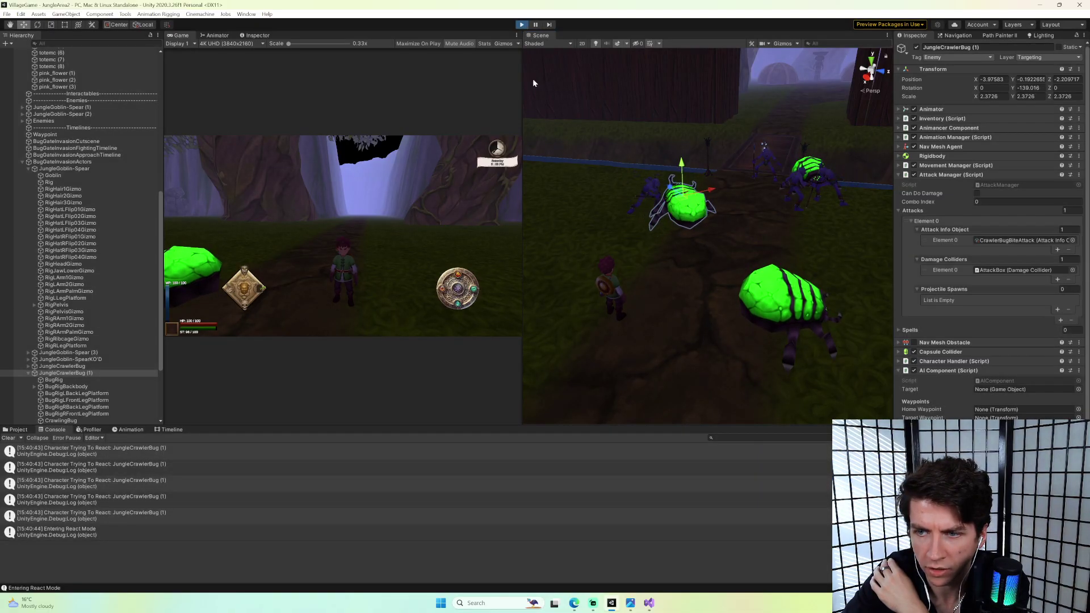
Stop play mode, switch to Visual Studio and delete the "Character Trying To React" log from TargetInReactRange in AITargetingFunctions.cs.
{"action": "key", "text": "ctrl+p"}
{"action": "key", "text": "alt+Tab"}
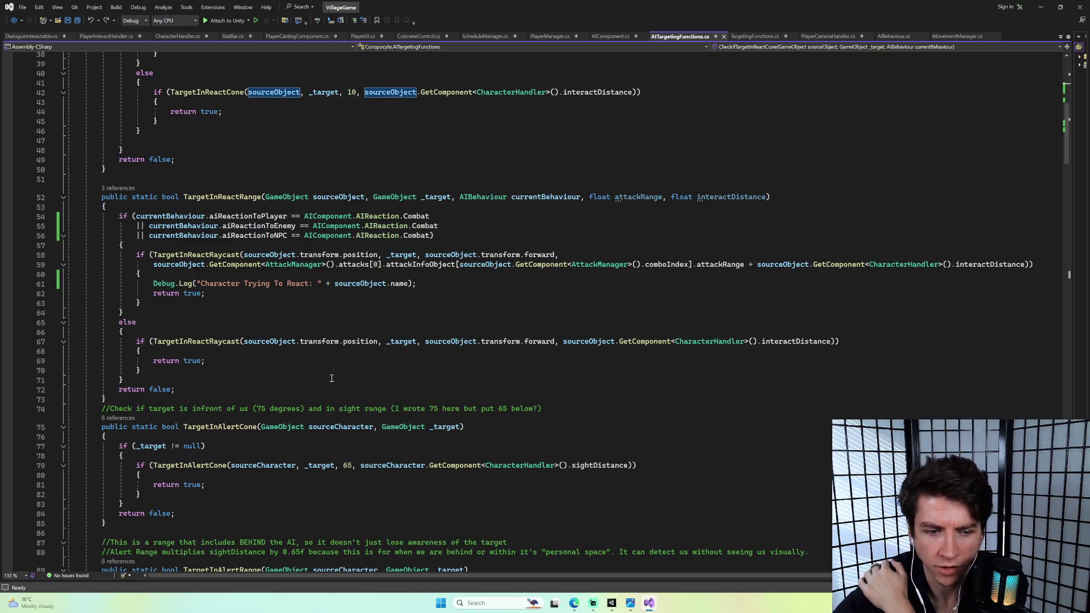
{"action": "left_click", "coordinate": [313, 314]}
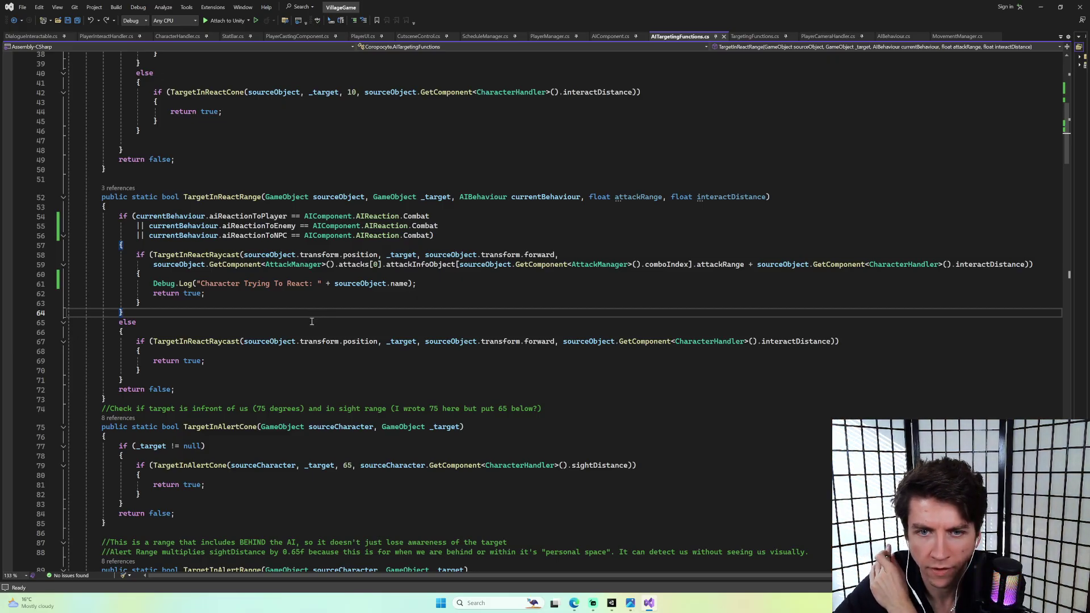
{"action": "scroll", "coordinate": [311, 322], "scroll_direction": "up", "scroll_amount": 5}
{"action": "scroll", "coordinate": [249, 318], "scroll_direction": "down", "scroll_amount": 3}
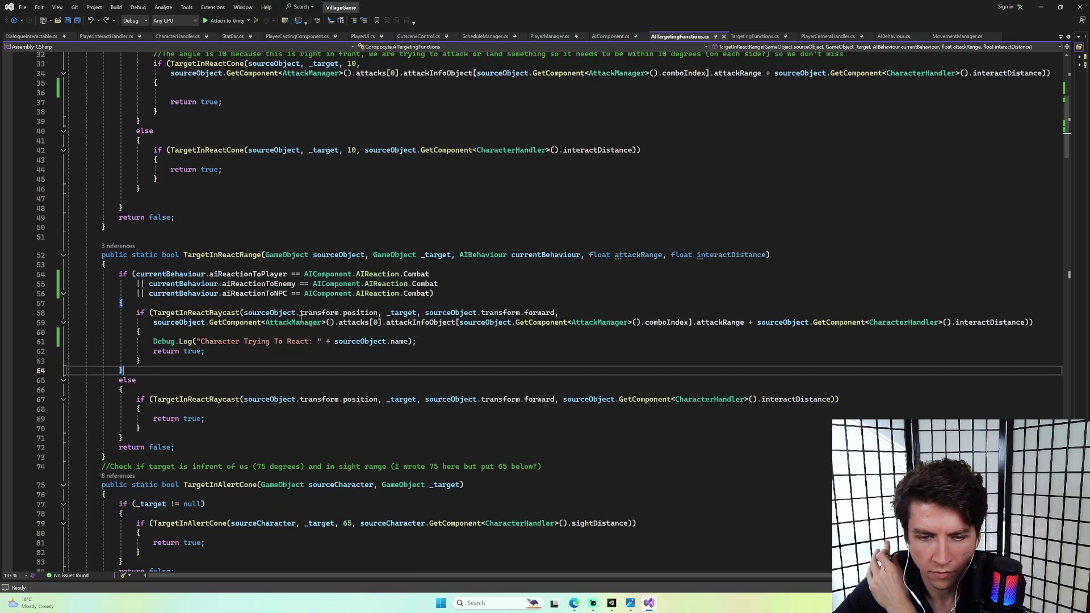
{"action": "left_click", "coordinate": [415, 341]}
{"action": "key", "text": "shift+Up"}
{"action": "key", "text": "BackSpace"}
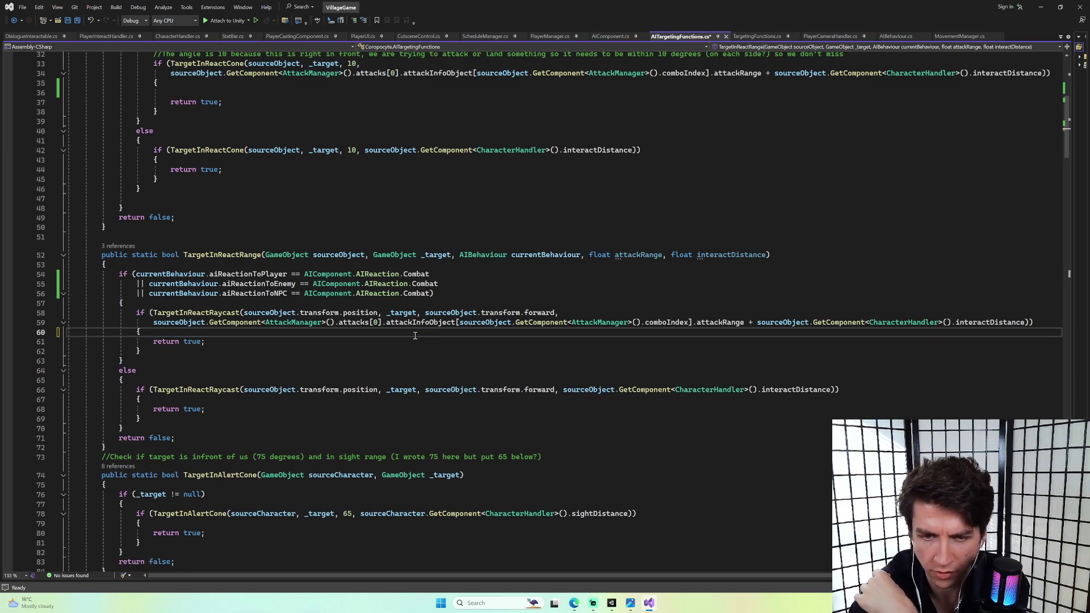
Examine TargetInReactRange's signature, its parameters and the combat reaction and raycast checks in its body.
{"action": "double_click", "coordinate": [231, 255]}
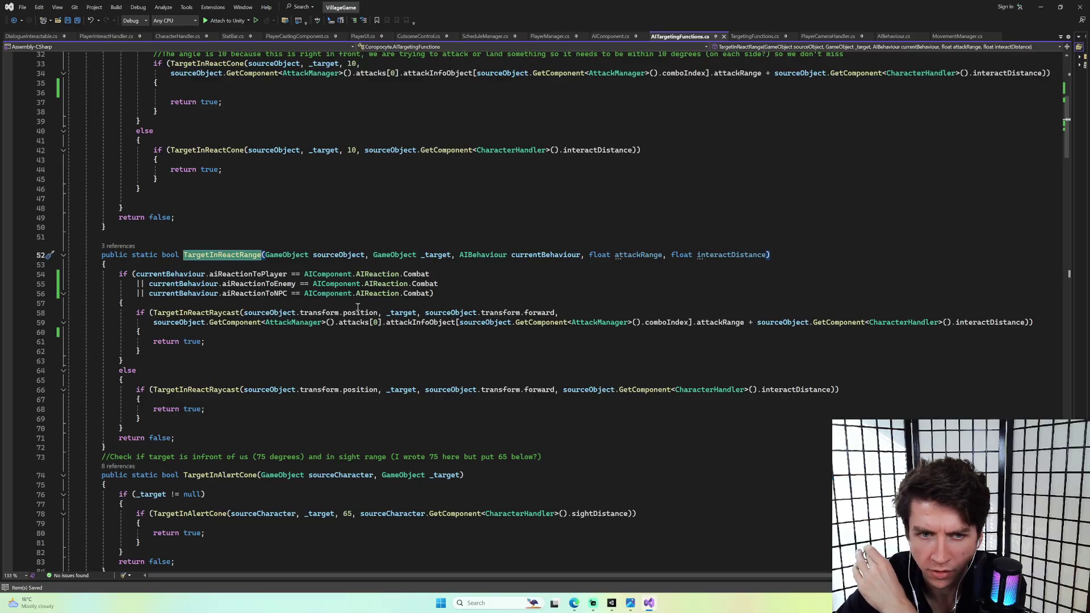
{"action": "double_click", "coordinate": [154, 257]}
{"action": "left_click", "coordinate": [249, 261]}
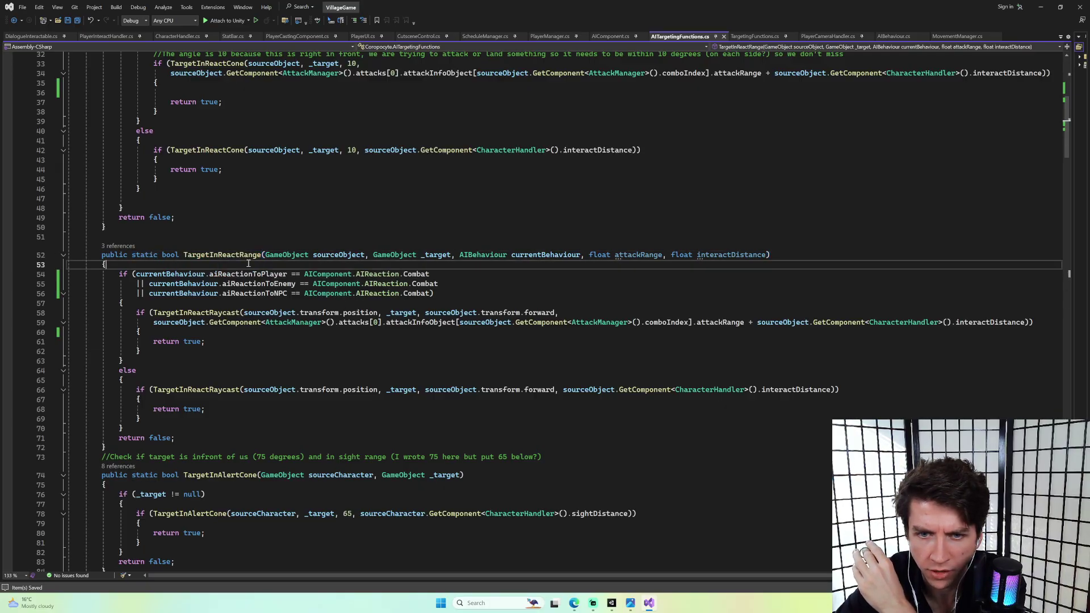
{"action": "double_click", "coordinate": [232, 256]}
{"action": "left_click_drag", "start_coordinate": [773, 256], "coordinate": [314, 253]}
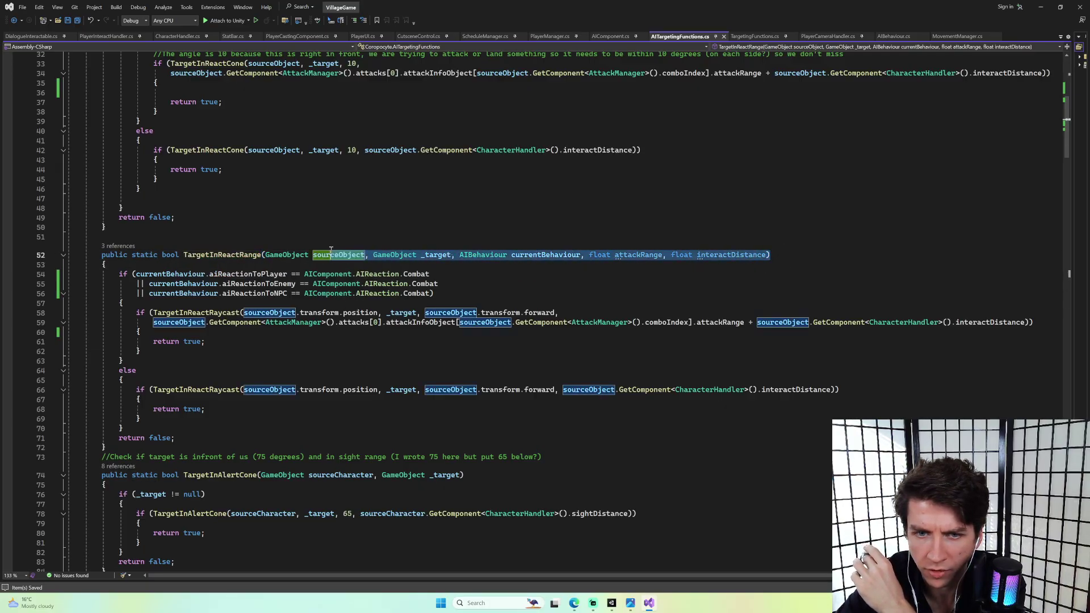
{"action": "left_click", "coordinate": [356, 292]}
{"action": "scroll", "coordinate": [354, 290], "scroll_direction": "down", "scroll_amount": 5}
{"action": "scroll", "coordinate": [413, 237], "scroll_direction": "up", "scroll_amount": 9}
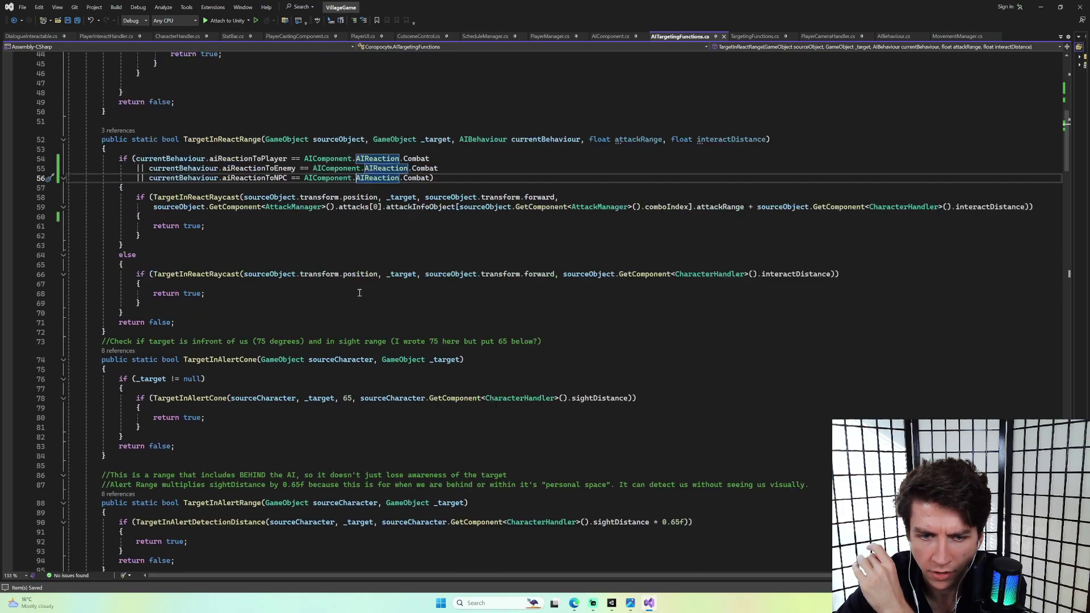
Delete the "Entering React Mode", "Exiting React Mode" and commented "SWITCHING TO ALERT" logs from AIComponent.cs and save it.
{"action": "left_click", "coordinate": [616, 37]}
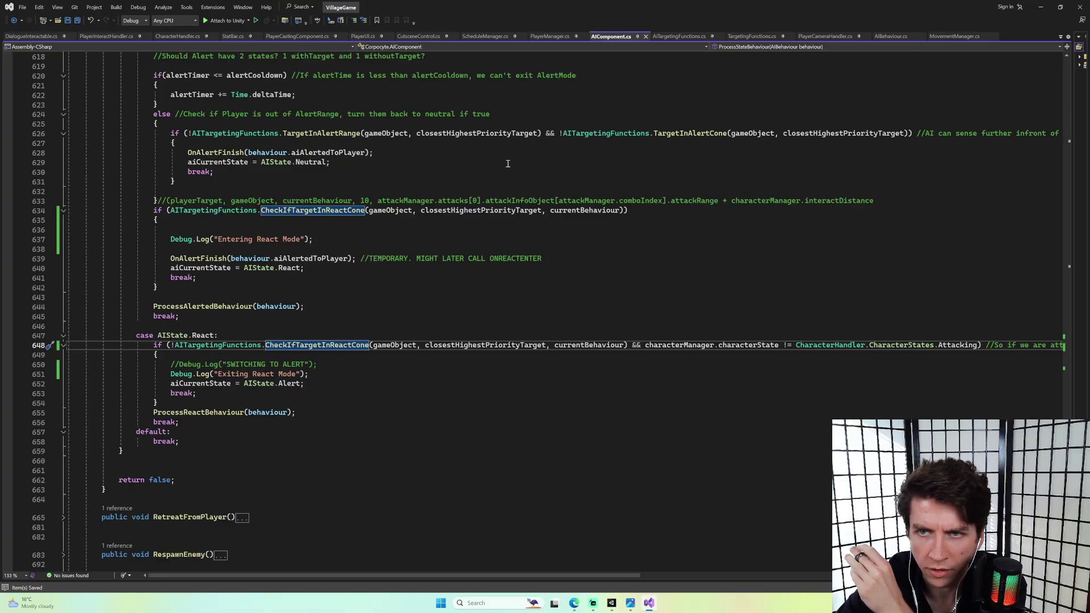
{"action": "scroll", "coordinate": [503, 166], "scroll_direction": "up", "scroll_amount": 5}
{"action": "scroll", "coordinate": [485, 143], "scroll_direction": "down", "scroll_amount": 3}
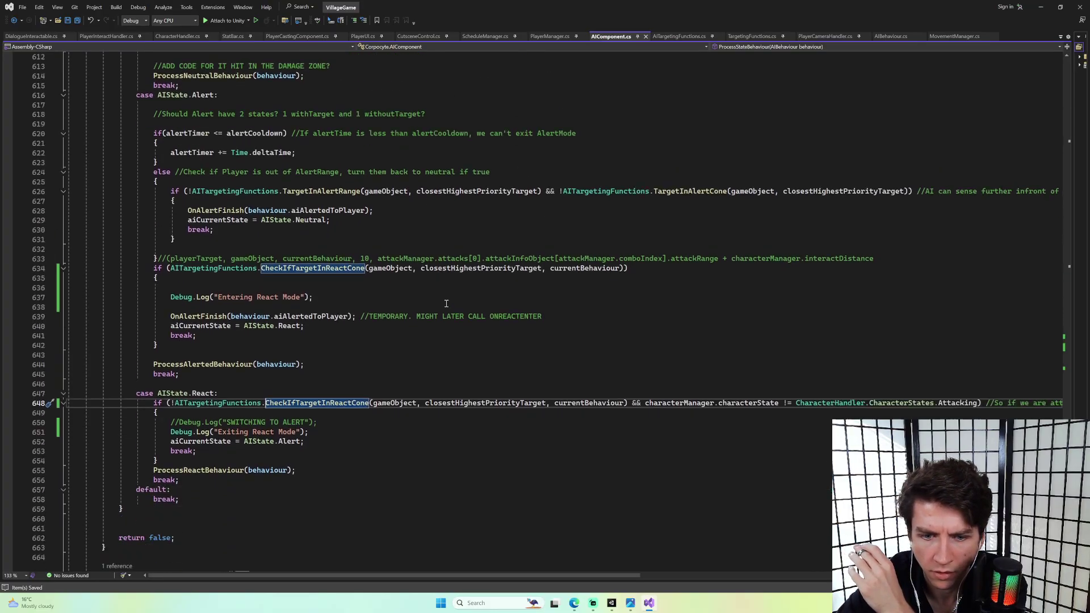
{"action": "left_click_drag", "start_coordinate": [325, 432], "coordinate": [330, 417]}
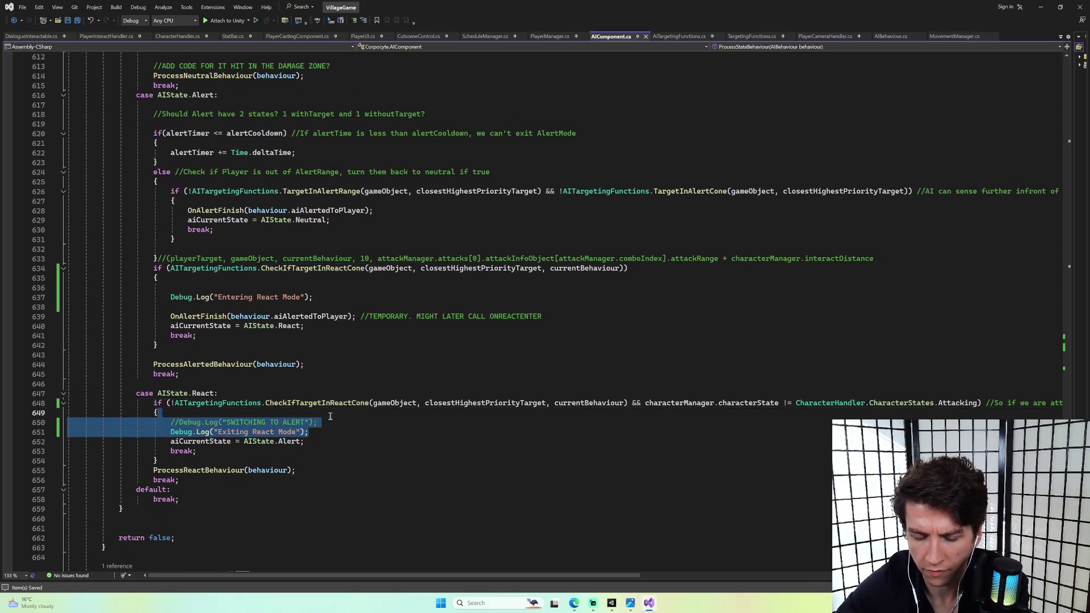
{"action": "key", "text": "BackSpace"}
{"action": "left_click_drag", "start_coordinate": [325, 297], "coordinate": [317, 280]}
{"action": "key", "text": "BackSpace"}
{"action": "key", "text": "BackSpace"}
{"action": "key", "text": "ctrl+s"}
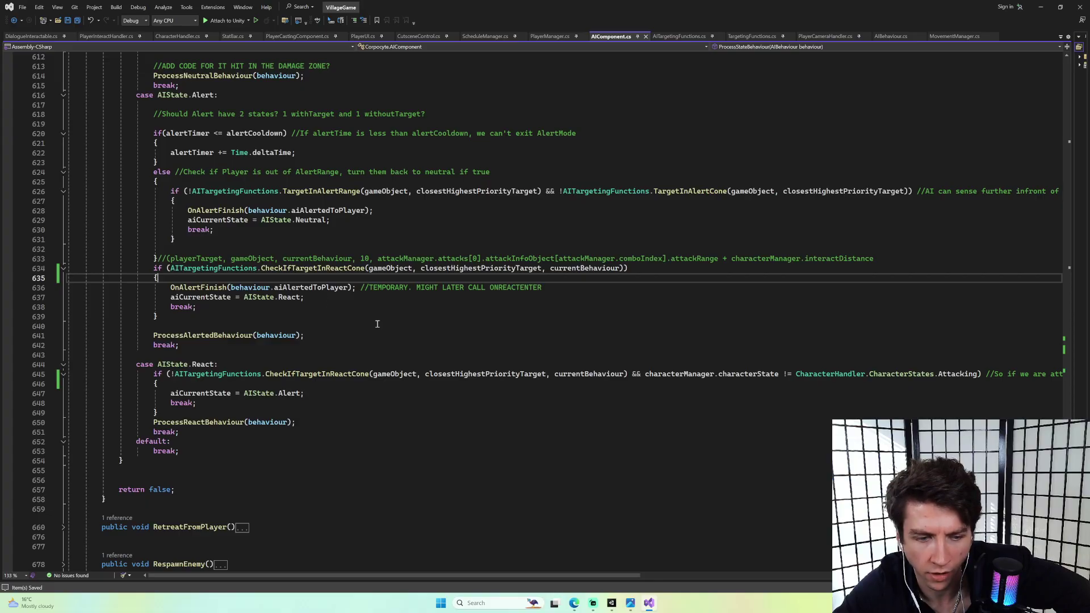
Remove the extra blank lines around the nearby-targets comment in ProcessStateBehaviour's Neutral case and save AIComponent.cs.
{"action": "scroll", "coordinate": [398, 341], "scroll_direction": "up", "scroll_amount": 15}
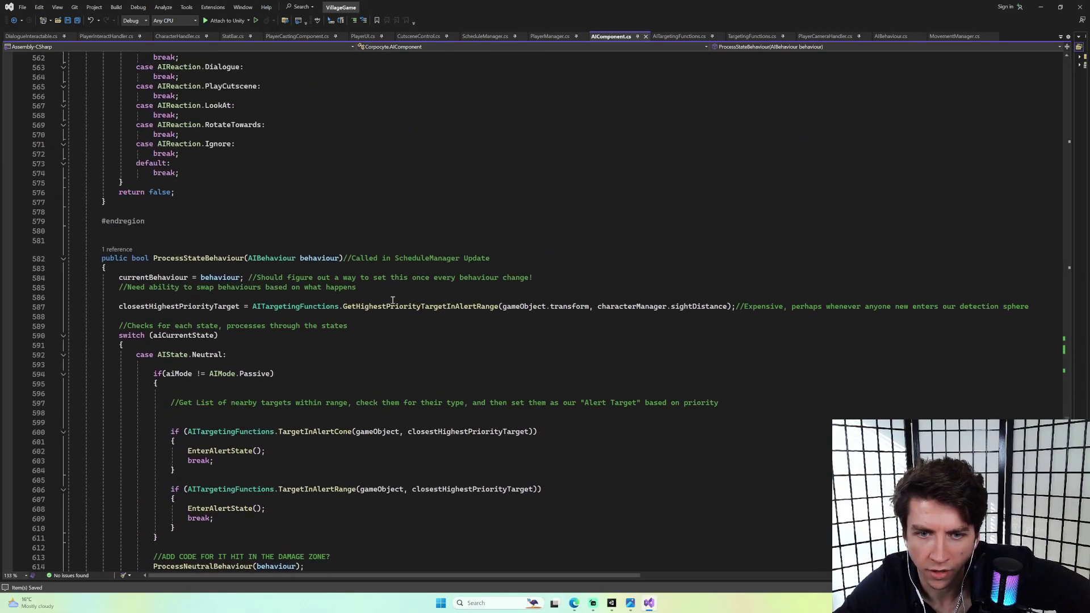
{"action": "left_click_drag", "start_coordinate": [348, 417], "coordinate": [385, 414]}
{"action": "left_click", "coordinate": [367, 421]}
{"action": "key", "text": "BackSpace"}
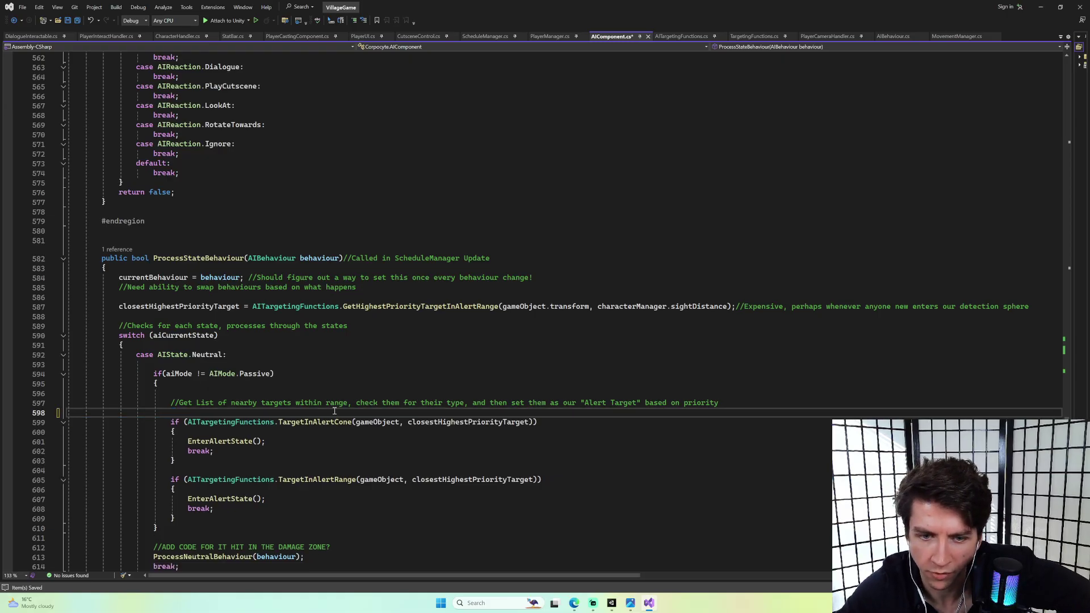
{"action": "left_click_drag", "start_coordinate": [305, 397], "coordinate": [311, 387]}
{"action": "key", "text": "BackSpace"}
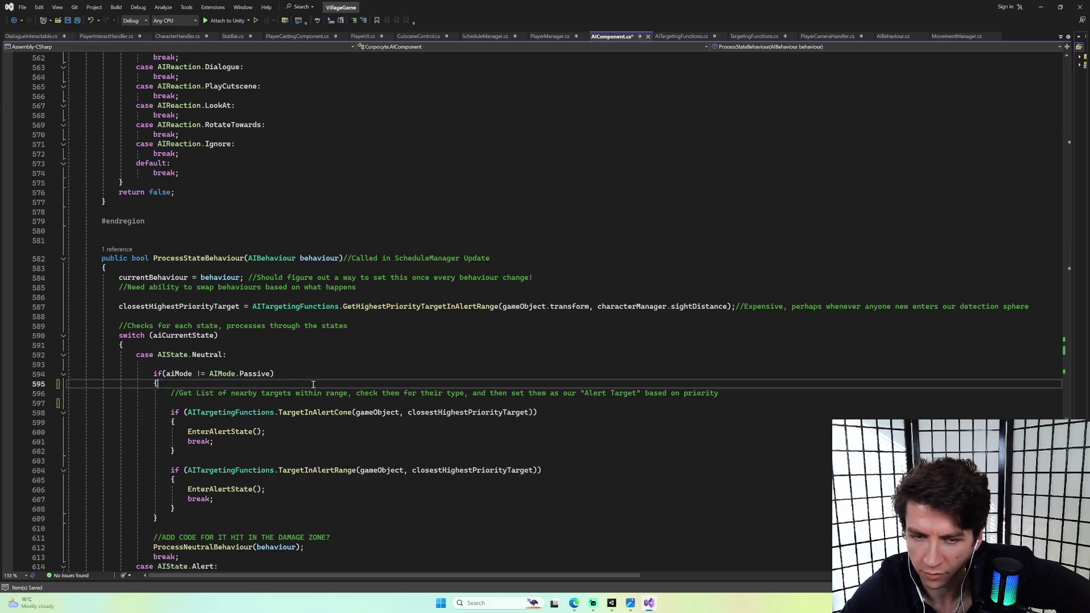
{"action": "left_click", "coordinate": [399, 402]}
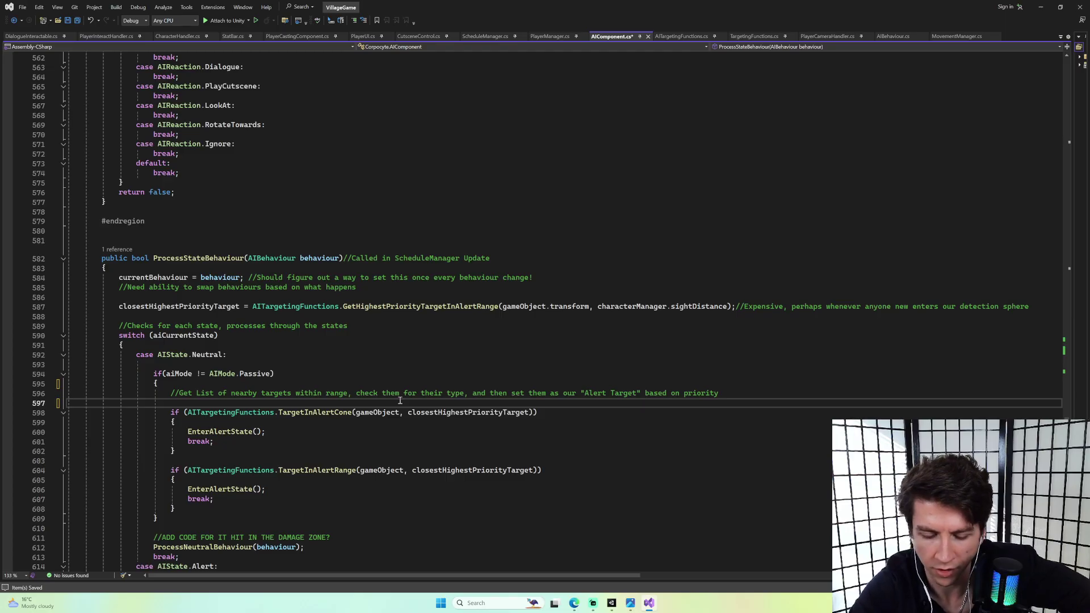
{"action": "scroll", "coordinate": [420, 335], "scroll_direction": "up", "scroll_amount": 10}
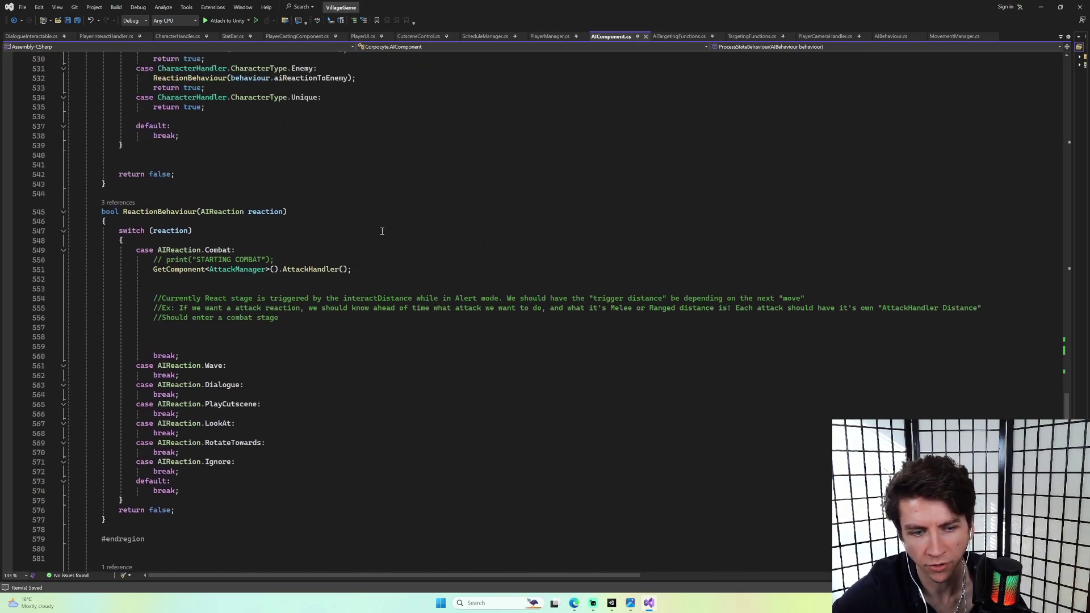
Examine the Defensive, Ignore and Chase cases of AlertedBehaviour and the neighbouring OnAlertStart and OnAlertFinish methods in AIComponent.cs.
{"action": "scroll", "coordinate": [420, 253], "scroll_direction": "up", "scroll_amount": 20}
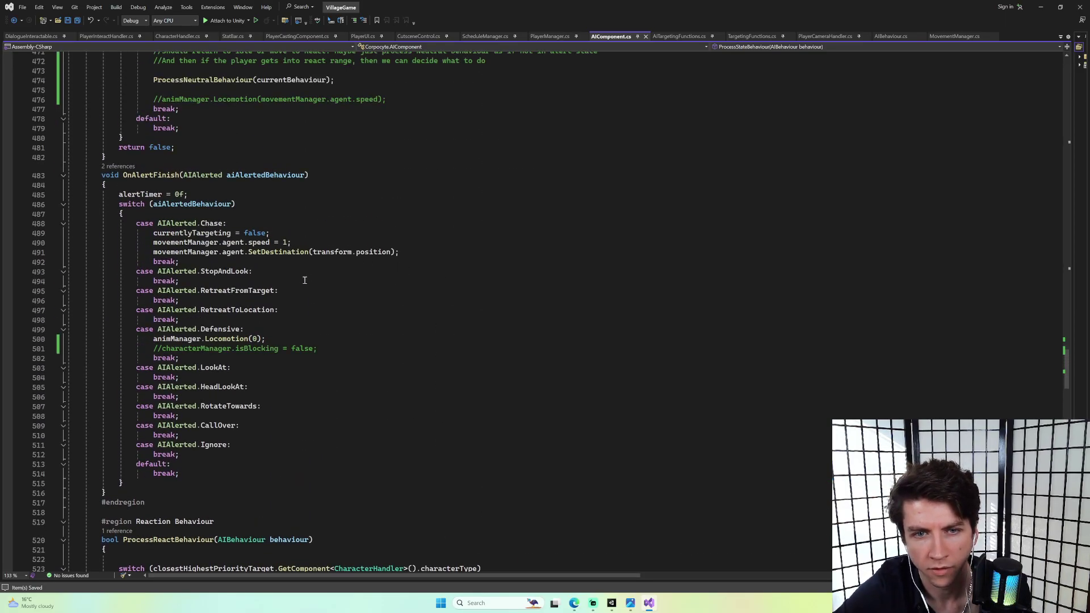
{"action": "scroll", "coordinate": [305, 280], "scroll_direction": "down", "scroll_amount": 10}
{"action": "scroll", "coordinate": [326, 299], "scroll_direction": "up", "scroll_amount": 20}
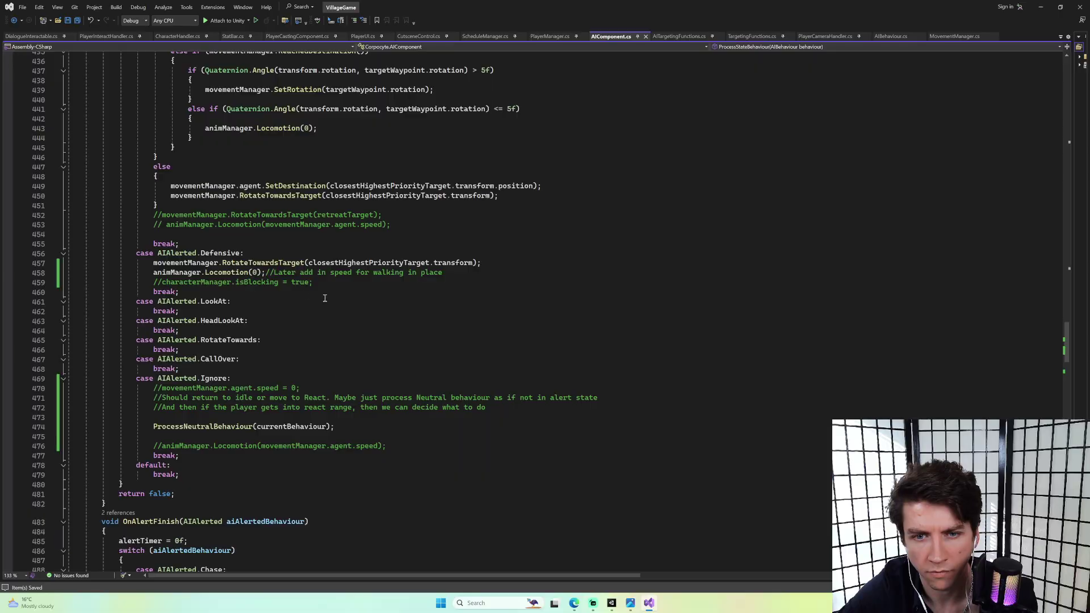
{"action": "left_click_drag", "start_coordinate": [457, 272], "coordinate": [154, 263]}
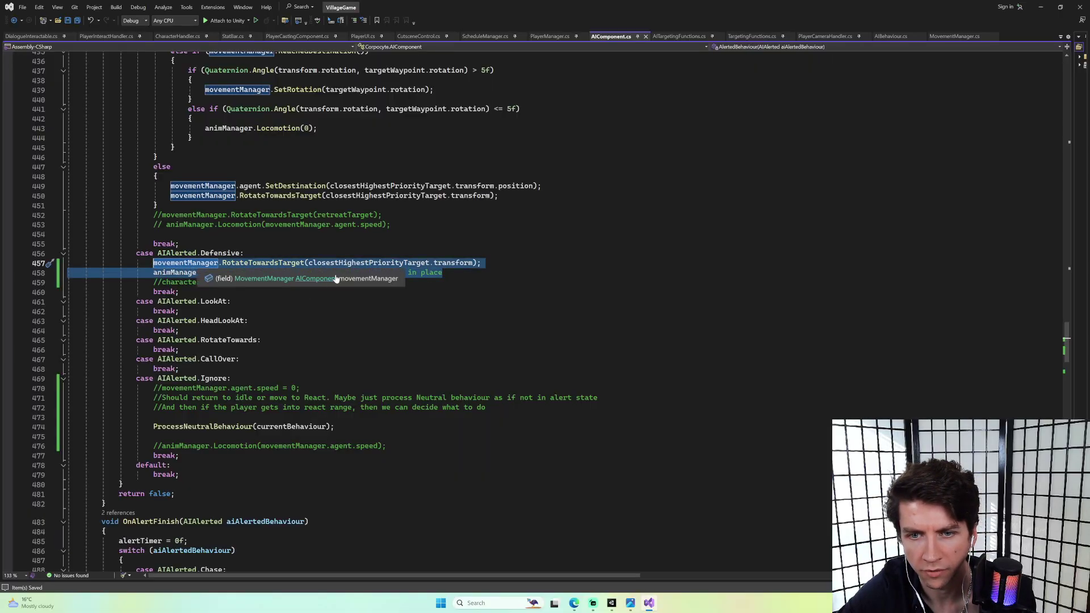
{"action": "left_click", "coordinate": [494, 273]}
{"action": "scroll", "coordinate": [437, 277], "scroll_direction": "up", "scroll_amount": 9}
{"action": "scroll", "coordinate": [437, 277], "scroll_direction": "up", "scroll_amount": 15}
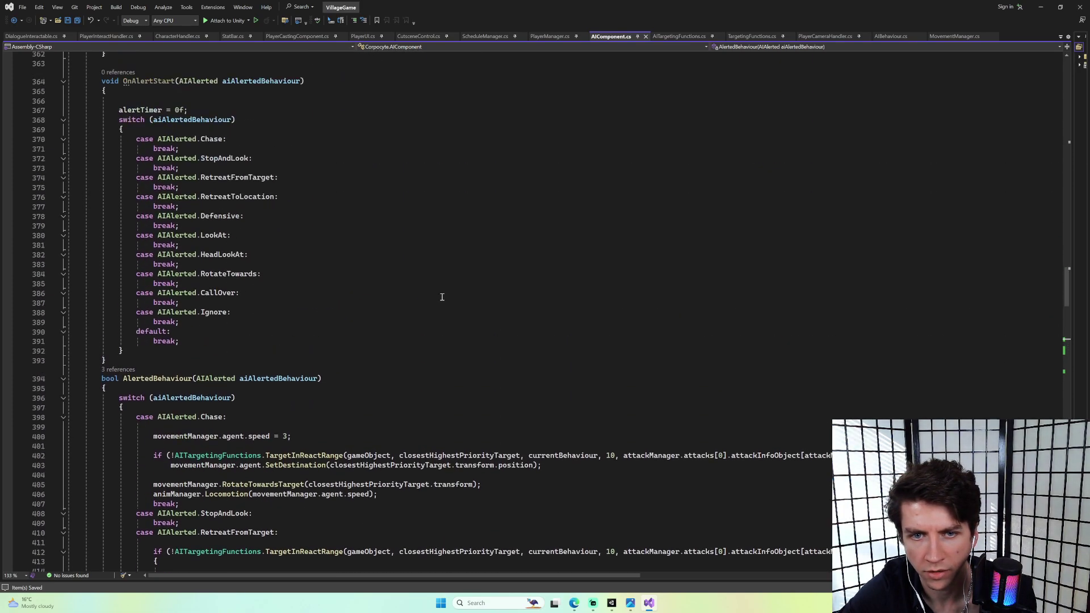
Switch to Unity, start play mode, load the game with CheatLoad and run up the path to the bug invasion.
{"action": "key", "text": "alt+Tab"}
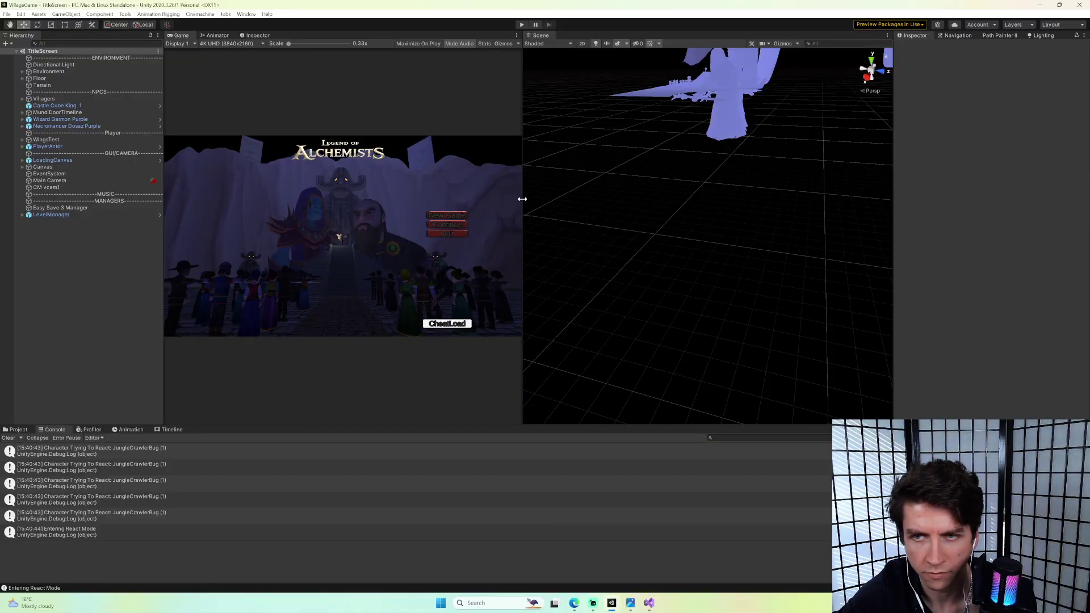
{"action": "left_click", "coordinate": [522, 25]}
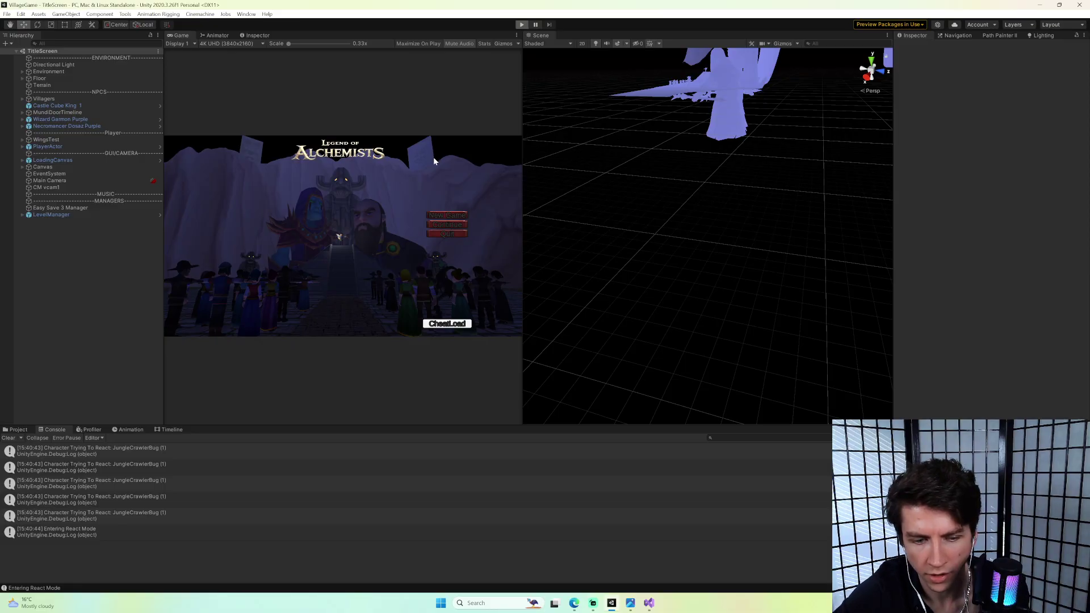
{"action": "left_click", "coordinate": [447, 325]}
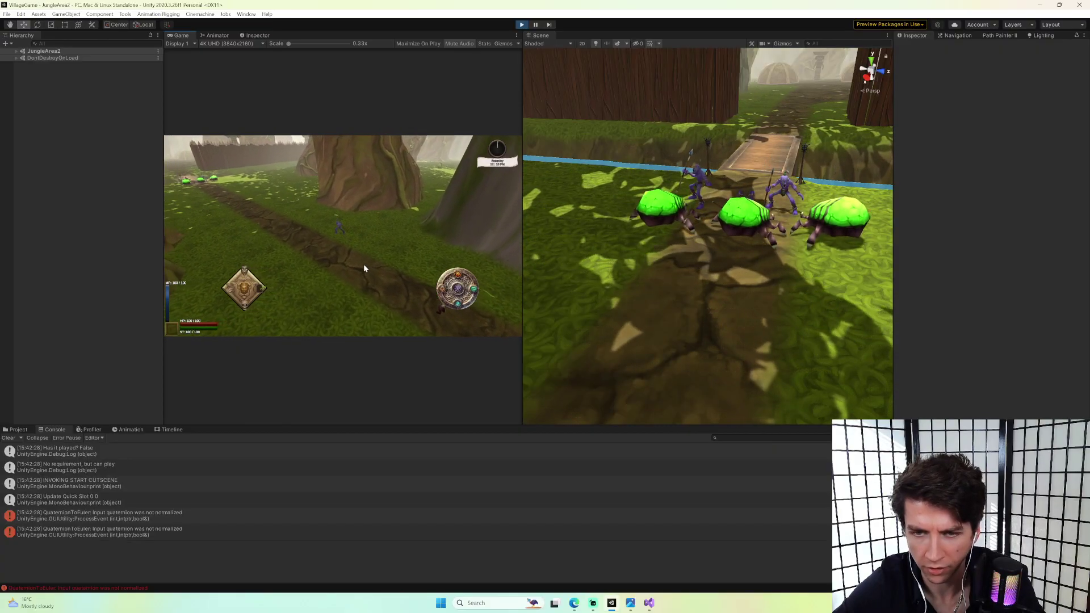
{"action": "key", "text": "w"}
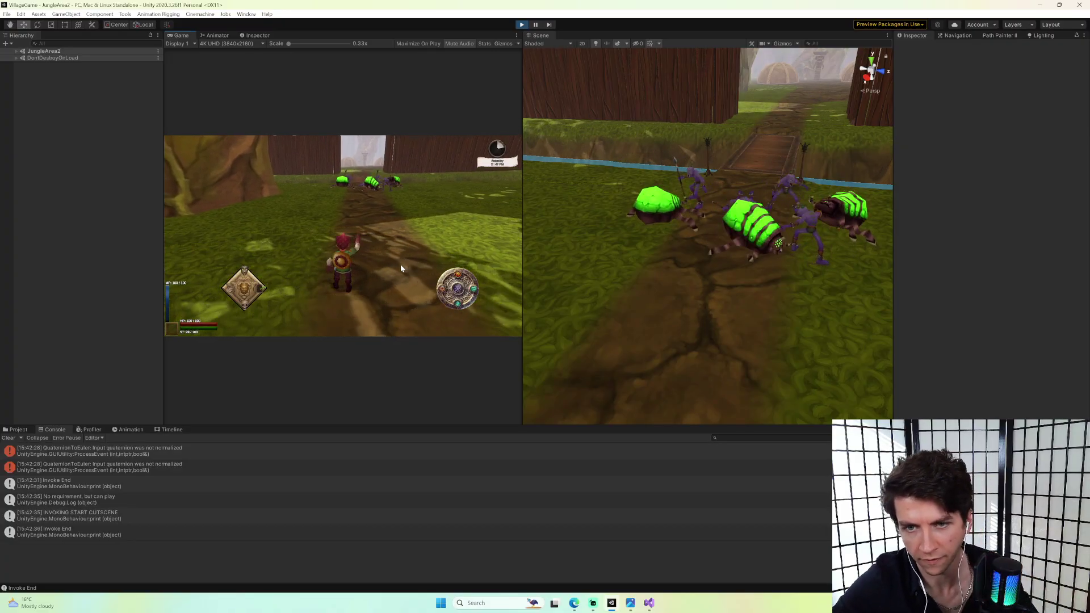
{"action": "key", "text": "w"}
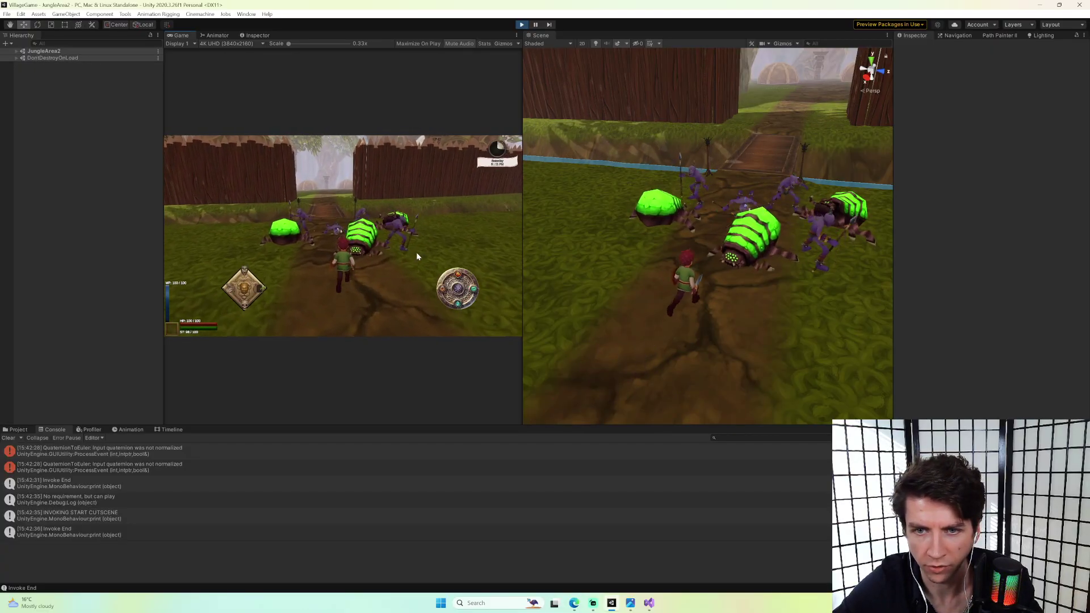
Fight the green bugs in front of the guard goblins, attacking them with the sword.
{"action": "key", "text": "a"}
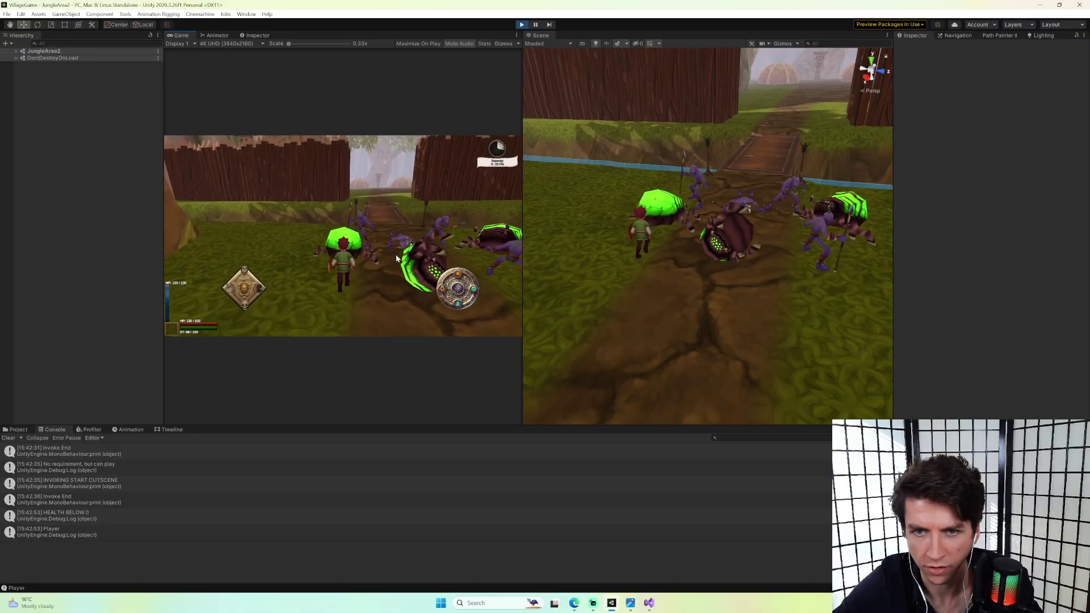
{"action": "left_click", "coordinate": [401, 253]}
{"action": "key", "text": "d"}
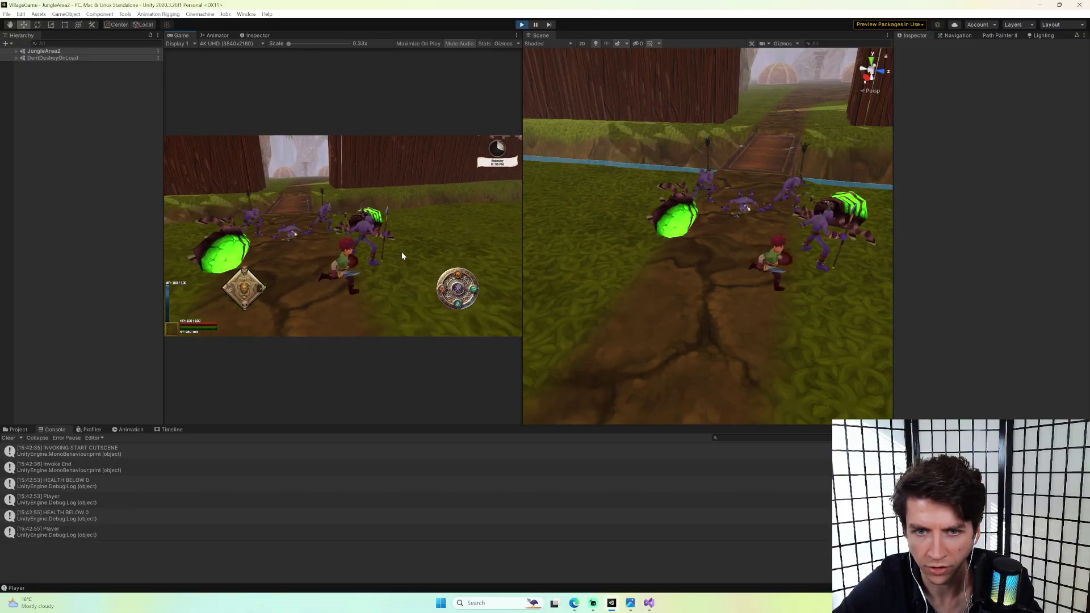
{"action": "key", "text": "w"}
{"action": "left_click", "coordinate": [356, 251]}
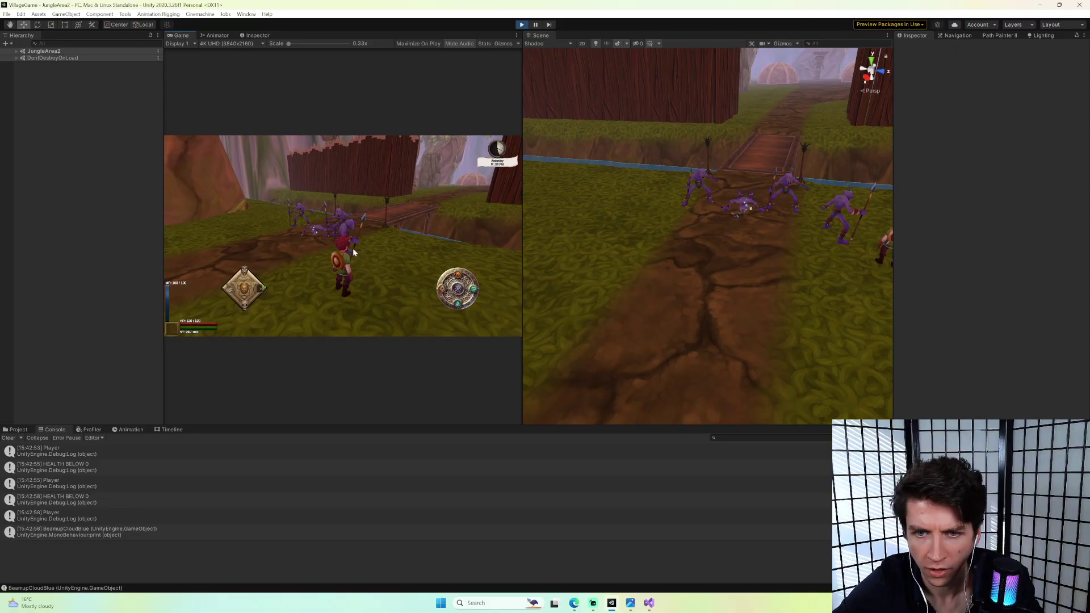
Walk the player around the guard goblins and the knocked-out goblin by the bridge to observe their reactions, and stop play mode.
{"action": "key", "text": "a"}
{"action": "key", "text": "w"}
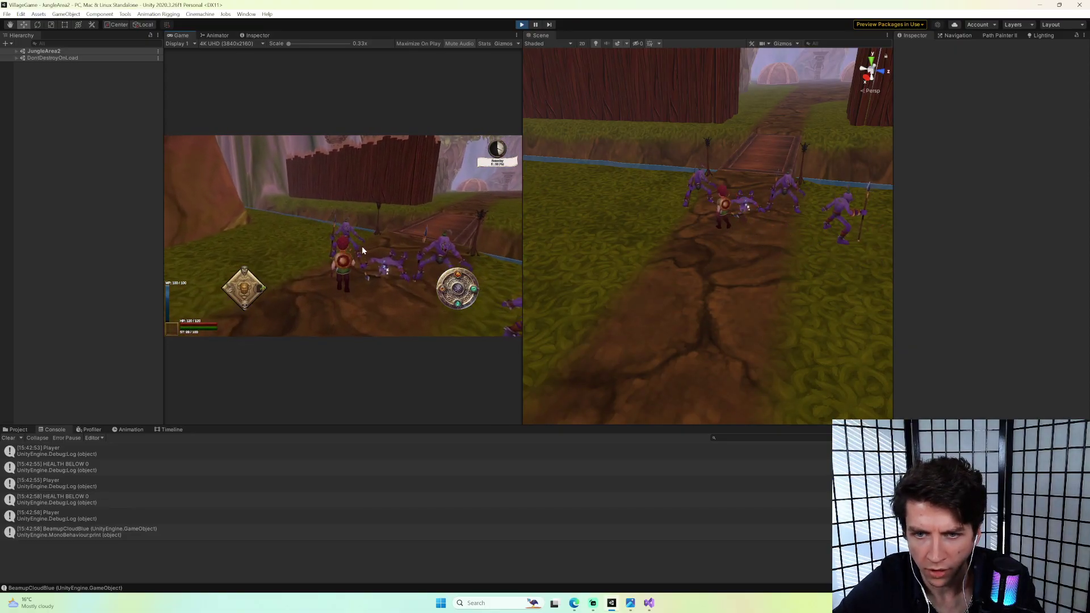
{"action": "key", "text": "d"}
{"action": "key", "text": "w"}
{"action": "key", "text": "w"}
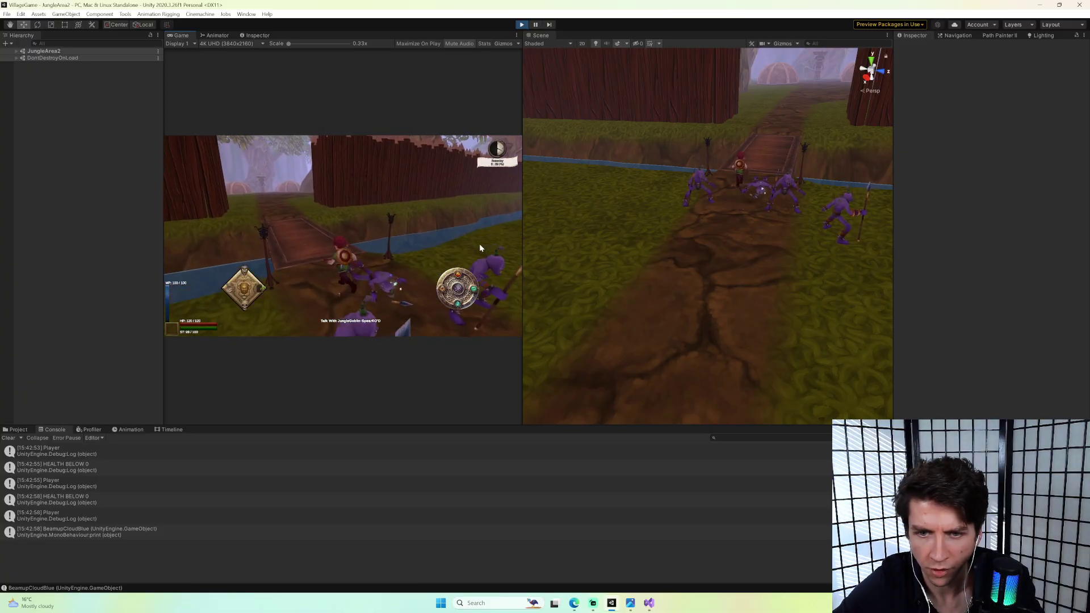
{"action": "key", "text": "s"}
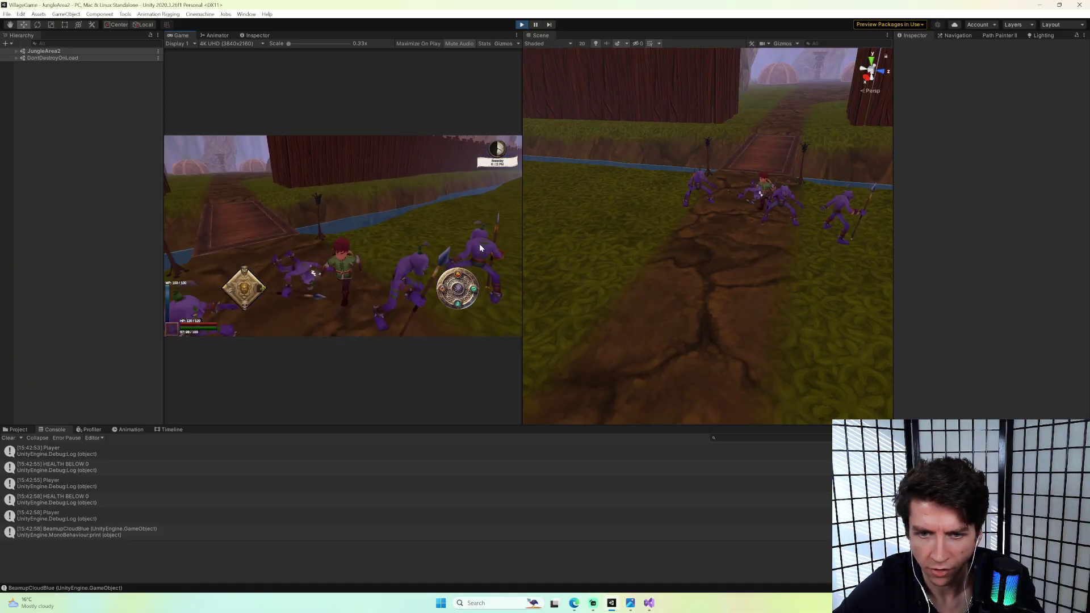
{"action": "key", "text": "a"}
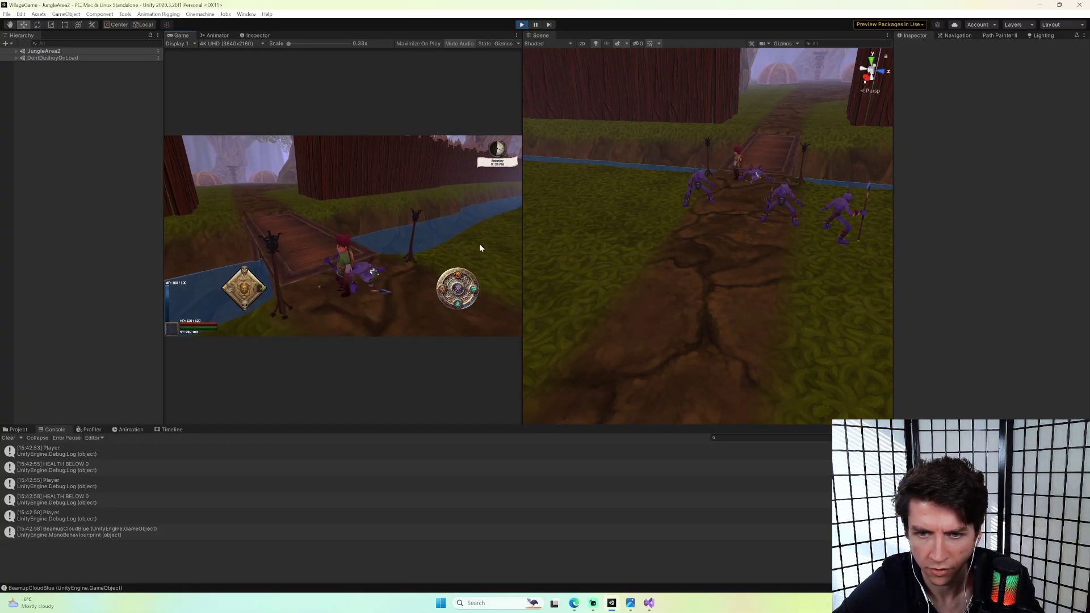
{"action": "key", "text": "s"}
{"action": "key", "text": "d"}
{"action": "key", "text": "s"}
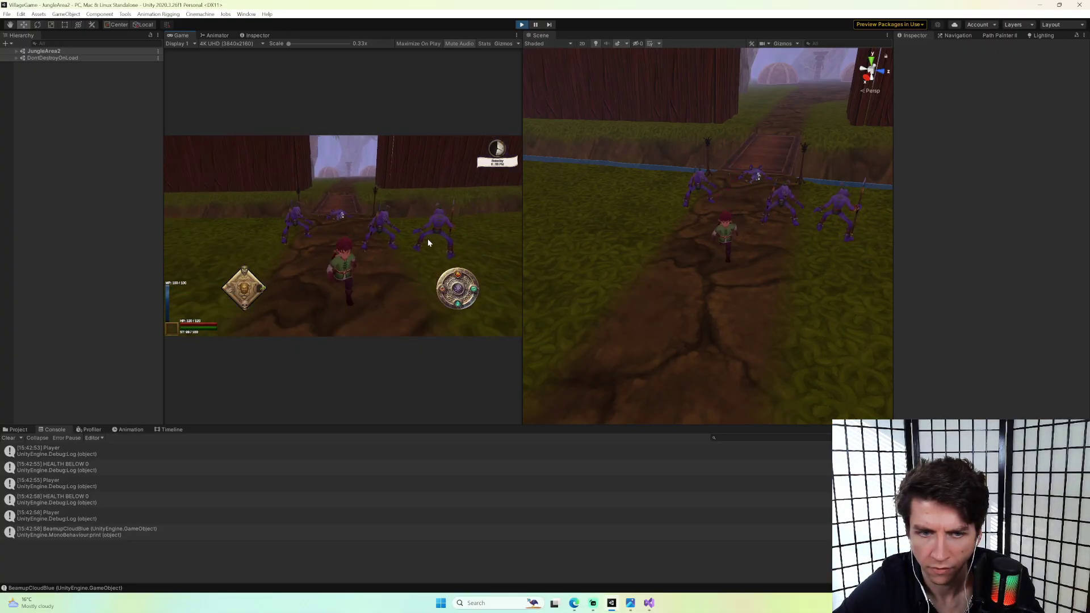
{"action": "key", "text": "w"}
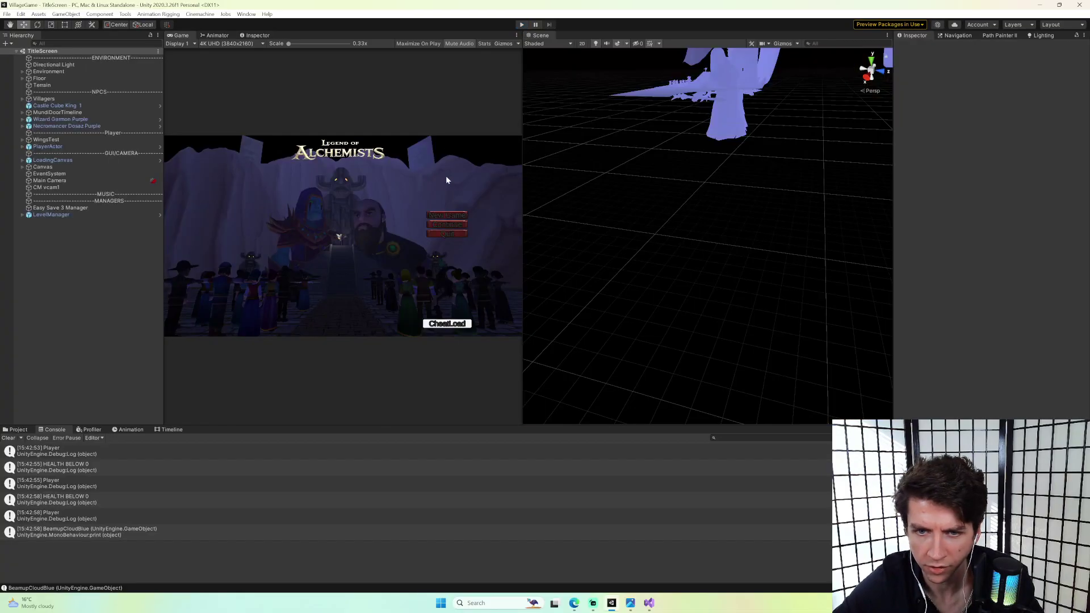
Open the JungleArea2 scene by searching for "jungle" with MonKey's Open Scene command.
{"action": "key", "text": "grave"}
{"action": "type", "text": "o"}
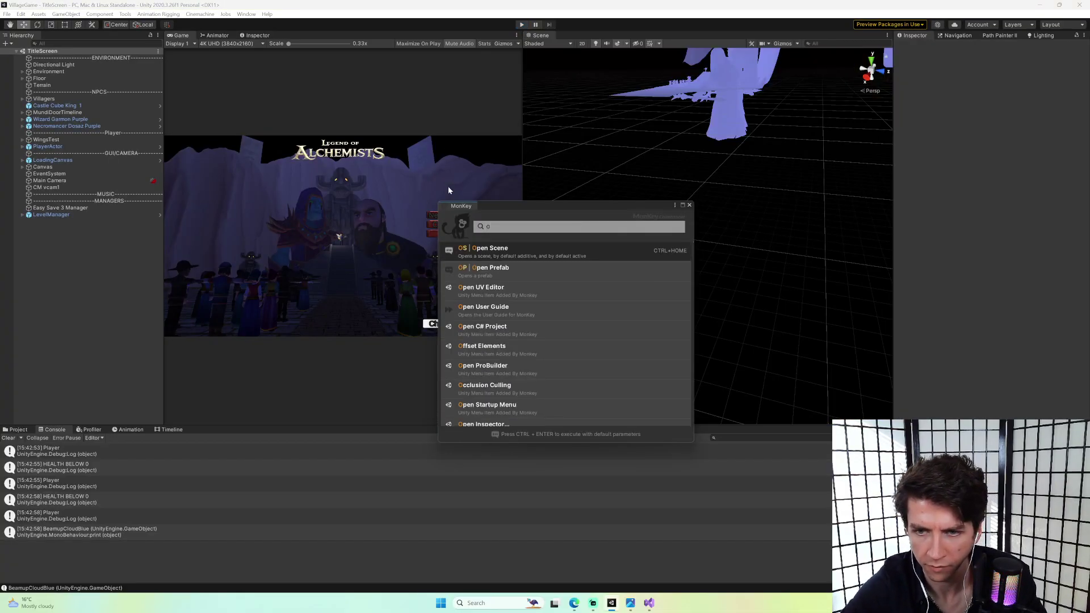
{"action": "type", "text": "s"}
{"action": "key", "text": "Return"}
{"action": "type", "text": "jungle"}
{"action": "key", "text": "Down"}
{"action": "key", "text": "Down"}
{"action": "key", "text": "Return"}
{"action": "key", "text": "Return"}
{"action": "key", "text": "Return"}
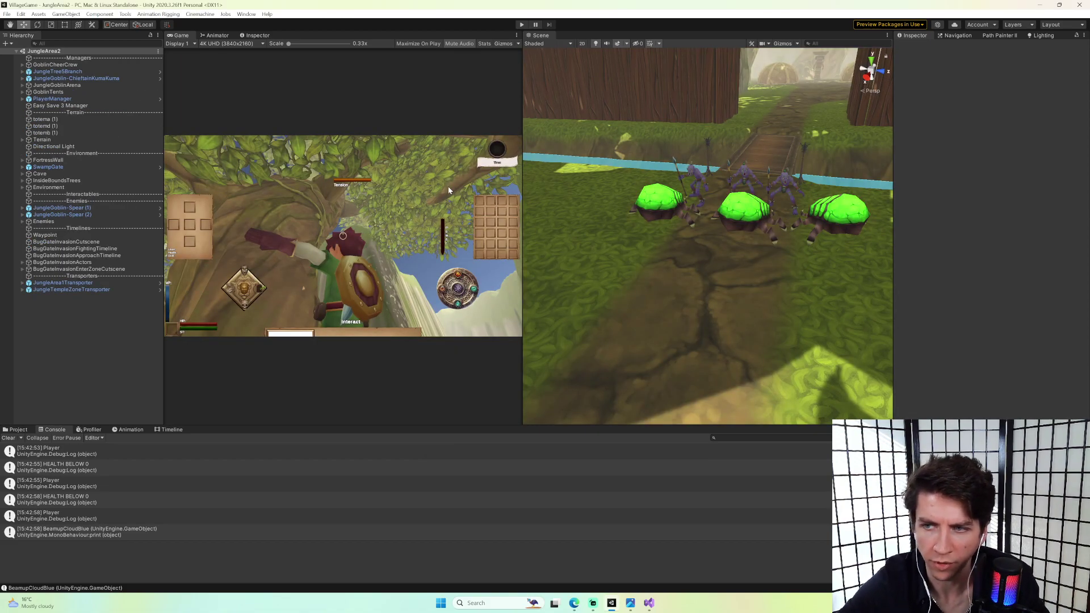
Move JungleGoblin-SpearKO'D onto the bridge approach at X -9.52, Y -0.1008, Z -0.47, and save the scene.
{"action": "left_click", "coordinate": [739, 176]}
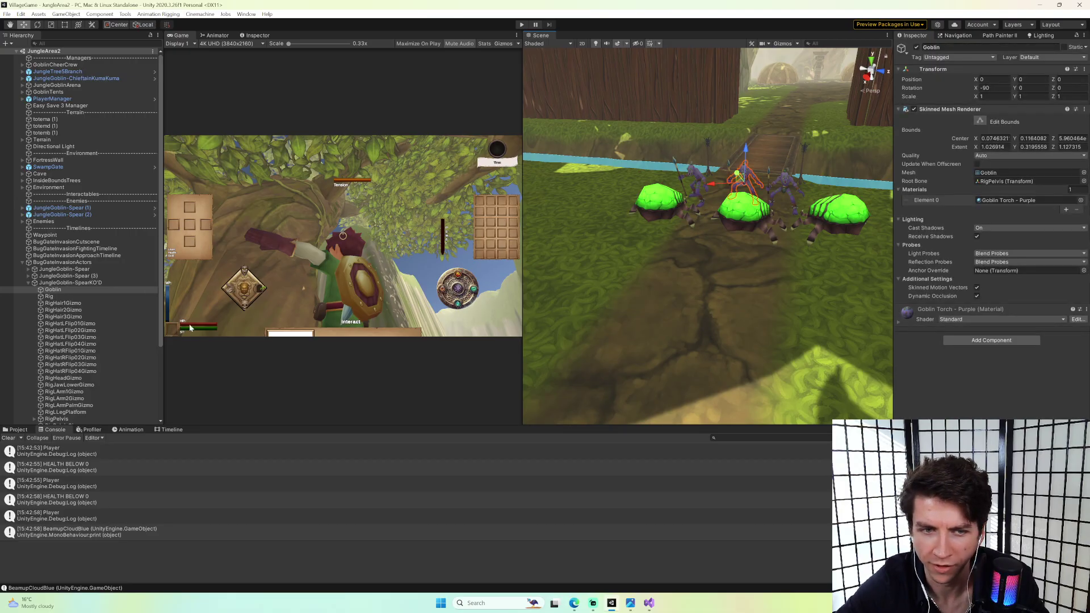
{"action": "left_click", "coordinate": [112, 282]}
{"action": "key", "text": "e"}
{"action": "left_click_drag", "start_coordinate": [739, 197], "coordinate": [764, 176]}
{"action": "key", "text": "w"}
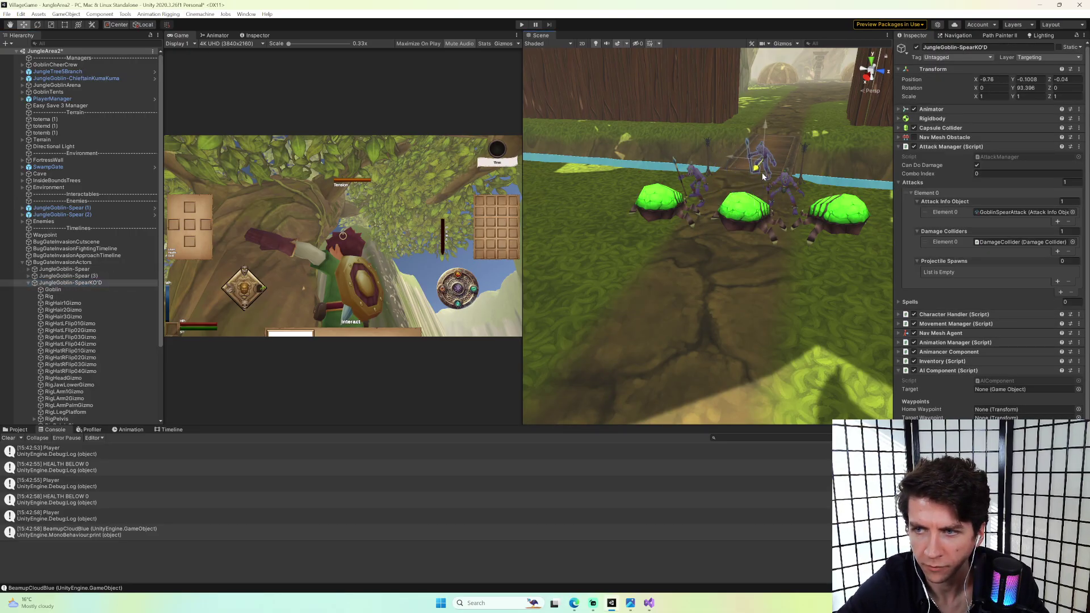
{"action": "key", "text": "w"}
{"action": "right_click_drag", "start_coordinate": [731, 161], "coordinate": [748, 147]}
{"action": "key", "text": "s"}
{"action": "key", "text": "ctrl+s"}
Reopen the TitleScreen scene by searching for "main" with MonKey's Open Scene command.
{"action": "key", "text": "grave"}
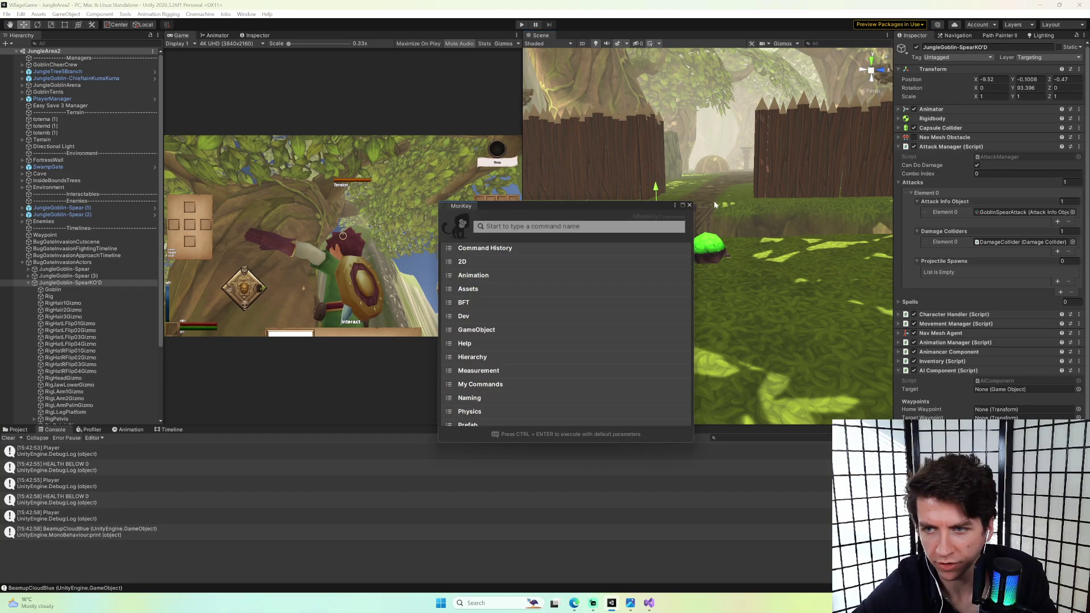
{"action": "type", "text": "os"}
{"action": "key", "text": "Return"}
{"action": "type", "text": "main"}
{"action": "key", "text": "Return"}
{"action": "key", "text": "Return"}
{"action": "key", "text": "Return"}
{"action": "key", "text": "Return"}
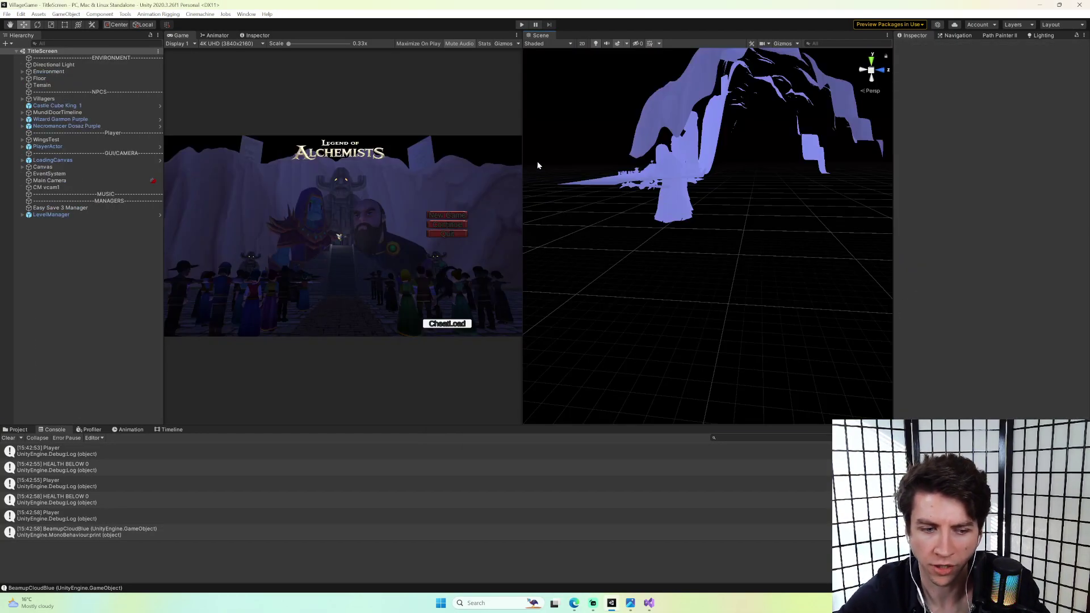
Start play mode, load JungleArea2 with CheatLoad and run along the path towards the bugs at the gate.
{"action": "left_click", "coordinate": [522, 25]}
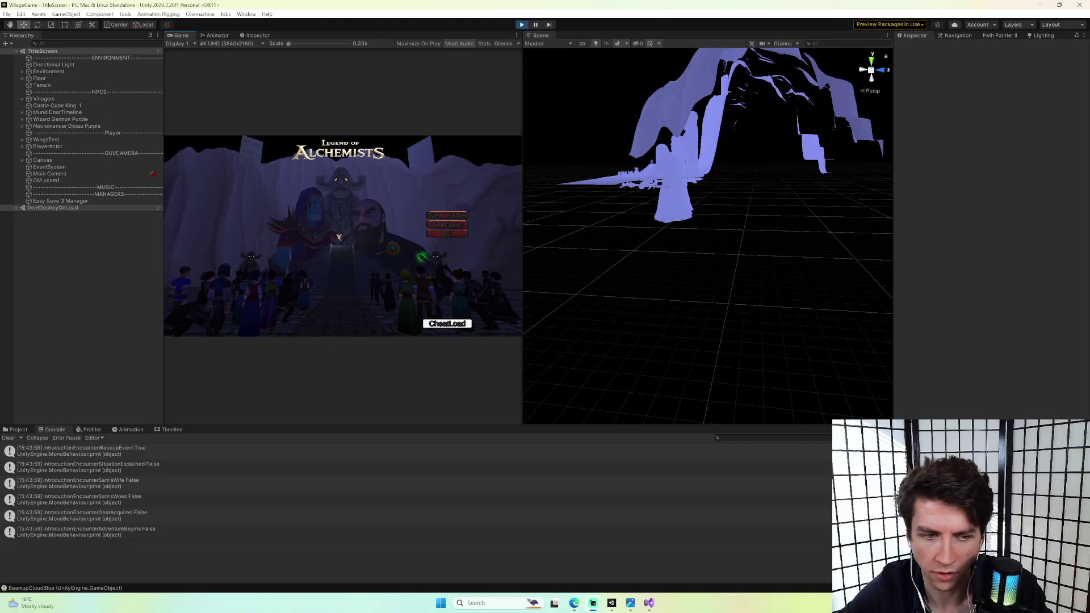
{"action": "left_click", "coordinate": [446, 326]}
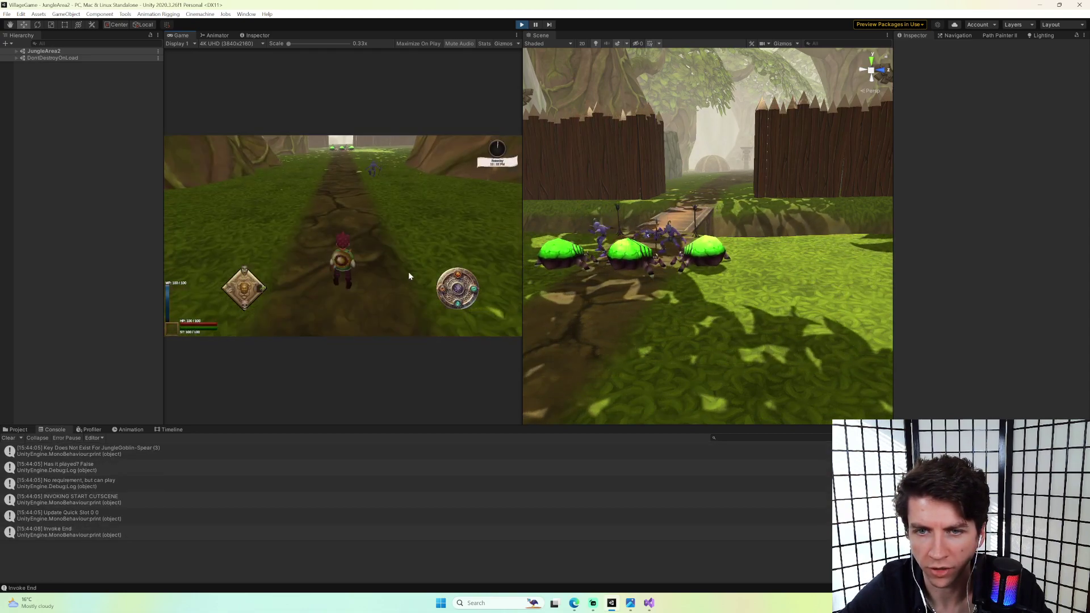
{"action": "key", "text": "w"}
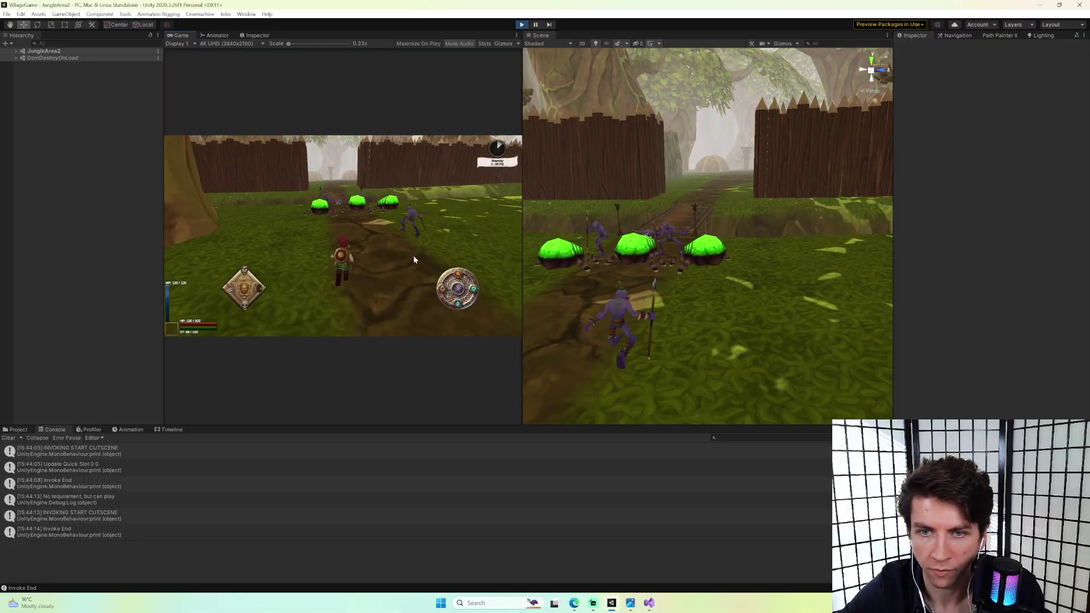
Attack the bugs beside the spear goblin until the invasion is cleared.
{"action": "left_click", "coordinate": [418, 286]}
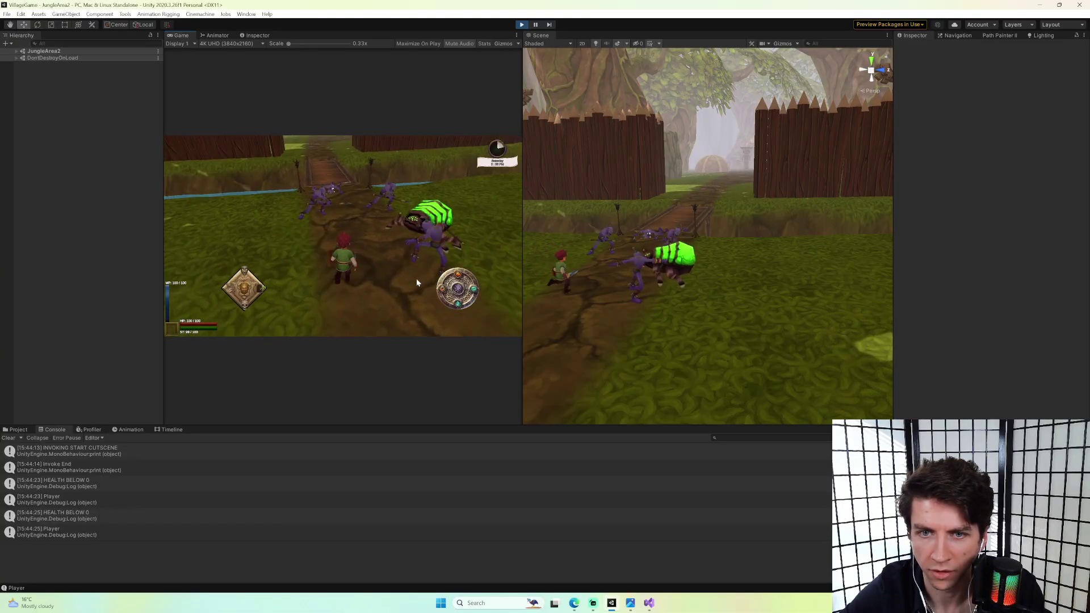
{"action": "key", "text": "d"}
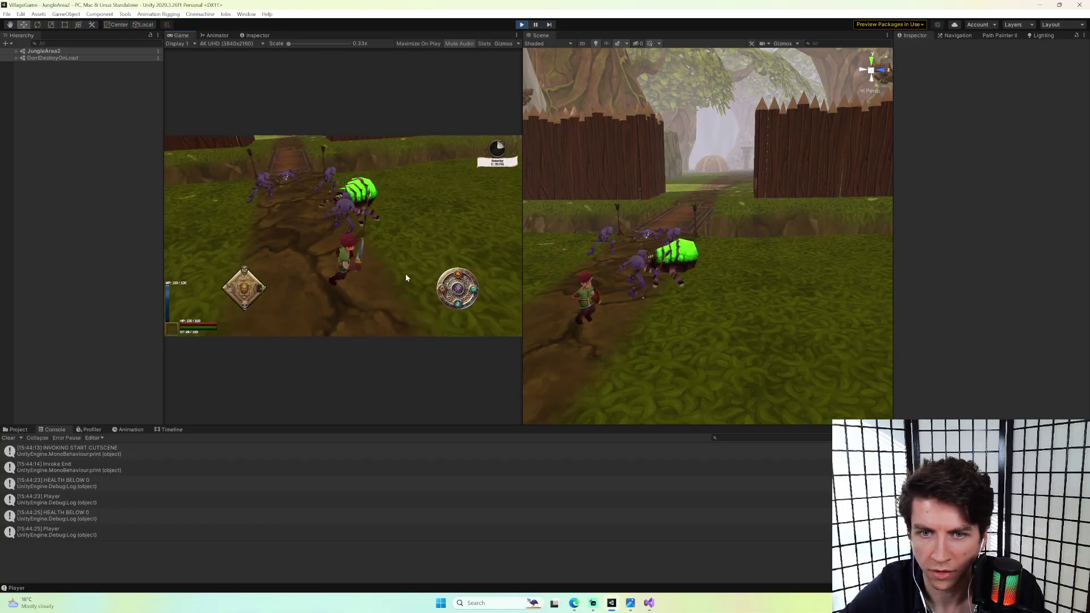
{"action": "key", "text": "w"}
{"action": "left_click", "coordinate": [352, 271]}
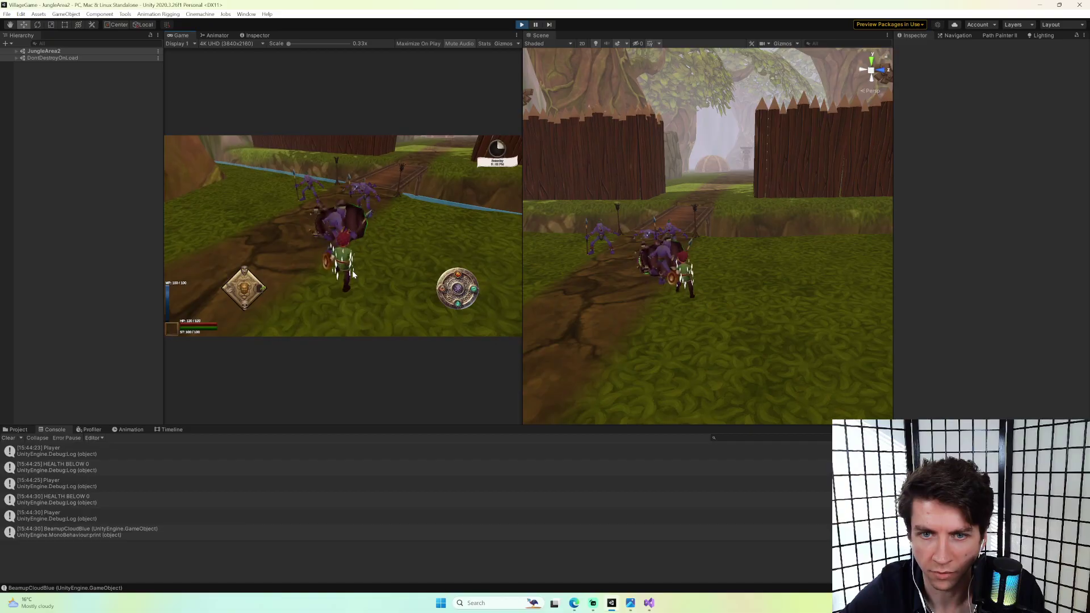
Walk the player among the guard goblins near the bridge to check how they behave around the moved knocked-out goblin.
{"action": "key", "text": "a"}
{"action": "key", "text": "w"}
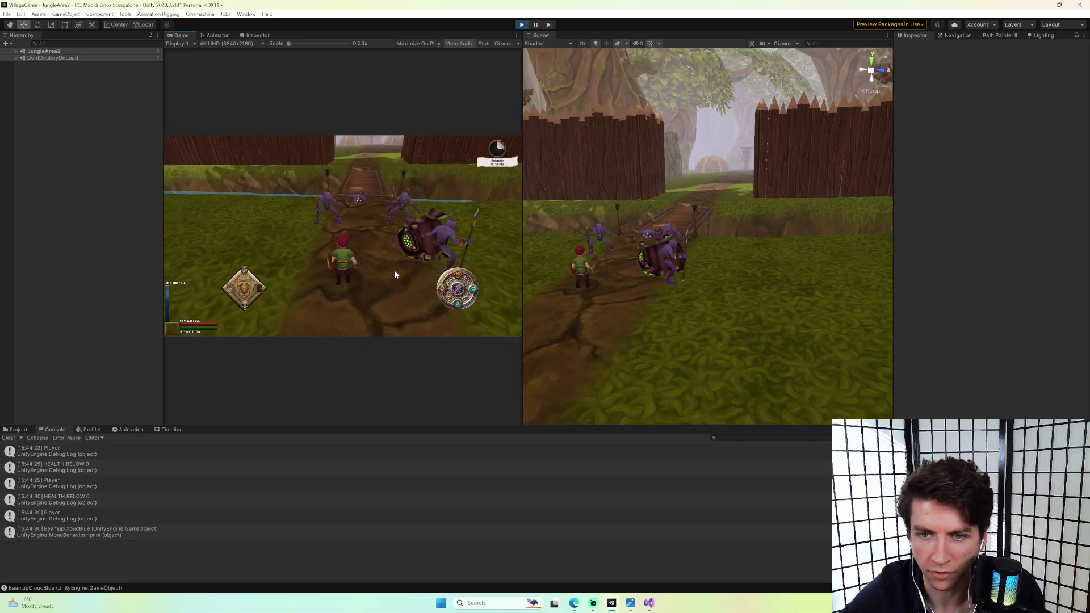
{"action": "key", "text": "w"}
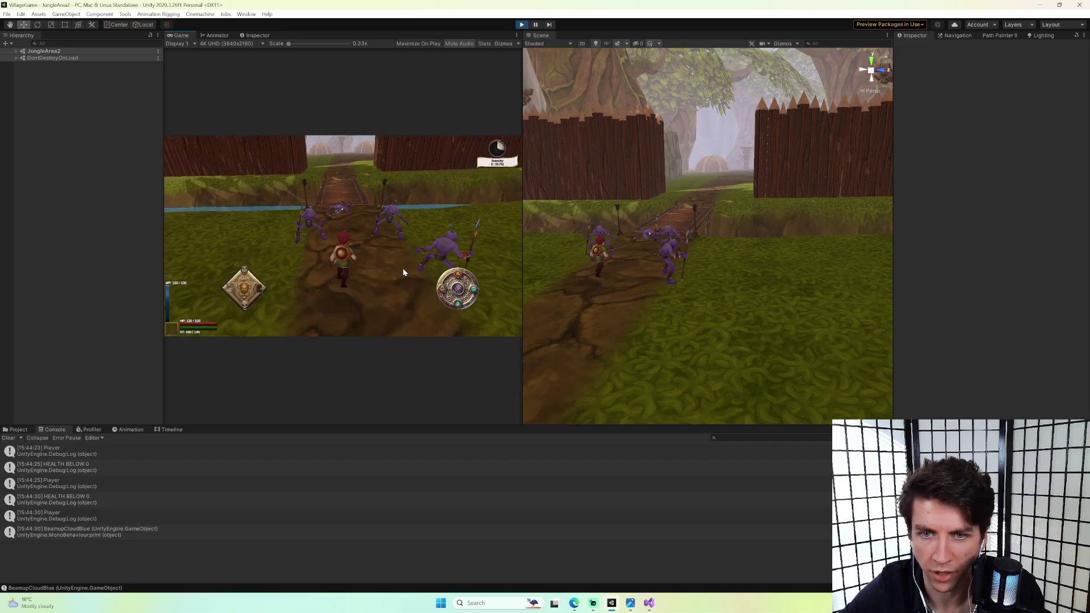
{"action": "key", "text": "w"}
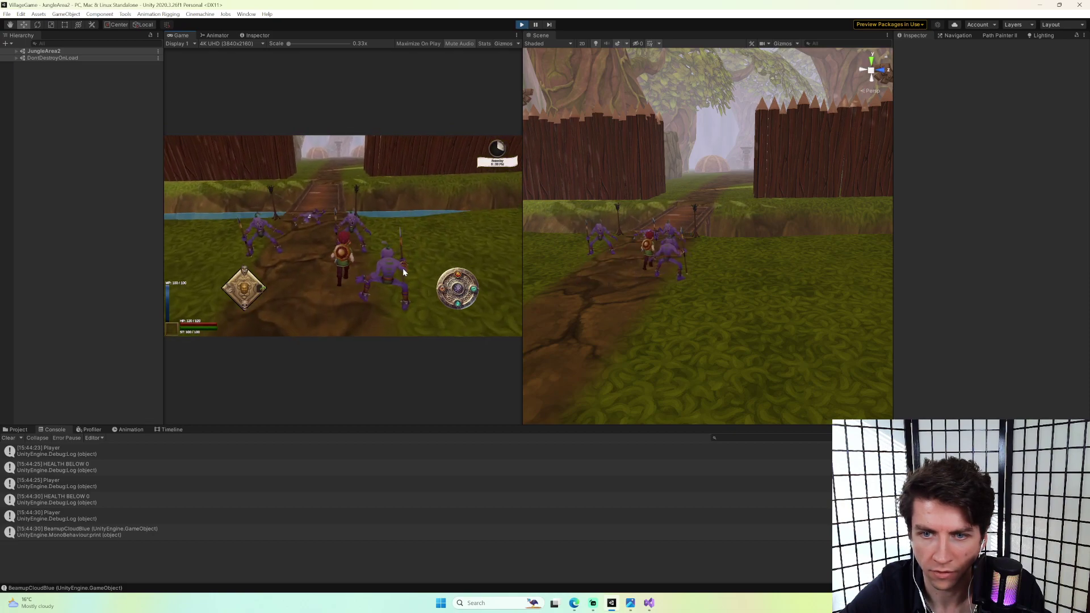
{"action": "key", "text": "a"}
{"action": "key", "text": "w"}
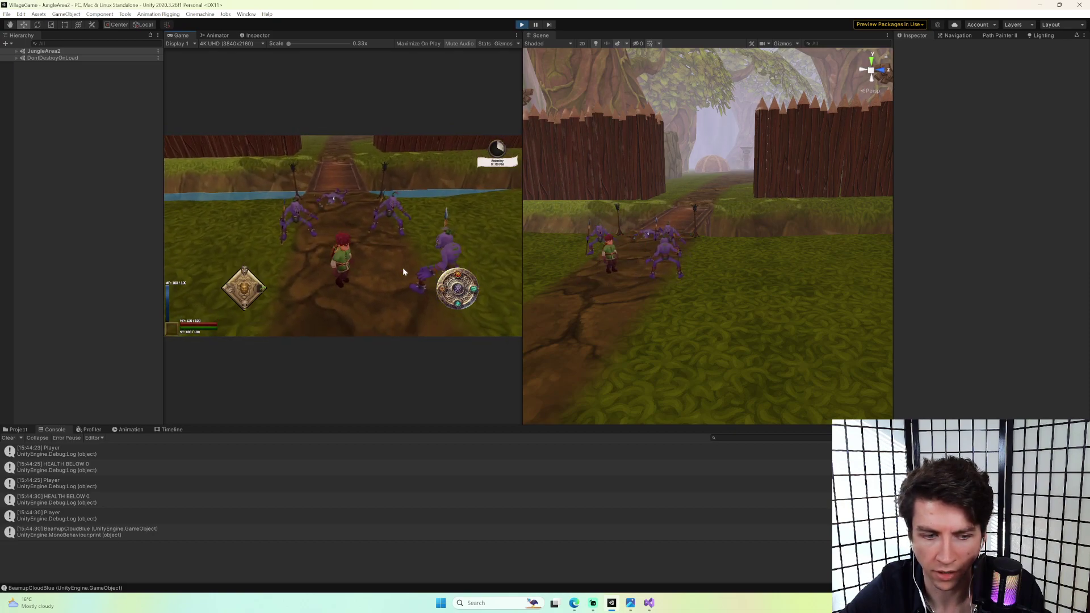
{"action": "key", "text": "w"}
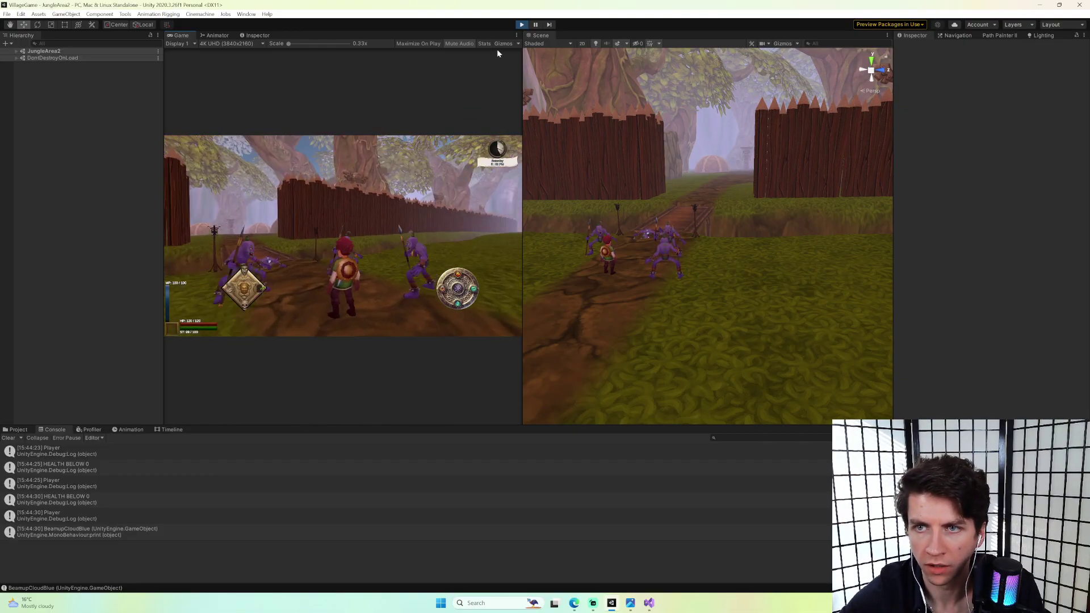
Stop play mode and open the JungleArea1 scene by searching for "jungle" with MonKey's Open Scene command.
{"action": "left_click", "coordinate": [521, 24]}
{"action": "key", "text": "ctrl+grave"}
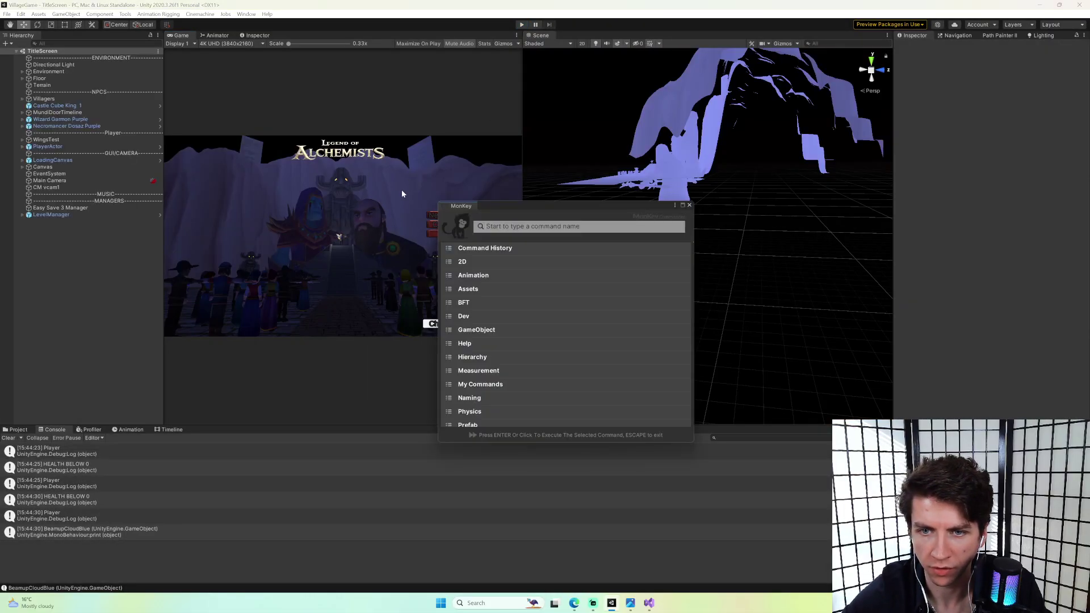
{"action": "type", "text": "os"}
{"action": "key", "text": "Return"}
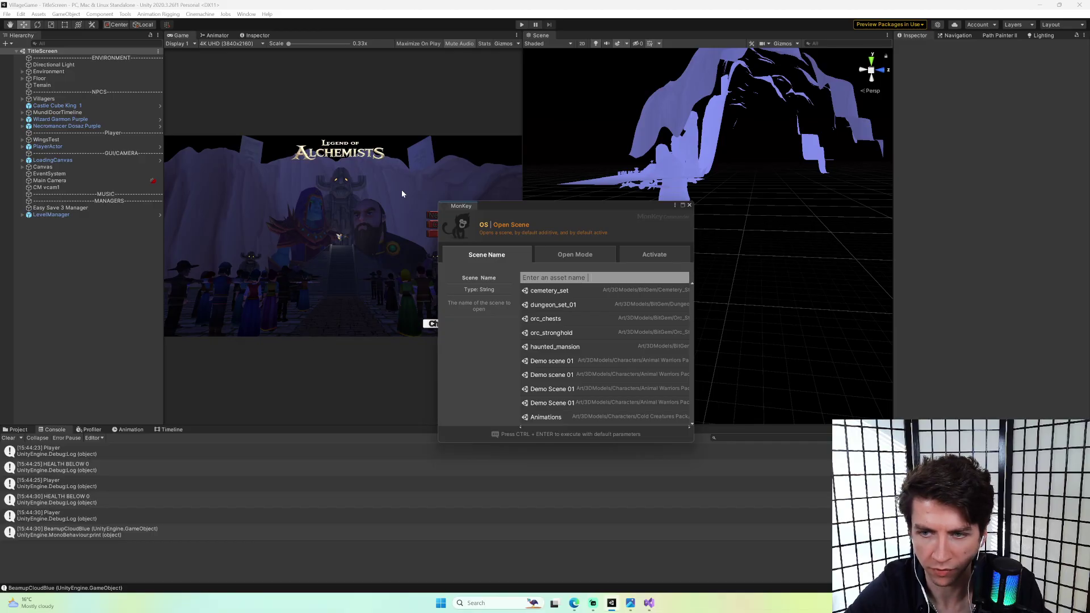
{"action": "type", "text": "jungle"}
{"action": "key", "text": "Down"}
{"action": "key", "text": "Return"}
{"action": "key", "text": "Return"}
{"action": "key", "text": "Return"}
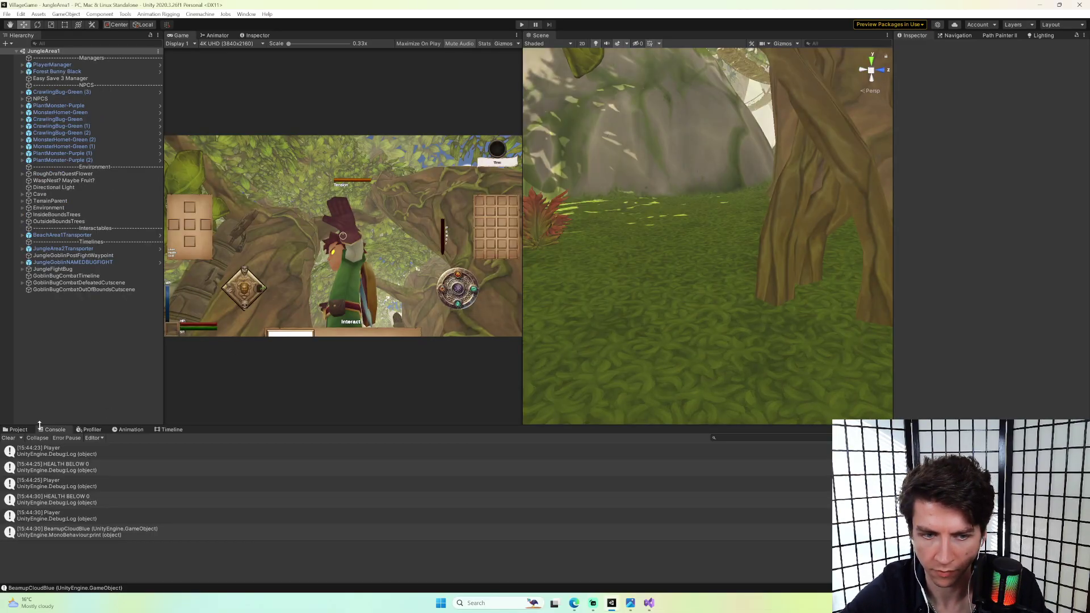
Inspect the Goblin Torchbearer Default Schedule, JungleFightBug and the goblin bug combat cutscene objects in JungleArea1.
{"action": "left_click", "coordinate": [18, 430]}
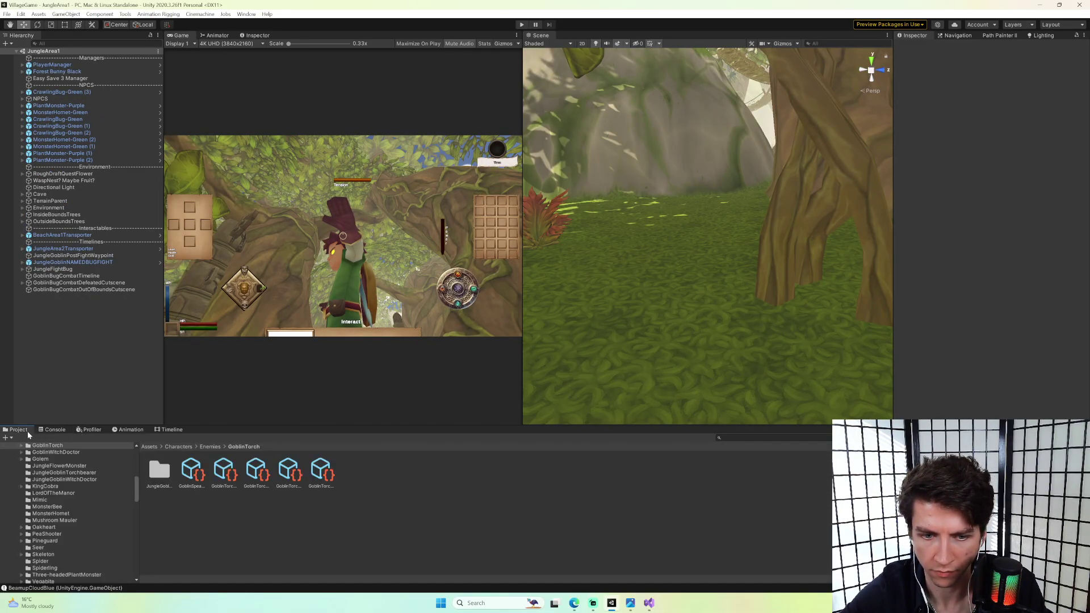
{"action": "left_click", "coordinate": [289, 472]}
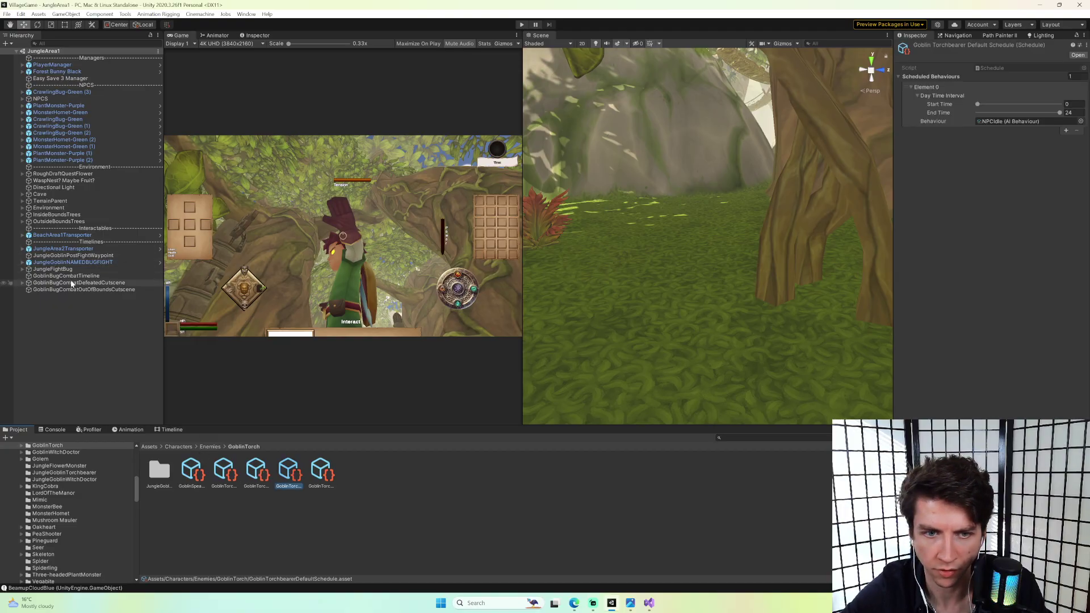
{"action": "left_click", "coordinate": [22, 270]}
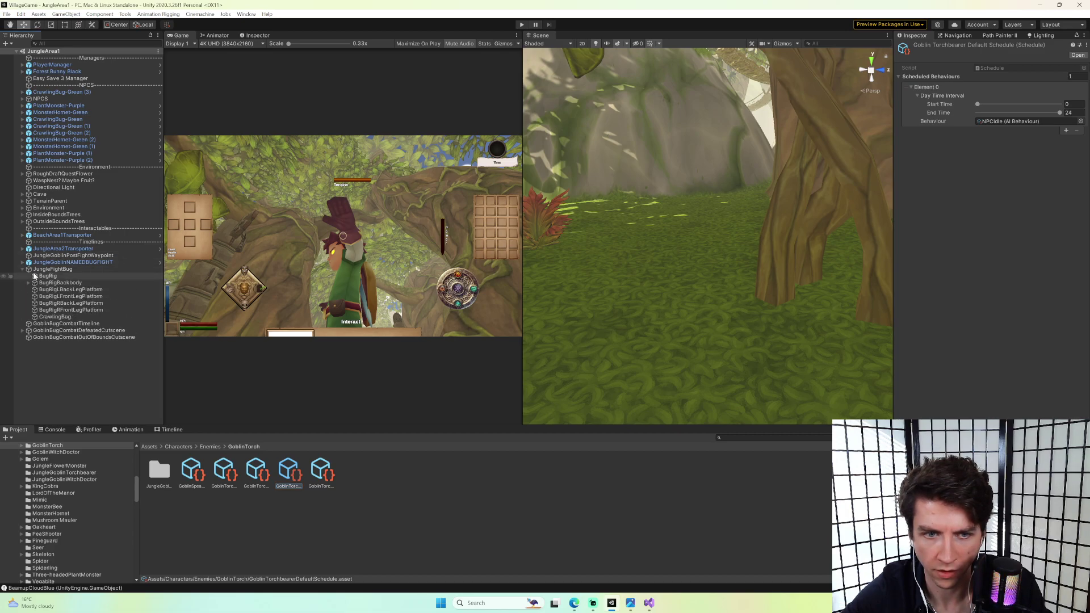
{"action": "left_click", "coordinate": [26, 269]}
{"action": "left_click", "coordinate": [22, 269]}
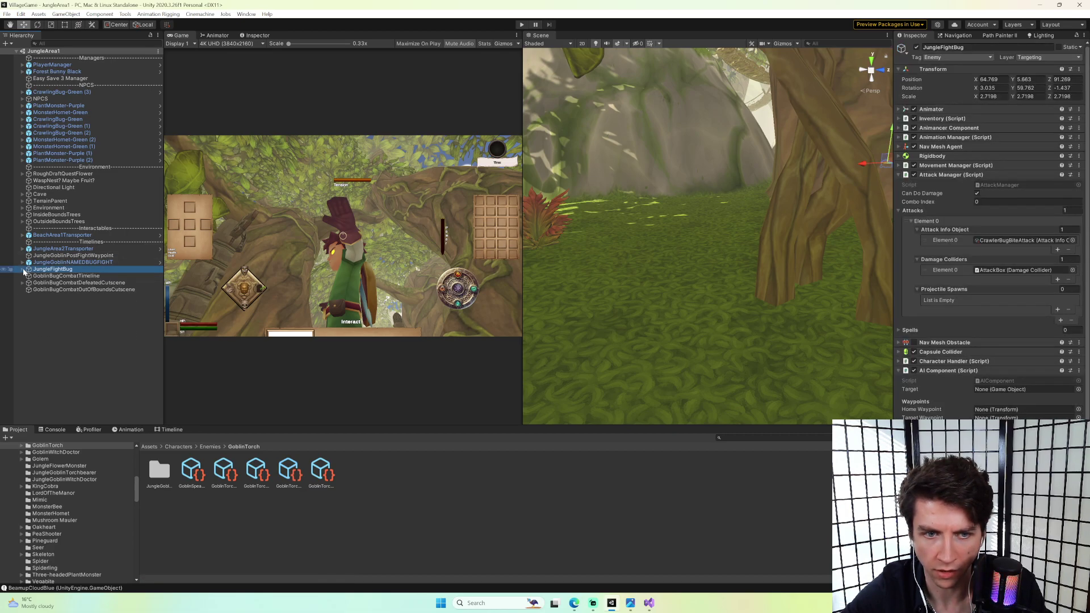
{"action": "left_click", "coordinate": [91, 282]}
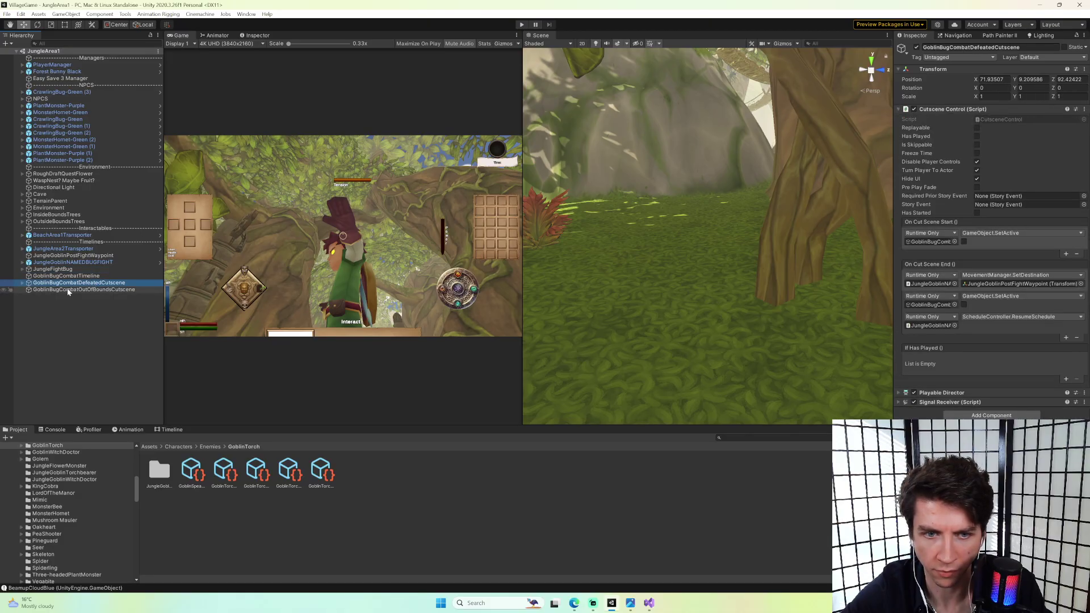
{"action": "left_click", "coordinate": [68, 290]}
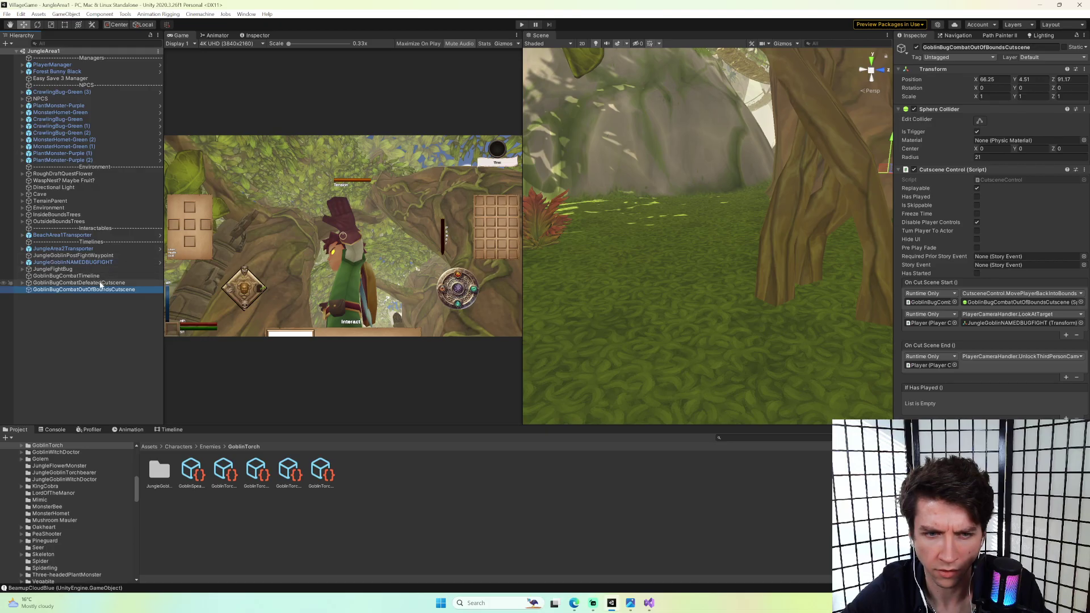
{"action": "left_click", "coordinate": [93, 308]}
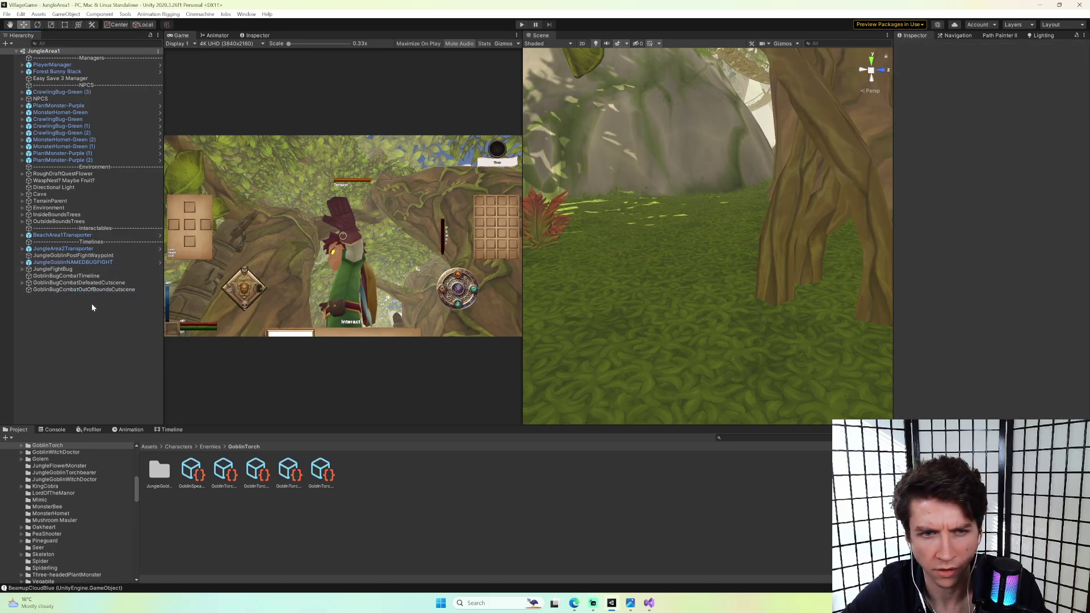
{"action": "right_click", "coordinate": [93, 308]}
{"action": "right_click_drag", "start_coordinate": [574, 244], "coordinate": [804, 234]}
Open the JungleArea2 scene by searching for "junglearea2" with MonKey's Open Scene command.
{"action": "key", "text": "grave"}
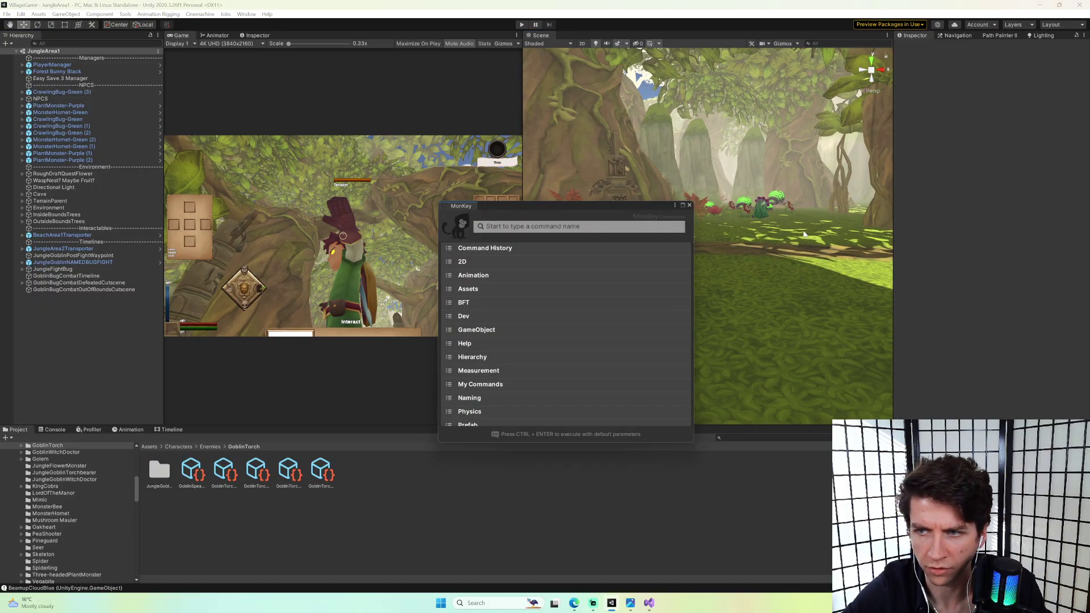
{"action": "type", "text": "os"}
{"action": "key", "text": "Return"}
{"action": "type", "text": "ju"}
{"action": "key", "text": "BackSpace"}
{"action": "key", "text": "BackSpace"}
{"action": "type", "text": "junglearea2"}
{"action": "key", "text": "Return"}
{"action": "key", "text": "Return"}
{"action": "key", "text": "Return"}
{"action": "key", "text": "Return"}
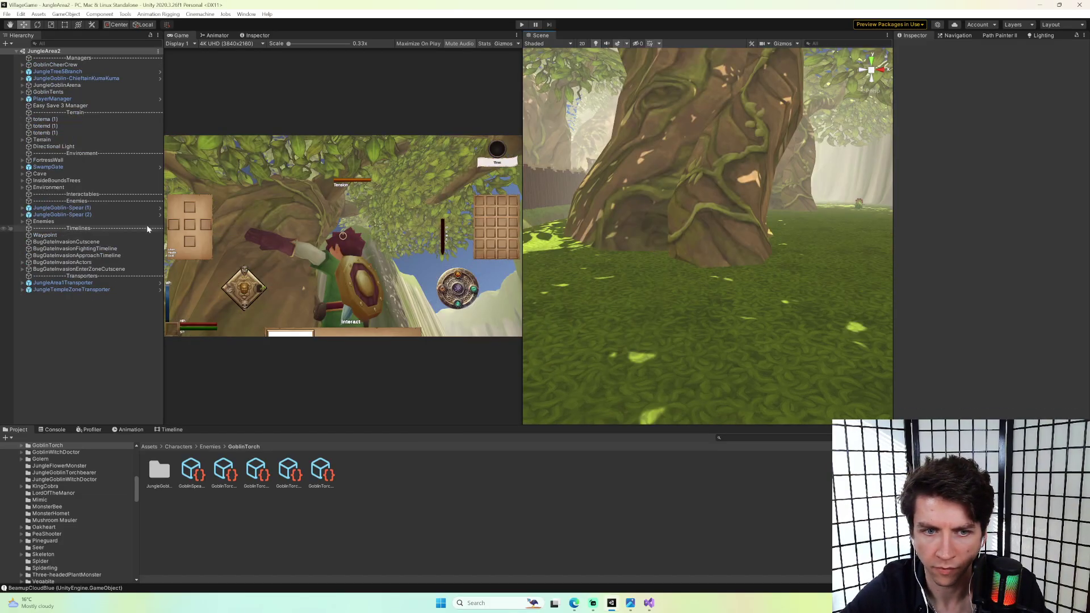
Assign the NPCJungleGoblinTorch schedule to JungleGoblin-Spear and JungleGoblin-Spear (3) under BugGateInvasionActors.
{"action": "left_click", "coordinate": [64, 284]}
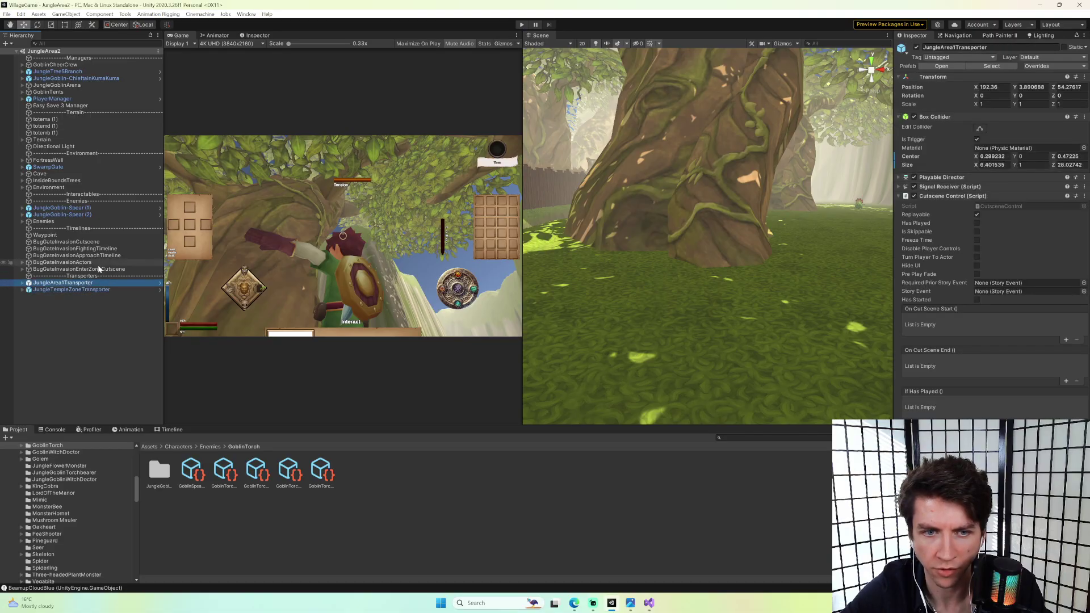
{"action": "left_click", "coordinate": [21, 262]}
{"action": "left_click", "coordinate": [64, 269]}
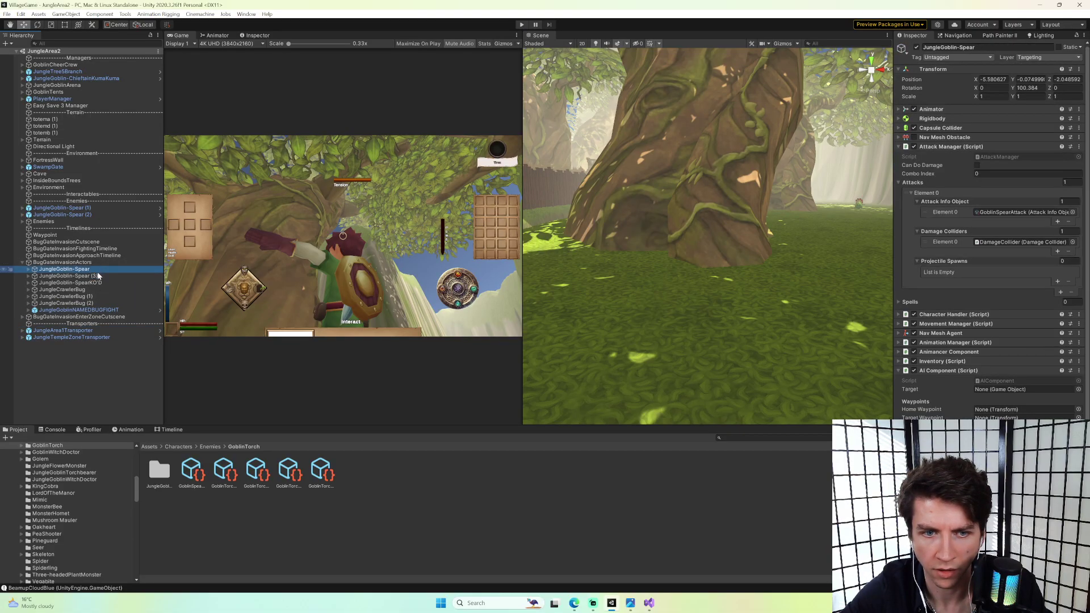
{"action": "left_click", "coordinate": [65, 276], "text": "ctrl"}
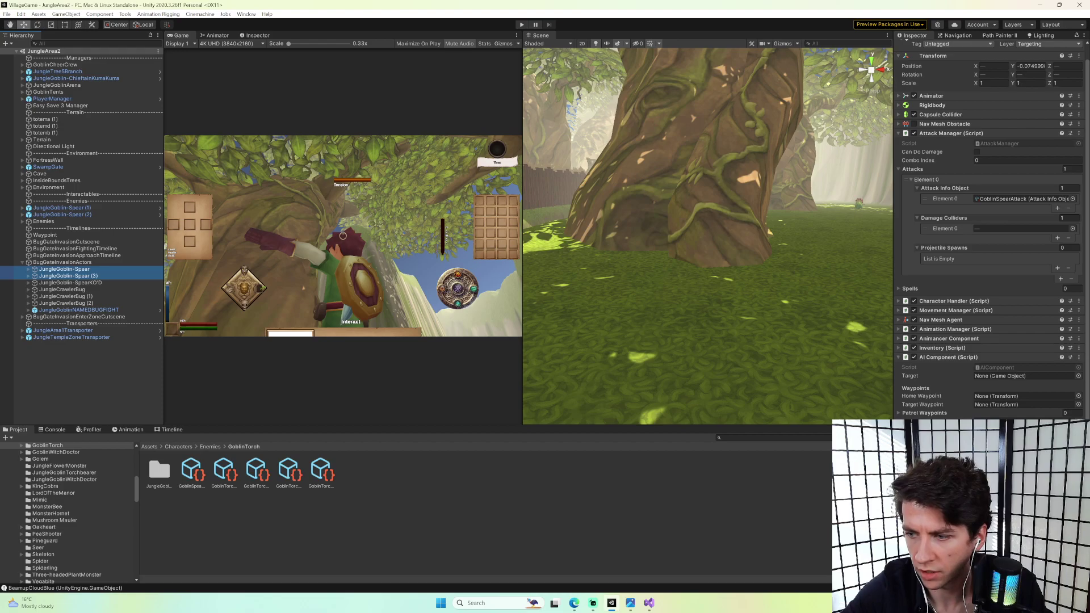
{"action": "left_click", "coordinate": [1019, 483]}
{"action": "left_click", "coordinate": [1078, 482]}
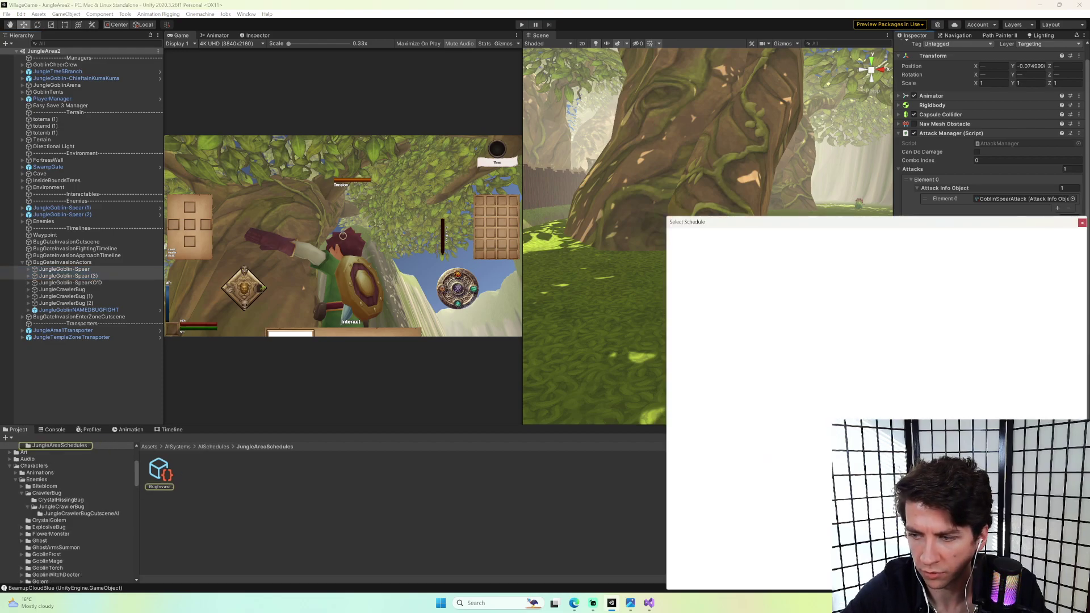
{"action": "type", "text": "torch"}
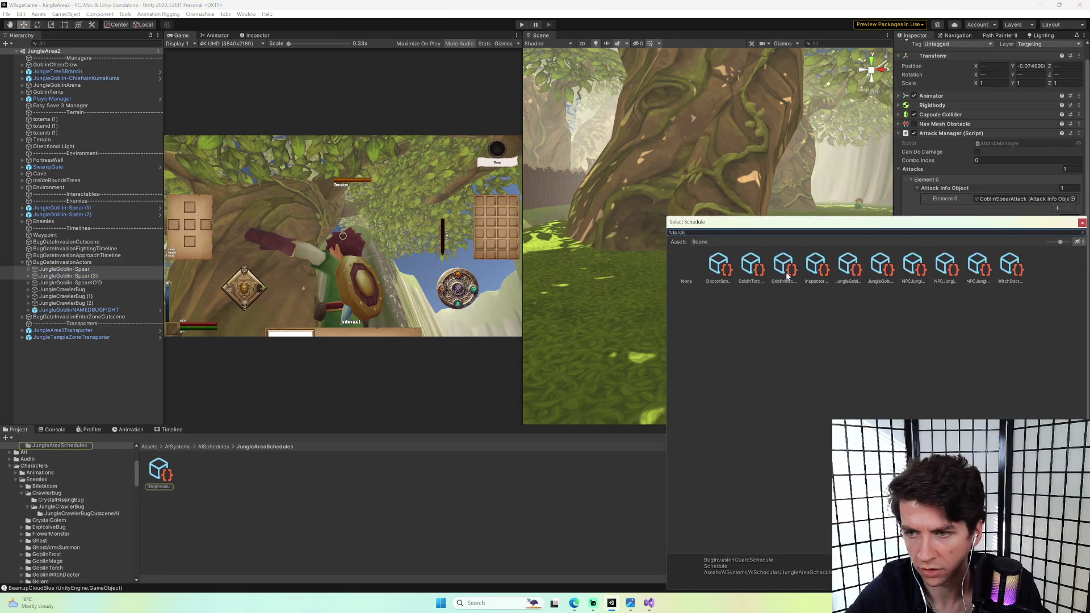
{"action": "left_click", "coordinate": [750, 274]}
{"action": "left_click", "coordinate": [788, 273]}
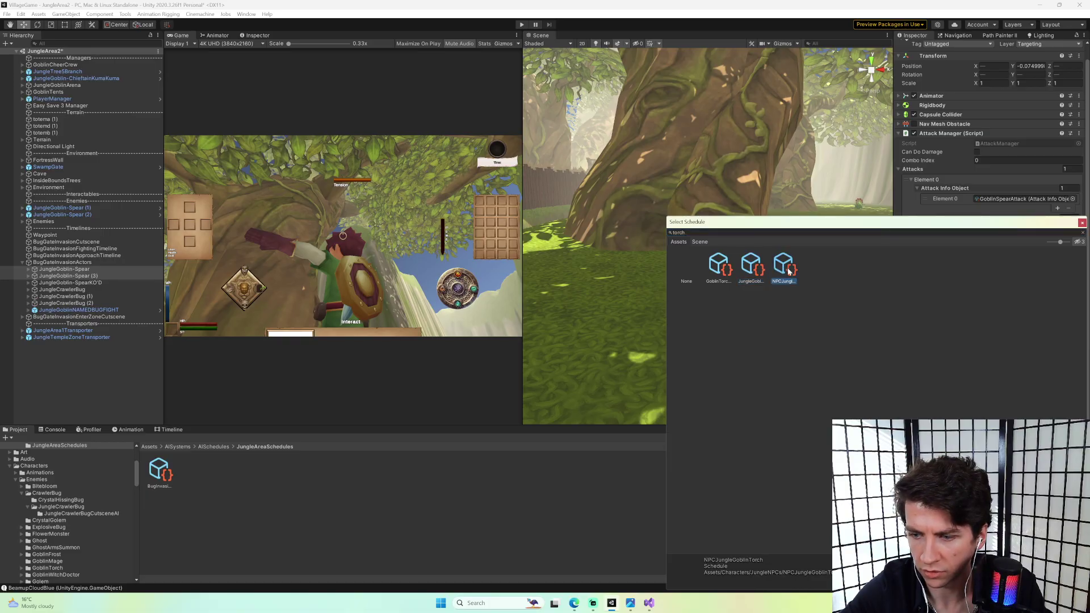
{"action": "double_click", "coordinate": [788, 271]}
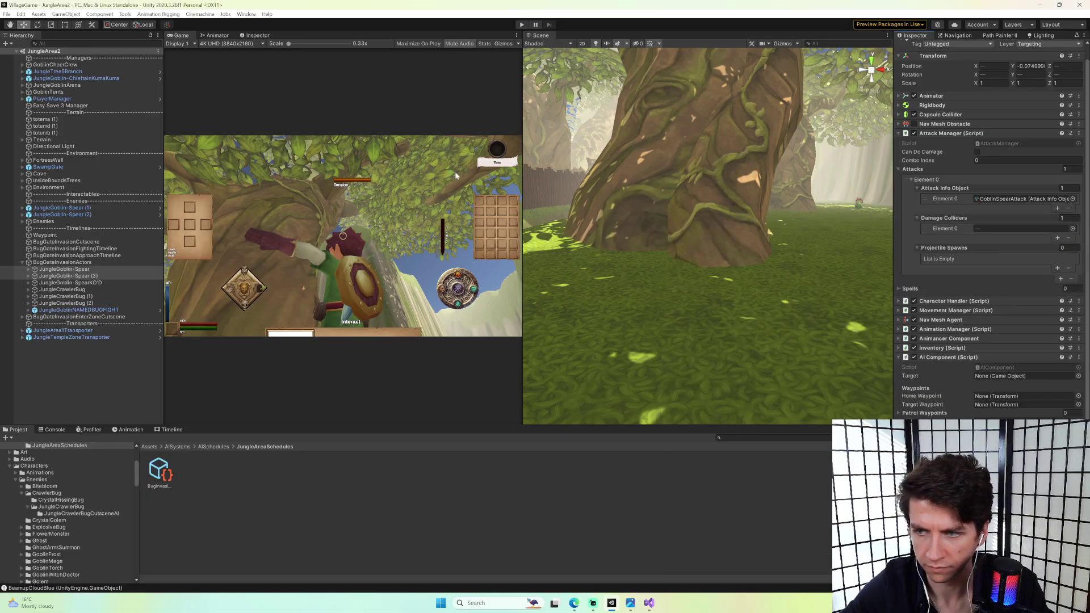
Examine the scheduled behaviours of the torch, witch doctor and spectator goblin schedules in the JungleNPCs folder.
{"action": "left_click", "coordinate": [1017, 454]}
{"action": "left_click", "coordinate": [255, 478]}
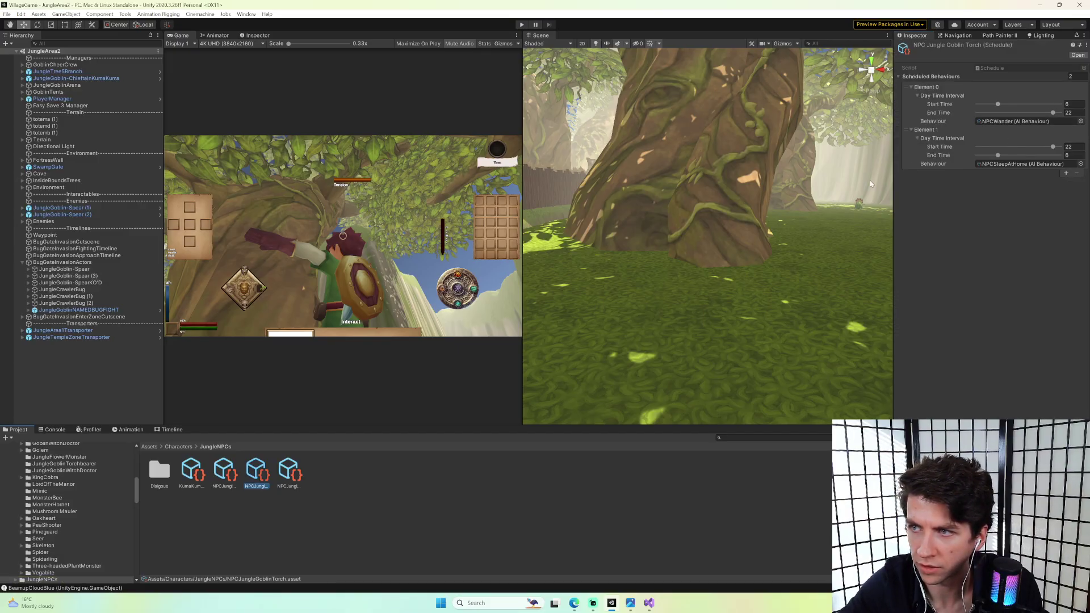
{"action": "left_click", "coordinate": [284, 477]}
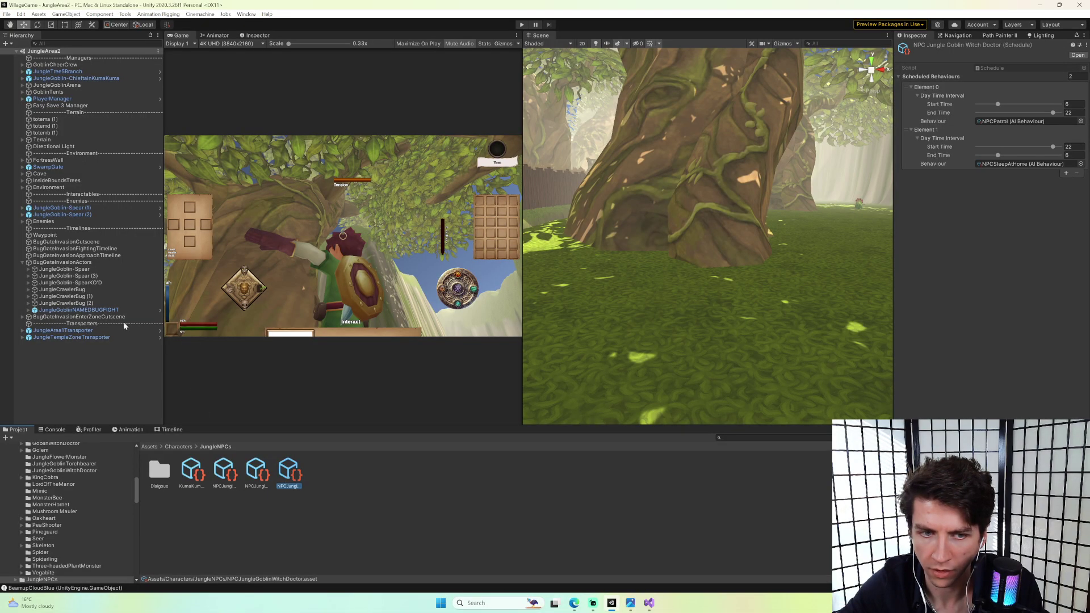
{"action": "left_click", "coordinate": [253, 476]}
{"action": "left_click", "coordinate": [280, 477]}
{"action": "left_click", "coordinate": [240, 476]}
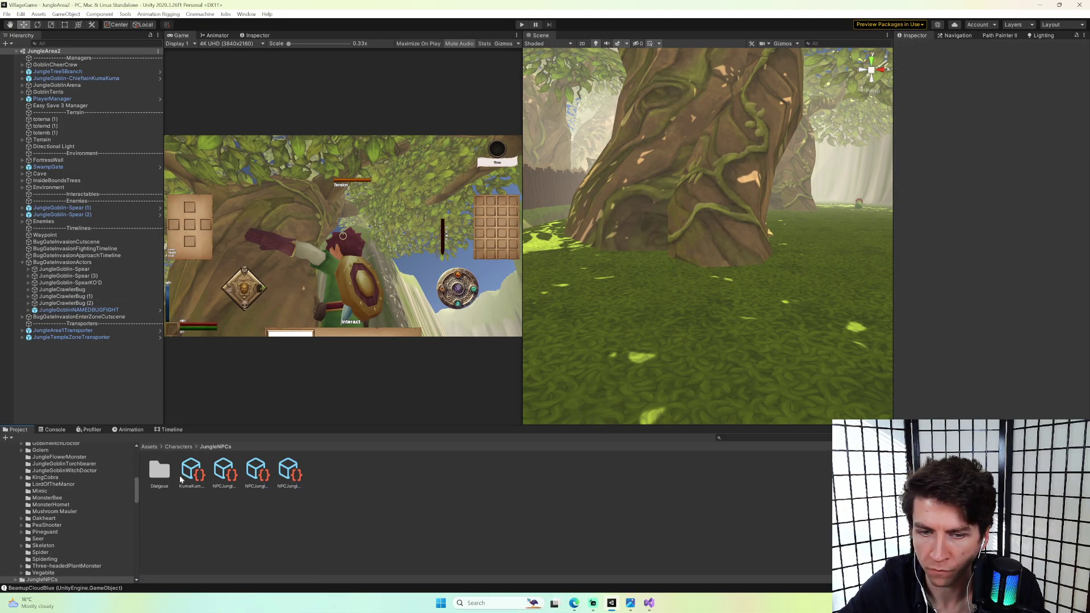
{"action": "left_click", "coordinate": [218, 478]}
{"action": "left_click", "coordinate": [198, 477]}
{"action": "left_click", "coordinate": [217, 478]}
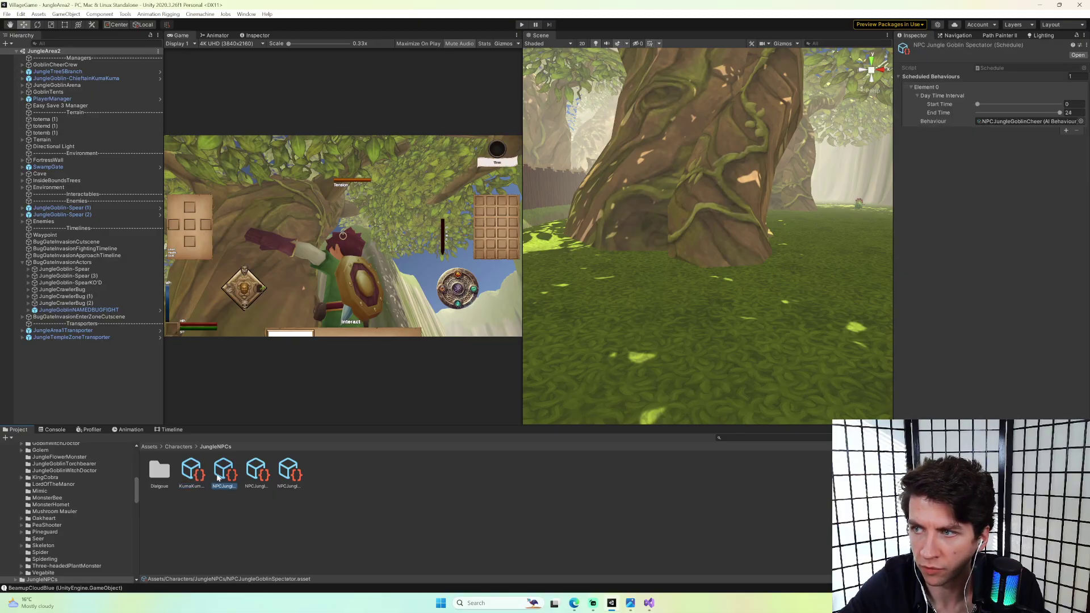
Browse the JungleAreaSchedules and AISchedules folders for a schedule suited to JungleGoblin-Spear (3).
{"action": "left_click", "coordinate": [96, 276]}
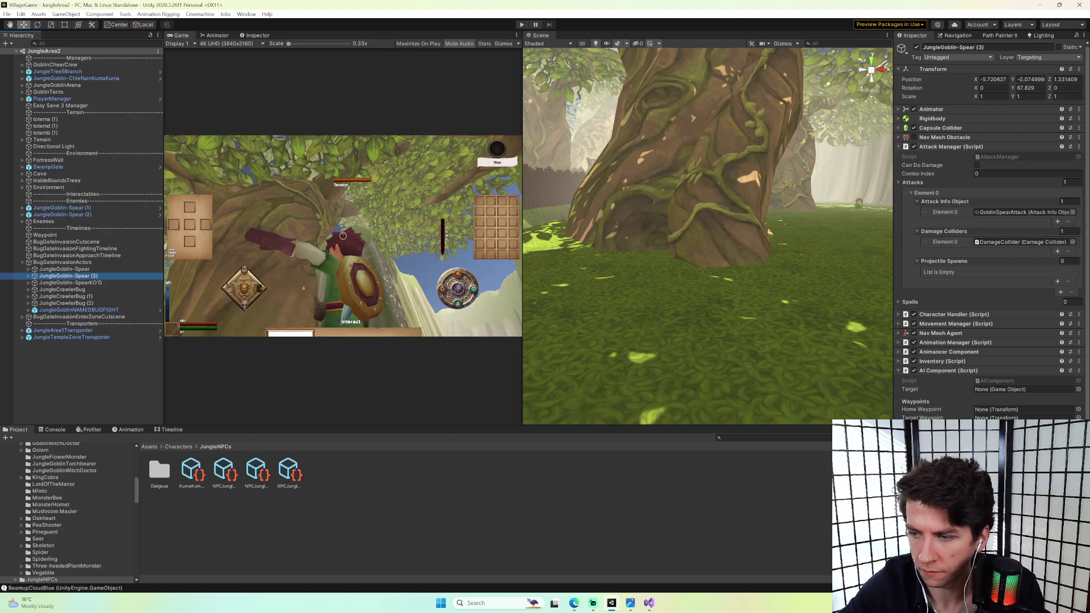
{"action": "scroll", "coordinate": [101, 482], "scroll_direction": "up", "scroll_amount": 15}
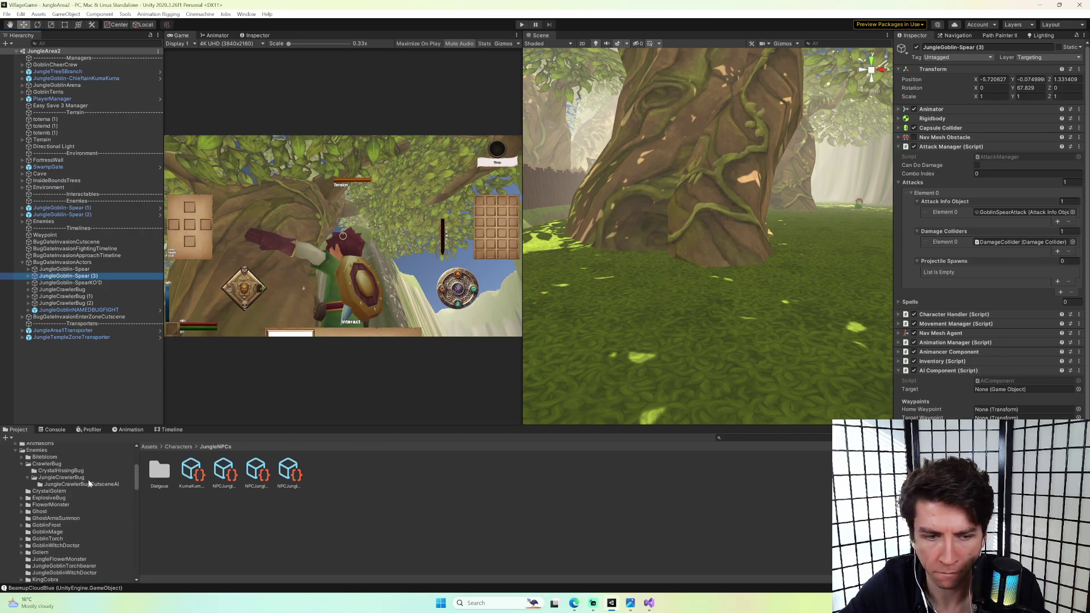
{"action": "left_click", "coordinate": [69, 533]}
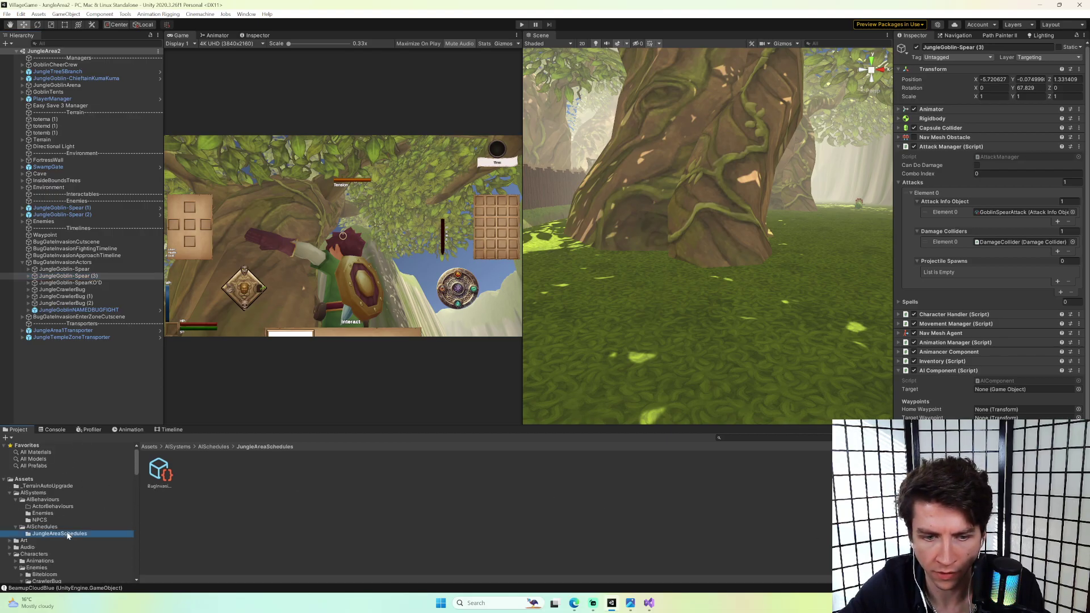
{"action": "left_click", "coordinate": [72, 527]}
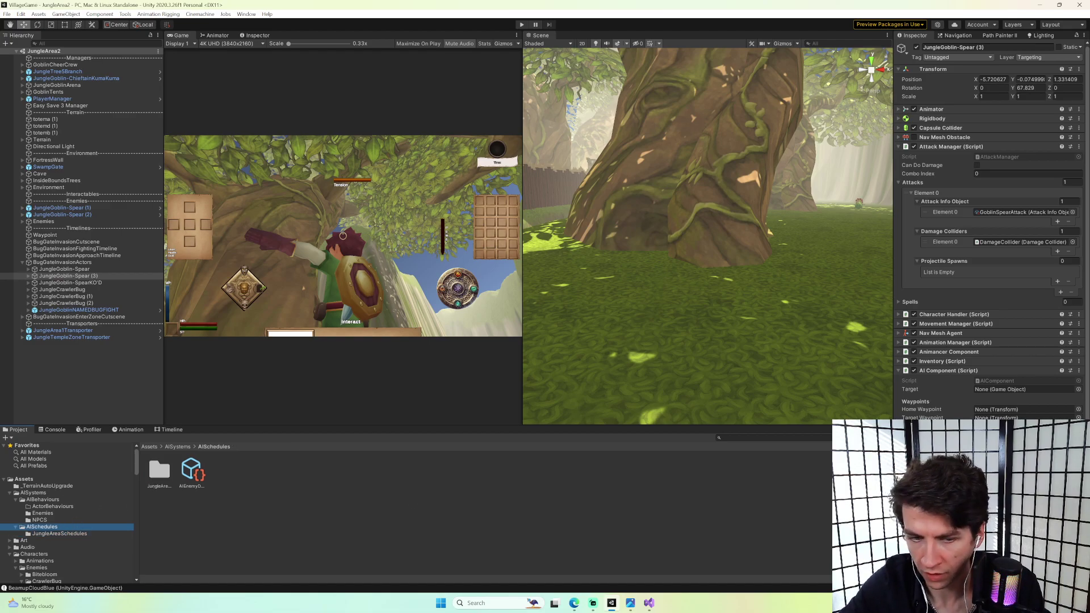
{"action": "left_click", "coordinate": [1079, 483]}
{"action": "key", "text": "Escape"}
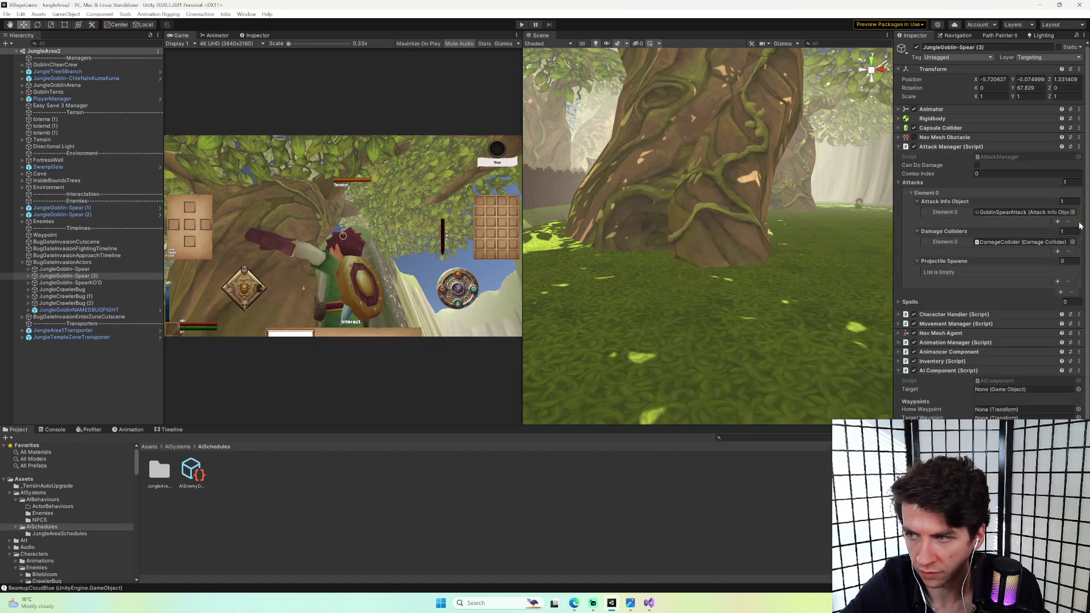
Set the schedule of both JungleGoblin-Spear and JungleGoblin-Spear (3) to JungleGoblinTorchbearerSchedule.
{"action": "left_click", "coordinate": [64, 269], "text": "ctrl"}
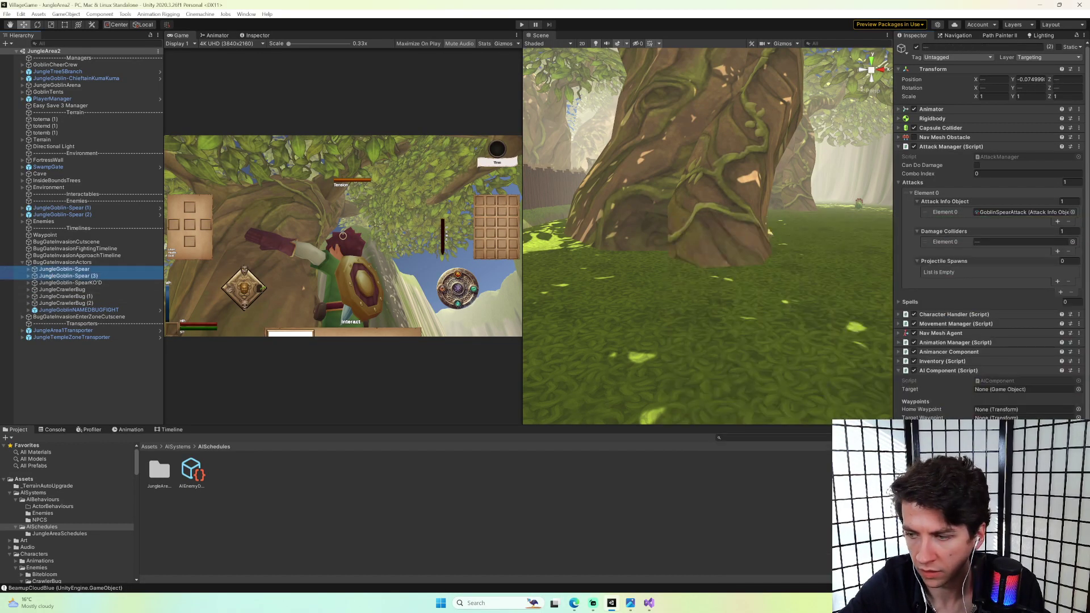
{"action": "left_click", "coordinate": [1078, 483]}
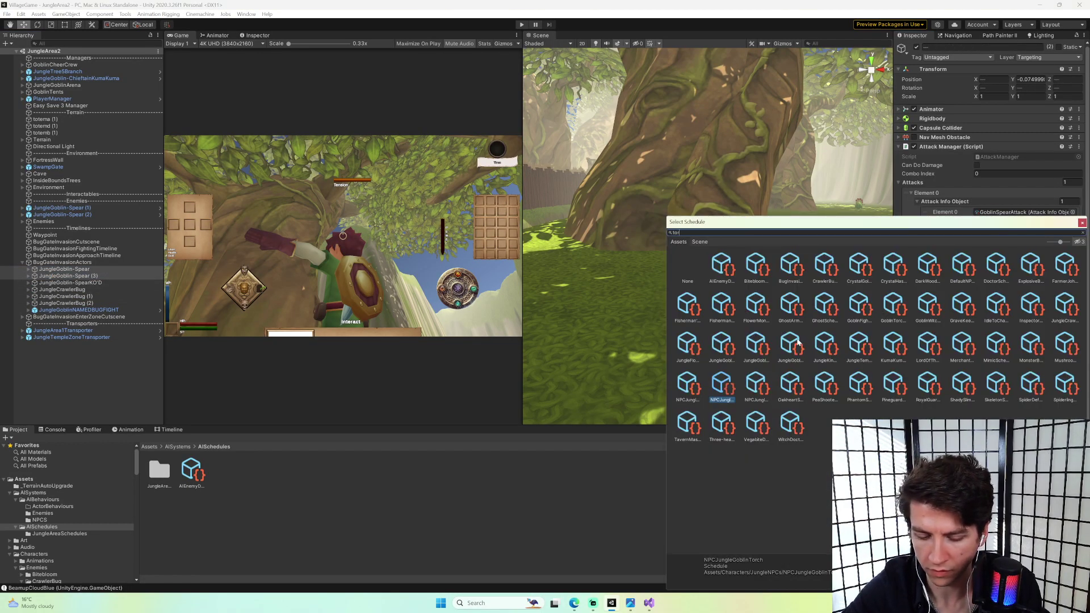
{"action": "left_click", "coordinate": [752, 276]}
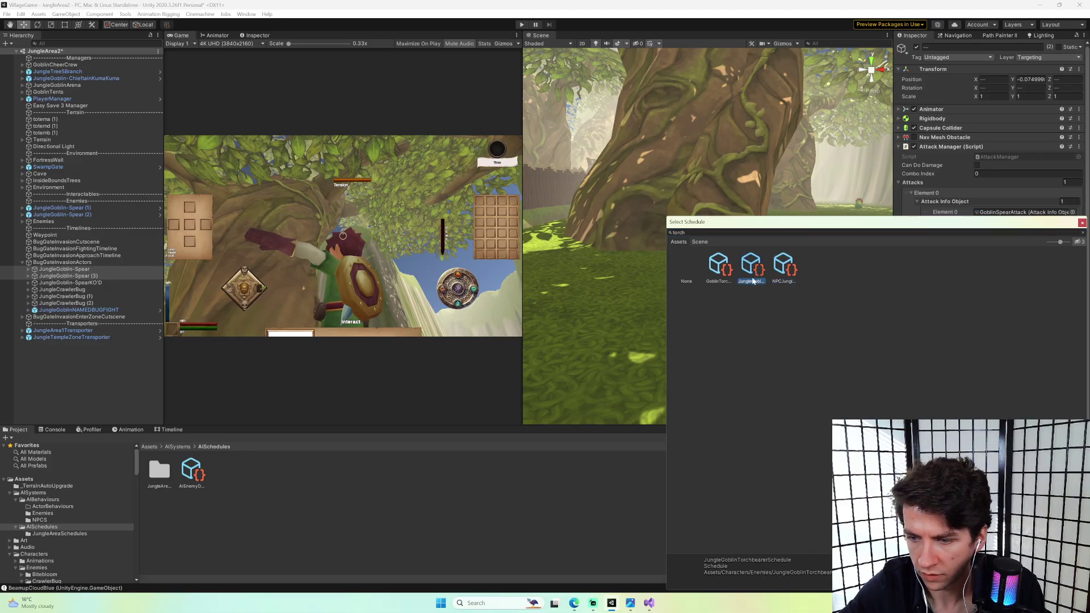
{"action": "left_click", "coordinate": [773, 275]}
{"action": "left_click", "coordinate": [718, 276]}
{"action": "double_click", "coordinate": [750, 277]}
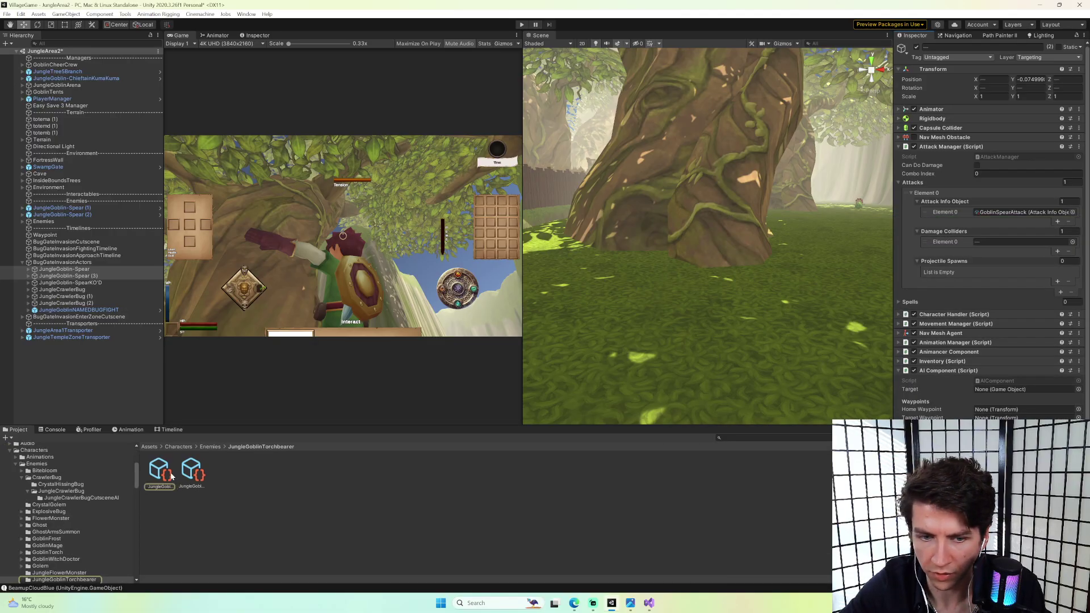
Inspect the Jungle Goblin Torchbearer Schedule and the reaction settings of its IdleToChaseToMelee behaviour.
{"action": "left_click", "coordinate": [170, 477]}
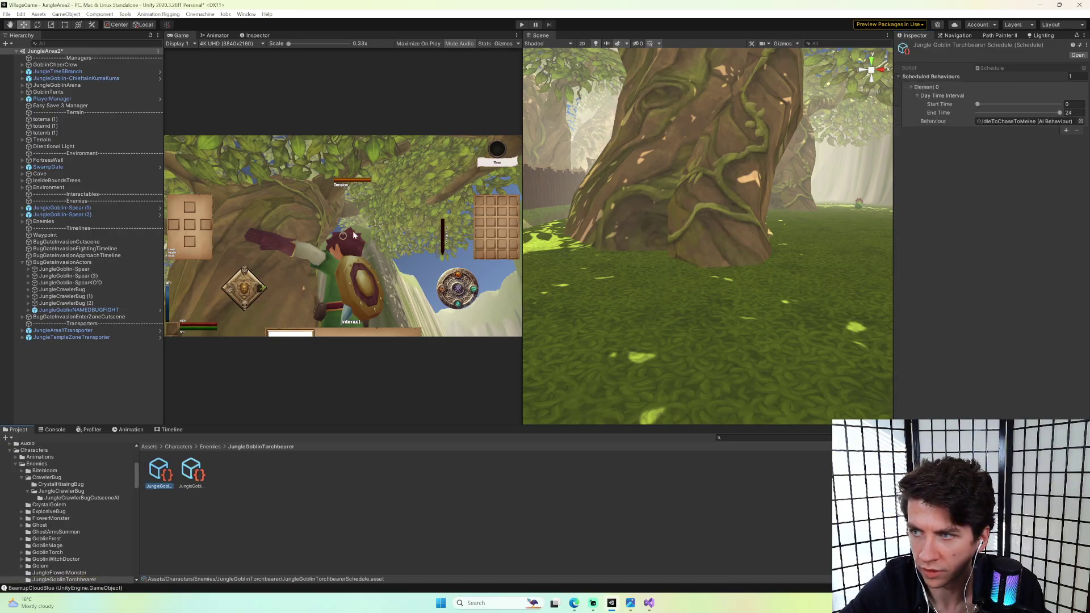
{"action": "left_click", "coordinate": [1010, 122]}
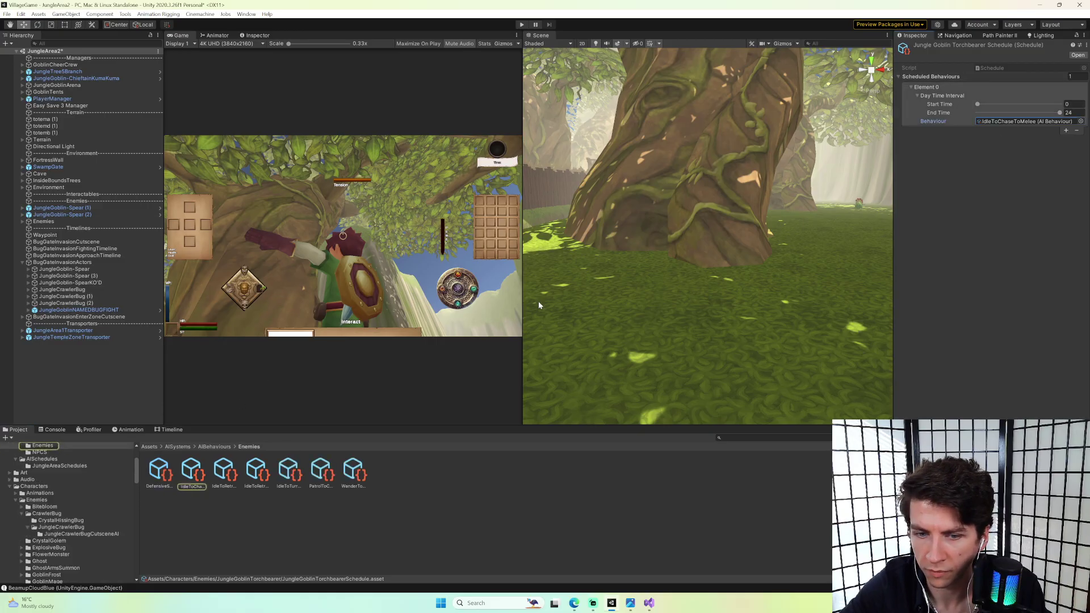
{"action": "left_click", "coordinate": [193, 472]}
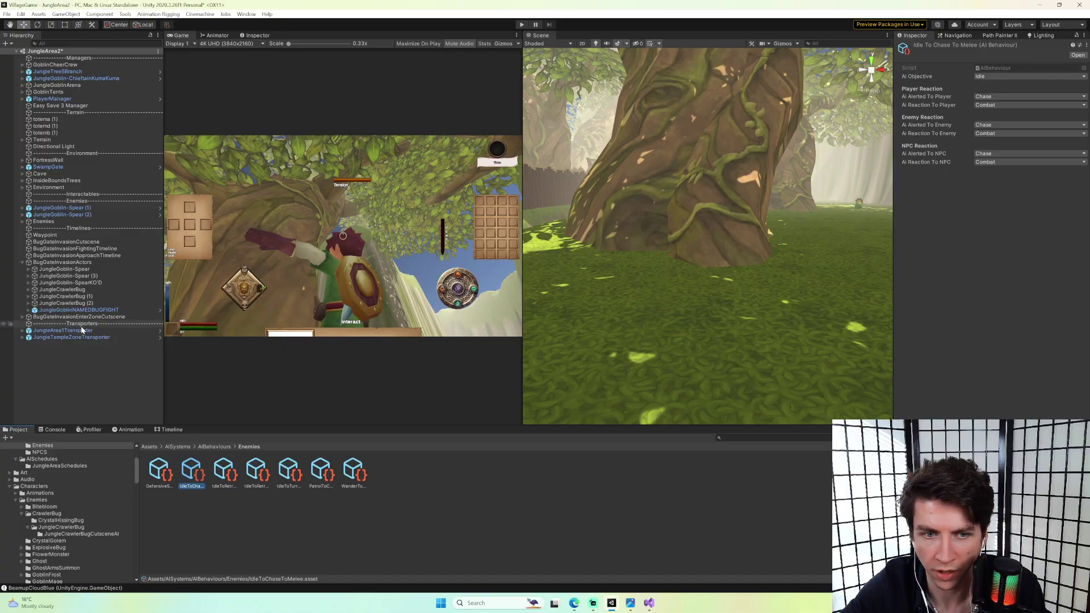
Set the schedule of JungleGoblin-Spear (3) to GoblinTorchbearerDefaultSchedule, searching the available schedules for "torch".
{"action": "left_click", "coordinate": [86, 276]}
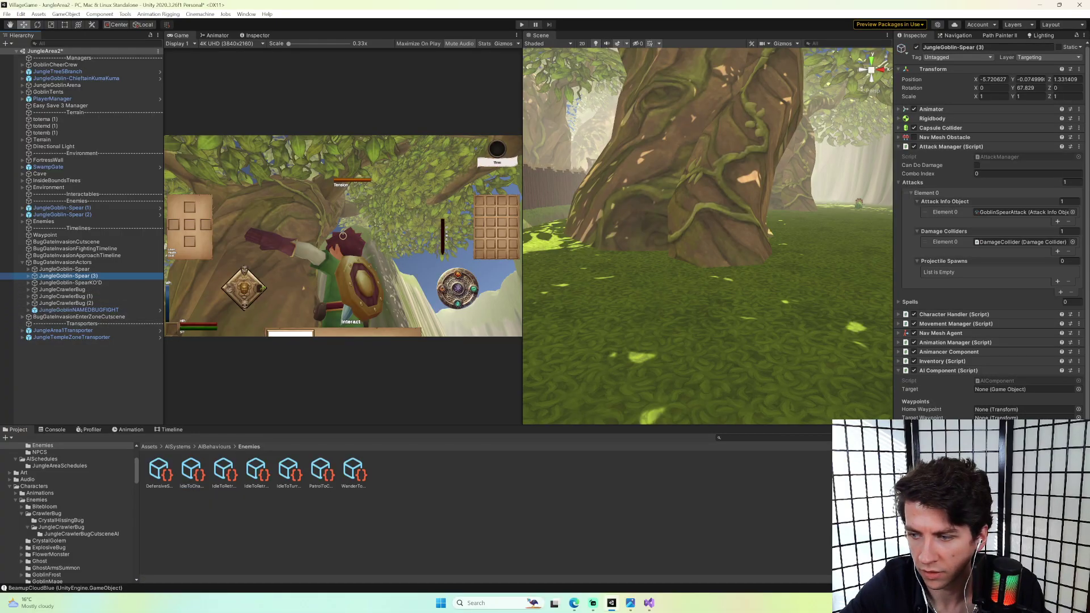
{"action": "left_click", "coordinate": [1078, 471]}
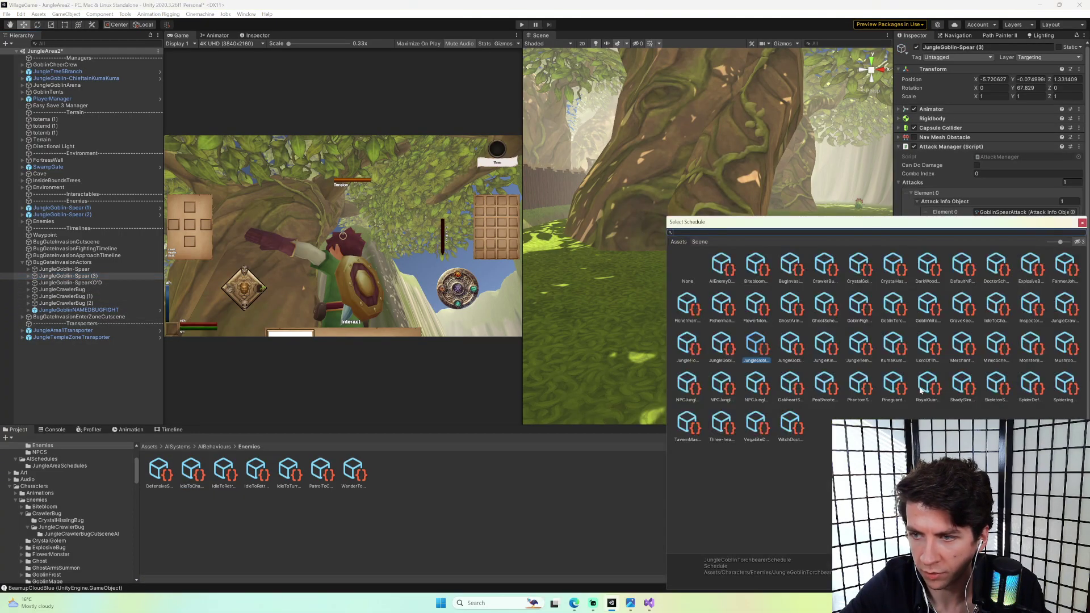
{"action": "type", "text": "tor"}
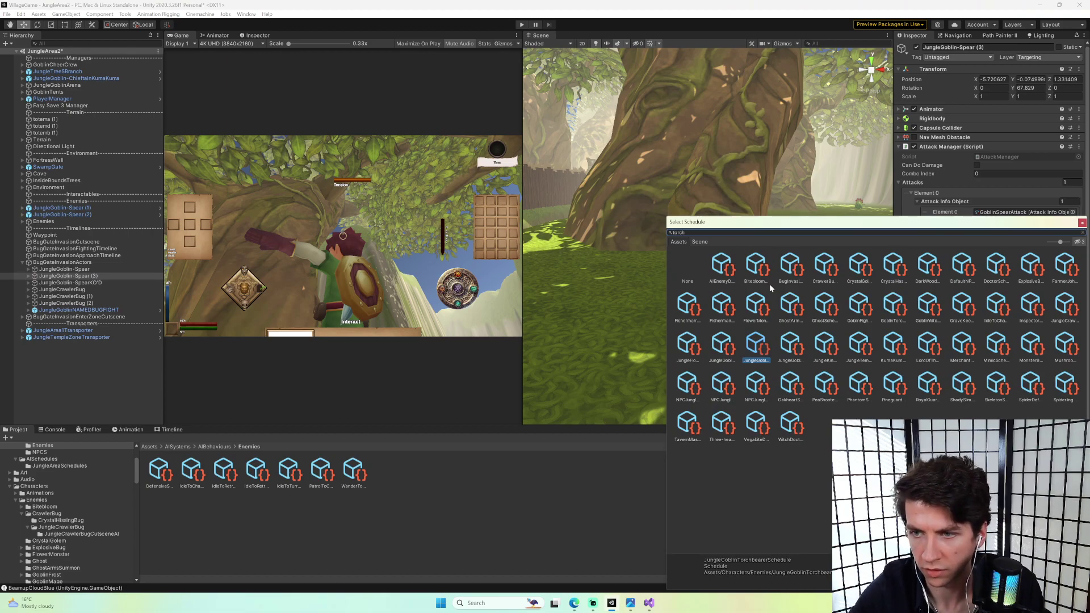
{"action": "type", "text": "ch"}
{"action": "left_click", "coordinate": [721, 273]}
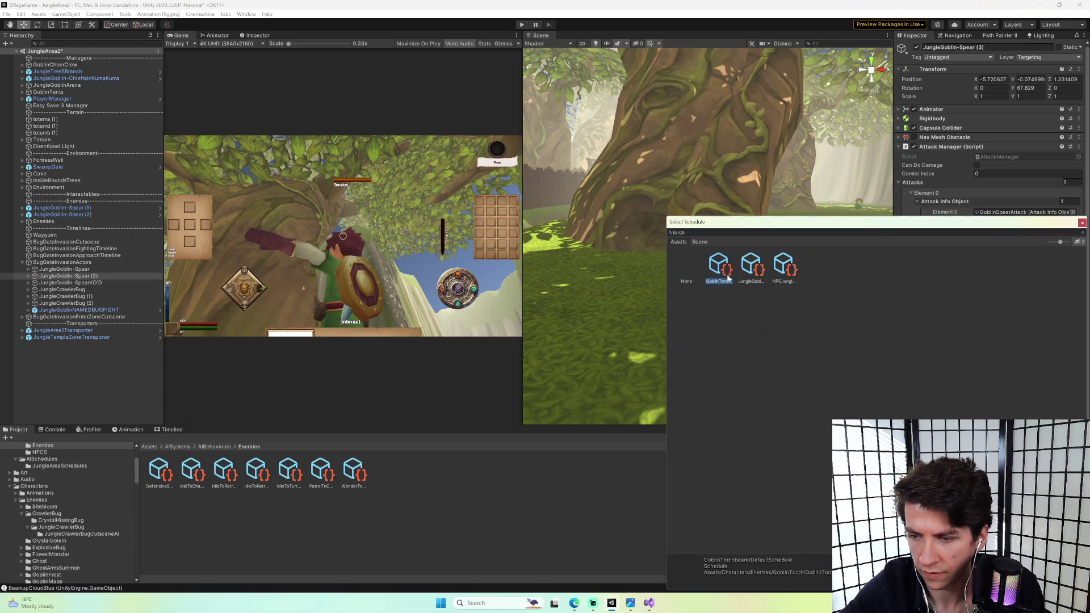
{"action": "double_click", "coordinate": [724, 273]}
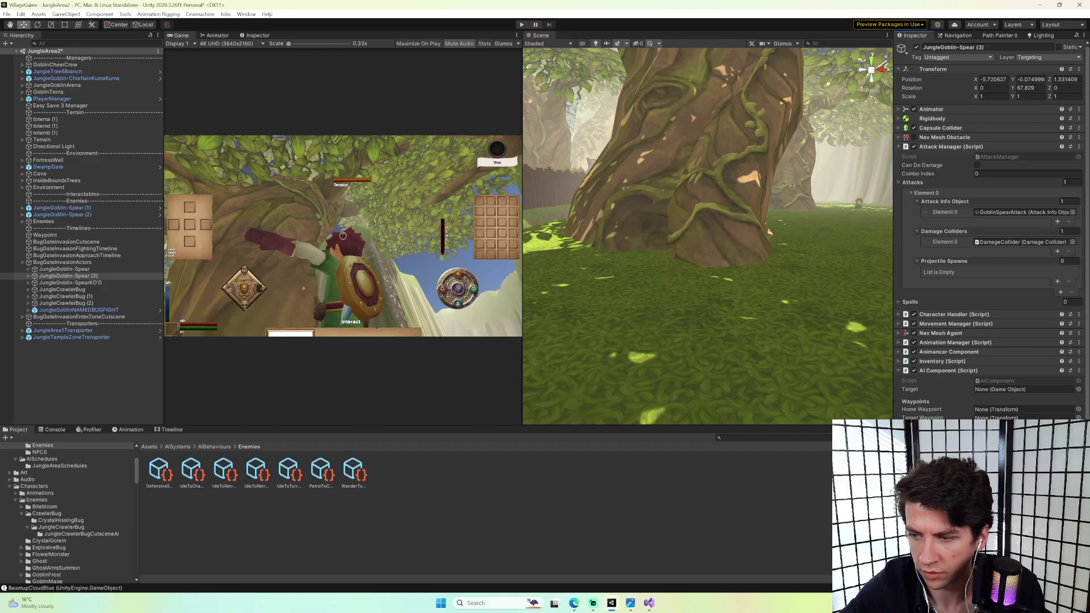
Inspect the Goblin Torchbearer Default Schedule and the reaction settings of its NPCIdle behaviour.
{"action": "left_click", "coordinate": [1022, 471]}
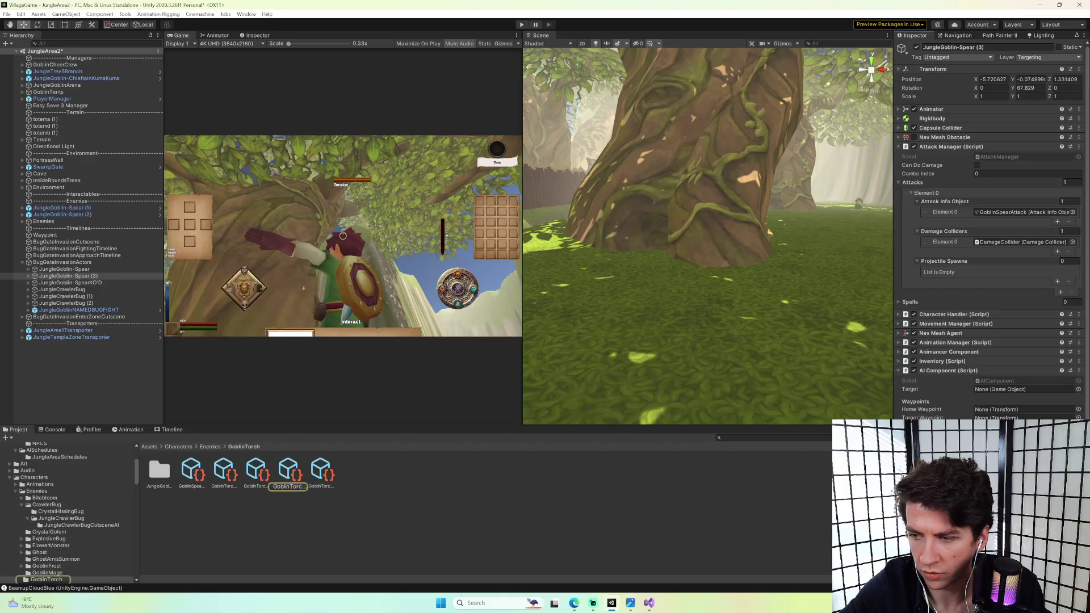
{"action": "left_click", "coordinate": [298, 477]}
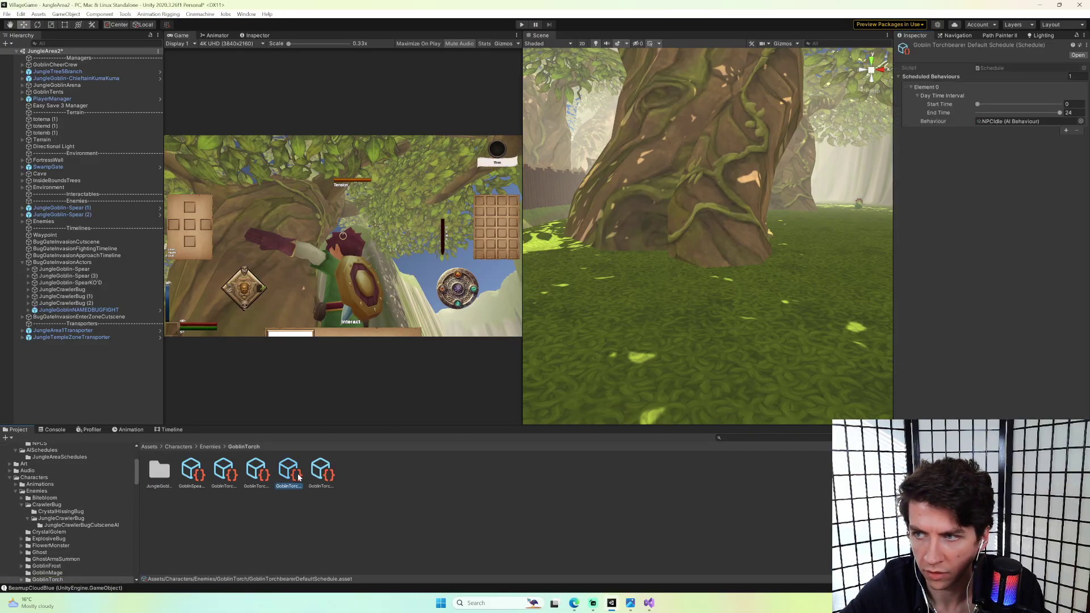
{"action": "left_click", "coordinate": [1009, 122]}
{"action": "left_click", "coordinate": [192, 471]}
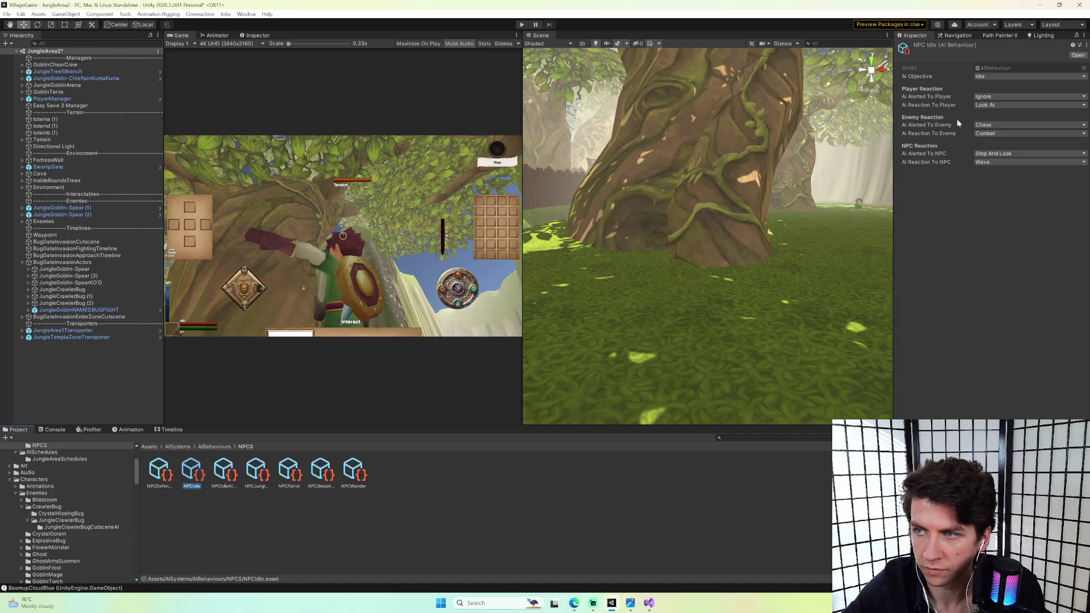
Set the schedule of JungleGoblin-Spear and JungleGoblin-Spear (3) together to GoblinTorchbearerDefaultSchedule and save the JungleArea2 scene.
{"action": "left_click", "coordinate": [80, 275]}
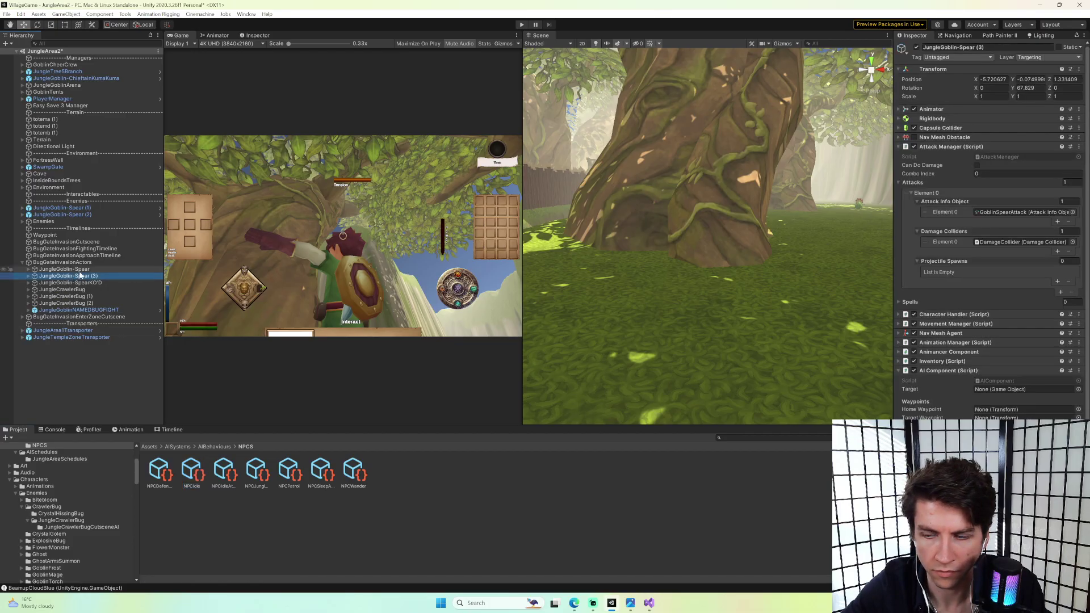
{"action": "left_click", "coordinate": [75, 269], "text": "ctrl"}
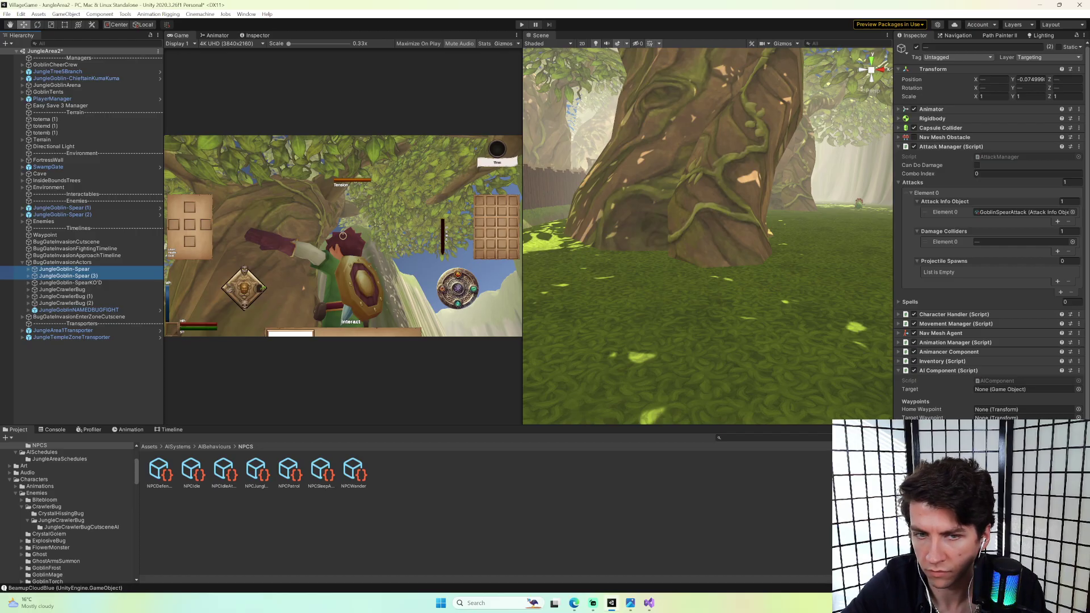
{"action": "left_click", "coordinate": [1079, 478]}
{"action": "type", "text": "torch"}
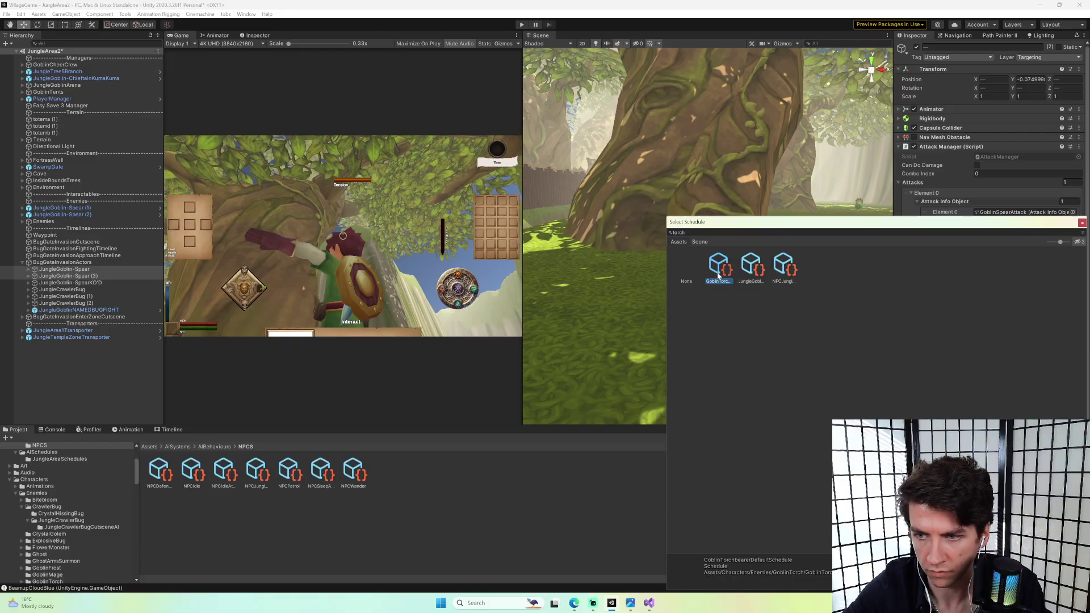
{"action": "double_click", "coordinate": [712, 277]}
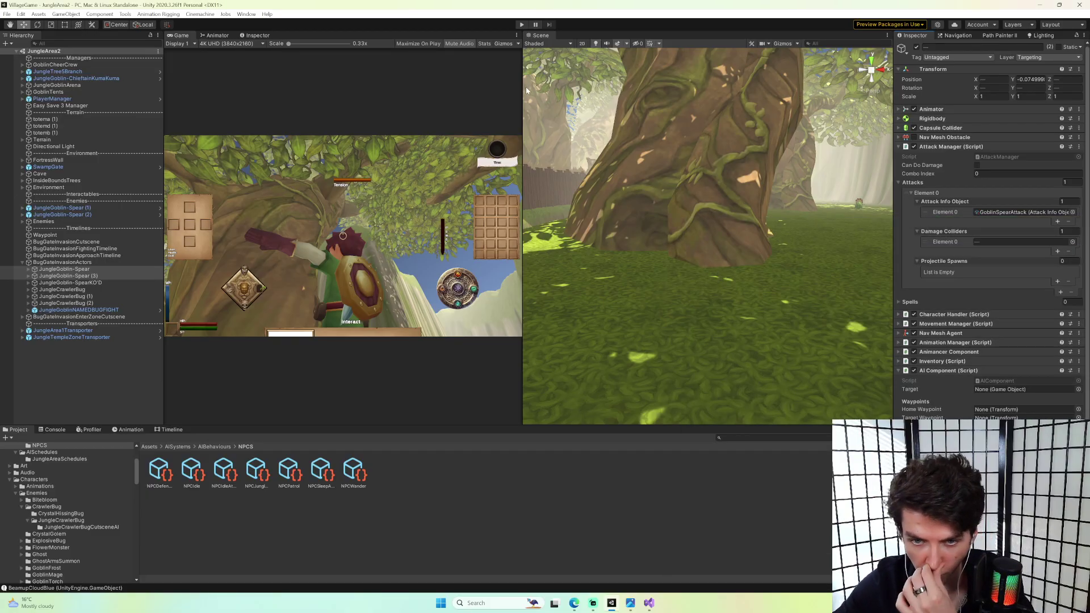
Open the TitleScreen scene in place of JungleArea2.
{"action": "right_click_drag", "start_coordinate": [627, 171], "coordinate": [625, 172]}
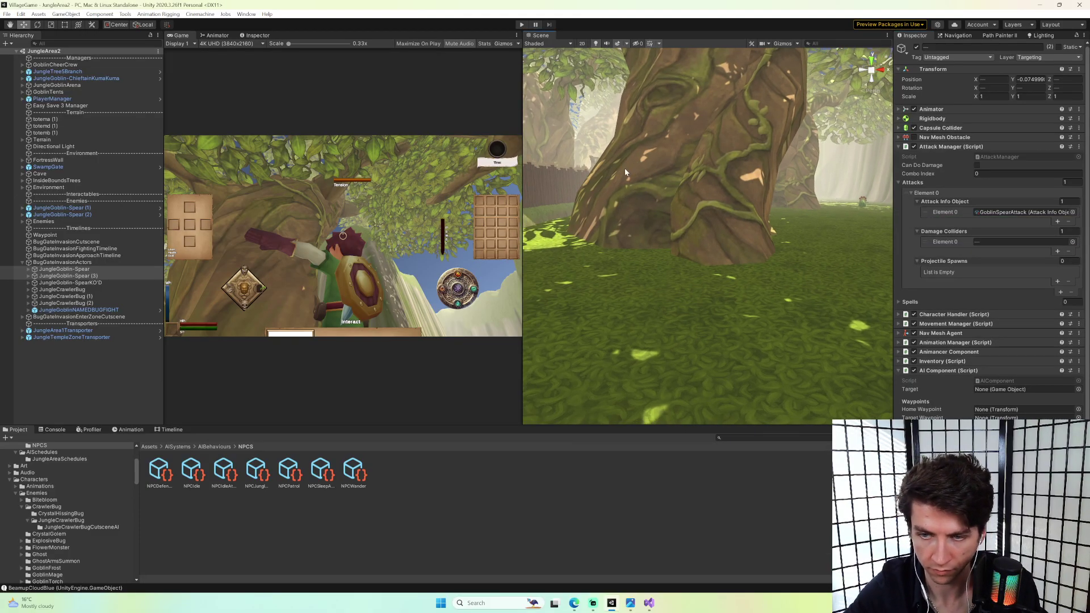
{"action": "key", "text": "grave"}
{"action": "type", "text": "os"}
{"action": "key", "text": "Return"}
{"action": "key", "text": "Return"}
{"action": "key", "text": "Return"}
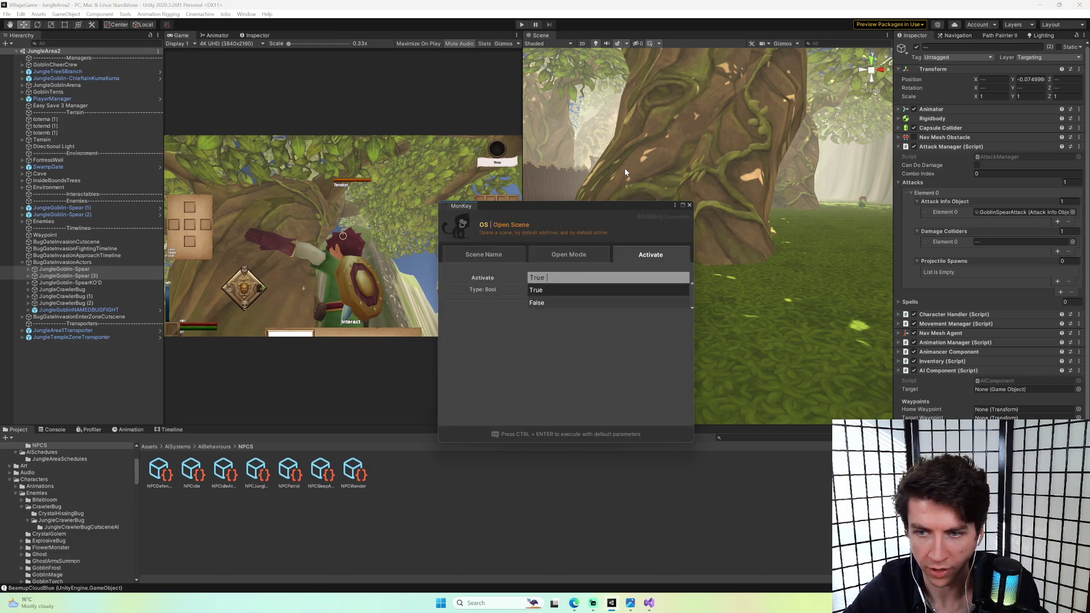
{"action": "key", "text": "Return"}
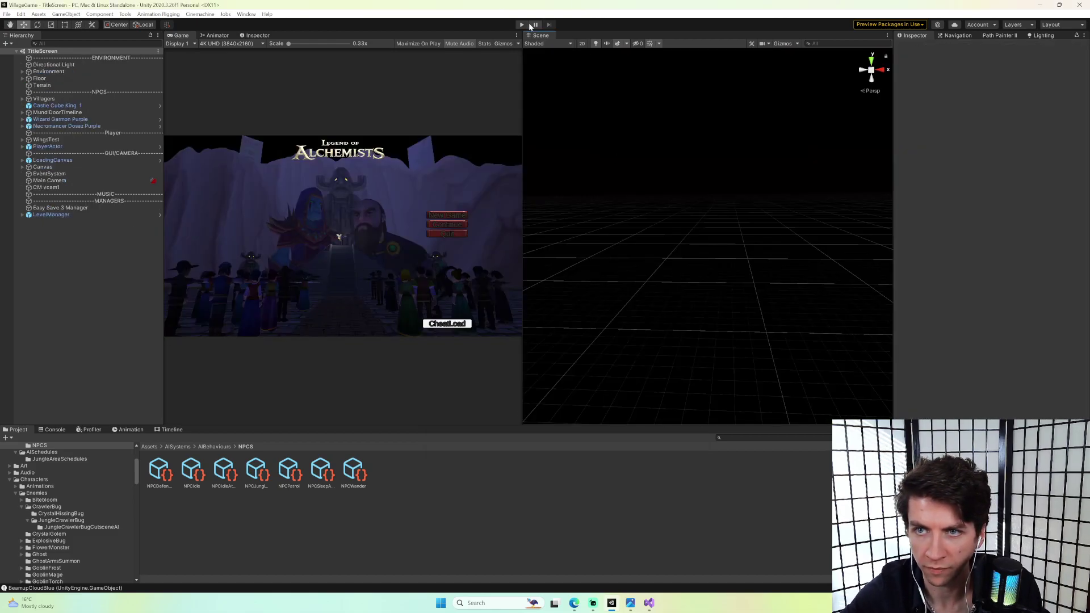
Play-test the game from the title screen, using CheatLoad to enter JungleArea2 and running along the dirt path.
{"action": "left_click", "coordinate": [520, 25]}
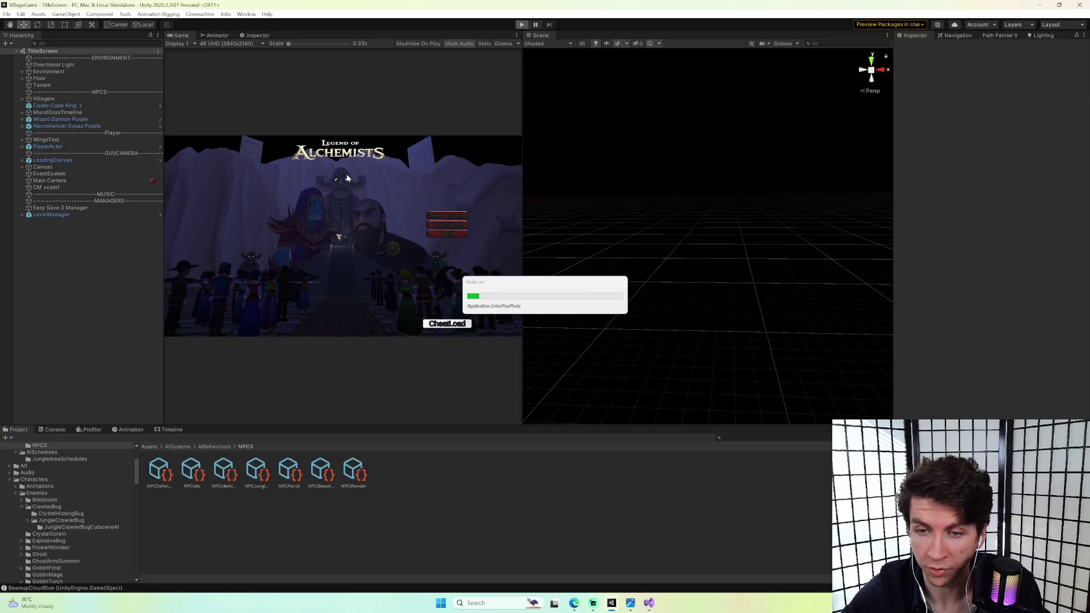
{"action": "left_click", "coordinate": [439, 328]}
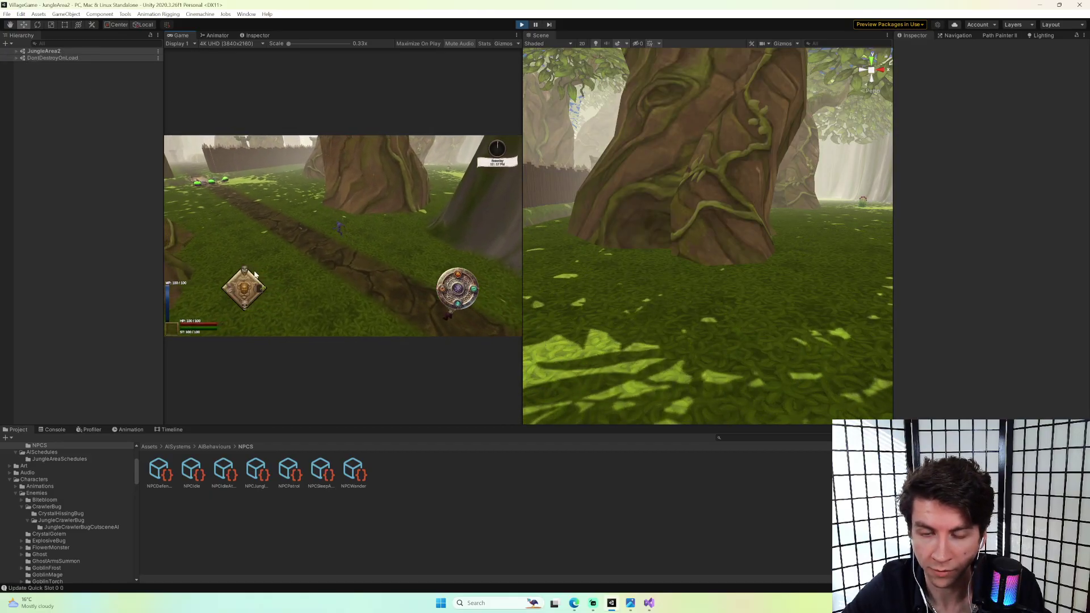
{"action": "key", "text": "w"}
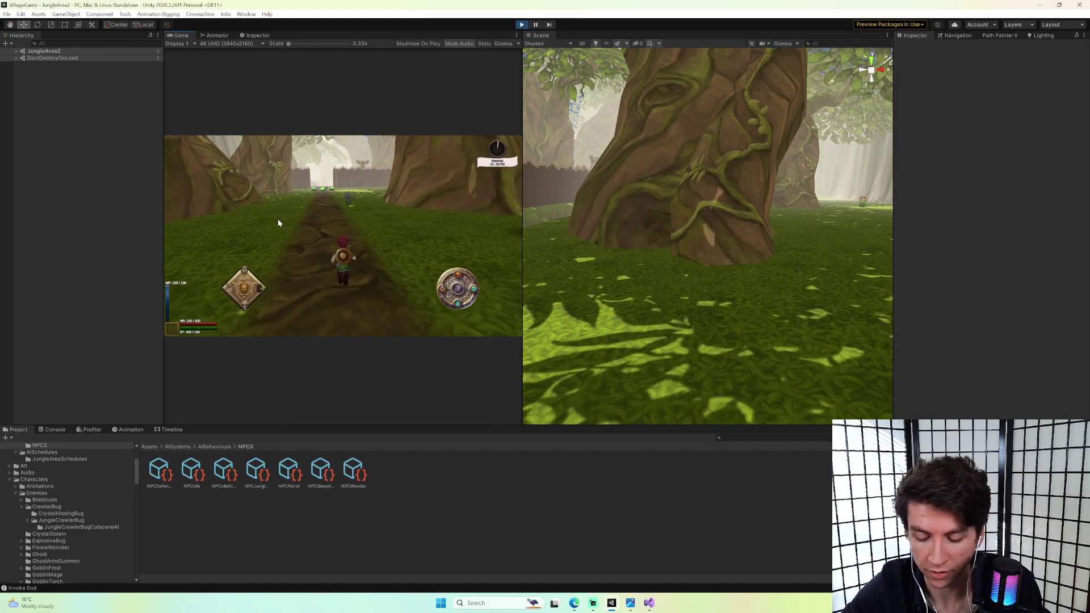
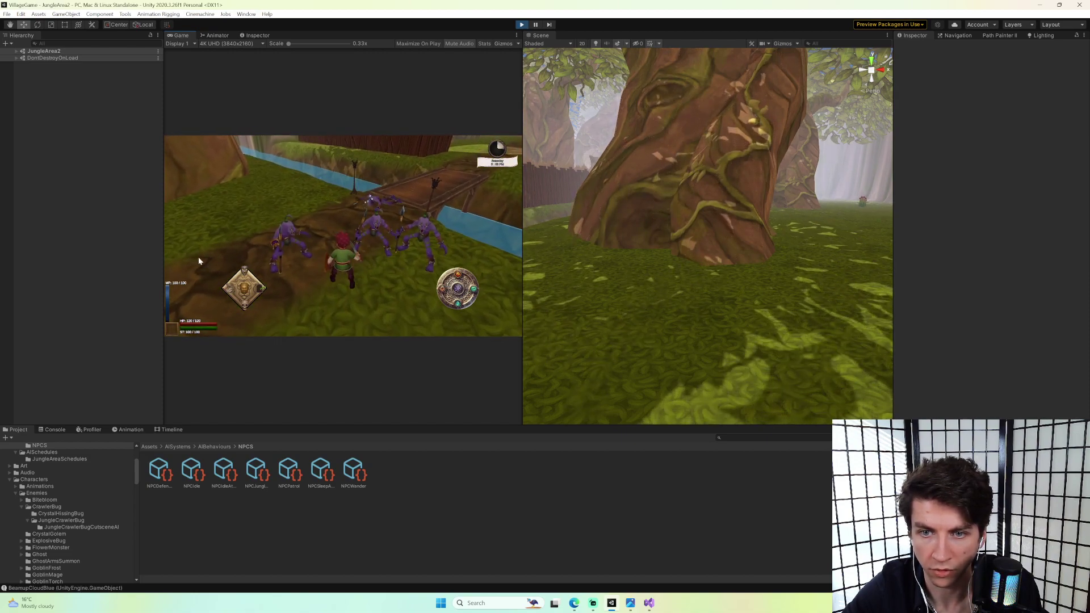
Stop the play-test and switch to Visual Studio to examine CheckIfTargetInReactCone and TargetInReactCone in AITargetingFunctions.cs.
{"action": "key", "text": "ctrl+p"}
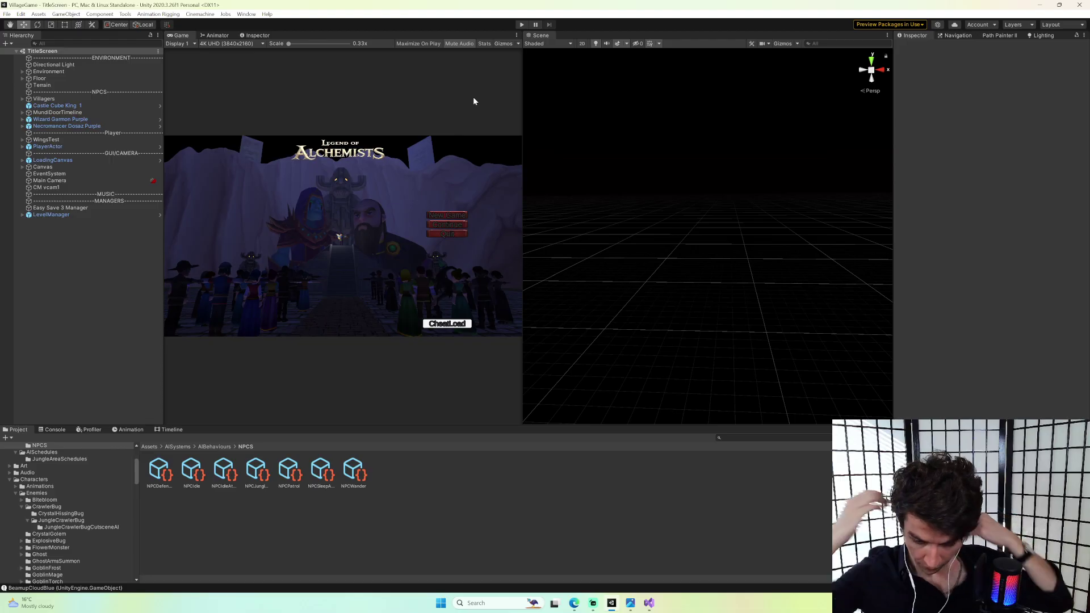
{"action": "left_click", "coordinate": [649, 604]}
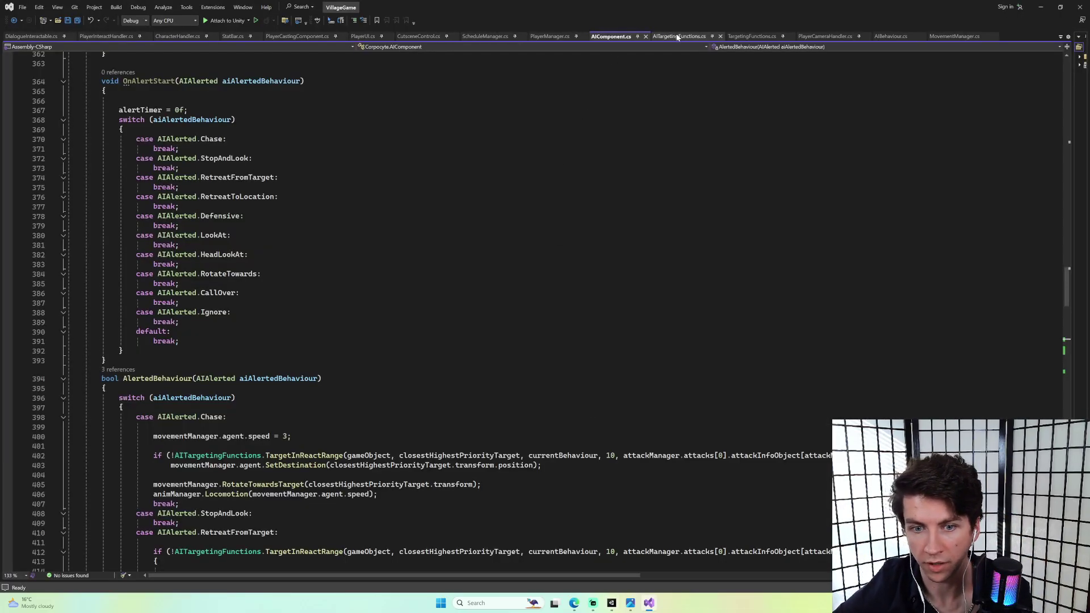
{"action": "scroll", "coordinate": [661, 88], "scroll_direction": "down", "scroll_amount": 8}
{"action": "left_click", "coordinate": [660, 37]}
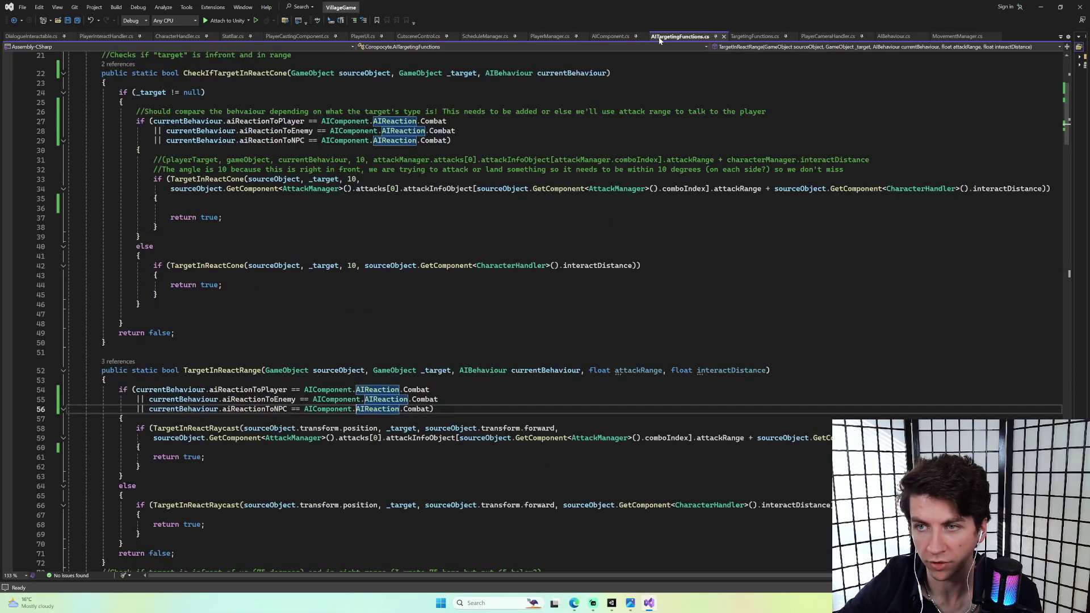
{"action": "scroll", "coordinate": [511, 215], "scroll_direction": "up", "scroll_amount": 2}
{"action": "left_click", "coordinate": [358, 264]}
{"action": "key", "text": "shift+Down"}
{"action": "key", "text": "shift+Down"}
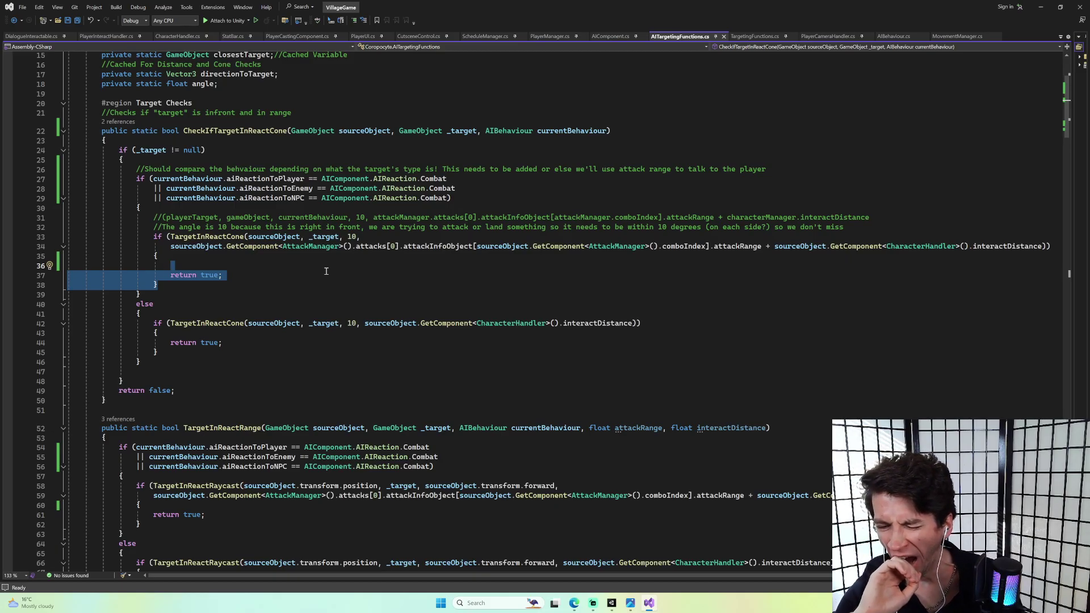
{"action": "double_click", "coordinate": [238, 131]}
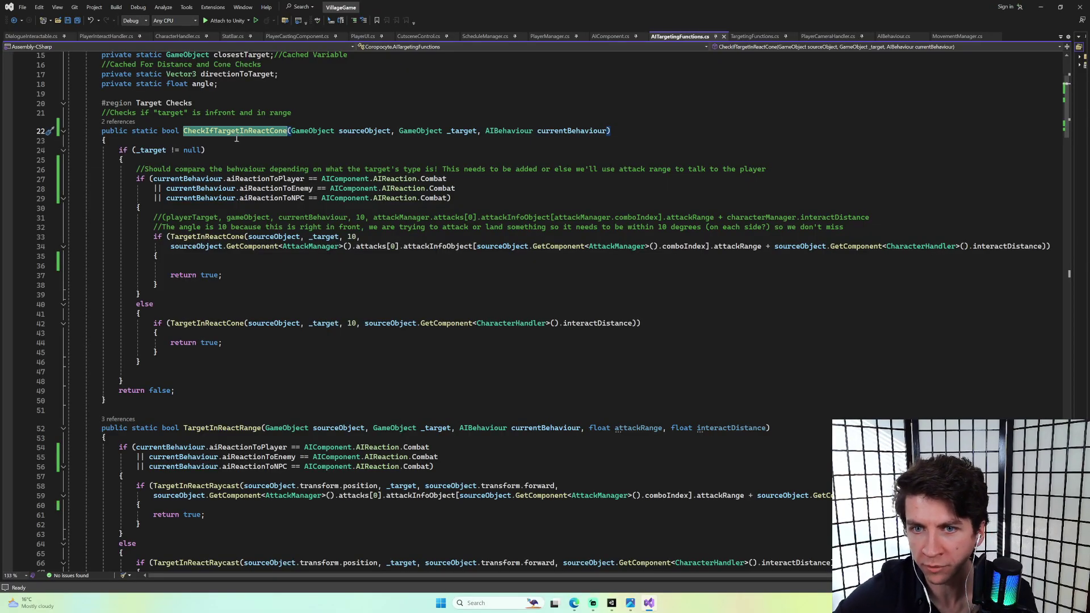
{"action": "scroll", "coordinate": [236, 135], "scroll_direction": "down", "scroll_amount": 20}
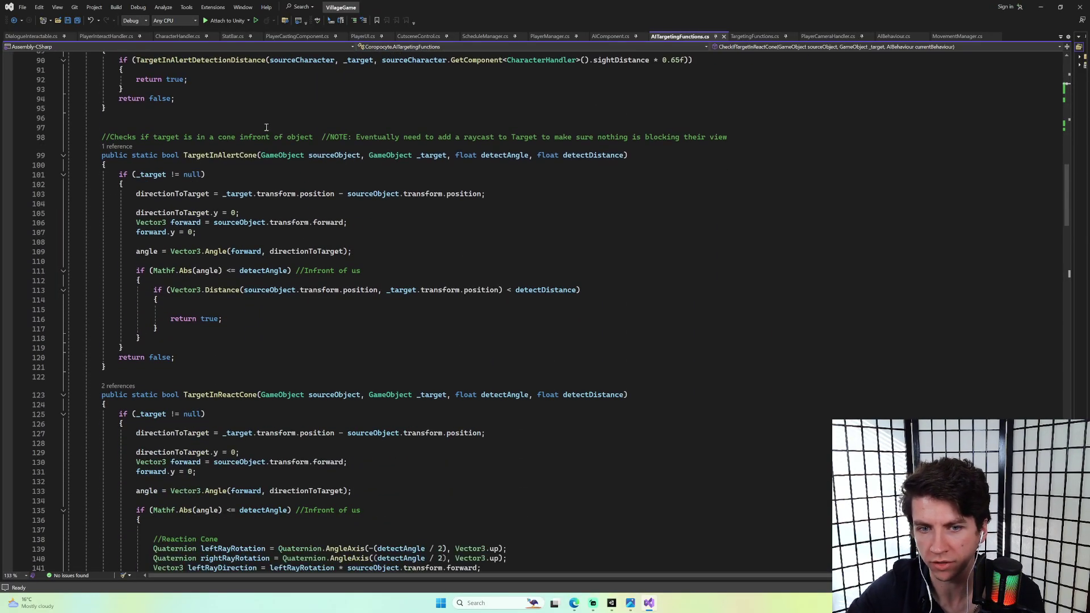
{"action": "scroll", "coordinate": [269, 145], "scroll_direction": "down", "scroll_amount": 8}
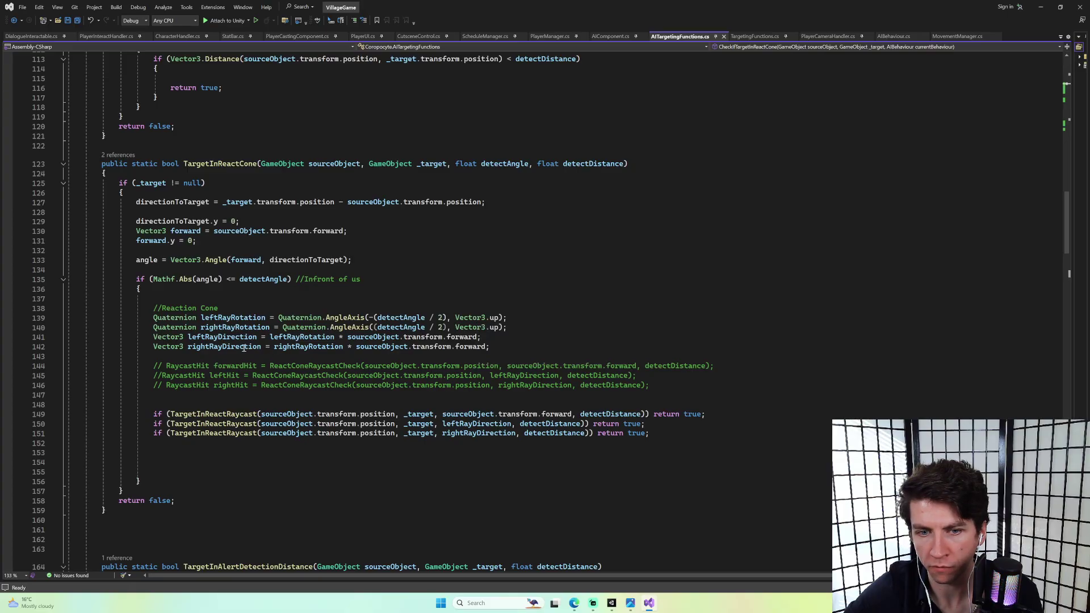
Copy the four left and right ray rotation and direction declarations from TargetInReactCone to the class fields below angle.
{"action": "left_click_drag", "start_coordinate": [266, 347], "coordinate": [152, 320]}
{"action": "key", "text": "ctrl+c"}
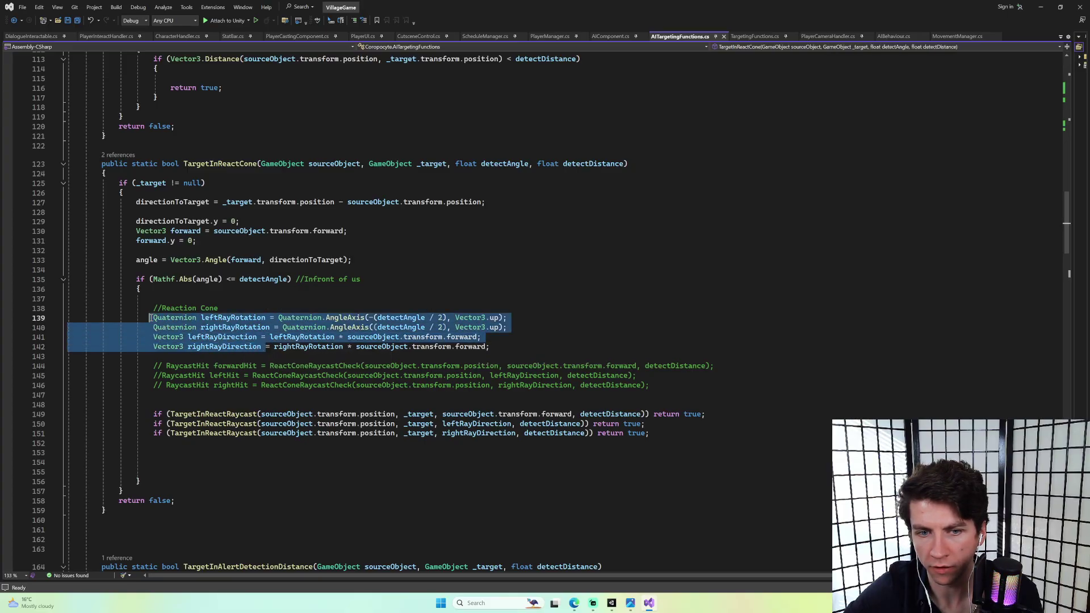
{"action": "left_click", "coordinate": [207, 322]}
{"action": "left_click_drag", "start_coordinate": [495, 347], "coordinate": [156, 319]}
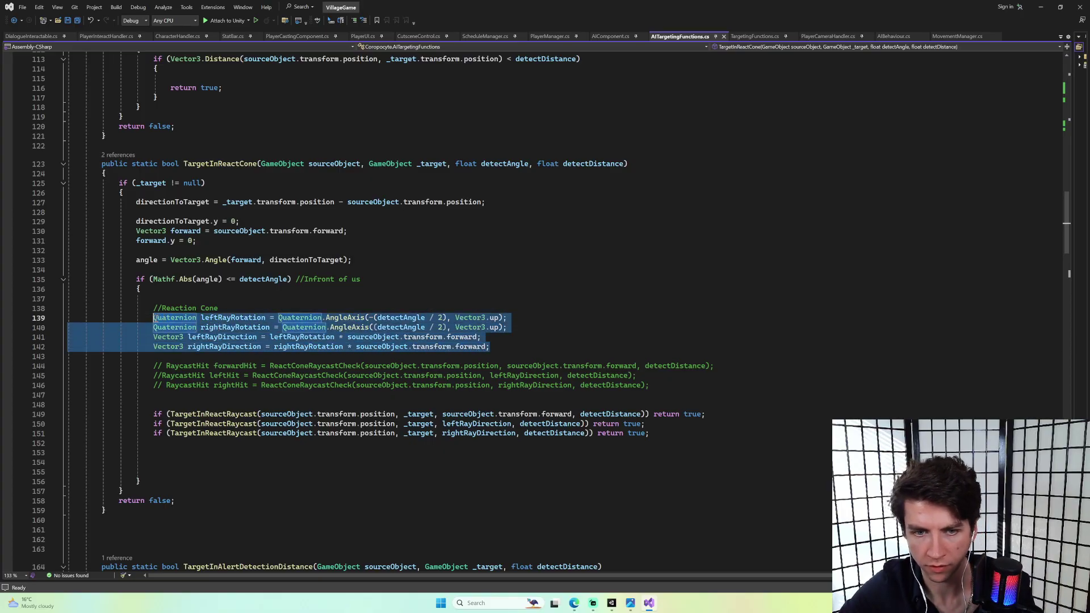
{"action": "scroll", "coordinate": [293, 345], "scroll_direction": "up", "scroll_amount": 6}
{"action": "scroll", "coordinate": [293, 344], "scroll_direction": "up", "scroll_amount": 20}
{"action": "left_click", "coordinate": [220, 237]}
{"action": "key", "text": "Return"}
{"action": "key", "text": "ctrl+v"}
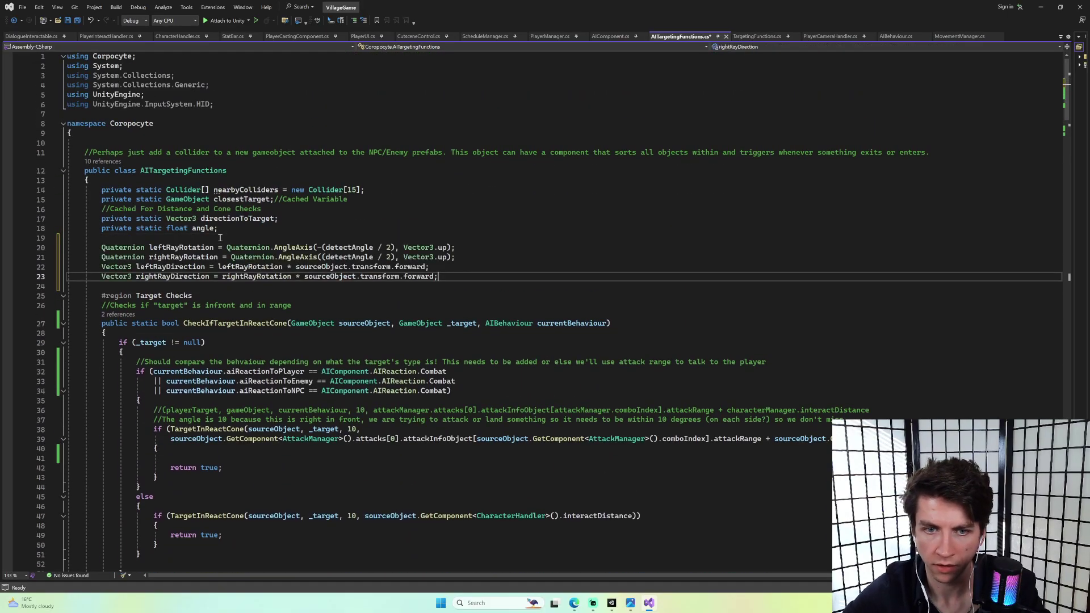
Strip the initial assignments from the copied leftRayRotation, rightRayRotation, leftRayDirection and rightRayDirection fields, leaving bare declarations.
{"action": "left_click", "coordinate": [215, 248]}
{"action": "type", "text": ";"}
{"action": "left_click_drag", "start_coordinate": [223, 249], "coordinate": [471, 248]}
{"action": "key", "text": "BackSpace"}
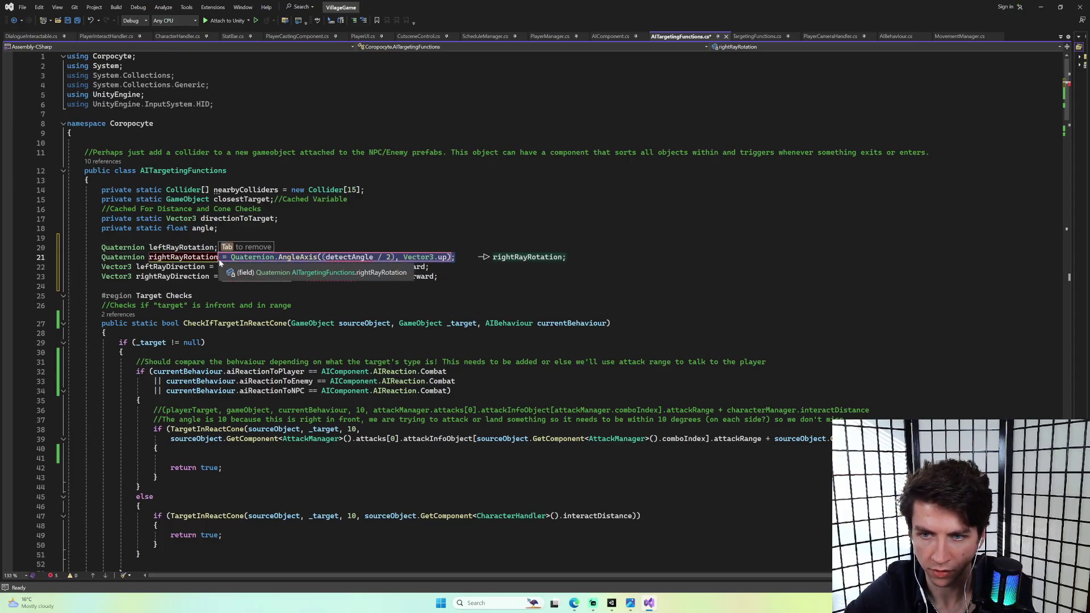
{"action": "key", "text": "Tab"}
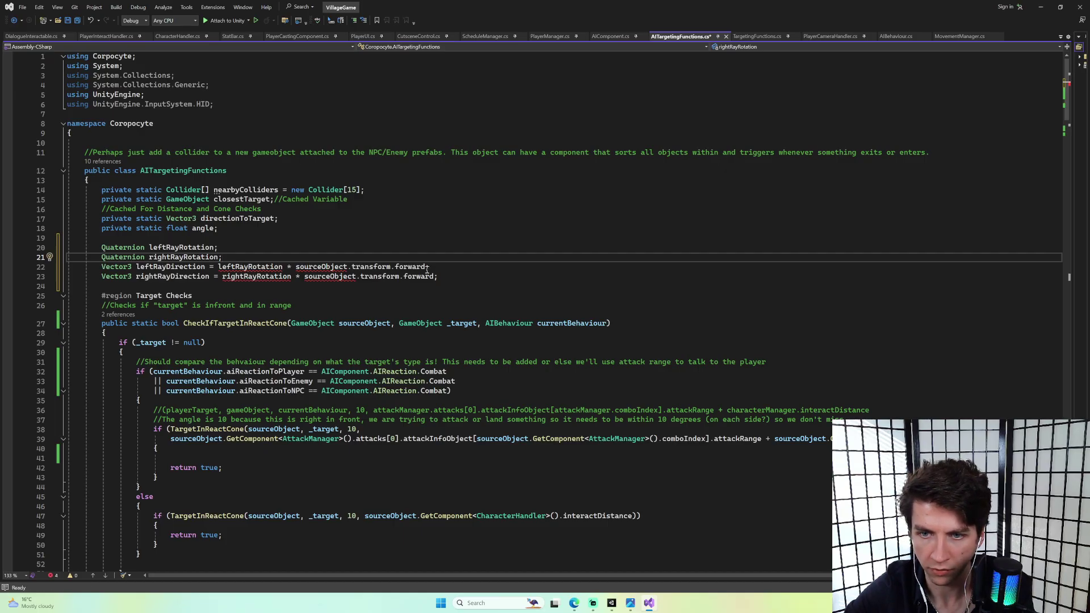
{"action": "left_click", "coordinate": [427, 271]}
{"action": "key", "text": "Tab"}
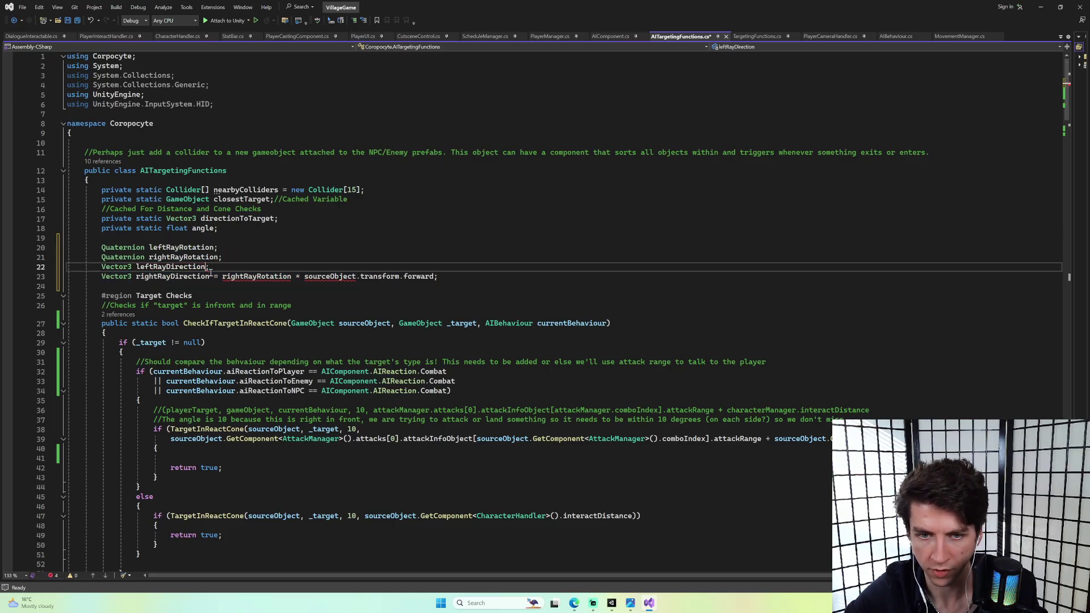
{"action": "key", "text": "Tab"}
Make the four ray rotation and direction fields private static and save AITargetingFunctions.cs.
{"action": "left_click", "coordinate": [101, 248]}
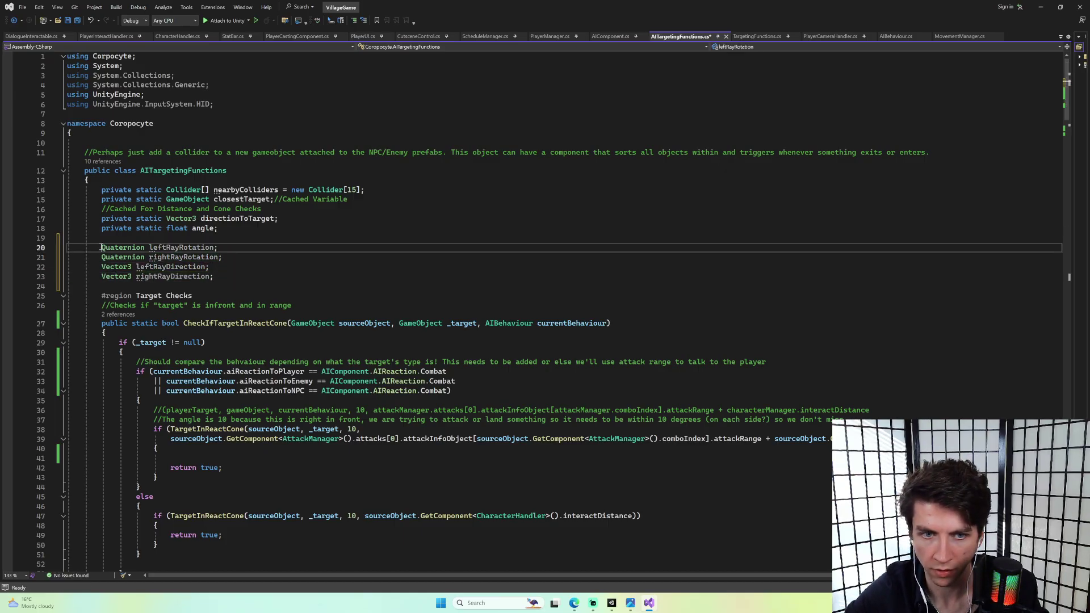
{"action": "type", "text": "priv"}
{"action": "type", "text": "ate static"}
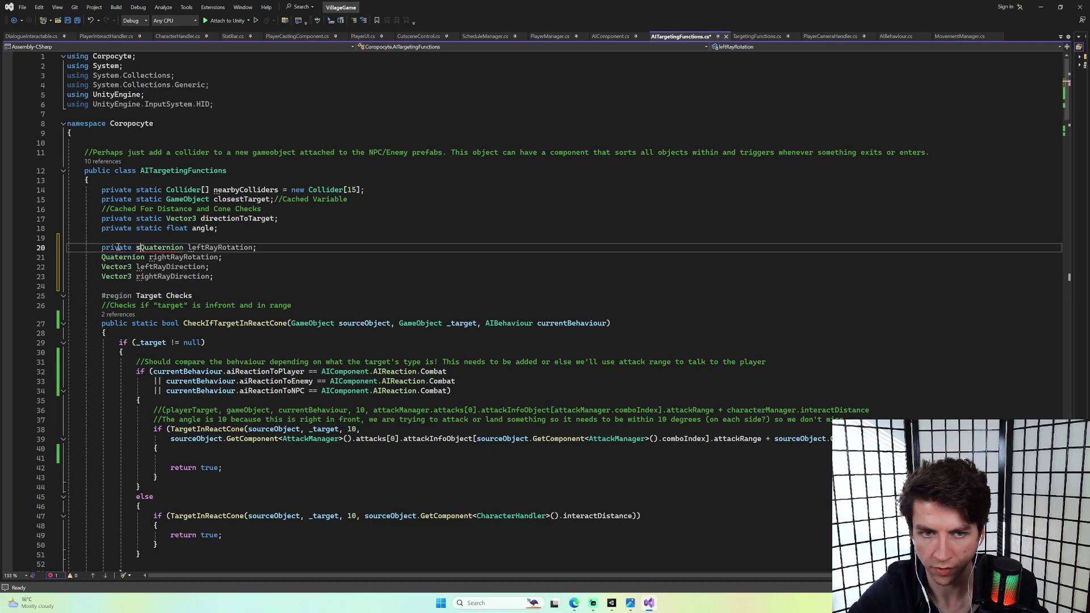
{"action": "left_click_drag", "start_coordinate": [101, 248], "coordinate": [167, 248]}
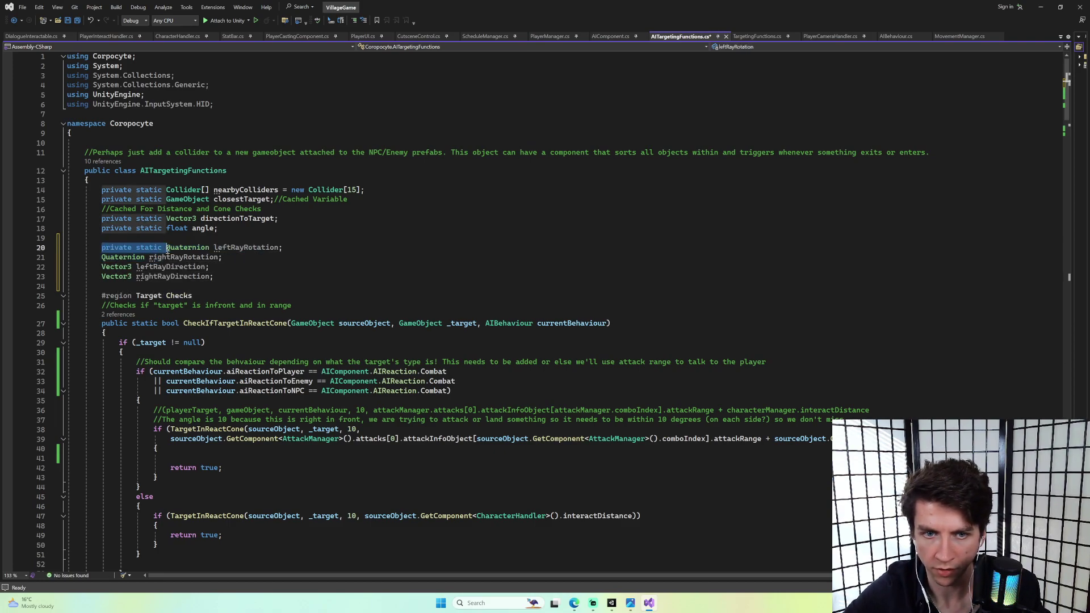
{"action": "key", "text": "ctrl+c"}
{"action": "left_click", "coordinate": [102, 258]}
{"action": "key", "text": "ctrl+v"}
{"action": "left_click", "coordinate": [103, 267]}
{"action": "key", "text": "ctrl+v"}
{"action": "left_click", "coordinate": [103, 277]}
{"action": "key", "text": "ctrl+v"}
{"action": "key", "text": "ctrl+s"}
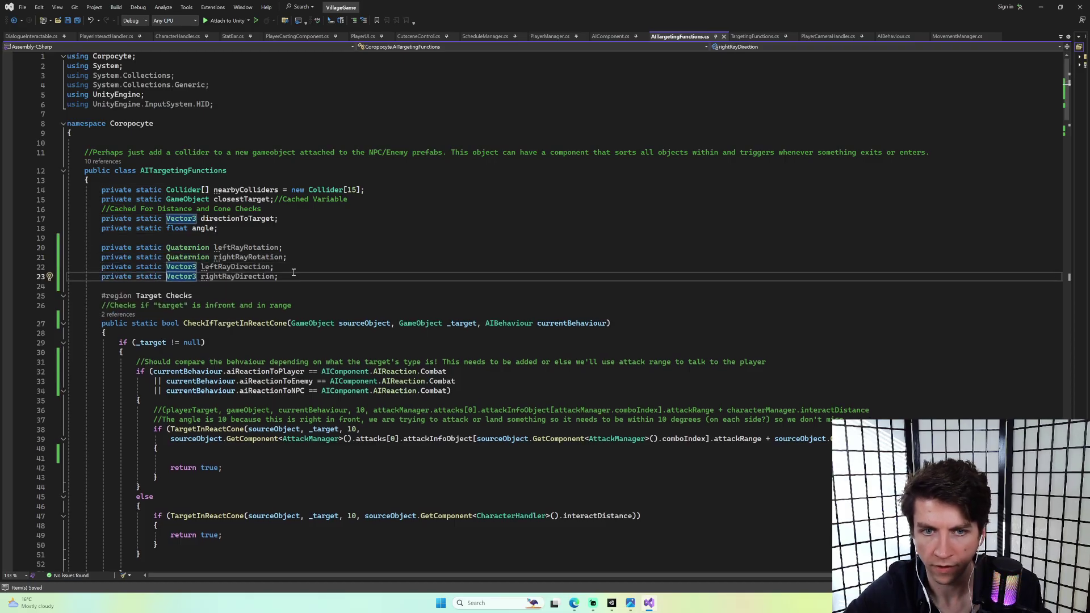
Remove the Quaternion and Vector3 types from the four Reaction Cone lines in TargetInReactCone so they assign the class fields, and save.
{"action": "left_click_drag", "start_coordinate": [303, 279], "coordinate": [262, 238]}
{"action": "scroll", "coordinate": [295, 272], "scroll_direction": "down", "scroll_amount": 20}
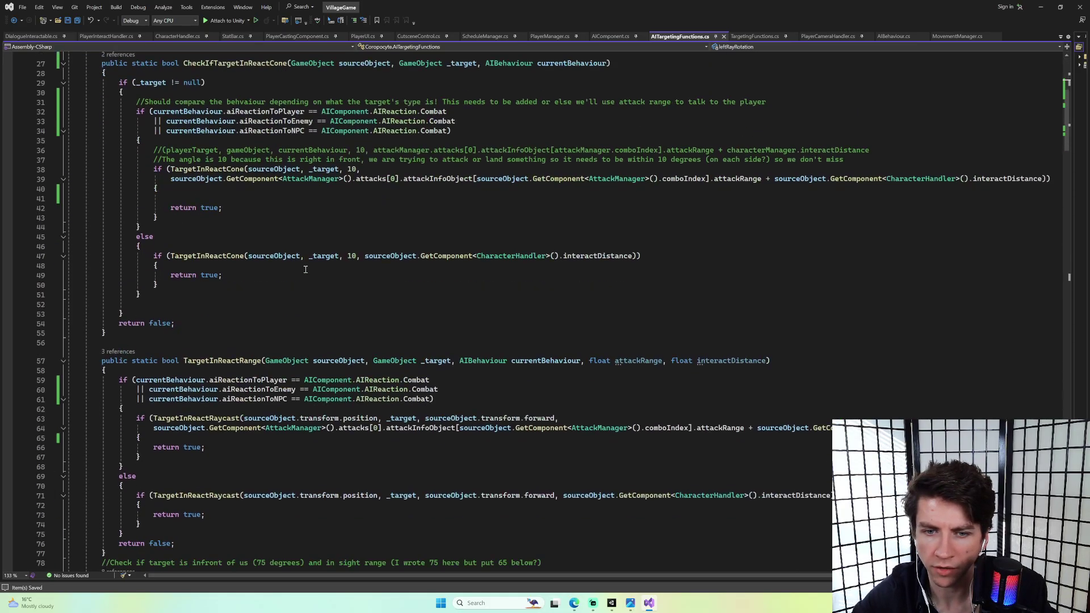
{"action": "scroll", "coordinate": [284, 280], "scroll_direction": "down", "scroll_amount": 8}
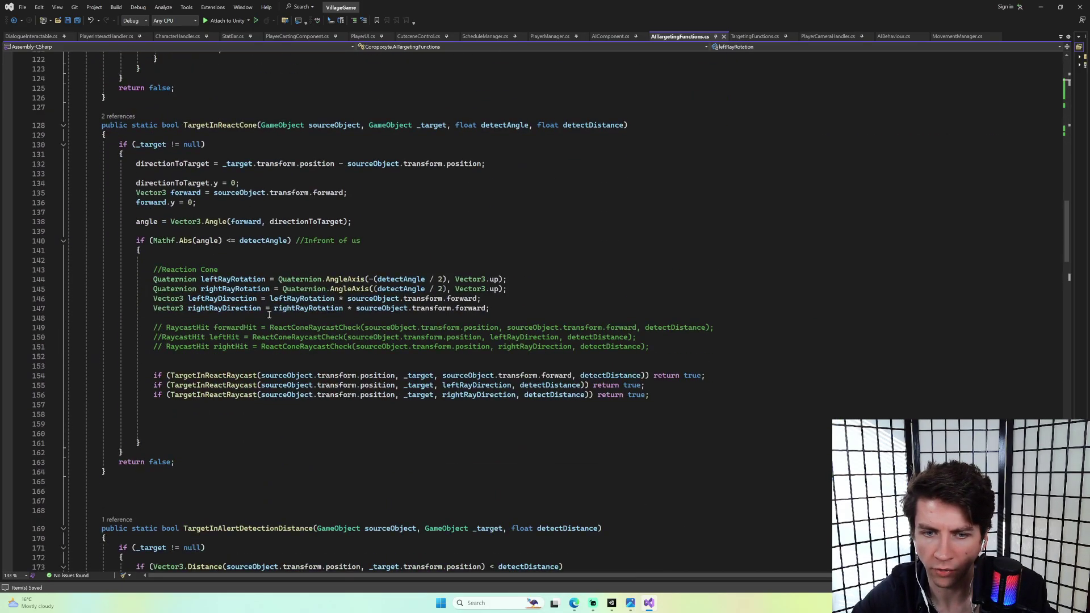
{"action": "left_click", "coordinate": [214, 300]}
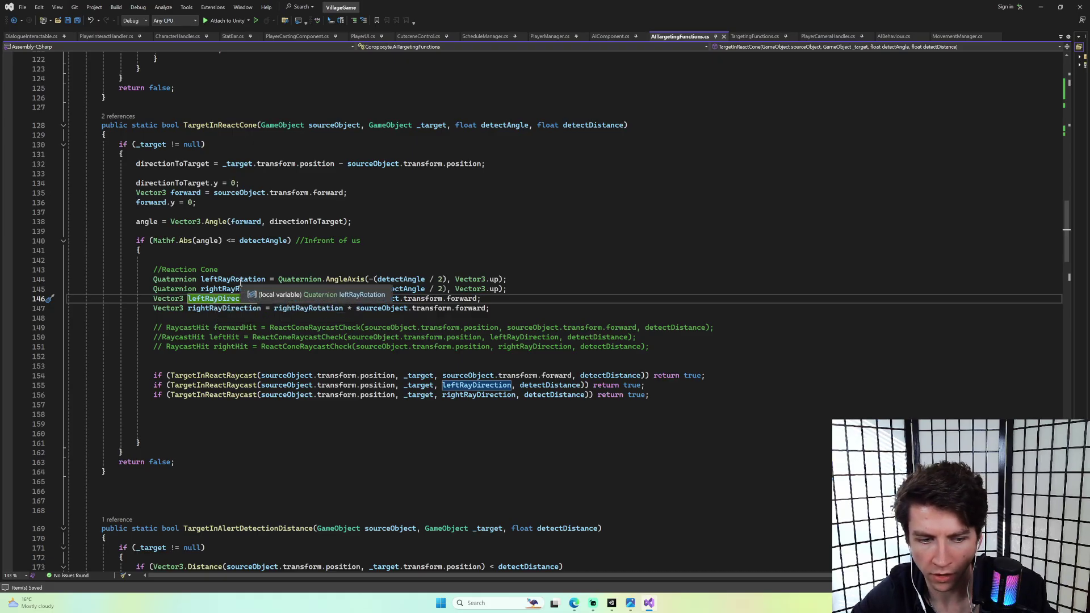
{"action": "left_click", "coordinate": [272, 281]}
{"action": "left_click", "coordinate": [156, 281]}
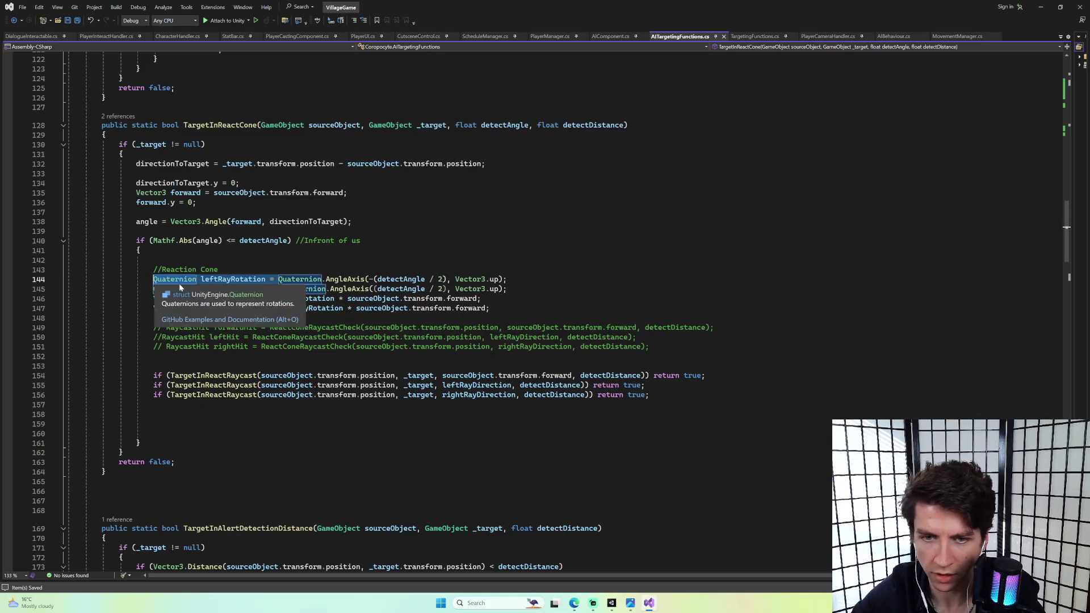
{"action": "key", "text": "ctrl+Delete"}
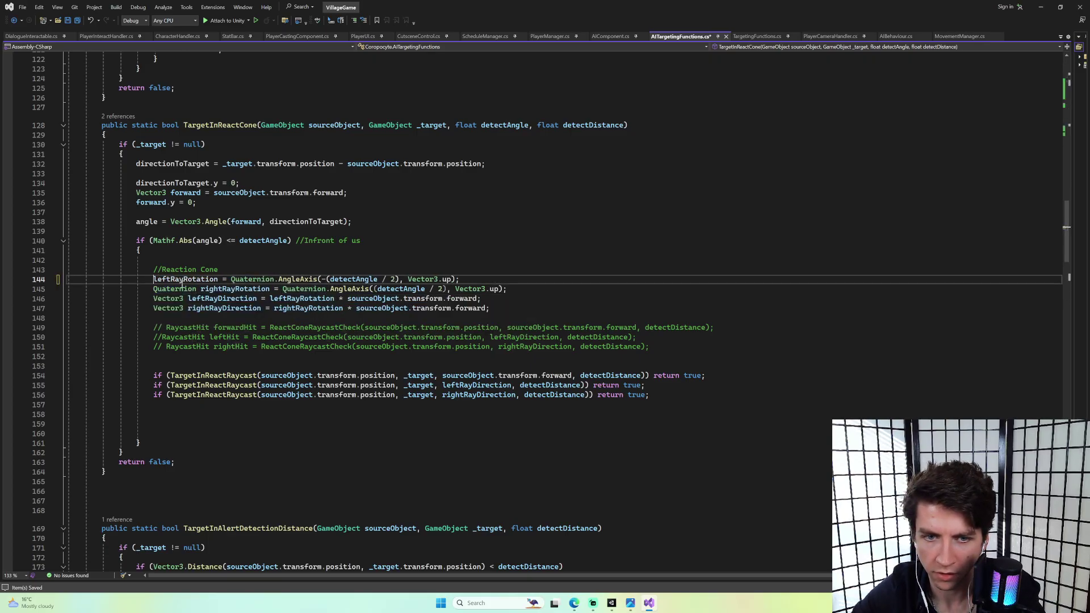
{"action": "key", "text": "Down"}
{"action": "key", "text": "ctrl+Delete"}
{"action": "key", "text": "Down"}
{"action": "key", "text": "ctrl+Delete"}
{"action": "key", "text": "Down"}
{"action": "key", "text": "ctrl+Delete"}
{"action": "key", "text": "ctrl+s"}
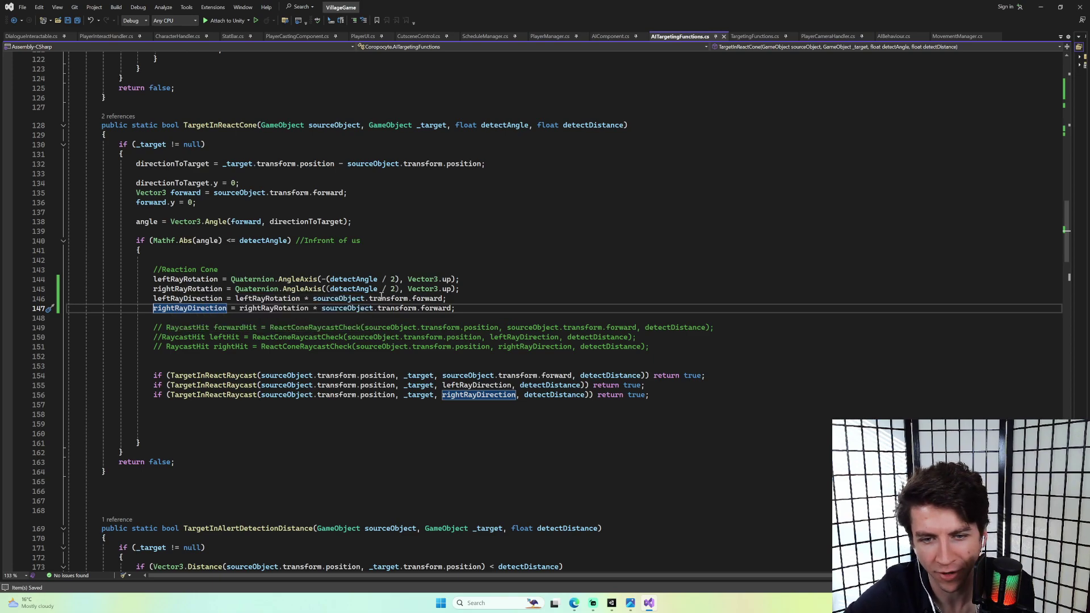
{"action": "left_click", "coordinate": [470, 308]}
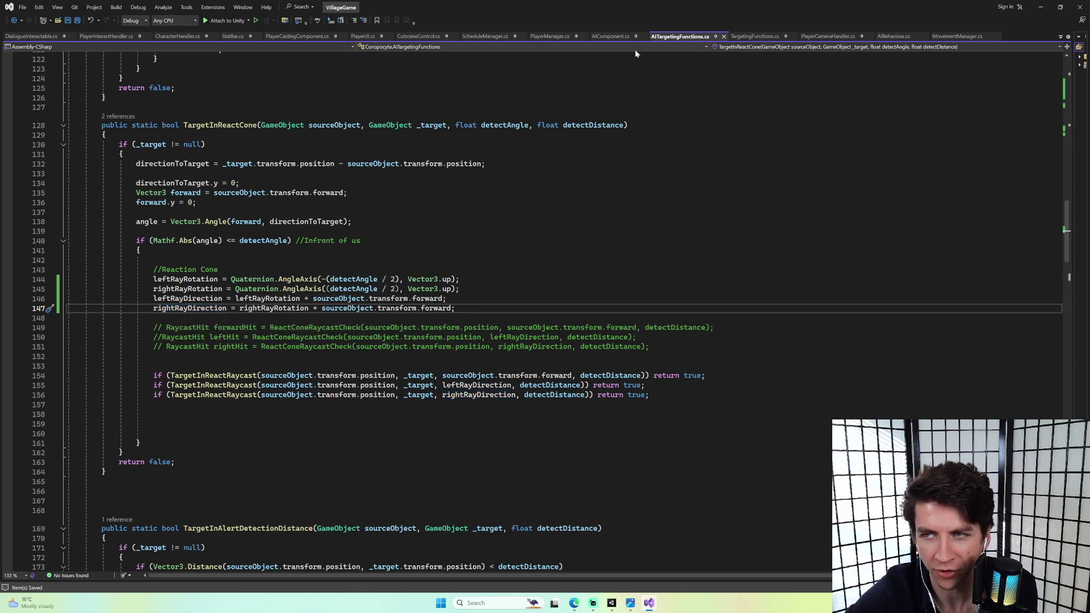
Look over AlertedBehaviour in AIComponent.cs and recheck the cached ray fields and target checks in AITargetingFunctions.cs.
{"action": "left_click", "coordinate": [611, 37]}
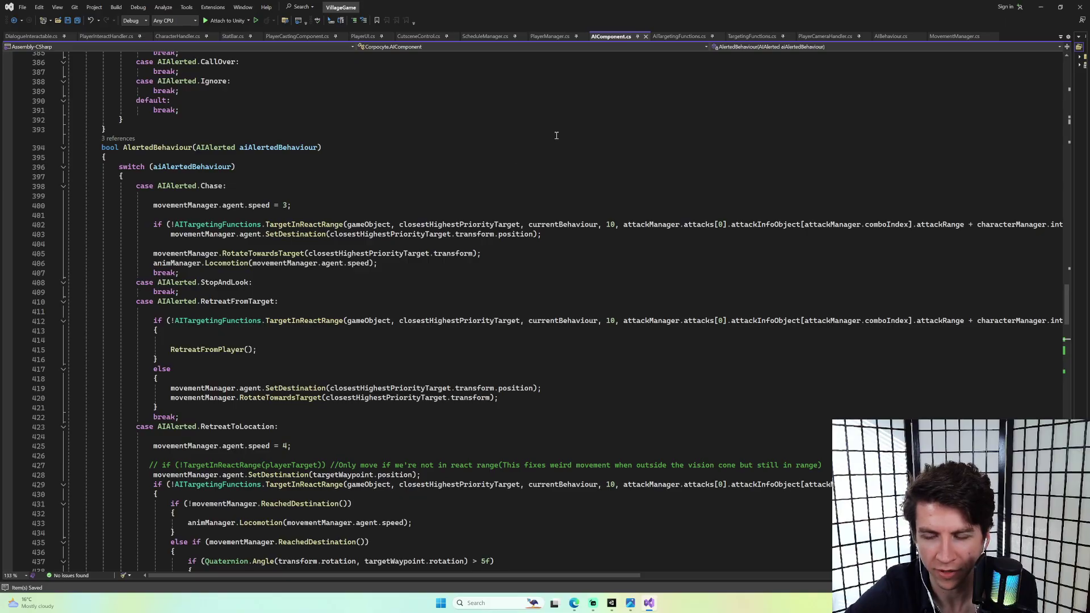
{"action": "left_click", "coordinate": [679, 36]}
{"action": "scroll", "coordinate": [558, 206], "scroll_direction": "up", "scroll_amount": 20}
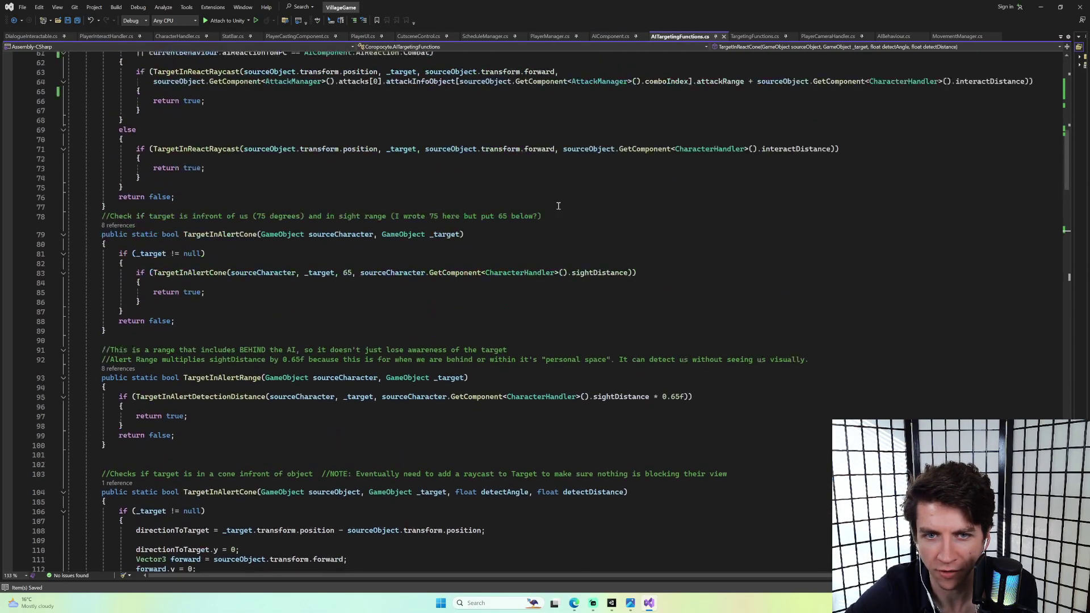
{"action": "scroll", "coordinate": [559, 206], "scroll_direction": "up", "scroll_amount": 9}
{"action": "scroll", "coordinate": [558, 206], "scroll_direction": "down", "scroll_amount": 4}
{"action": "scroll", "coordinate": [560, 206], "scroll_direction": "up", "scroll_amount": 3}
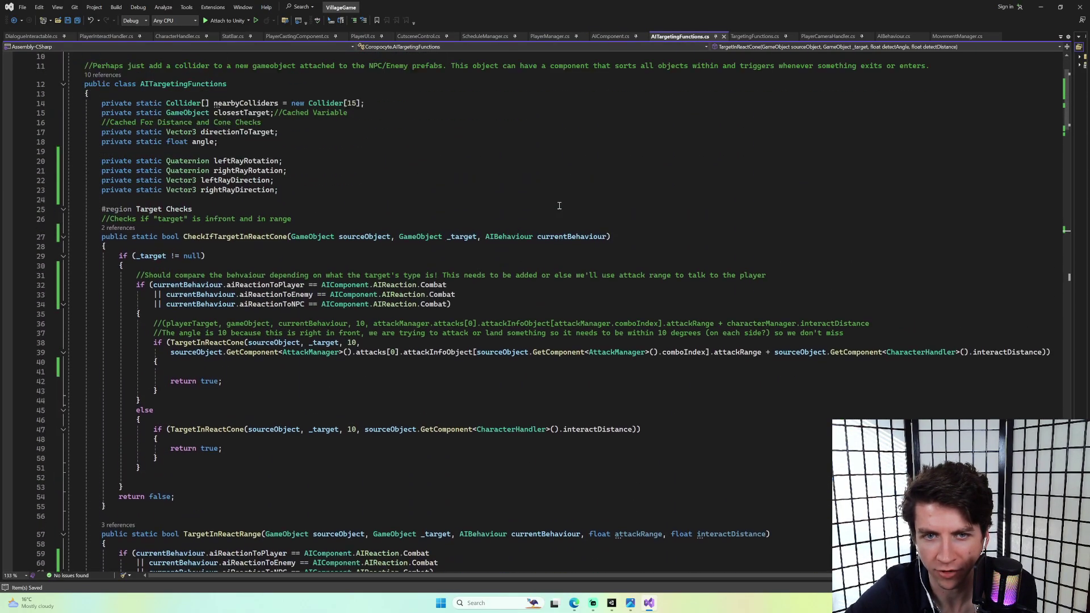
Switch to Unity, enter play mode from the TitleScreen scene and load the game with CheatLoad.
{"action": "left_click", "coordinate": [608, 601]}
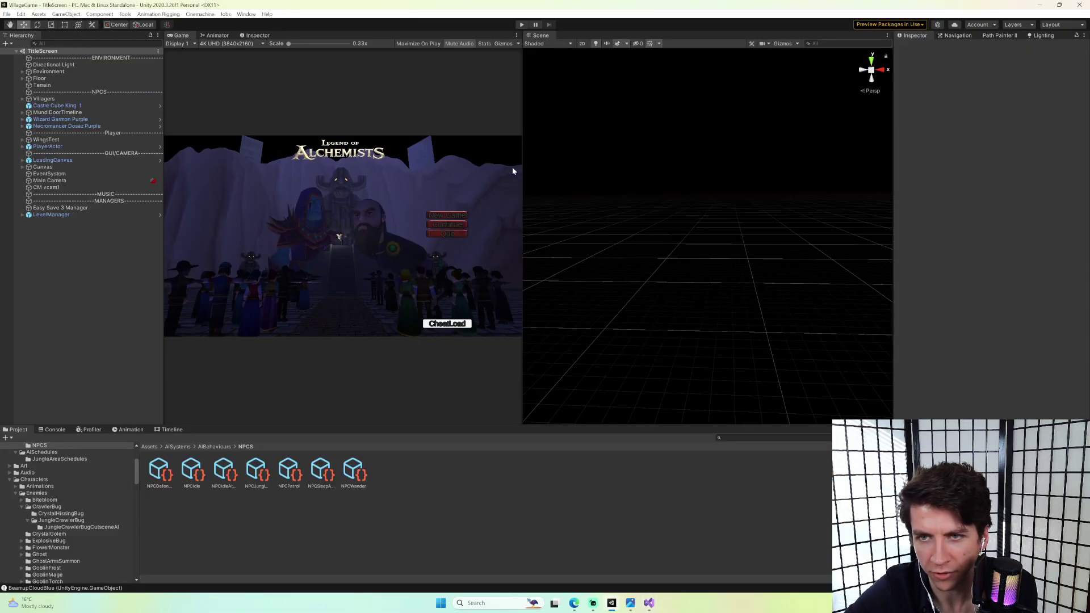
{"action": "left_click", "coordinate": [520, 25]}
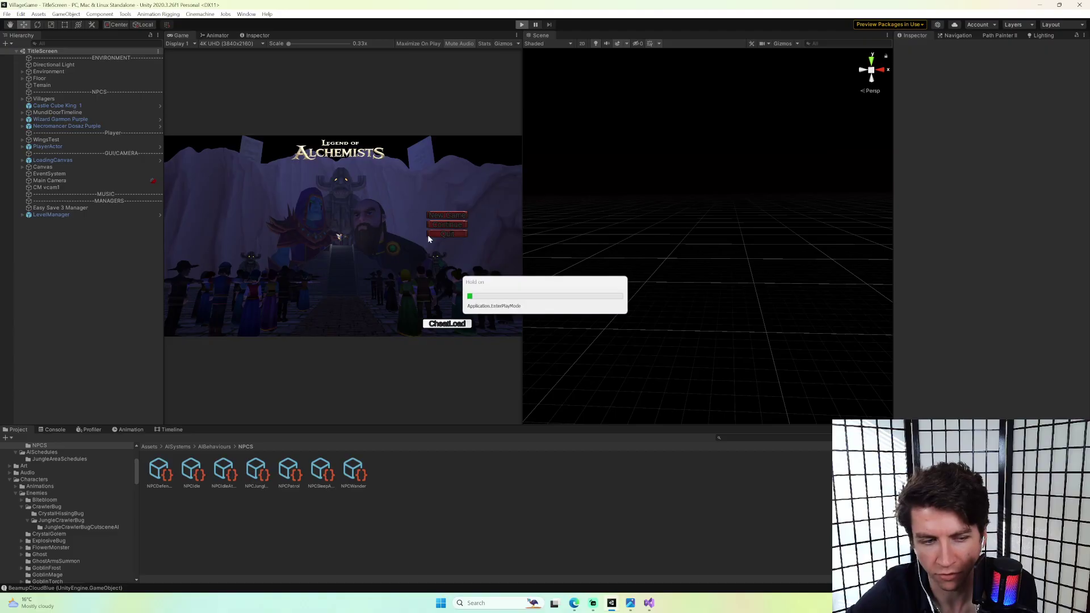
{"action": "left_click", "coordinate": [440, 324]}
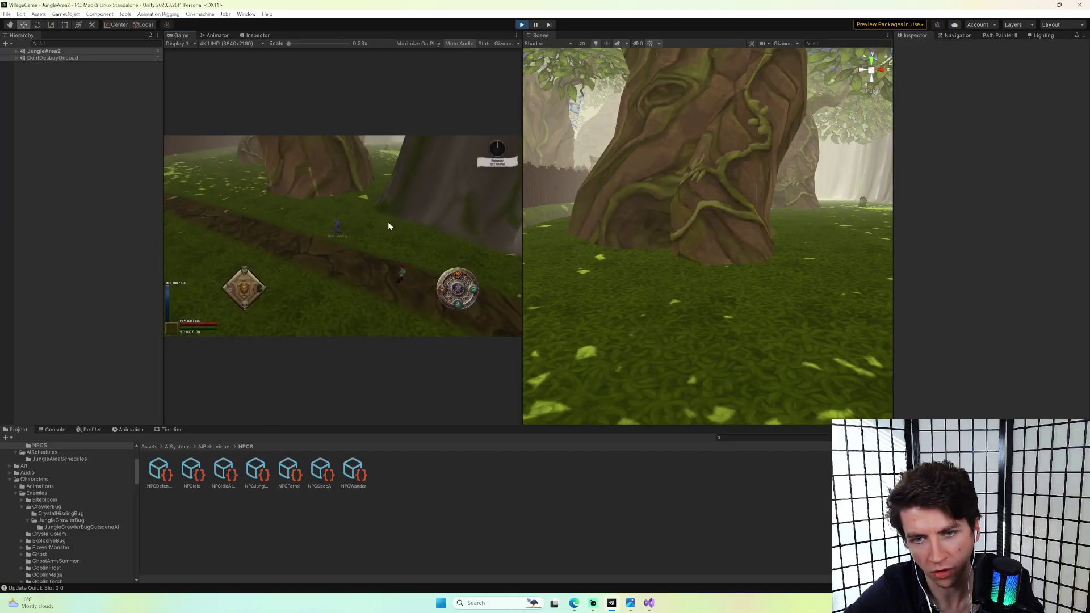
Play-test JungleArea2 by running the character around the goblins and bugs near the gate, and stop play mode.
{"action": "key", "text": "s"}
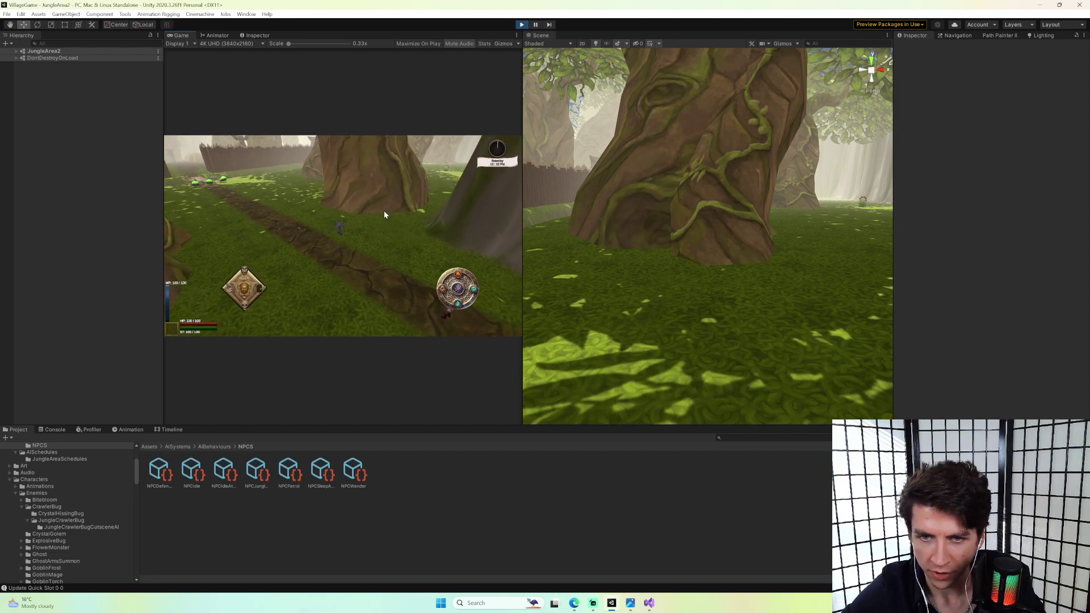
{"action": "key", "text": "w"}
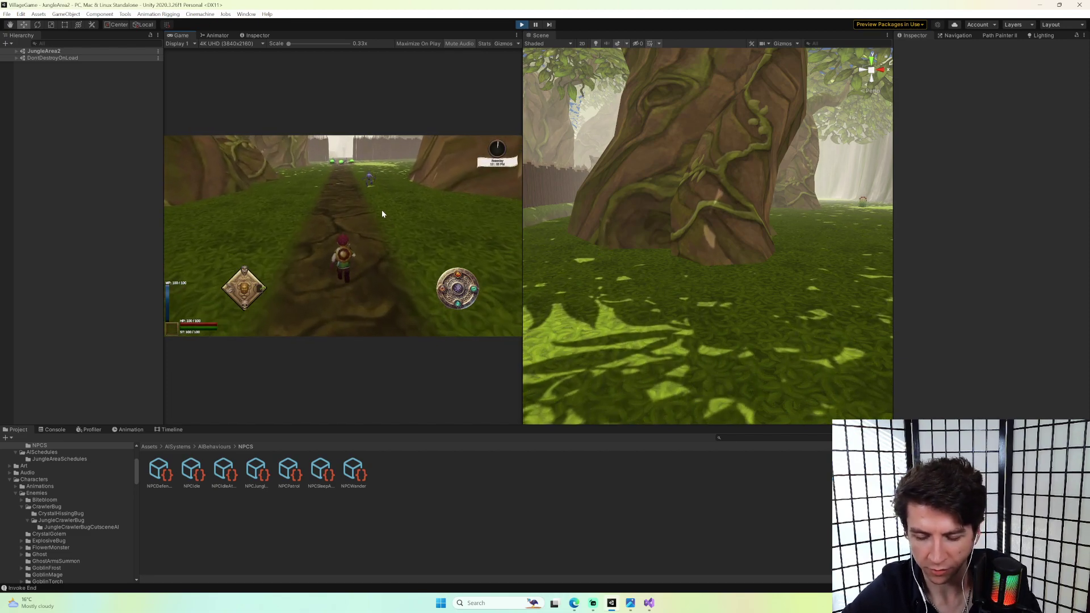
{"action": "key", "text": "w"}
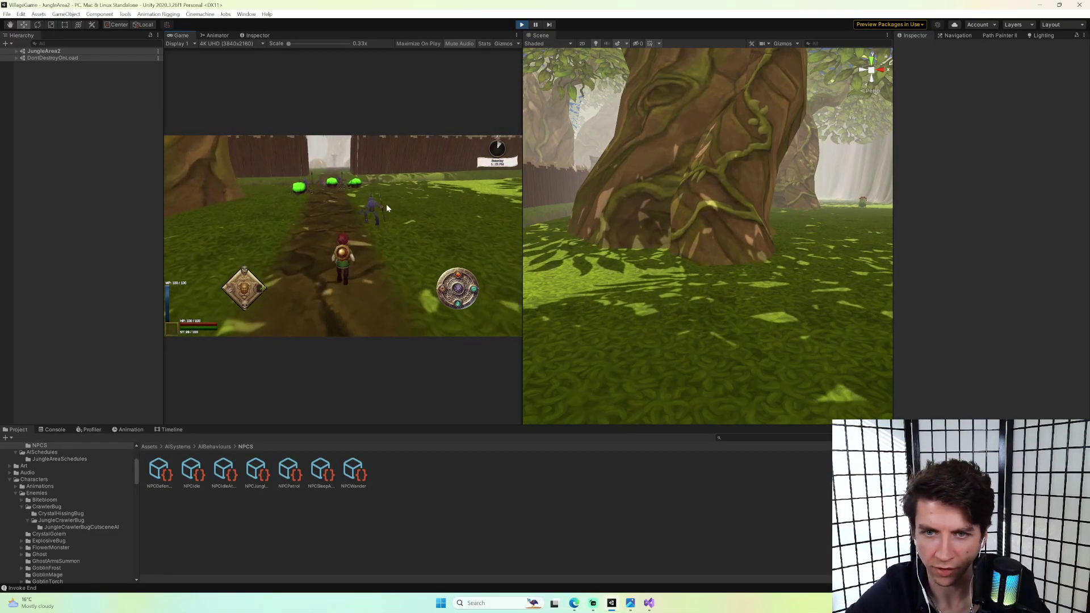
{"action": "key", "text": "w"}
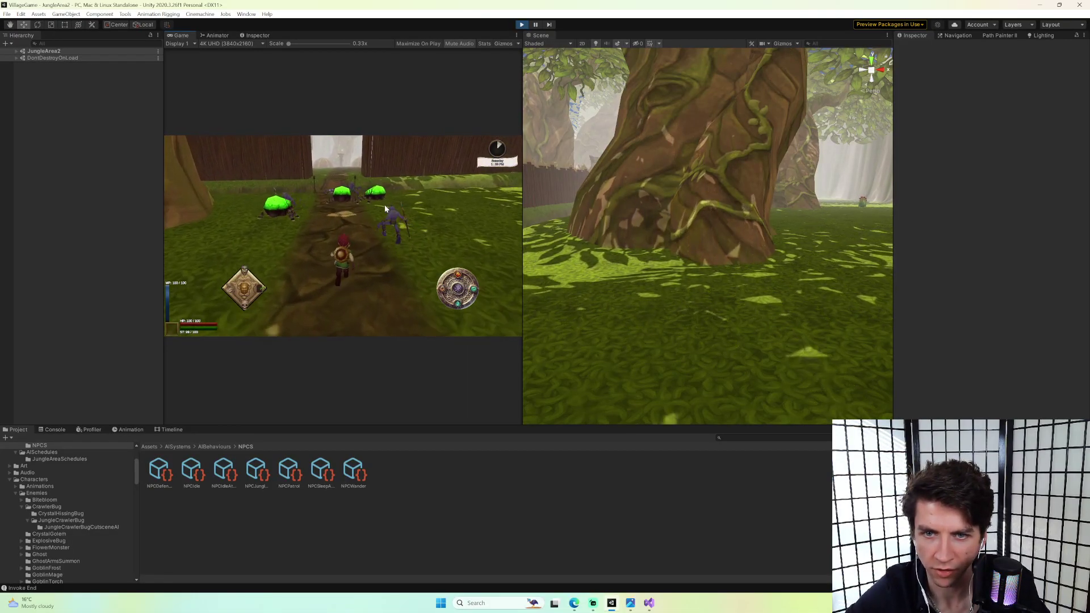
{"action": "key", "text": "w"}
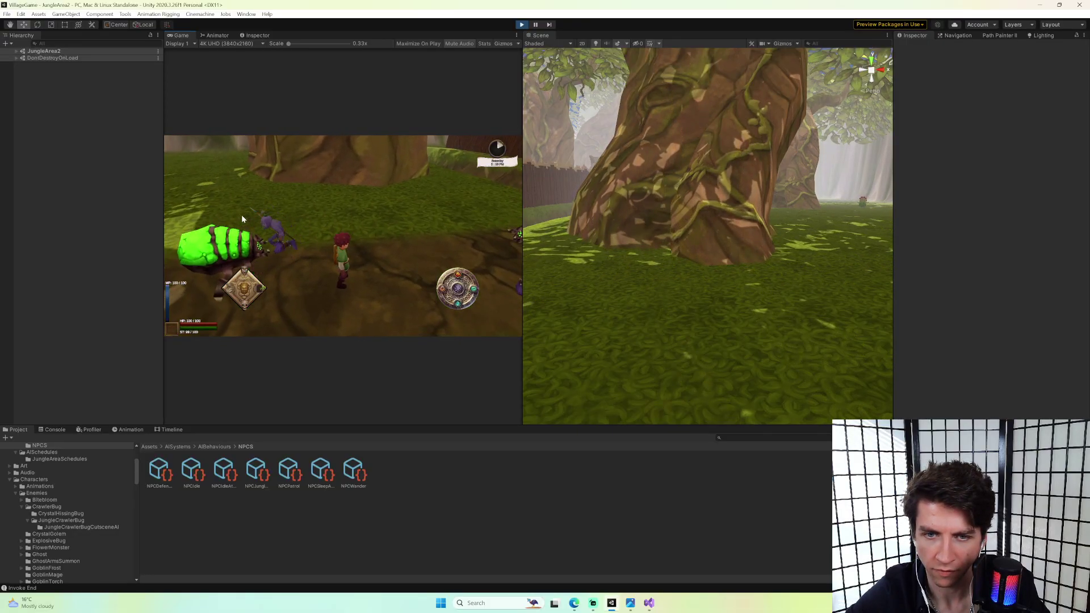
{"action": "key", "text": "w"}
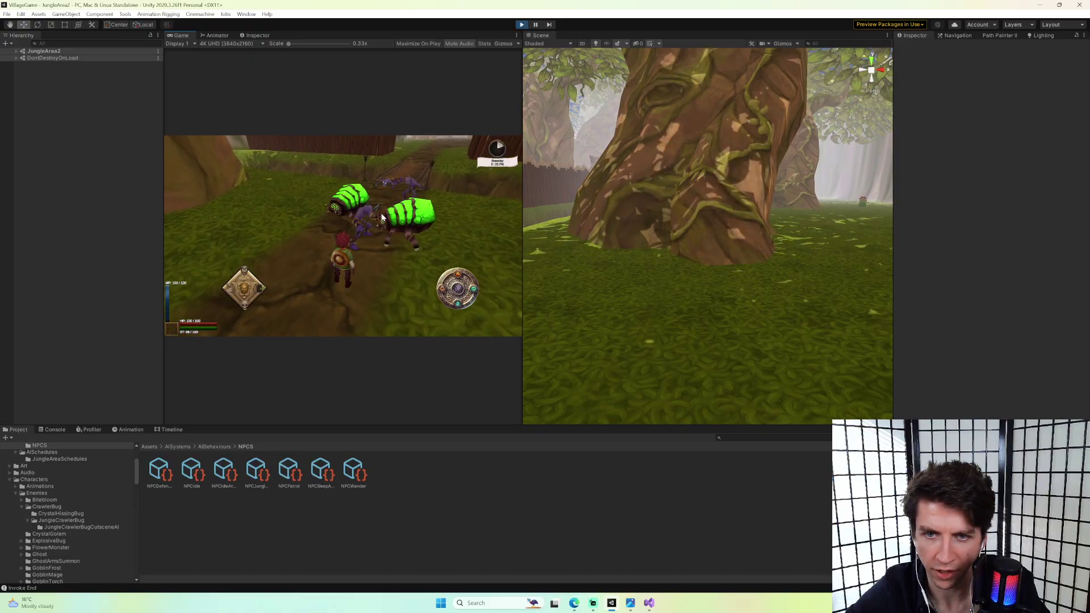
{"action": "right_click_drag", "start_coordinate": [381, 213], "coordinate": [177, 197]}
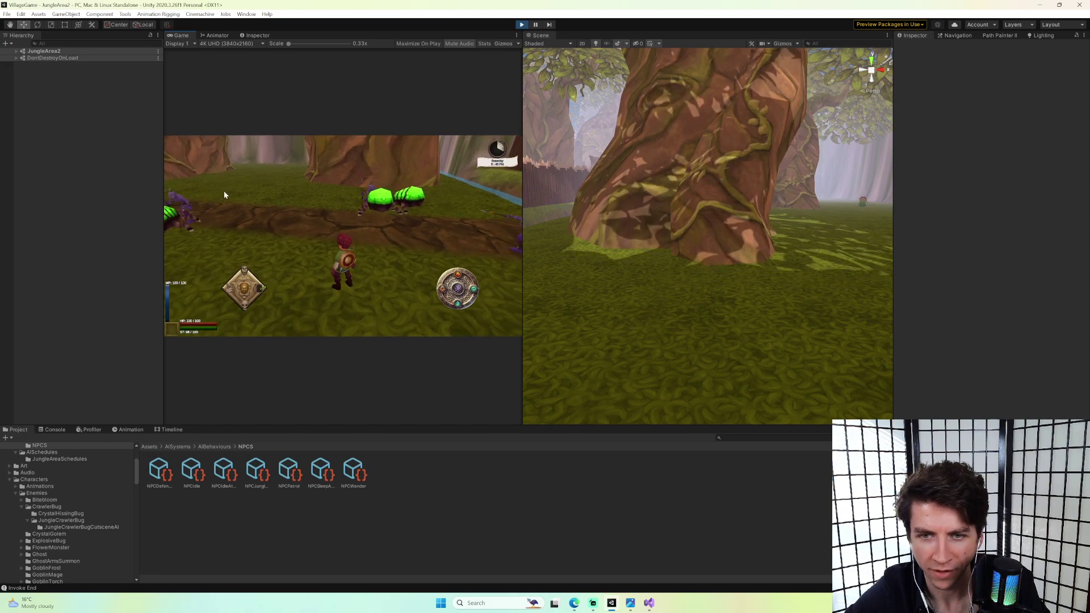
{"action": "key", "text": "a"}
{"action": "key", "text": "w"}
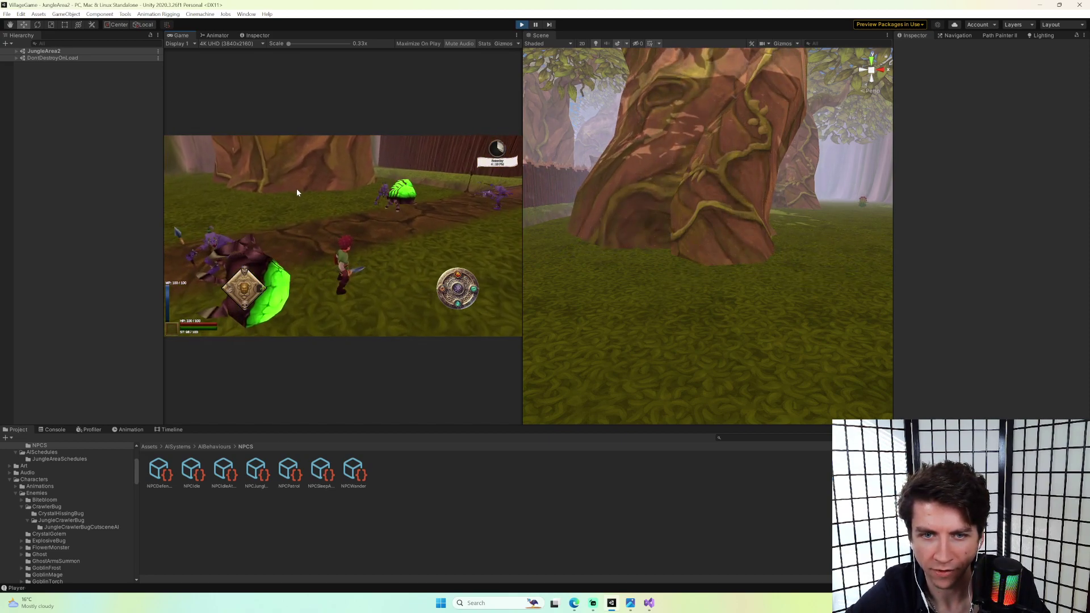
{"action": "key", "text": "w"}
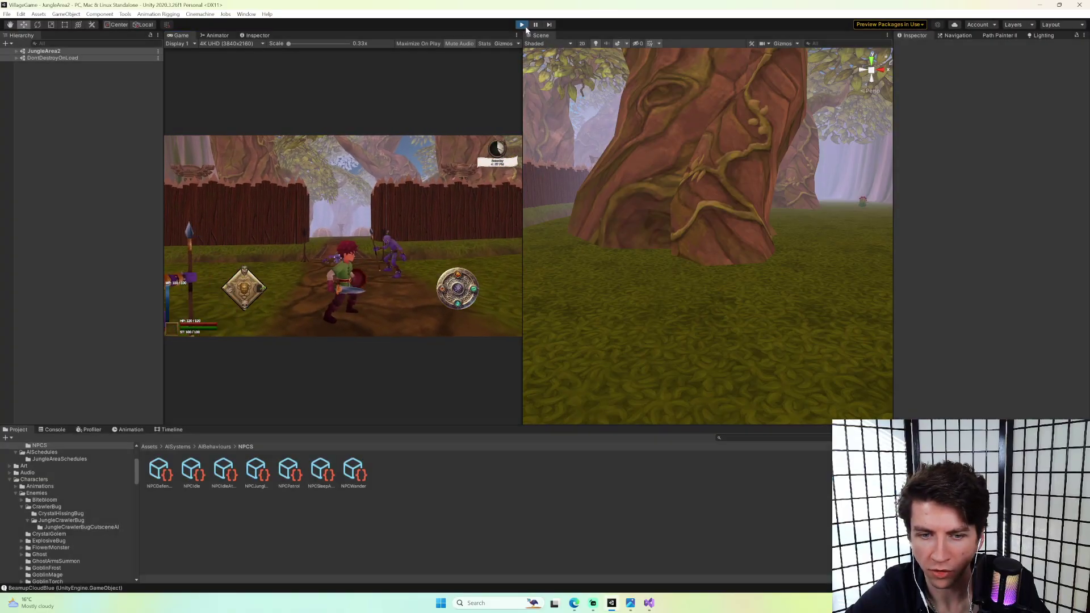
{"action": "key", "text": "ctrl+p"}
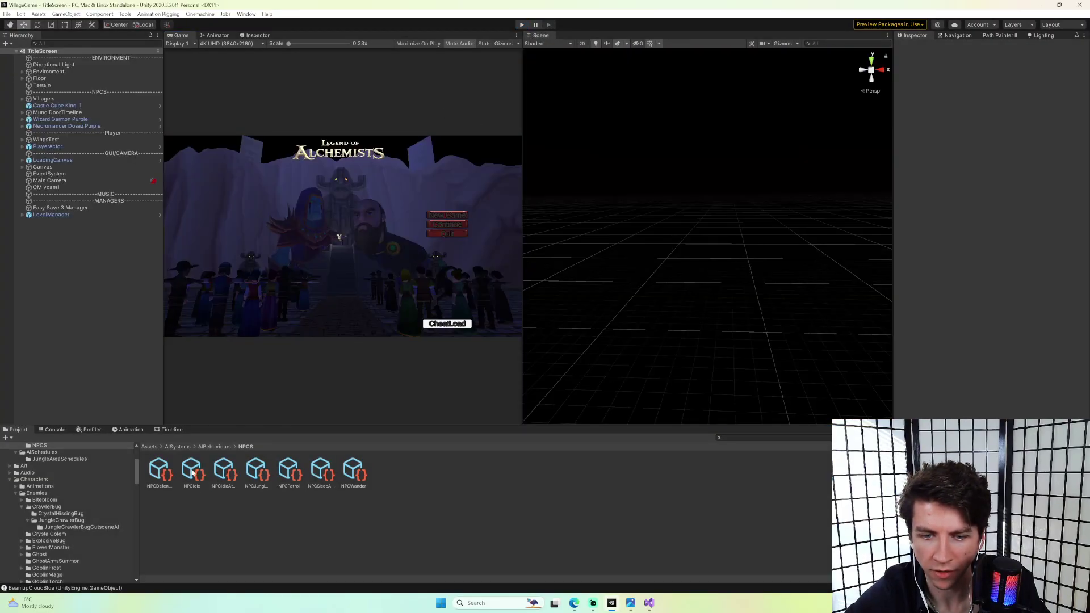
Inspect the NPCJungleGoblinCheer behaviour and open the JungleArea2 scene with the MonKey Open Scene command.
{"action": "left_click", "coordinate": [258, 472]}
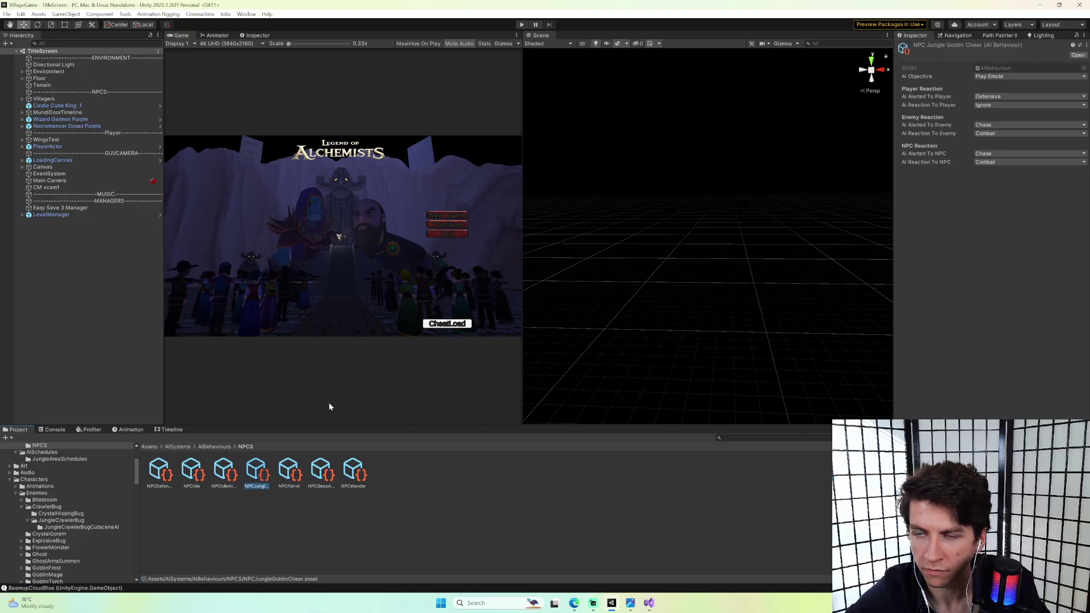
{"action": "key", "text": "grave"}
{"action": "type", "text": "o"}
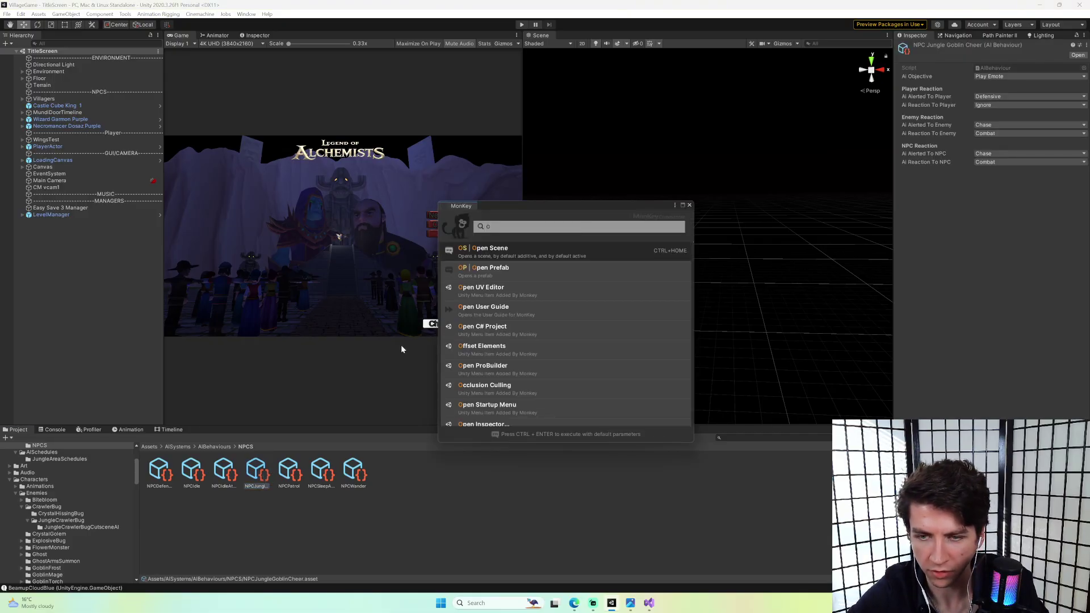
{"action": "key", "text": "Return"}
{"action": "type", "text": "jungle"}
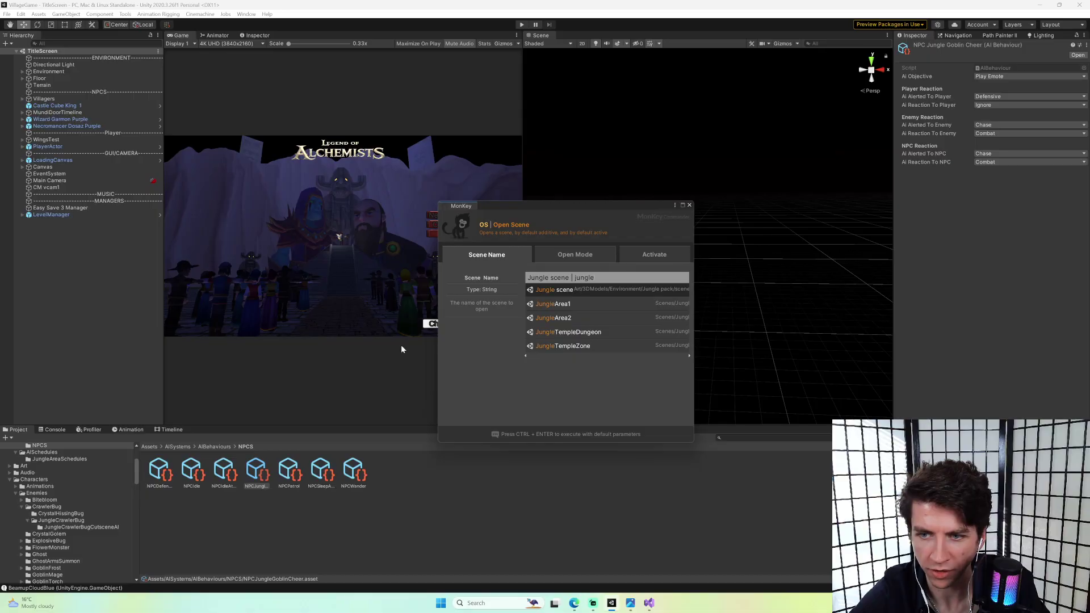
{"action": "key", "text": "Down"}
{"action": "key", "text": "Down"}
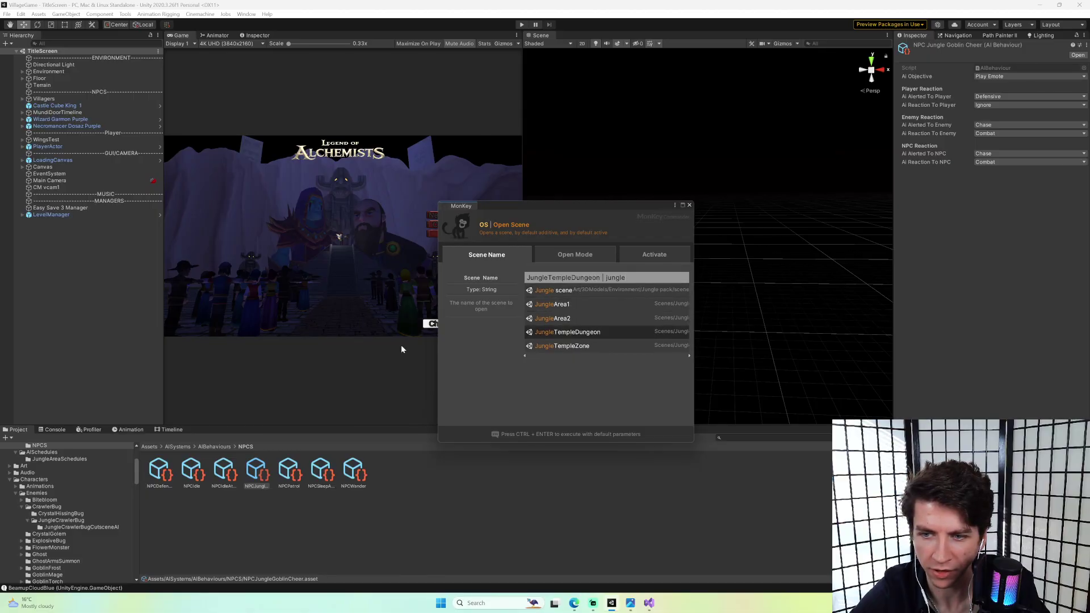
{"action": "key", "text": "Up"}
{"action": "key", "text": "Return"}
{"action": "key", "text": "Return"}
{"action": "key", "text": "Return"}
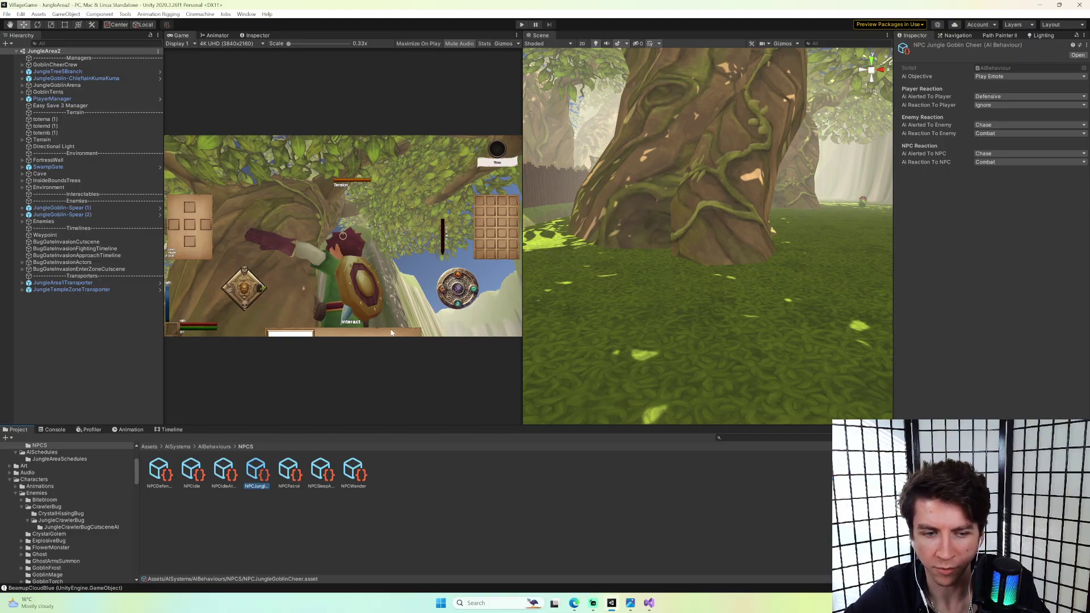
Select the JungleGoblin-Spear actor at the gate and trace its Goblin Torchbearer Default Schedule to the assigned behaviour asset.
{"action": "right_click_drag", "start_coordinate": [669, 264], "coordinate": [528, 271]}
{"action": "right_click_drag", "start_coordinate": [670, 245], "coordinate": [672, 223]}
{"action": "left_click", "coordinate": [618, 216]}
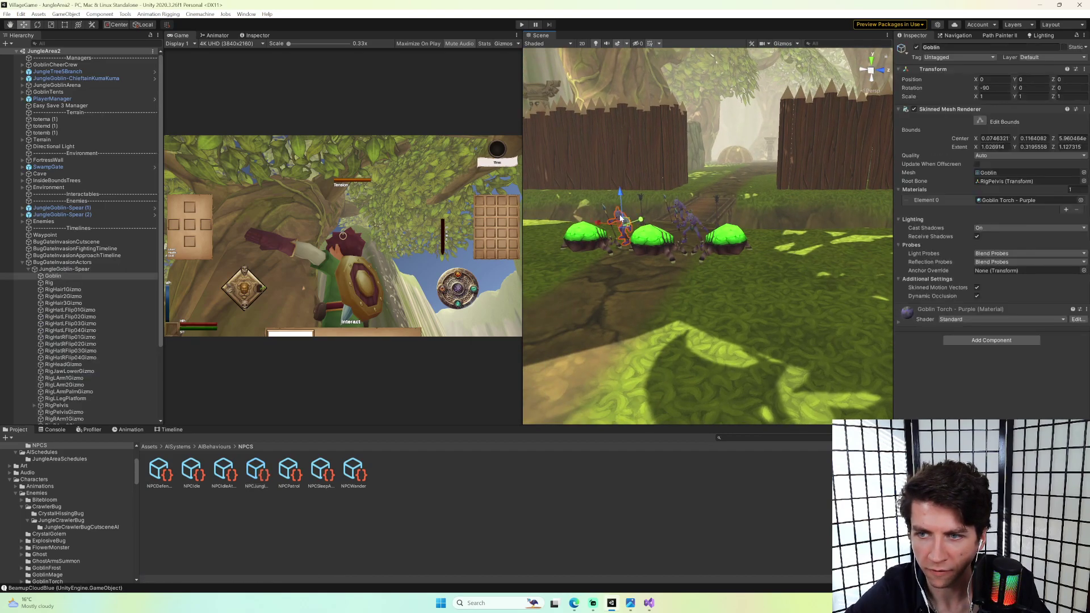
{"action": "left_click", "coordinate": [74, 269]}
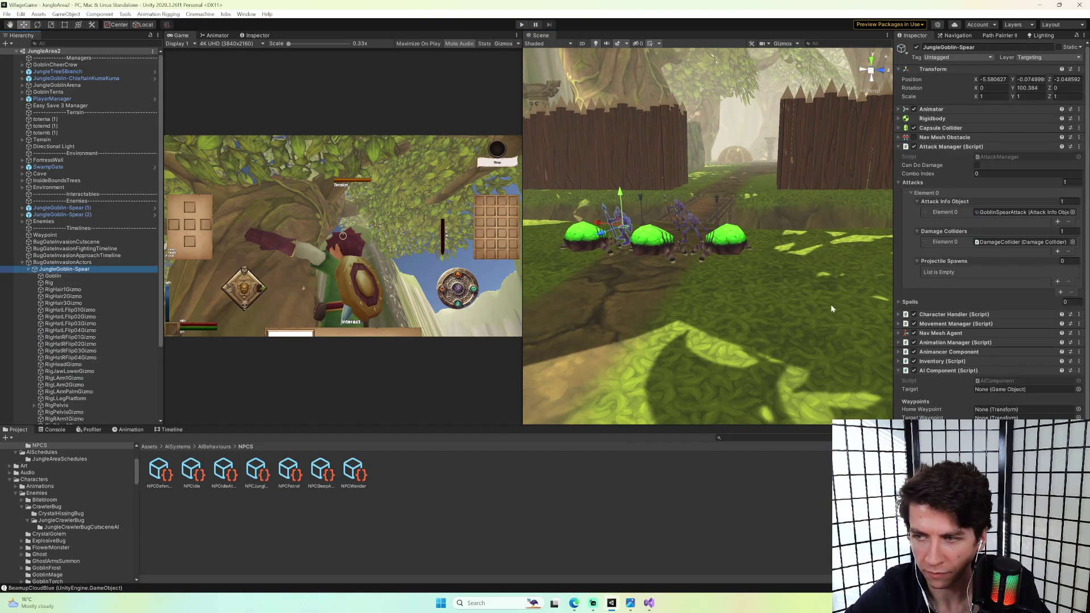
{"action": "left_click", "coordinate": [1016, 482]}
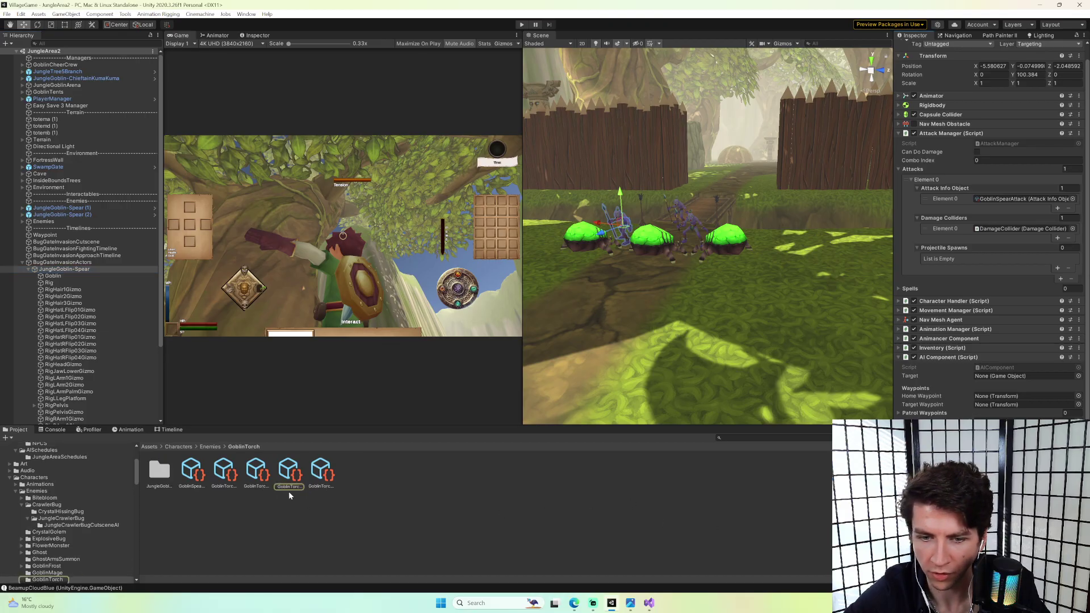
{"action": "left_click", "coordinate": [290, 474]}
{"action": "left_click", "coordinate": [1010, 122]}
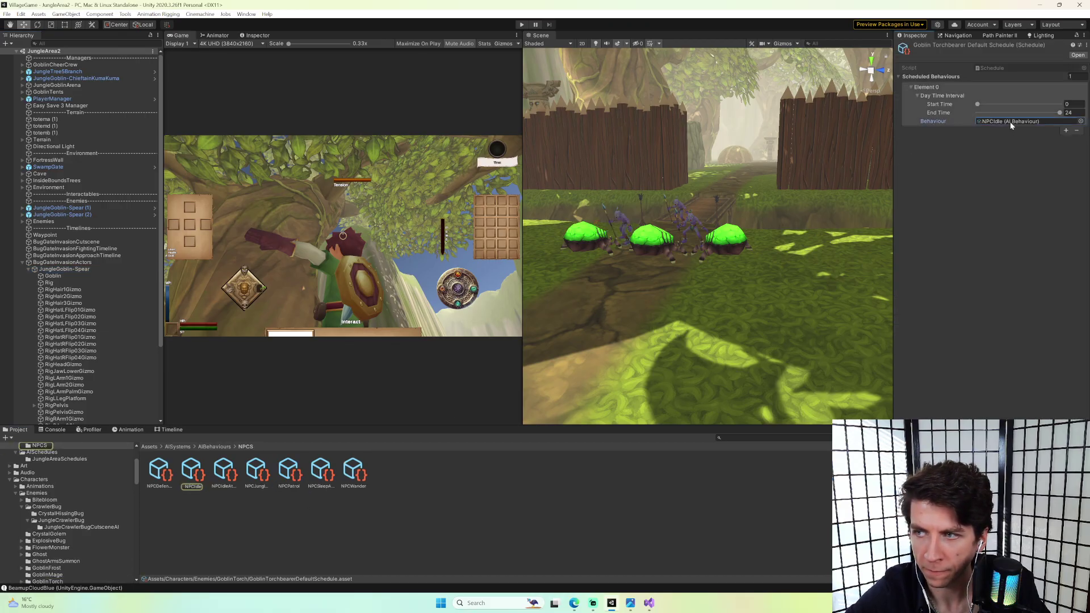
Duplicate the NPCIdle behaviour as NPCIdleAtGuardPost and set its Ai Objective to Idle At Waypoint.
{"action": "left_click", "coordinate": [223, 474]}
{"action": "left_click", "coordinate": [192, 474]}
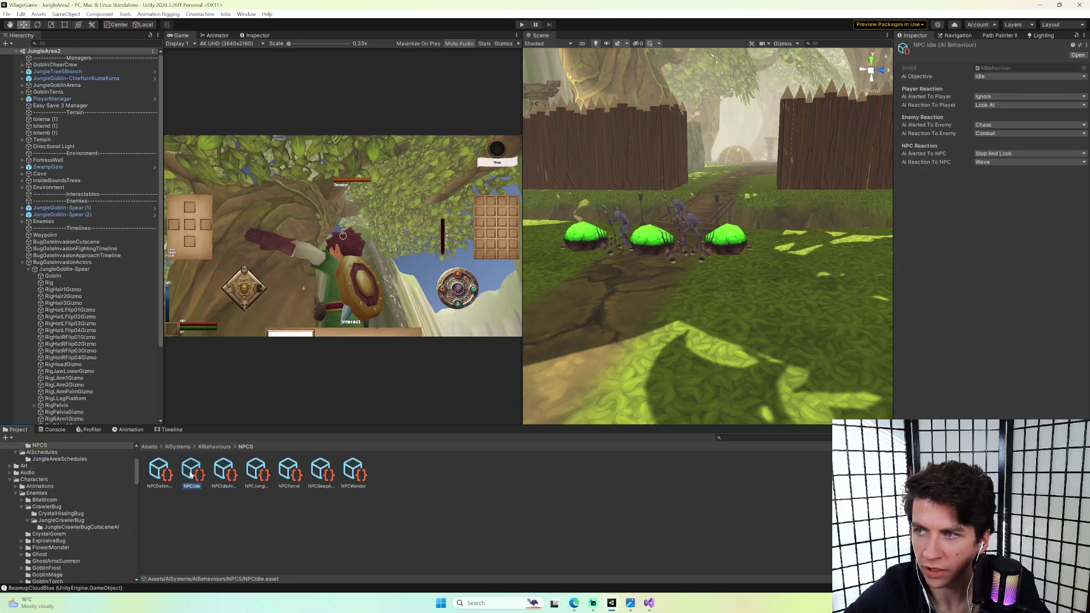
{"action": "key", "text": "ctrl+d"}
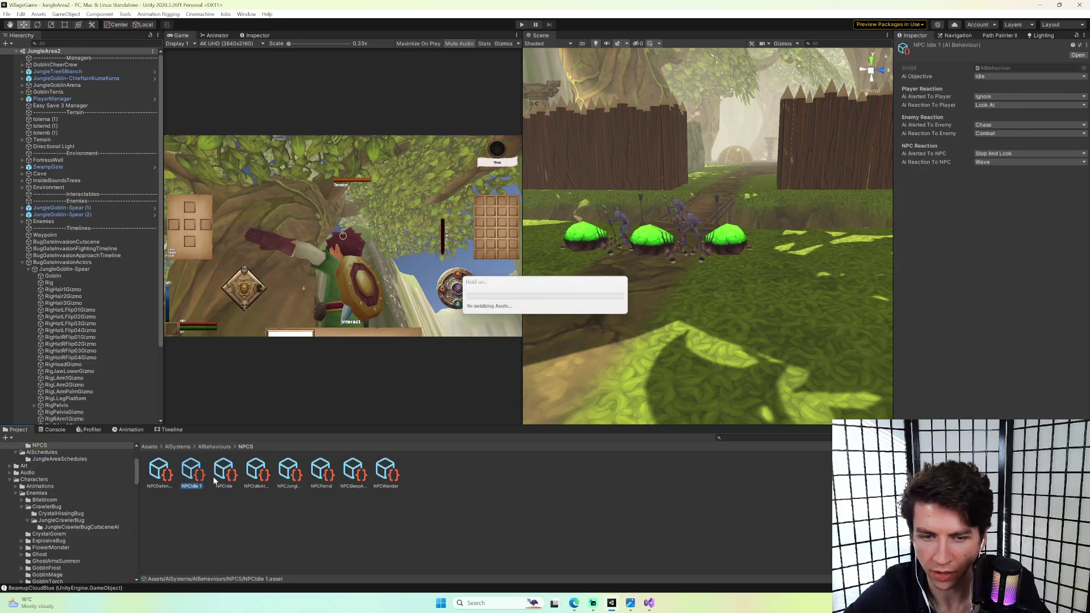
{"action": "key", "text": "F2"}
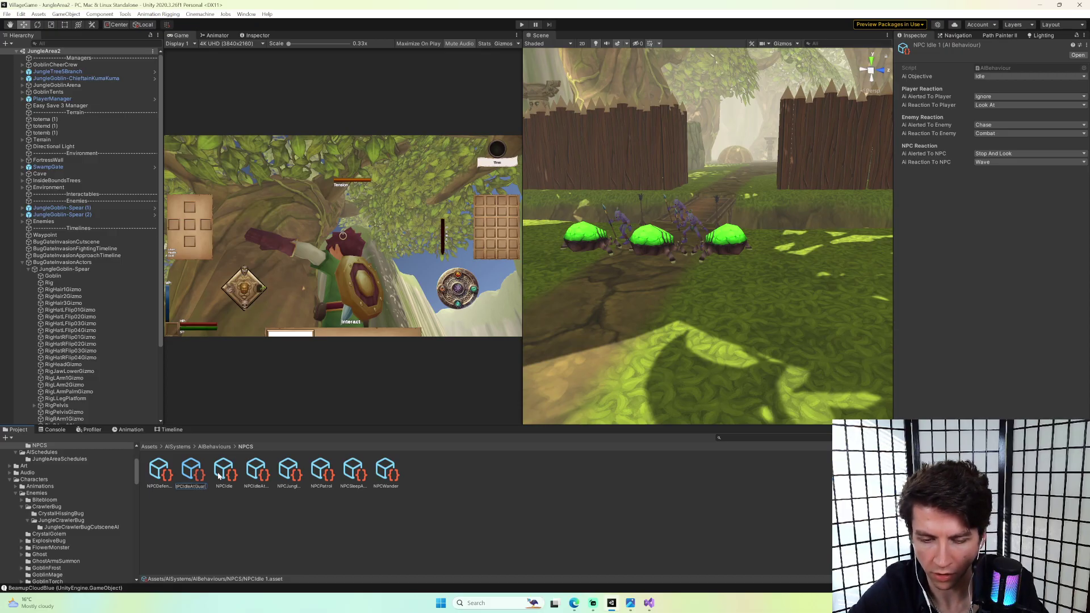
{"action": "key", "text": "Return"}
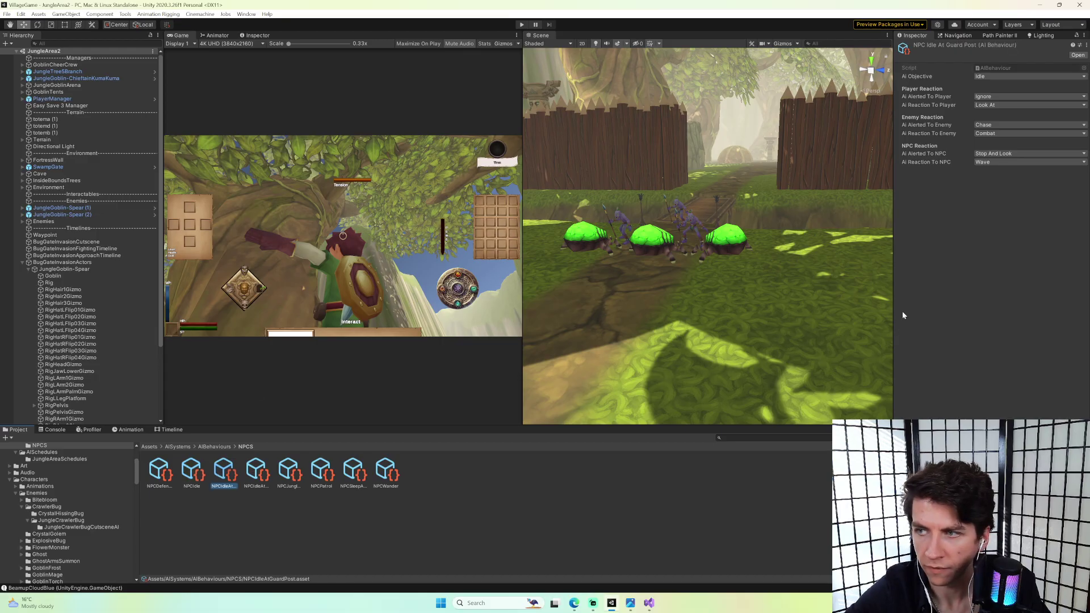
{"action": "left_click", "coordinate": [989, 78]}
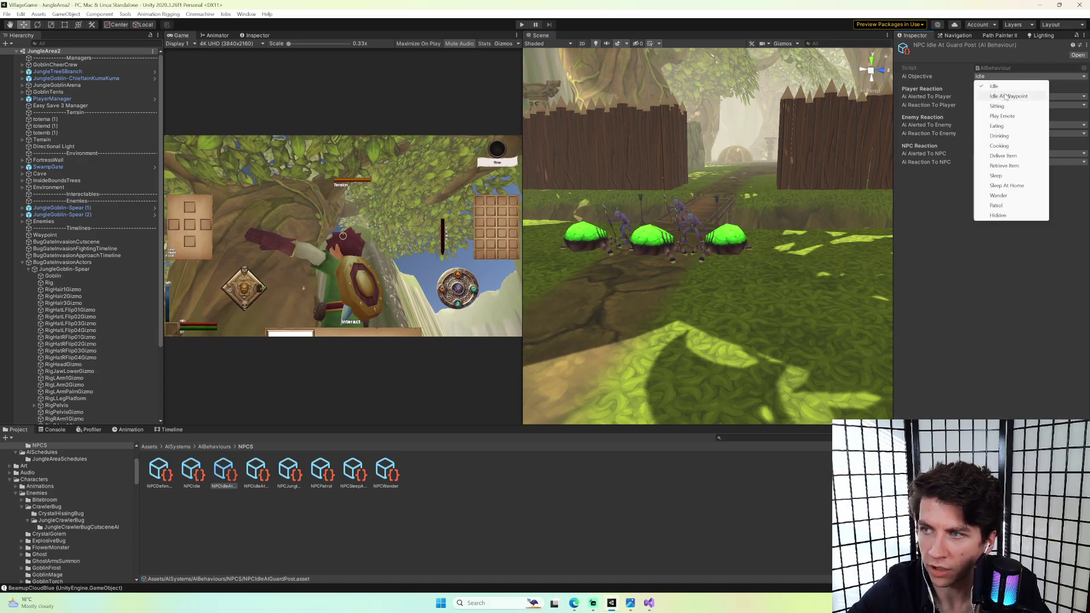
{"action": "left_click", "coordinate": [1003, 96]}
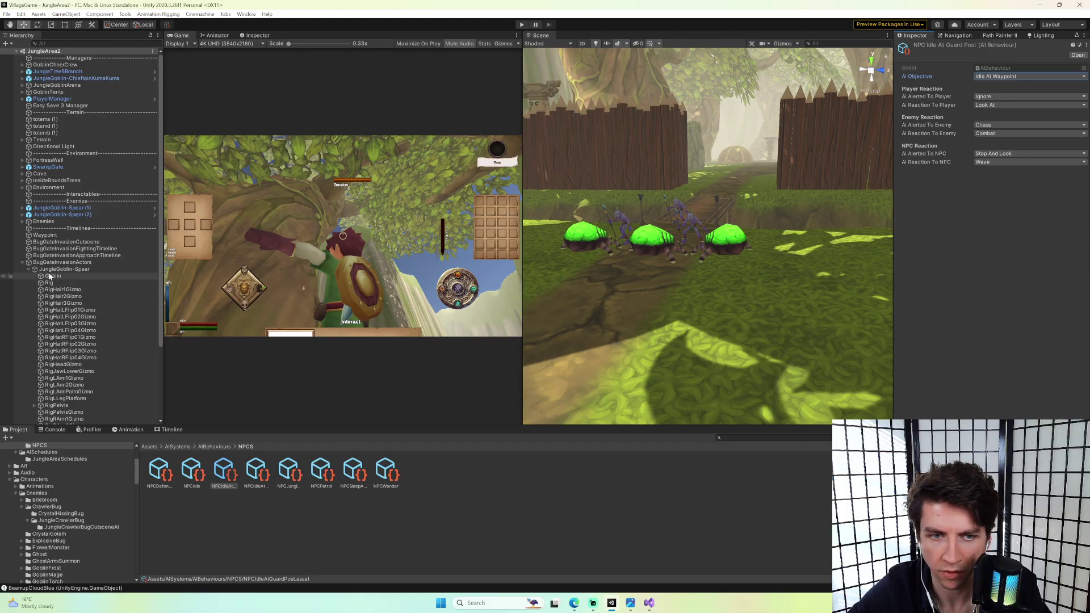
Assign NPCIdleAtGuardPost as the scheduled behaviour in the Goblin Torchbearer Default Schedule used by the JungleGoblin-Spear actors.
{"action": "left_click", "coordinate": [29, 269]}
{"action": "left_click", "coordinate": [71, 270]}
{"action": "left_click", "coordinate": [79, 276], "text": "shift"}
{"action": "left_click_drag", "start_coordinate": [216, 476], "coordinate": [804, 375]}
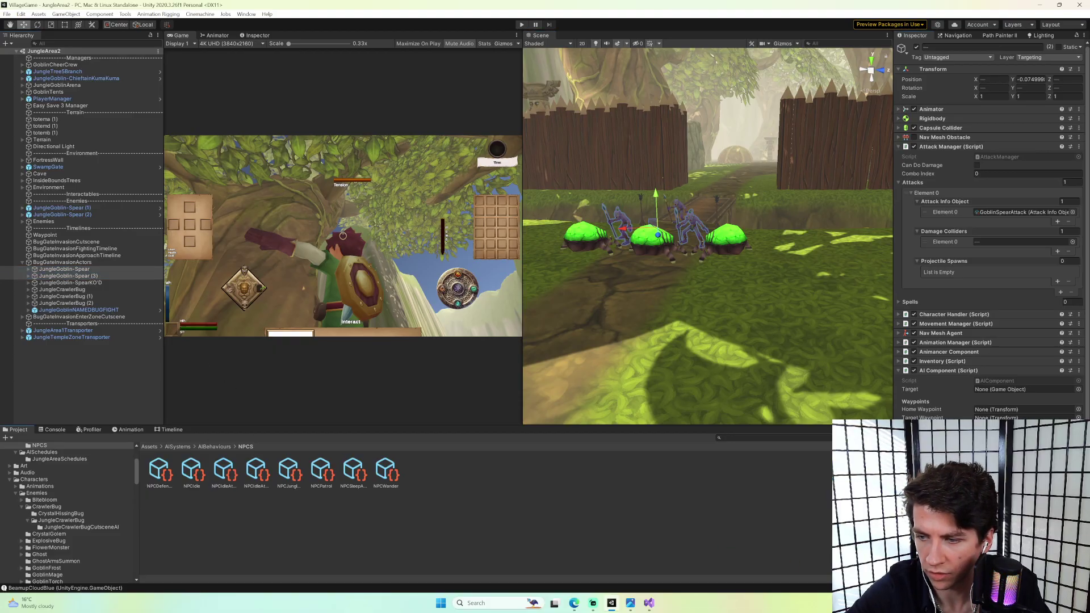
{"action": "left_click", "coordinate": [1017, 452]}
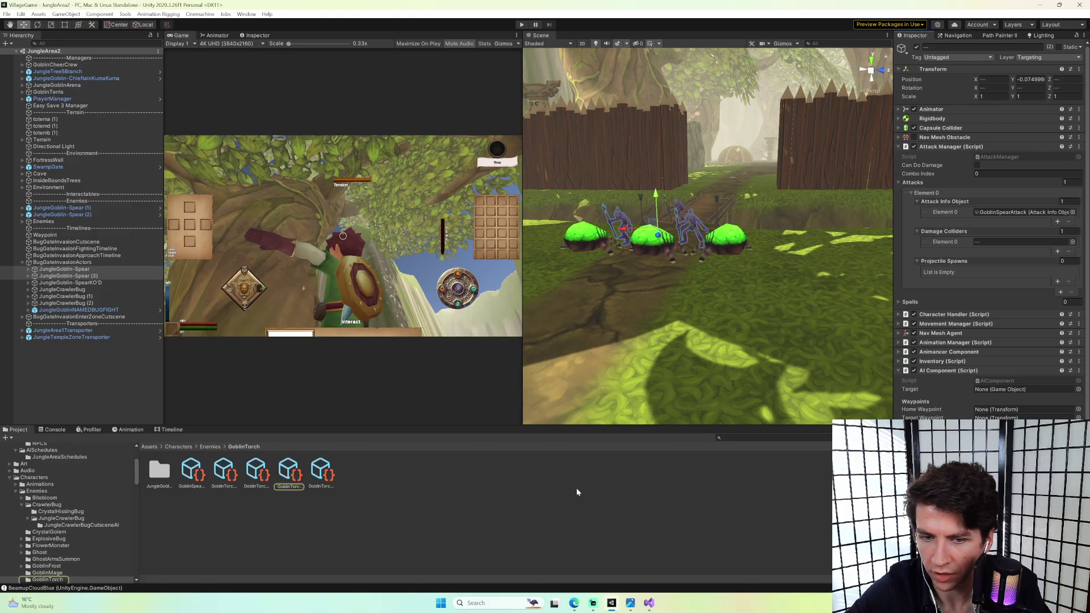
{"action": "left_click", "coordinate": [300, 469]}
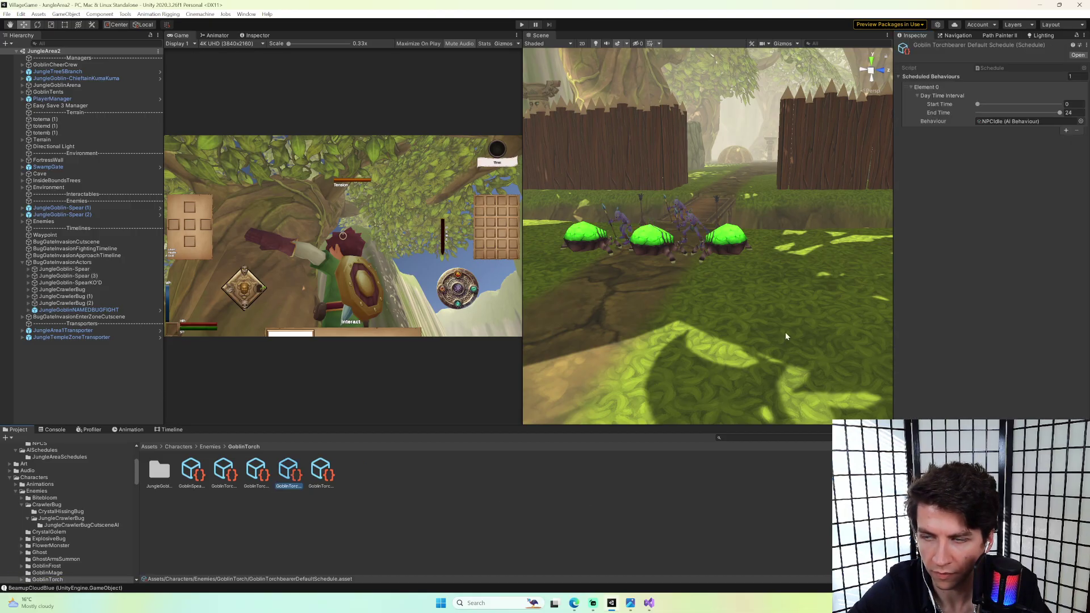
{"action": "left_click", "coordinate": [1081, 121]}
{"action": "left_click", "coordinate": [994, 166]}
{"action": "double_click", "coordinate": [993, 166]}
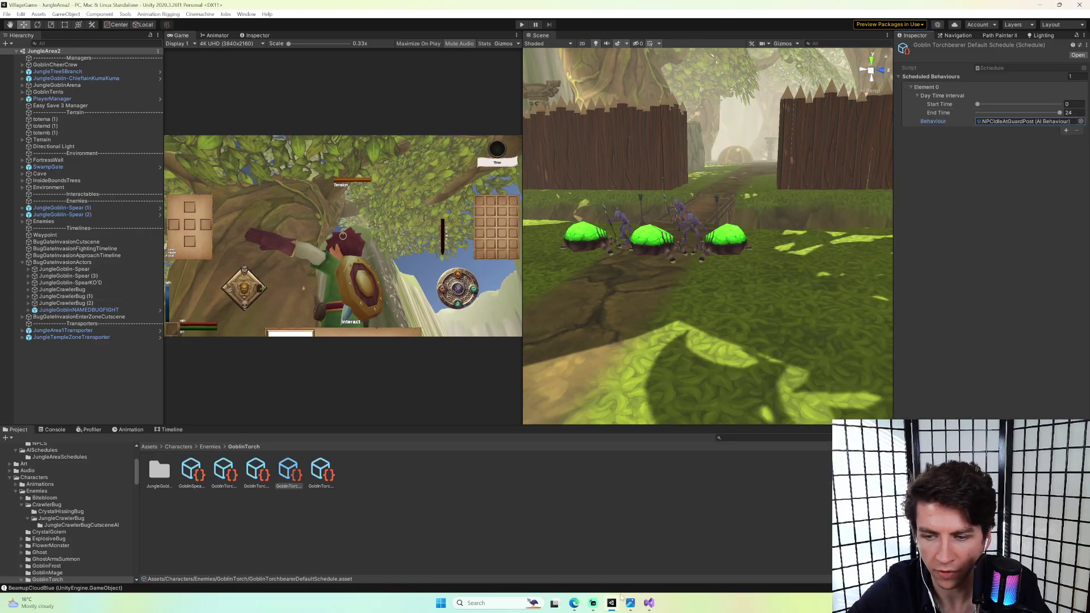
Switch to Visual Studio and examine the IdleAtWaypoint case of ProcessNeutralBehaviour in AIComponent.cs against the spear goblin in the Unity scene.
{"action": "left_click", "coordinate": [650, 603]}
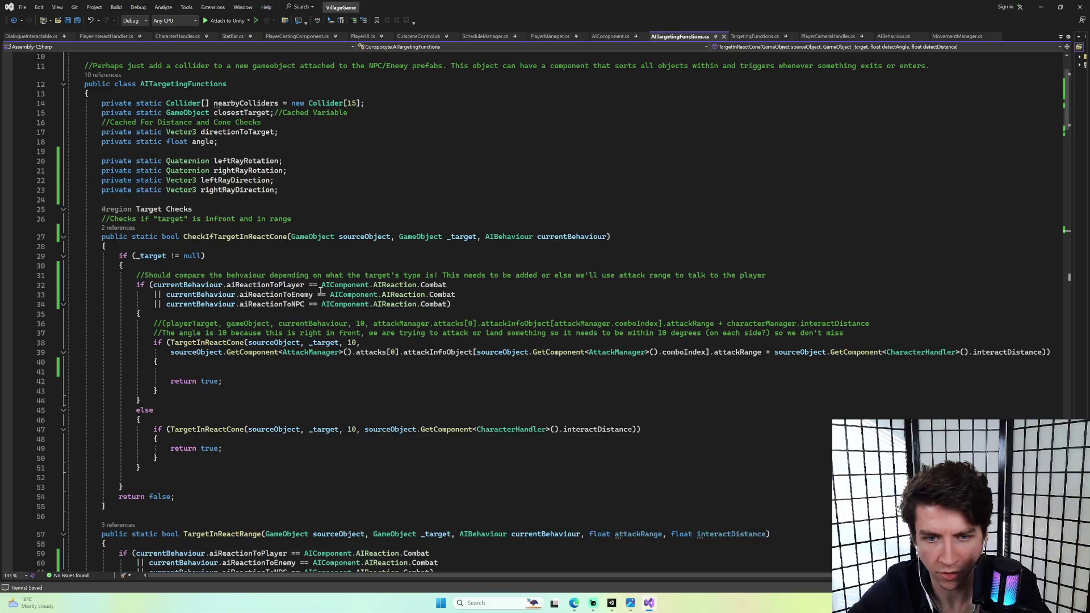
{"action": "left_click", "coordinate": [606, 37]}
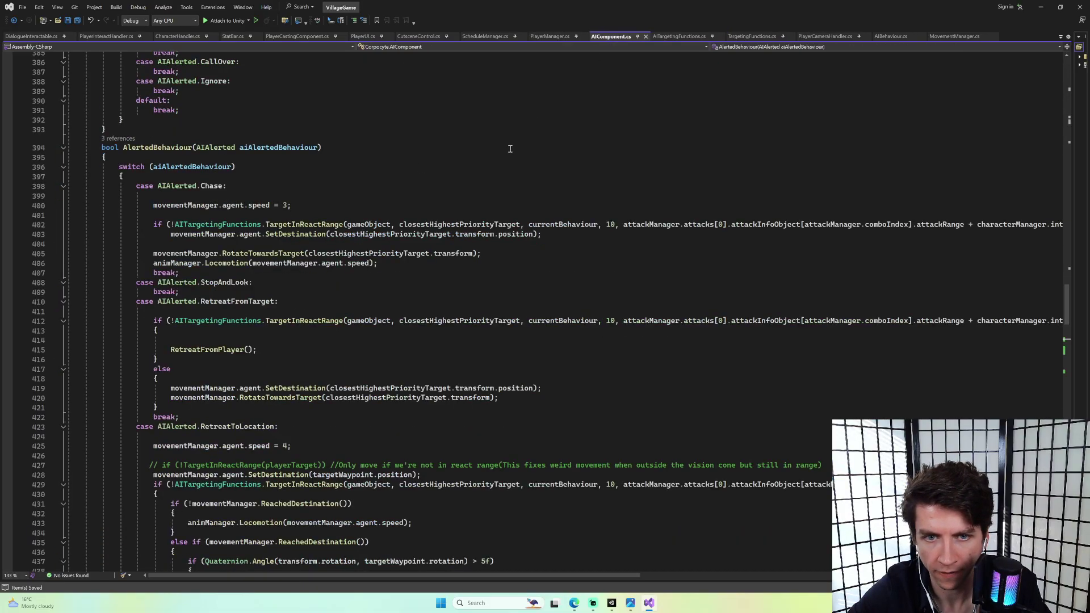
{"action": "scroll", "coordinate": [511, 140], "scroll_direction": "up", "scroll_amount": 20}
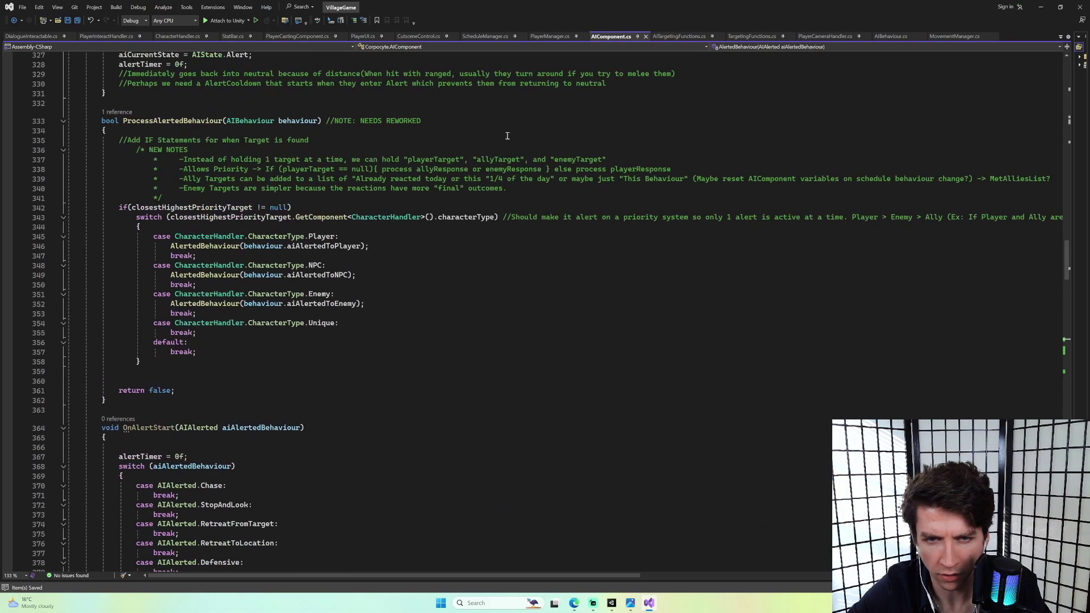
{"action": "scroll", "coordinate": [508, 135], "scroll_direction": "up", "scroll_amount": 20}
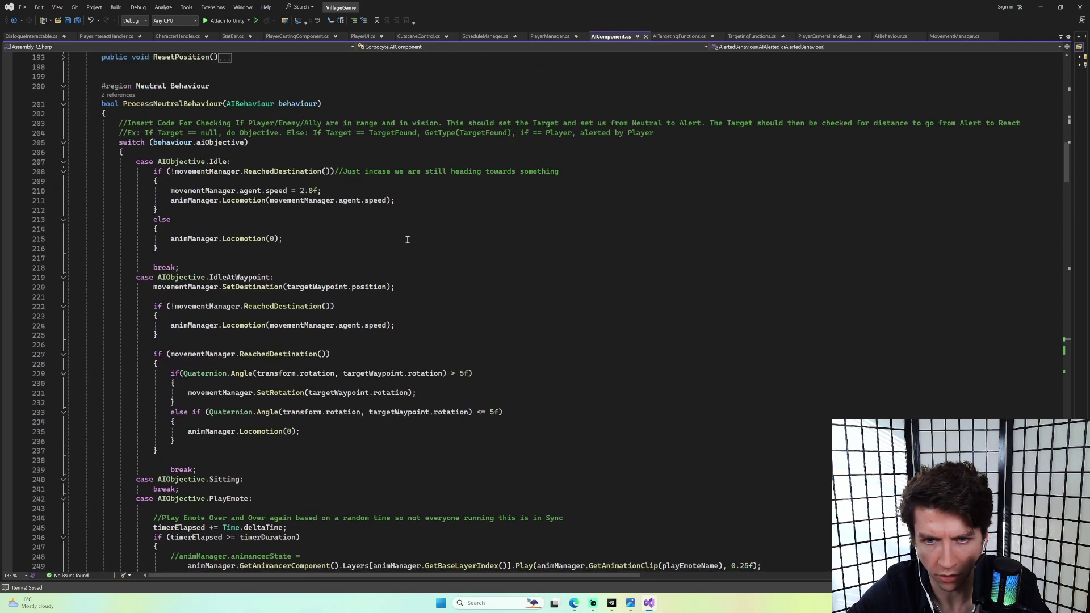
{"action": "double_click", "coordinate": [273, 307]}
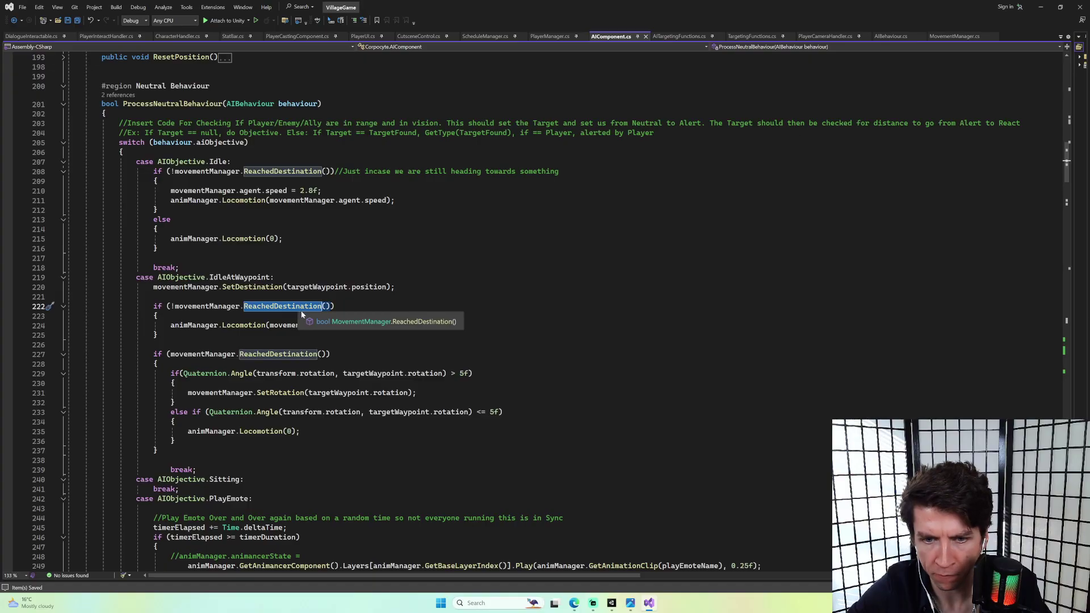
{"action": "left_click", "coordinate": [612, 603]}
{"action": "right_click_drag", "start_coordinate": [681, 279], "coordinate": [687, 312]}
{"action": "left_click", "coordinate": [670, 283]}
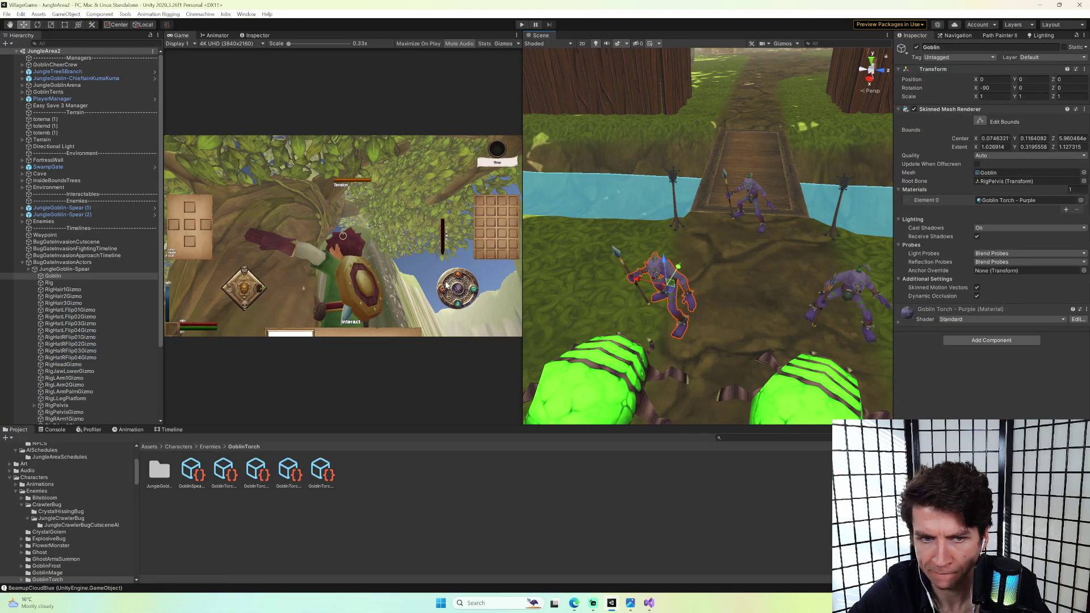
{"action": "key", "text": "alt+Tab"}
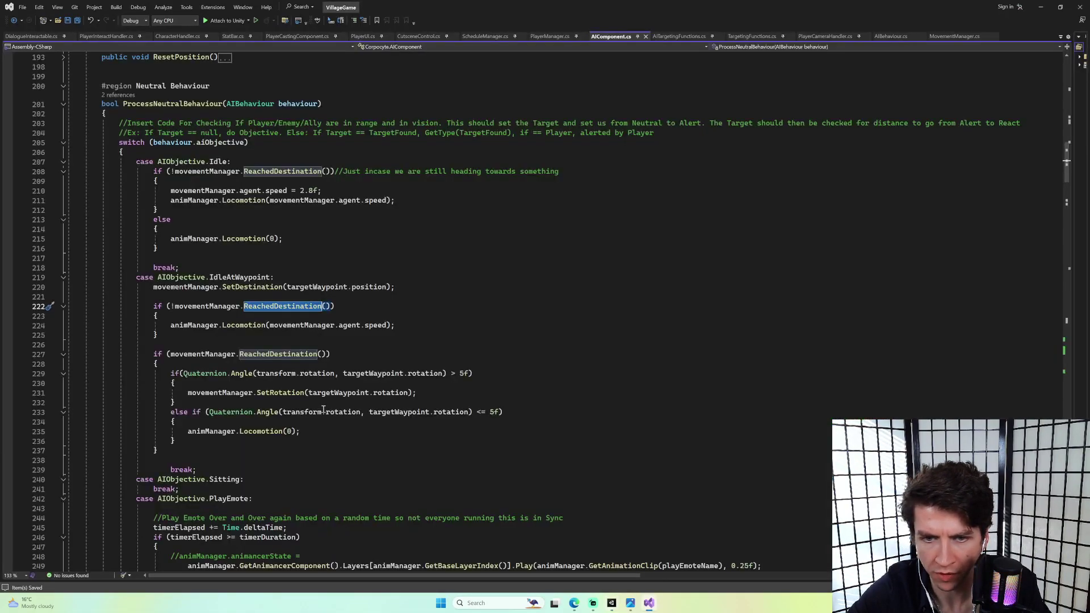
Go to the definition of targetWaypoint and read the waypoint and target fields in AIComponent.cs.
{"action": "left_click", "coordinate": [320, 287]}
{"action": "right_click", "coordinate": [321, 288]}
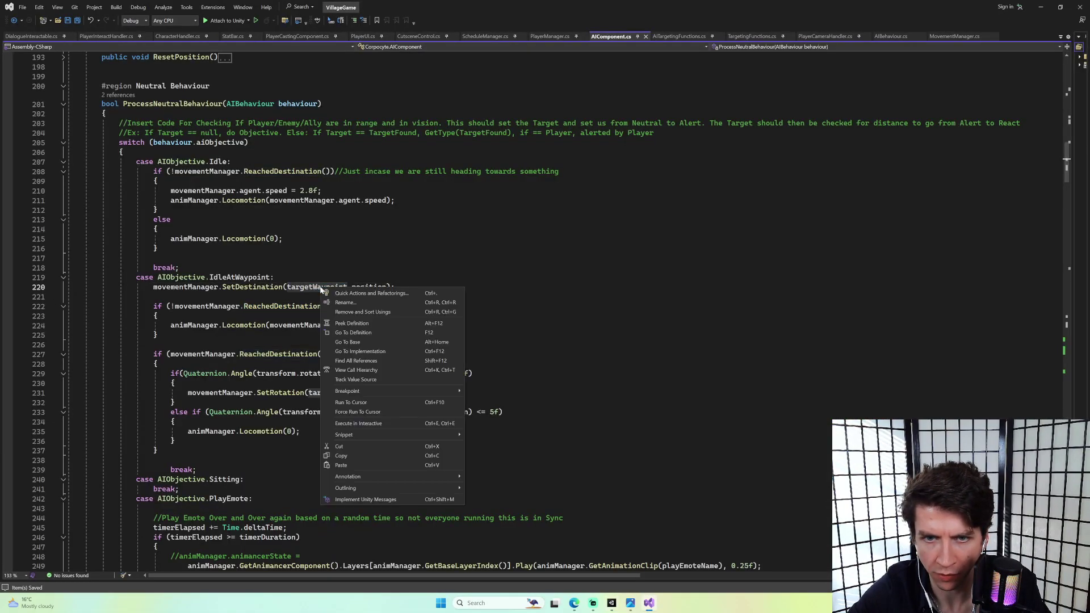
{"action": "left_click", "coordinate": [365, 335]}
{"action": "scroll", "coordinate": [239, 305], "scroll_direction": "down", "scroll_amount": 14}
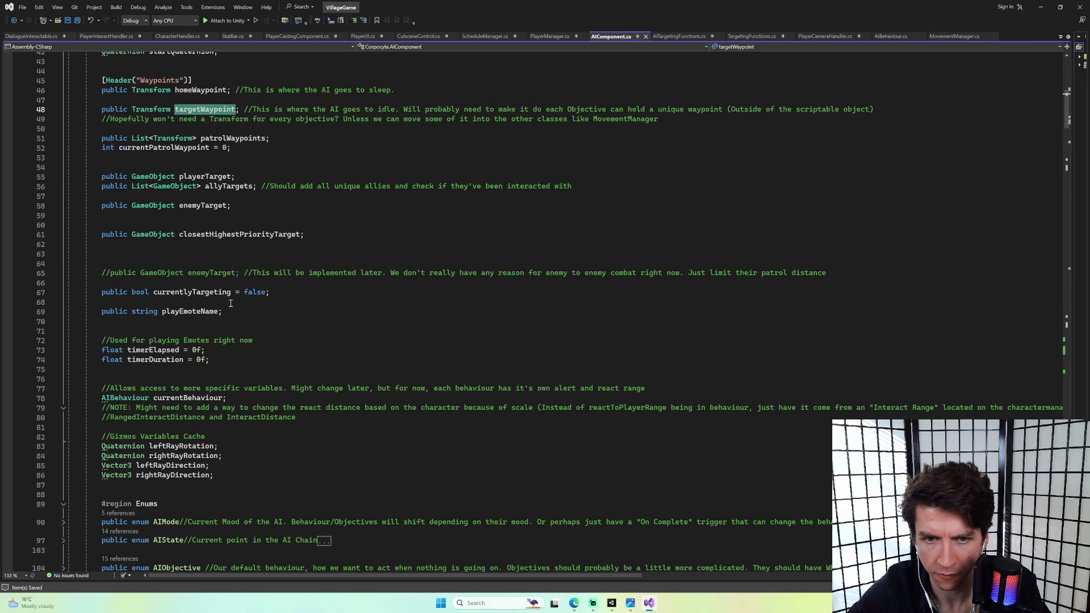
{"action": "scroll", "coordinate": [239, 305], "scroll_direction": "down", "scroll_amount": 15}
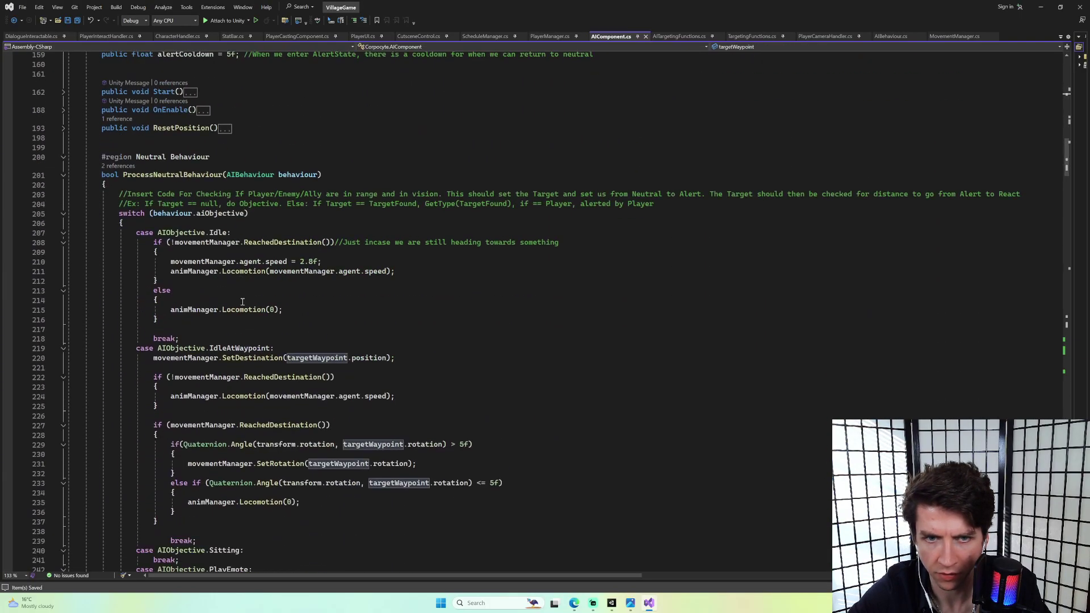
Expand OnEnable, Start and ResetPosition in AIComponent.cs and examine how the start position and waypoint variables are handled.
{"action": "scroll", "coordinate": [242, 302], "scroll_direction": "up", "scroll_amount": 14}
{"action": "scroll", "coordinate": [246, 299], "scroll_direction": "down", "scroll_amount": 11}
{"action": "scroll", "coordinate": [249, 301], "scroll_direction": "up", "scroll_amount": 2}
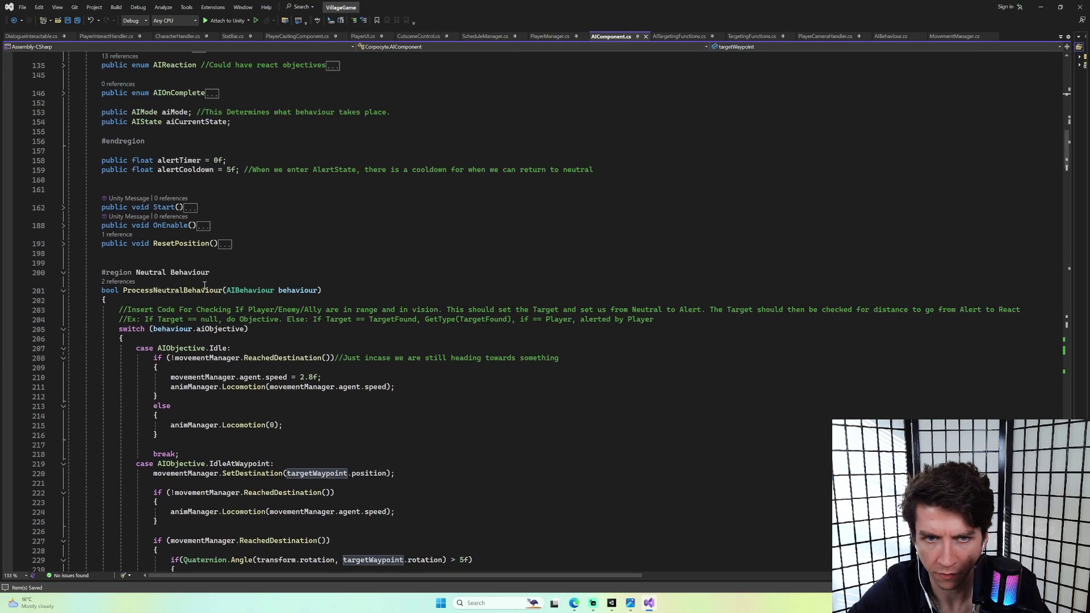
{"action": "left_click", "coordinate": [63, 228]}
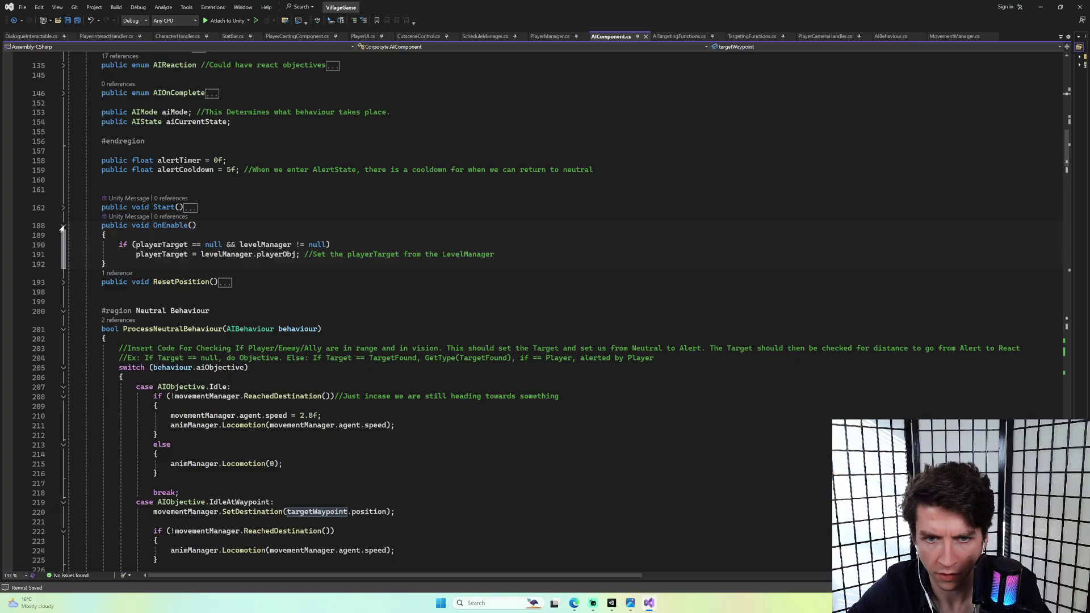
{"action": "left_click", "coordinate": [63, 208]}
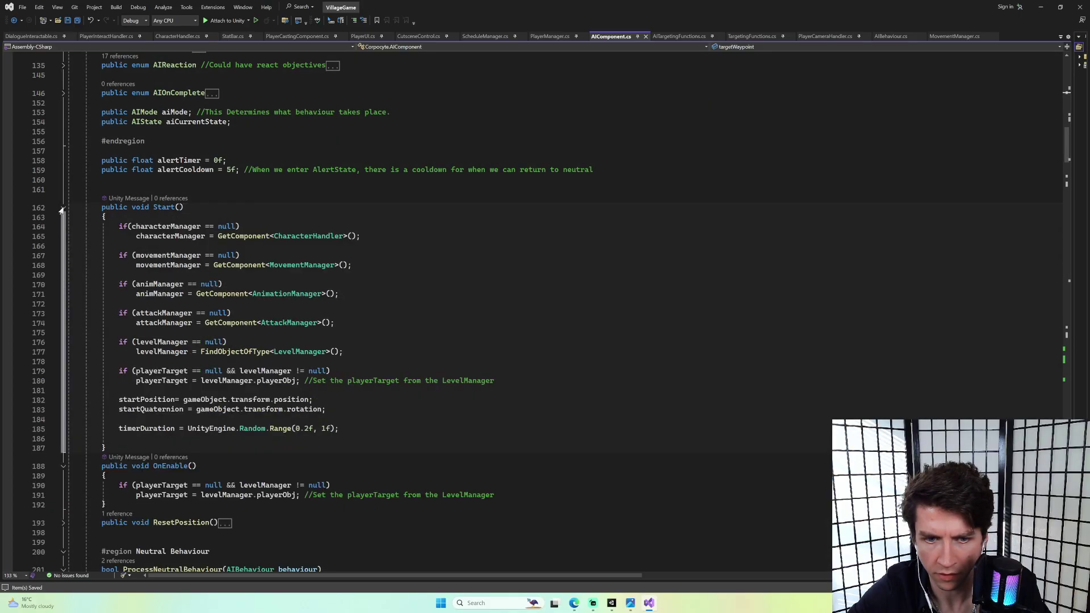
{"action": "scroll", "coordinate": [173, 419], "scroll_direction": "down", "scroll_amount": 4}
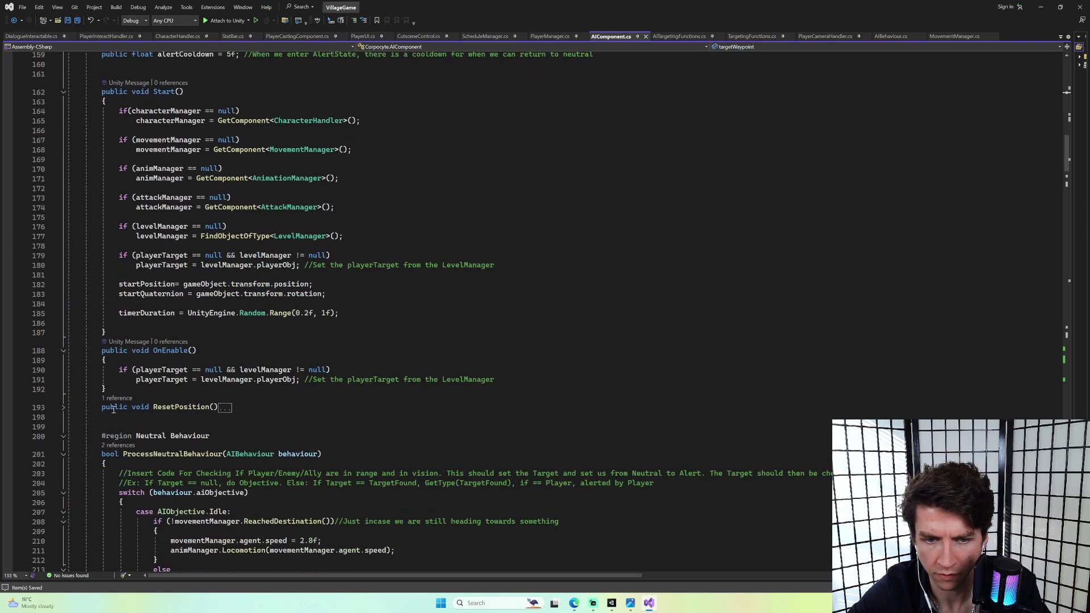
{"action": "left_click", "coordinate": [63, 407]}
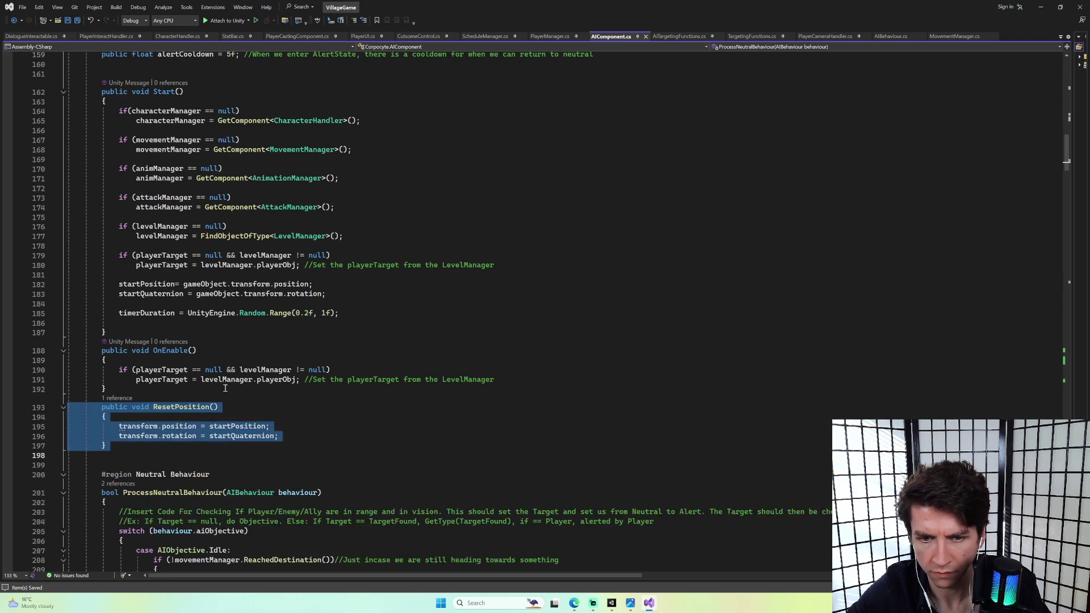
{"action": "left_click", "coordinate": [244, 390]}
{"action": "scroll", "coordinate": [253, 390], "scroll_direction": "up", "scroll_amount": 20}
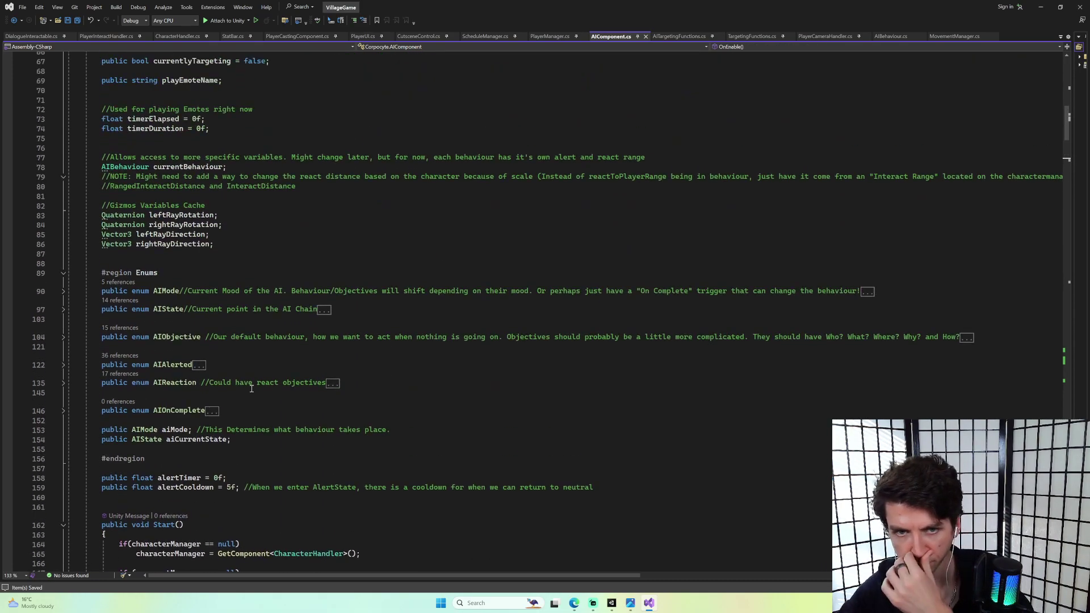
{"action": "scroll", "coordinate": [254, 382], "scroll_direction": "up", "scroll_amount": 10}
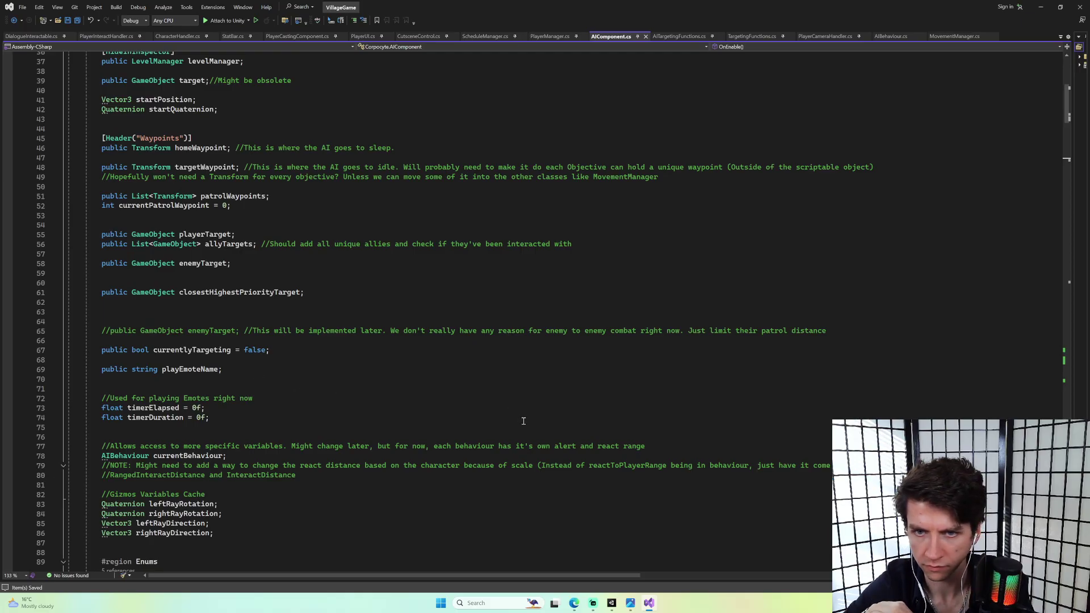
Switch to Unity, create an empty GuardPoint object at JungleGoblin-Spear's position and reparent it directly under BugGateInvasionActors.
{"action": "key", "text": "alt+Tab"}
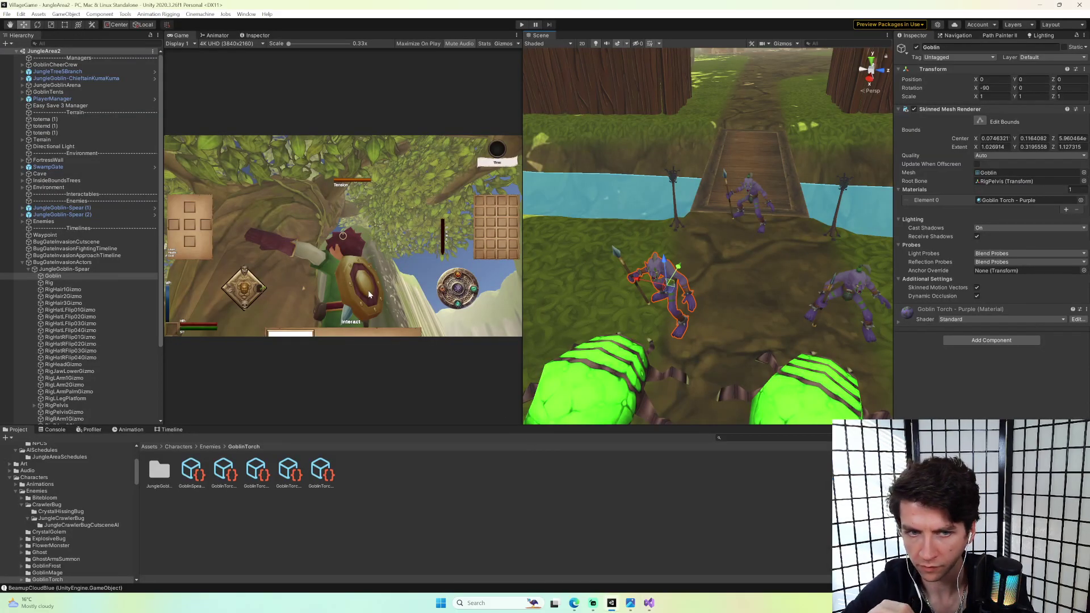
{"action": "left_click", "coordinate": [28, 269]}
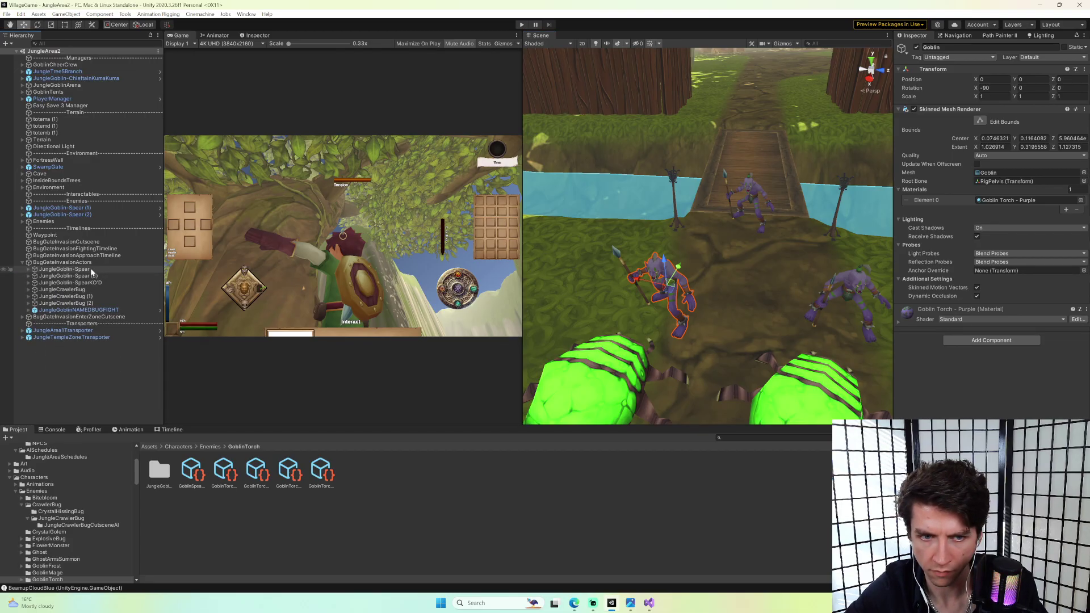
{"action": "left_click", "coordinate": [69, 269]}
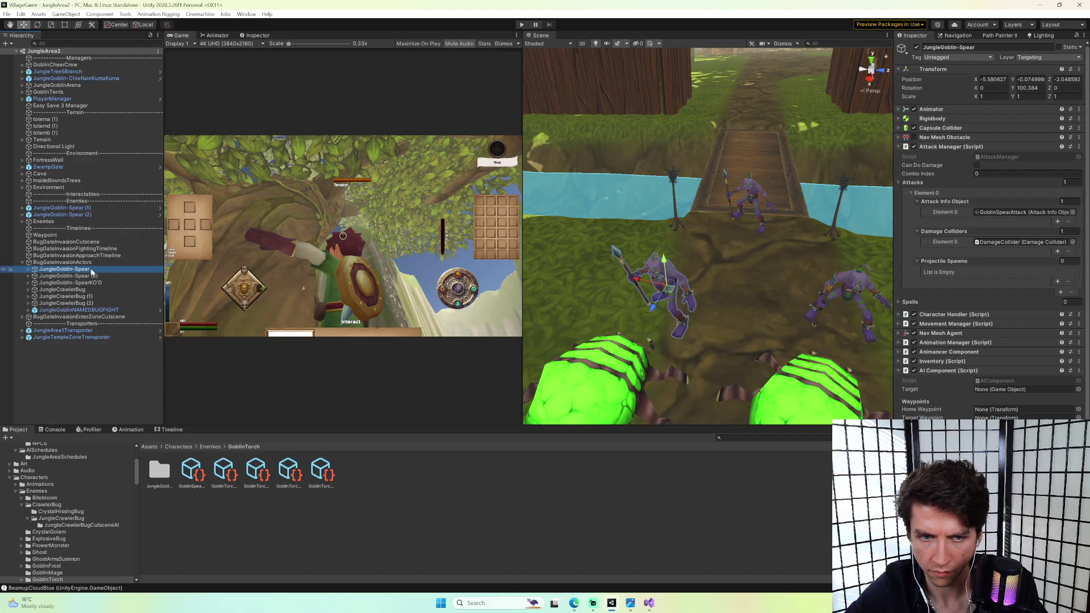
{"action": "right_click", "coordinate": [91, 272]}
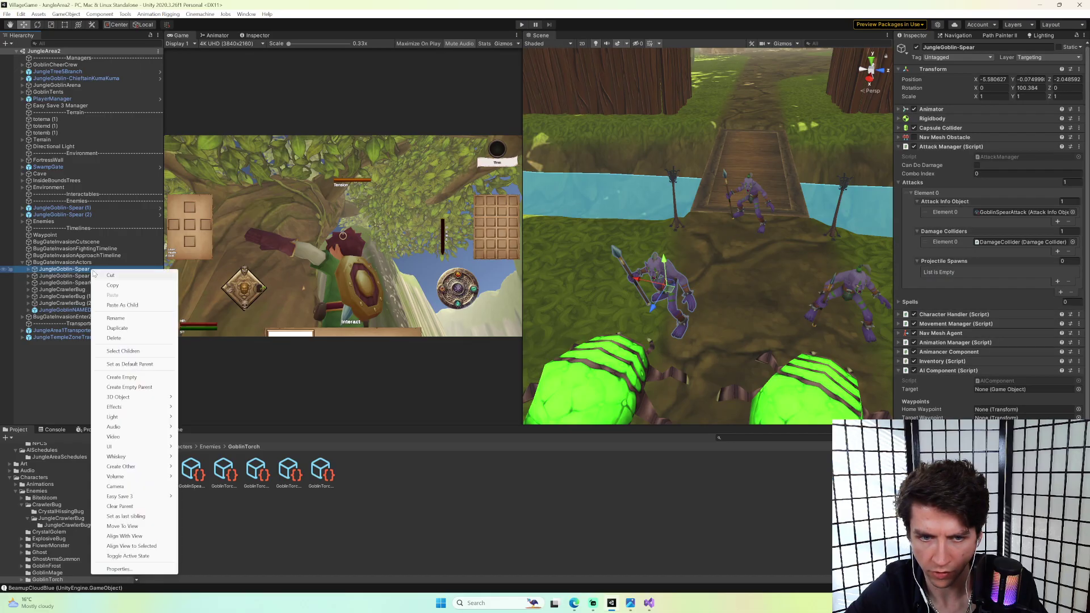
{"action": "left_click", "coordinate": [136, 379]}
{"action": "type", "text": "GuardPoint"}
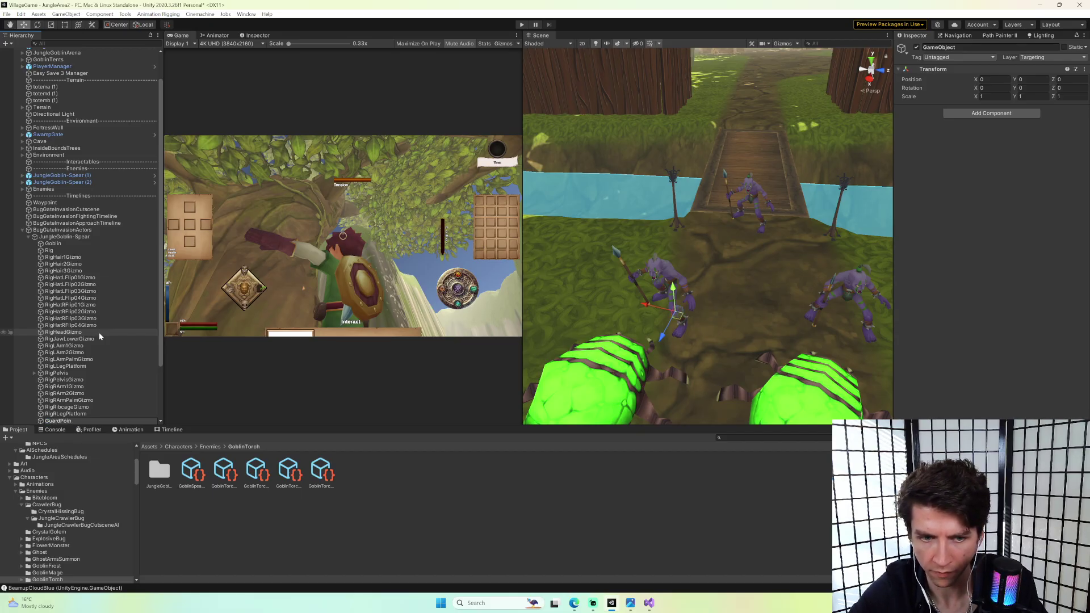
{"action": "key", "text": "Return"}
{"action": "left_click_drag", "start_coordinate": [85, 421], "coordinate": [76, 237]}
{"action": "key", "text": "w"}
{"action": "mouse_move", "coordinate": [648, 273]}
{"action": "right_mouse_down"}
{"action": "mouse_move", "coordinate": [715, 295]}
{"action": "mouse_move", "coordinate": [827, 292]}
{"action": "mouse_move", "coordinate": [658, 284]}
{"action": "right_mouse_up"}
{"action": "key", "text": "s"}
Duplicate GuardPoint, move the copy to the second spear goblin at Z about 1.28 and rotate it to about 70 degrees on Y.
{"action": "key", "text": "ctrl+d"}
{"action": "key", "text": "x"}
{"action": "left_click_drag", "start_coordinate": [696, 263], "coordinate": [828, 264]}
{"action": "key", "text": "x"}
{"action": "middle_click_drag", "start_coordinate": [823, 261], "coordinate": [778, 250]}
{"action": "key", "text": "e"}
{"action": "left_click_drag", "start_coordinate": [754, 279], "coordinate": [789, 271]}
{"action": "key", "text": "w"}
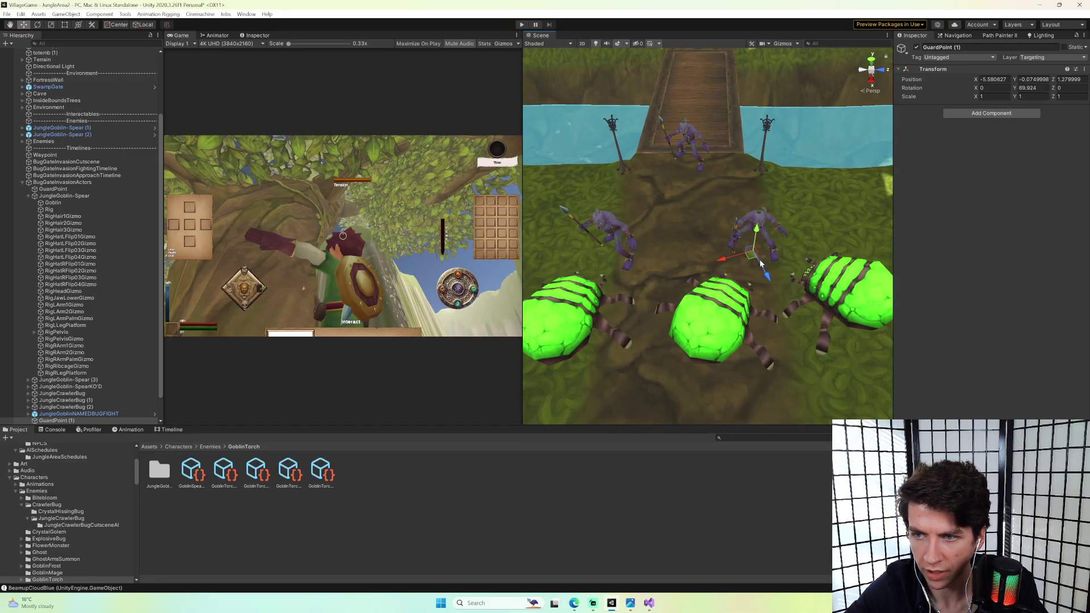
Place the duplicate directly below GuardPoint in the hierarchy, rename it GuardPointR, and rename the original GuardPointL.
{"action": "left_click", "coordinate": [74, 421]}
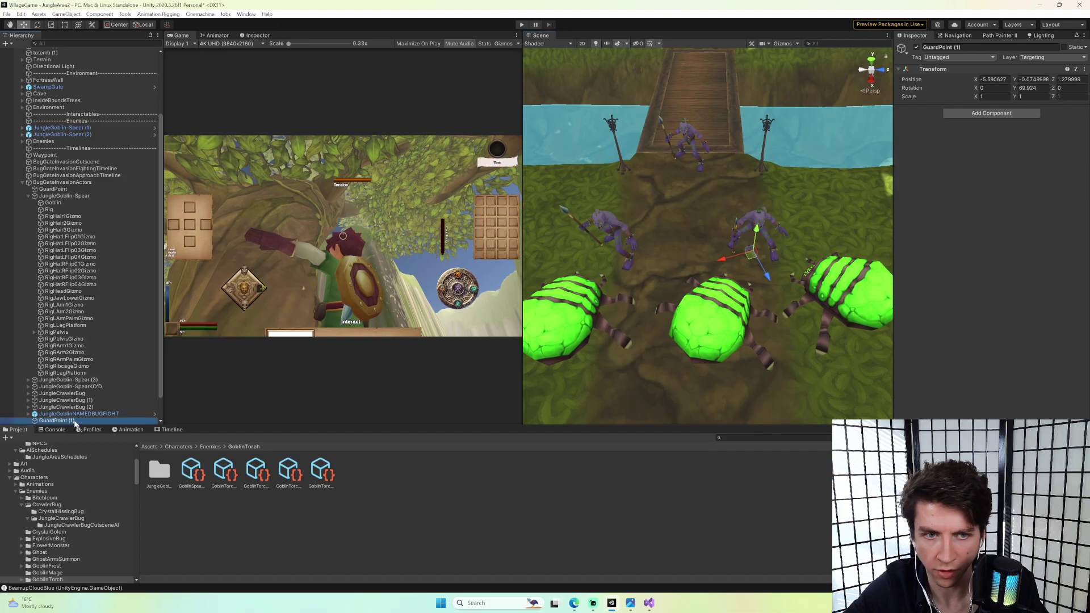
{"action": "left_click_drag", "start_coordinate": [72, 238], "coordinate": [29, 205]}
{"action": "left_click", "coordinate": [86, 278]}
{"action": "left_click_drag", "start_coordinate": [100, 276], "coordinate": [67, 277]}
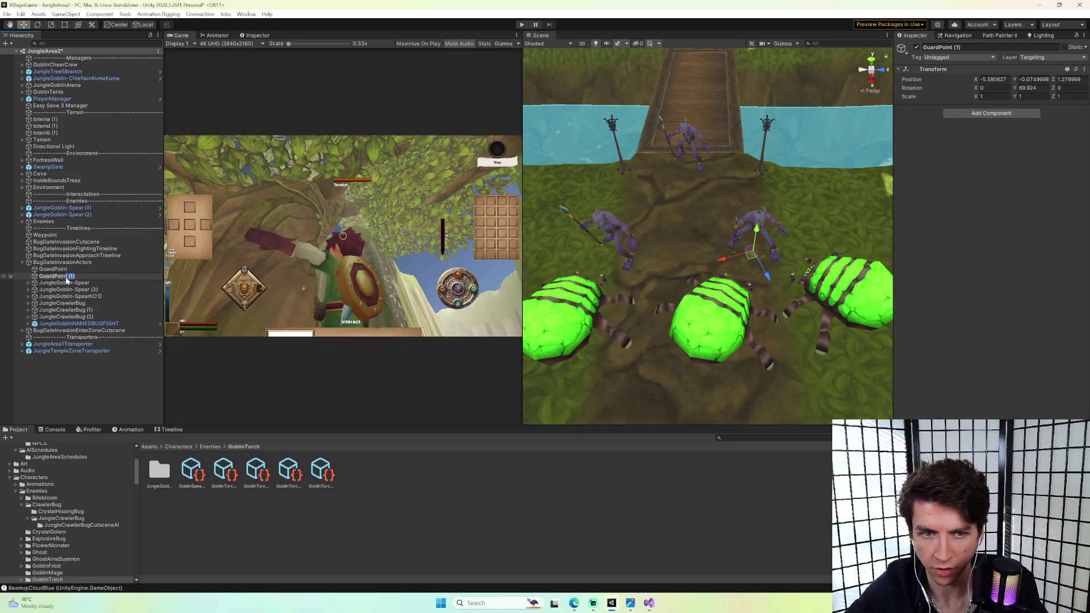
{"action": "type", "text": "R"}
{"action": "left_click", "coordinate": [78, 270]}
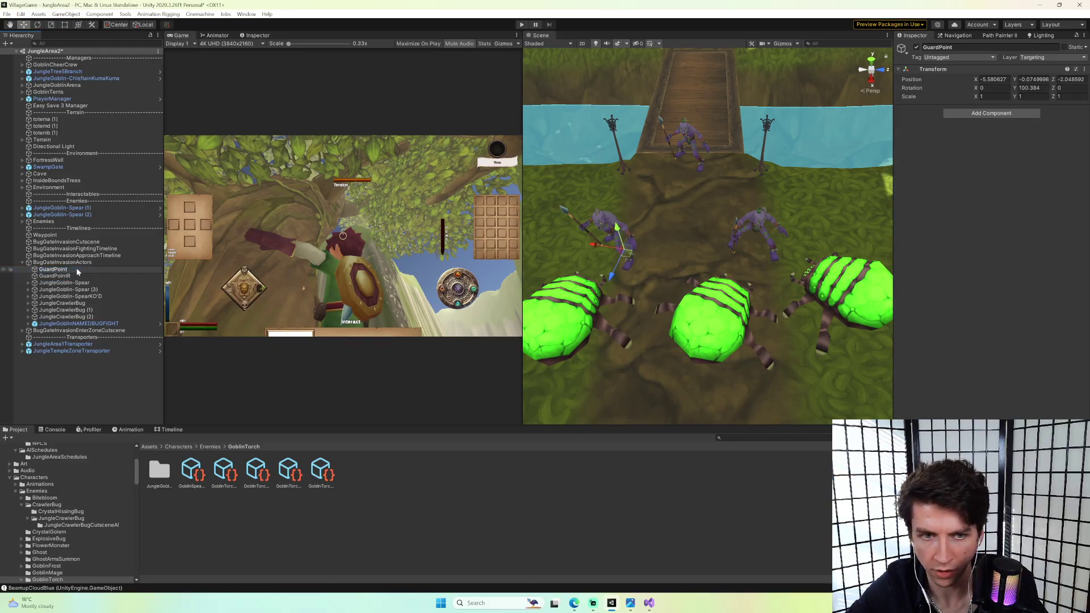
{"action": "type", "text": "L"}
{"action": "key", "text": "Return"}
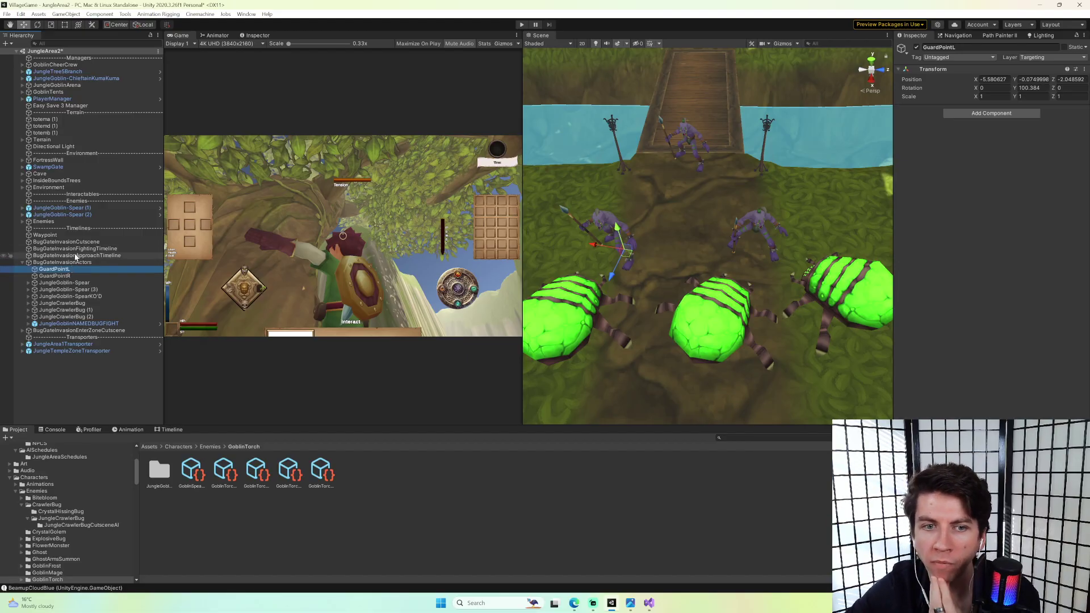
Assign GuardPointL as JungleGoblin-Spear's Target Waypoint and GuardPointR as JungleGoblin-Spear (3)'s, and save the scene.
{"action": "left_click", "coordinate": [104, 282]}
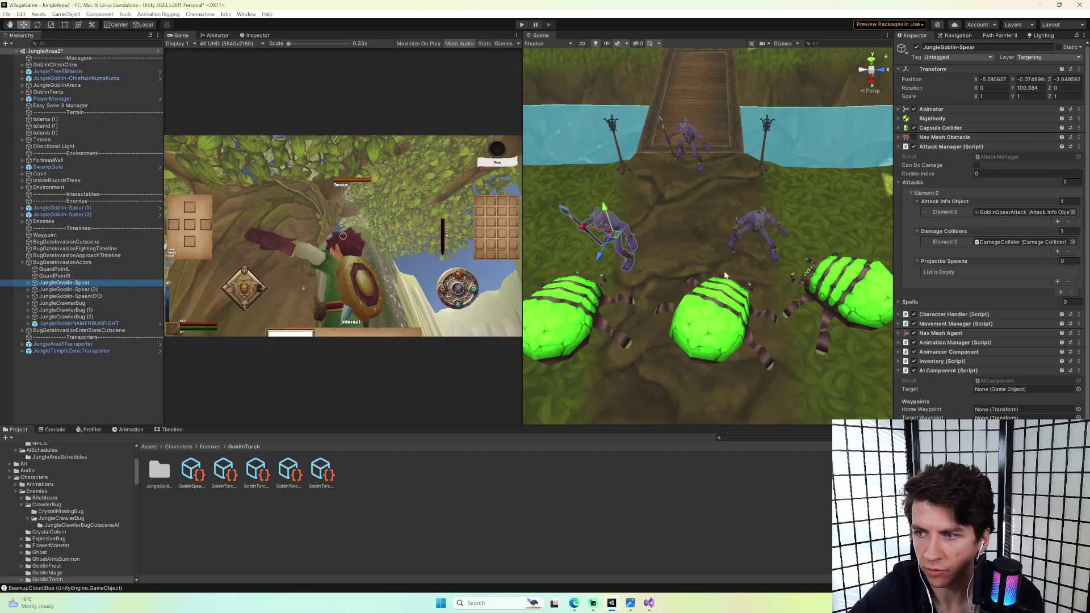
{"action": "scroll", "coordinate": [980, 260], "scroll_direction": "down", "scroll_amount": 1}
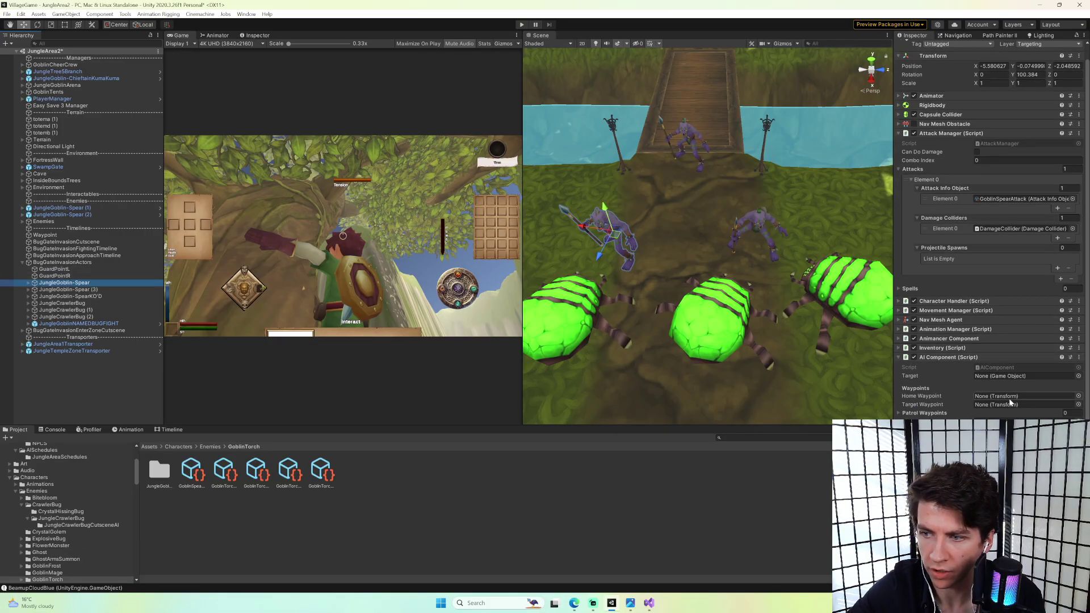
{"action": "left_click_drag", "start_coordinate": [70, 270], "coordinate": [1021, 408]}
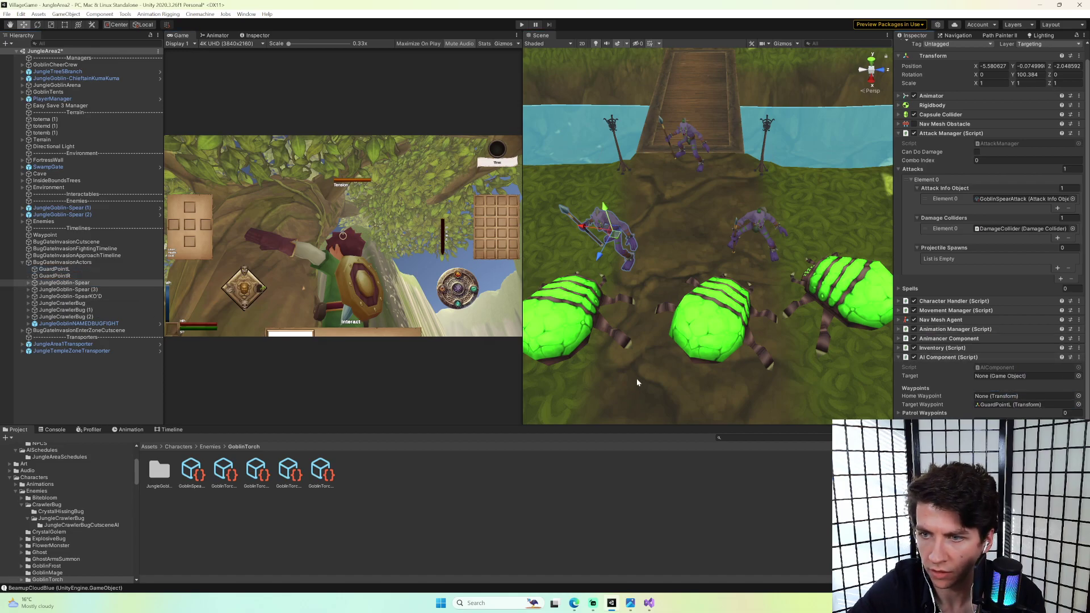
{"action": "left_click", "coordinate": [66, 290]}
{"action": "left_click_drag", "start_coordinate": [55, 276], "coordinate": [1019, 405]}
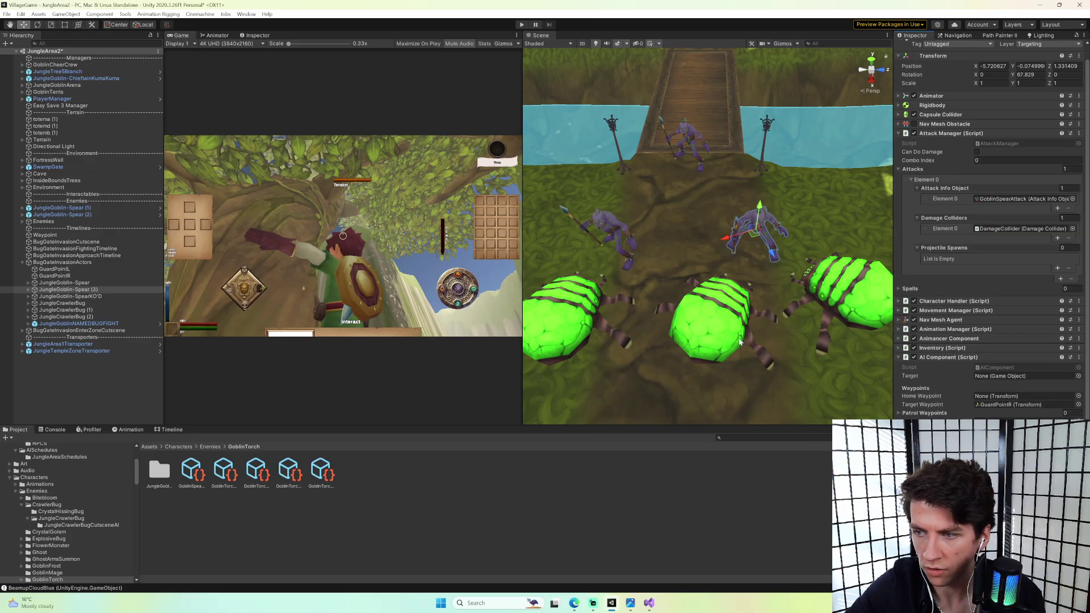
{"action": "key", "text": "ctrl+s"}
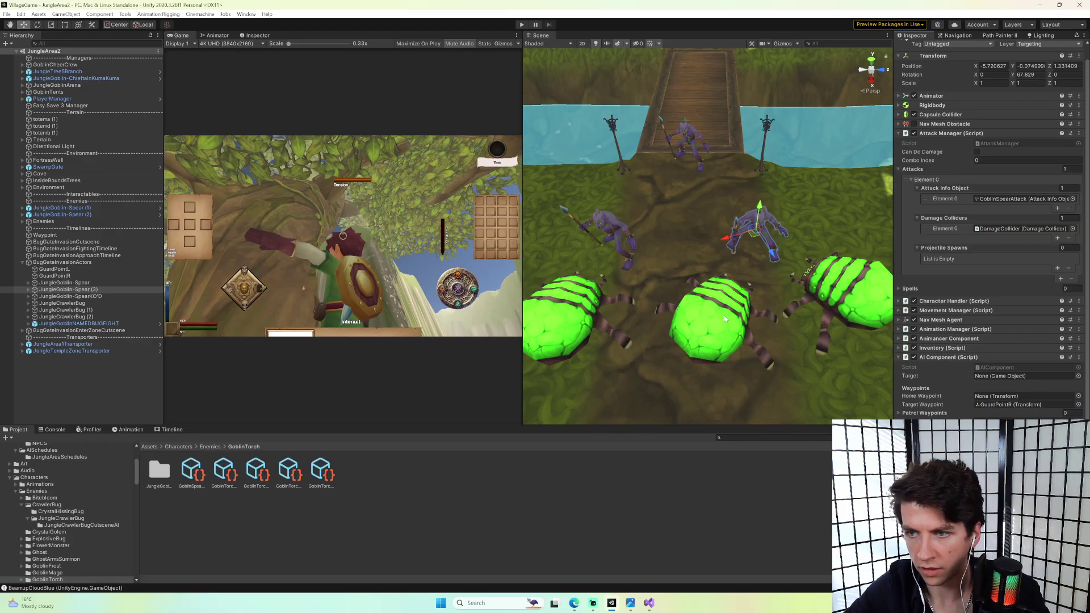
Open the TitleScreen scene with the MonKey Open Scene command.
{"action": "key", "text": "ctrl+grave"}
{"action": "type", "text": "os"}
{"action": "key", "text": "Return"}
{"action": "type", "text": "ui"}
{"action": "key", "text": "Return"}
{"action": "key", "text": "Return"}
{"action": "key", "text": "Return"}
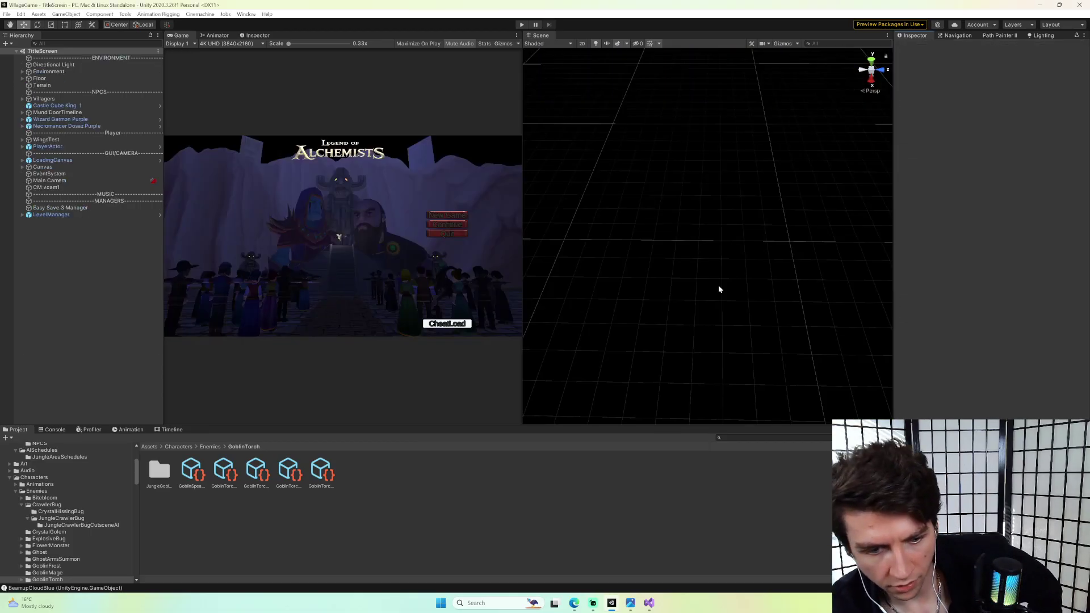
Reopen the JungleArea2 scene with the MonKey Open Scene command and select the JungleGoblin-Spear goblin's mesh in the scene.
{"action": "key", "text": "ctrl+grave"}
{"action": "type", "text": "os"}
{"action": "key", "text": "Return"}
{"action": "type", "text": "jungle"}
{"action": "key", "text": "Down"}
{"action": "key", "text": "Down"}
{"action": "key", "text": "Return"}
{"action": "key", "text": "Return"}
{"action": "key", "text": "Return"}
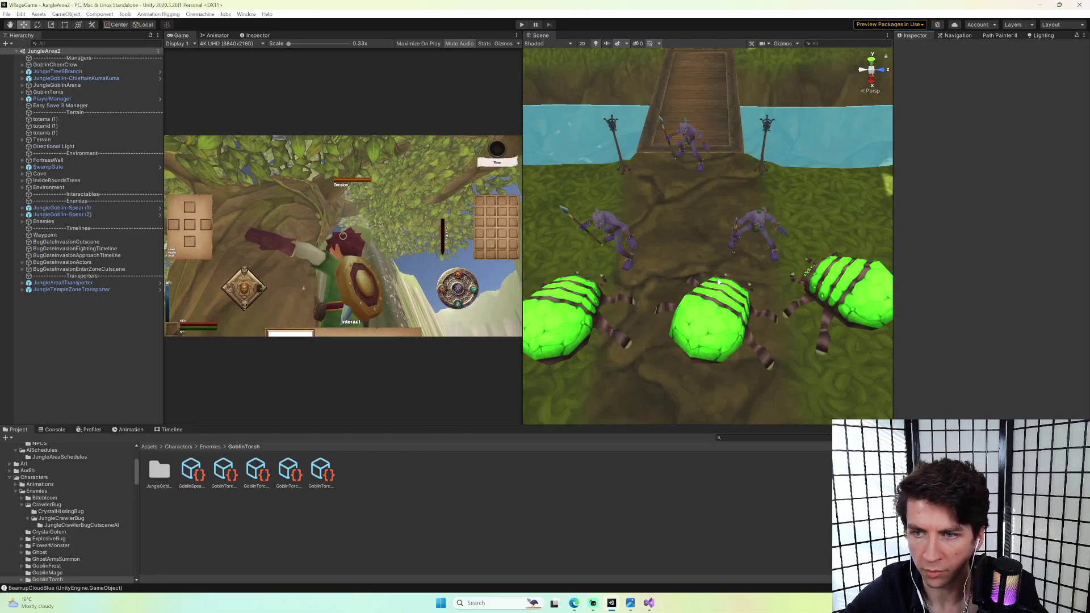
{"action": "left_click", "coordinate": [615, 227]}
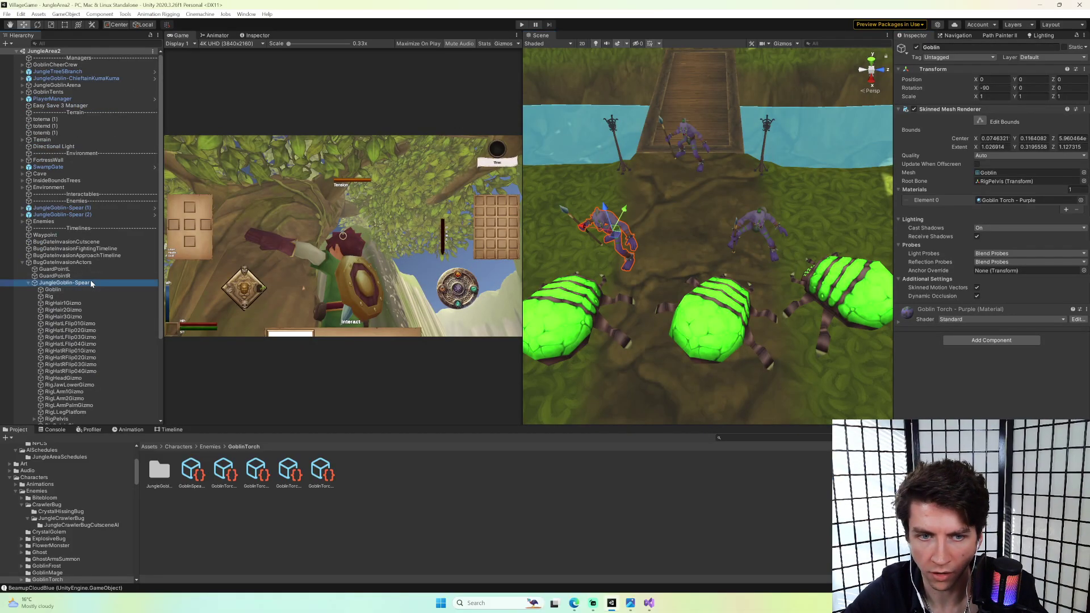
Check JungleGoblin-Spear's AI Component waypoints and the behaviour assigned in the Goblin Torchbearer Default Schedule asset.
{"action": "double_click", "coordinate": [91, 282]}
{"action": "scroll", "coordinate": [949, 389], "scroll_direction": "down", "scroll_amount": 1}
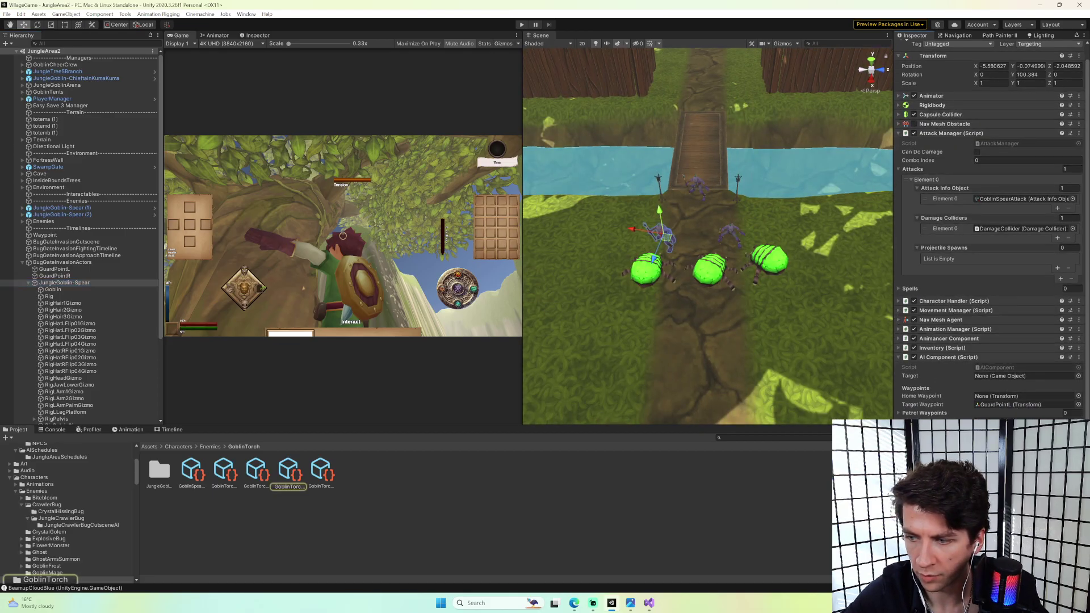
{"action": "left_click", "coordinate": [288, 474]}
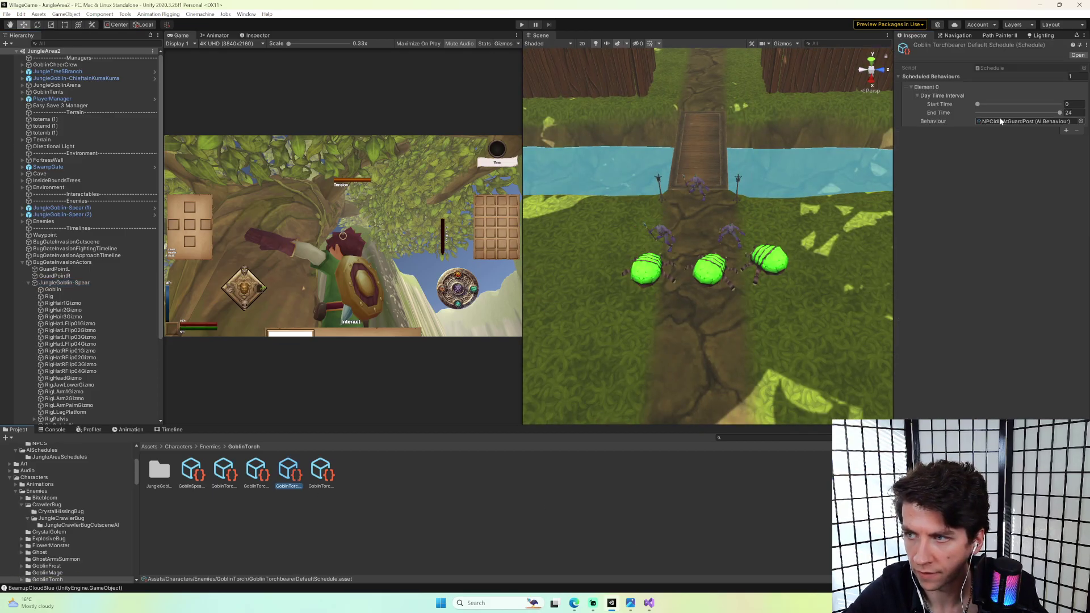
Open the TitleScreen scene with the MonKey Open Scene command.
{"action": "key", "text": "grave"}
{"action": "key", "text": "Escape"}
{"action": "key", "text": "alt+Tab"}
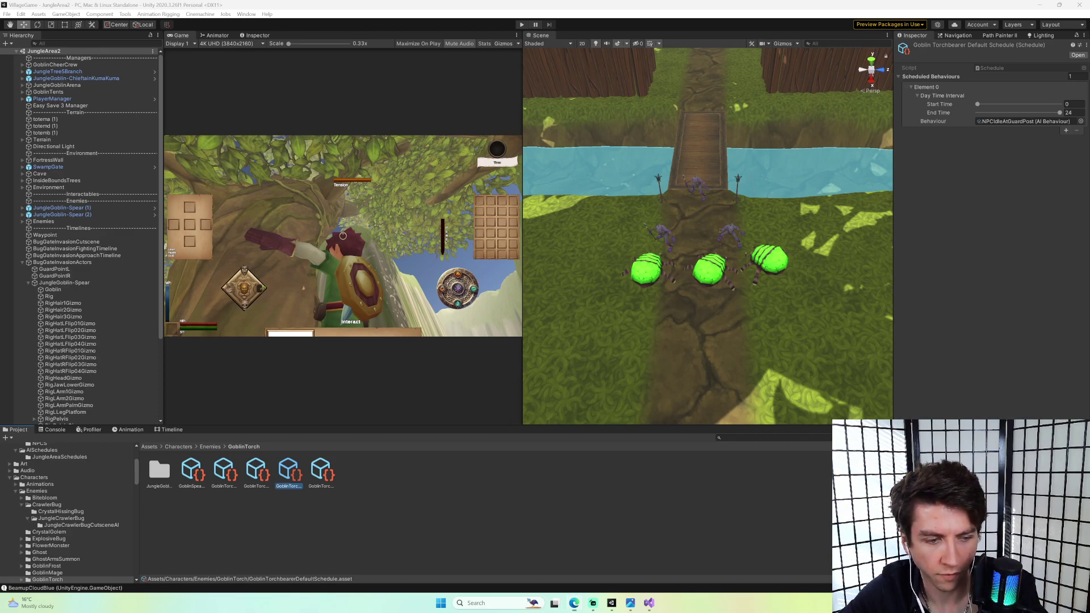
{"action": "key", "text": "ctrl+grave"}
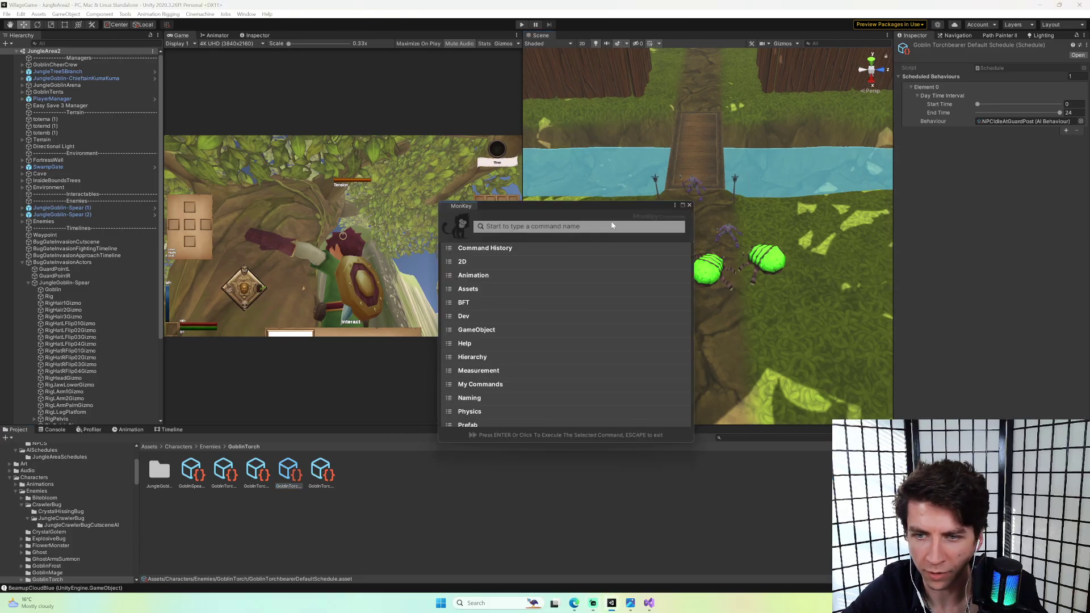
{"action": "type", "text": "is"}
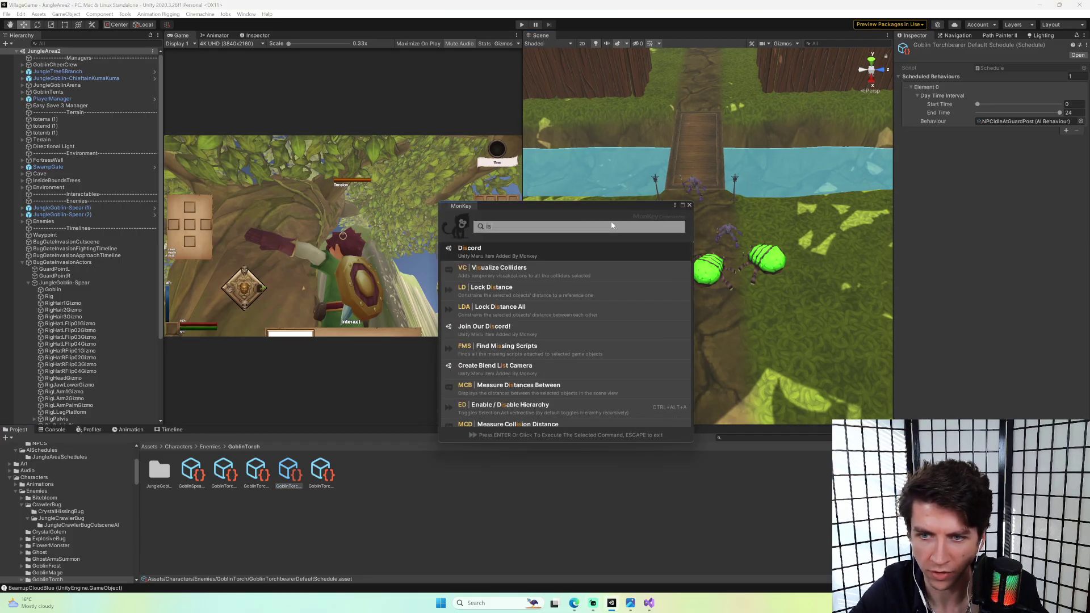
{"action": "key", "text": "BackSpace"}
{"action": "key", "text": "BackSpace"}
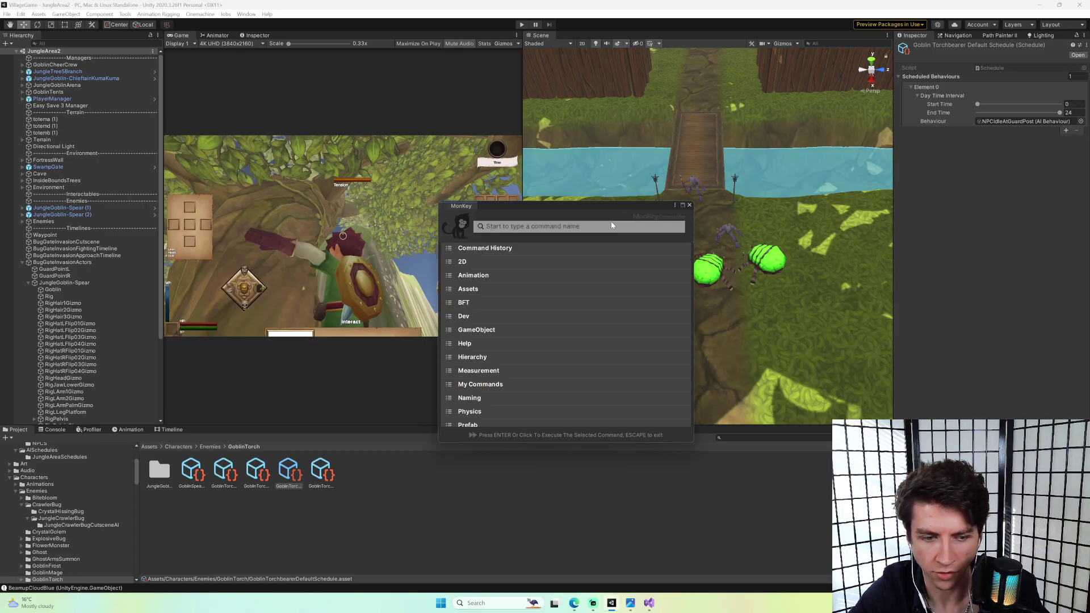
{"action": "type", "text": "os"}
{"action": "key", "text": "Return"}
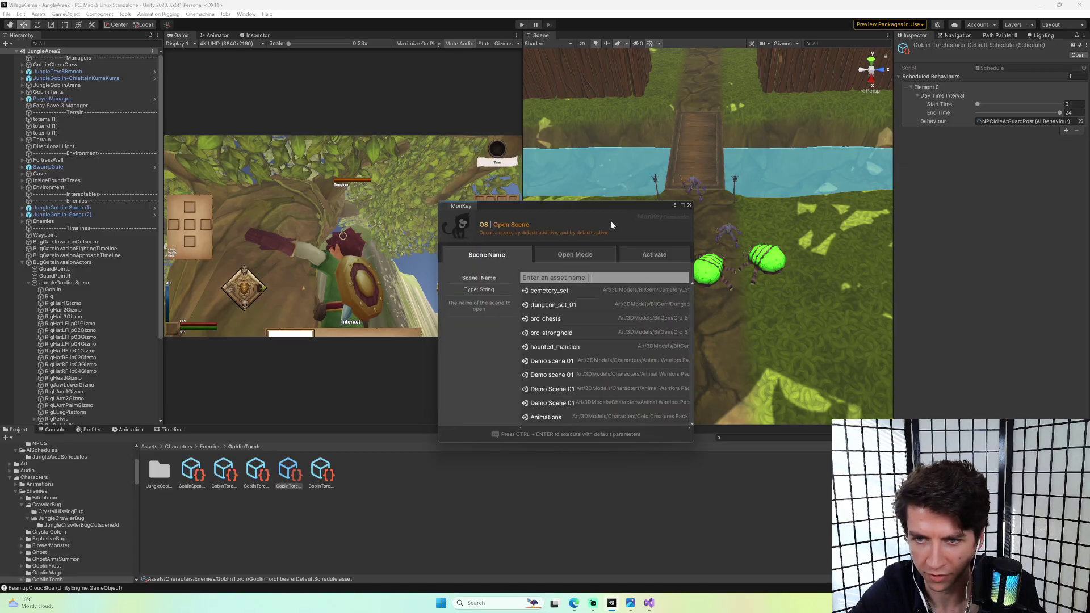
{"action": "type", "text": "title"}
{"action": "key", "text": "Return"}
{"action": "key", "text": "Return"}
{"action": "key", "text": "Return"}
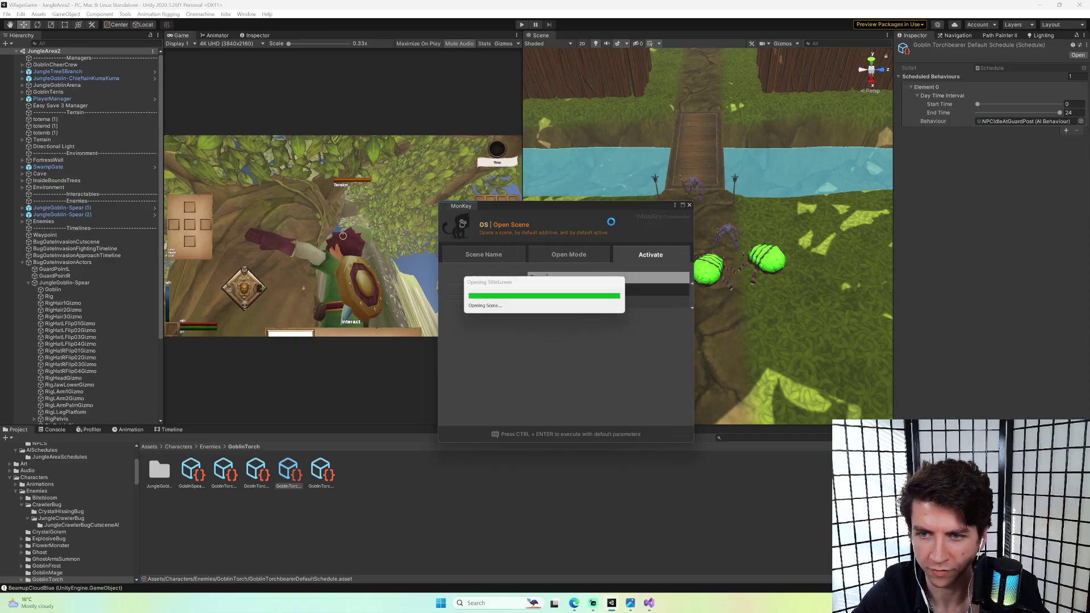
Play-test from the title screen, load the jungle area with CheatLoad, and run the player along the path to the gate goblins.
{"action": "left_click", "coordinate": [522, 25]}
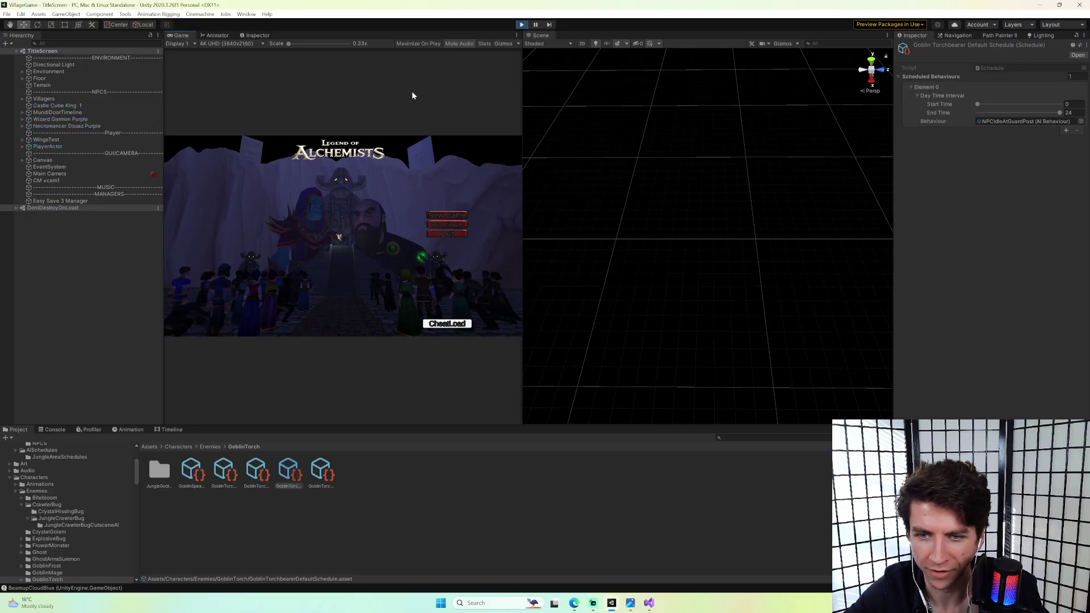
{"action": "left_click", "coordinate": [441, 325]}
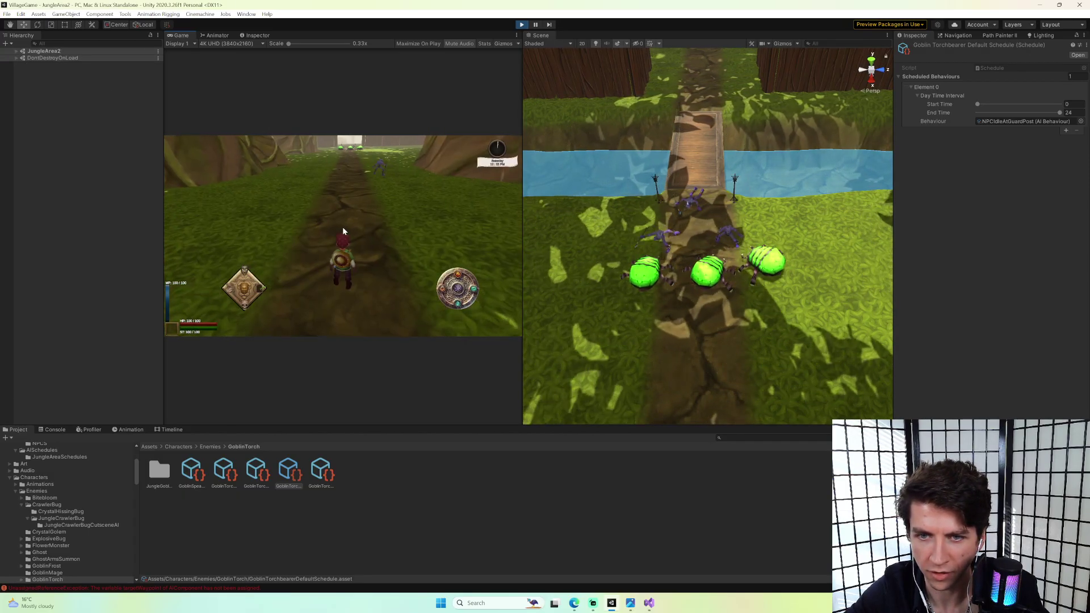
{"action": "key", "text": "w"}
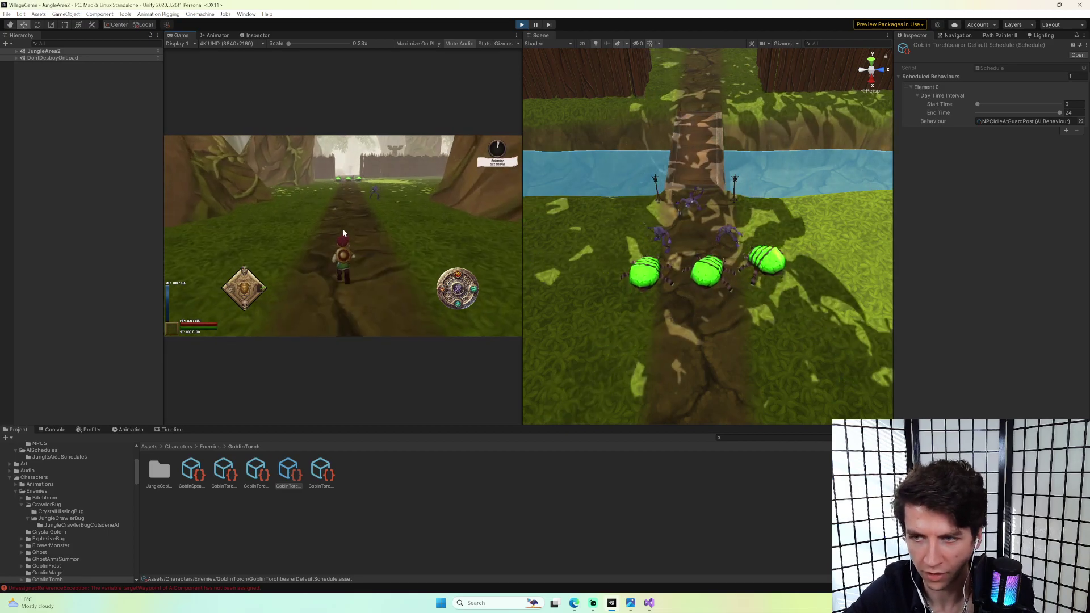
{"action": "key", "text": "w"}
{"action": "key", "text": "w"}
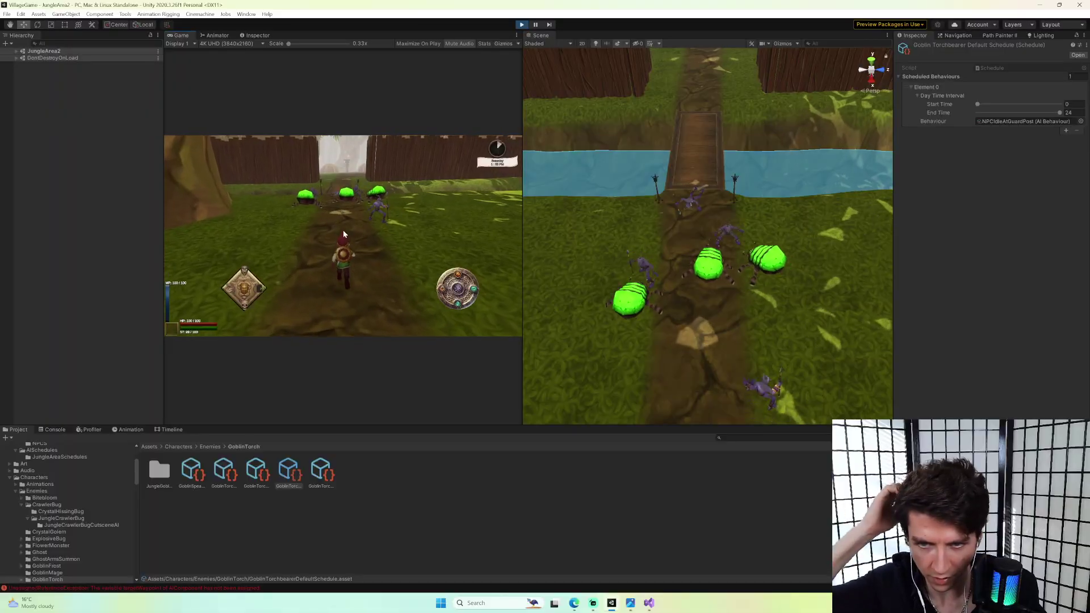
{"action": "key", "text": "w"}
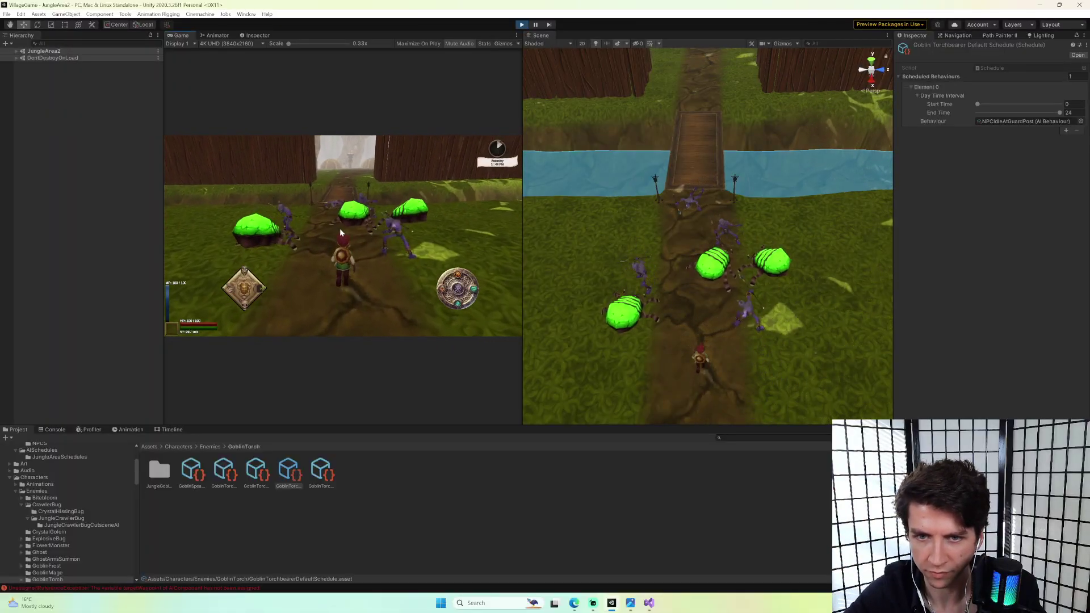
Fight the green bugs alongside the goblins, watch how the goblins behave at their guard posts, and stop the play-test.
{"action": "key", "text": "a"}
{"action": "left_click", "coordinate": [329, 232]}
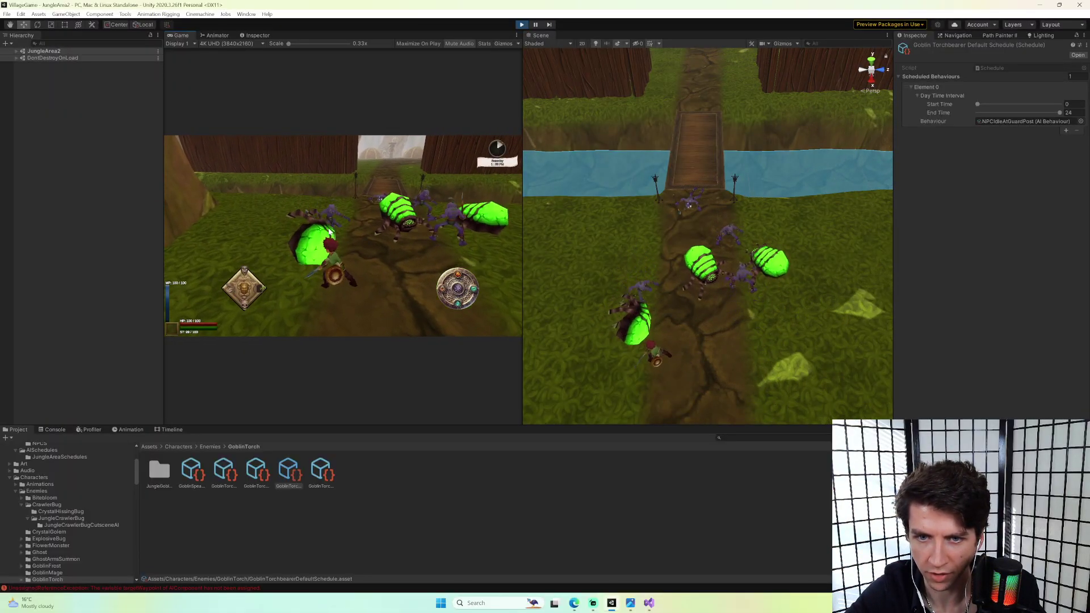
{"action": "key", "text": "s"}
{"action": "key", "text": "d"}
{"action": "key", "text": "w"}
{"action": "key", "text": "d"}
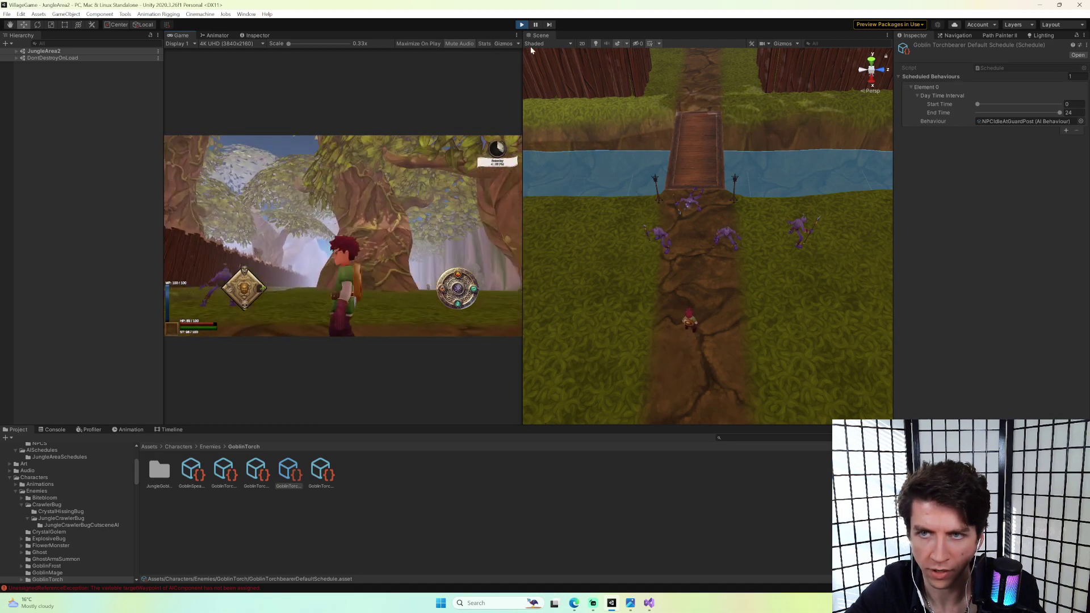
{"action": "left_click", "coordinate": [521, 25]}
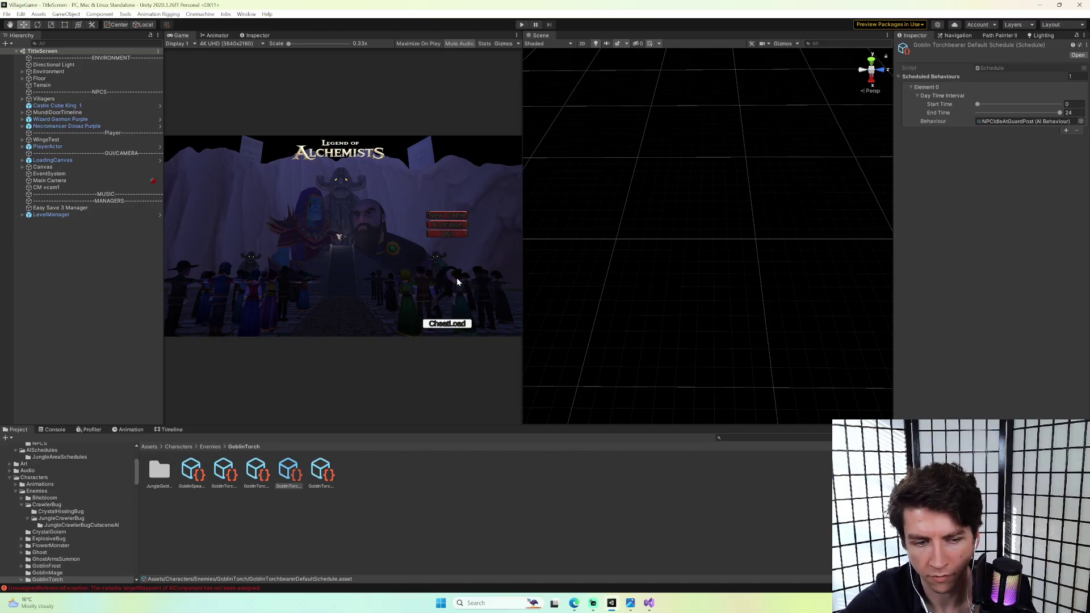
Open the AIComponent.cs line behind the console's unassigned targetWaypoint exception.
{"action": "left_click", "coordinate": [60, 430]}
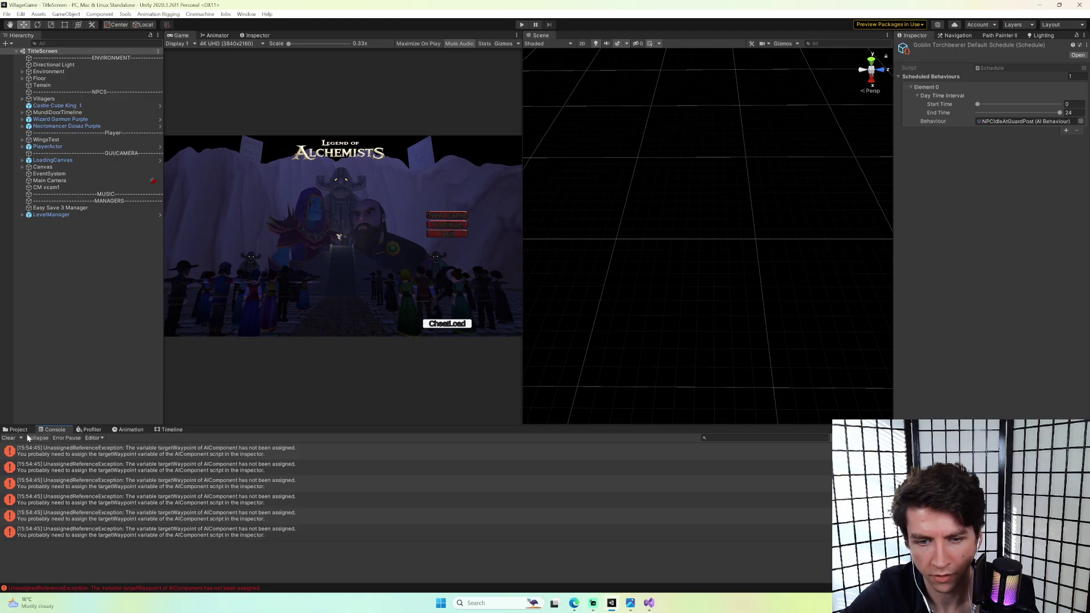
{"action": "left_click", "coordinate": [214, 465]}
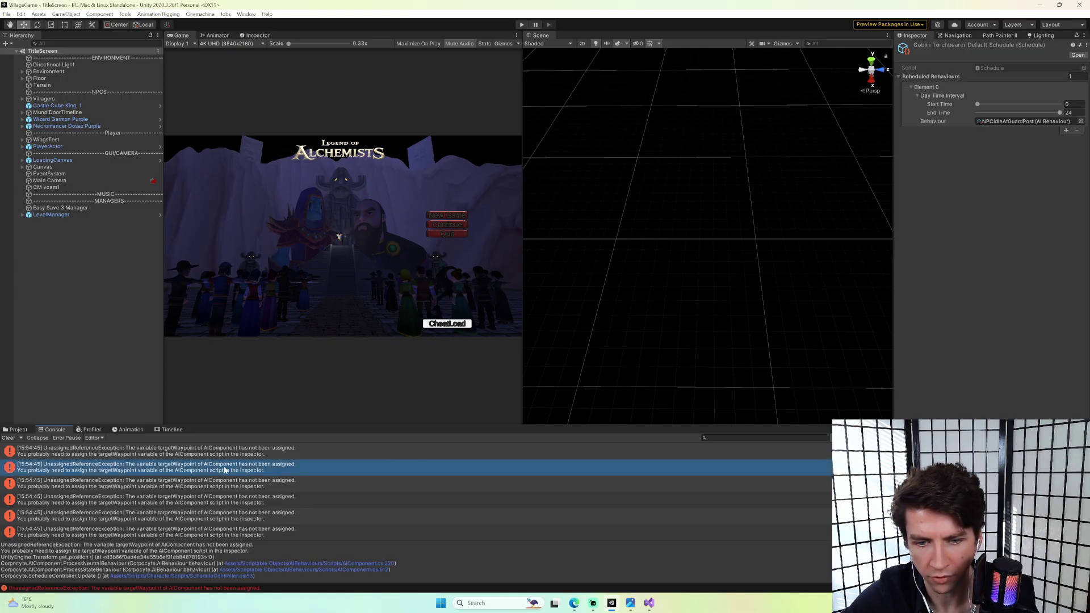
{"action": "left_click", "coordinate": [358, 562]}
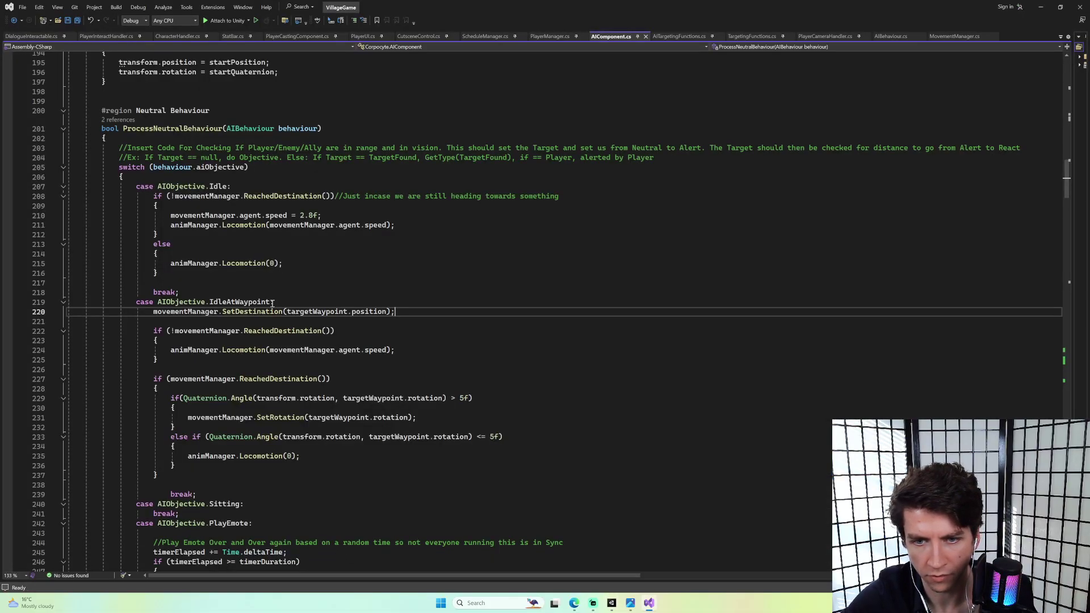
Add an empty if(targetWaypoint != null) block at the start of the IdleAtWaypoint case in ProcessNeutralBehaviour.
{"action": "key", "text": "Return"}
{"action": "key", "text": "Return"}
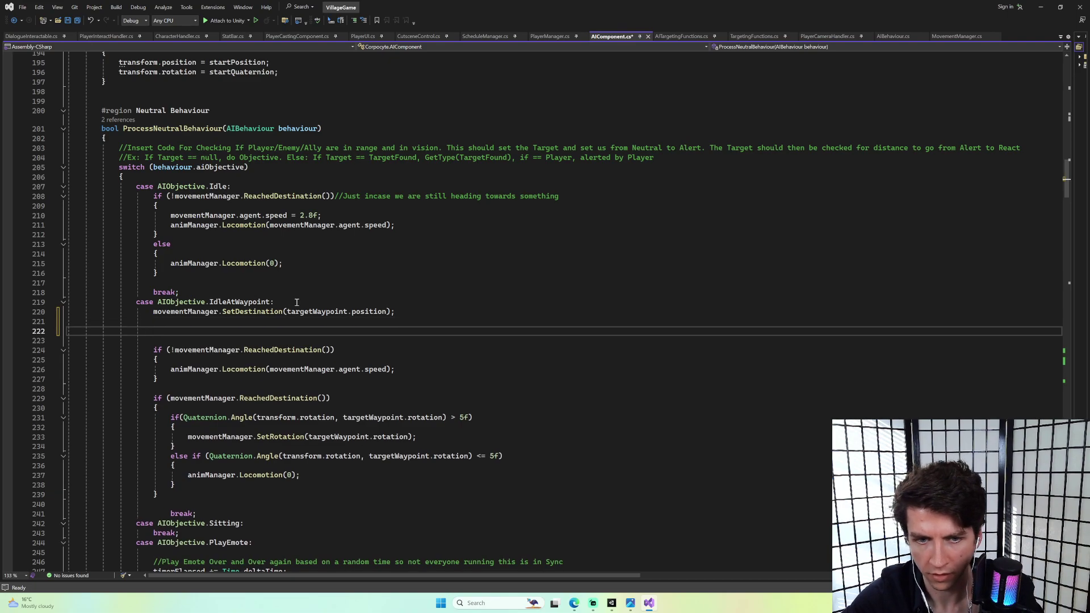
{"action": "key", "text": "BackSpace"}
{"action": "left_click", "coordinate": [297, 302]}
{"action": "key", "text": "Return"}
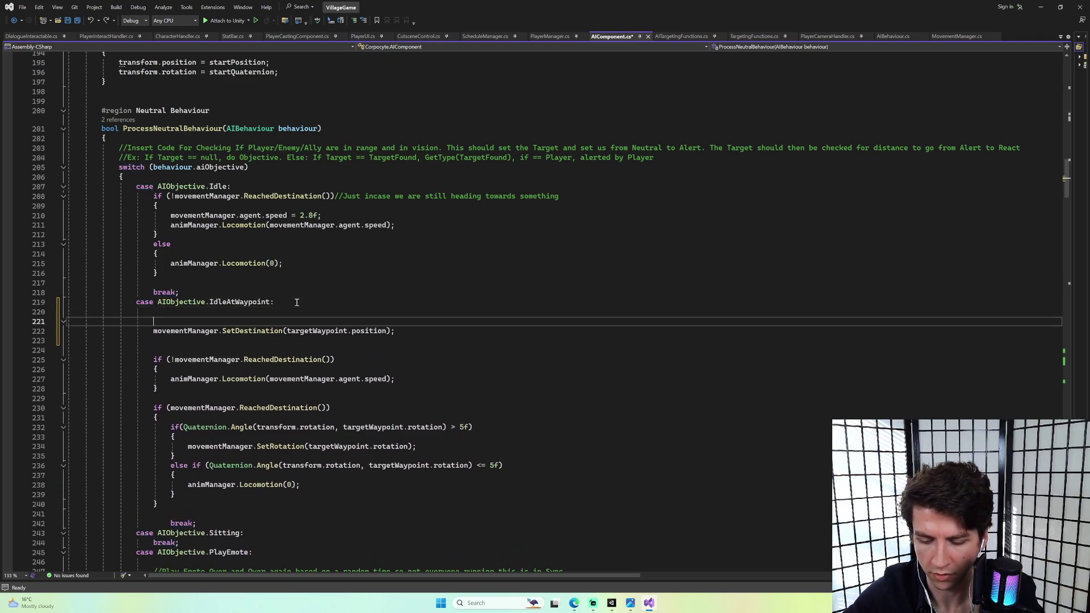
{"action": "key", "text": "Return"}
{"action": "type", "text": "if"}
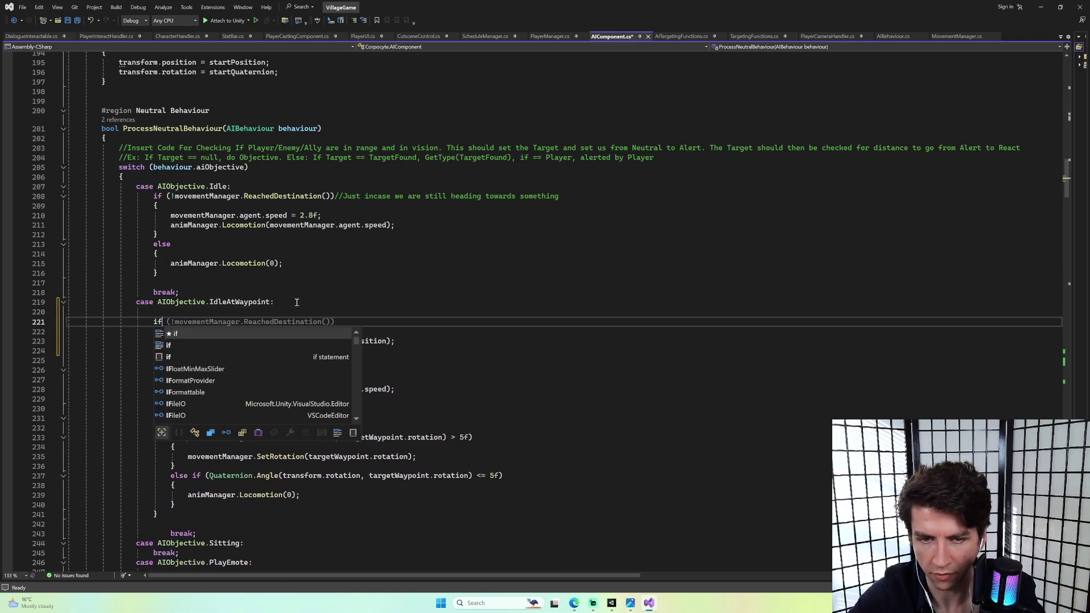
{"action": "type", "text": "(targetWaypoint !="}
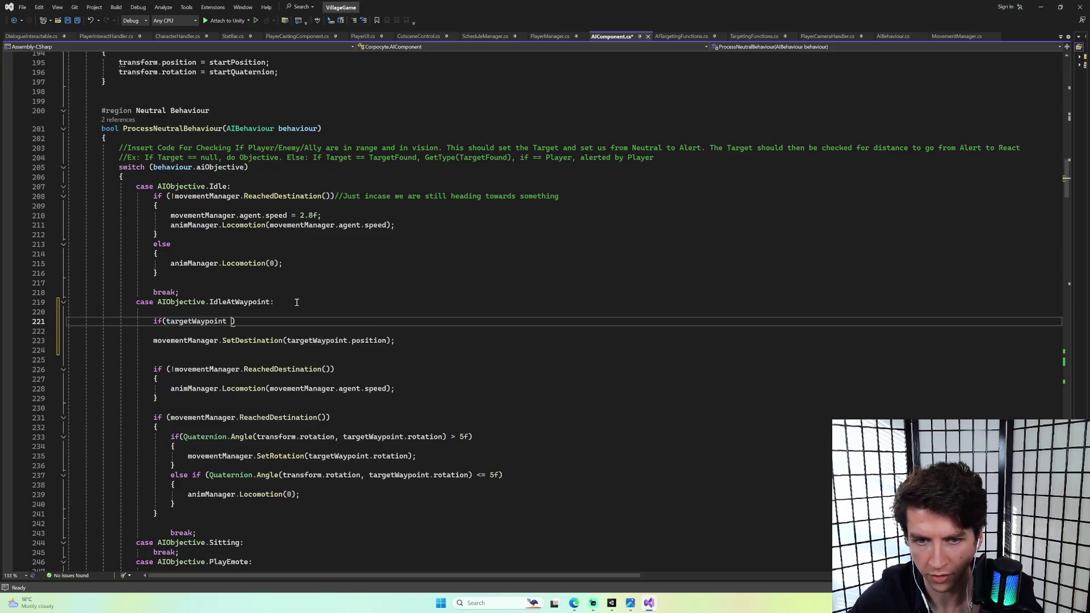
{"action": "type", "text": " null"}
{"action": "key", "text": "ctrl+s"}
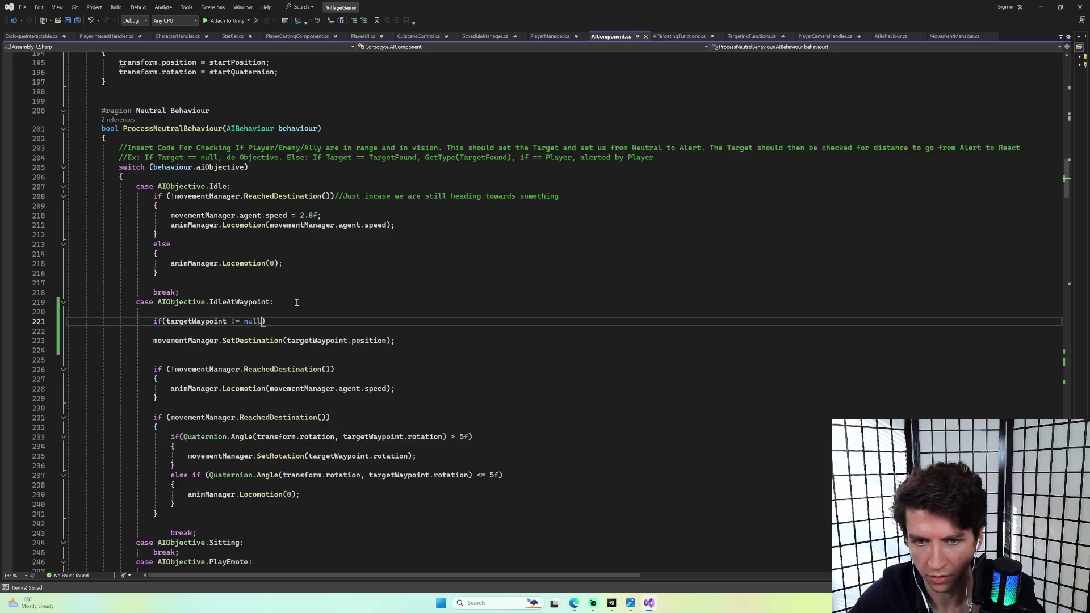
{"action": "key", "text": "Left"}
{"action": "key", "text": "End"}
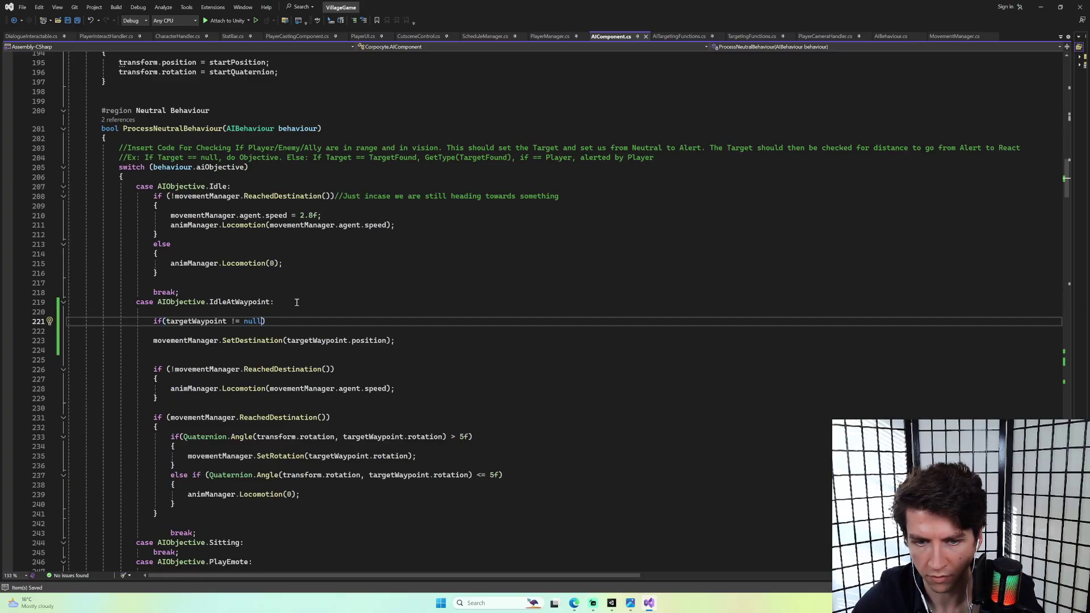
{"action": "type", "text": "{"}
{"action": "key", "text": "Return"}
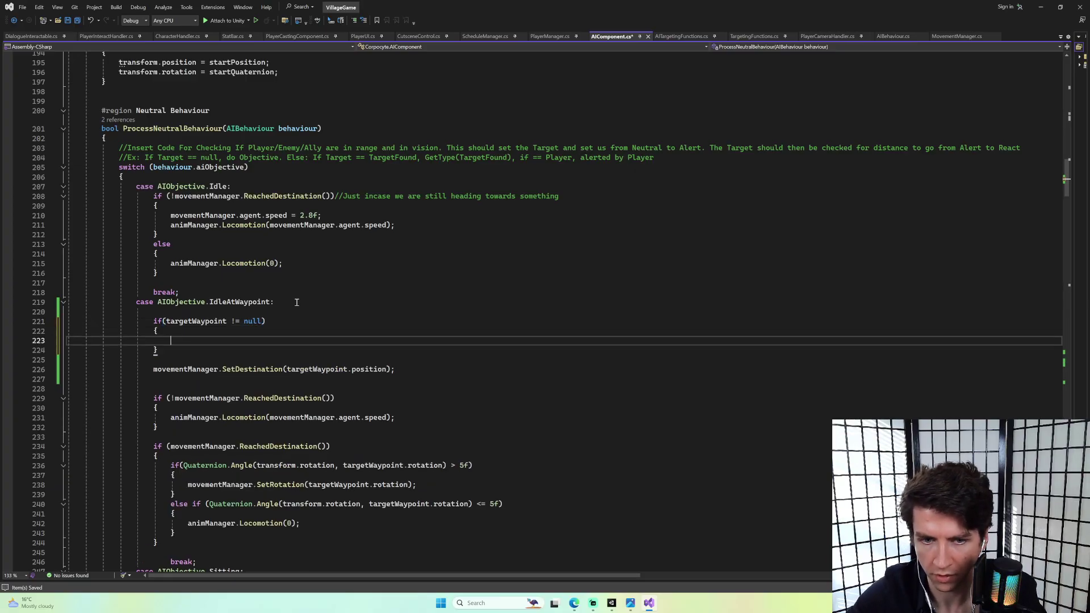
Move the case's destination, locomotion and rotation code inside the targetWaypoint null check, save, and remove the leftover blank lines.
{"action": "left_click_drag", "start_coordinate": [154, 369], "coordinate": [306, 473]}
{"action": "scroll", "coordinate": [306, 494], "scroll_direction": "down", "scroll_amount": 2}
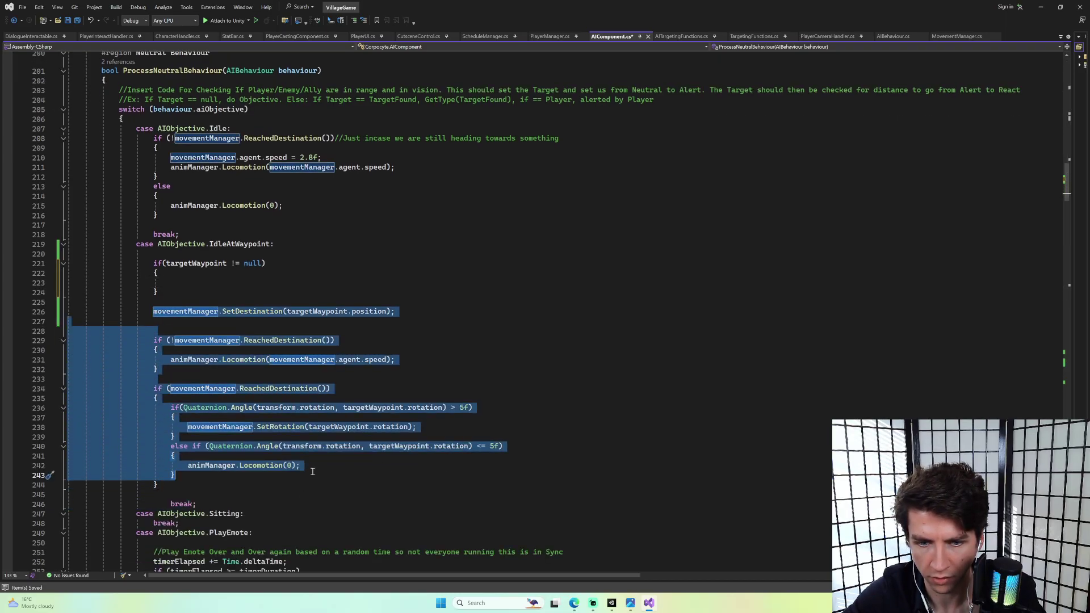
{"action": "left_click_drag", "start_coordinate": [170, 483], "coordinate": [153, 313]}
{"action": "key", "text": "ctrl+x"}
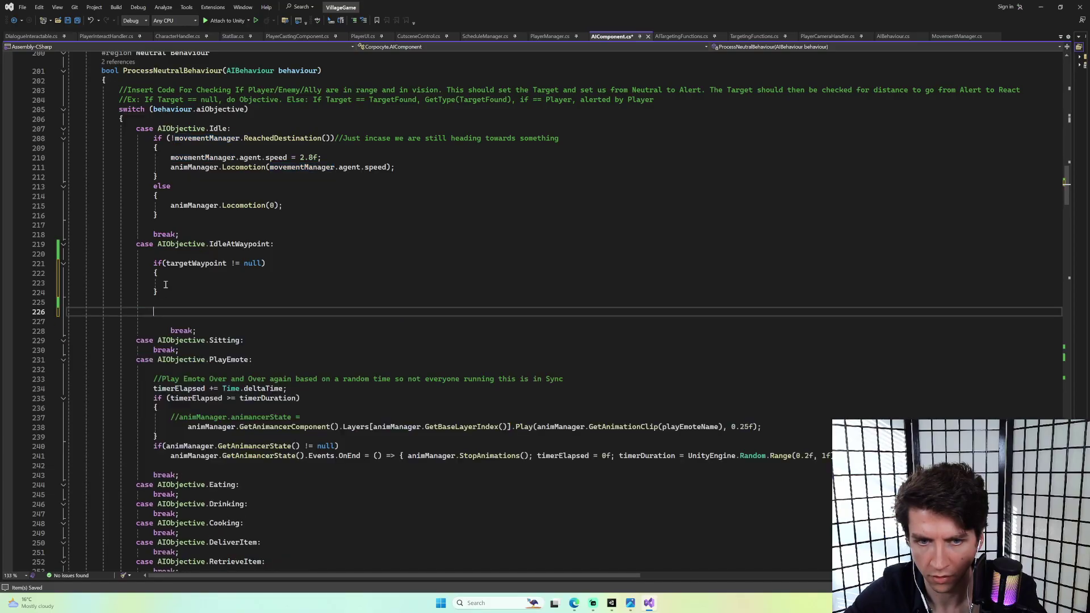
{"action": "left_click", "coordinate": [170, 284]}
{"action": "key", "text": "ctrl+v"}
{"action": "key", "text": "ctrl+s"}
{"action": "left_click", "coordinate": [184, 475]}
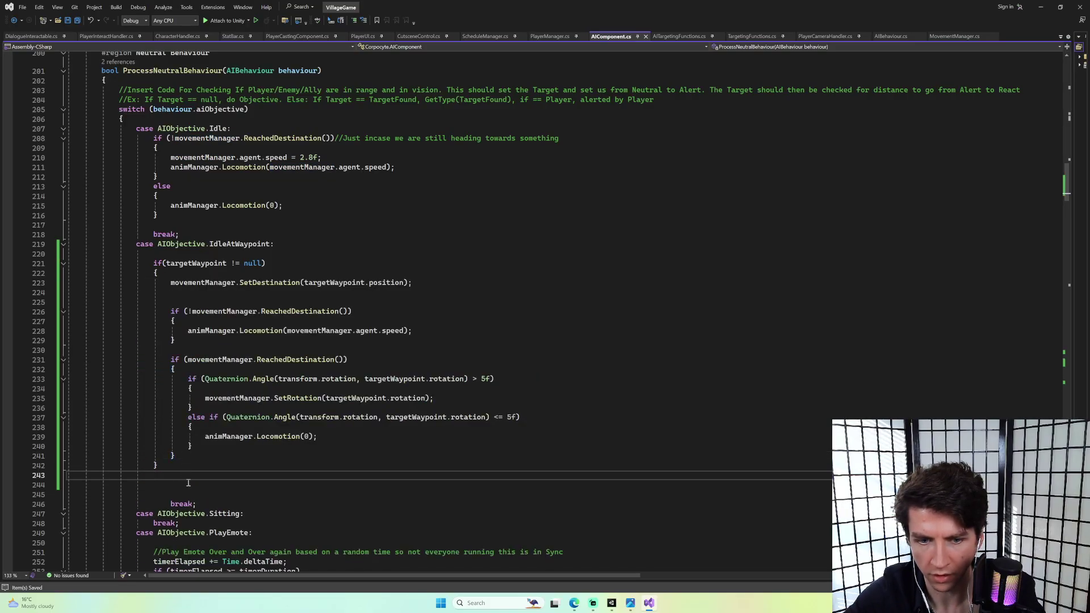
{"action": "left_click_drag", "start_coordinate": [192, 485], "coordinate": [192, 480]}
{"action": "key", "text": "BackSpace"}
{"action": "key", "text": "BackSpace"}
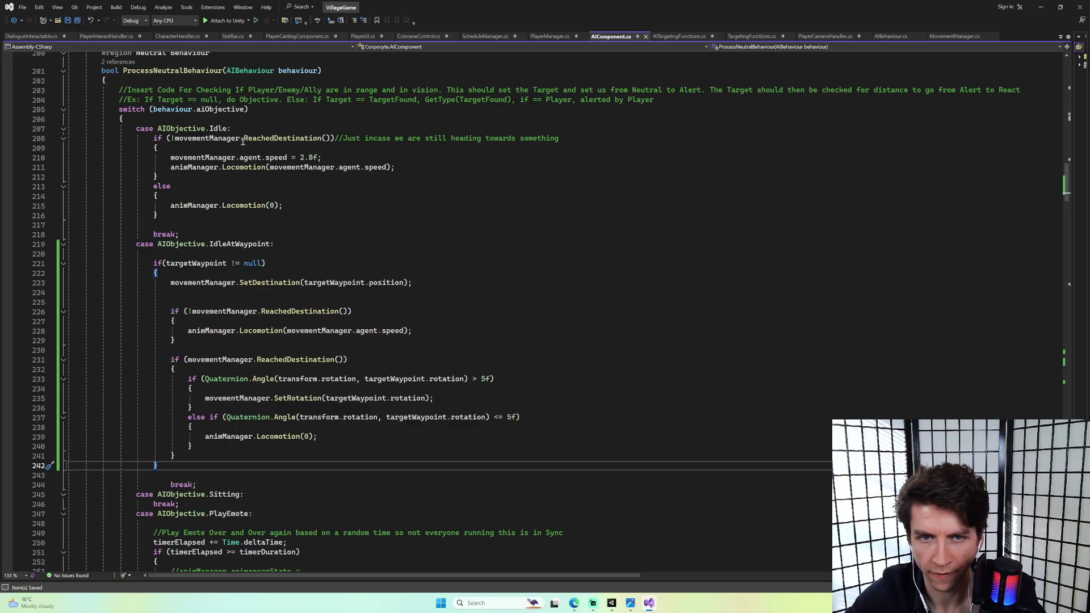
Add an else branch to the targetWaypoint check that calls animManager.Locomotion(0);, reusing the line from the Idle case.
{"action": "left_click_drag", "start_coordinate": [282, 205], "coordinate": [170, 205]}
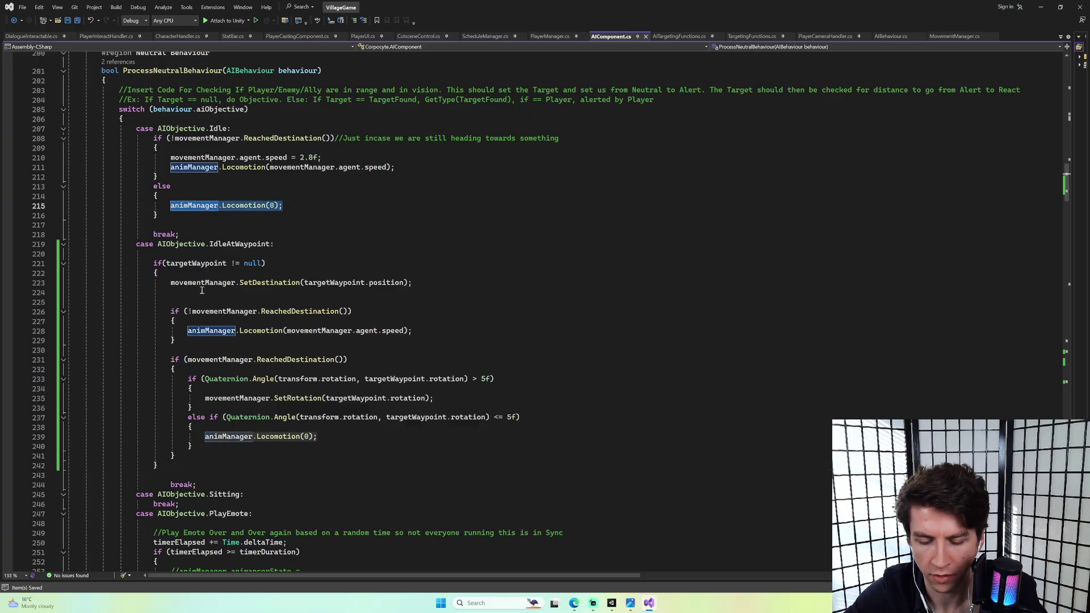
{"action": "left_click", "coordinate": [195, 452]}
{"action": "left_click", "coordinate": [179, 463]}
{"action": "type", "text": "else"}
{"action": "key", "text": "Tab"}
{"action": "key", "text": "Tab"}
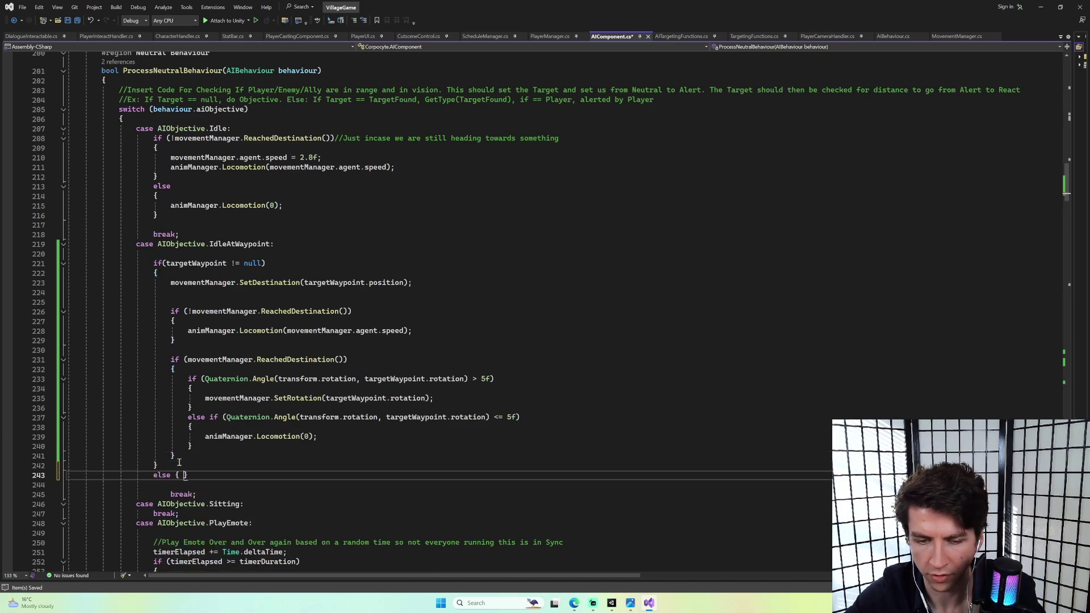
{"action": "key", "text": "ctrl+v"}
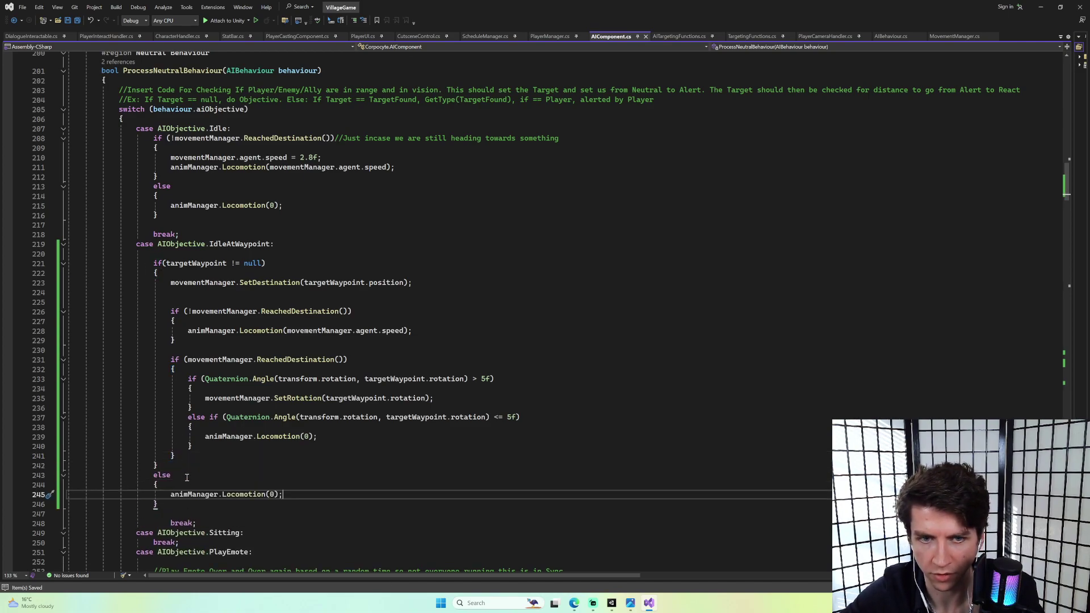
Align the IdleAtWaypoint case's break statement with its if/else blocks and save AIComponent.cs.
{"action": "scroll", "coordinate": [189, 483], "scroll_direction": "down", "scroll_amount": 1}
{"action": "left_click", "coordinate": [171, 494]}
{"action": "key", "text": "BackSpace"}
{"action": "key", "text": "ctrl+s"}
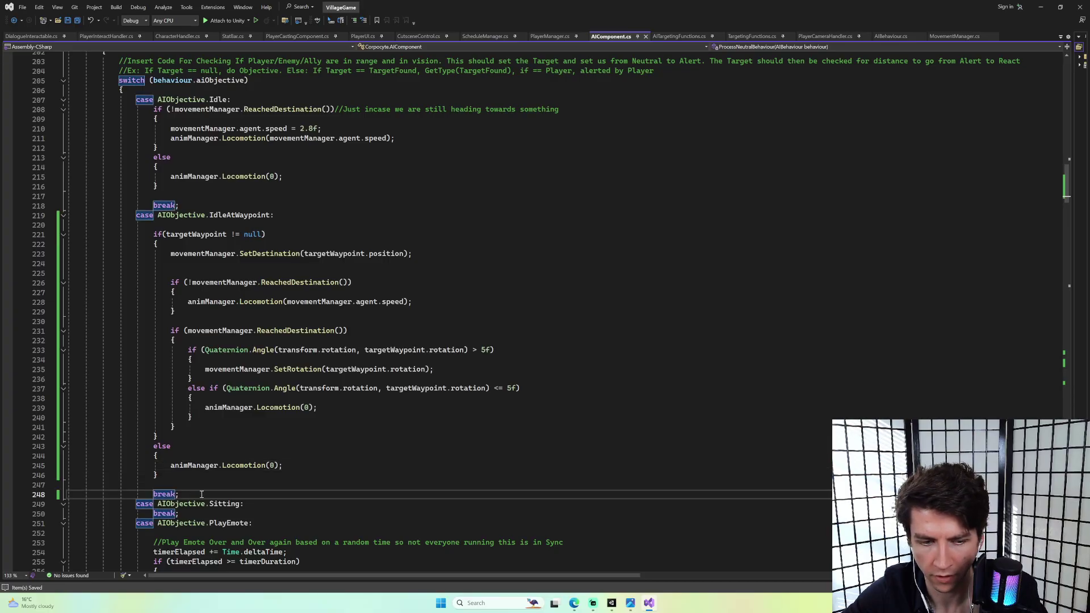
{"action": "left_click", "coordinate": [344, 408]}
{"action": "left_click", "coordinate": [288, 442]}
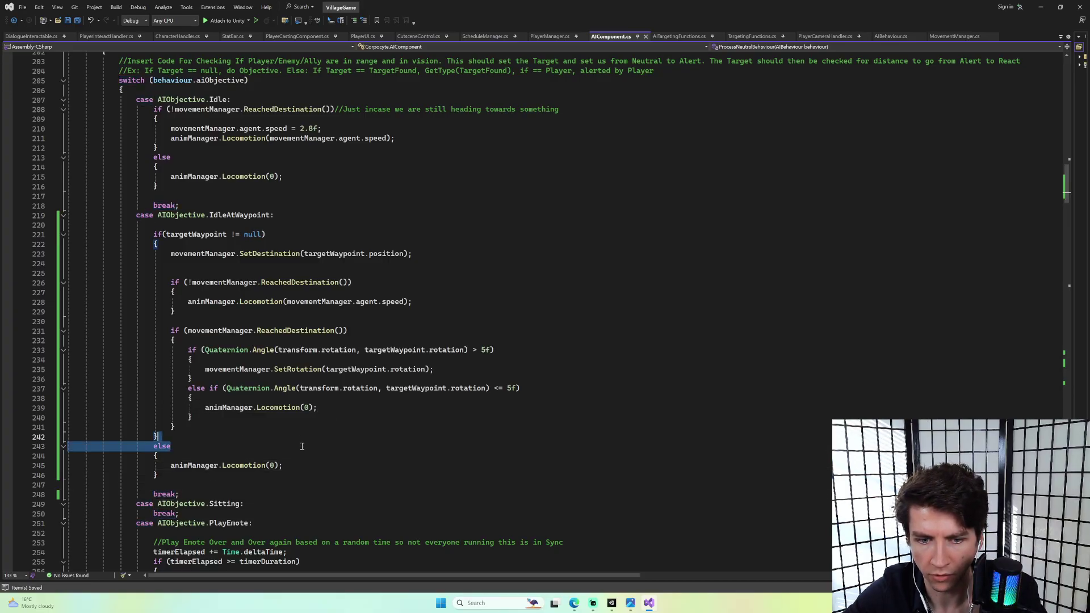
Remove the blank lines around the ReachedDestination checks inside the IdleAtWaypoint case's targetWaypoint block, and switch to Unity.
{"action": "left_click", "coordinate": [347, 277]}
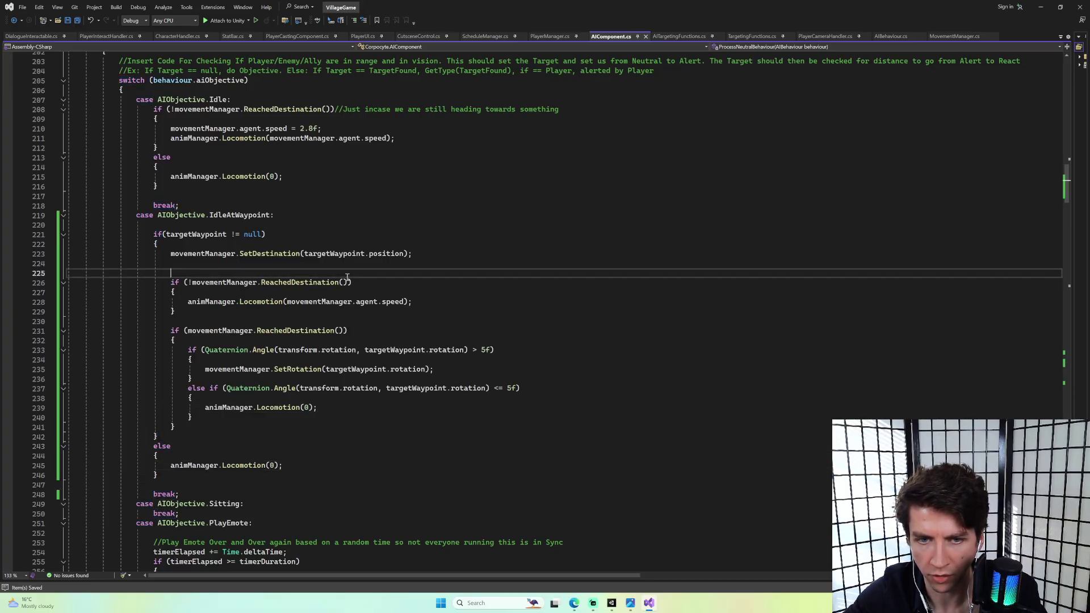
{"action": "left_click", "coordinate": [439, 248]}
{"action": "key", "text": "Delete"}
{"action": "key", "text": "Delete"}
{"action": "left_click", "coordinate": [326, 302]}
{"action": "left_click", "coordinate": [326, 292]}
{"action": "key", "text": "Delete"}
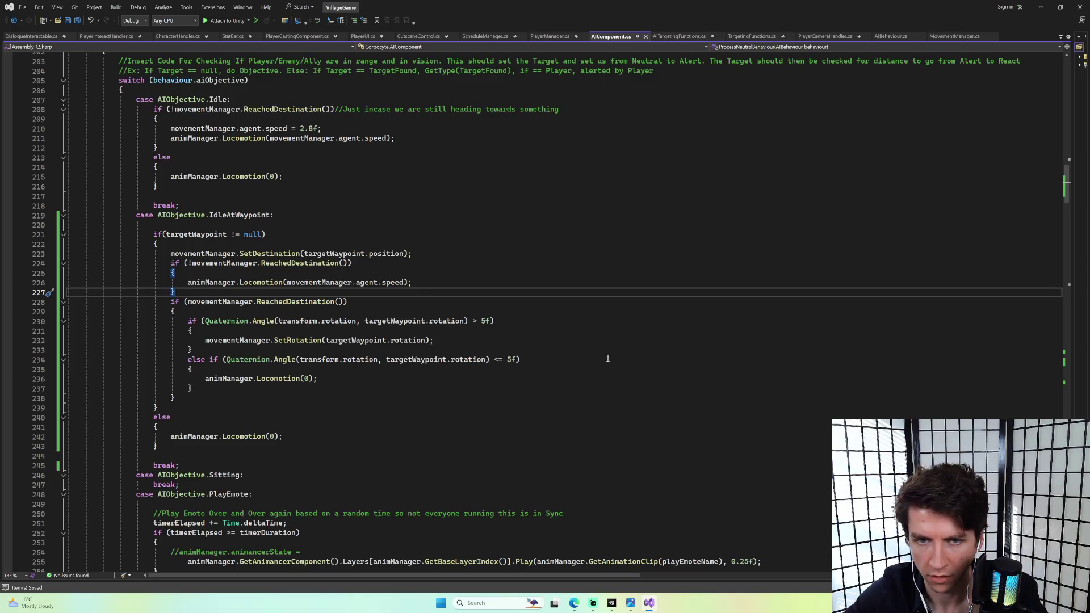
{"action": "left_click", "coordinate": [611, 603]}
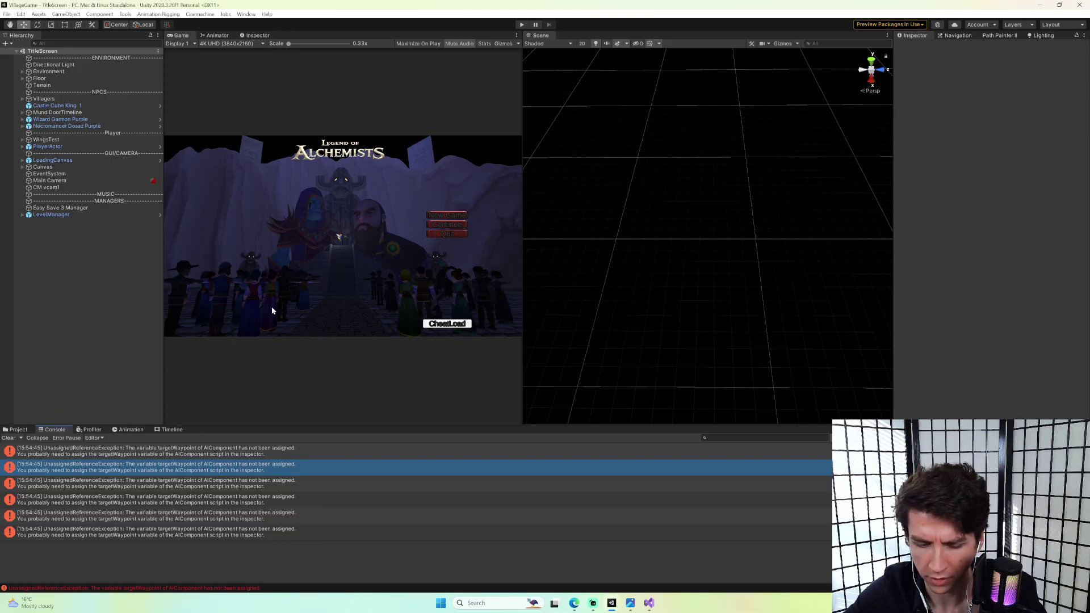
{"action": "key", "text": "grave"}
{"action": "type", "text": "c"}
{"action": "key", "text": "Return"}
{"action": "key", "text": "grave"}
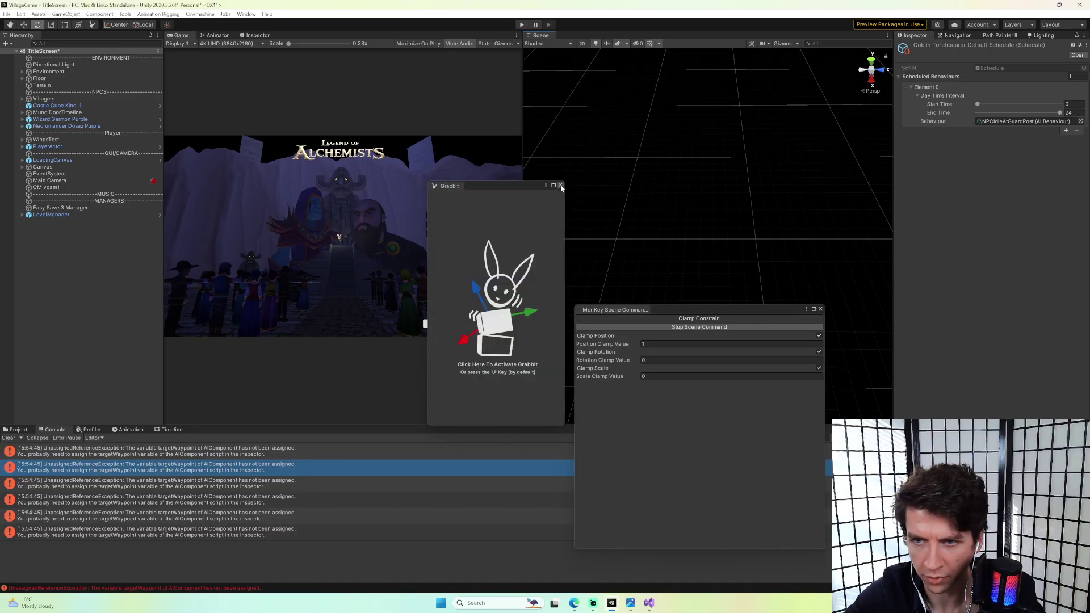
{"action": "left_click", "coordinate": [560, 185]}
{"action": "left_click", "coordinate": [820, 310]}
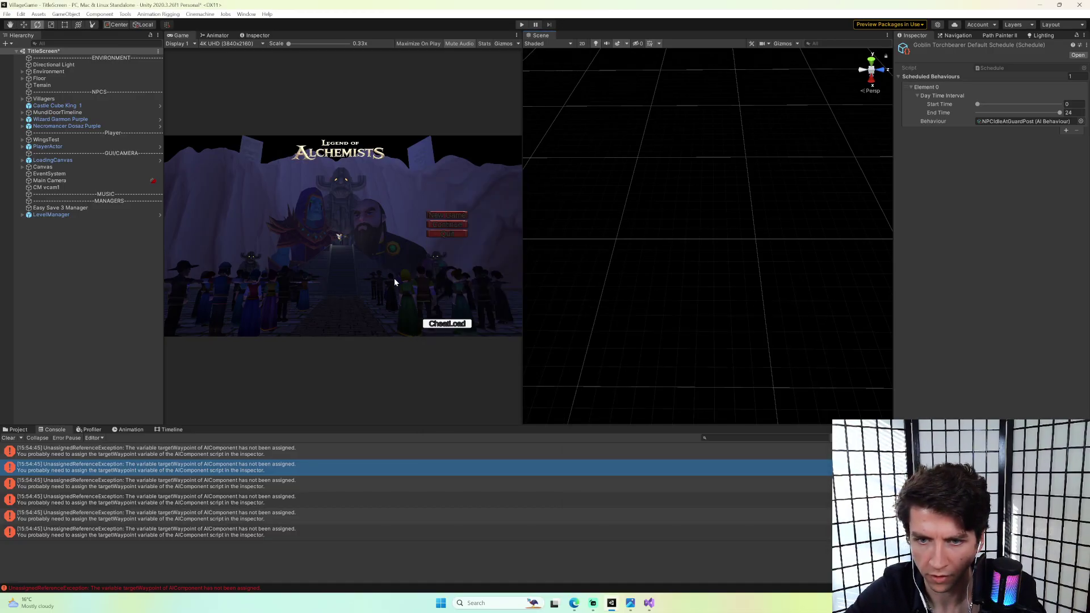
Open the JungleArea2 scene in place of TitleScreen with the Open Scene command.
{"action": "key", "text": "ctrl+t"}
{"action": "type", "text": "o"}
{"action": "key", "text": "Return"}
{"action": "type", "text": "jungle"}
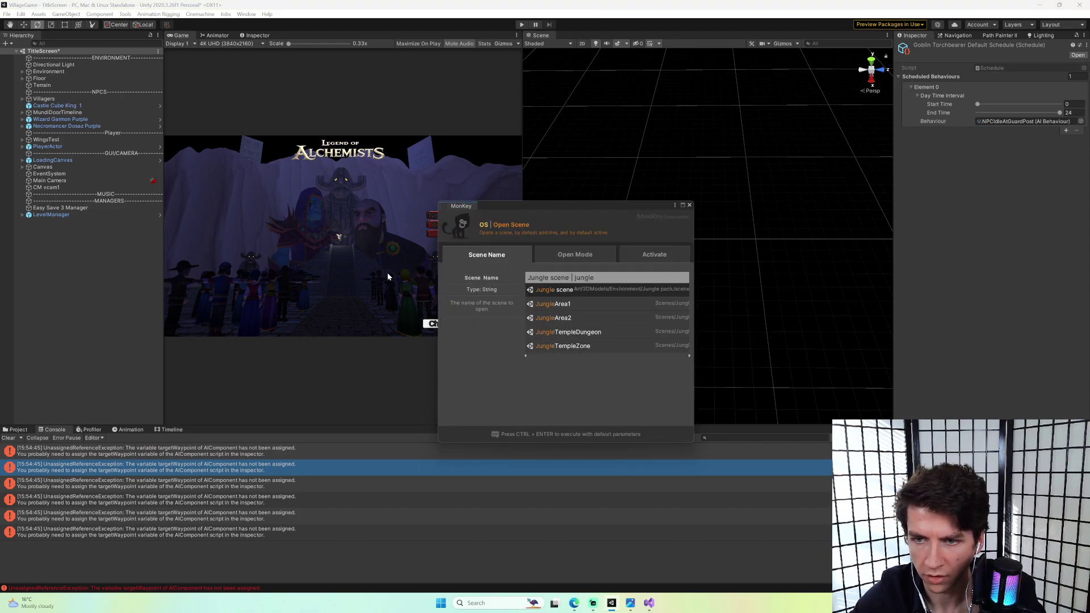
{"action": "key", "text": "Down"}
{"action": "key", "text": "Down"}
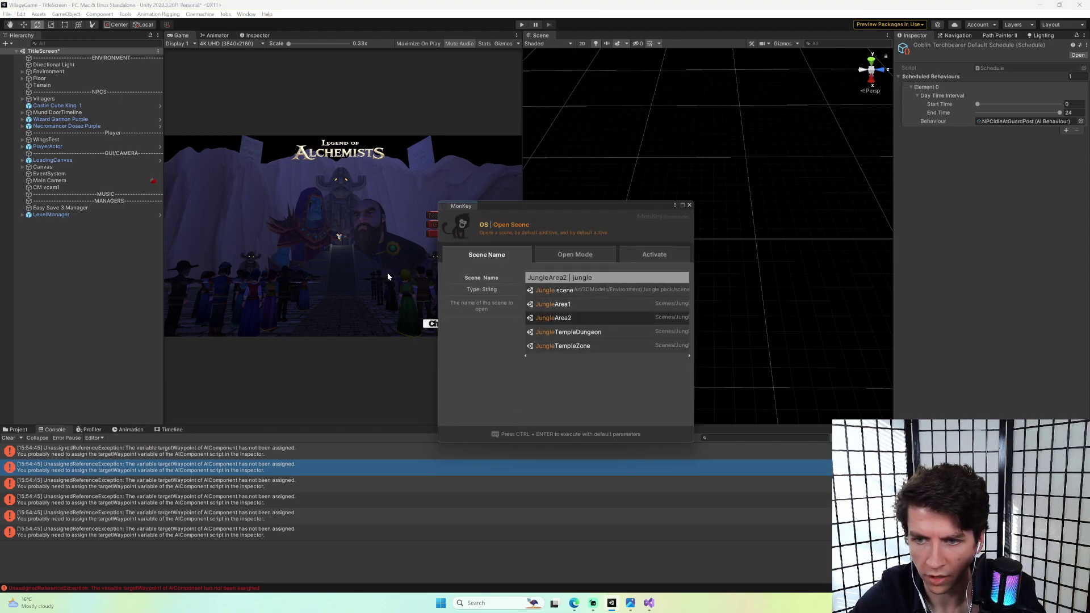
{"action": "key", "text": "Return"}
{"action": "key", "text": "Return"}
{"action": "key", "text": "Return"}
{"action": "key", "text": "Tab"}
{"action": "key", "text": "Return"}
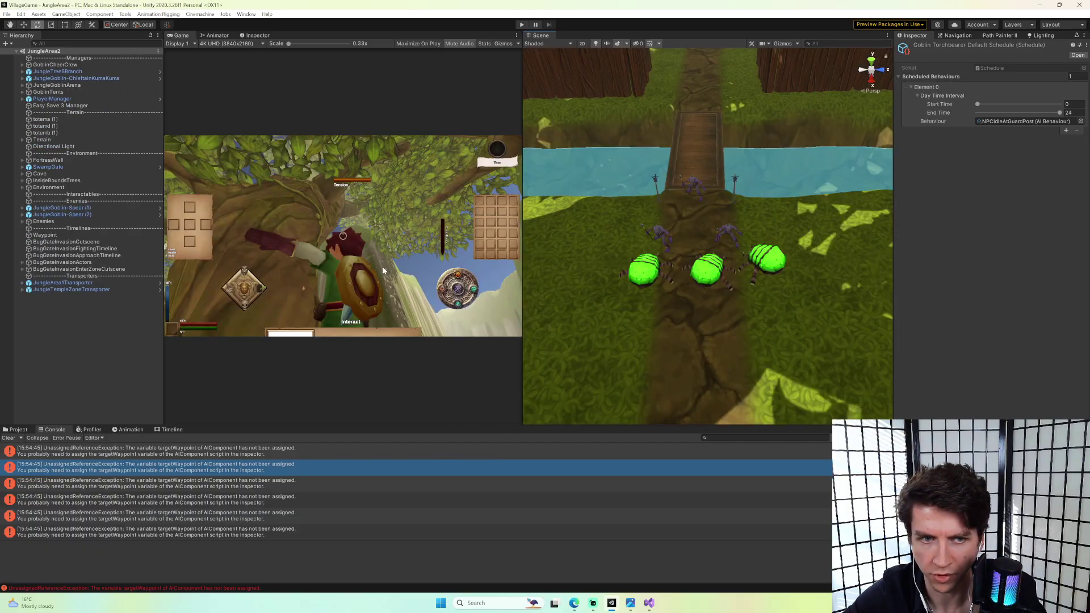
Inspect JungleGoblinNAMEDBUGFIGHT's AI Component and open the Goblin Torchbearer Default Schedule asset it uses.
{"action": "left_click", "coordinate": [659, 234]}
{"action": "right_click_drag", "start_coordinate": [675, 188], "coordinate": [643, 314]}
{"action": "left_click", "coordinate": [611, 347]}
{"action": "scroll", "coordinate": [81, 395], "scroll_direction": "down", "scroll_amount": 2}
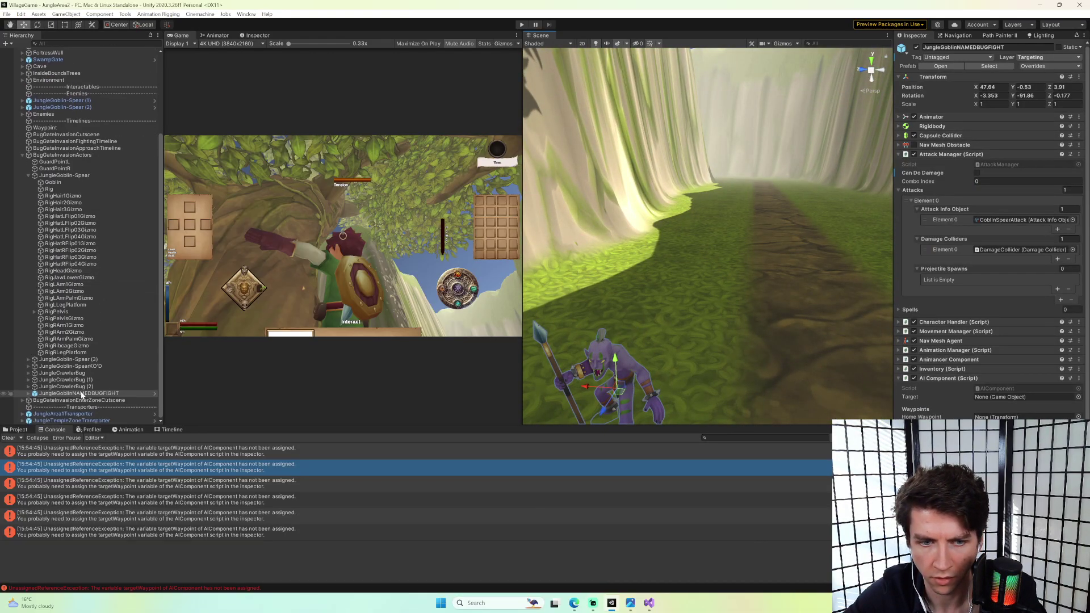
{"action": "scroll", "coordinate": [1031, 360], "scroll_direction": "down", "scroll_amount": 1}
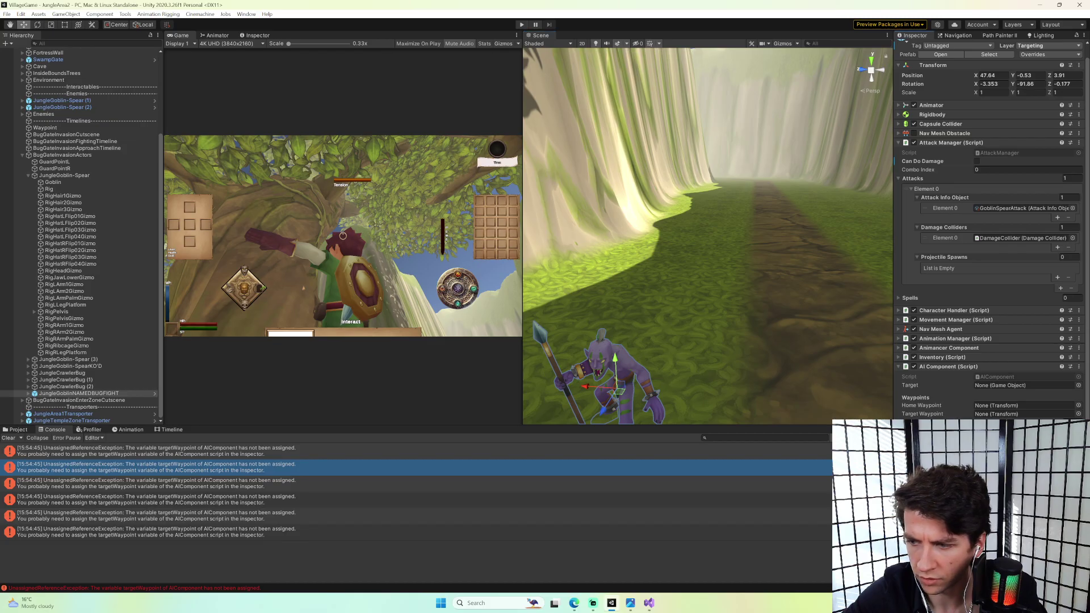
{"action": "left_click", "coordinate": [21, 430]}
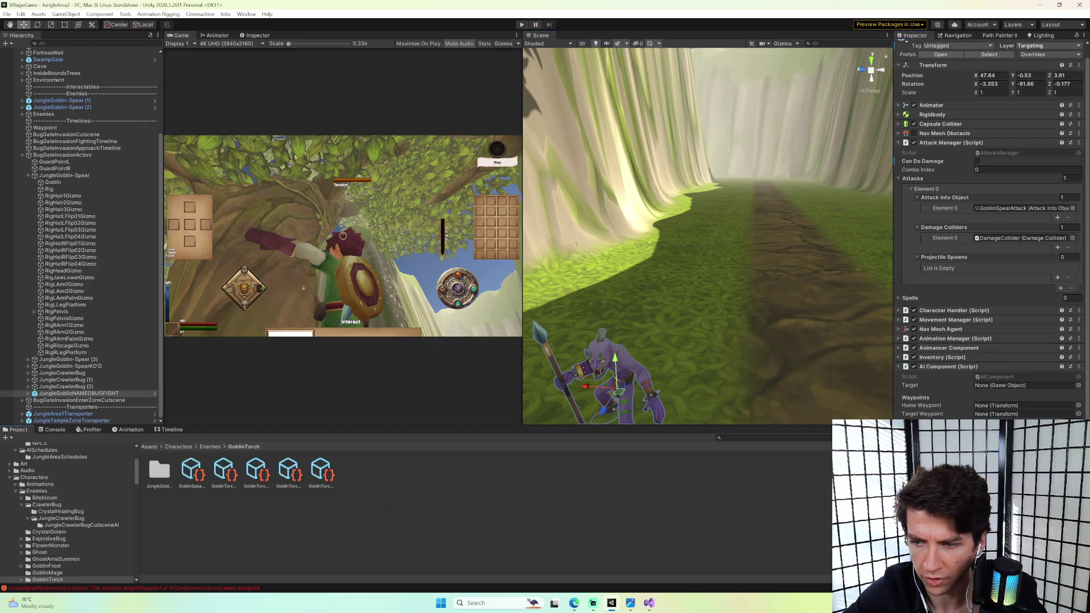
{"action": "left_click", "coordinate": [1017, 517]}
{"action": "left_click", "coordinate": [280, 476]}
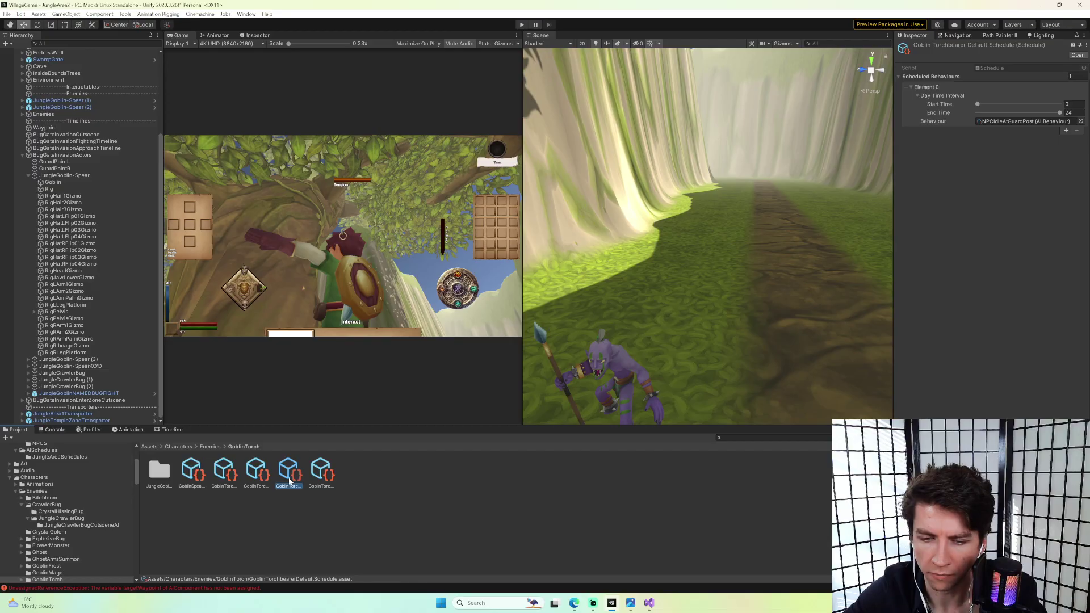
Duplicate the Goblin Torchbearer Default Schedule asset and name the copy GoblinTorchDefaultSchedule.
{"action": "left_click", "coordinate": [254, 478]}
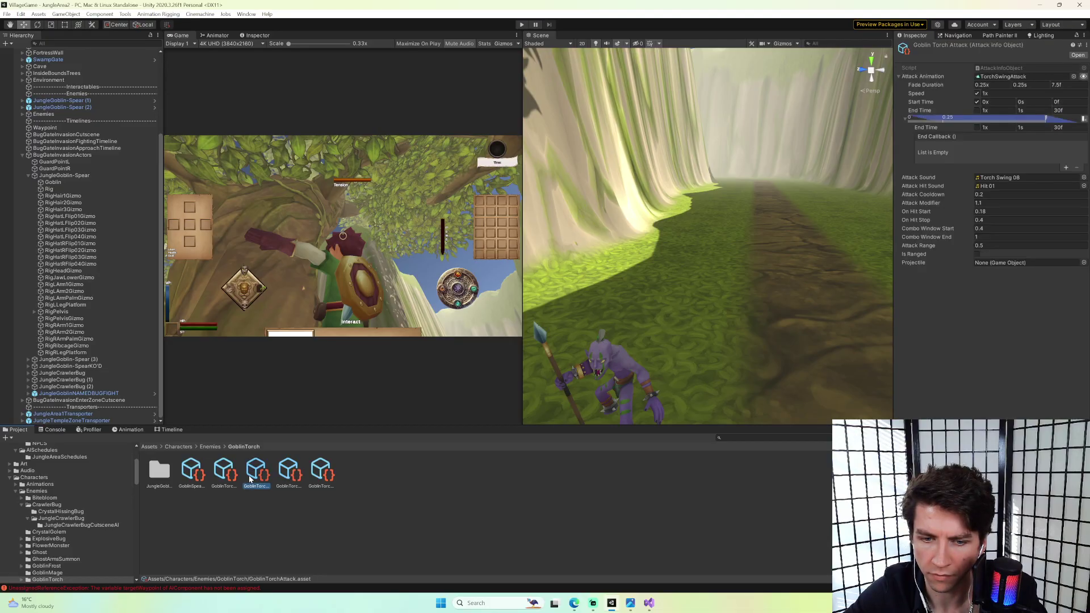
{"action": "left_click", "coordinate": [300, 477]}
{"action": "left_click", "coordinate": [328, 475]}
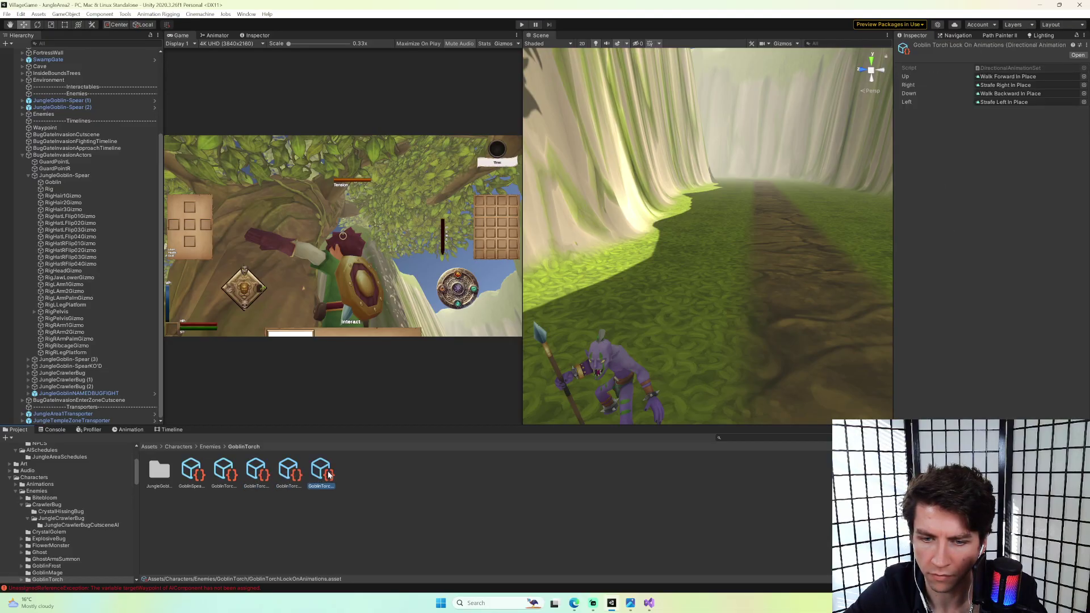
{"action": "left_click", "coordinate": [292, 477]}
{"action": "key", "text": "ctrl+d"}
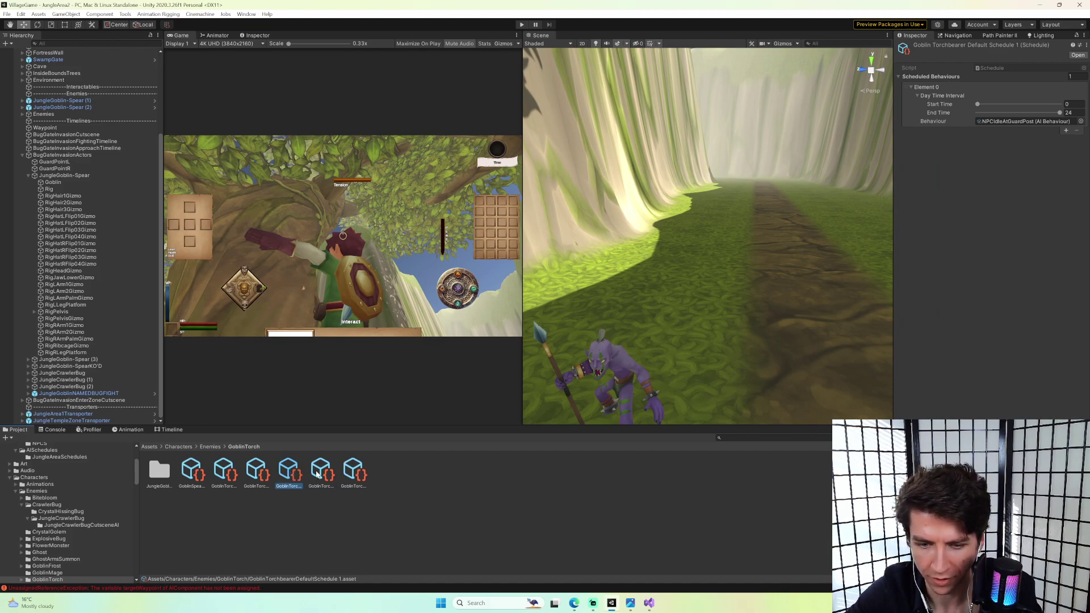
{"action": "key", "text": "F2"}
{"action": "type", "text": "Goblin"}
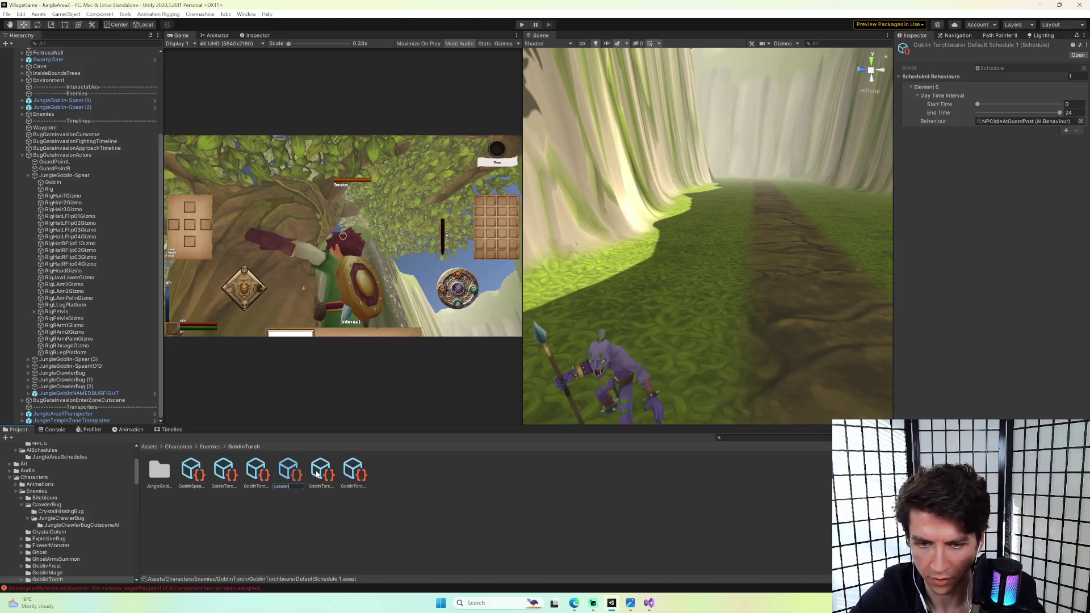
{"action": "key", "text": "ctrl+BackSpace"}
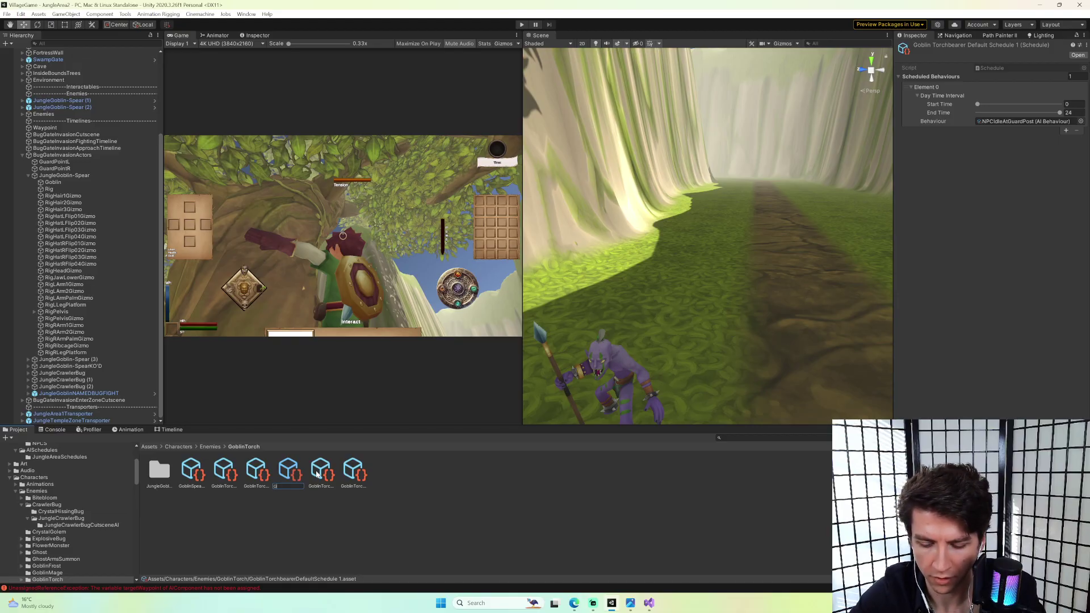
{"action": "type", "text": "GoblinCaptain"}
{"action": "type", "text": "Defaul"}
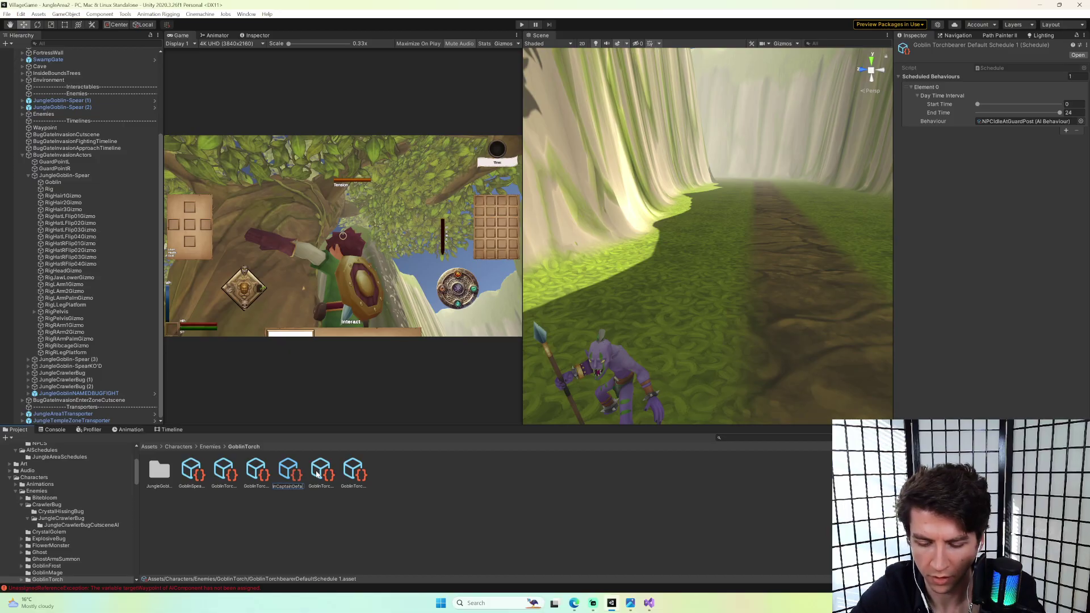
{"action": "key", "text": "ctrl+BackSpace"}
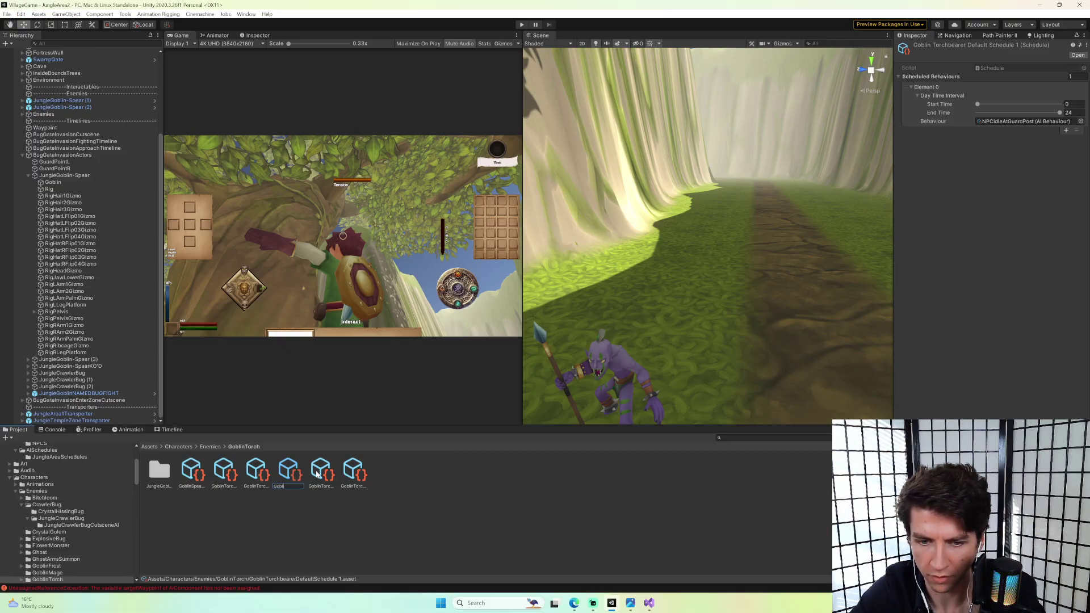
{"action": "type", "text": "GoblinTorchDefaultSchedule"}
{"action": "key", "text": "Return"}
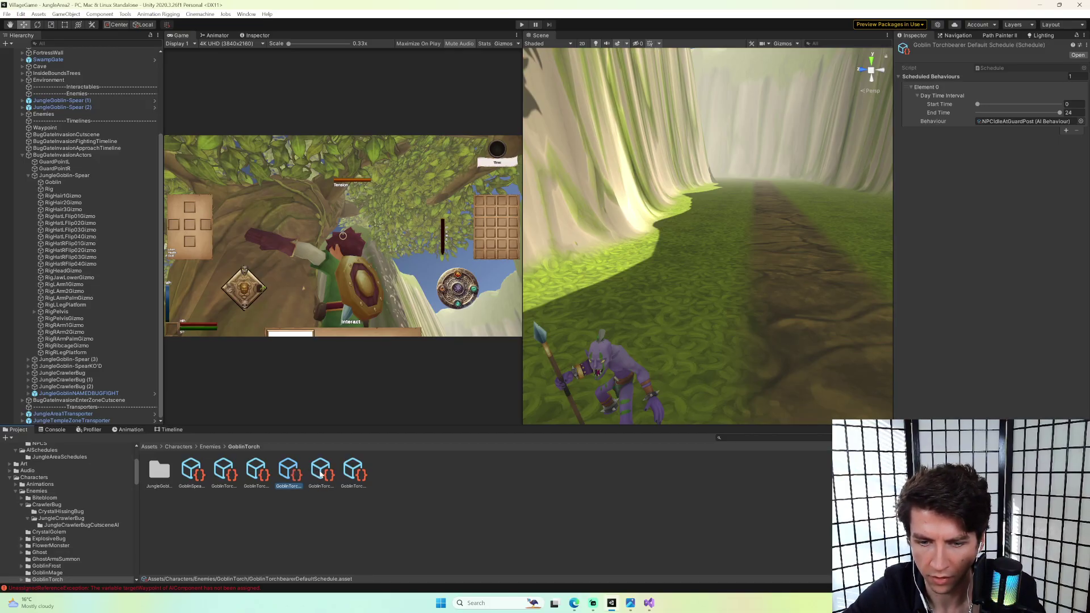
Rename the original GoblinTorchbearerDefaultSchedule asset, replacing "Torchbearer" with "Guard" in its name.
{"action": "key", "text": "F2"}
{"action": "left_click", "coordinate": [292, 482]}
{"action": "left_click", "coordinate": [292, 486]}
{"action": "left_click", "coordinate": [289, 487]}
{"action": "left_click_drag", "start_coordinate": [288, 487], "coordinate": [330, 488]}
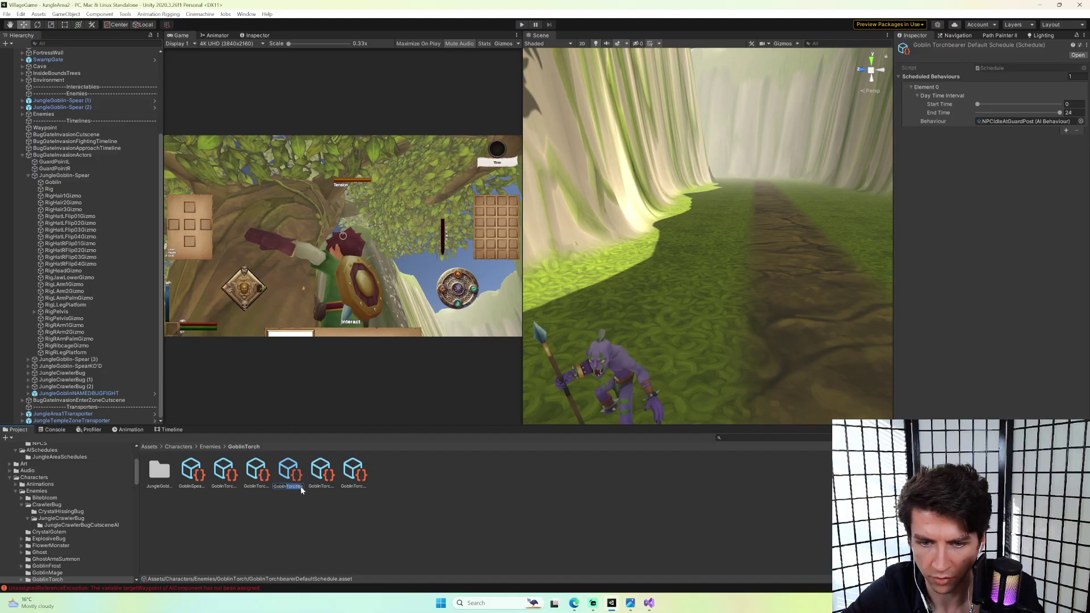
{"action": "key", "text": "Delete"}
{"action": "key", "text": "Delete"}
{"action": "key", "text": "Delete"}
{"action": "key", "text": "Delete"}
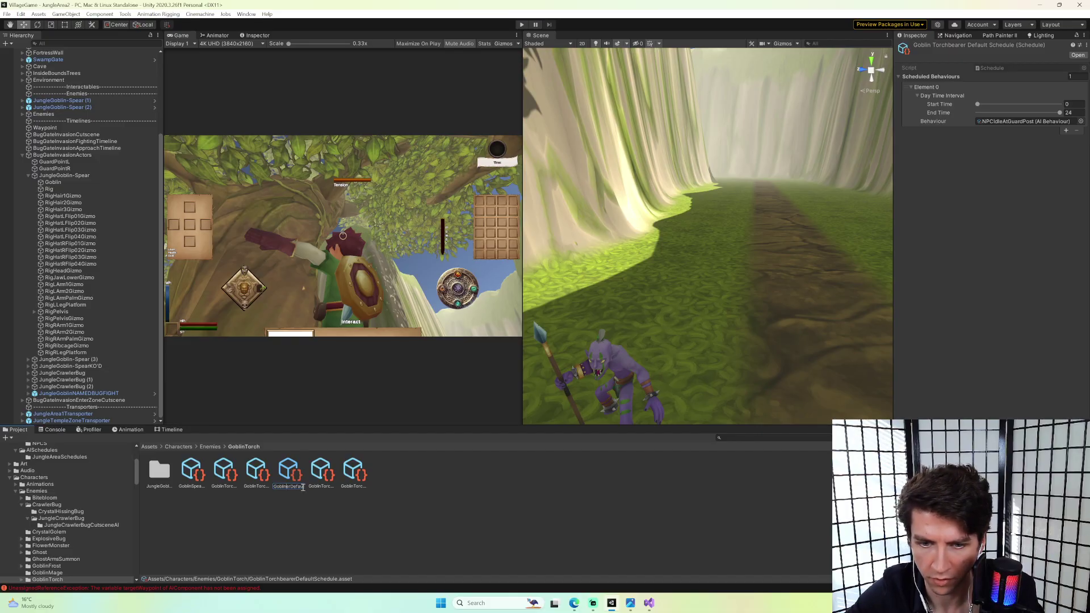
{"action": "type", "text": "GuardIn"}
{"action": "key", "text": "Return"}
Set the scheduled behaviour of GoblinTorchDefaultSchedule to NPCIdle and inspect the NPCIdle behaviour asset.
{"action": "left_click", "coordinate": [322, 476]}
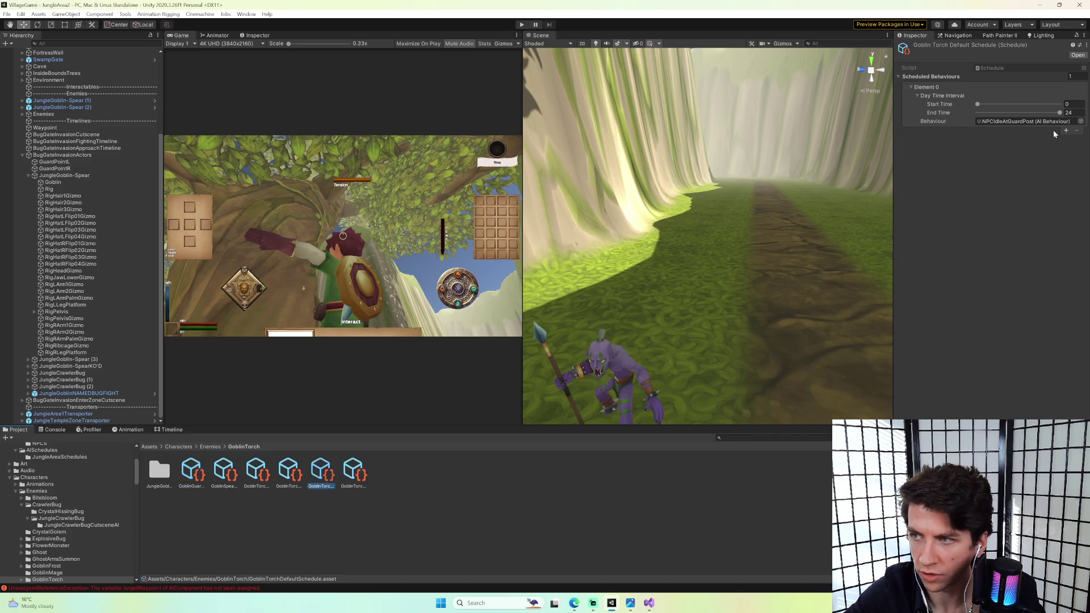
{"action": "left_click", "coordinate": [1081, 121]}
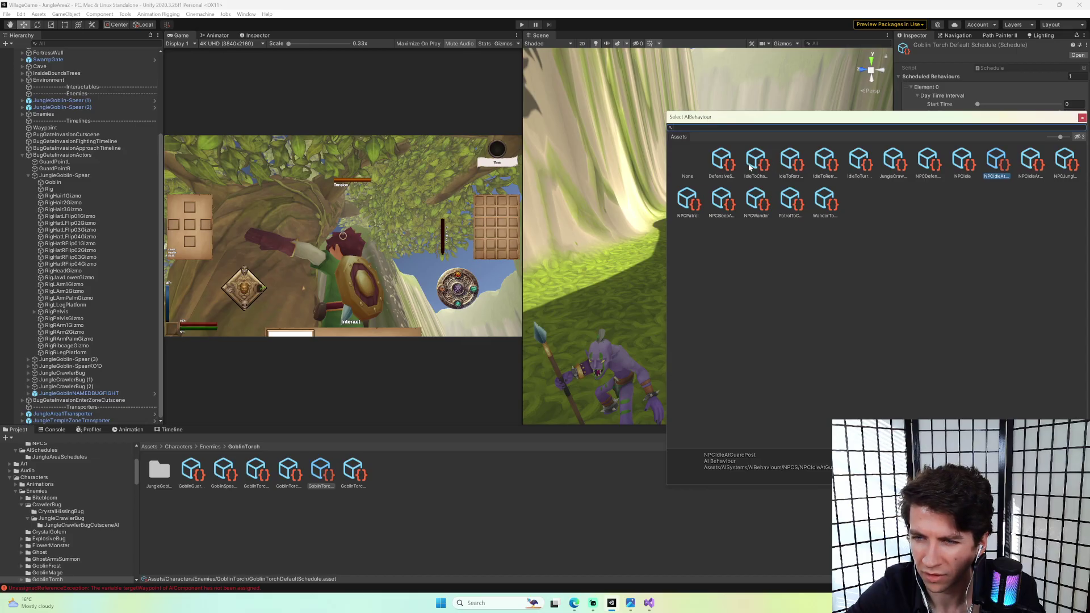
{"action": "left_click", "coordinate": [969, 167]}
{"action": "double_click", "coordinate": [969, 167]}
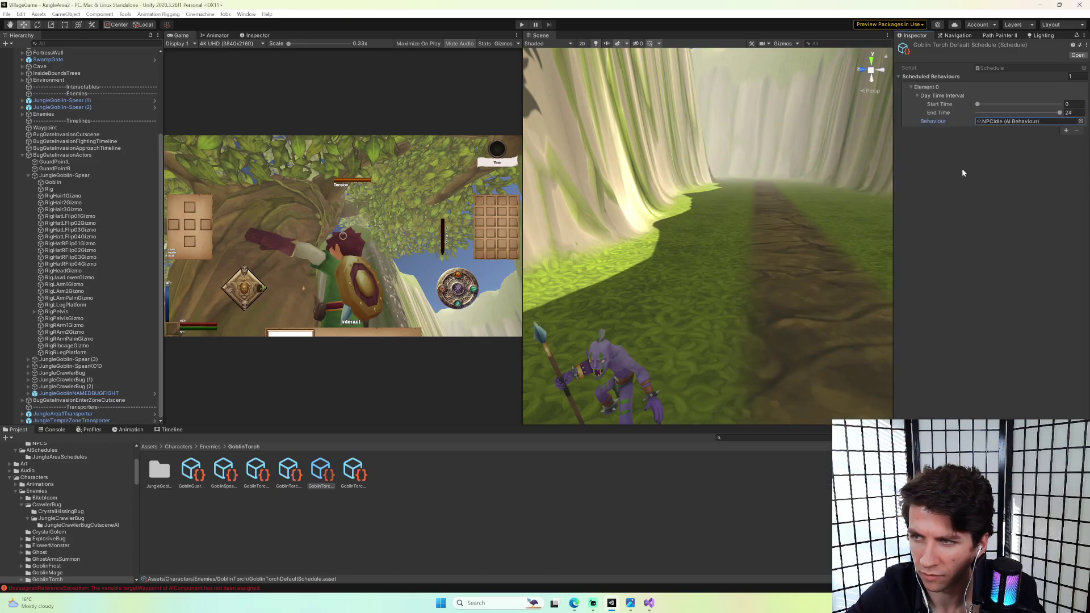
{"action": "left_click", "coordinate": [1008, 122]}
{"action": "left_click", "coordinate": [193, 474]}
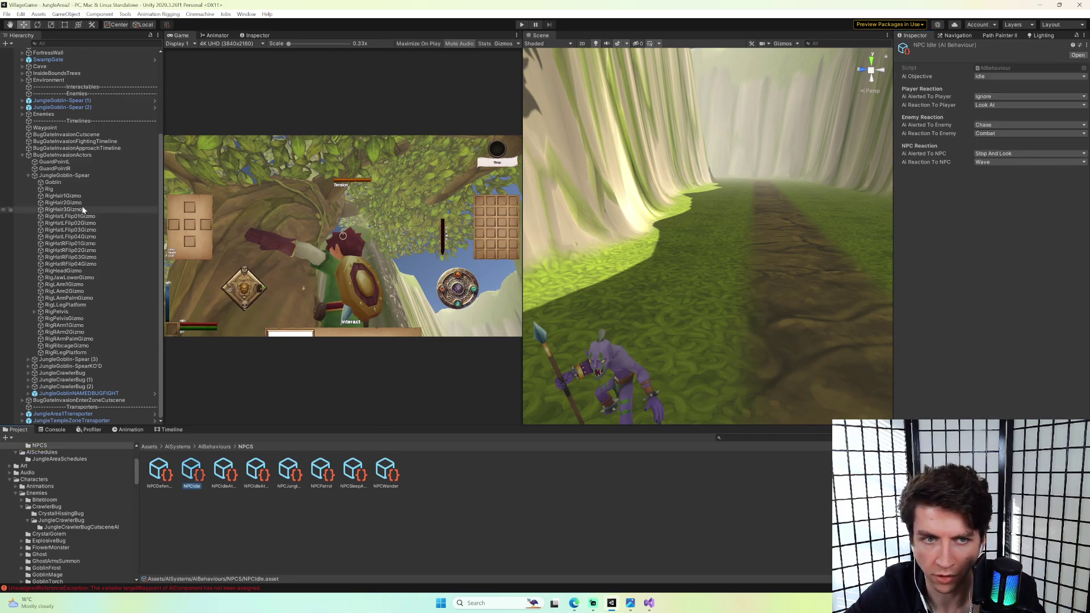
Assign GoblinTorchDefaultSchedule as the schedule of JungleGoblinNAMEDBUGFIGHT and check the assigned asset.
{"action": "left_click", "coordinate": [29, 175]}
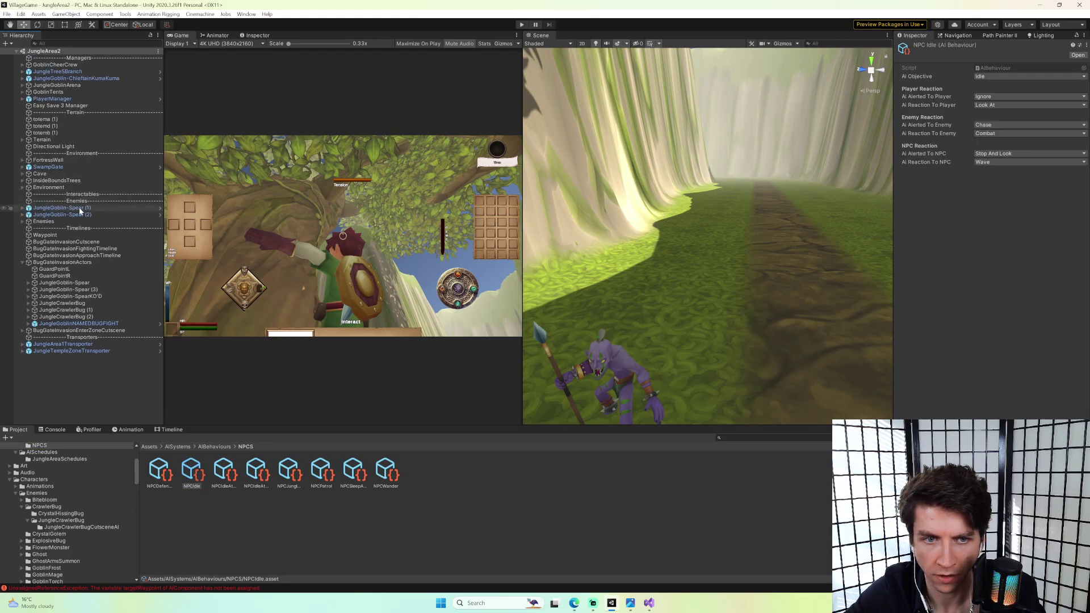
{"action": "left_click", "coordinate": [85, 323]}
{"action": "scroll", "coordinate": [996, 203], "scroll_direction": "down", "scroll_amount": 1}
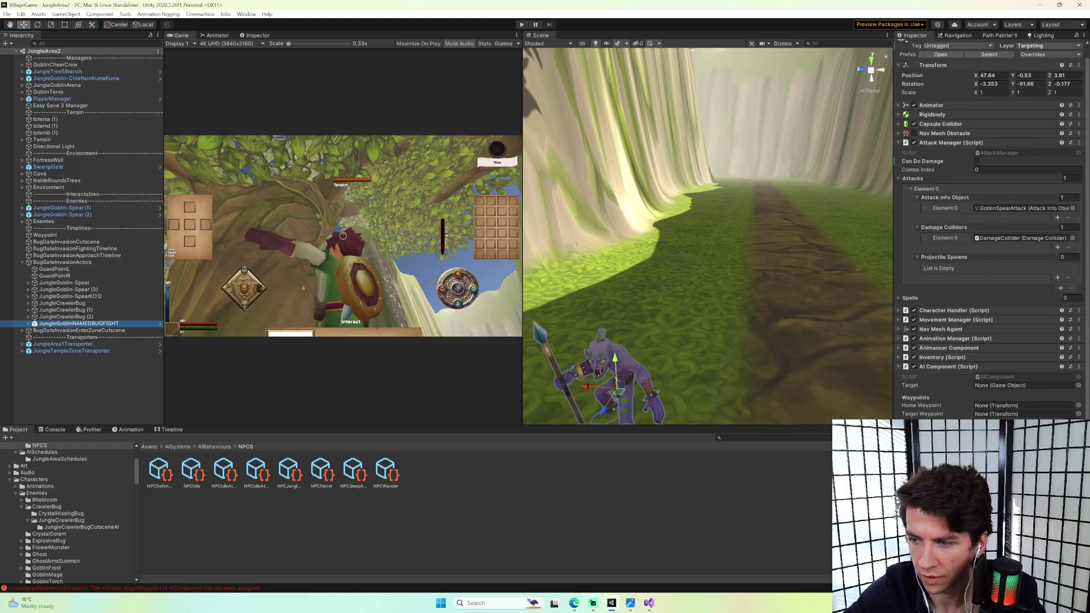
{"action": "left_click", "coordinate": [1008, 493]}
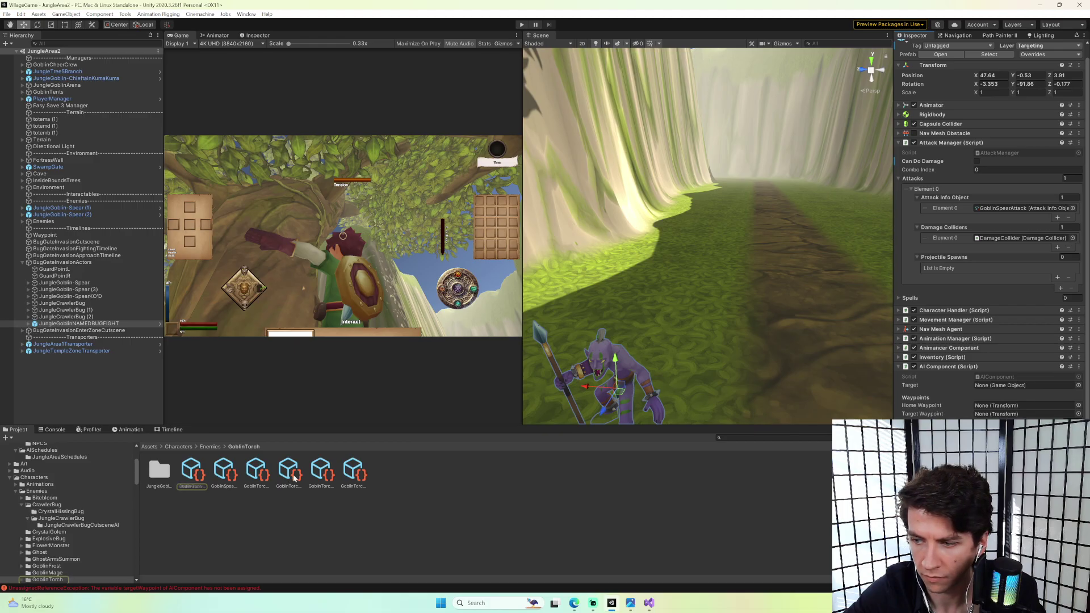
{"action": "left_click", "coordinate": [288, 474]}
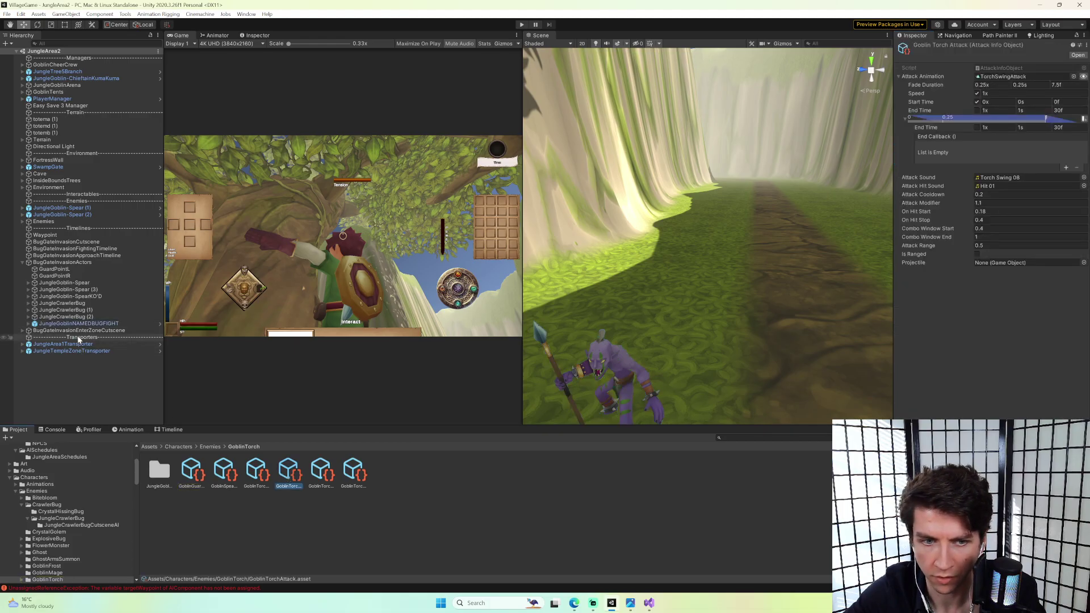
{"action": "left_click", "coordinate": [144, 324]}
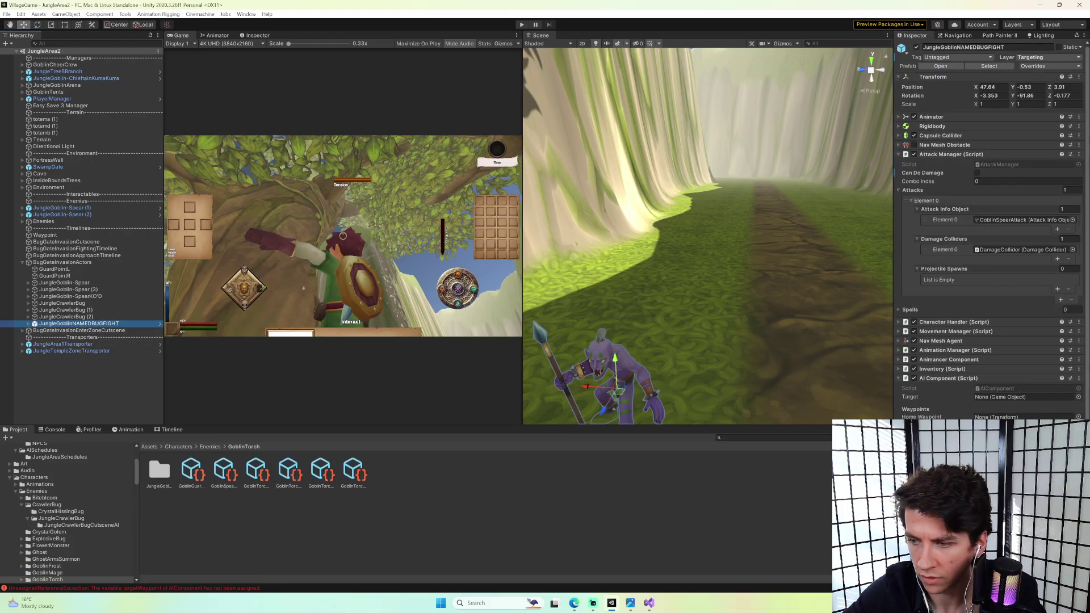
{"action": "left_click", "coordinate": [1079, 478]}
{"action": "type", "text": "blint"}
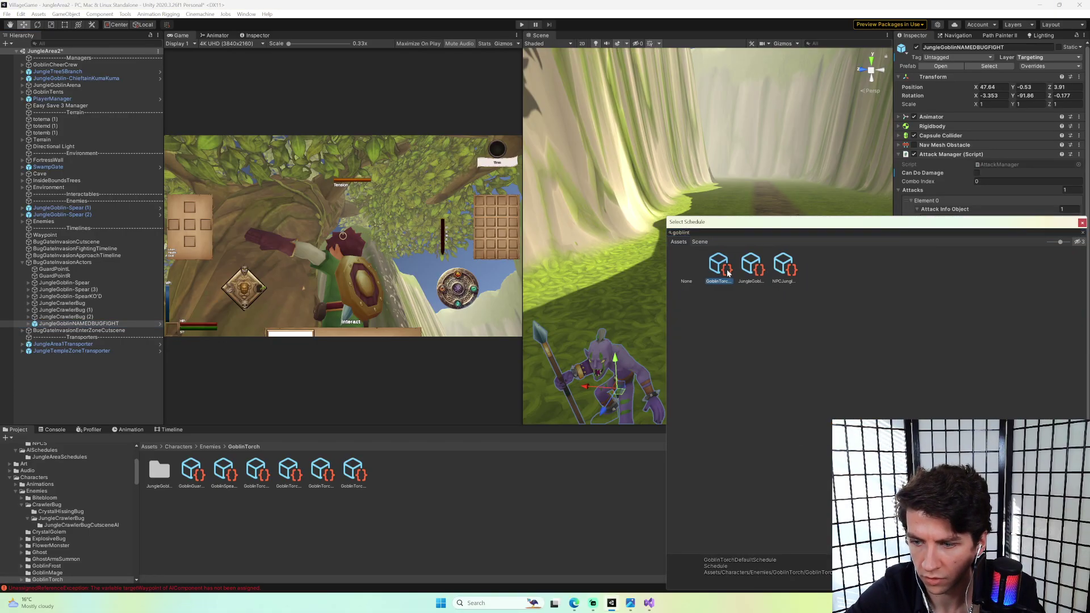
{"action": "double_click", "coordinate": [724, 274]}
{"action": "left_click", "coordinate": [1022, 478]}
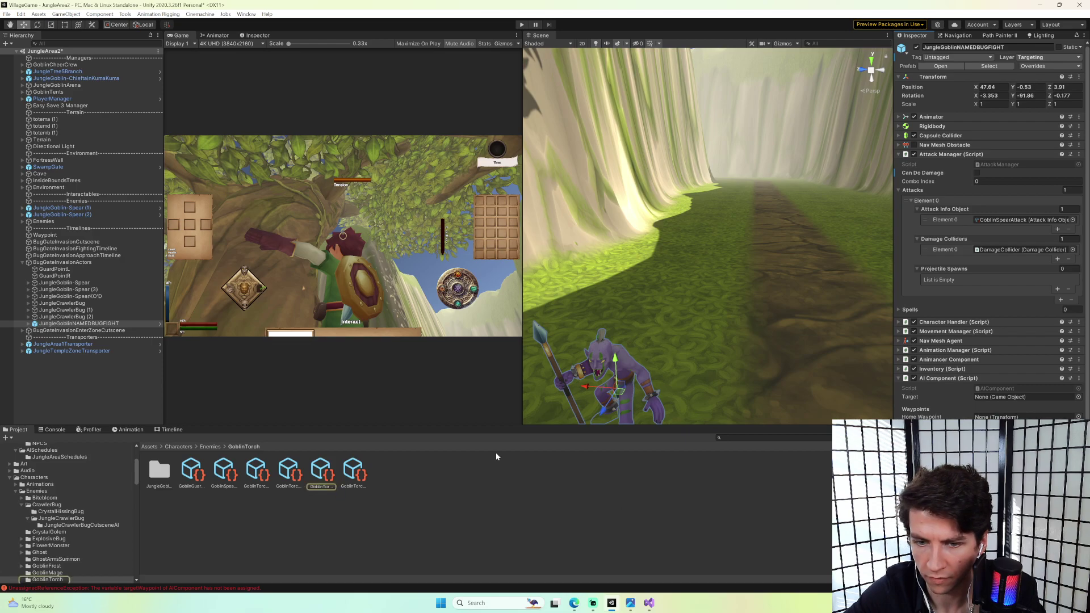
{"action": "left_click", "coordinate": [334, 473]}
Open the TitleScreen scene in place of JungleArea2, keeping the default open mode and Activate set to True.
{"action": "right_click_drag", "start_coordinate": [737, 256], "coordinate": [679, 272]}
{"action": "right_click_drag", "start_coordinate": [737, 248], "coordinate": [621, 223]}
{"action": "key", "text": "grave"}
{"action": "type", "text": "o"}
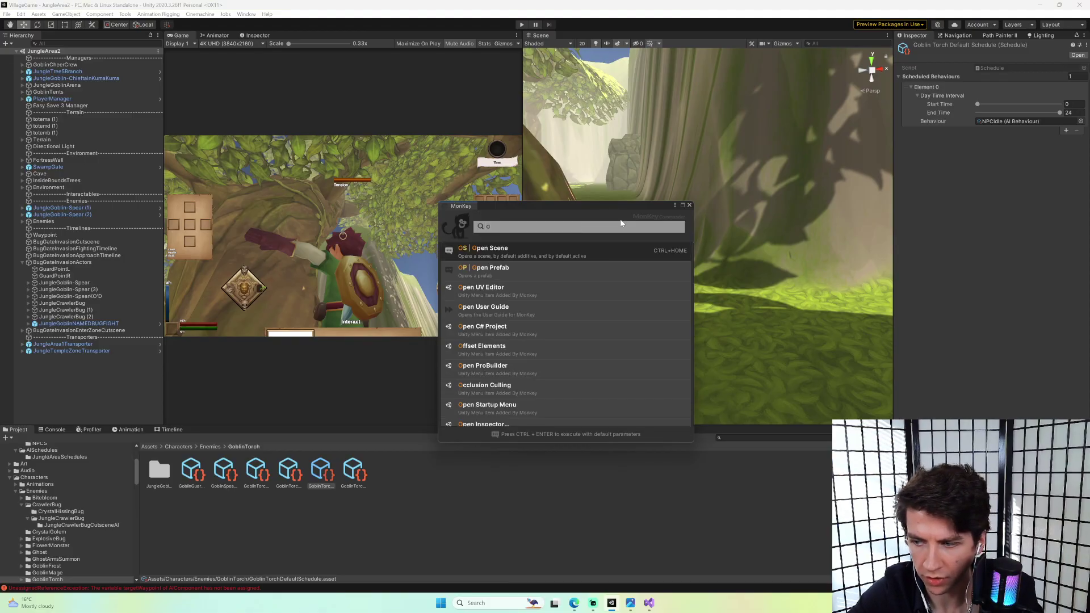
{"action": "key", "text": "Return"}
{"action": "key", "text": "Return"}
{"action": "key", "text": "Return"}
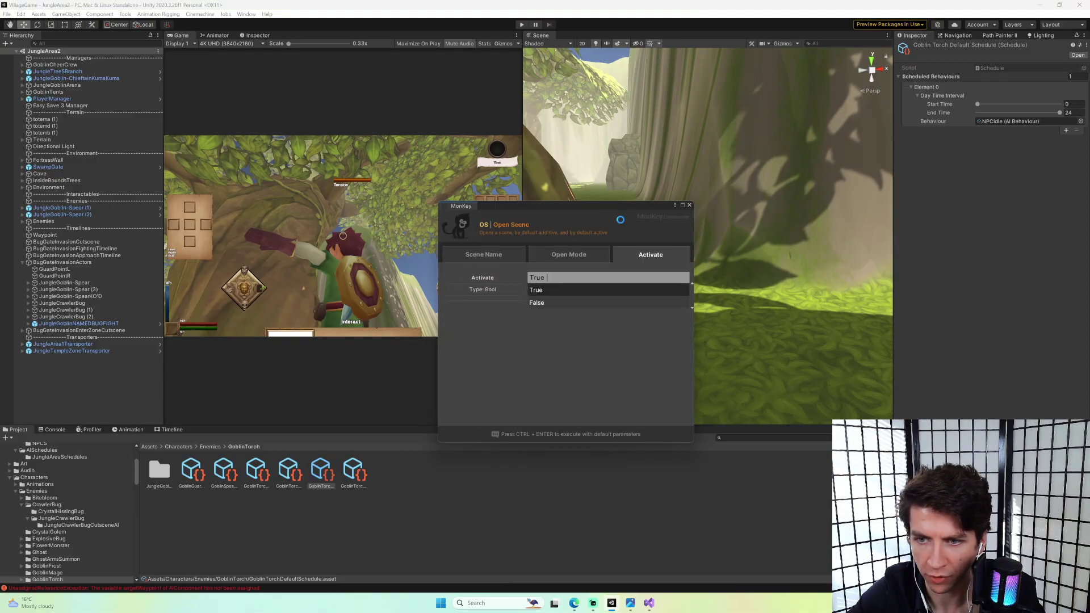
{"action": "key", "text": "Return"}
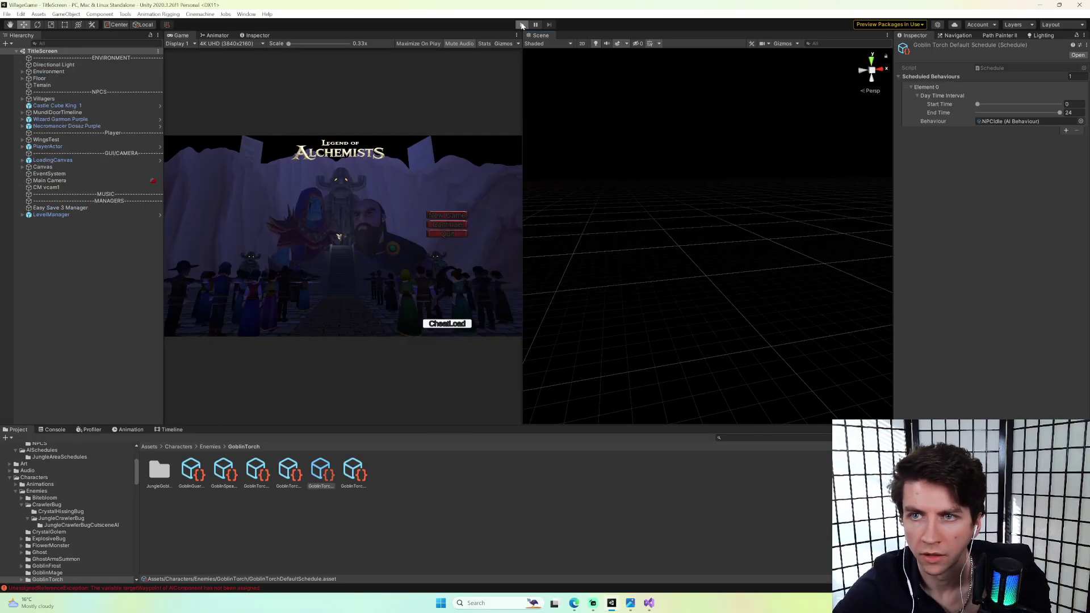
Start play mode, load JungleArea2 through CheatLoad, and follow the goblin and crawler bugs up the path to the fortress gate.
{"action": "left_click", "coordinate": [522, 25]}
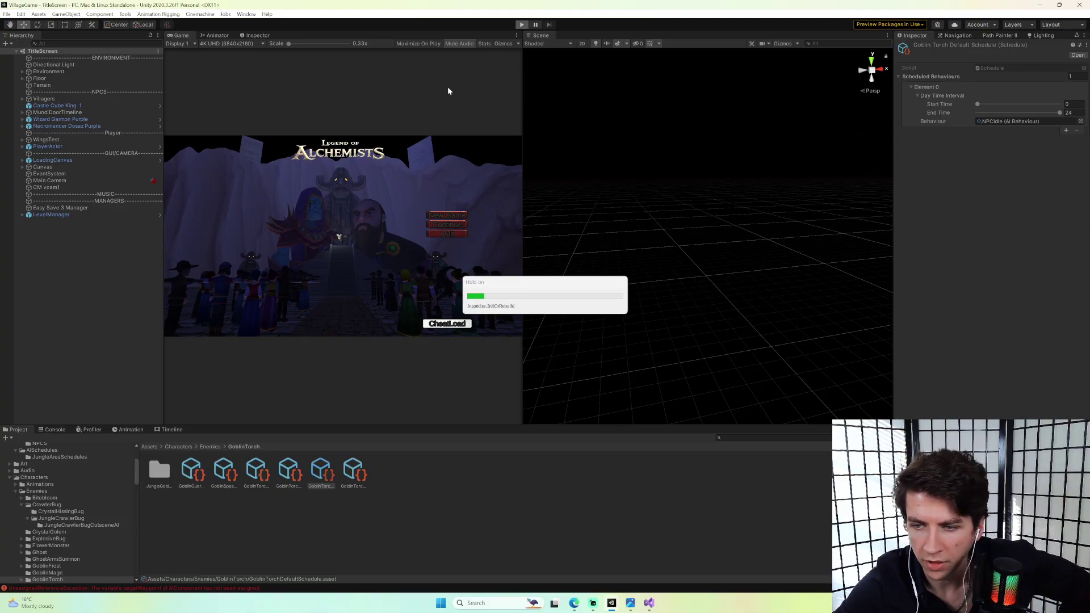
{"action": "left_click", "coordinate": [431, 323]}
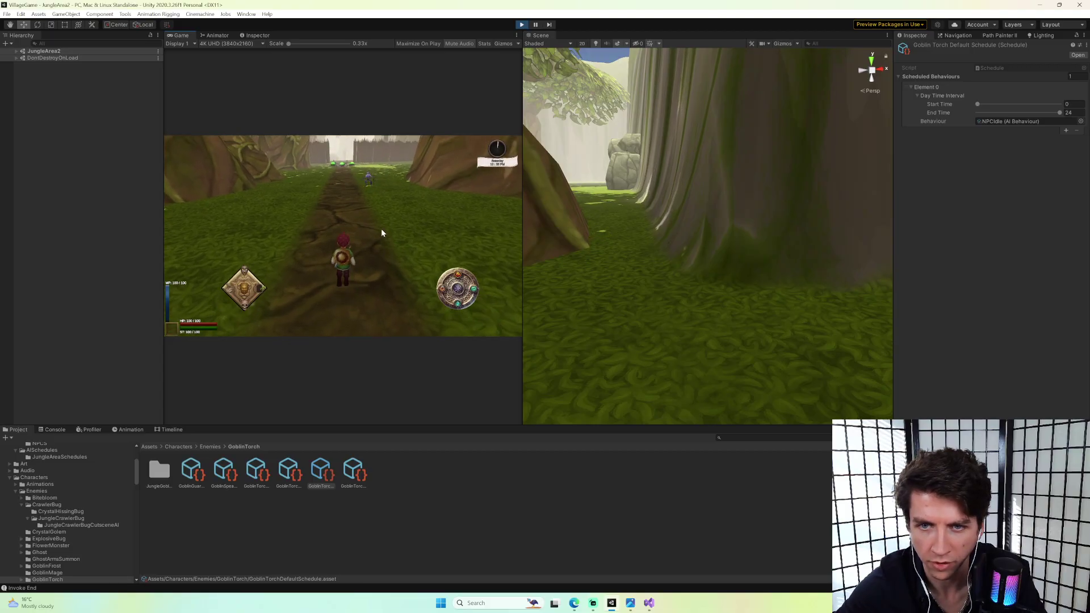
{"action": "key", "text": "w"}
{"action": "key", "text": "w"}
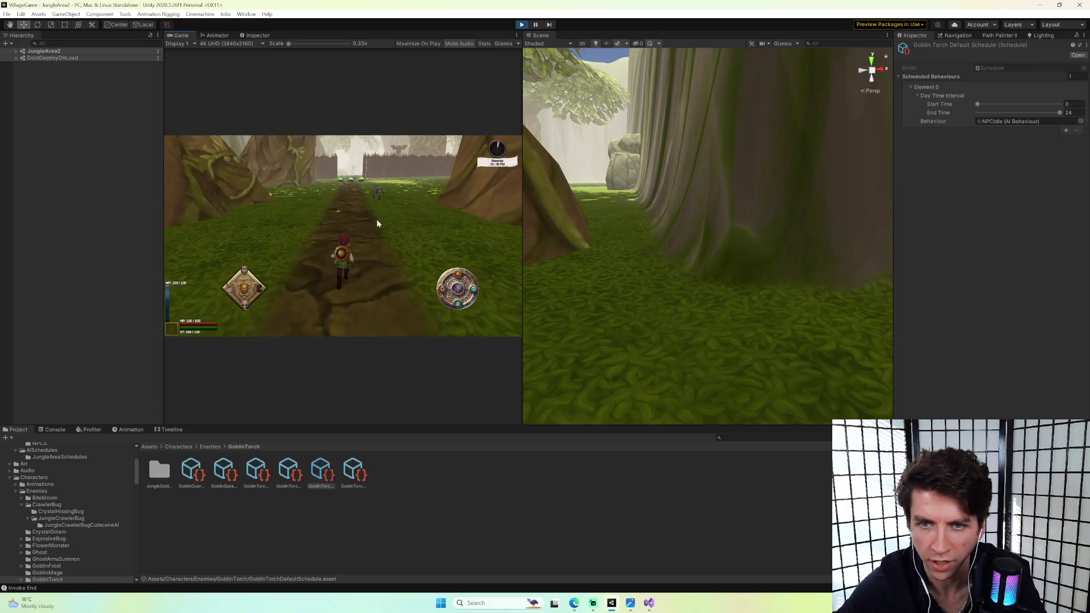
{"action": "key", "text": "w"}
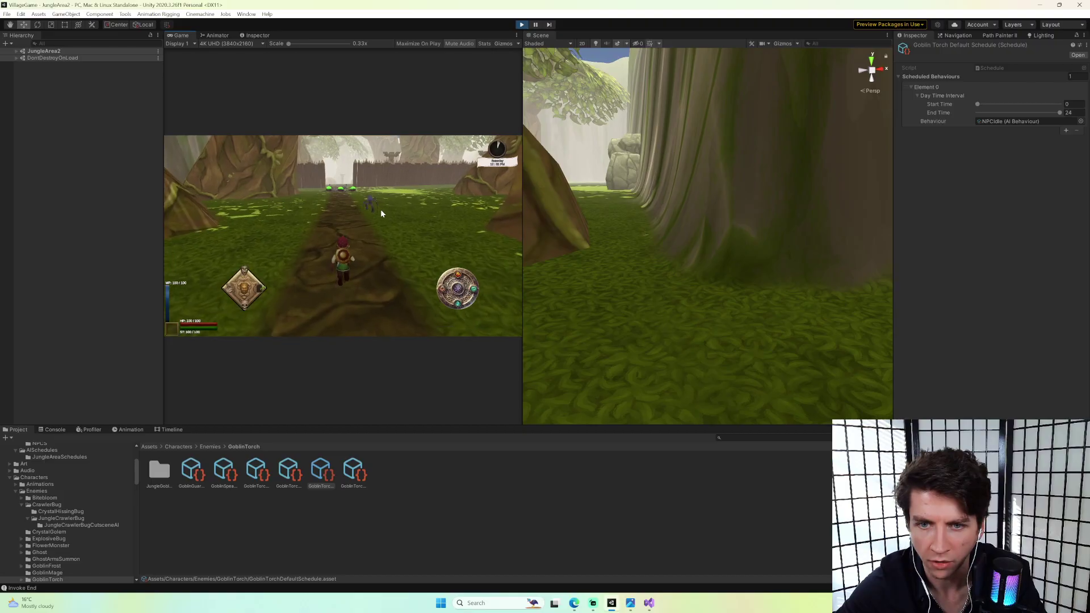
{"action": "key", "text": "w"}
{"action": "key", "text": "d"}
{"action": "key", "text": "w"}
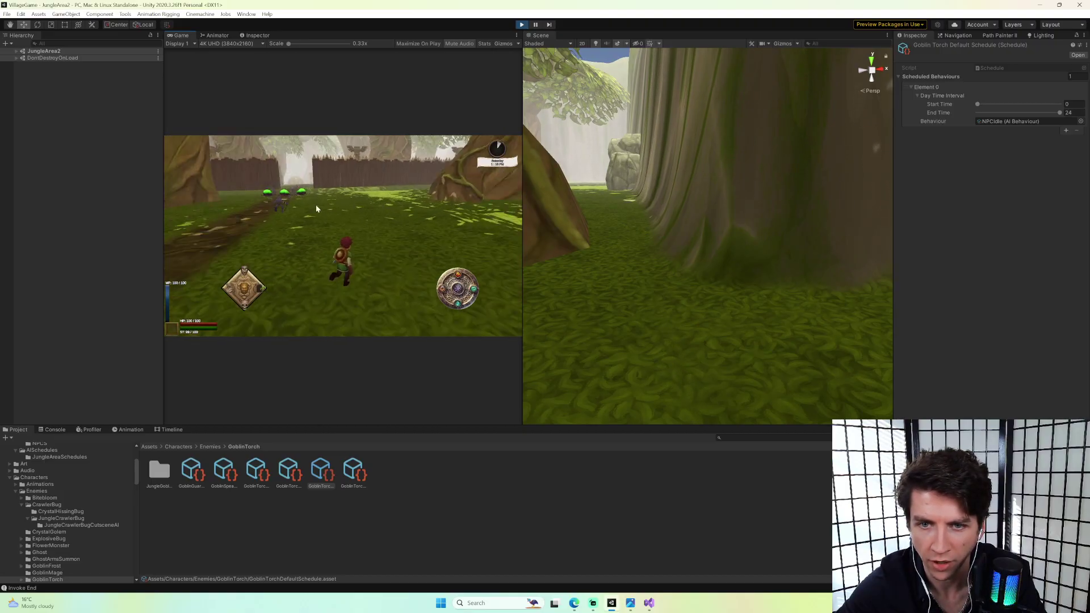
{"action": "key", "text": "w"}
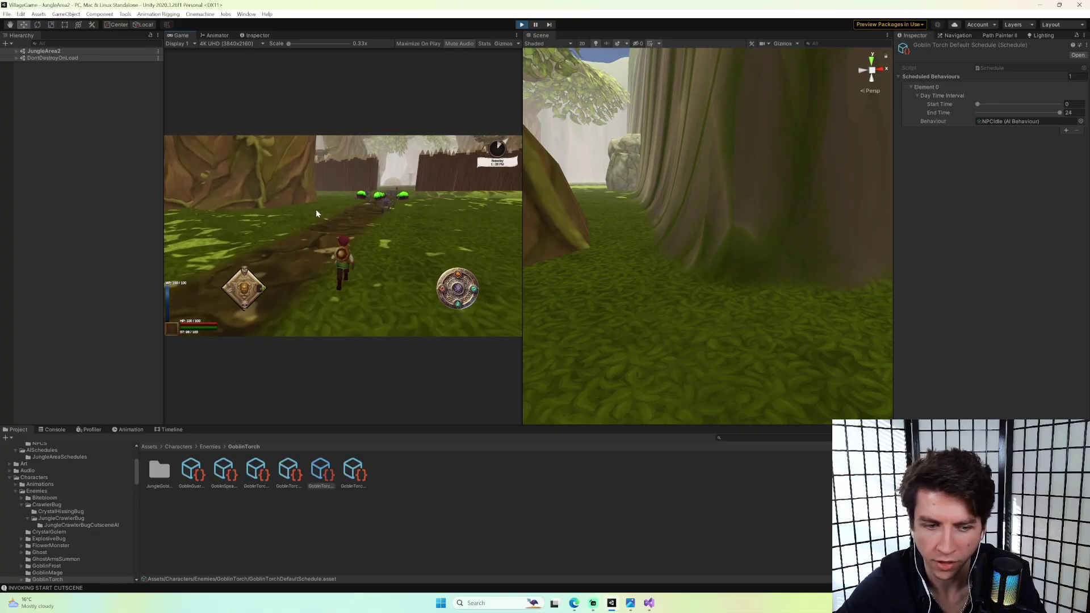
{"action": "key", "text": "w"}
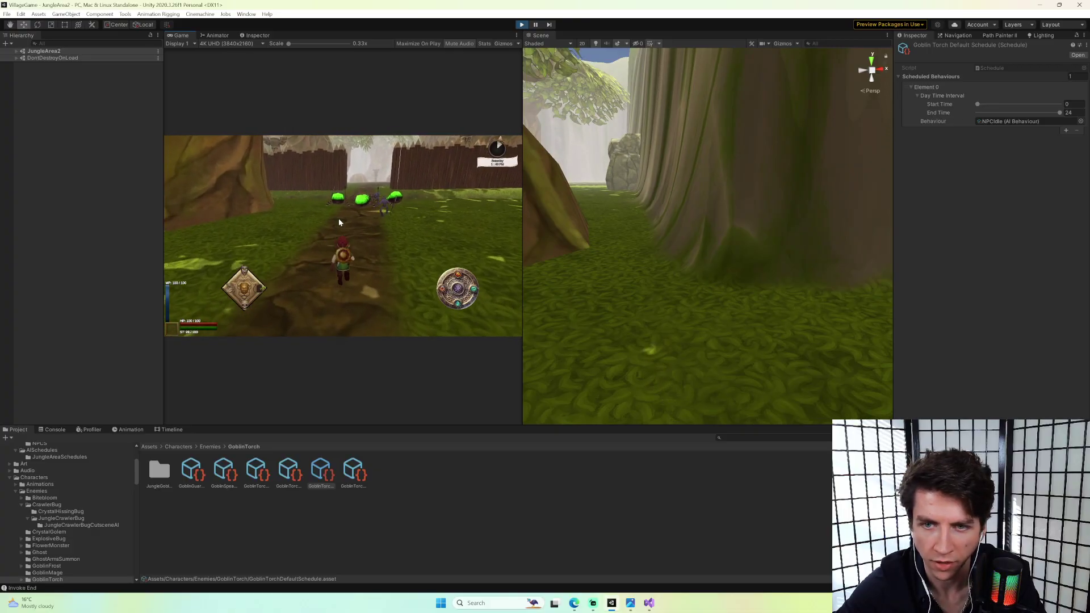
{"action": "key", "text": "w"}
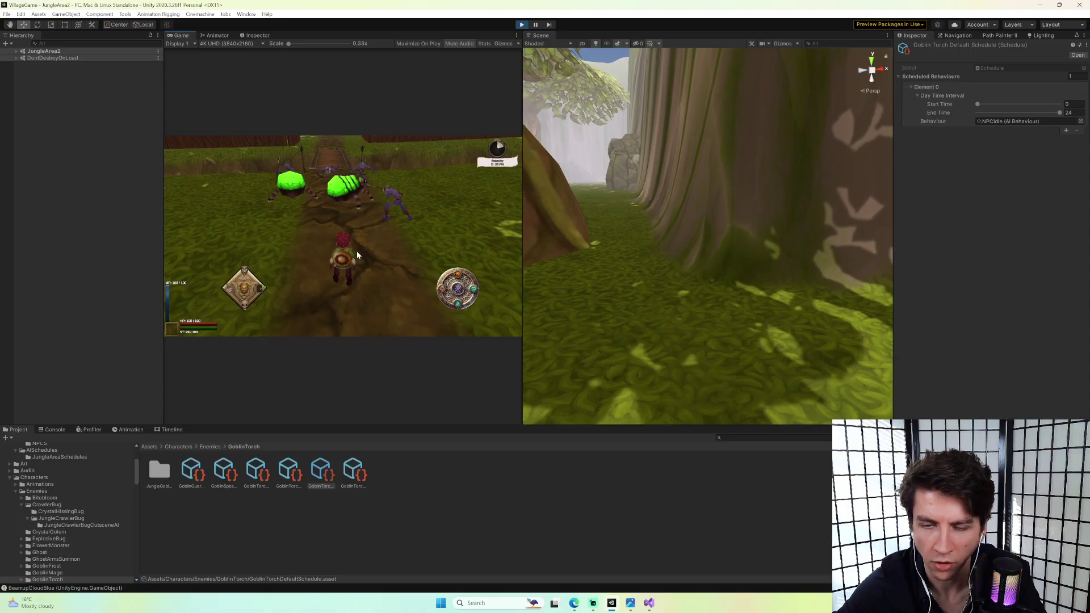
Fight the crawler bugs alongside the goblins at the bridge to test how the goblins behave during and after combat.
{"action": "right_click_drag", "start_coordinate": [393, 211], "coordinate": [363, 228]}
{"action": "left_click", "coordinate": [356, 232]}
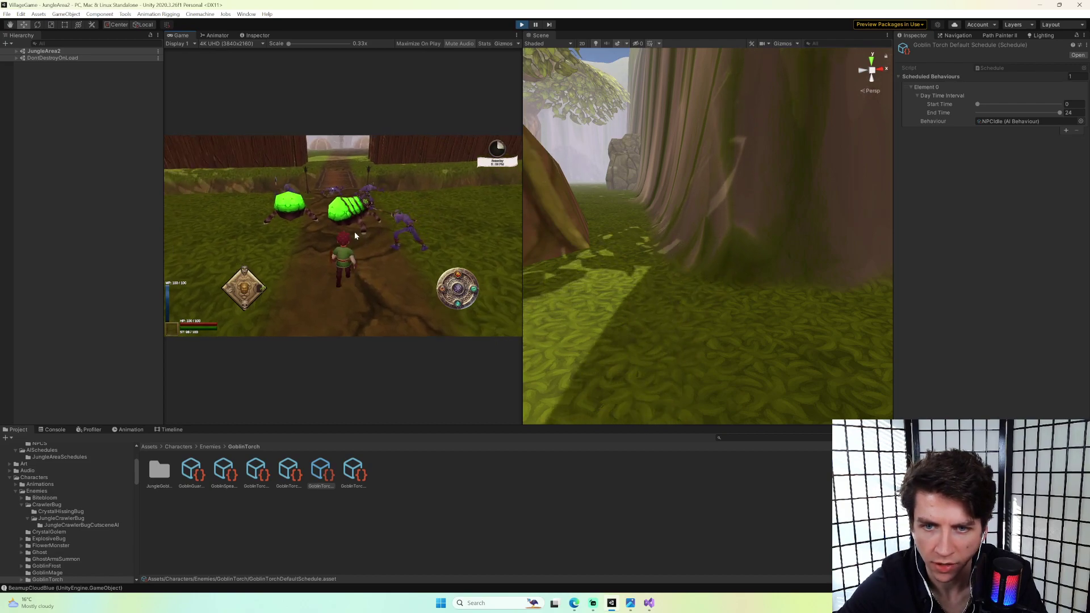
{"action": "left_click", "coordinate": [363, 231]}
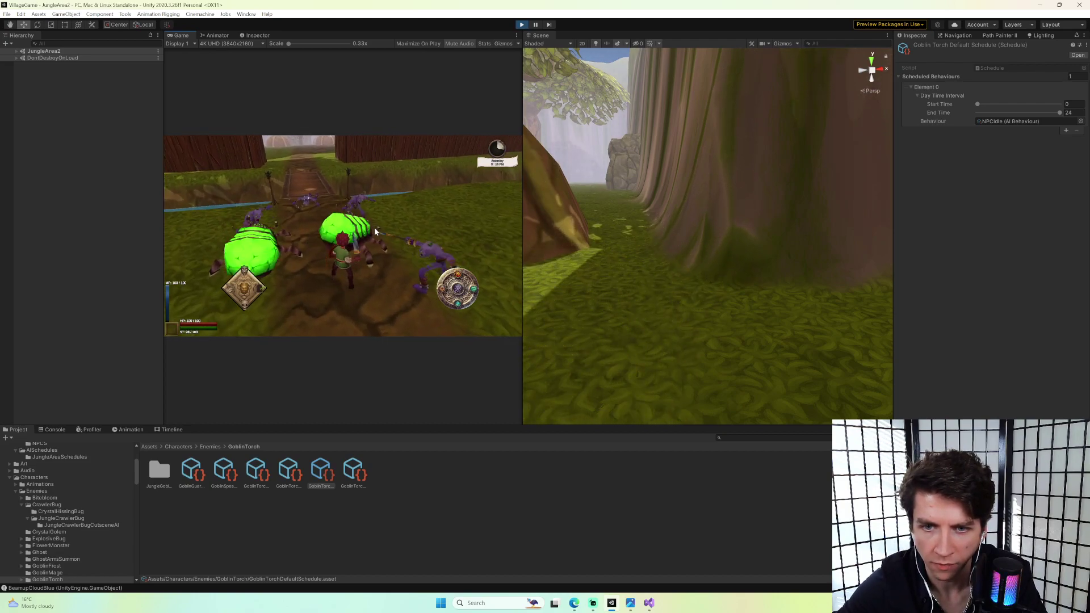
{"action": "key", "text": "a"}
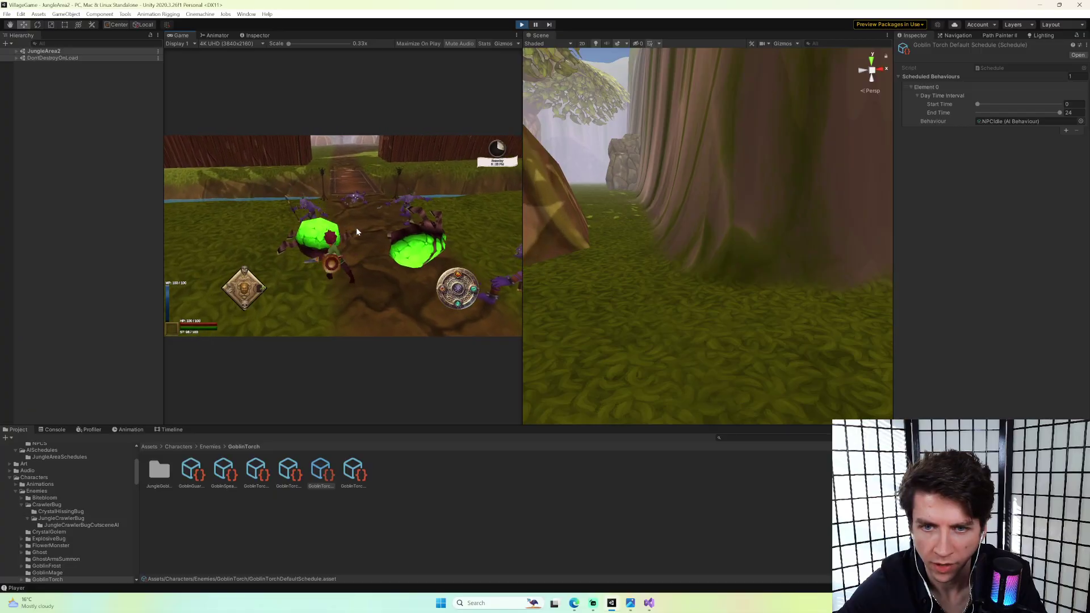
{"action": "key", "text": "s"}
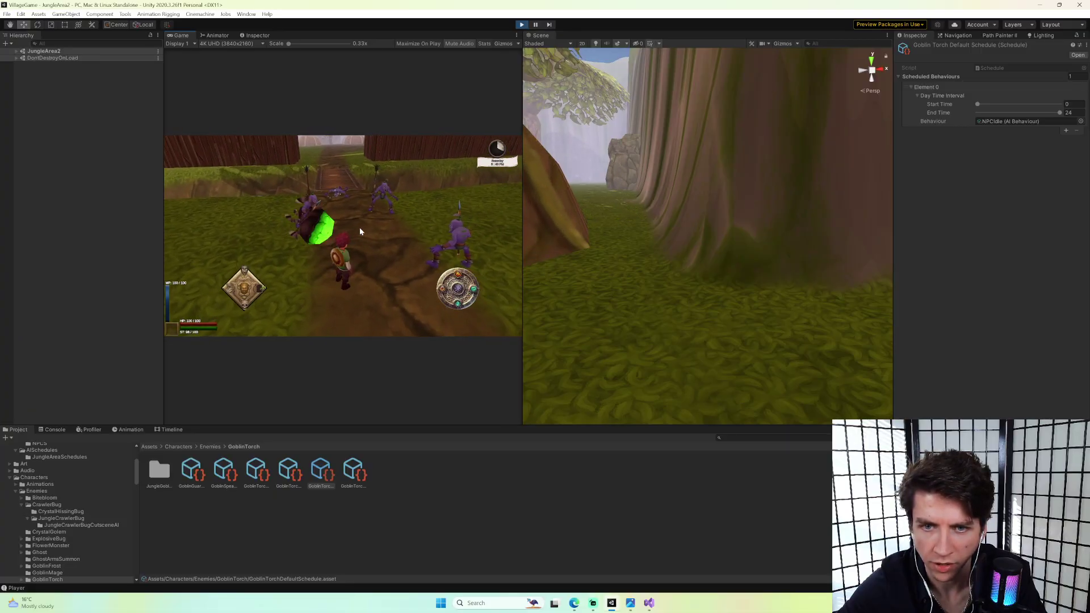
{"action": "right_click_drag", "start_coordinate": [359, 227], "coordinate": [334, 214]}
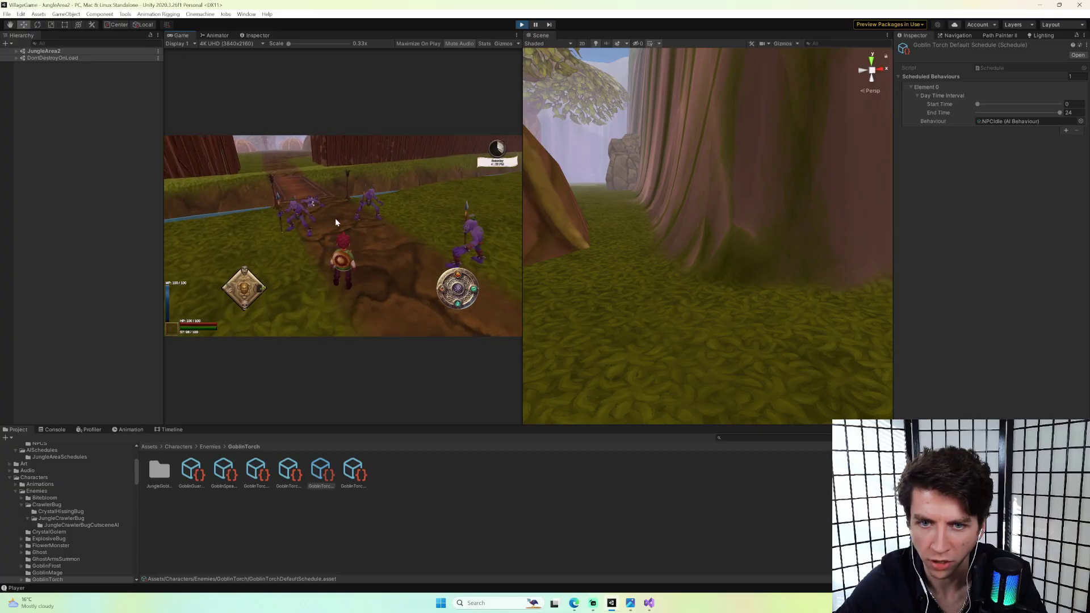
Run past the knocked-out goblin, over the bridge and through the gate, following the path to the goblin arena.
{"action": "key", "text": "w"}
{"action": "key", "text": "w"}
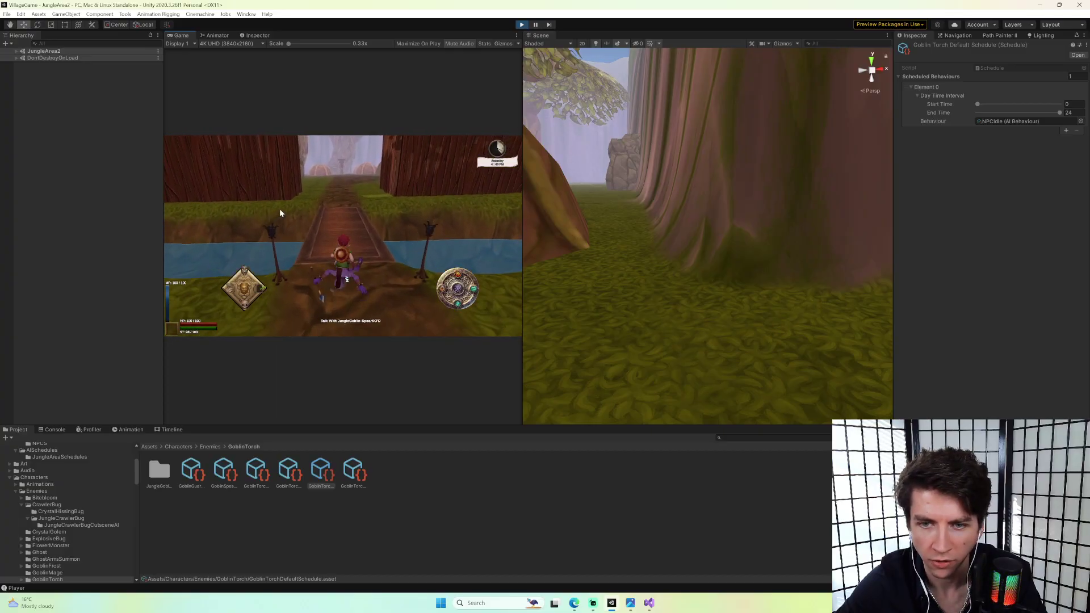
{"action": "right_click_drag", "start_coordinate": [423, 226], "coordinate": [257, 216]}
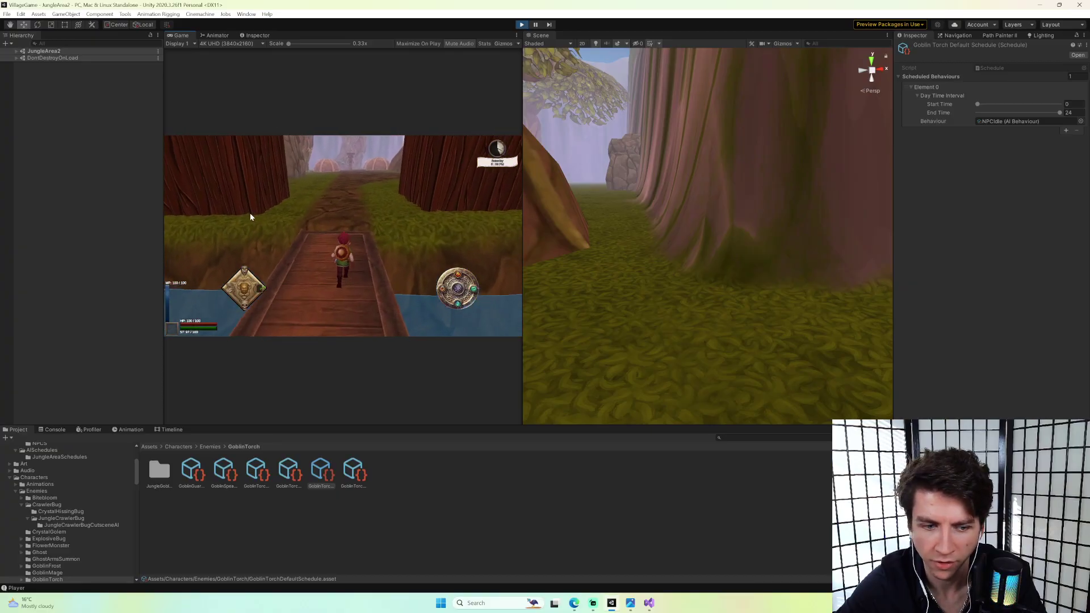
{"action": "key", "text": "w"}
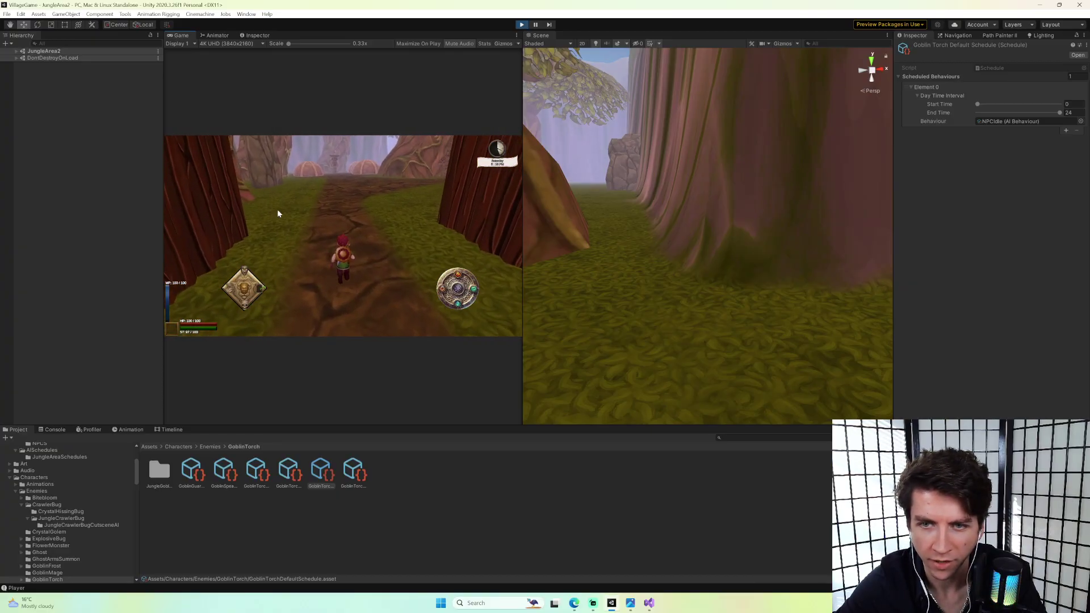
{"action": "key", "text": "w"}
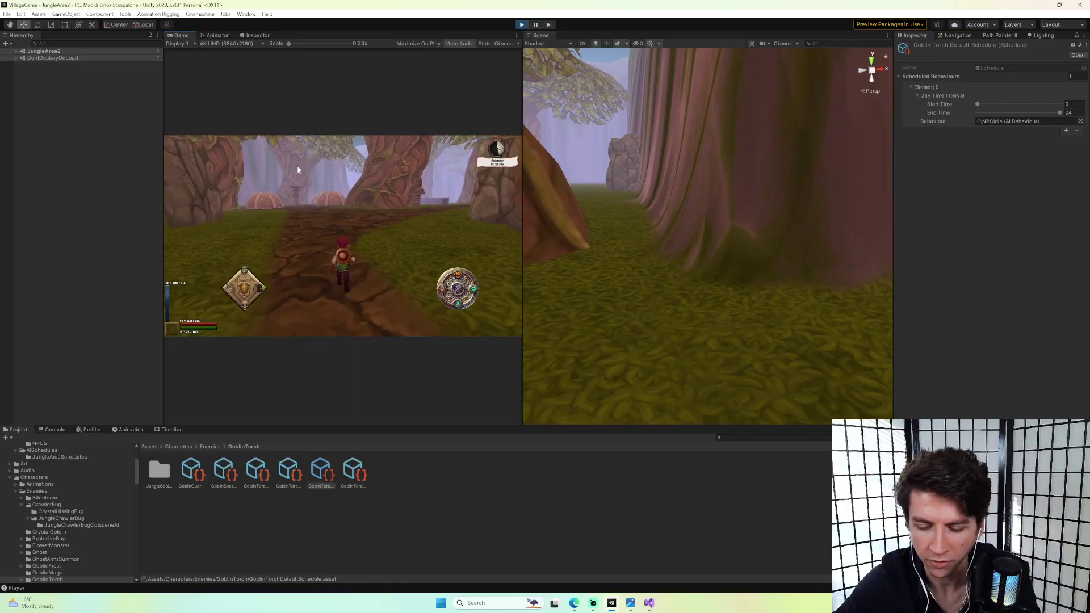
{"action": "key", "text": "w"}
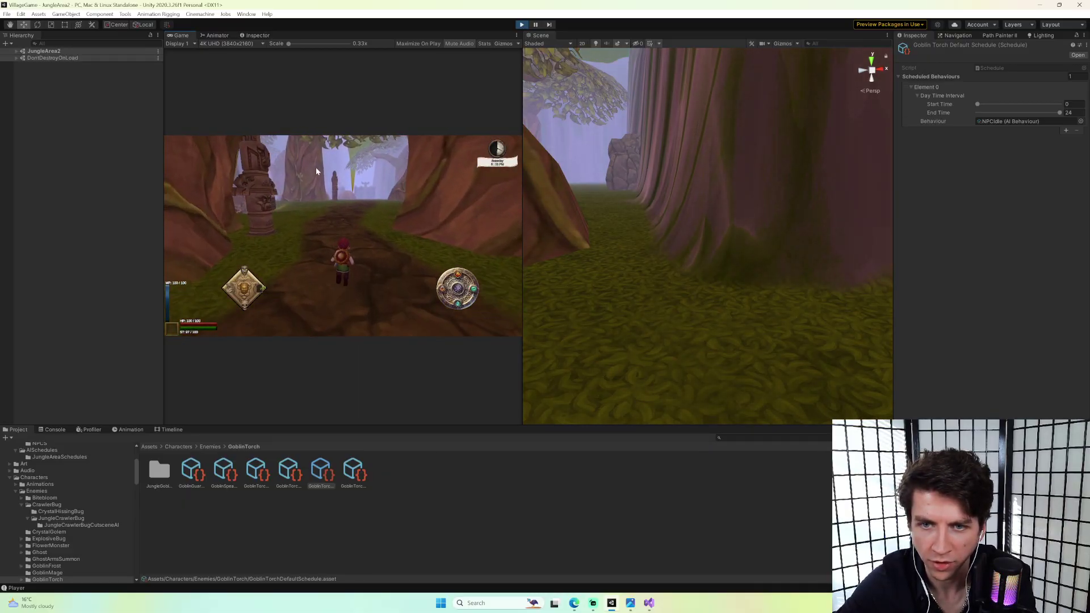
{"action": "right_click_drag", "start_coordinate": [317, 173], "coordinate": [290, 171]}
{"action": "key", "text": "w"}
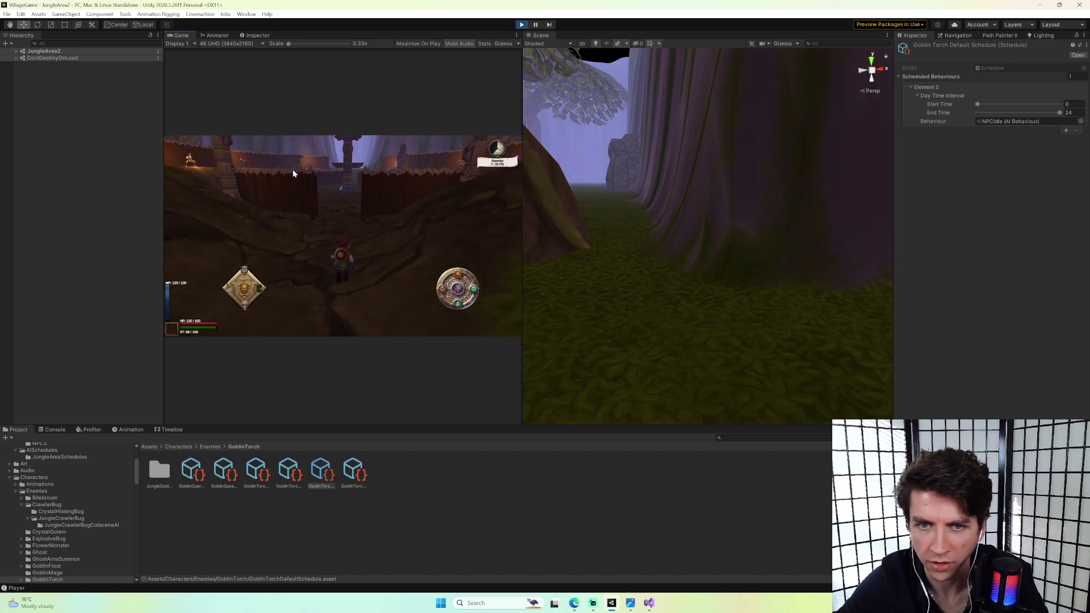
Enter the arena, target JungleGoblin-ChieftainKumaKuma, and look around the area from beside him.
{"action": "key", "text": "w"}
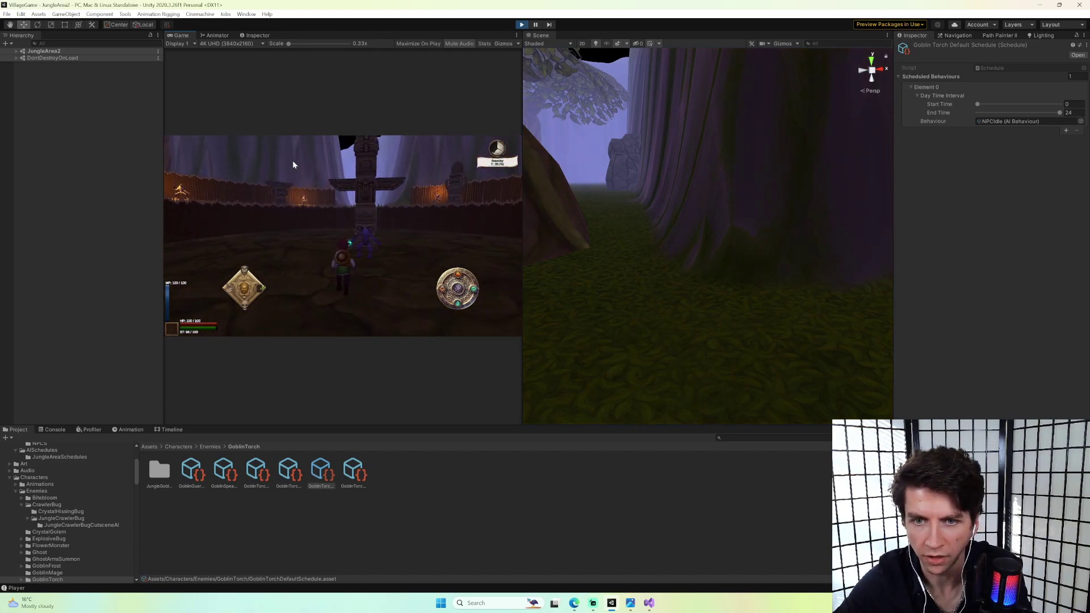
{"action": "key", "text": "q"}
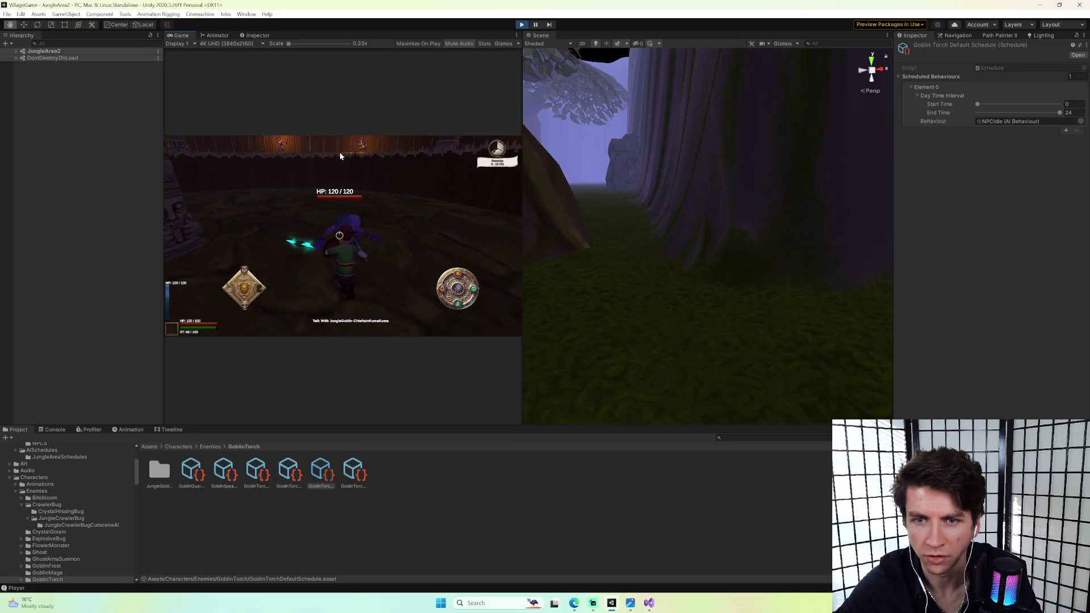
{"action": "right_click_drag", "start_coordinate": [359, 126], "coordinate": [2, 138]}
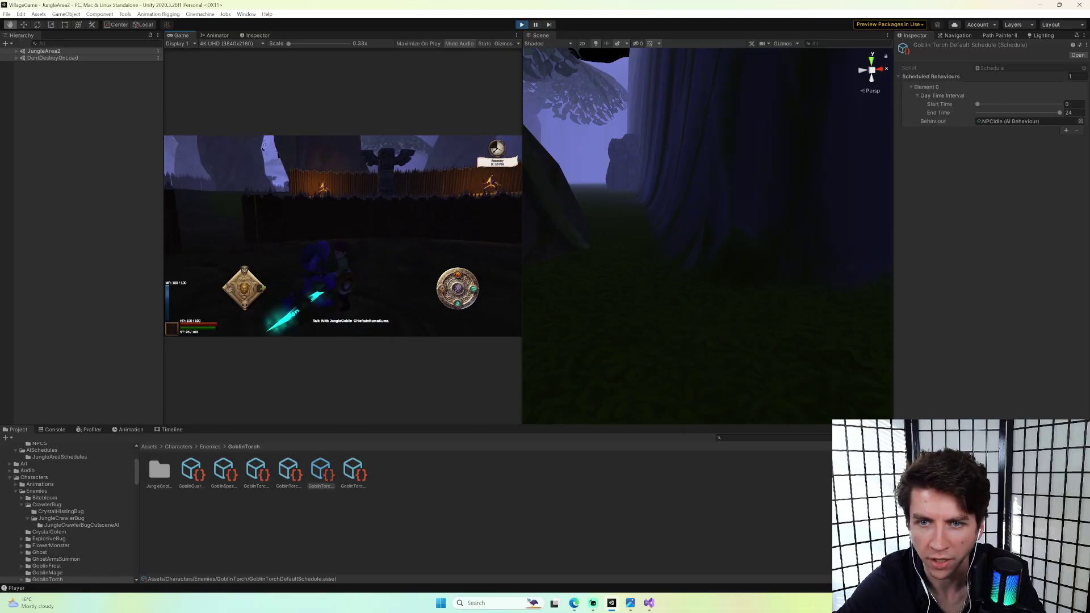
Travel on to JungleTempleZone, approach the stone face door and play through the whole Mundi dialogue.
{"action": "key", "text": "w"}
{"action": "key", "text": "w"}
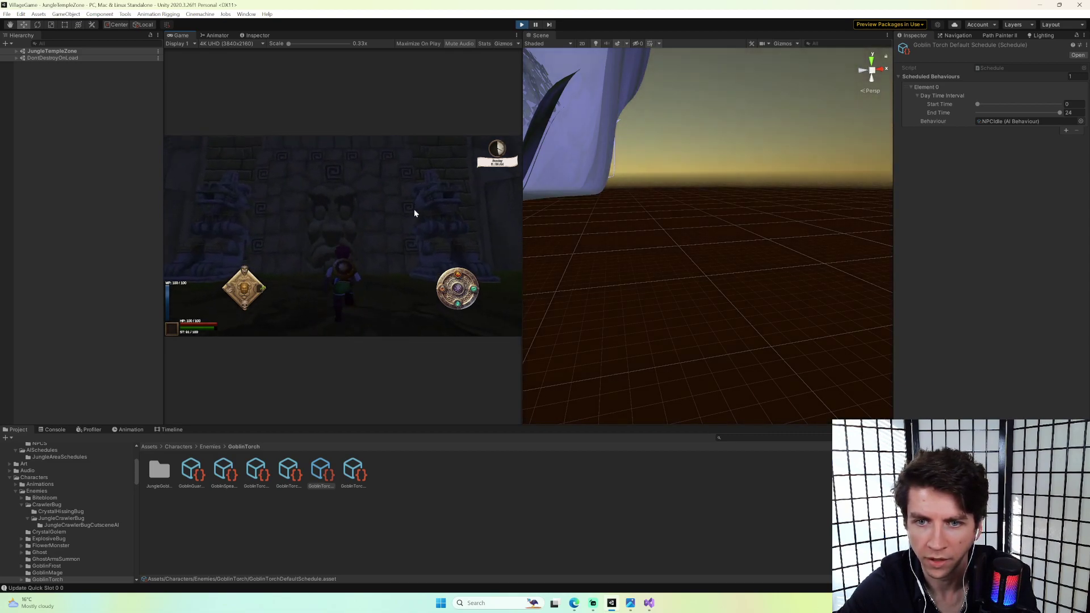
{"action": "left_click", "coordinate": [406, 266]}
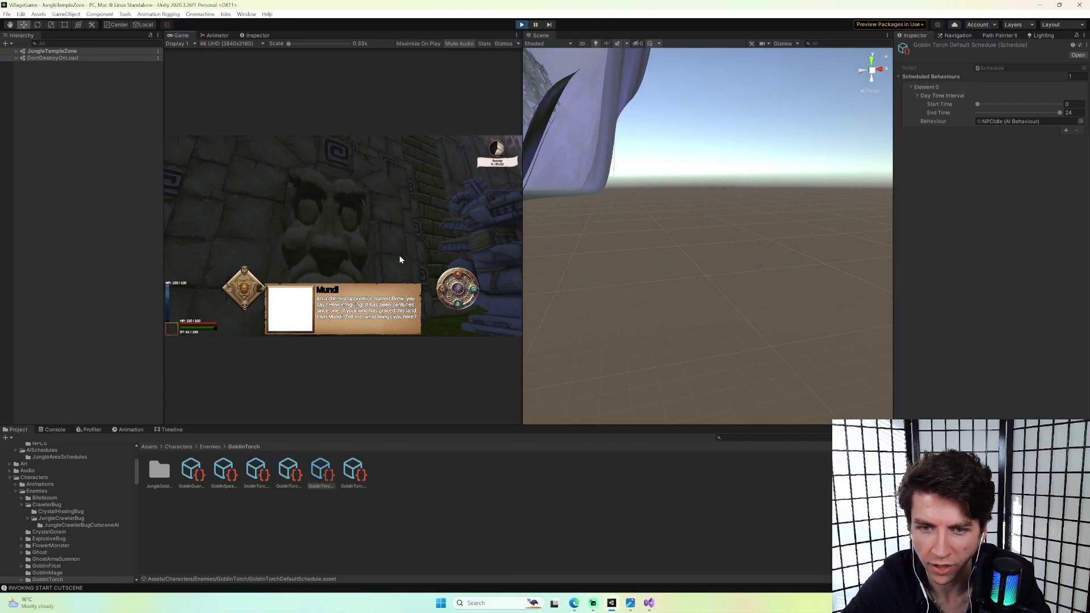
{"action": "left_click", "coordinate": [400, 256]}
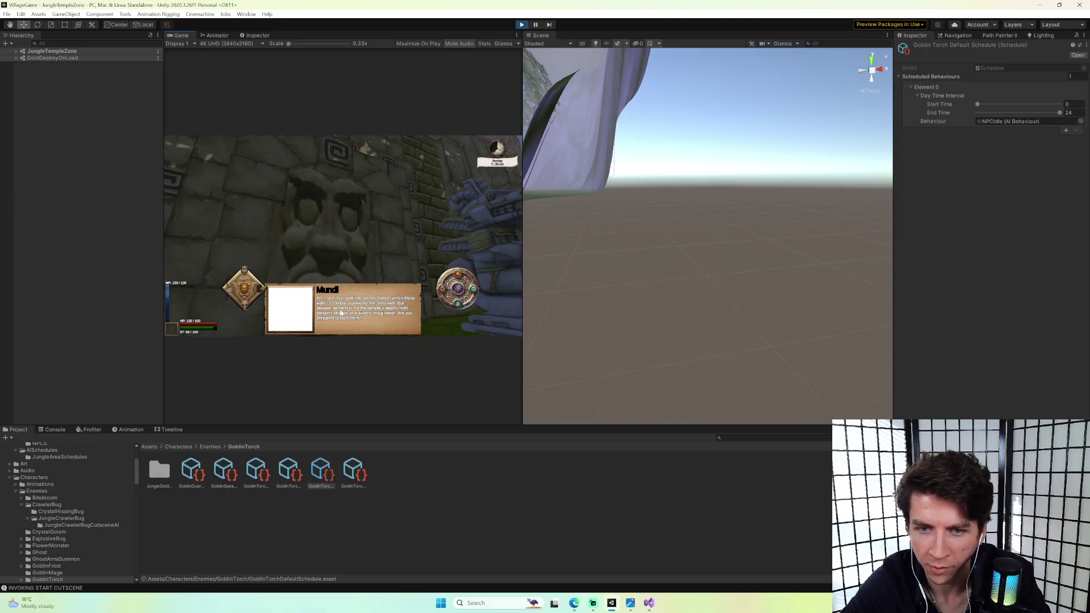
{"action": "left_click", "coordinate": [376, 322]}
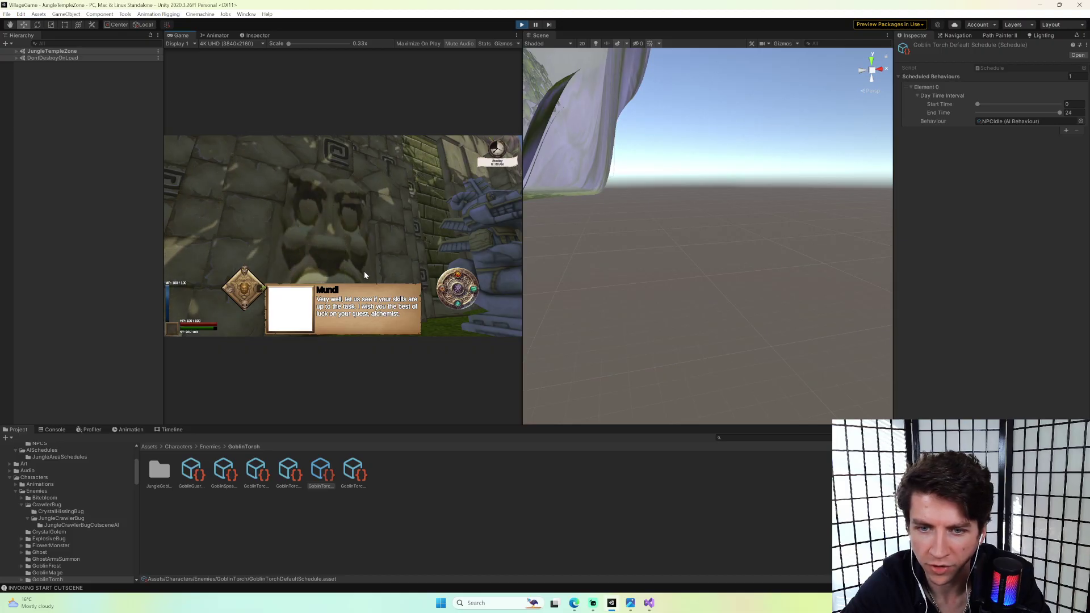
{"action": "left_click", "coordinate": [365, 274]}
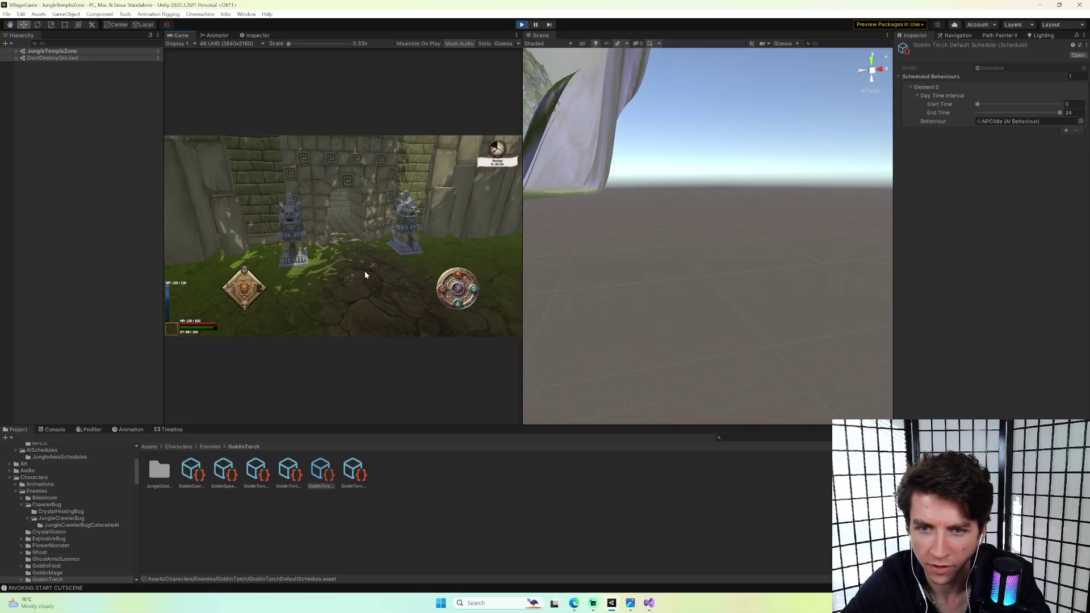
Run through the opened temple entrance into JungleTempleDungeon and walk up to the barrel.
{"action": "key", "text": "w"}
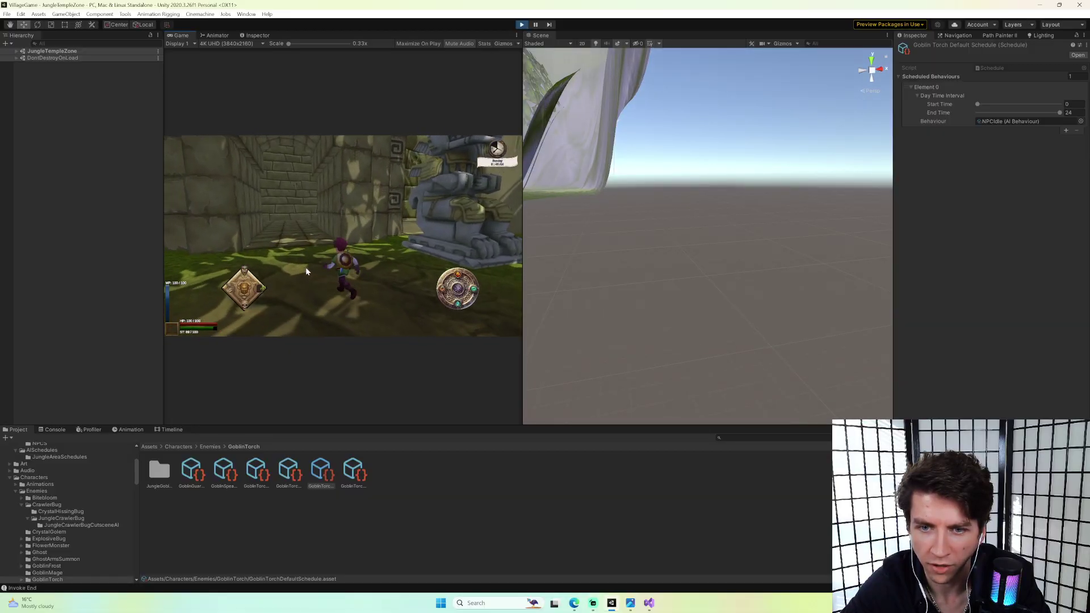
{"action": "key", "text": "w"}
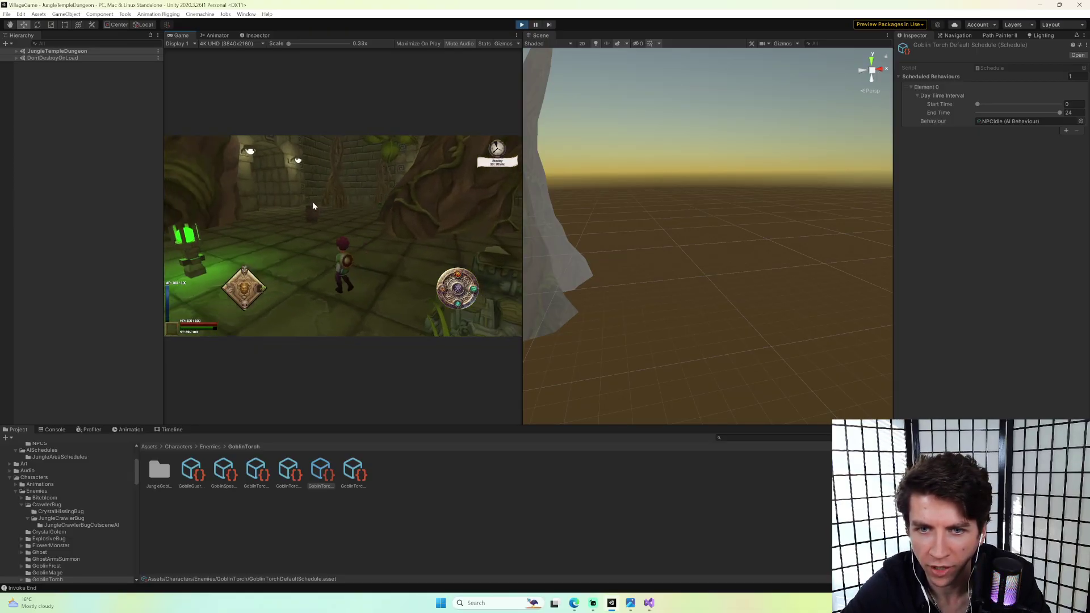
{"action": "key", "text": "w"}
{"action": "key", "text": "w"}
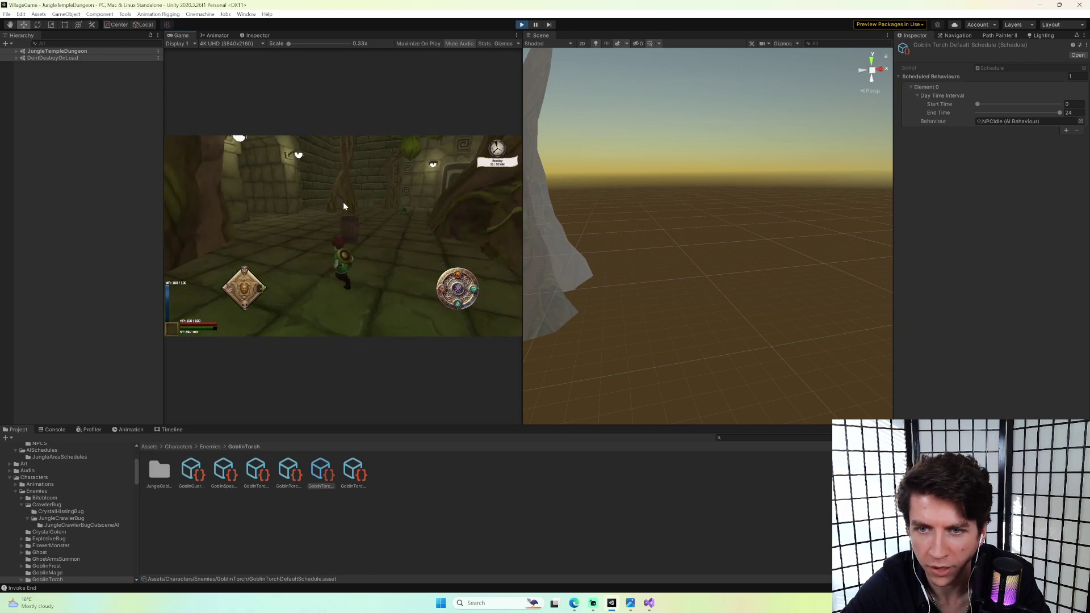
Pick up the barrel in the dungeon and throw it to test the carry interaction.
{"action": "key", "text": "e"}
{"action": "key", "text": "e"}
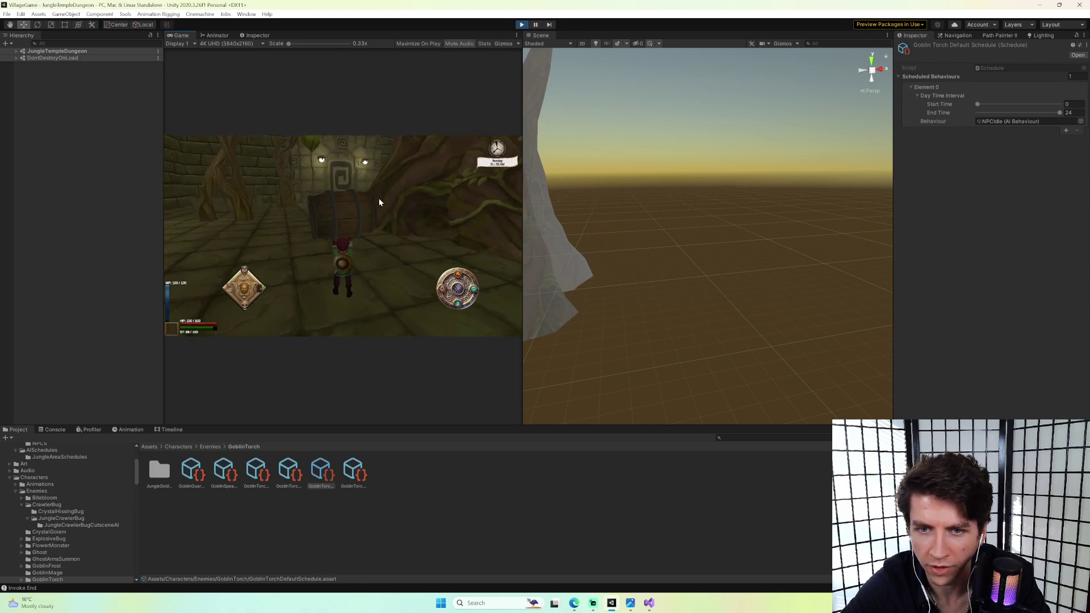
{"action": "key", "text": "e"}
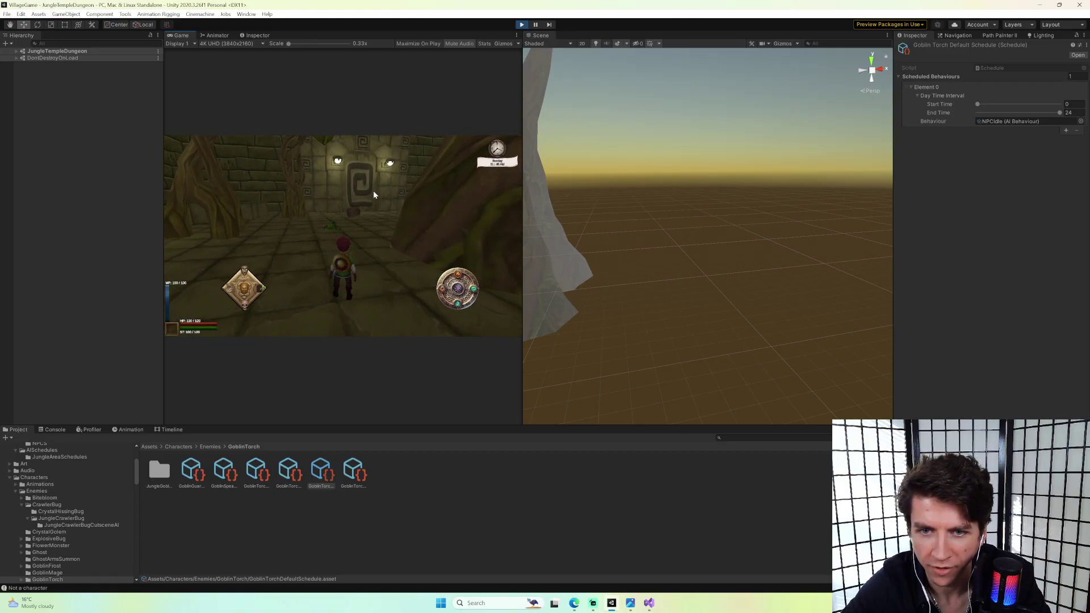
Run through the first dungeon chamber and check the green plant creature beside the brick wall.
{"action": "key", "text": "d"}
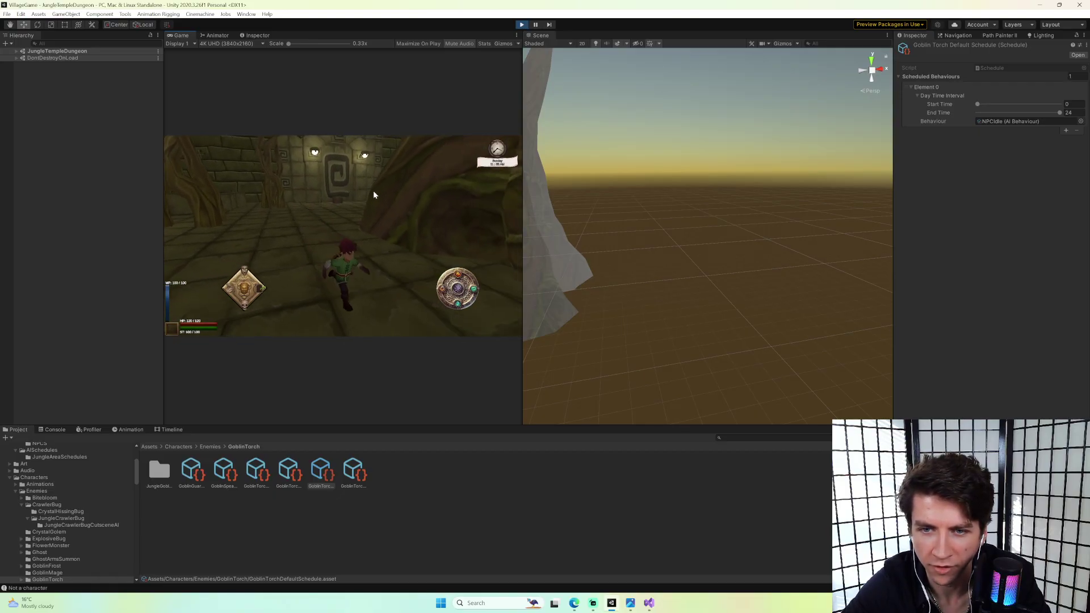
{"action": "key", "text": "w"}
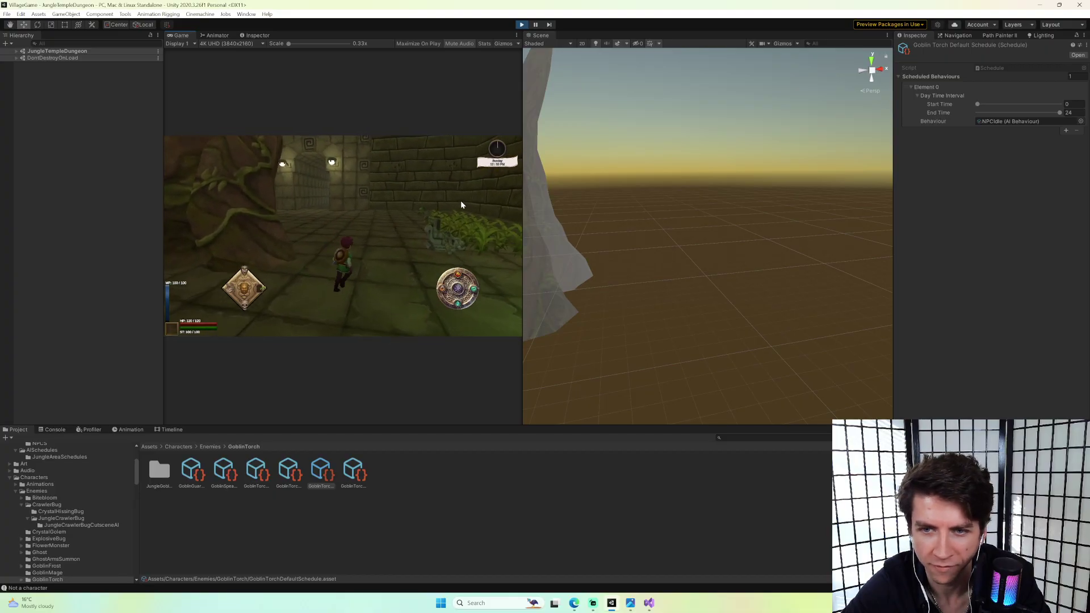
{"action": "key", "text": "w"}
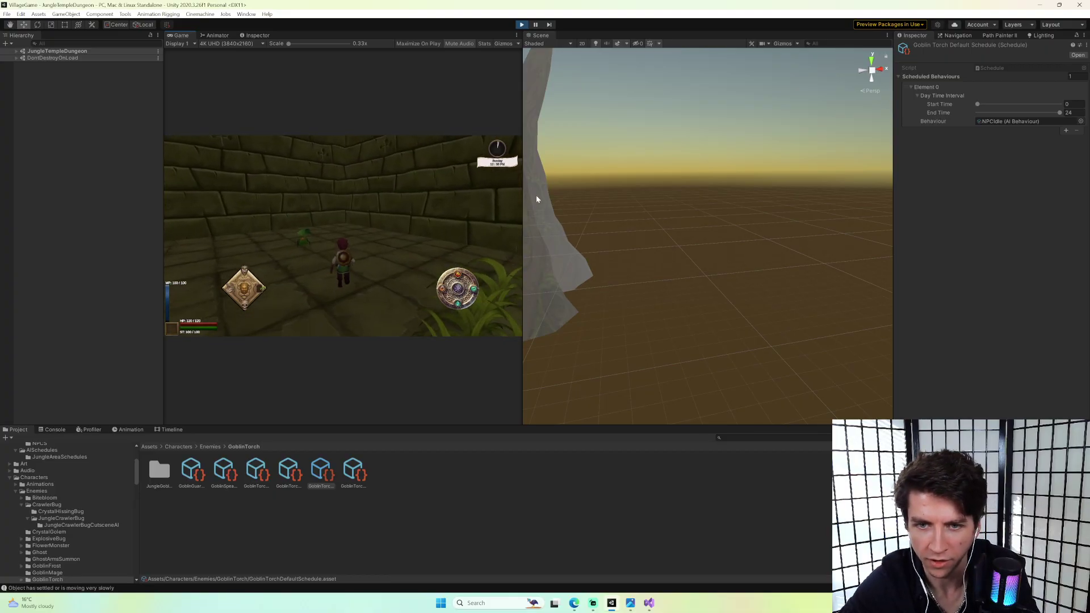
{"action": "key", "text": "w"}
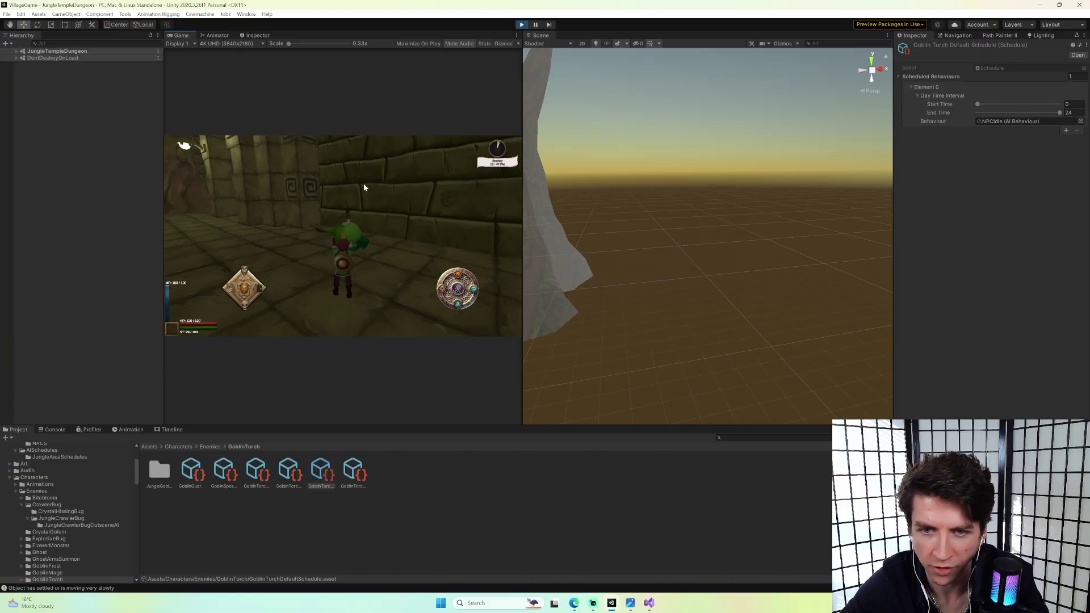
{"action": "key", "text": "w"}
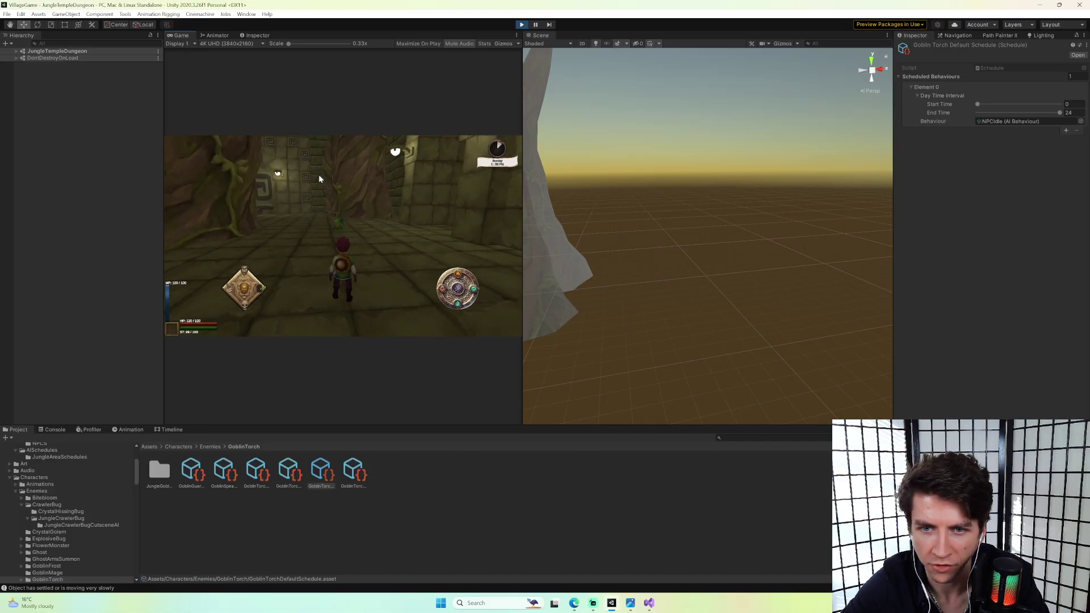
Explore the root-covered chamber with the stone statues and flames, and try the interaction at the green glowing lantern.
{"action": "key", "text": "a"}
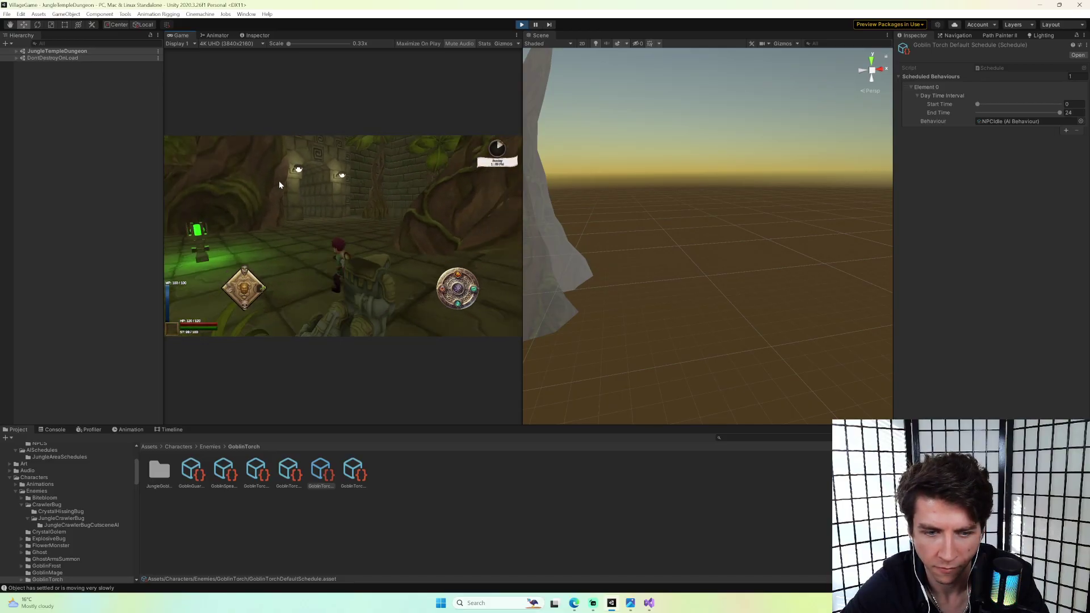
{"action": "key", "text": "w"}
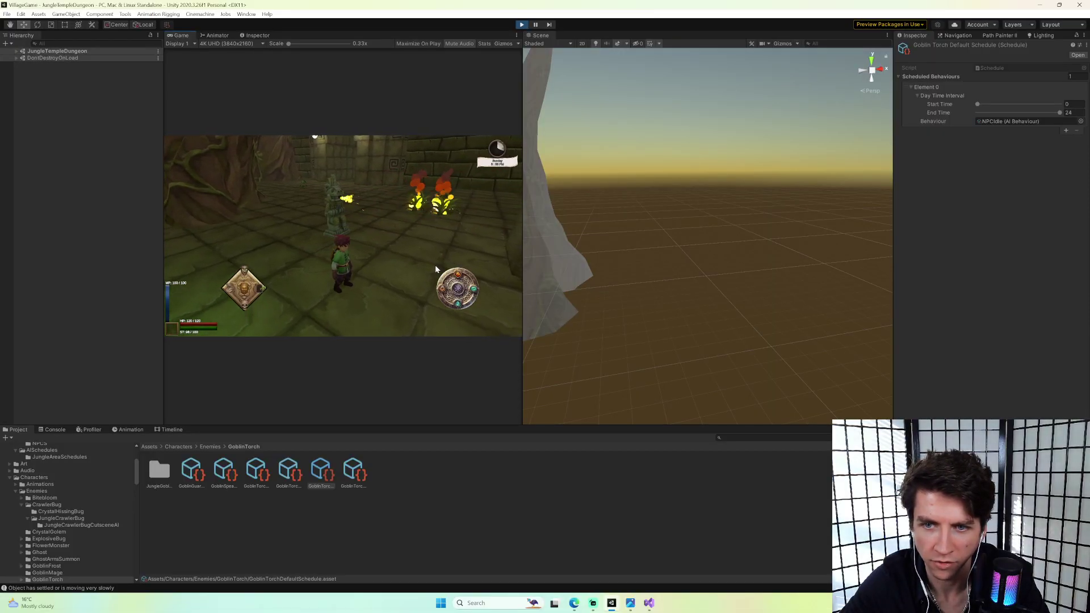
{"action": "key", "text": "w"}
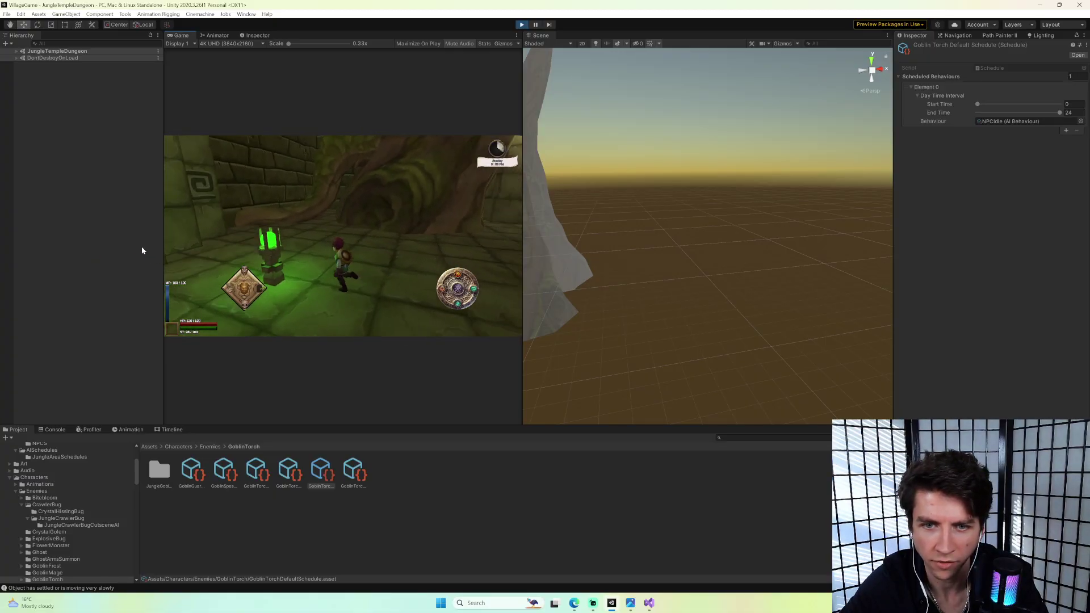
{"action": "key", "text": "e"}
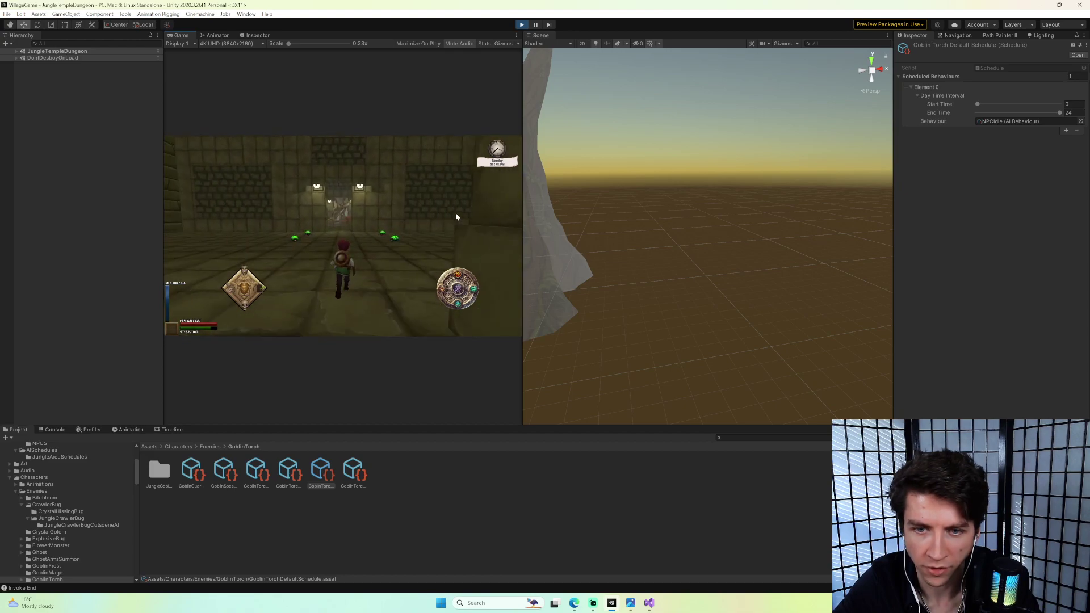
Explore the large brick hall past the red plants, then pause the game and end the play test.
{"action": "key", "text": "w"}
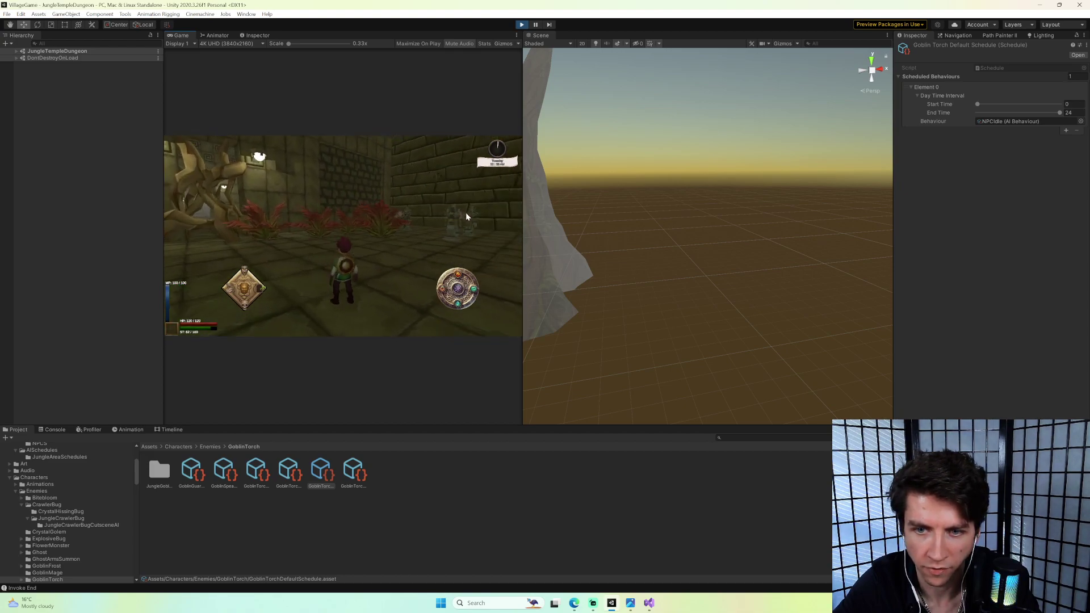
{"action": "key", "text": "d"}
{"action": "key", "text": "w"}
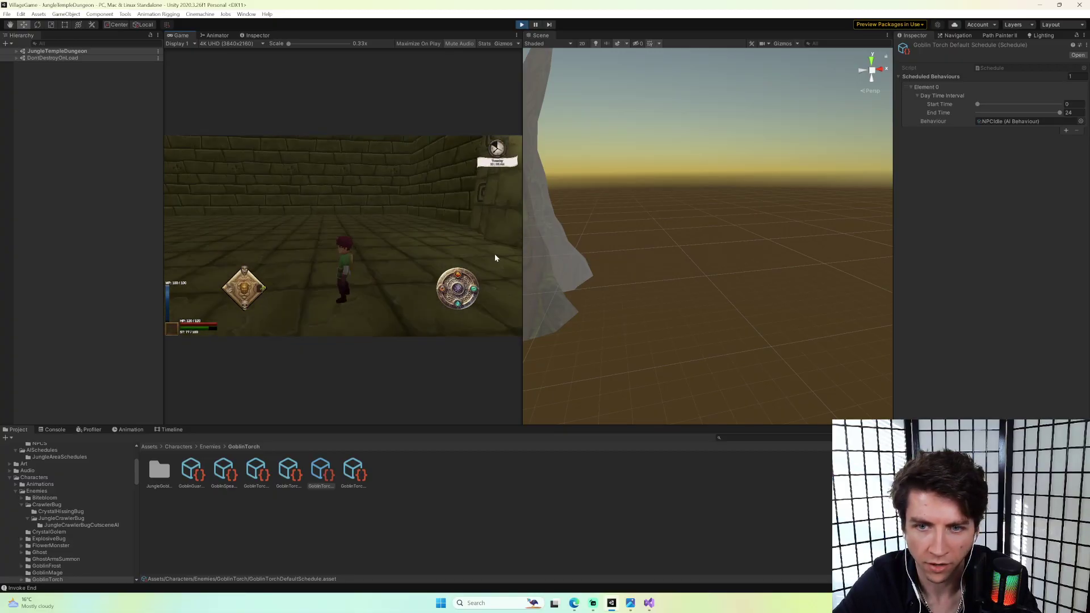
{"action": "key", "text": "Escape"}
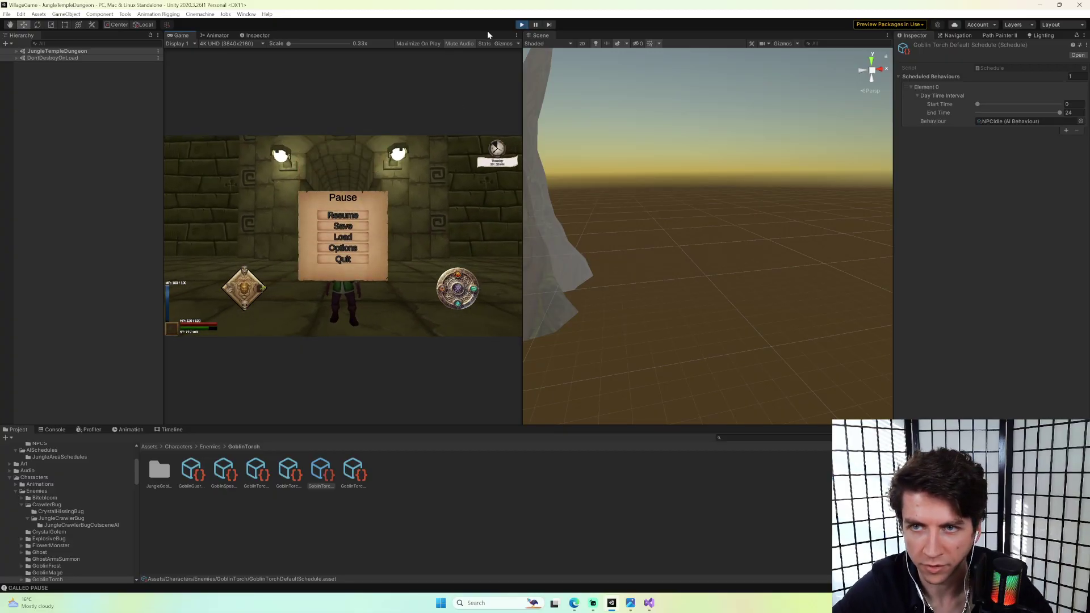
{"action": "left_click", "coordinate": [521, 24]}
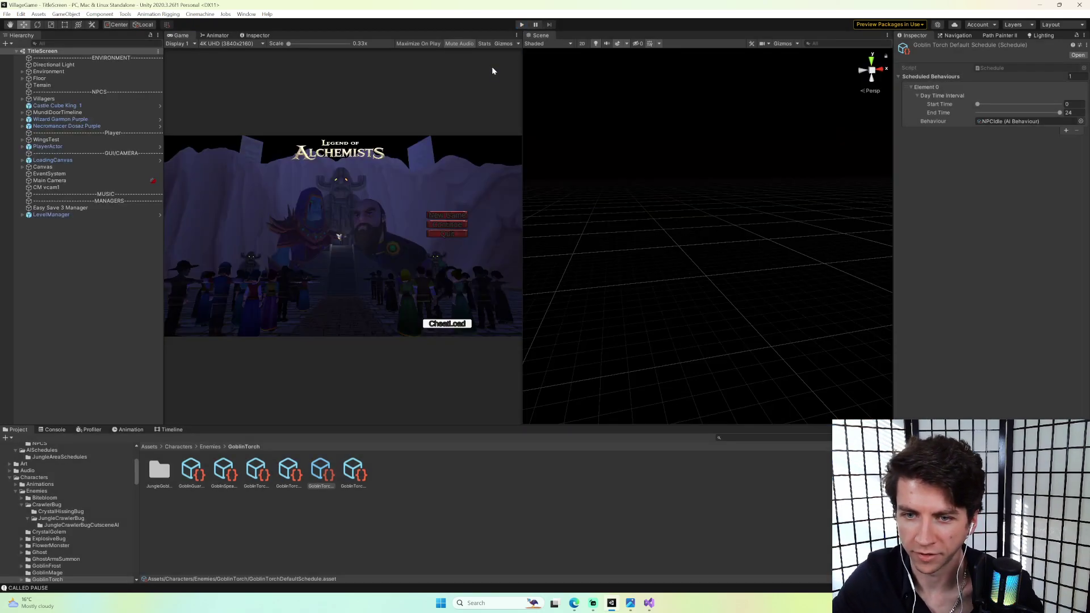